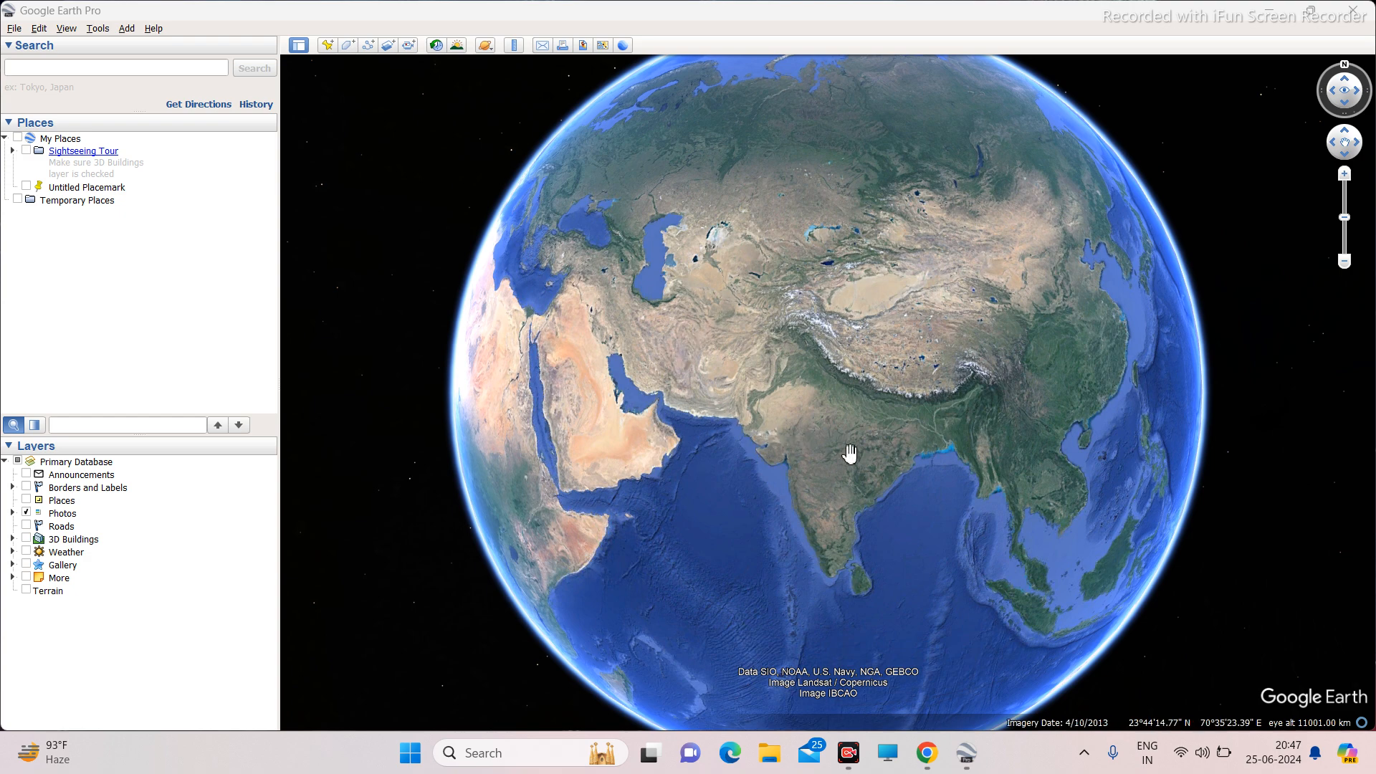
Search for Faridabad, Haryana and fly the globe view to it.
click(197, 66)
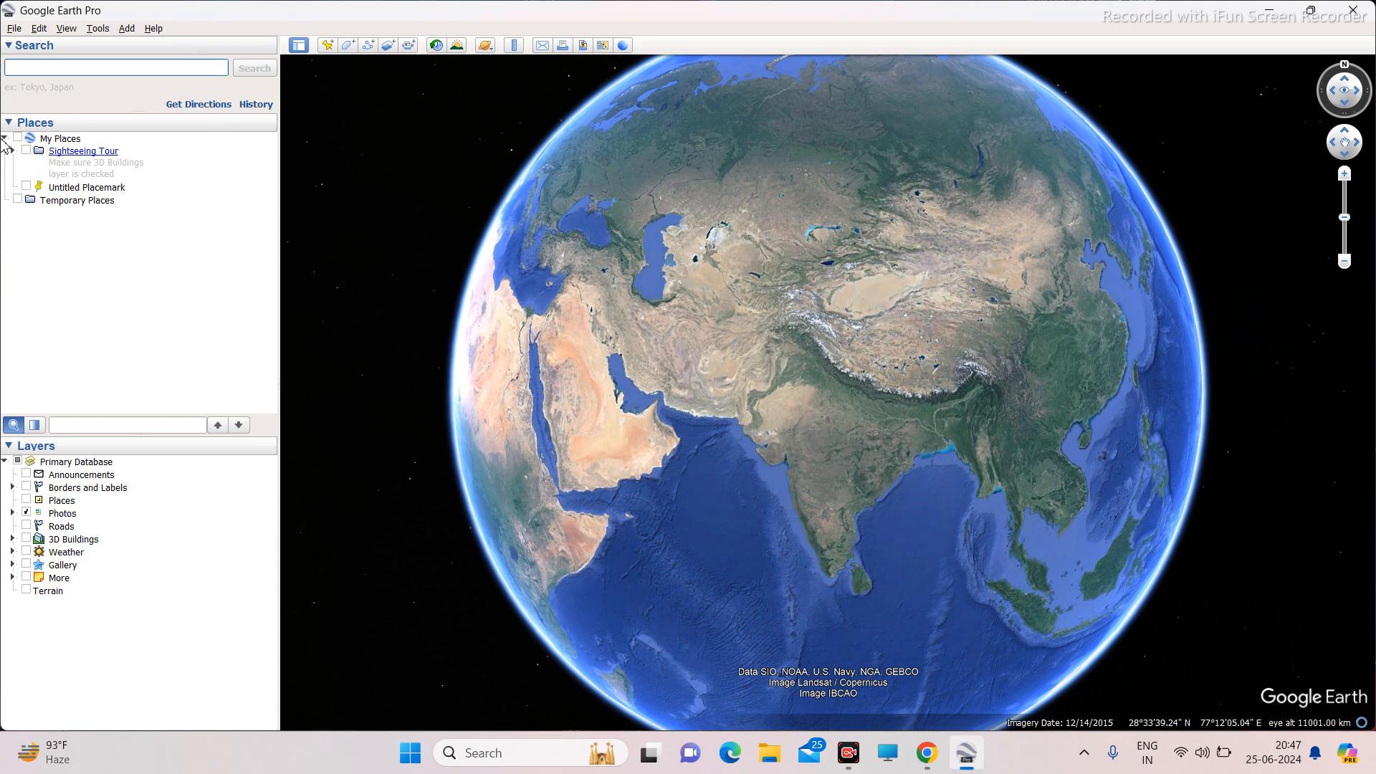
click(14, 764)
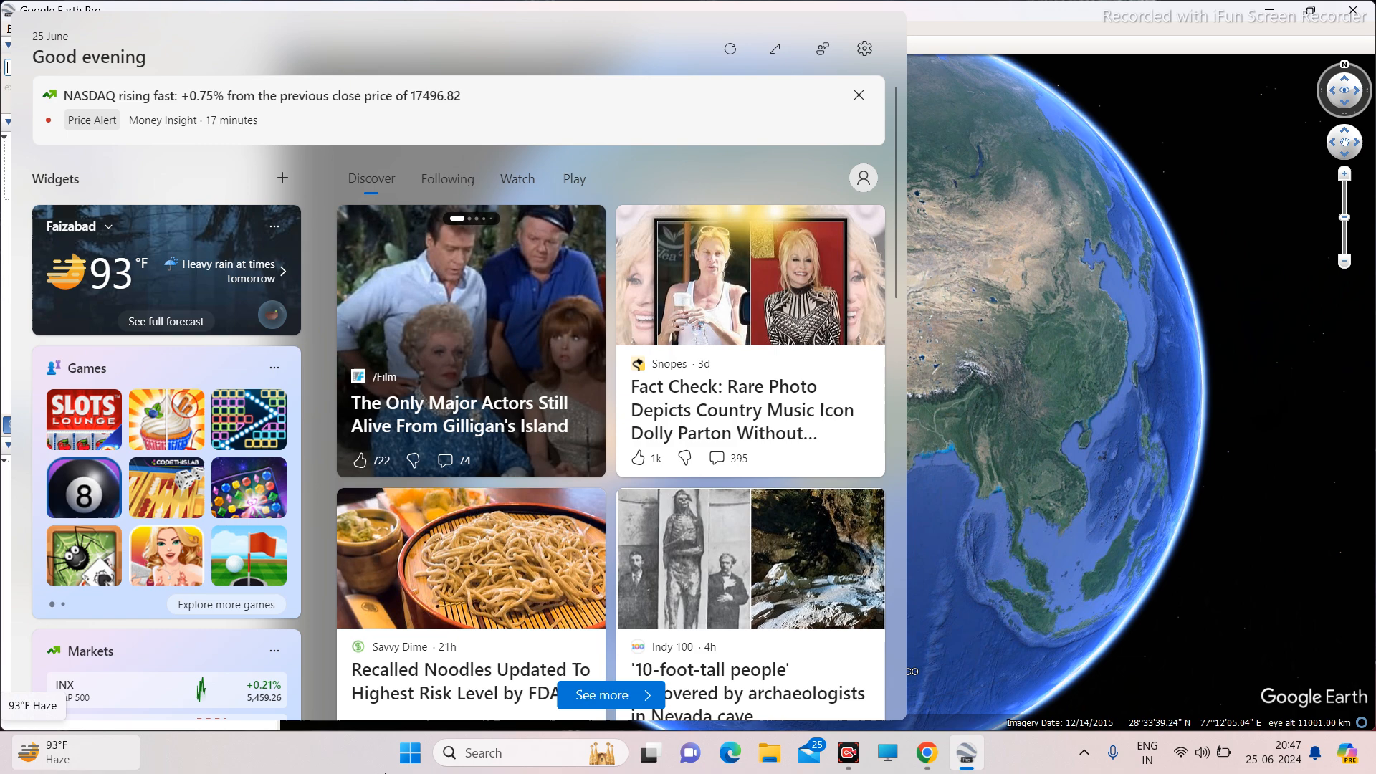
key(Escape)
text(fari)
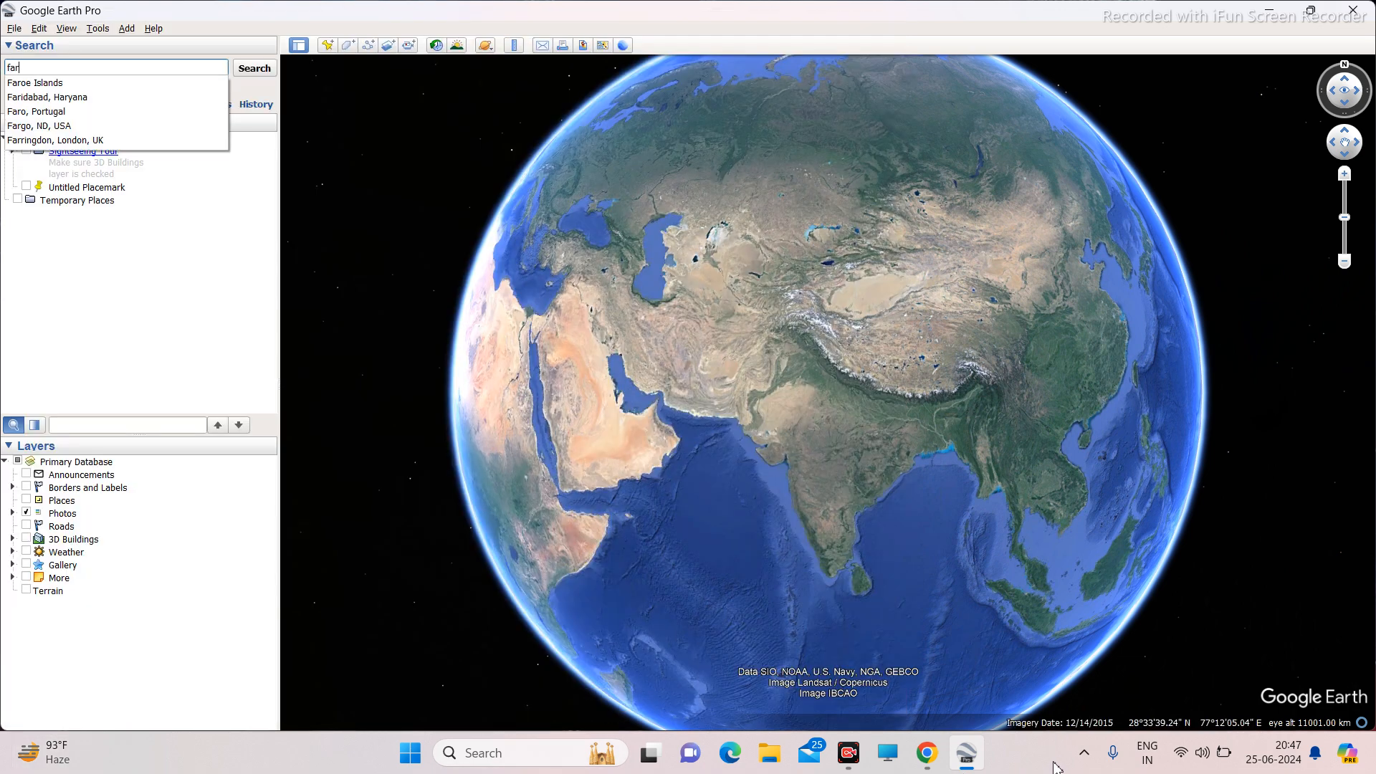
text(dabad)
key(Down)
key(Return)
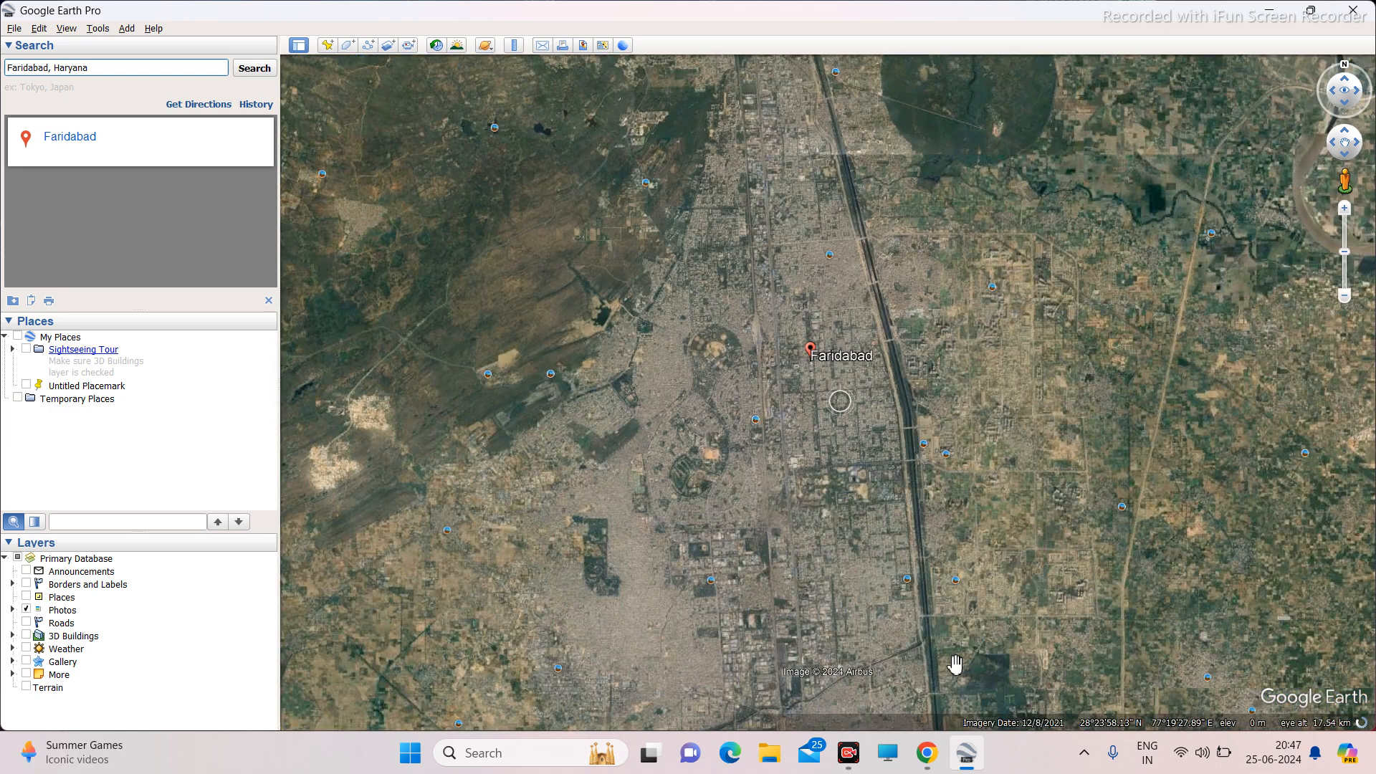
Switch to the Google Meet call in Chrome, present the entire screen, and return to Google Earth Pro.
click(926, 752)
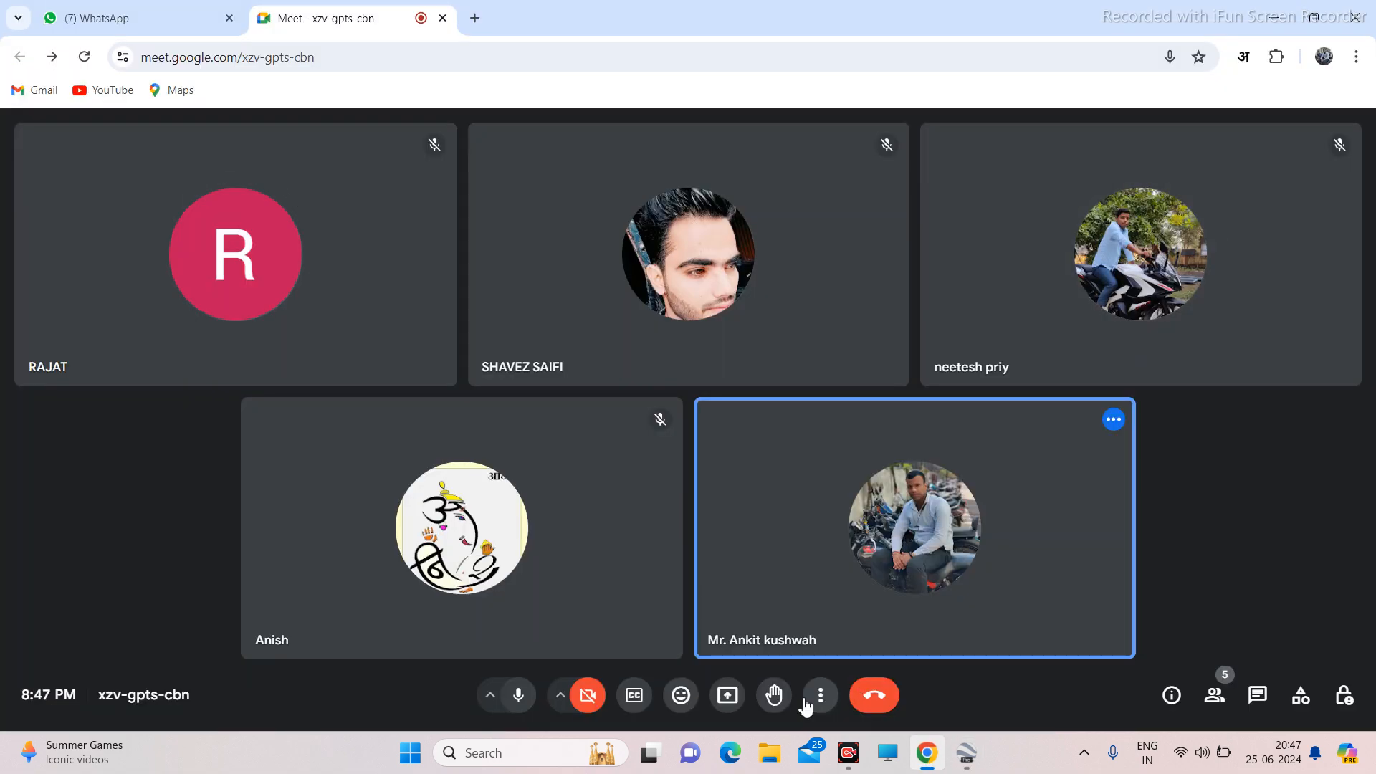
click(731, 690)
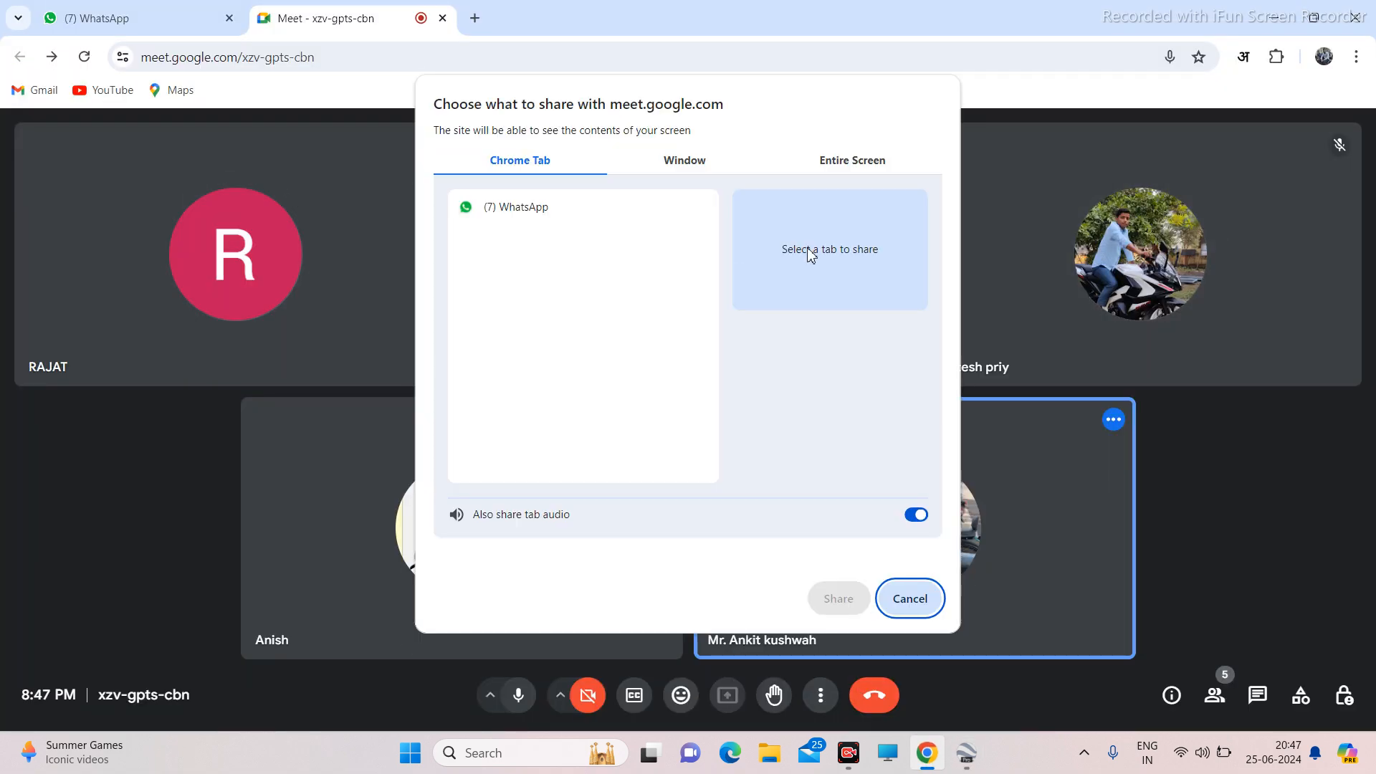
click(852, 167)
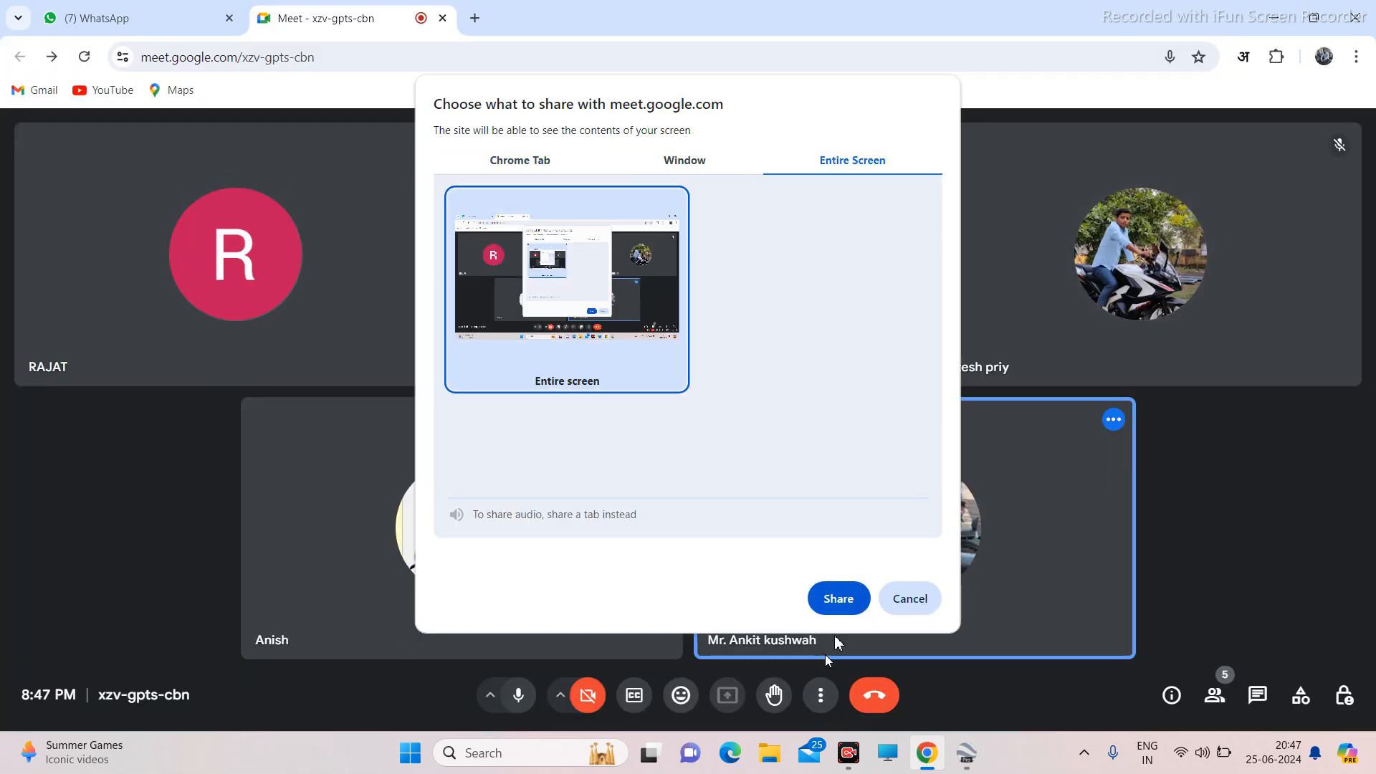
click(838, 601)
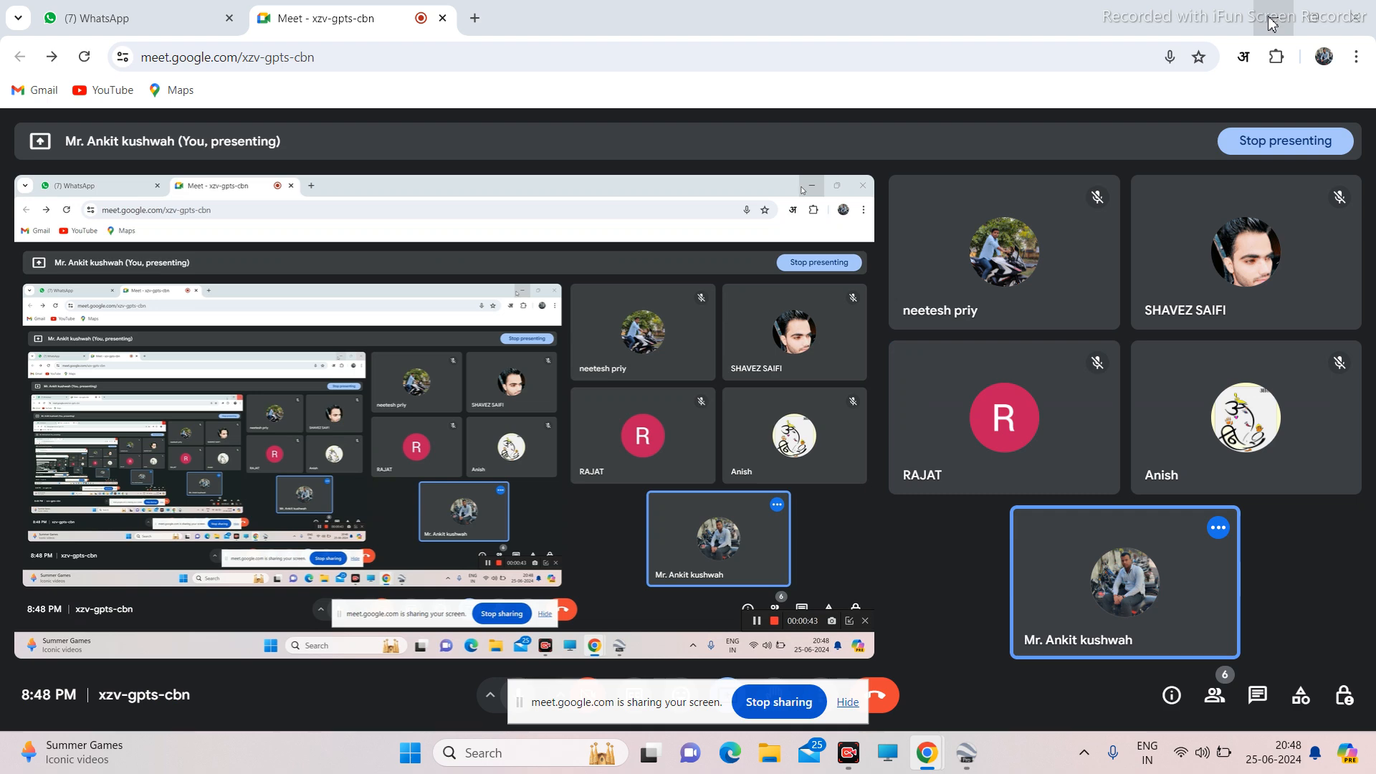
click(1272, 20)
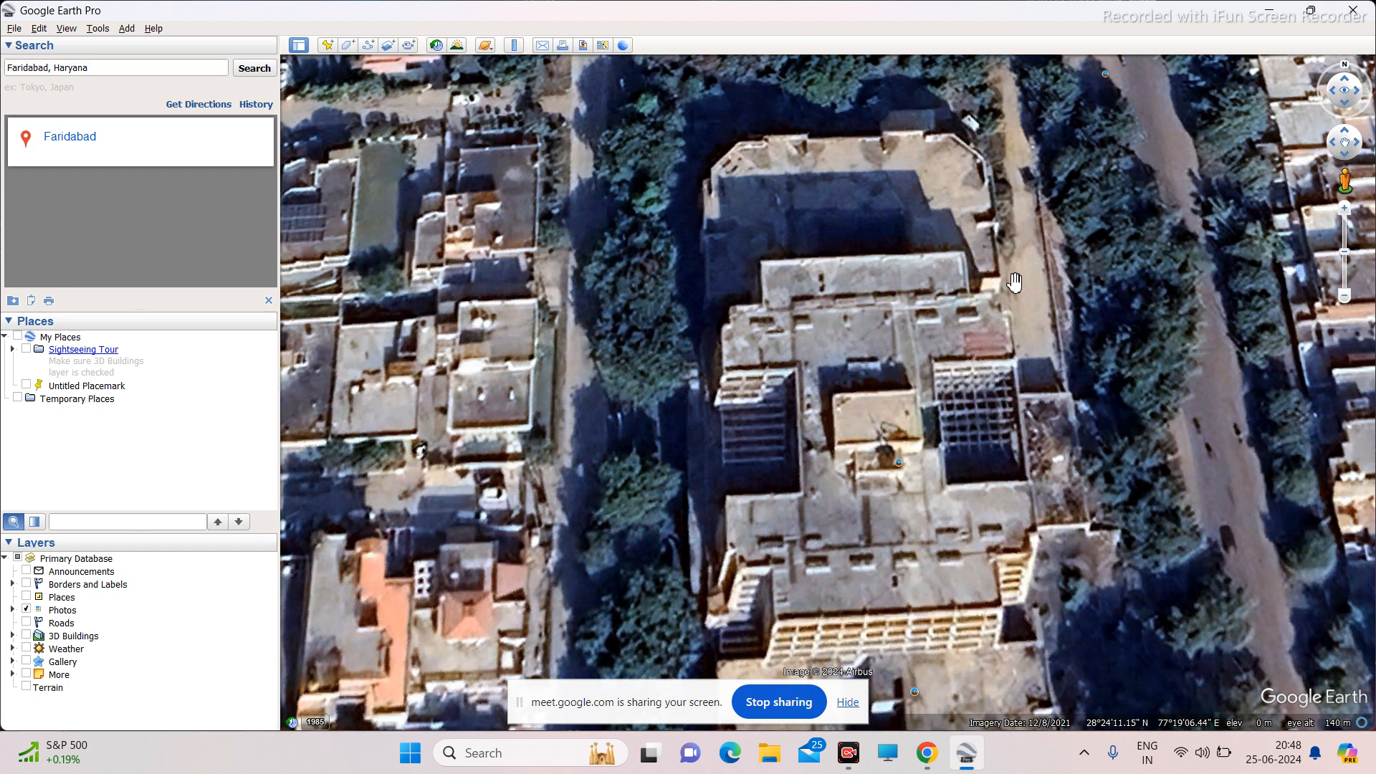
Examine the roof of the long building between the two tree-lined roads and its surroundings, from close up and farther out.
scroll(1015, 282, down, 2)
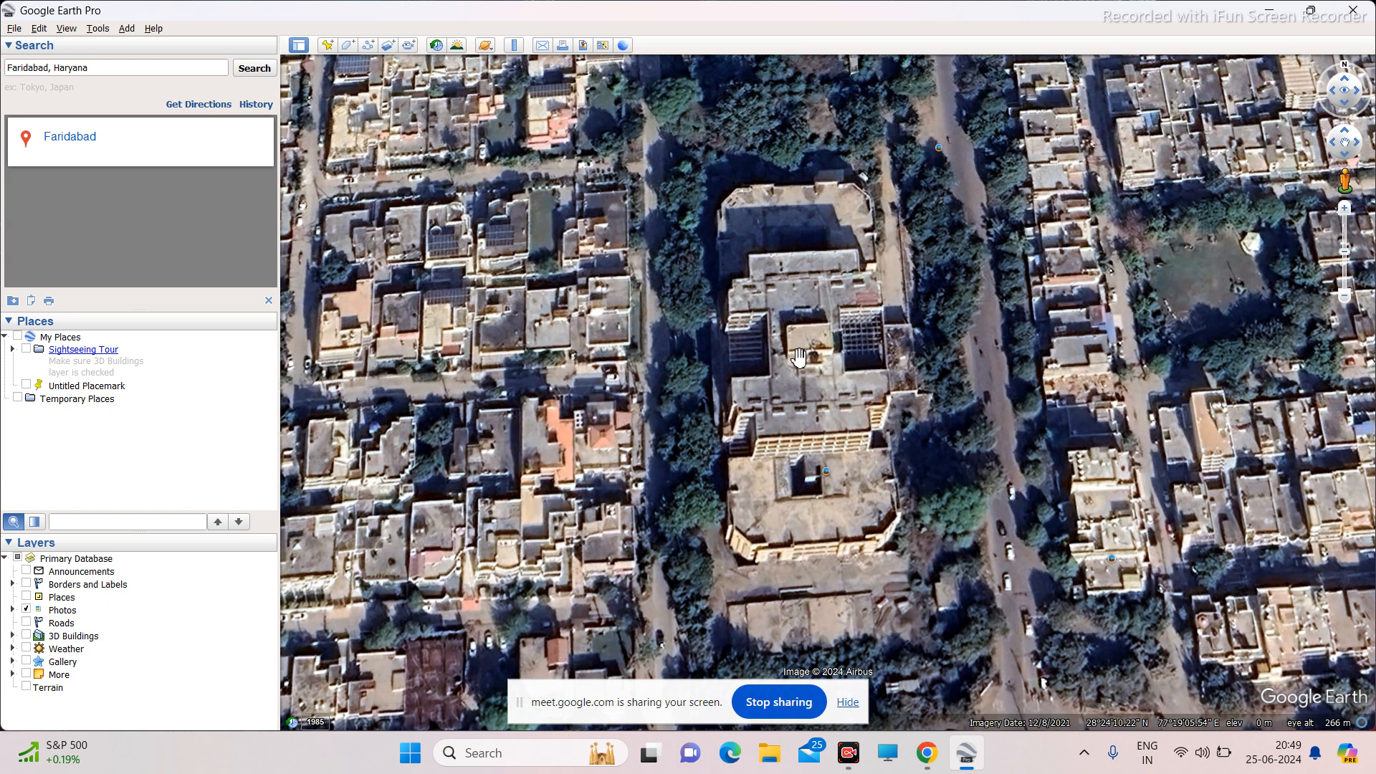
scroll(799, 357, down, 1)
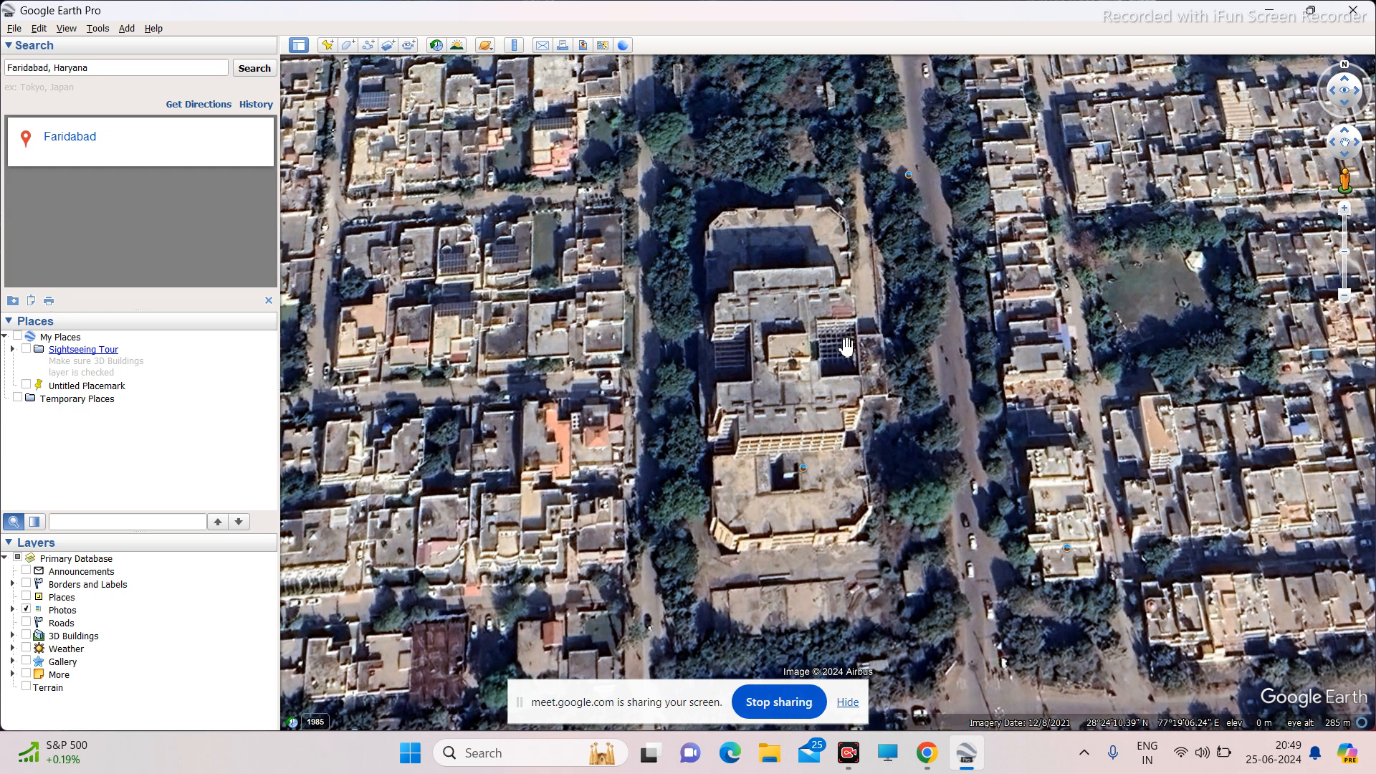
scroll(846, 346, down, 2)
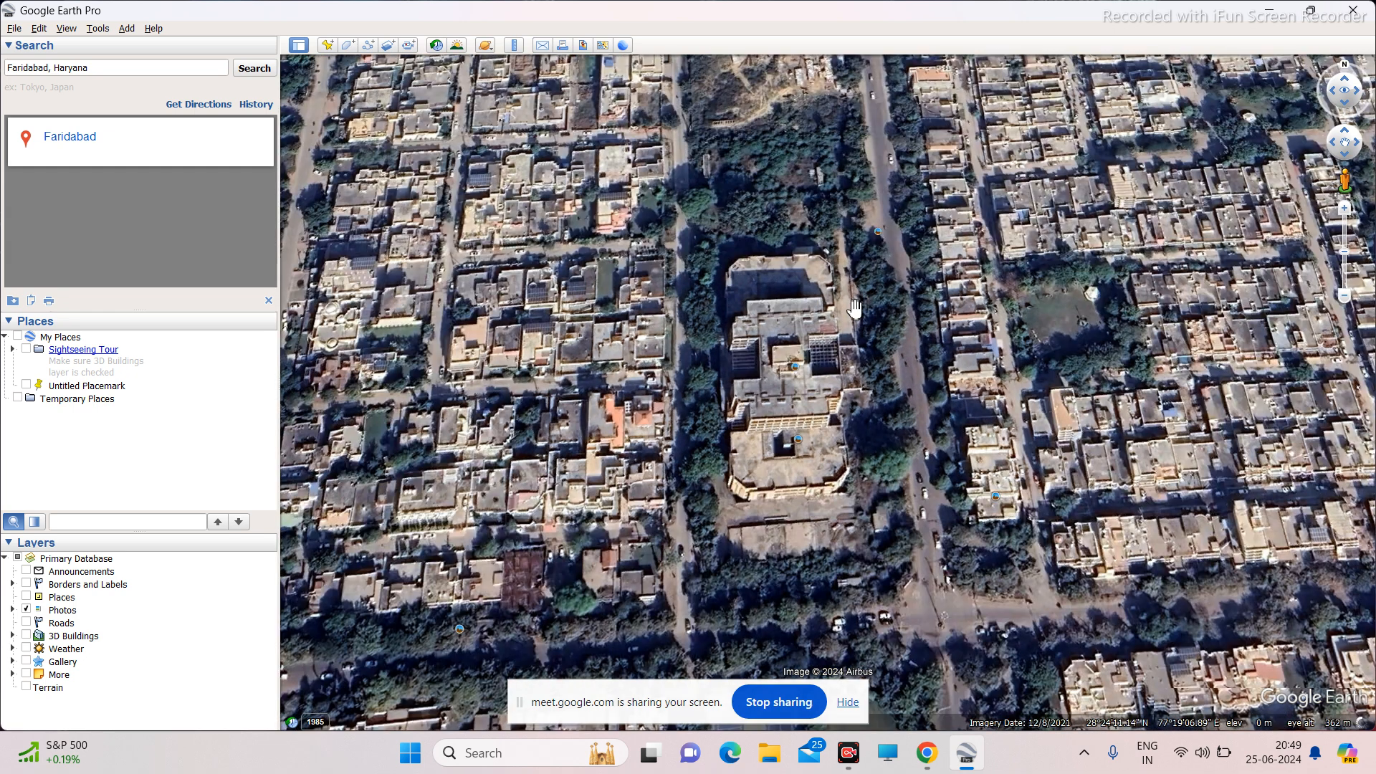
scroll(790, 322, up, 2)
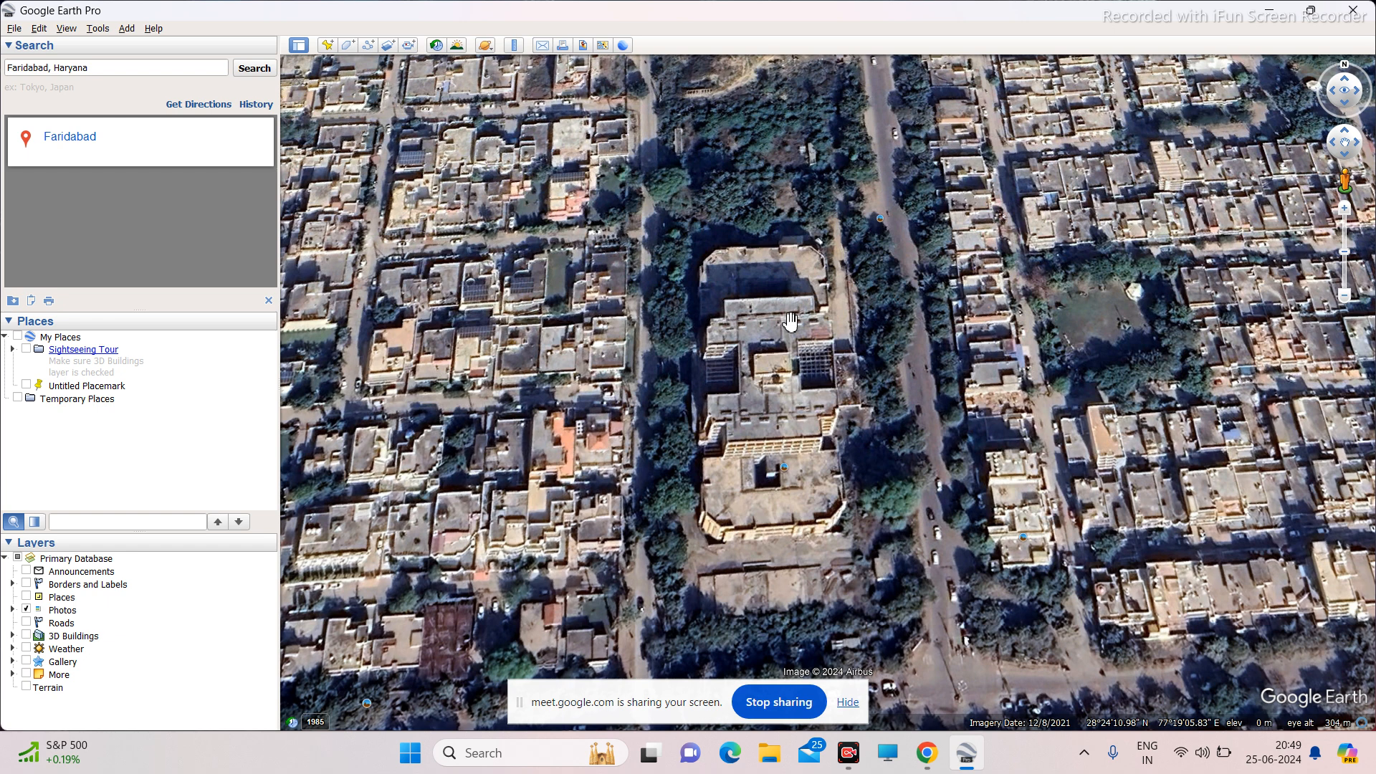
scroll(792, 330, down, 2)
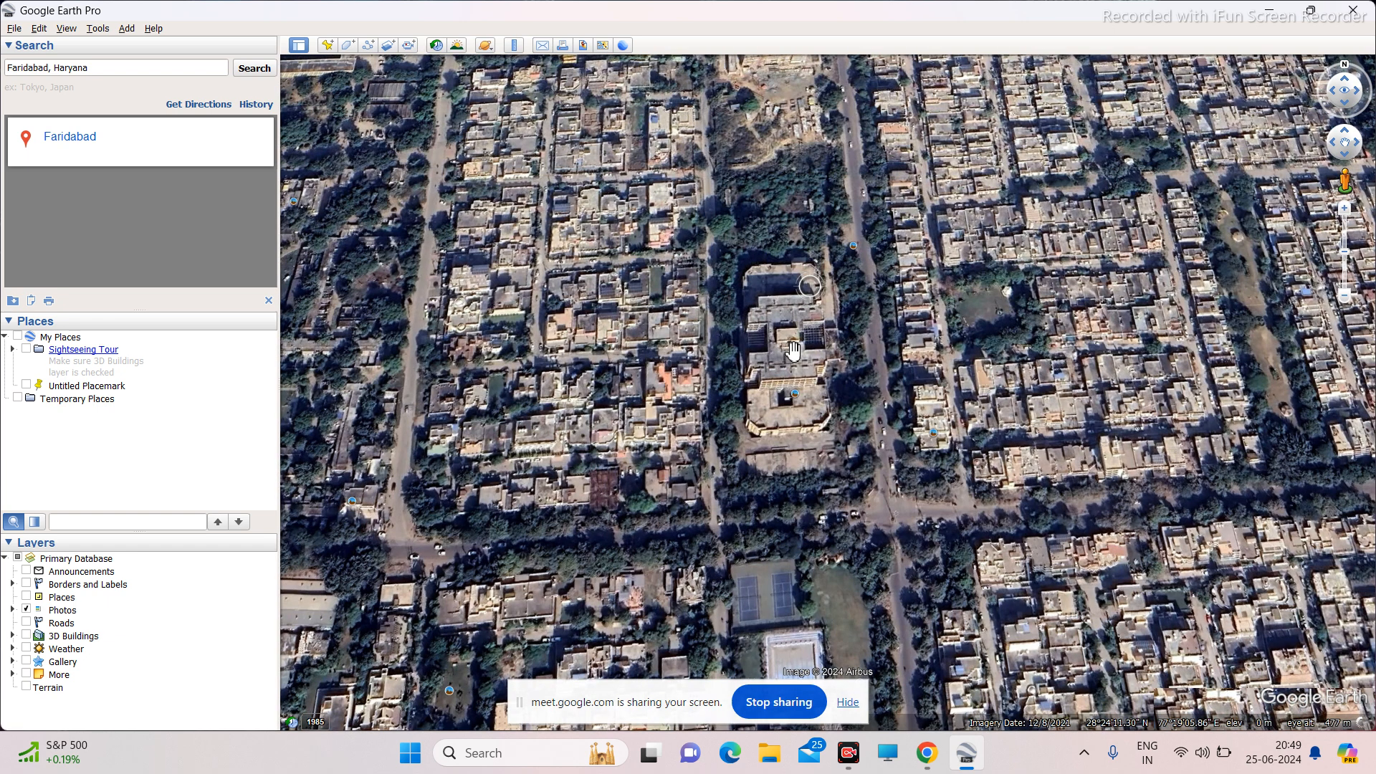
scroll(790, 348, up, 1)
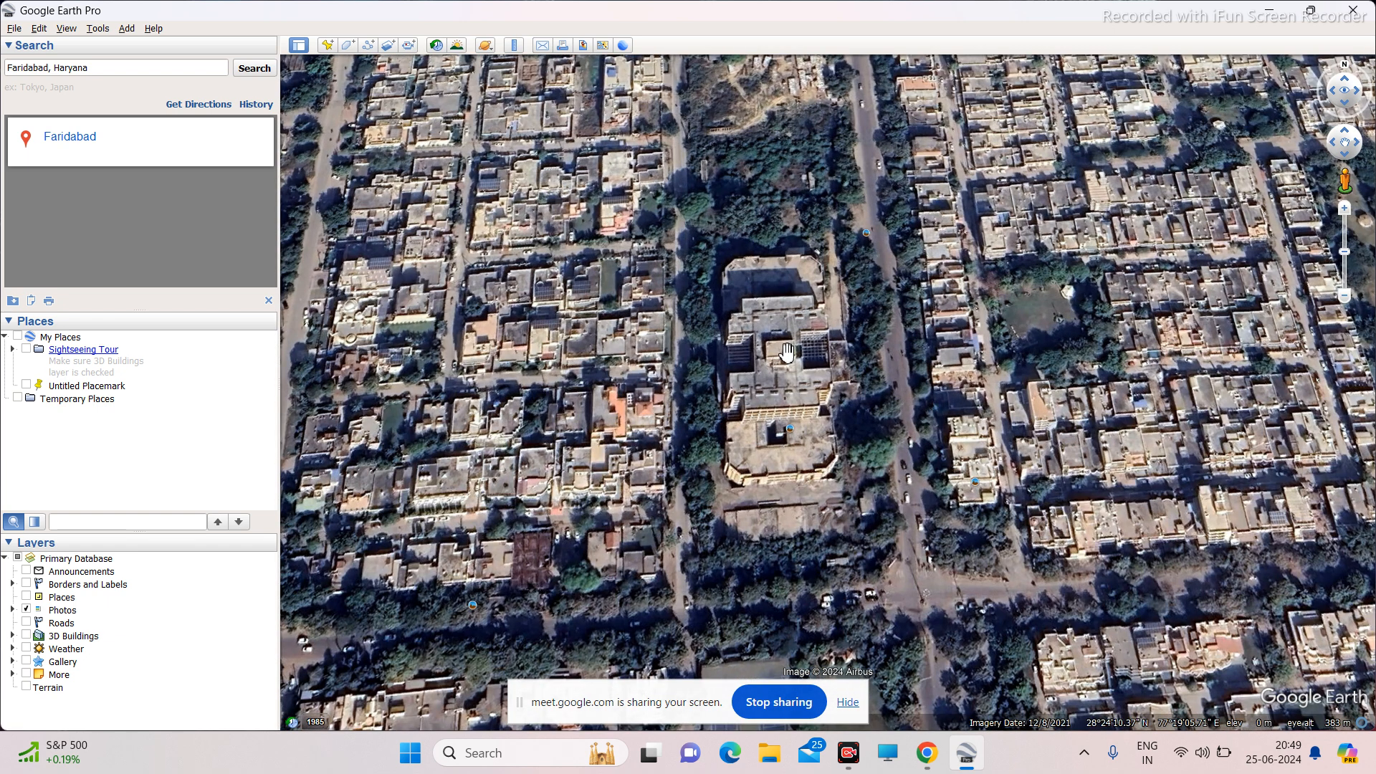
scroll(787, 355, up, 1)
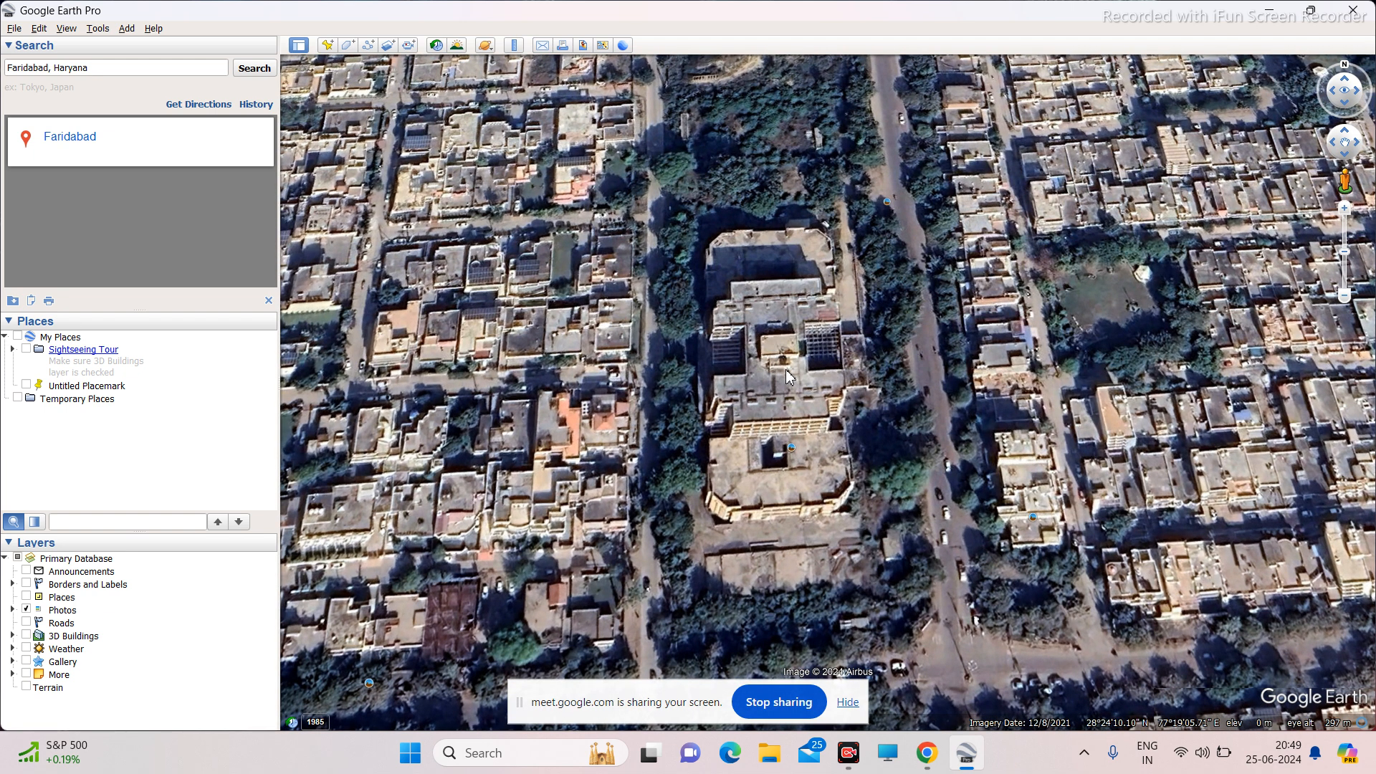
scroll(786, 368, down, 1)
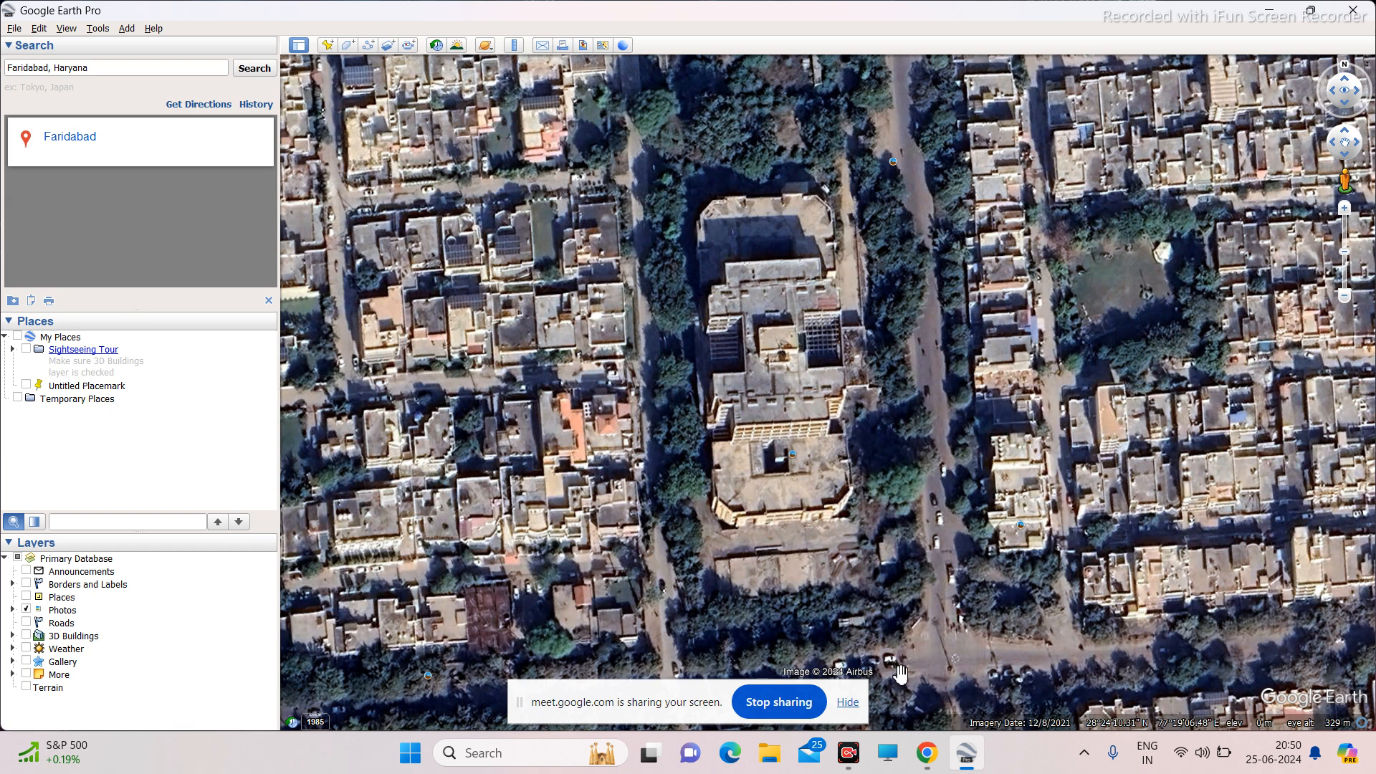
mouse_move(927, 752)
scroll(829, 357, down, 2)
scroll(829, 357, up, 3)
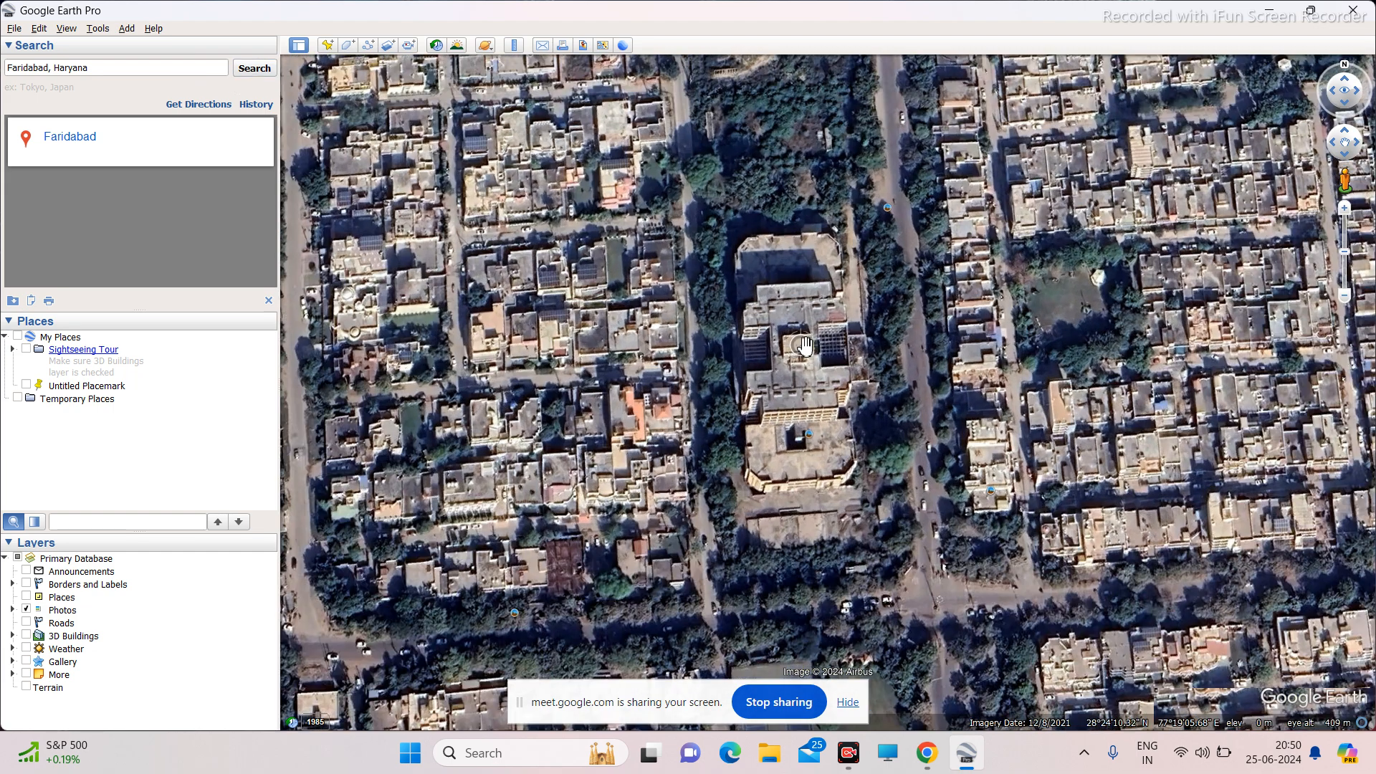
key(r)
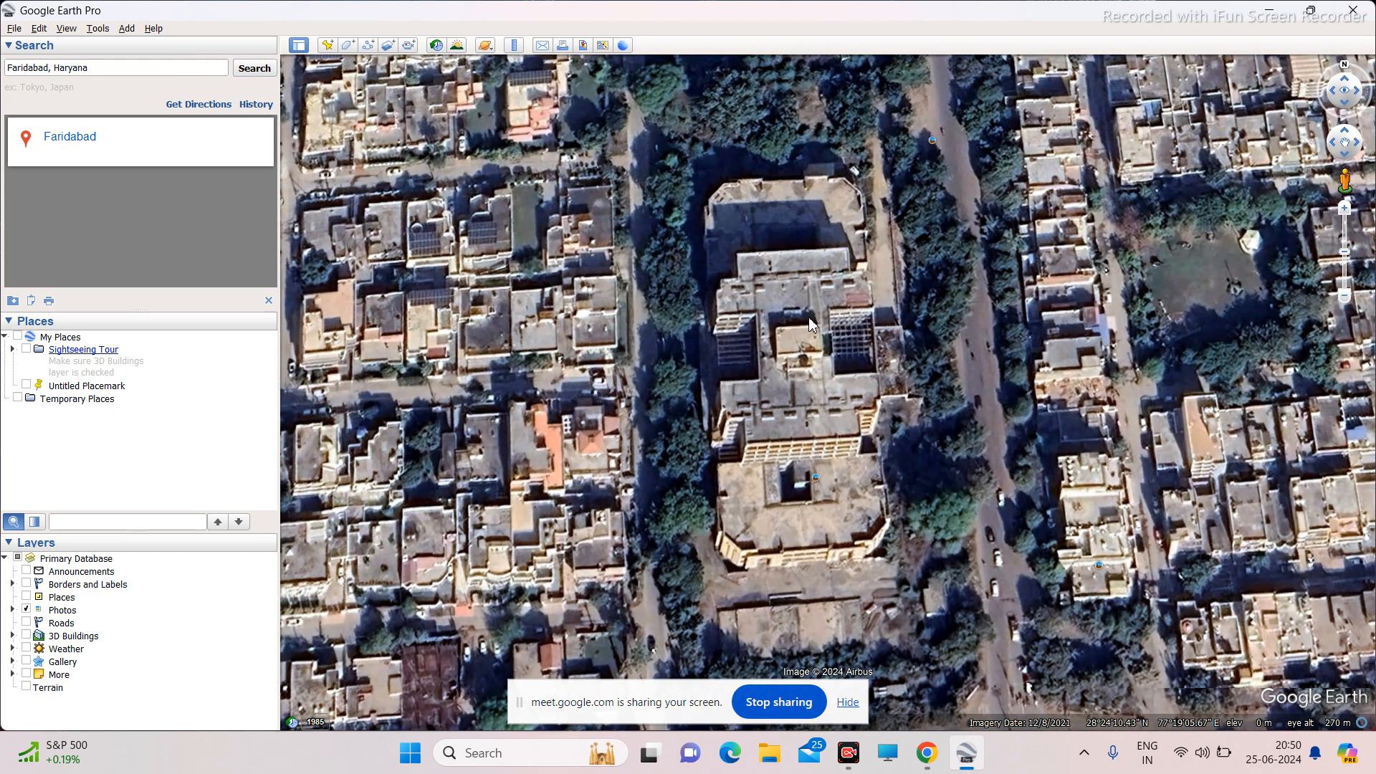
scroll(760, 356, up, 1)
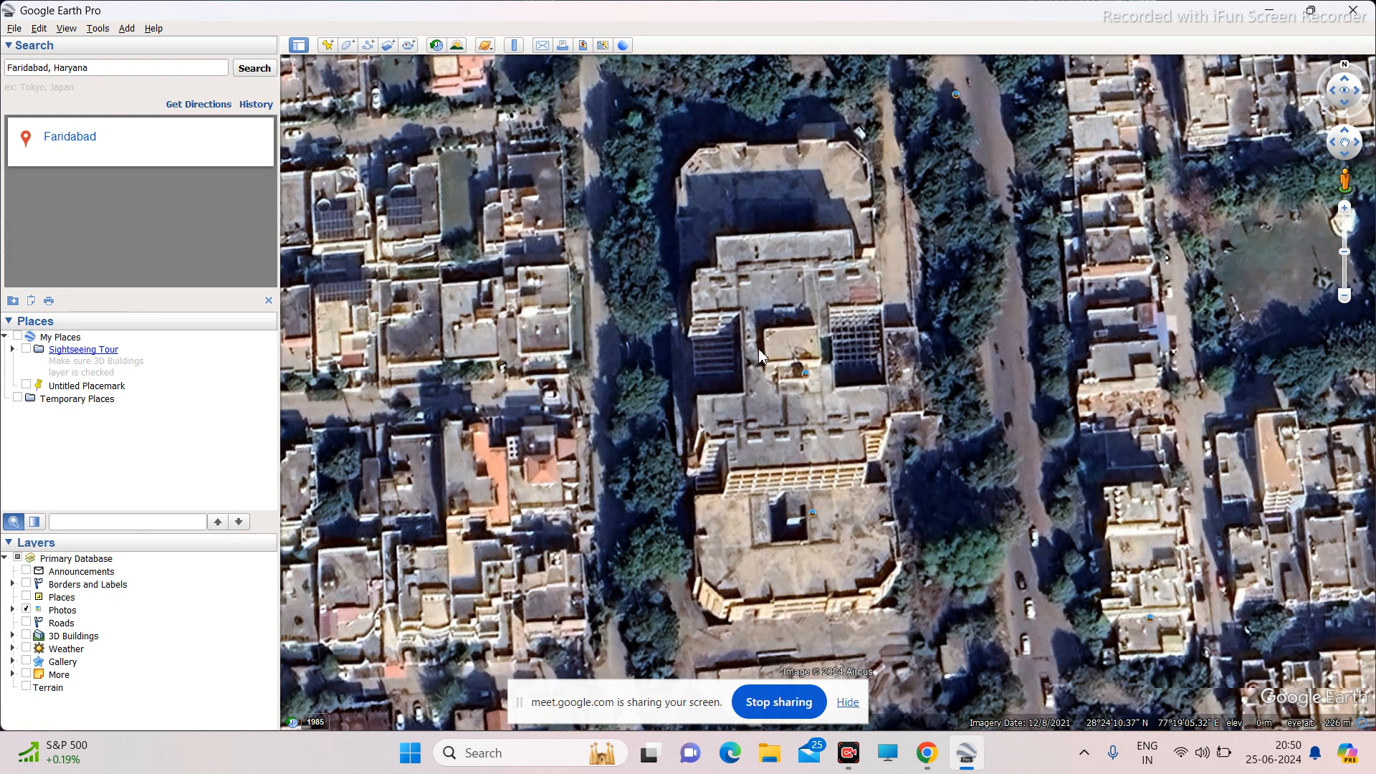
scroll(786, 349, down, 1)
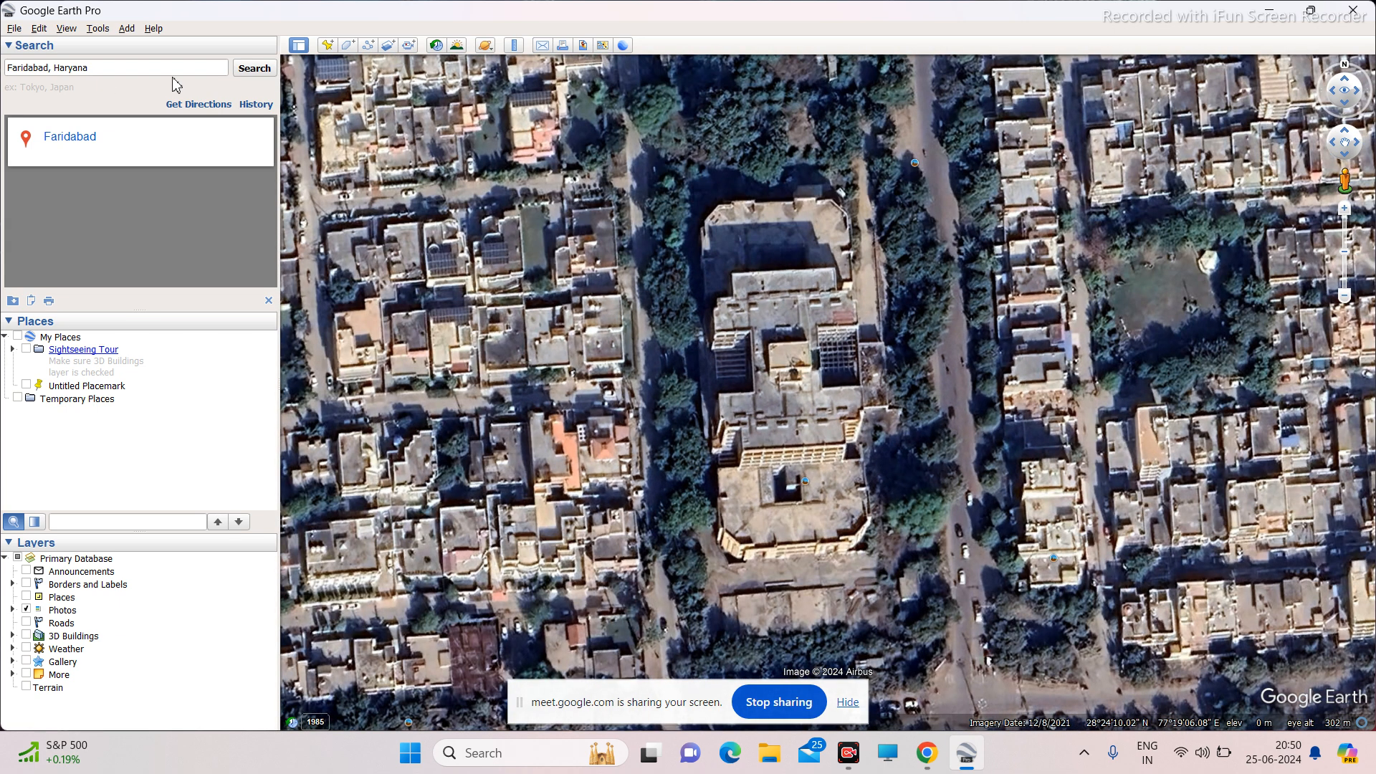
scroll(822, 373, up, 1)
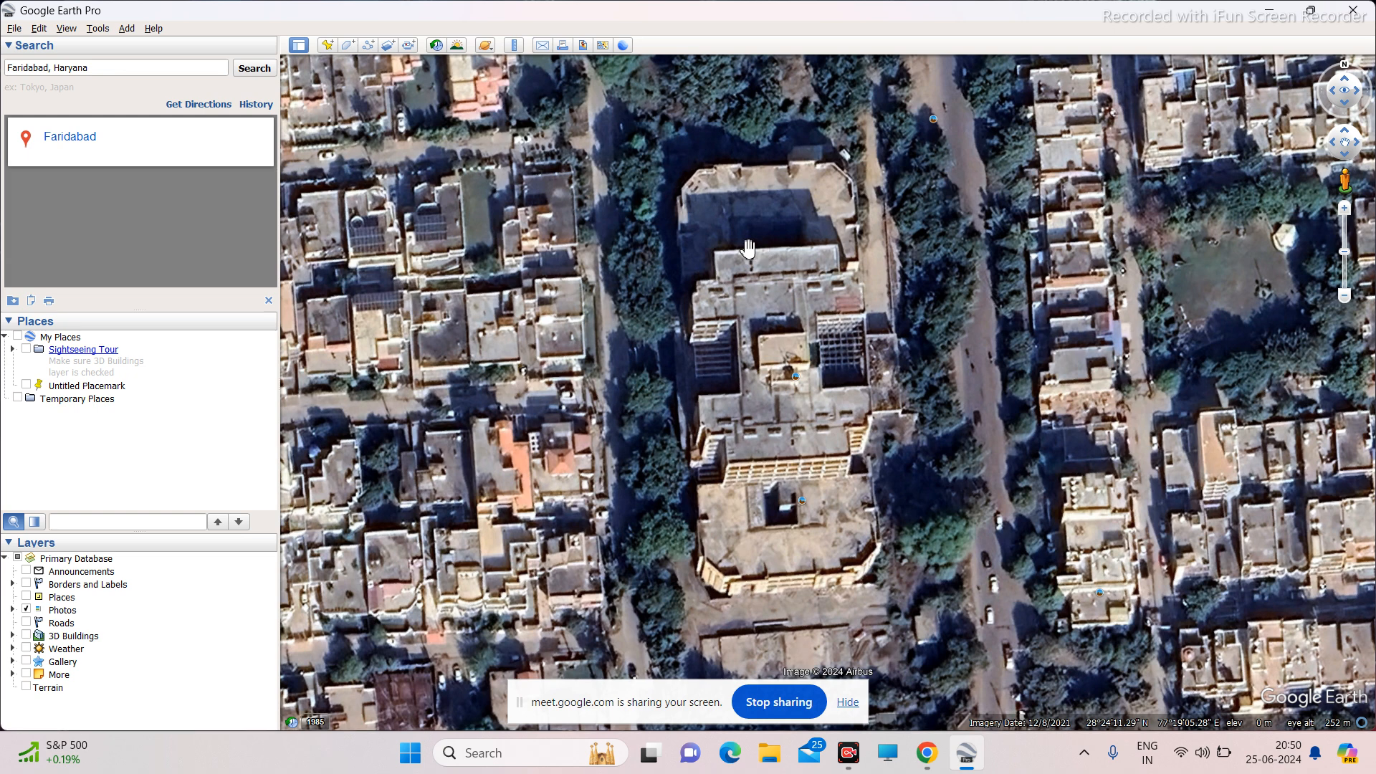
scroll(749, 284, down, 2)
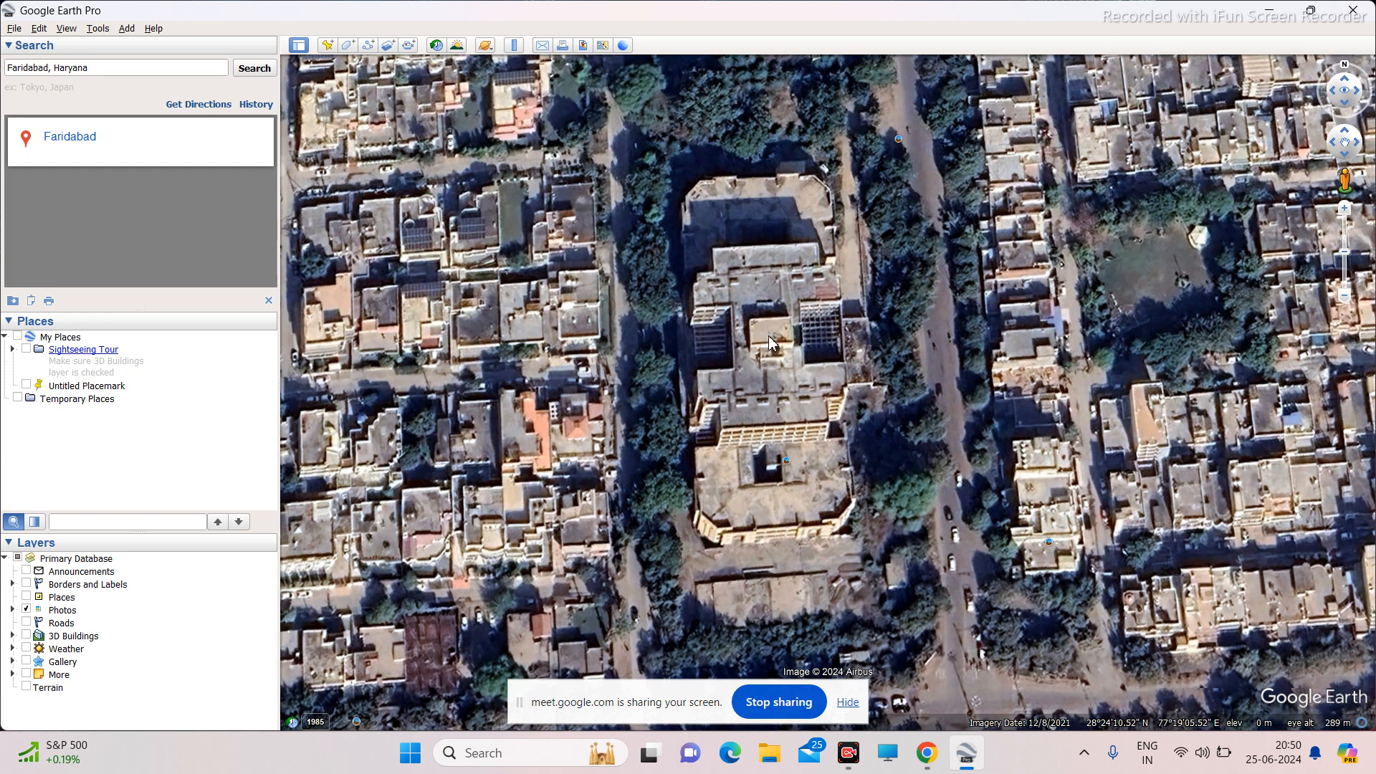
scroll(789, 349, up, 1)
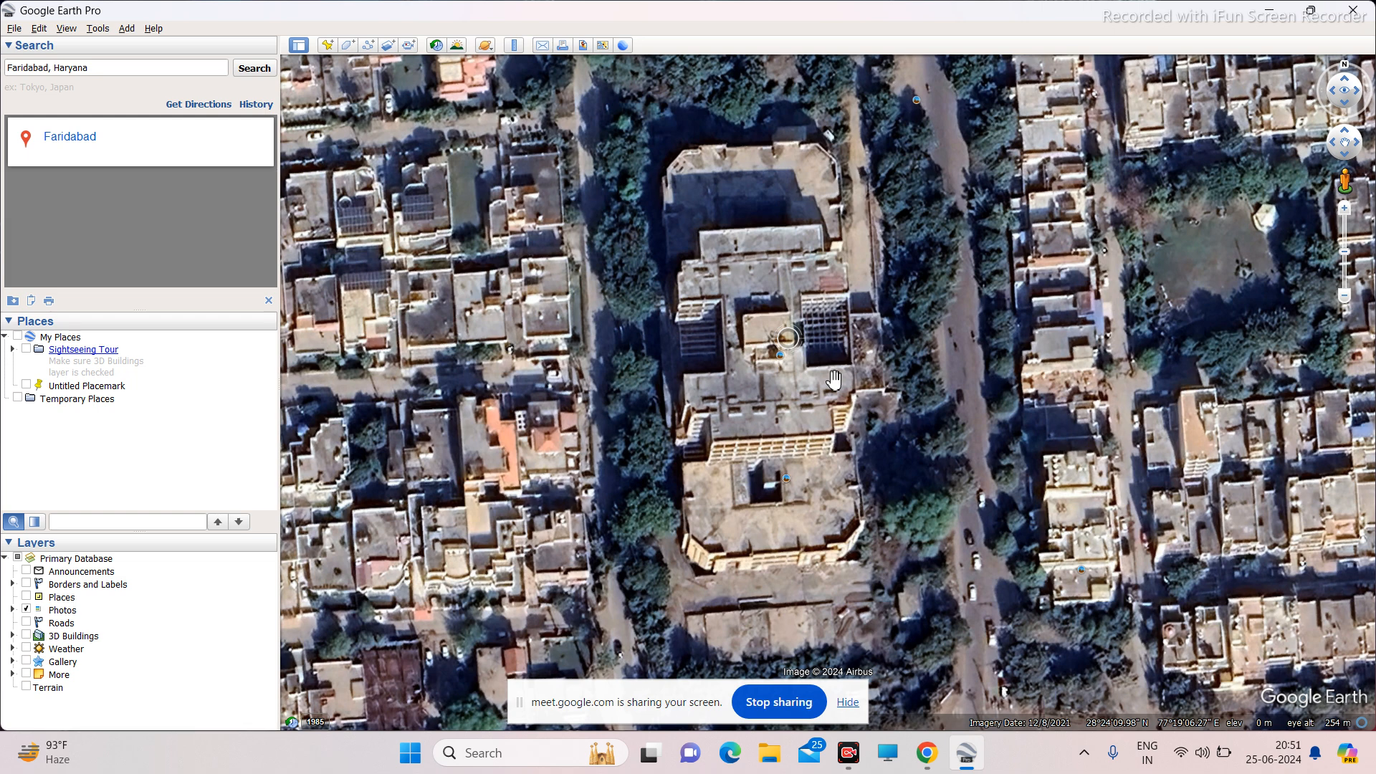
scroll(831, 355, down, 2)
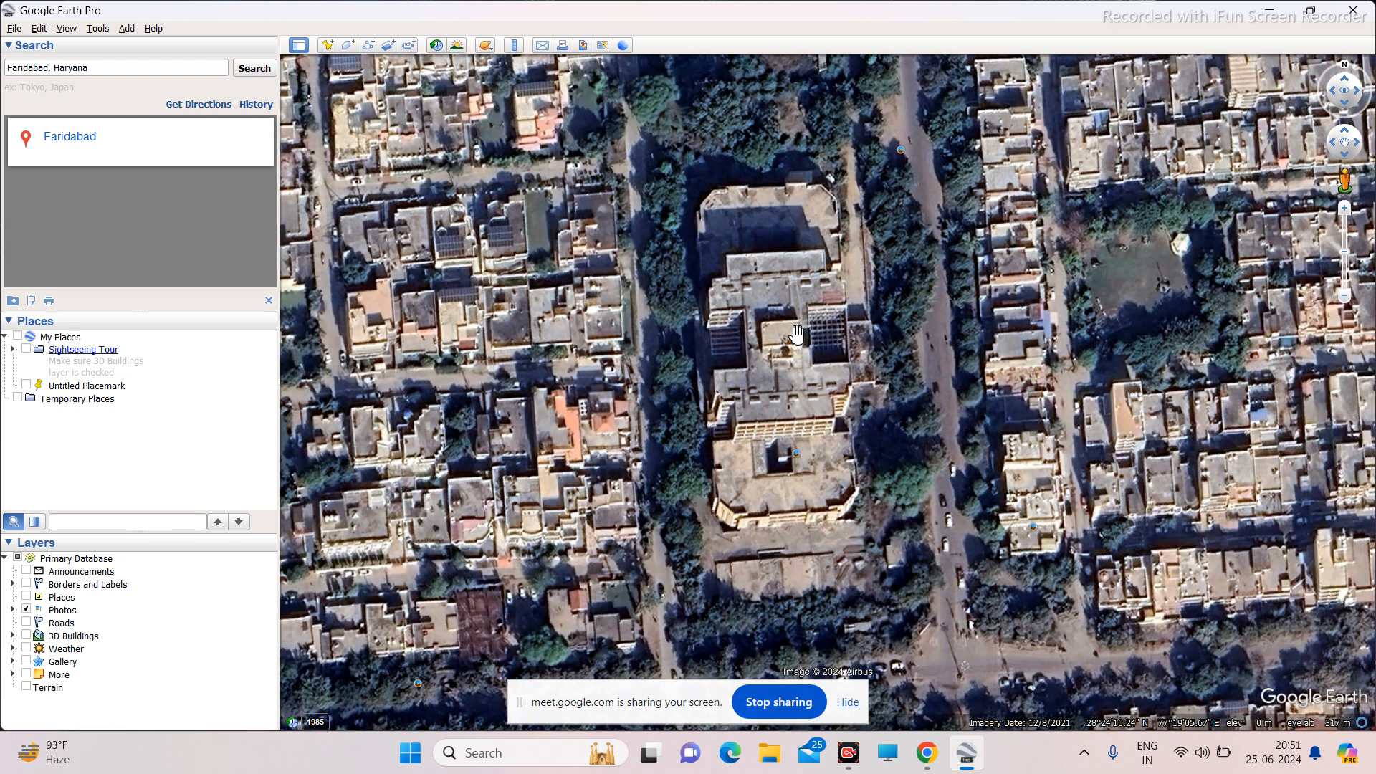
scroll(797, 334, down, 2)
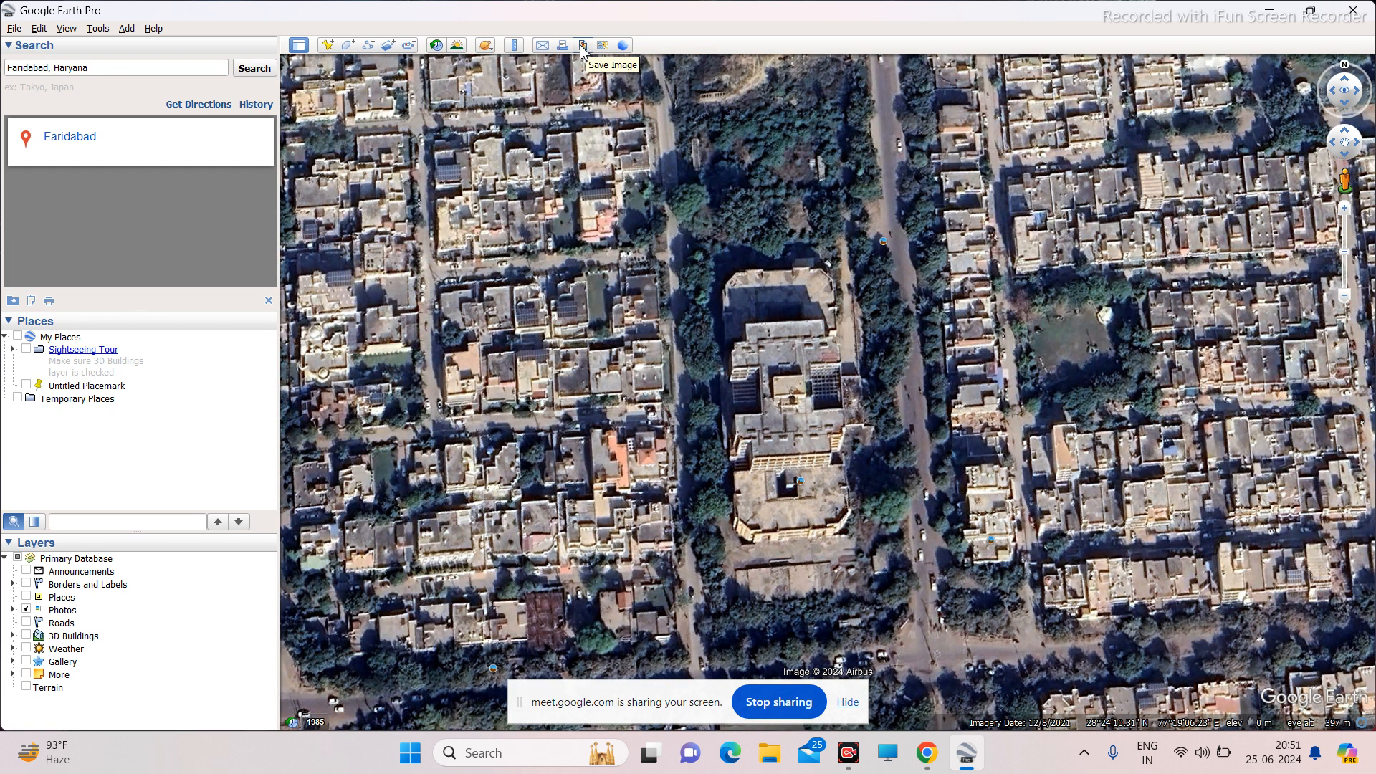
Save the map view framed closely on the long building as the JPEG image "100kw roof top solar plant" on the Desktop.
click(582, 46)
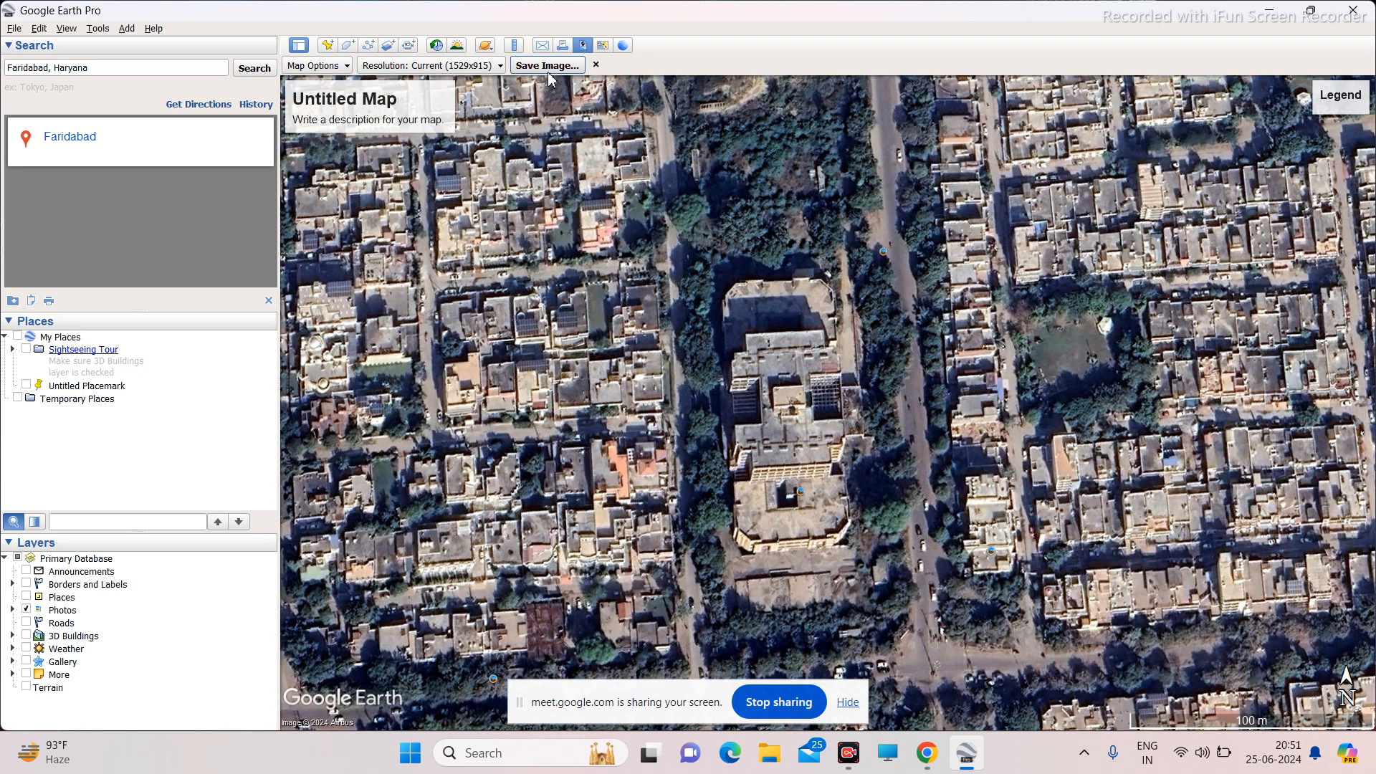
scroll(817, 401, up, 2)
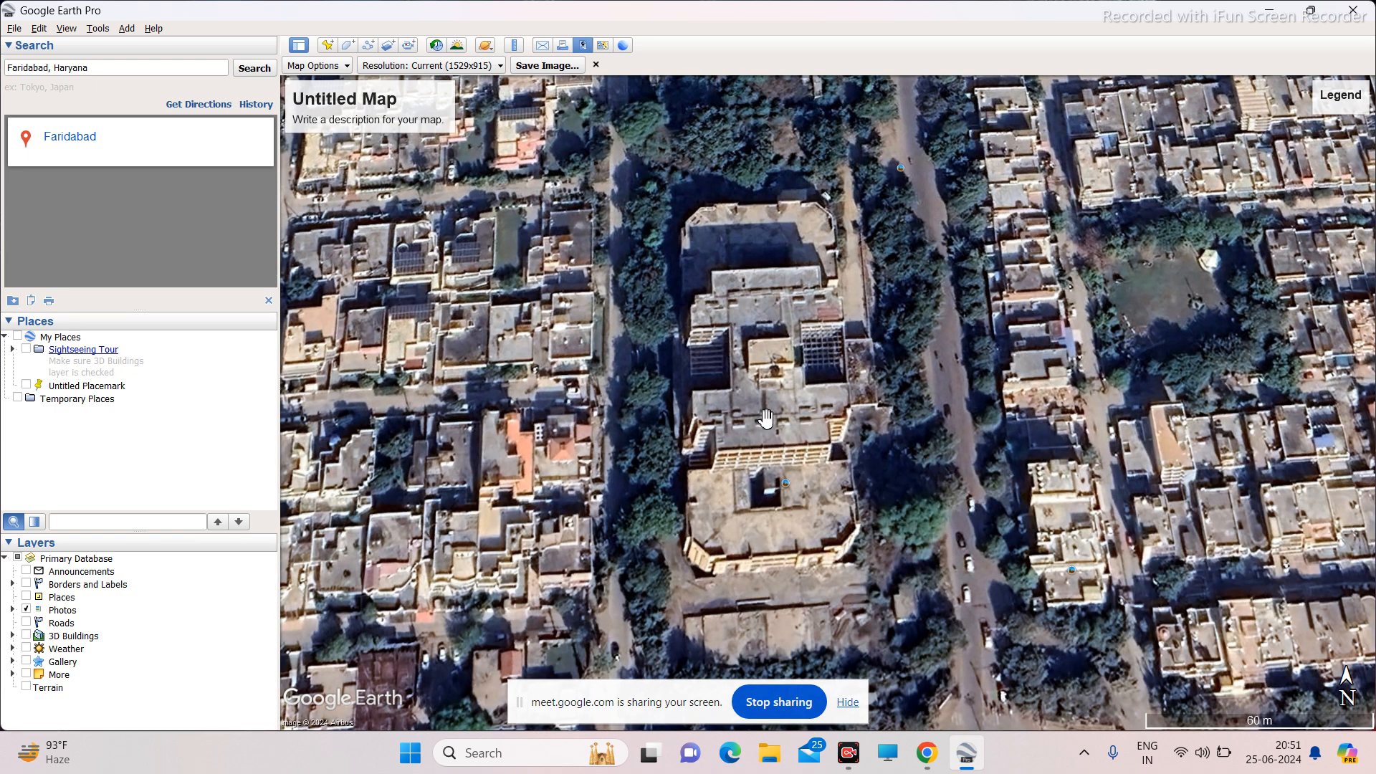
scroll(764, 412, up, 1)
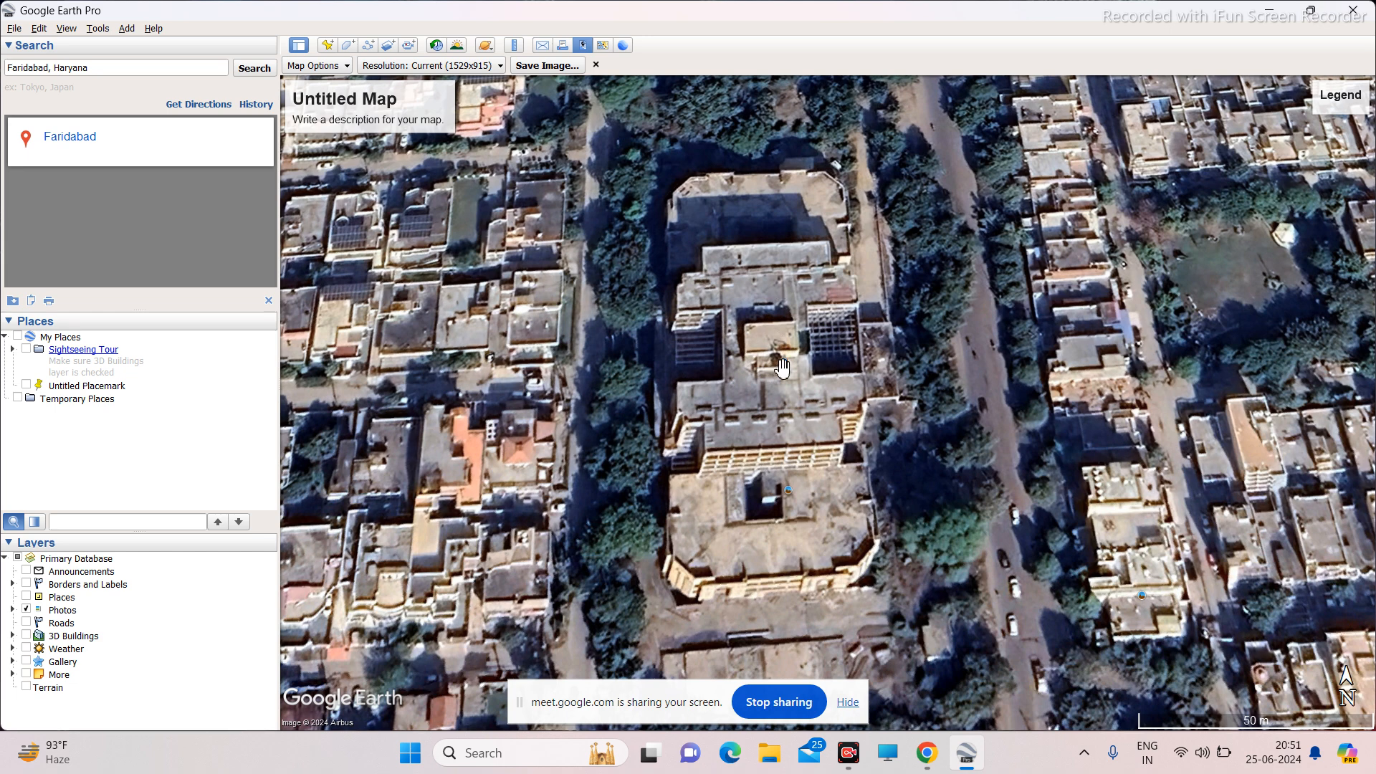
scroll(777, 340, up, 1)
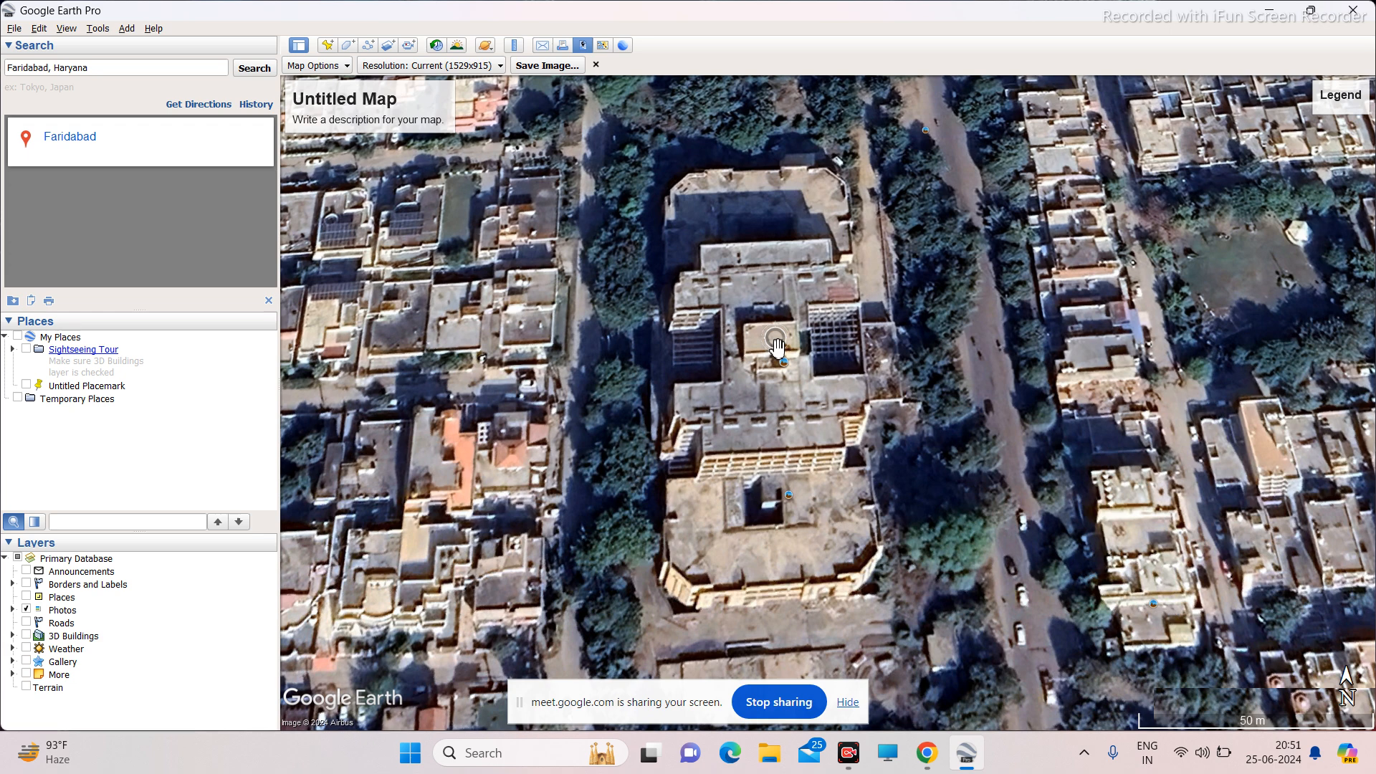
scroll(778, 348, down, 1)
click(595, 65)
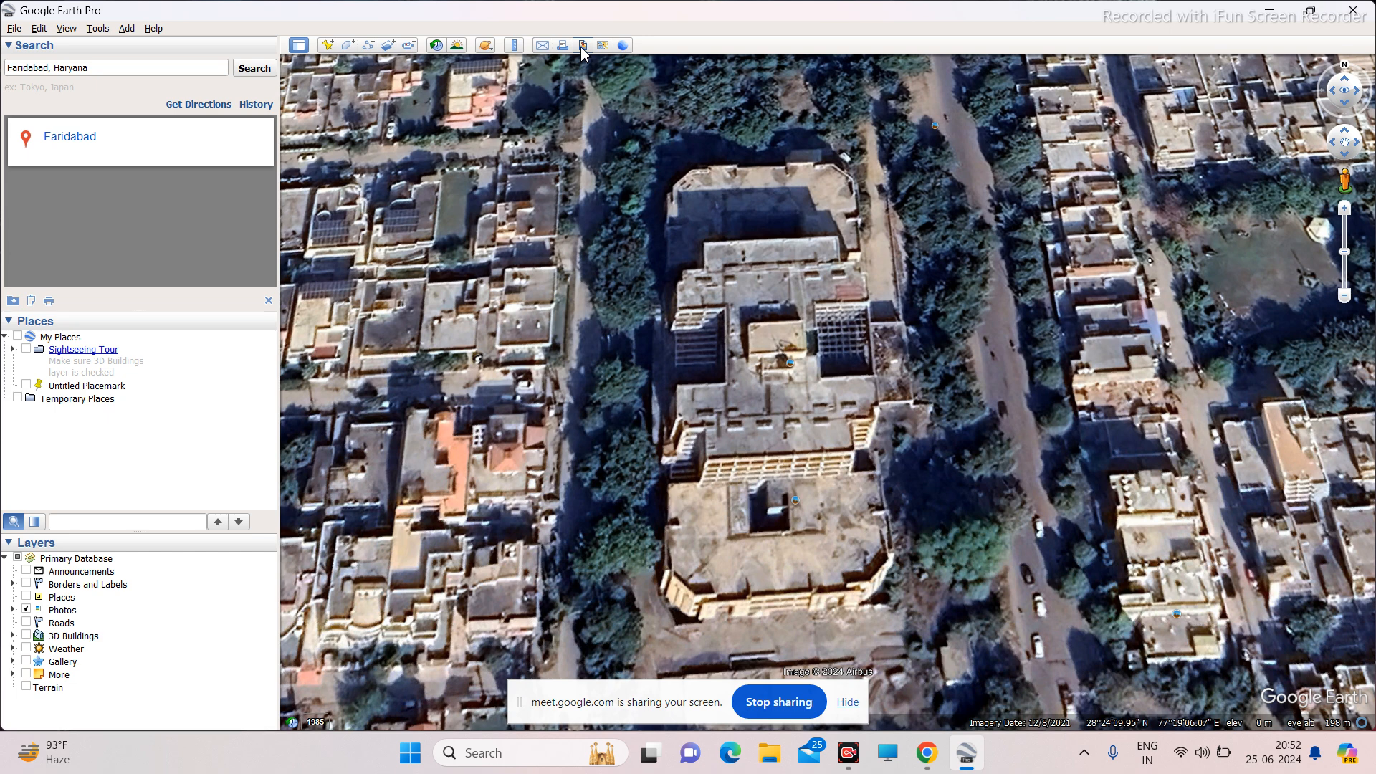
click(582, 45)
click(547, 65)
text(1)
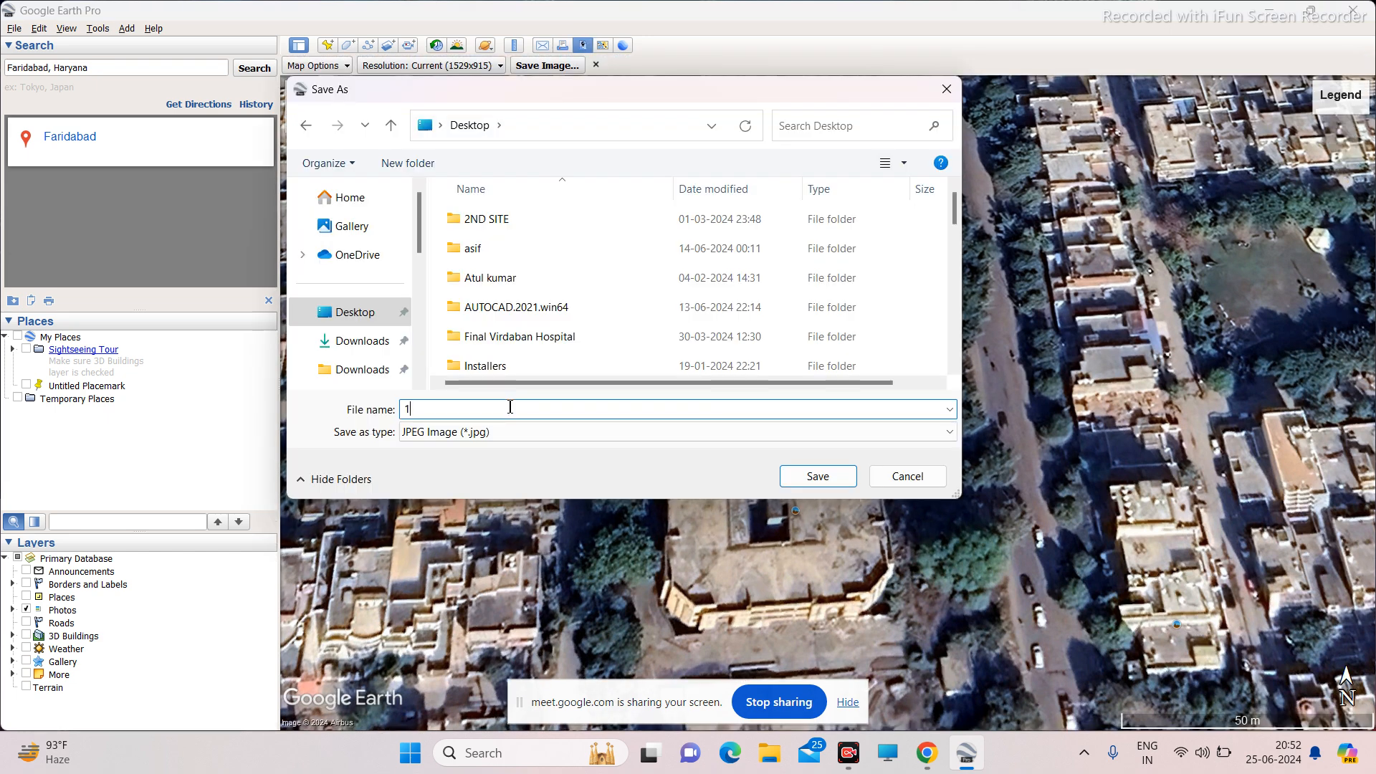
text(00kw roof top solar plant)
click(822, 476)
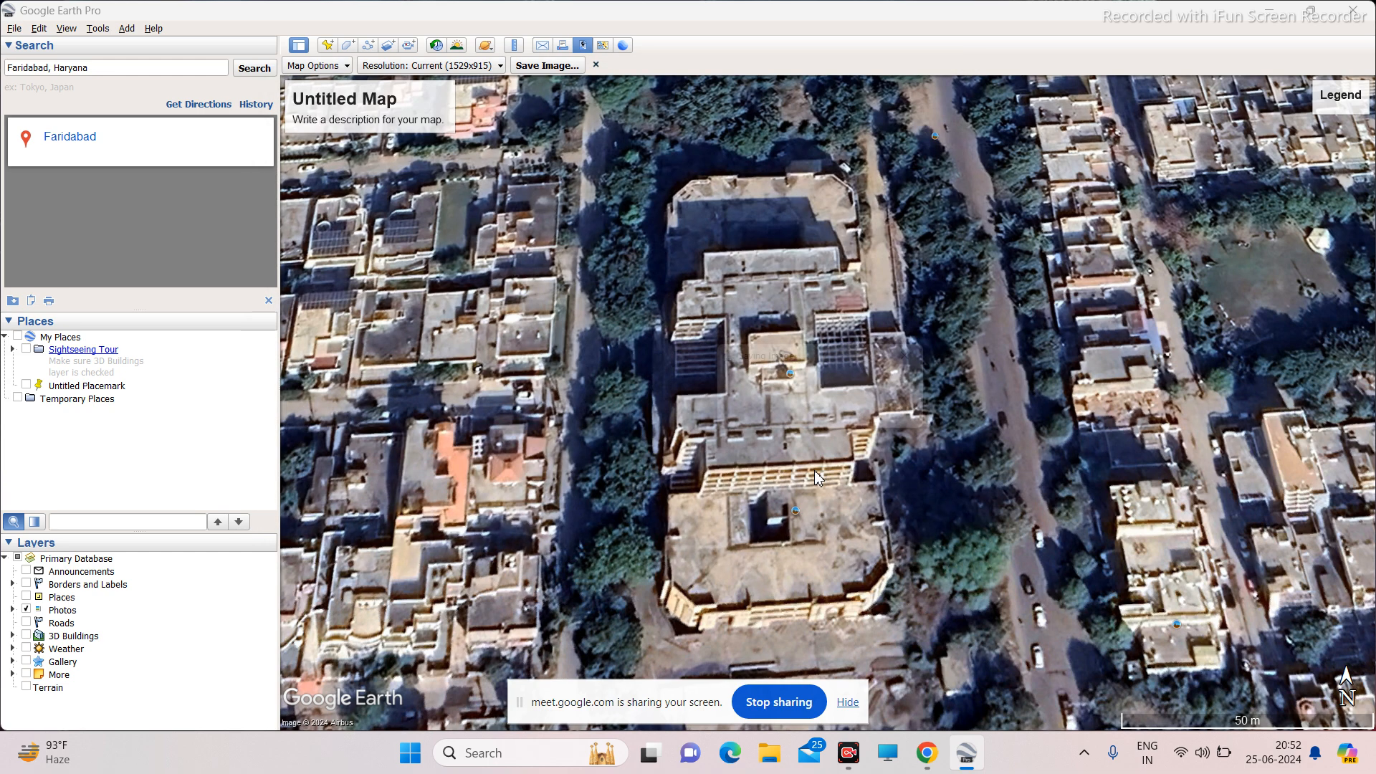
Show the Windows desktop and launch AutoCAD 2021.
key(super+d)
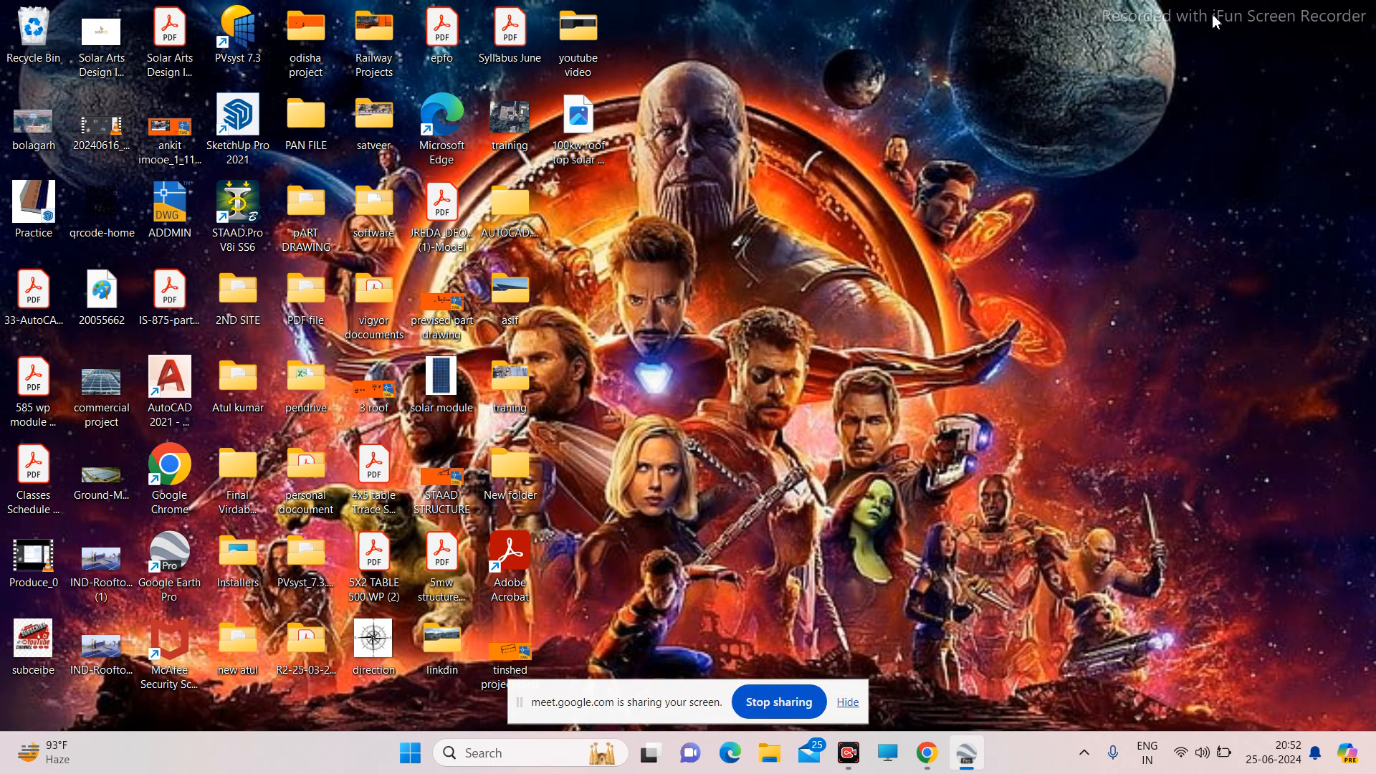
click(180, 397)
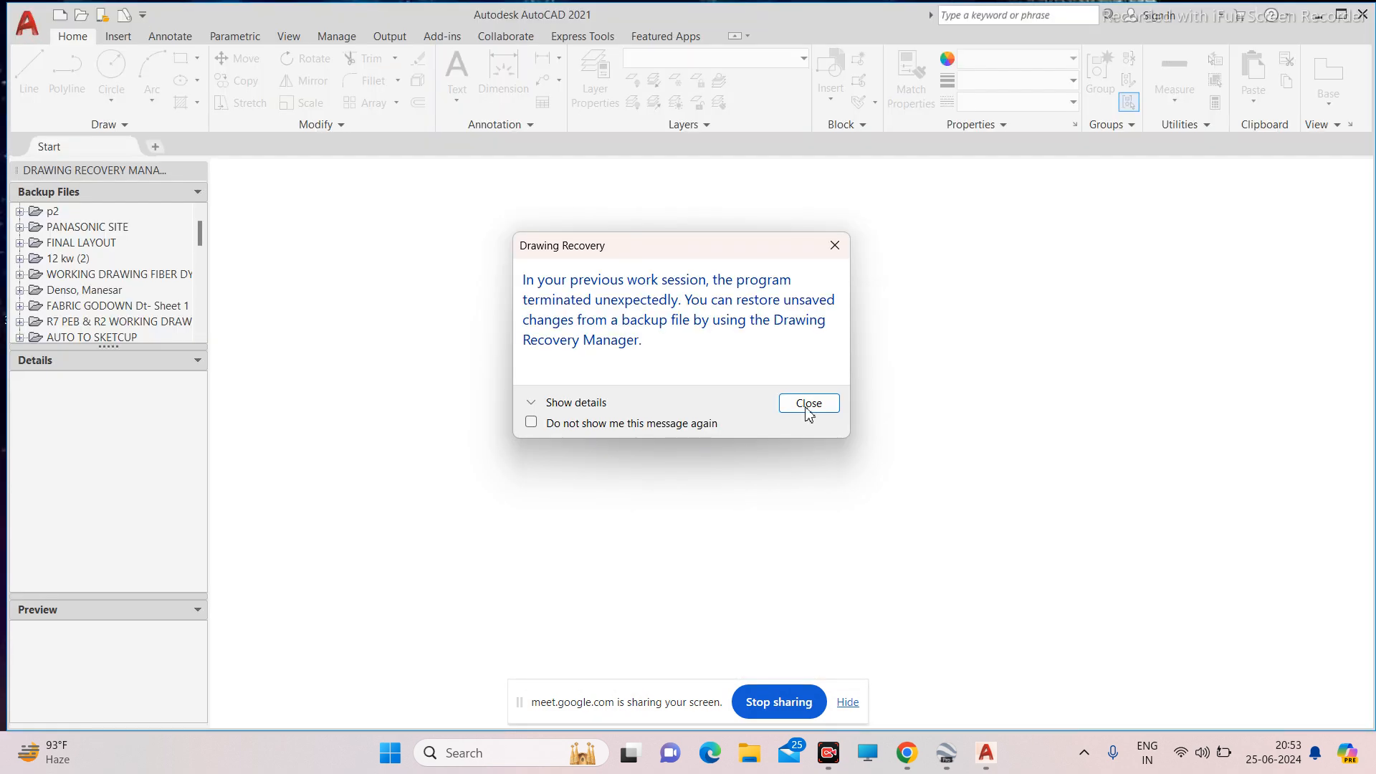
Dismiss the Drawing Recovery message, then check the Google Meet call in Chrome and return to AutoCAD.
click(808, 405)
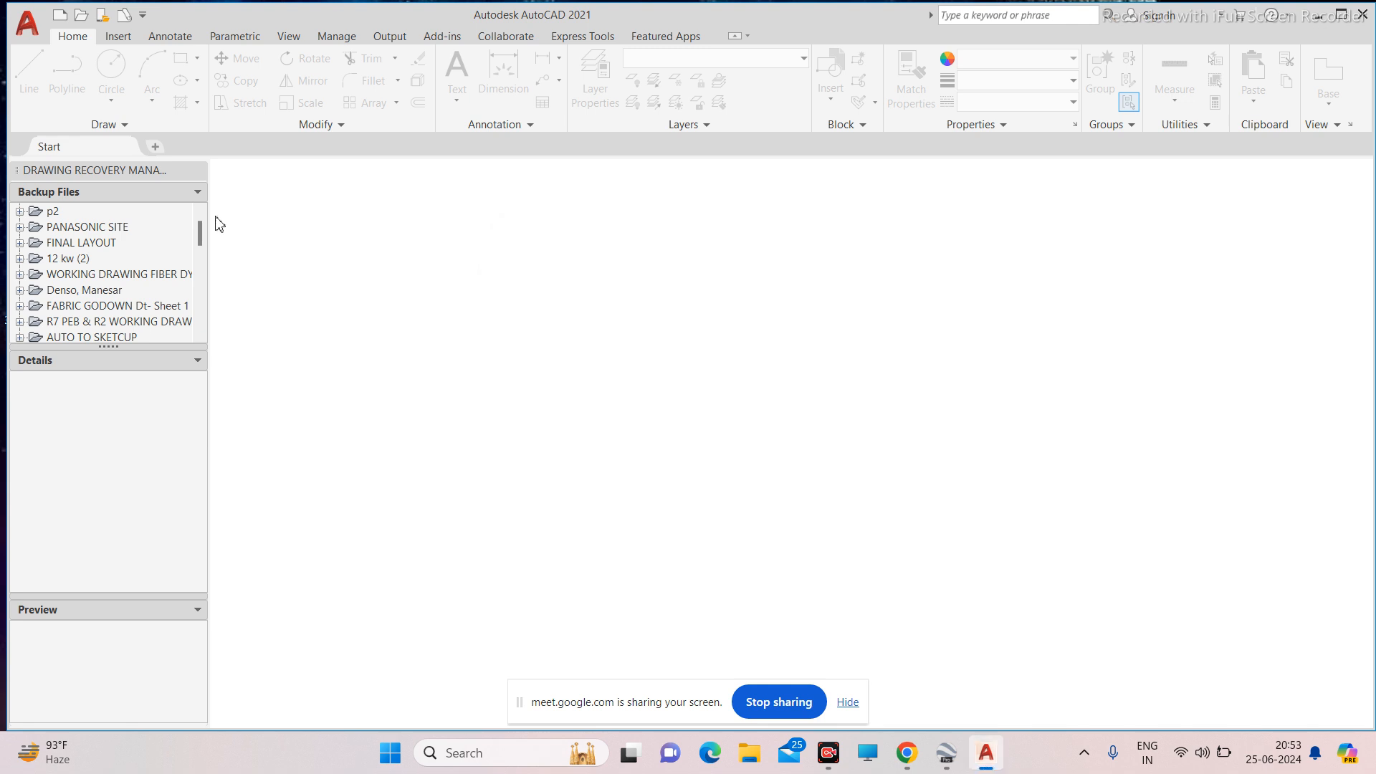
mouse_move(916, 757)
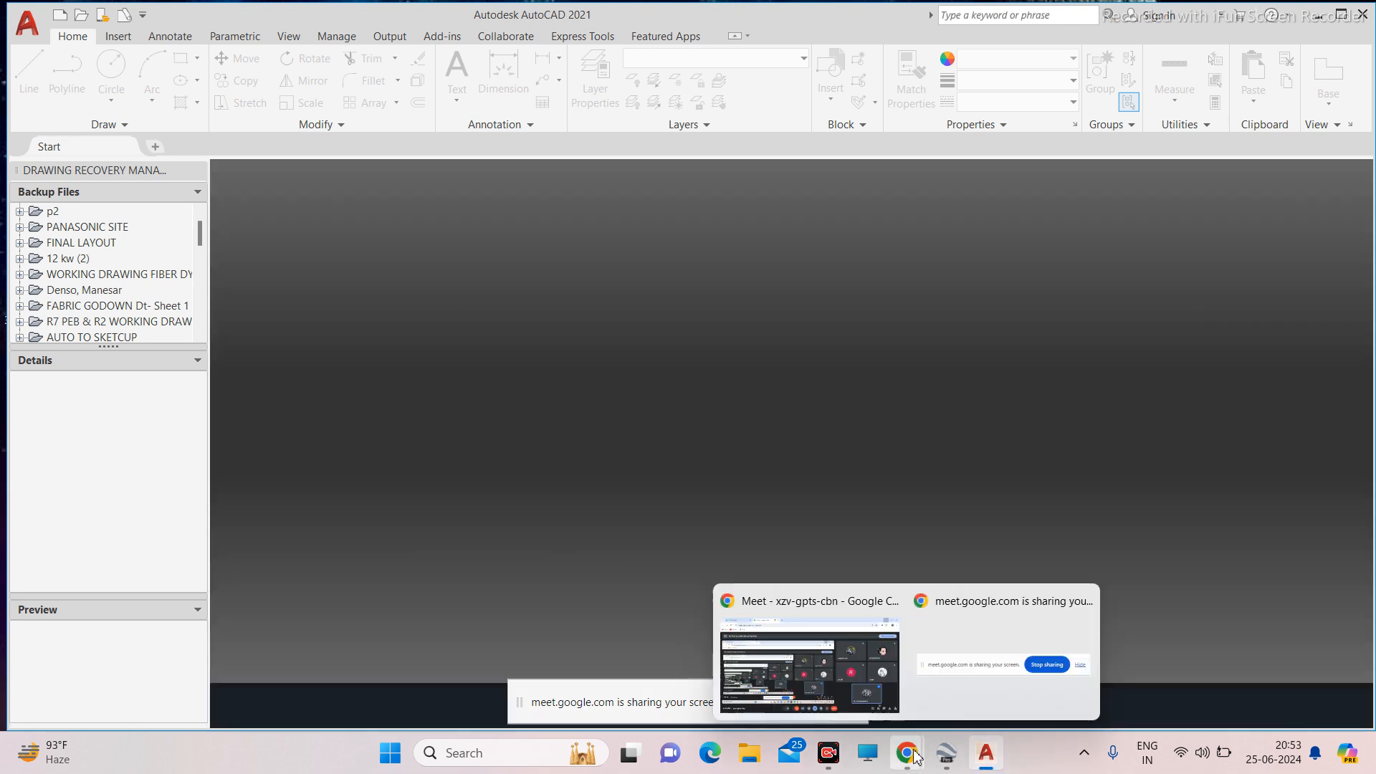
click(796, 652)
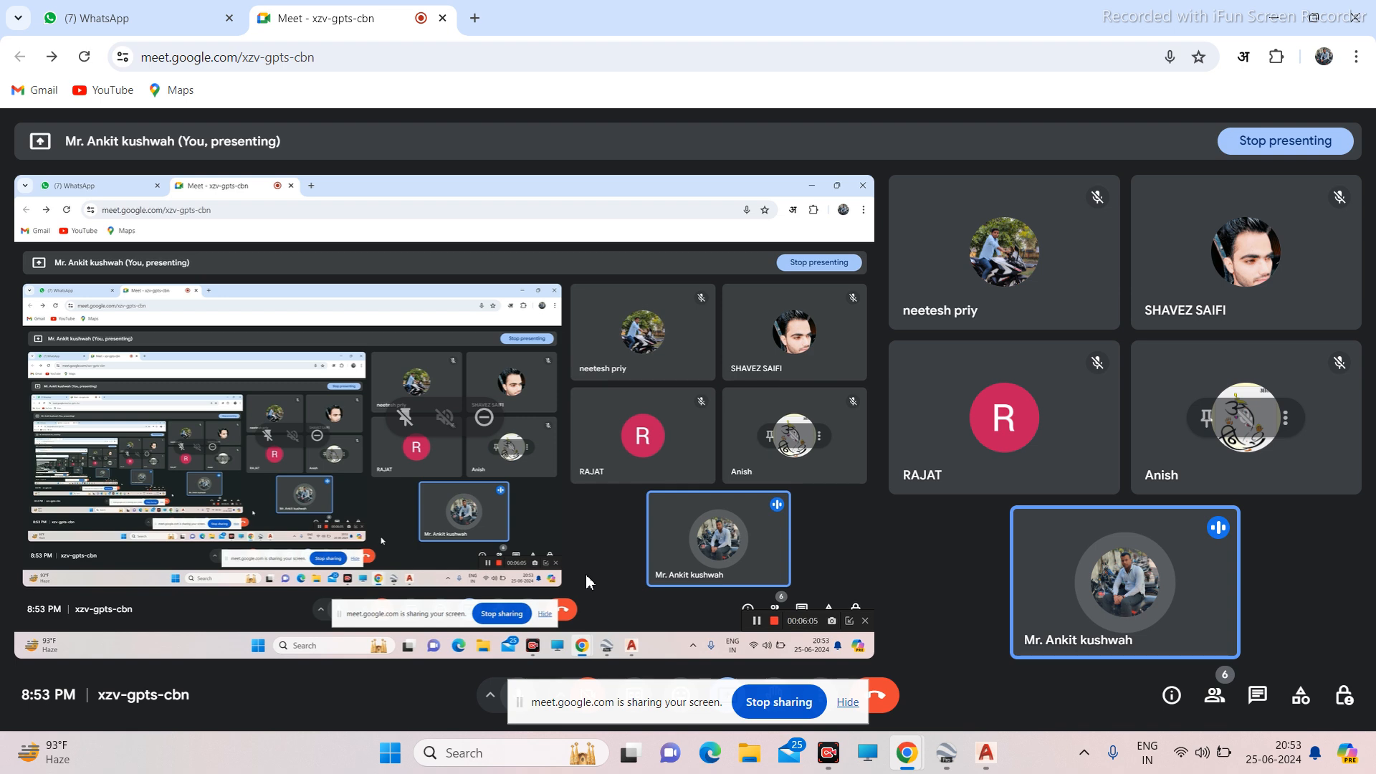
click(986, 753)
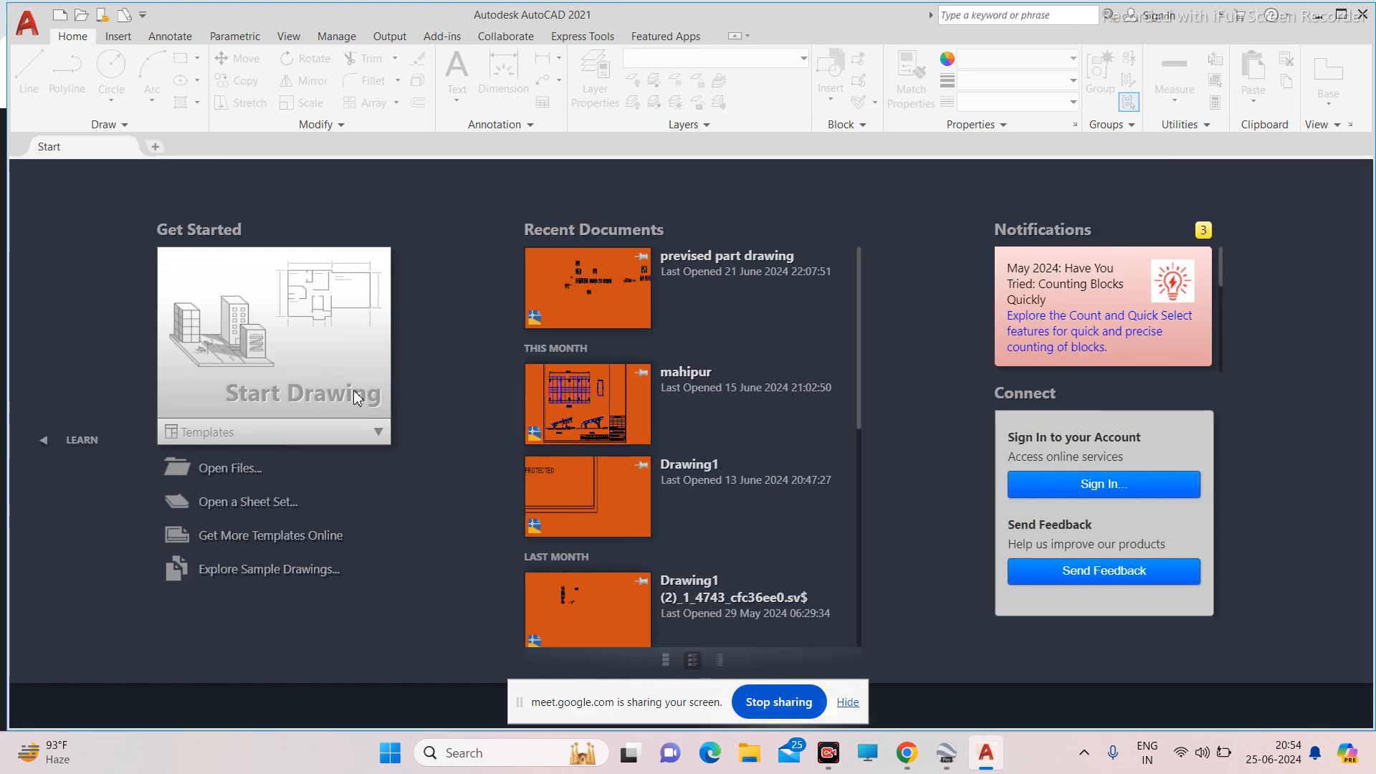
Start a new drawing and turn off its grid display.
click(354, 389)
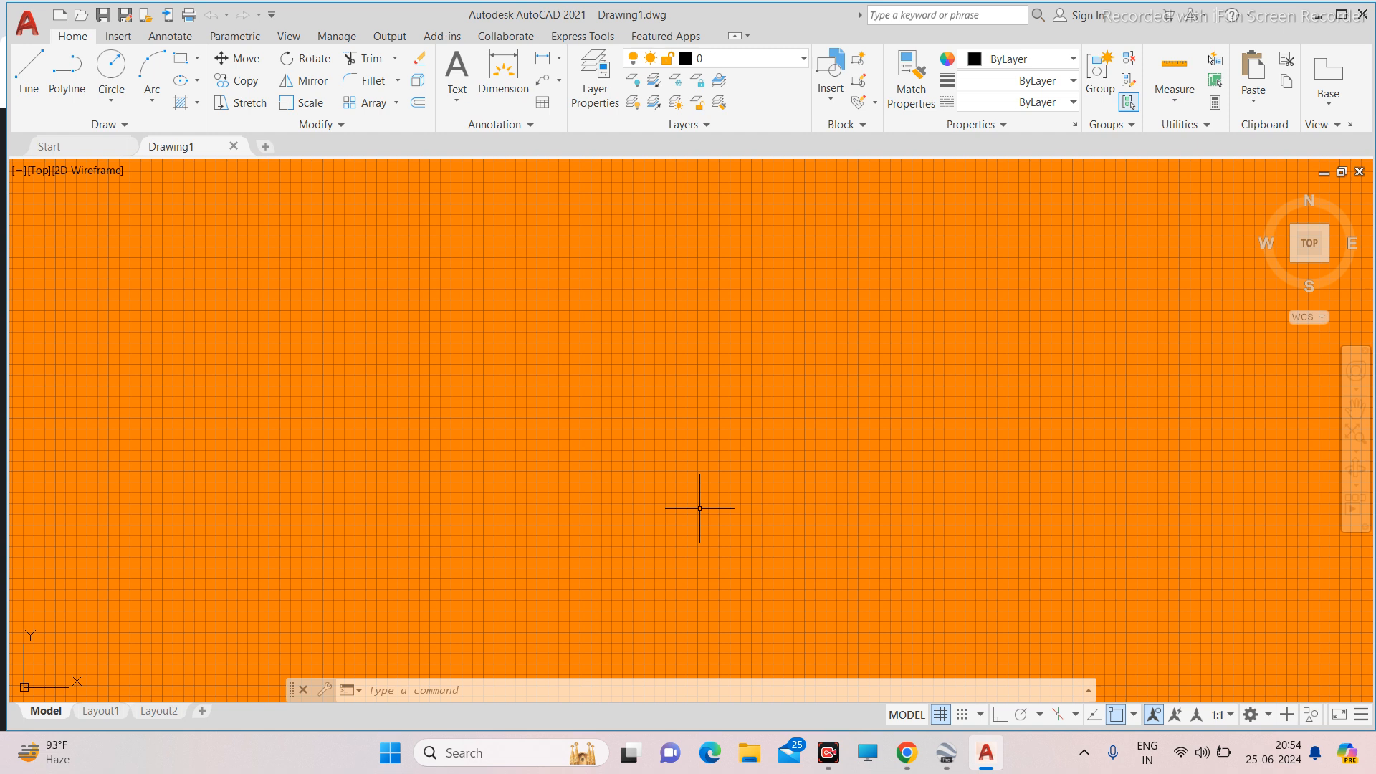
key(F7)
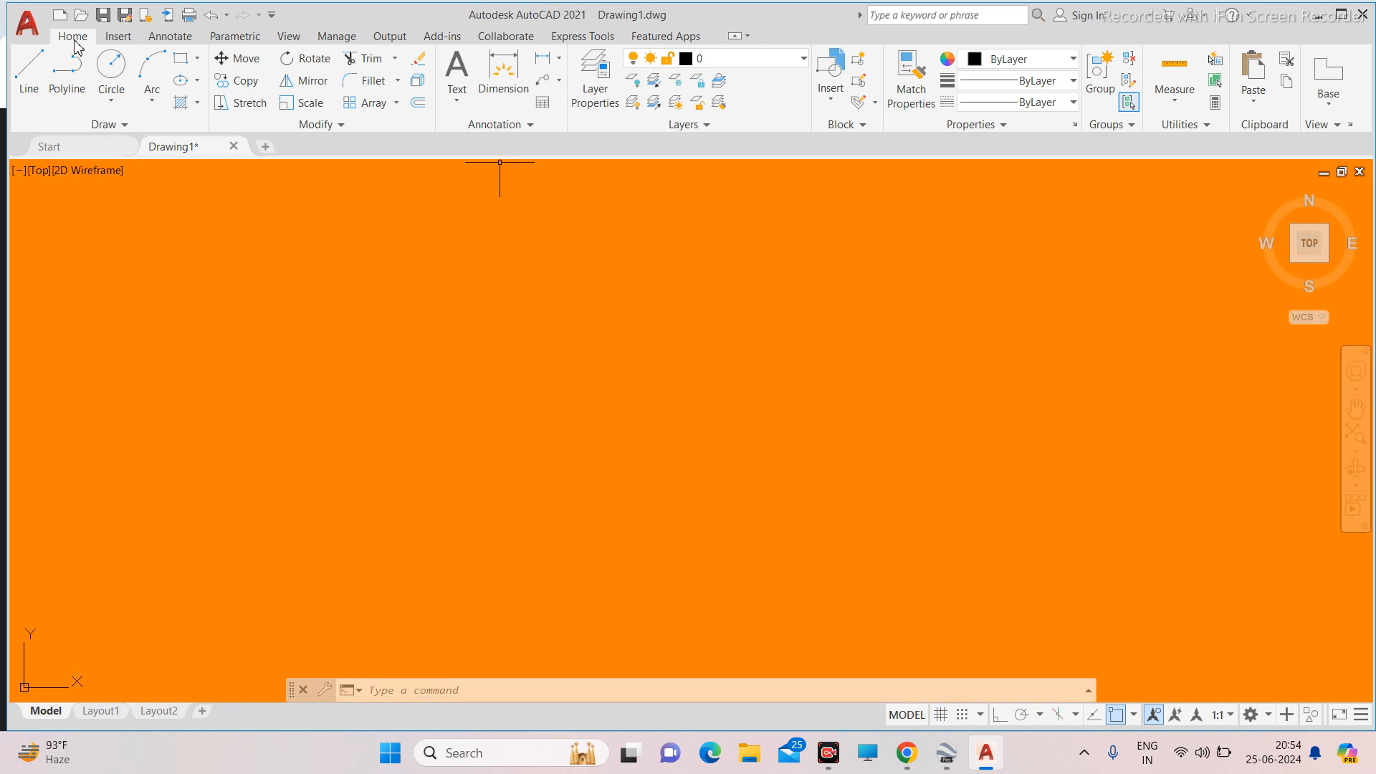
Attach the image "100kw roof top solar plant" from the Desktop to the drawing at a freely picked insertion point.
click(122, 38)
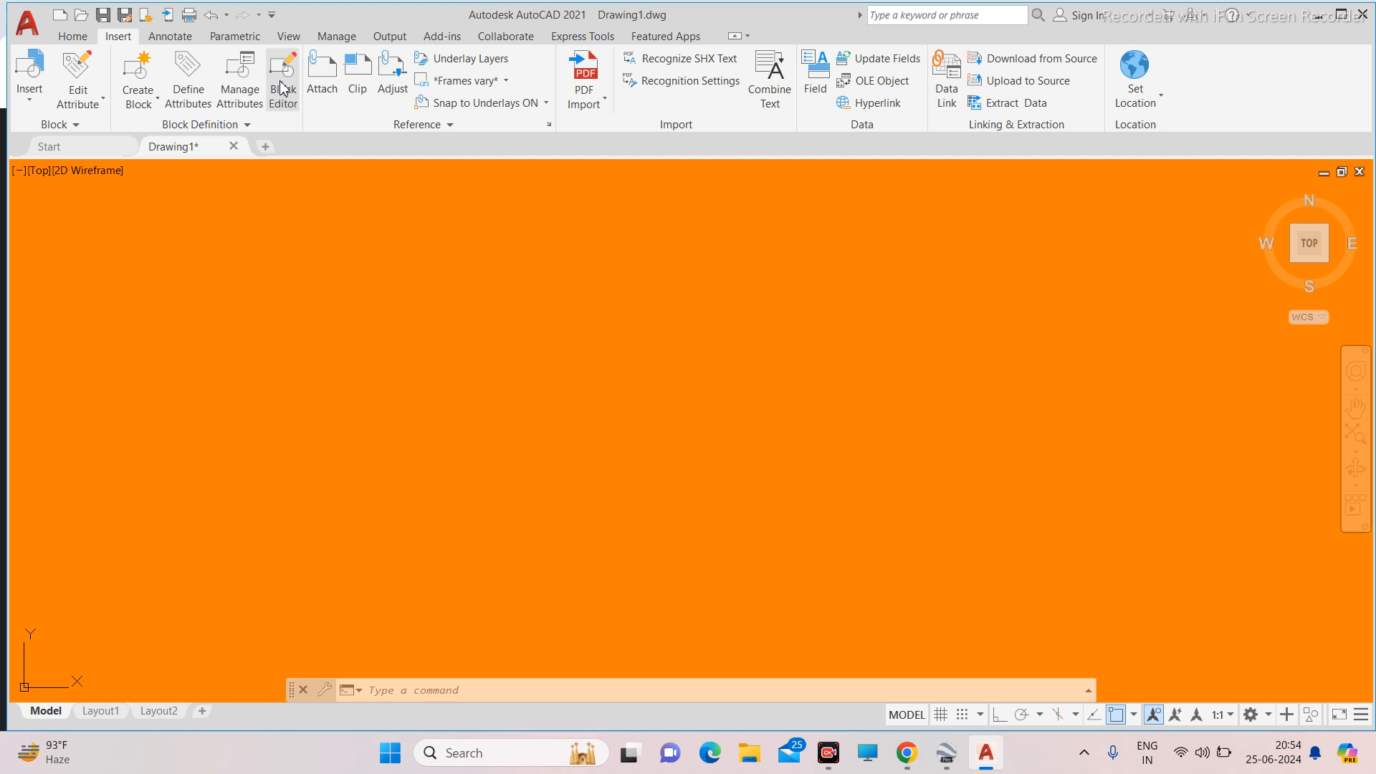
click(322, 72)
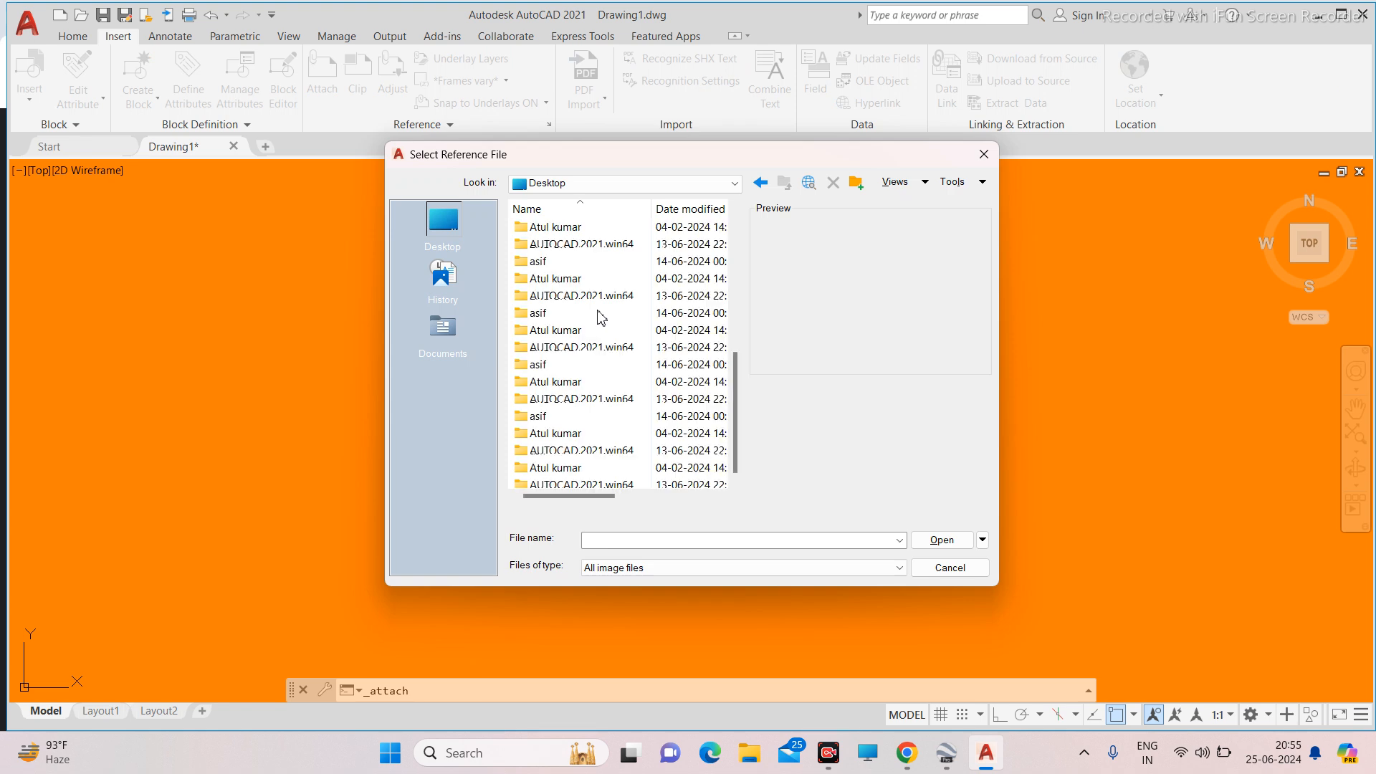
scroll(601, 317, down, 3)
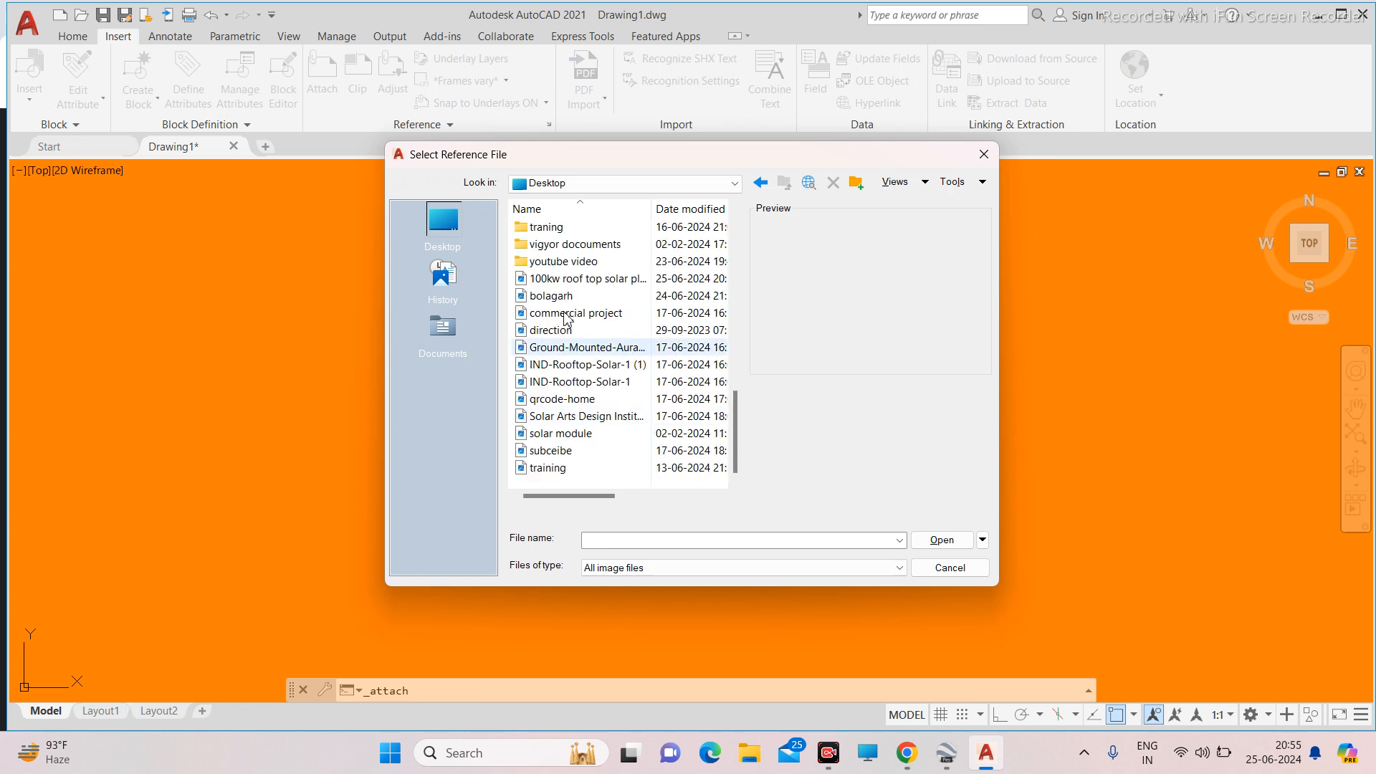
click(577, 279)
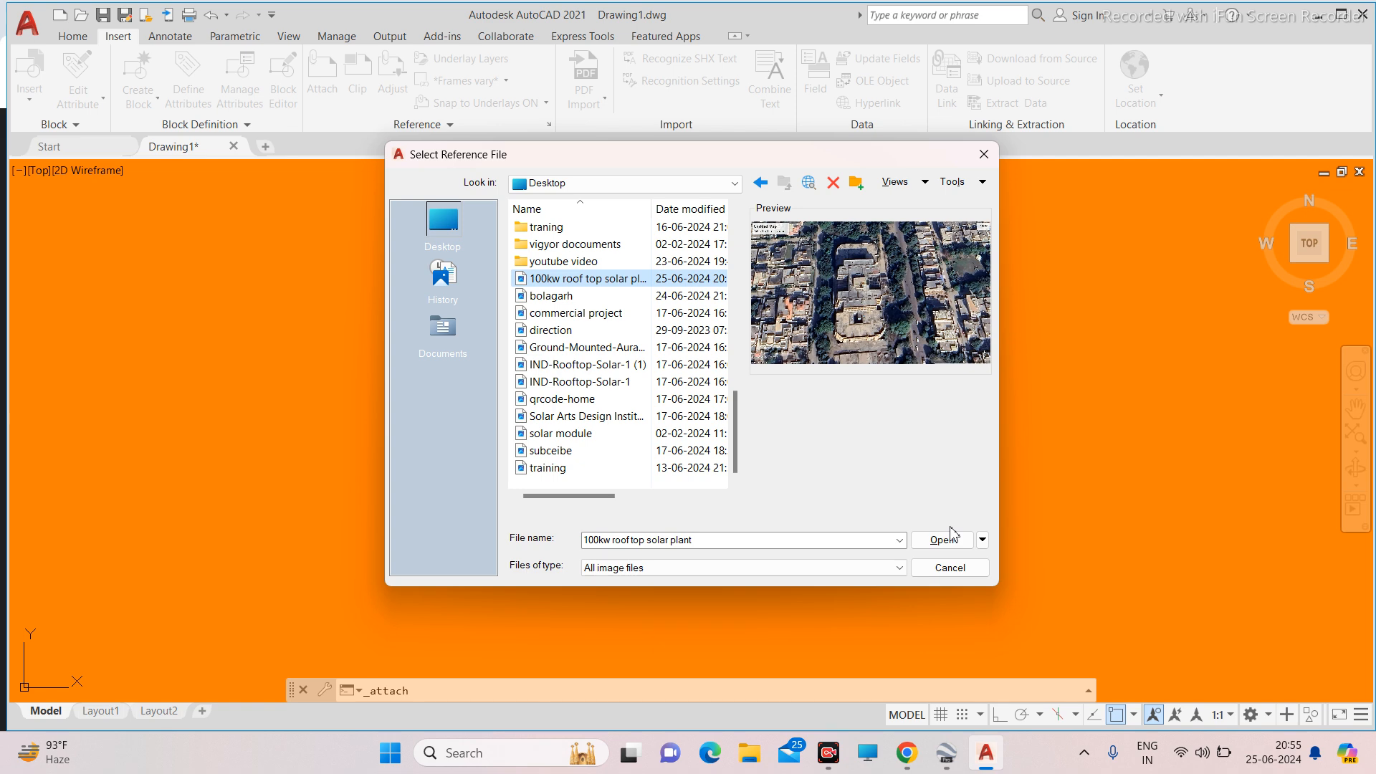
click(945, 540)
click(507, 475)
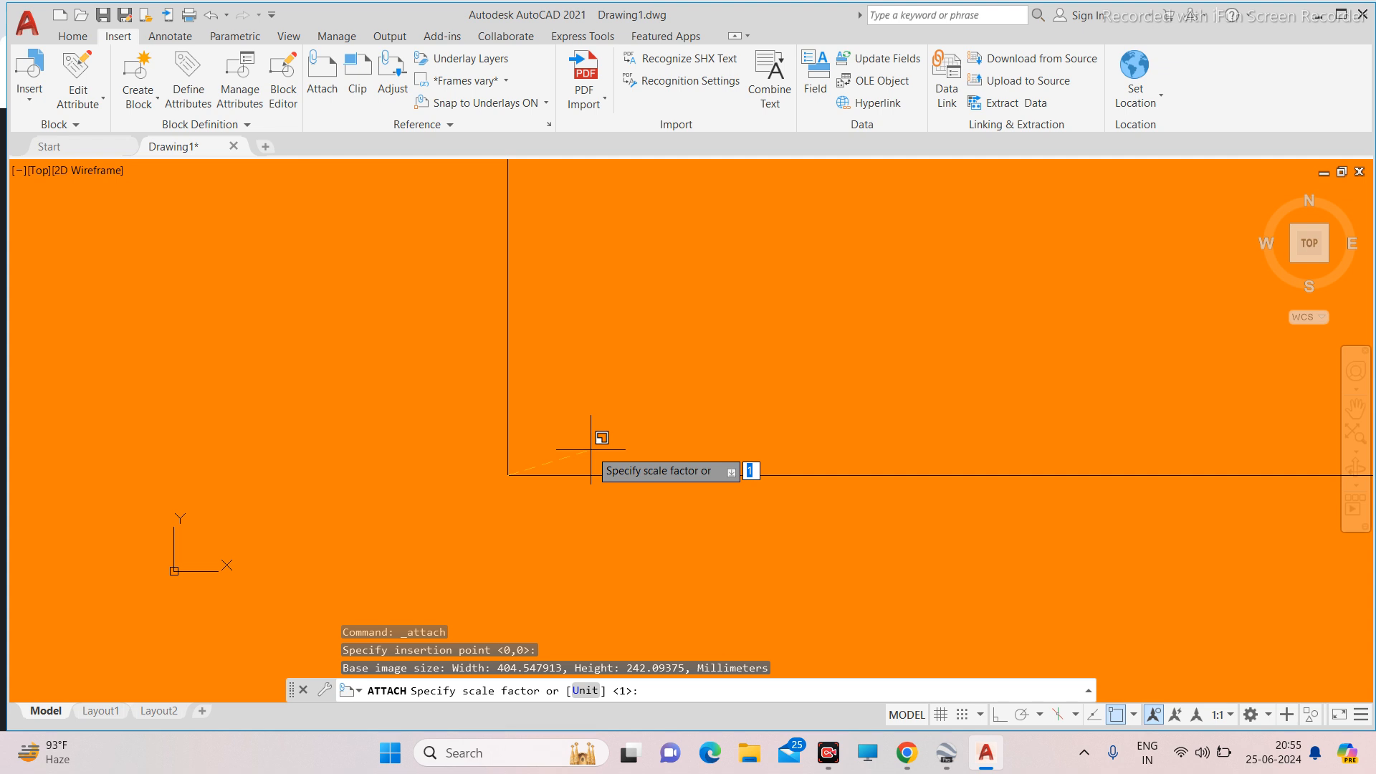
key(Return)
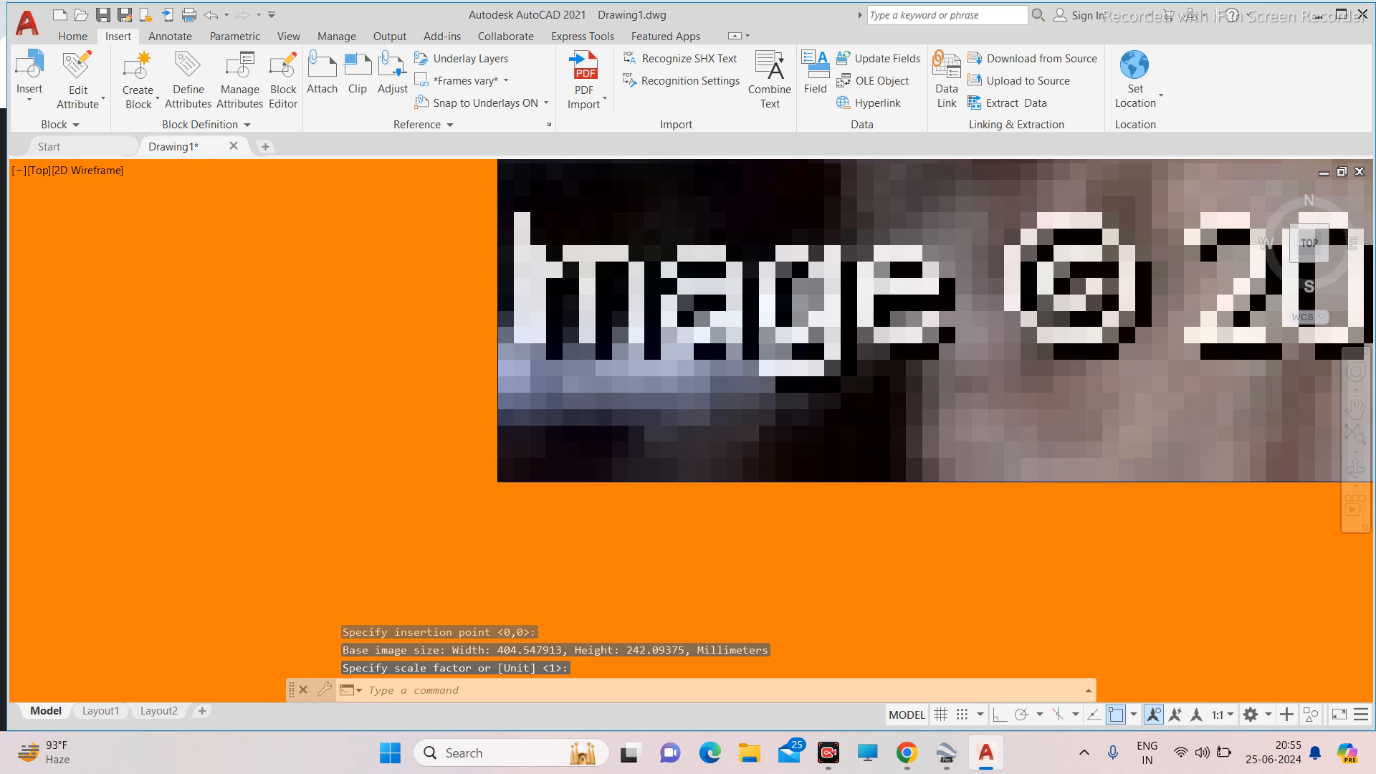
middle_click(767, 337)
middle_drag(767, 337, 676, 264)
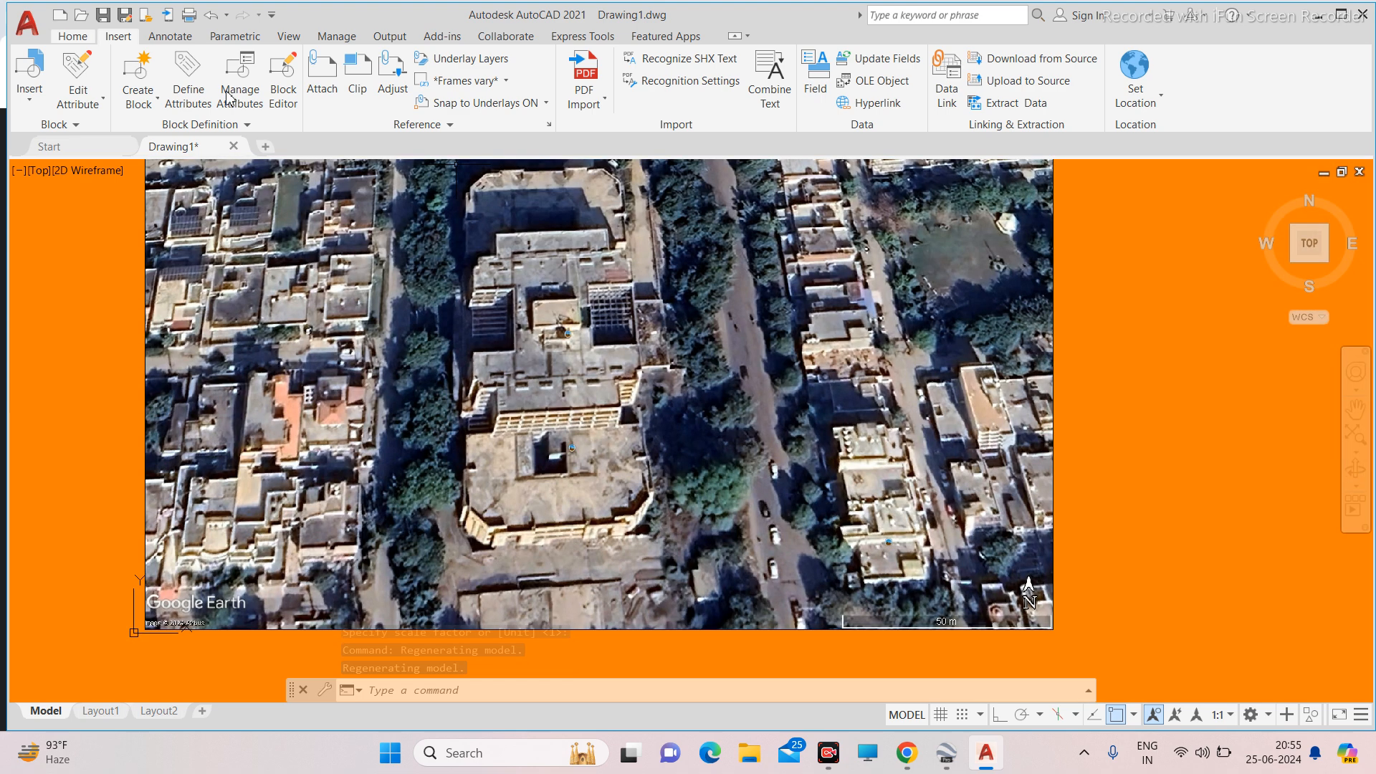
click(72, 35)
click(67, 72)
scroll(179, 129, up, 2)
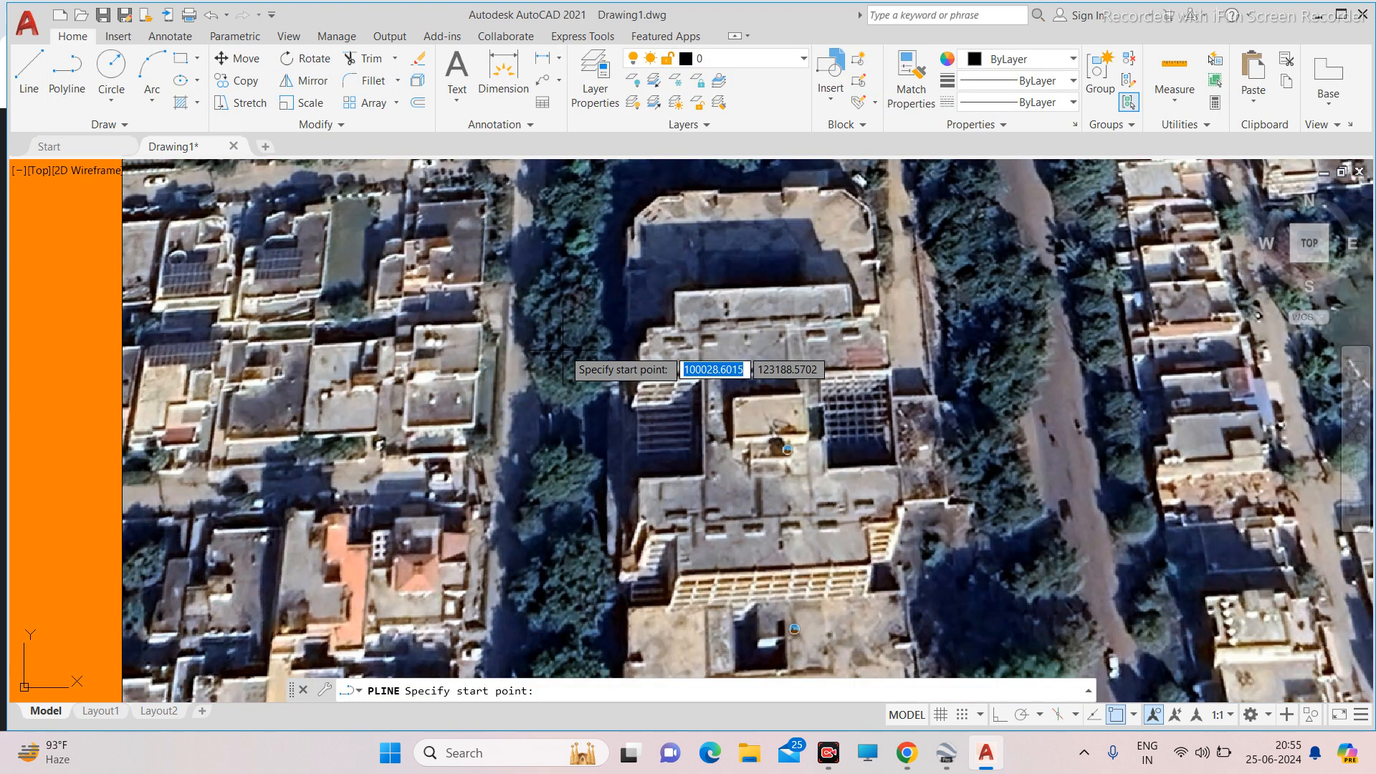
scroll(562, 350, down, 2)
scroll(674, 265, up, 2)
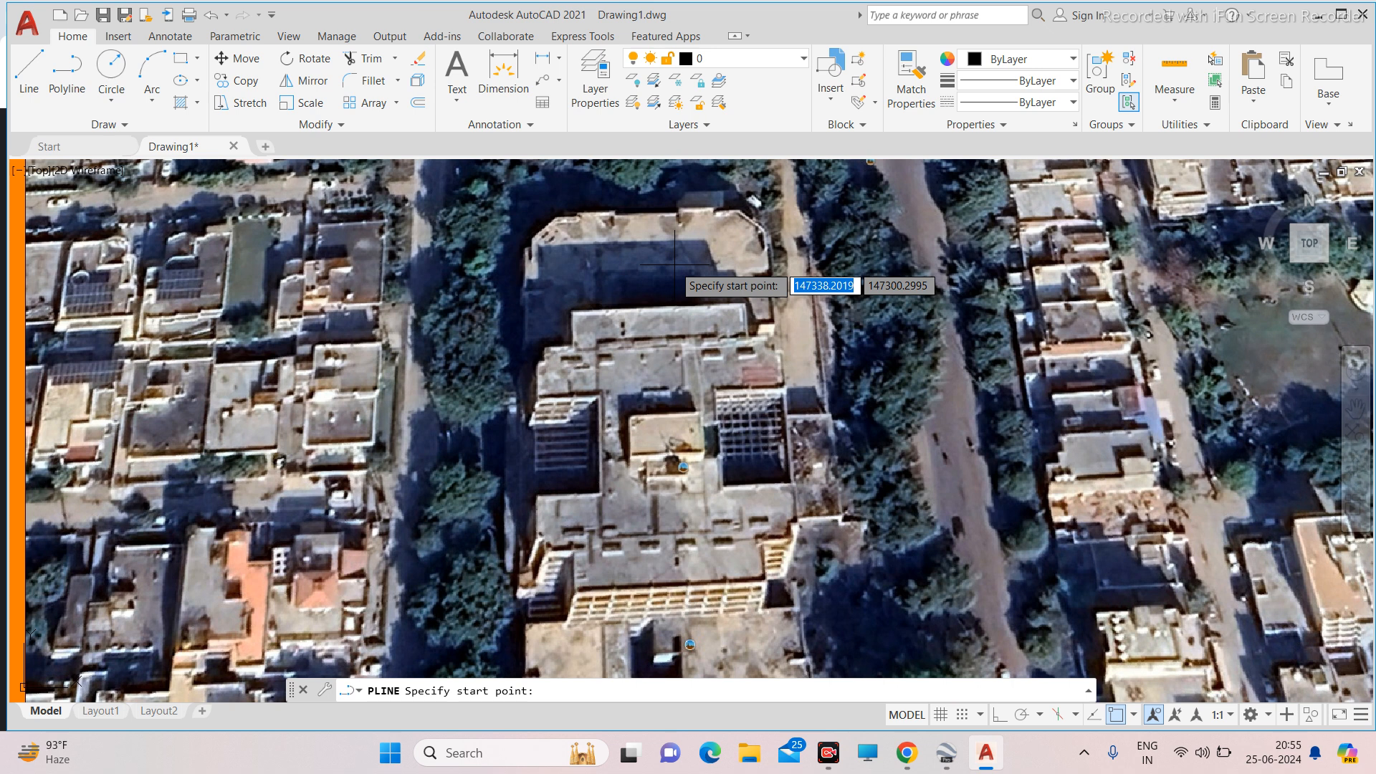
Switch to Google Earth Pro and measure the straight west edge of the long building's southern roof in meters, without saving the line.
key(alt+Tab)
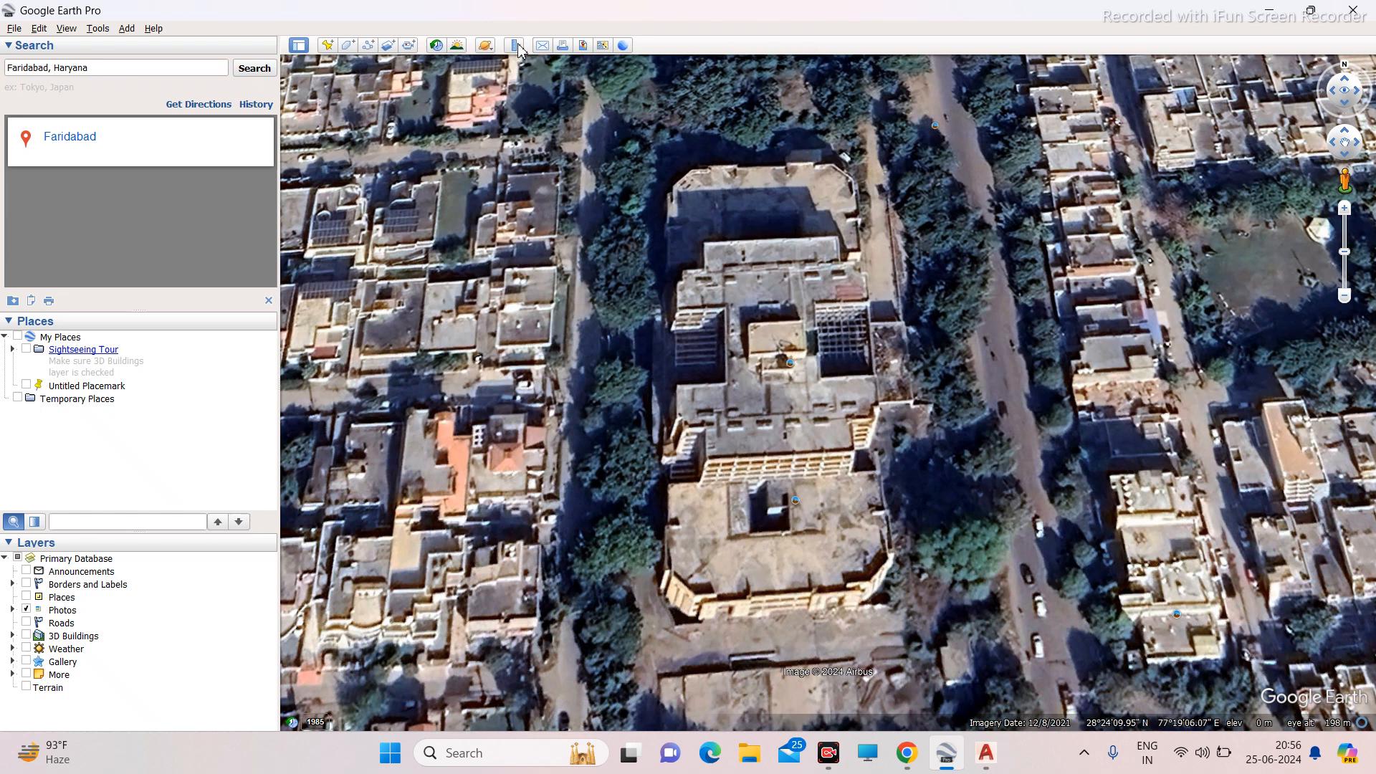
click(516, 46)
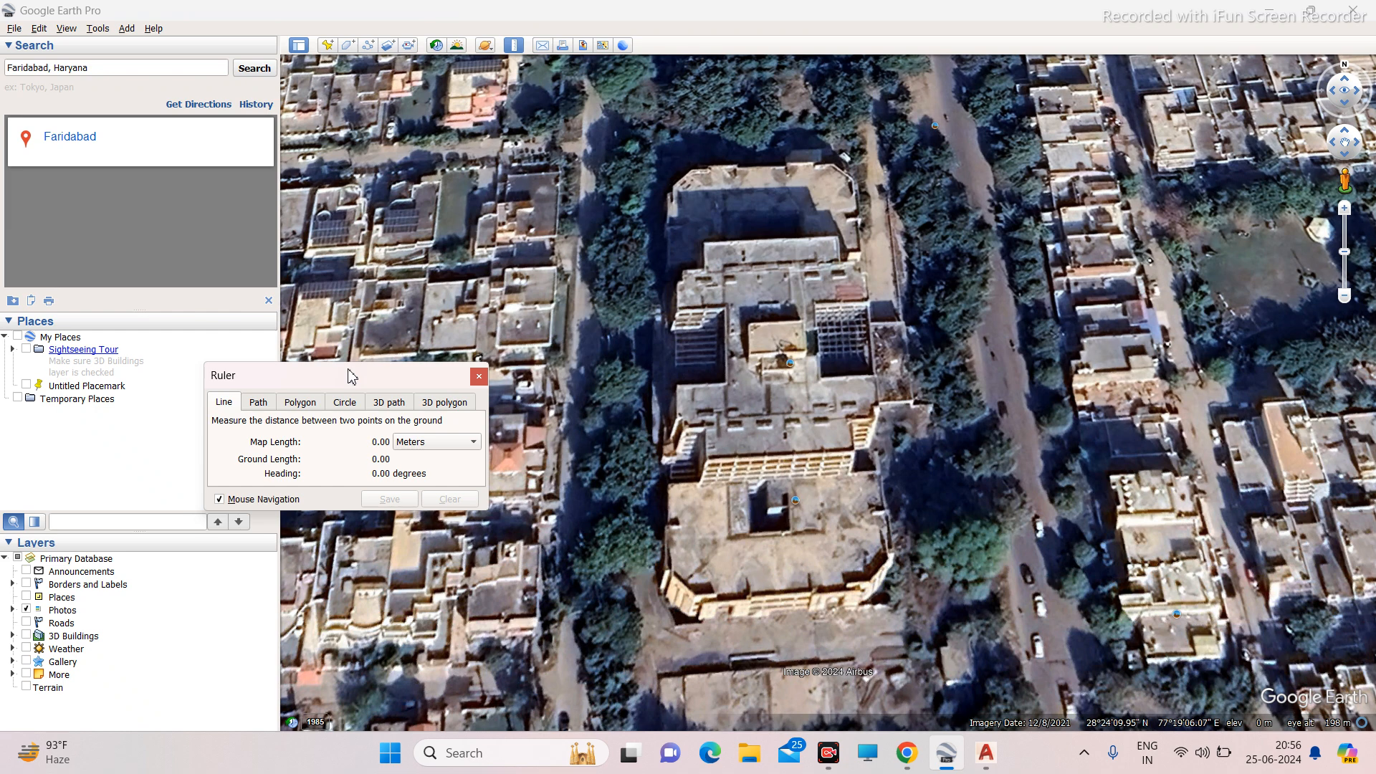
drag(352, 377, 499, 171)
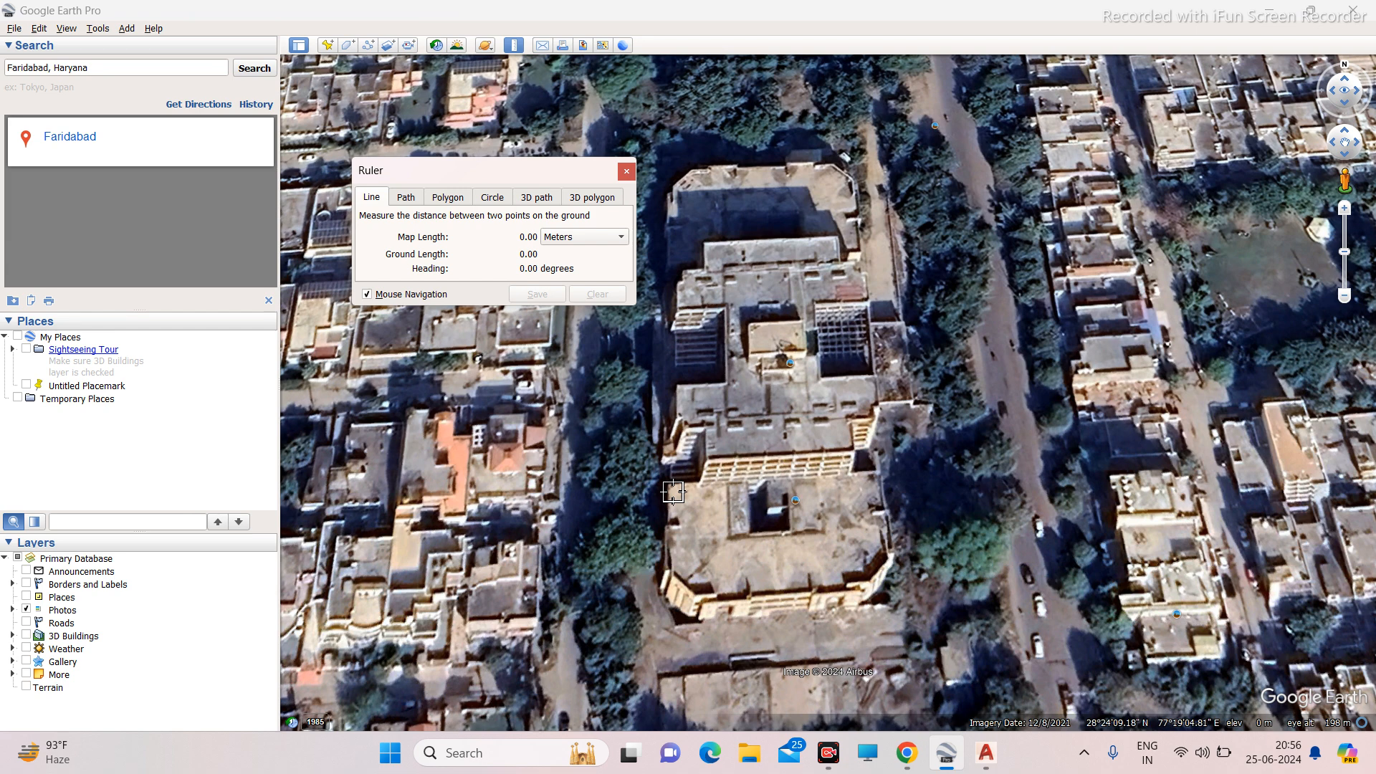
drag(668, 488, 667, 572)
click(603, 238)
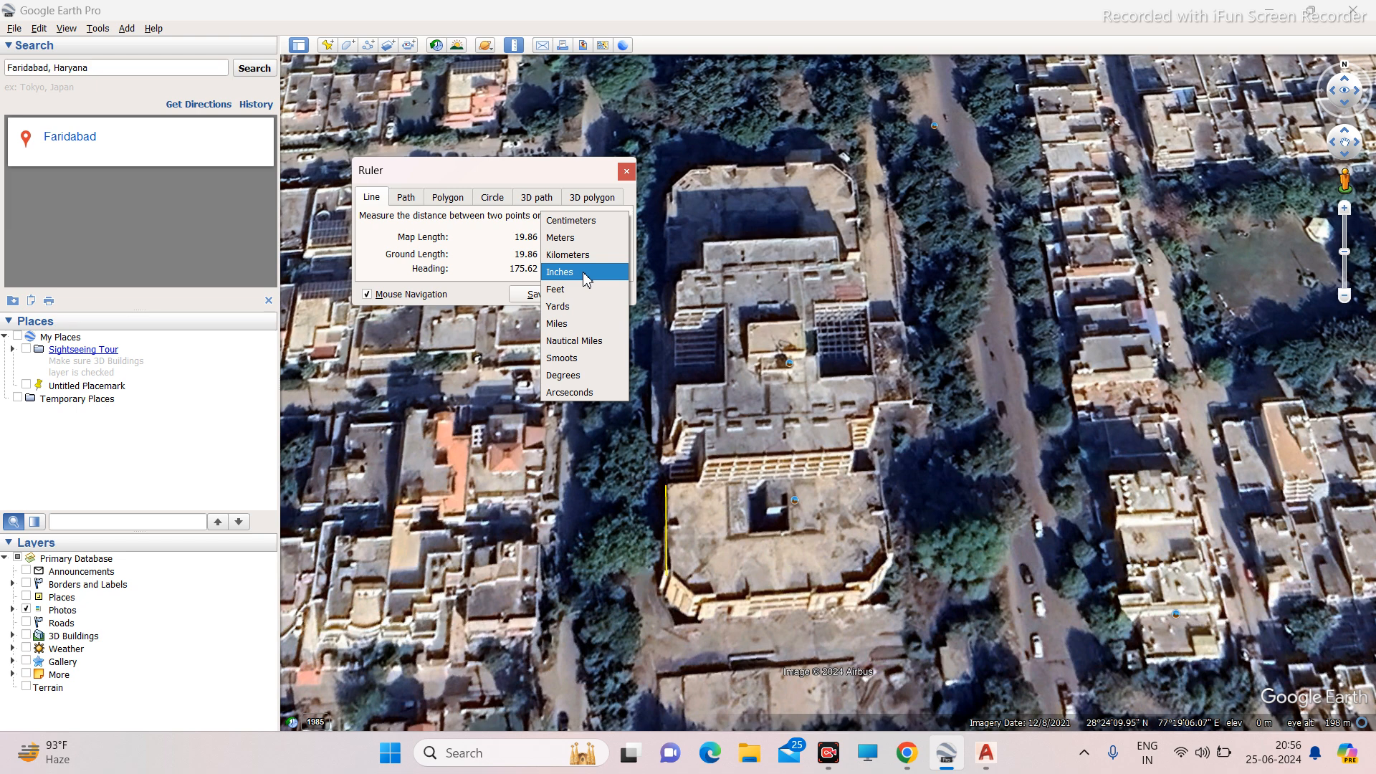
click(602, 241)
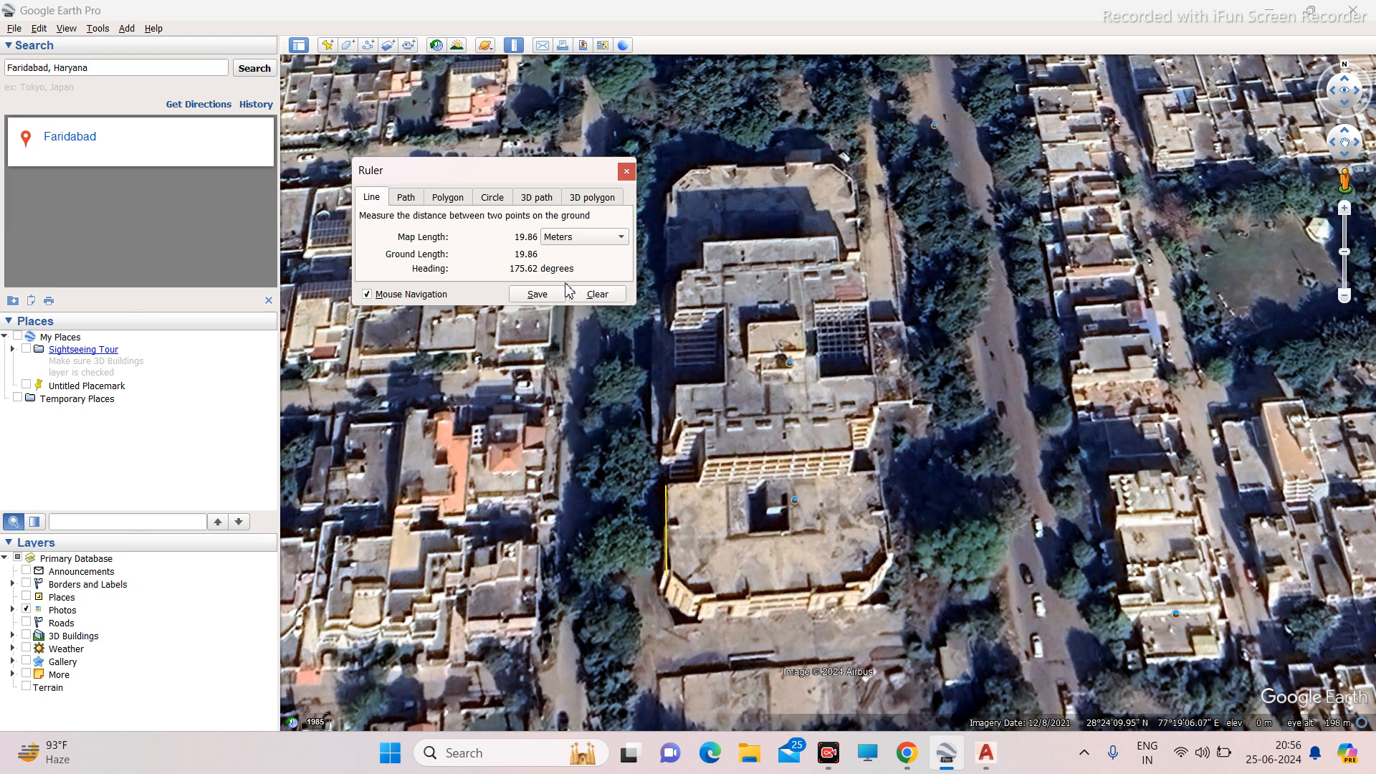
click(608, 243)
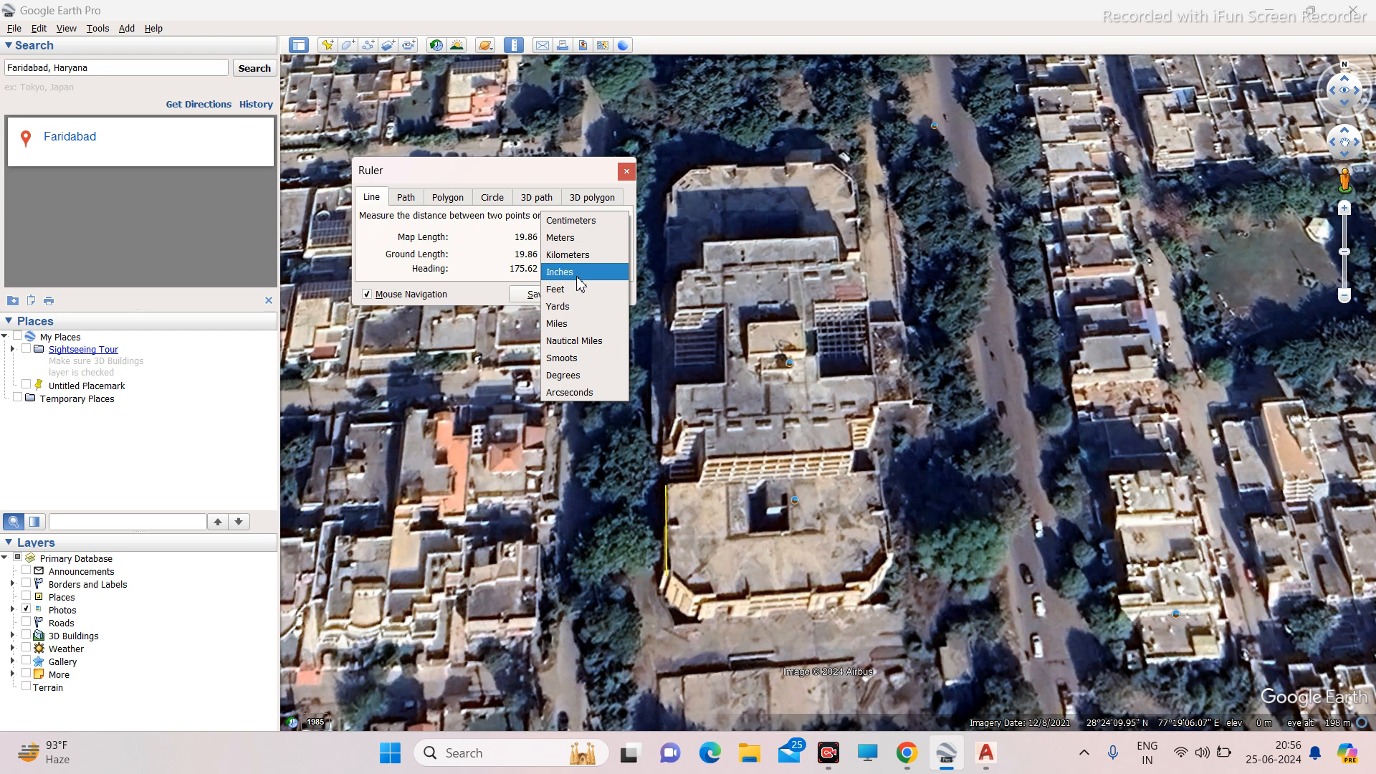
click(589, 239)
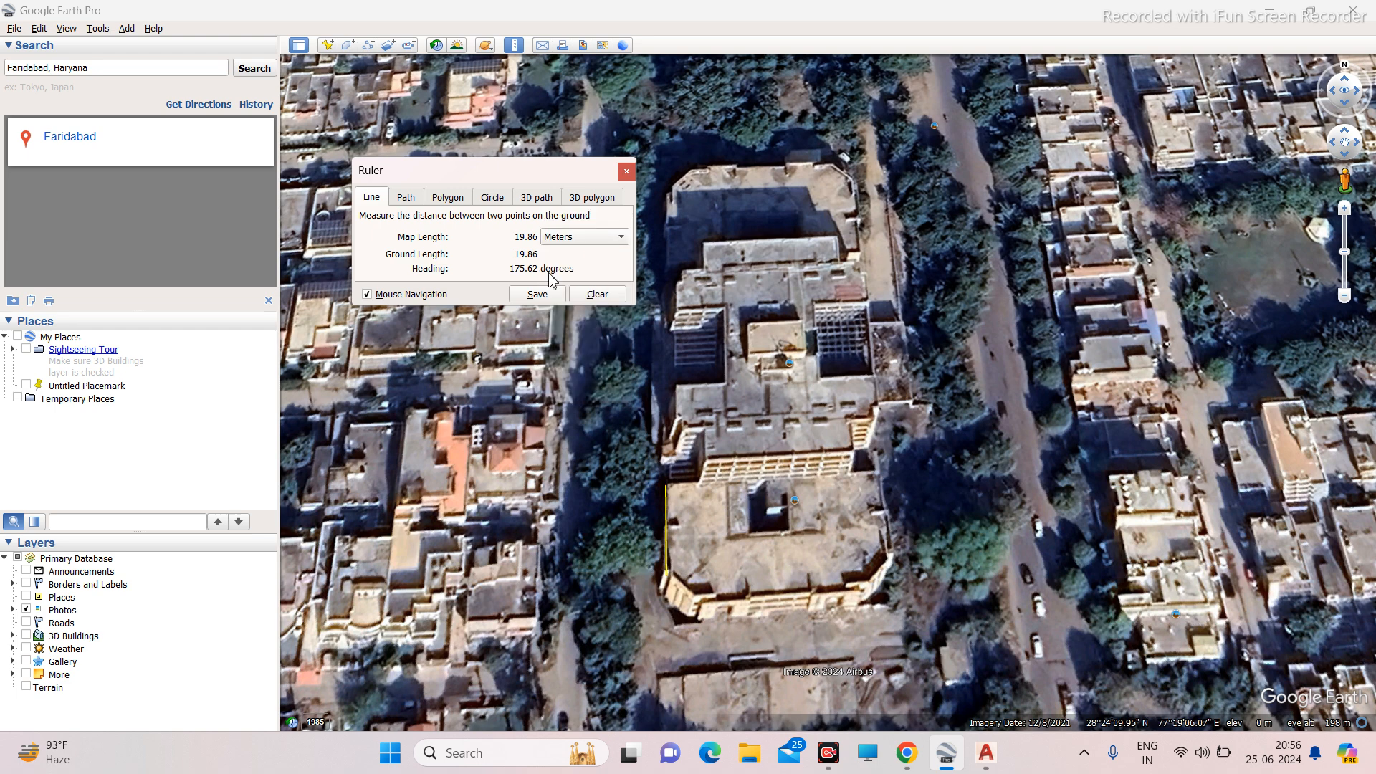
click(547, 292)
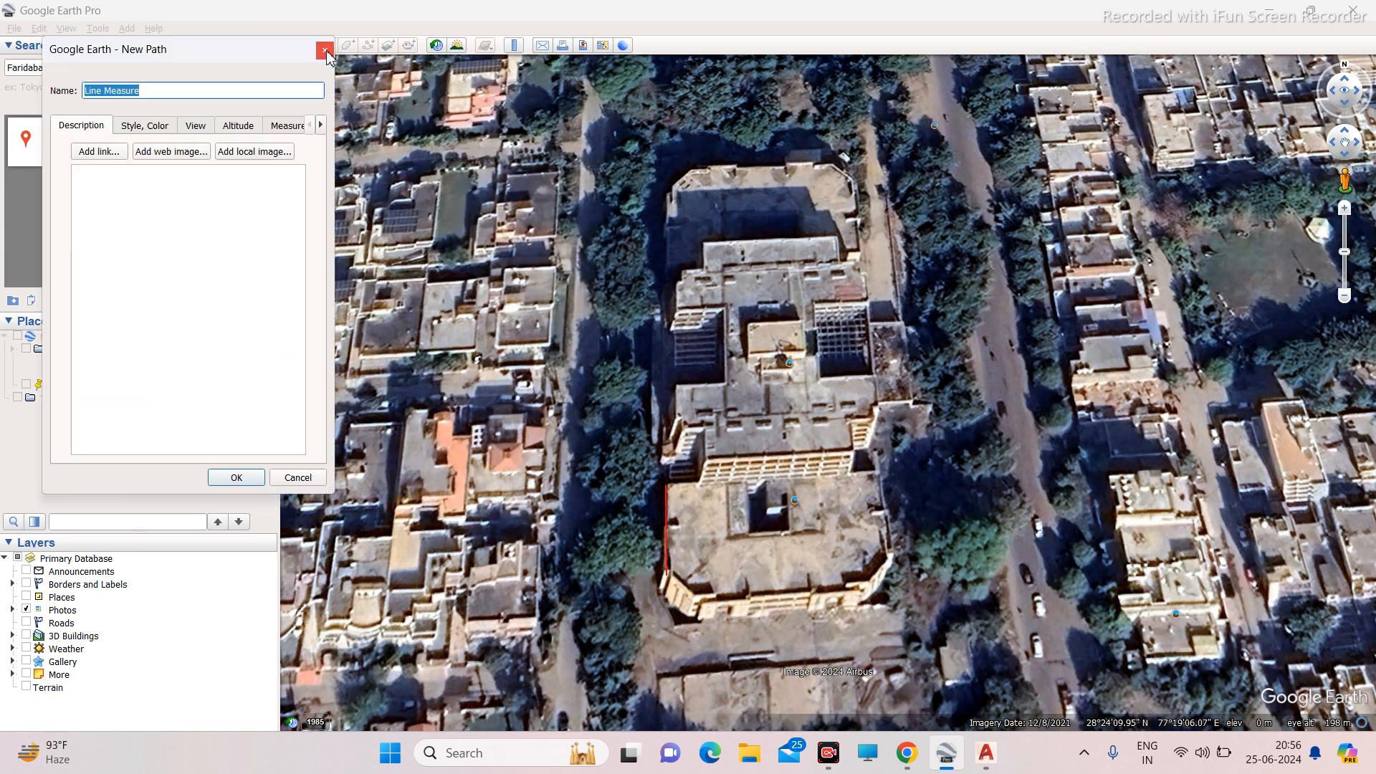
click(325, 50)
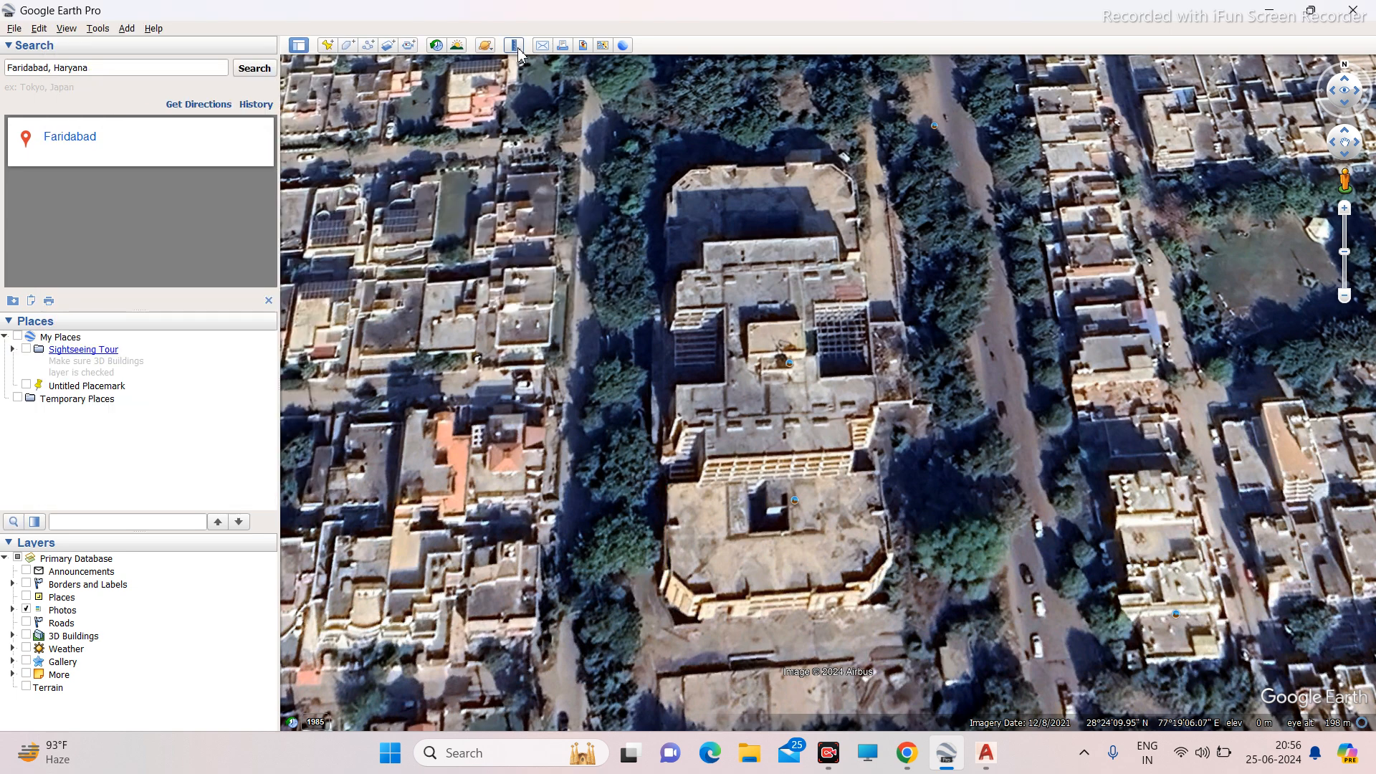
Measure the width of the long building's northern roof and the north edge of the raised roof block south of it in meters.
click(513, 45)
drag(516, 169, 190, 167)
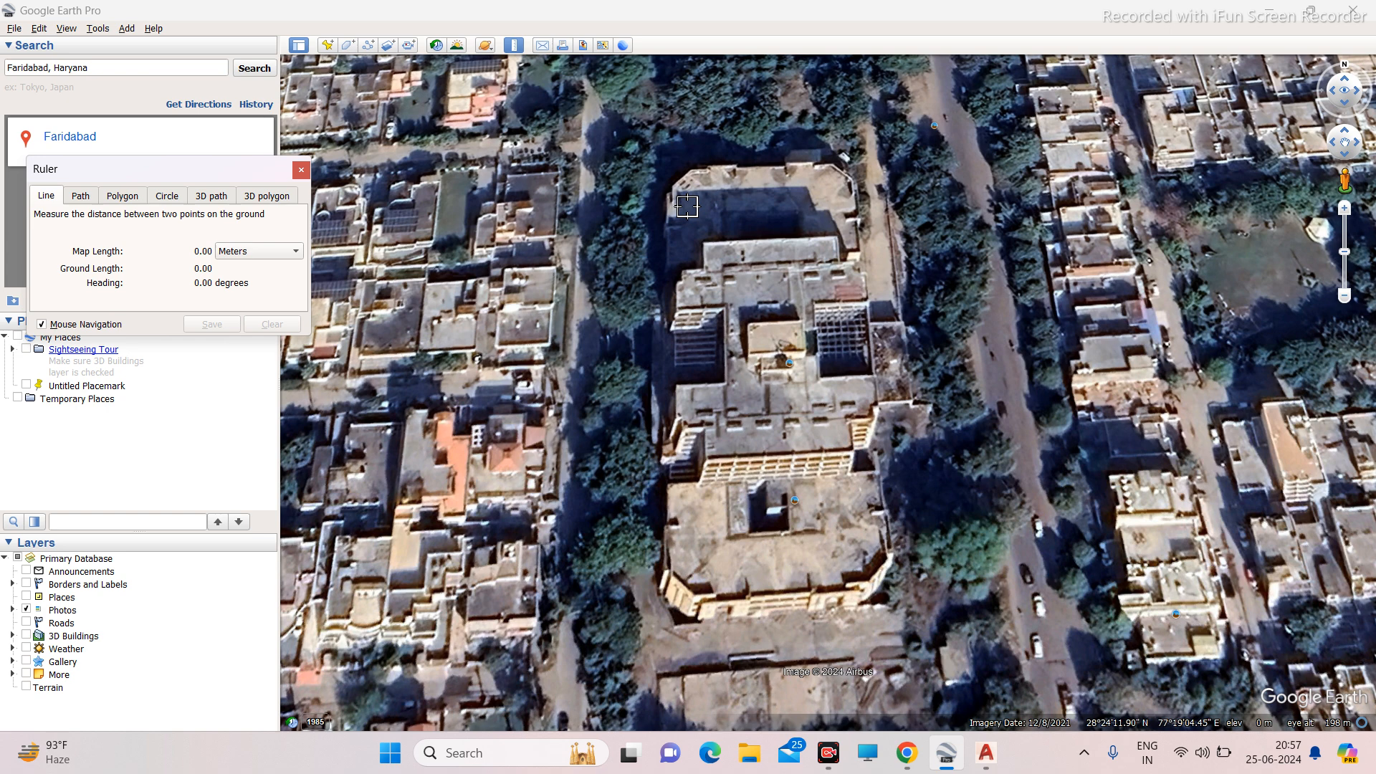
scroll(687, 207, up, 1)
click(653, 177)
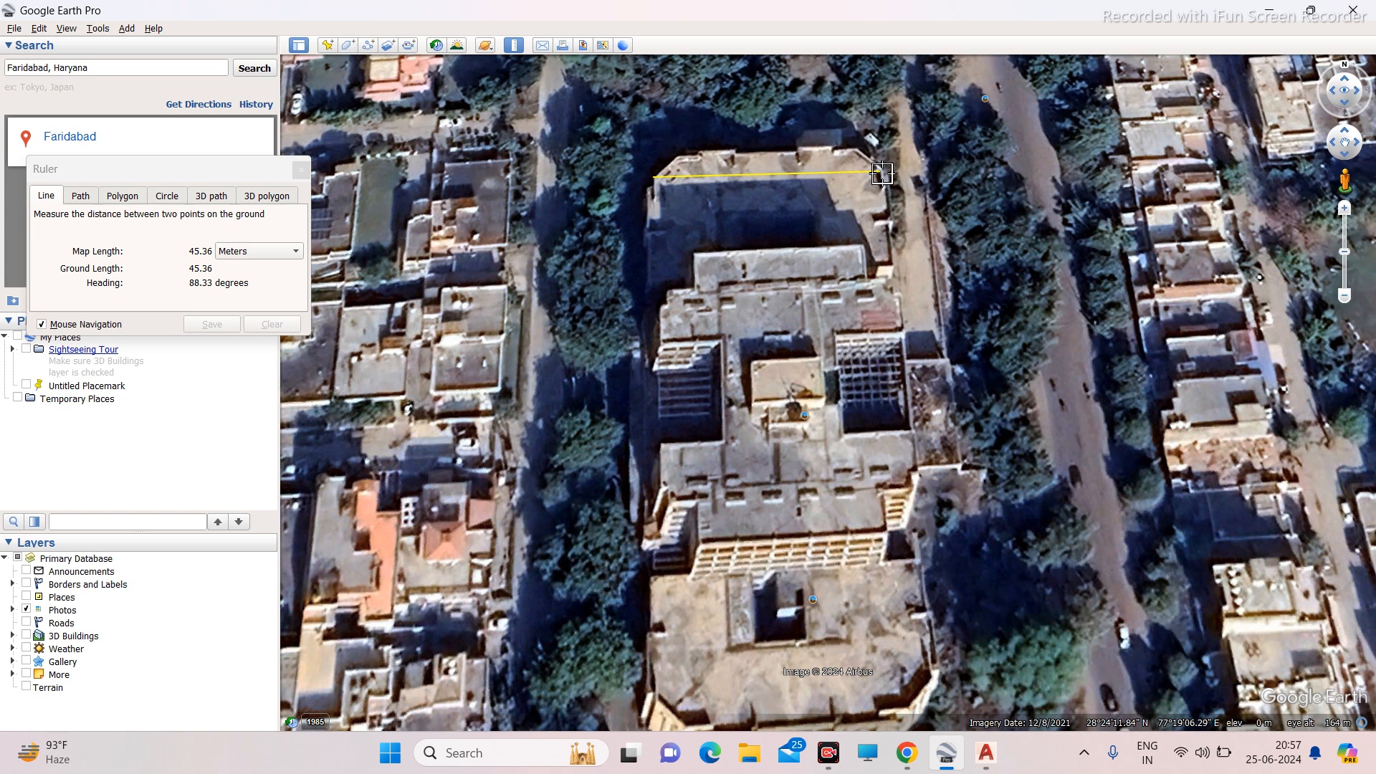
click(880, 170)
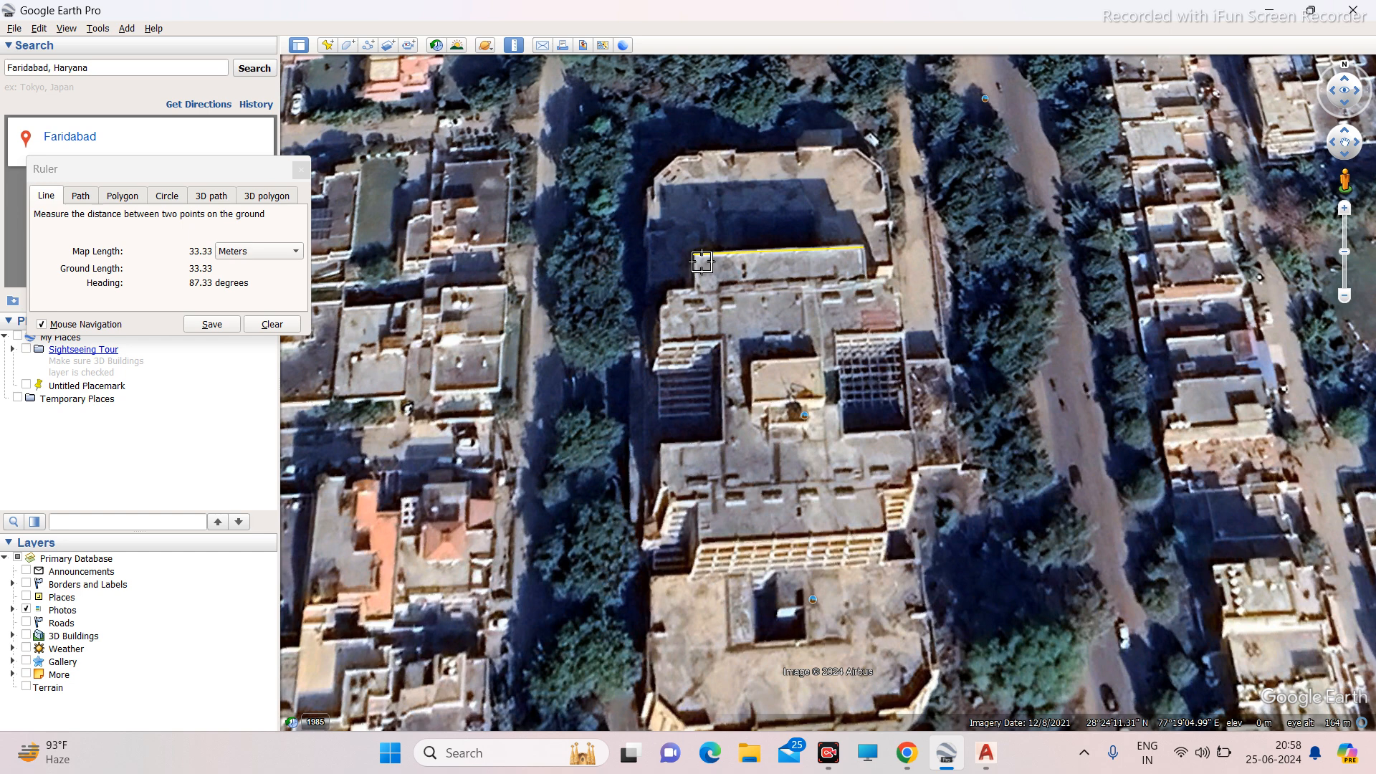
click(697, 254)
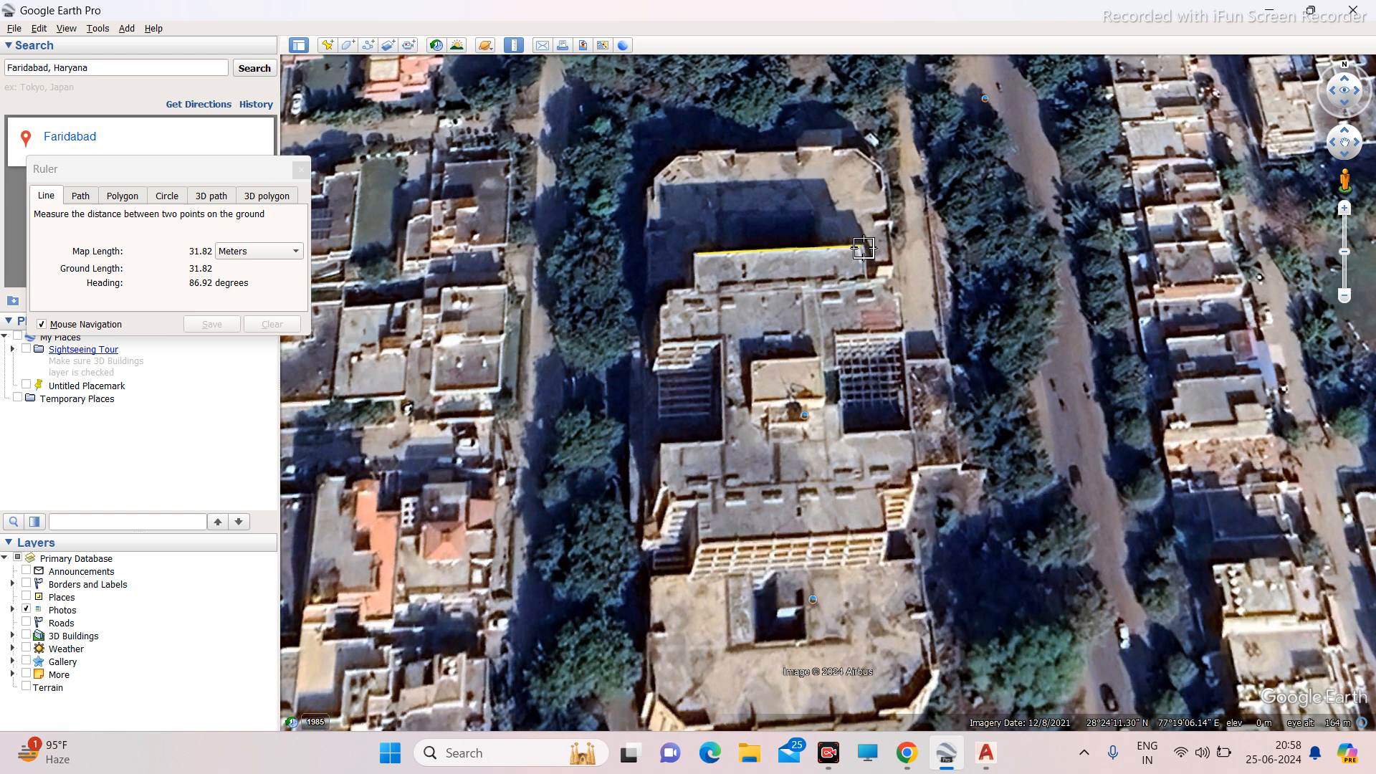
Switch to AutoCAD, trace the raised roof block's north edge with a single-segment polyline about 38224 units long, and select it.
scroll(864, 248, up, 5)
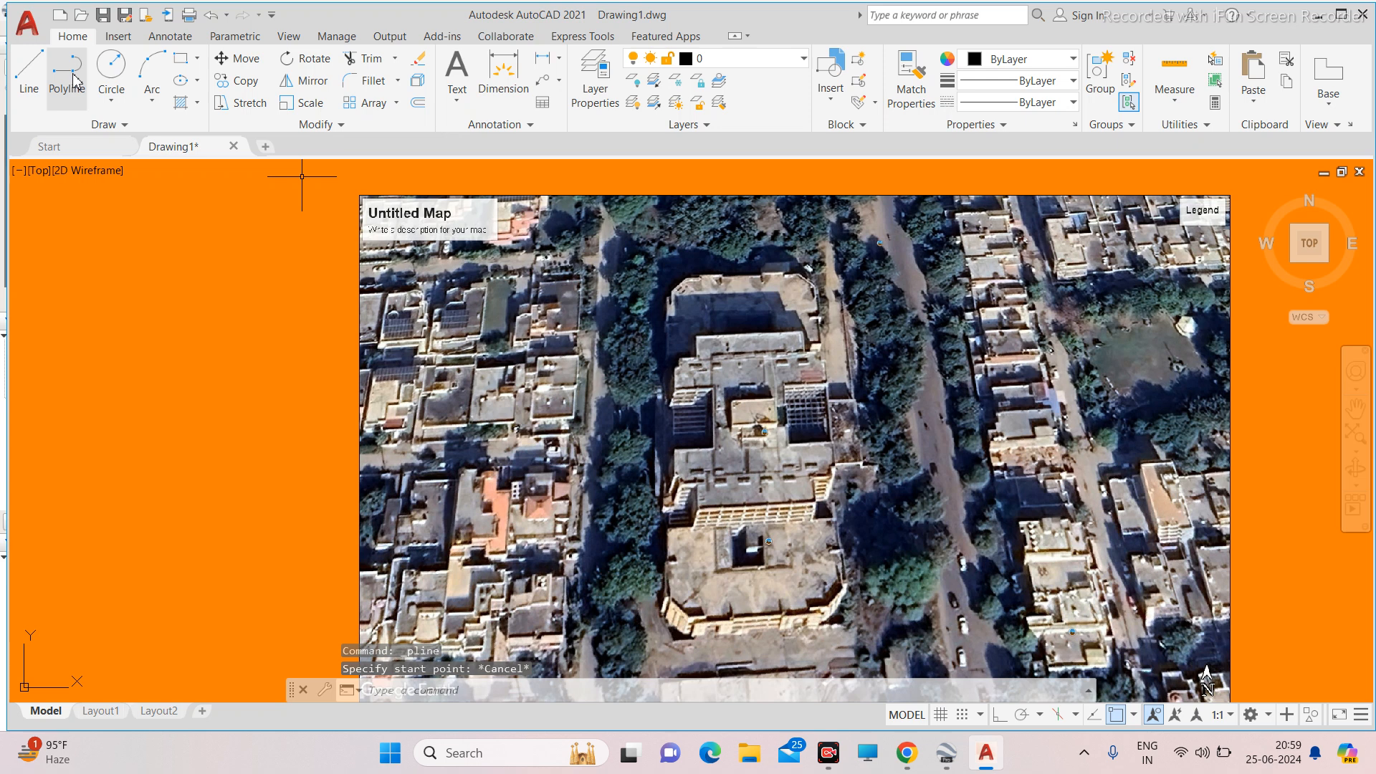
click(72, 85)
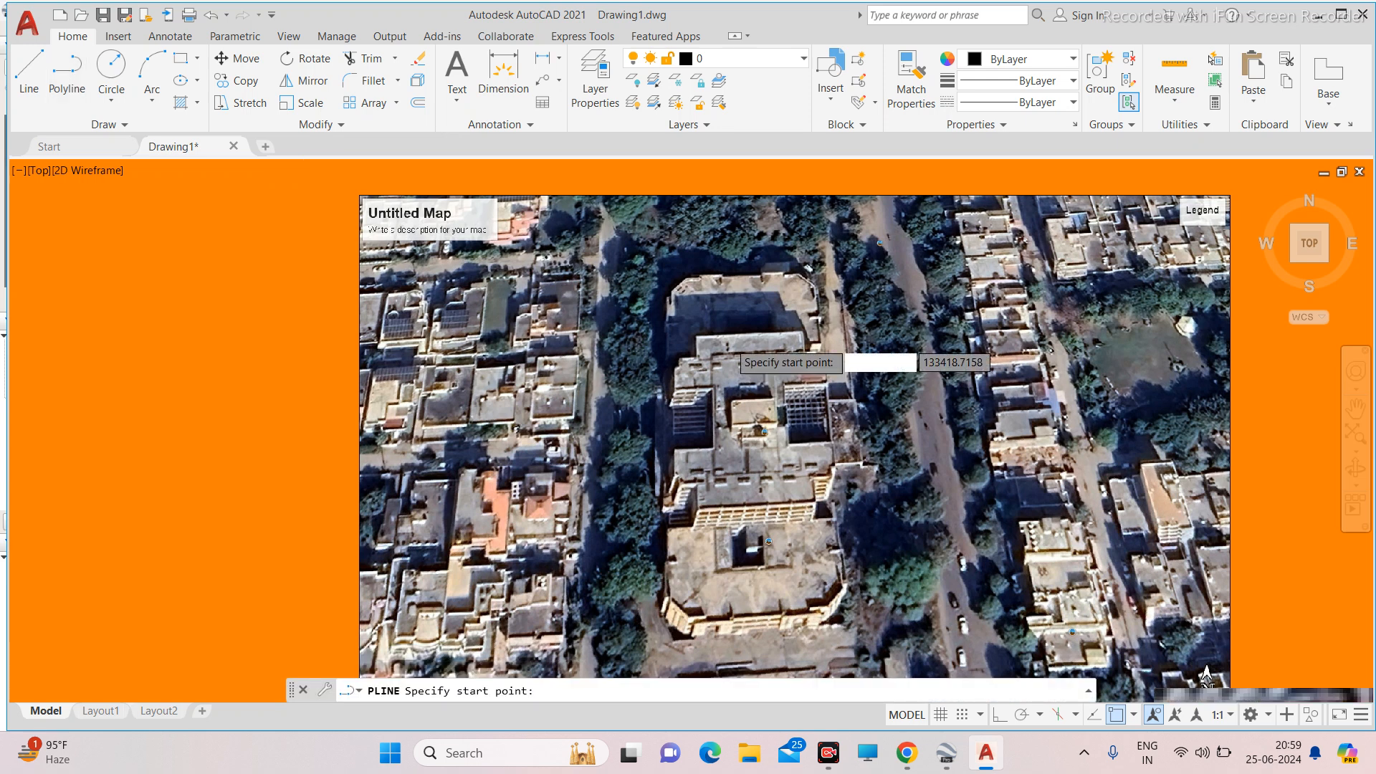
scroll(799, 337, up, 4)
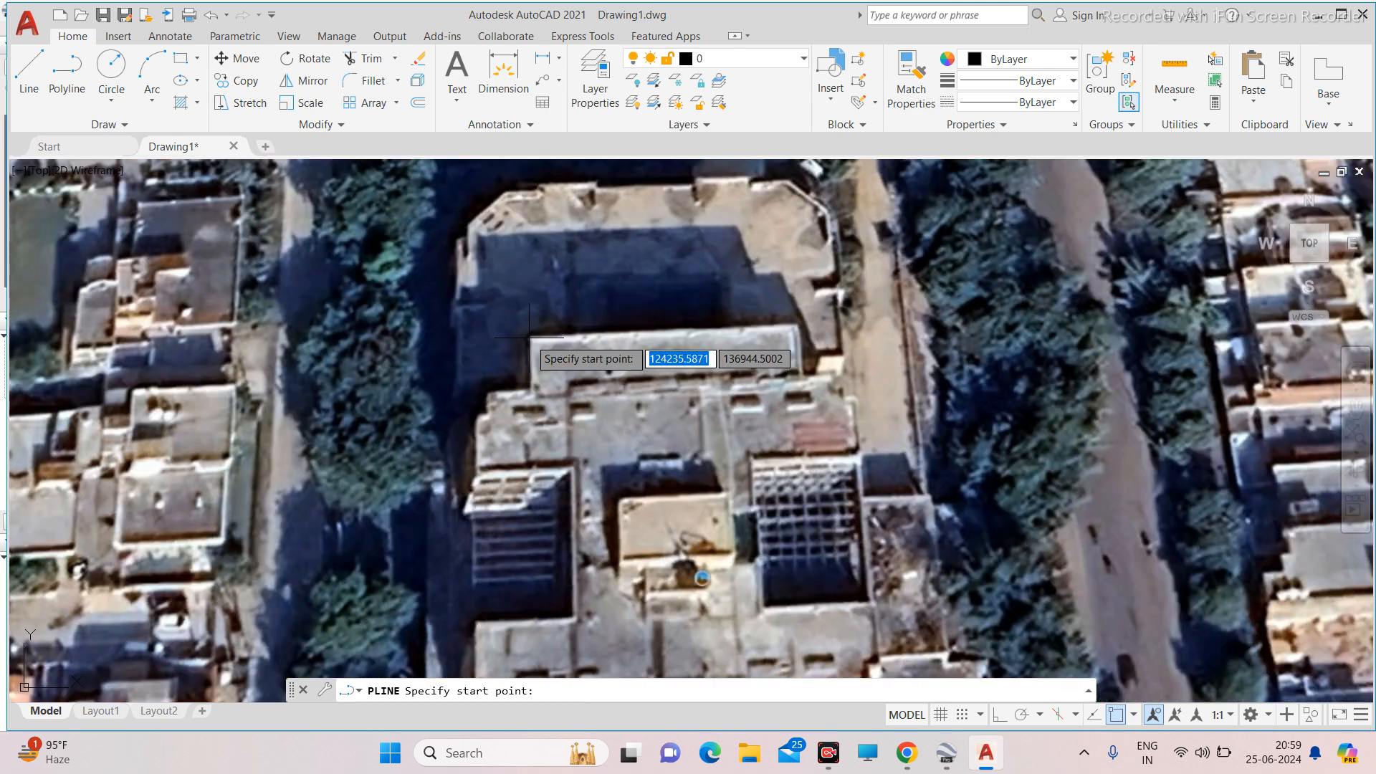
click(529, 337)
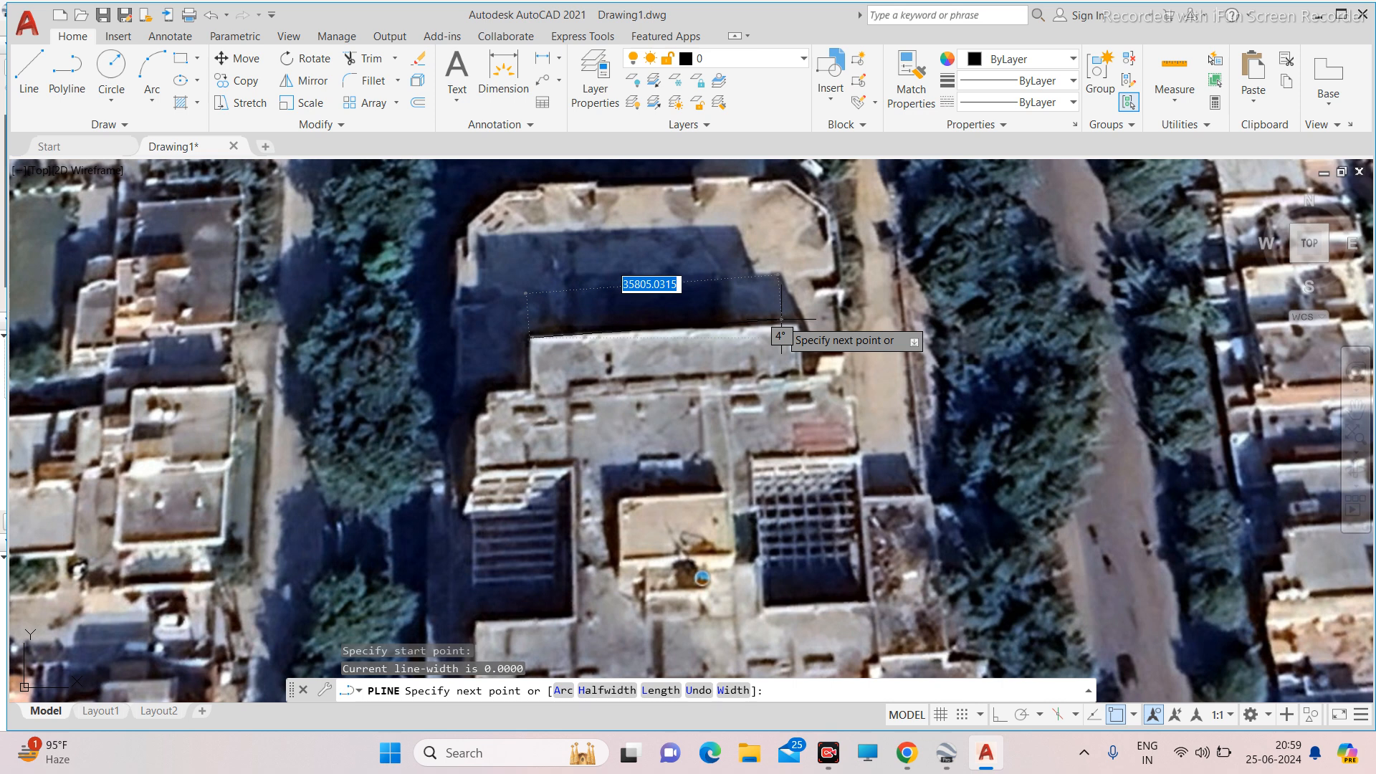
scroll(781, 319, up, 4)
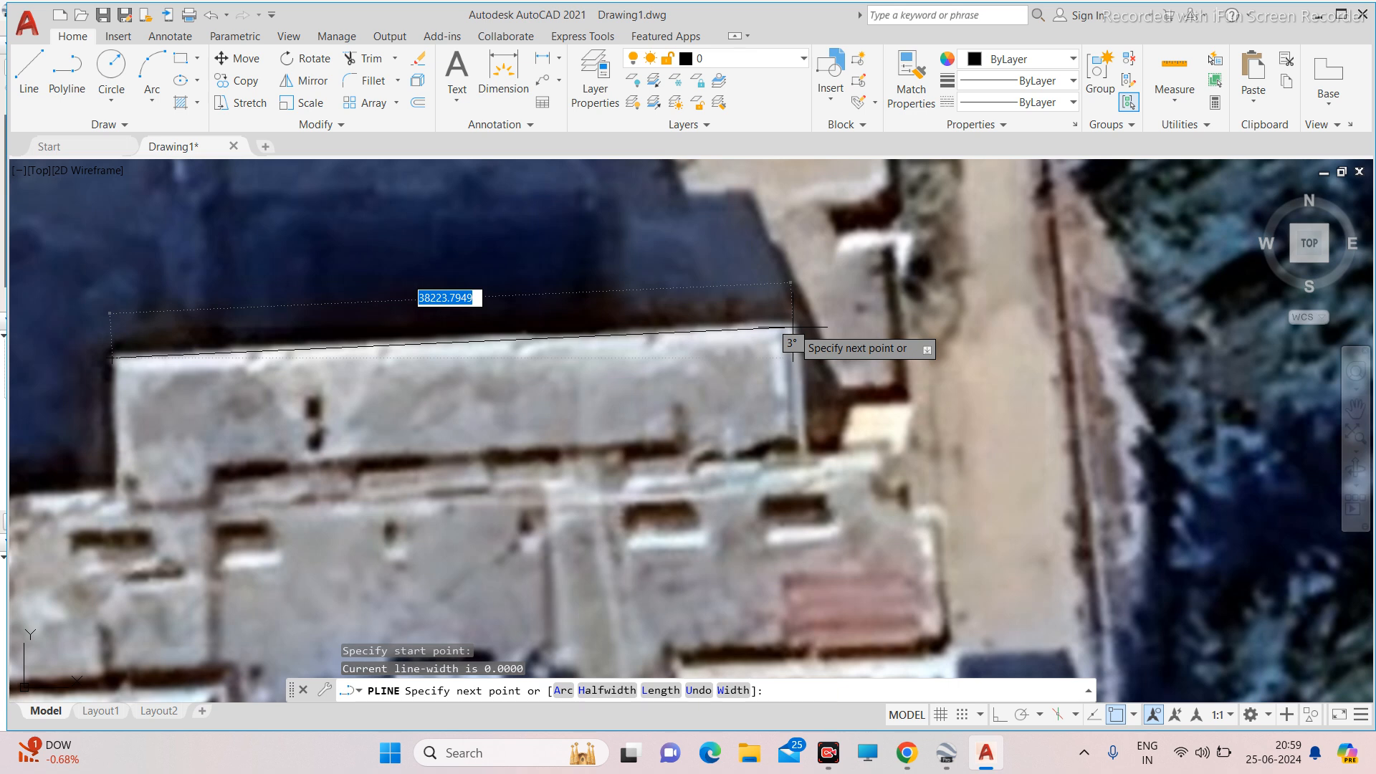
click(793, 328)
scroll(793, 329, down, 2)
key(Escape)
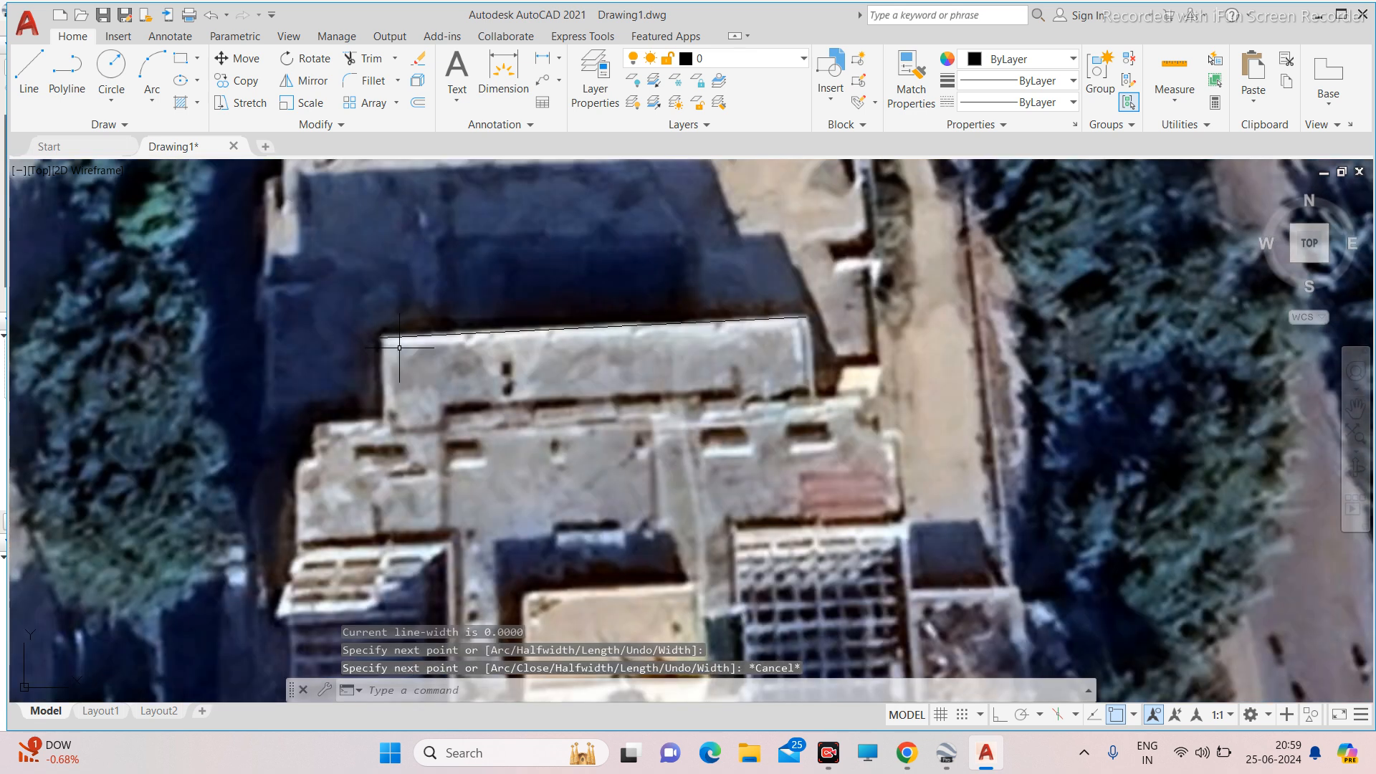
click(387, 338)
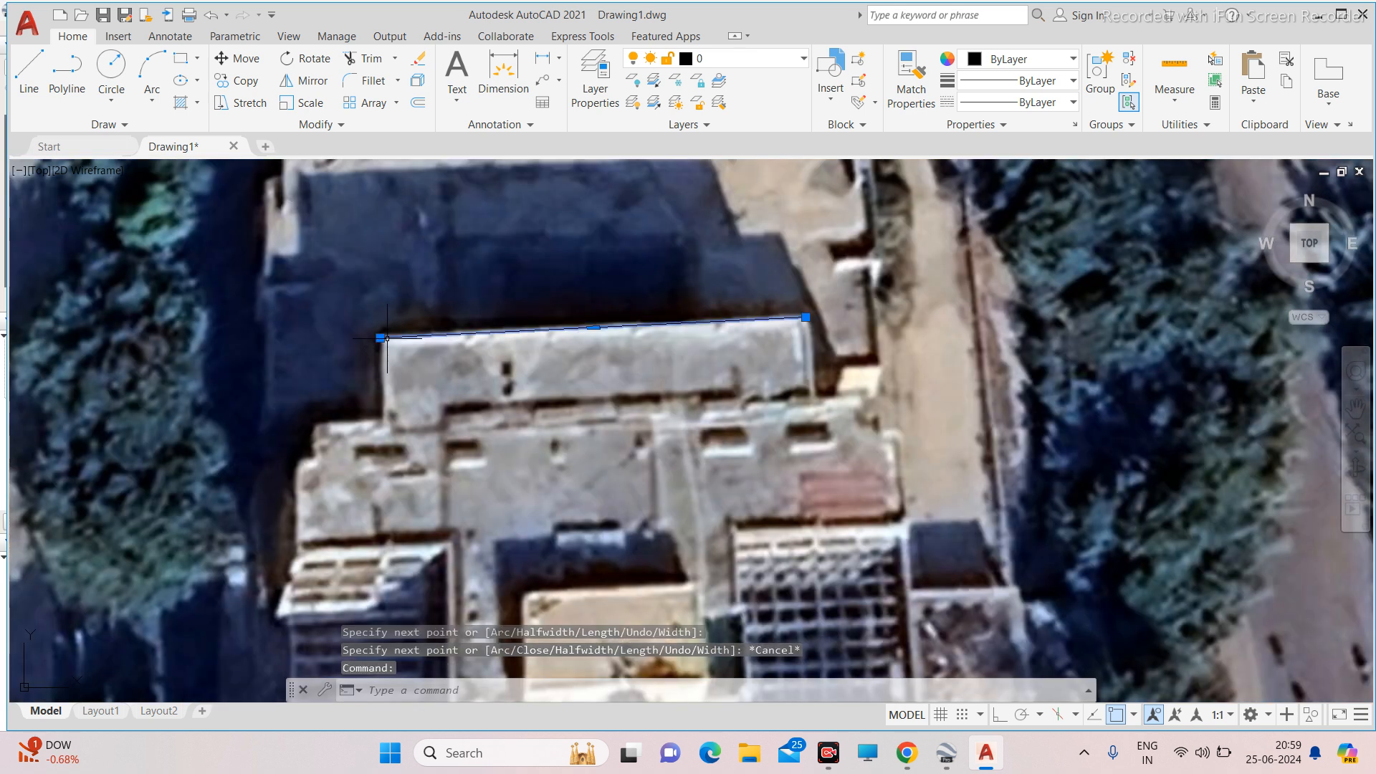
Delete the selected polyline and retrace the raised roof block's north edge with a single-segment polyline about 38274 units long.
key(Delete)
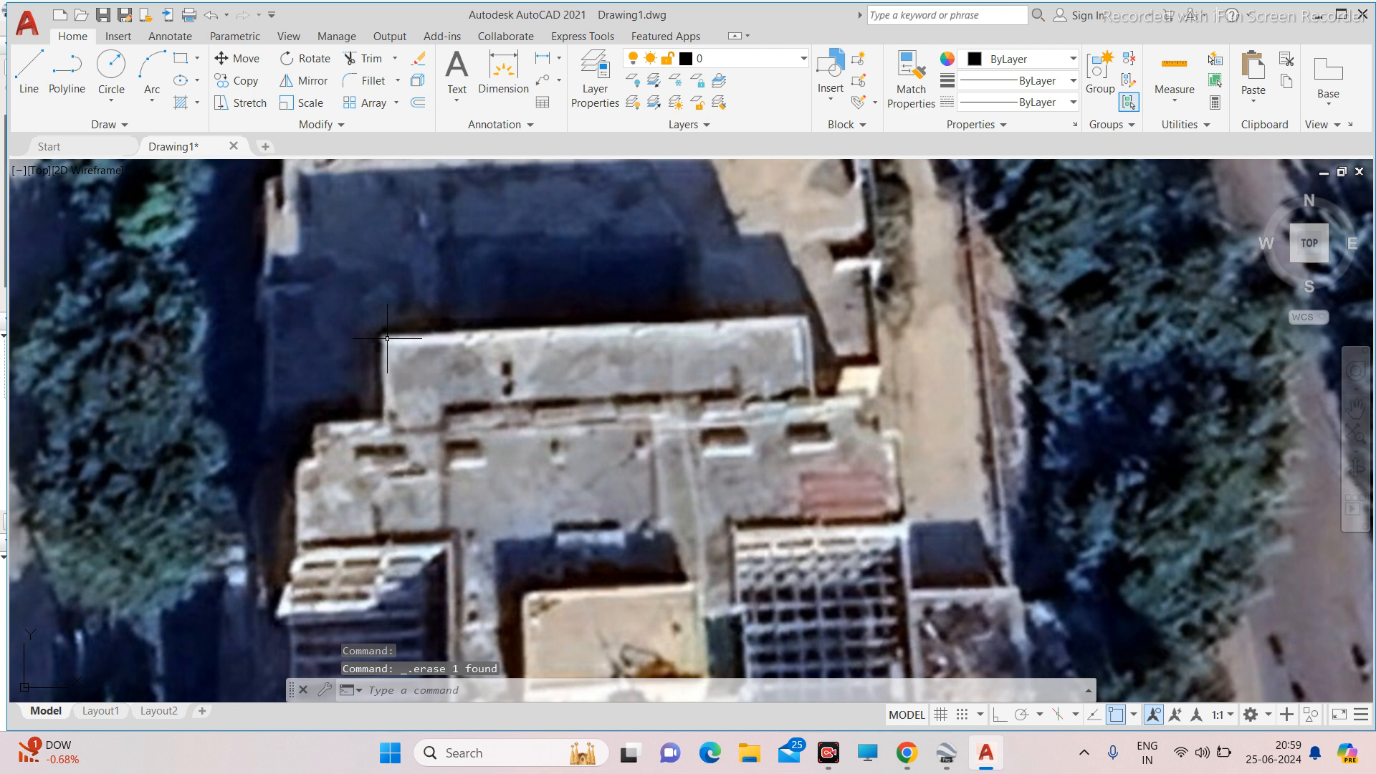
click(73, 86)
scroll(401, 335, up, 2)
click(373, 335)
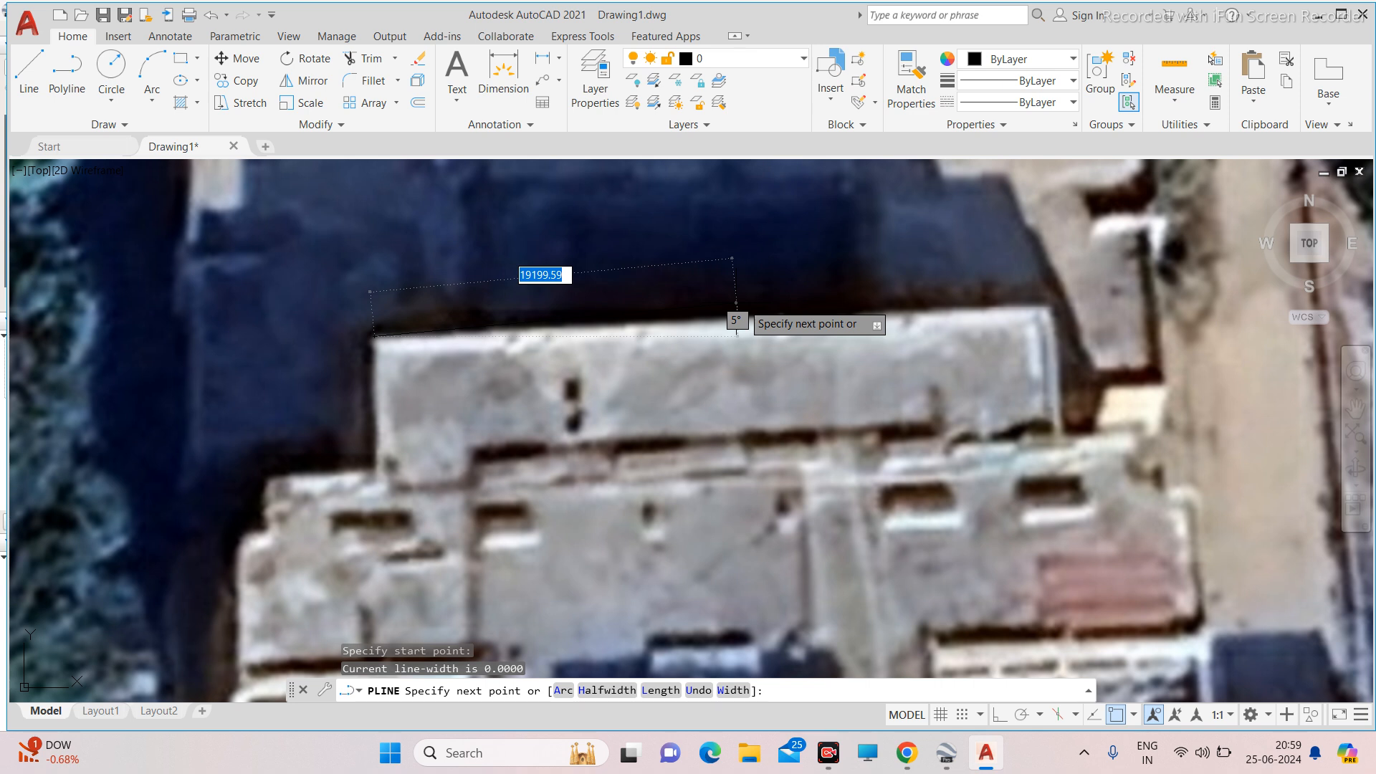
scroll(1068, 301, up, 3)
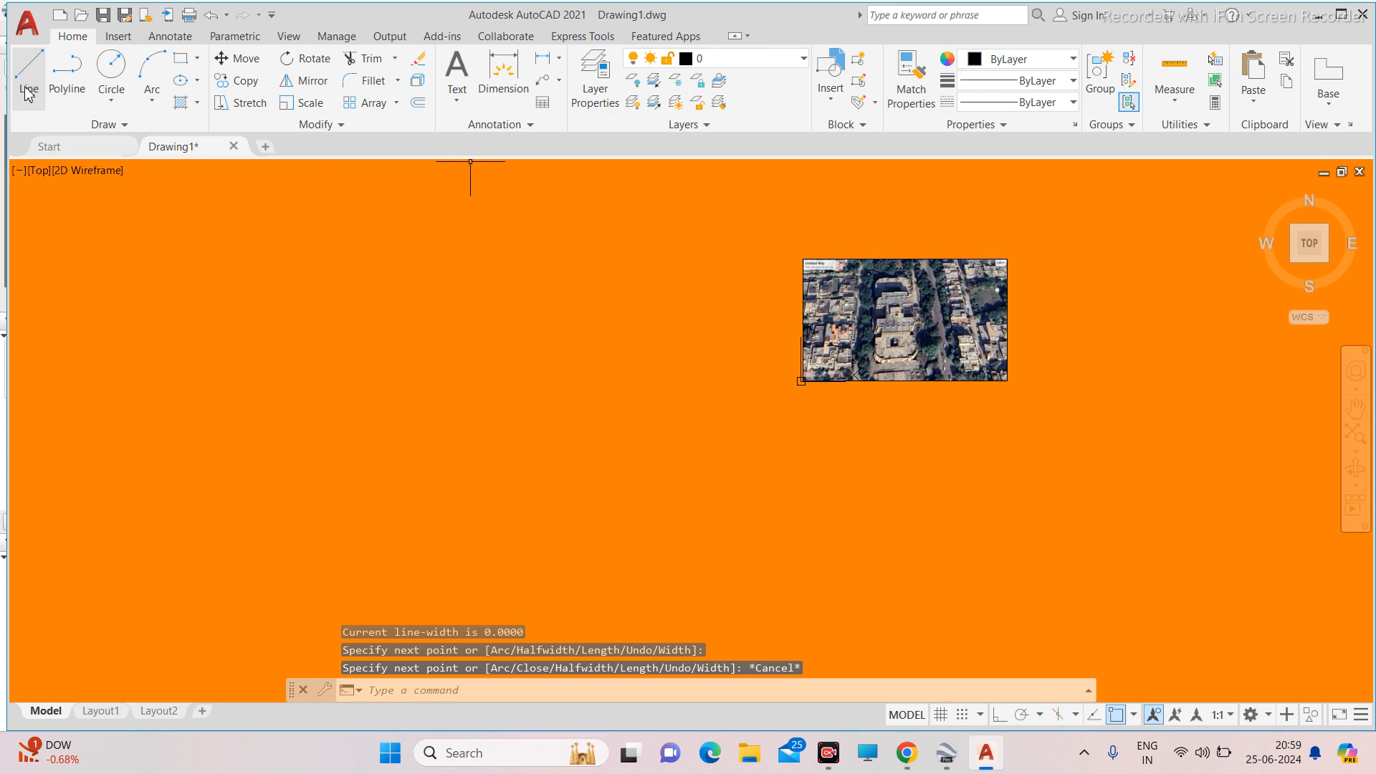
Draw a second polyline from the traced edge's west end partway along that edge, turning north past the image's border.
scroll(911, 281, up, 10)
scroll(753, 322, down, 2)
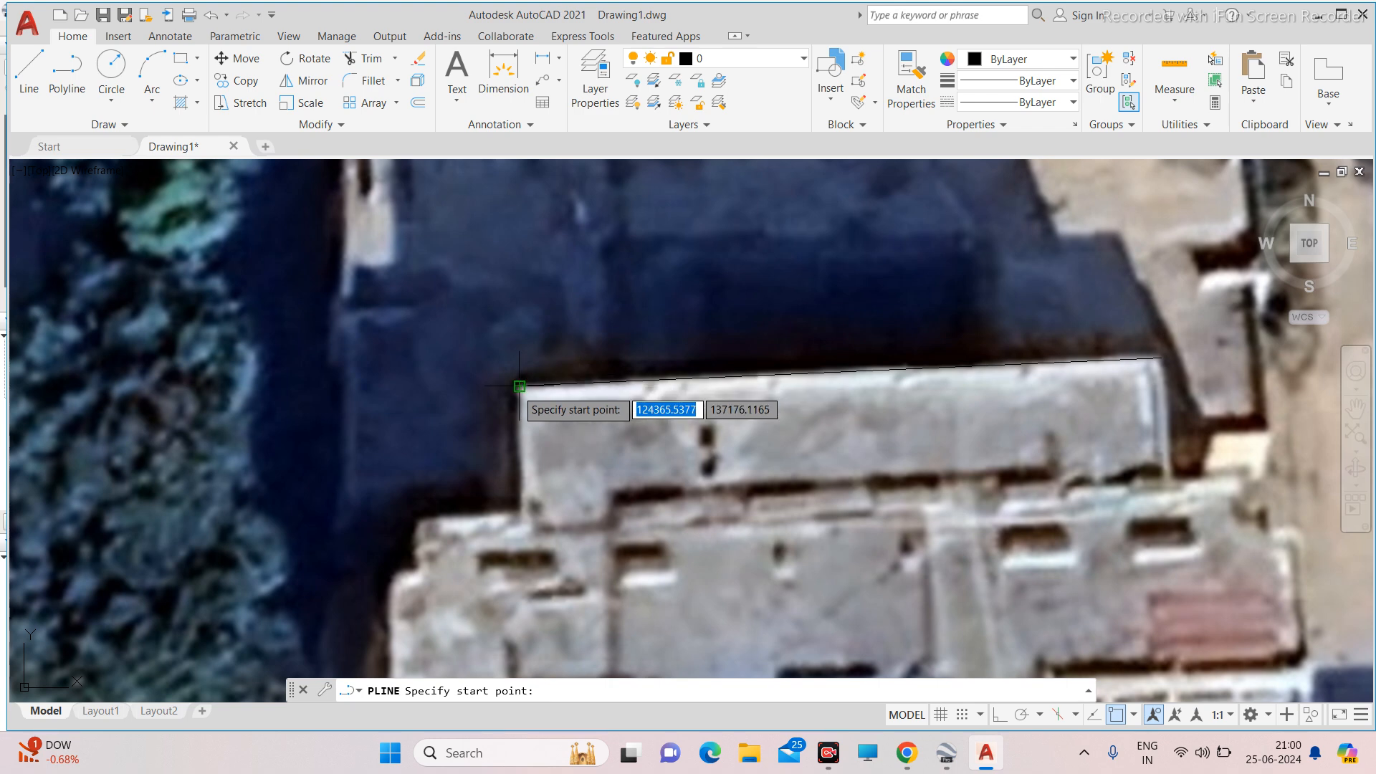
scroll(724, 355, down, 4)
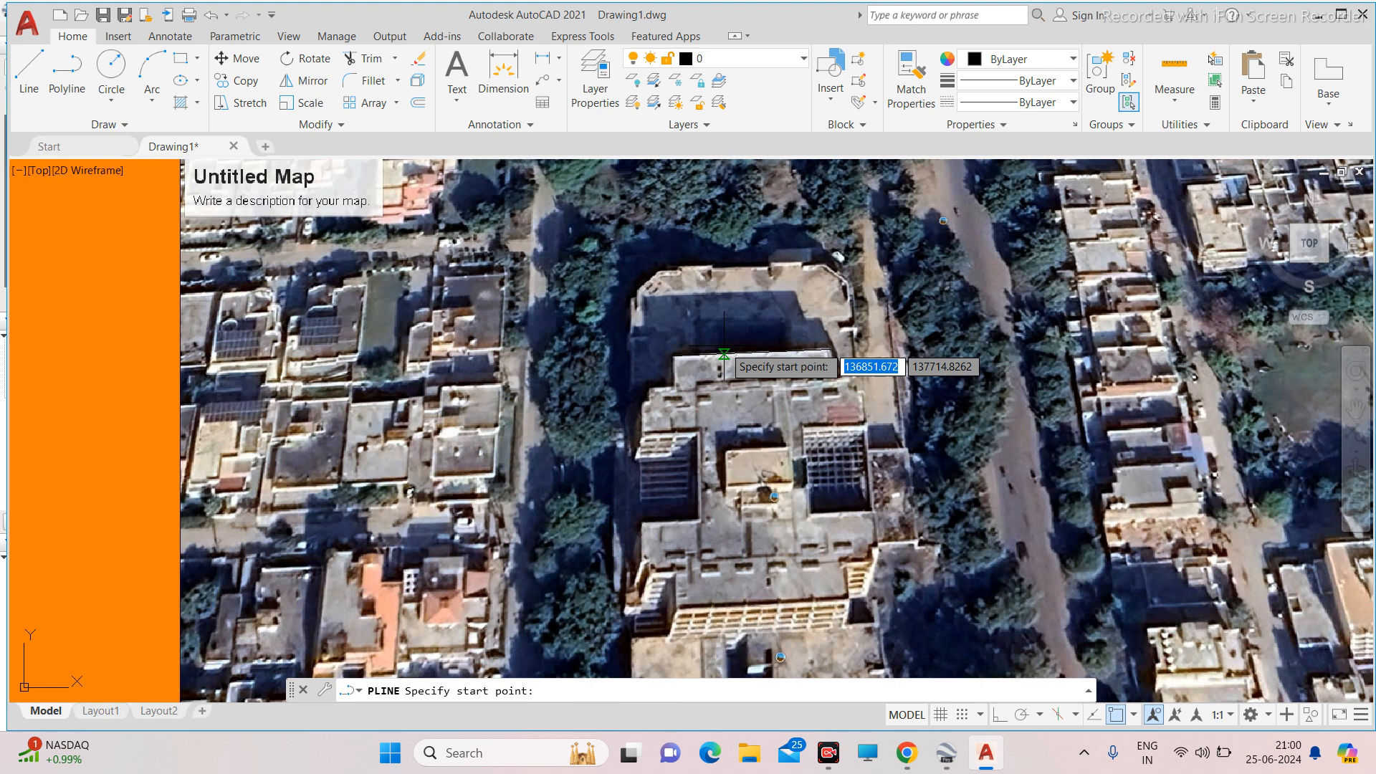
scroll(722, 354, up, 4)
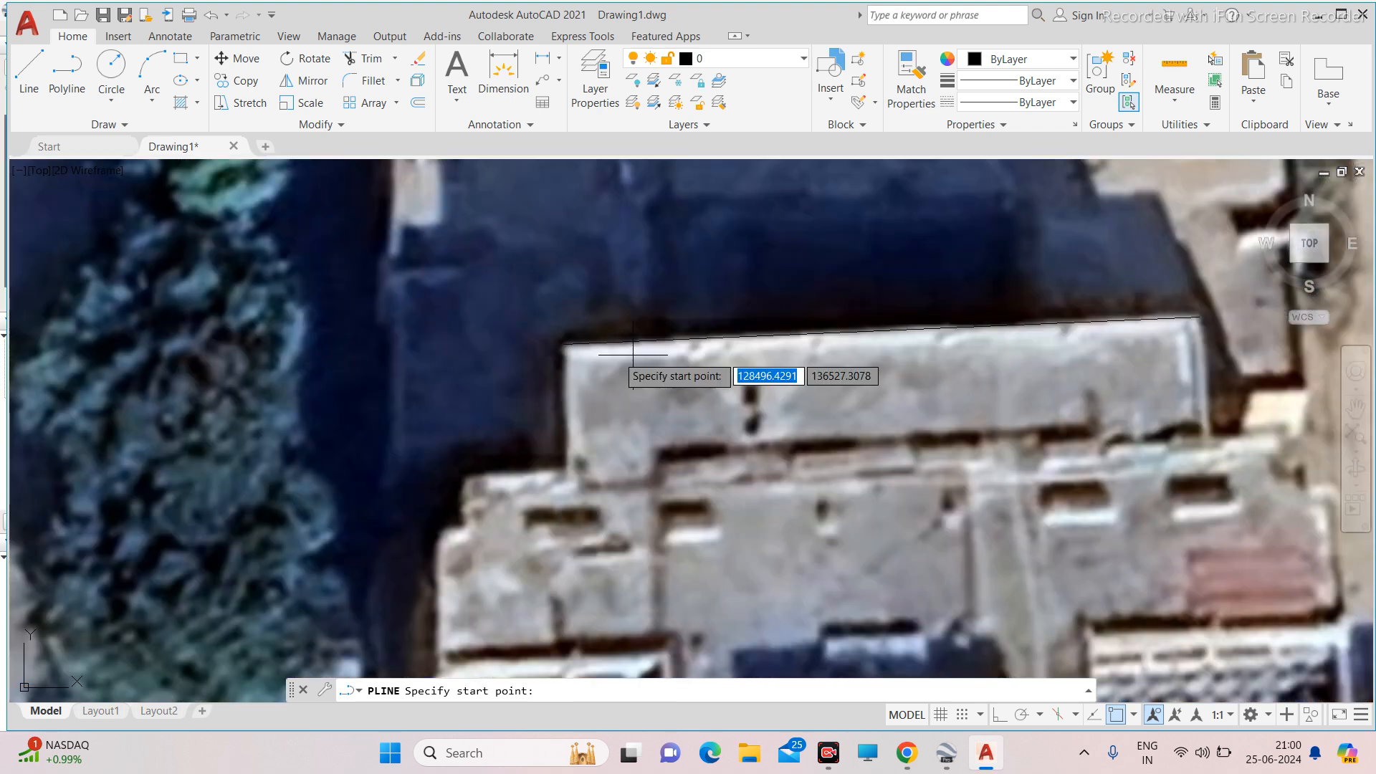
click(565, 345)
scroll(958, 324, up, 2)
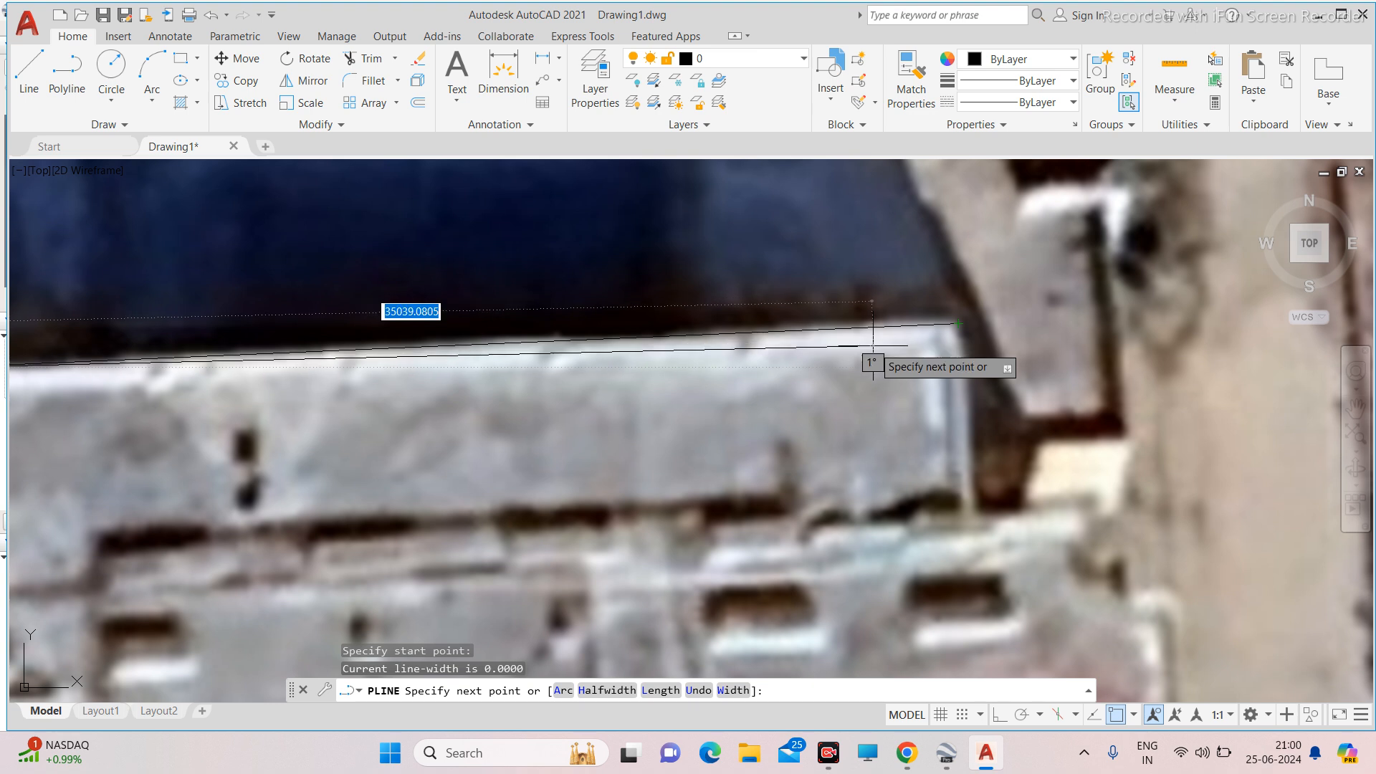
mouse_move(906, 753)
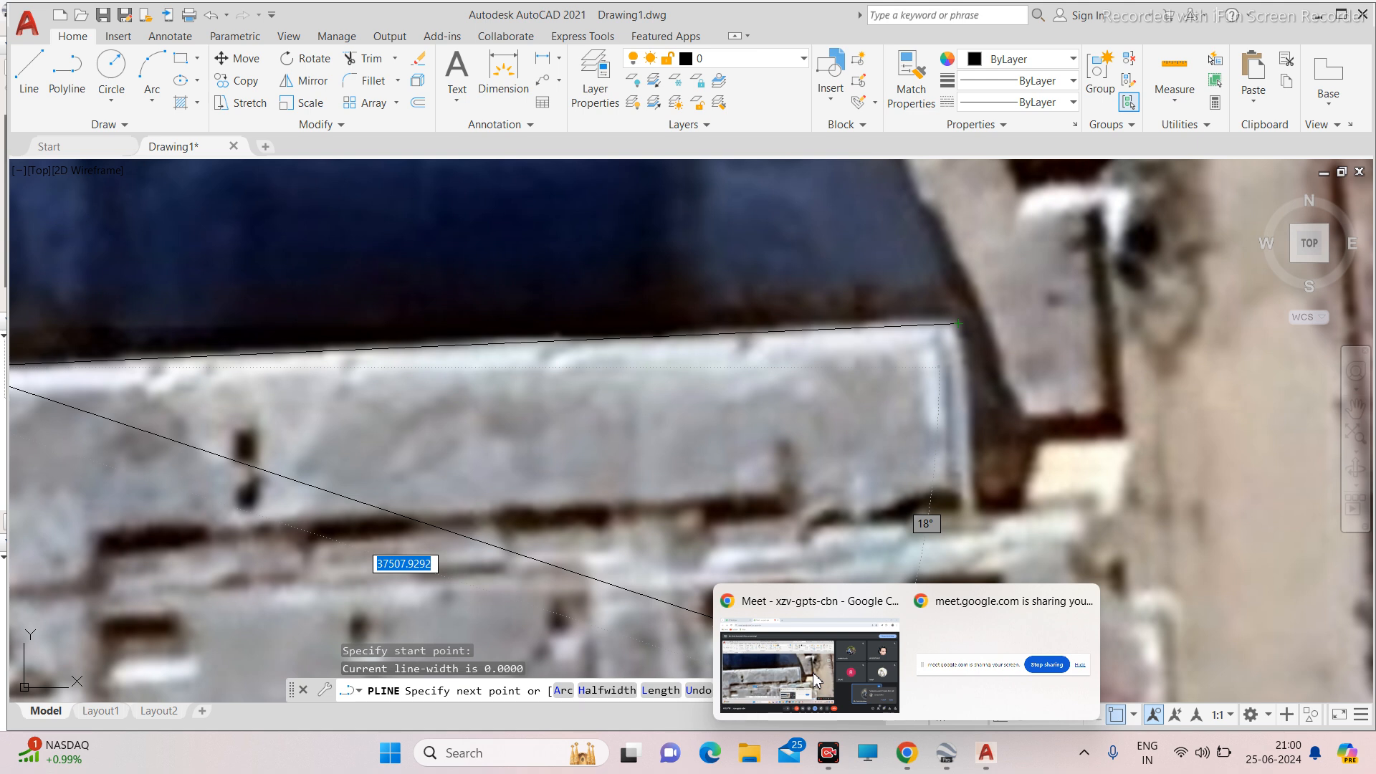
scroll(965, 310, up, 2)
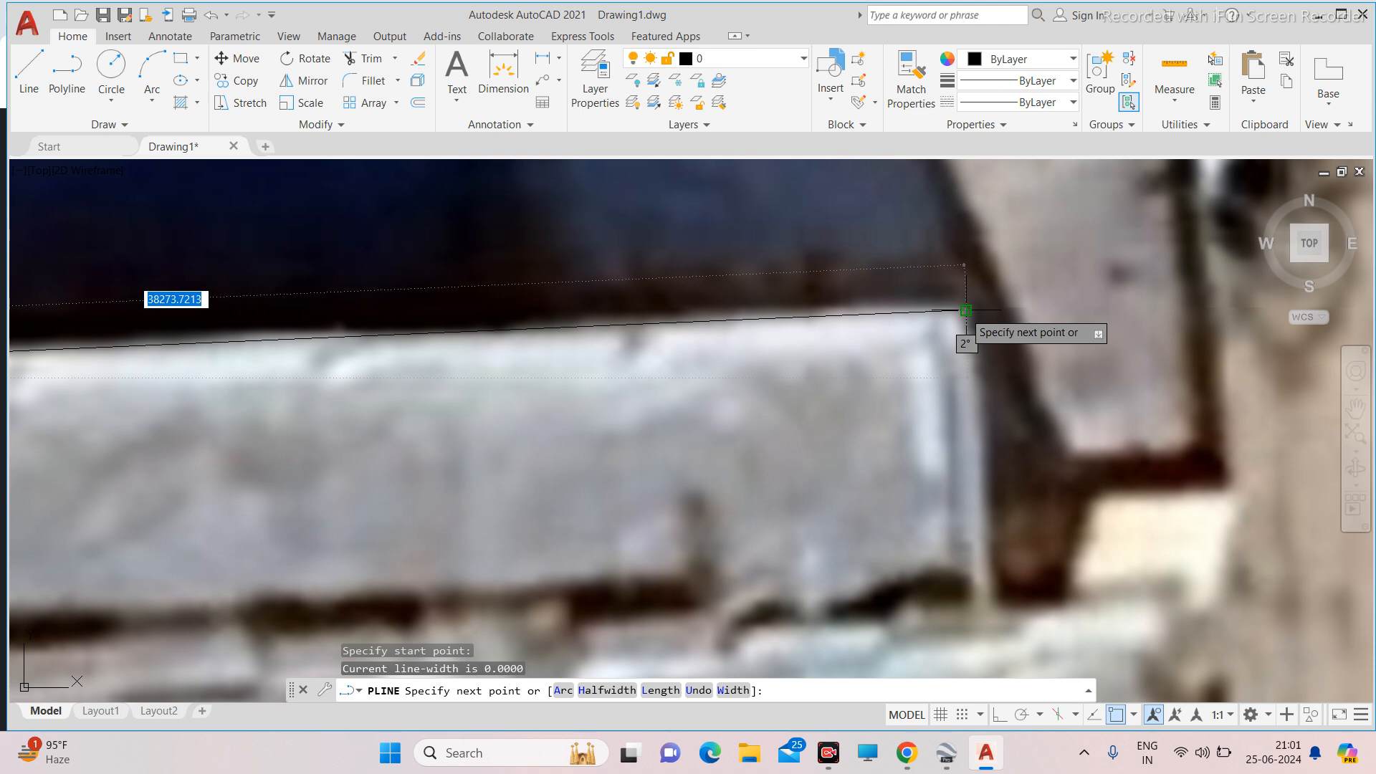
middle_drag(966, 310, 905, 412)
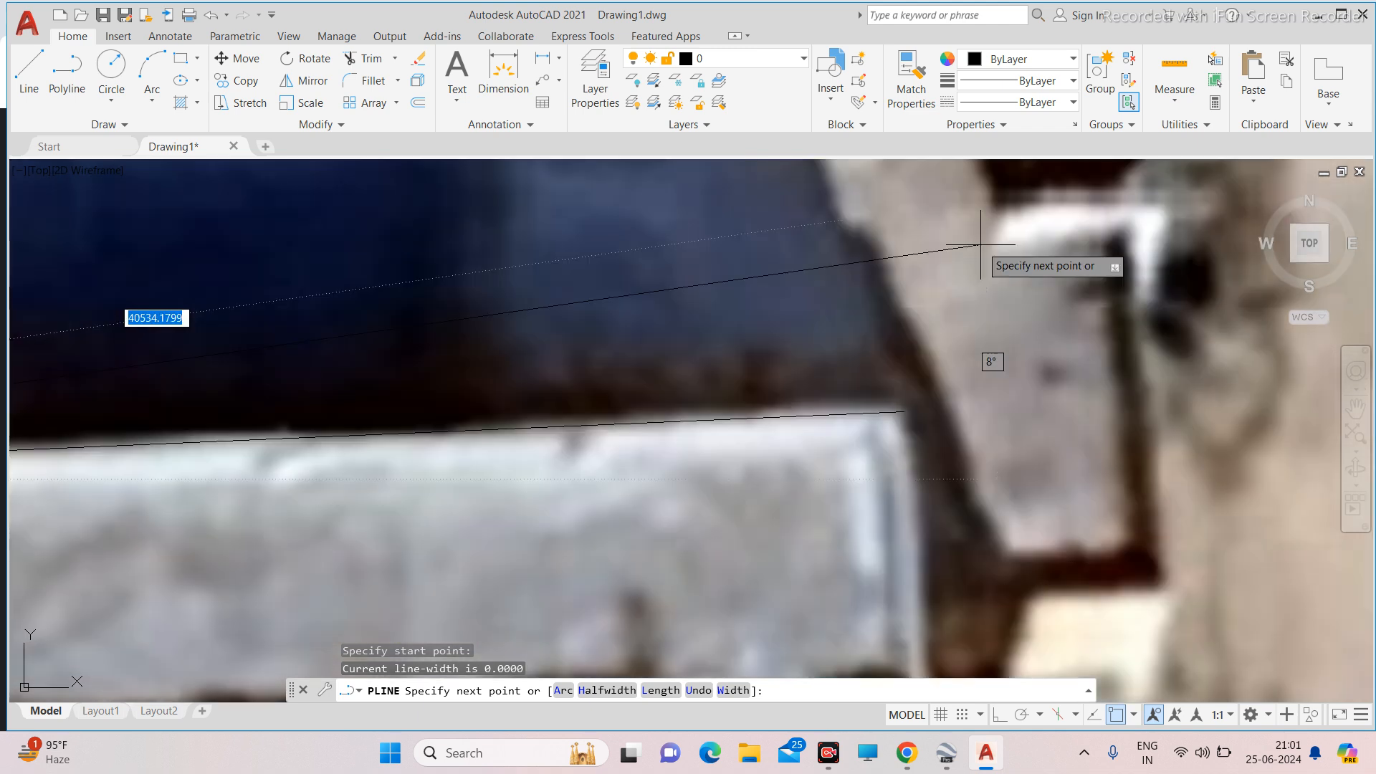
scroll(980, 245, down, 4)
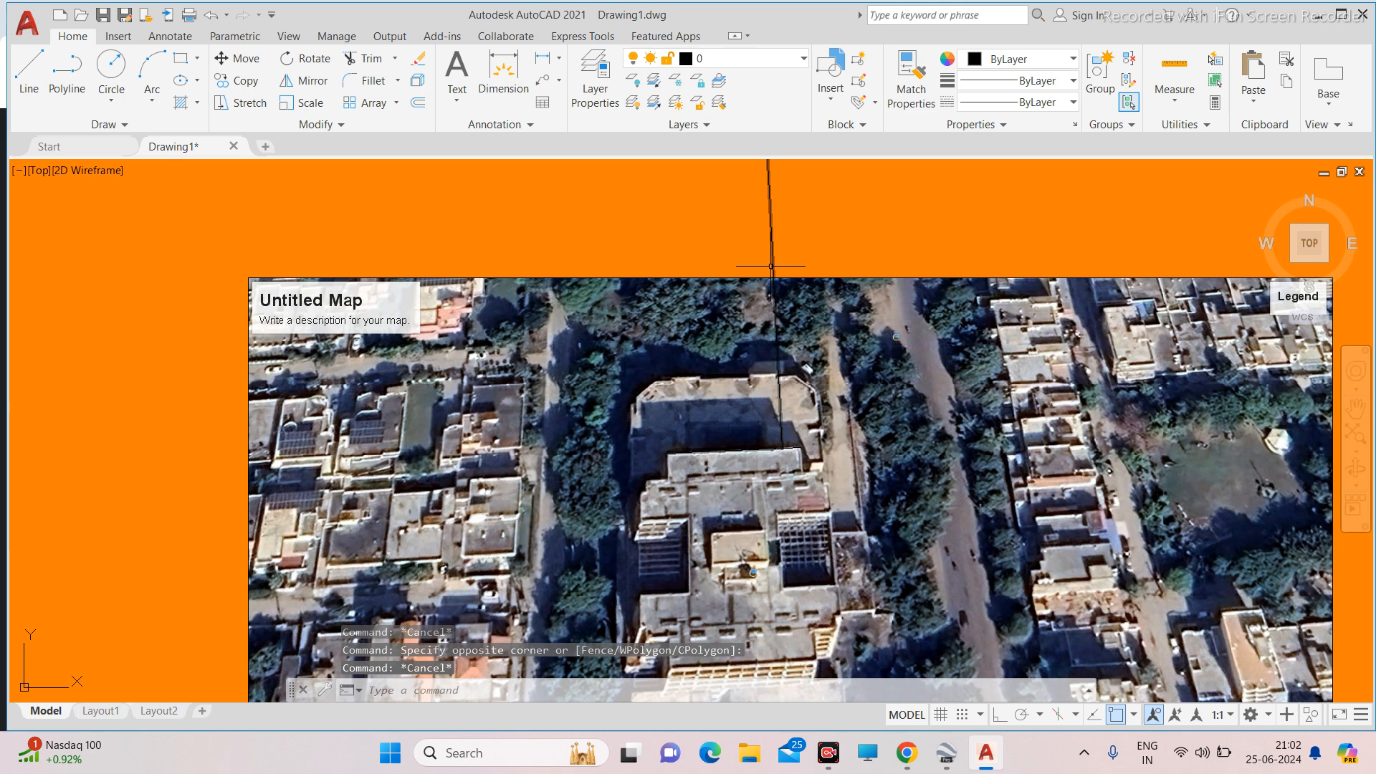
Select the image and the traced edge polyline and start scaling them from the raised block's northwest corner as base point.
scroll(784, 448, up, 10)
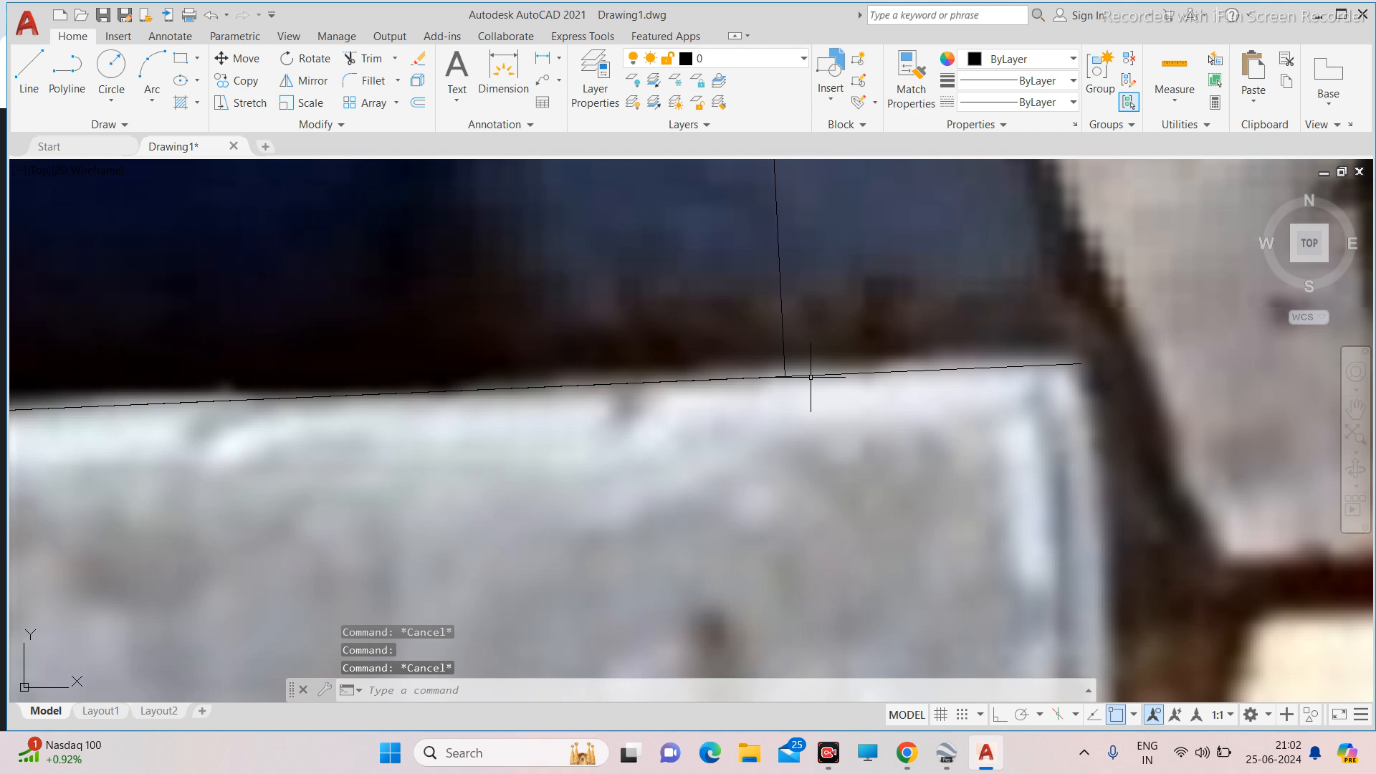
scroll(811, 377, down, 10)
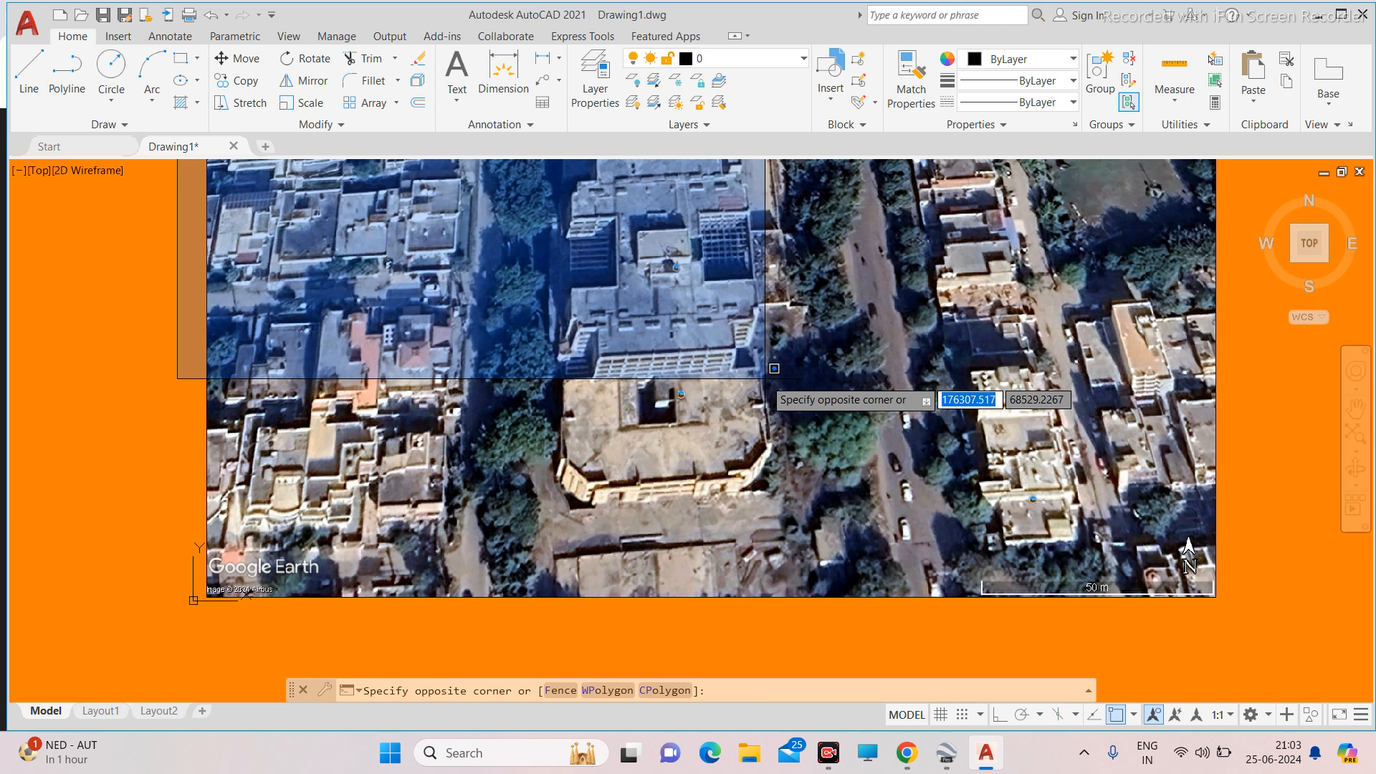
scroll(692, 387, down, 5)
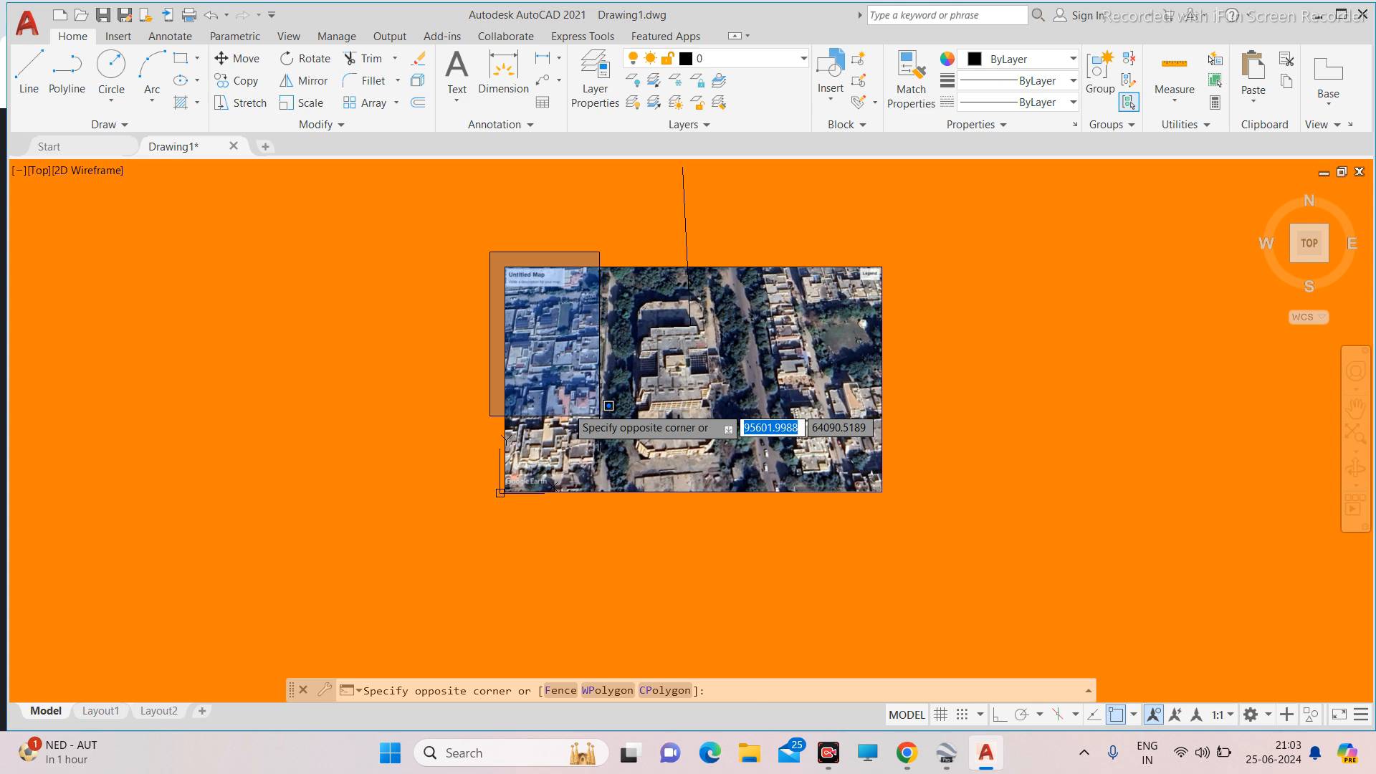
scroll(545, 266, up, 5)
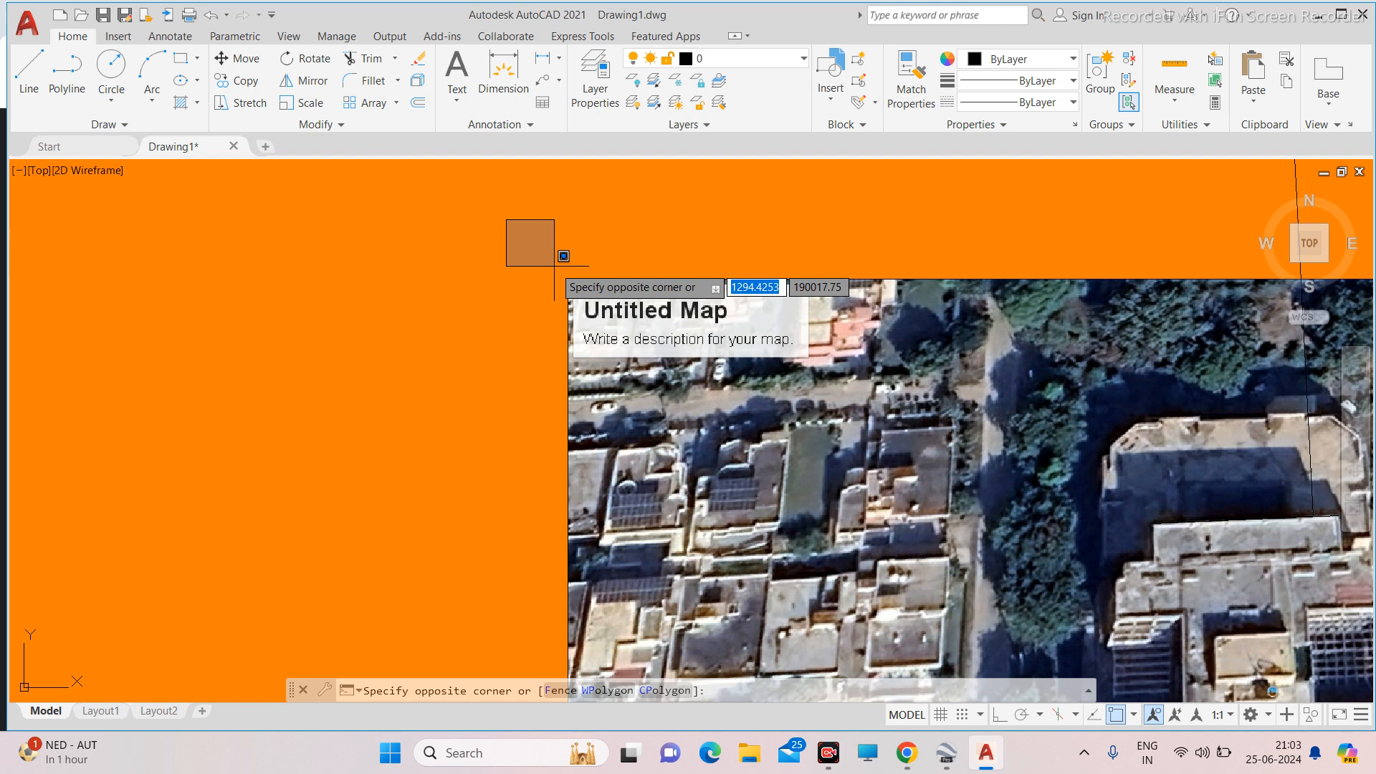
scroll(554, 266, down, 5)
click(982, 534)
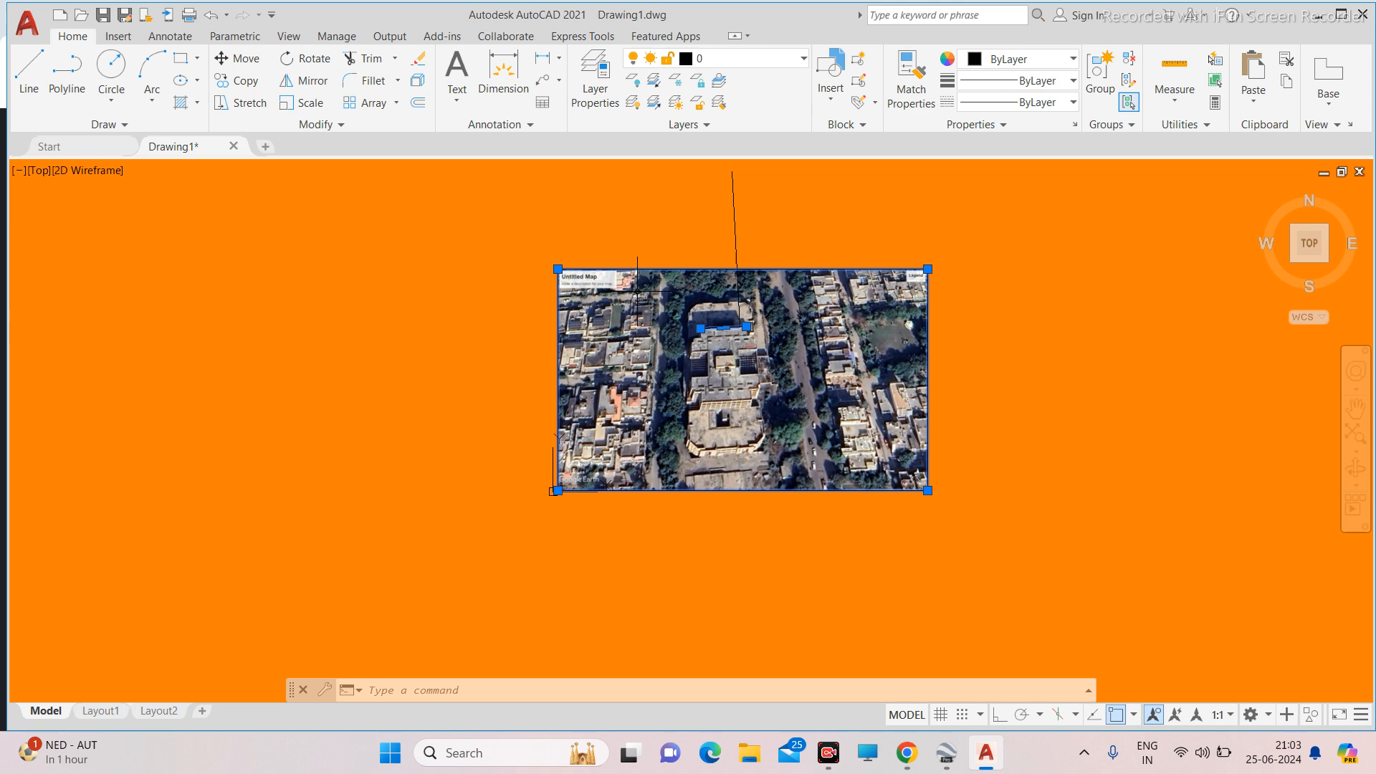
text(sc)
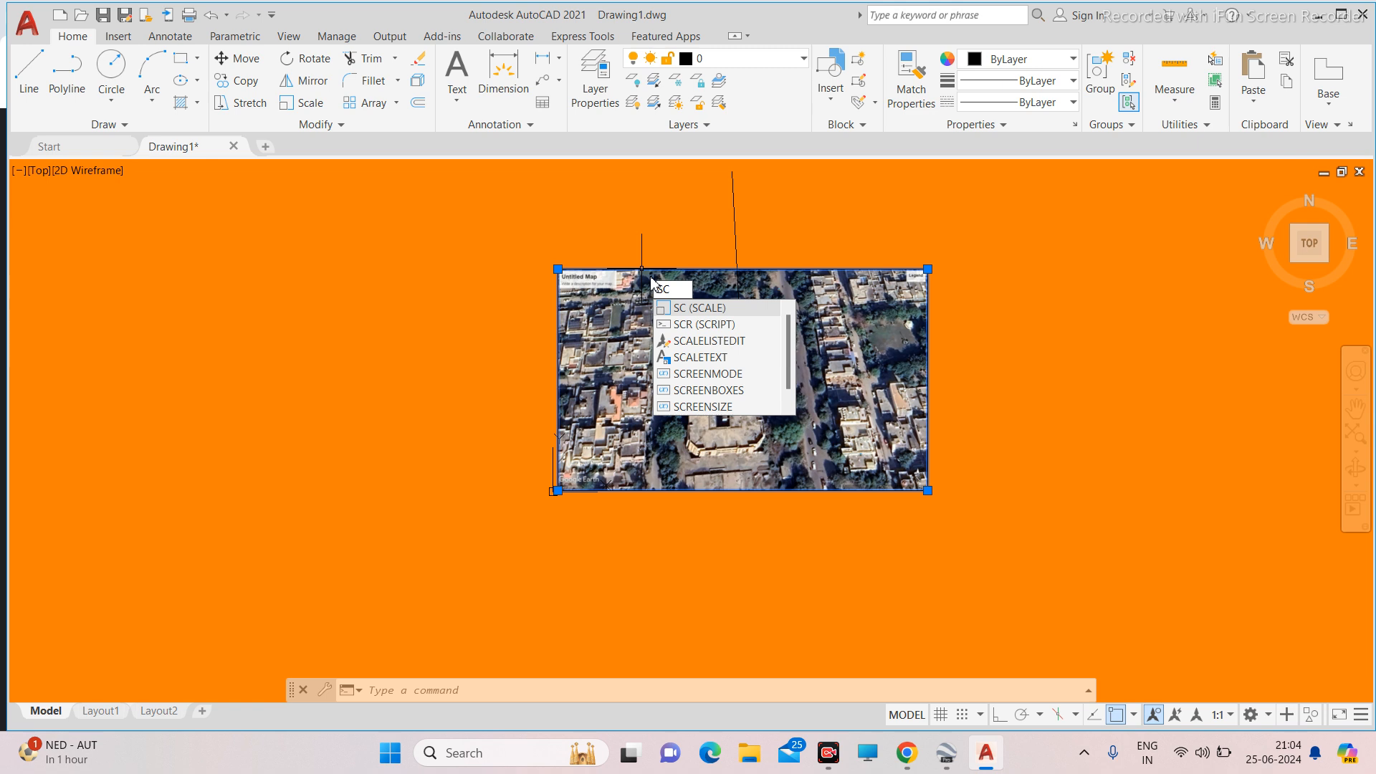
key(Return)
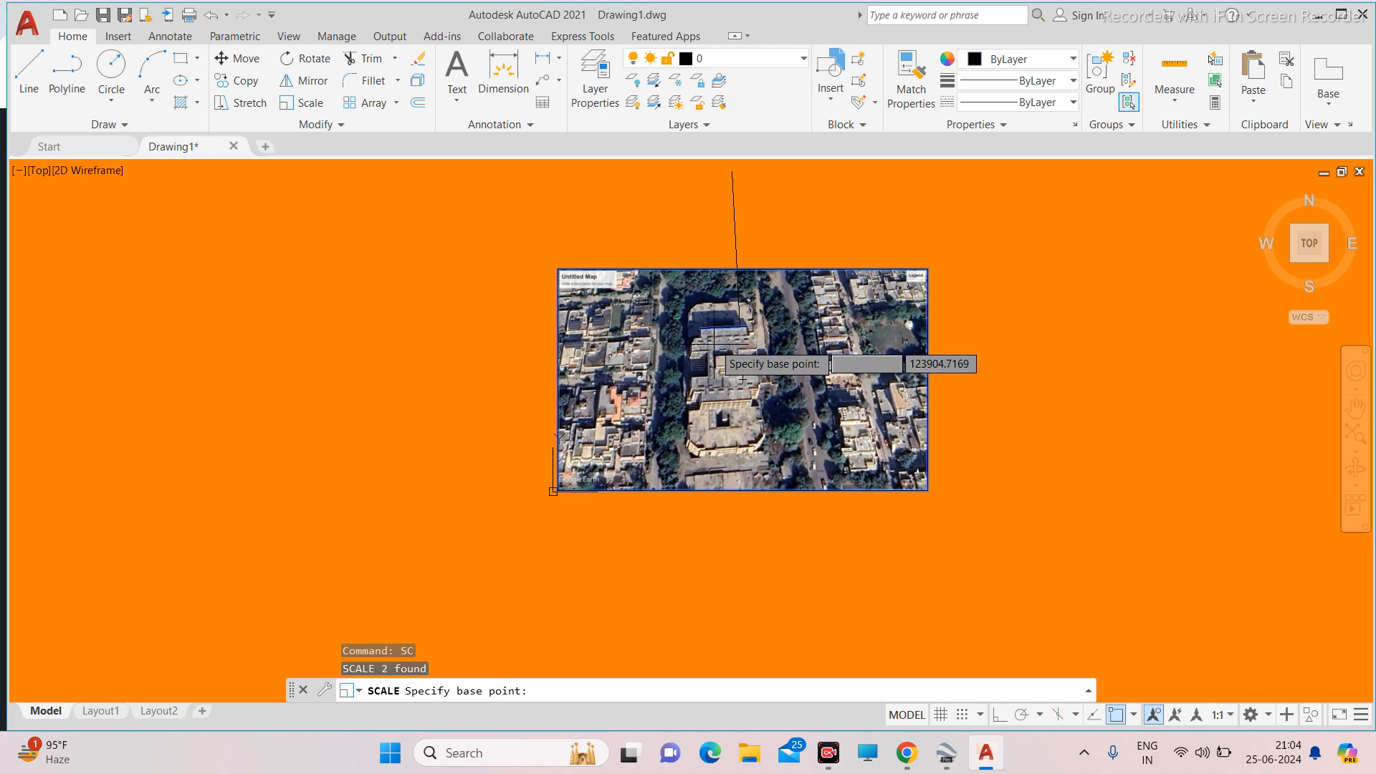
scroll(699, 330, up, 4)
scroll(696, 337, down, 4)
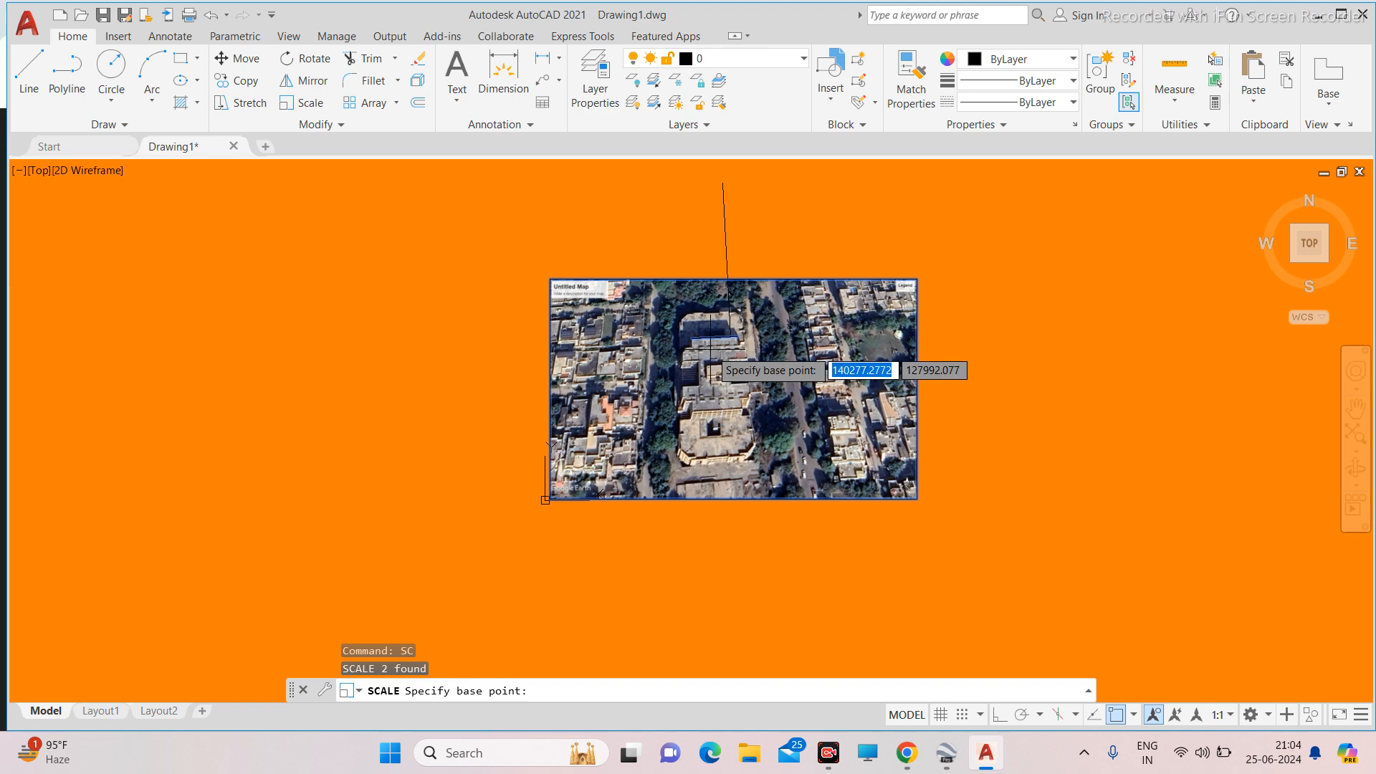
scroll(709, 351, up, 6)
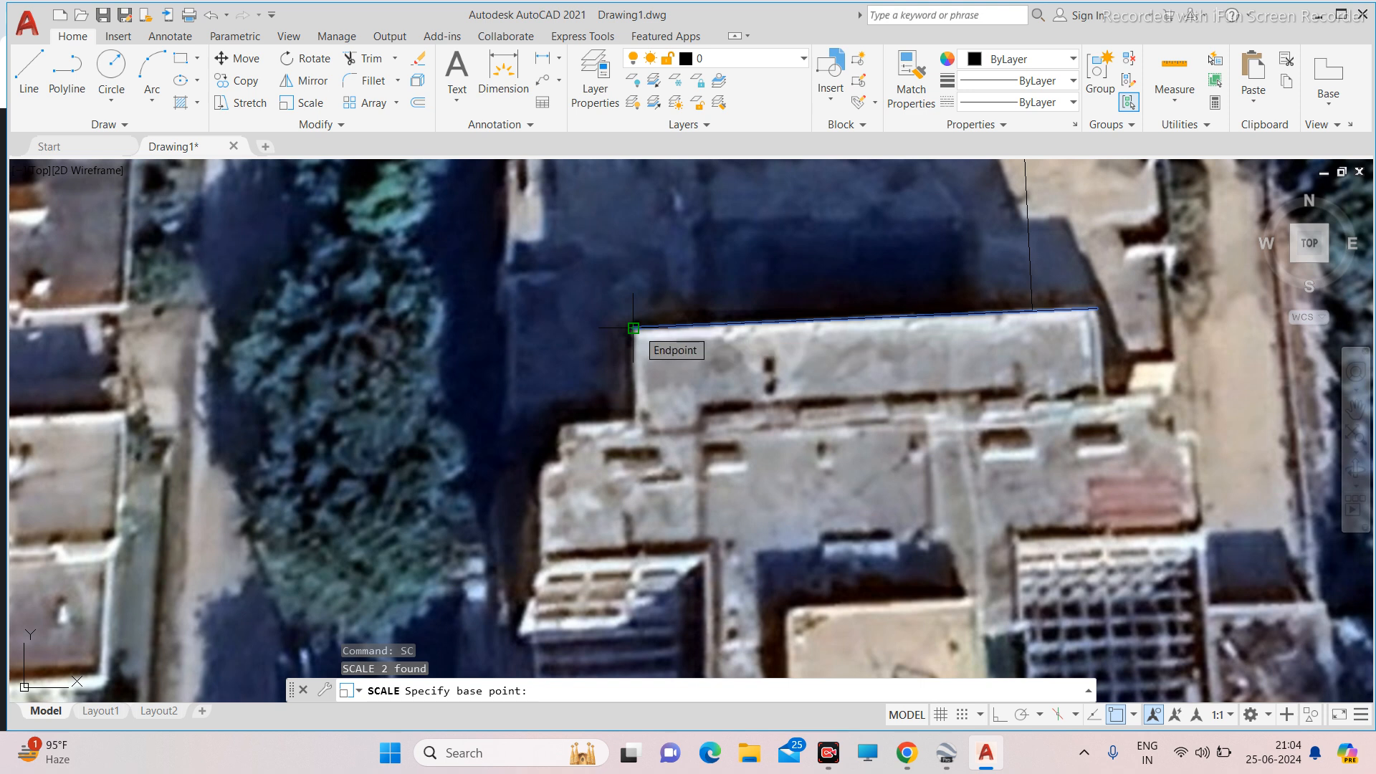
click(634, 328)
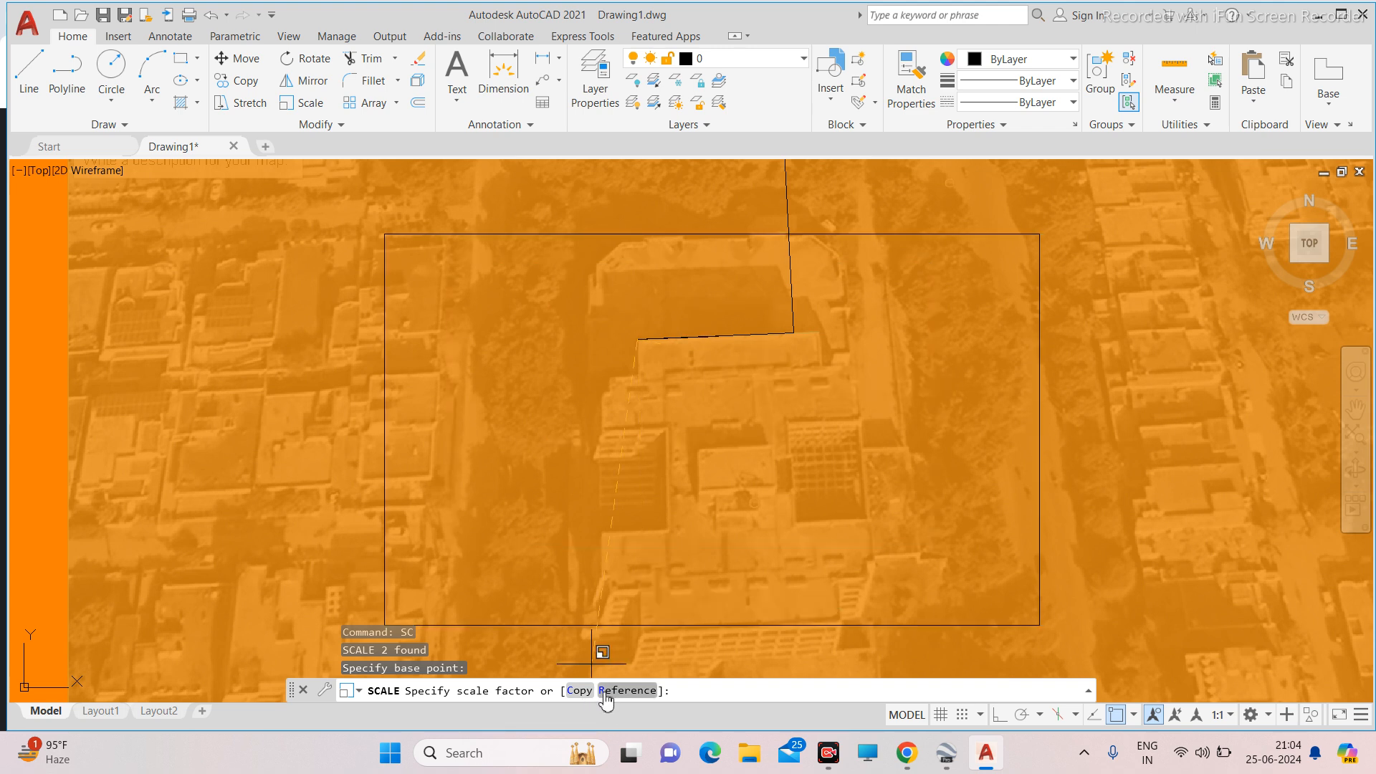
Scale by reference, taking the traced edge's two ends as reference length and the second polyline's corner as the new length.
text(r)
key(Return)
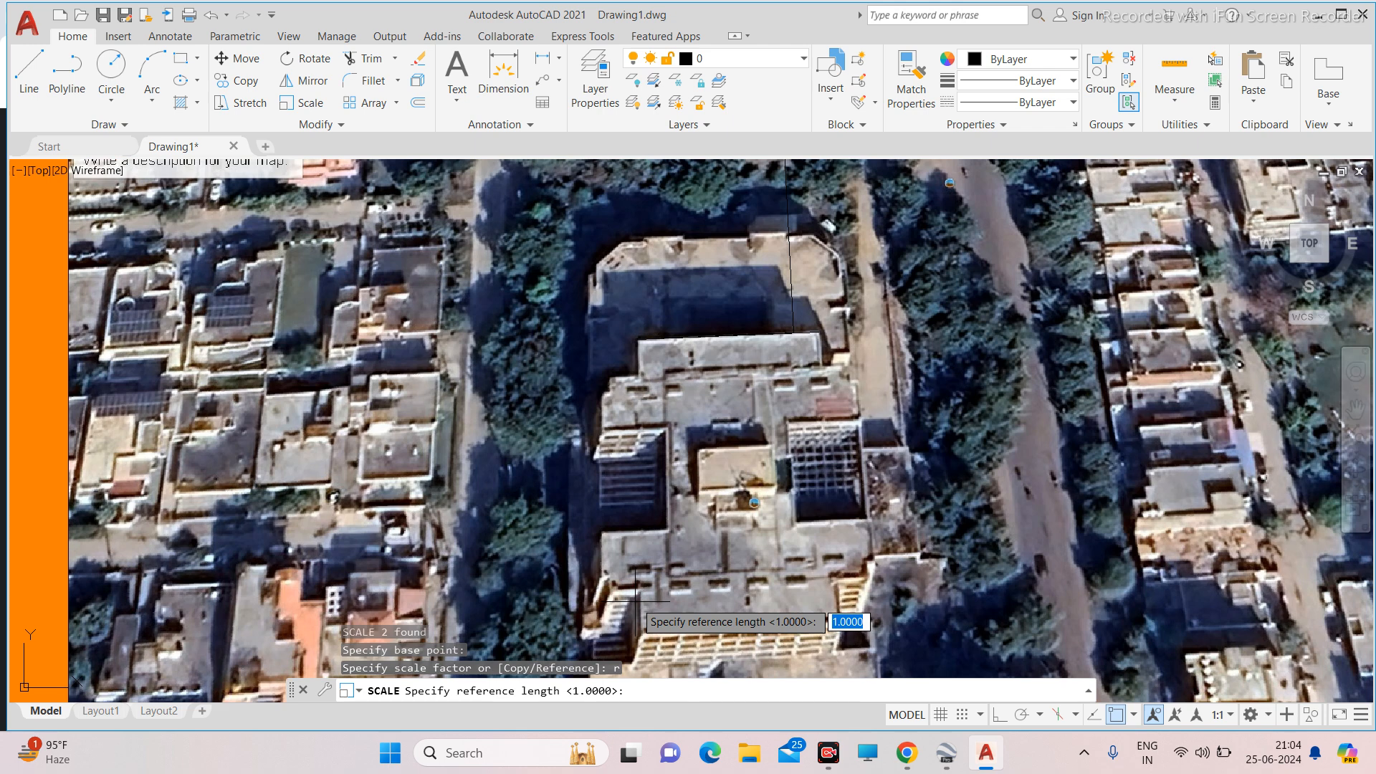
scroll(629, 334, up, 6)
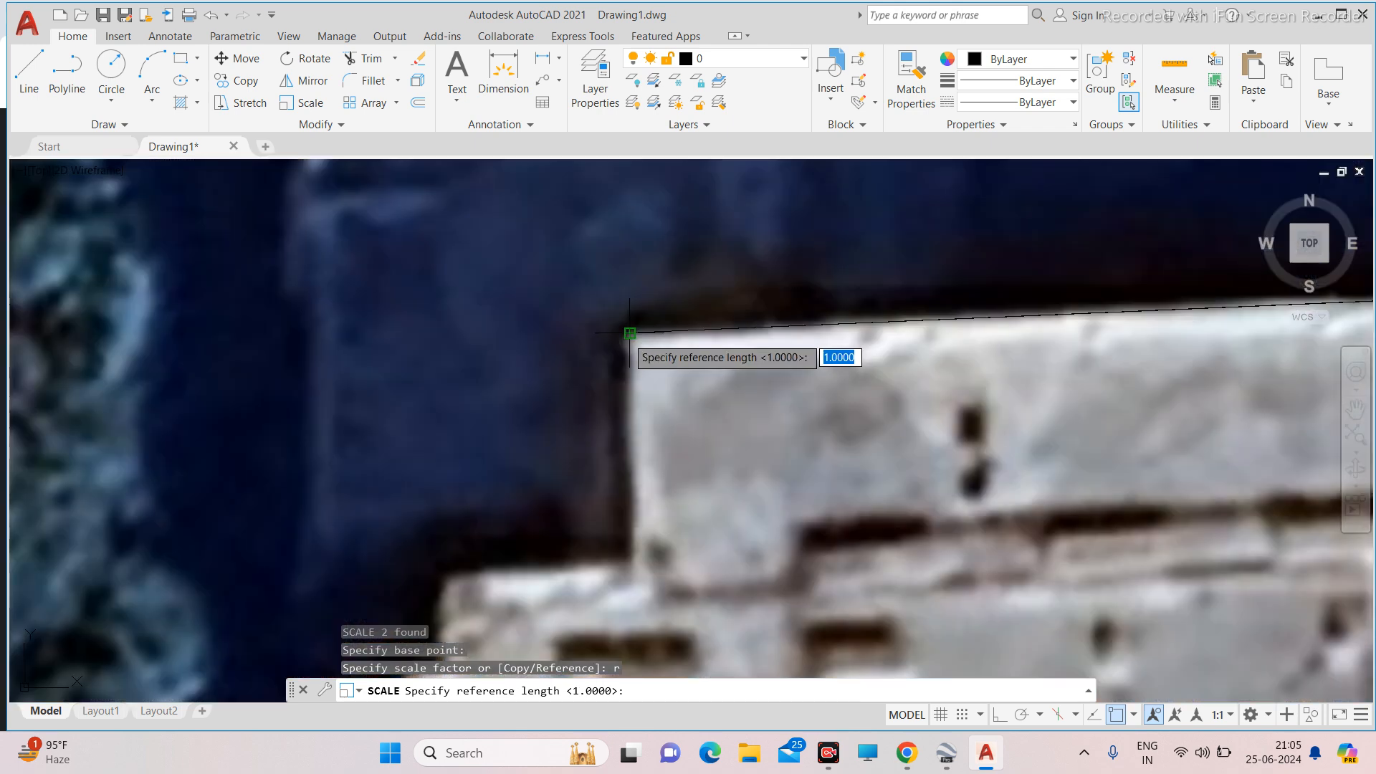
click(629, 333)
scroll(630, 333, down, 2)
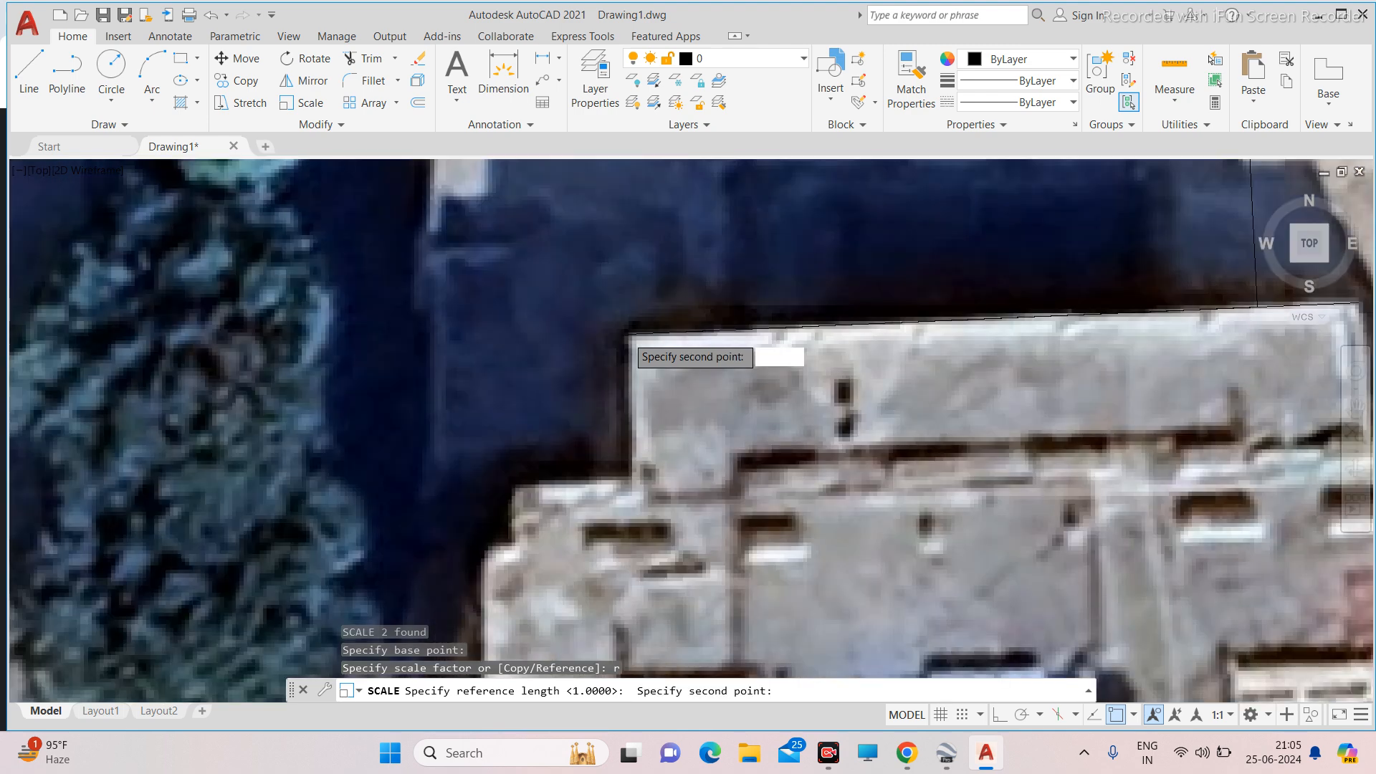
scroll(629, 333, down, 5)
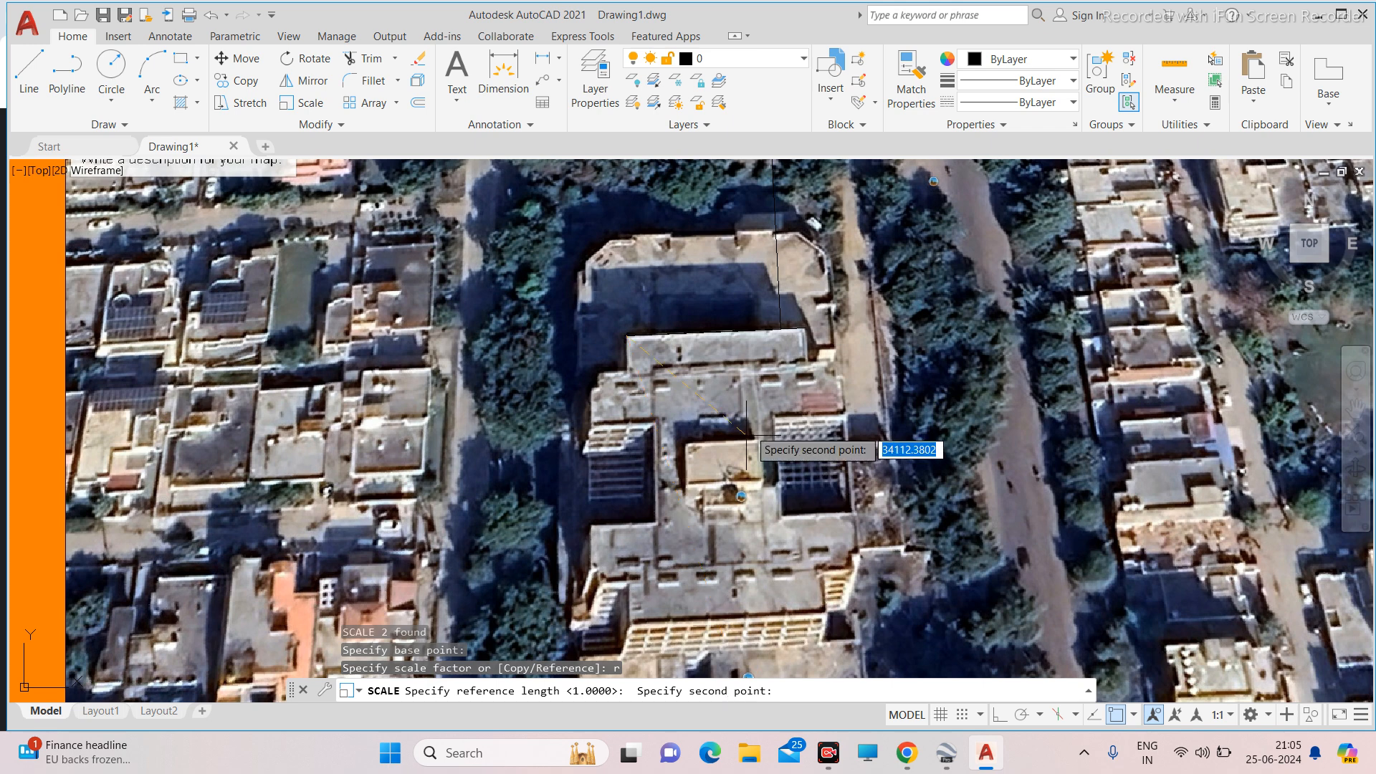
scroll(799, 330, up, 8)
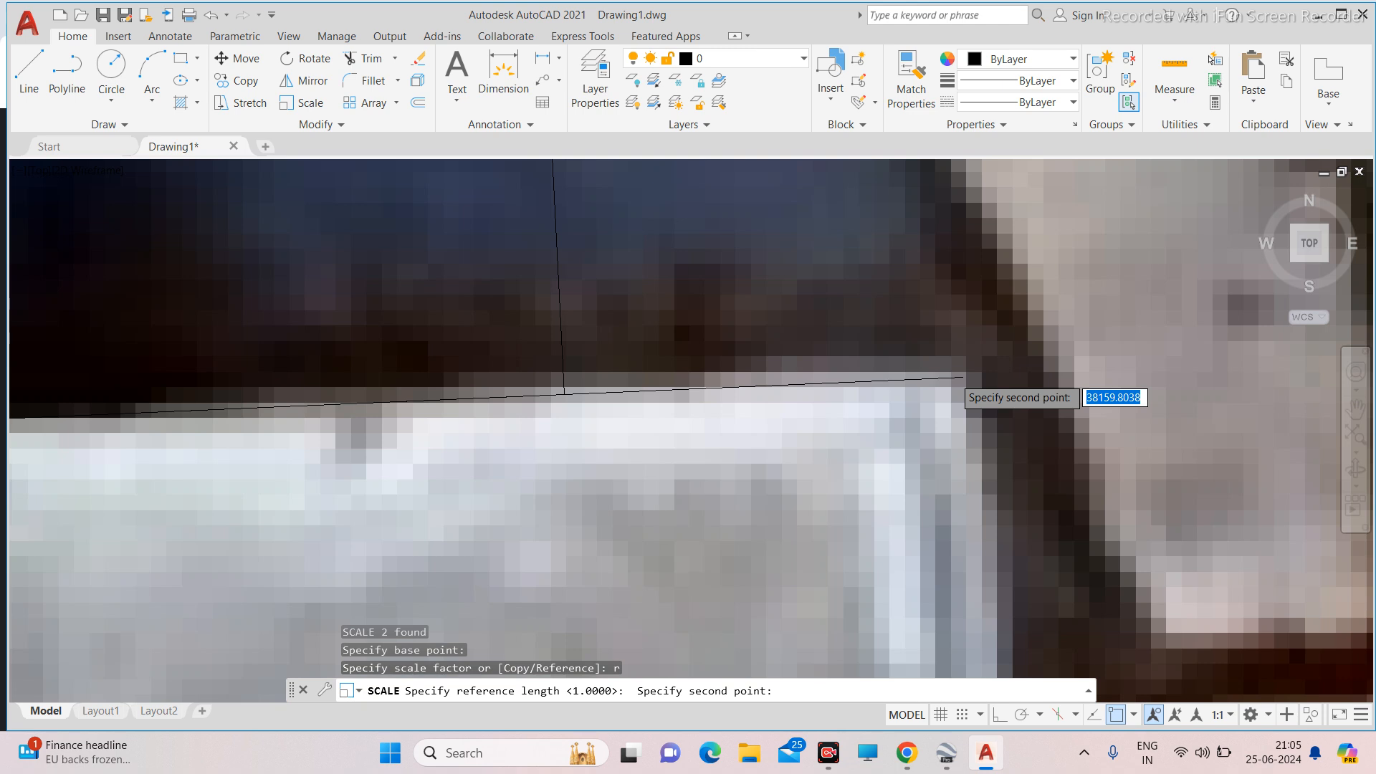
middle_drag(543, 403, 701, 398)
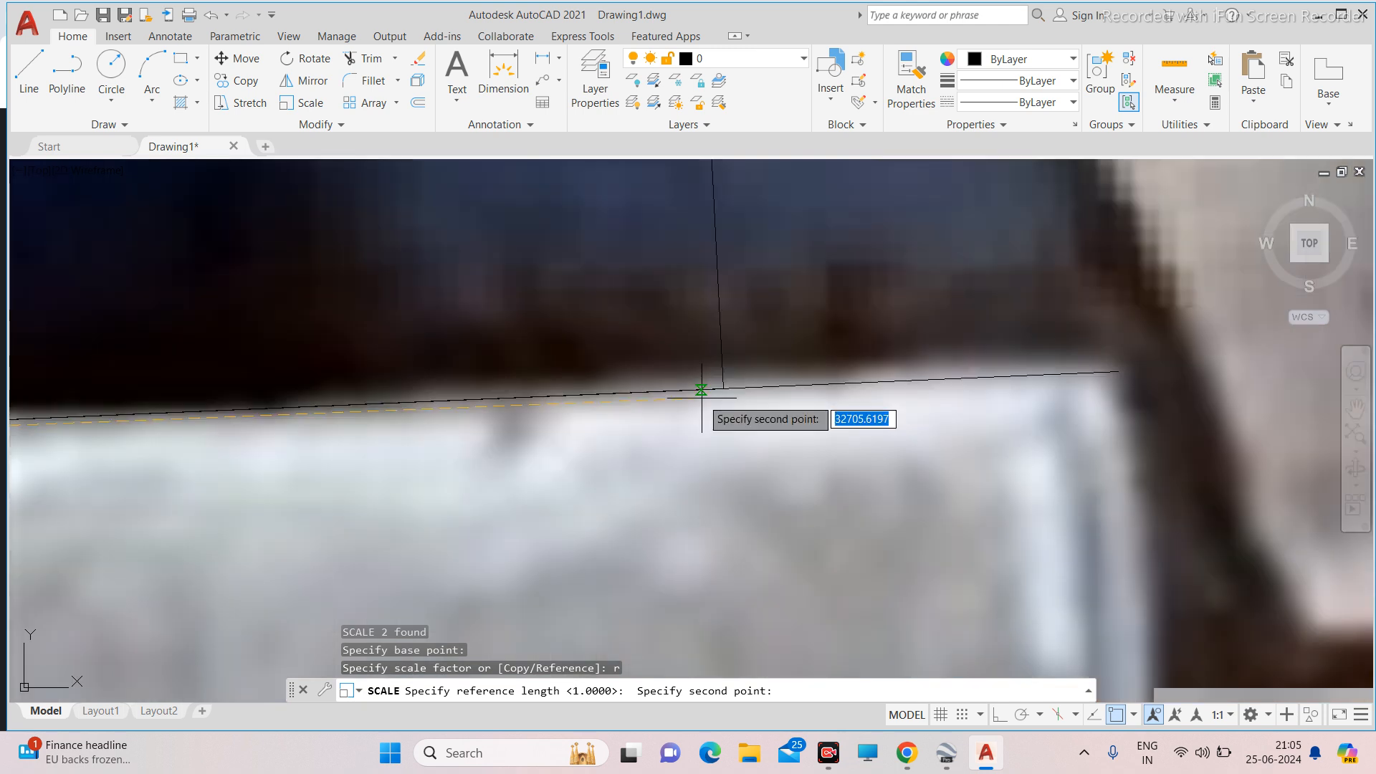
scroll(755, 385, up, 4)
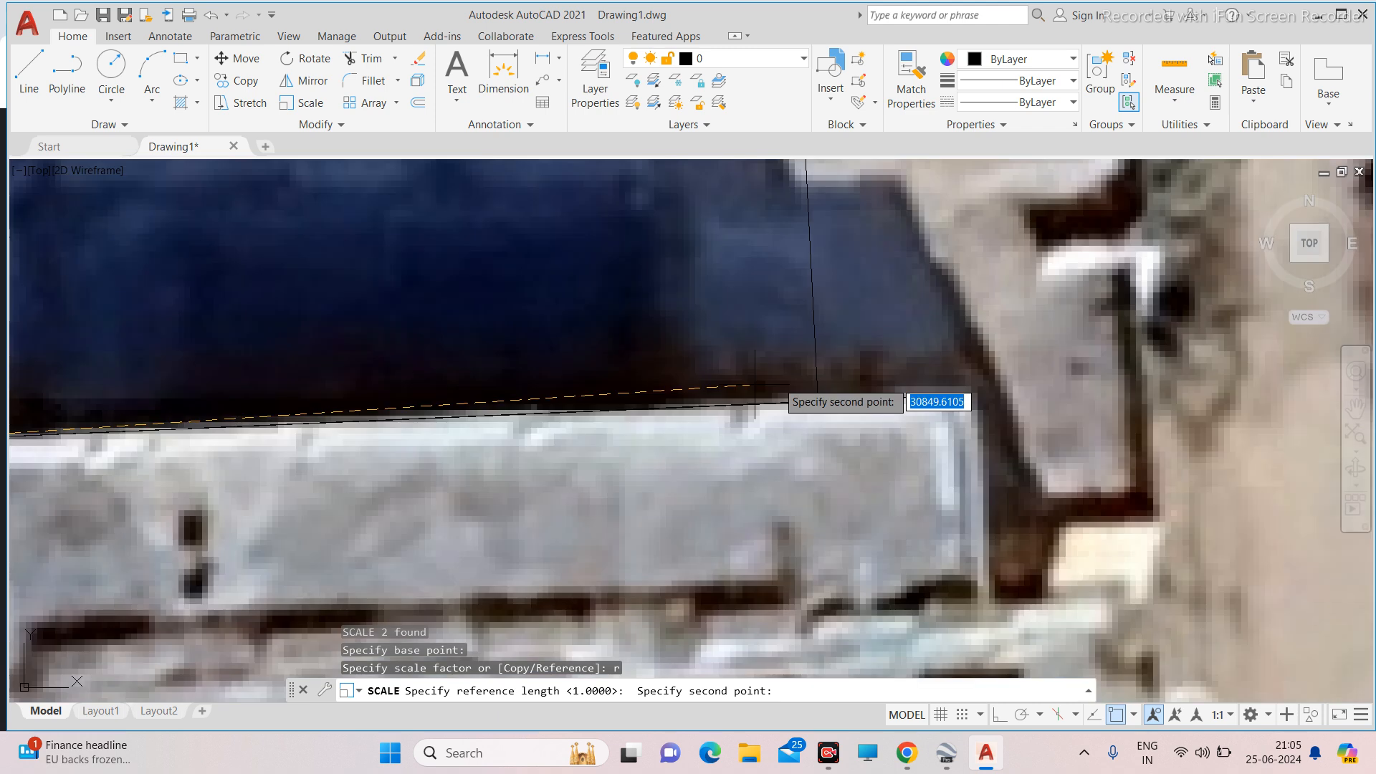
click(896, 390)
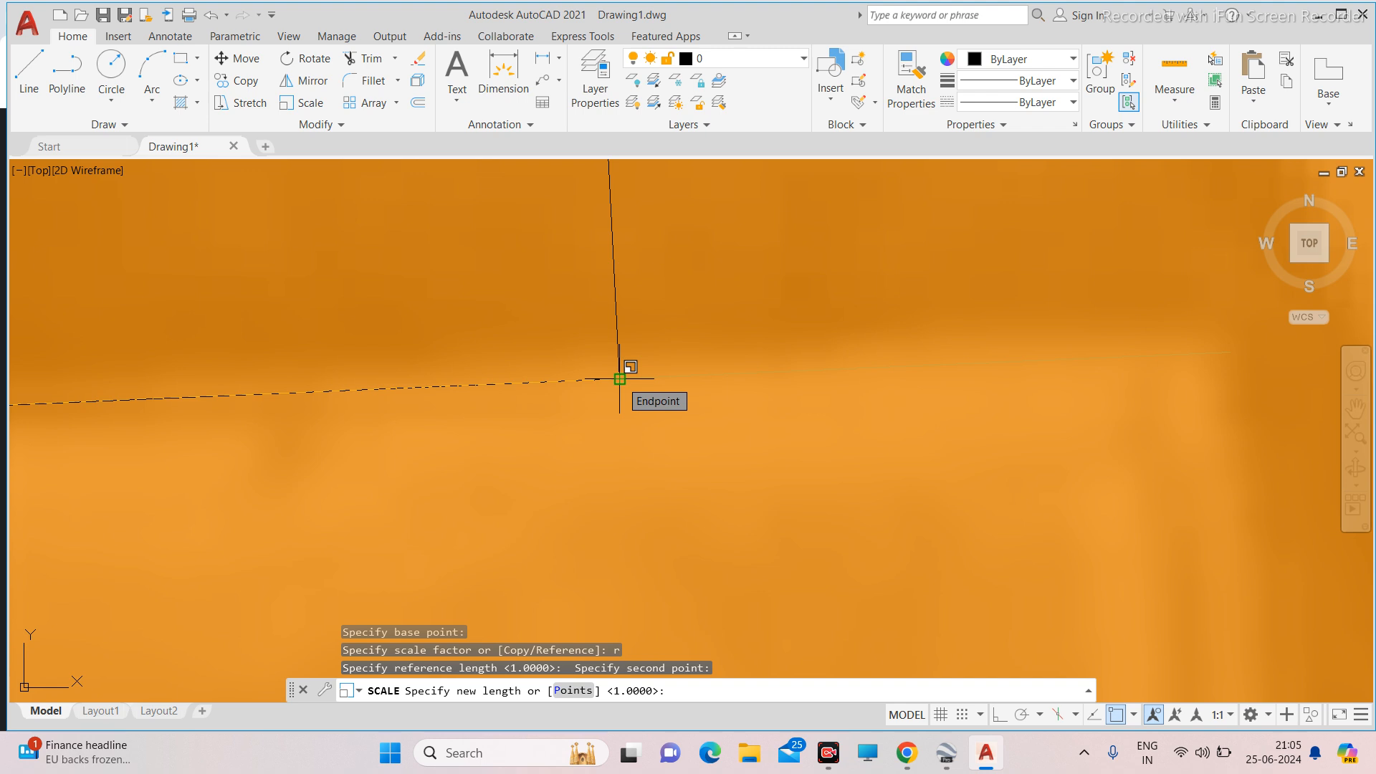
click(620, 378)
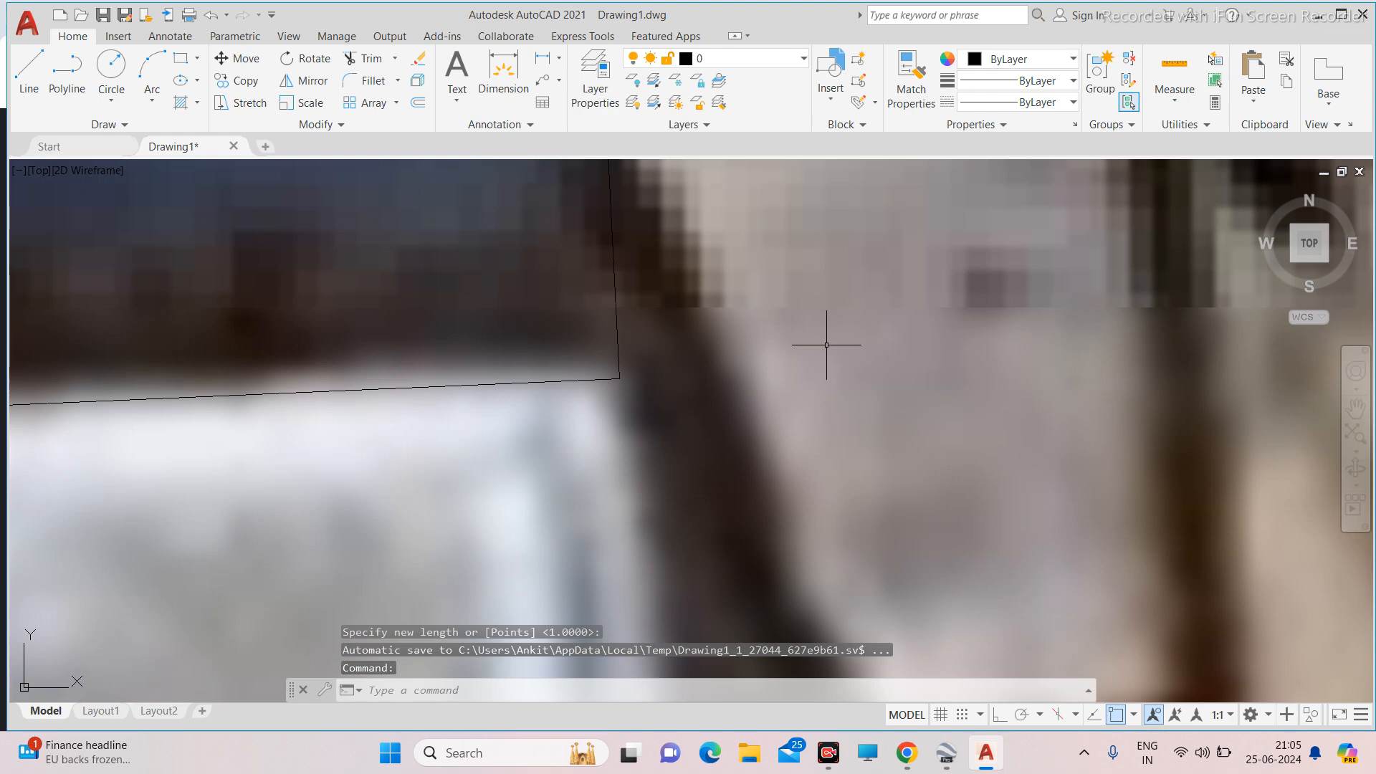
scroll(826, 345, down, 15)
click(860, 285)
click(860, 285)
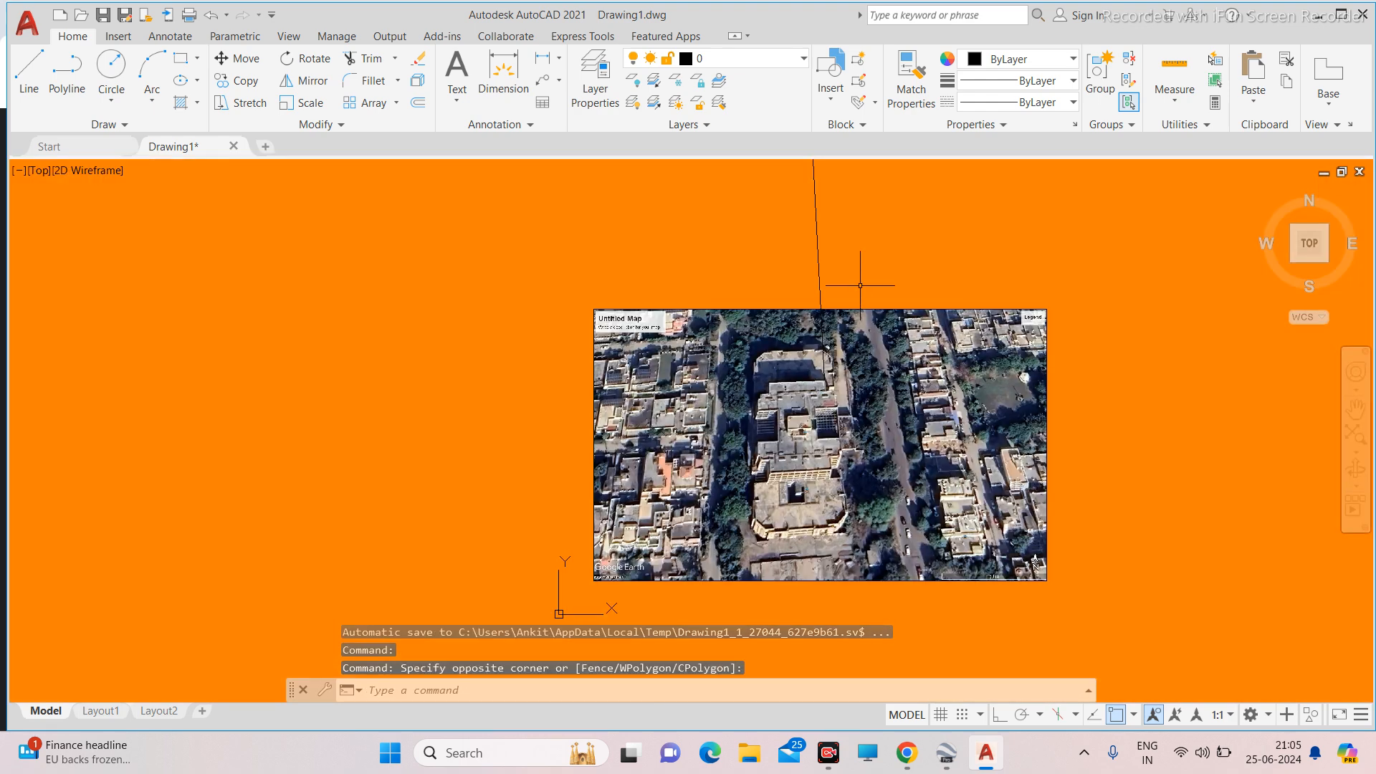
scroll(816, 395, up, 6)
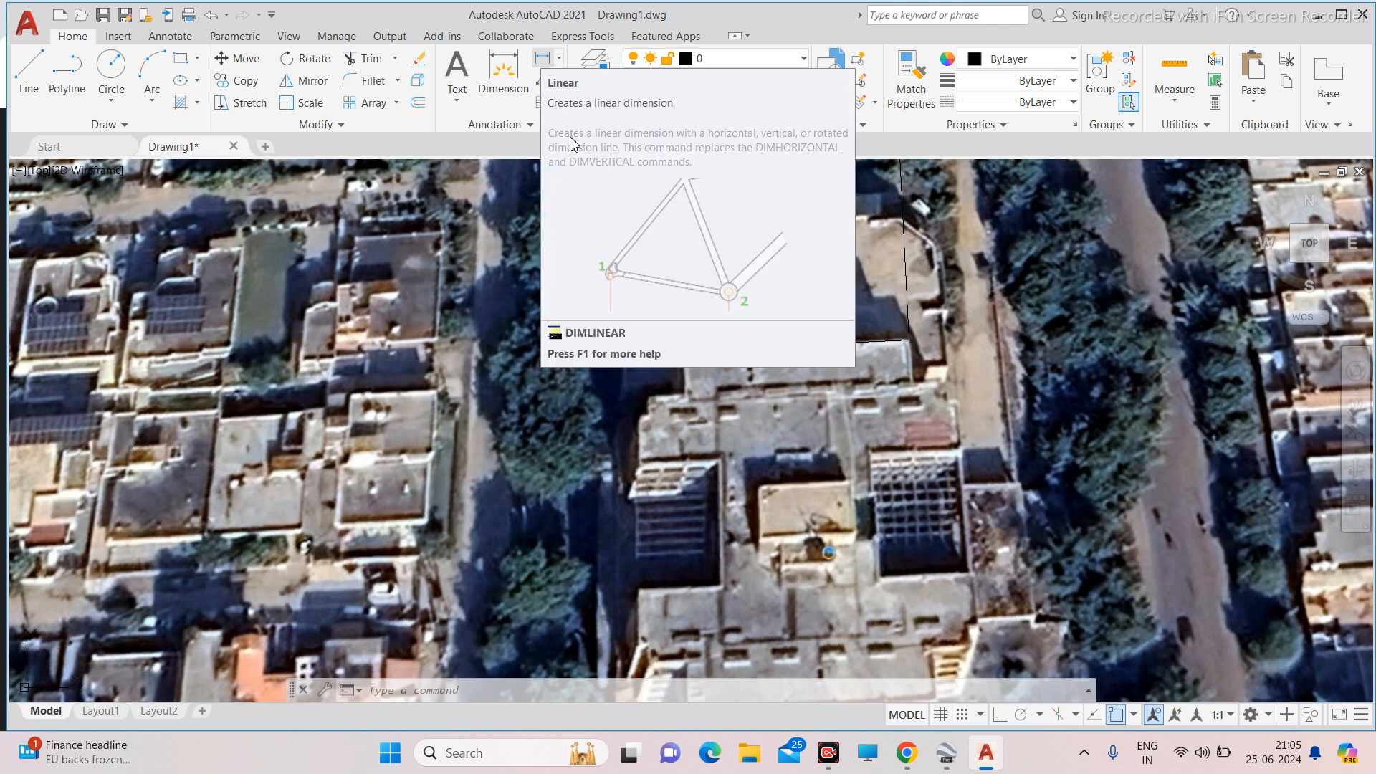
text(l)
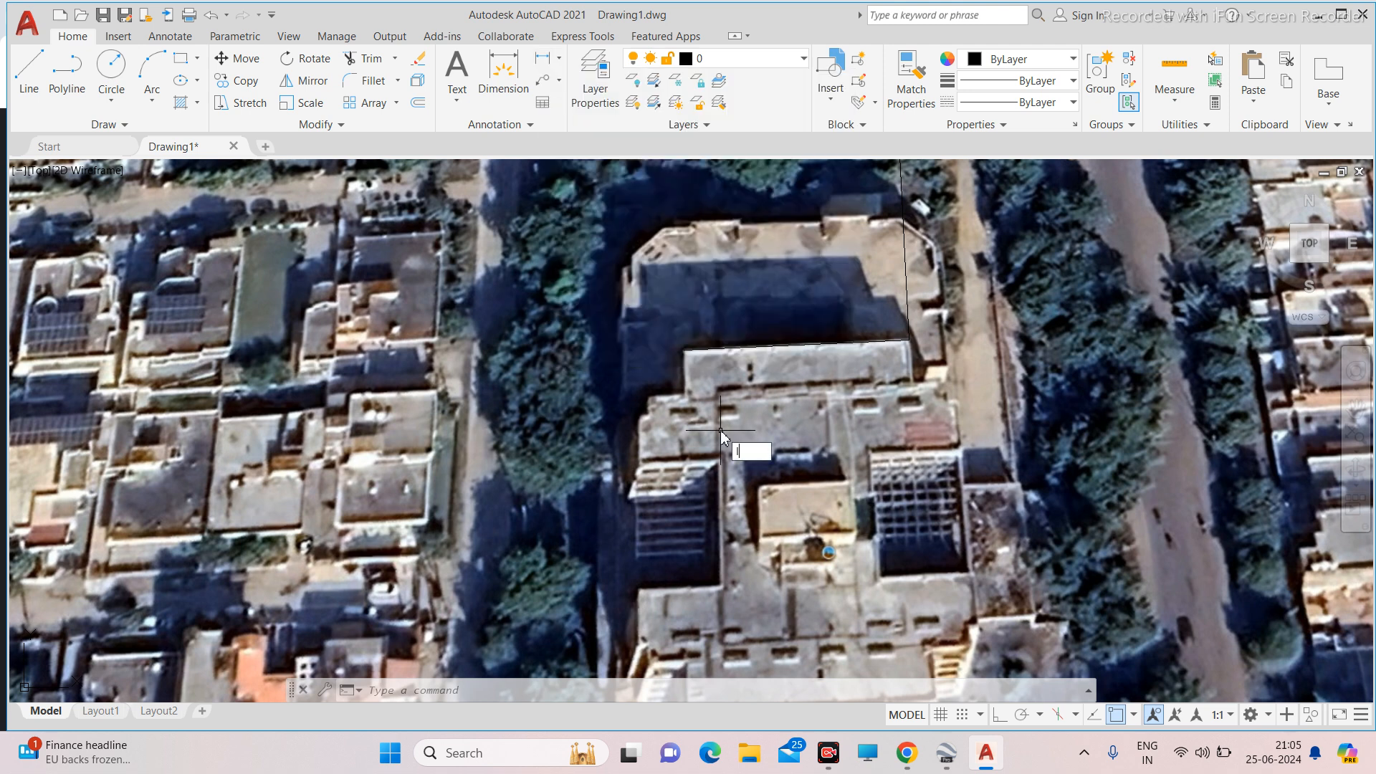
text(in)
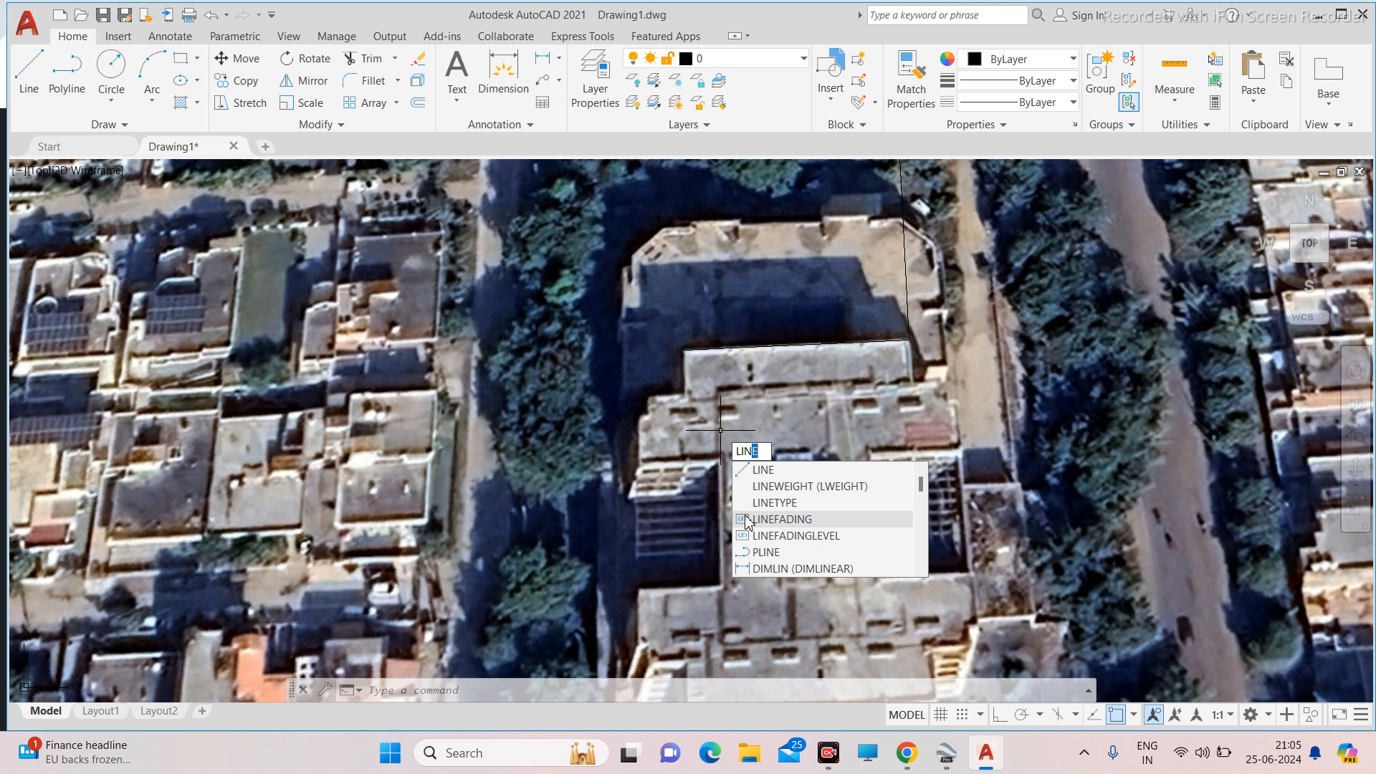
key(Return)
key(Escape)
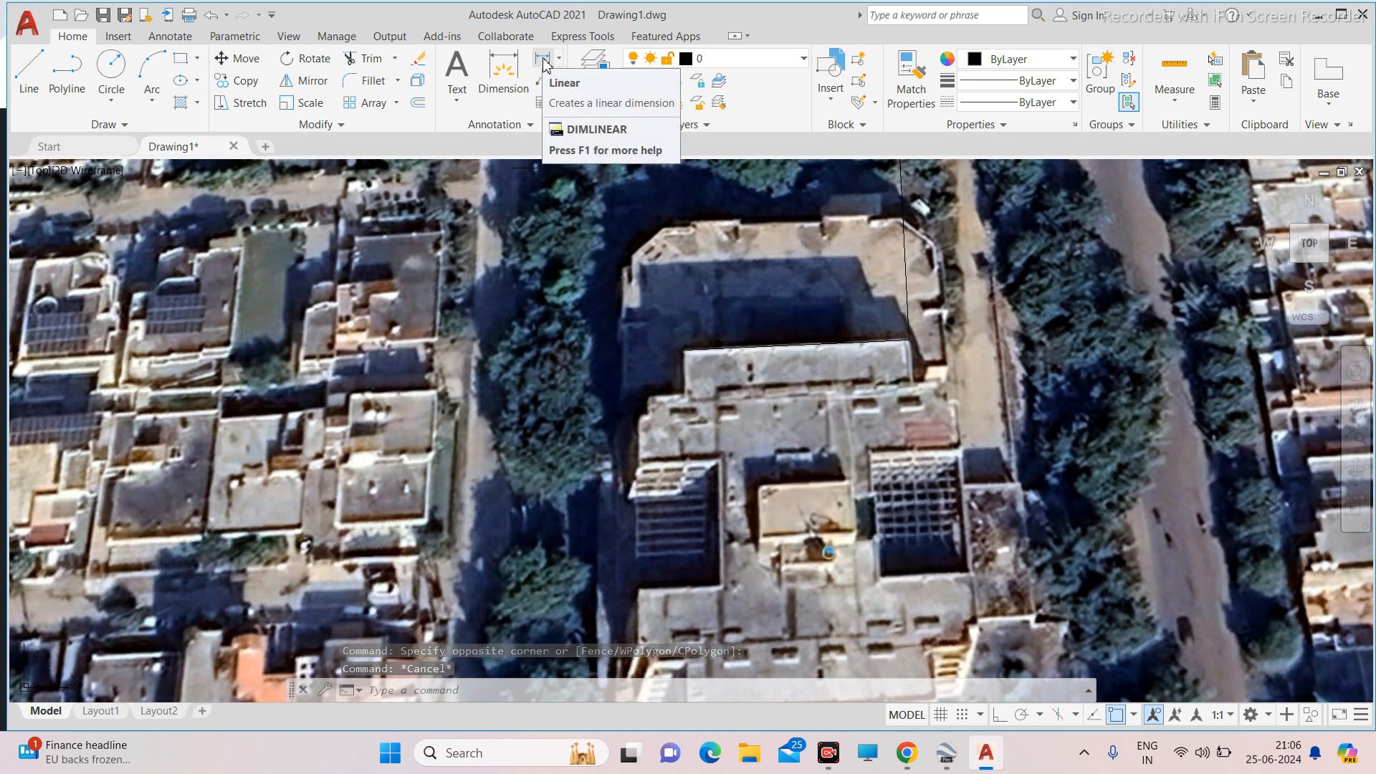
Try to measure the raised block's traced north edge with a linear dimension between its two ends.
click(544, 61)
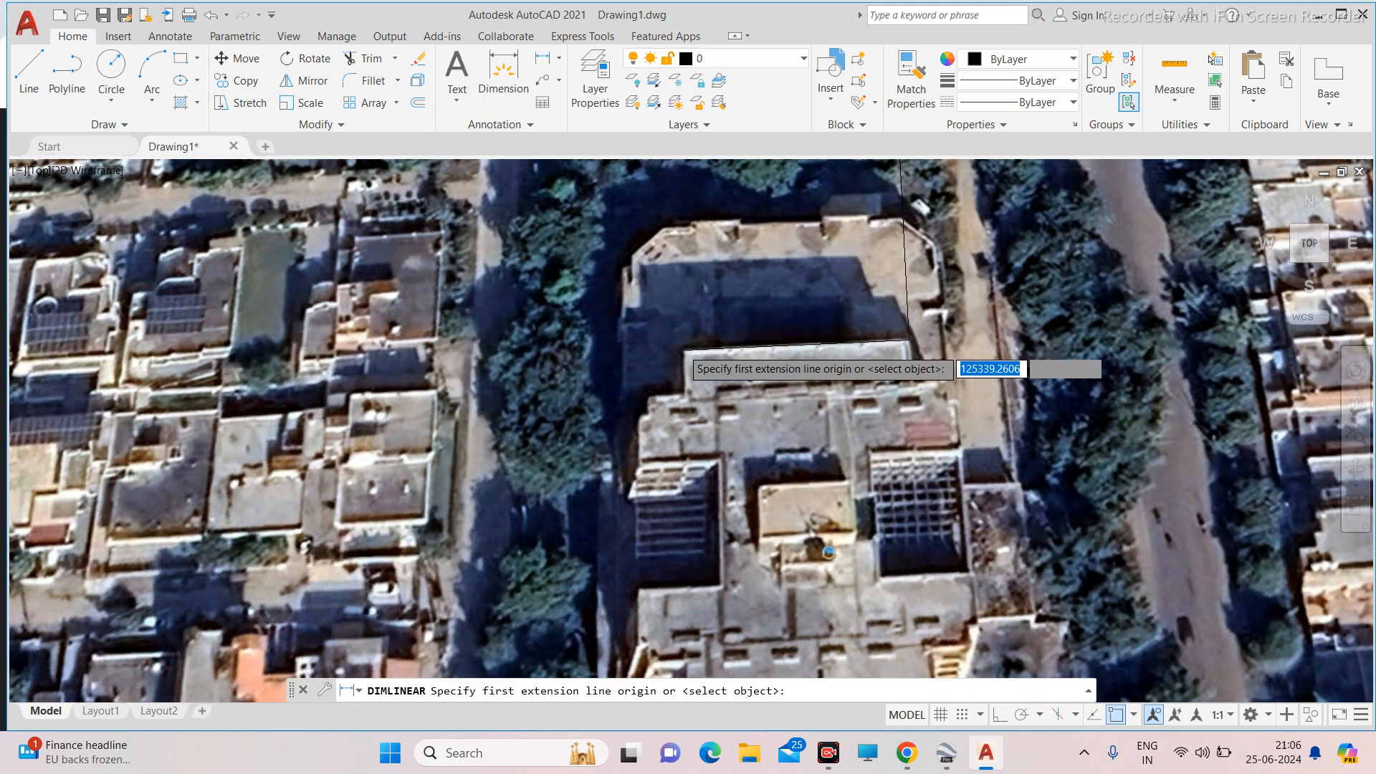
scroll(678, 349, up, 6)
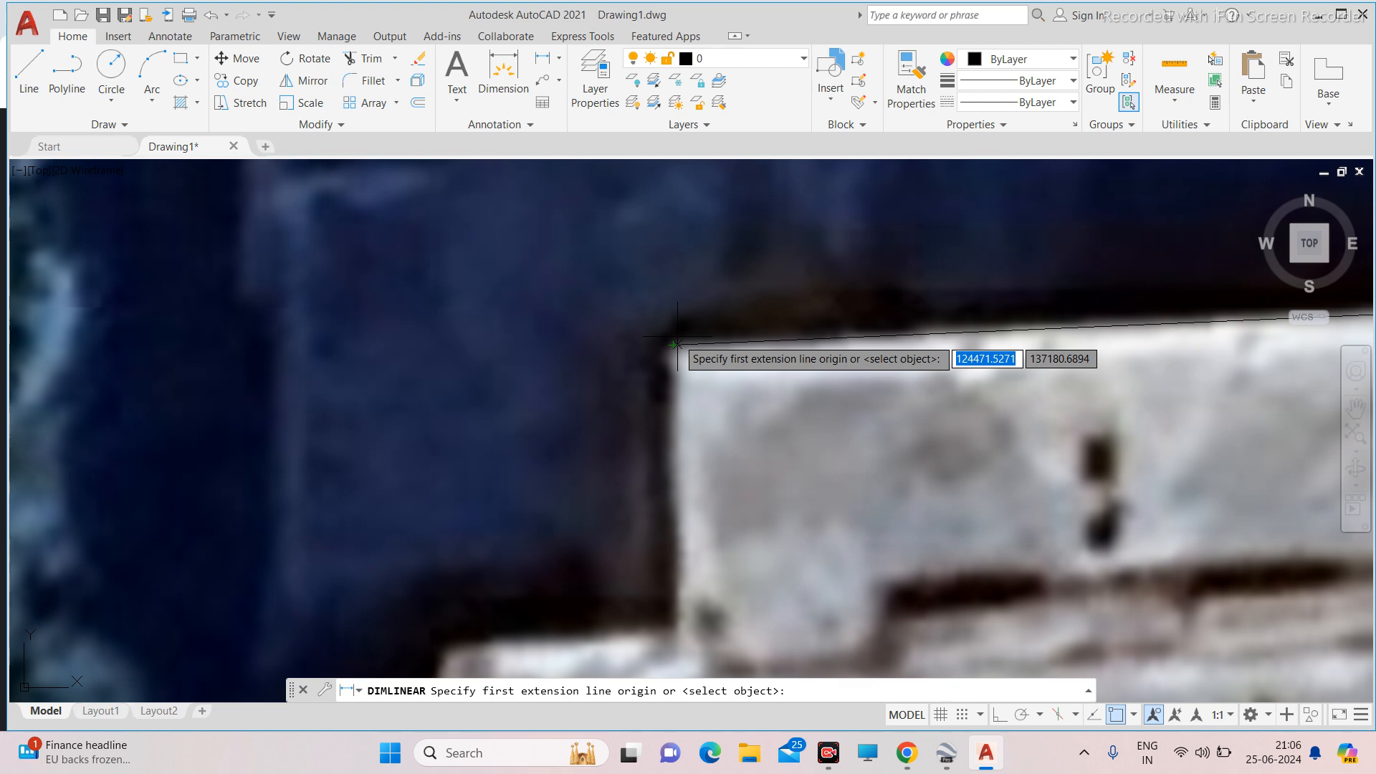
click(673, 345)
scroll(650, 337, down, 5)
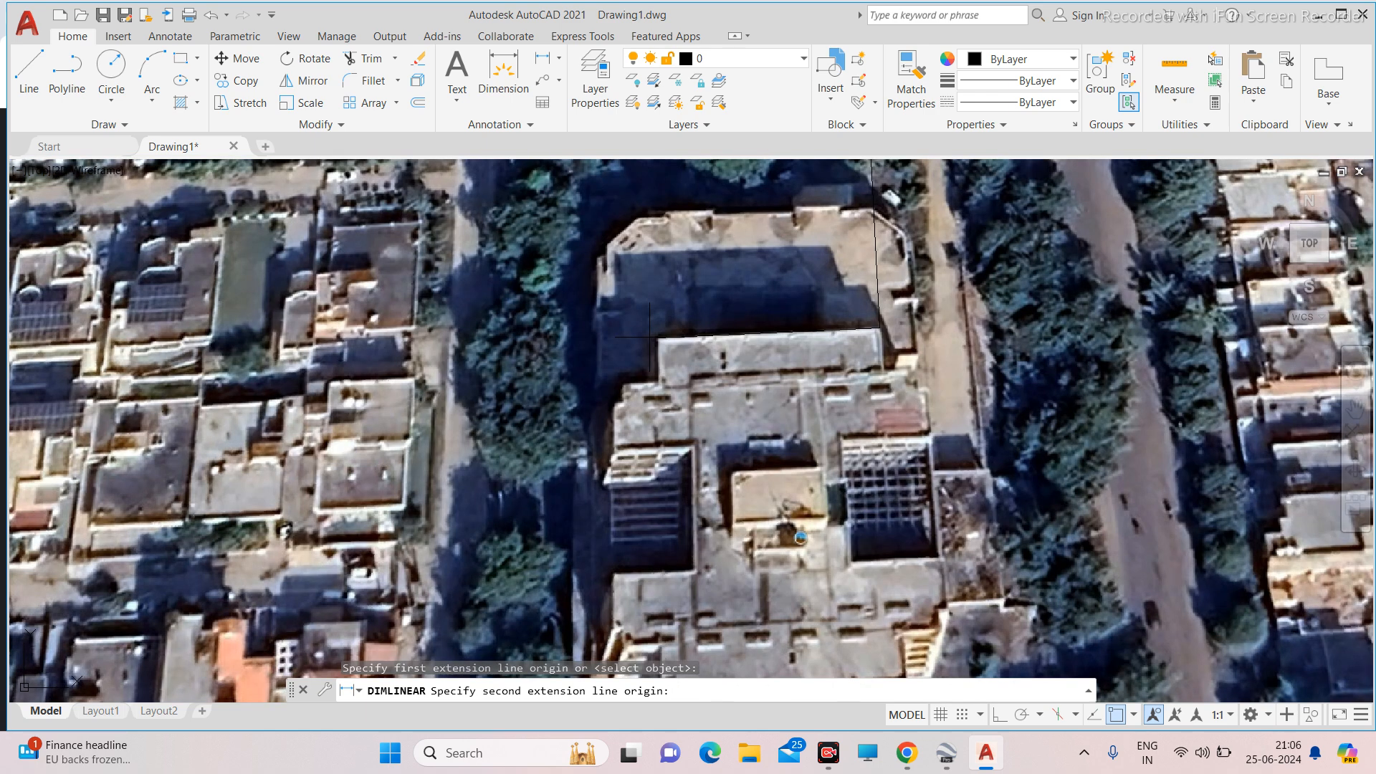
scroll(880, 332, up, 5)
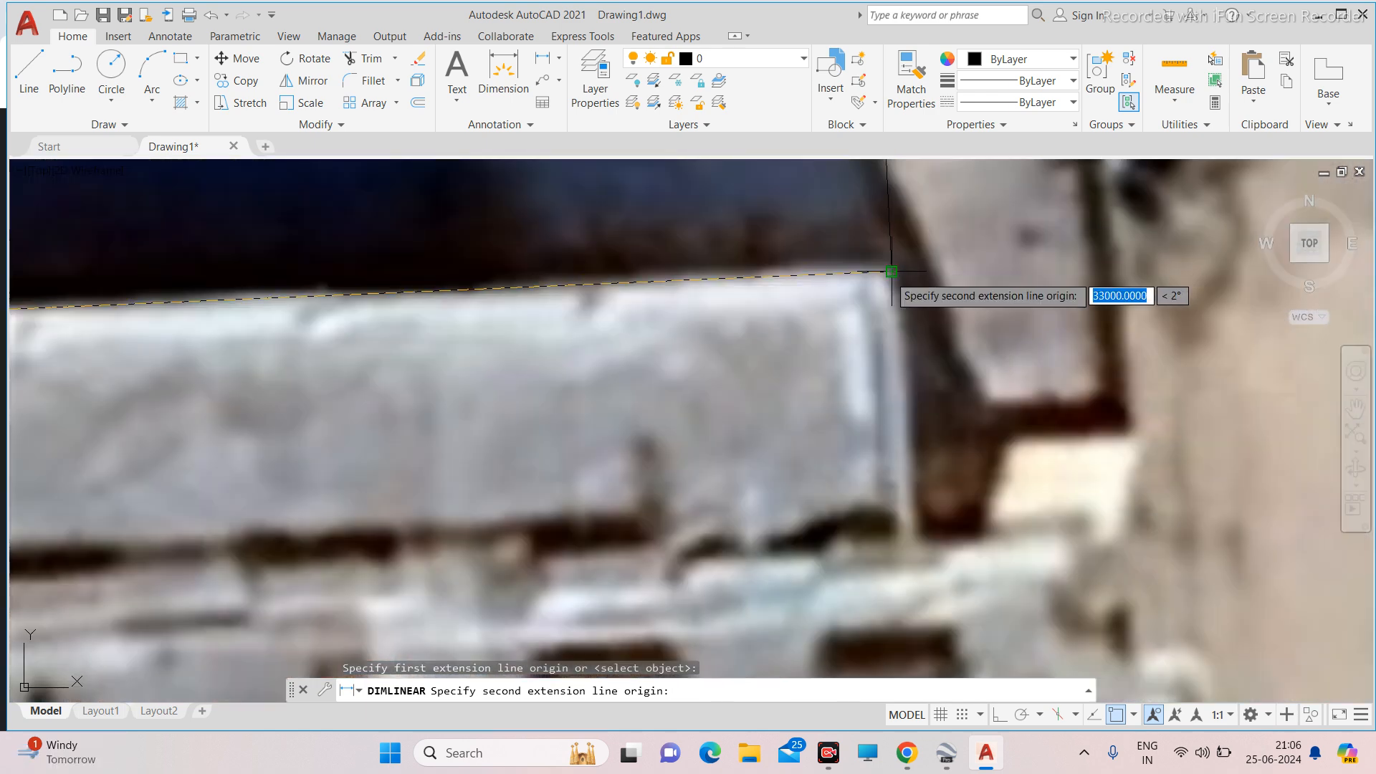
click(889, 273)
scroll(817, 296, down, 5)
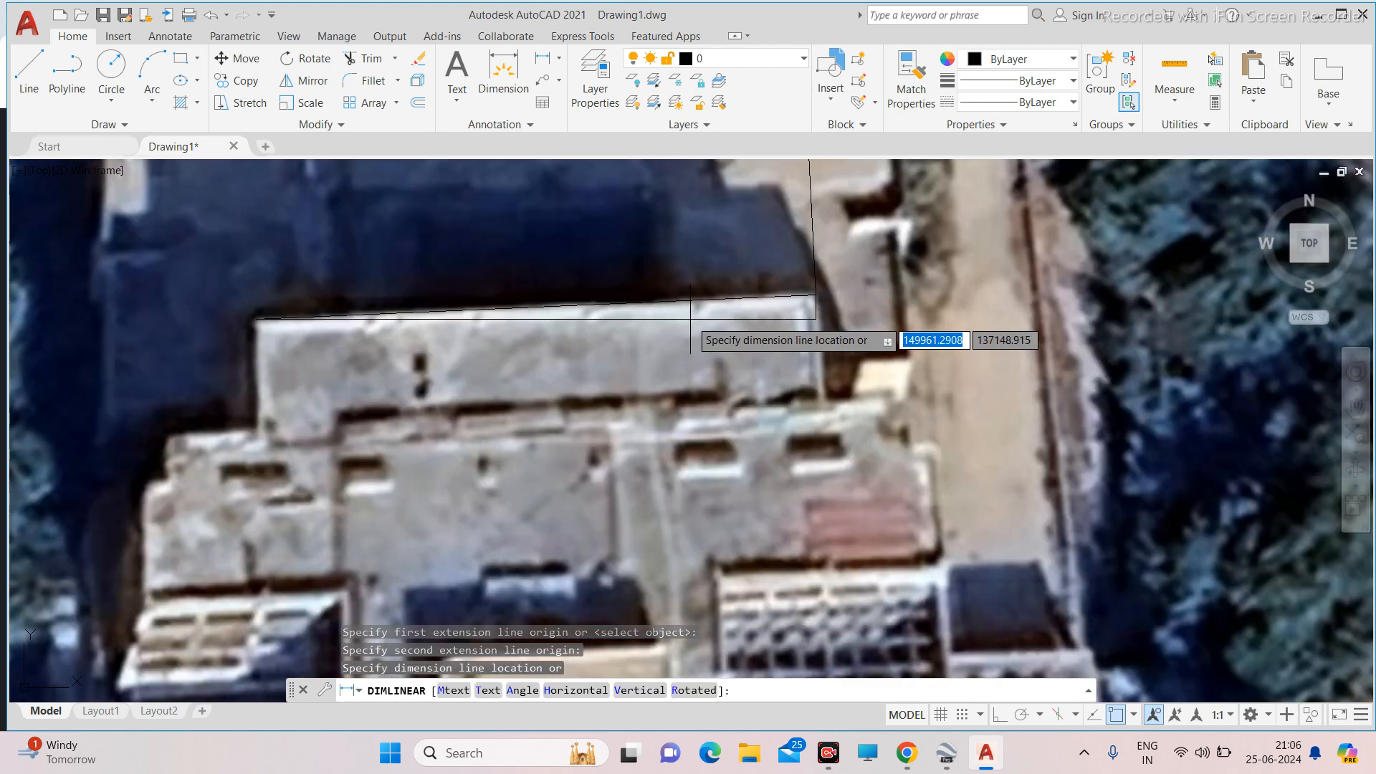
scroll(793, 306, down, 4)
key(Escape)
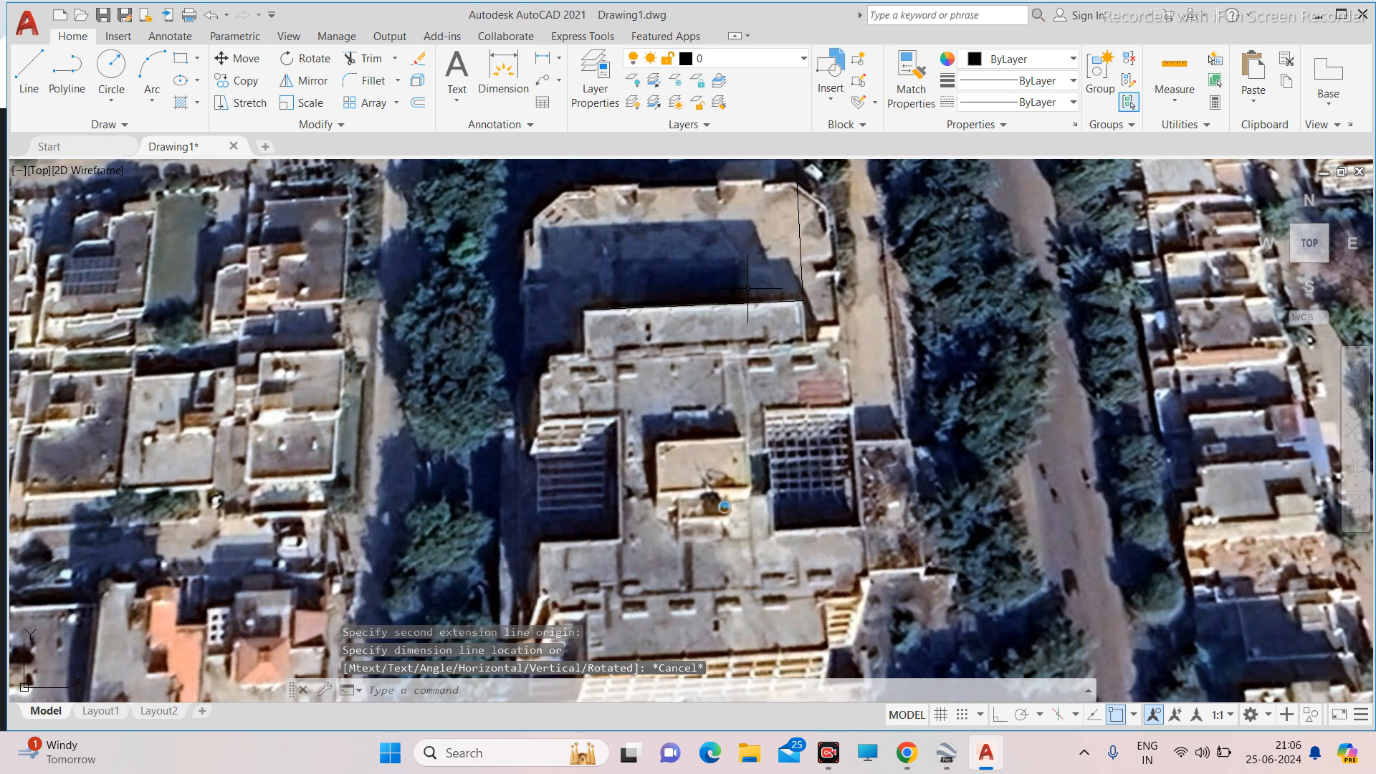
scroll(748, 289, down, 2)
scroll(738, 294, up, 2)
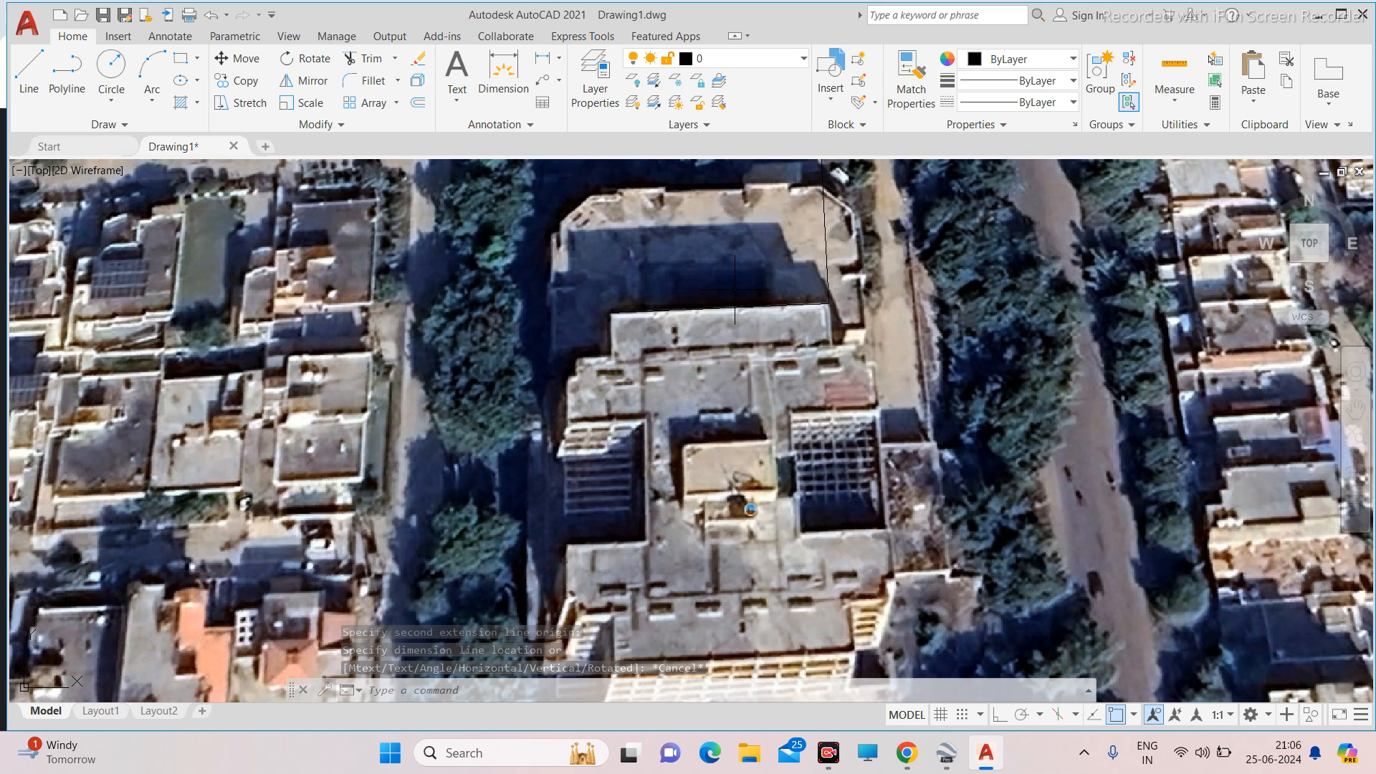
click(560, 57)
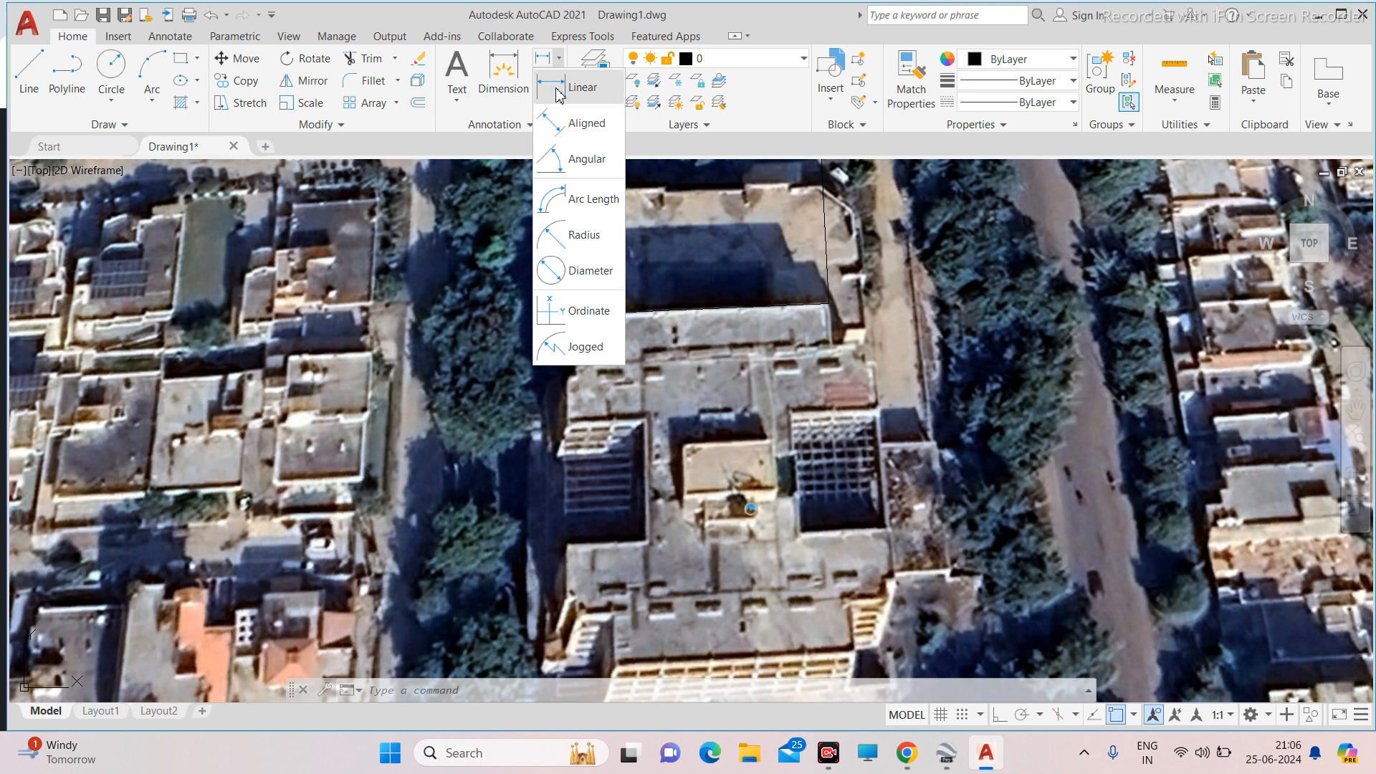
scroll(654, 257, down, 5)
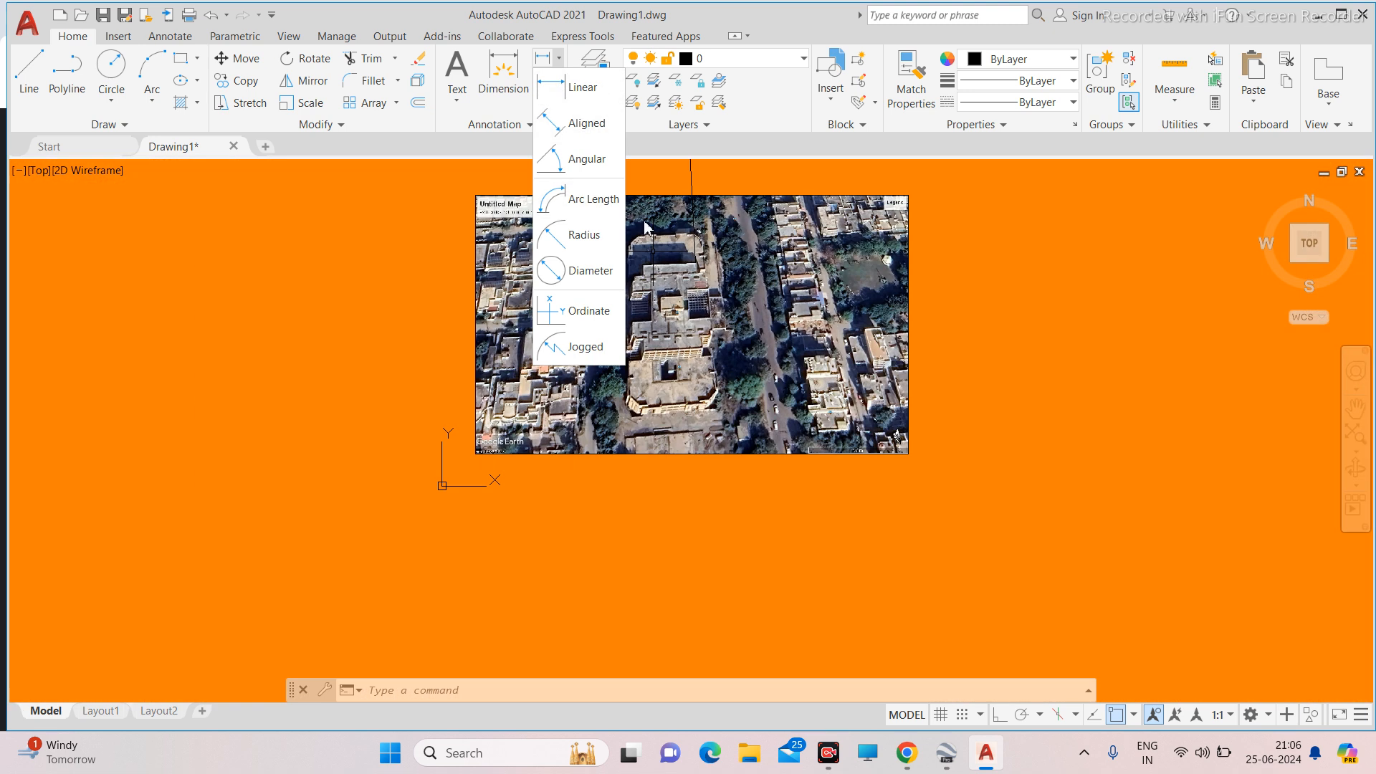
click(653, 252)
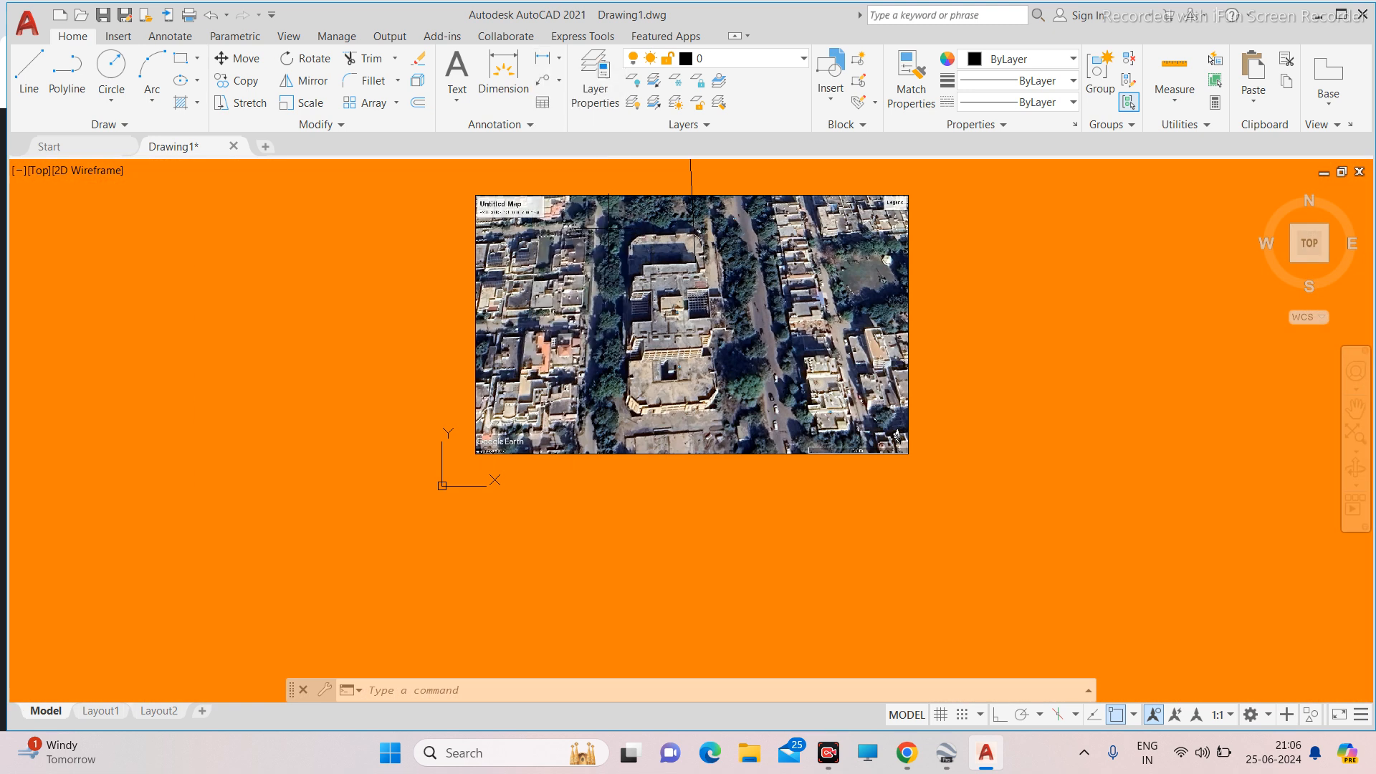
click(559, 63)
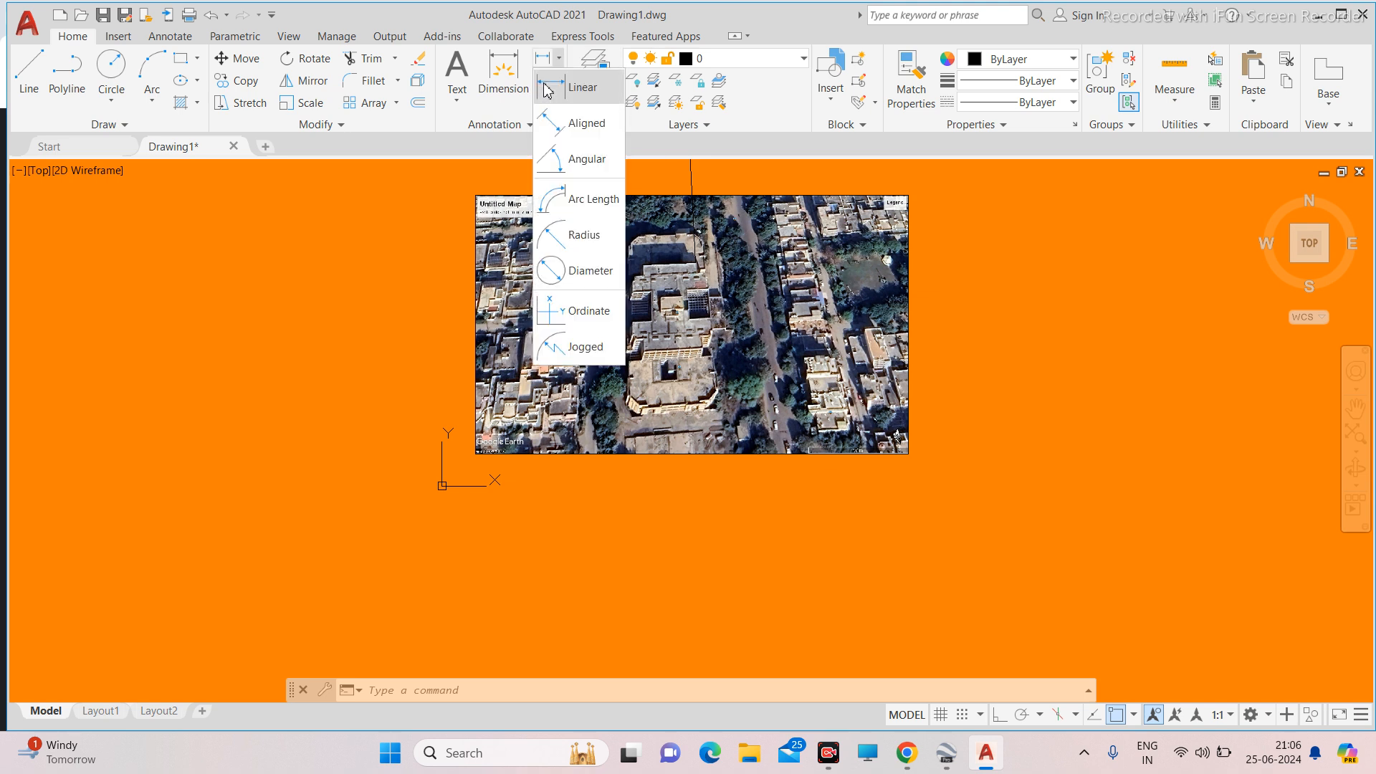
click(552, 129)
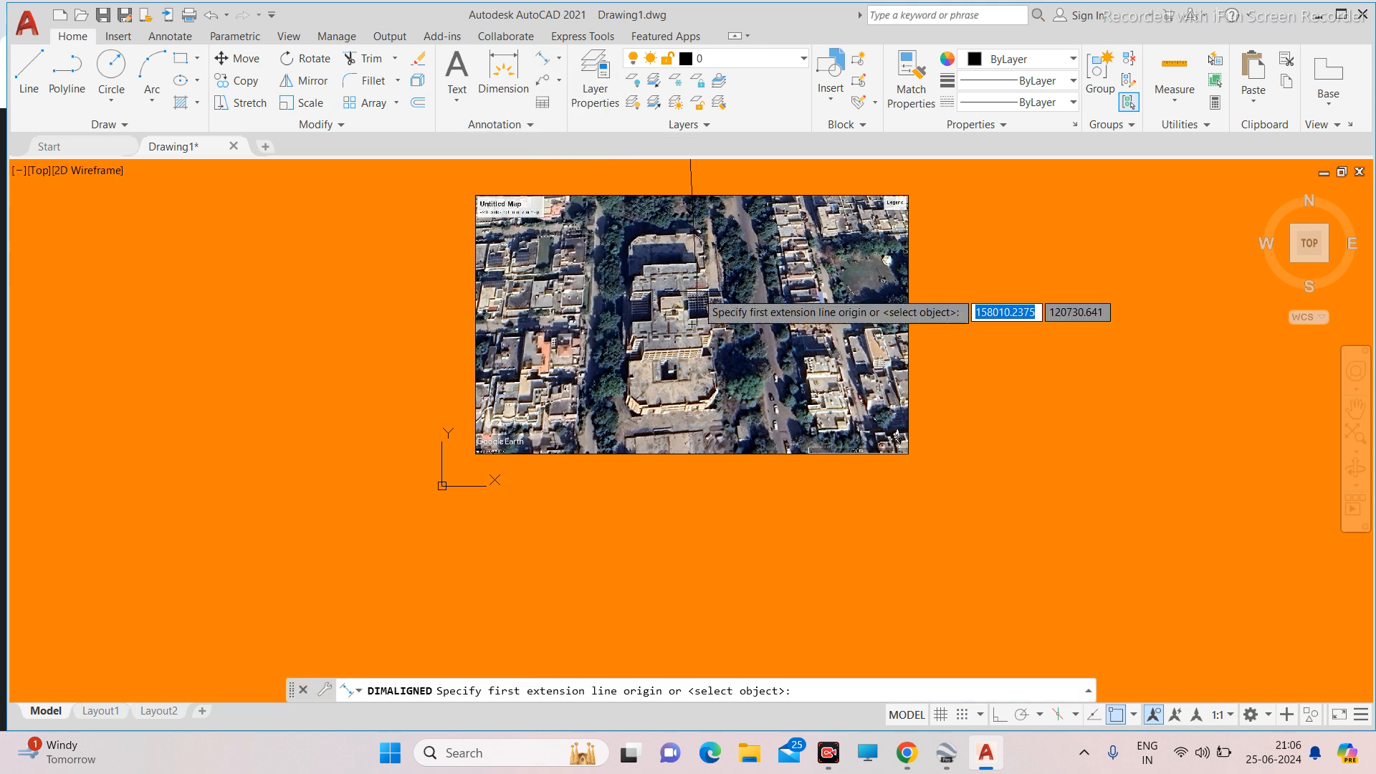
scroll(677, 280, up, 4)
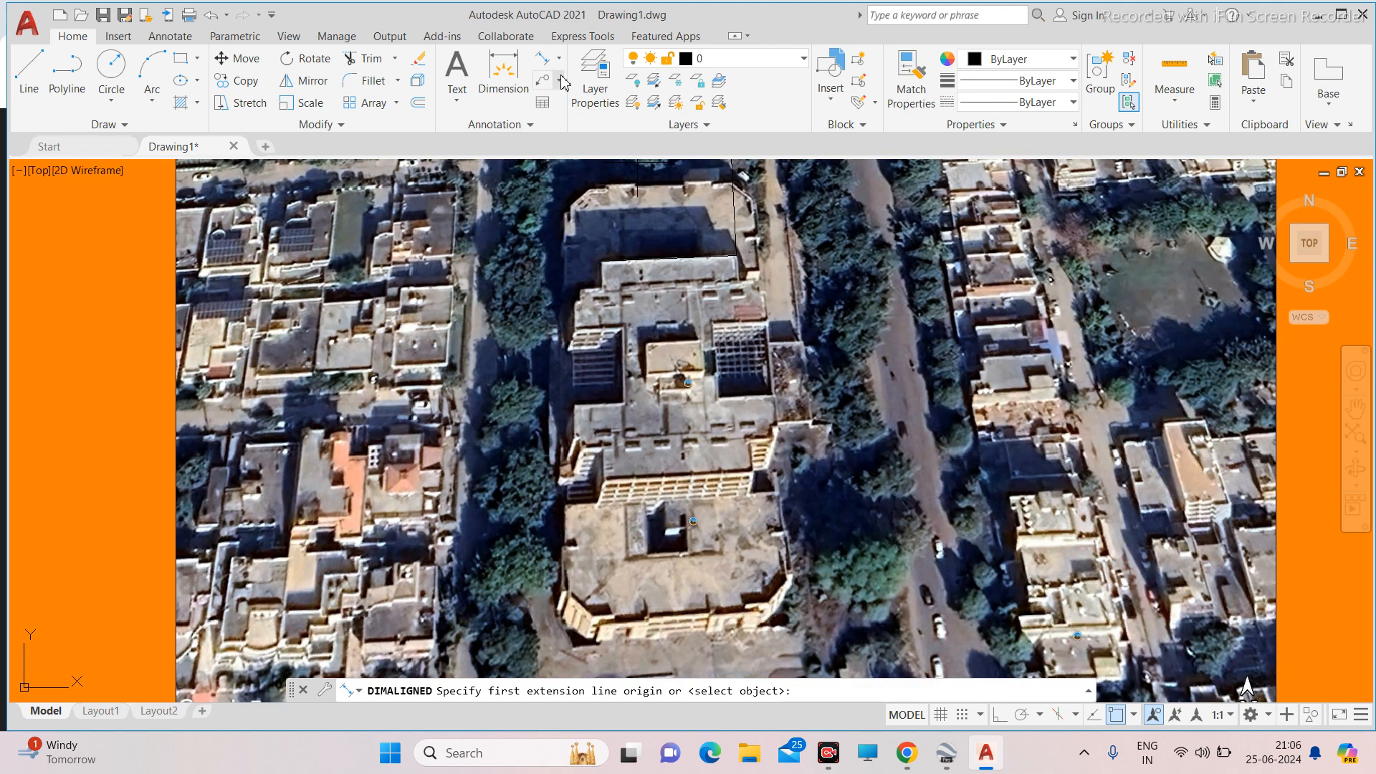
scroll(628, 280, up, 3)
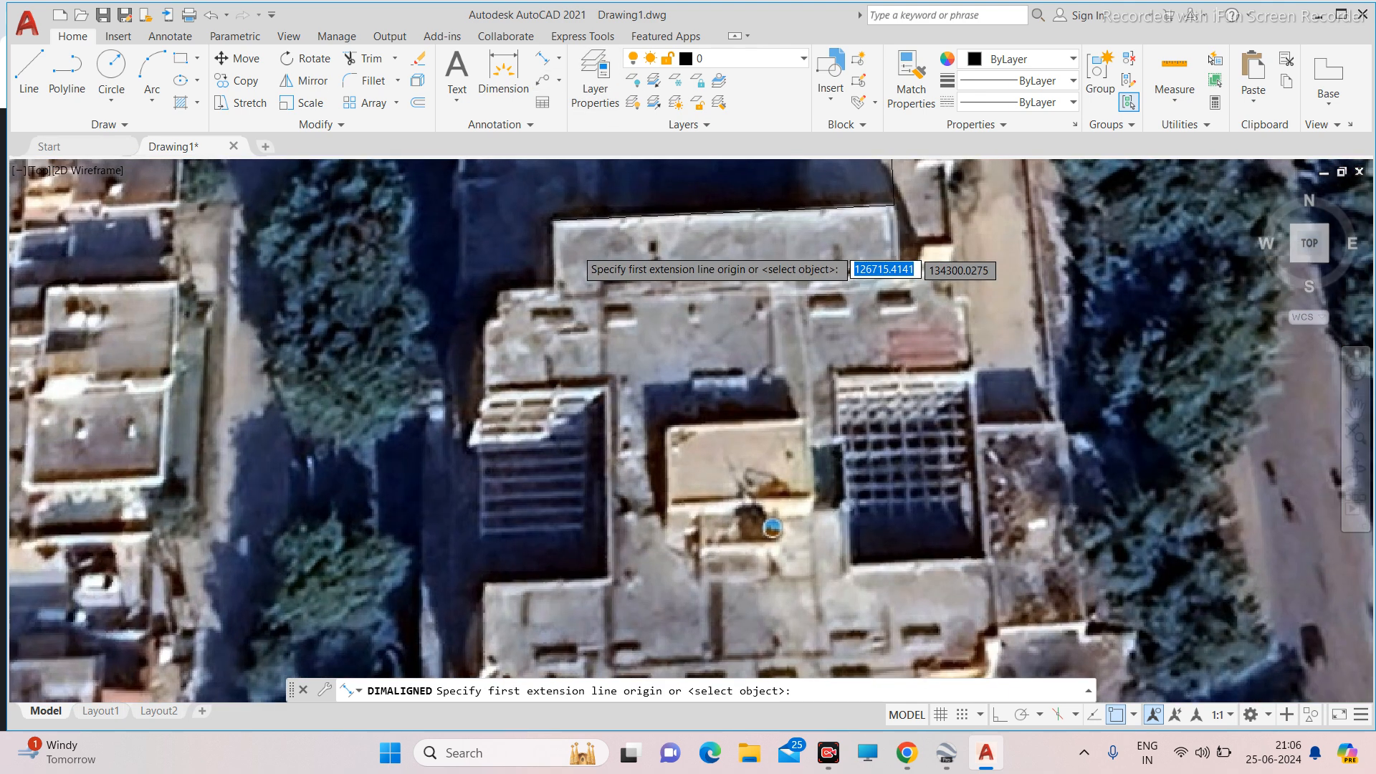
scroll(576, 251, up, 4)
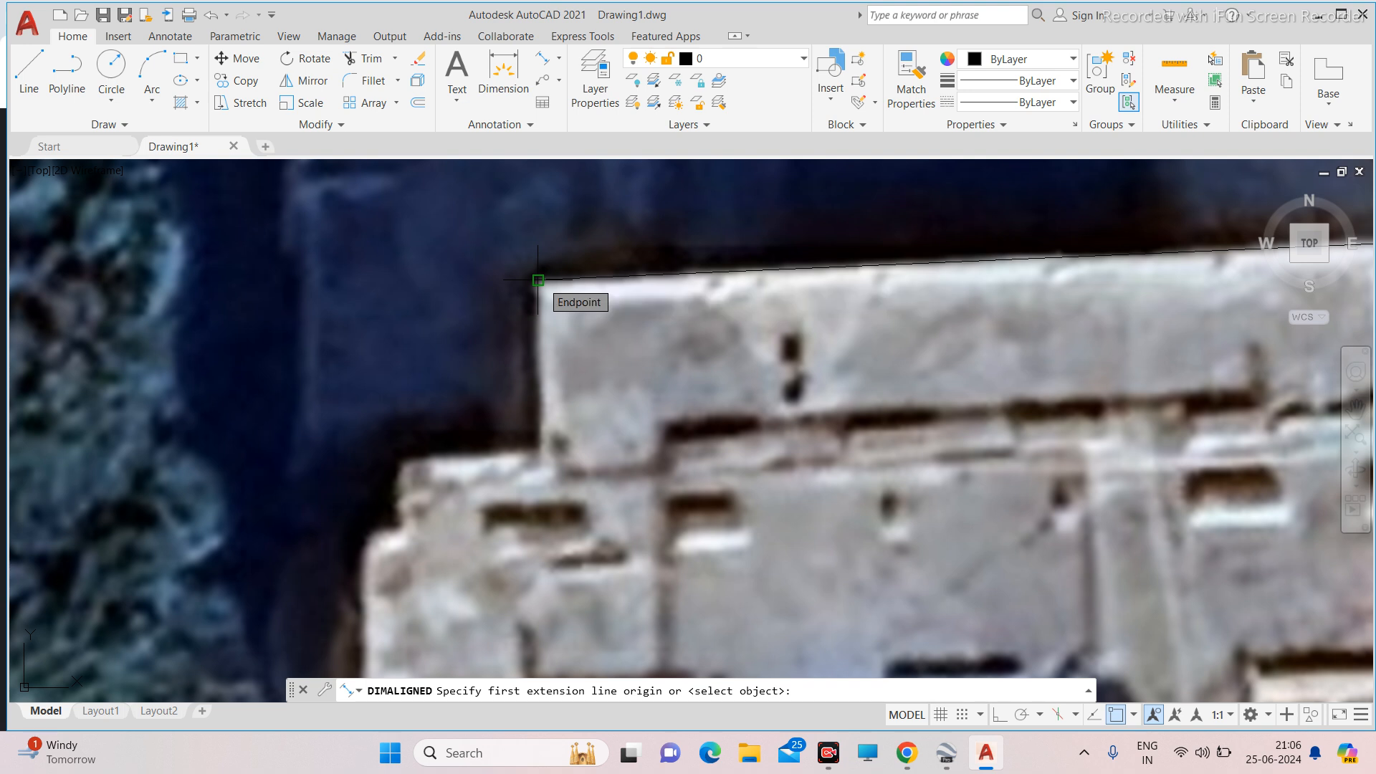
Add an aligned dimension between the traced north edge's two ends, with its dimension line just south of the edge on the raised block.
click(559, 60)
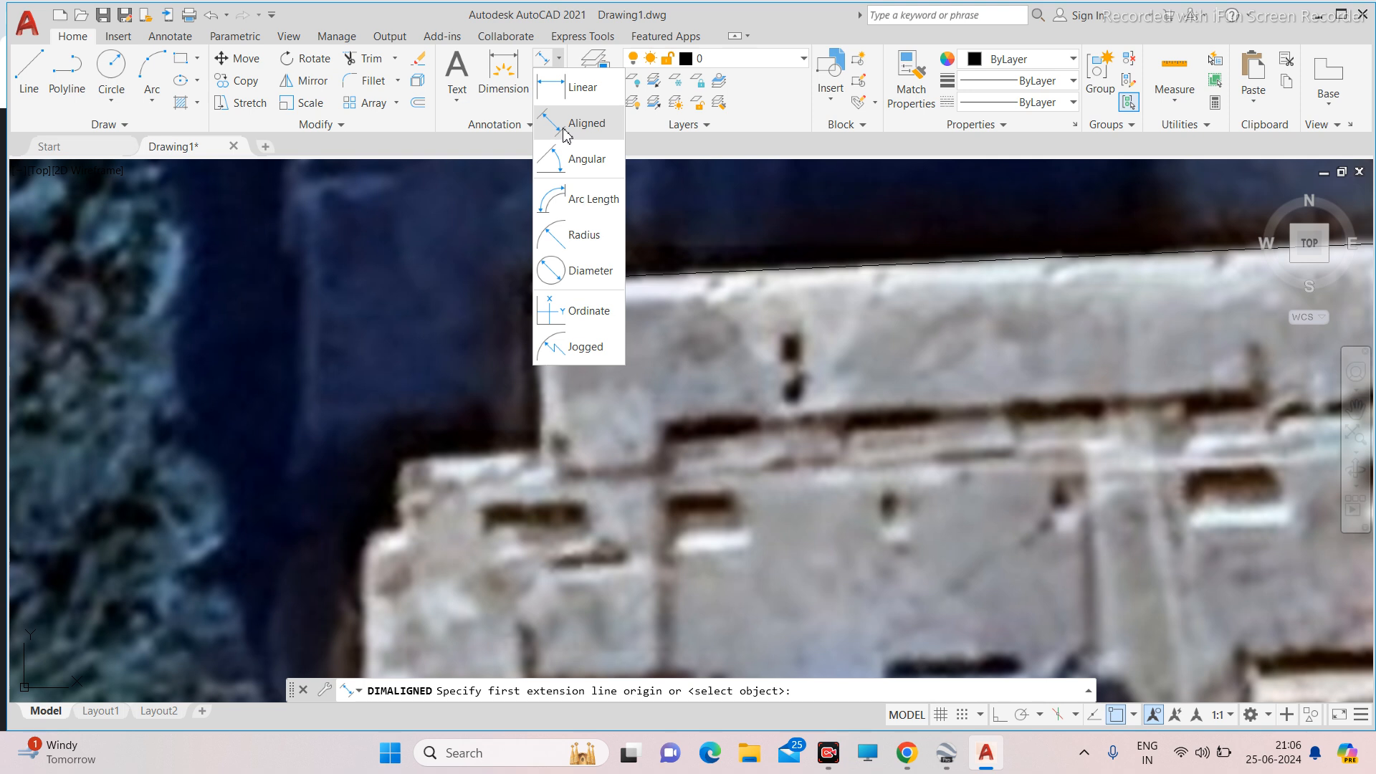
click(567, 129)
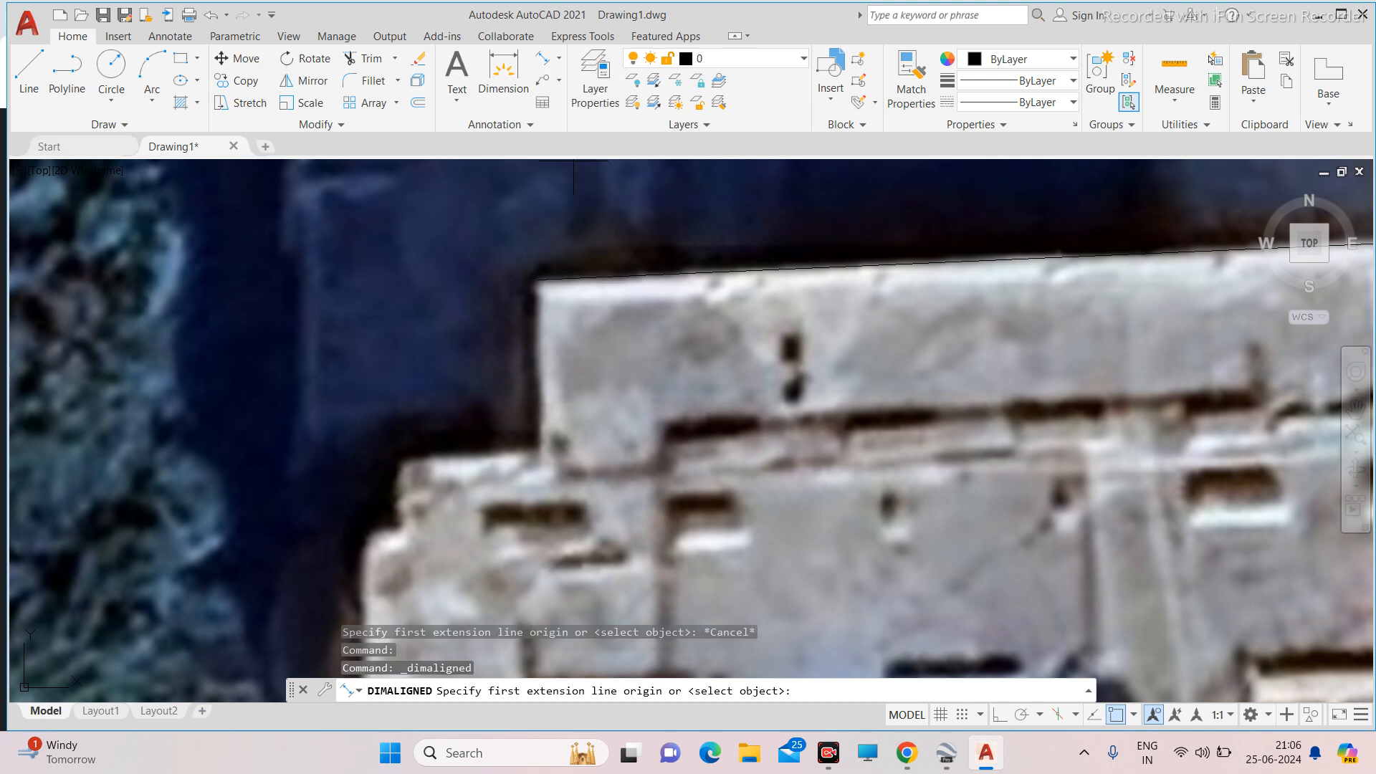
click(538, 280)
scroll(724, 336, up, 5)
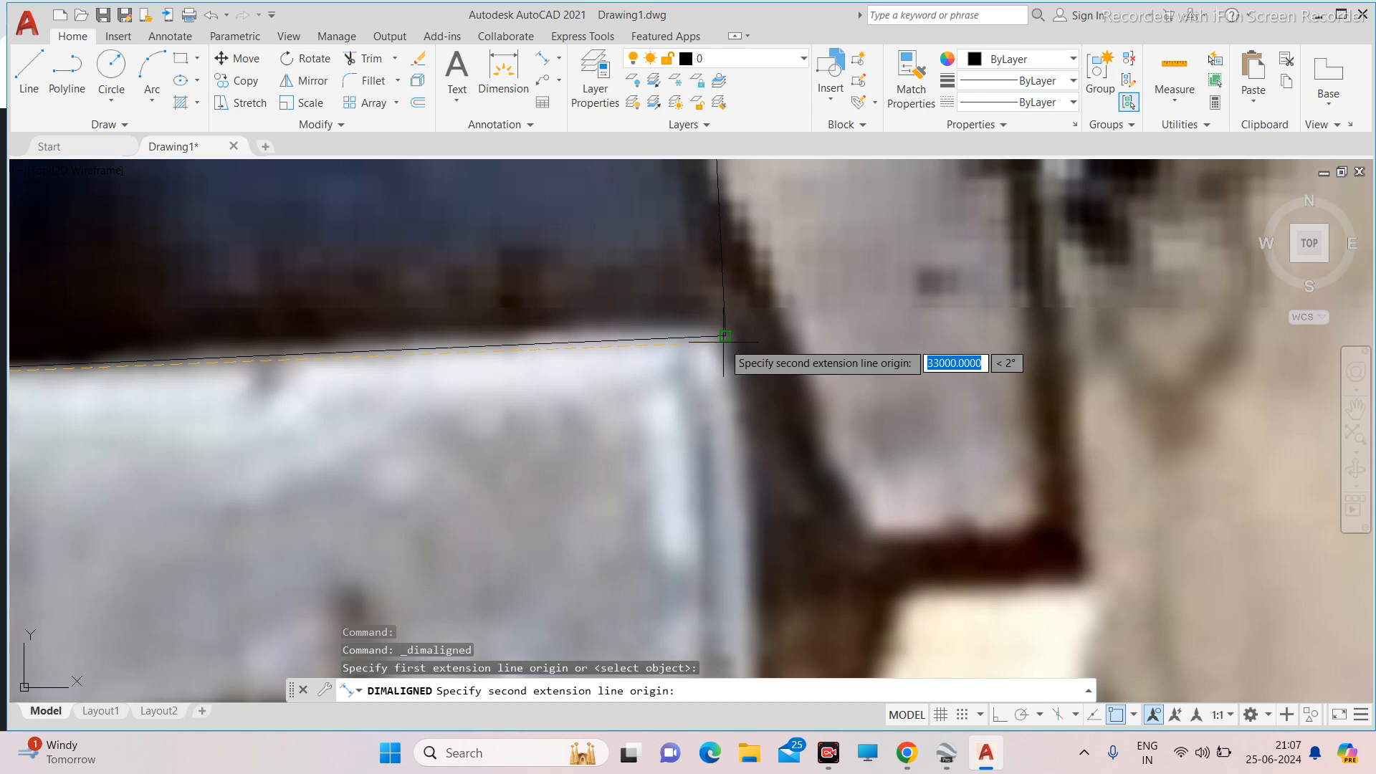
click(724, 336)
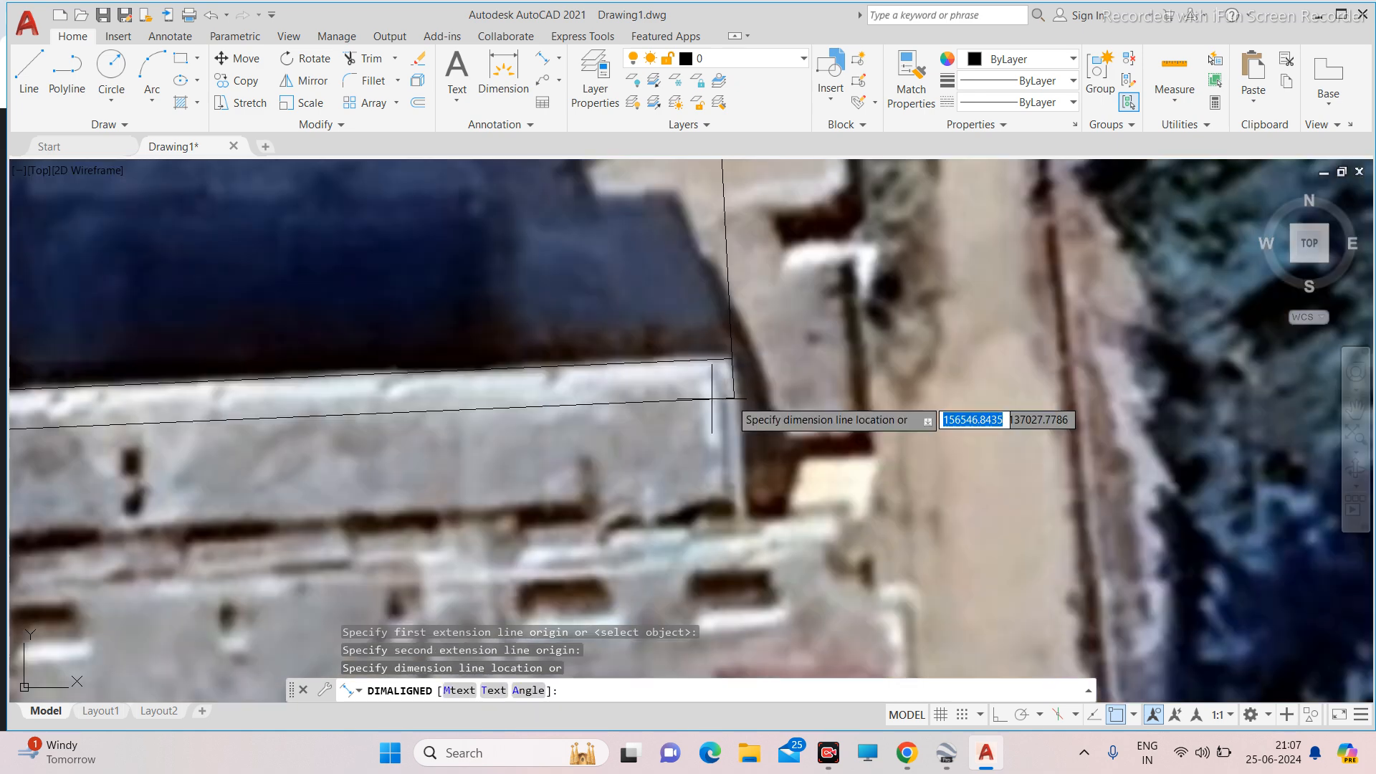
scroll(712, 399, down, 3)
scroll(579, 430, up, 4)
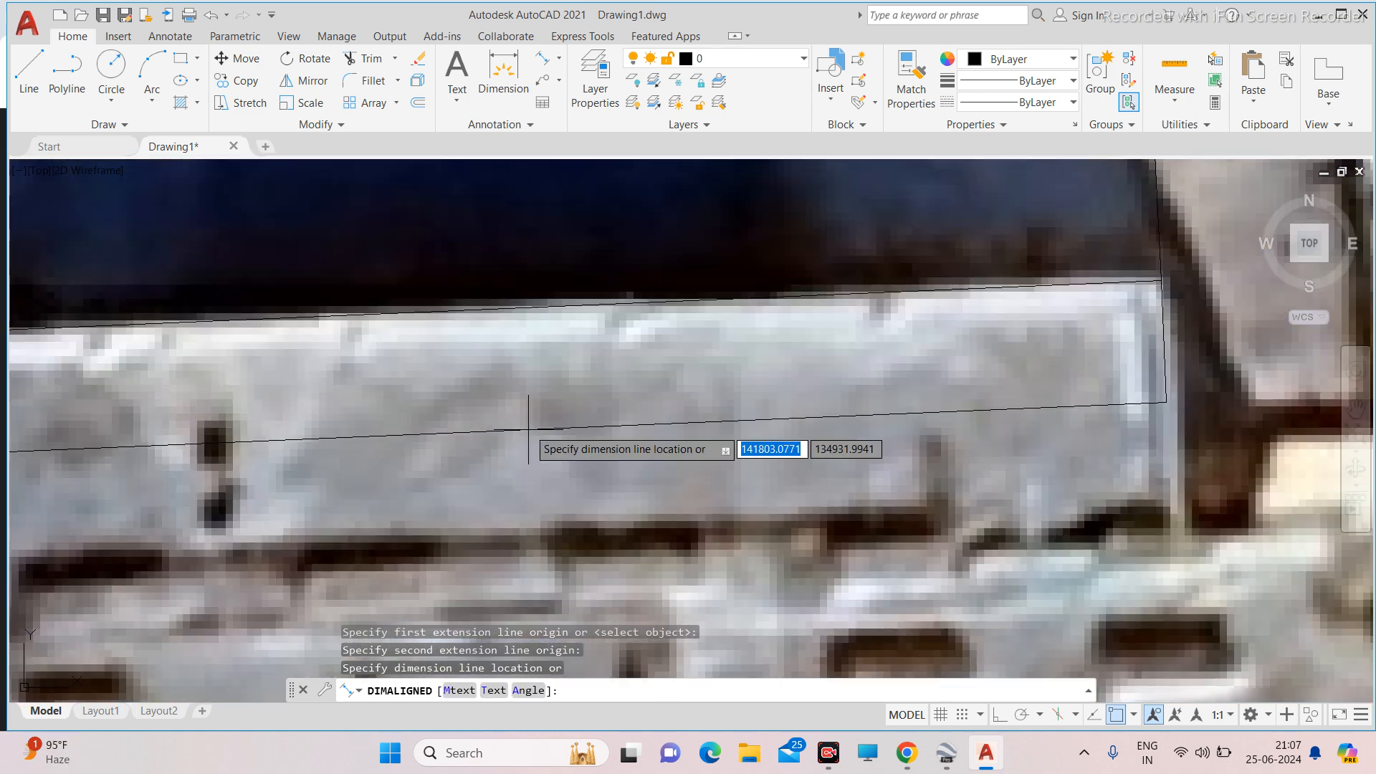
scroll(556, 391, down, 2)
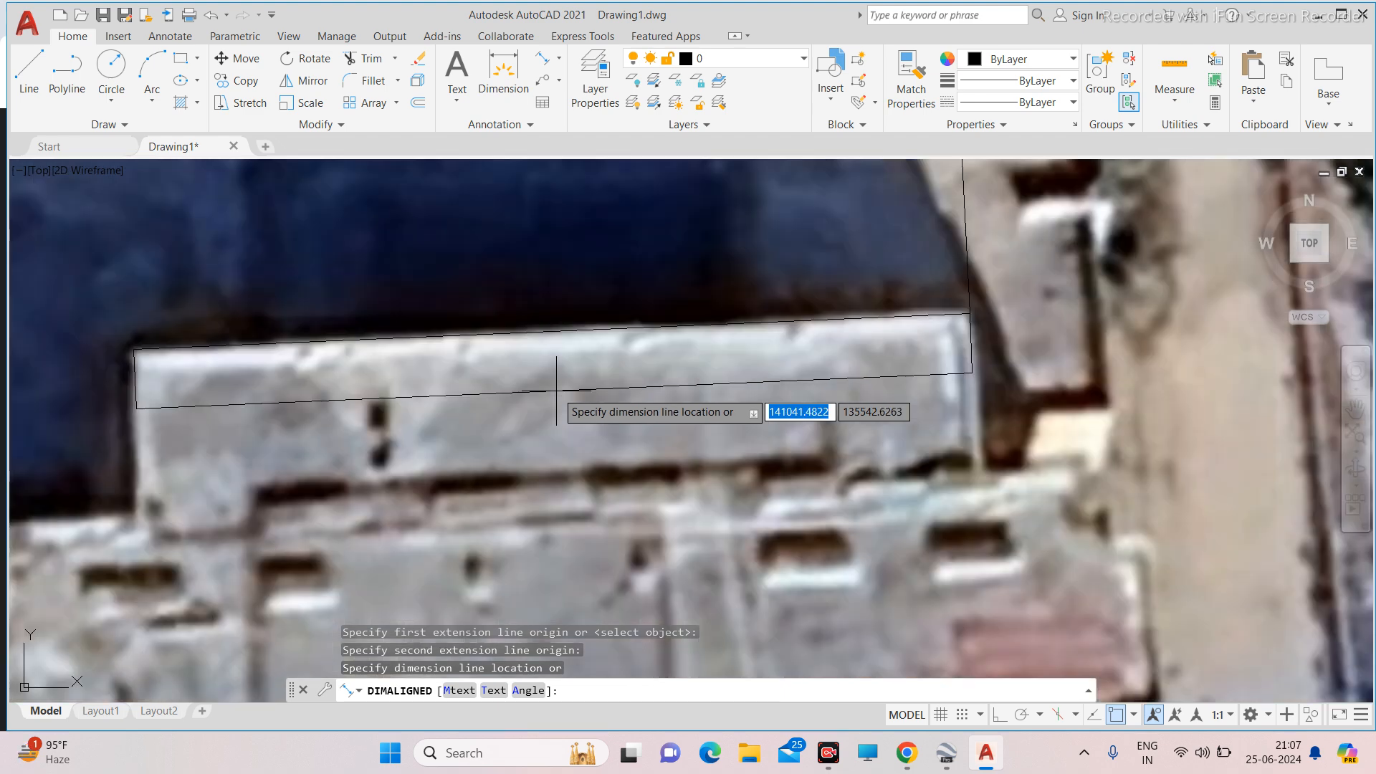
click(556, 390)
Examine the new aligned dimension's text at the middle of its dimension line.
scroll(556, 391, up, 5)
click(715, 408)
click(487, 327)
scroll(501, 393, up, 4)
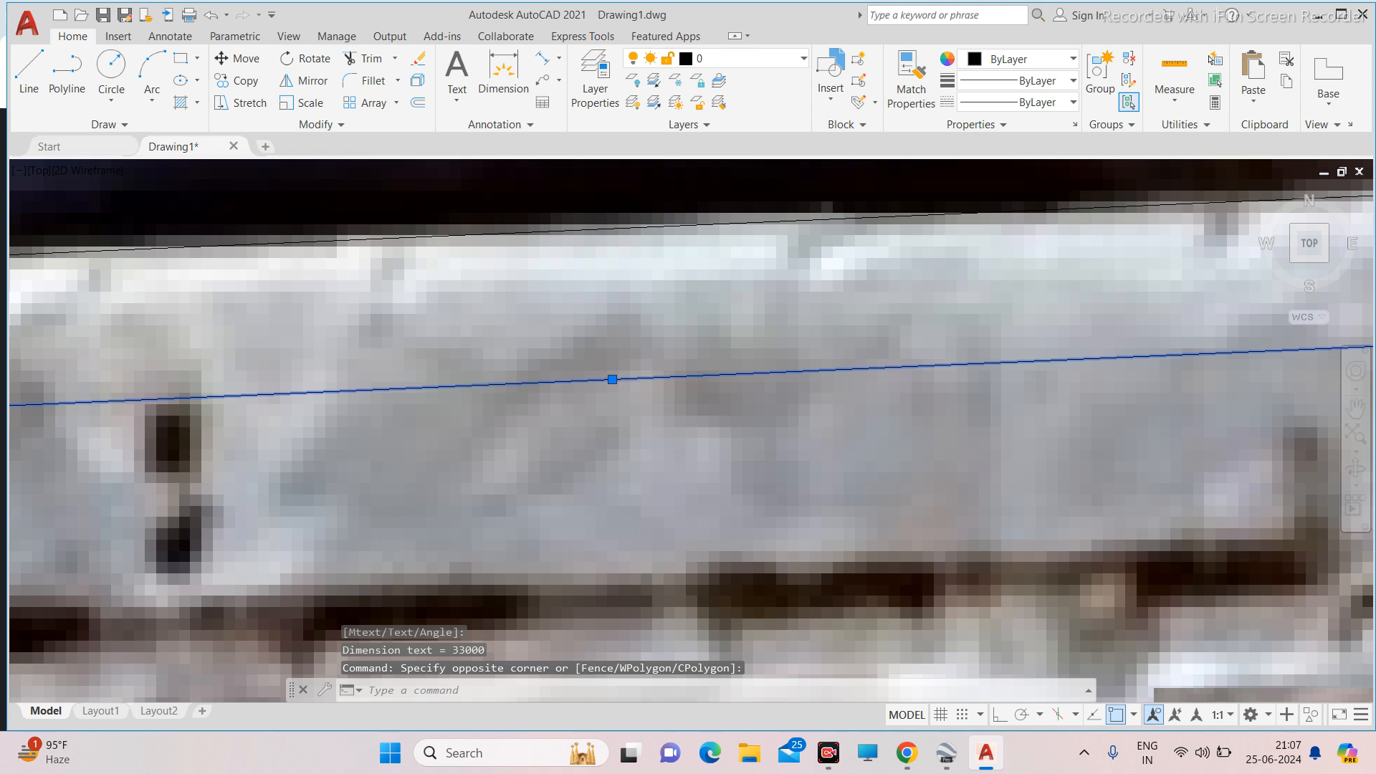
key(Escape)
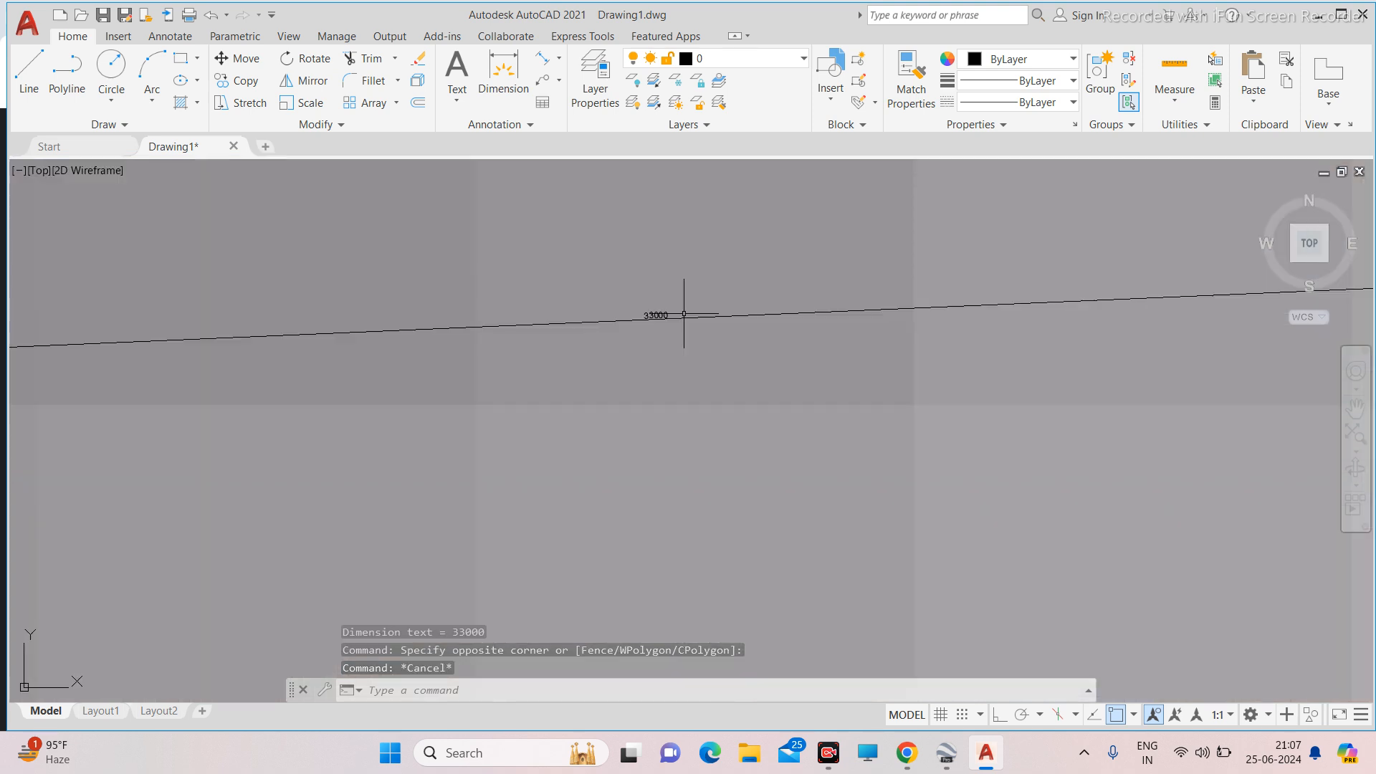
scroll(684, 314, up, 5)
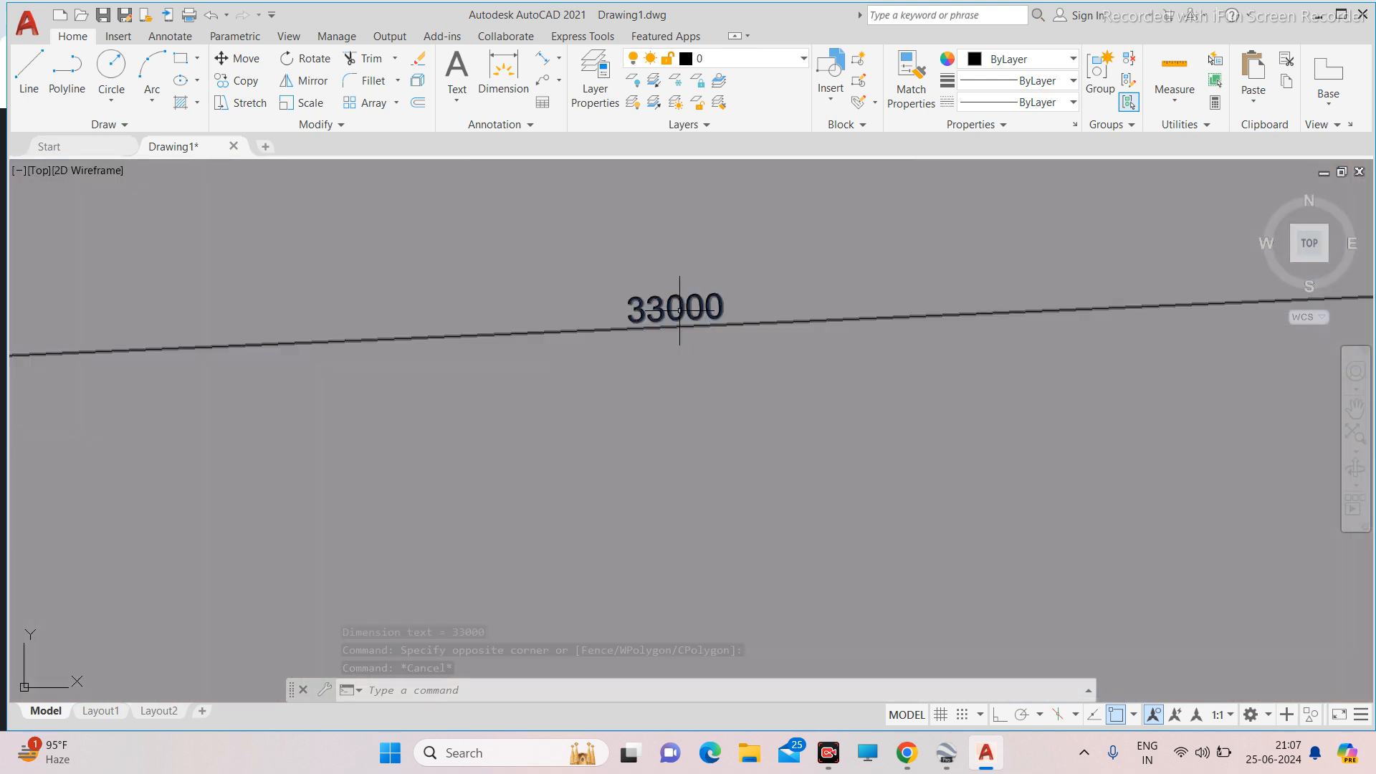
scroll(726, 301, down, 5)
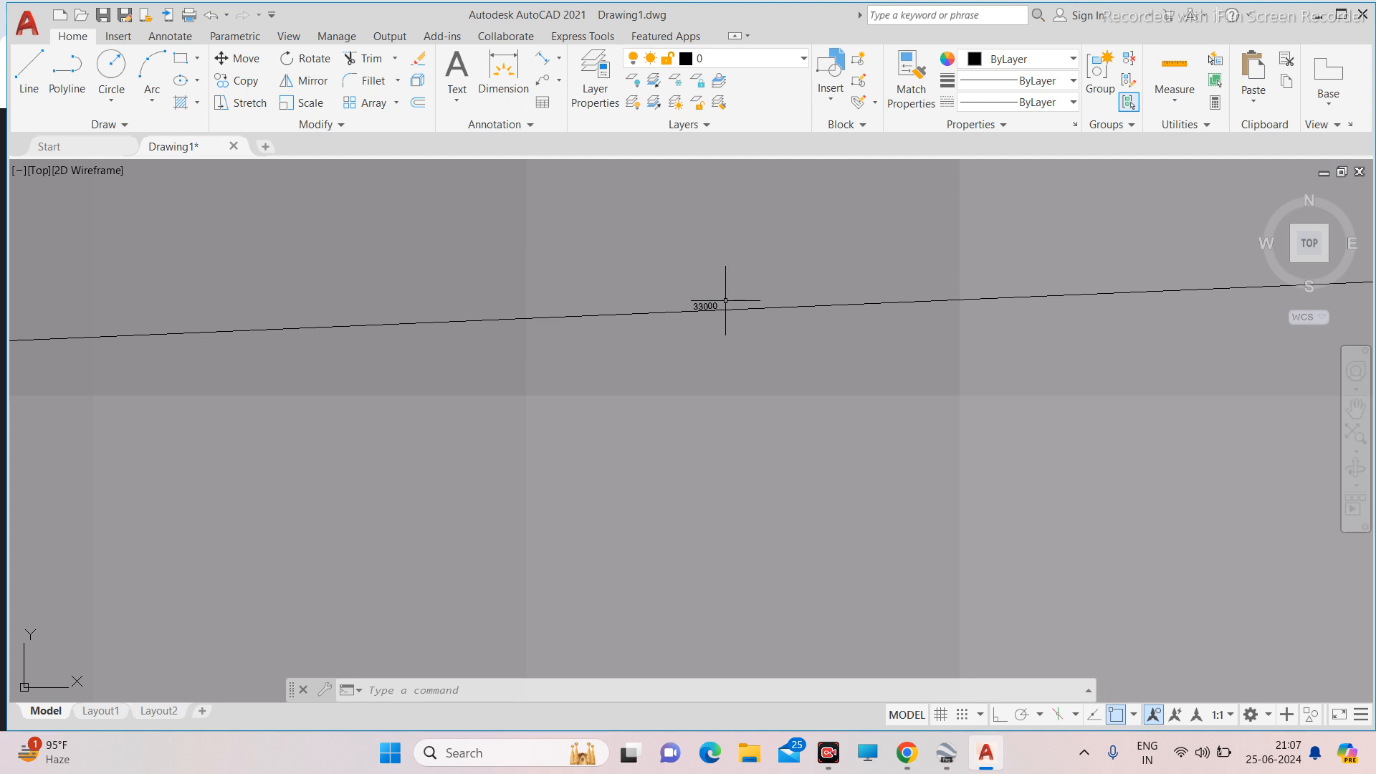
click(725, 301)
text(DIMST)
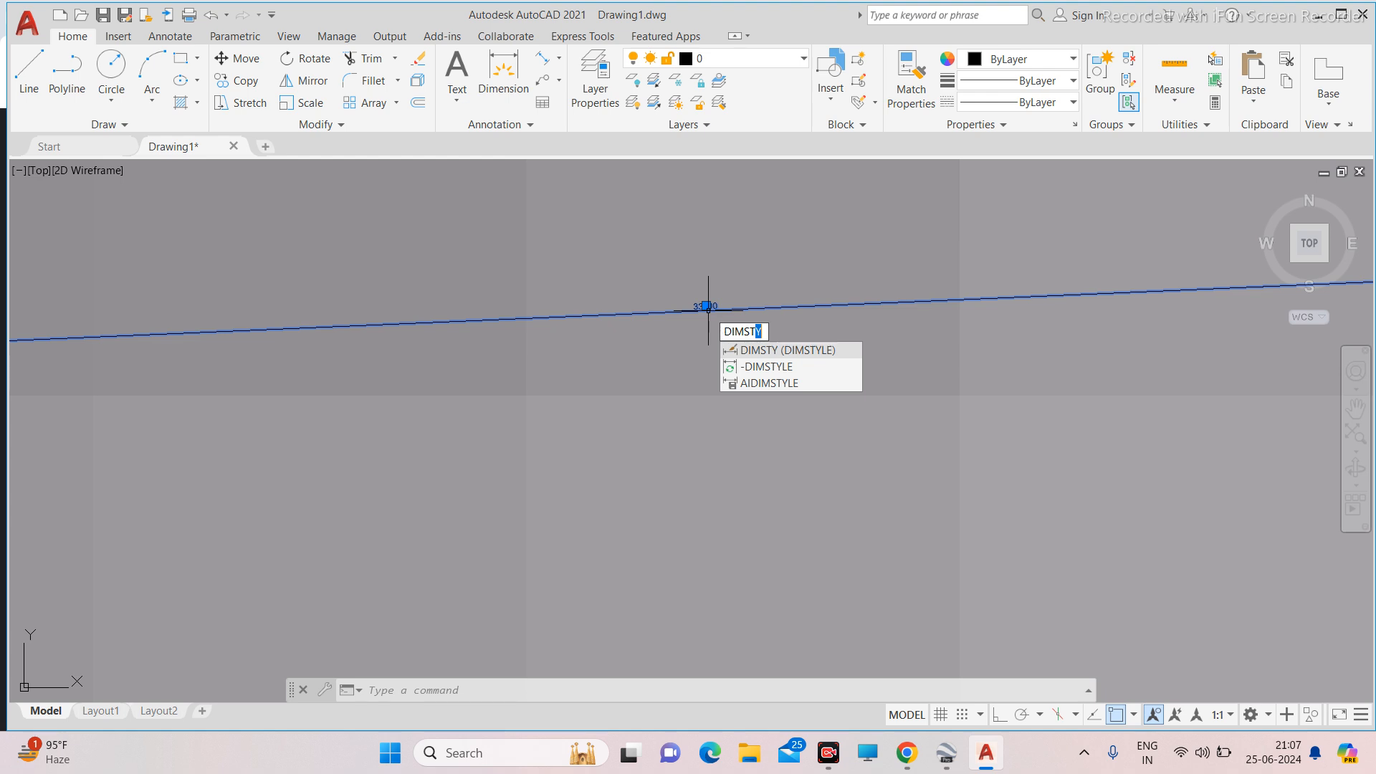
key(Escape)
Open the ISO-25 dimension style for modification from the selected aligned dimension on the raised block's north edge.
scroll(696, 308, up, 7)
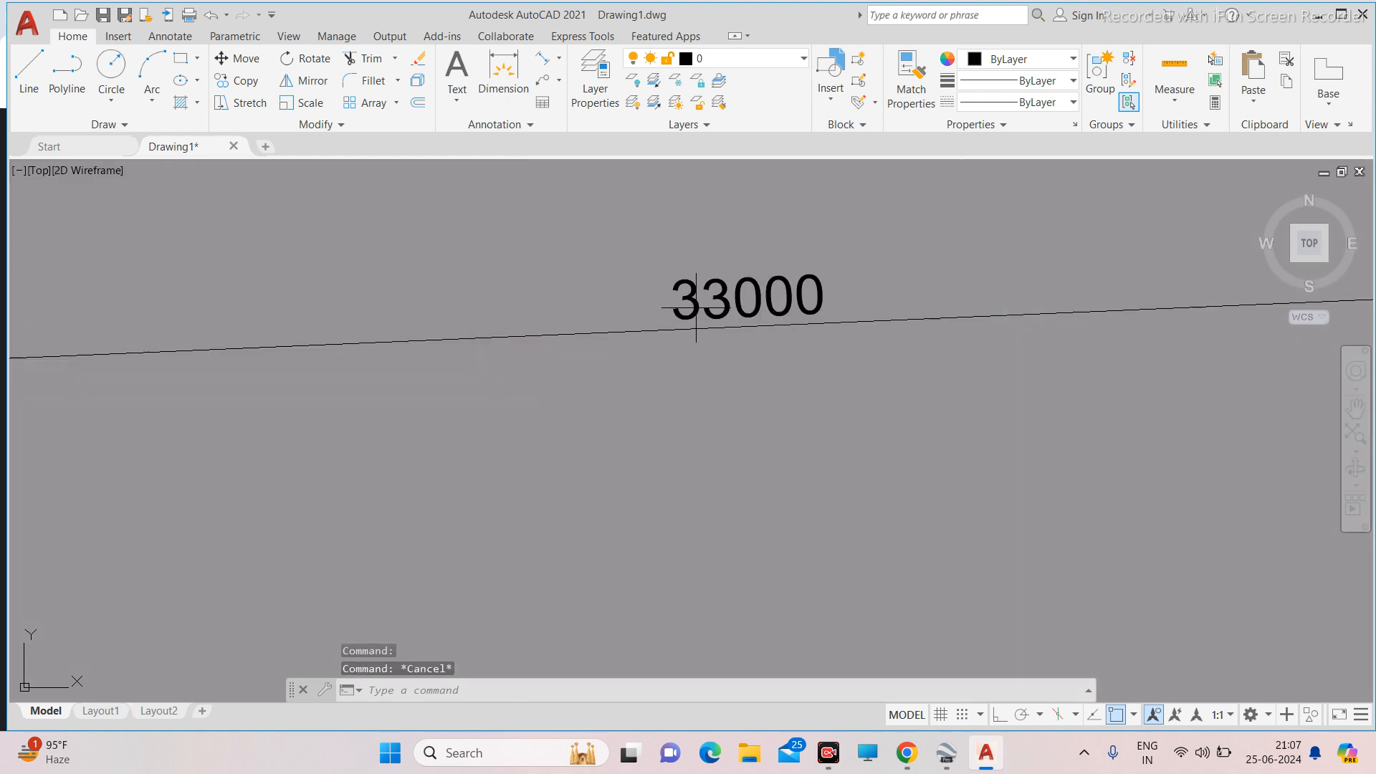
scroll(754, 299, down, 7)
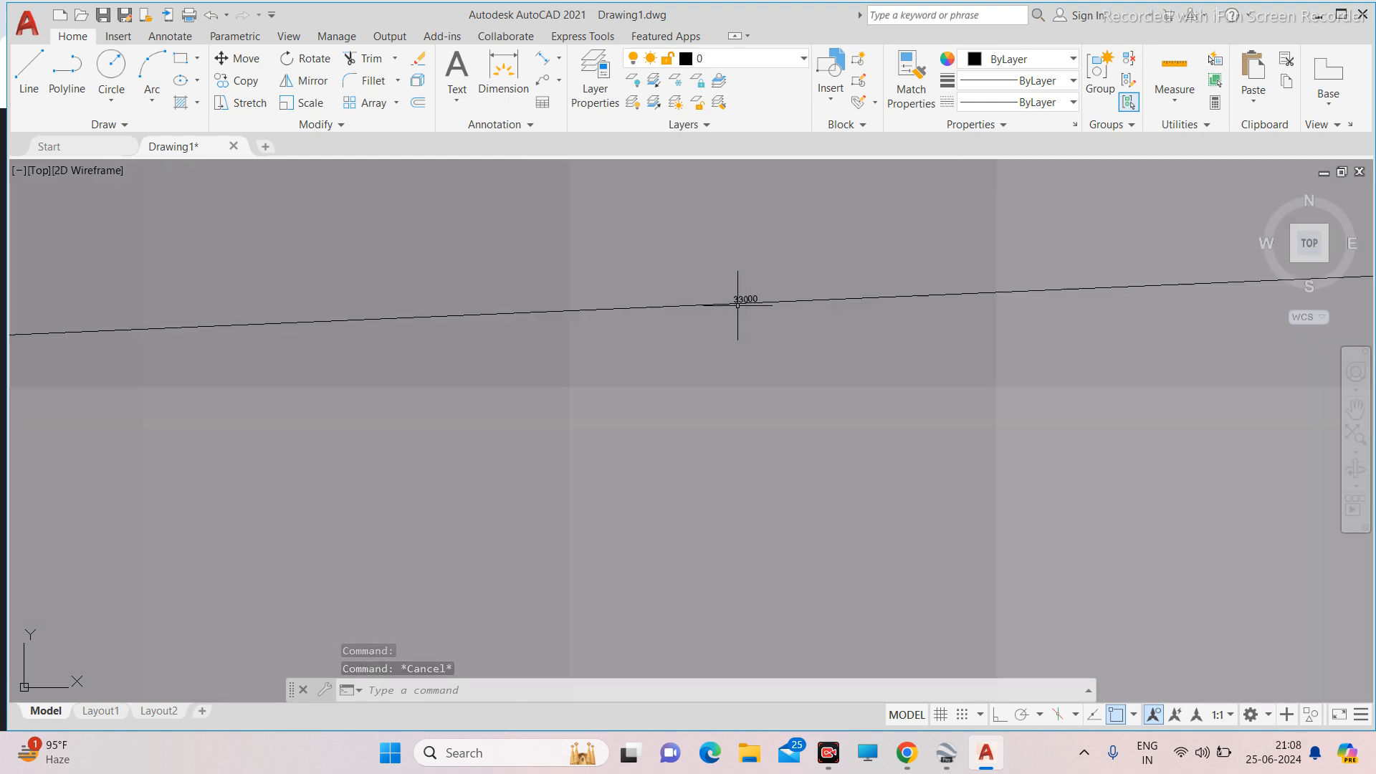
scroll(744, 304, up, 2)
scroll(746, 287, up, 5)
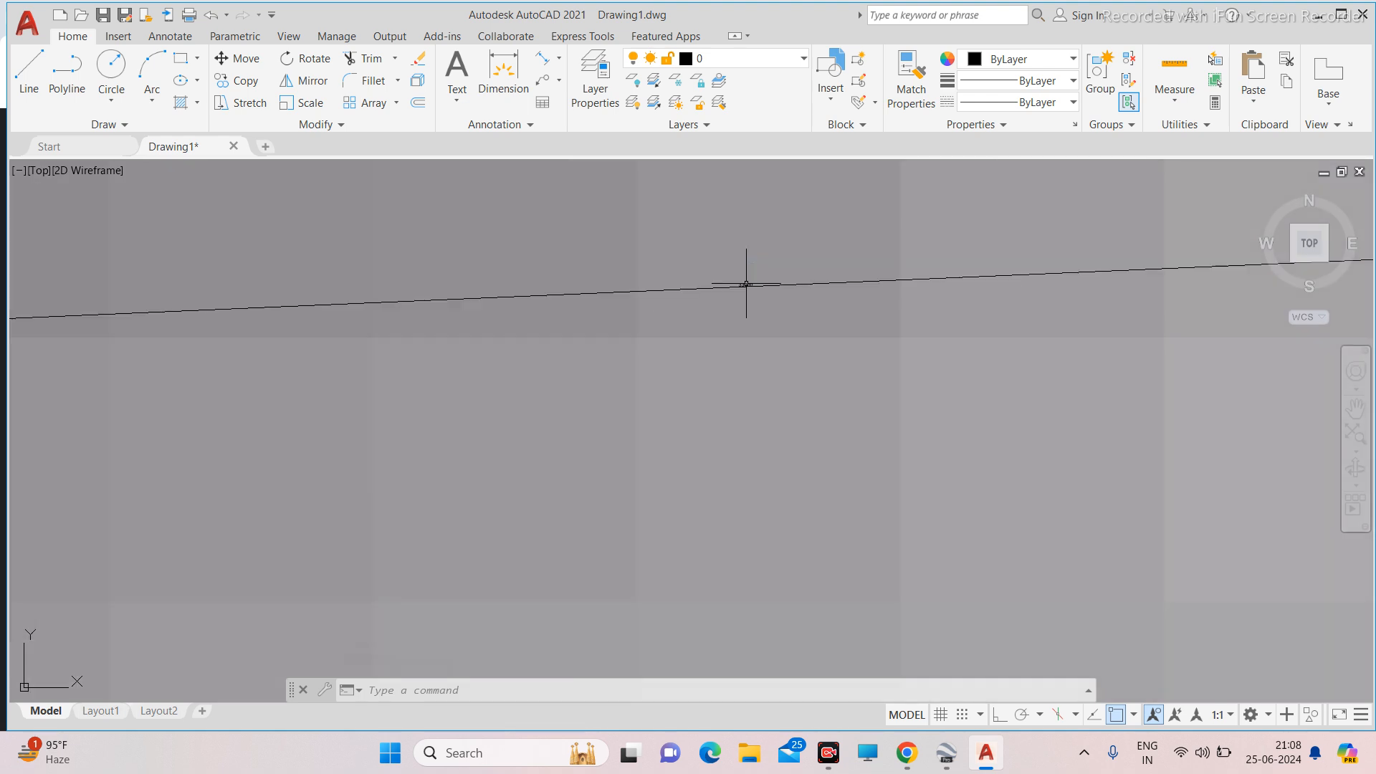
scroll(746, 284, up, 3)
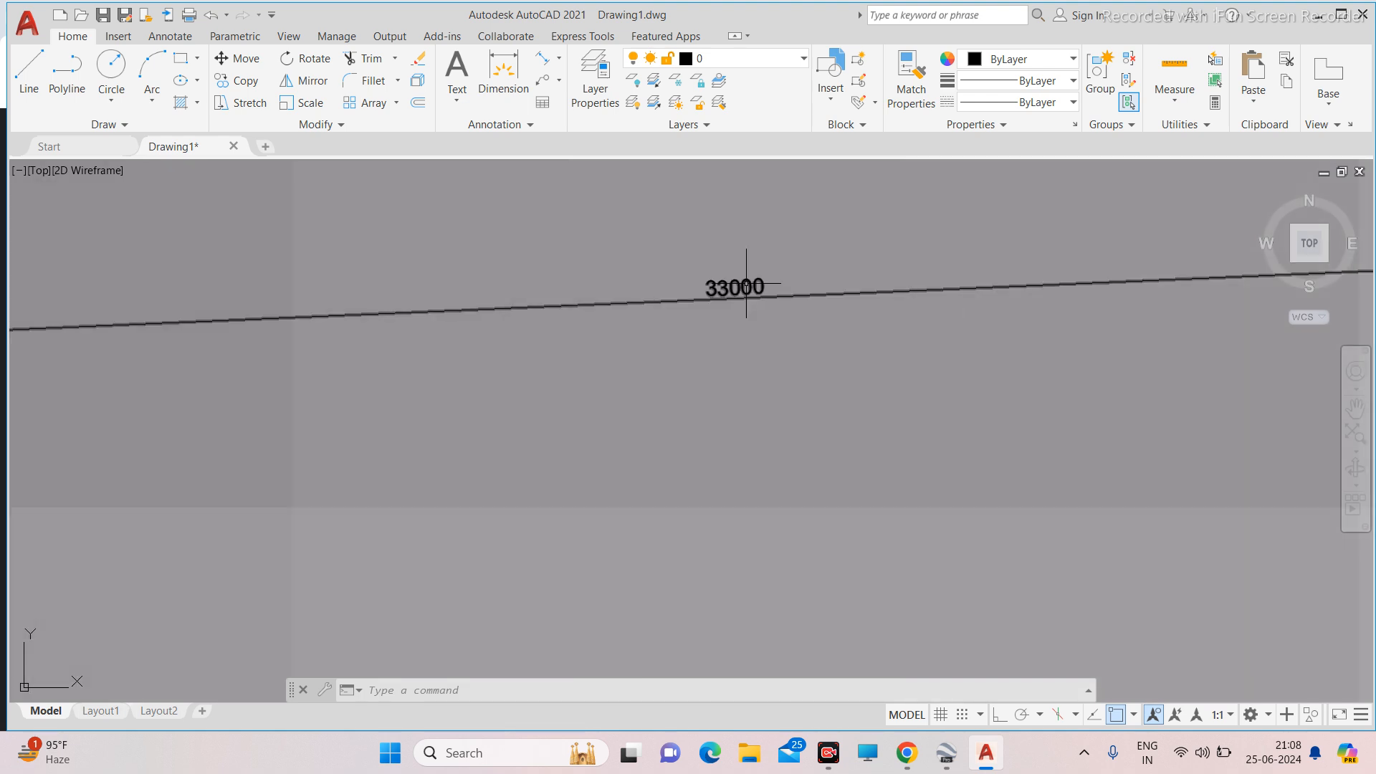
click(746, 284)
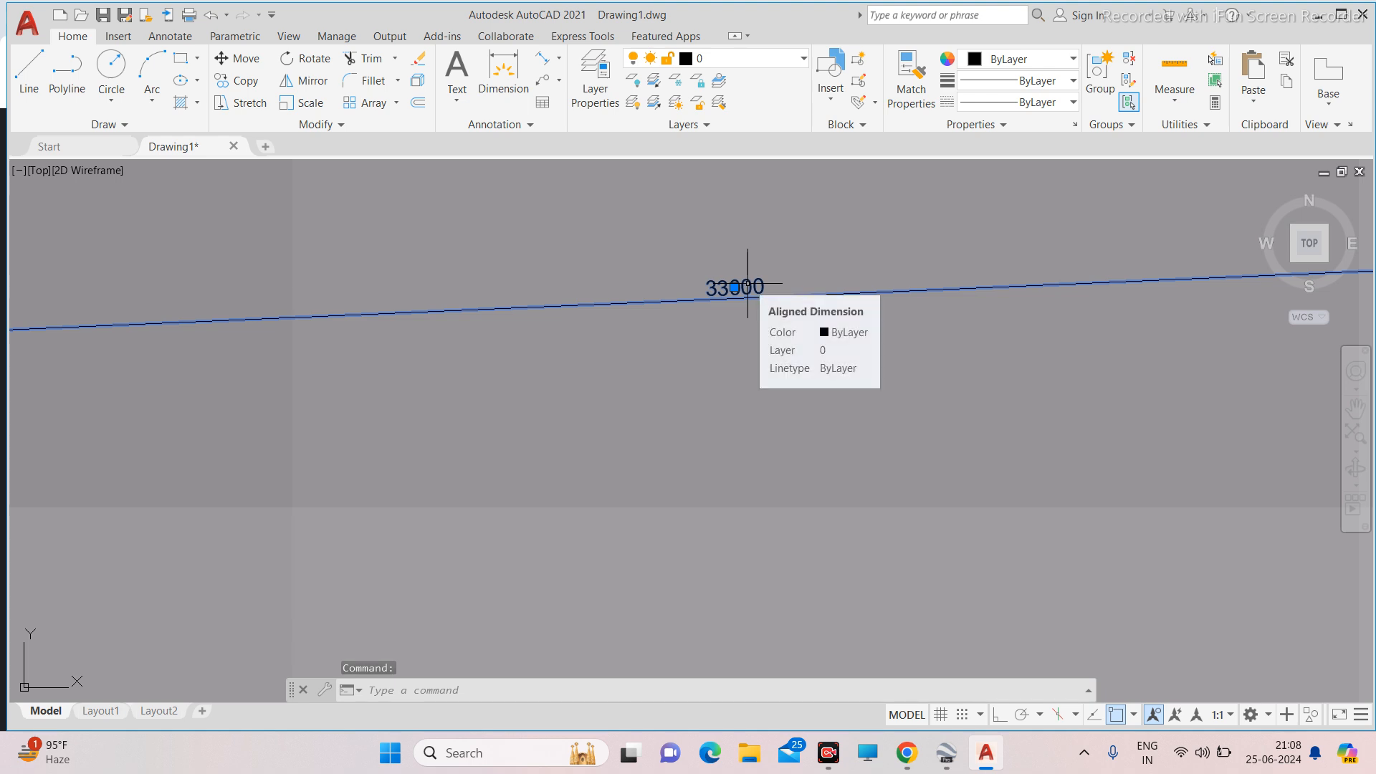
text(D)
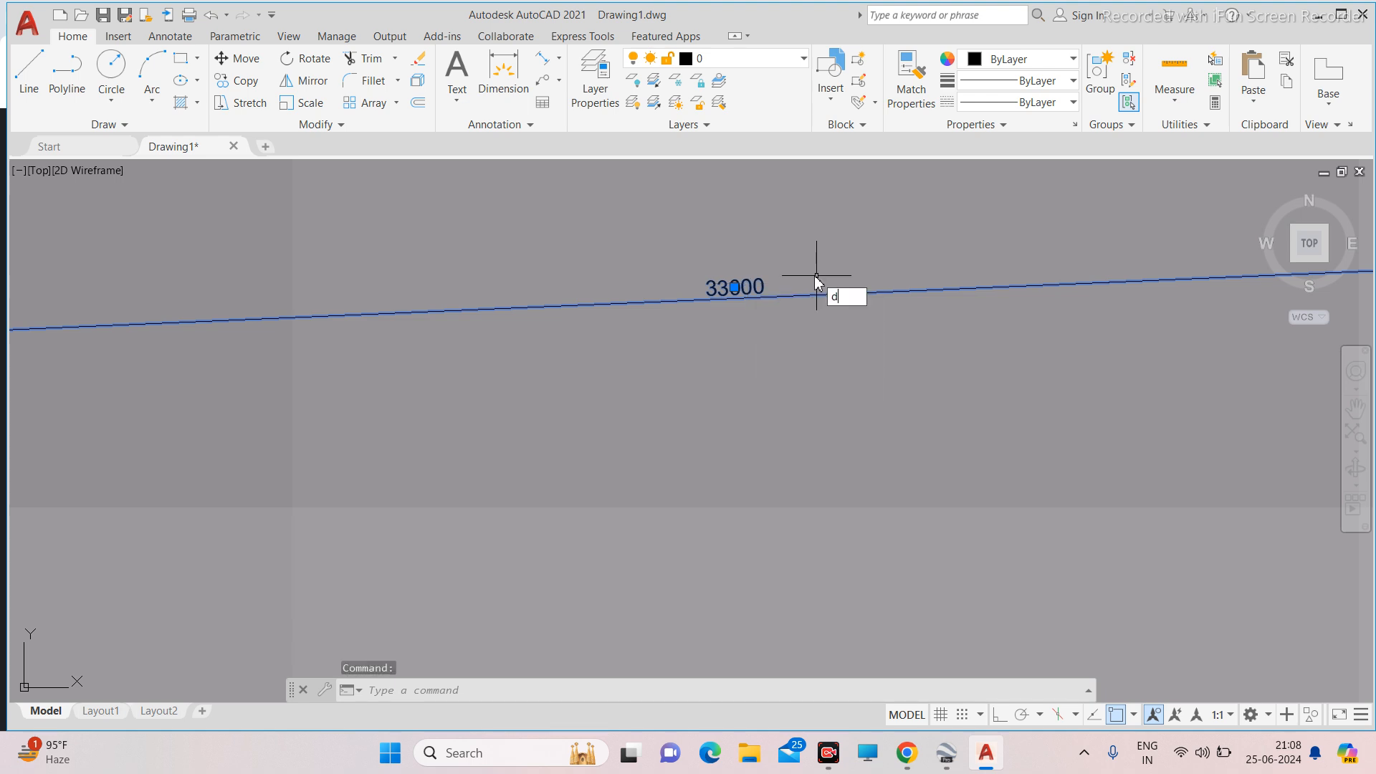
text(IMSTY)
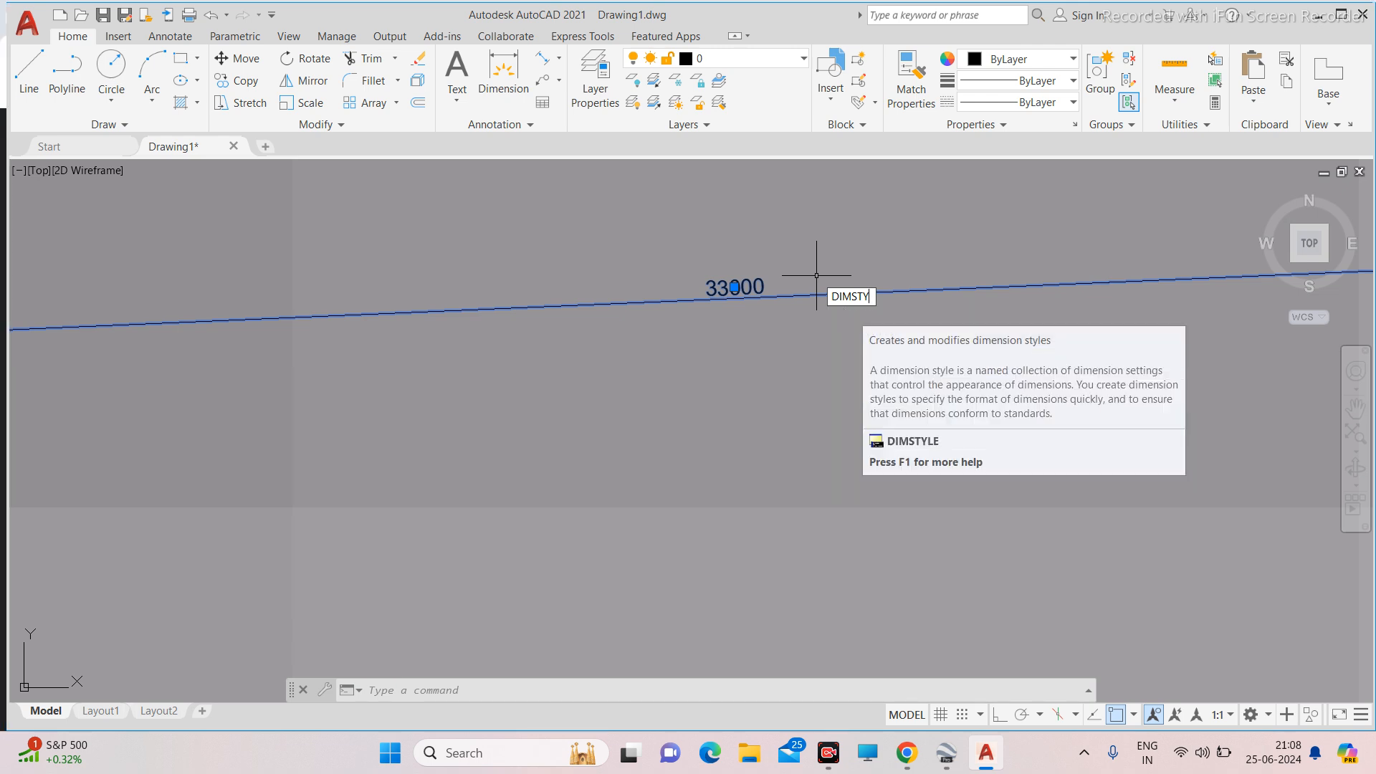
click(864, 316)
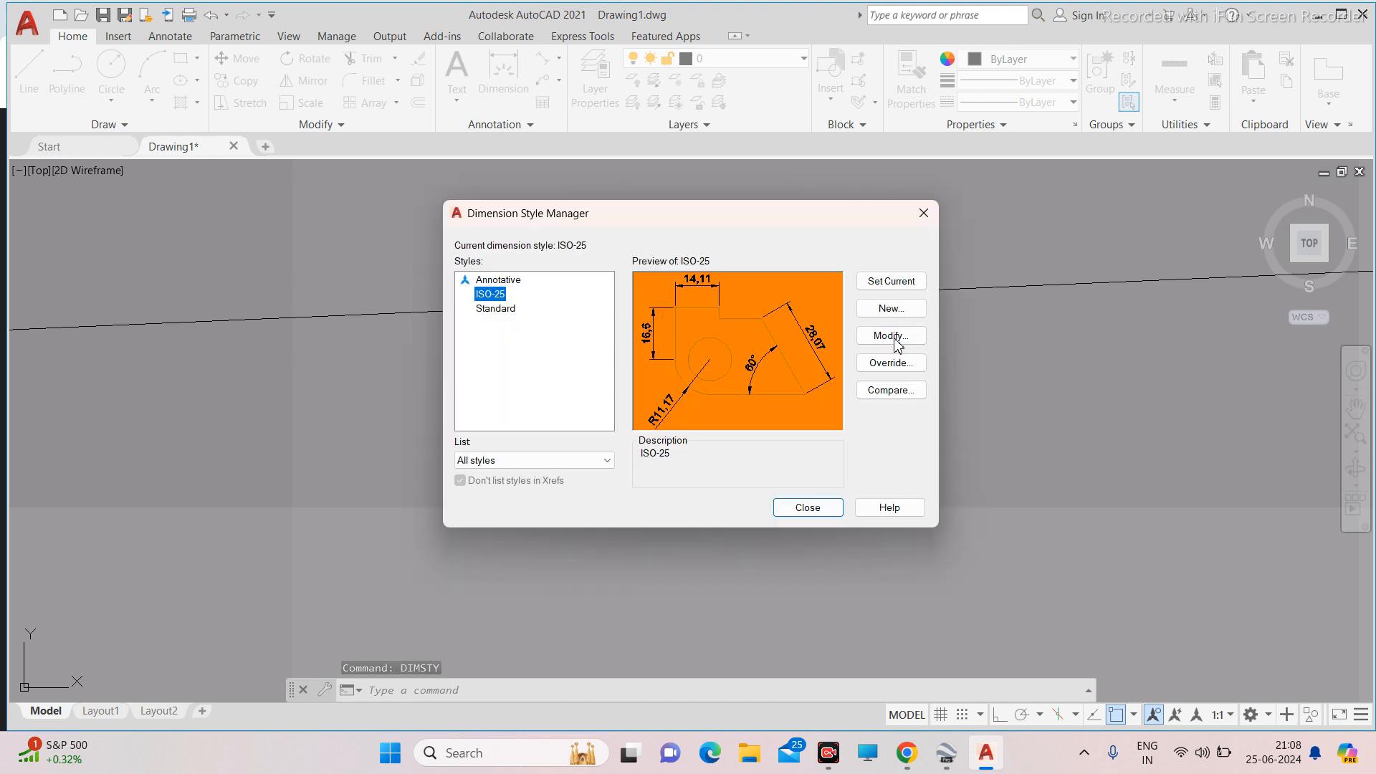
click(907, 342)
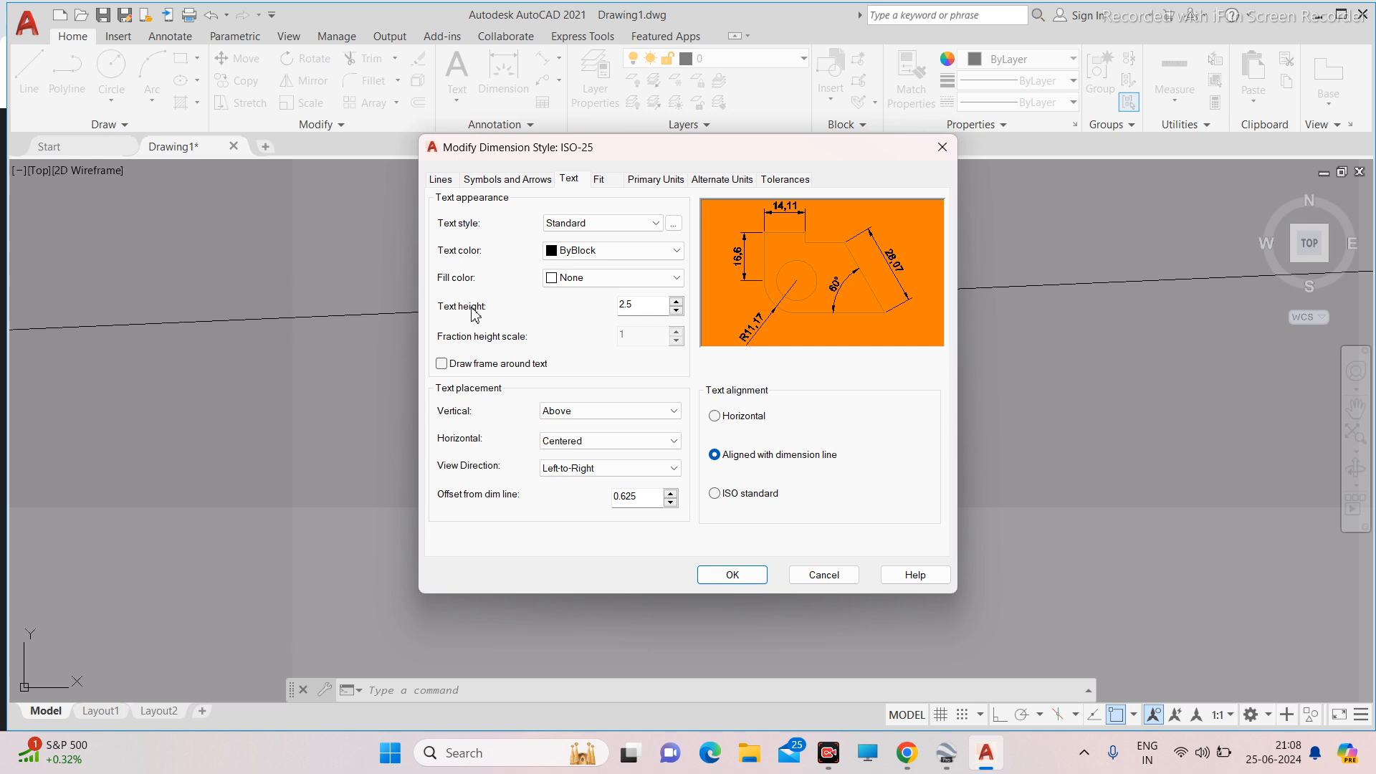
Set the ISO-25 dimension style's text height to 1000 and close the style manager.
click(647, 304)
key(BackSpace)
key(BackSpace)
key(BackSpace)
text(1000)
click(732, 576)
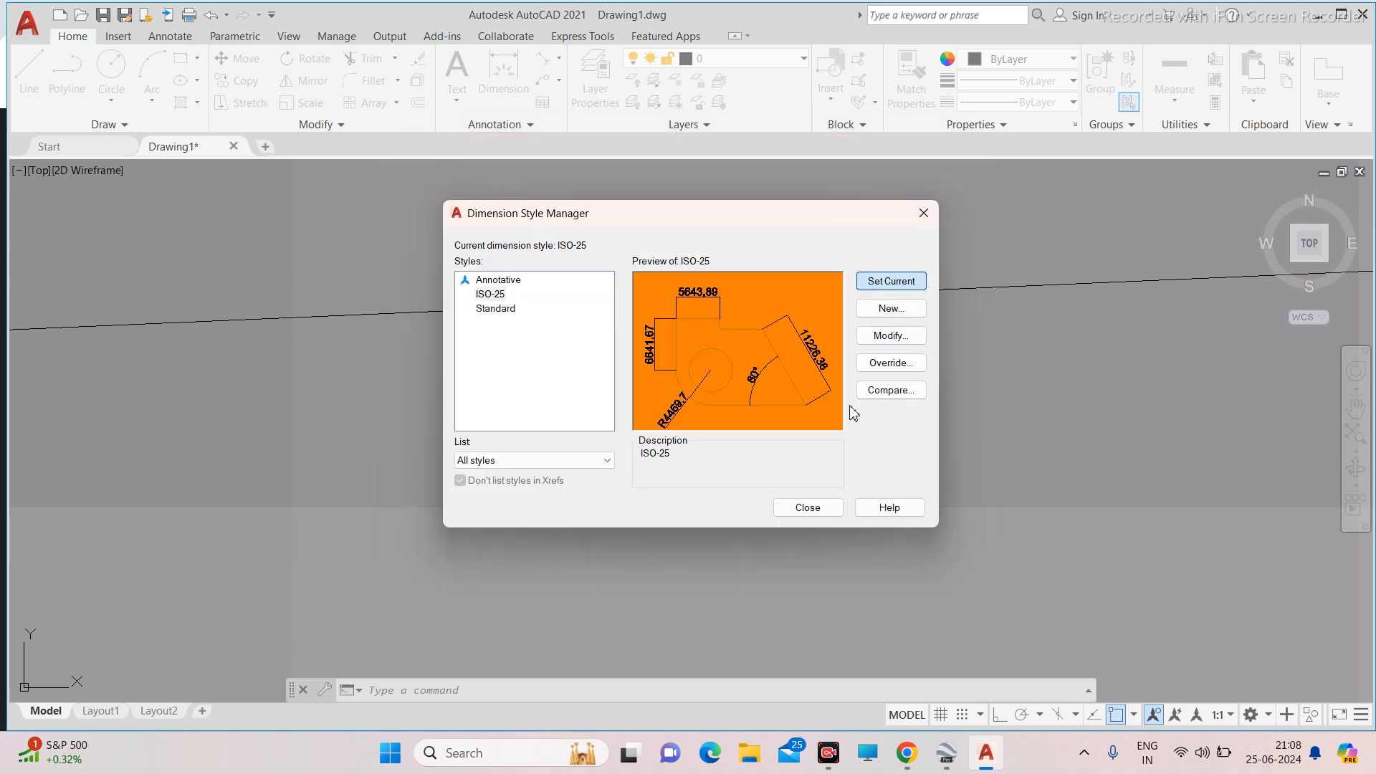
click(808, 507)
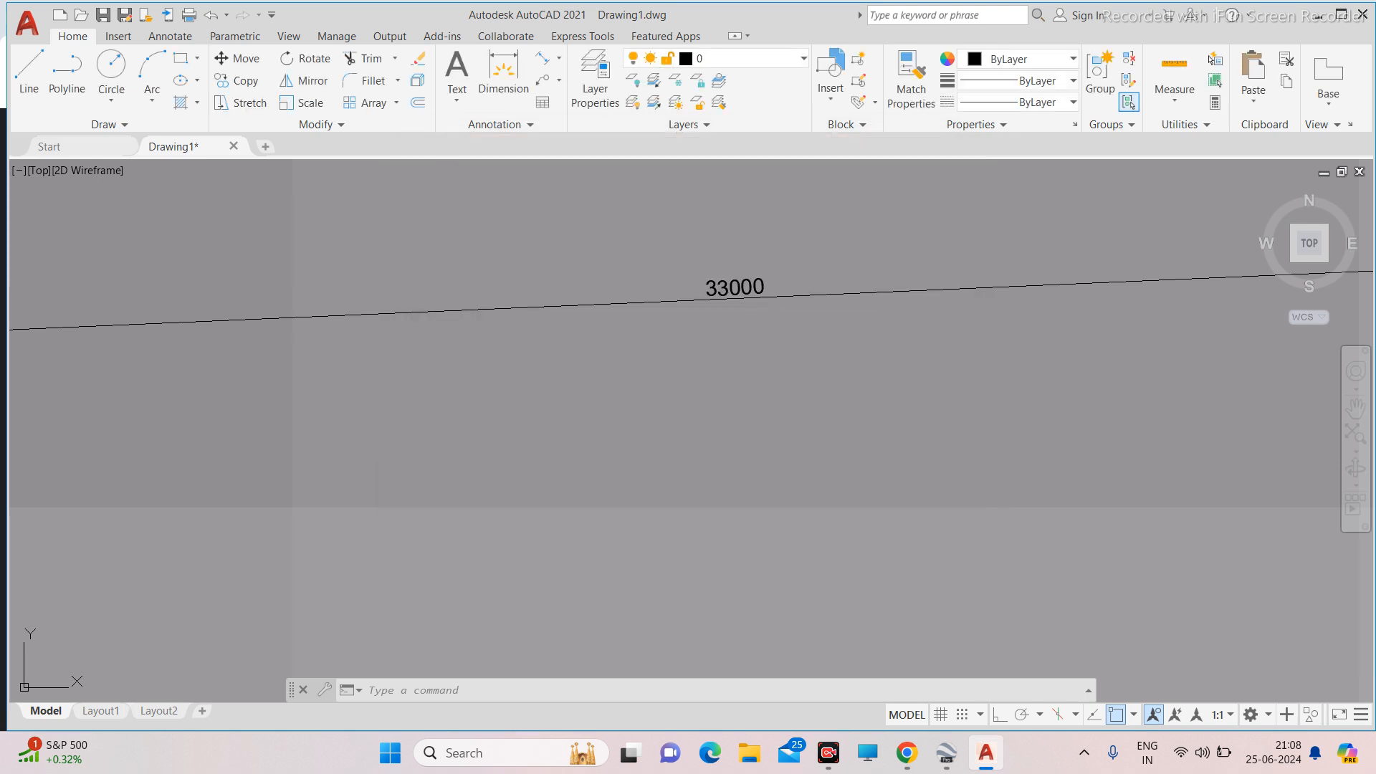
Examine the enlarged text of the aligned dimension on the raised block against the surrounding building.
scroll(820, 377, up, 8)
scroll(820, 378, down, 10)
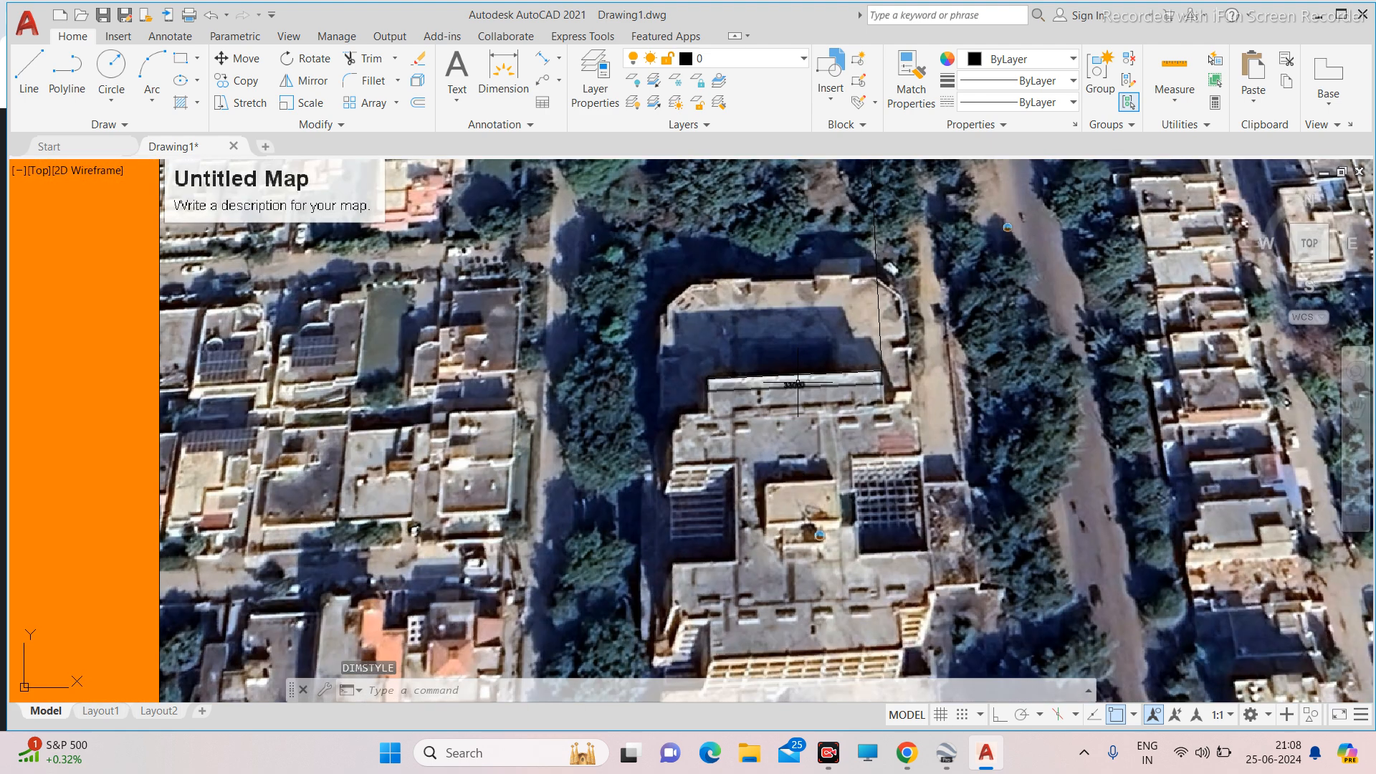
scroll(797, 384, up, 8)
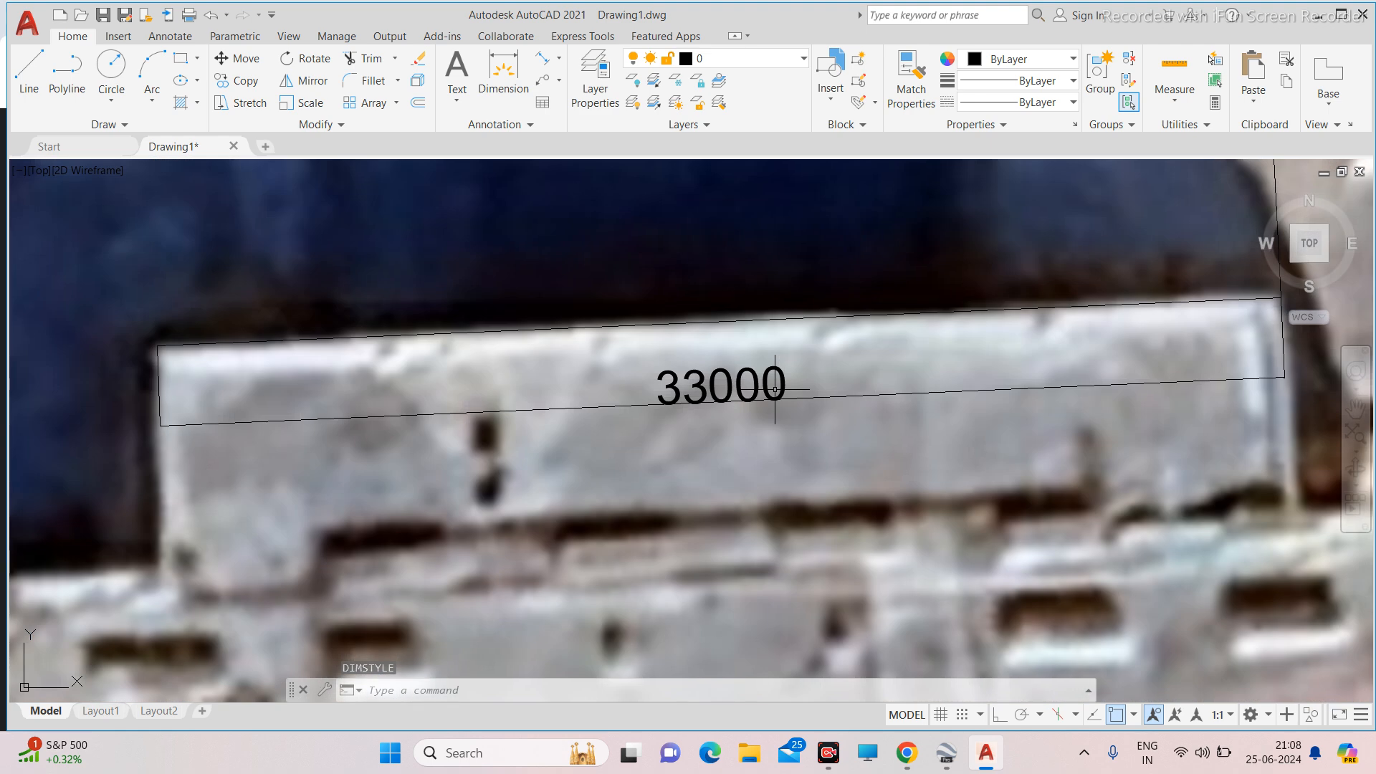
scroll(737, 379, down, 4)
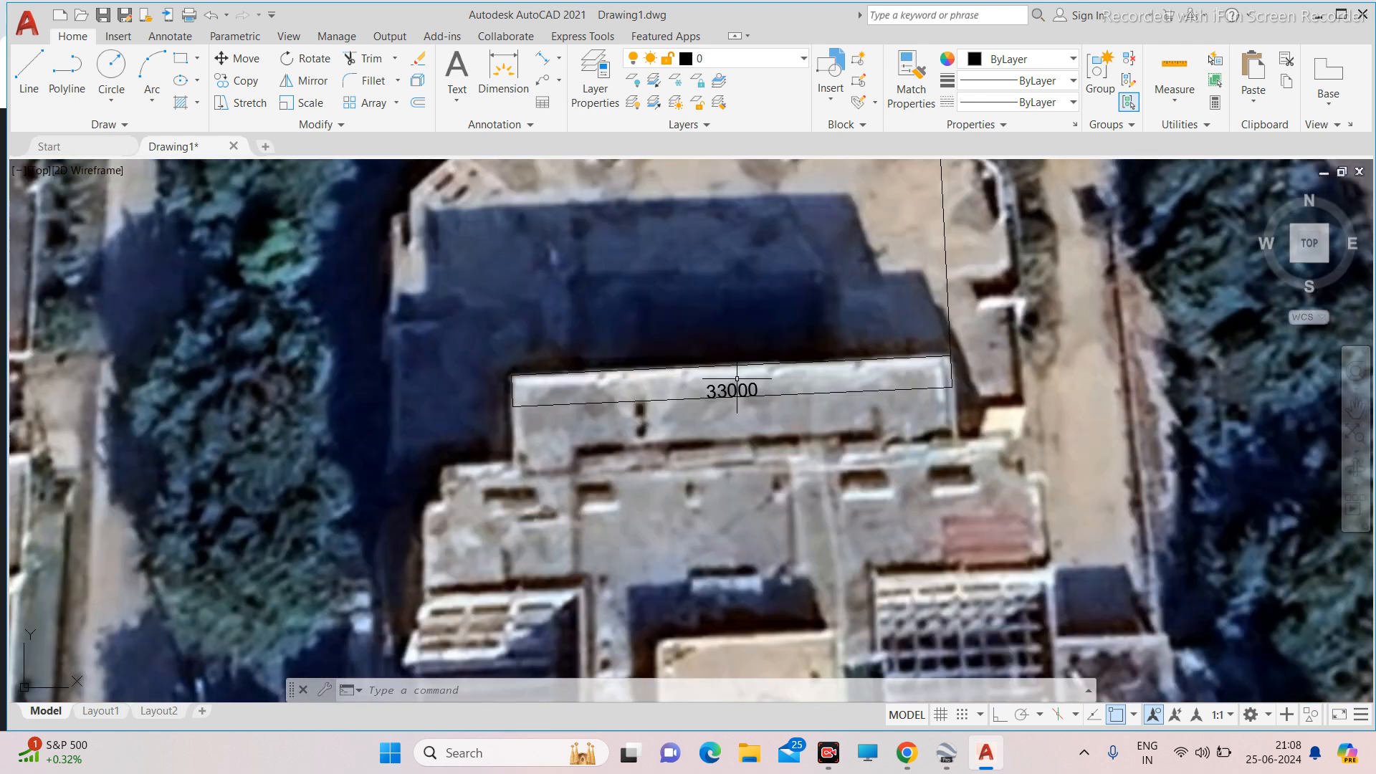
click(742, 387)
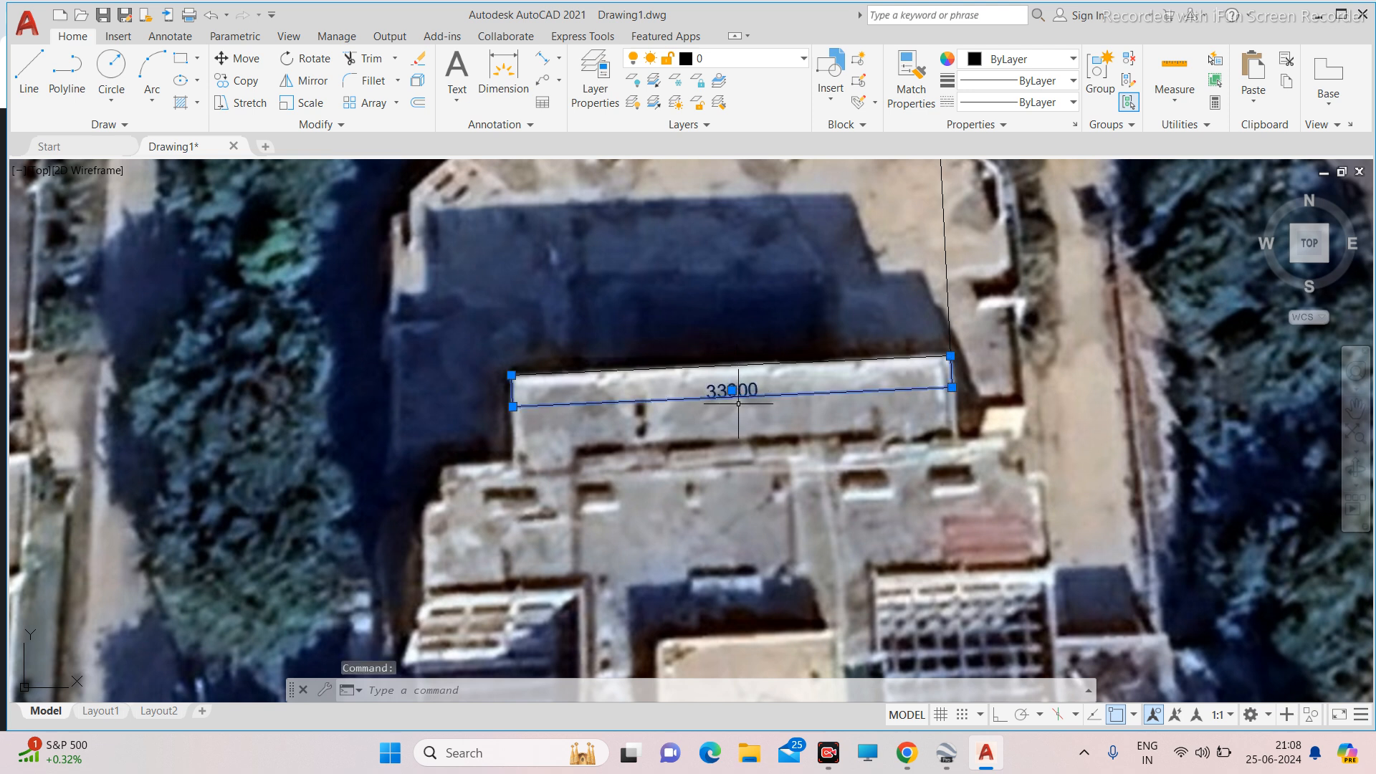
key(Escape)
scroll(739, 404, up, 4)
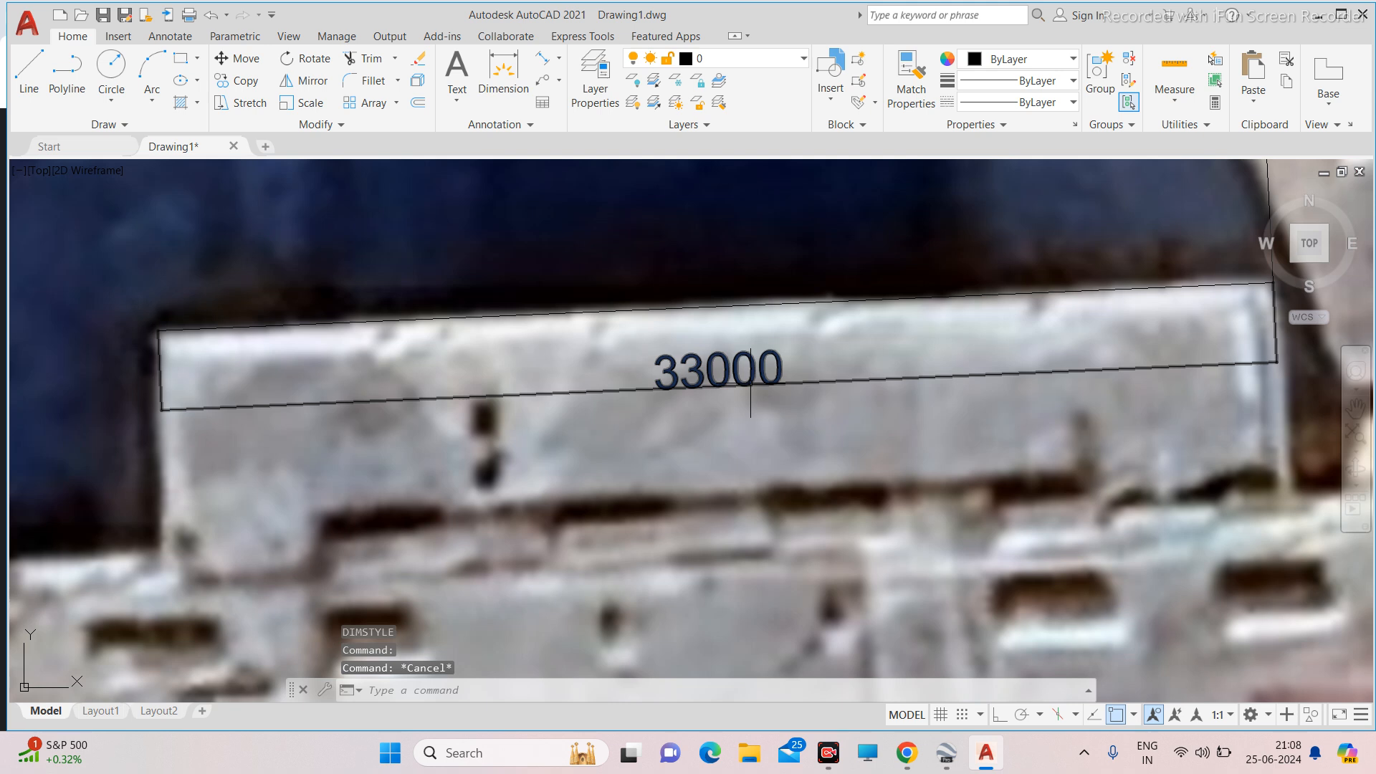
Delete the aligned dimension from the raised block's north edge.
scroll(764, 346, down, 5)
click(819, 361)
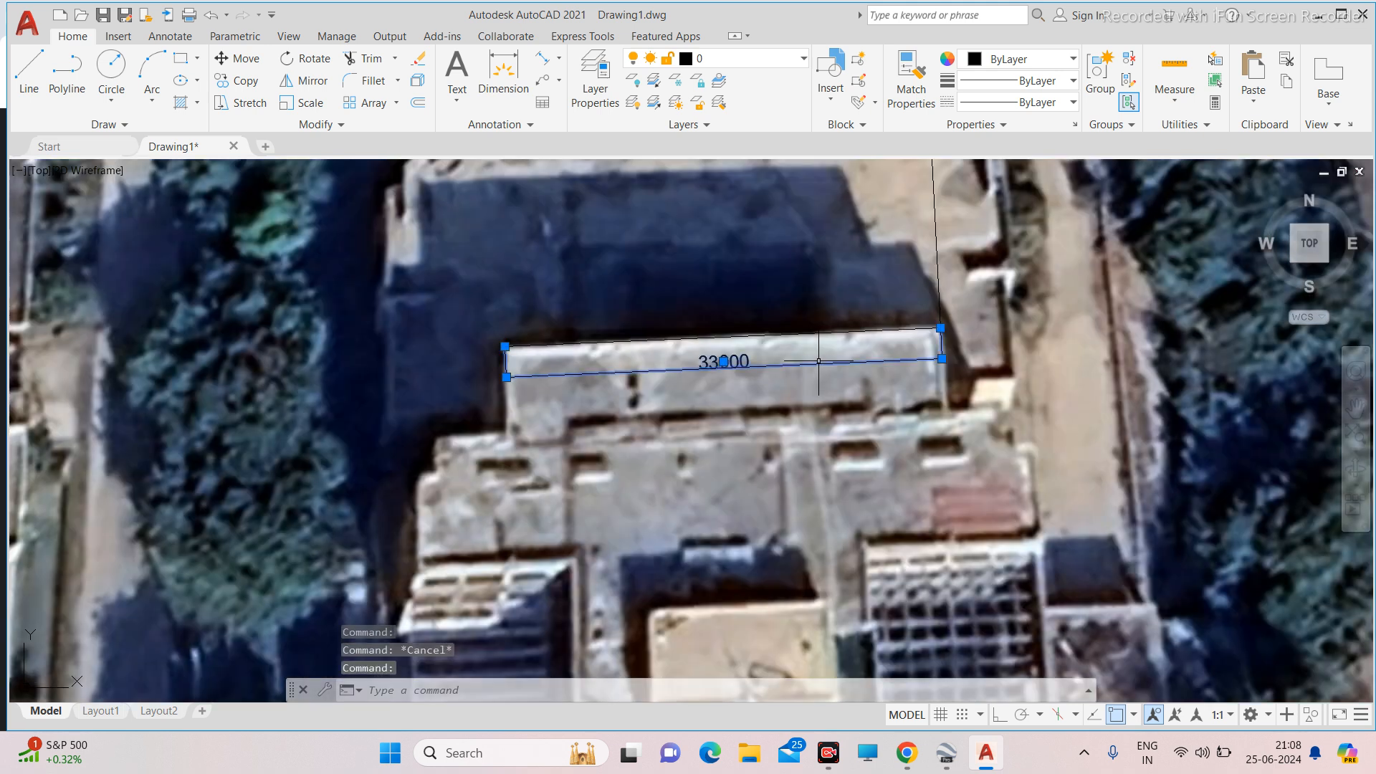
key(Delete)
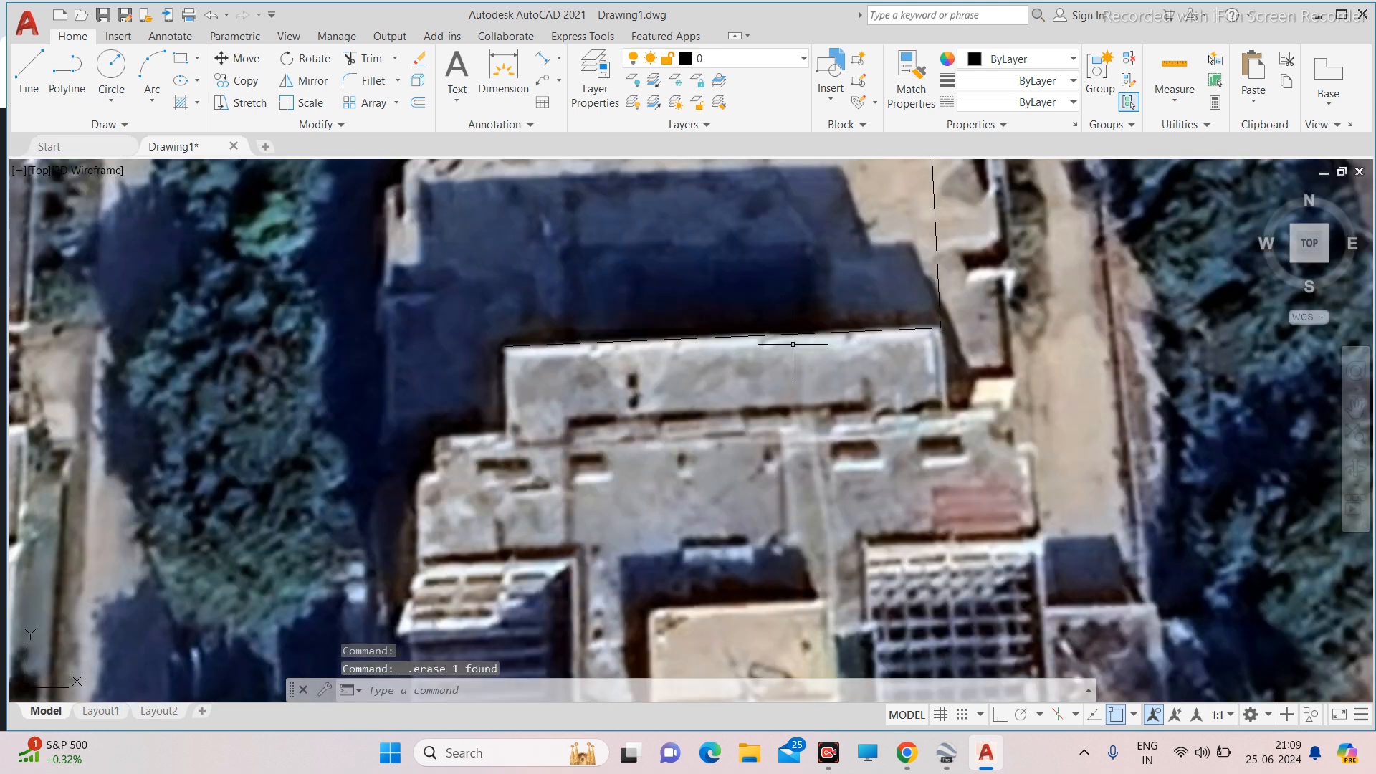
Compare the traced north edge with the ruler line in Google Earth Pro, and return to AutoCAD with nothing selected.
click(866, 328)
scroll(791, 356, down, 4)
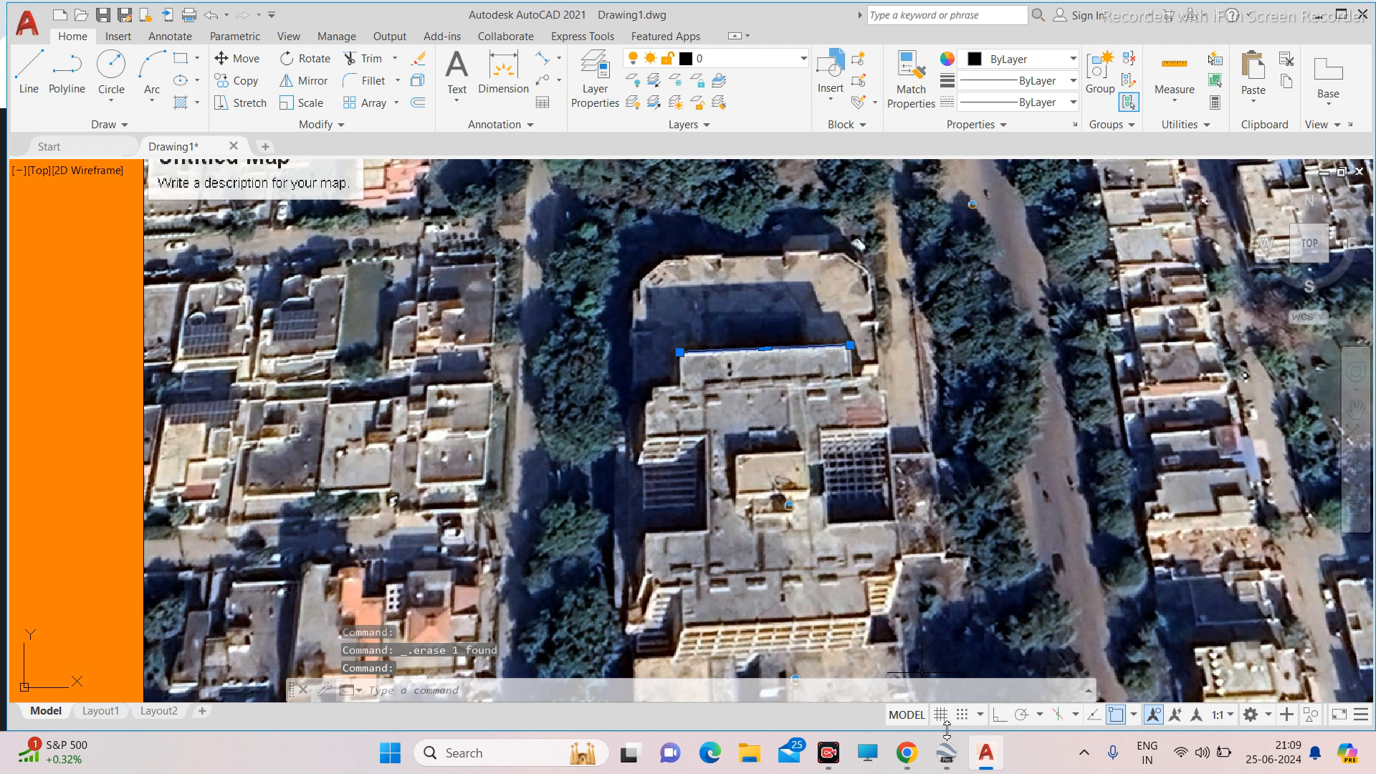
click(947, 752)
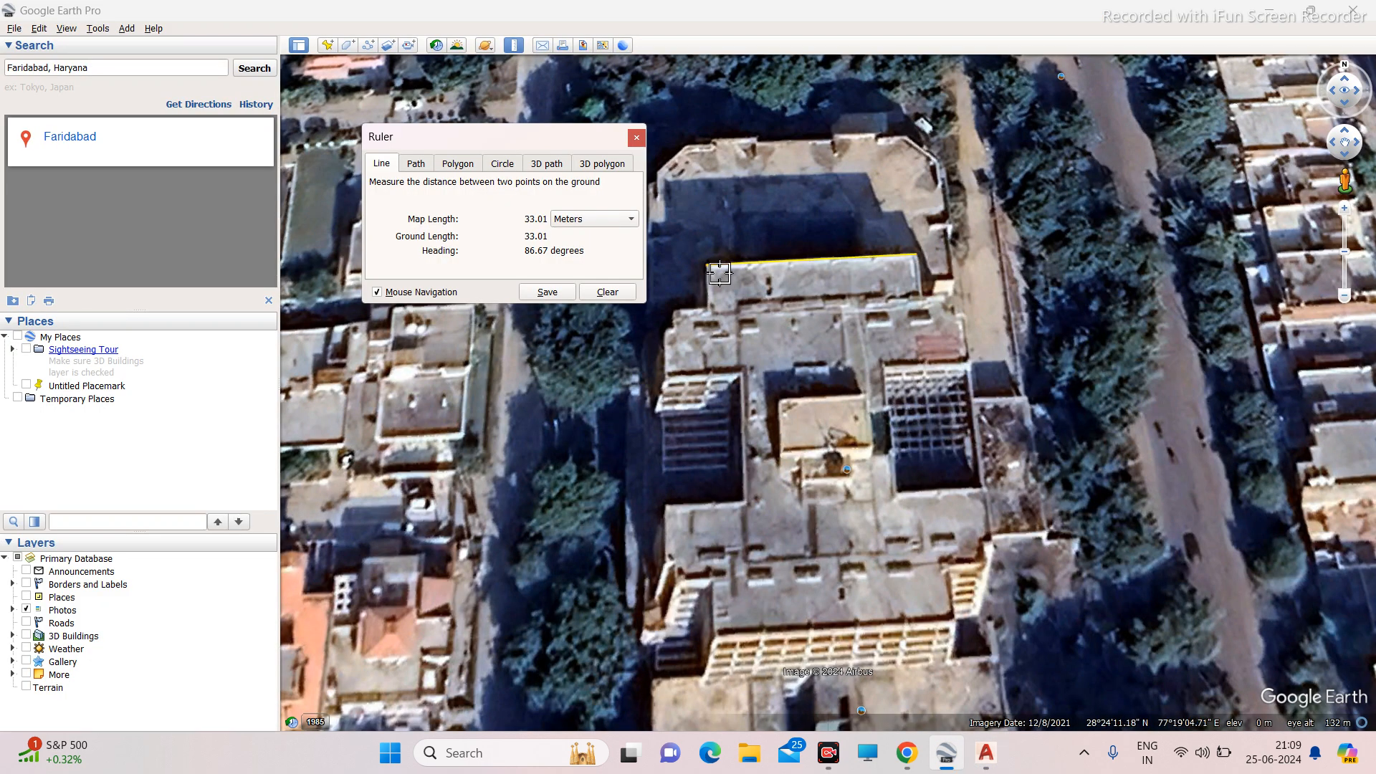
scroll(719, 273, up, 2)
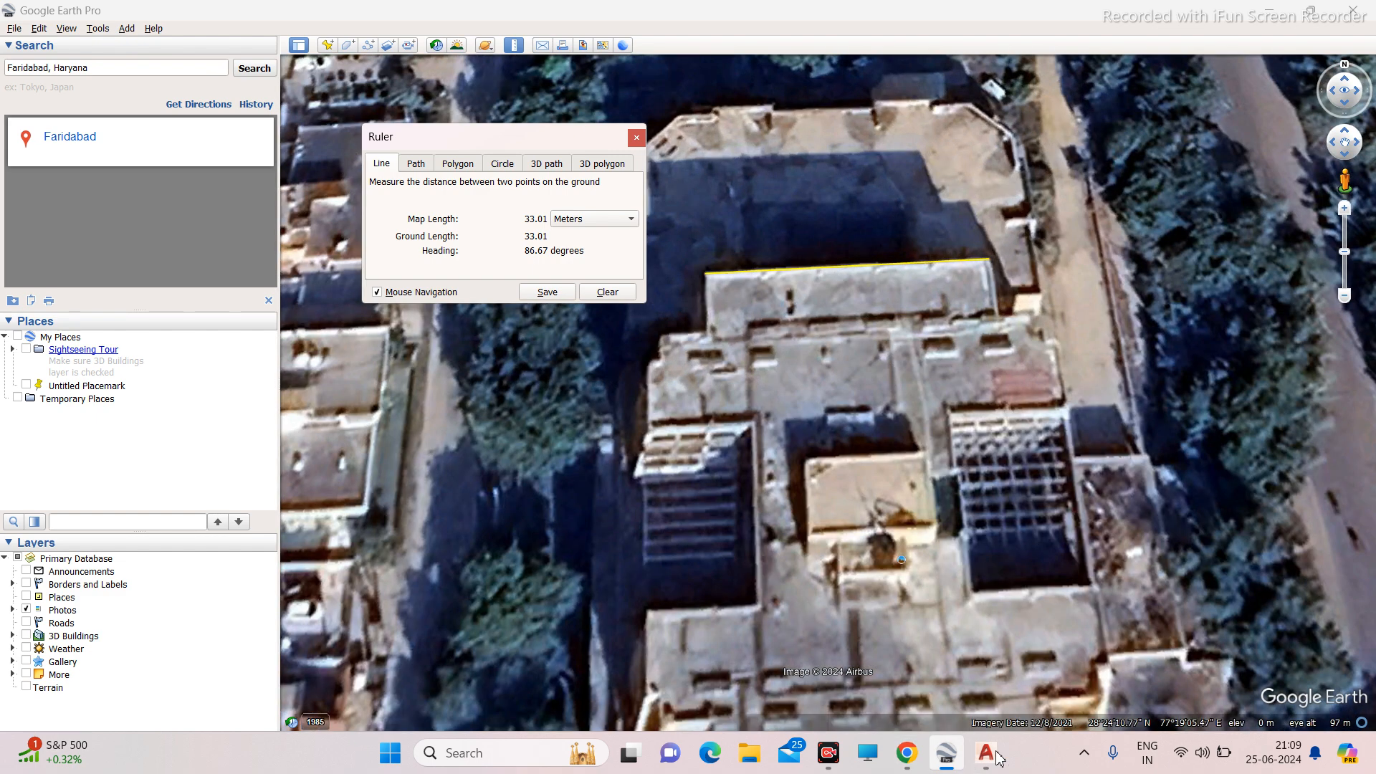
click(995, 755)
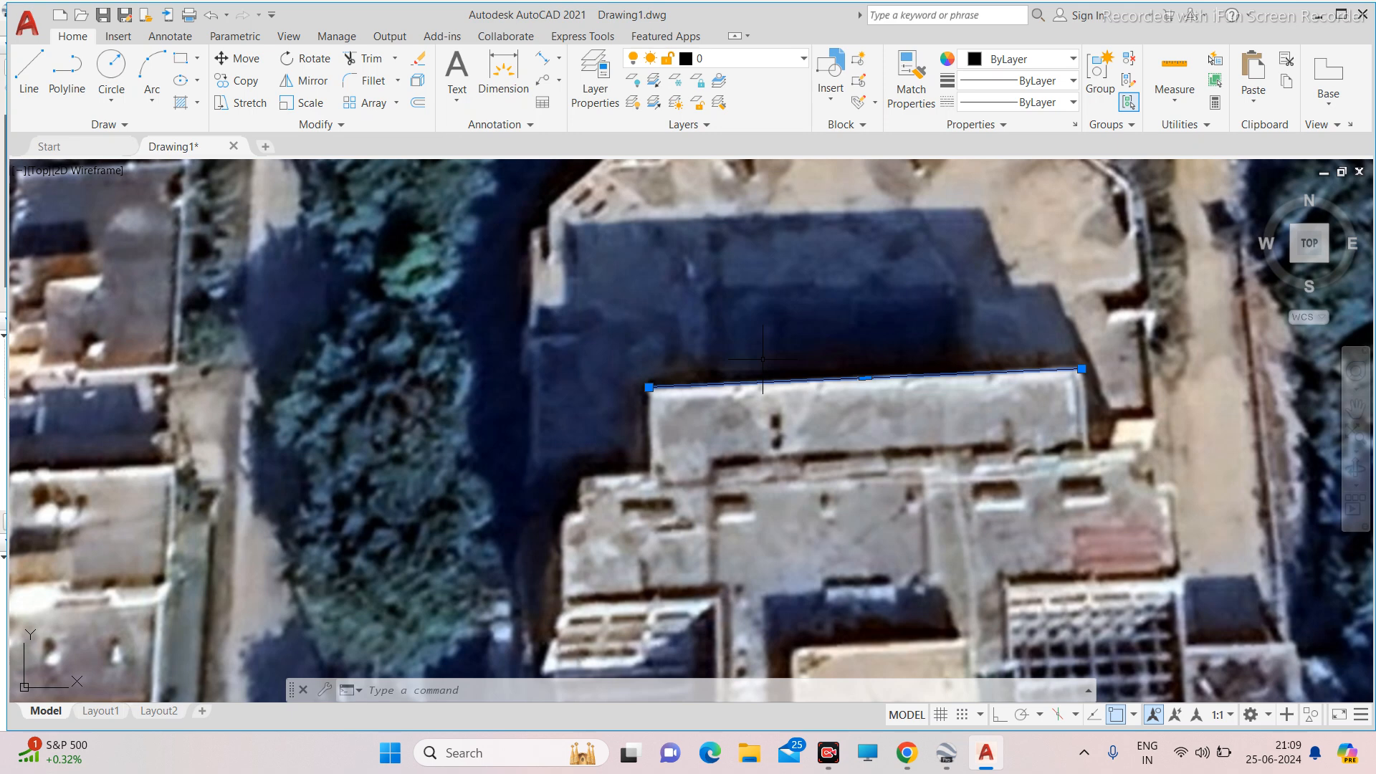
key(Escape)
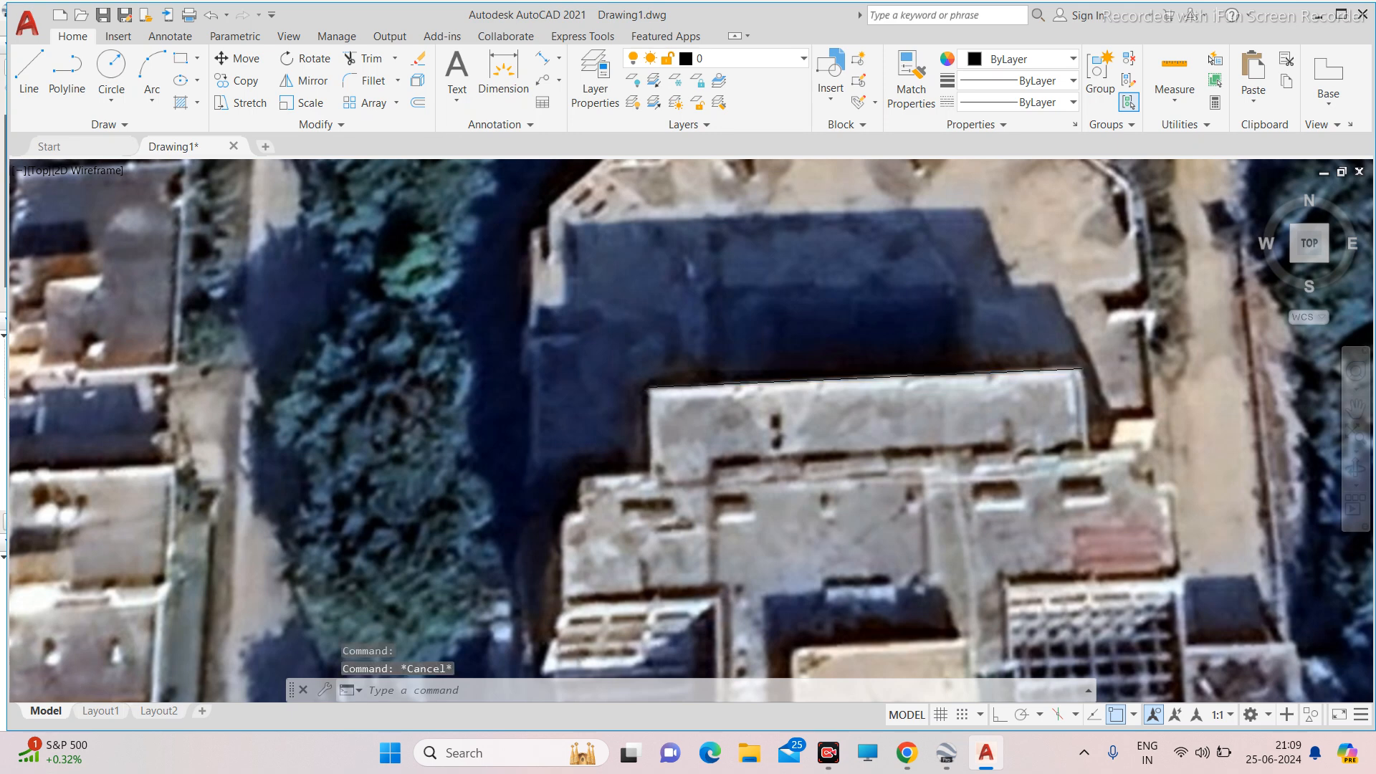
Undo the dimension deletion and step back through the text height change, the dimension, the scaling and the latest polylines.
scroll(757, 352, down, 6)
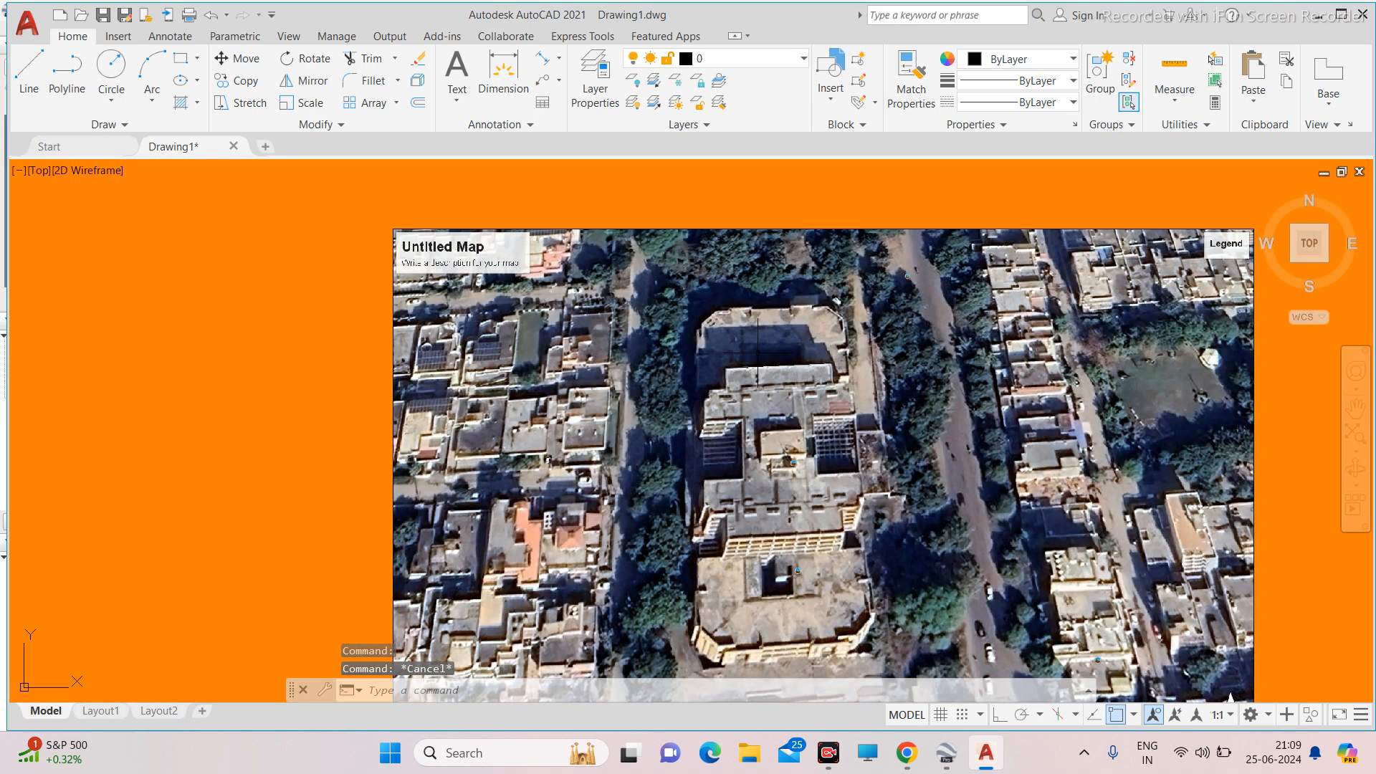
scroll(757, 352, up, 9)
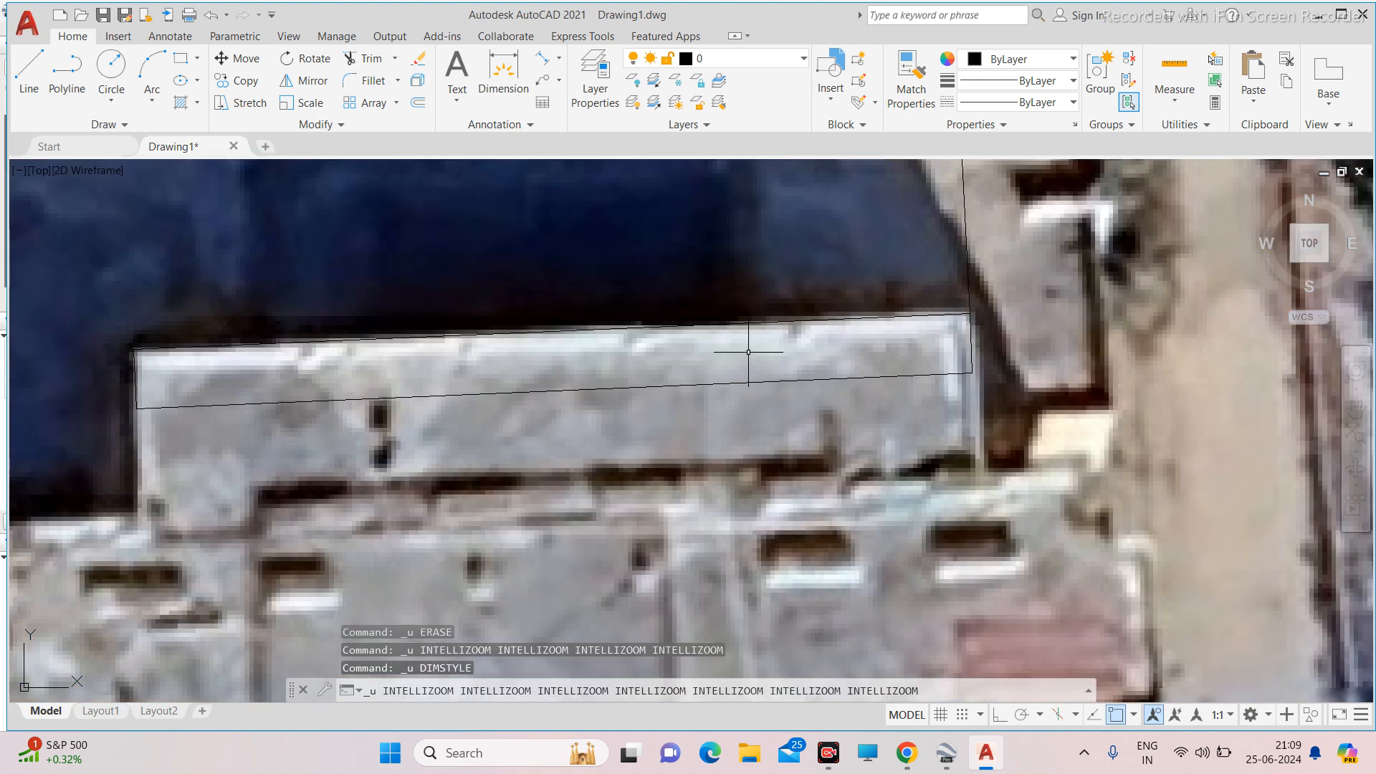
key(ctrl+z)
key(ctrl+z)
key(ctrl+z)
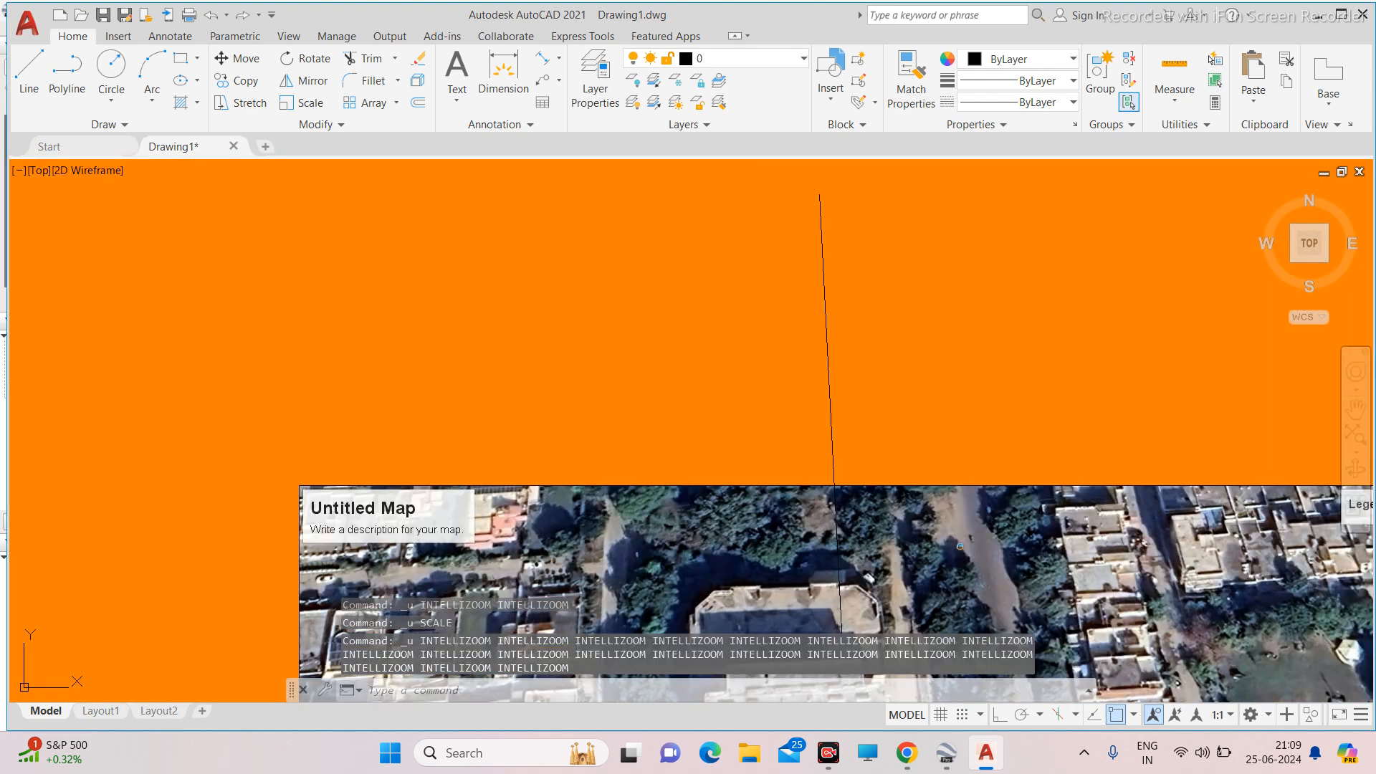
key(ctrl+z)
key(ctrl+z)
text(Z)
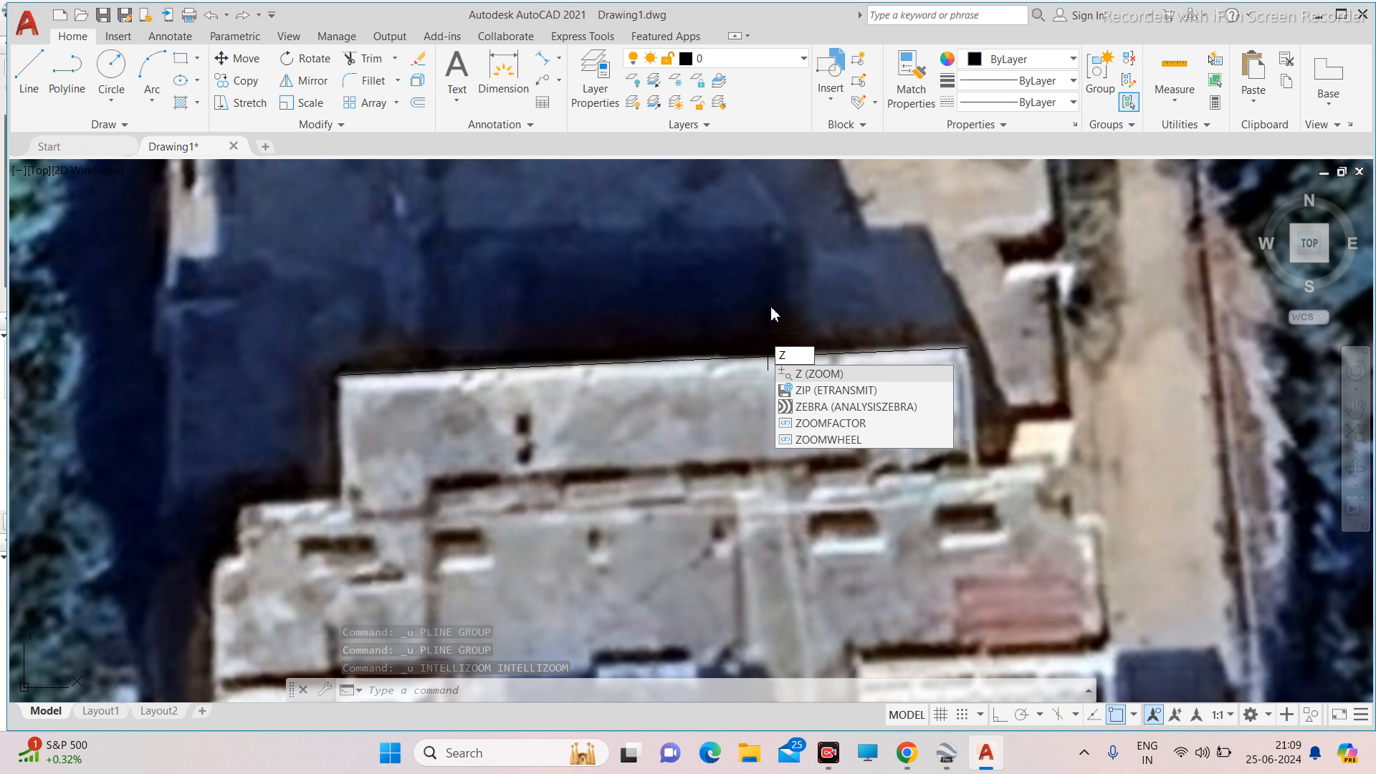
key(Escape)
Undo the remaining polylines and the map image attachment to clear the drawing.
scroll(792, 313, down, 5)
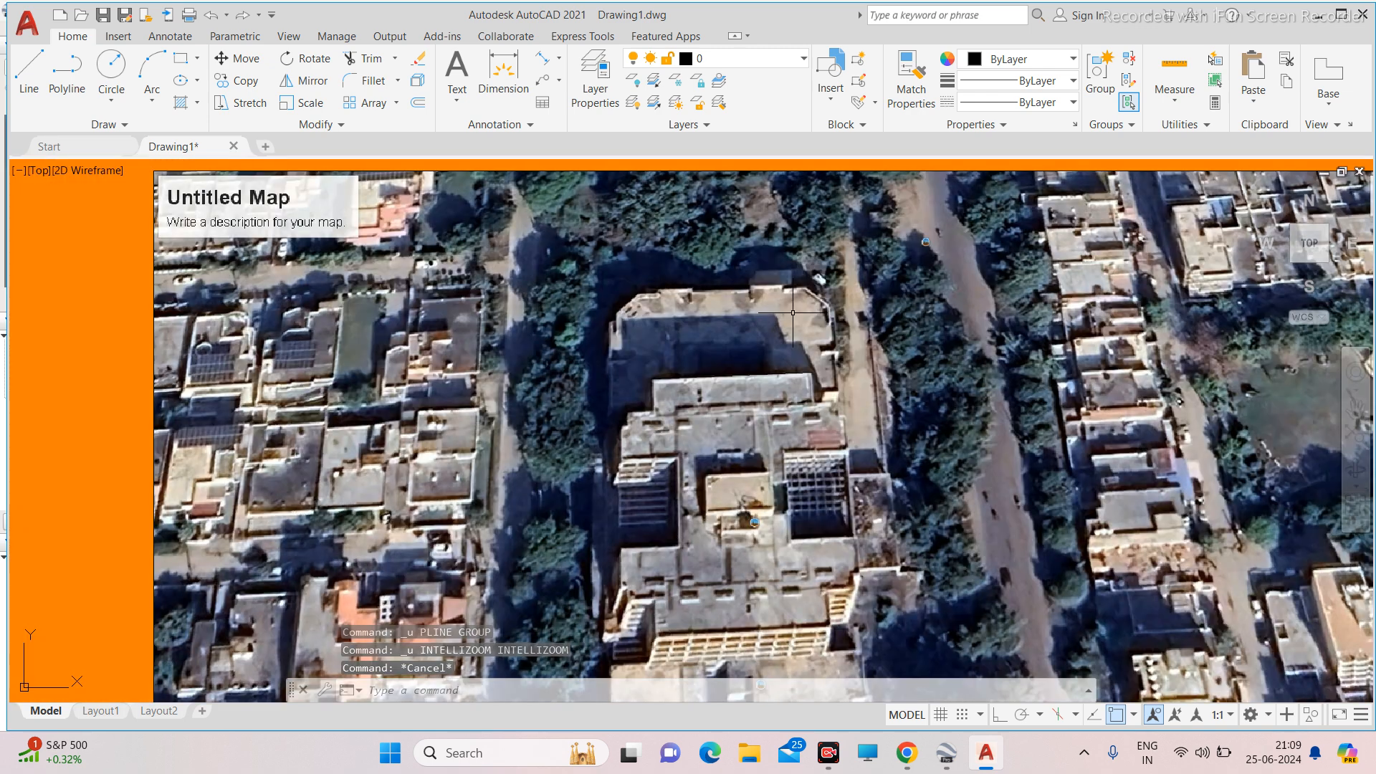
key(ctrl+z)
key(ctrl+z)
key(ctrl+z)
key(ctrl+z)
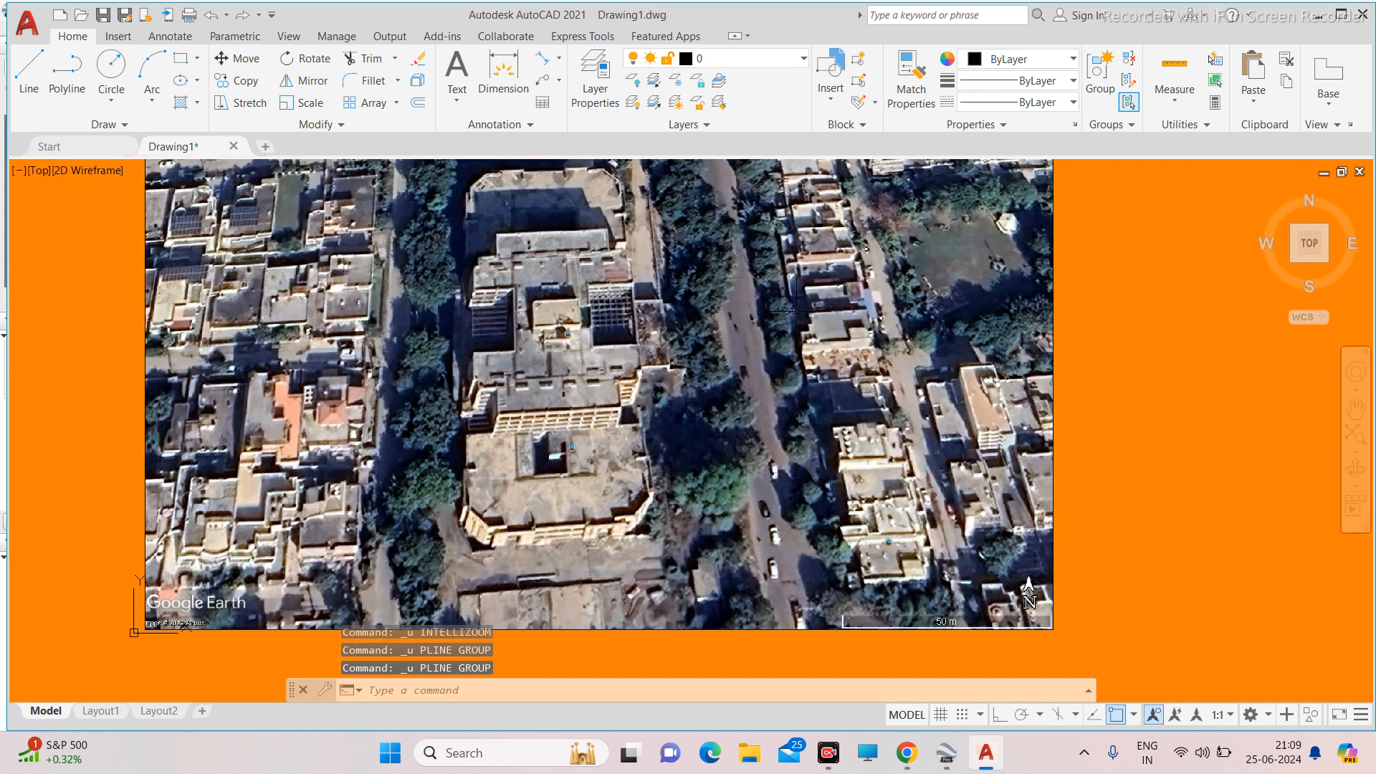
scroll(731, 346, down, 2)
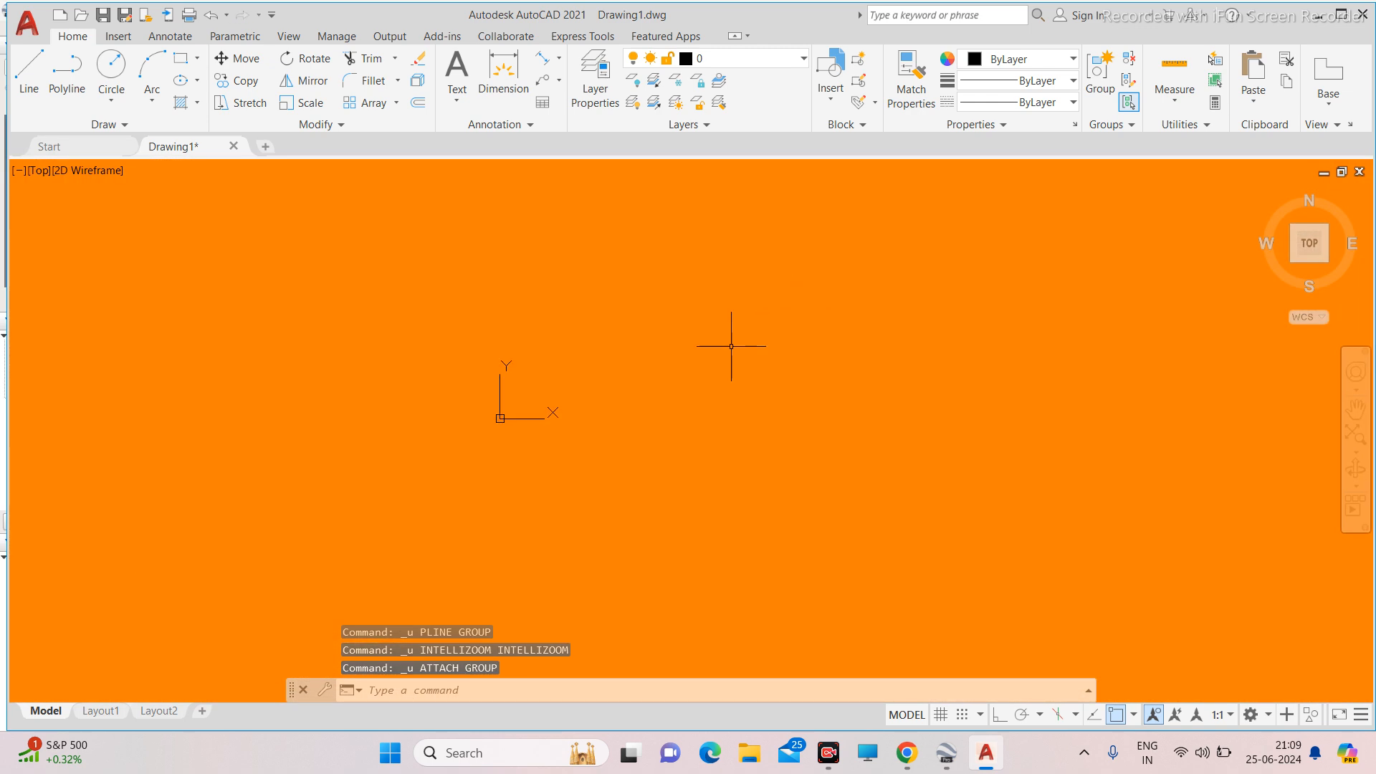
Attach the image "100kw roof top solar plant" from the Desktop with a relative path and place it in the empty drawing.
click(119, 39)
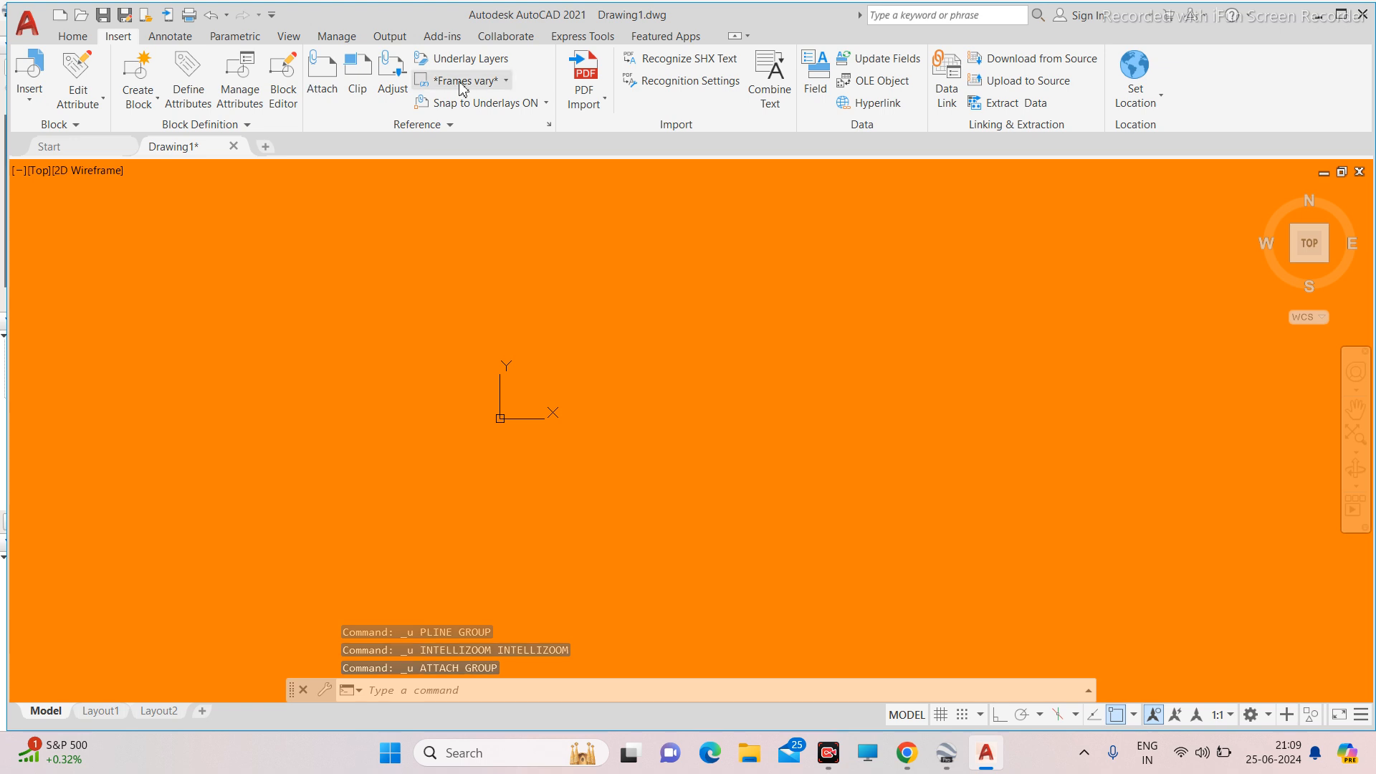
click(328, 75)
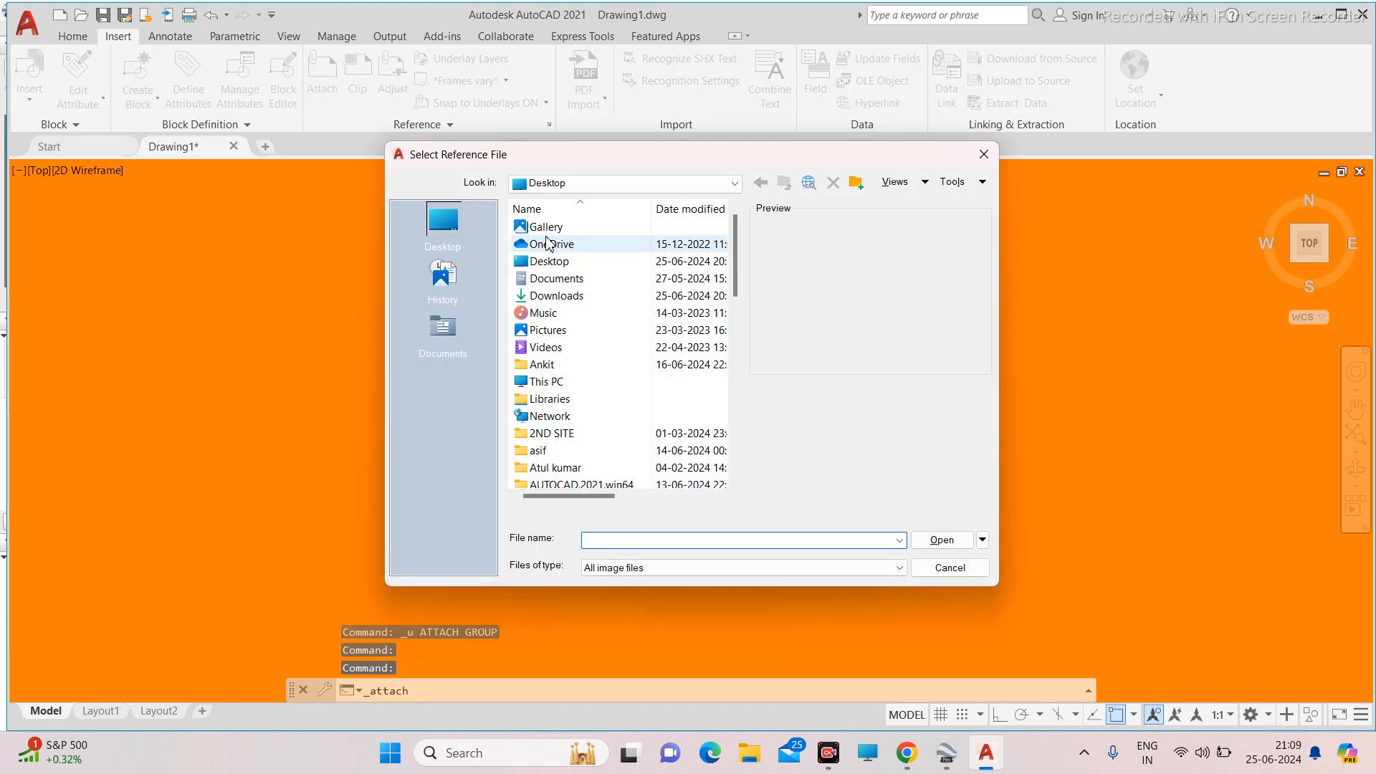
scroll(577, 283, down, 6)
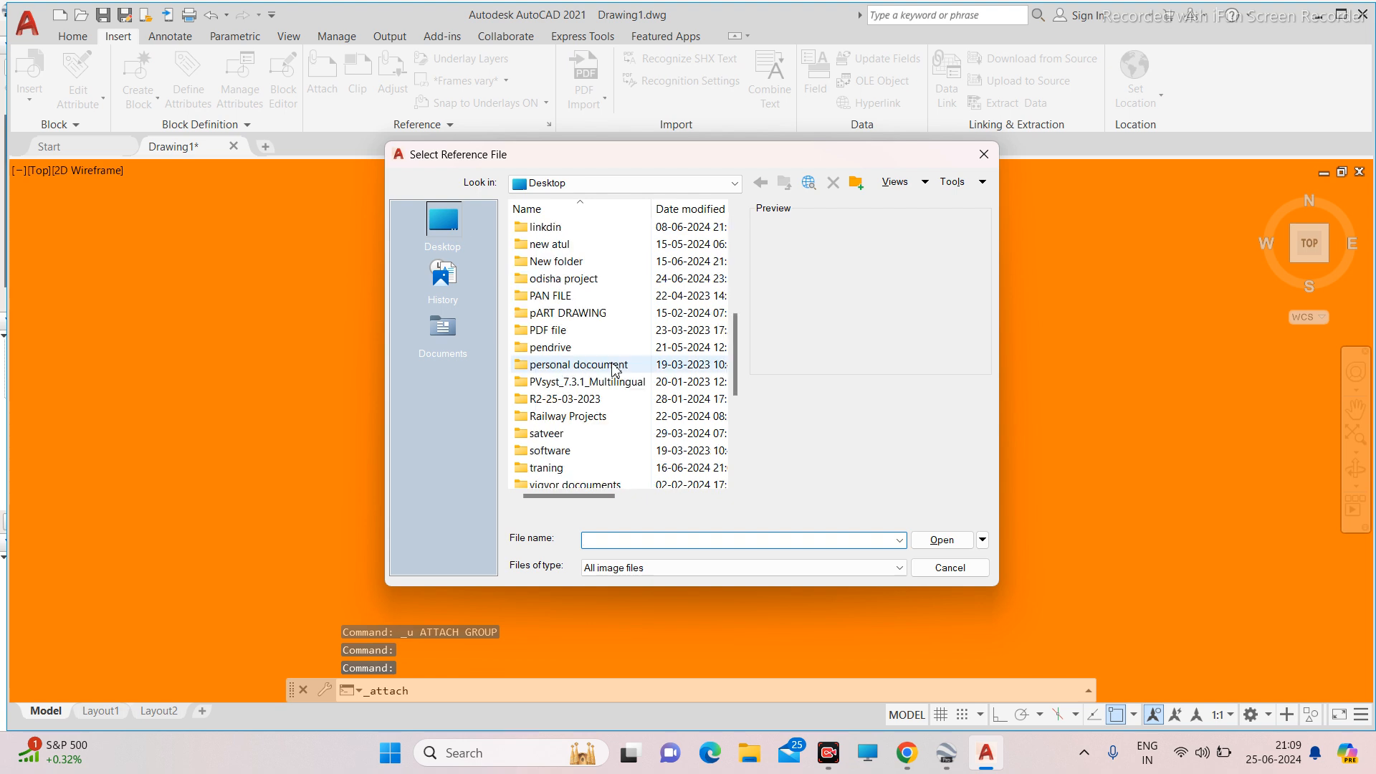
scroll(579, 287, up, 3)
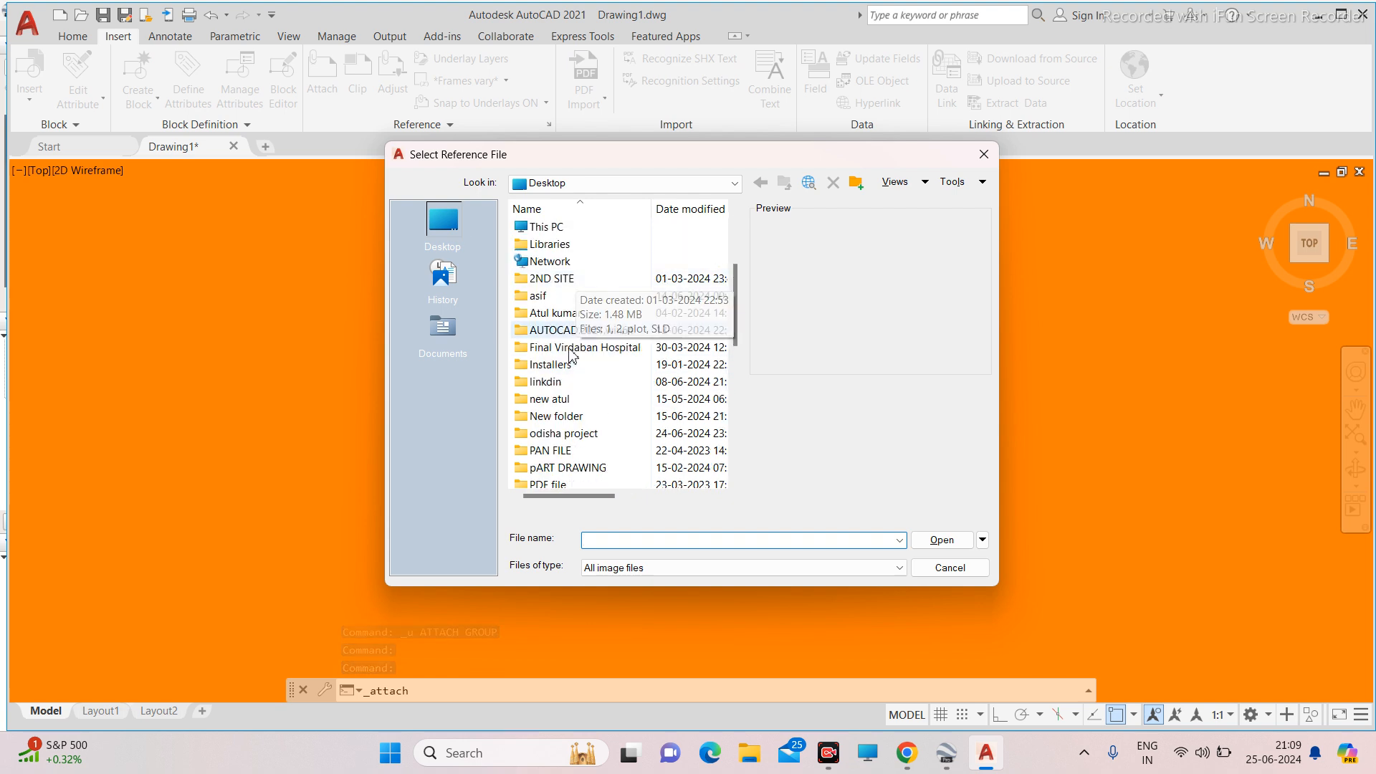
scroll(573, 362, down, 3)
scroll(584, 351, up, 3)
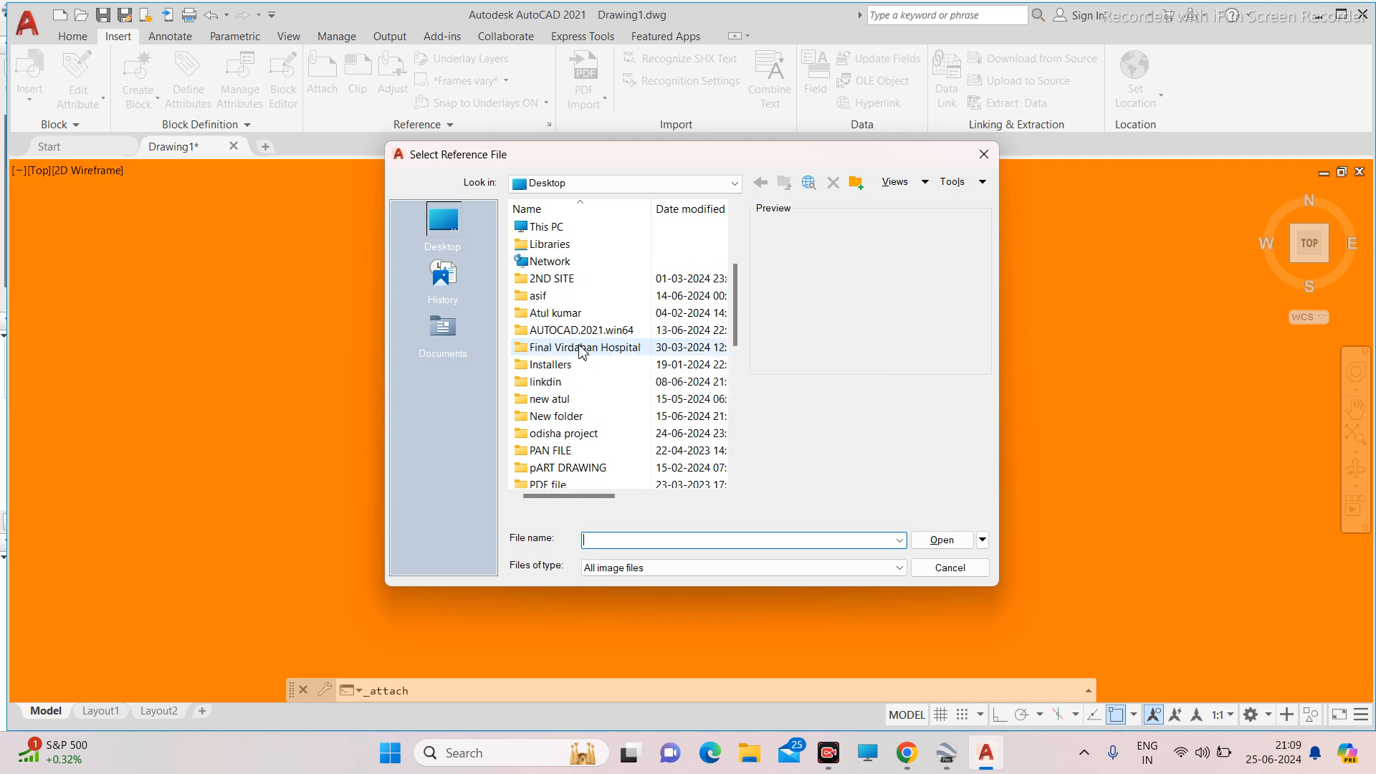
scroll(584, 348, up, 2)
scroll(590, 347, down, 3)
scroll(590, 348, down, 4)
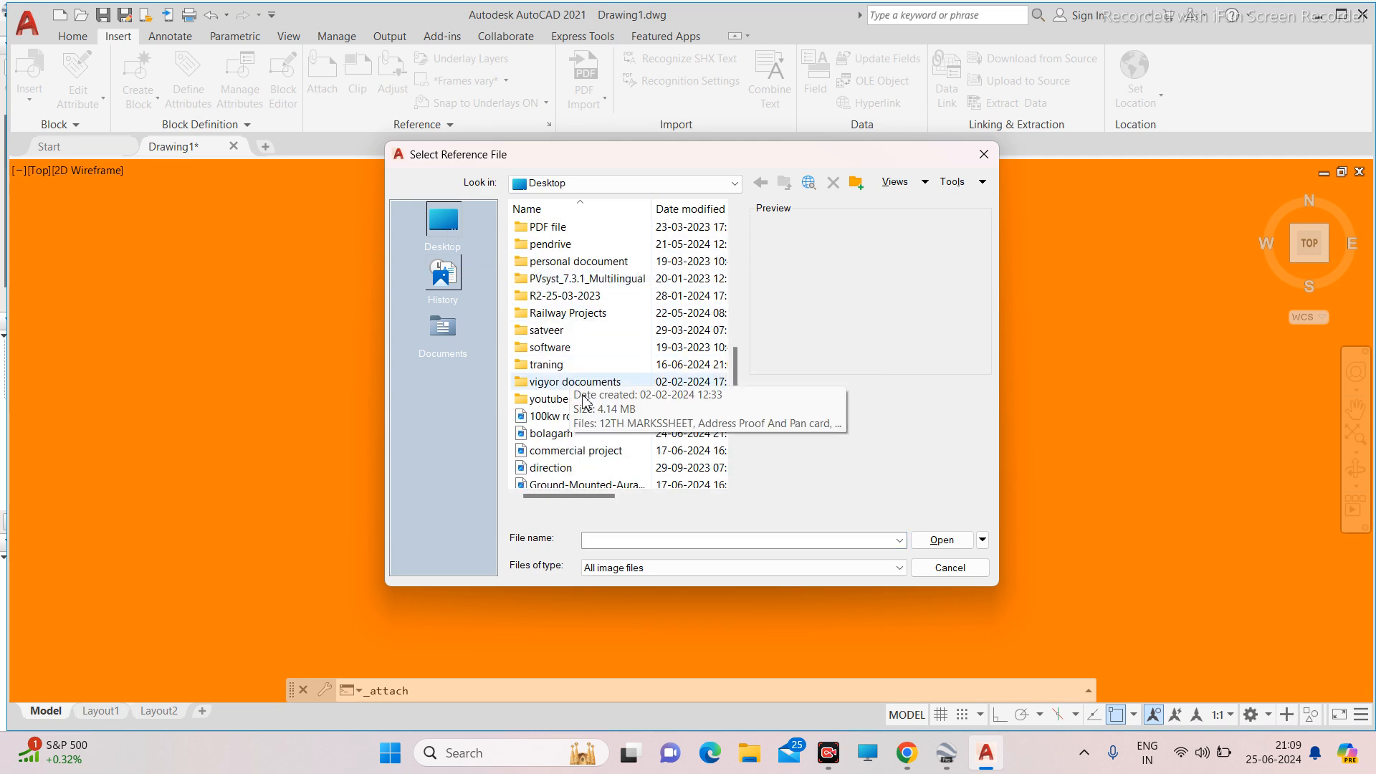
click(552, 416)
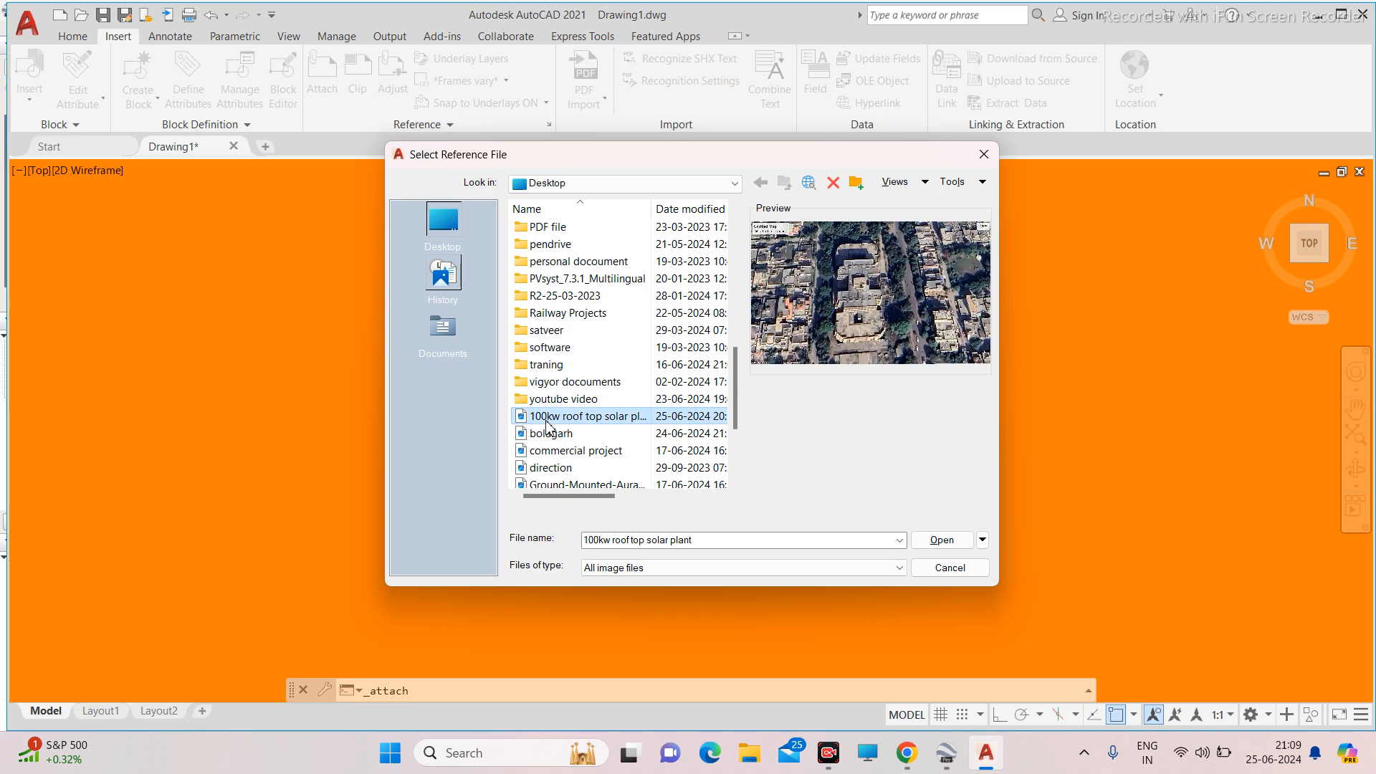
click(942, 540)
click(700, 504)
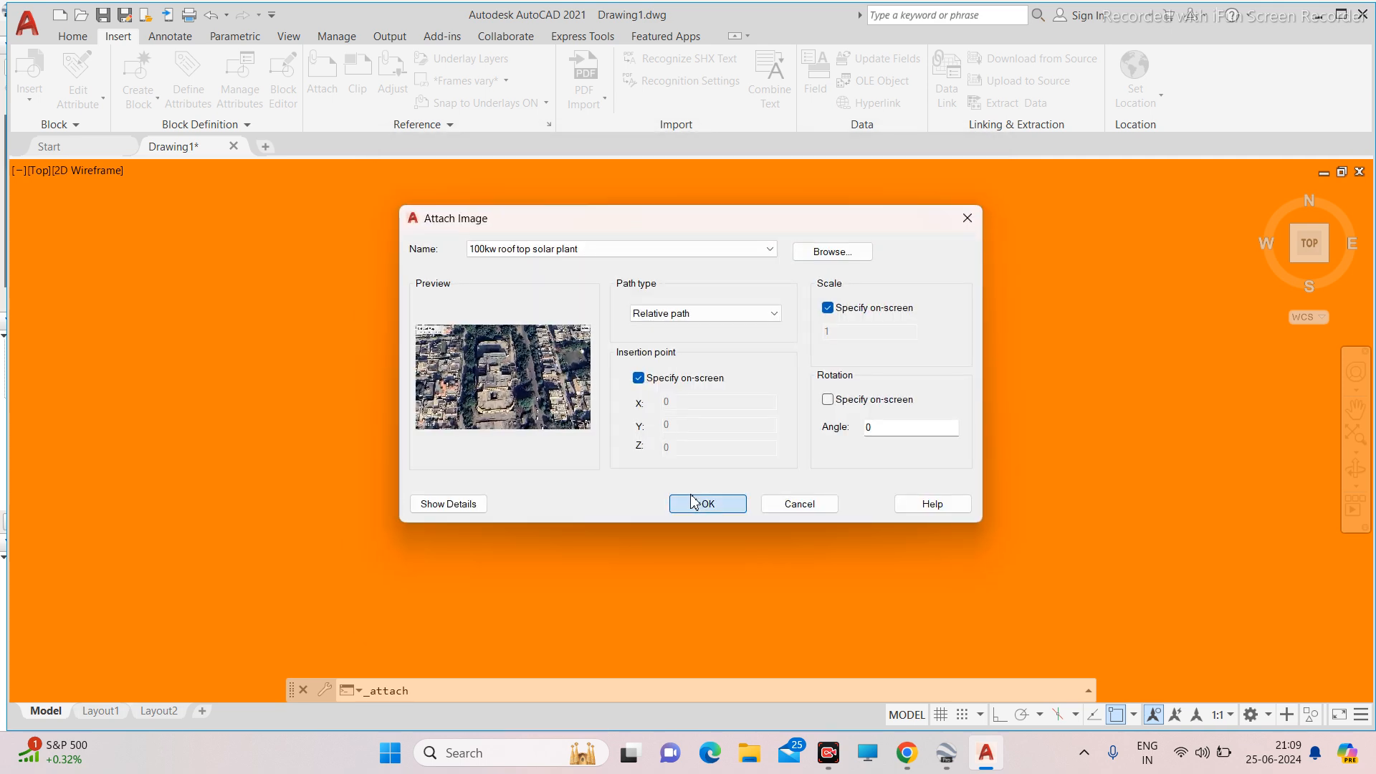
click(637, 439)
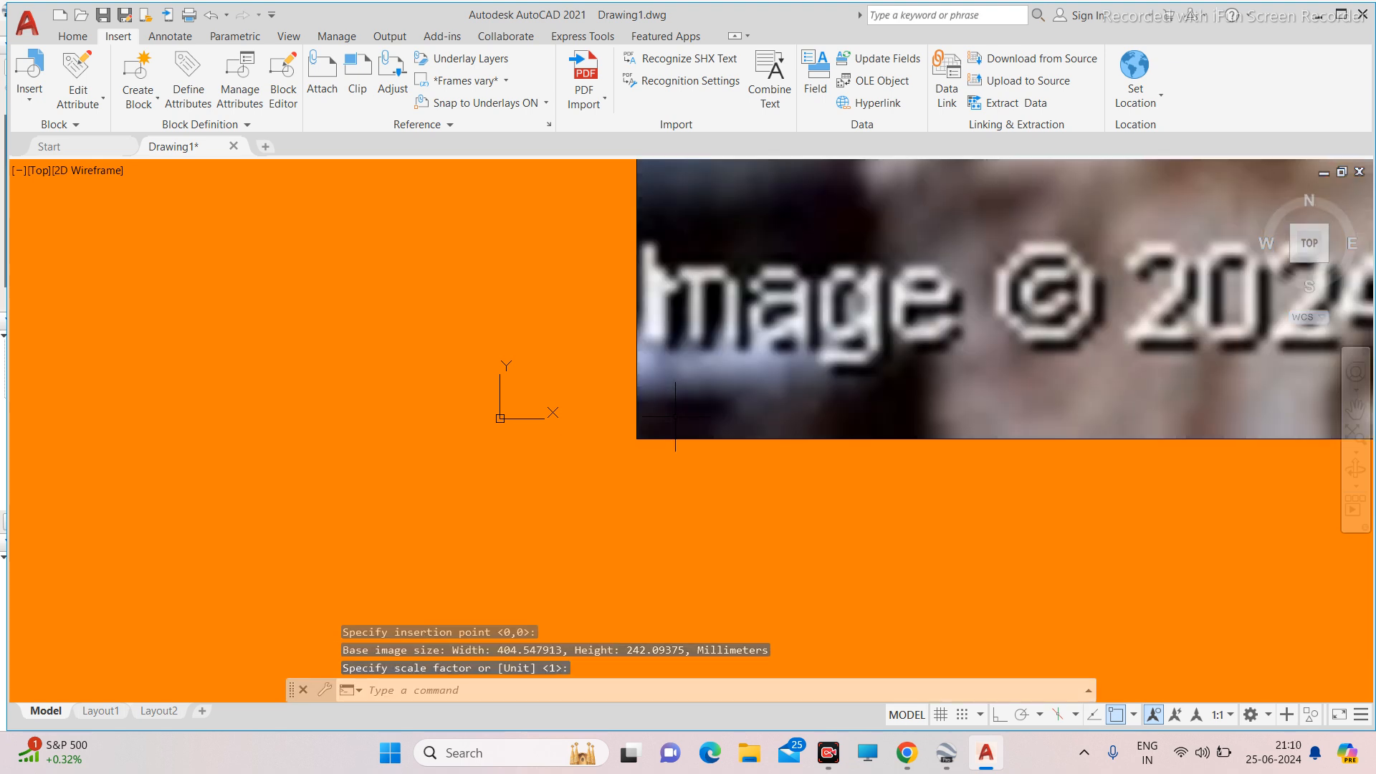
Trace the raised block's north edge with a polyline about 42,679 units long, from its west corner to its east corner.
scroll(620, 387, down, 15)
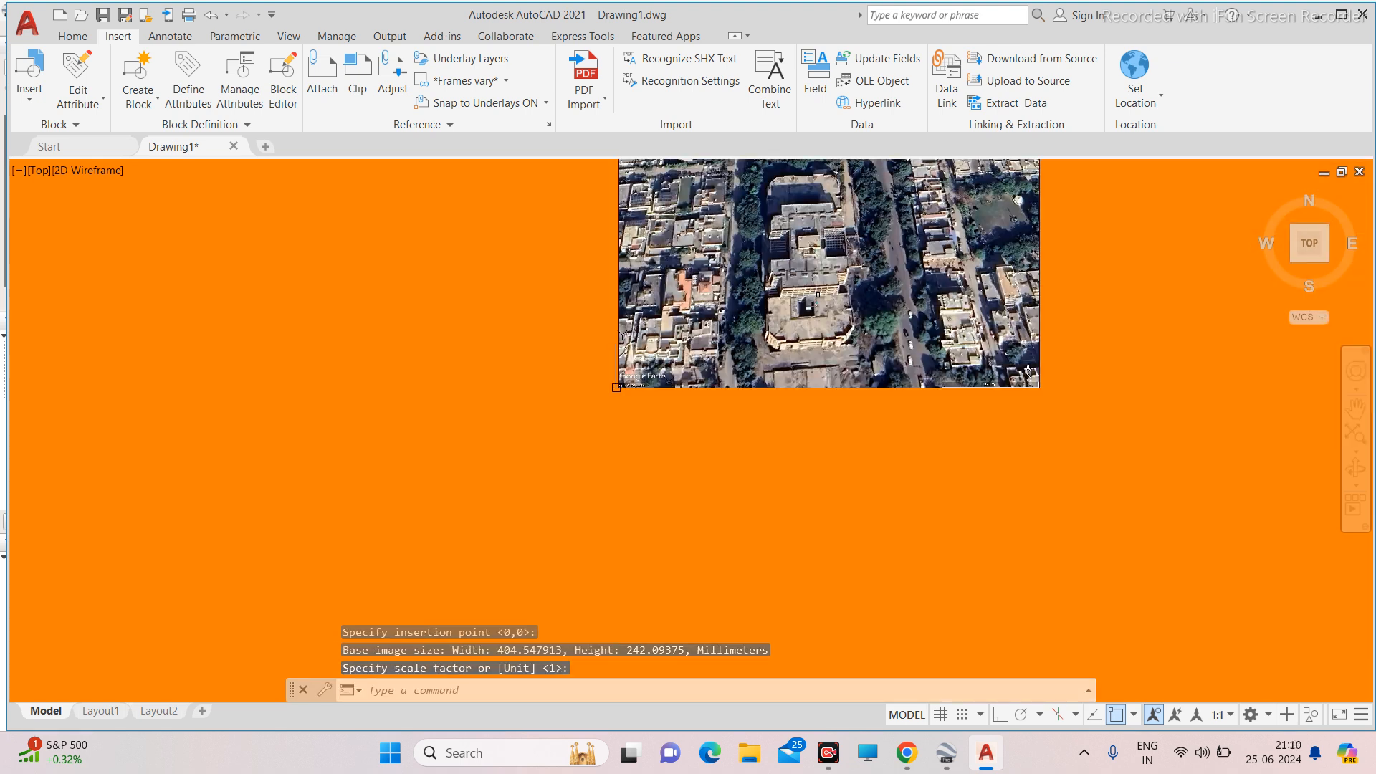
scroll(817, 294, up, 4)
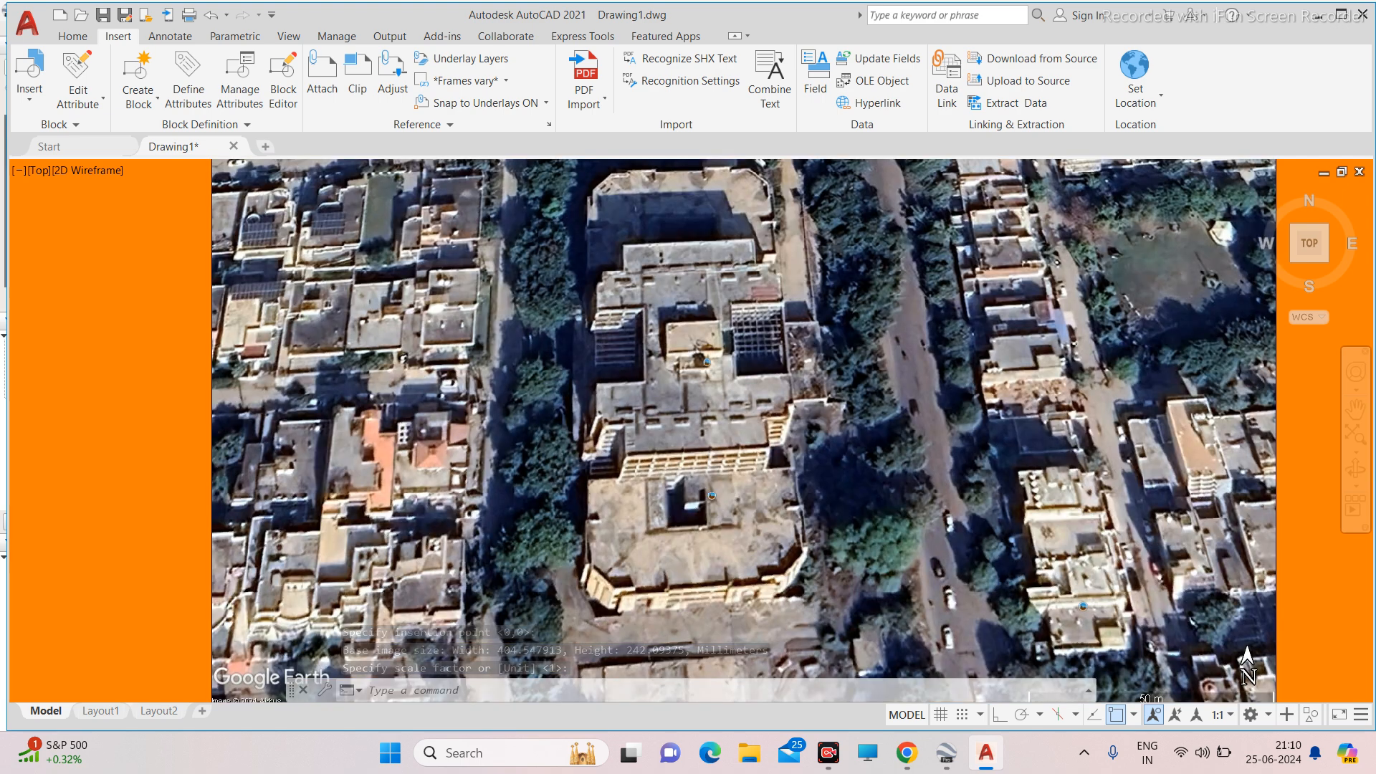
scroll(816, 248, up, 2)
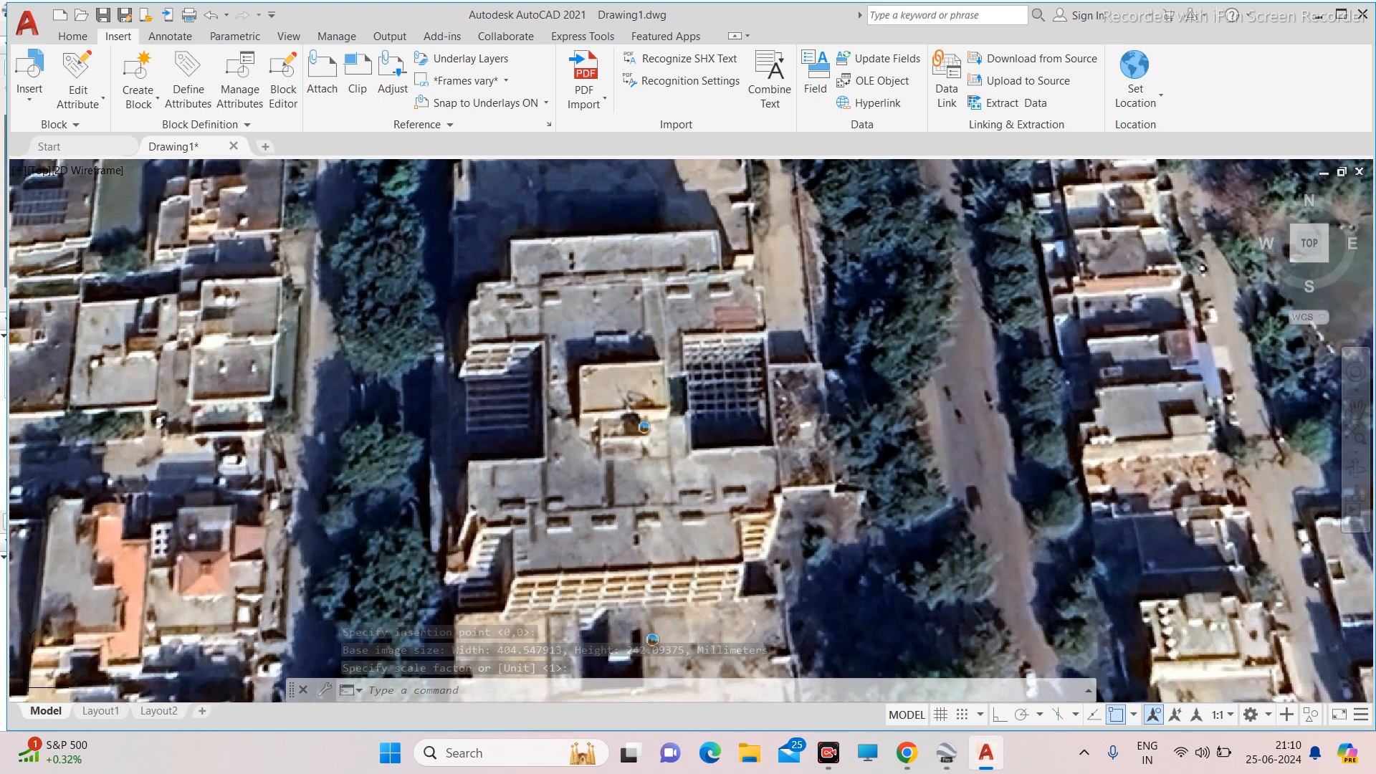
click(78, 41)
scroll(521, 240, up, 2)
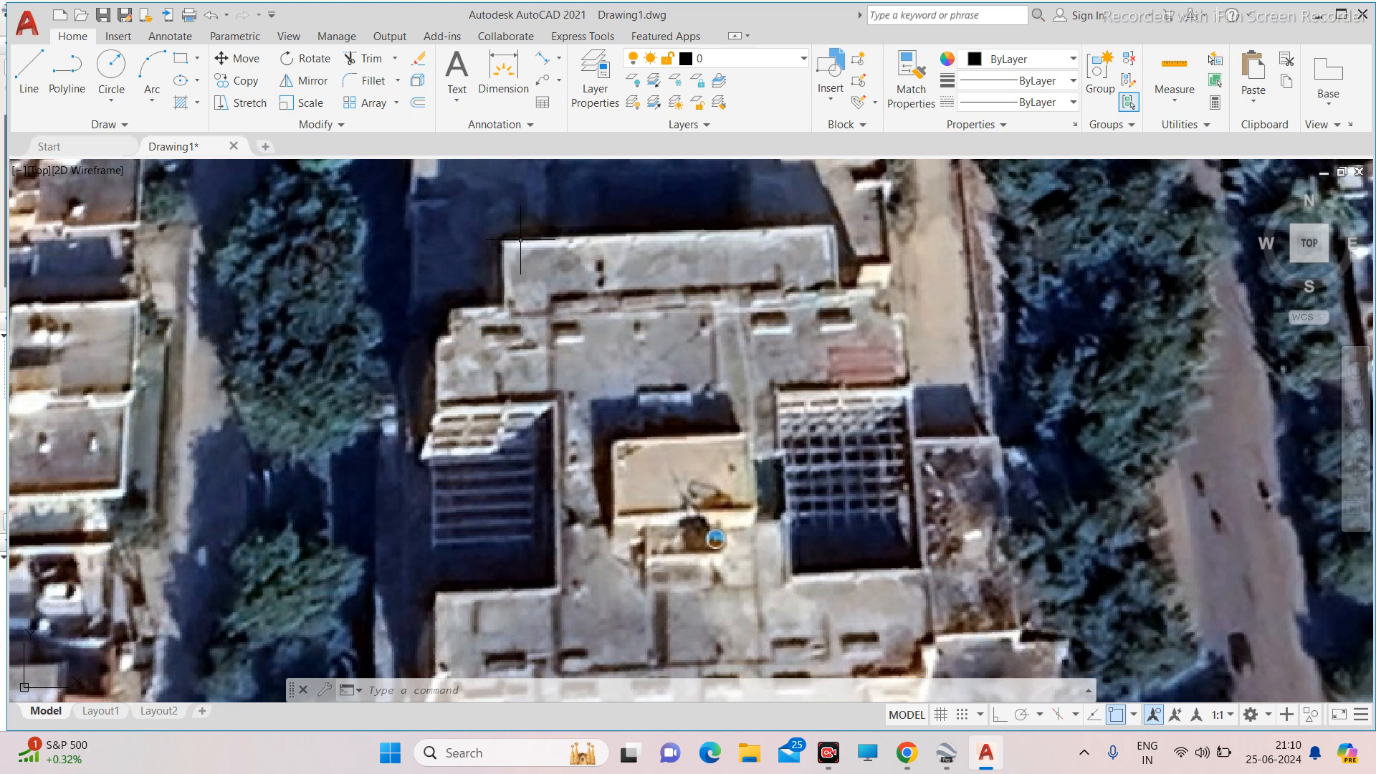
scroll(521, 240, up, 2)
scroll(661, 322, down, 6)
scroll(625, 291, up, 2)
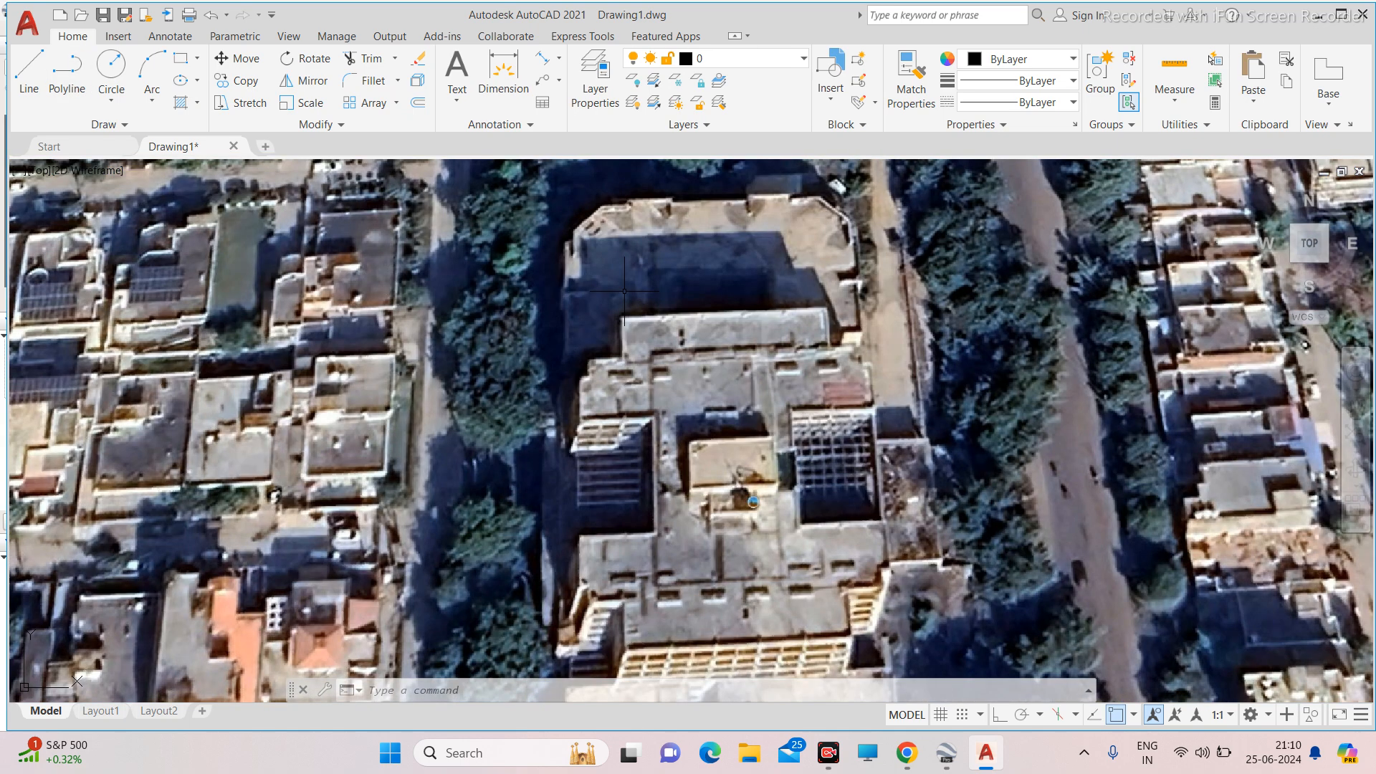
scroll(624, 291, up, 2)
click(66, 75)
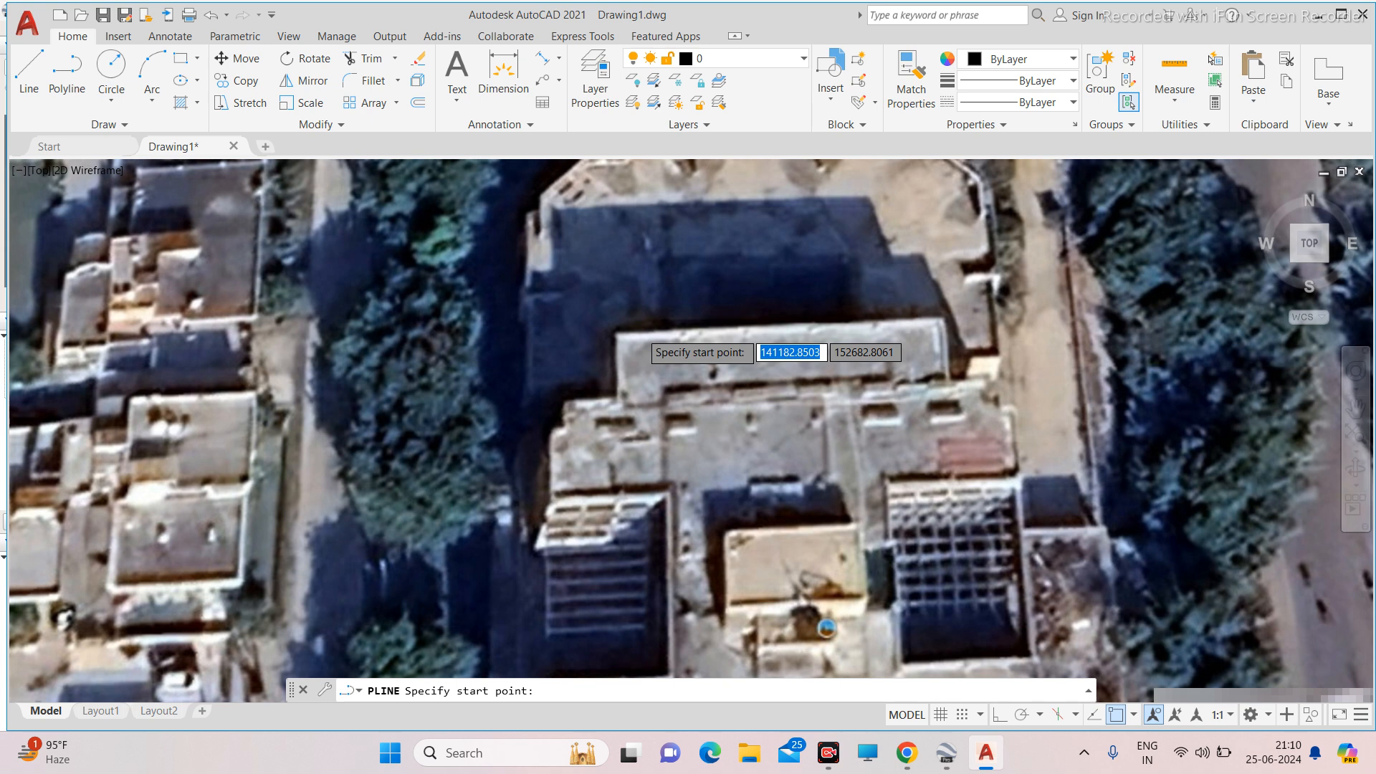
scroll(648, 336, up, 5)
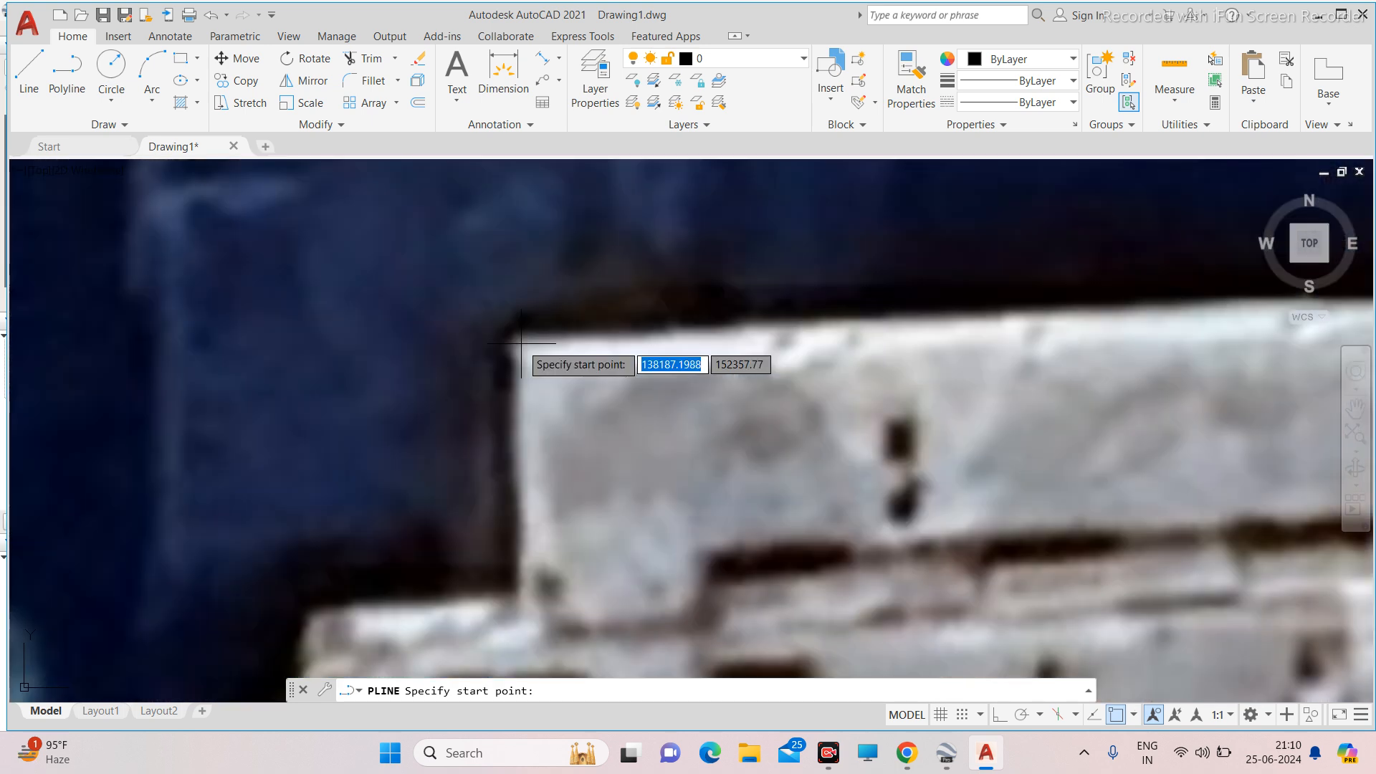
click(521, 343)
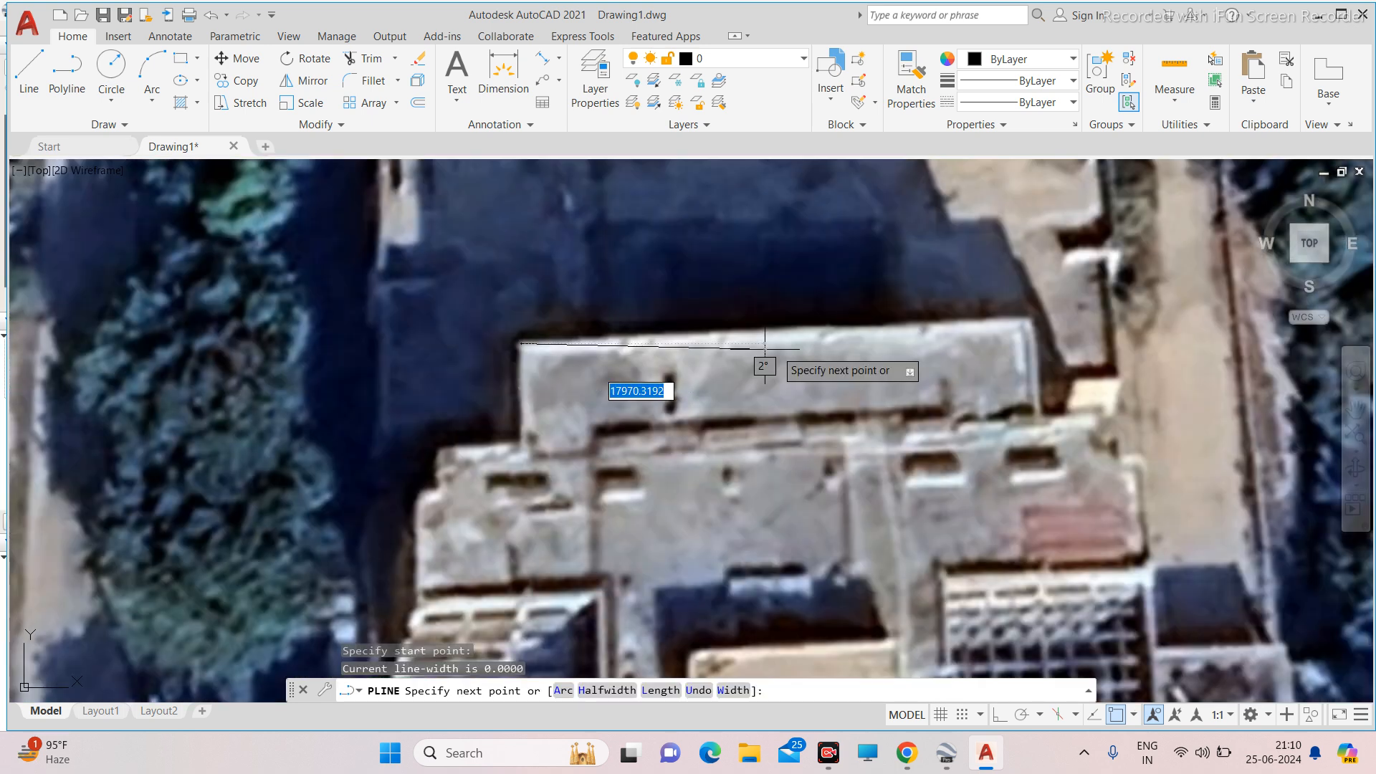
scroll(1029, 326, up, 2)
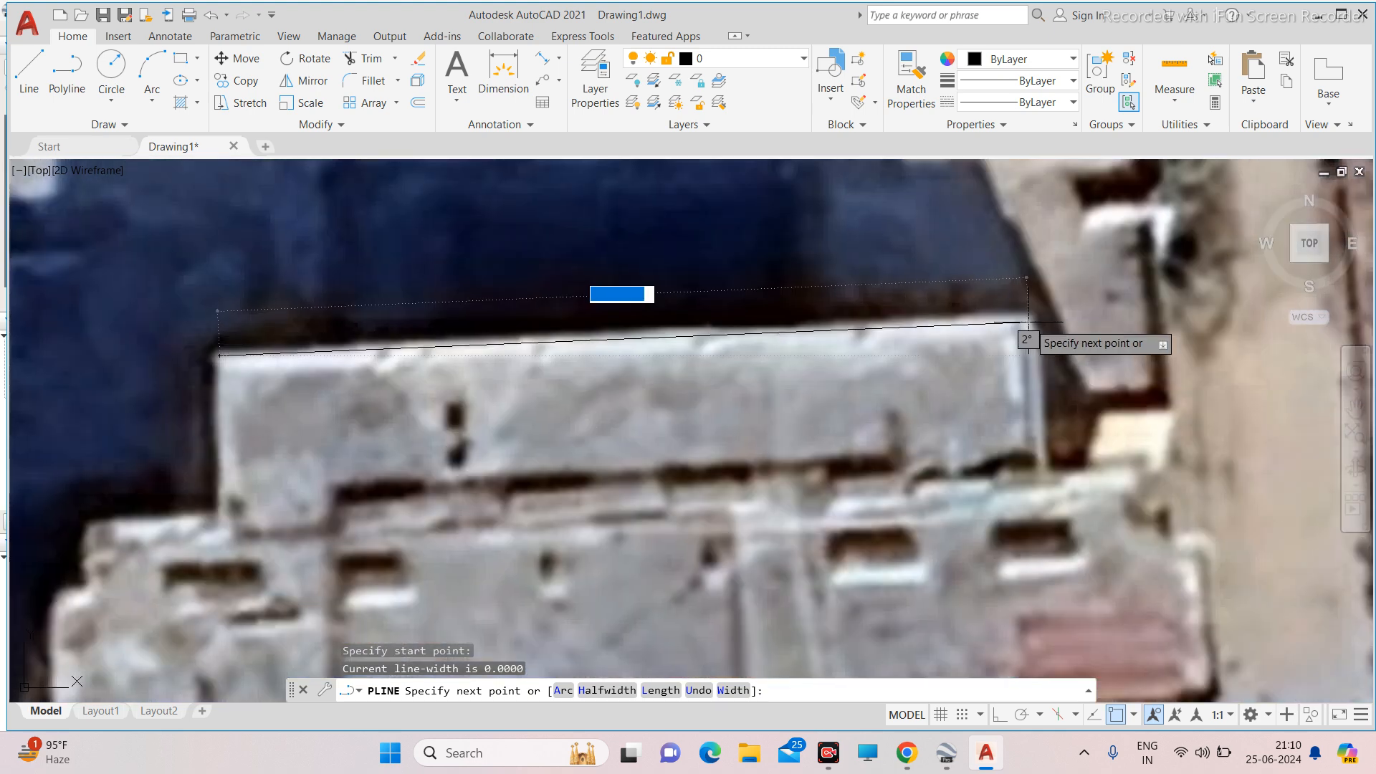
scroll(1029, 322, up, 2)
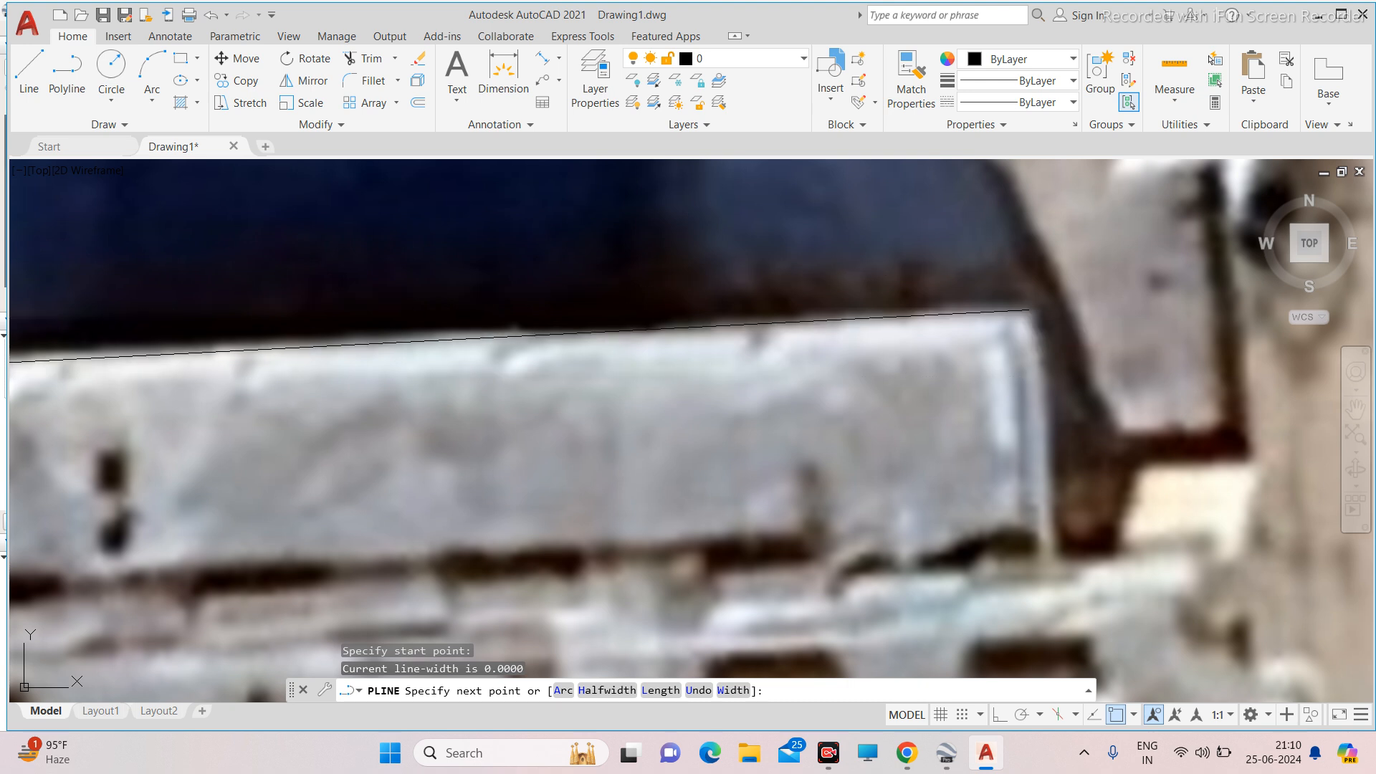
click(1026, 311)
key(Escape)
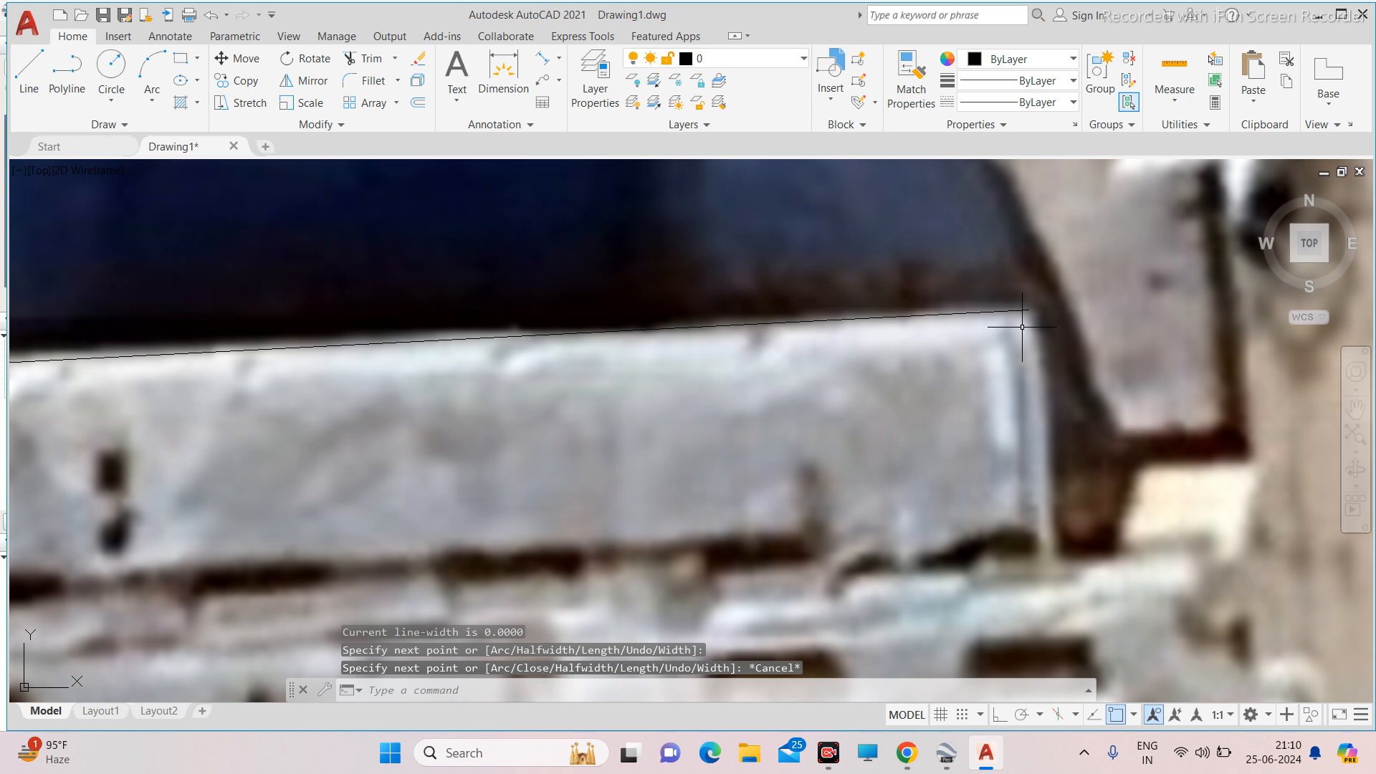
Start a second polyline at the traced edge's west endpoint and run its first segment 33000 units along that edge.
scroll(1022, 327, down, 3)
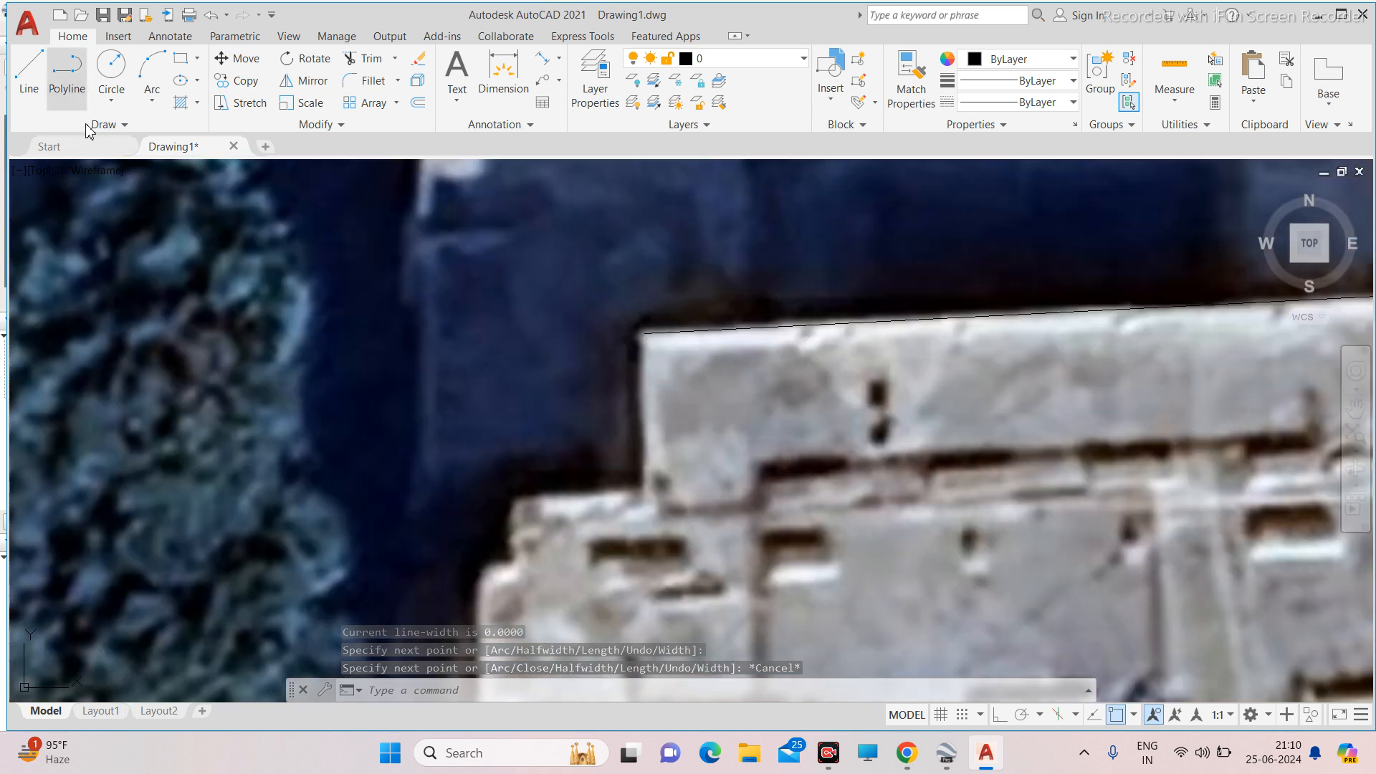
click(67, 72)
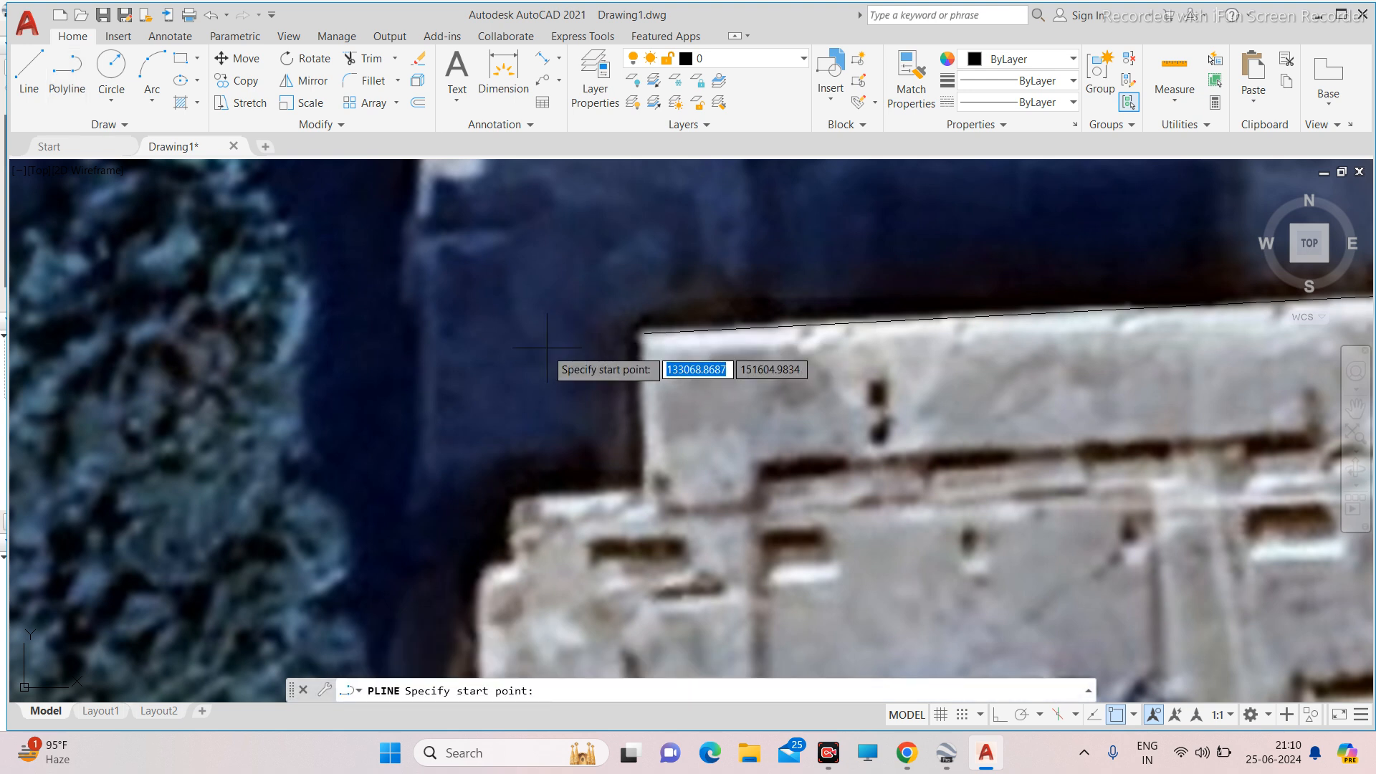
scroll(619, 337, down, 2)
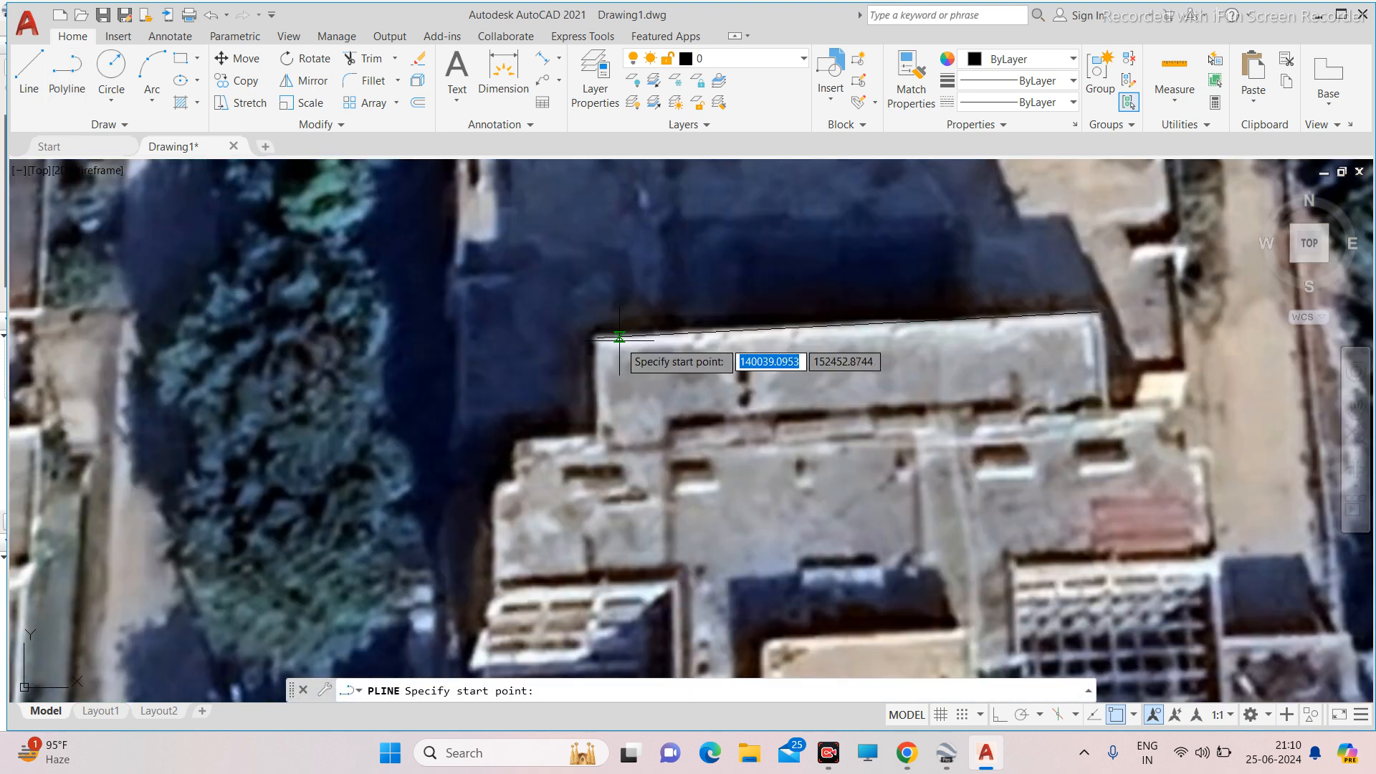
scroll(598, 334, up, 3)
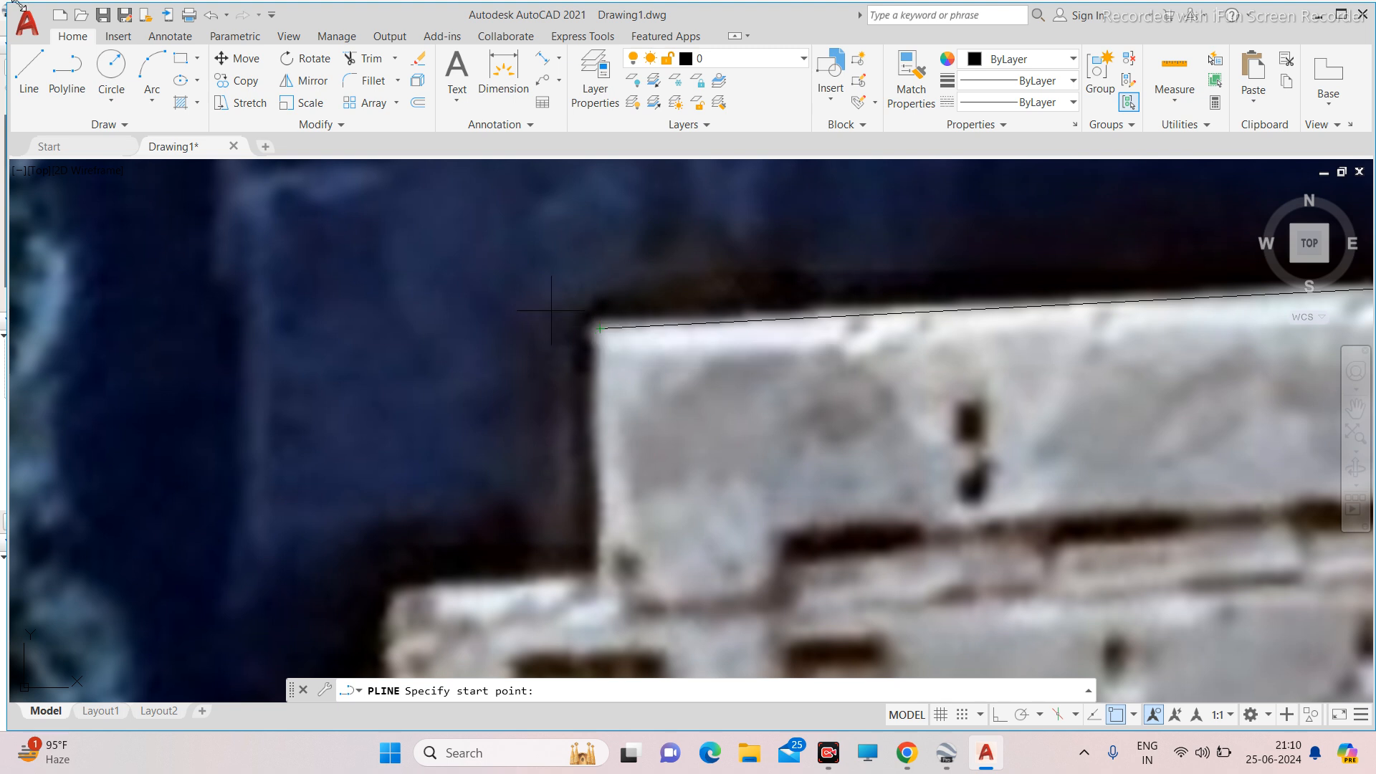
click(600, 329)
scroll(713, 332, down, 6)
scroll(892, 322, up, 11)
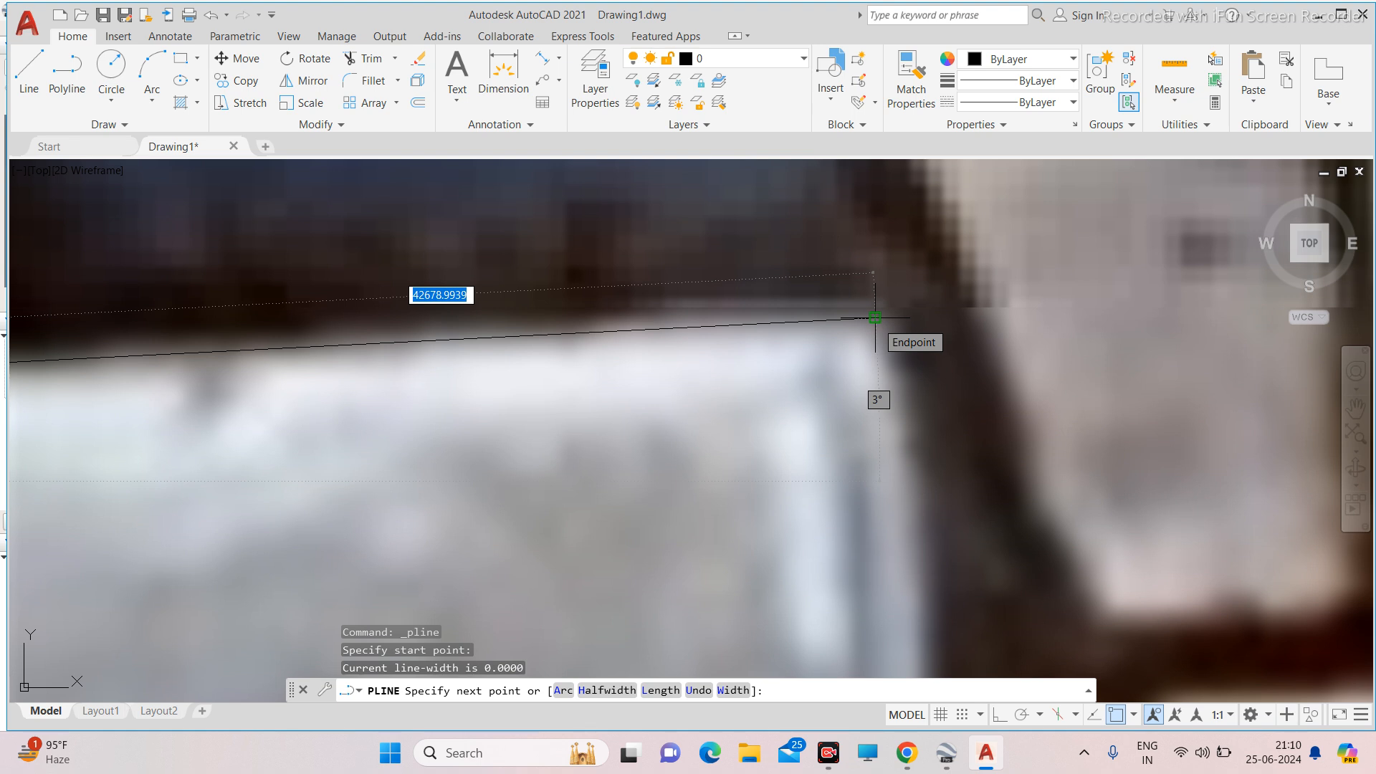
text(33000)
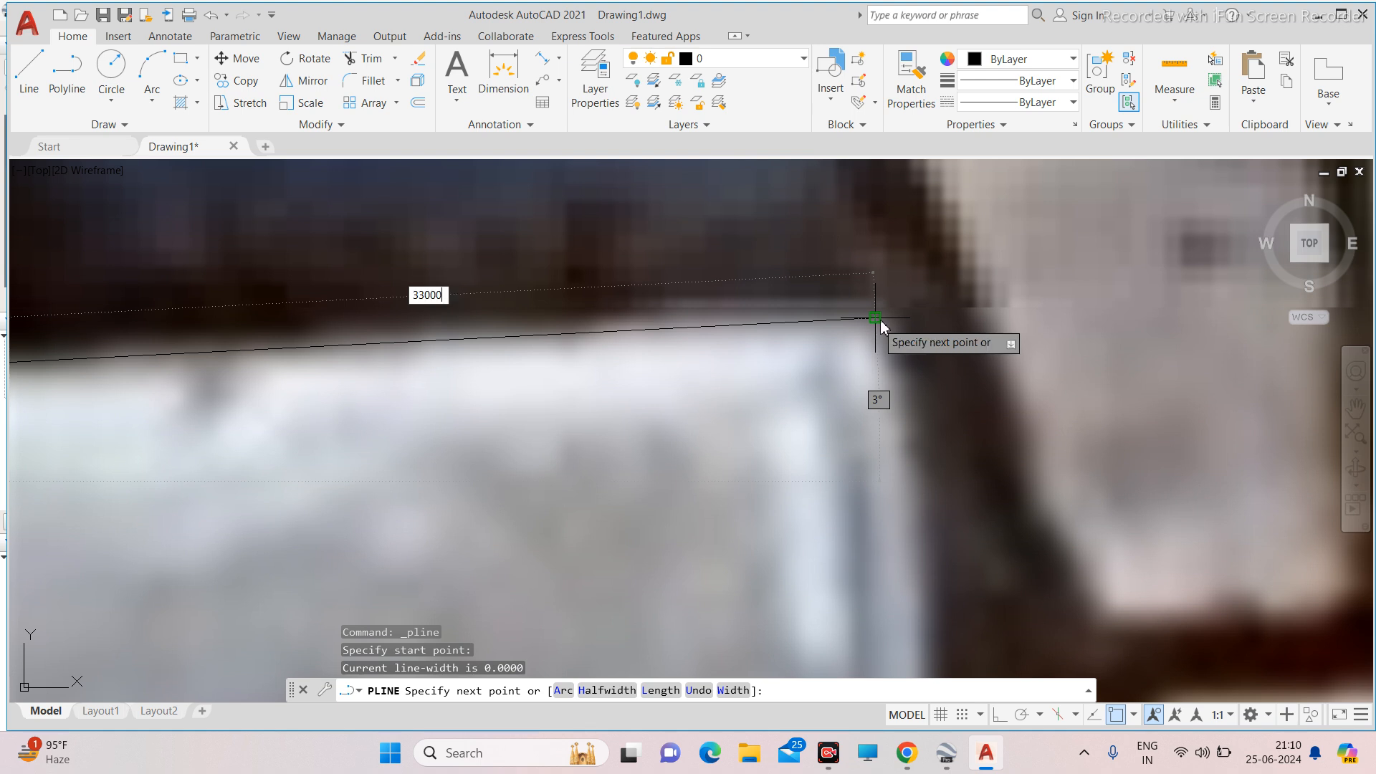
key(Return)
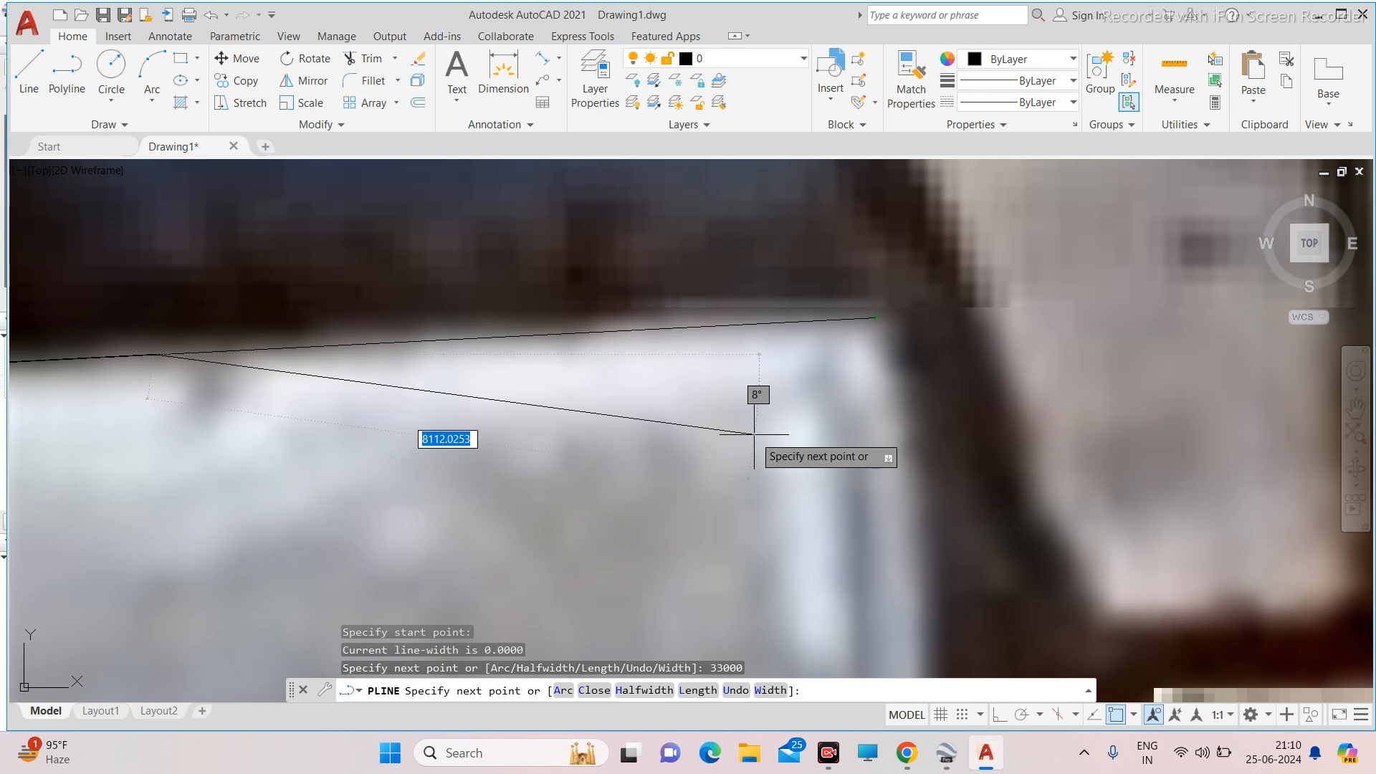
Continue the polyline from the 33000 mark with a nearly vertical segment about 181,000 units long, reaching north beyond the map image.
scroll(758, 391, down, 3)
scroll(744, 405, up, 10)
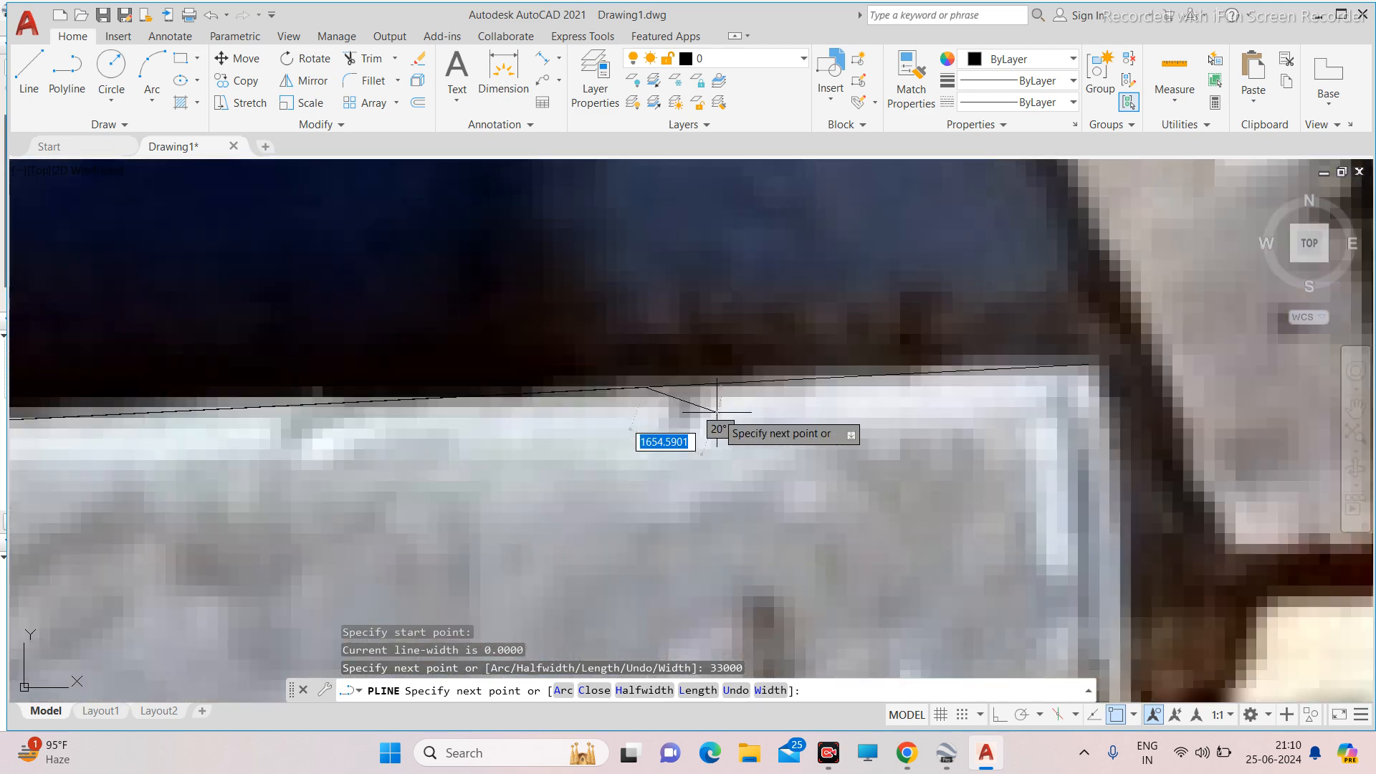
scroll(614, 421, up, 5)
scroll(742, 277, up, 6)
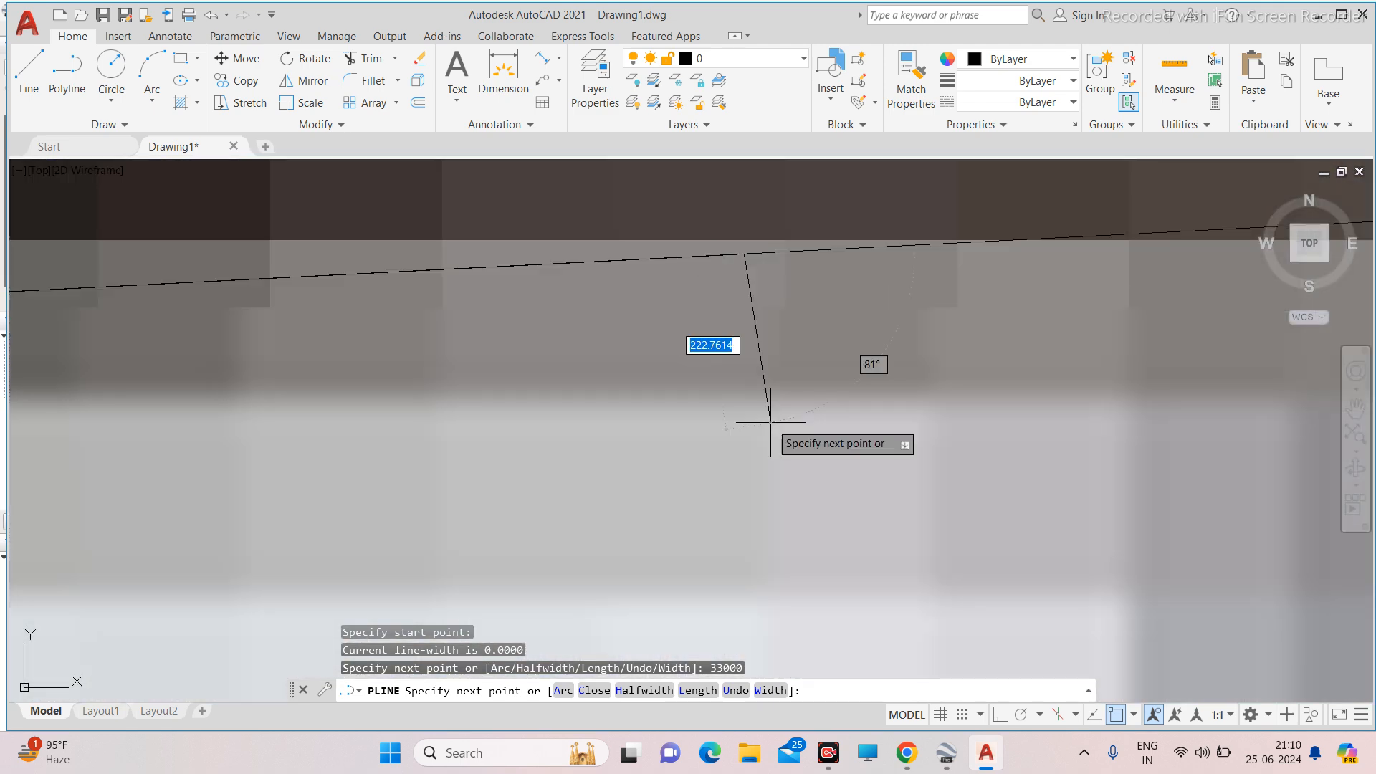
scroll(771, 423, down, 20)
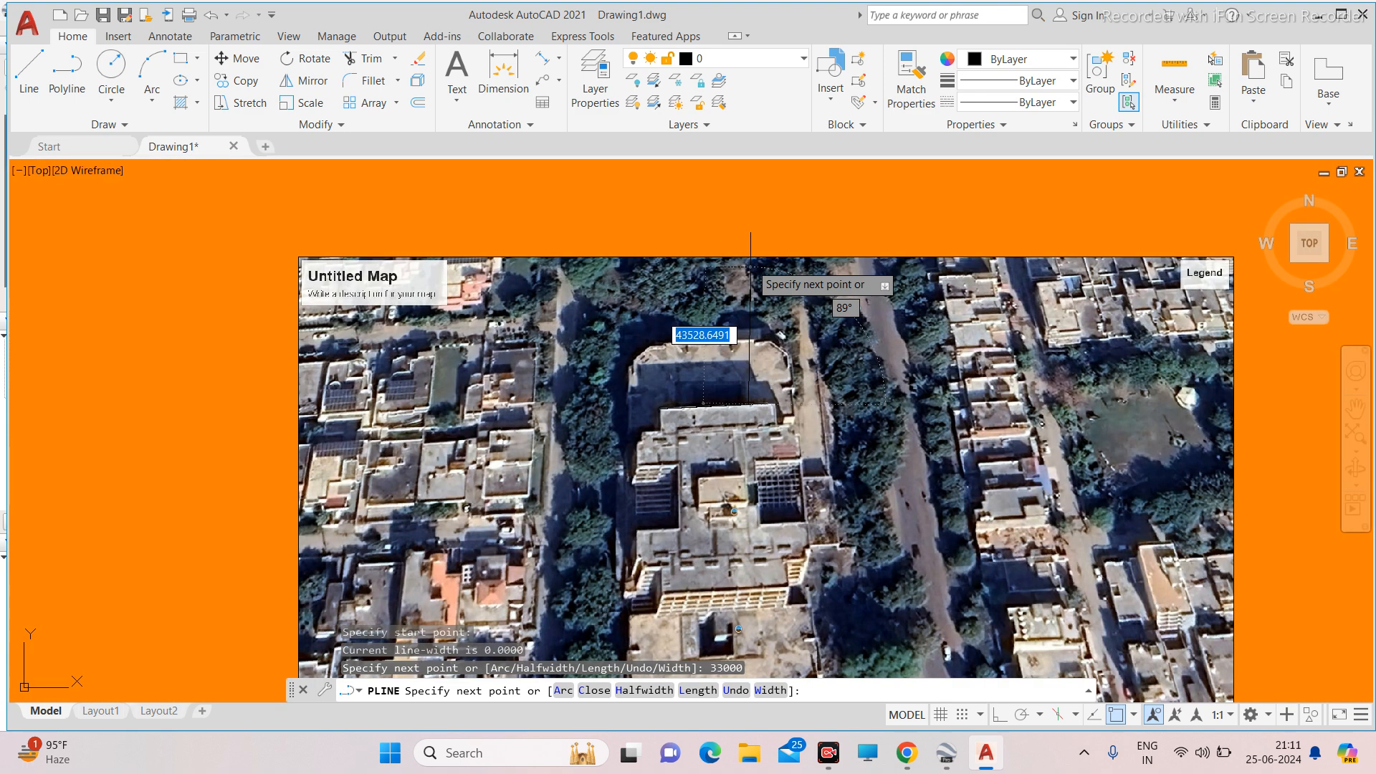
scroll(767, 459, down, 6)
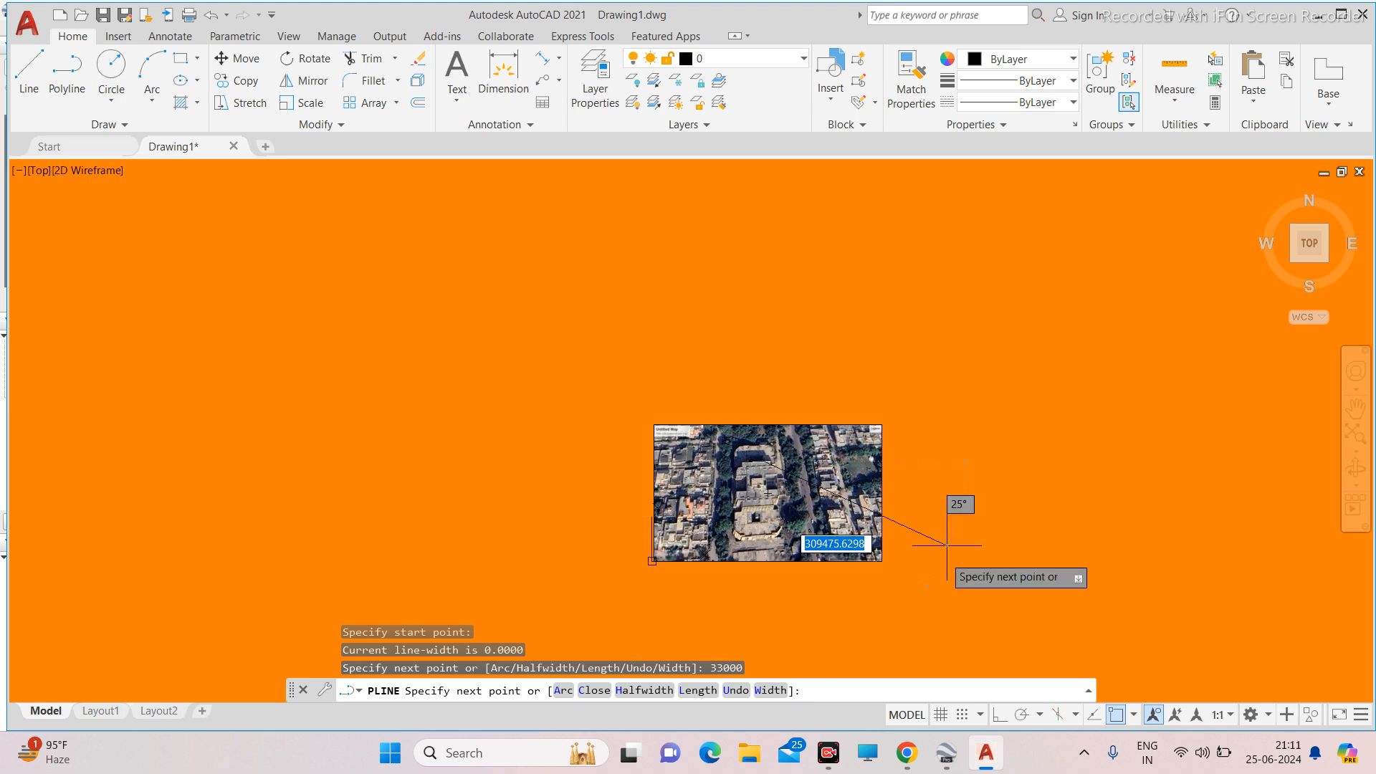
scroll(750, 363, up, 2)
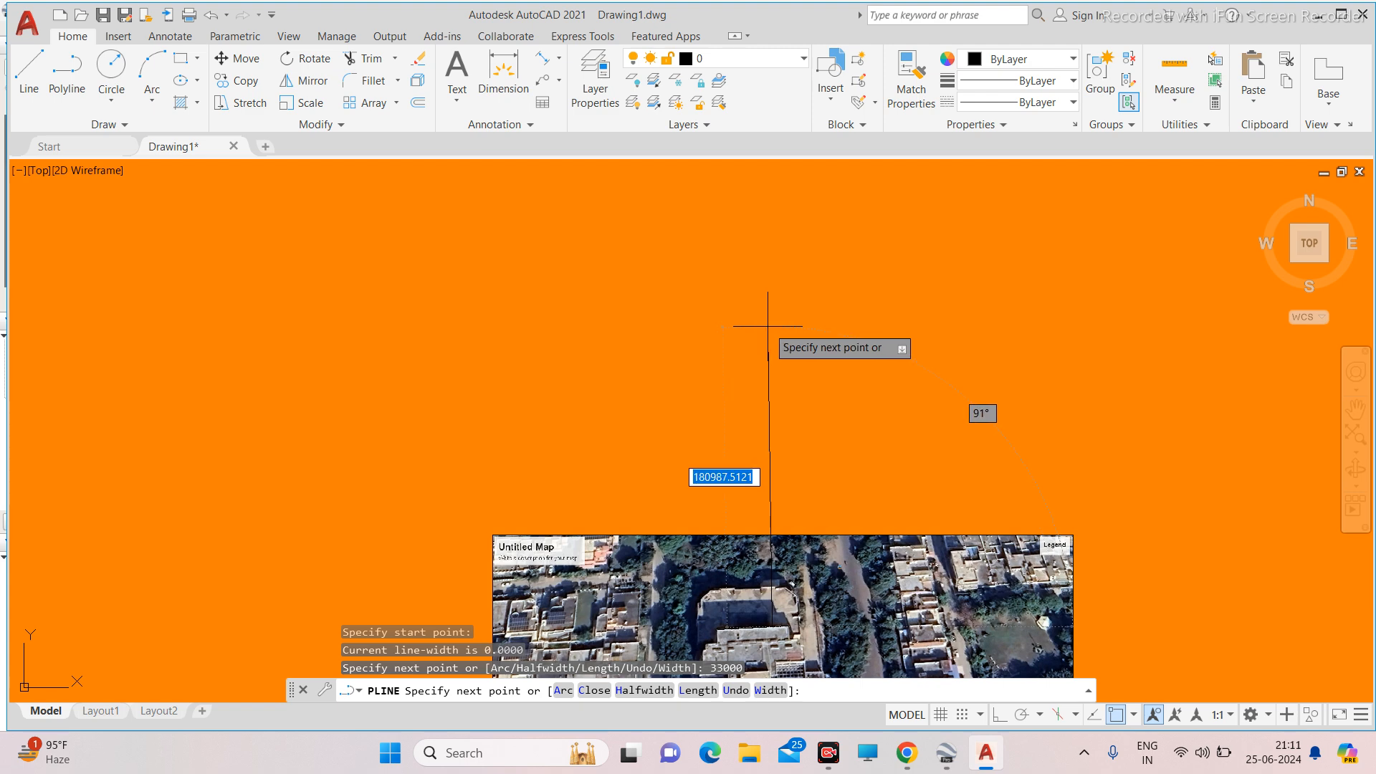
key(Escape)
scroll(629, 368, down, 2)
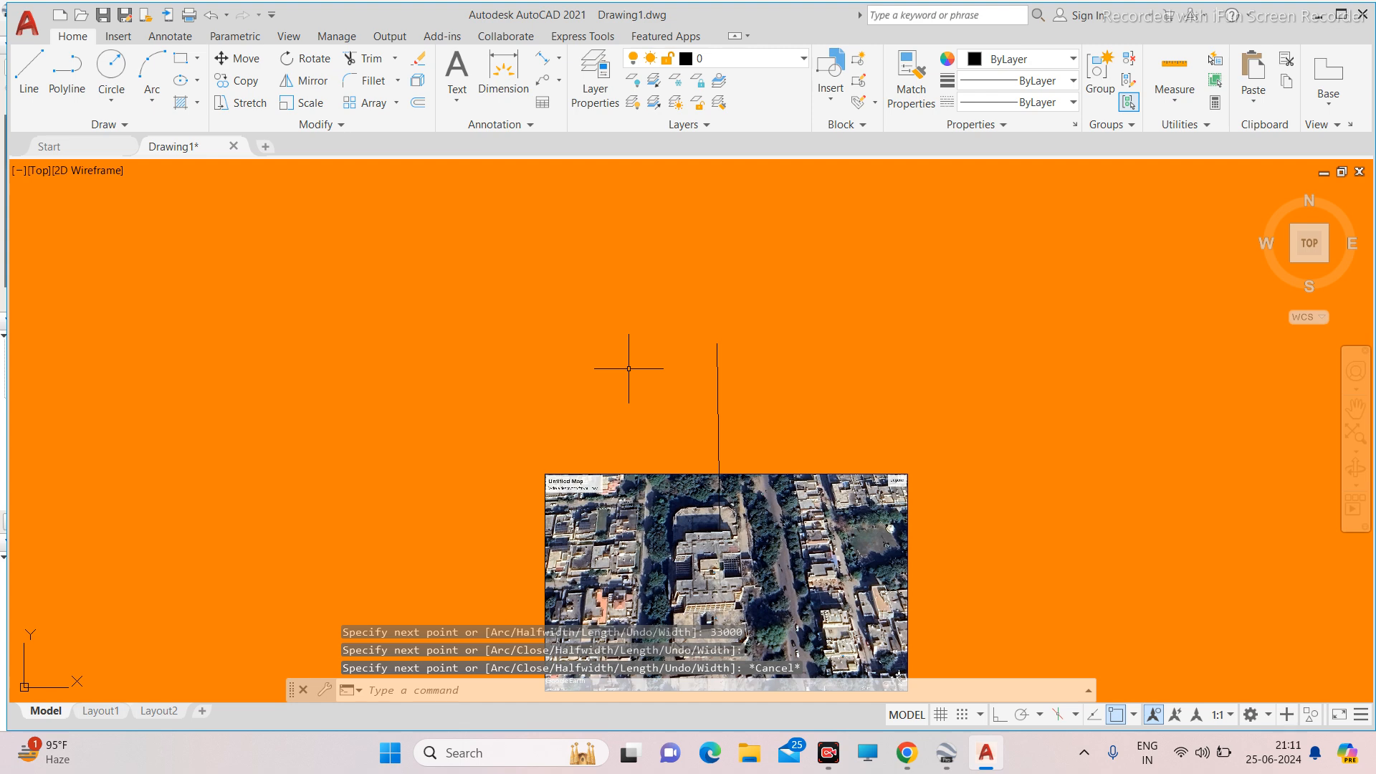
middle_drag(664, 644, 595, 400)
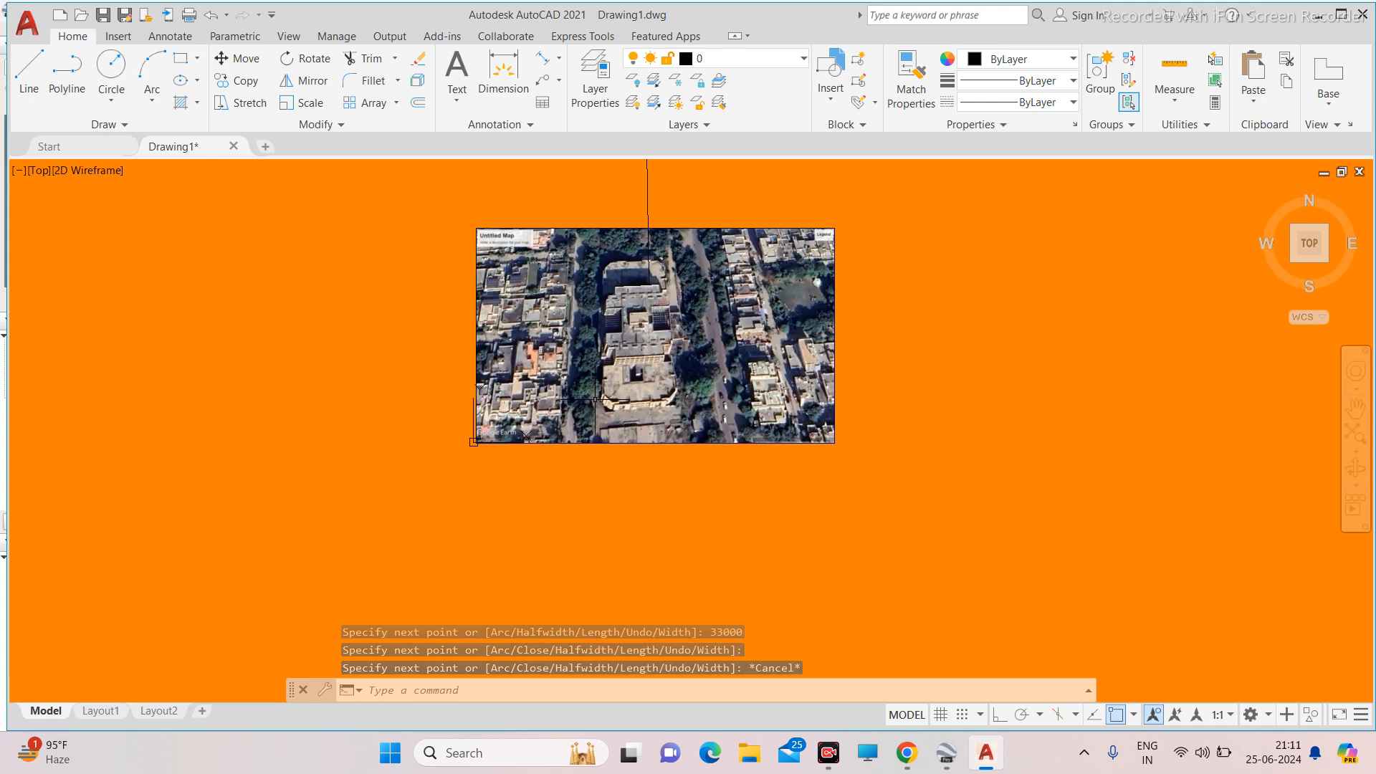
click(402, 196)
click(480, 304)
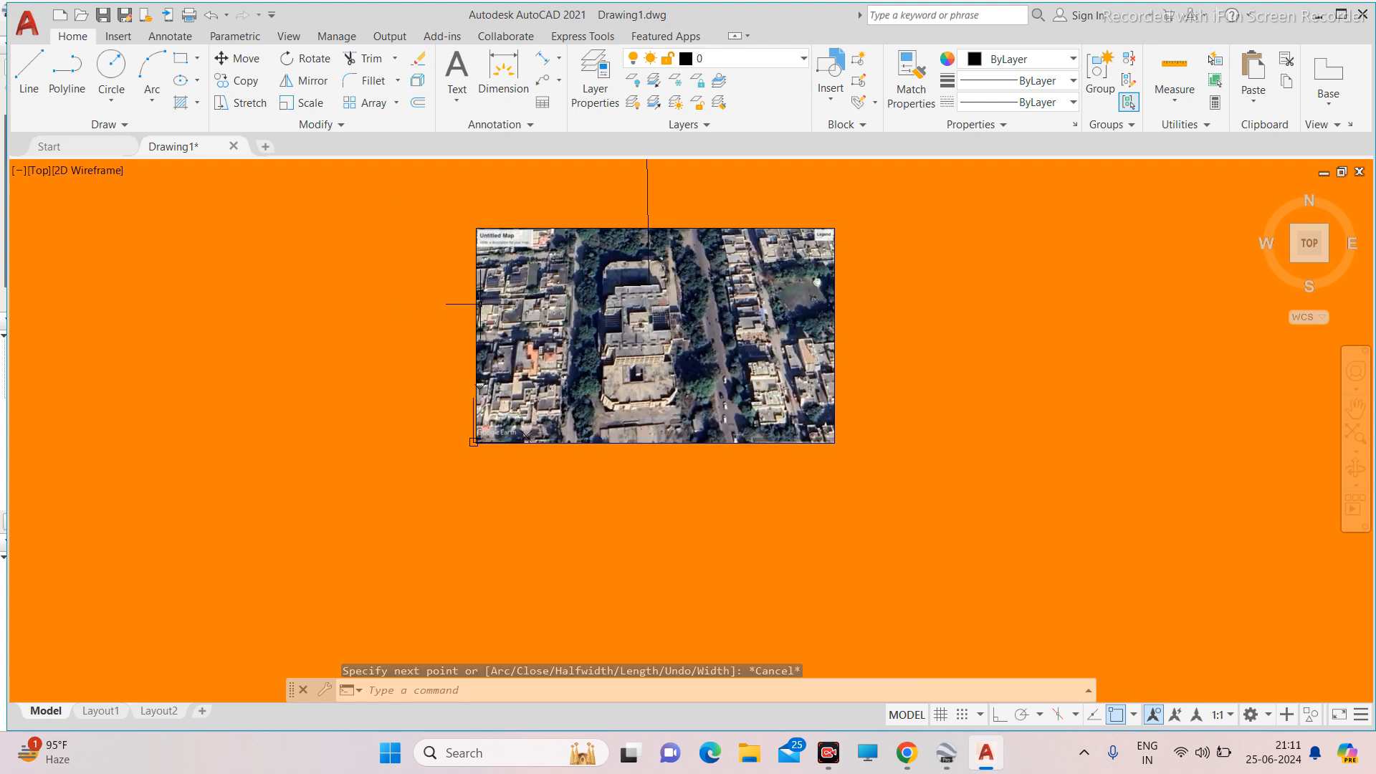
key(Escape)
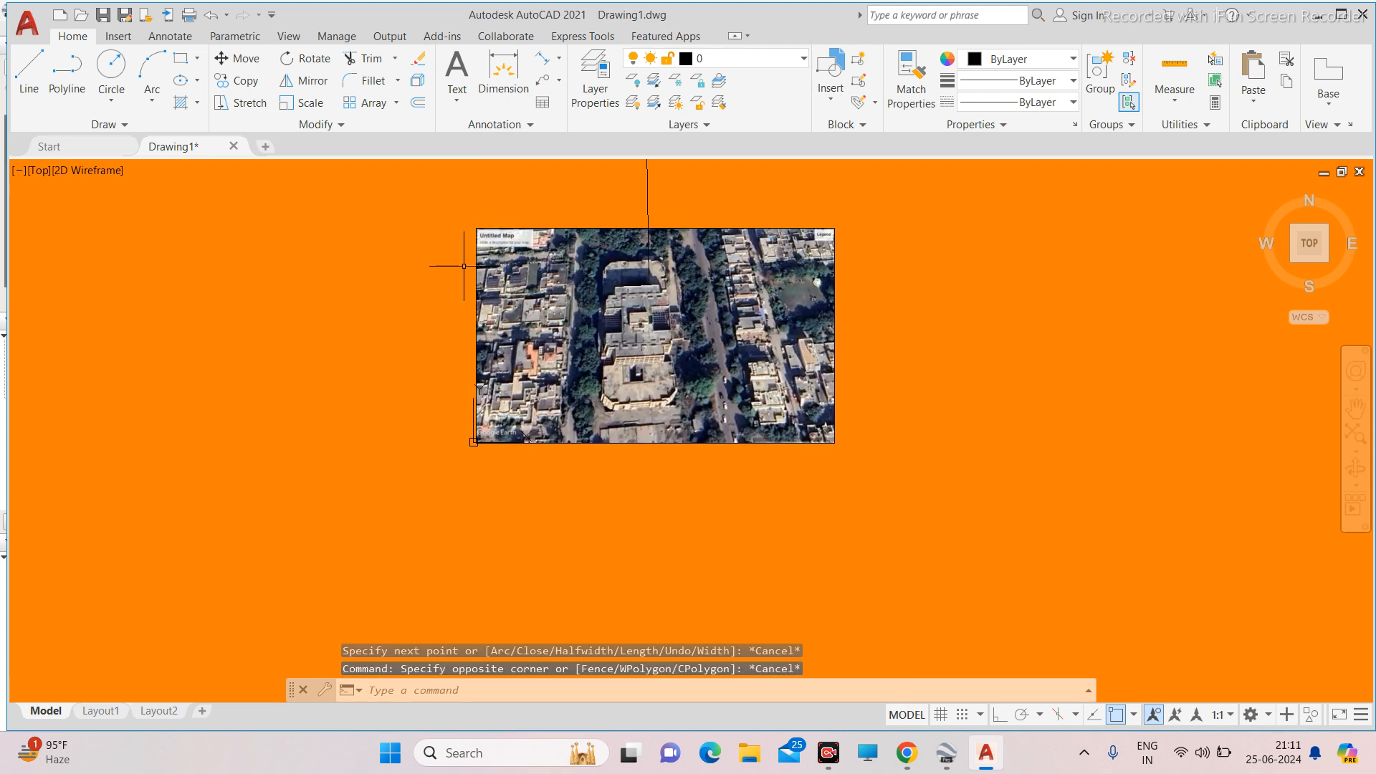
click(440, 212)
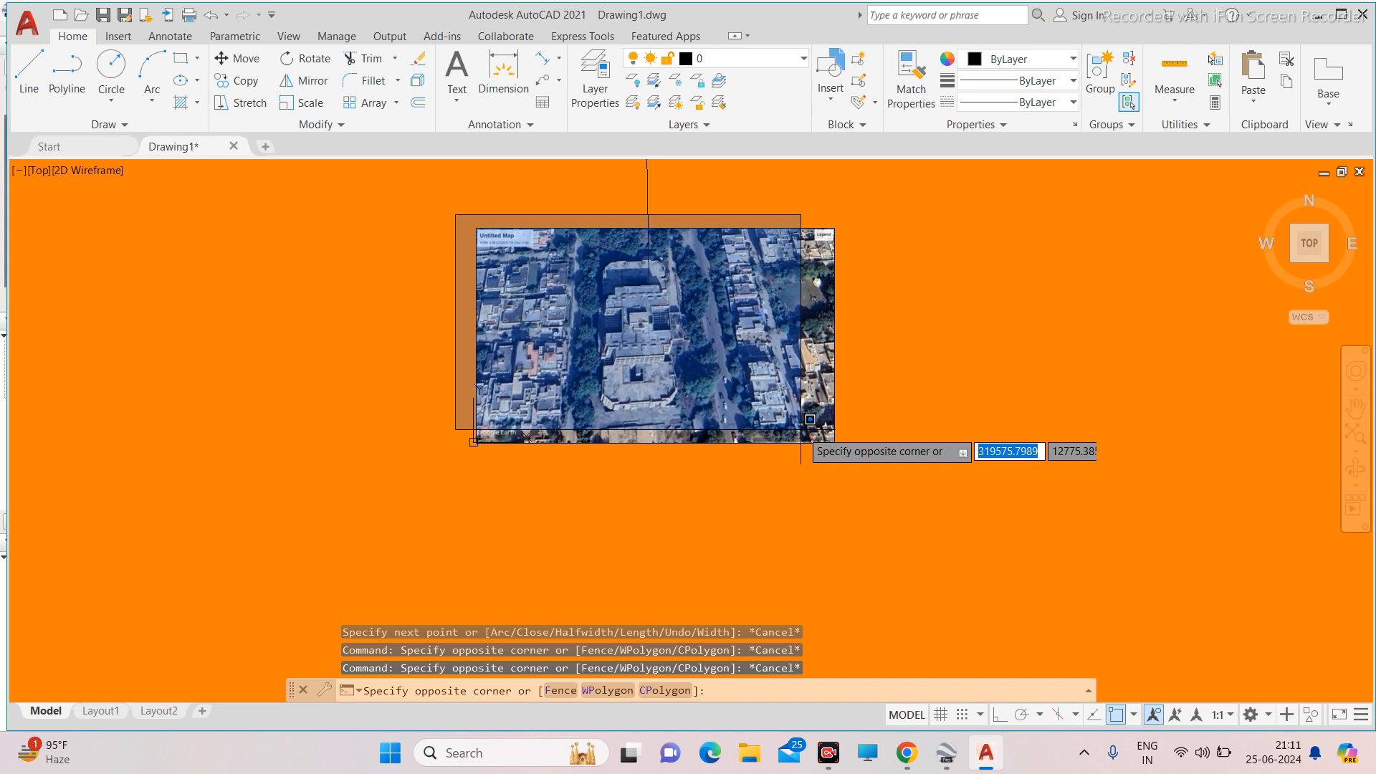
scroll(841, 450, up, 2)
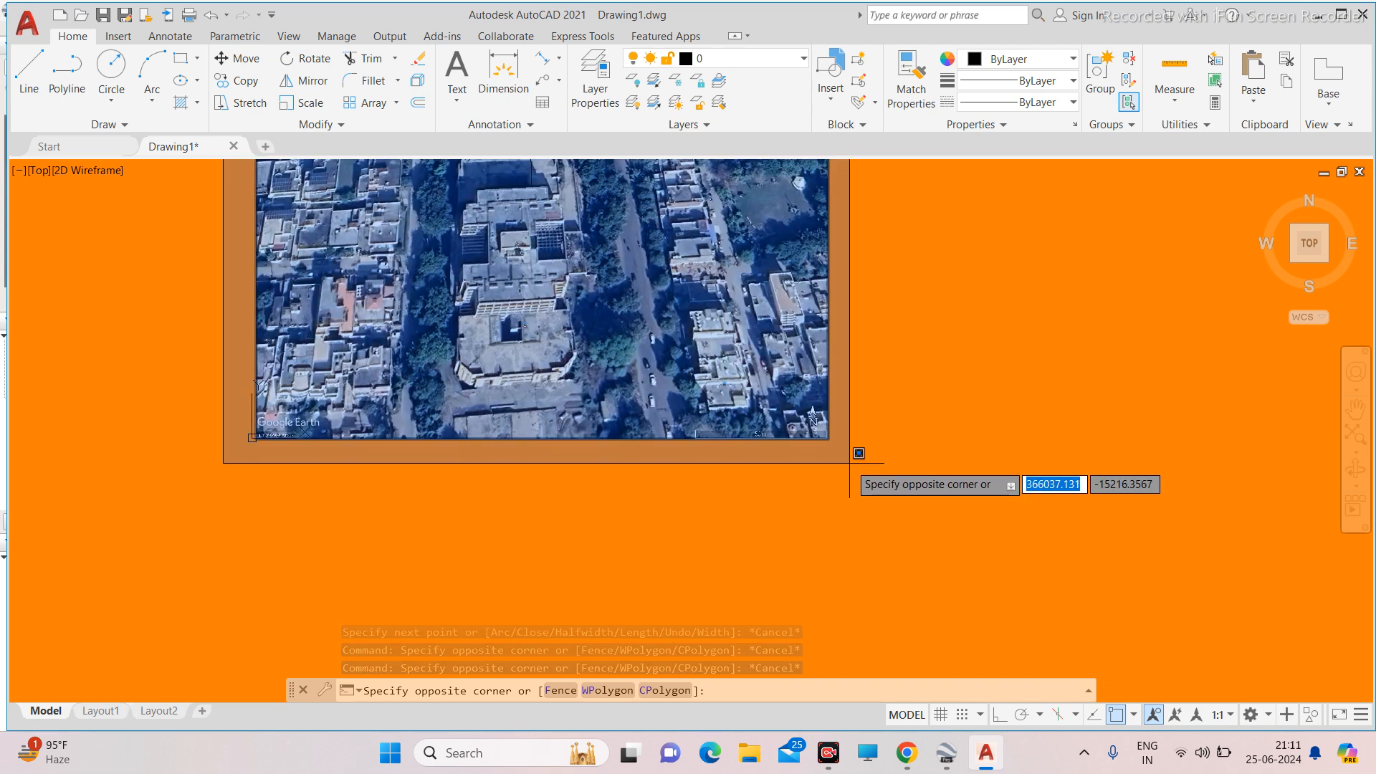
click(859, 453)
scroll(859, 453, down, 4)
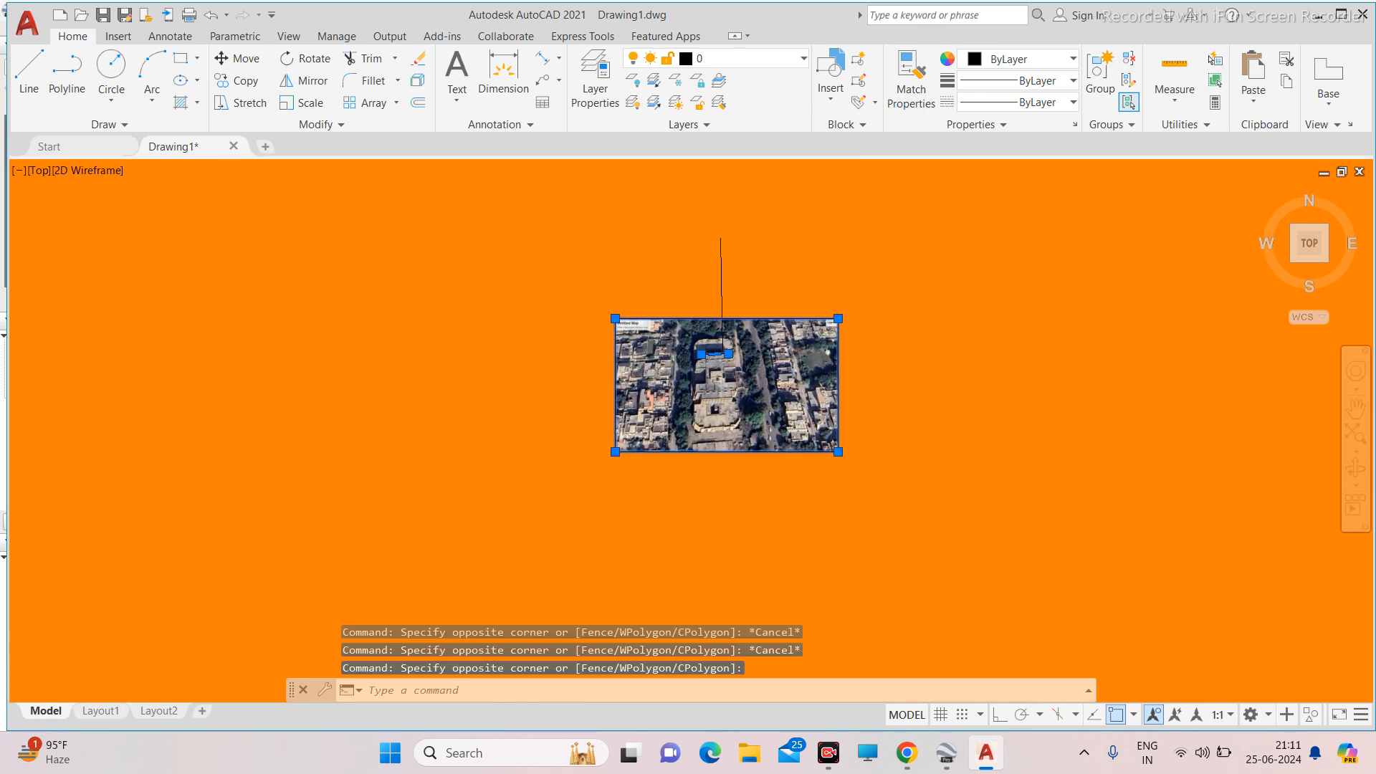
scroll(722, 351, up, 4)
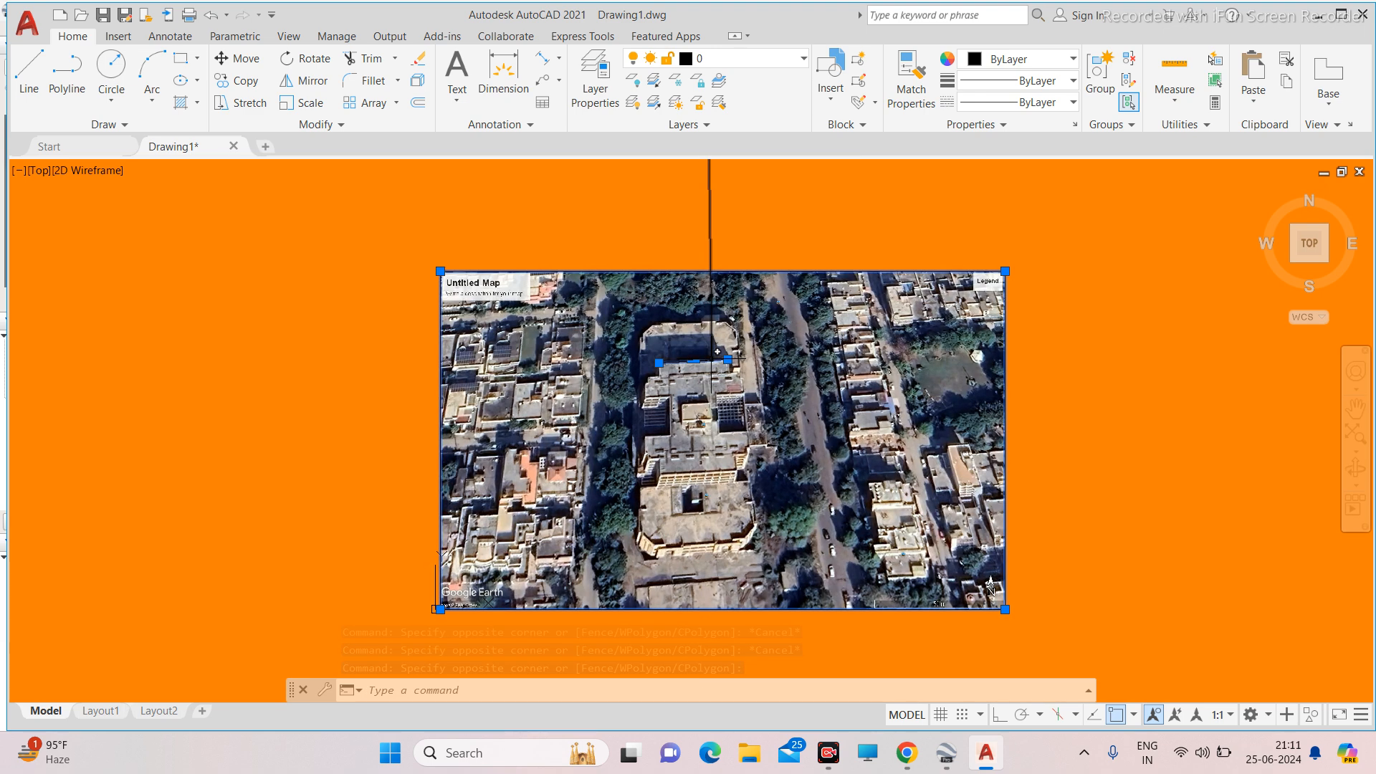
key(Escape)
Check the extents of the 33000 reference polyline and the traced roof-edge polyline by selecting each one in turn.
scroll(717, 351, down, 4)
scroll(716, 267, up, 2)
click(716, 266)
click(658, 261)
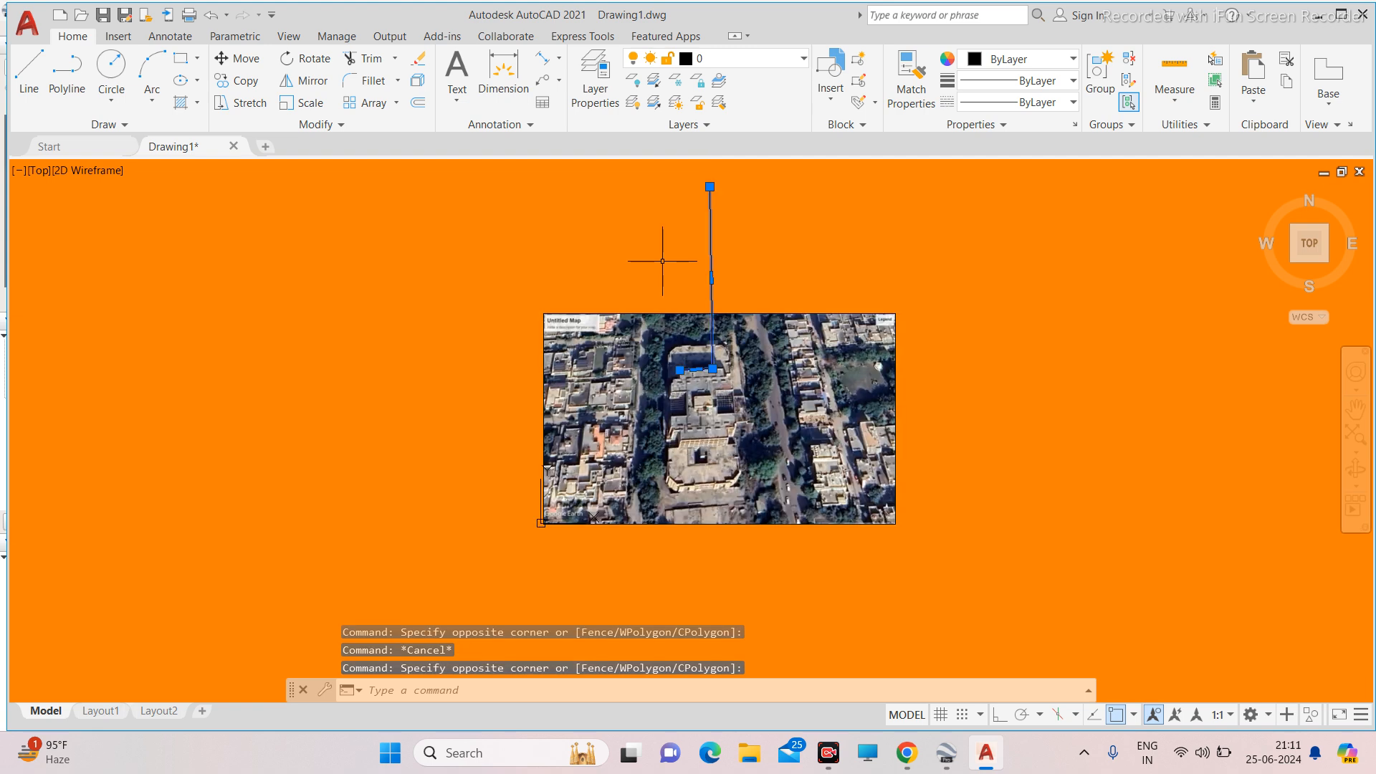
scroll(721, 370, up, 4)
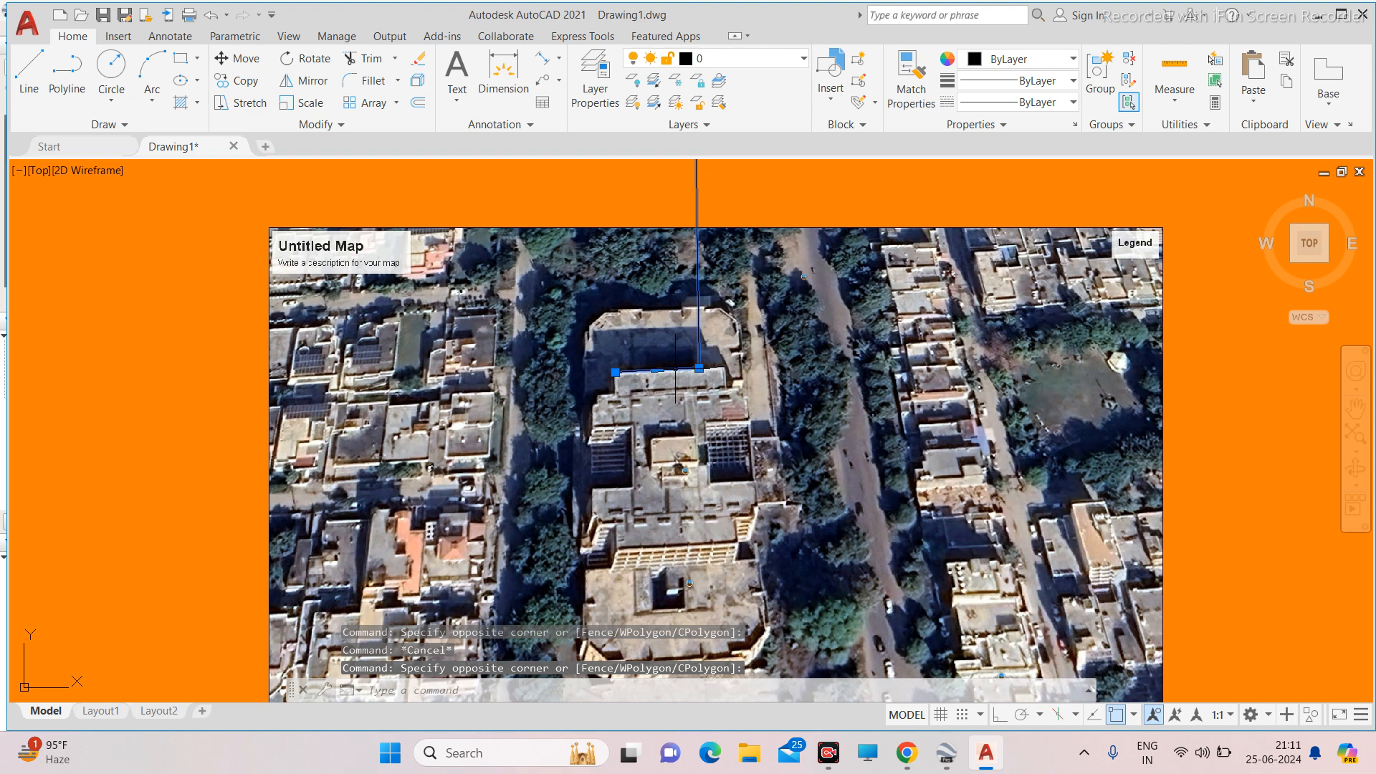
scroll(676, 369, down, 3)
scroll(720, 271, up, 3)
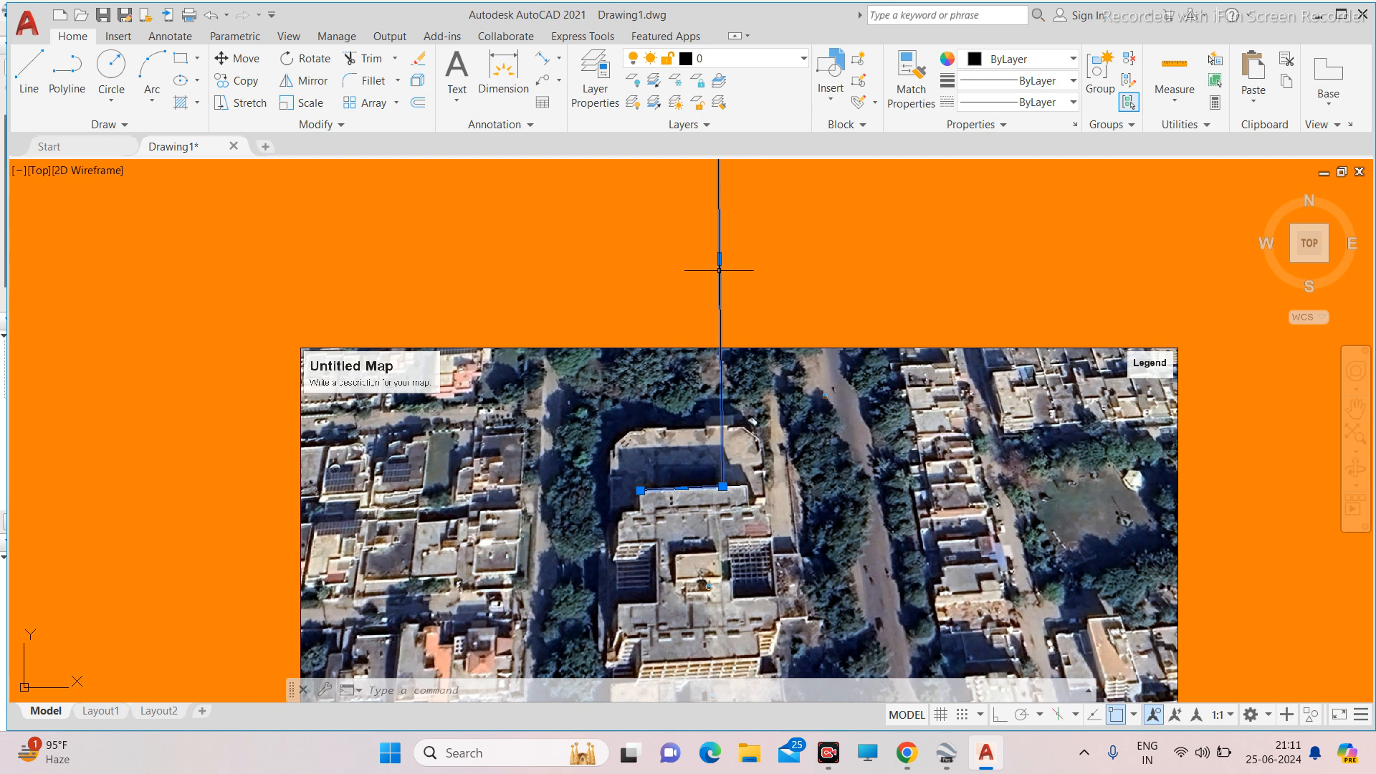
key(Escape)
scroll(701, 496, up, 7)
click(773, 450)
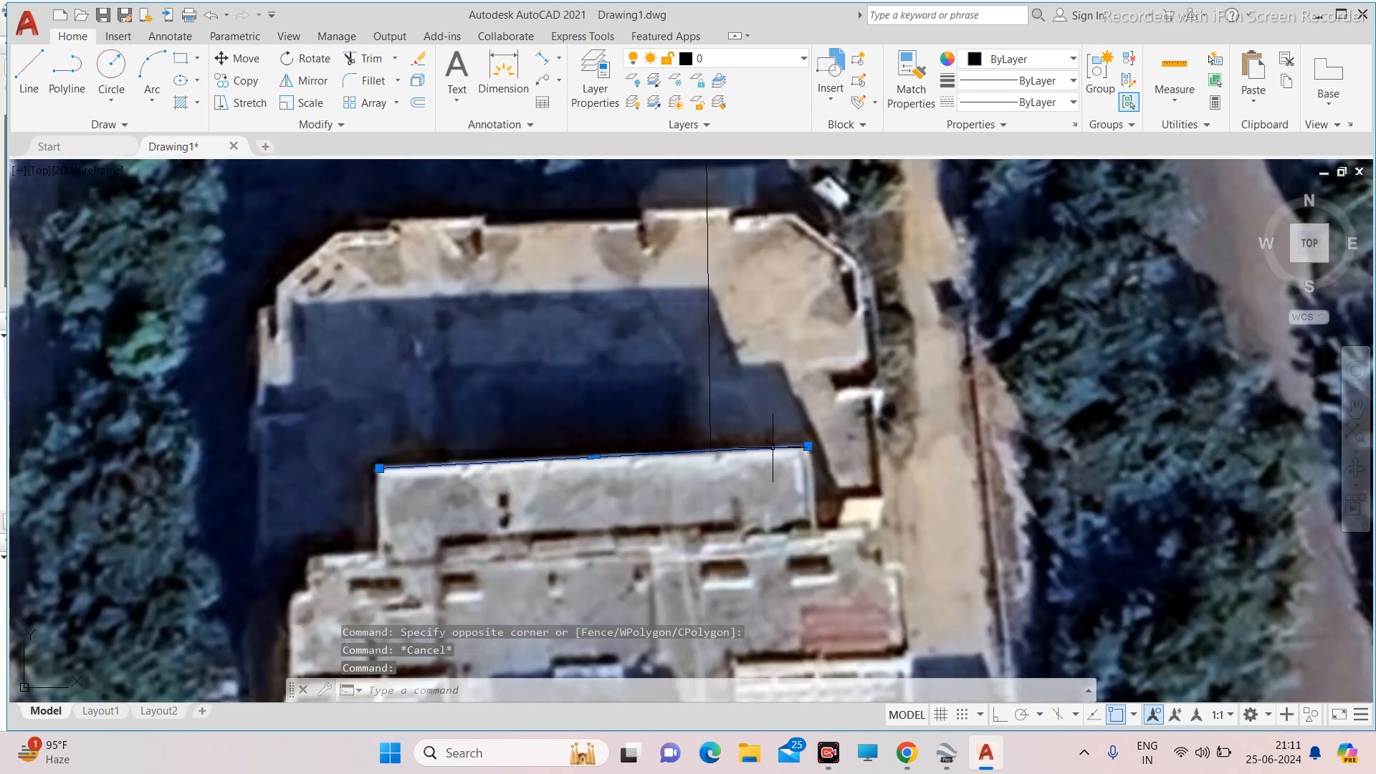
key(Escape)
click(709, 400)
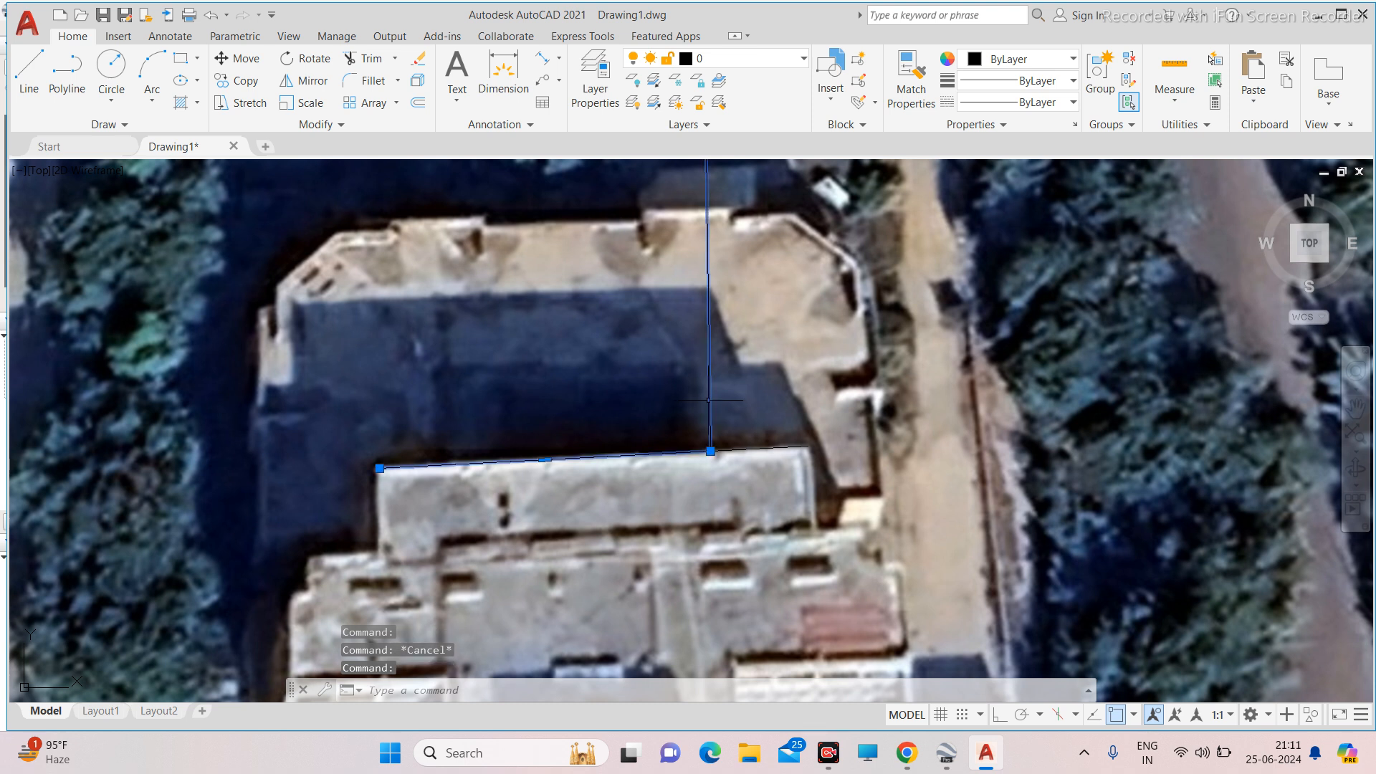
key(Escape)
click(778, 447)
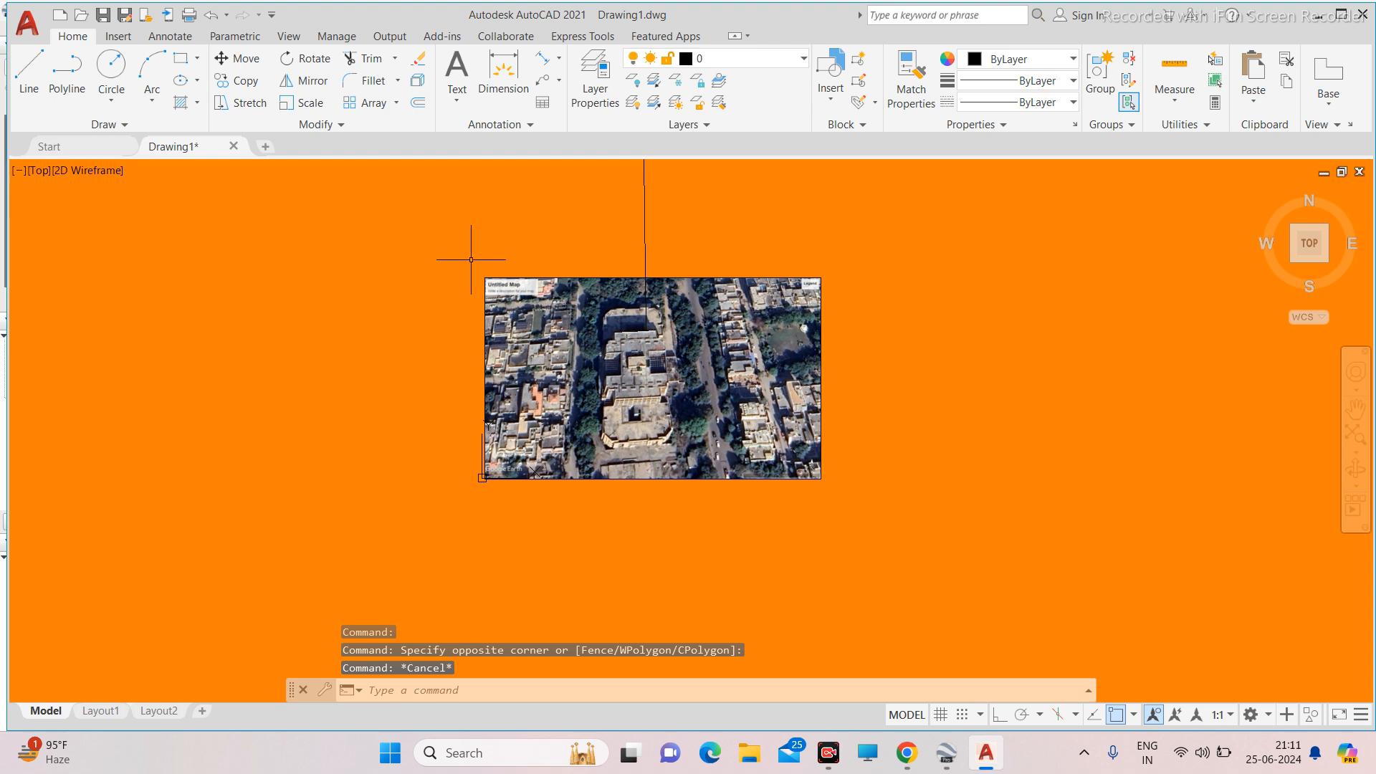
Window-select the map image together with the traced roof-edge polyline, excluding the 33000 reference polyline, and start the Scale command on them.
click(471, 259)
key(Escape)
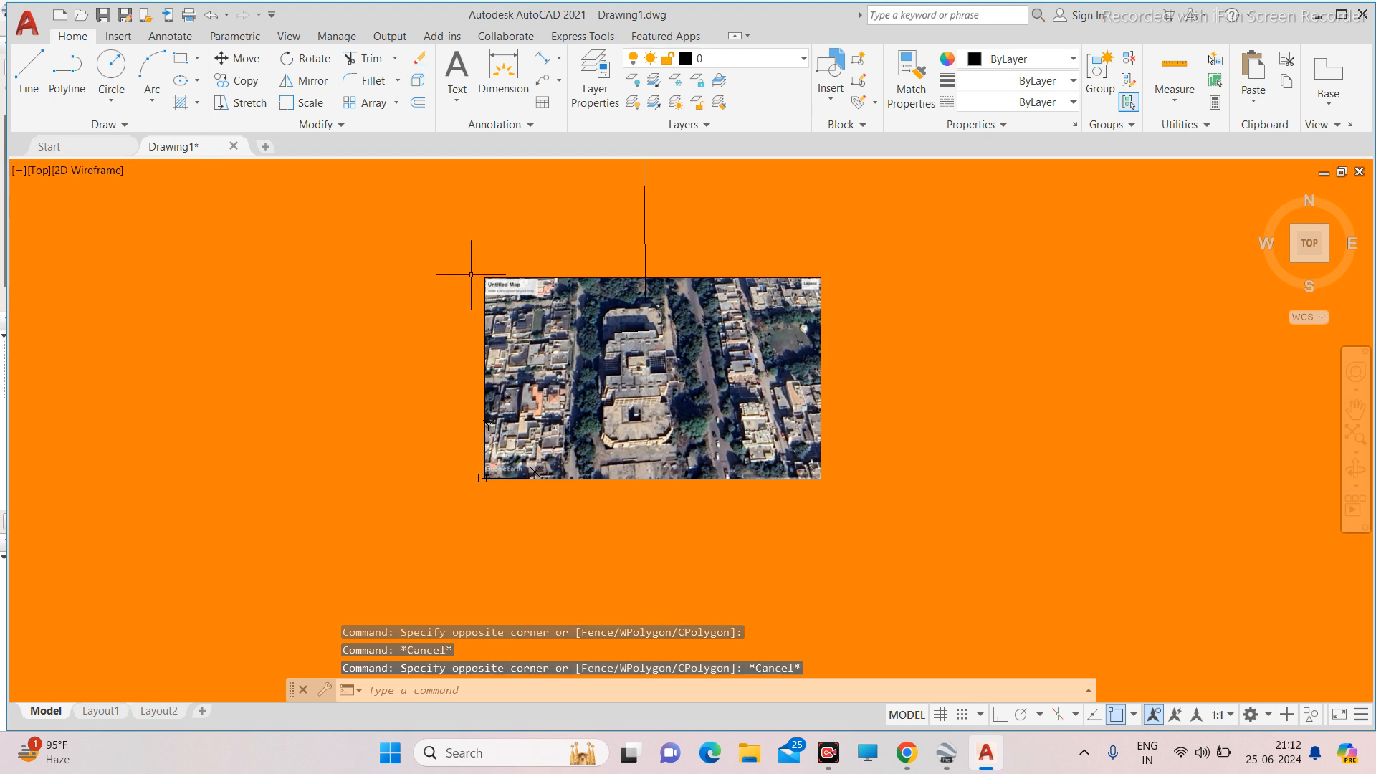
click(469, 269)
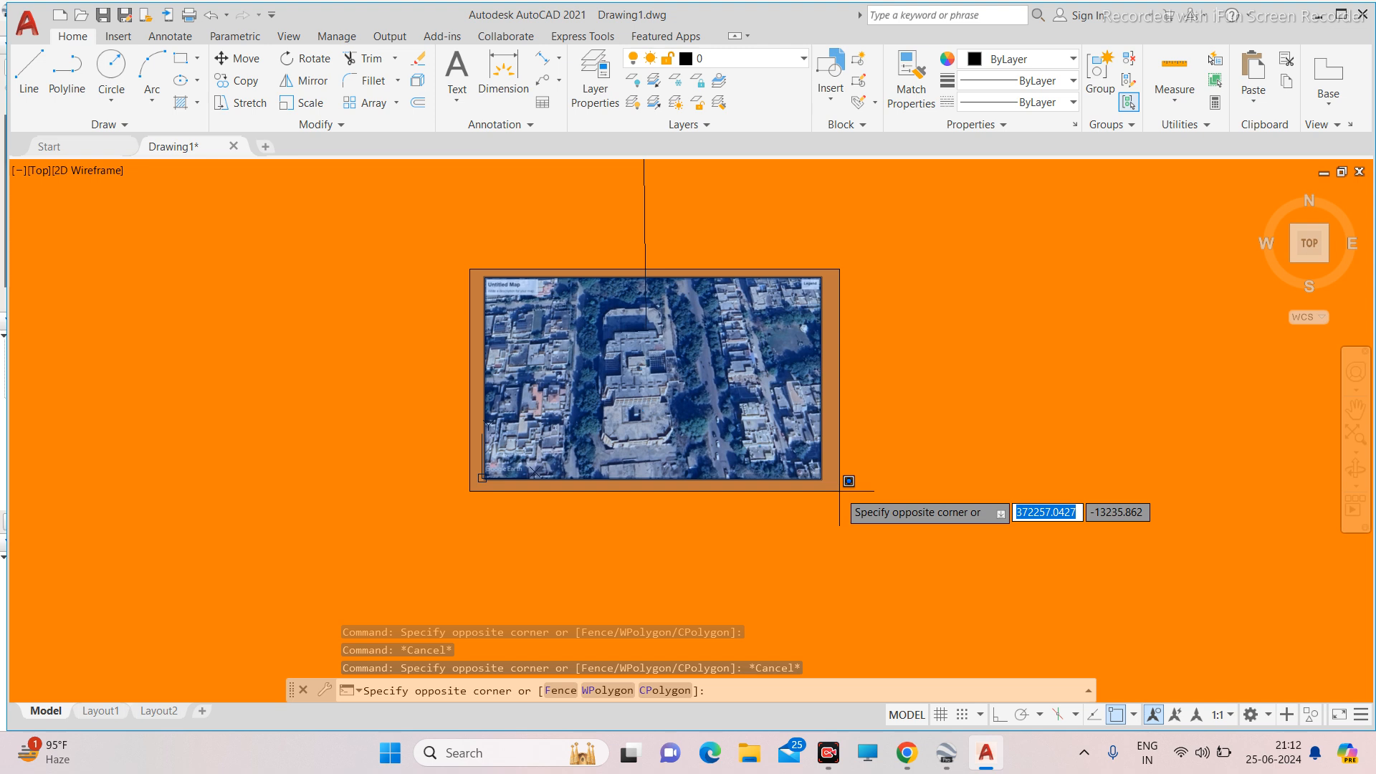
click(839, 492)
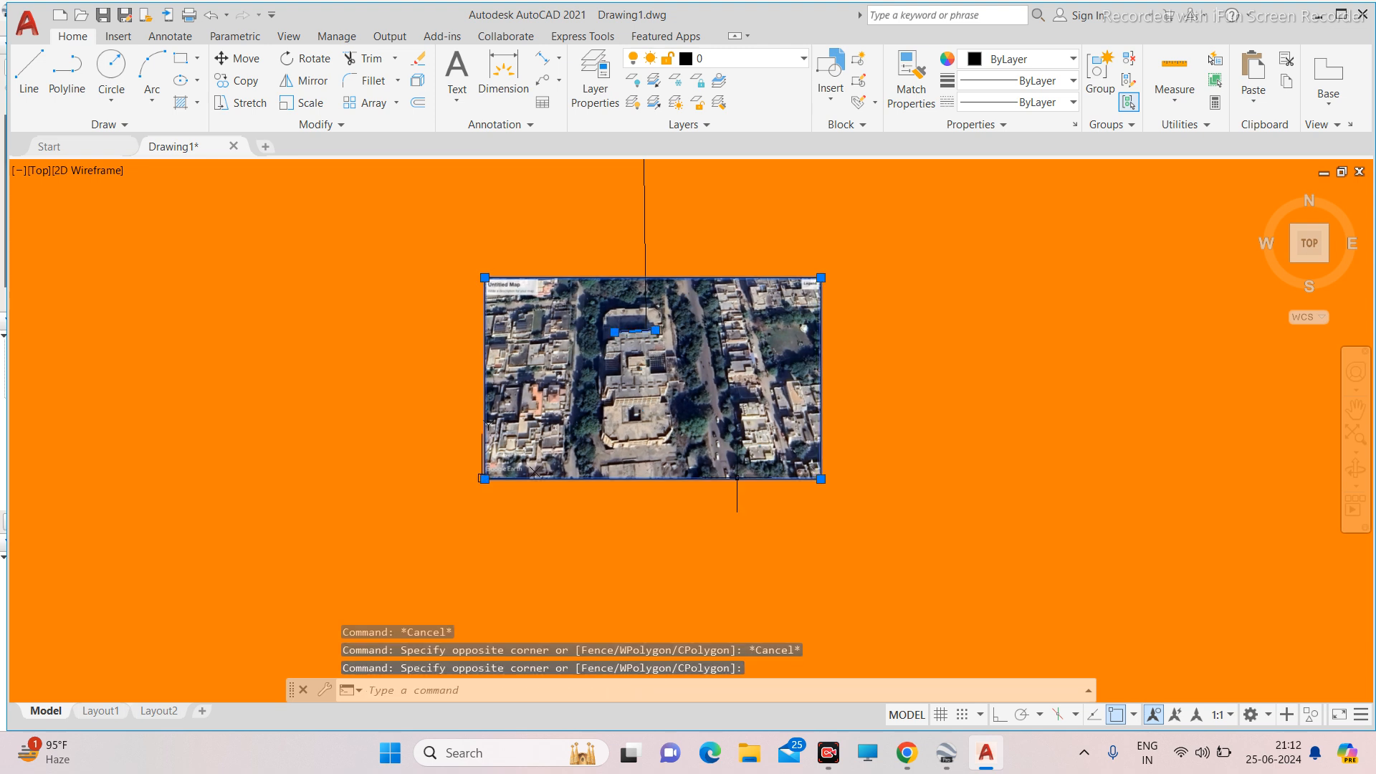
text(SC)
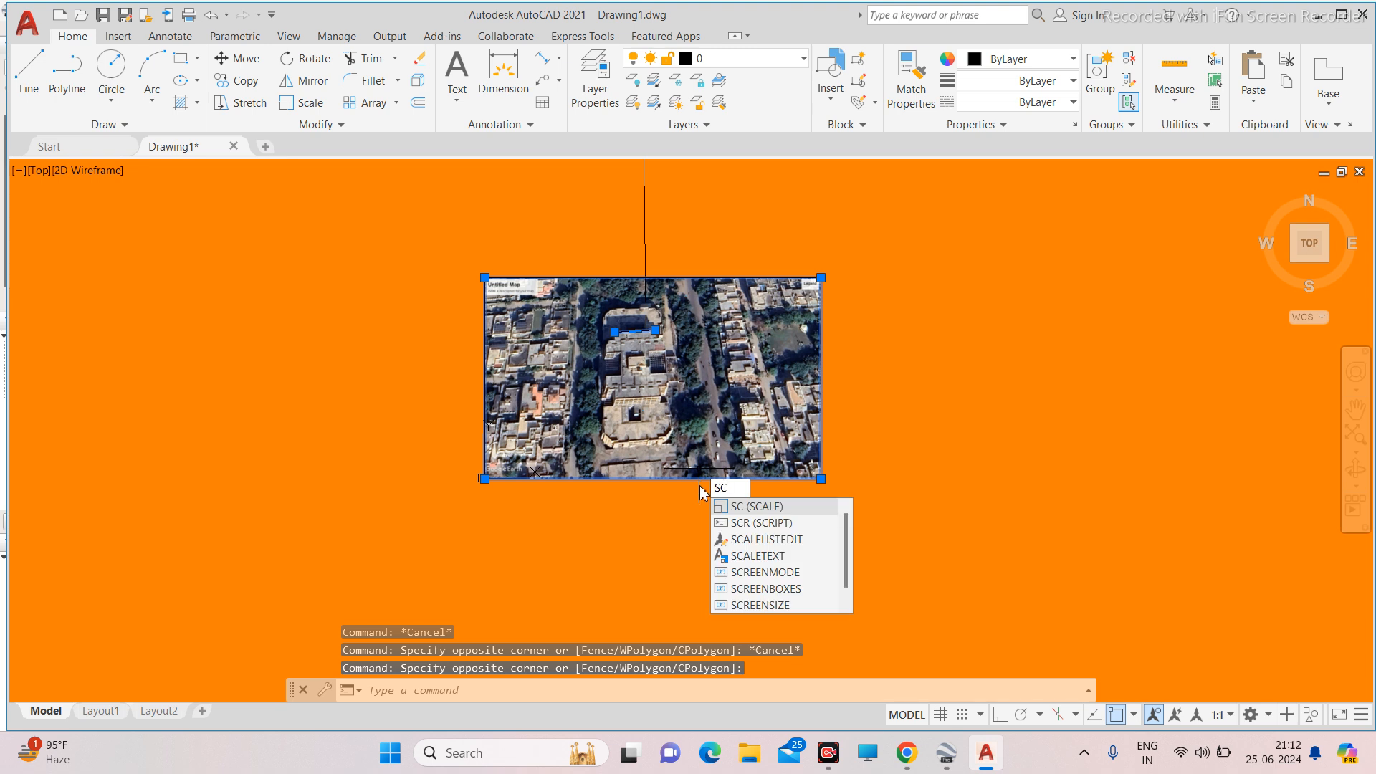
key(Return)
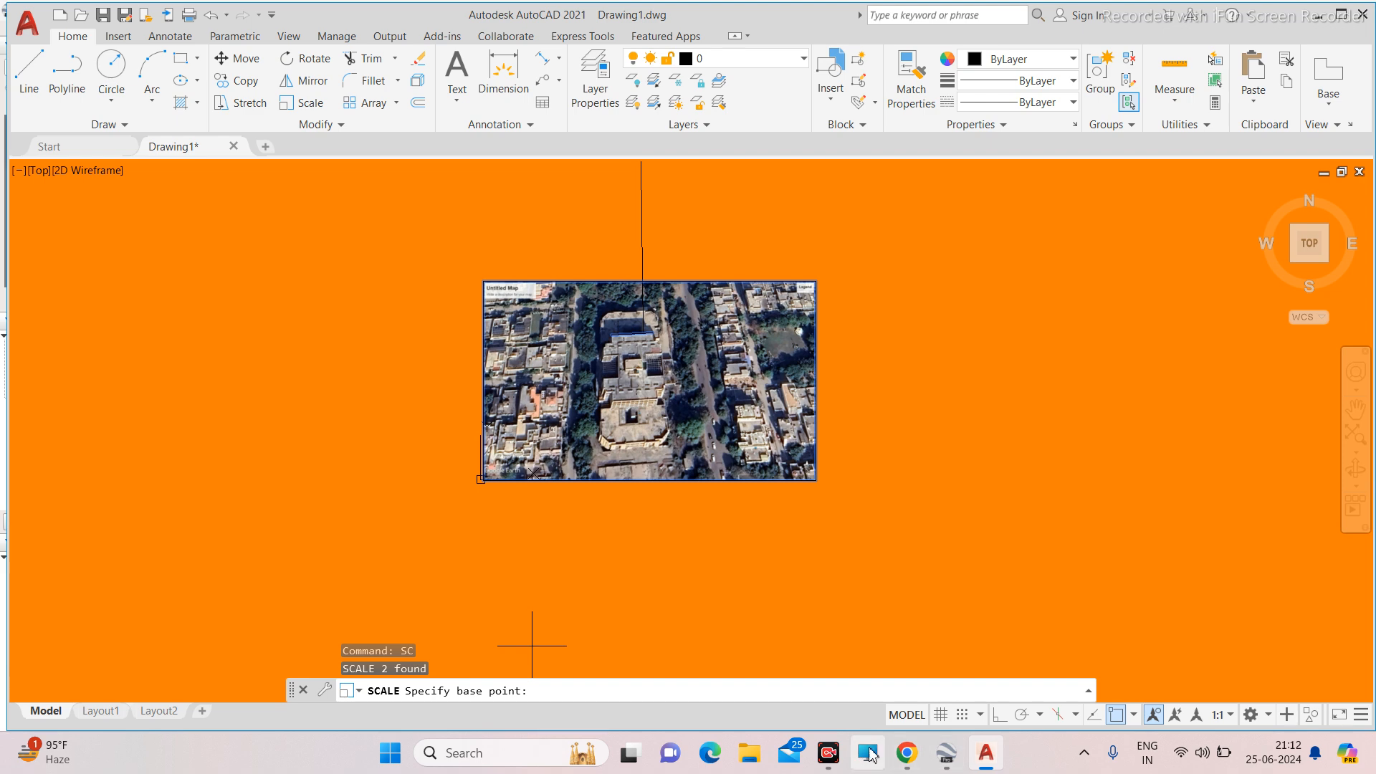
Switch to the Google Meet call in Chrome, toggle the microphone off and on, and return to AutoCAD.
mouse_move(916, 759)
click(765, 678)
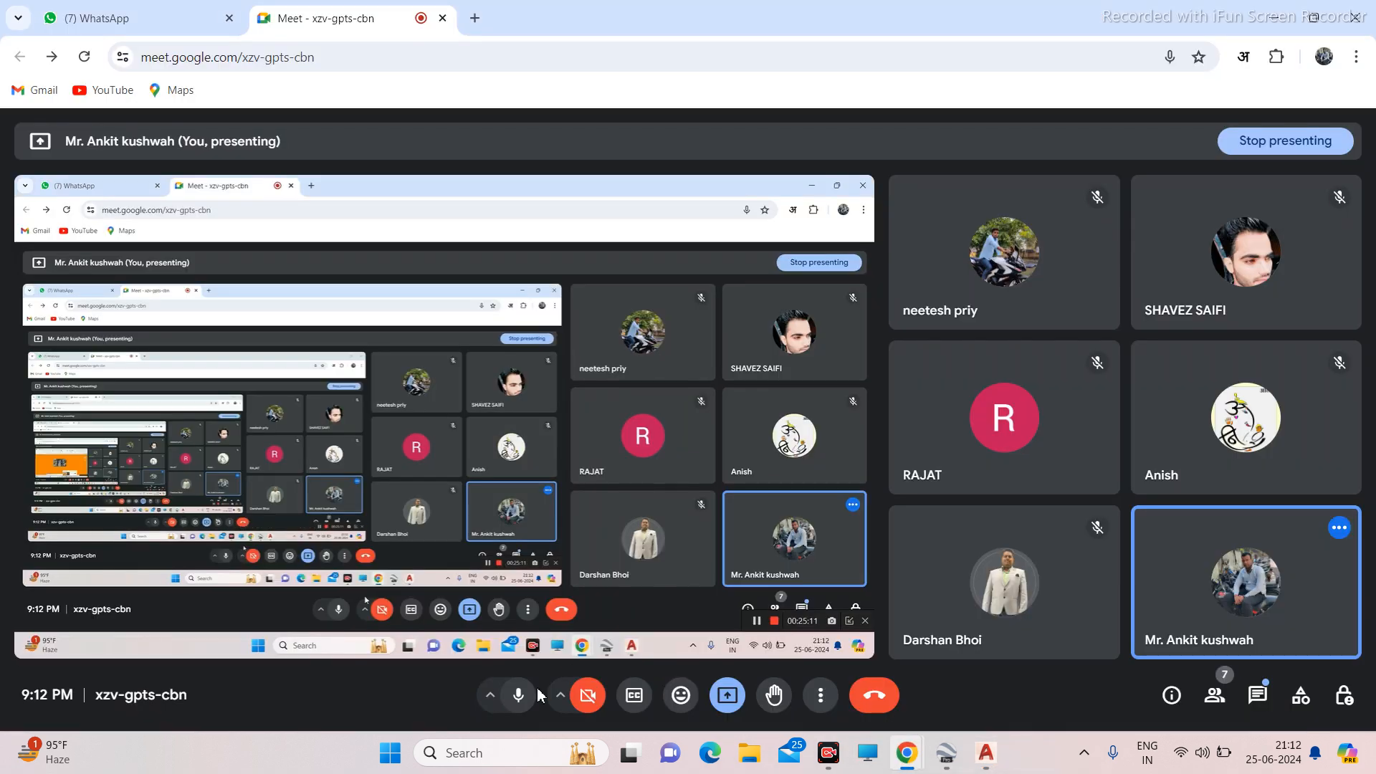
click(517, 697)
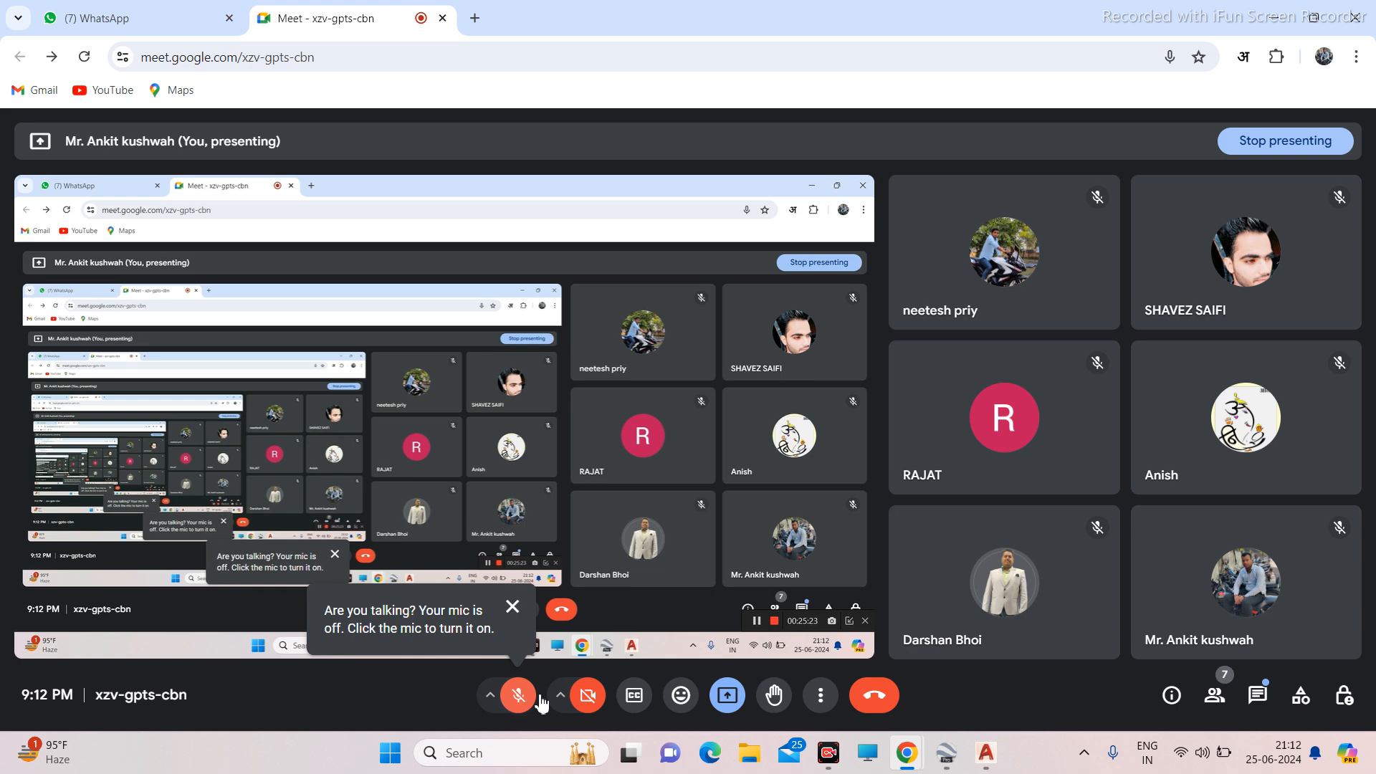
click(539, 701)
click(984, 754)
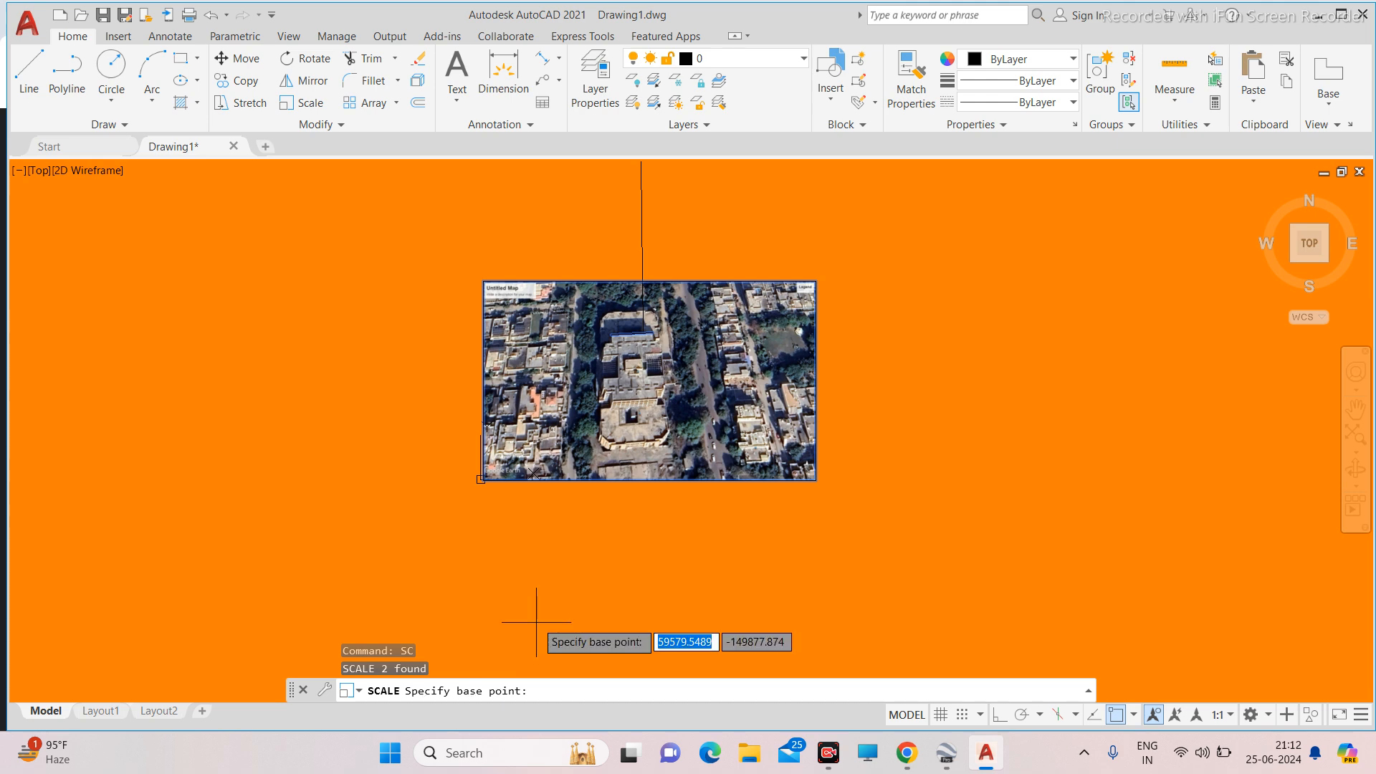
Scale by Reference from the traced edge's west endpoint, taking the edge from its west to its east endpoint as the reference length.
scroll(620, 332, up, 5)
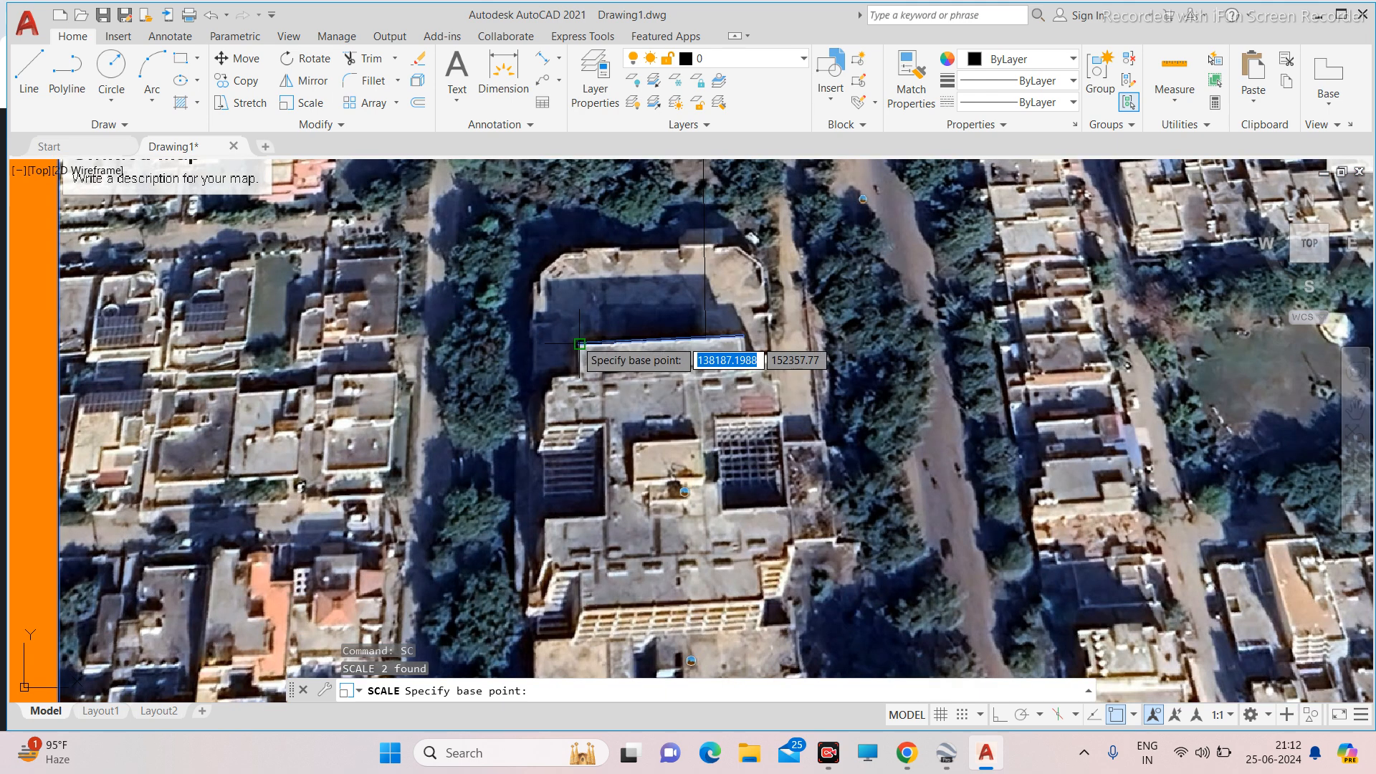
scroll(579, 344, up, 5)
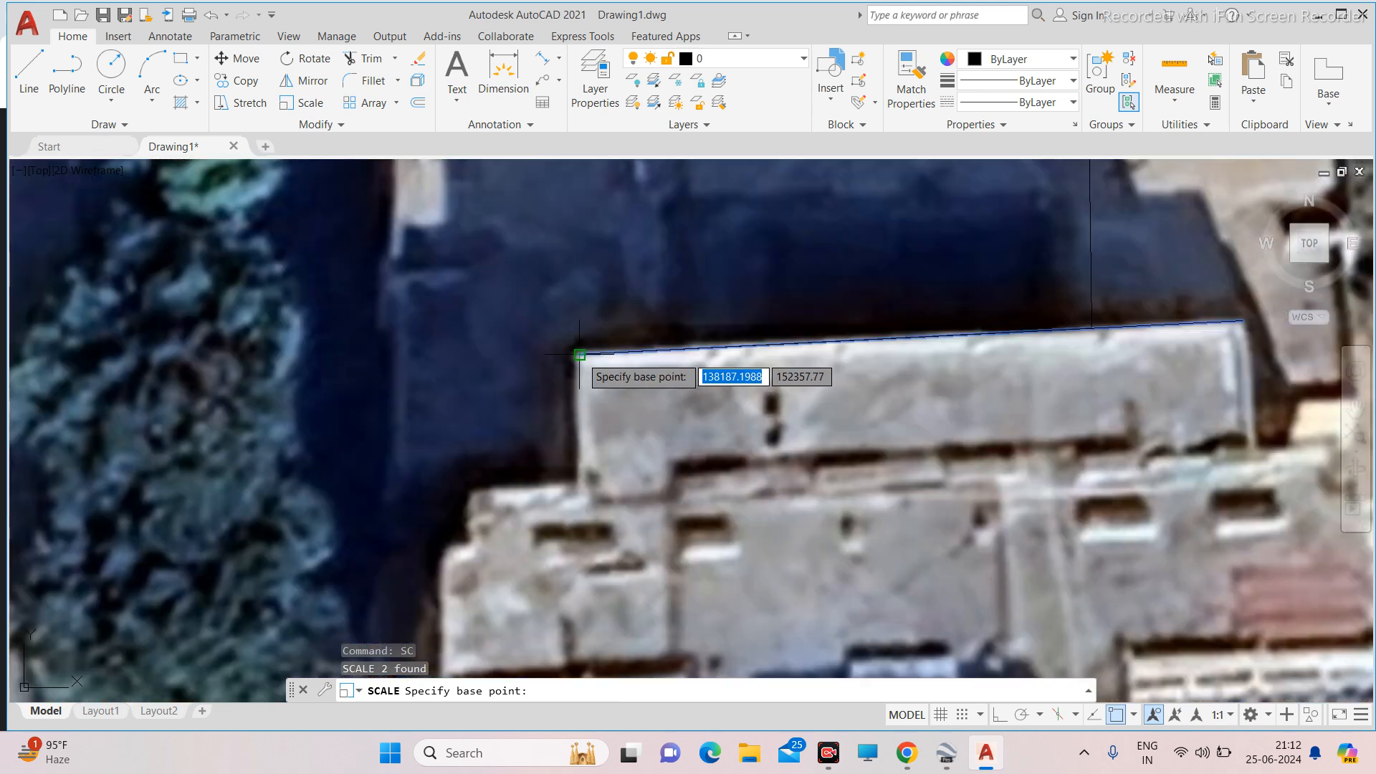
click(580, 354)
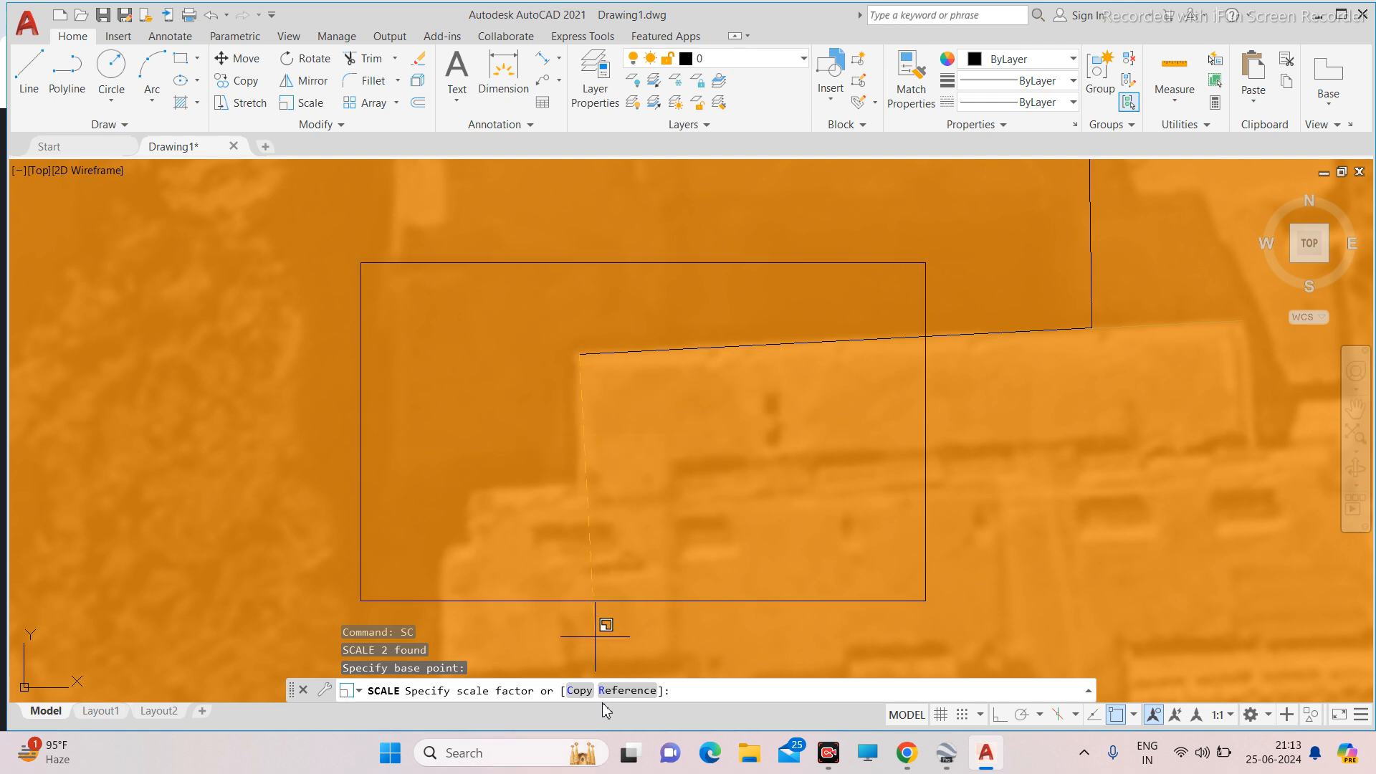
text(r)
key(Return)
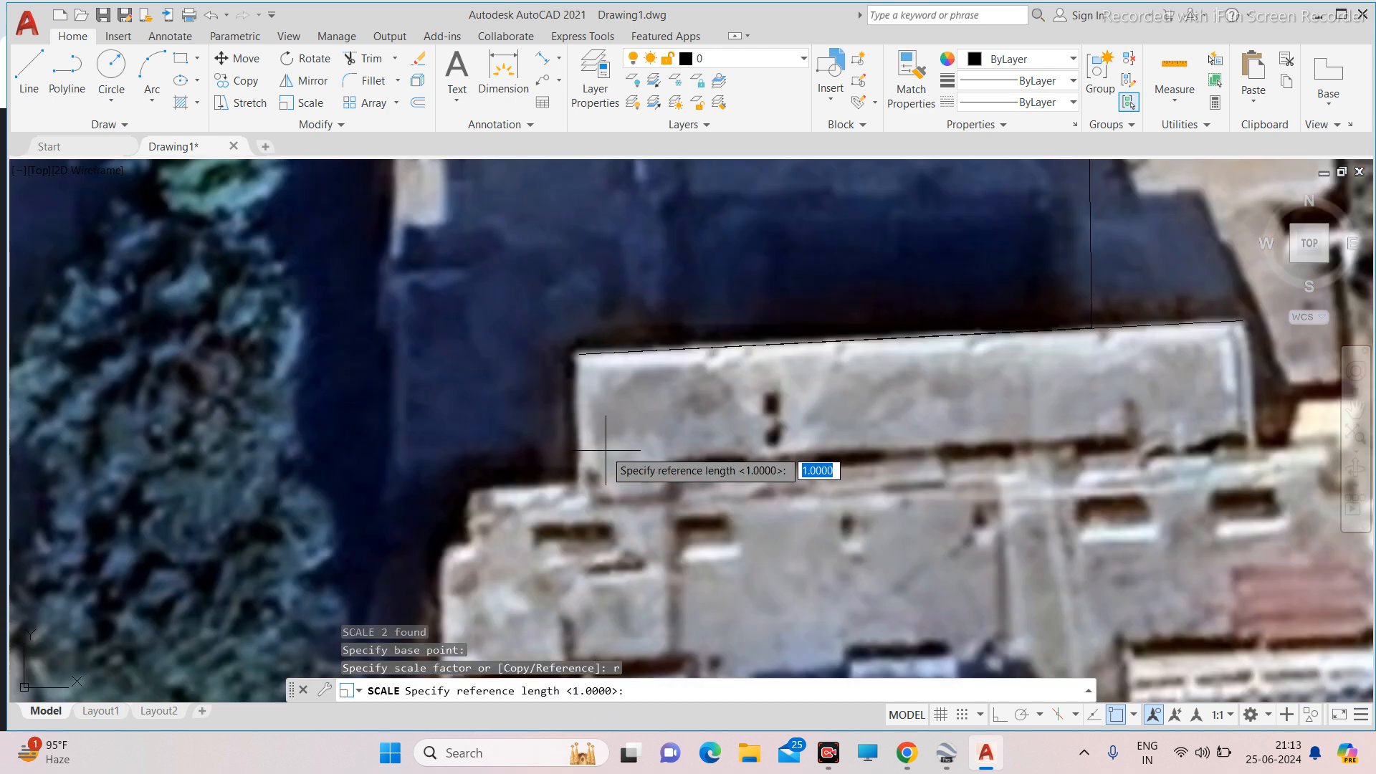
click(578, 354)
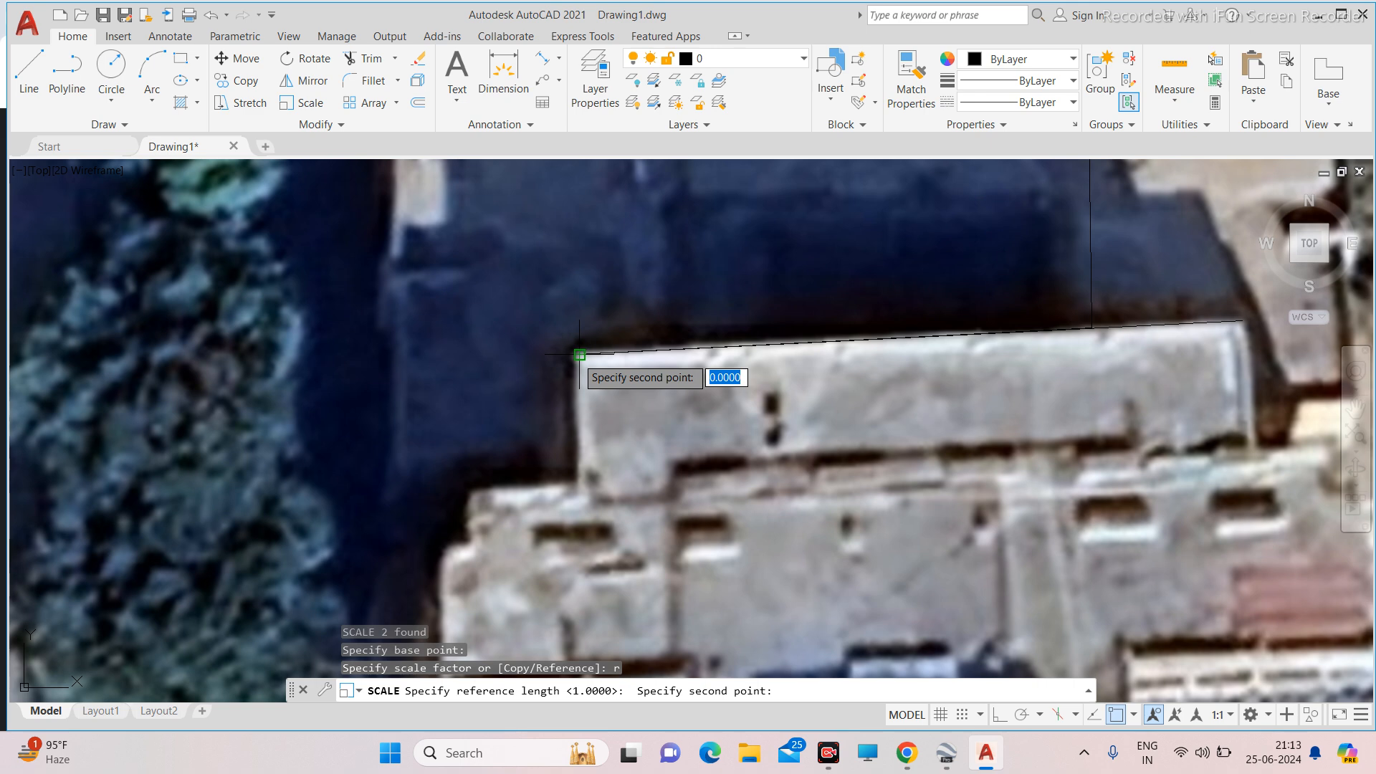
scroll(578, 354, down, 4)
scroll(837, 342, up, 2)
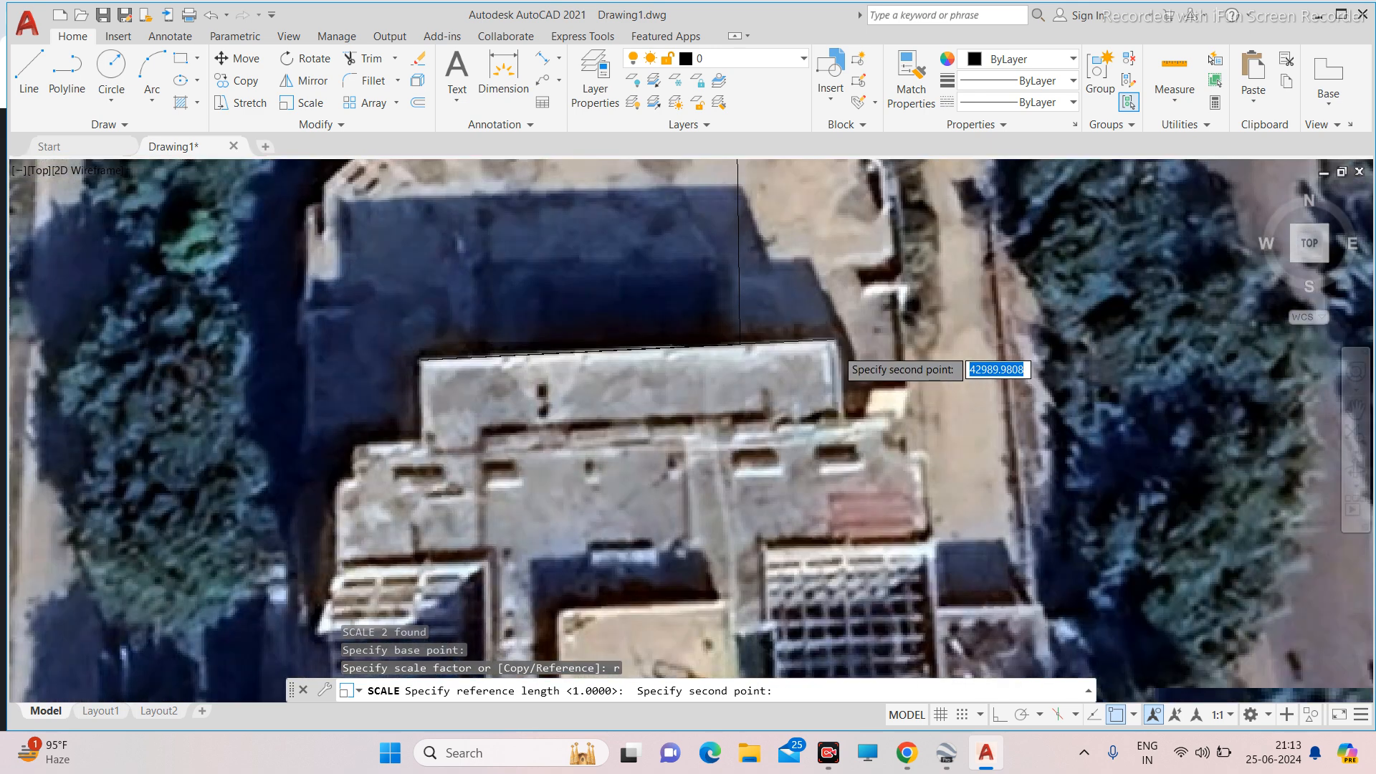
scroll(836, 340, up, 2)
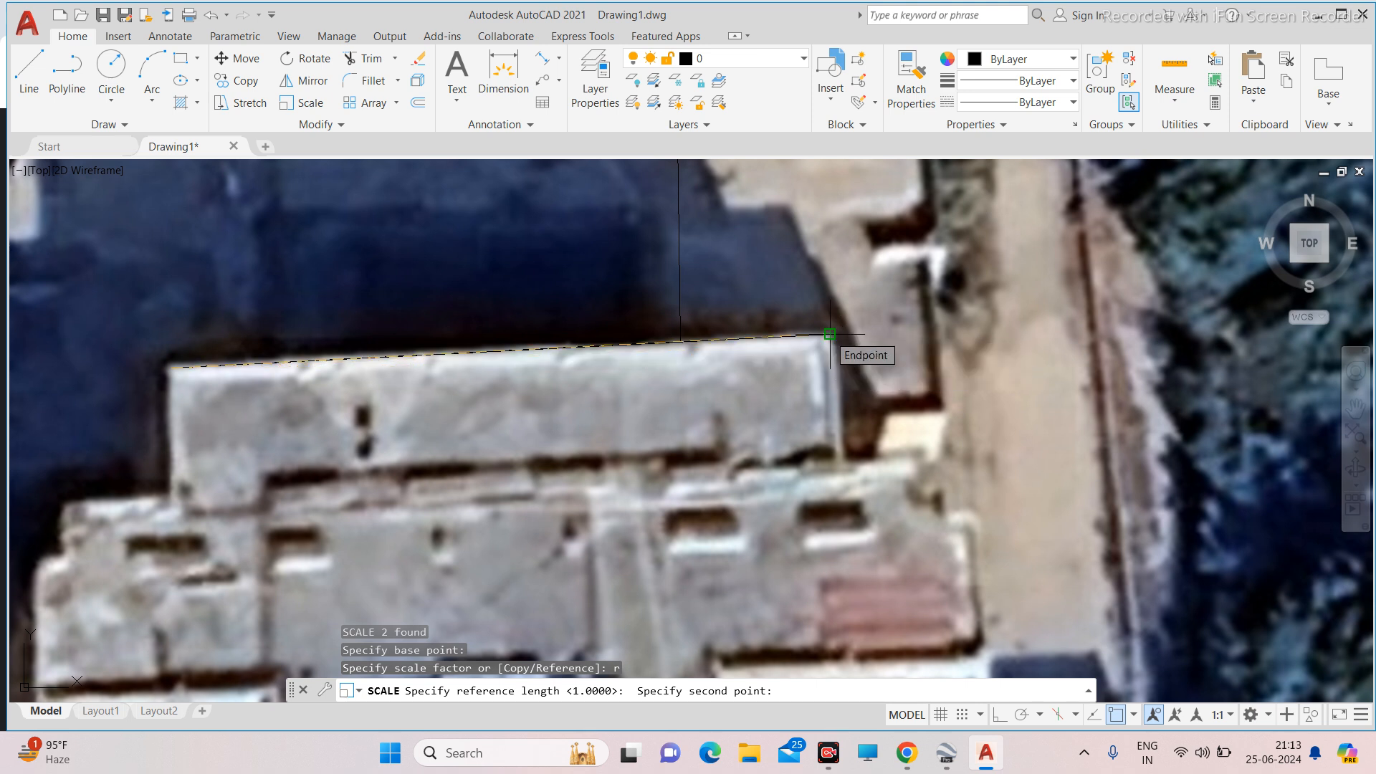
click(829, 334)
Specify the new length by picking the 33000 mark, where the reference polyline turns north.
scroll(831, 334, down, 3)
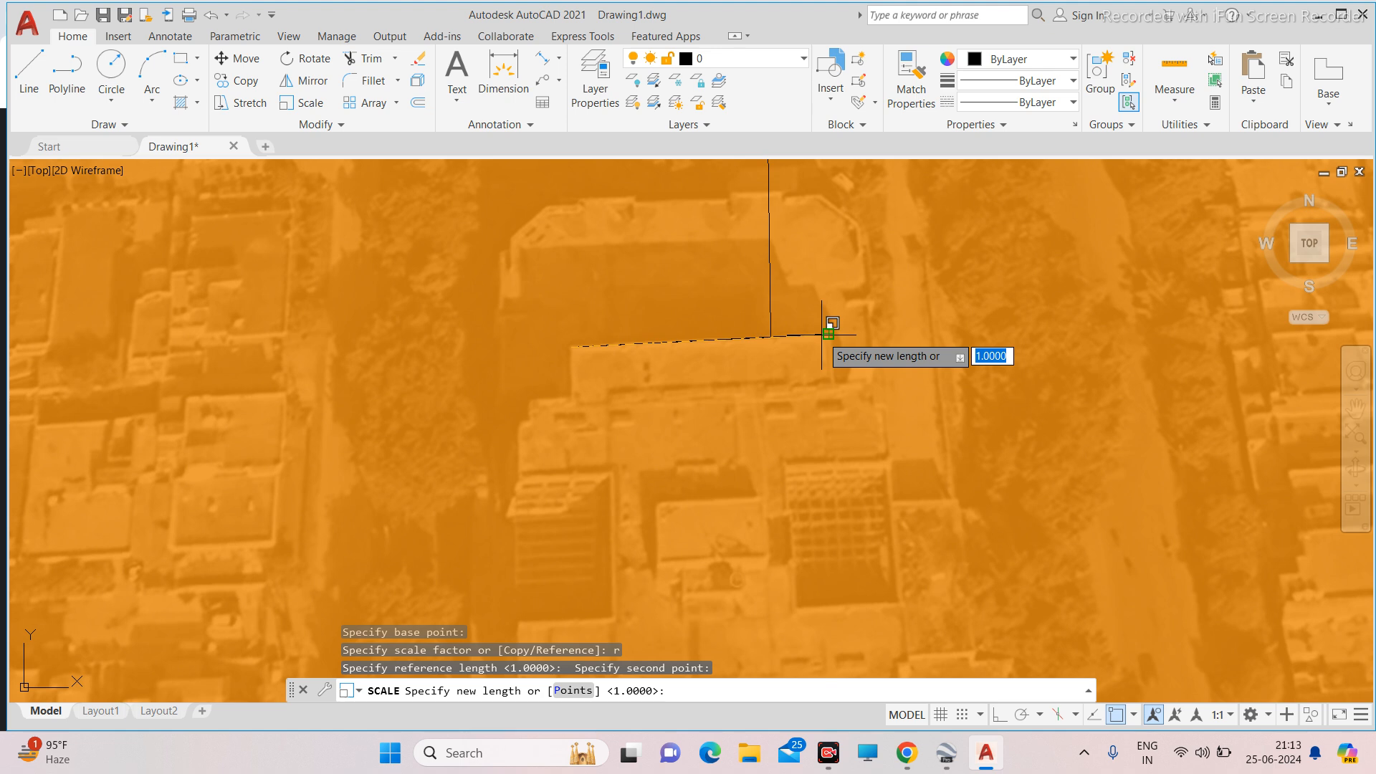
scroll(800, 346, up, 5)
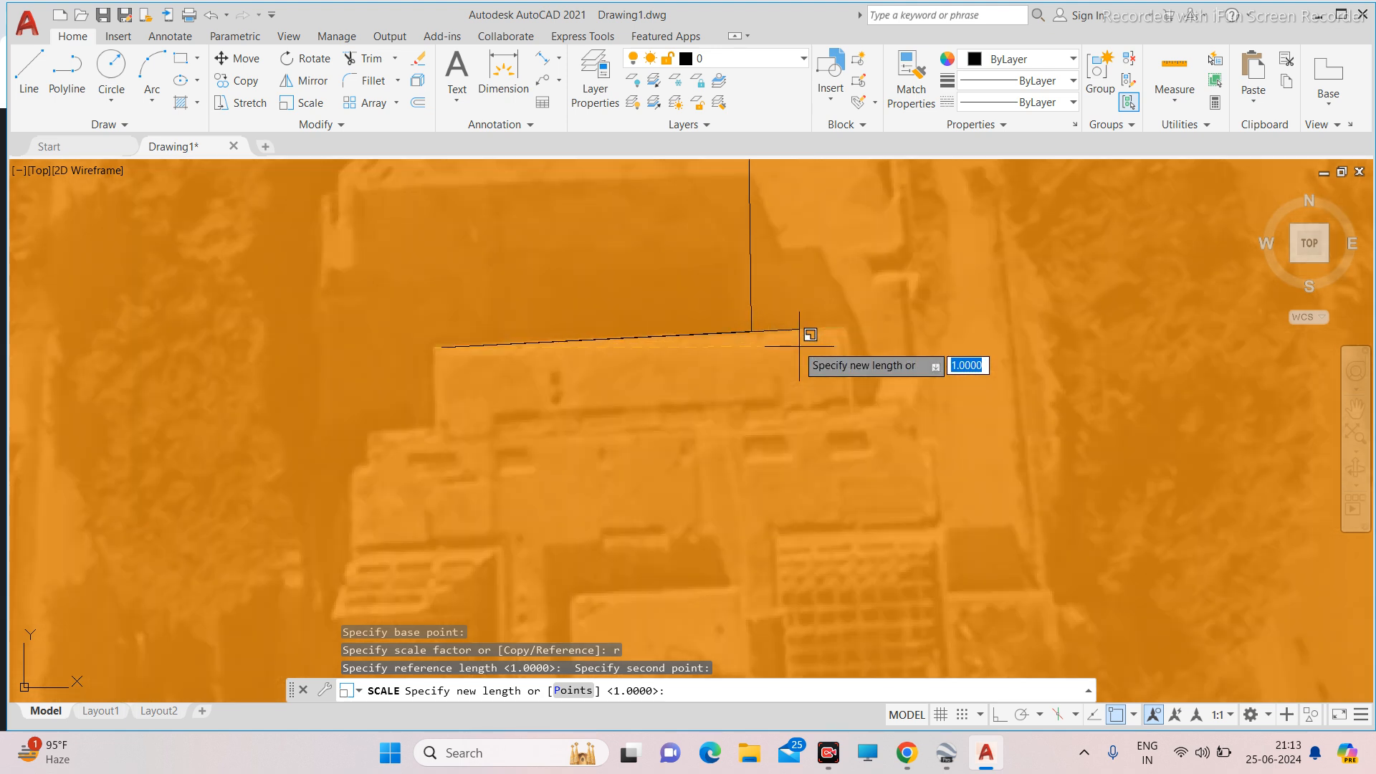
click(738, 319)
Delete the 33000 reference polyline with its long northward segment, keeping the scaled image and the traced roof edge.
scroll(743, 344, down, 5)
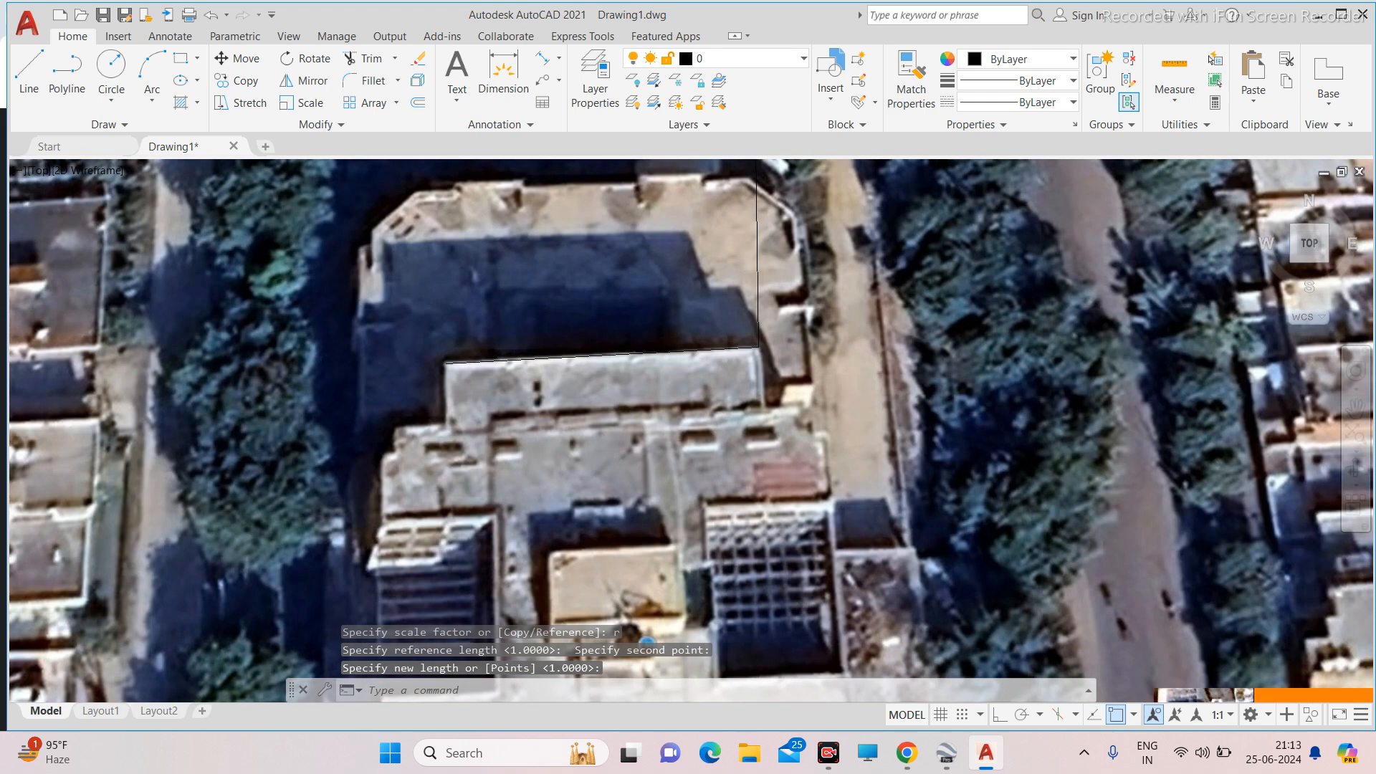
scroll(763, 383, down, 3)
click(835, 215)
click(701, 230)
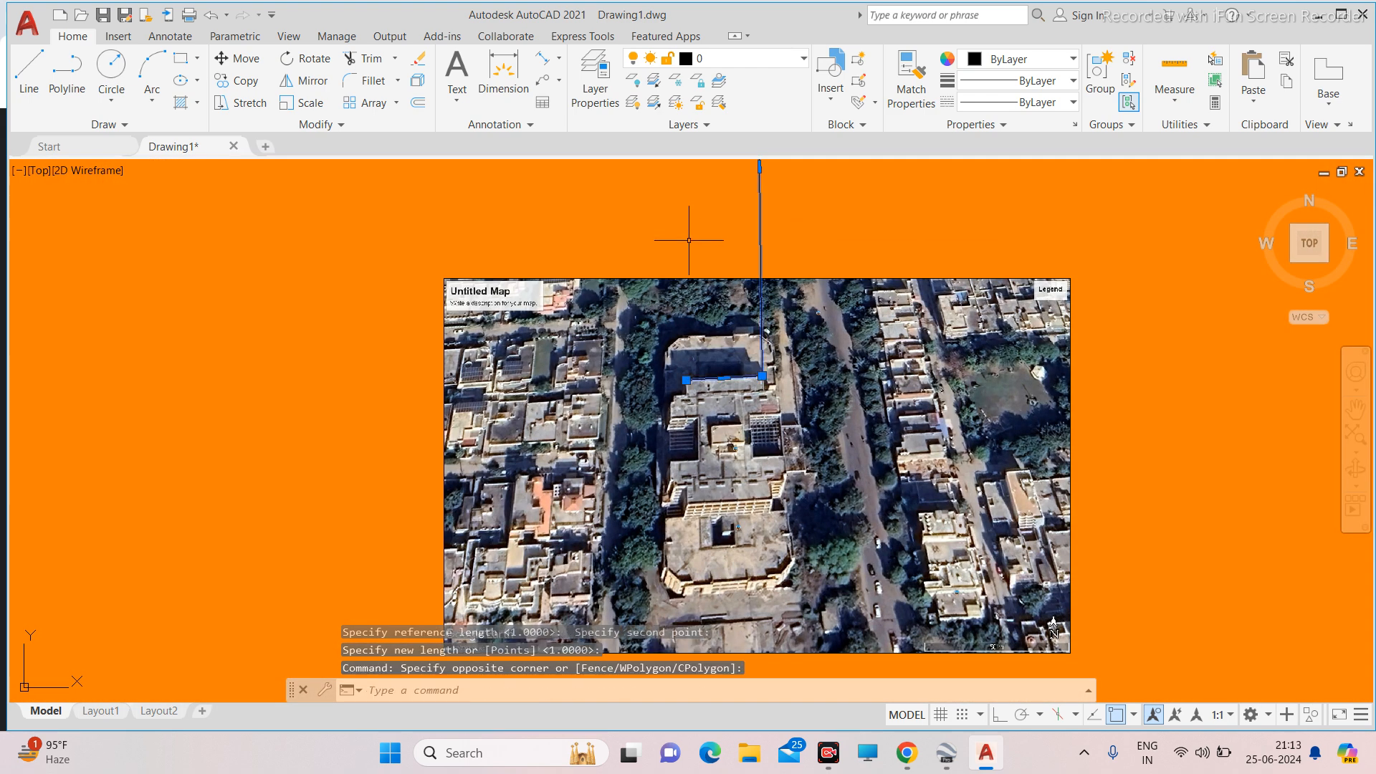
key(Delete)
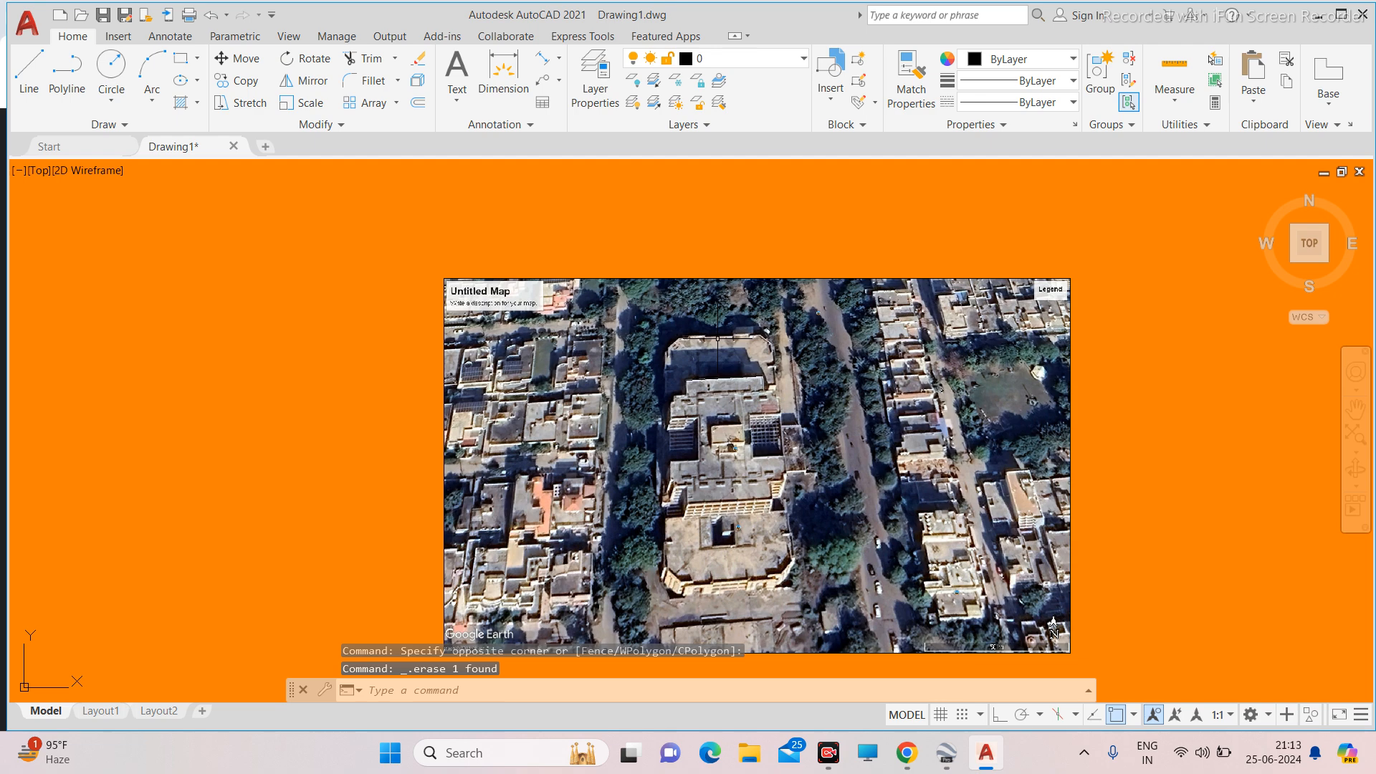
scroll(718, 338, up, 8)
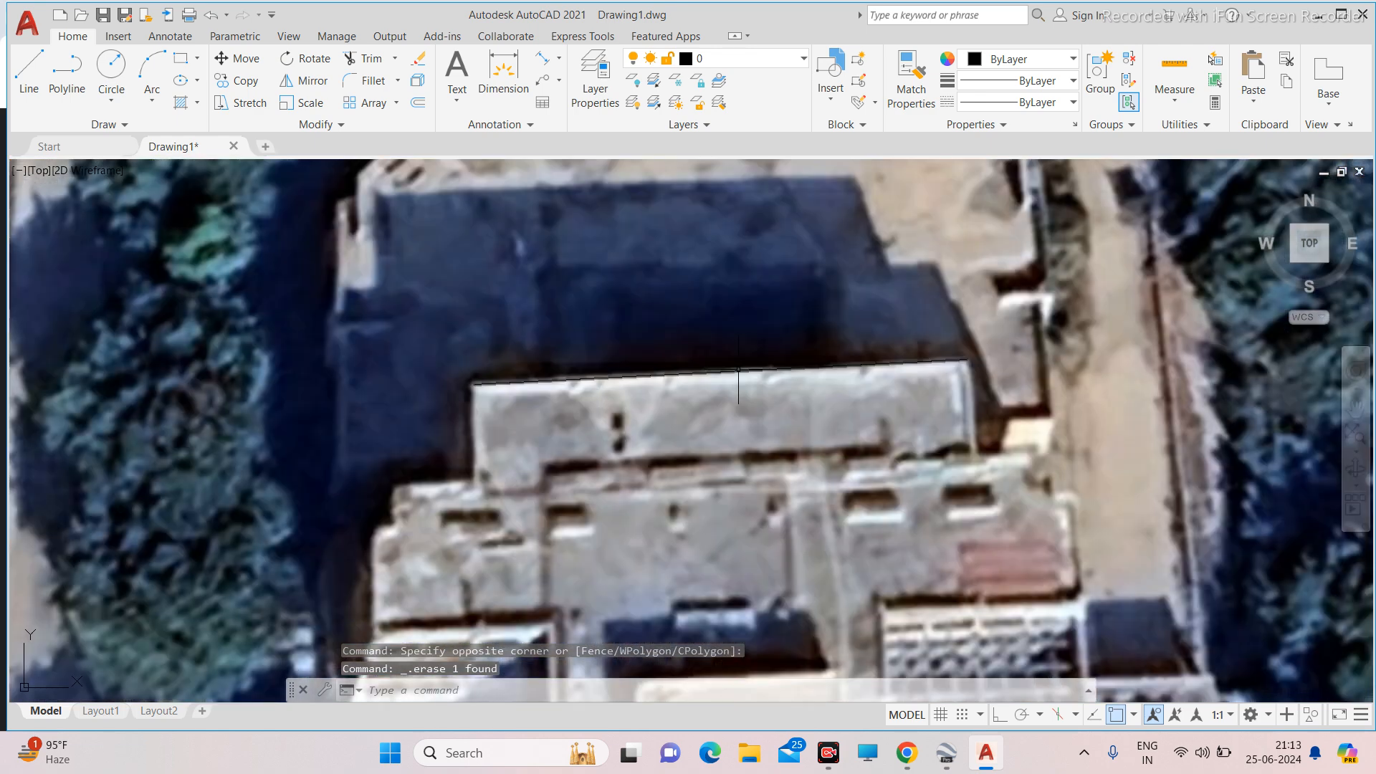
scroll(738, 369, down, 4)
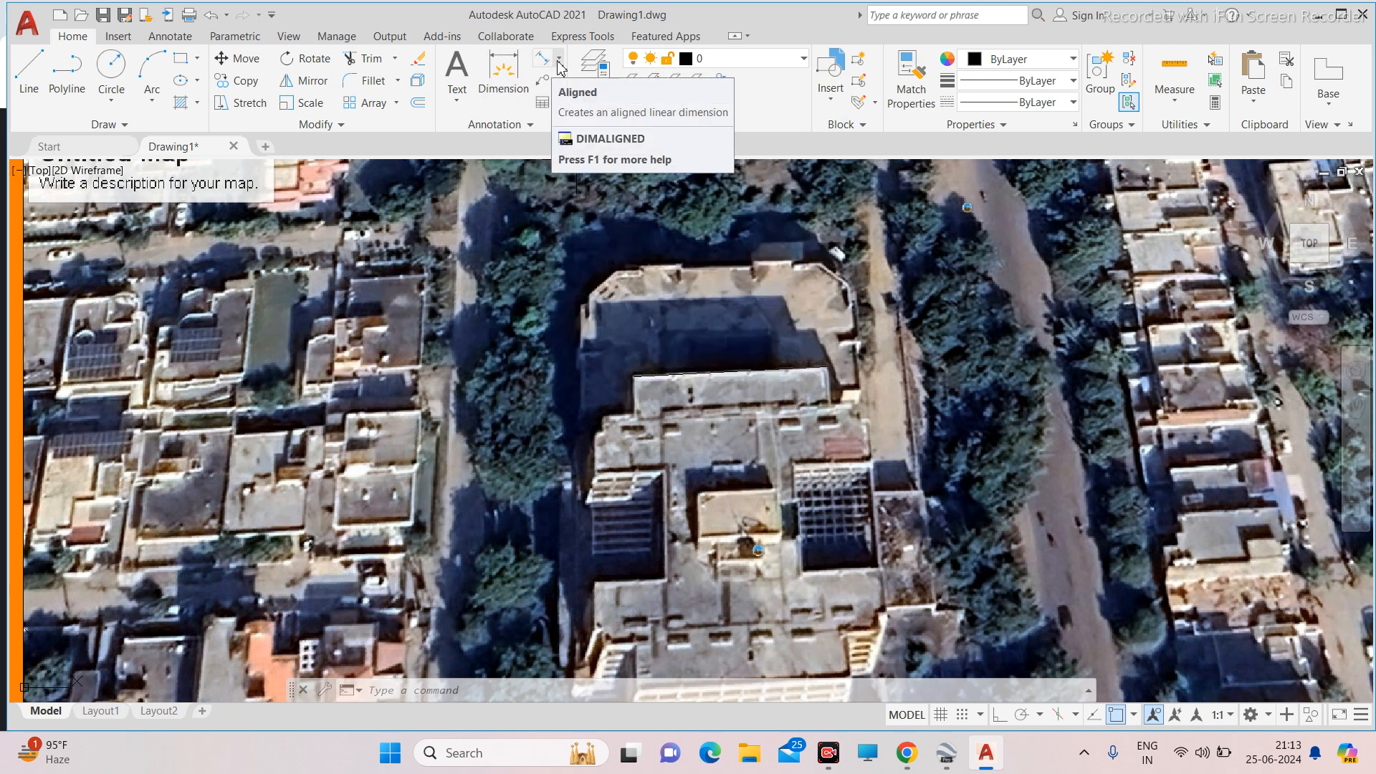
click(559, 60)
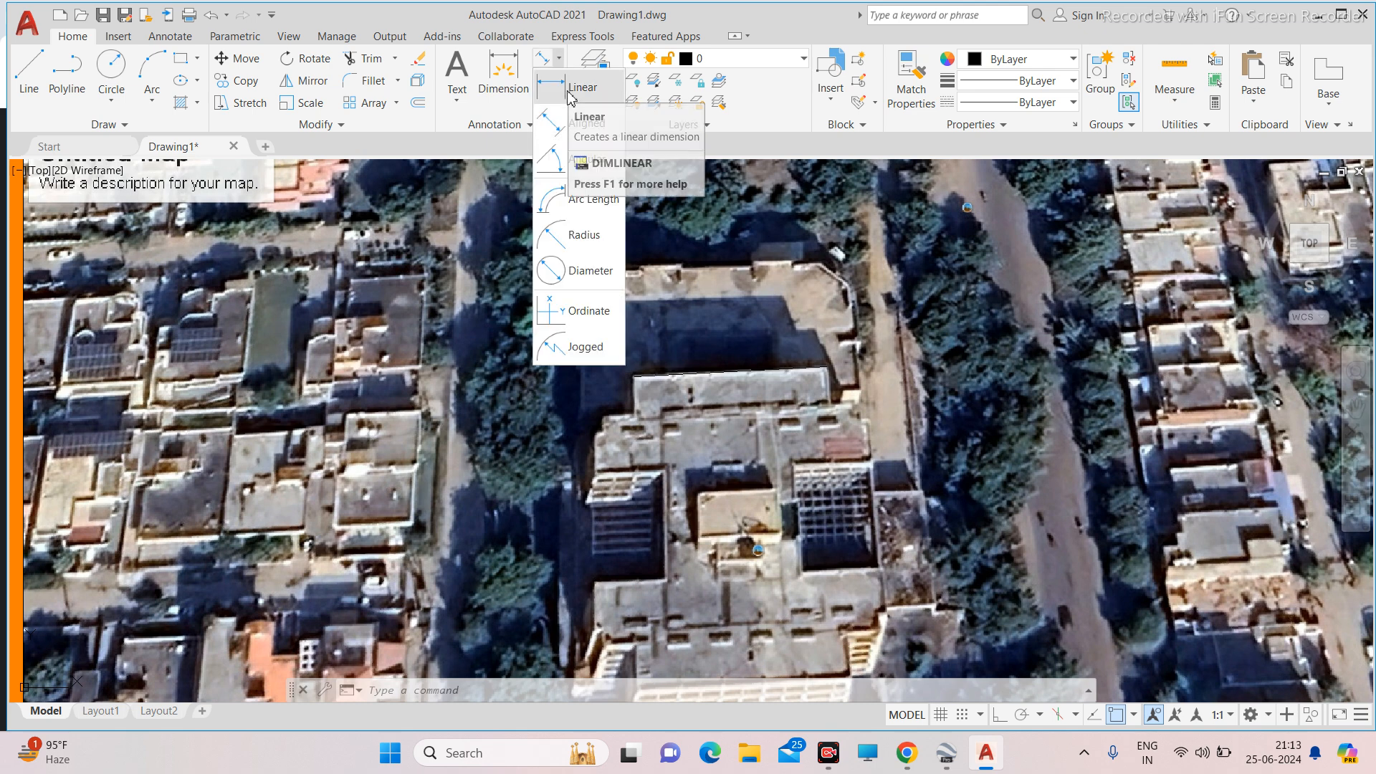
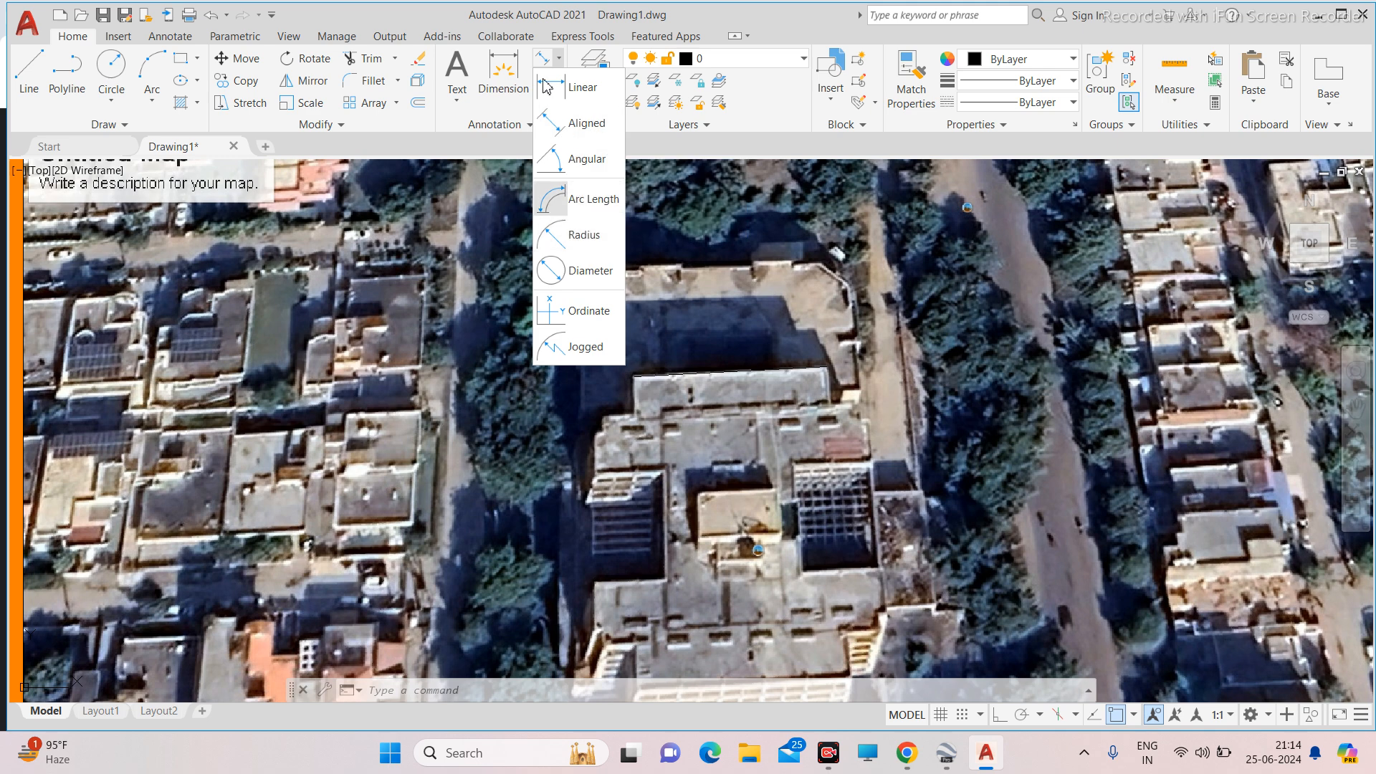
click(667, 156)
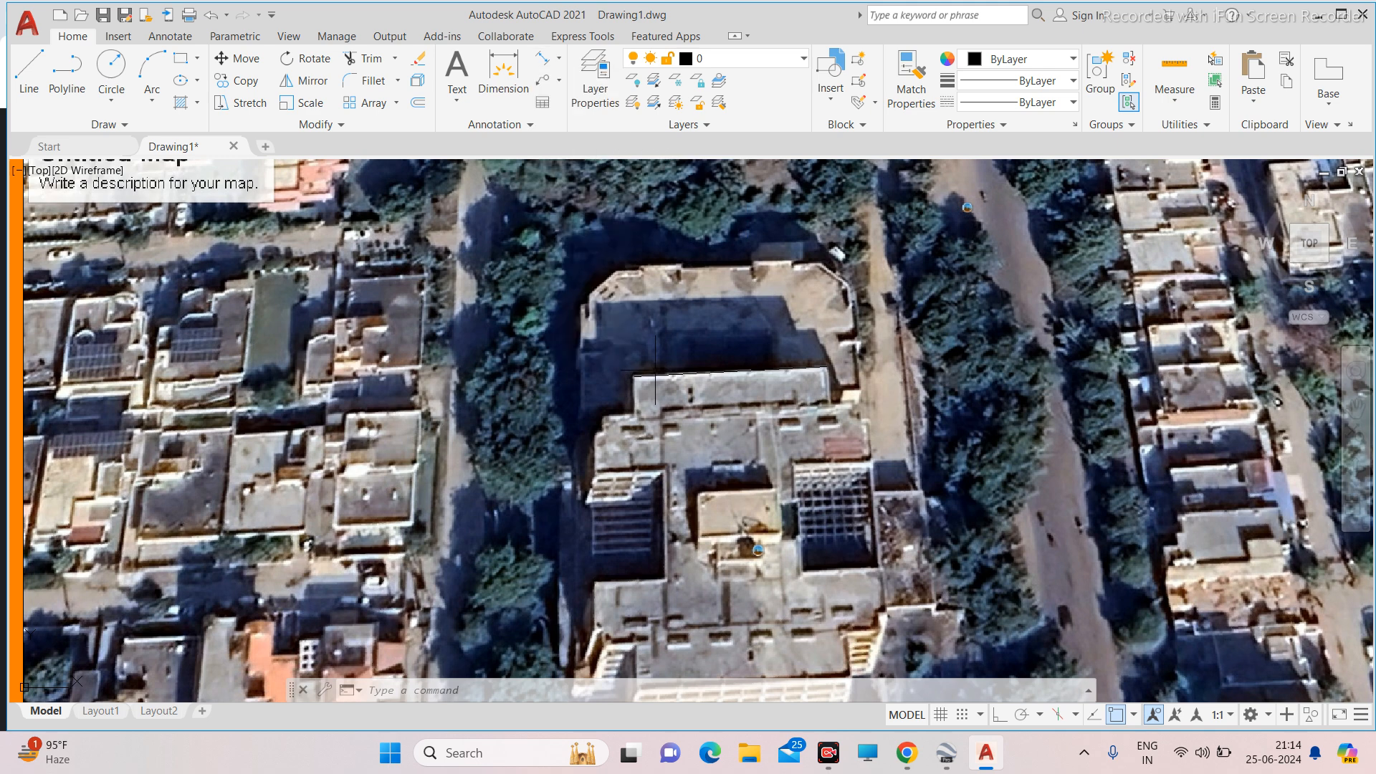
scroll(653, 369, down, 4)
scroll(653, 370, up, 2)
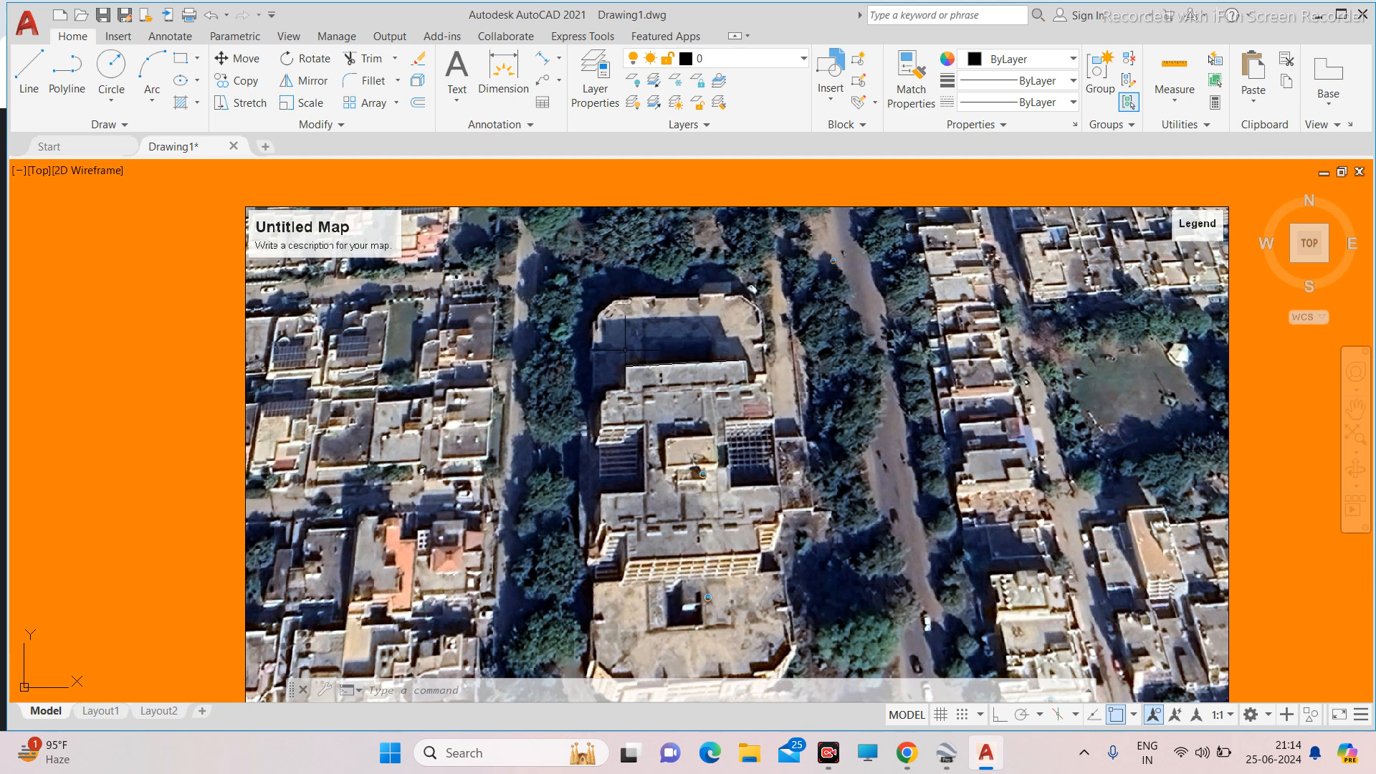
Switch to Google Earth Pro to read the ruler length of the roof edge, and return to AutoCAD.
click(947, 752)
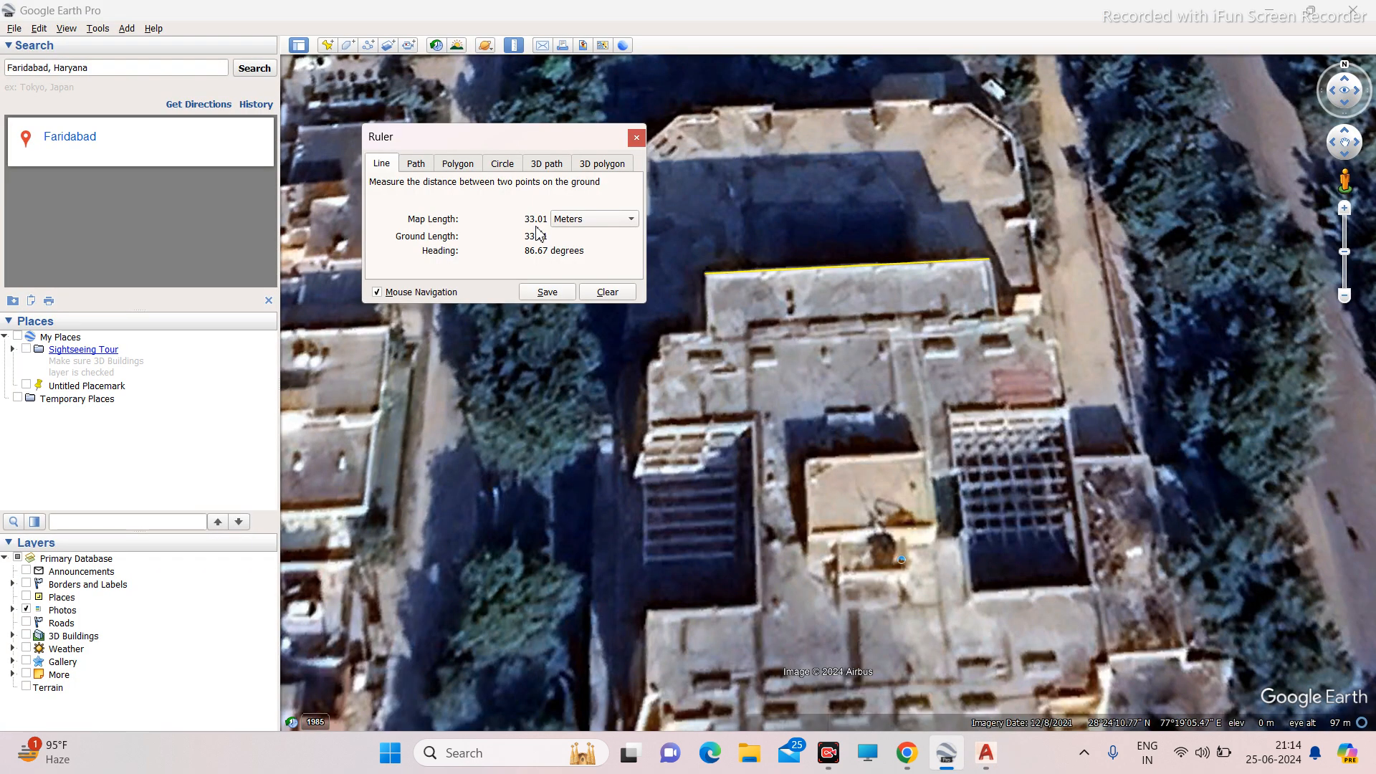
click(987, 753)
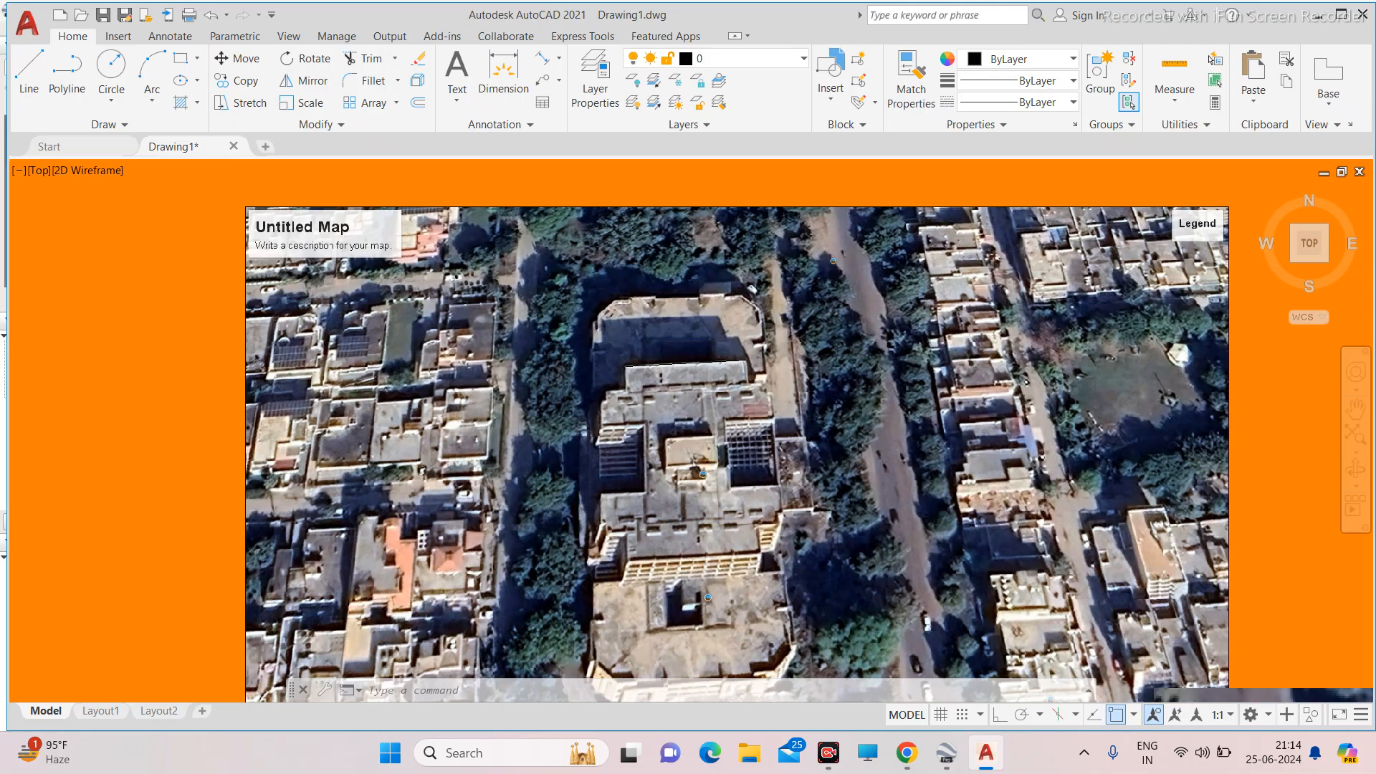
scroll(650, 362, up, 4)
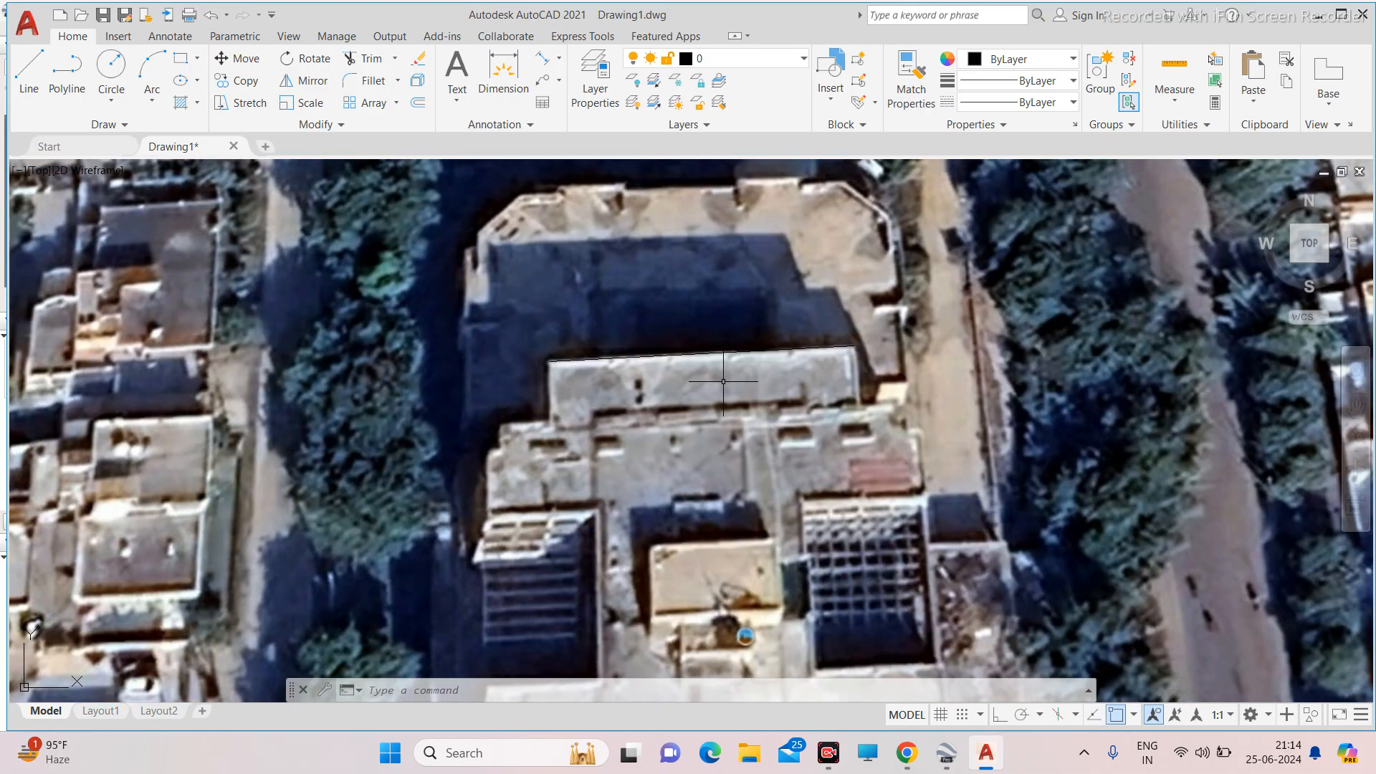
click(68, 72)
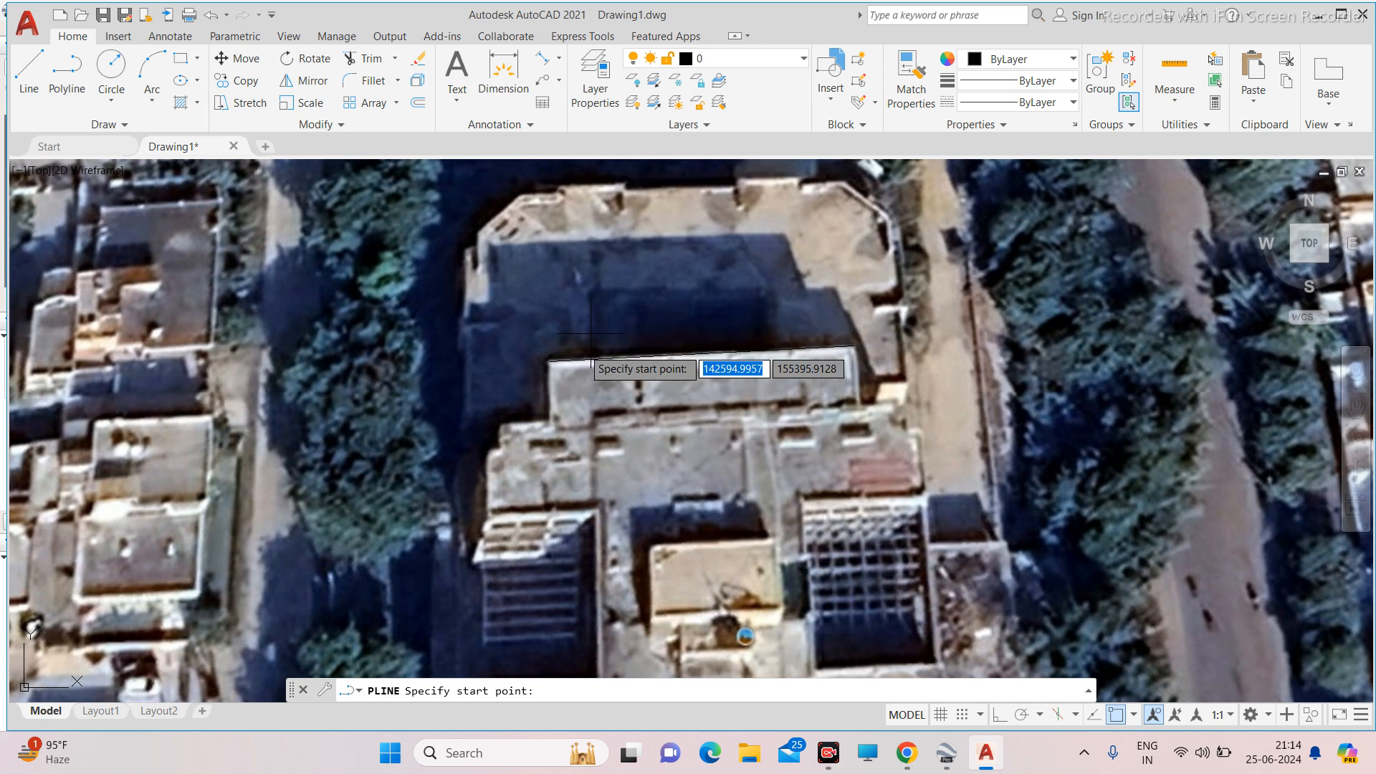
scroll(545, 213, down, 4)
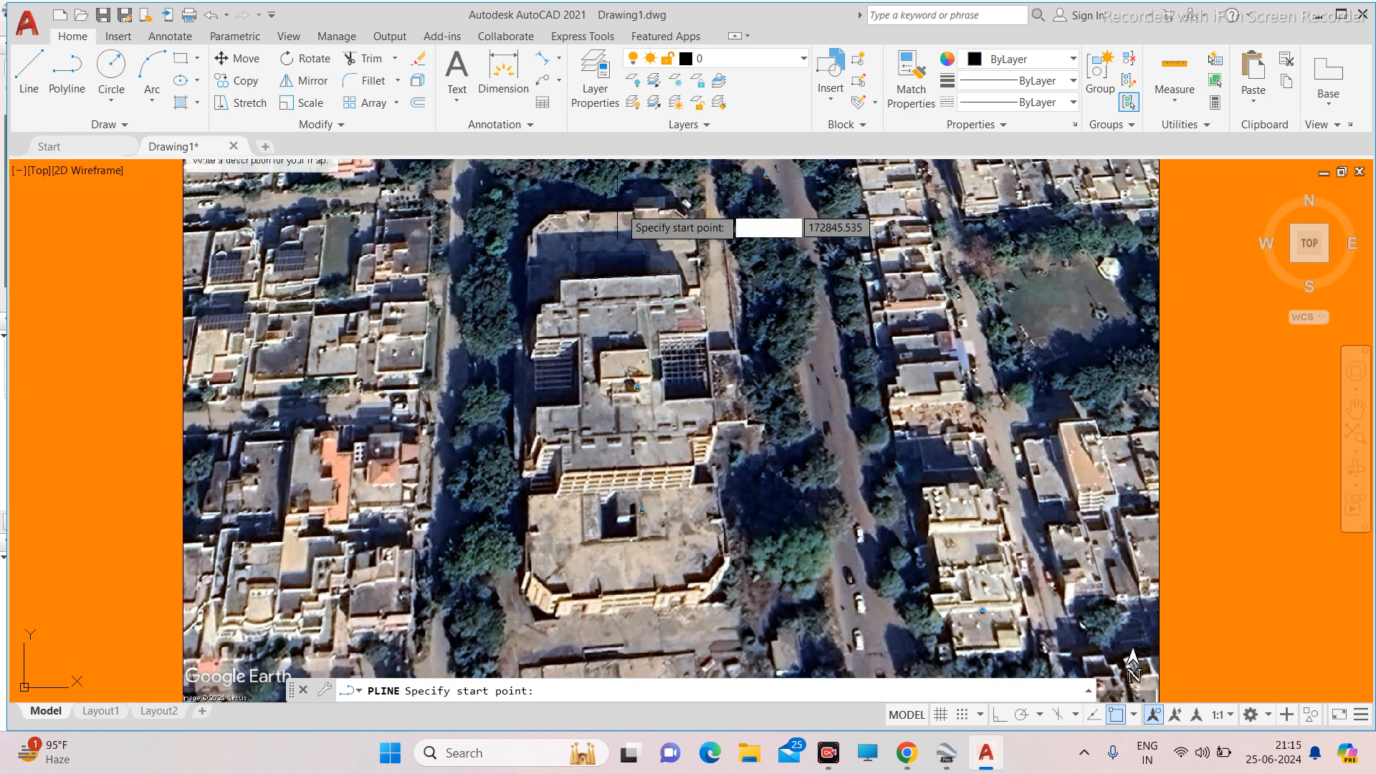
key(Escape)
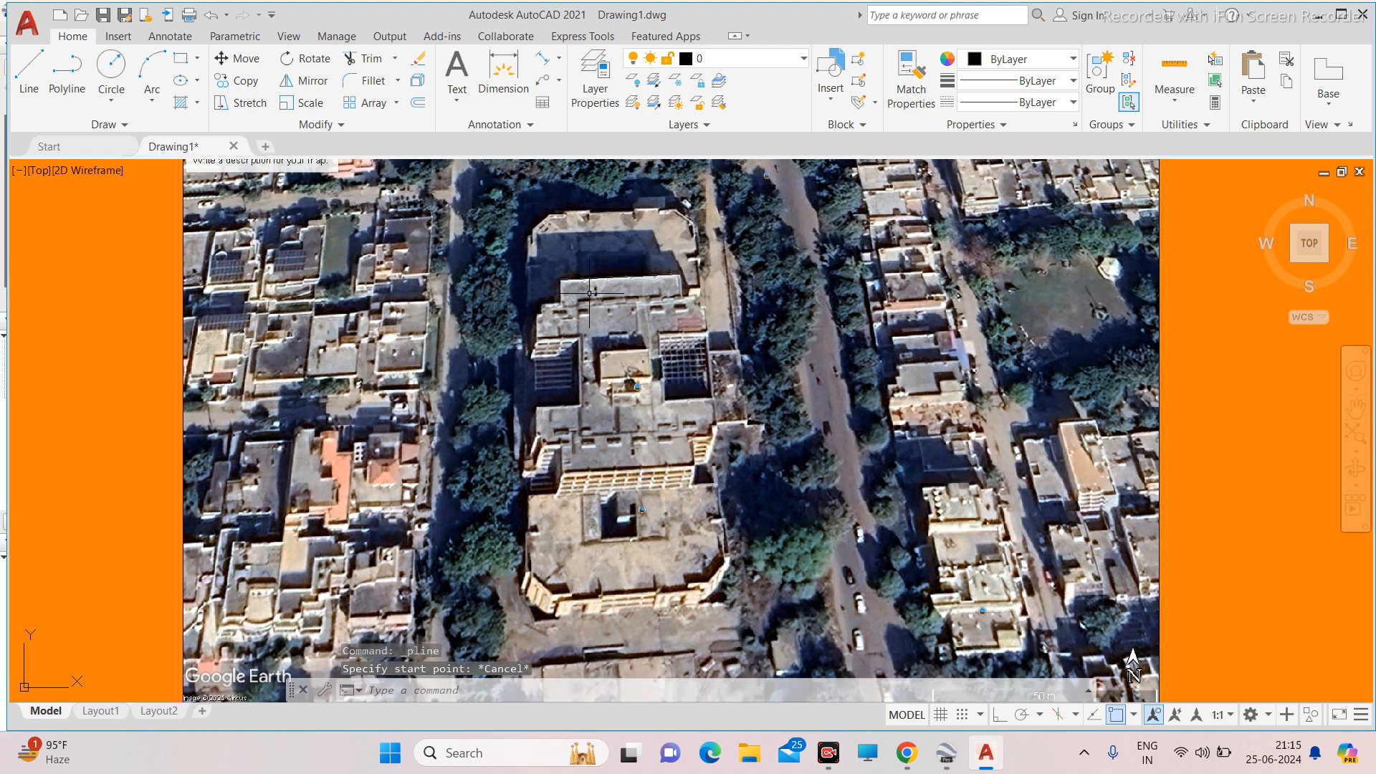
scroll(546, 266, up, 2)
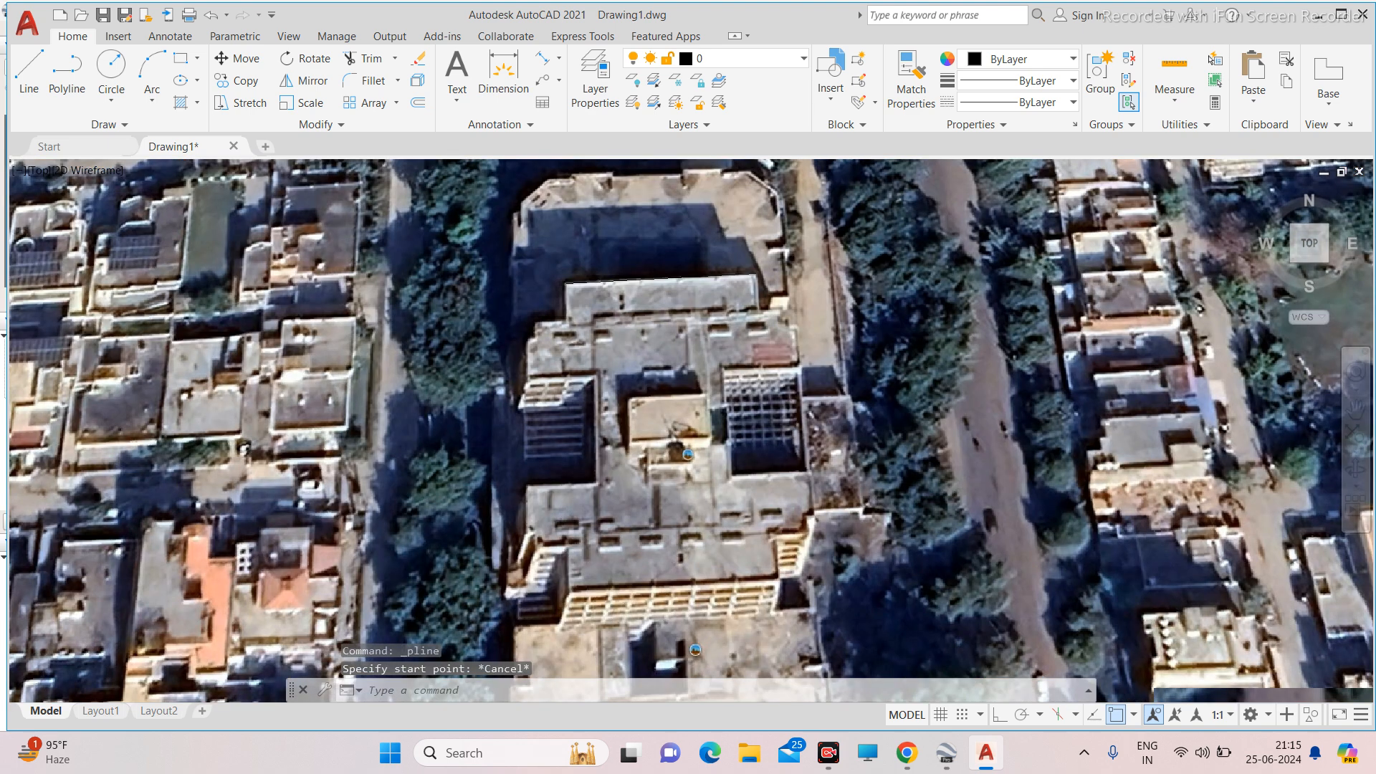
scroll(552, 244, up, 2)
text(UCS)
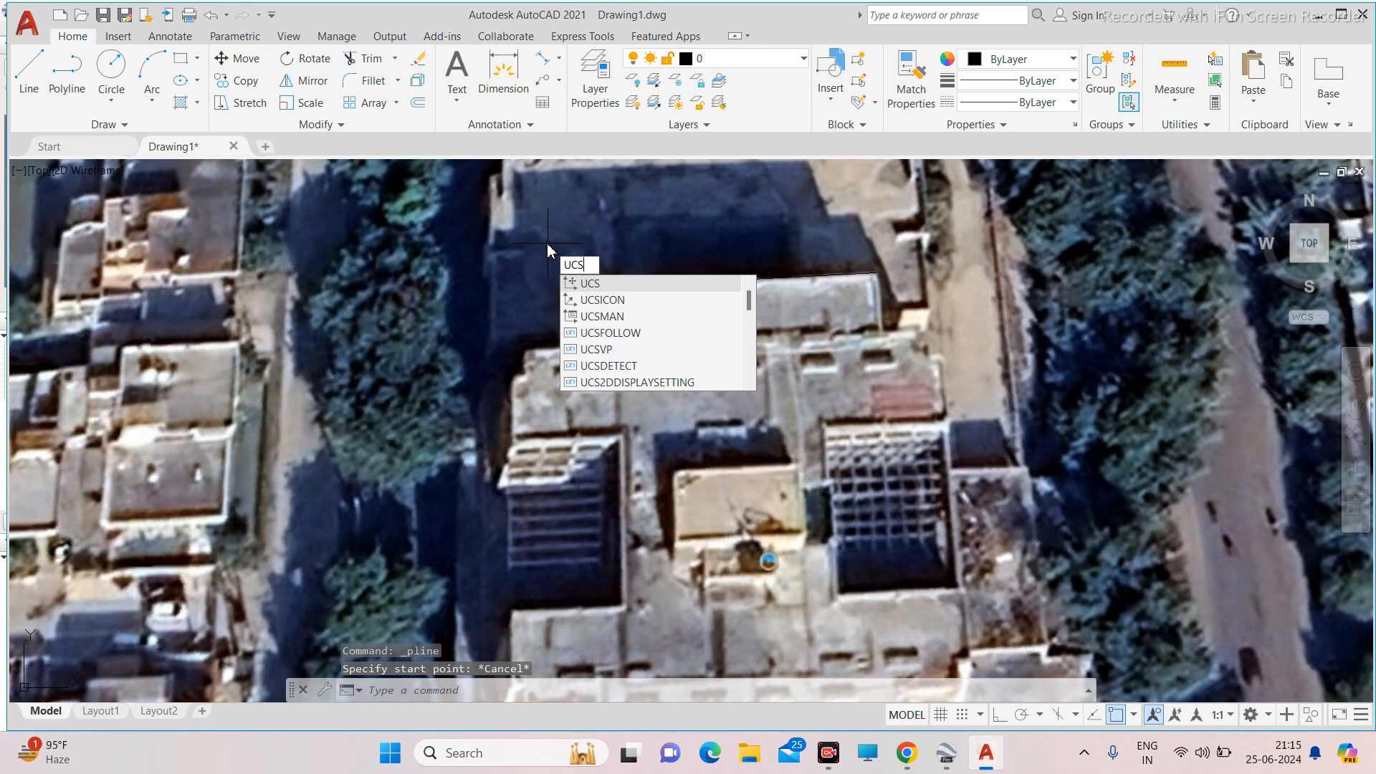
key(Return)
scroll(573, 285, up, 4)
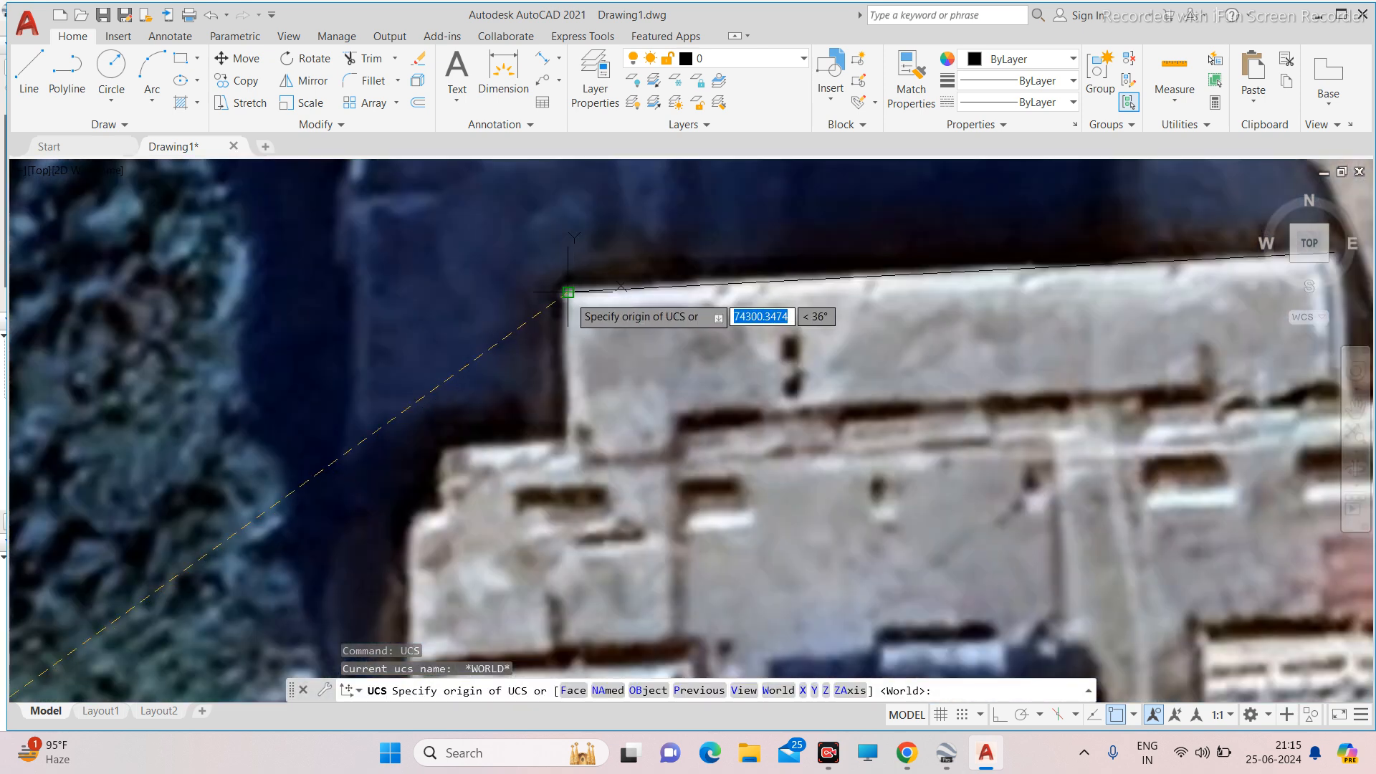
scroll(568, 292, down, 2)
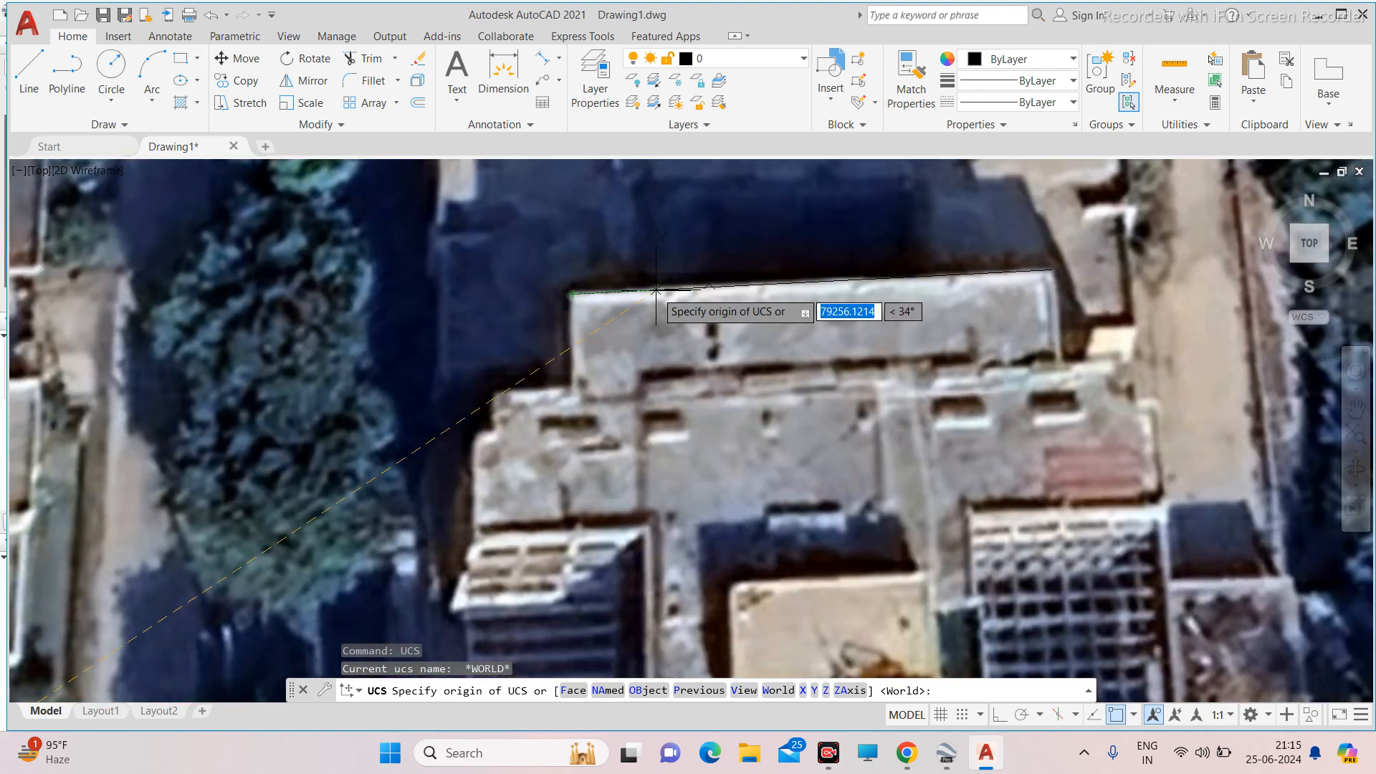
scroll(645, 294, down, 3)
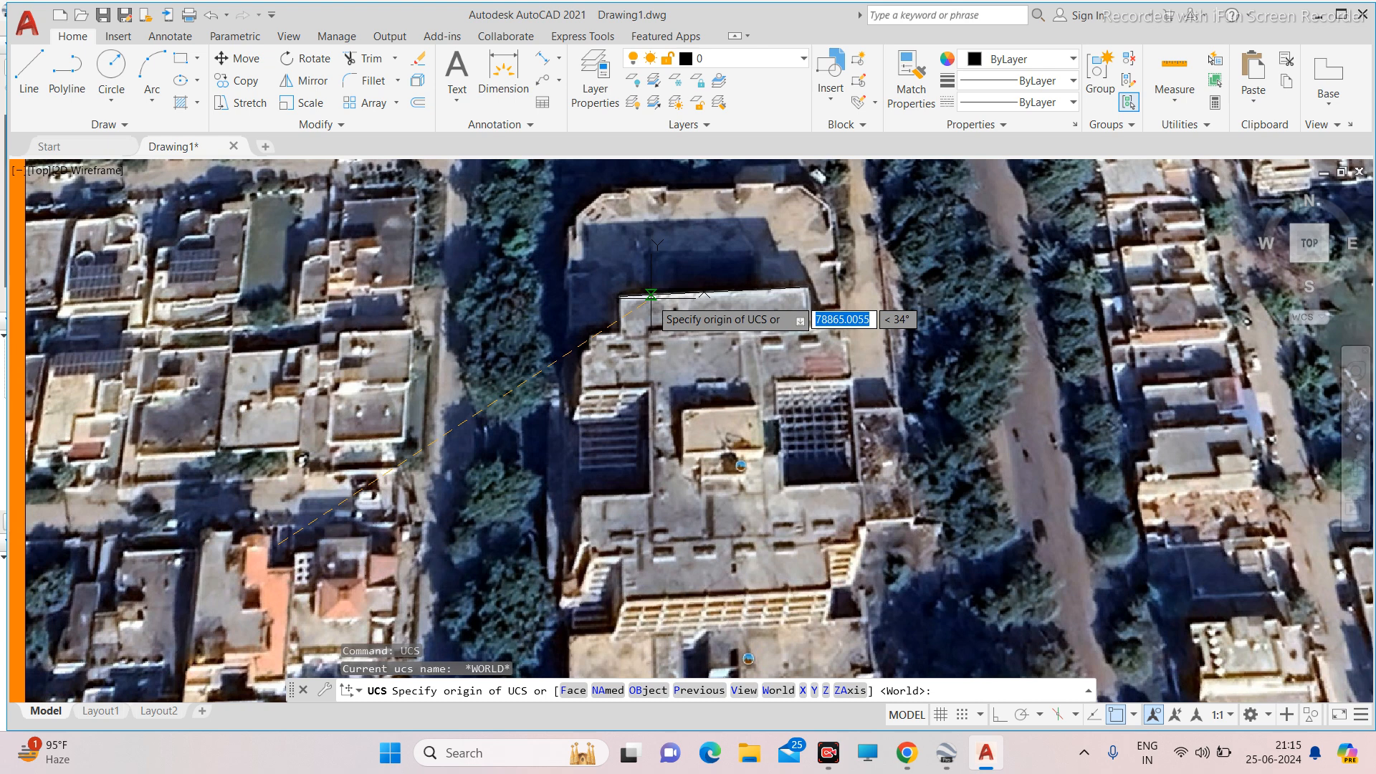
scroll(651, 294, up, 5)
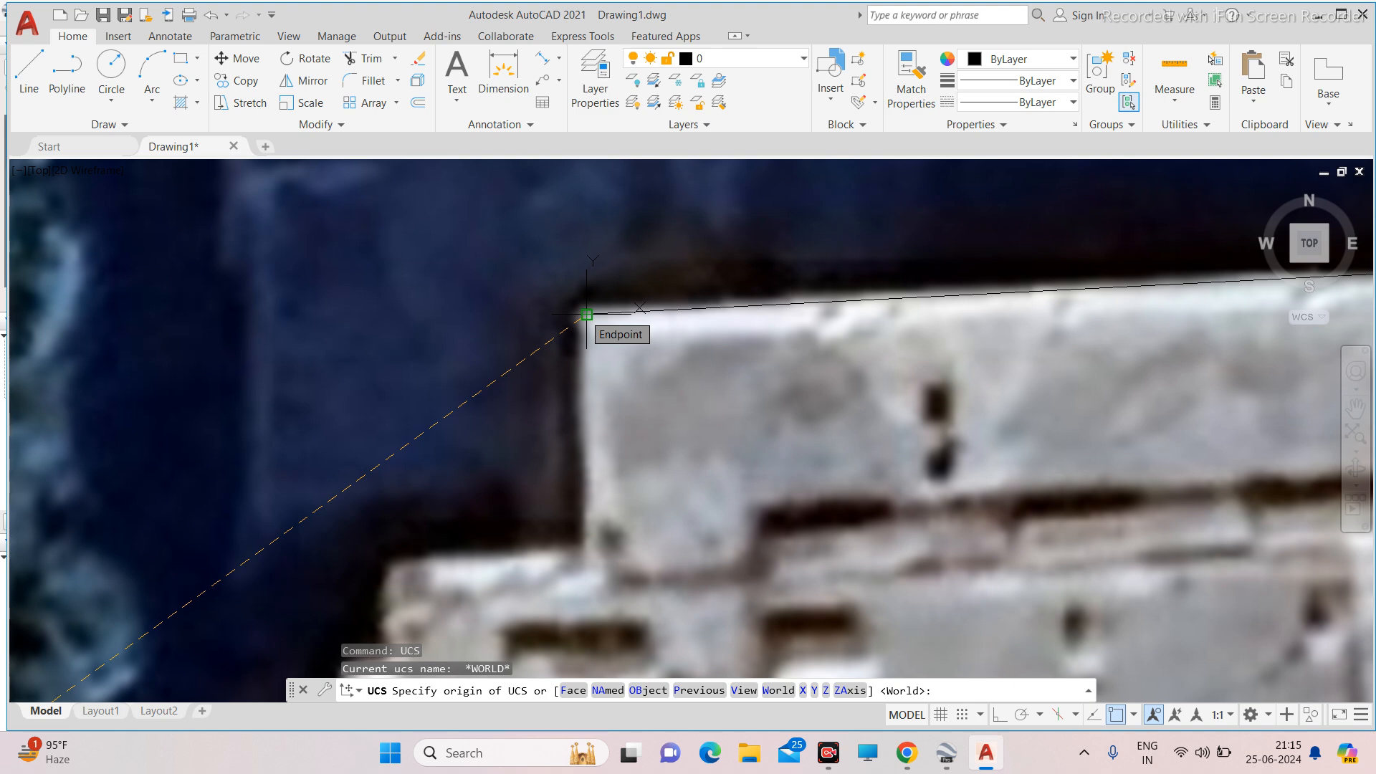
click(586, 313)
scroll(586, 314, down, 2)
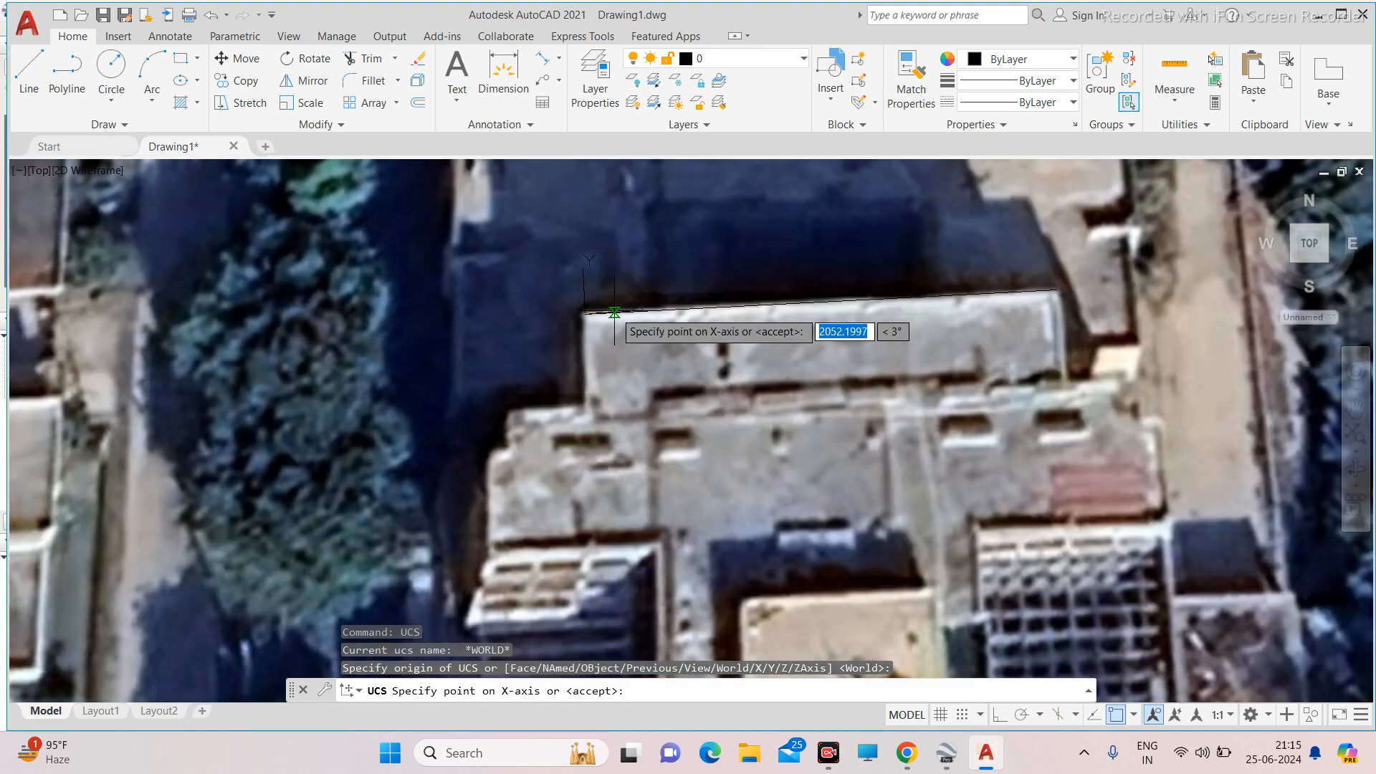
scroll(587, 313, up, 4)
key(Escape)
Define a new UCS with its origin at the traced roof edge's west endpoint and its X-axis through the east endpoint, accepting the XY plane.
text(UCs)
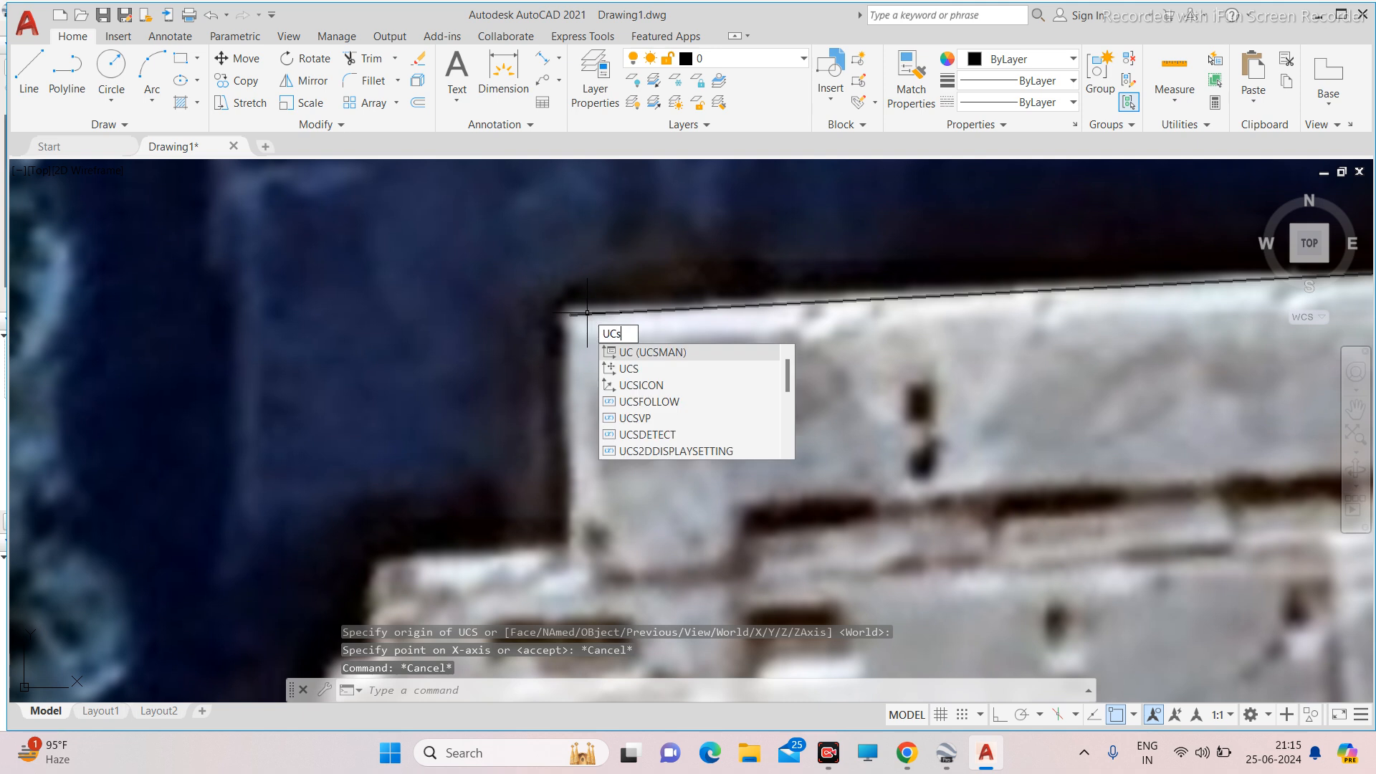
key(Return)
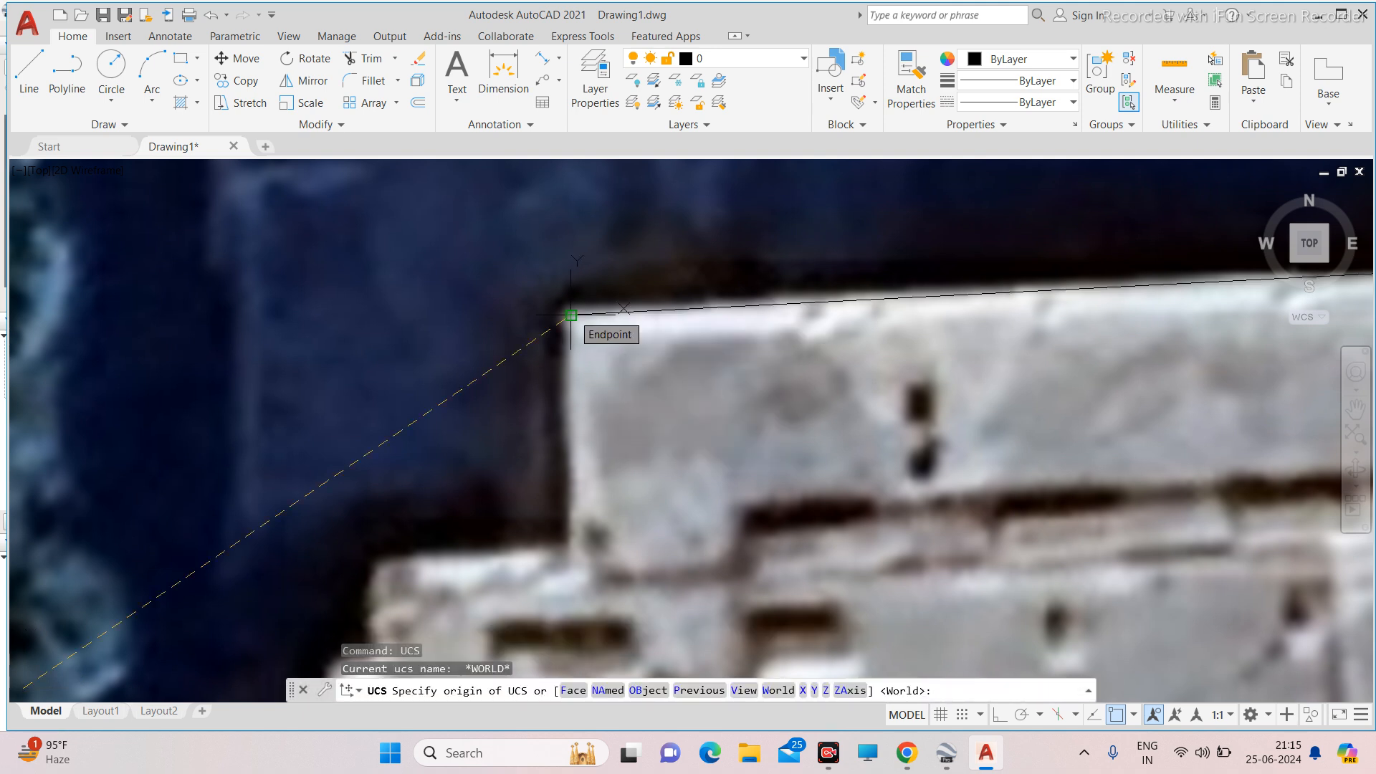
click(571, 314)
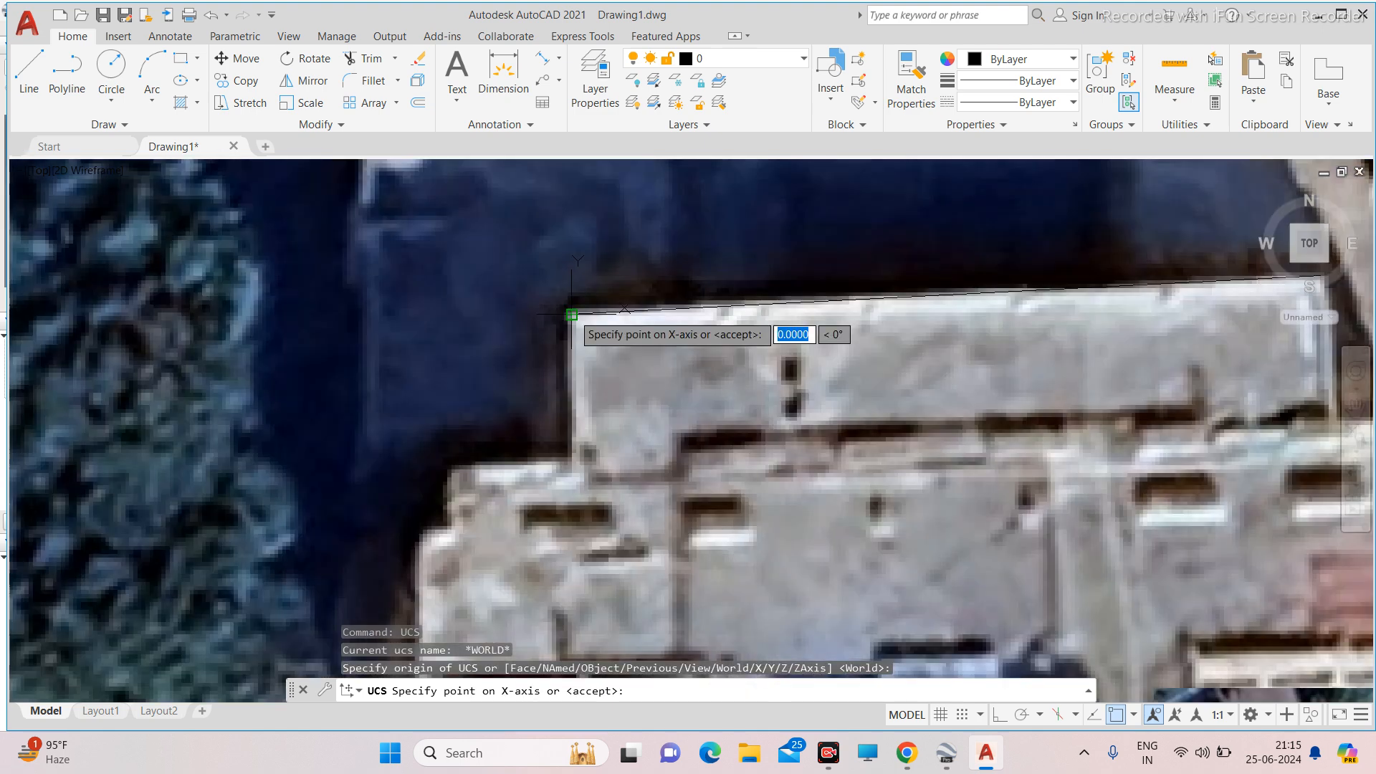
scroll(859, 305, down, 2)
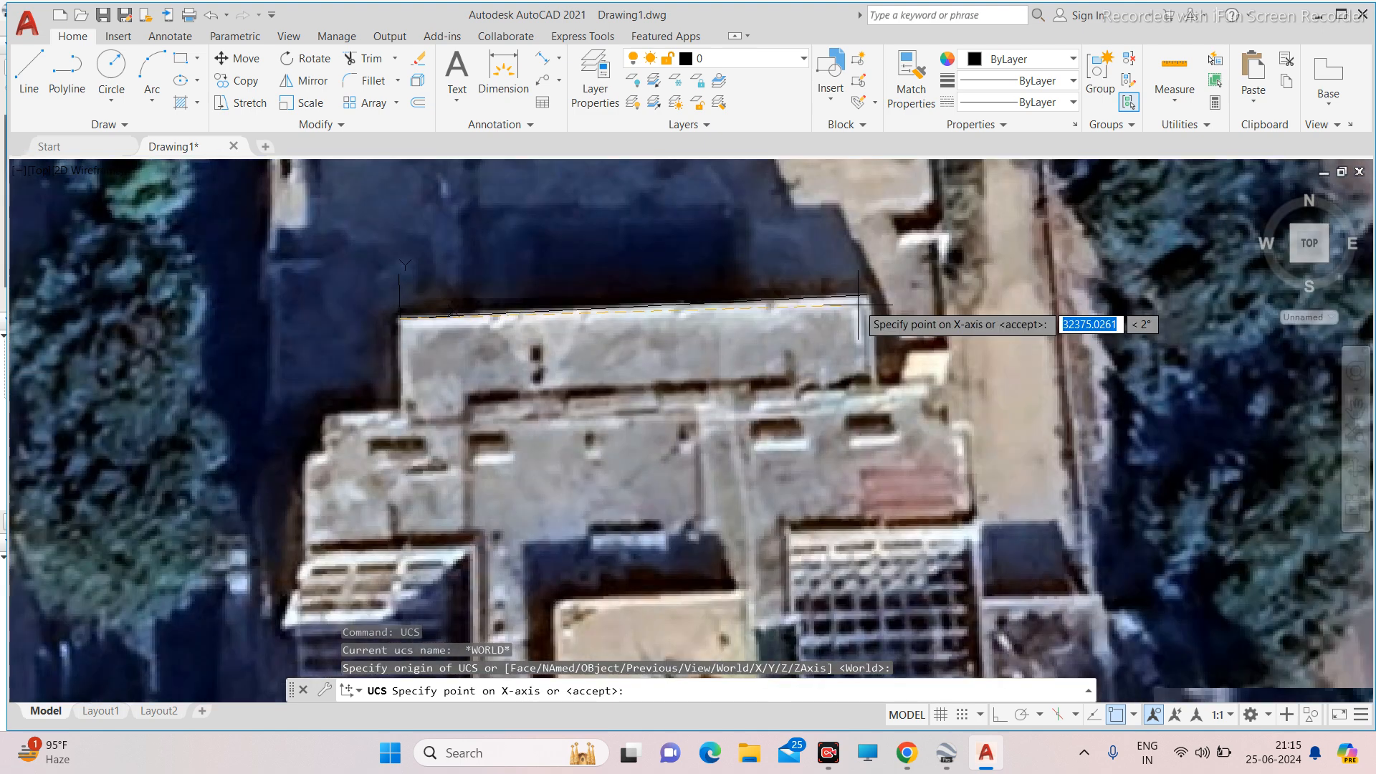
scroll(859, 305, up, 3)
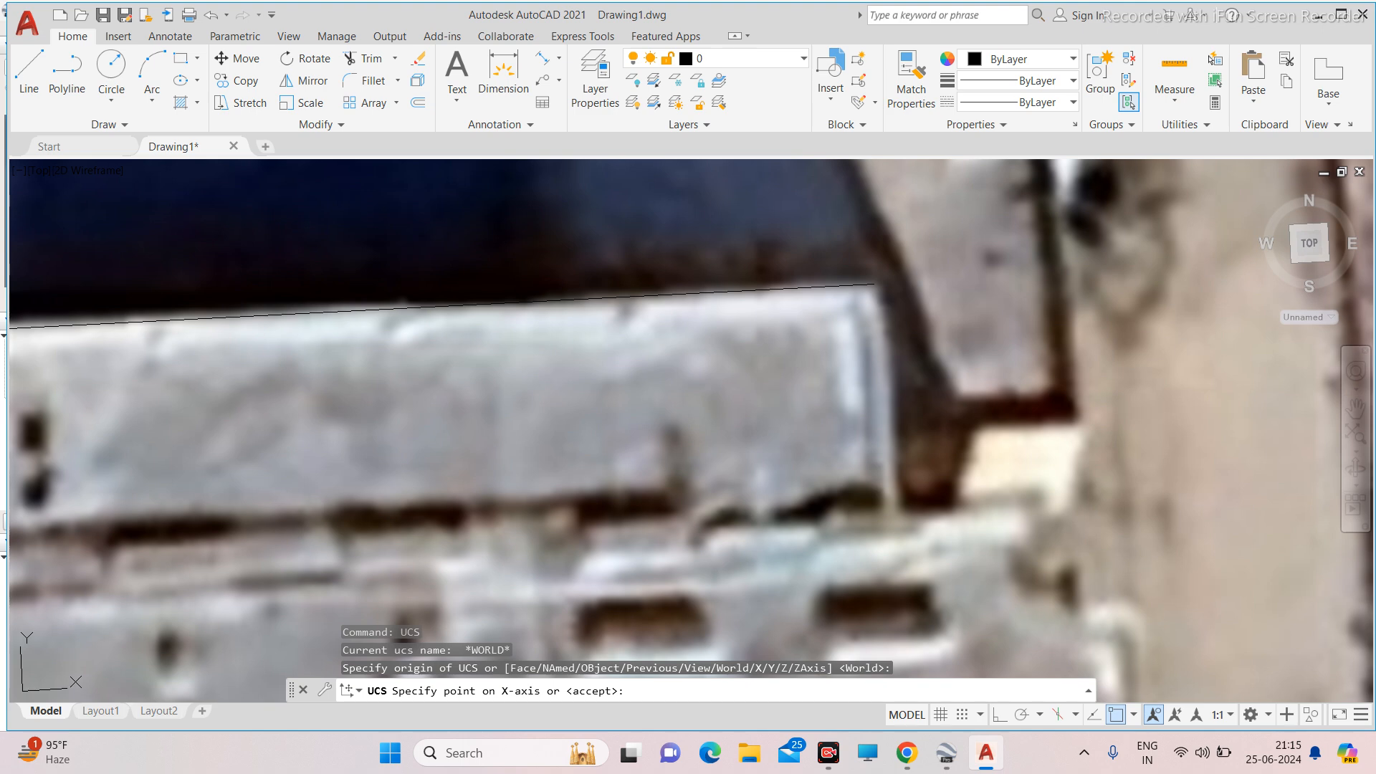
click(875, 285)
scroll(846, 315, down, 3)
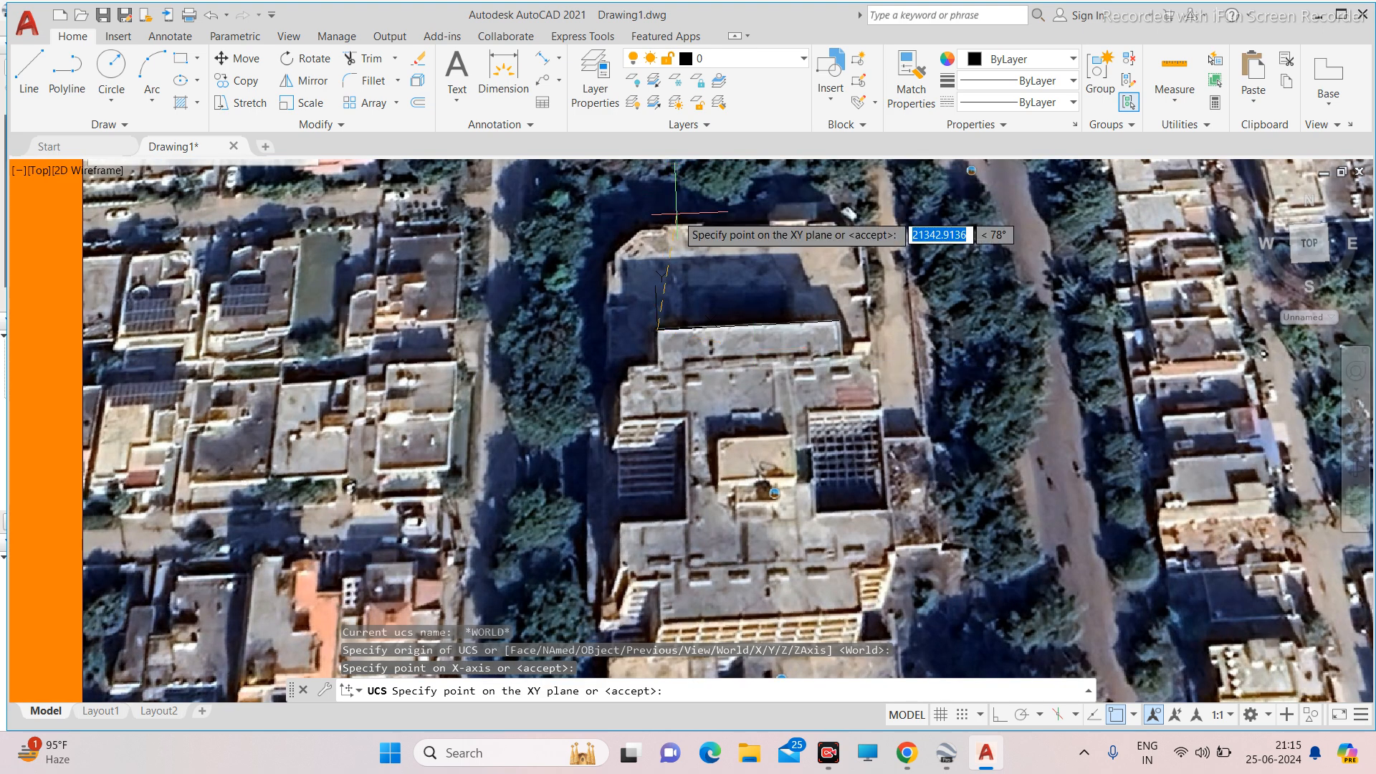
scroll(666, 213, up, 2)
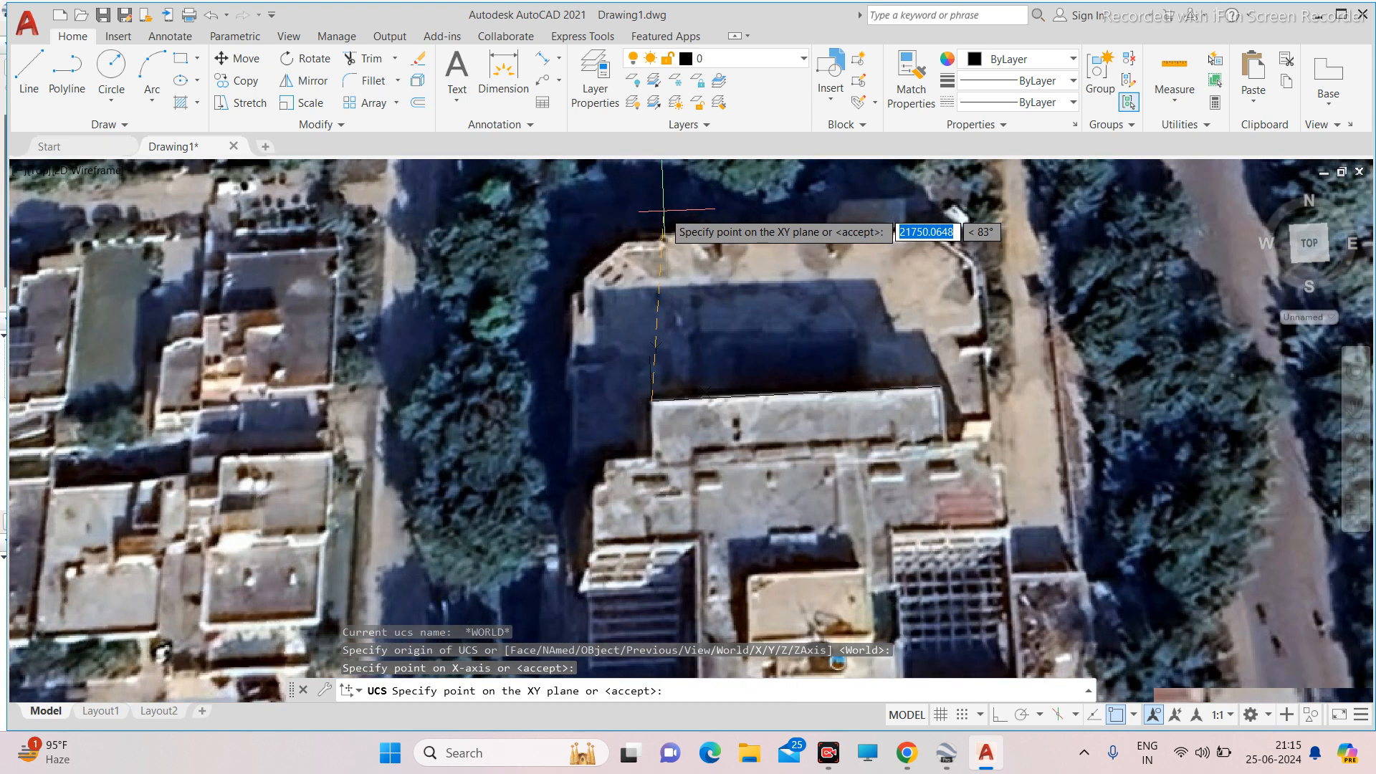
scroll(663, 212, up, 2)
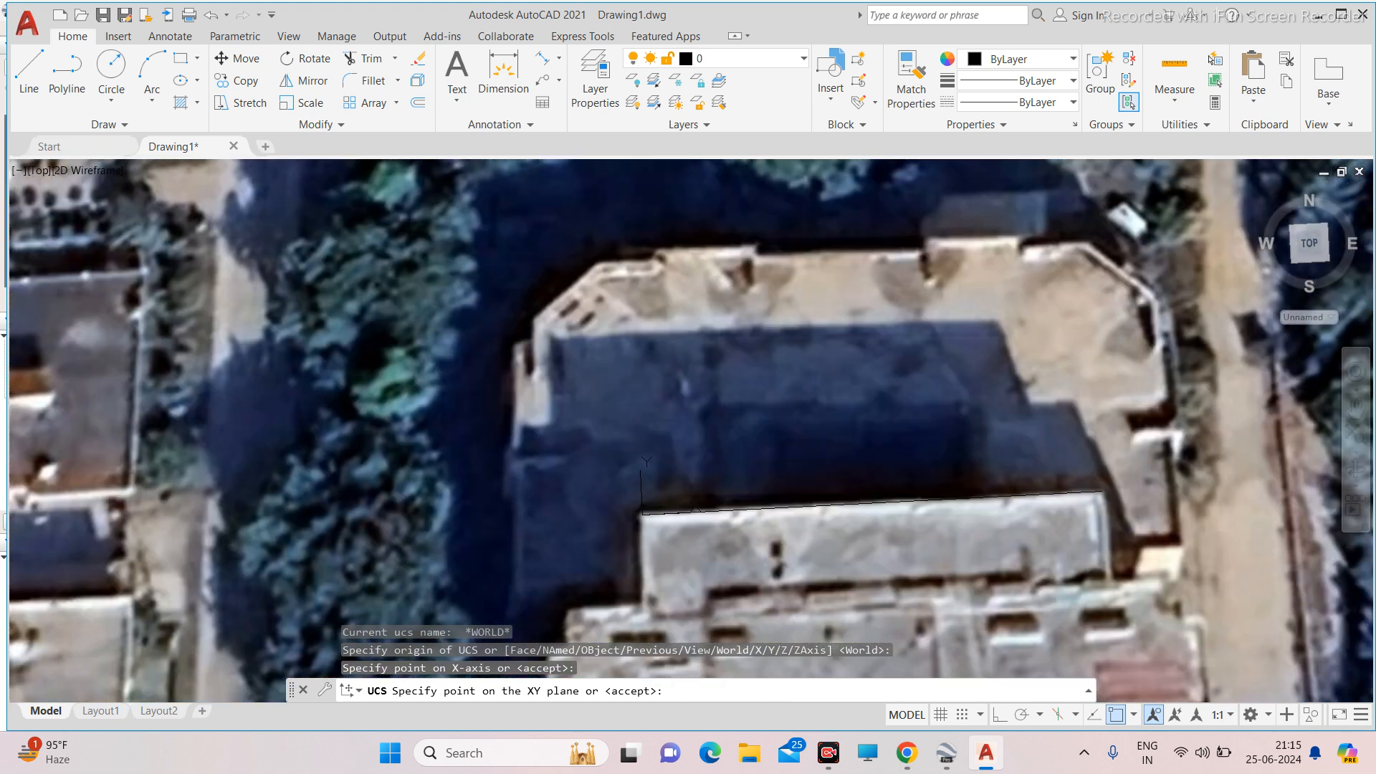
key(Return)
scroll(613, 323, down, 2)
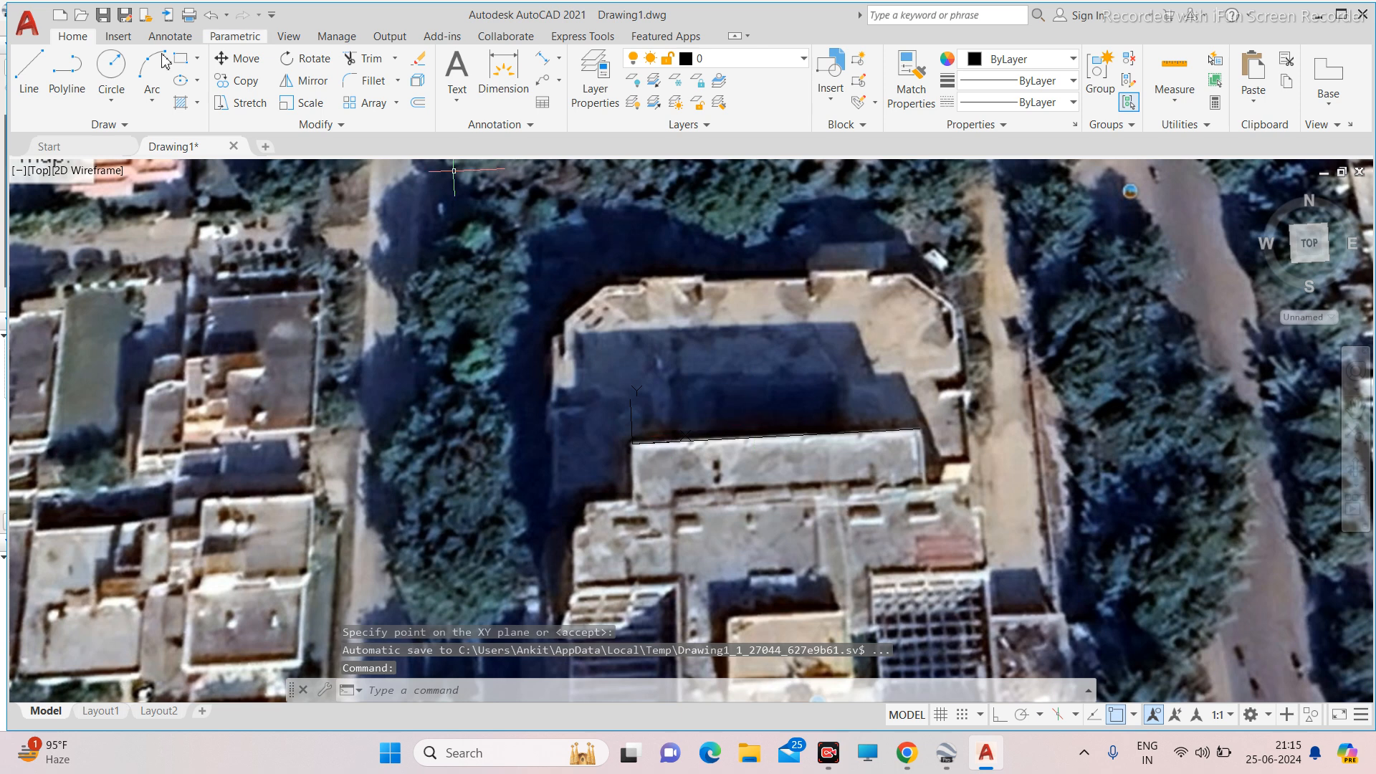
Select the traced roof edge to check its alignment with the UCS axes, and clear the selection.
scroll(631, 443, up, 3)
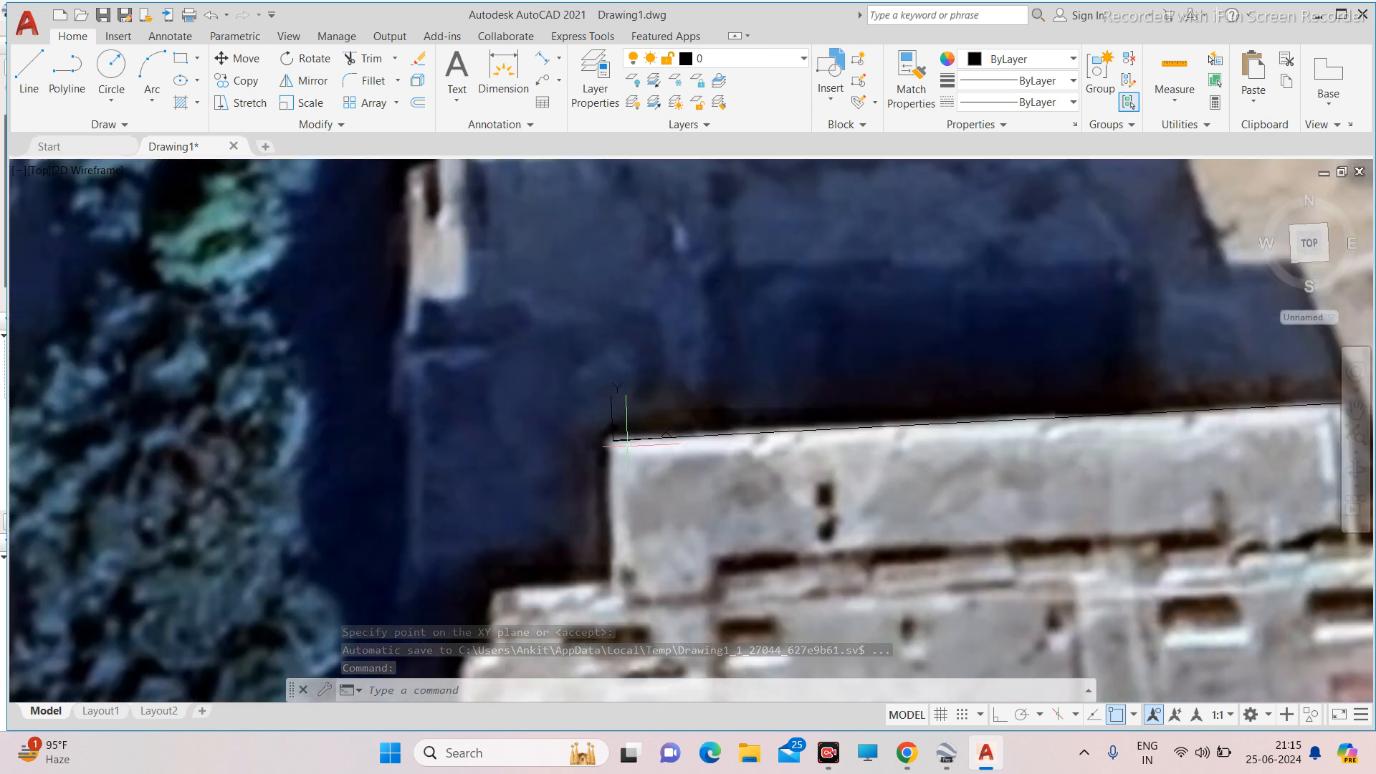
click(752, 430)
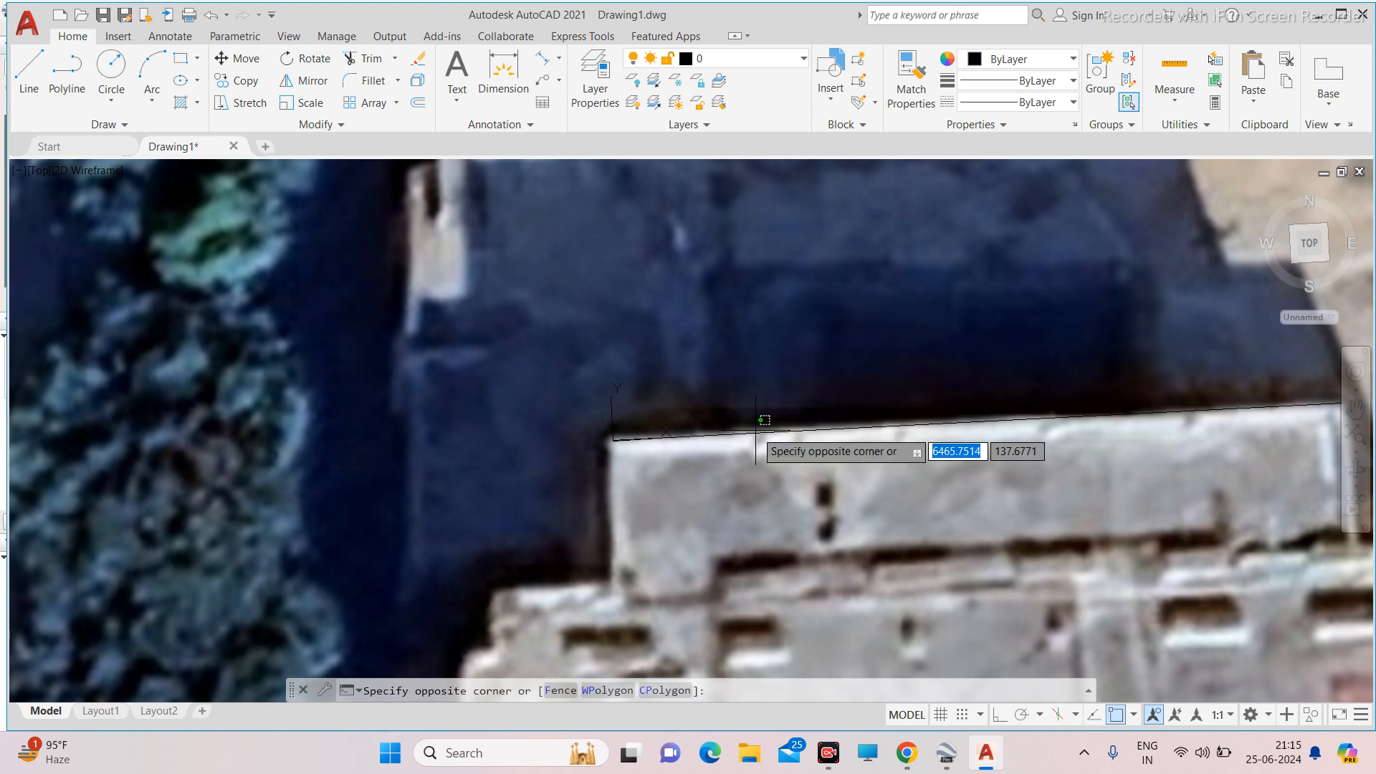
click(685, 387)
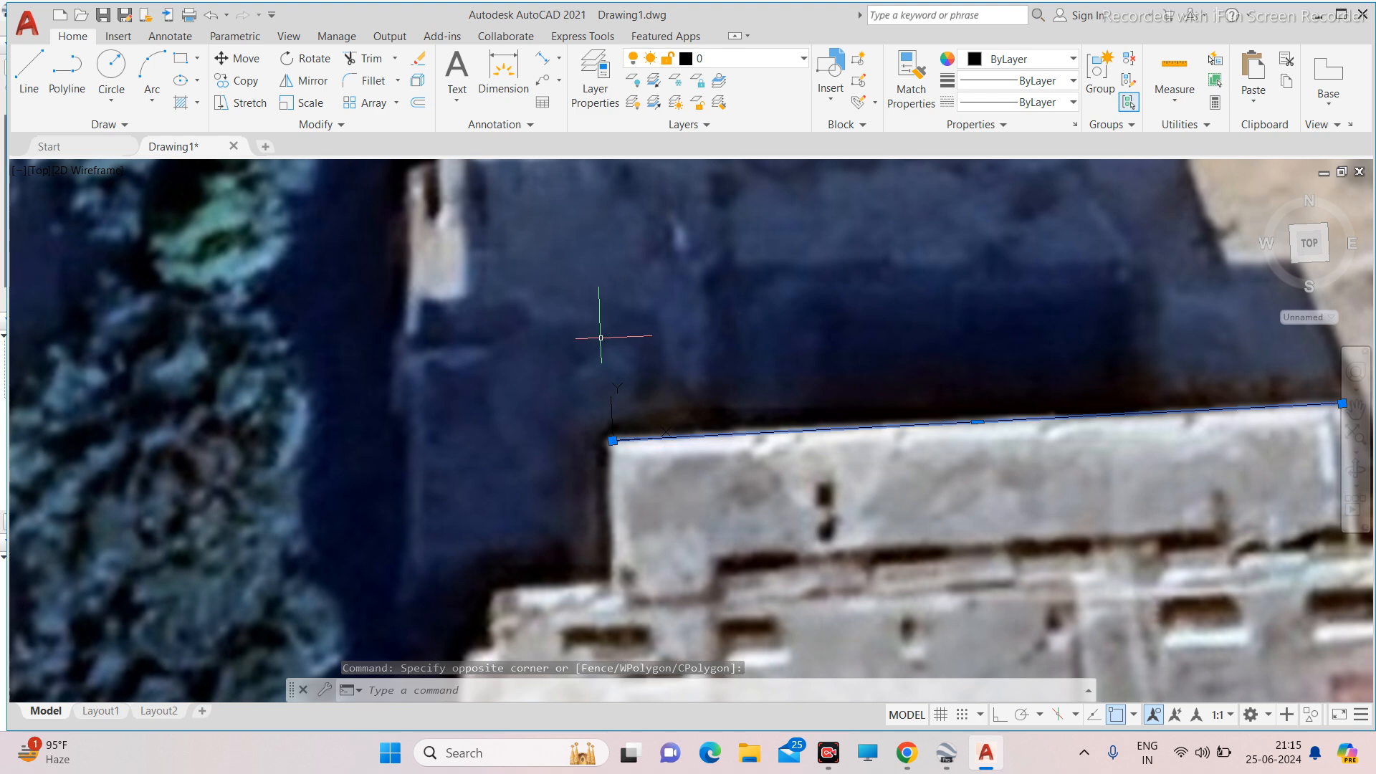
scroll(600, 338, down, 9)
key(Escape)
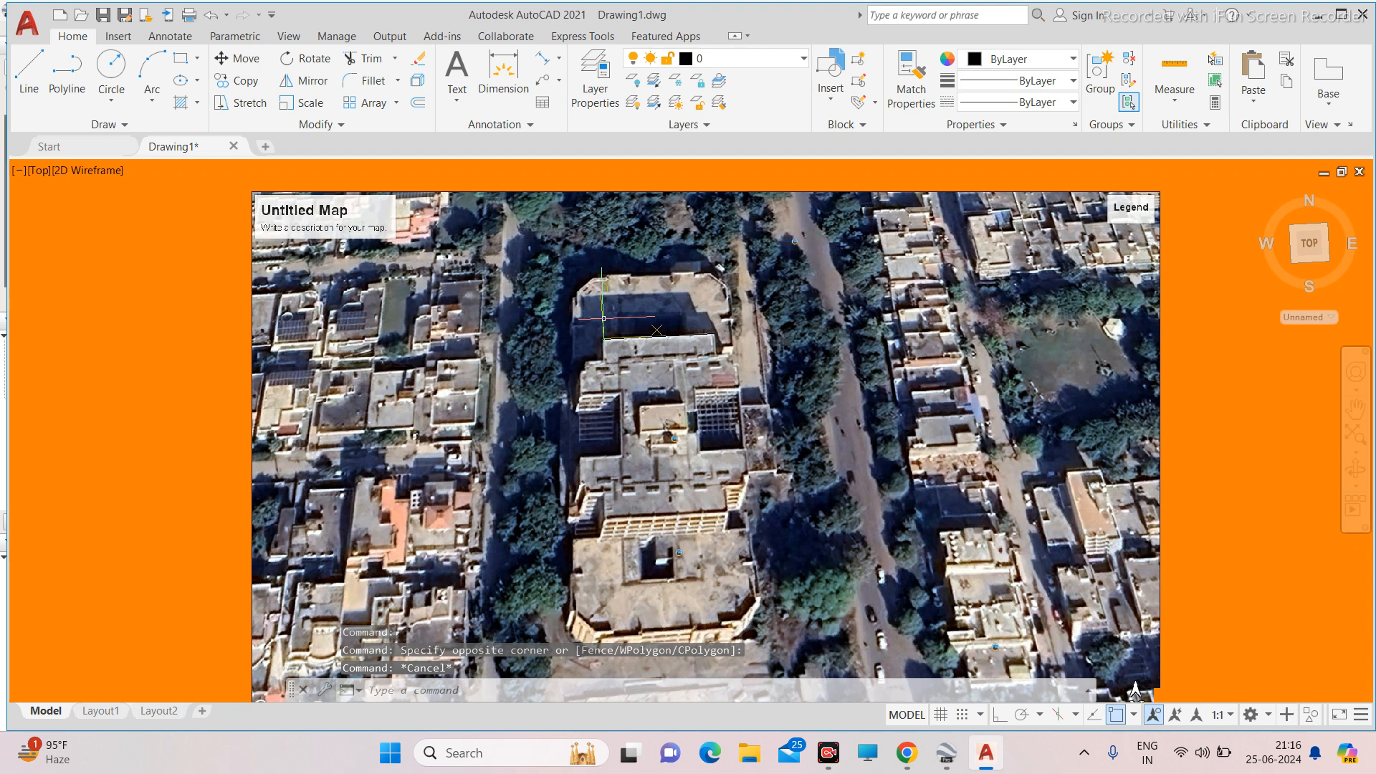
scroll(604, 317, up, 8)
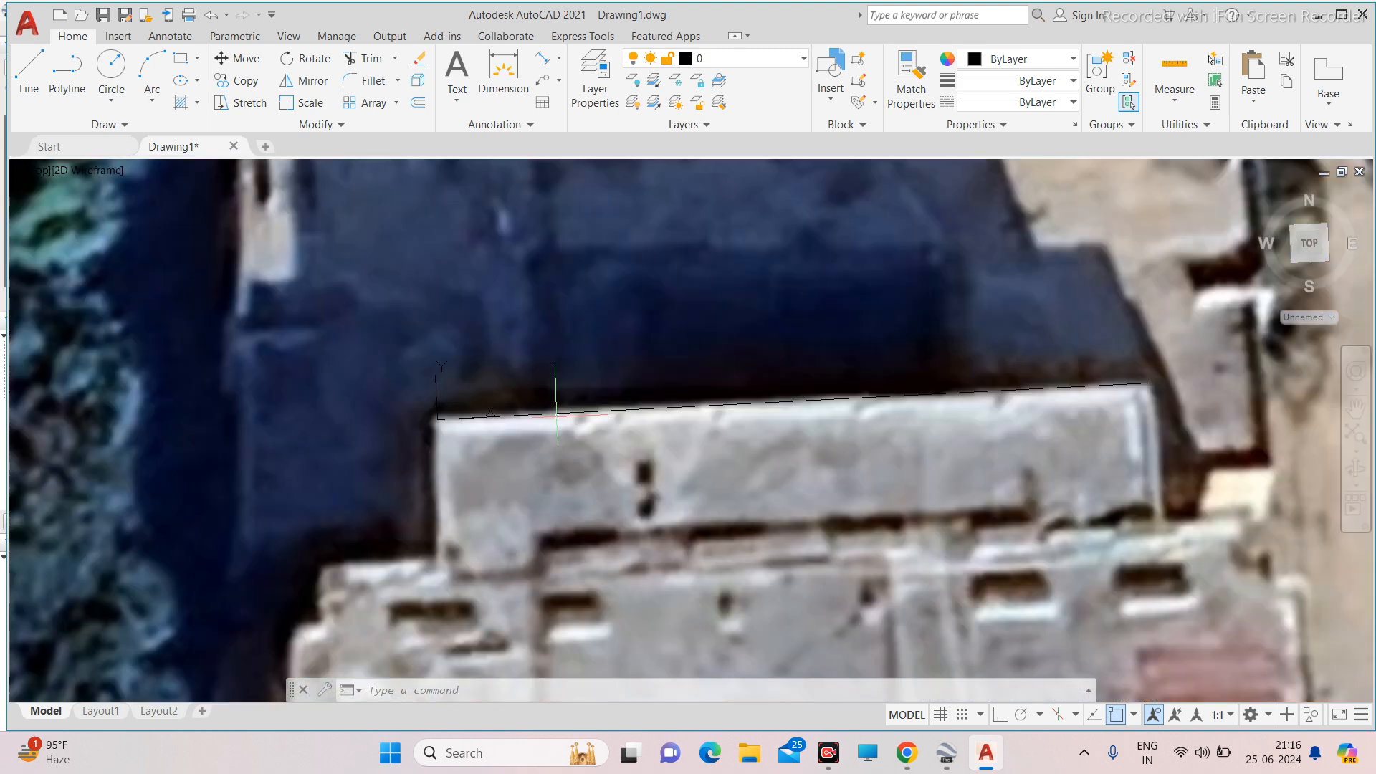
click(556, 413)
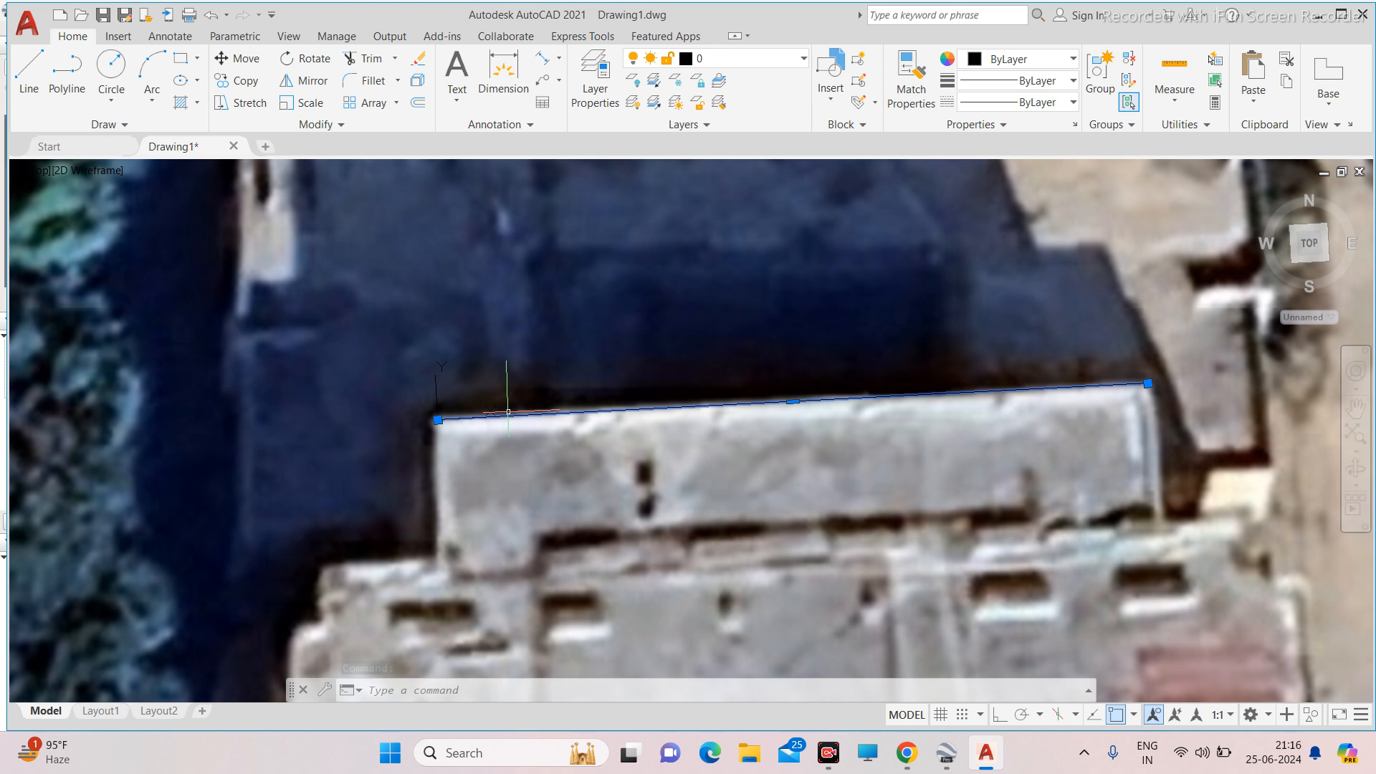
key(Escape)
key(Escape)
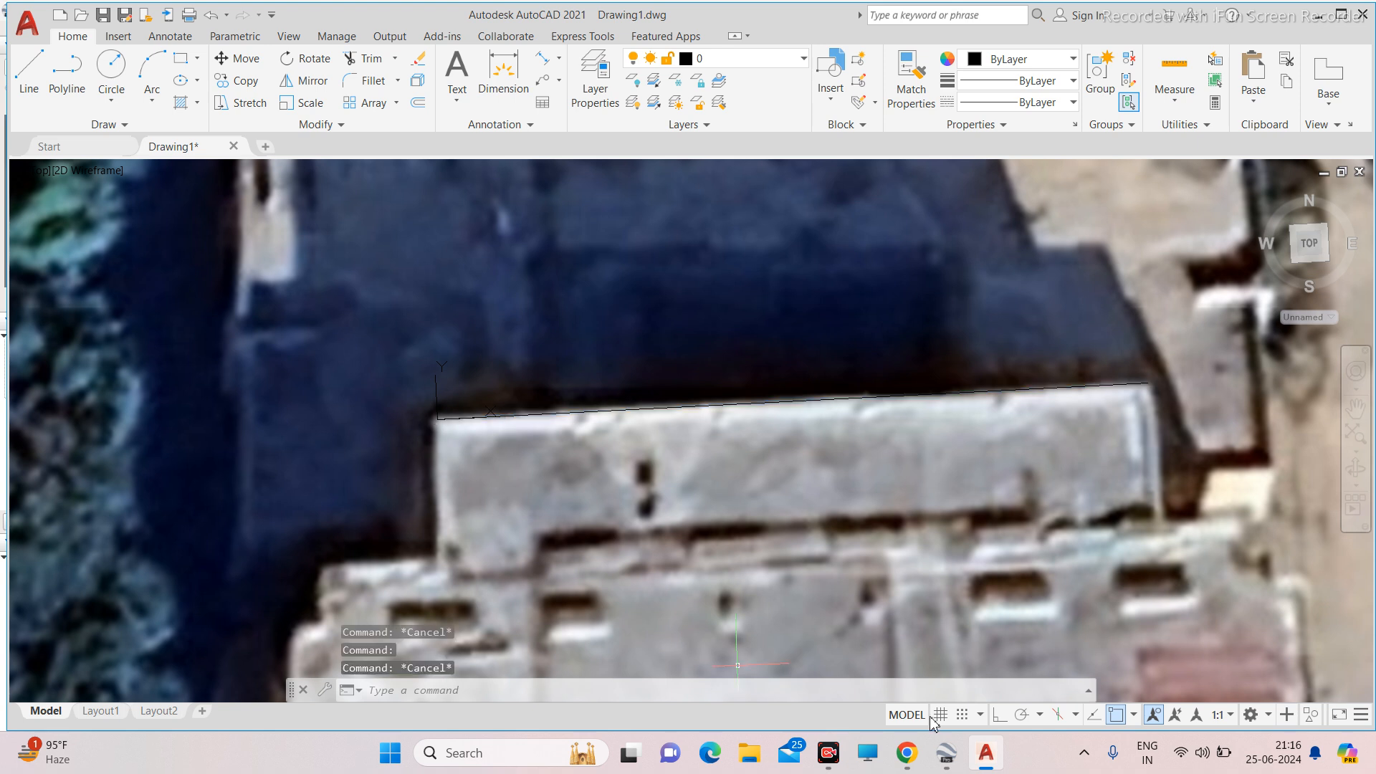
Turn on Ortho mode to constrain drawing to the new UCS axes.
click(1000, 717)
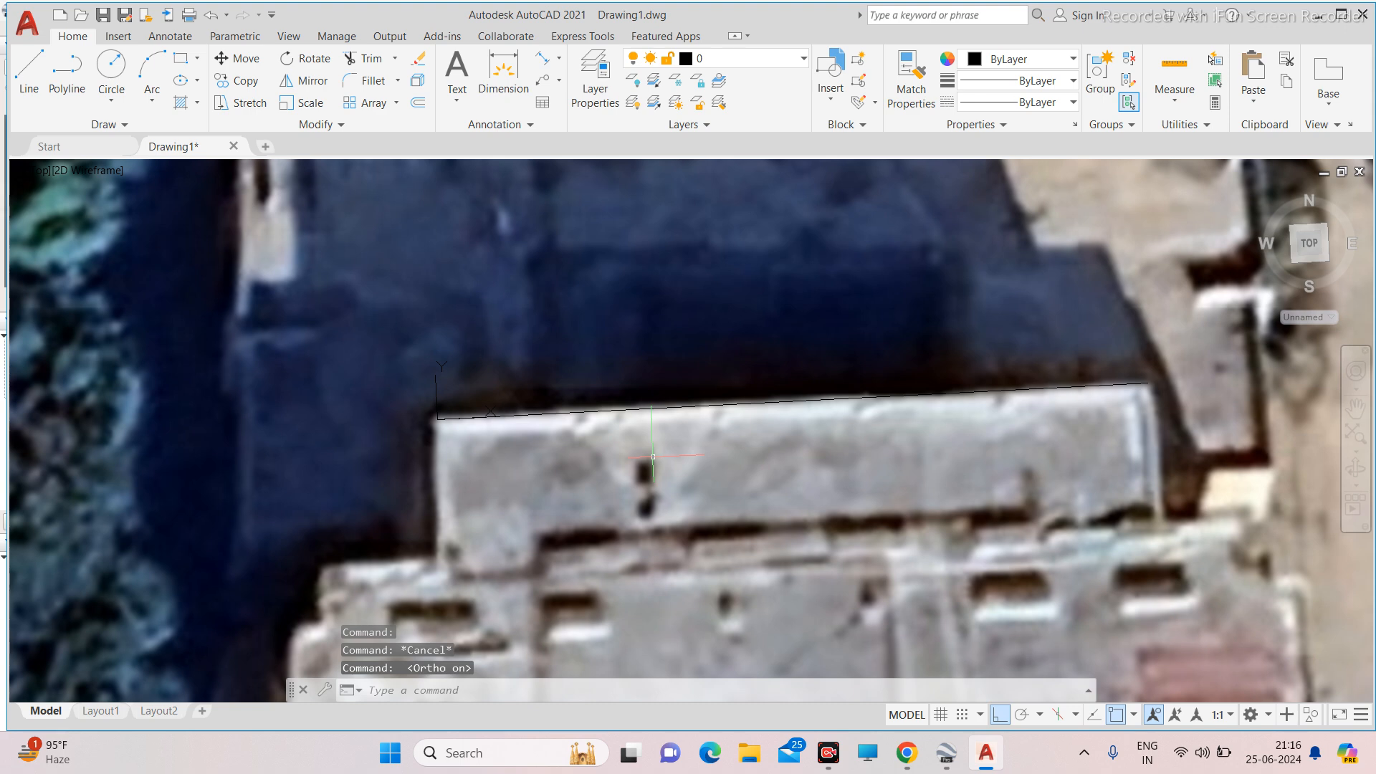
scroll(653, 456, down, 4)
scroll(649, 428, up, 2)
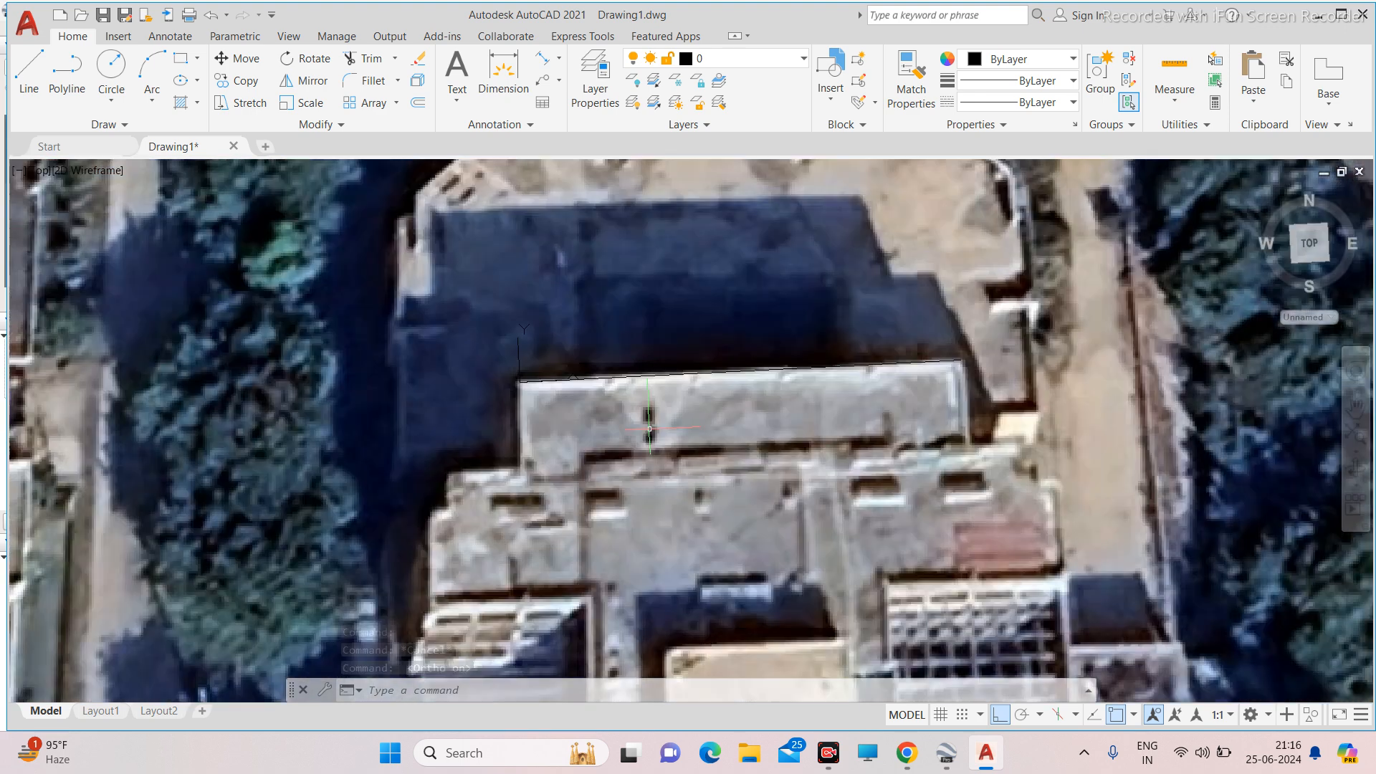
Toggle Ortho mode off and on to demonstrate the setting, leaving it enabled.
scroll(649, 429, down, 2)
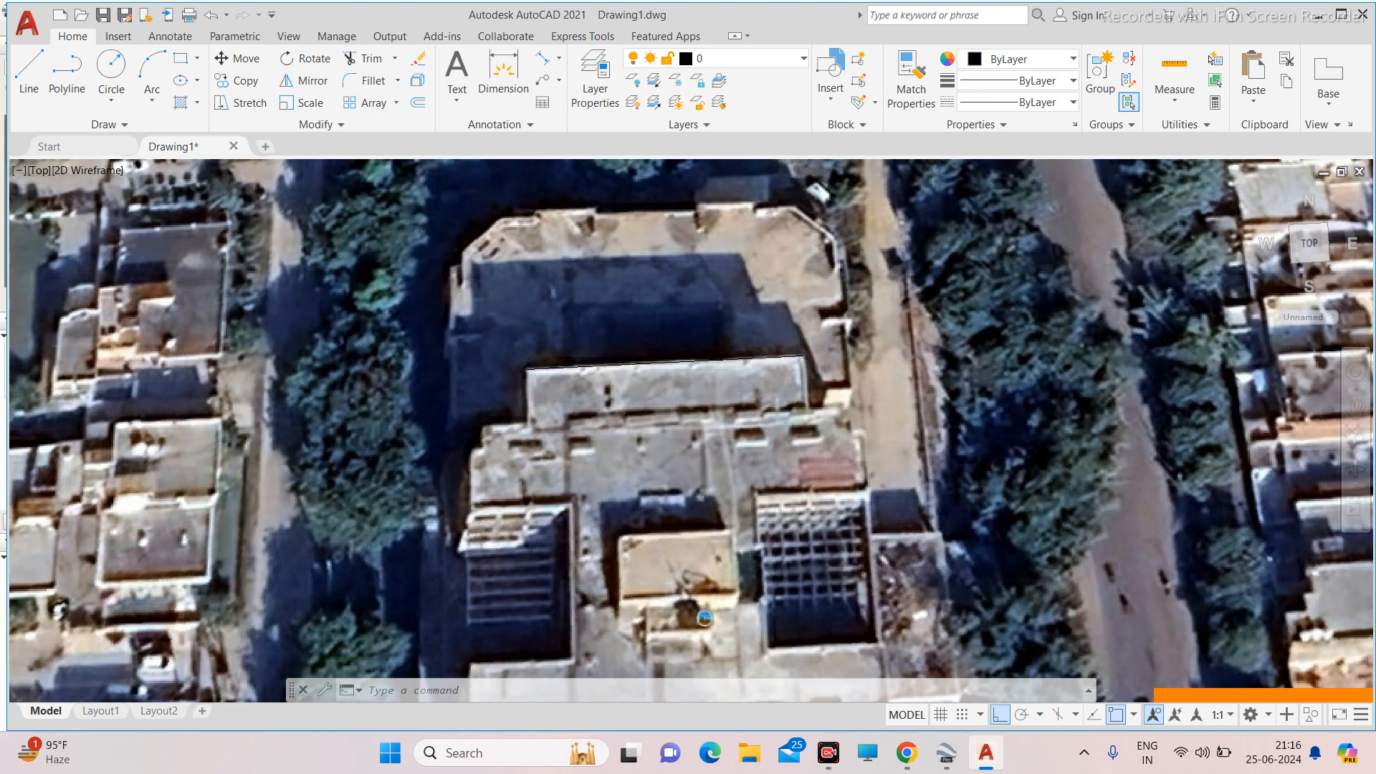
middle_drag(704, 618, 714, 694)
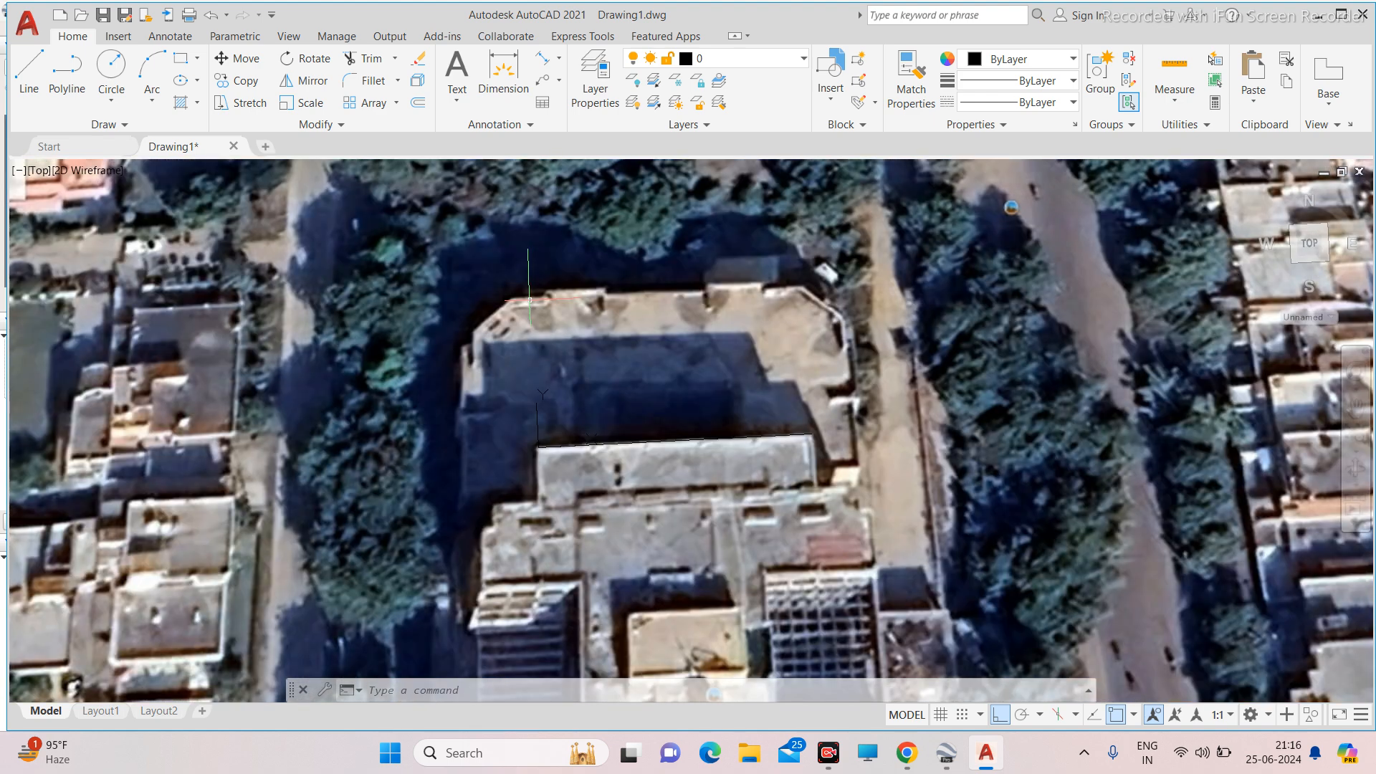
scroll(529, 299, up, 5)
scroll(530, 284, down, 3)
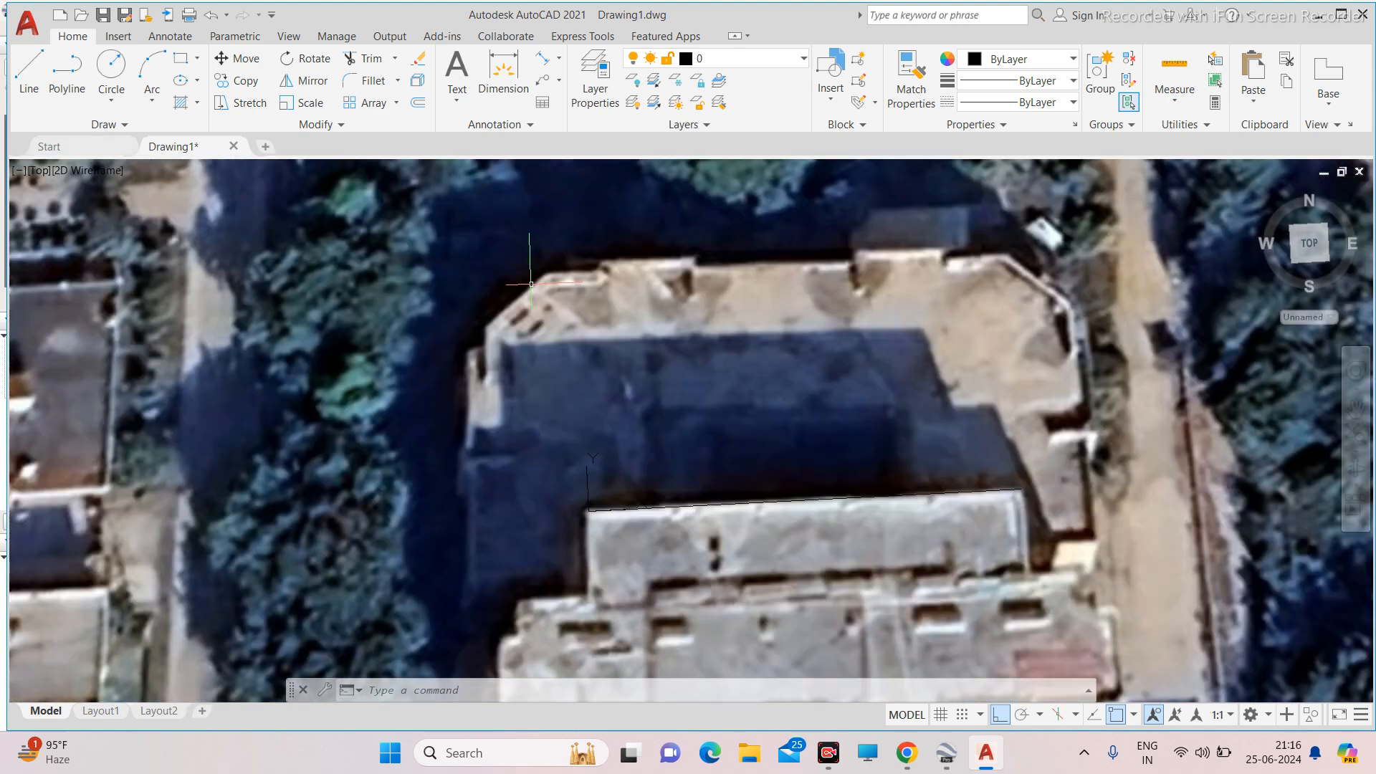
click(1000, 715)
click(1001, 715)
click(1004, 717)
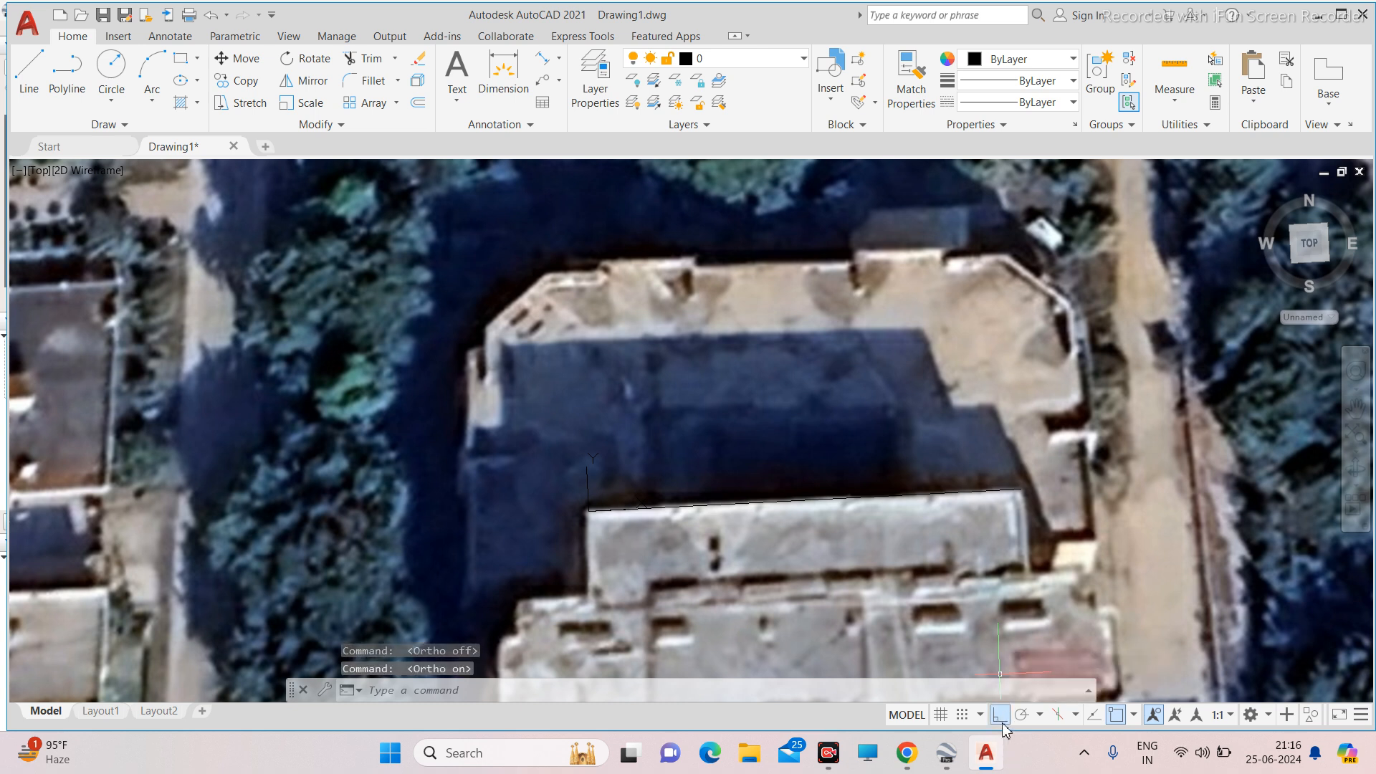
click(1003, 718)
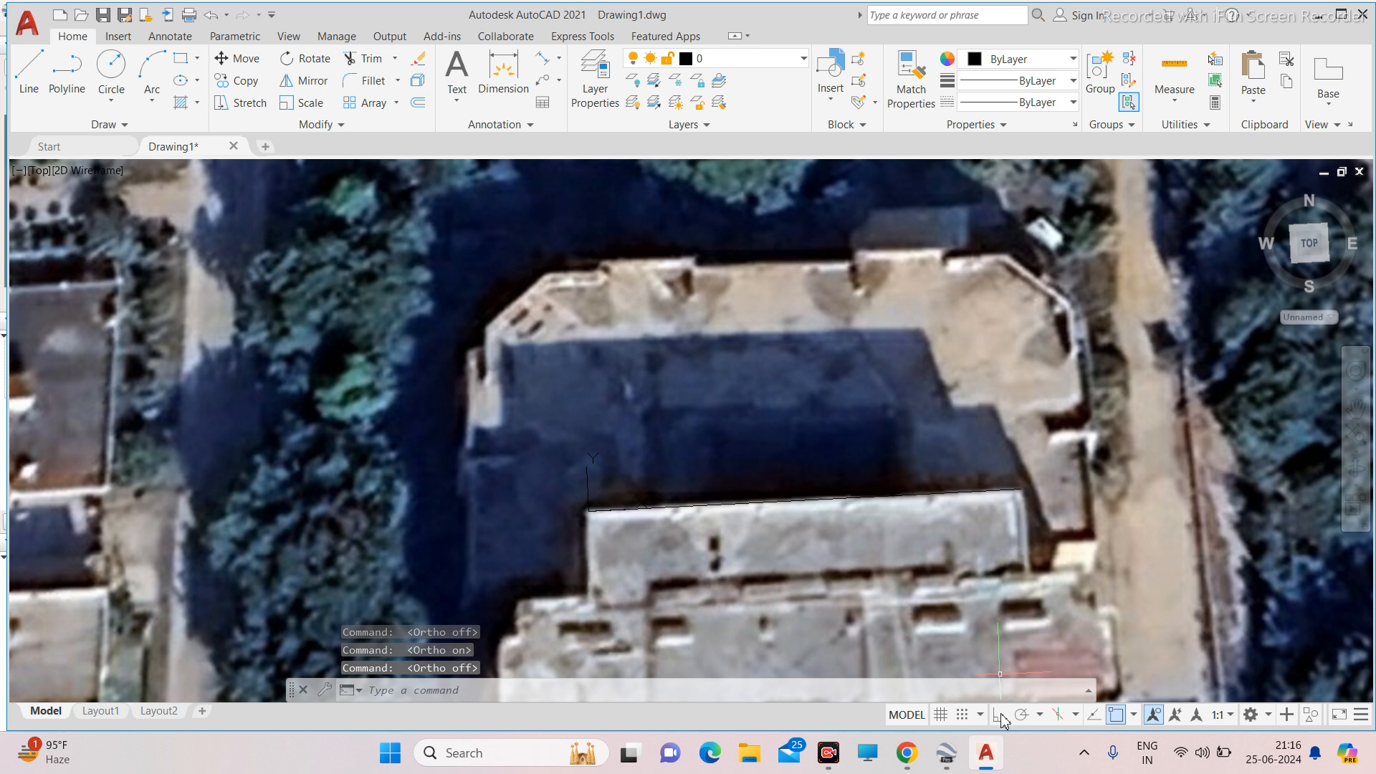
click(1001, 716)
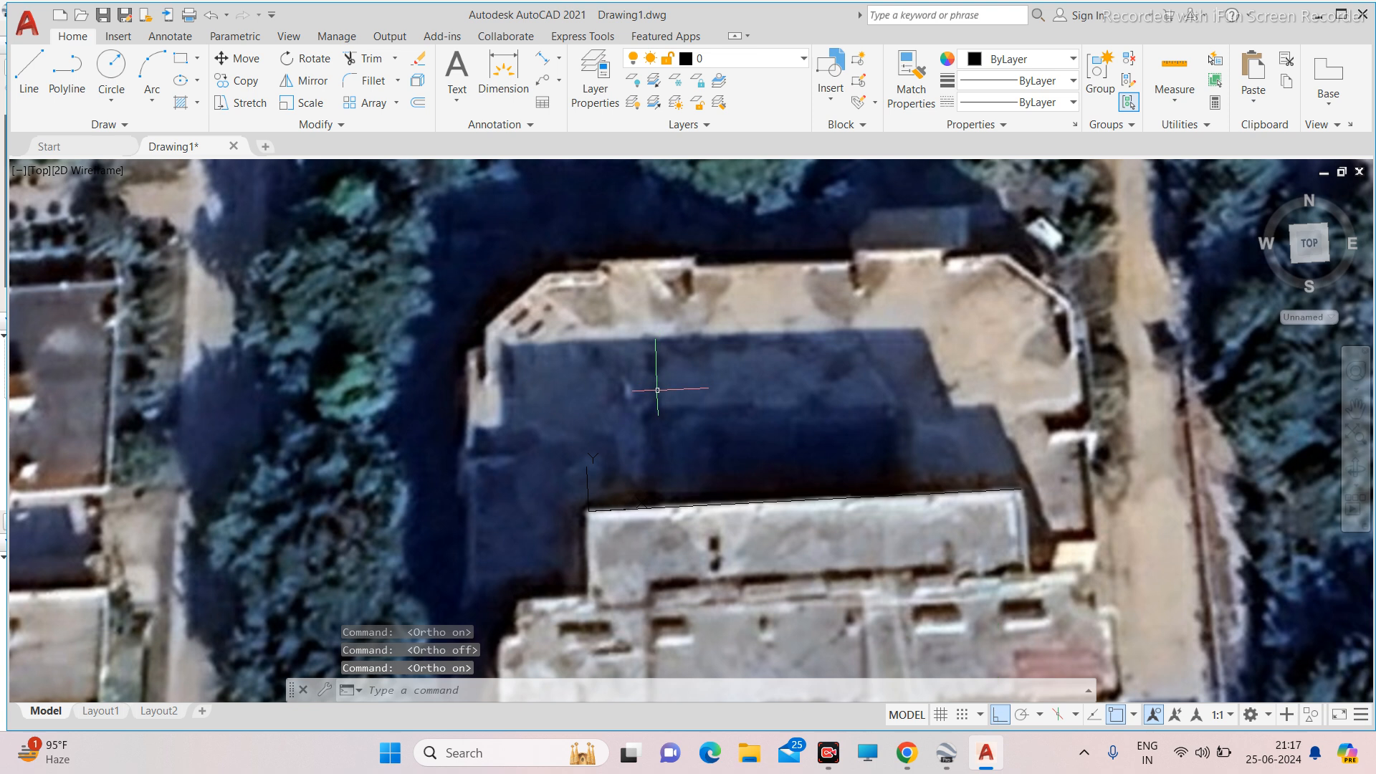
click(68, 75)
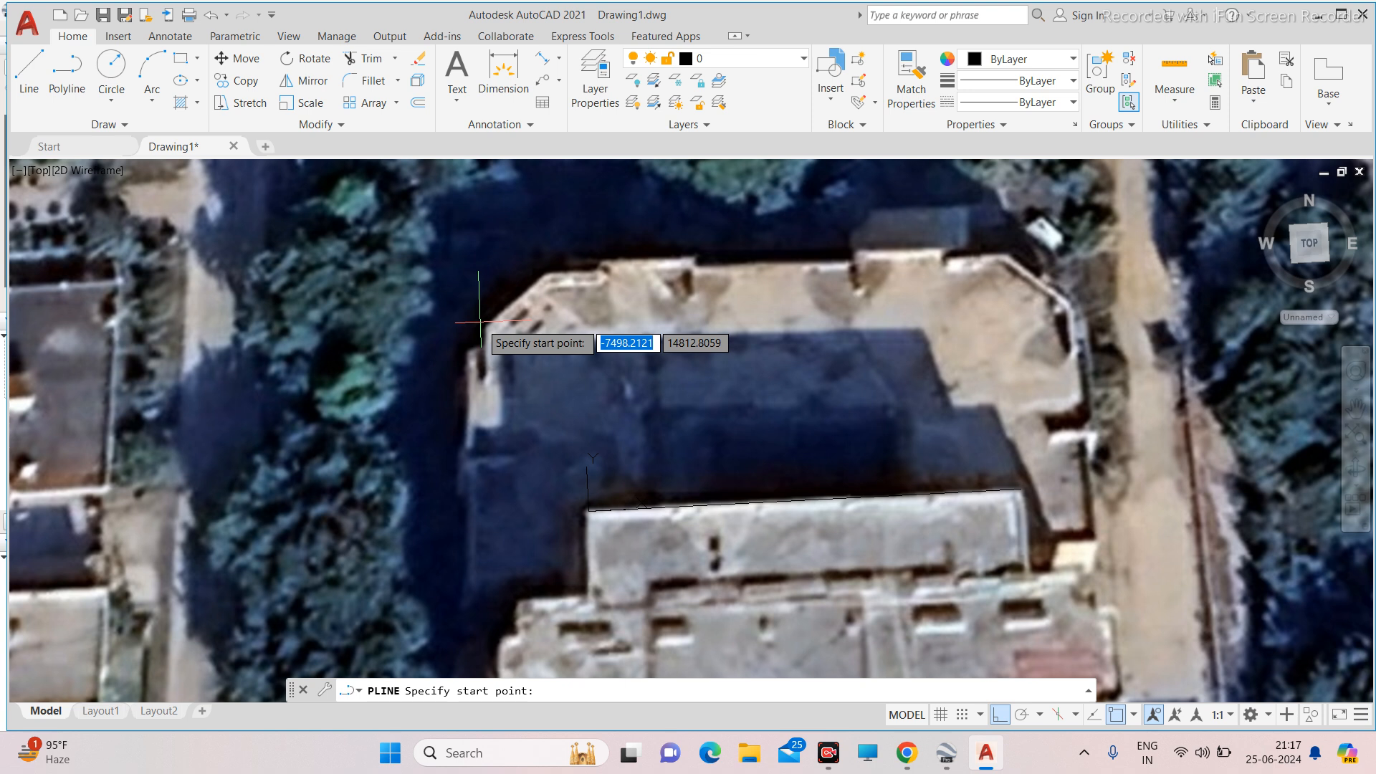
click(481, 326)
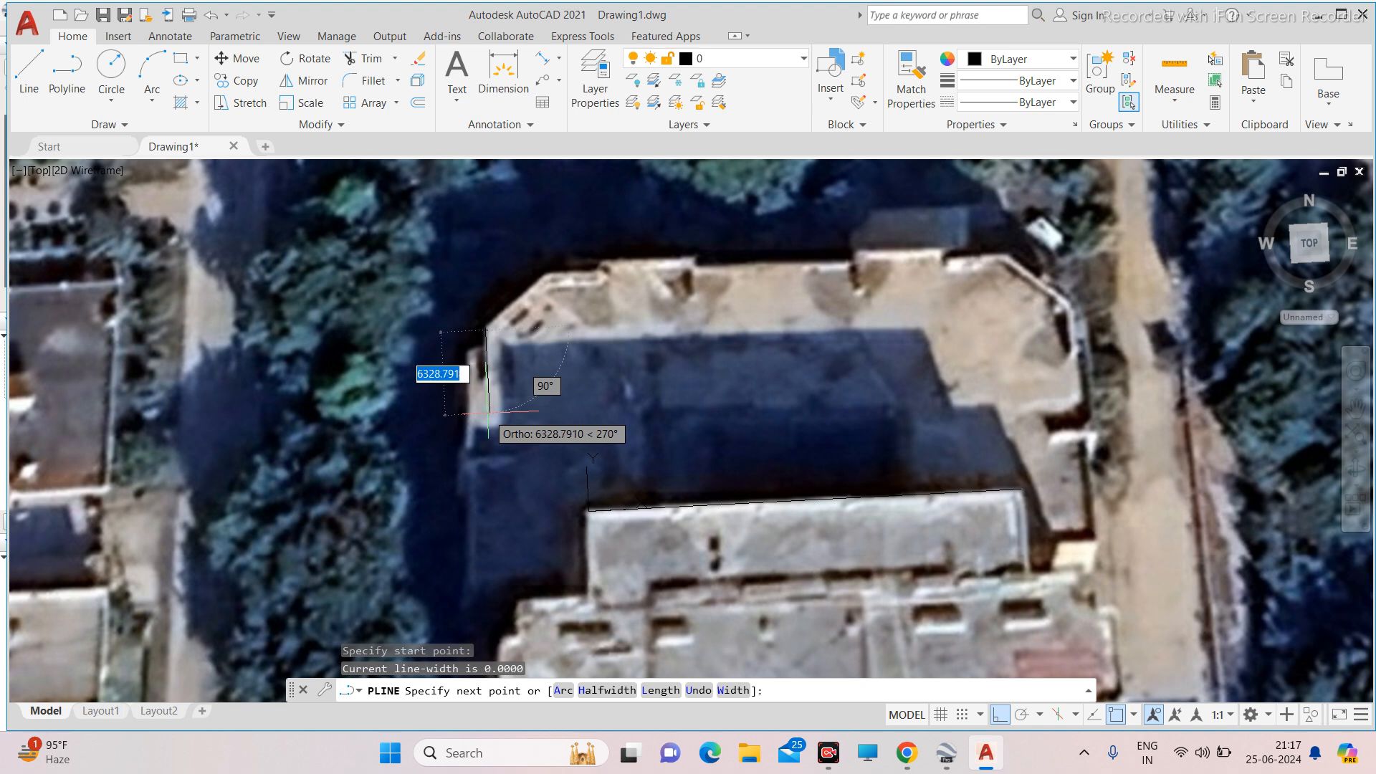
key(Escape)
Start a polyline at the traced edge's east endpoint and trace the roof's small steps southward and eastward at the northeast corner.
scroll(479, 376, down, 2)
scroll(832, 423, up, 4)
key(space)
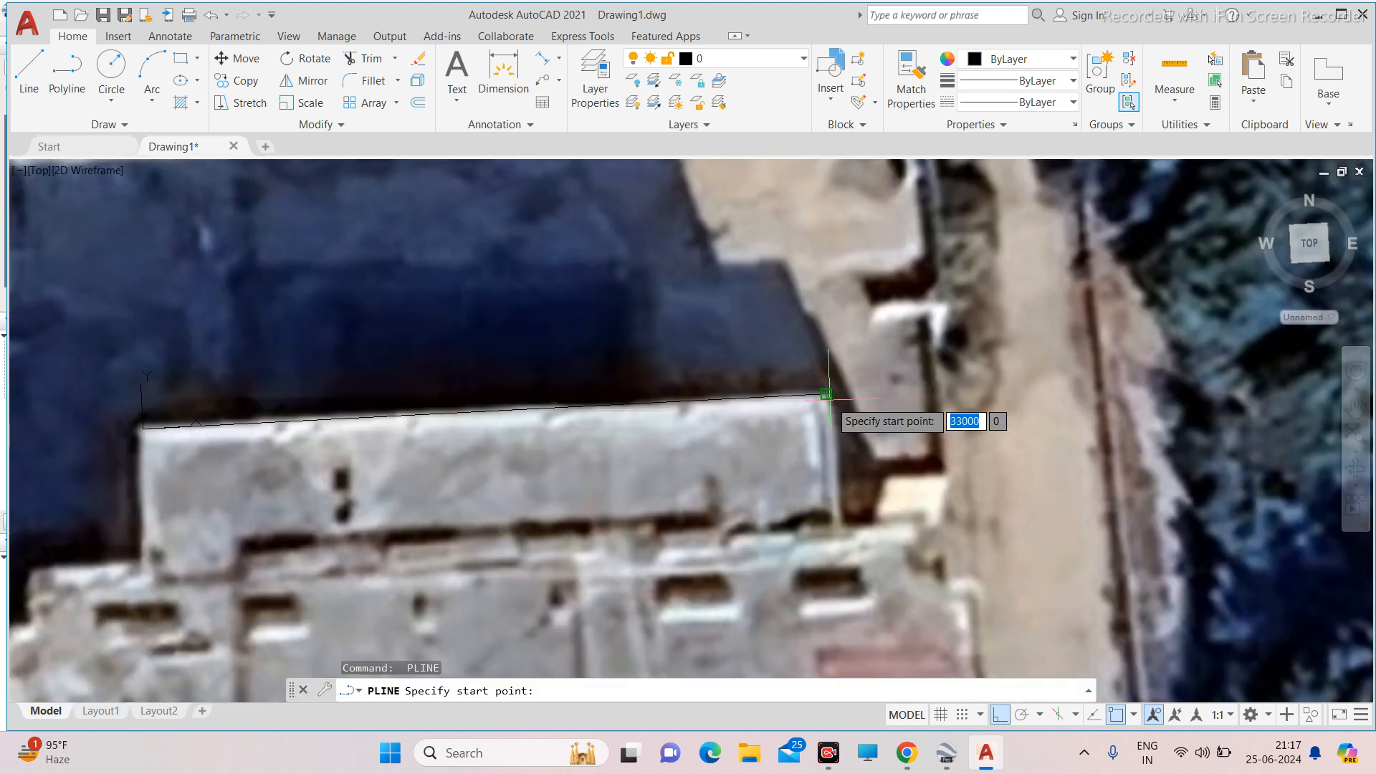
click(827, 394)
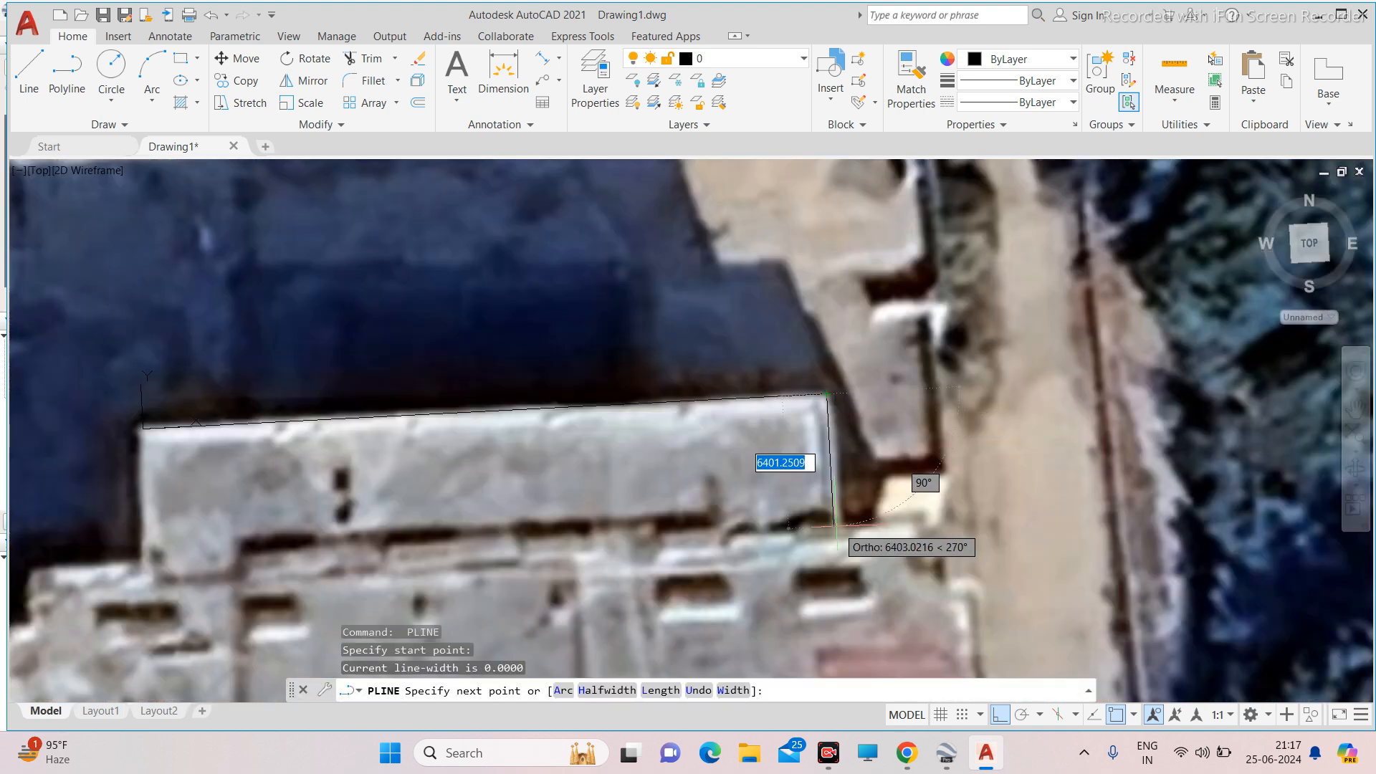
click(853, 527)
scroll(908, 524, down, 3)
scroll(888, 494, up, 2)
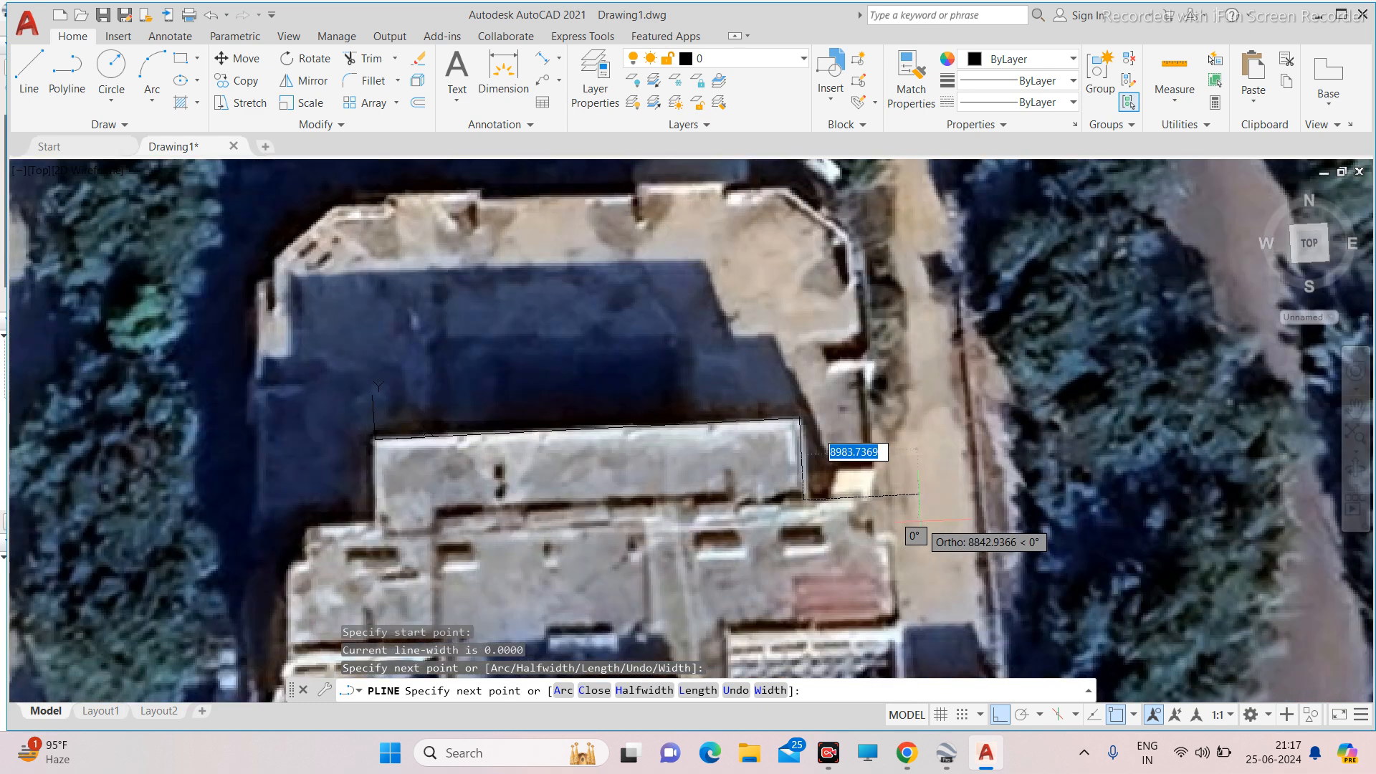
click(858, 496)
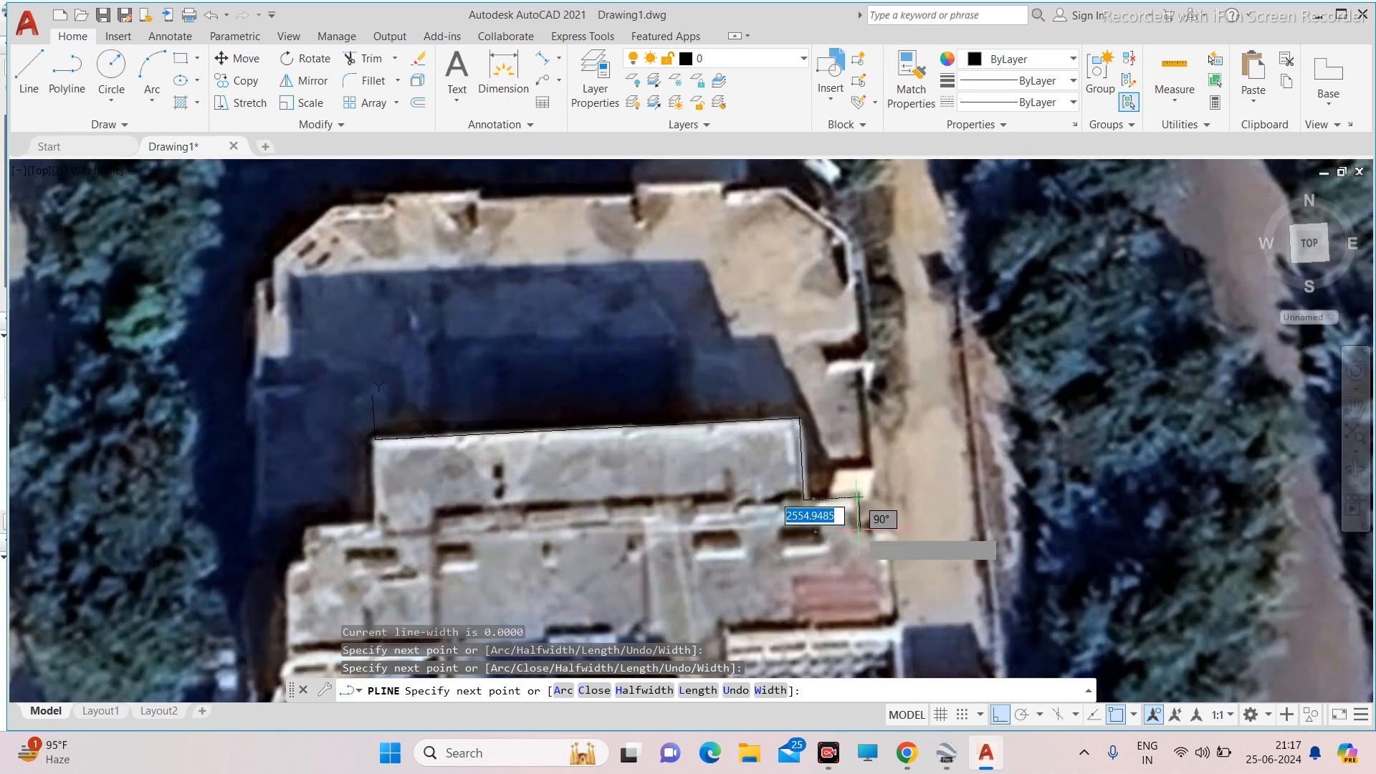
scroll(870, 551, up, 3)
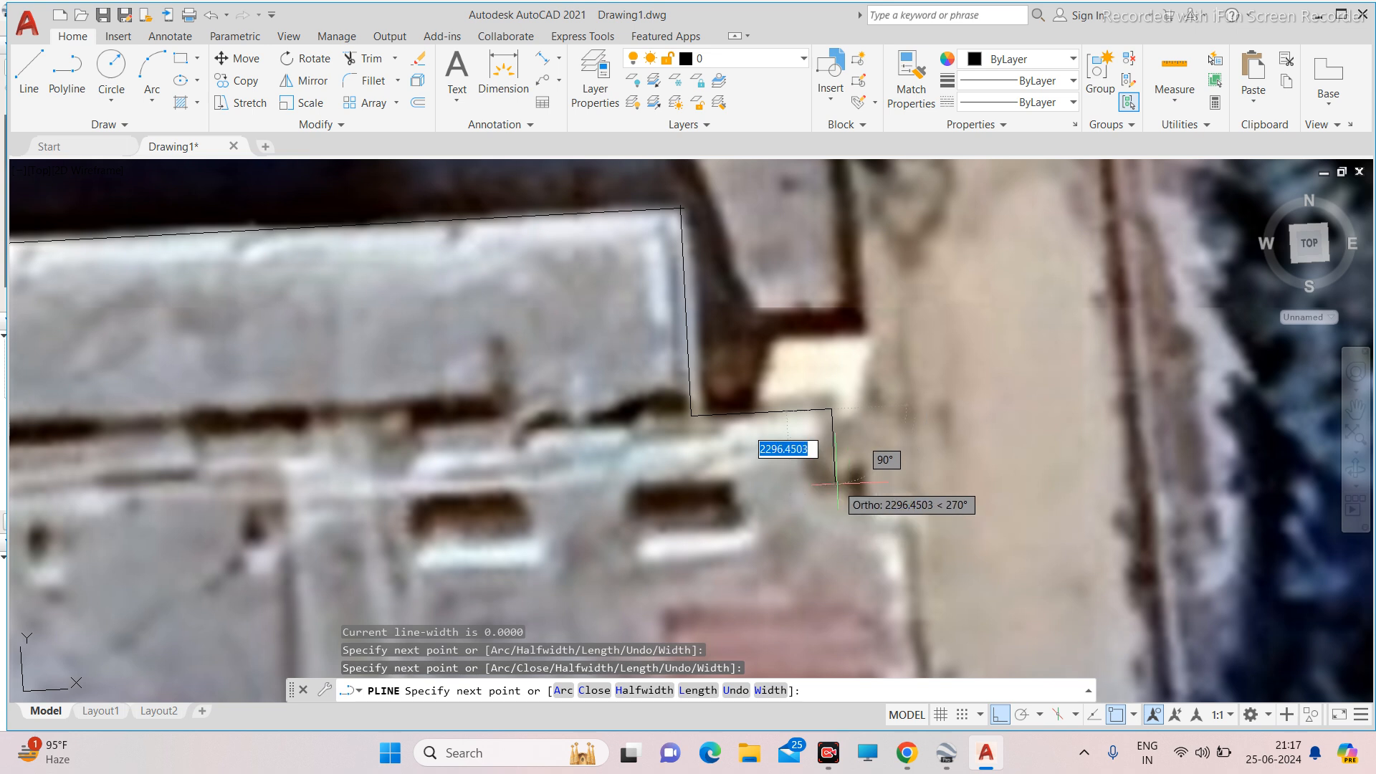
click(864, 484)
click(881, 483)
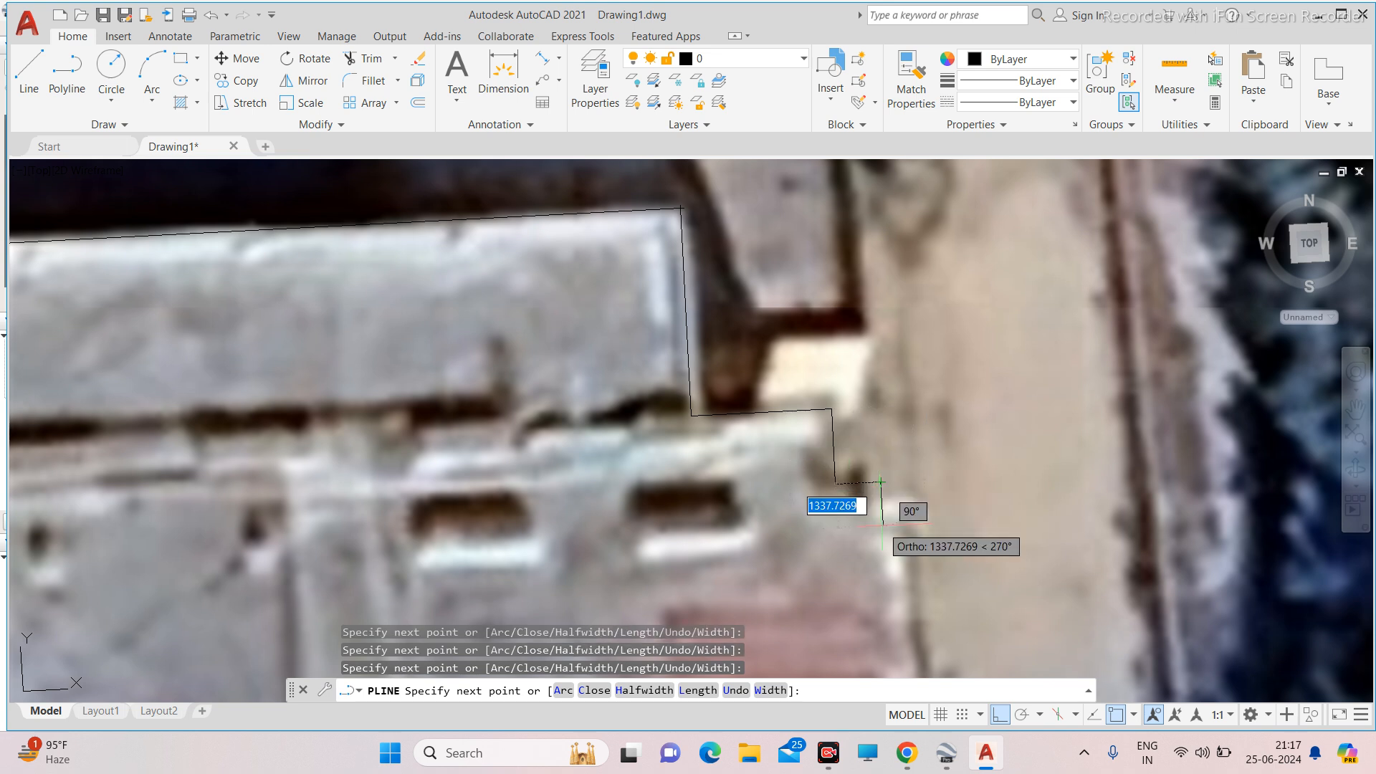
click(881, 505)
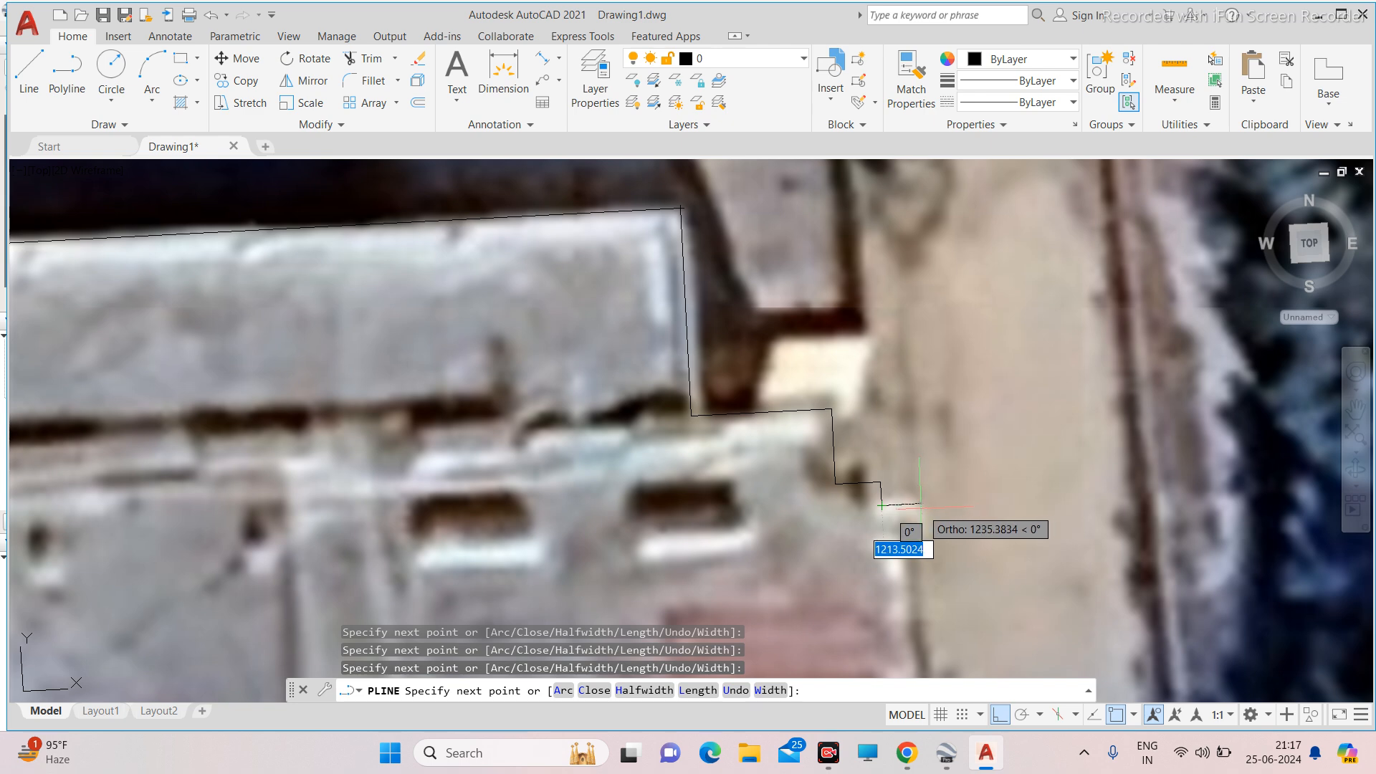
Continue the polyline down the building's east edge, west along the eastern lattice roof's north side, and south down its west side.
scroll(881, 506, down, 6)
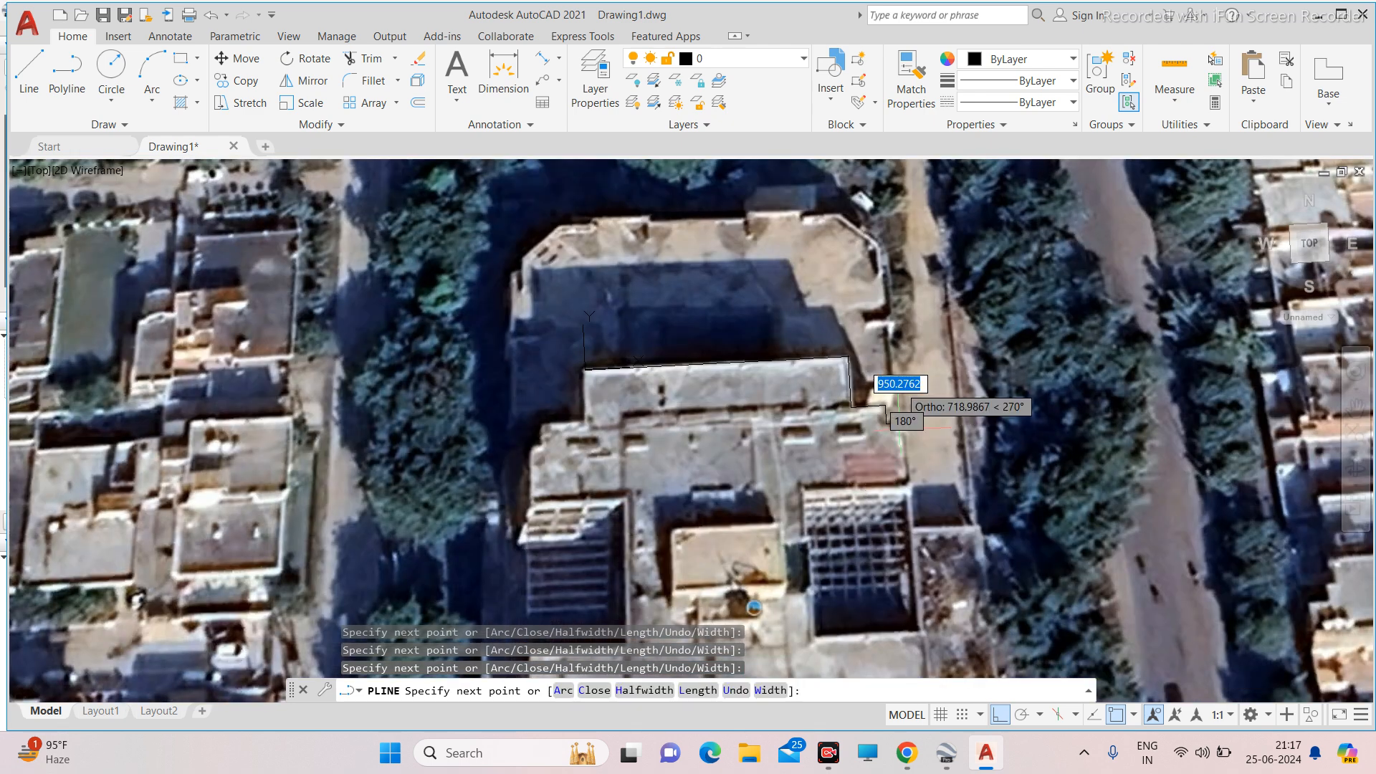
scroll(907, 444, up, 4)
click(918, 542)
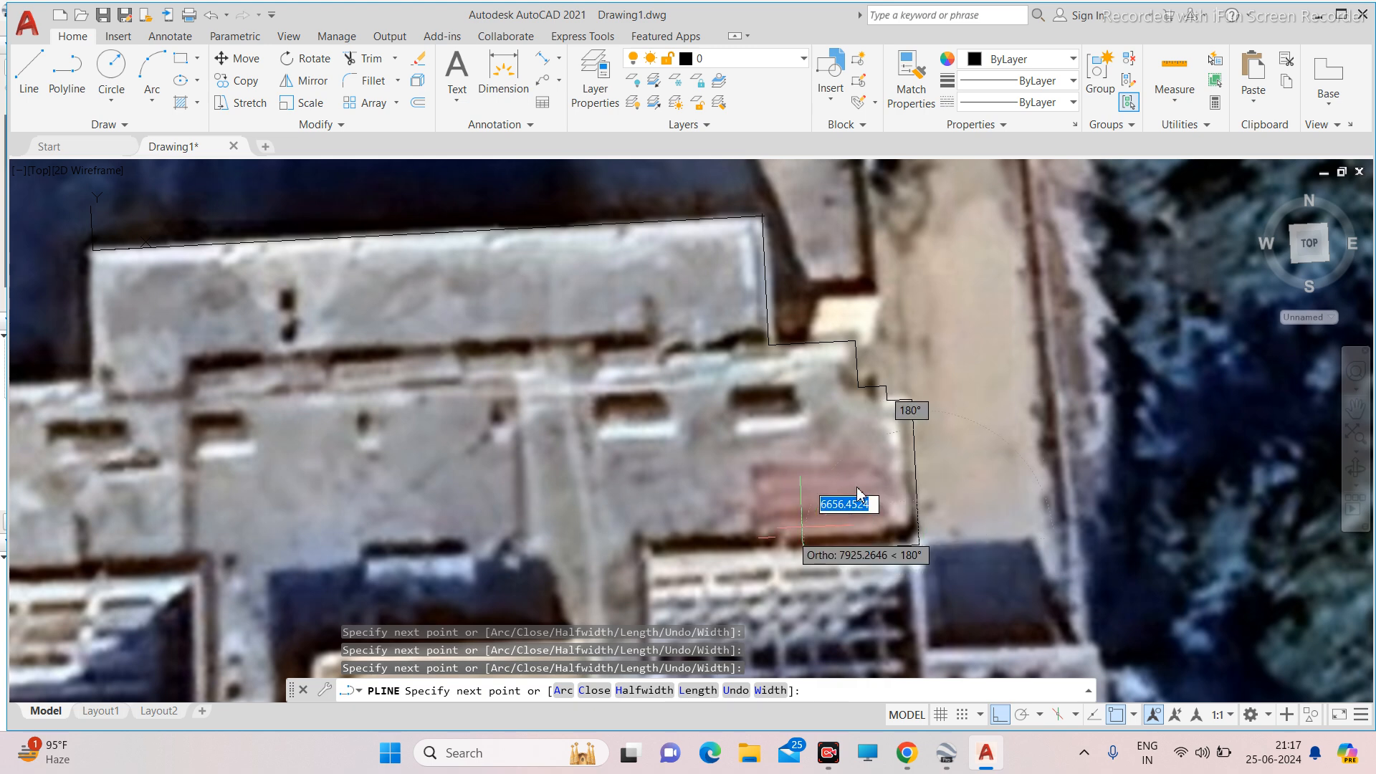
scroll(864, 480, down, 4)
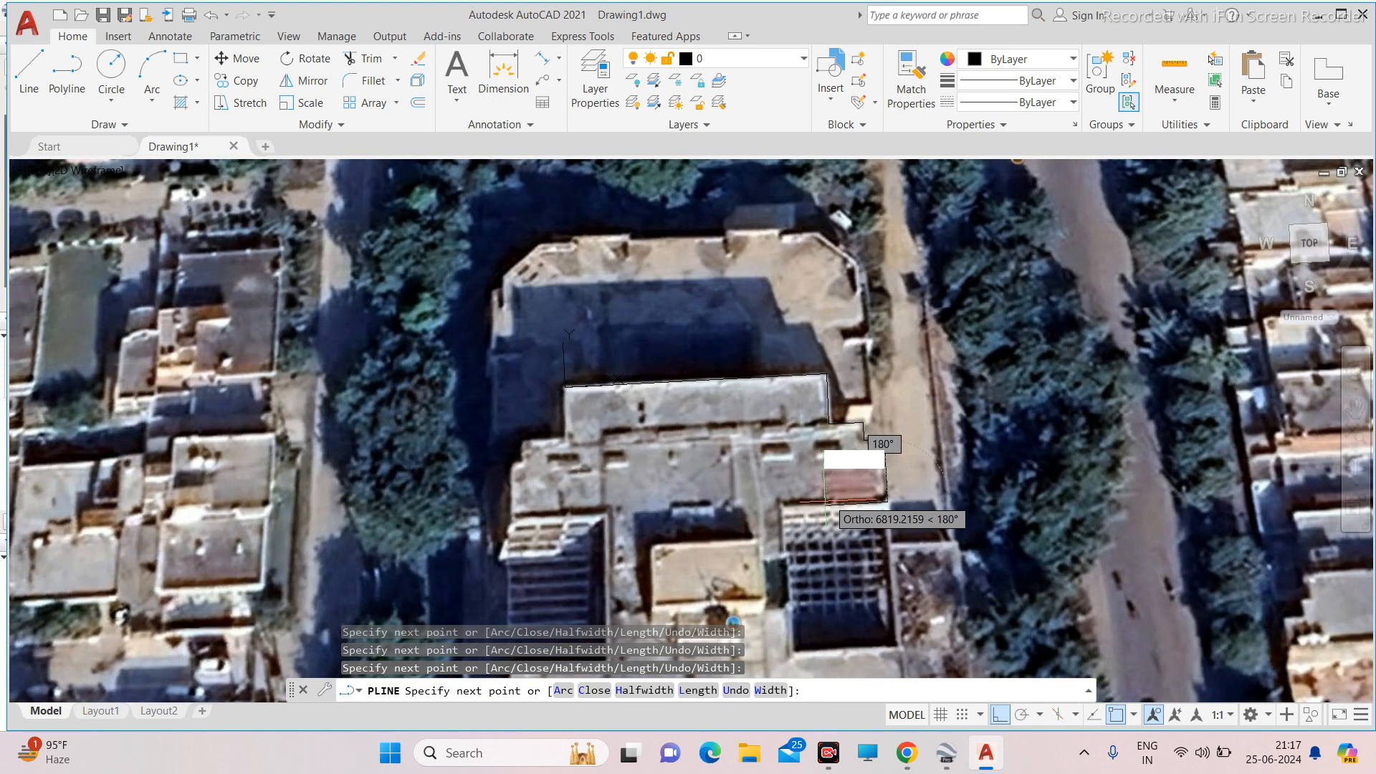
scroll(800, 516, up, 2)
click(786, 506)
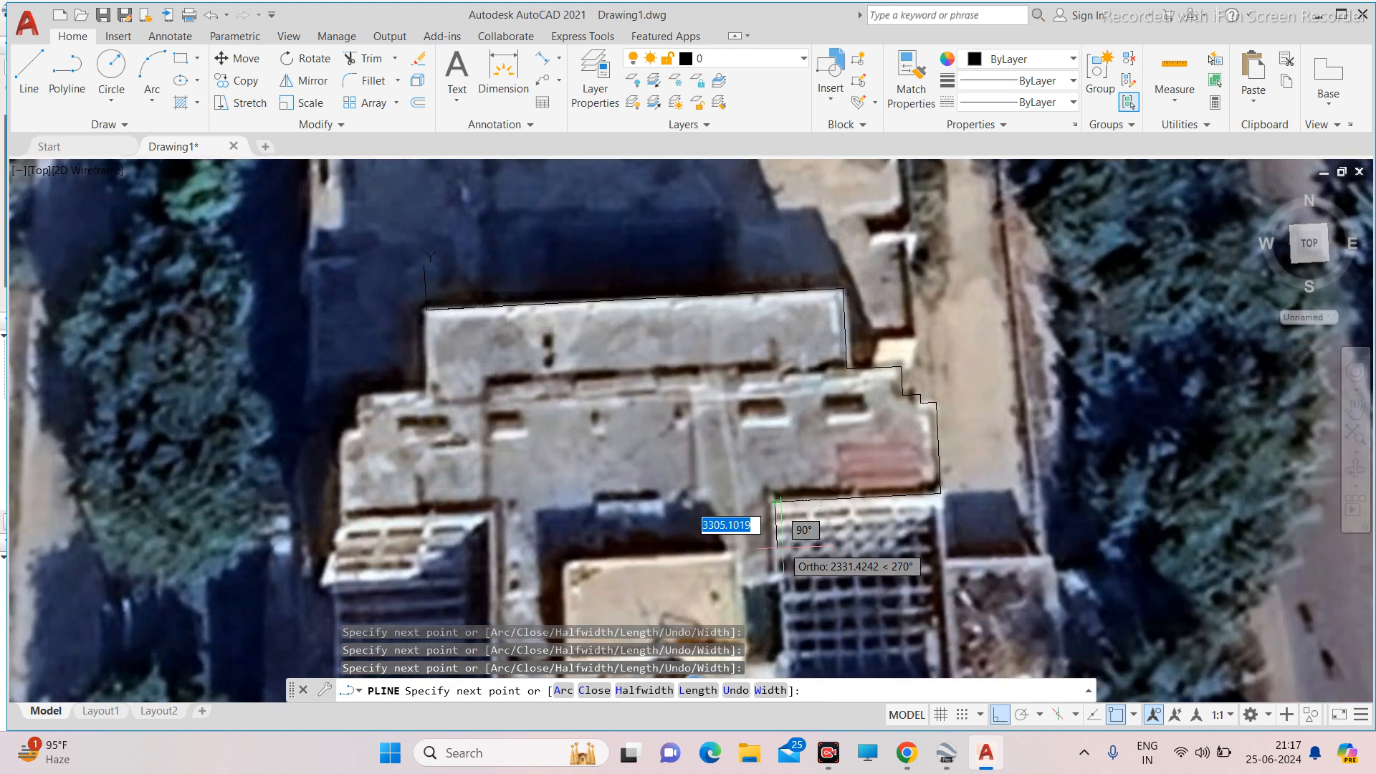
click(781, 575)
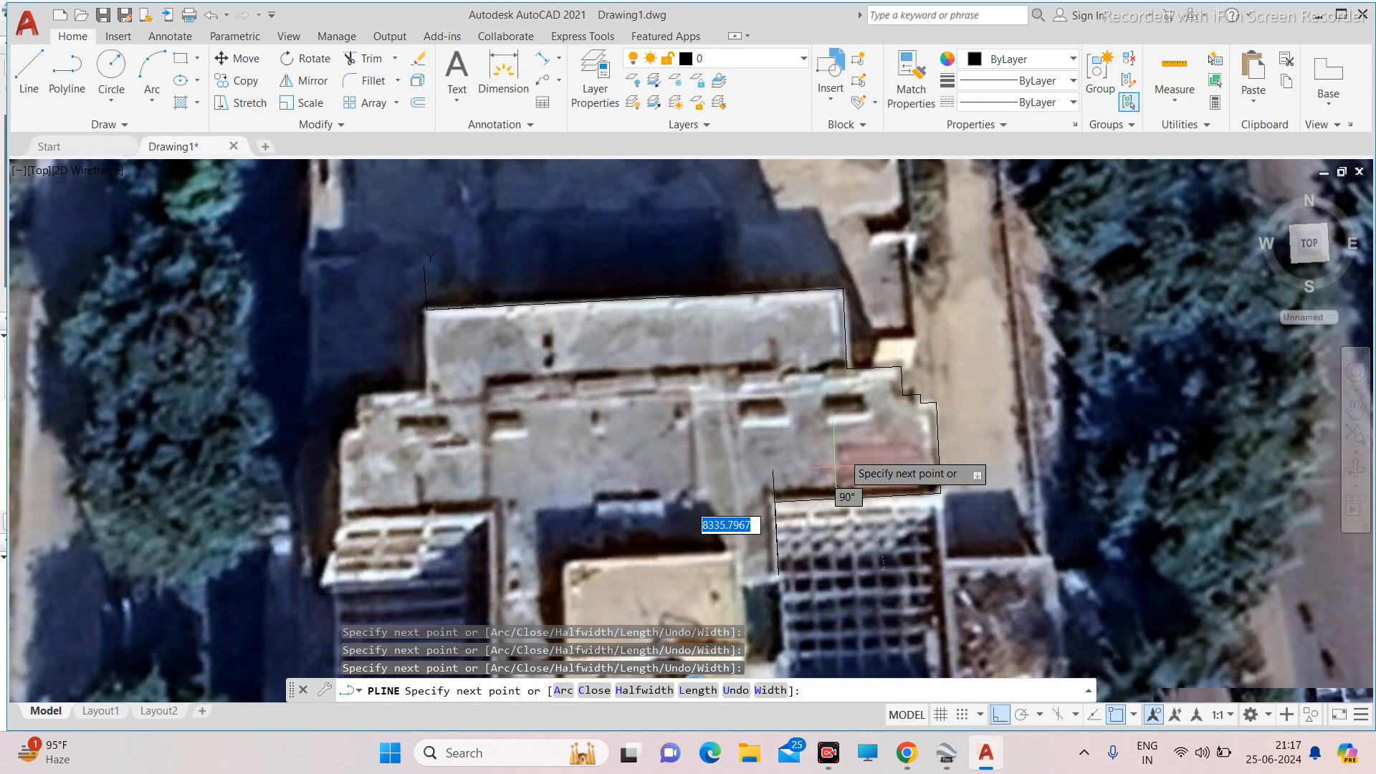
Extend the polyline west to the beige central roof, trace around that roof with a height of about 7,240, and end the polyline.
scroll(834, 469, down, 3)
scroll(797, 500, up, 5)
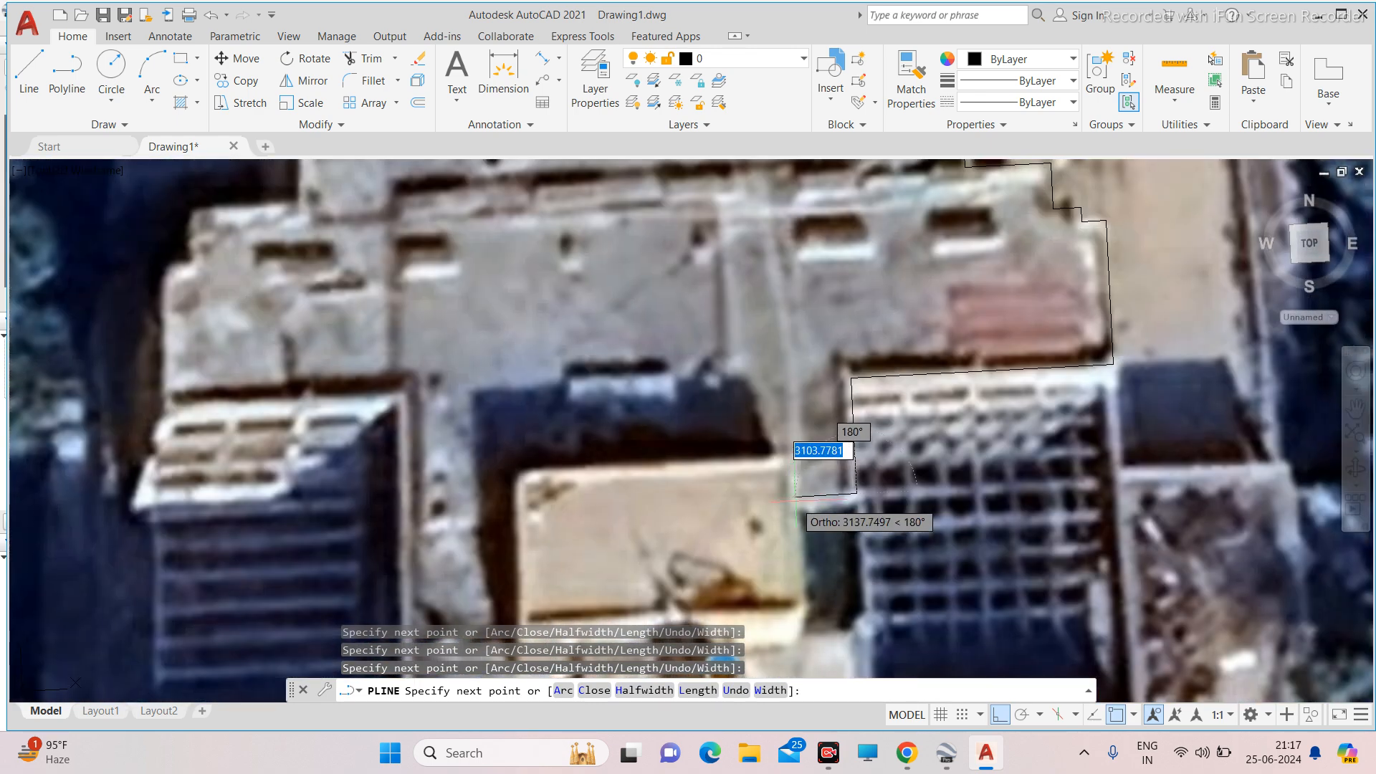
click(795, 498)
scroll(823, 498, down, 5)
scroll(806, 570, up, 5)
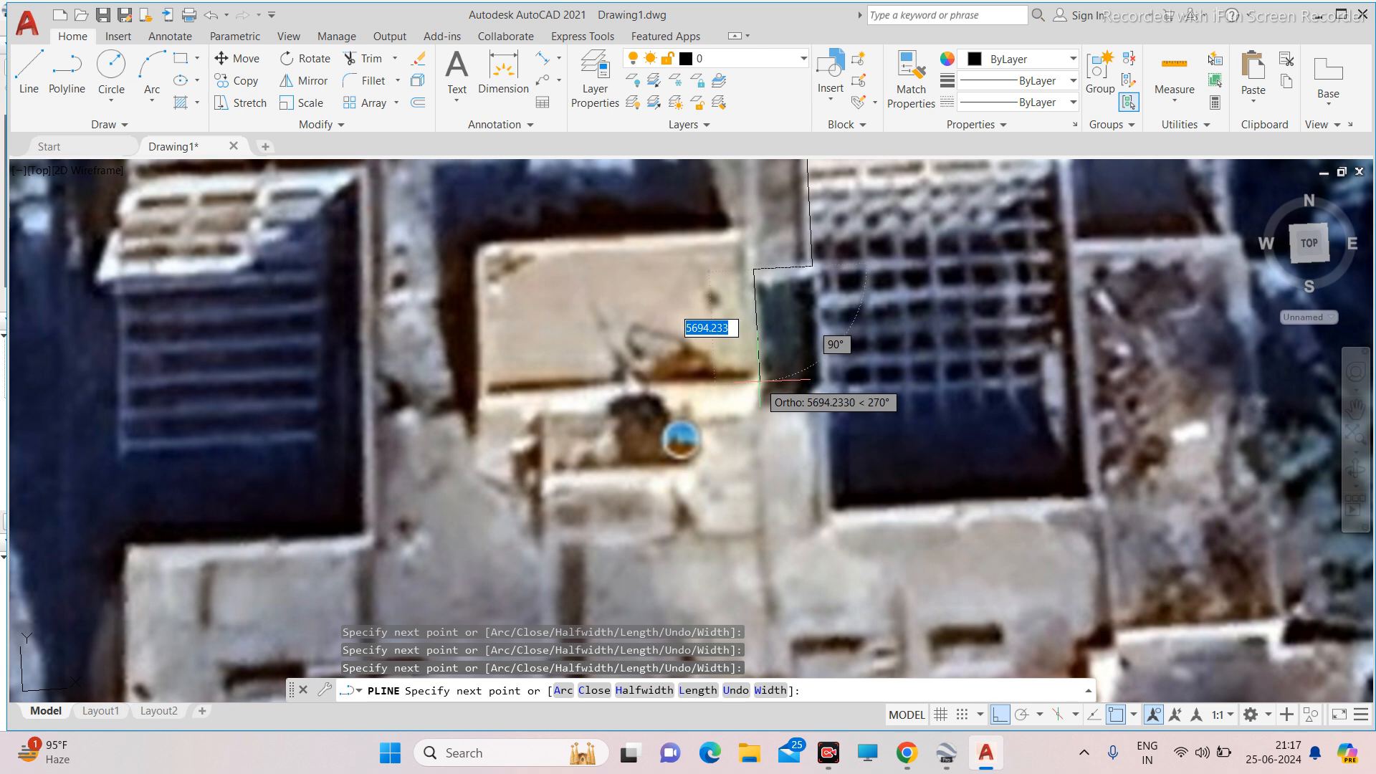
click(760, 380)
click(481, 395)
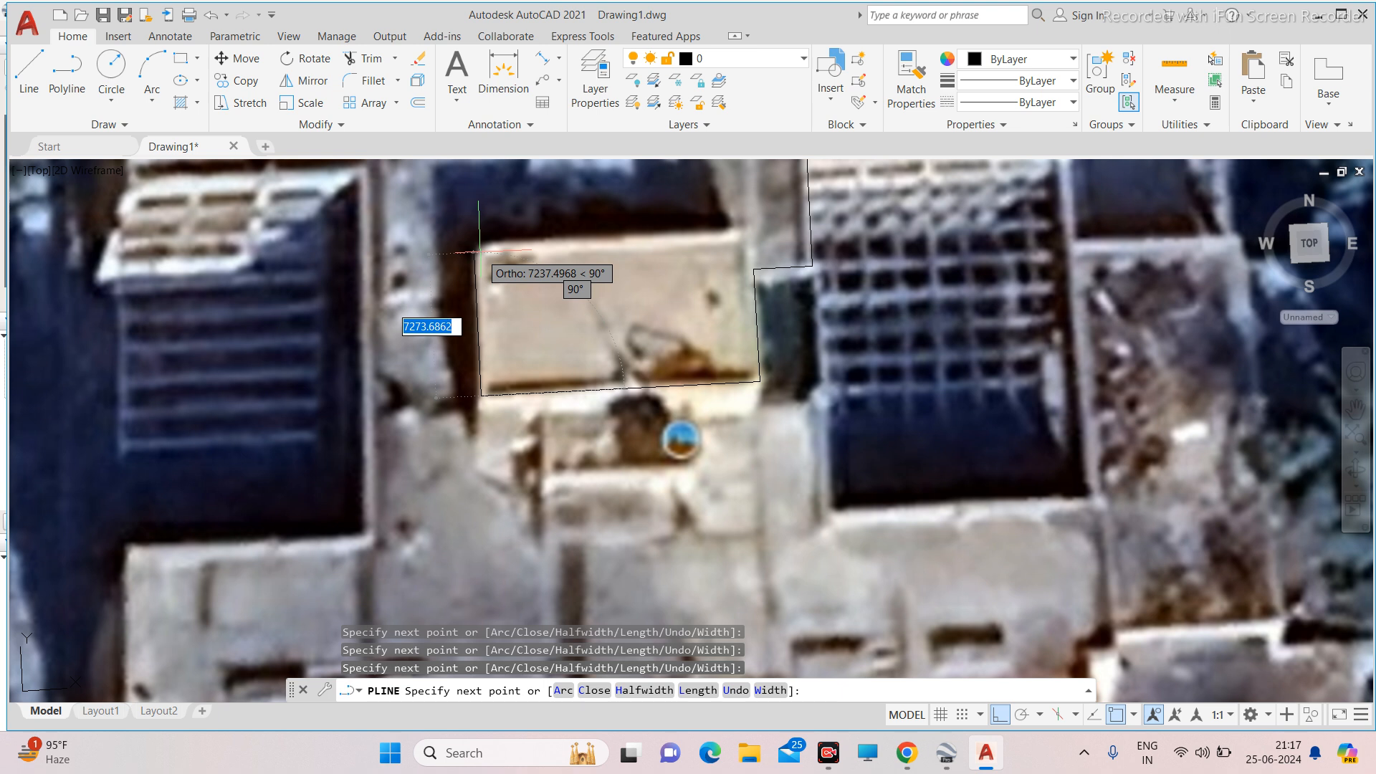
click(479, 252)
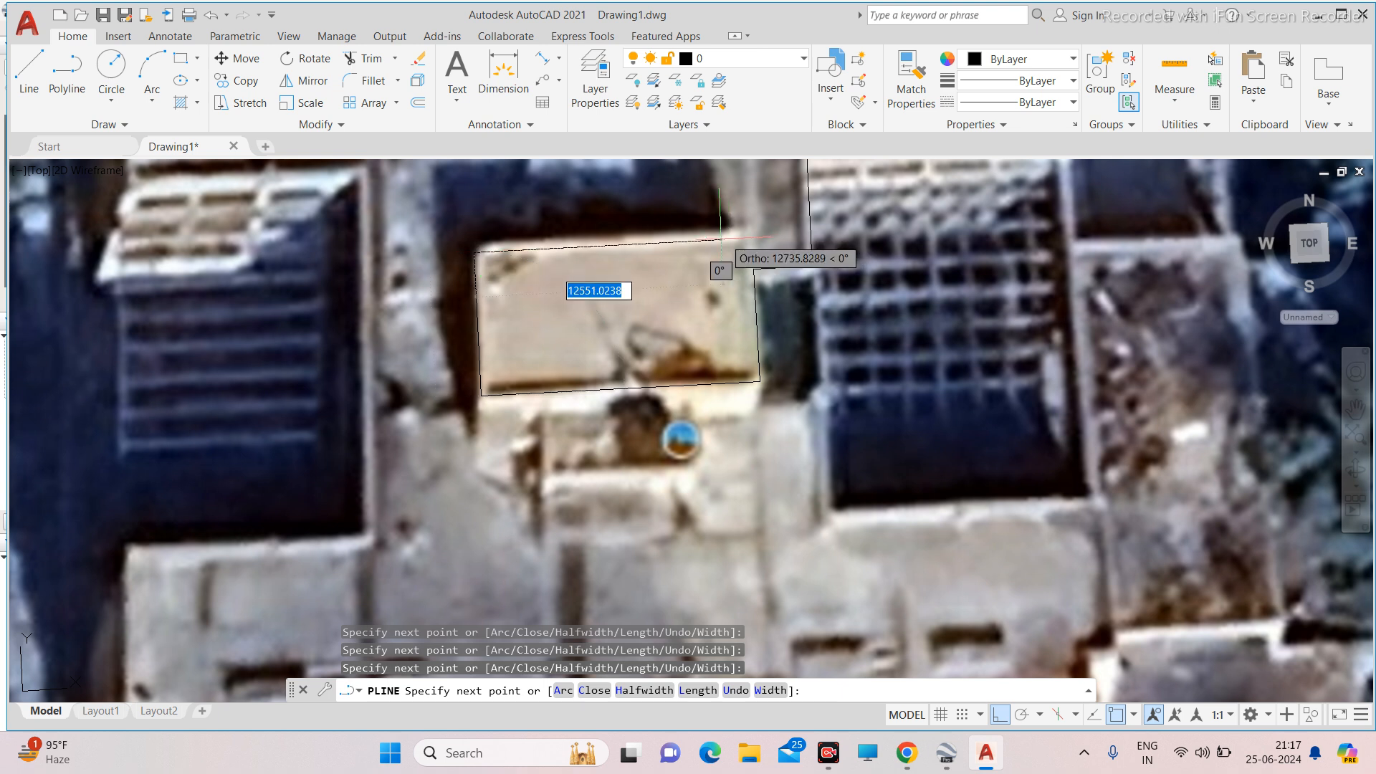
key(ctrl+z)
scroll(462, 240, up, 2)
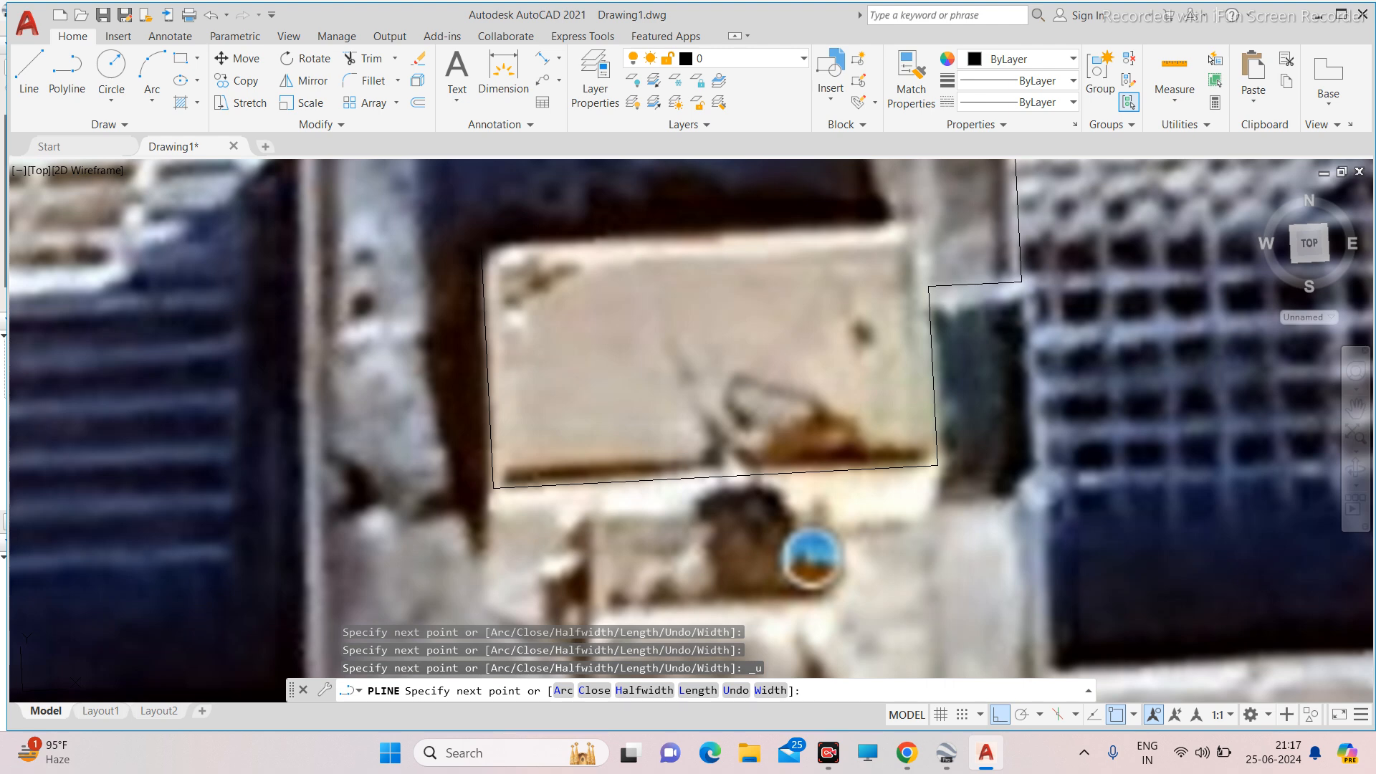
key(Escape)
Draw a new polyline around the western lattice area's north, east and south edges, and continue down the southern roof's west edge.
scroll(909, 274, down, 6)
key(Return)
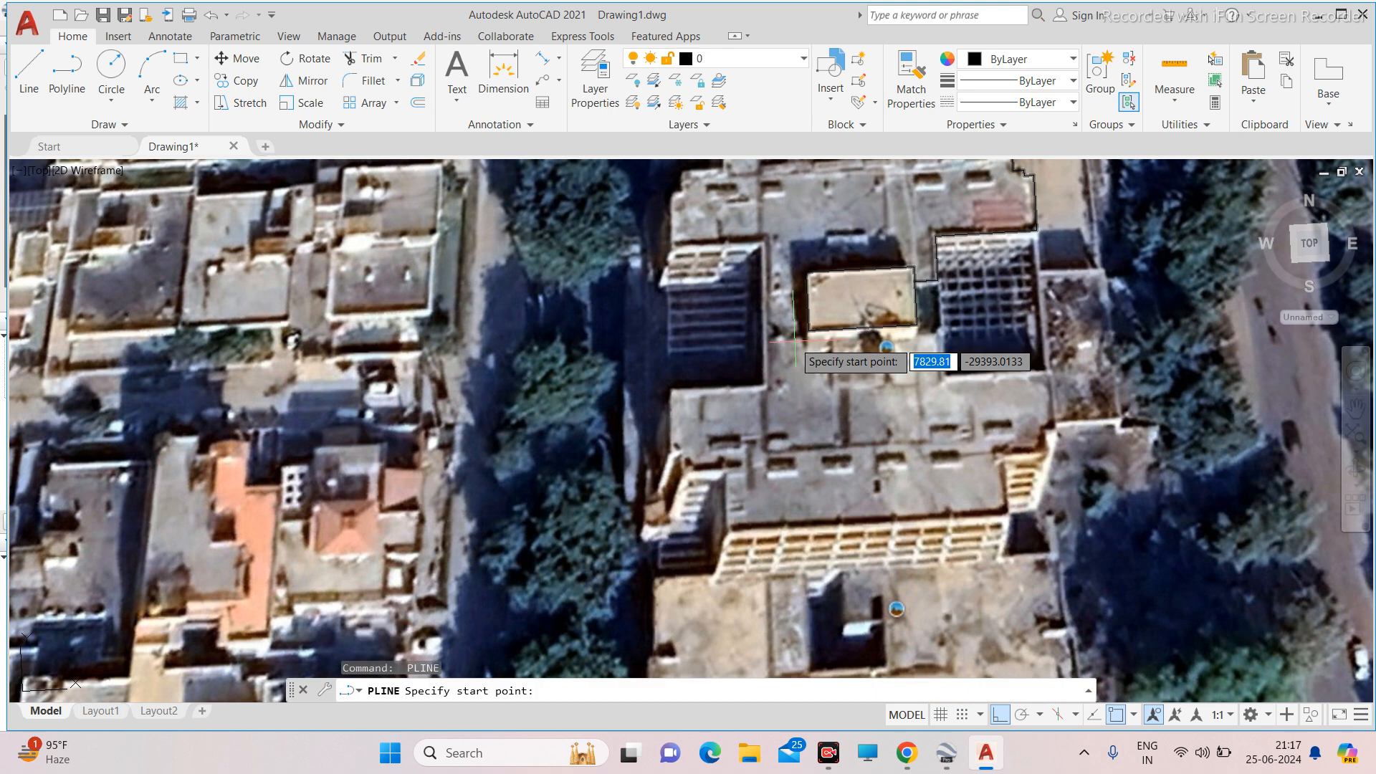
scroll(717, 215, up, 2)
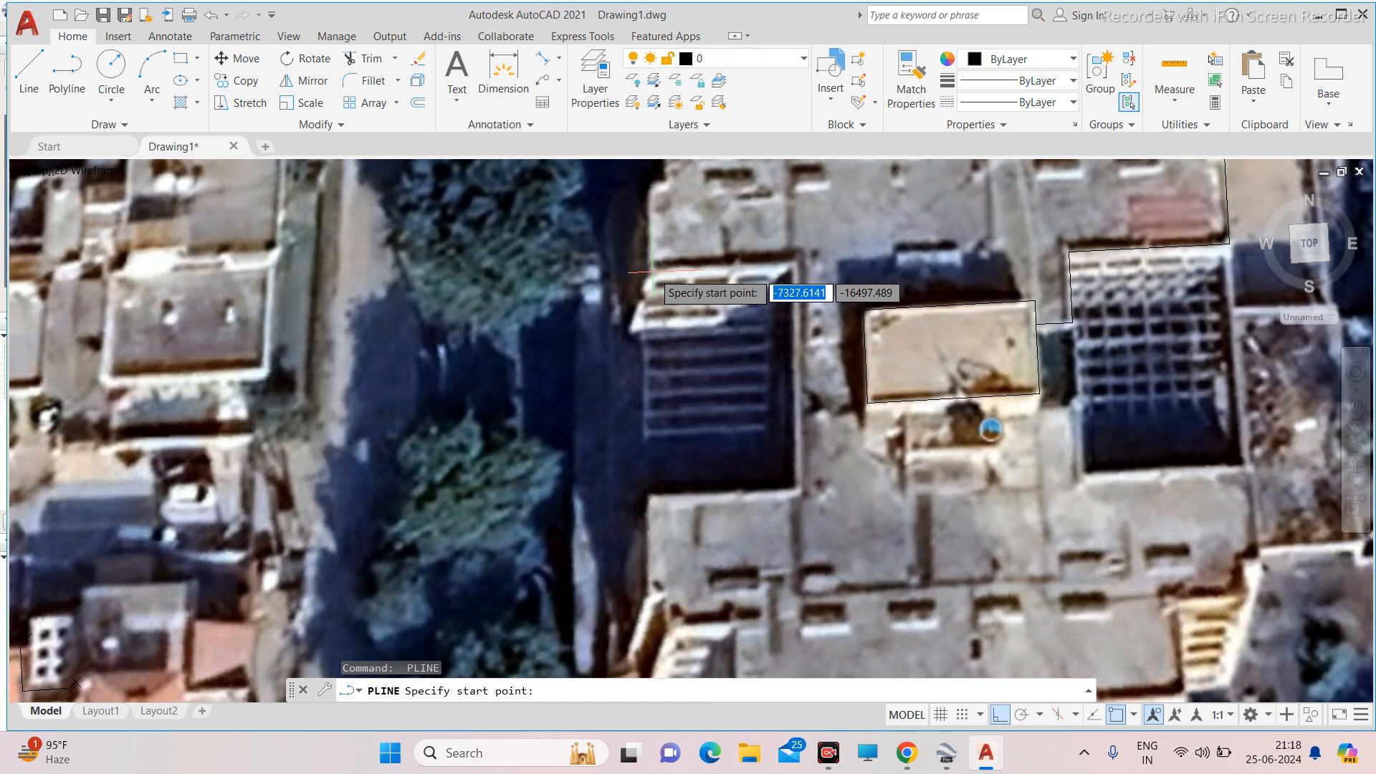
click(652, 272)
click(794, 265)
click(804, 488)
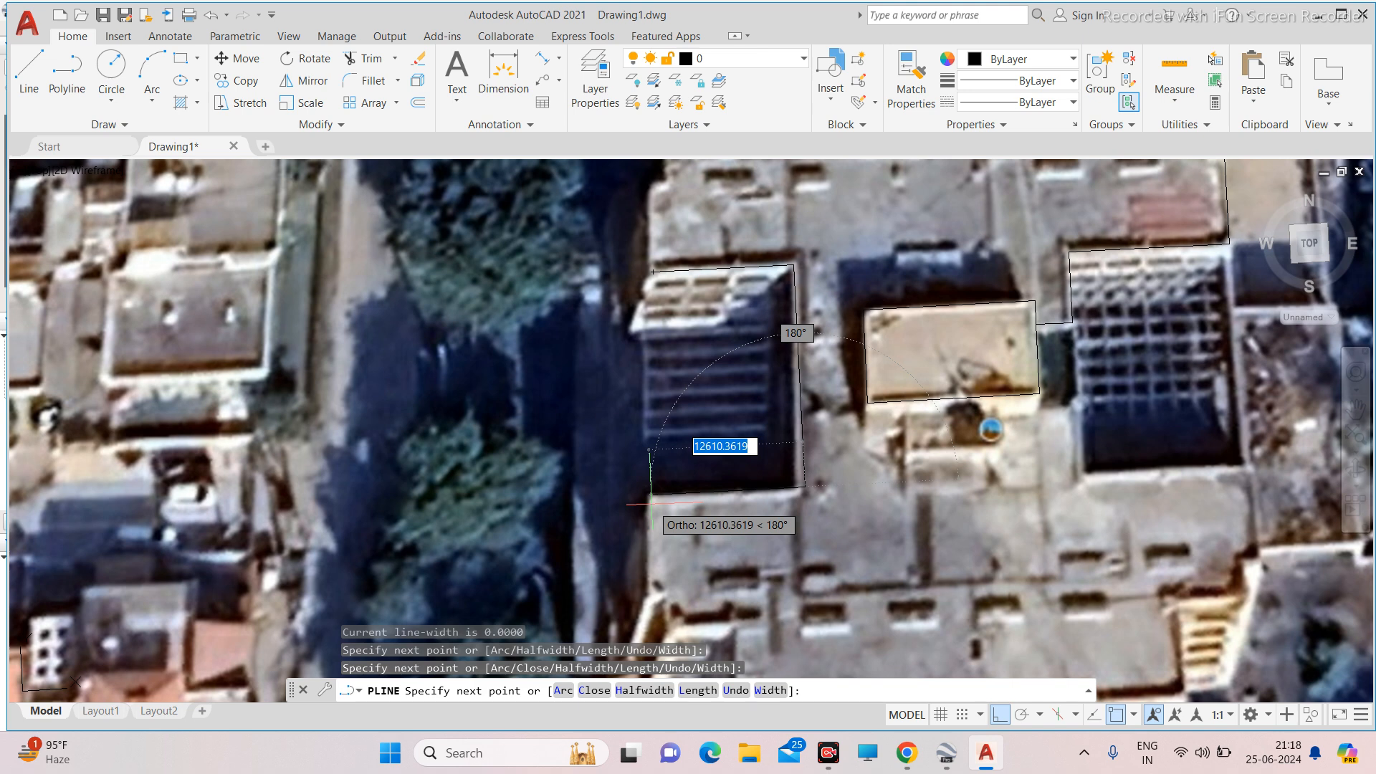
click(650, 505)
scroll(655, 591, up, 2)
middle_drag(655, 591, 654, 488)
click(657, 487)
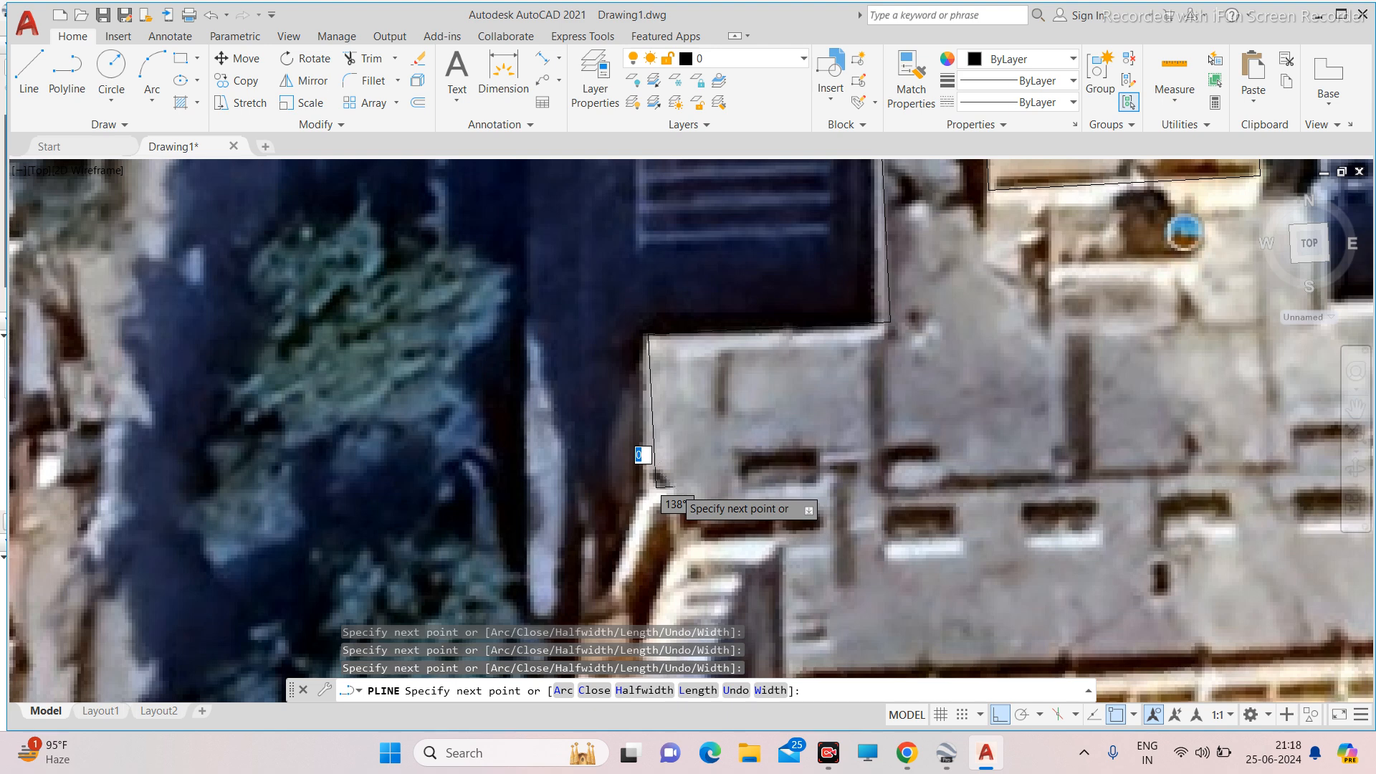
Continue the polyline around the southern roof's stepped southwest corner, along its south edge and up the steps at its southeast corner.
scroll(656, 482, down, 5)
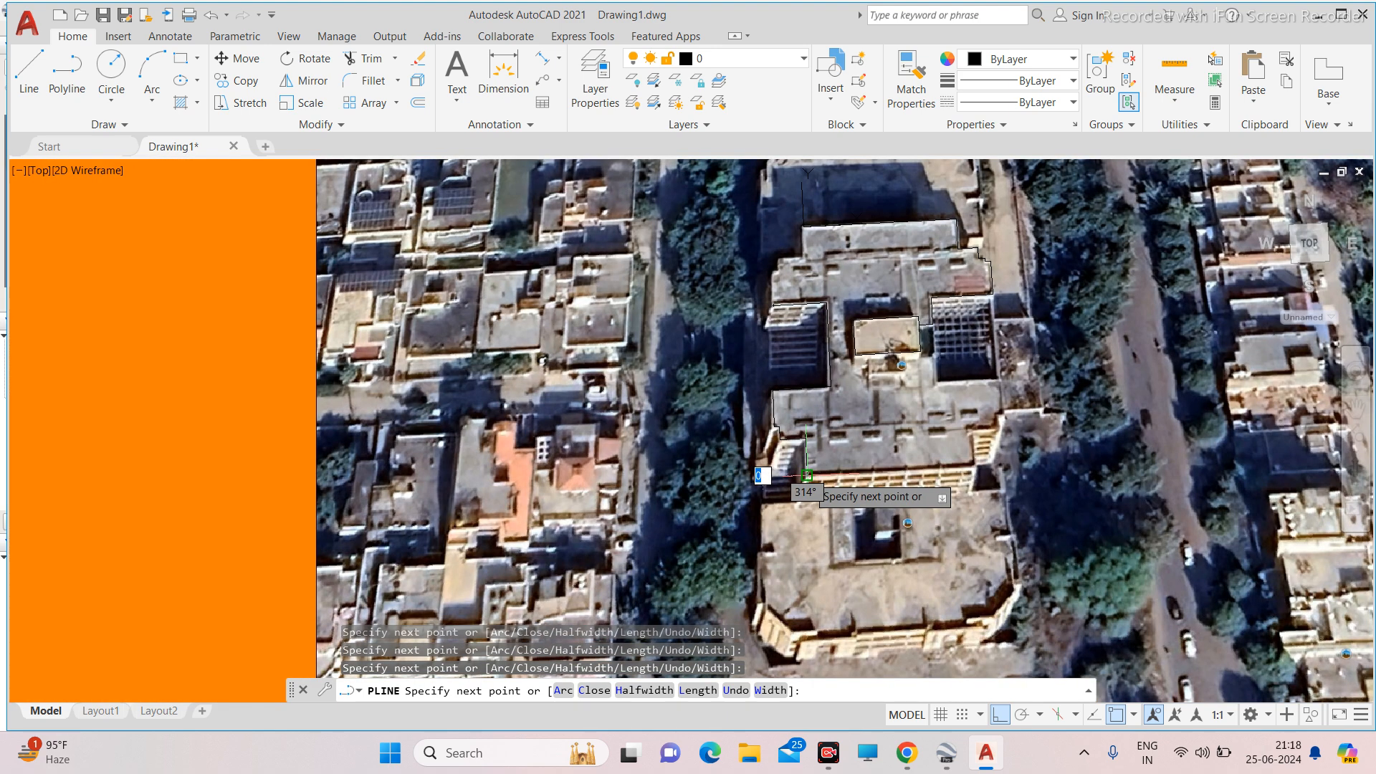
scroll(806, 474, up, 5)
click(840, 480)
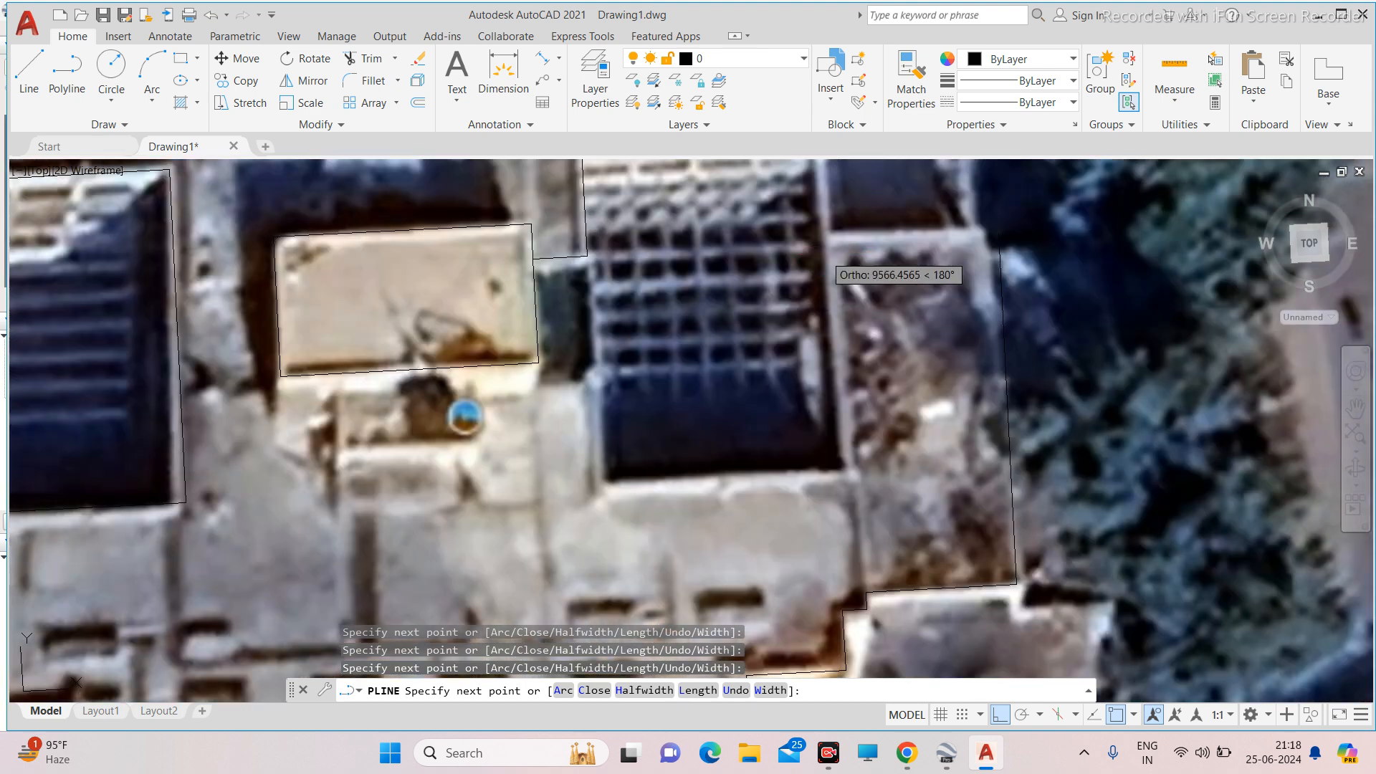
Undo the last two polyline points and redraw the line east along the white parapet south of the debris-covered eastern area.
key(ctrl+z)
key(ctrl+z)
scroll(1012, 591, up, 2)
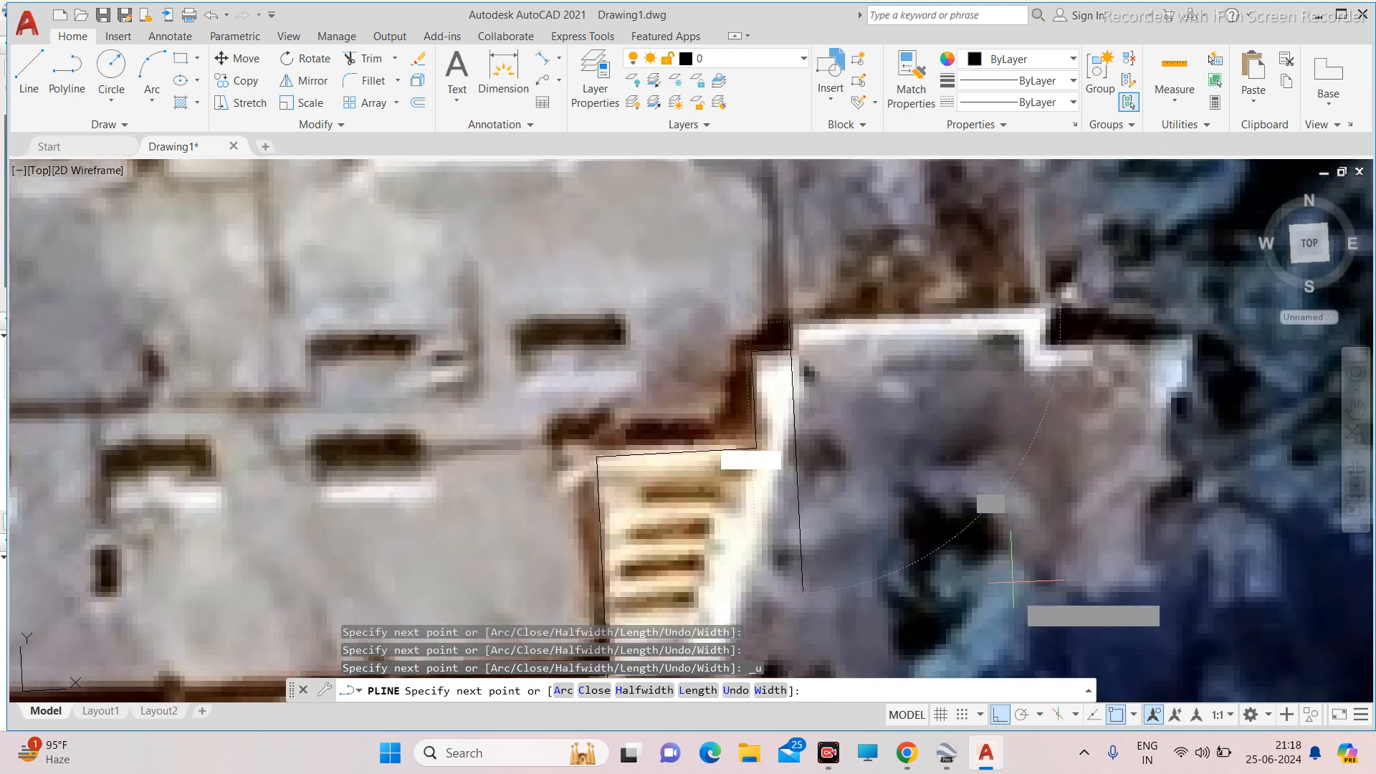
scroll(871, 443, down, 3)
scroll(896, 399, up, 1)
click(895, 400)
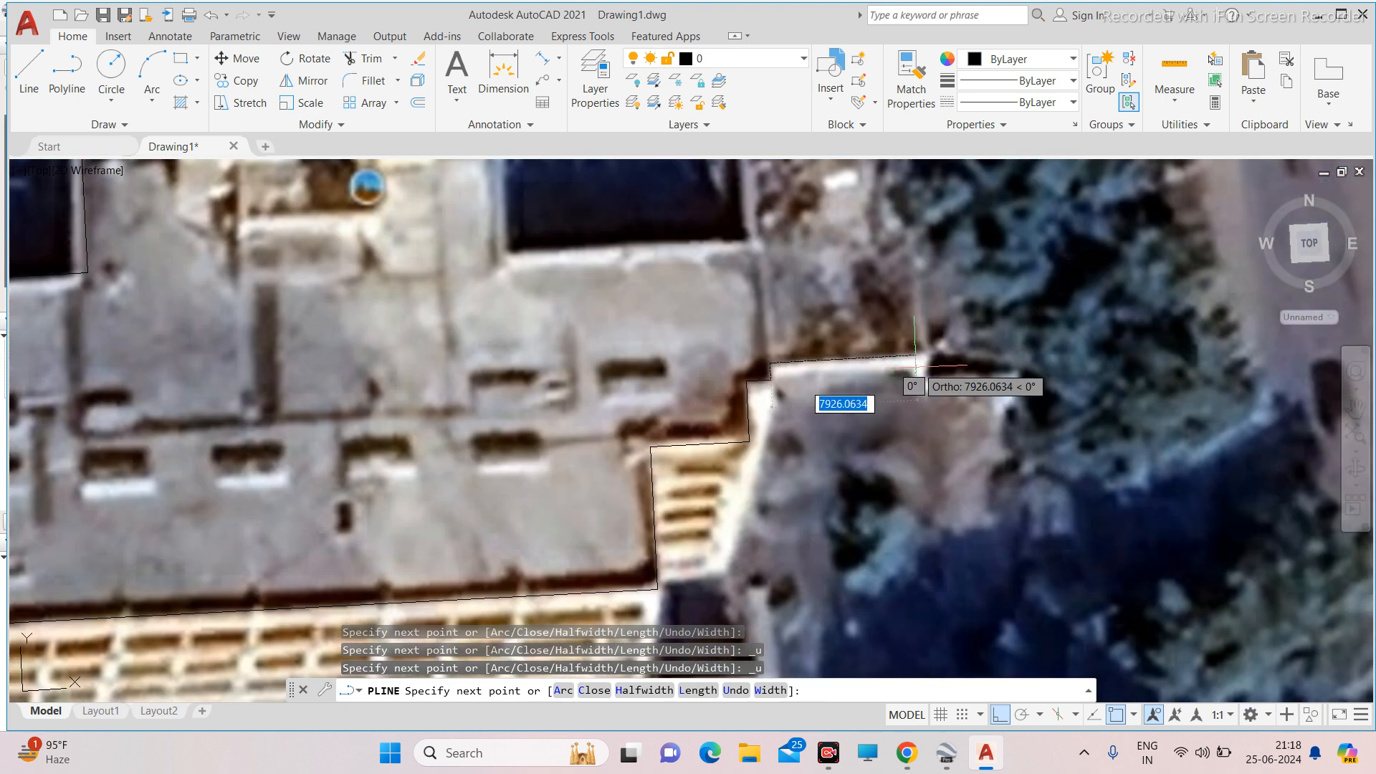
Extend the polyline north along the debris-covered area's east edge, west along its north side, and north to the eastern lattice's northeast corner.
scroll(921, 376, down, 3)
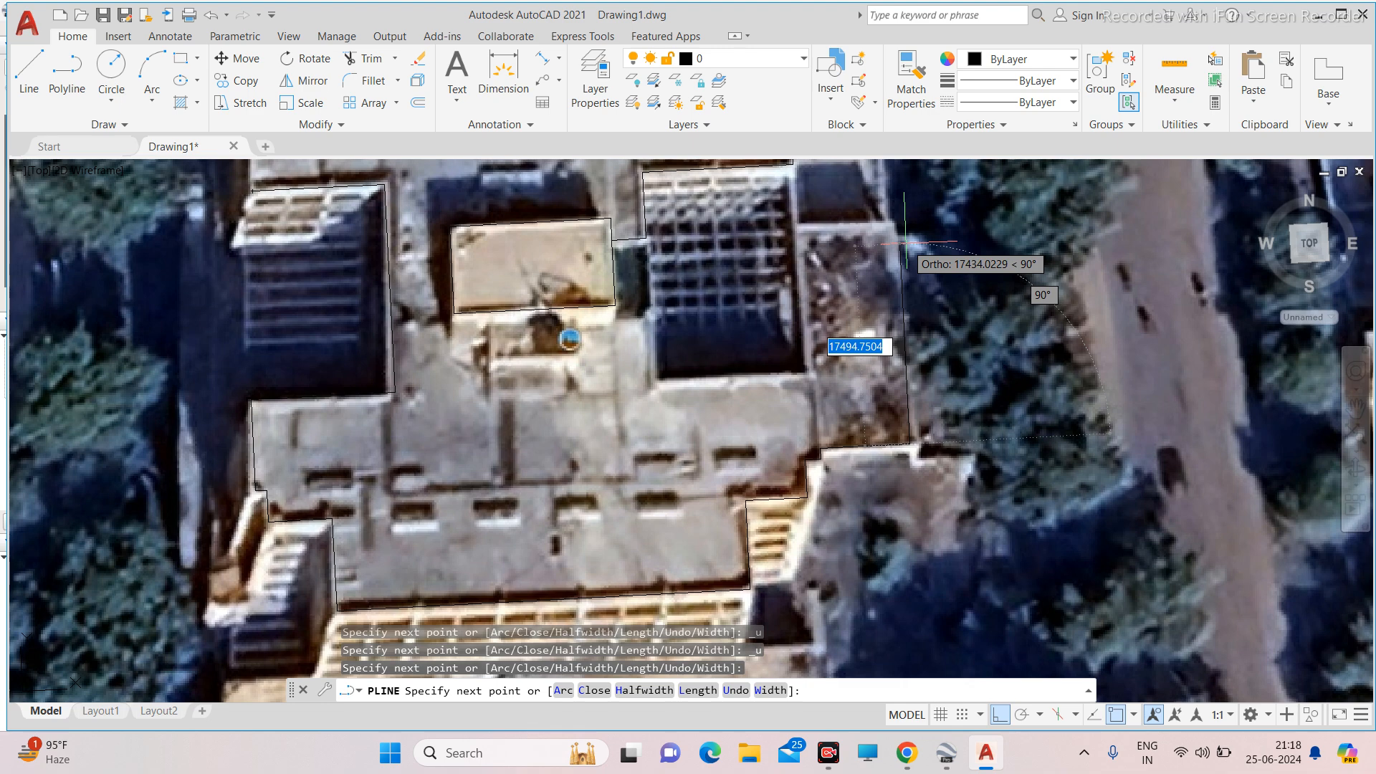
scroll(895, 240, up, 2)
click(899, 225)
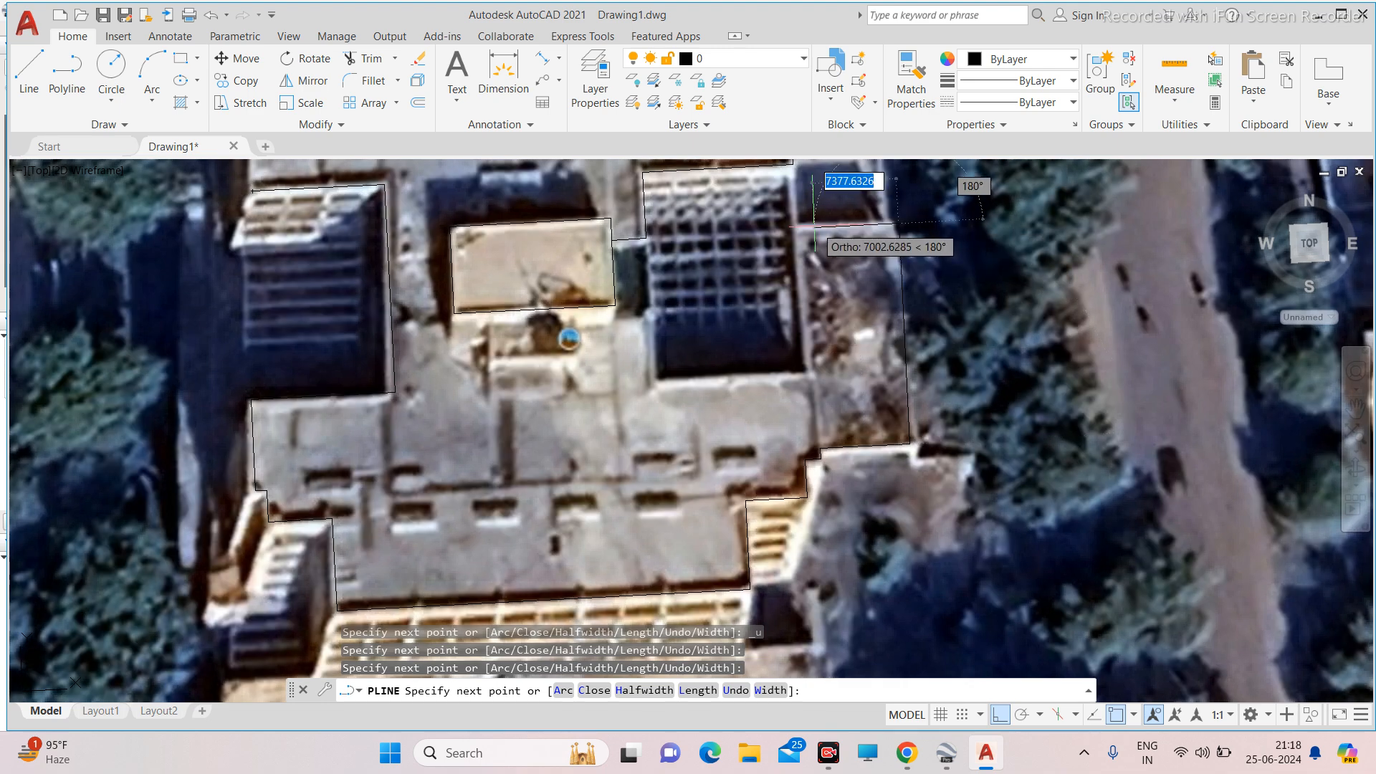
scroll(807, 291, down, 3)
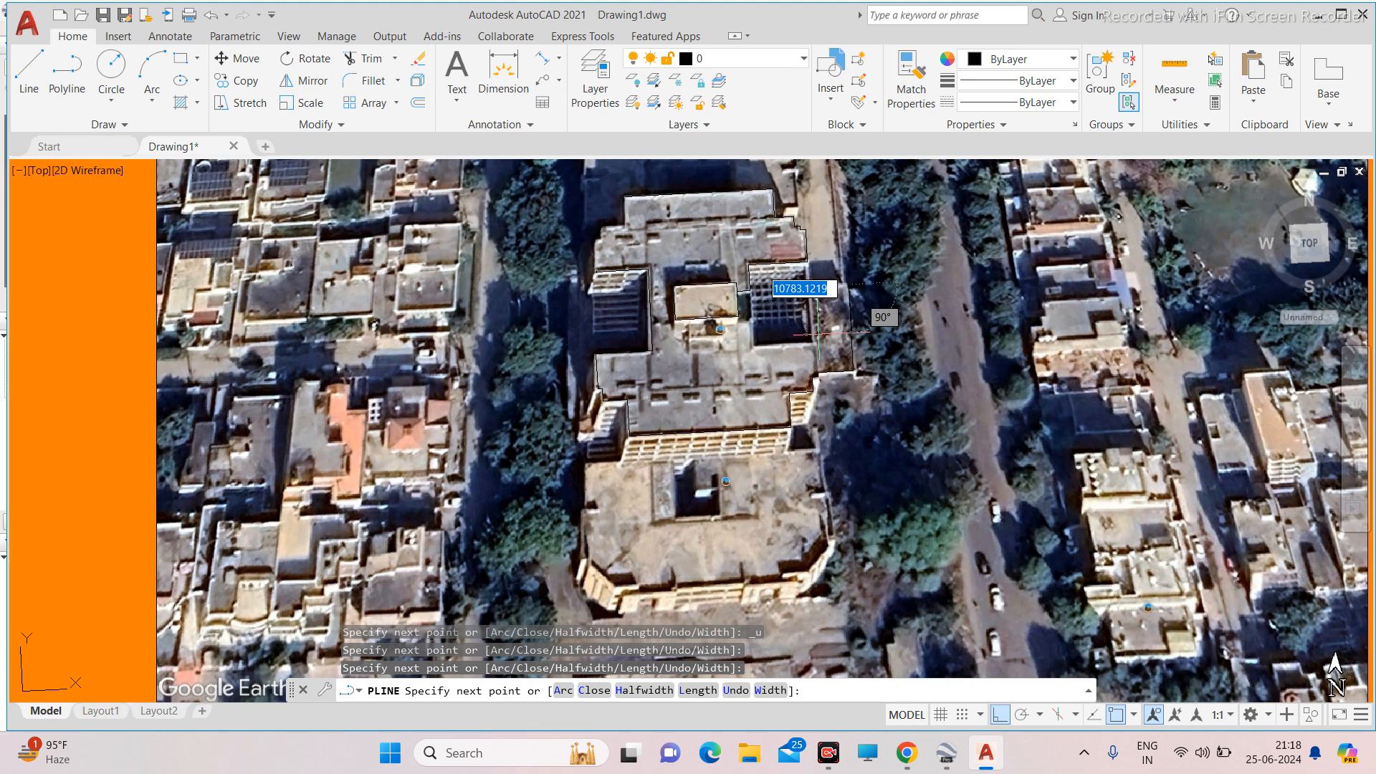
scroll(807, 291, up, 2)
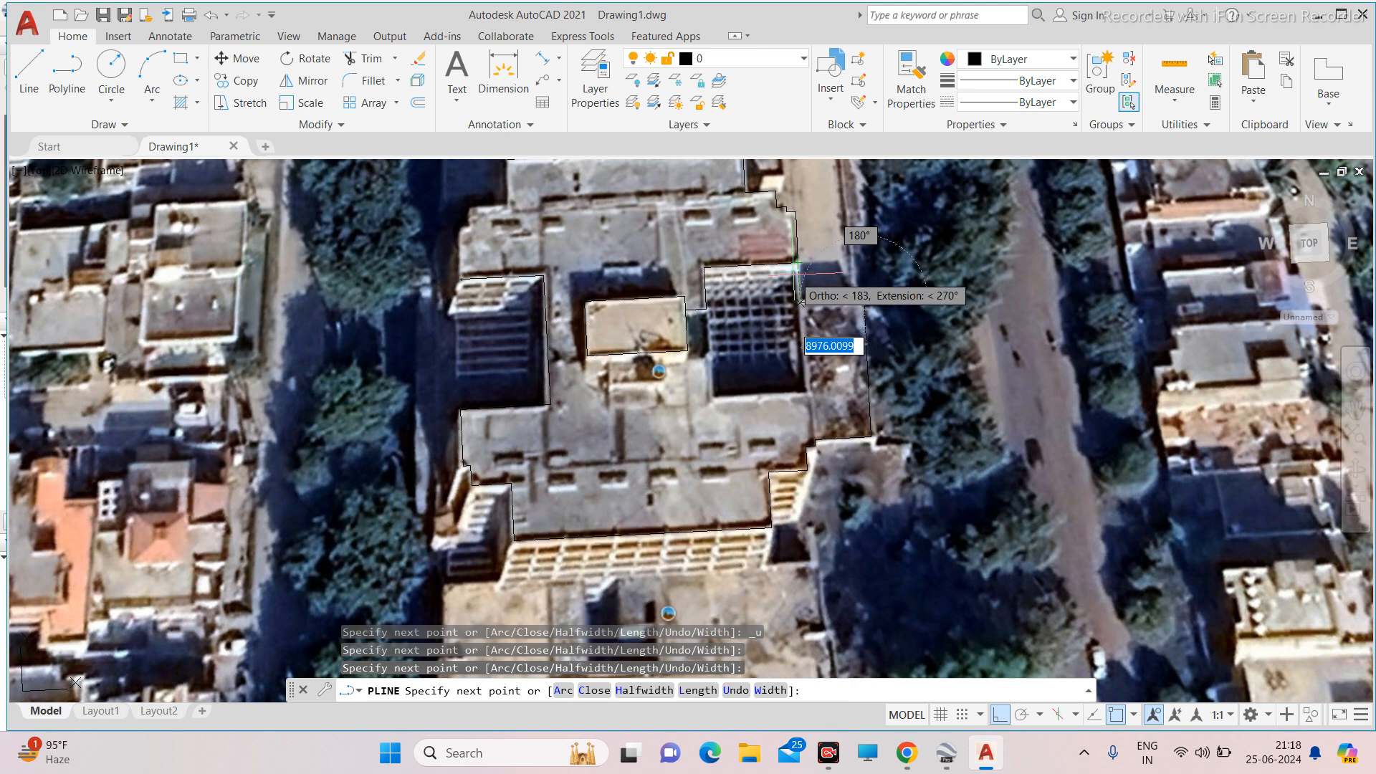
click(797, 263)
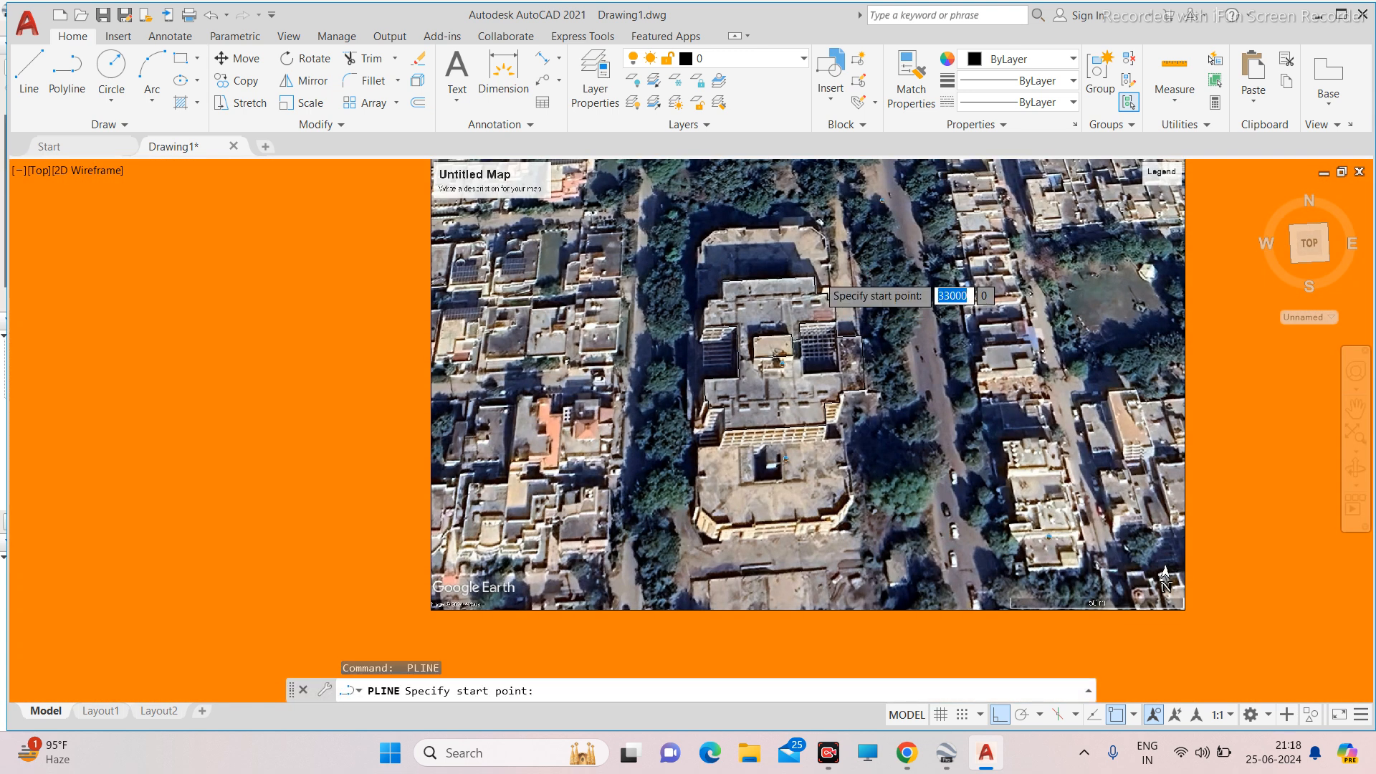
Start a new polyline at the northern block's southeast corner and trace around the small beige ledge and north about 8,280 along the east edge.
scroll(810, 277, up, 6)
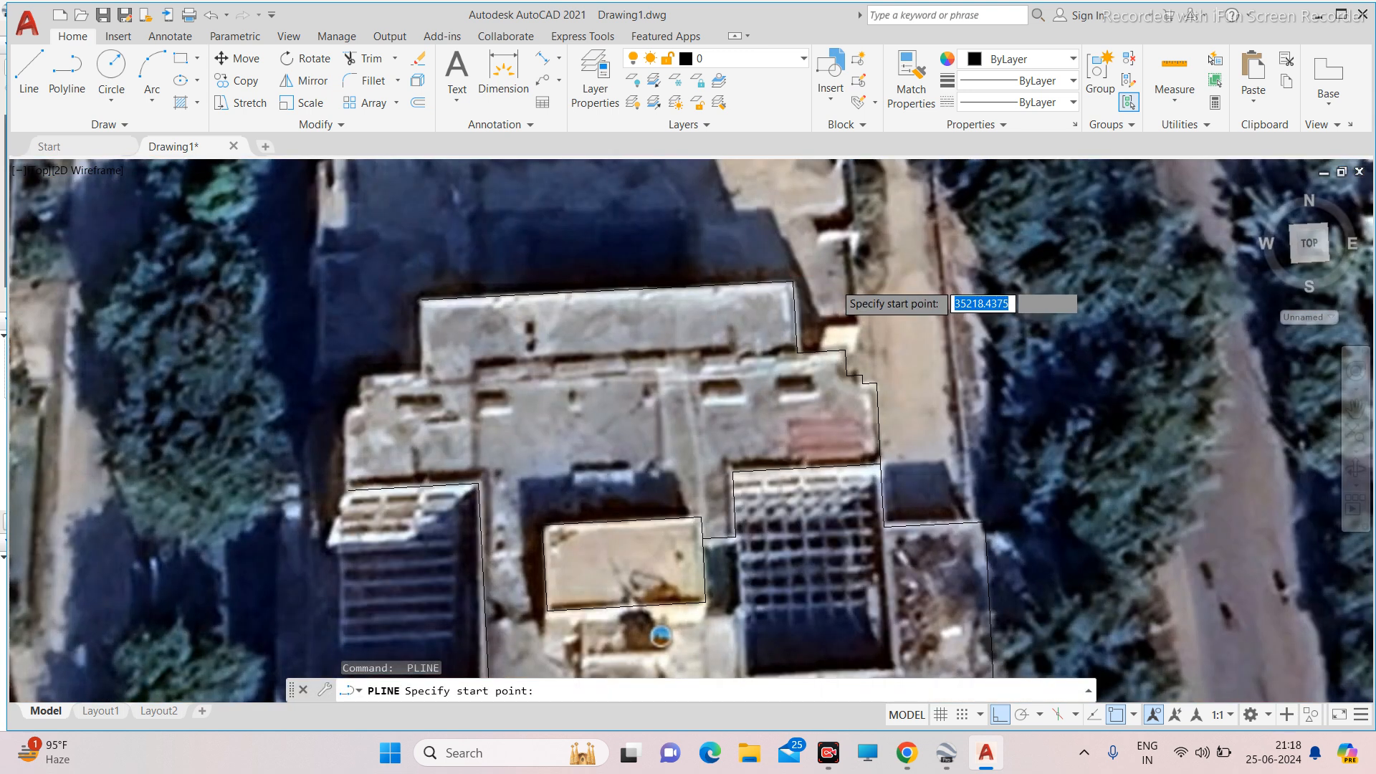
click(812, 391)
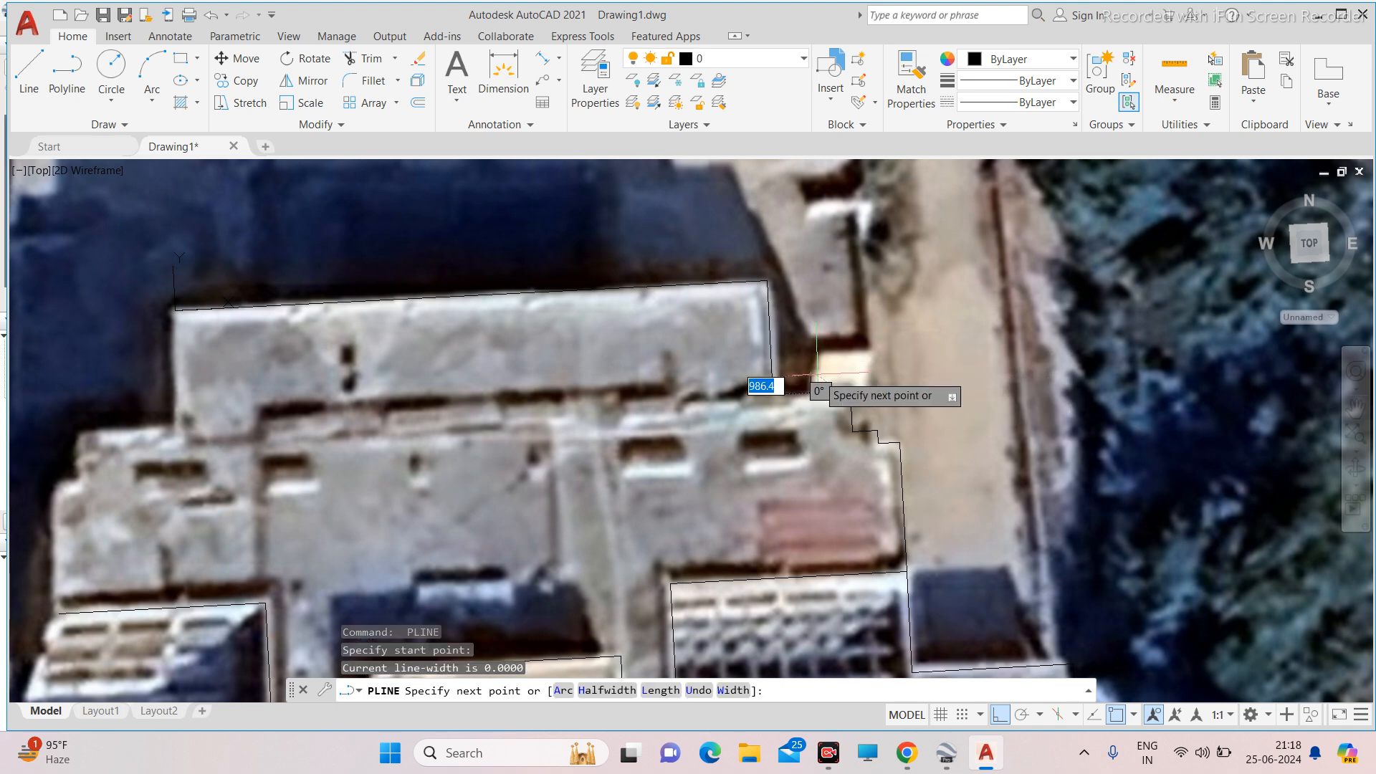
click(869, 353)
scroll(873, 353, down, 4)
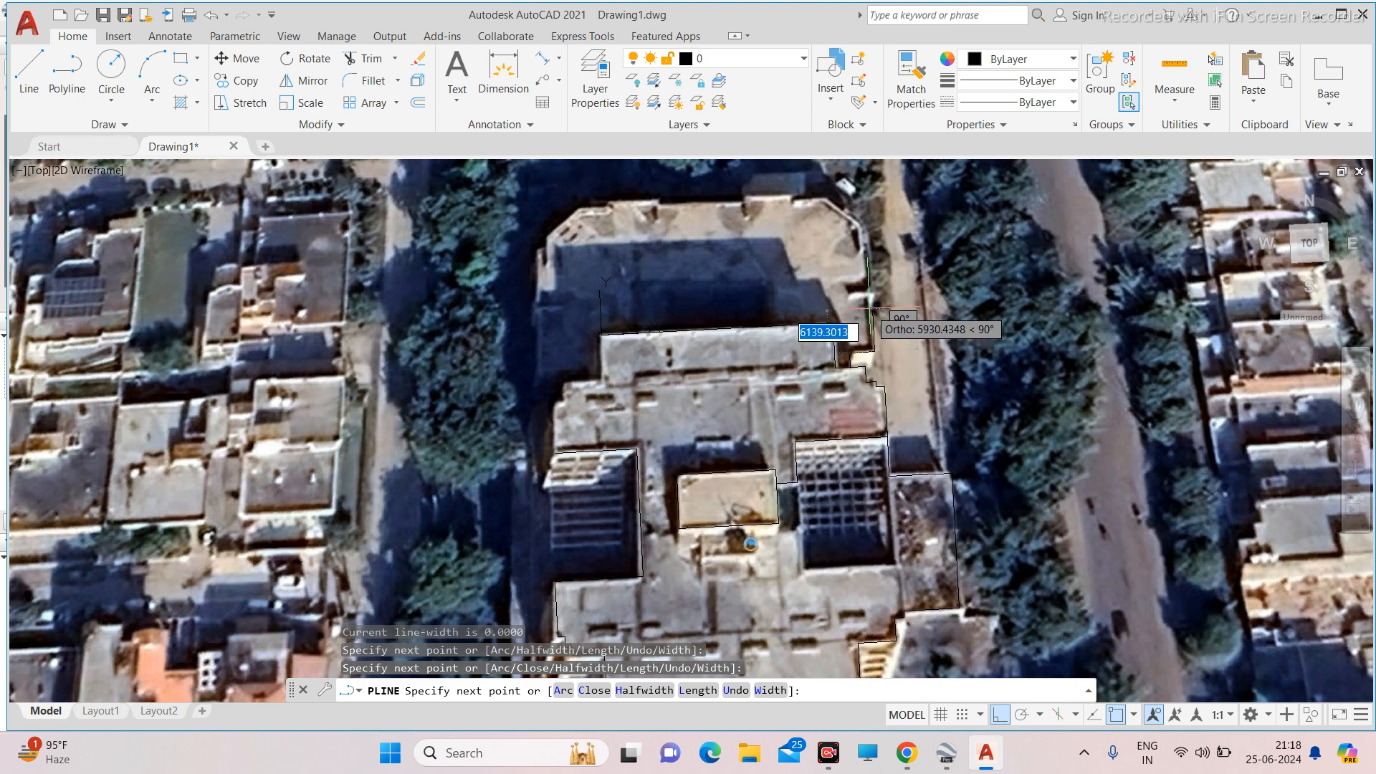
scroll(871, 308, up, 4)
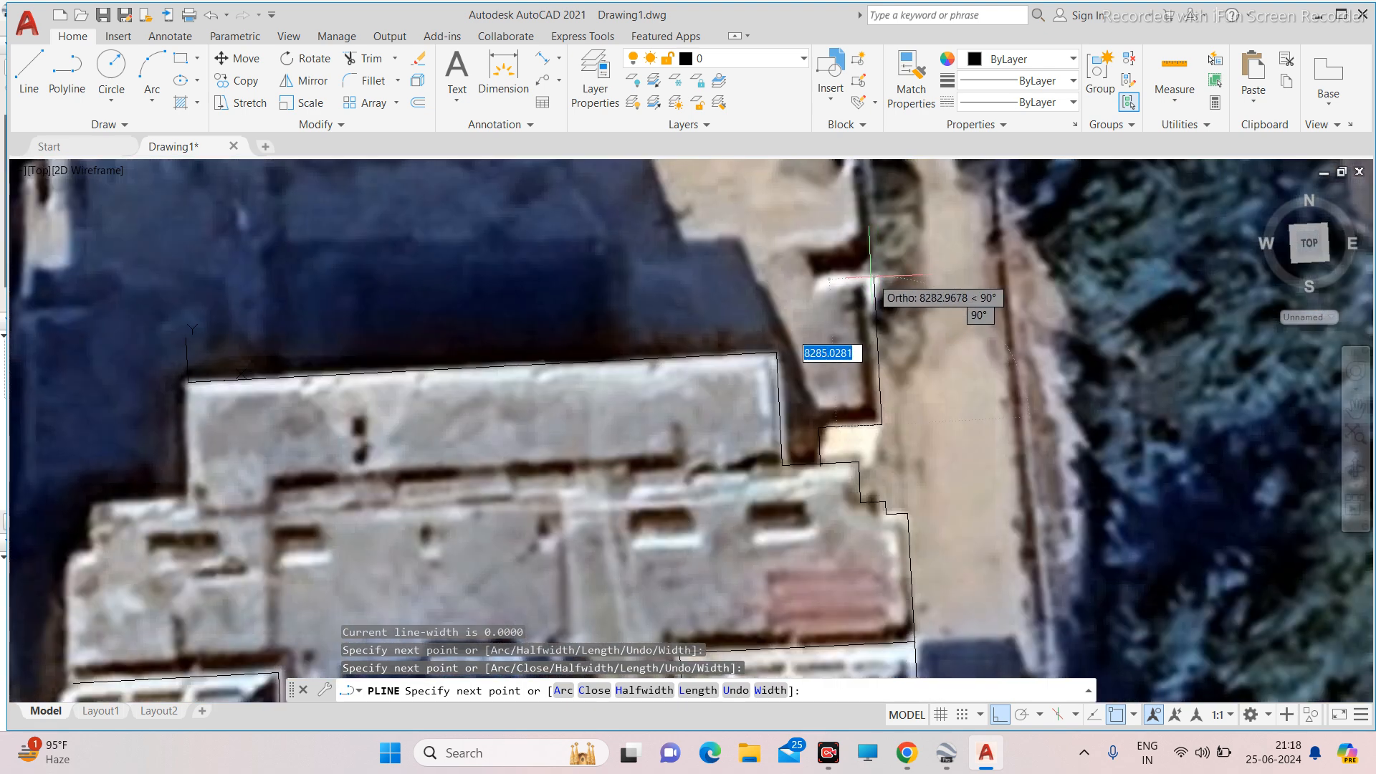
click(875, 280)
Continue the polyline up the northern block's east edge by about 9,130 and around its angled northeast corner, turning Ortho off and on again.
scroll(876, 310, down, 4)
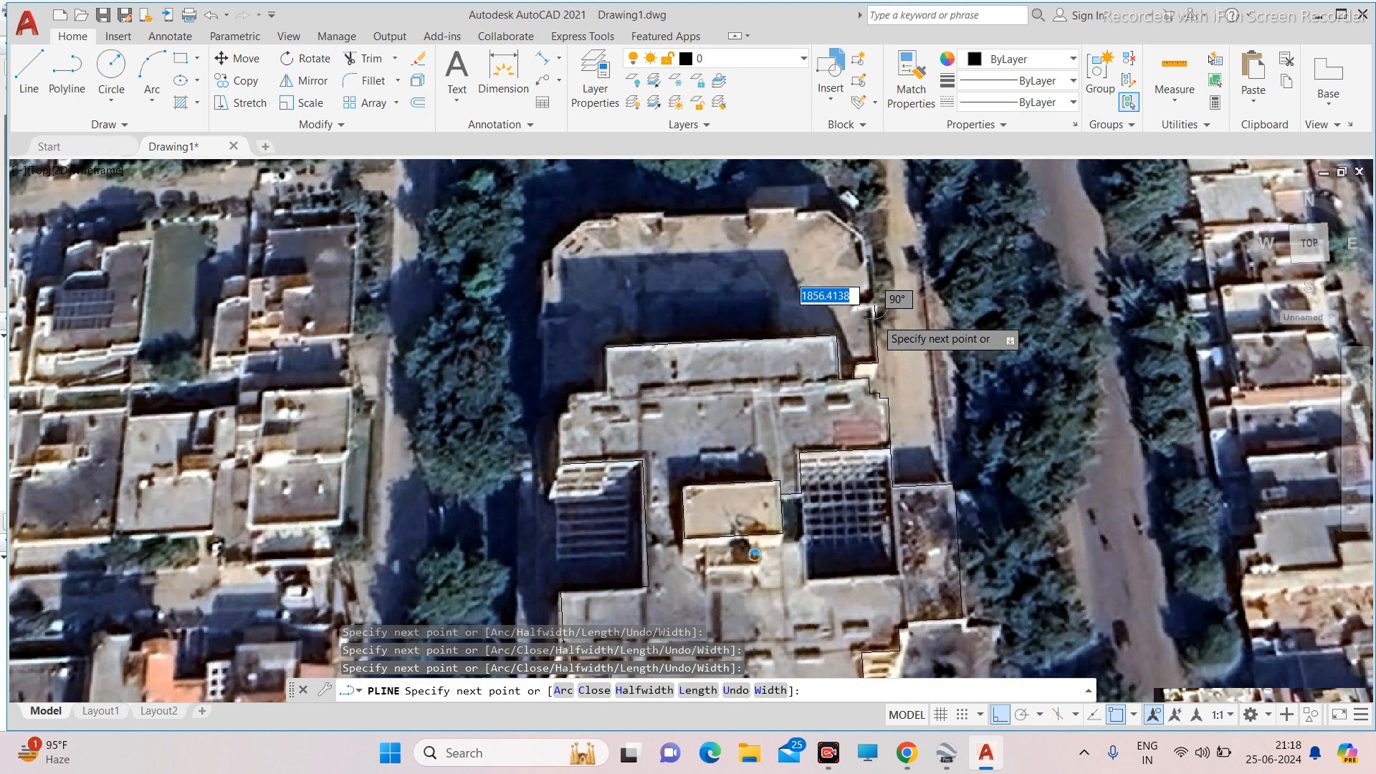
scroll(874, 310, up, 5)
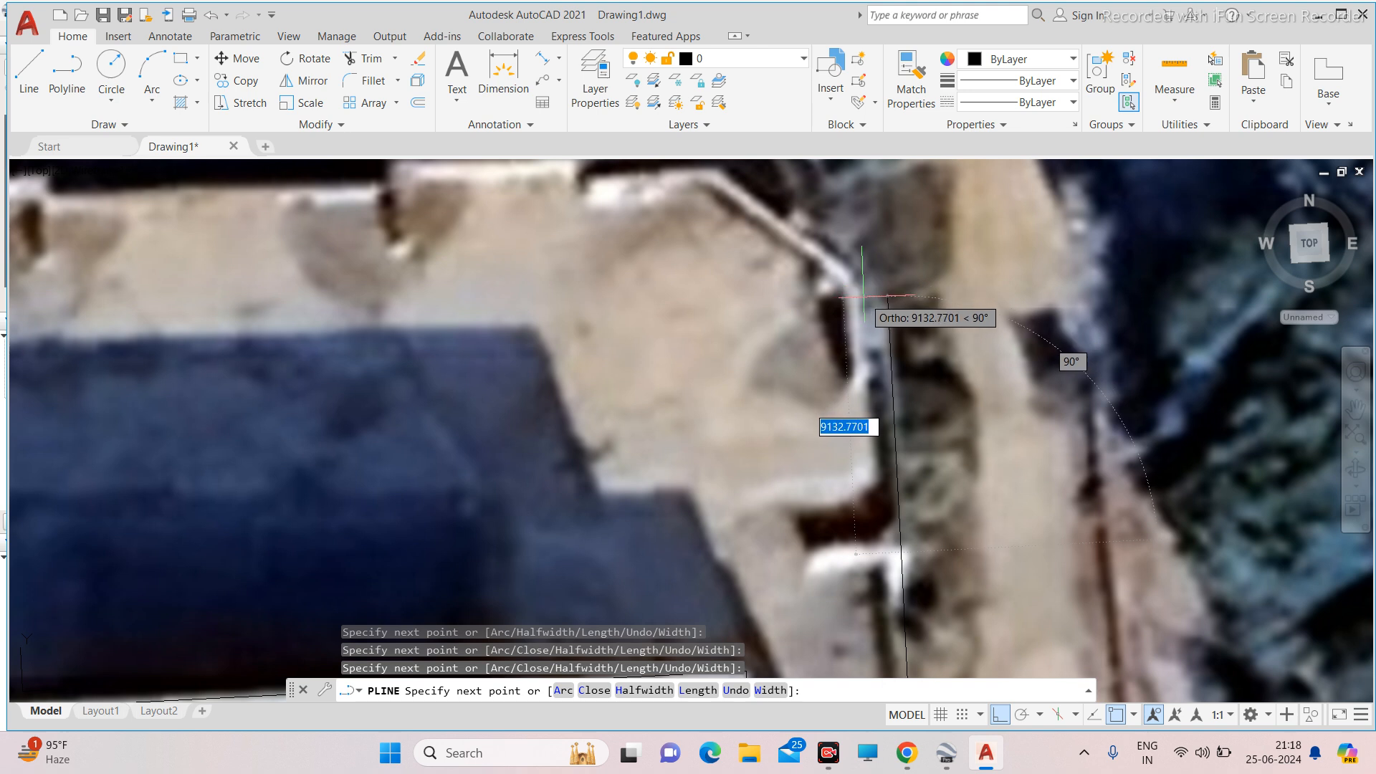
click(863, 296)
scroll(868, 301, down, 5)
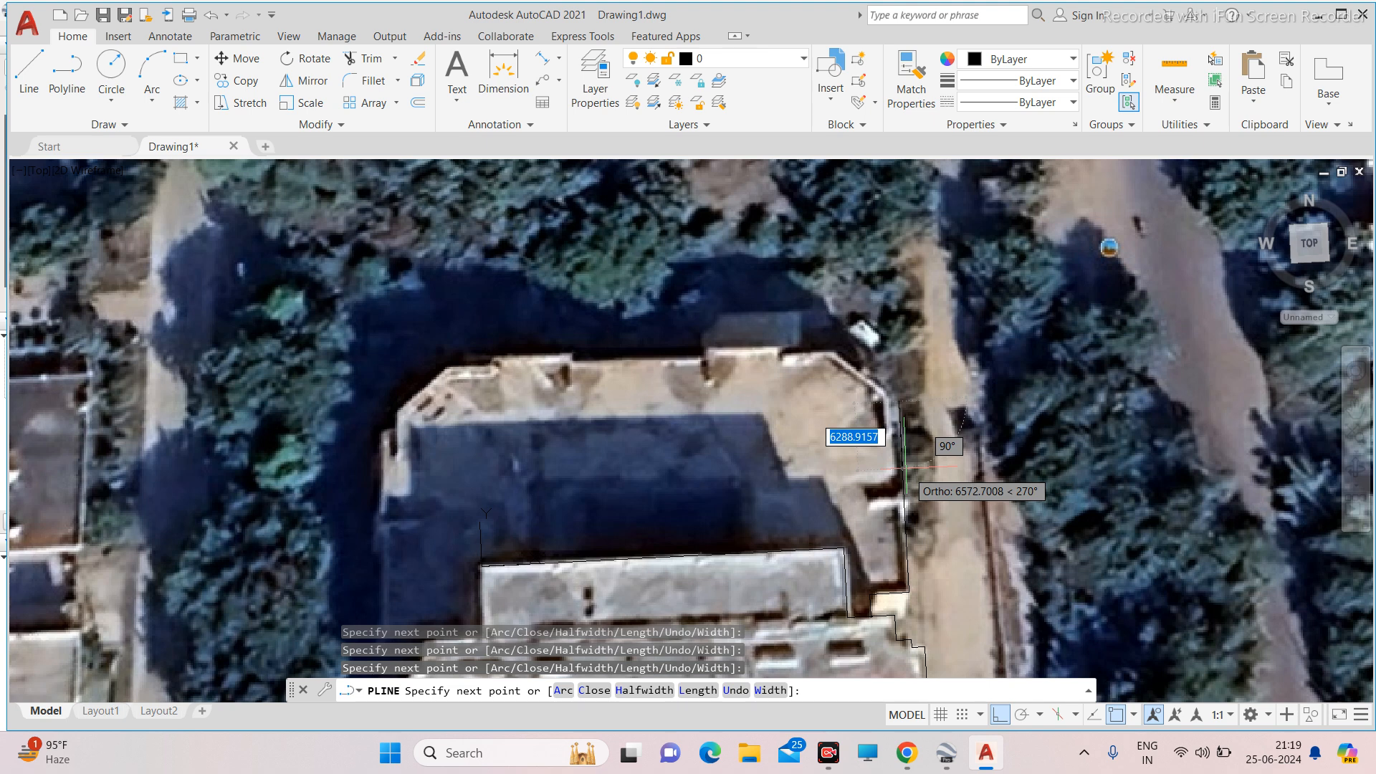
scroll(904, 466, up, 4)
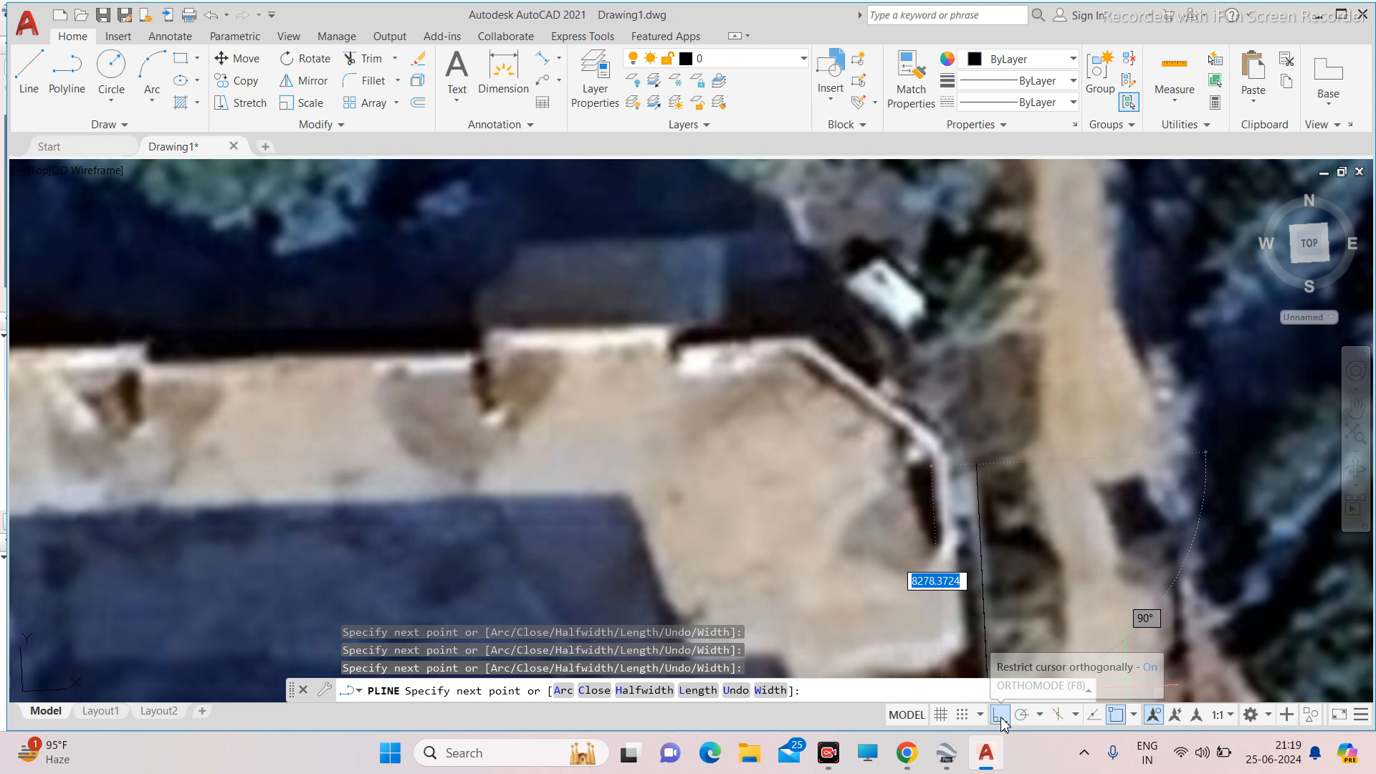
click(1000, 715)
click(1000, 714)
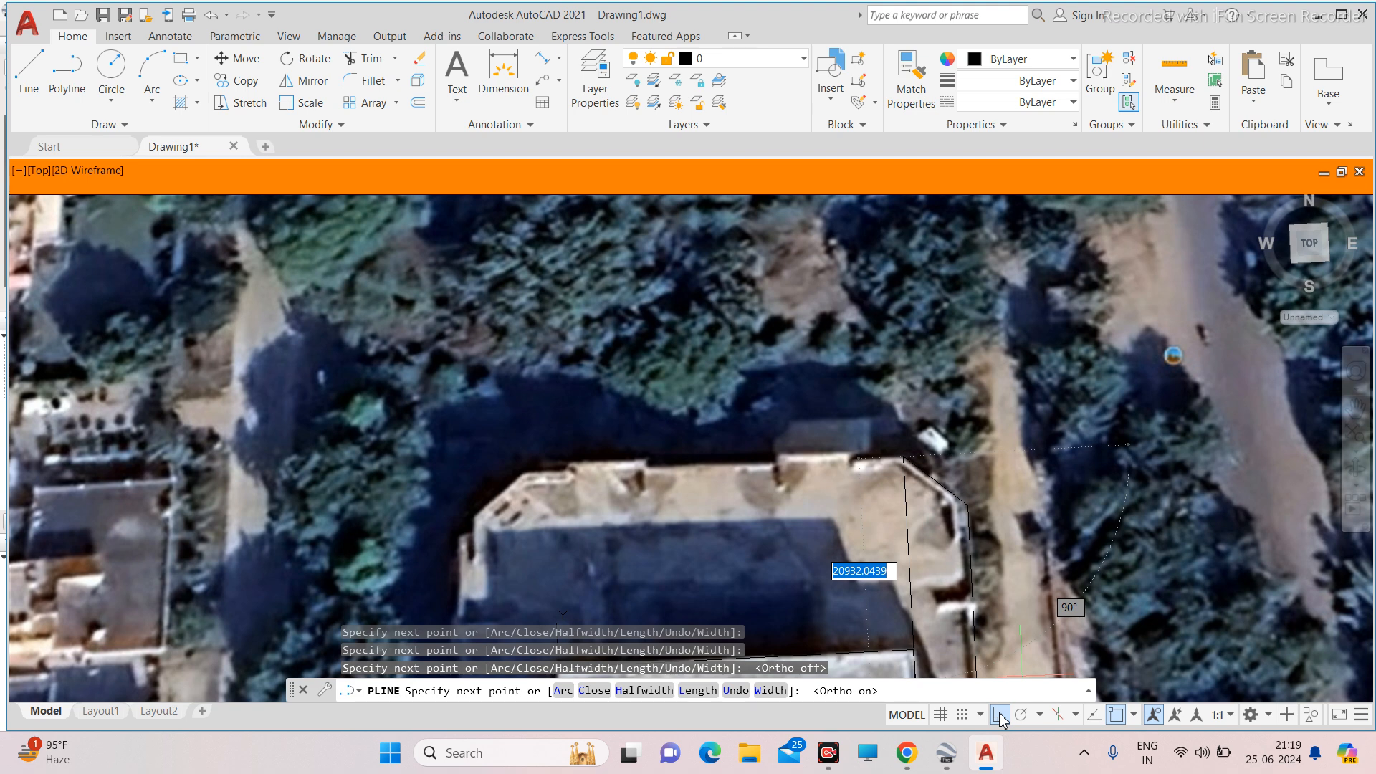
Trace the northern block's stepped north edge, angled northwest corner and west side, ending the polyline at the inner grey roof's northwest corner.
scroll(380, 425, up, 5)
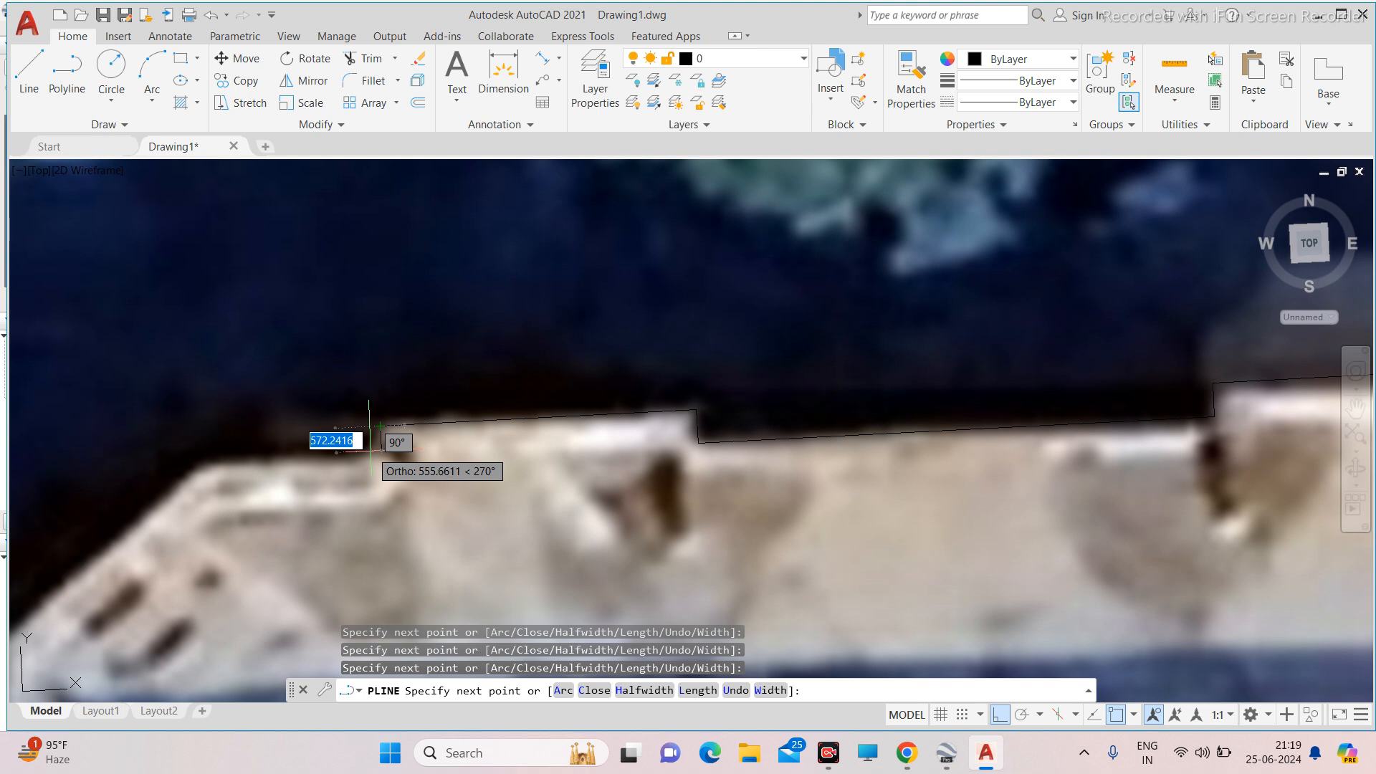
scroll(556, 470, down, 4)
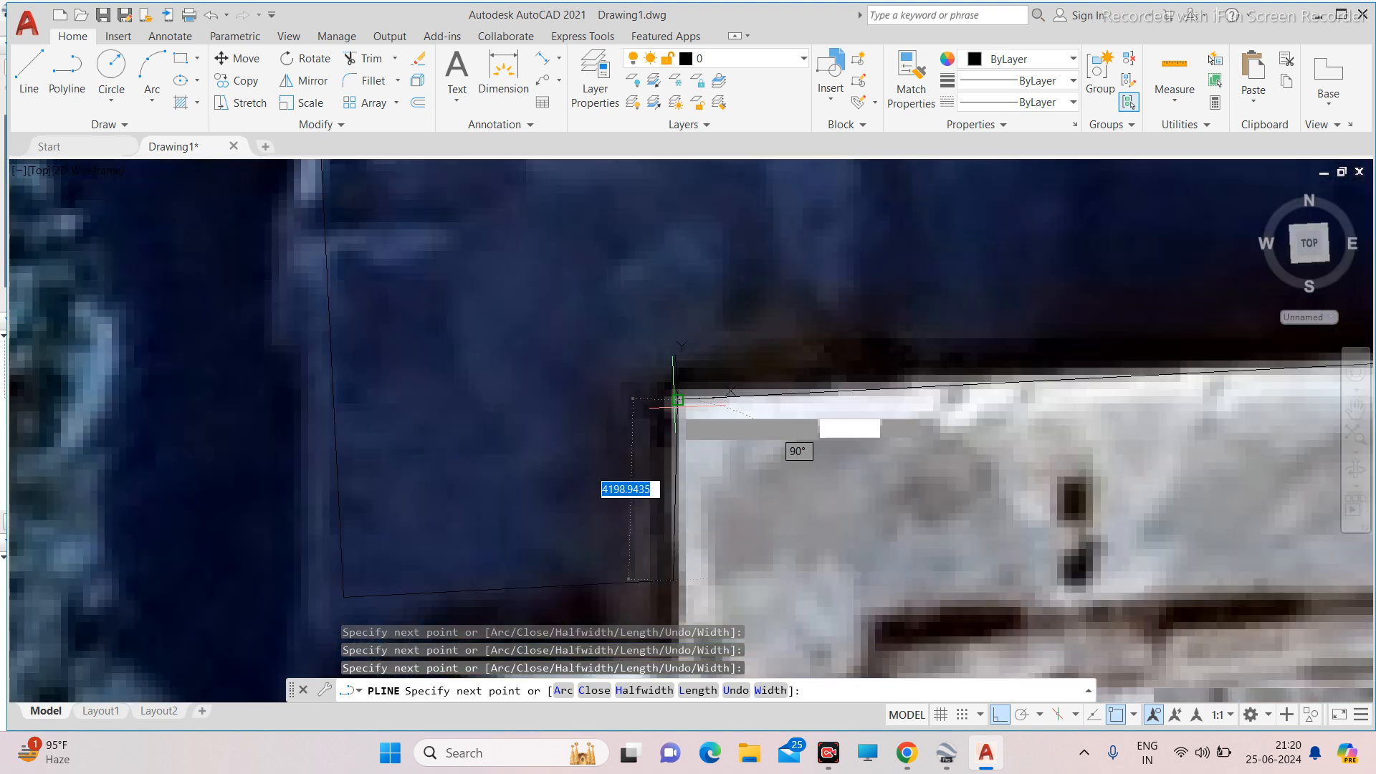
scroll(676, 400, down, 2)
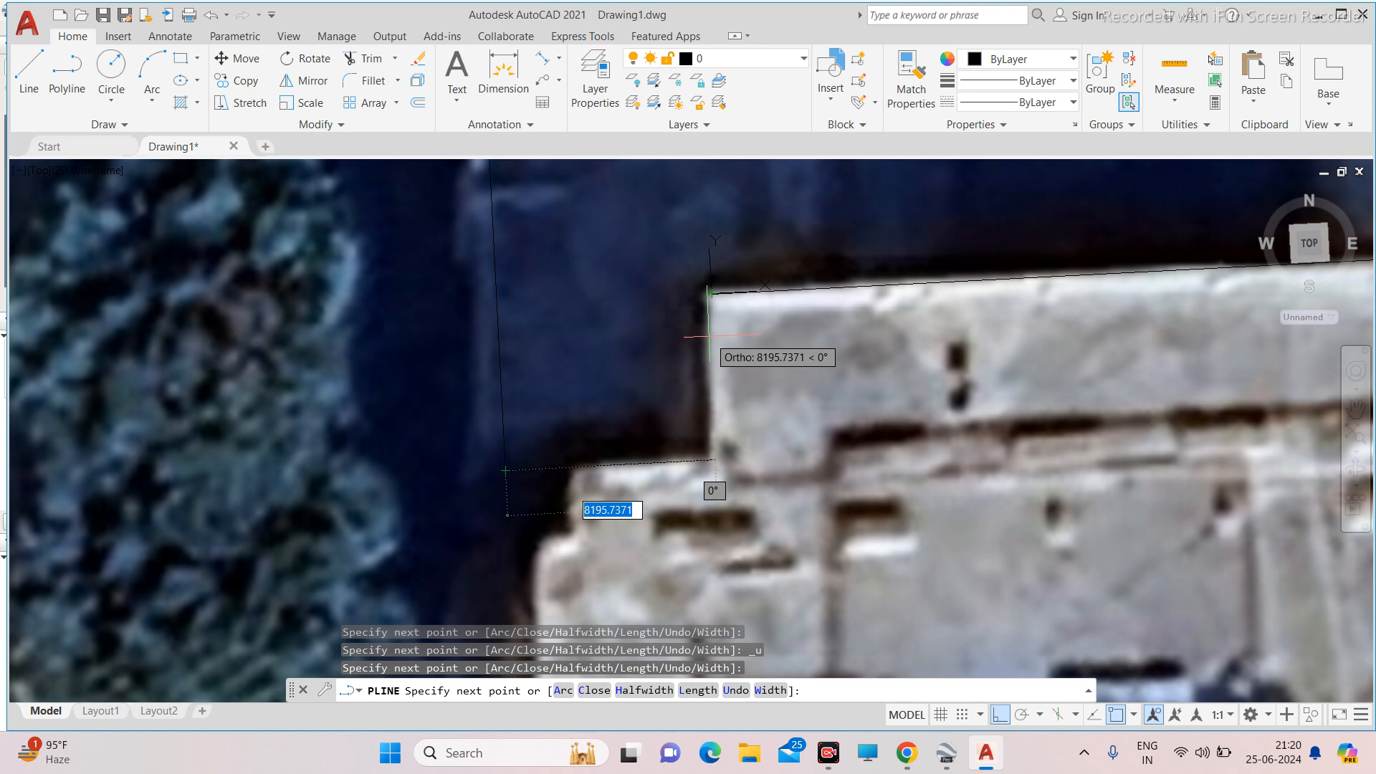
click(708, 335)
Draw a new polyline from the central roof's northwest corner down its stepped west edge to the western lattice area.
scroll(706, 308, up, 2)
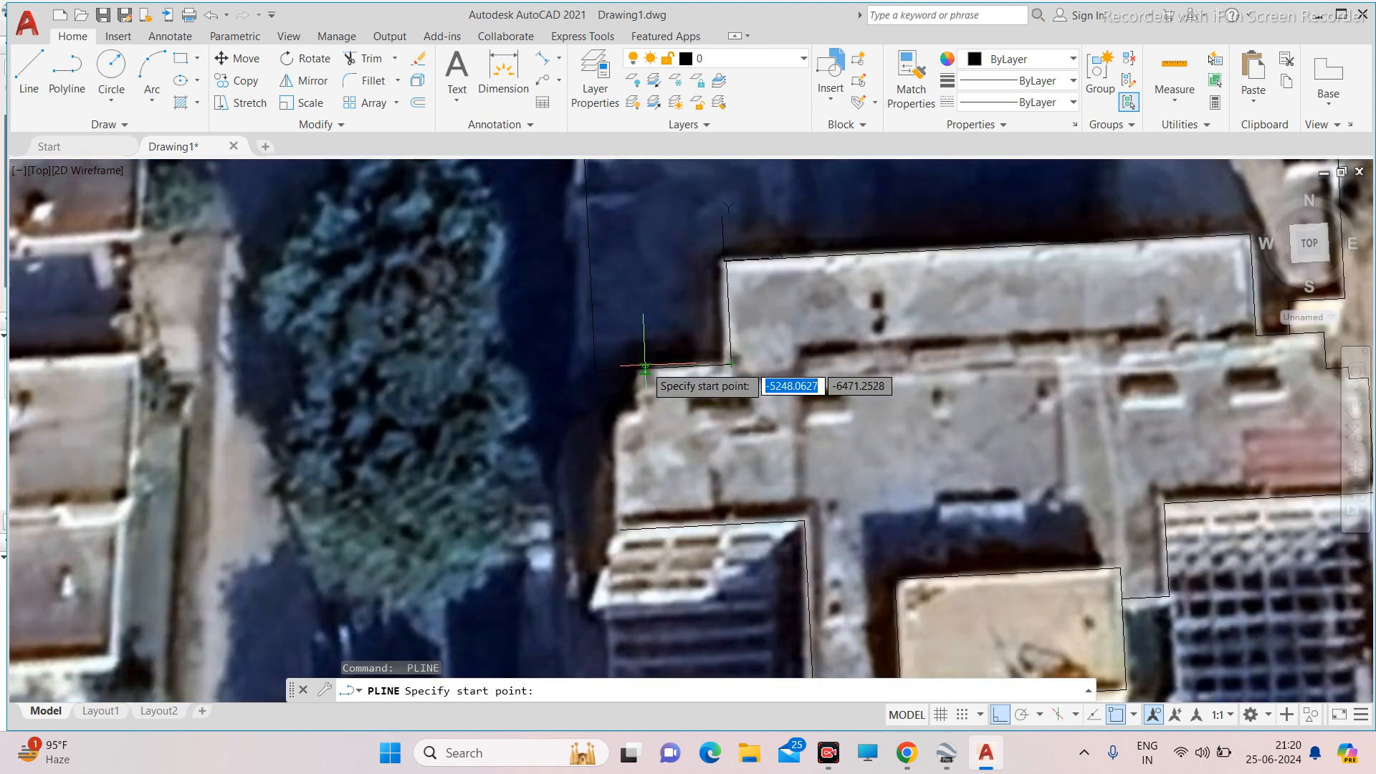
click(640, 370)
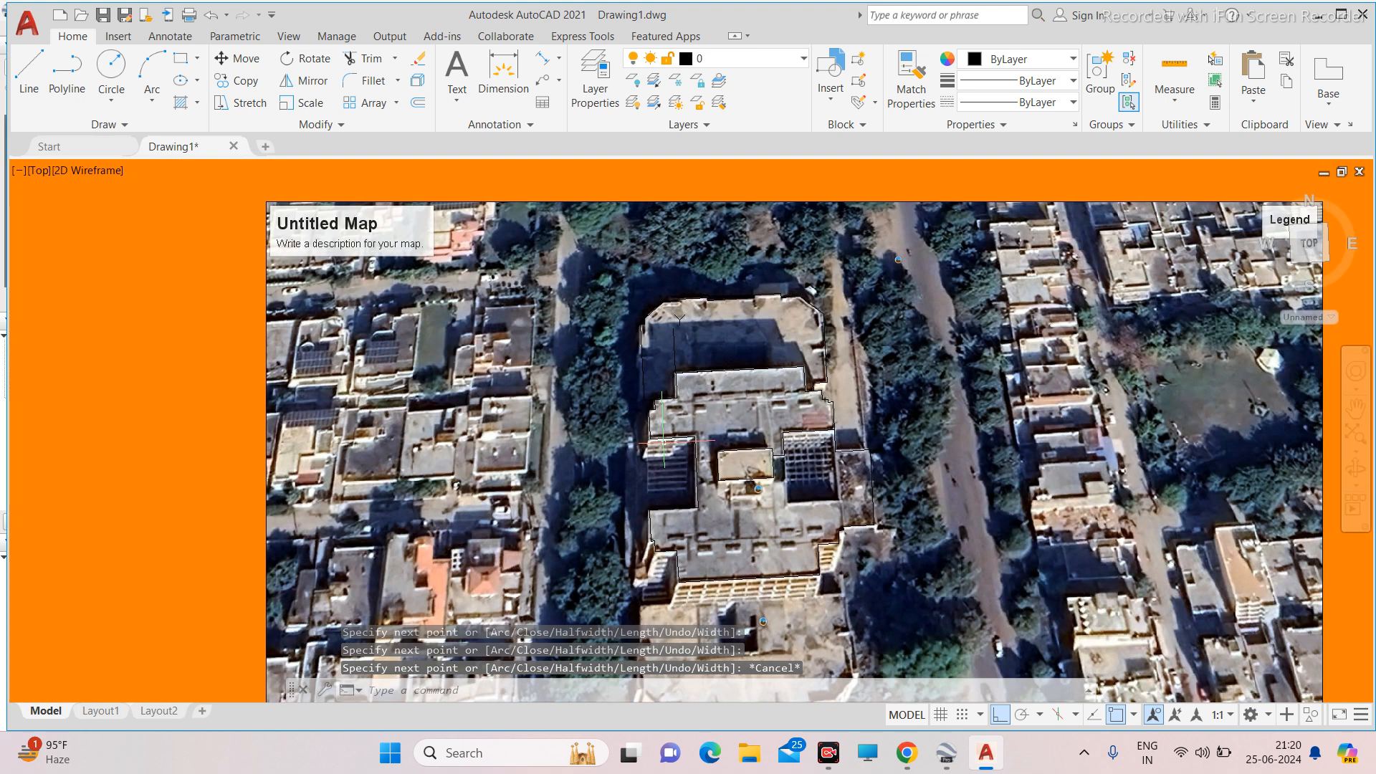
Select all the building outline polylines and join them.
scroll(727, 545, up, 2)
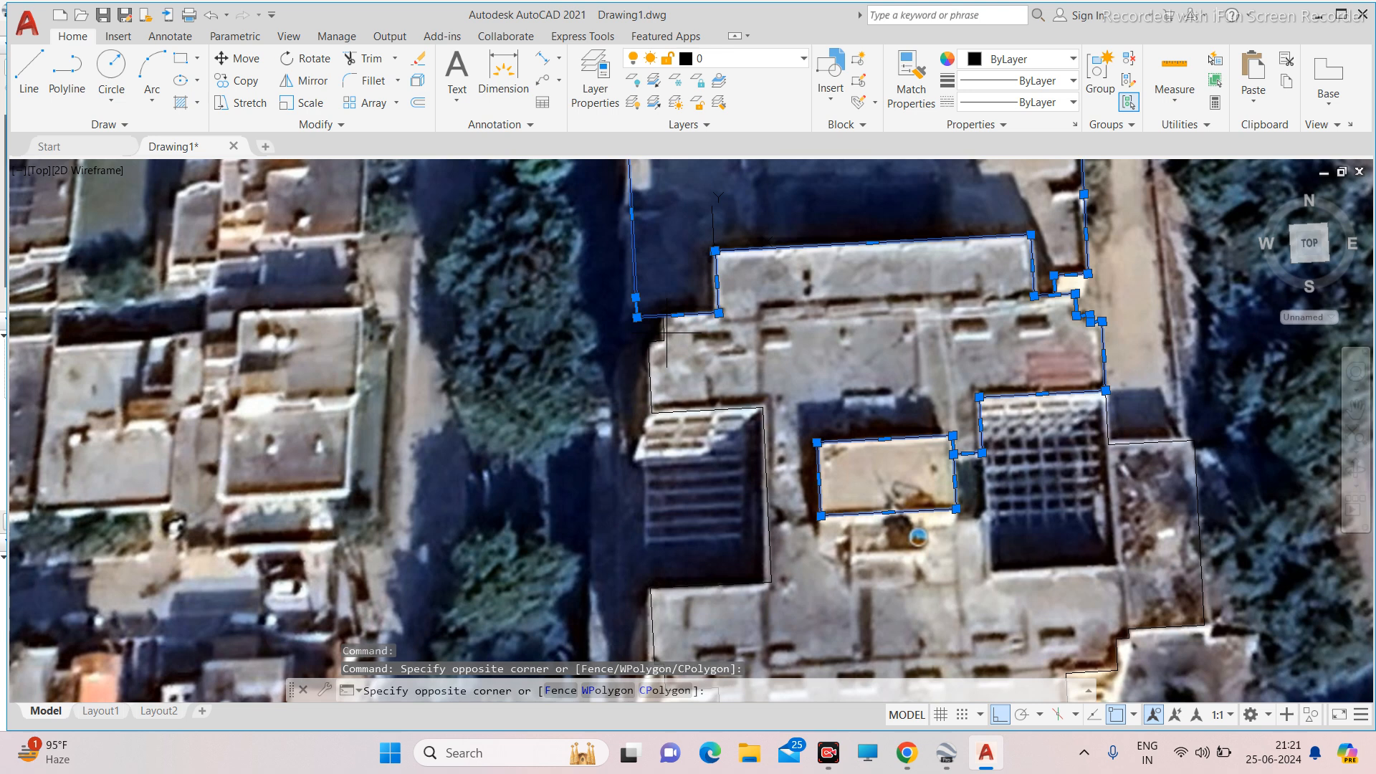
click(577, 442)
scroll(576, 442, down, 3)
text(j)
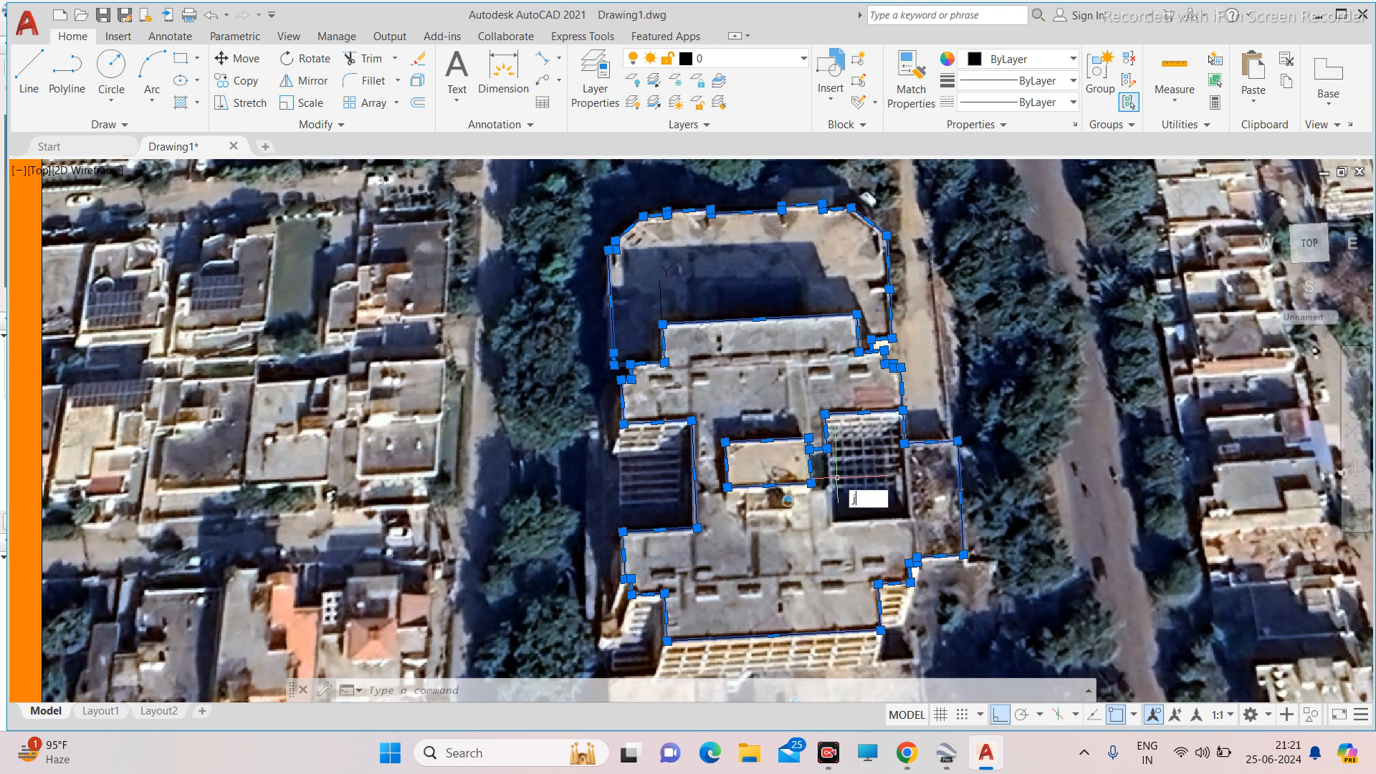
key(Return)
Stretch the vertex at the small step on the central roof's northeast corner.
mouse_move(895, 372)
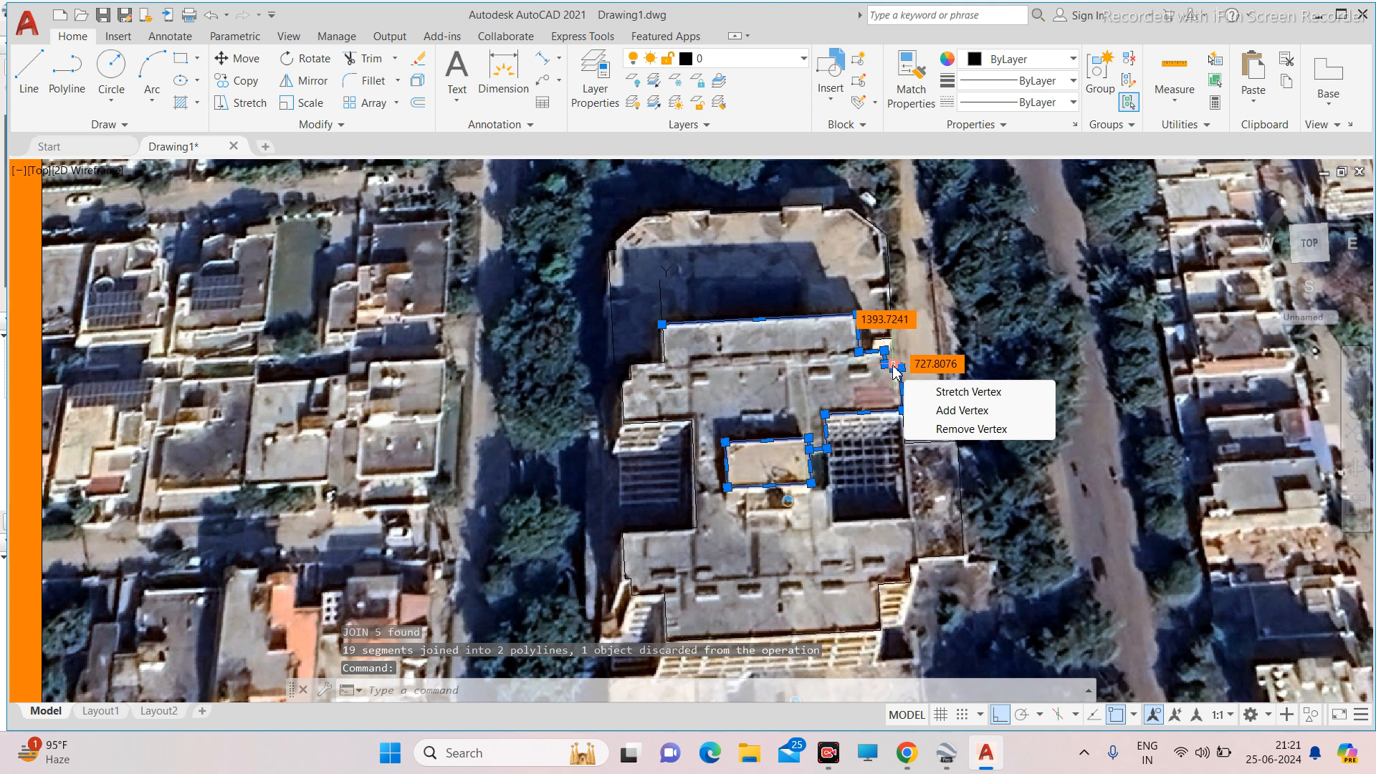
click(893, 366)
scroll(894, 366, up, 10)
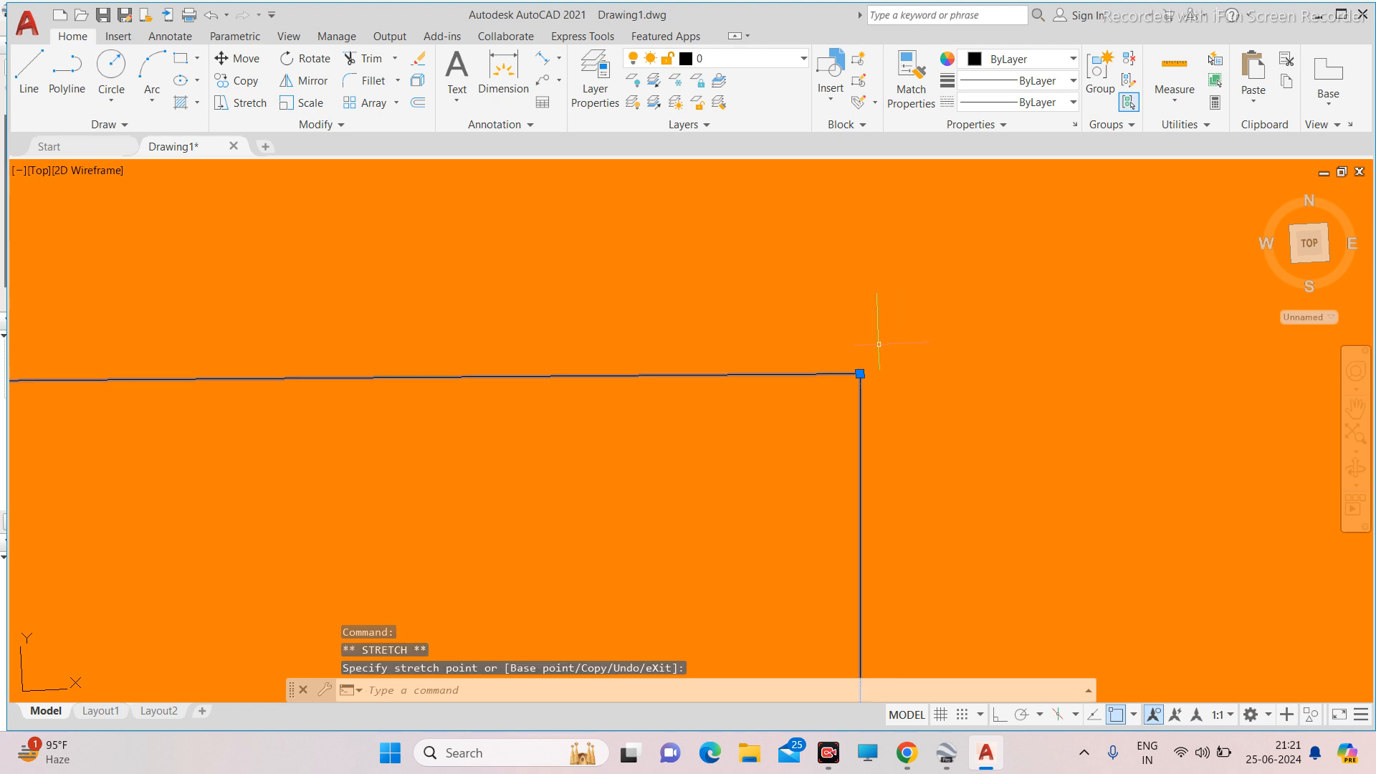
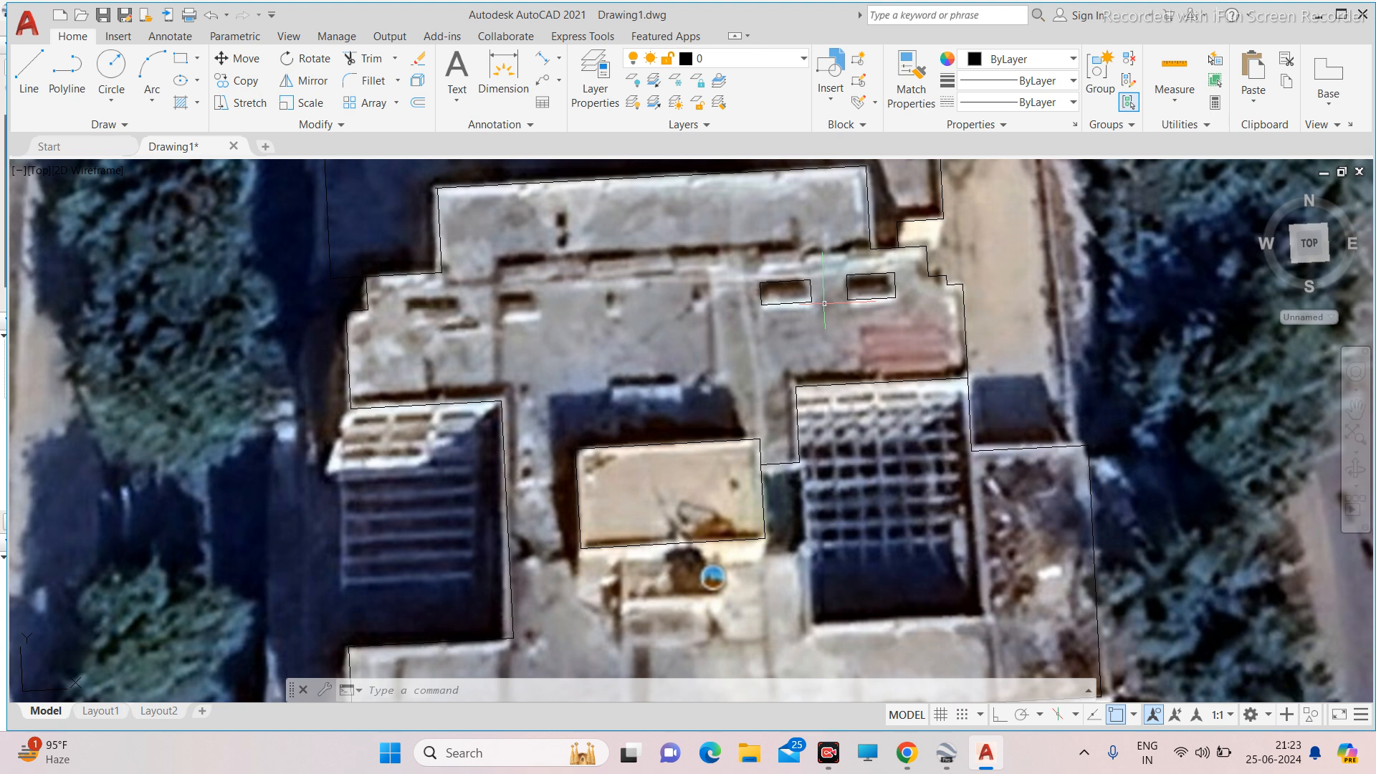
Draw rectangles of about 3,280 by 1,890 and 4,550 by 2,280 around the two western openings north of the lattice areas.
scroll(503, 314, up, 2)
key(Return)
click(490, 282)
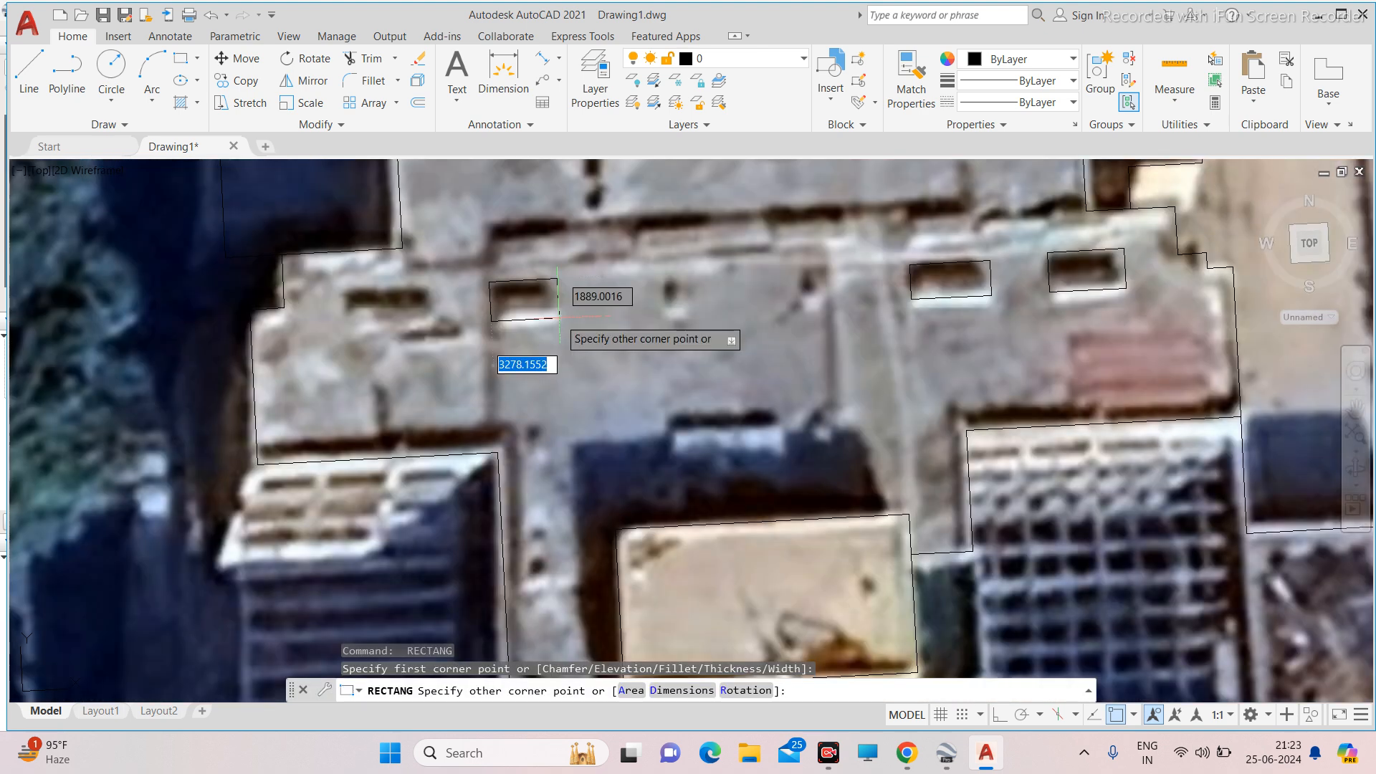
click(559, 316)
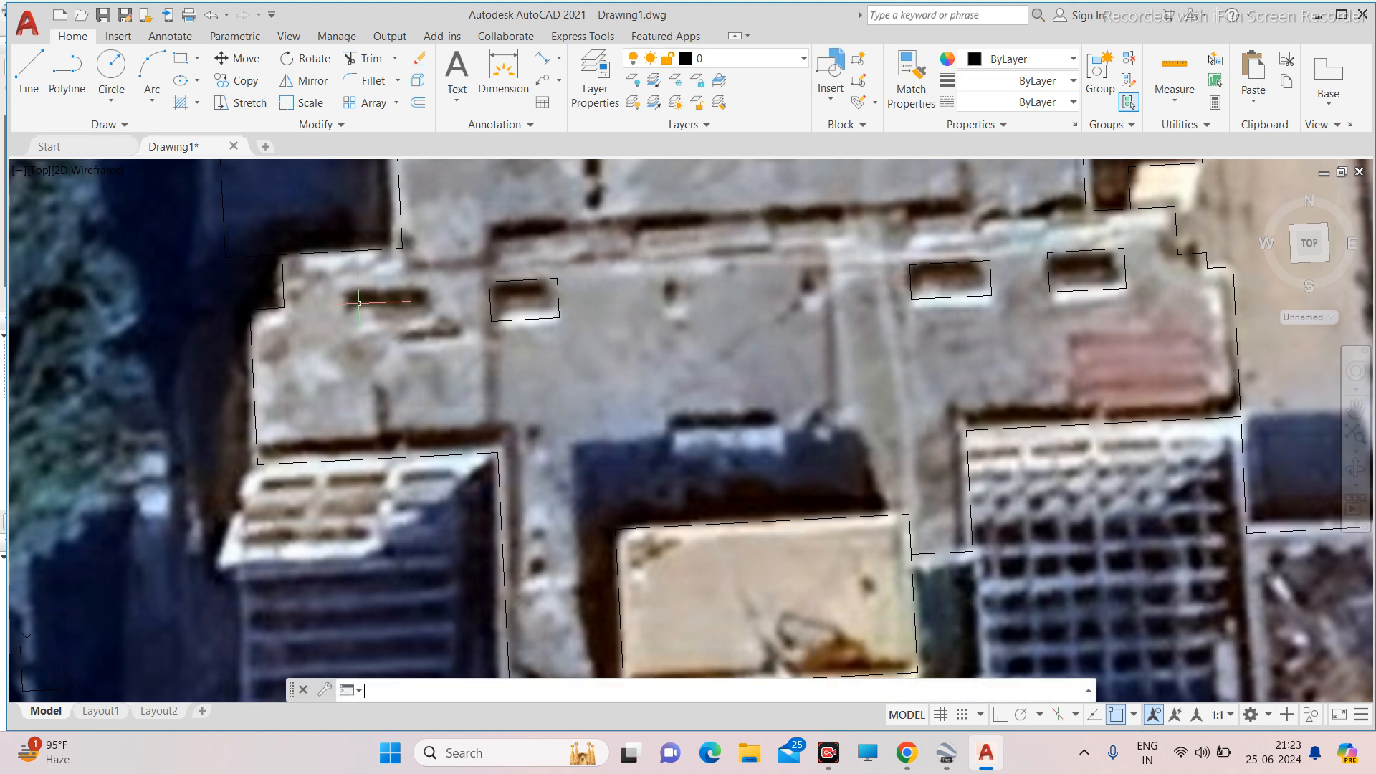
key(Return)
scroll(344, 284, up, 4)
click(344, 284)
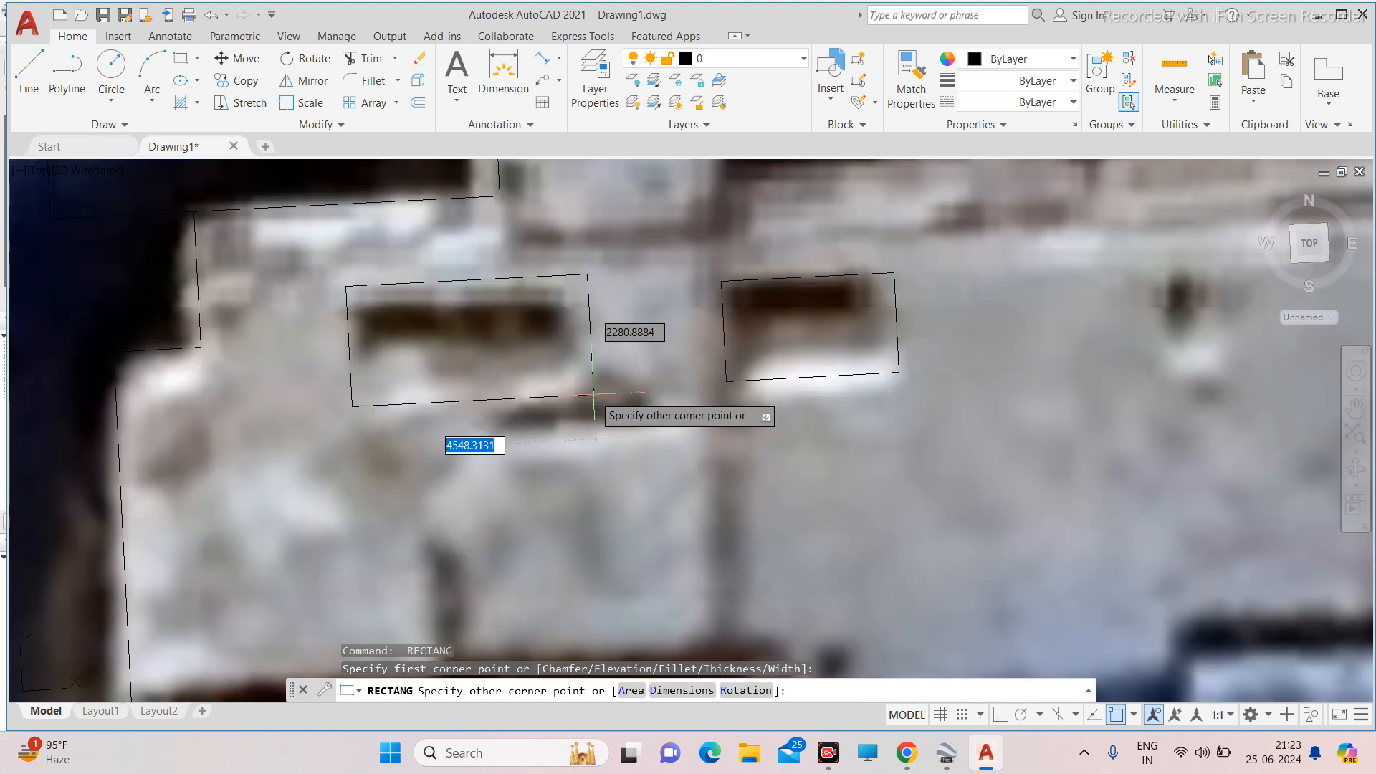
click(593, 392)
Draw rectangles around the second and third openings from the west in the southern roof's lower row.
scroll(542, 328, down, 8)
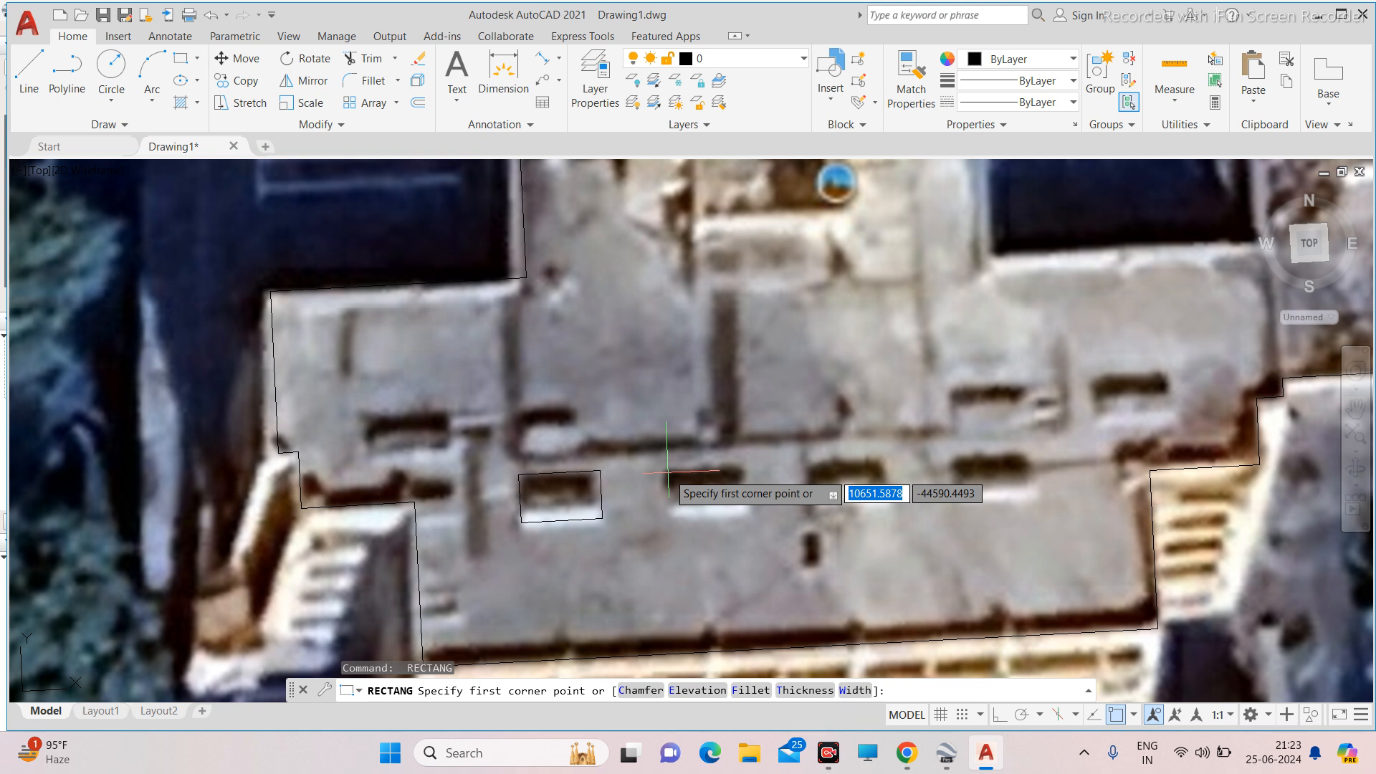
click(663, 467)
click(752, 511)
key(space)
click(801, 459)
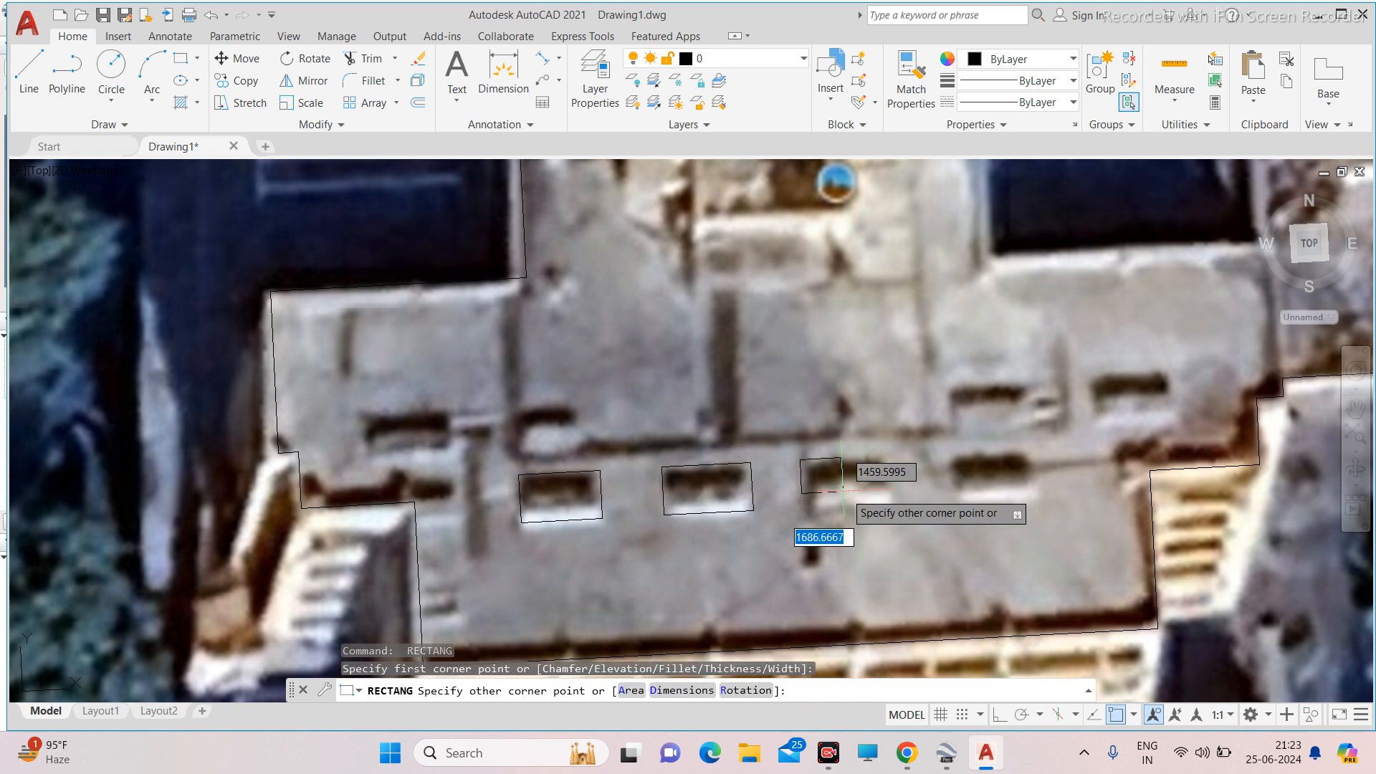
click(898, 509)
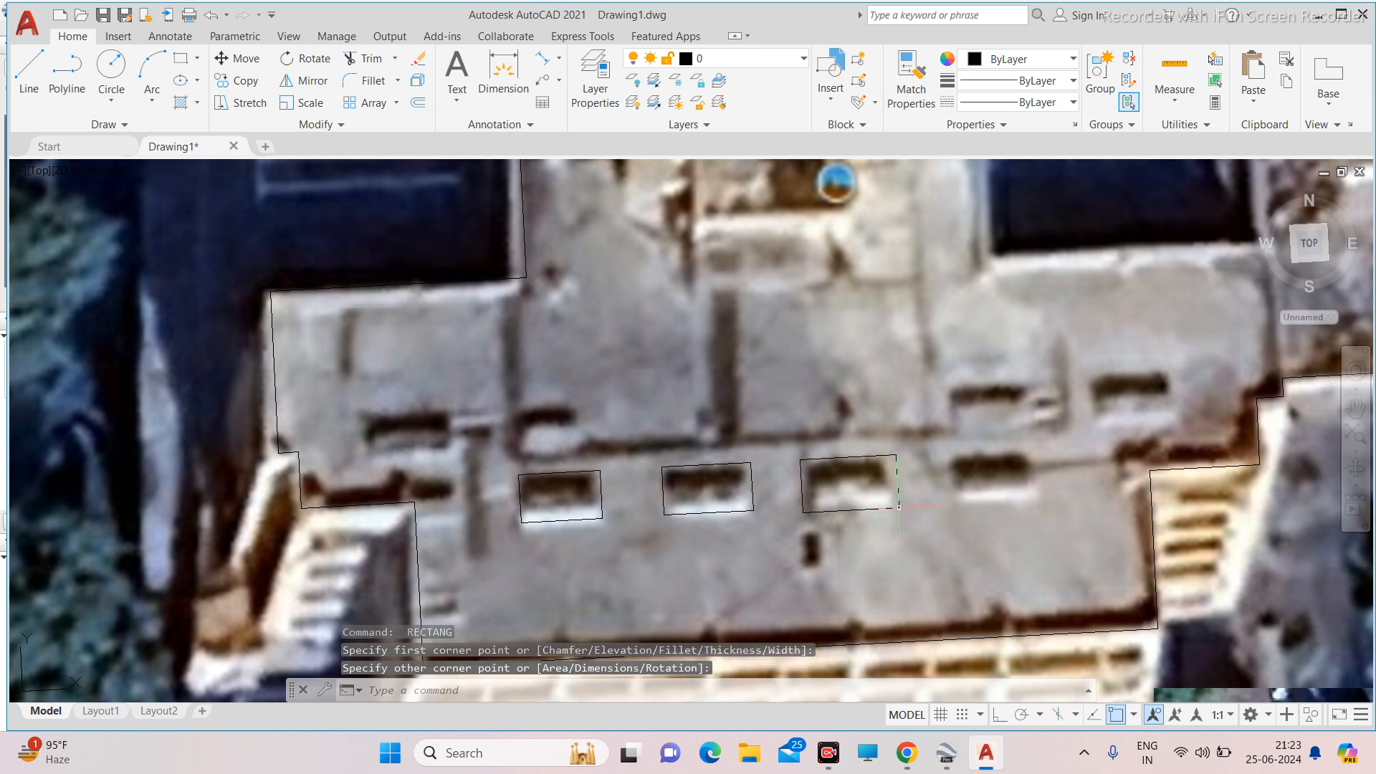
Draw rectangles around the easternmost opening in the southern roof's lower row and around the four openings in its upper row.
middle_drag(899, 507, 699, 480)
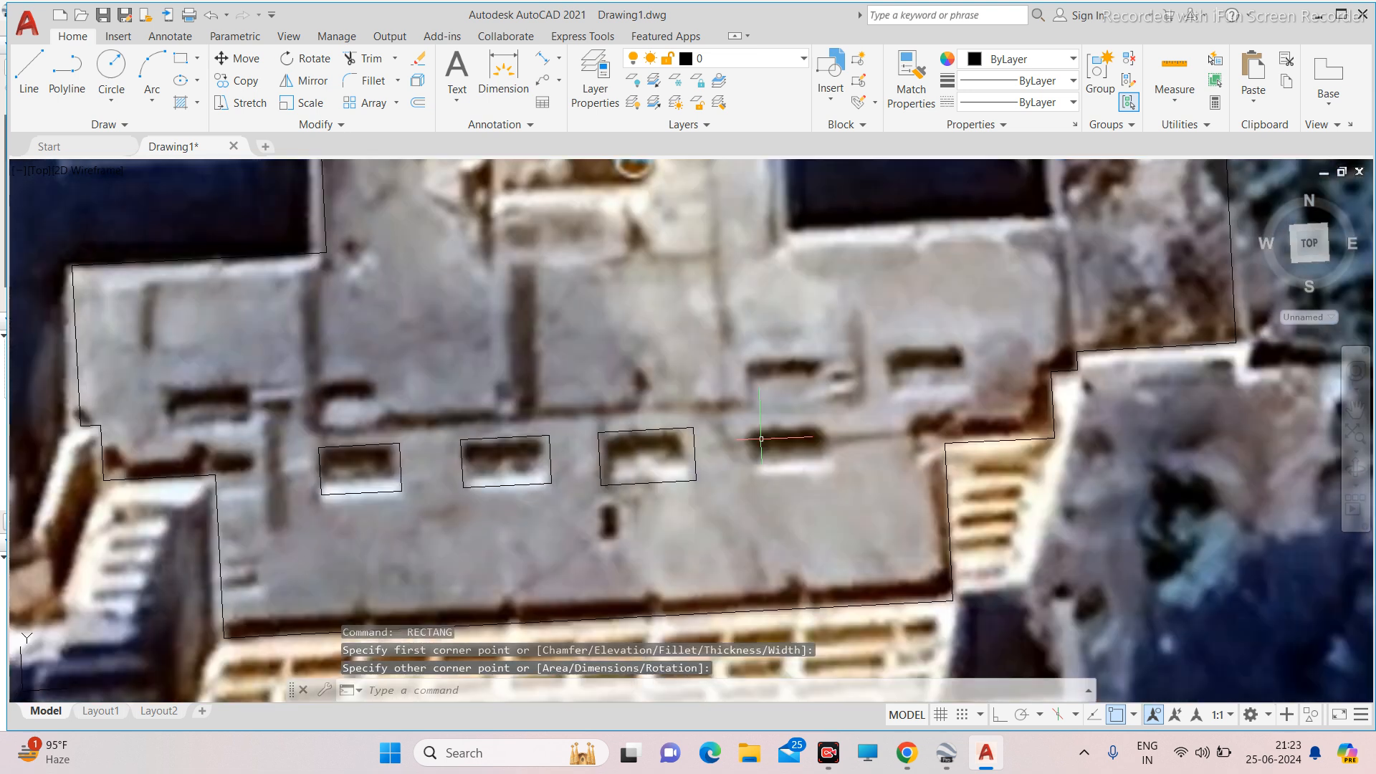
scroll(510, 447, up, 4)
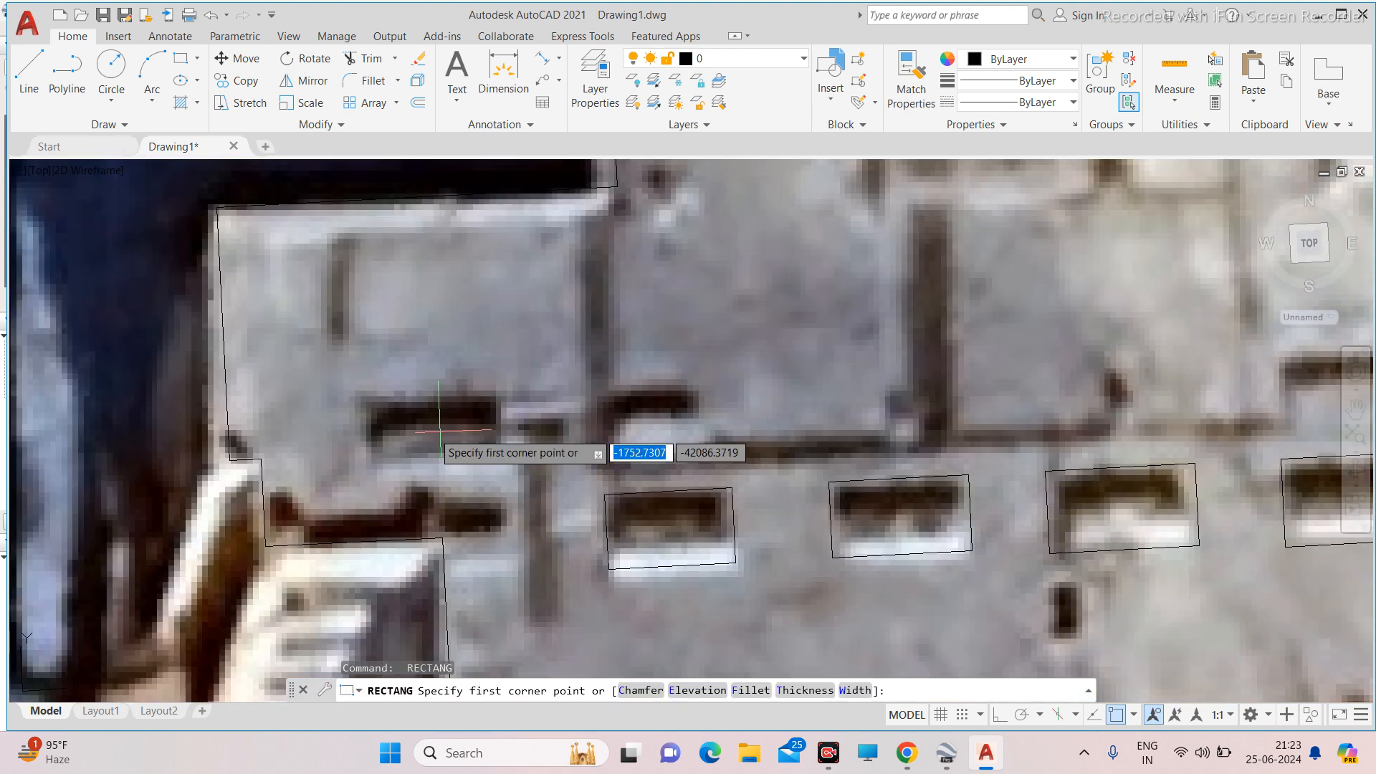
click(359, 394)
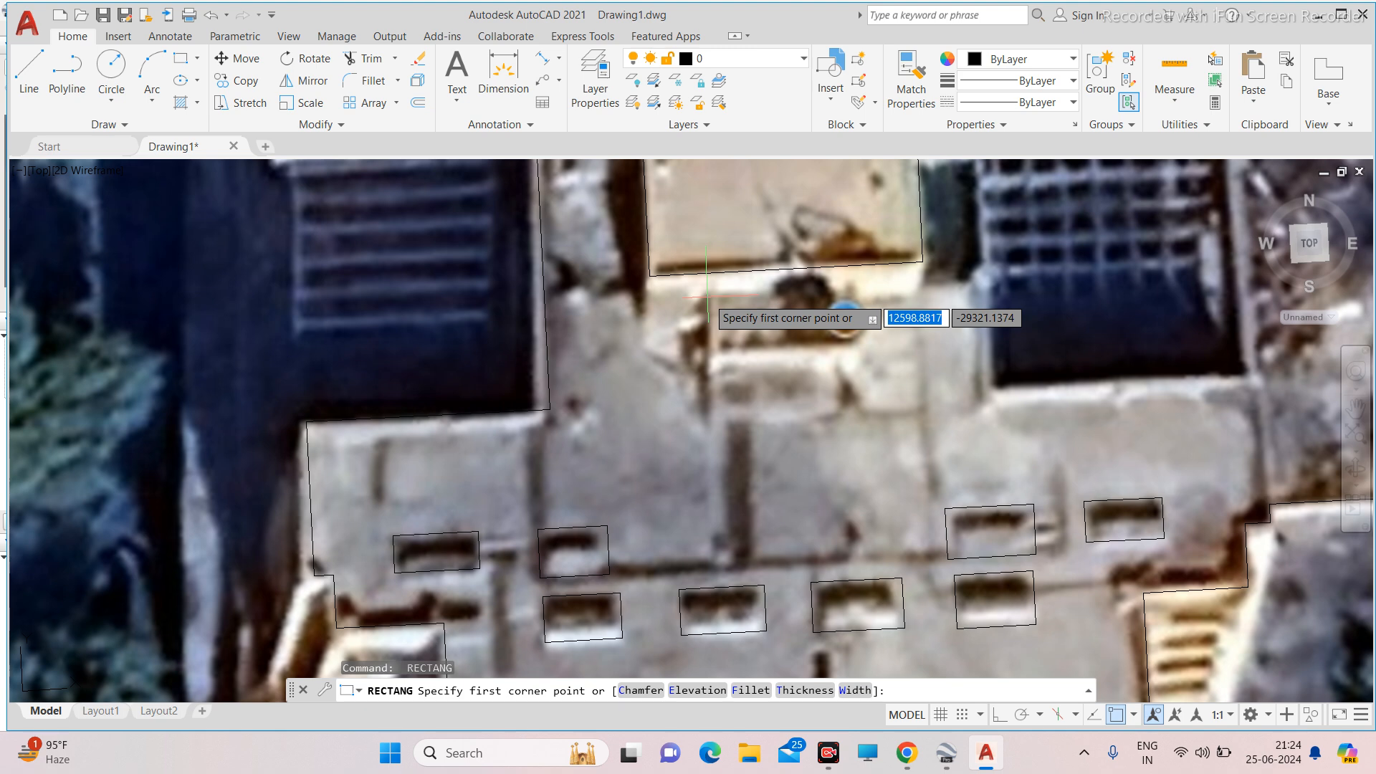
Draw a rectangle of about 8,230 by 3,310 south of the central cream roof block and stretch its north edge to that block.
click(708, 294)
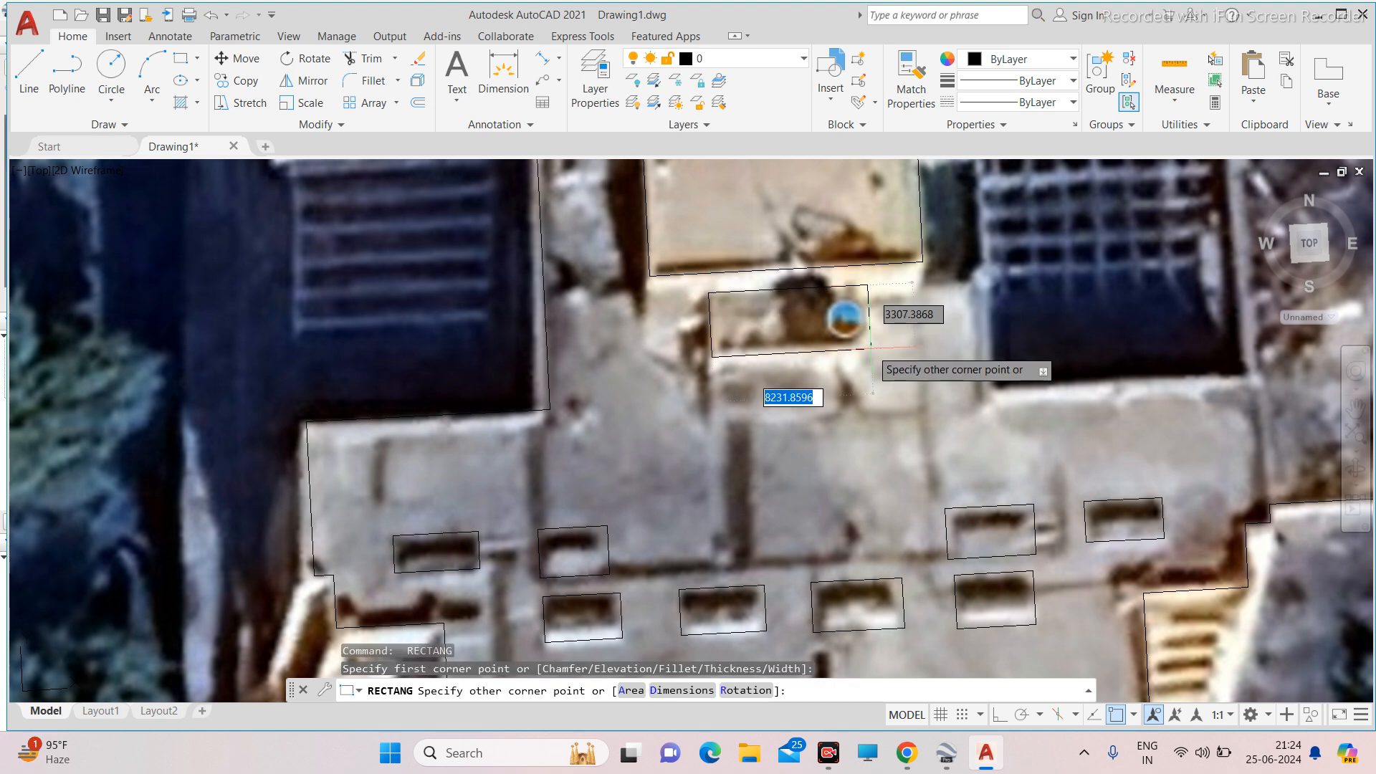
click(870, 349)
scroll(758, 343, down, 4)
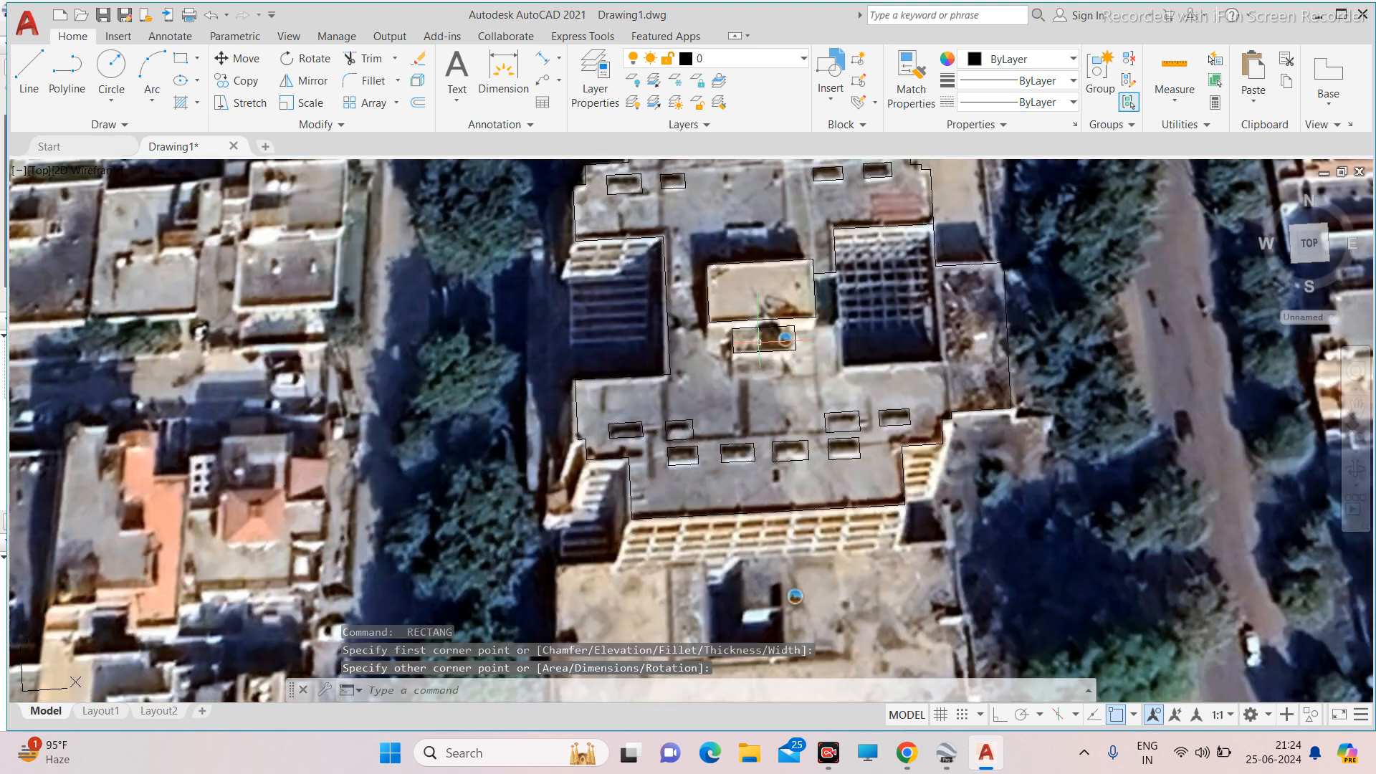
click(762, 327)
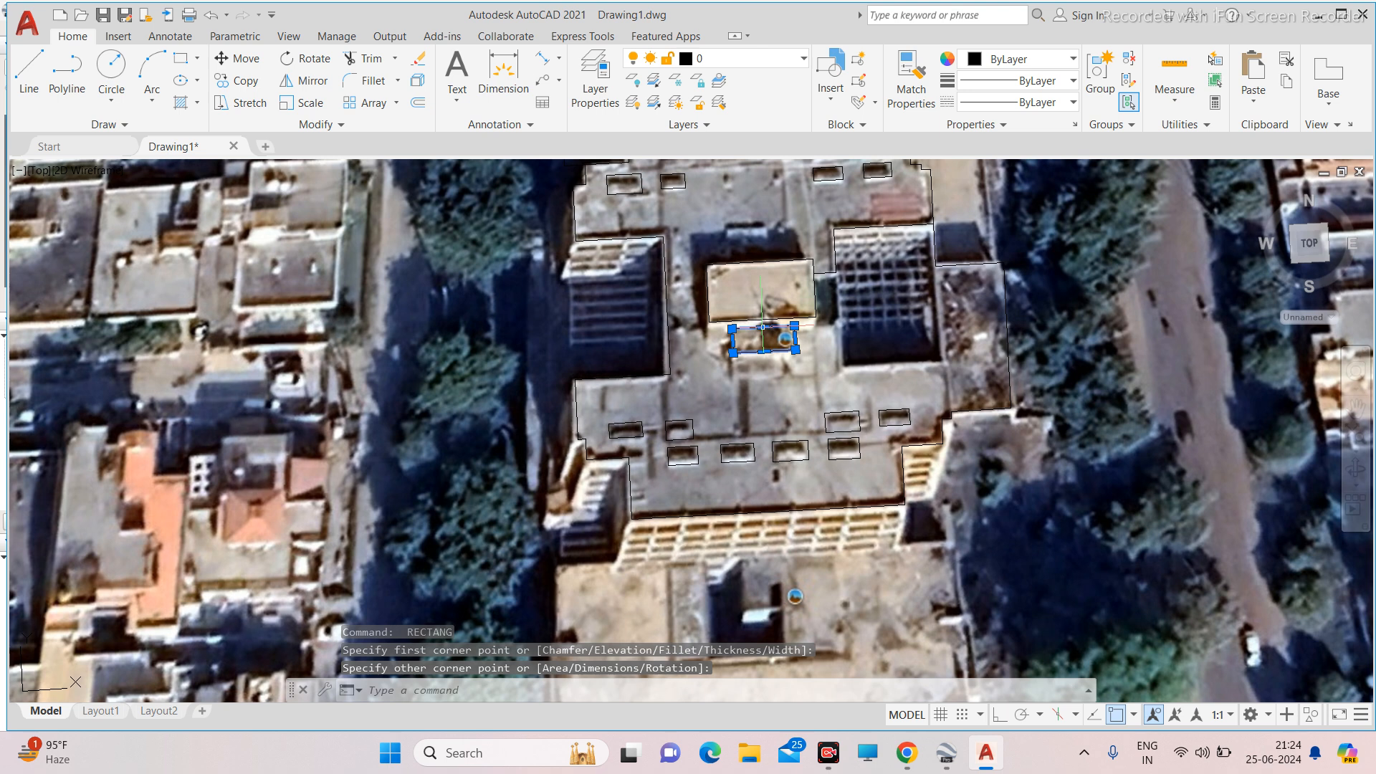
scroll(762, 323, up, 4)
click(762, 327)
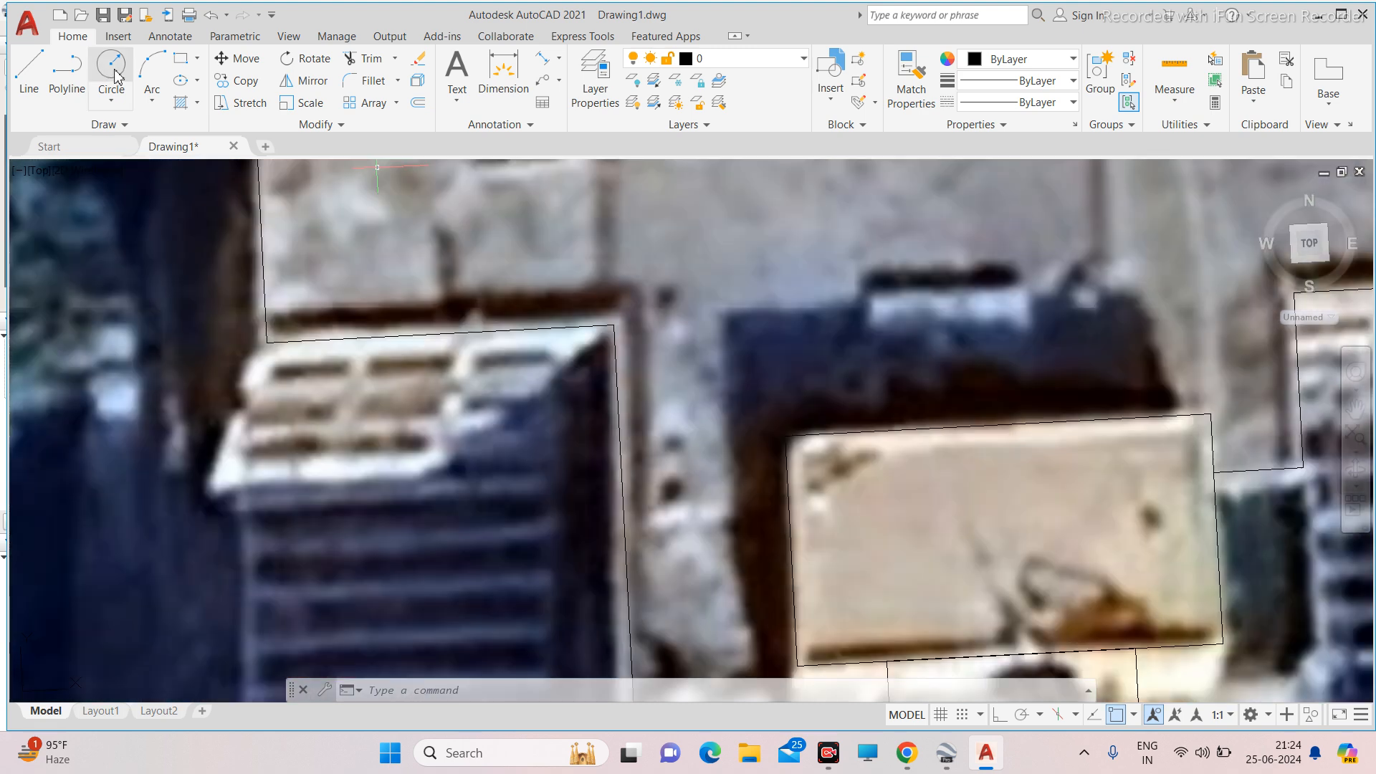
Draw a small circle around the dark spot just east of the western lattice area's southeast corner.
click(112, 71)
scroll(722, 466, down, 5)
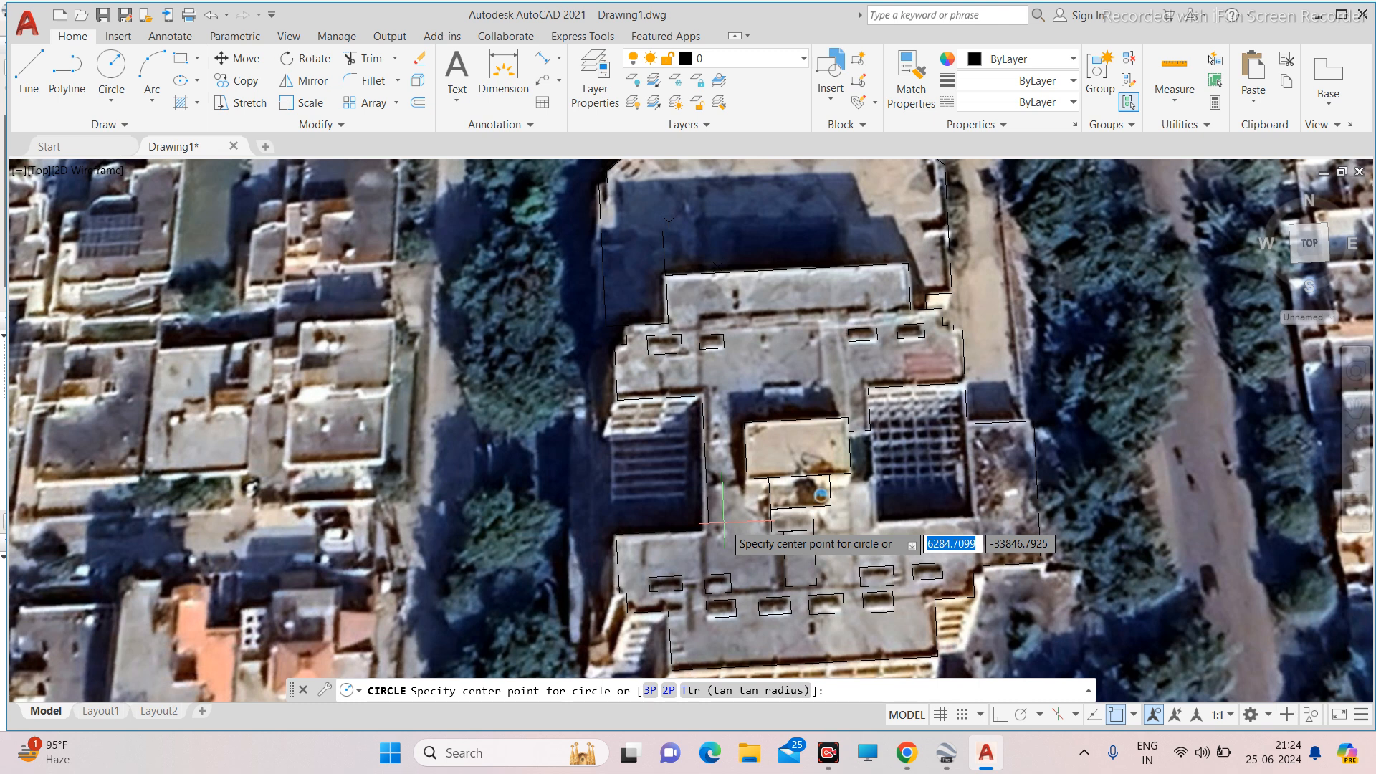
scroll(722, 524, up, 4)
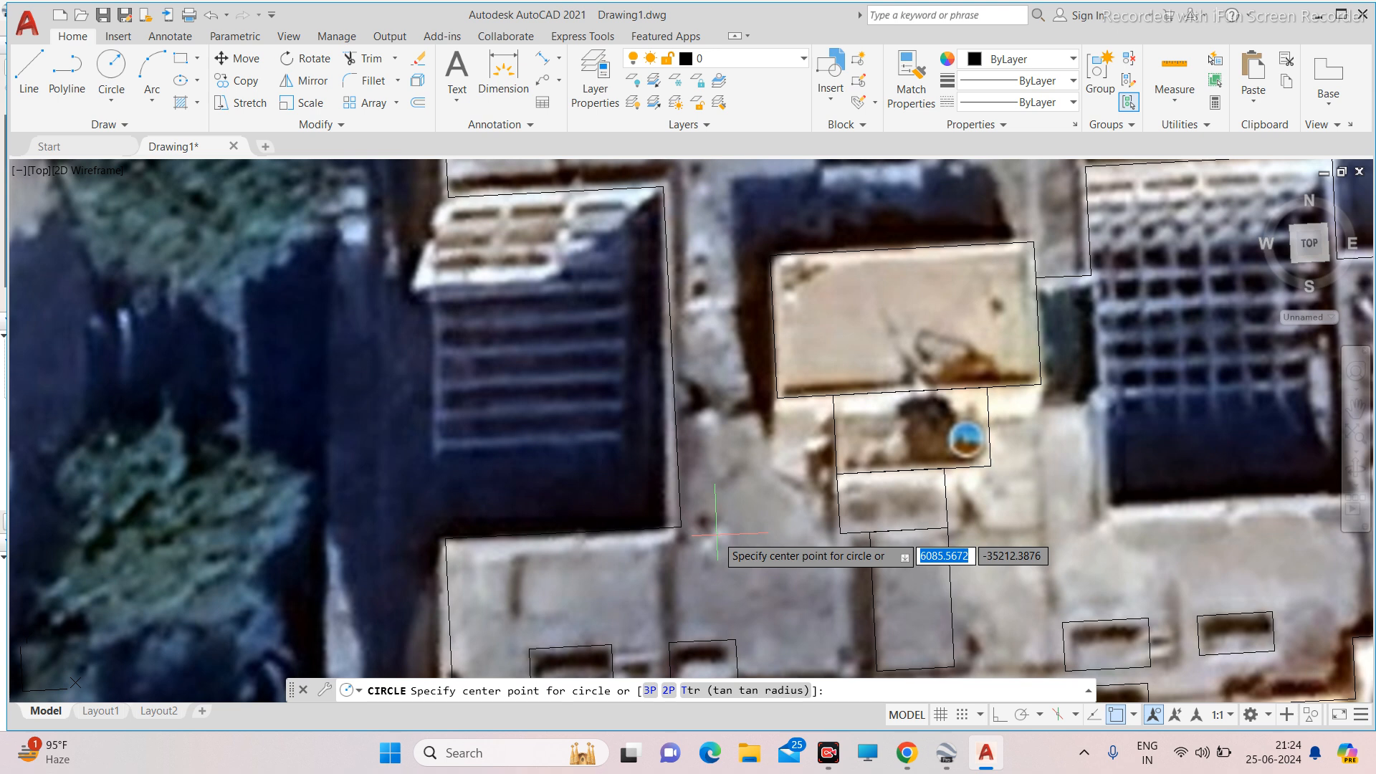
click(713, 535)
click(731, 534)
Move the small circle so that it is centred on the dark spot near the western lattice area's southeast corner.
click(732, 535)
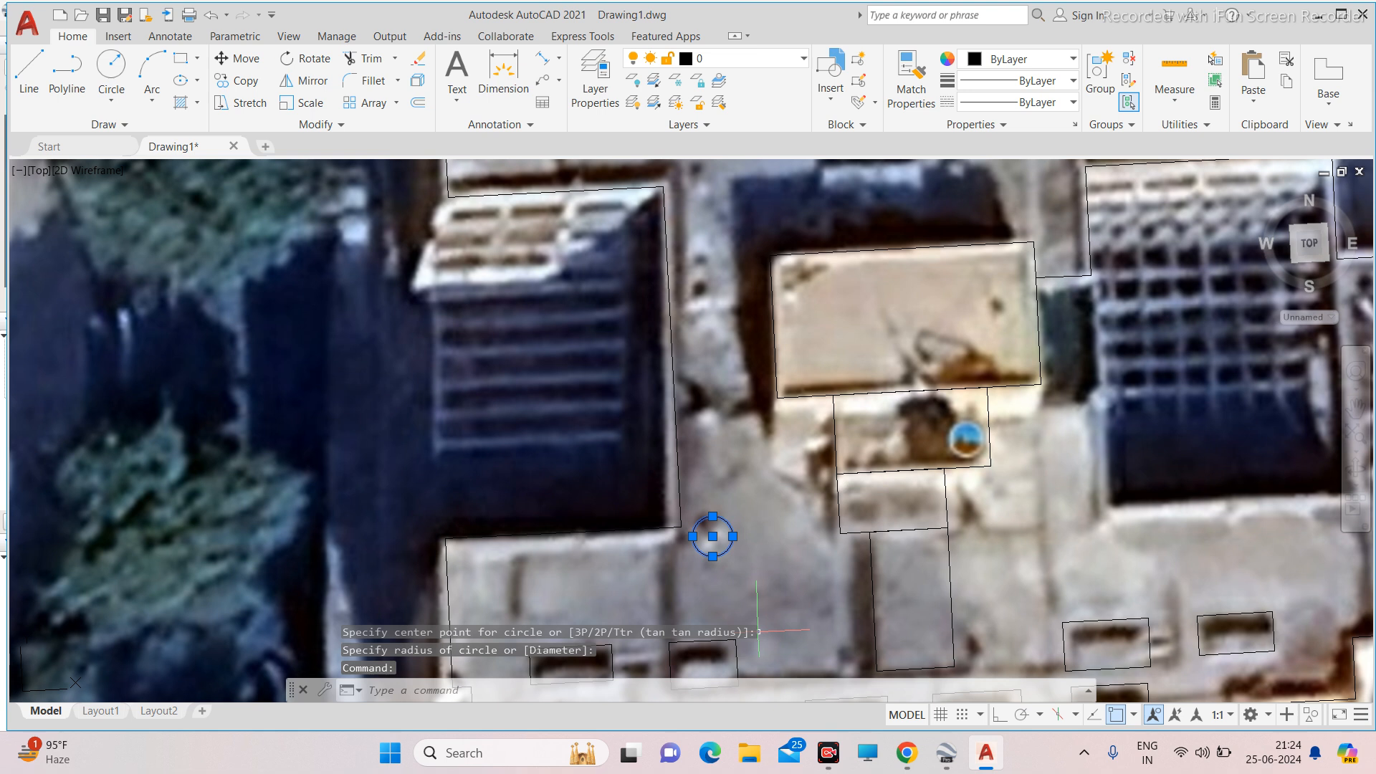
text(m)
key(Return)
click(742, 571)
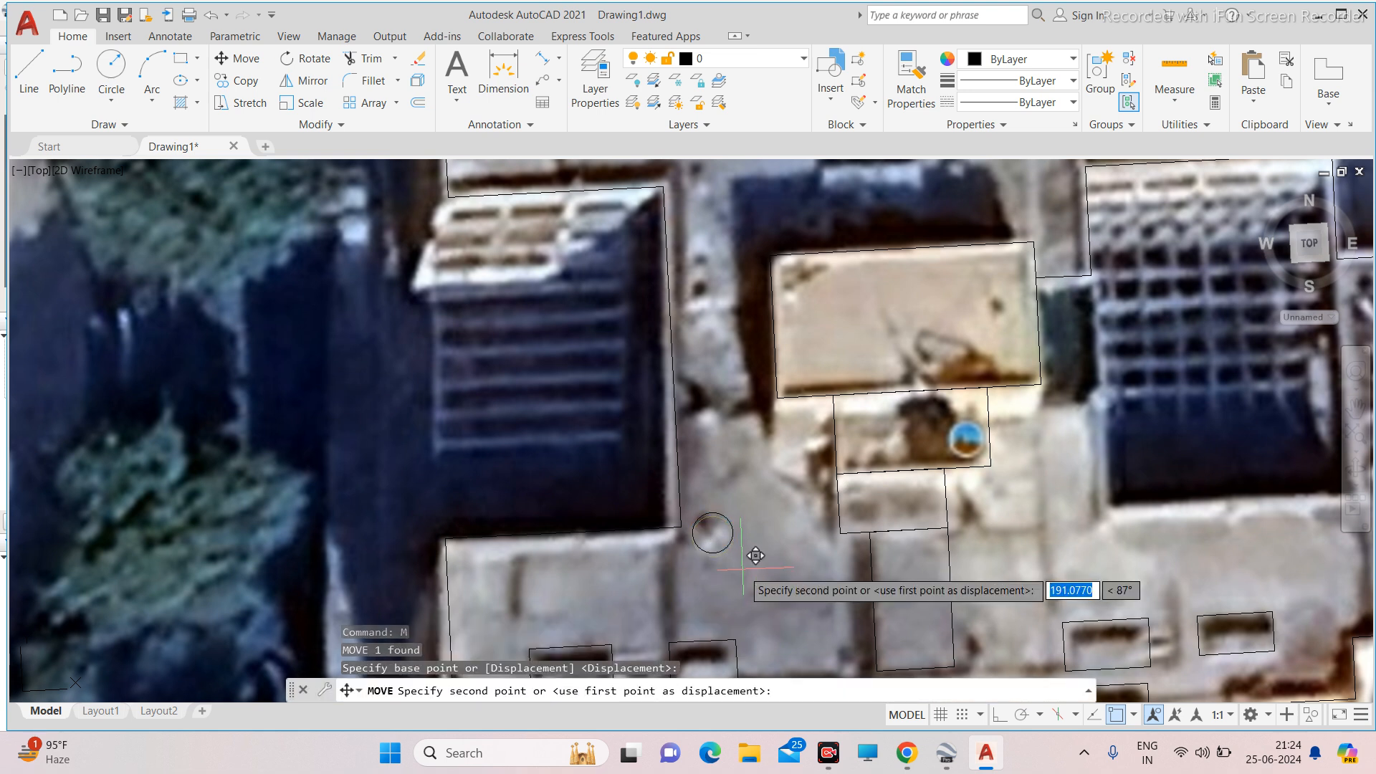
click(740, 568)
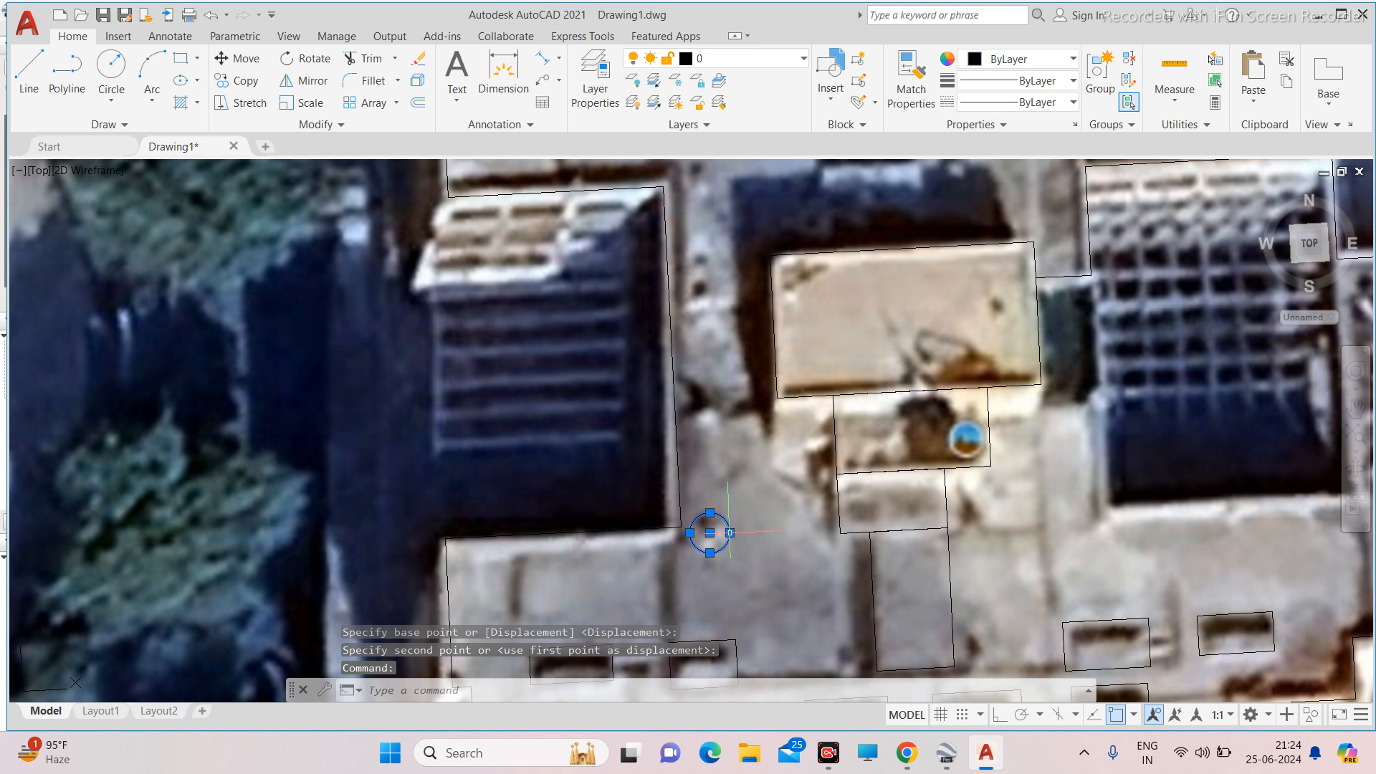
scroll(729, 532, up, 3)
click(725, 523)
key(Escape)
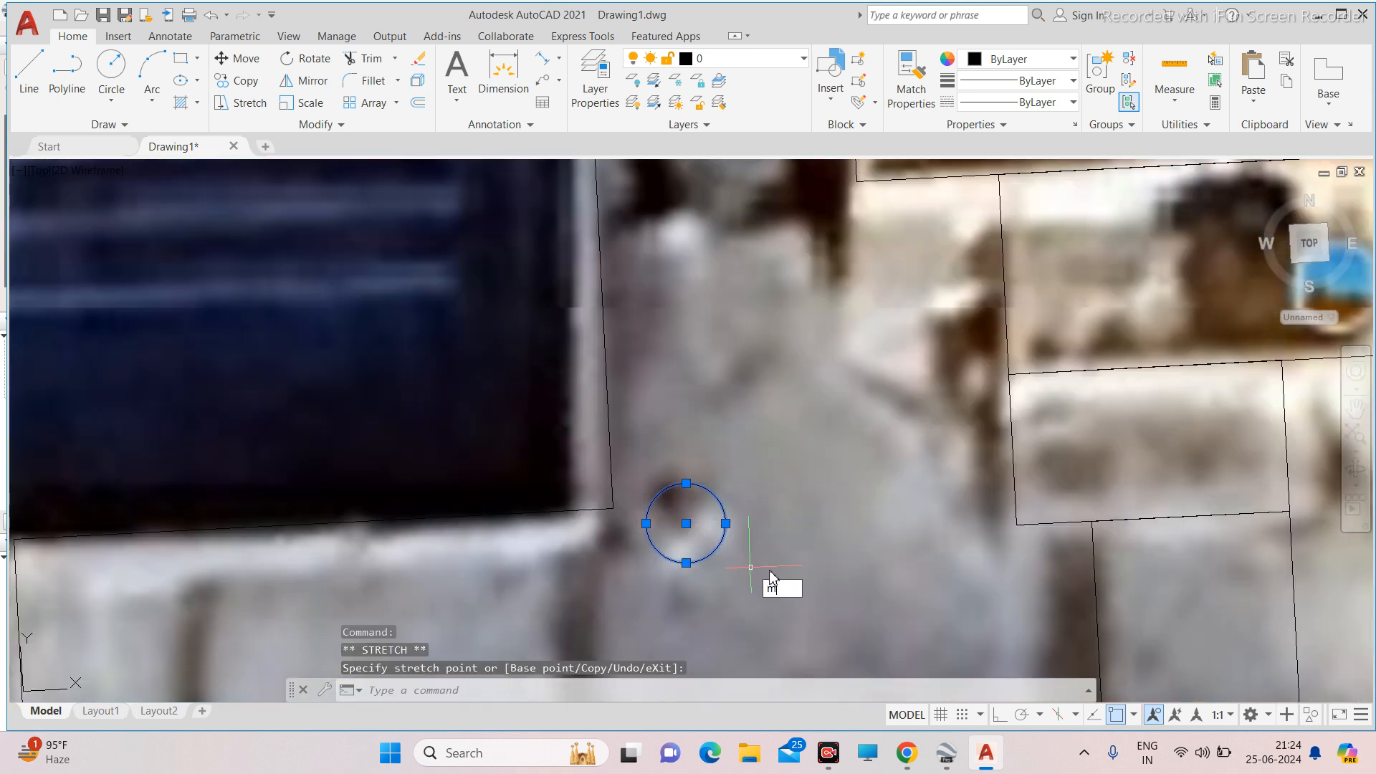
text(m)
key(Return)
click(801, 588)
click(797, 552)
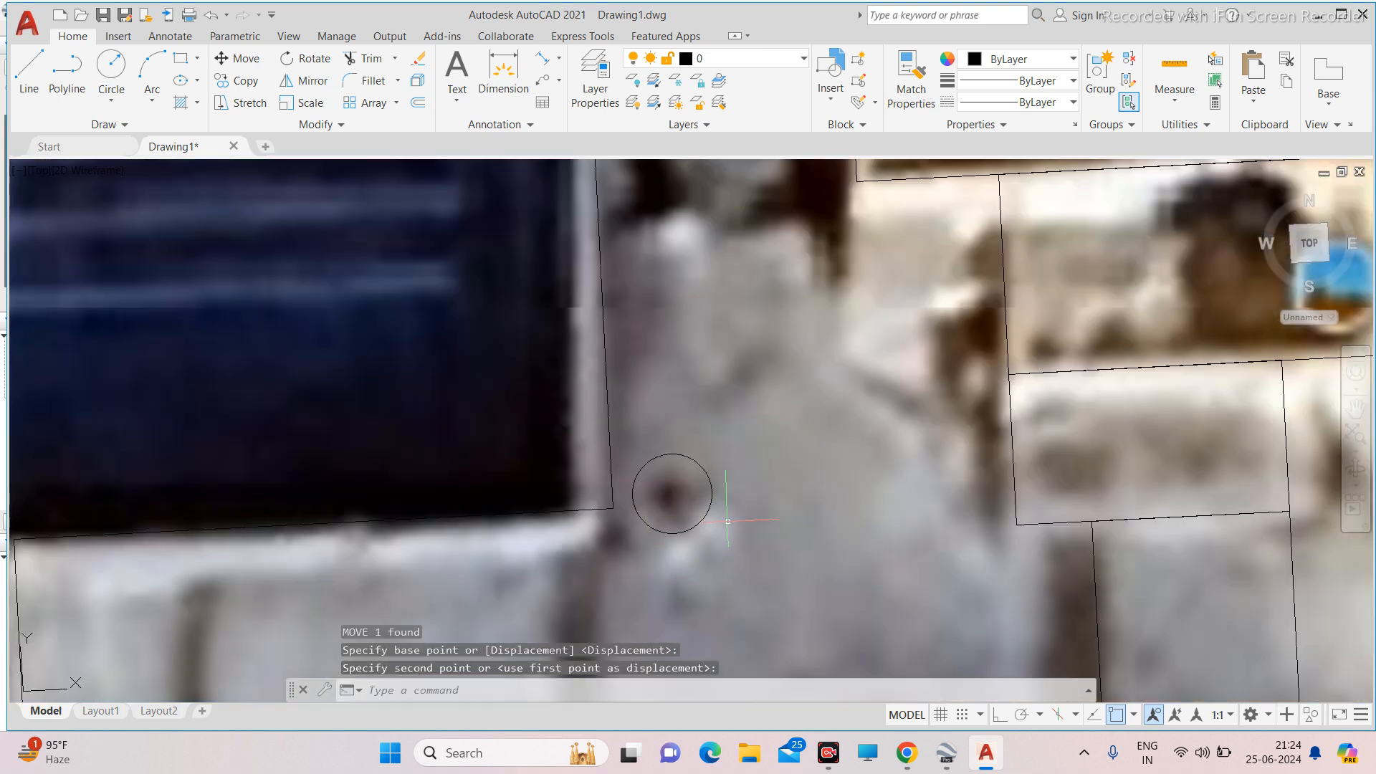
text(c)
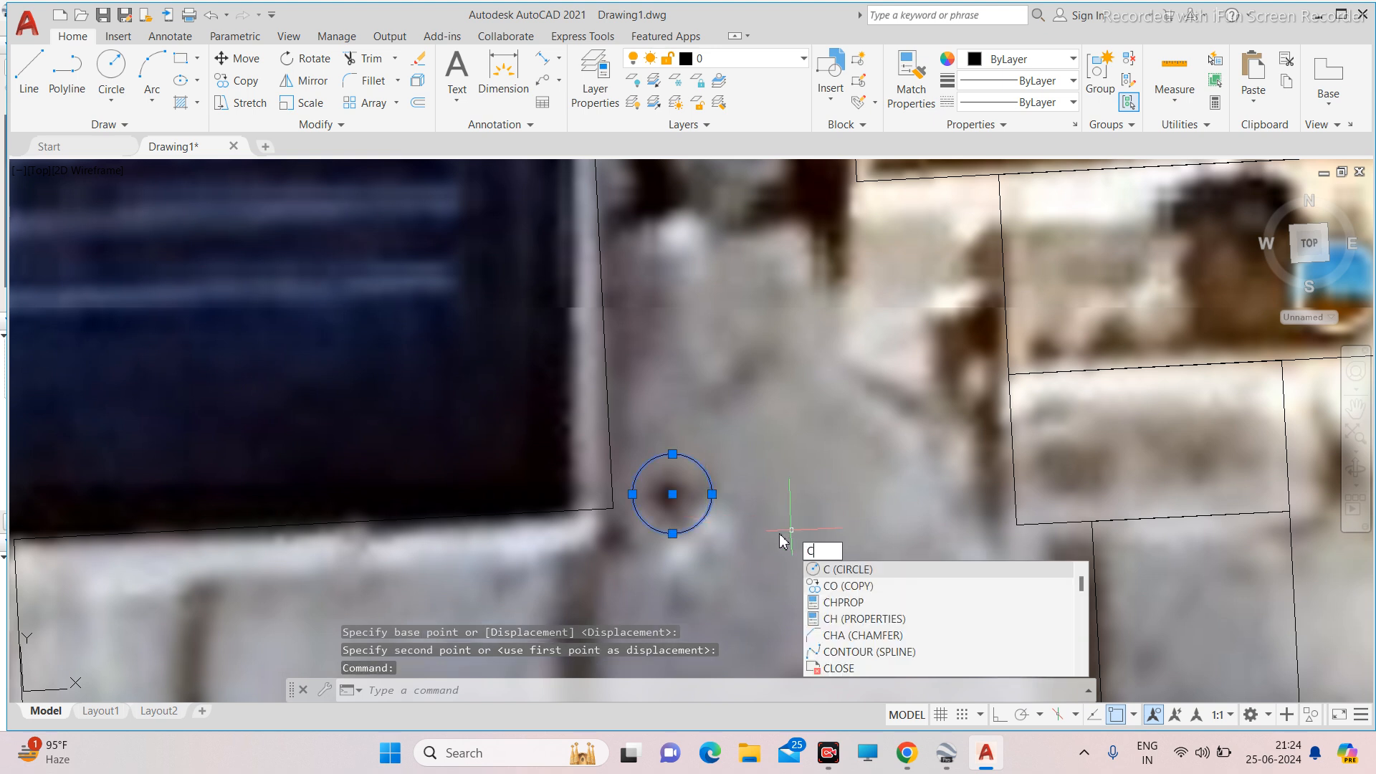
text(o)
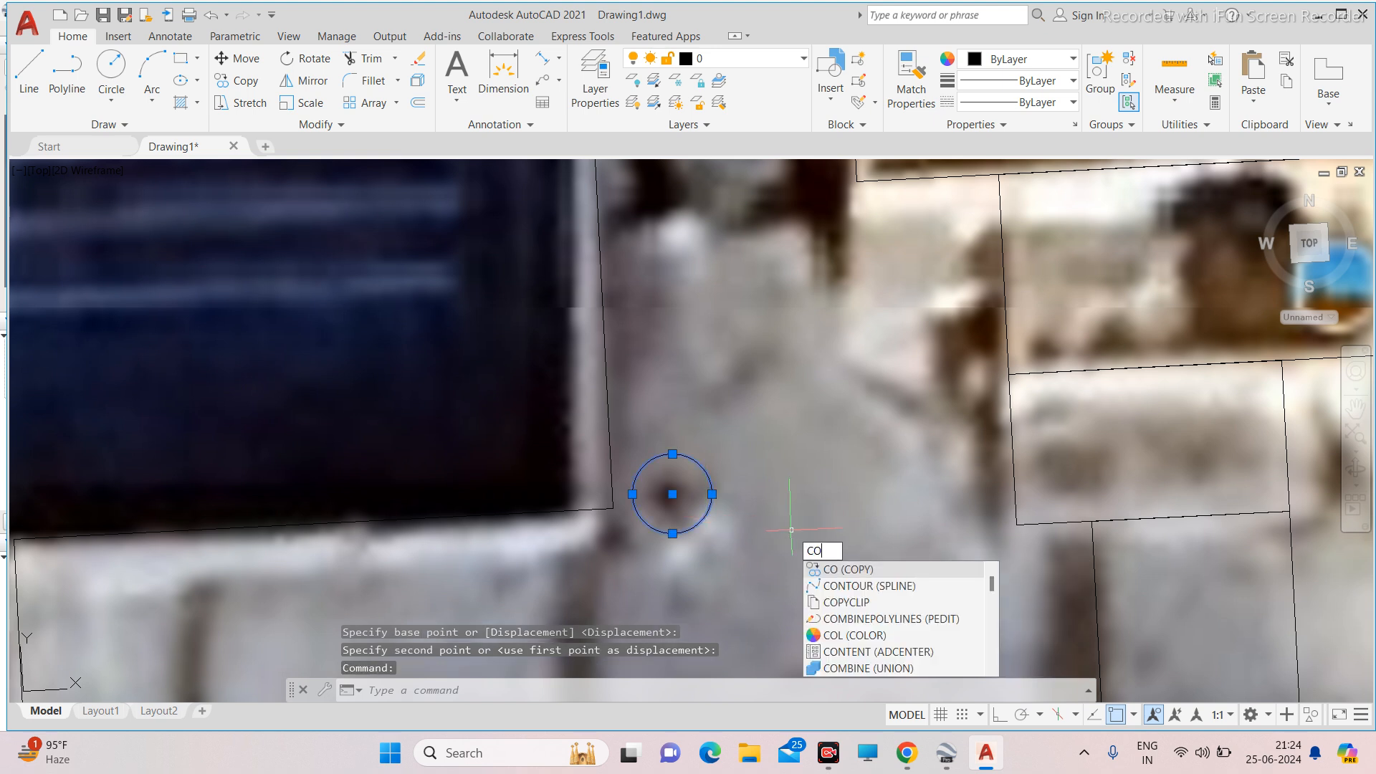
key(Return)
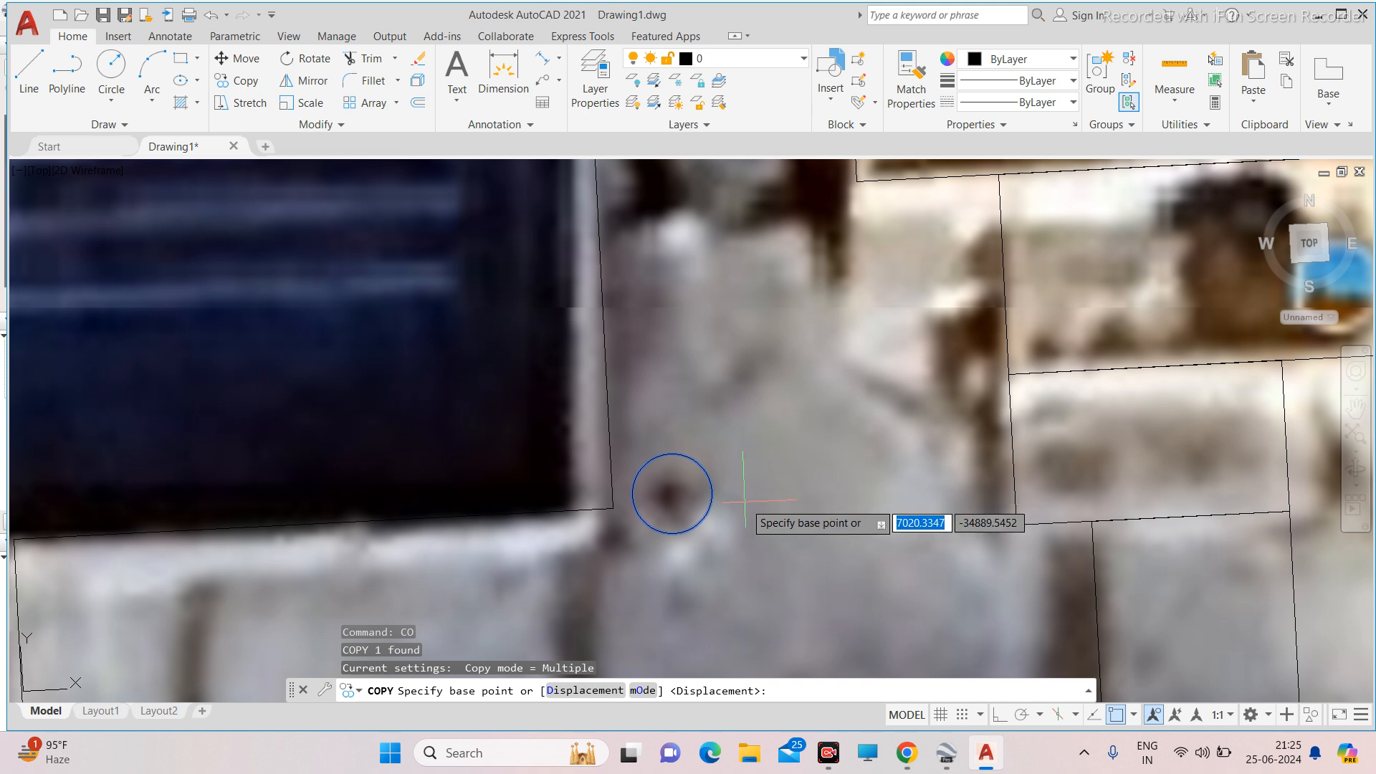
text(`)
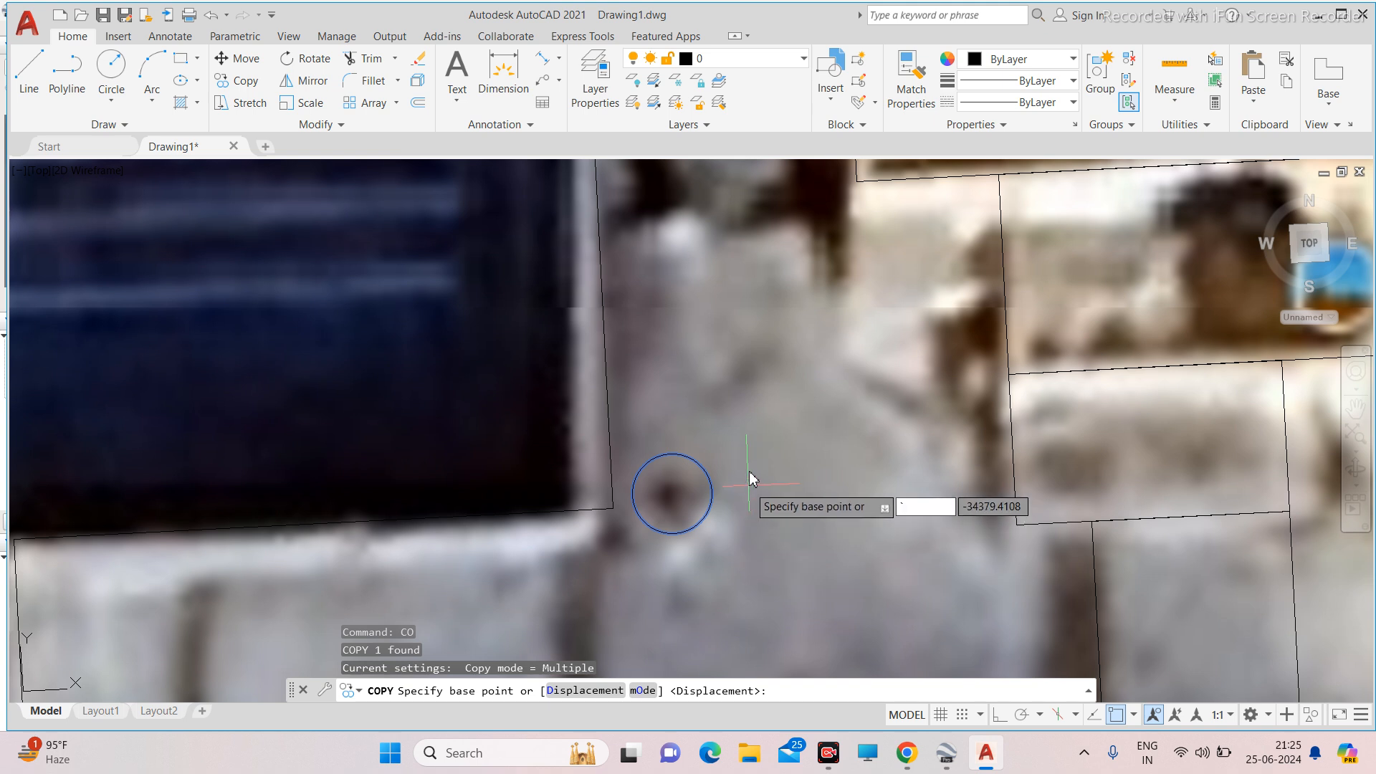
key(Escape)
Copy the circle from its centre onto the two spots farther north, between the western lattice area and the central cream block.
click(674, 505)
text(Co)
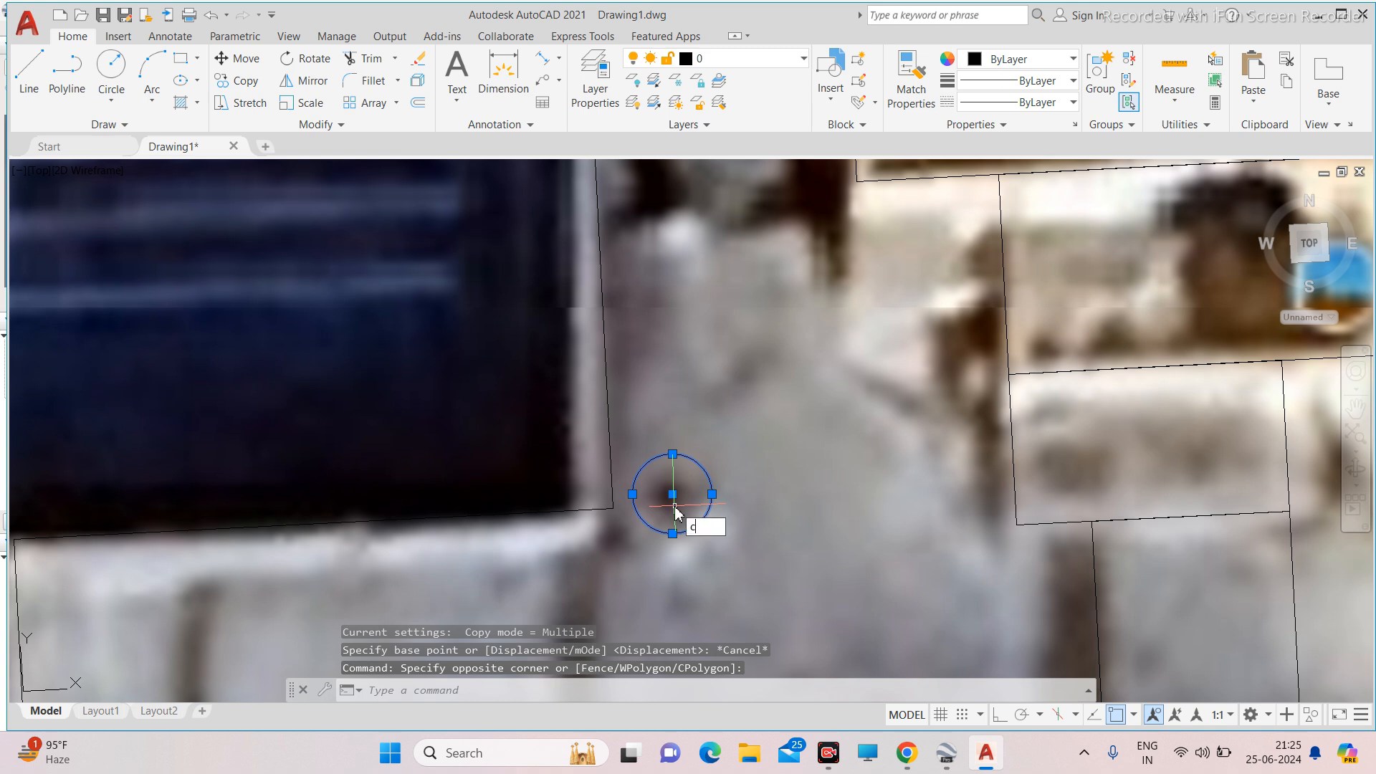
key(Return)
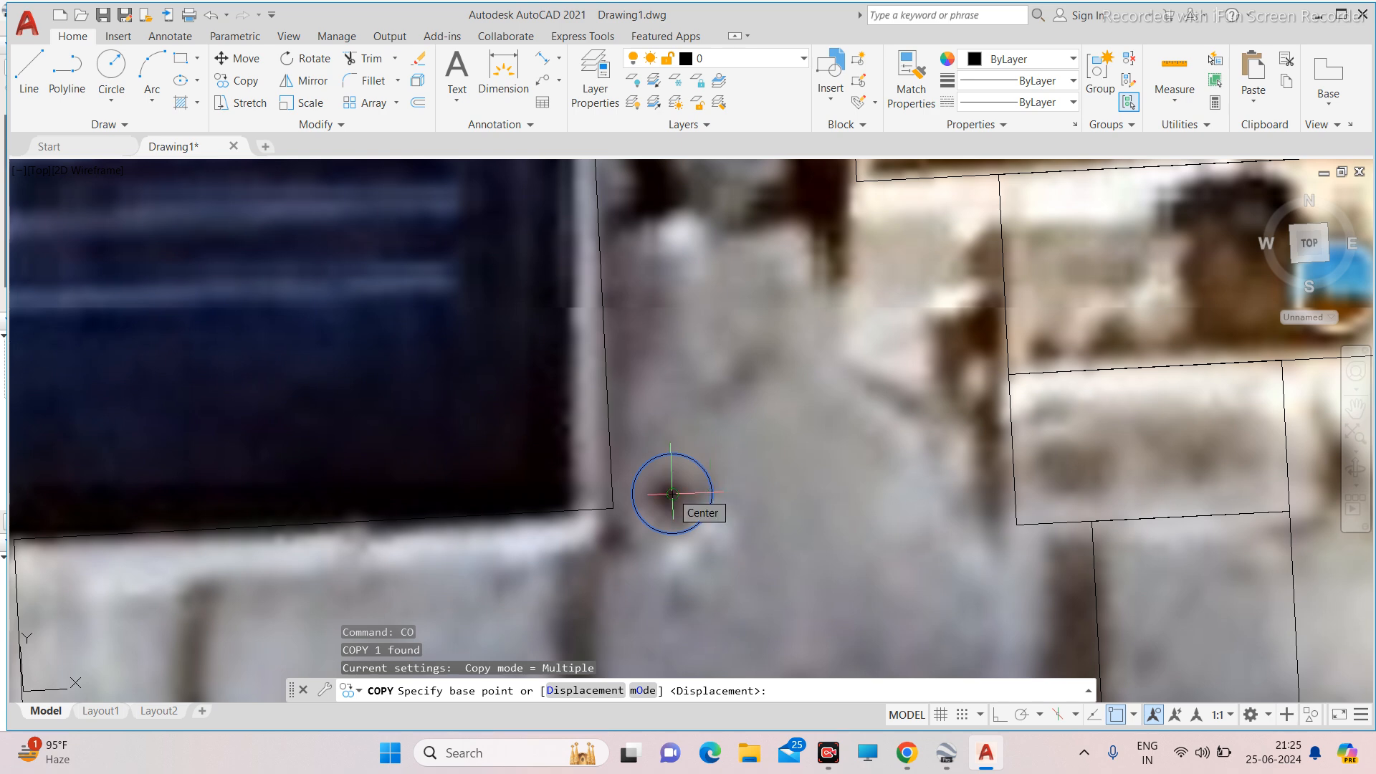
click(672, 494)
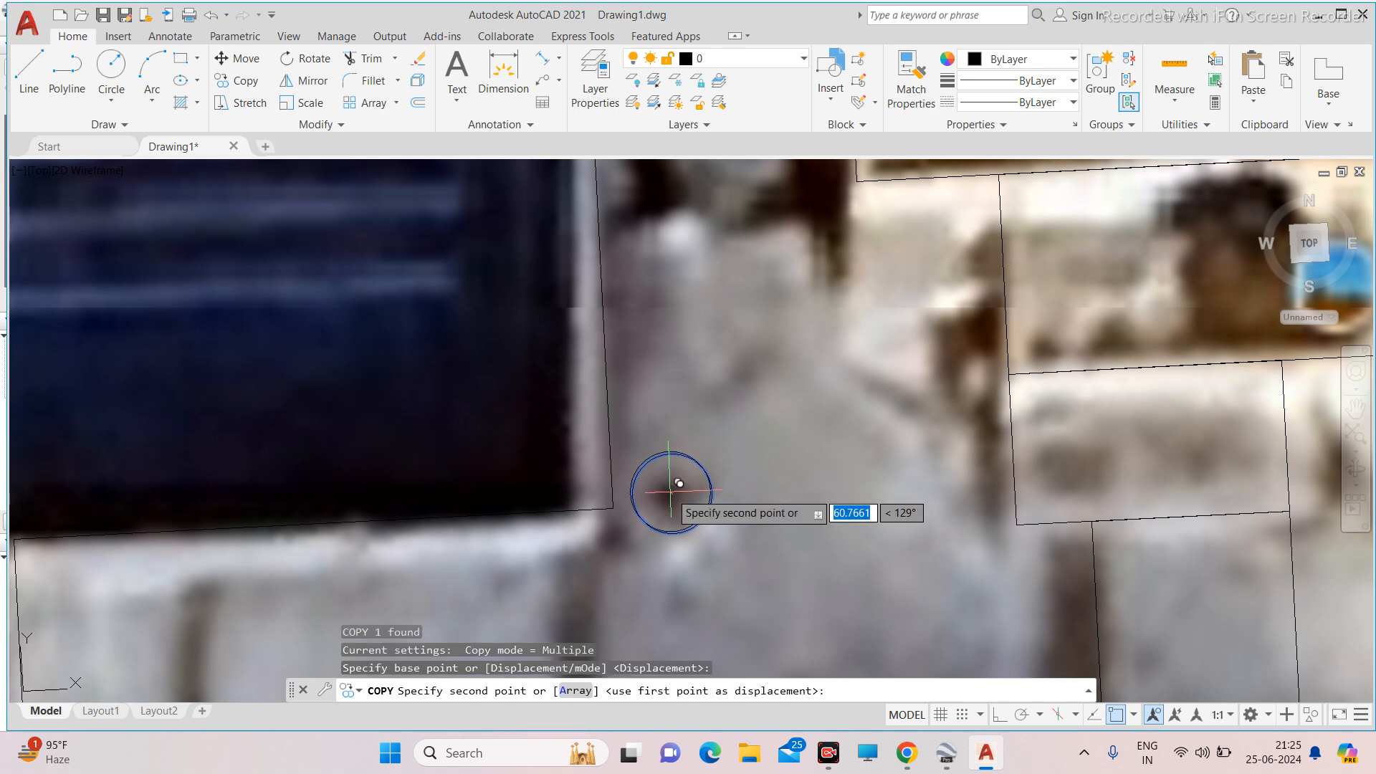
scroll(679, 484, down, 2)
scroll(676, 434, up, 2)
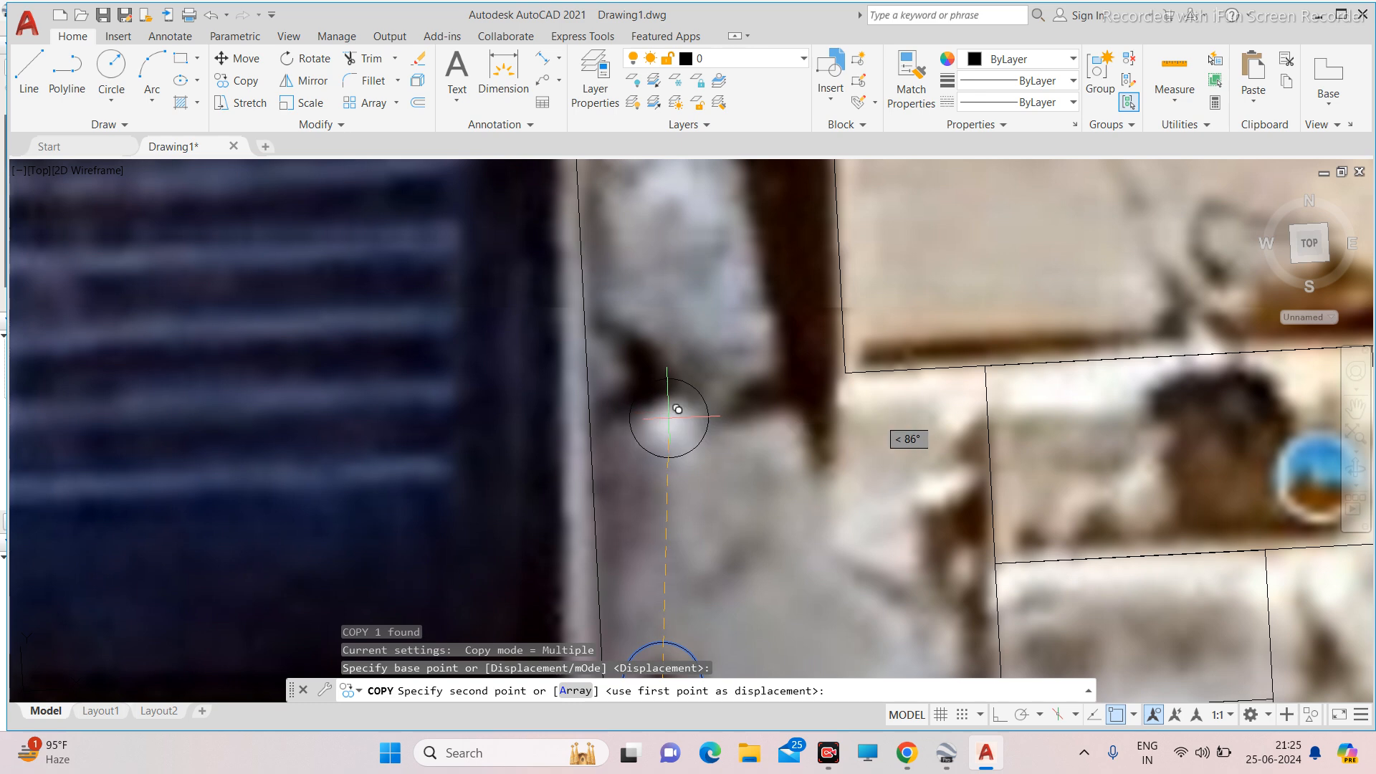
click(669, 418)
scroll(710, 623, down, 4)
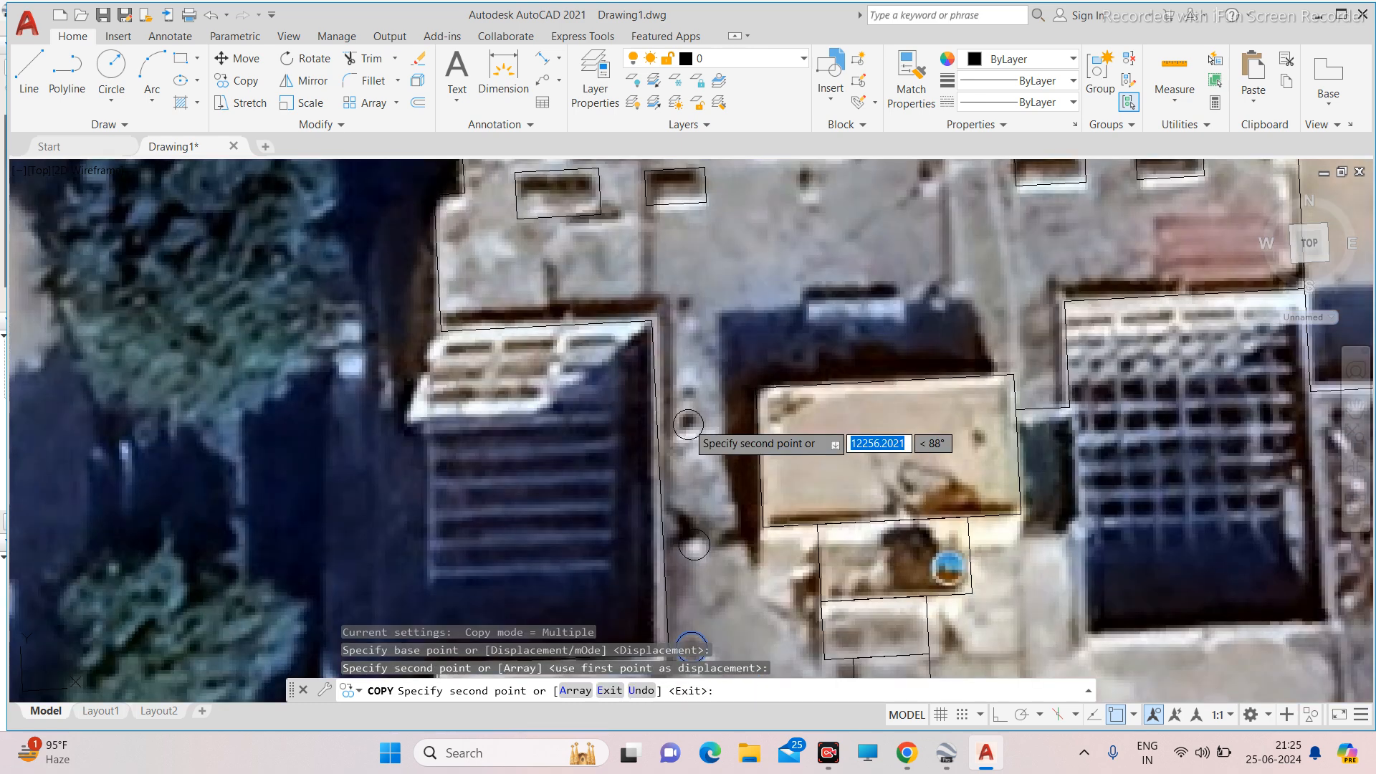
click(685, 421)
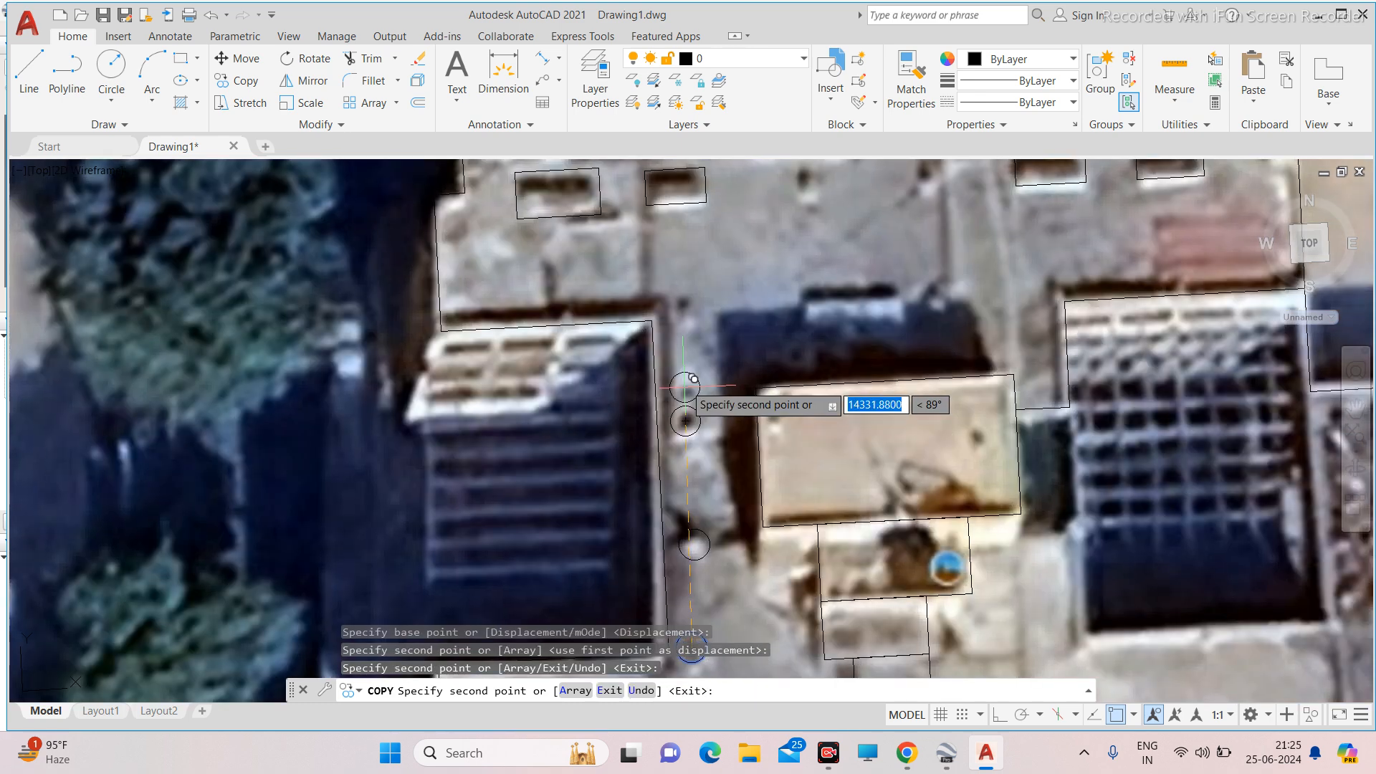
Place two more copies of the circle on the dark spots between the northern rectangular openings and end the copying.
scroll(685, 387, down, 4)
scroll(740, 284, up, 5)
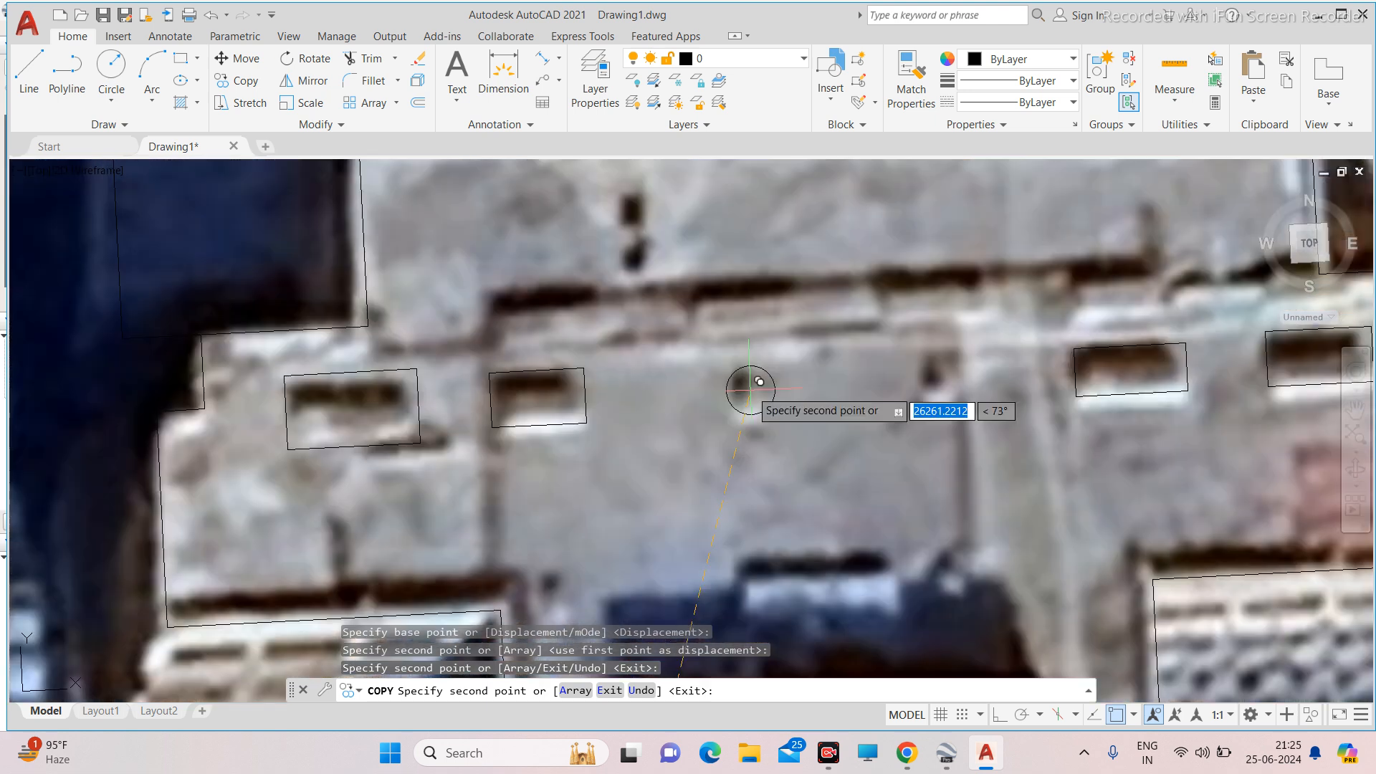
click(744, 387)
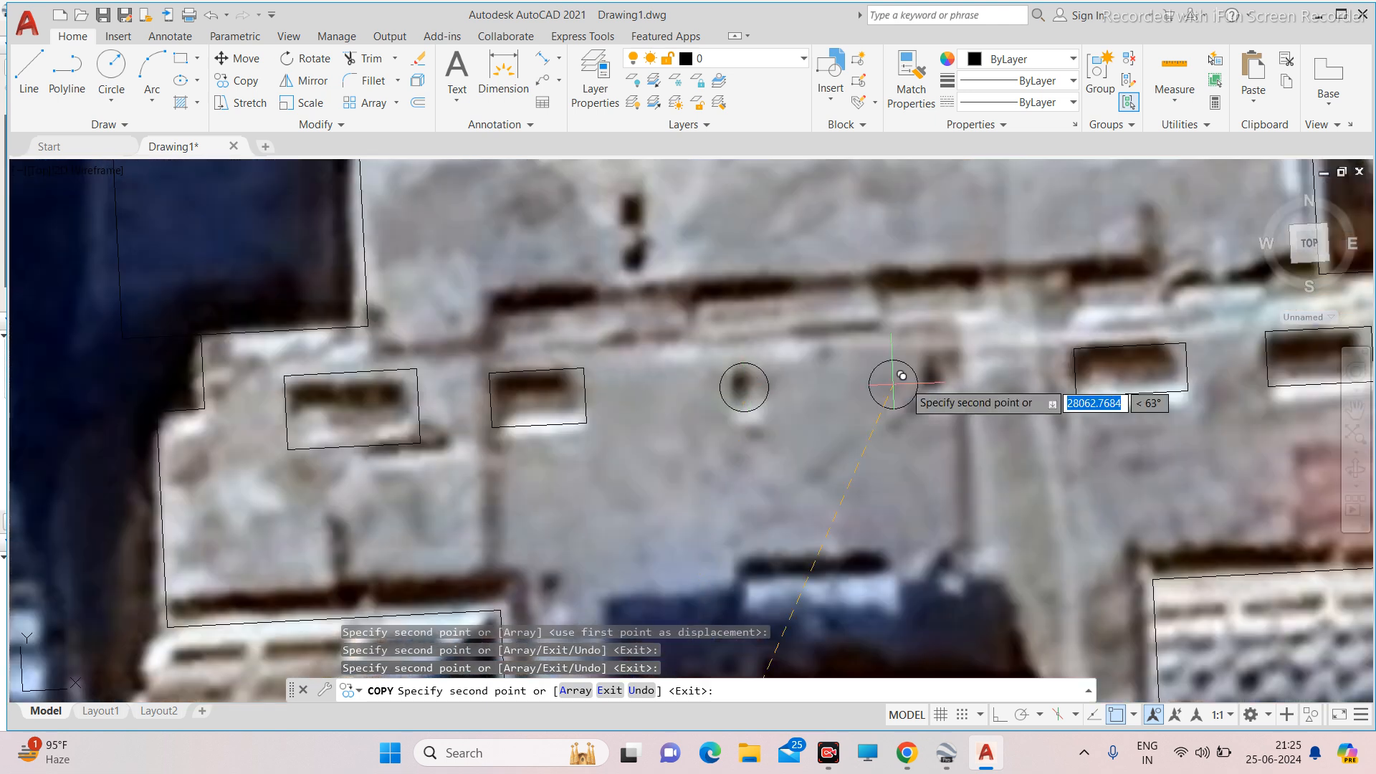
click(931, 382)
scroll(932, 383, down, 4)
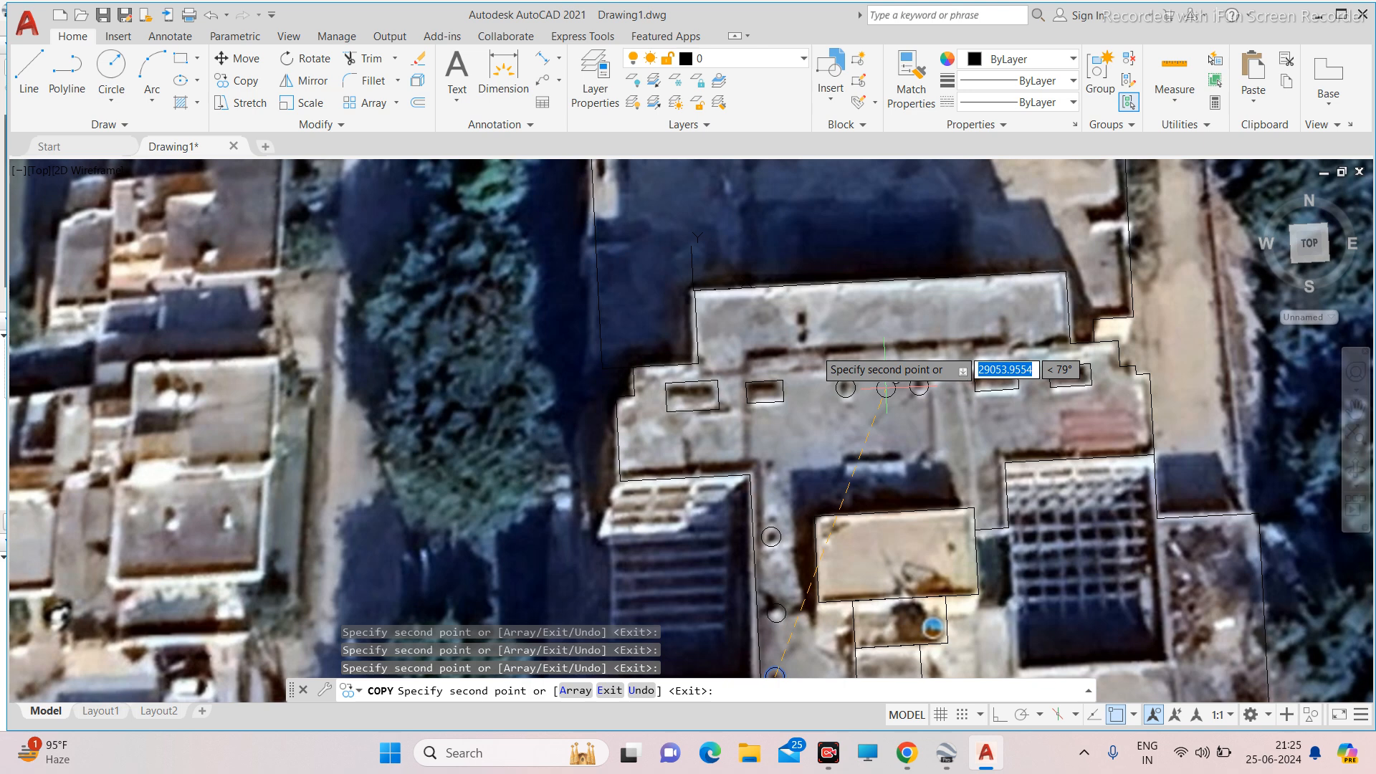
scroll(761, 342, down, 2)
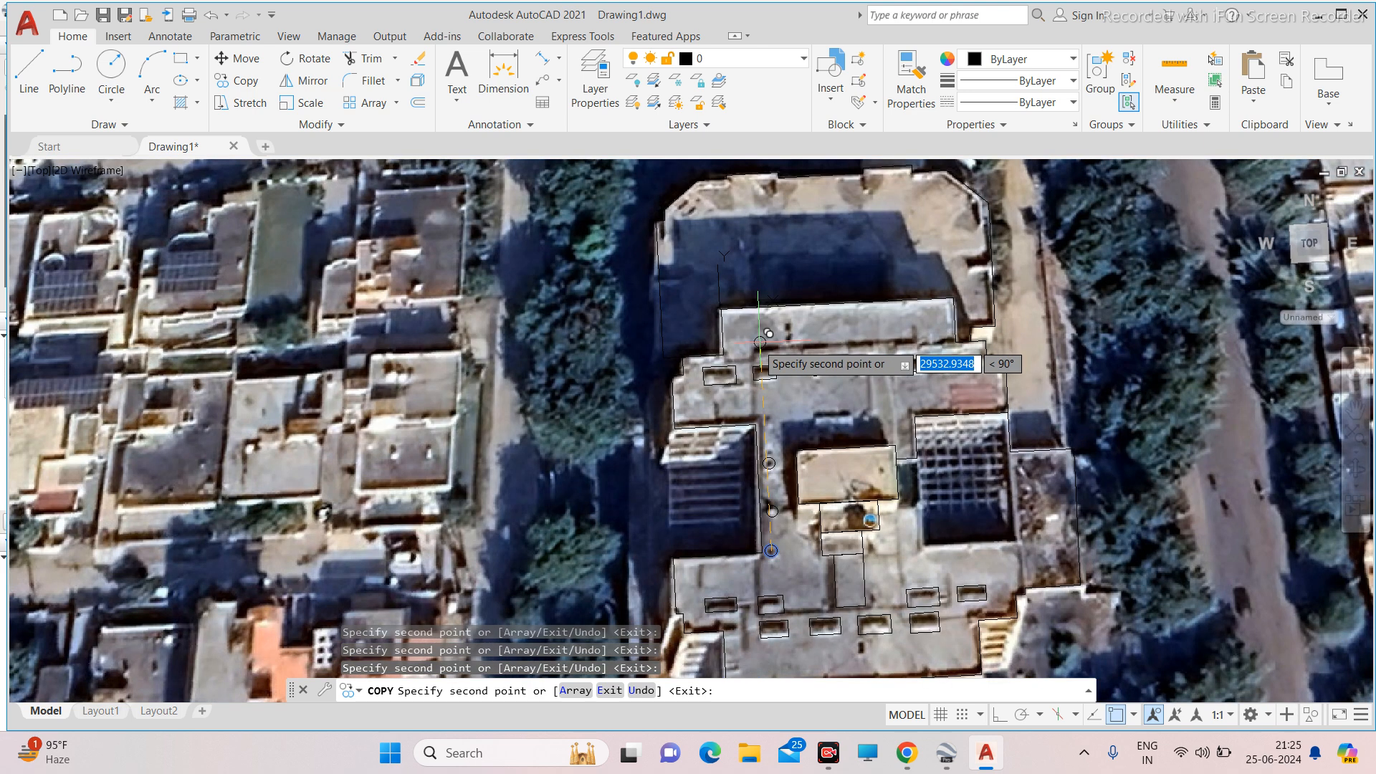
middle_drag(760, 342, 719, 295)
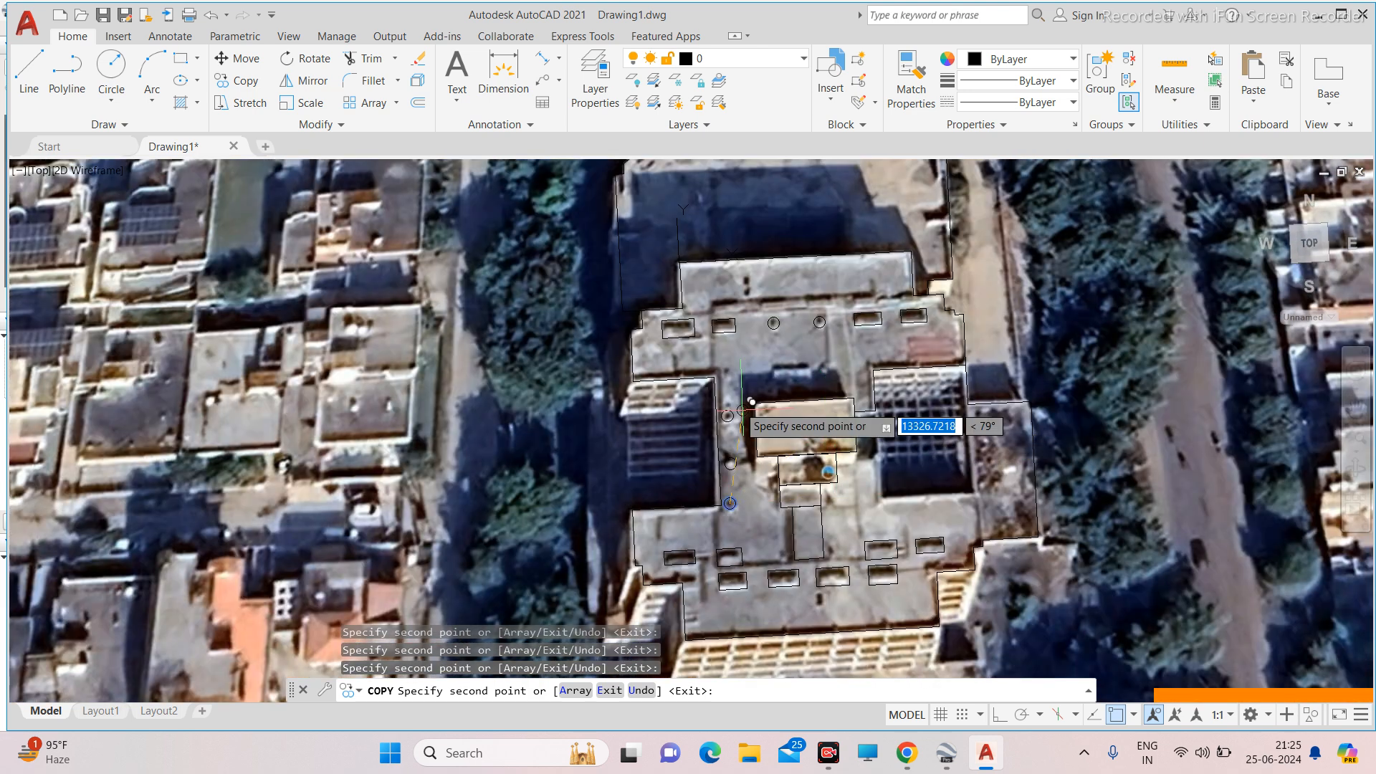
scroll(688, 241, down, 2)
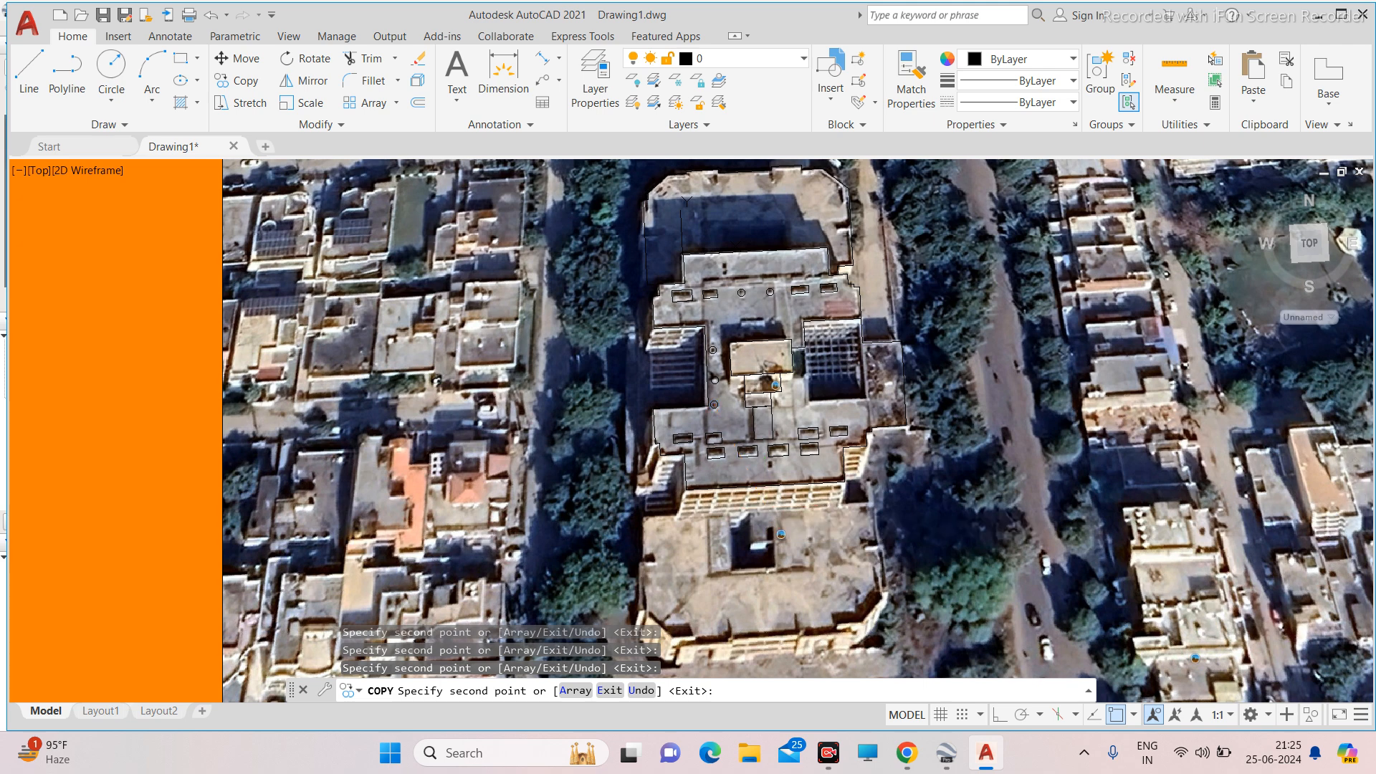
key(Escape)
Start a polyline on the southernmost roof's north edge, at the slatted strip's southwest corner, and run it to the roof's northwest corner.
scroll(691, 418, down, 2)
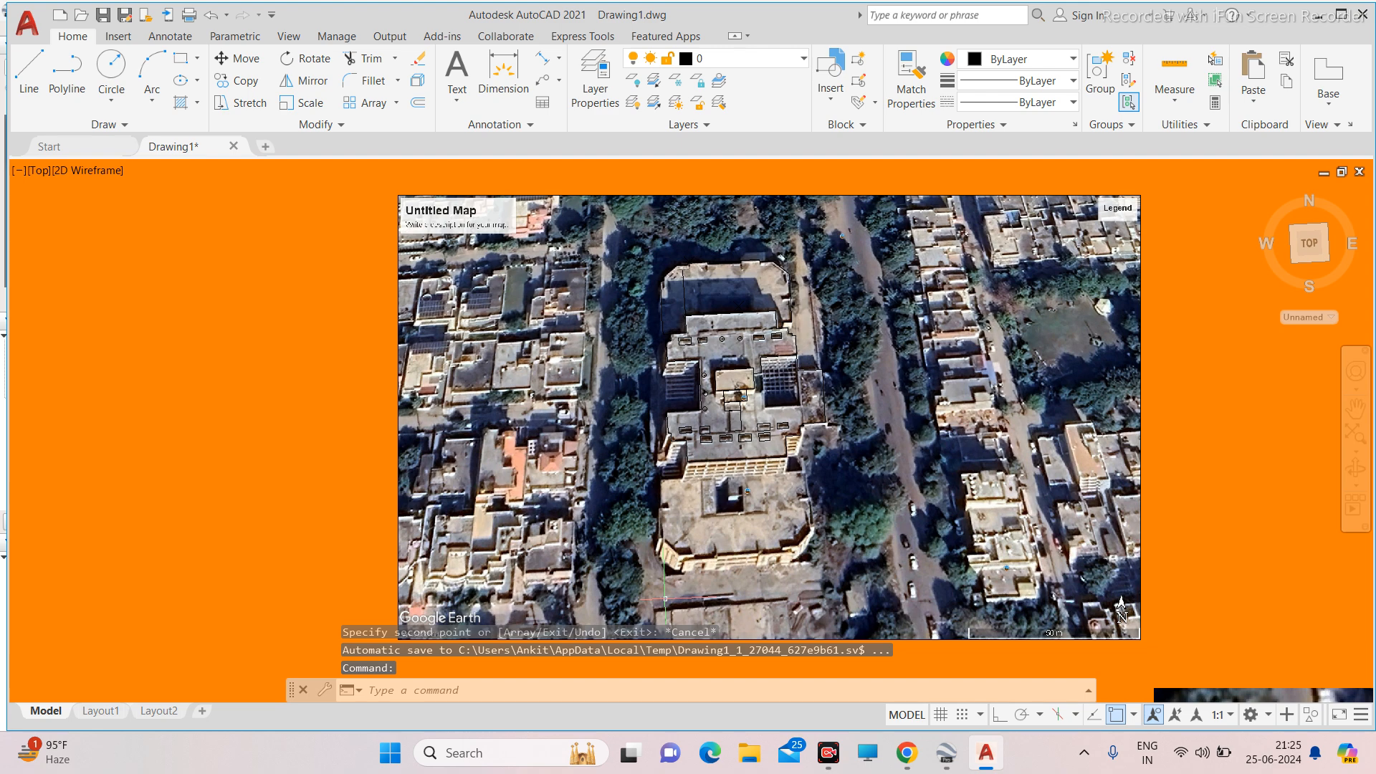
scroll(665, 598, up, 4)
click(67, 72)
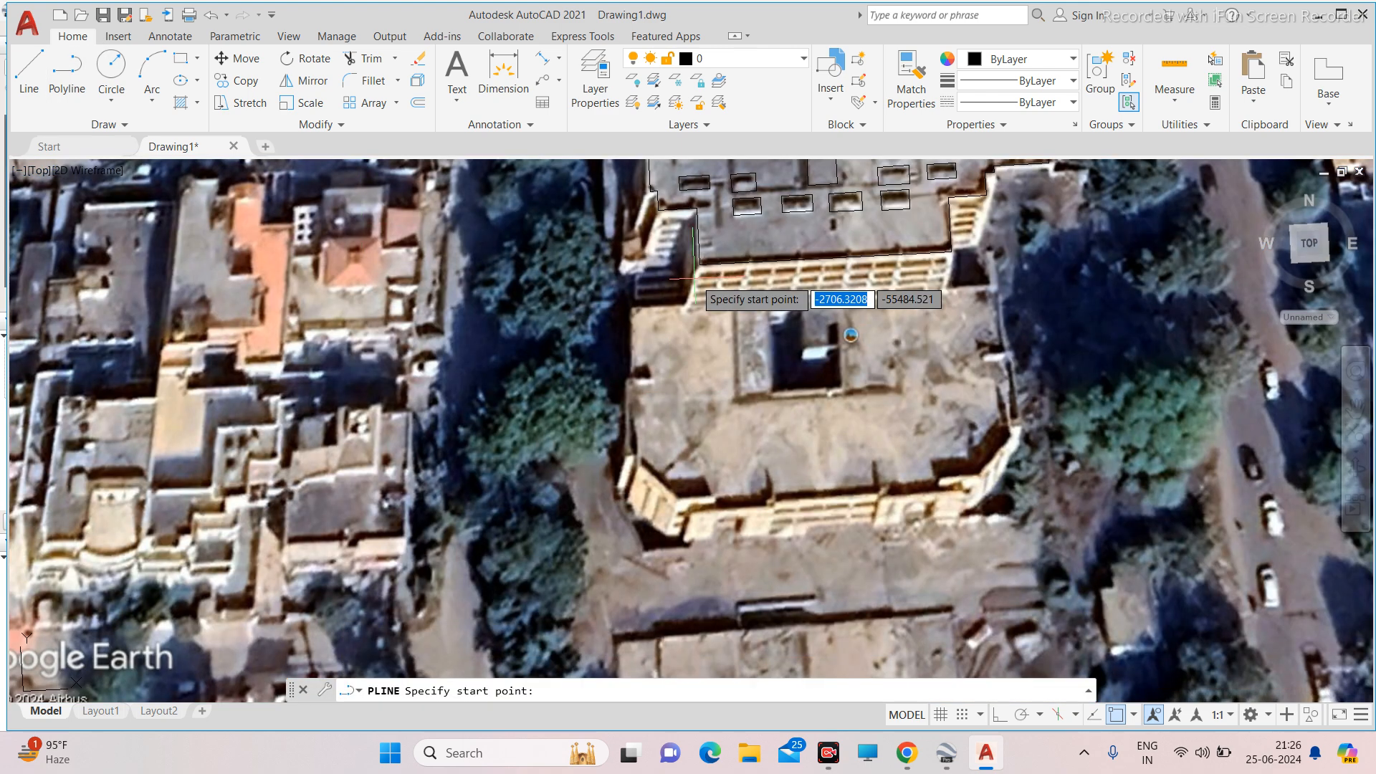
scroll(694, 280, up, 2)
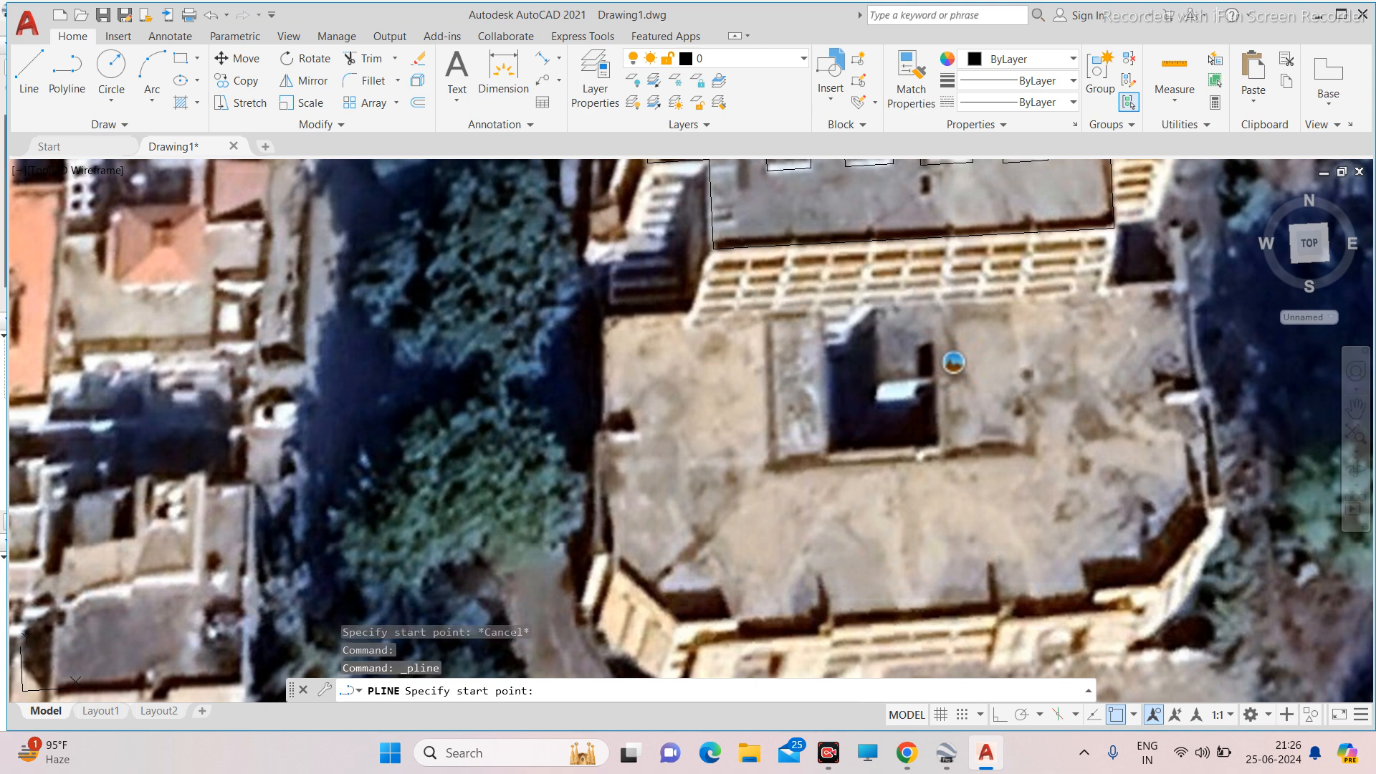
click(692, 311)
click(603, 318)
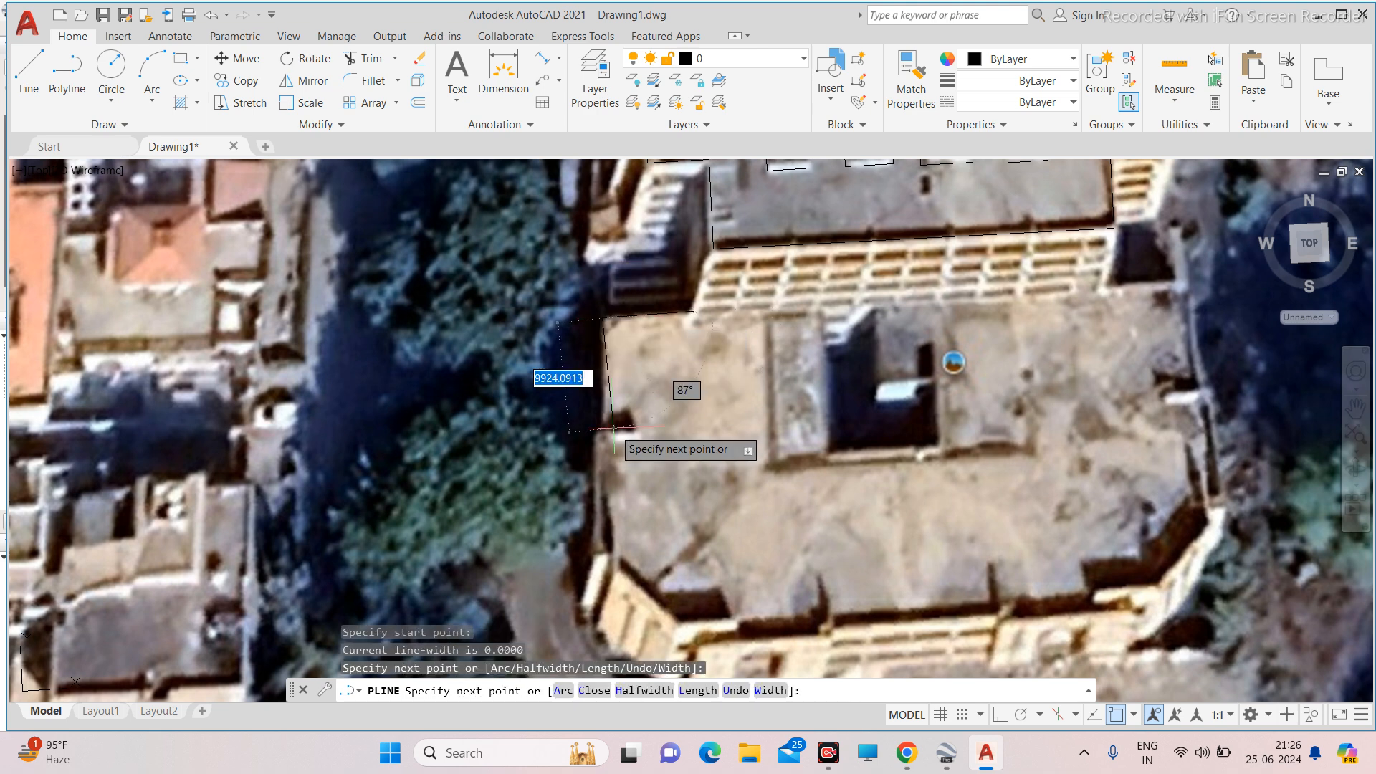
Continue the polyline orthogonally along the southernmost roof's west edge, with a small westward jog, to the start of the angled southwest corner.
key(F8)
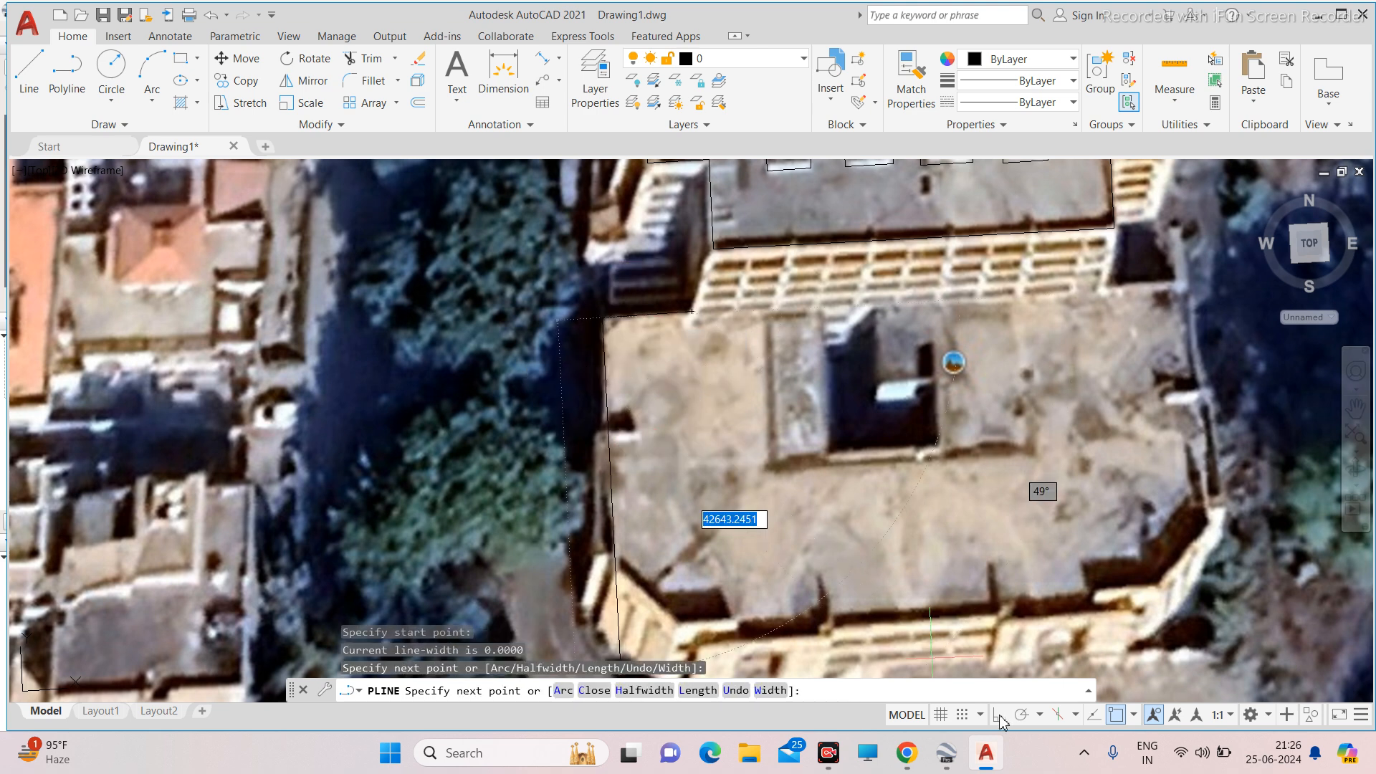
scroll(607, 430, up, 4)
click(611, 434)
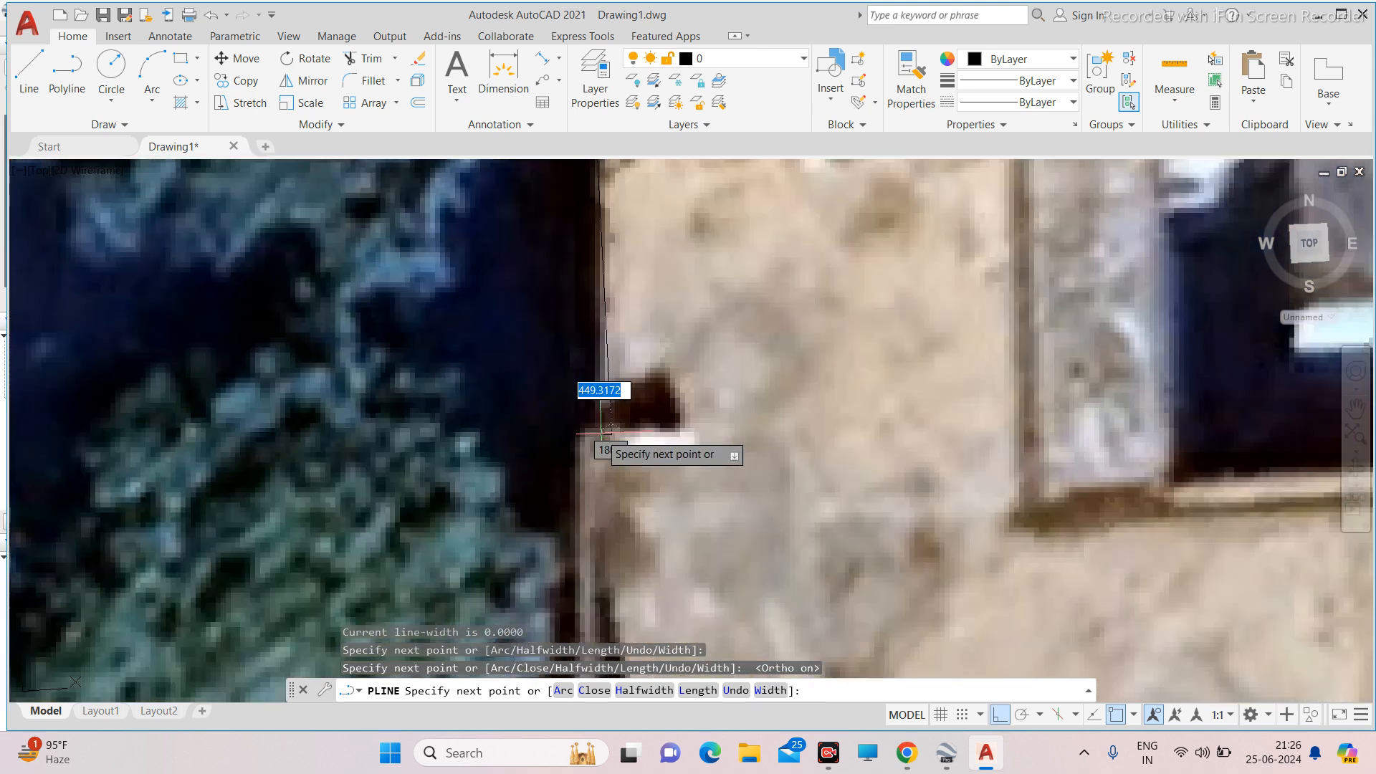
click(586, 435)
scroll(566, 416, down, 4)
scroll(552, 406, up, 5)
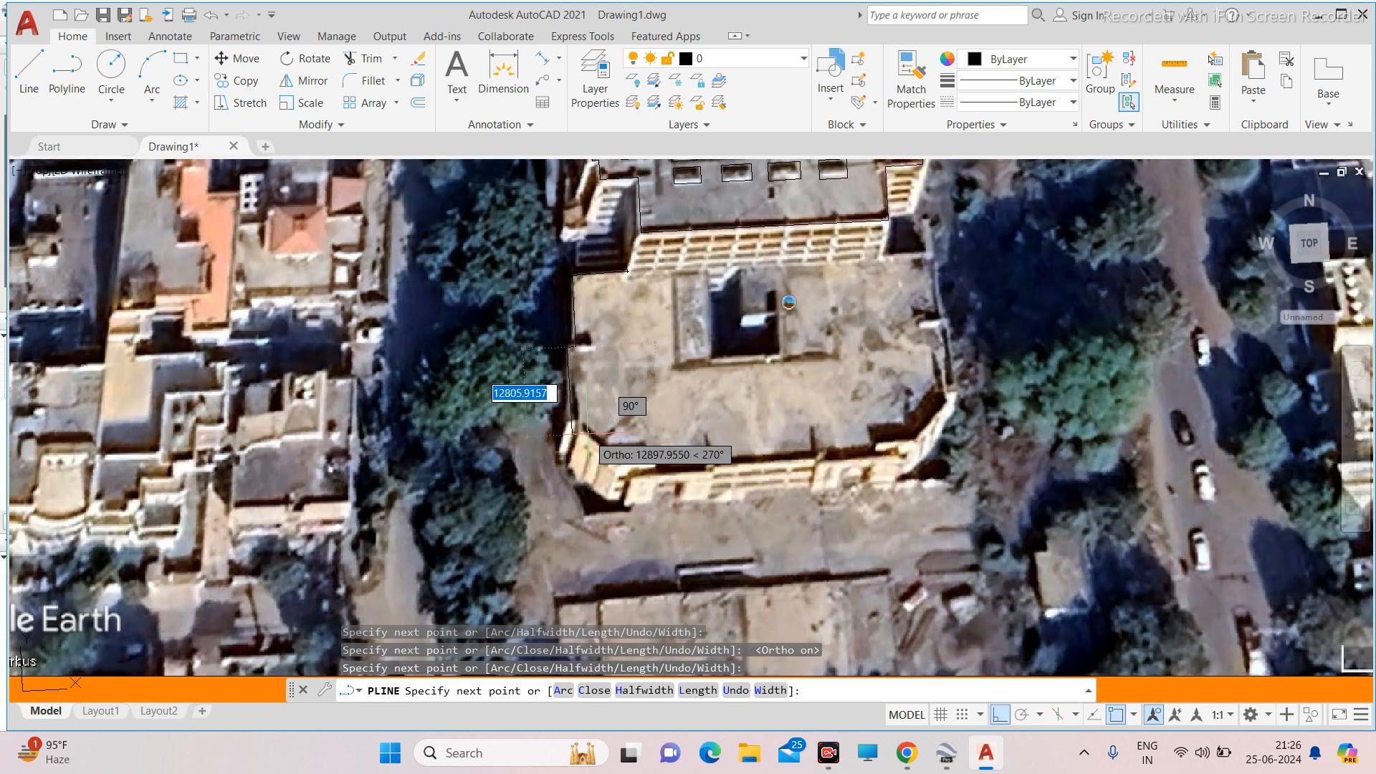
click(521, 392)
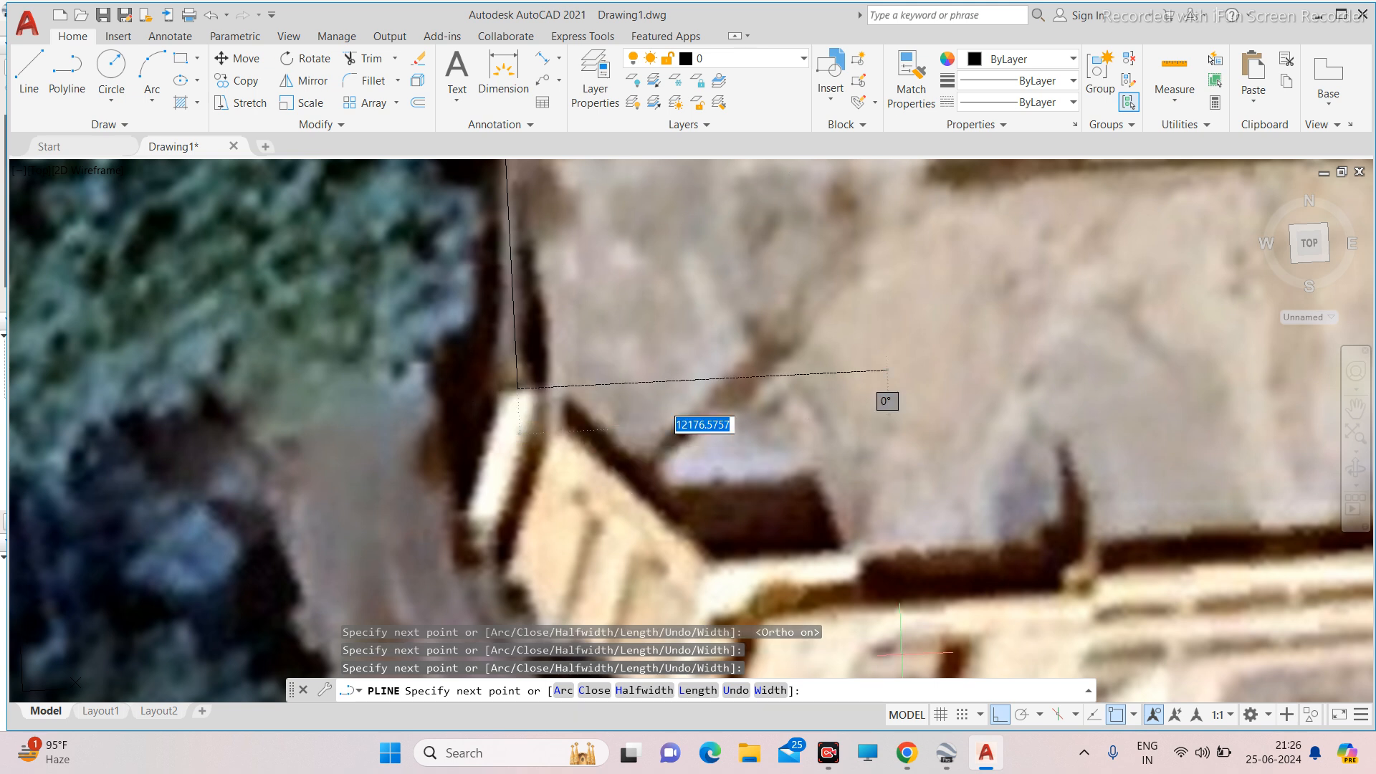
Run the polyline diagonally across the roof's southwest corner without Ortho, then along the south edge to its east end with Ortho on.
click(1003, 719)
scroll(690, 518, down, 3)
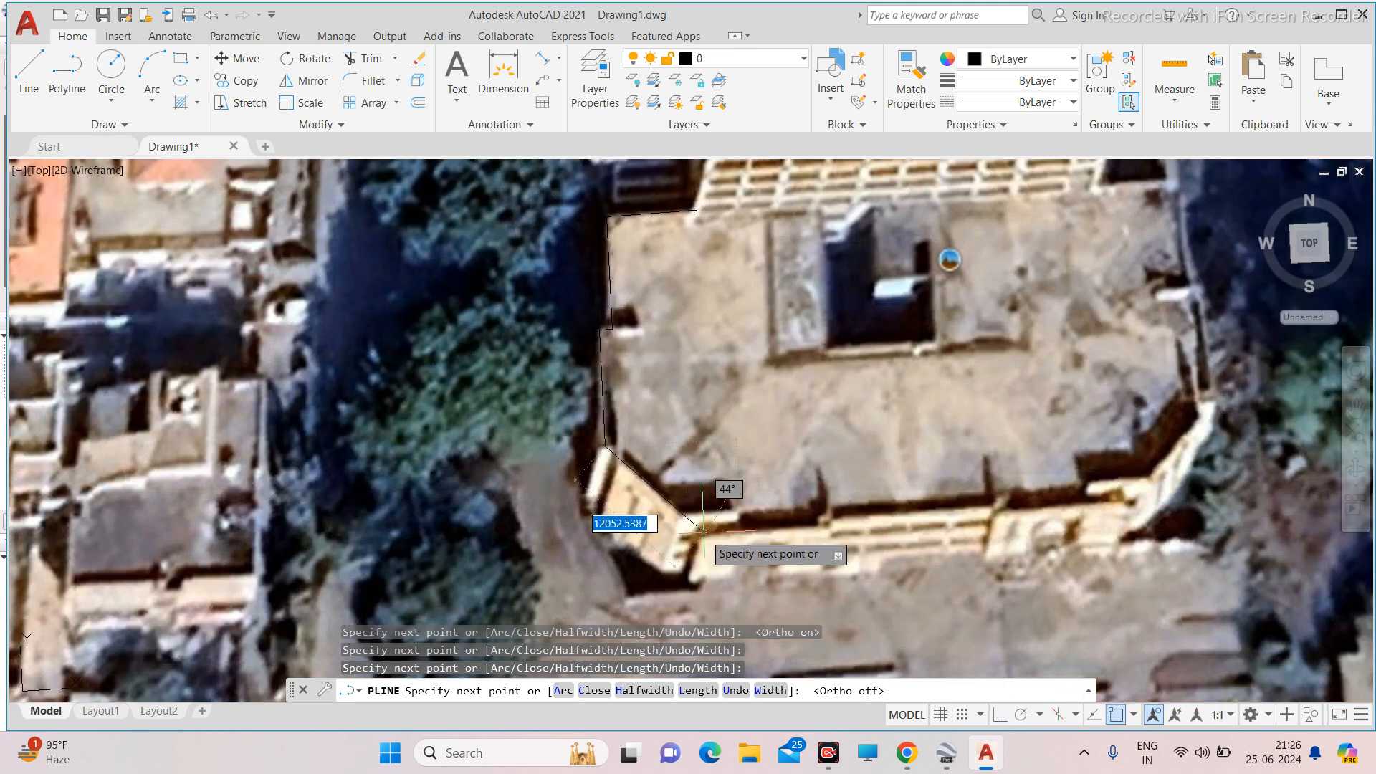
click(703, 531)
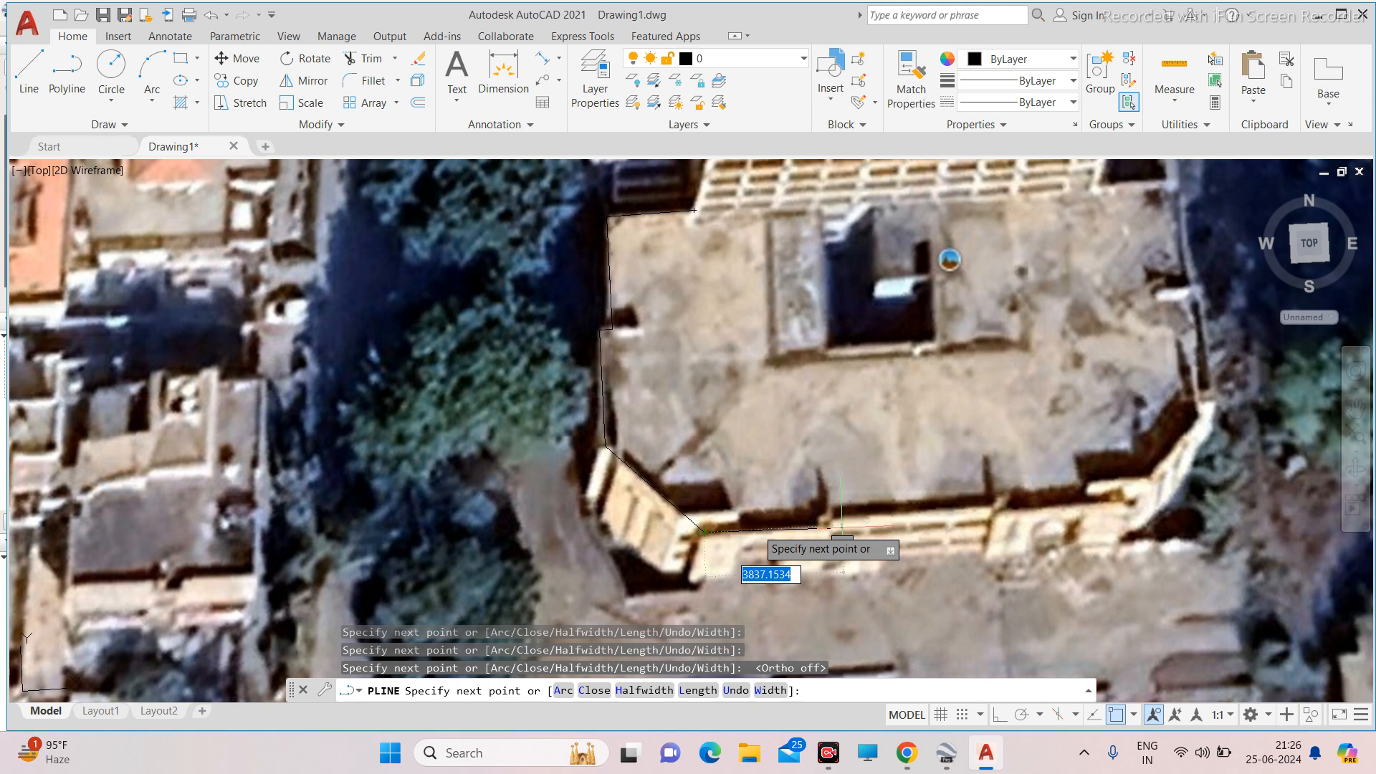
click(1000, 715)
click(1136, 510)
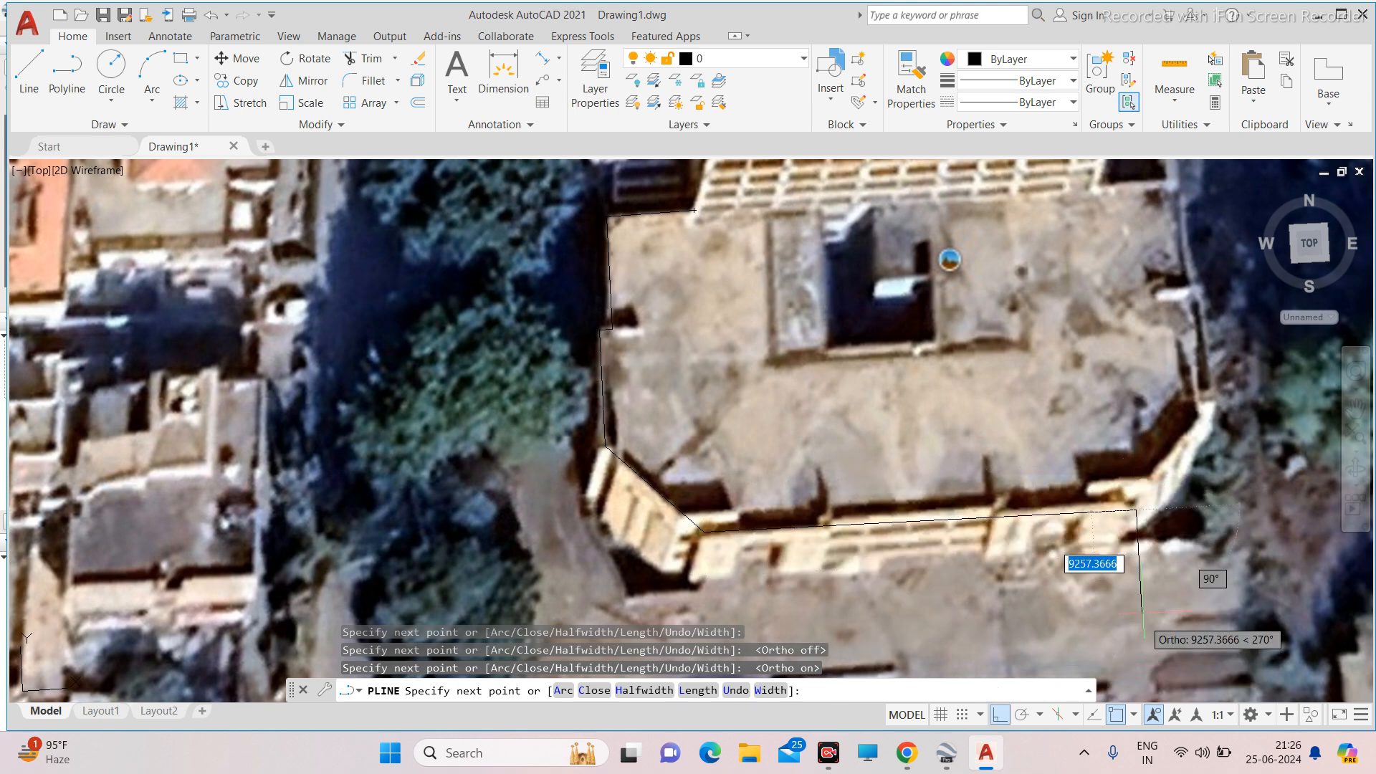
With Ortho off, continue the polyline diagonally across the southeast corner and up the east edge to the roof's northeast corner.
click(1001, 715)
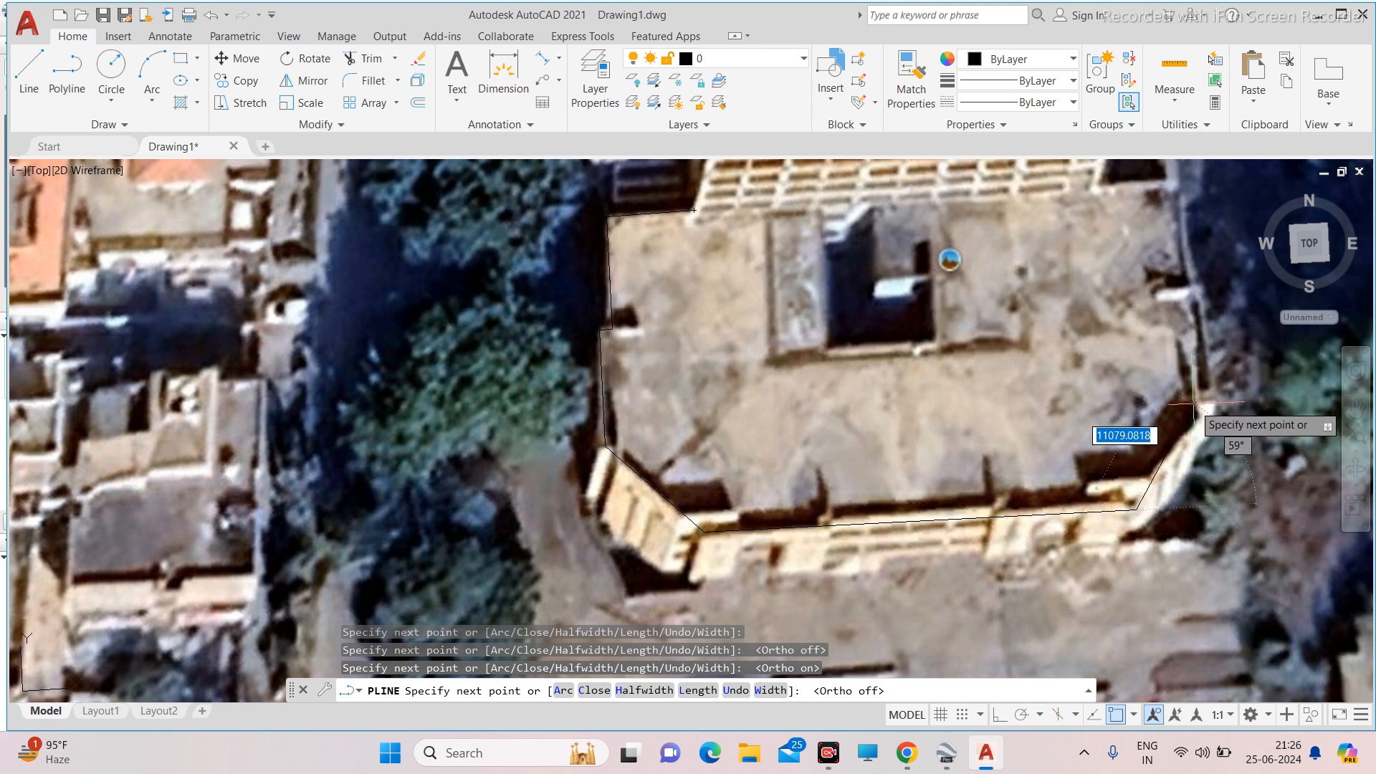
scroll(1157, 432, down, 2)
scroll(1156, 433, down, 2)
scroll(1162, 371, up, 2)
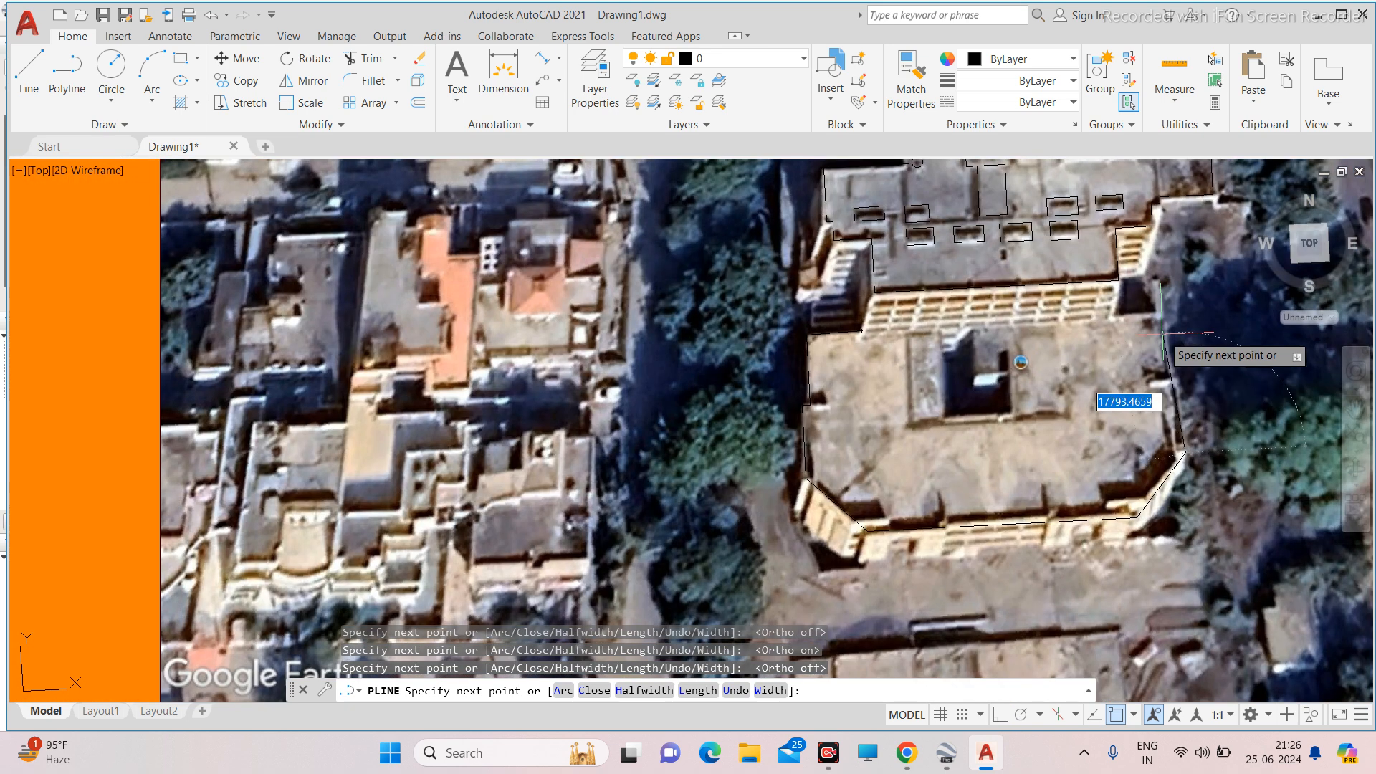
click(1162, 314)
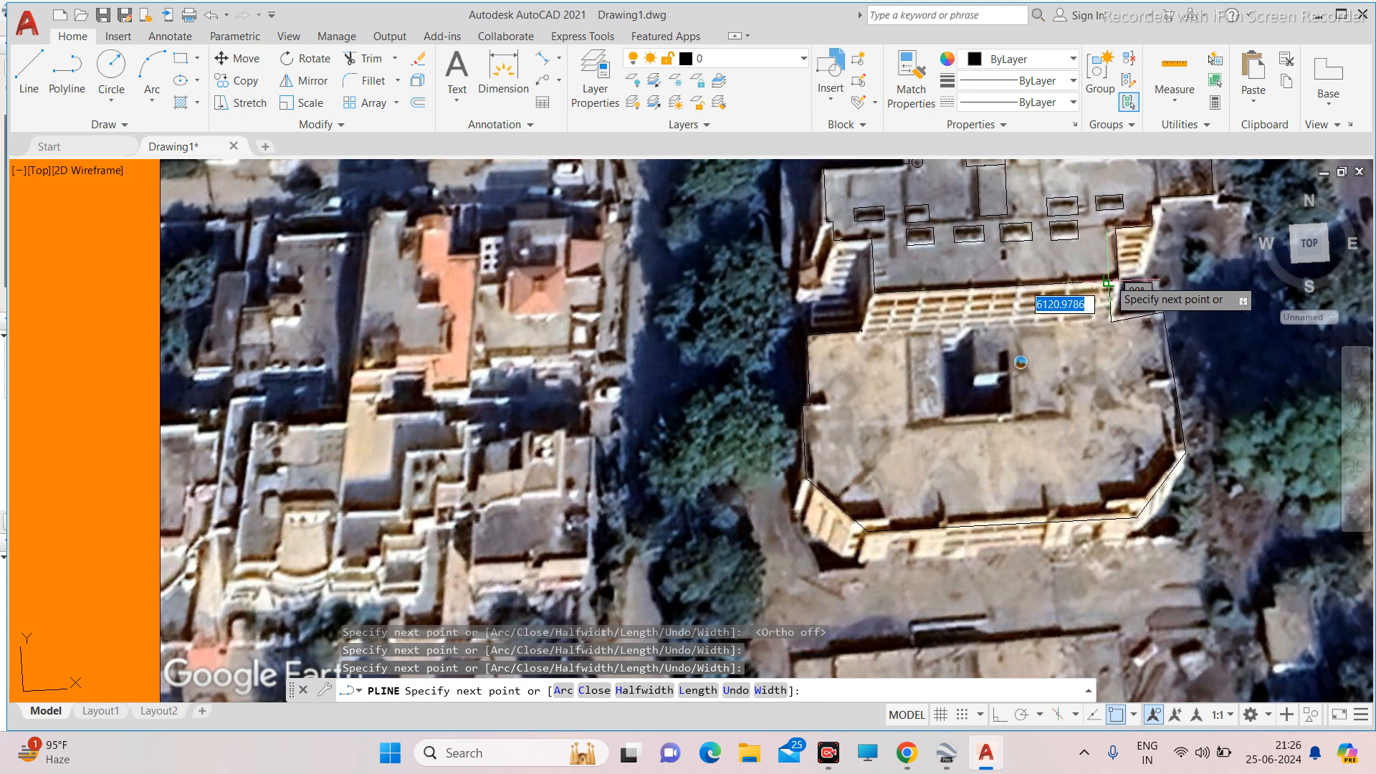
Undo the last polyline point, run the outline west and then north to the slatted strip's northeast corner, and end the polyline.
key(ctrl+z)
scroll(1176, 340, up, 2)
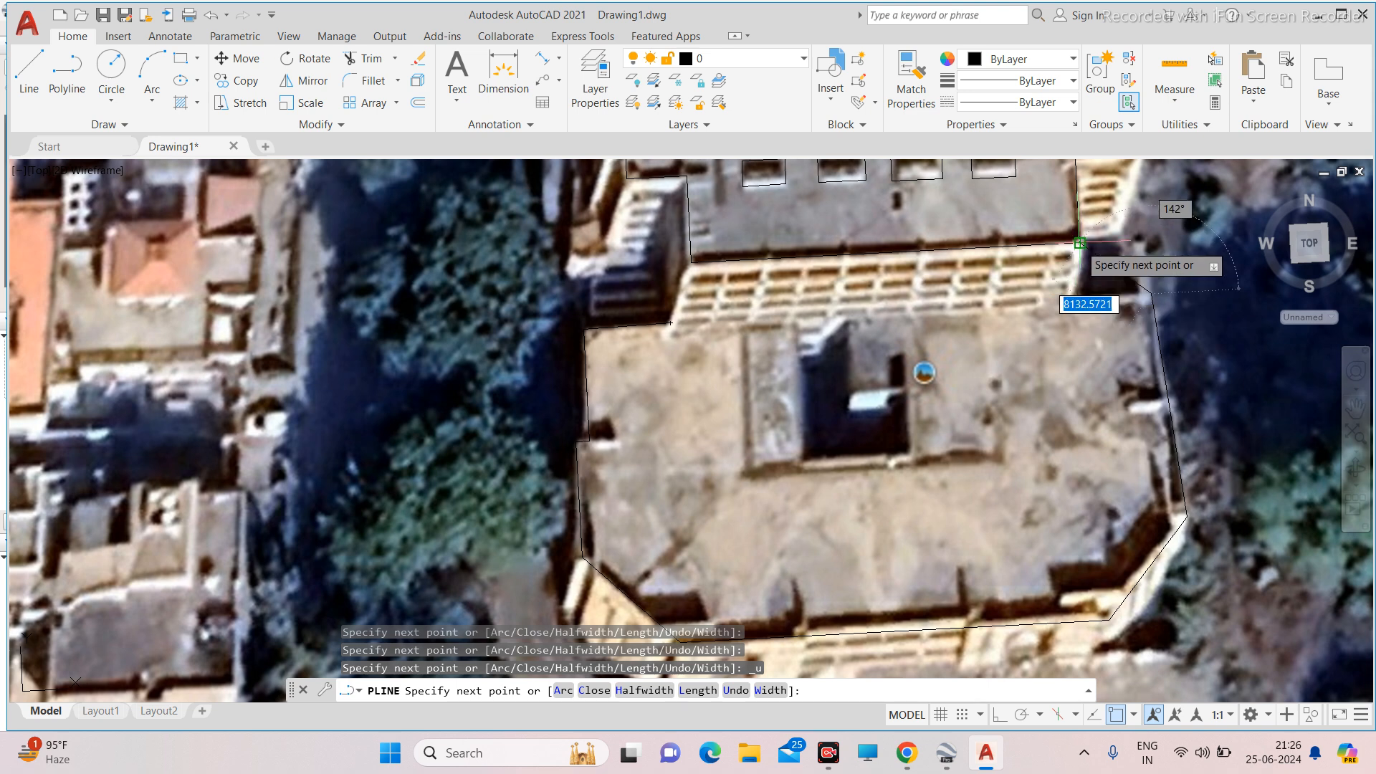
click(1081, 275)
click(1080, 248)
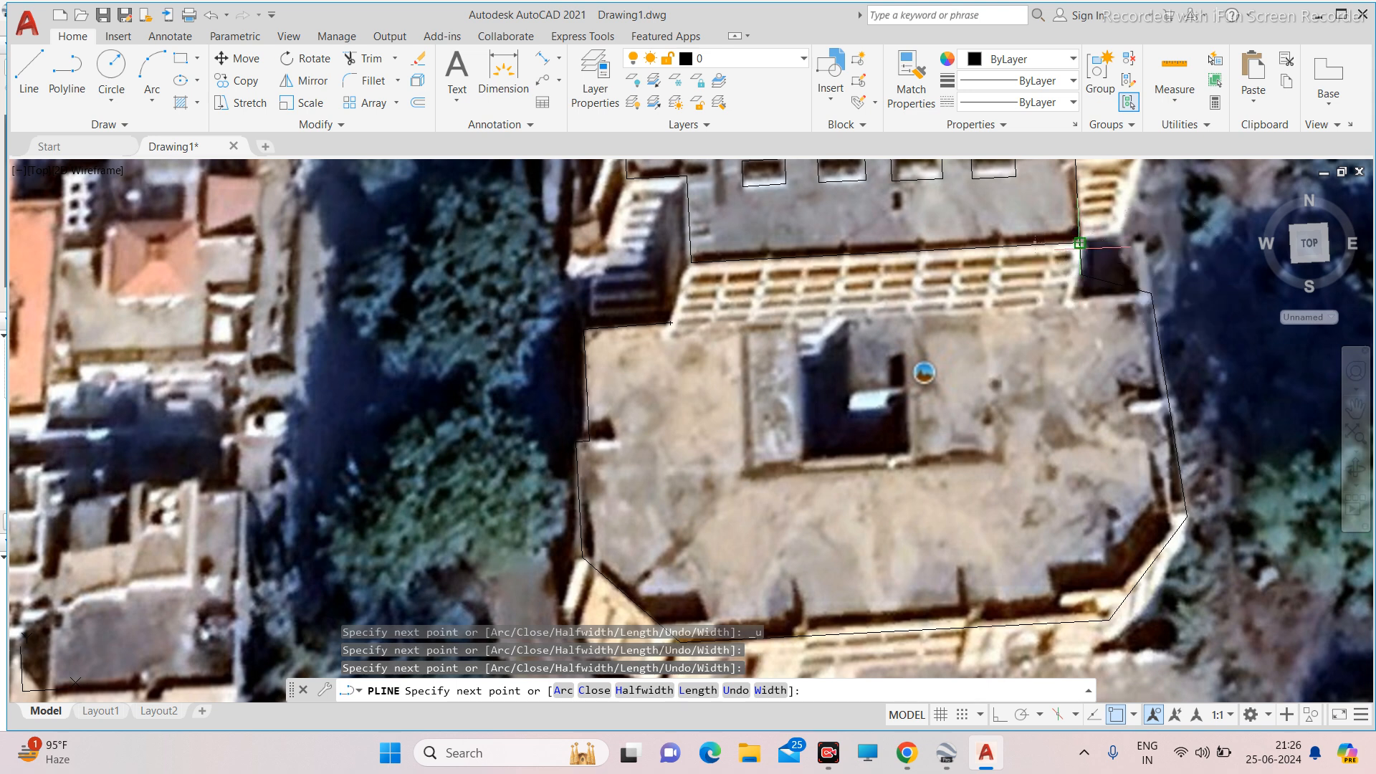
key(Escape)
Stretch the outline's inner vertex at the slatted strip's east end south onto the southernmost roof's north edge.
click(1111, 296)
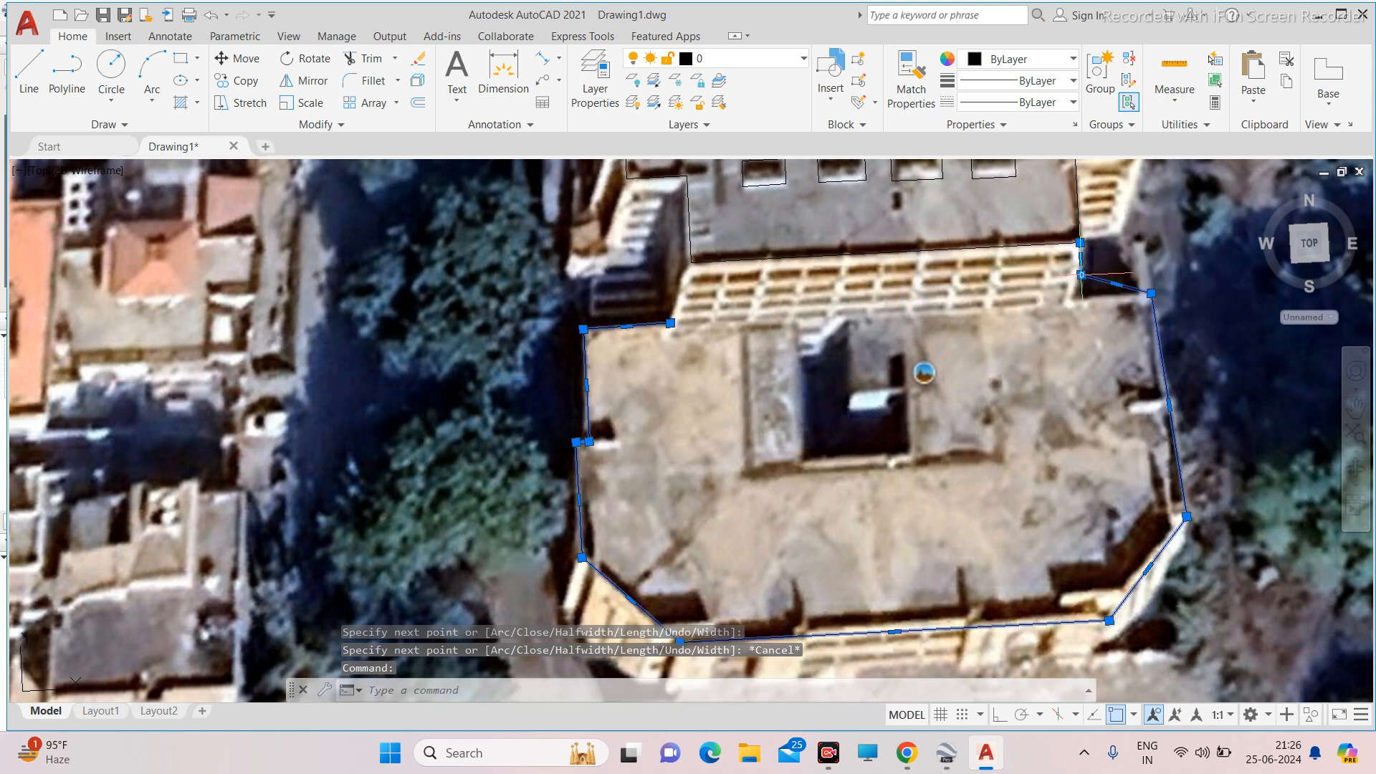
click(1117, 296)
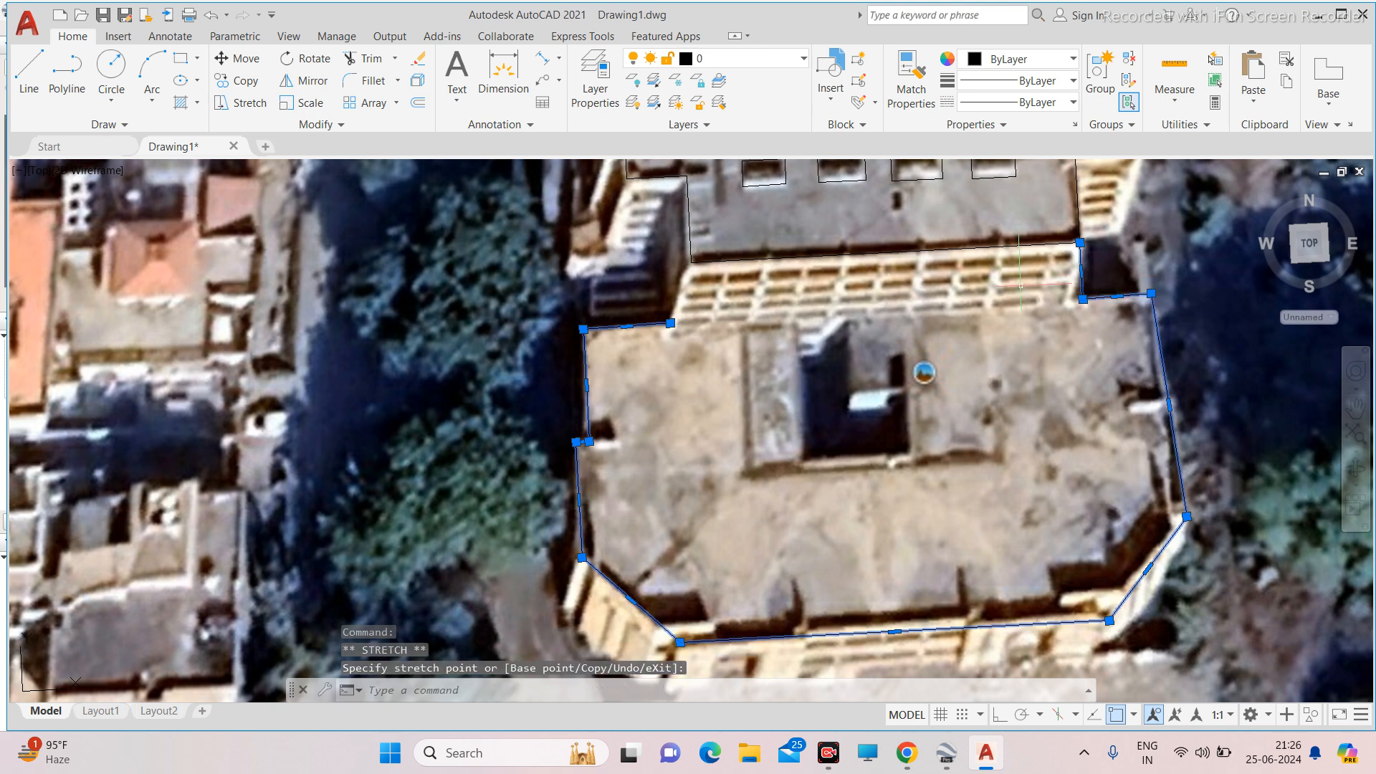
scroll(1083, 301, up, 4)
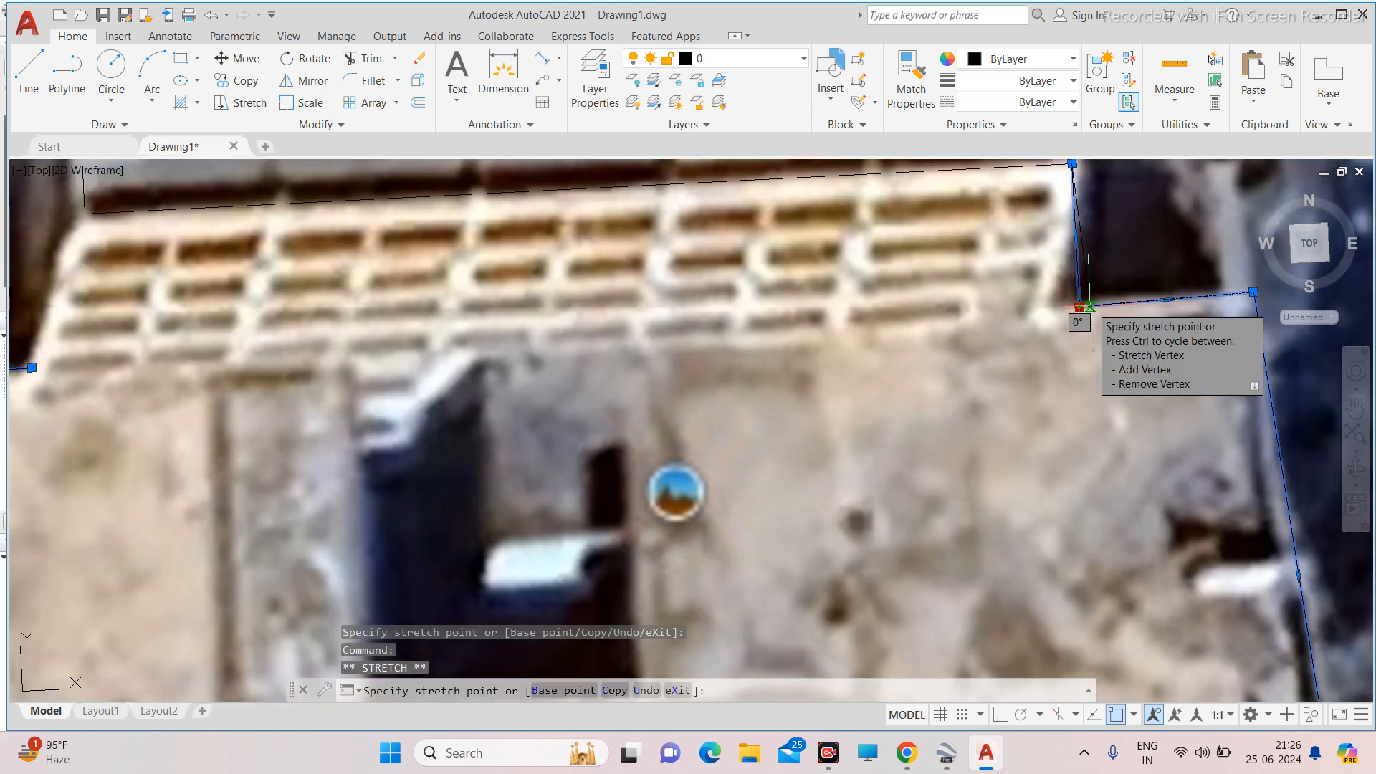
key(Escape)
Start a polyline at the slatted strip's northwest corner and run it to the open end of the southern roof outline.
scroll(1062, 288, down, 5)
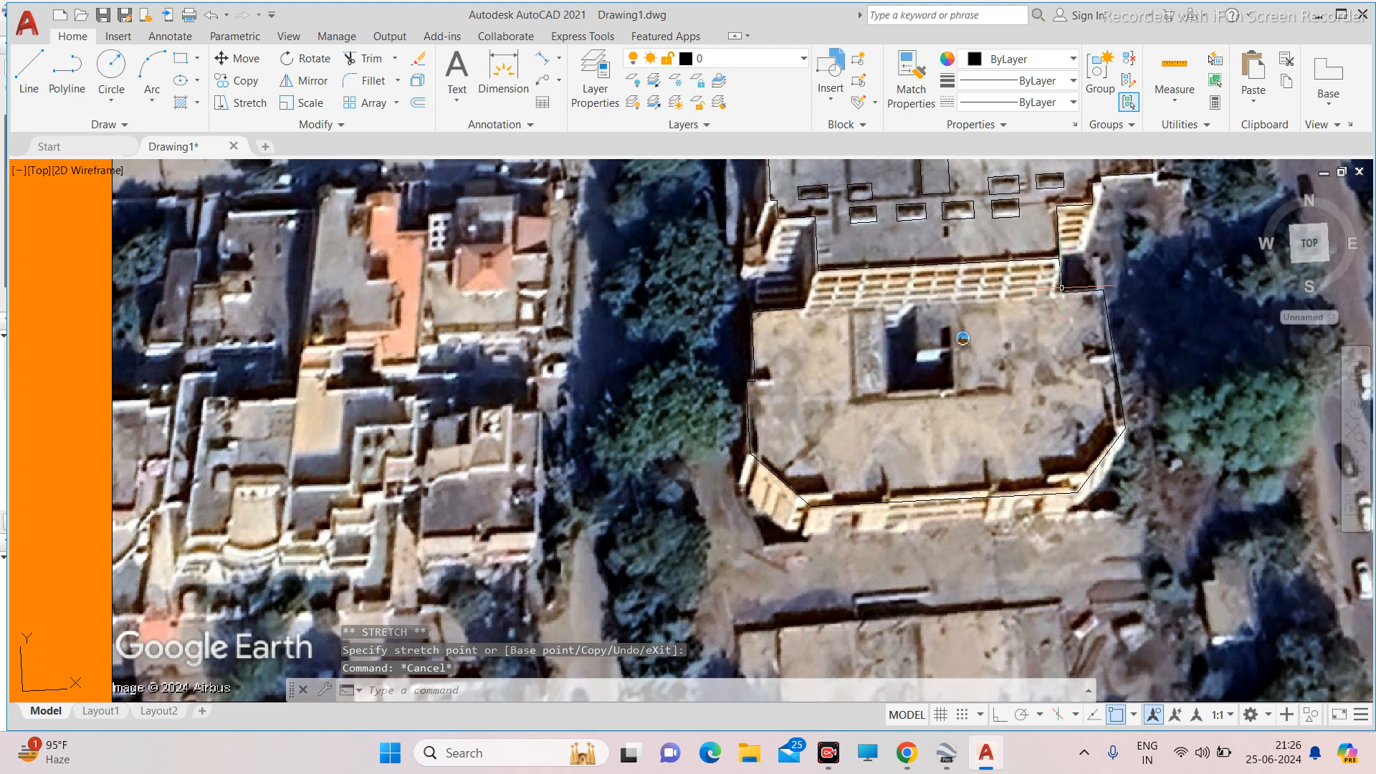
scroll(785, 310, up, 2)
click(67, 71)
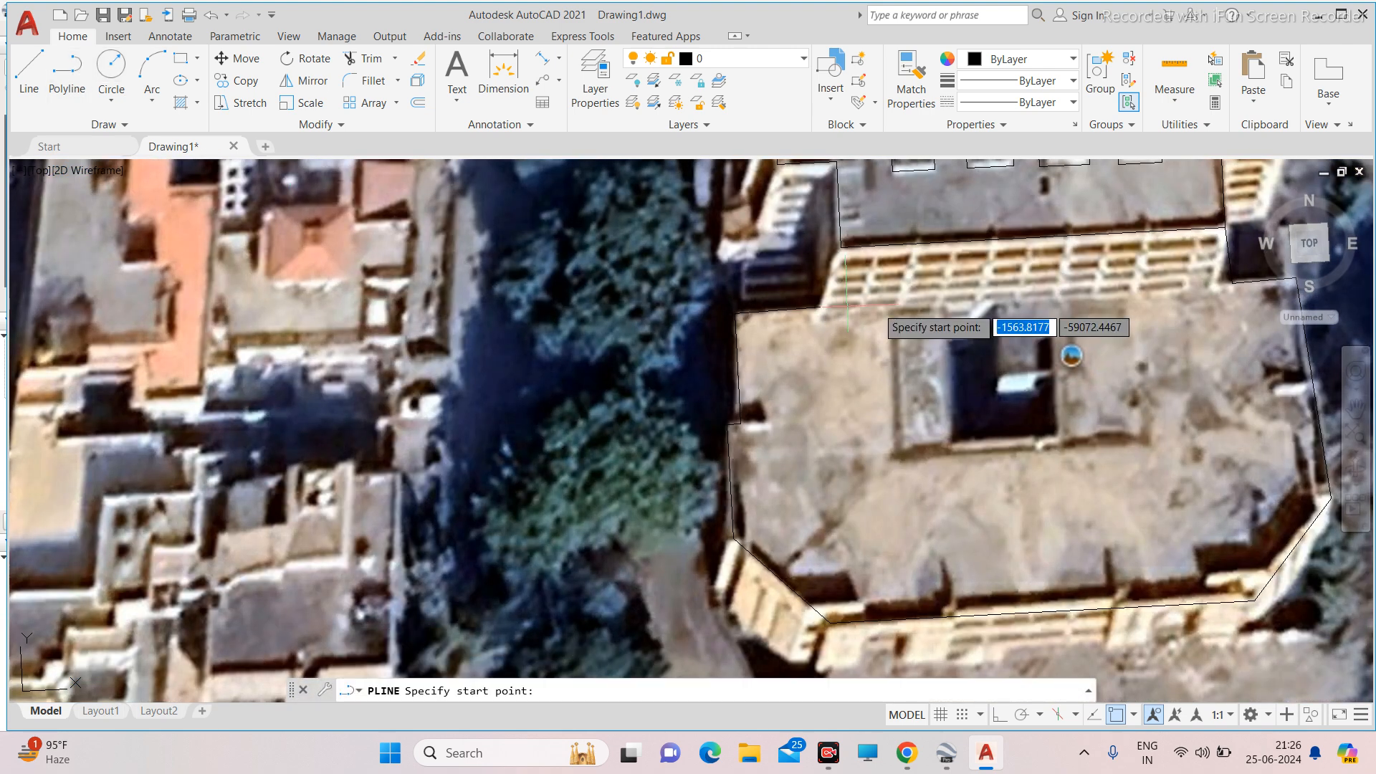
click(820, 308)
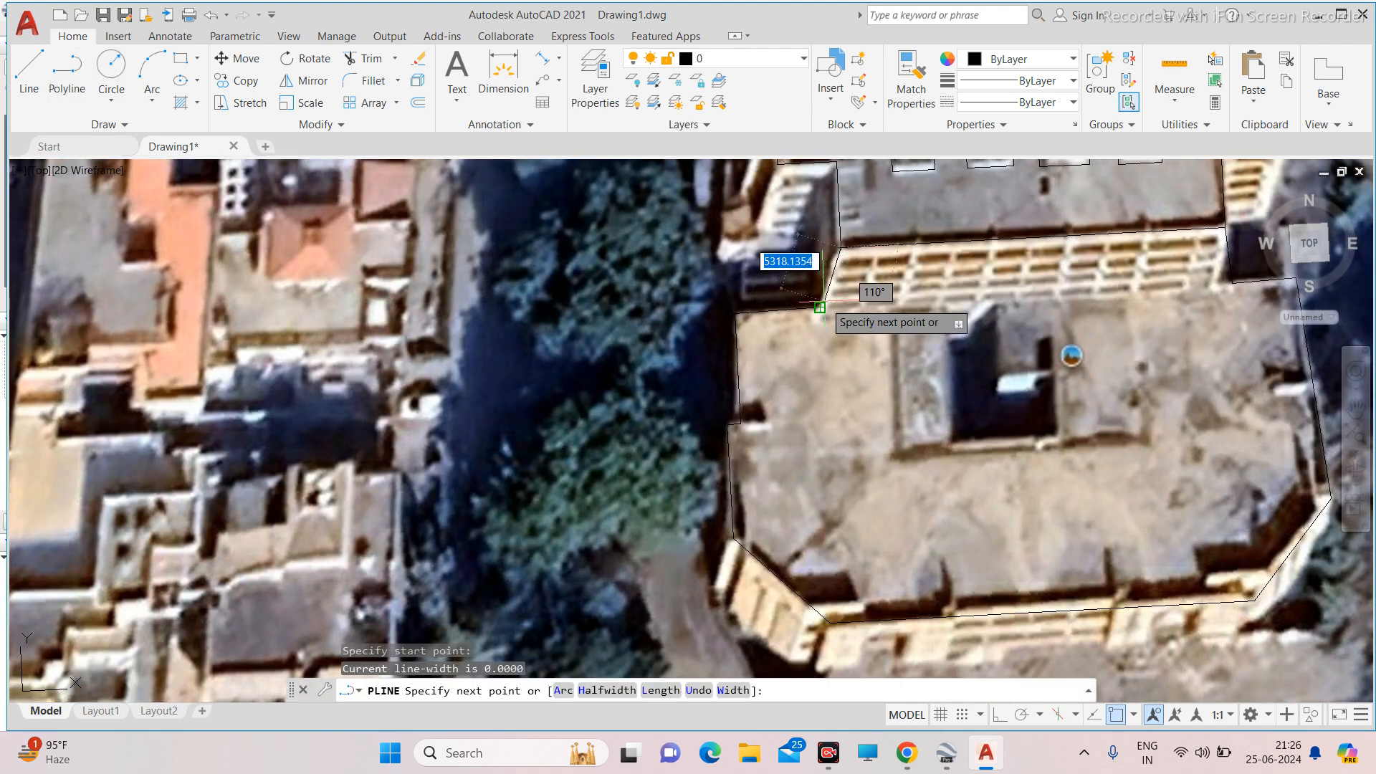
scroll(820, 307, up, 2)
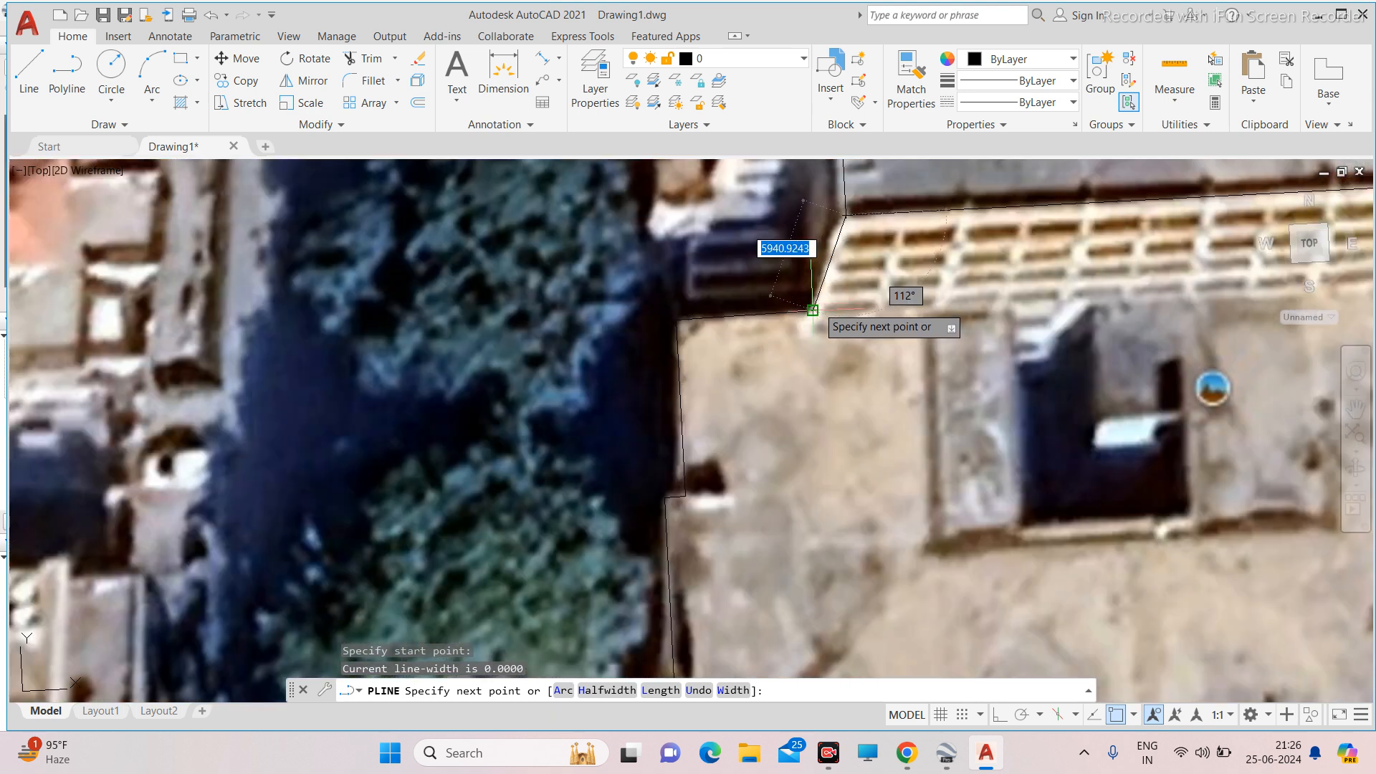
Complete the southern roof block's polyline outline along its north-west edge, ending at the existing outline corner.
click(812, 310)
click(676, 320)
key(Escape)
scroll(801, 299, down, 8)
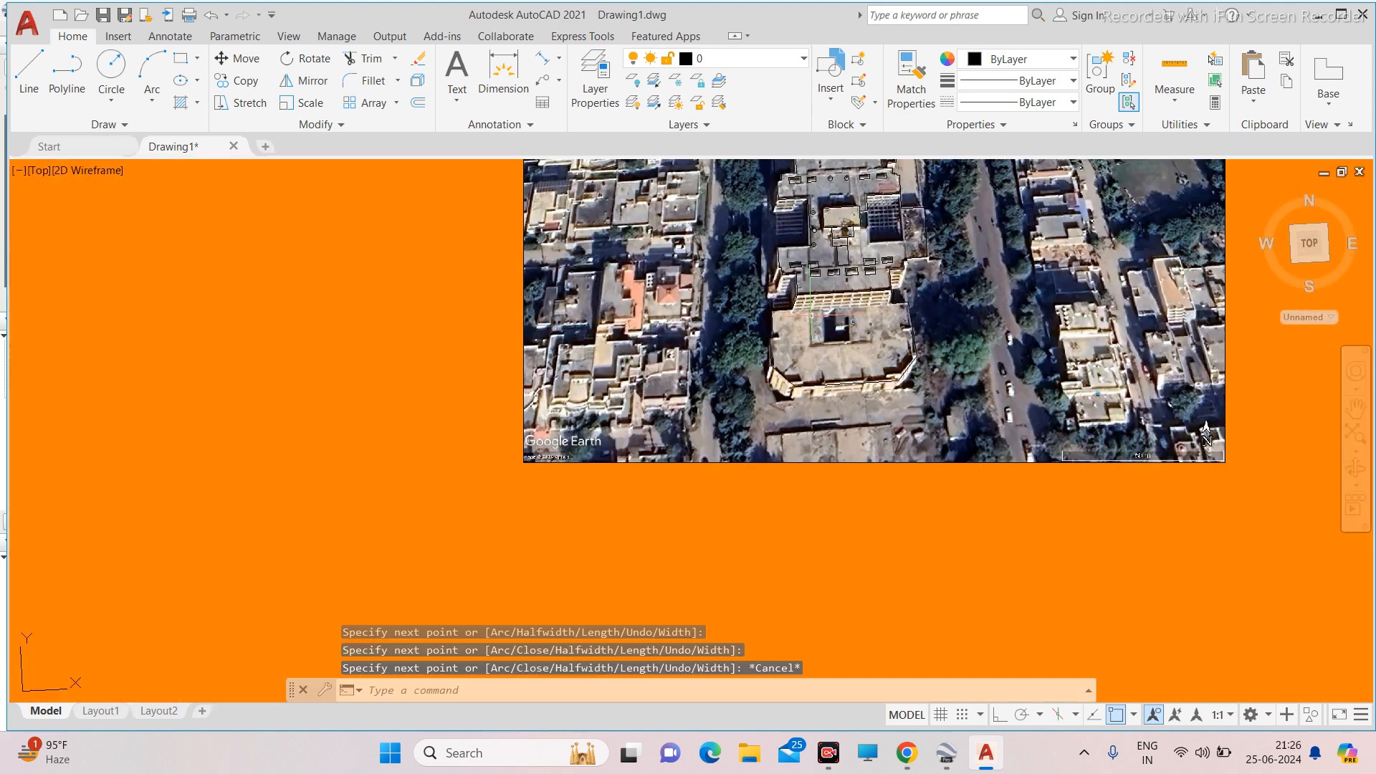
Select the traced roof outlines and obstruction shapes to check their coverage of the building, and clear the selection.
scroll(847, 288, up, 4)
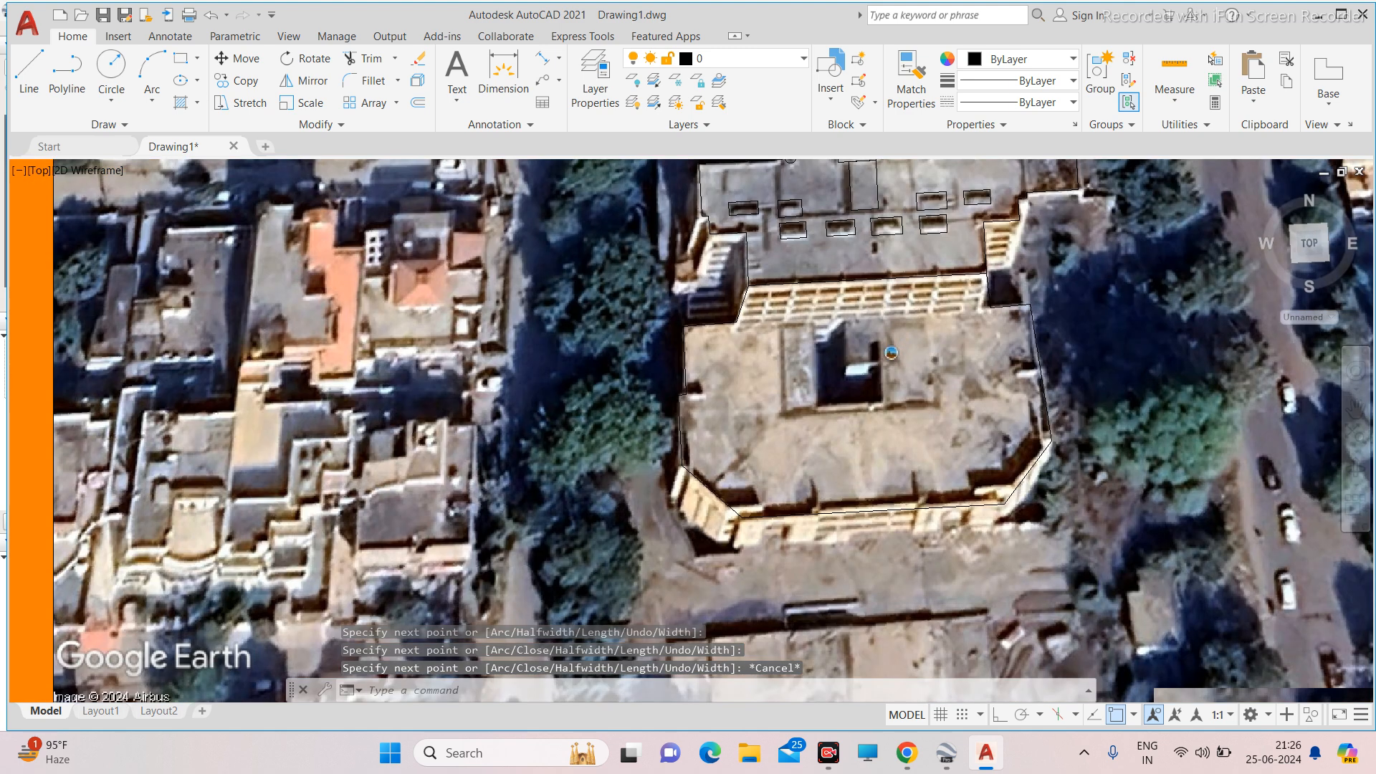
scroll(828, 297, up, 2)
click(740, 276)
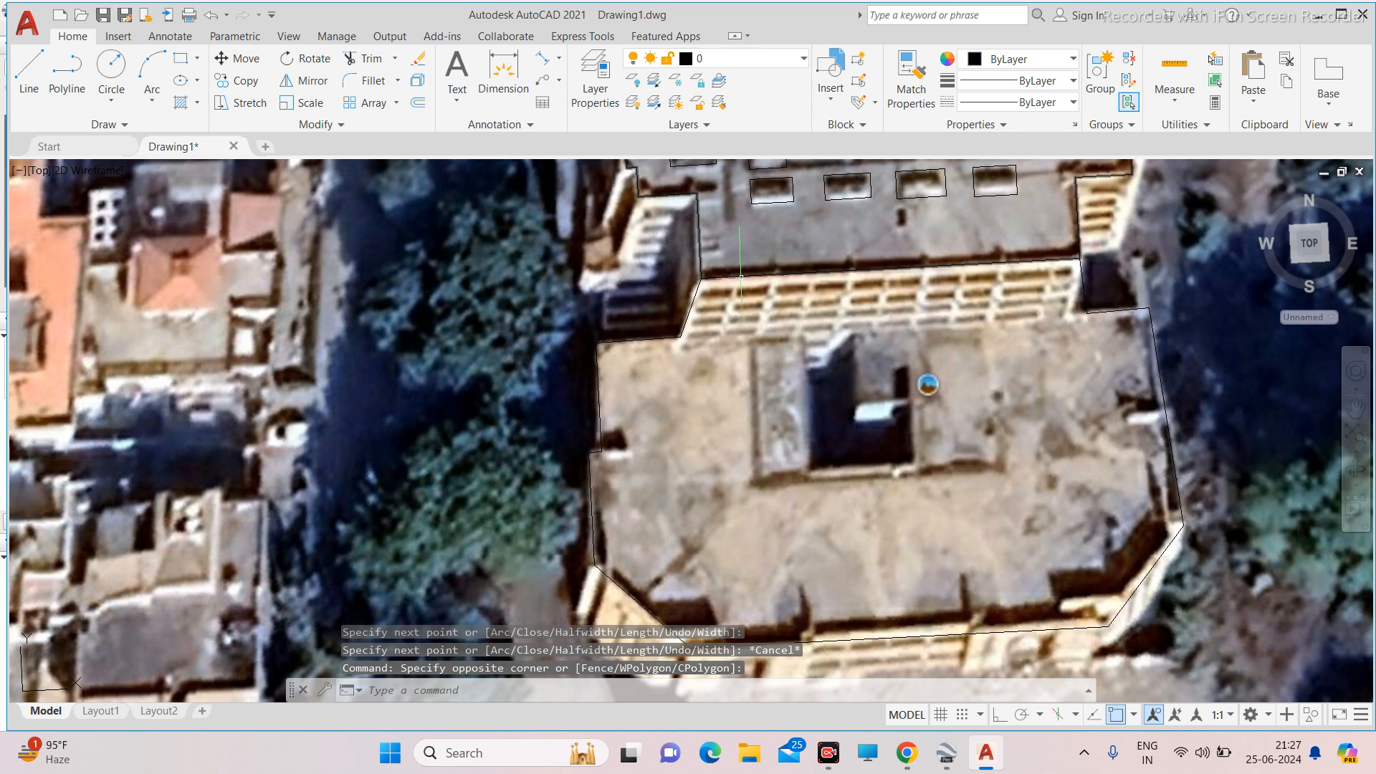
click(637, 374)
click(637, 374)
scroll(922, 373, down, 5)
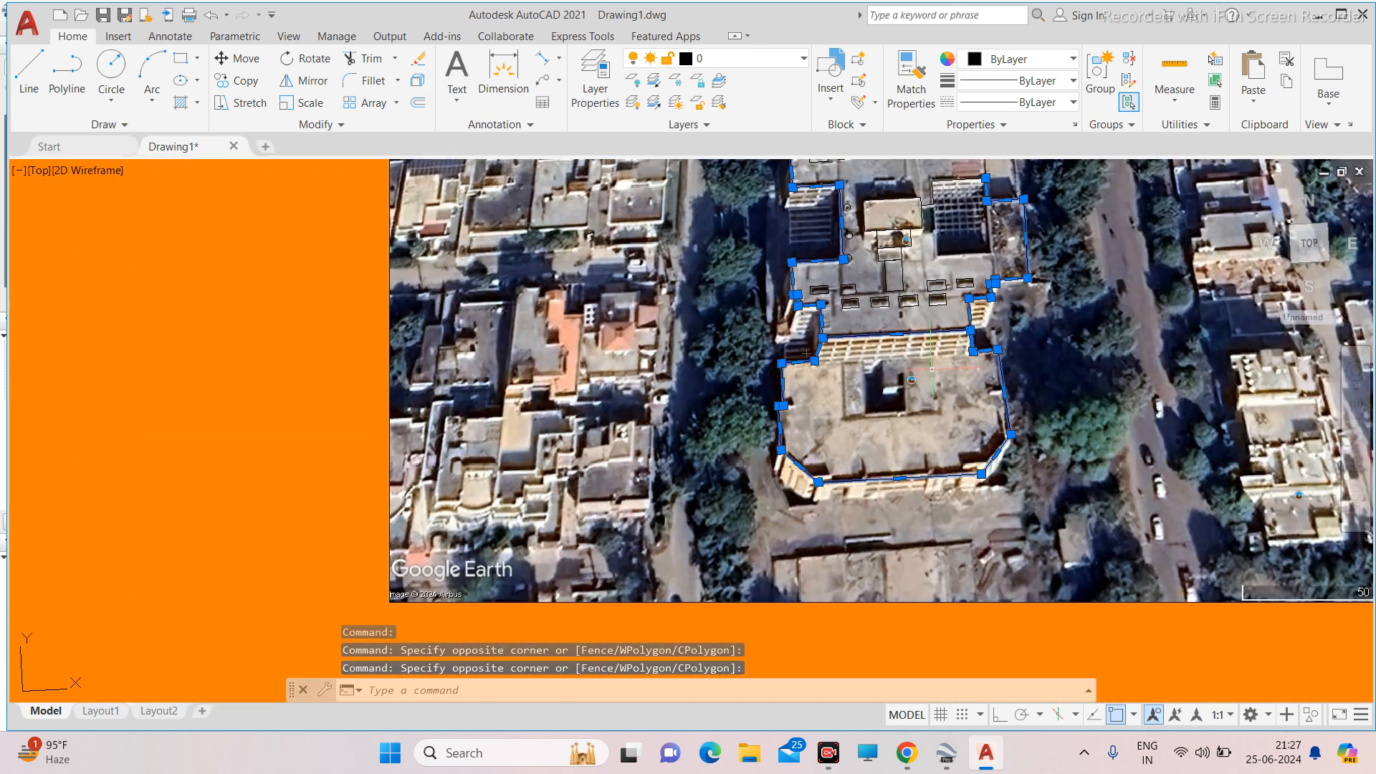
scroll(934, 400, up, 2)
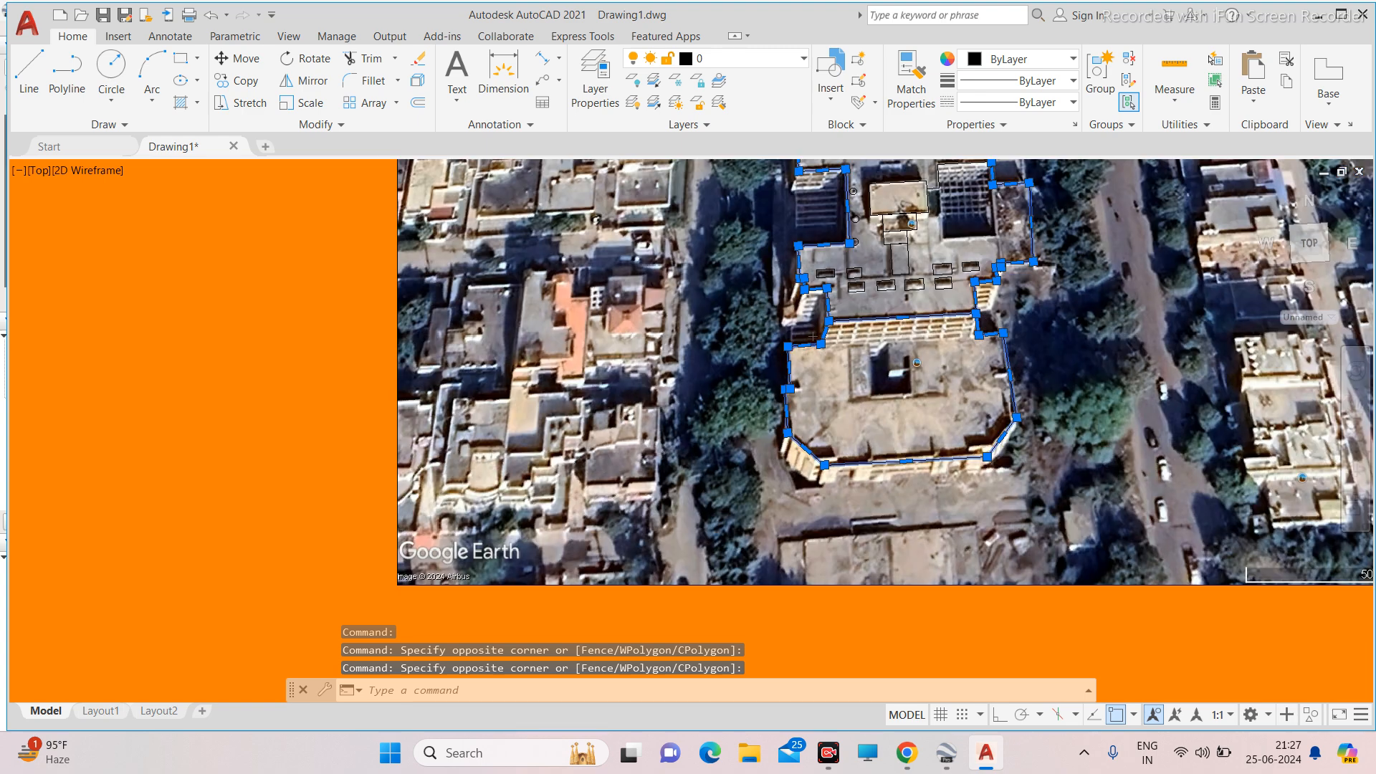
scroll(810, 355, down, 3)
scroll(810, 355, up, 5)
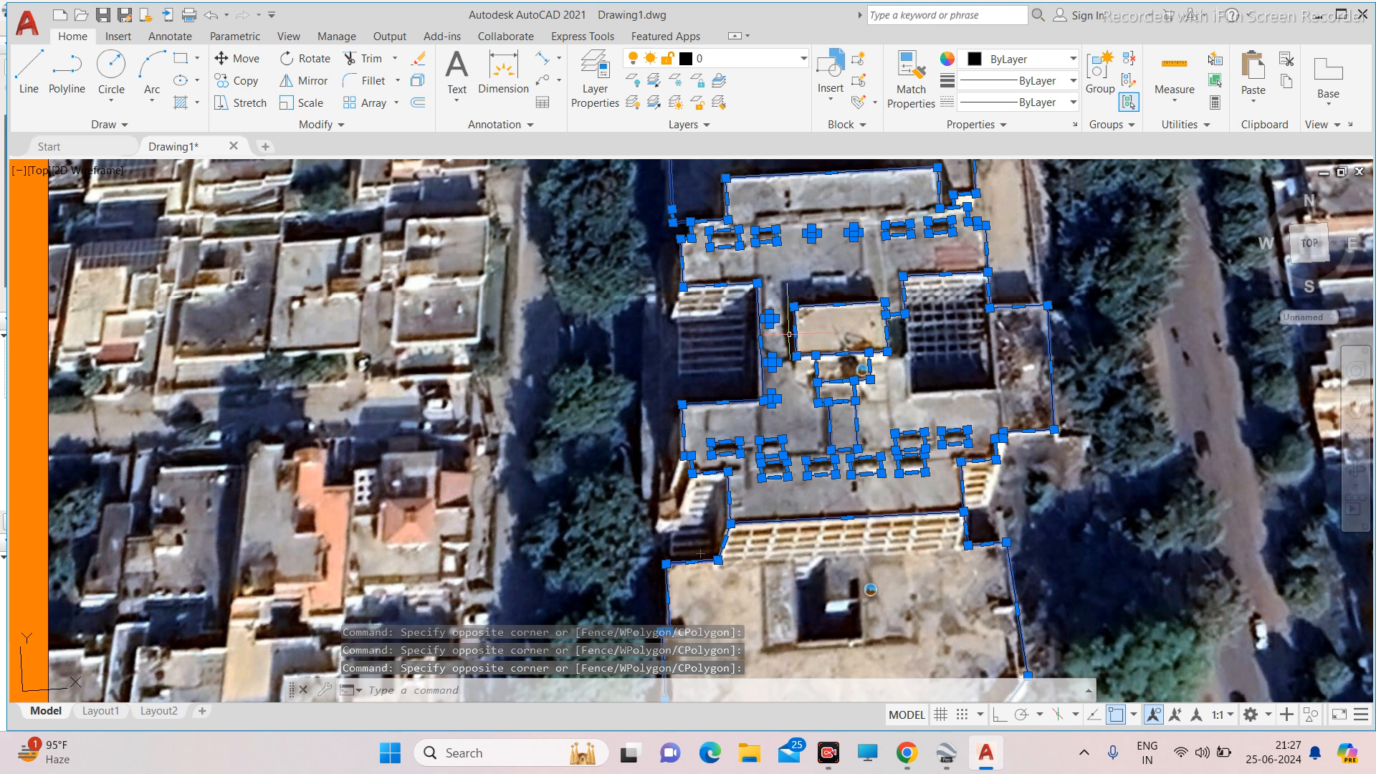
scroll(790, 334, down, 4)
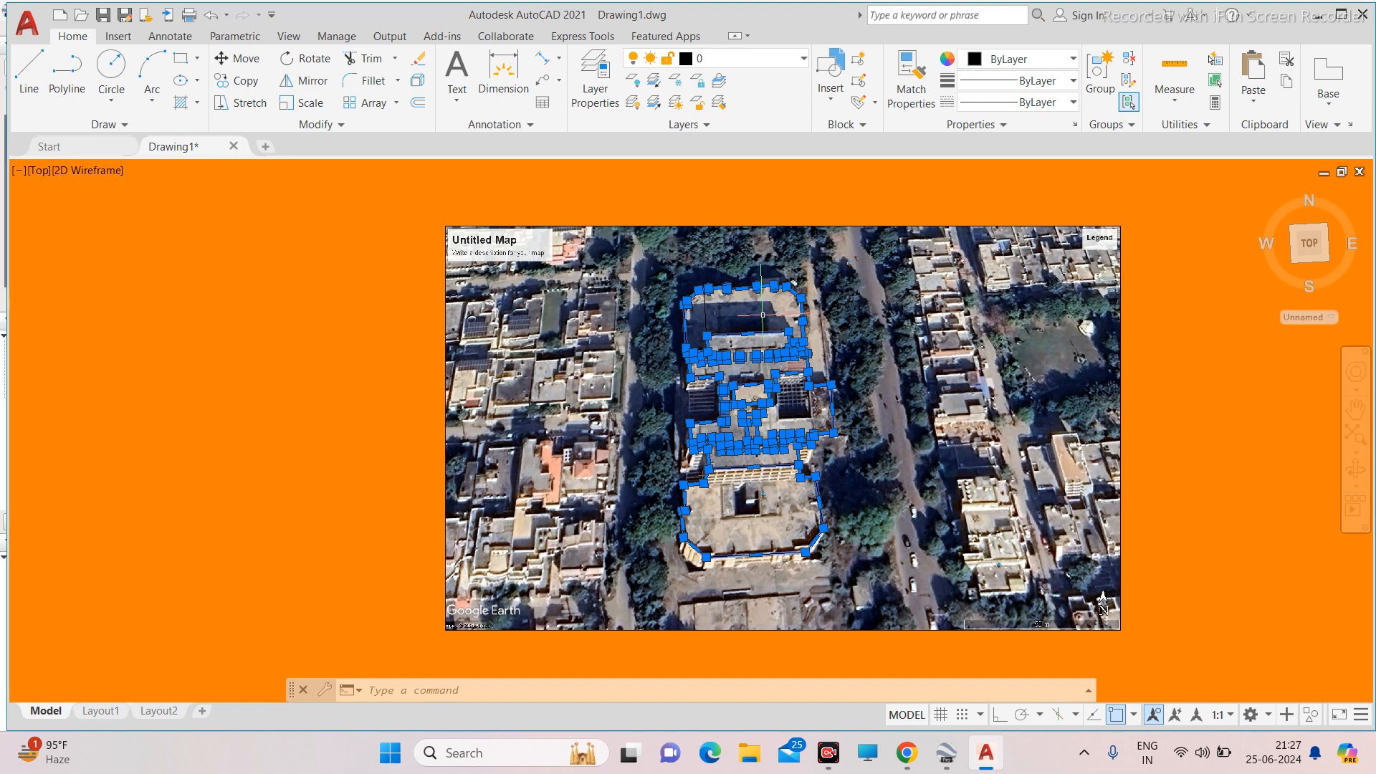
scroll(746, 502, up, 6)
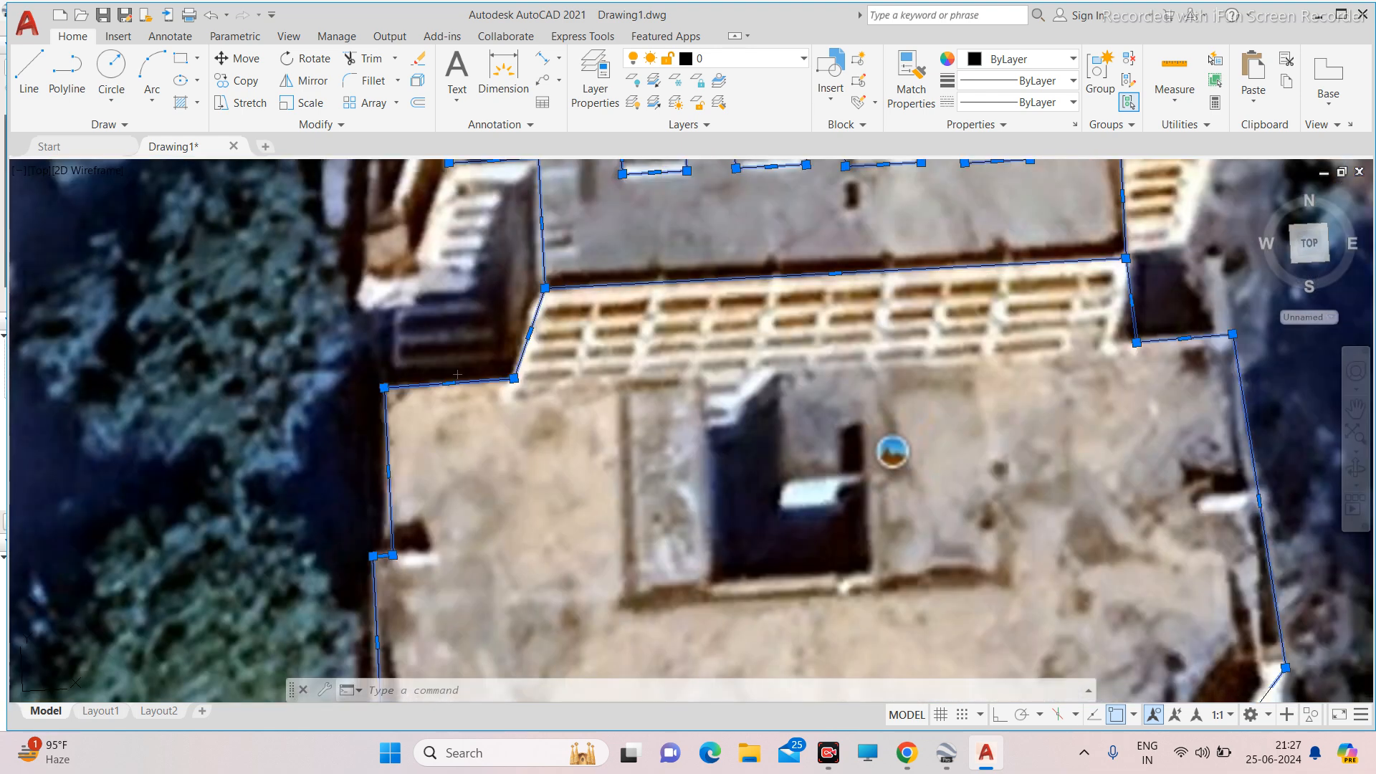
scroll(808, 209, down, 2)
key(Escape)
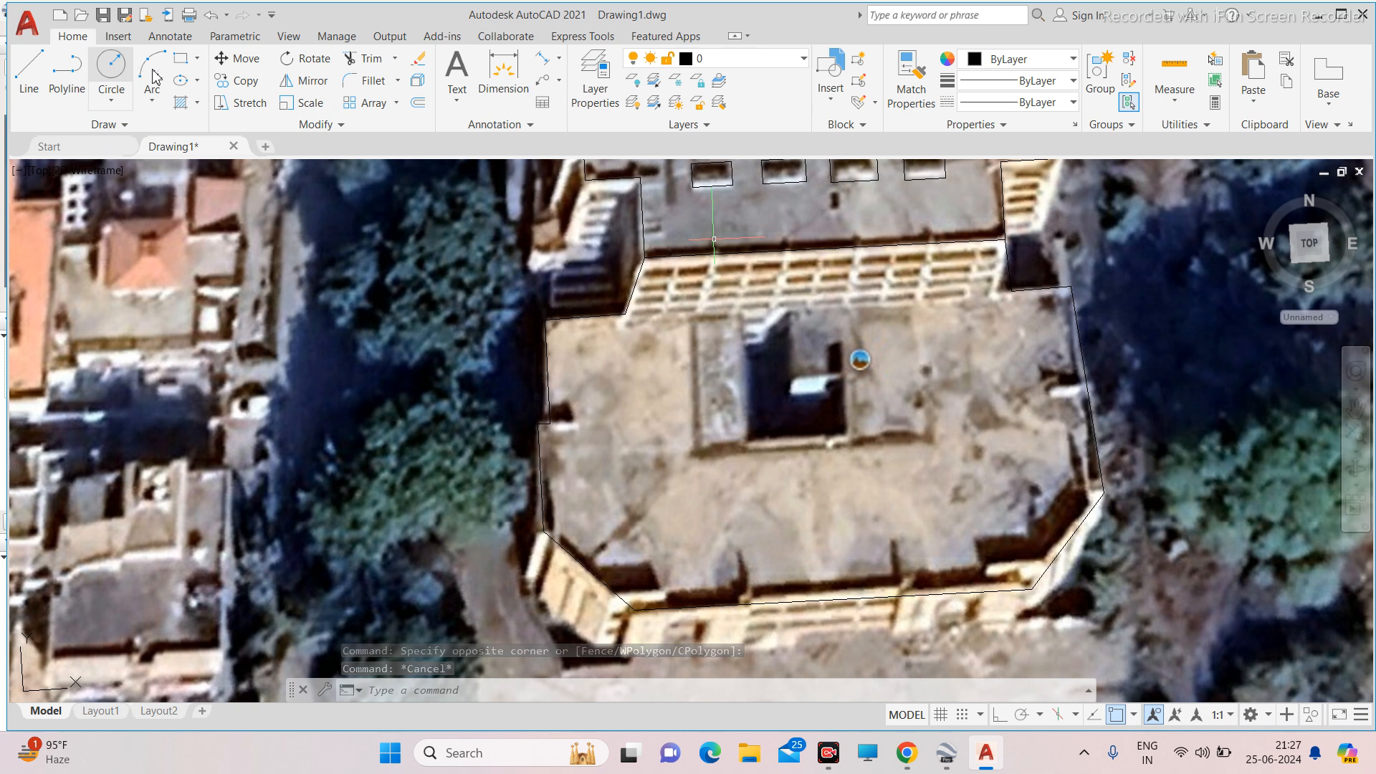
Draw a rectangle about 23354 by 13761 units around the central opening on the southern roof block.
text(rec)
key(Return)
click(694, 313)
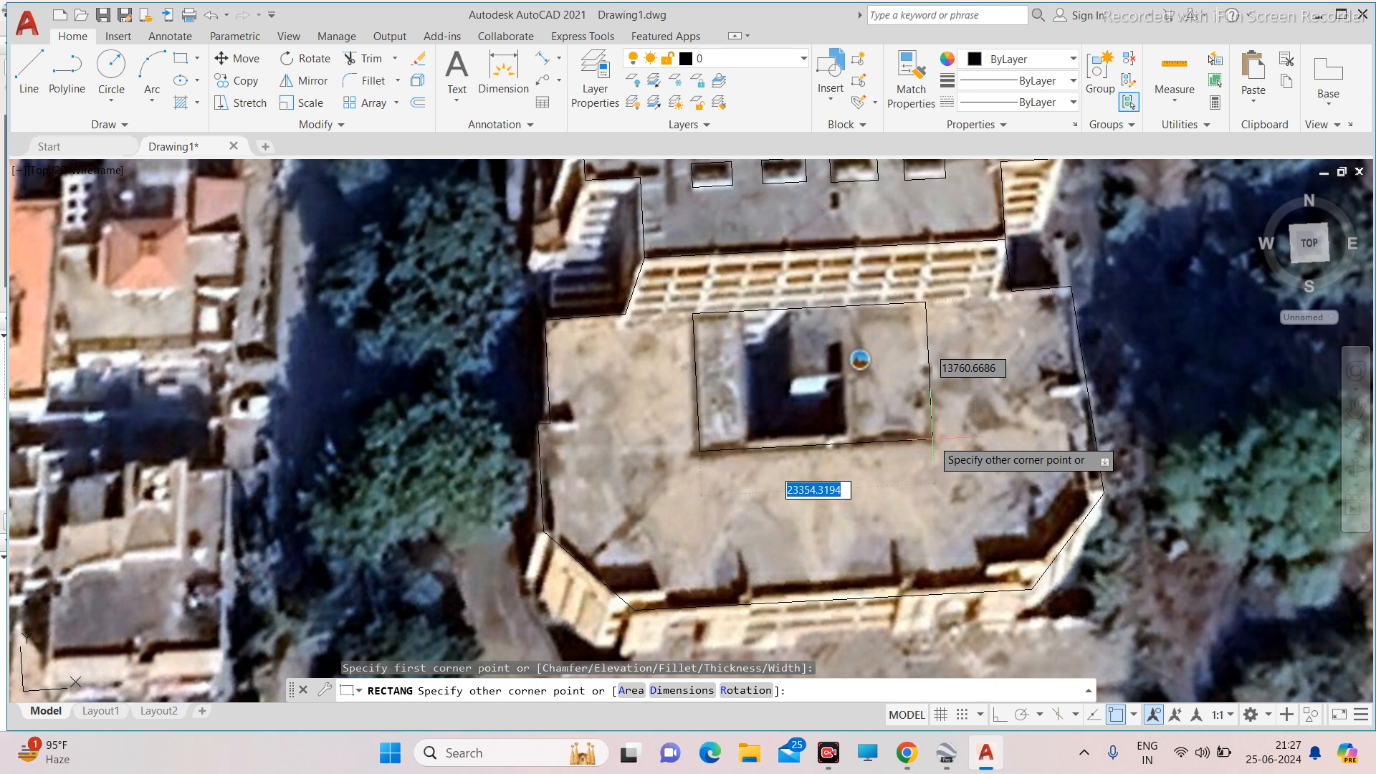
click(932, 439)
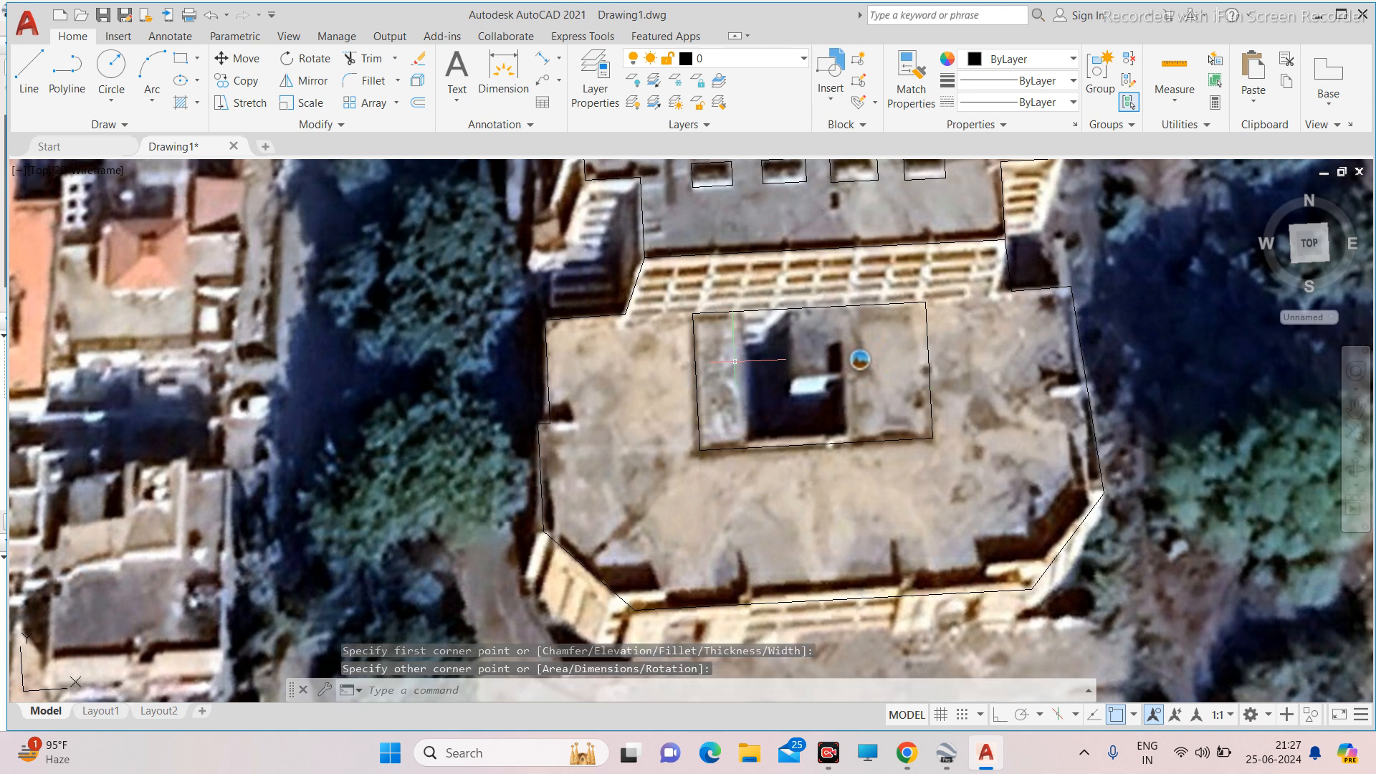
Examine the northern roof block's traced outline and the adjoining polyline by selecting them, and clear the selection.
scroll(727, 351, down, 5)
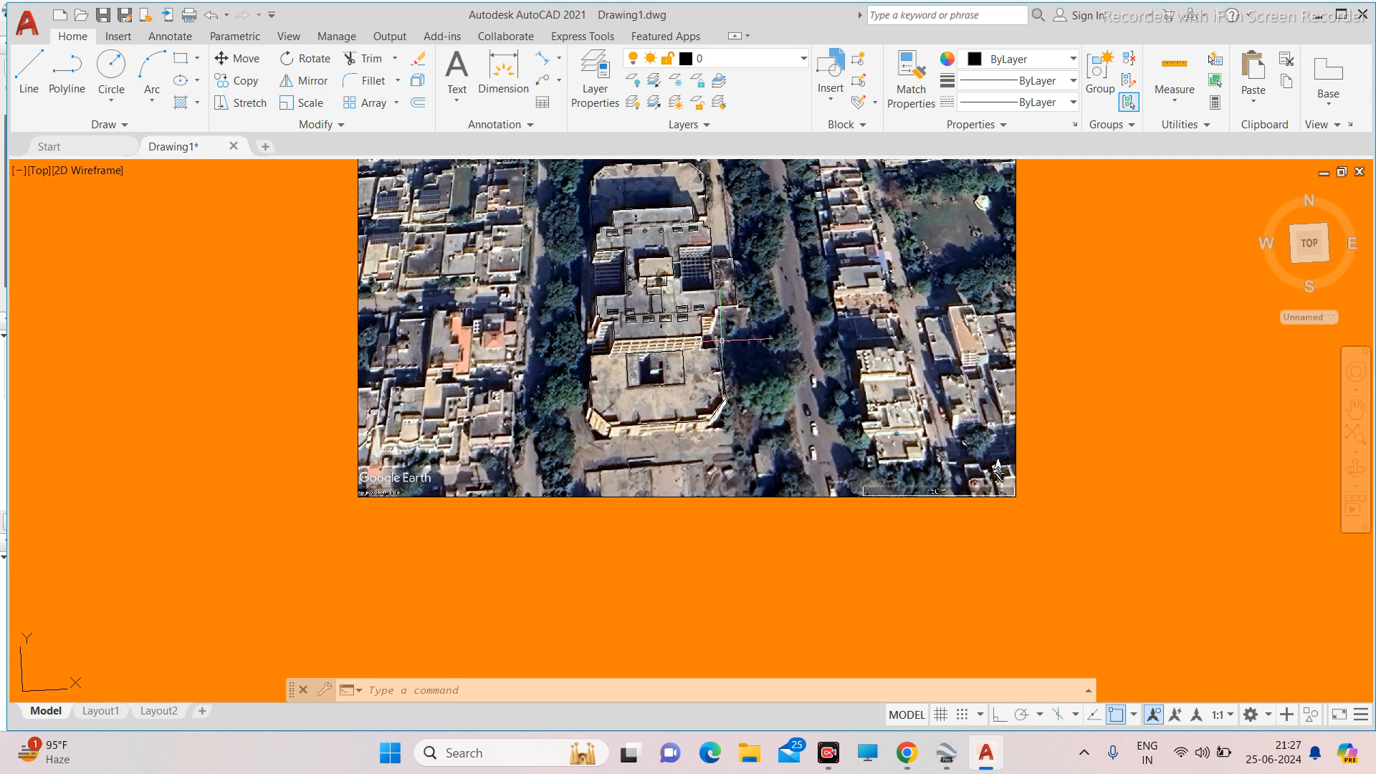
scroll(613, 352, up, 4)
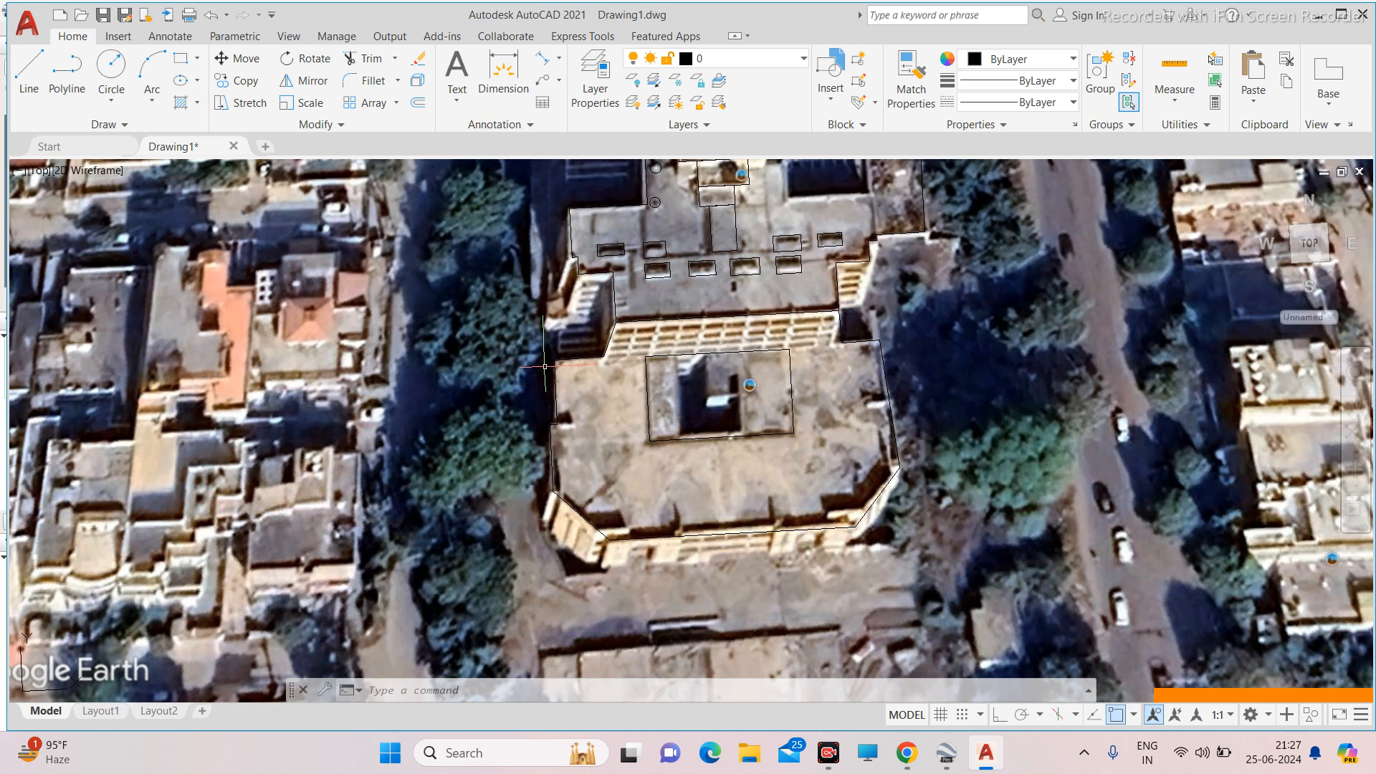
scroll(545, 366, down, 4)
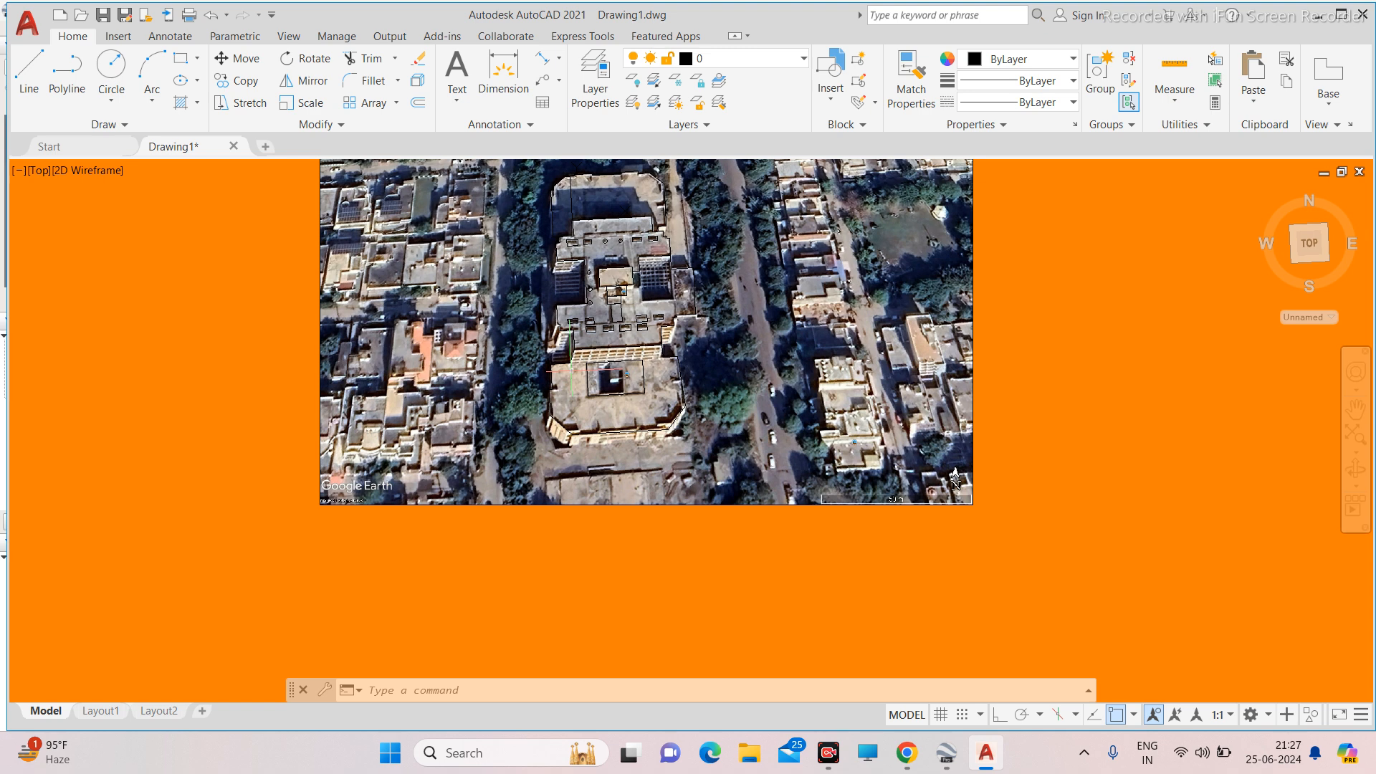
middle_drag(571, 367, 599, 379)
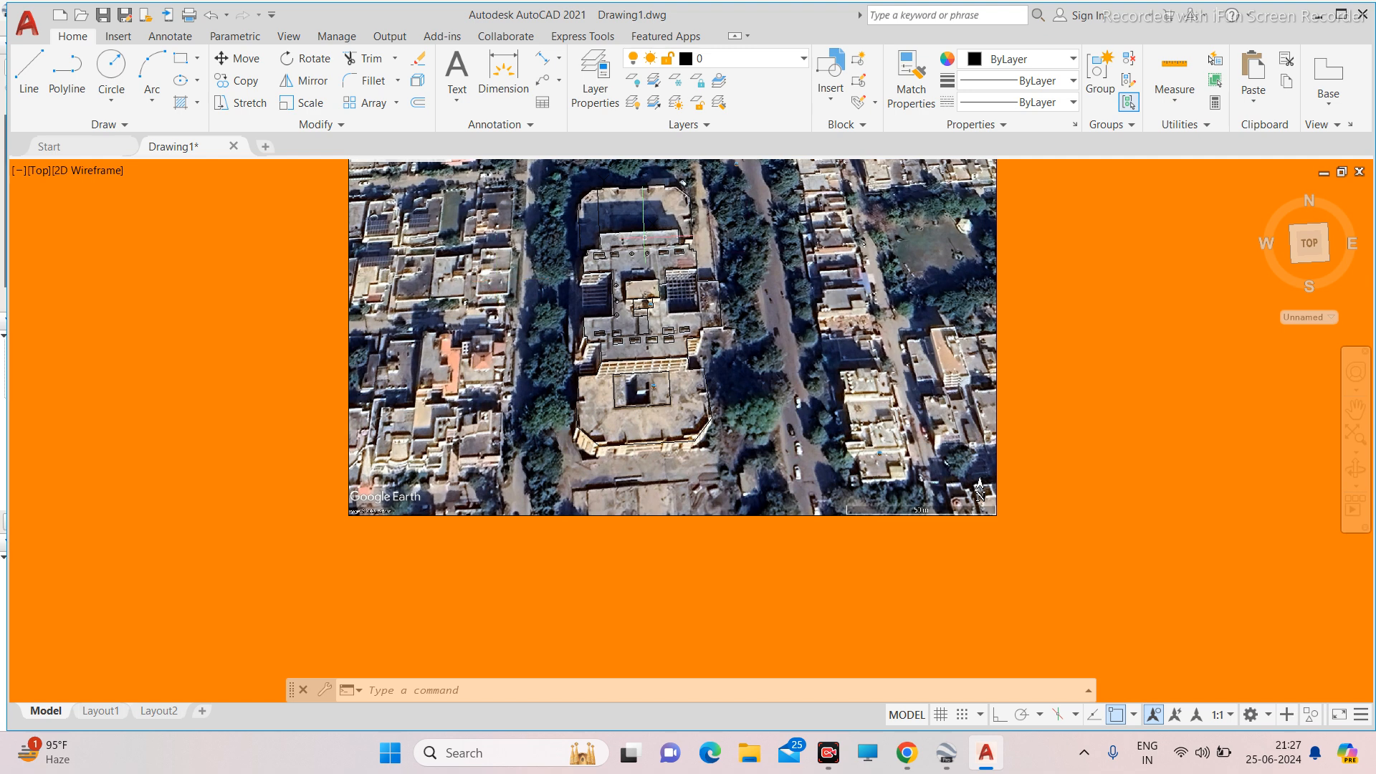
scroll(644, 236, up, 4)
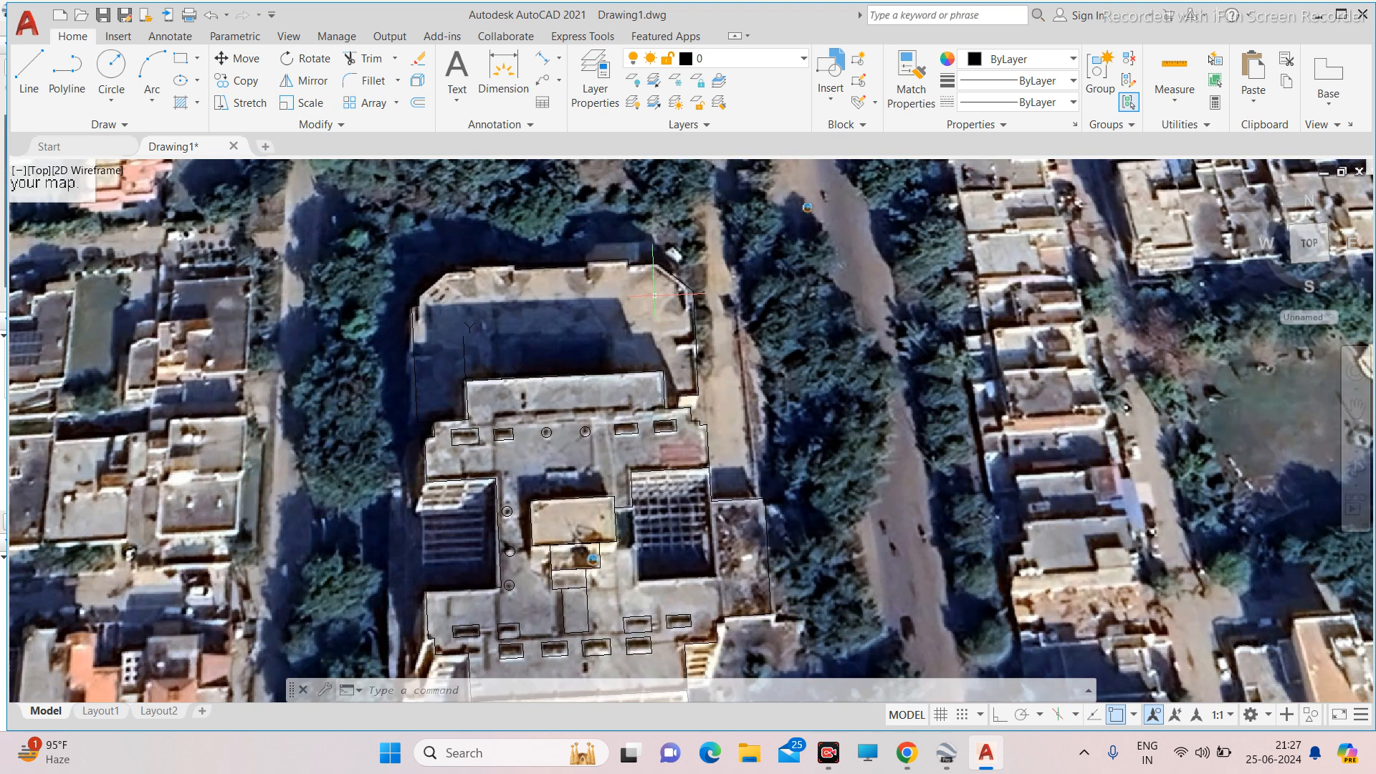
click(621, 373)
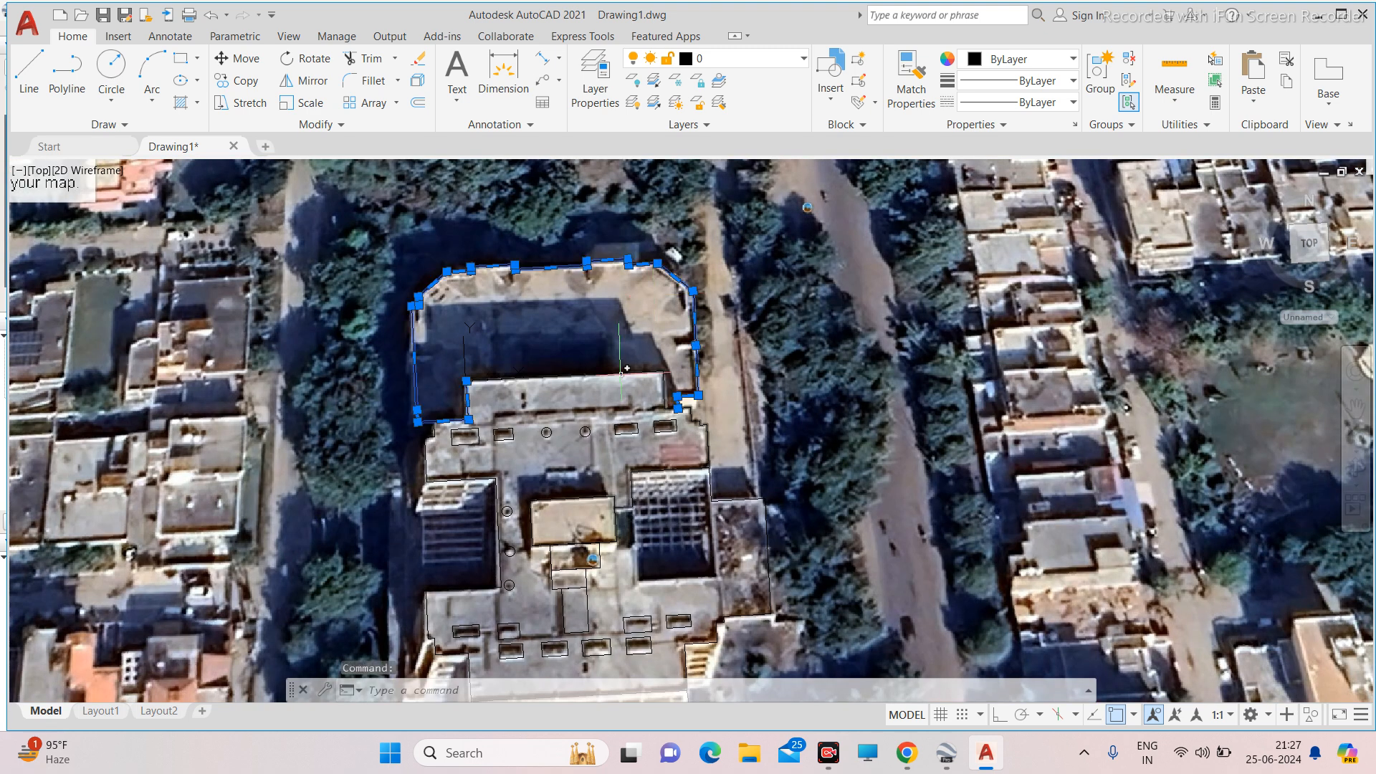
click(621, 374)
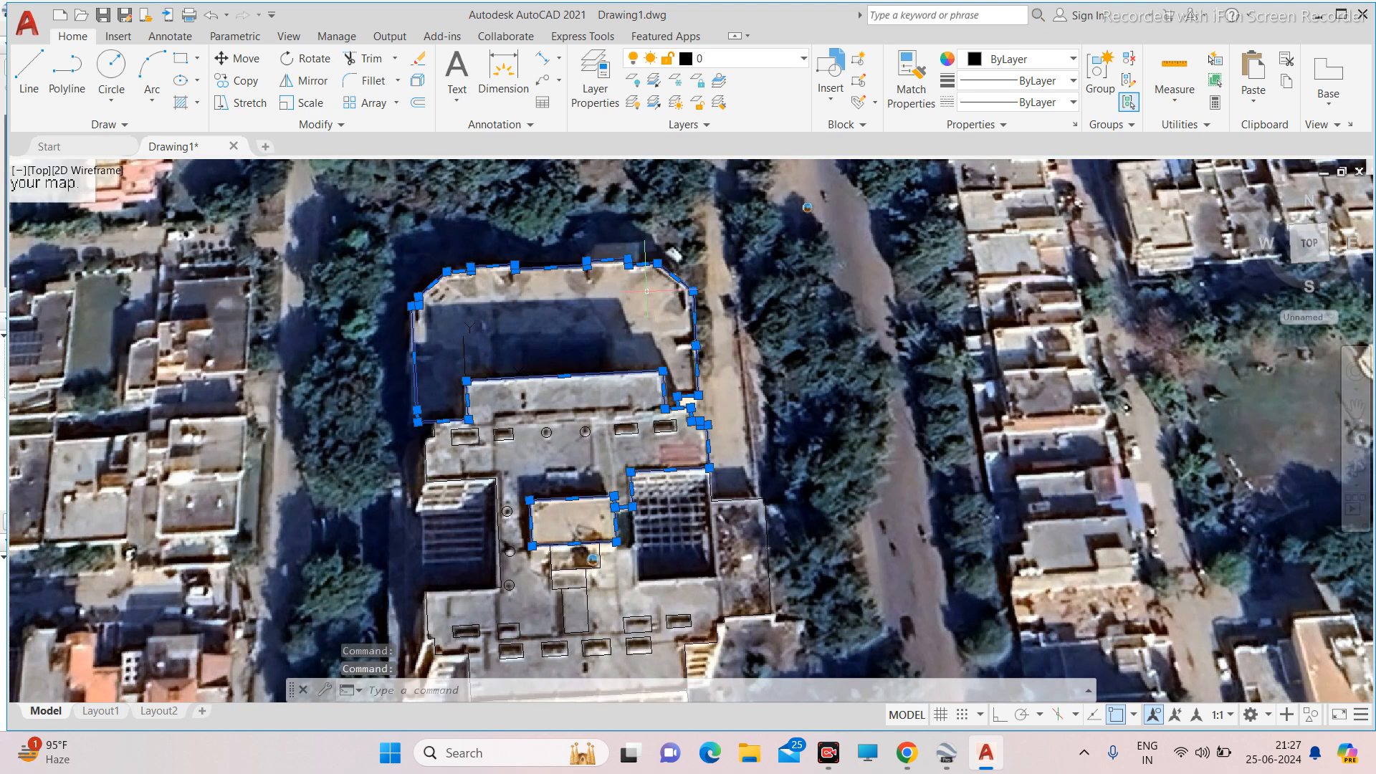
shift+click(602, 373)
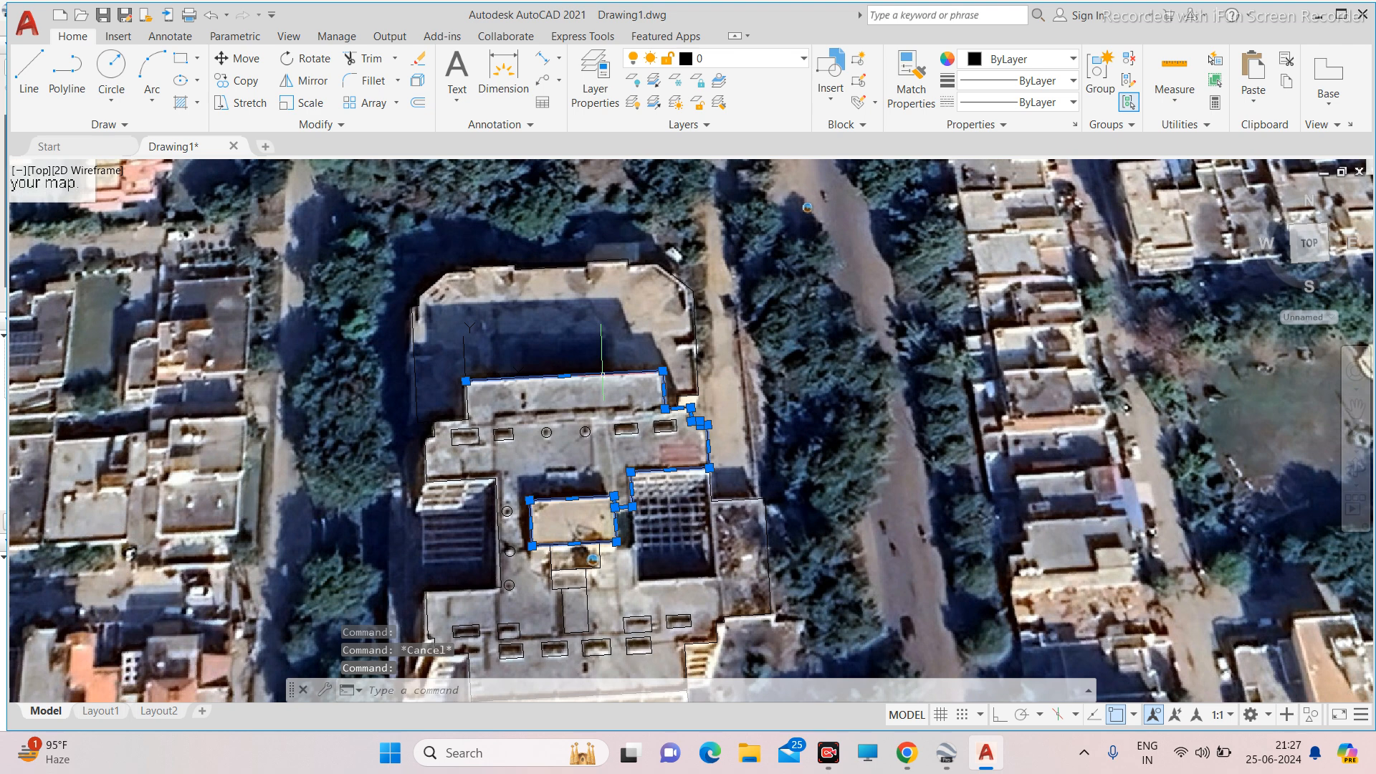
key(Escape)
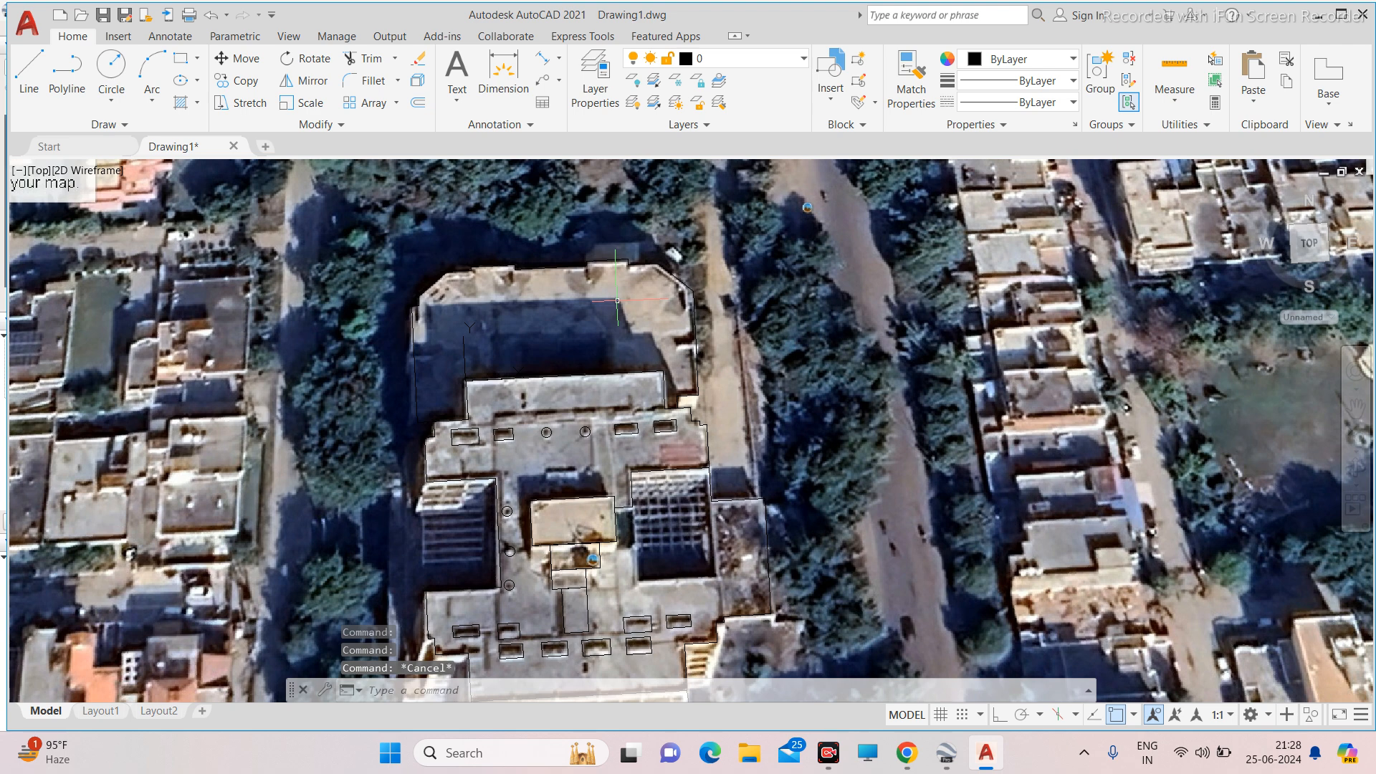
click(633, 265)
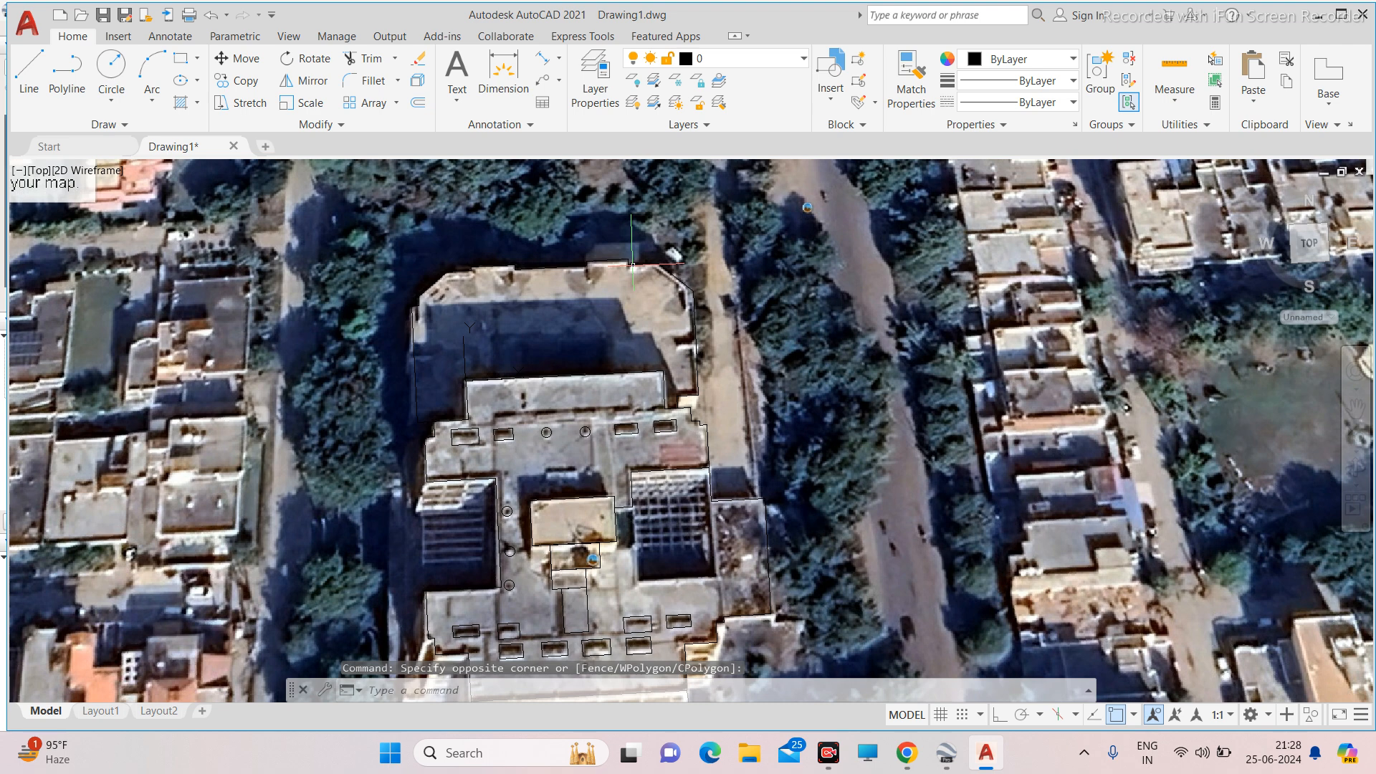
click(493, 337)
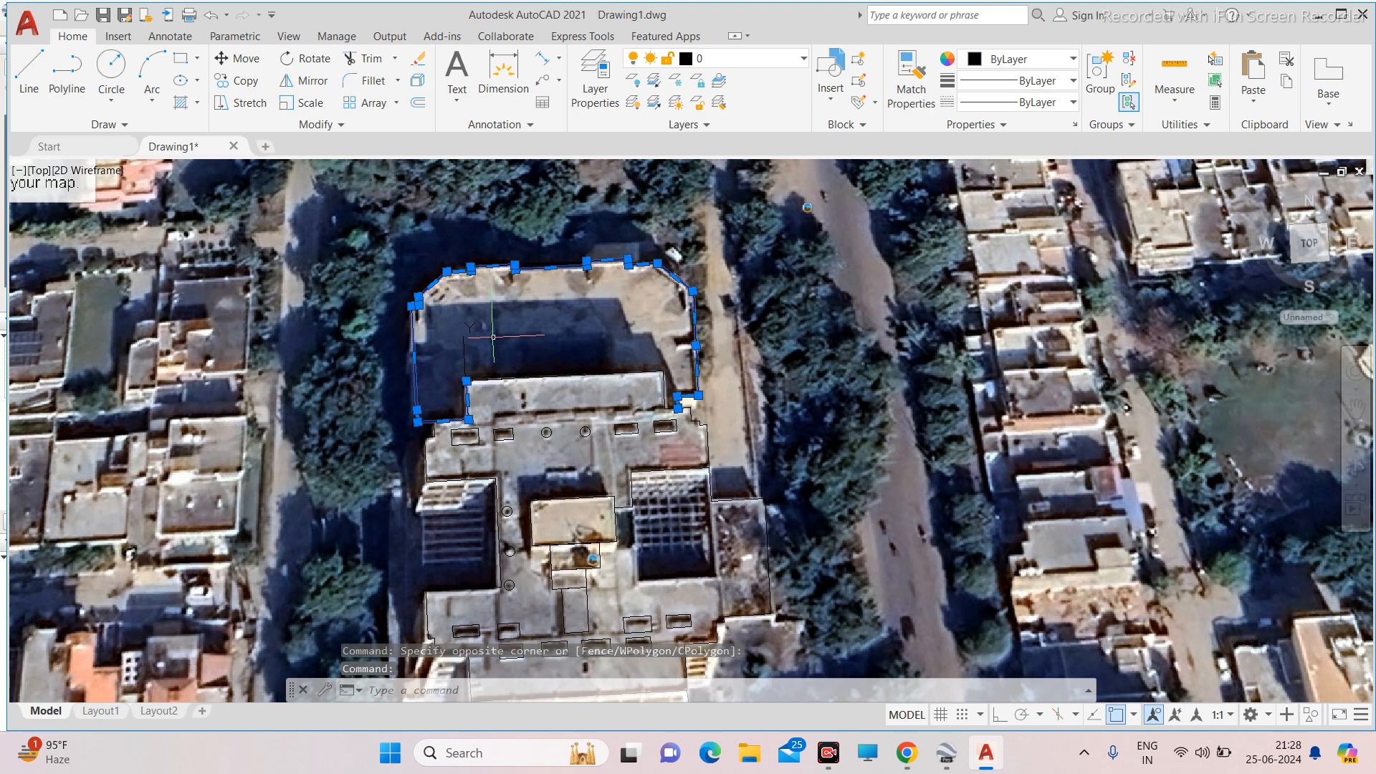
key(Escape)
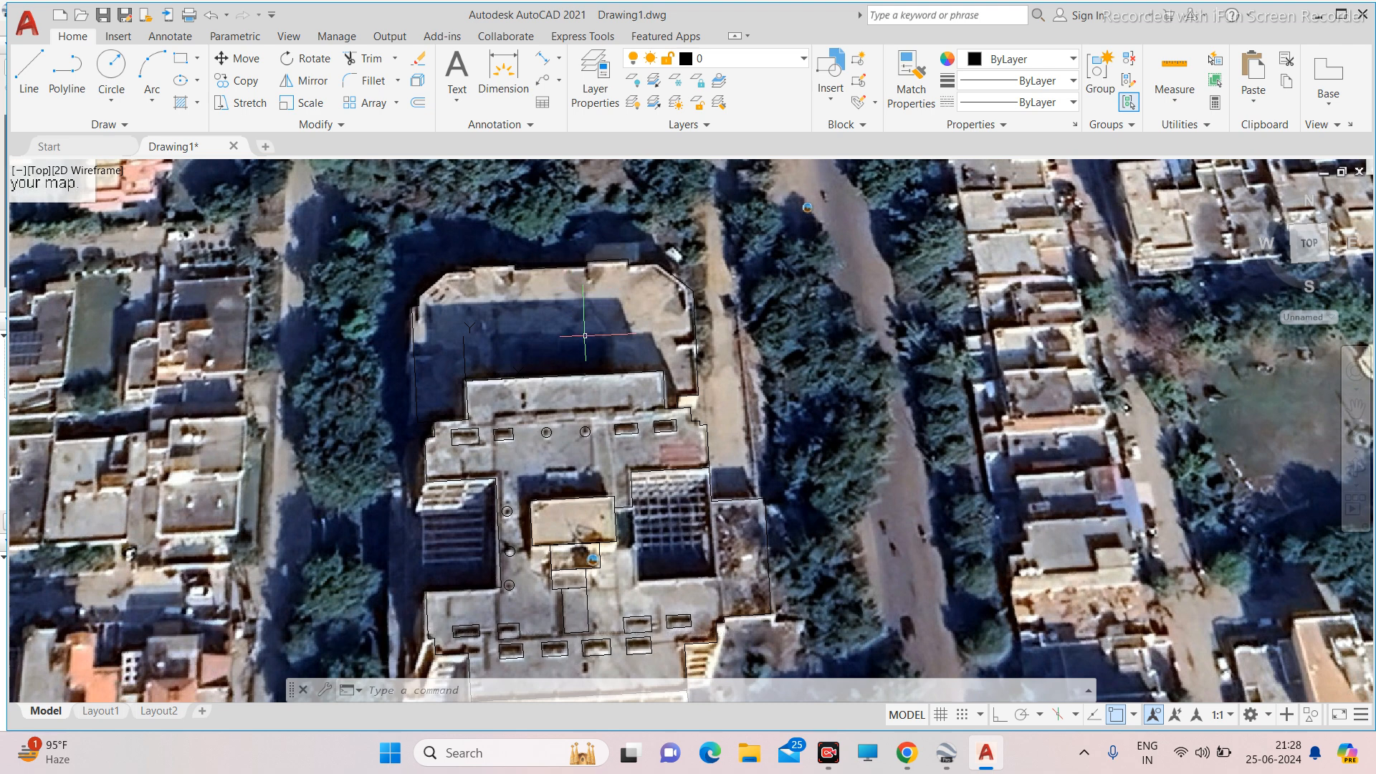
Check where the raised strip's outline meets the northern roof outline by selecting both polylines, and deselect them.
scroll(585, 334, up, 2)
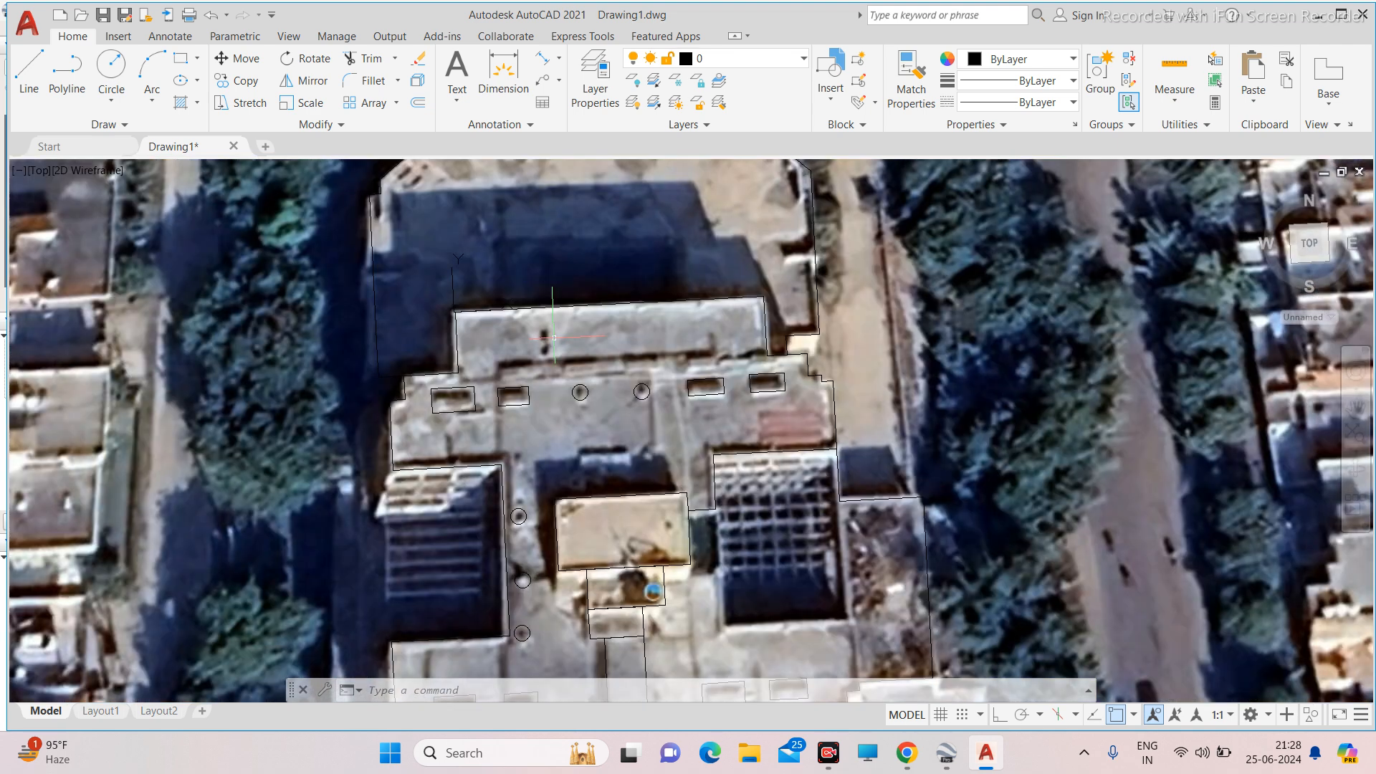
click(632, 303)
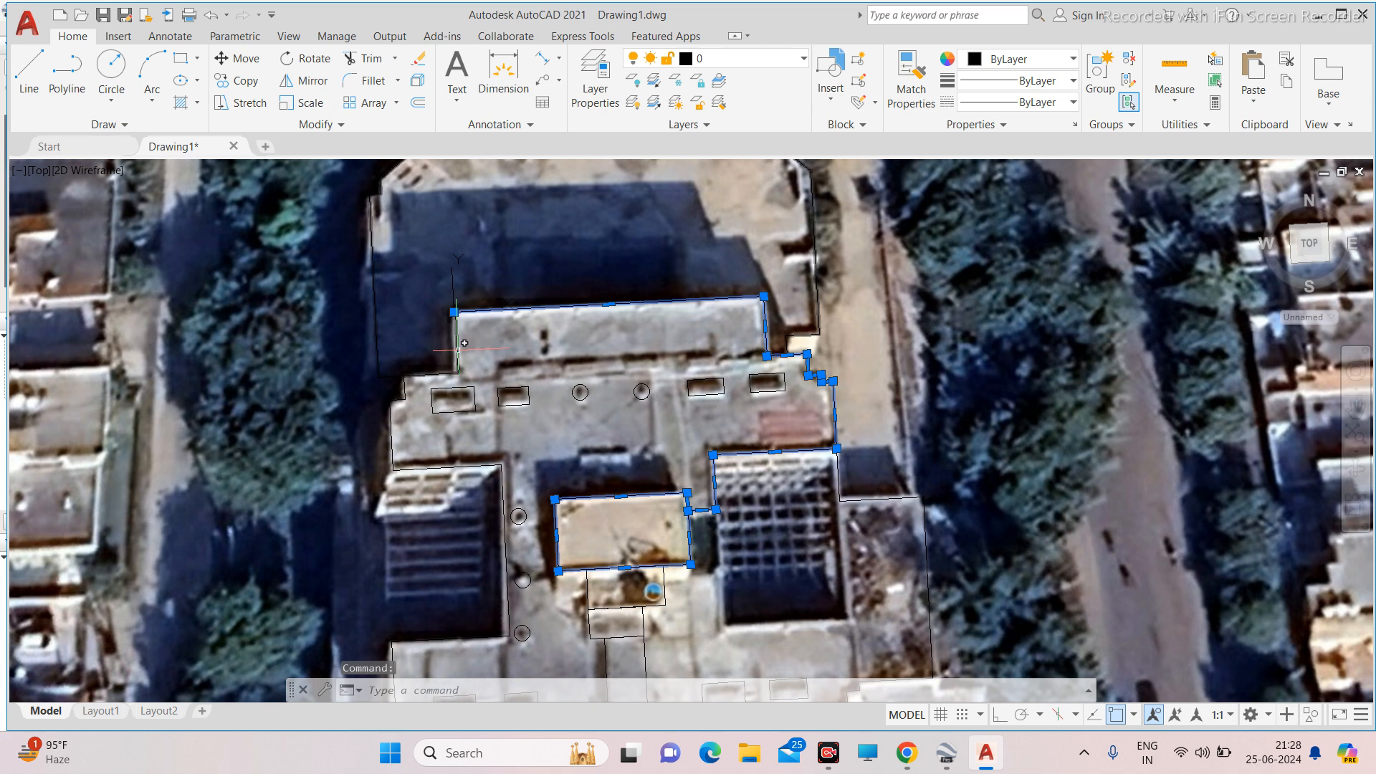
click(459, 348)
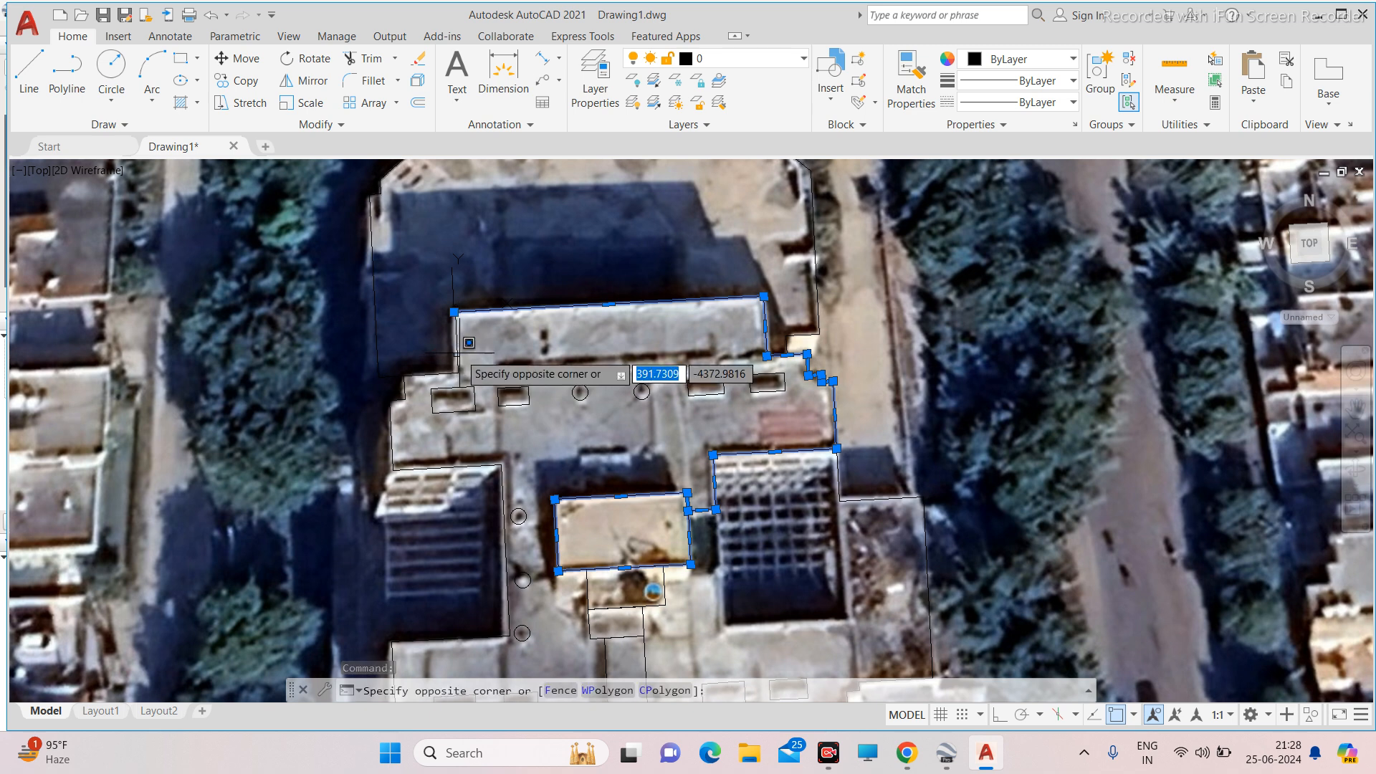
click(457, 351)
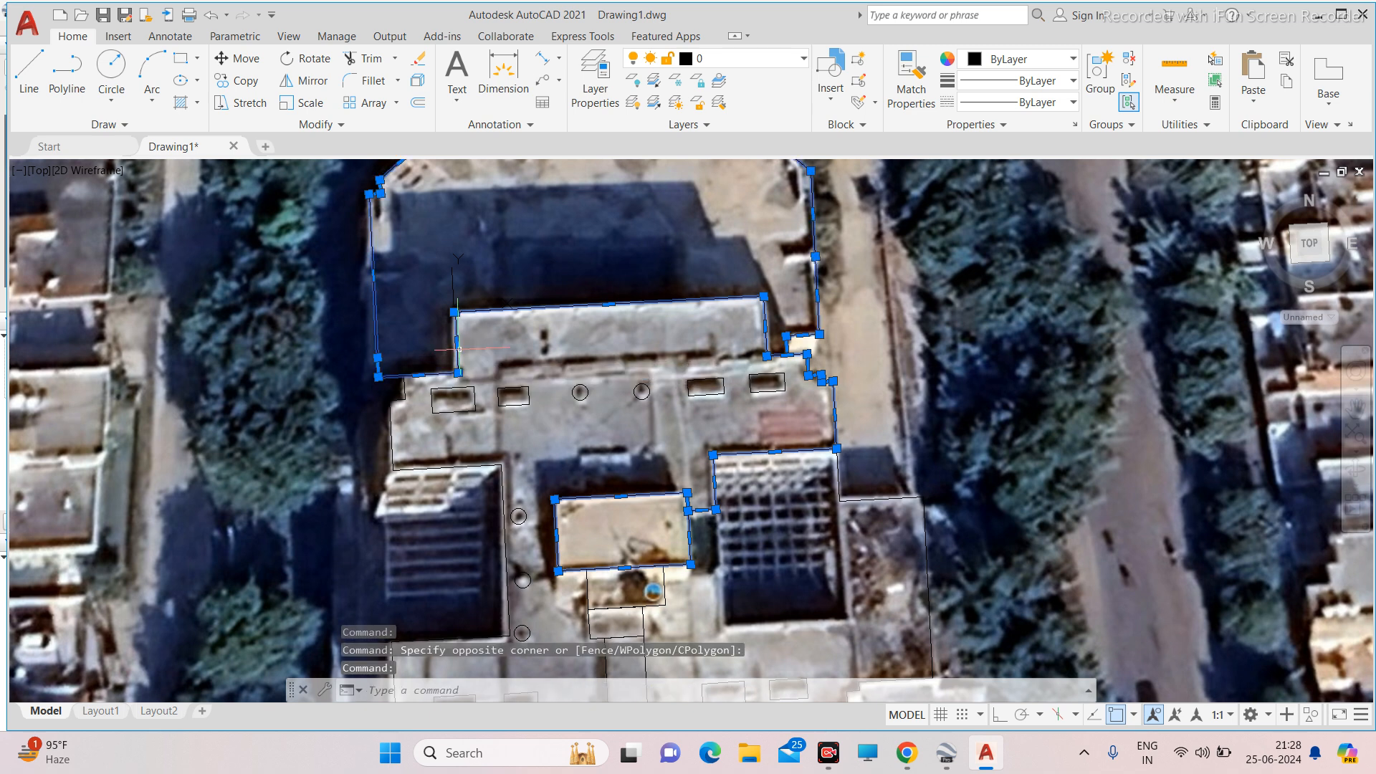
key(Escape)
scroll(575, 327, down, 4)
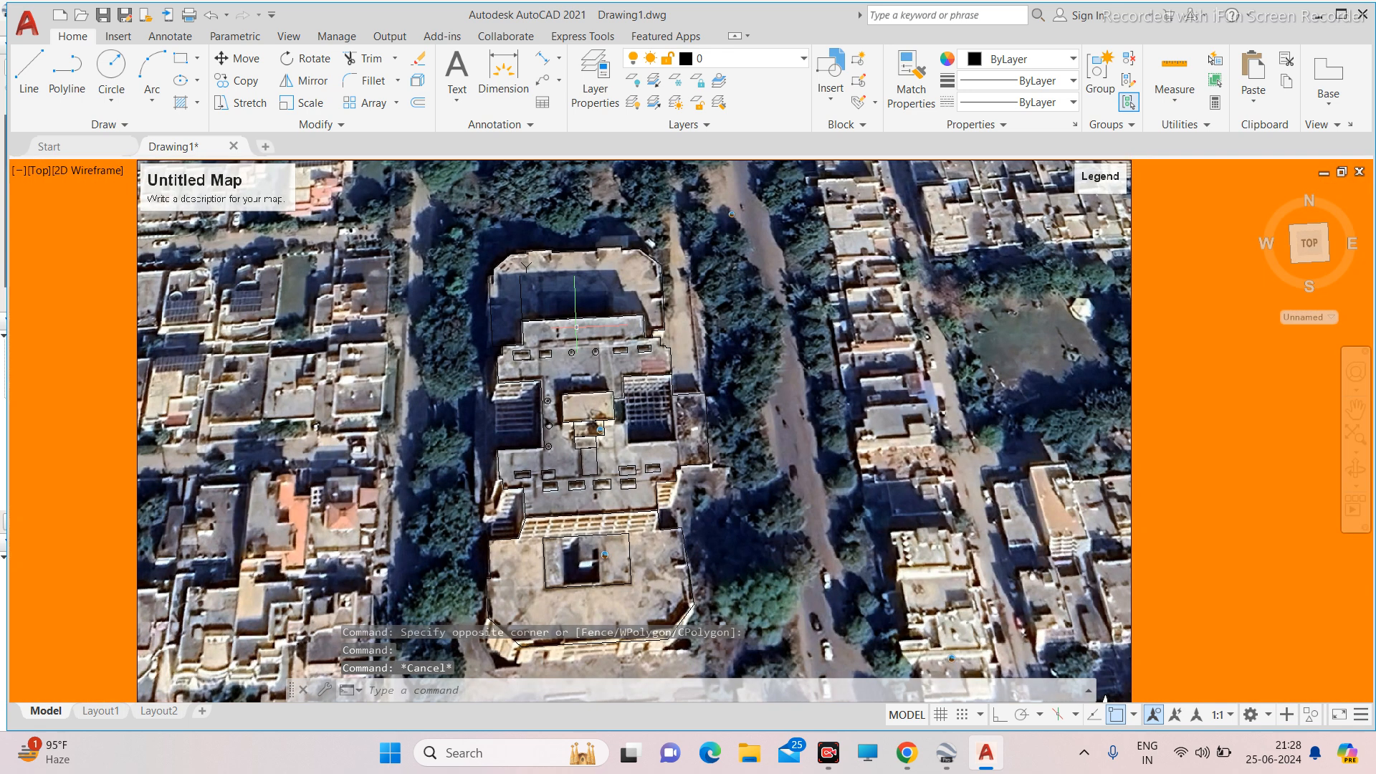
scroll(576, 327, up, 2)
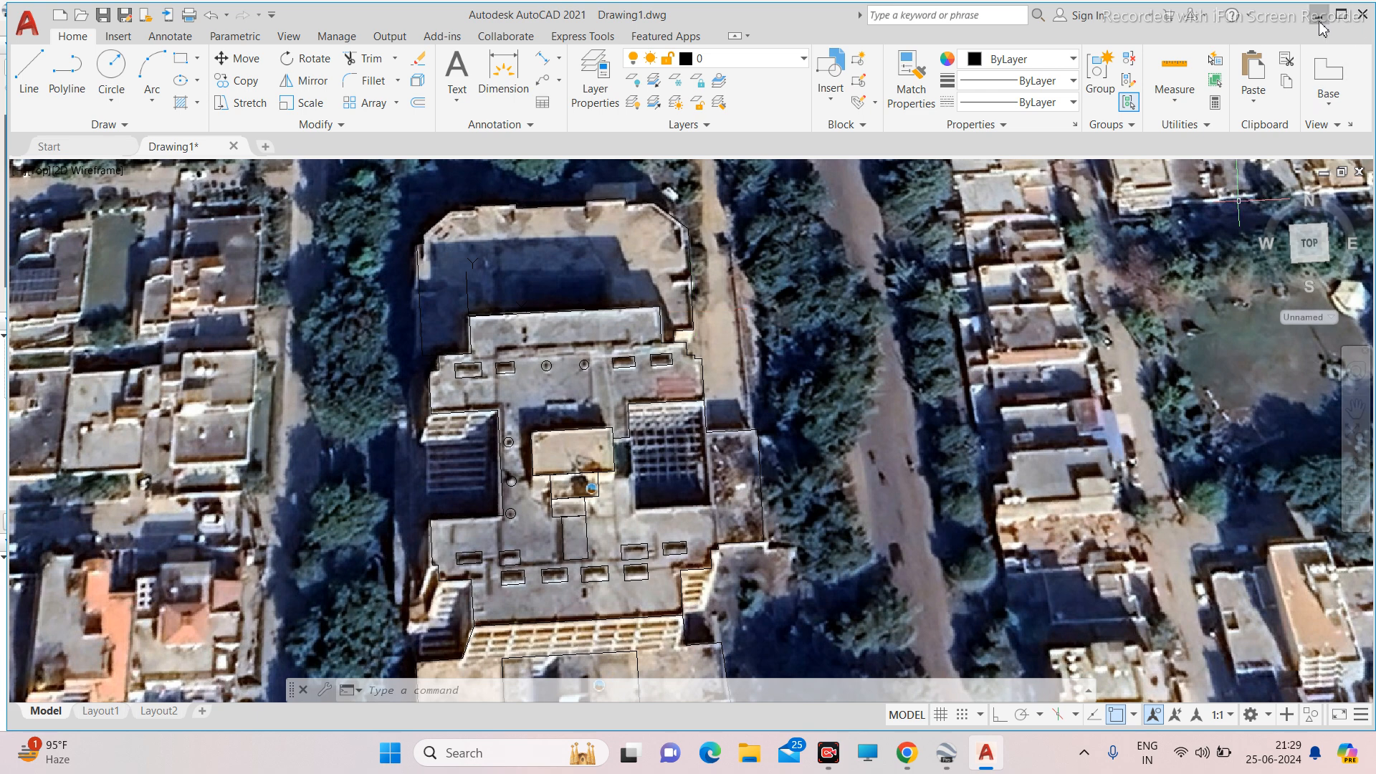
Switch to the Chrome window that holds the Google Meet call.
click(986, 756)
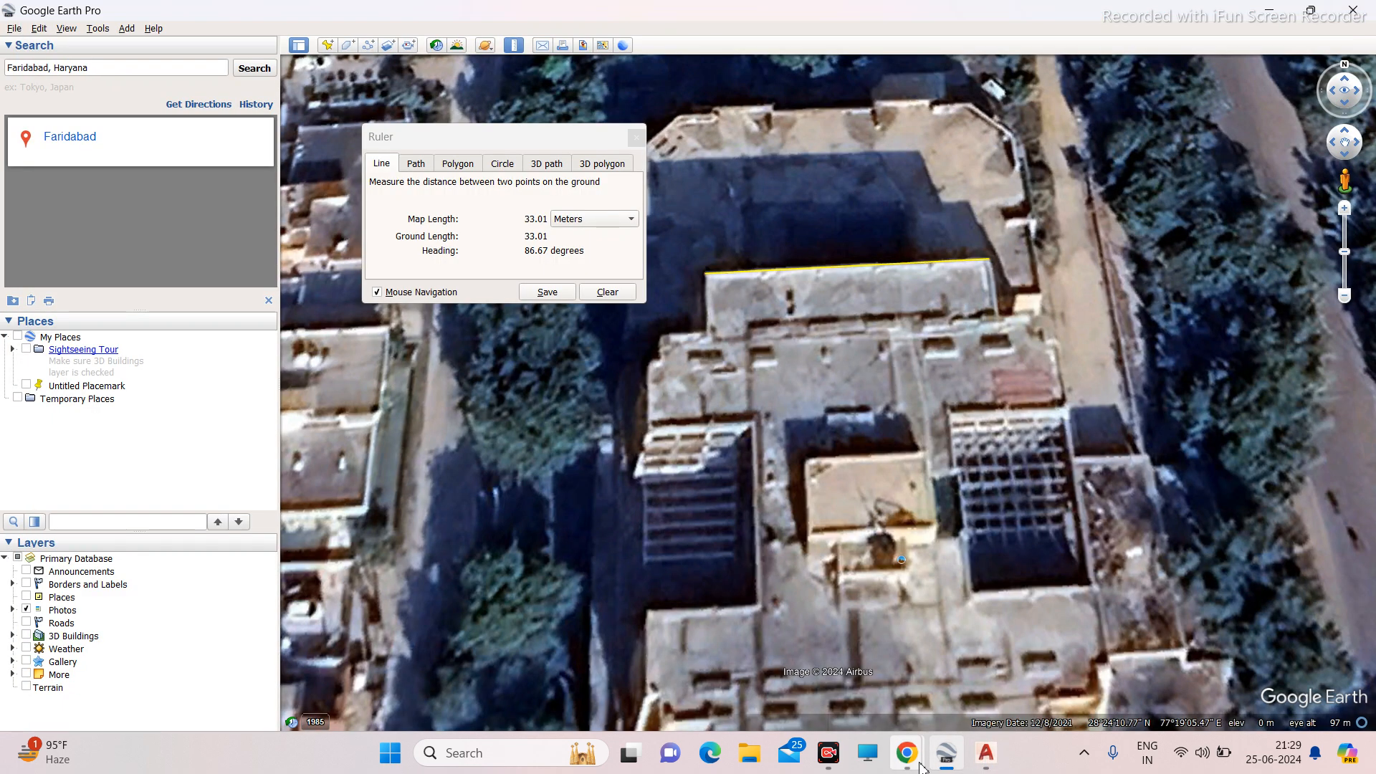
mouse_move(919, 764)
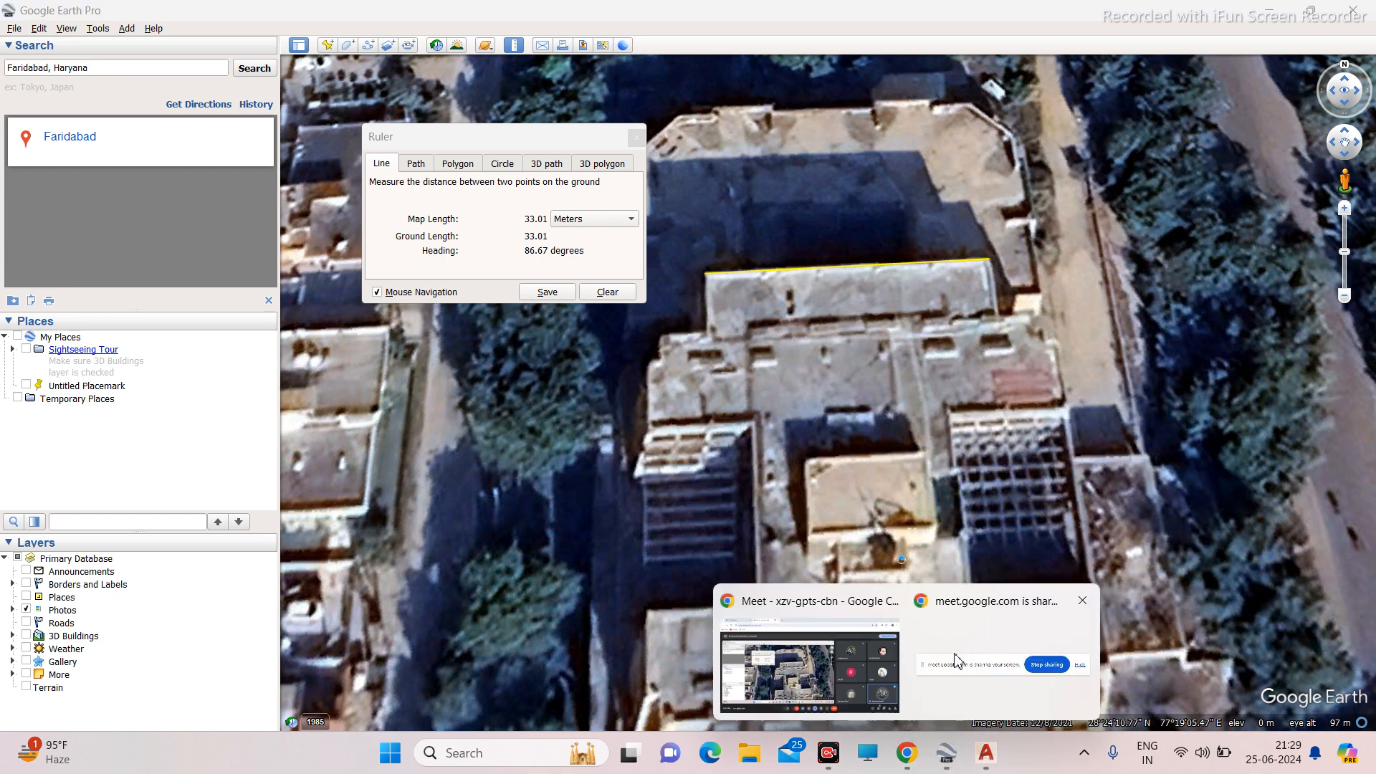
click(956, 660)
mouse_move(907, 757)
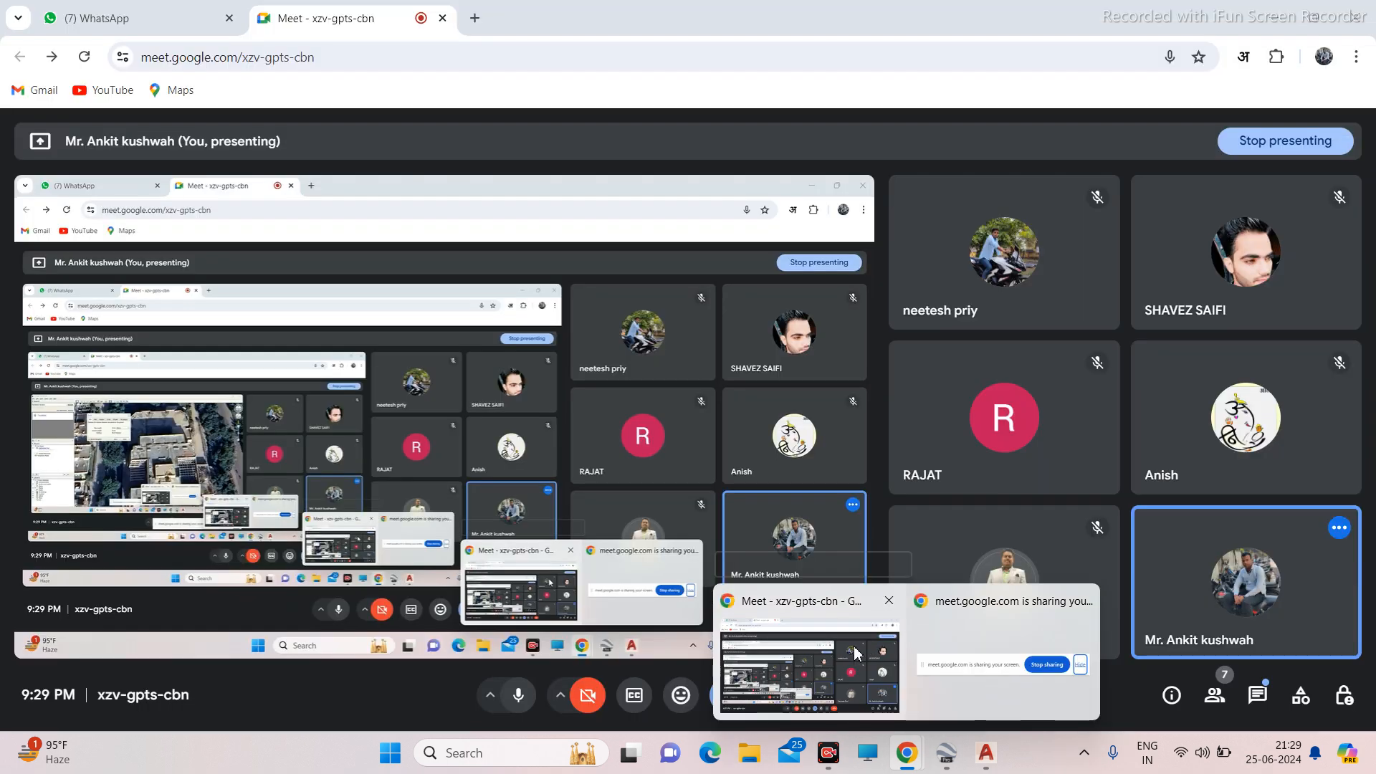
click(799, 645)
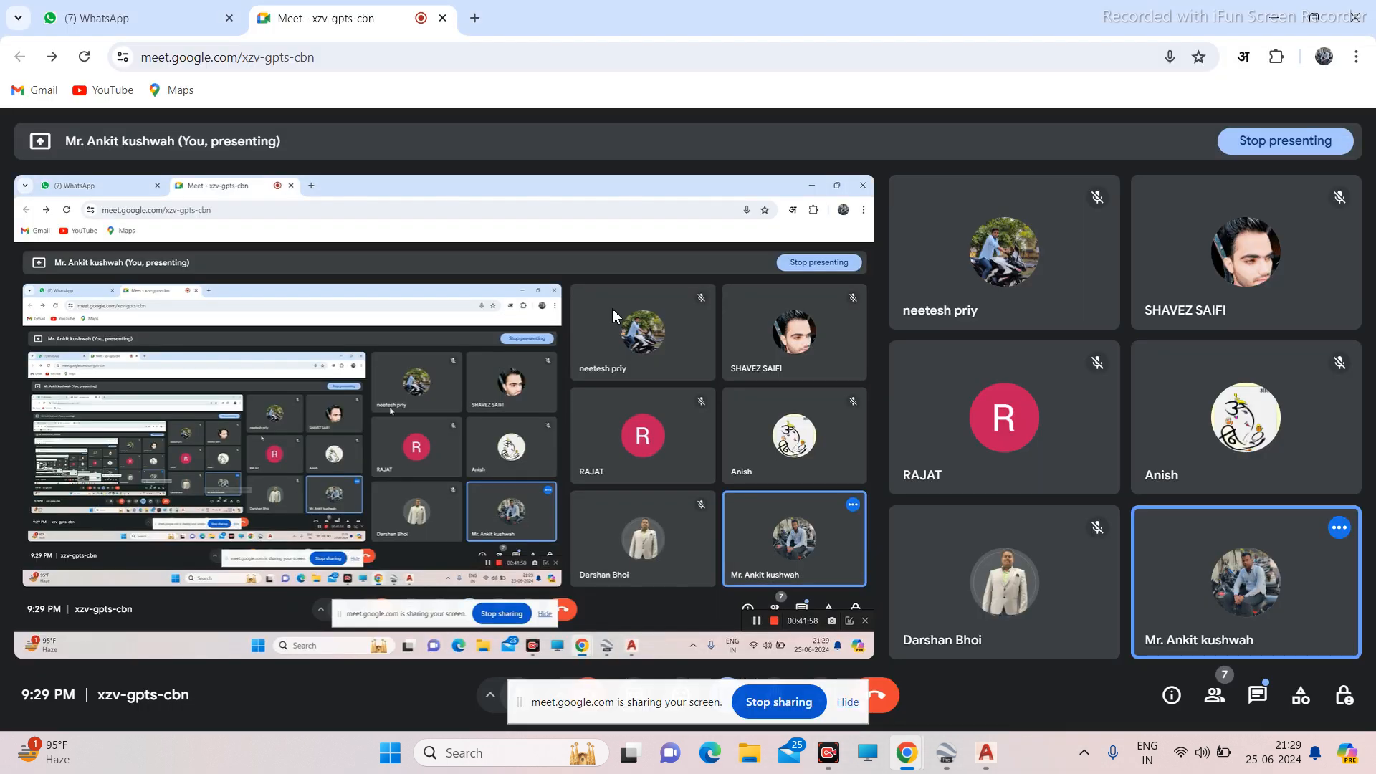
Search Google in a new browser tab for "waaree 545wp datasheet".
click(475, 18)
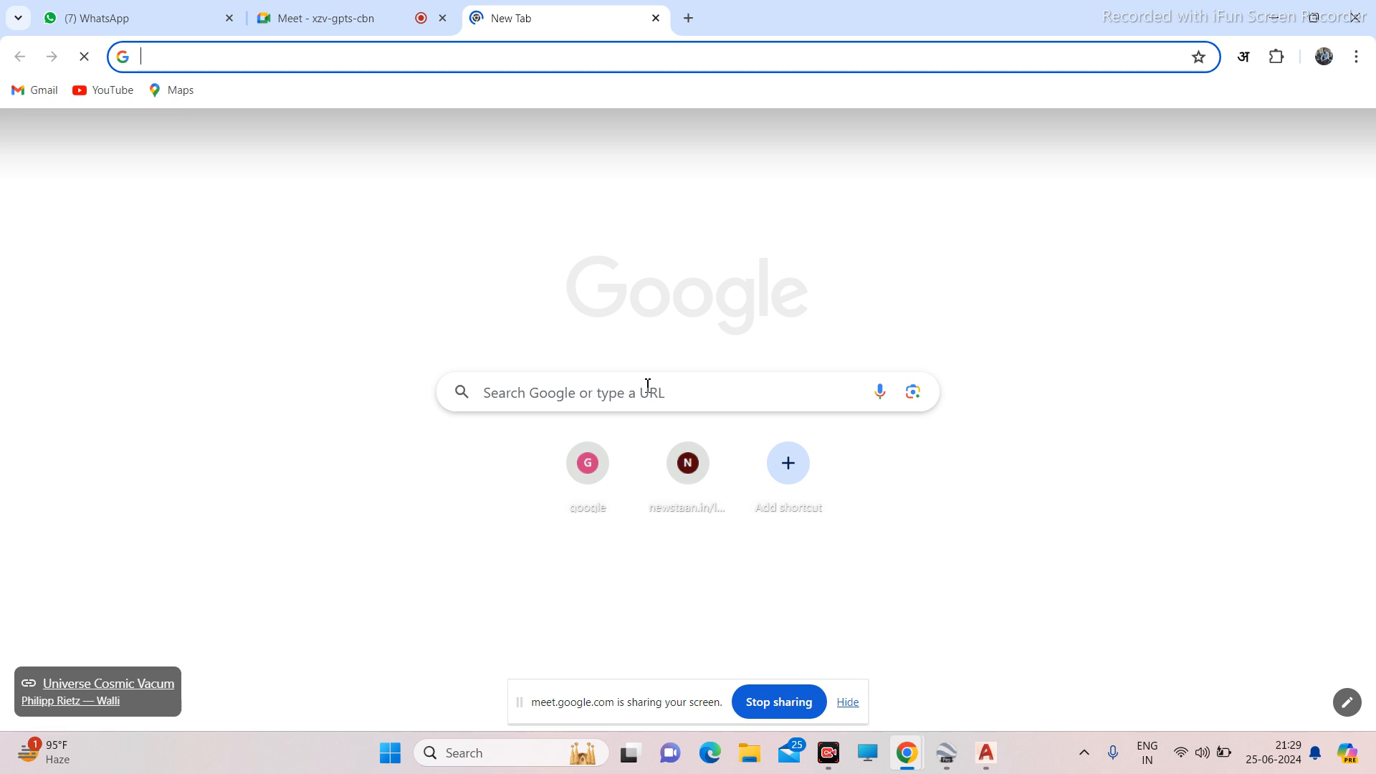
click(647, 385)
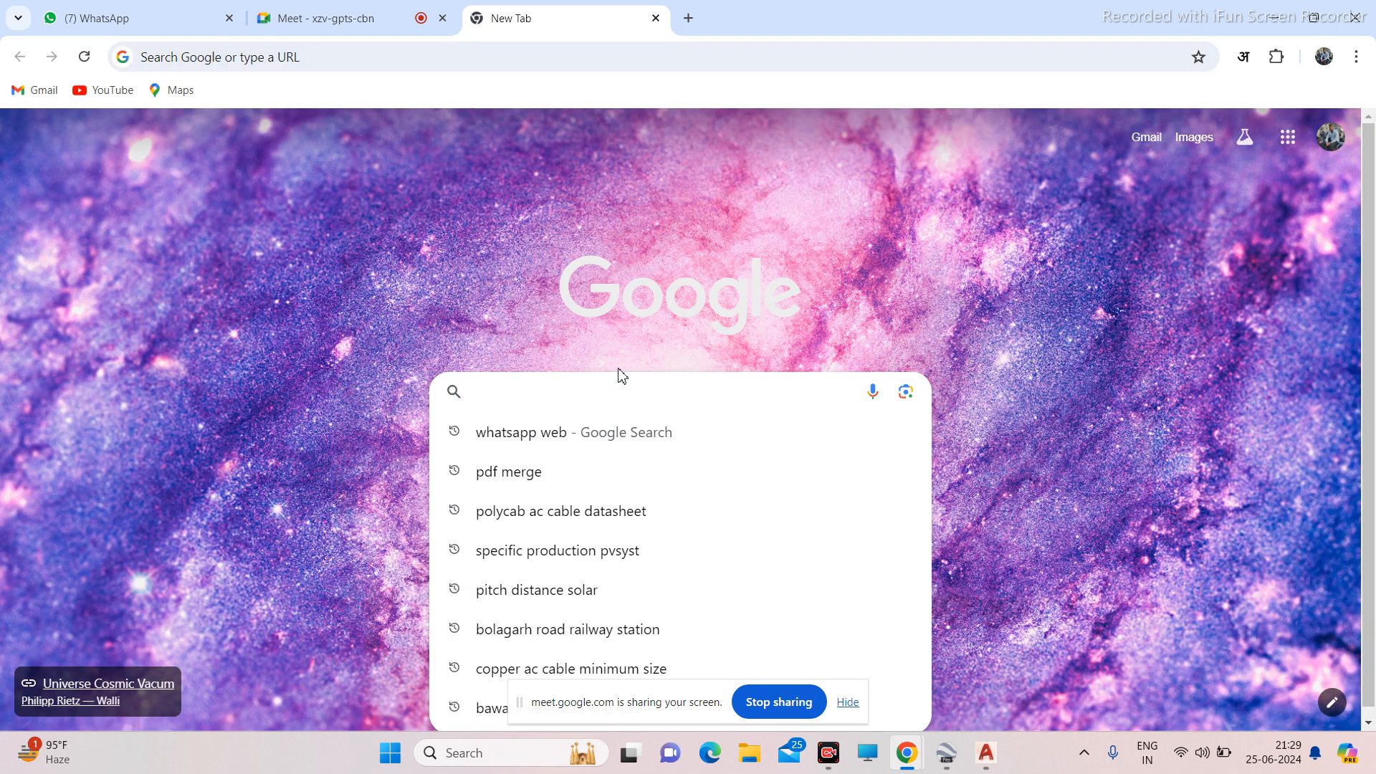
text(waar)
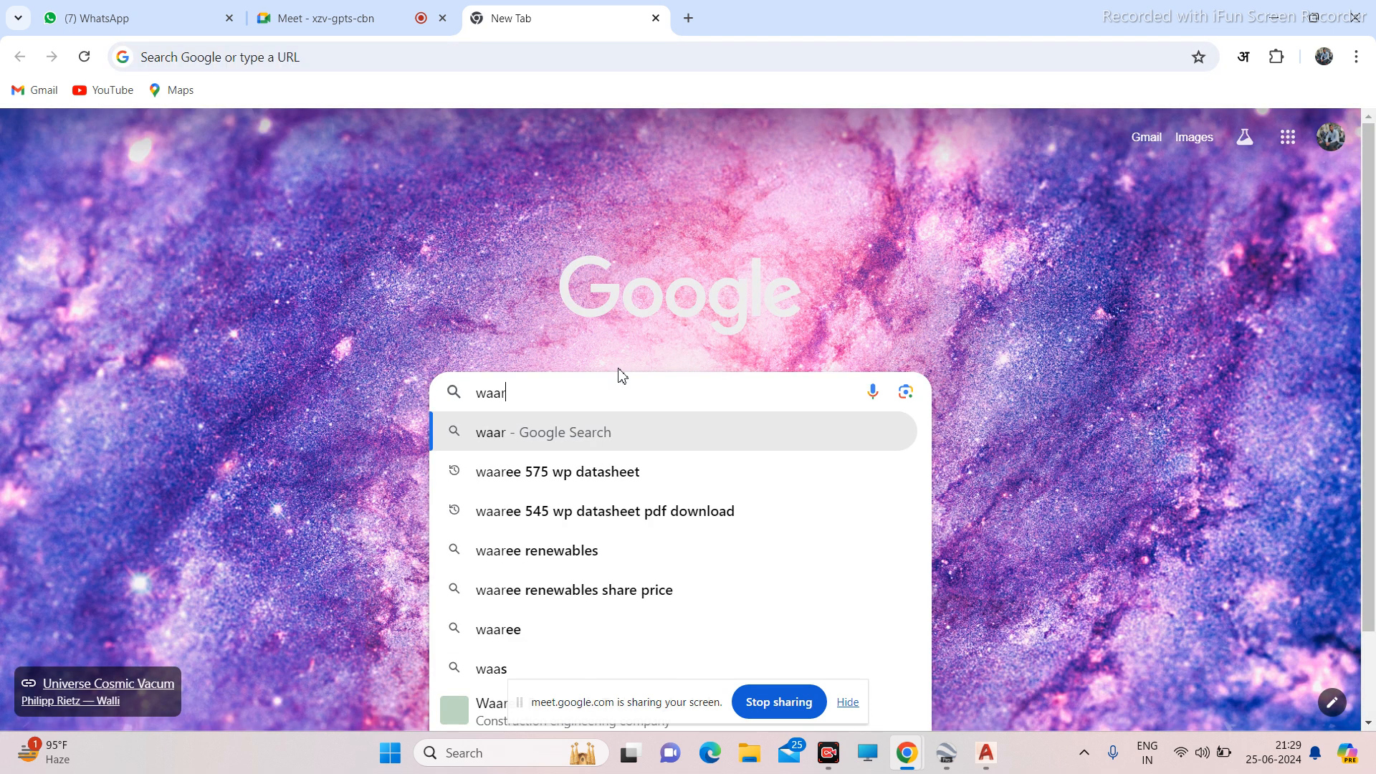
text(ee 5)
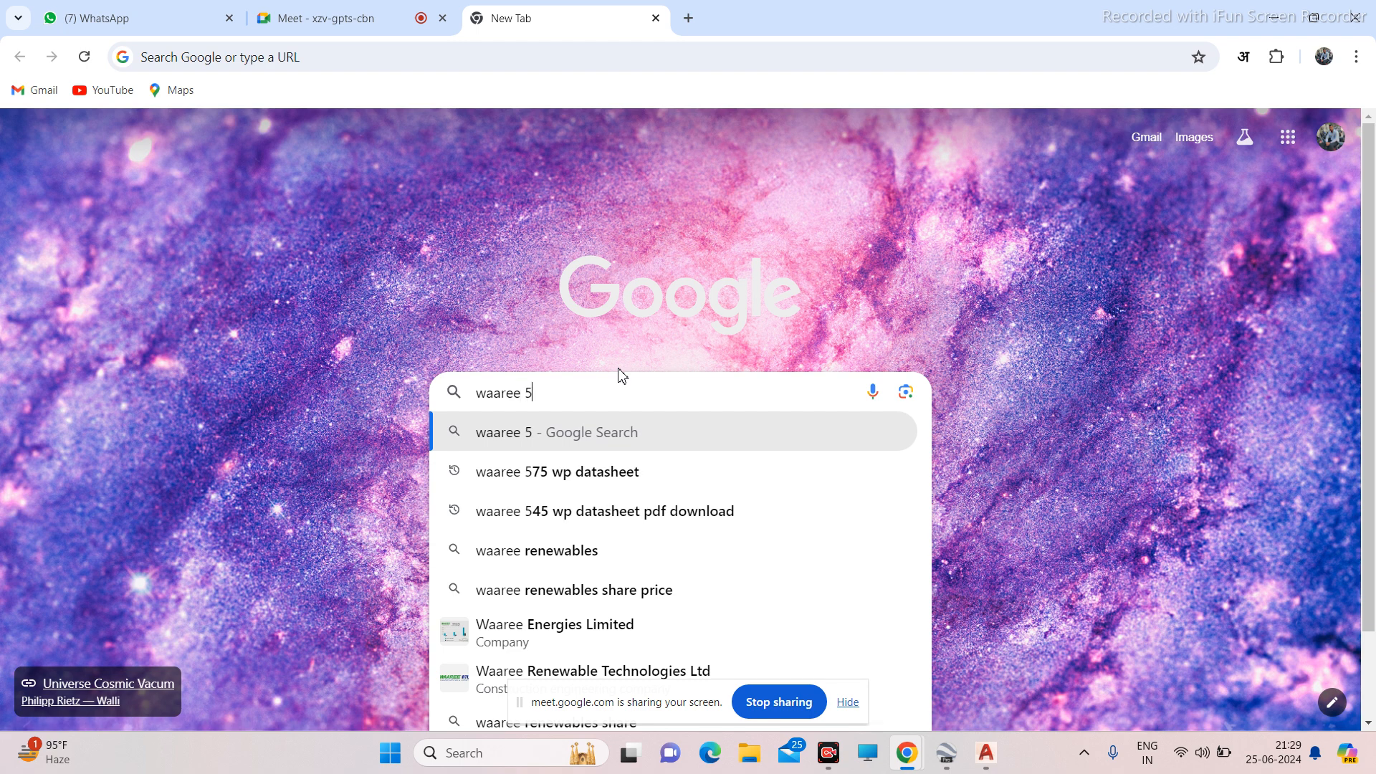
text(45wp)
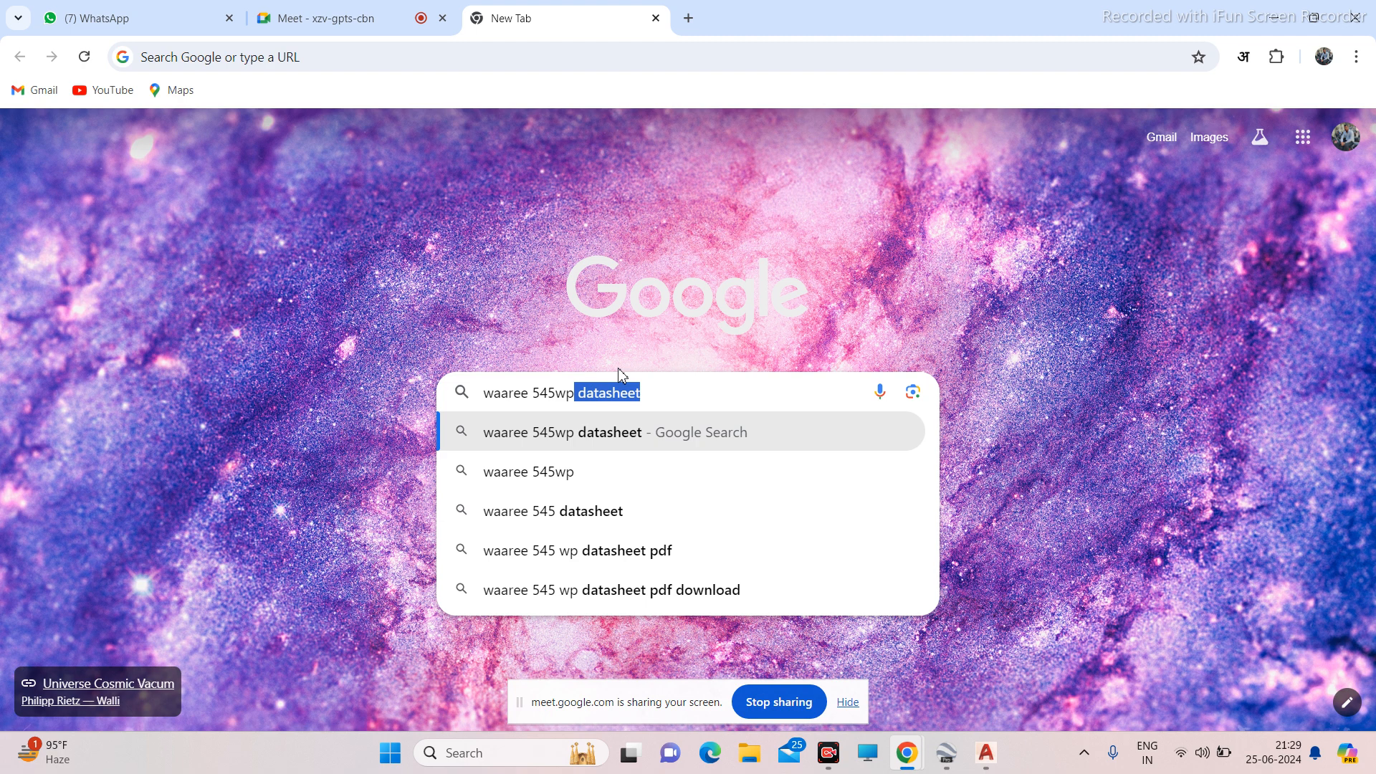
click(594, 440)
click(594, 433)
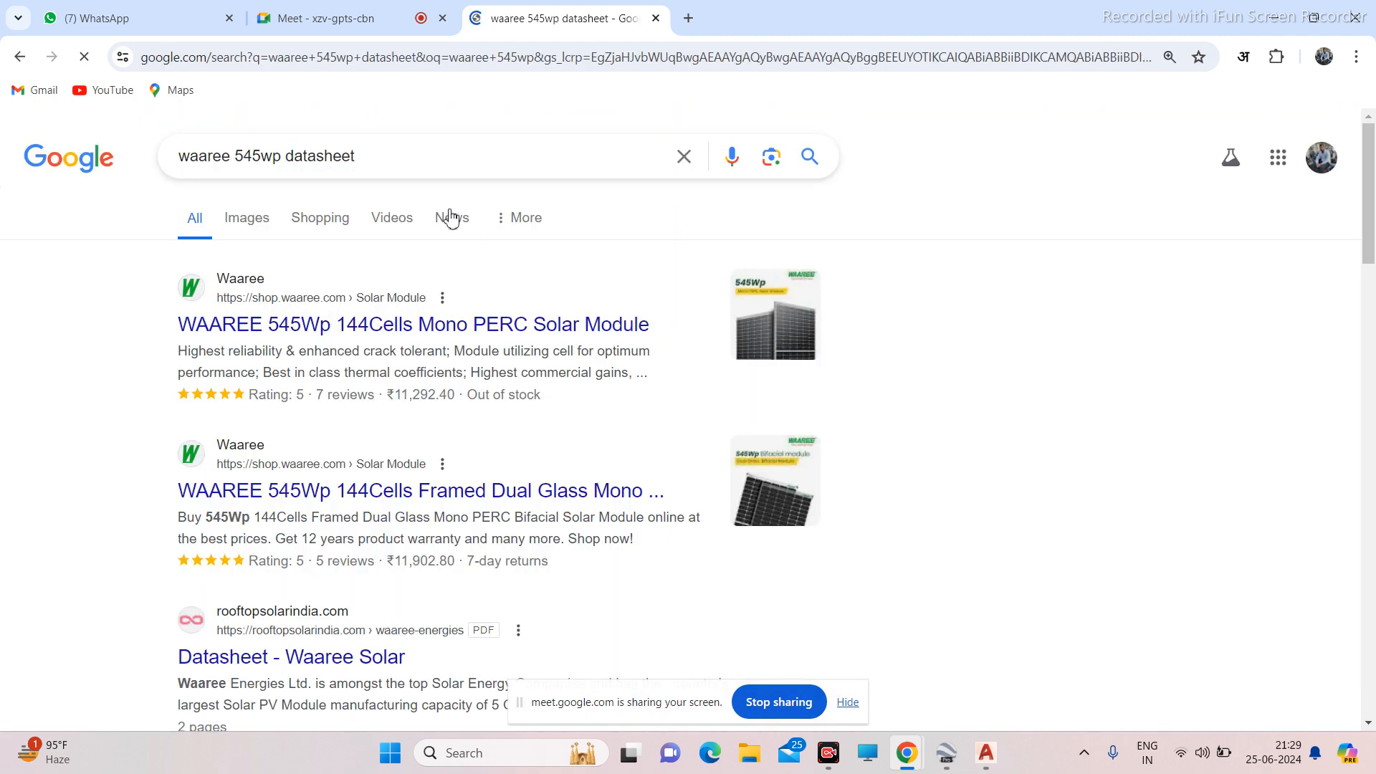
Open the WAAREE 545Wp 144Cells Mono PERC Solar Module product page and bring up its ARKA Series datasheet PDF.
click(454, 330)
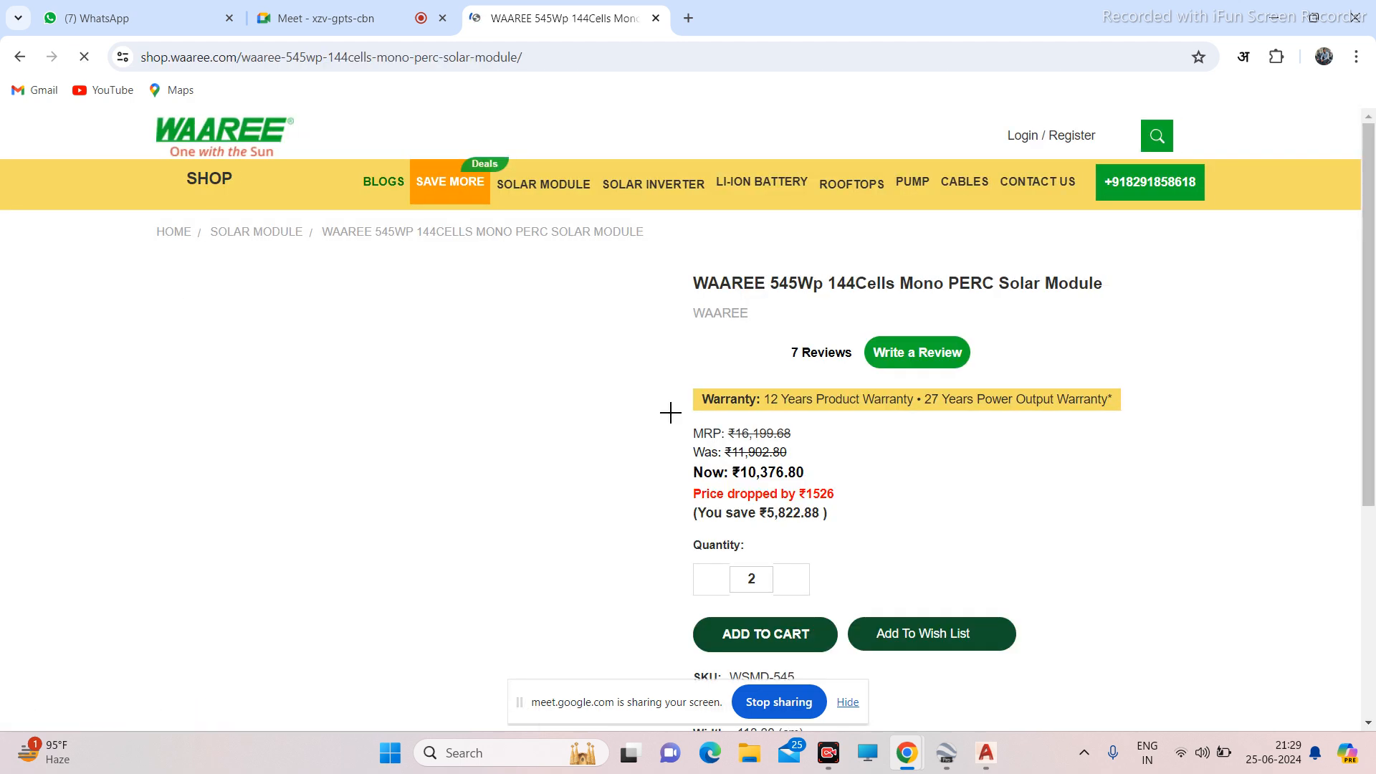
scroll(681, 403, down, 10)
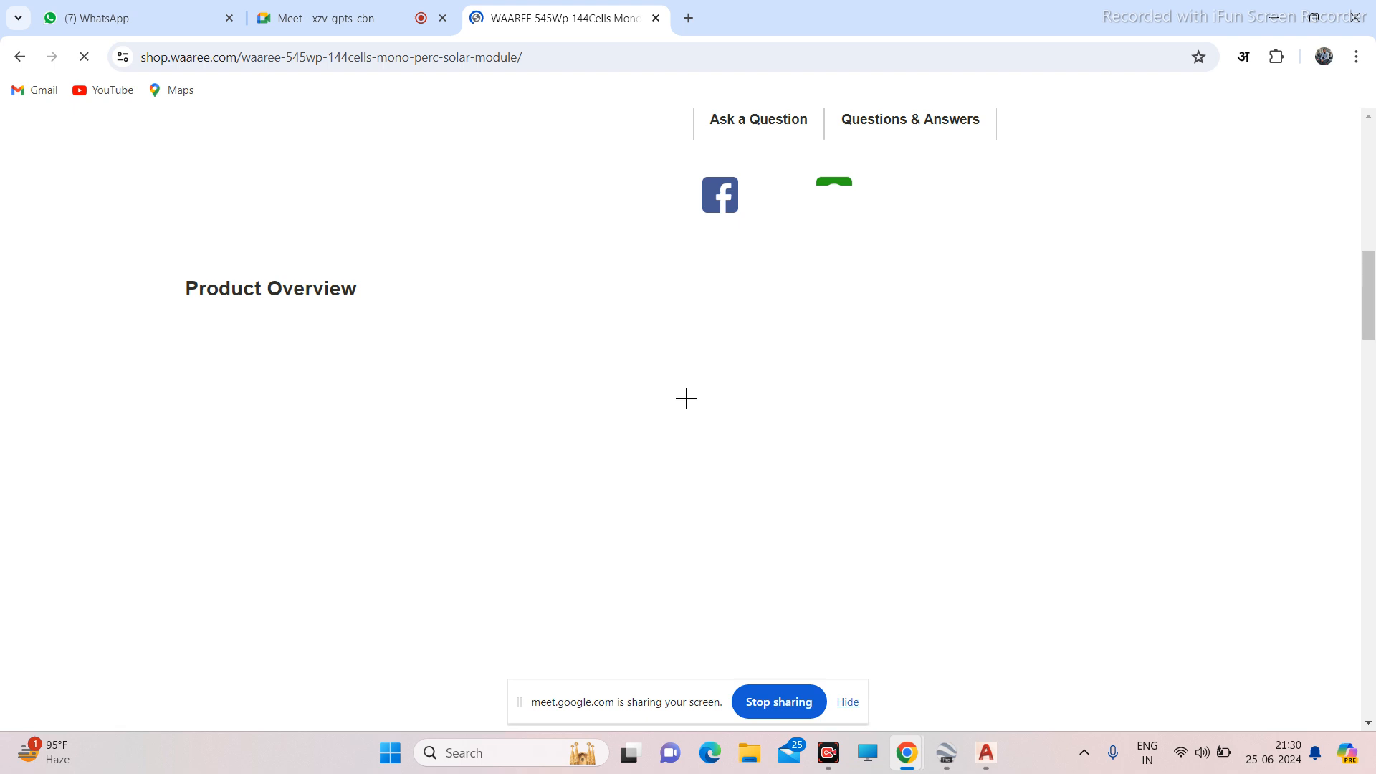
scroll(686, 399, down, 5)
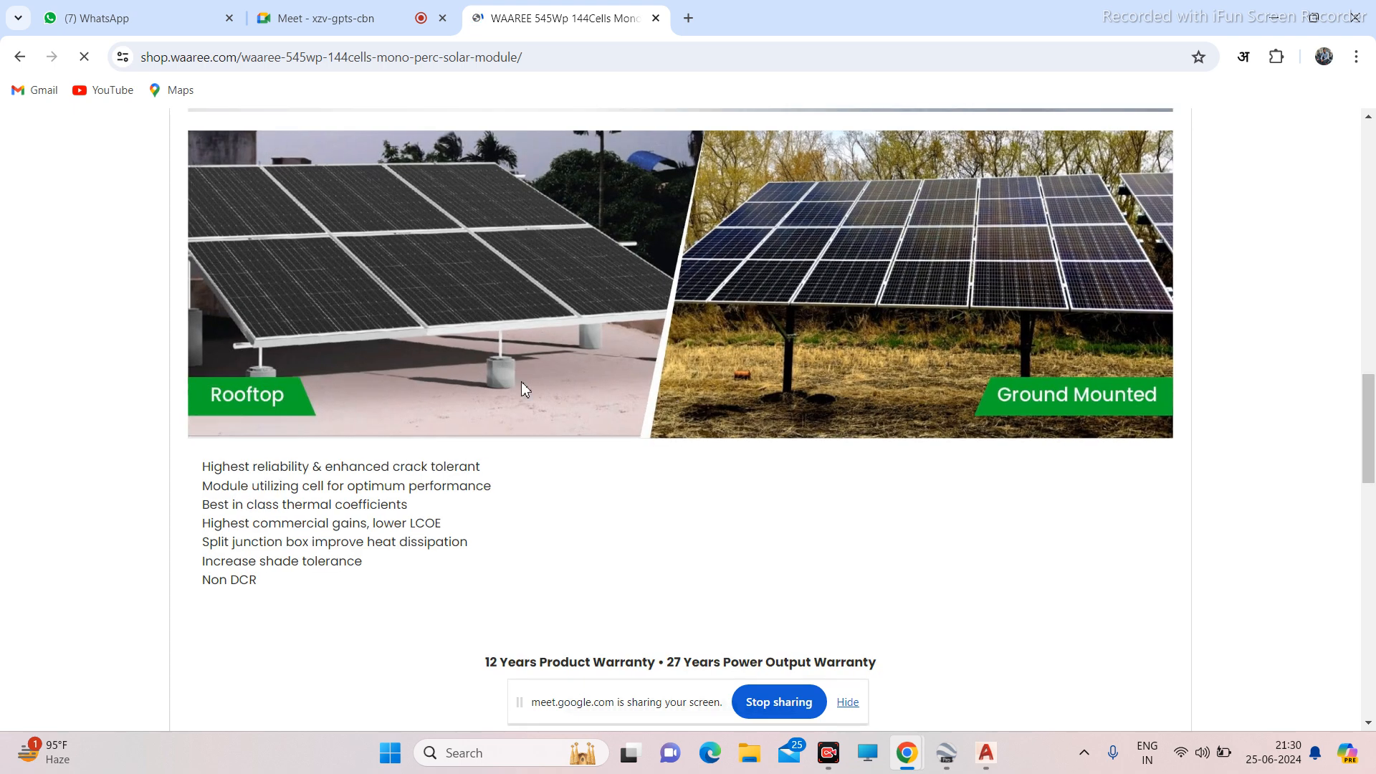
click(522, 382)
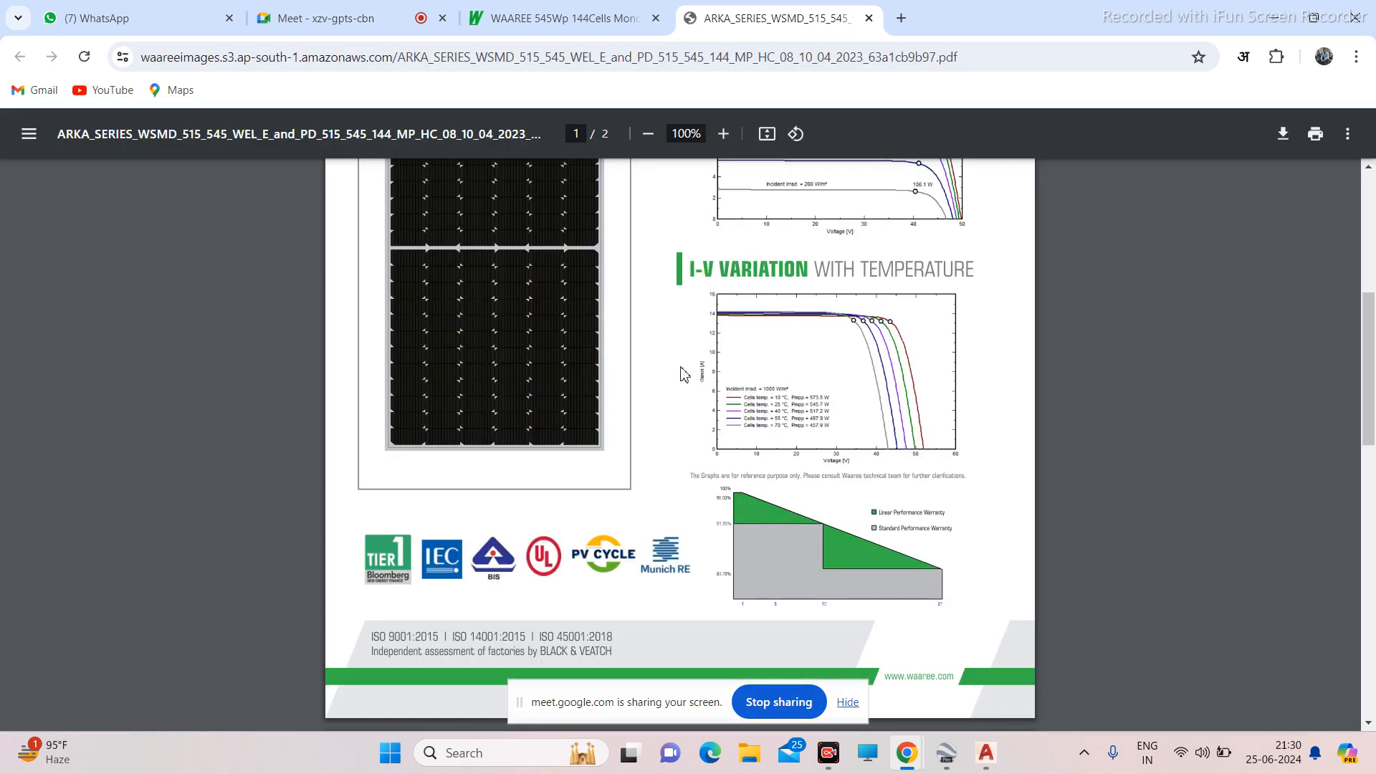
scroll(688, 366, down, 5)
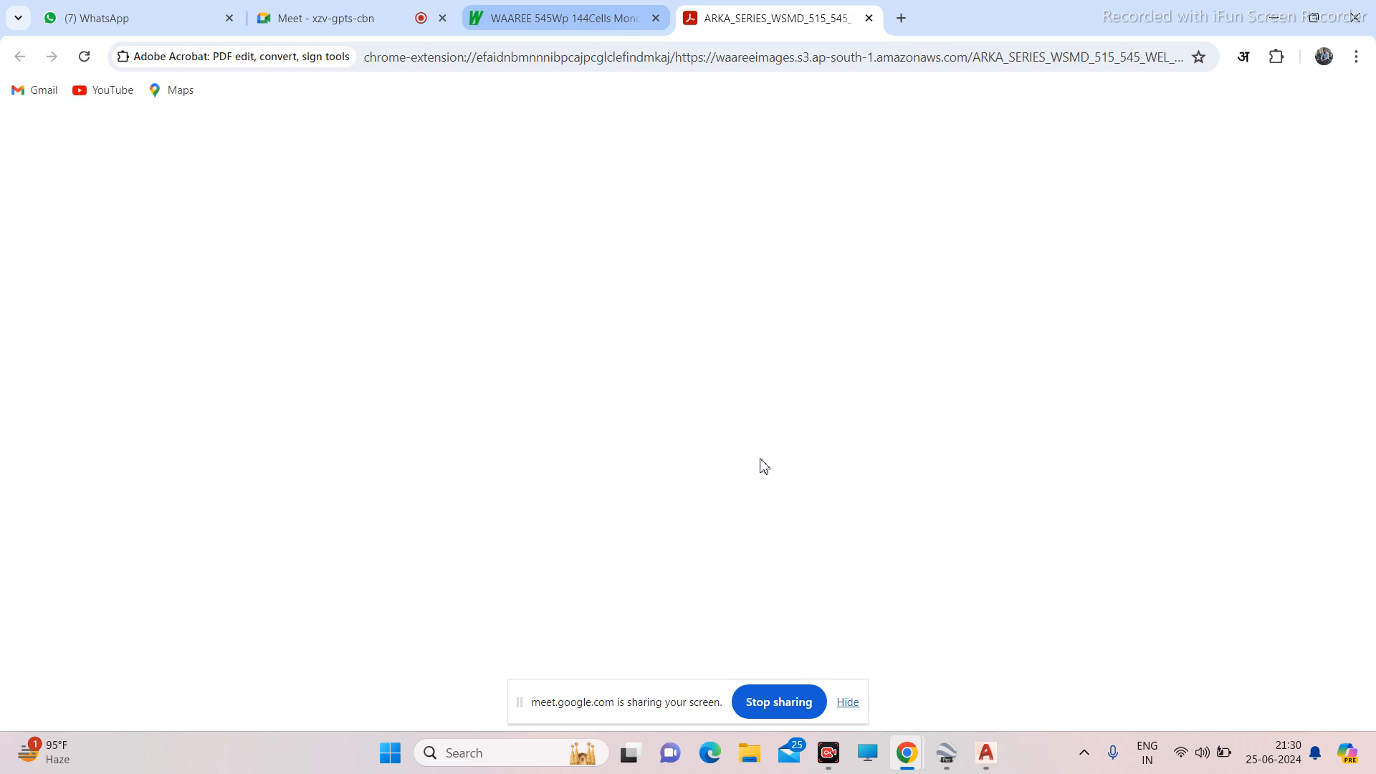
click(578, 19)
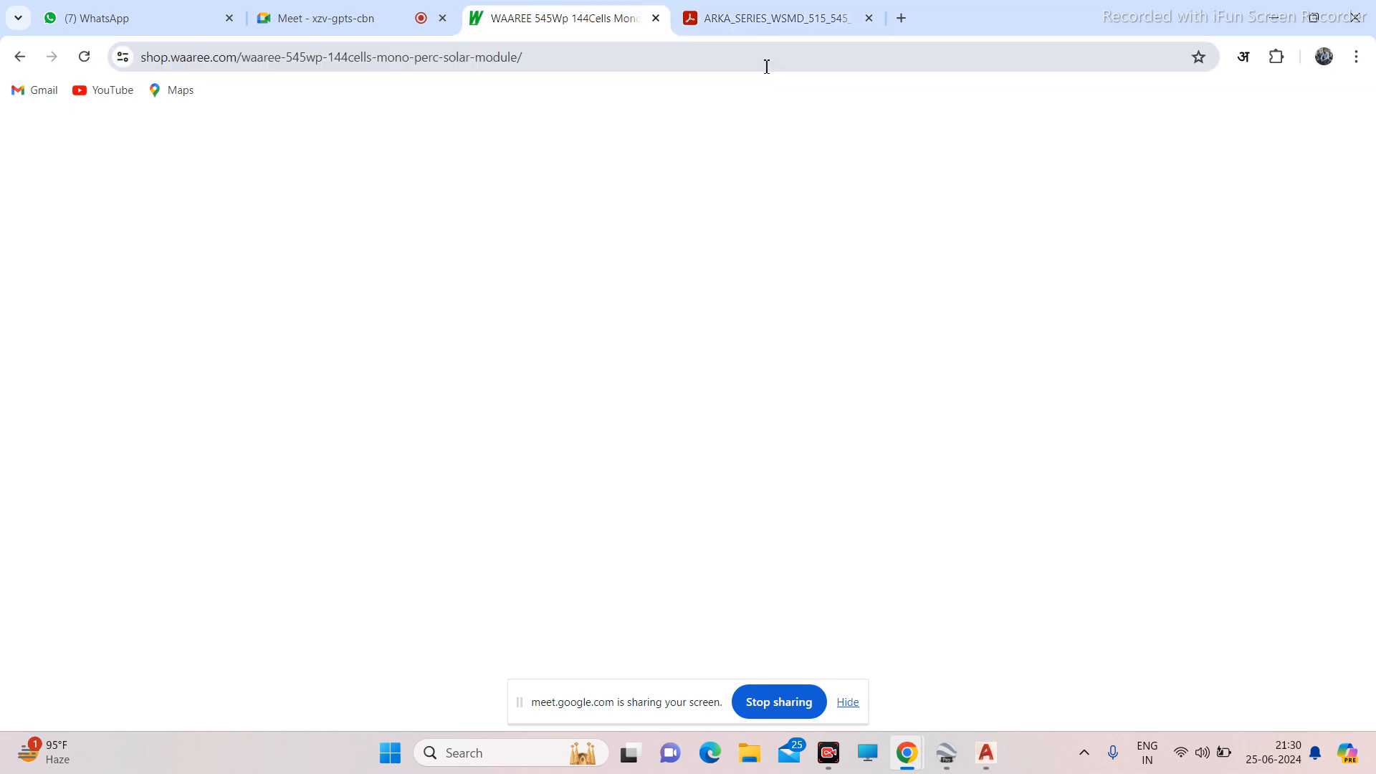
key(ctrl+Tab)
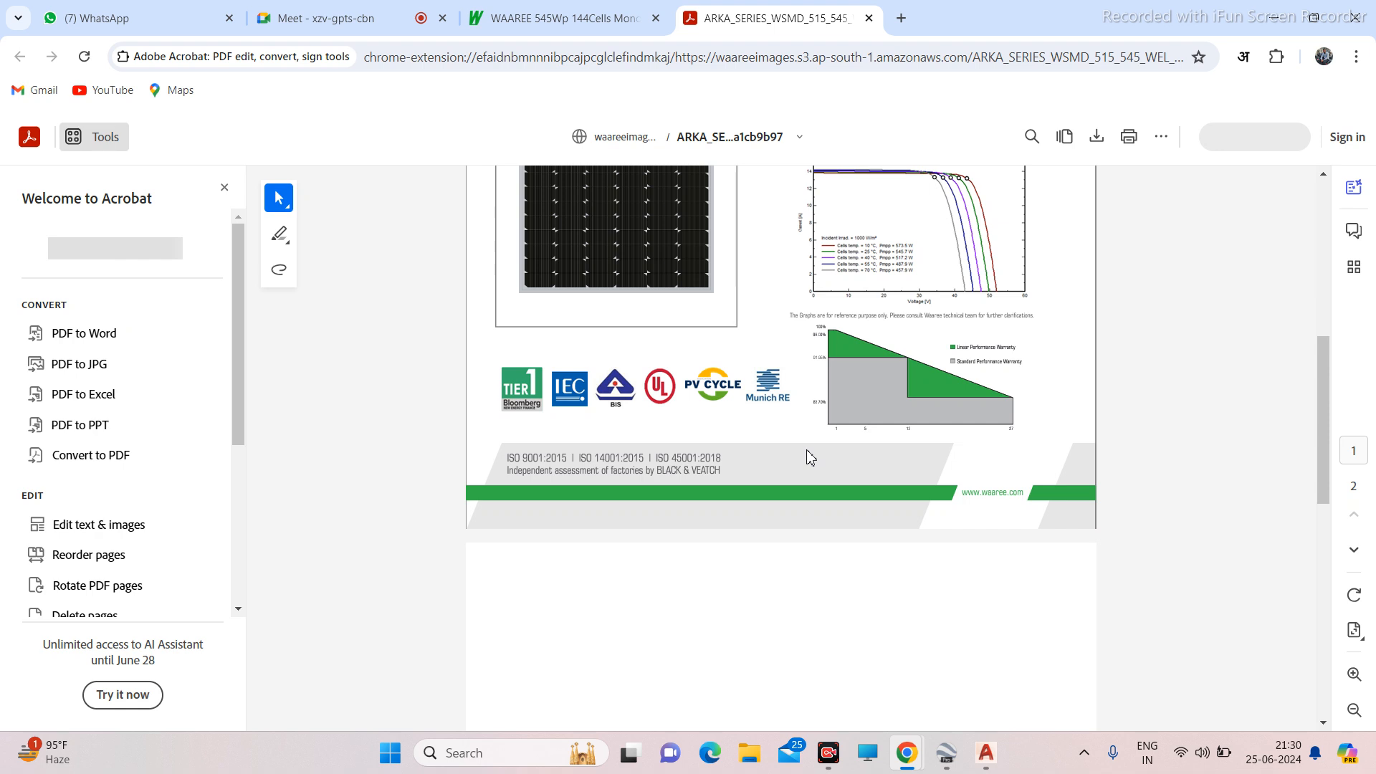
Examine the electrical and mechanical characteristics tables on the second page of the ARKA Series datasheet.
scroll(647, 317, down, 6)
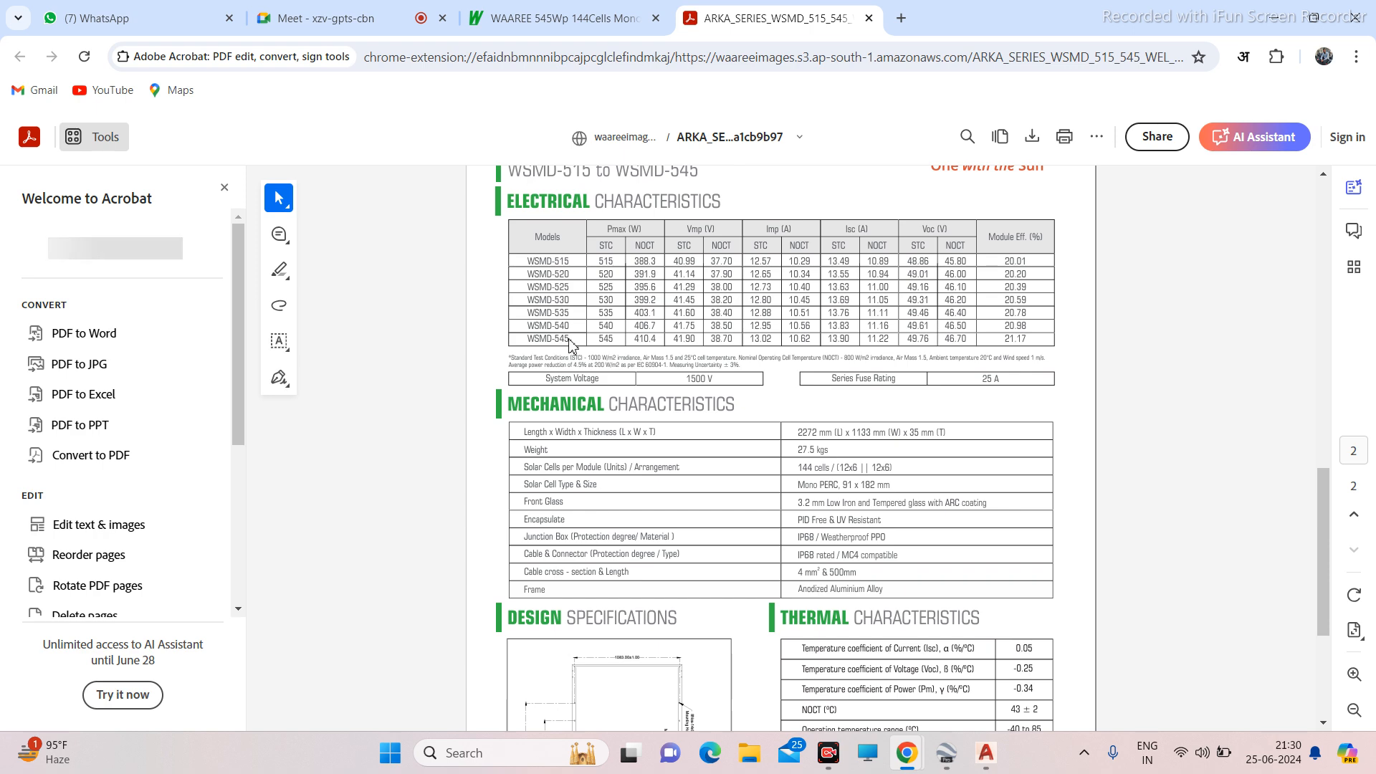
ctrl+scroll(594, 394, up, 1)
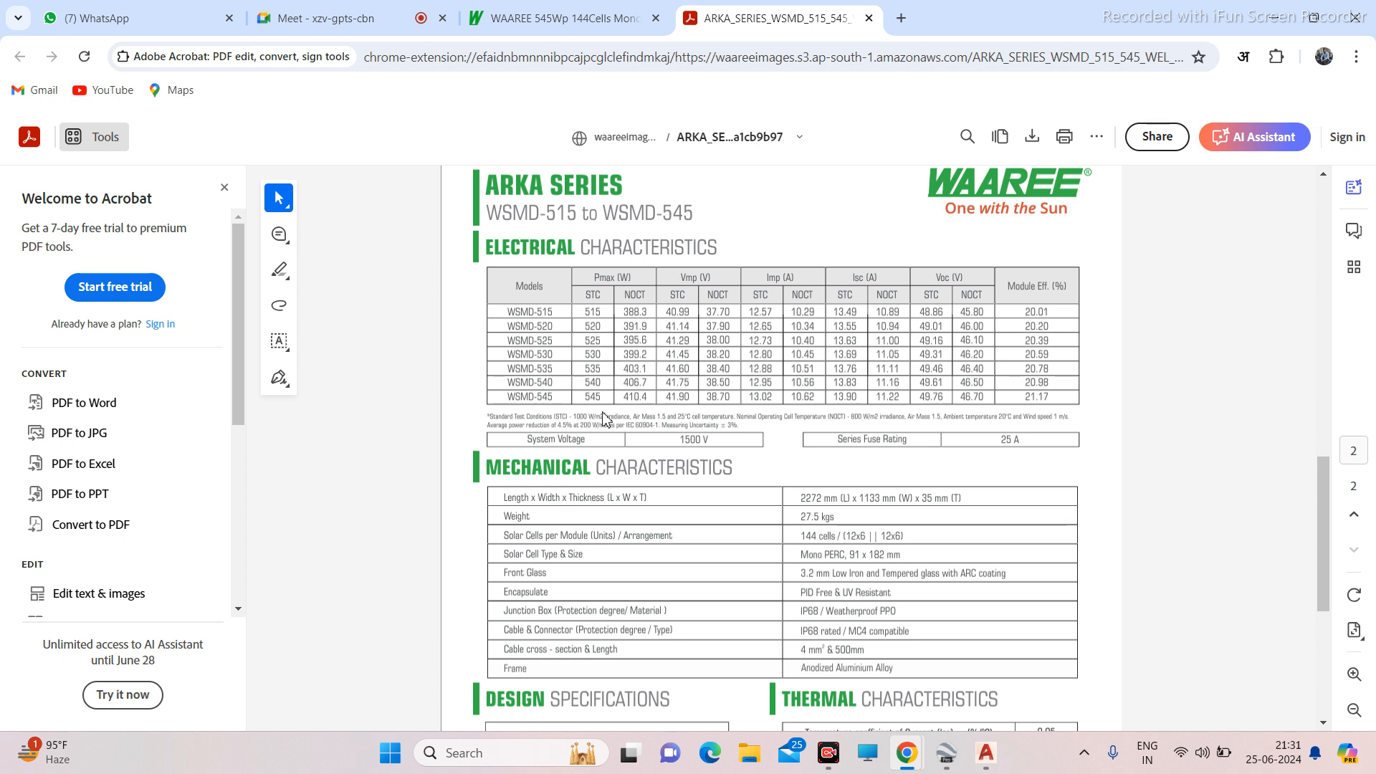
ctrl+scroll(616, 426, up, 1)
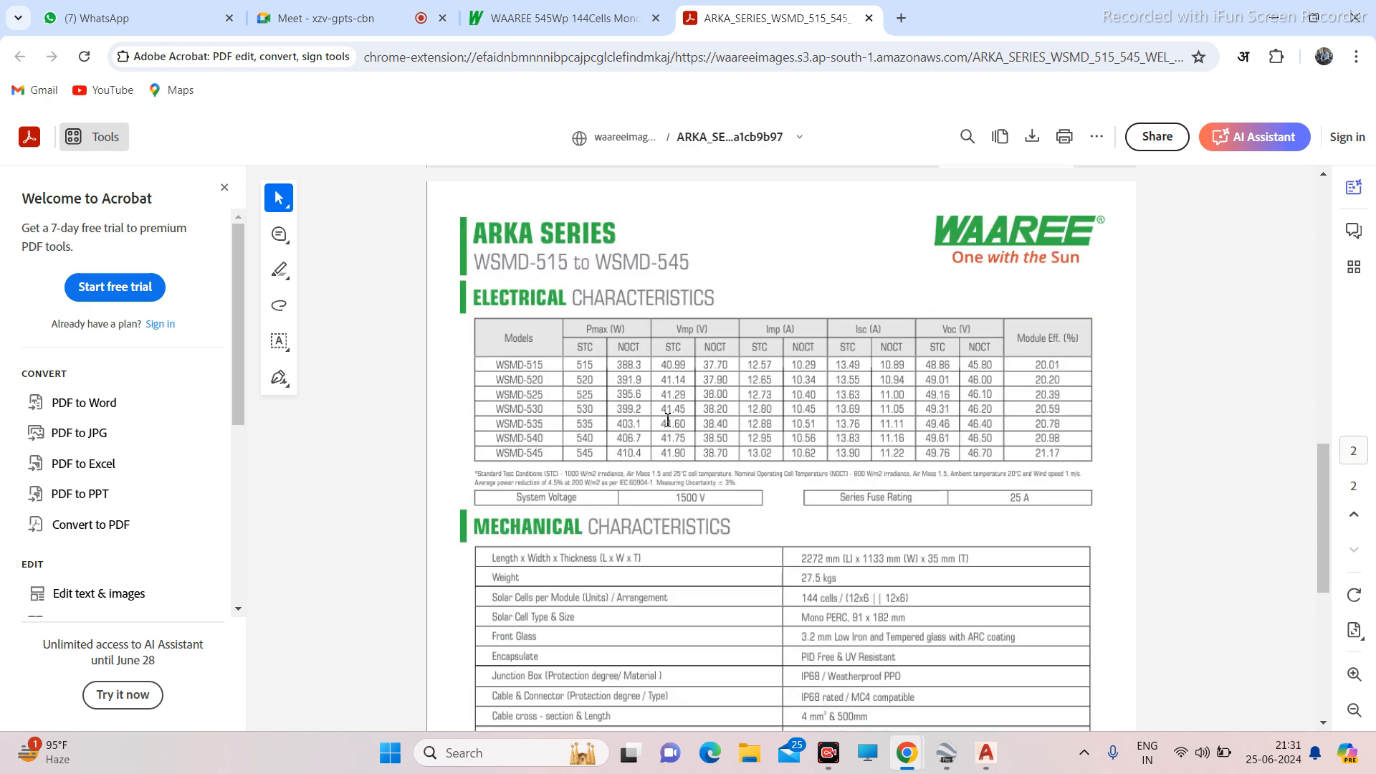
scroll(659, 440, down, 1)
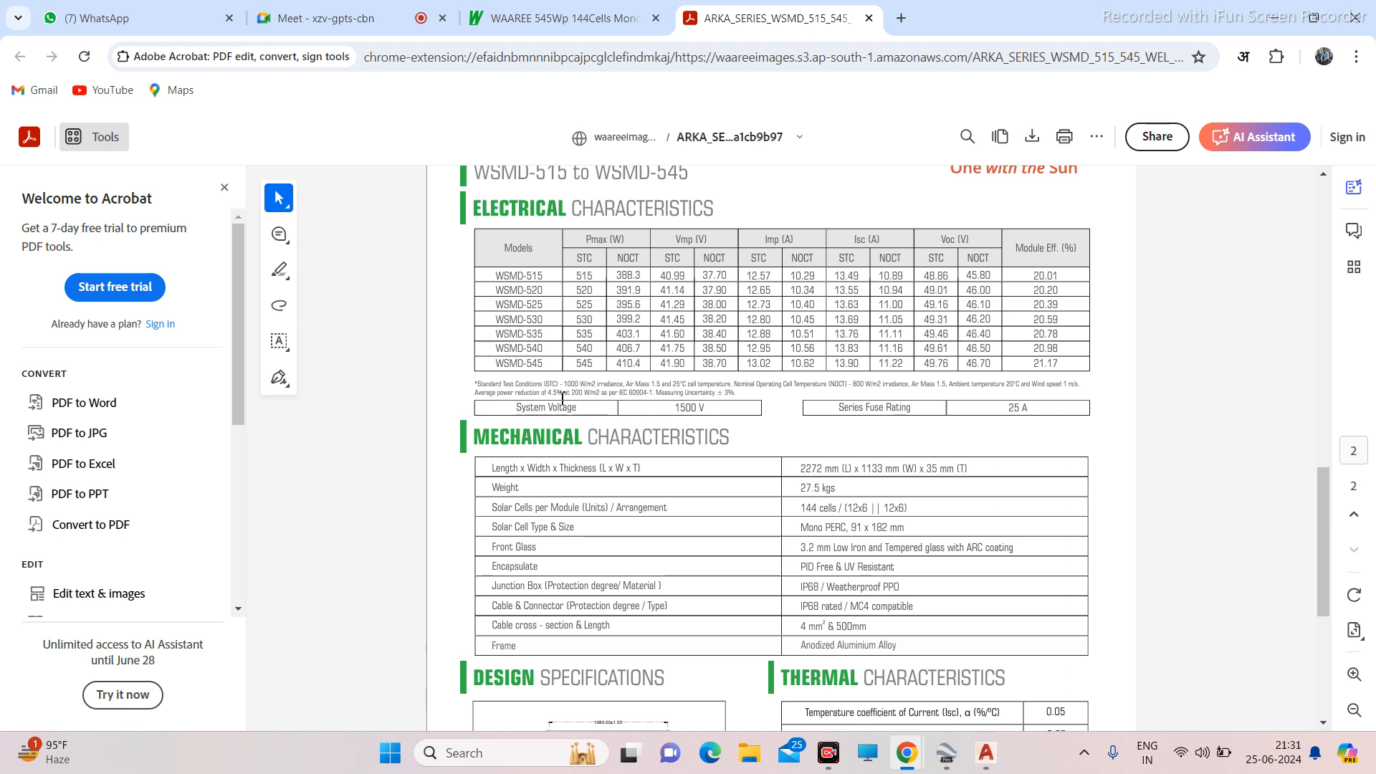
ctrl+scroll(589, 393, up, 1)
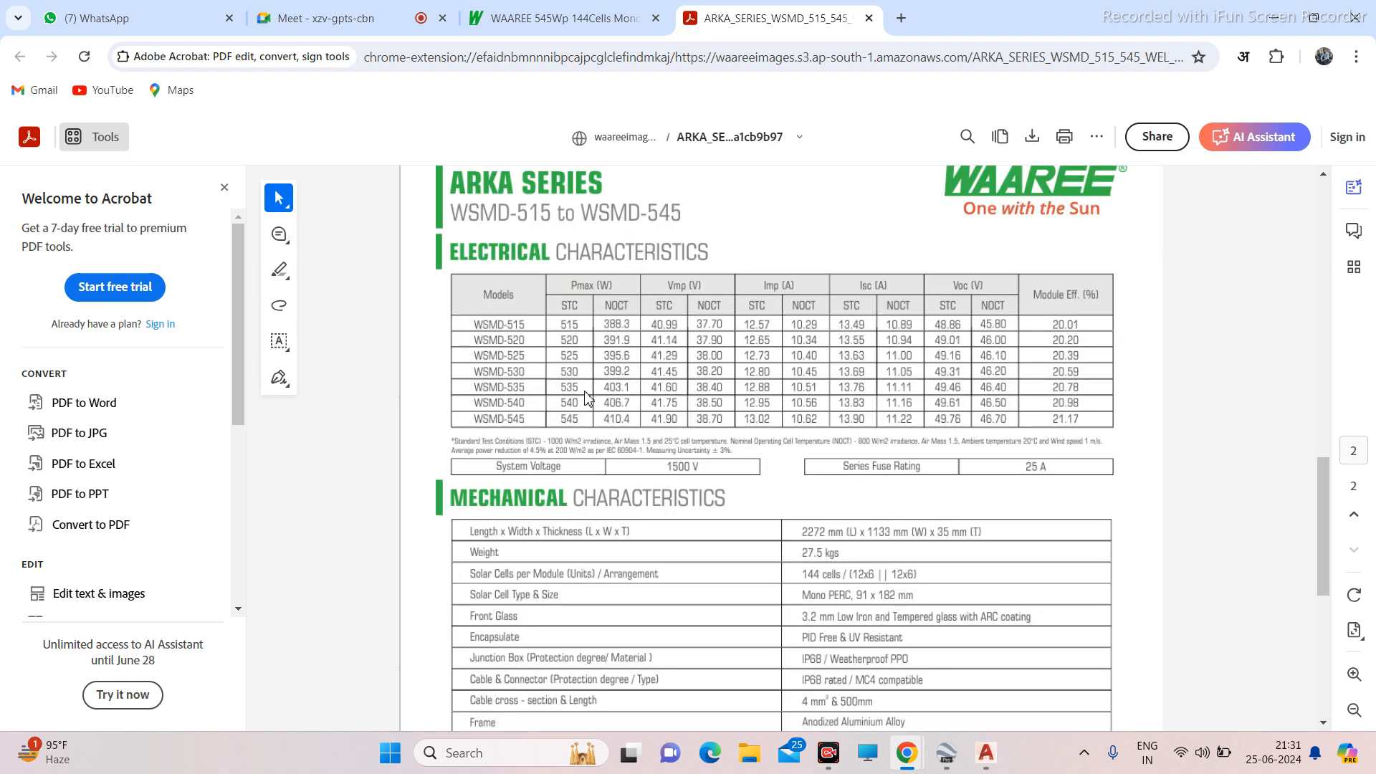
ctrl+scroll(587, 399, up, 1)
scroll(521, 255, down, 3)
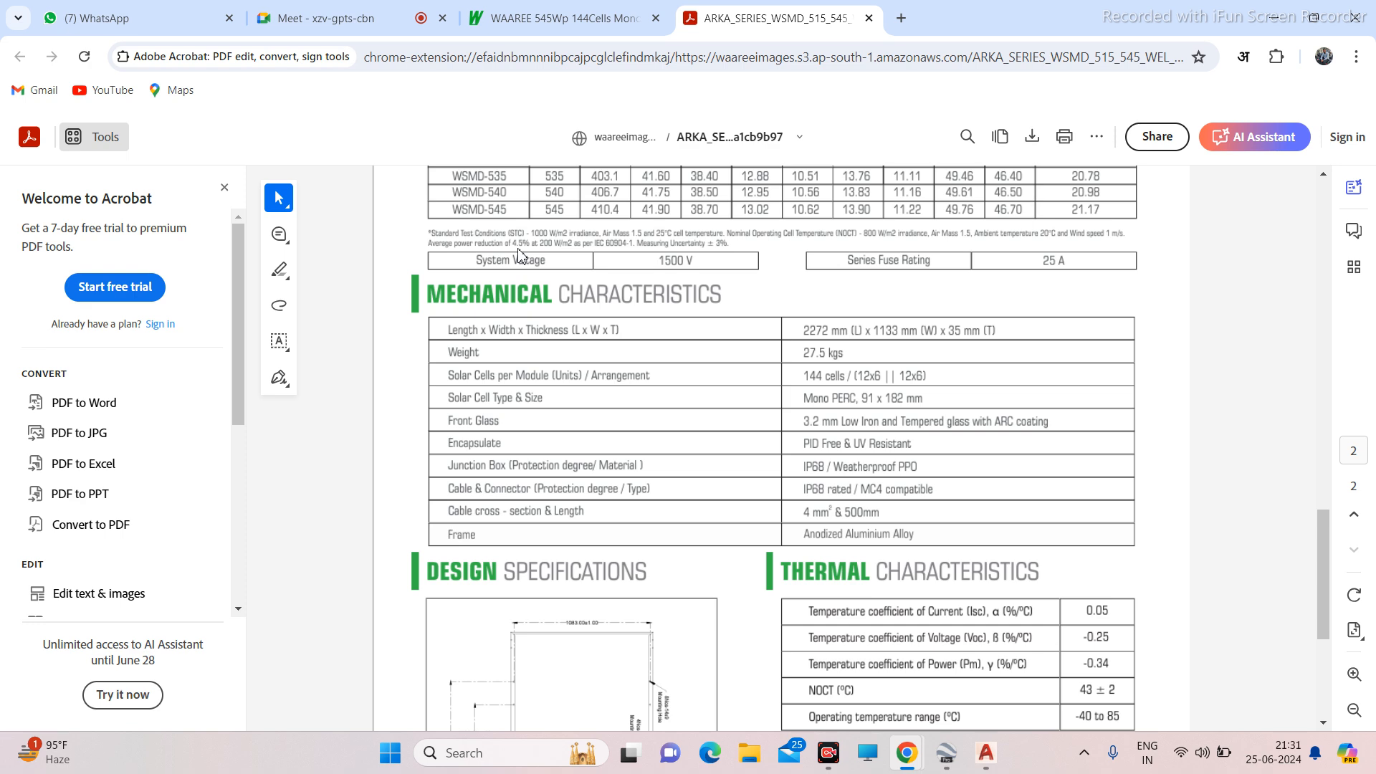
scroll(563, 244, up, 3)
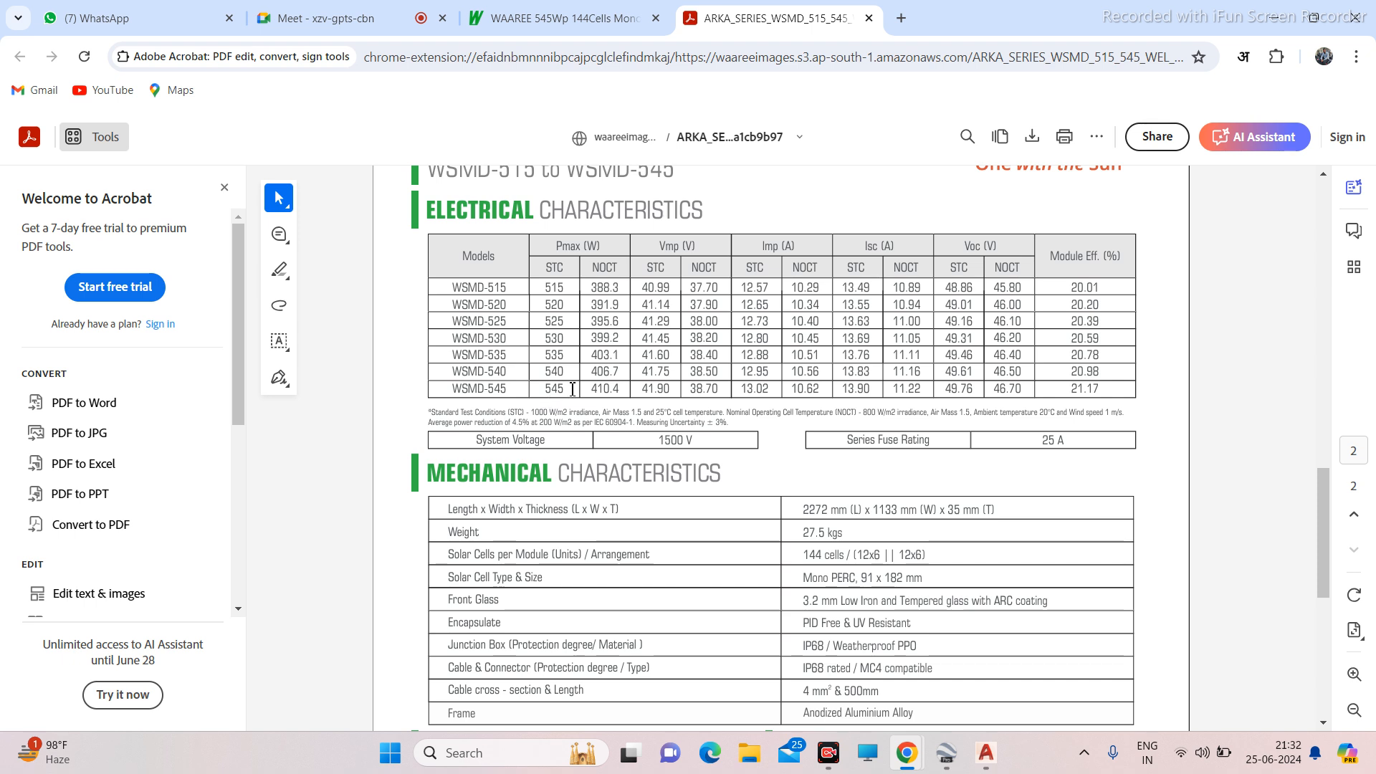
Select the WSMD-545 row's STC Pmax, model name and module efficiency entries to examine them, and clear the selection.
drag(573, 389, 378, 377)
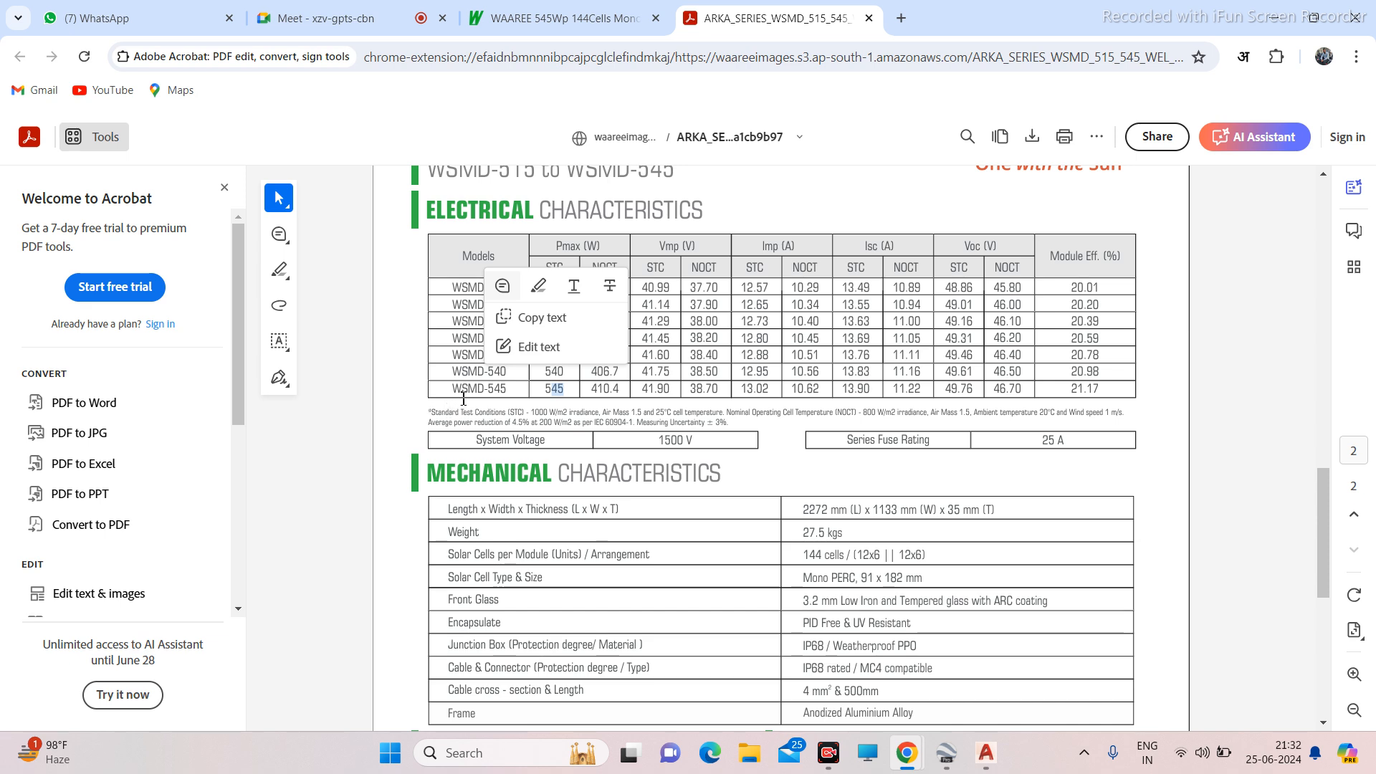
click(362, 402)
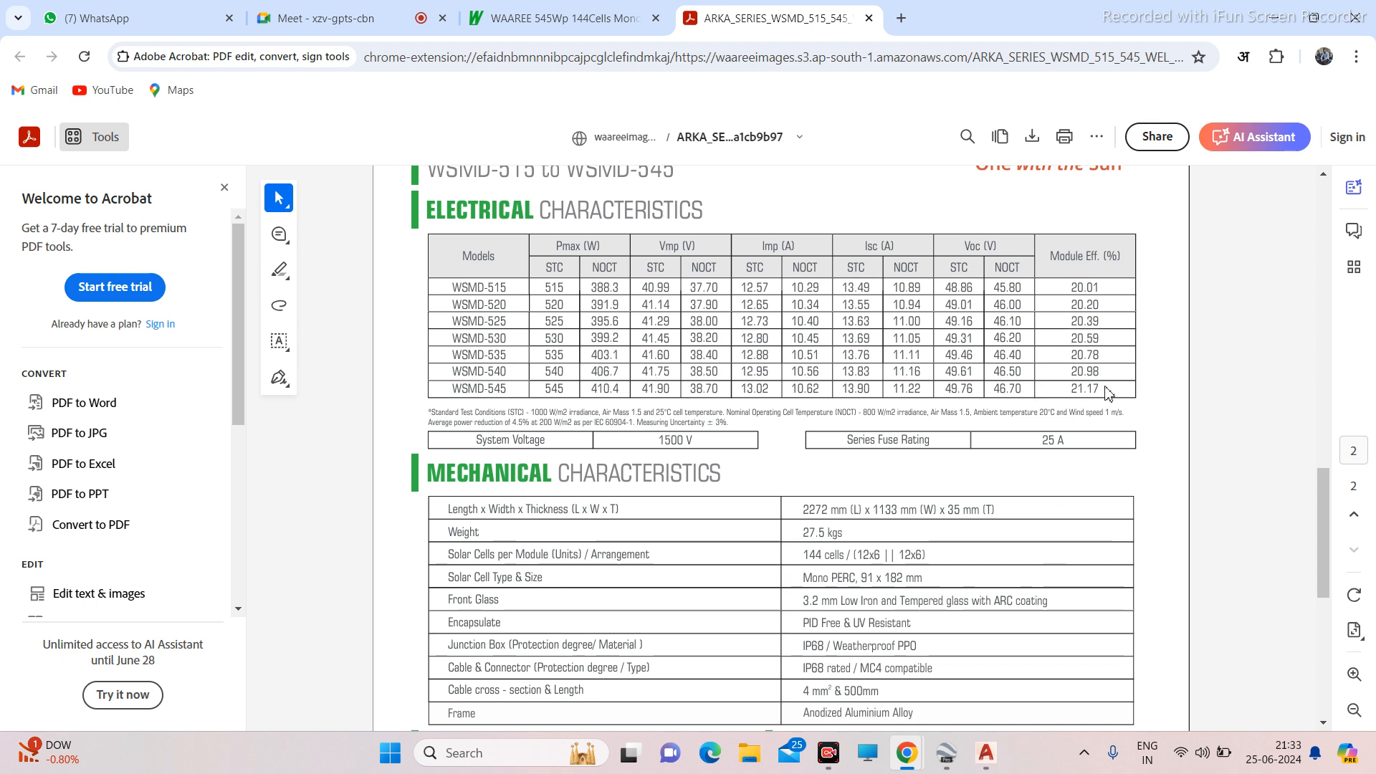
double_click(1089, 390)
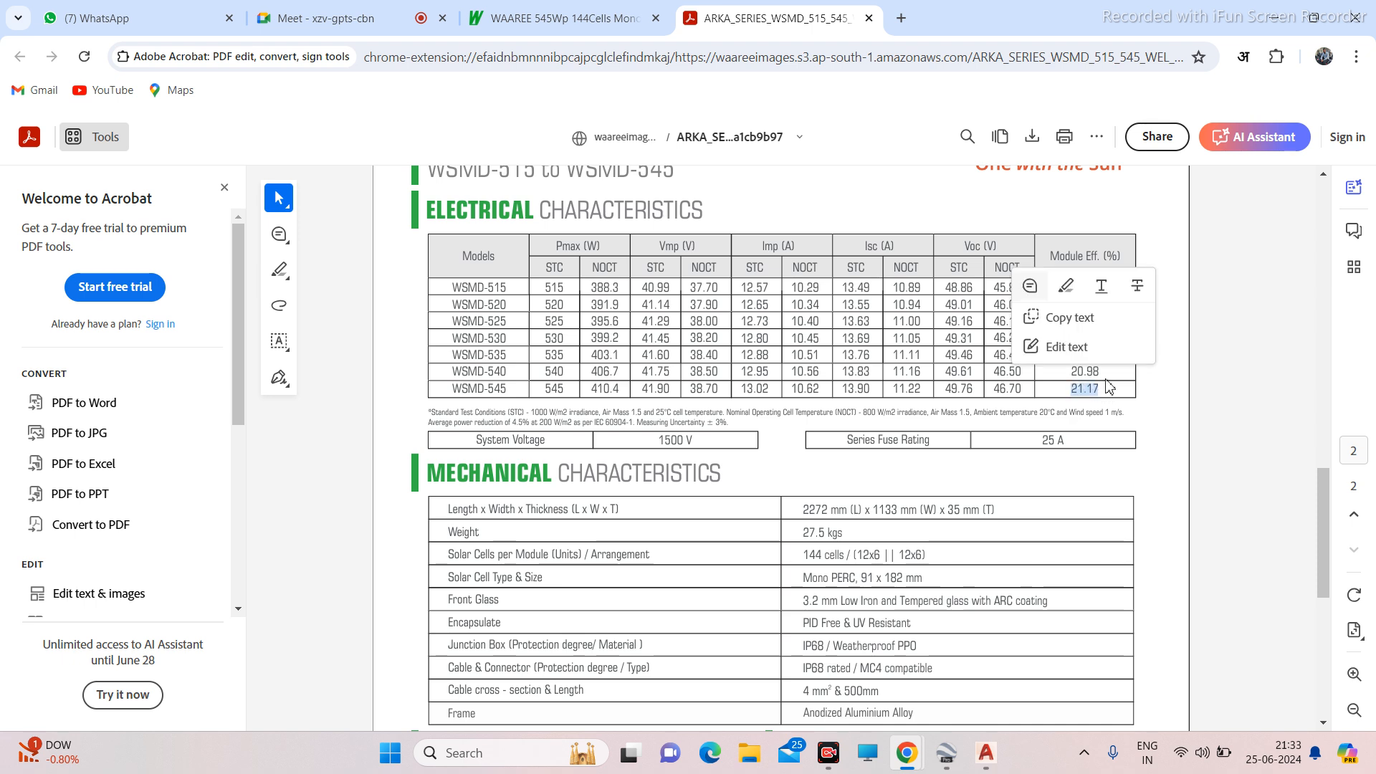
click(1101, 376)
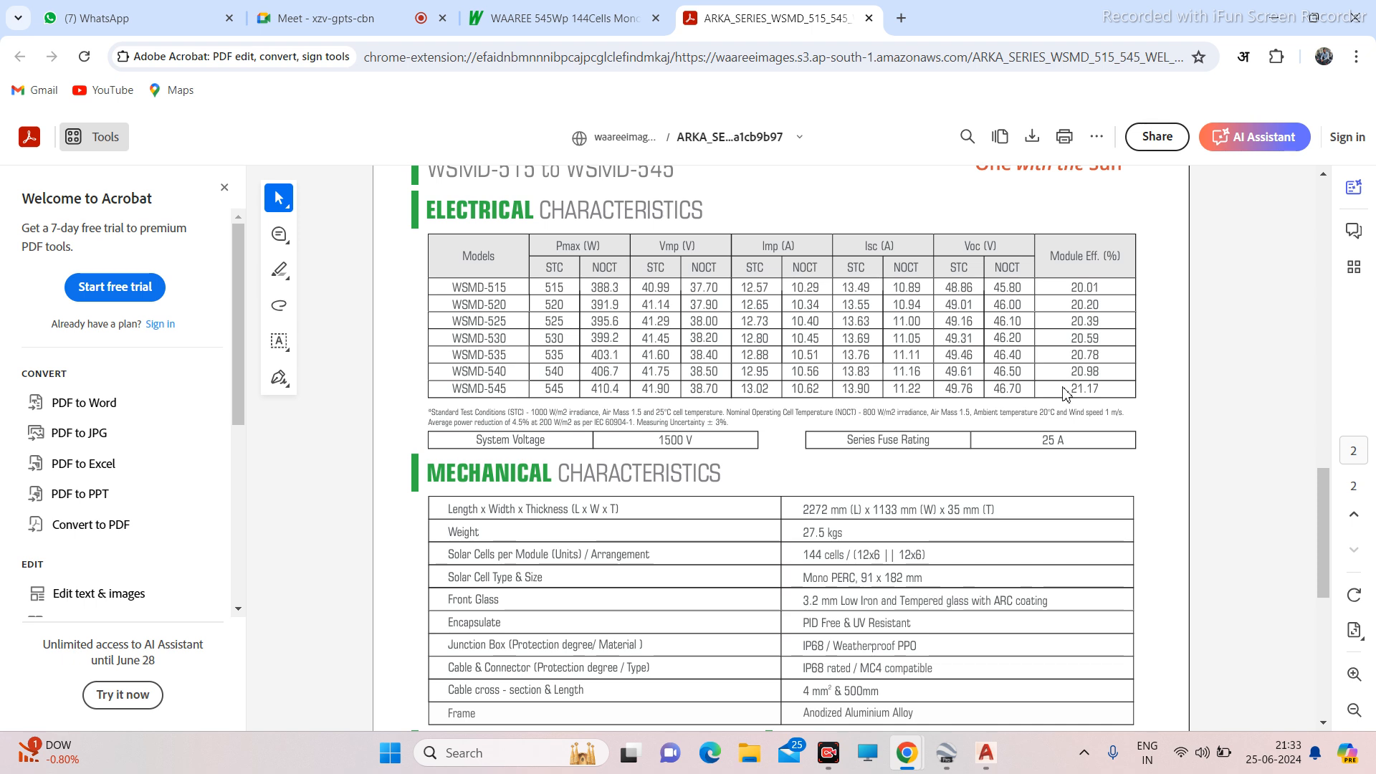
double_click(492, 391)
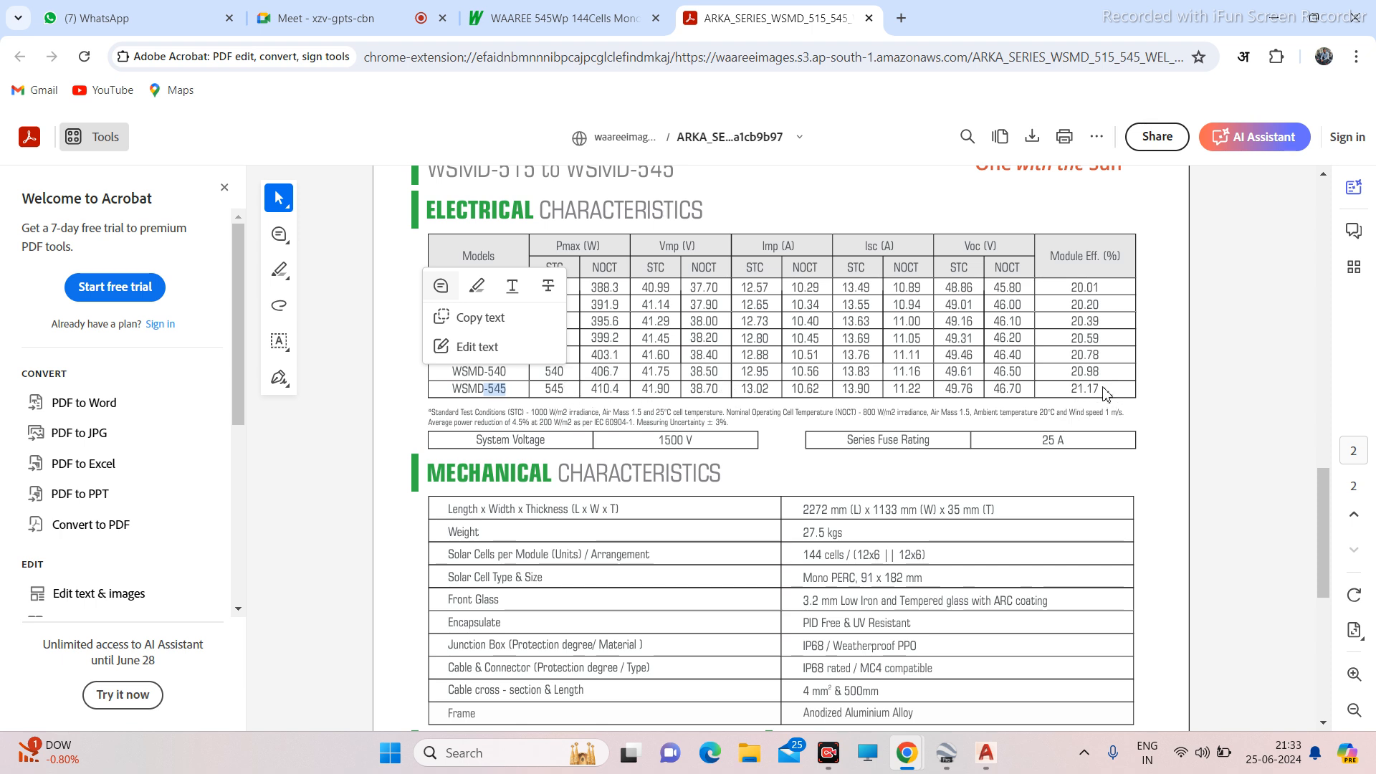
double_click(1088, 391)
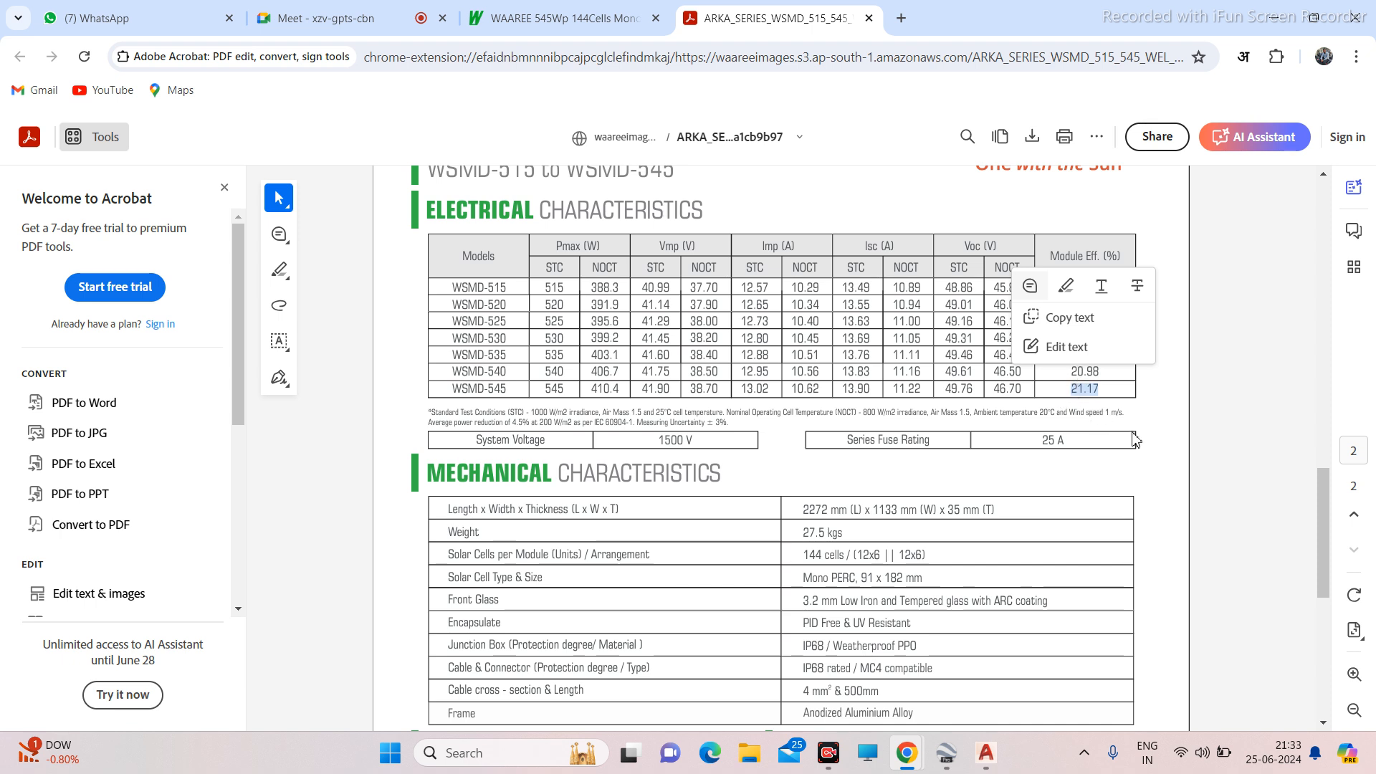
click(1159, 428)
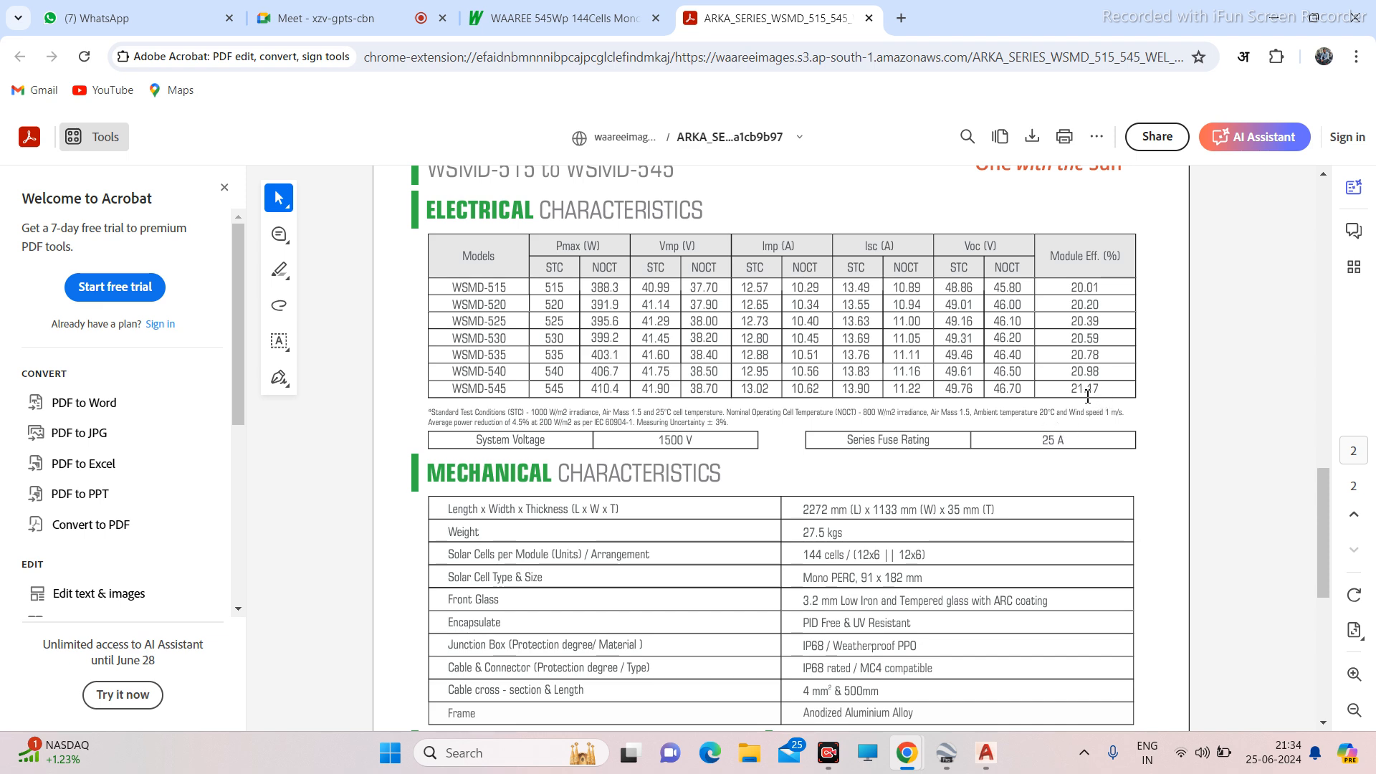
drag(1109, 394, 1083, 389)
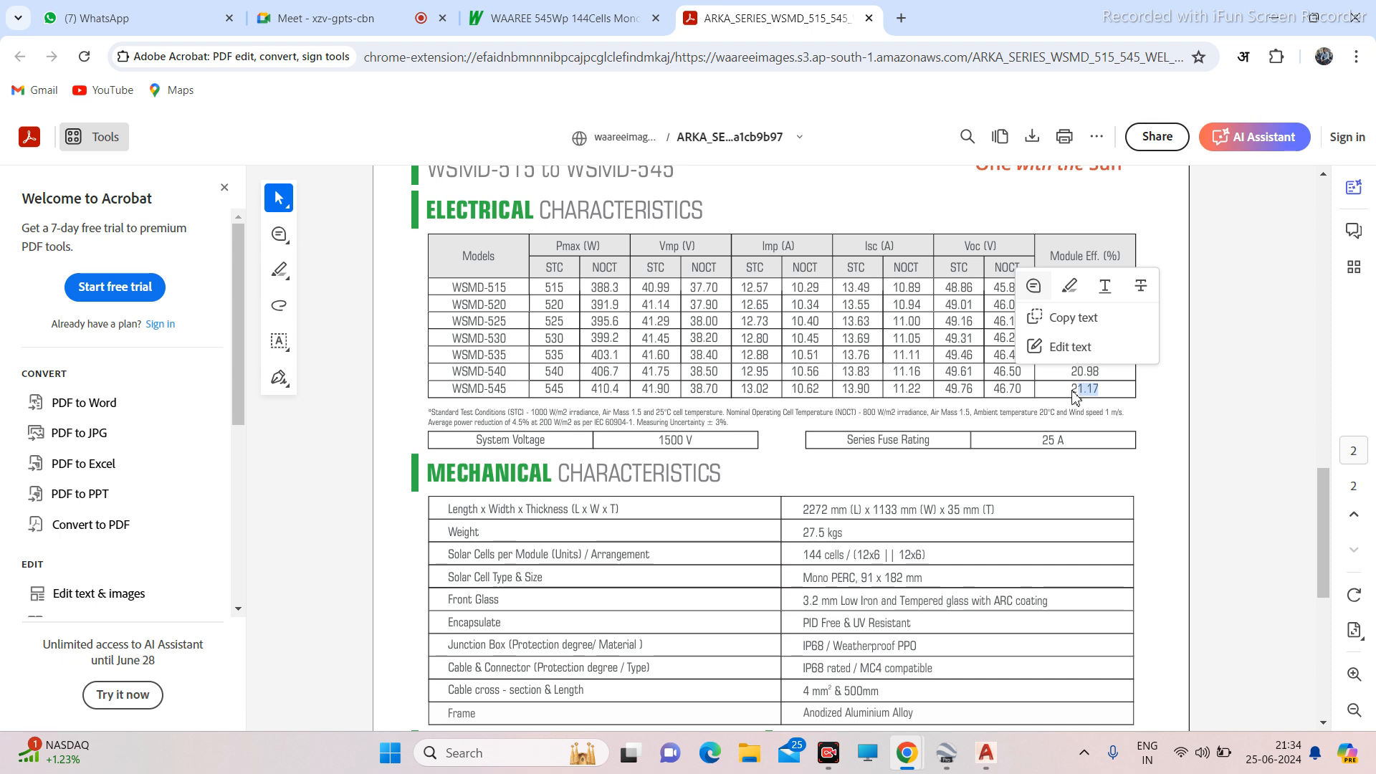
click(1201, 423)
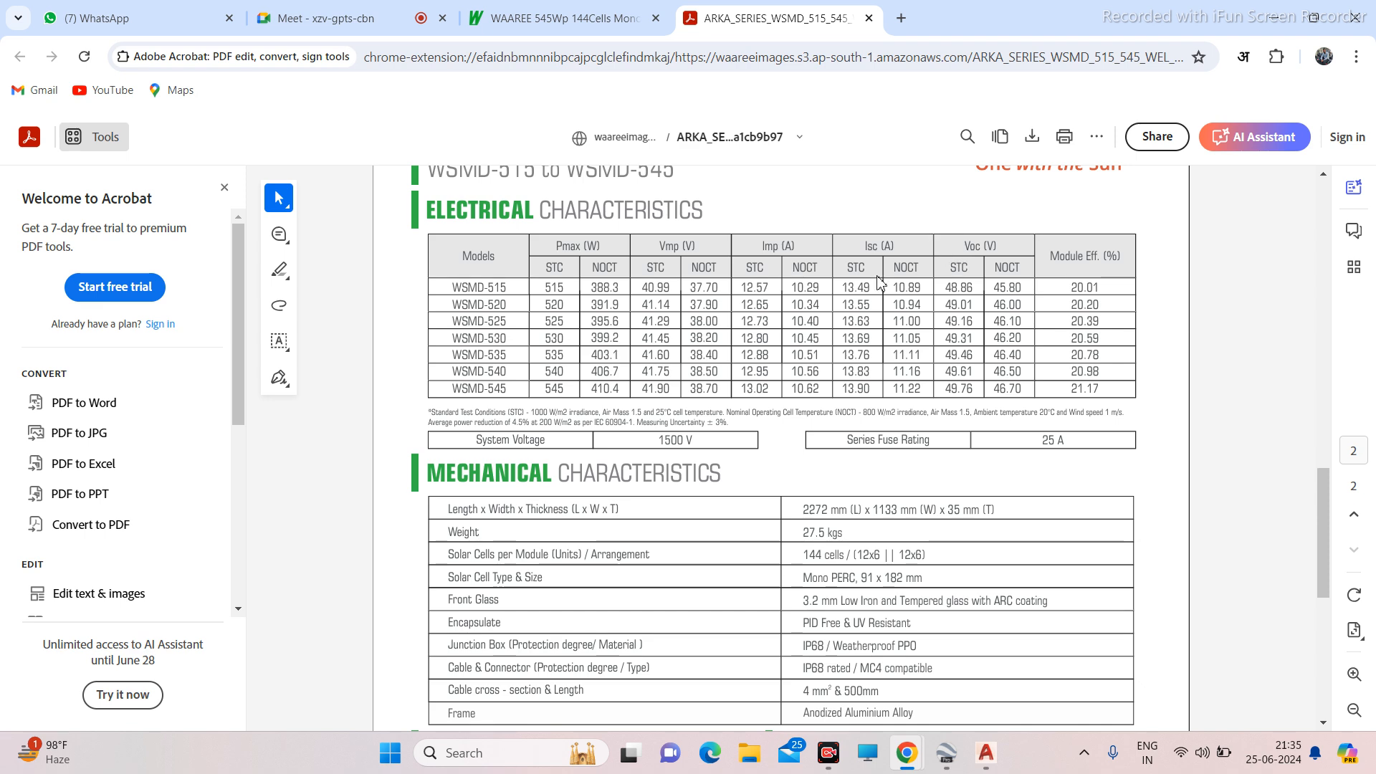
Examine the datasheet's design specifications drawing and the thermal characteristics table.
scroll(842, 335, down, 7)
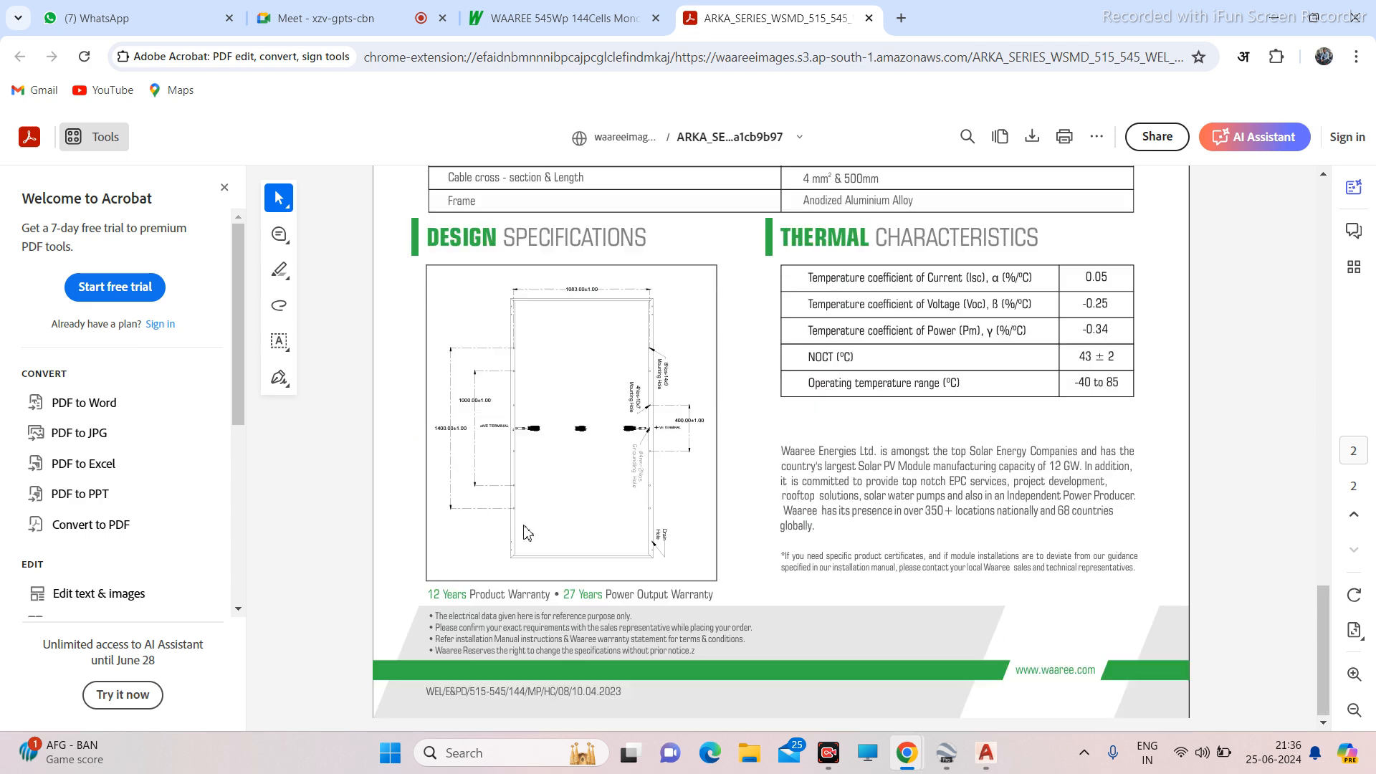
scroll(588, 476, up, 2)
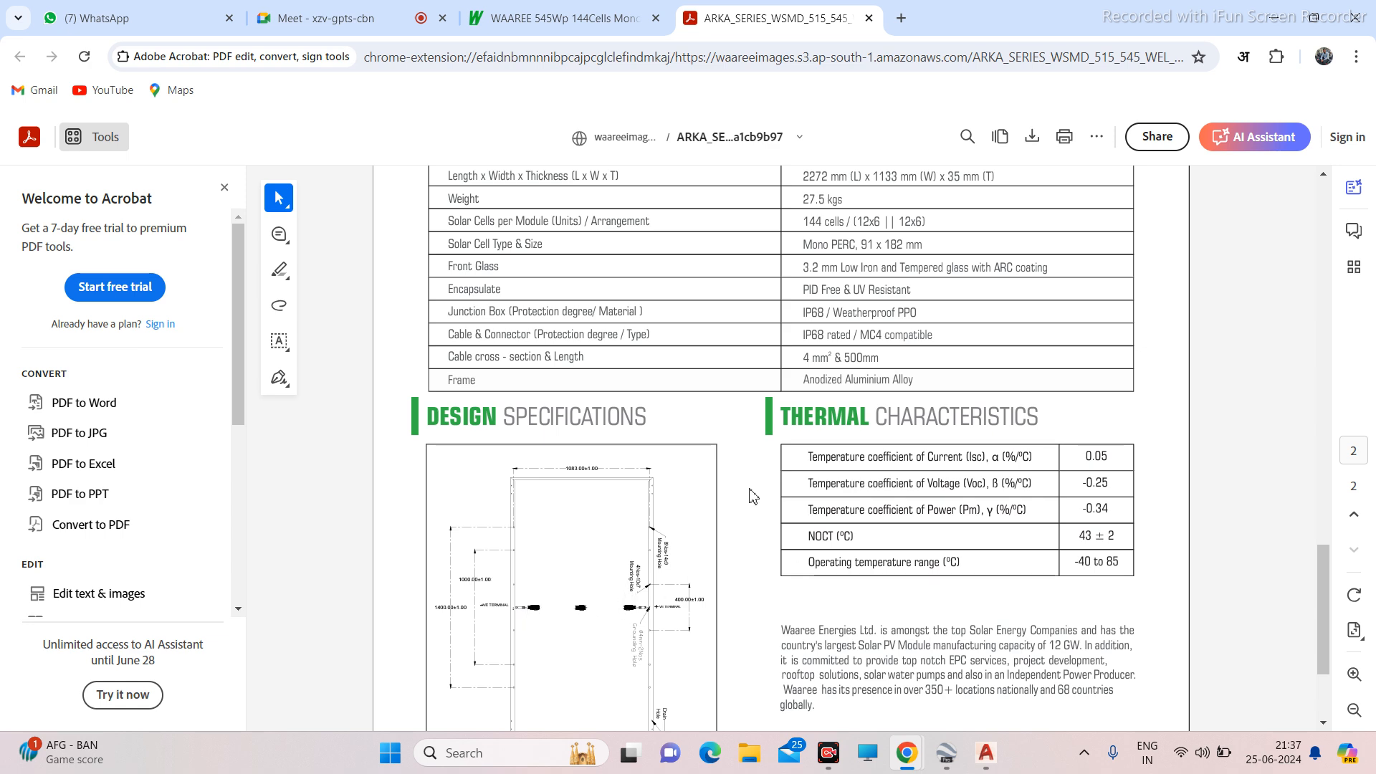
Select the WSMD-545 row's STC Voc entry in the electrical characteristics table to examine it.
scroll(749, 509, up, 4)
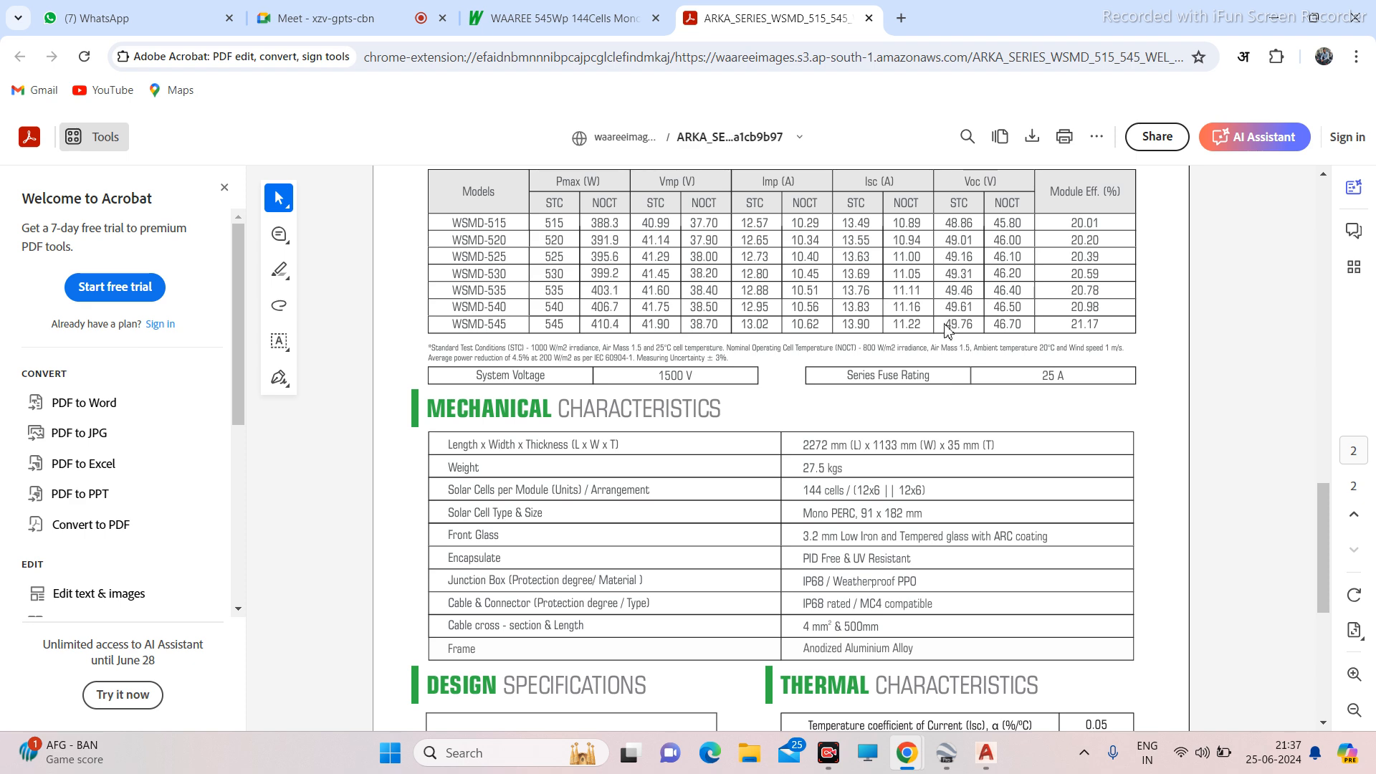
double_click(949, 324)
mouse_move(829, 753)
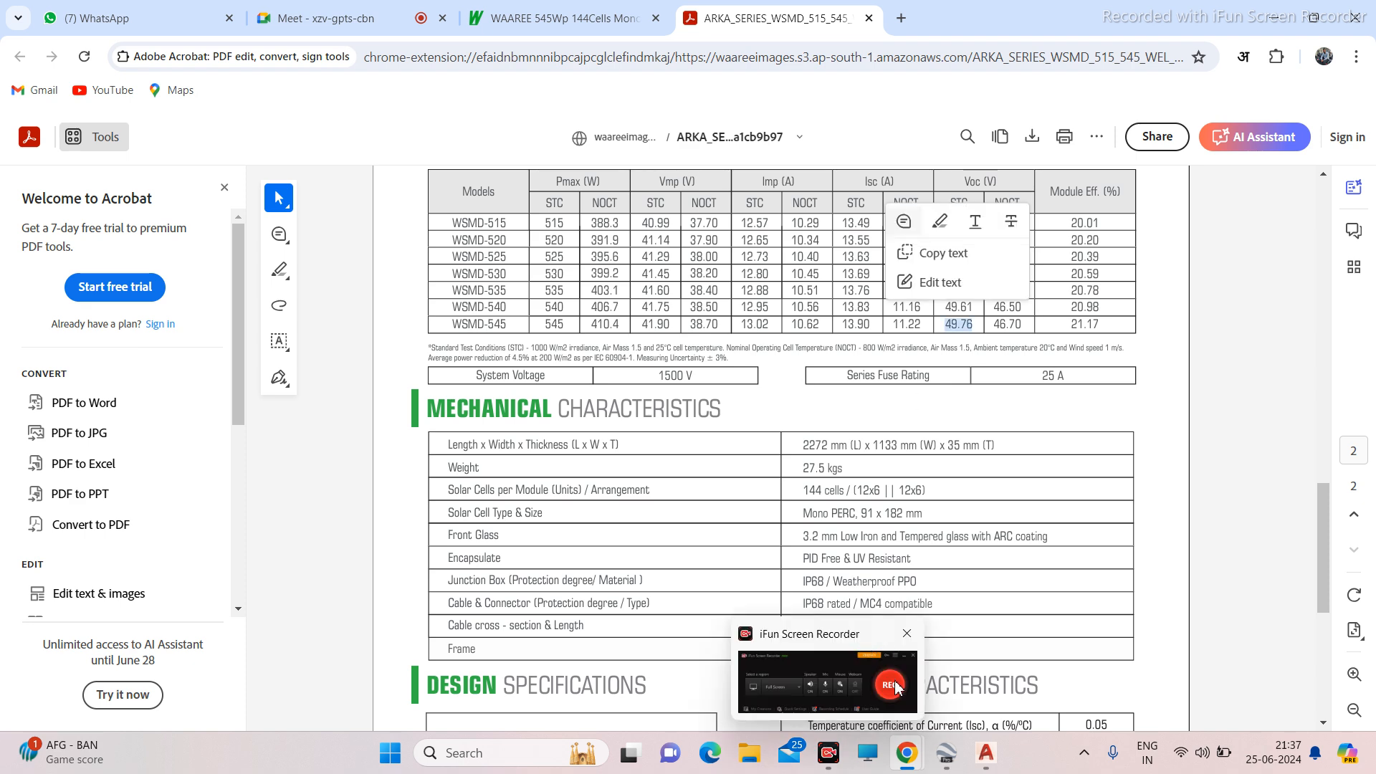
click(987, 758)
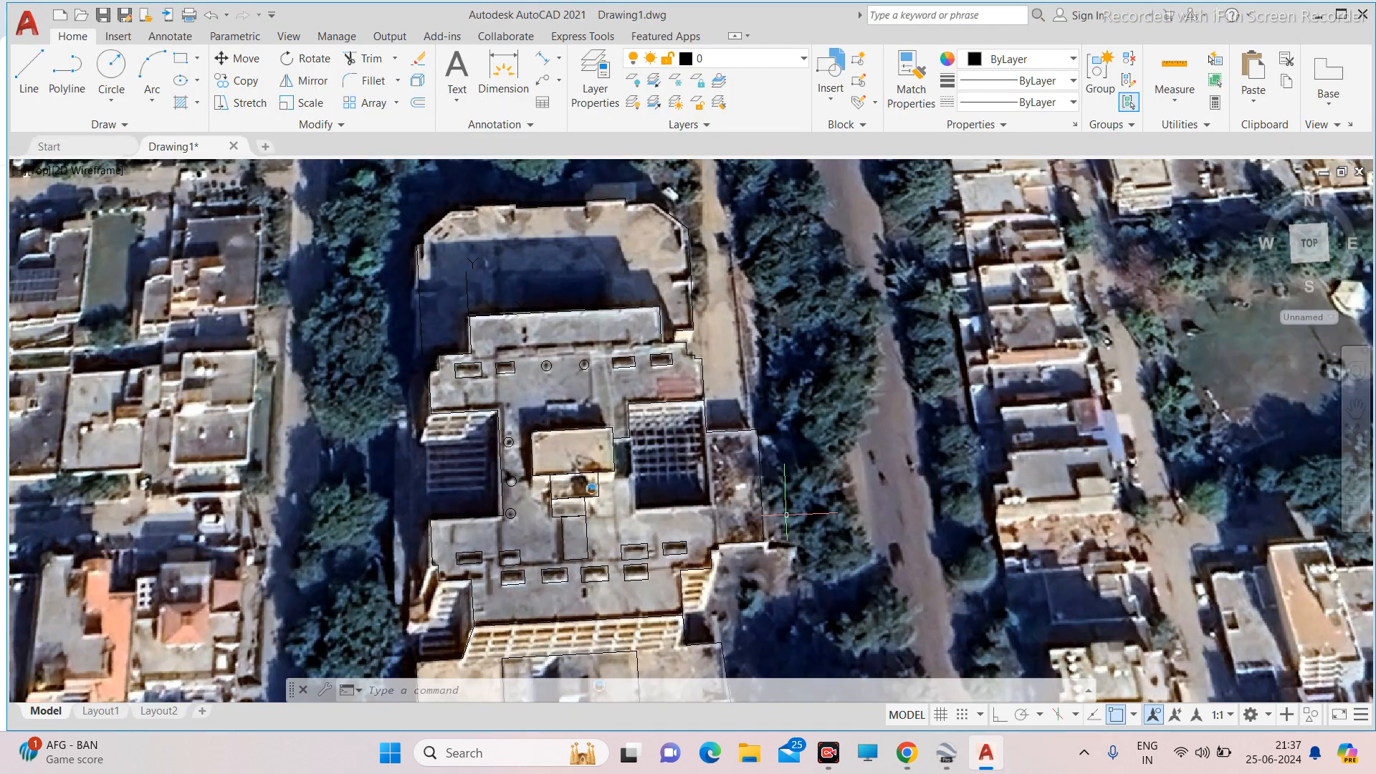
mouse_move(908, 753)
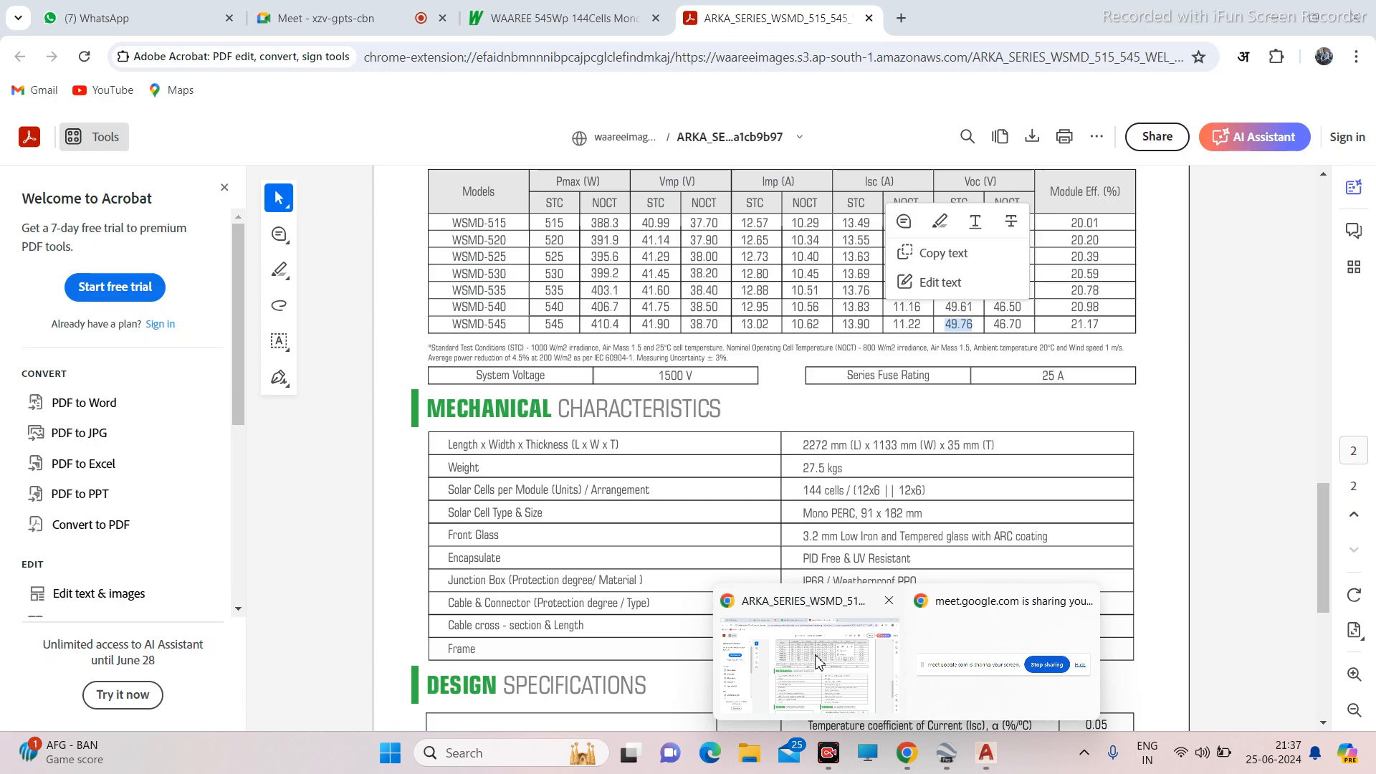
click(810, 656)
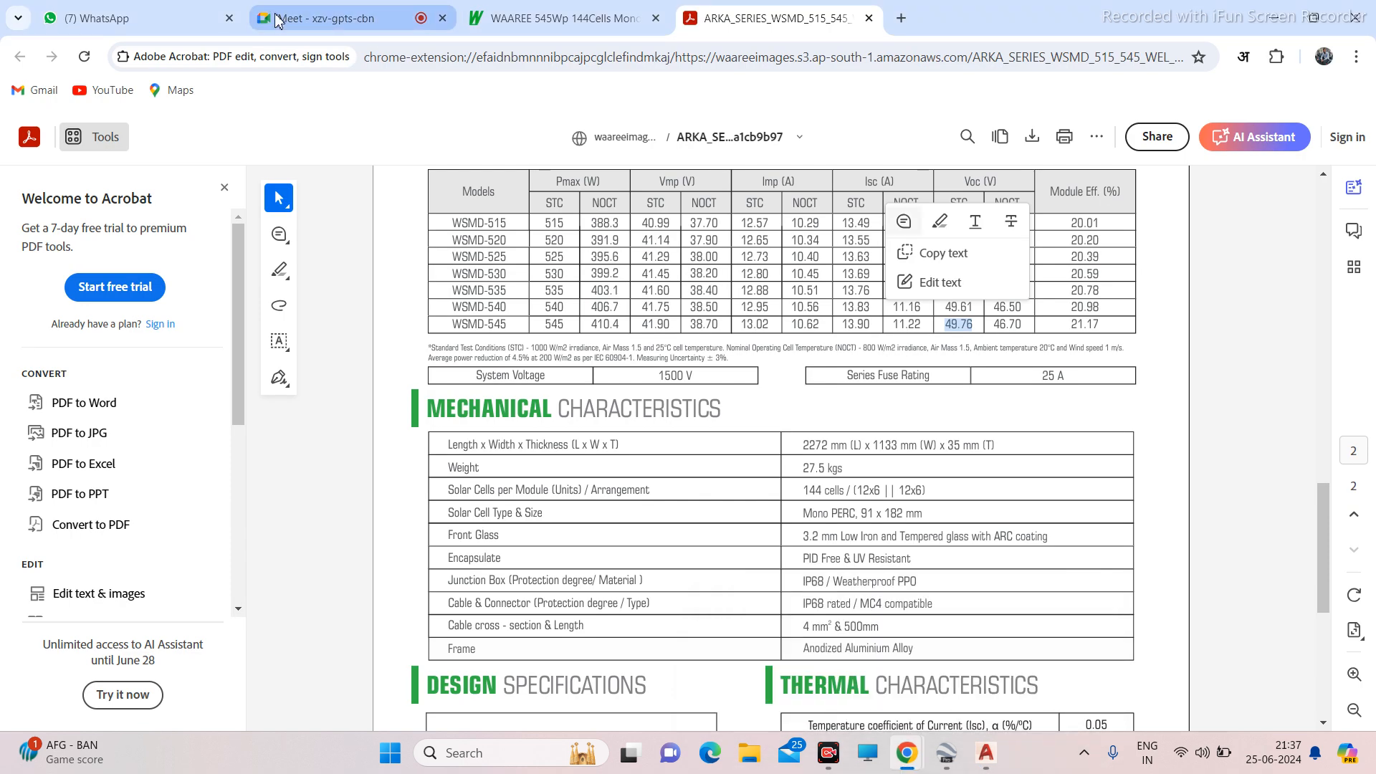
click(333, 22)
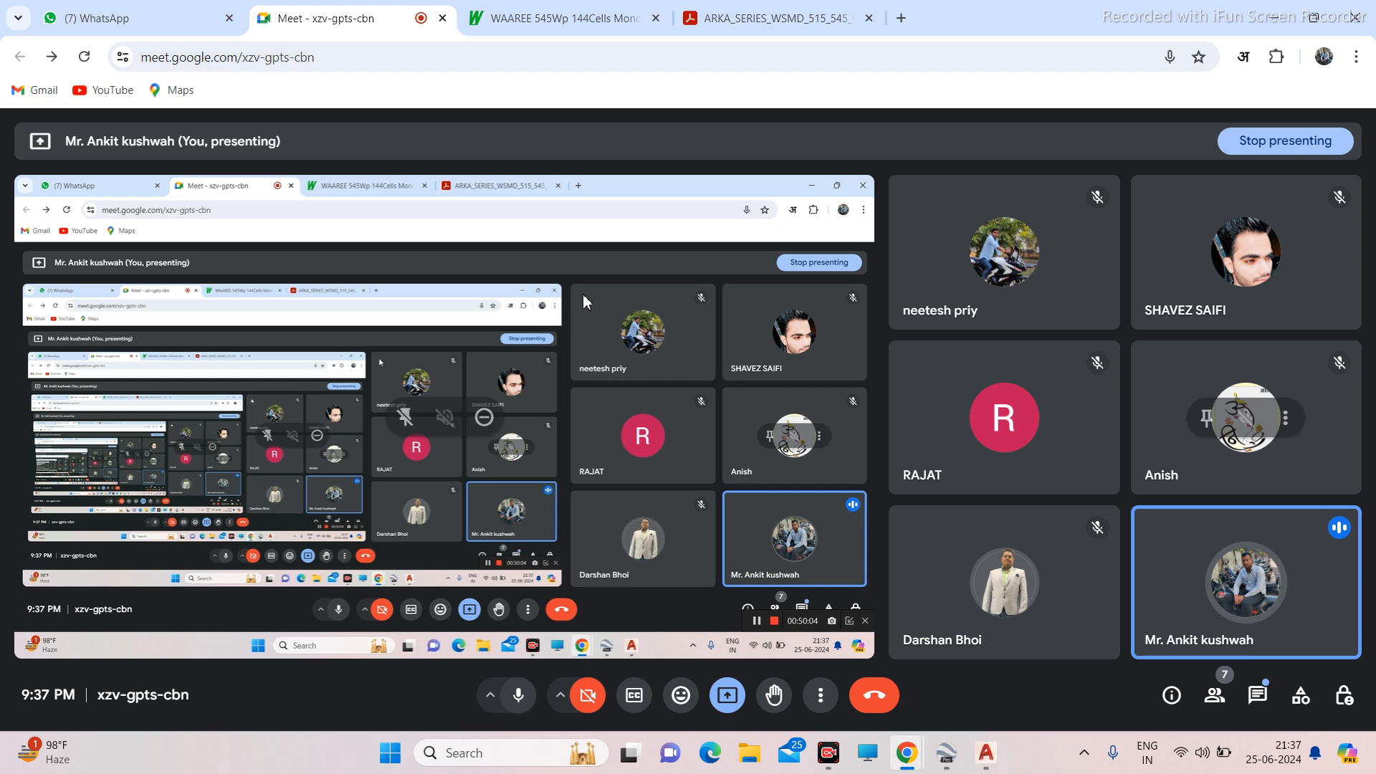
key(alt+Tab)
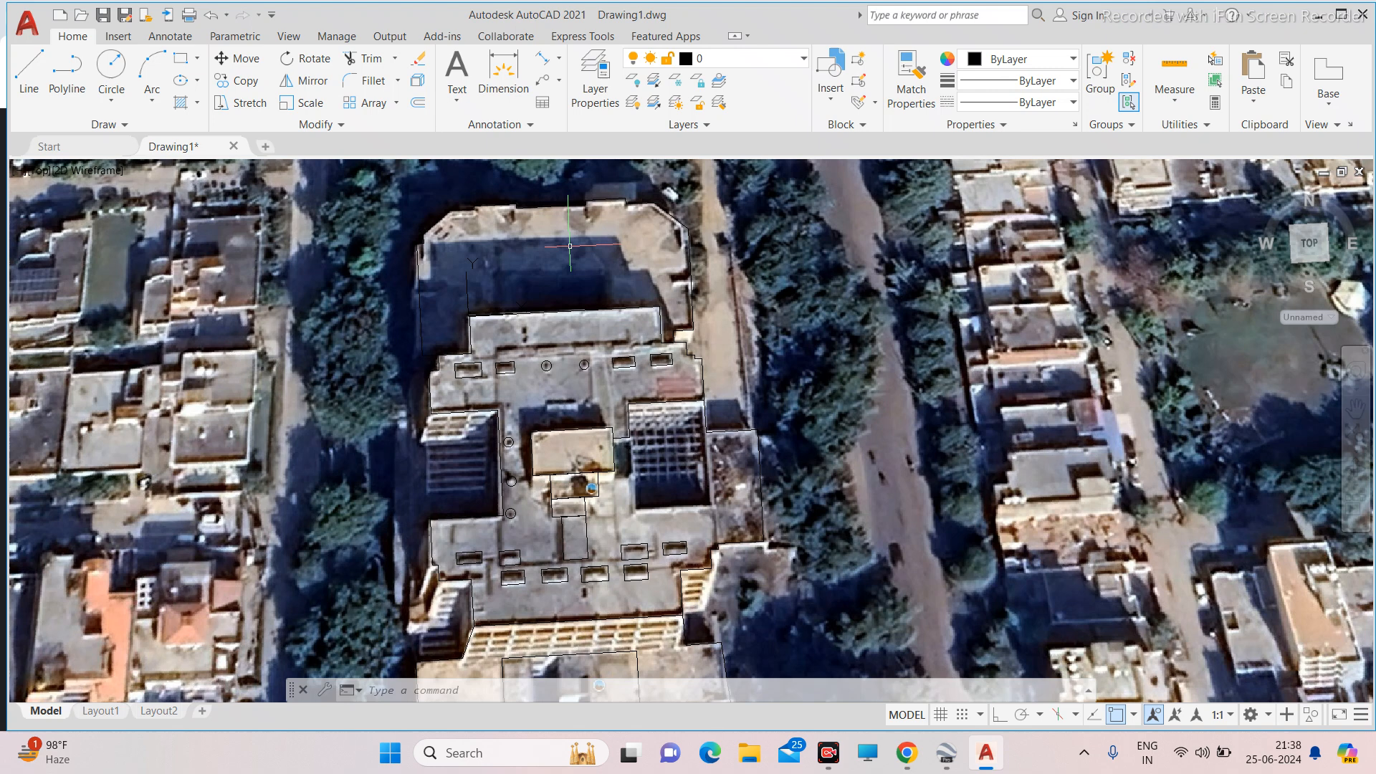
key(alt+Tab)
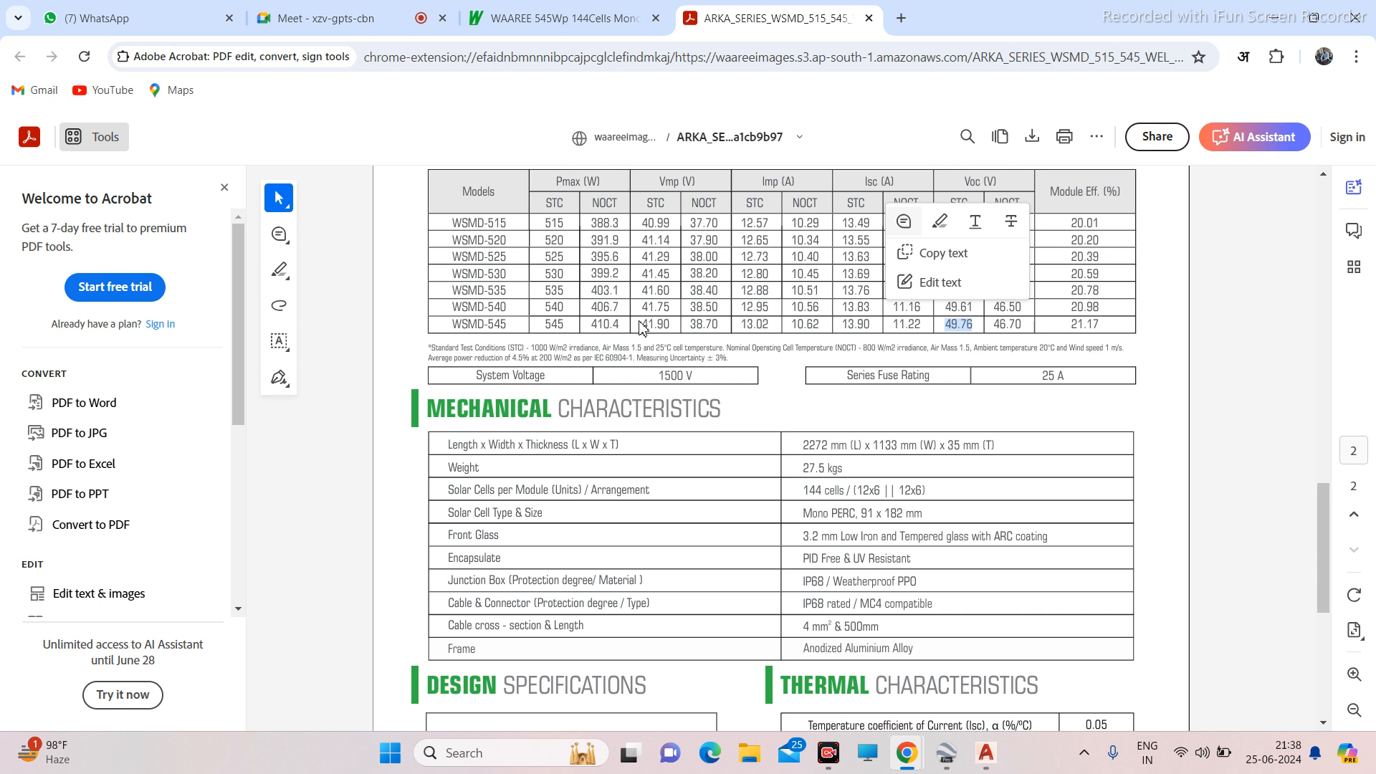
Select the STC Vmp entries of WSMD-540 and WSMD-545 and the WSMD-545 STC Voc entry to compare them, and clear the selection.
drag(643, 328, 666, 314)
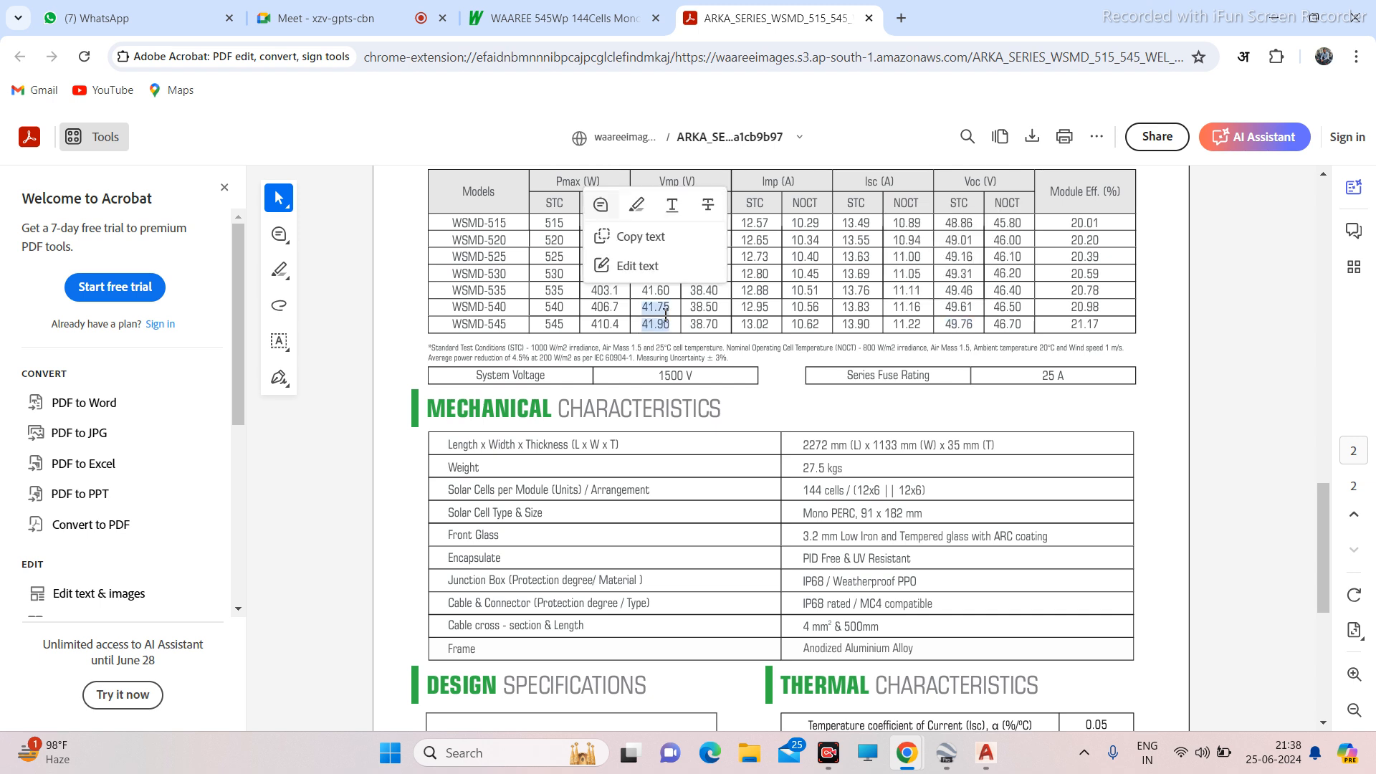
click(950, 330)
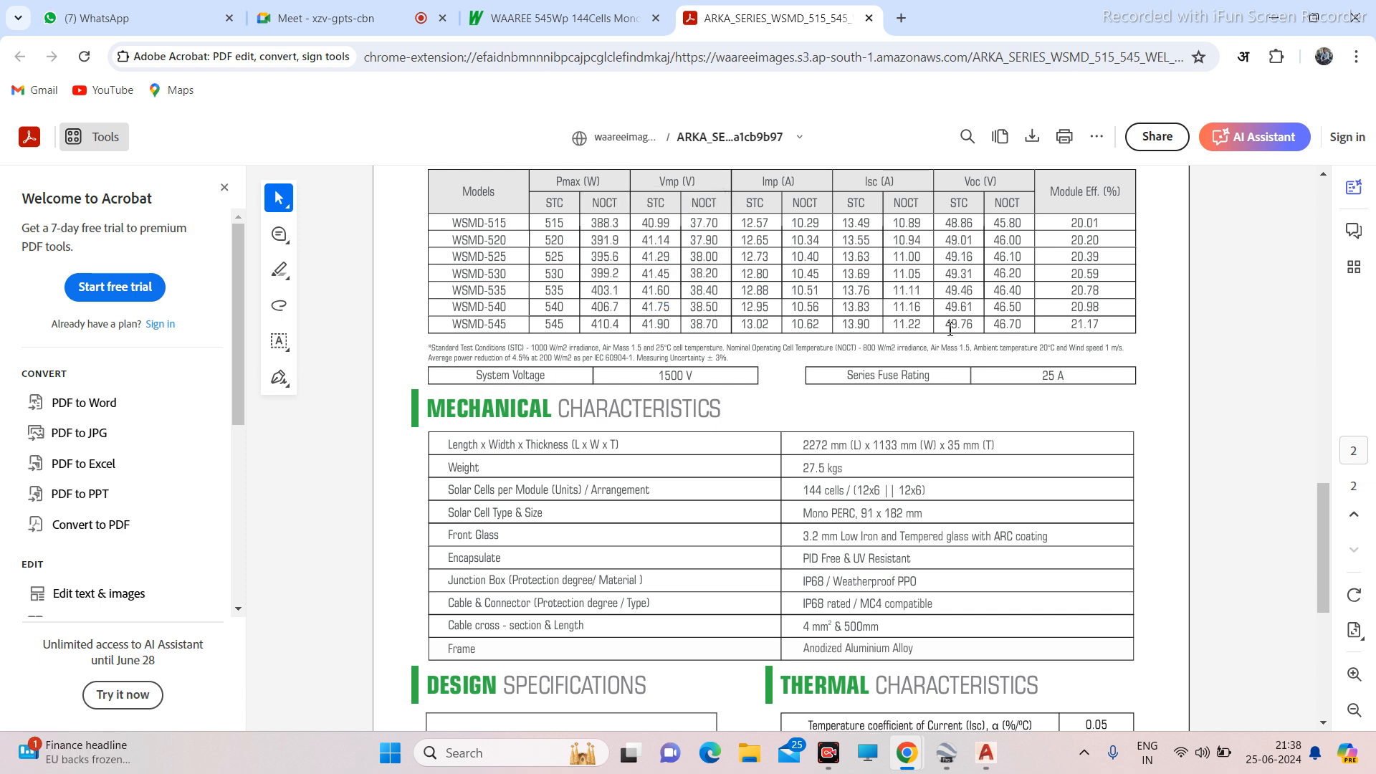
double_click(947, 324)
drag(643, 304, 669, 326)
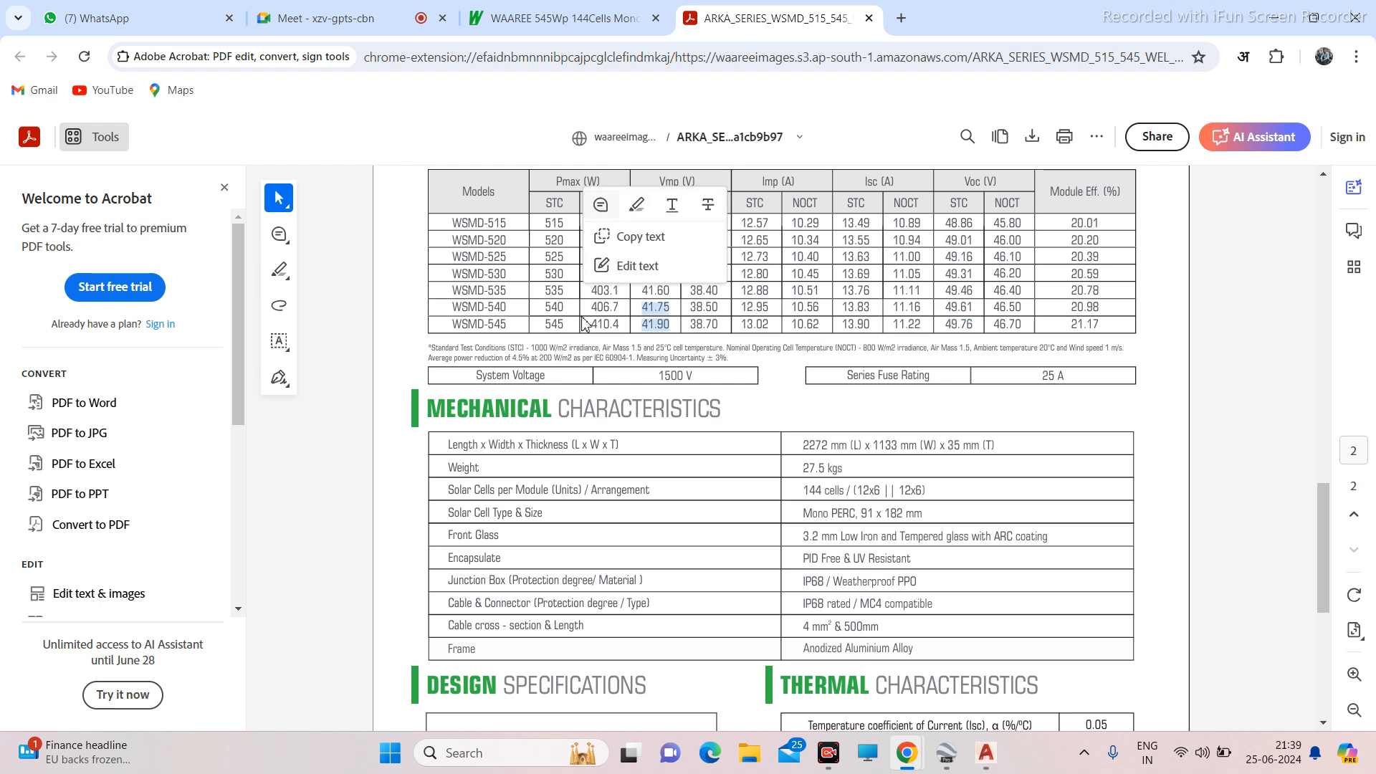
click(351, 342)
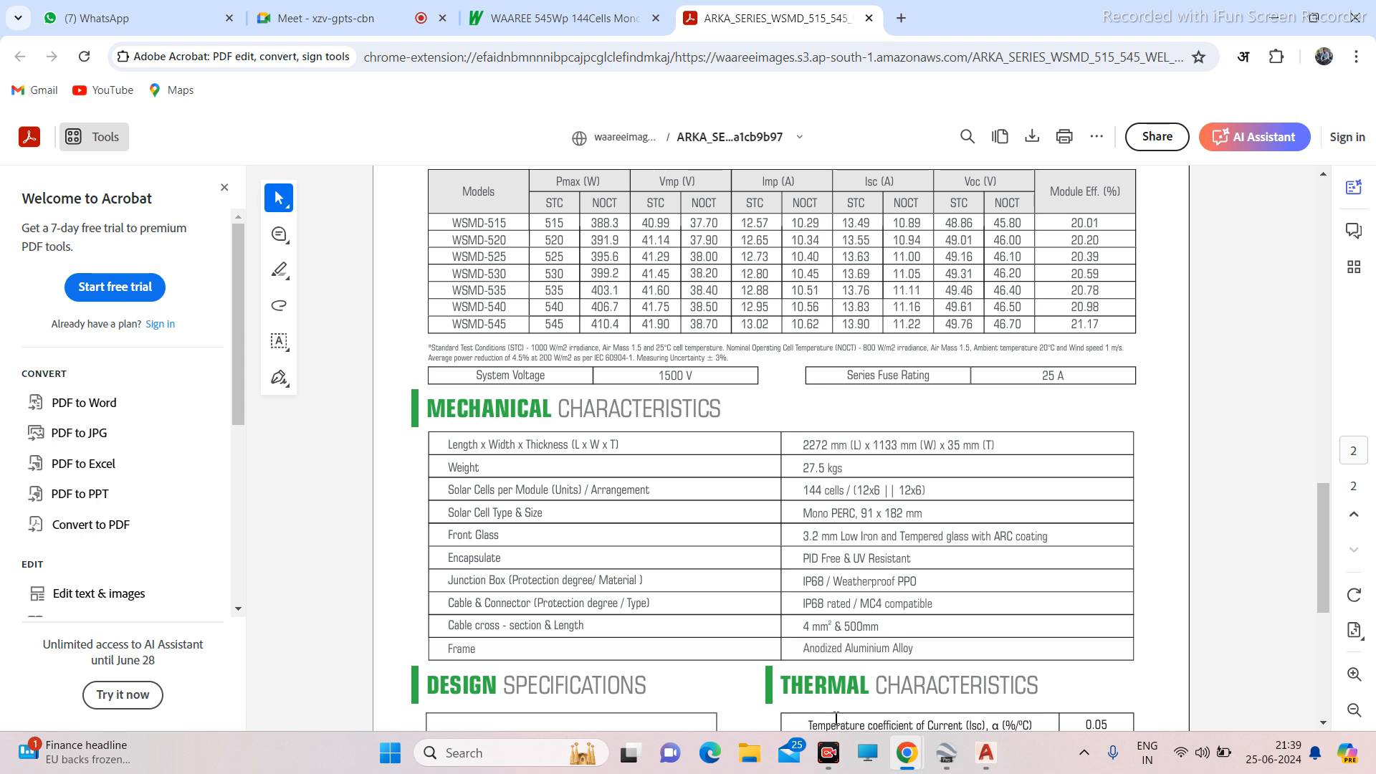
click(984, 758)
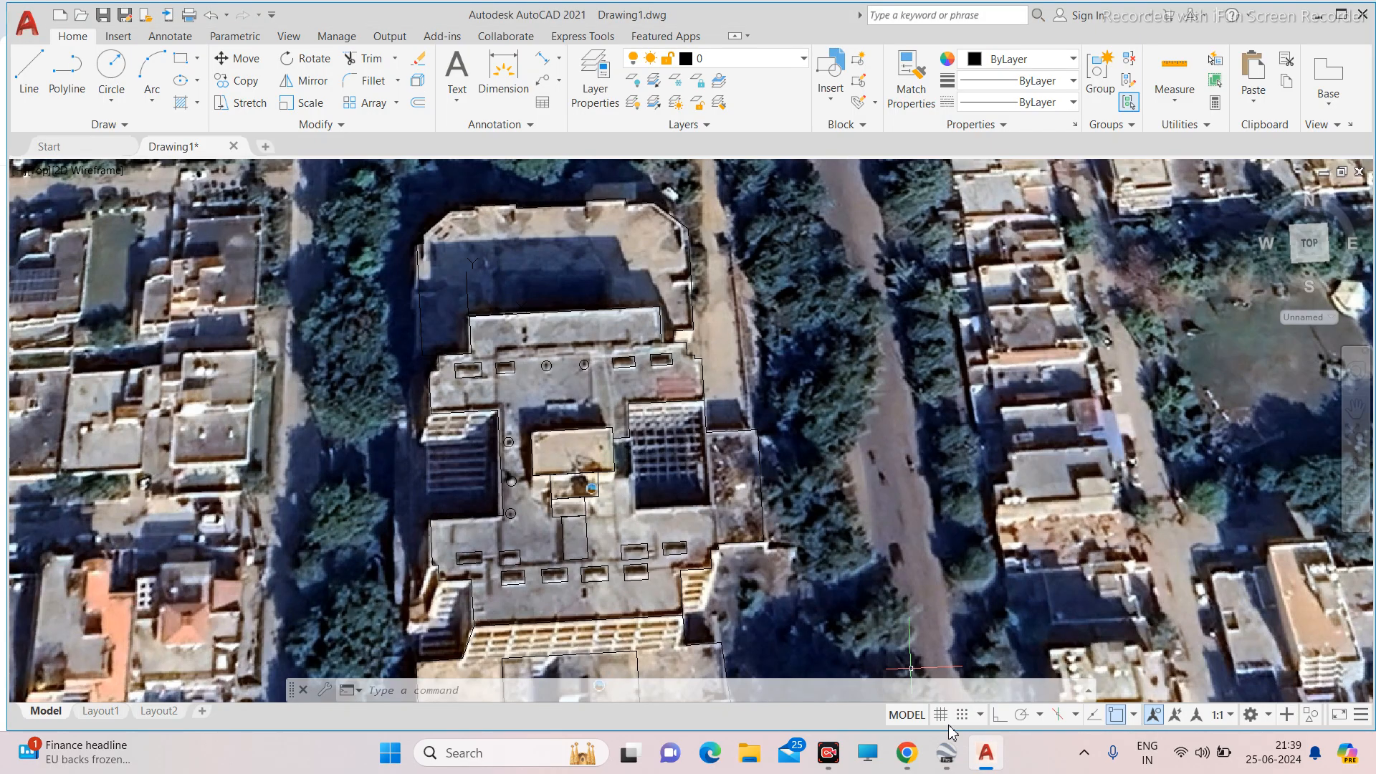
mouse_move(901, 763)
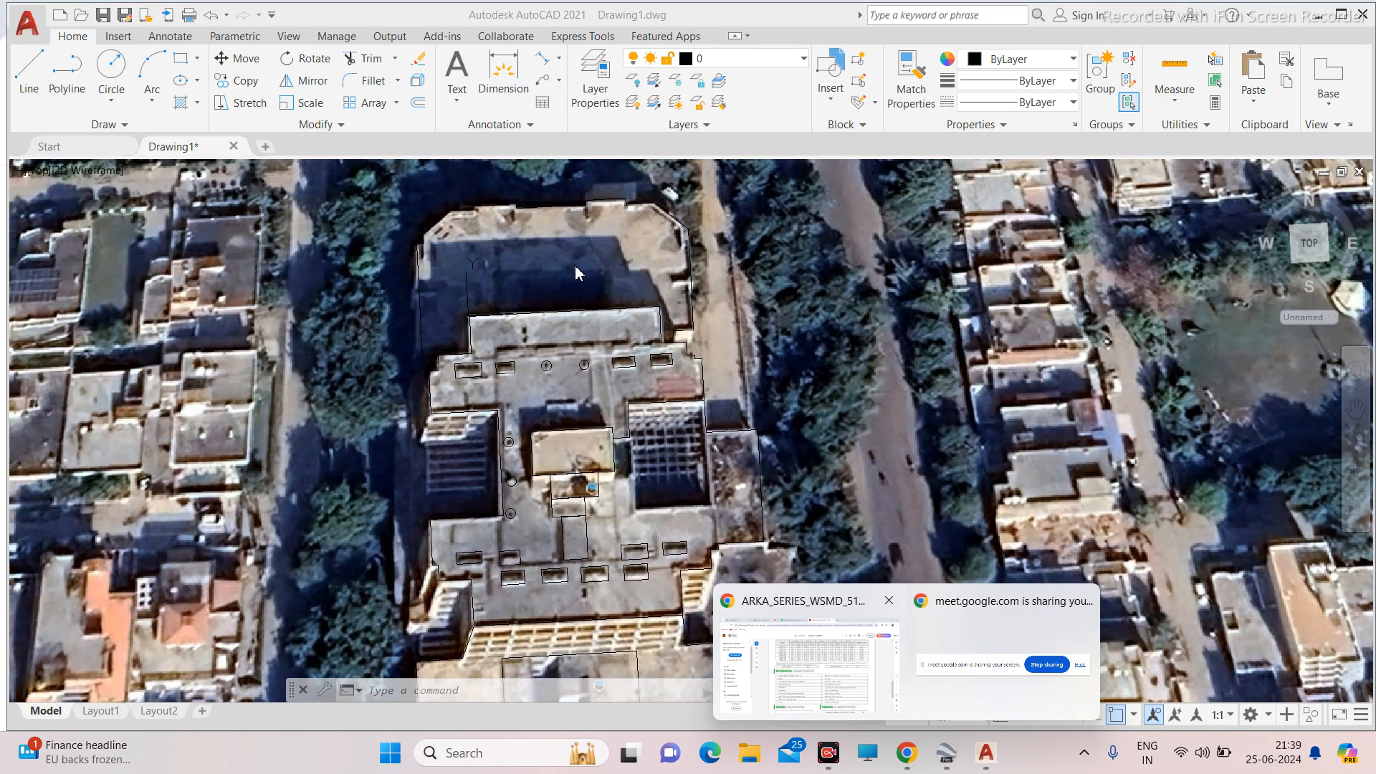
click(798, 626)
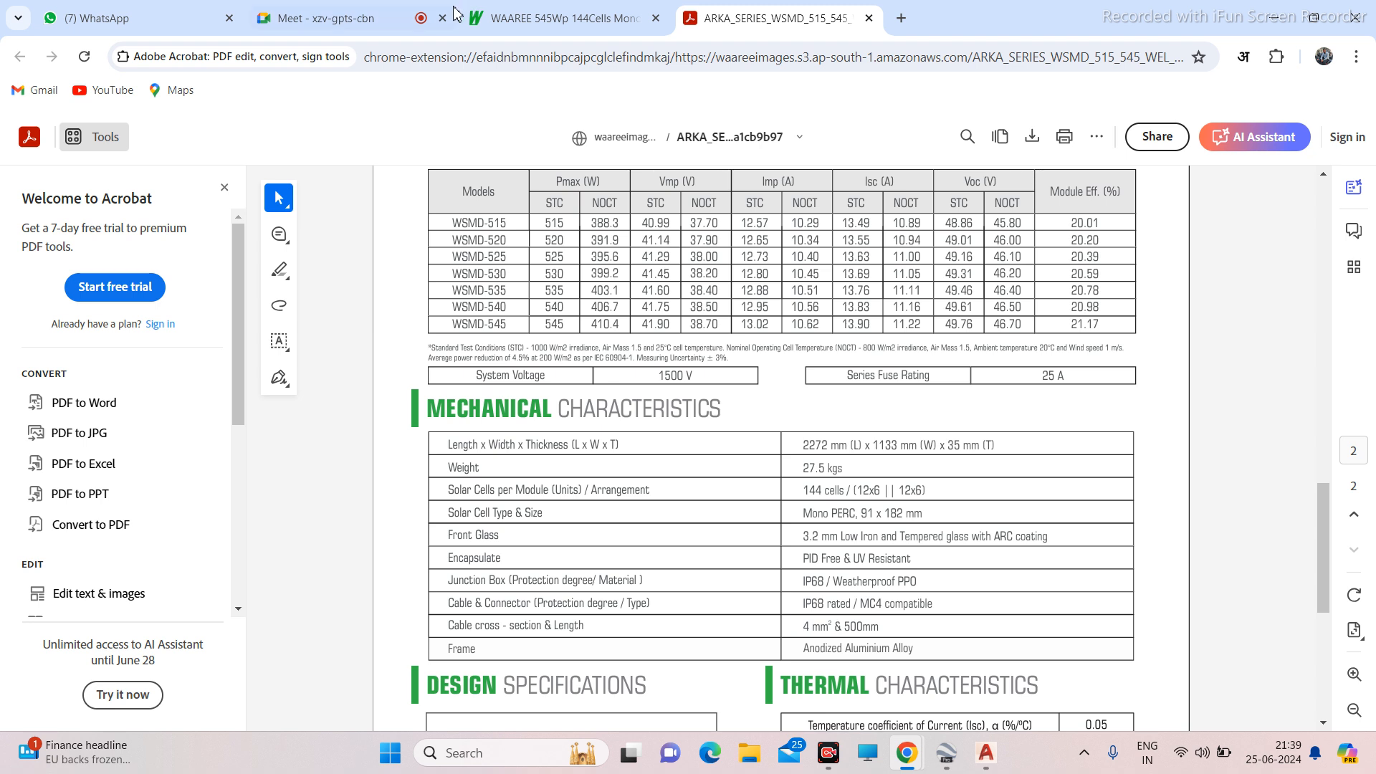
click(347, 21)
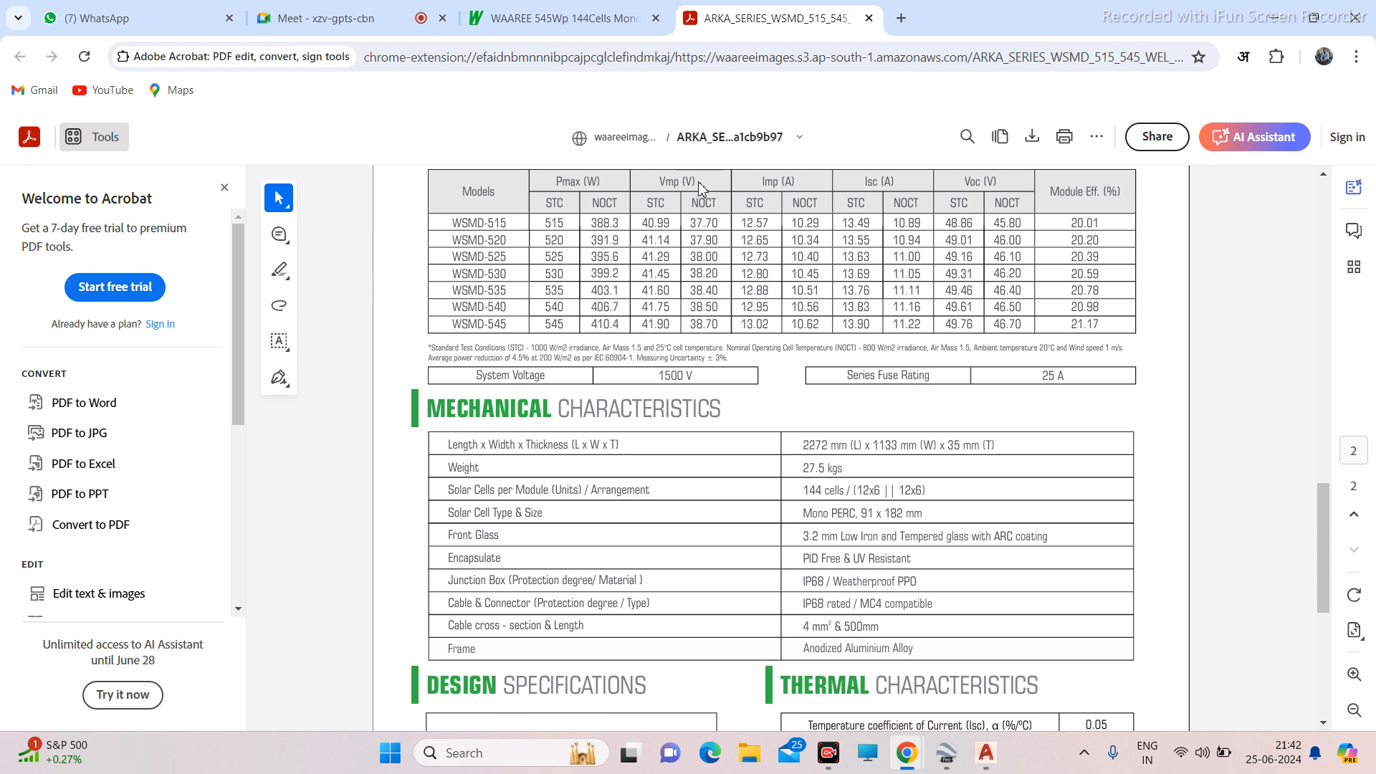
Select the Vmp (V) and Imp (A) column headings in turn to examine the module's voltage and current ratings.
drag(696, 183, 666, 184)
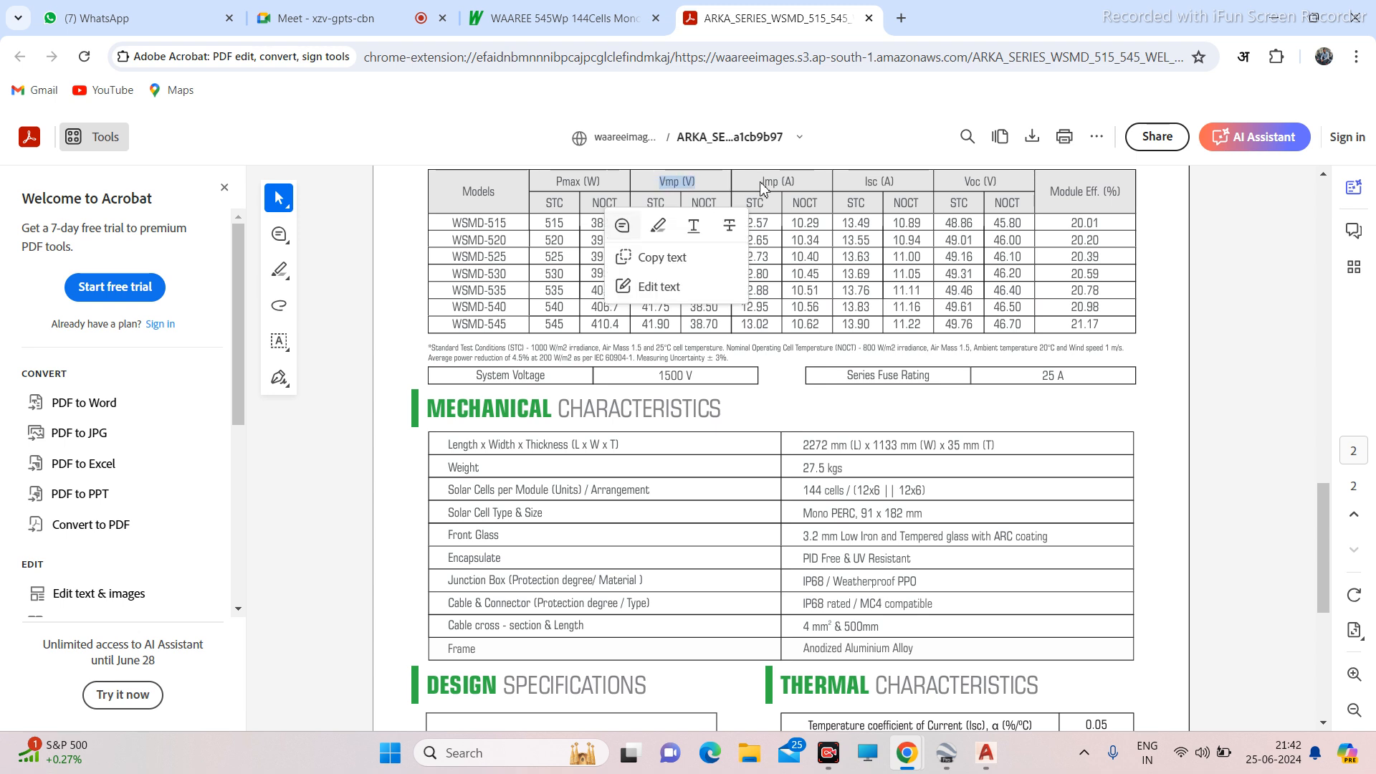
click(804, 184)
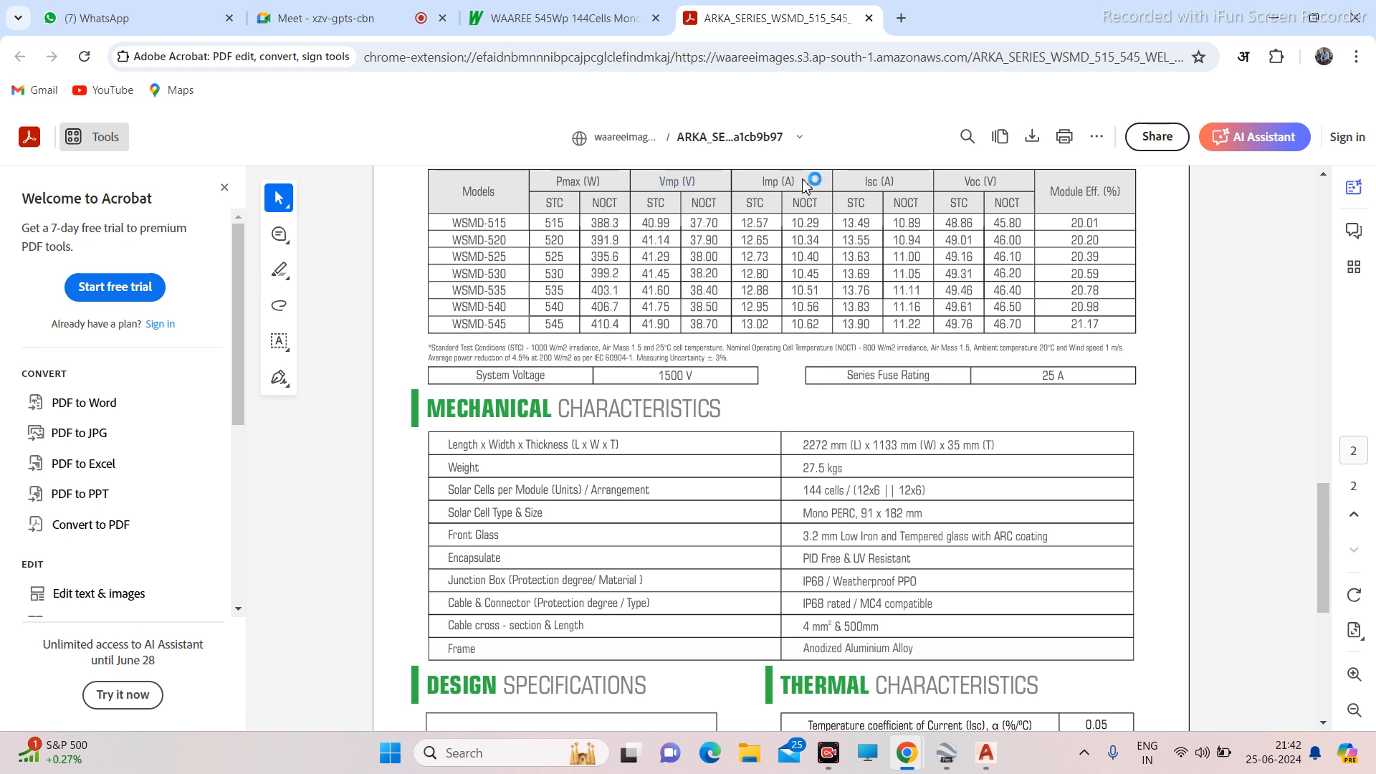
drag(804, 183, 761, 183)
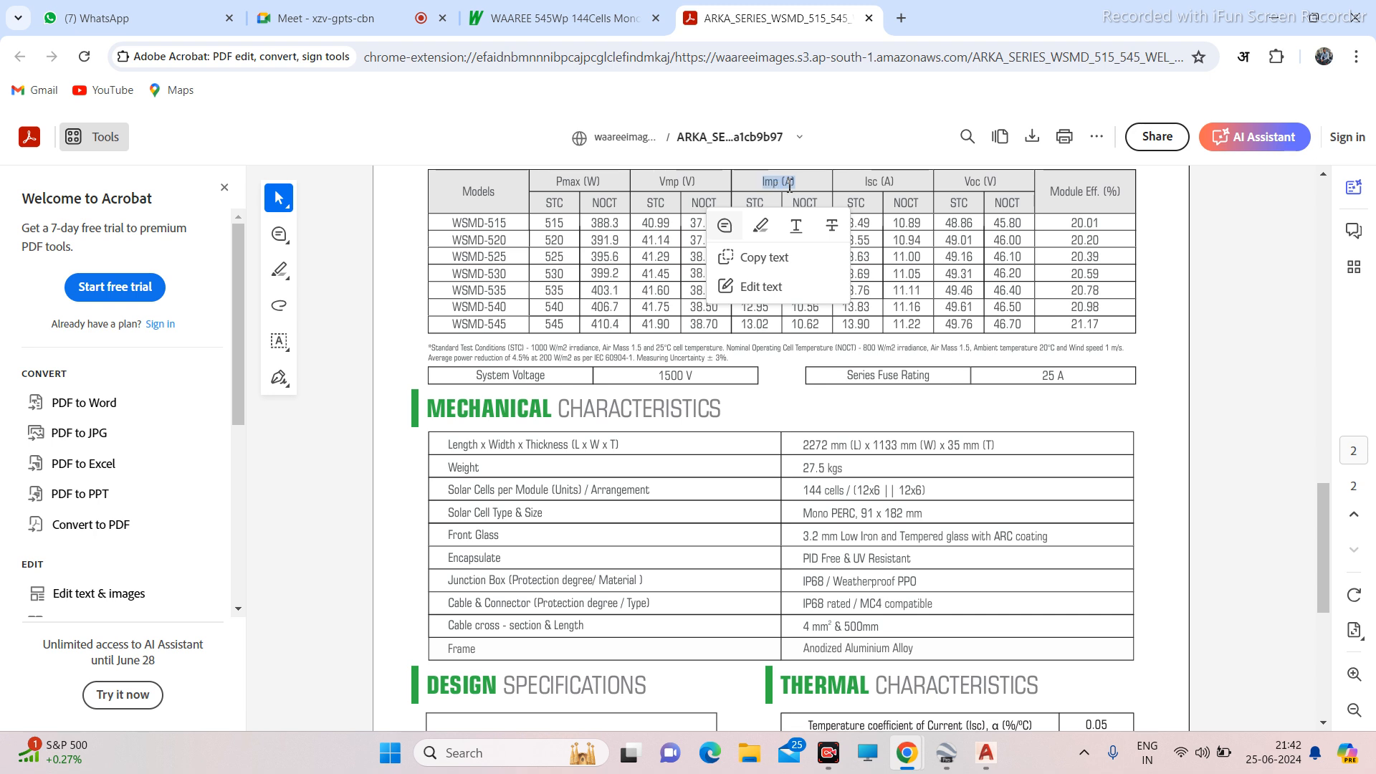
drag(793, 184, 780, 185)
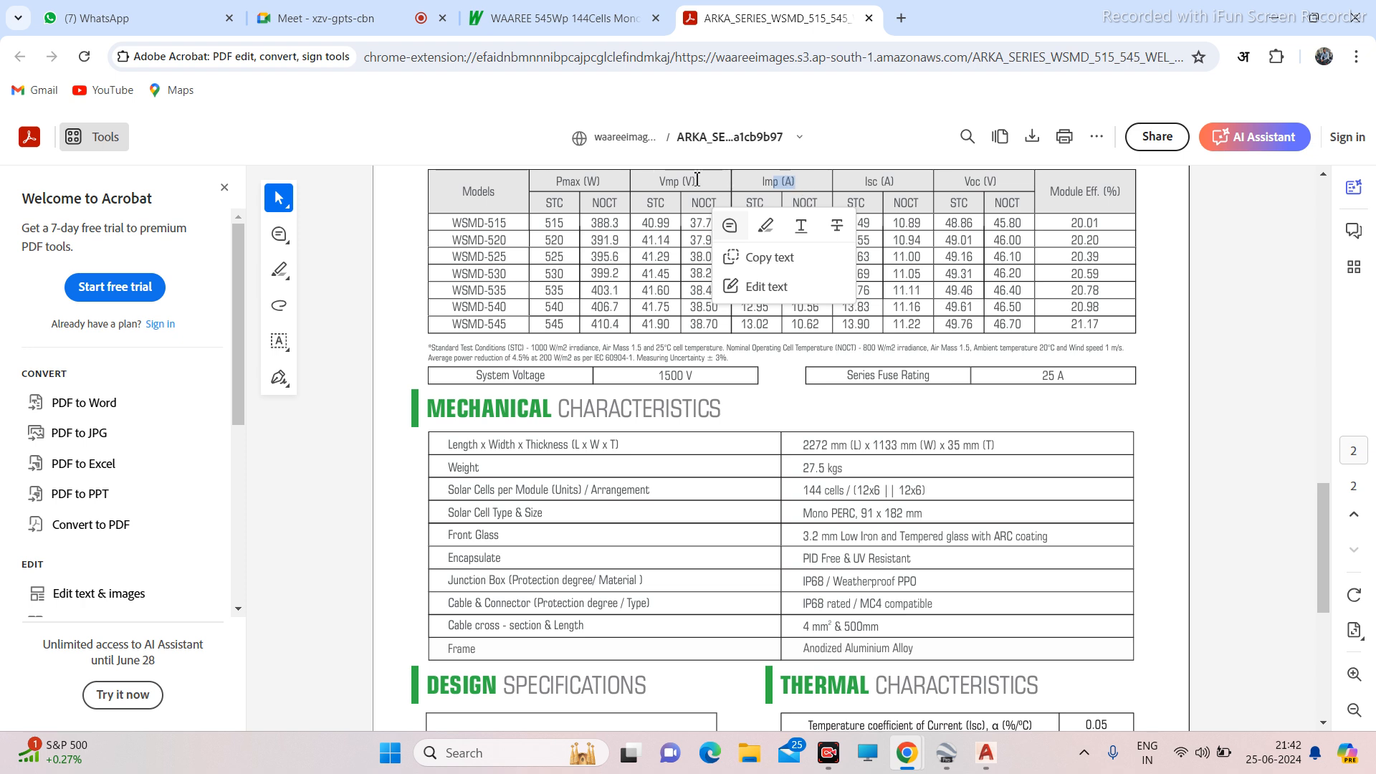
drag(699, 181, 682, 183)
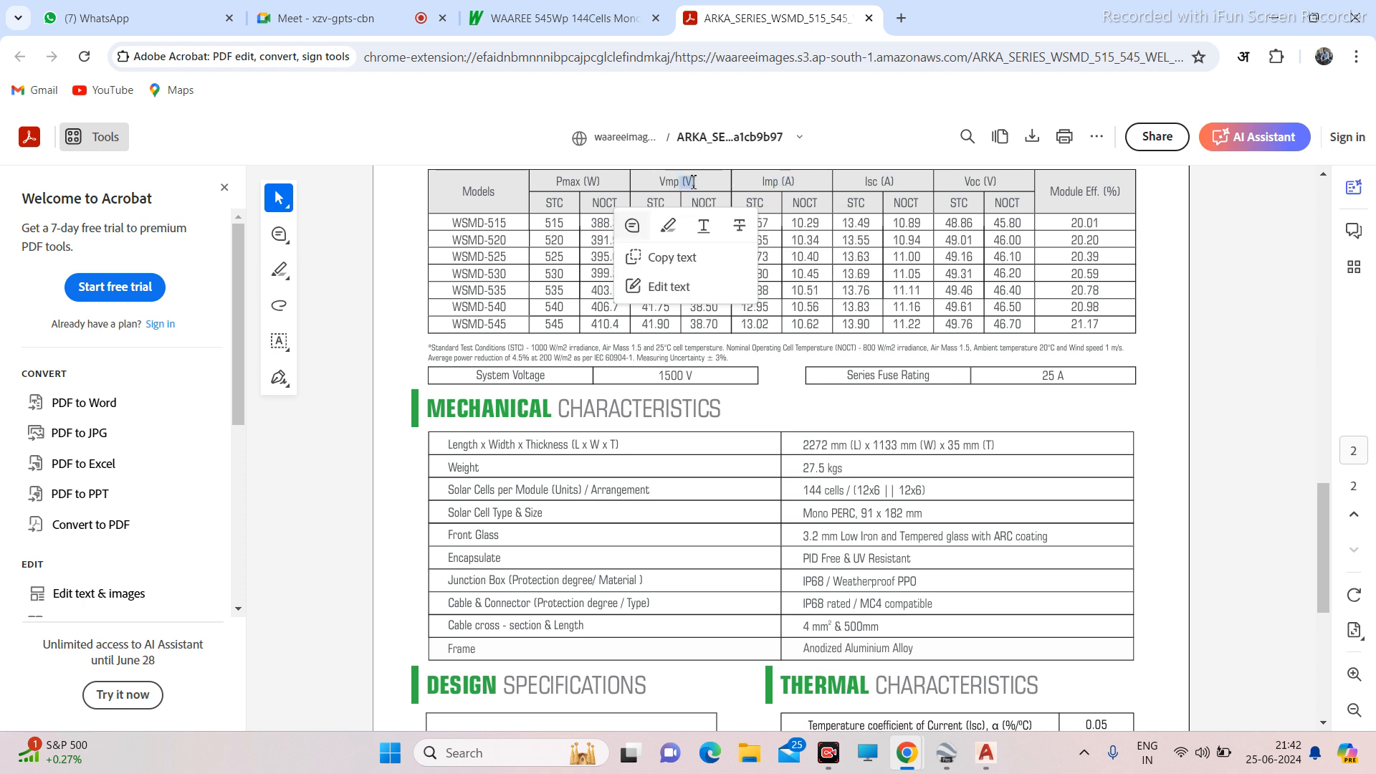
drag(701, 185, 691, 185)
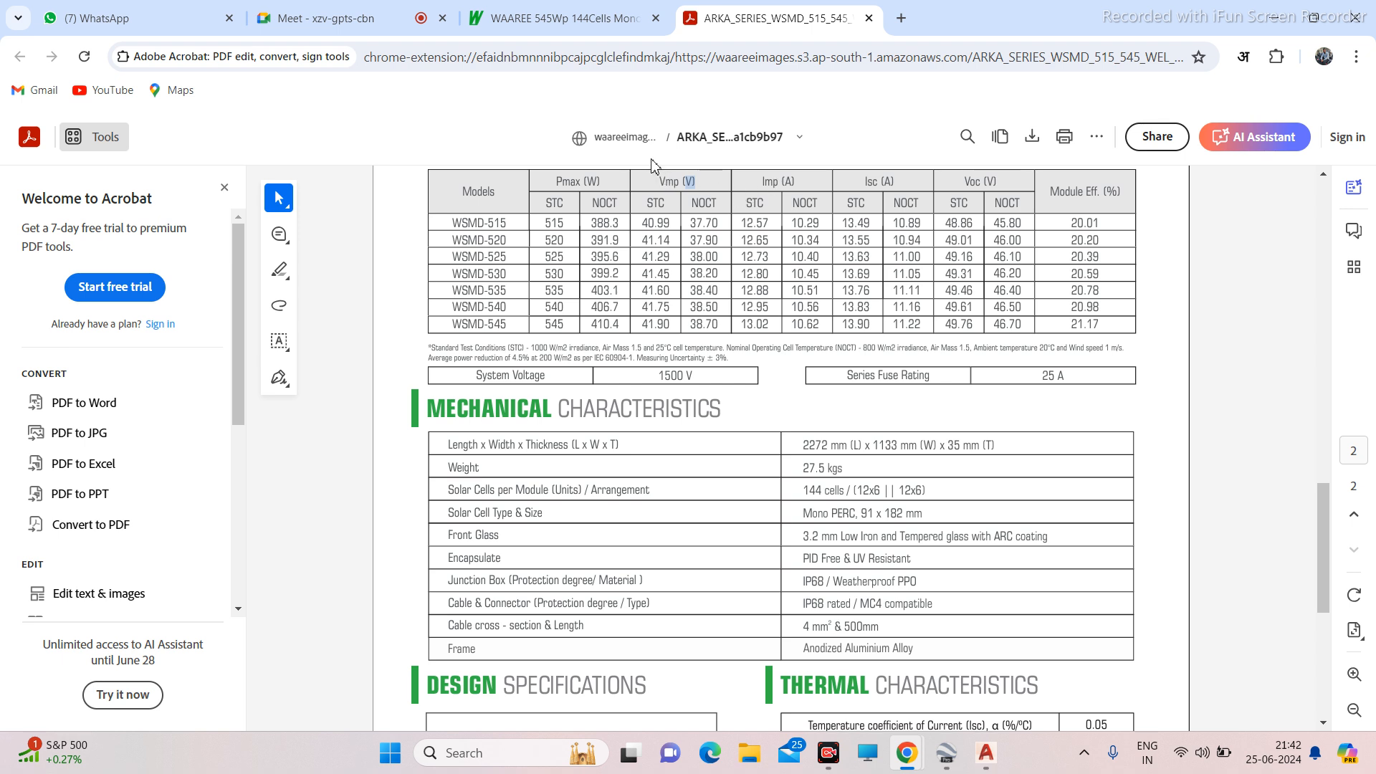
Select text across the electrical and mechanical characteristics tables, including the Voc (V) heading, to examine it, and clear the selection.
key(ctrl+a)
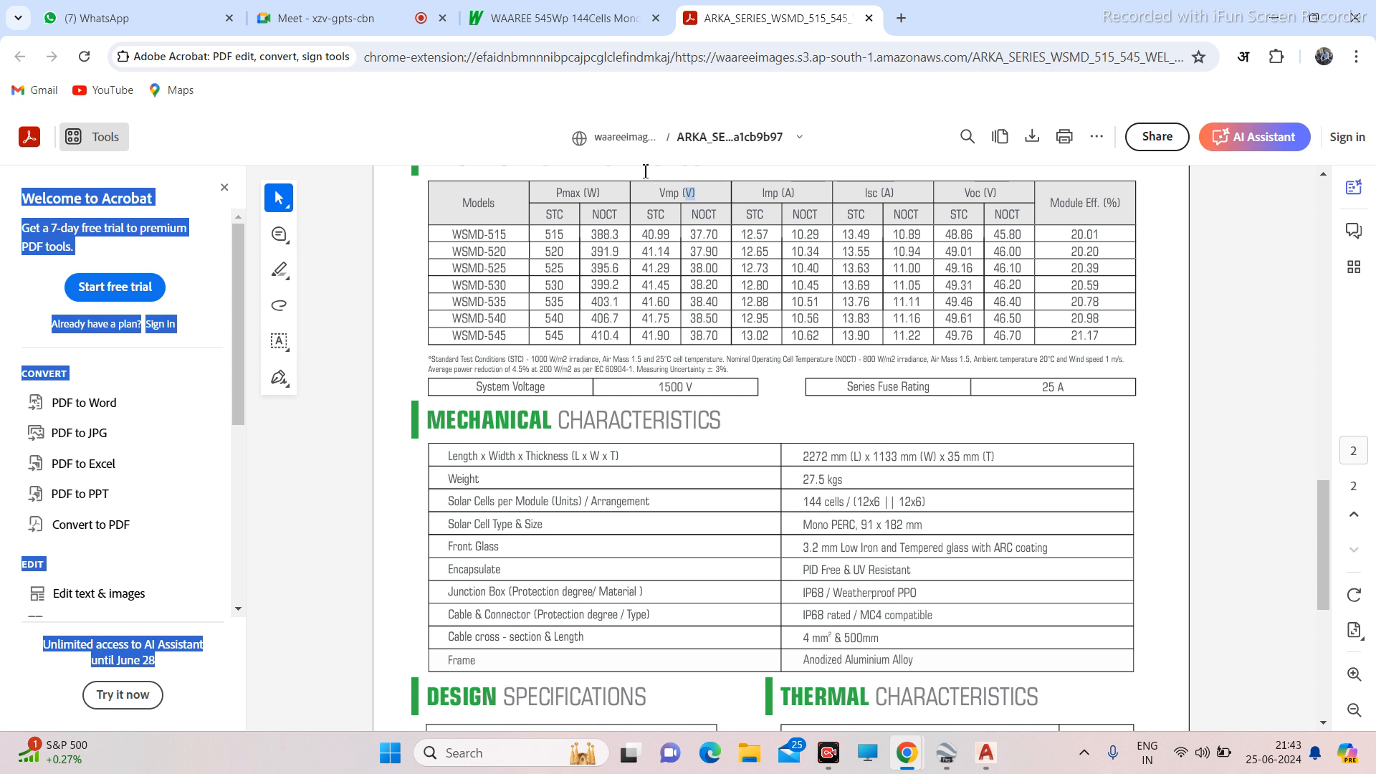
drag(646, 171, 841, 312)
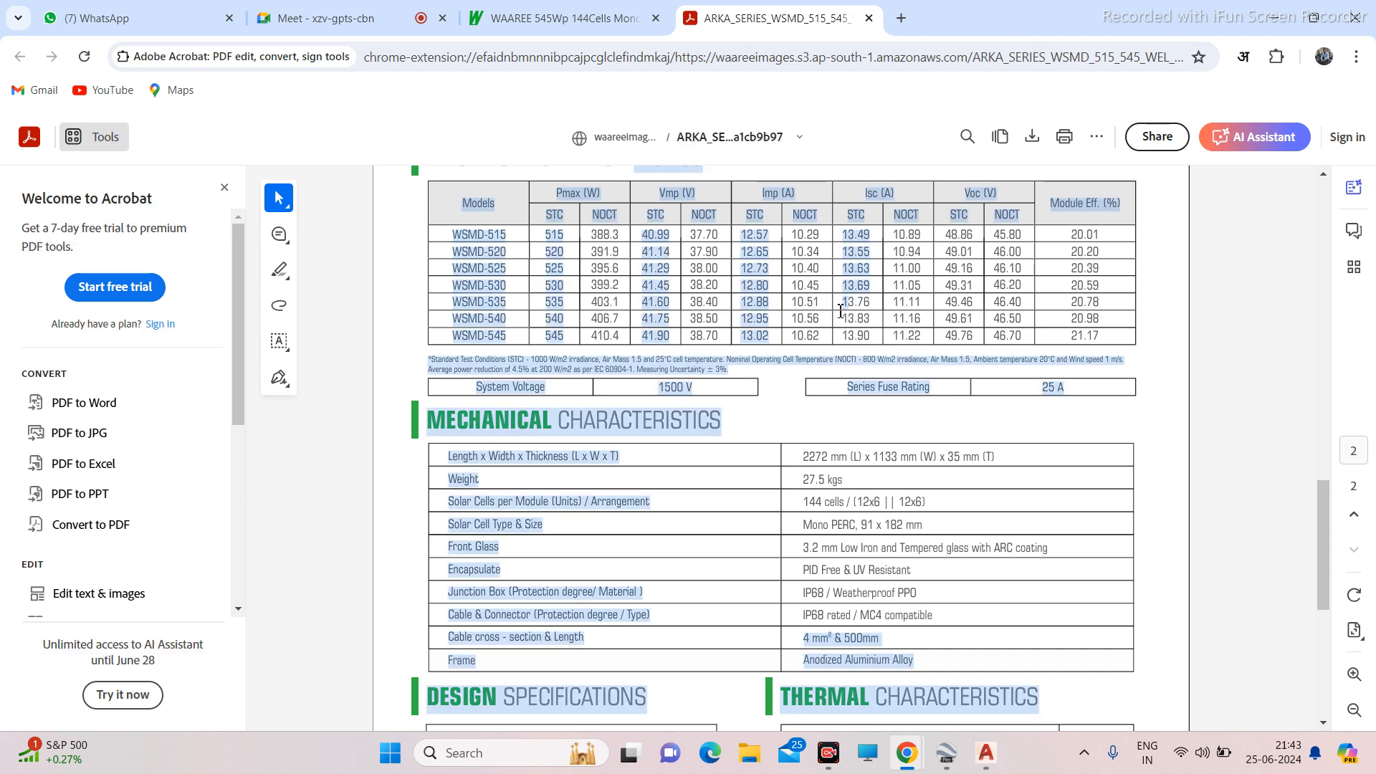
click(965, 195)
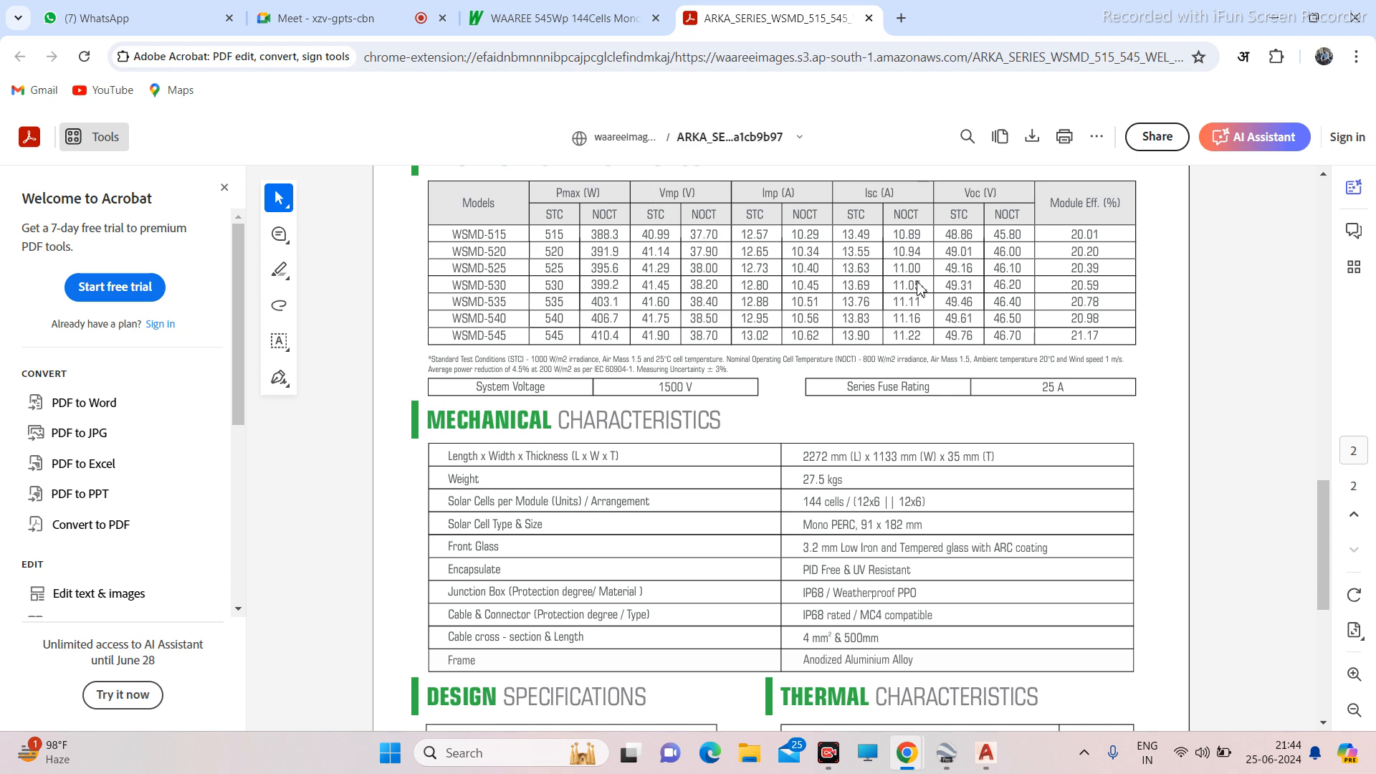
drag(1006, 199, 639, 289)
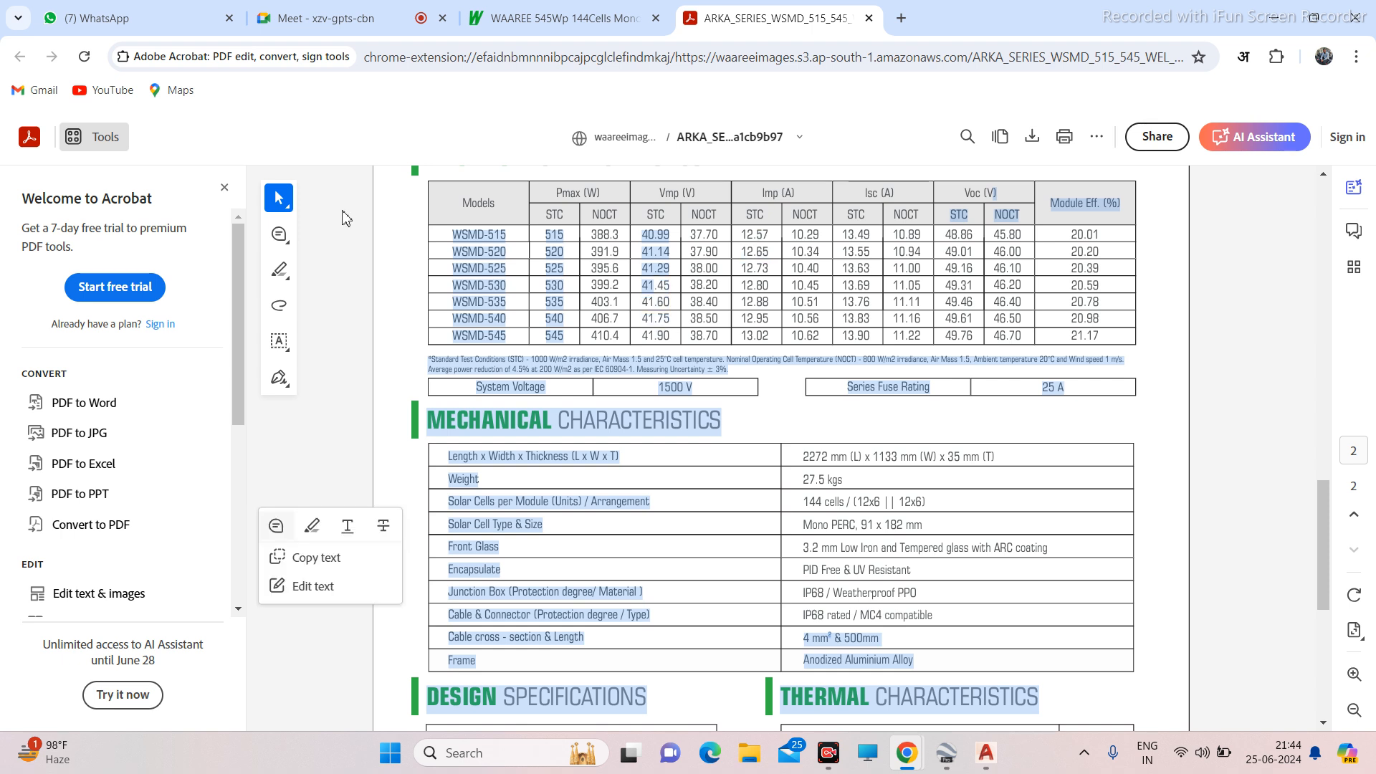
click(343, 212)
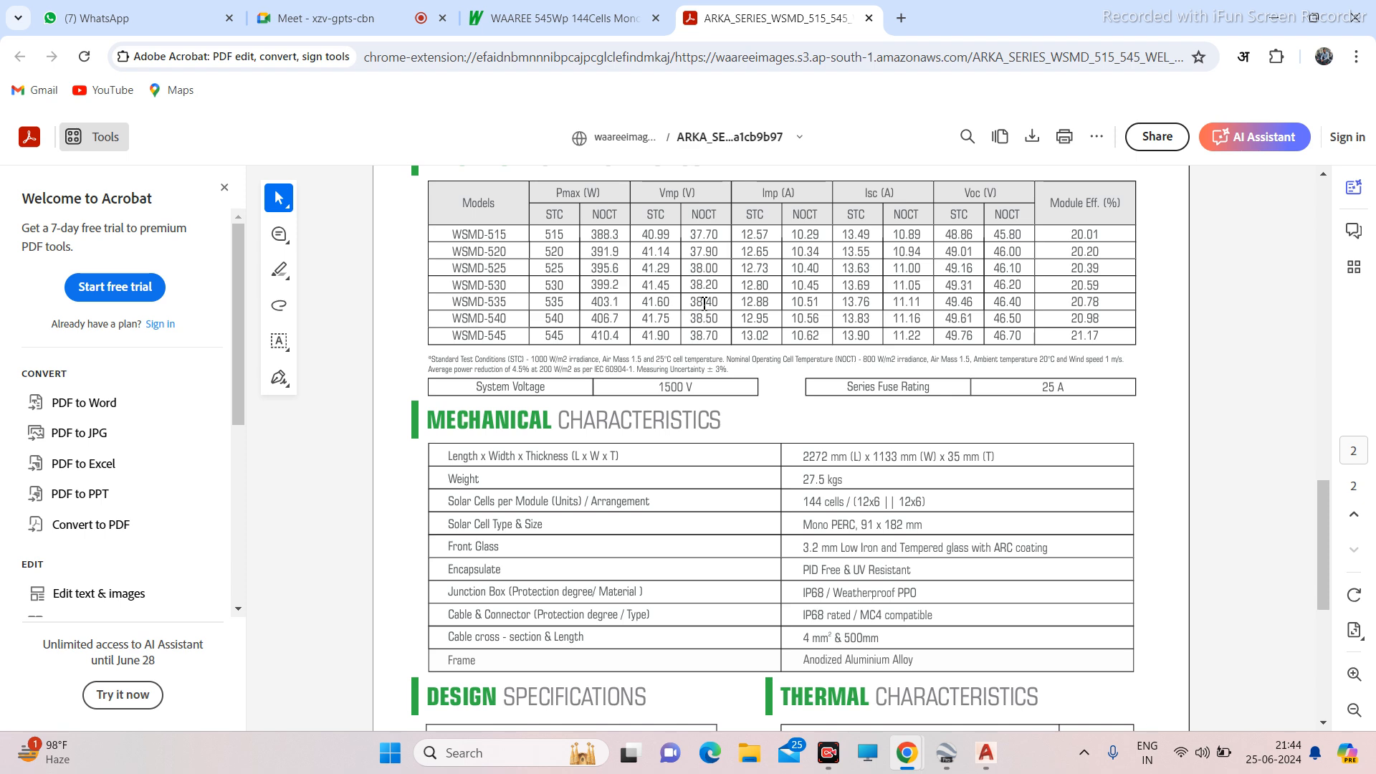
Examine the datasheet's design specifications drawing, thermal characteristics and the module's length, width and thickness entry.
scroll(704, 301, down, 2)
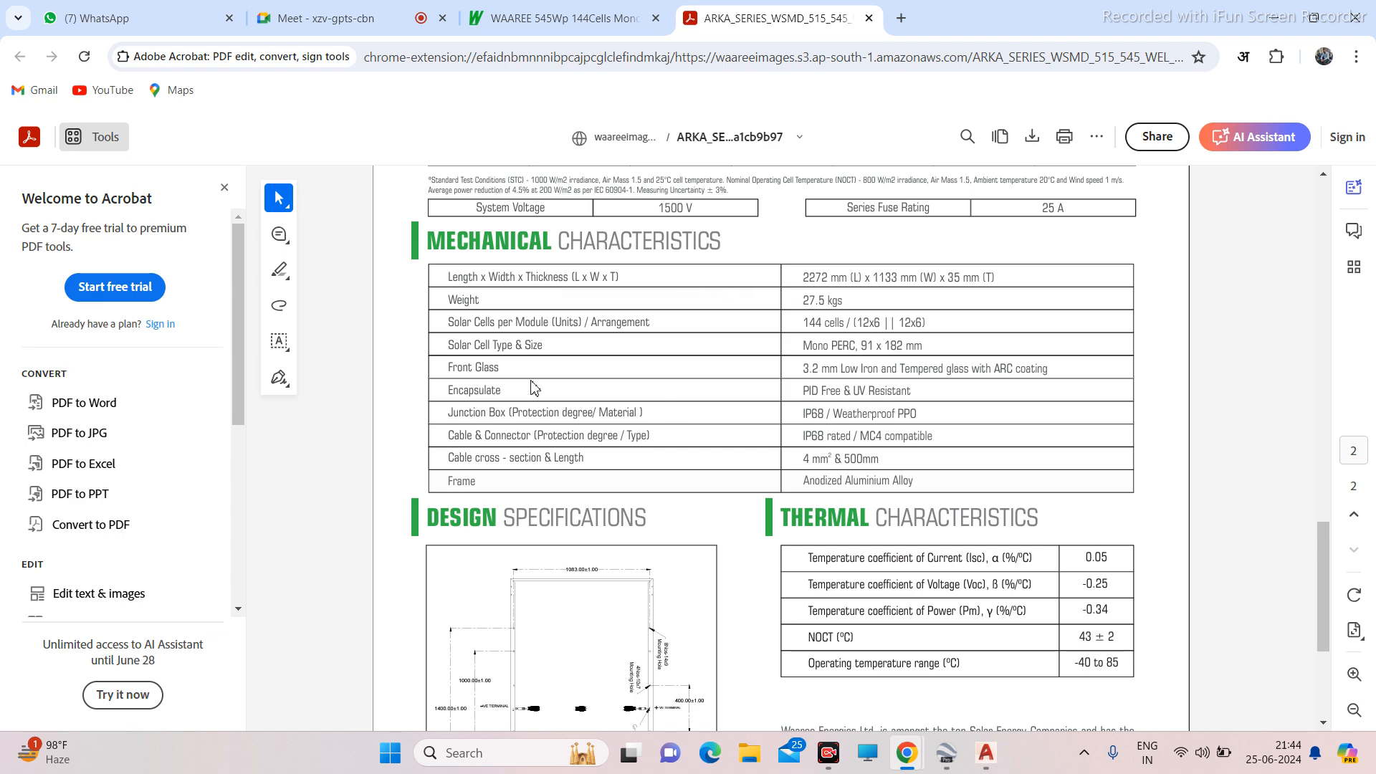
scroll(530, 387, down, 1)
scroll(525, 466, down, 1)
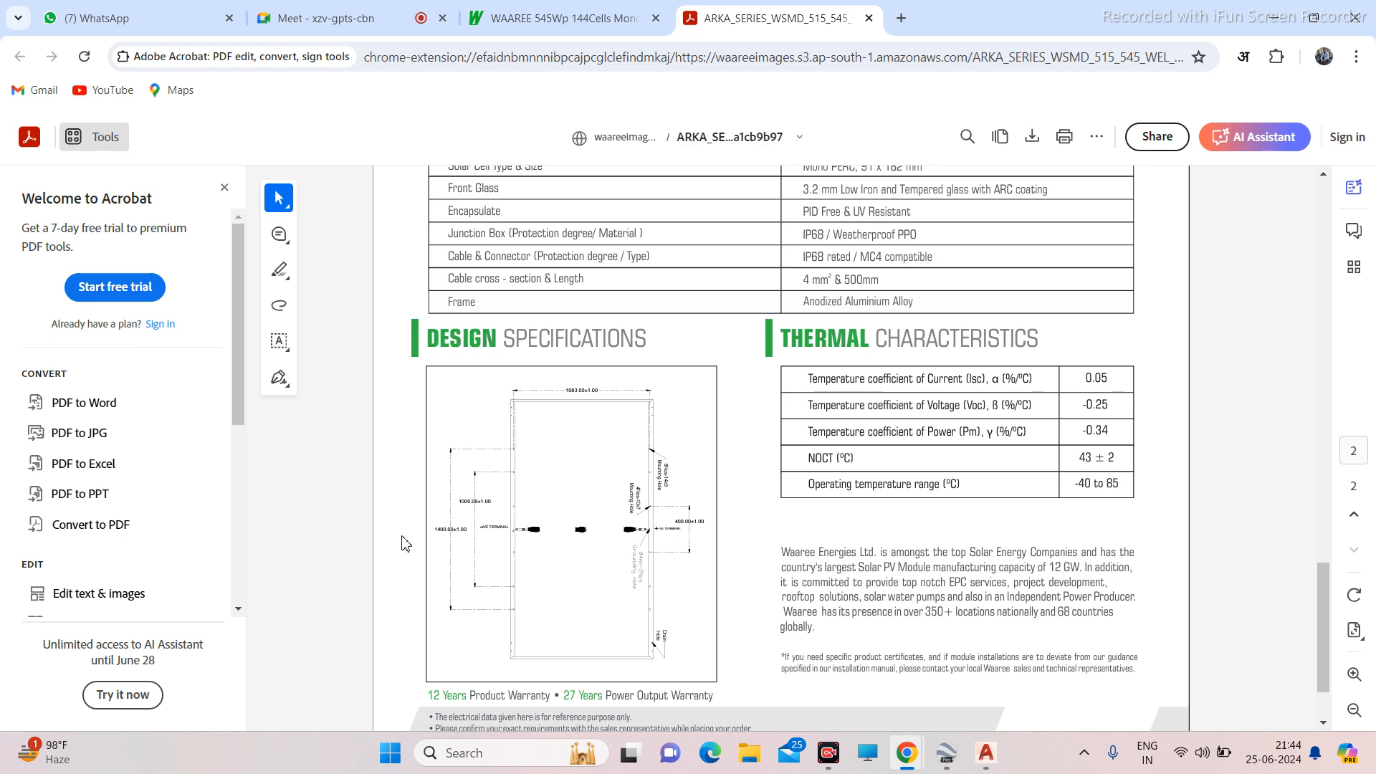
ctrl+scroll(646, 523, up, 1)
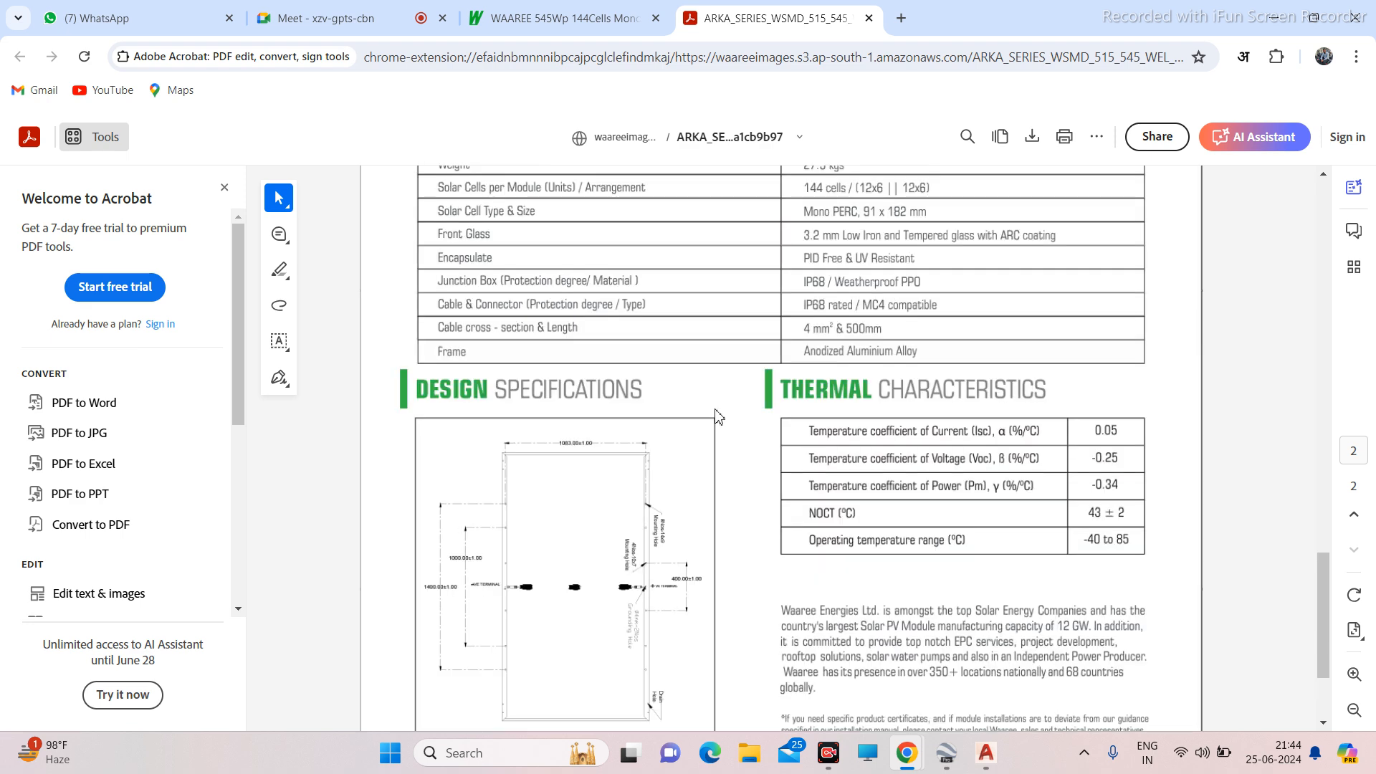
scroll(717, 415, up, 2)
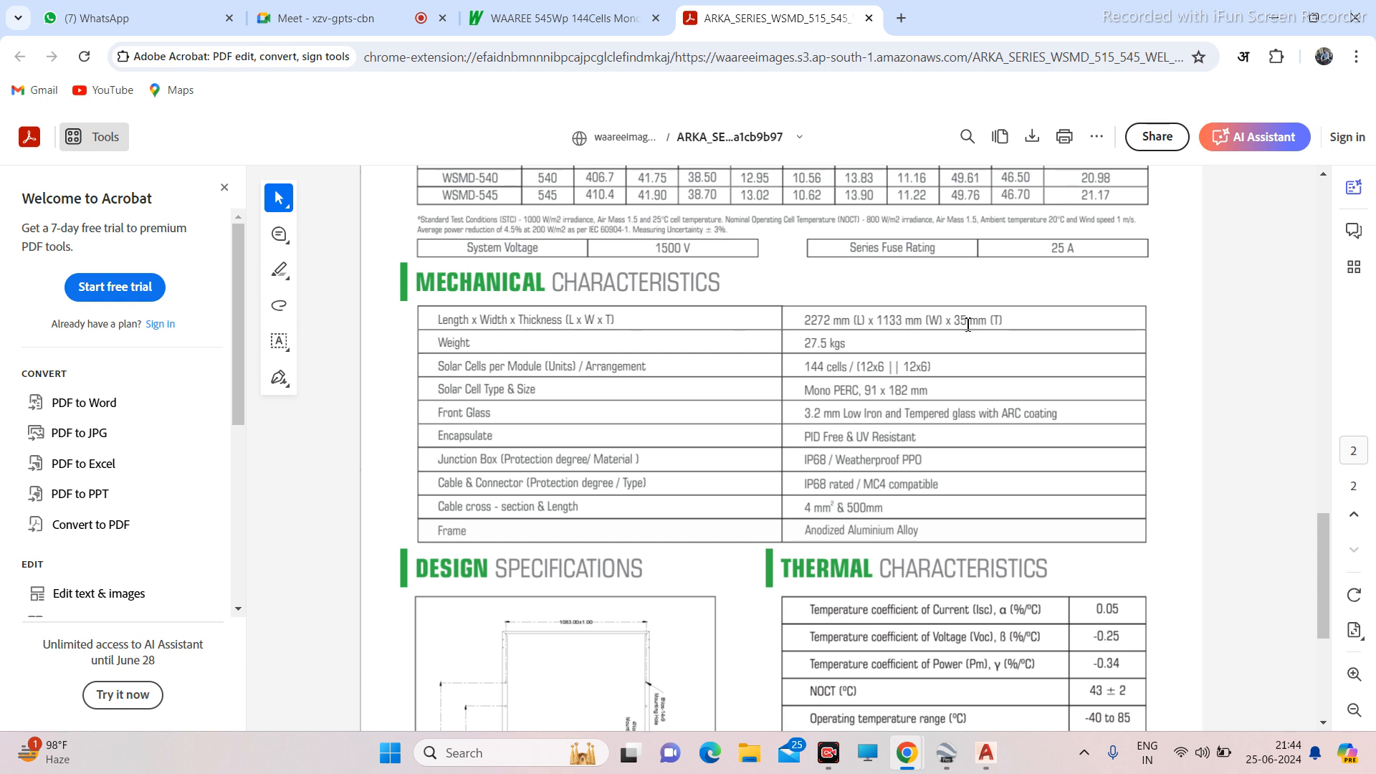
Switch from the datasheet back to the AutoCAD drawing with the satellite image.
click(988, 754)
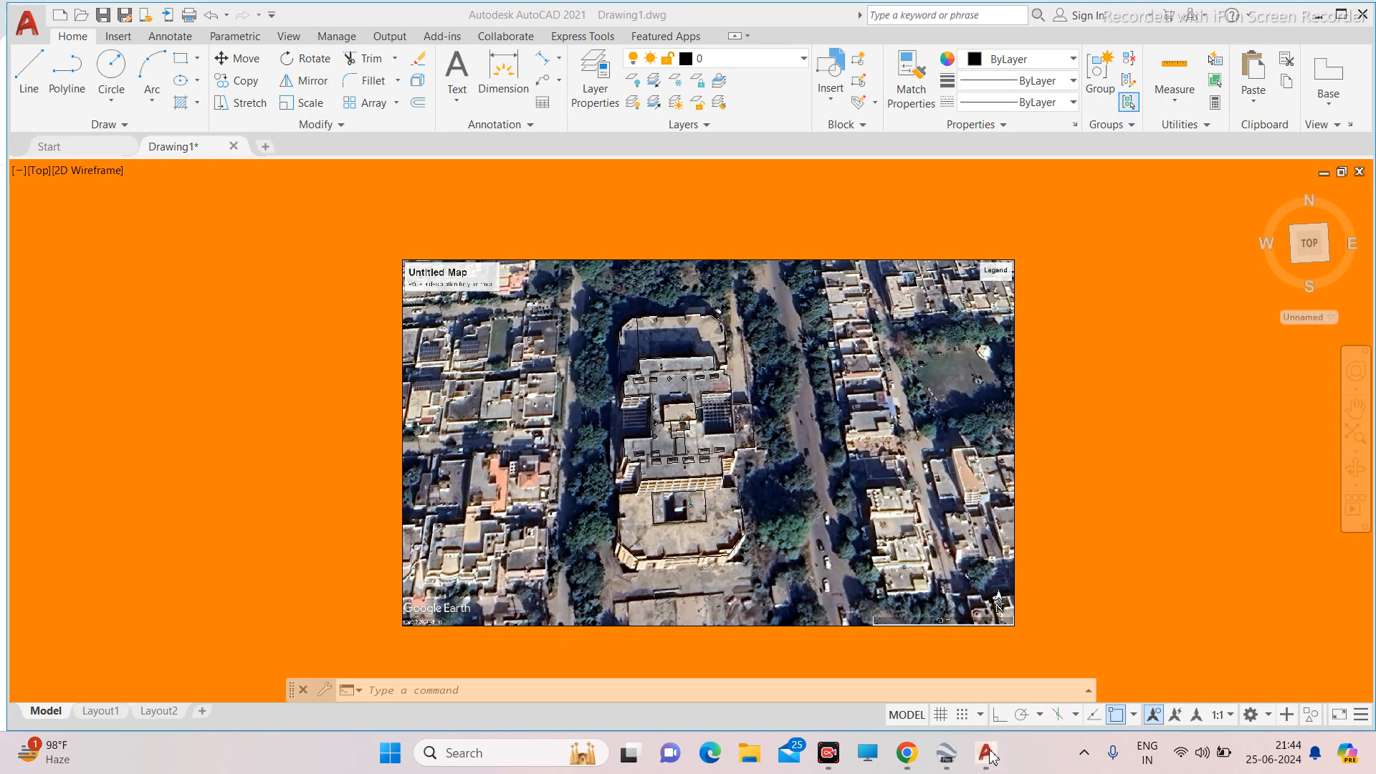
scroll(671, 393, down, 4)
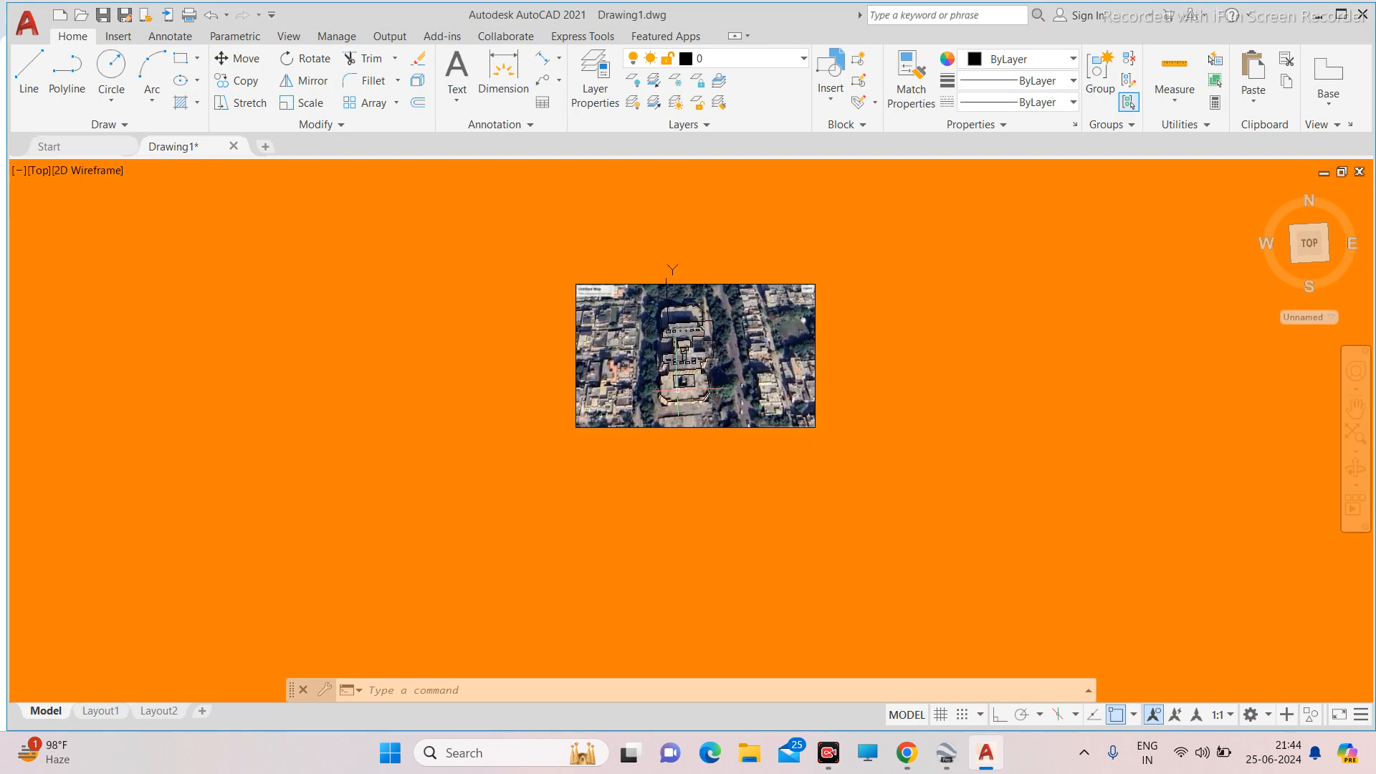
scroll(671, 393, up, 6)
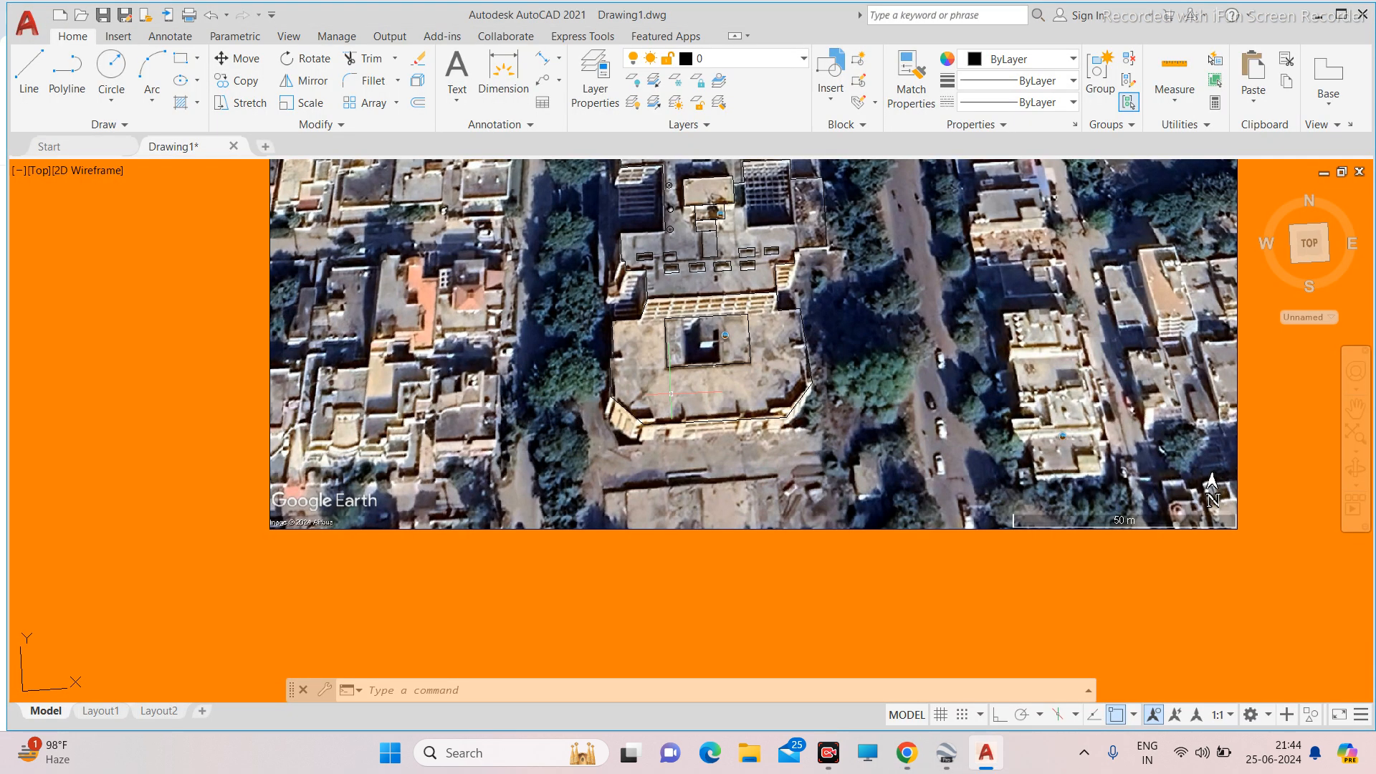
click(70, 86)
click(815, 318)
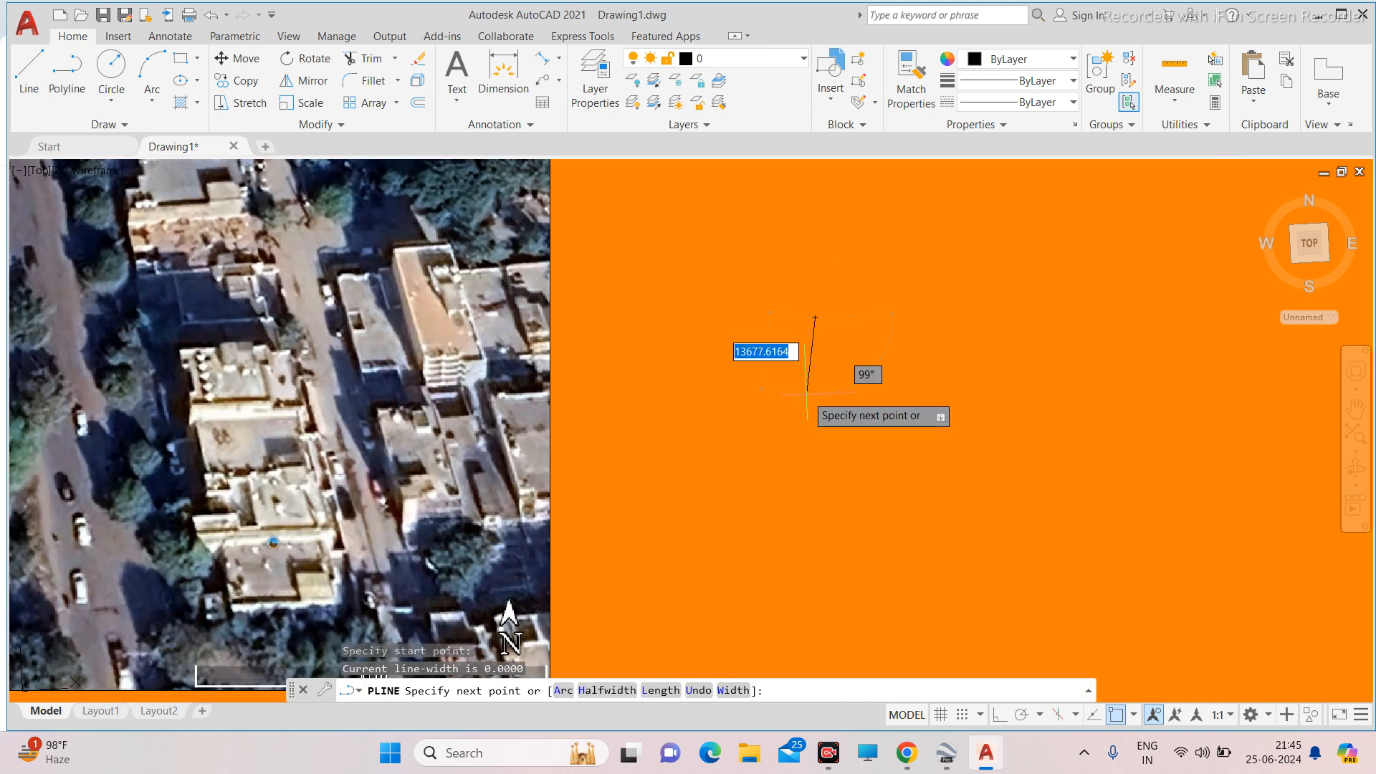
key(Escape)
scroll(617, 405, down, 4)
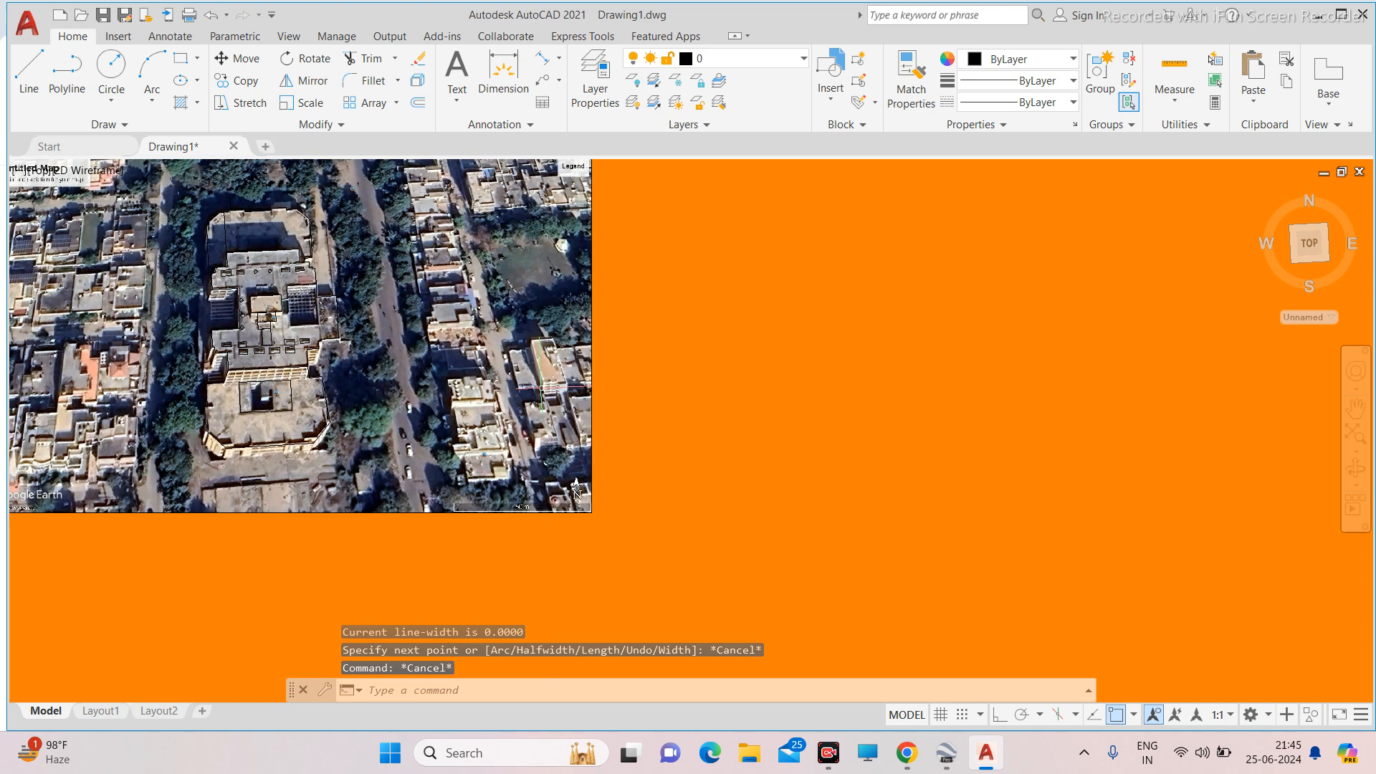
Start a polyline in the empty area beside the image and, with Ortho on, draw its first segment 2272 mm straight down.
click(68, 77)
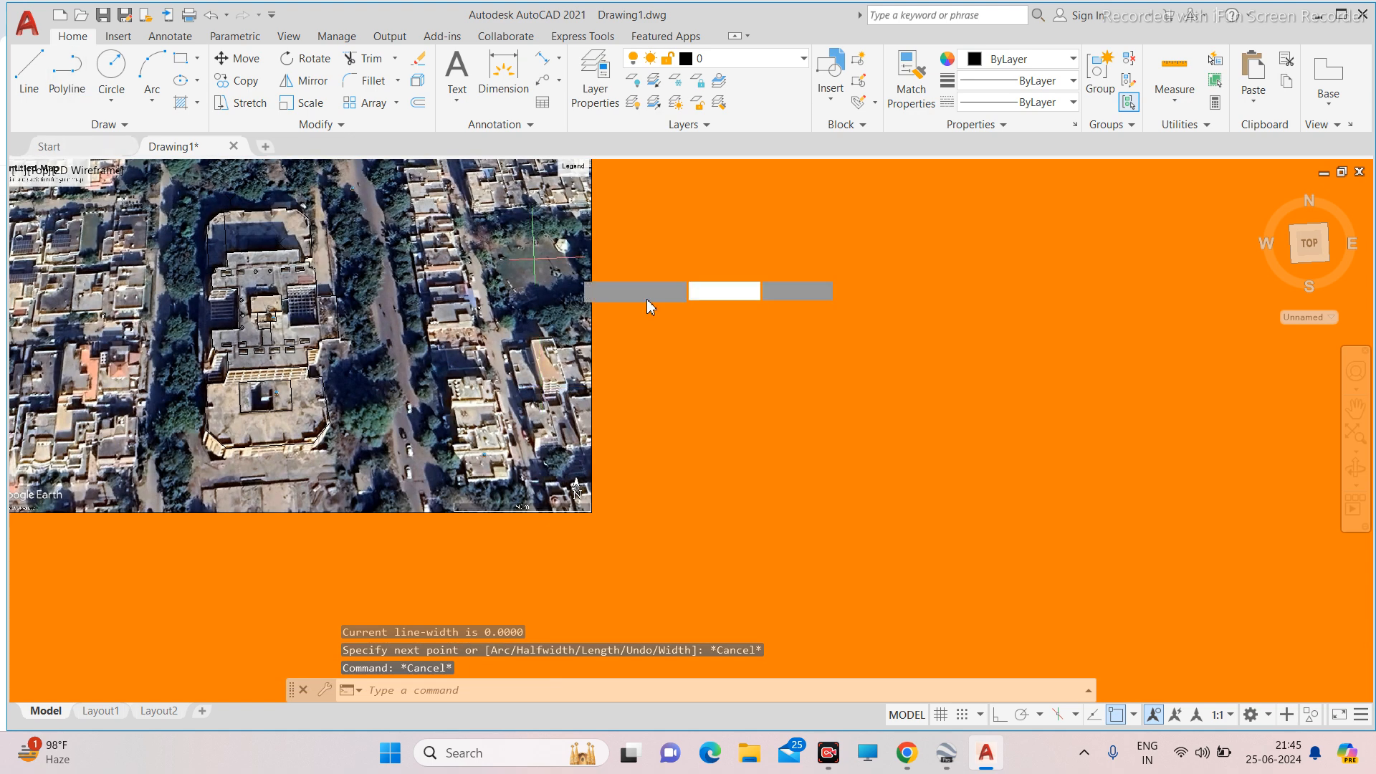
scroll(647, 299, up, 3)
click(750, 296)
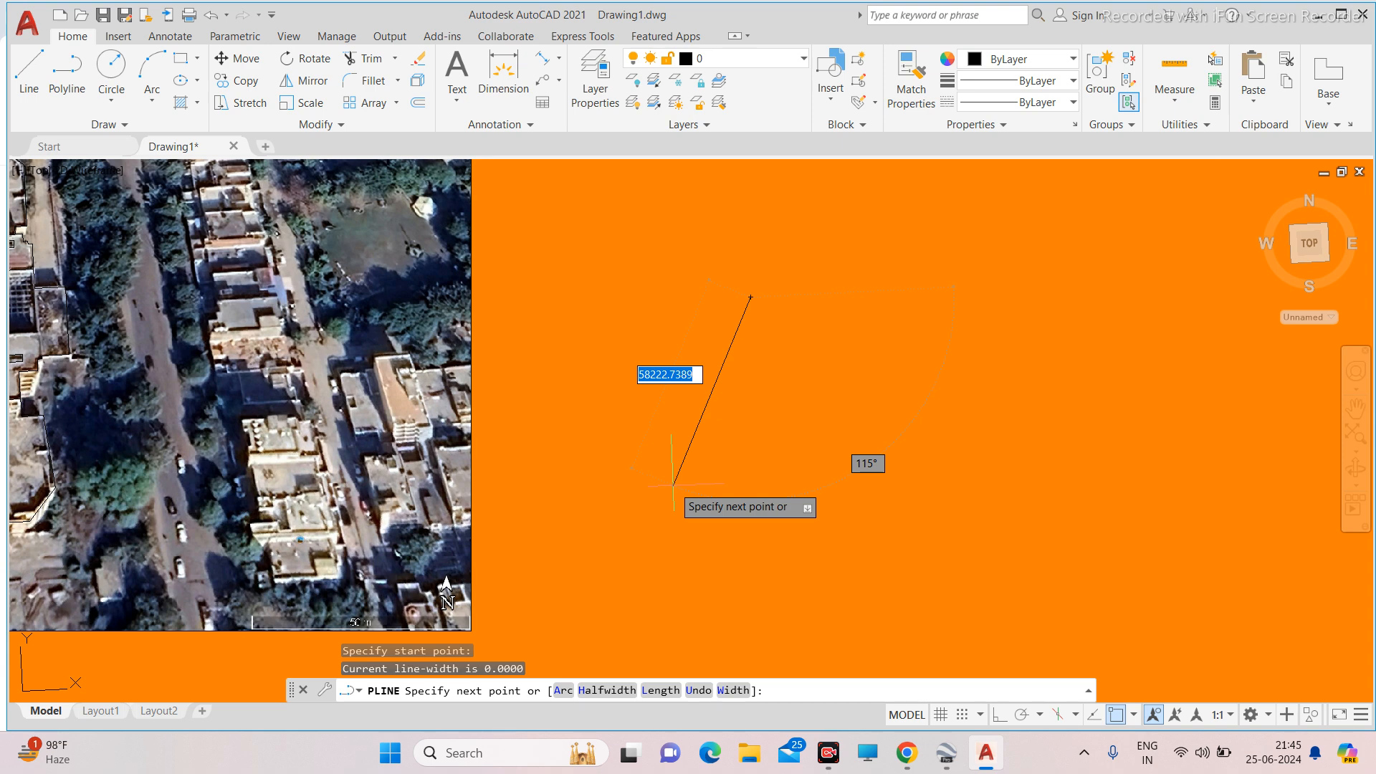
click(1000, 716)
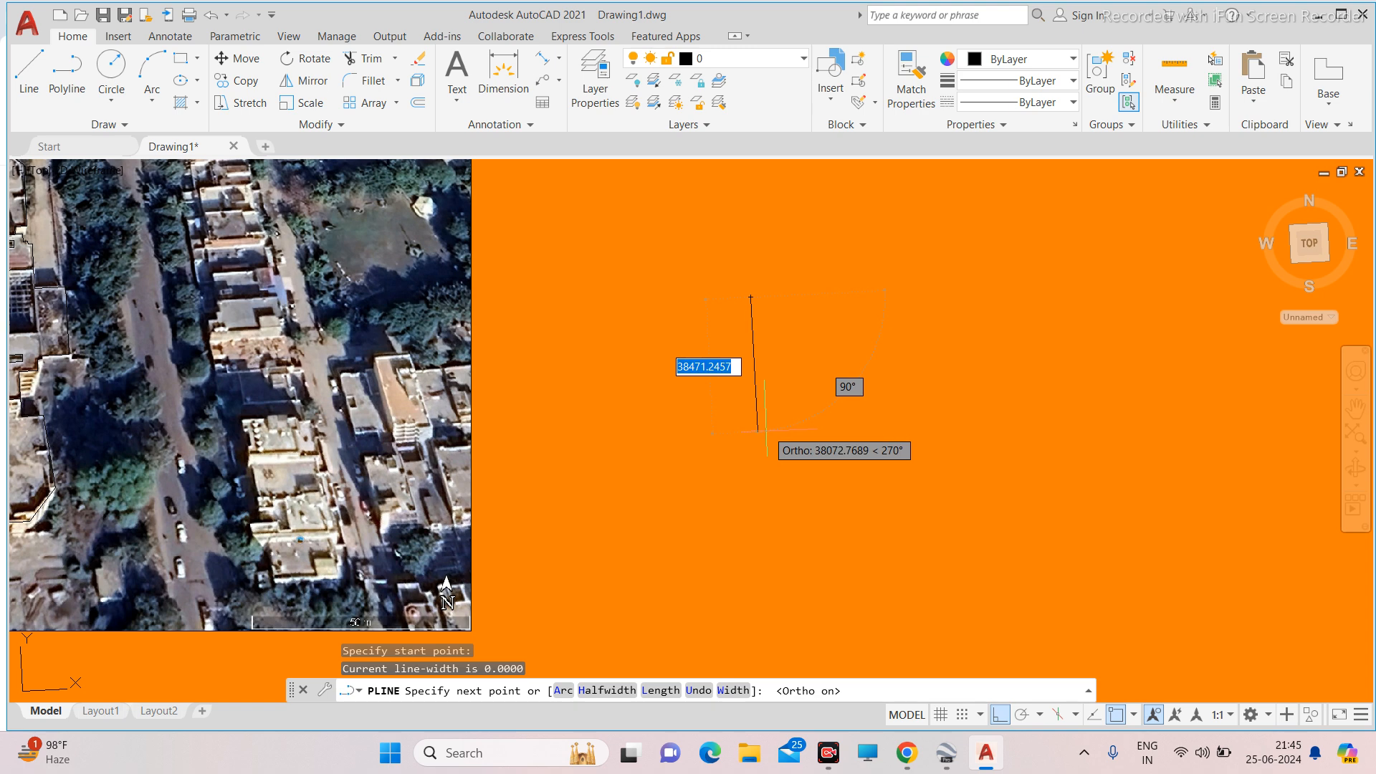
scroll(752, 452, up, 2)
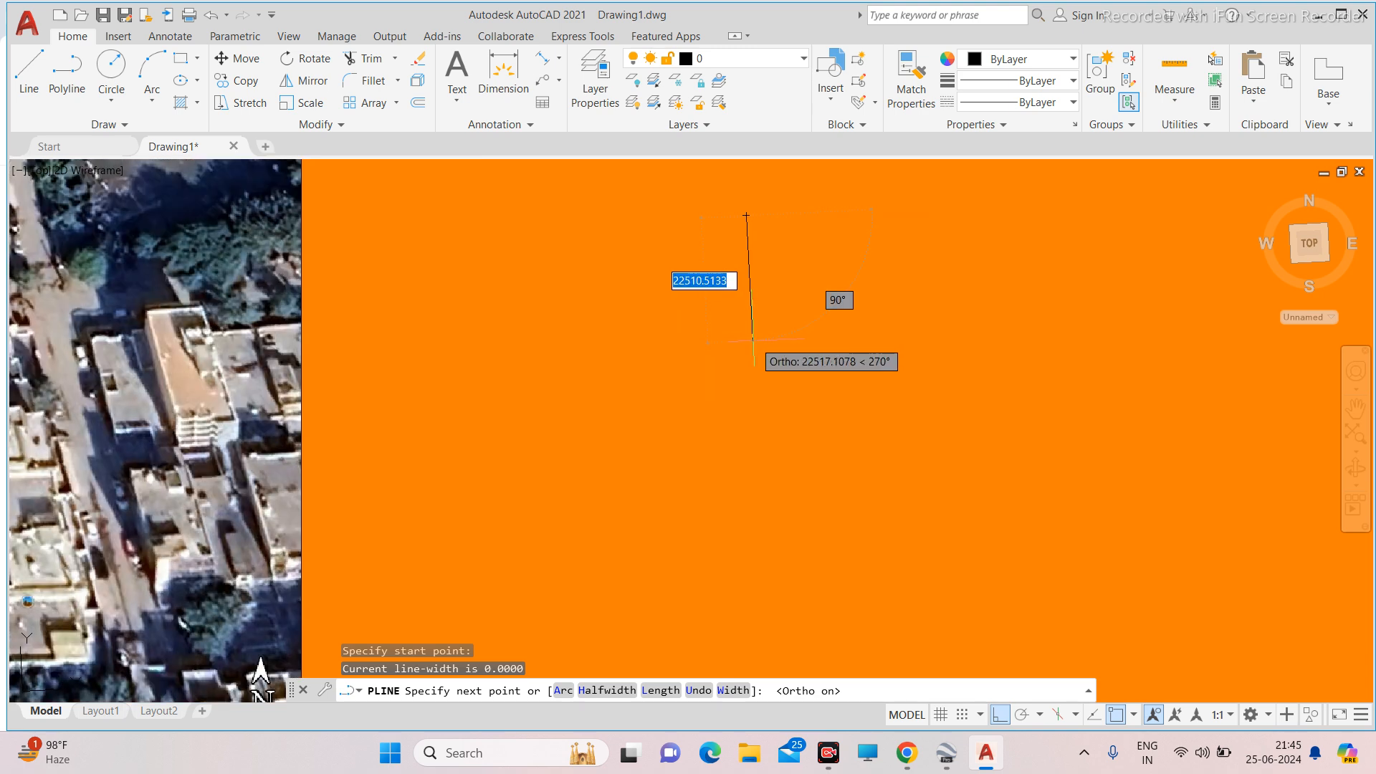
text(2272)
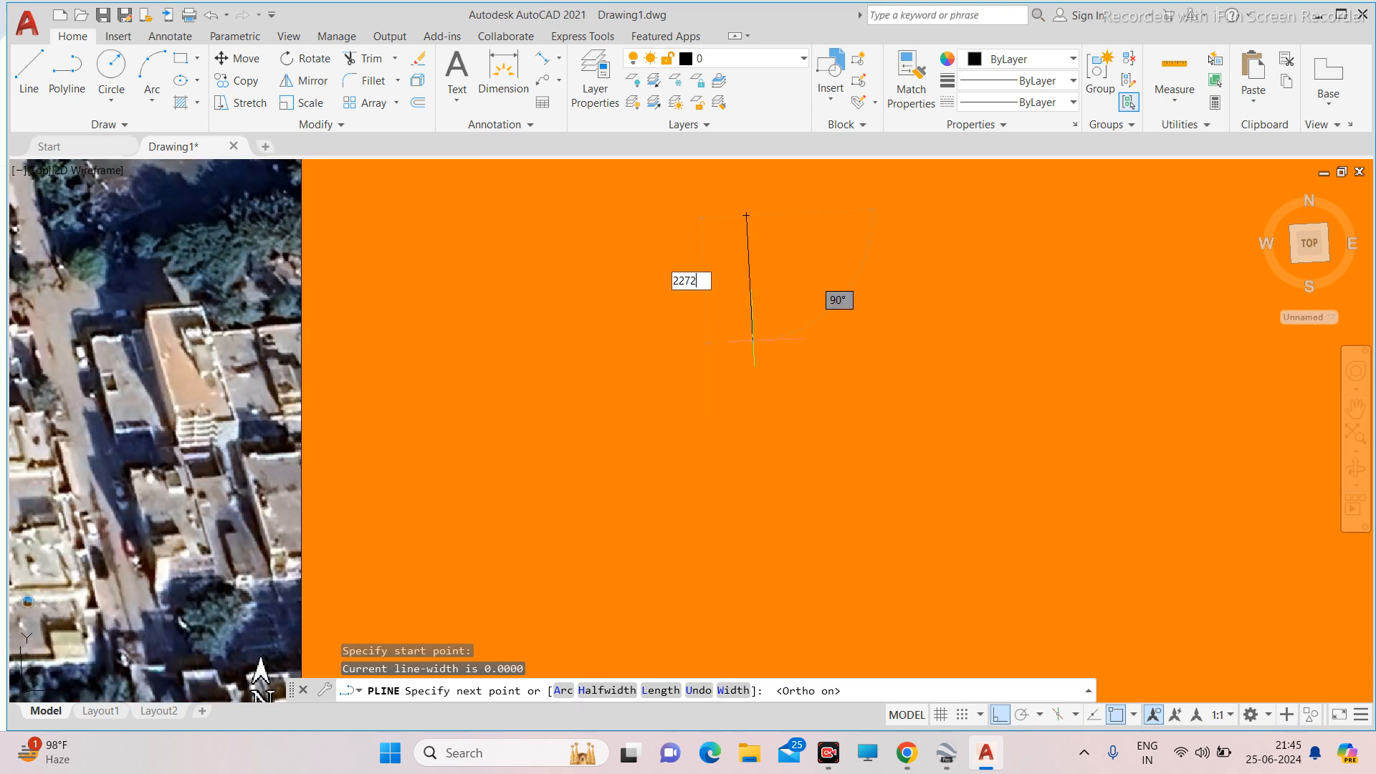
key(Return)
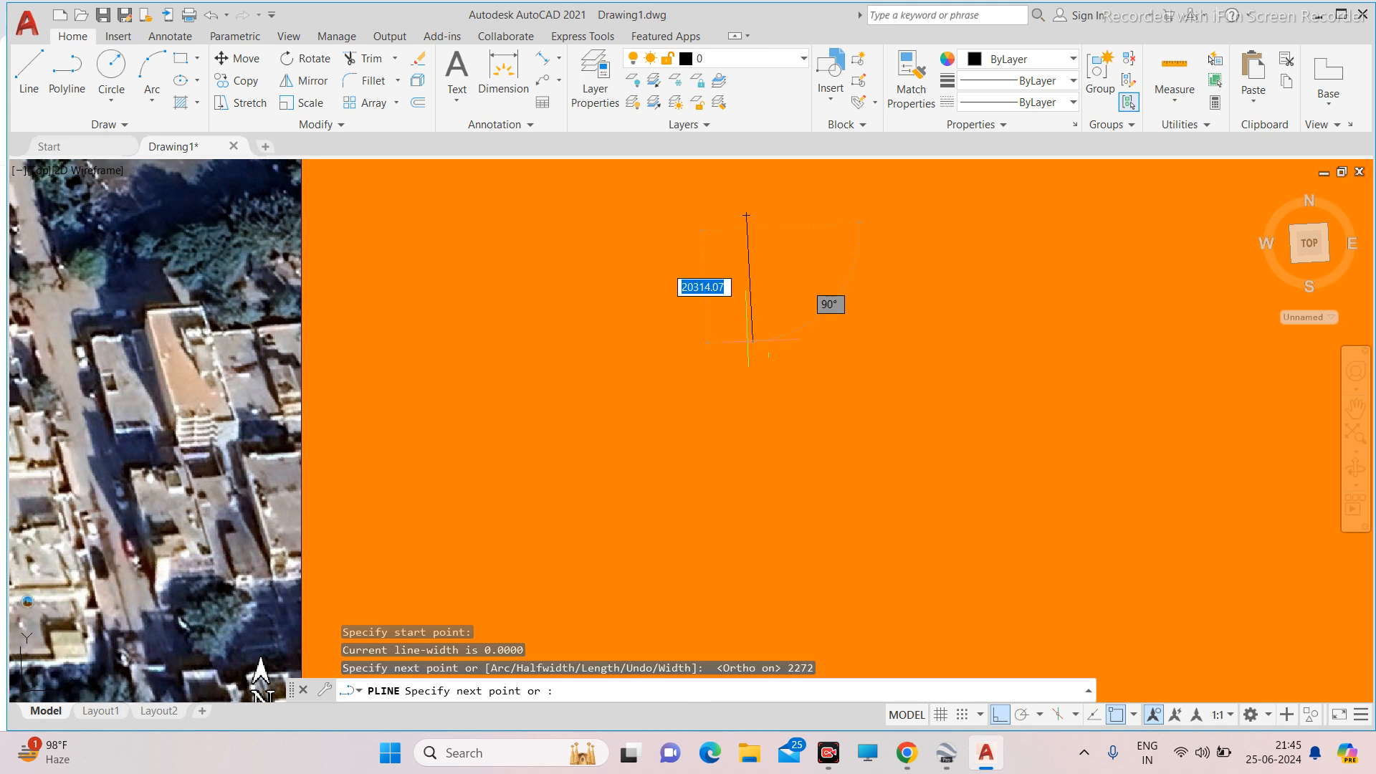
Check the module width in the datasheet and continue the polyline with a 1133 mm horizontal segment to the right.
scroll(746, 218, down, 10)
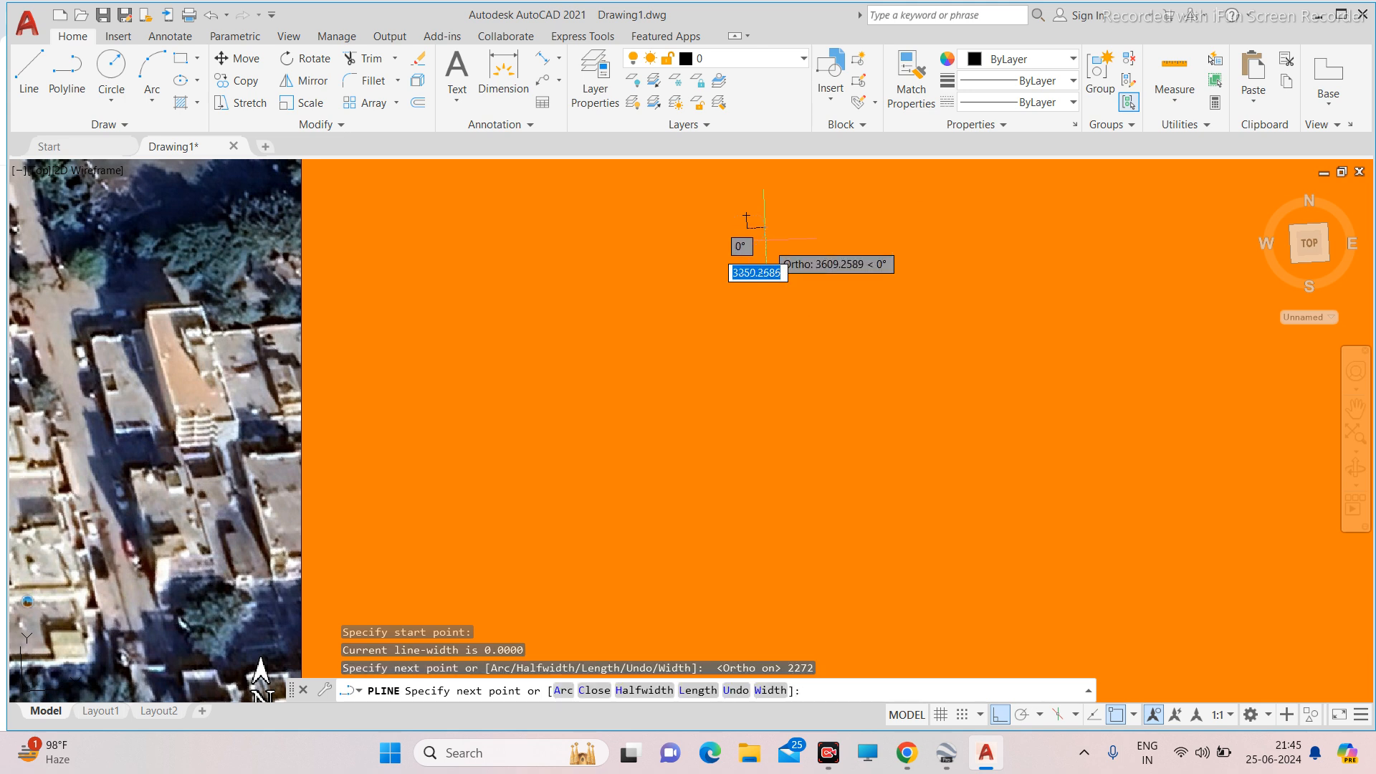
scroll(764, 239, up, 10)
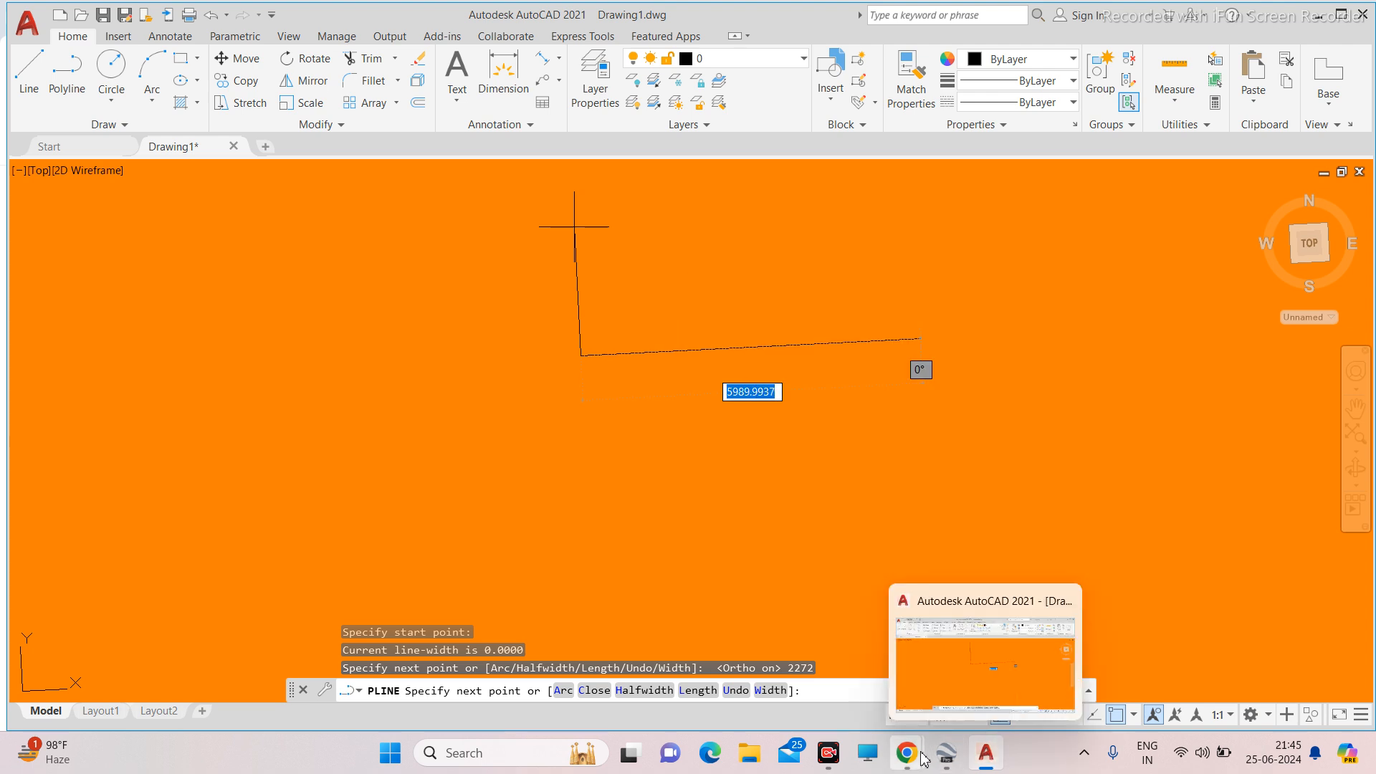
mouse_move(922, 758)
click(860, 691)
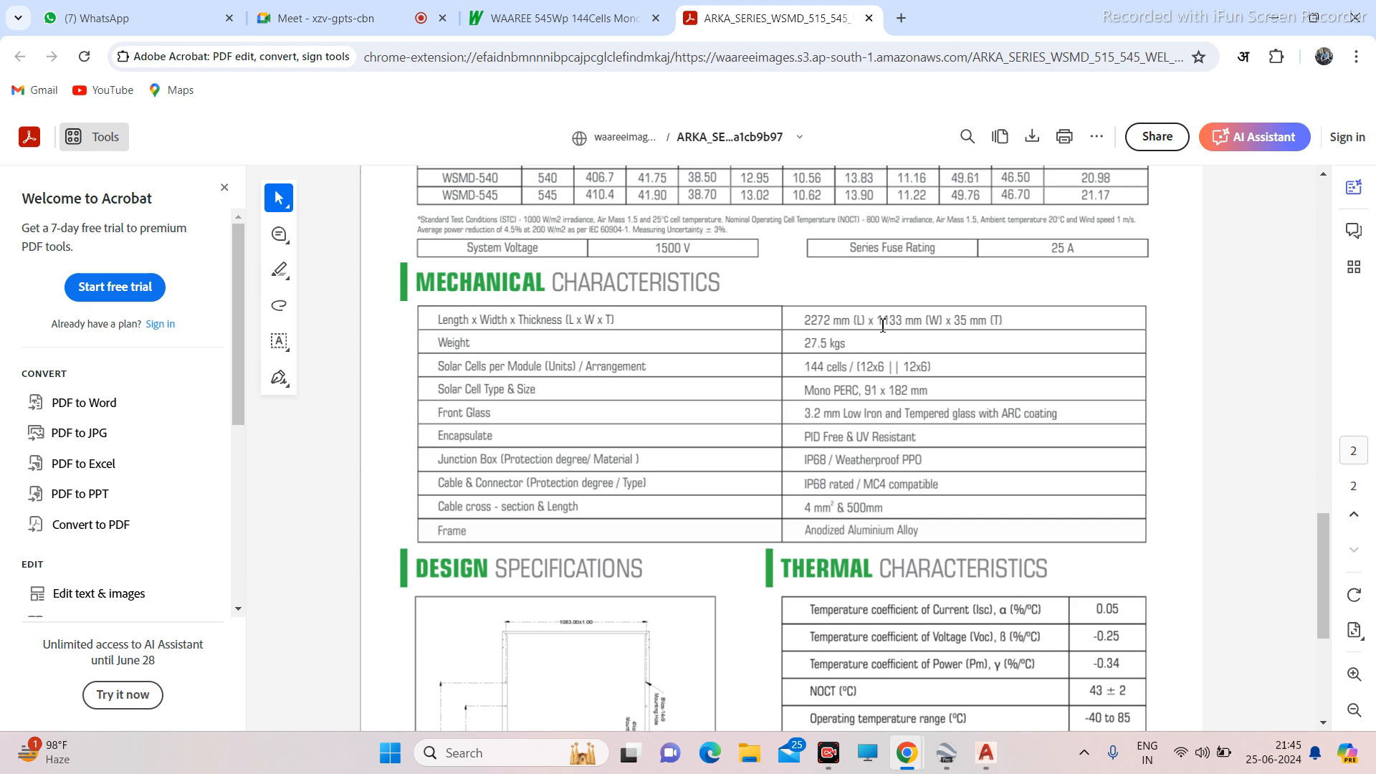
click(1004, 761)
text(11)
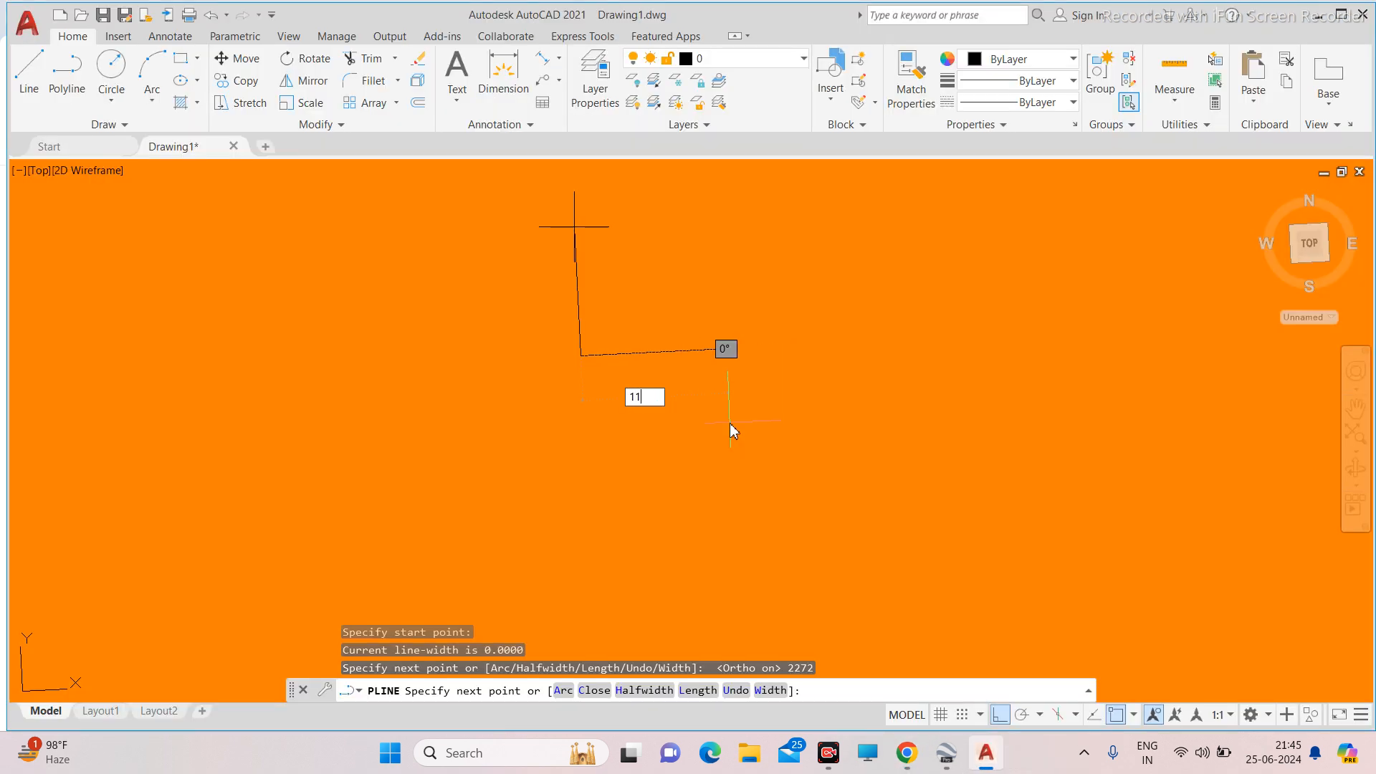
text(33)
key(Return)
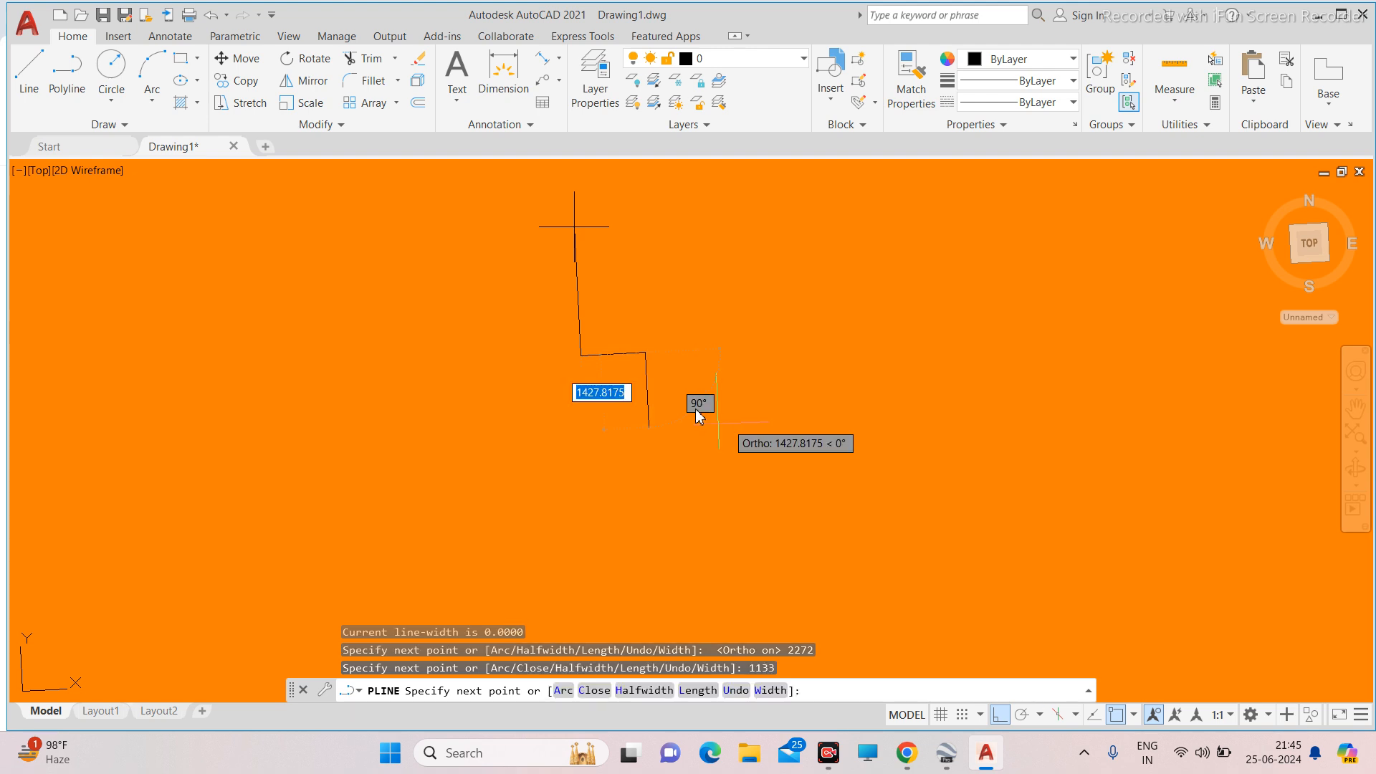
Continue the polyline up the outline's right side and back across to its start point, and end it.
scroll(612, 227, up, 2)
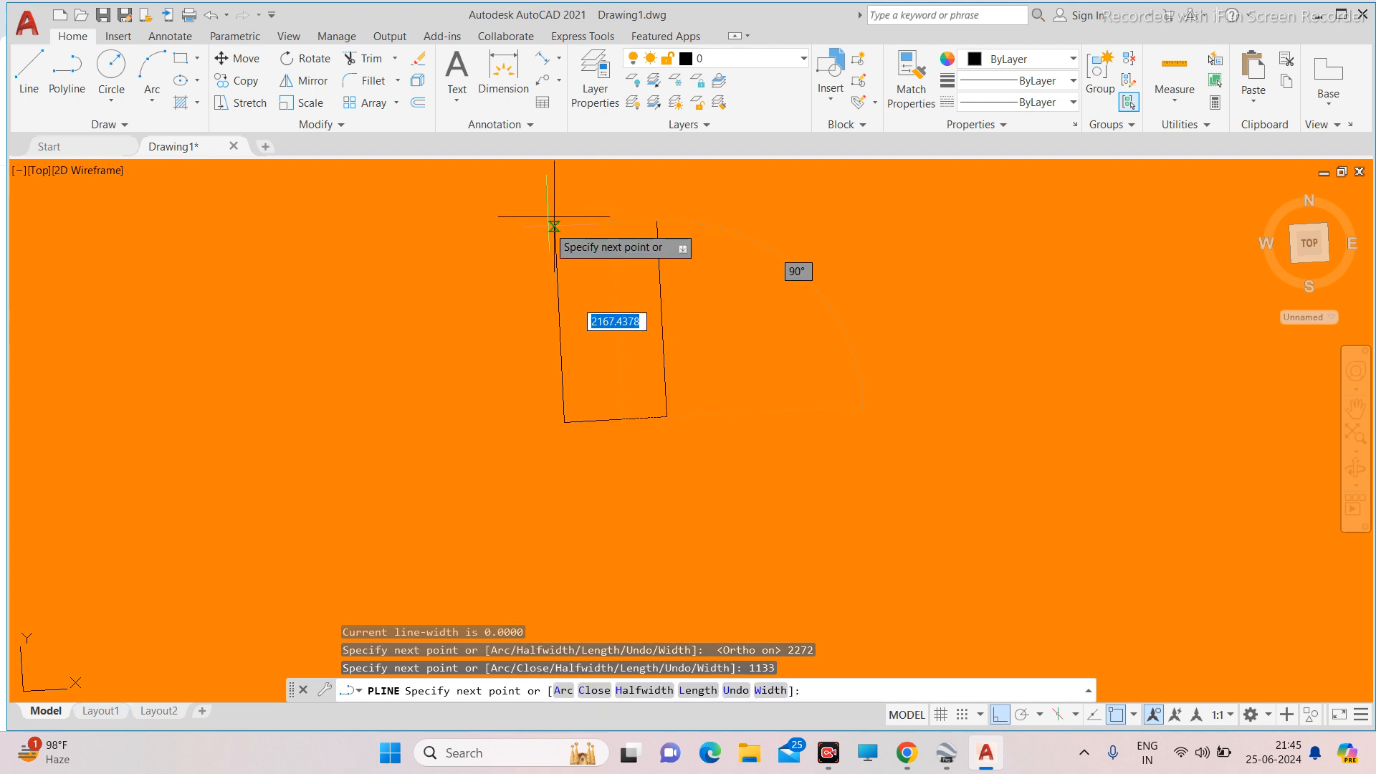
click(614, 217)
key(Return)
key(Escape)
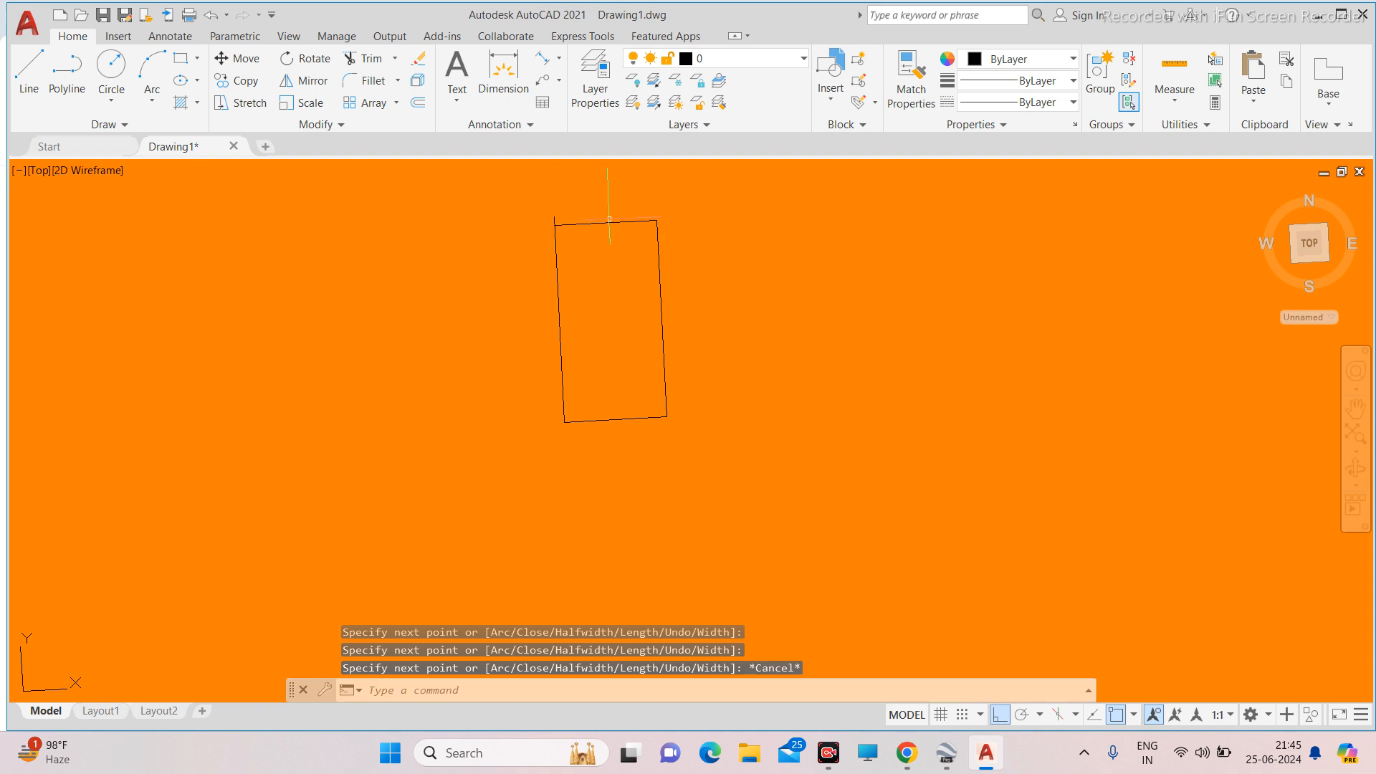
Draw a second polyline from the outline's upper-left start point, 1133 mm across and down to its upper-right corner.
click(597, 221)
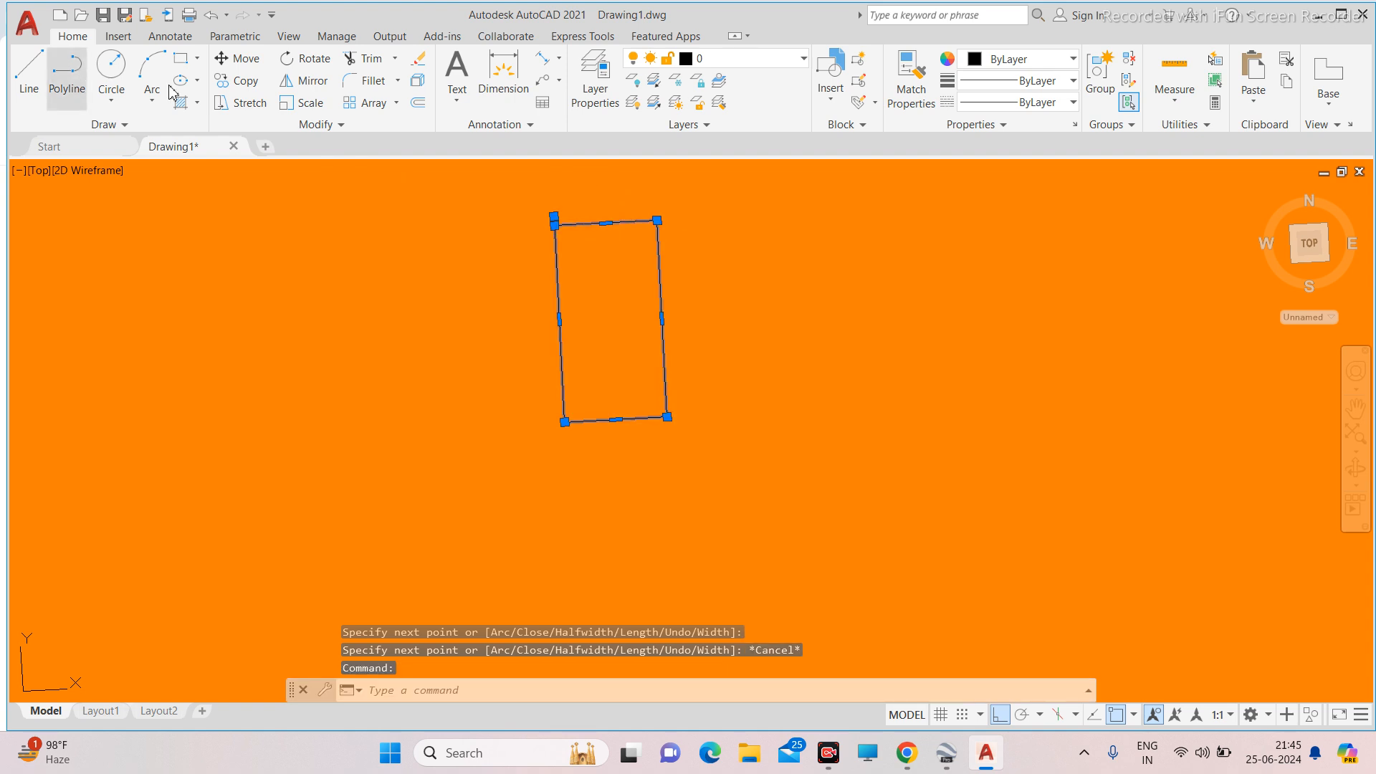
click(67, 68)
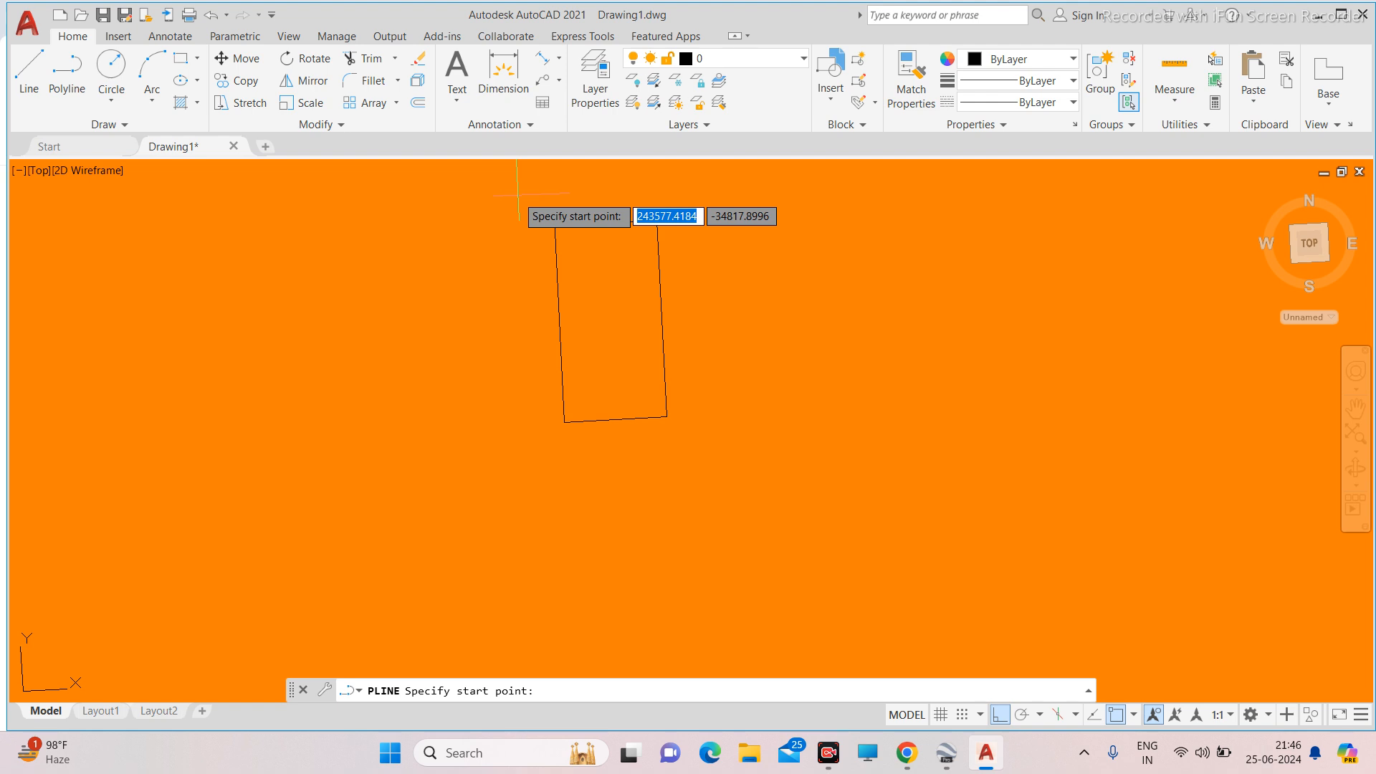
scroll(509, 208, up, 2)
click(586, 229)
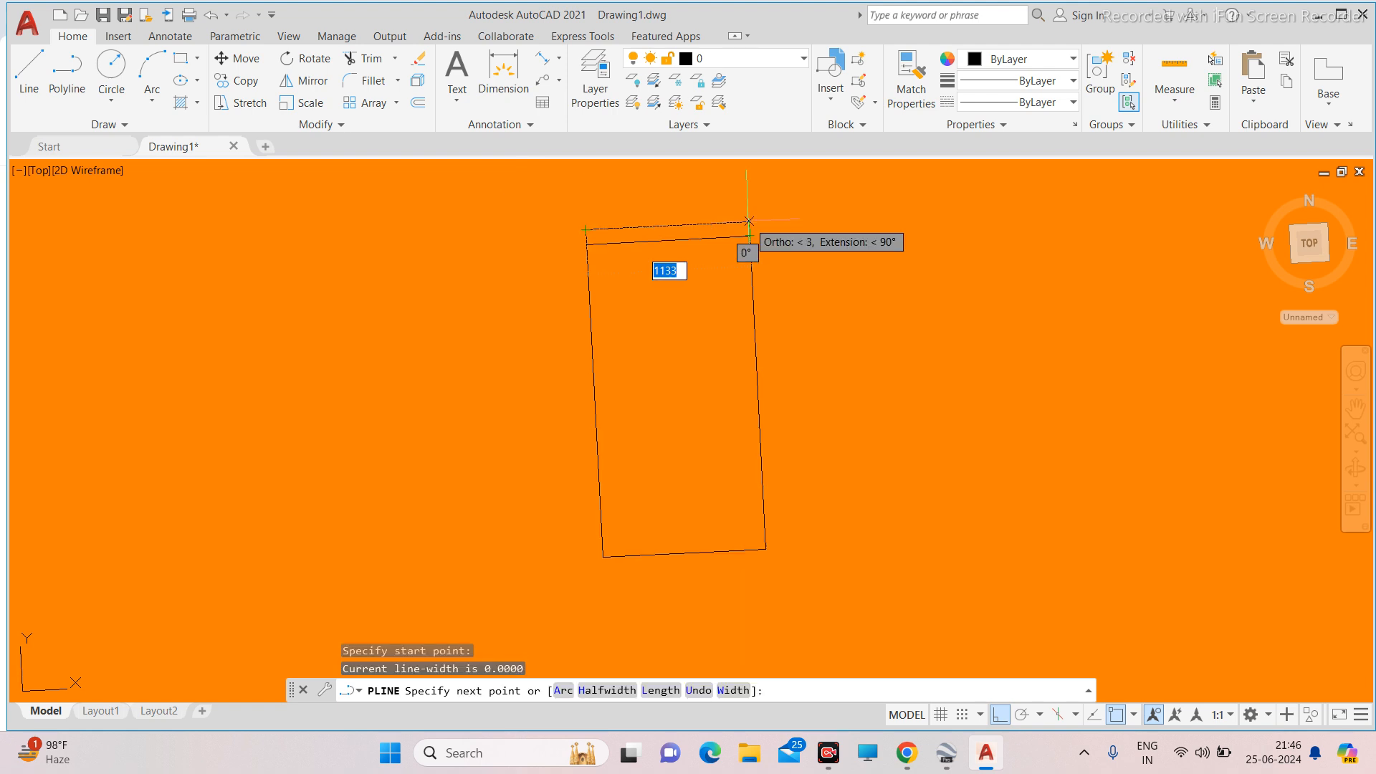
scroll(750, 195, up, 4)
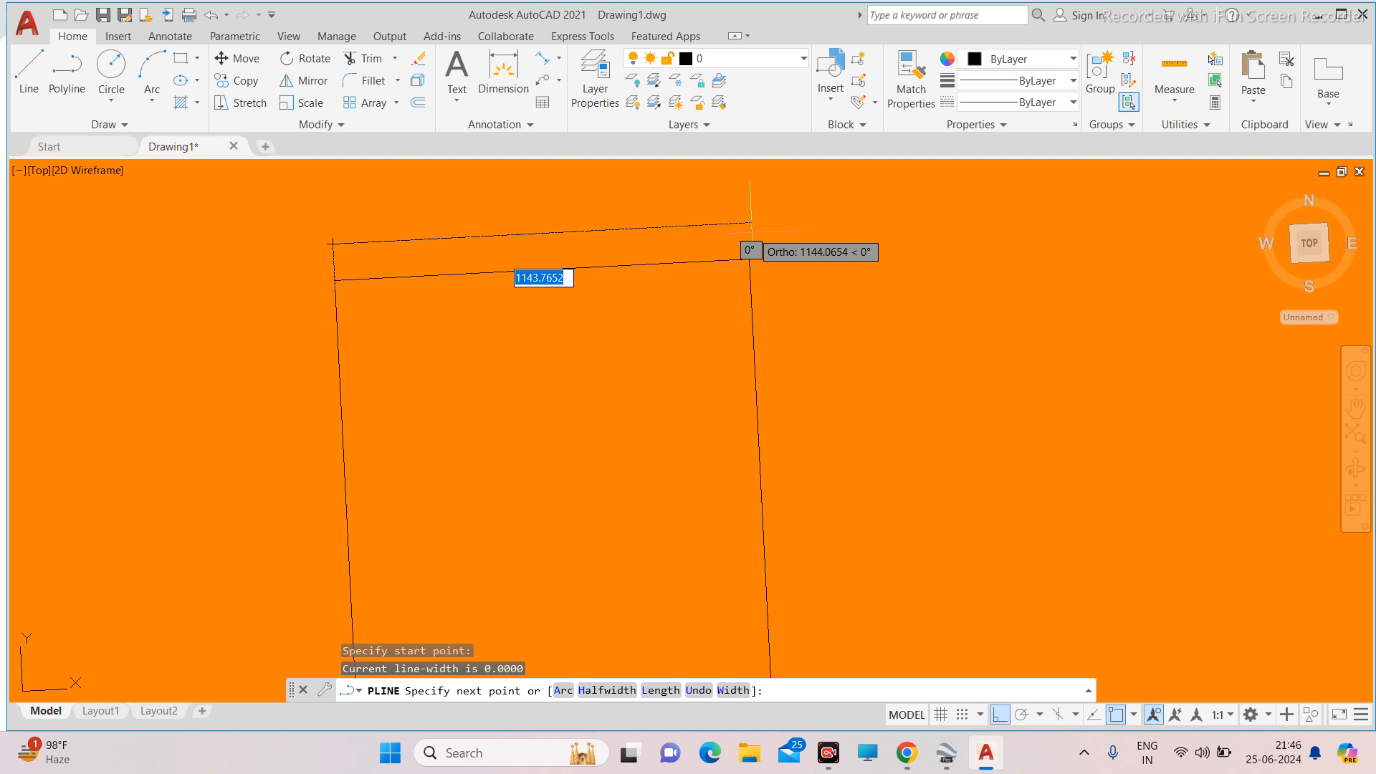
key(Escape)
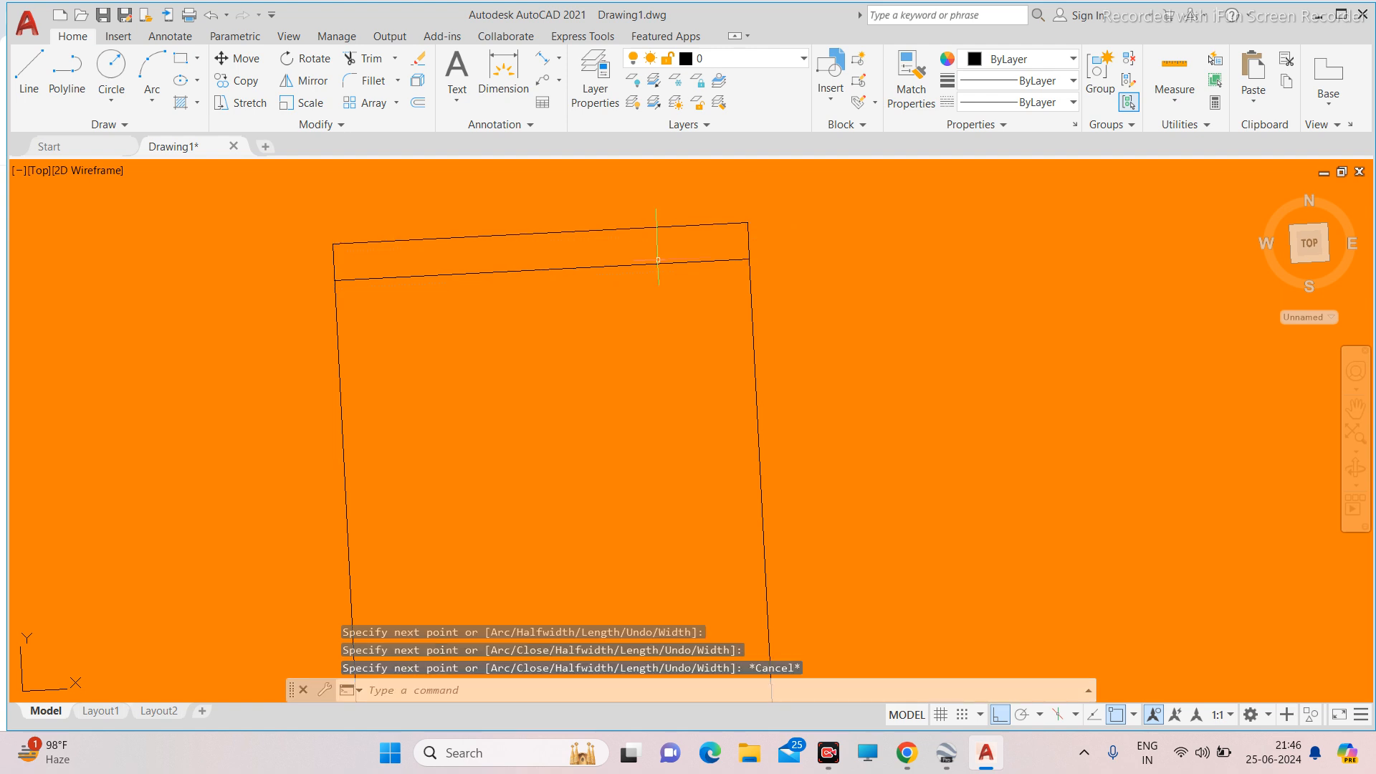
Stretch the module outline's top edge up to the upper polyline and delete the overlapping polyline.
click(657, 264)
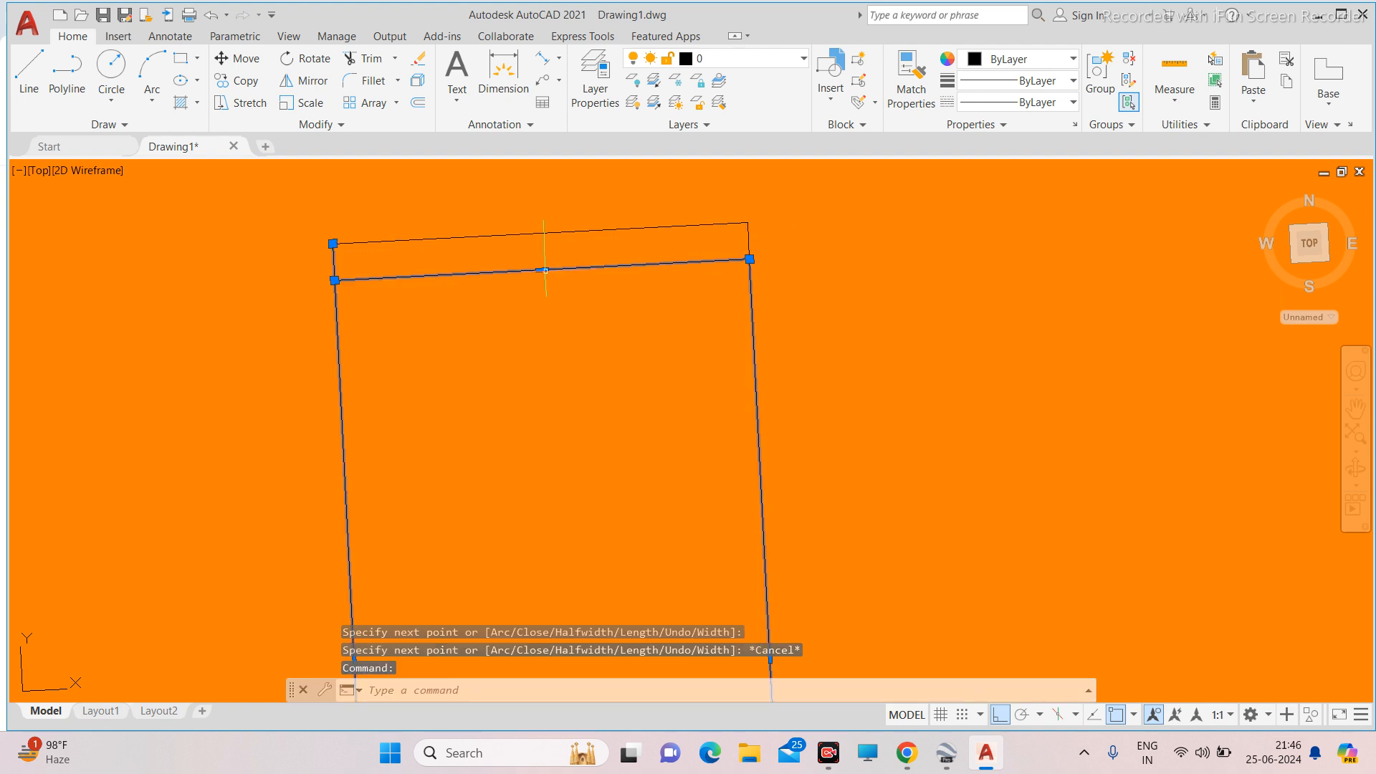
click(544, 270)
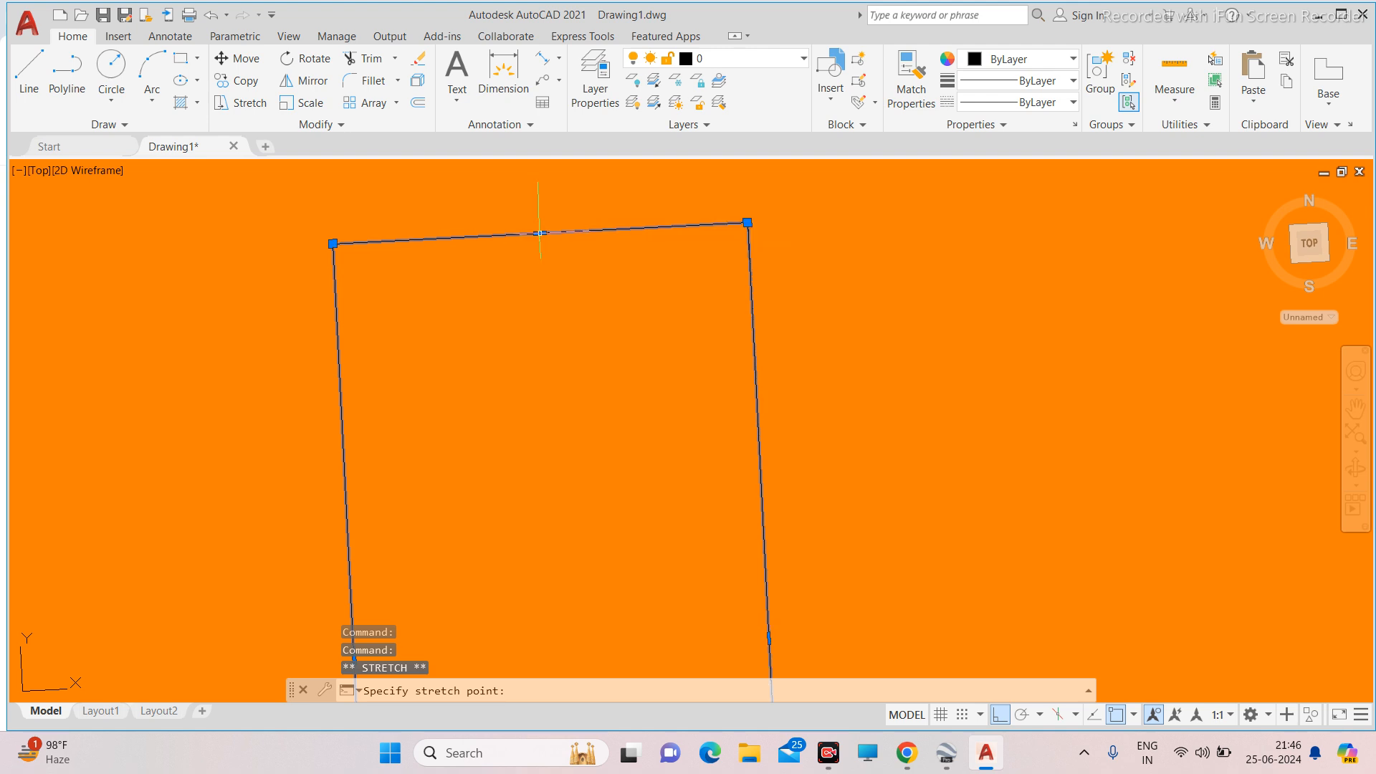
click(539, 231)
key(Escape)
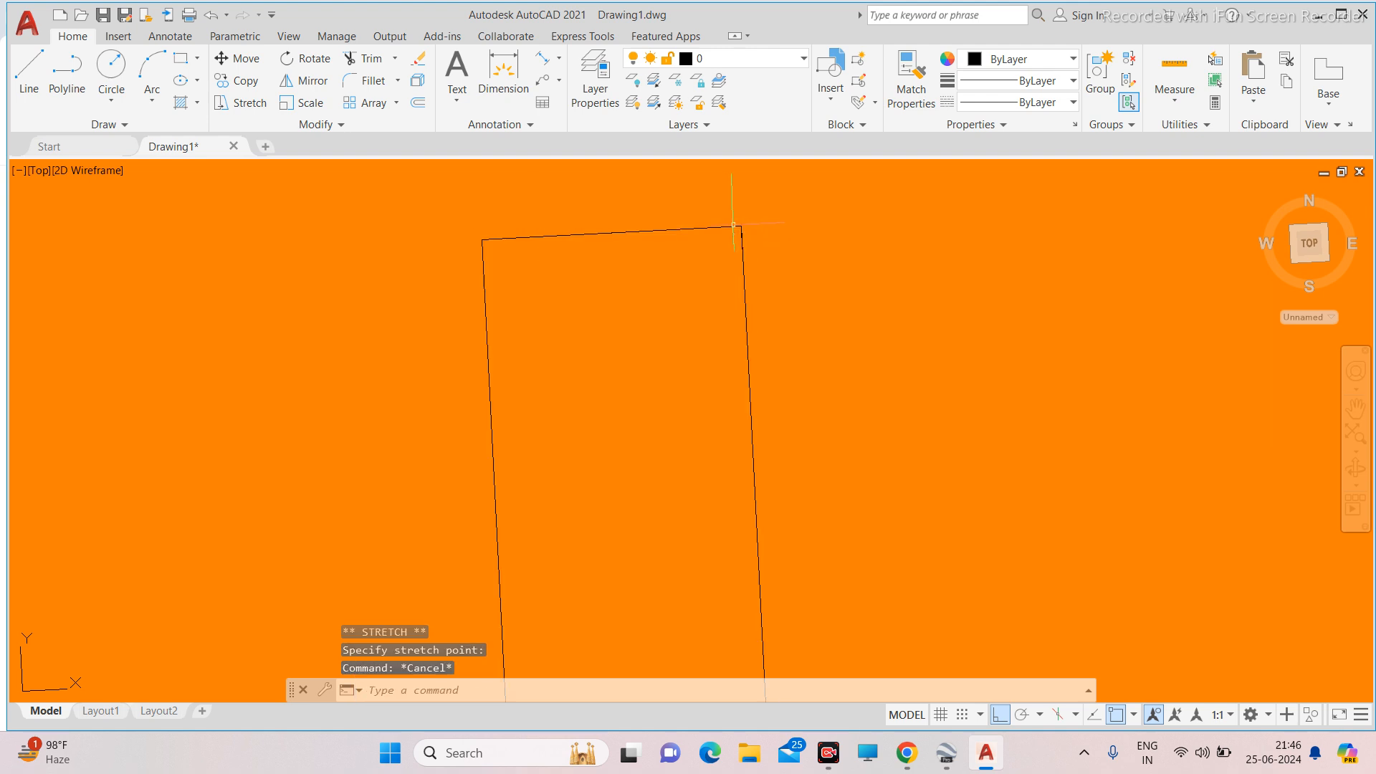
click(690, 229)
key(Delete)
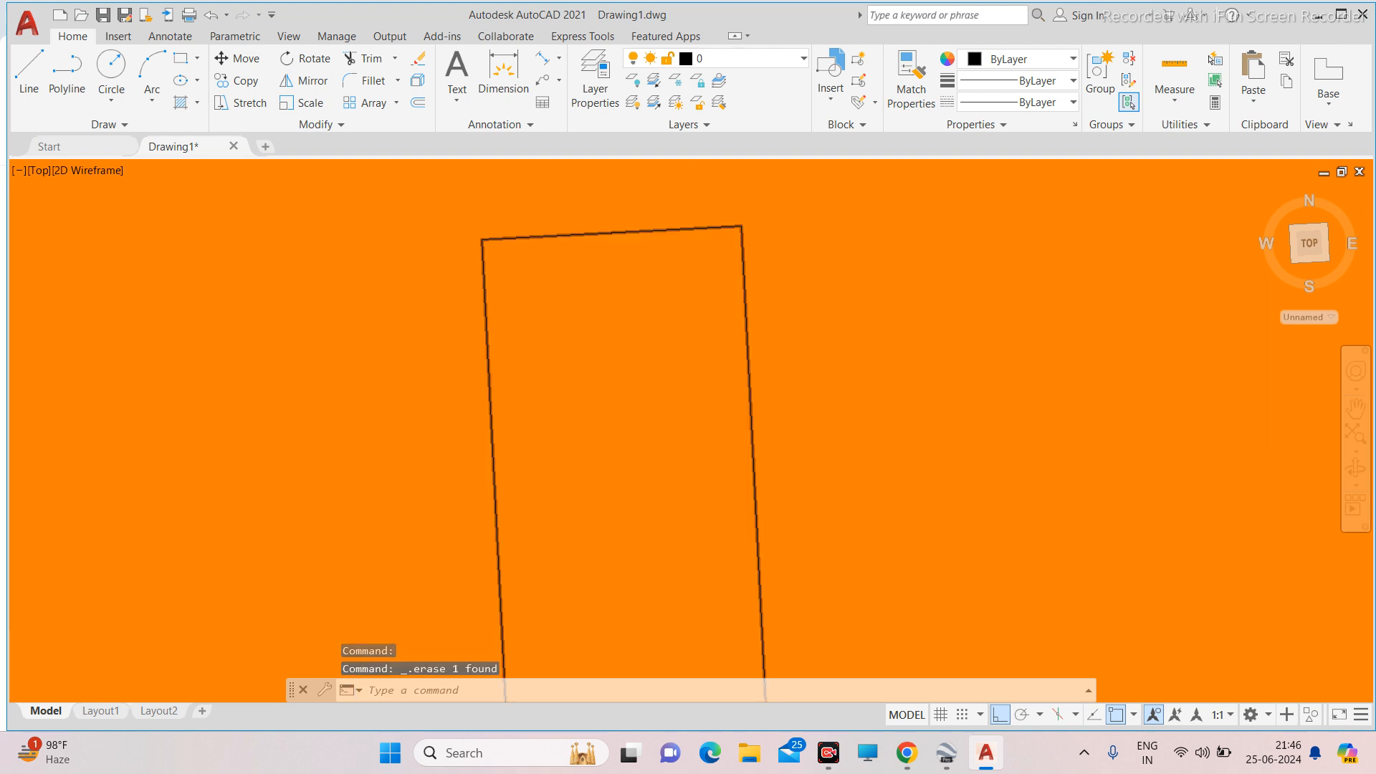
scroll(742, 237, down, 6)
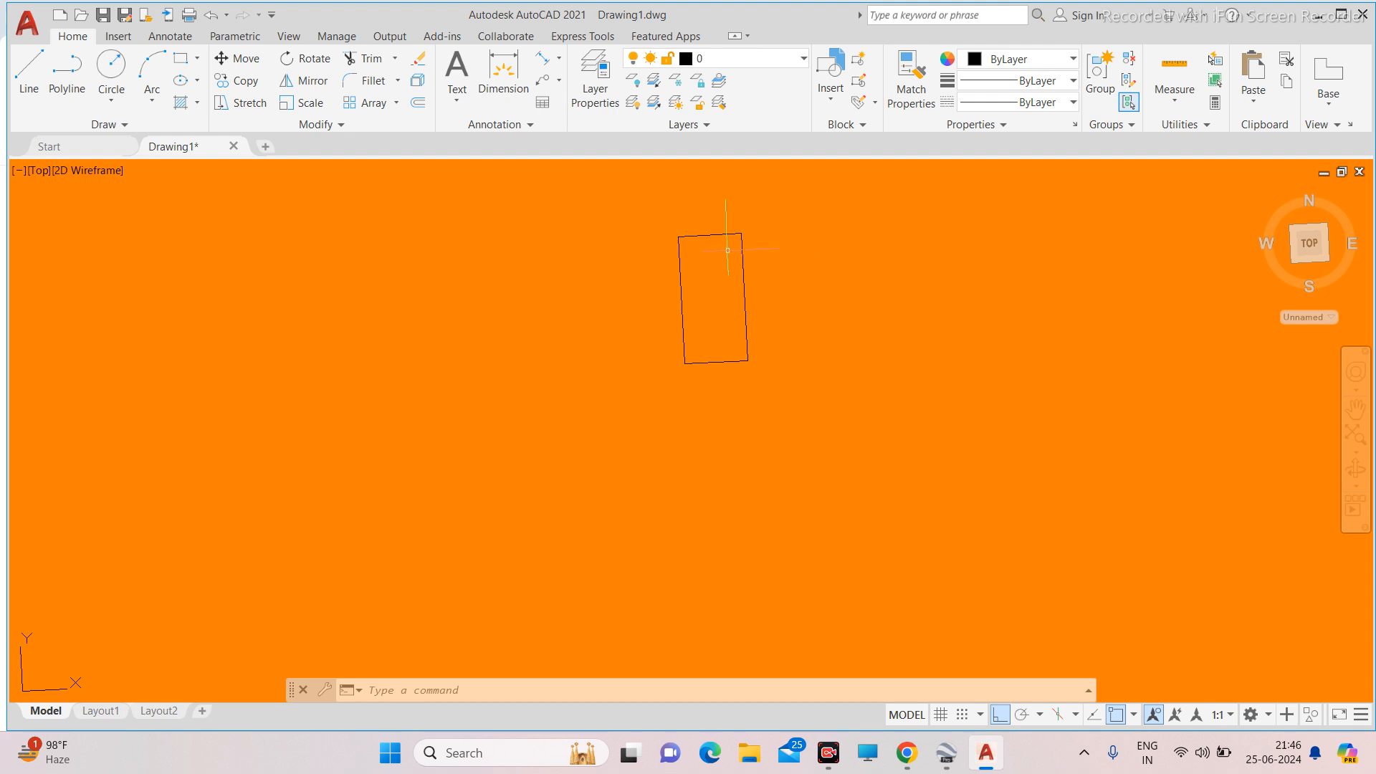
scroll(753, 223, down, 4)
scroll(758, 231, up, 4)
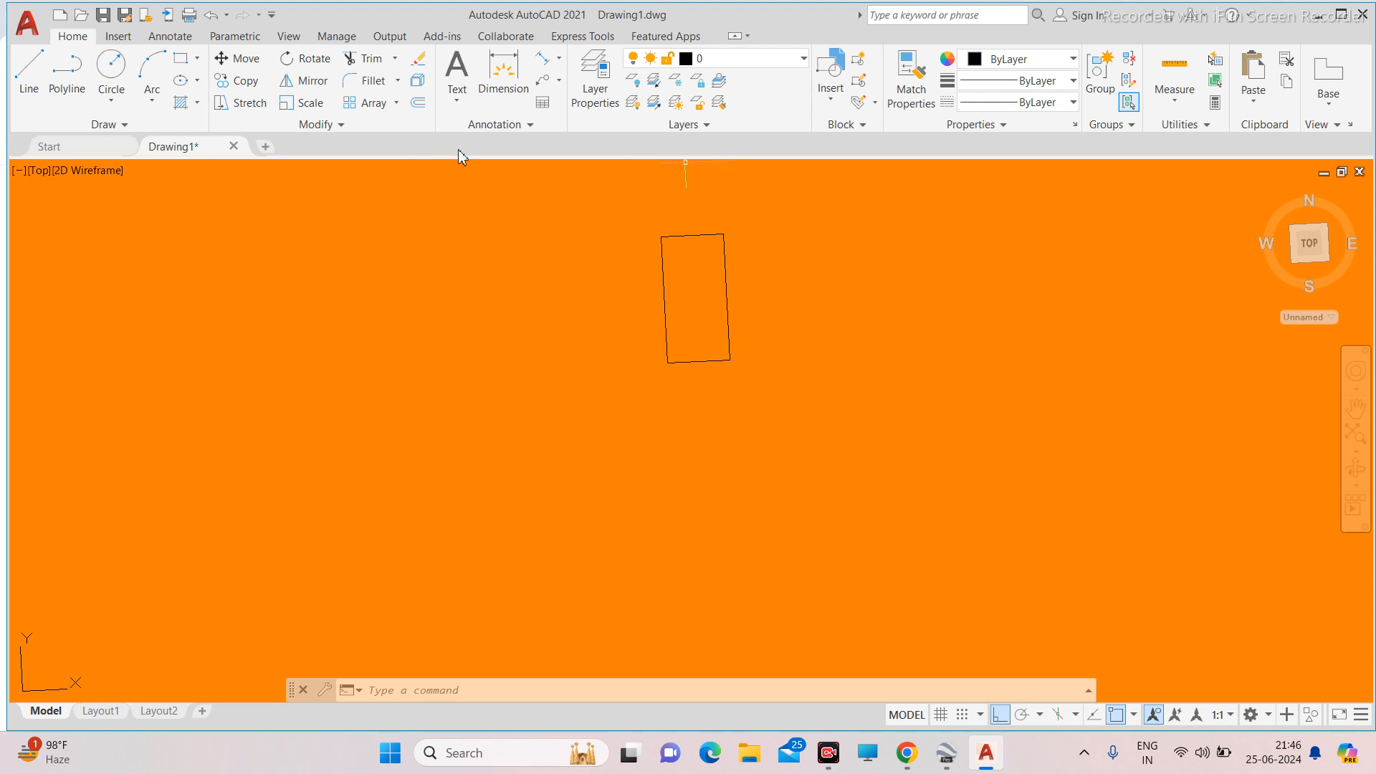
scroll(704, 230, up, 4)
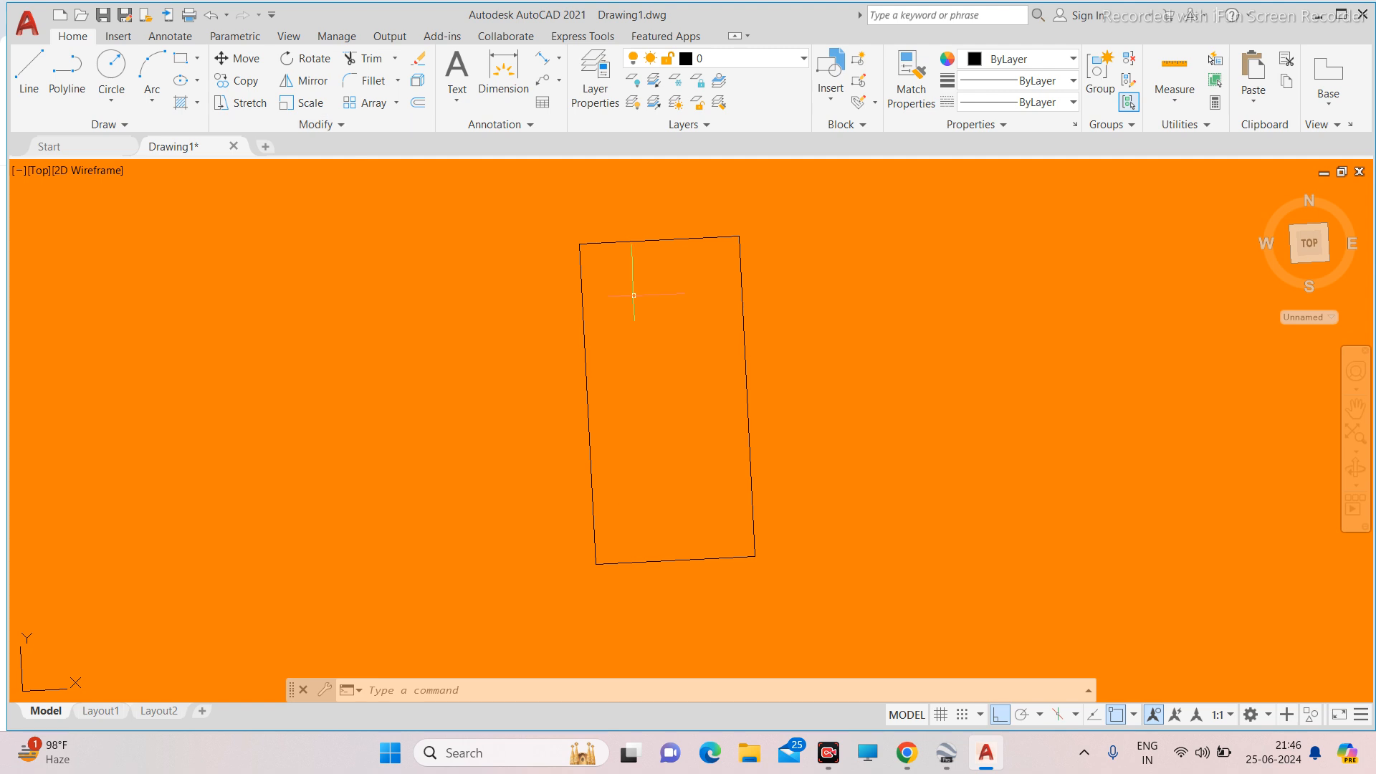
scroll(670, 262, down, 5)
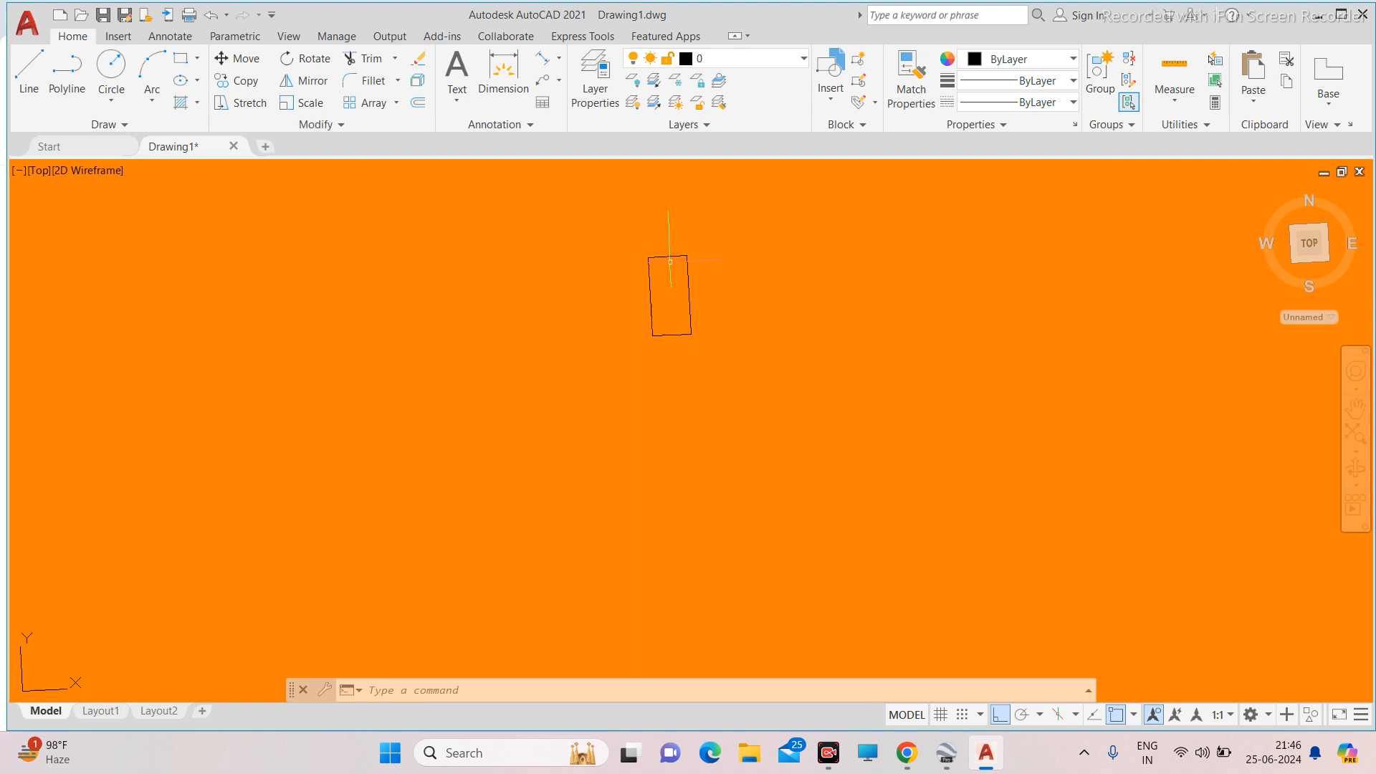
scroll(670, 263, up, 5)
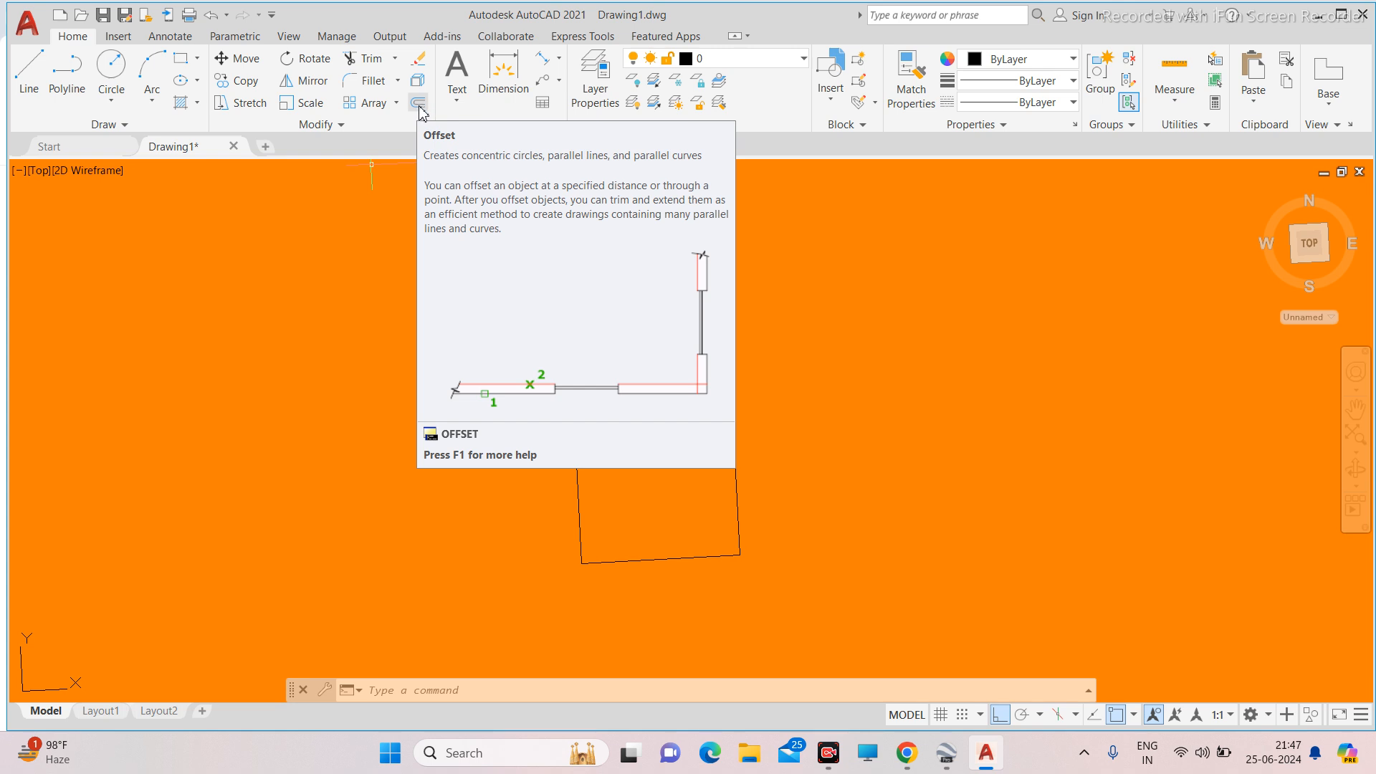
key(Escape)
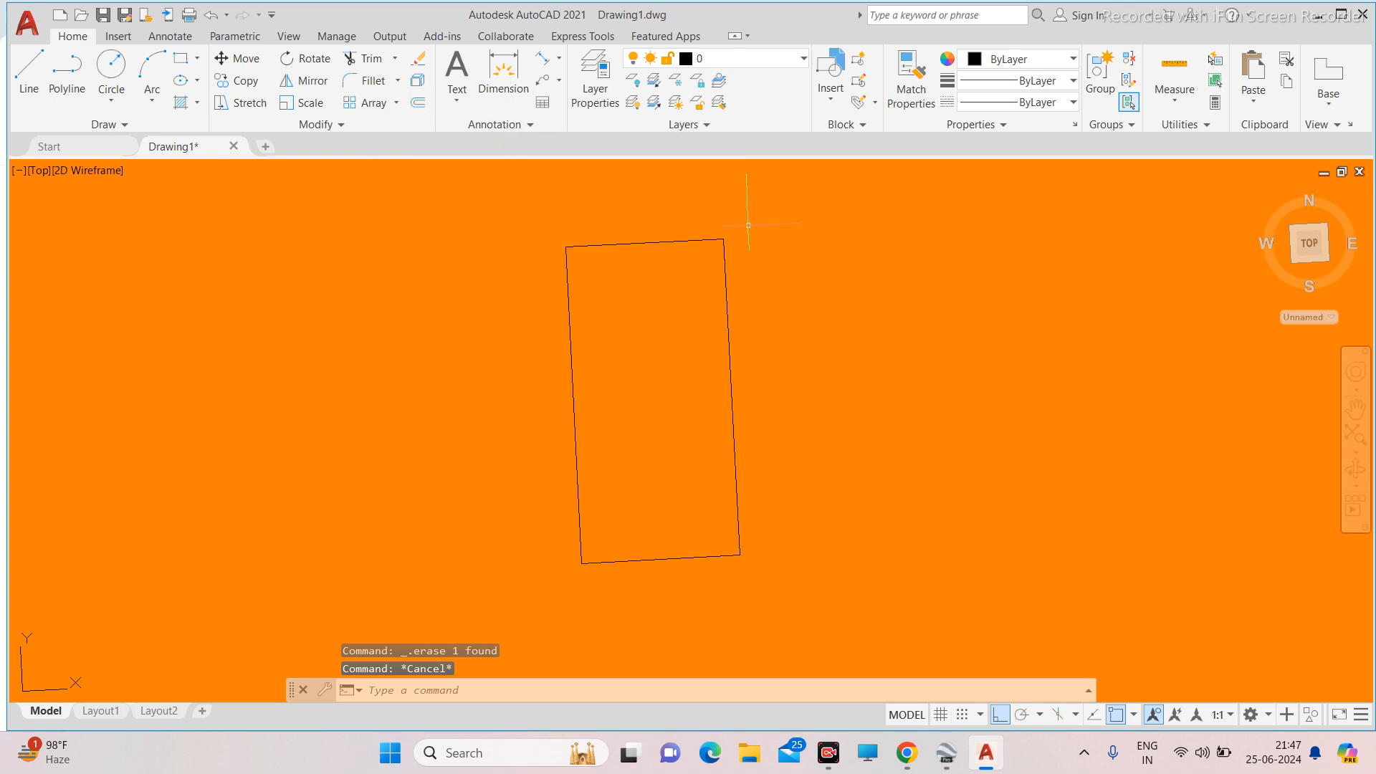
Check the module thickness in the datasheet and offset the module outline 35 mm inward.
scroll(748, 316, down, 2)
click(748, 316)
click(602, 310)
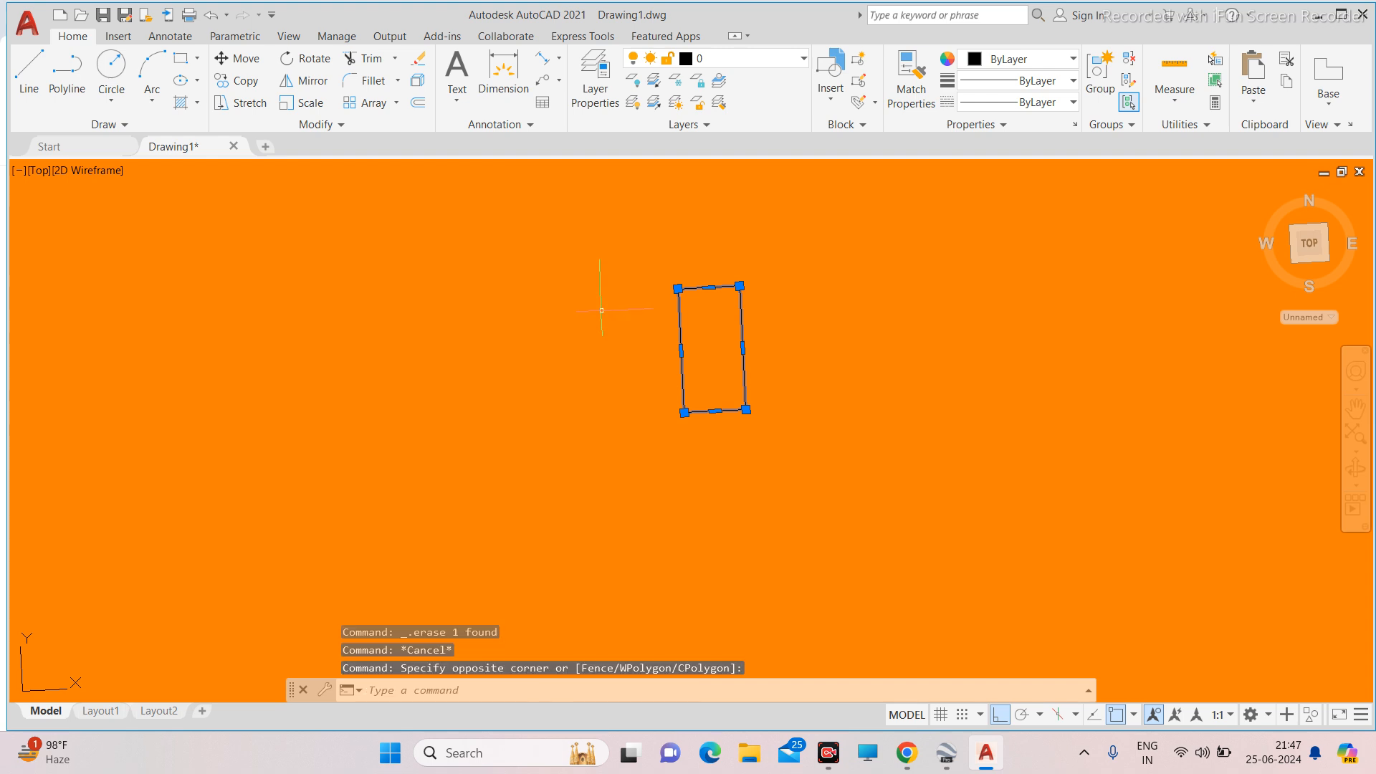
click(418, 108)
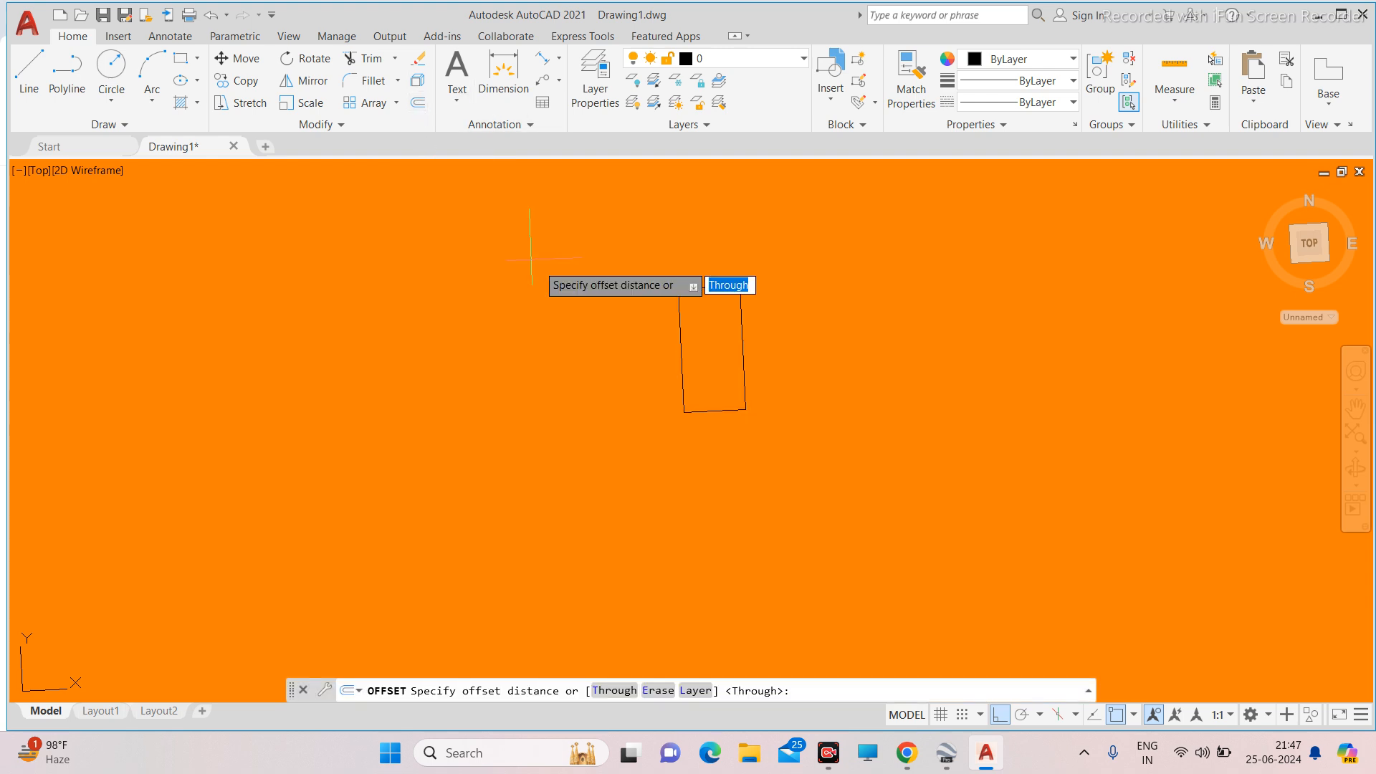
scroll(692, 306, up, 4)
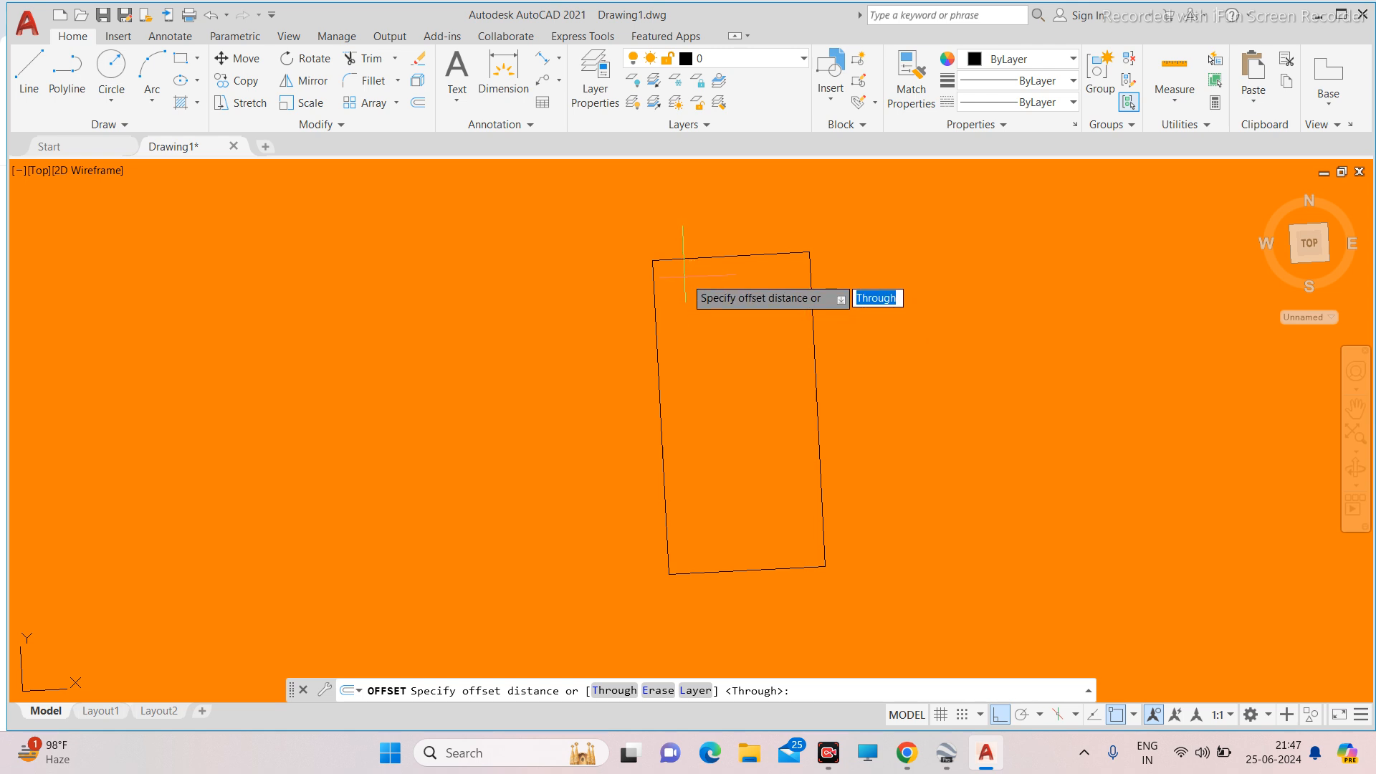
mouse_move(907, 753)
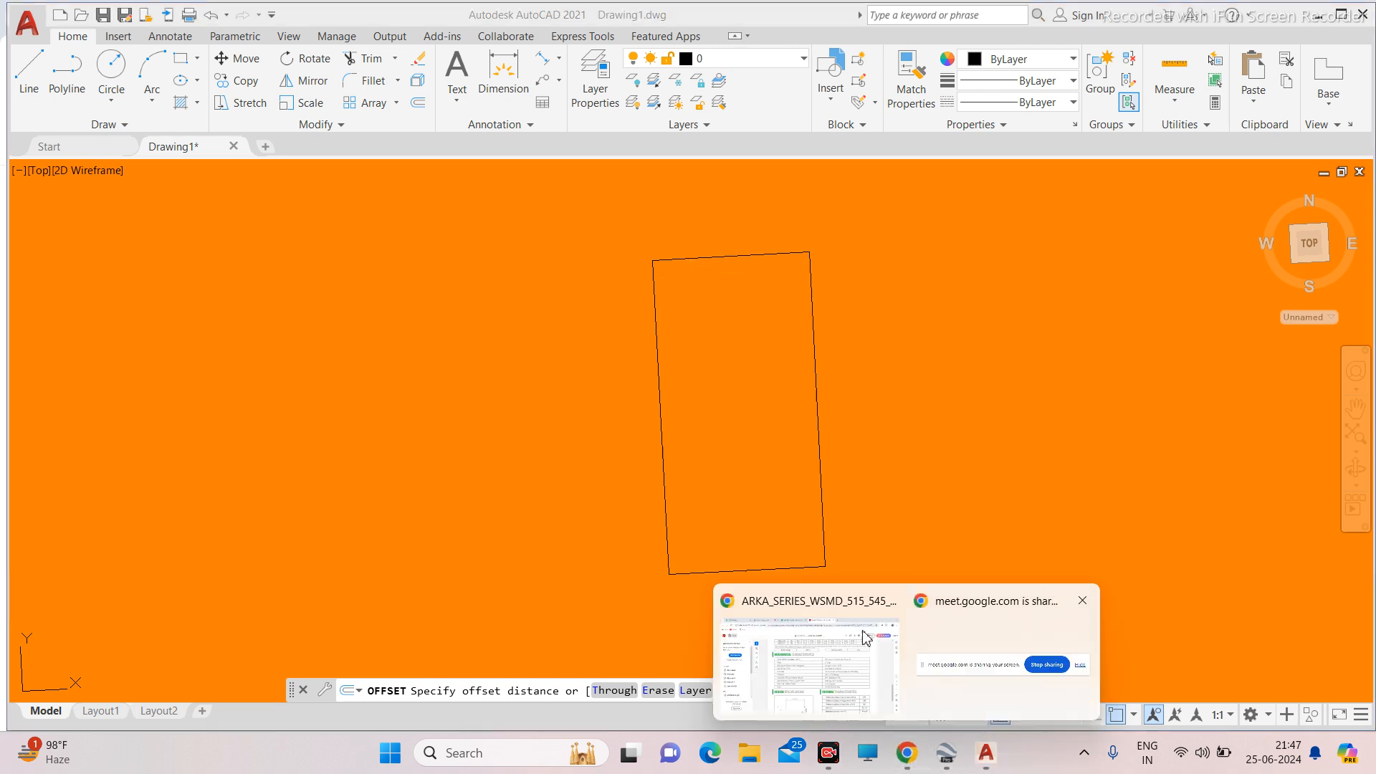
click(808, 640)
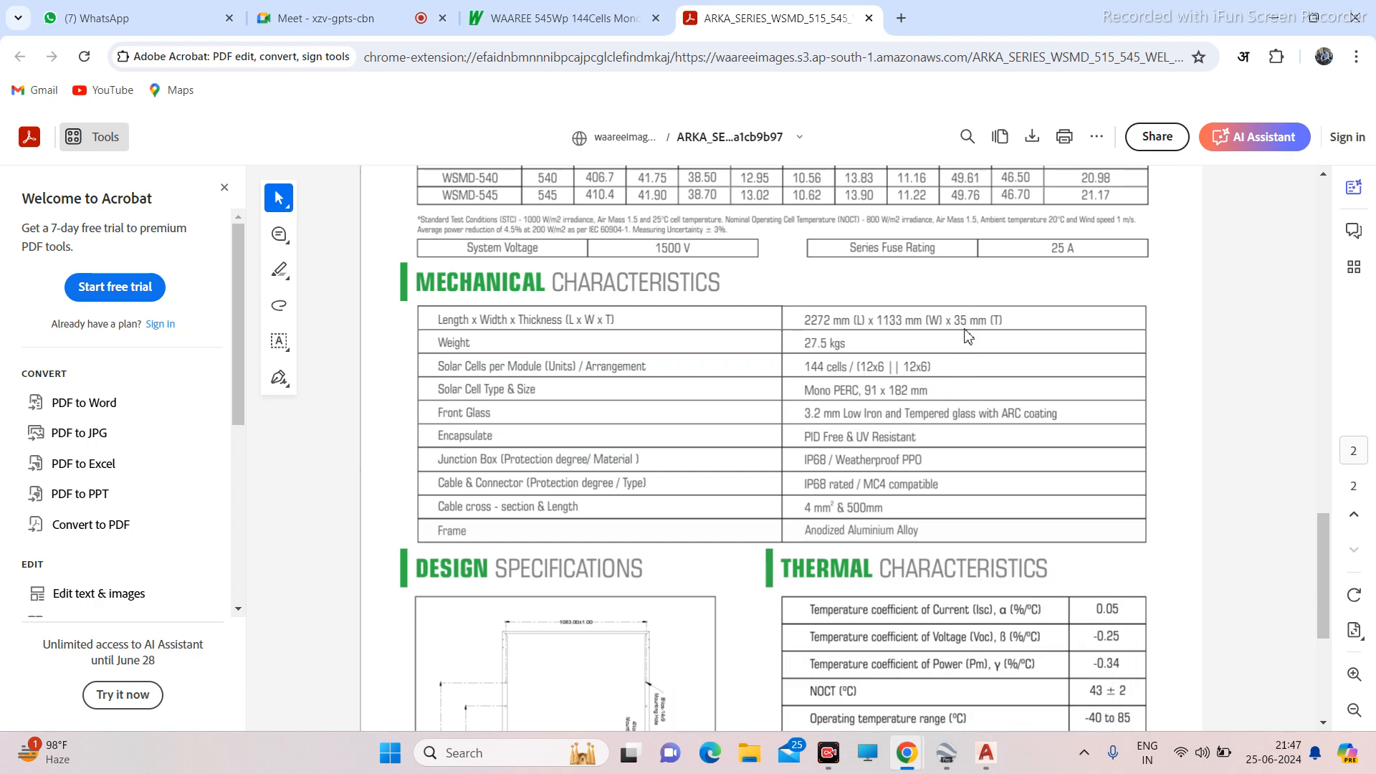
drag(953, 320, 986, 320)
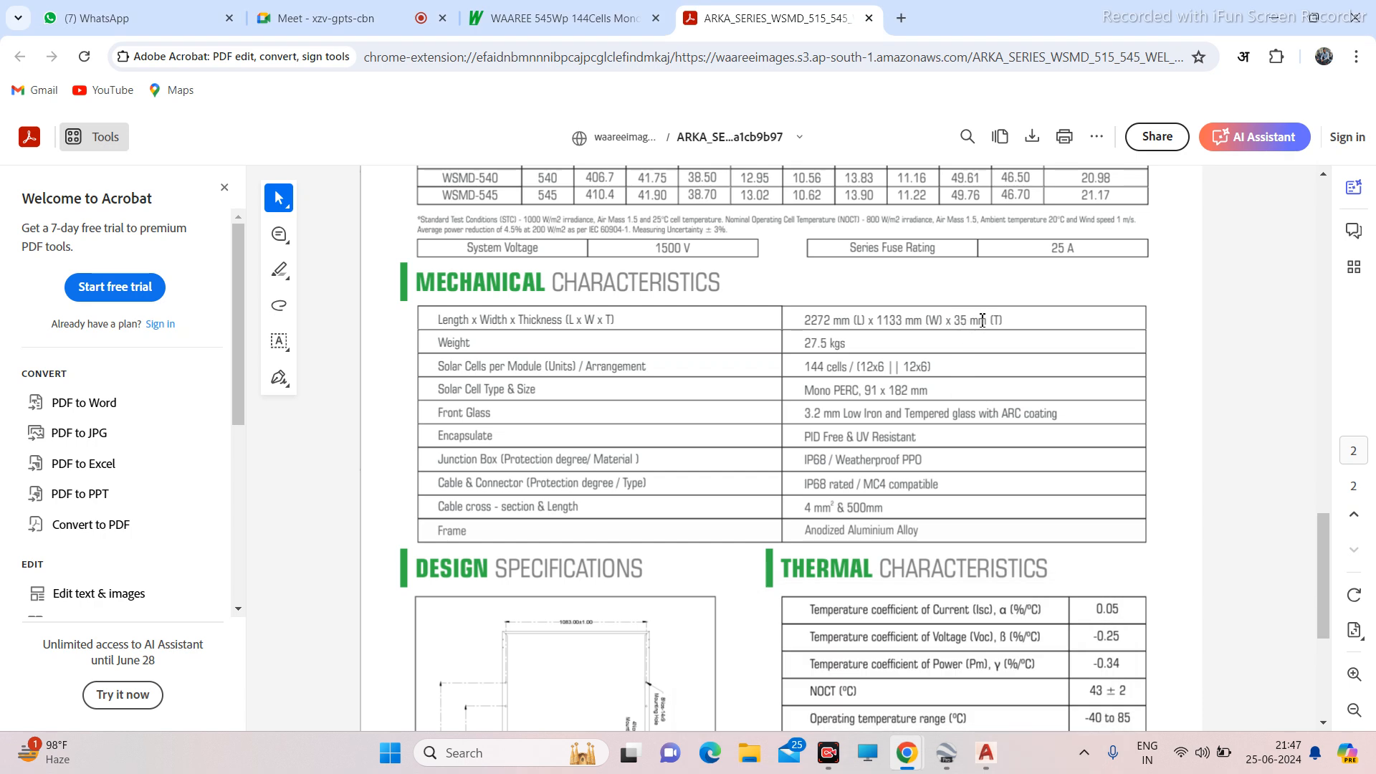
click(985, 753)
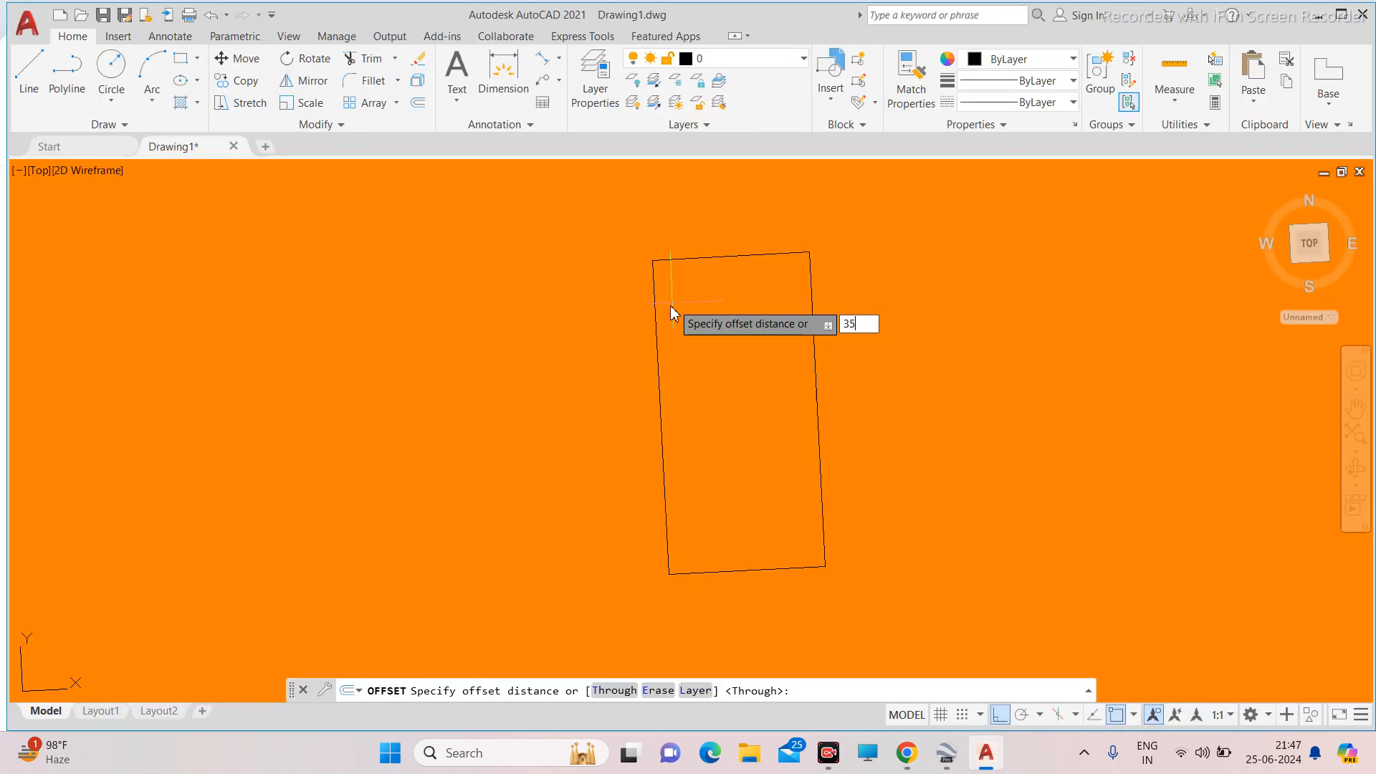
key(Return)
click(675, 296)
click(723, 280)
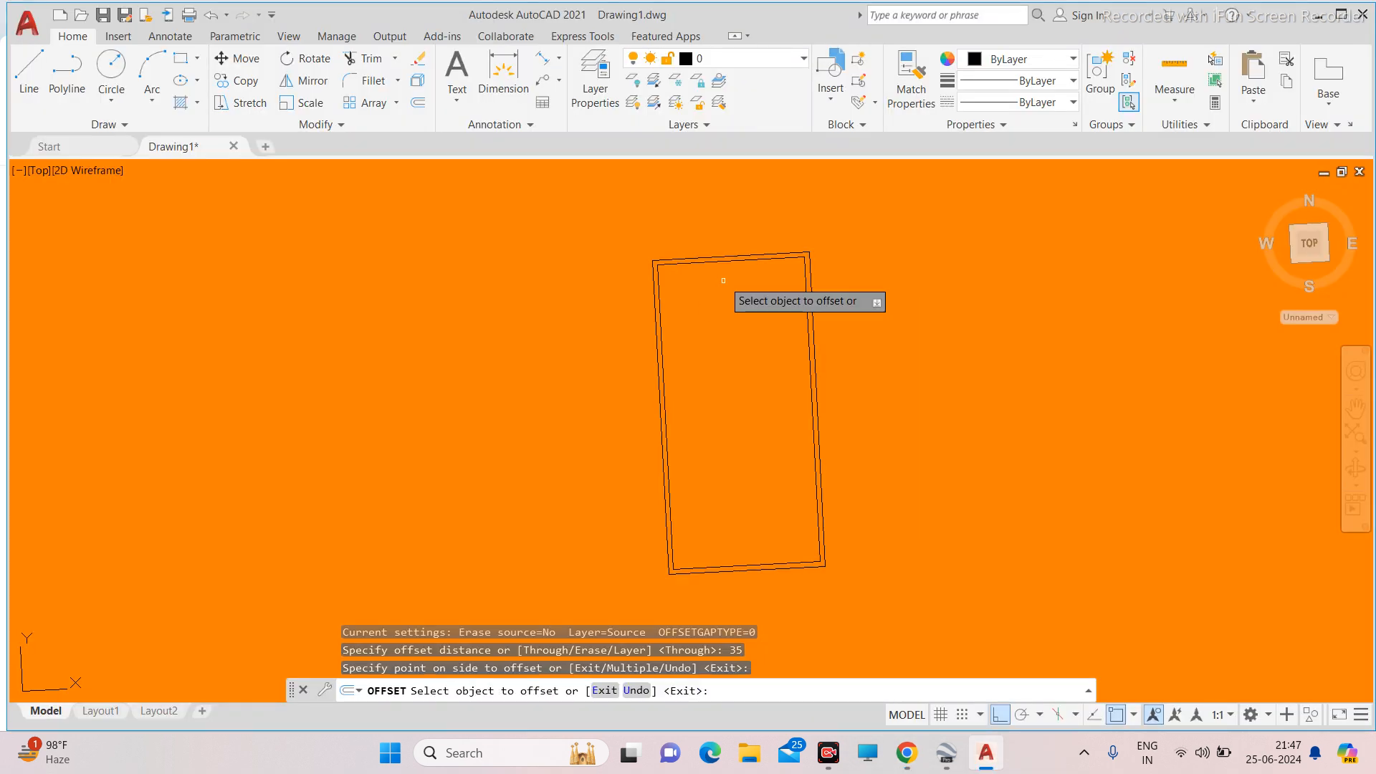
scroll(723, 281, up, 5)
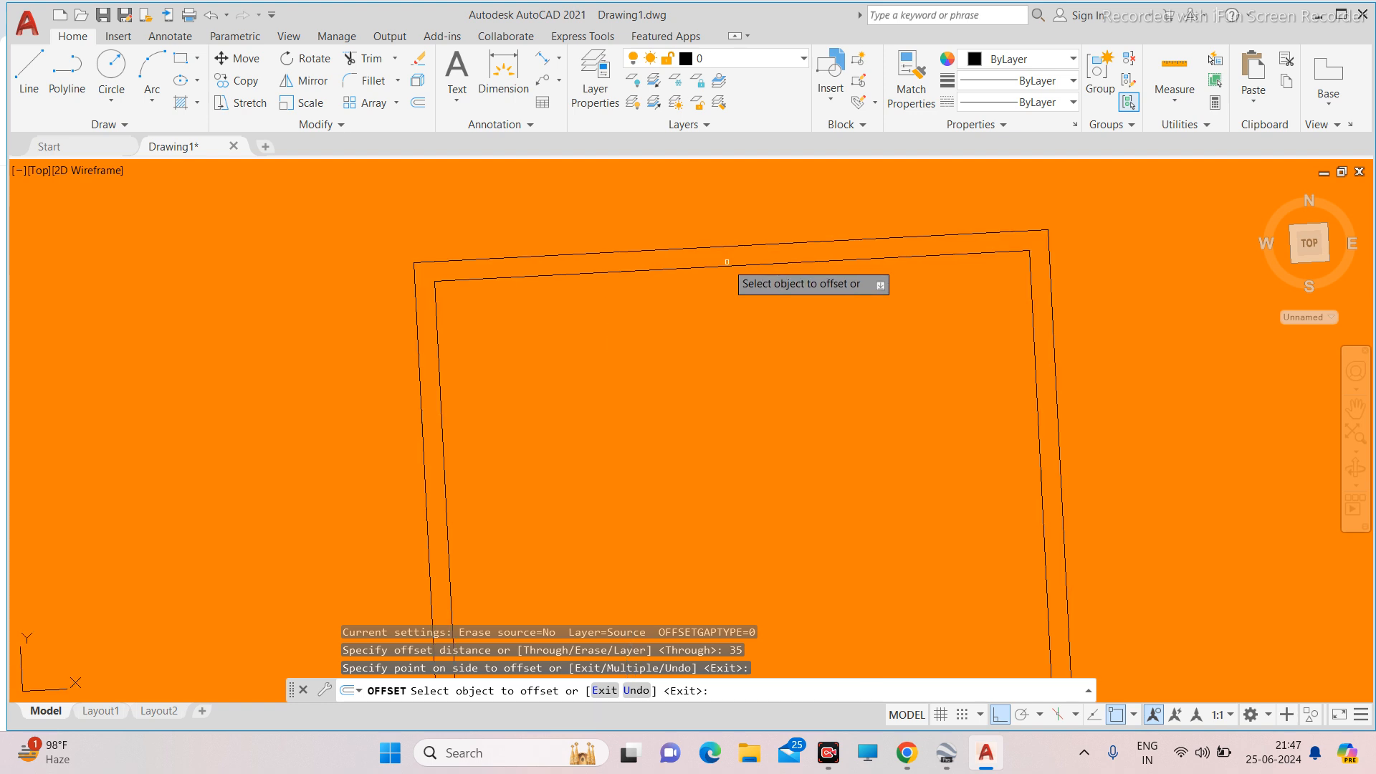
key(Escape)
Delete the inner offset copy of the module outline.
click(743, 265)
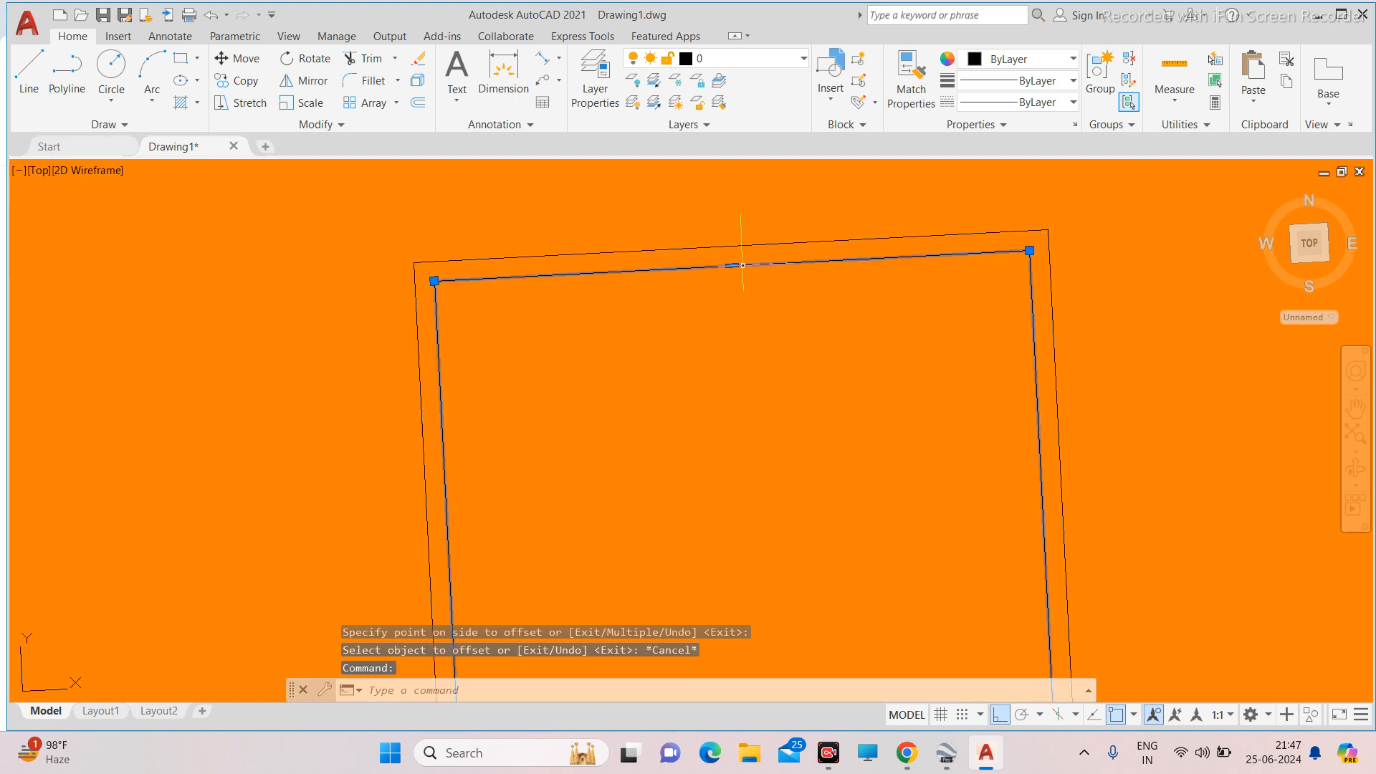
key(Delete)
scroll(731, 271, down, 8)
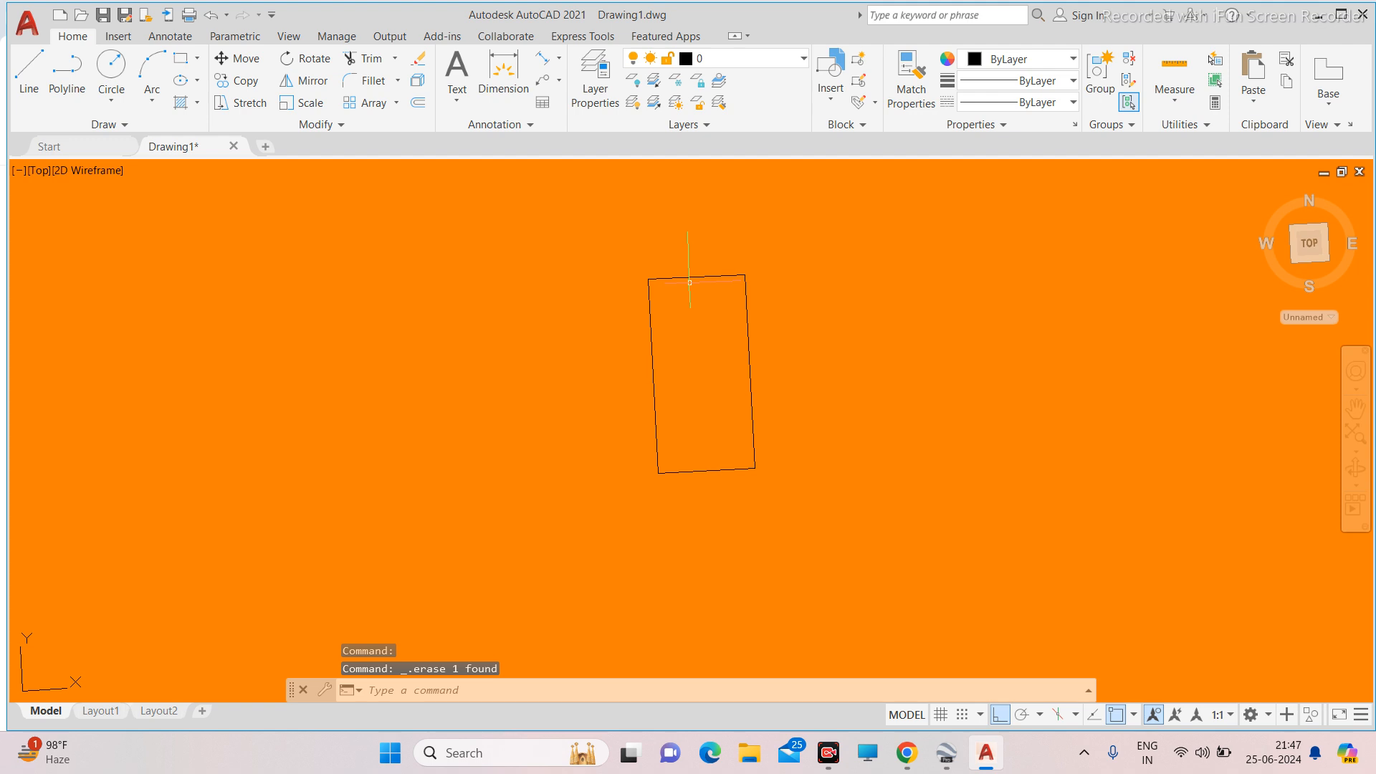
Start a new Offset of the module outline with a distance of 35 mm.
click(836, 234)
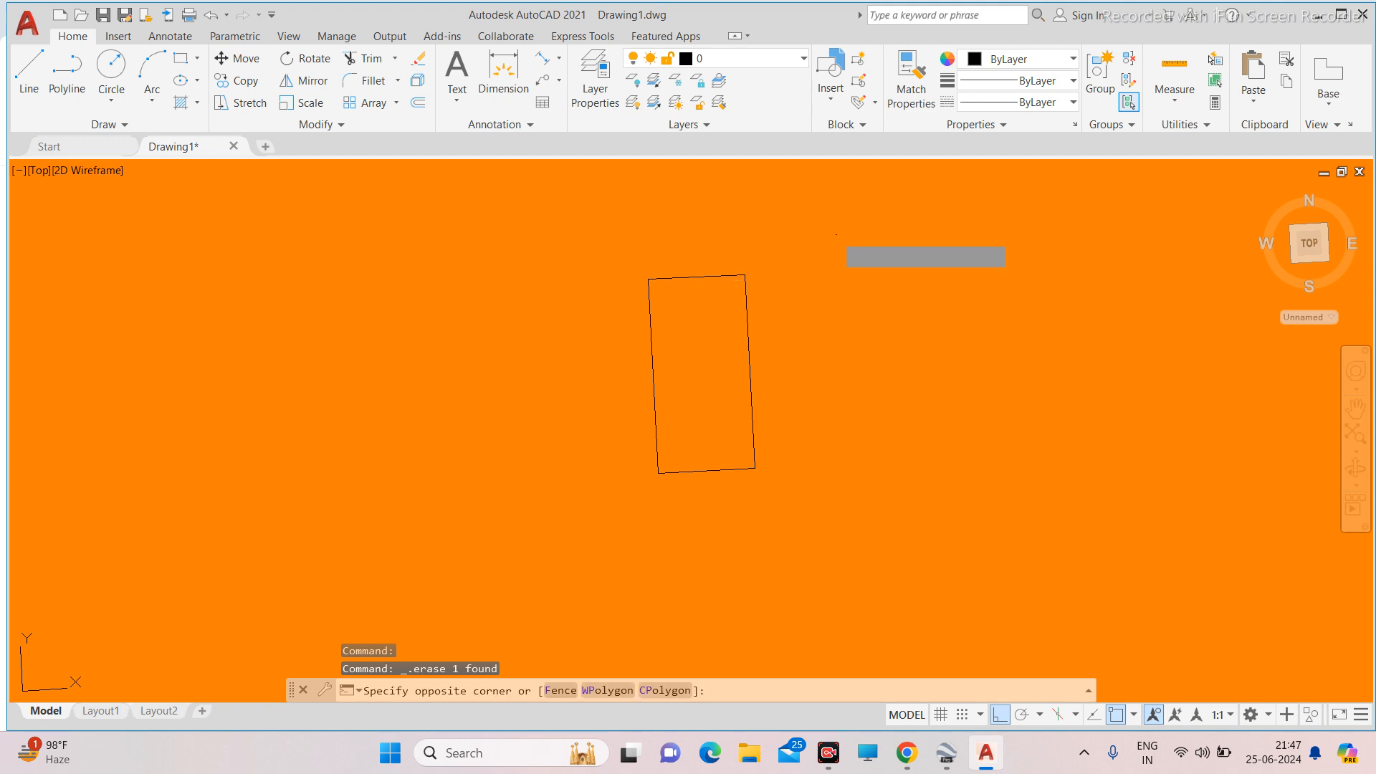
click(617, 286)
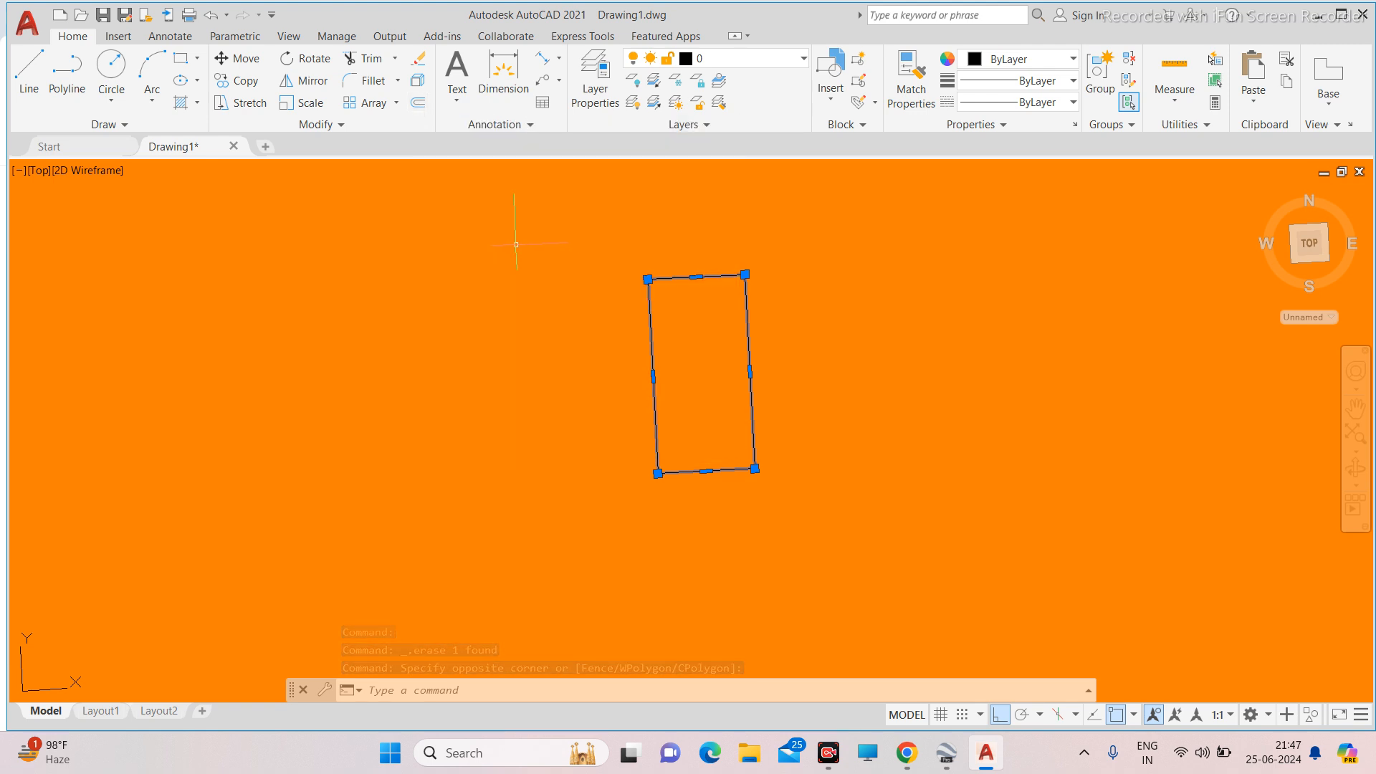
text(OFF)
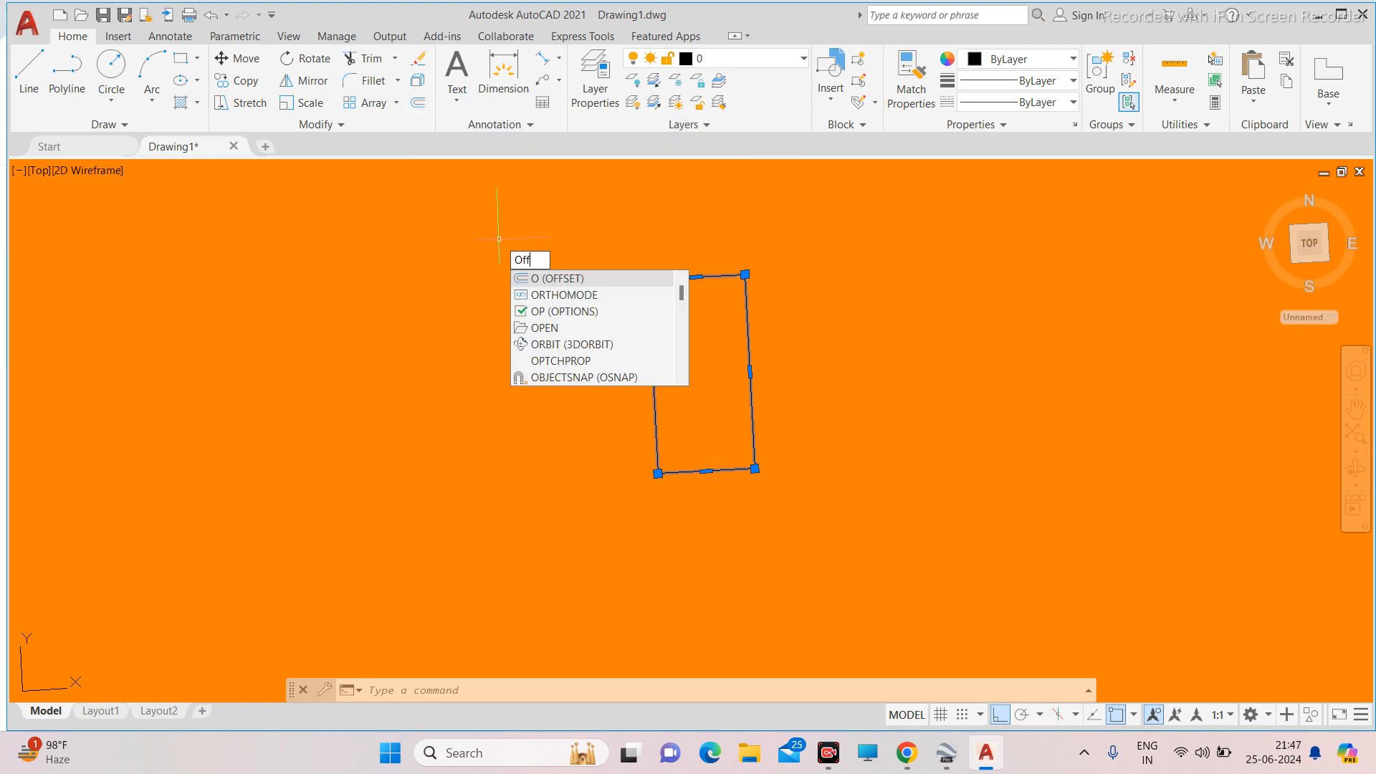
text(SET)
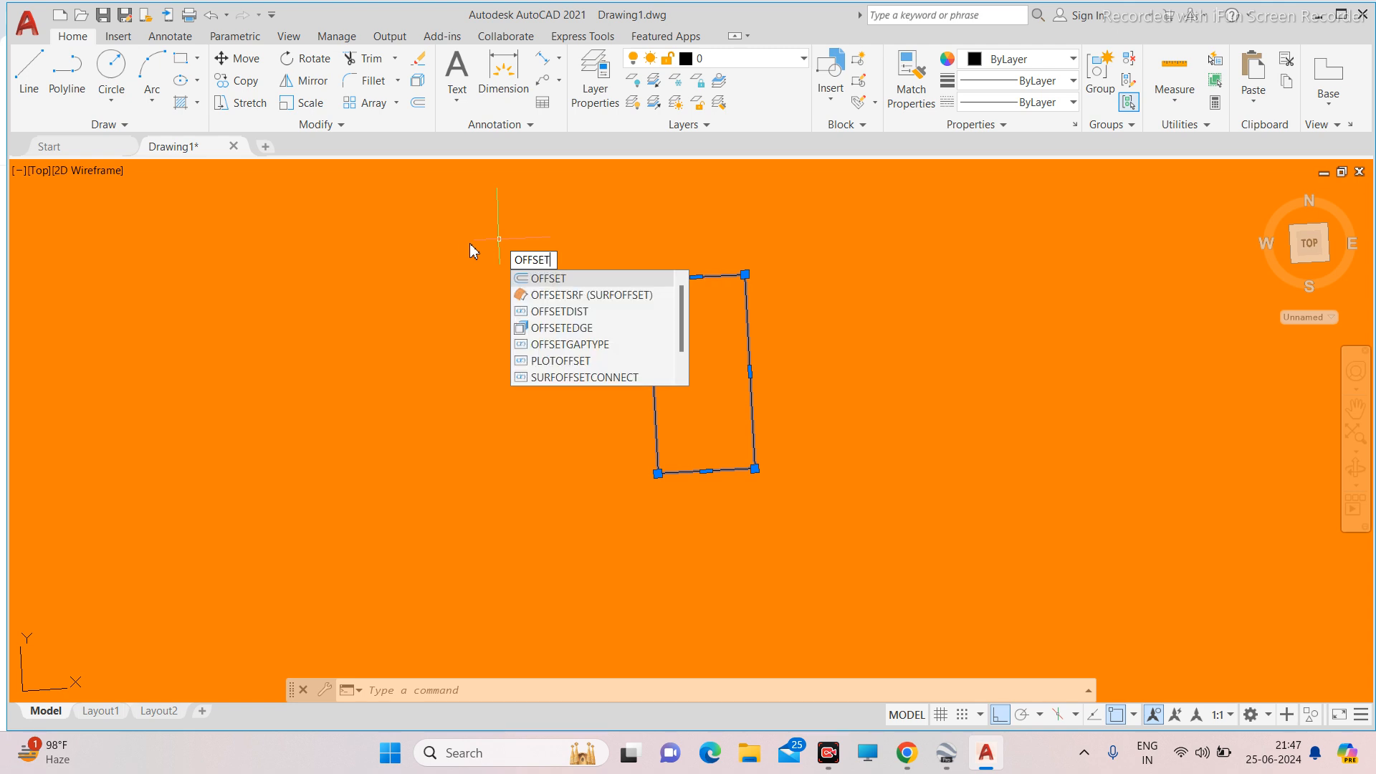
click(549, 279)
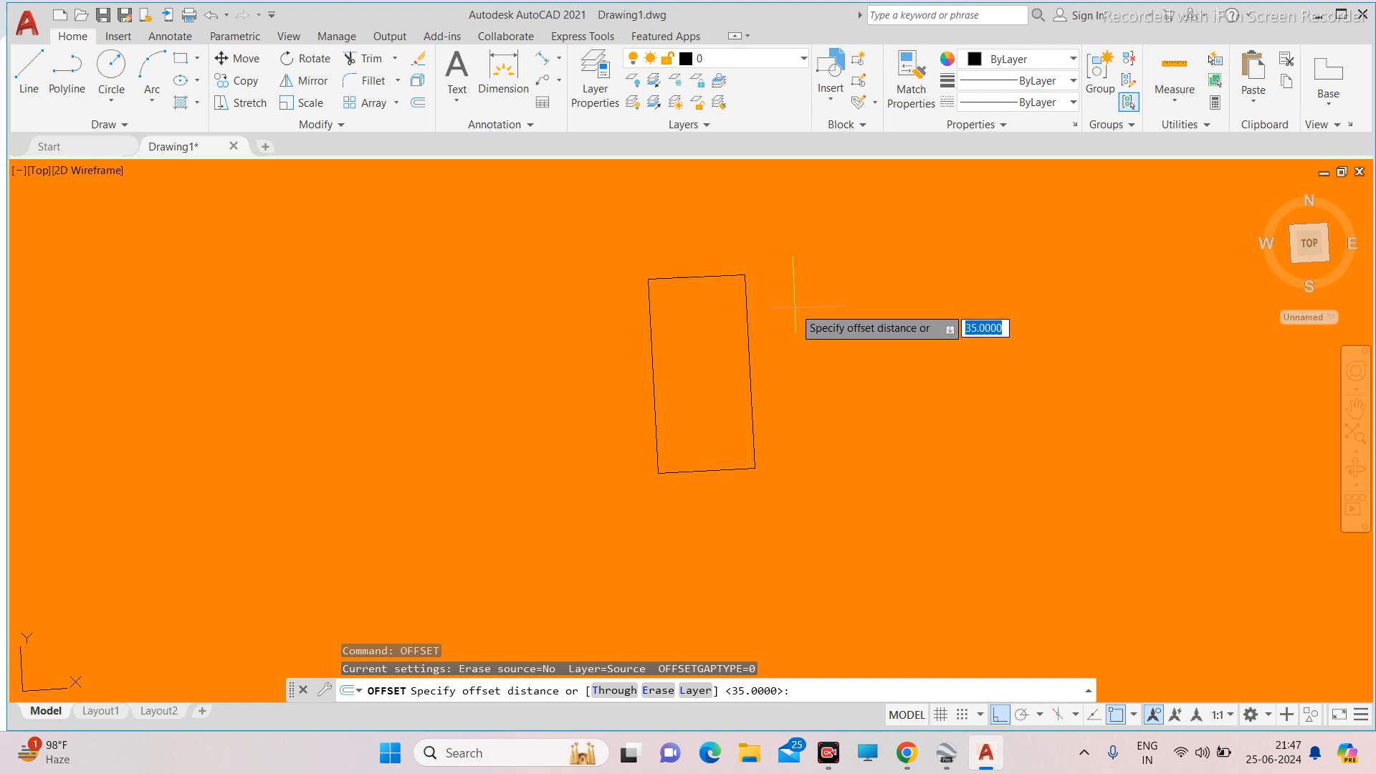
scroll(769, 266, up, 6)
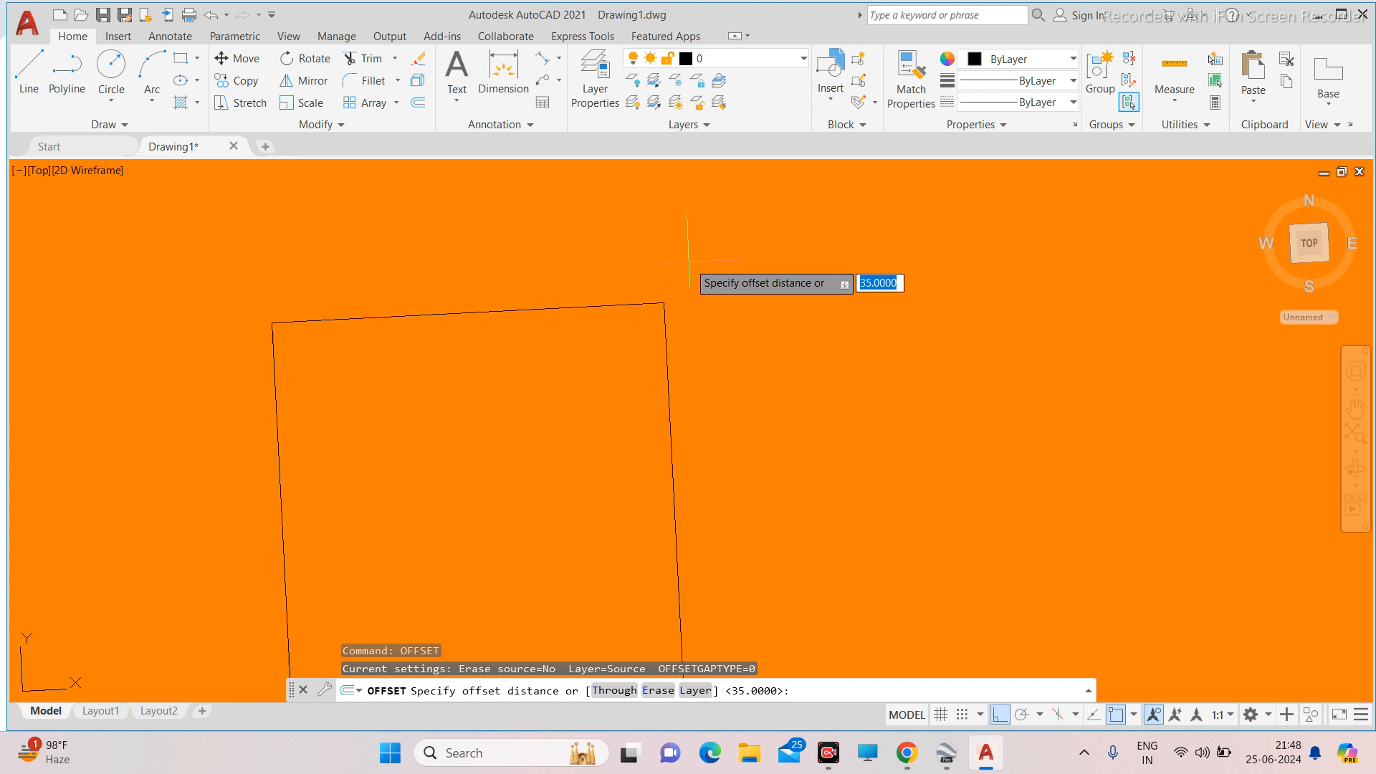
text(35)
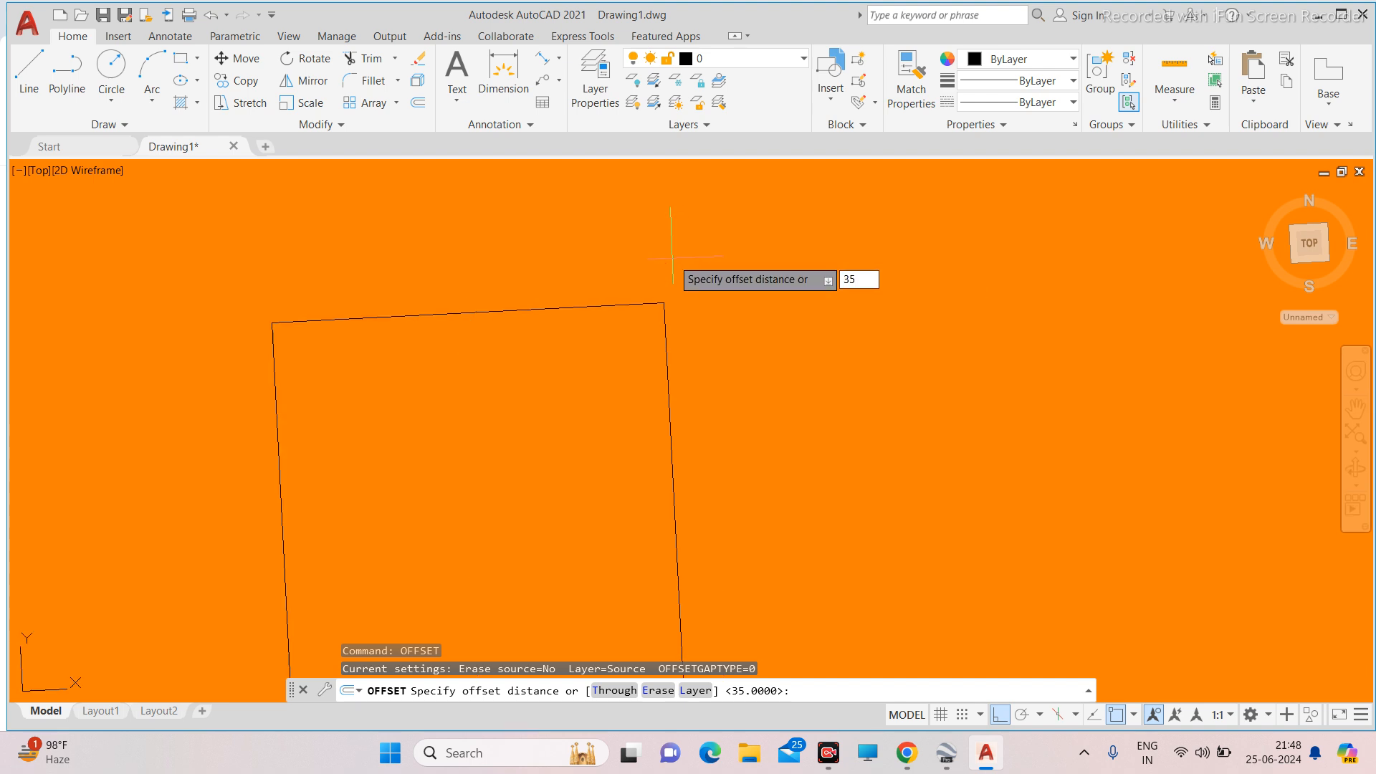
key(Return)
click(664, 305)
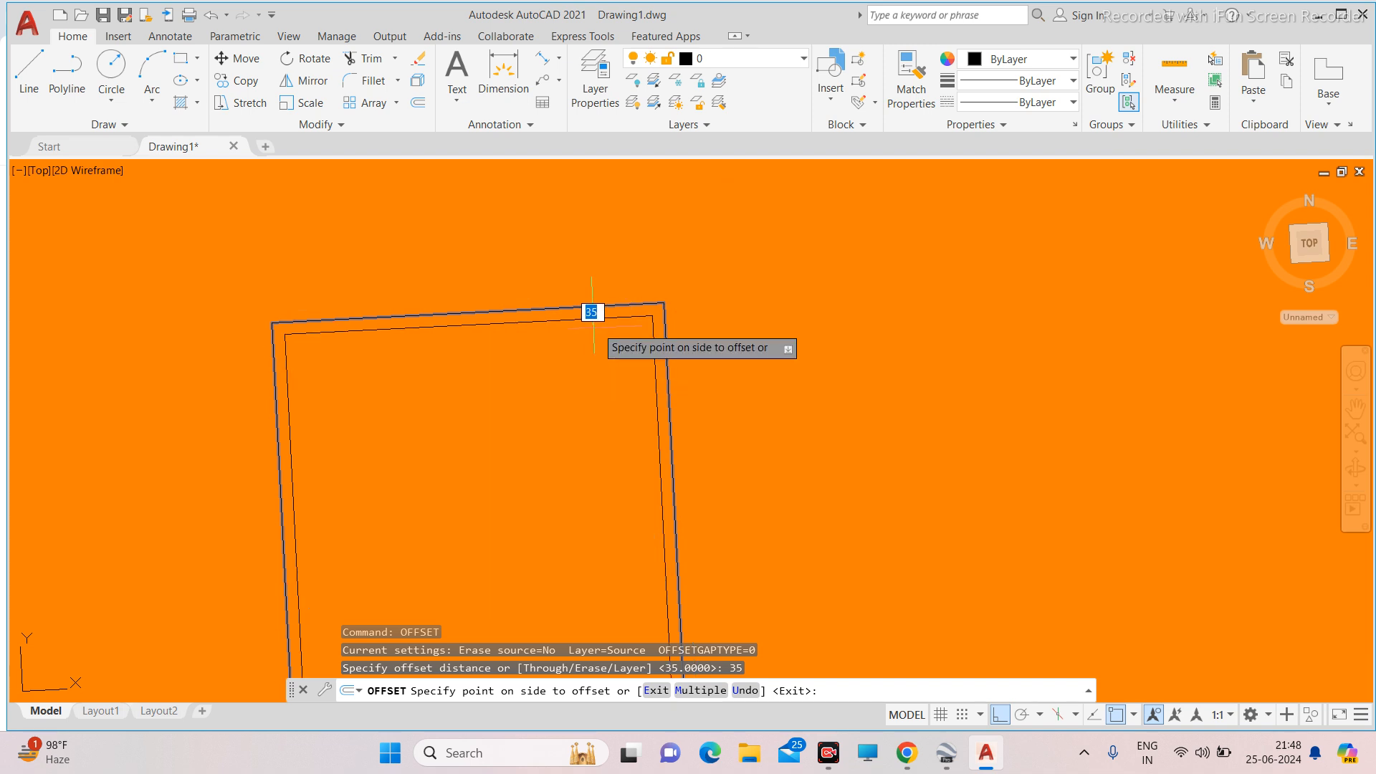
Compare the offset preview on the inner and outer sides of the module outline.
scroll(594, 328, up, 3)
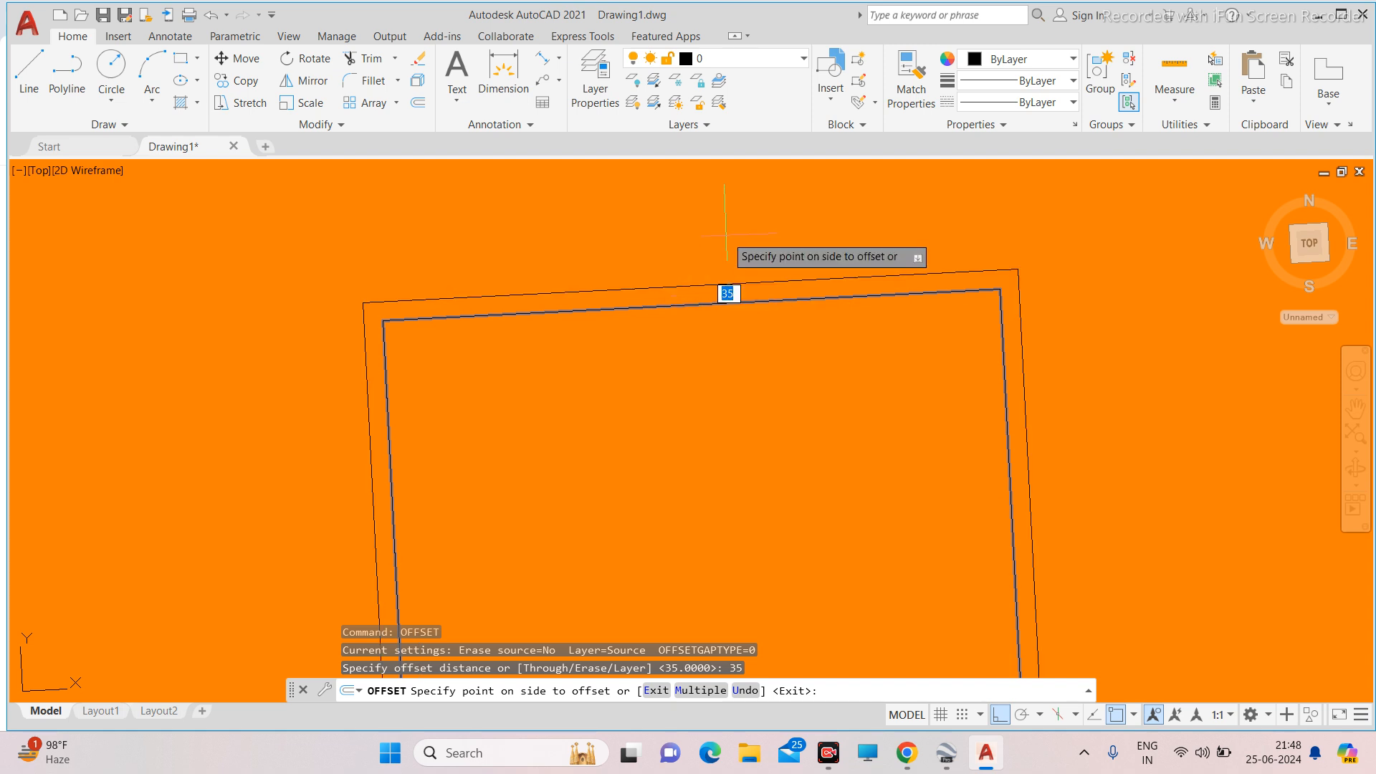
scroll(724, 290, down, 2)
scroll(724, 337, down, 3)
scroll(545, 345, up, 4)
scroll(631, 333, down, 4)
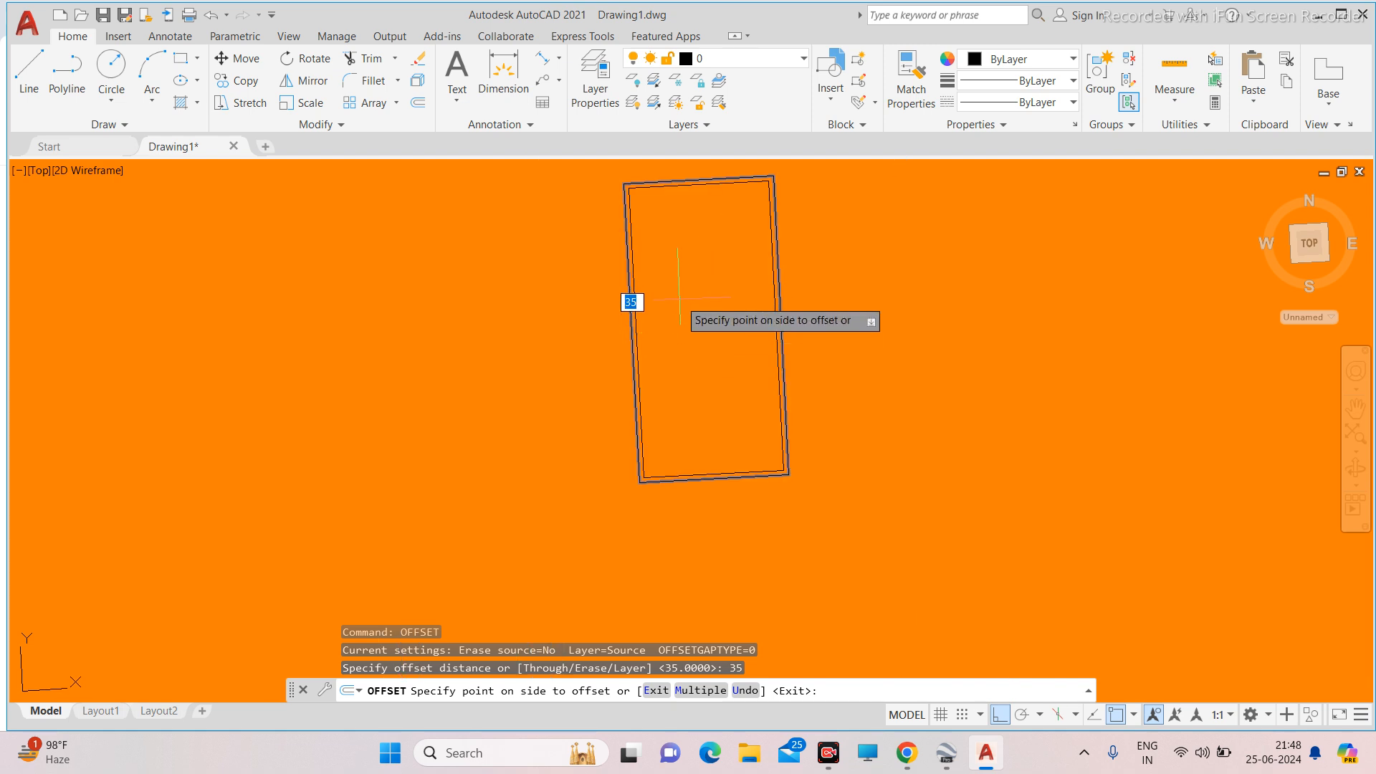
scroll(668, 243, down, 6)
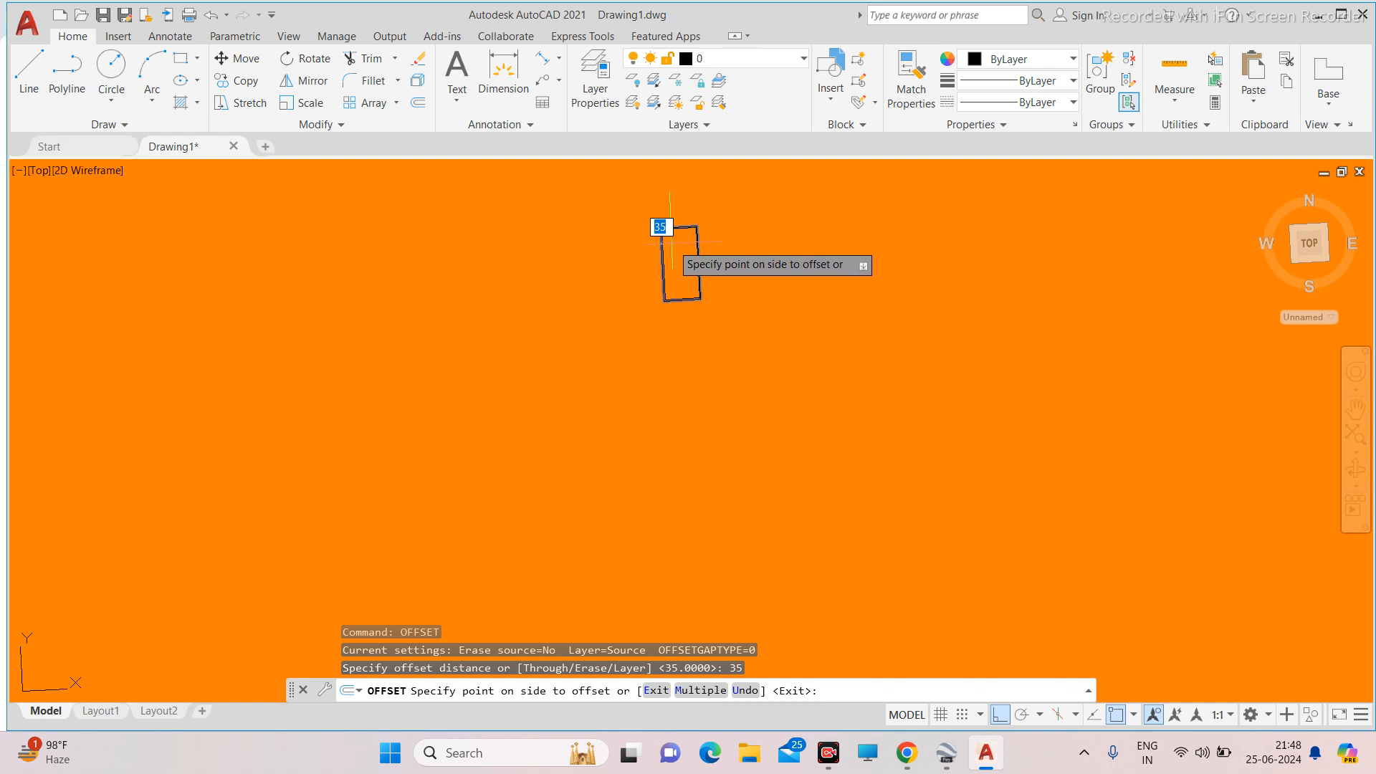
scroll(670, 231, up, 6)
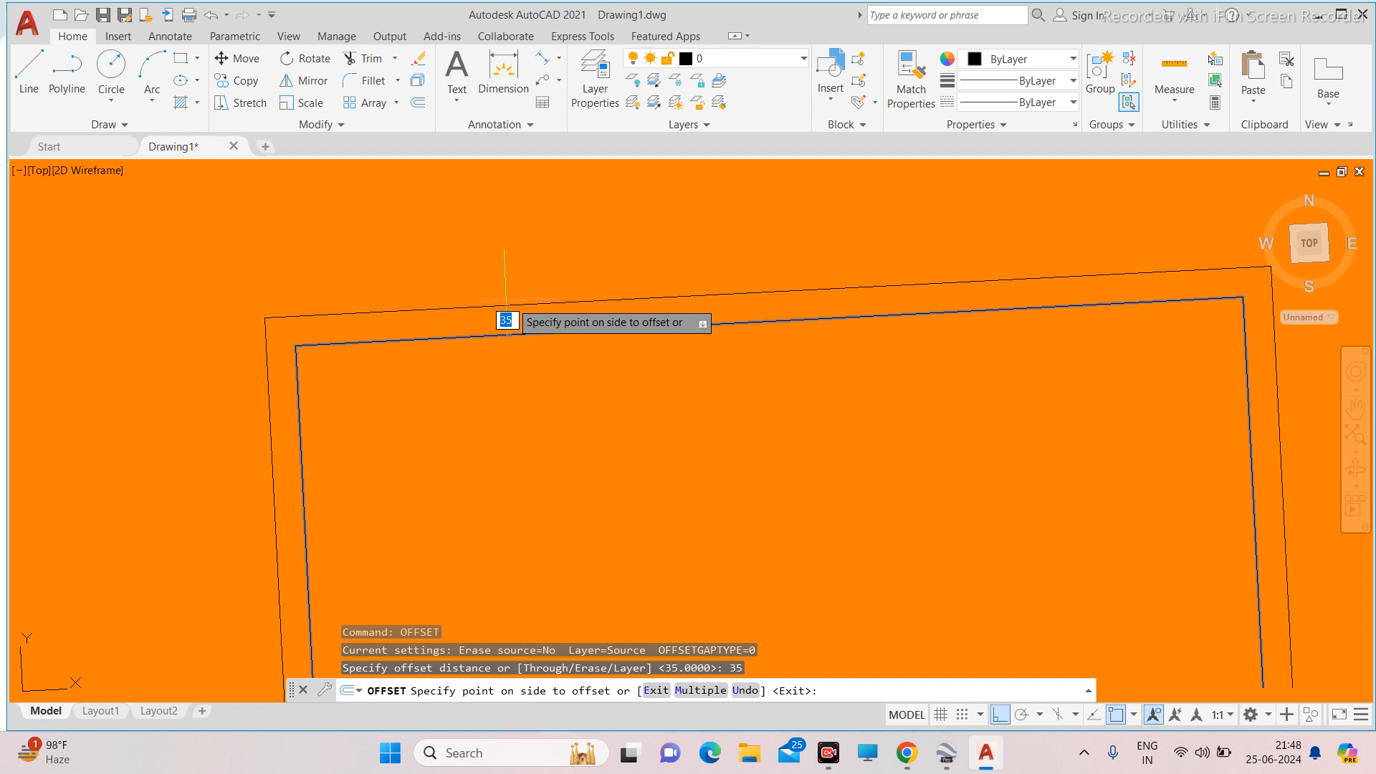
scroll(697, 265, up, 2)
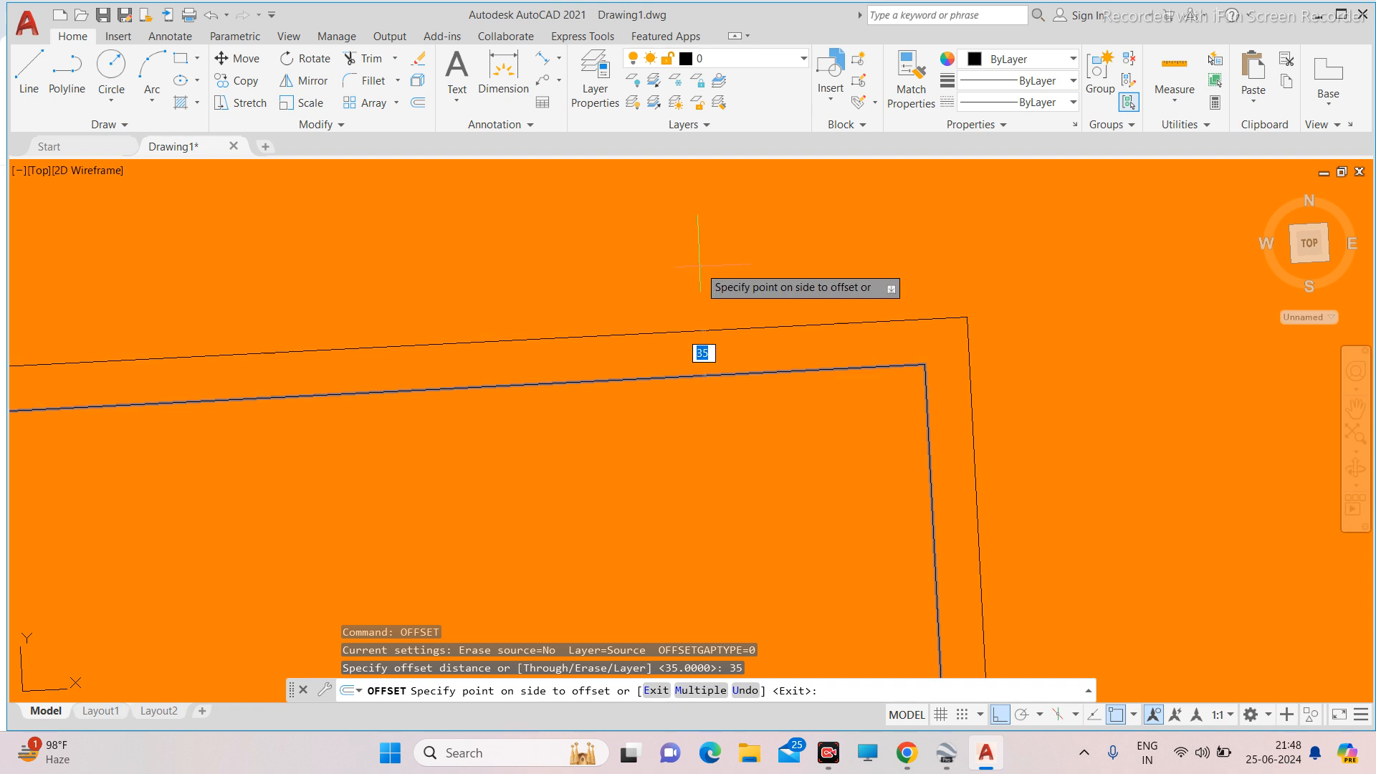
scroll(692, 281, down, 8)
scroll(571, 322, up, 6)
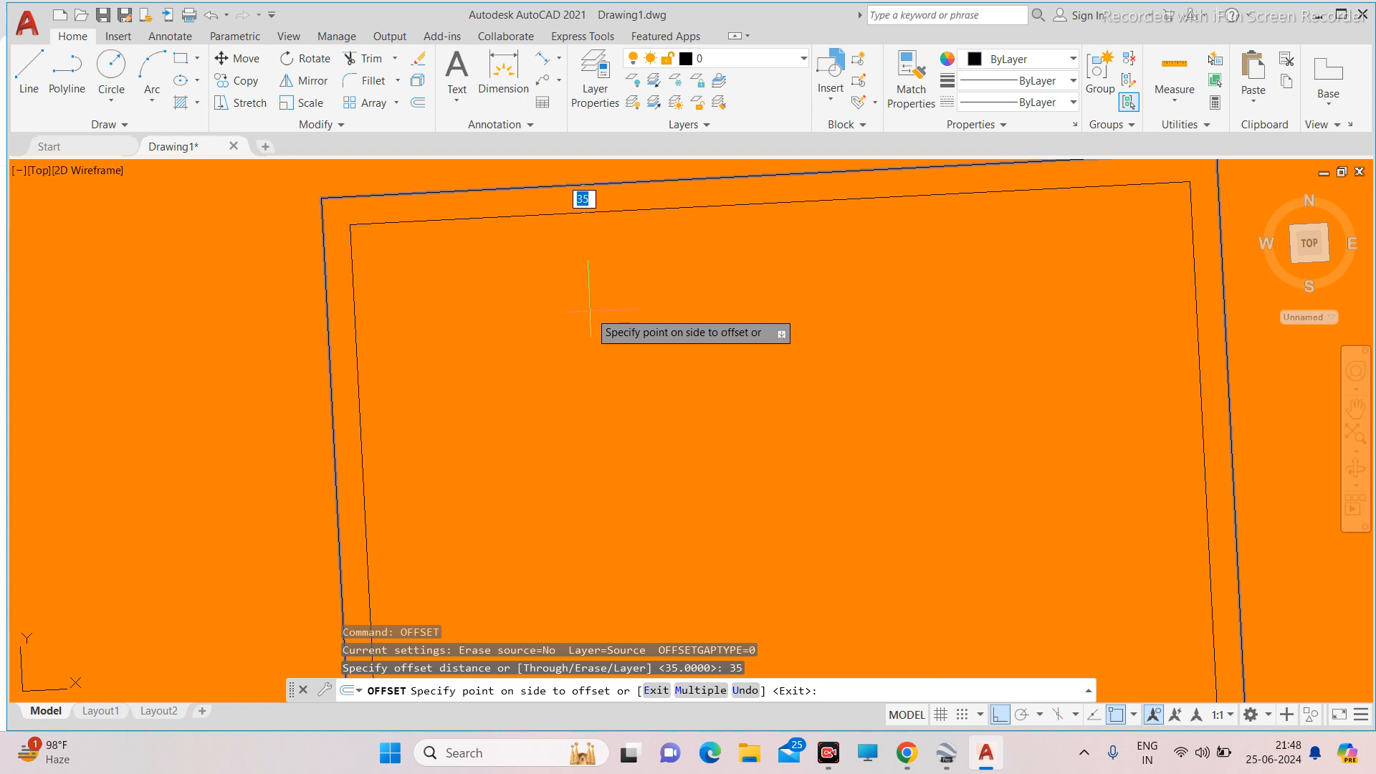
Place the offset copy inside the module outline, end the command and check the inner frame line.
click(582, 316)
scroll(574, 307, down, 6)
scroll(670, 279, up, 4)
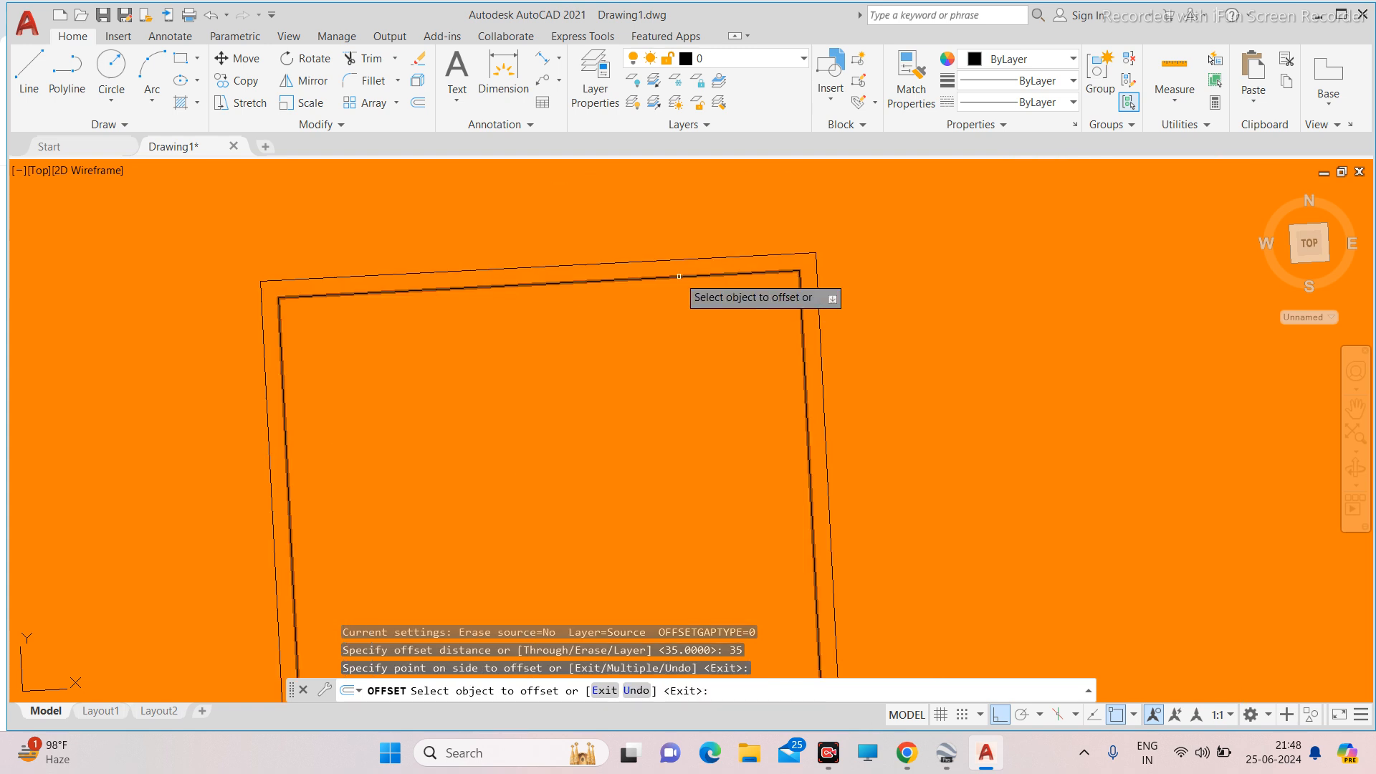
key(Escape)
click(676, 276)
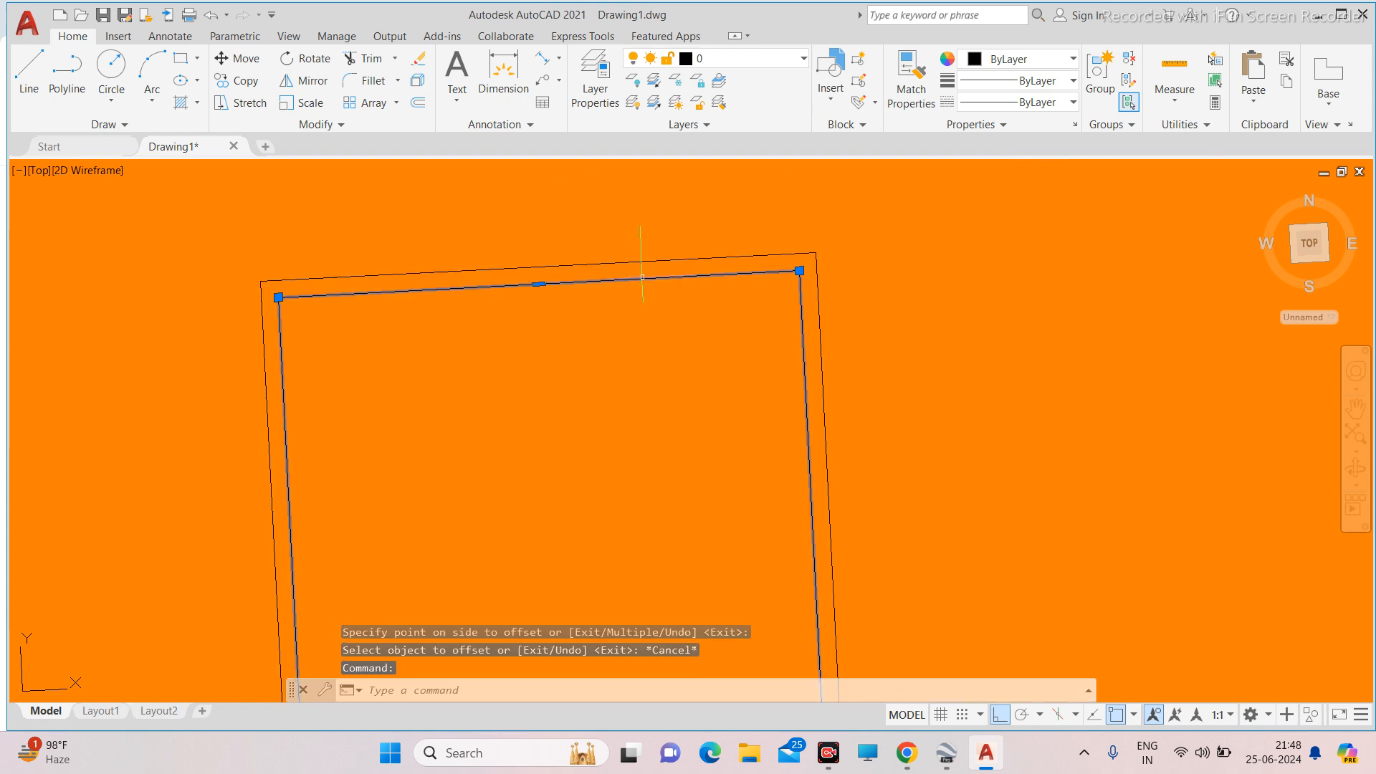
key(Escape)
scroll(761, 276, down, 10)
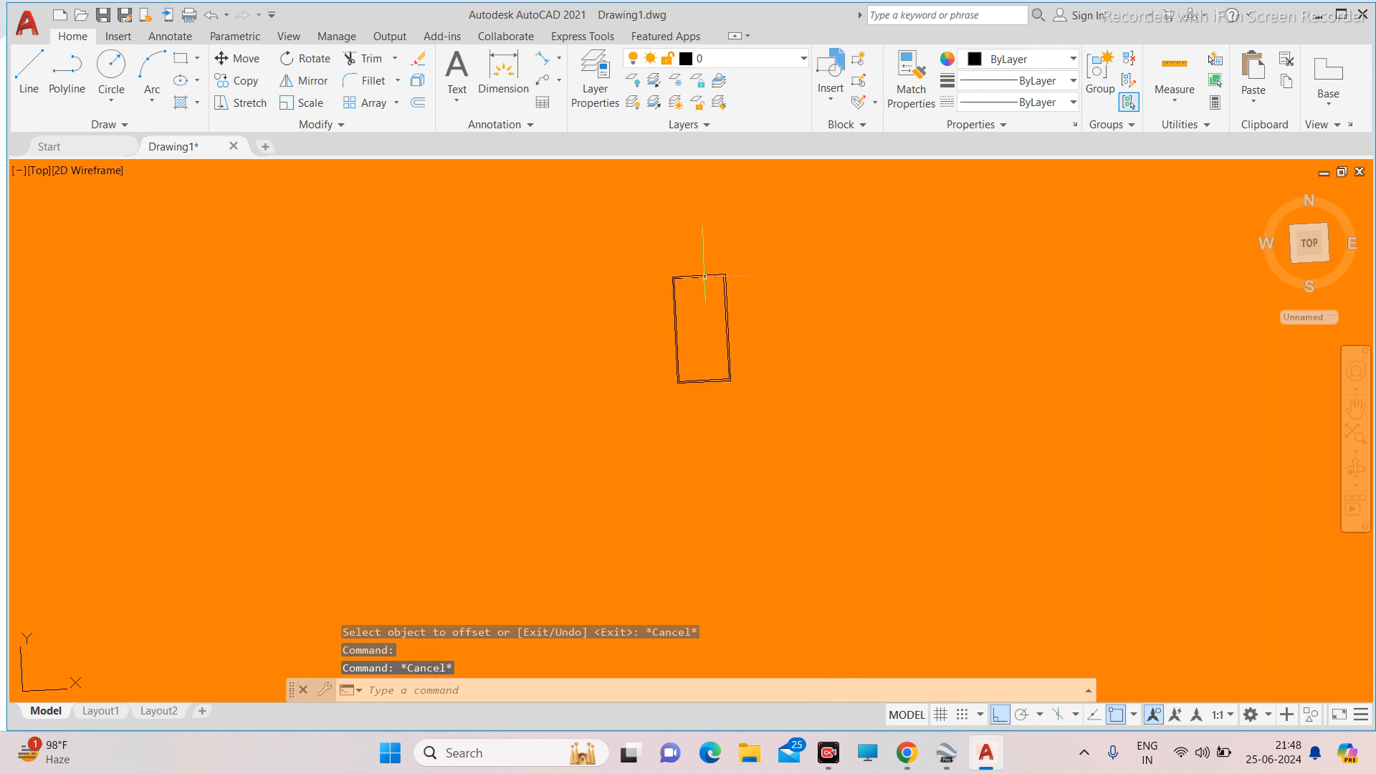
scroll(733, 267, up, 4)
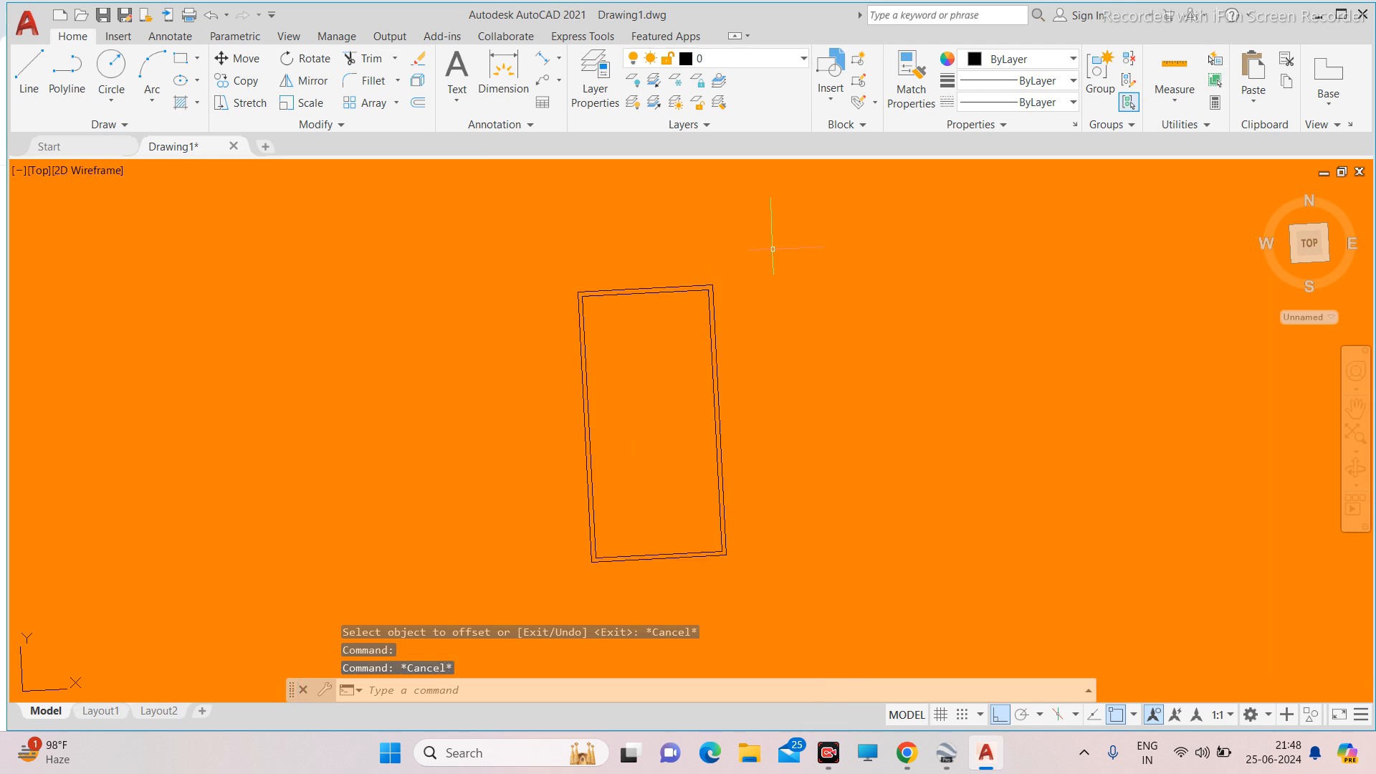
Change the color of both the outer and inner module outlines to Blue.
scroll(773, 249, down, 4)
click(800, 217)
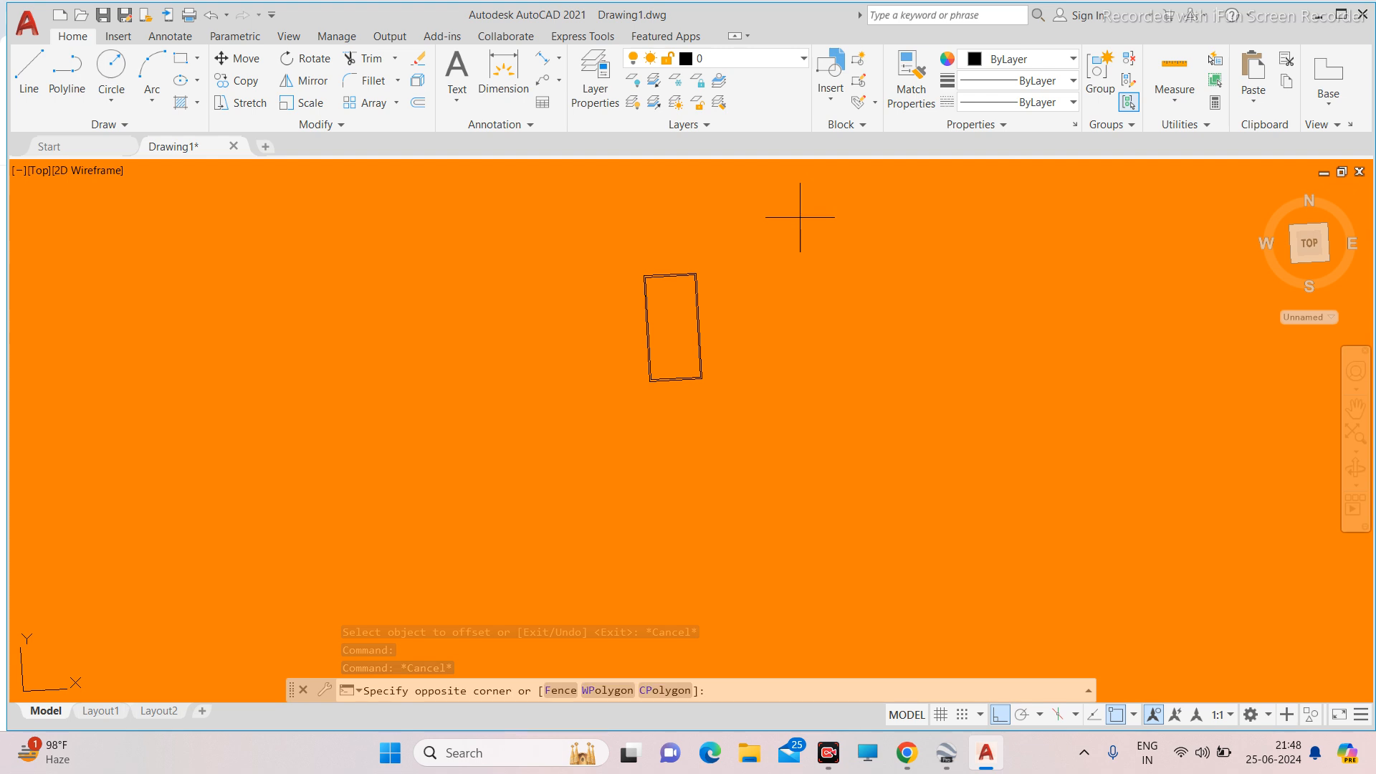
click(624, 405)
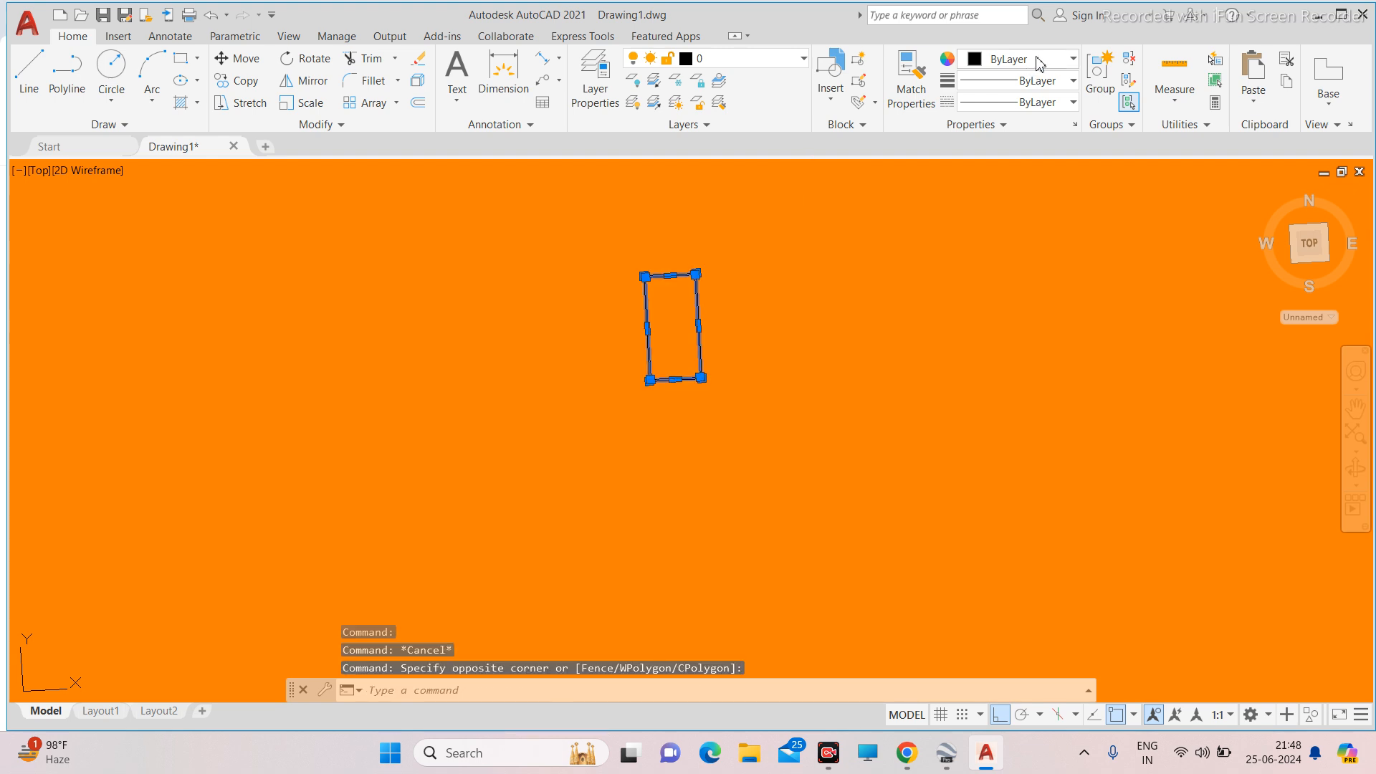
click(1018, 58)
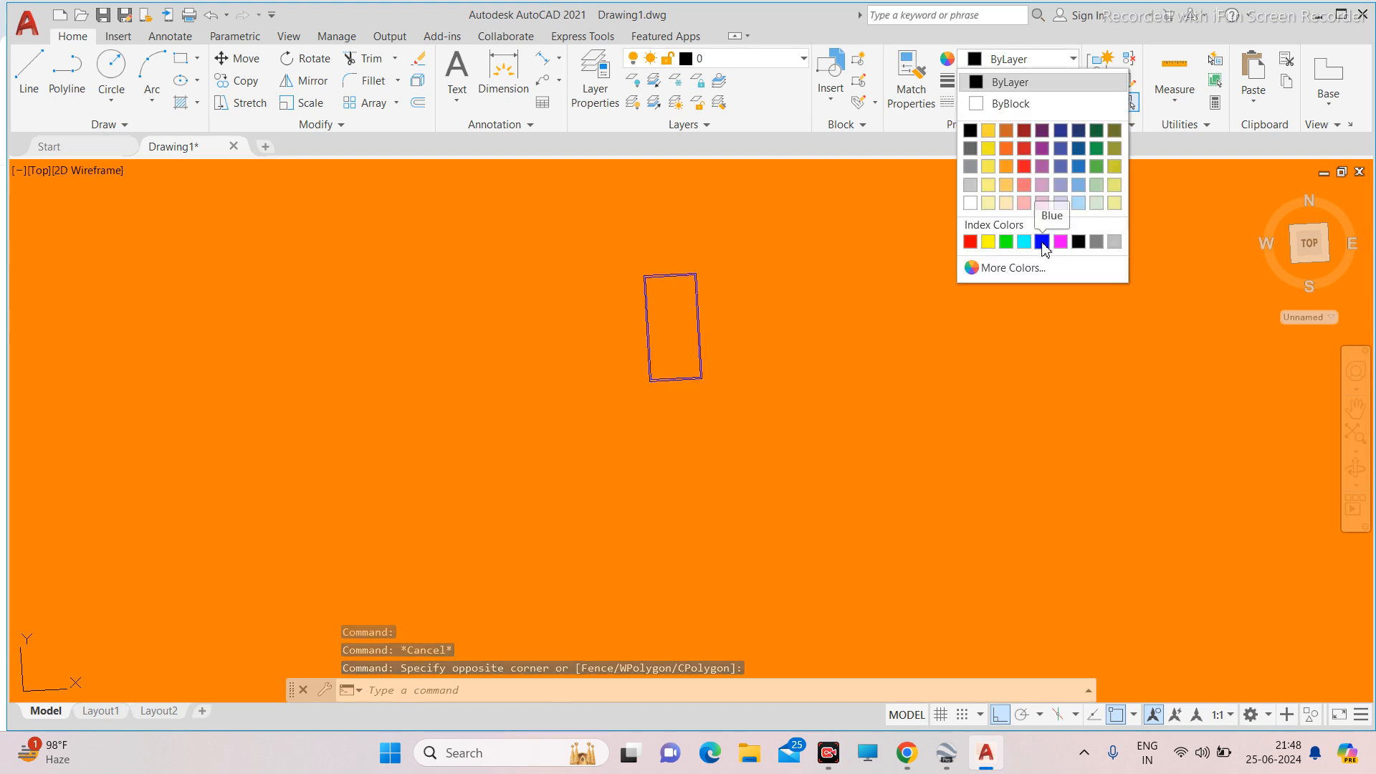
click(1042, 242)
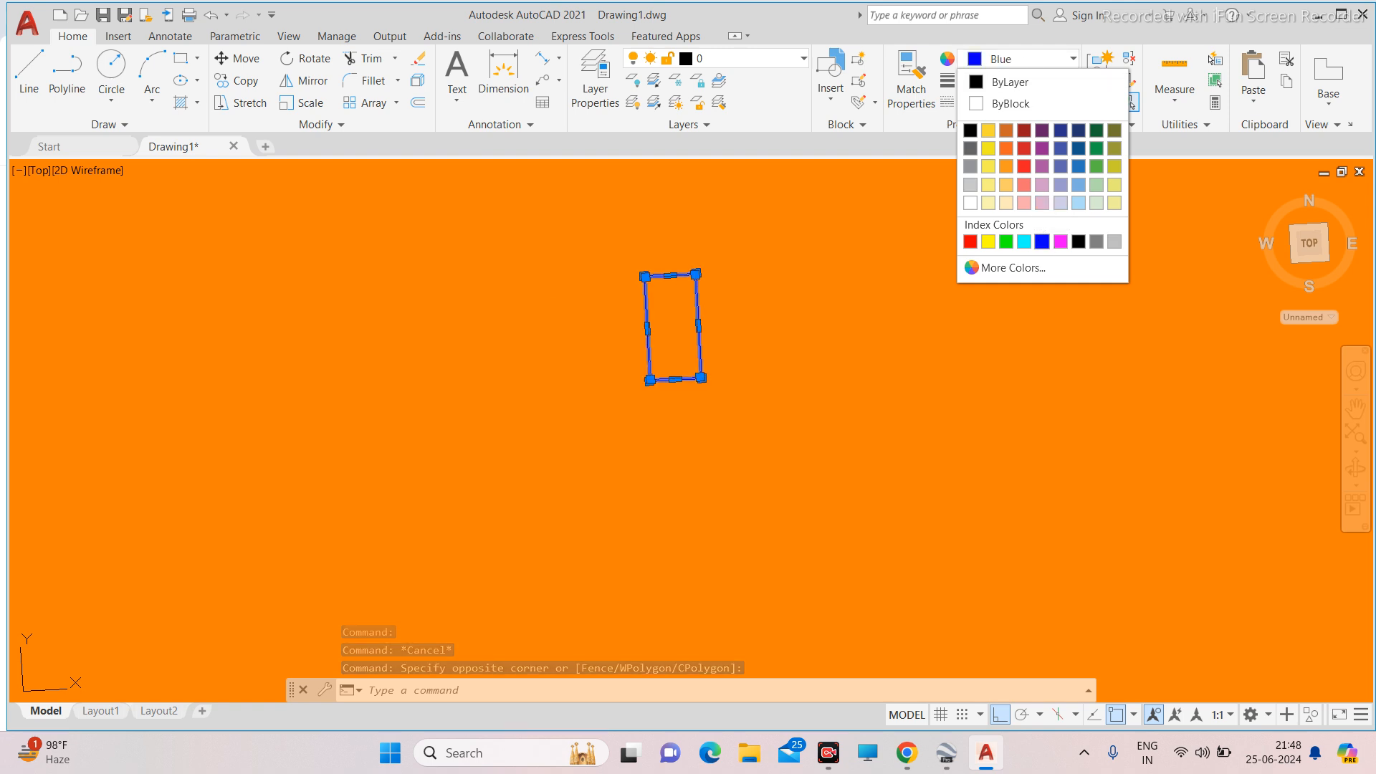
key(Escape)
Group the outer and inner module outlines into one object.
scroll(716, 245, down, 5)
scroll(712, 251, up, 7)
click(806, 240)
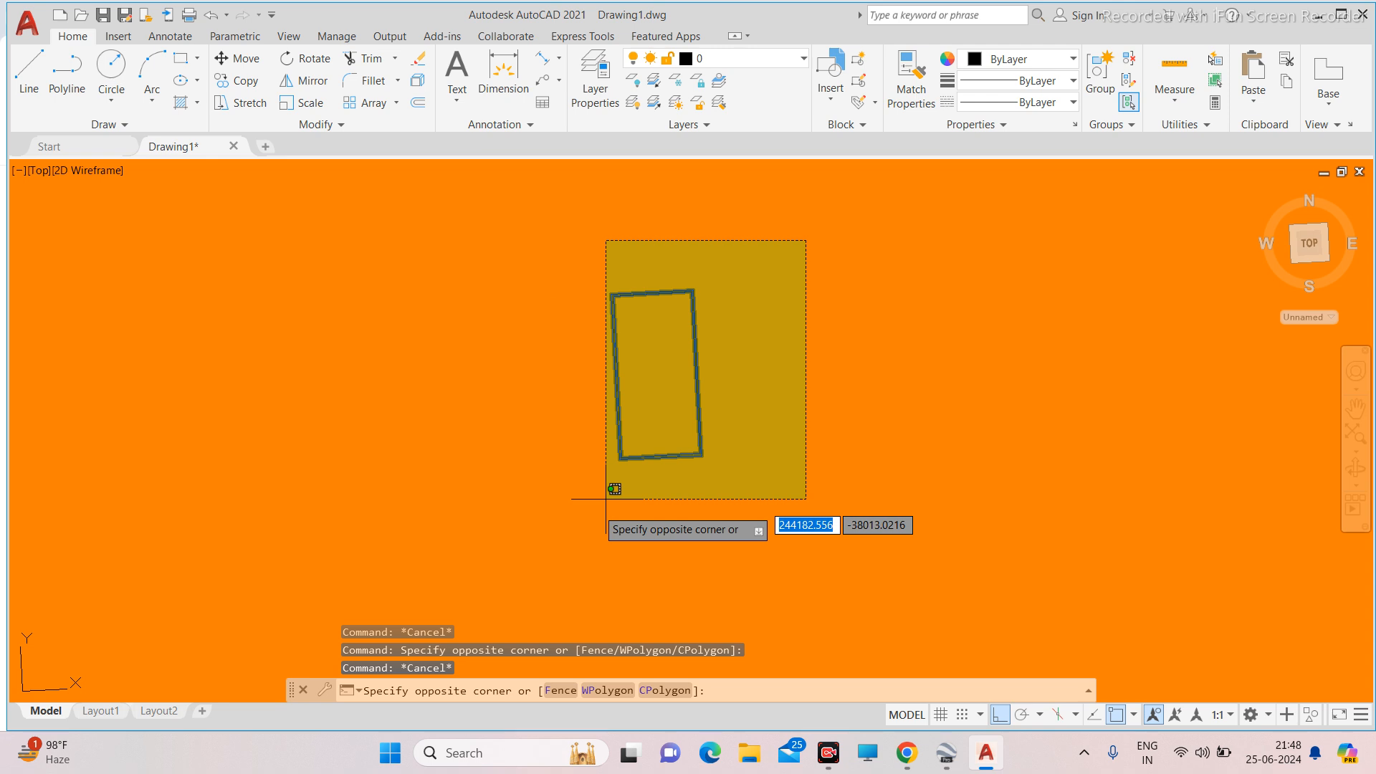
click(606, 499)
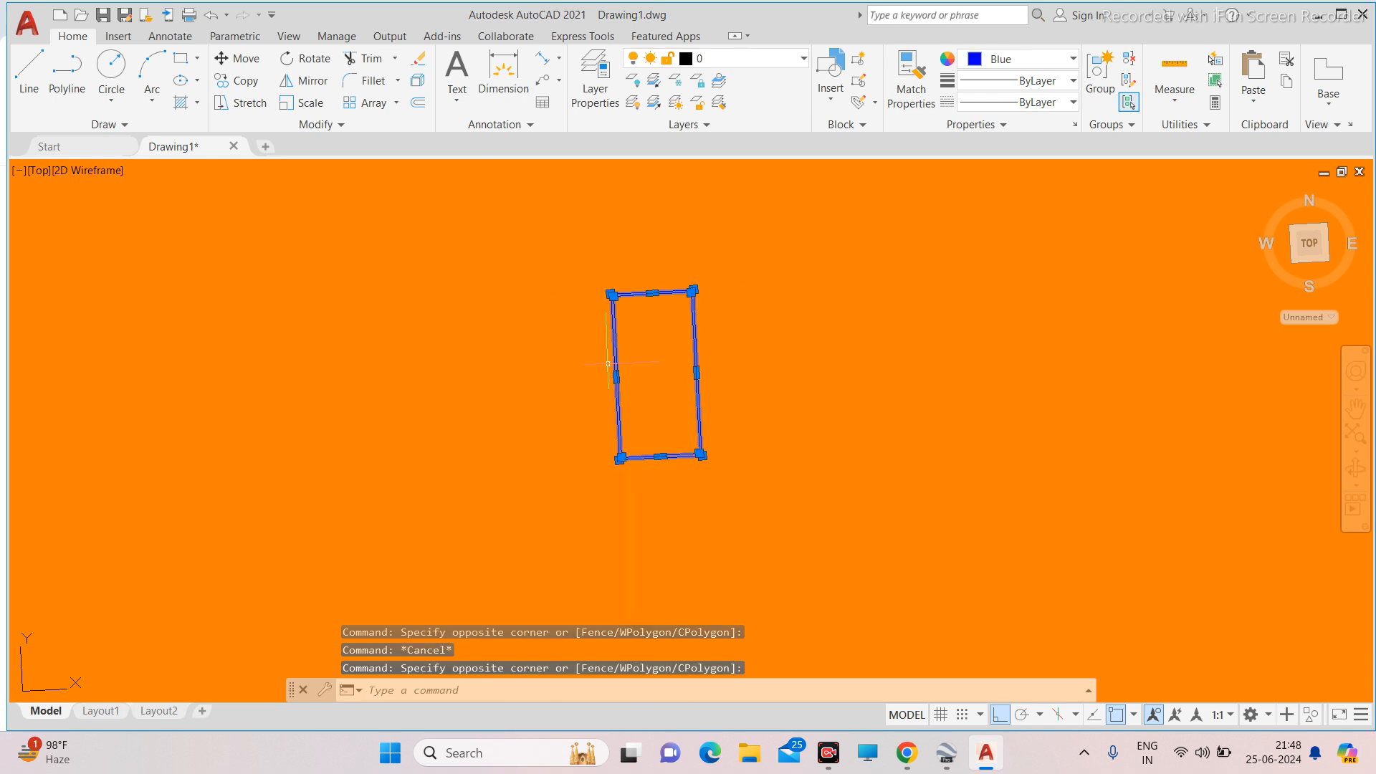
key(Escape)
click(795, 240)
click(602, 430)
text(g)
key(Return)
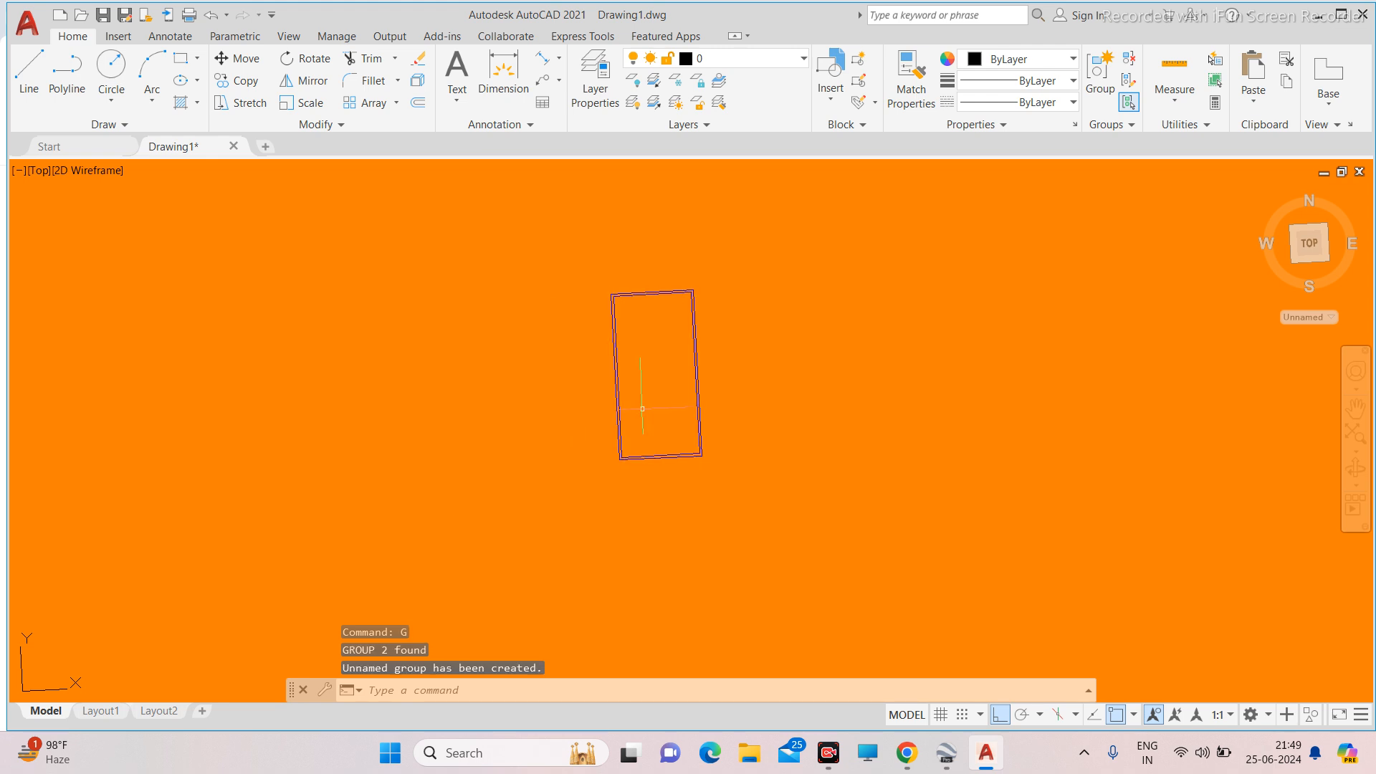
Undo the grouping of the two module outlines.
scroll(698, 370, up, 4)
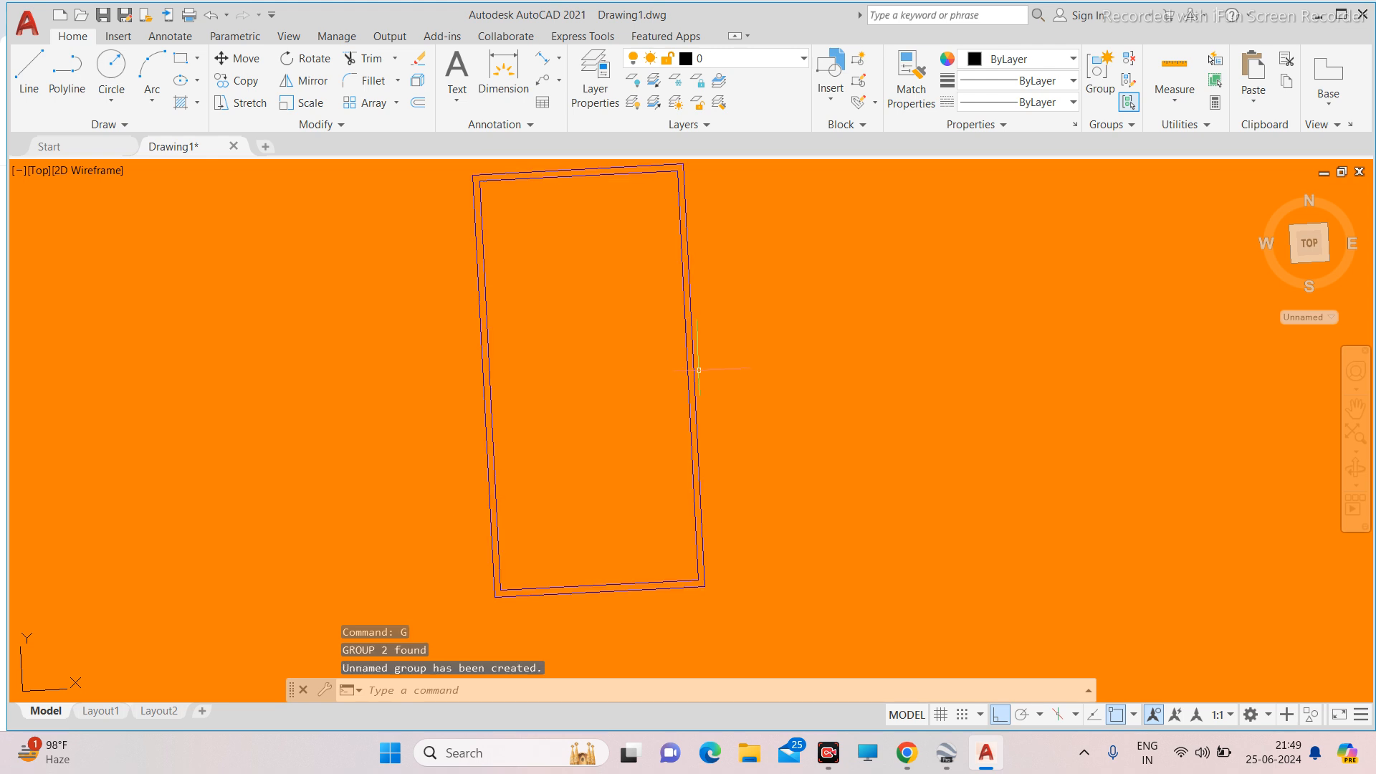
key(ctrl+z)
key(ctrl+z)
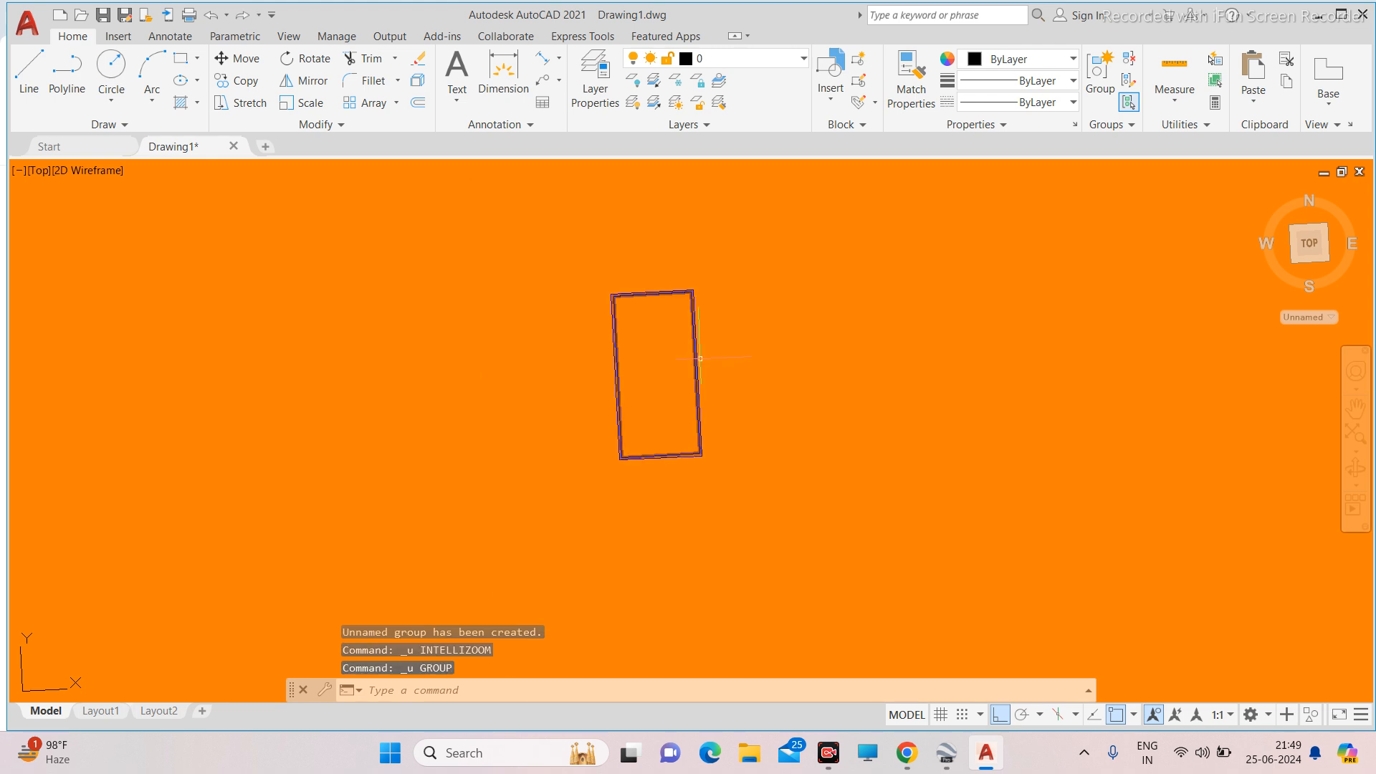
Select the ungrouped outer and inner module outlines to check how they are picked, then clear the selection.
scroll(699, 278, up, 4)
click(695, 266)
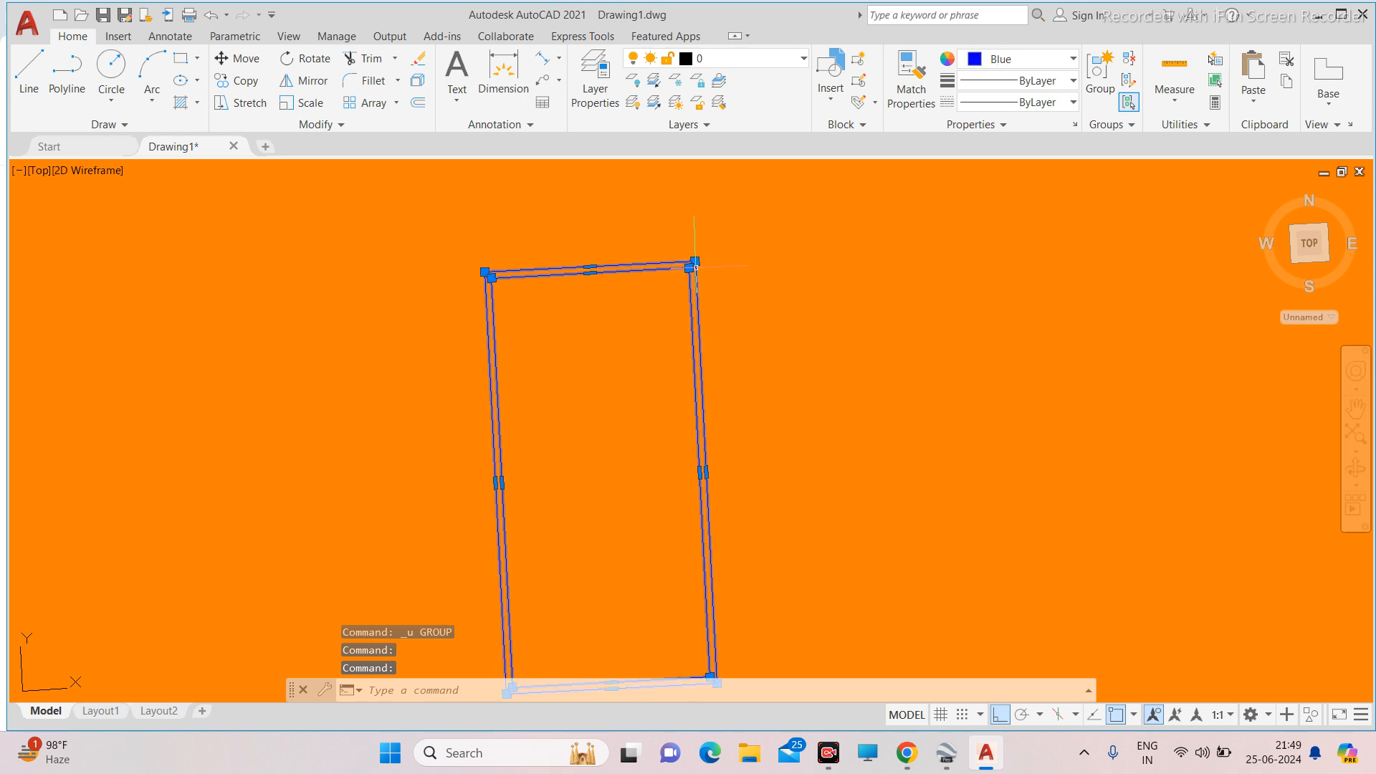
key(Escape)
scroll(717, 258, up, 2)
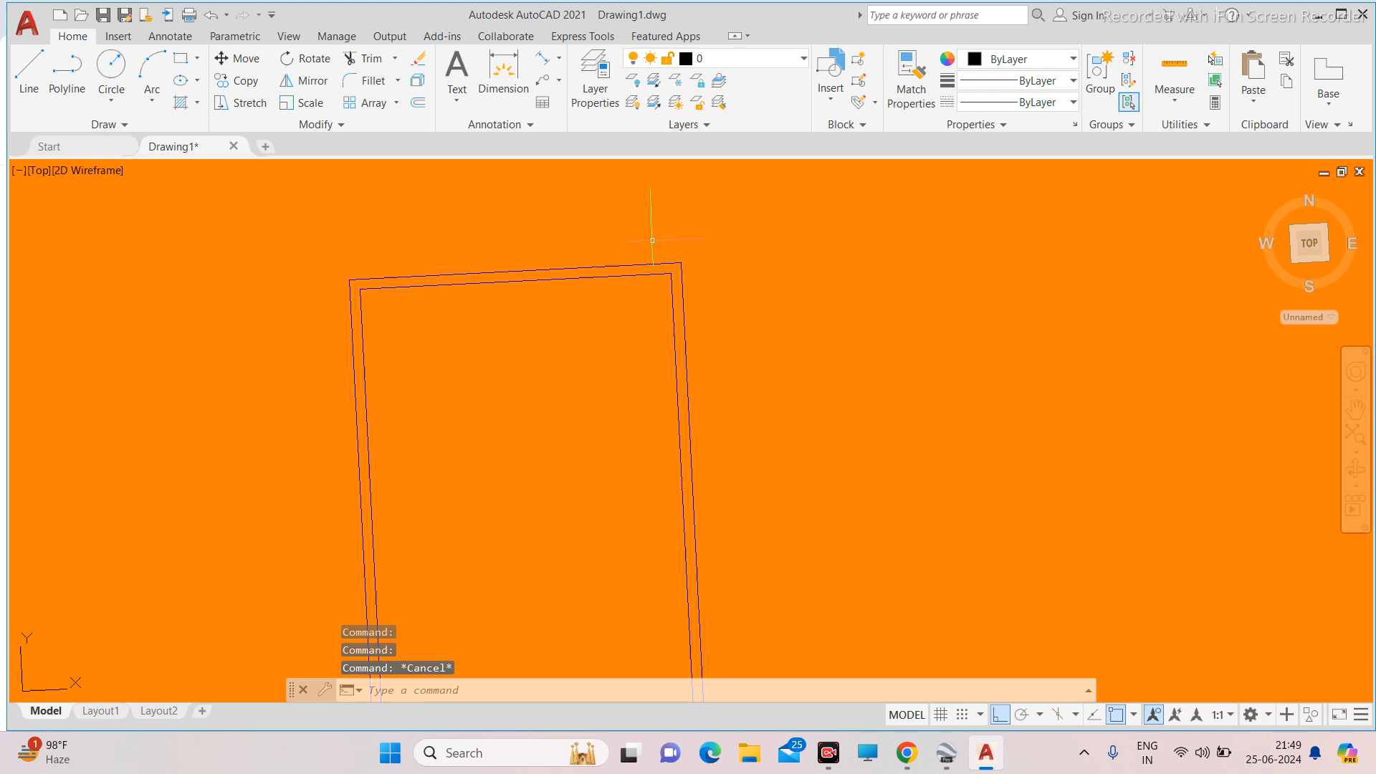
click(629, 264)
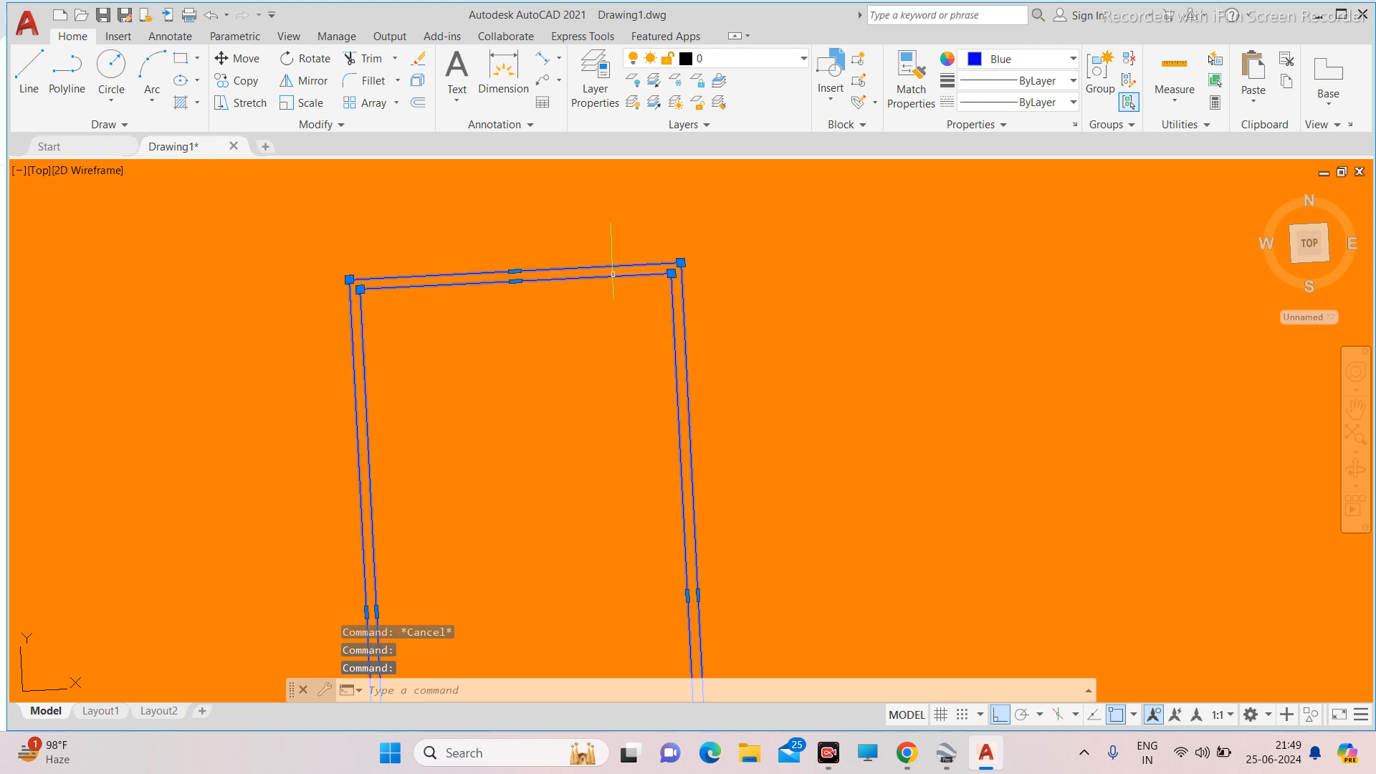
scroll(666, 266, down, 3)
key(Escape)
scroll(652, 215, up, 2)
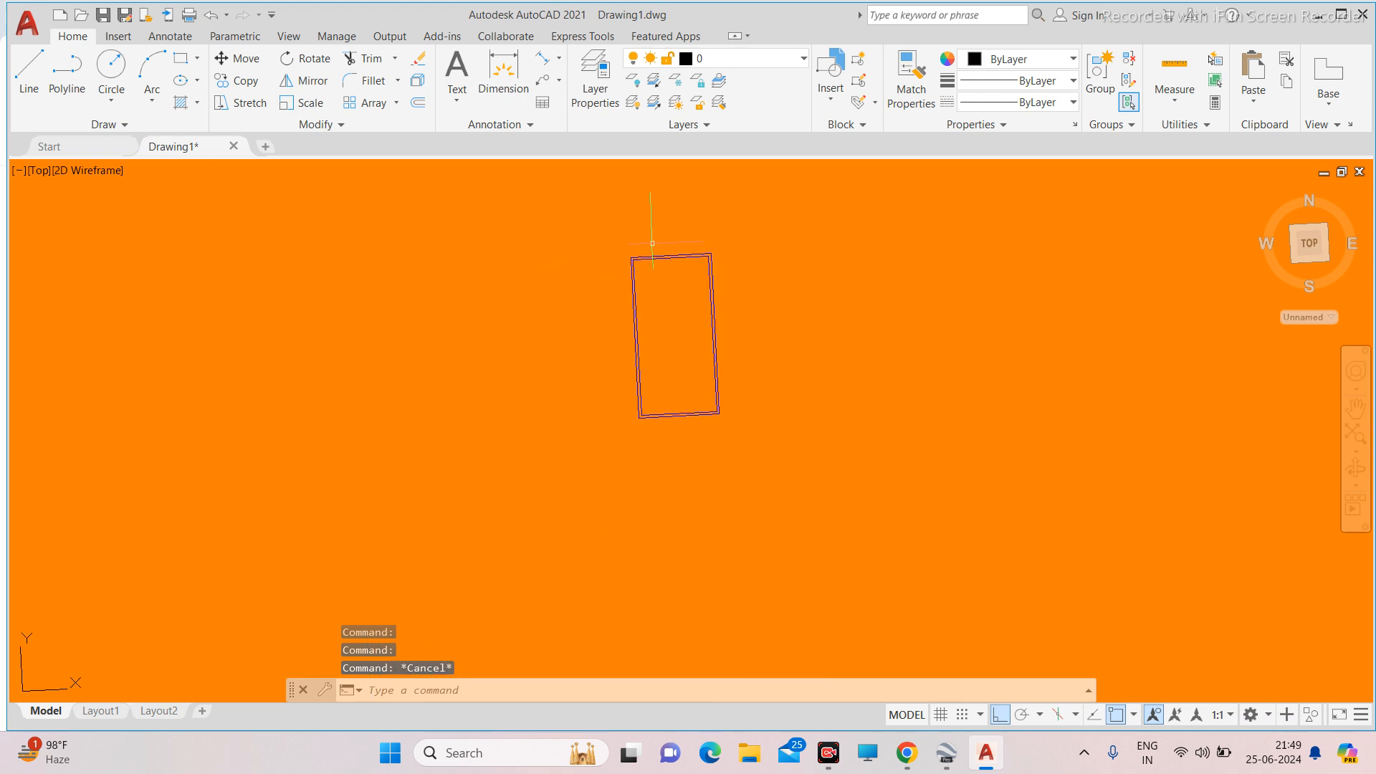
Select both blue module outlines again and combine them into a single group.
scroll(722, 215, down, 2)
click(755, 218)
click(507, 430)
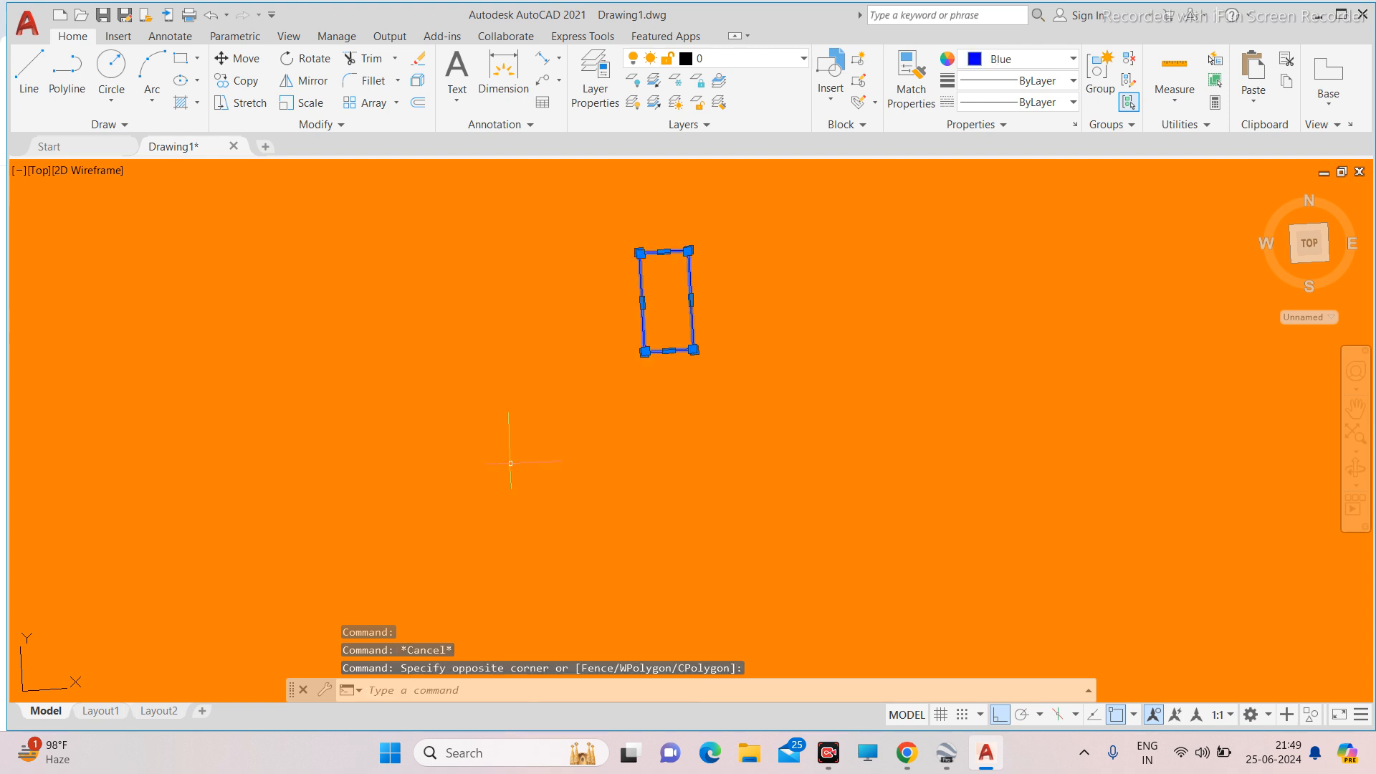
text(G)
key(Return)
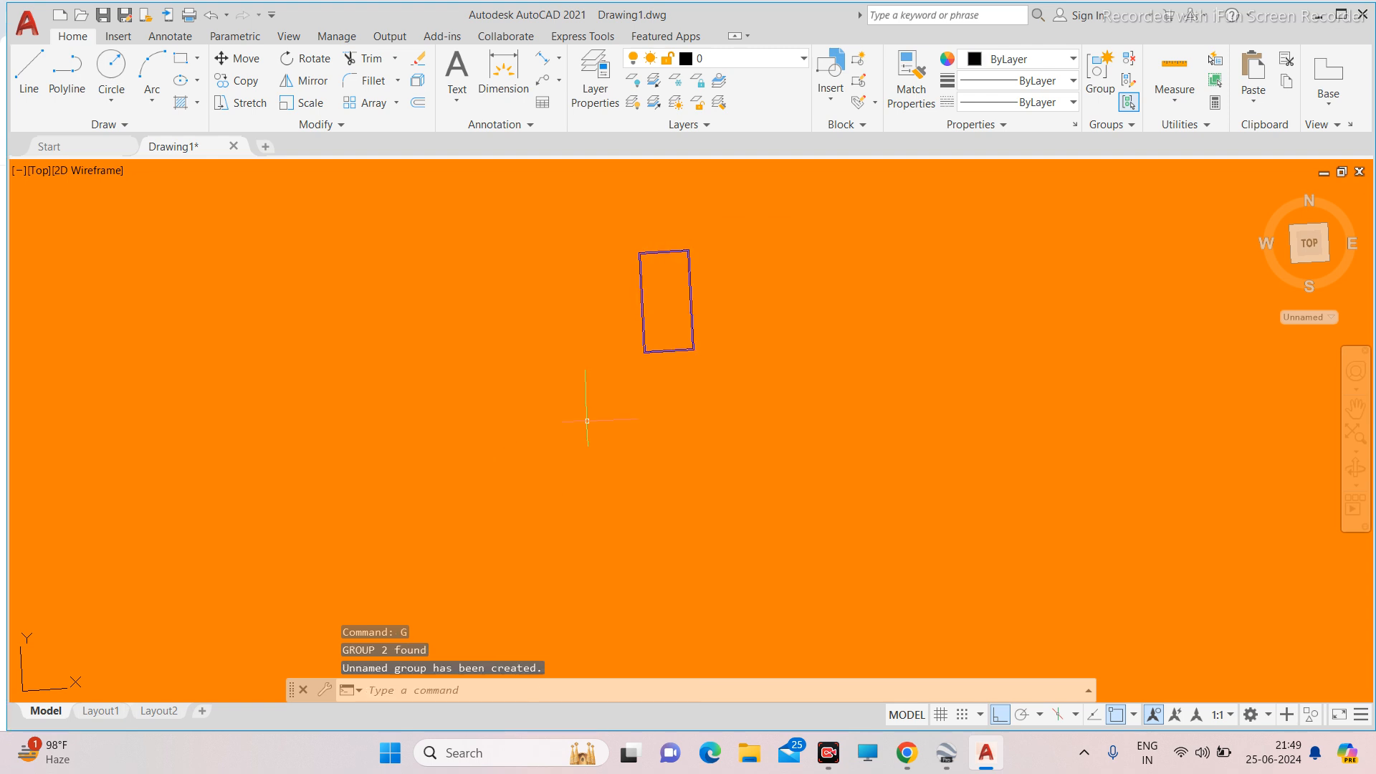
Window-select the grouped module to check that both outlines are picked together, and clear the selection.
scroll(562, 351, down, 5)
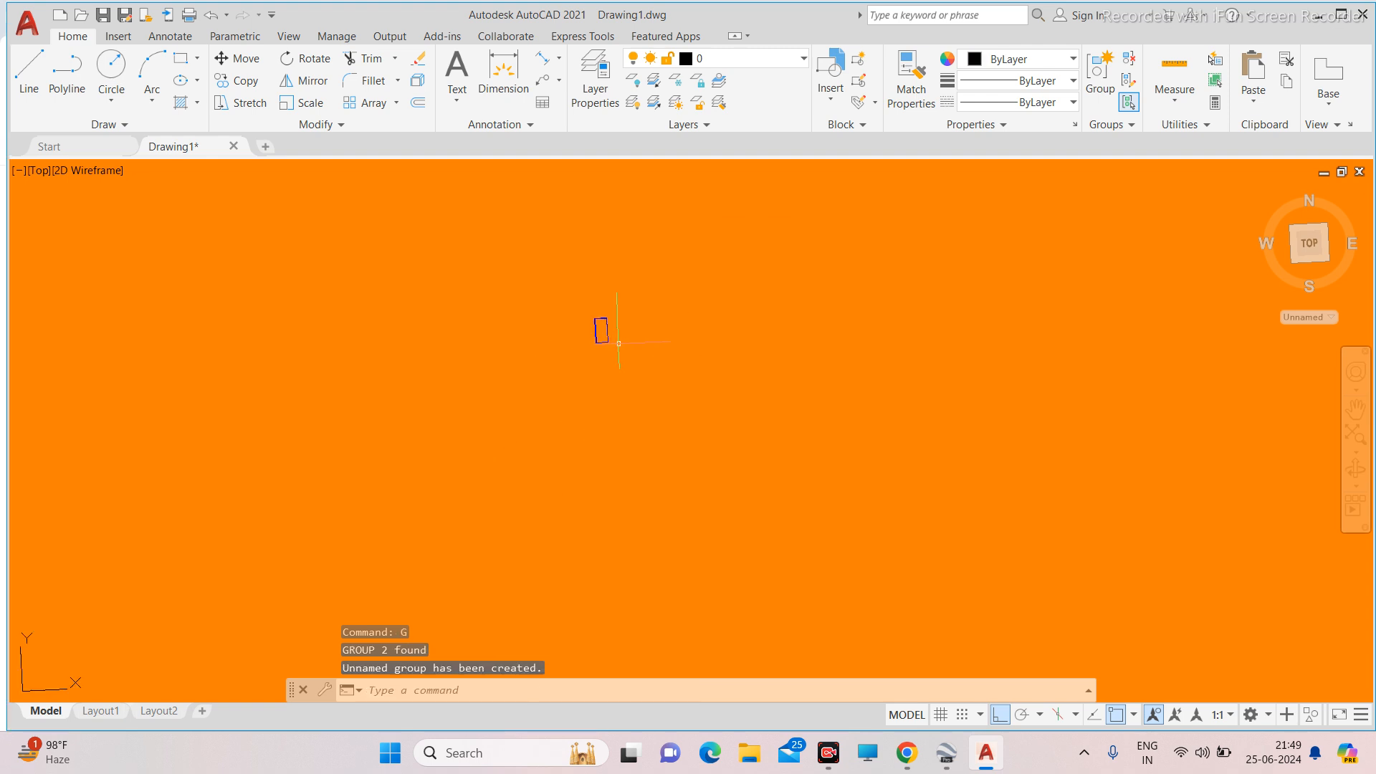
scroll(610, 325, up, 6)
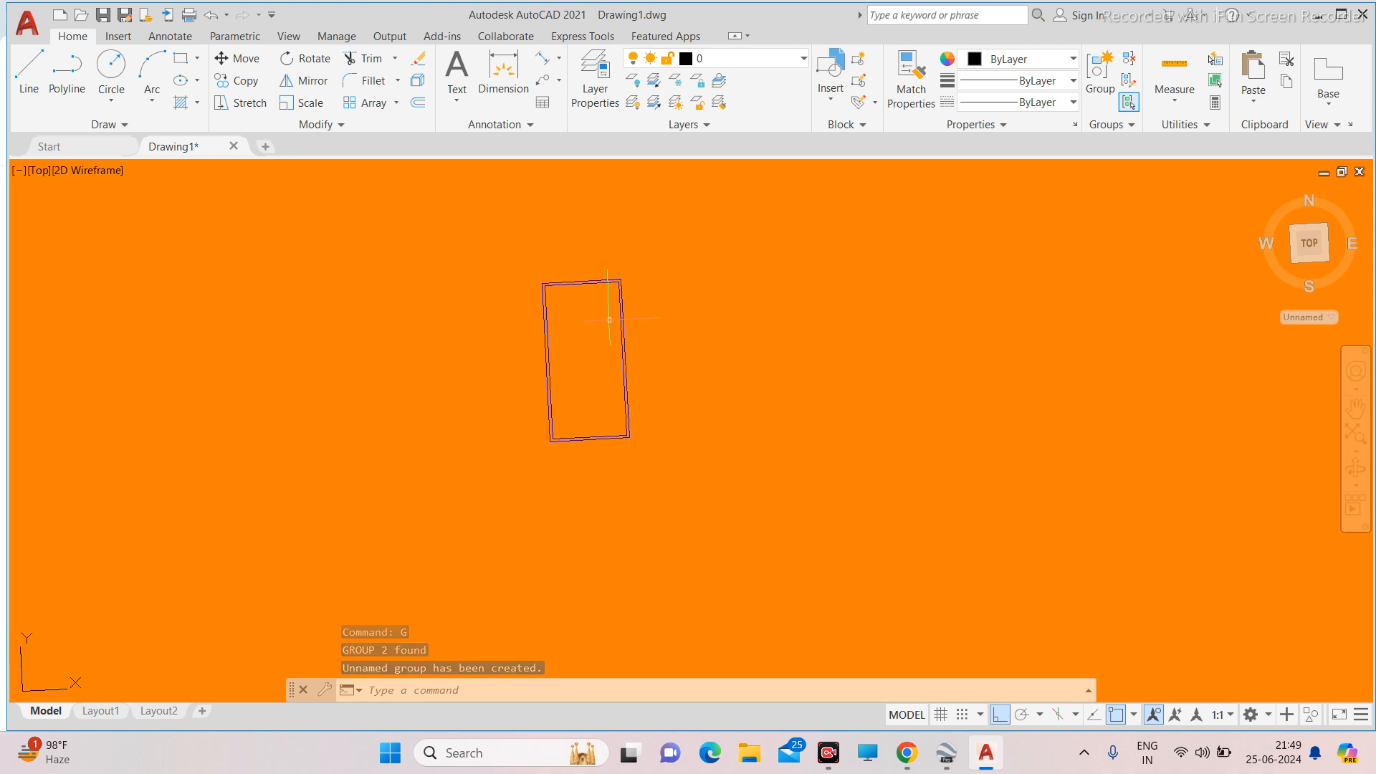
click(716, 221)
click(590, 445)
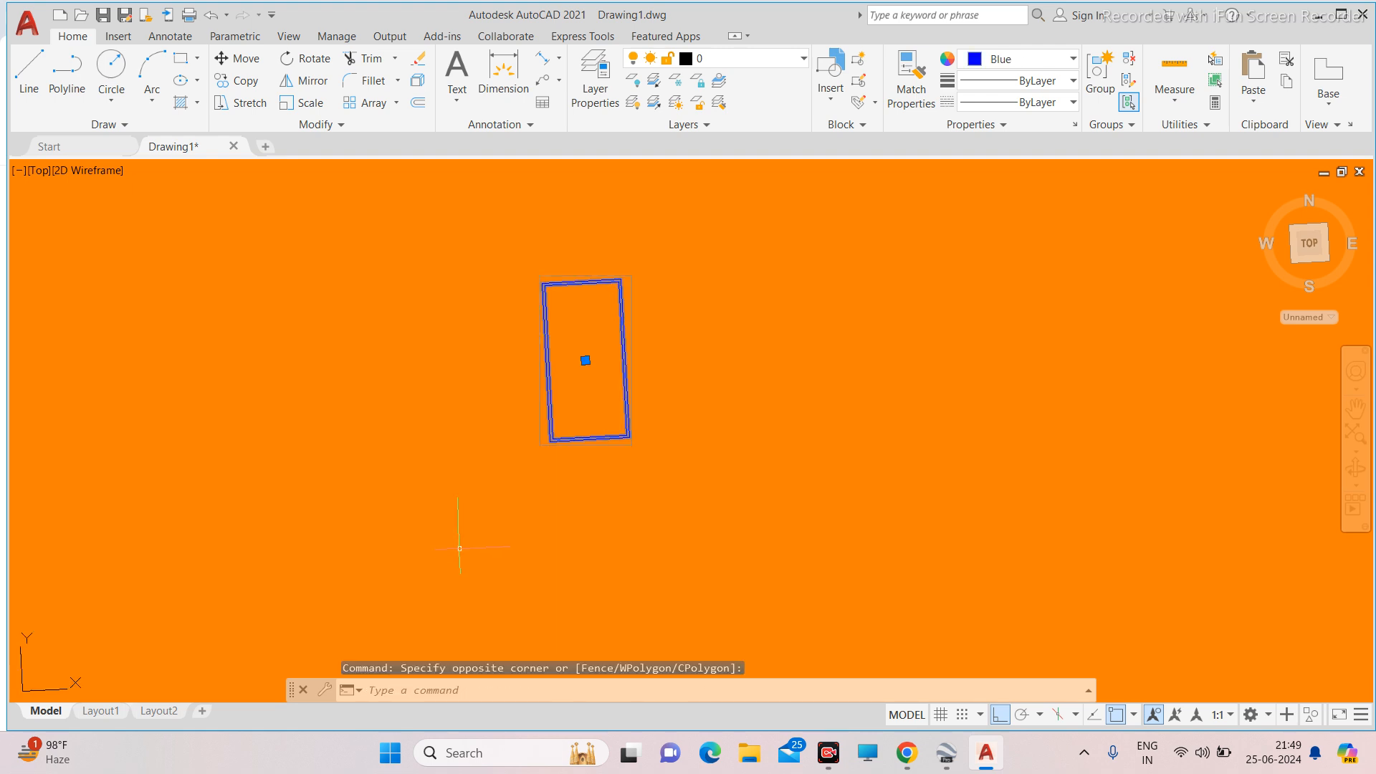
text(g)
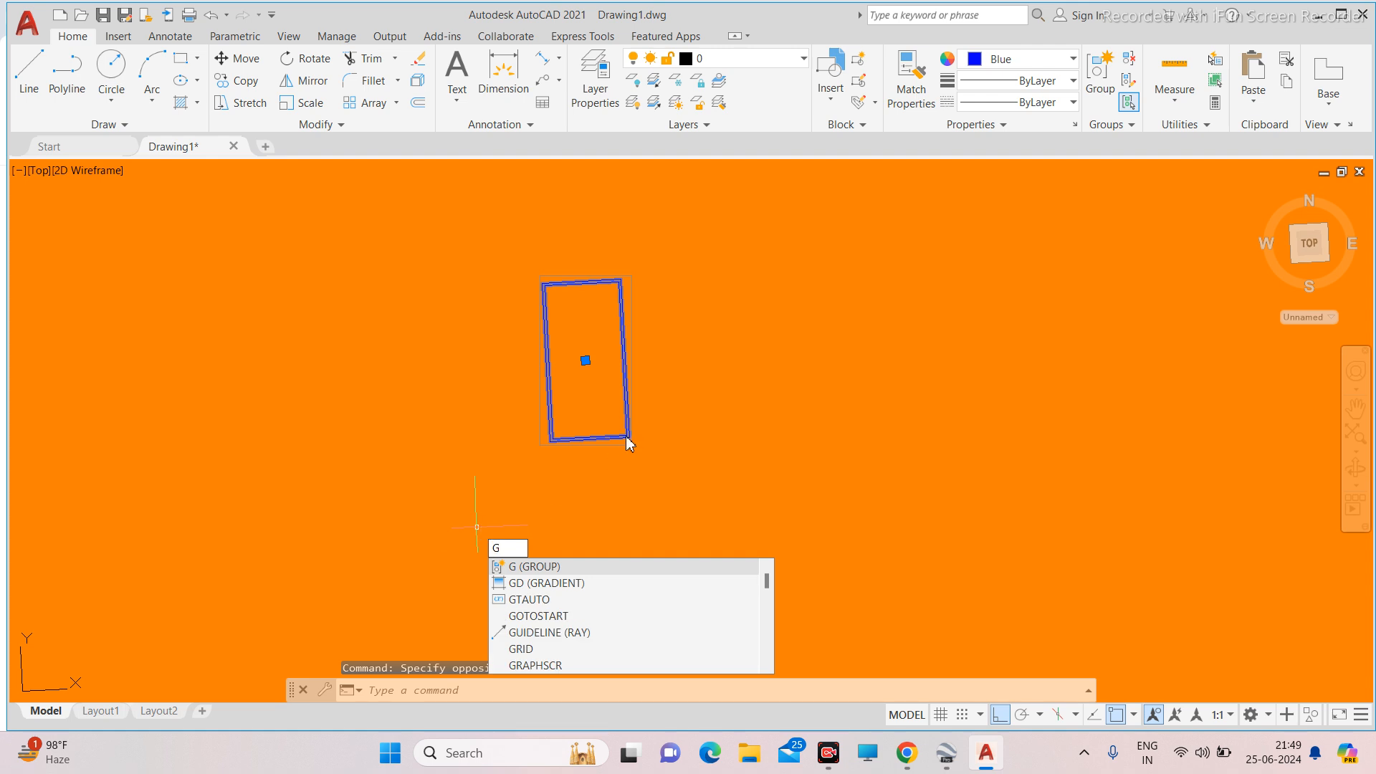
key(Escape)
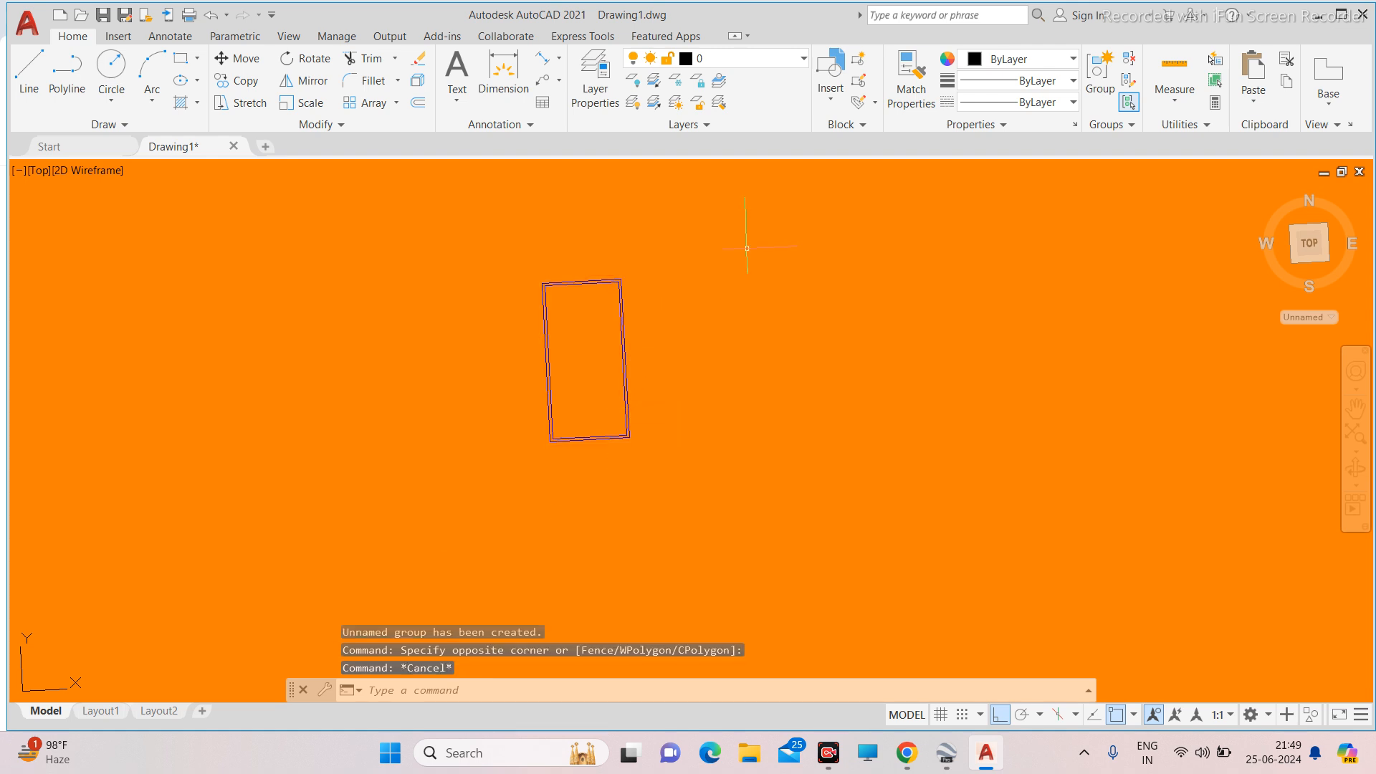
scroll(765, 283, down, 2)
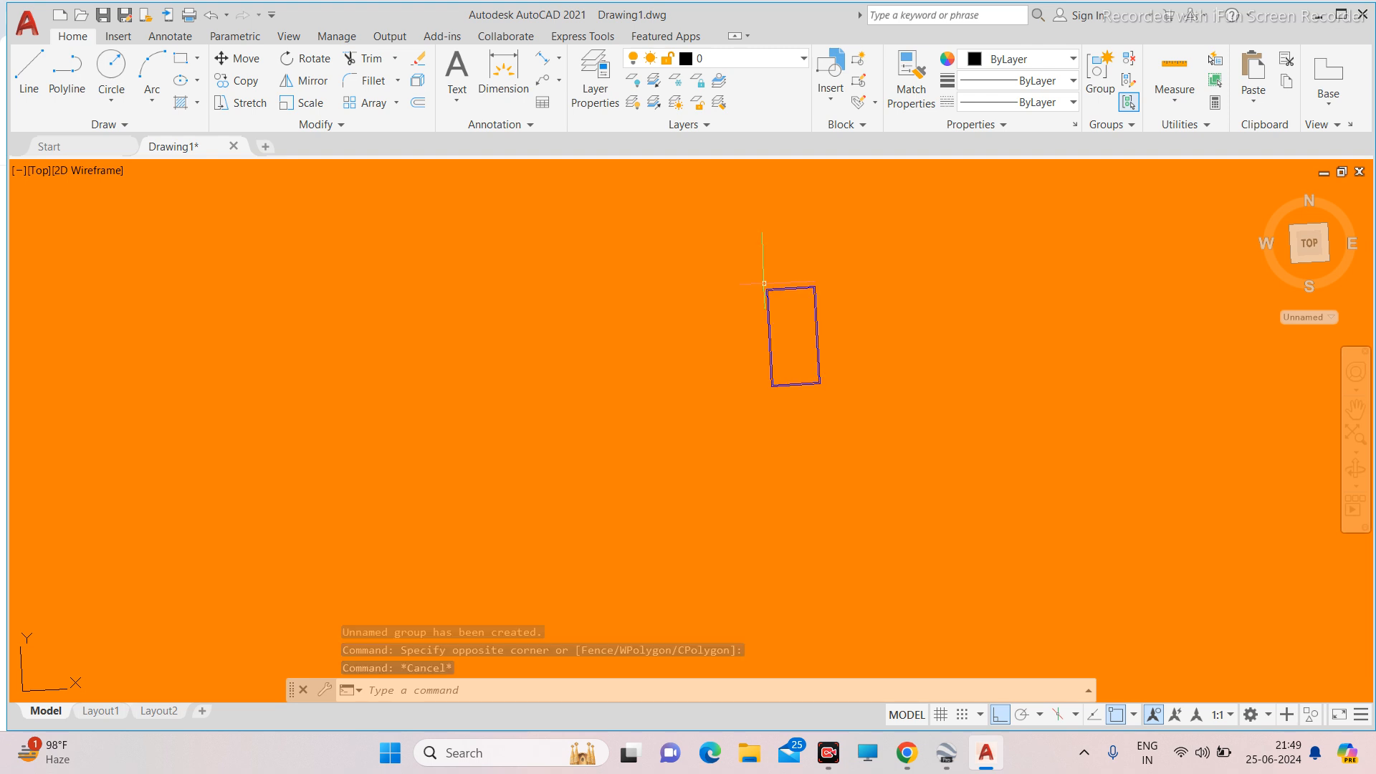
click(764, 283)
scroll(764, 283, up, 5)
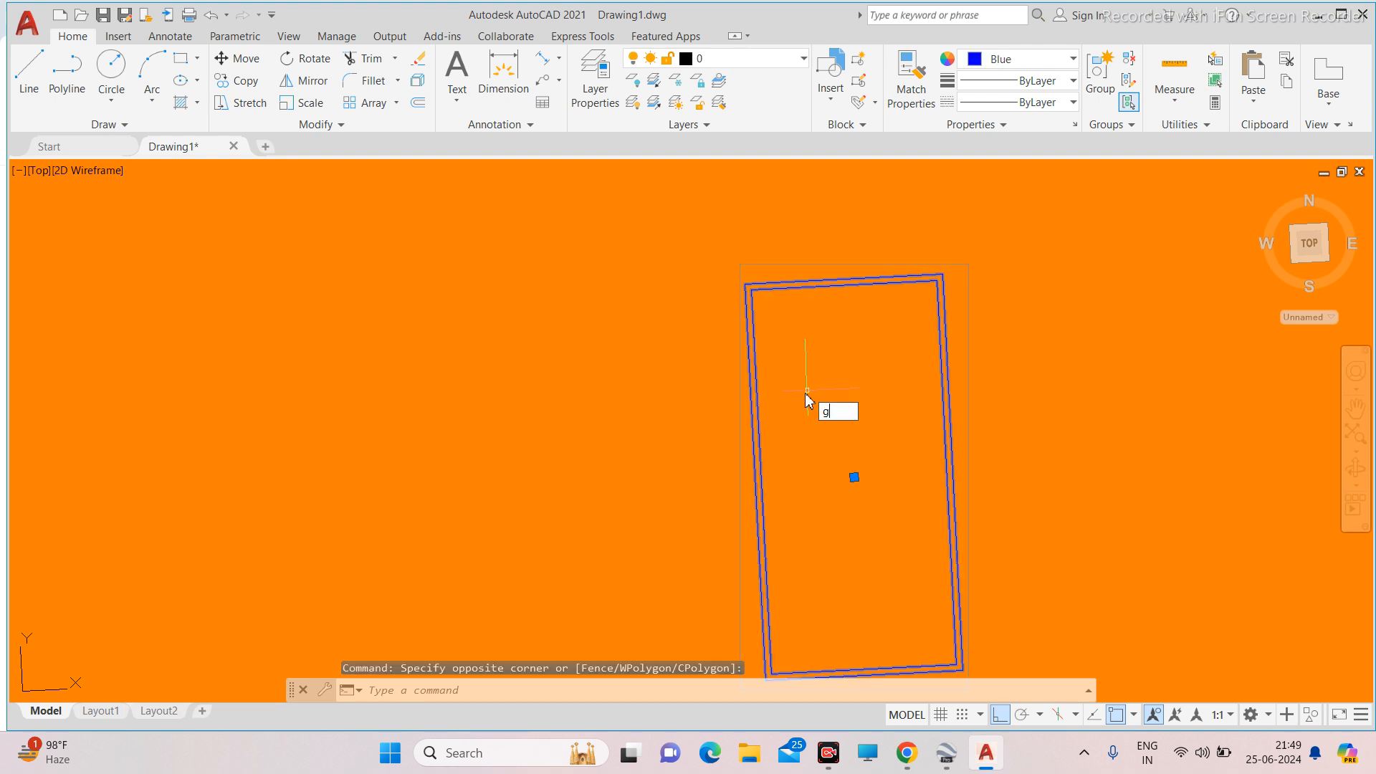
key(Escape)
key(Escape)
scroll(799, 365, down, 8)
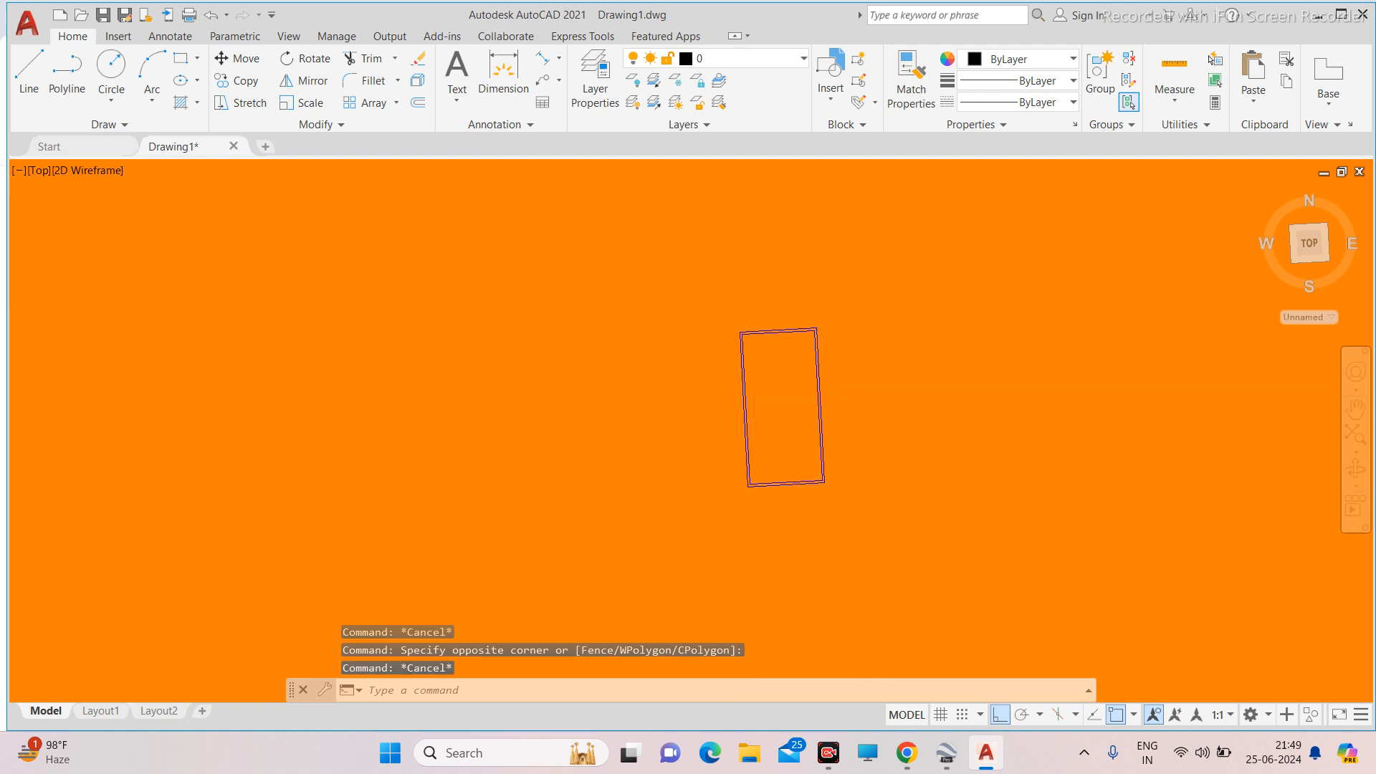
Select the module group by its frame edge and examine the two outlines up close.
scroll(792, 341, up, 8)
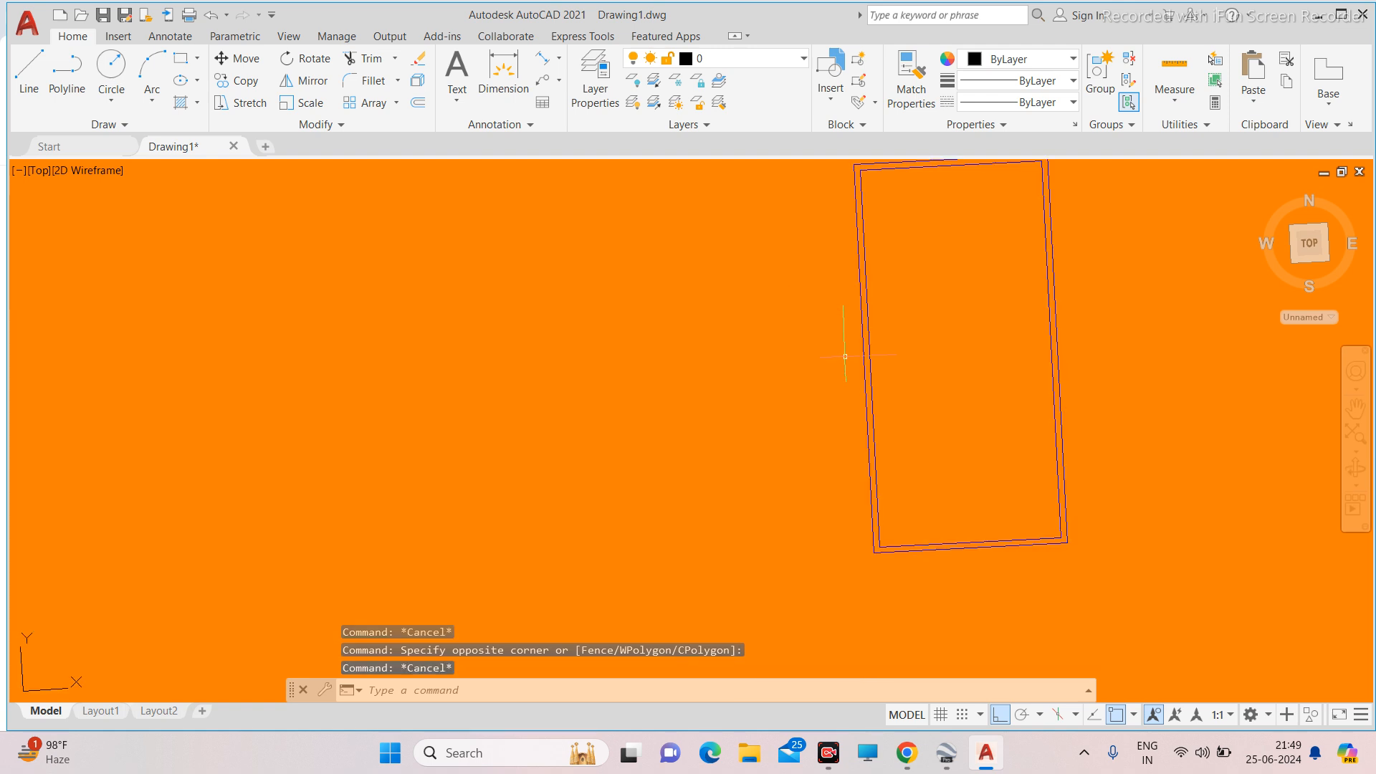
click(864, 368)
scroll(717, 329, down, 4)
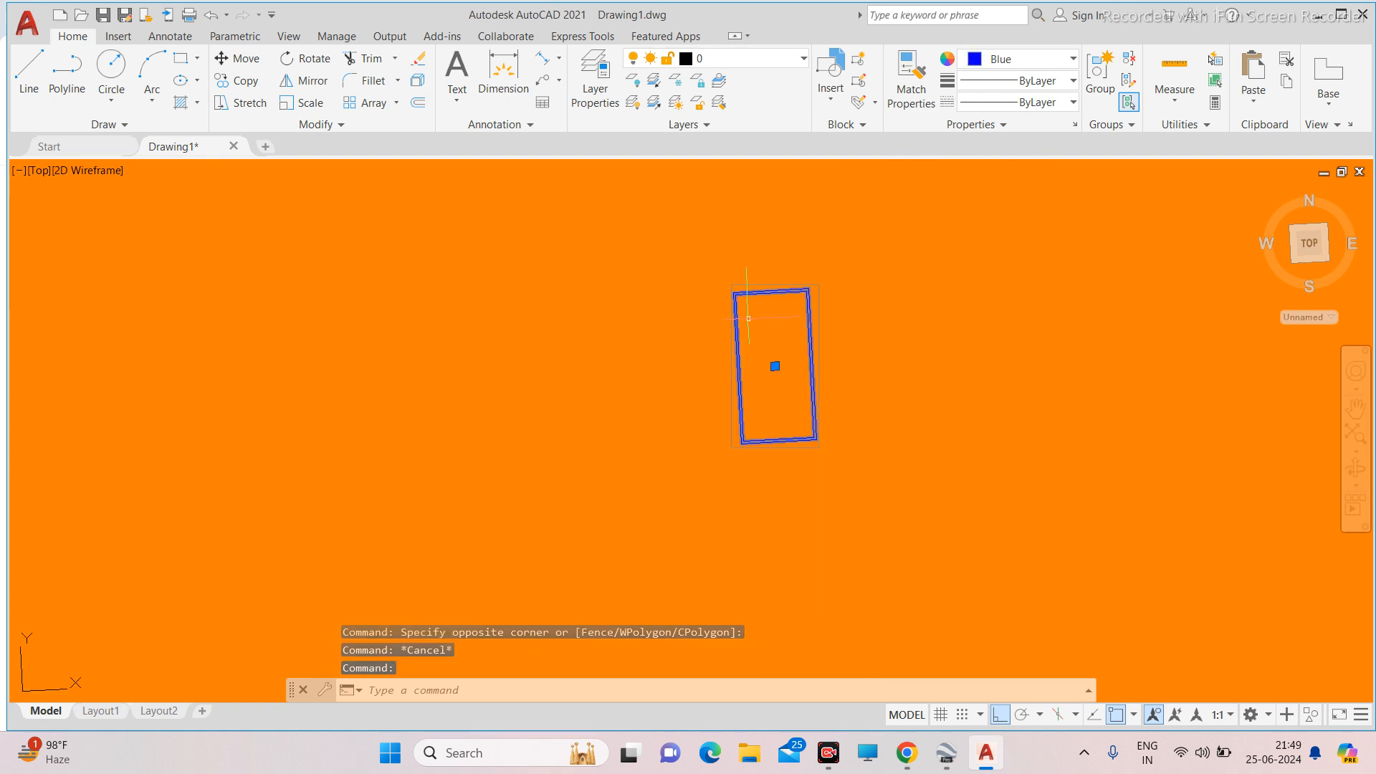
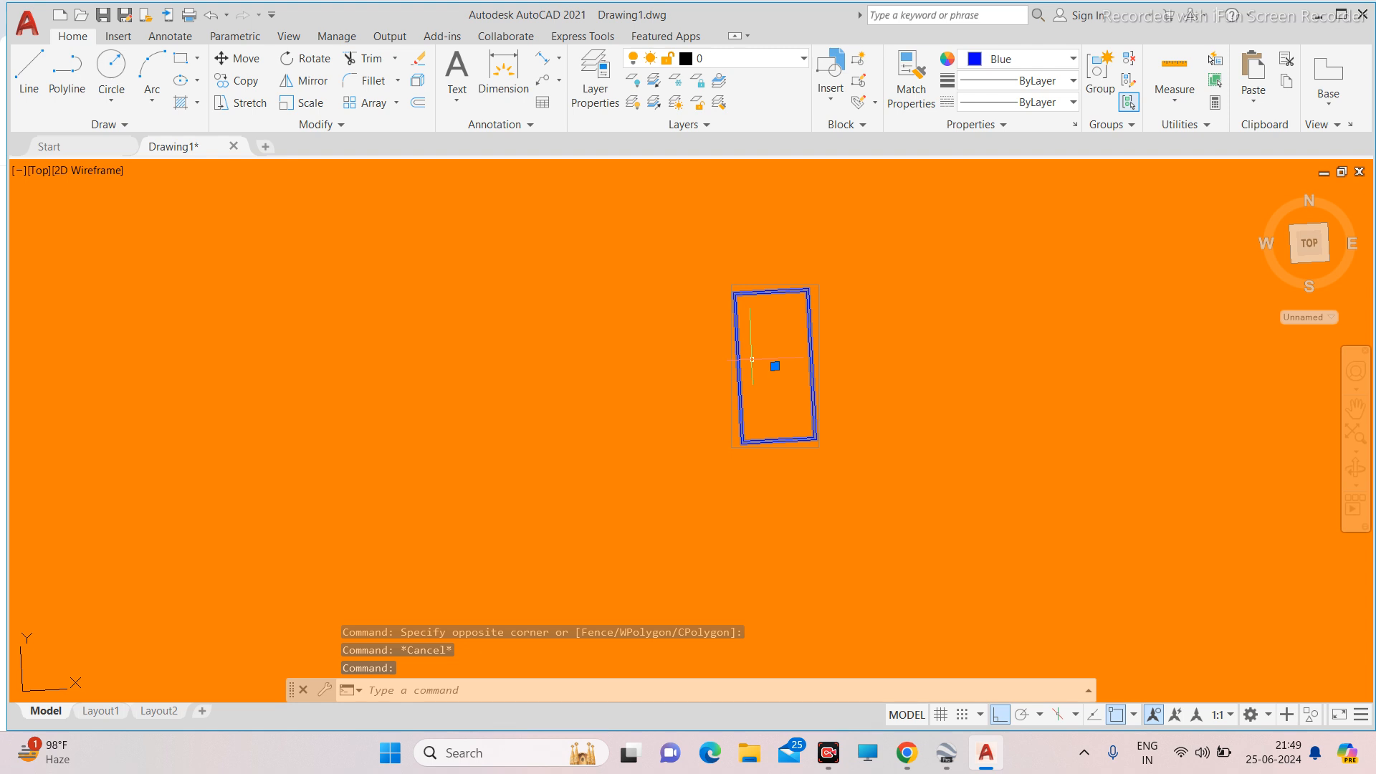
scroll(752, 358, up, 8)
scroll(751, 345, down, 8)
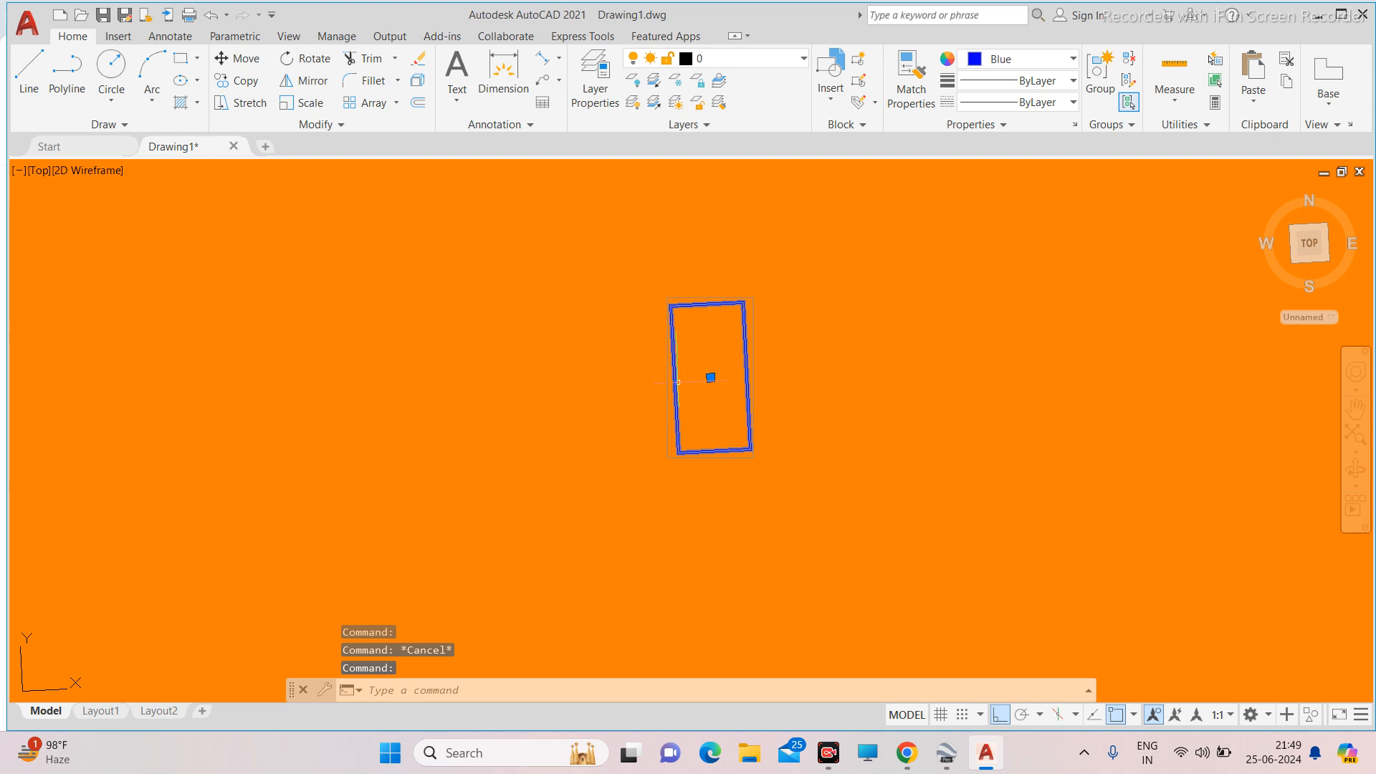
scroll(666, 445, up, 4)
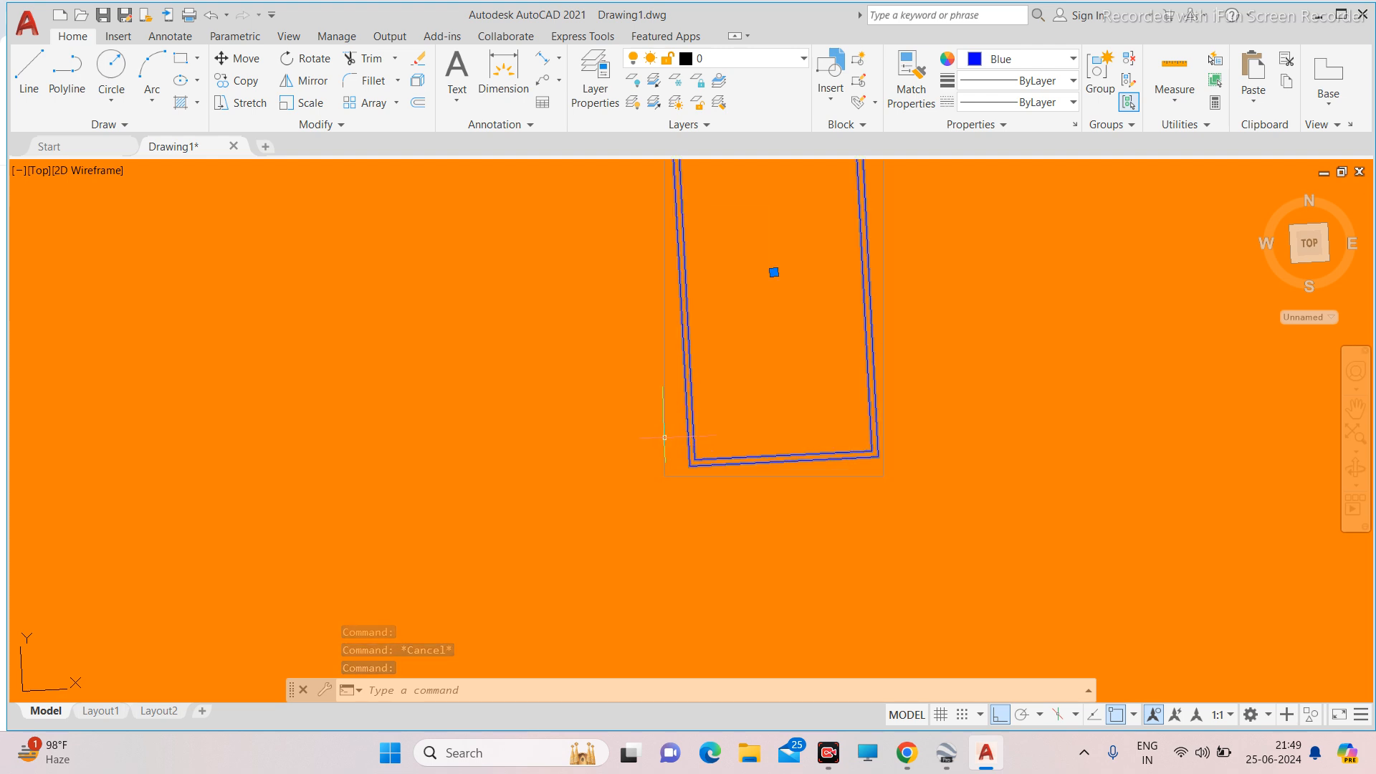
text(m)
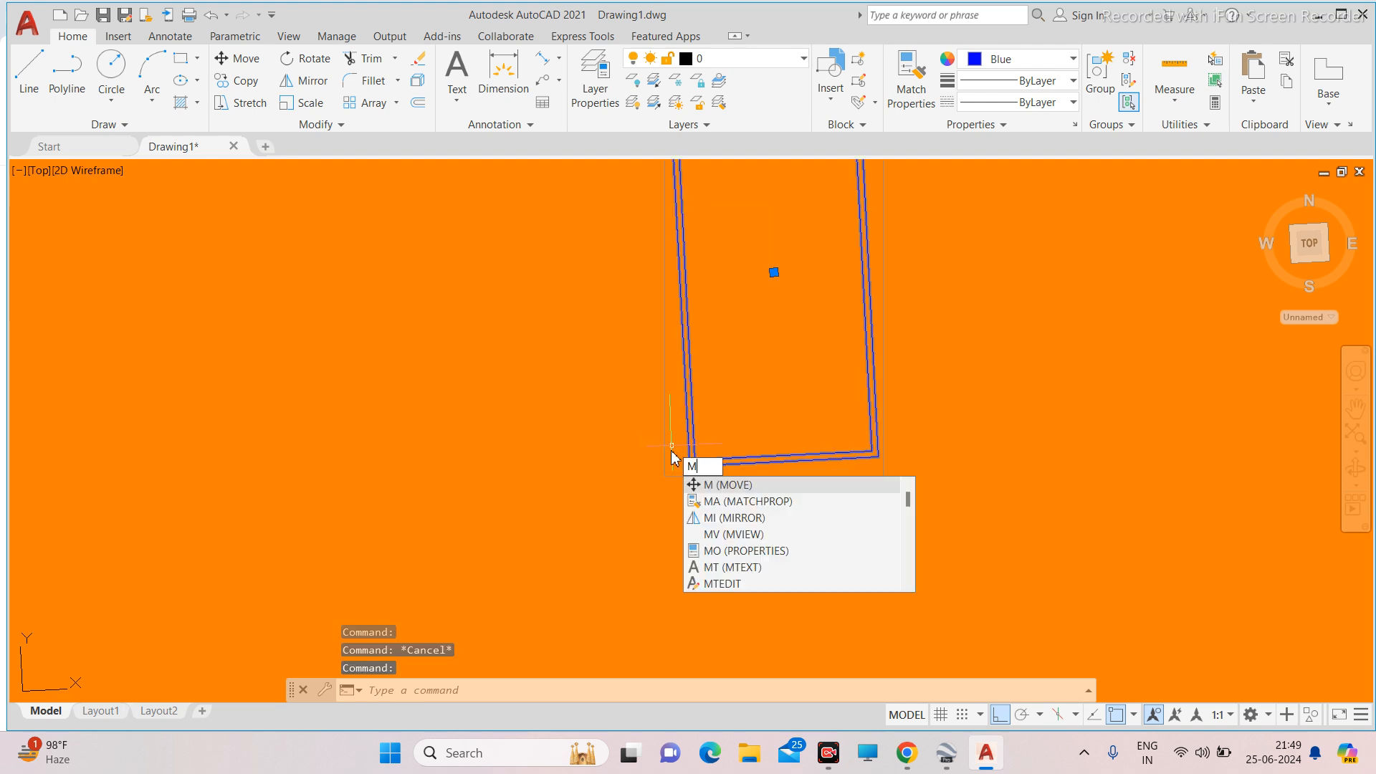
scroll(729, 442, down, 10)
key(Escape)
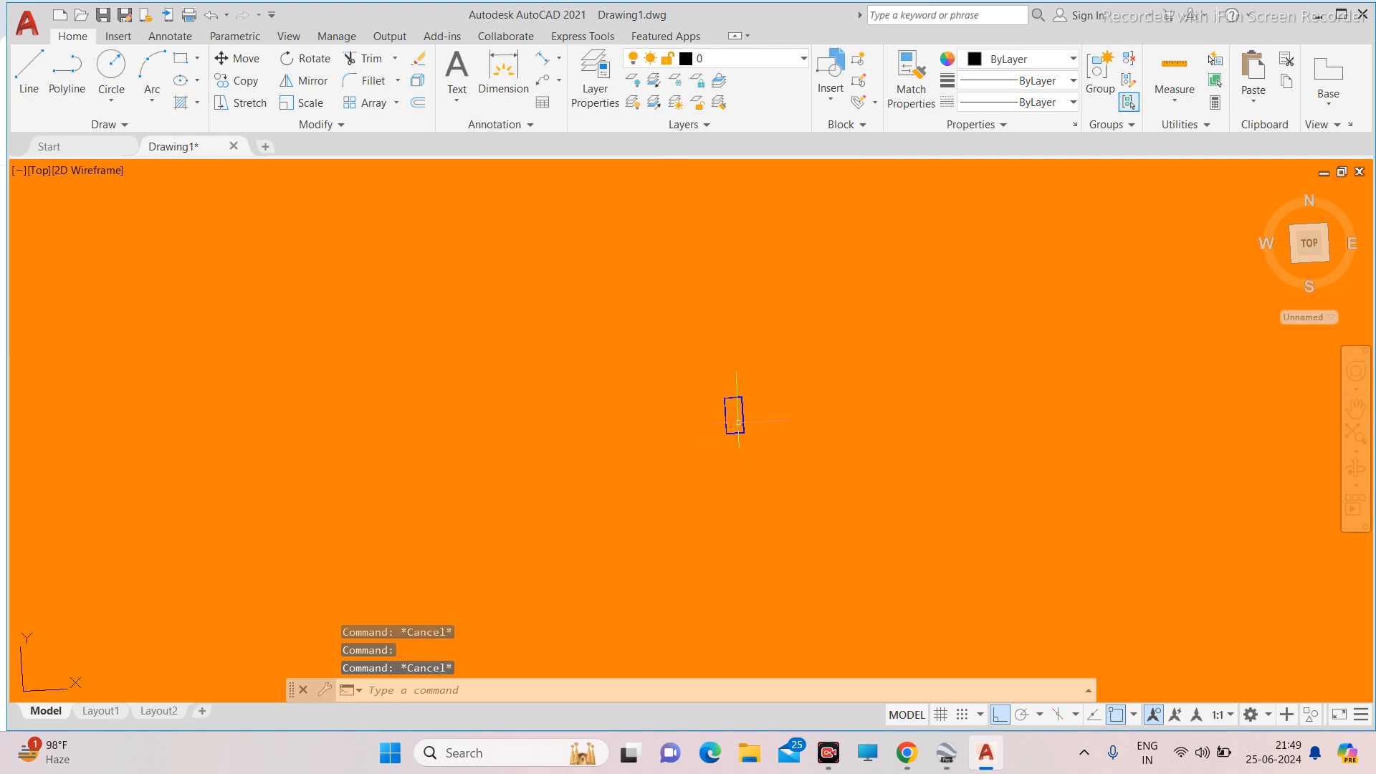
Compare the module's size and position with the Google Earth image.
scroll(742, 419, up, 8)
scroll(746, 409, down, 15)
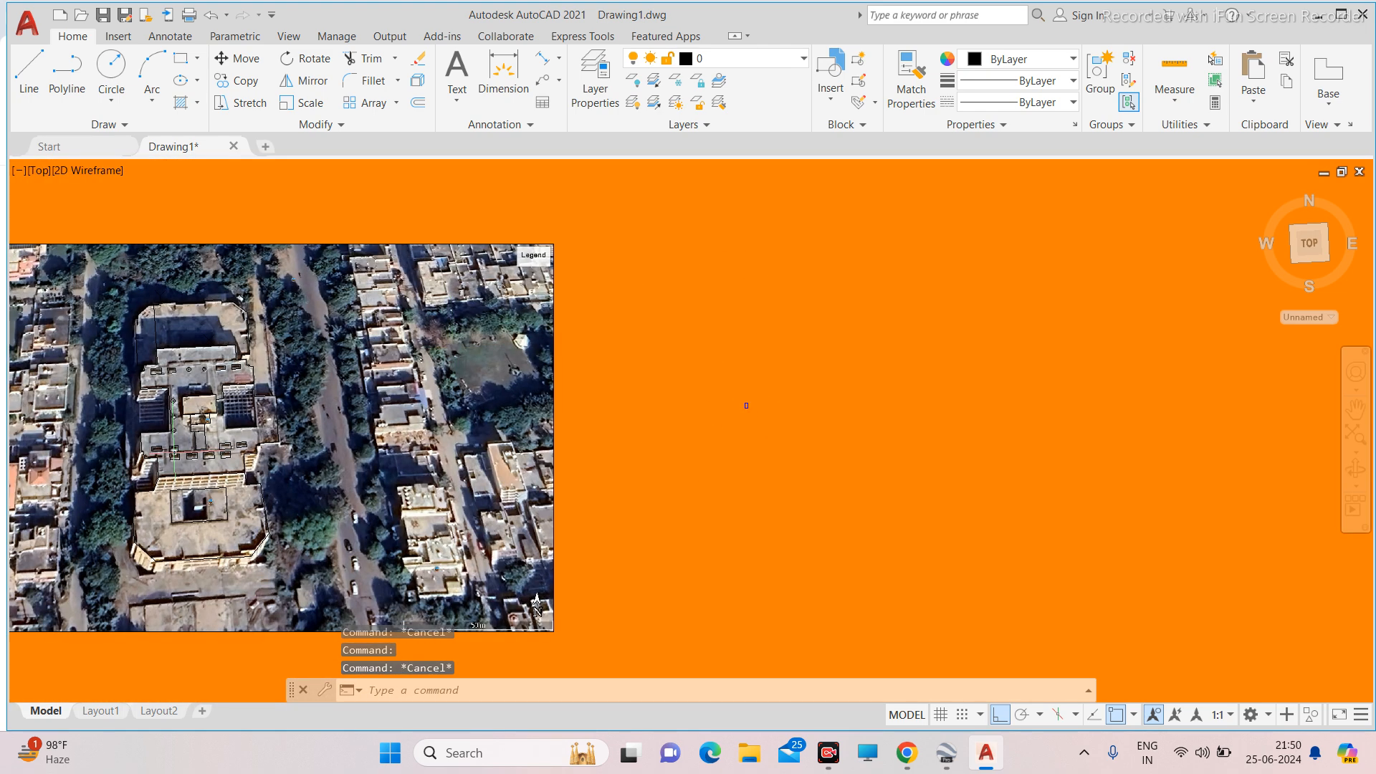
scroll(183, 441, up, 10)
scroll(579, 387, down, 10)
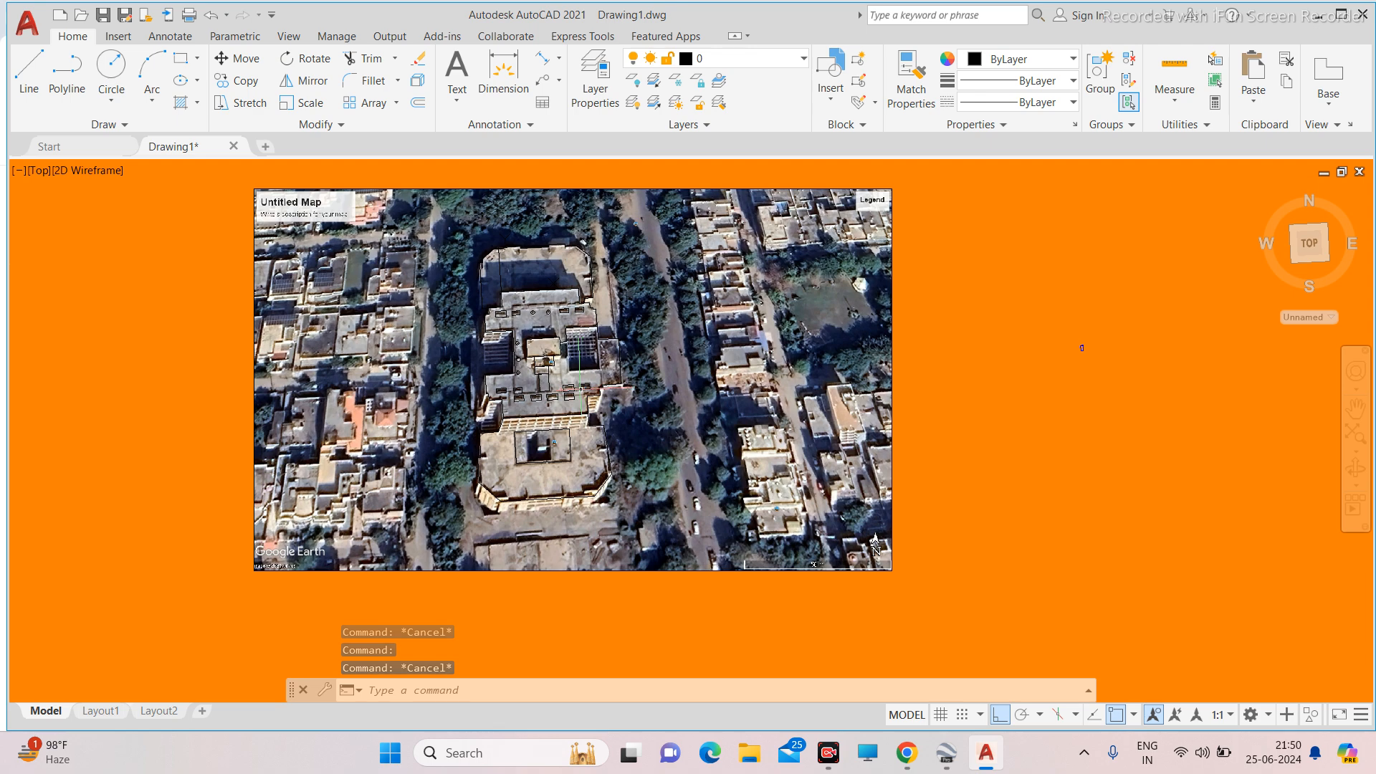
scroll(538, 326, up, 10)
scroll(538, 327, down, 10)
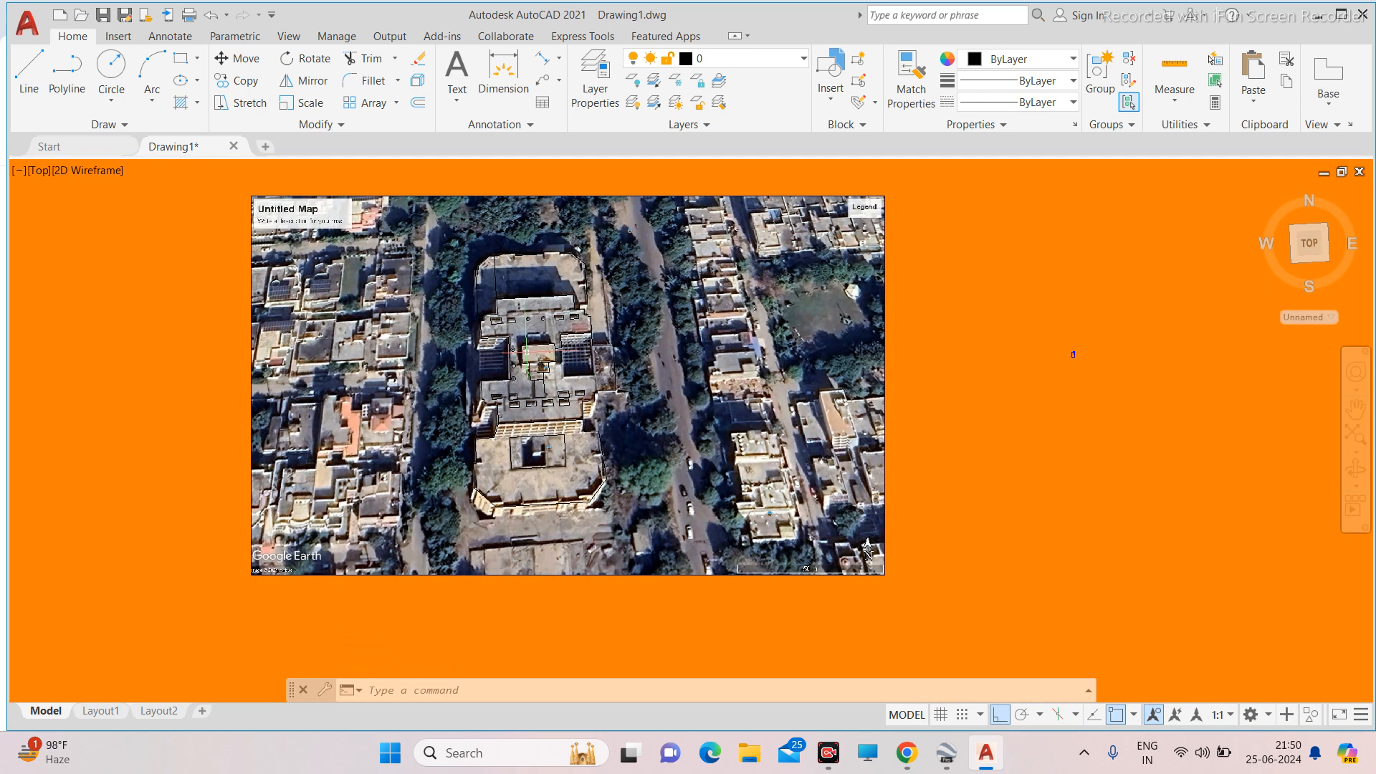
Check the extent of the traced outline of the building's northern roof section, and clear the selection.
scroll(512, 298, up, 6)
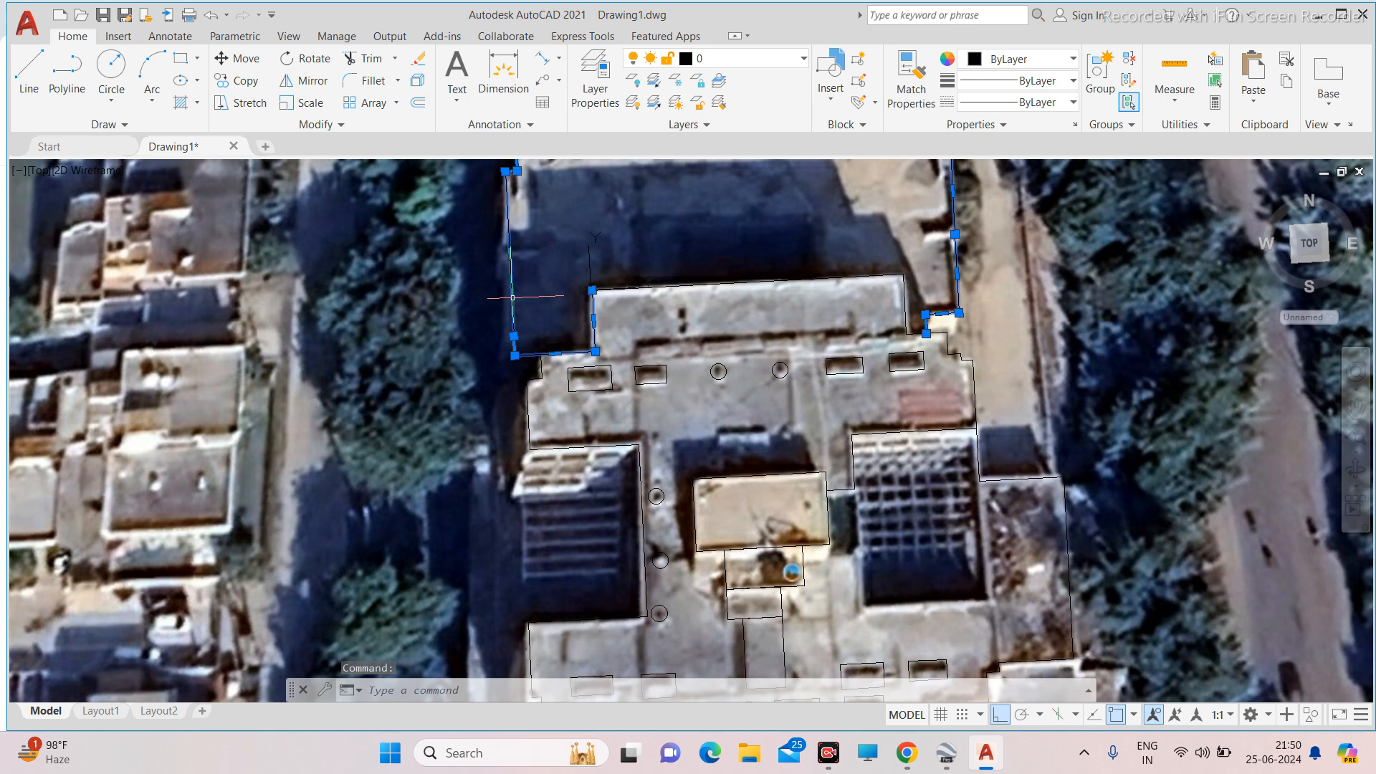
scroll(512, 298, down, 5)
scroll(604, 271, up, 5)
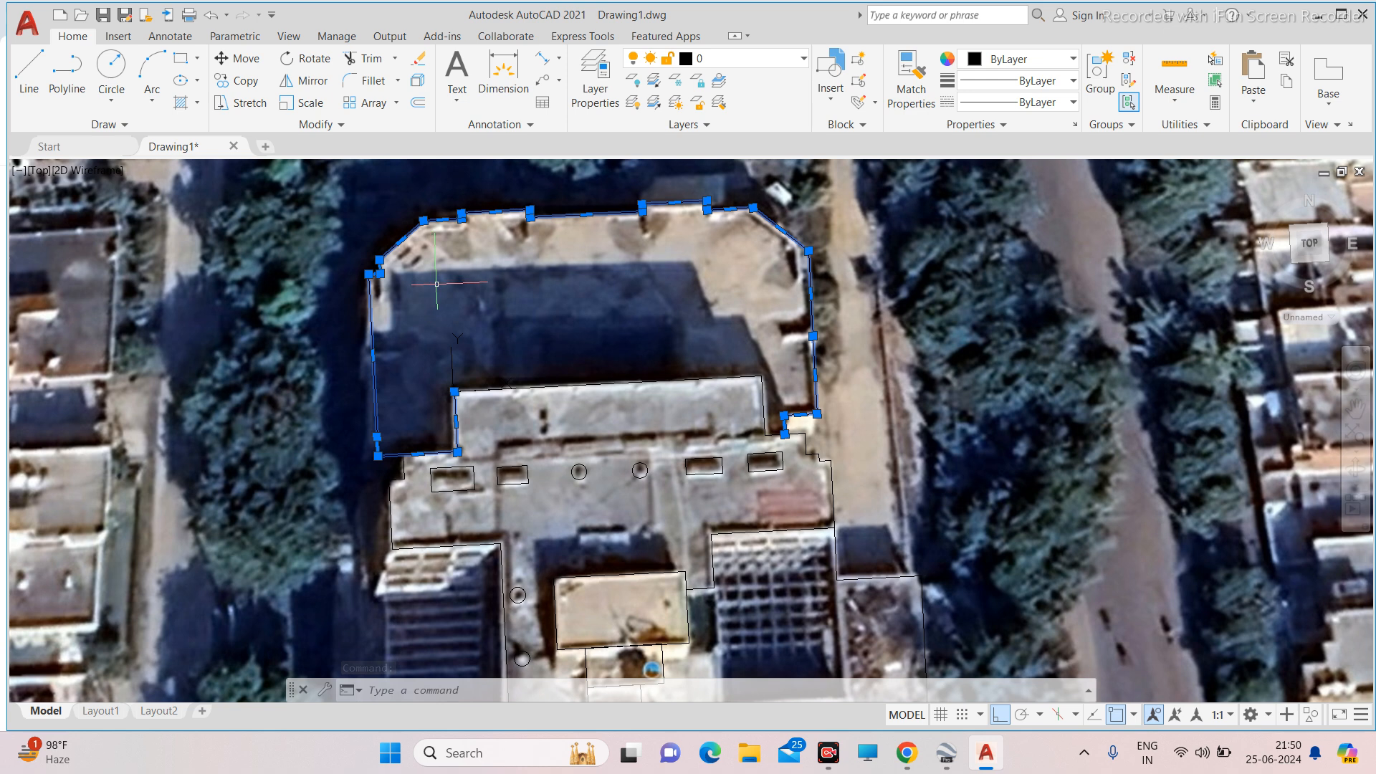
key(Escape)
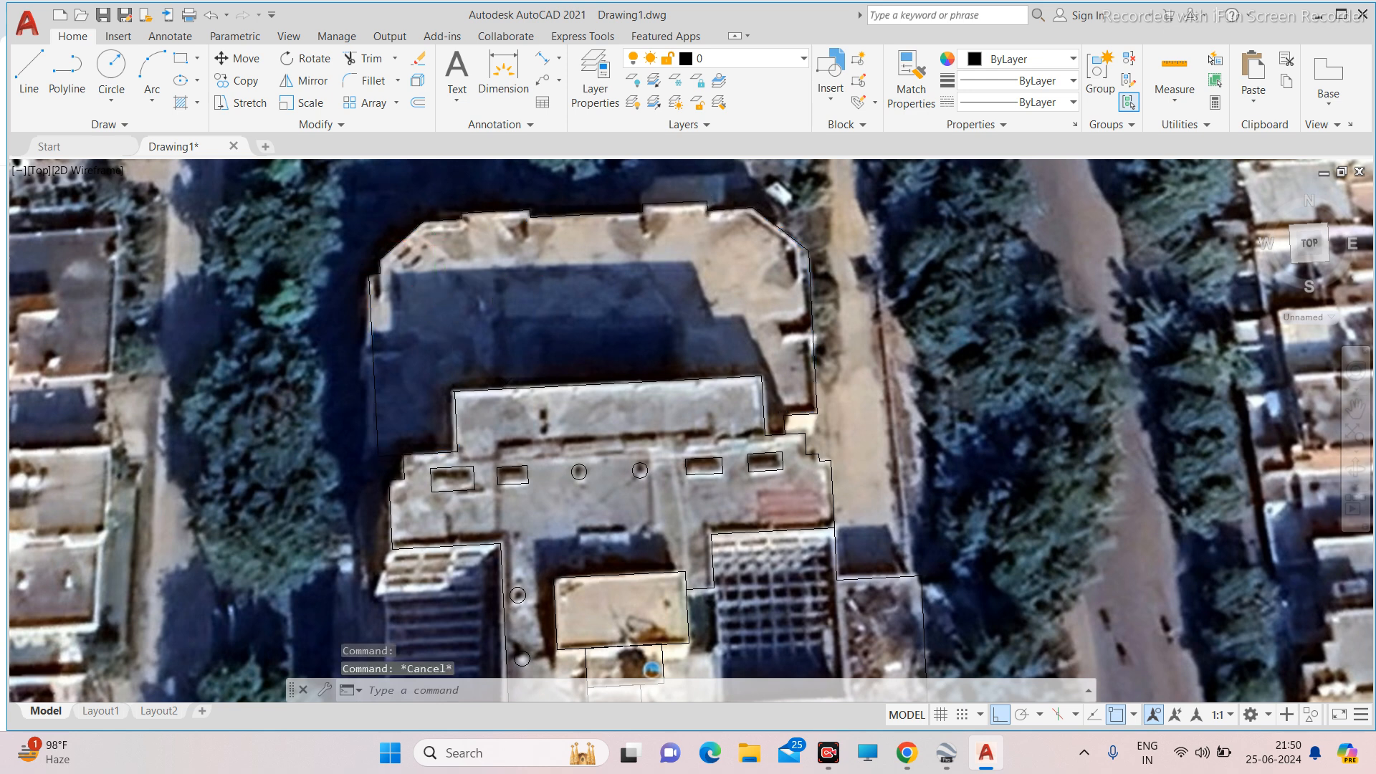
Set the color of the northern roof section's traced outline to Red, and clear the selection.
scroll(418, 239, up, 5)
scroll(417, 239, down, 5)
click(374, 353)
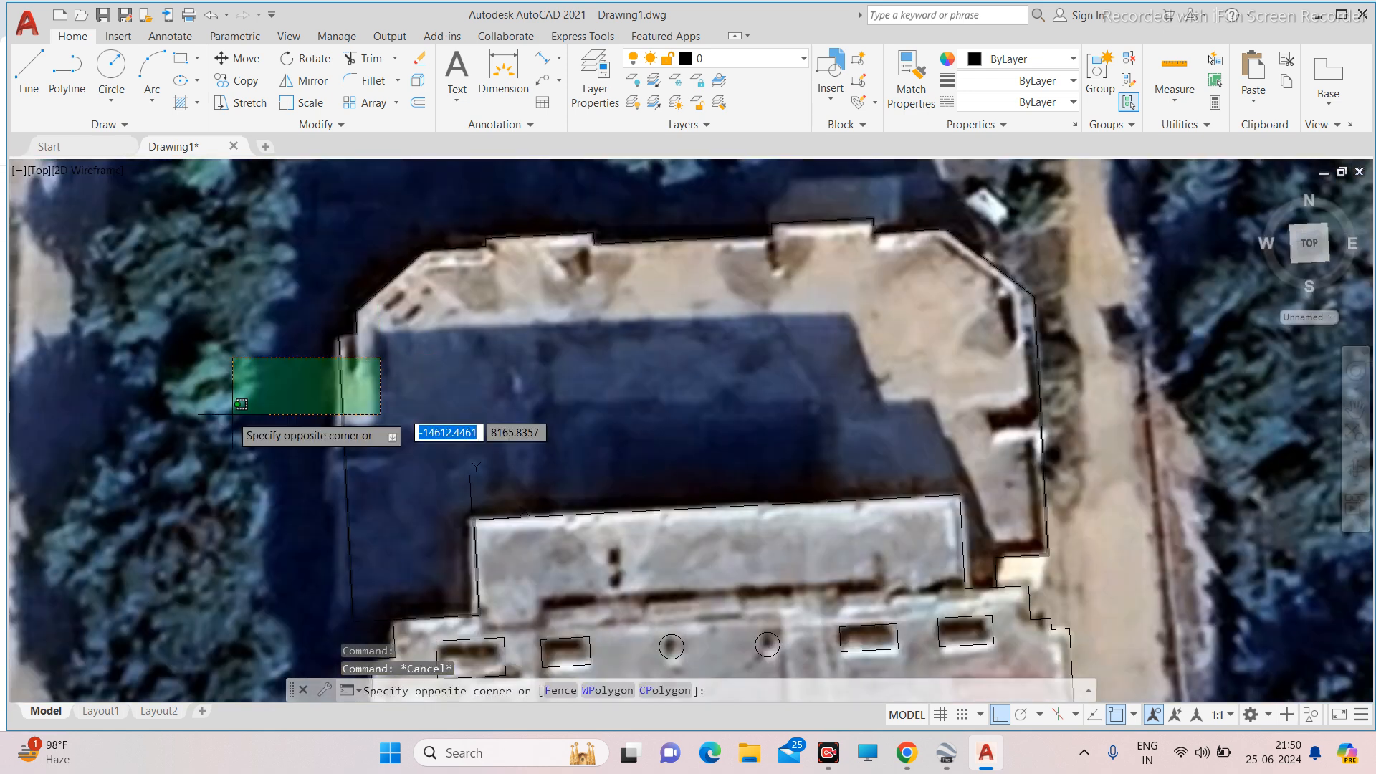
click(230, 415)
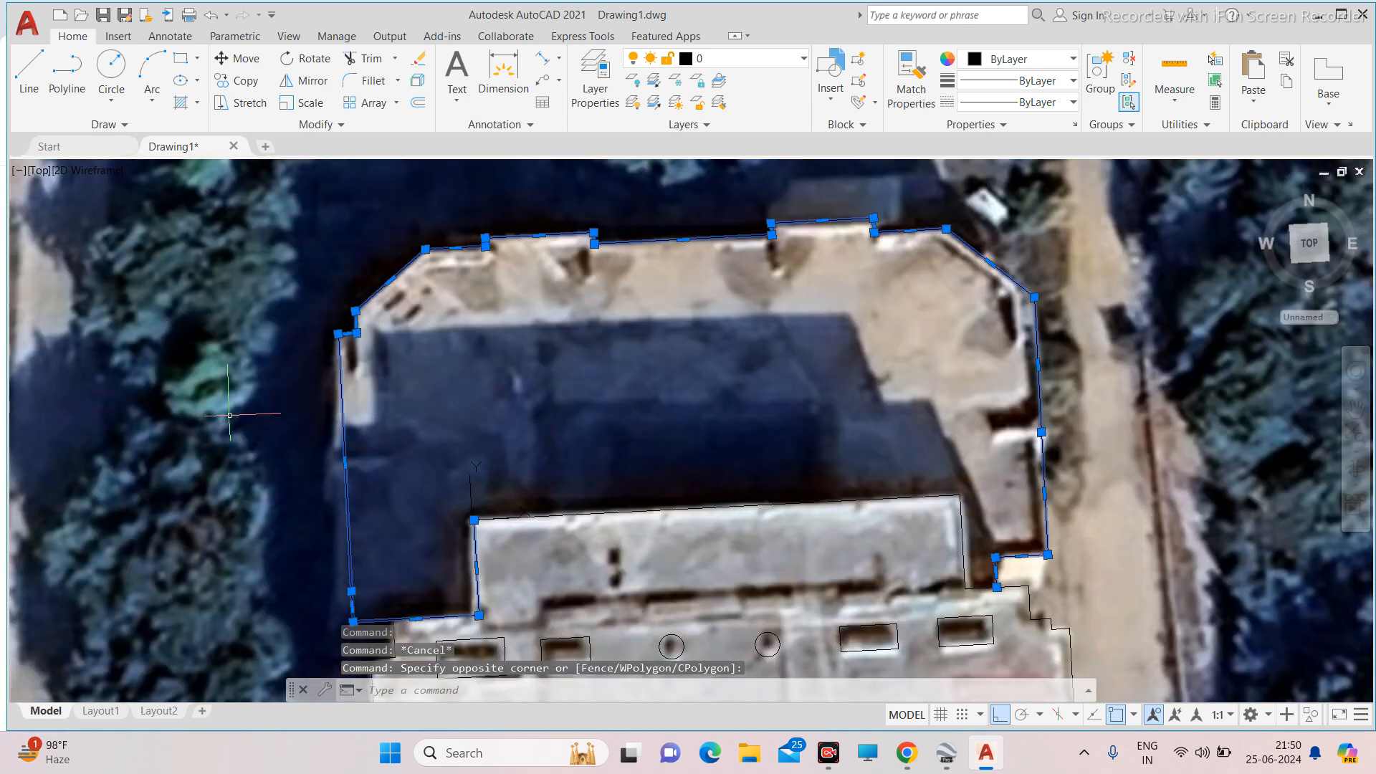
click(1017, 60)
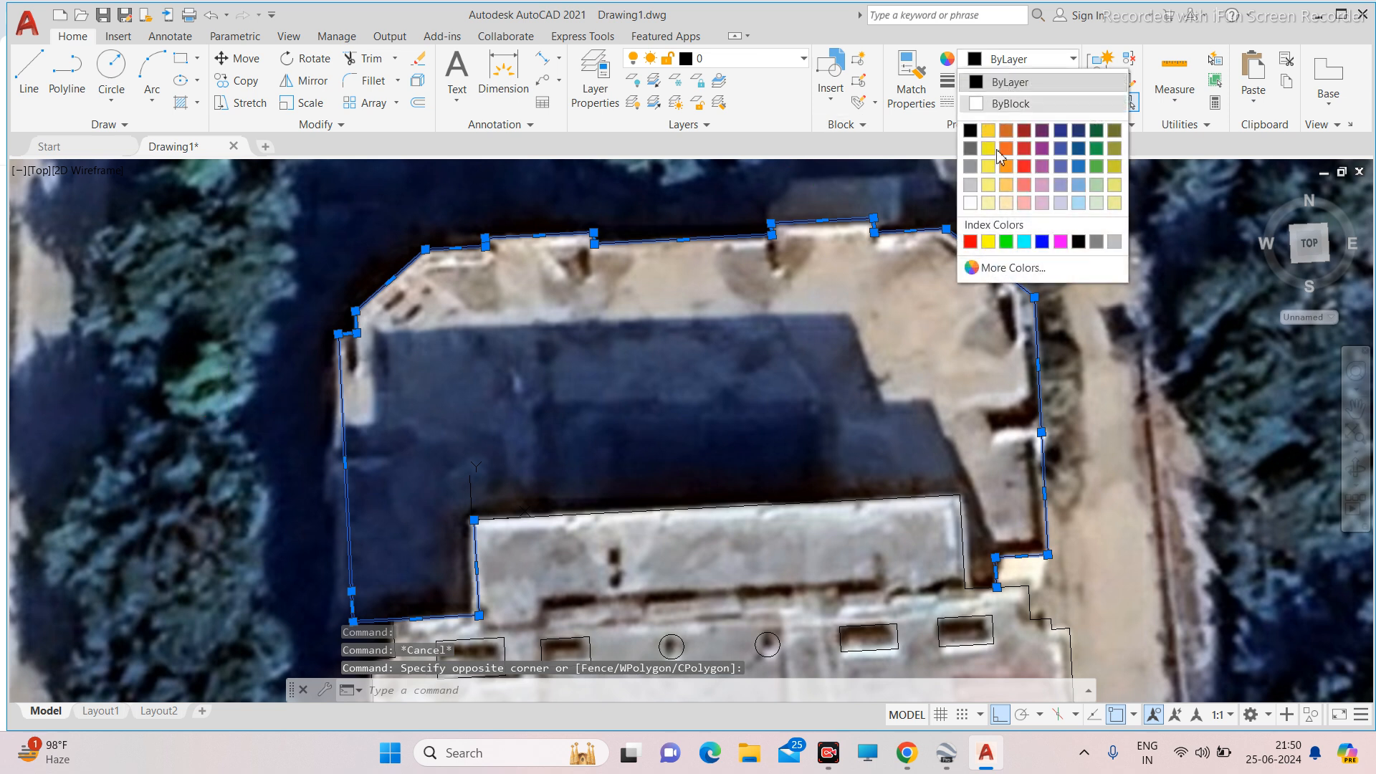
click(970, 243)
key(Escape)
Set the color of all the building's traced roof outlines to Red in one selection.
scroll(566, 244, down, 4)
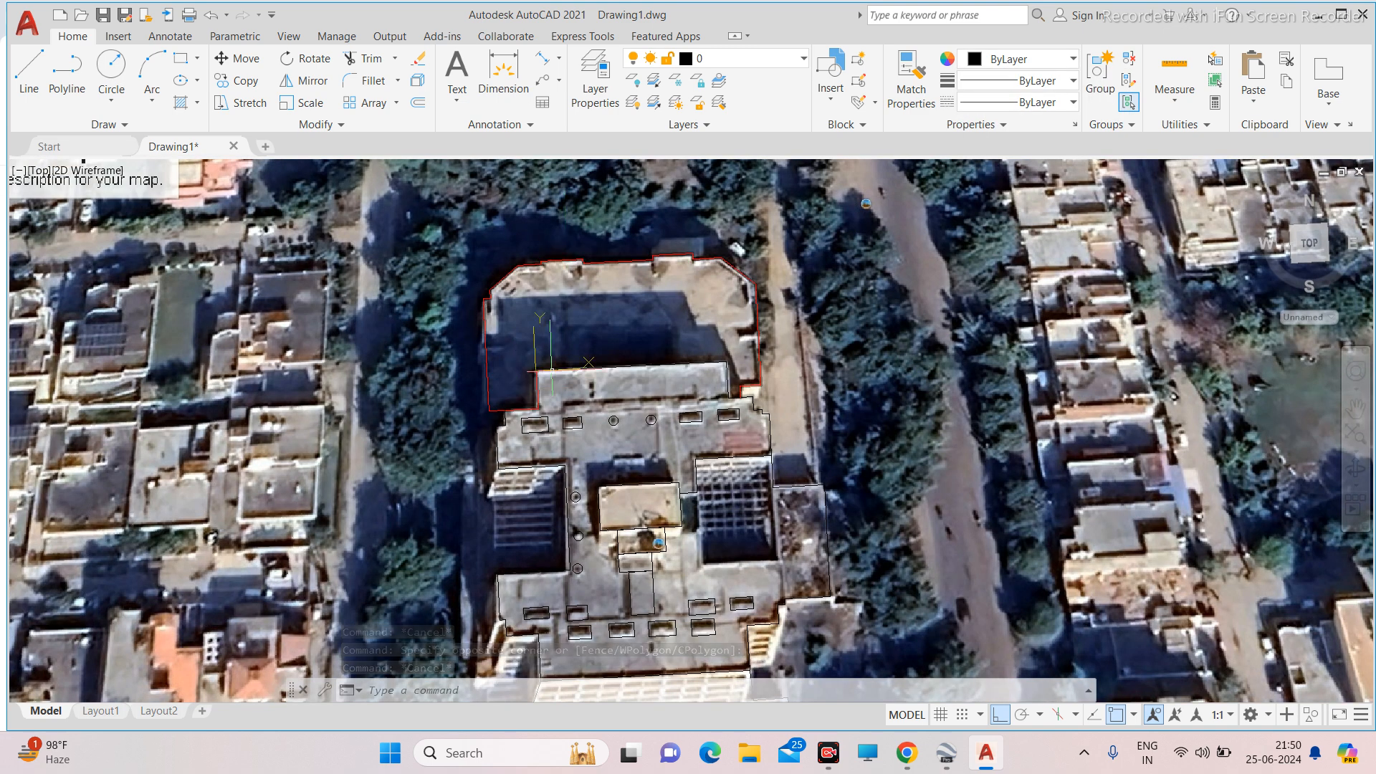
scroll(808, 259, down, 5)
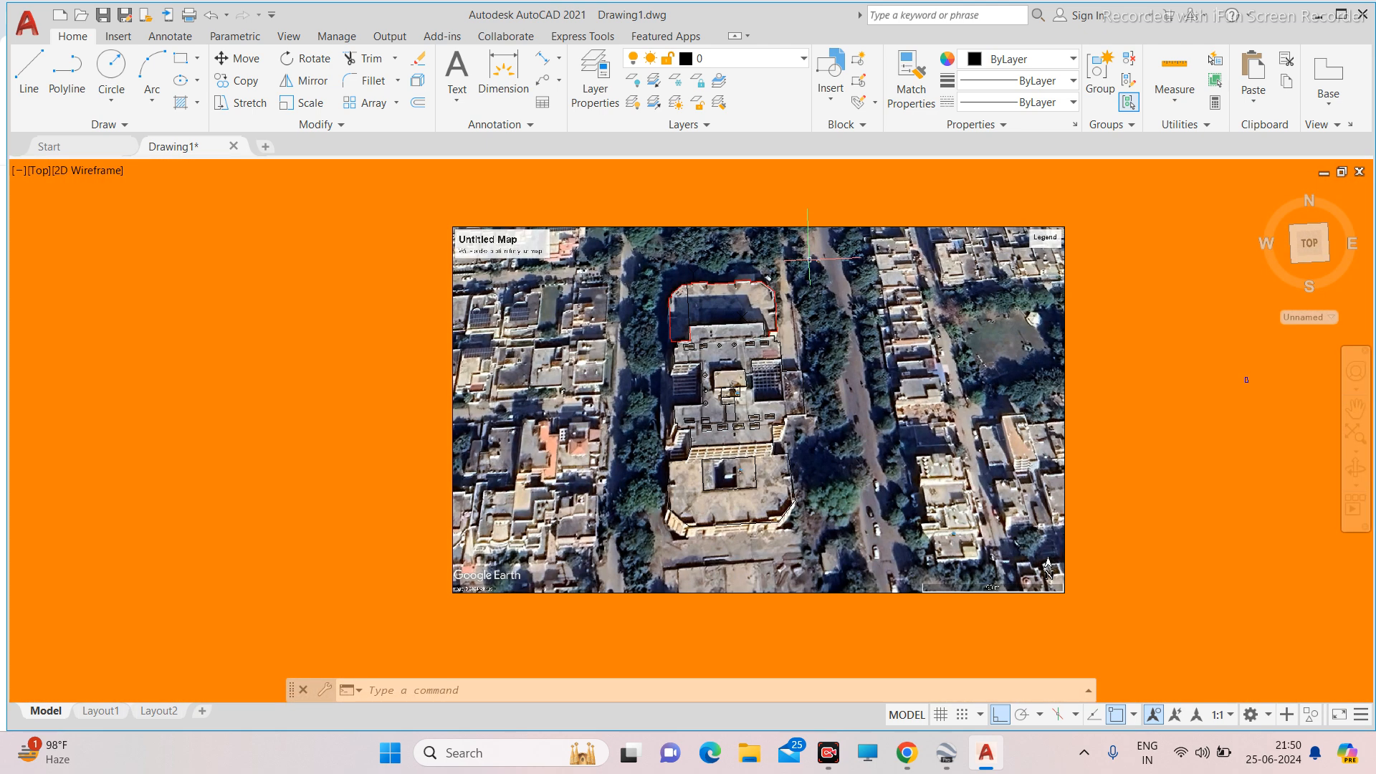
click(823, 259)
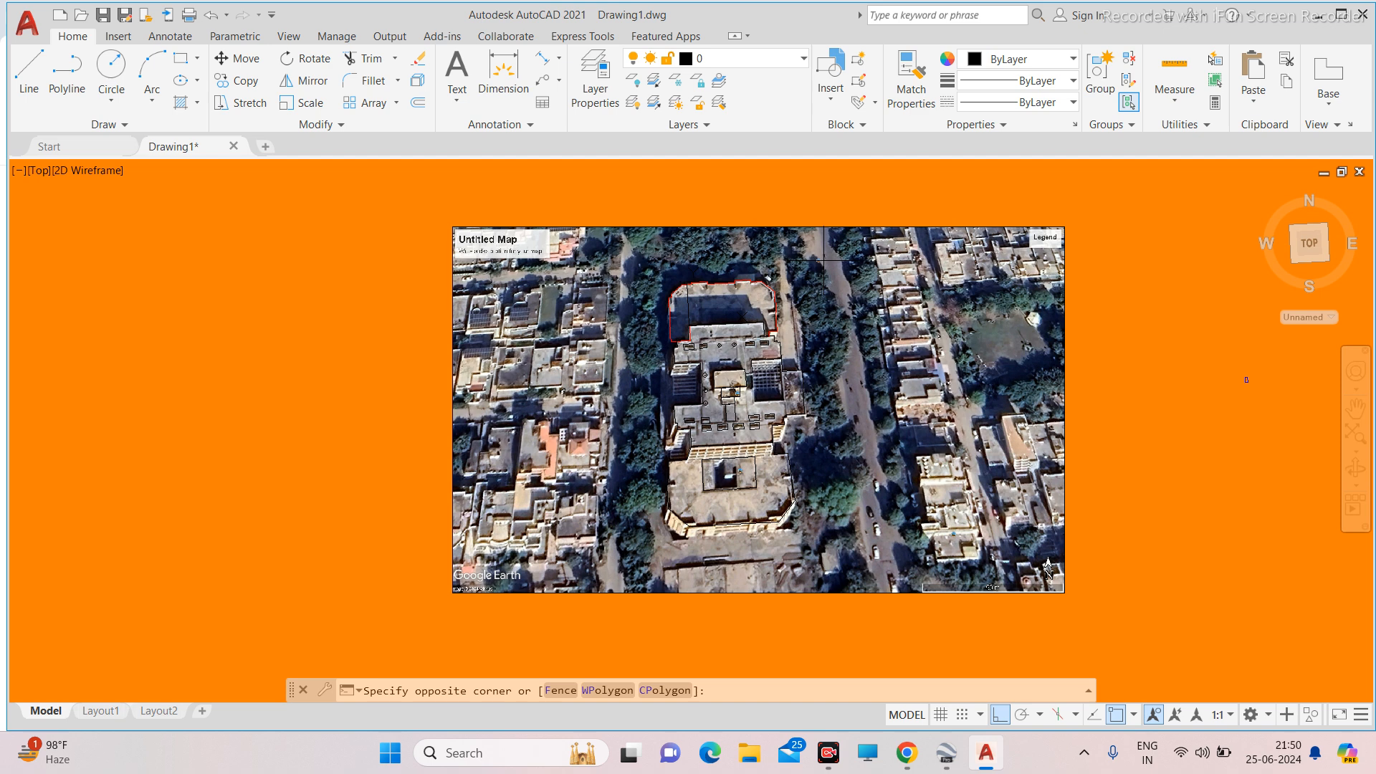
click(651, 548)
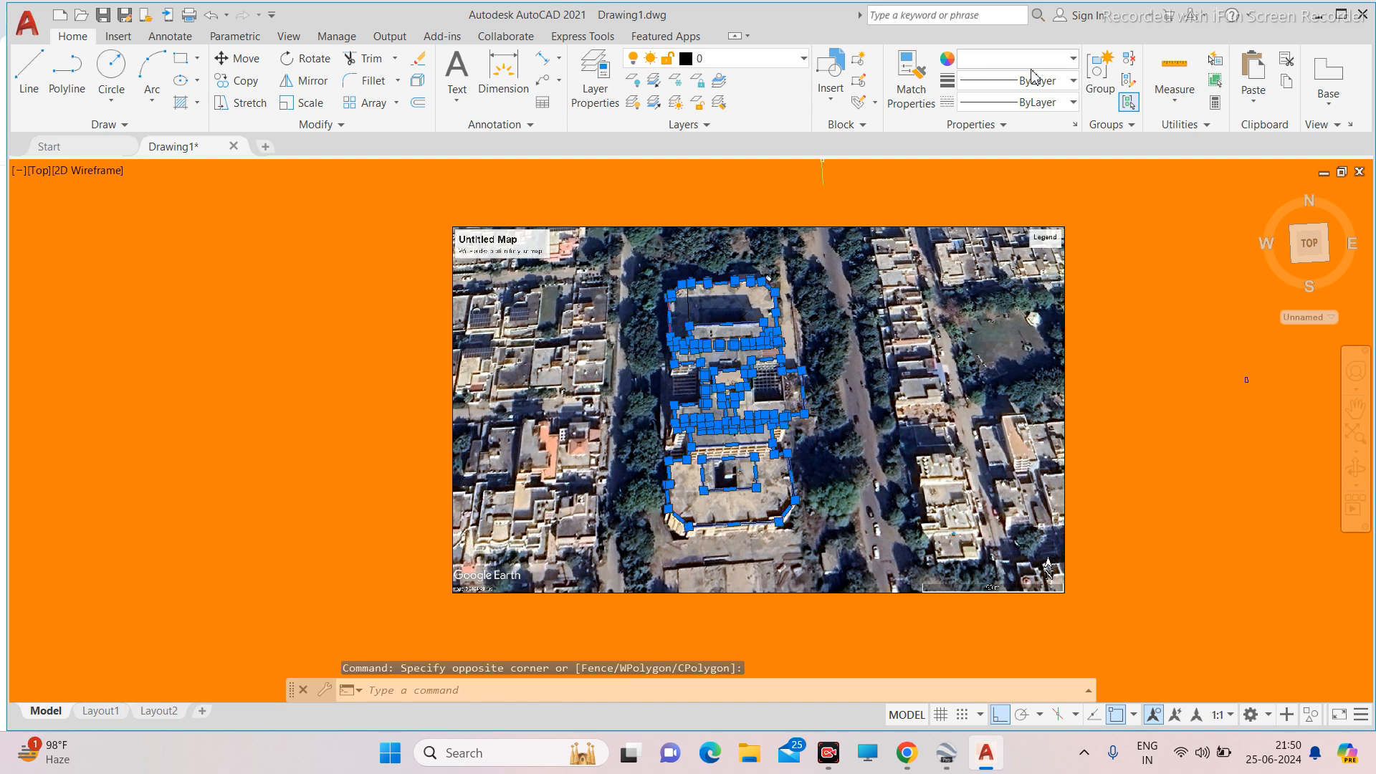
click(1073, 61)
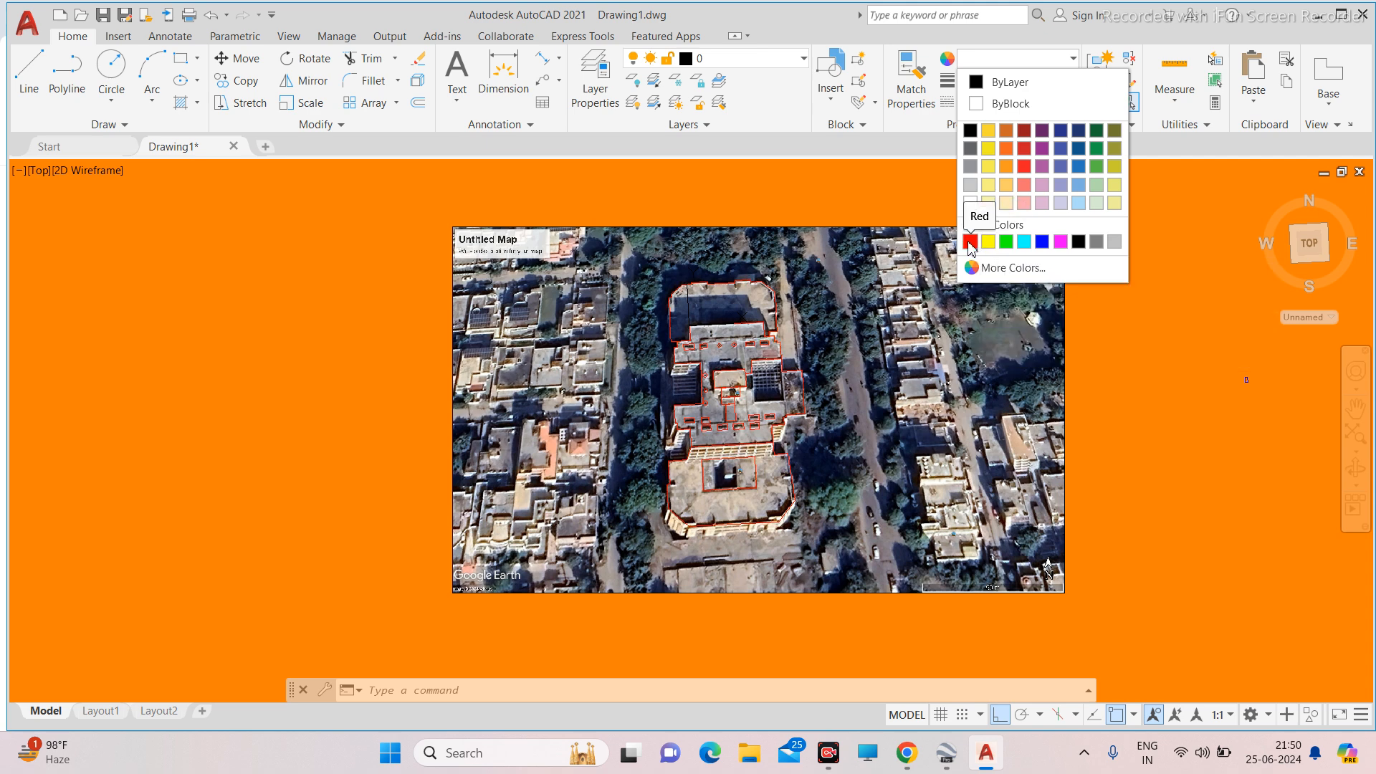
click(971, 242)
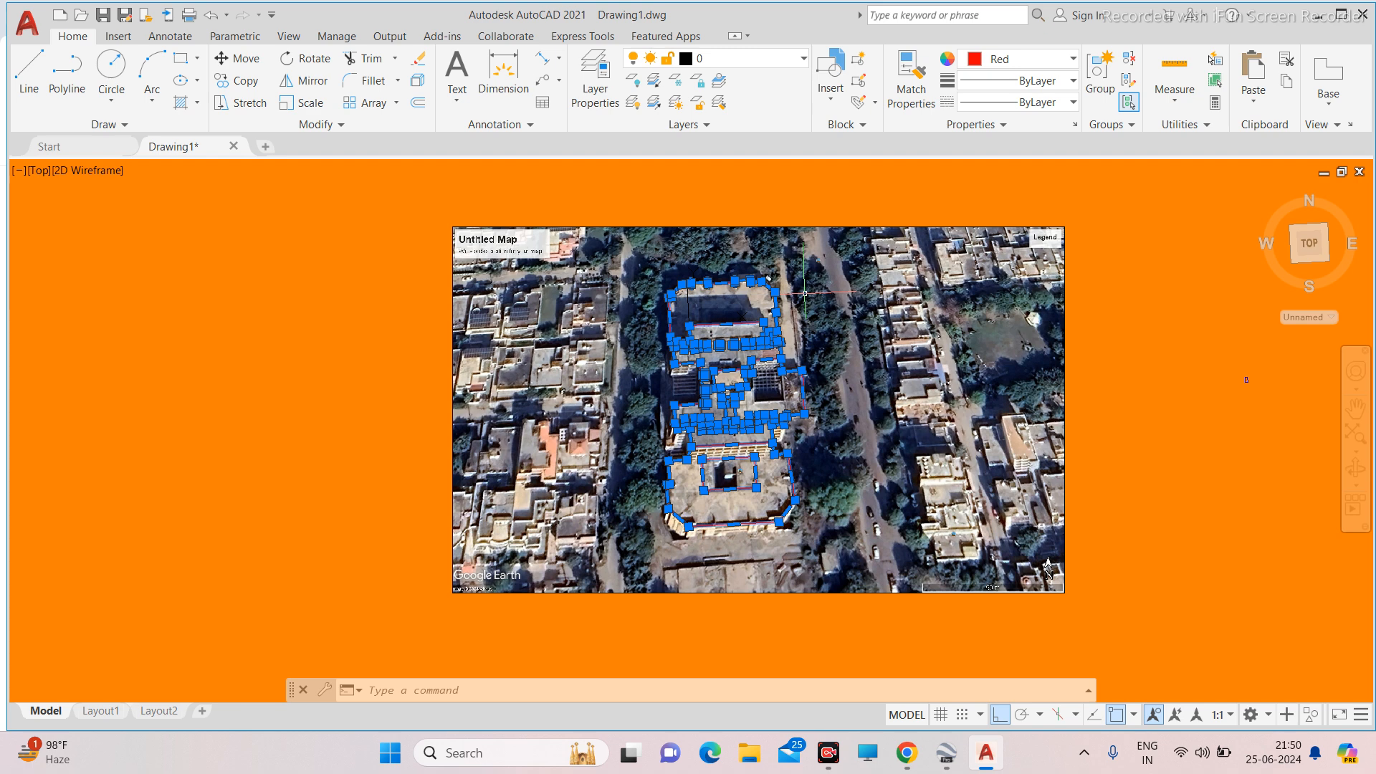
key(Escape)
Undo the red color changes on both the full set of roof outlines and the northern outline.
middle_drag(1246, 380, 1208, 375)
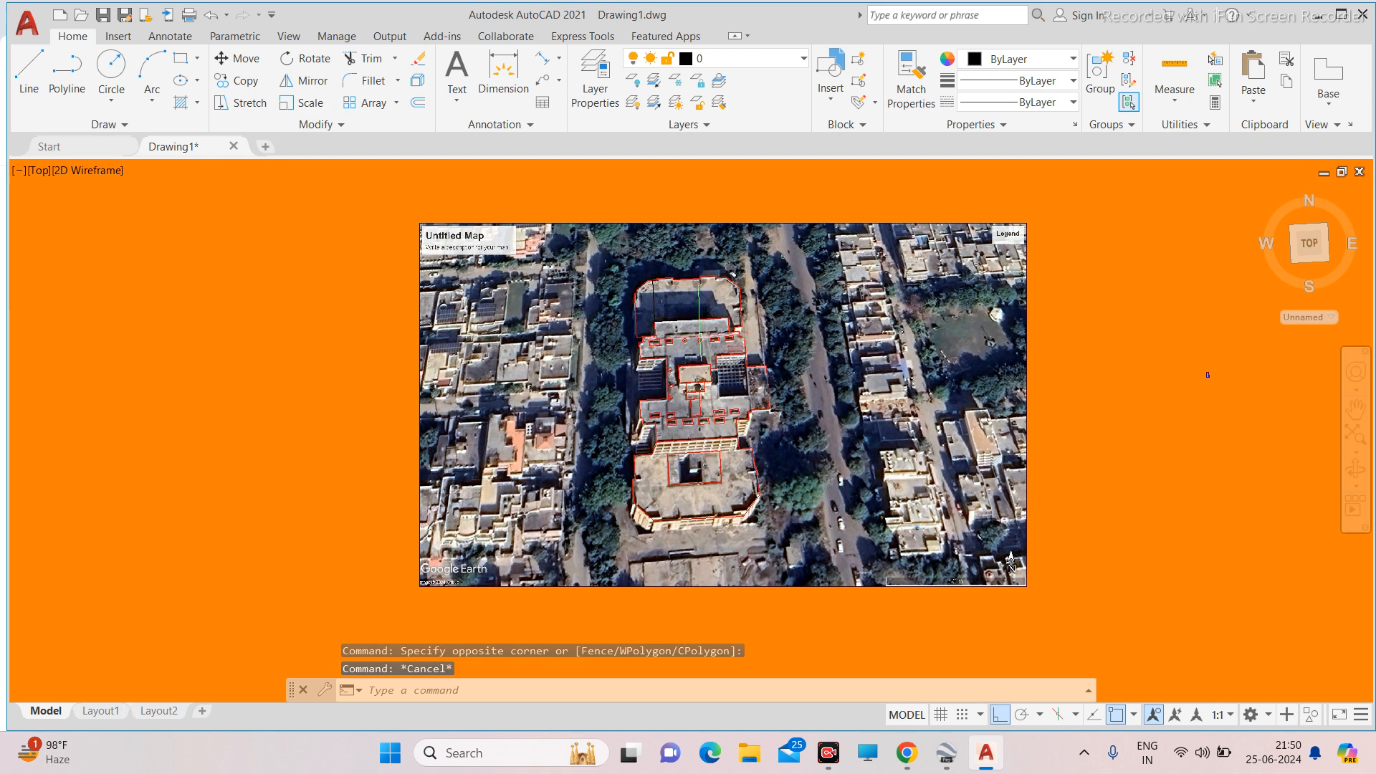
key(ctrl+z)
key(ctrl+z)
key(ctrl+z)
key(ctrl+z)
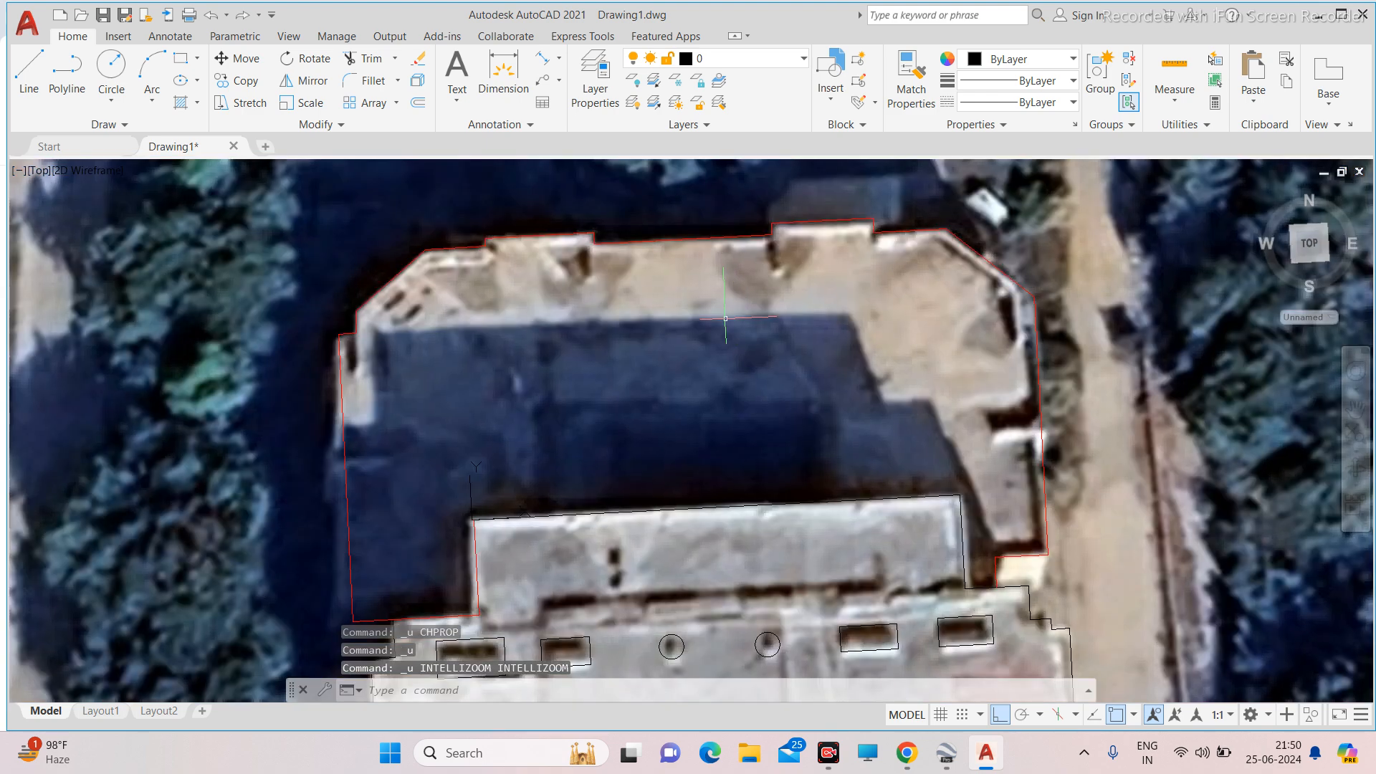
key(ctrl+z)
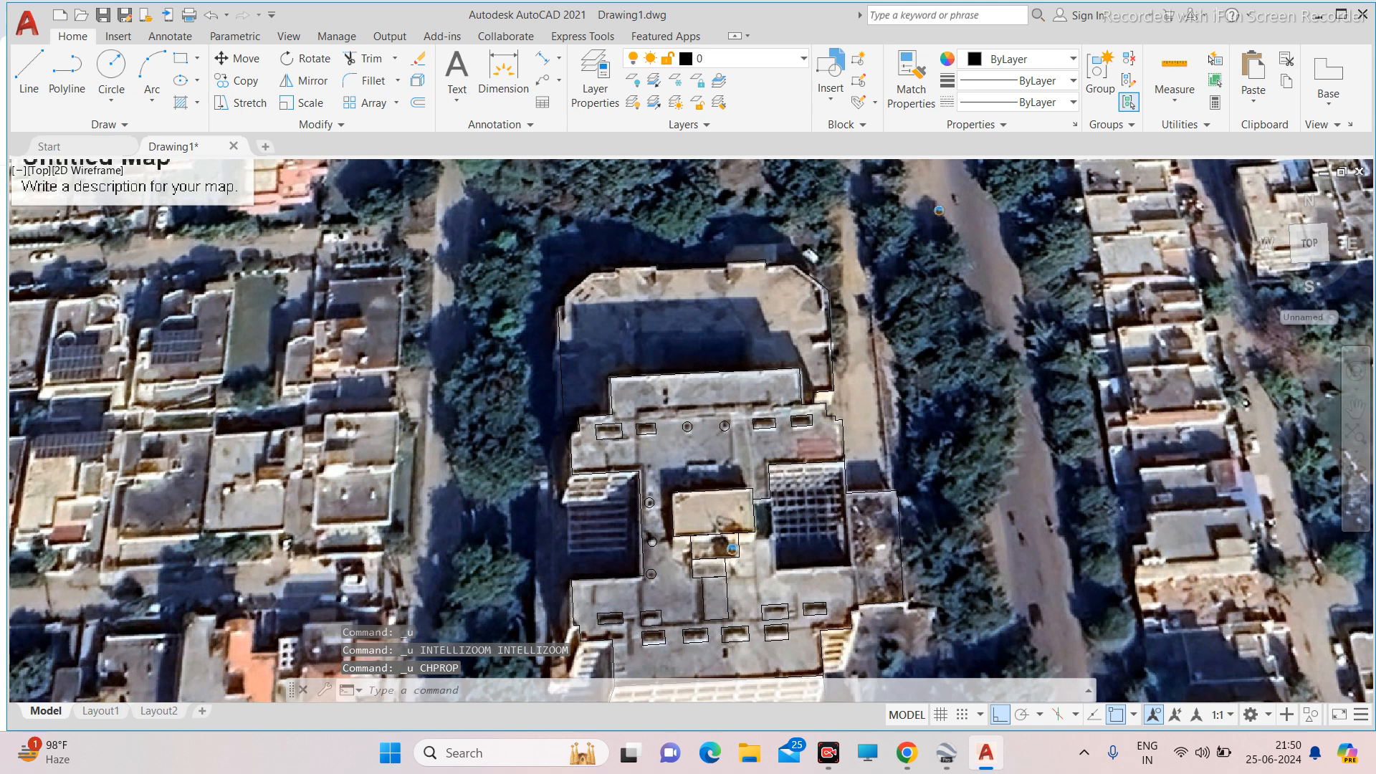
scroll(631, 263, down, 4)
click(760, 244)
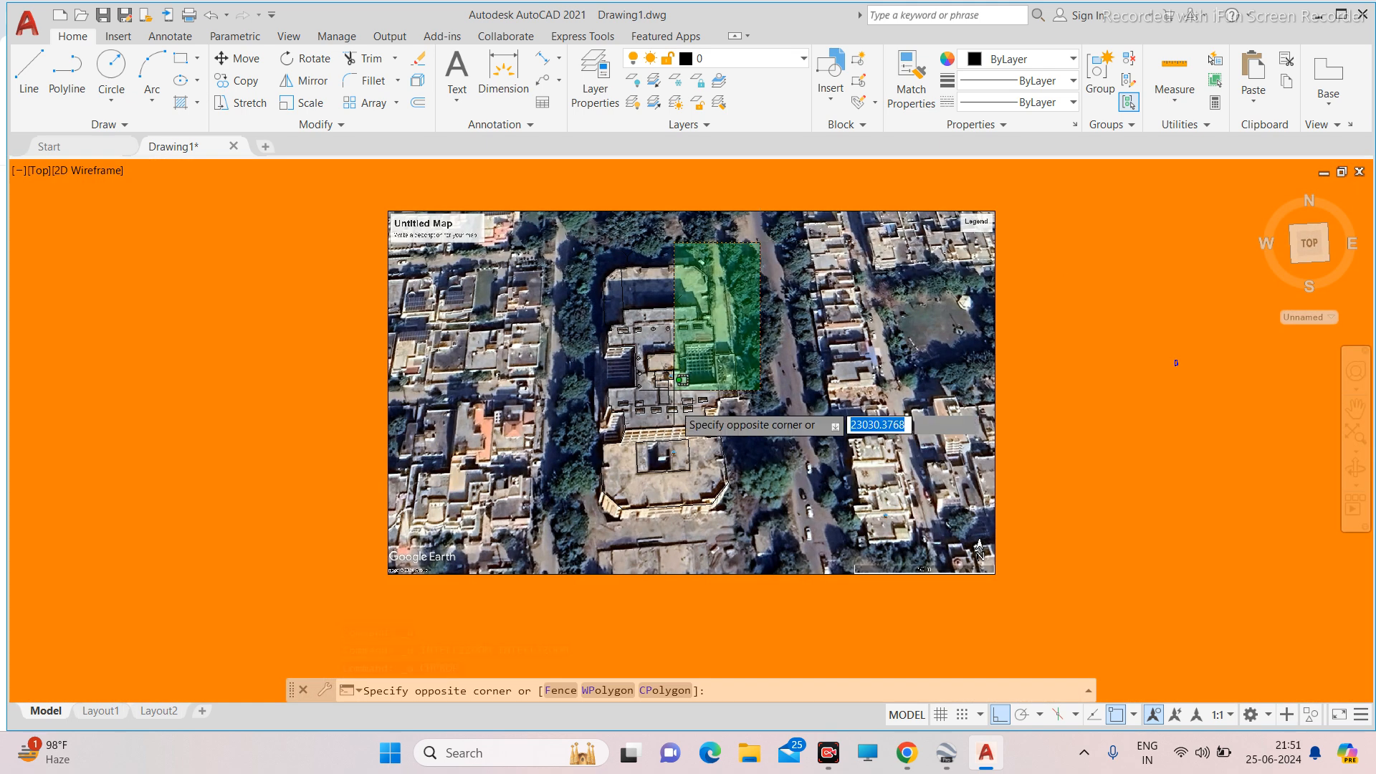
click(675, 389)
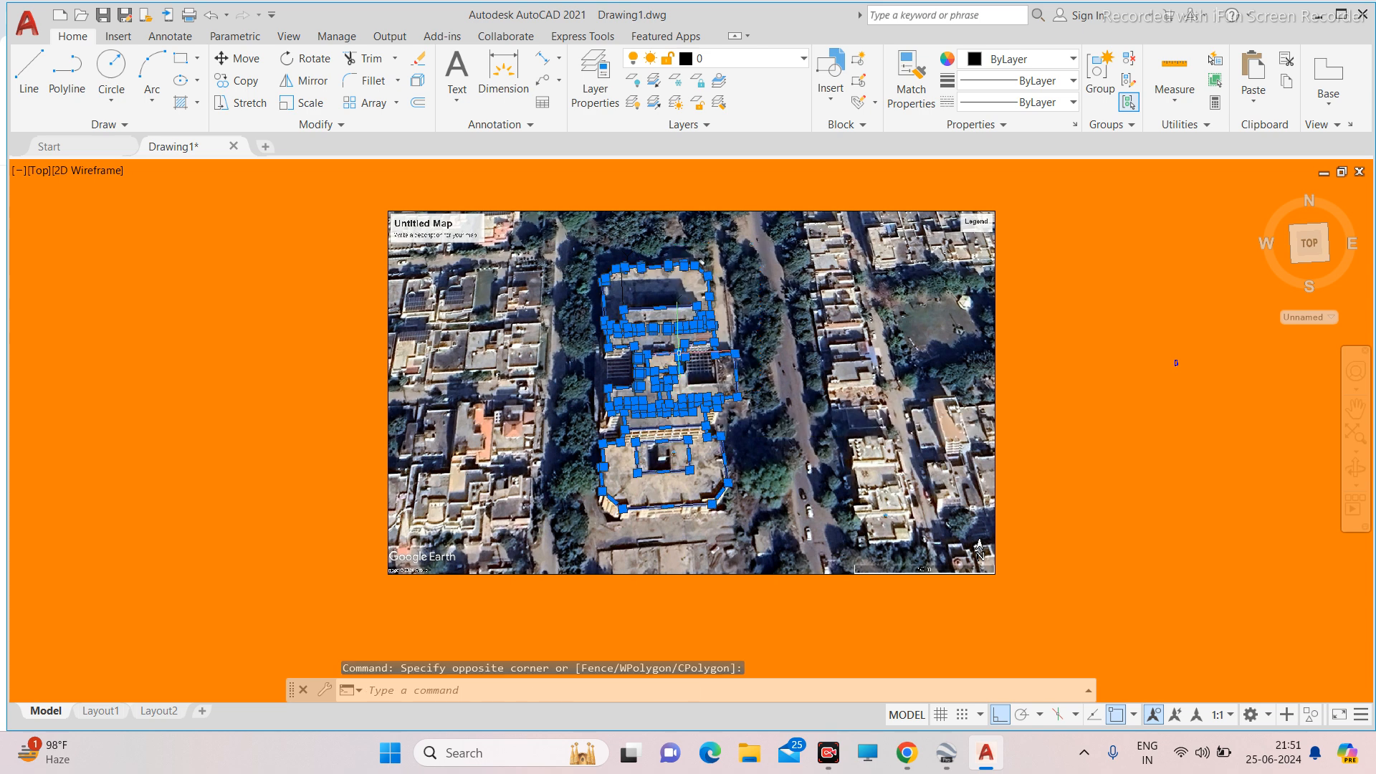
key(Escape)
Select all the traced outlines of the building, change their color to Red, and clear the selection.
click(772, 233)
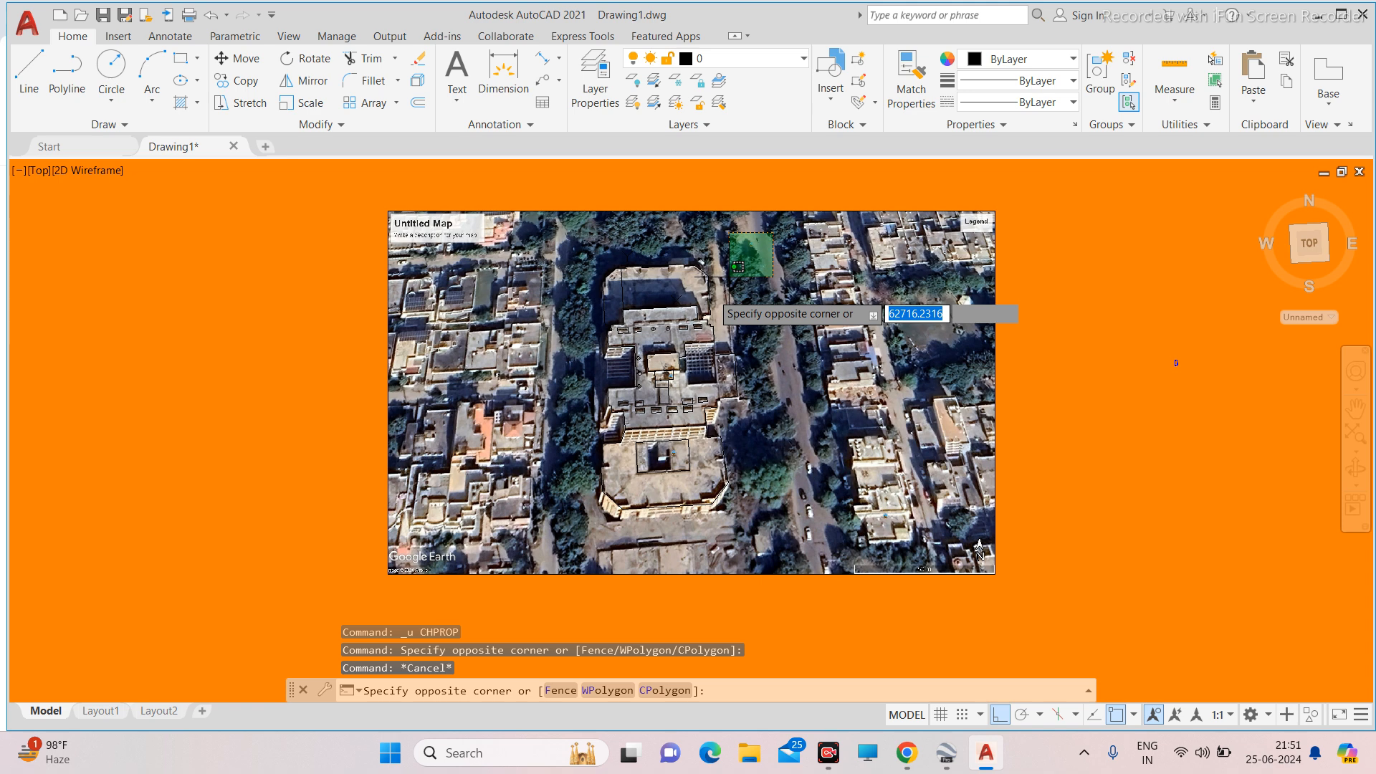
click(537, 522)
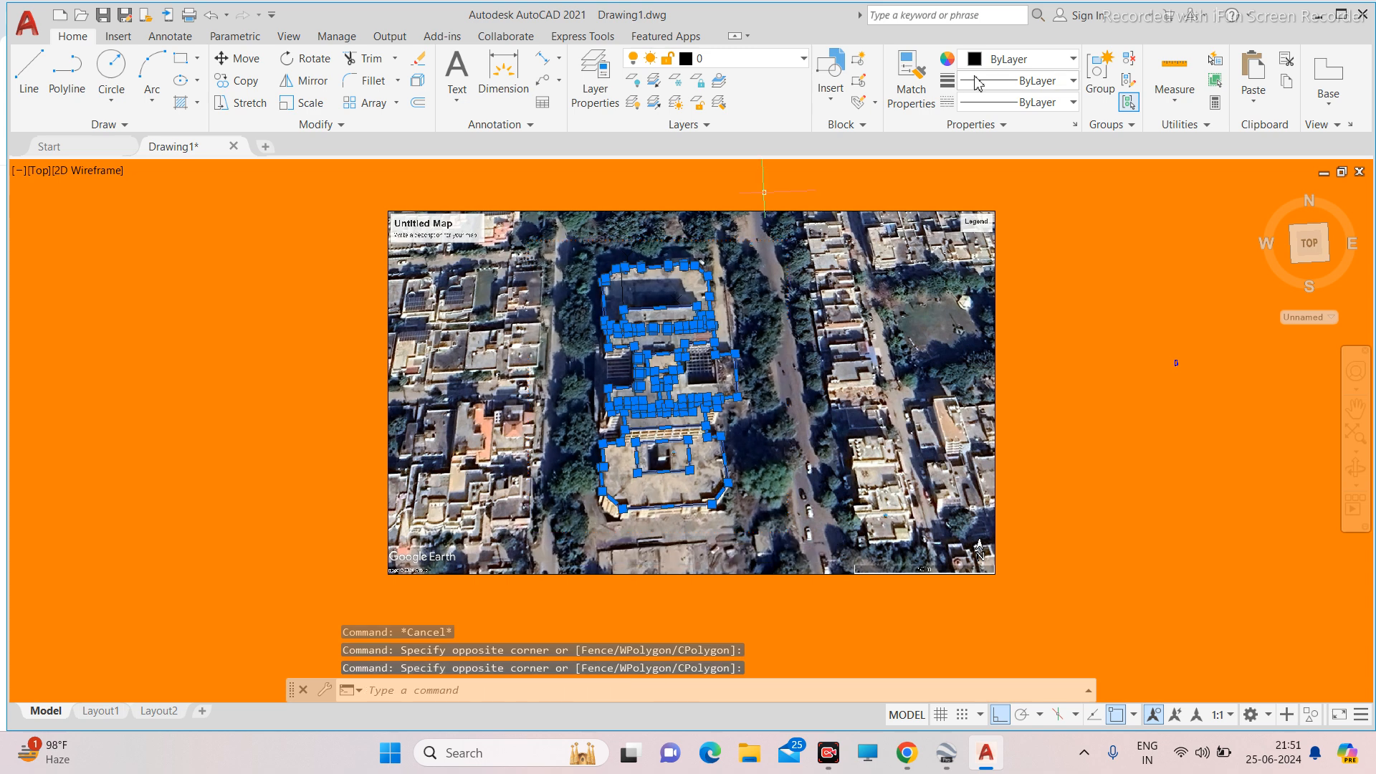
click(1025, 65)
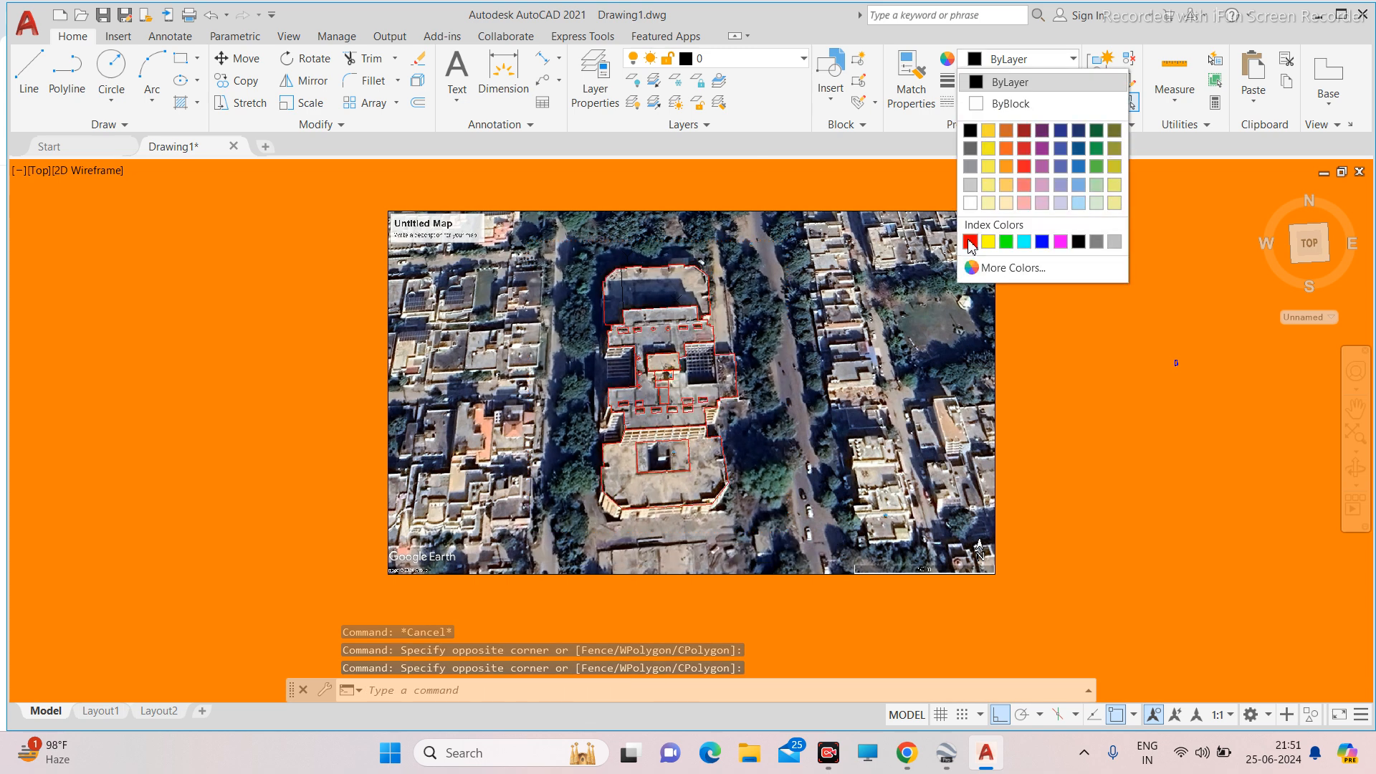
click(969, 245)
key(Escape)
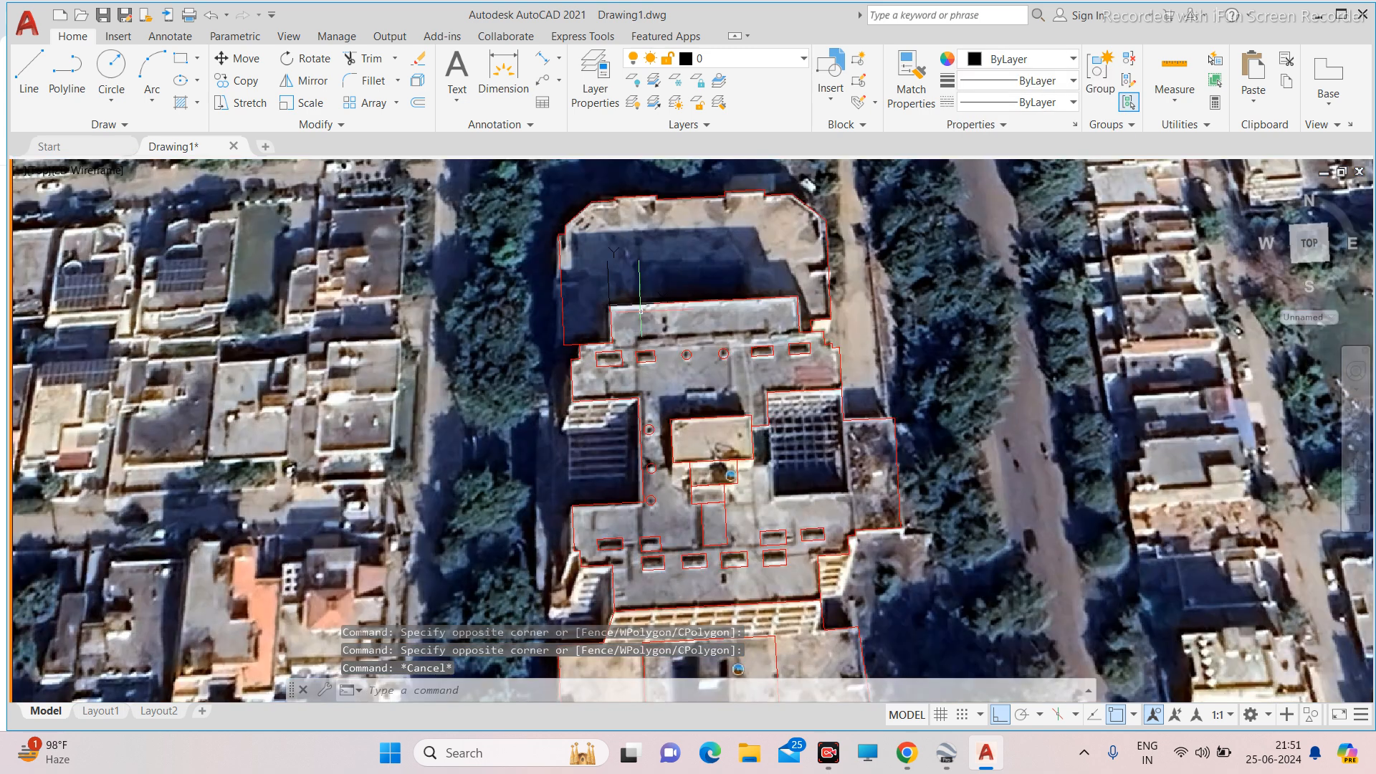
Set the global width of the northern roof section's outline polyline to 100 using Quick Properties, and clear the selection.
scroll(631, 316, up, 4)
scroll(653, 278, down, 2)
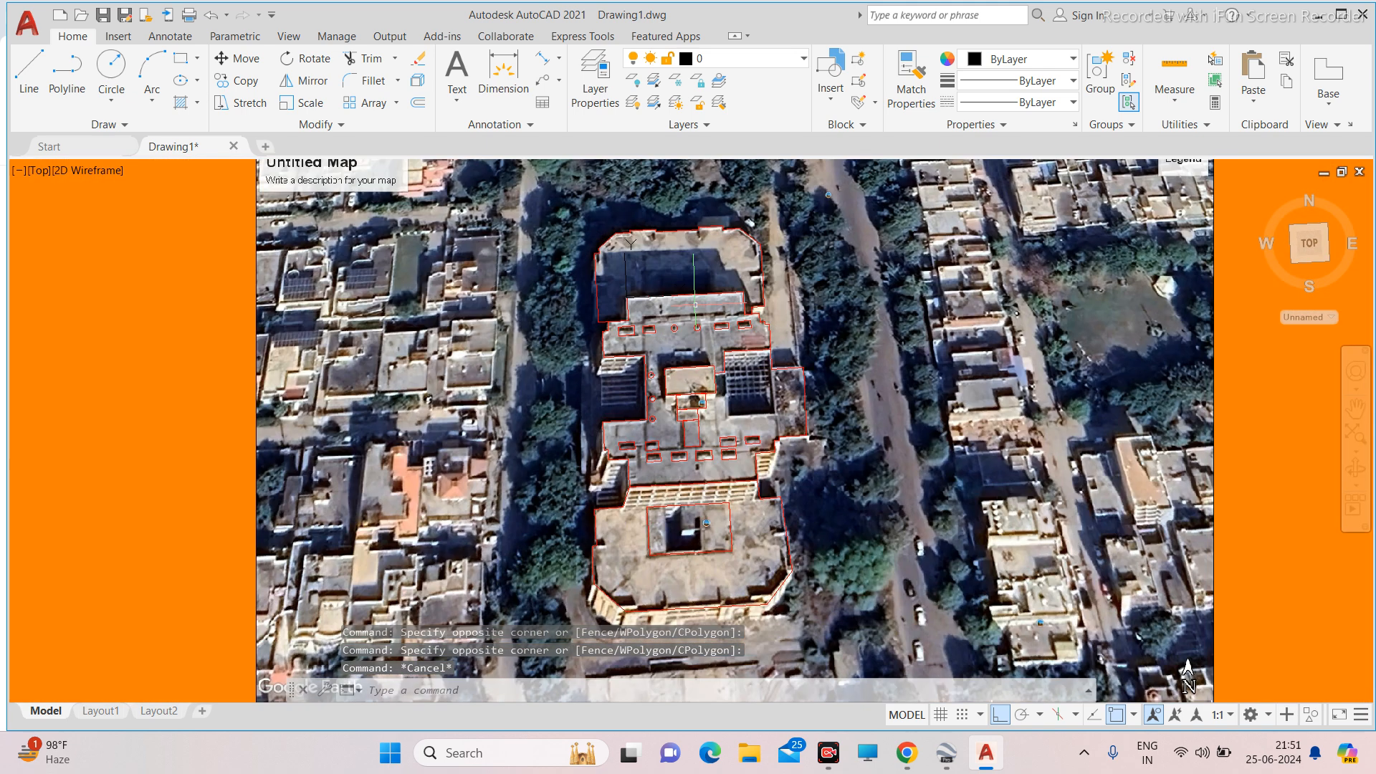
scroll(695, 304, up, 2)
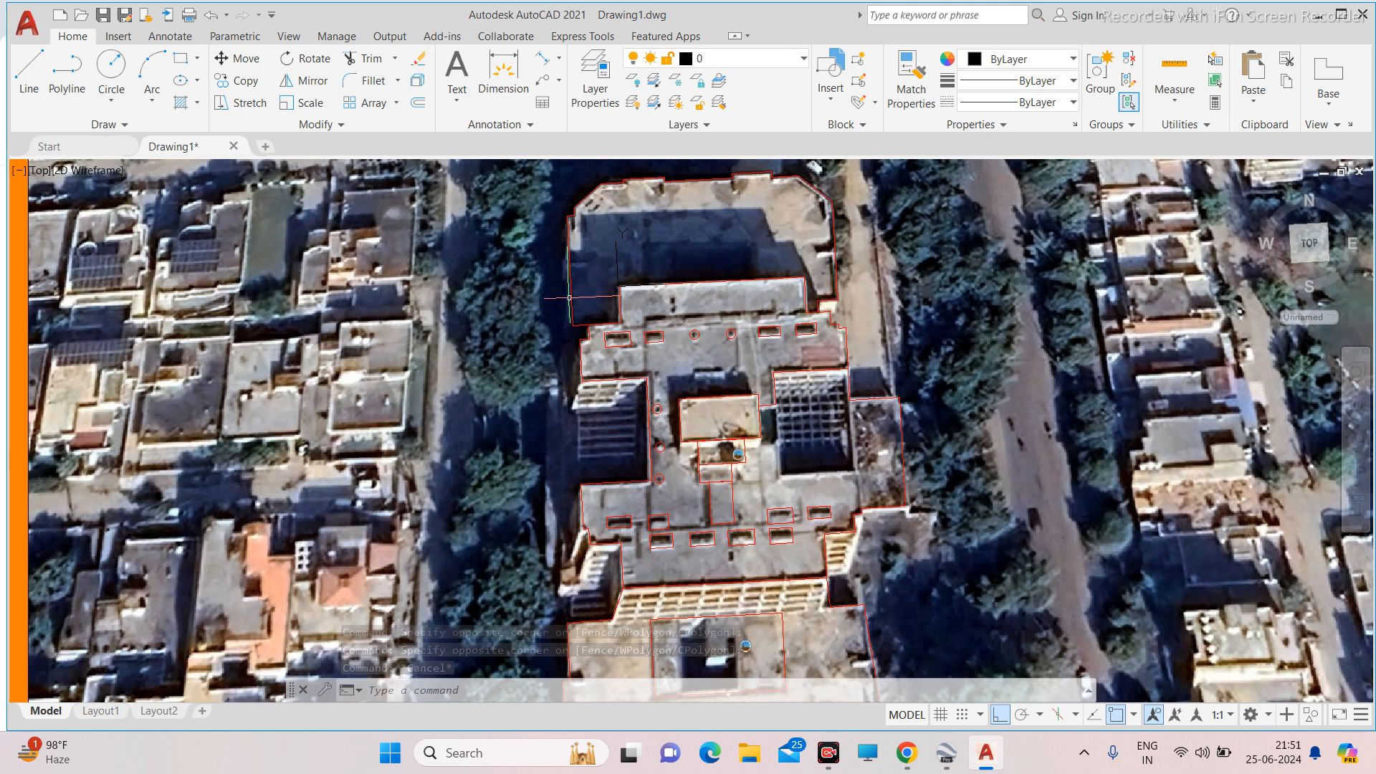
click(570, 297)
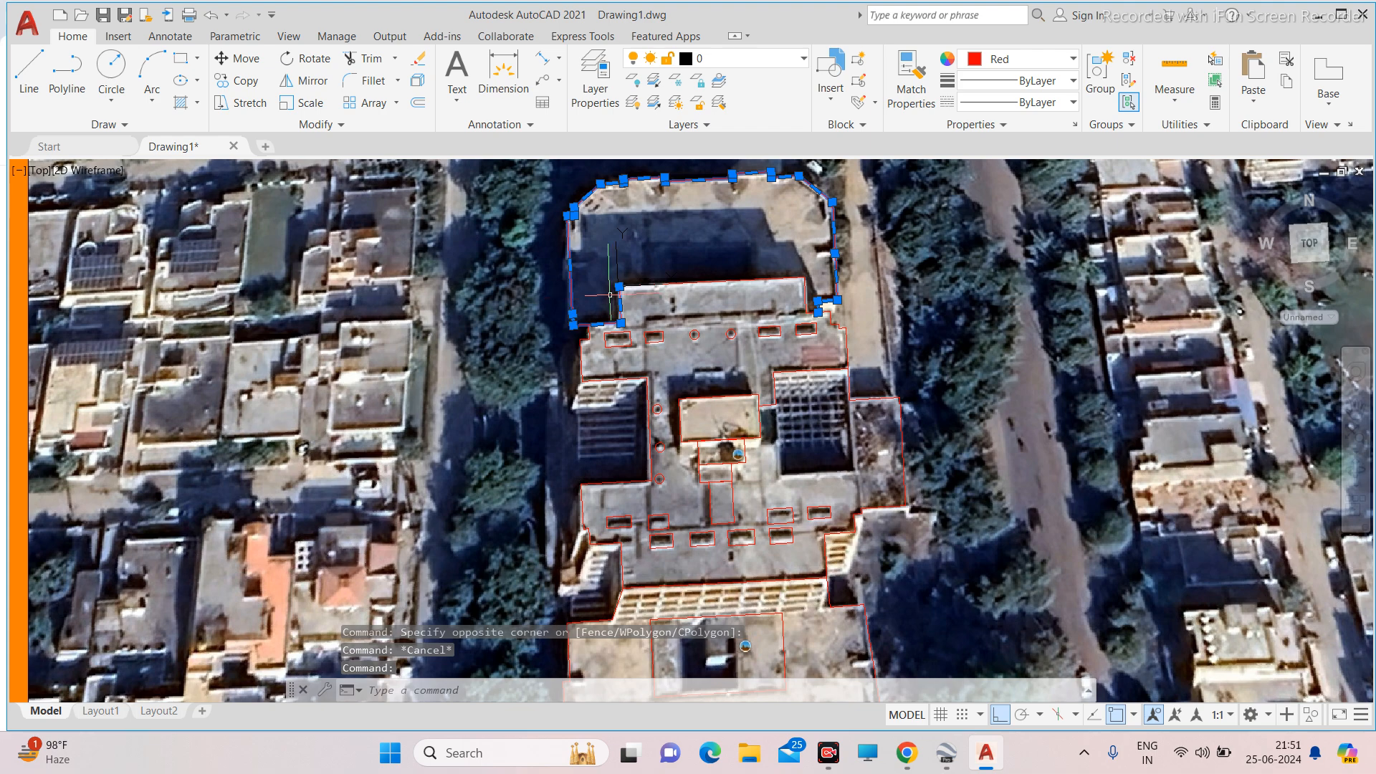
scroll(574, 272, up, 5)
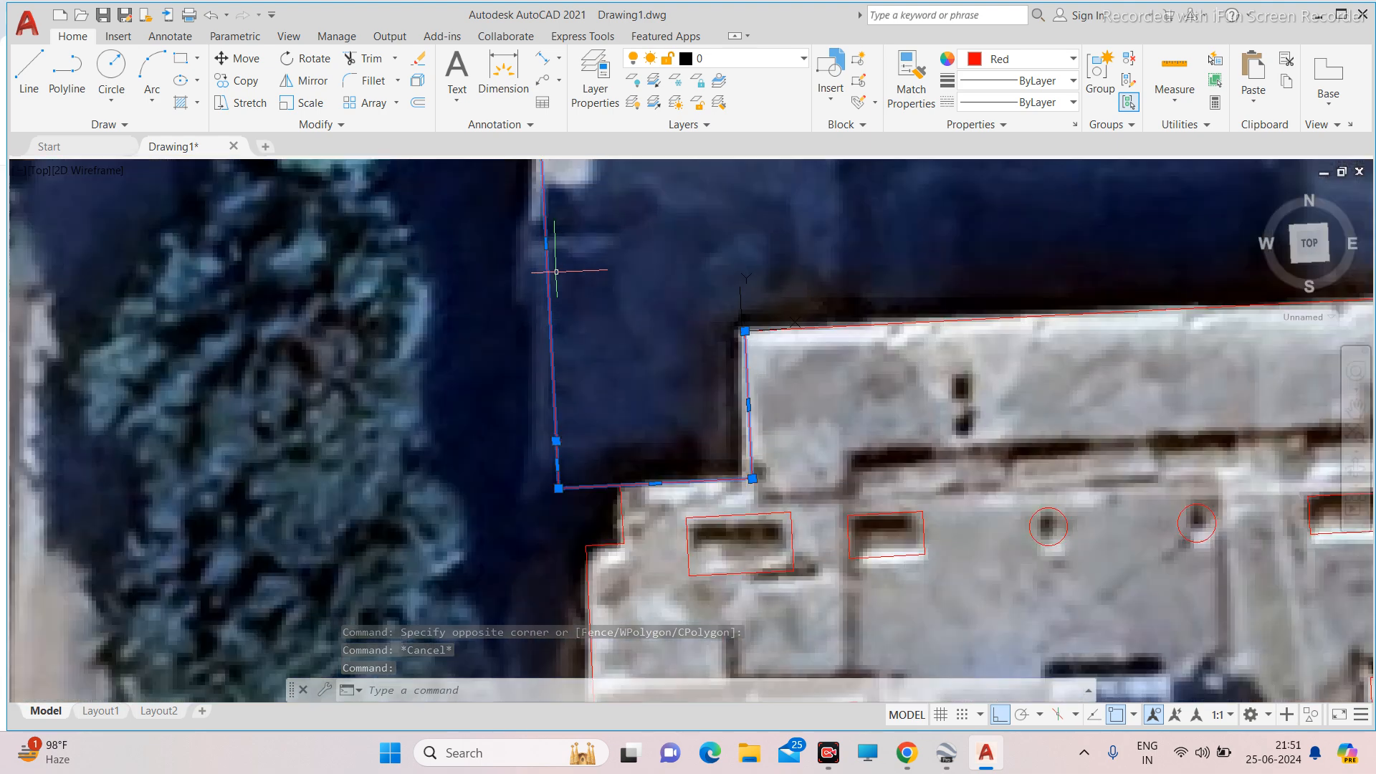
scroll(546, 273, down, 6)
scroll(579, 252, up, 6)
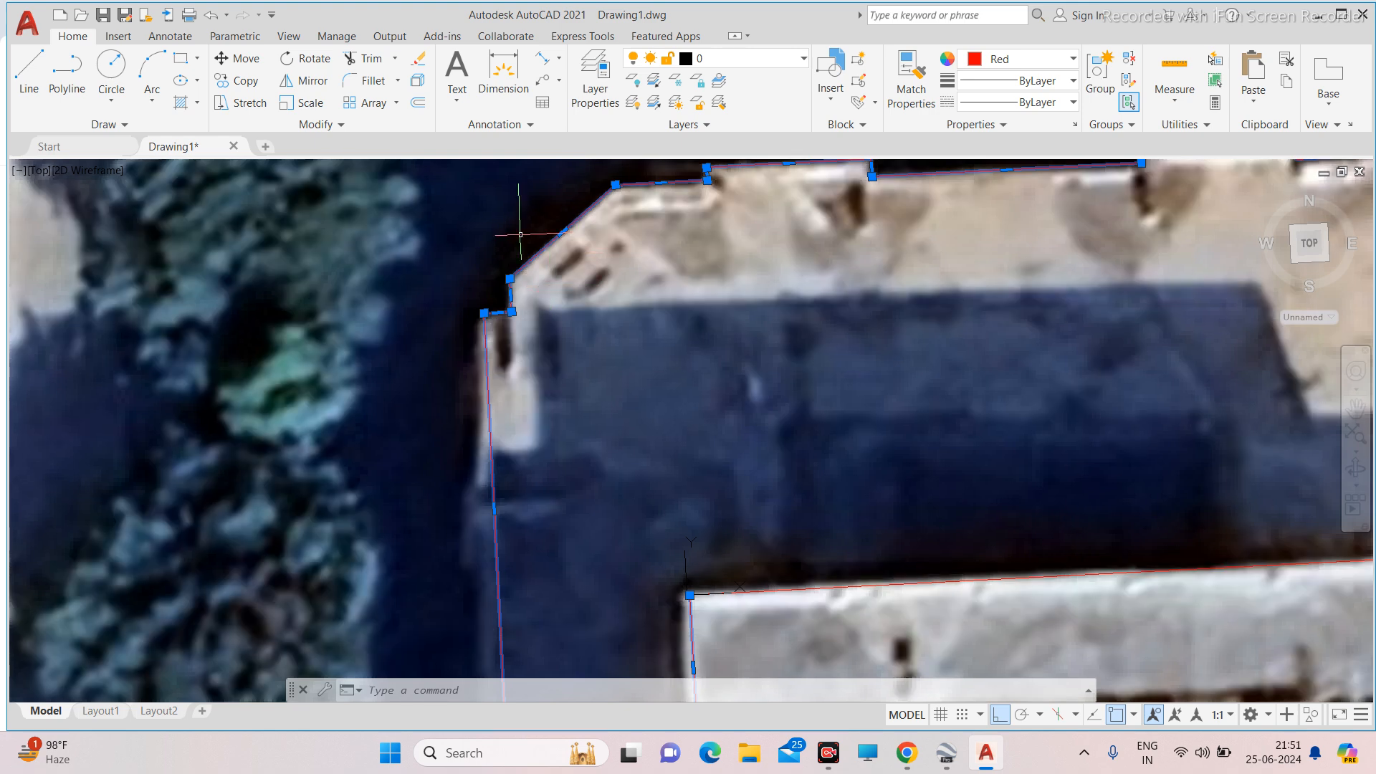
text(QP)
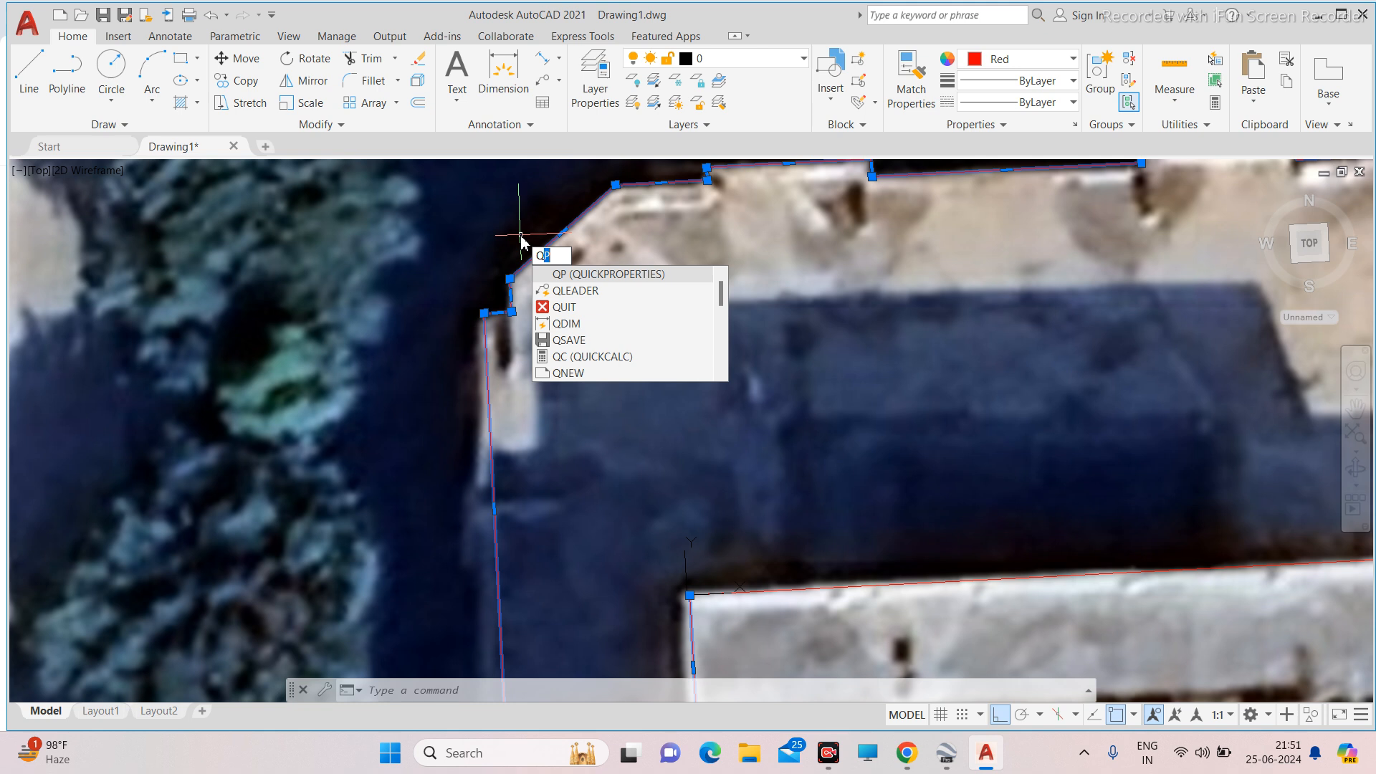
text(P)
key(Return)
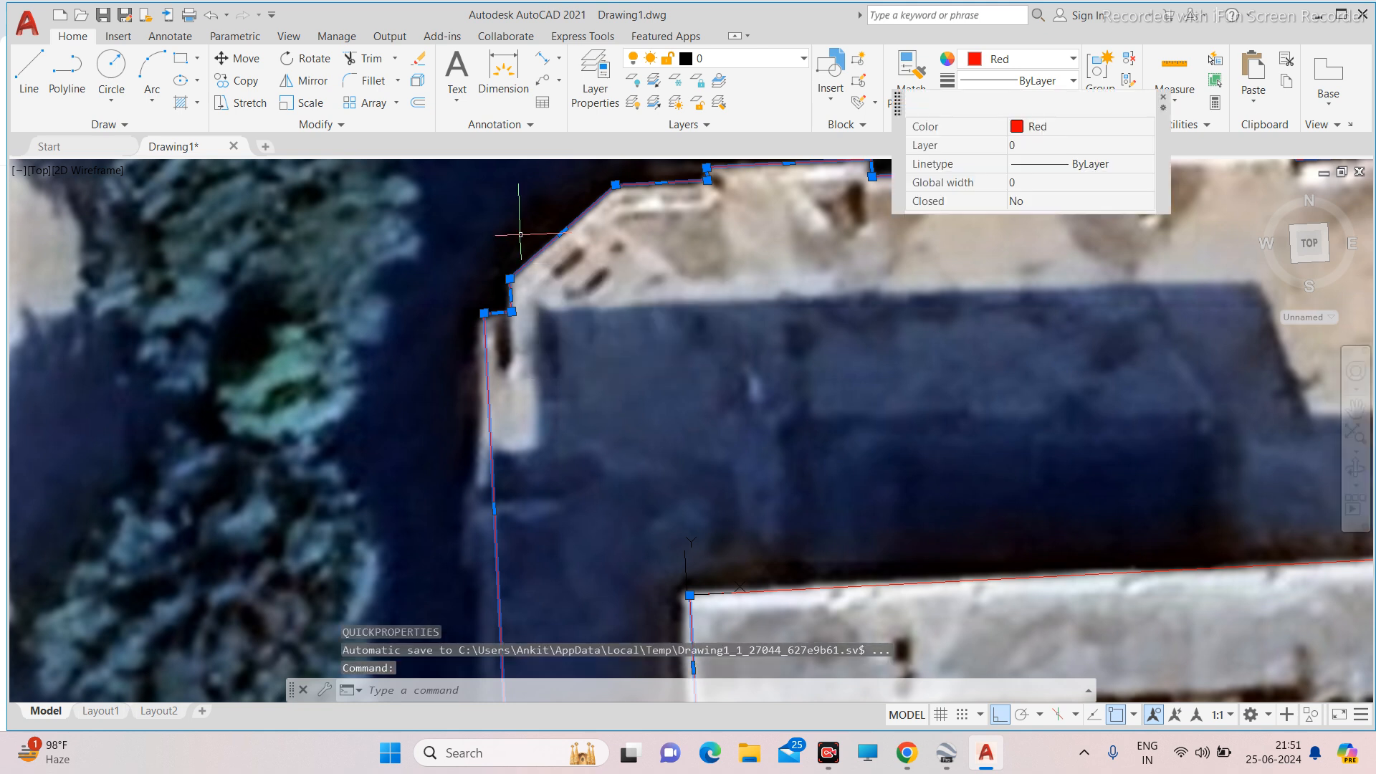
click(1052, 183)
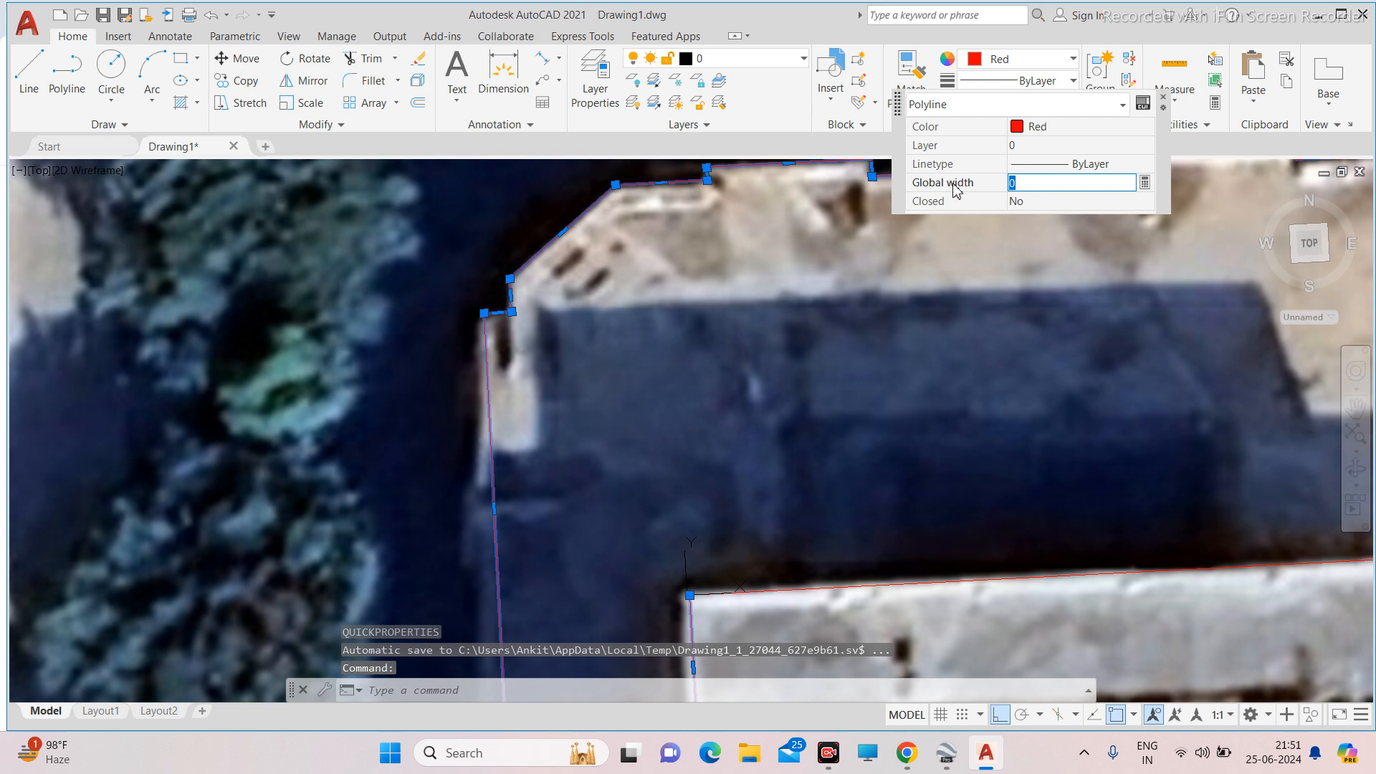
text(100)
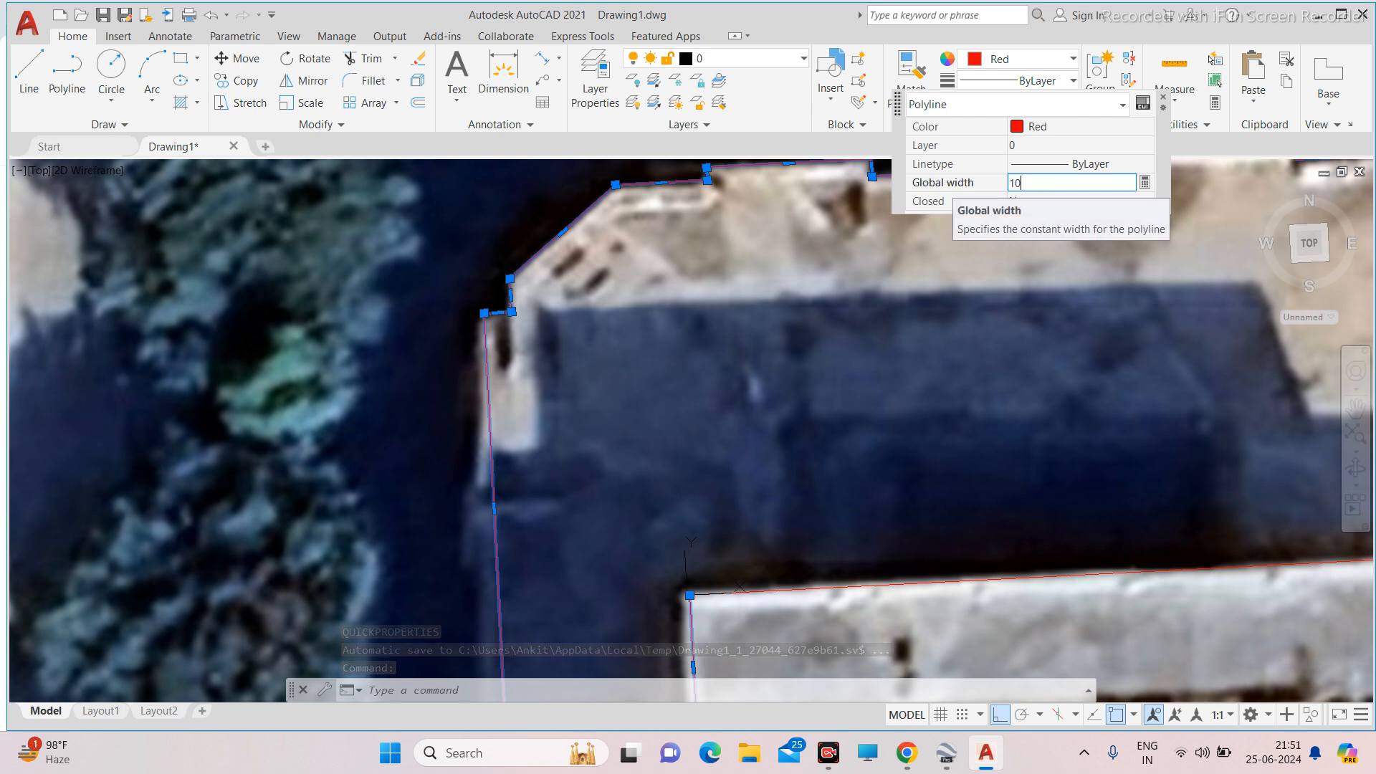
click(934, 202)
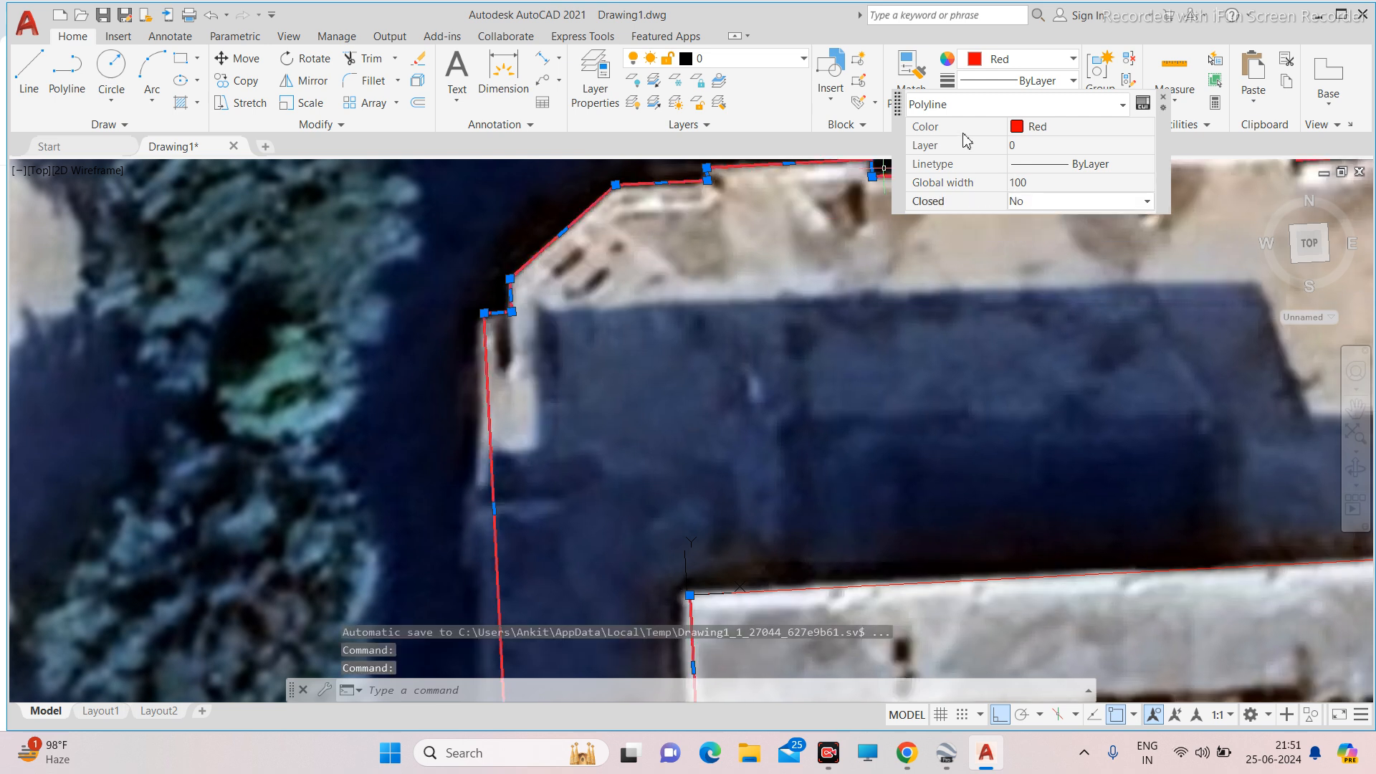
key(Escape)
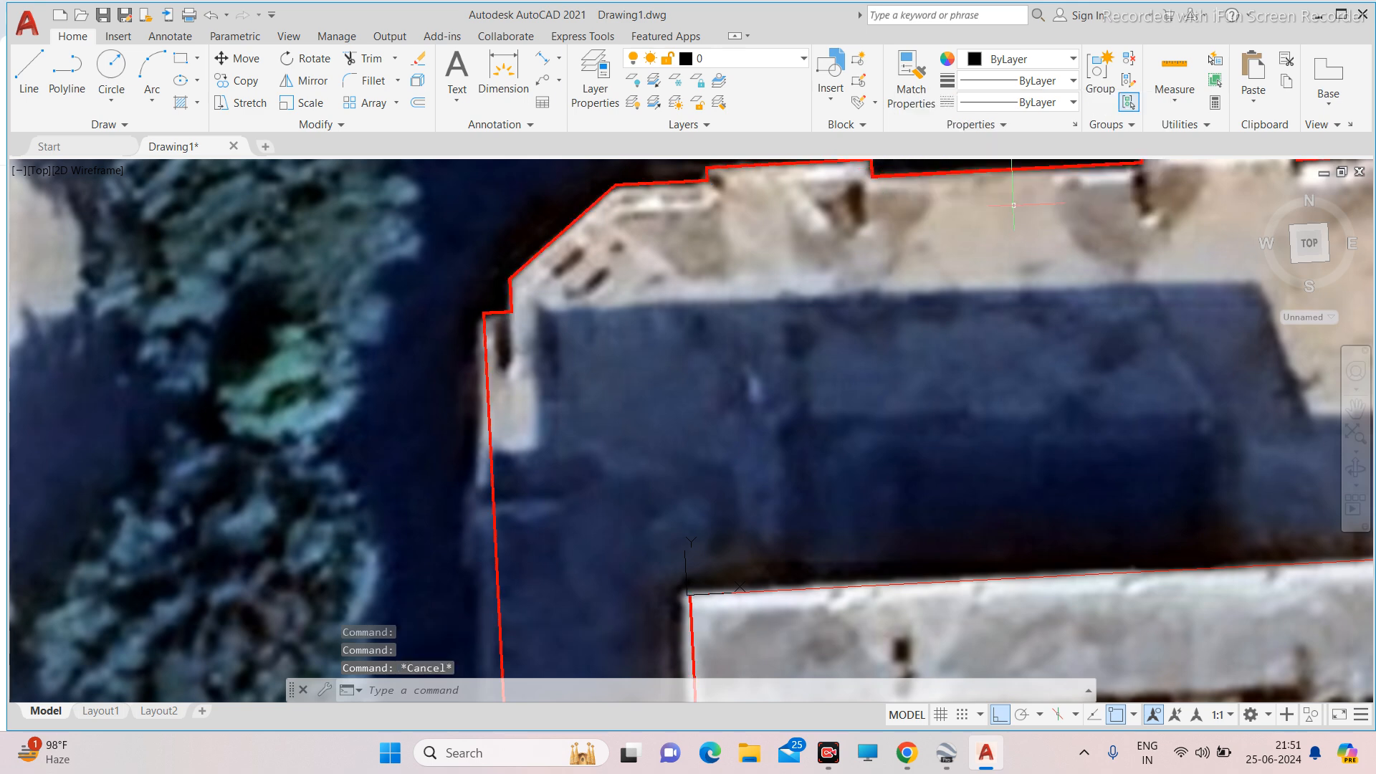
Examine the northern roof section's outline up close against the neighbouring outlines and the whole building, and clear its selection.
scroll(780, 235, down, 2)
scroll(780, 235, down, 3)
scroll(909, 215, up, 8)
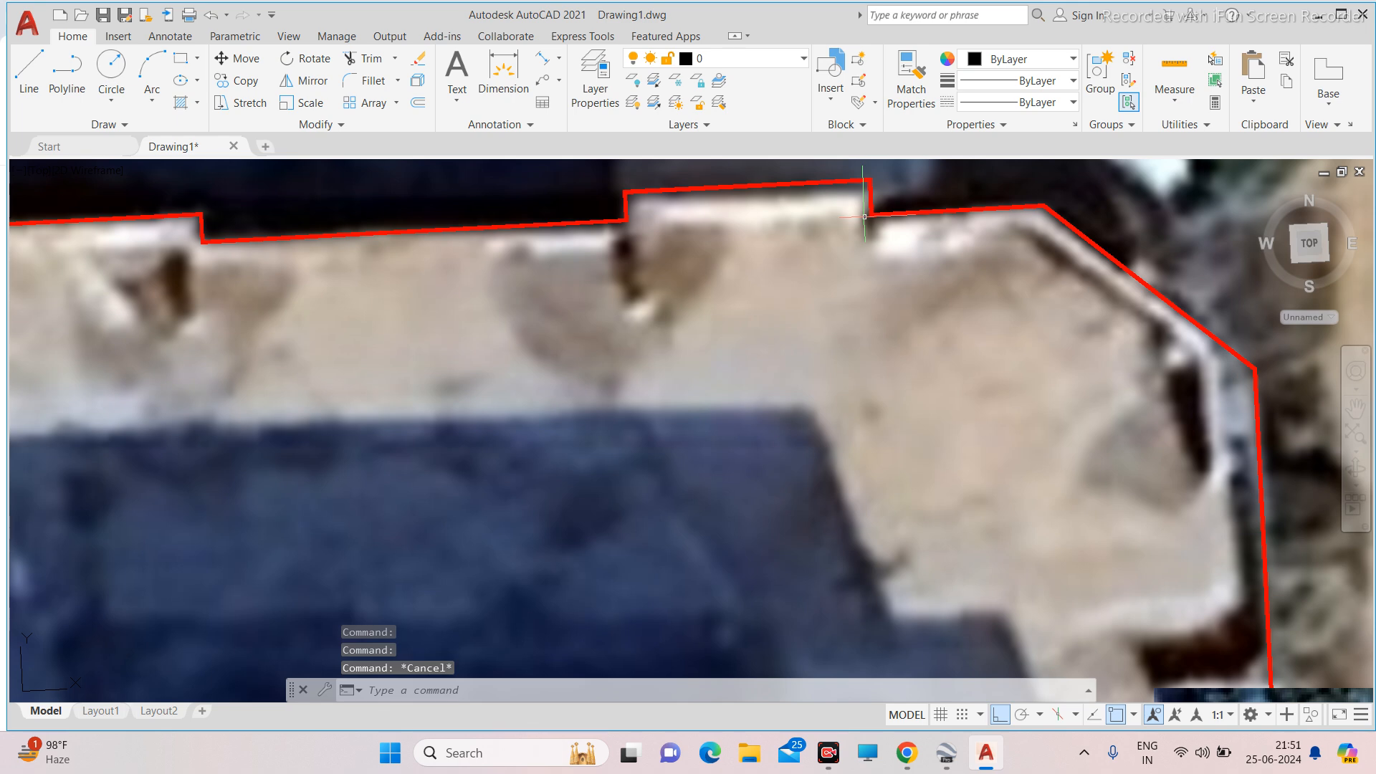
scroll(865, 217, down, 3)
scroll(871, 283, down, 3)
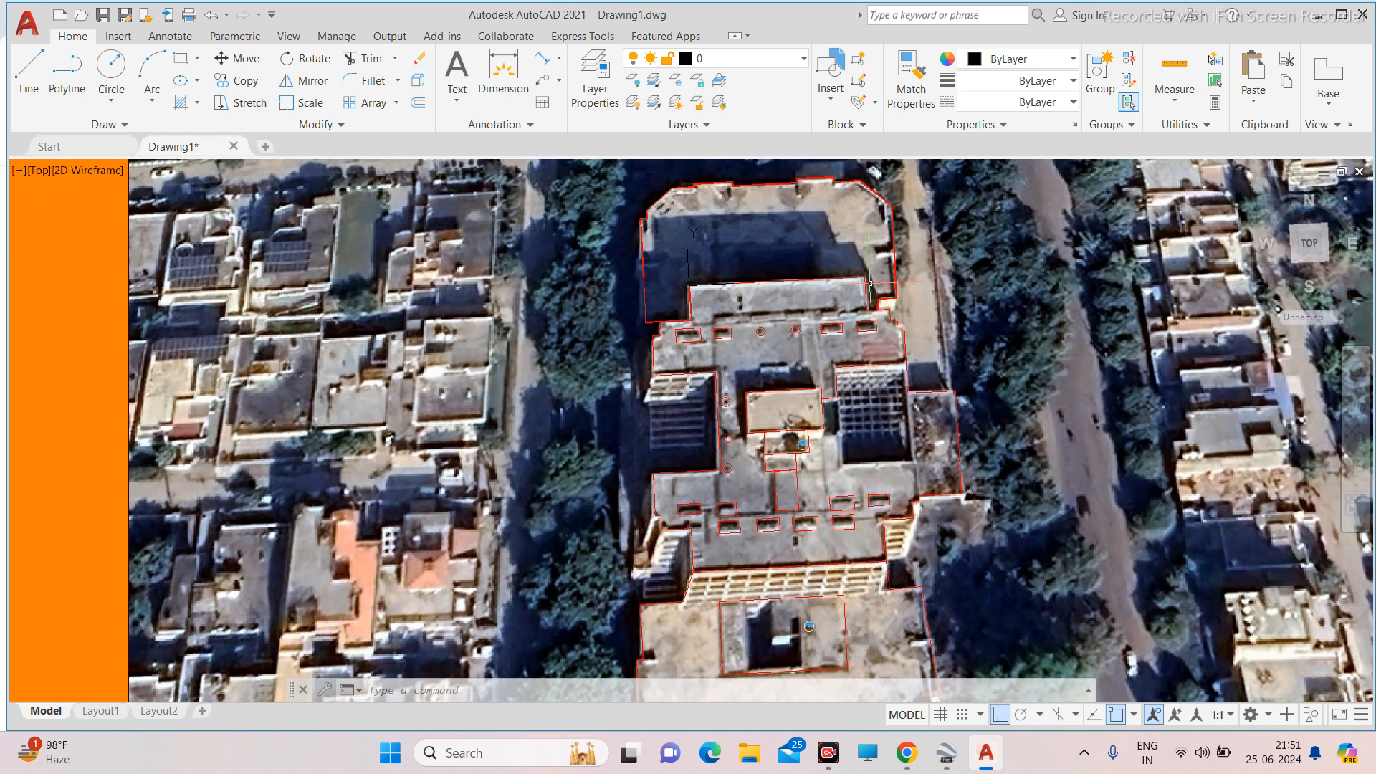
scroll(870, 283, up, 6)
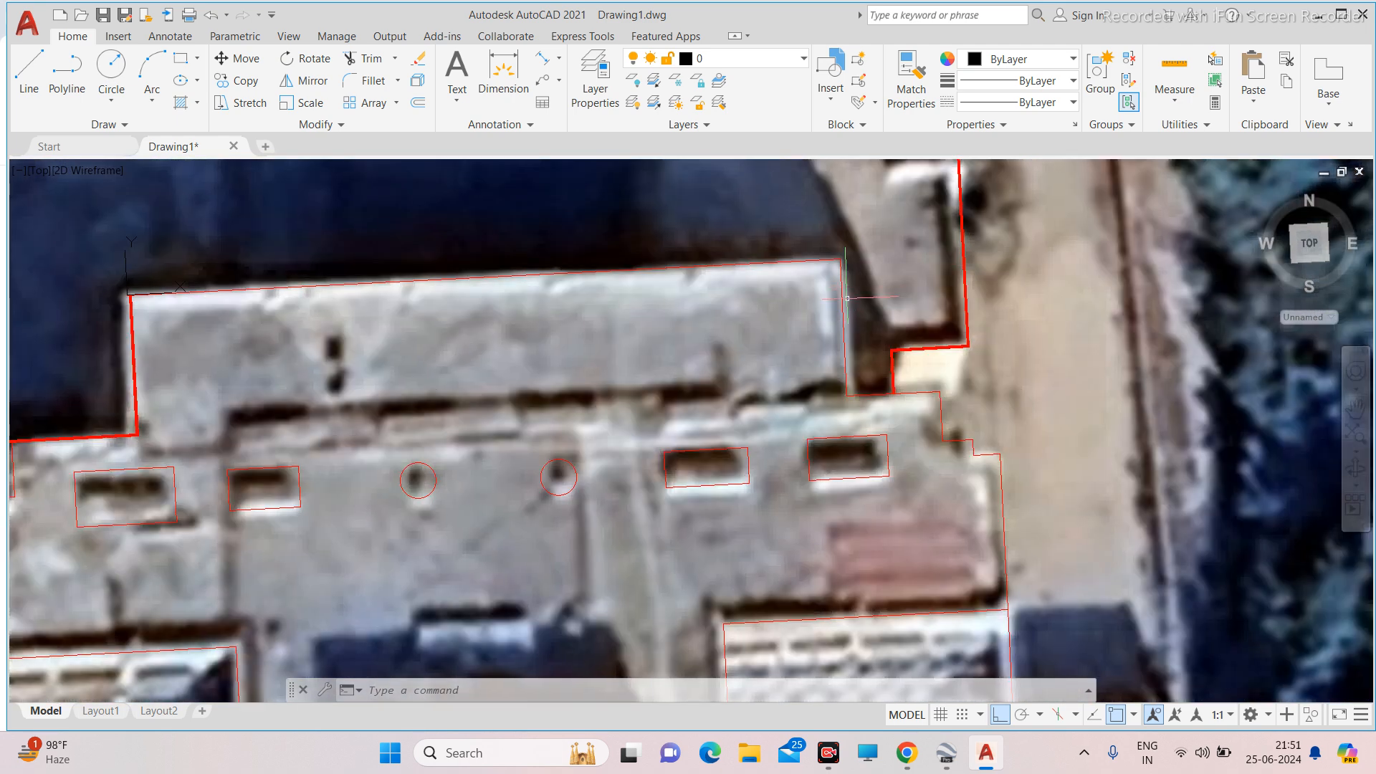
click(965, 274)
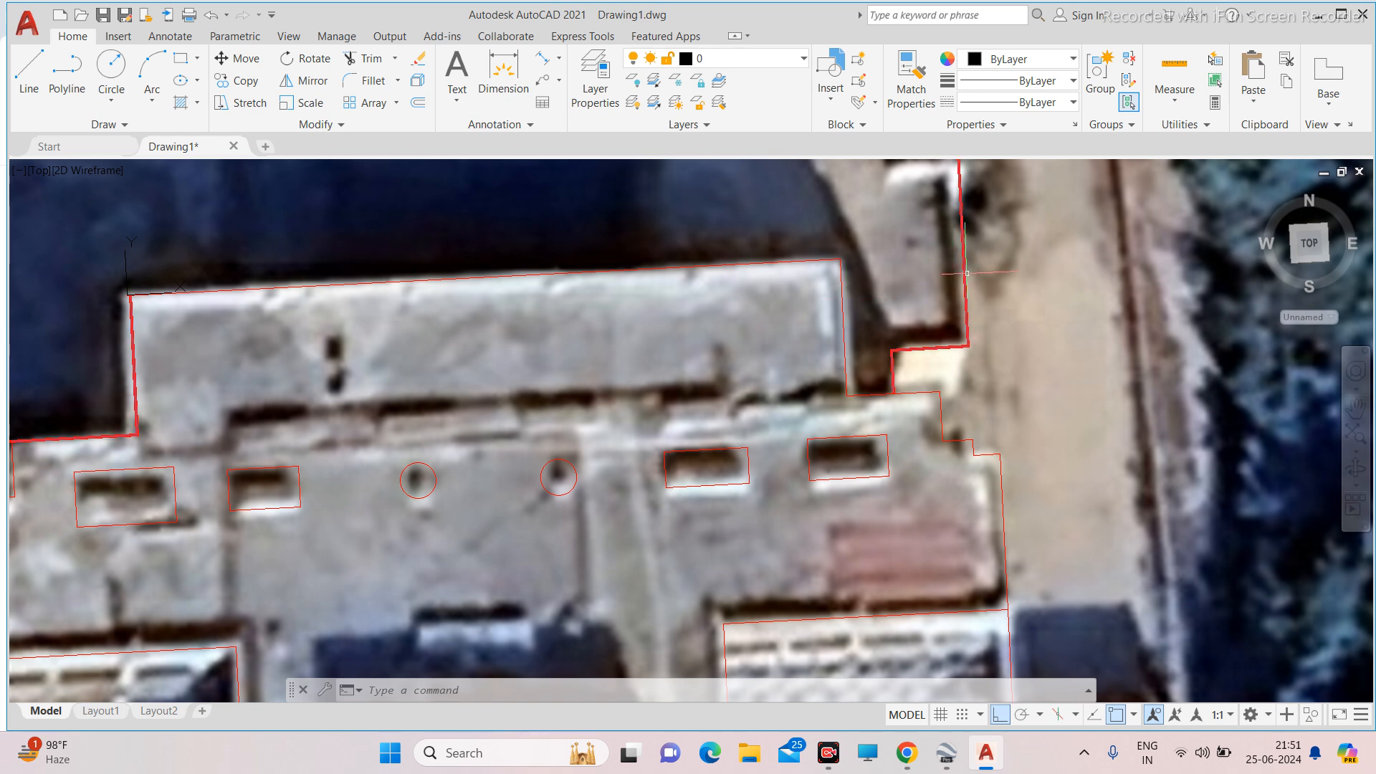
key(Escape)
scroll(904, 230, down, 6)
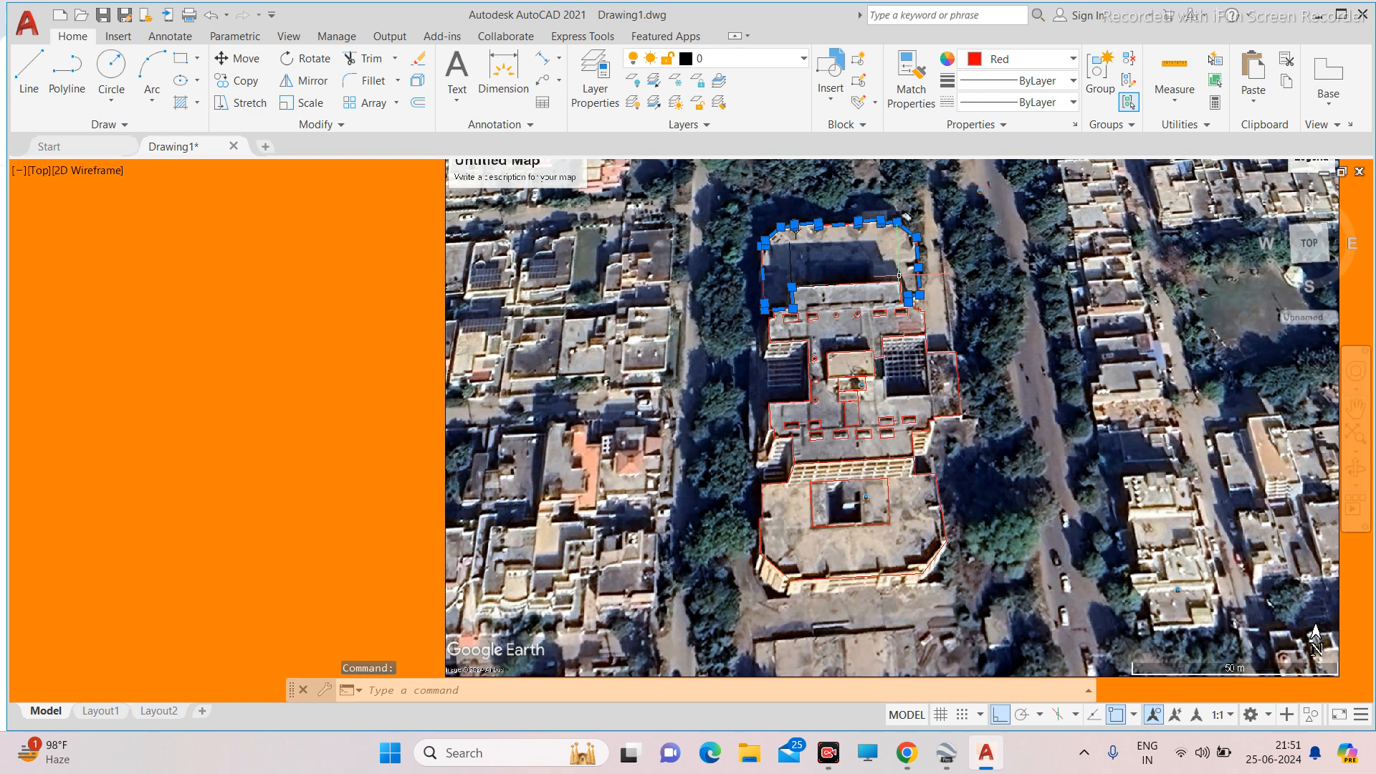
scroll(905, 230, up, 6)
scroll(779, 277, down, 6)
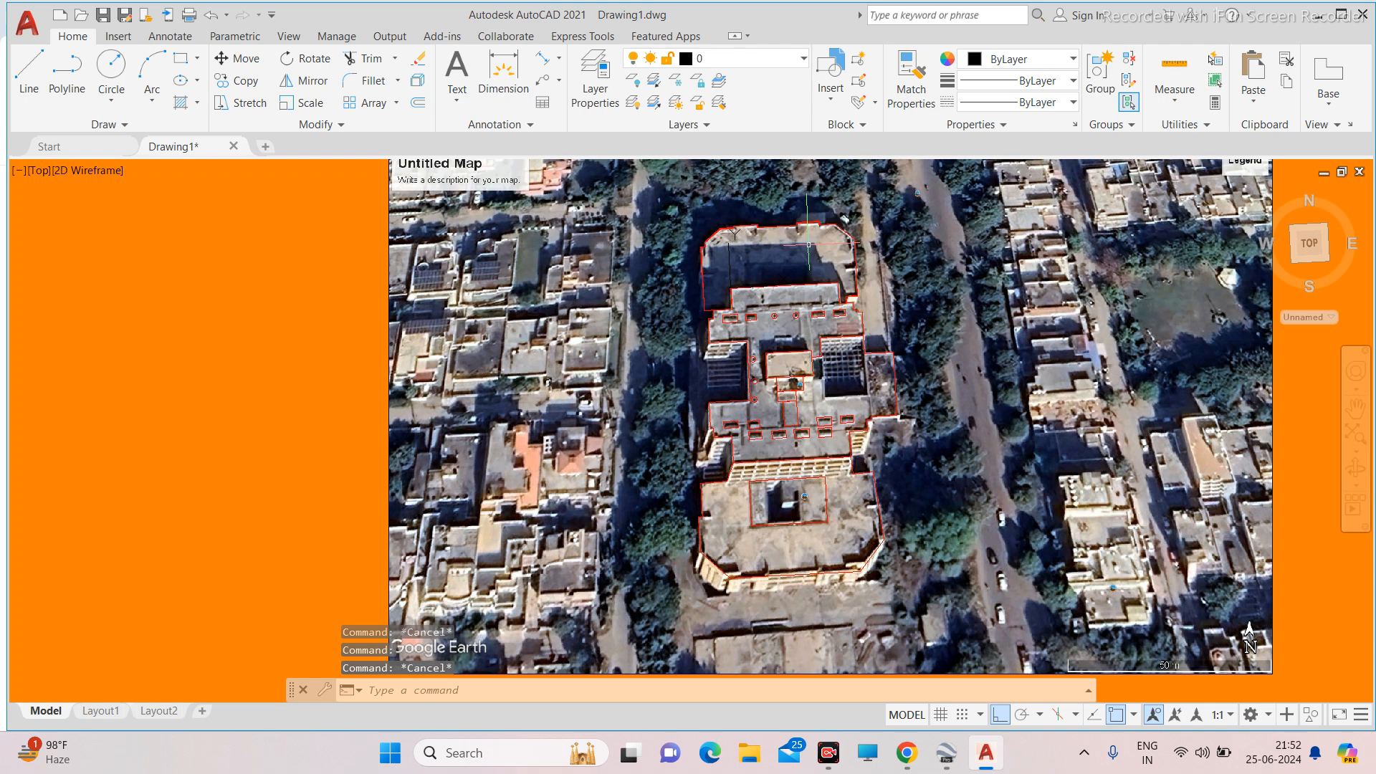
Set the global width of the central roof's northeastern outline polyline to 100 using Quick Properties, and clear the selection.
scroll(779, 276, up, 5)
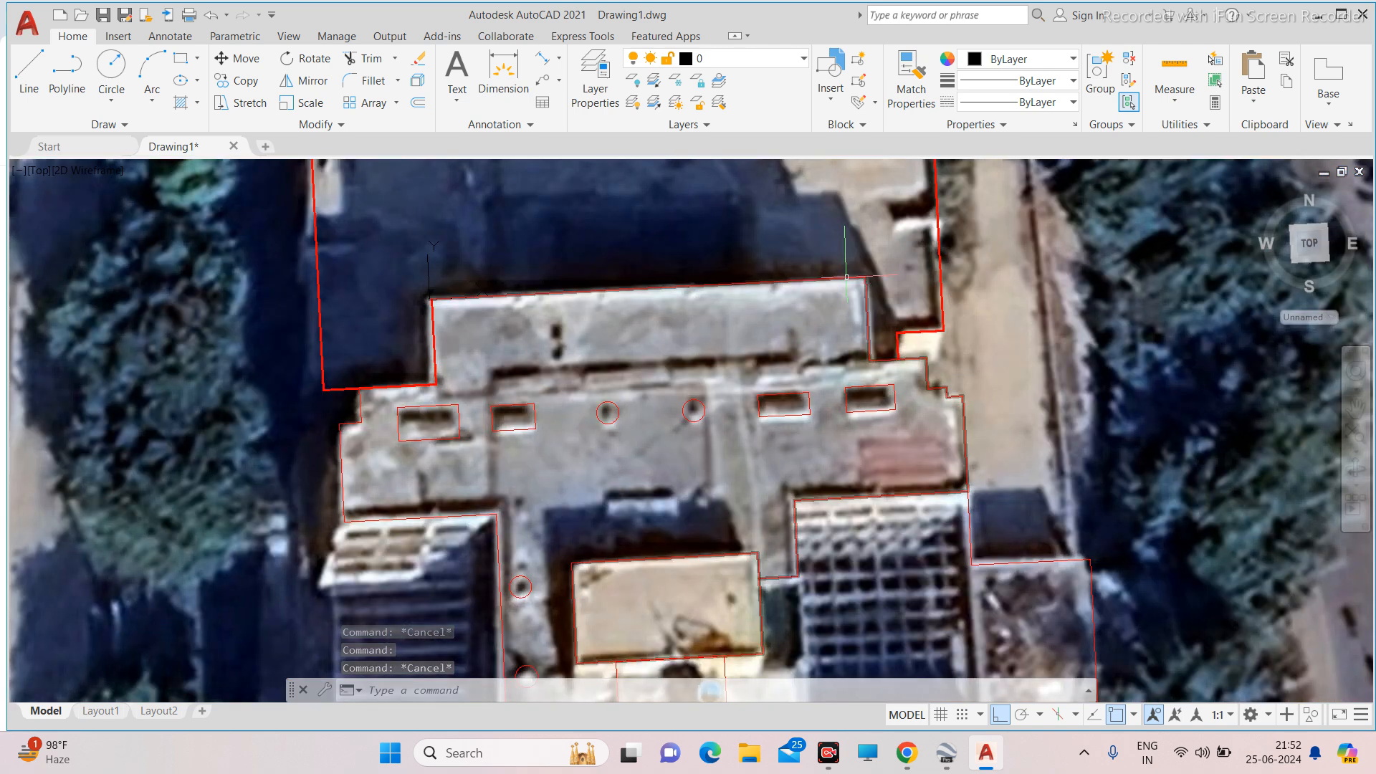
click(845, 277)
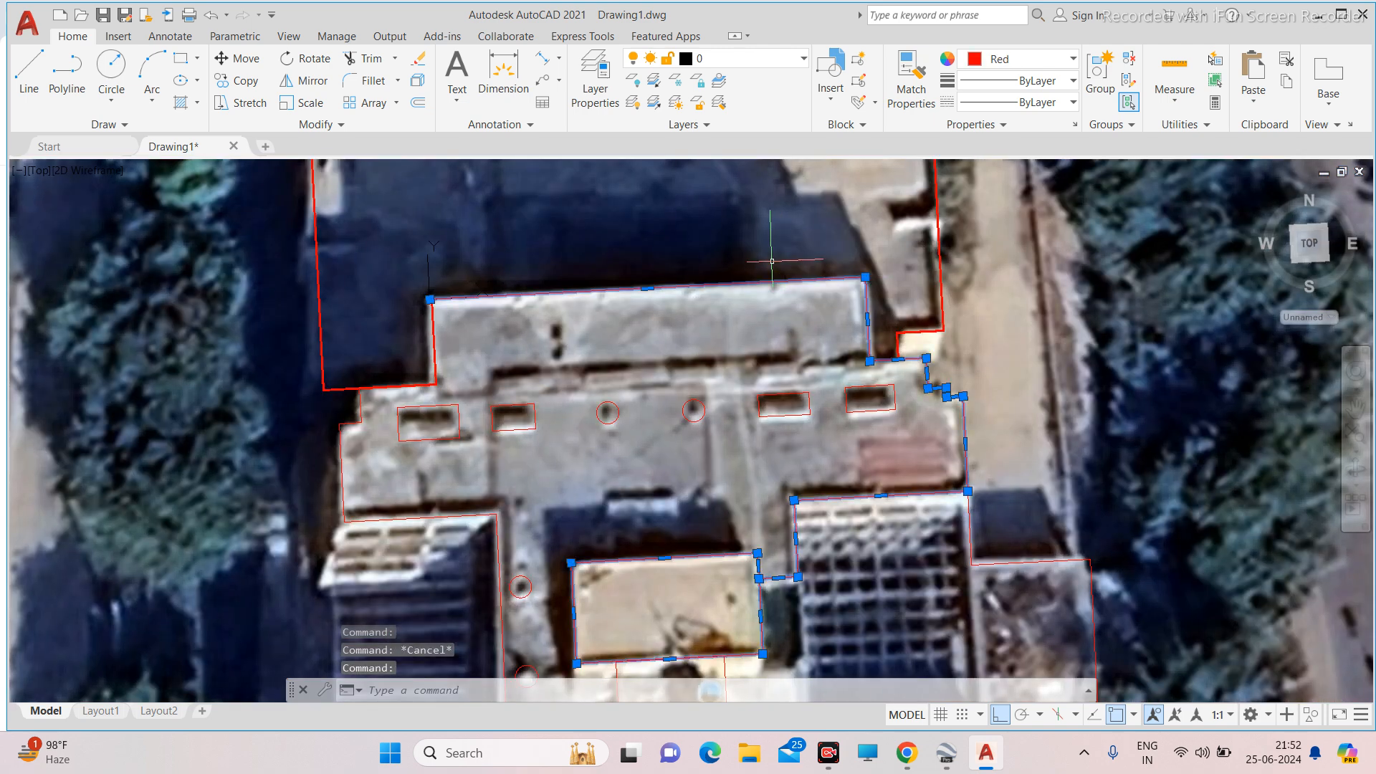
text(qp)
key(Return)
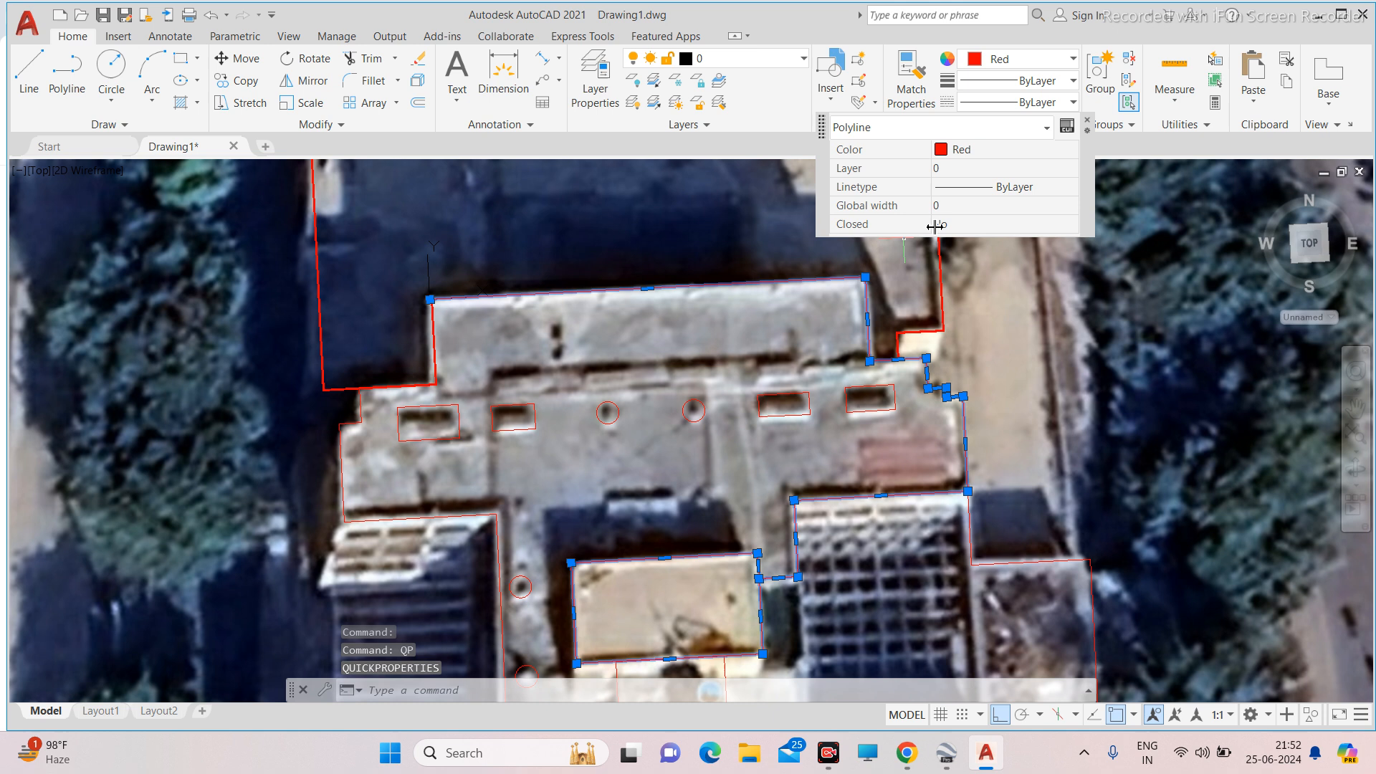
click(948, 207)
text(100)
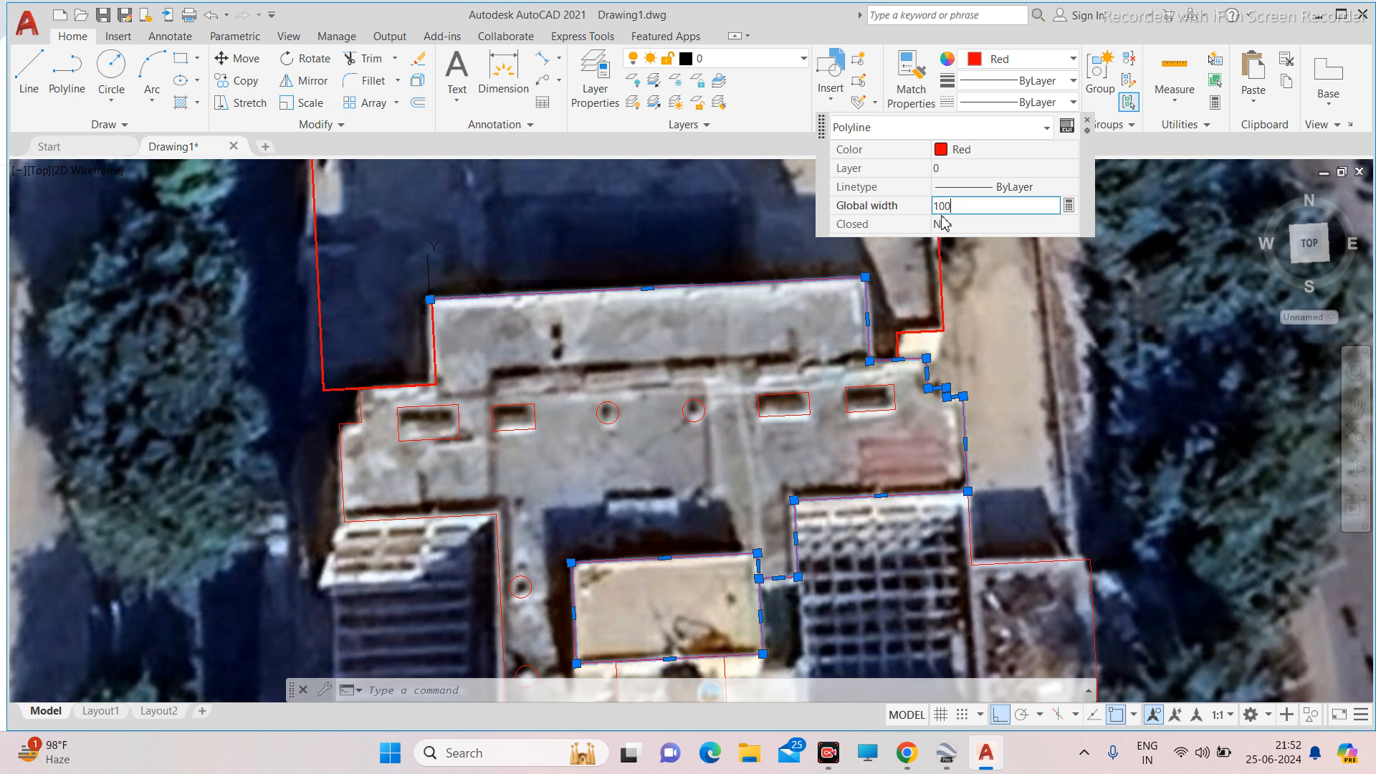
key(Return)
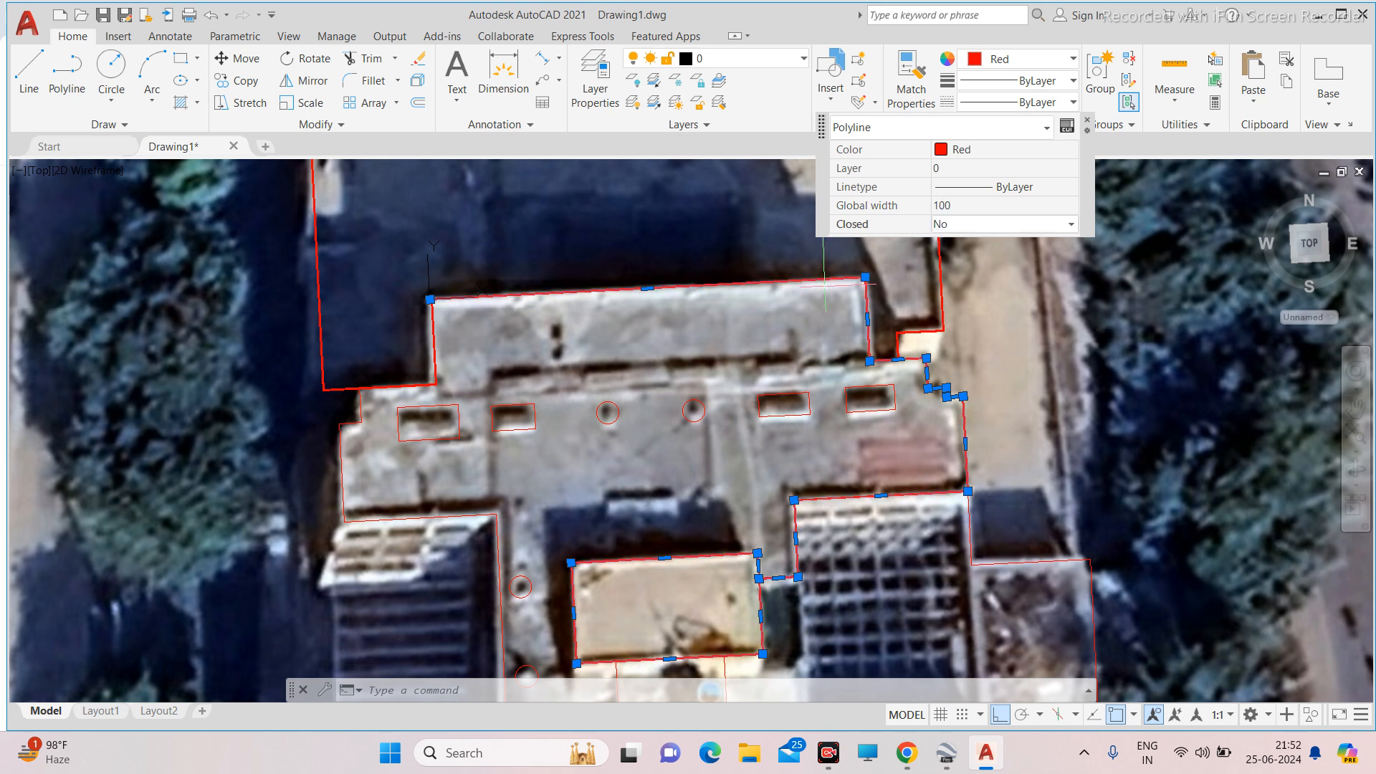
key(Escape)
Examine the widened central roof outline up close and against the thinner neighbouring outlines across the whole building.
scroll(831, 298, down, 3)
scroll(831, 299, up, 10)
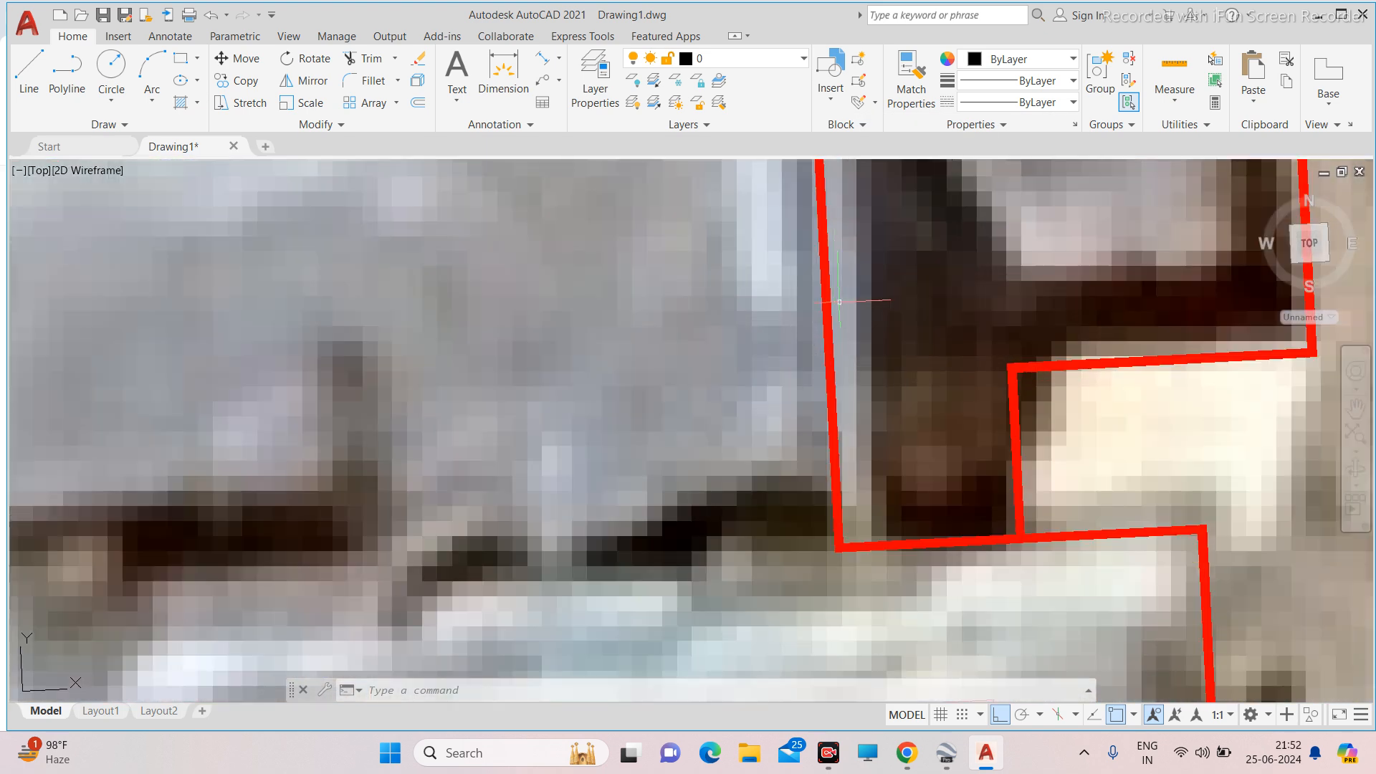
scroll(831, 298, down, 10)
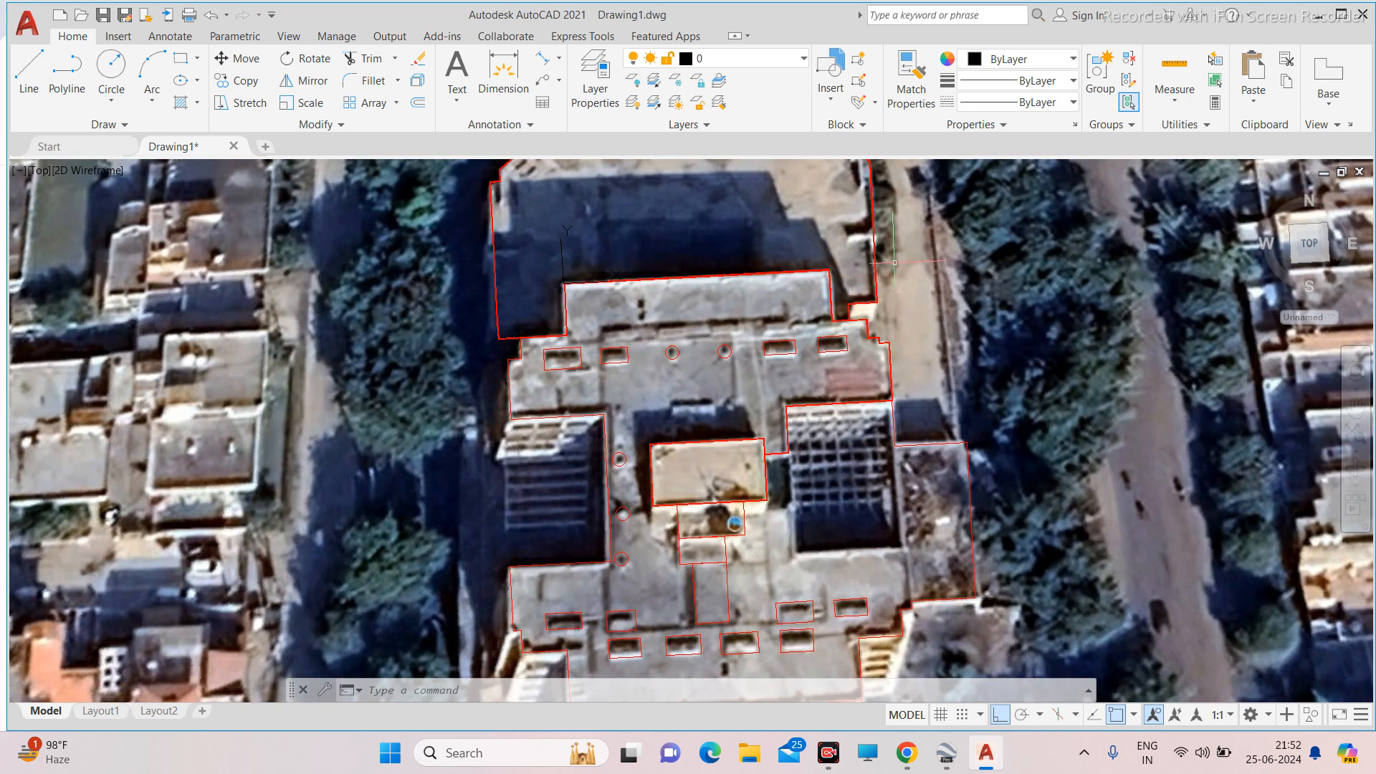
scroll(821, 284, up, 4)
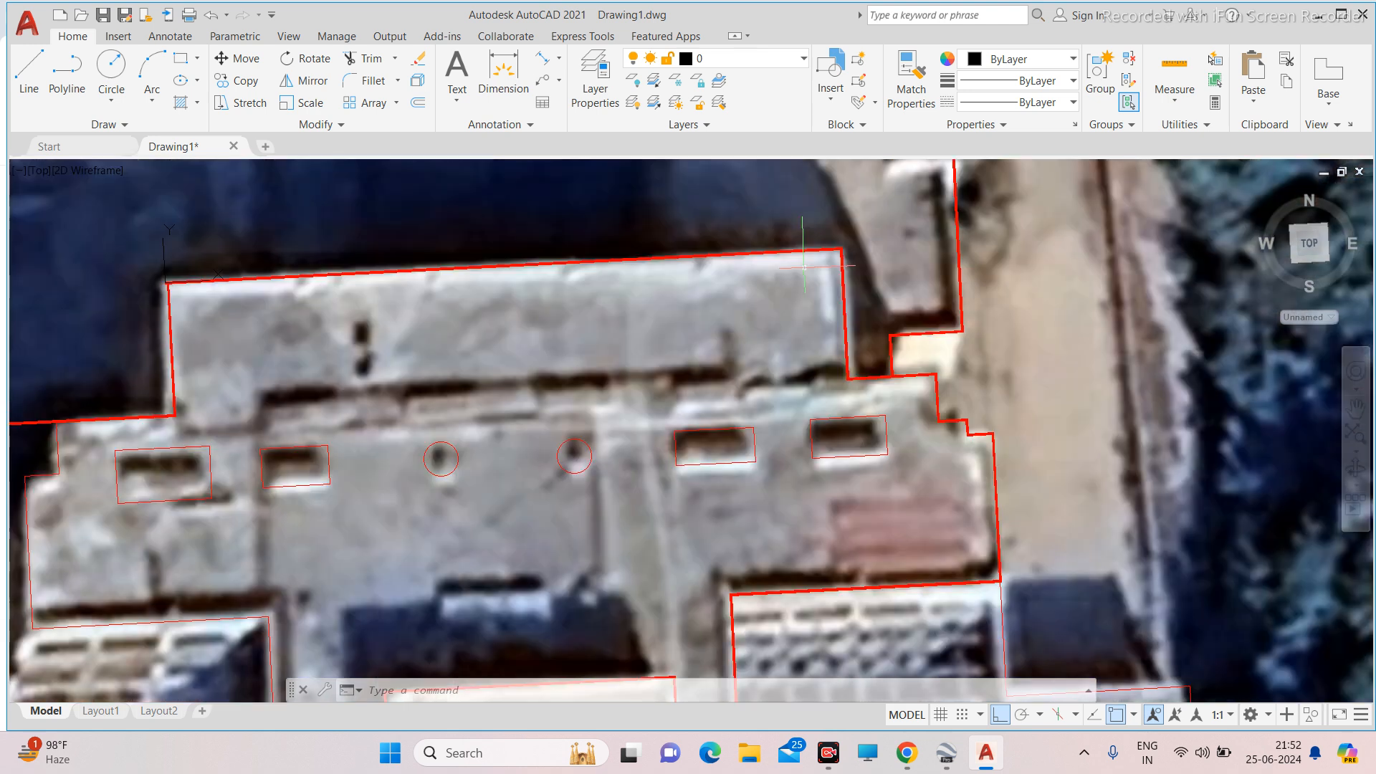
scroll(804, 289, down, 8)
scroll(802, 291, up, 6)
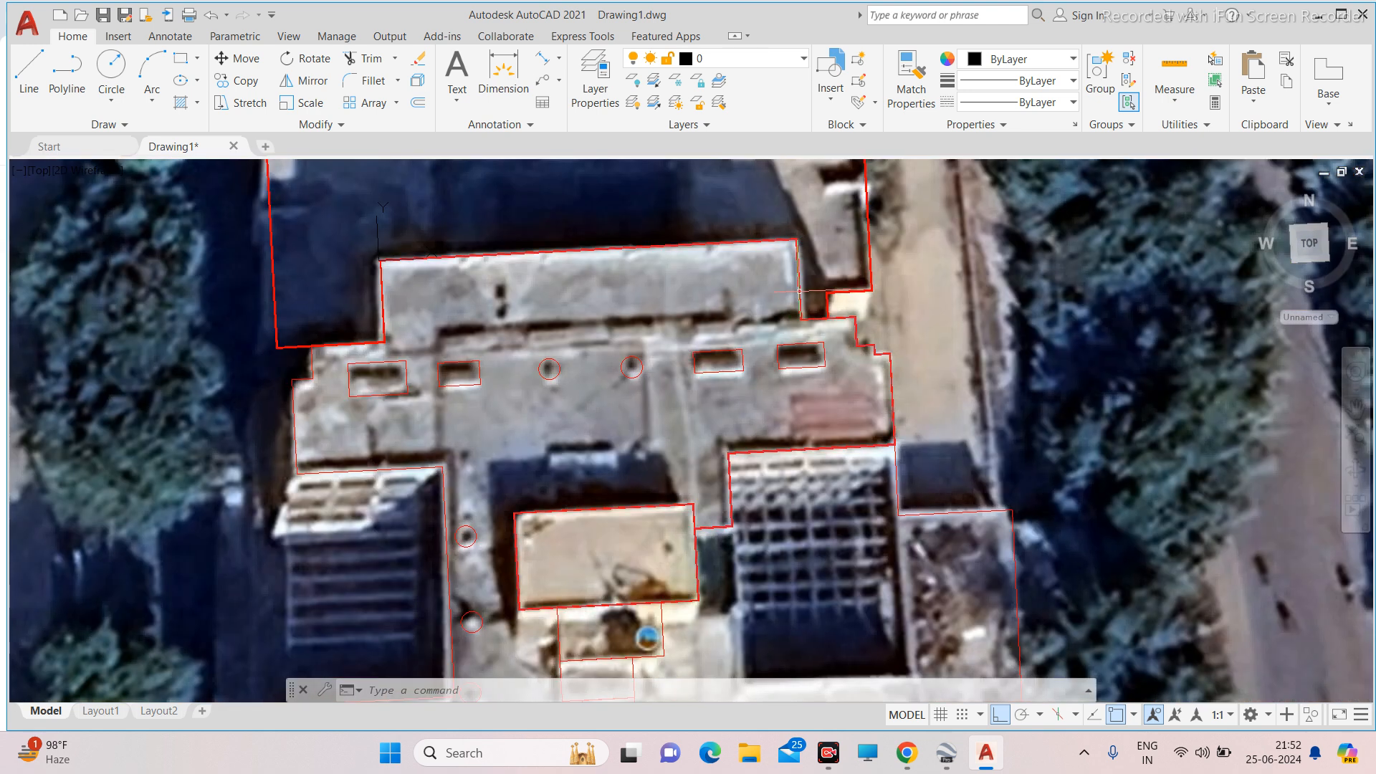
scroll(889, 251, up, 2)
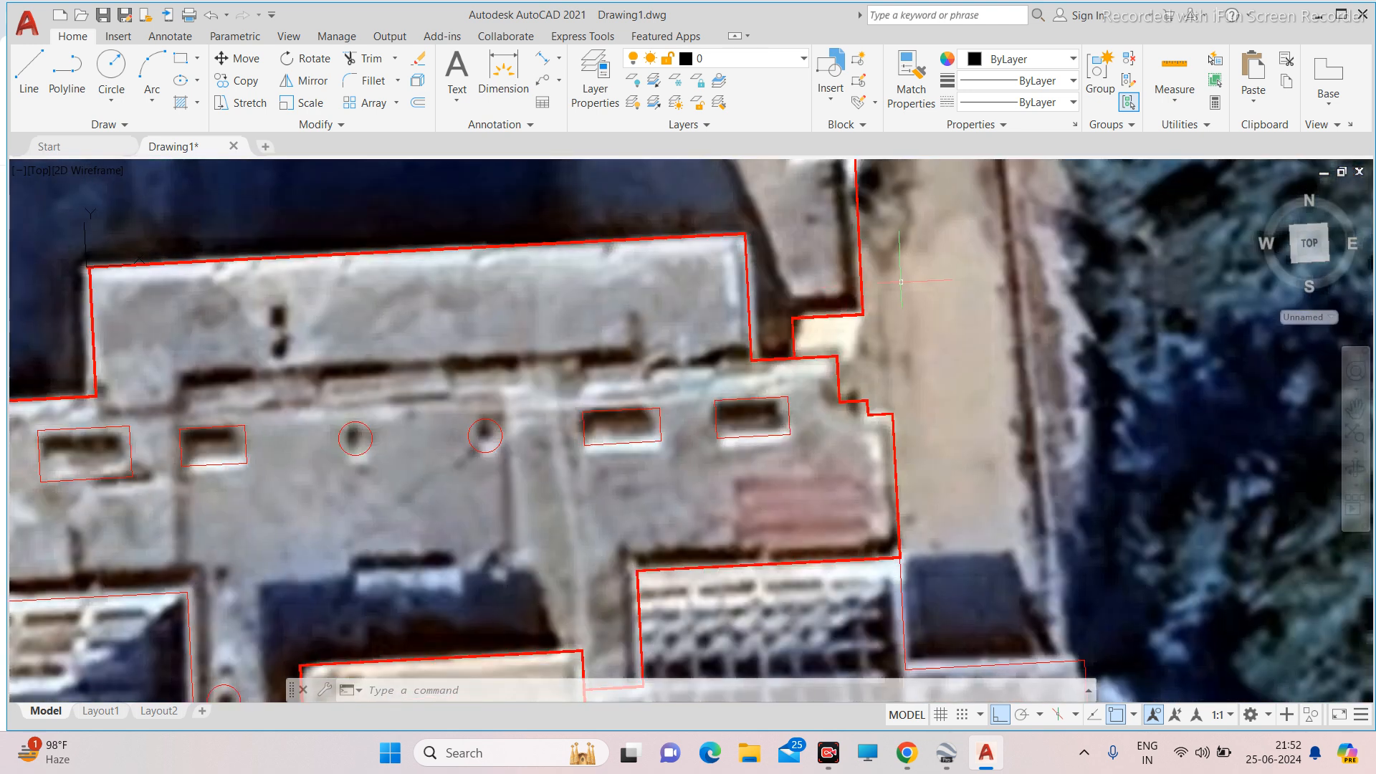
scroll(887, 280, down, 5)
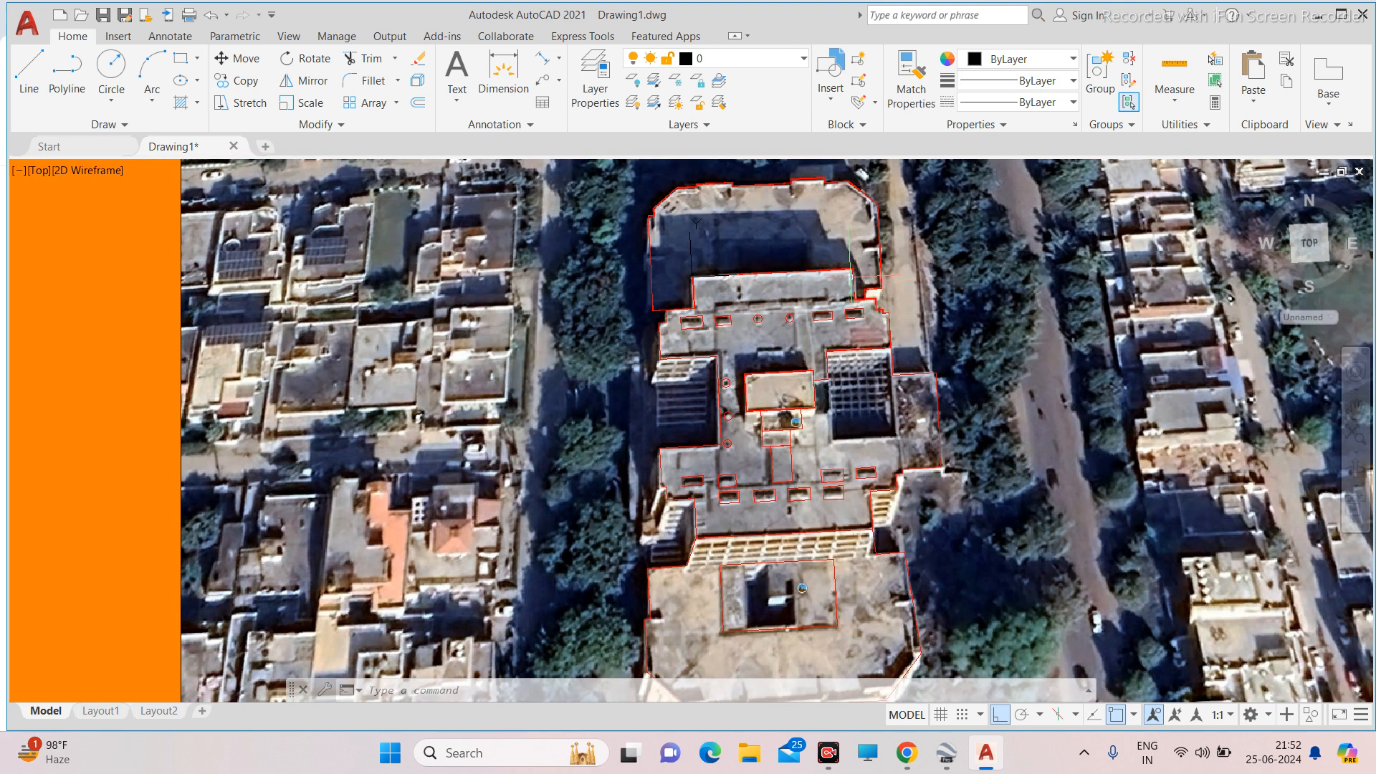
scroll(878, 255, up, 4)
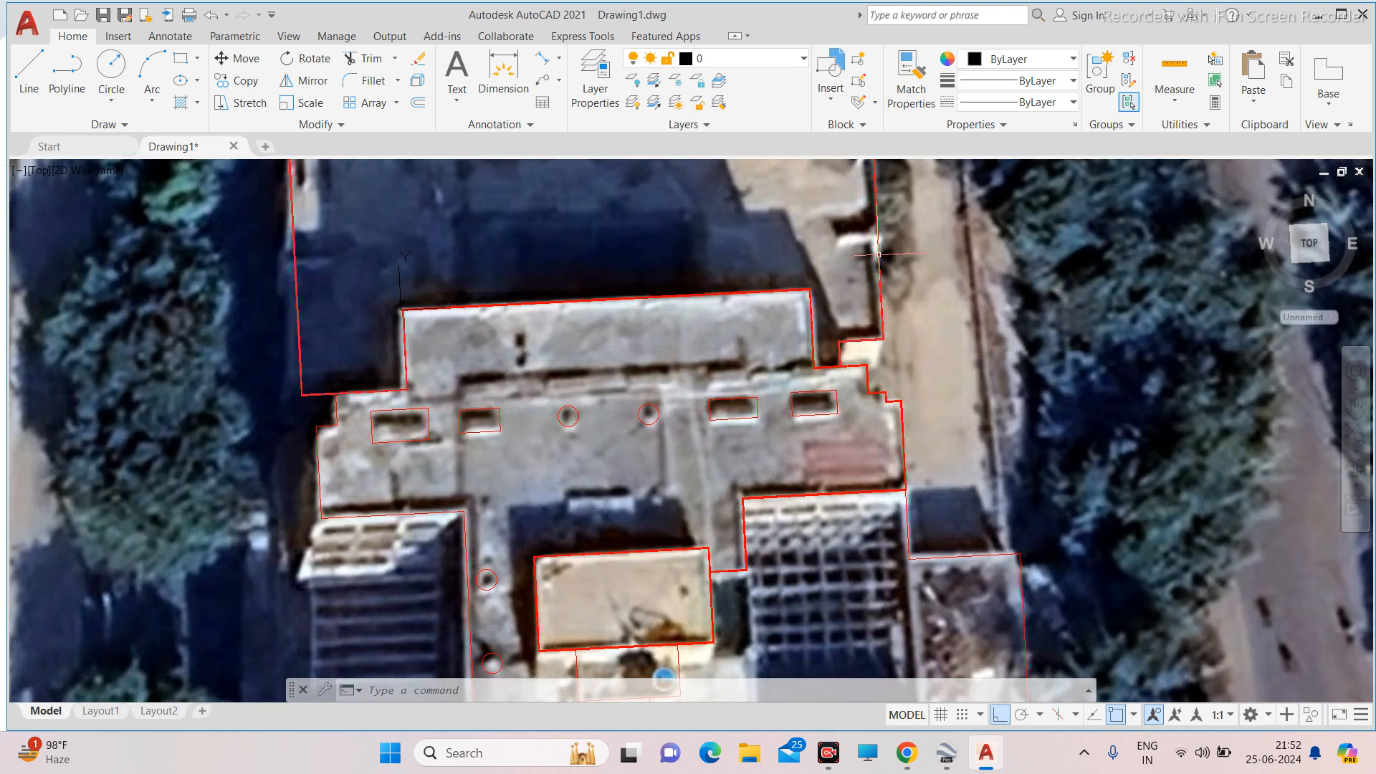
scroll(815, 258, down, 3)
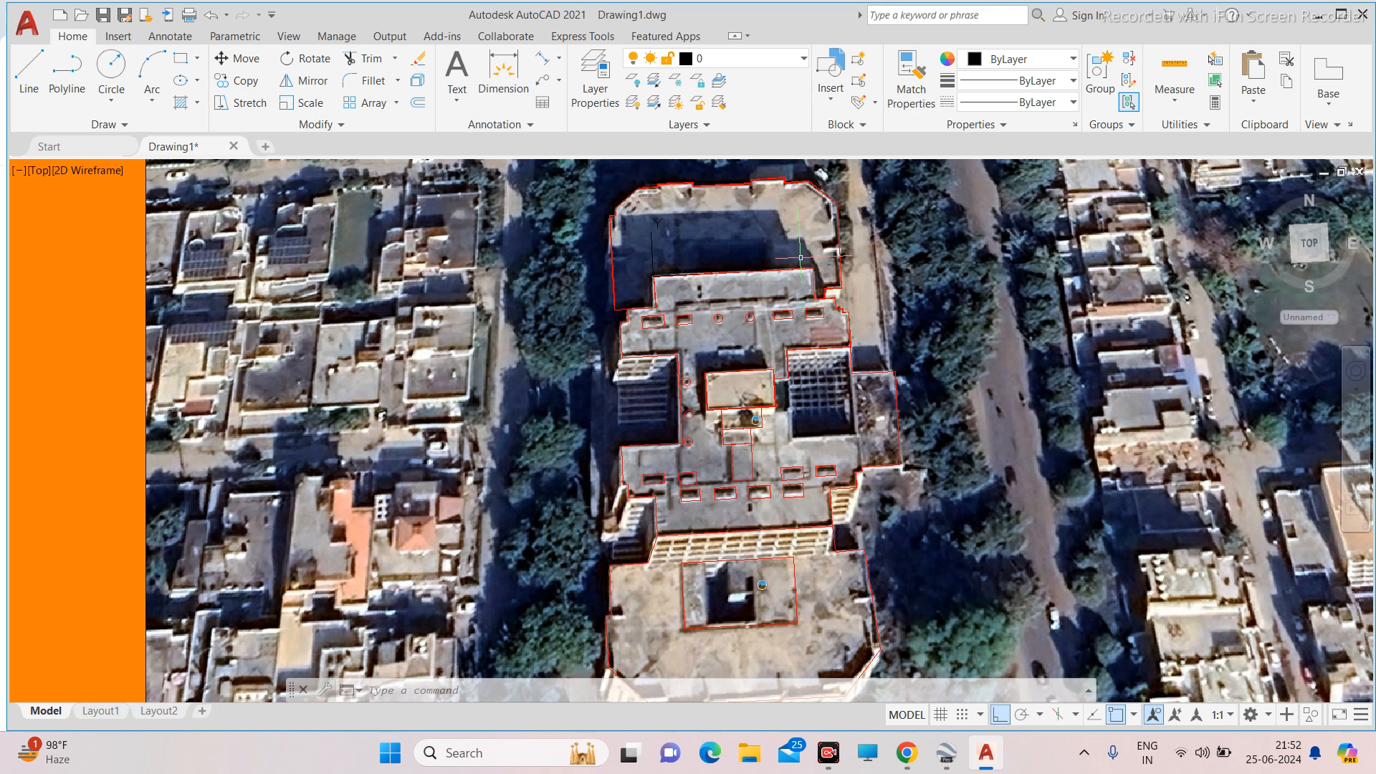
scroll(801, 256, up, 5)
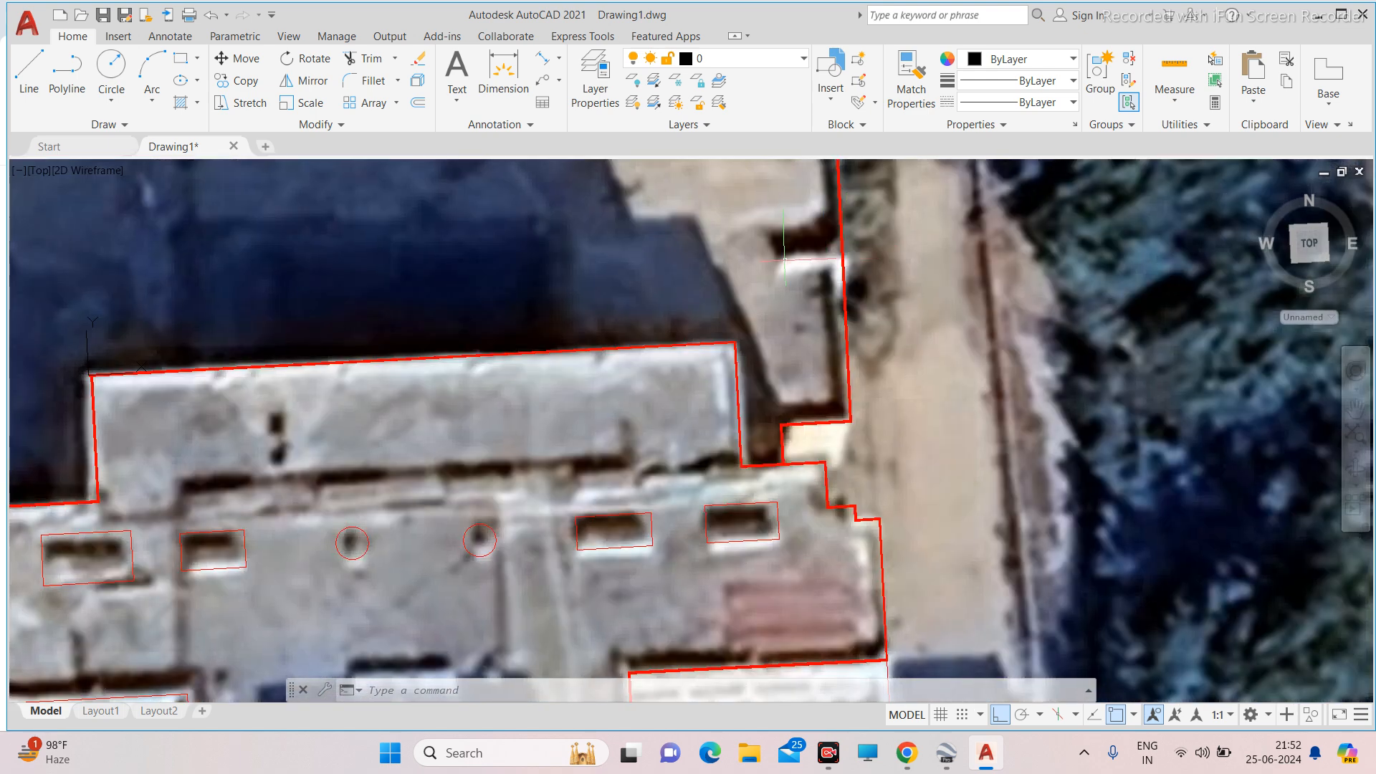
scroll(785, 258, down, 5)
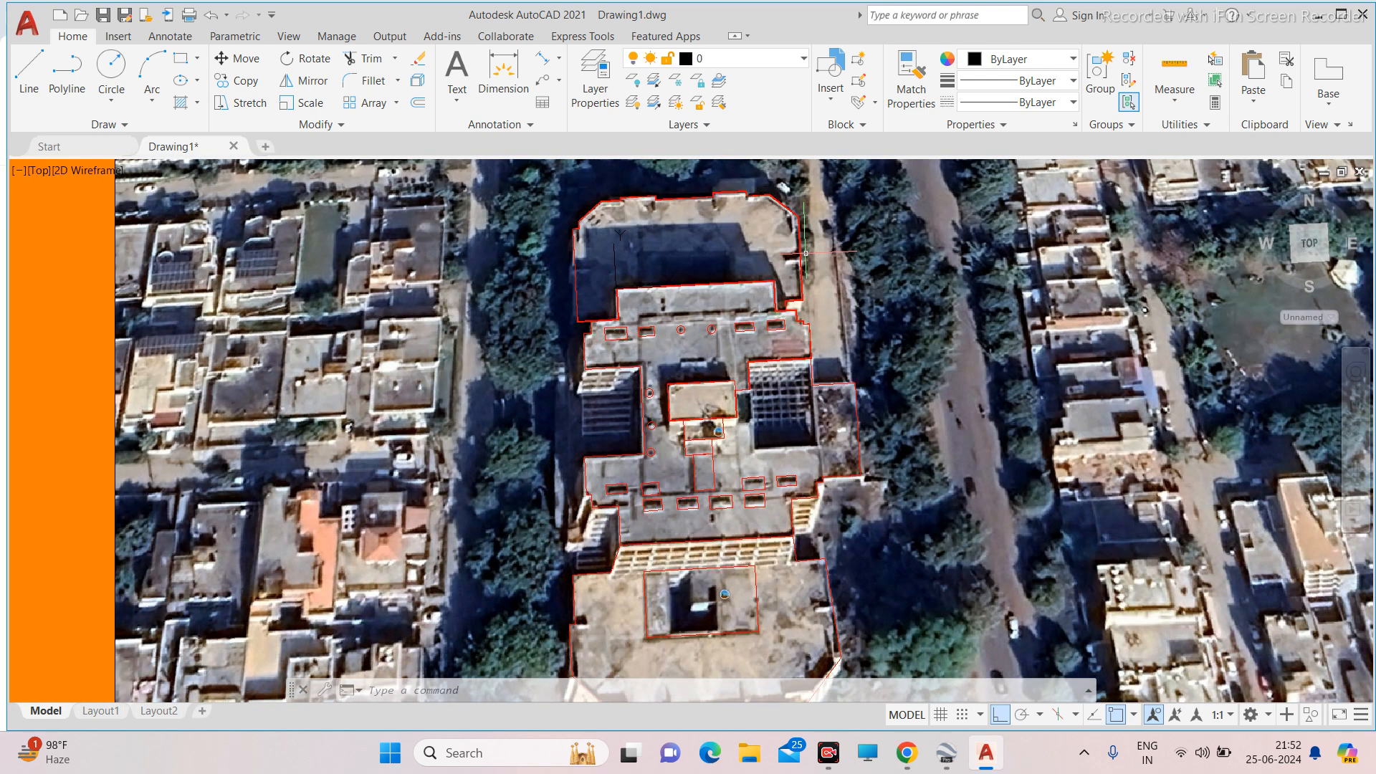
scroll(806, 253, up, 5)
scroll(798, 252, down, 5)
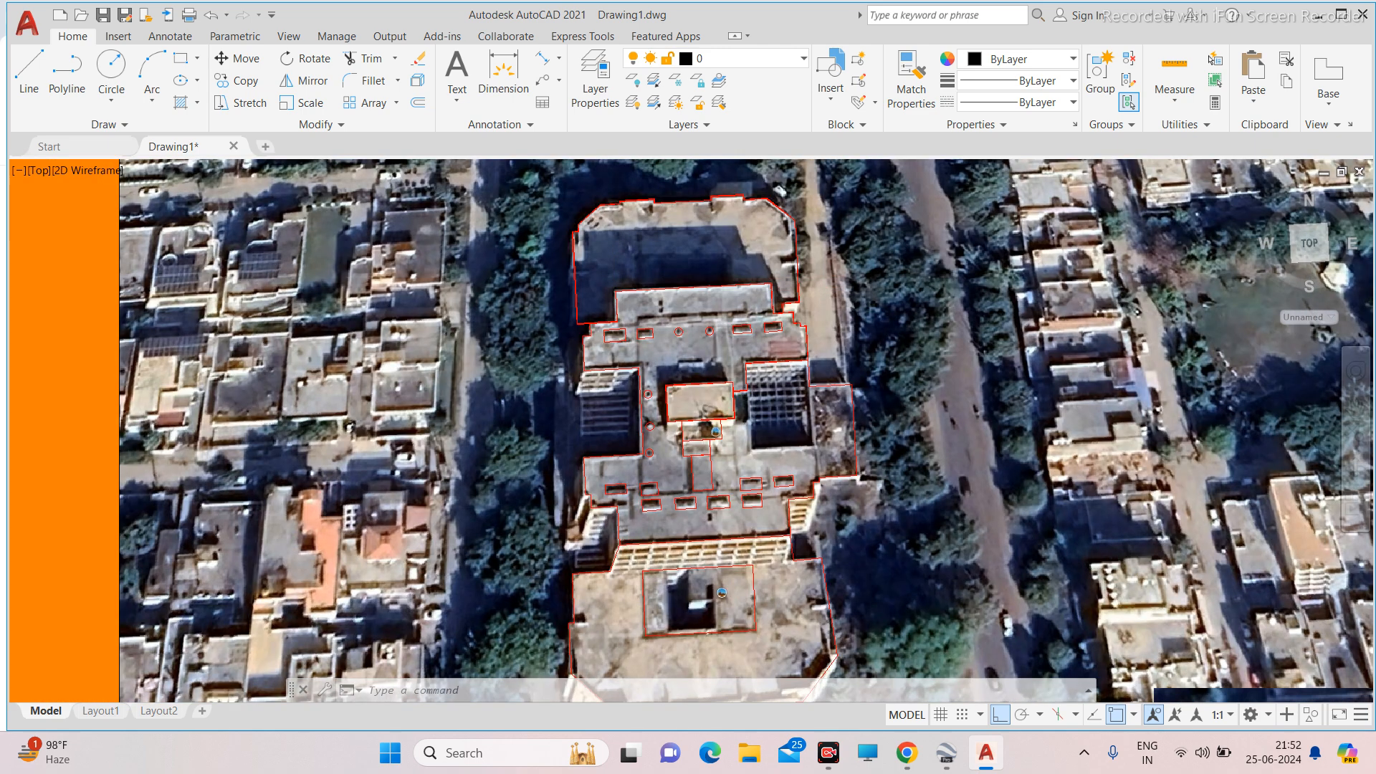
scroll(798, 277, up, 4)
click(801, 278)
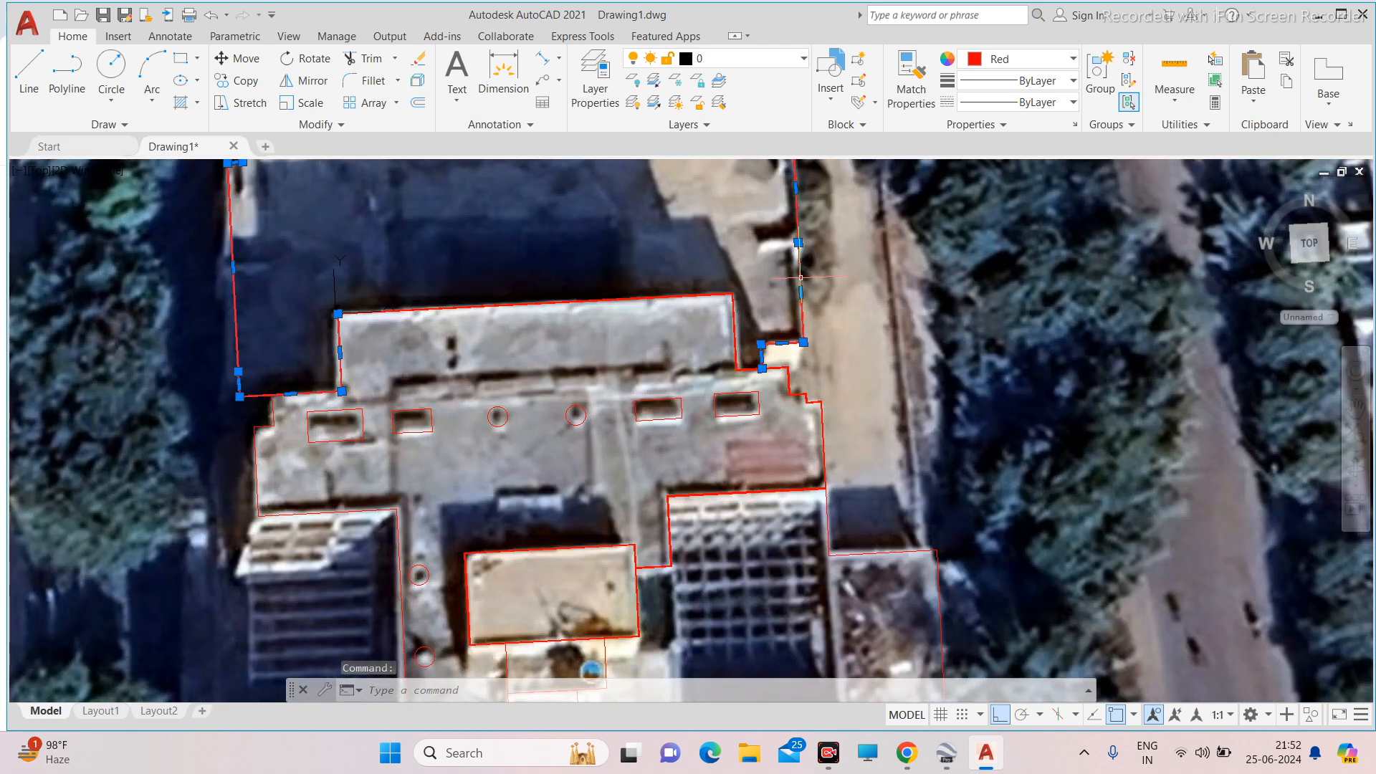
text(M)
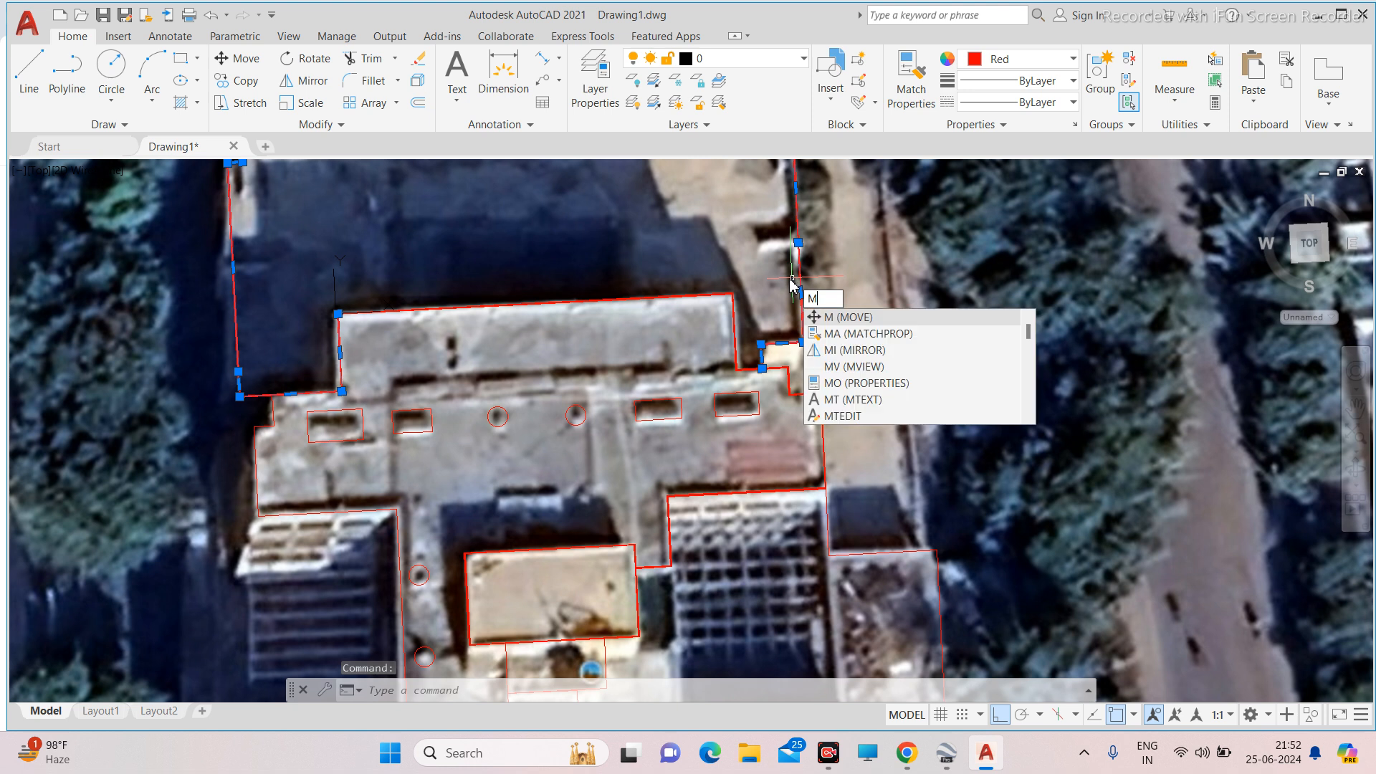
text(A)
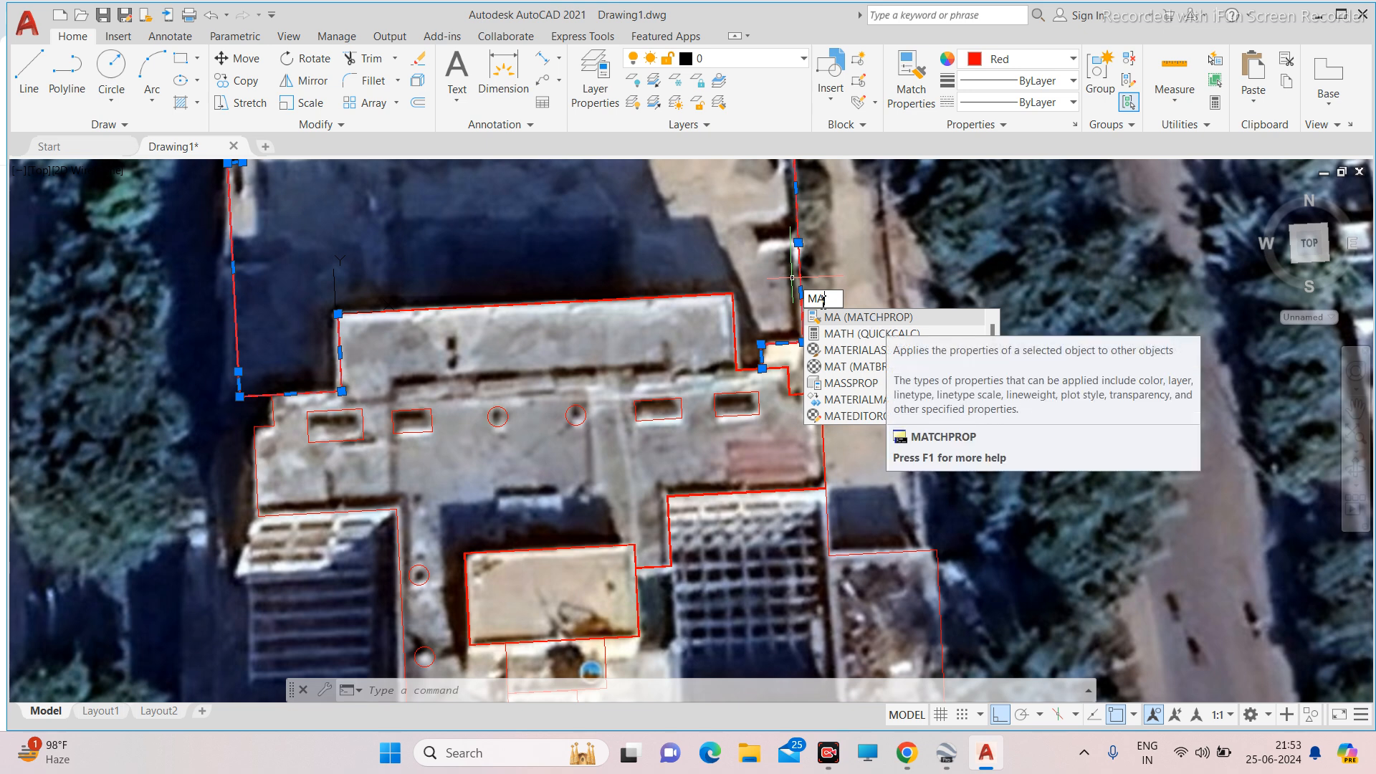
key(Escape)
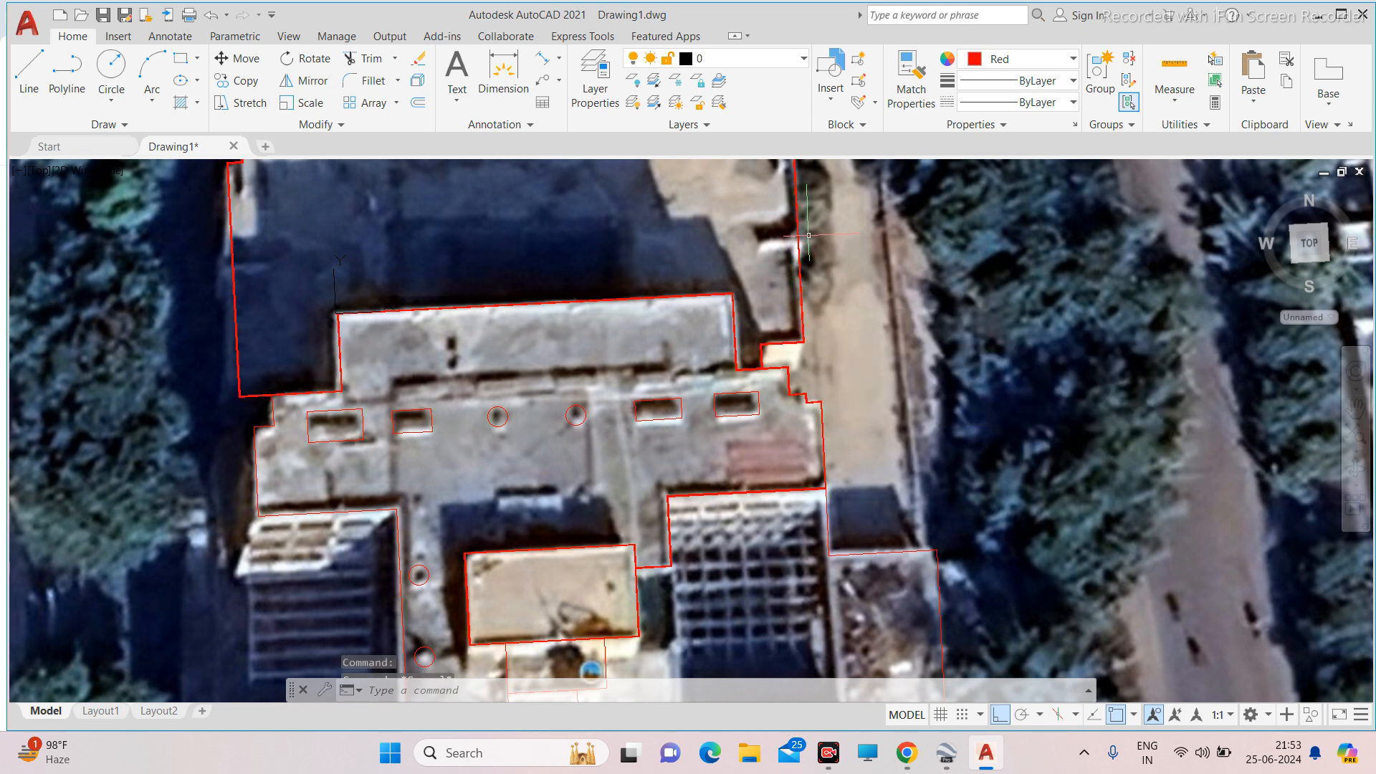
Match the properties of the northern roof section's outline onto the thin western outline of the central roof using MATCHPROP.
scroll(785, 243, up, 5)
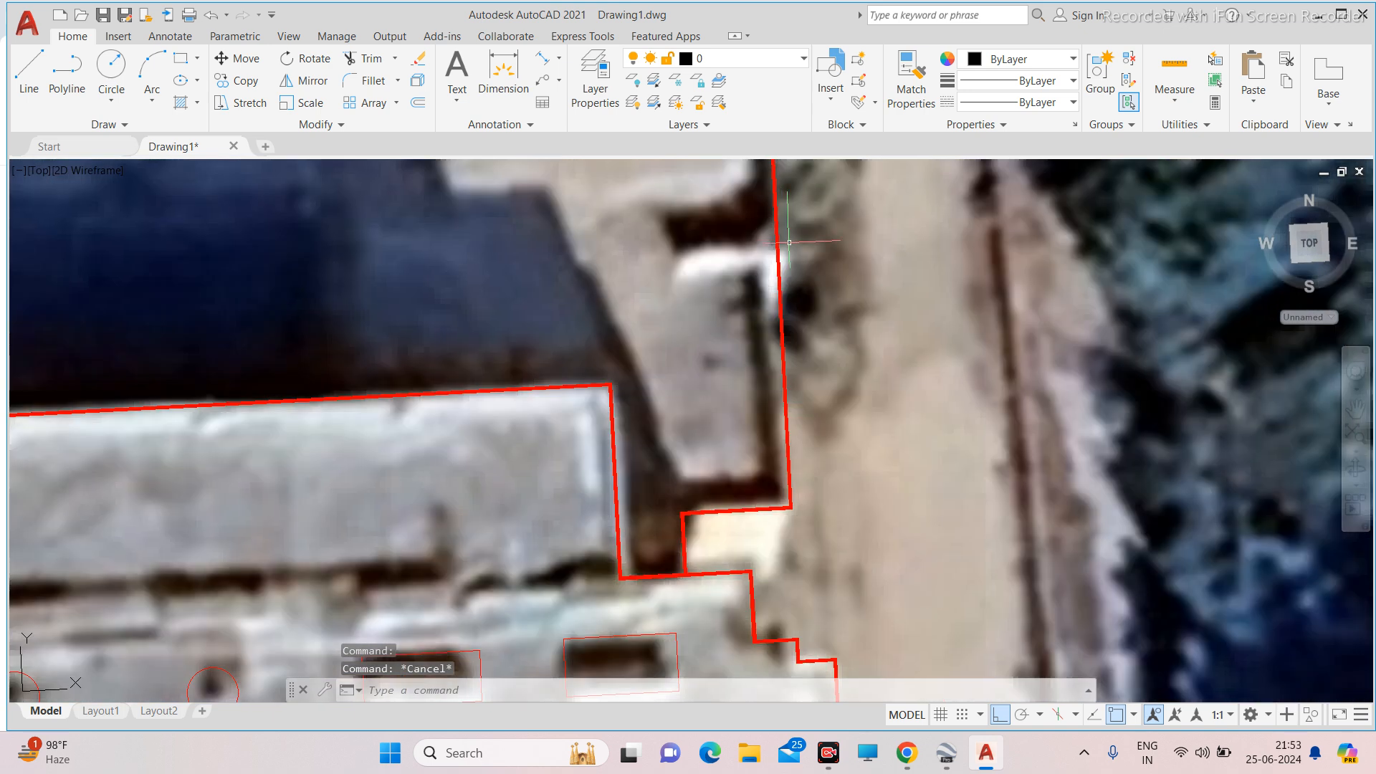
scroll(789, 242, down, 5)
scroll(724, 341, down, 3)
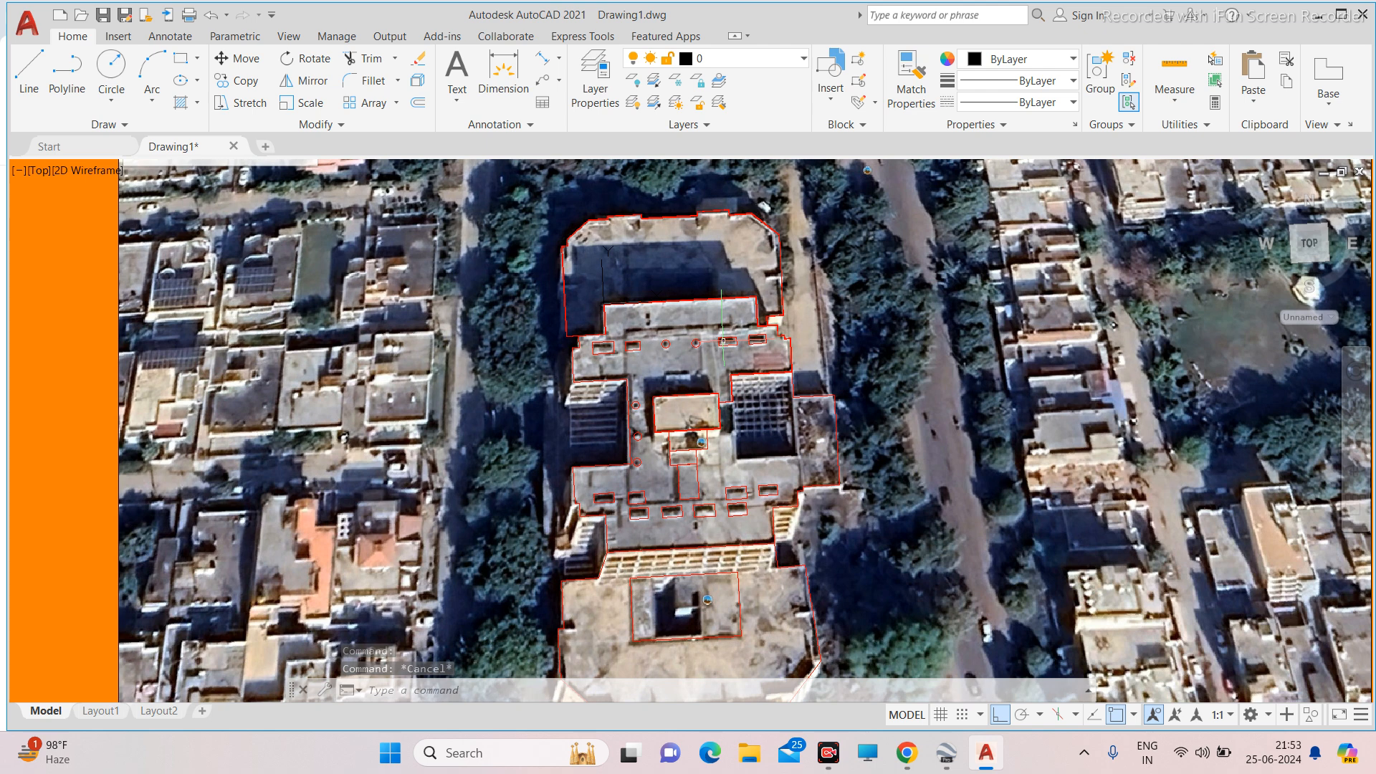
scroll(772, 233, up, 4)
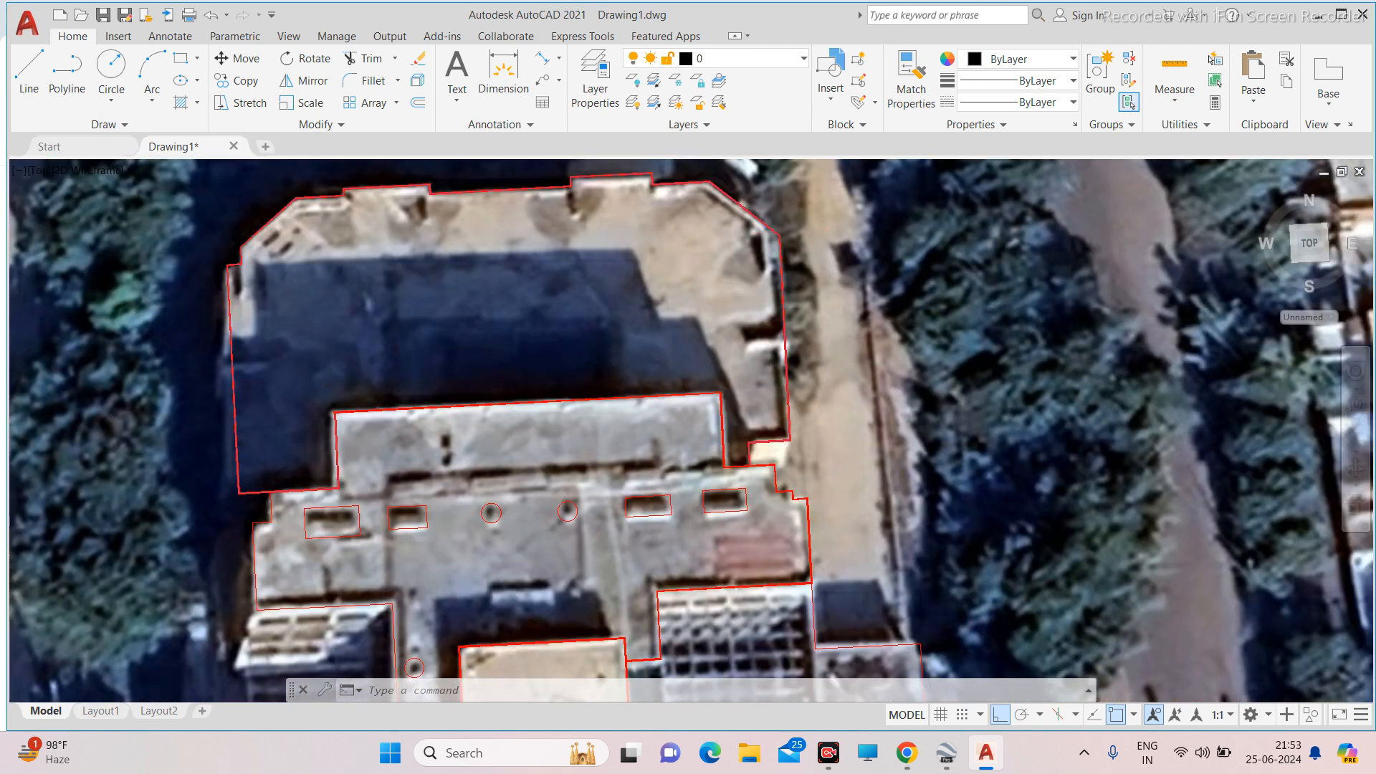
scroll(779, 251, up, 8)
click(783, 251)
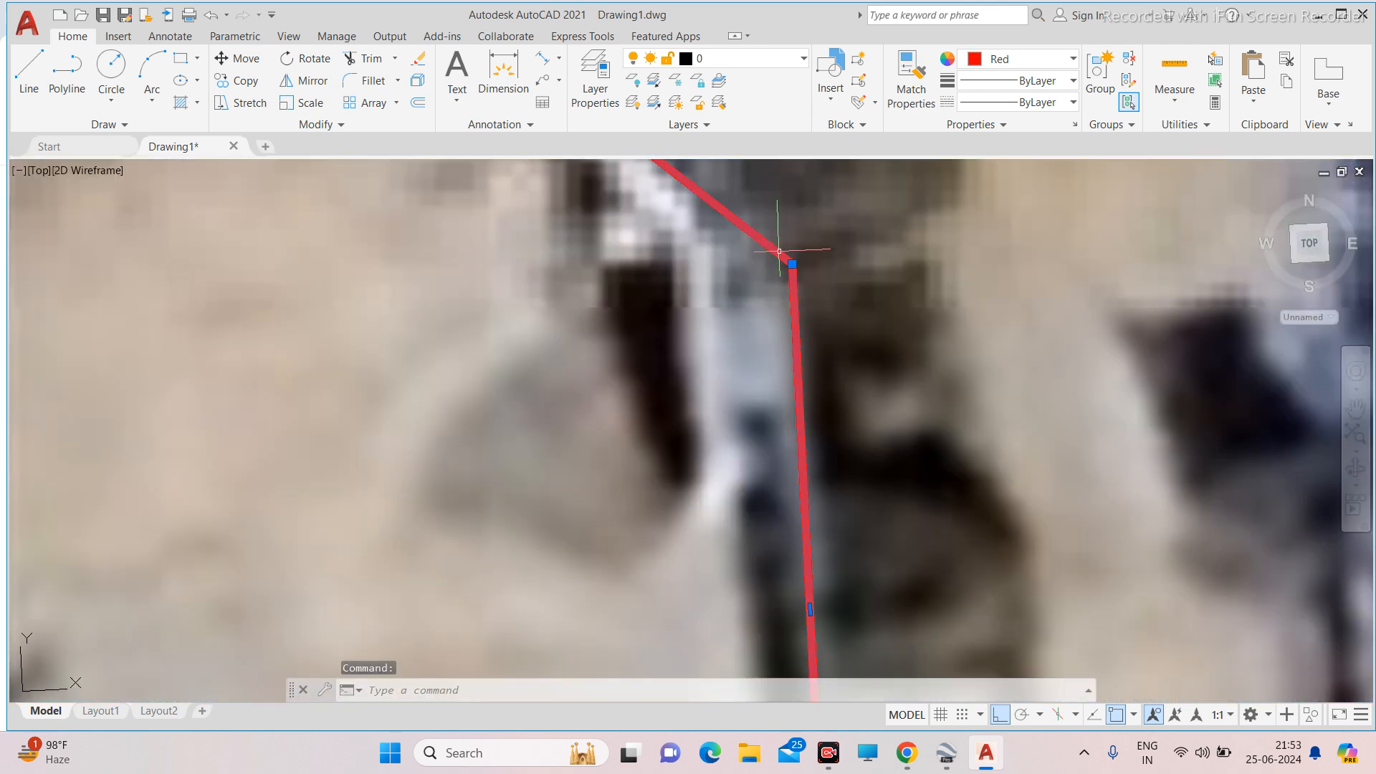
text(ma)
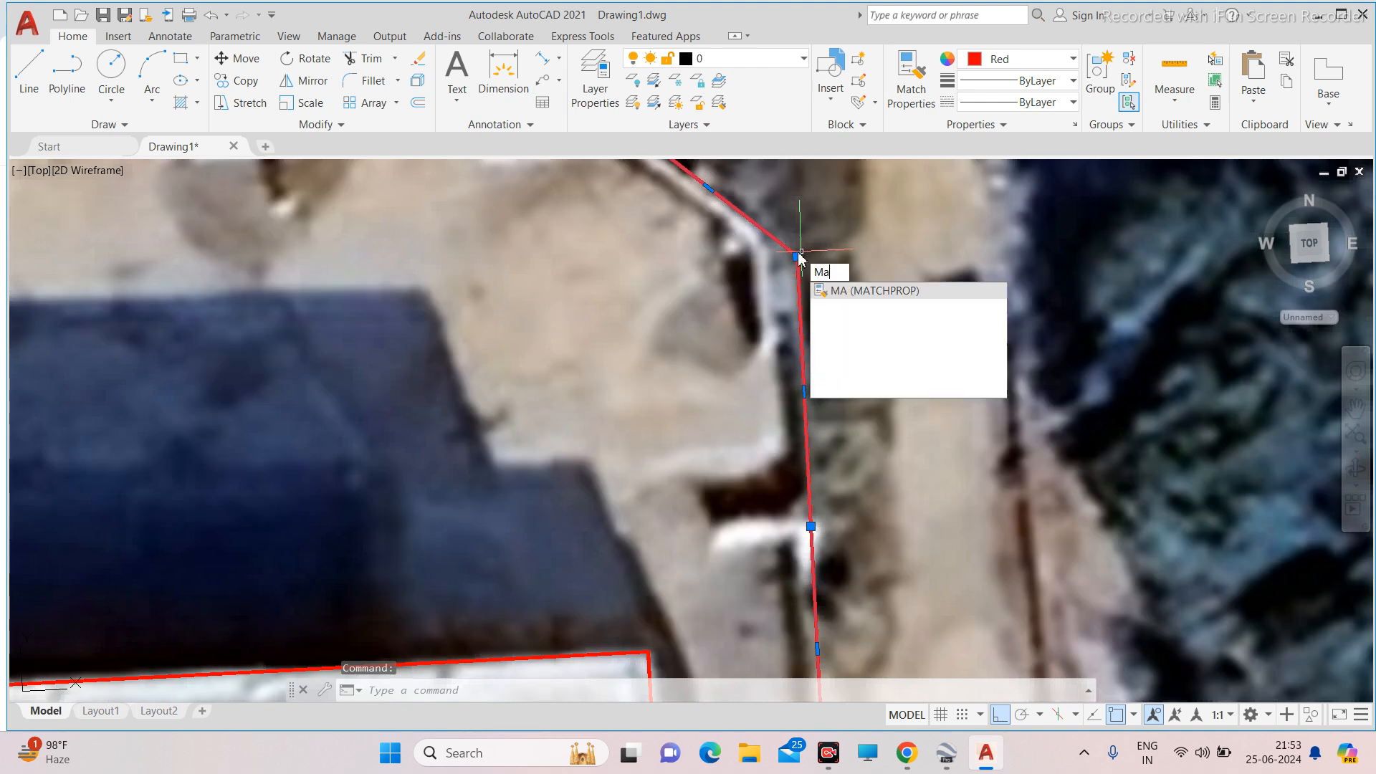
key(Return)
scroll(797, 251, down, 6)
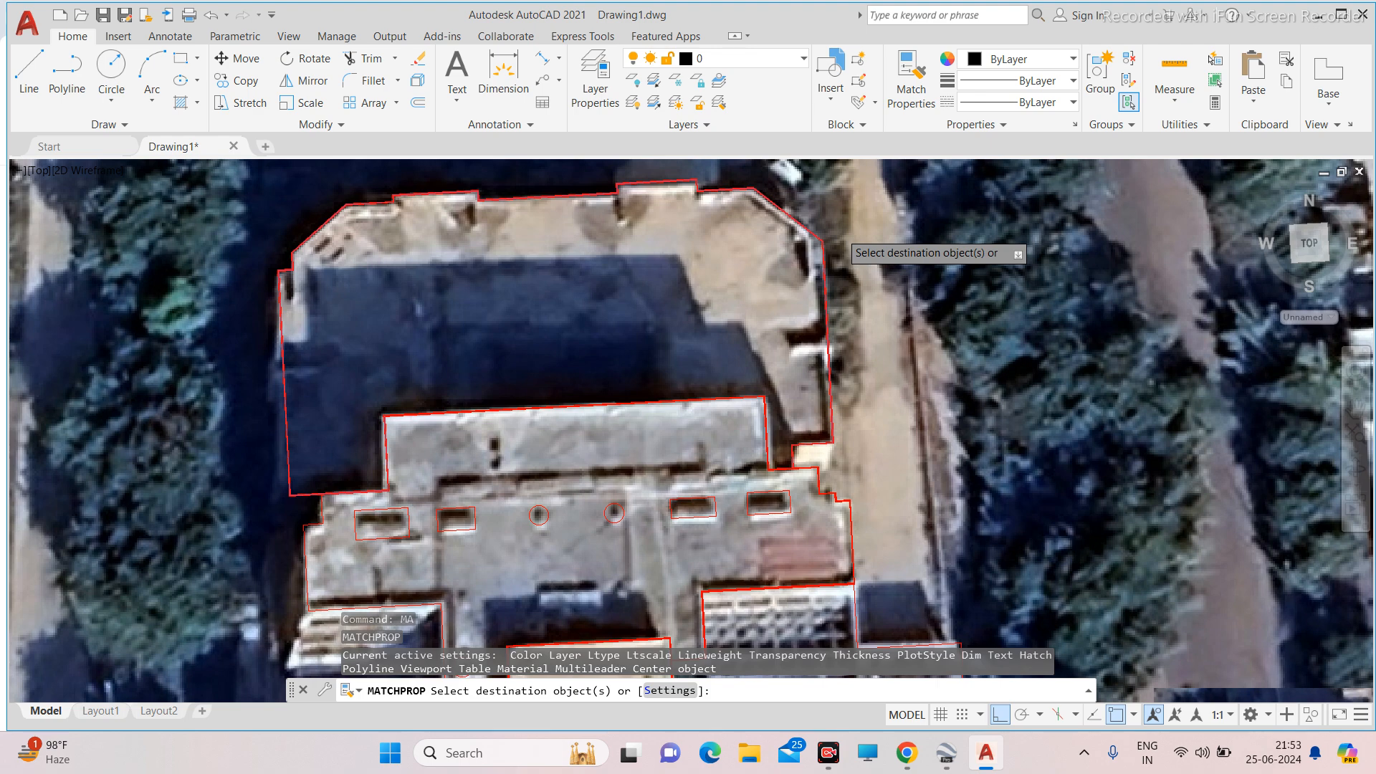
scroll(840, 231, up, 8)
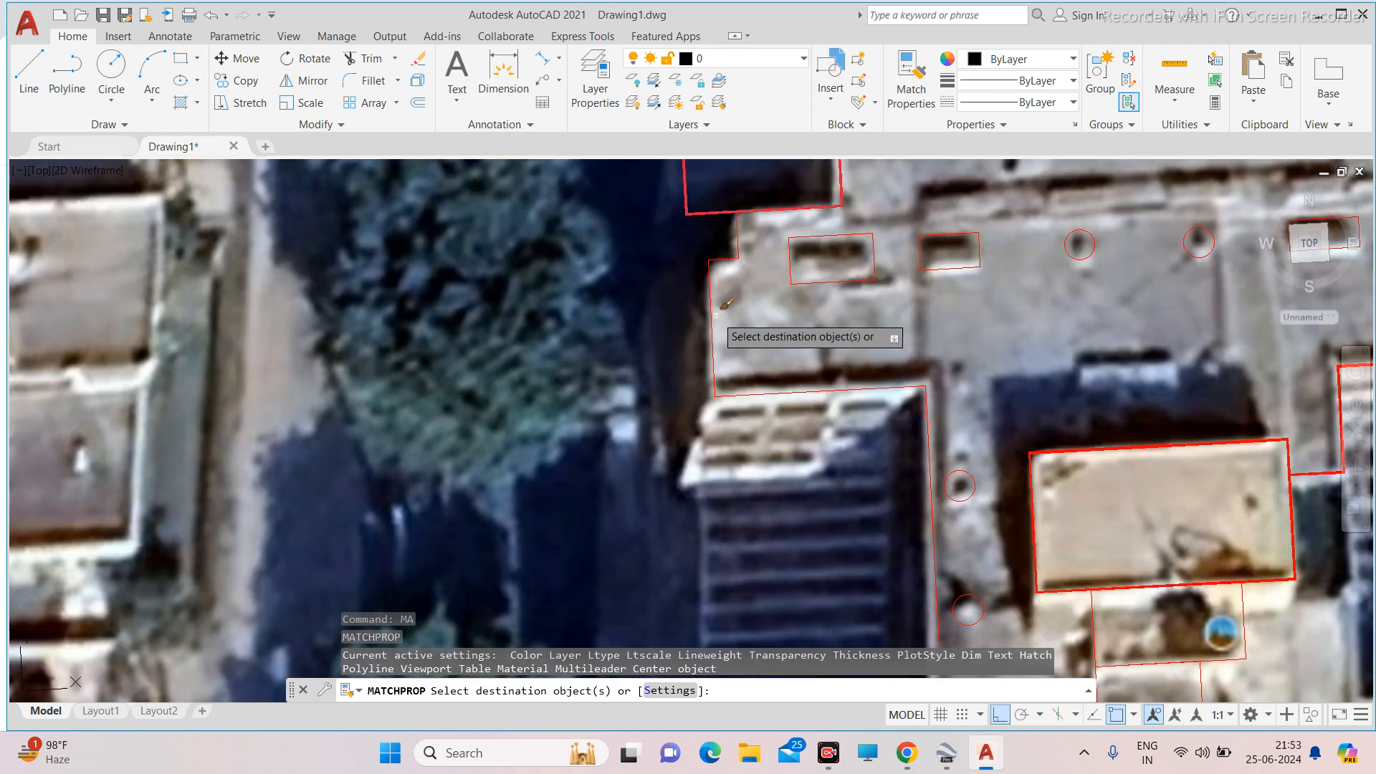
click(748, 280)
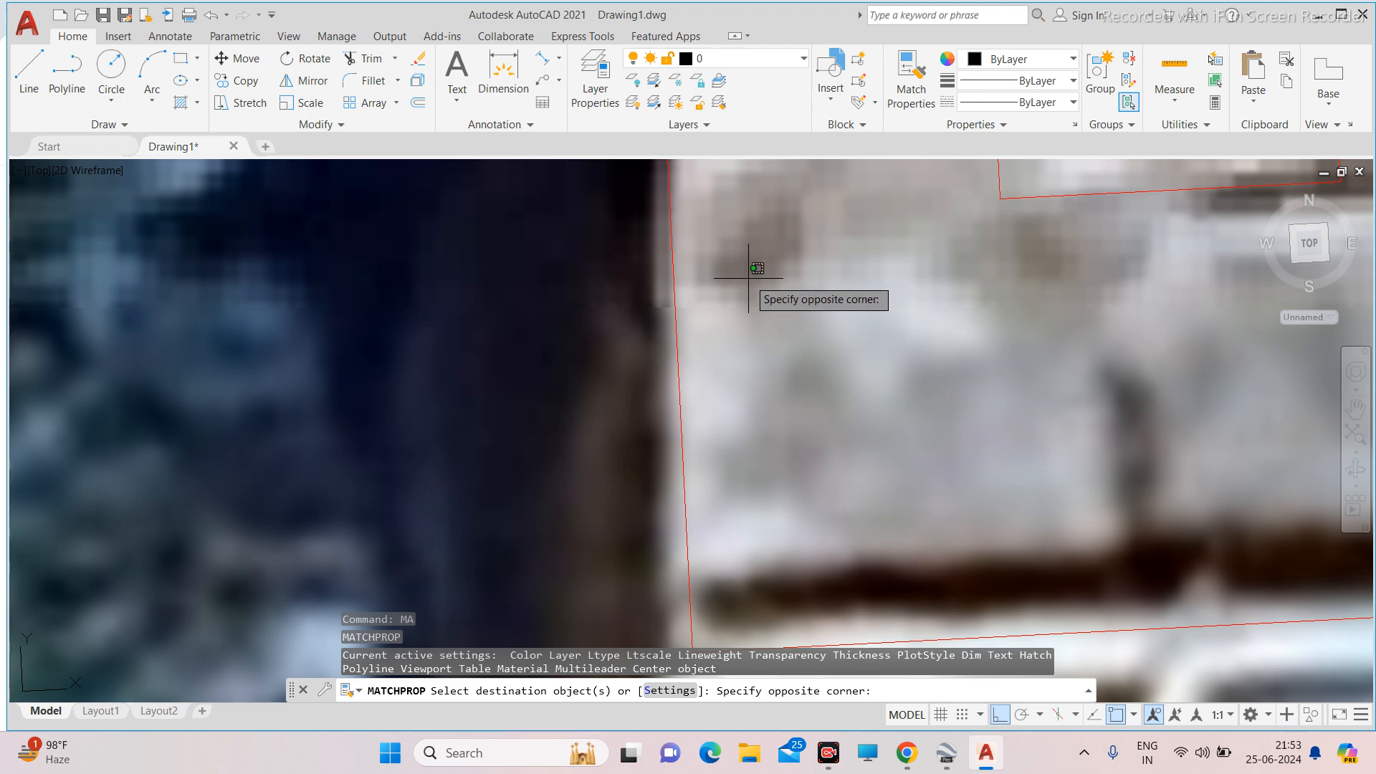
click(591, 309)
Apply the northern outline's matched properties to the rectangular openings at the central roof's northwestern corner.
scroll(593, 309, down, 5)
scroll(720, 266, up, 5)
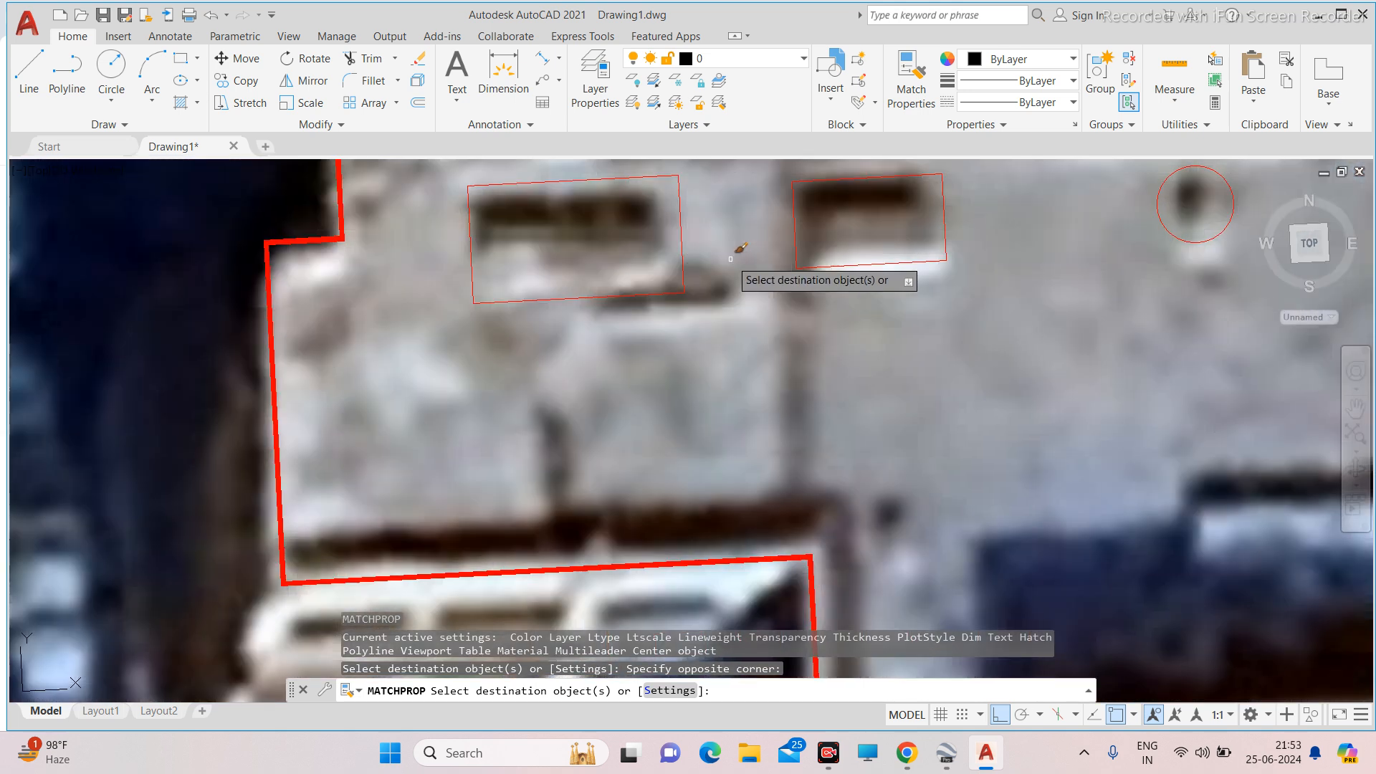
click(713, 247)
click(663, 271)
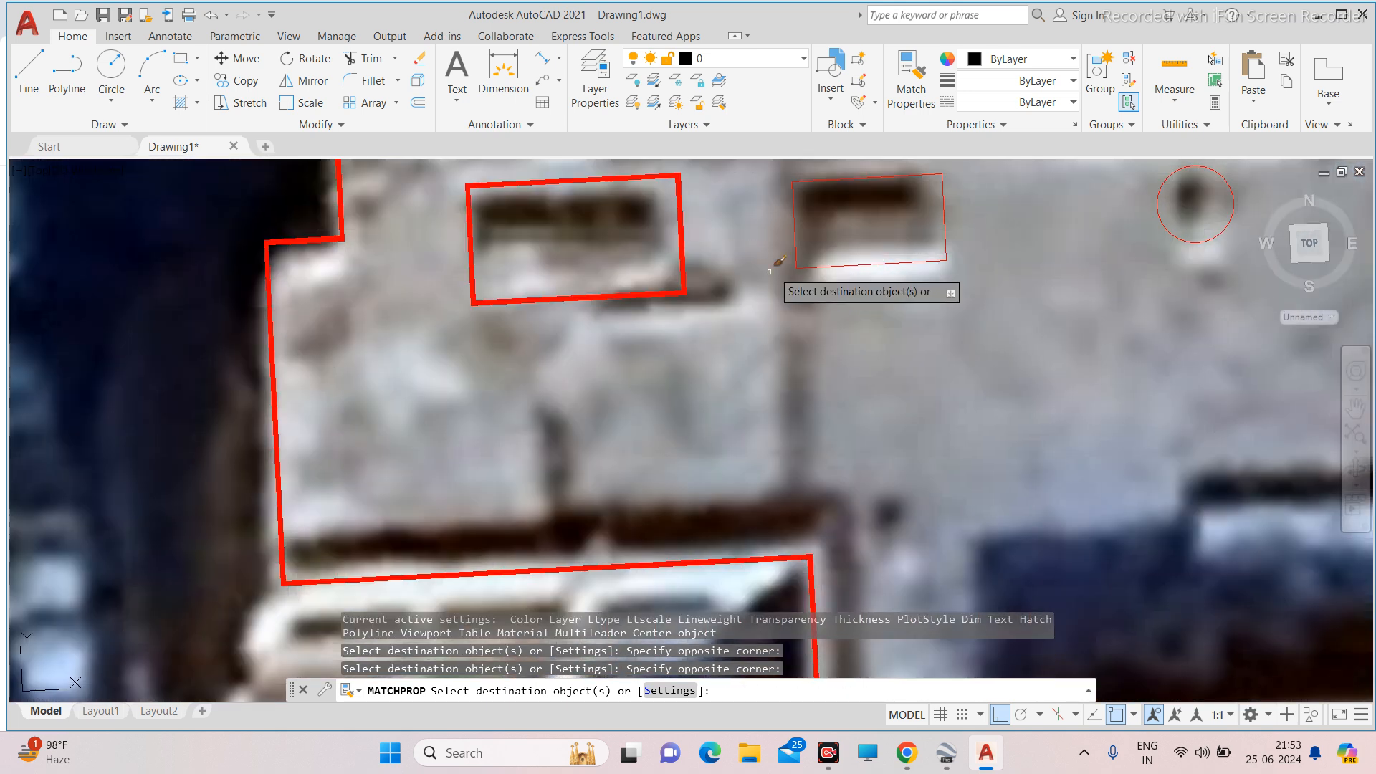
Apply the matched properties to the remaining central roof outlines and openings together with one crossing selection.
scroll(853, 256, down, 5)
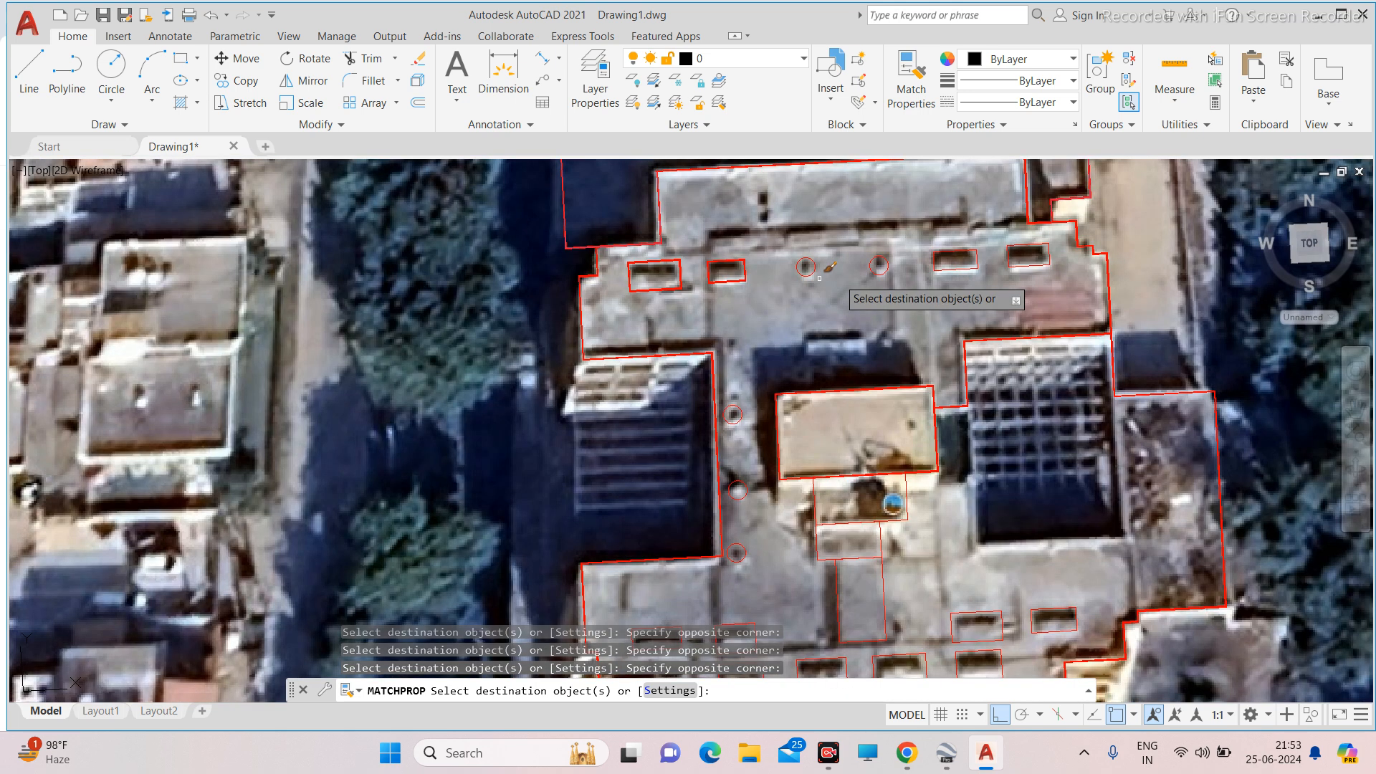
click(1098, 210)
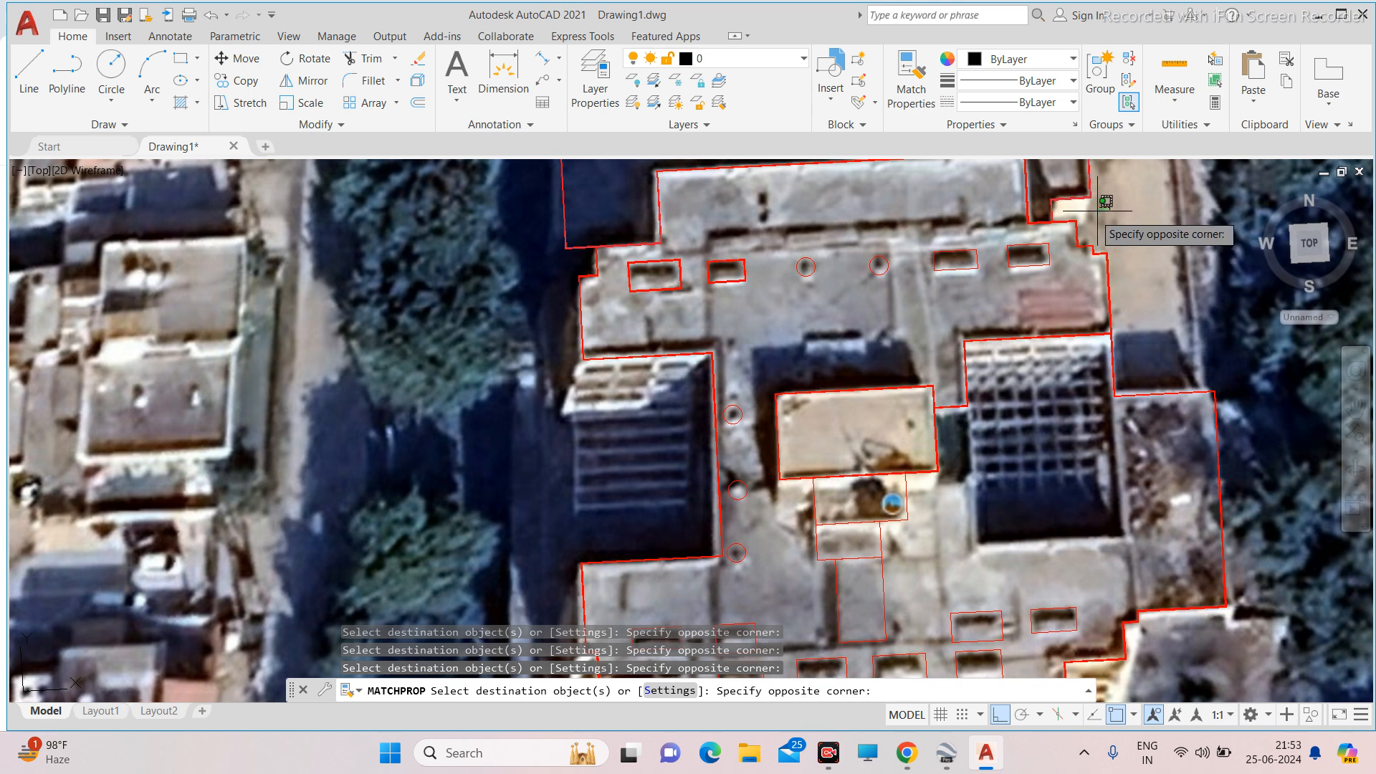
scroll(1097, 202, down, 4)
click(800, 453)
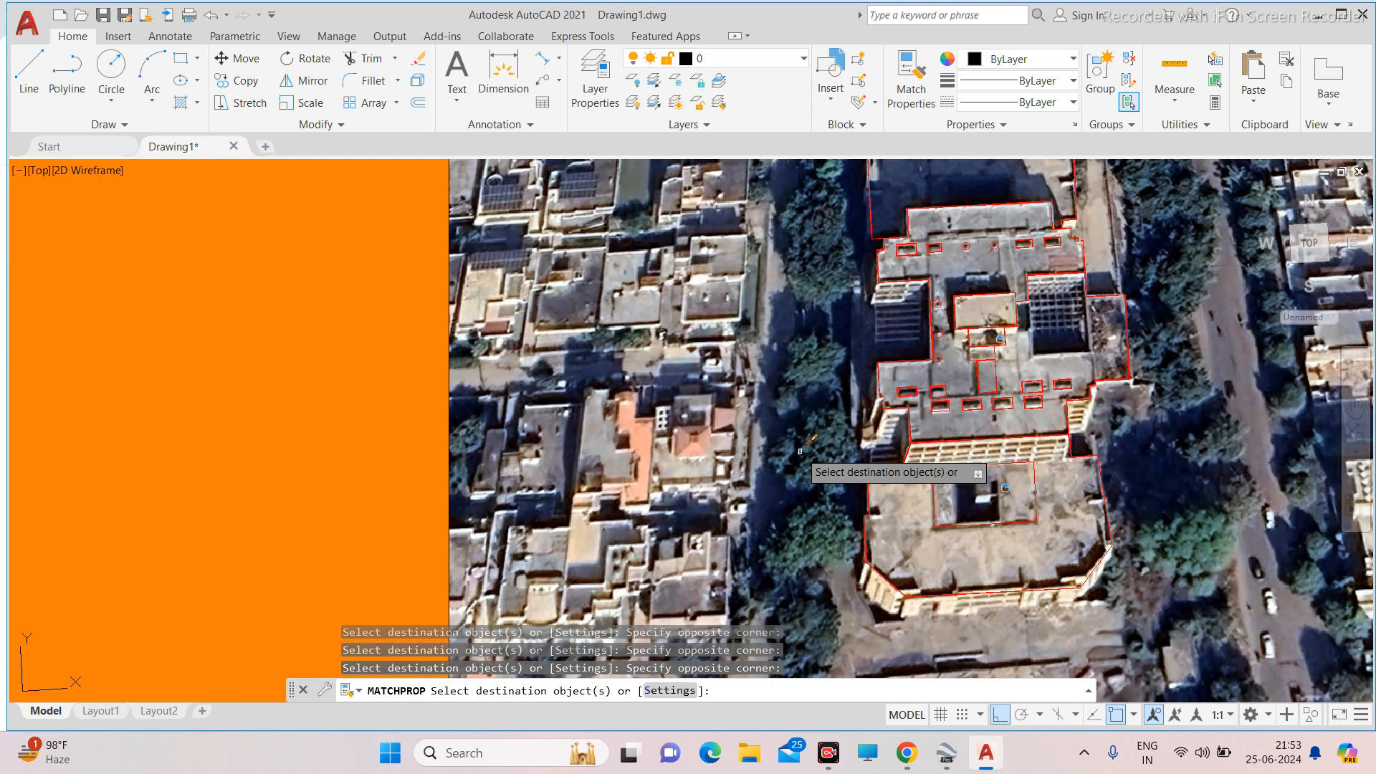
Apply the matched properties to the small circles along the western side of the central roof.
scroll(1032, 394, up, 2)
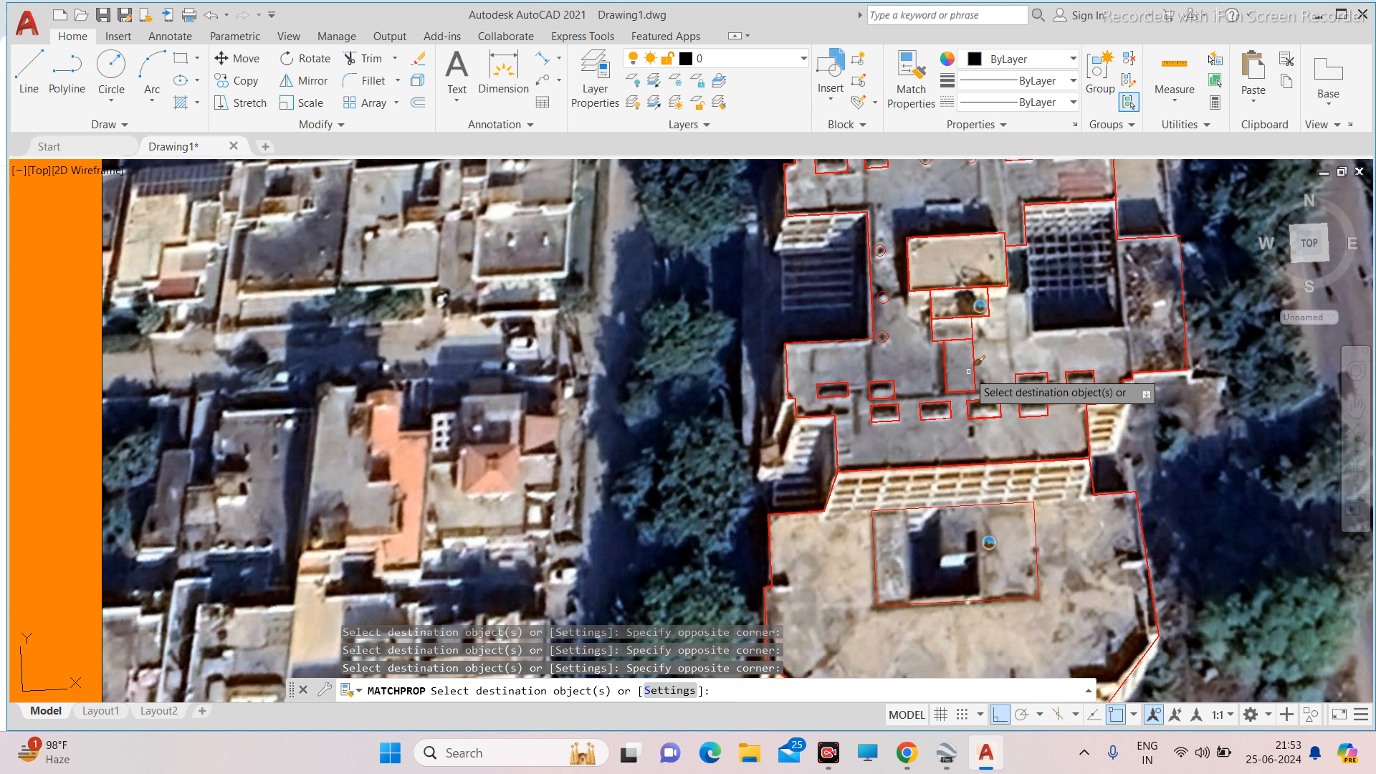
scroll(890, 319, up, 3)
click(925, 225)
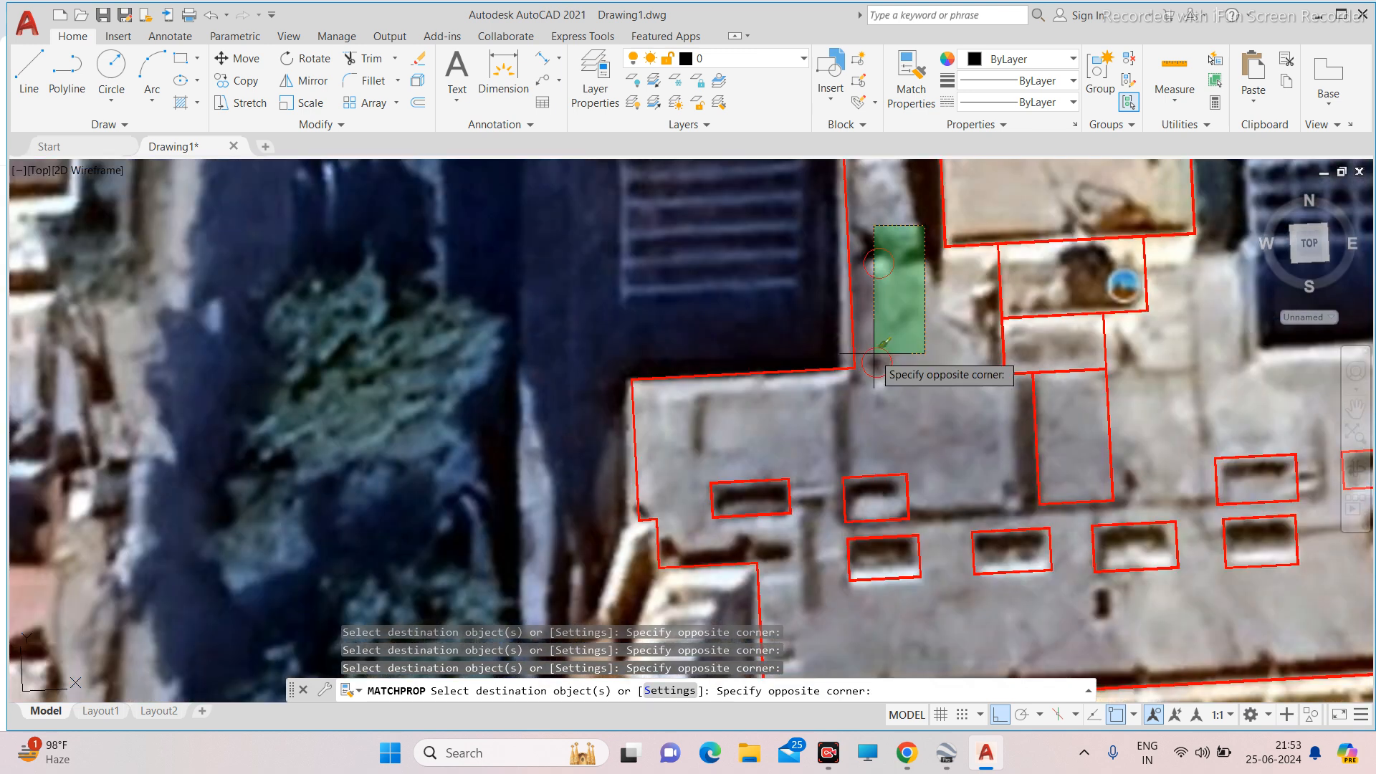
click(873, 354)
key(Escape)
scroll(848, 322, down, 4)
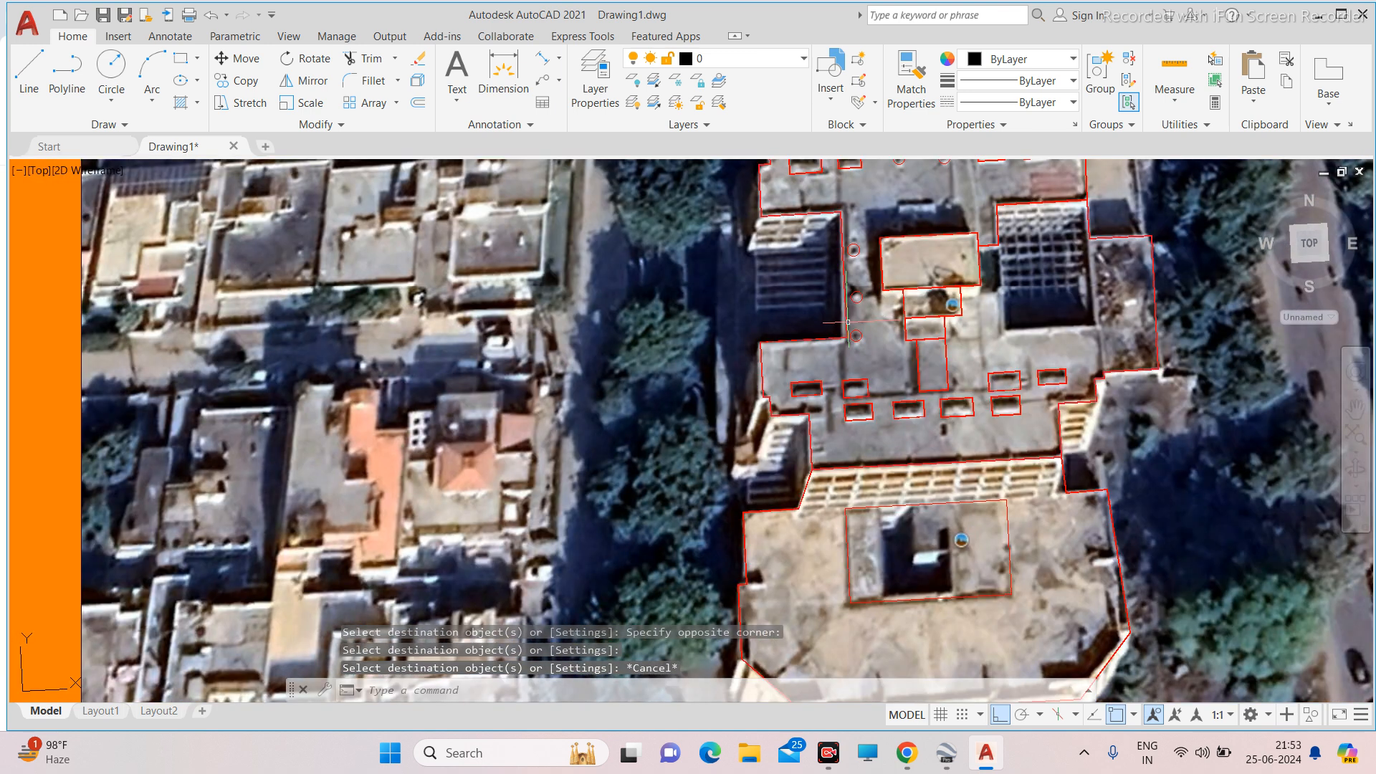
Examine the central roof's outlines, openings and small circles up close and across the whole building.
scroll(1010, 341, up, 2)
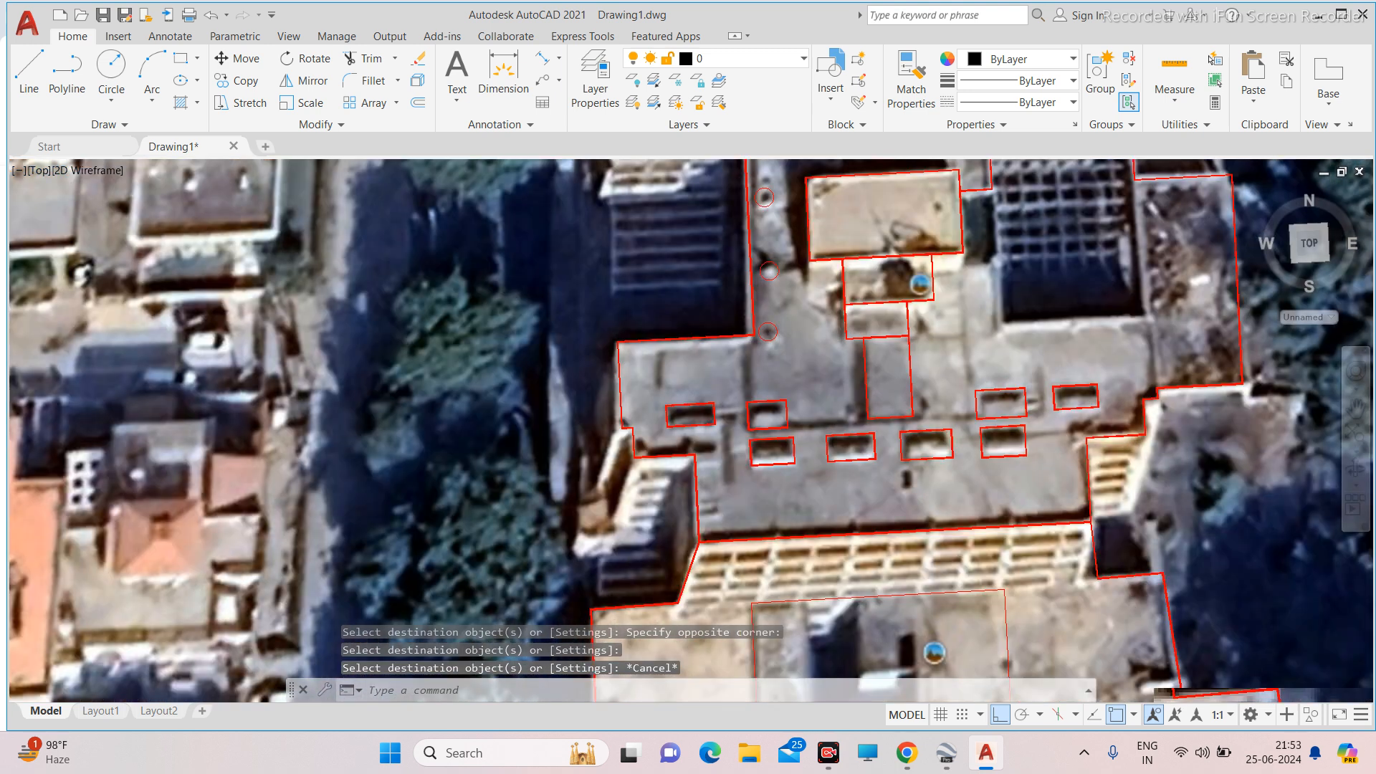
scroll(516, 402, down, 3)
scroll(626, 243, up, 5)
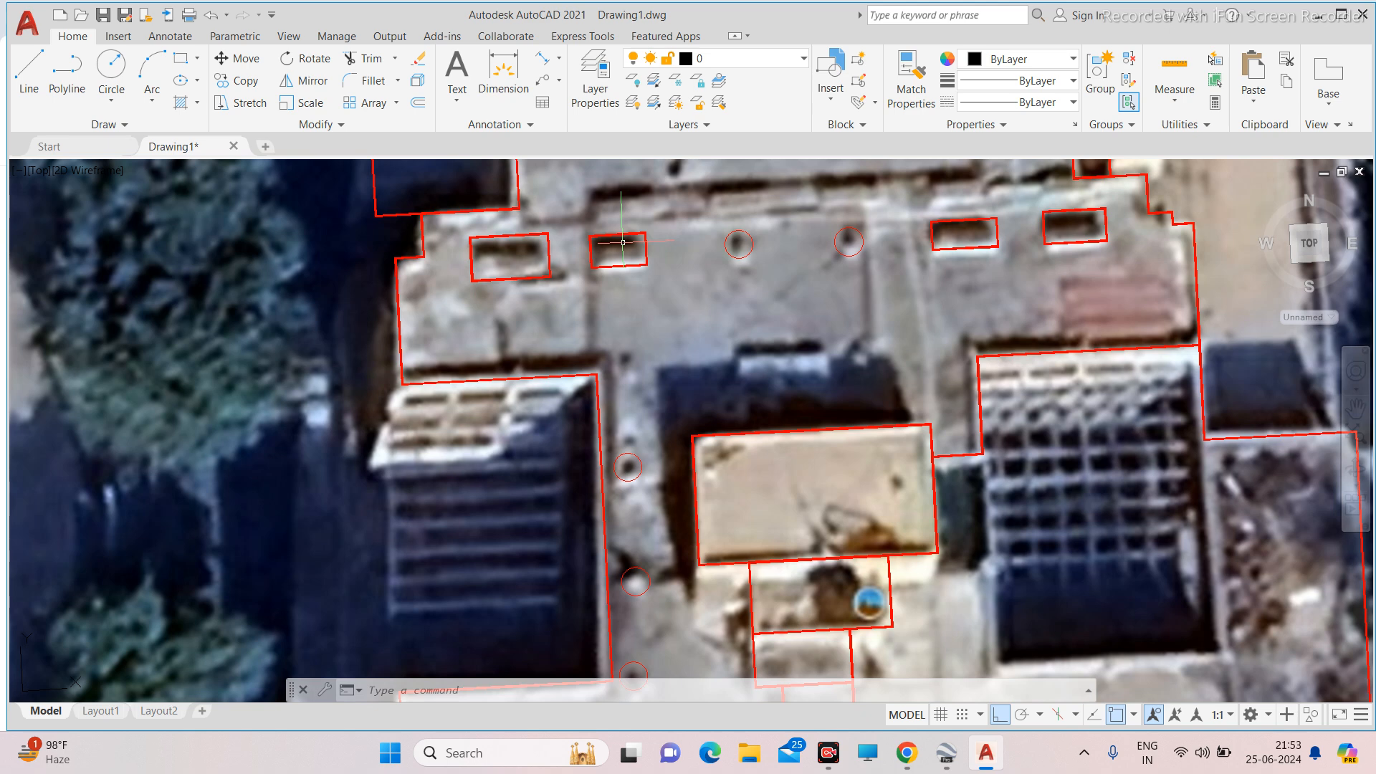
scroll(753, 251, down, 4)
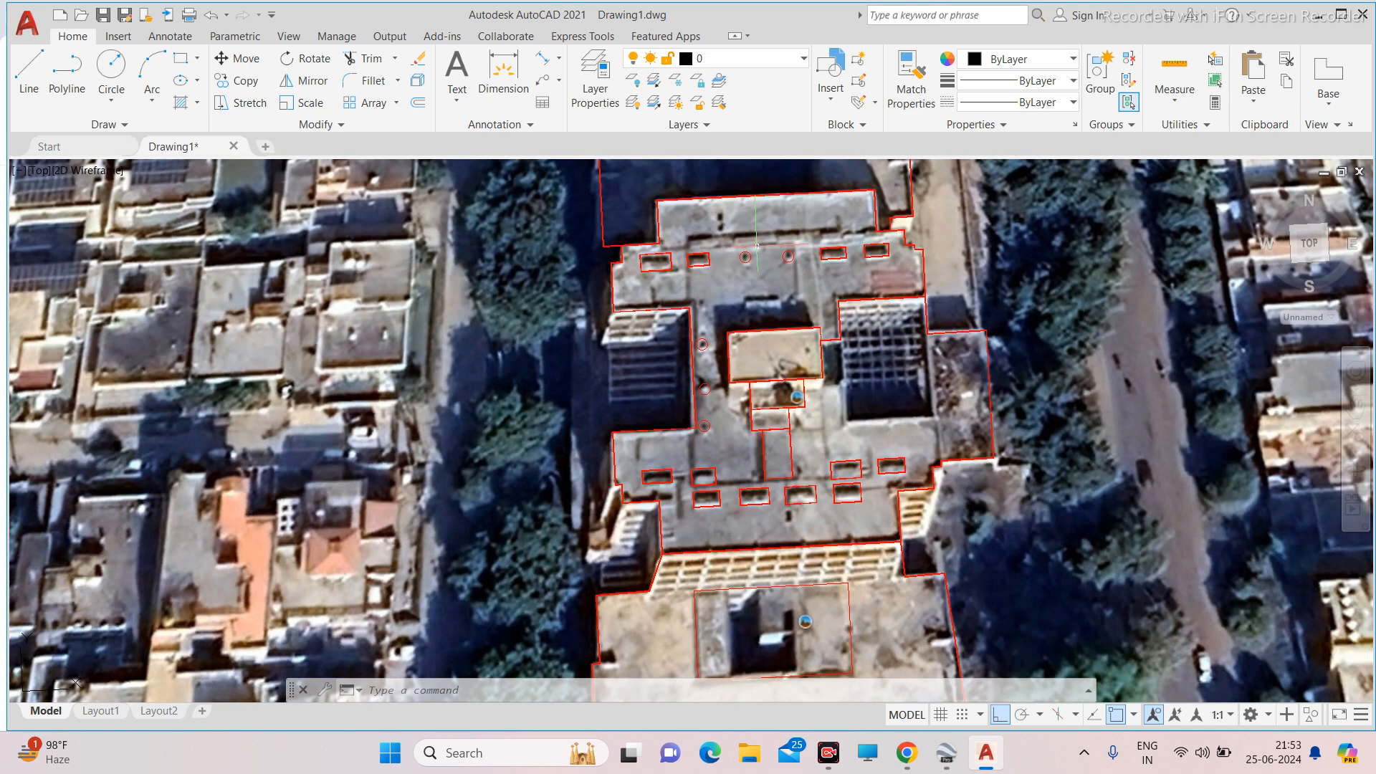
scroll(615, 234, up, 6)
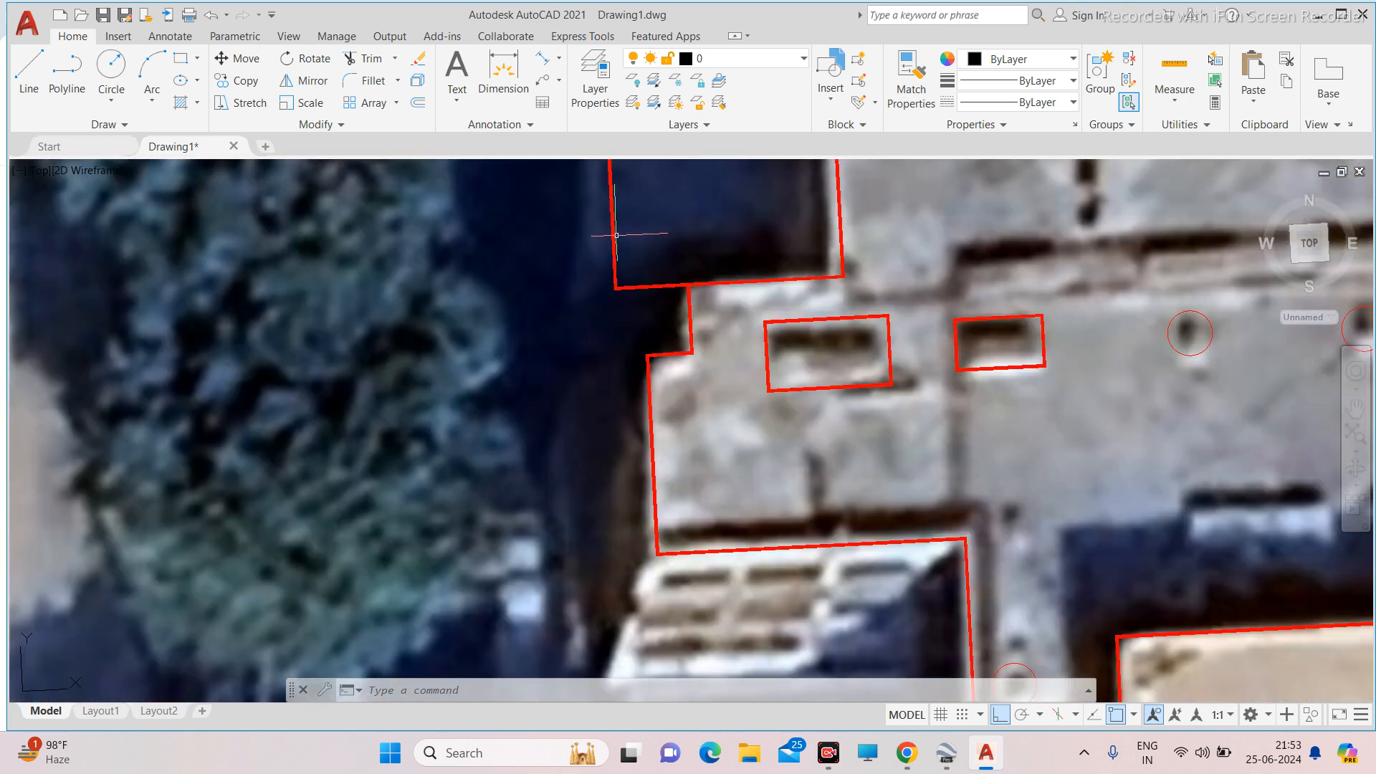
scroll(629, 305, down, 8)
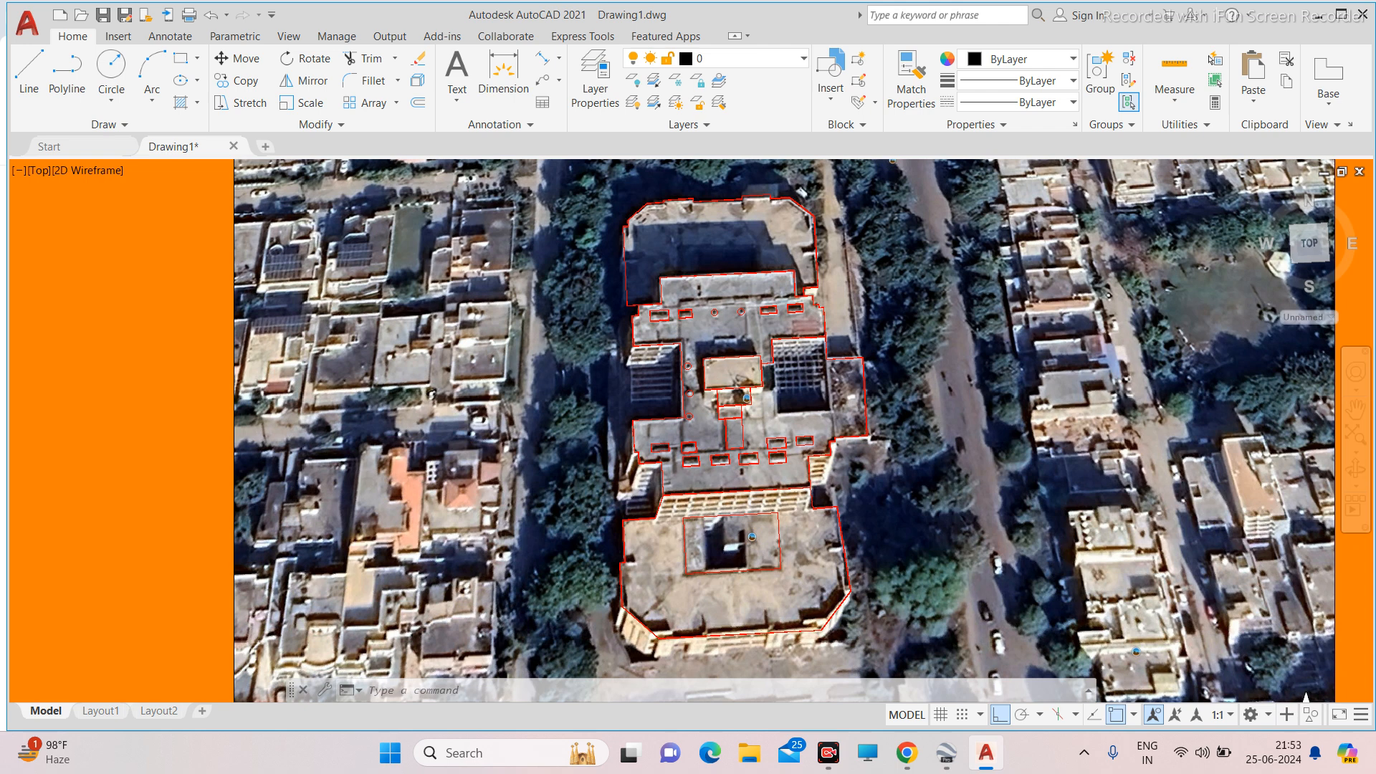
Change the color of the northern roof section's outline to green.
scroll(650, 257, up, 4)
click(636, 294)
click(522, 284)
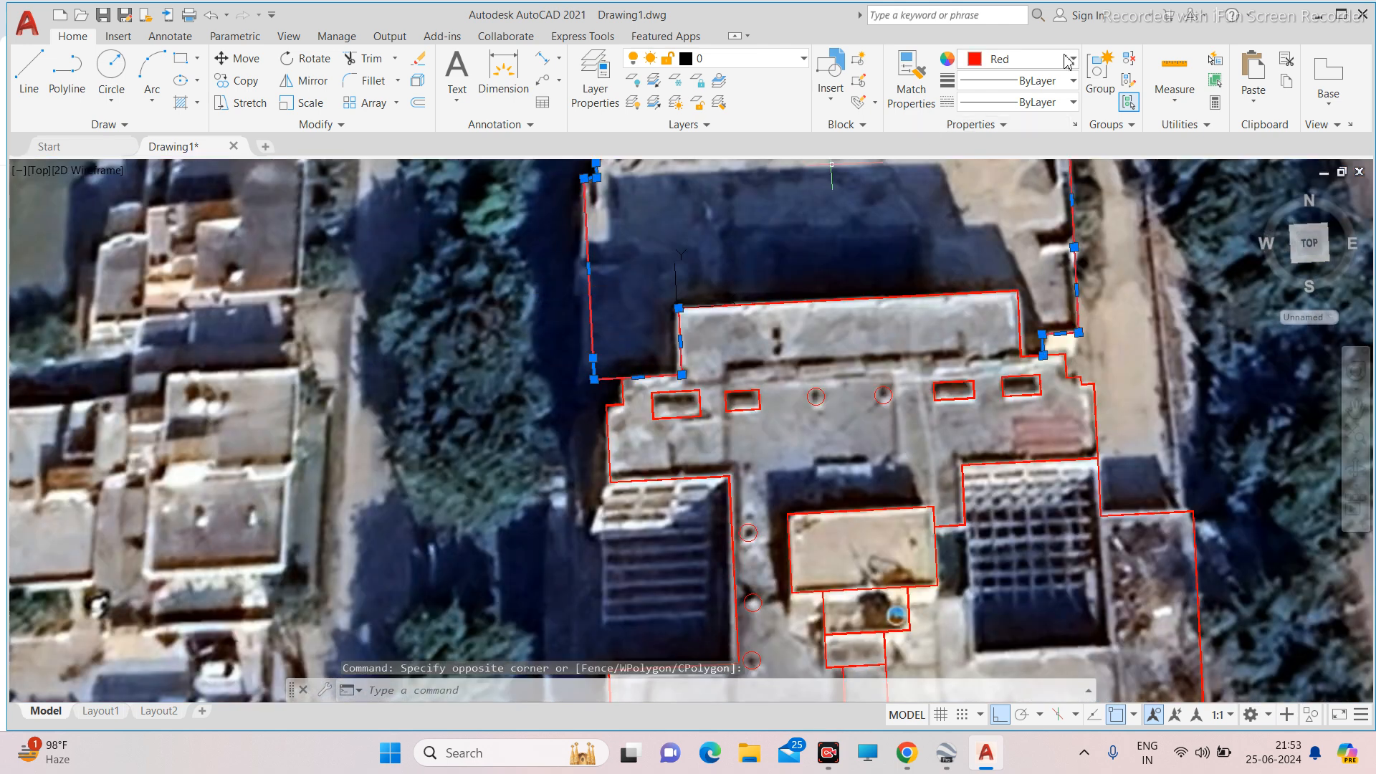
click(1049, 55)
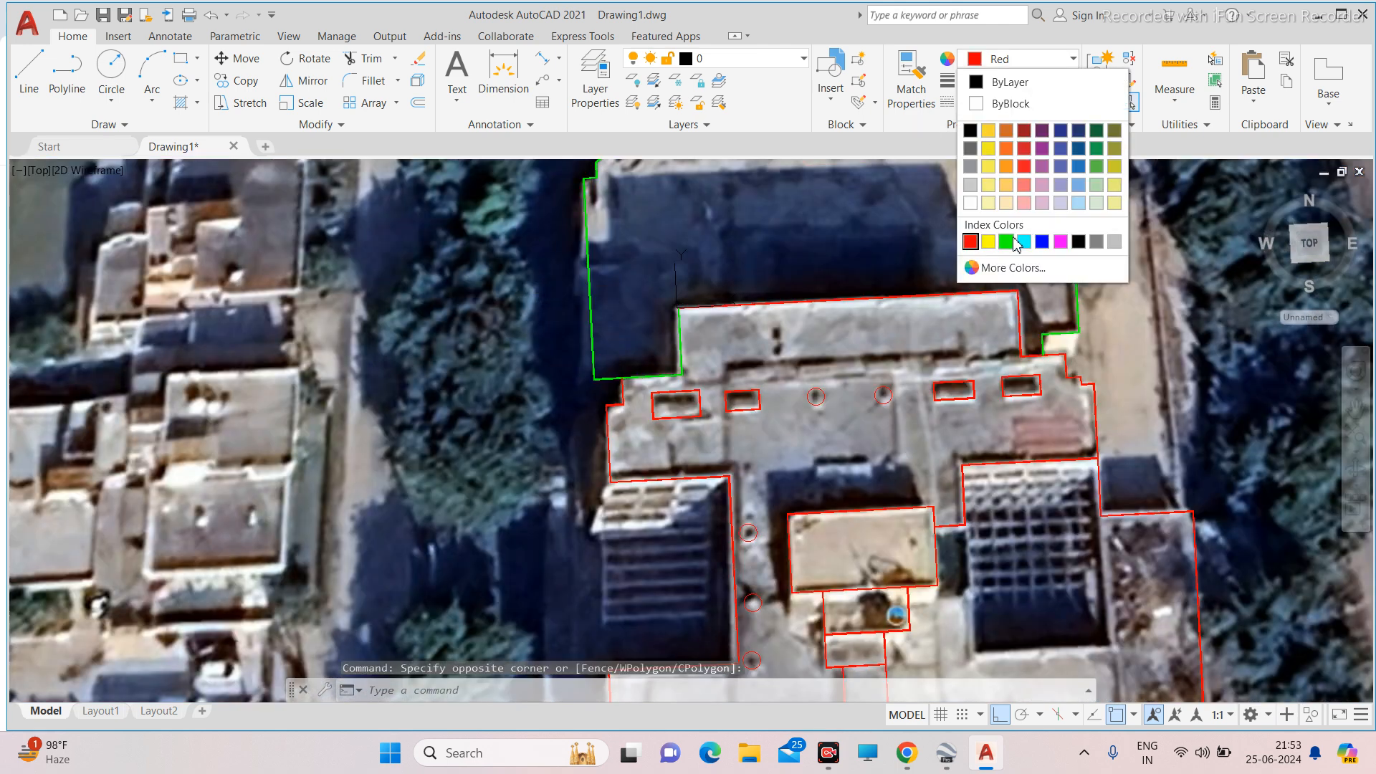
click(1007, 241)
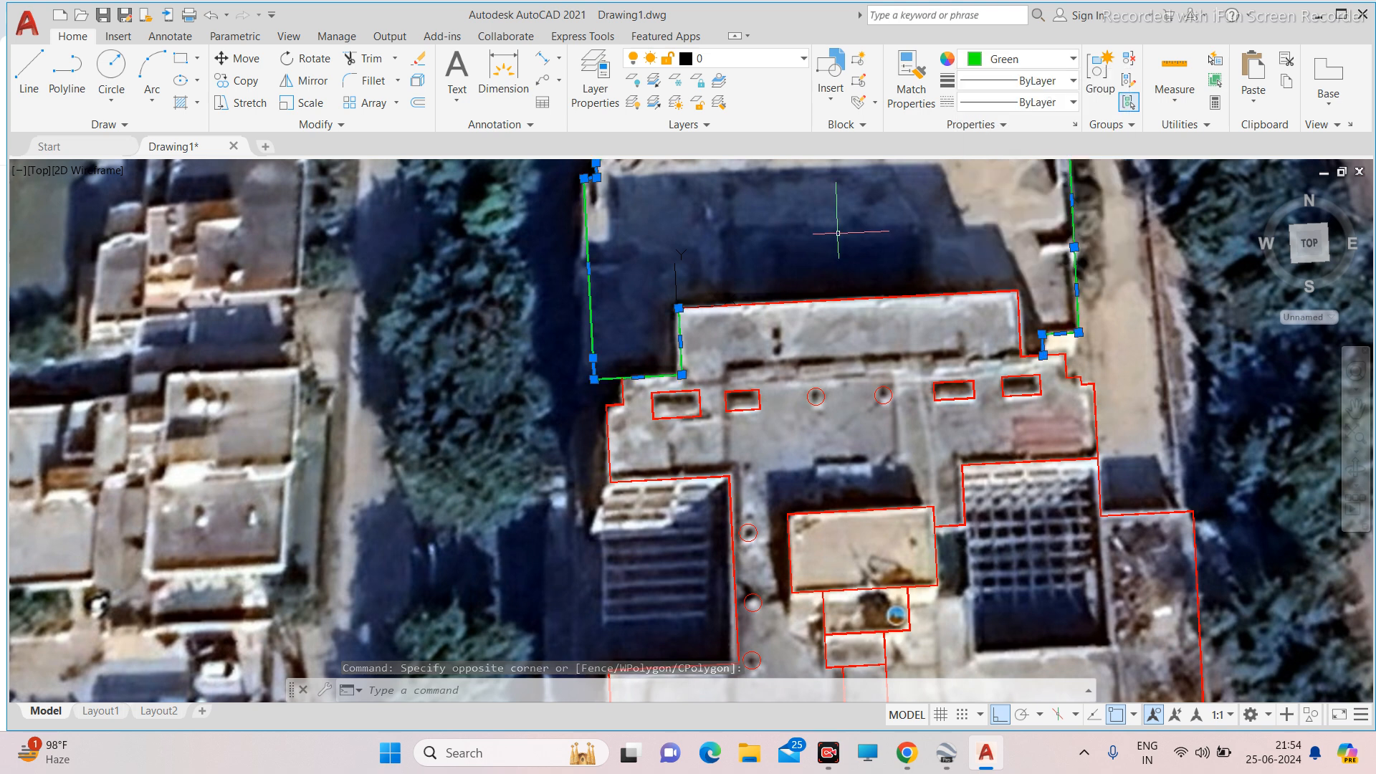
key(Escape)
Change the color of the northern roof section's outline to magenta.
middle_drag(838, 232, 620, 334)
scroll(828, 223, up, 4)
click(858, 215)
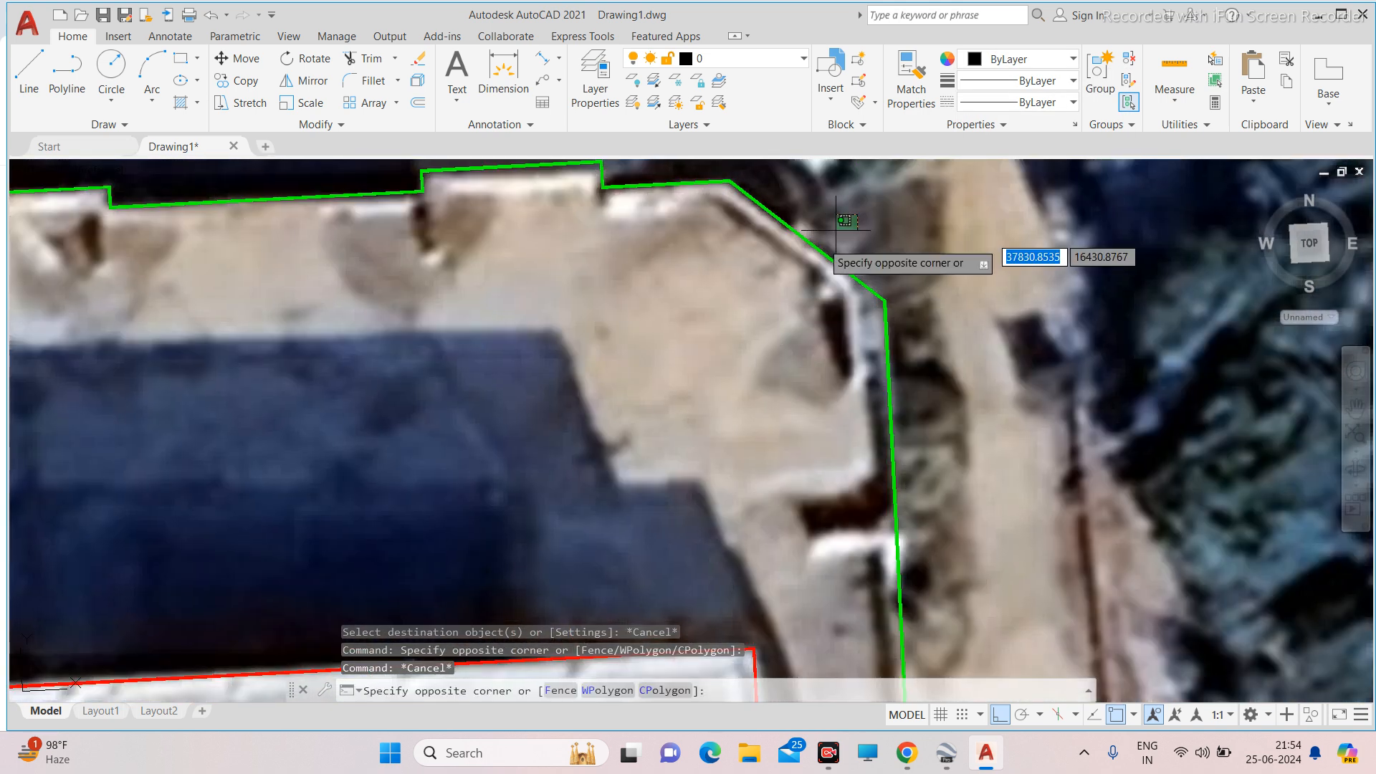
click(802, 252)
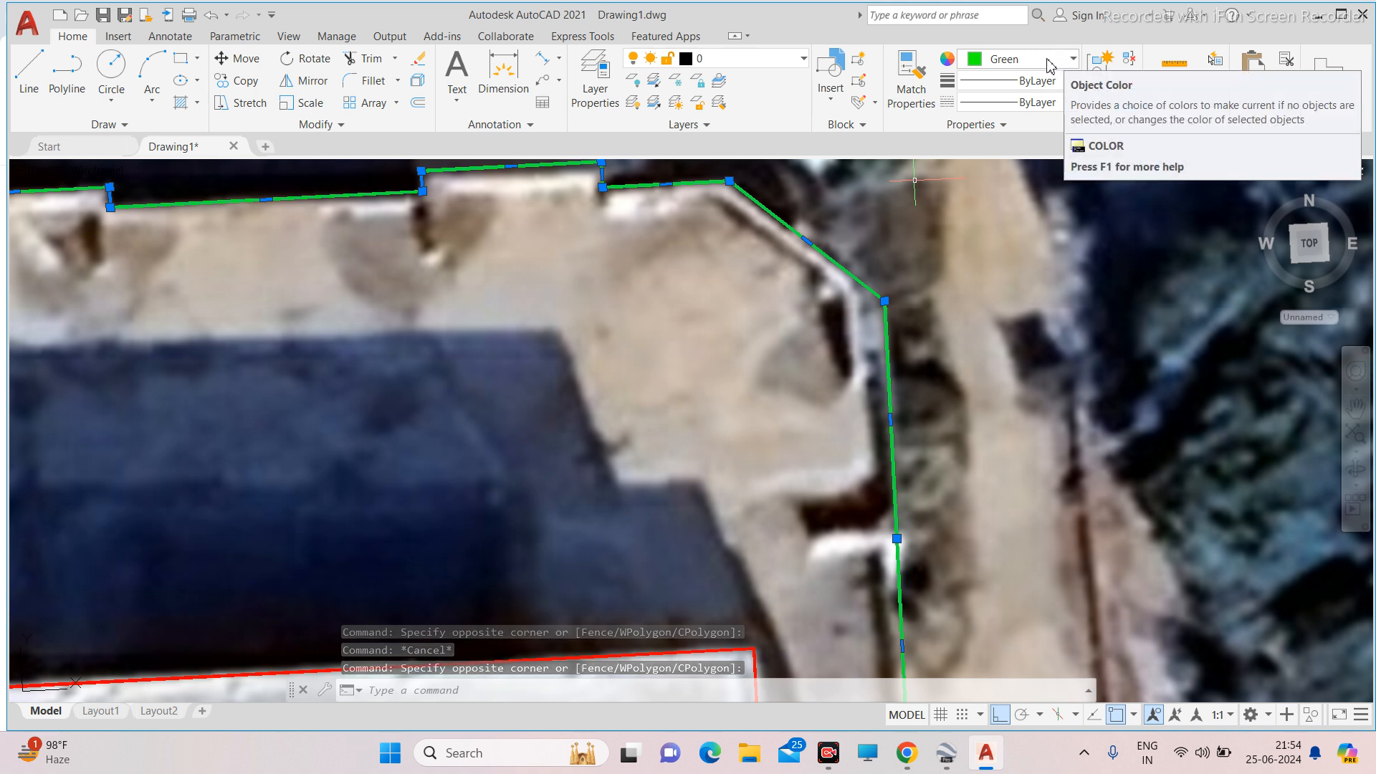
click(1039, 66)
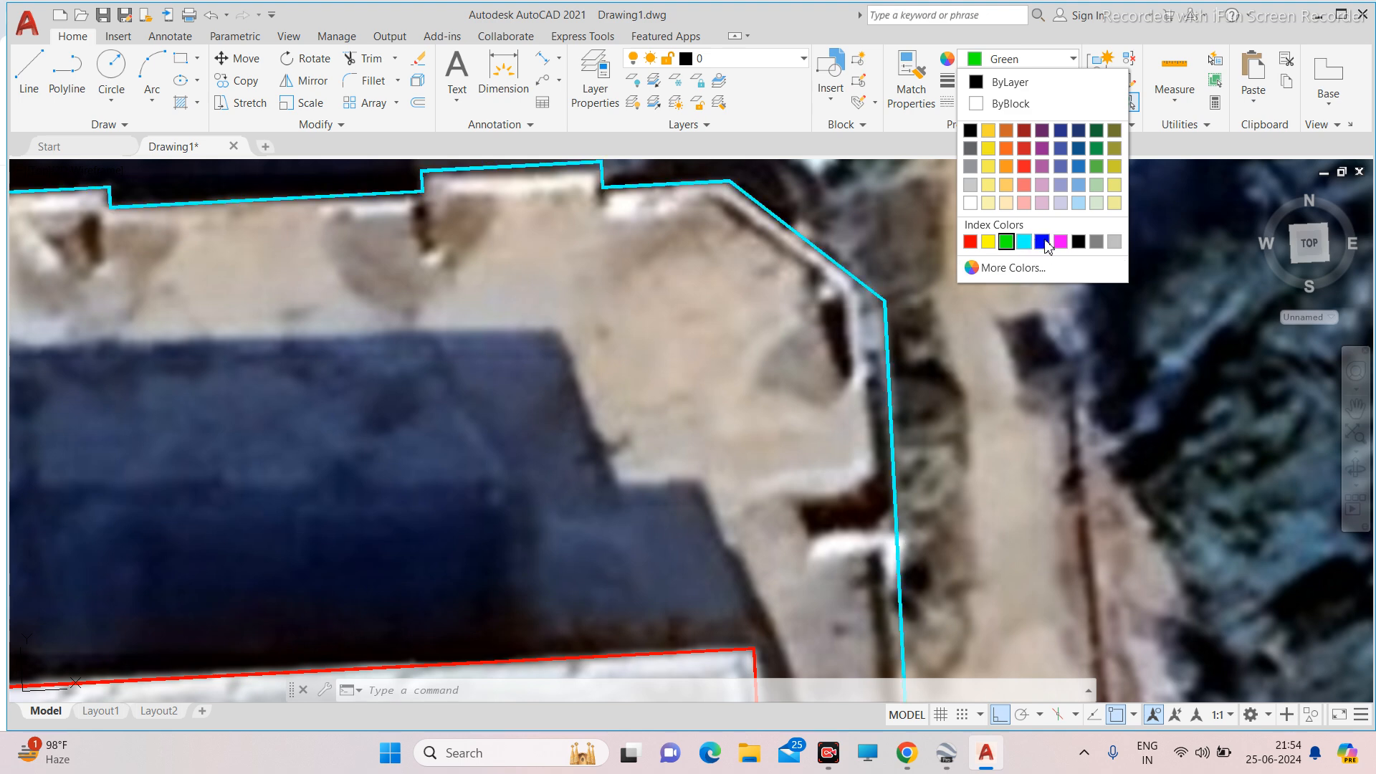
click(1068, 243)
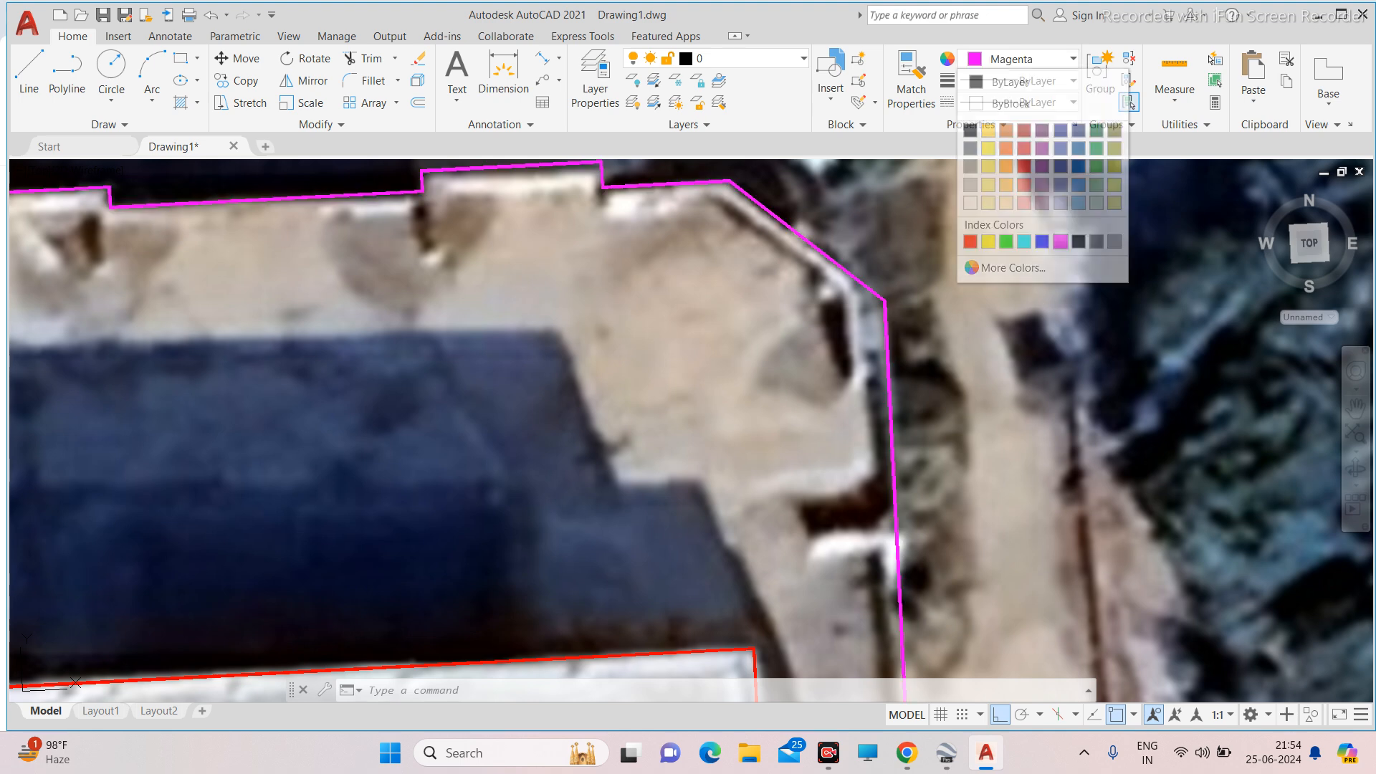
scroll(863, 223, down, 5)
key(Escape)
key(Escape)
Match the properties of the magenta northern outline onto all the building's roof outlines using MATCHPROP and one crossing selection.
scroll(862, 222, up, 5)
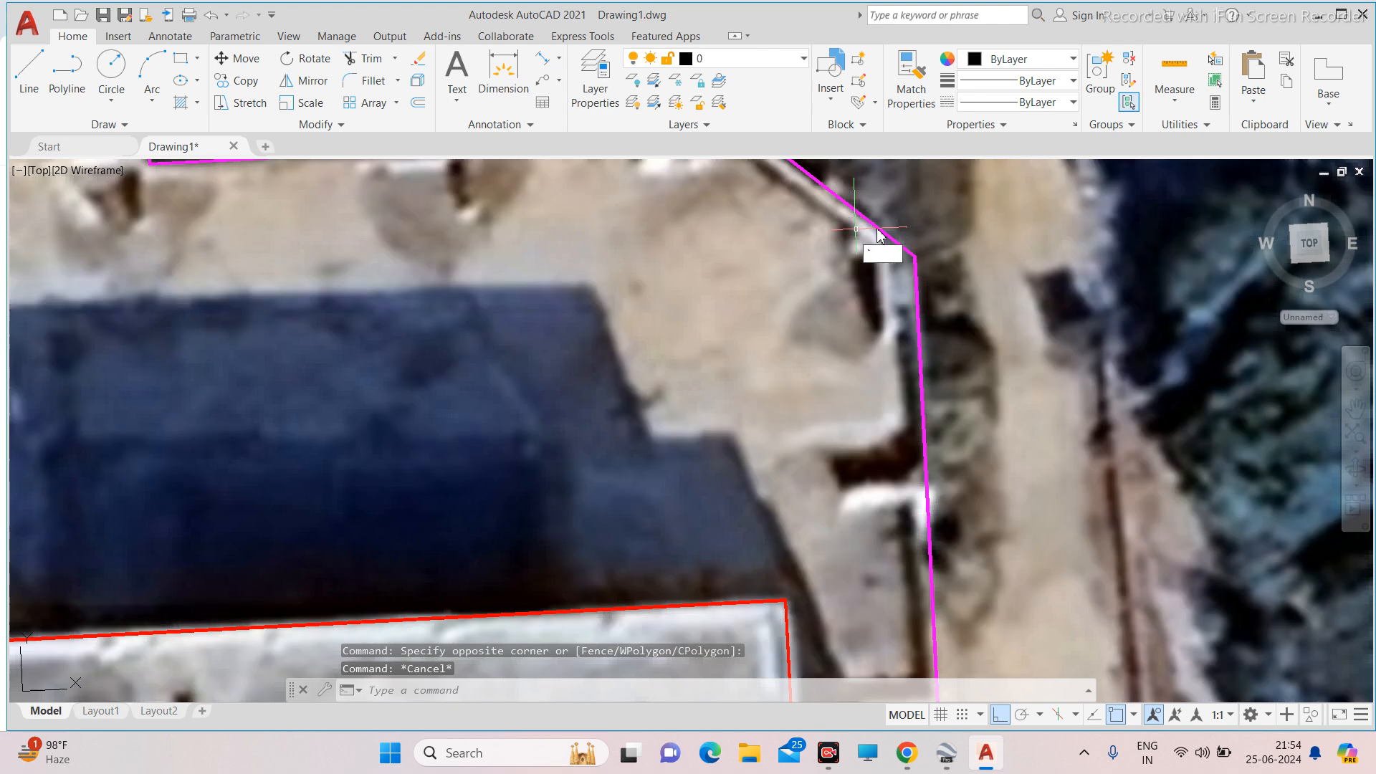
scroll(878, 225, down, 5)
scroll(879, 224, up, 4)
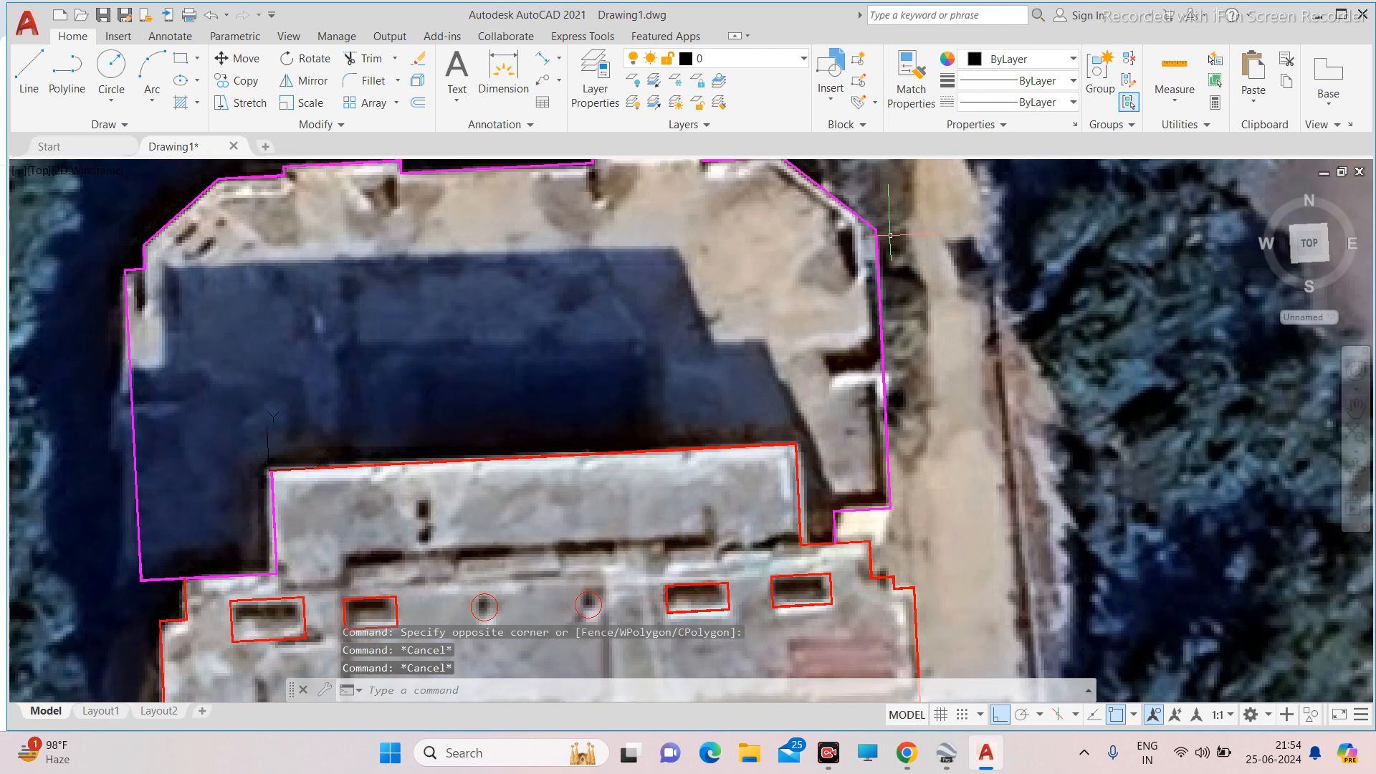
click(877, 245)
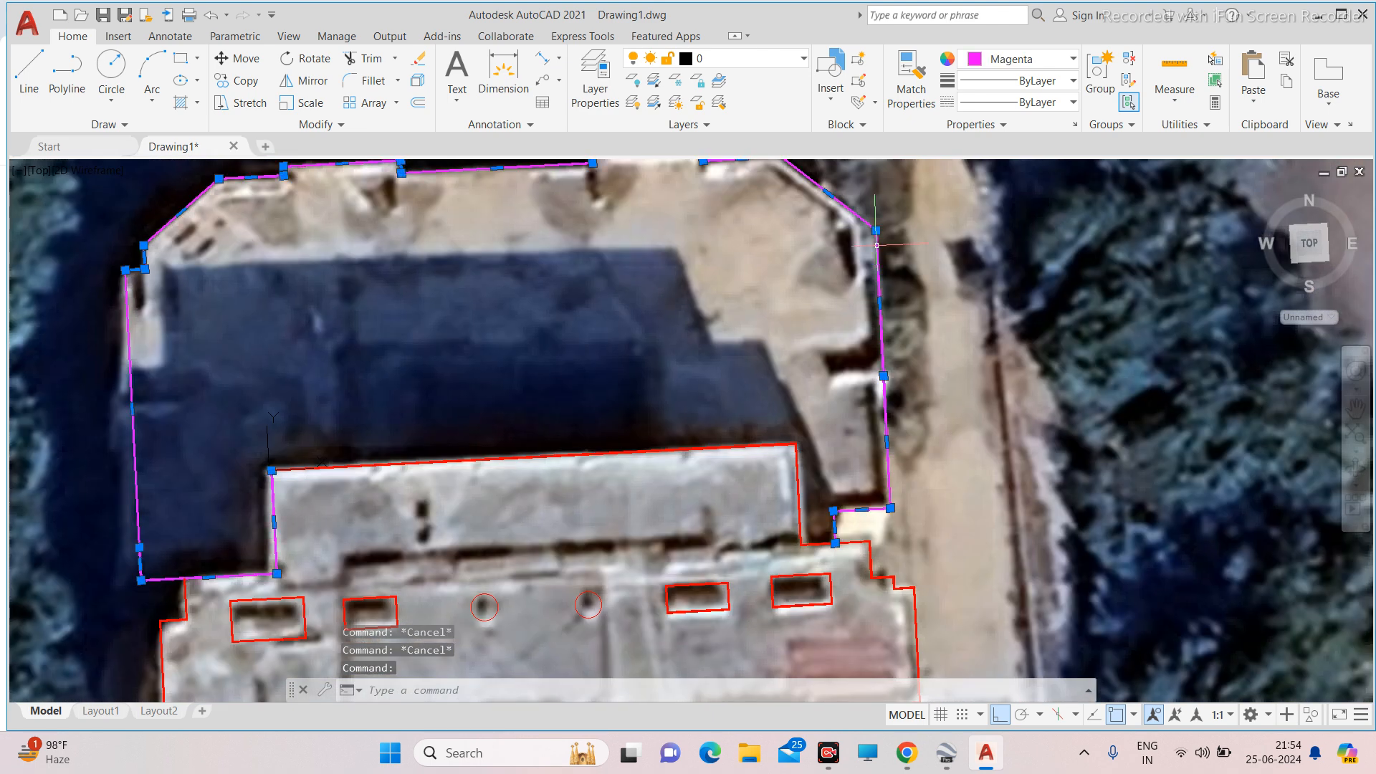
text(MA)
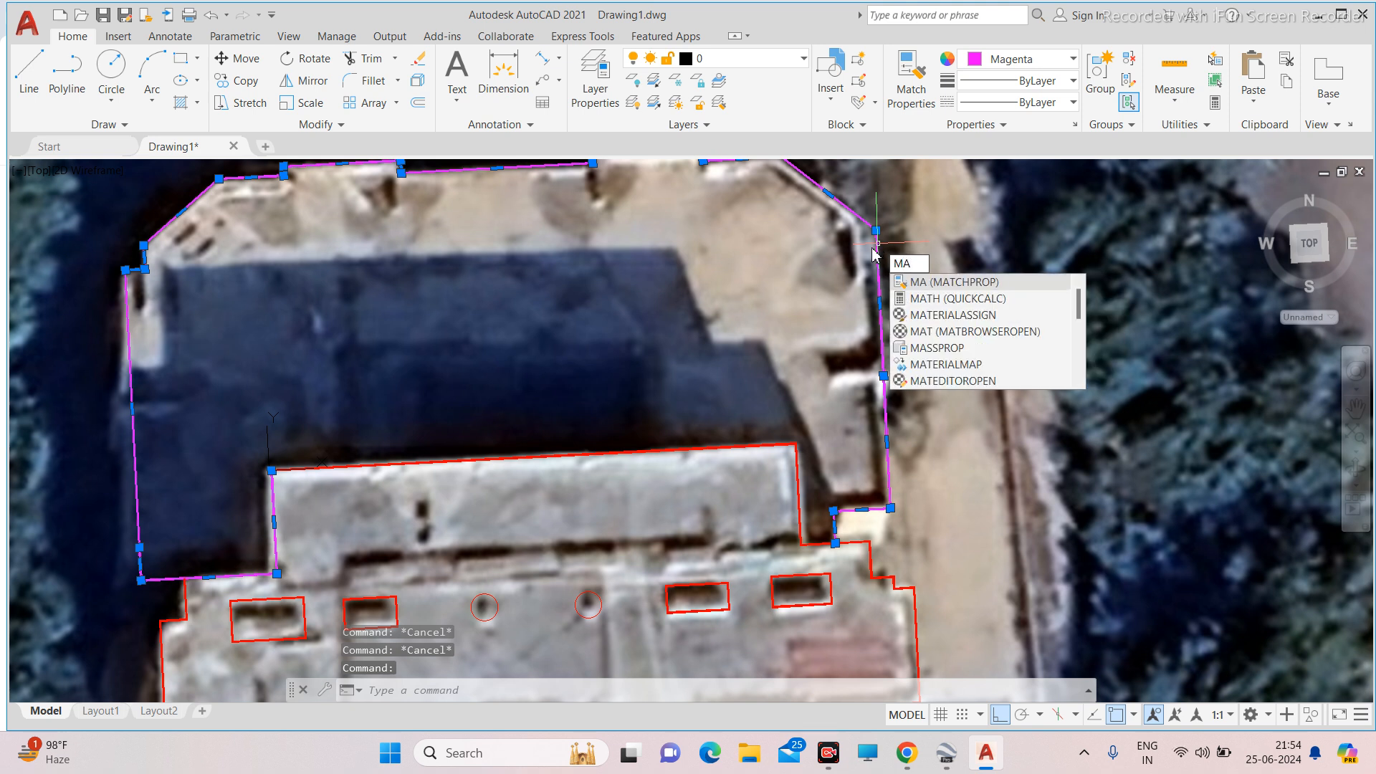
key(Return)
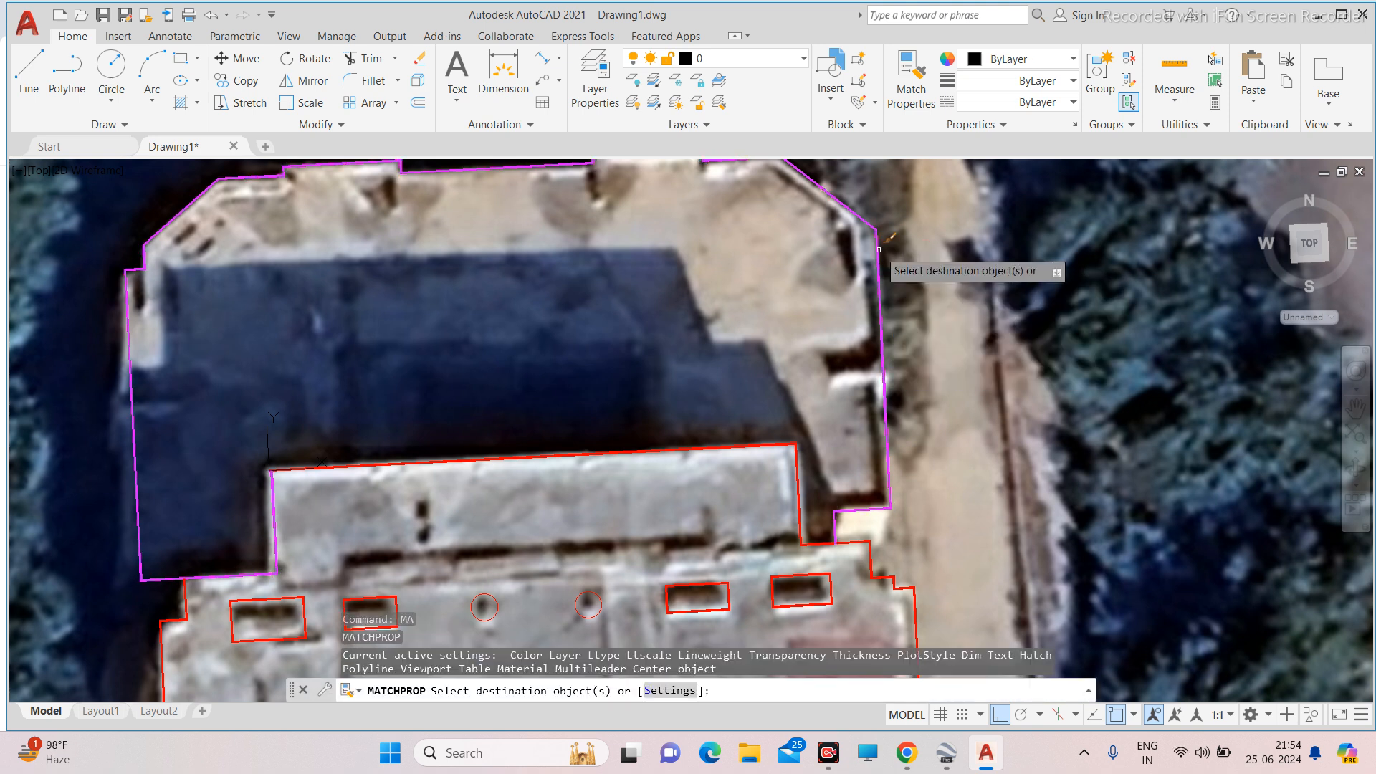
scroll(879, 250, down, 8)
click(906, 277)
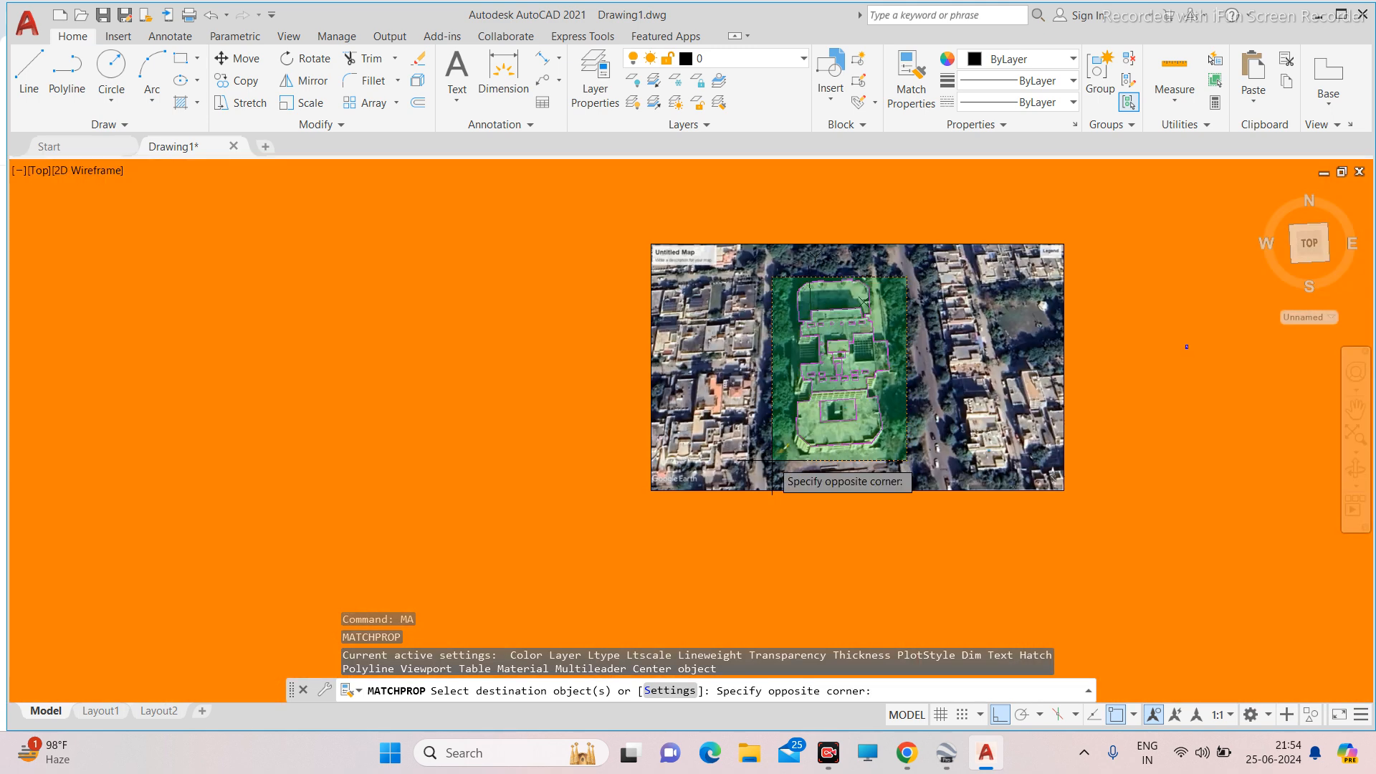
click(769, 457)
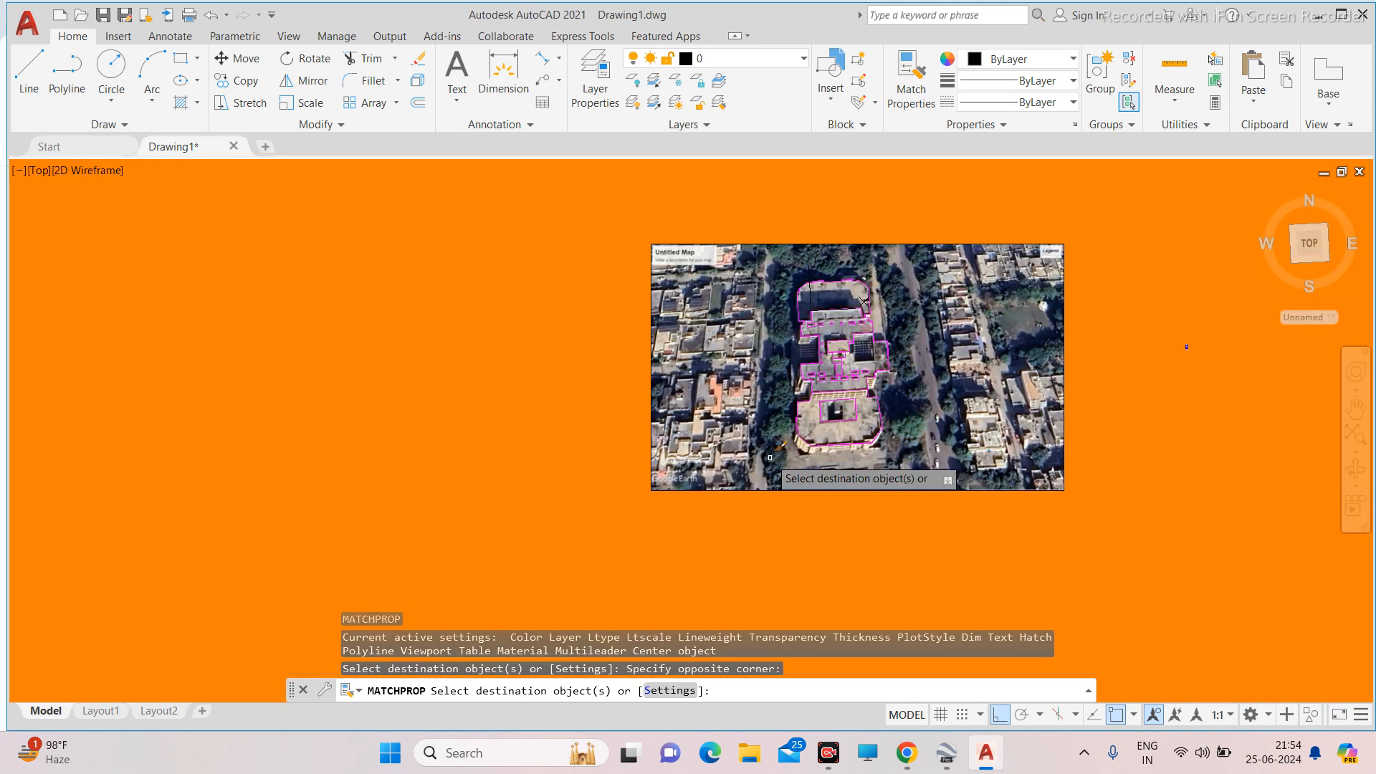
scroll(803, 283, up, 10)
scroll(803, 283, down, 5)
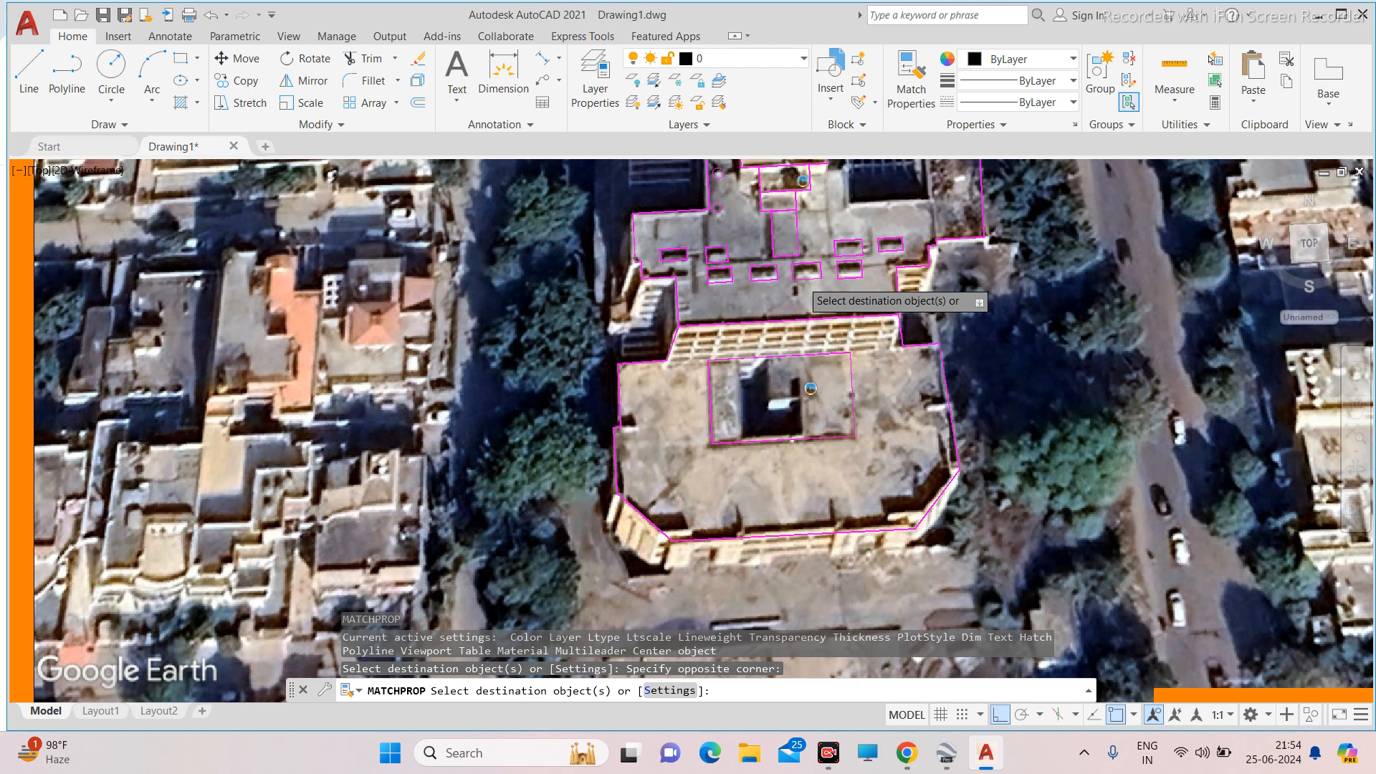
key(Escape)
Examine the magenta roof outlines across the whole building and up close at the northern roof section.
scroll(811, 388, down, 6)
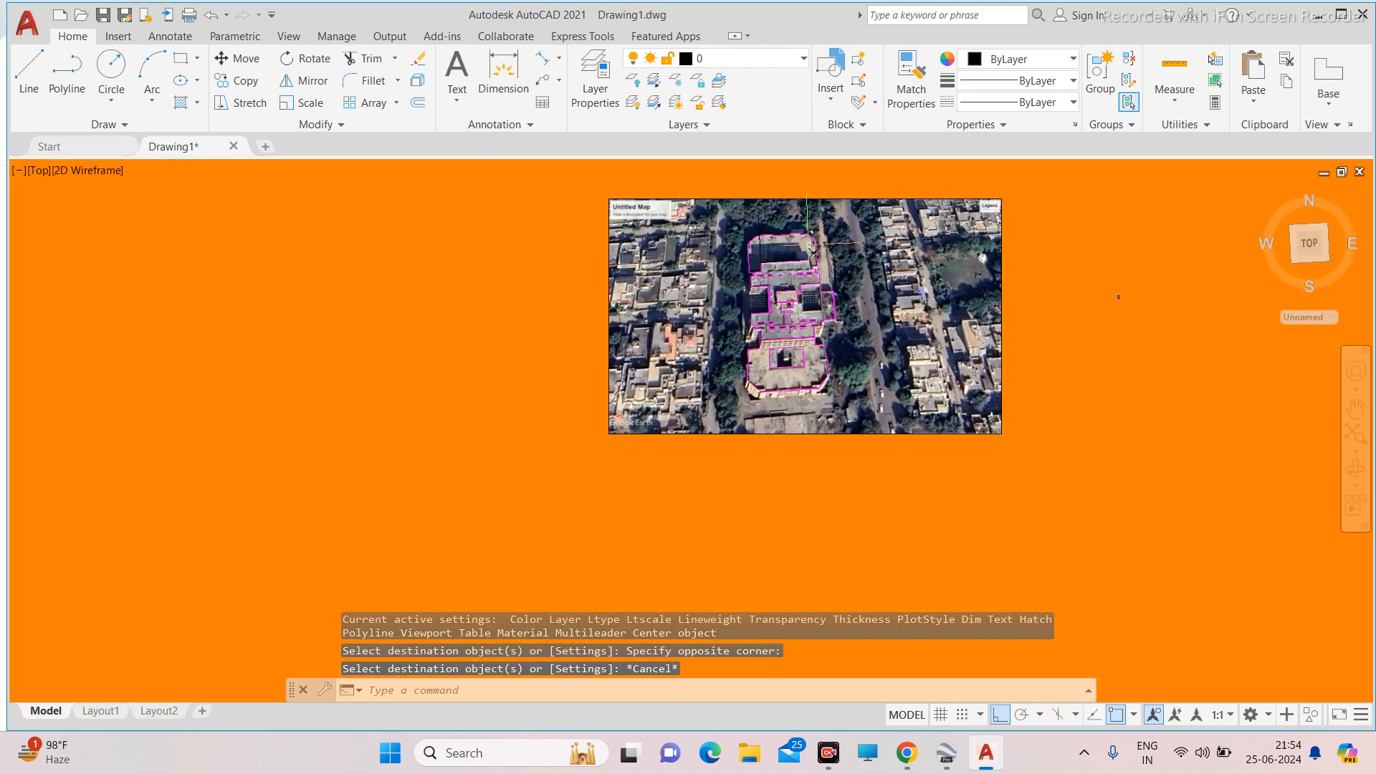
scroll(810, 247, up, 8)
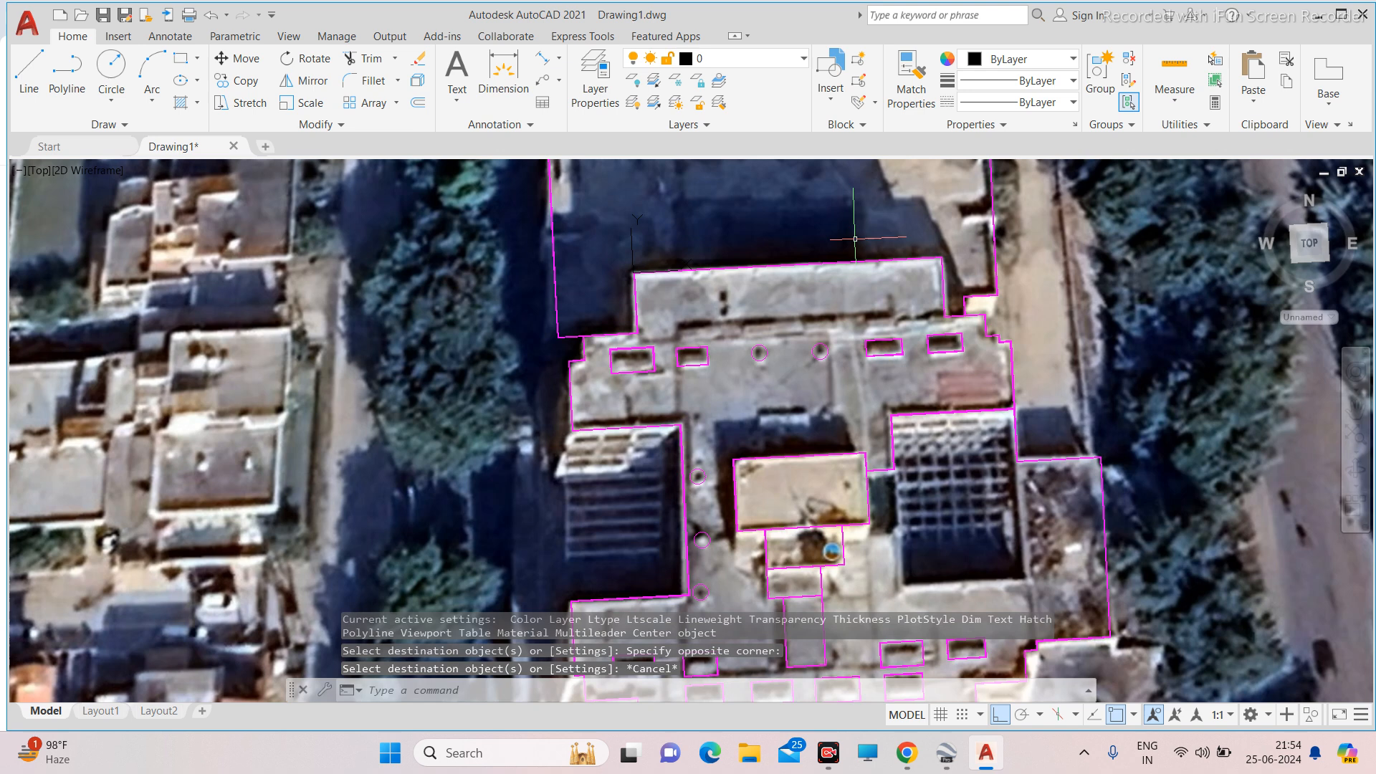
scroll(856, 239, down, 7)
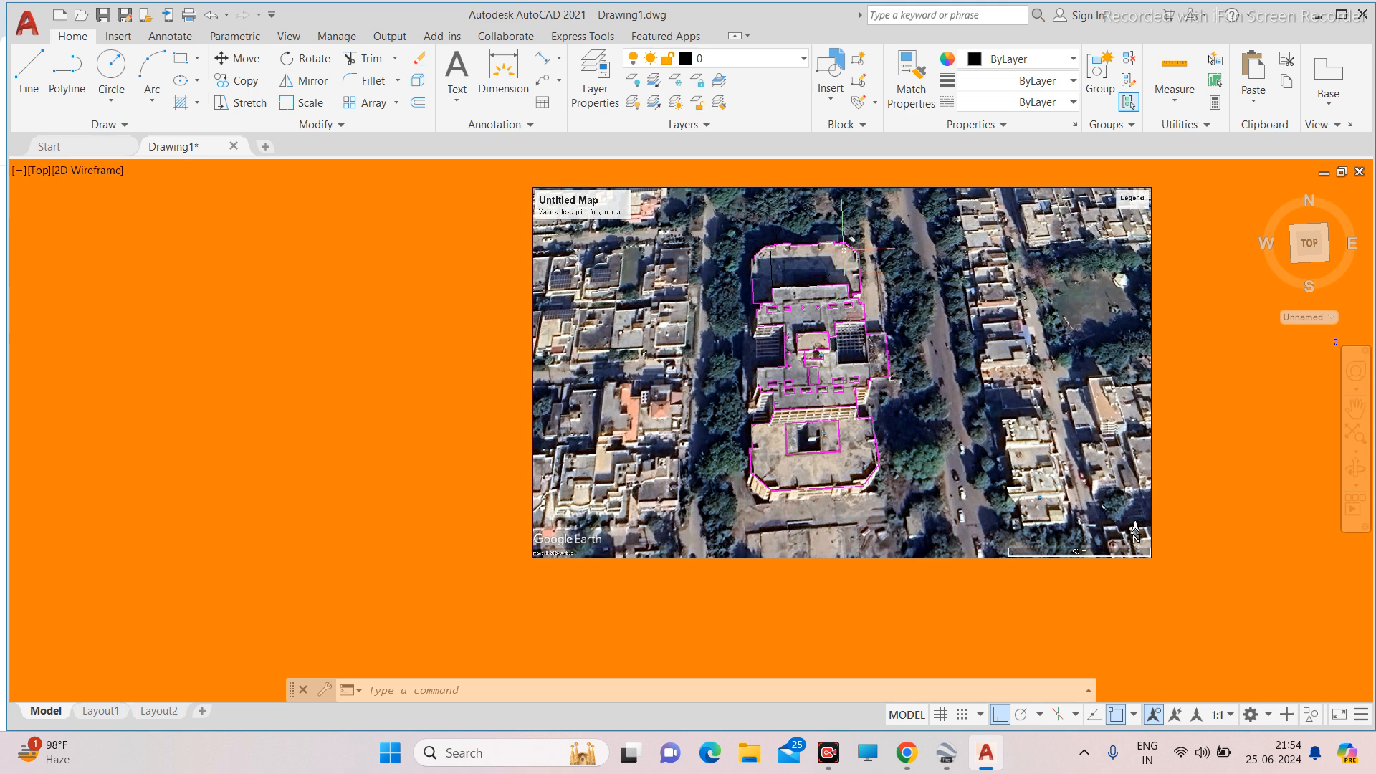
scroll(845, 249, up, 6)
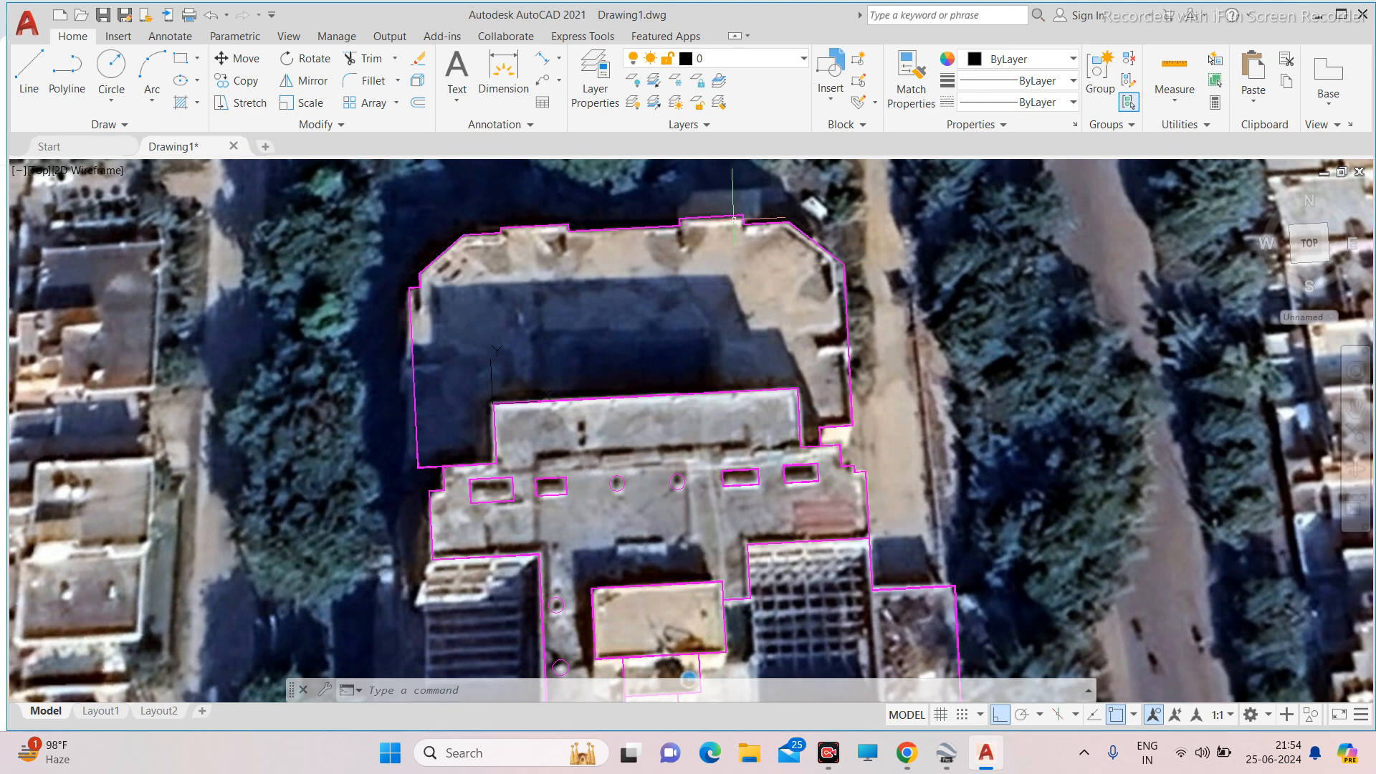
scroll(760, 215, up, 2)
scroll(803, 219, down, 5)
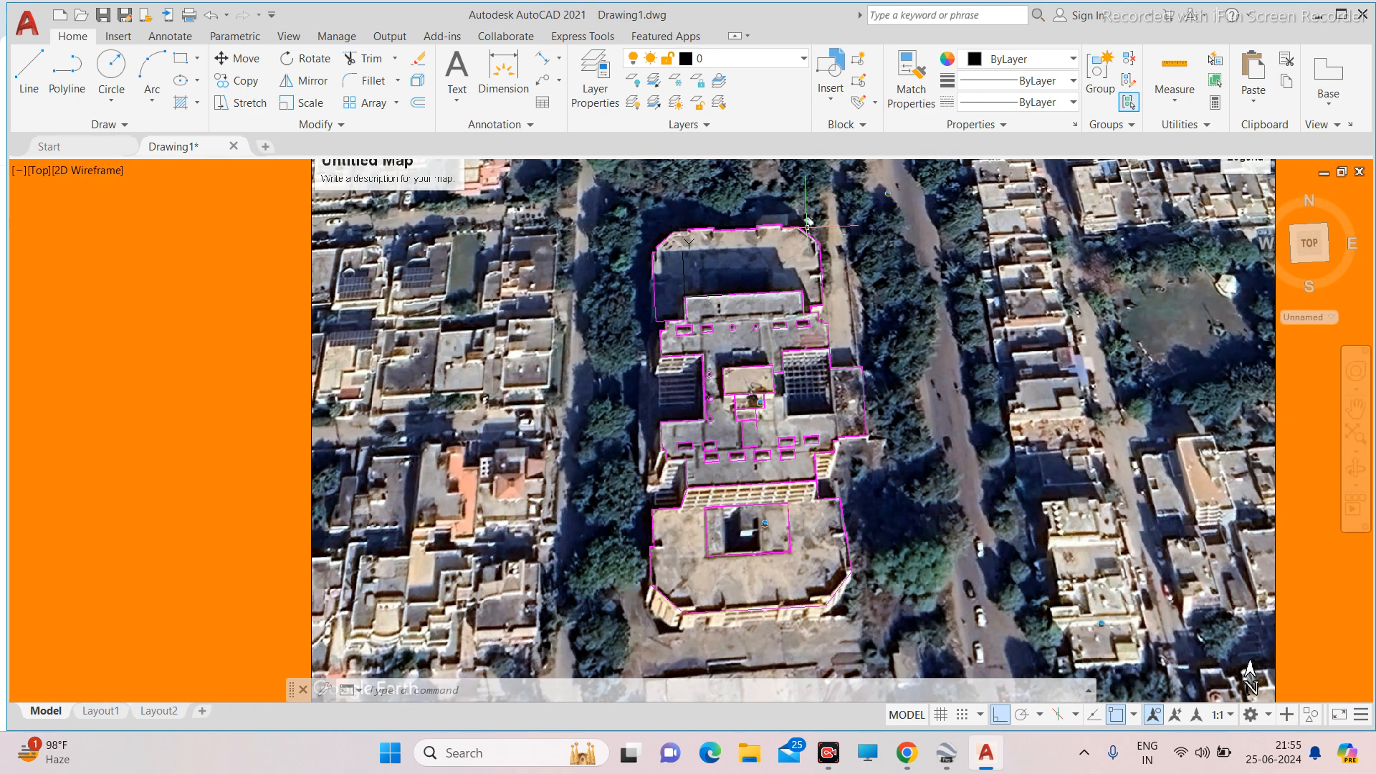
scroll(807, 228, up, 4)
scroll(837, 278, down, 4)
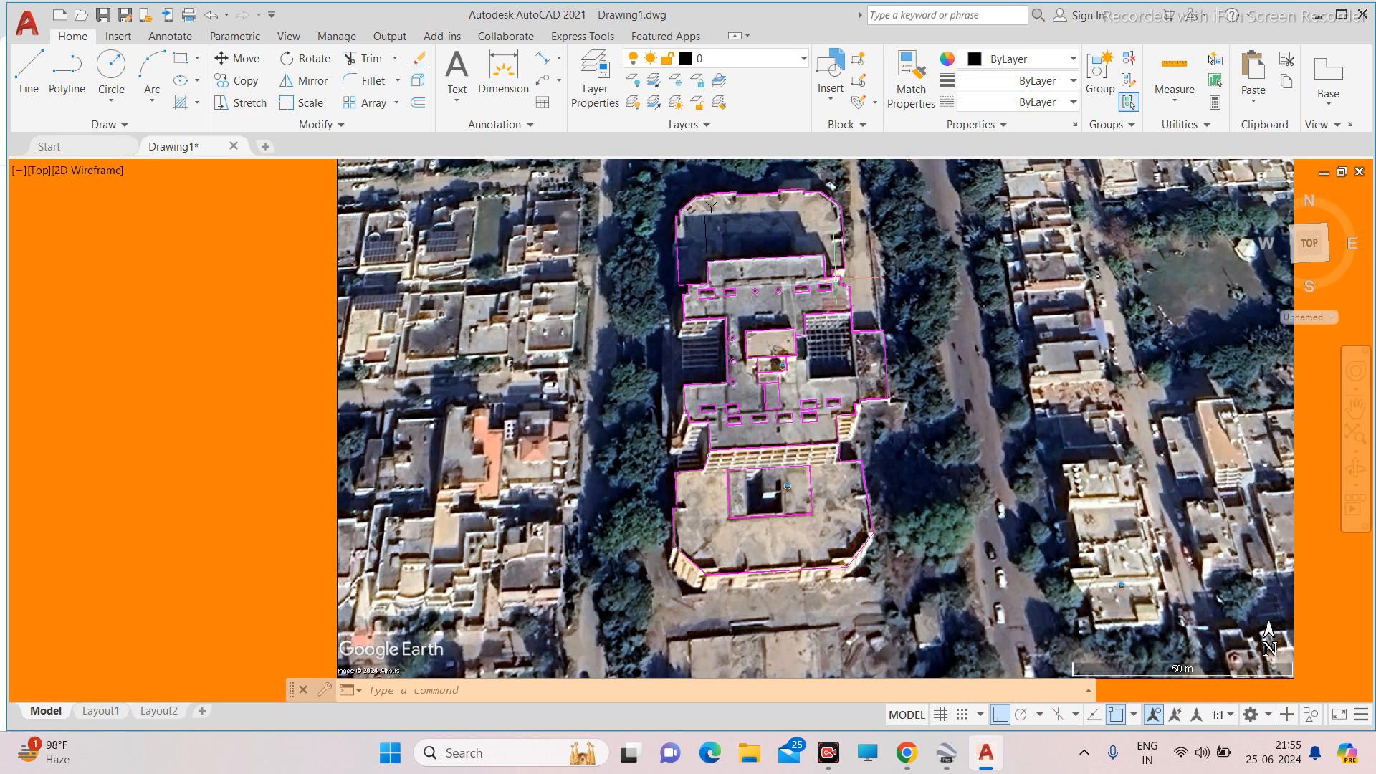
Select all the building's roof outlines and set their color to black (0,0,0).
scroll(871, 226, down, 4)
click(864, 227)
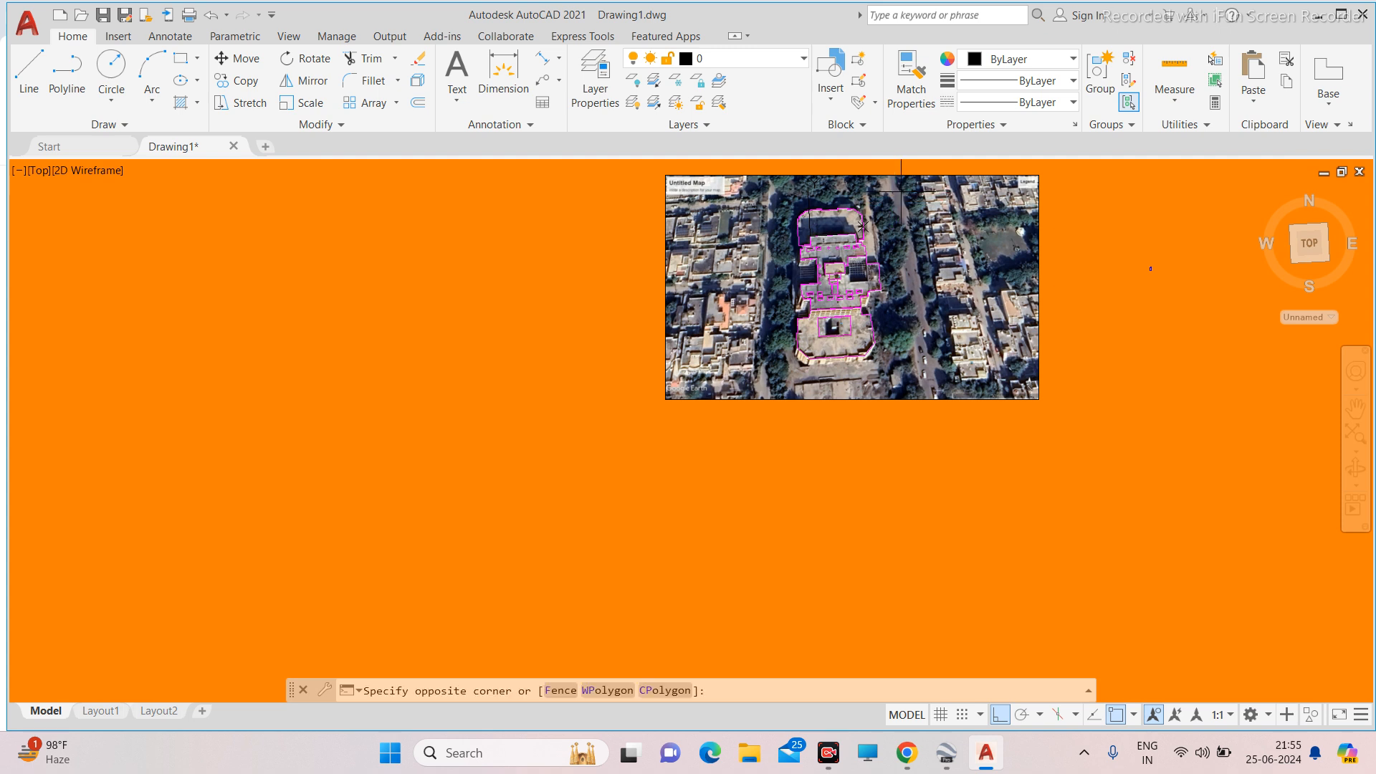
click(901, 192)
click(1030, 61)
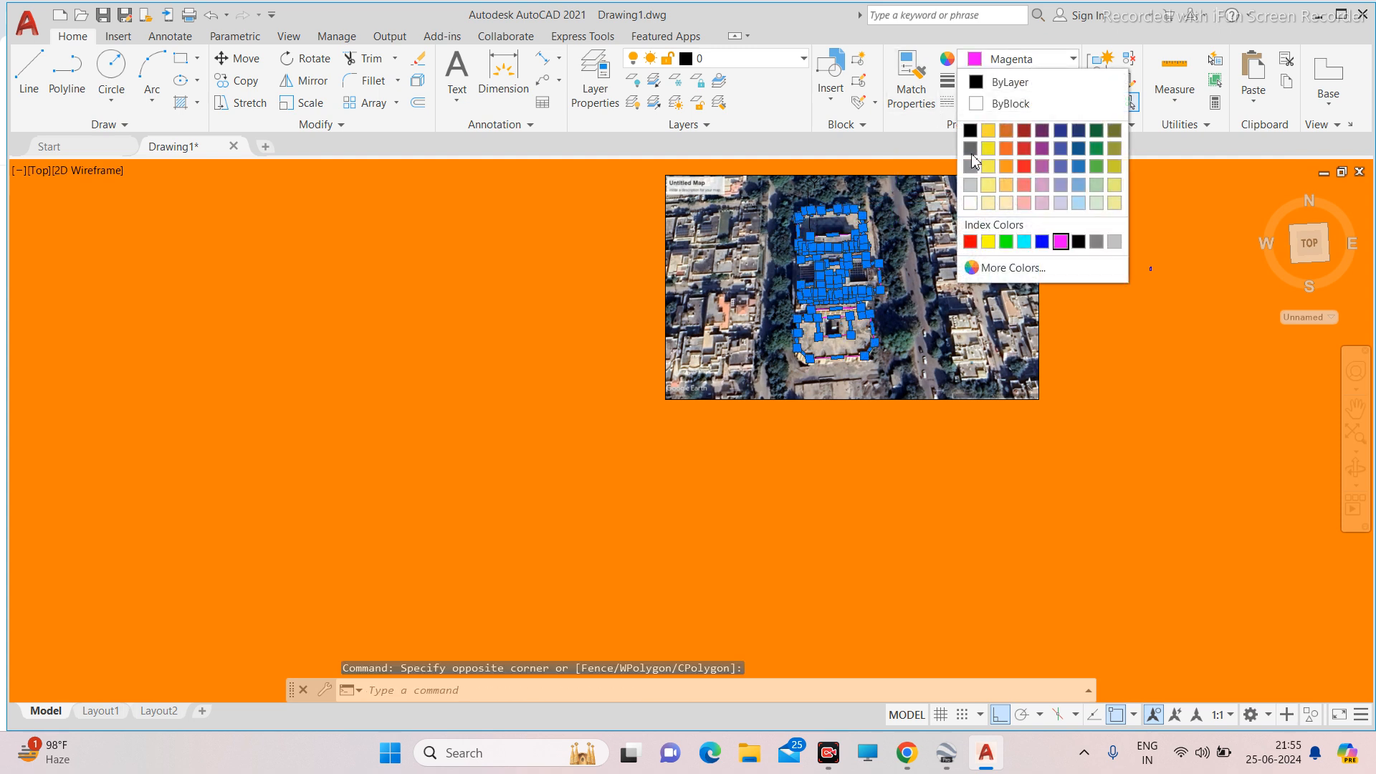
click(970, 130)
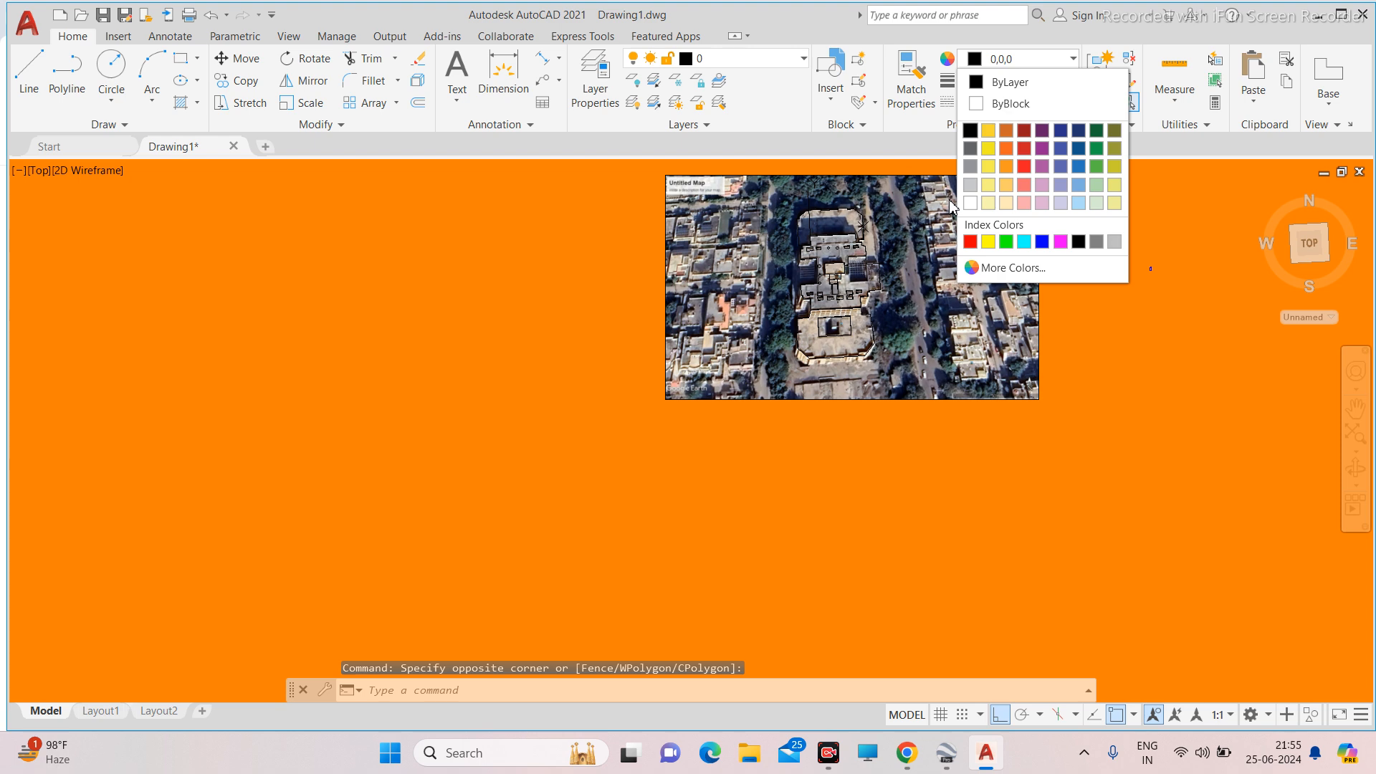
key(Escape)
Select all the building's roof outlines together and set their color to red.
scroll(854, 326, down, 2)
click(882, 238)
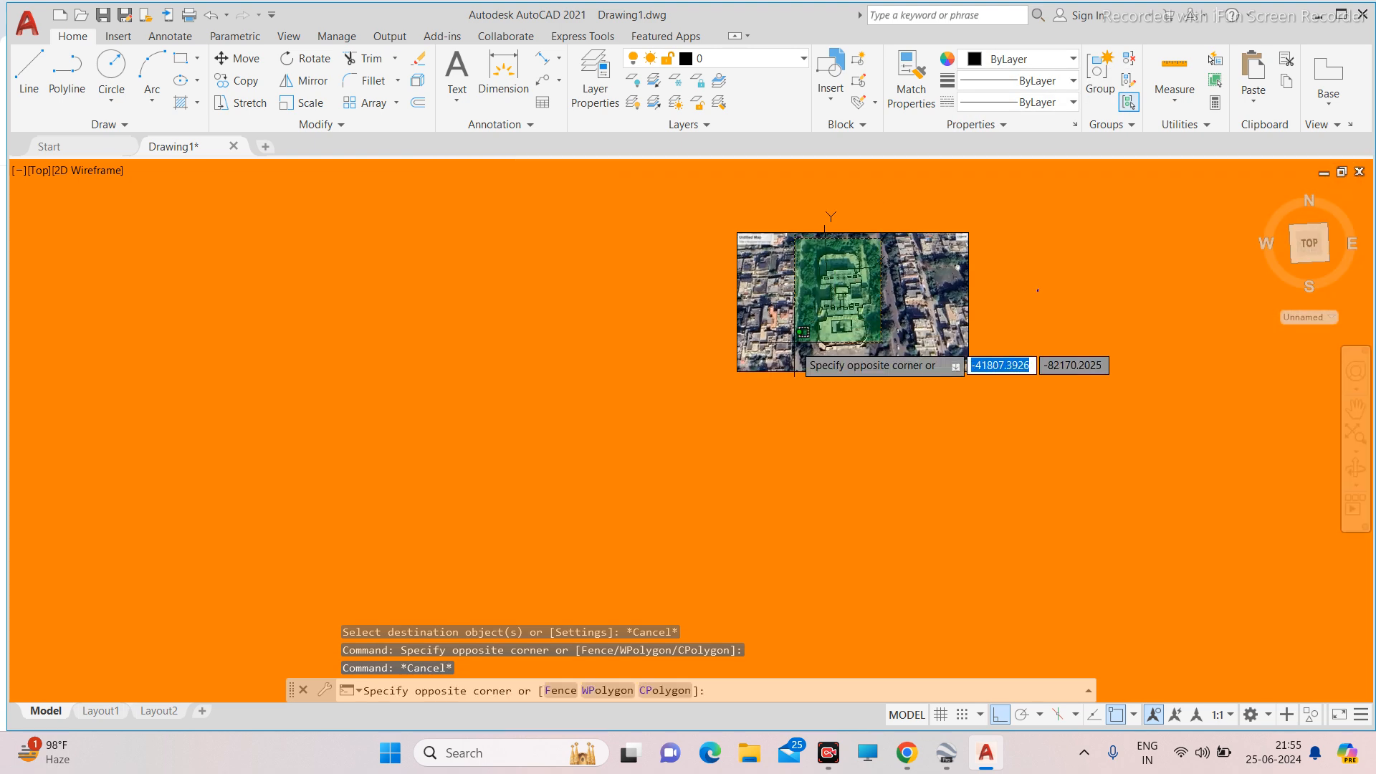
click(796, 362)
click(1032, 59)
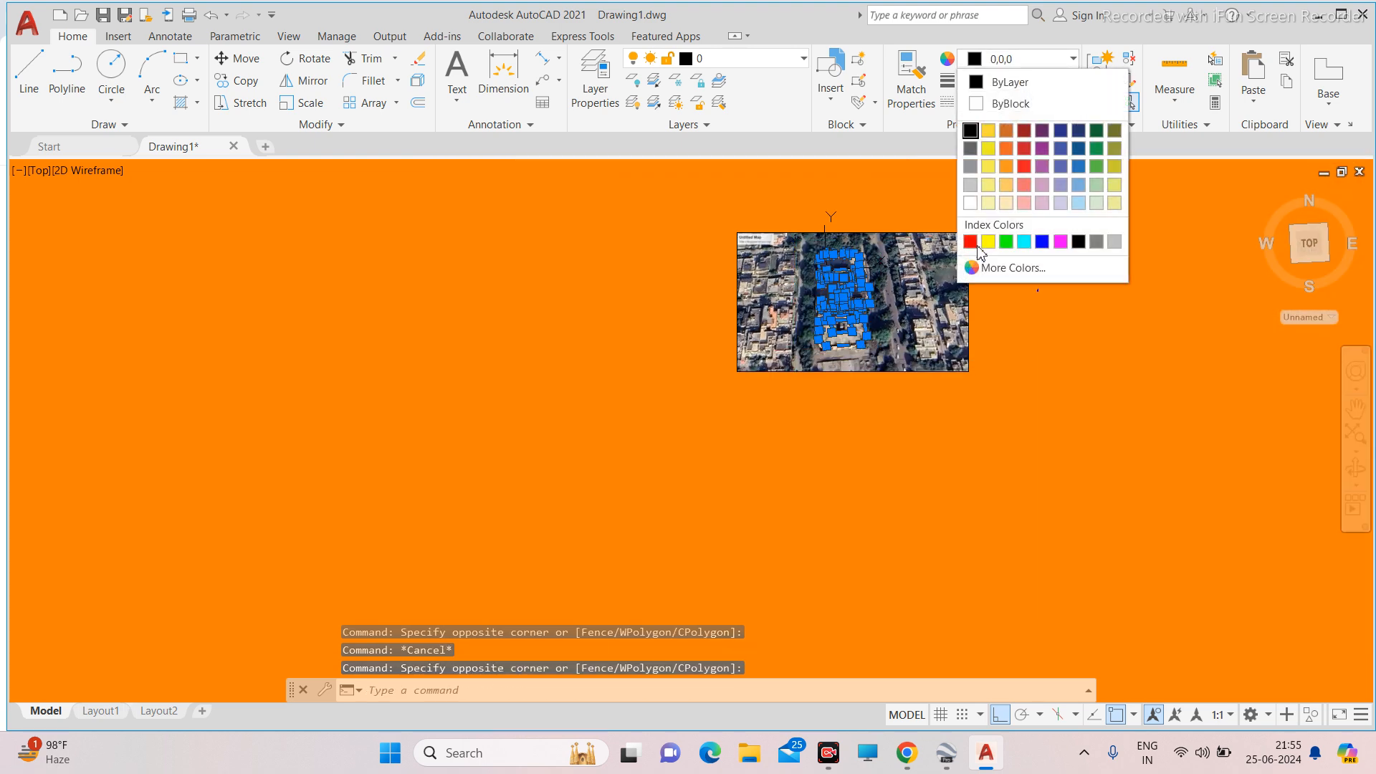
click(970, 242)
key(Escape)
scroll(960, 323, up, 5)
scroll(967, 393, down, 3)
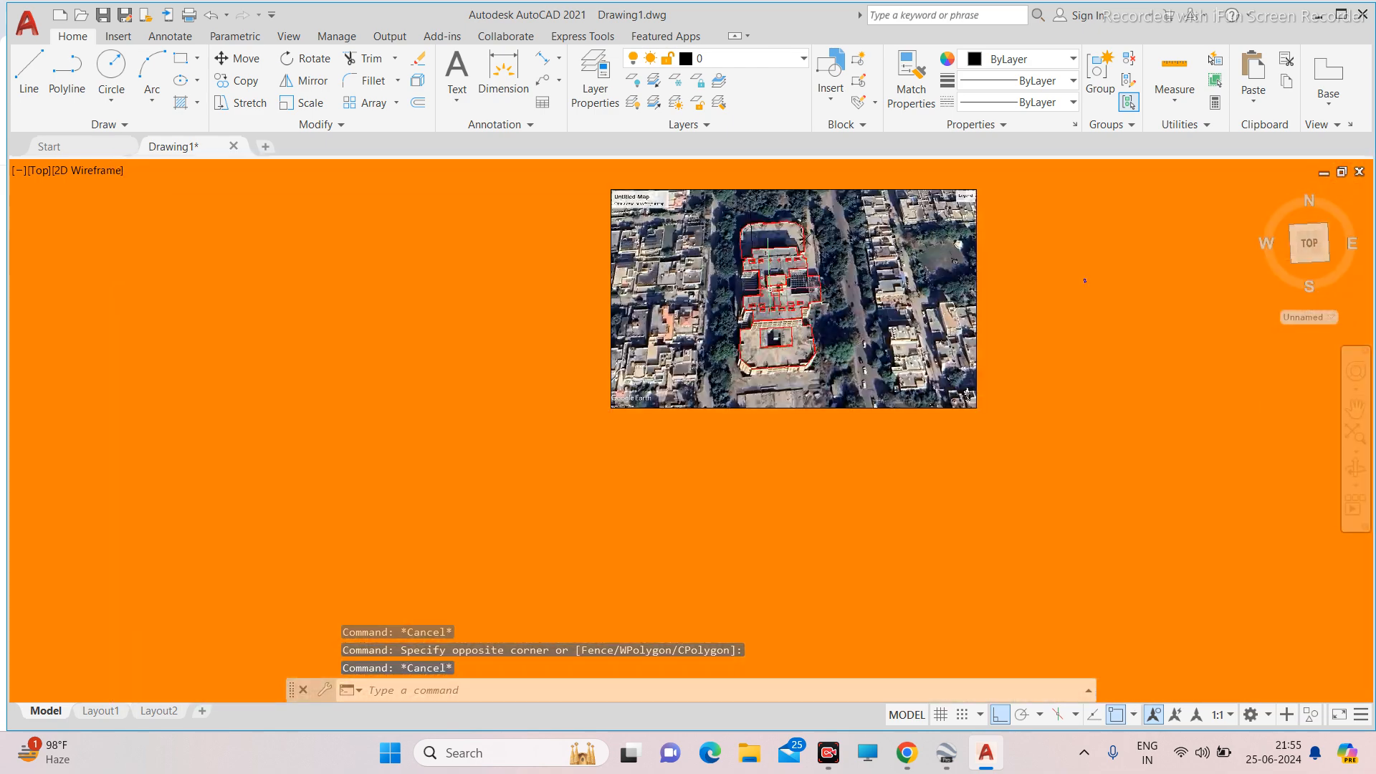
Look over the red roof outlines across the whole building and locate the blue module east of the satellite image.
scroll(783, 281, up, 6)
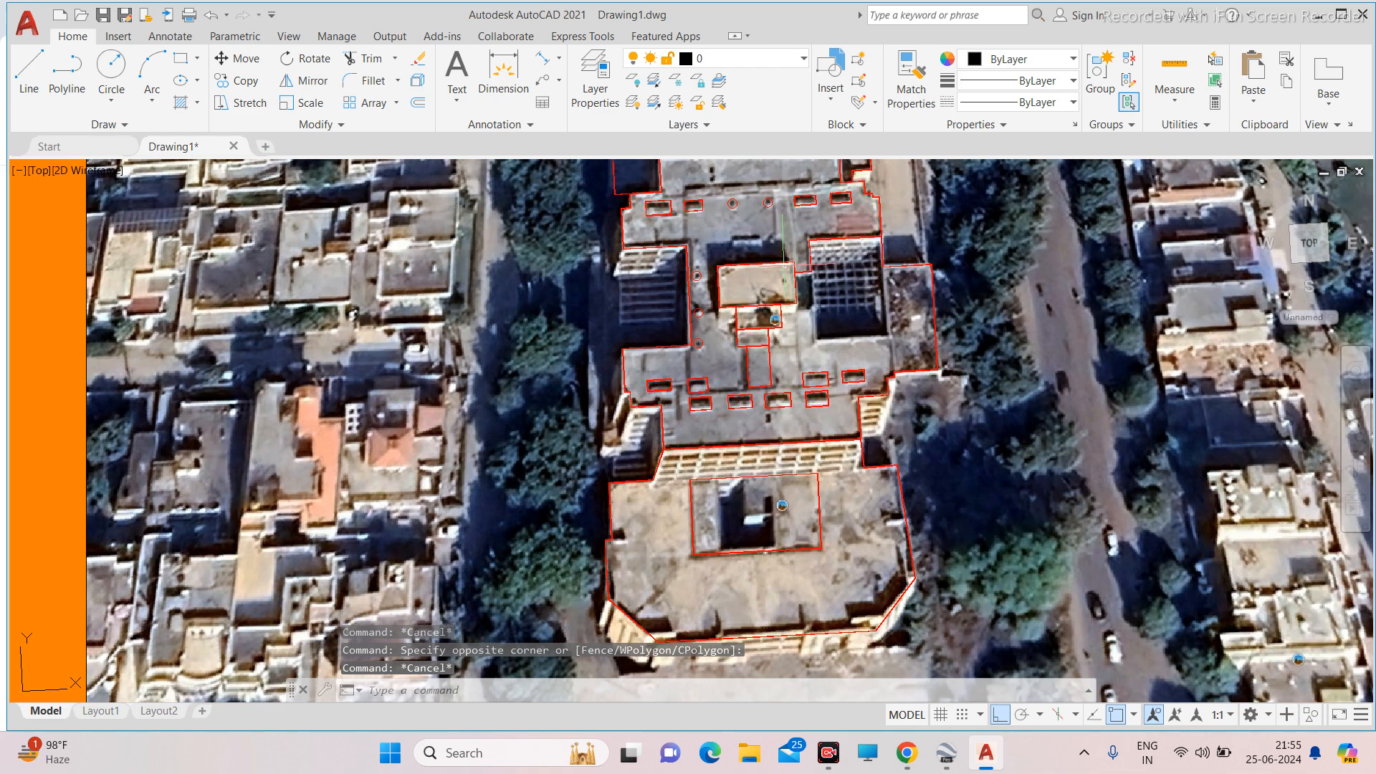
scroll(784, 281, down, 3)
scroll(743, 202, up, 1)
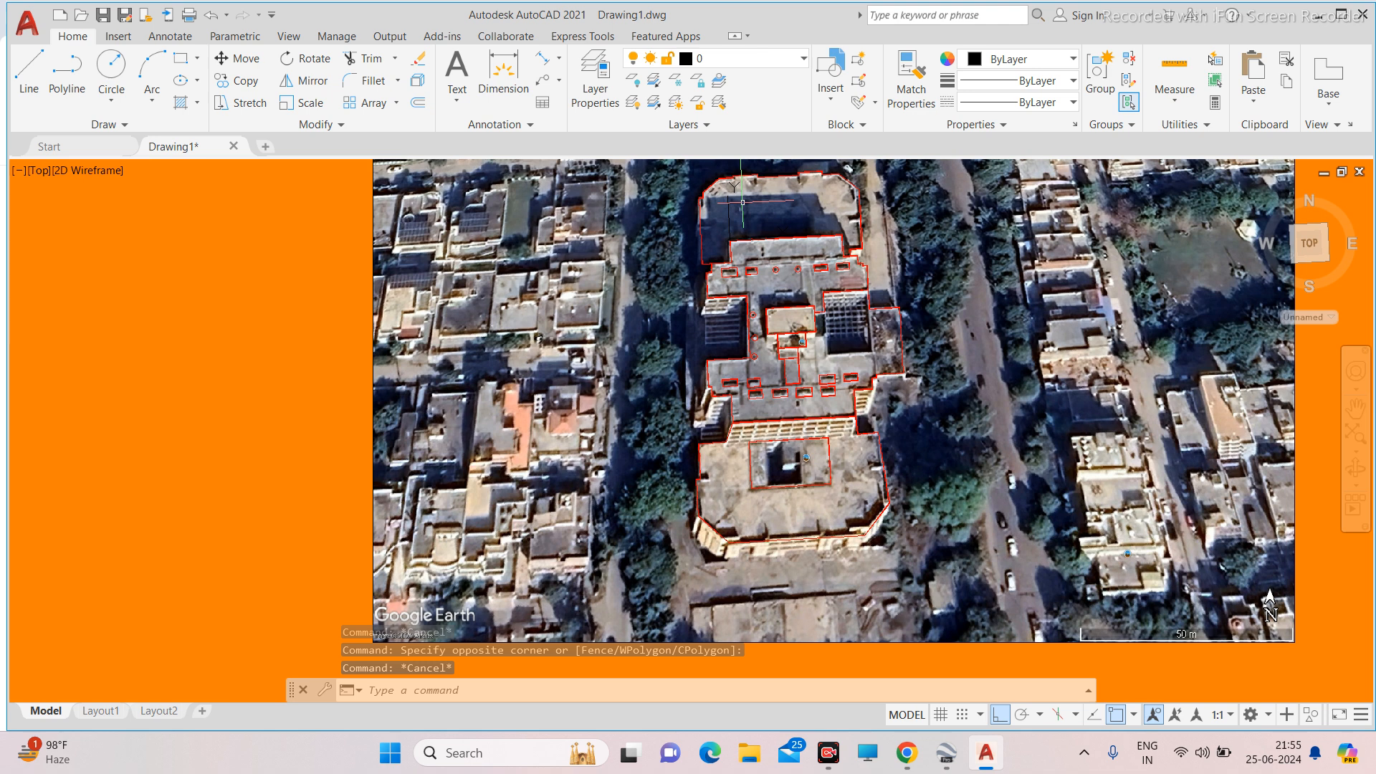
scroll(743, 202, down, 6)
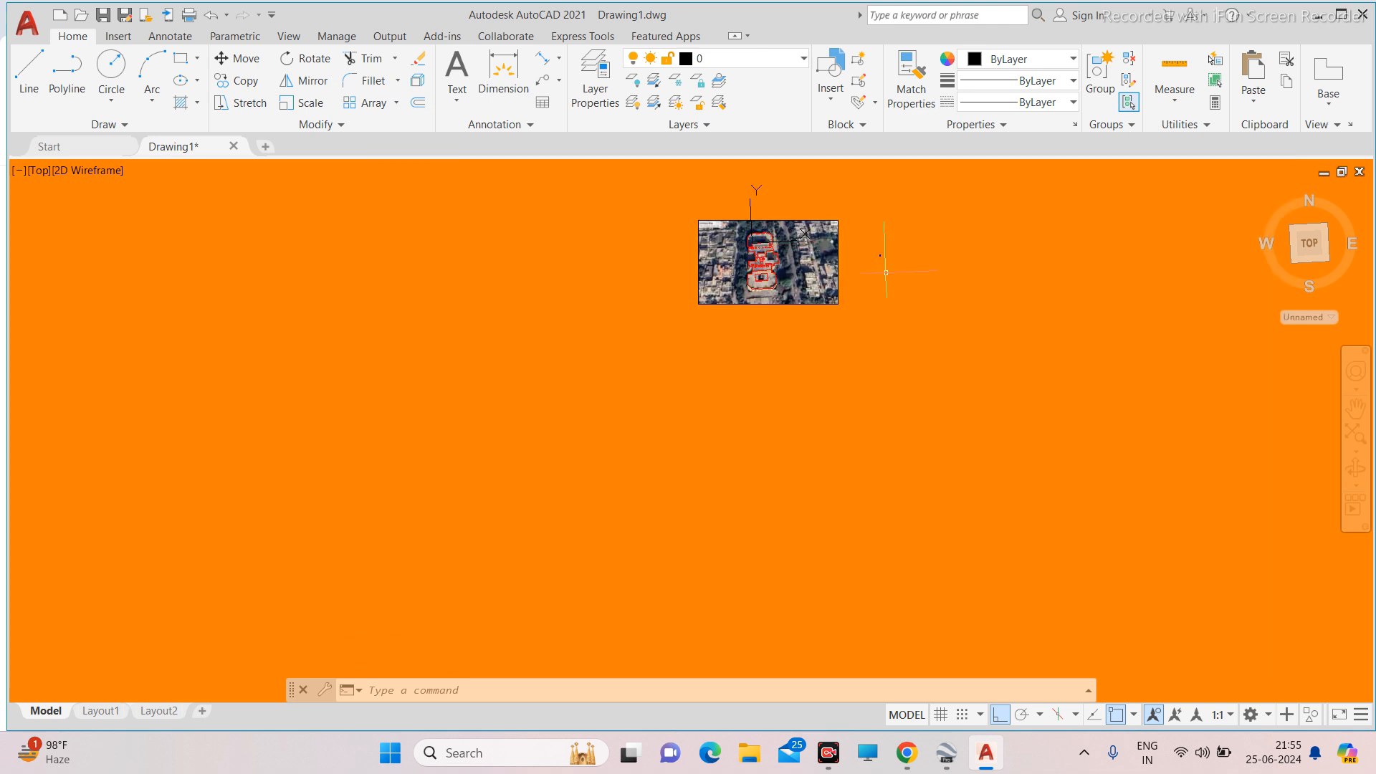
scroll(885, 249, up, 6)
click(885, 249)
click(770, 374)
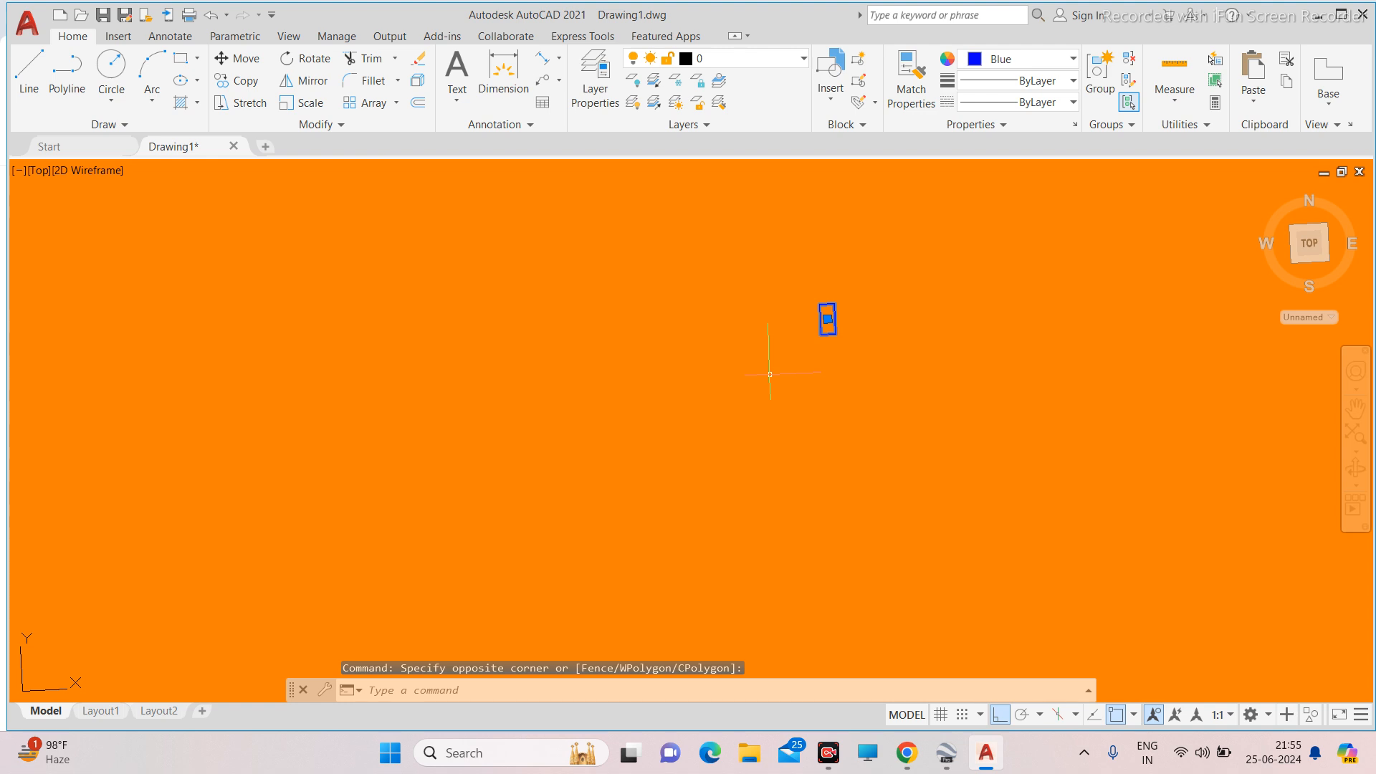
key(Escape)
Move the blue module by its lower-left corner onto the southwestern corner of the southern roof outline.
scroll(840, 307, up, 6)
click(913, 218)
click(635, 499)
text(m)
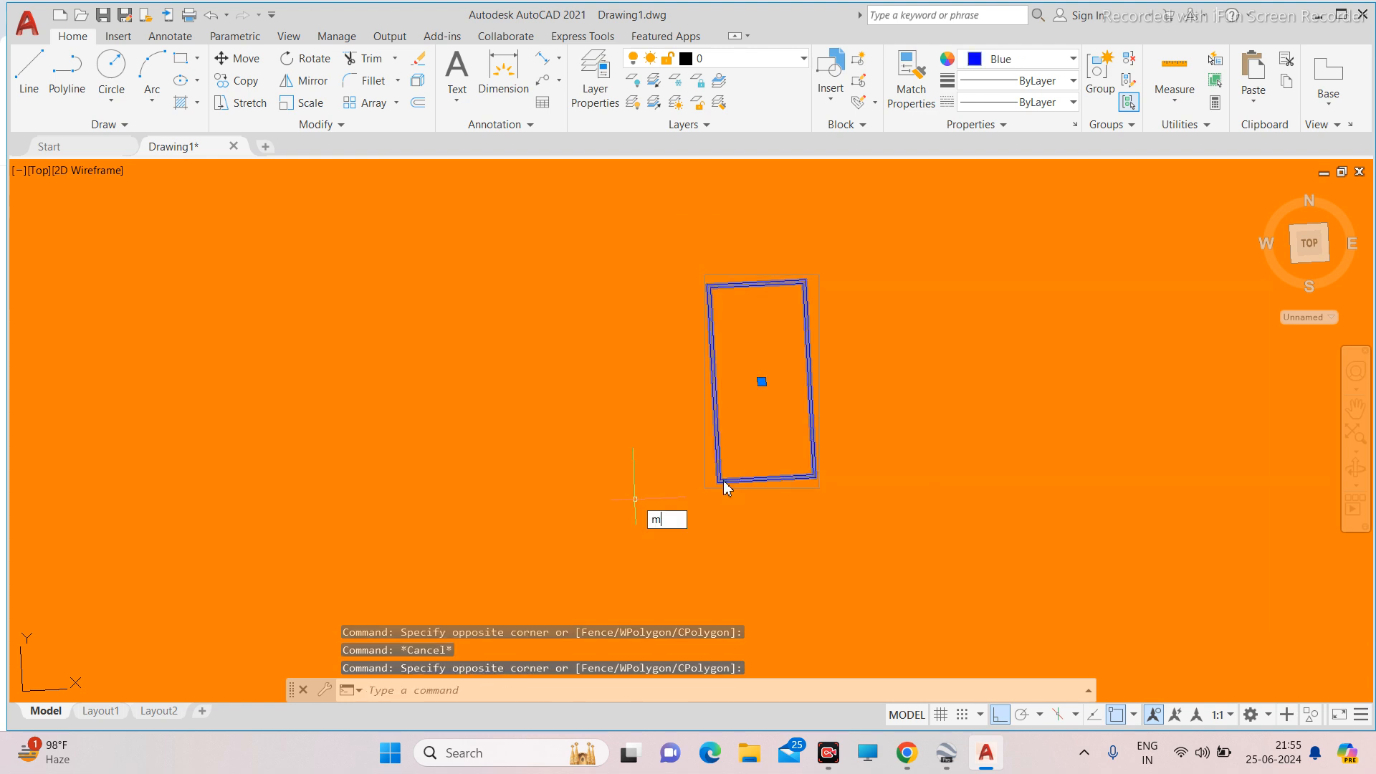
key(Return)
click(721, 480)
scroll(721, 480, up, 6)
scroll(991, 370, down, 6)
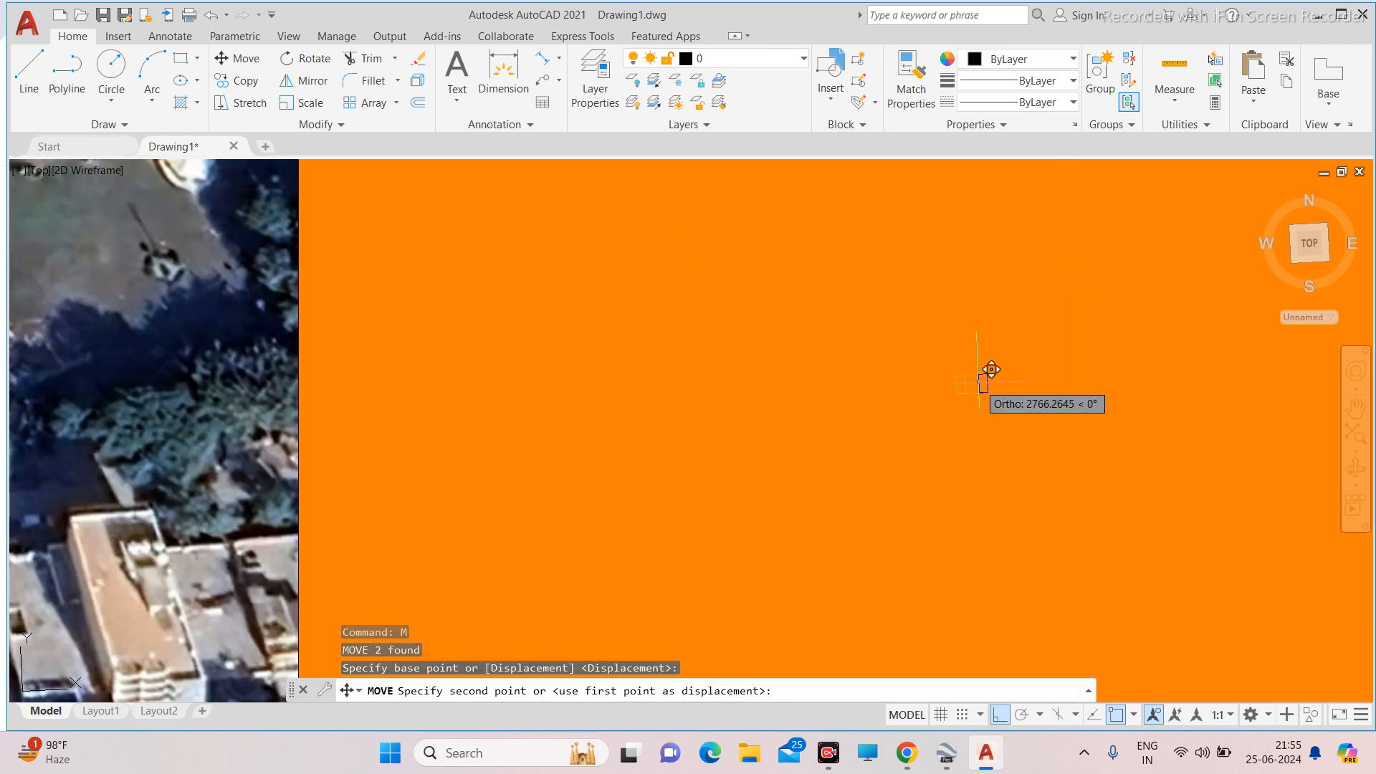
scroll(493, 487, up, 6)
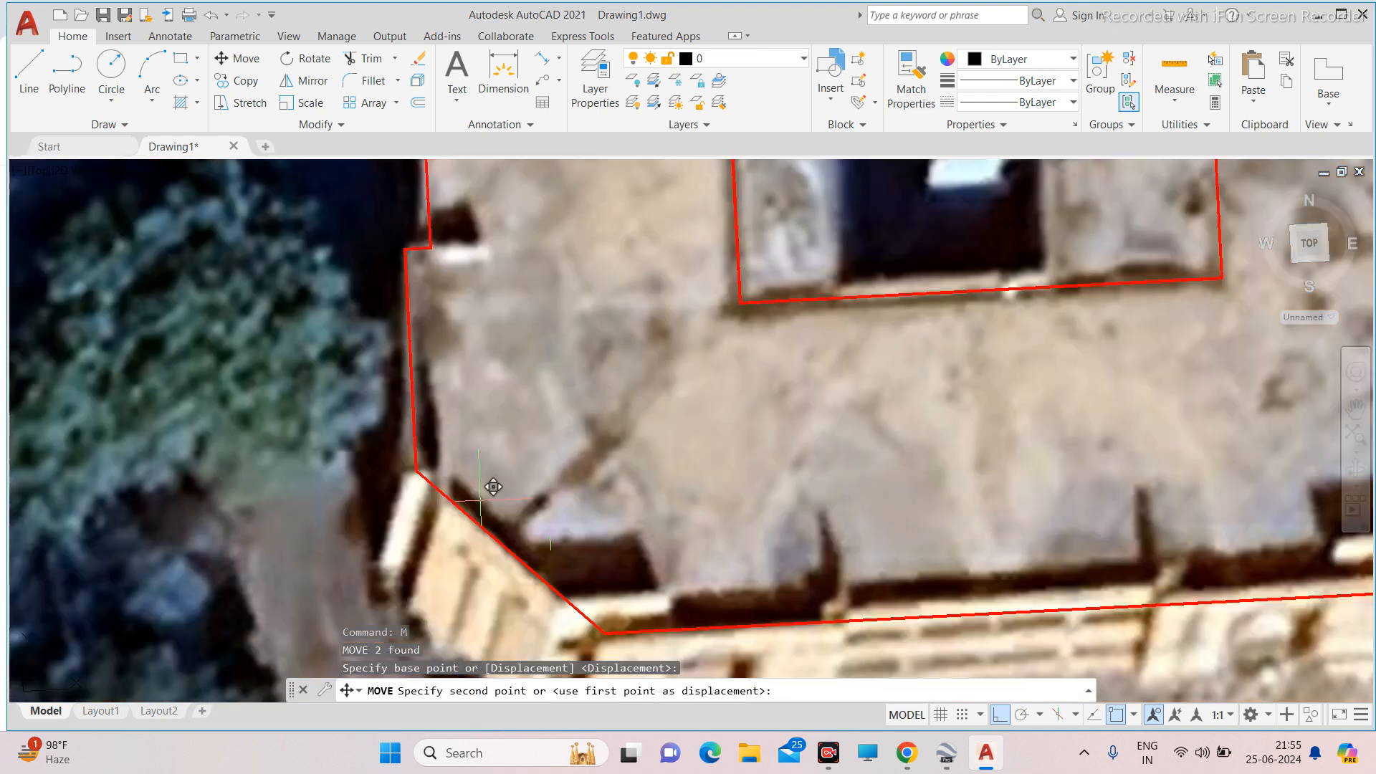
scroll(600, 558, up, 6)
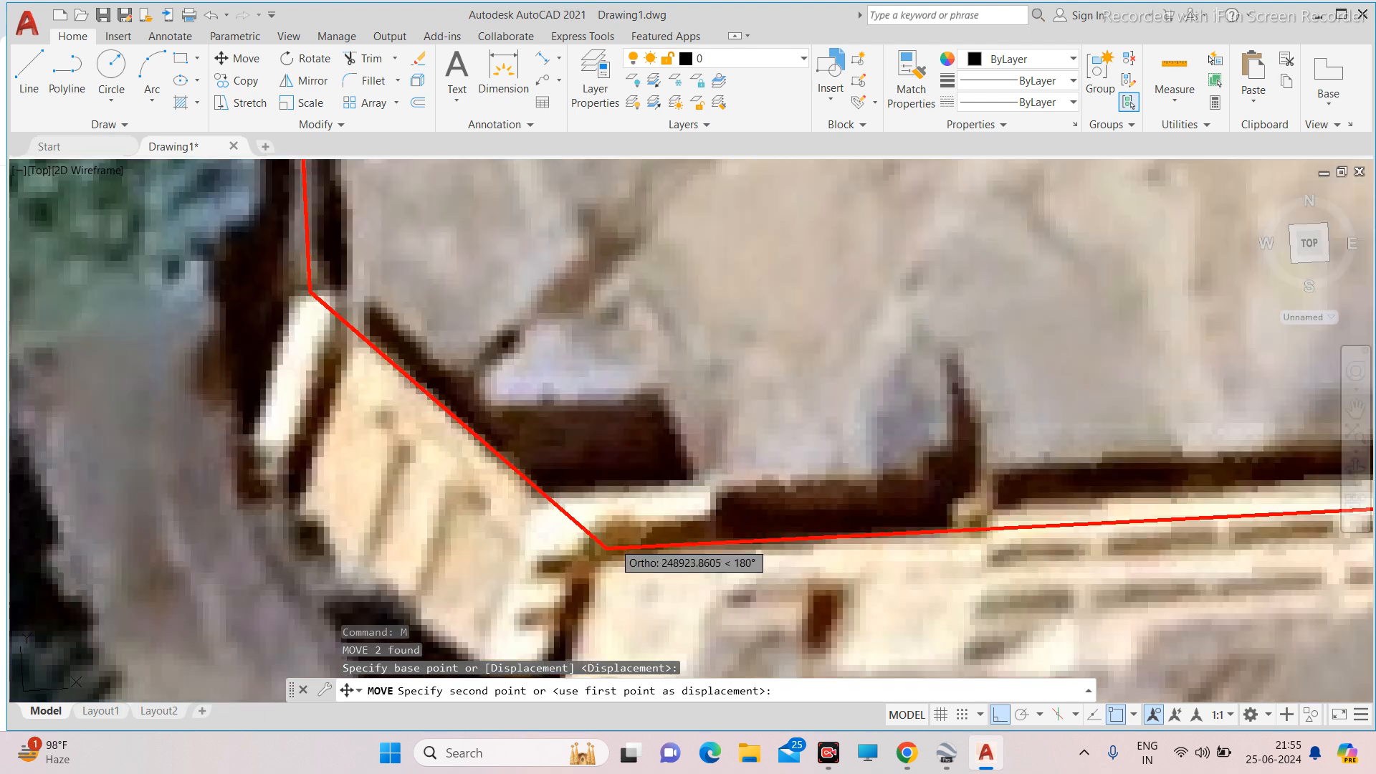
click(588, 552)
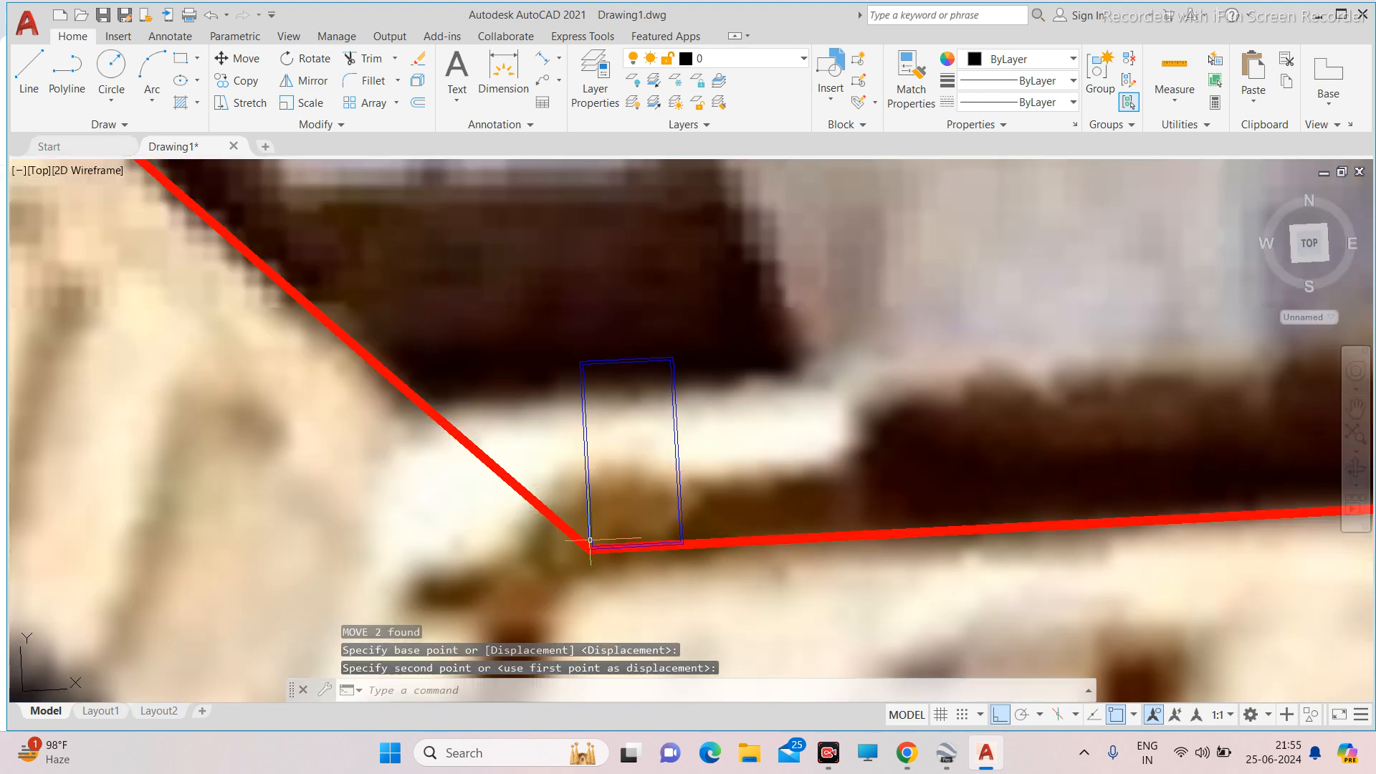
Examine the module's size and alignment up close at the southwestern corner of the southern roof outline.
scroll(706, 241, down, 2)
click(631, 440)
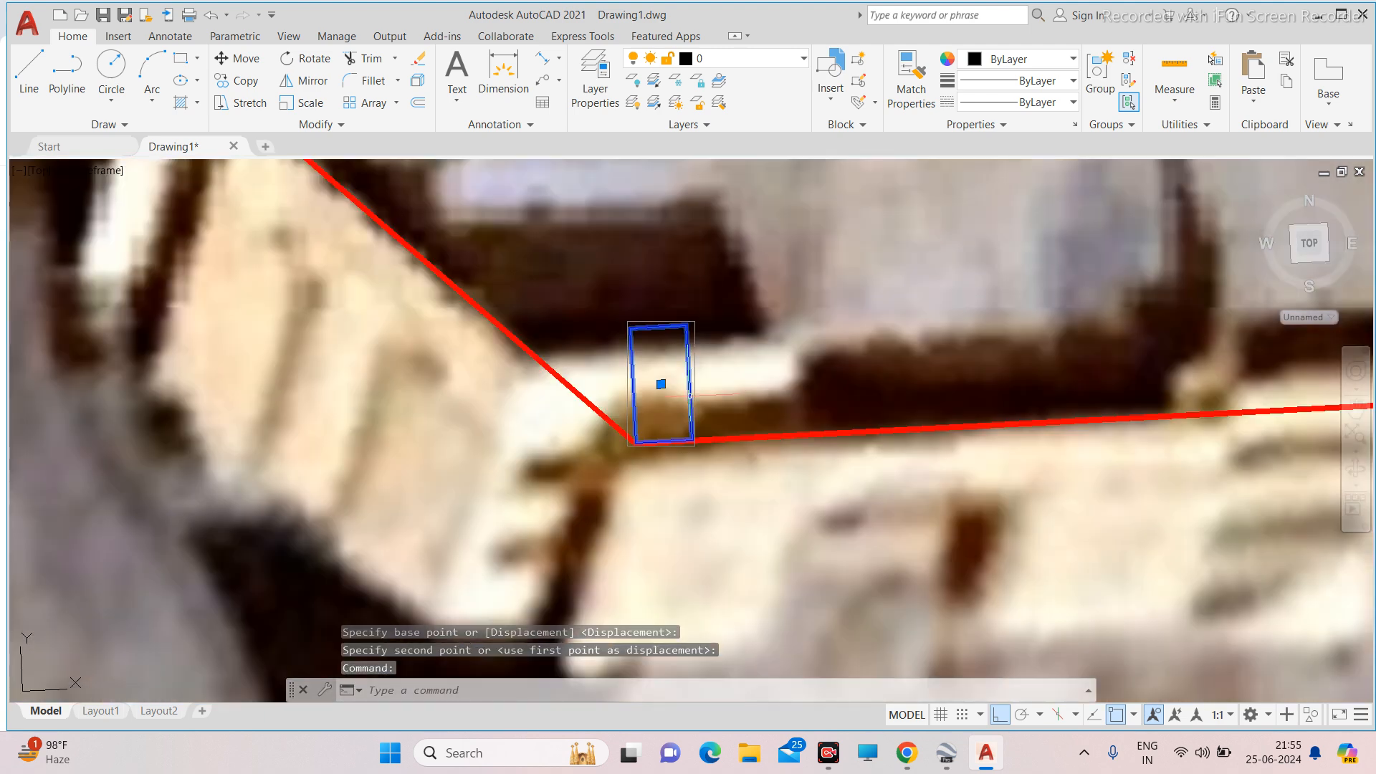
scroll(712, 351, down, 3)
scroll(715, 348, up, 1)
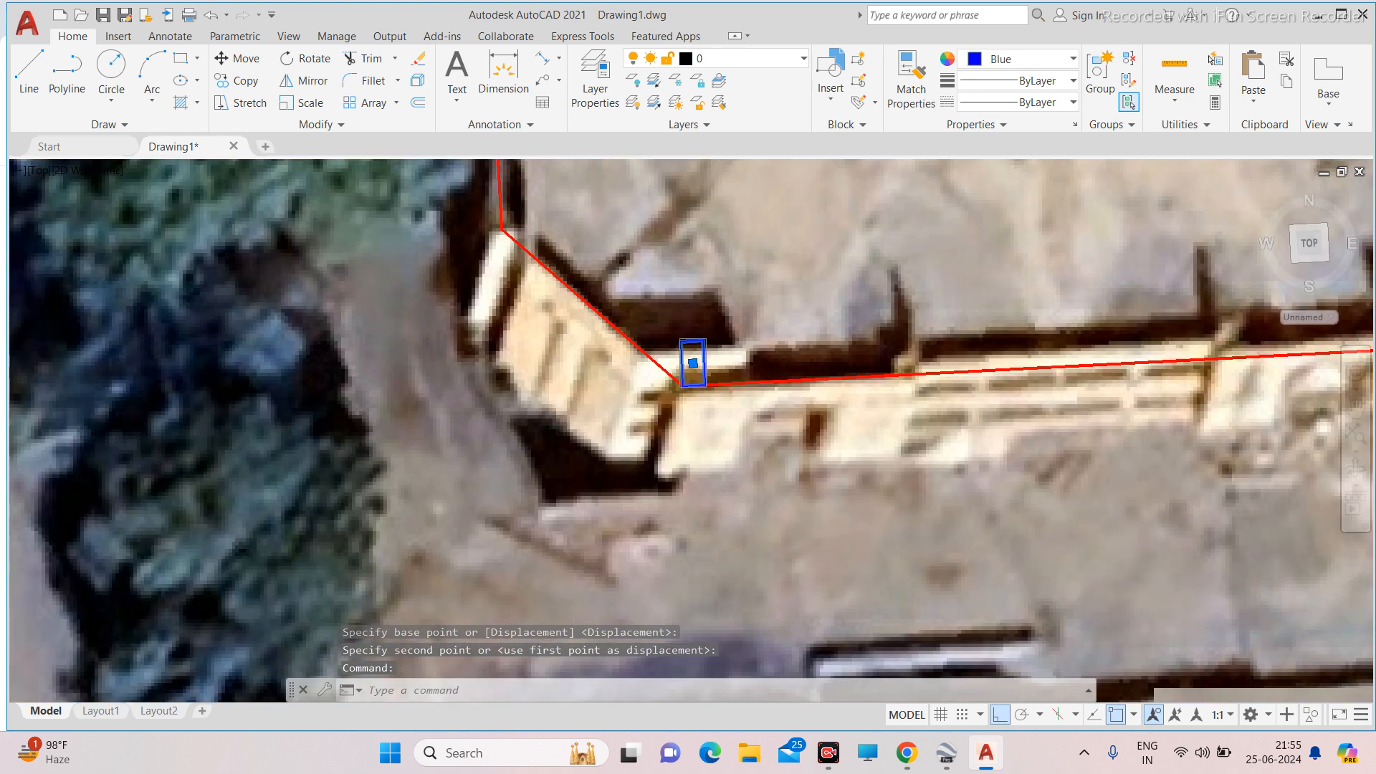
scroll(692, 362, down, 8)
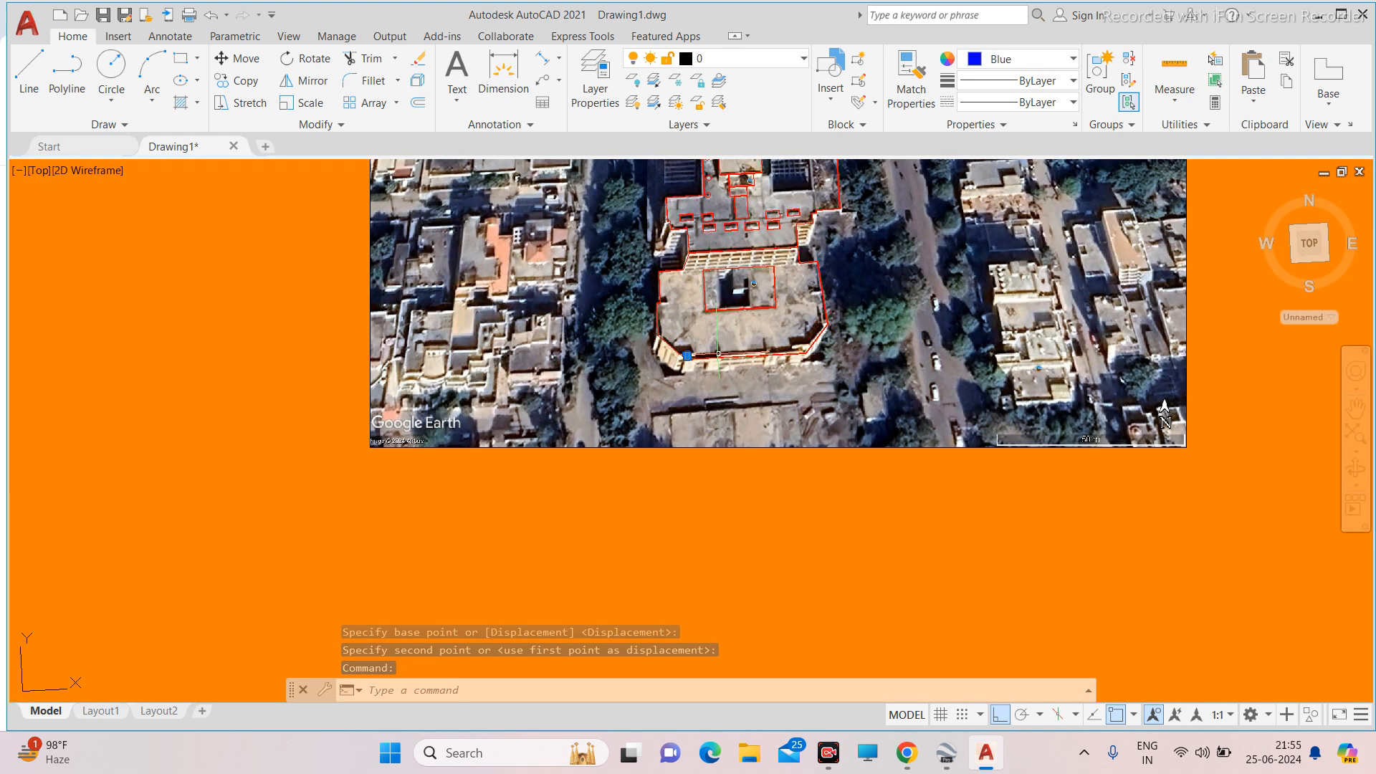
scroll(718, 353, up, 10)
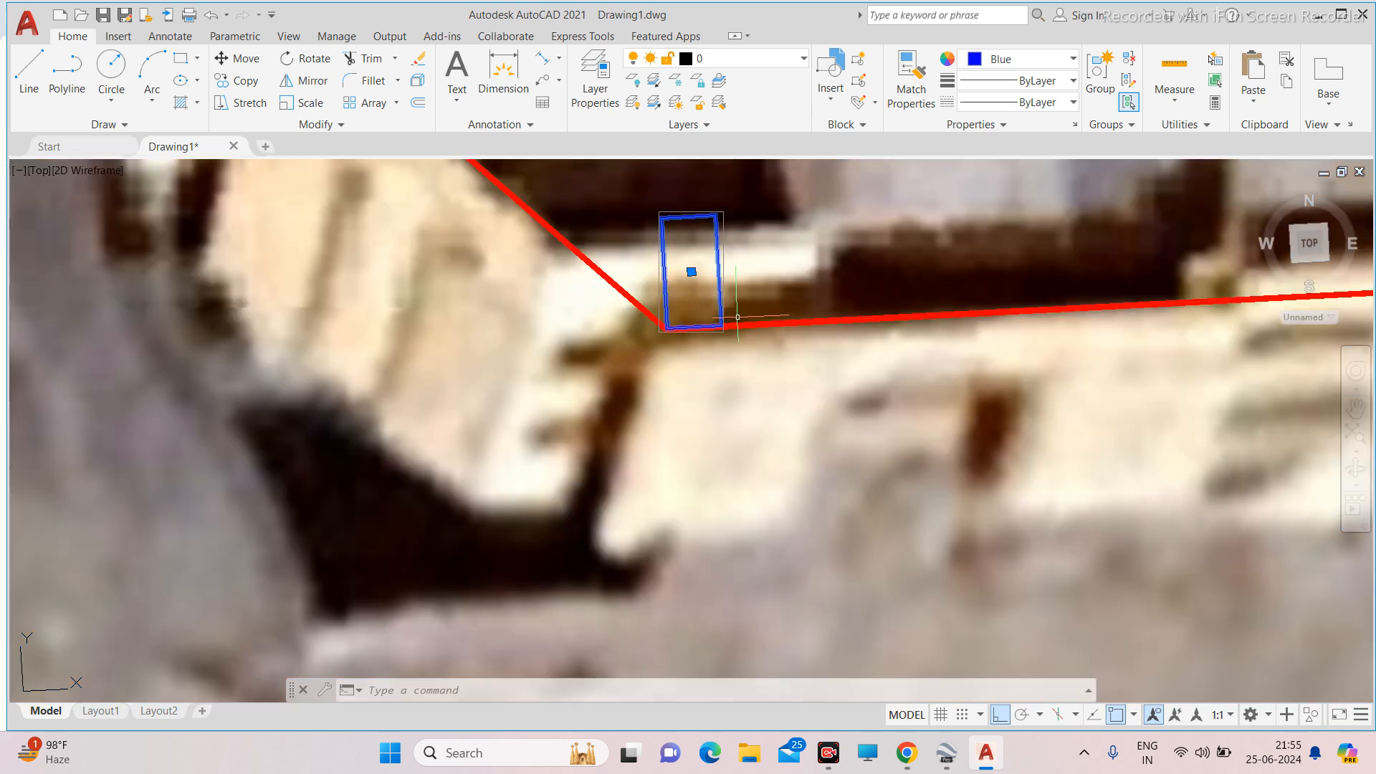
scroll(767, 321, down, 5)
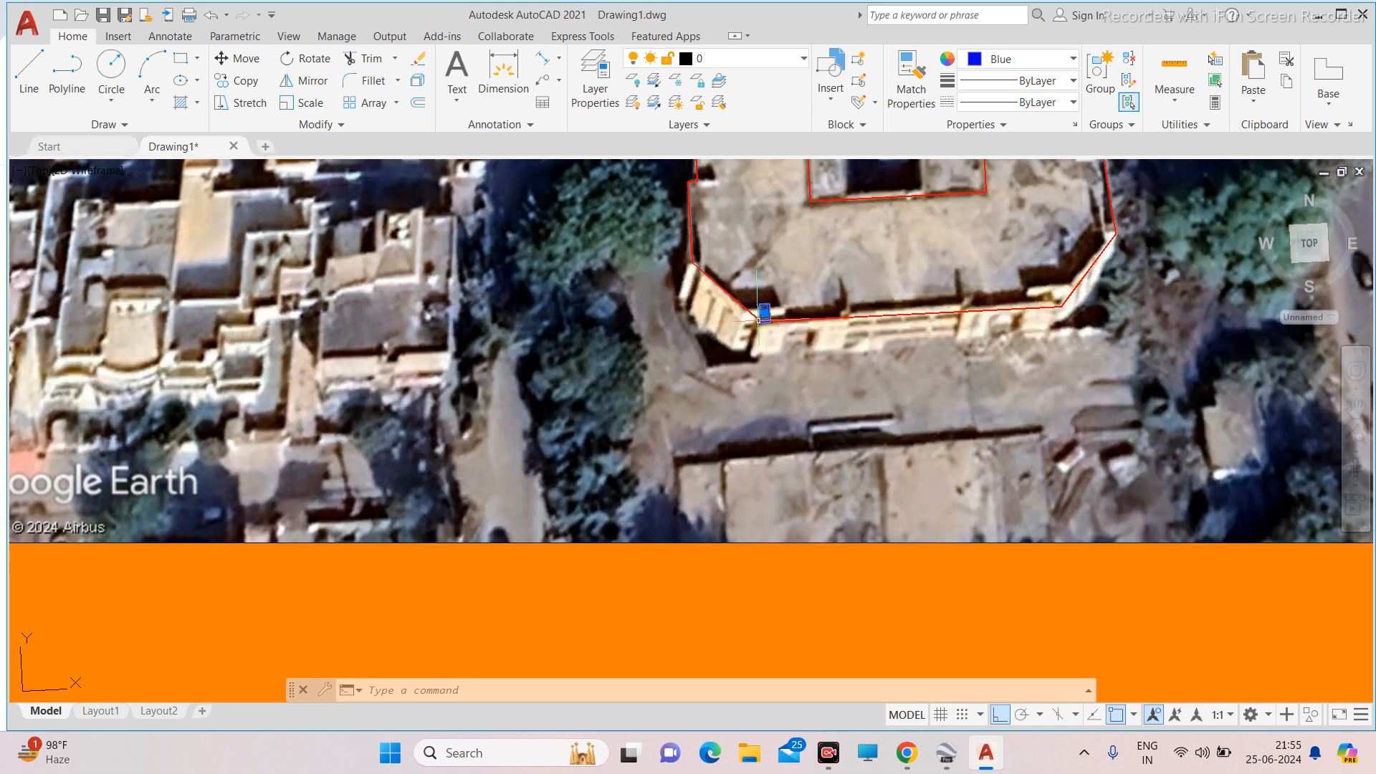
scroll(758, 320, up, 4)
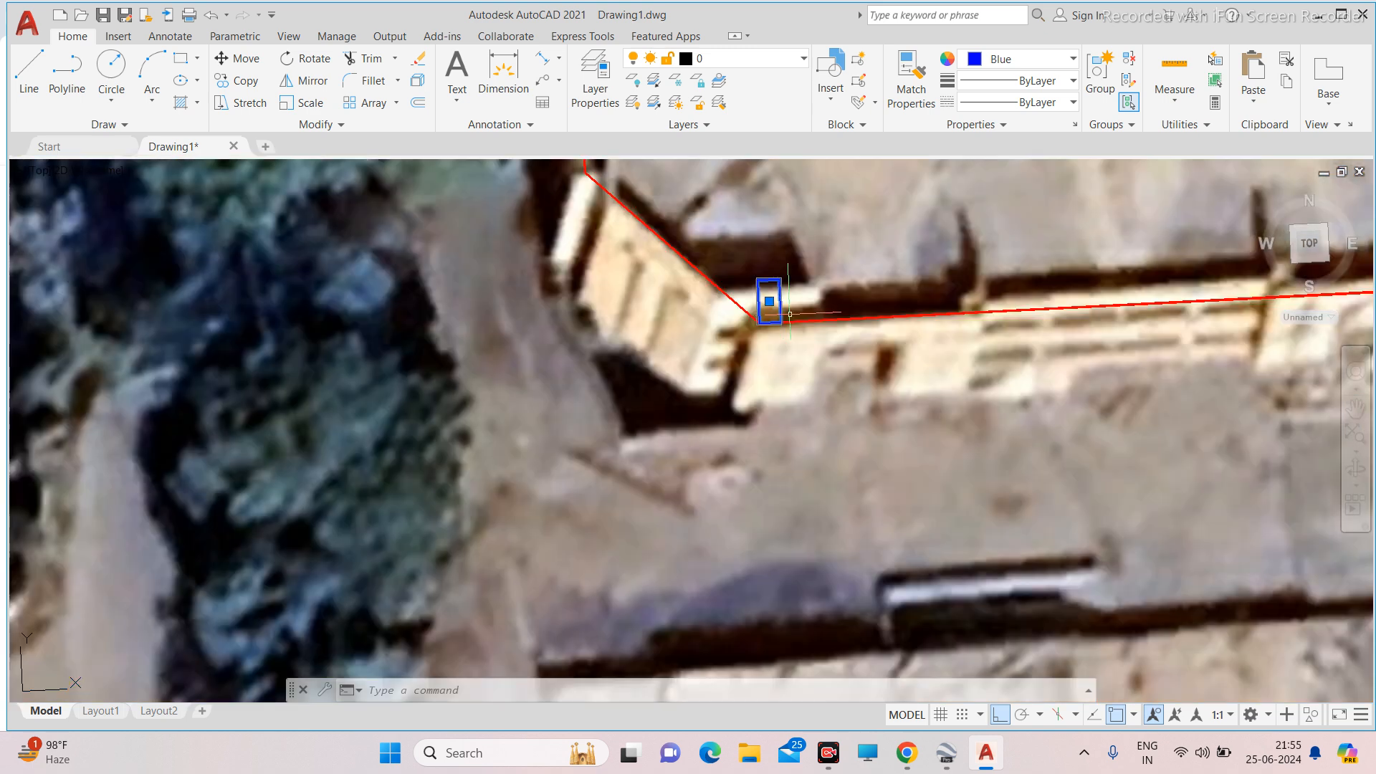
scroll(789, 314, up, 3)
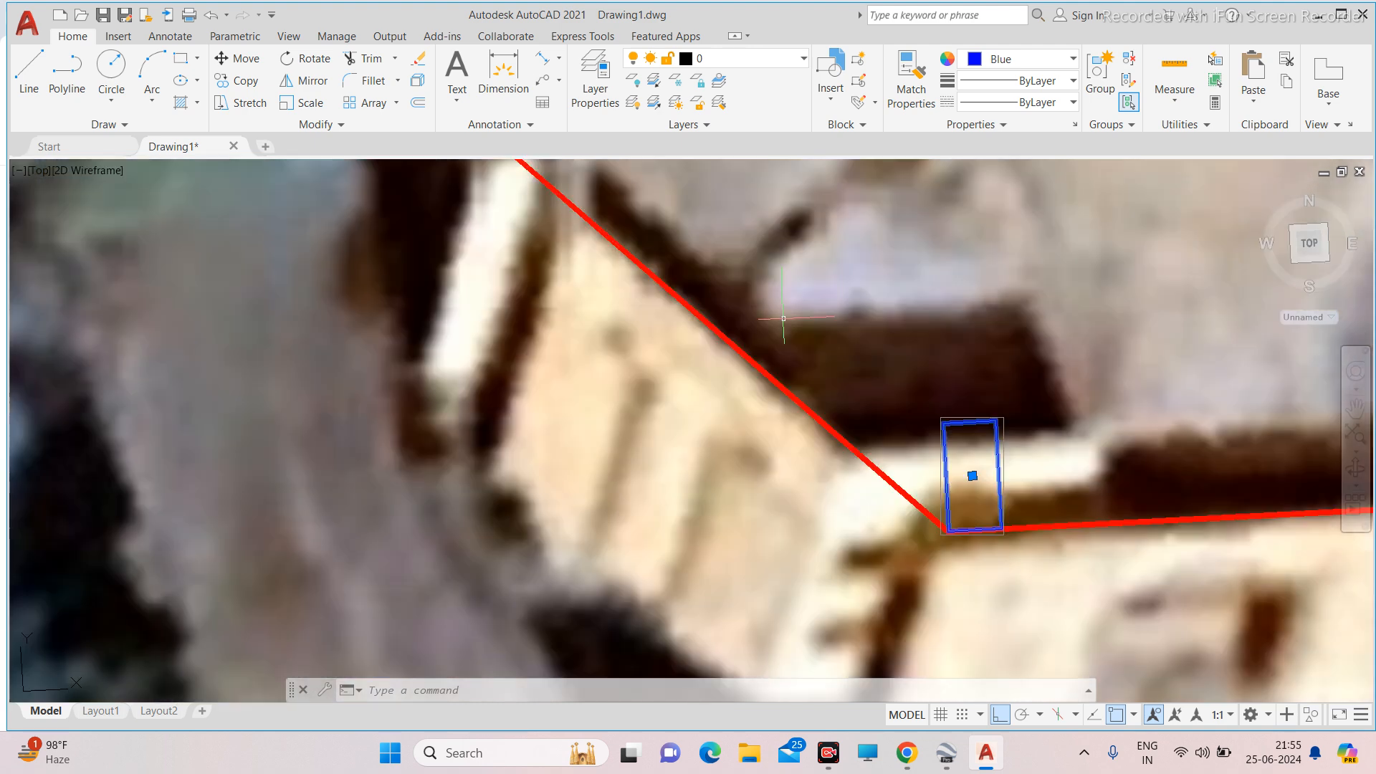
scroll(783, 318, down, 4)
scroll(828, 289, down, 2)
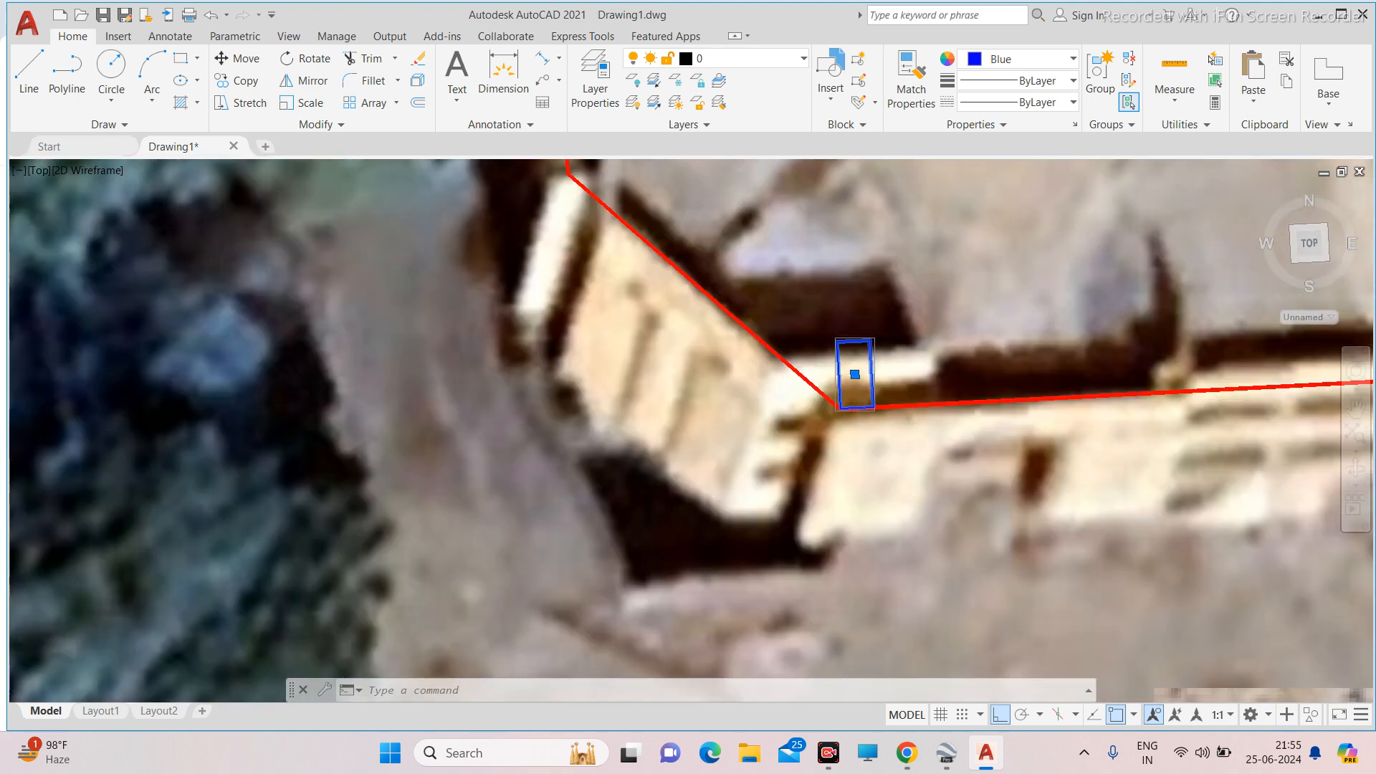
scroll(829, 289, down, 3)
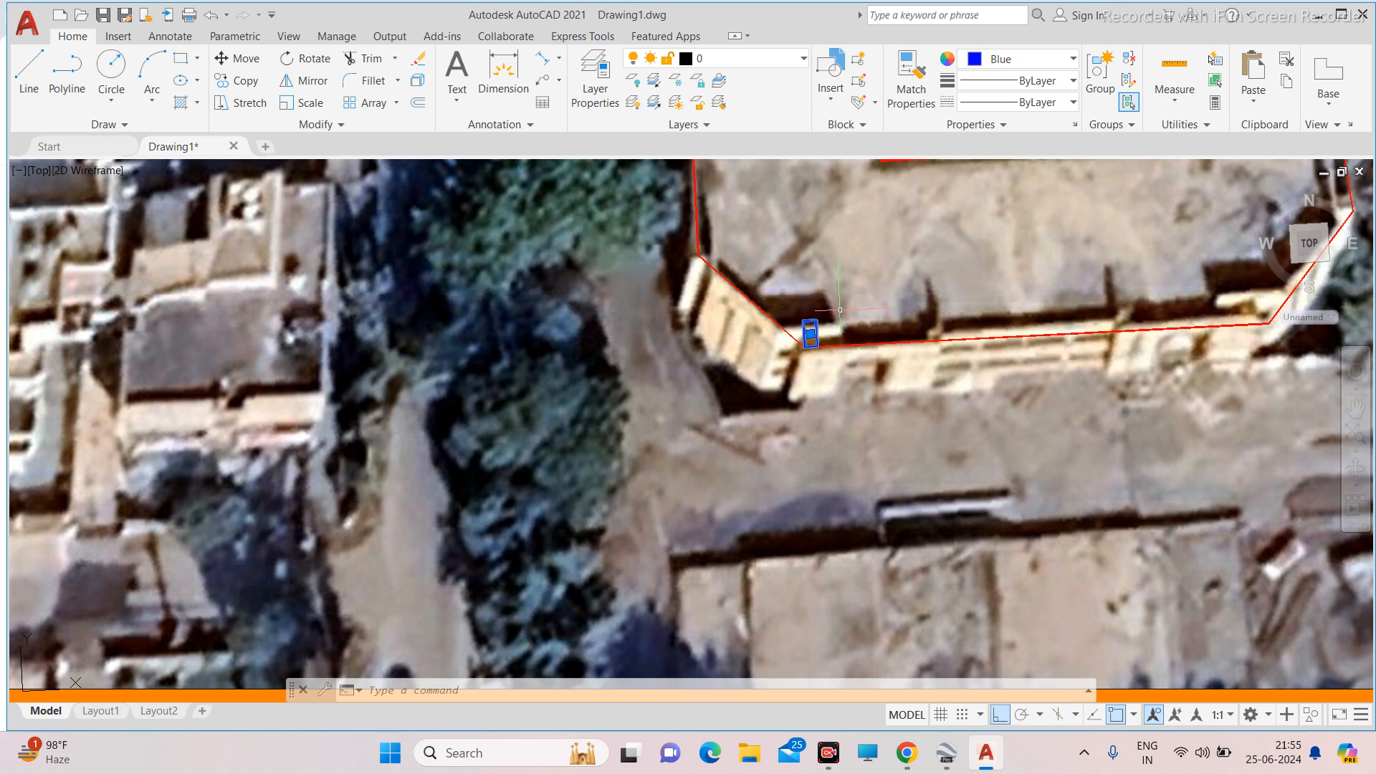
Compare the module's size with the roof outlines of the whole building and the southern roof section.
scroll(840, 310, down, 4)
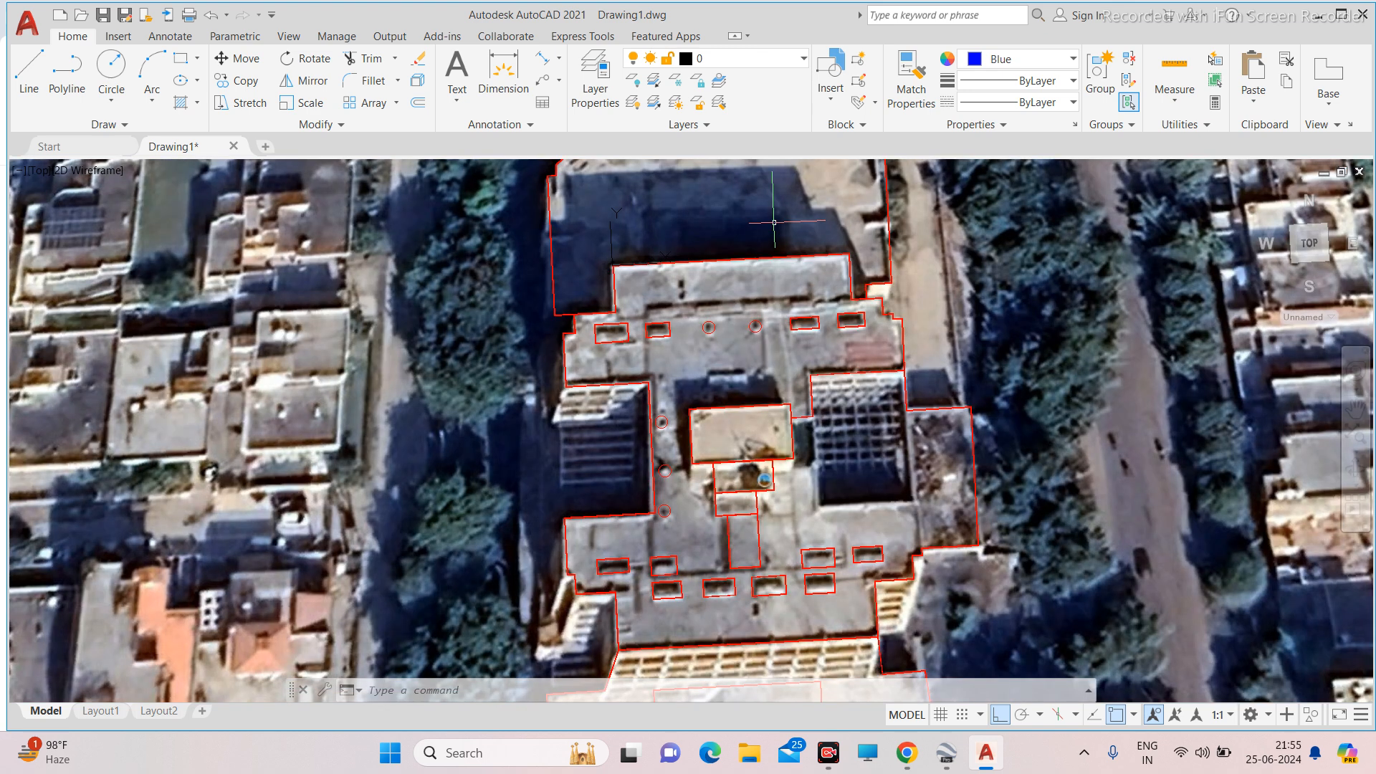
scroll(773, 229, down, 5)
scroll(713, 495, up, 5)
scroll(713, 494, down, 4)
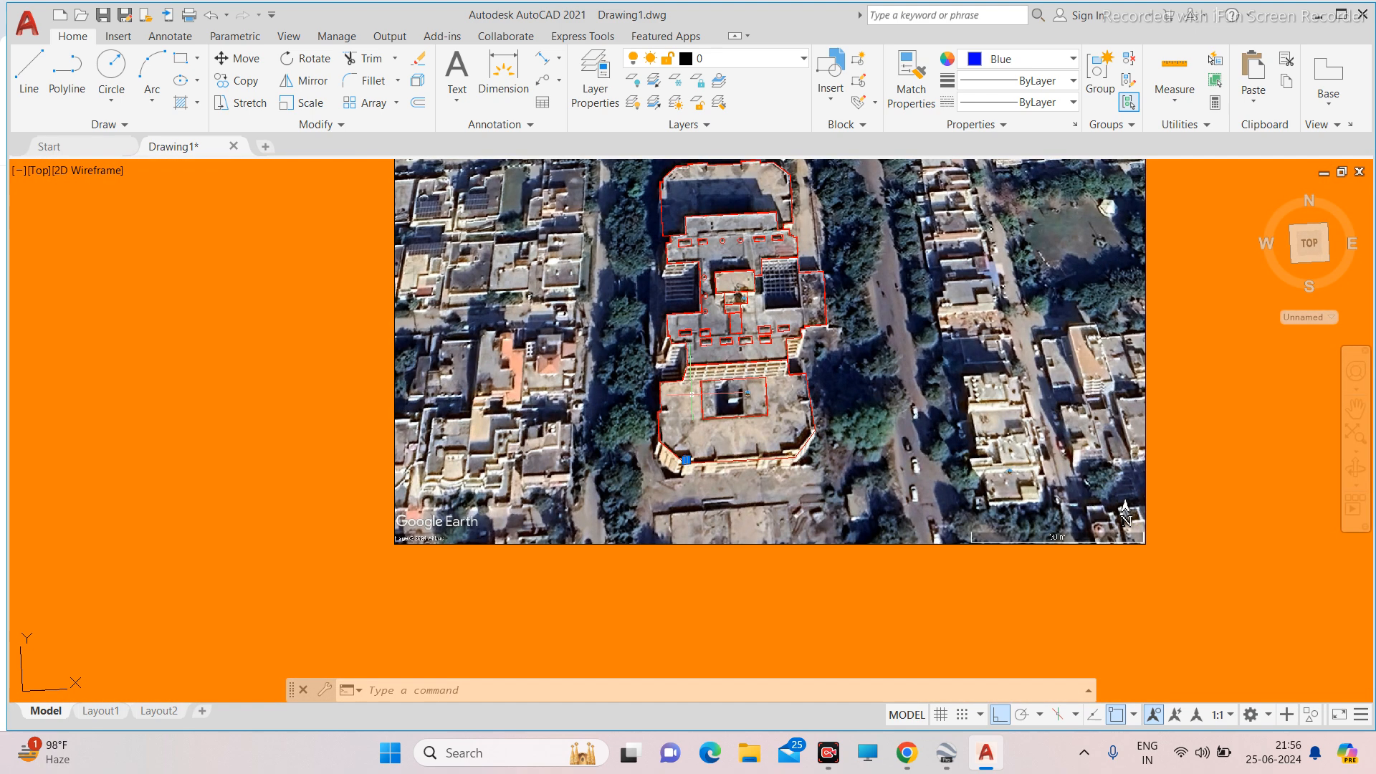
scroll(752, 397, up, 5)
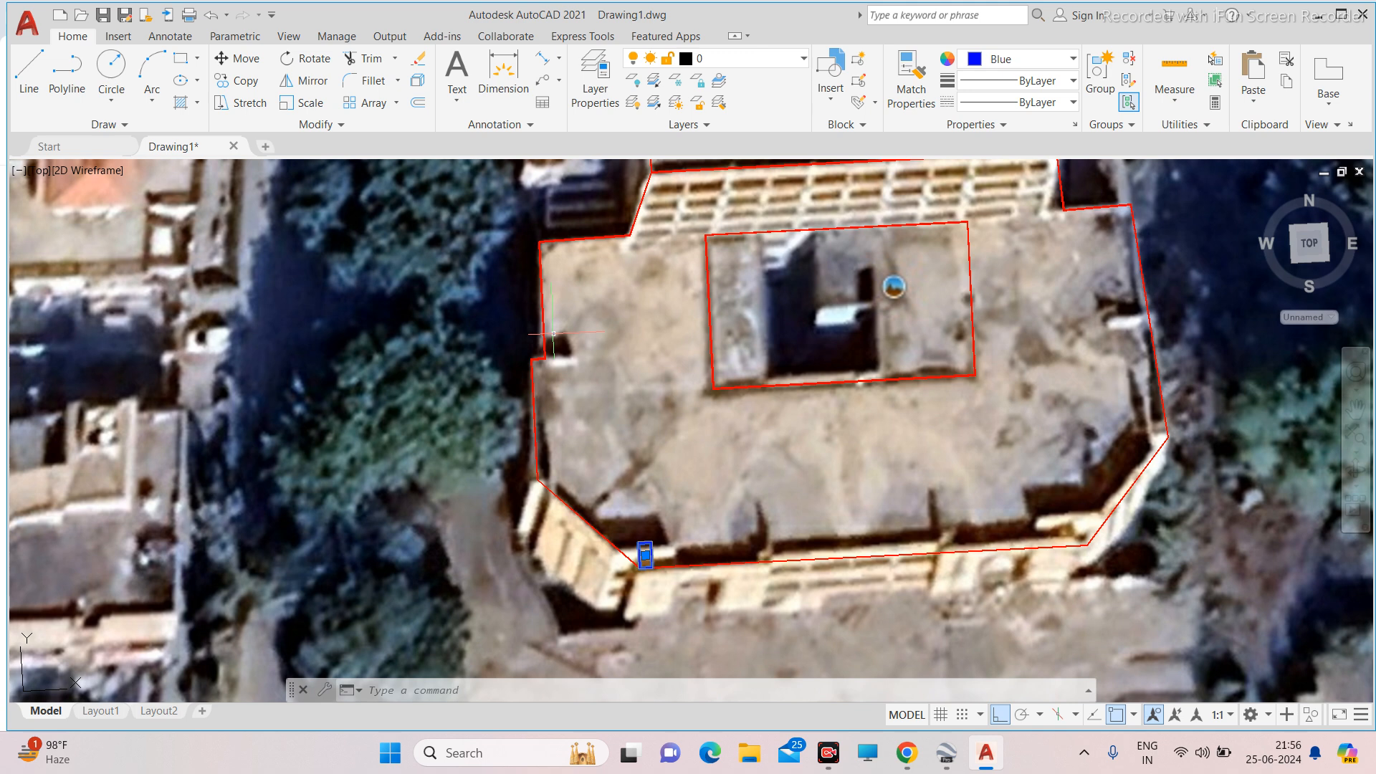
scroll(649, 552, up, 5)
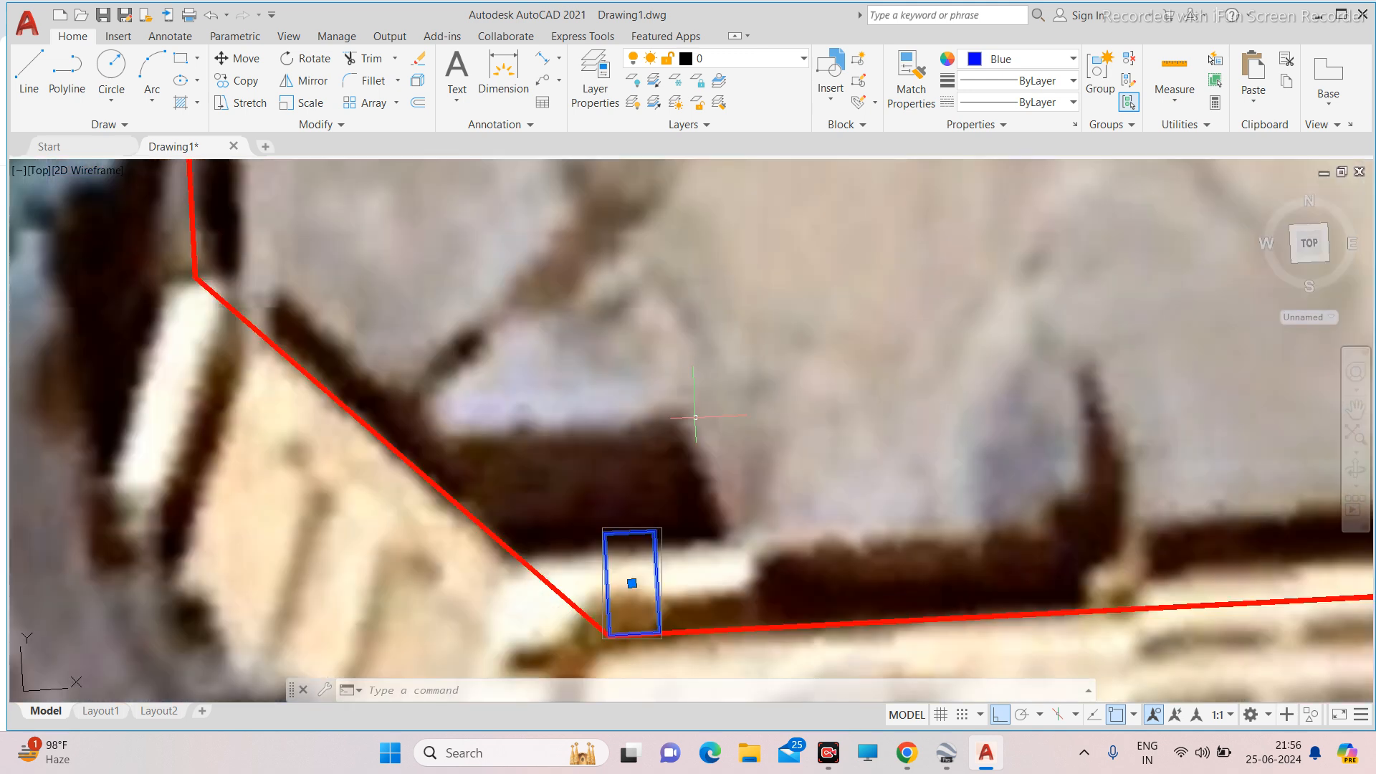
scroll(717, 418, down, 7)
scroll(717, 418, up, 6)
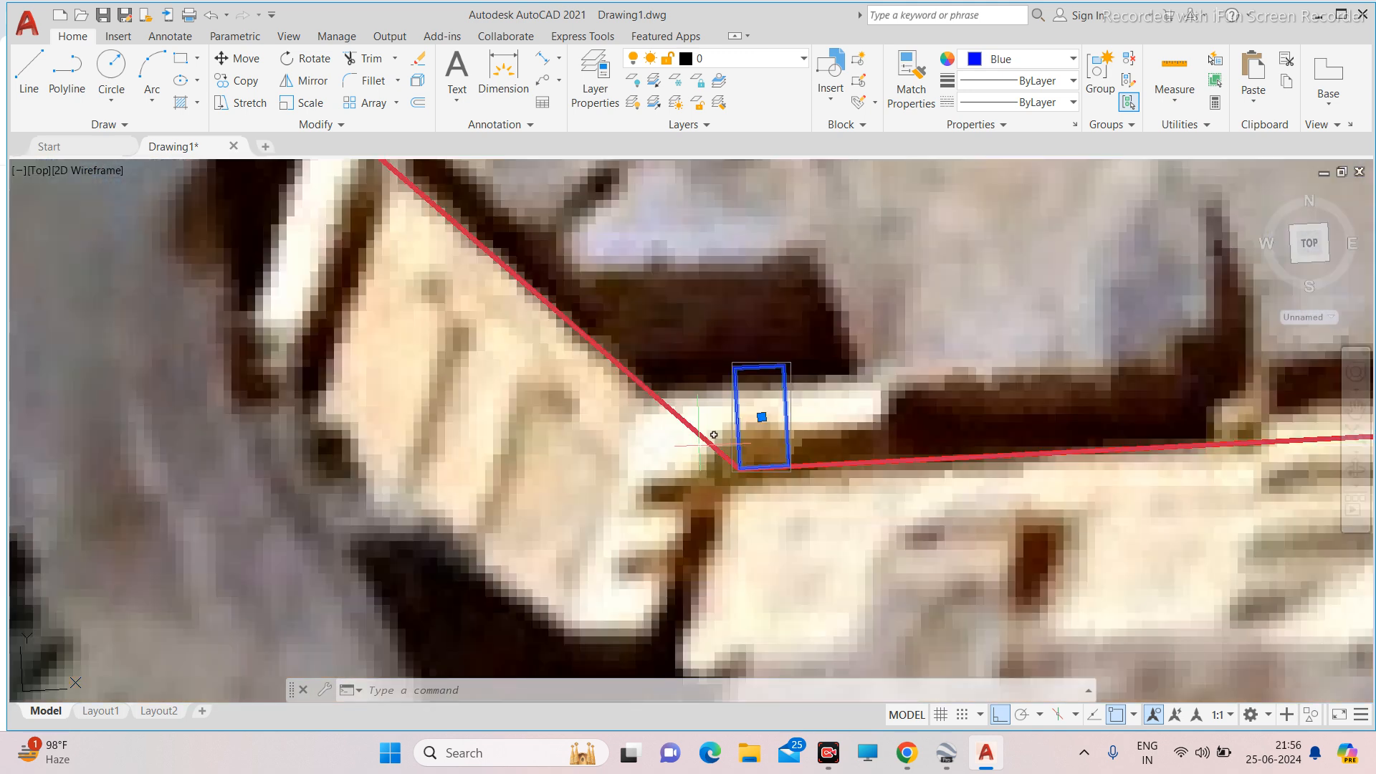
key(Escape)
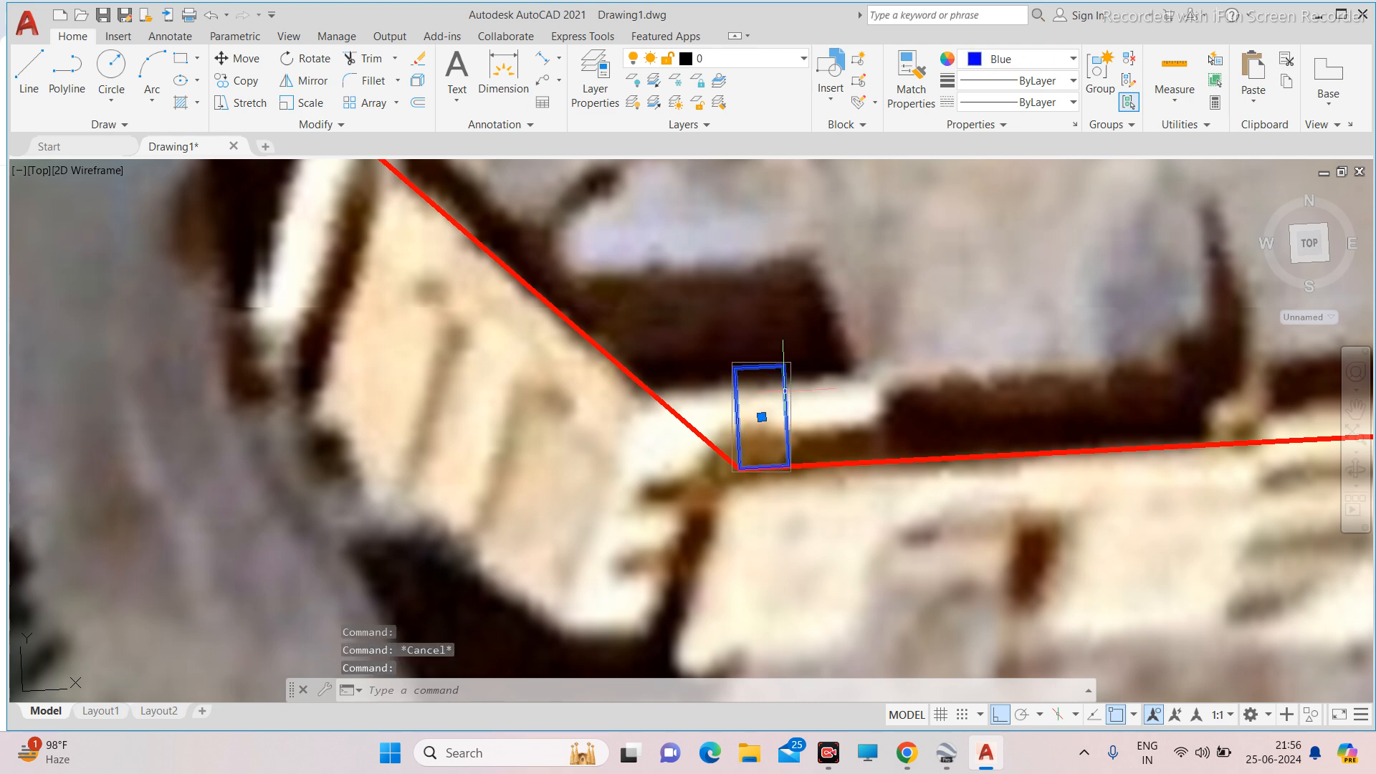
scroll(788, 391, down, 6)
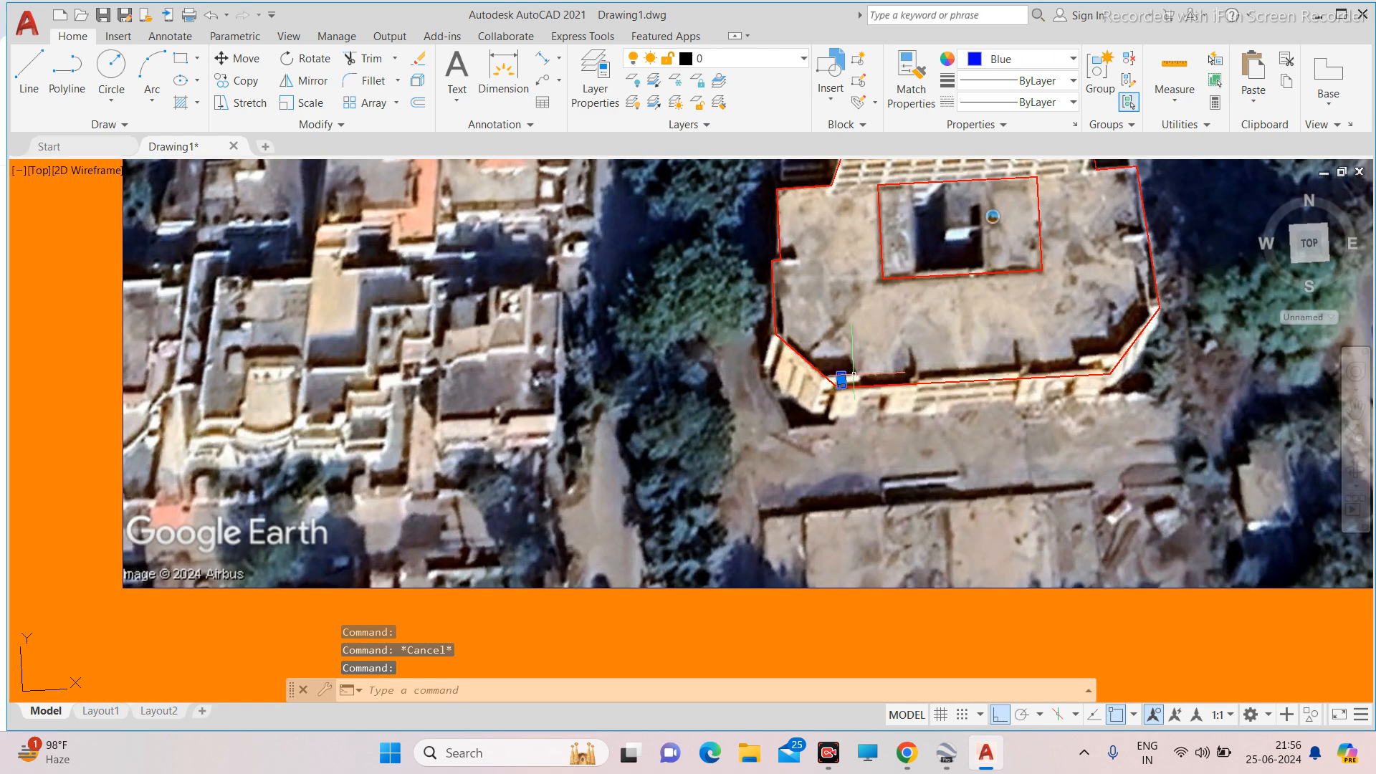
scroll(853, 376, up, 3)
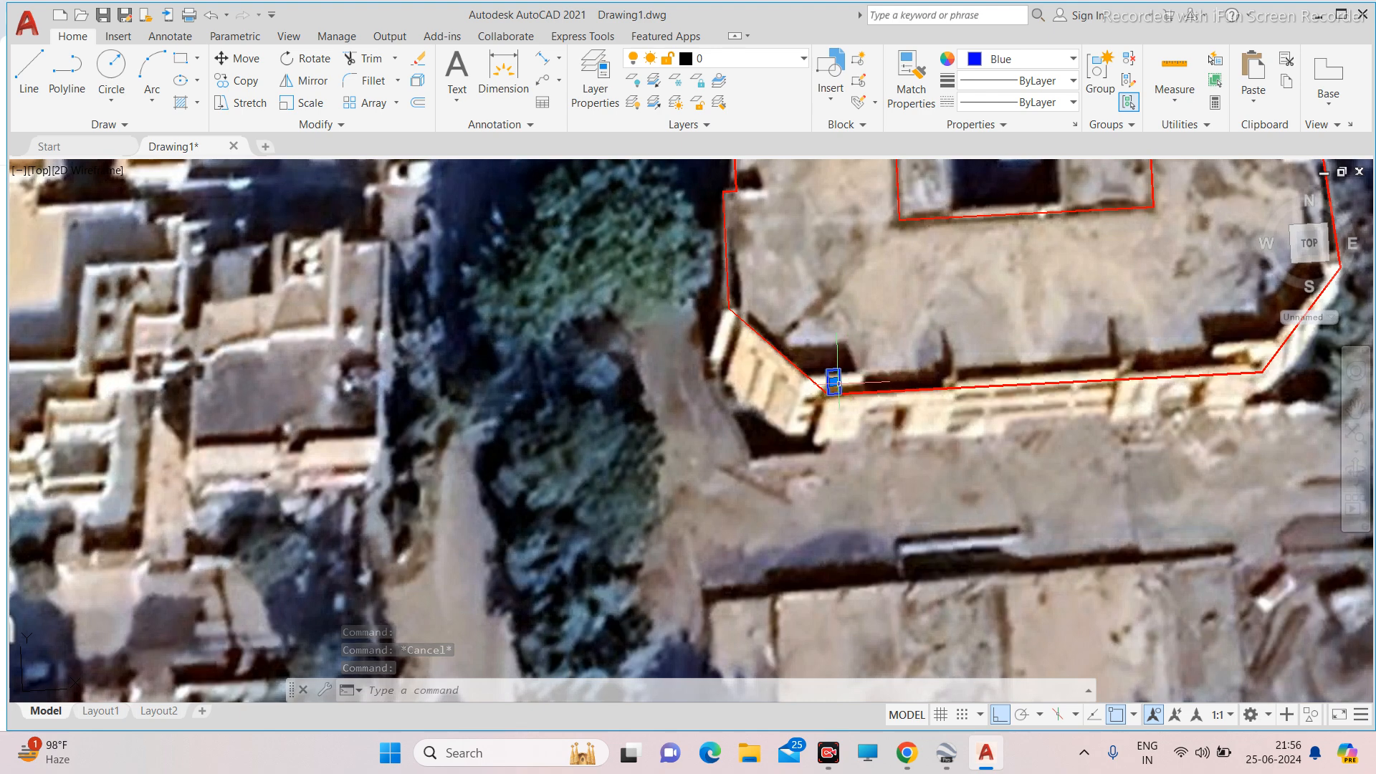
scroll(836, 380, up, 3)
scroll(822, 356, down, 10)
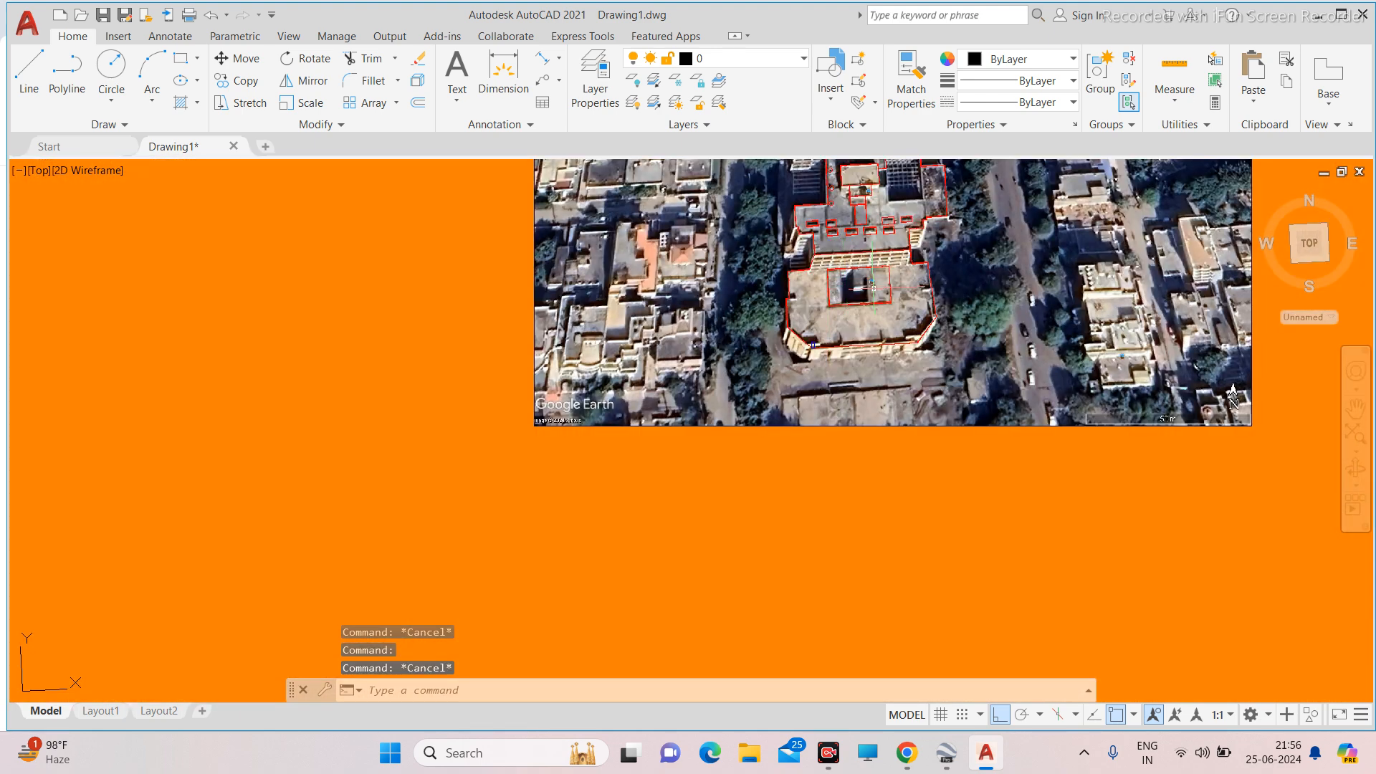
scroll(864, 266, down, 6)
scroll(867, 249, up, 4)
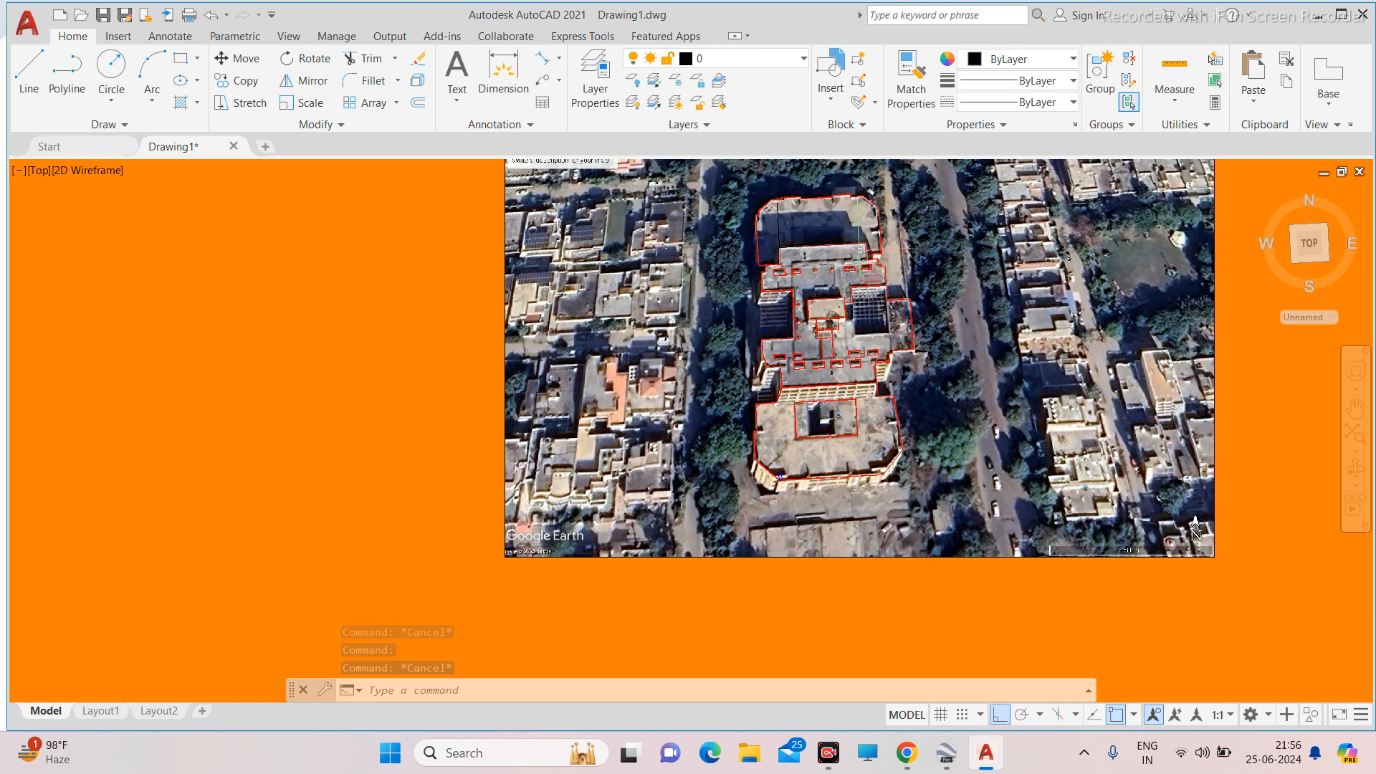
Move the blue module 1000 units straight north from the southwestern corner of the southern roof outline.
scroll(780, 473, up, 15)
click(781, 467)
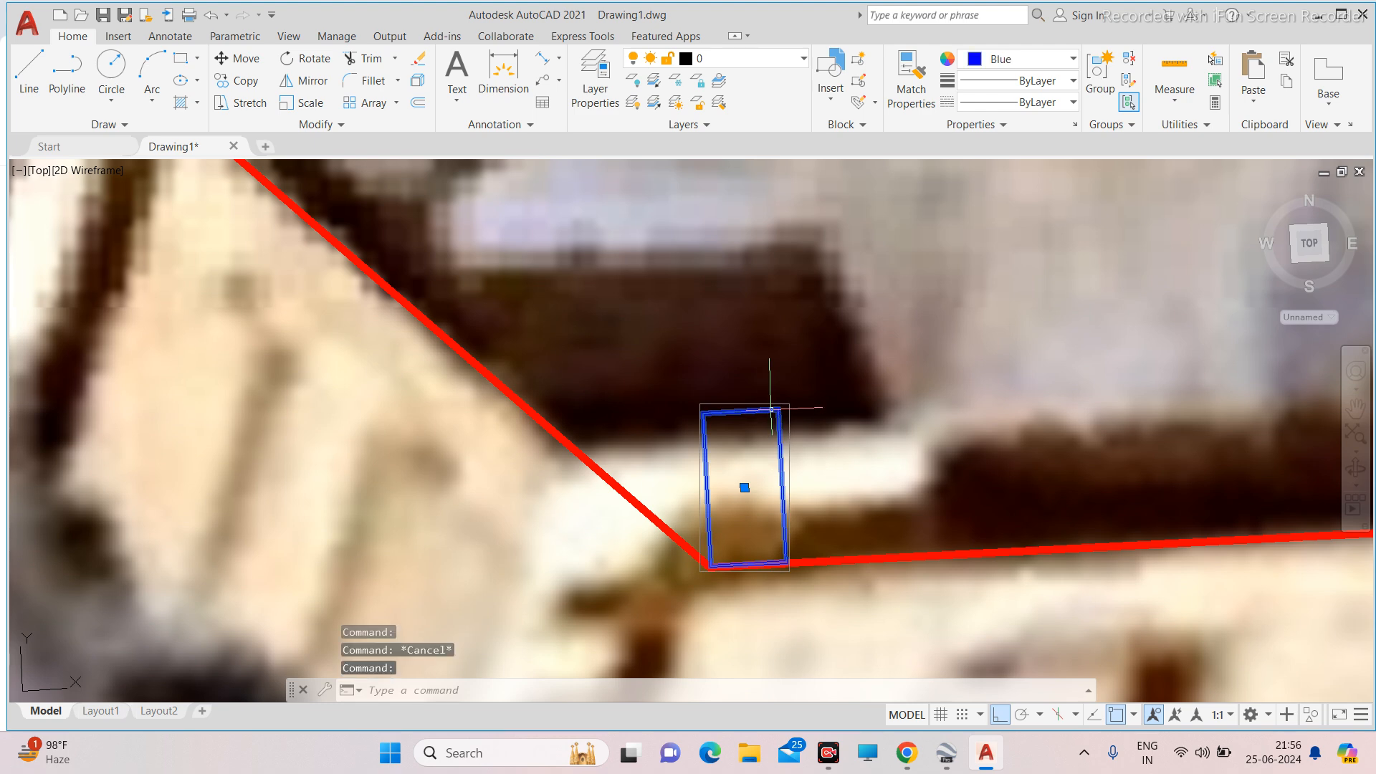
scroll(785, 413, down, 8)
scroll(786, 393, up, 8)
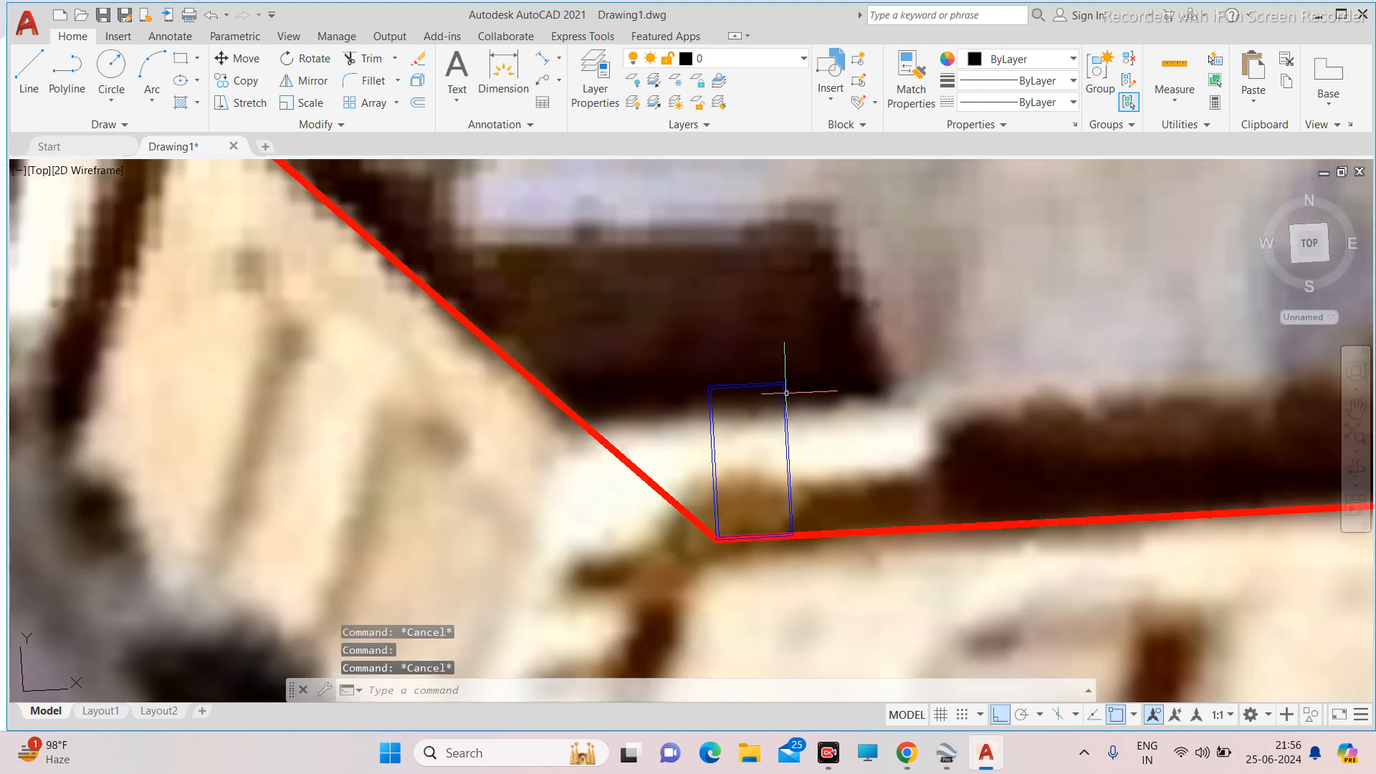
text(m)
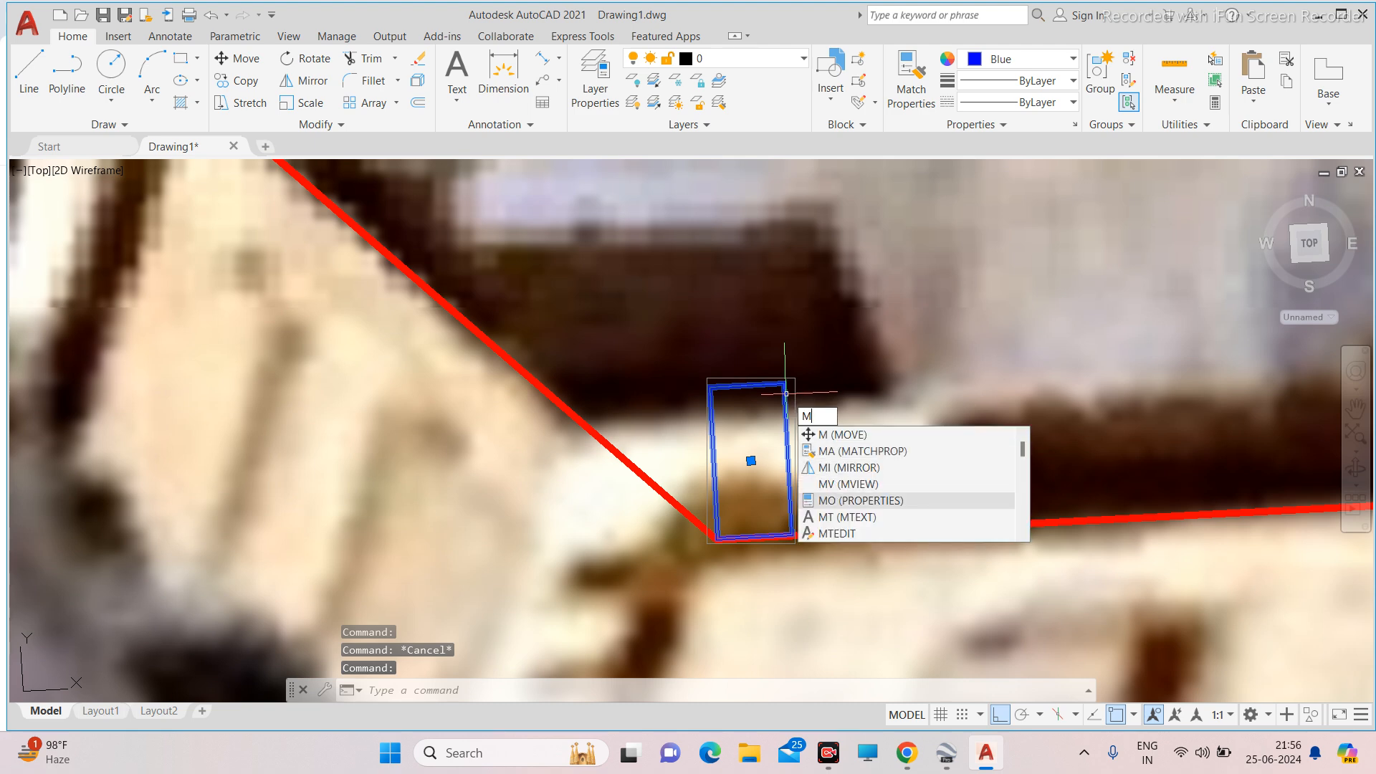
key(Return)
scroll(751, 377, down, 3)
scroll(813, 378, up, 3)
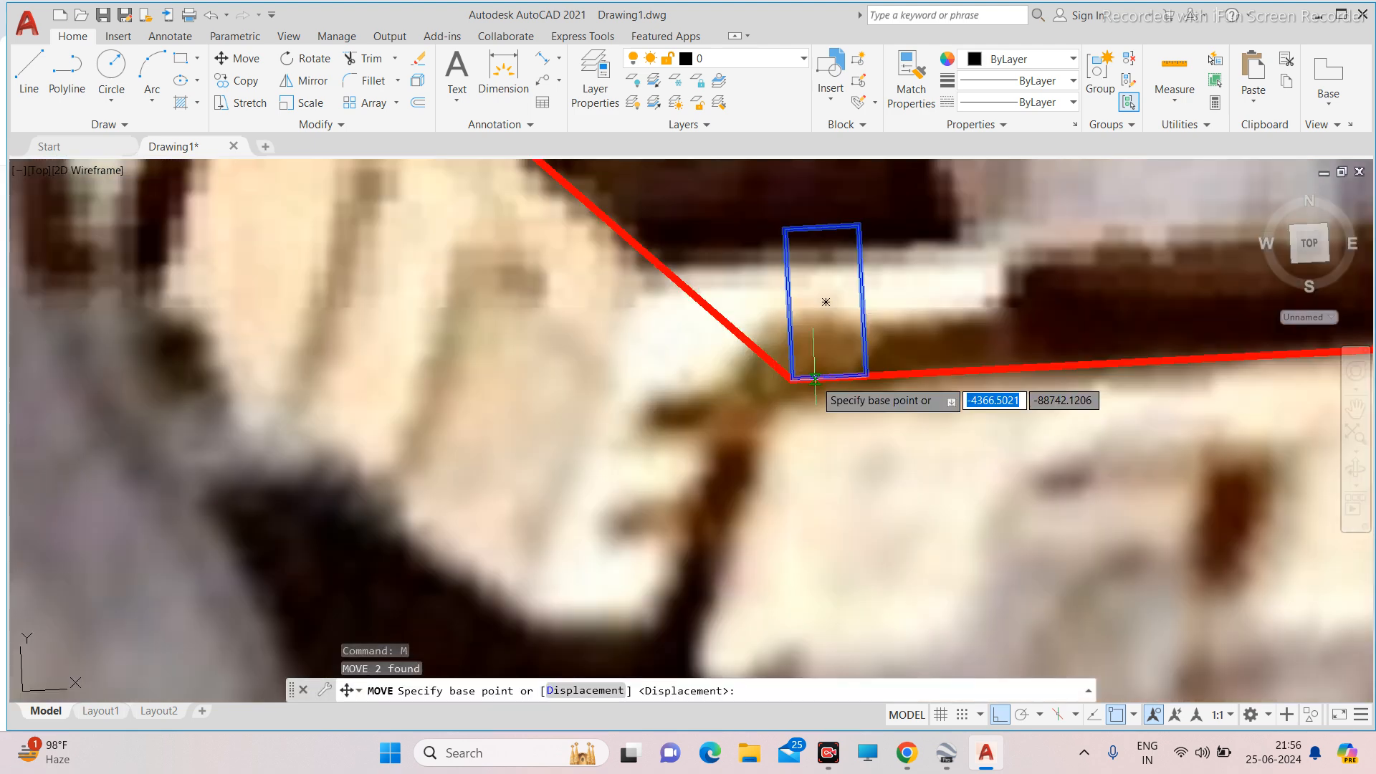
scroll(824, 402, down, 3)
scroll(824, 394, up, 3)
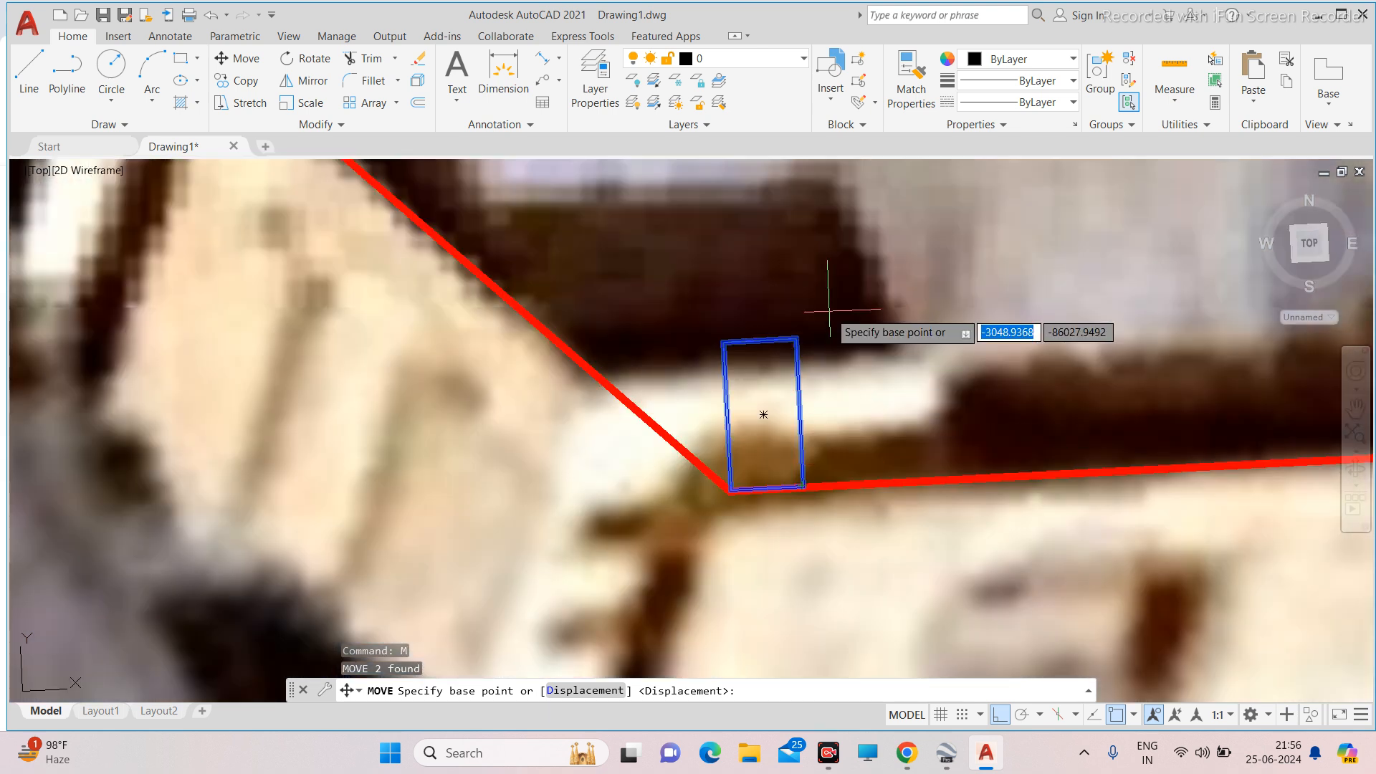
click(828, 485)
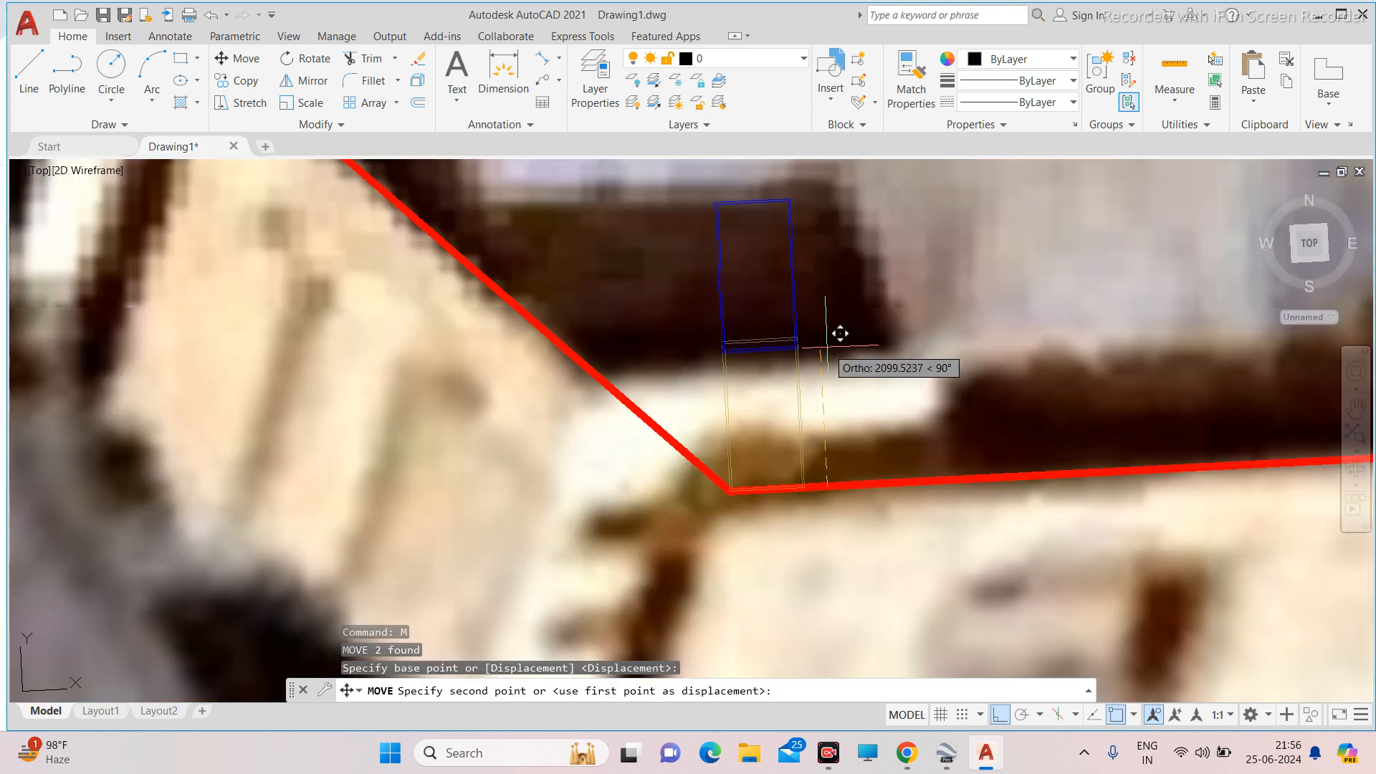
scroll(830, 363, down, 2)
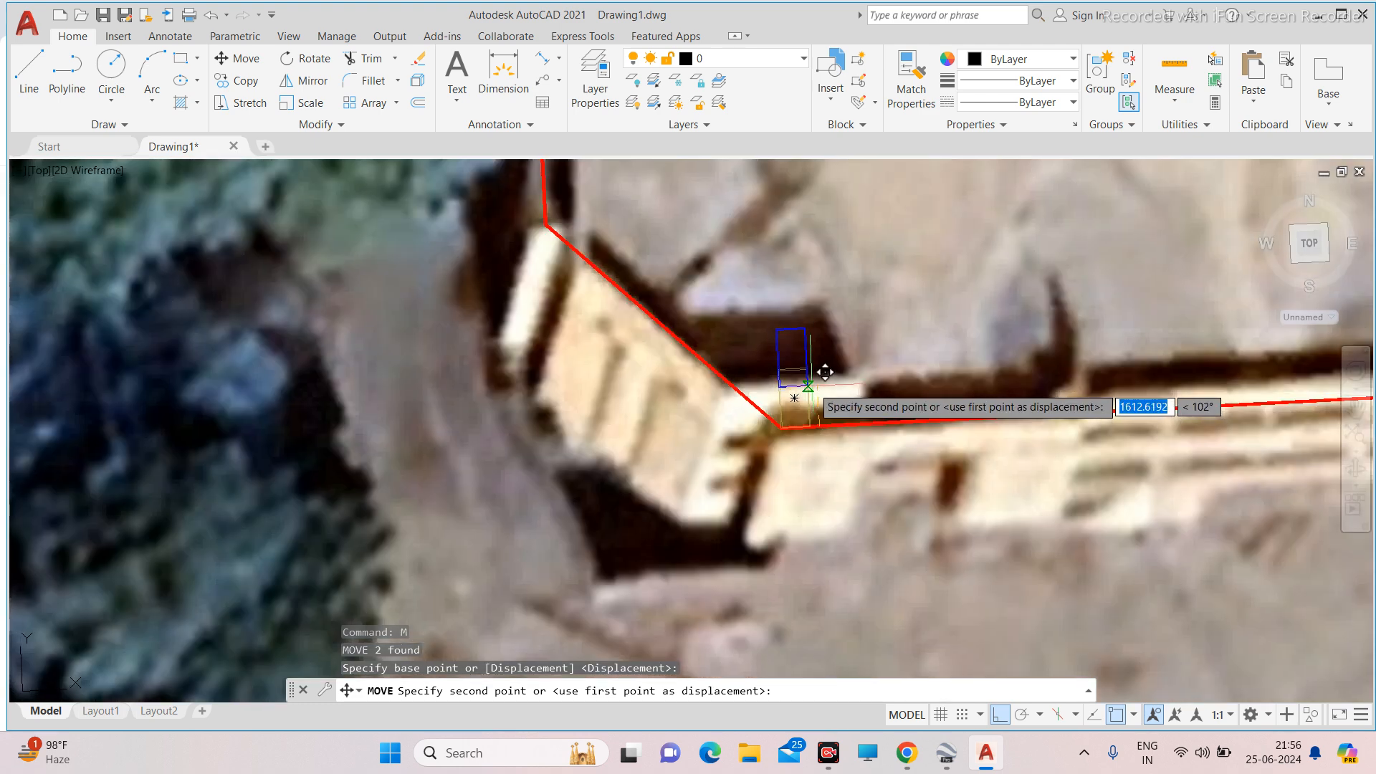
scroll(825, 371, up, 3)
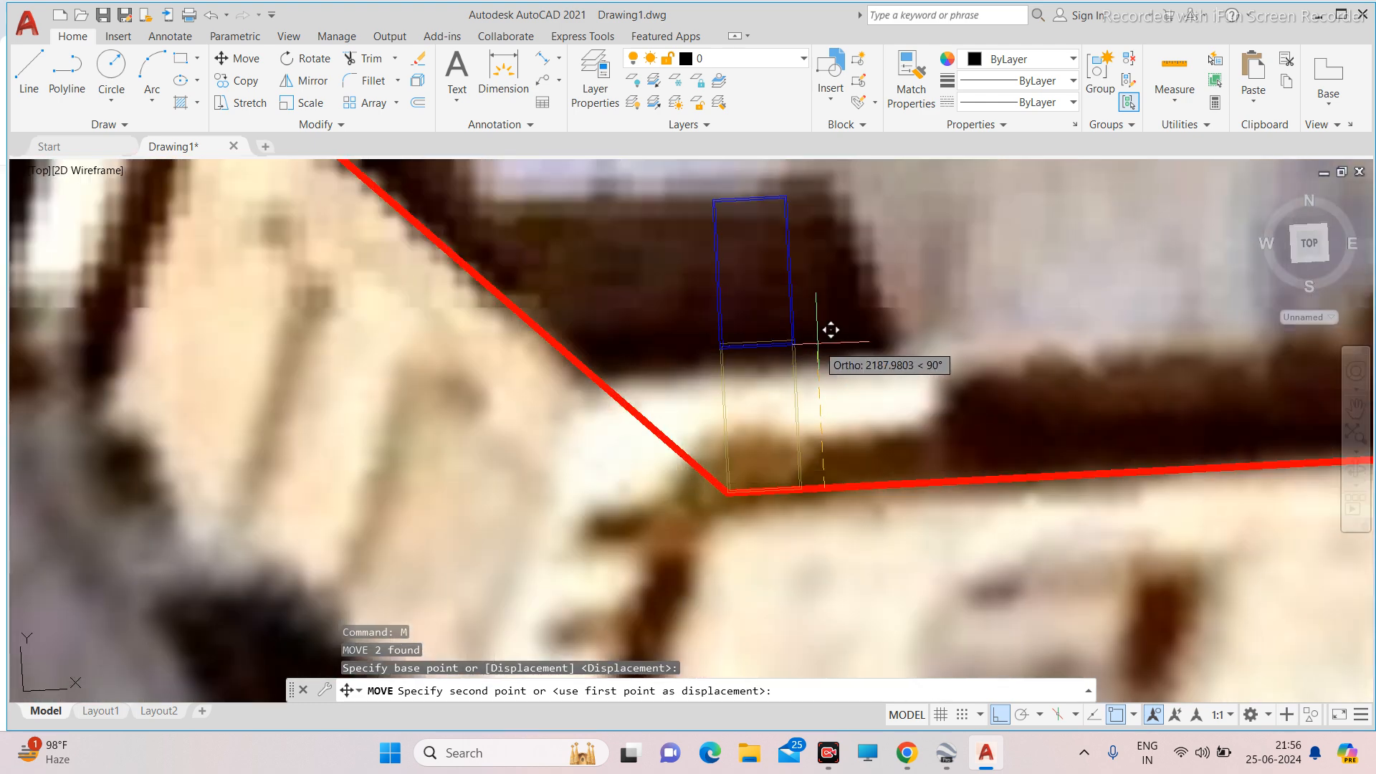
scroll(817, 381, down, 2)
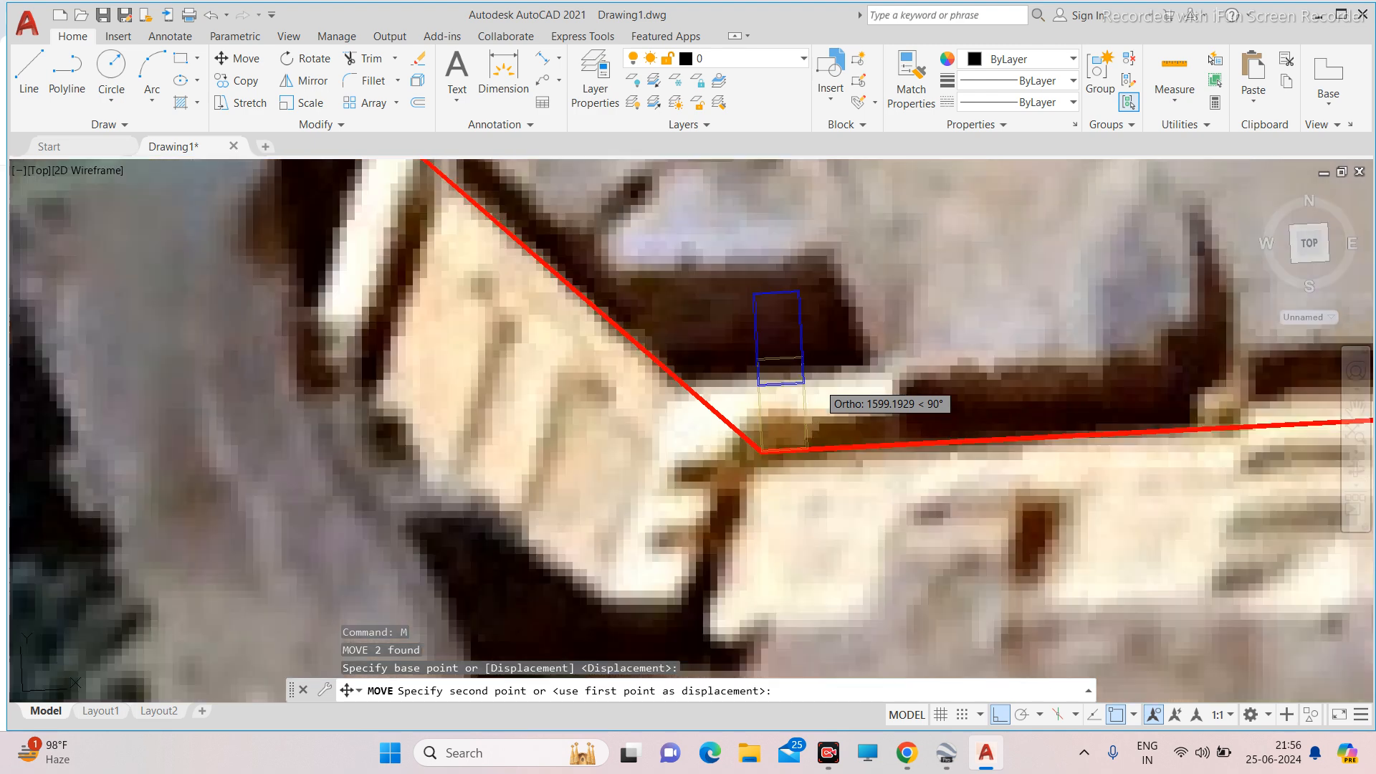
scroll(823, 366, down, 2)
scroll(820, 365, up, 3)
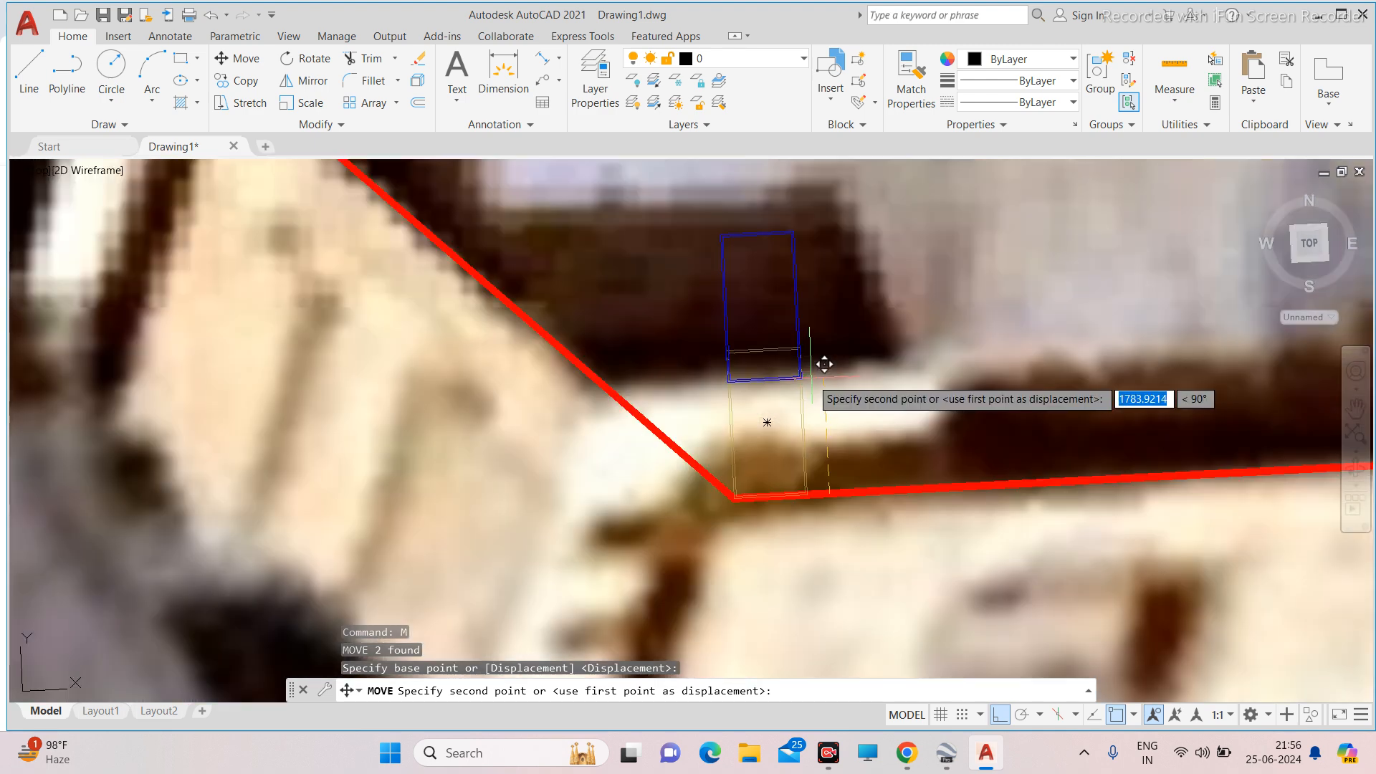
scroll(824, 363, down, 3)
scroll(824, 380, up, 2)
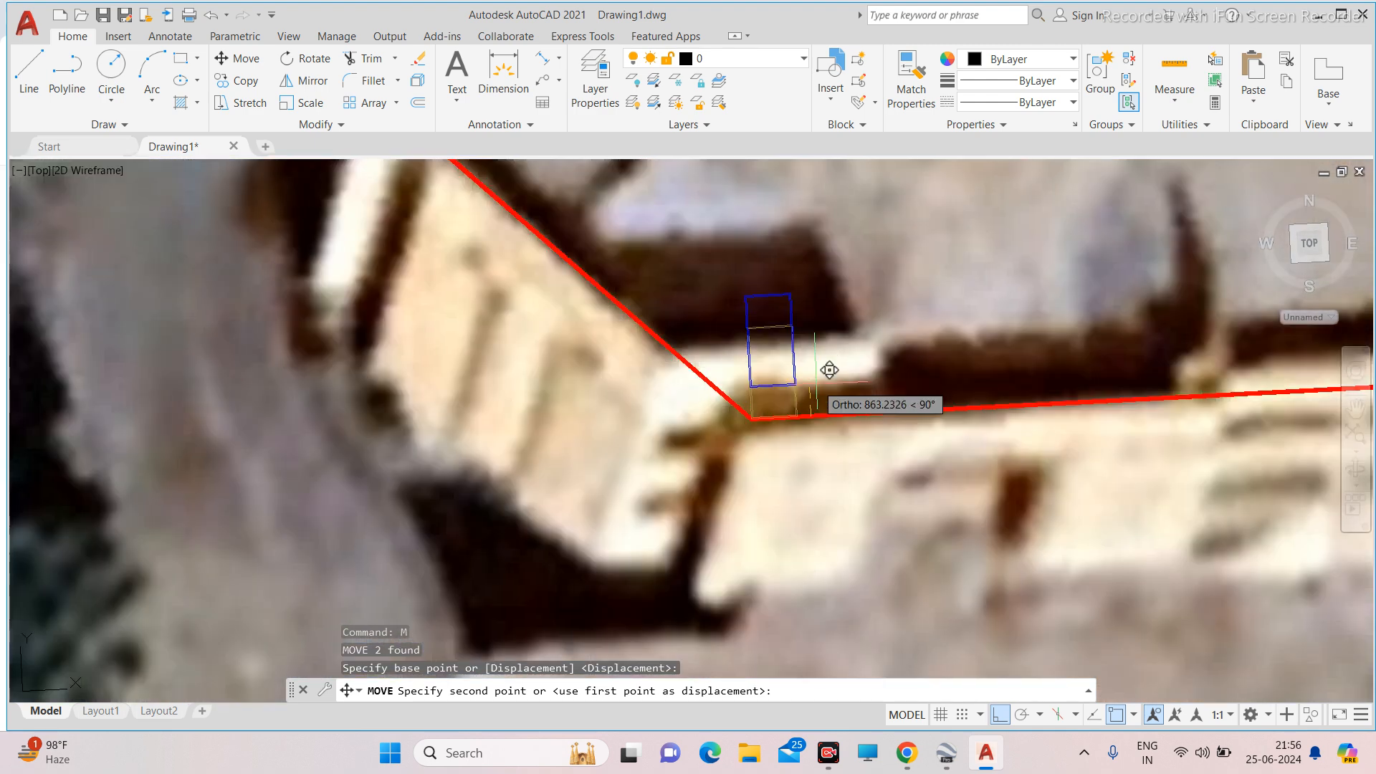
scroll(832, 395, up, 1)
scroll(818, 380, down, 3)
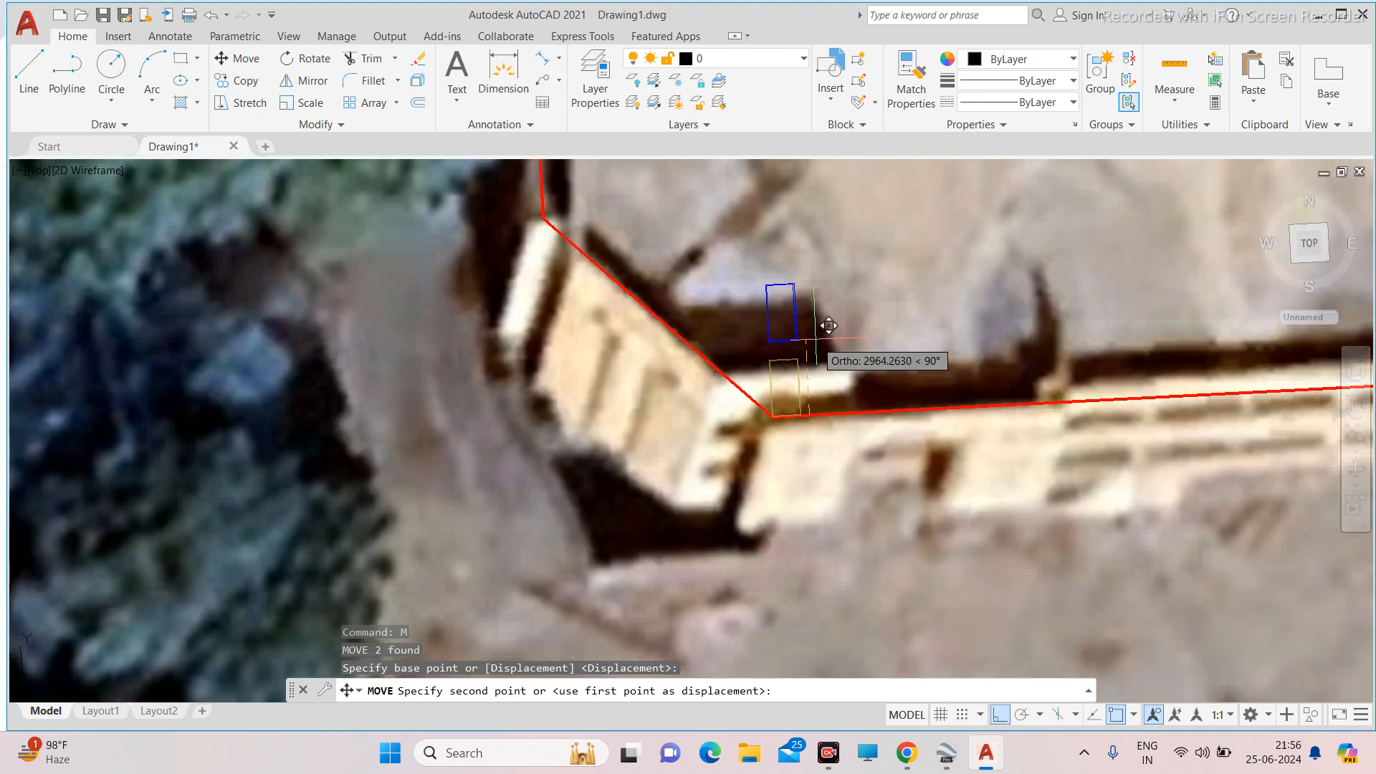
scroll(826, 324, up, 5)
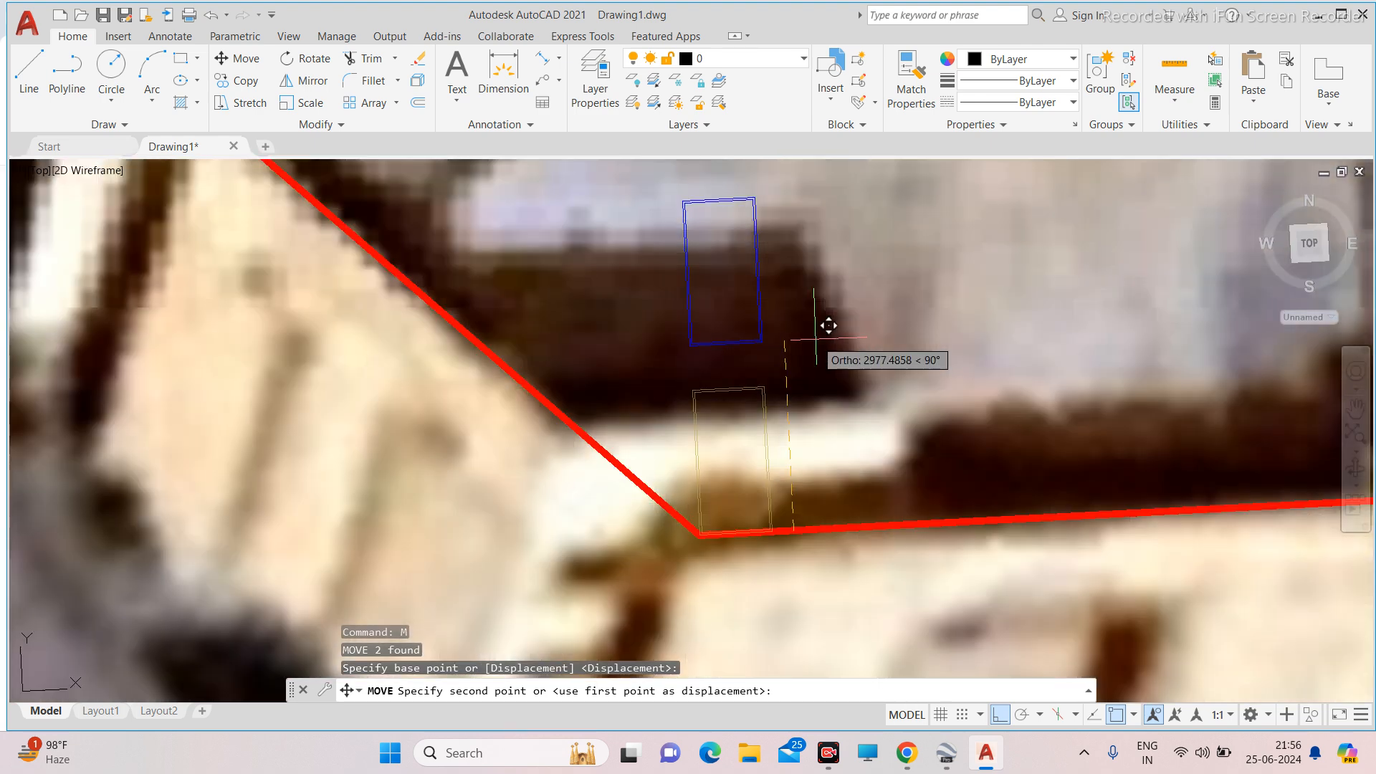
scroll(818, 356, up, 2)
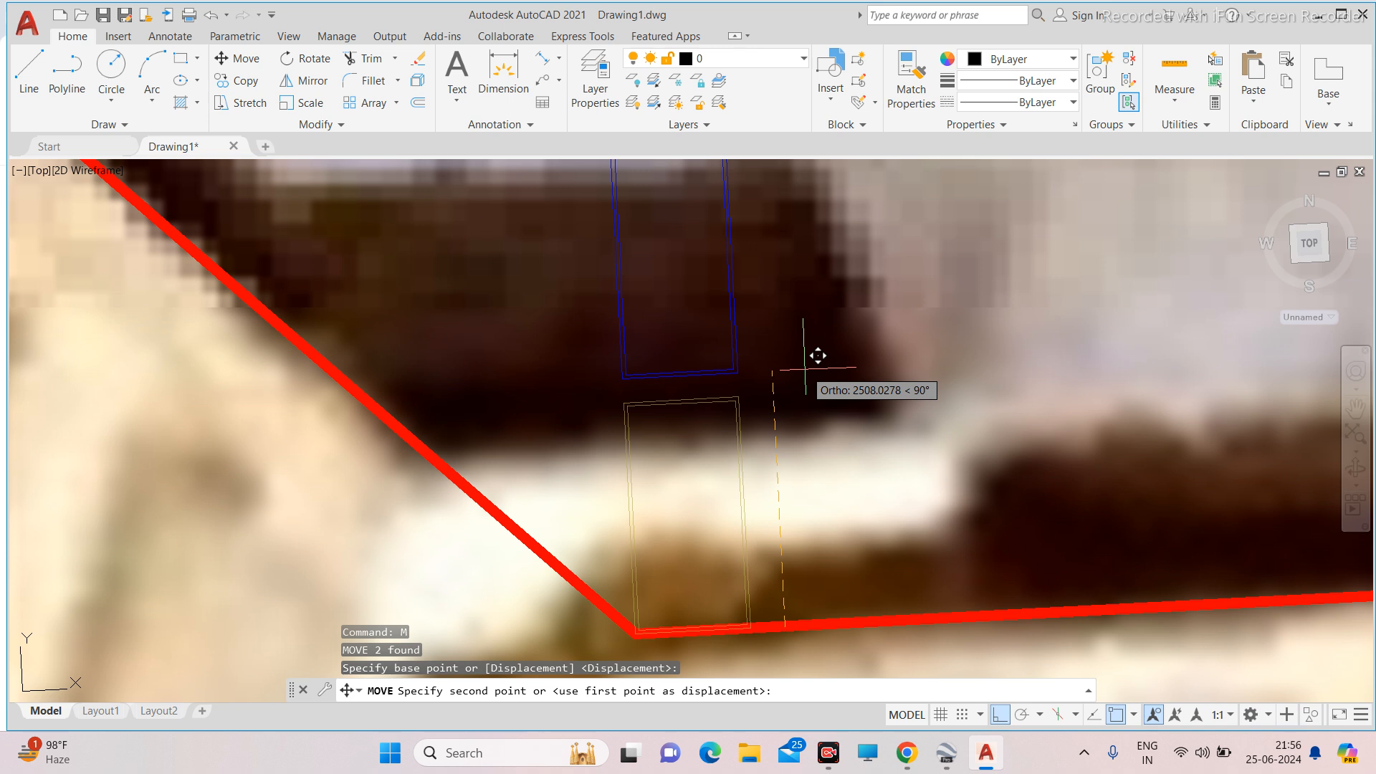
text(1)
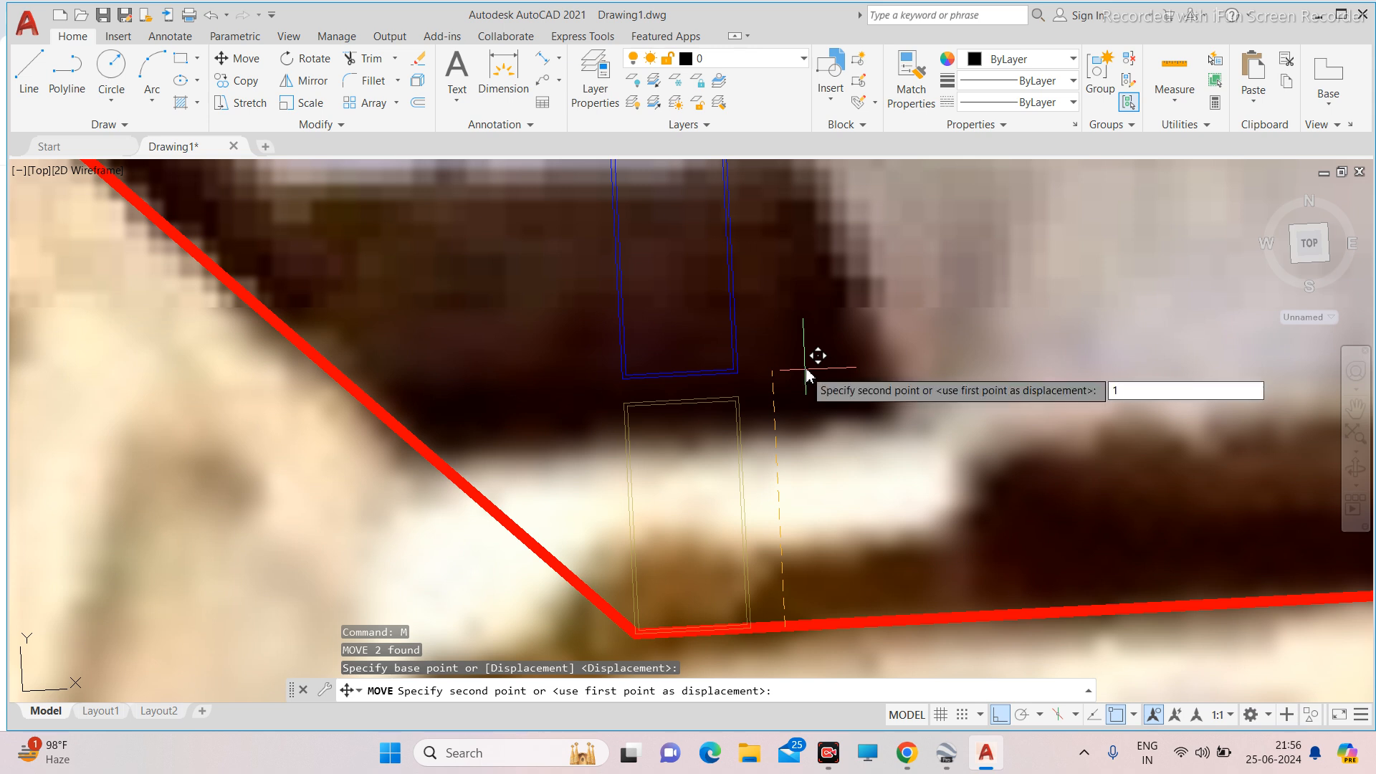
text(000)
key(Return)
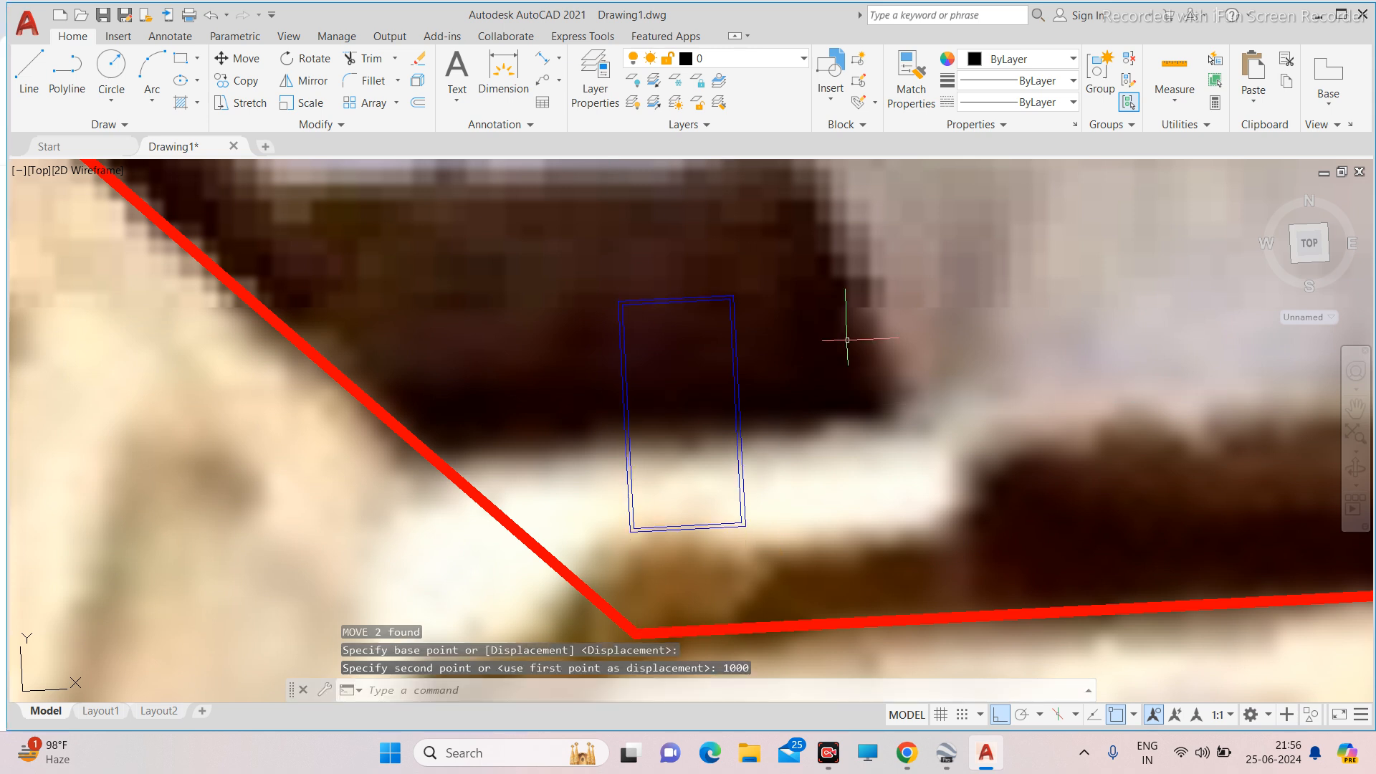
Copy the blue module by its lower-left corner onto its lower-right corner, placing the copy directly alongside to the east.
middle_drag(745, 426, 843, 374)
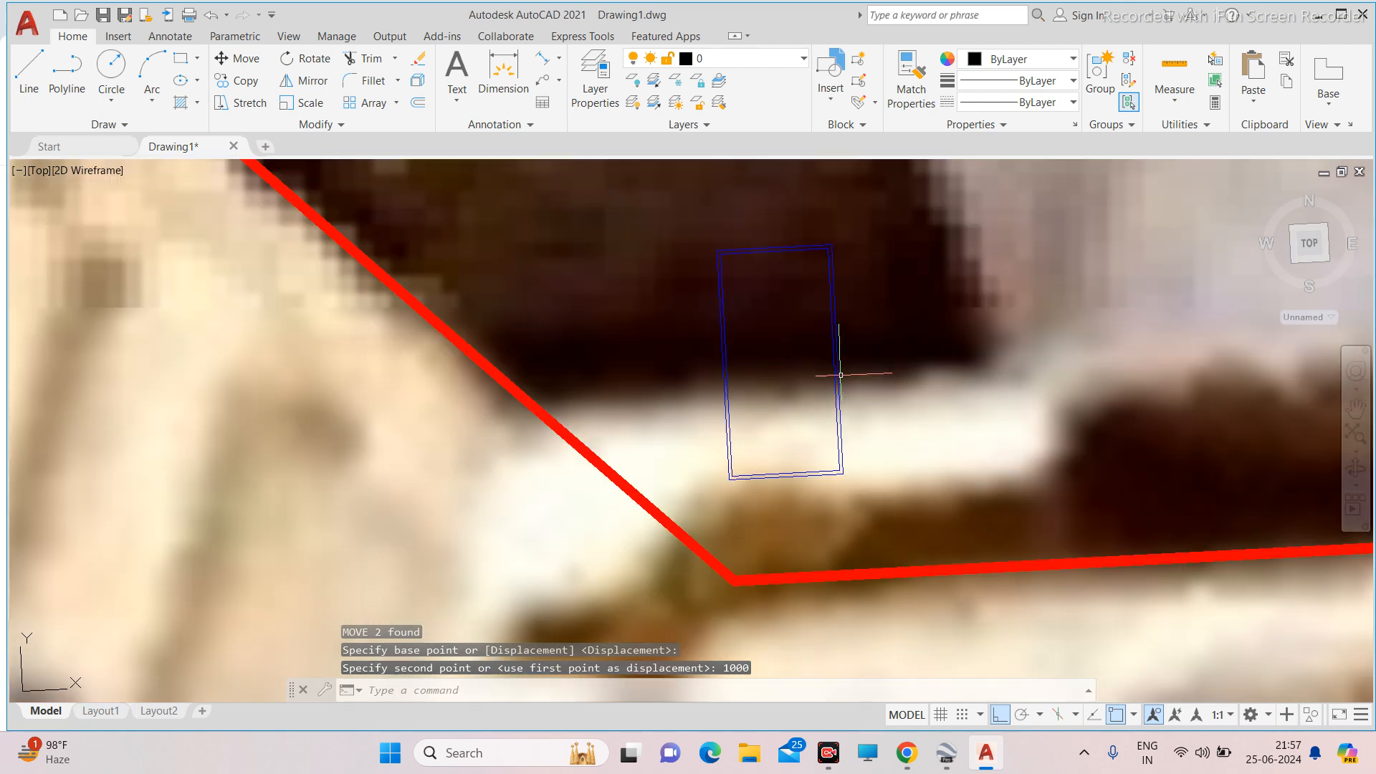
click(839, 375)
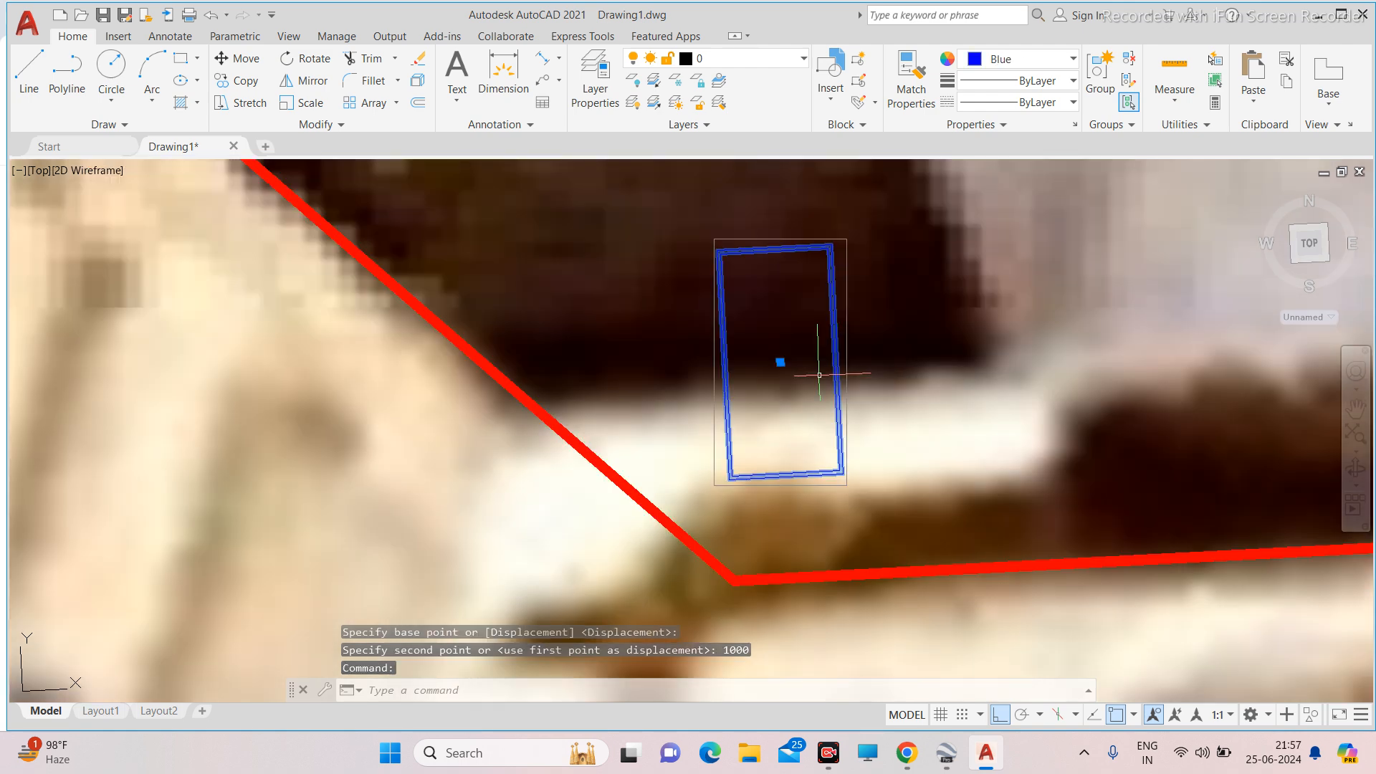
key(Escape)
scroll(794, 337, down, 4)
scroll(797, 338, up, 4)
click(814, 364)
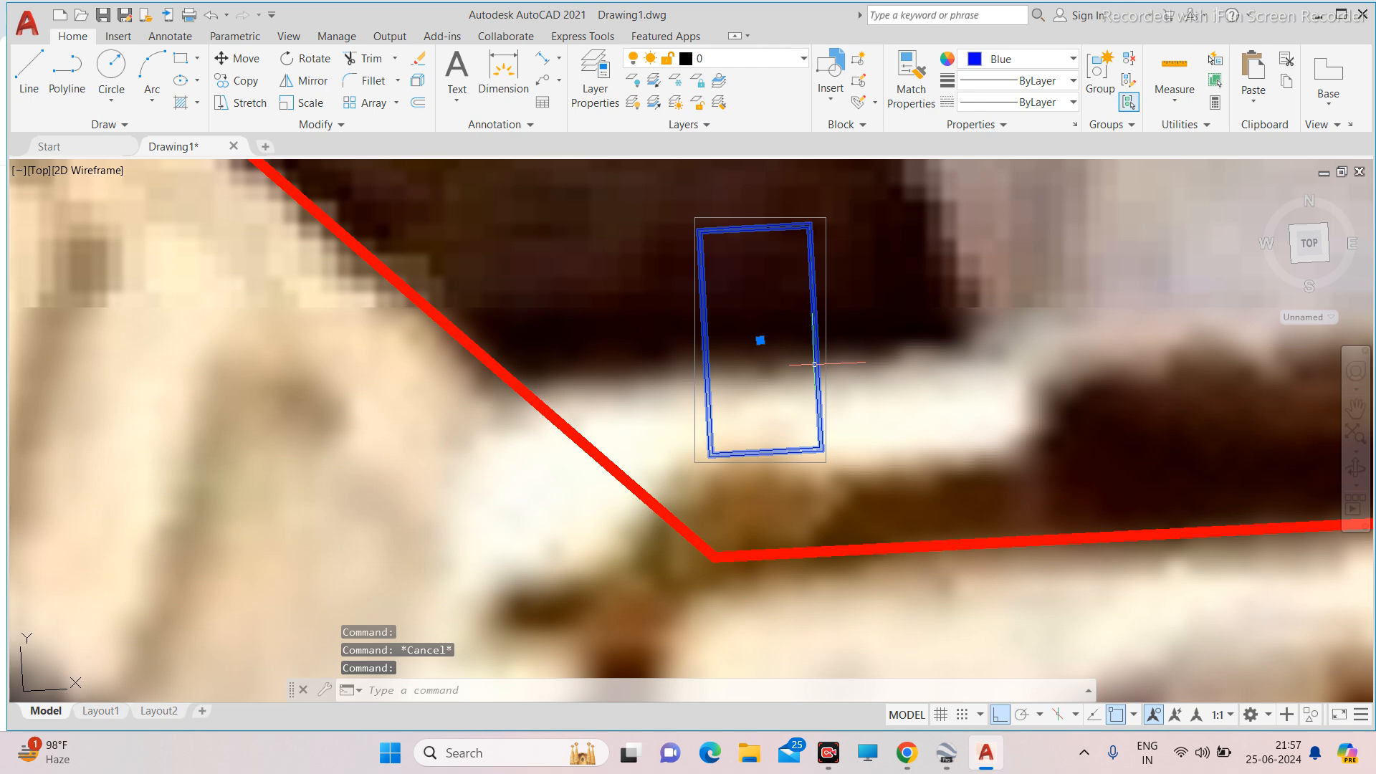
scroll(745, 272, down, 4)
text(co)
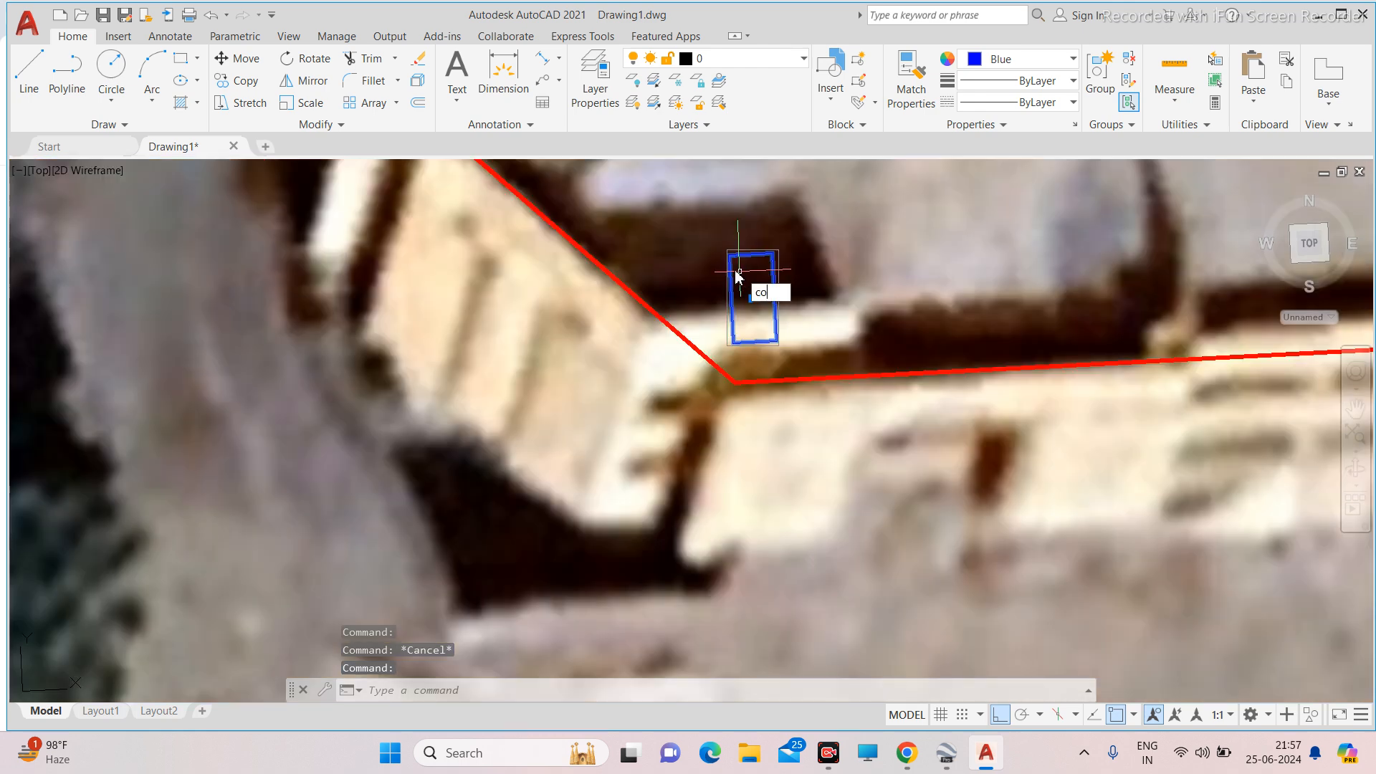
key(Return)
scroll(711, 370, up, 10)
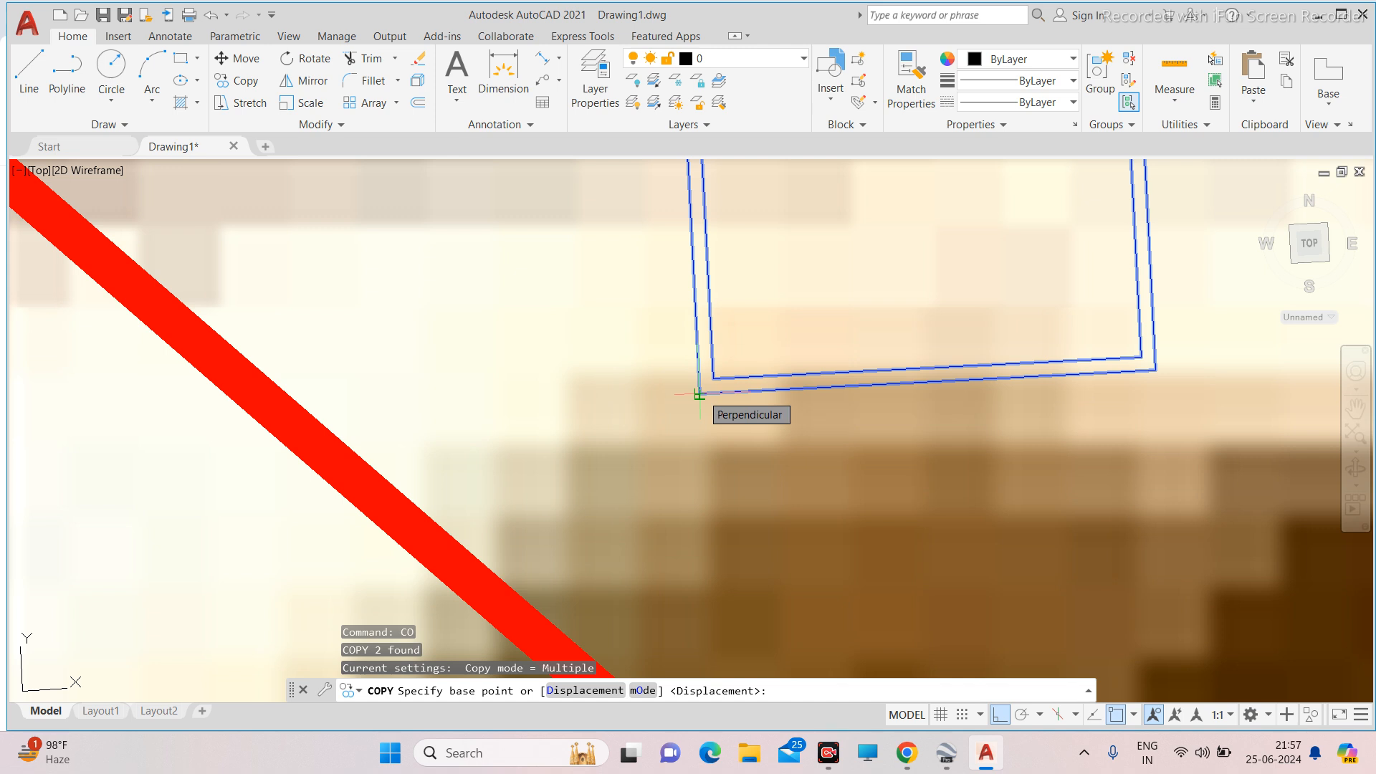
scroll(698, 393, down, 5)
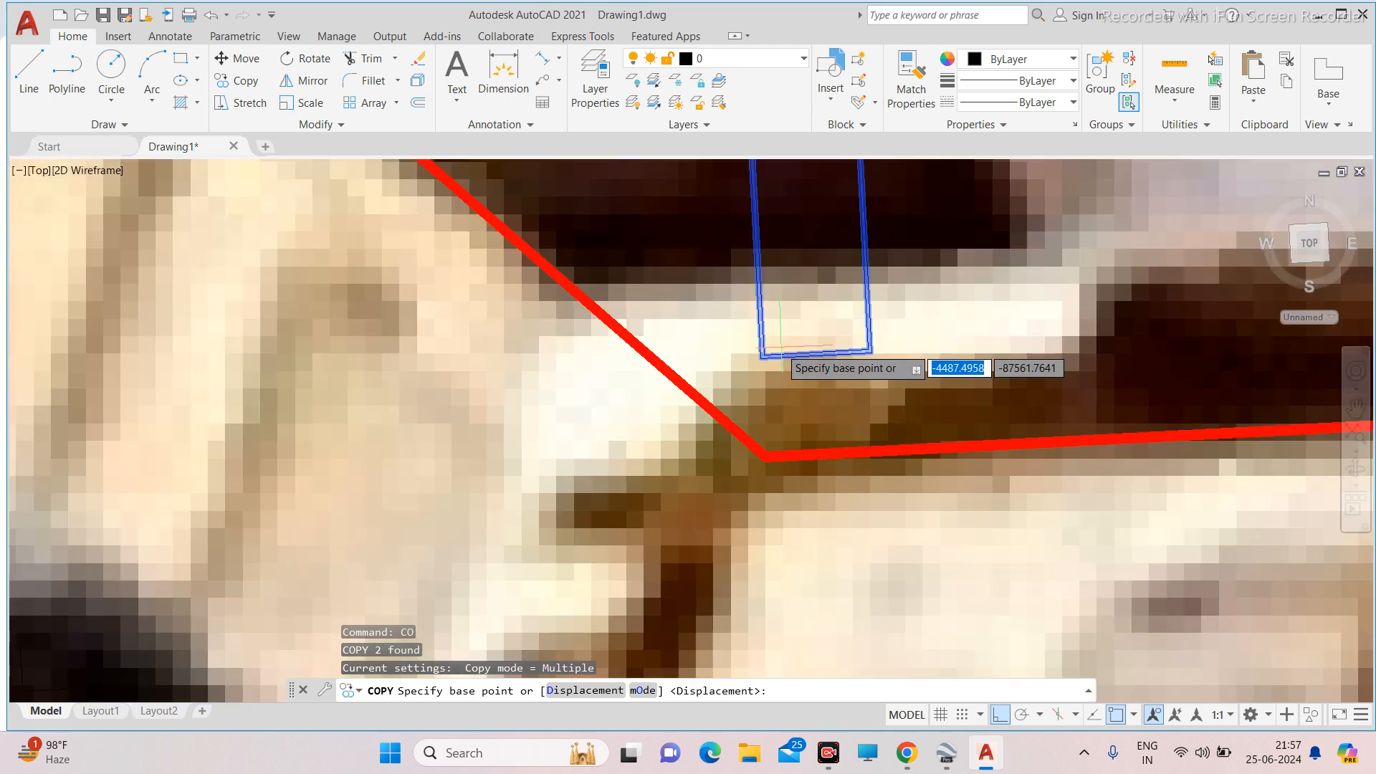
scroll(746, 365, up, 2)
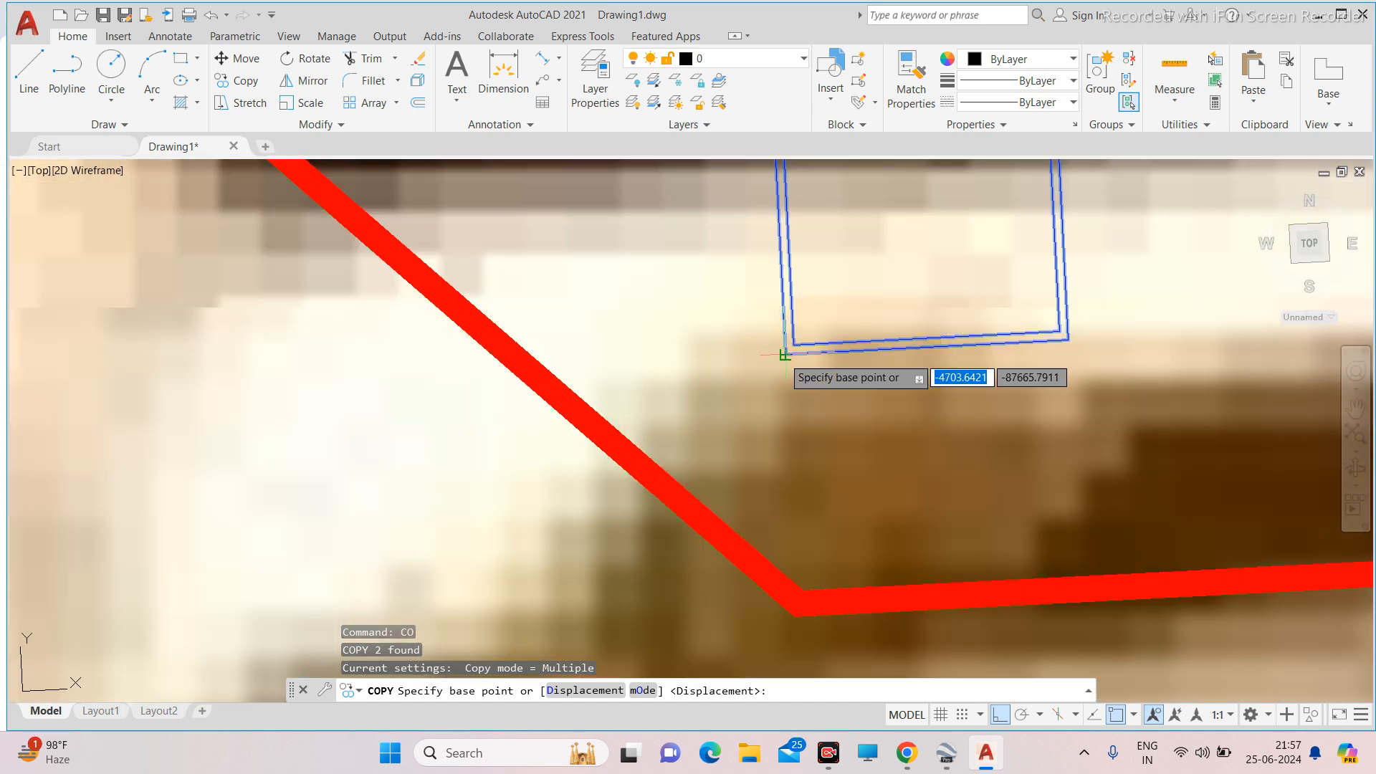
click(785, 355)
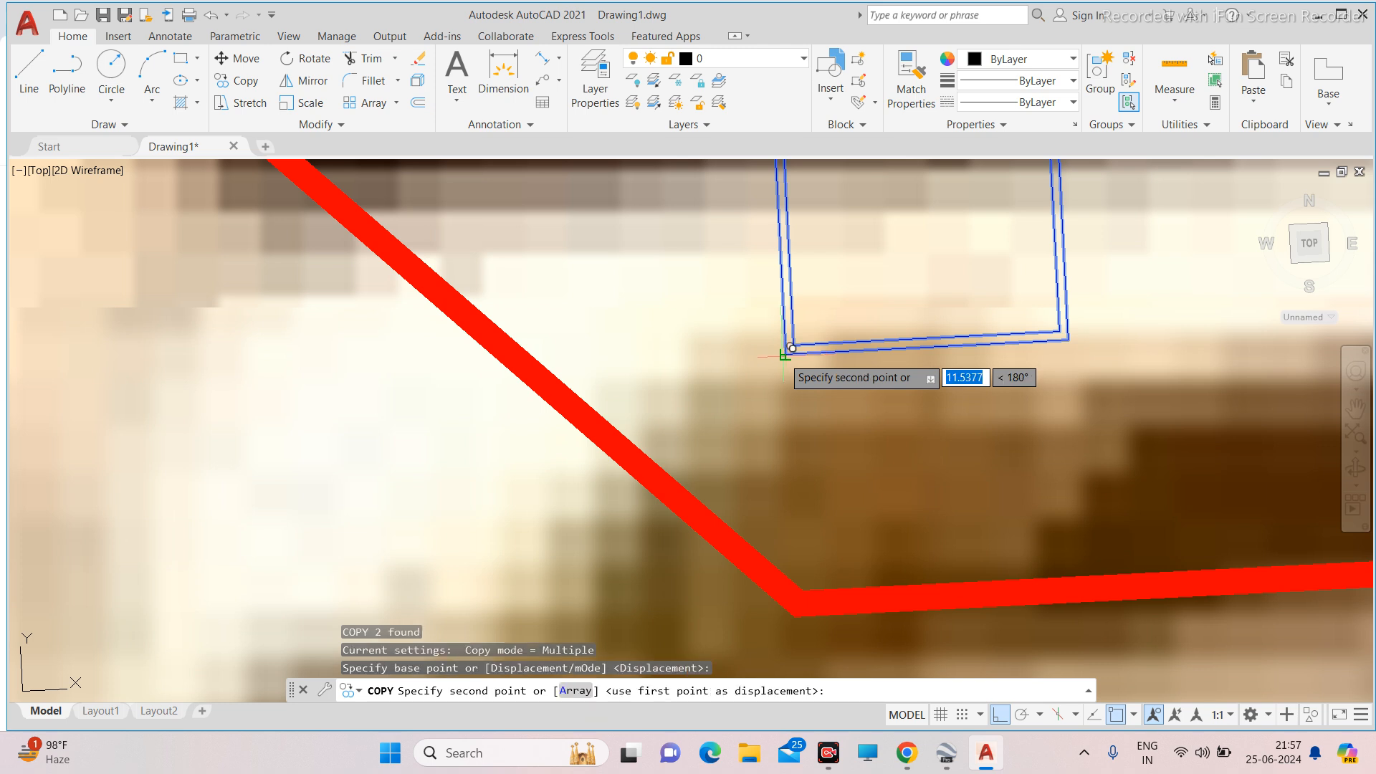
scroll(915, 320, up, 2)
click(916, 320)
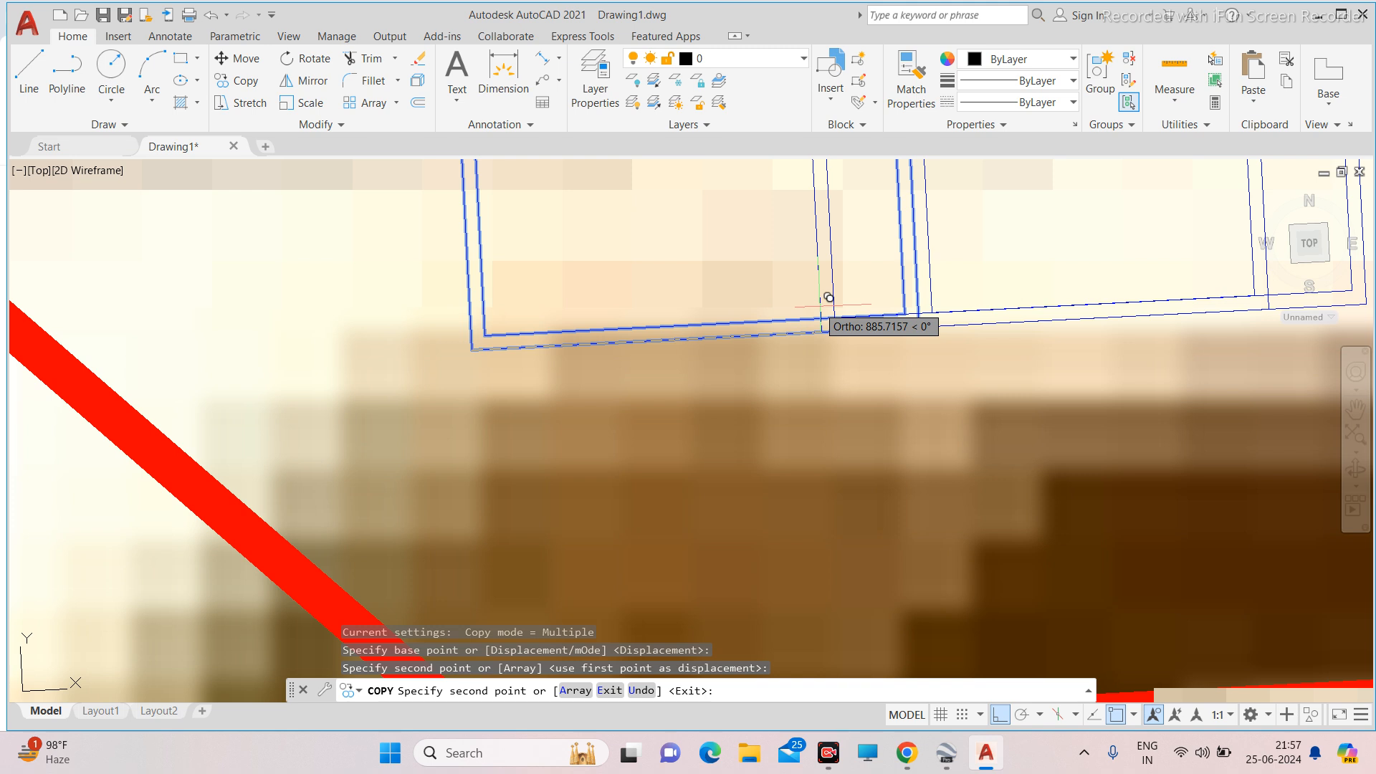
key(Escape)
Try to move the eastern module copy 25 units east of the original module, and undo the move.
scroll(722, 331, up, 3)
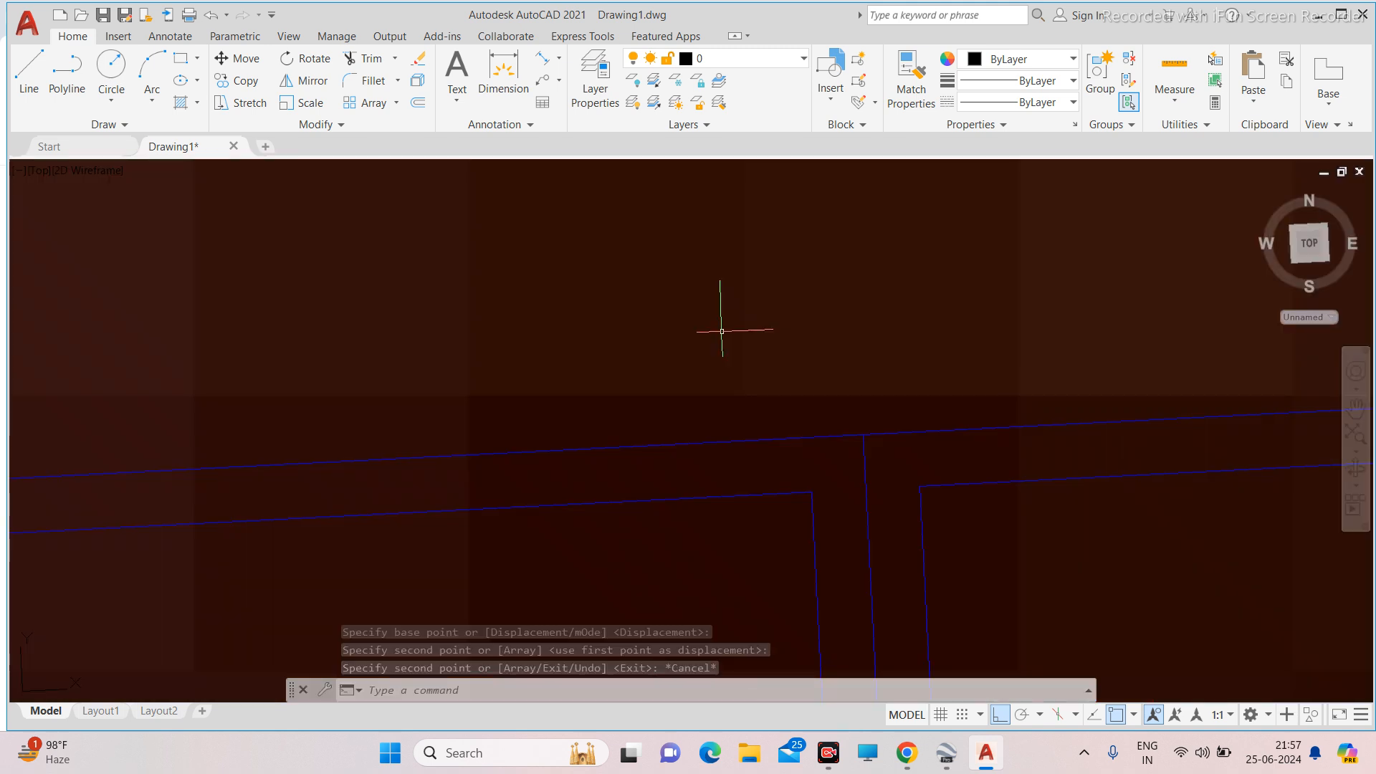
scroll(722, 331, down, 3)
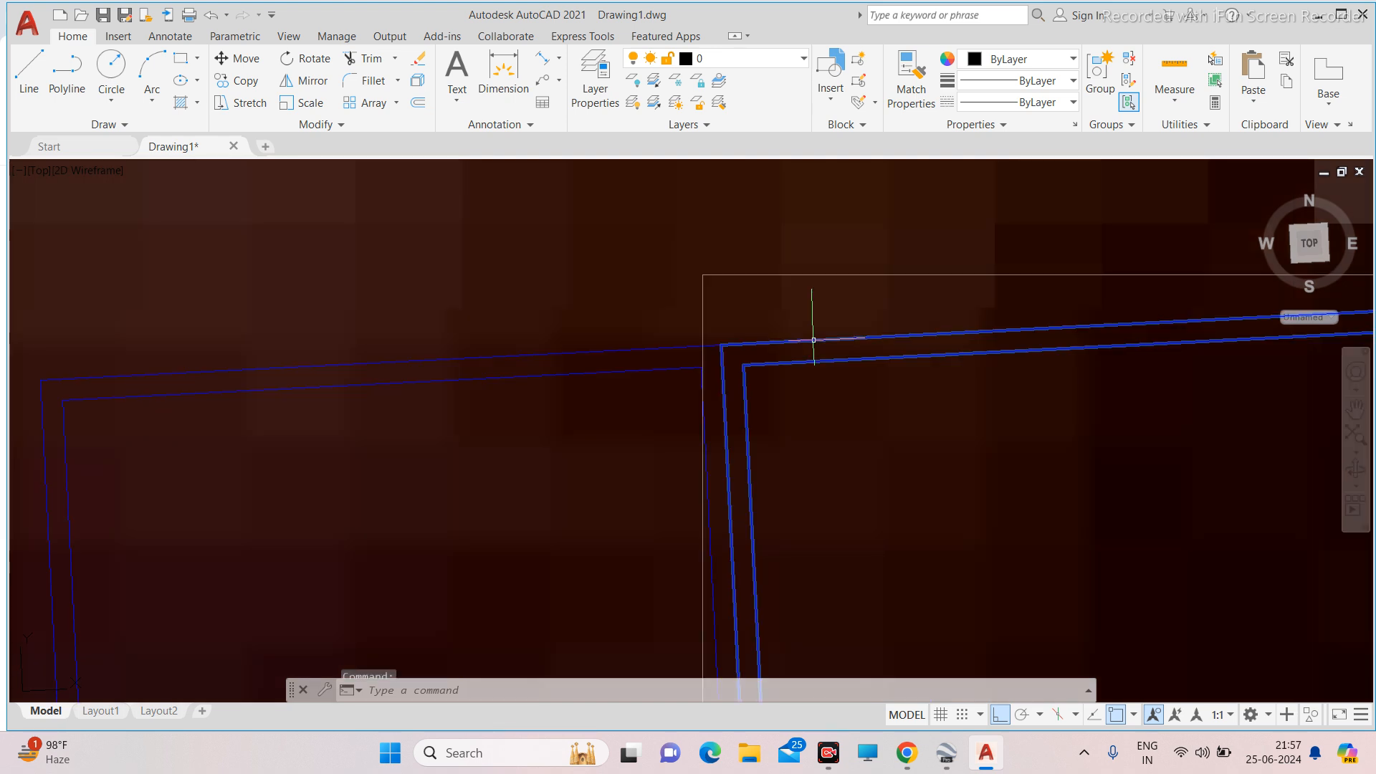
click(814, 339)
scroll(710, 312, down, 4)
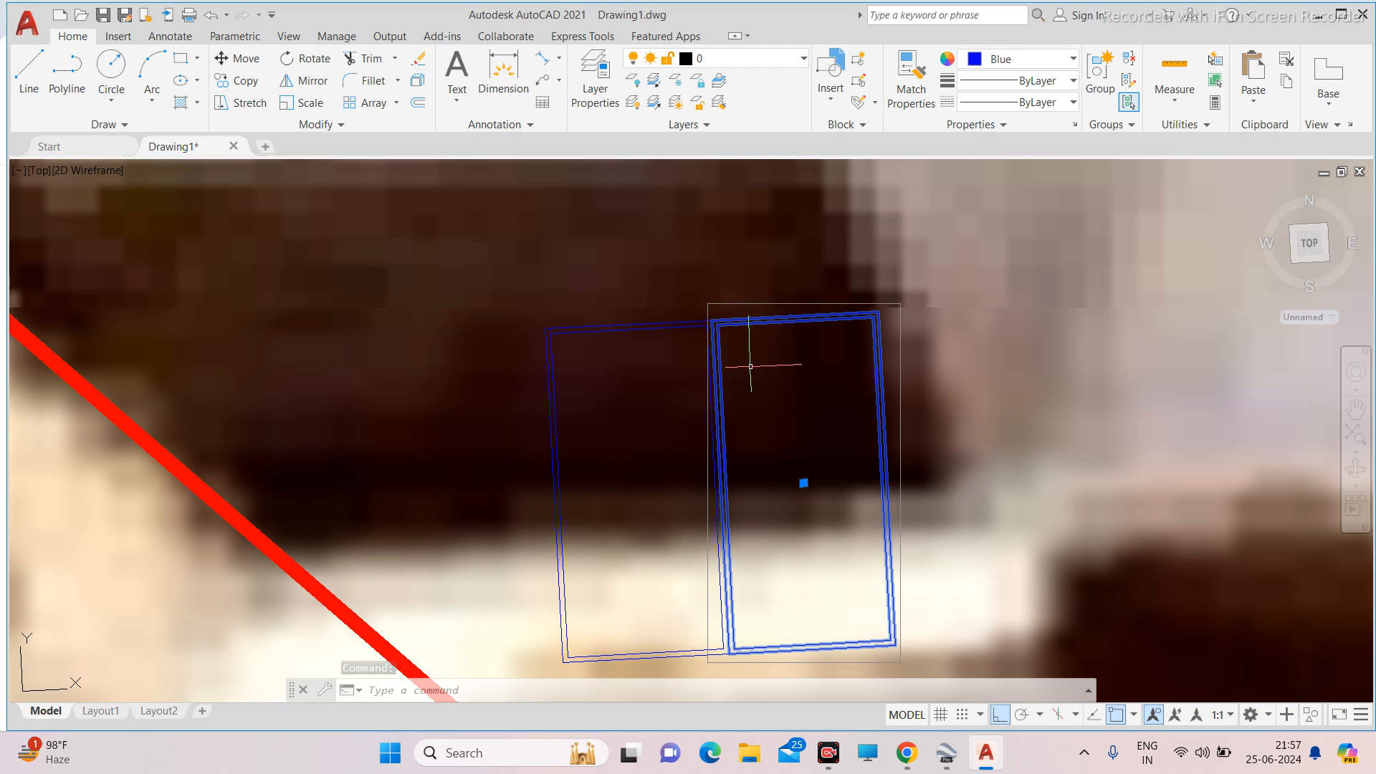
scroll(710, 327, up, 4)
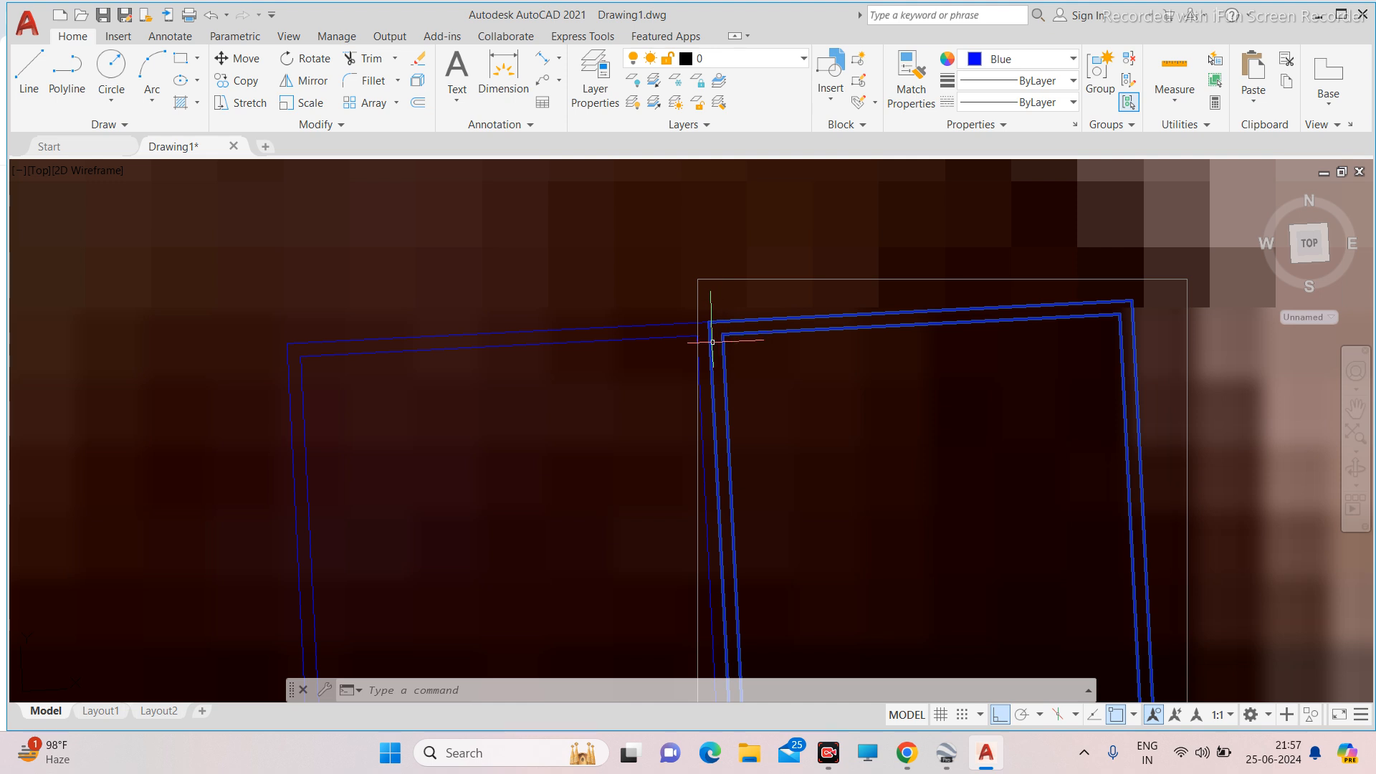
text(m)
key(Return)
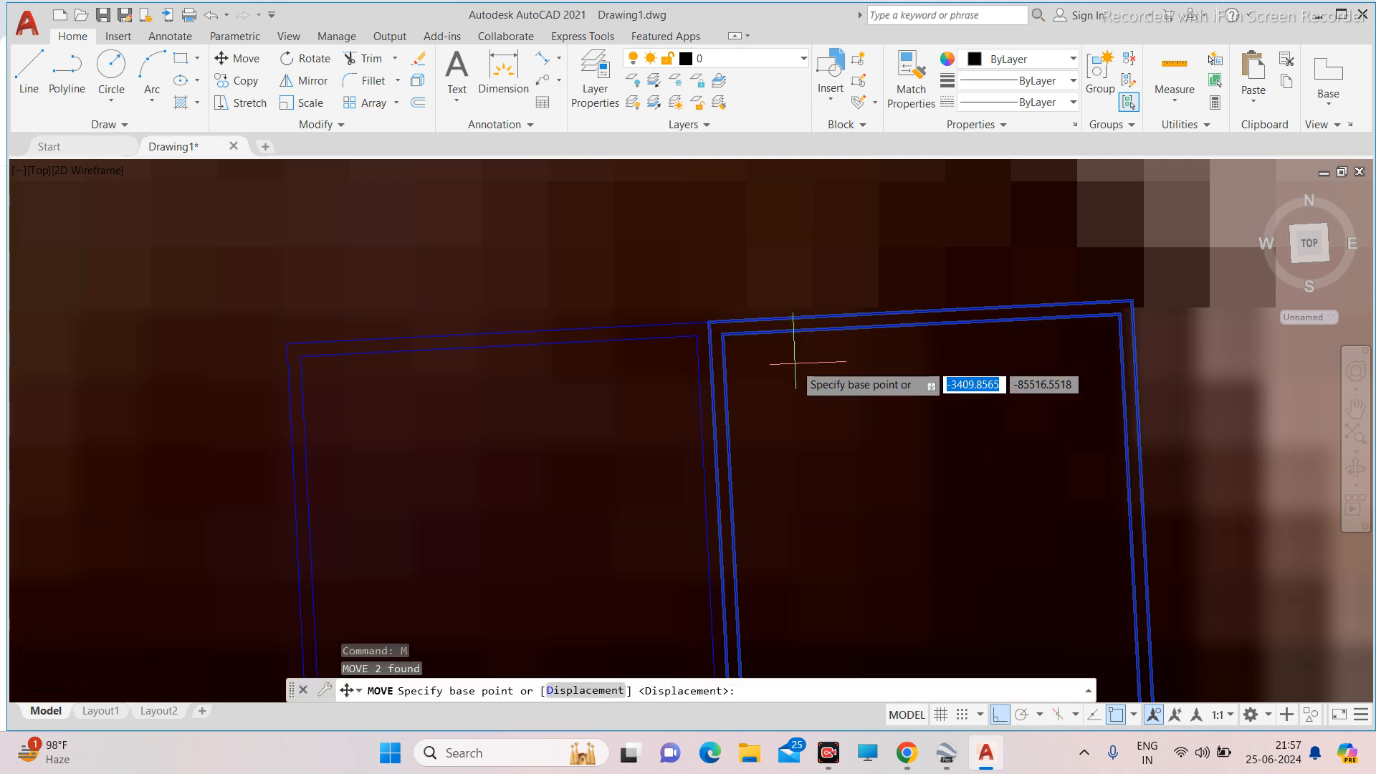
click(789, 371)
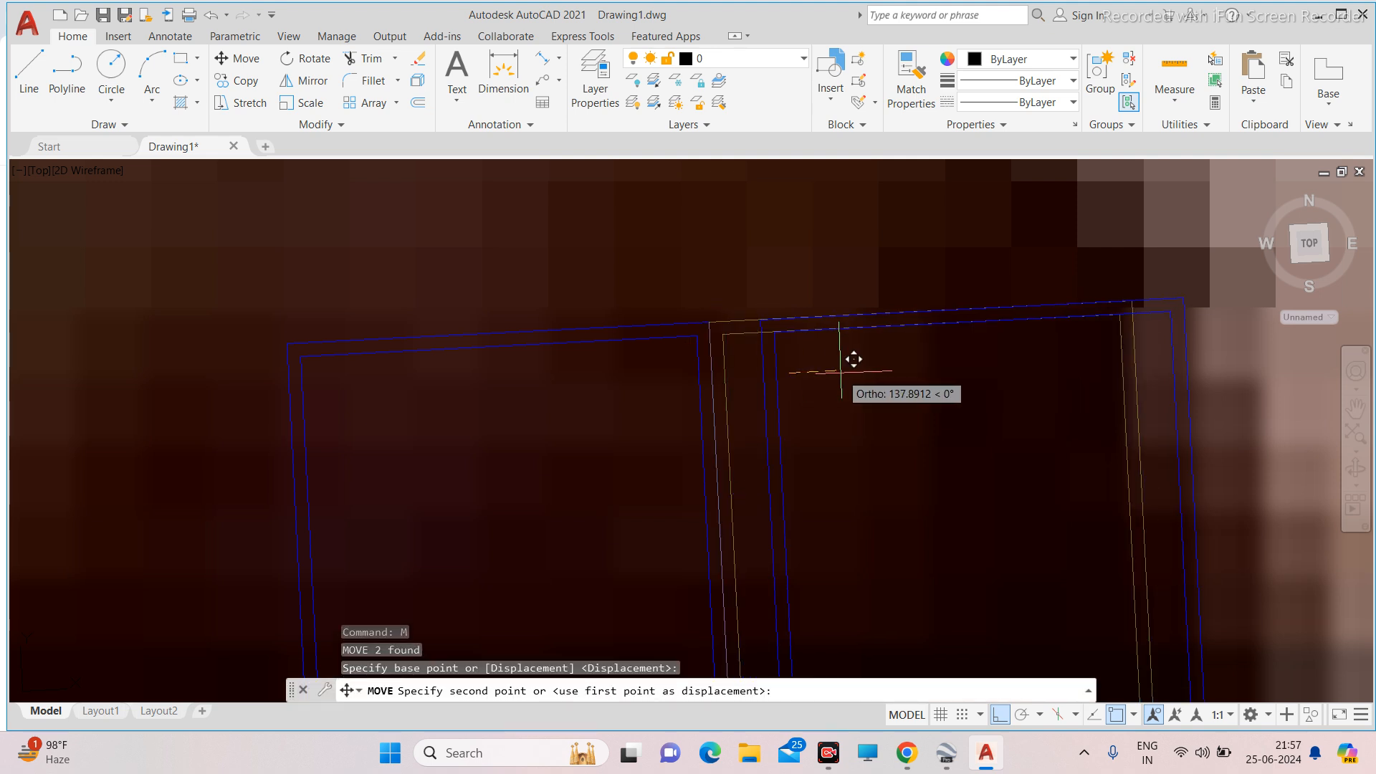
text(25)
key(Return)
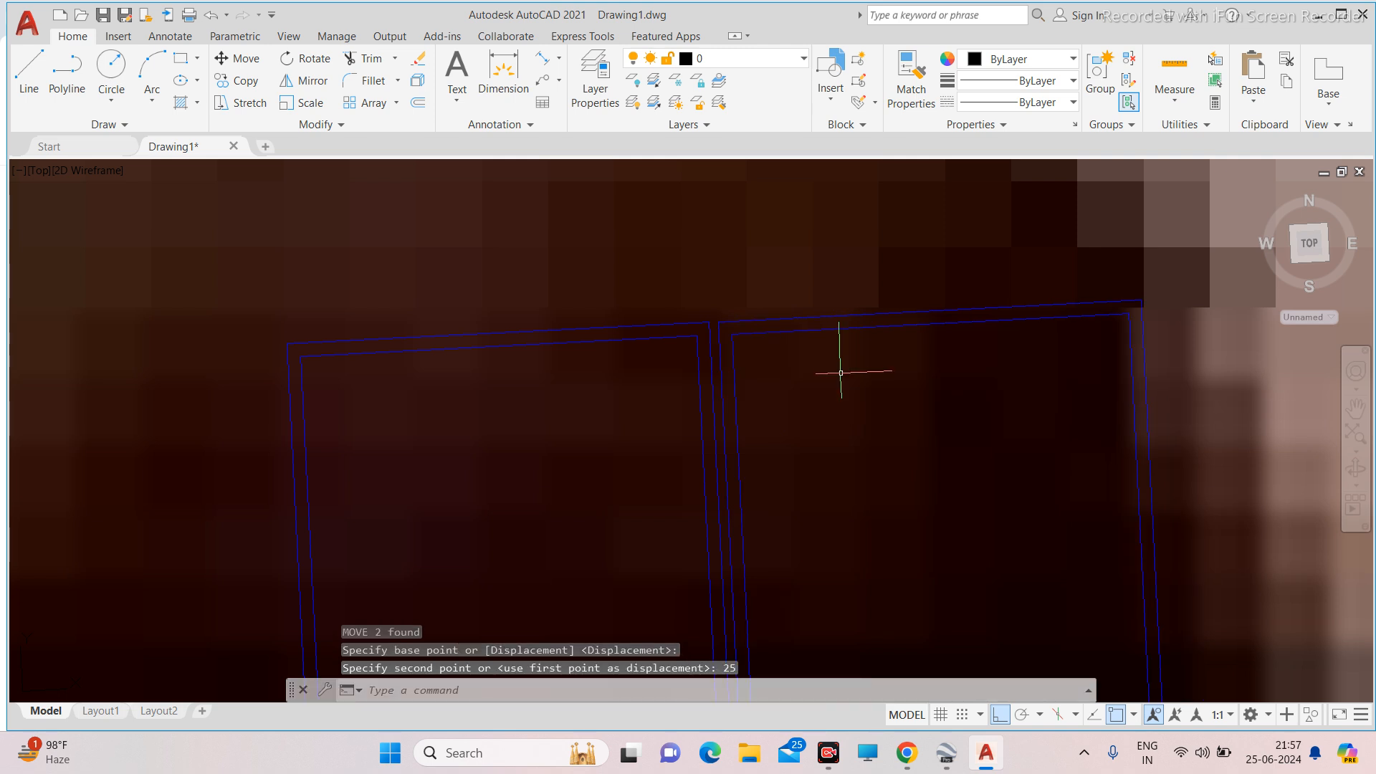
key(ctrl+z)
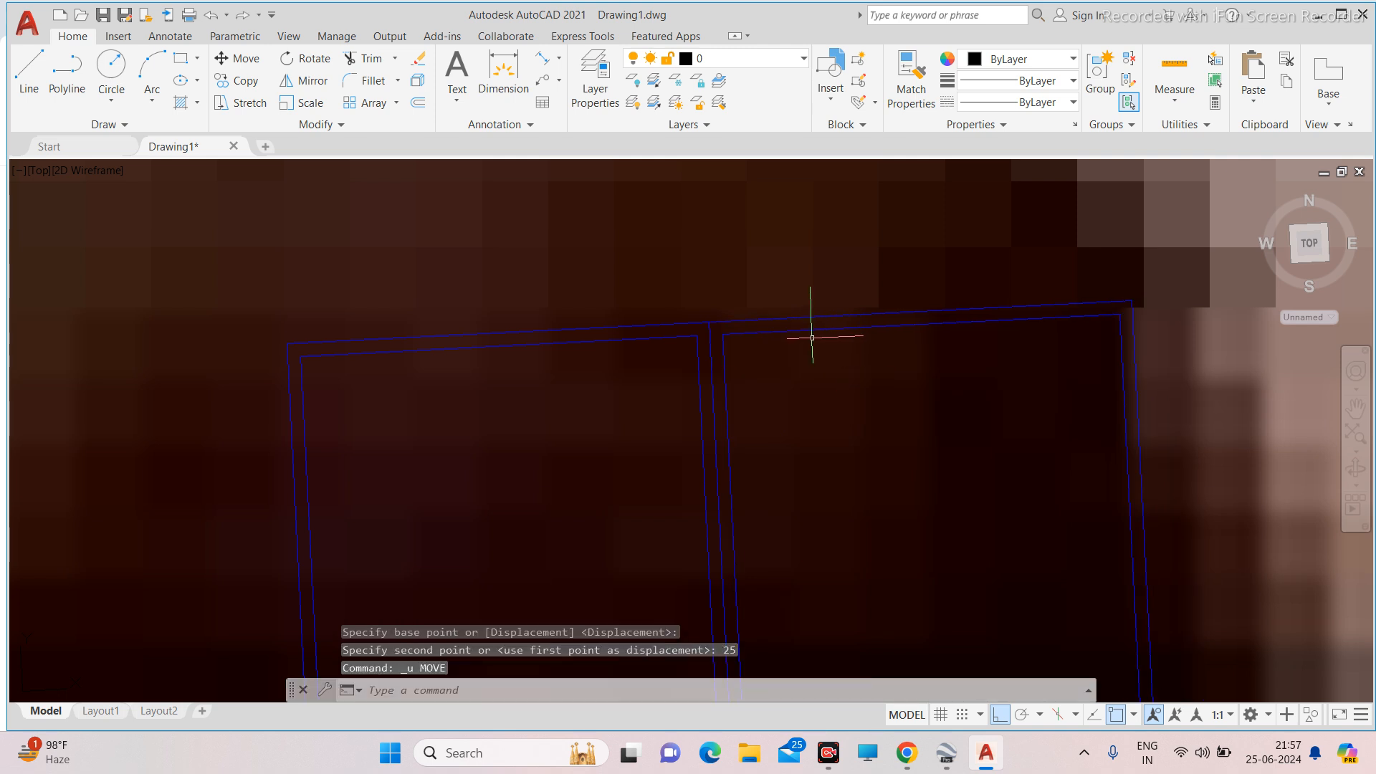
click(794, 329)
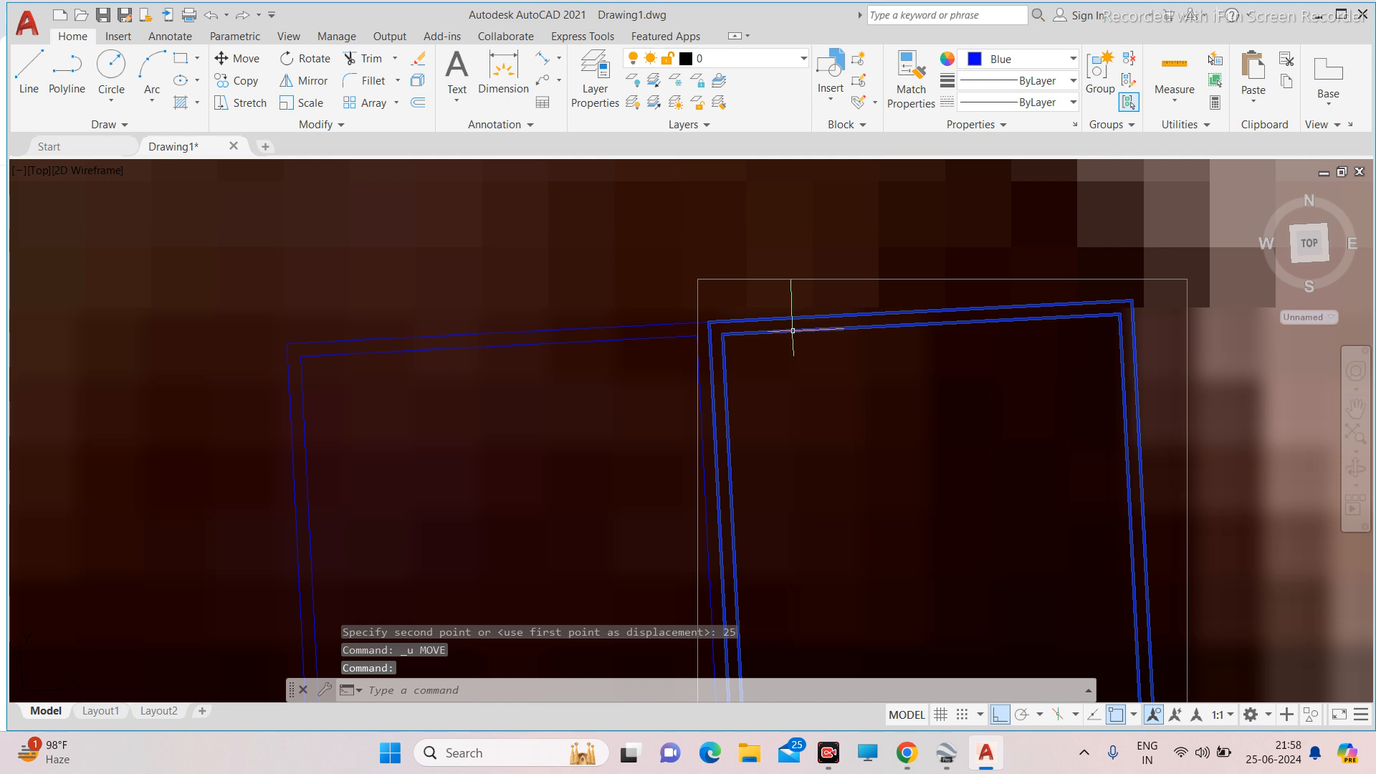
text(M)
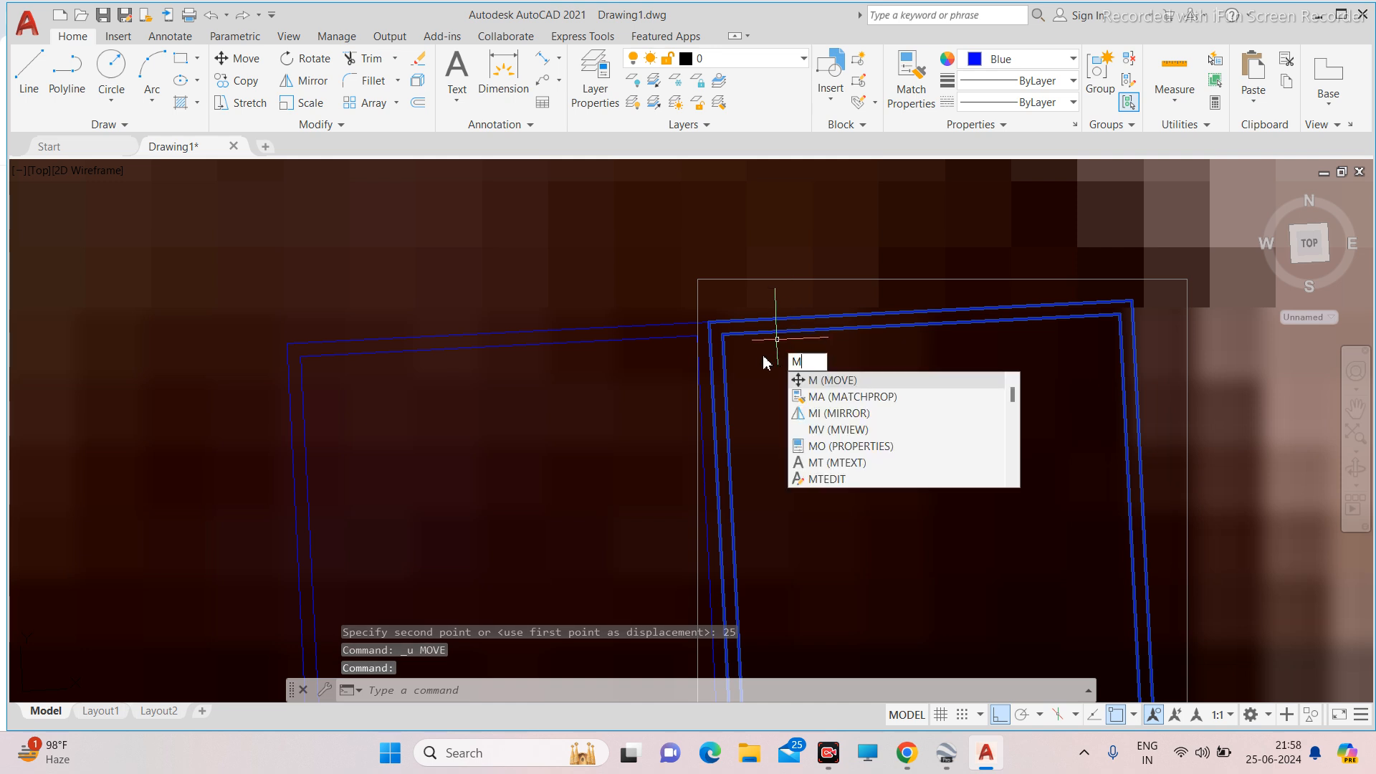
key(Return)
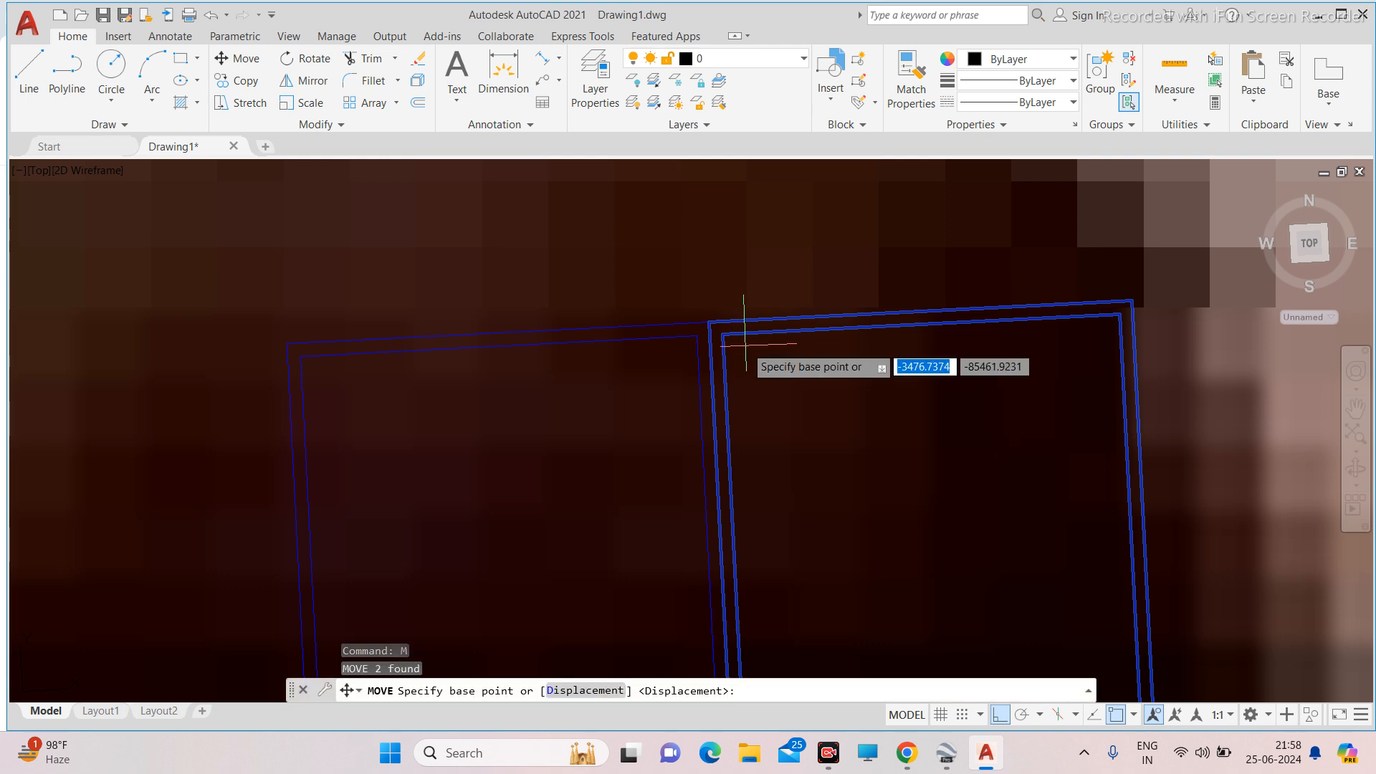
key(Escape)
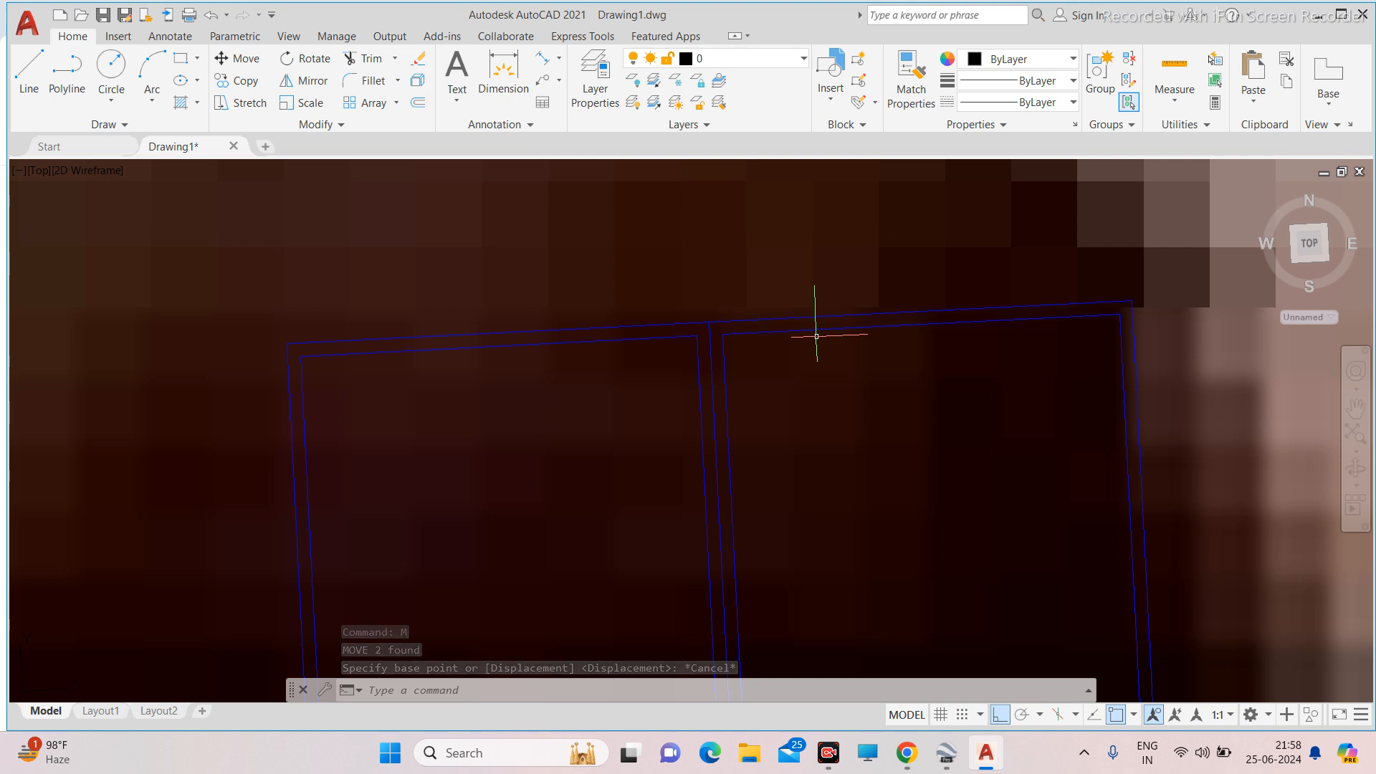
click(849, 319)
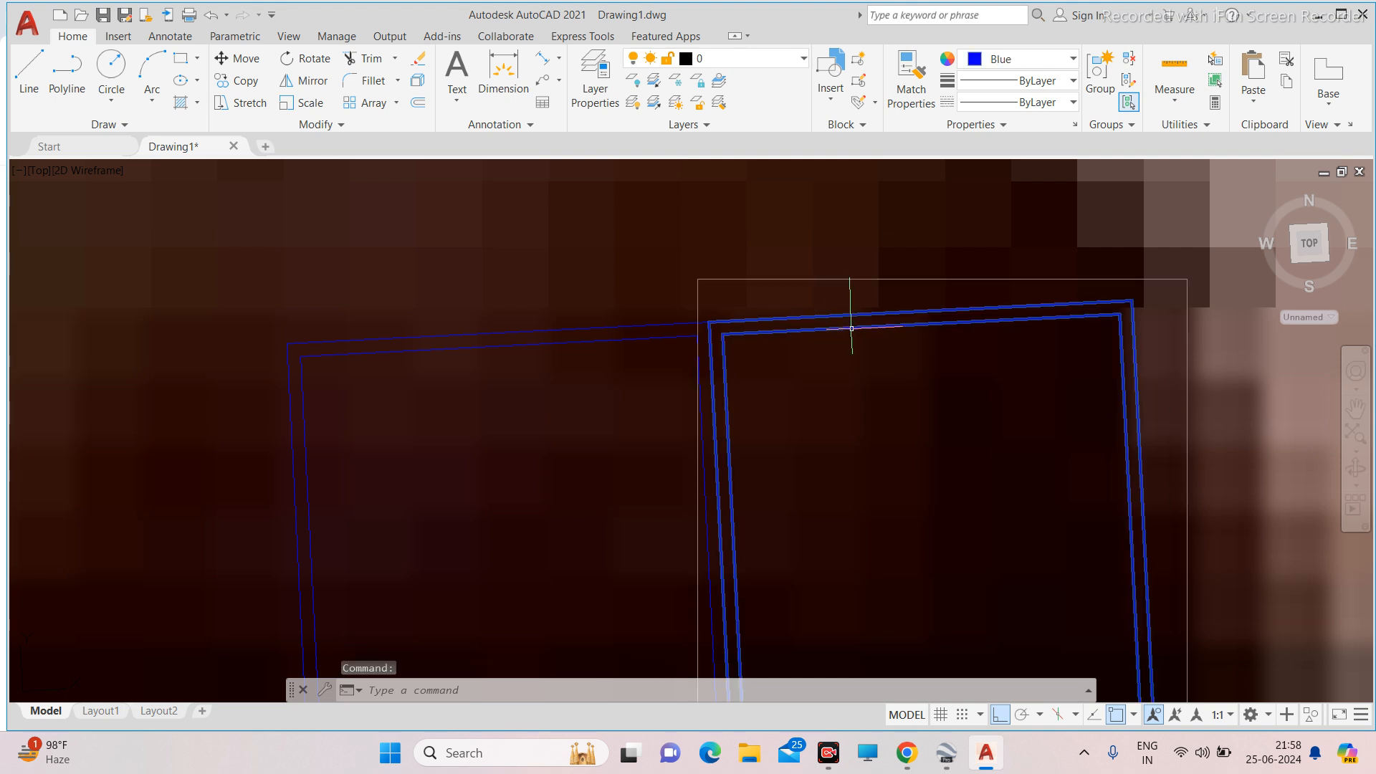
text(M)
key(Return)
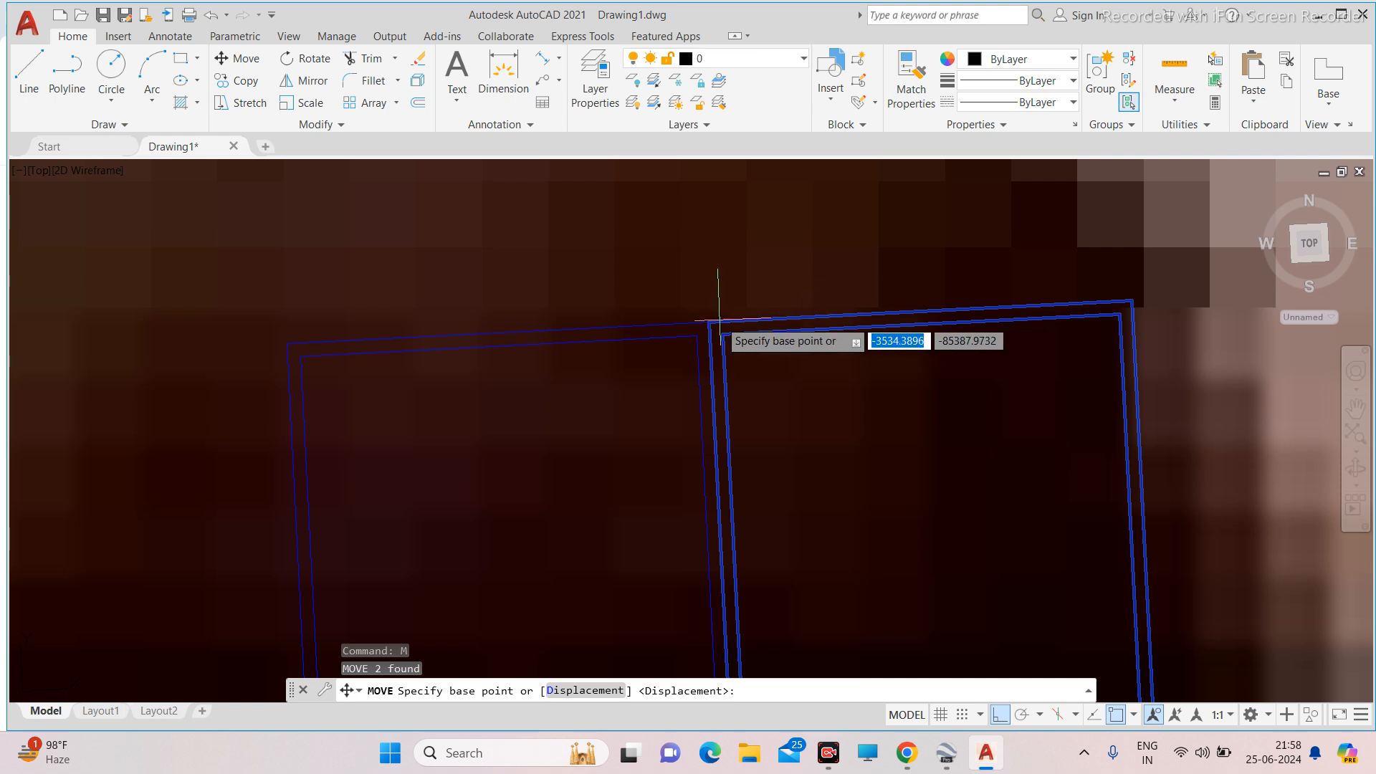
scroll(702, 326, up, 5)
scroll(692, 330, down, 4)
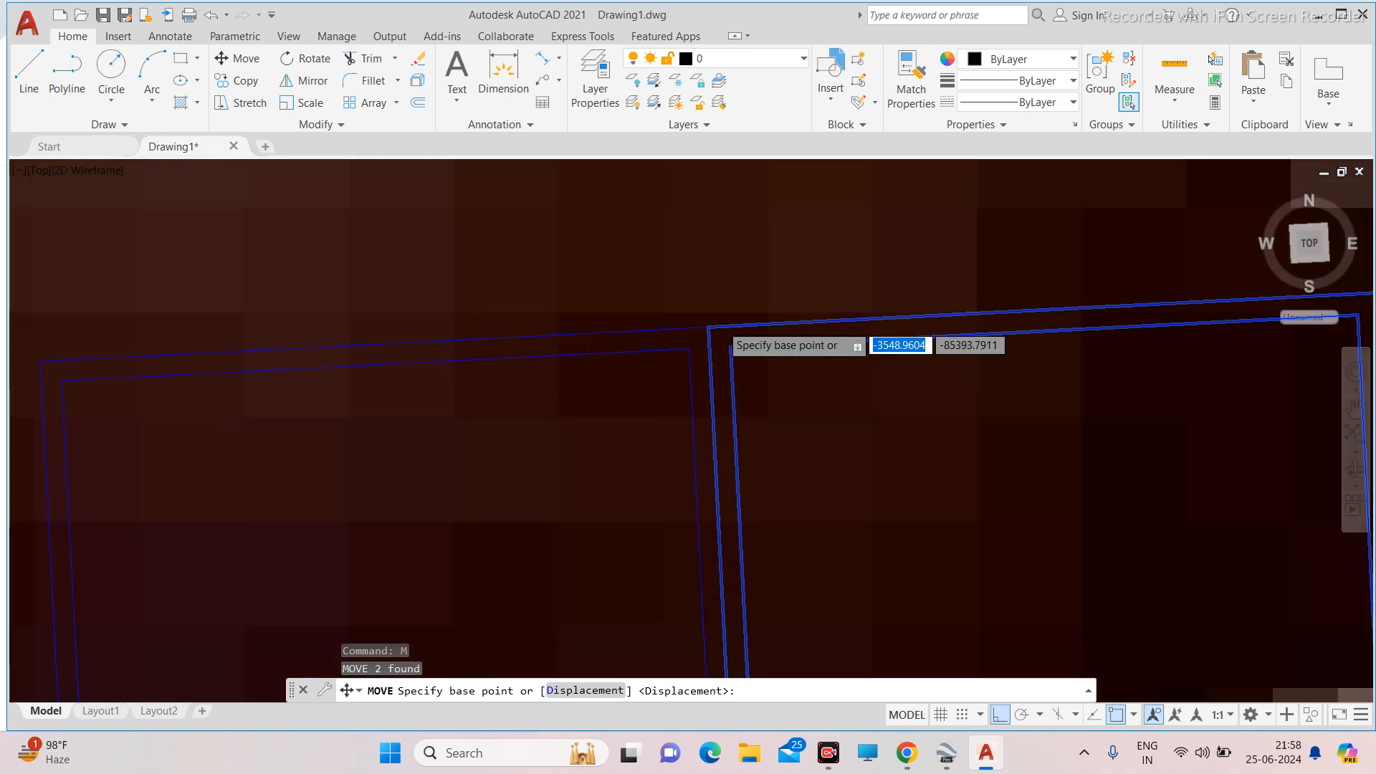
scroll(695, 329, up, 3)
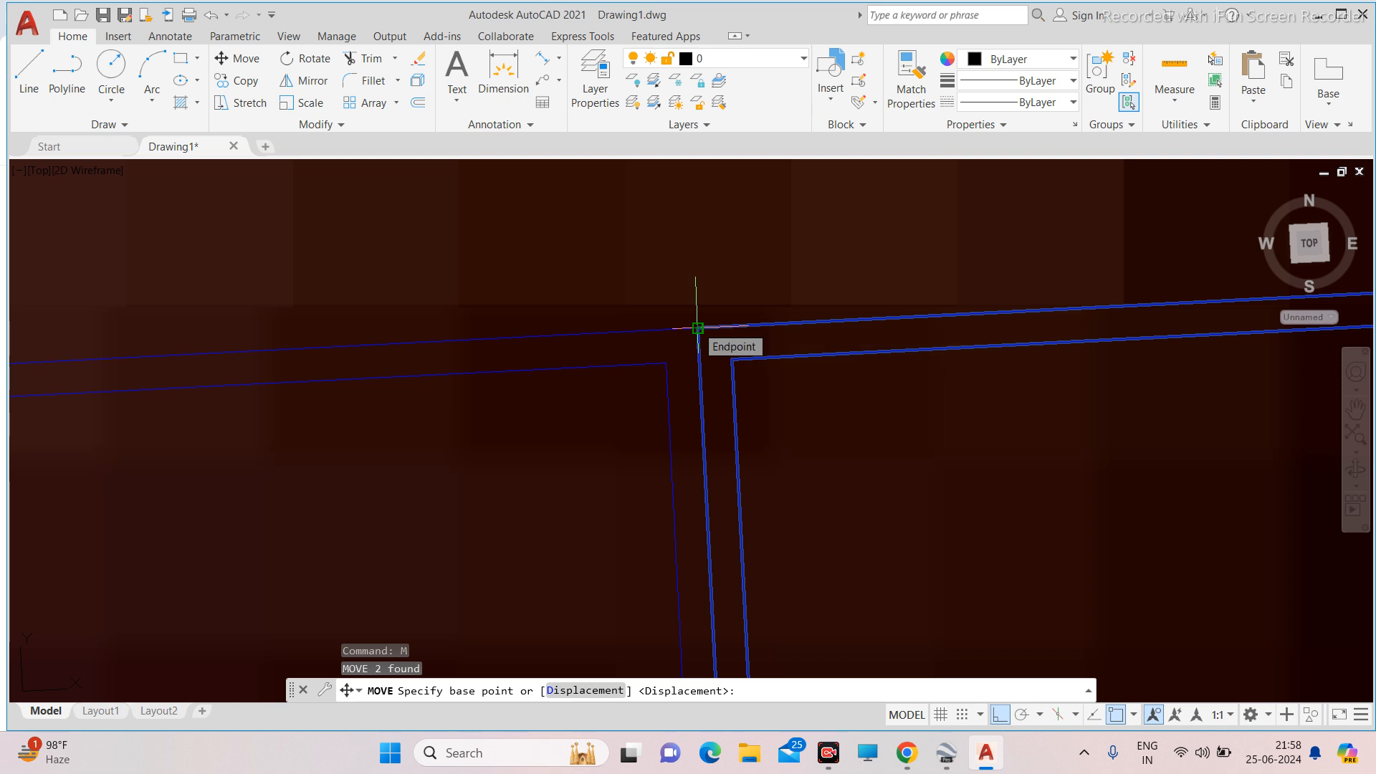
click(697, 328)
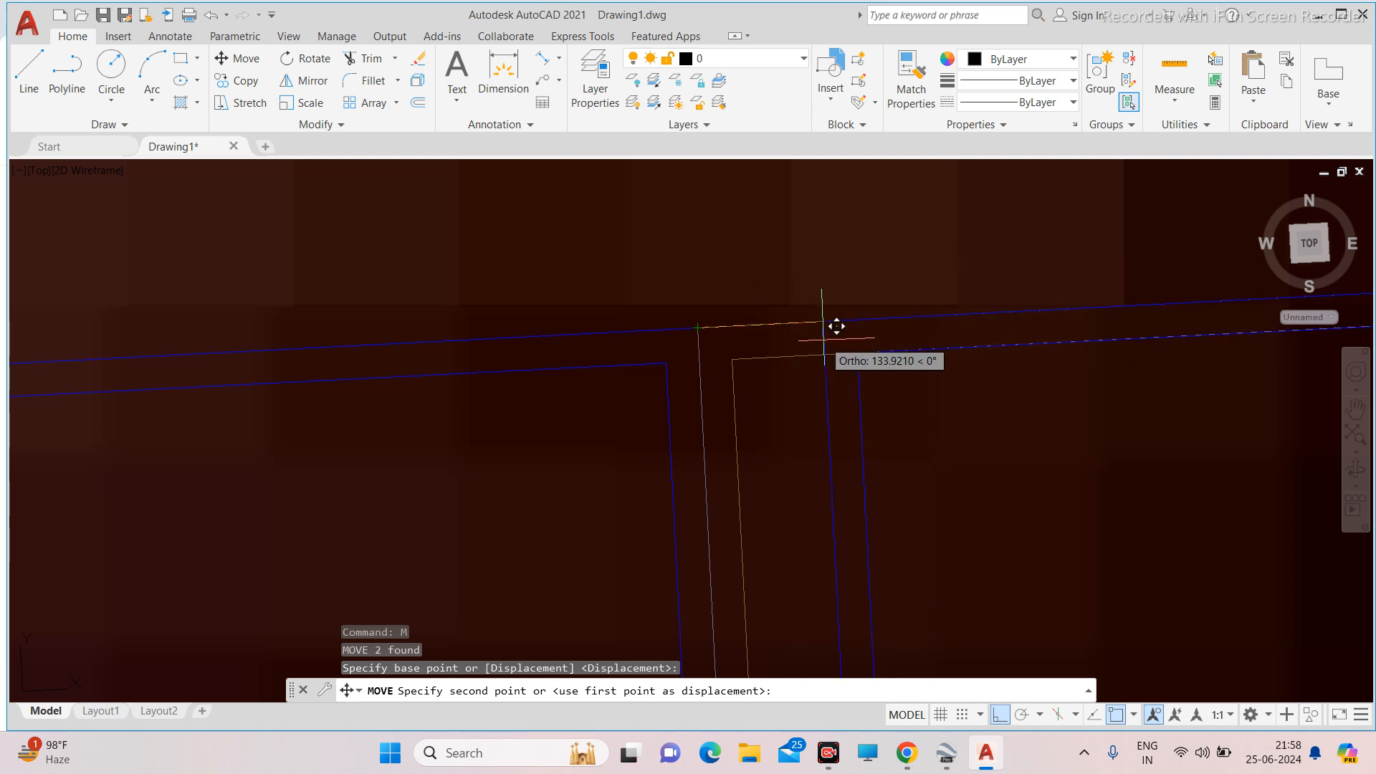
click(999, 715)
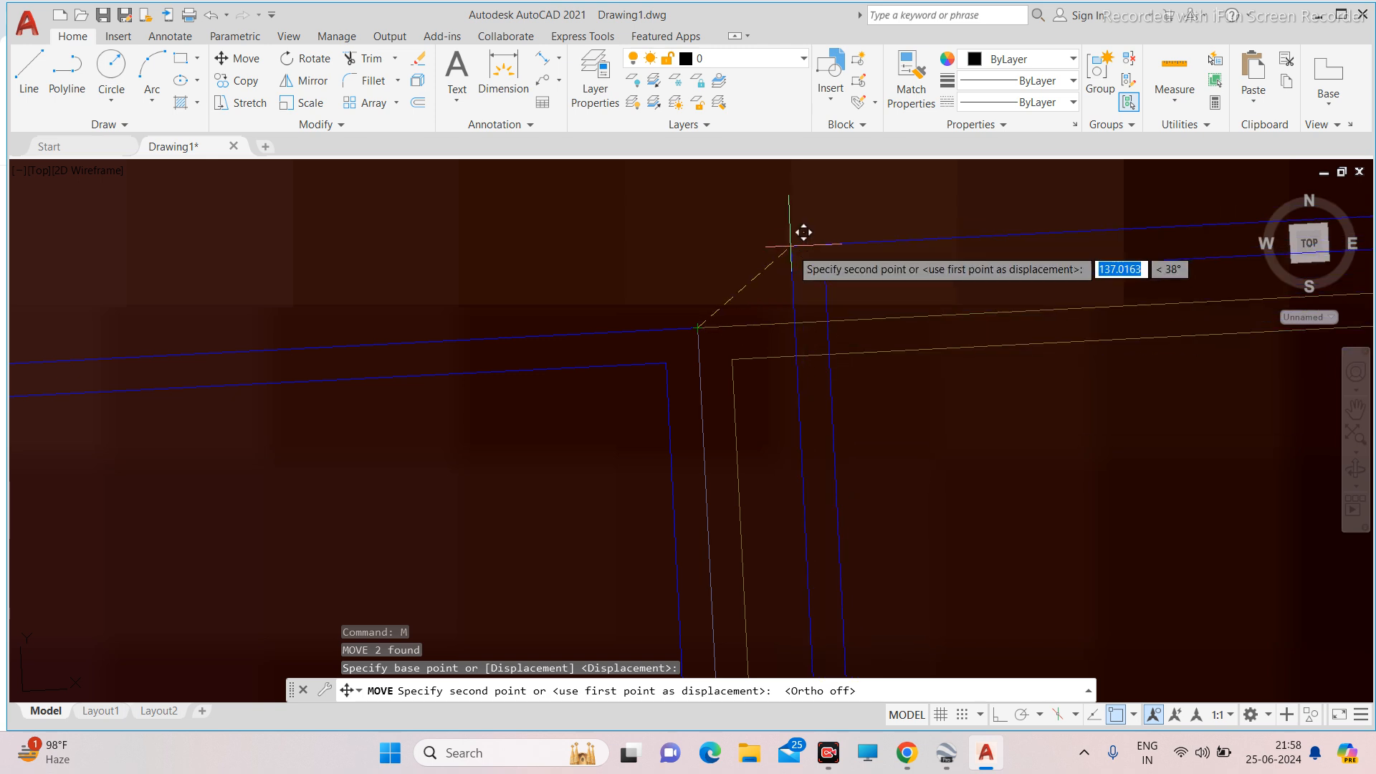
click(1000, 715)
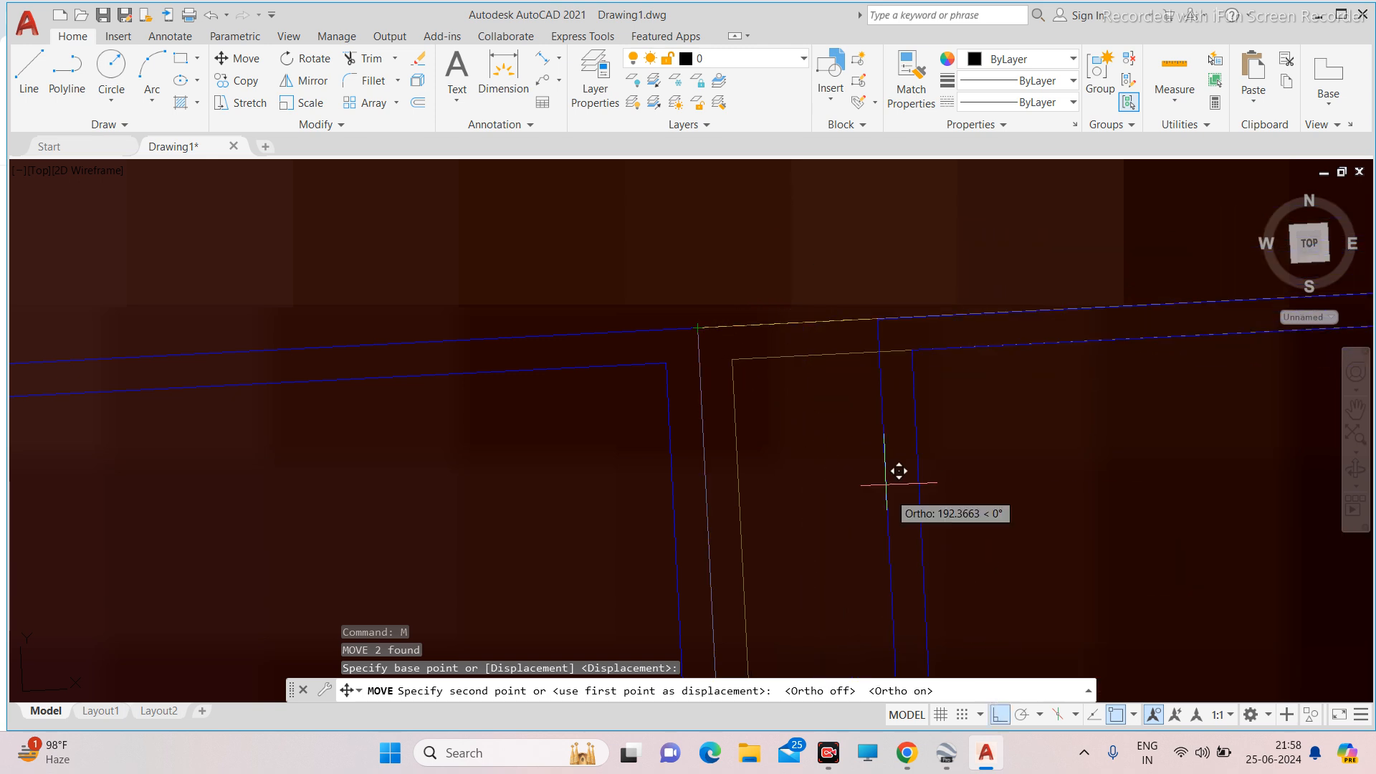
scroll(742, 317, up, 4)
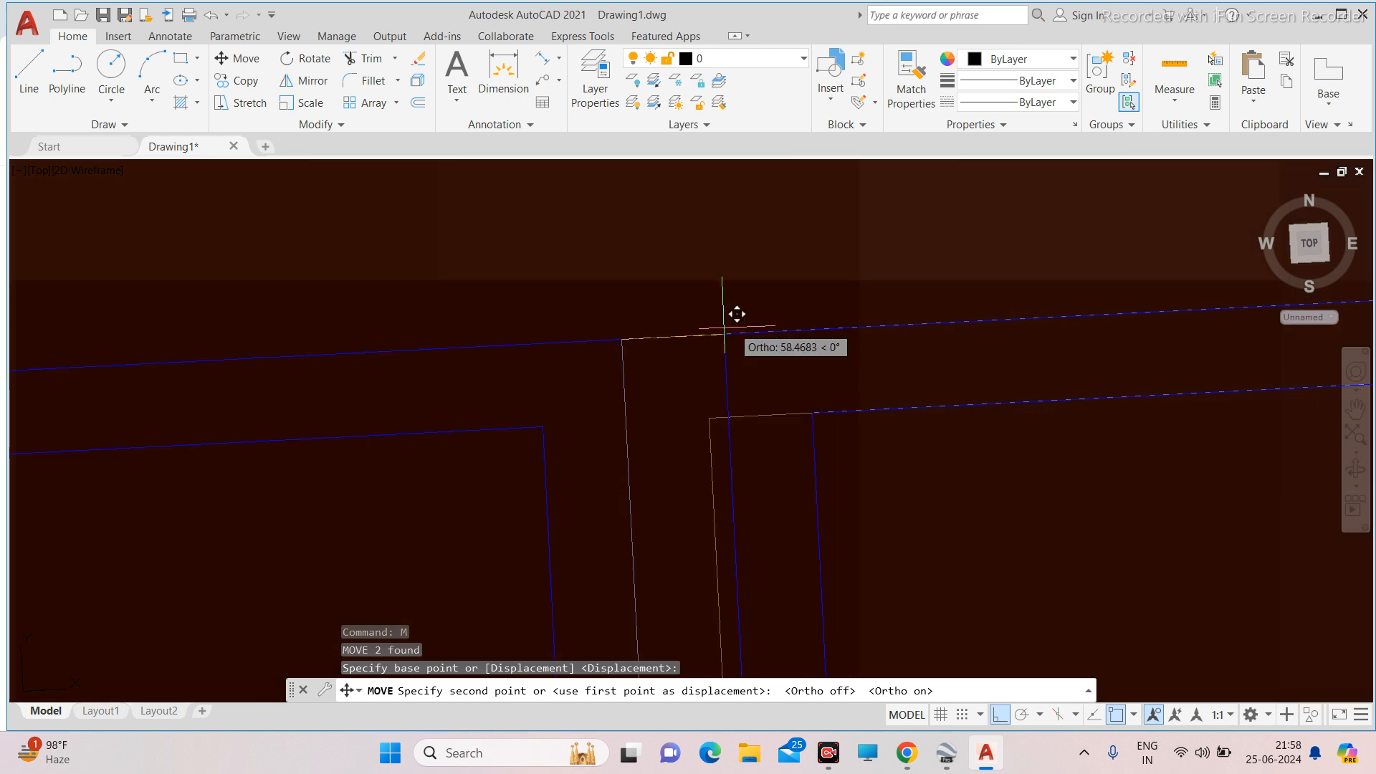
scroll(670, 326, up, 2)
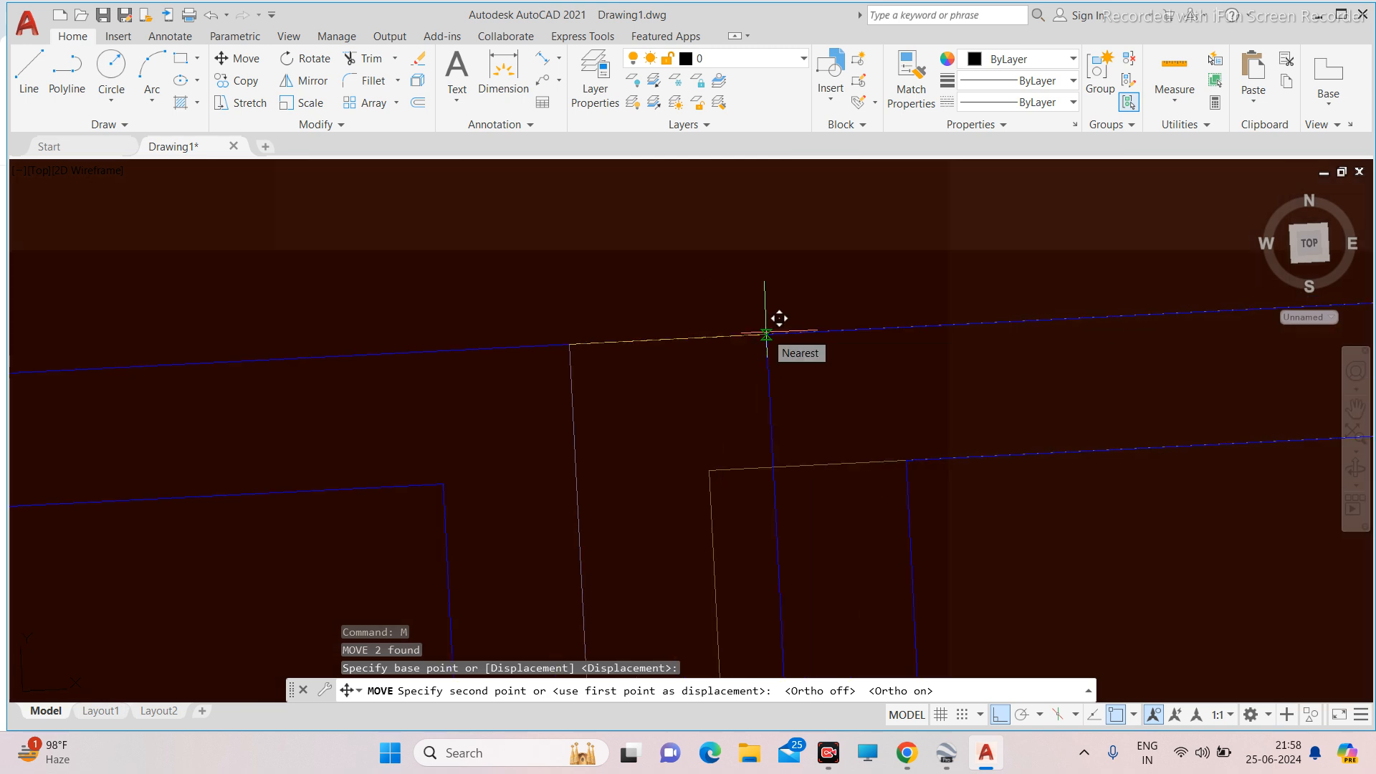
key(Escape)
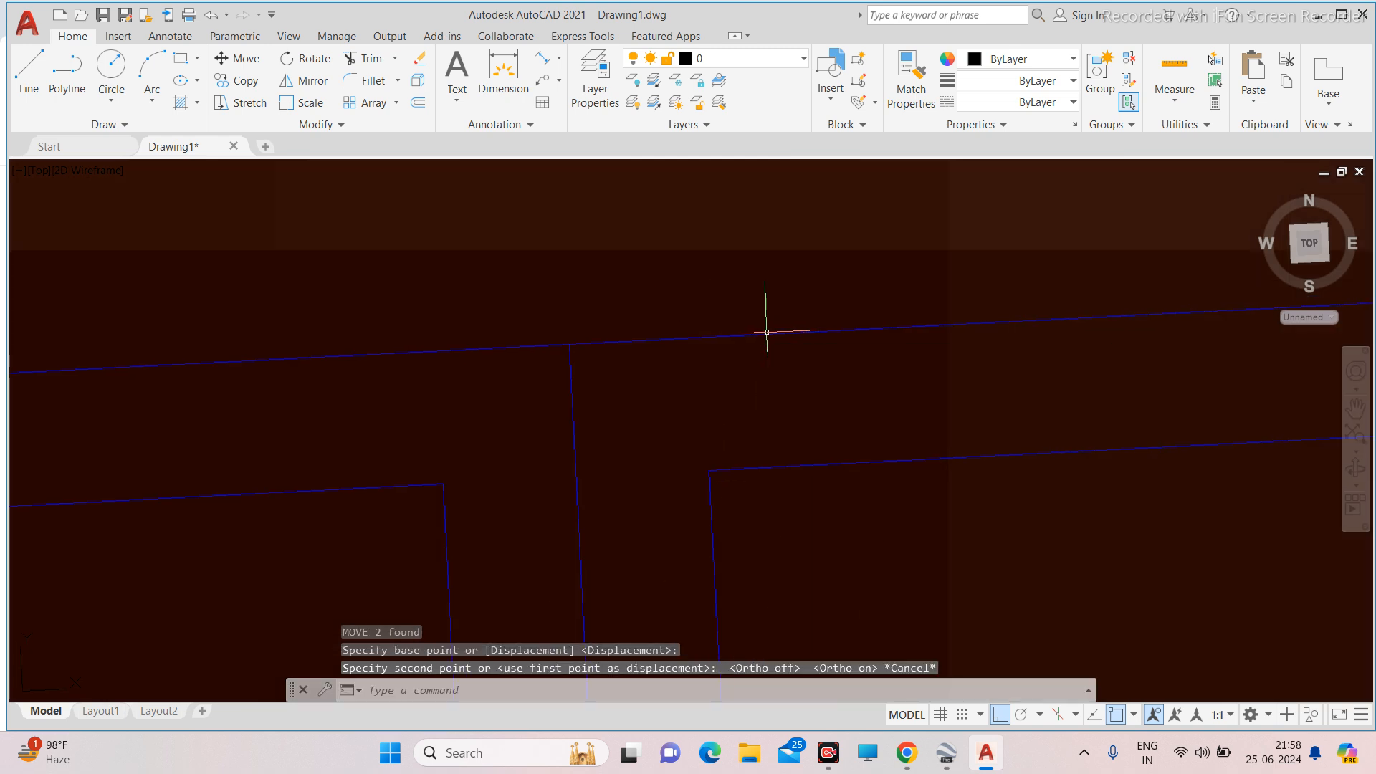
Move the eastern blue module 25 units east from its upper-left corner, leaving a gap to the western module.
text(m)
key(Return)
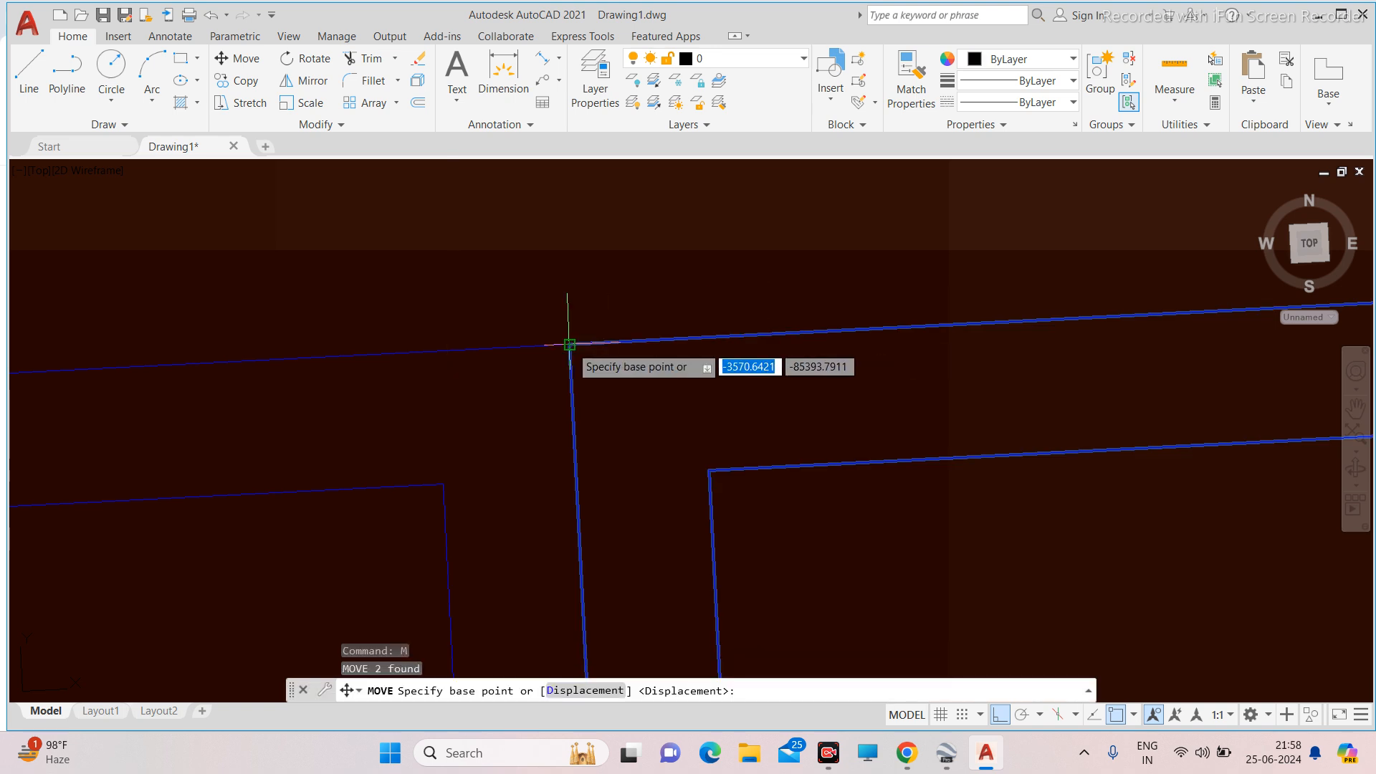
click(570, 345)
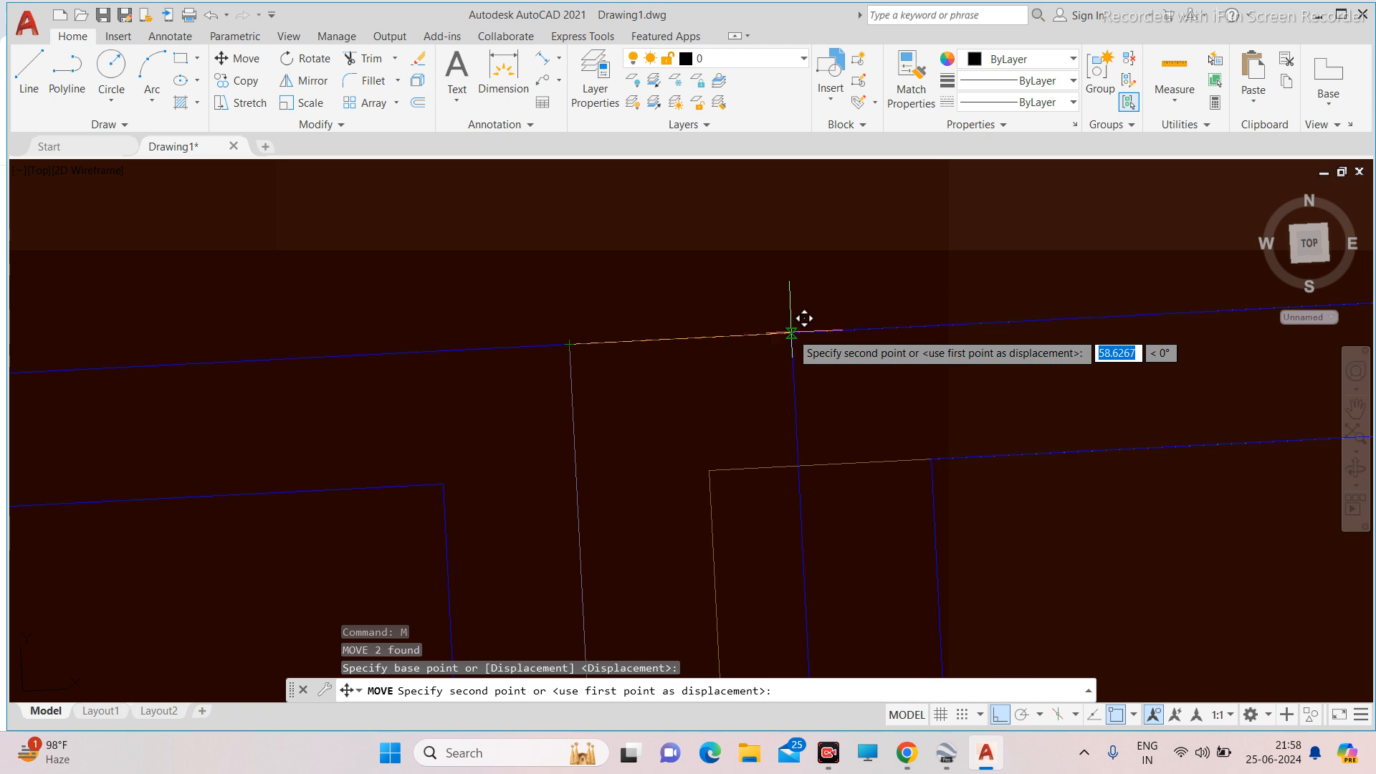
text(25)
key(Return)
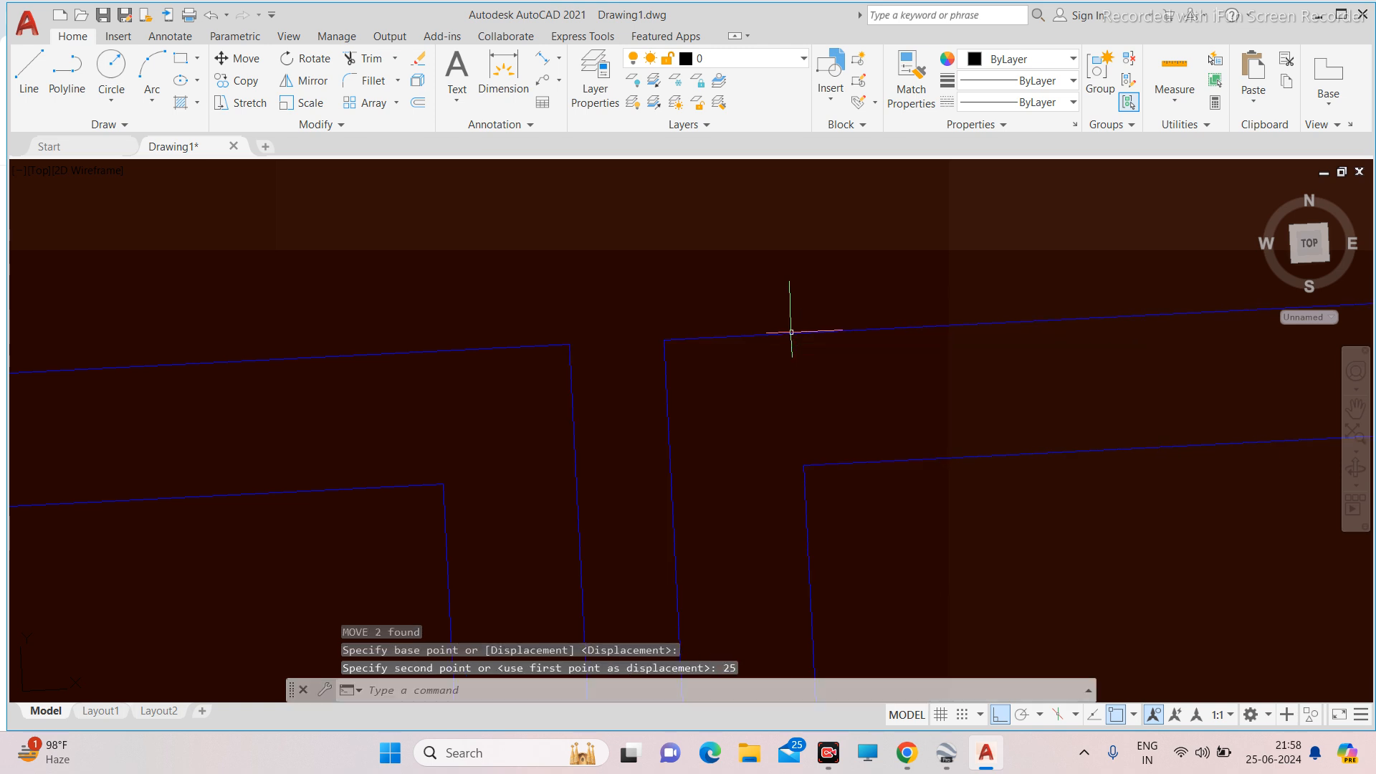
Begin a copy of the eastern blue module, including both its inner and outer outlines.
scroll(737, 315, down, 3)
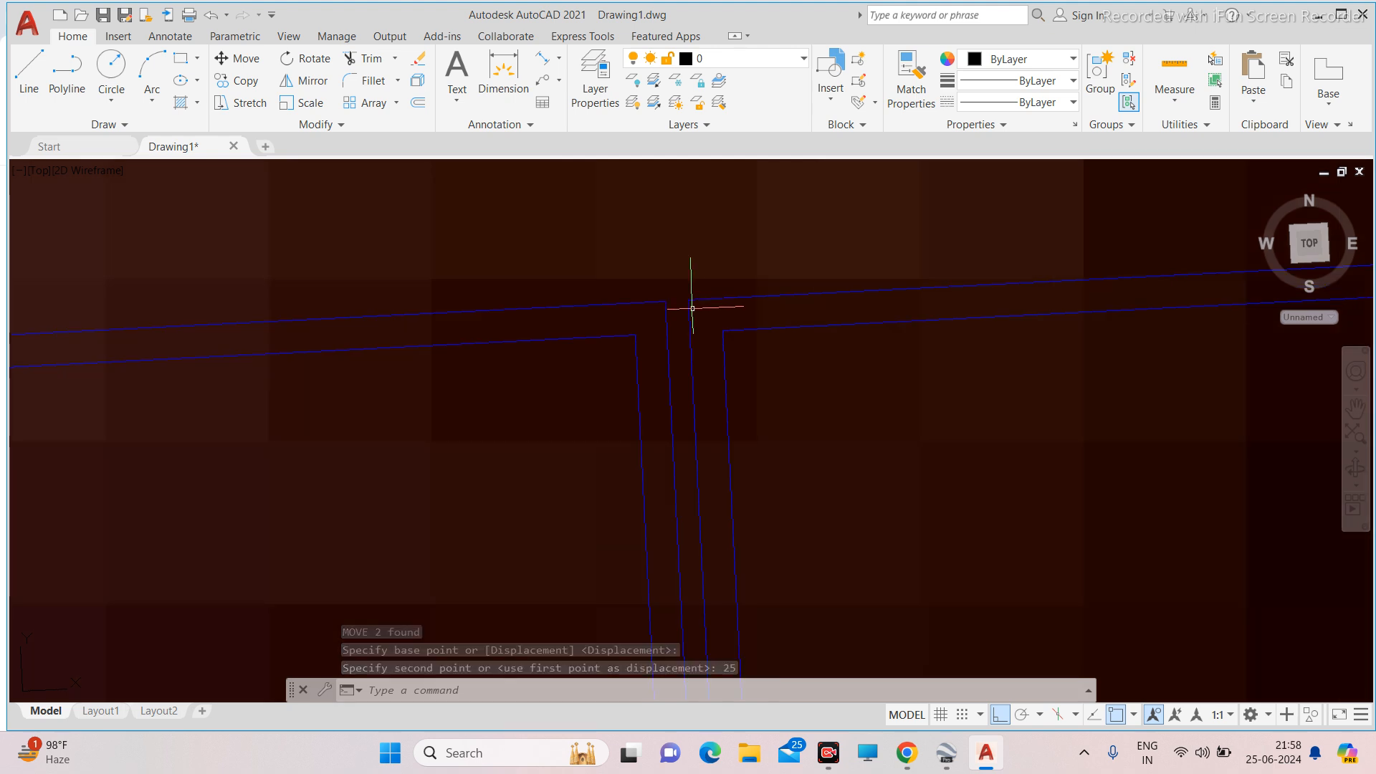
scroll(674, 294, down, 5)
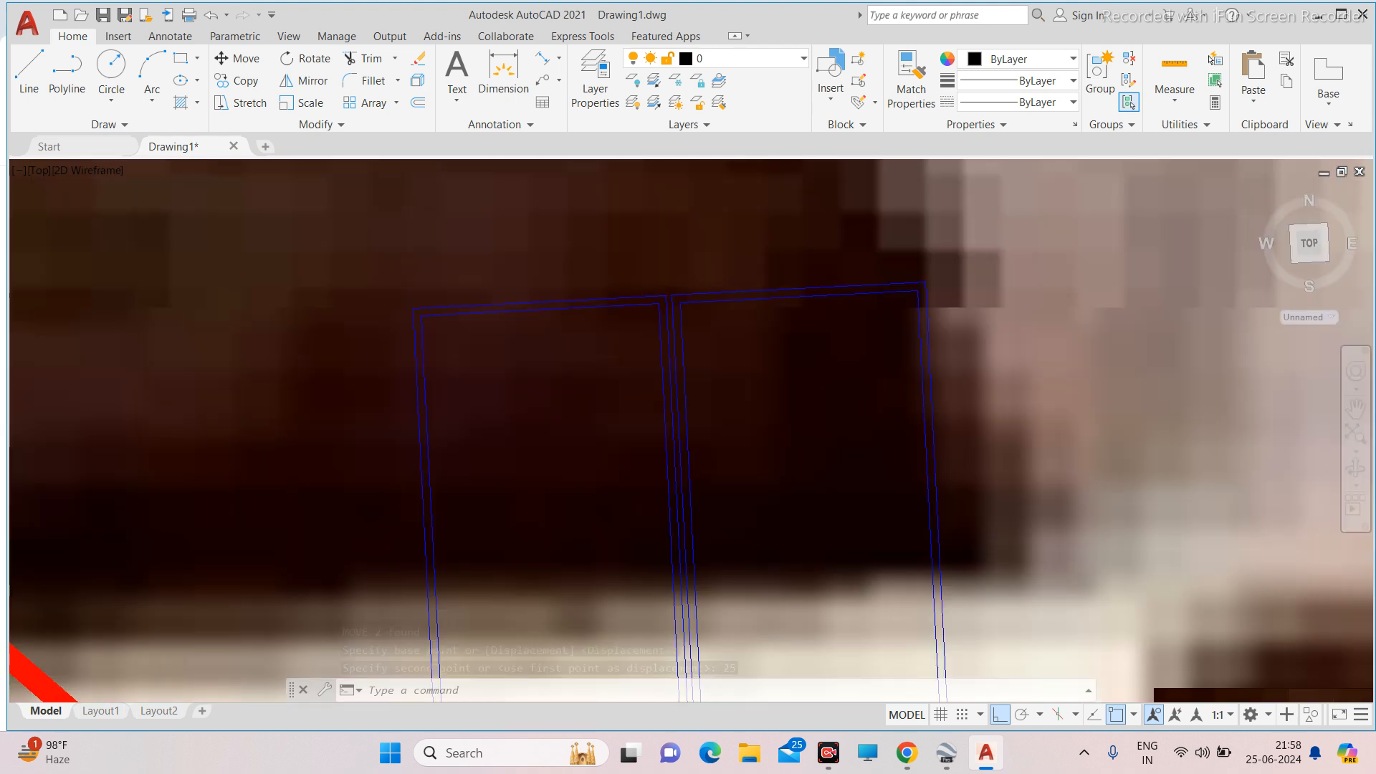
click(731, 291)
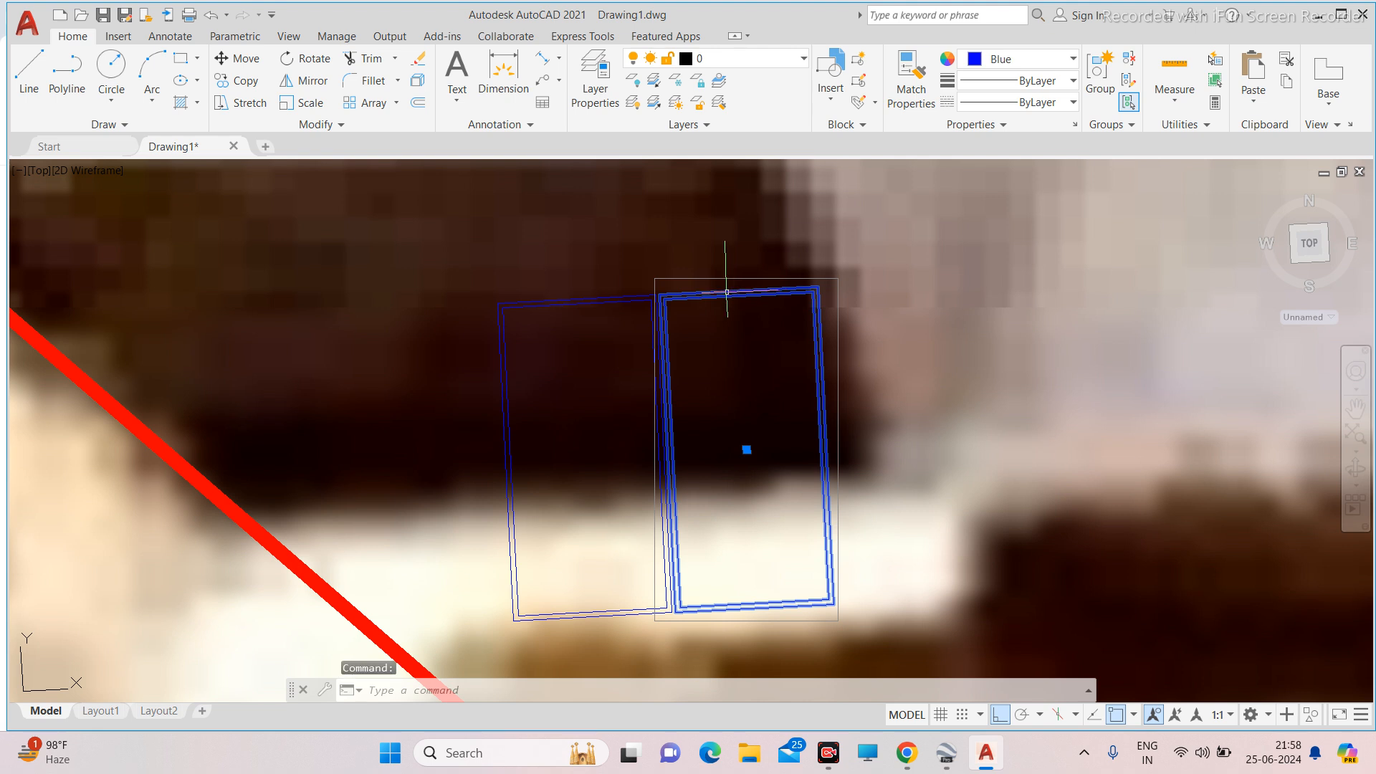
text(c)
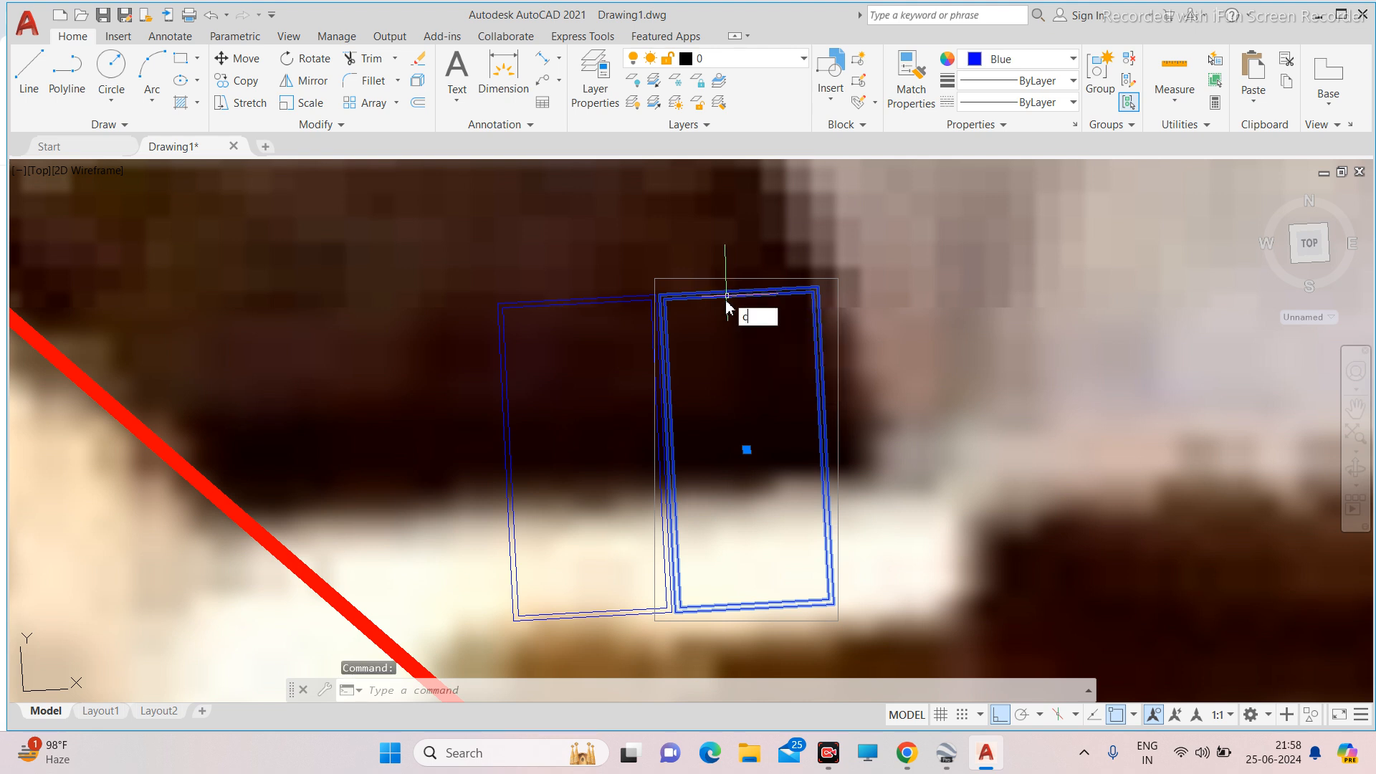
text(o)
key(Return)
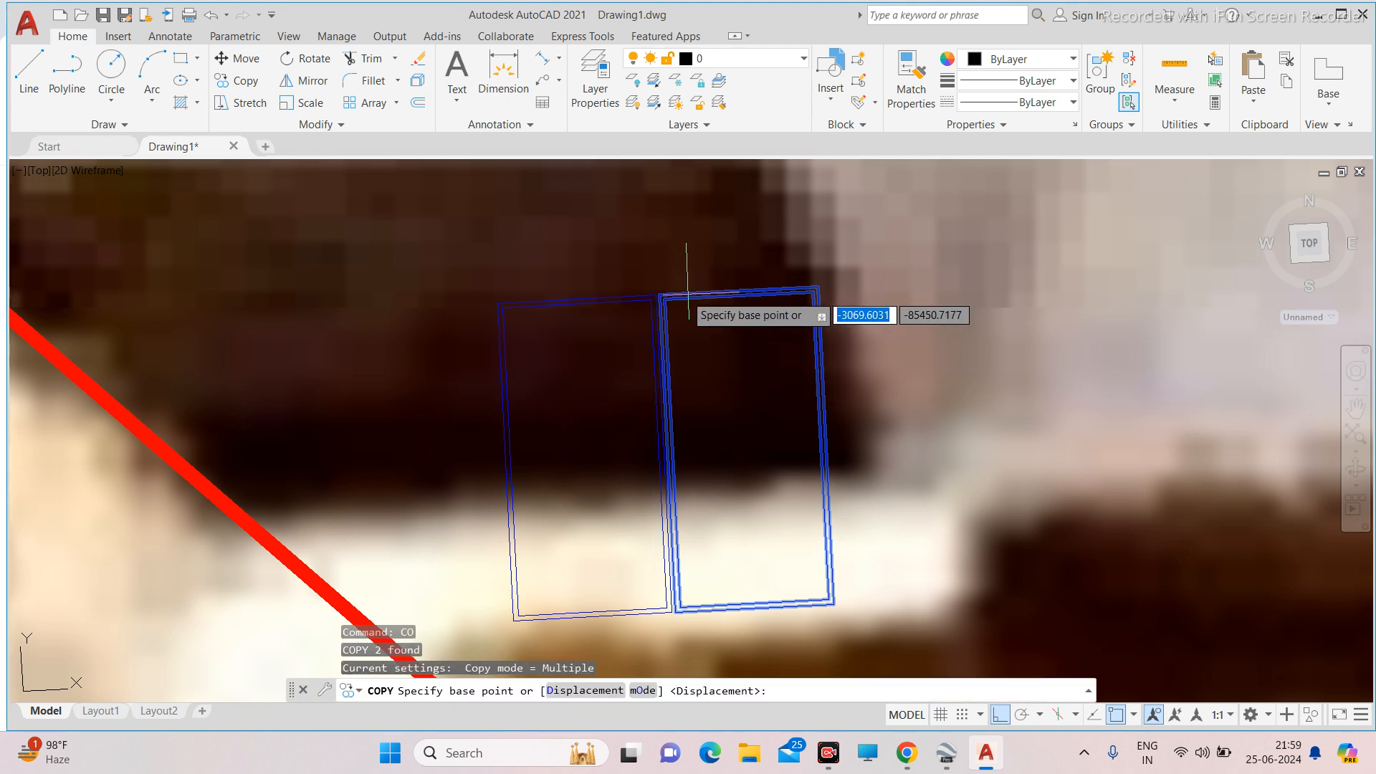
Copy the selected double-outlined panel twice along the row, keeping the existing gap, with the second copy 2316 units away at 0°.
scroll(686, 301, up, 3)
click(660, 295)
scroll(688, 347, up, 3)
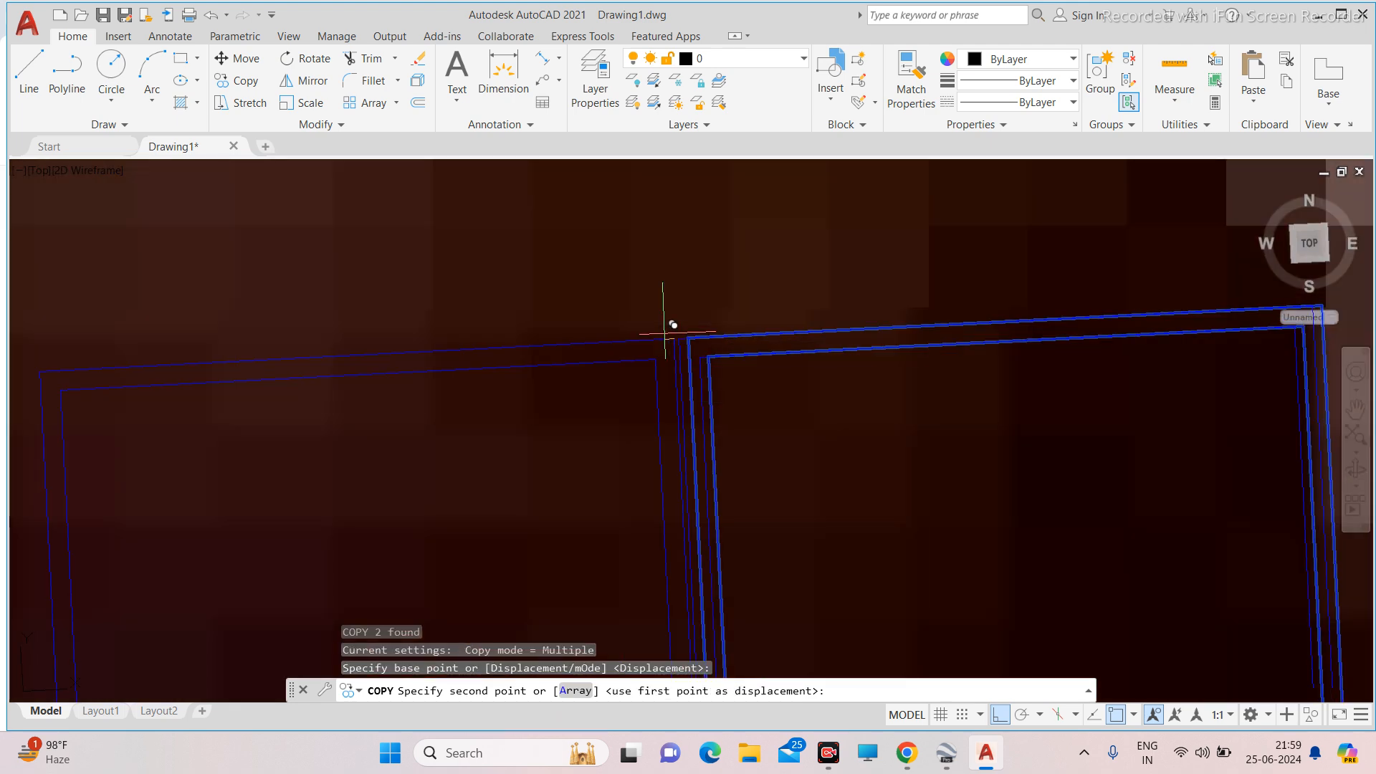
scroll(678, 326, down, 5)
scroll(875, 307, up, 5)
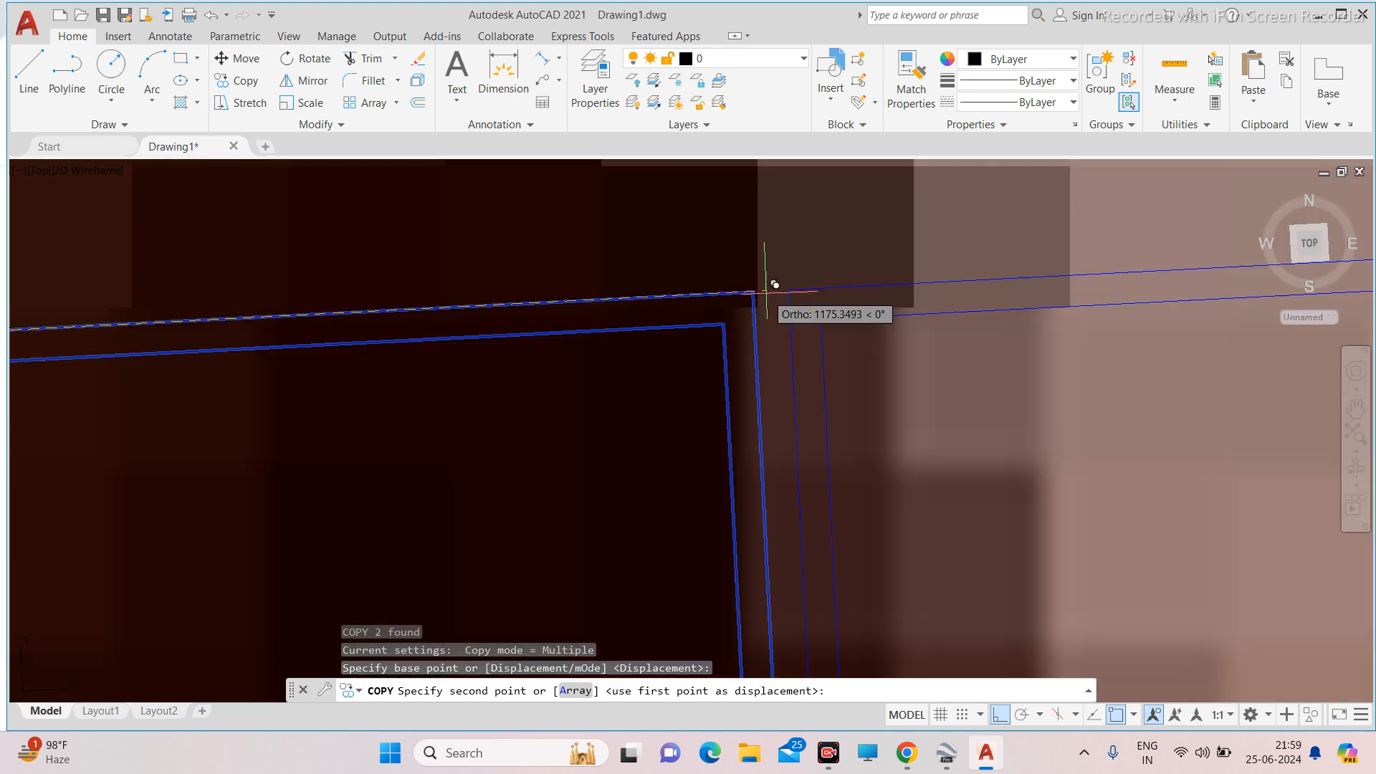
click(761, 284)
scroll(975, 301, down, 5)
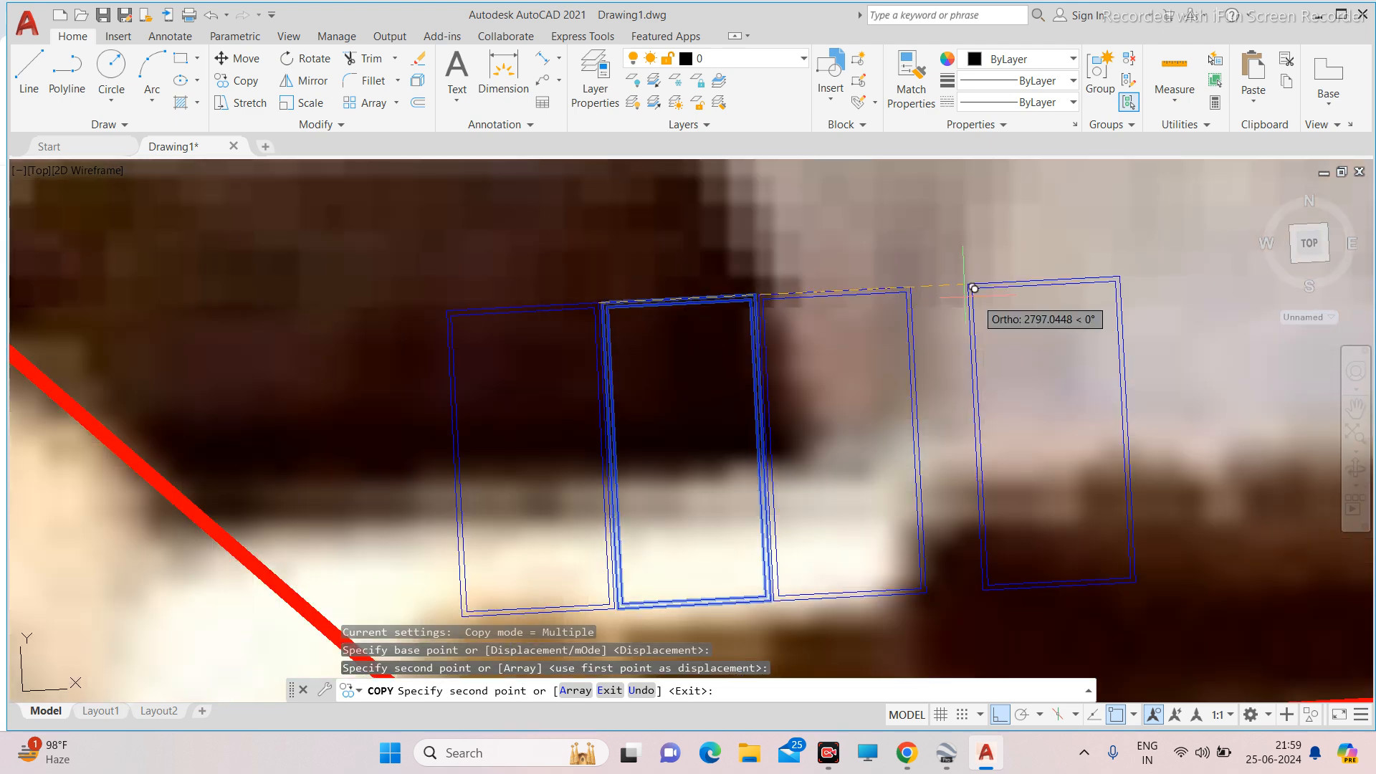
scroll(990, 279, up, 4)
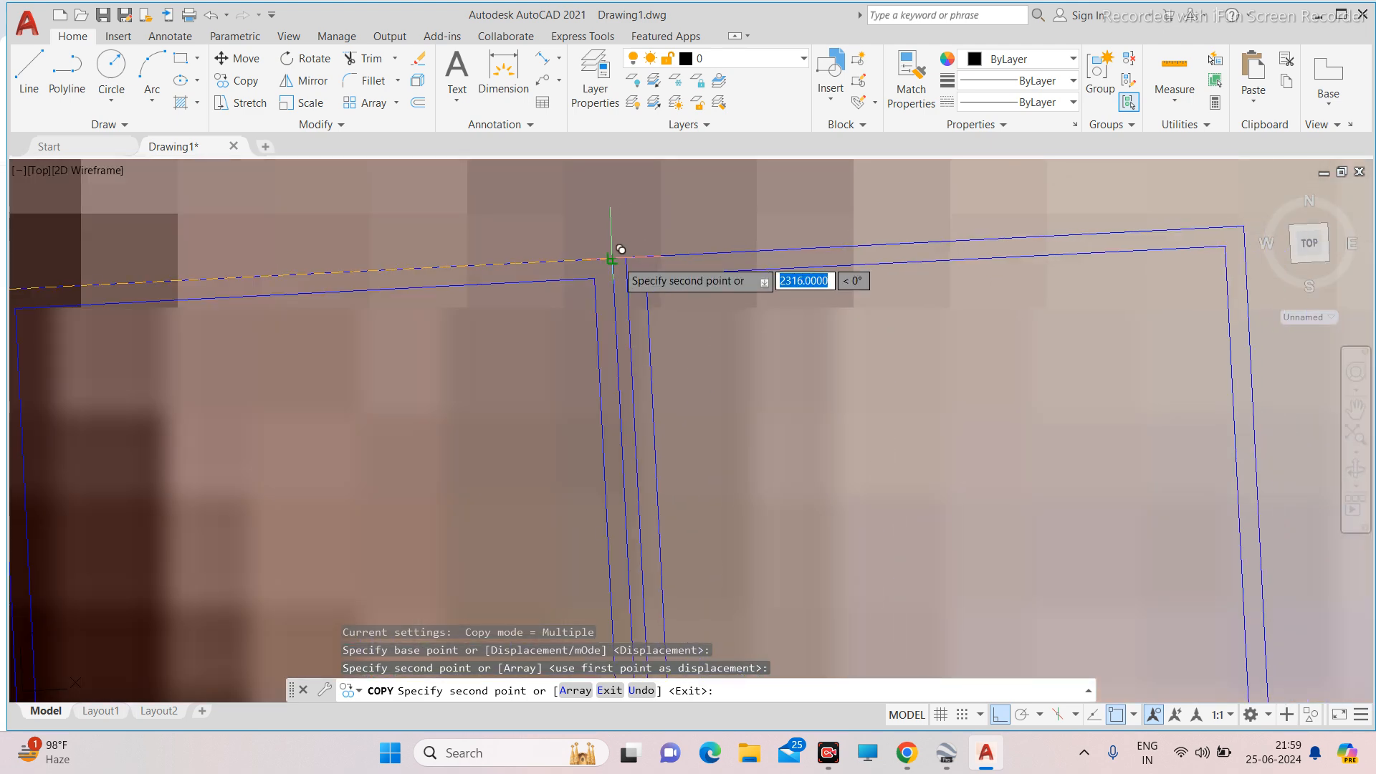
key(Escape)
scroll(760, 266, down, 5)
scroll(760, 266, down, 6)
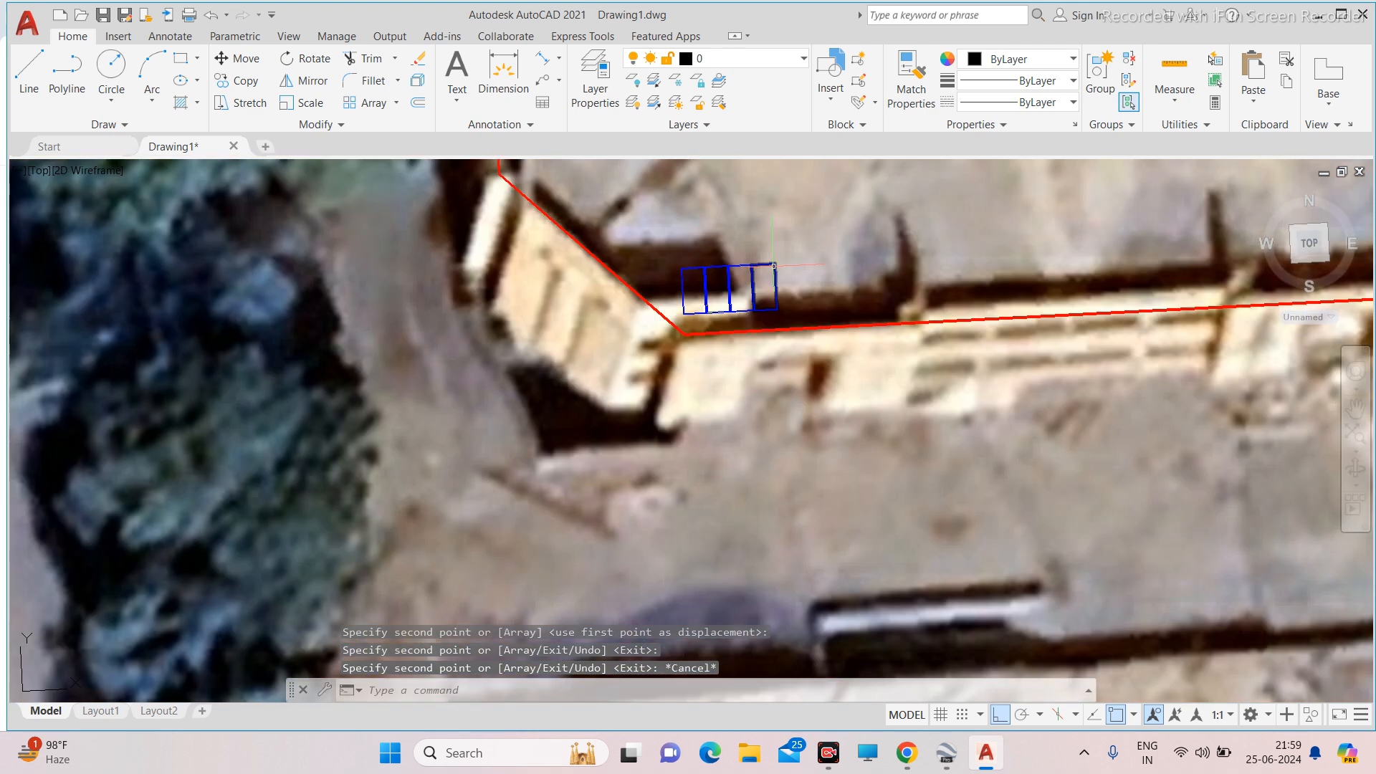
scroll(769, 265, up, 4)
scroll(761, 263, up, 3)
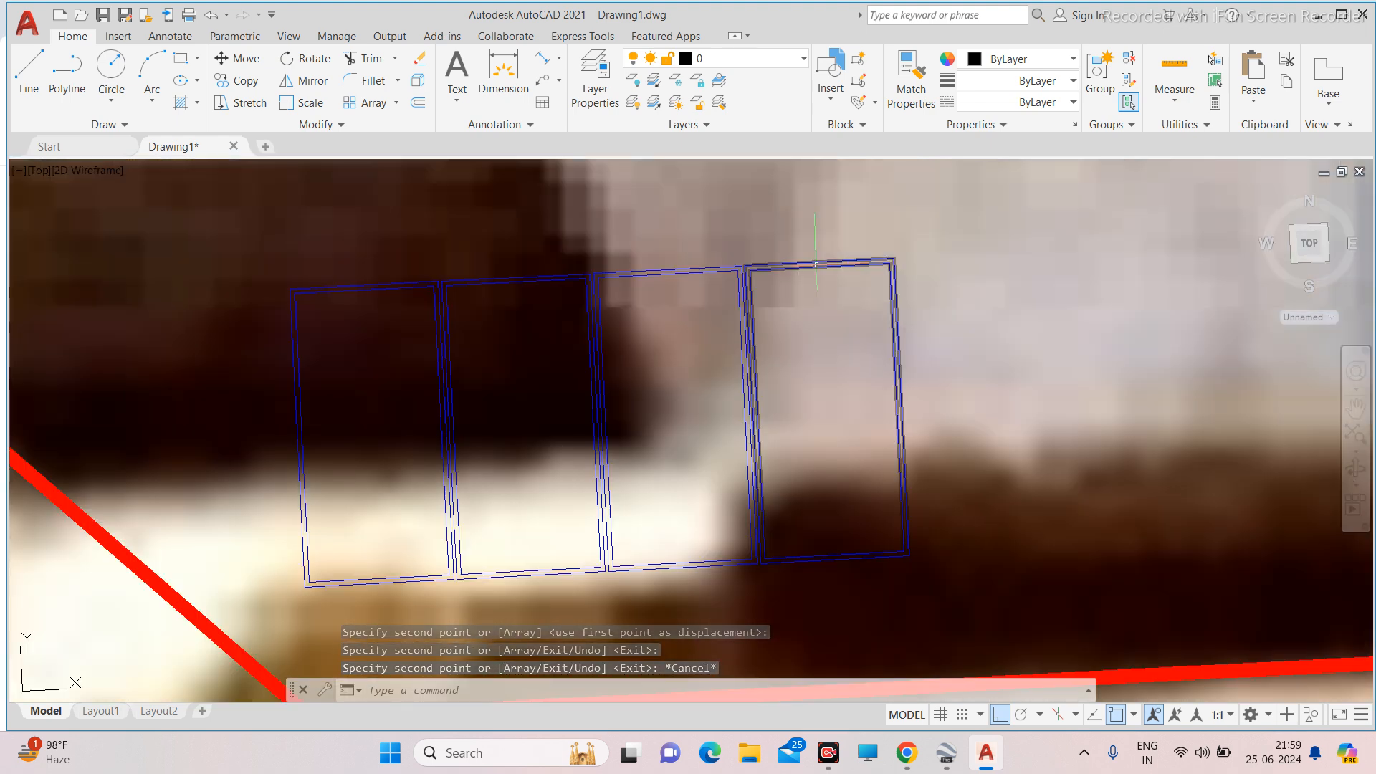
click(815, 266)
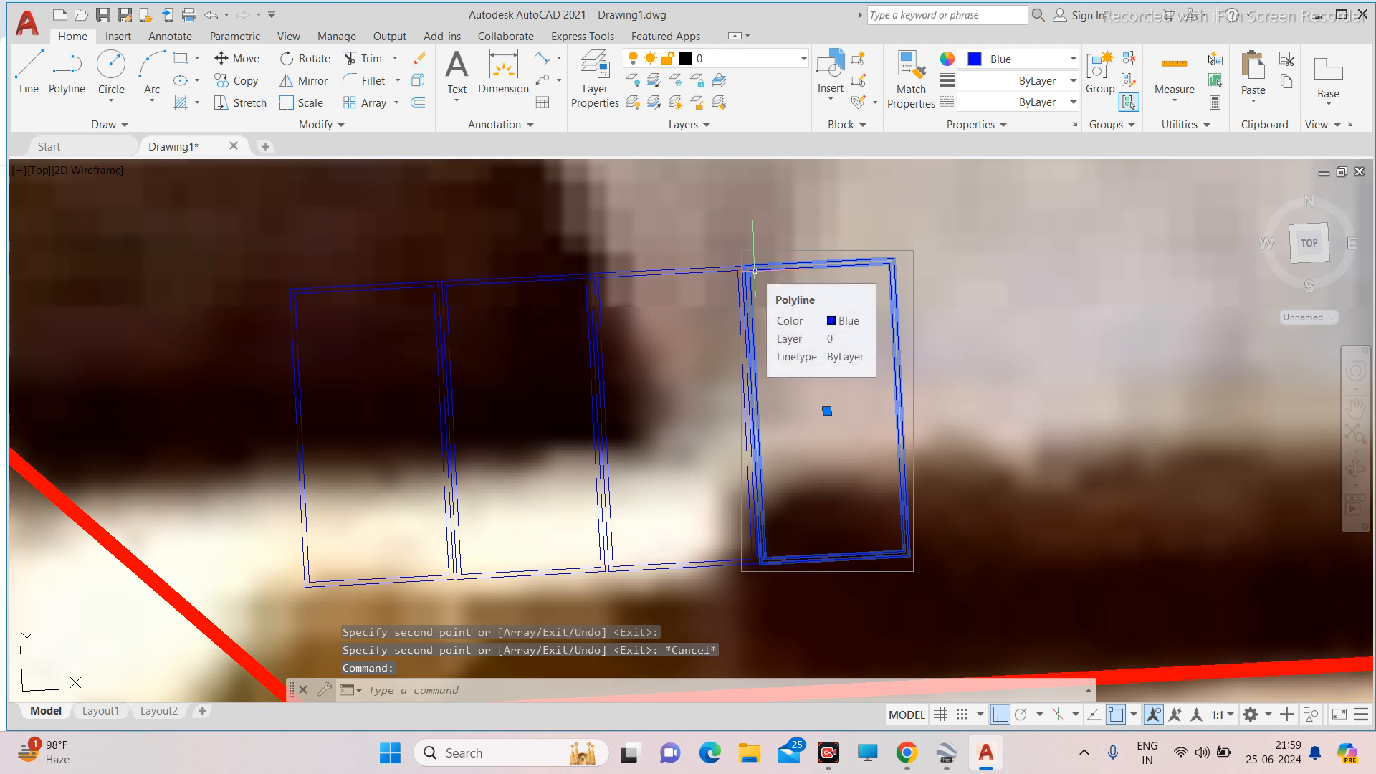
key(Escape)
scroll(755, 271, up, 4)
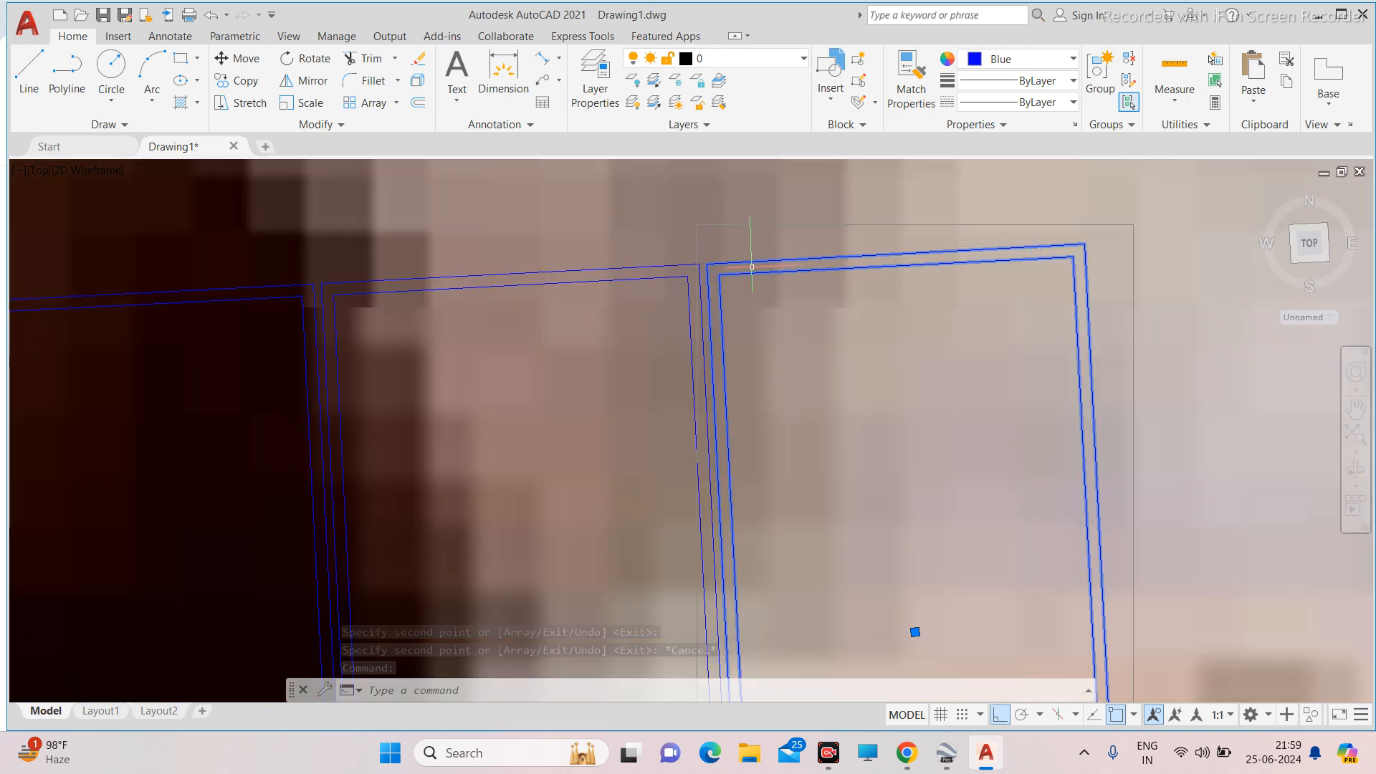
key(Escape)
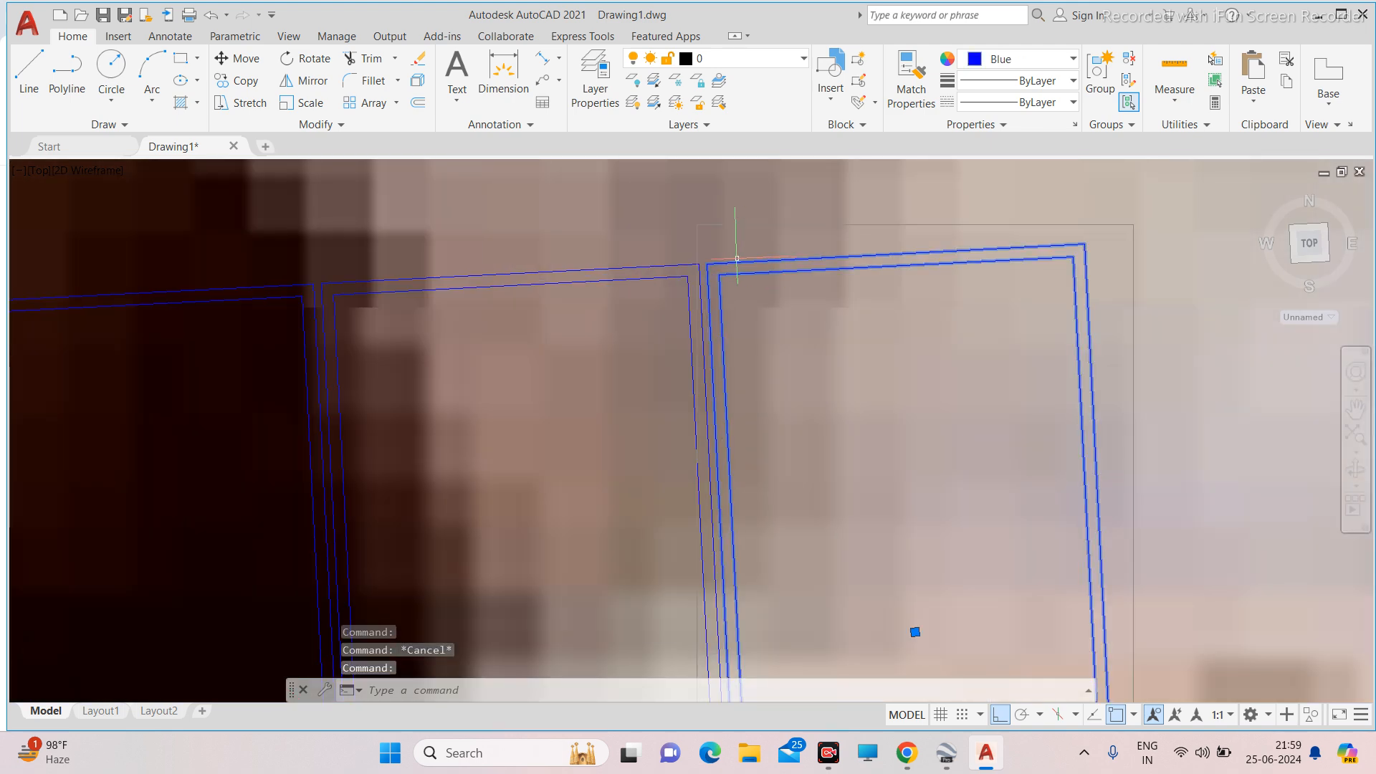
Copy the row's rightmost panel 1133 units at 0°, from its upper-left outer corner to its upper-right outer corner.
click(754, 263)
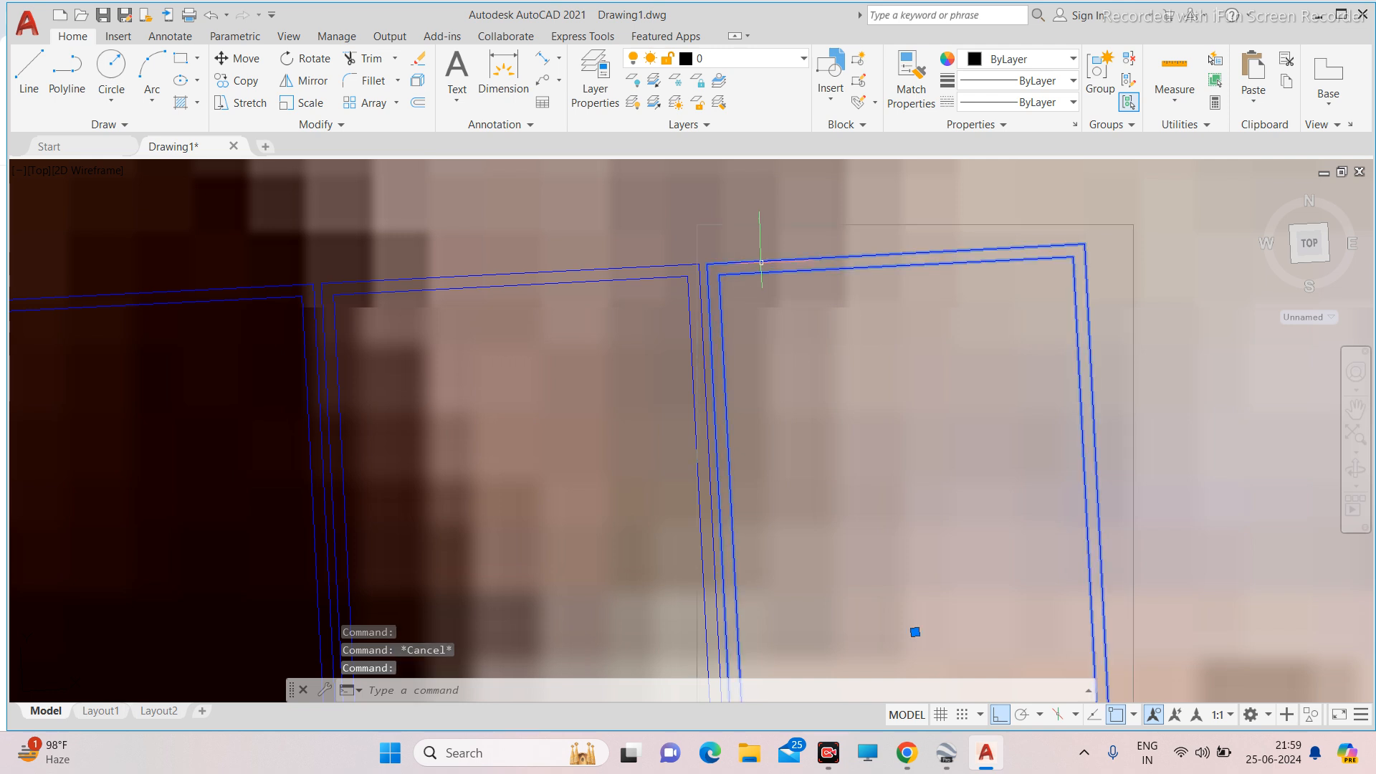
text(c)
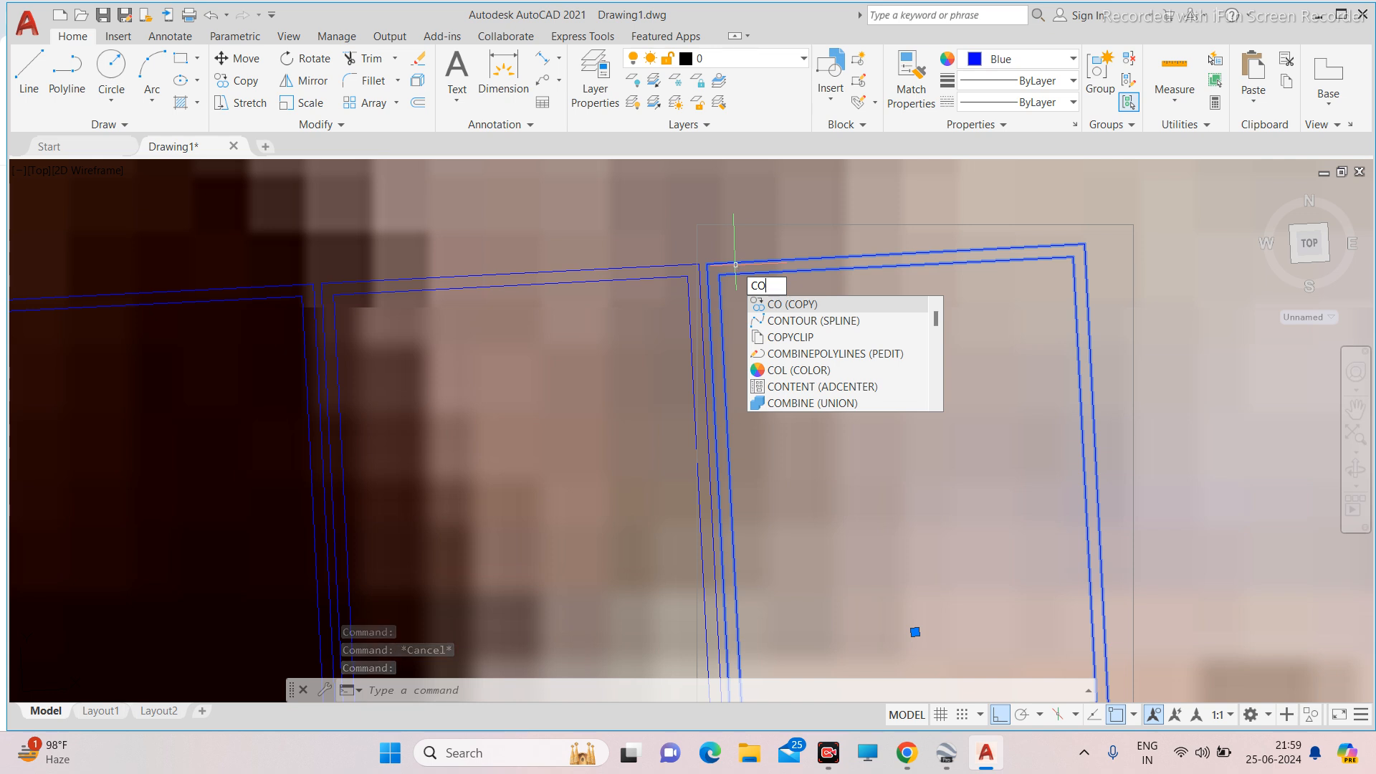
key(Return)
scroll(719, 274, up, 3)
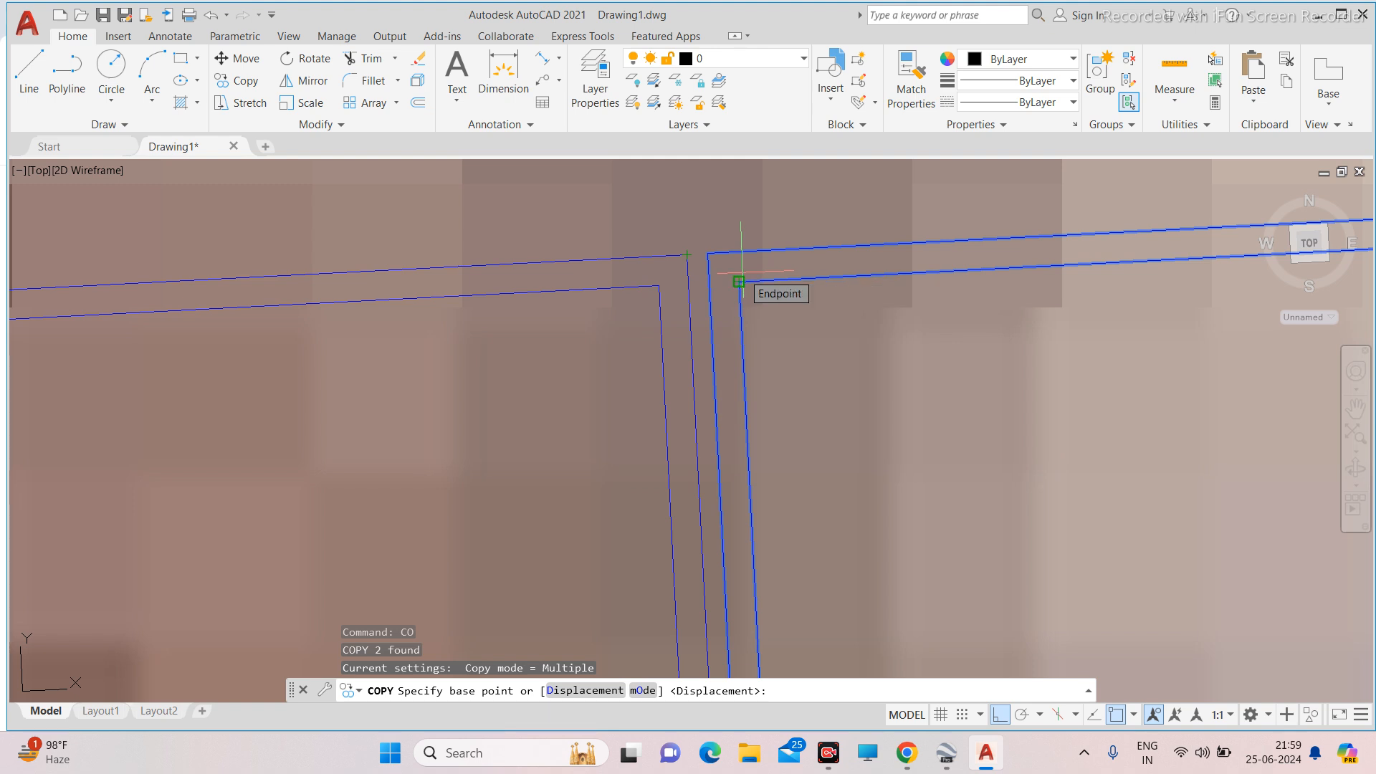
scroll(693, 271, down, 3)
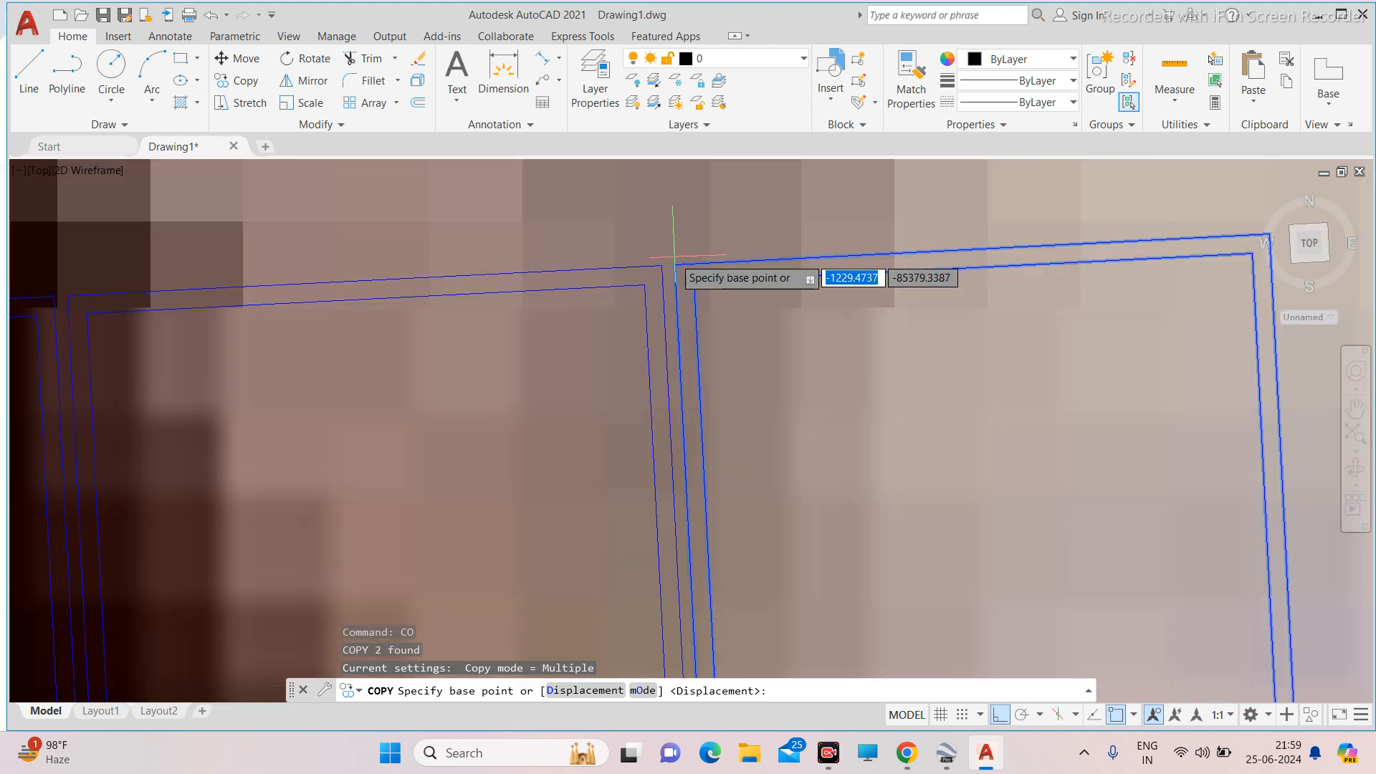
scroll(674, 256, up, 4)
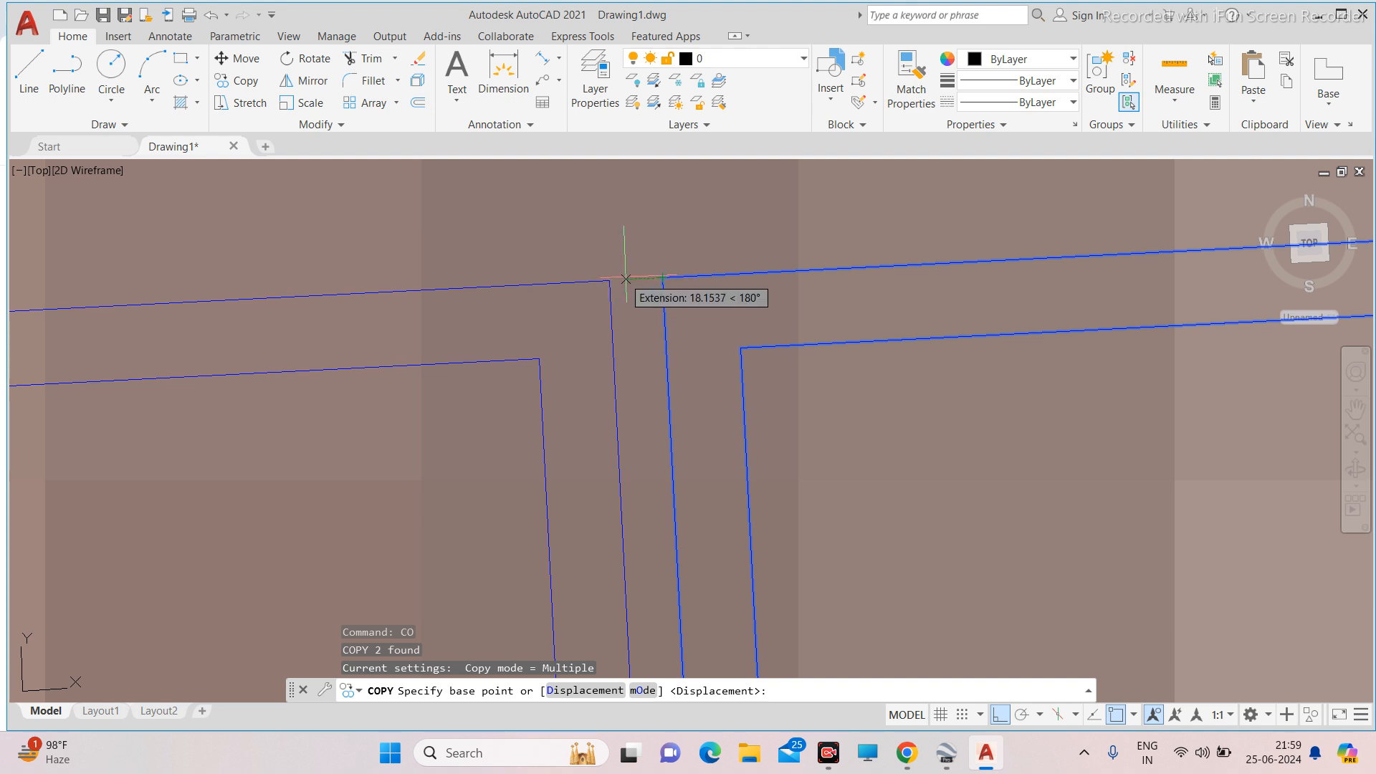
click(662, 278)
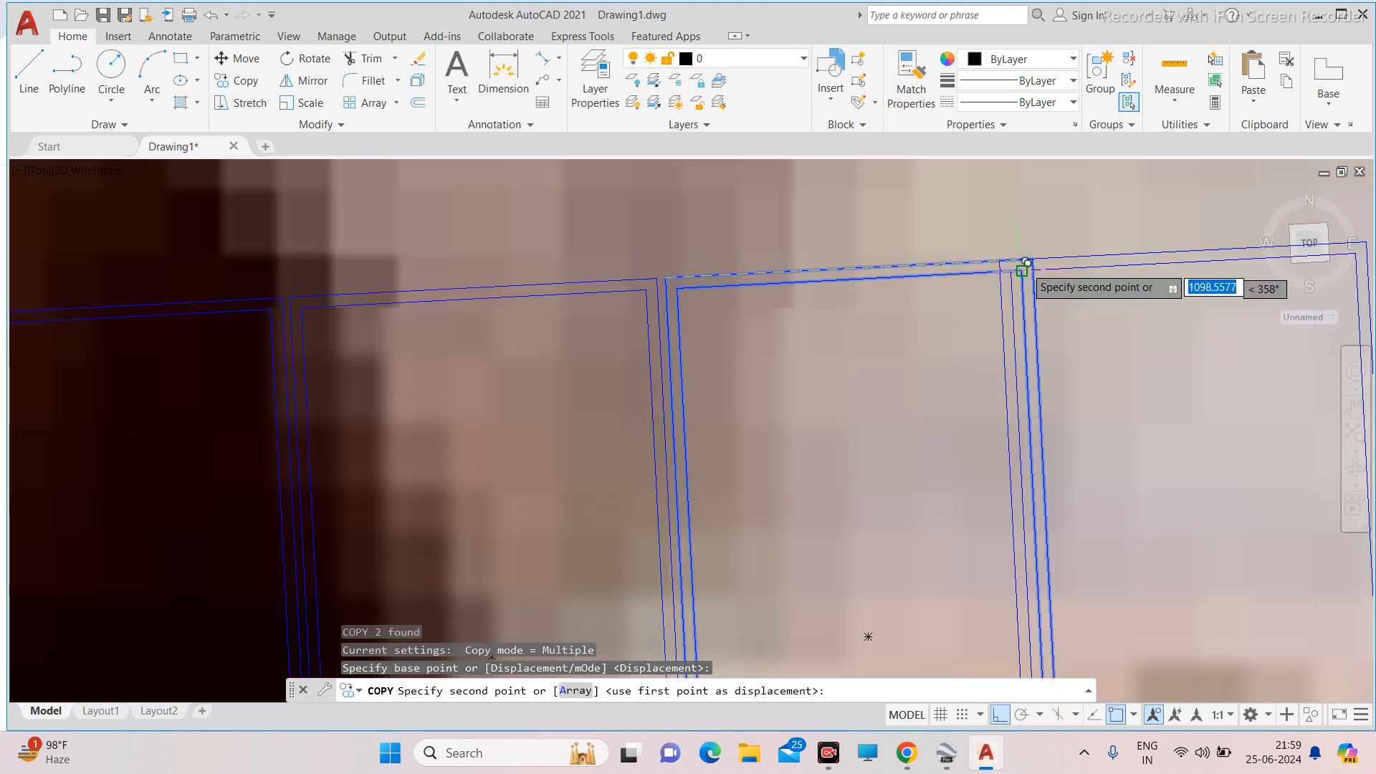
scroll(1025, 265, up, 3)
scroll(1001, 281, up, 2)
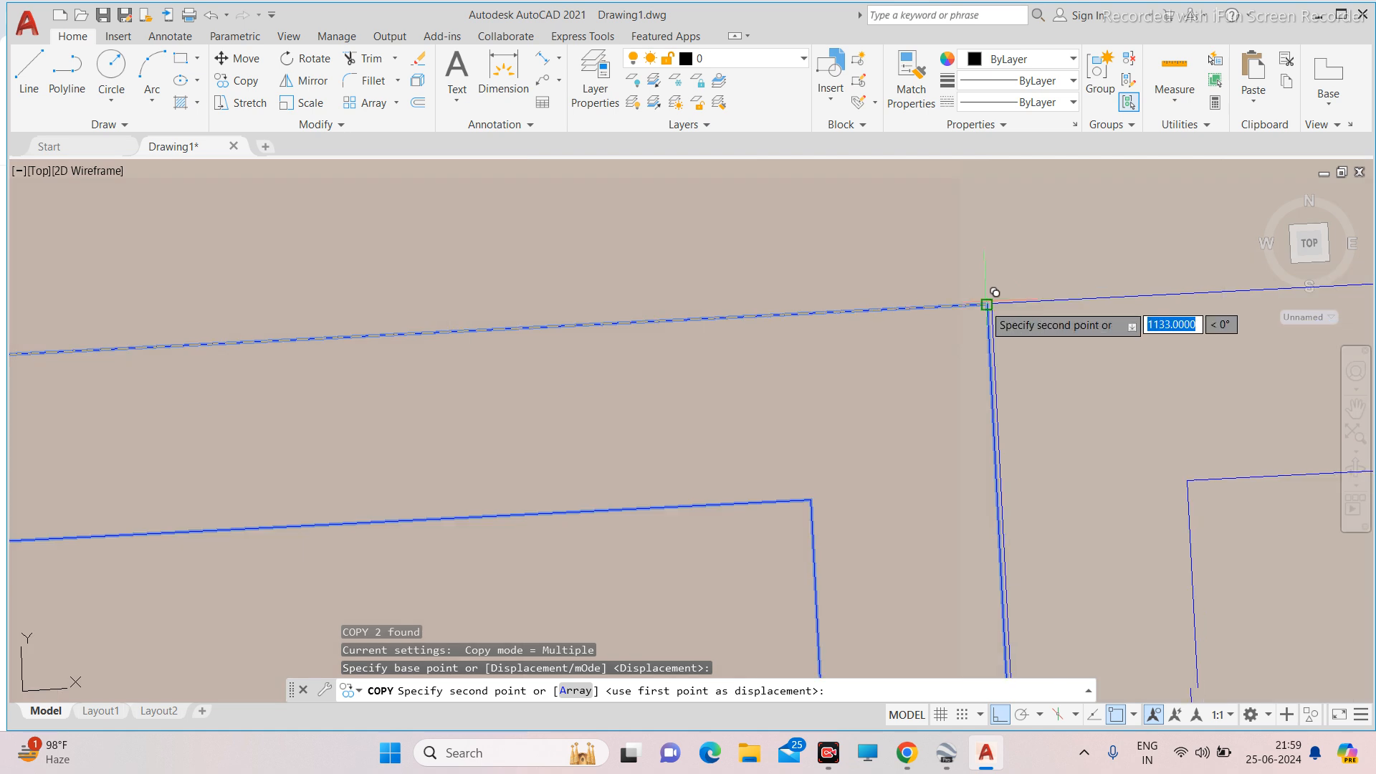
click(988, 302)
key(Escape)
Move the new end panel 25 units to the right, away from its neighbour.
scroll(823, 256, down, 3)
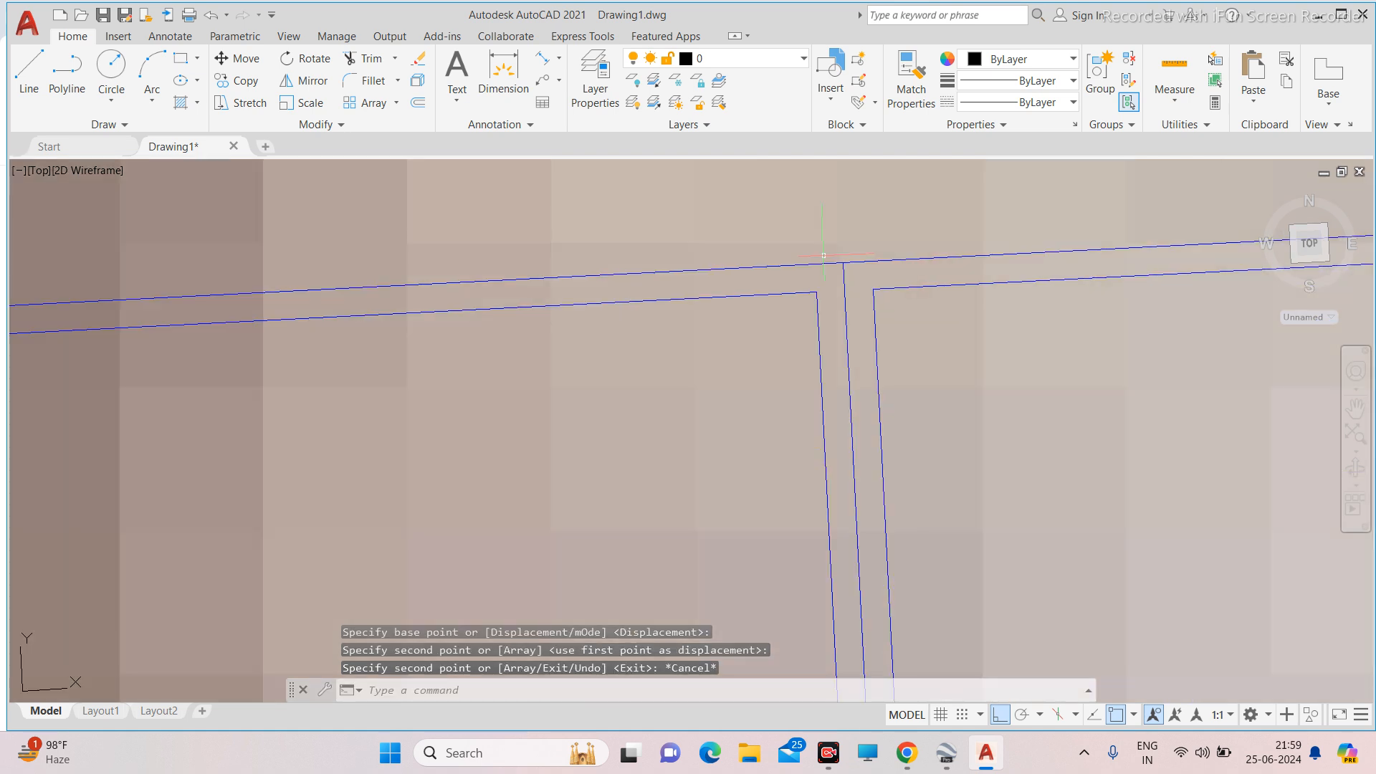
scroll(958, 267, up, 2)
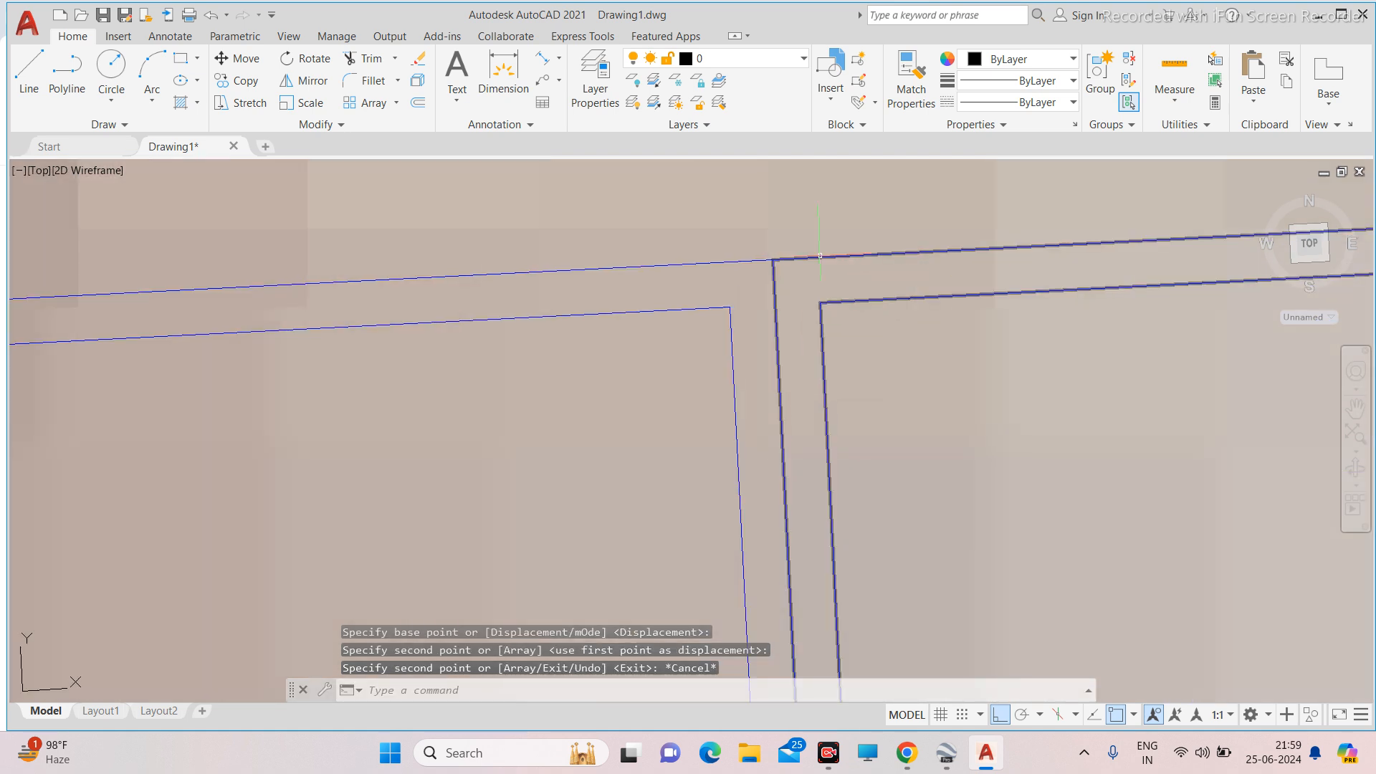
click(820, 256)
text(M)
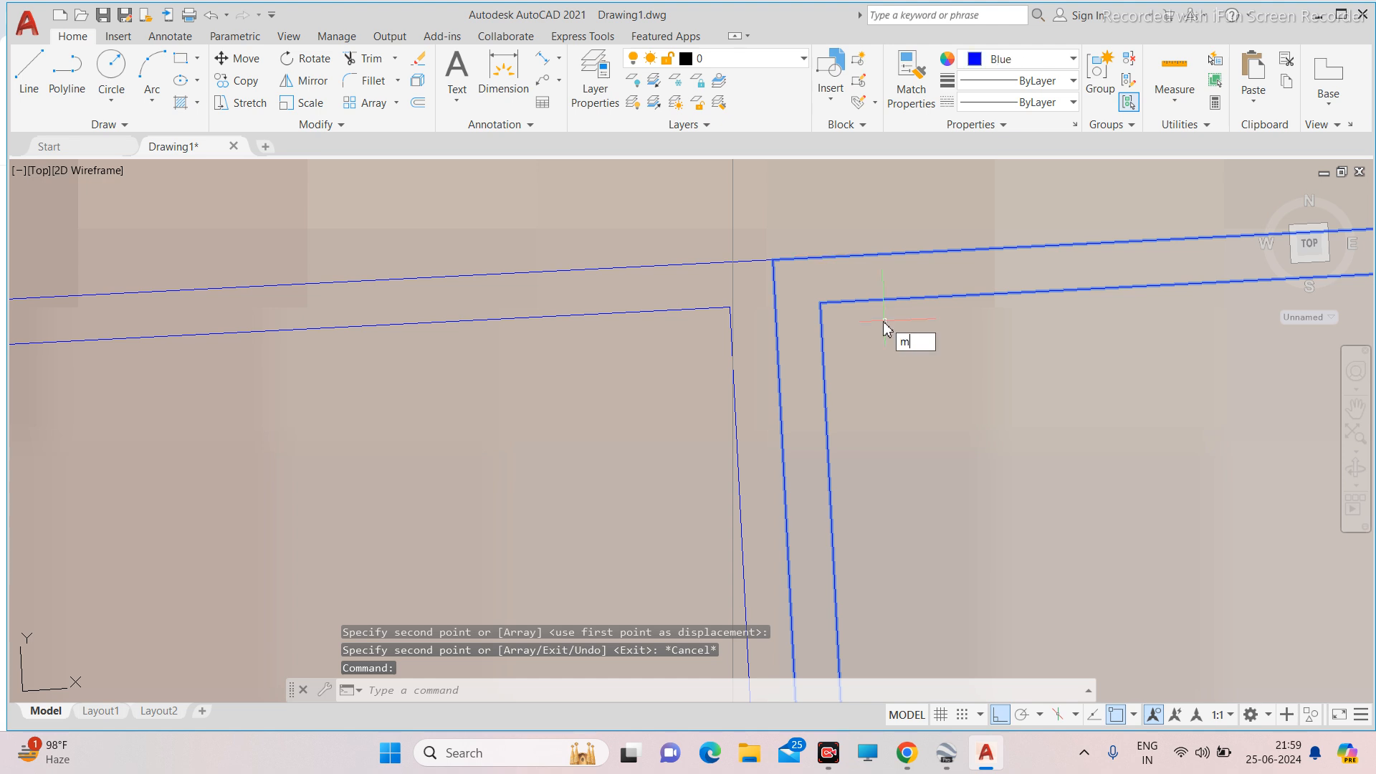
key(Return)
click(884, 319)
text(25)
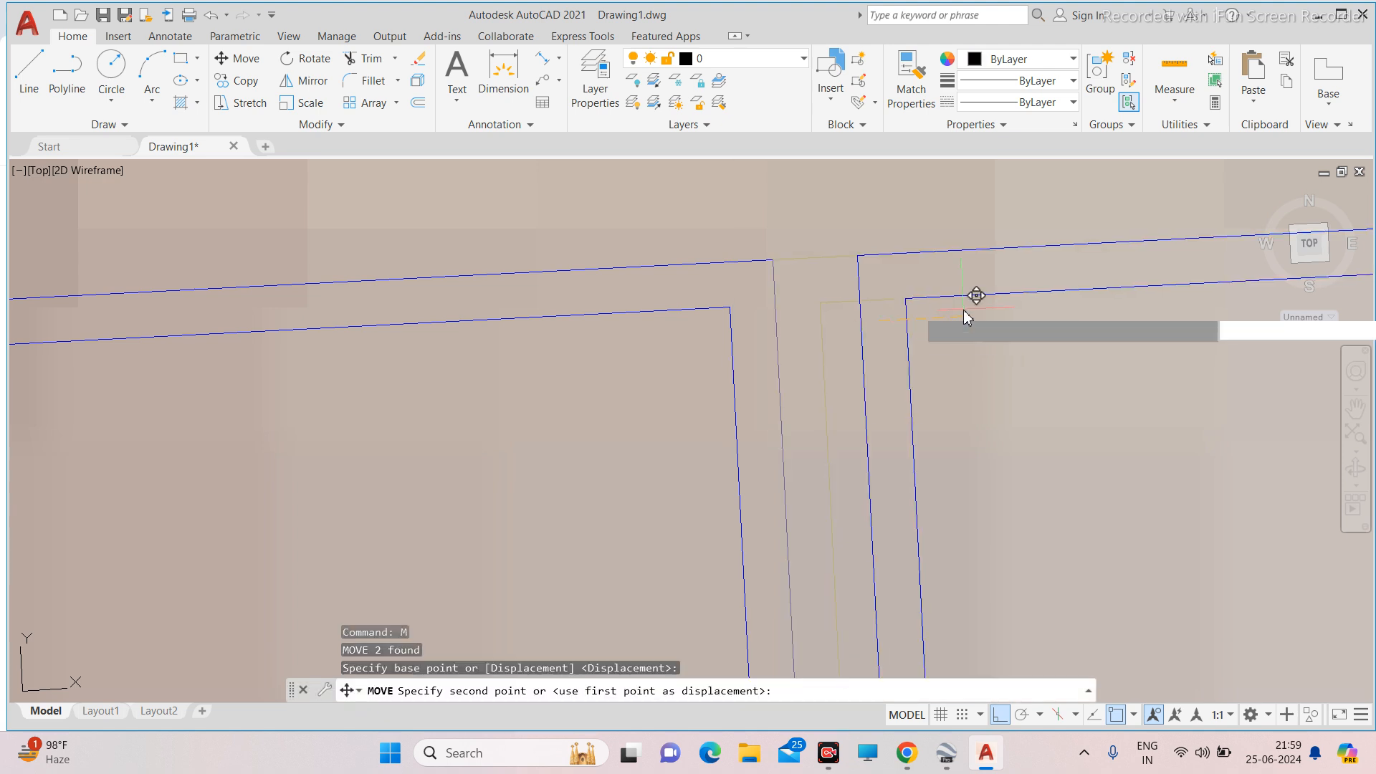
key(Return)
Copy the moved end panel 1158 units at 0°, using the neighbouring panel's upper-right outer corner as the base point.
scroll(791, 321, down, 3)
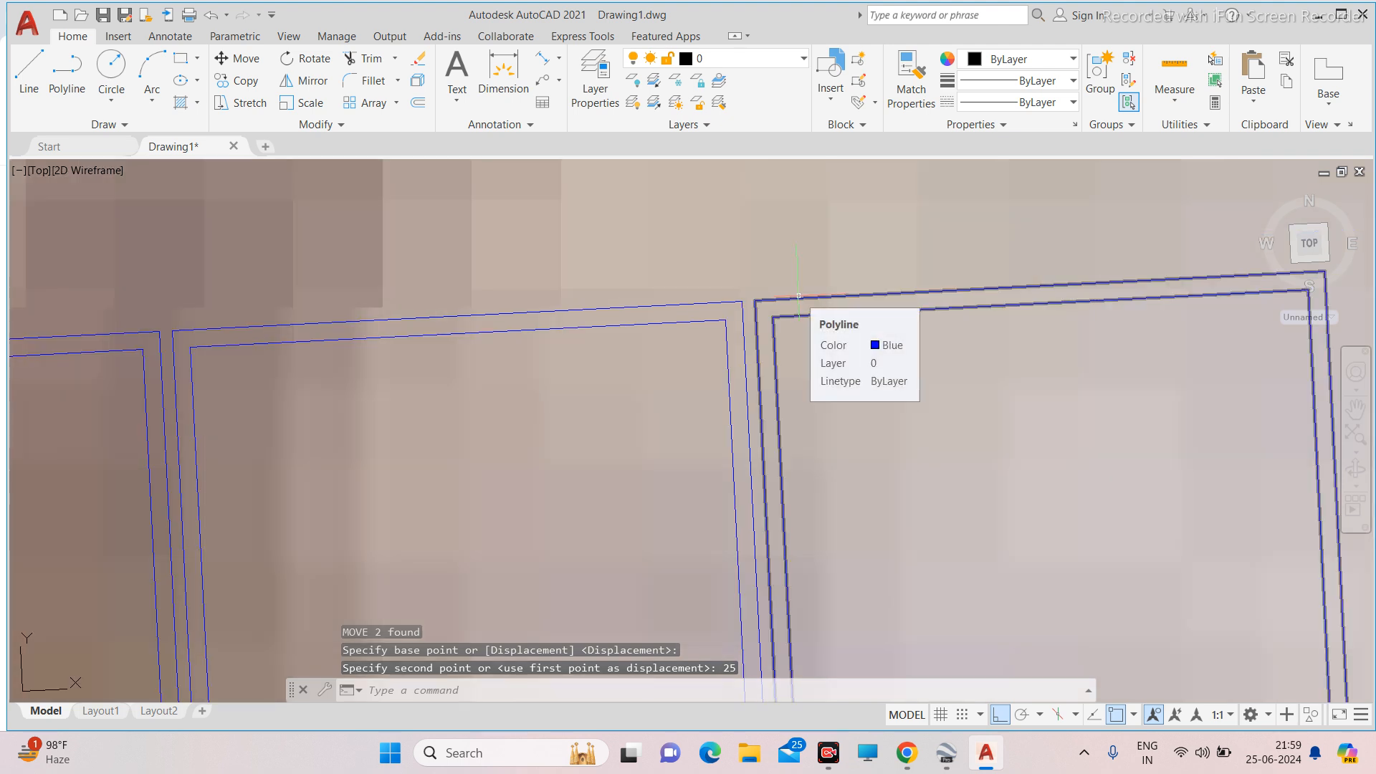
click(799, 296)
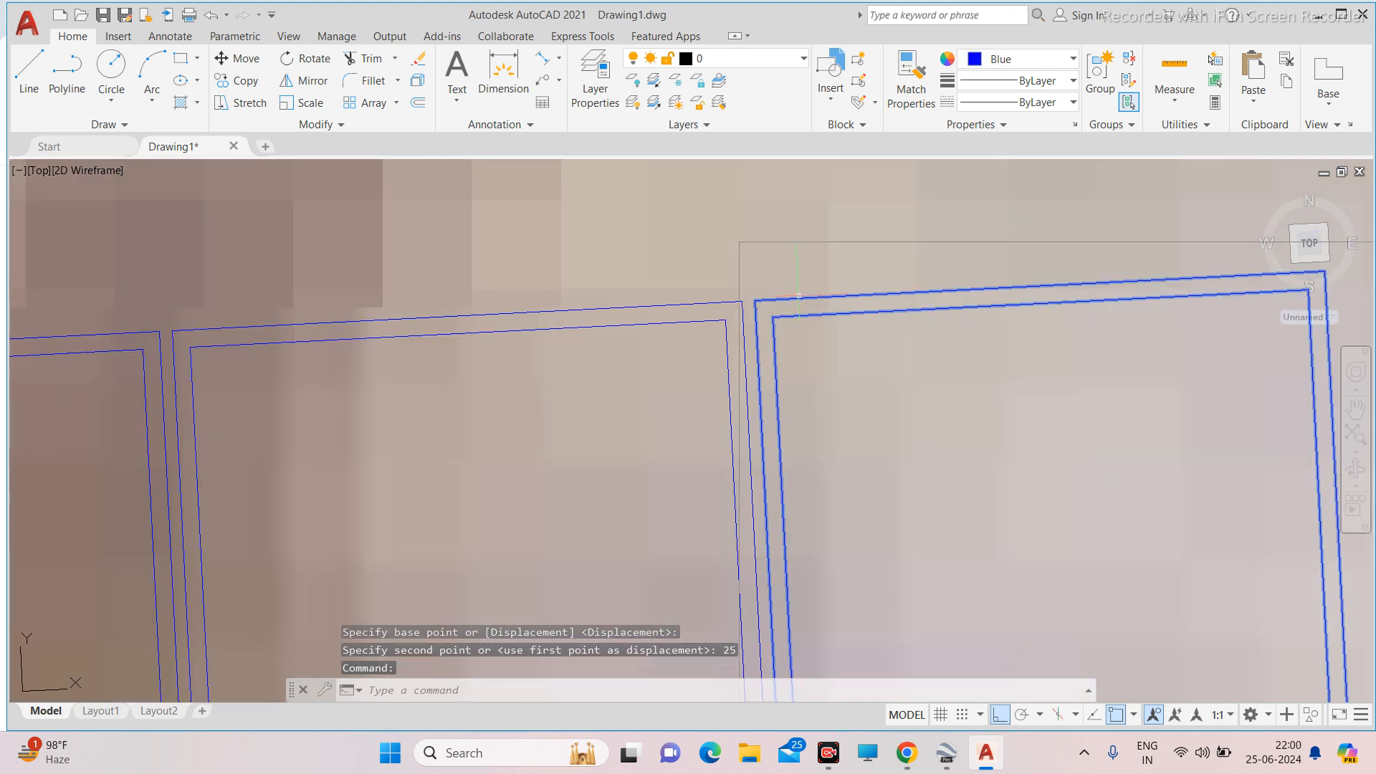
scroll(799, 295, down, 2)
text(c)
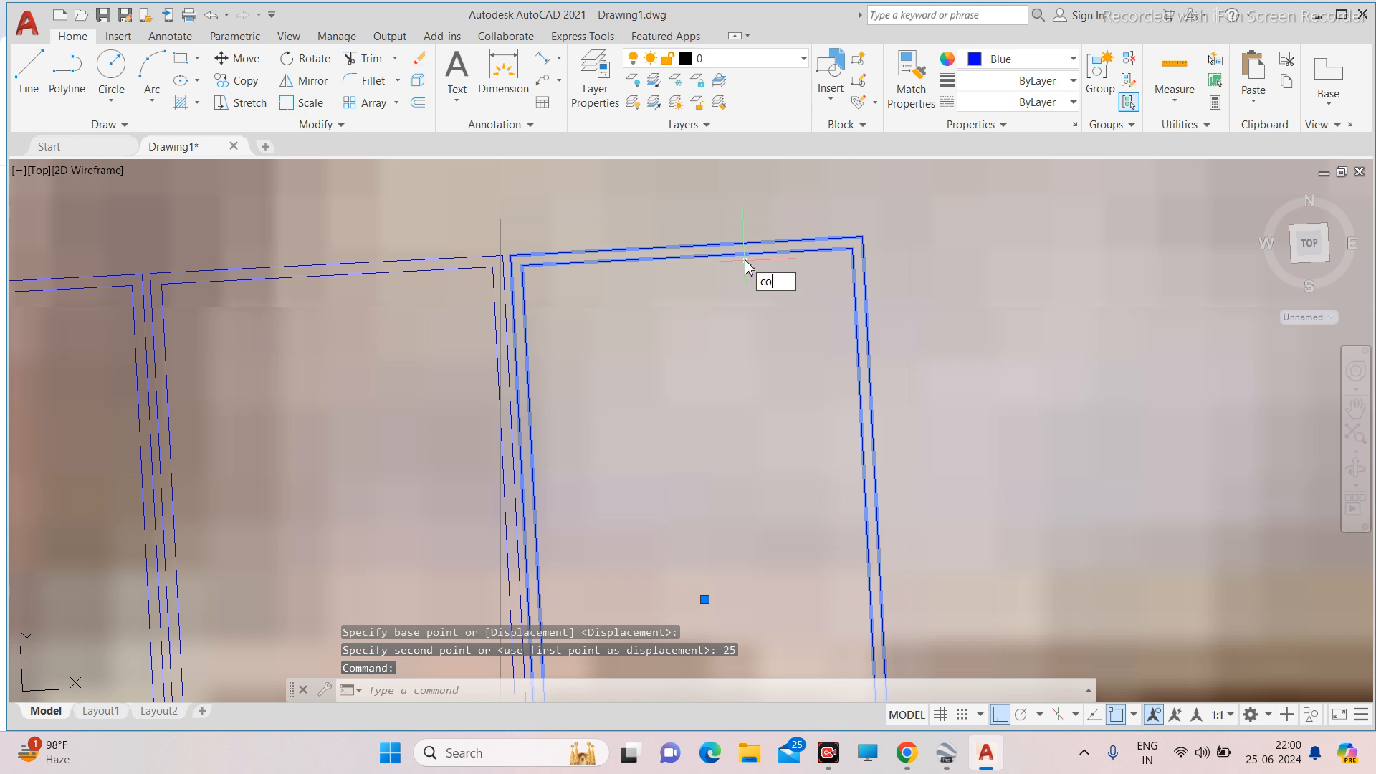
text(o)
key(Return)
scroll(509, 258, up, 8)
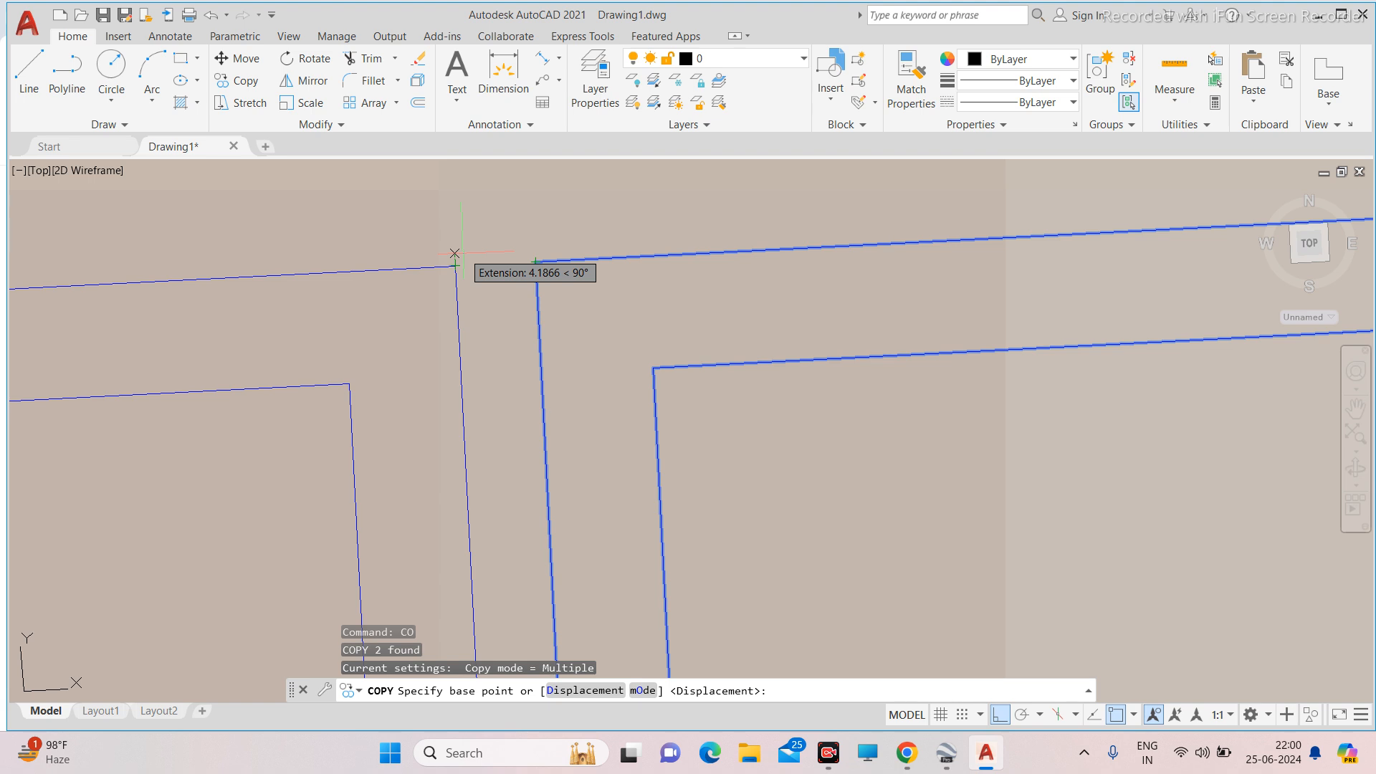
scroll(513, 264, up, 2)
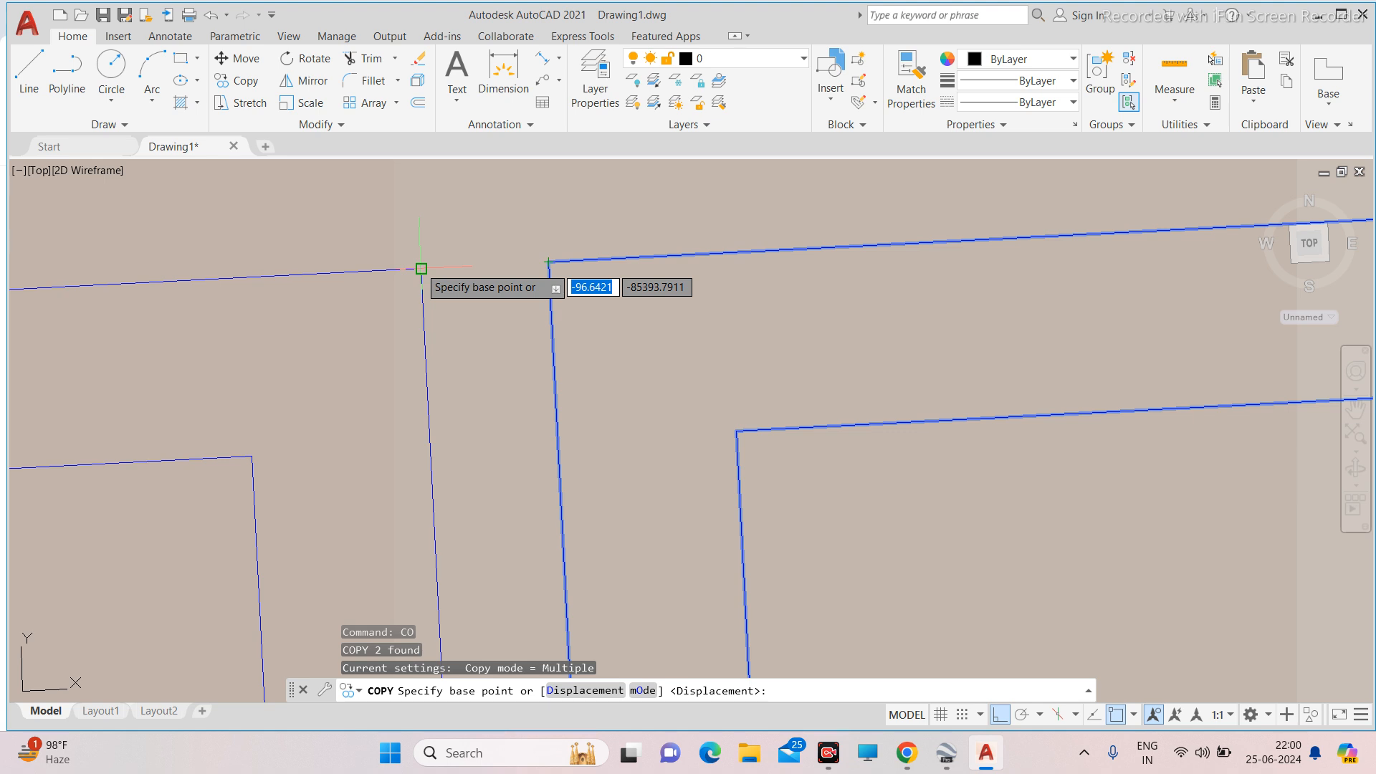
click(421, 269)
scroll(421, 268, down, 5)
scroll(671, 273, up, 2)
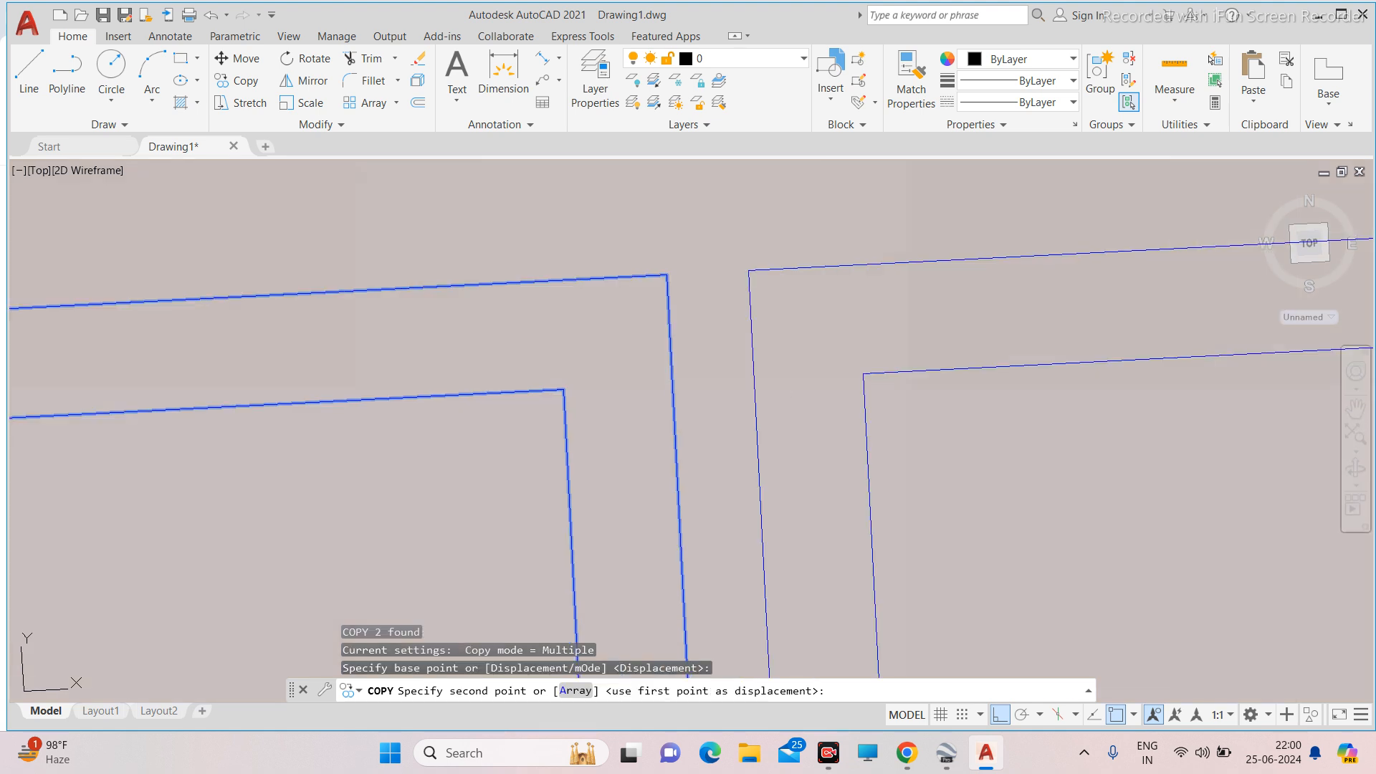
scroll(670, 272, up, 2)
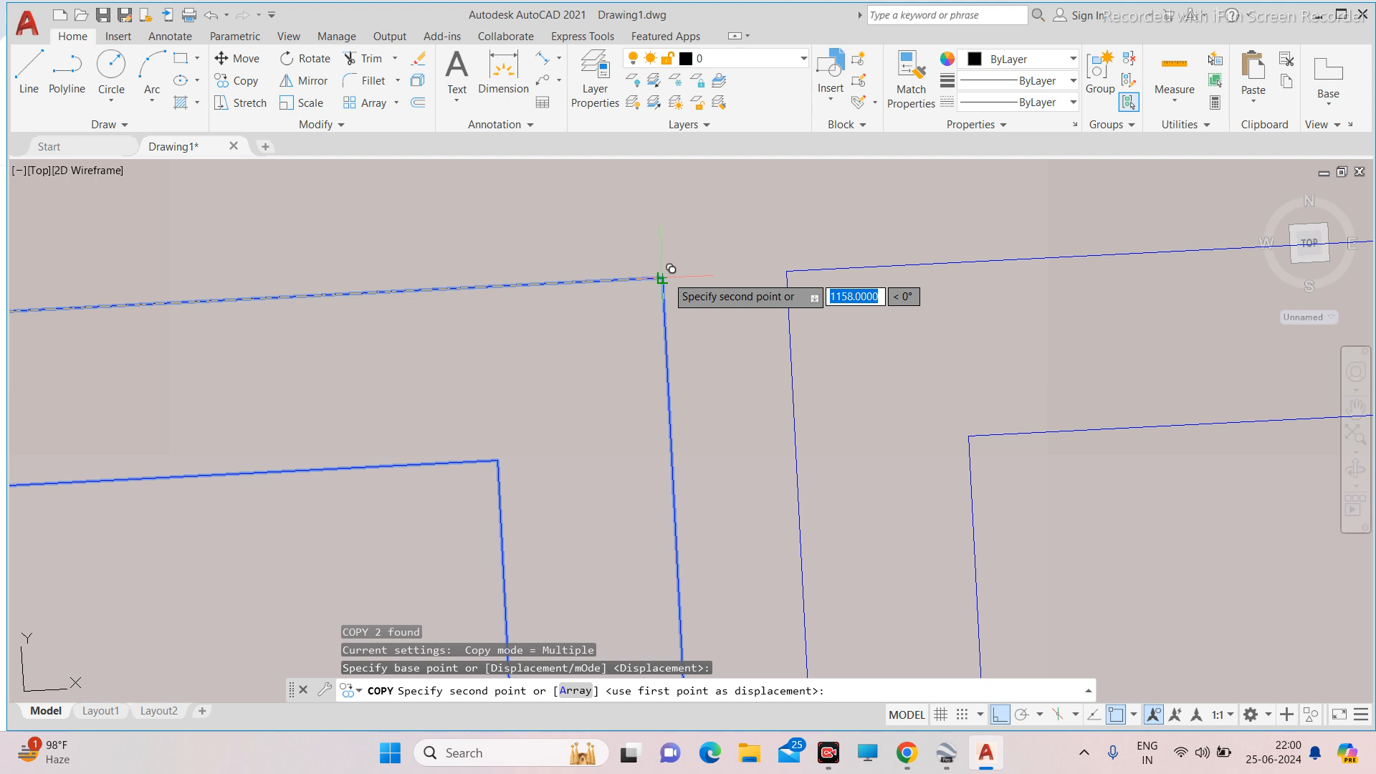
click(662, 277)
key(Escape)
Add another panel to the right end of the row by copying the newest one with the same gap between panels.
scroll(471, 269, down, 2)
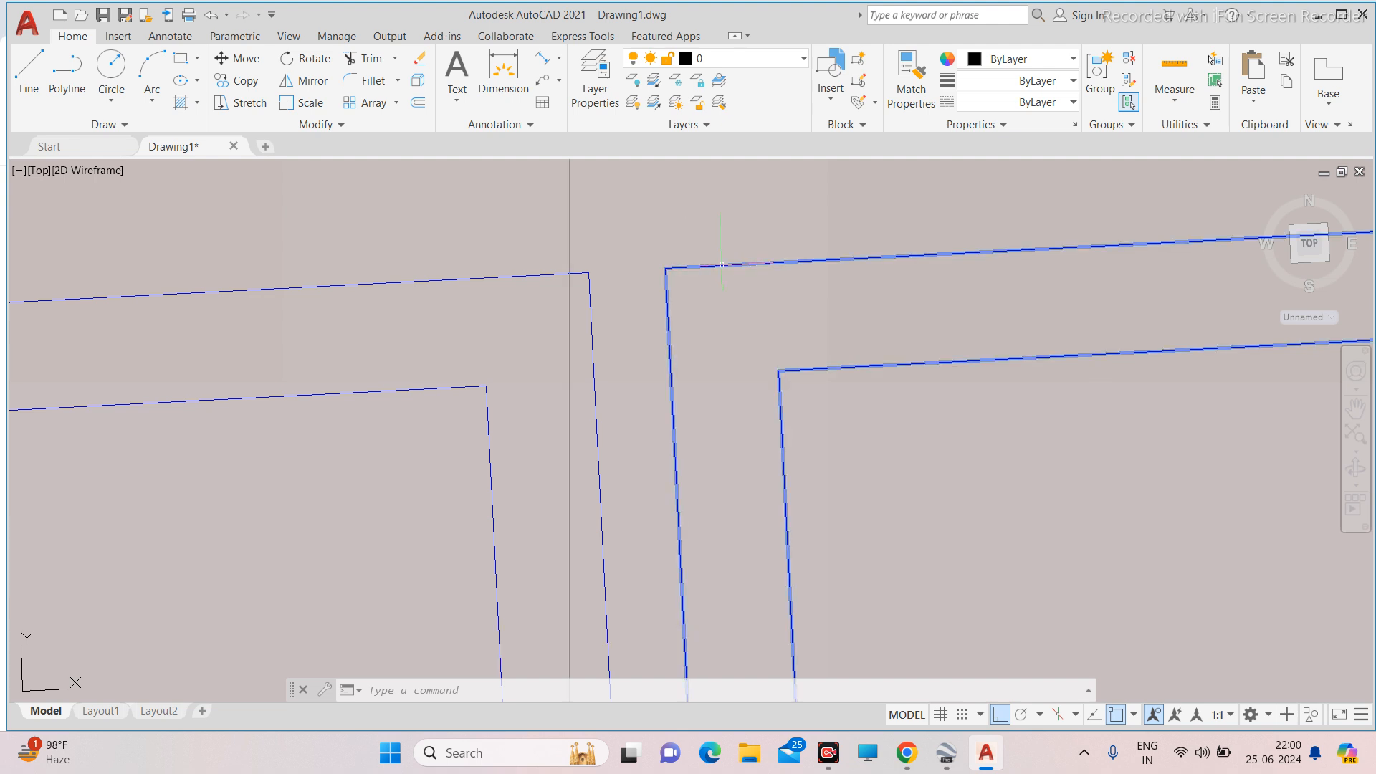
click(701, 266)
text(co)
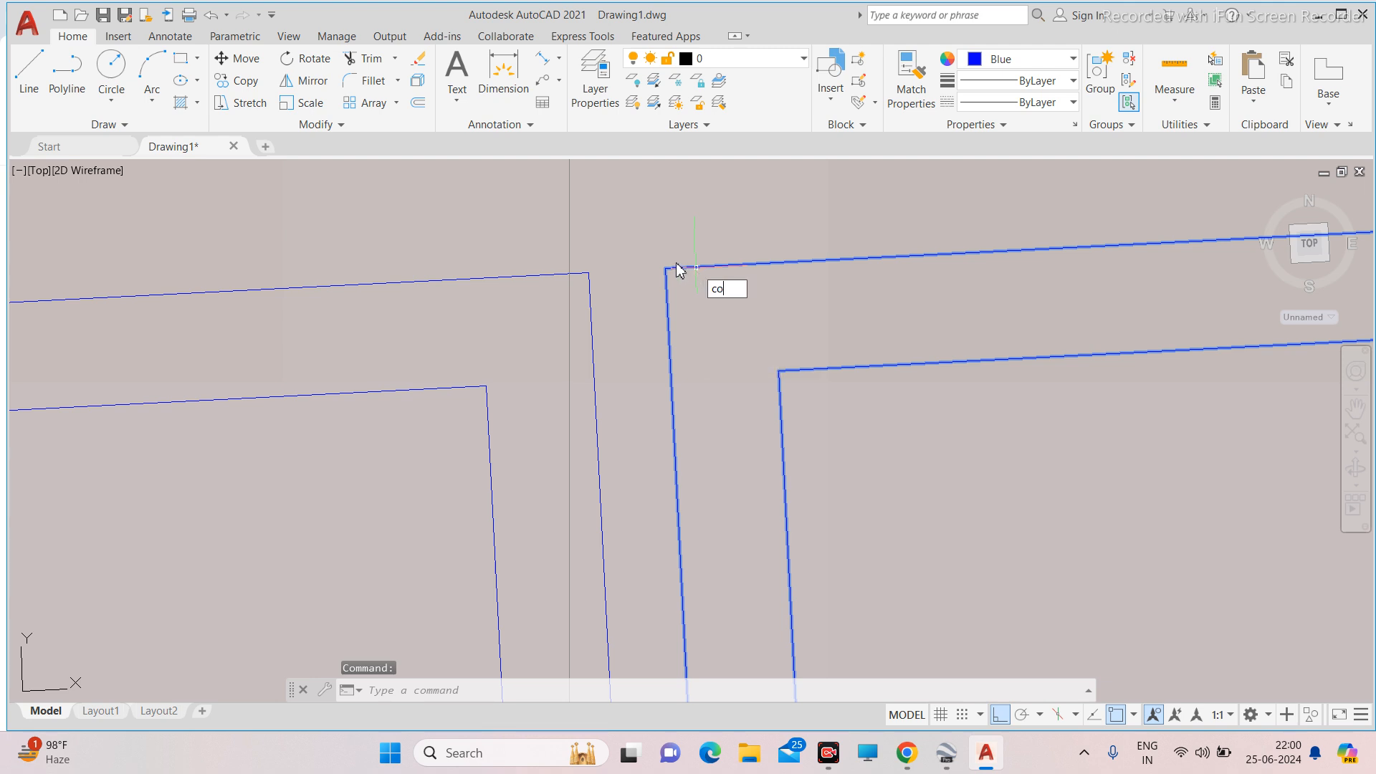
key(Return)
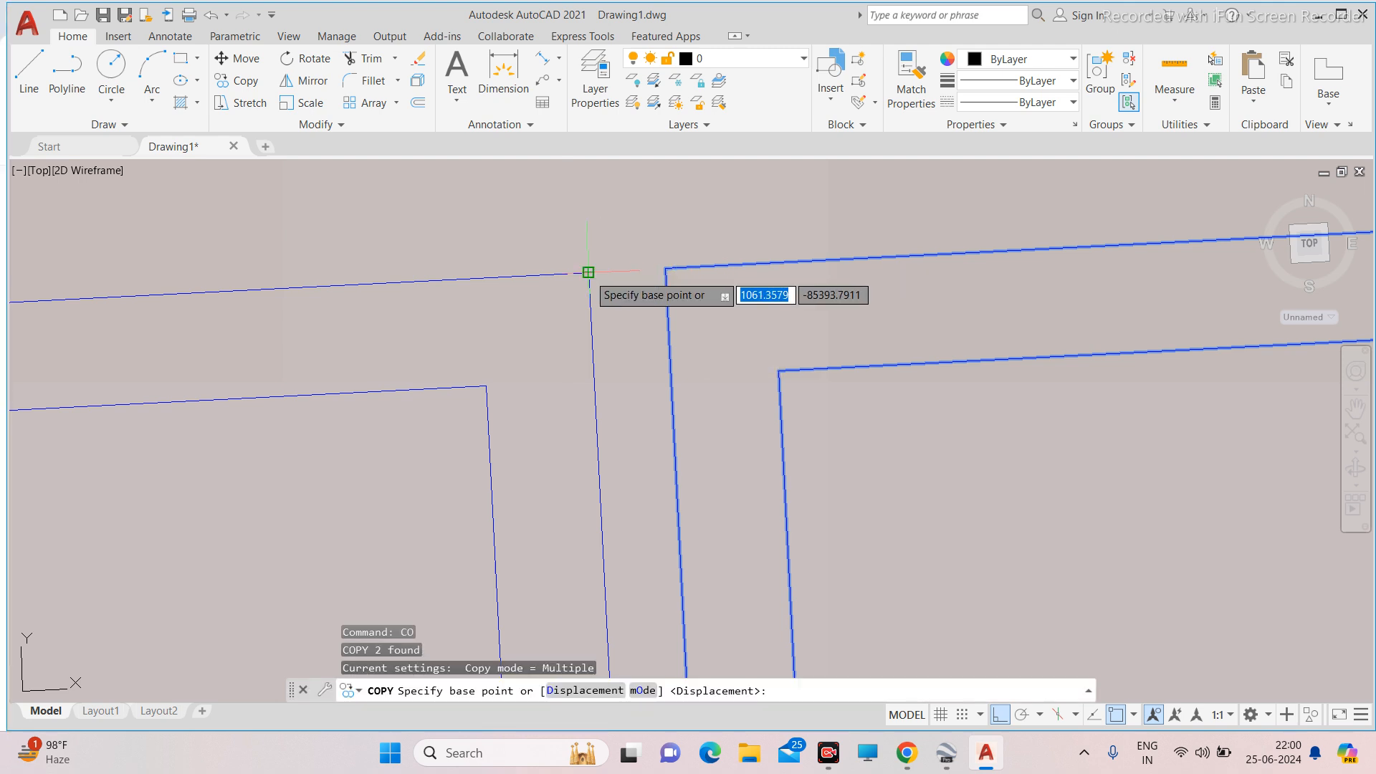
scroll(586, 276, up, 4)
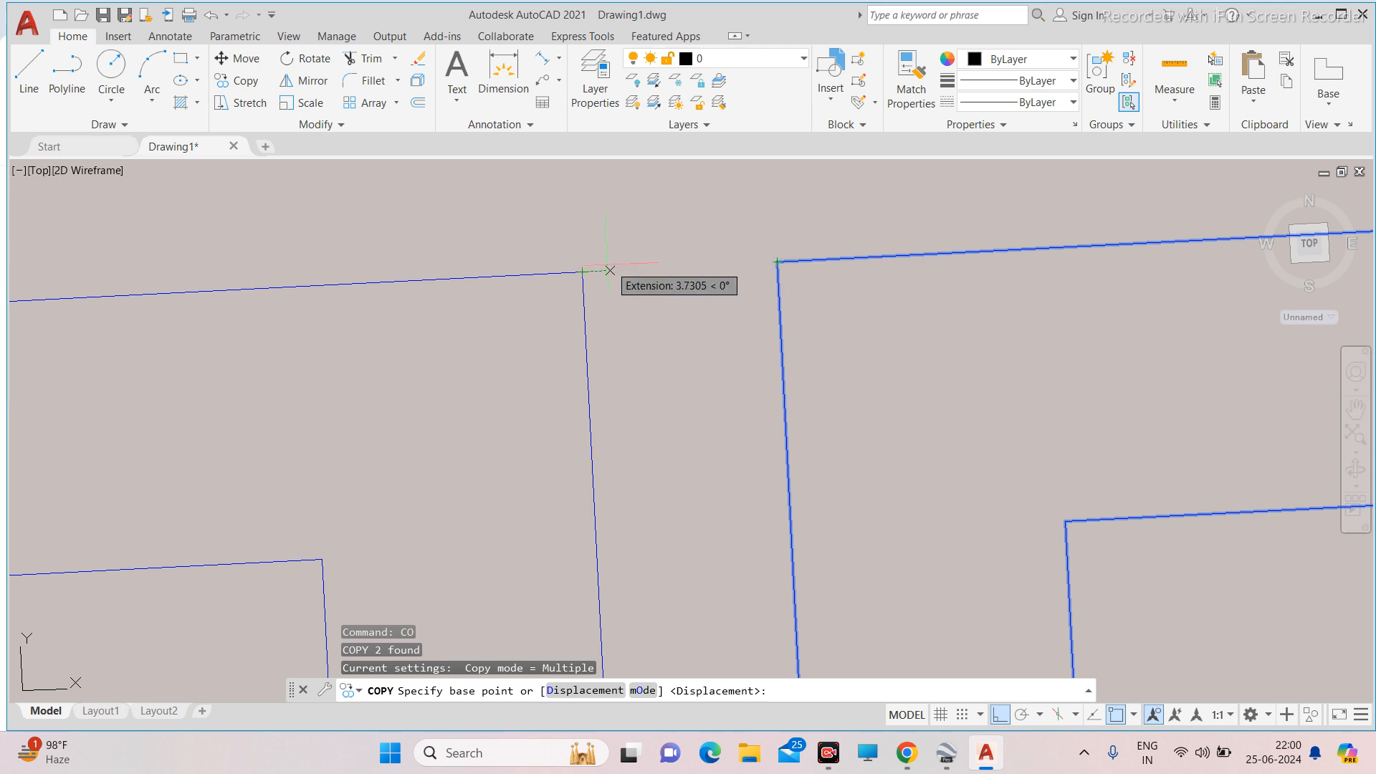
click(581, 273)
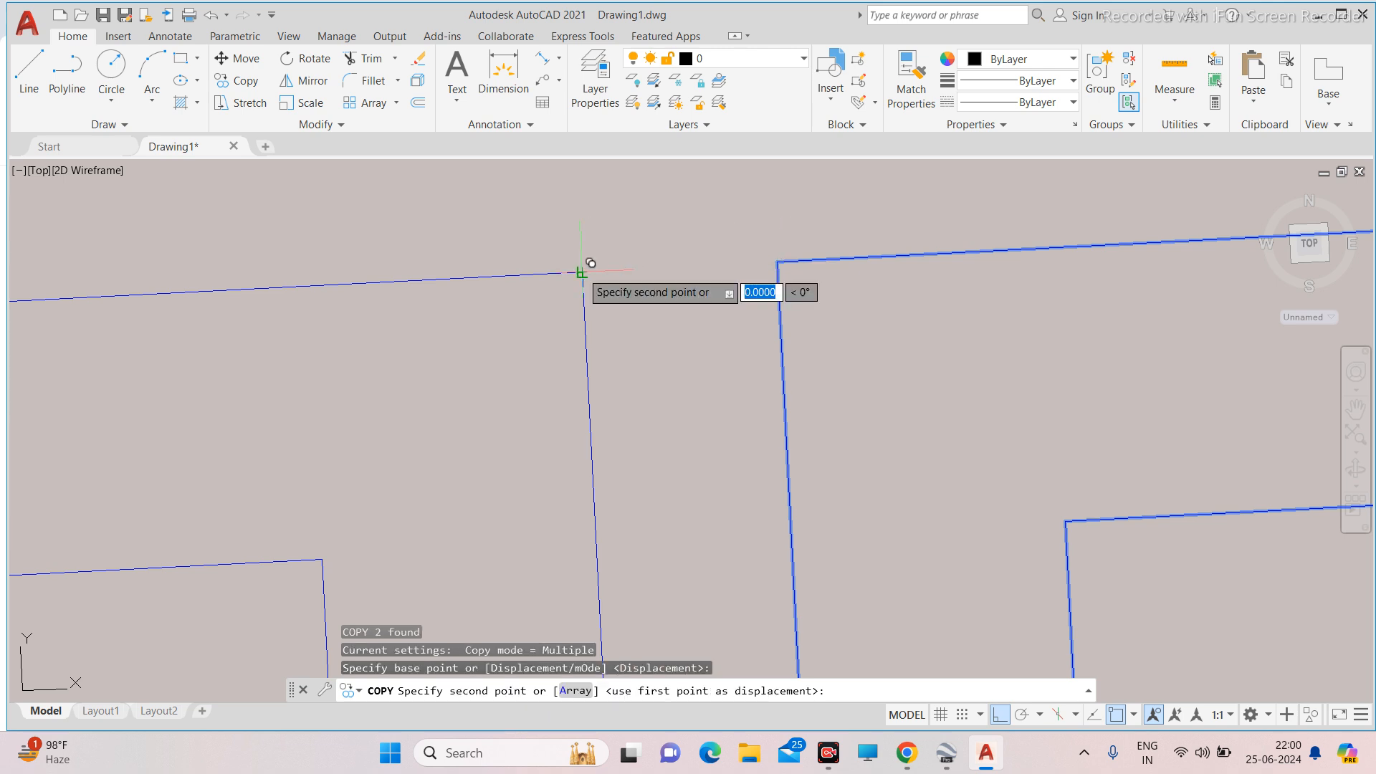
scroll(590, 262, down, 4)
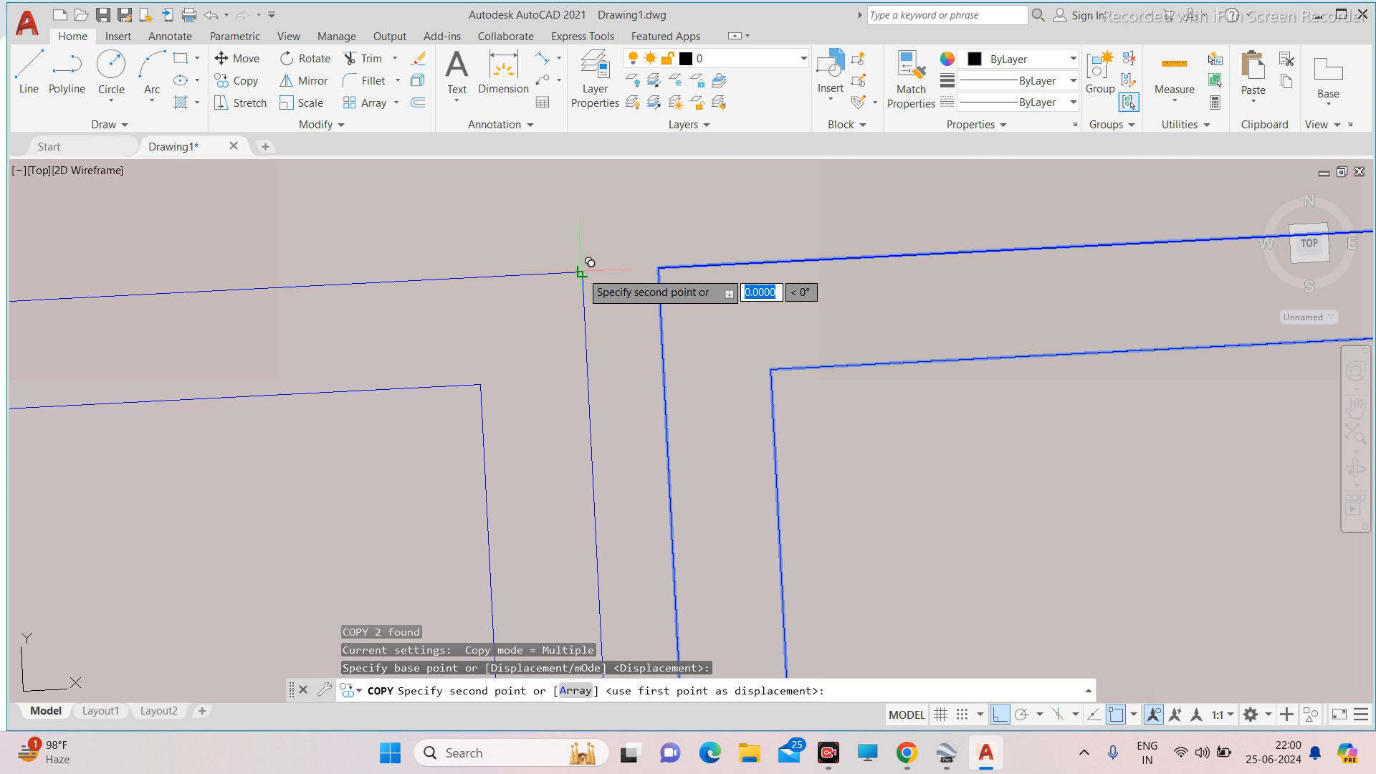
scroll(581, 273, down, 8)
scroll(799, 237, up, 5)
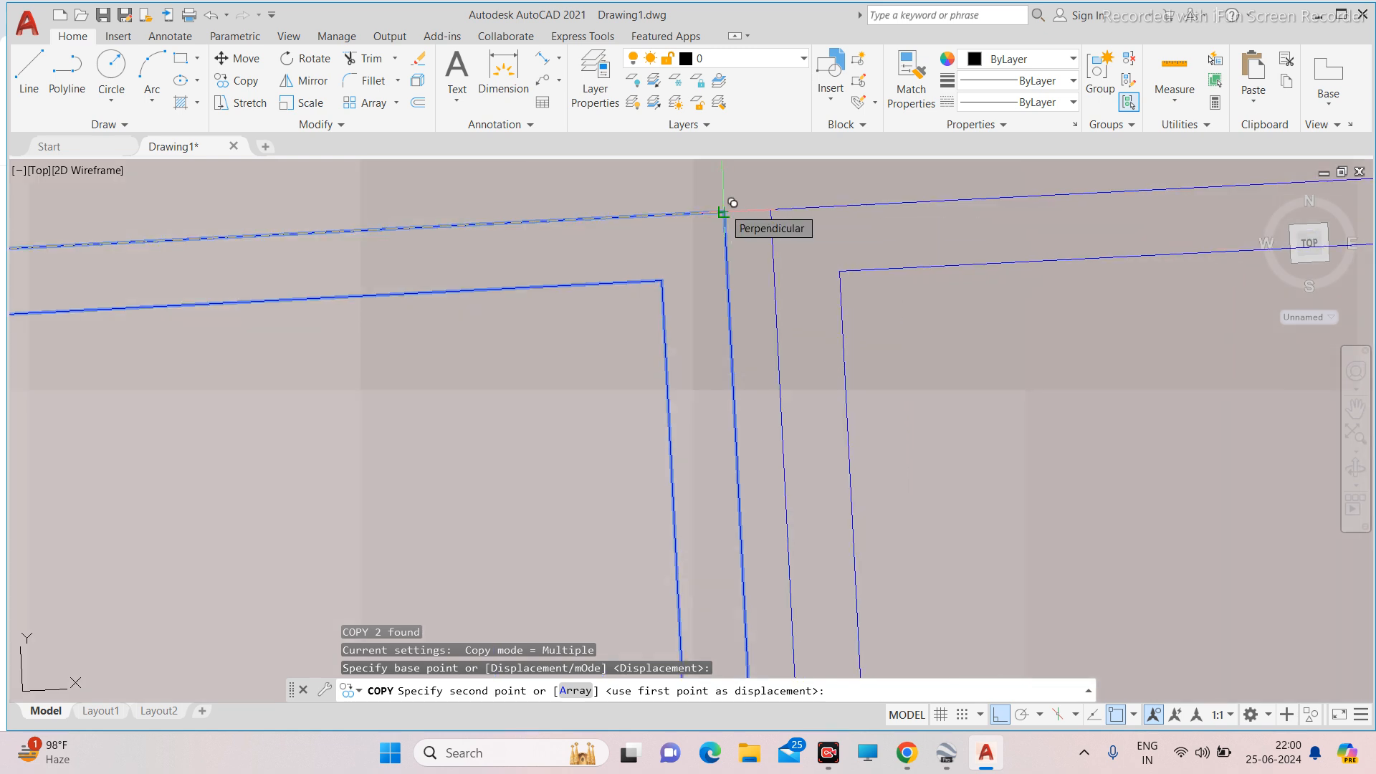
click(722, 213)
scroll(722, 213, down, 3)
key(Escape)
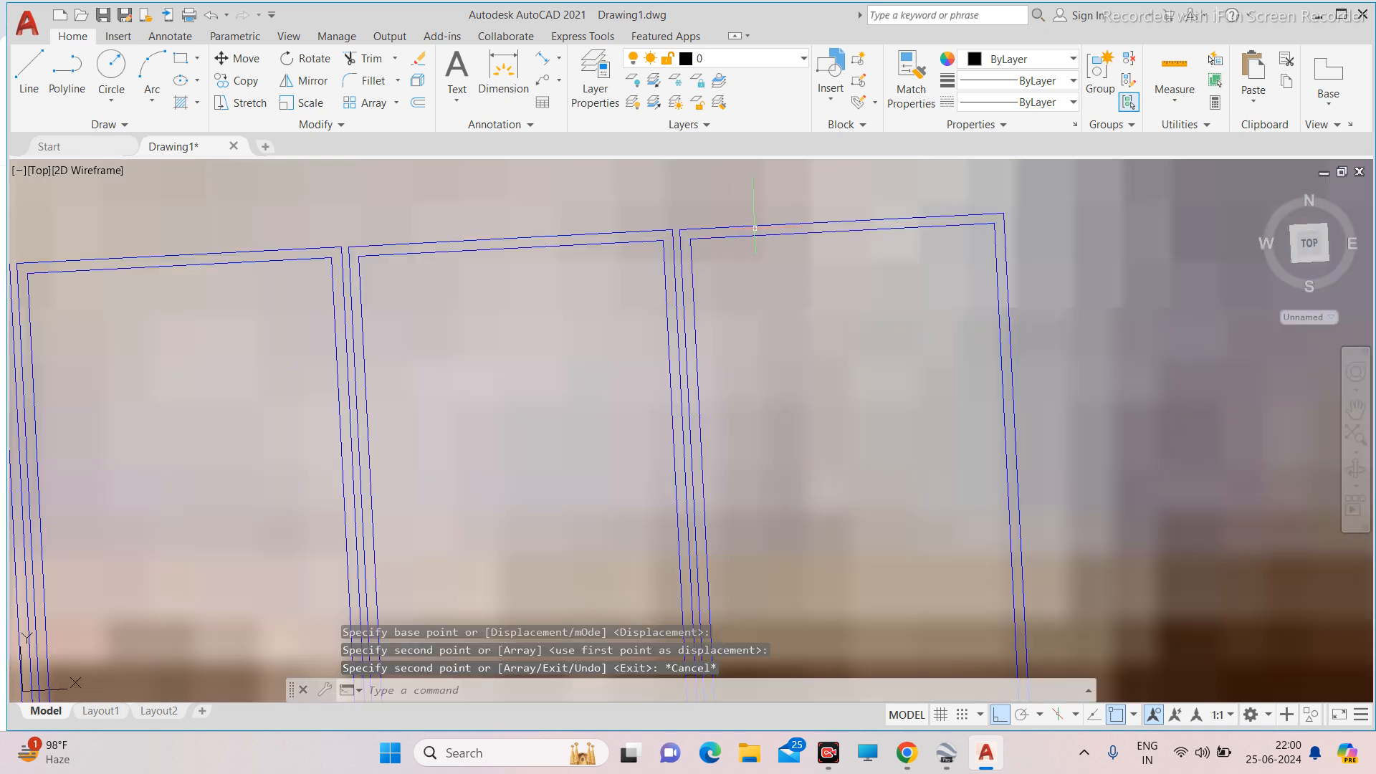
scroll(828, 289, down, 4)
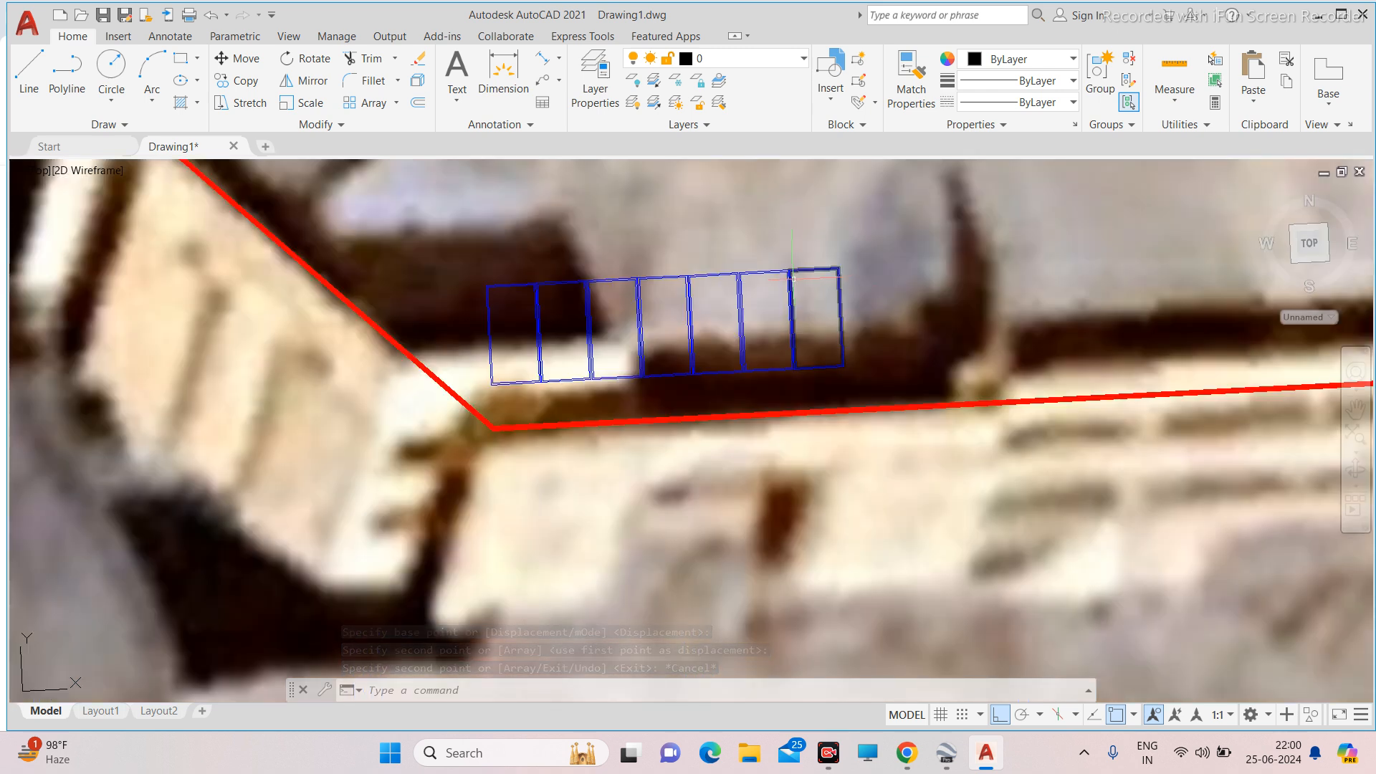
scroll(797, 274, up, 6)
click(797, 271)
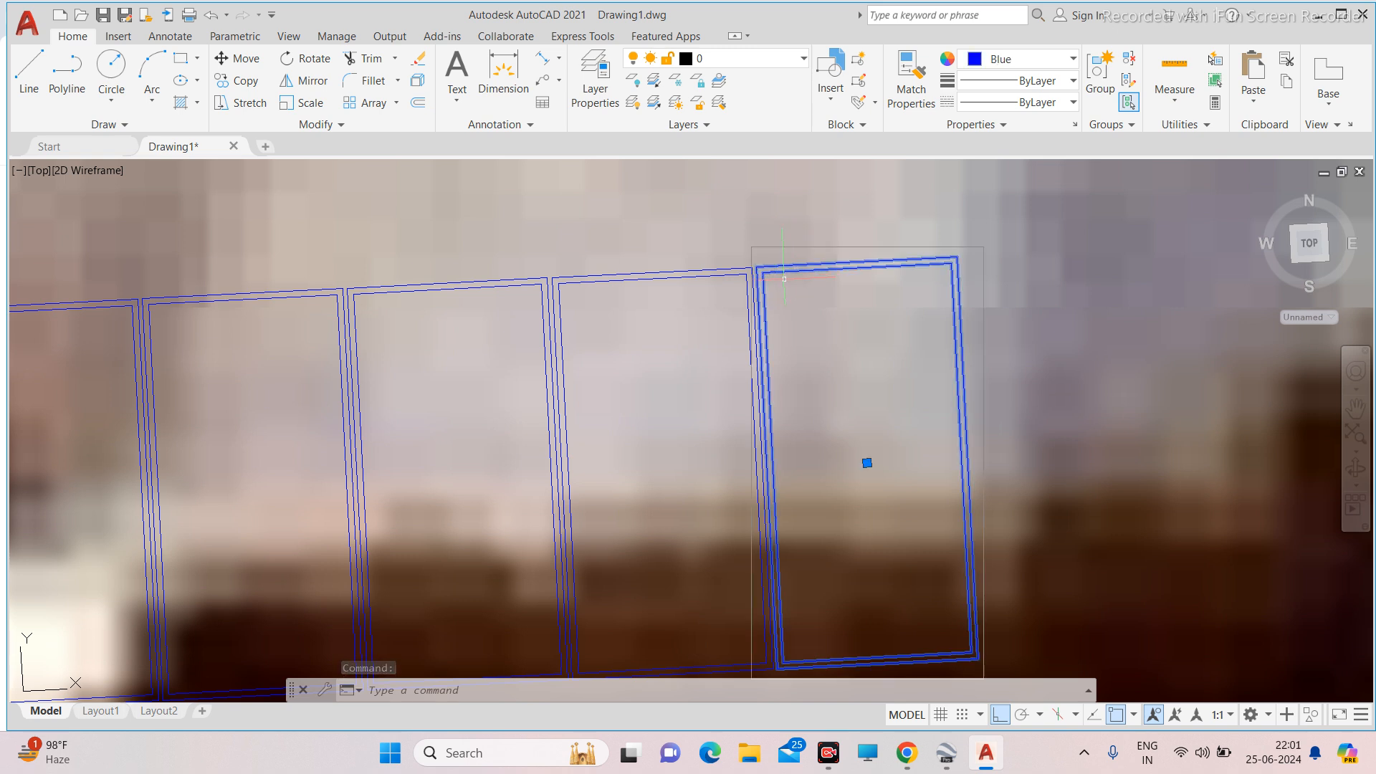
text(co)
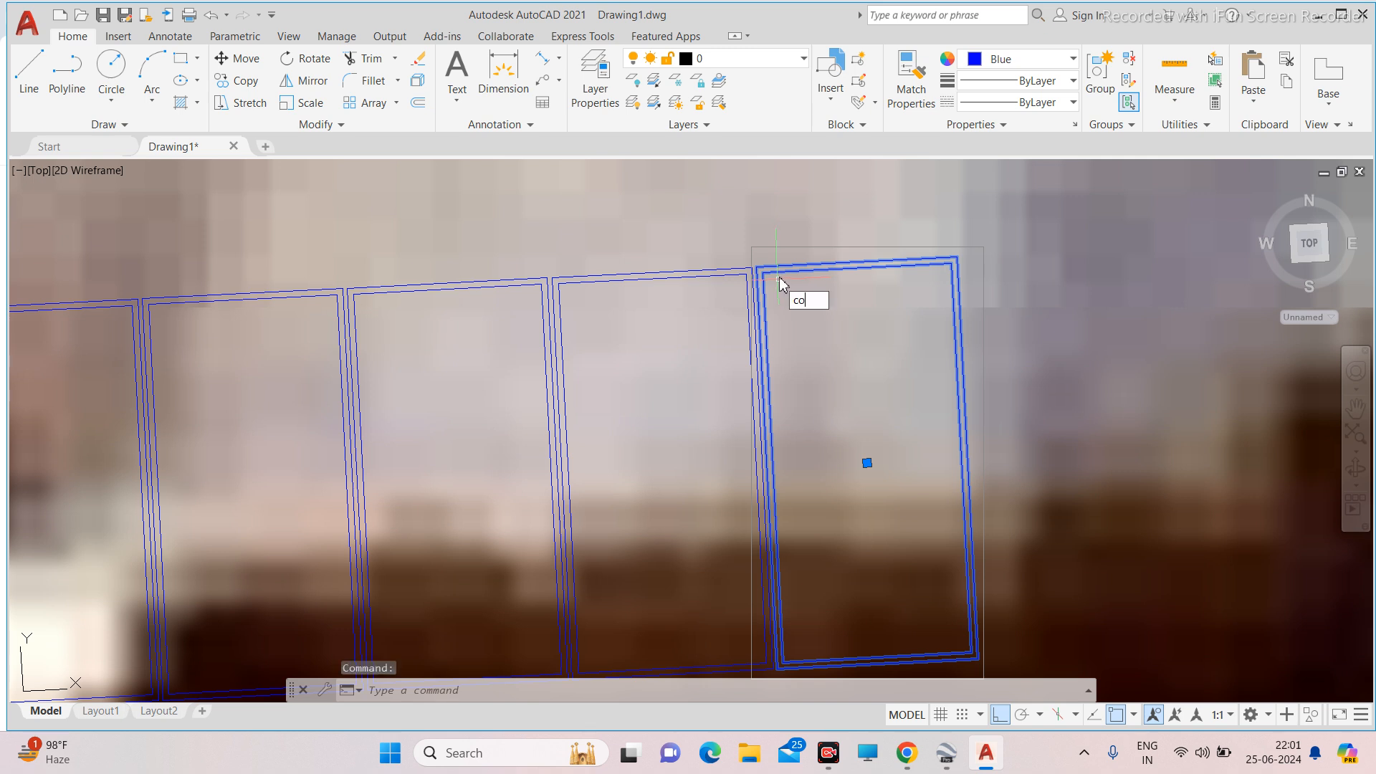
key(Return)
scroll(781, 285, up, 5)
scroll(743, 267, up, 2)
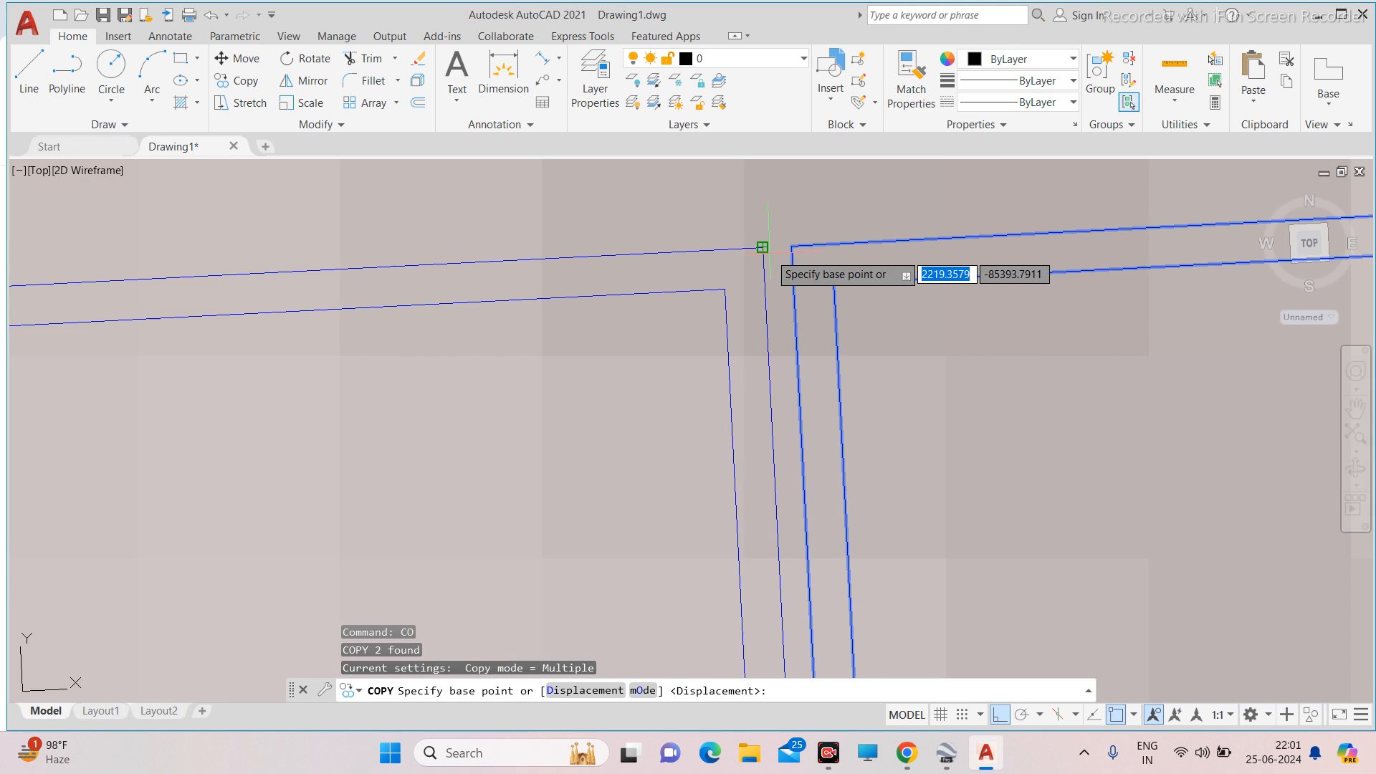
key(Escape)
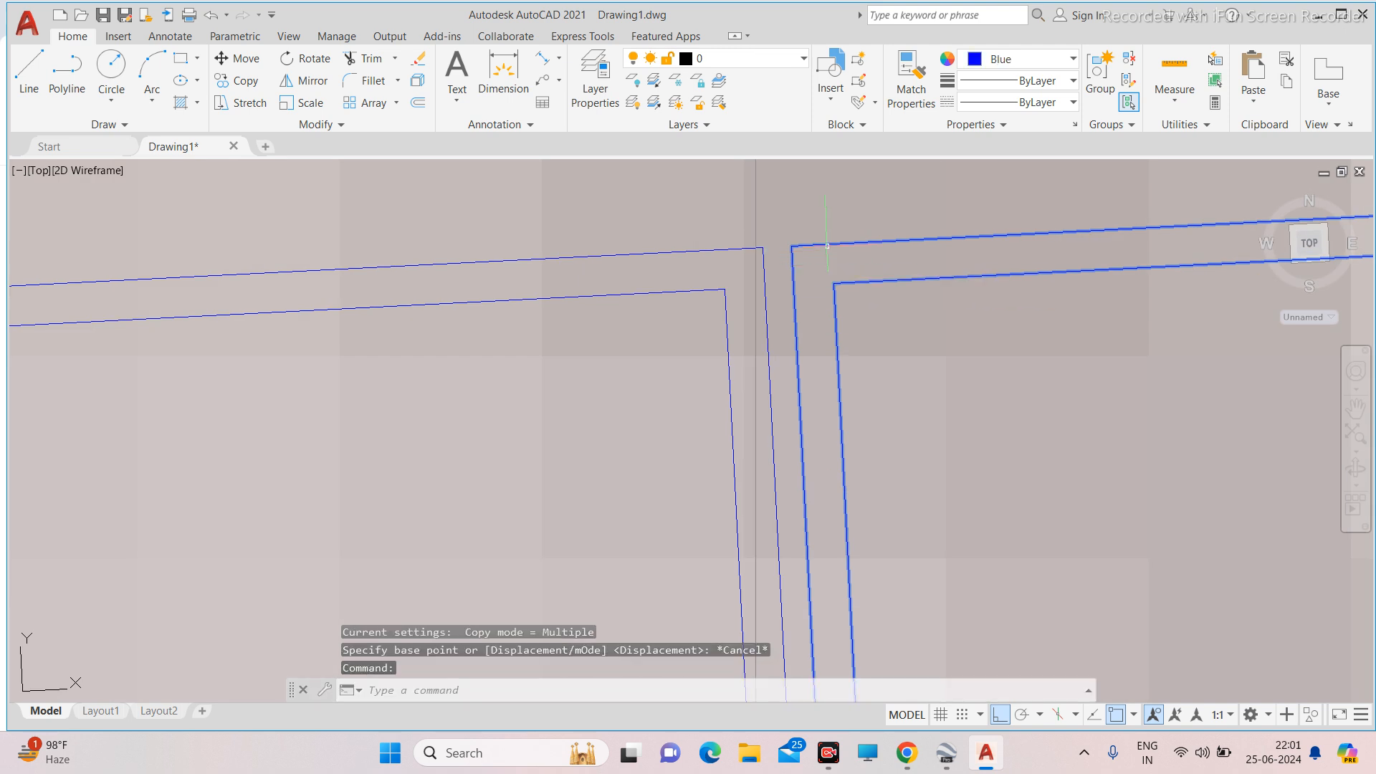
text(co)
key(Return)
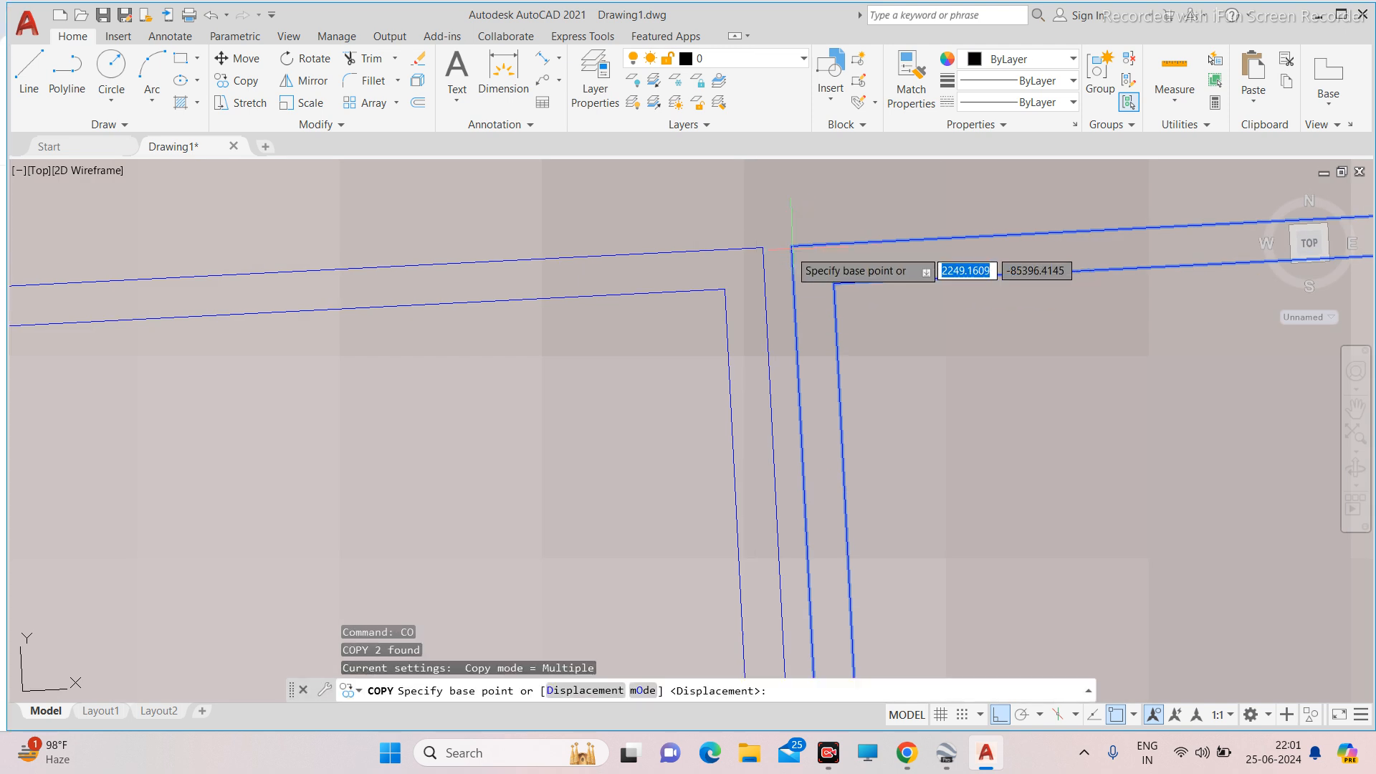
click(763, 248)
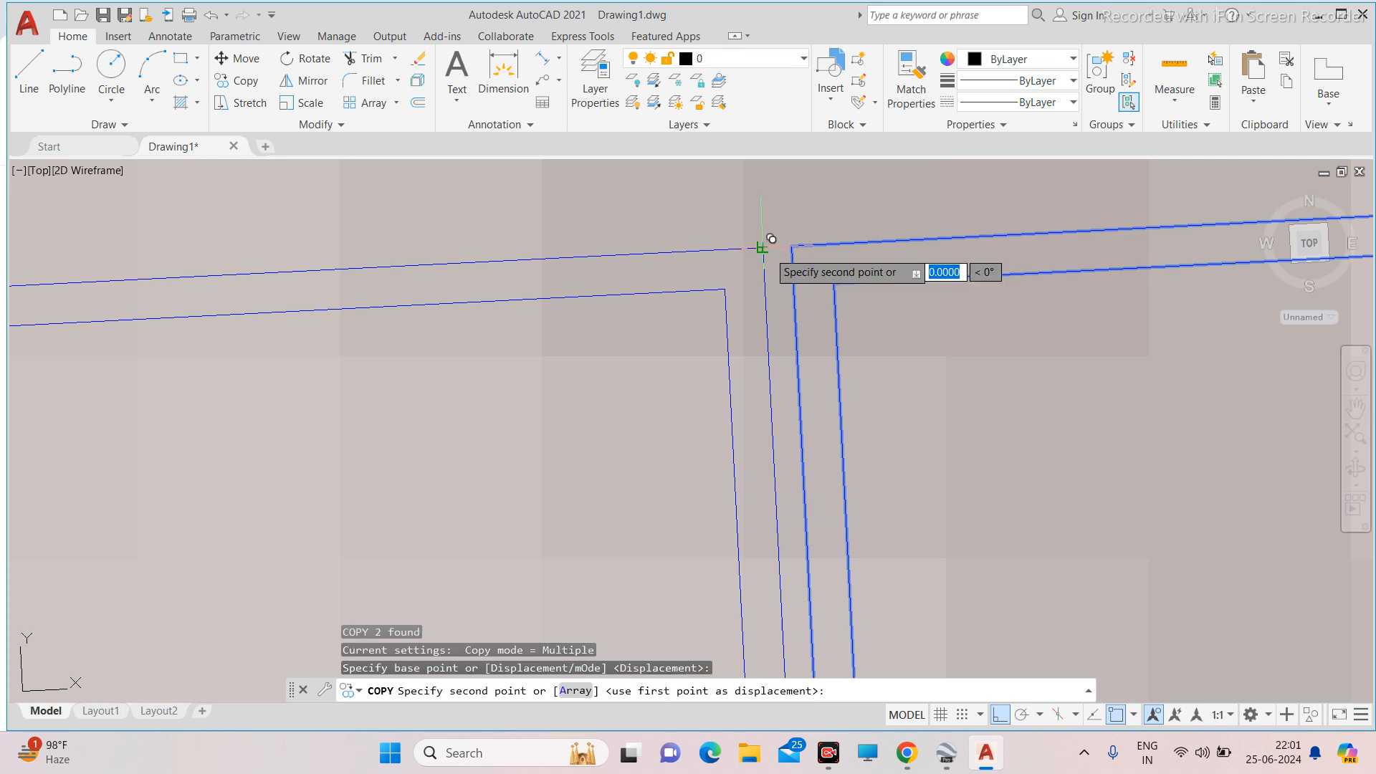
scroll(889, 261, down, 4)
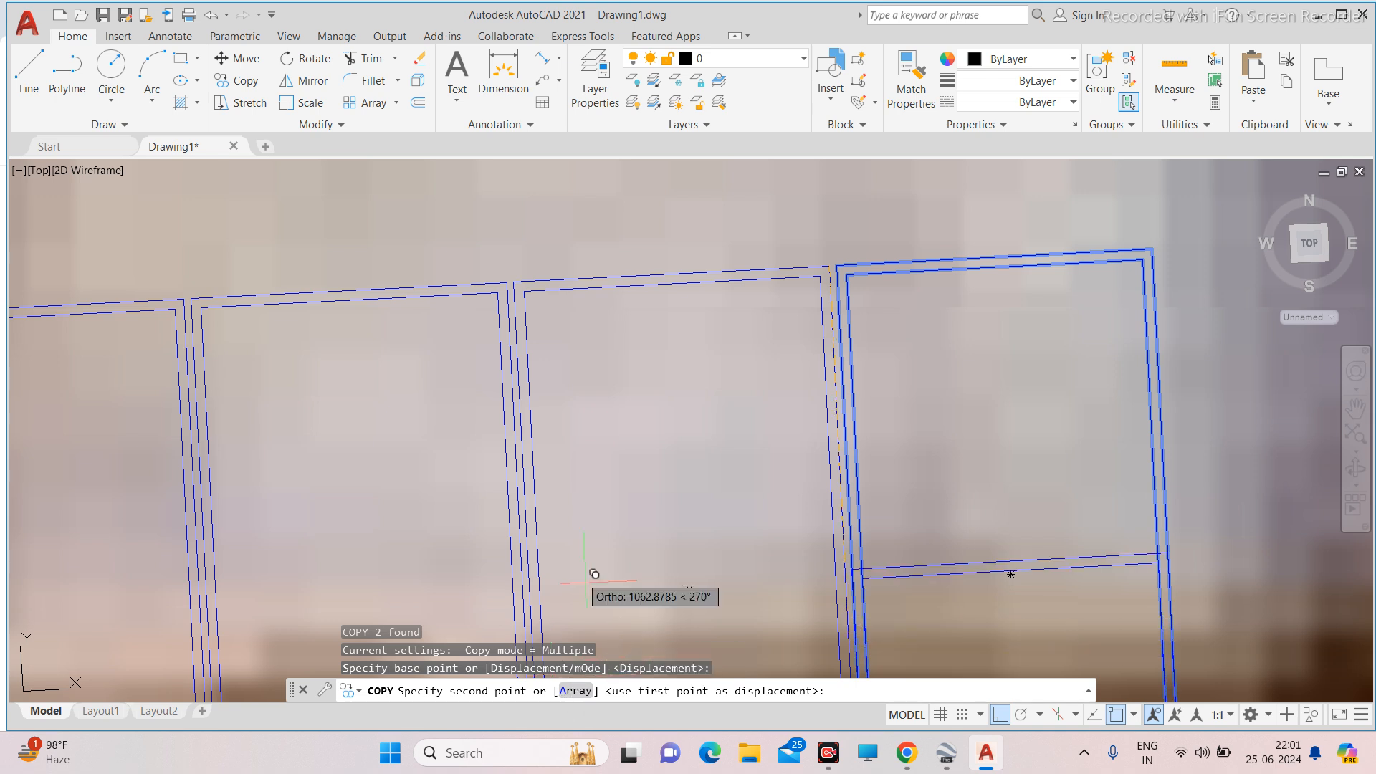
scroll(660, 430, down, 5)
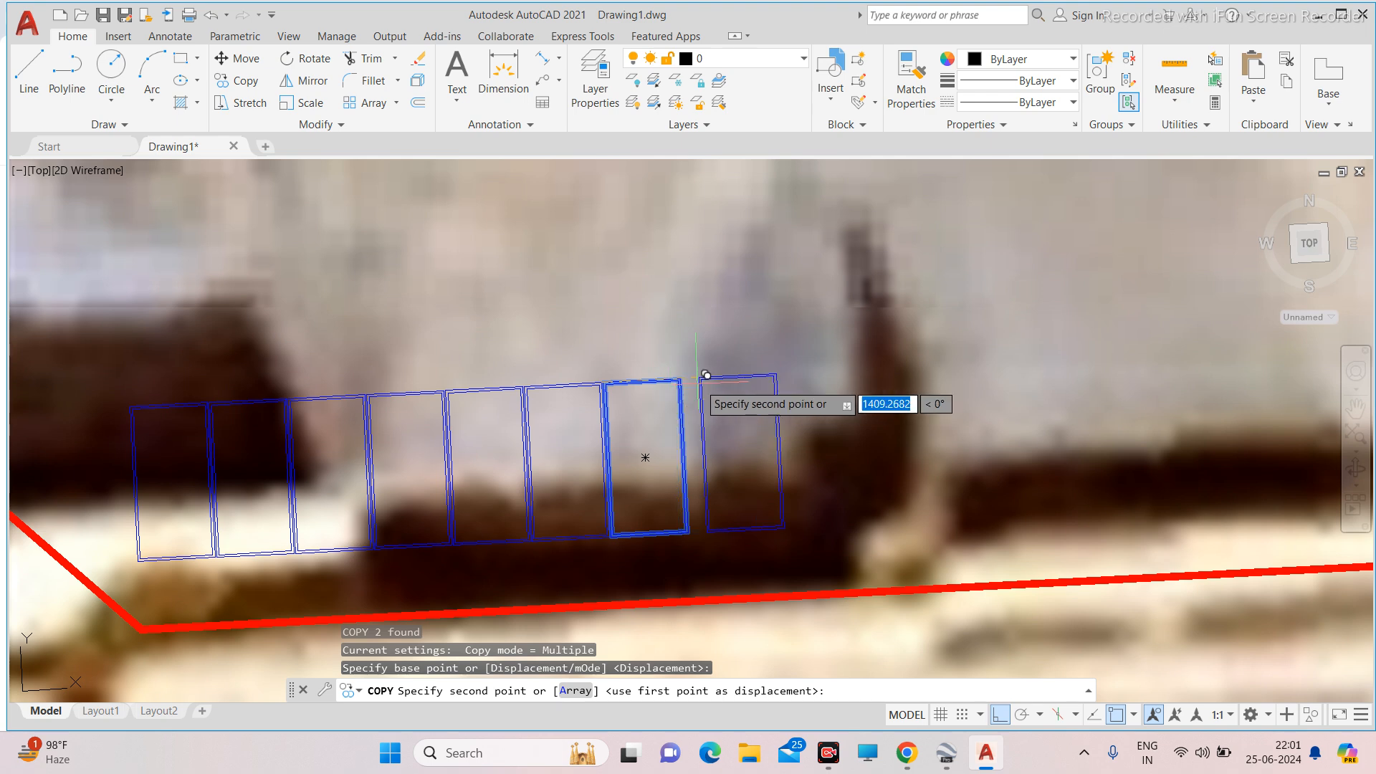
key(Escape)
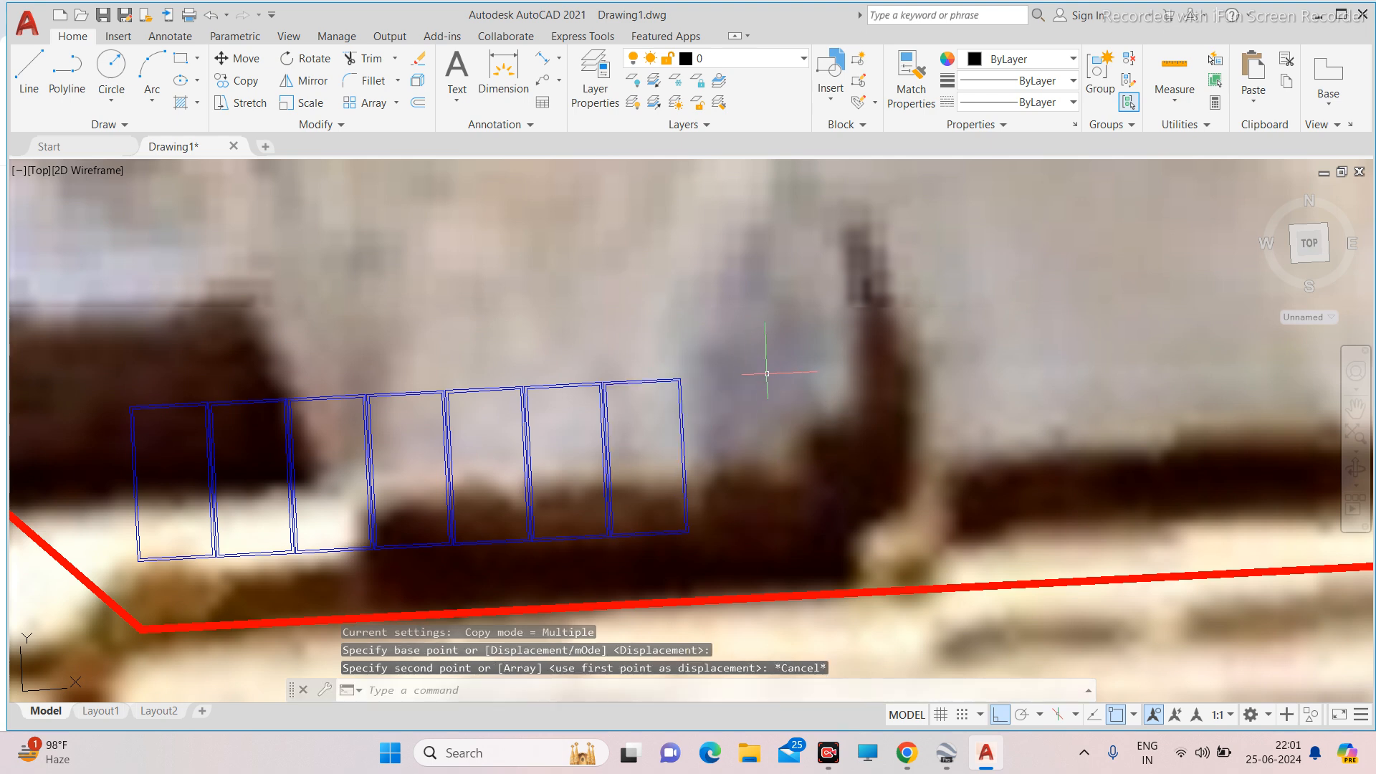
scroll(631, 396, up, 4)
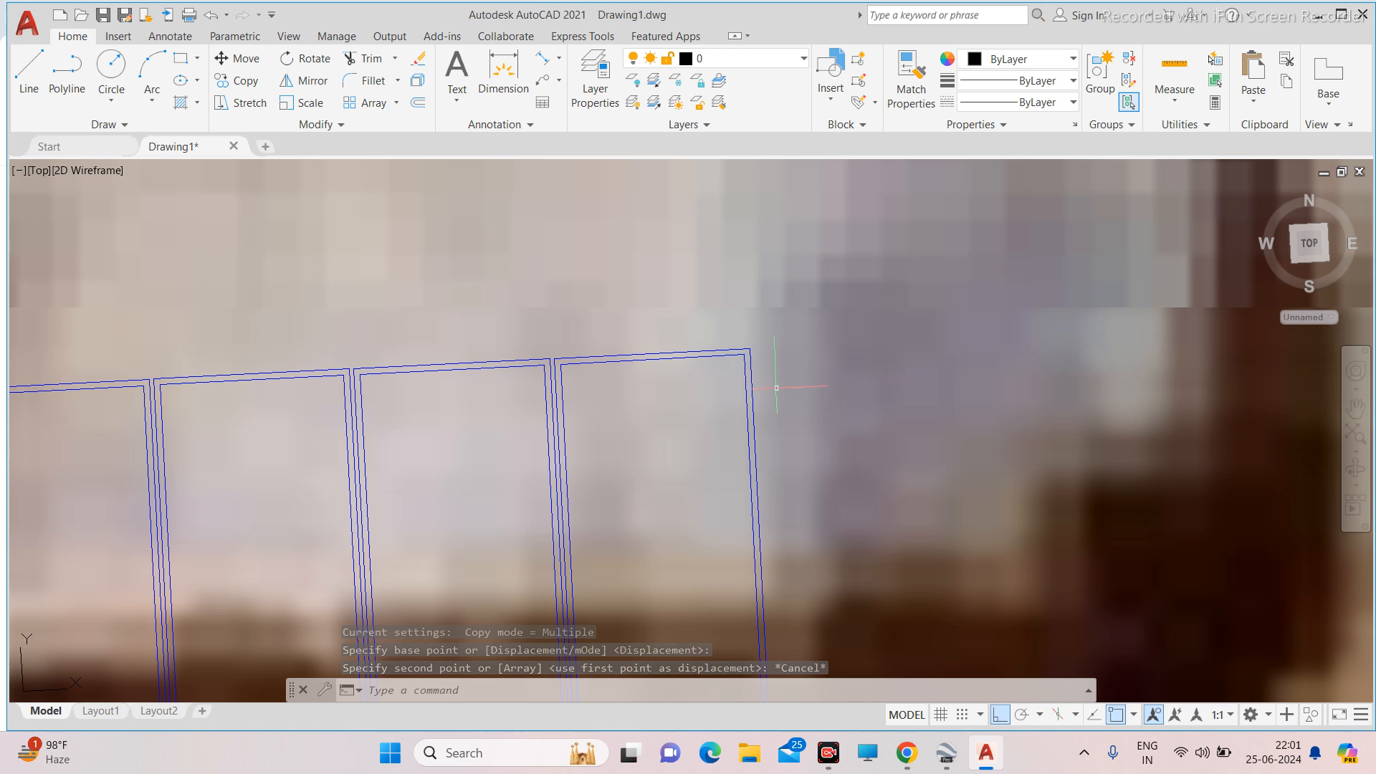
scroll(755, 371, down, 6)
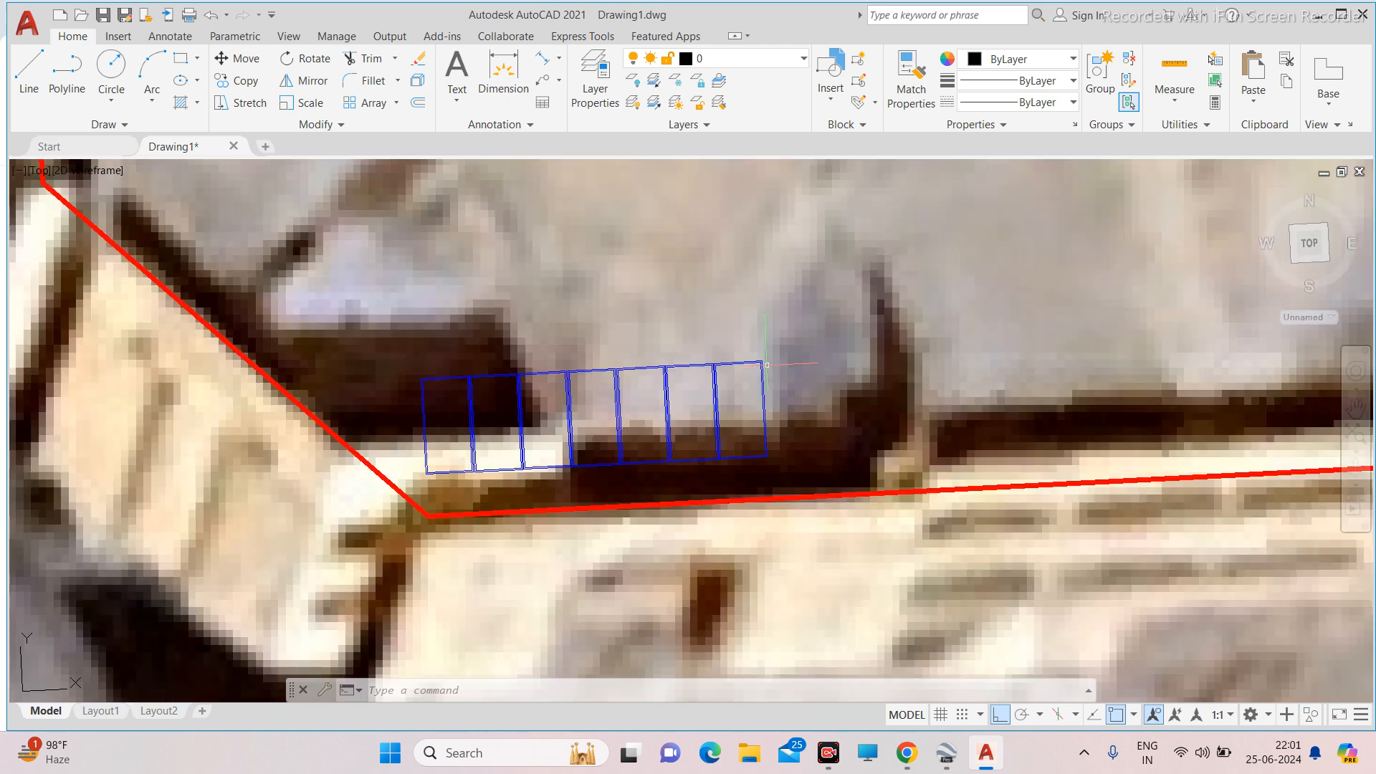
scroll(767, 365, up, 6)
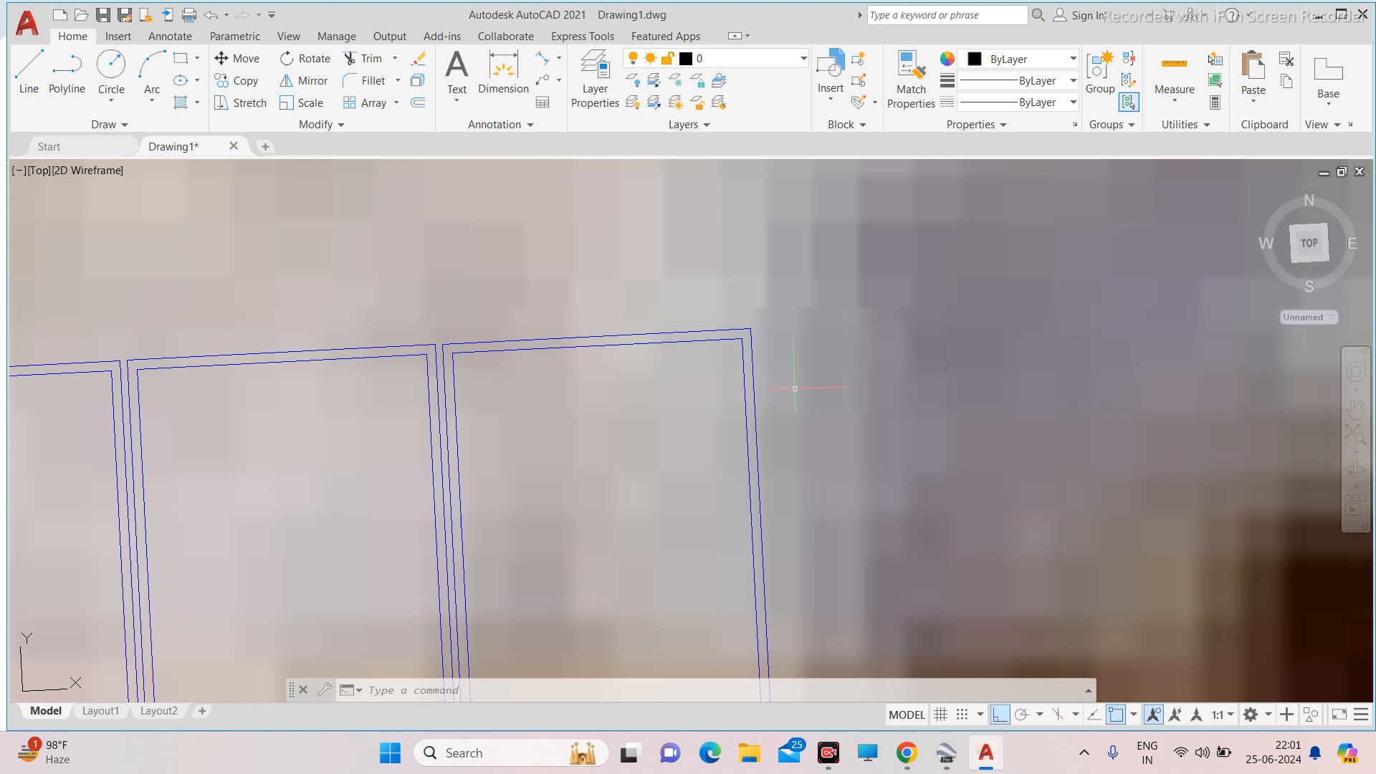
scroll(795, 389, down, 5)
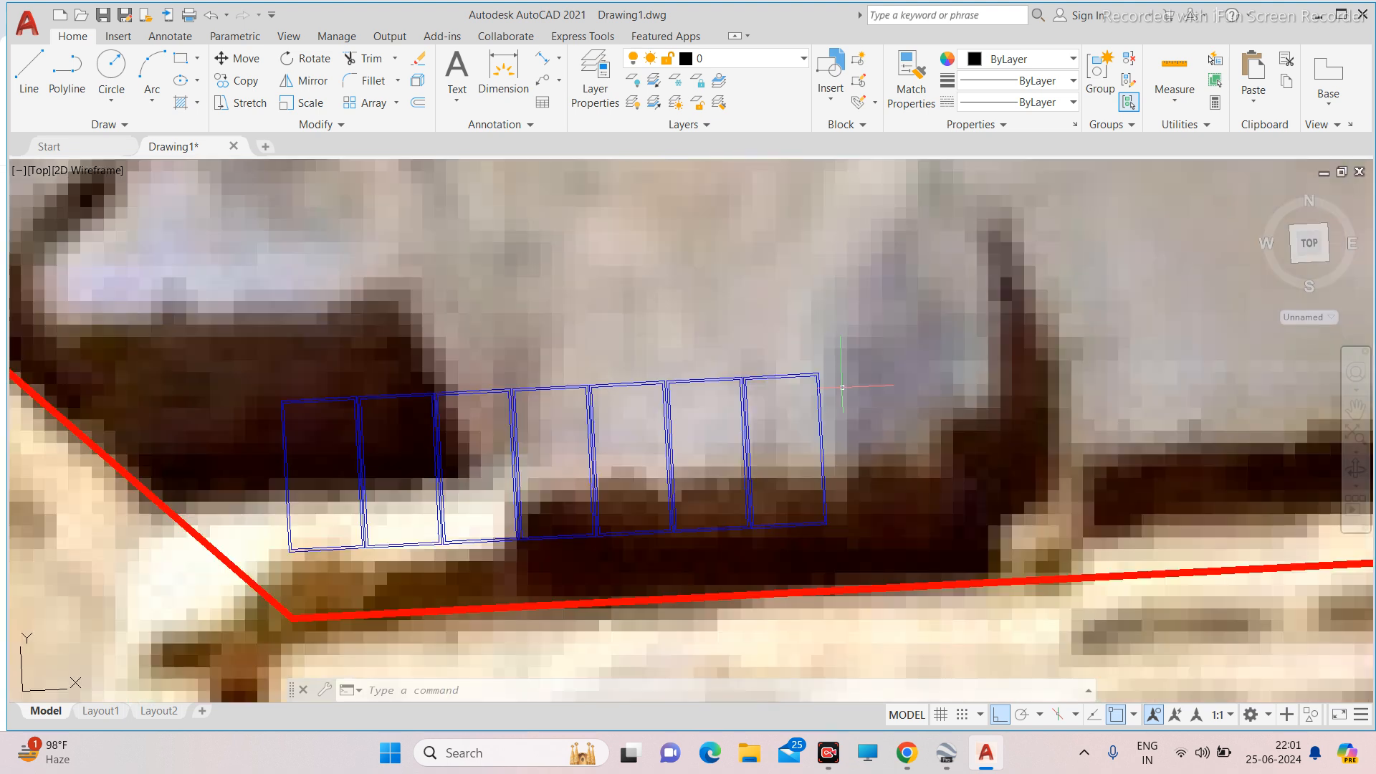
Try to copy the row's rightmost panel using the neighbouring panel's upper-right outer corner as the base point.
scroll(817, 373, up, 5)
click(831, 368)
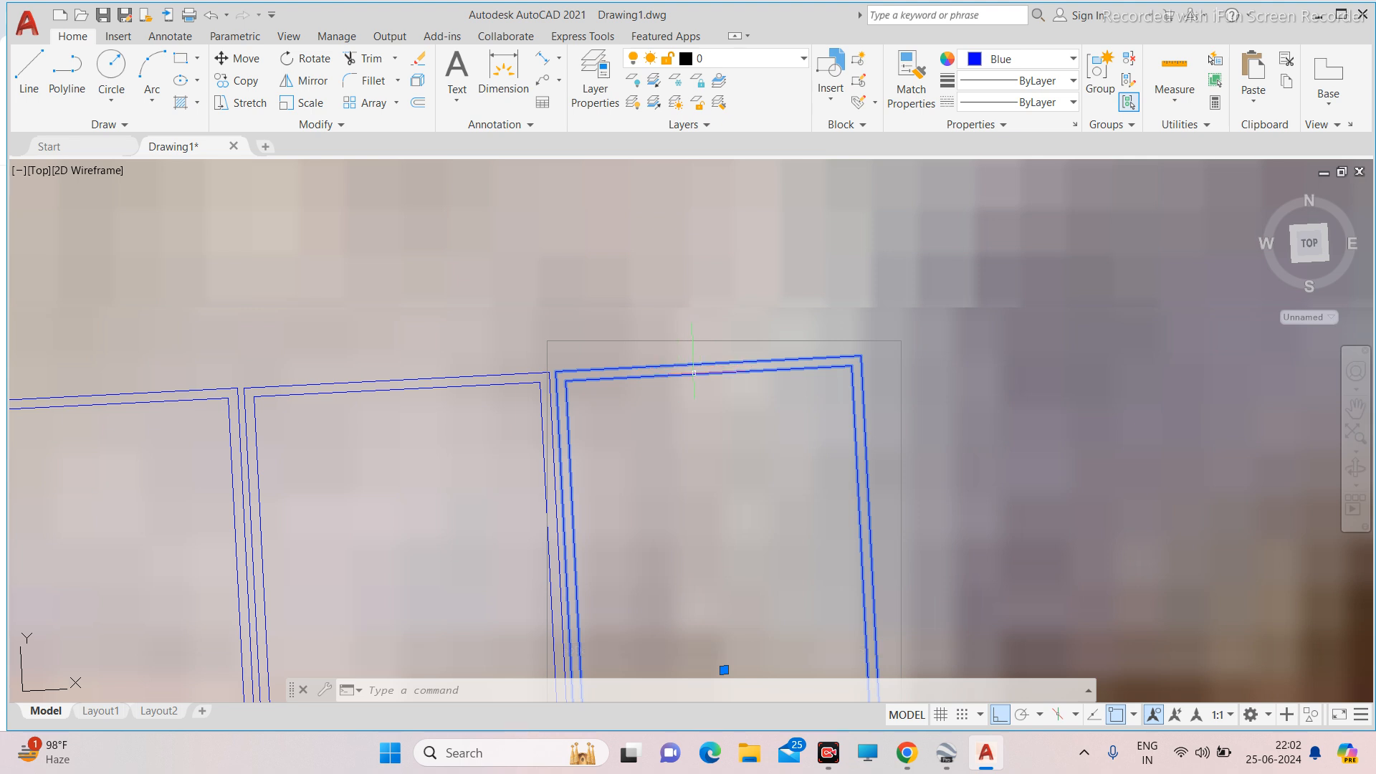
text(CO)
key(Return)
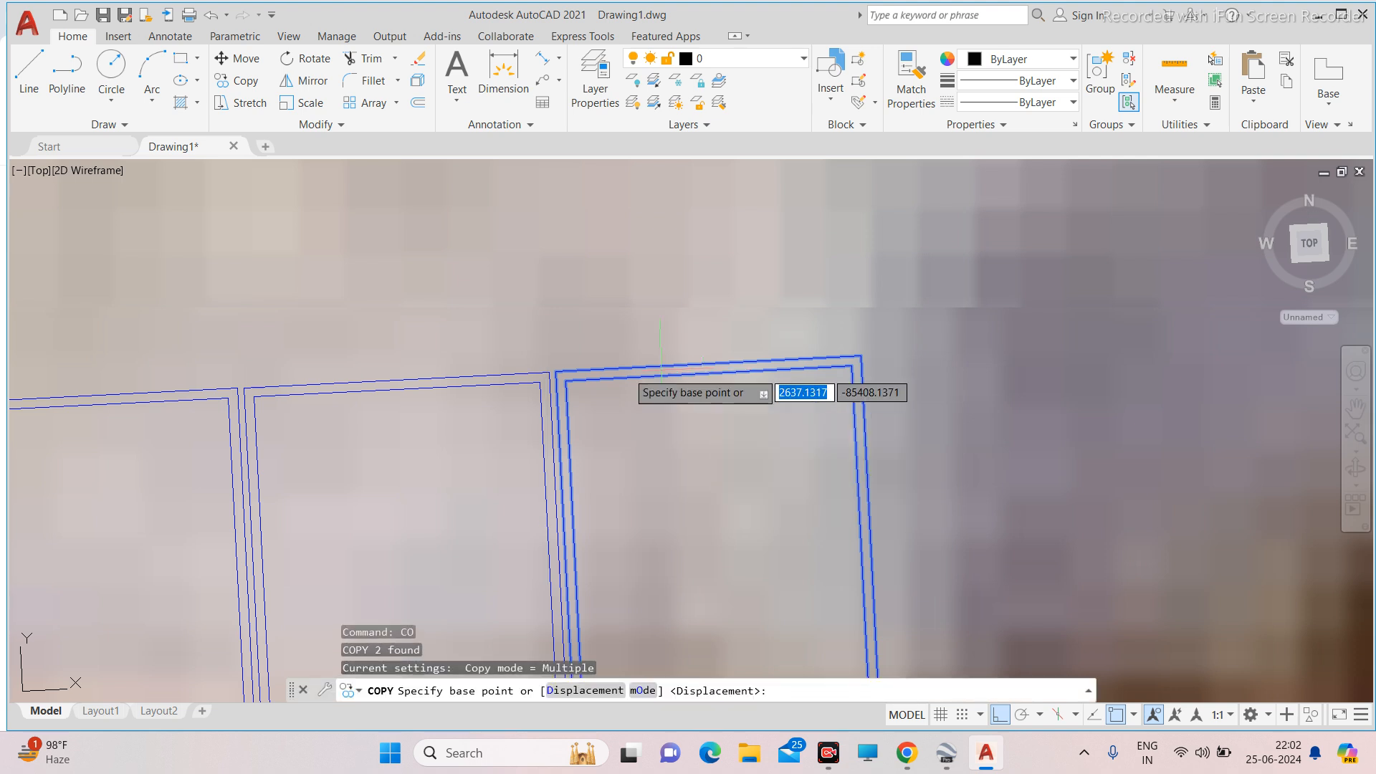
scroll(563, 372, up, 3)
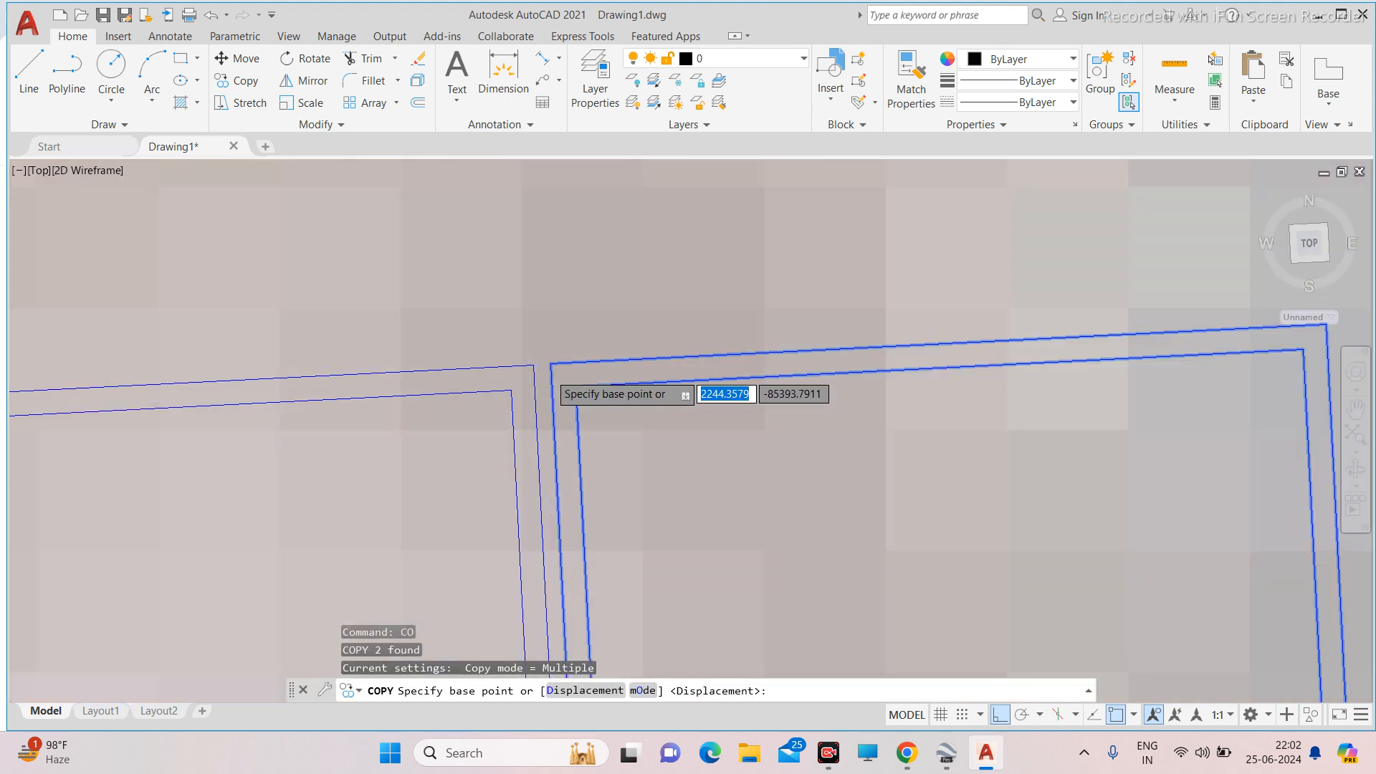
scroll(549, 370, up, 3)
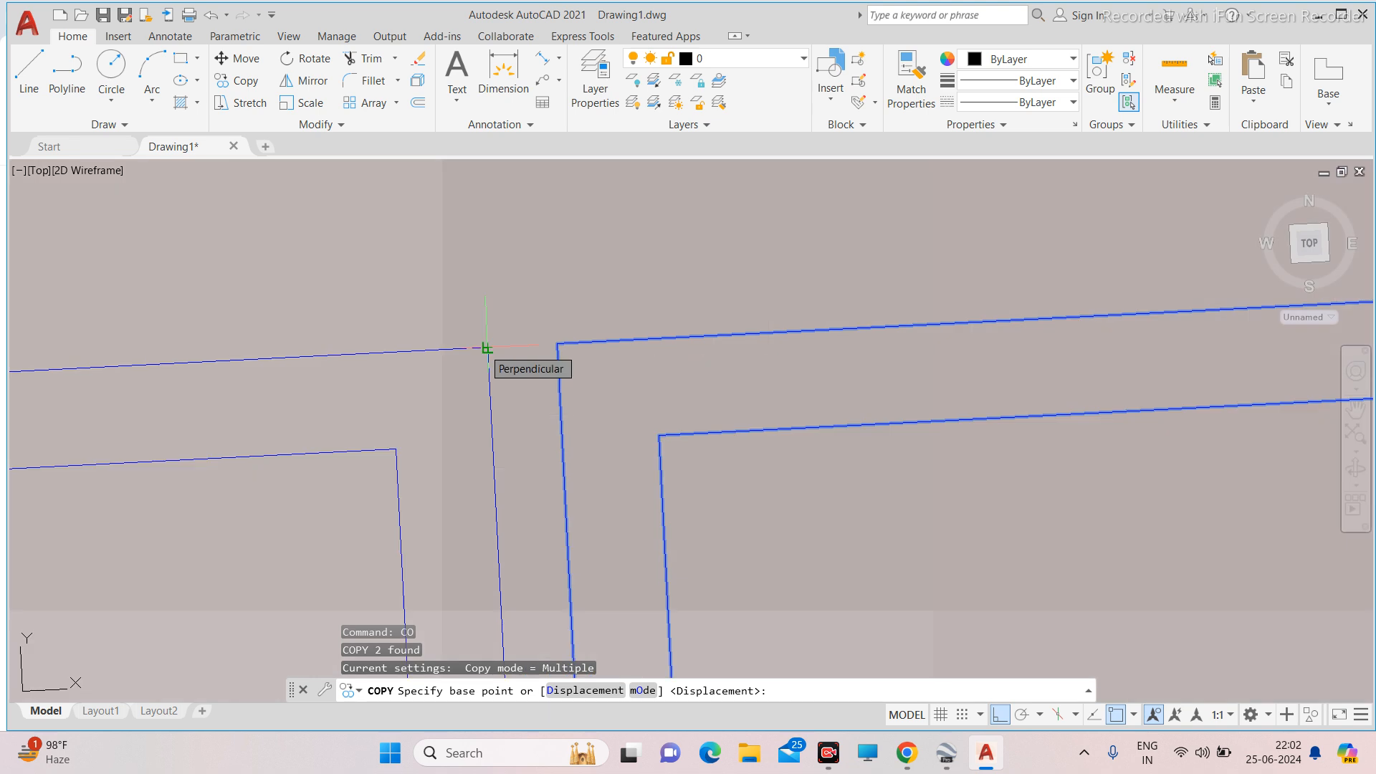
scroll(486, 348, up, 3)
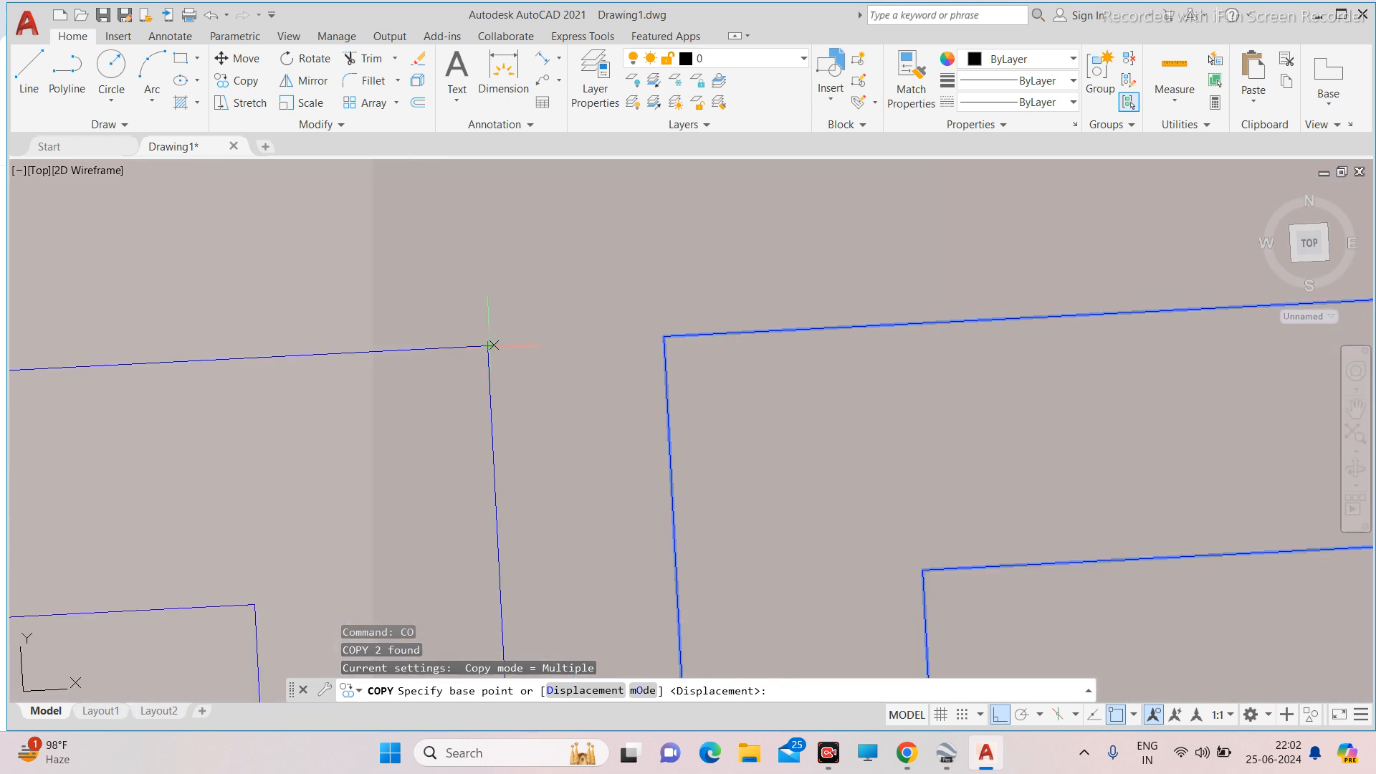
scroll(634, 365, up, 2)
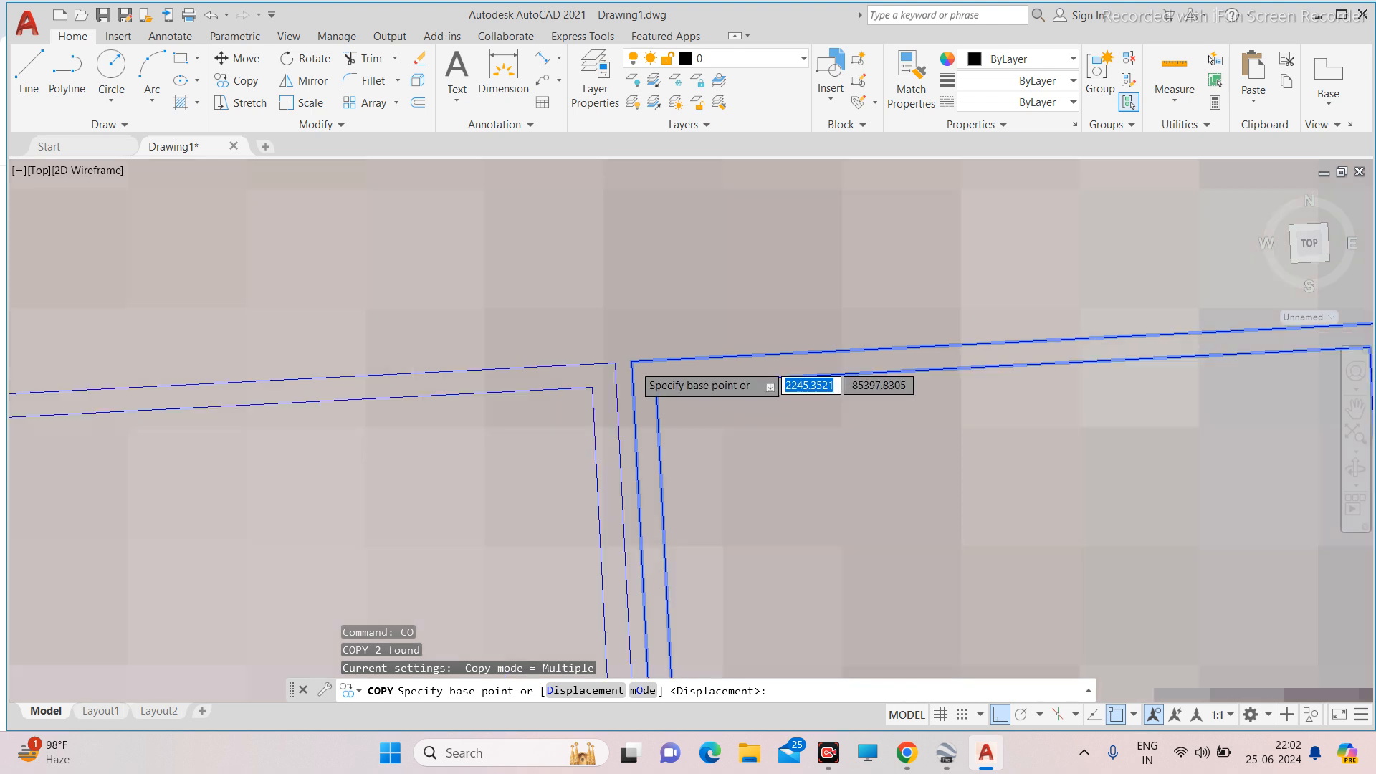
scroll(632, 362, down, 5)
scroll(548, 358, up, 5)
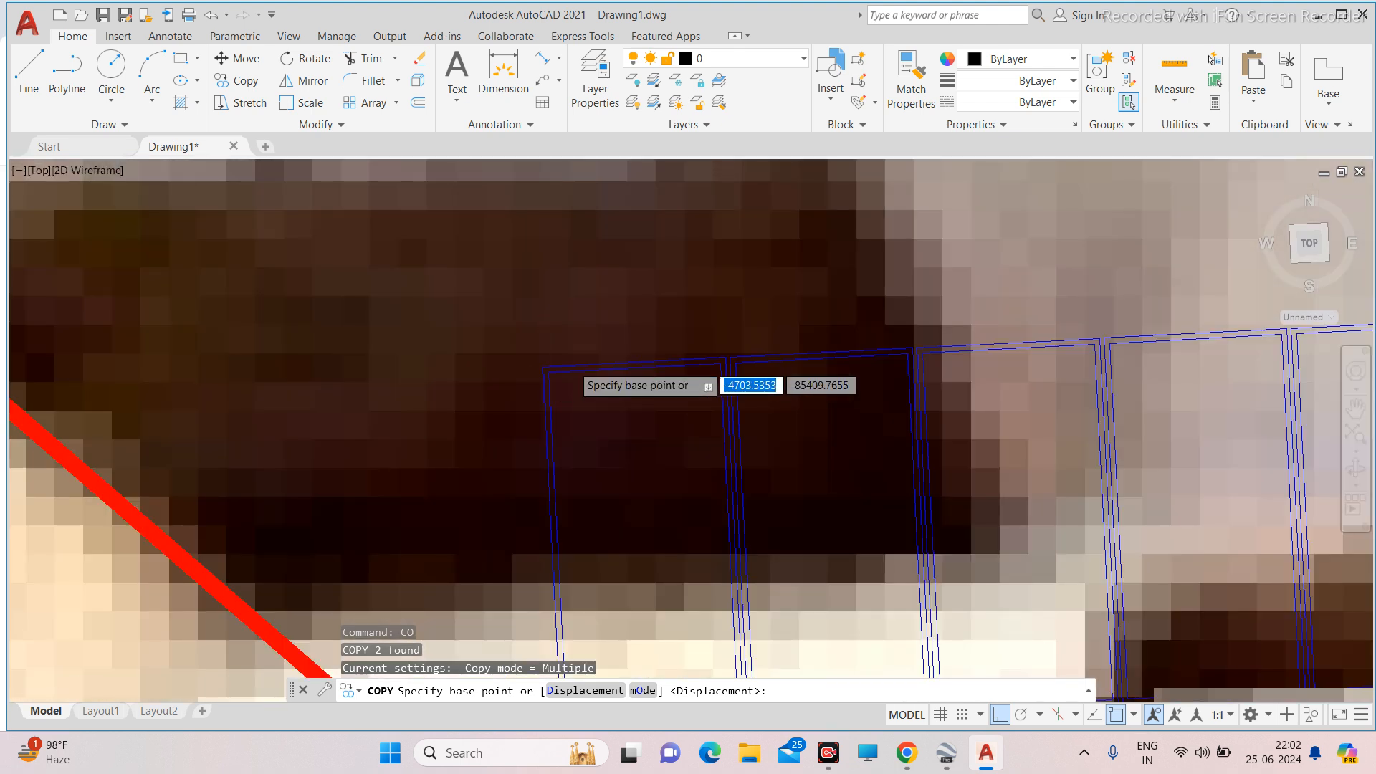
scroll(891, 375, up, 3)
scroll(817, 327, up, 1)
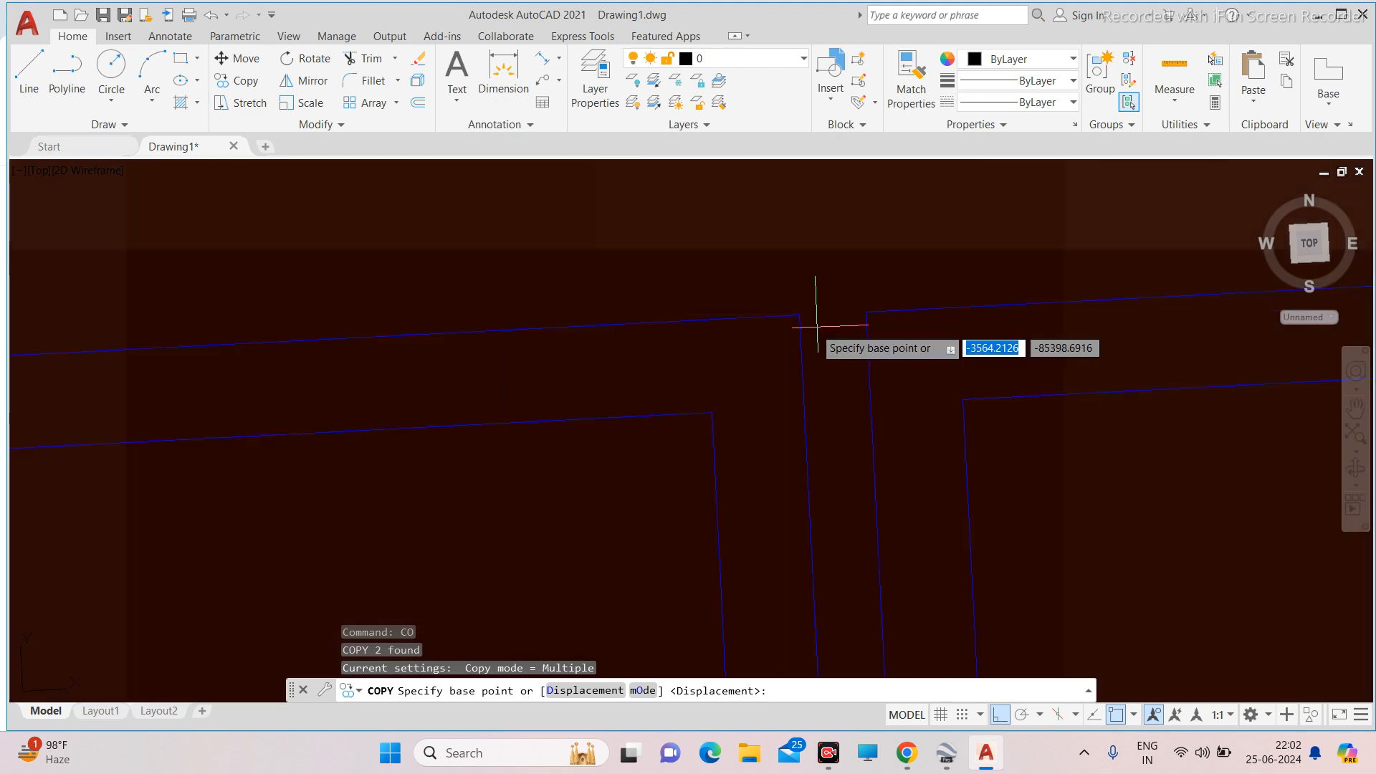
scroll(686, 298, down, 4)
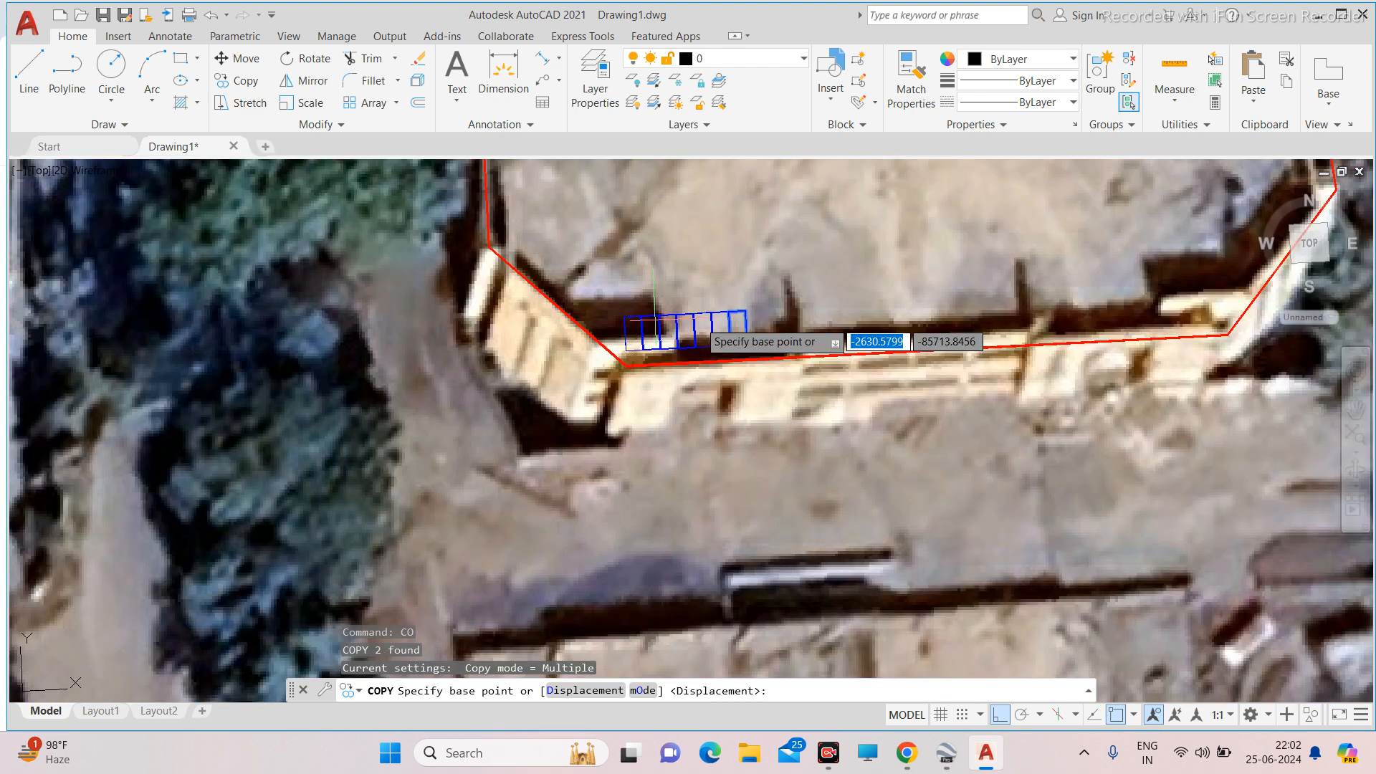
scroll(655, 320, up, 5)
scroll(751, 543, up, 2)
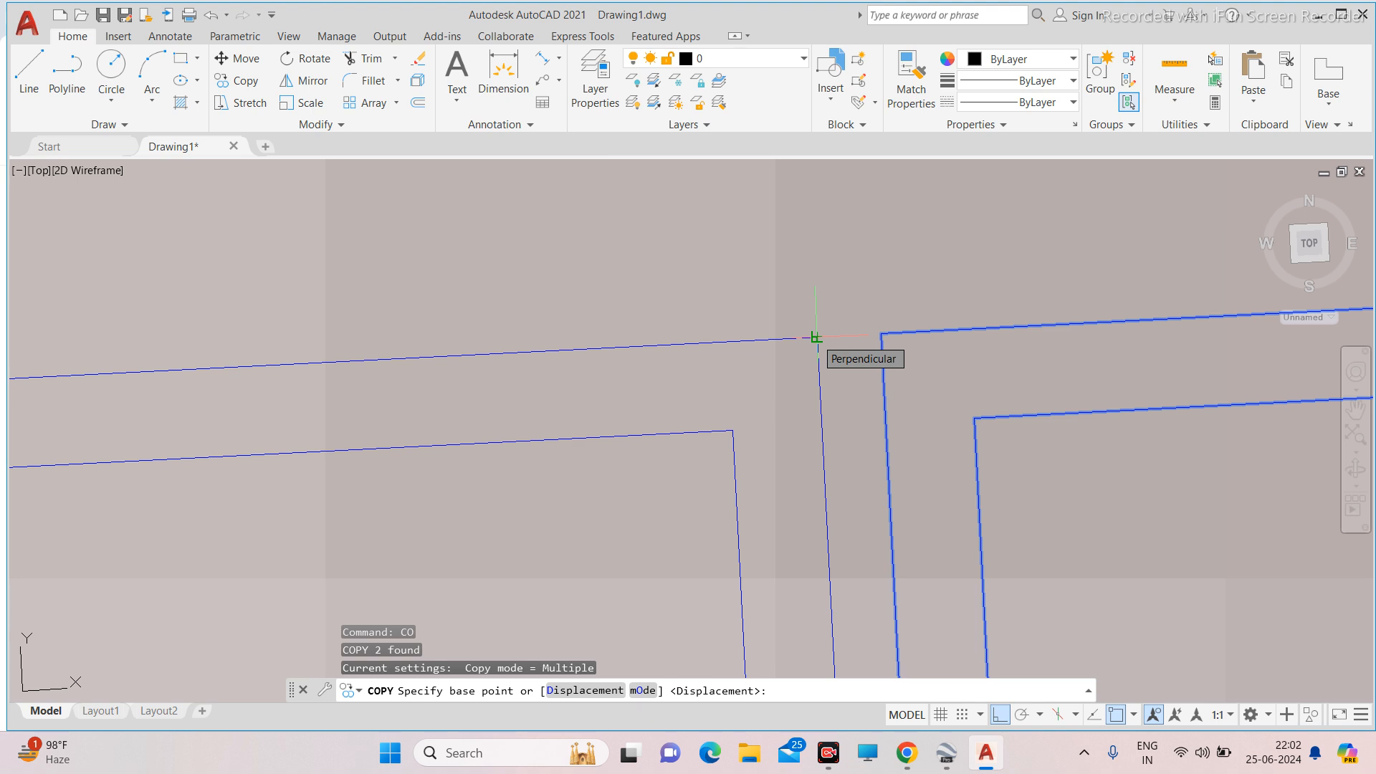
scroll(812, 341, up, 5)
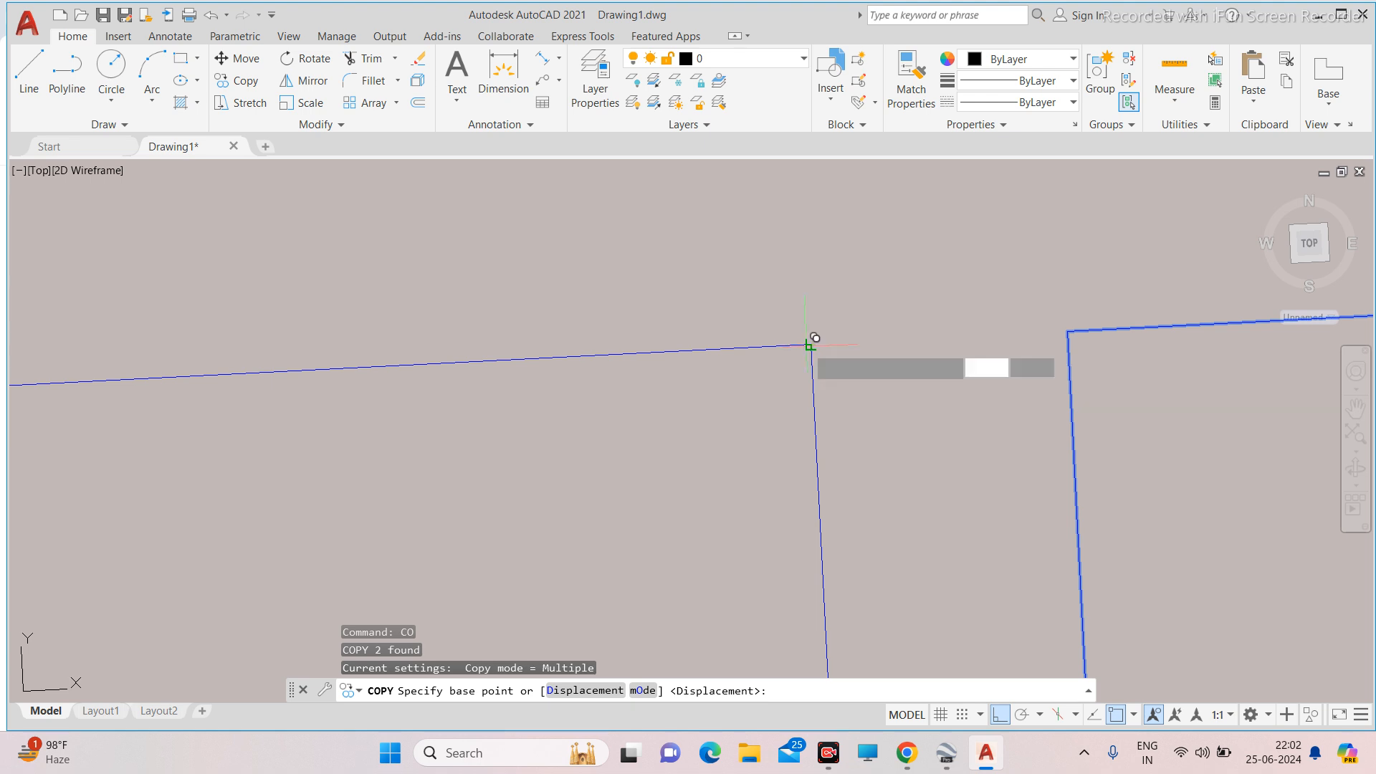
click(810, 345)
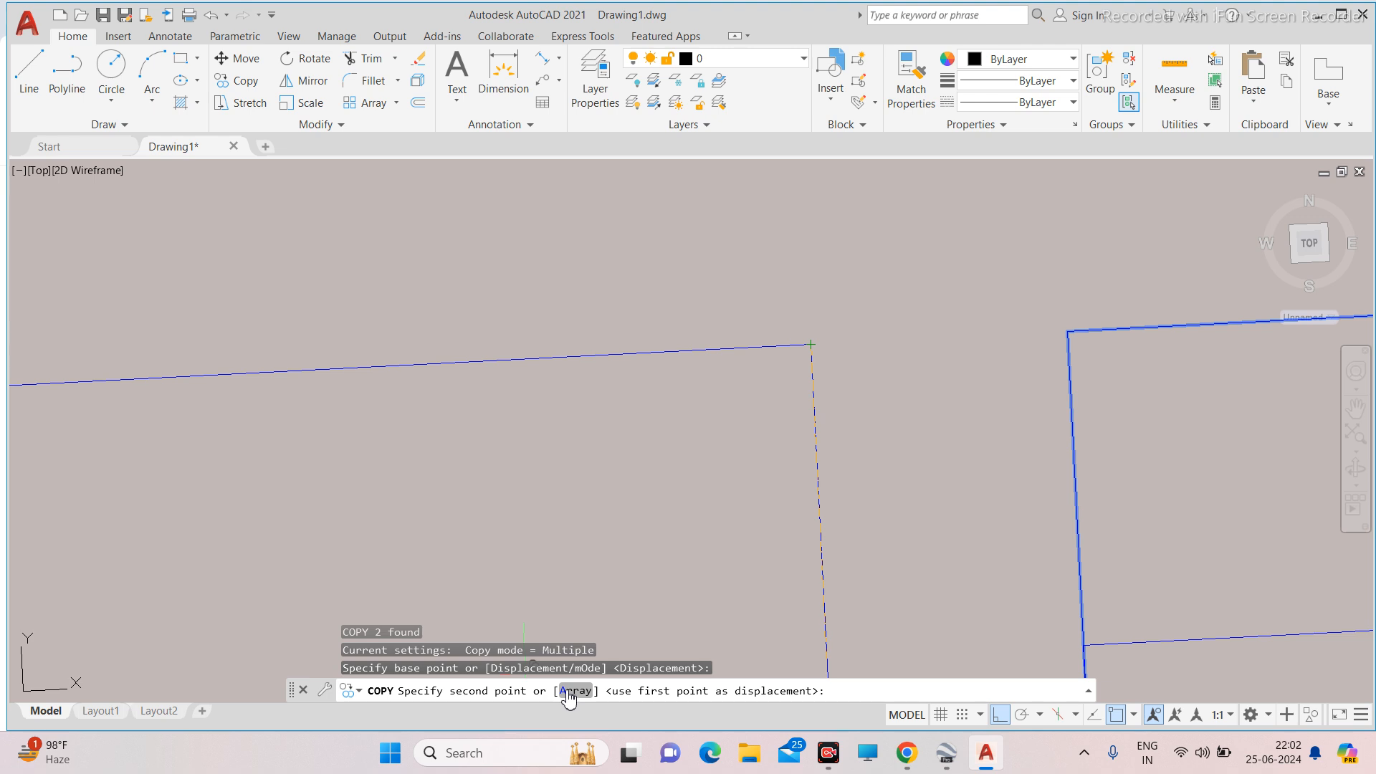
text(a)
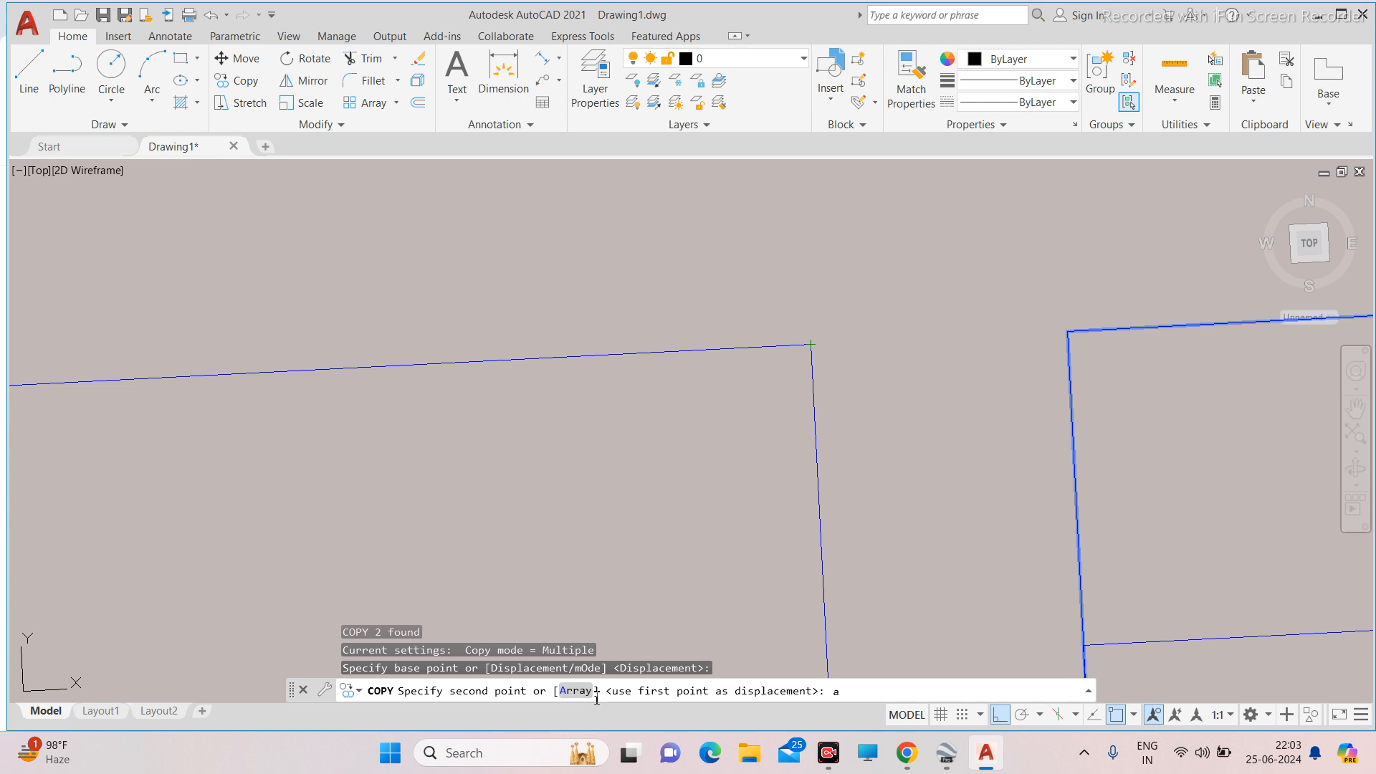
key(BackSpace)
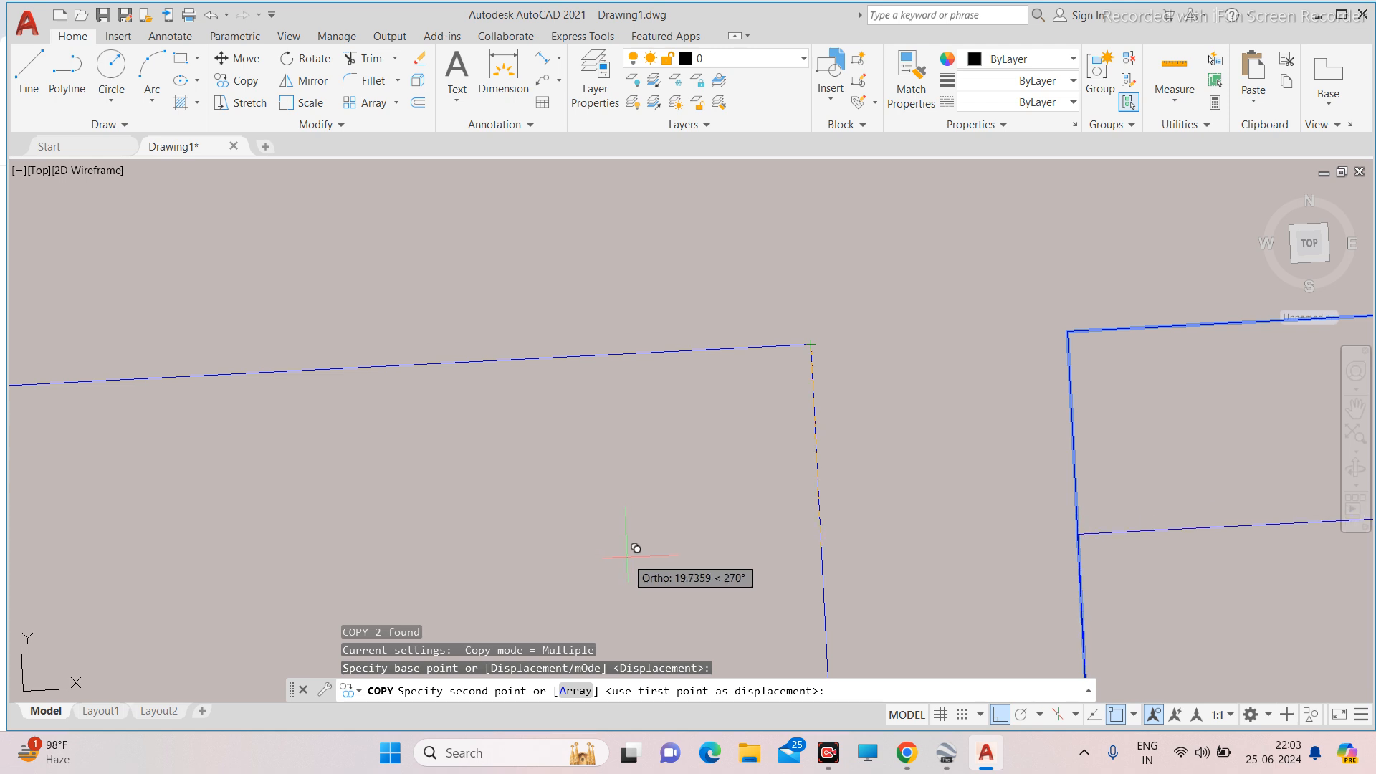
key(Escape)
scroll(624, 560, down, 2)
key(Escape)
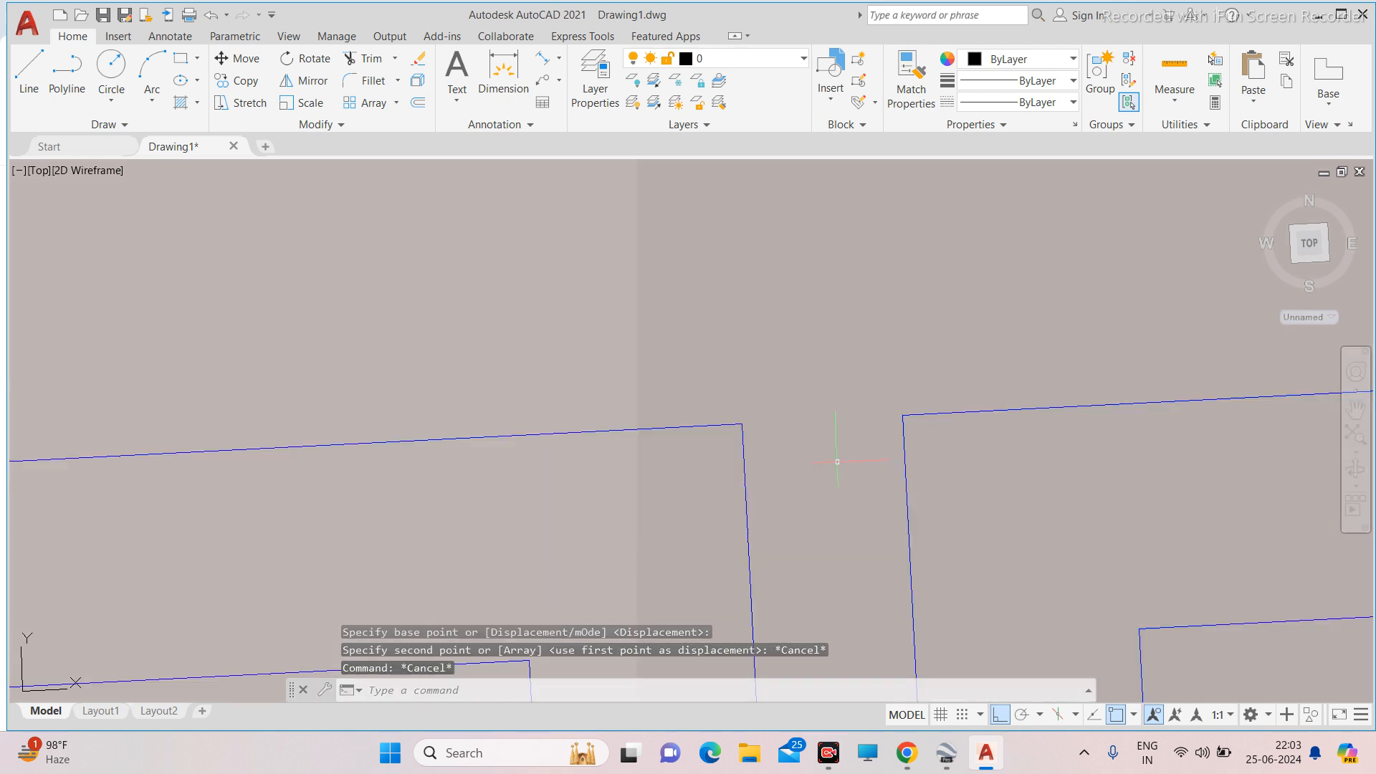
Start copying the row's rightmost panel, using the neighbouring panel's upper-right outer corner as the base point.
scroll(837, 462, down, 2)
click(830, 414)
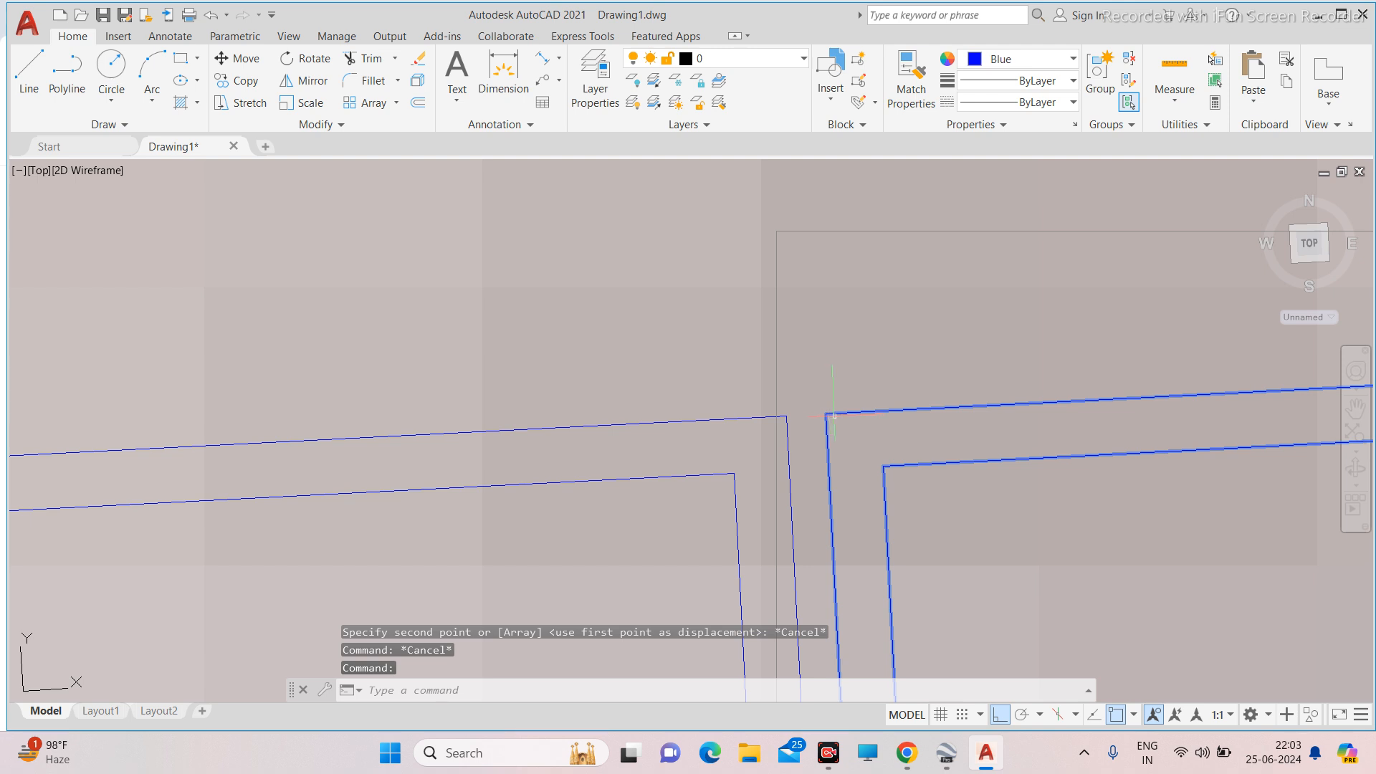
key(Escape)
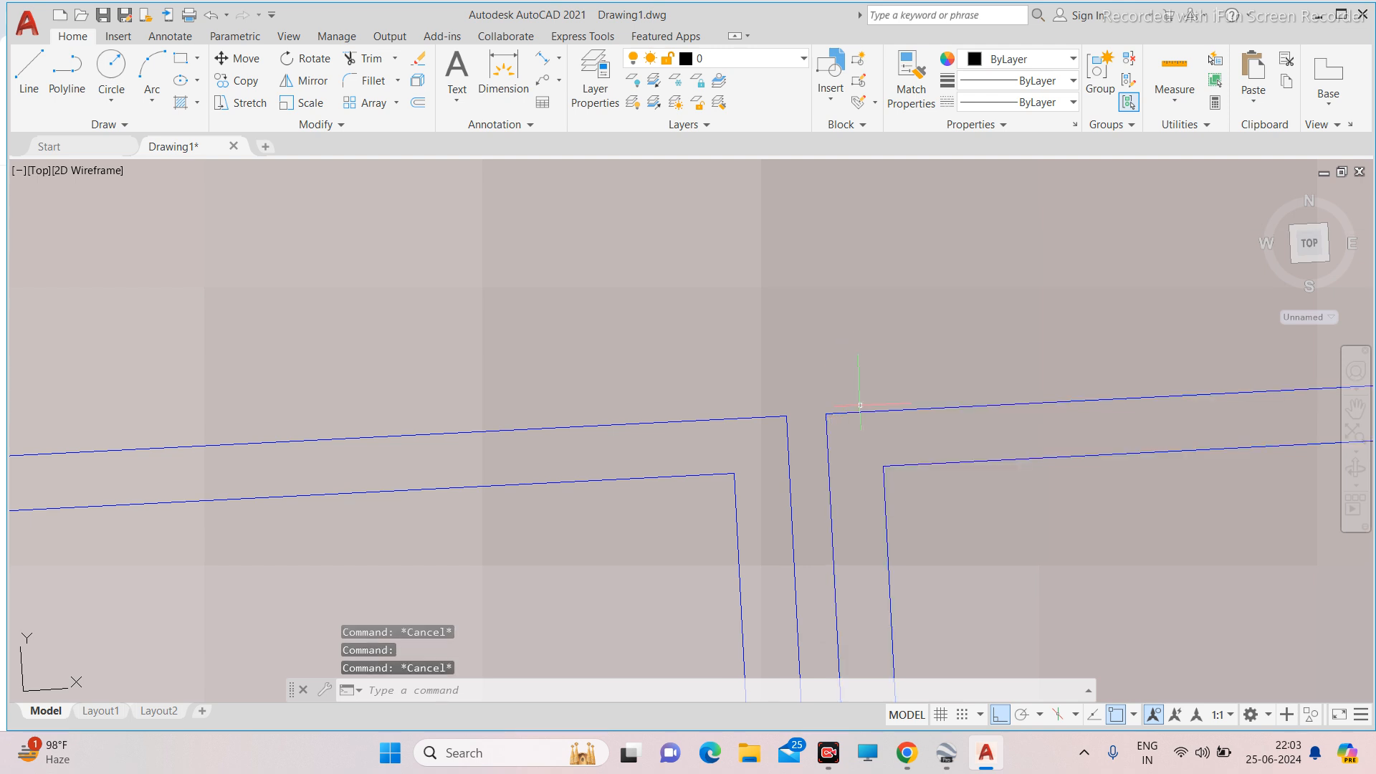
click(830, 412)
text(c)
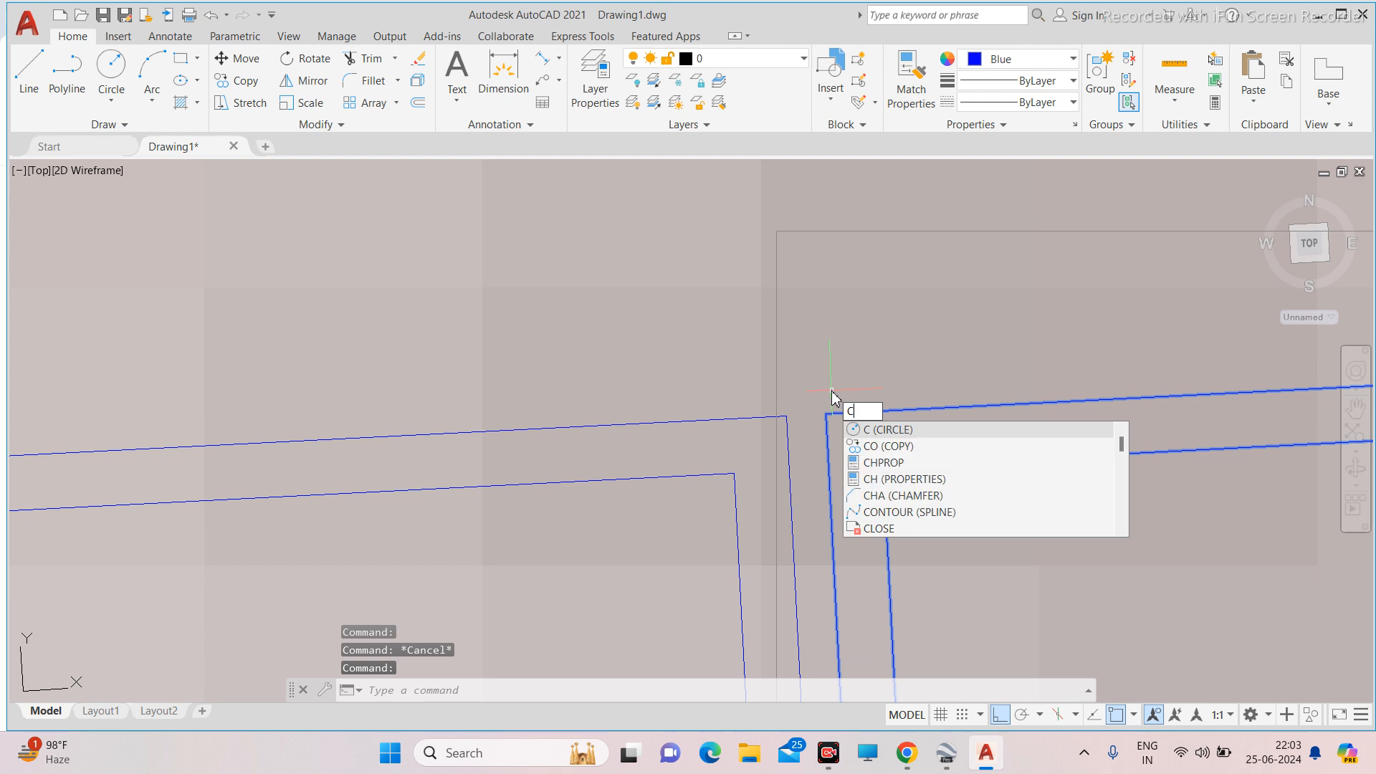
text(o)
key(Return)
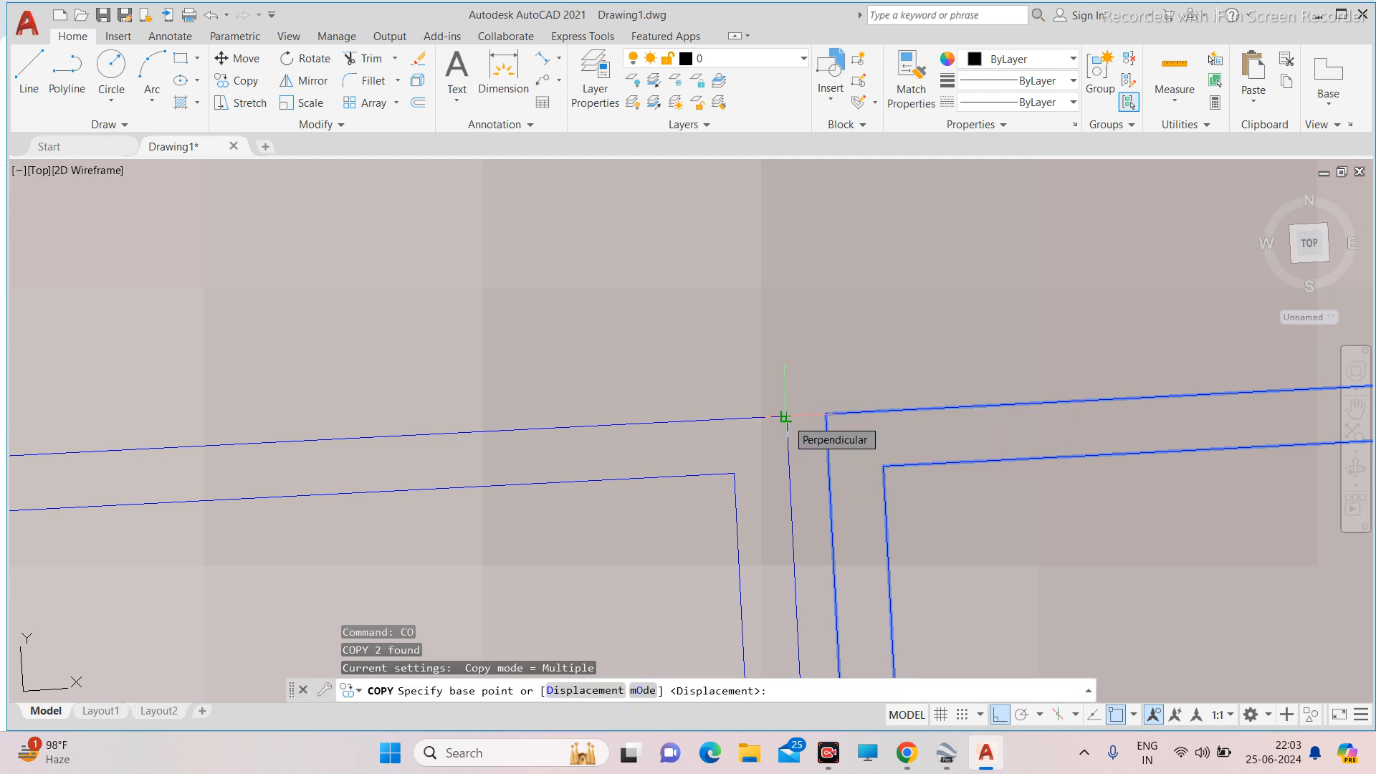
click(785, 417)
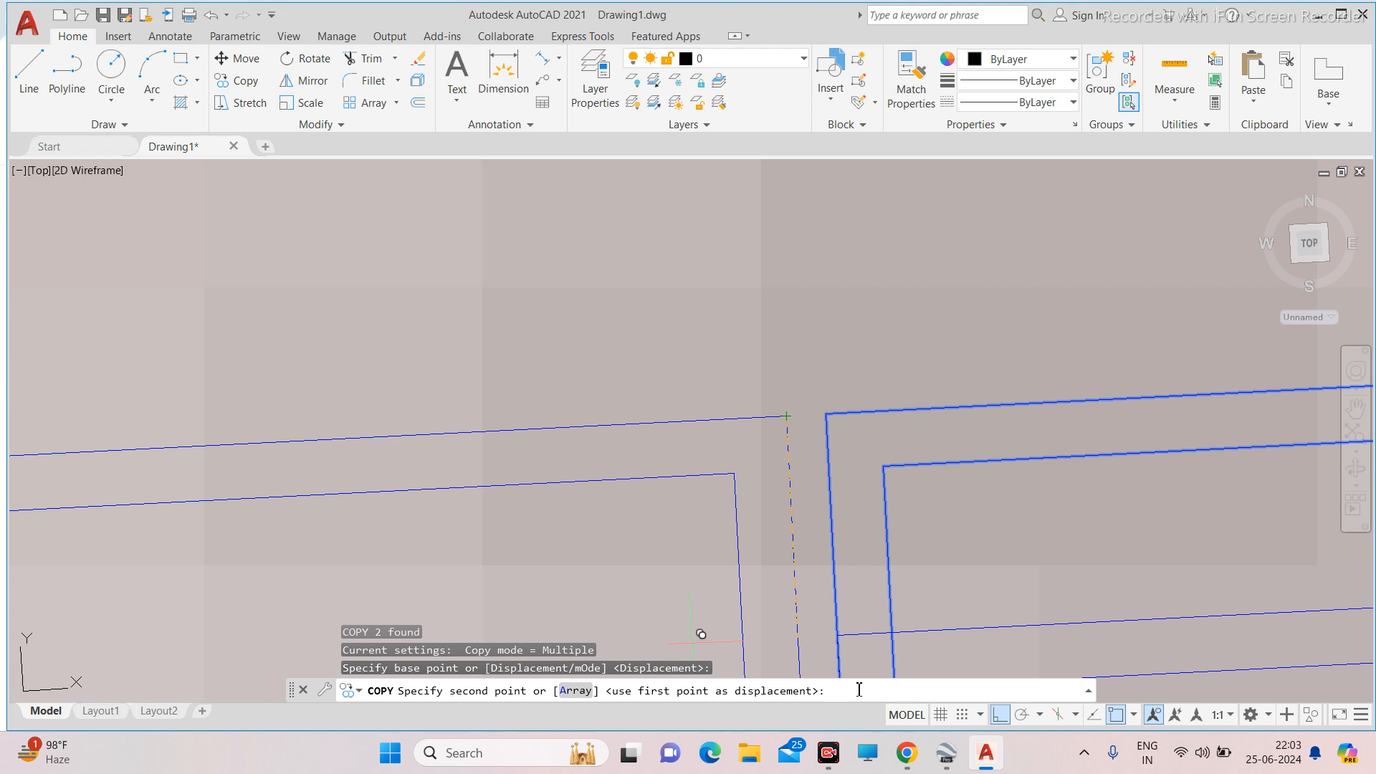
Array the copied panel as 50 items to the right, keeping the same gap between panels as in the existing row.
text(a)
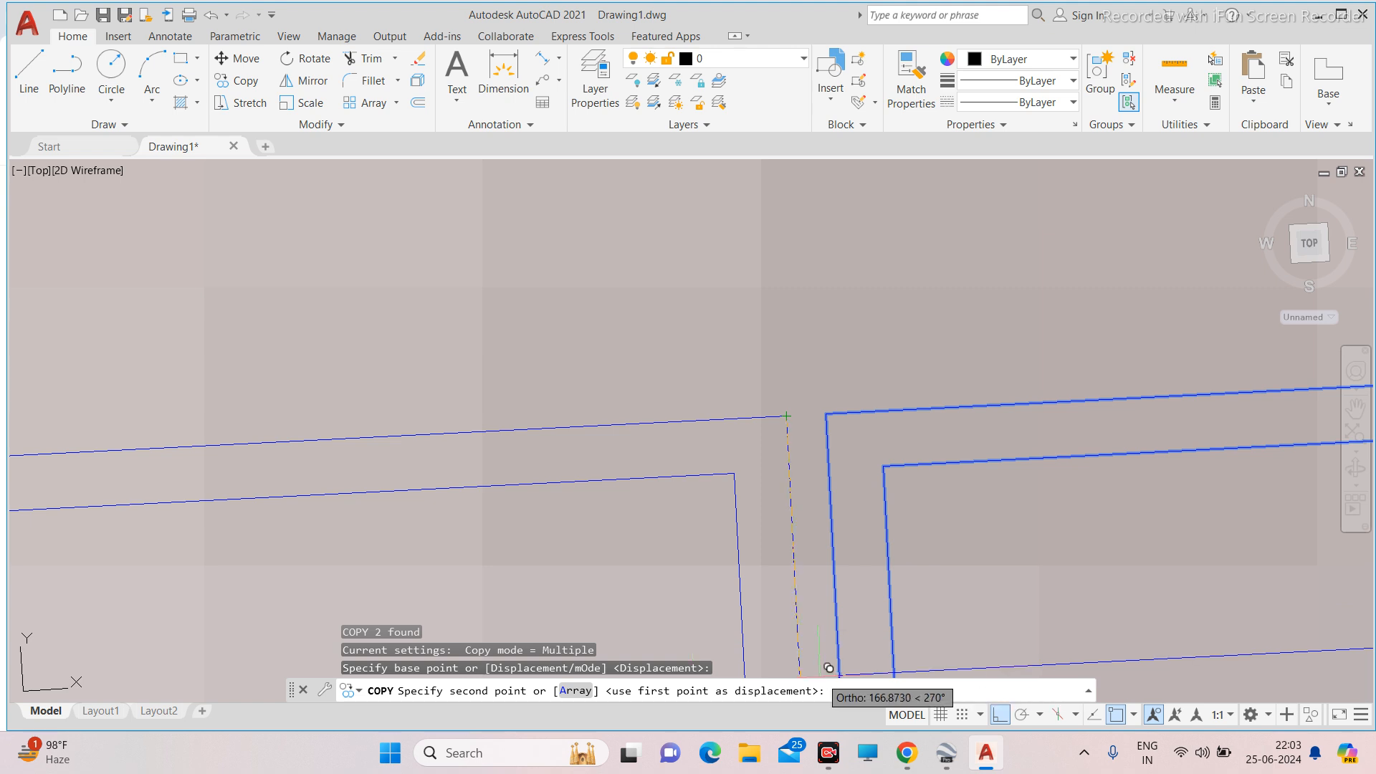
key(Return)
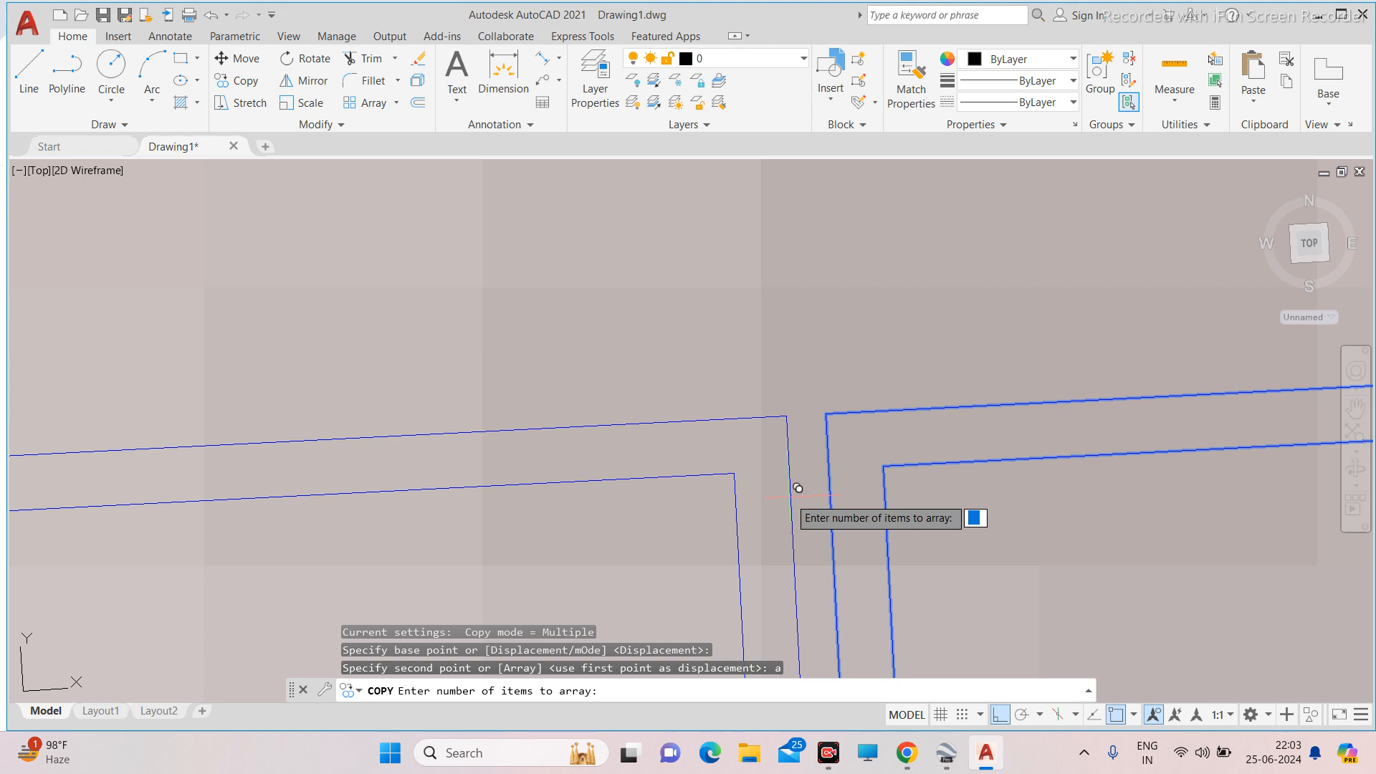
scroll(745, 473, down, 5)
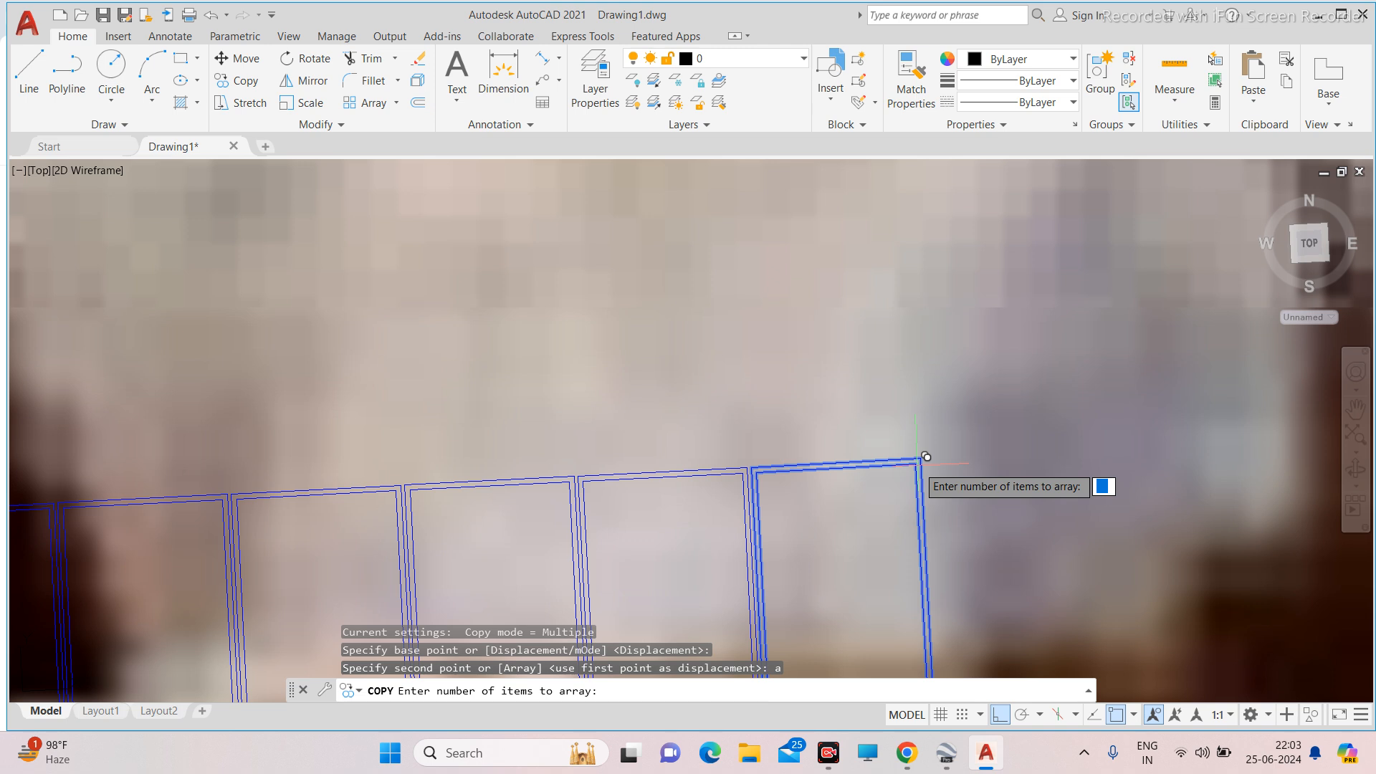
text(50)
key(Return)
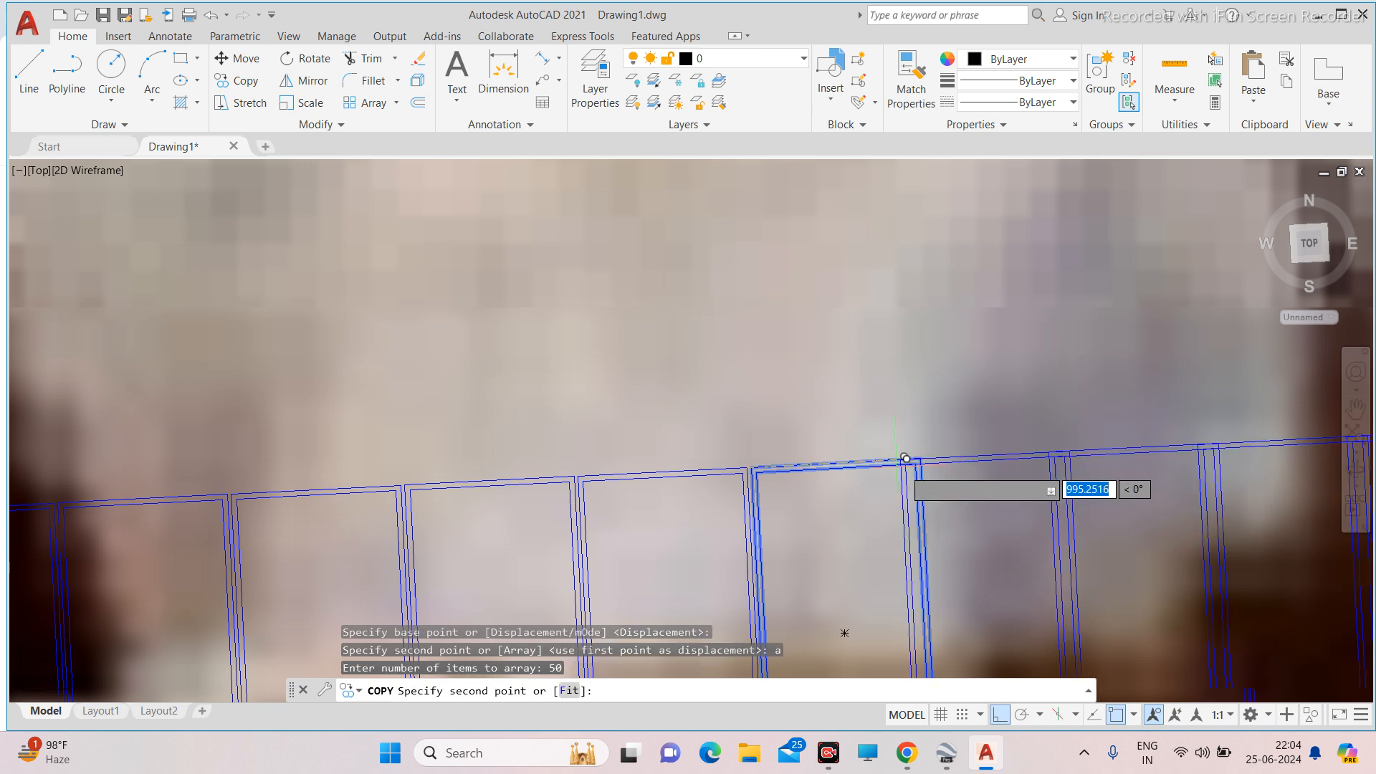
scroll(905, 458, up, 3)
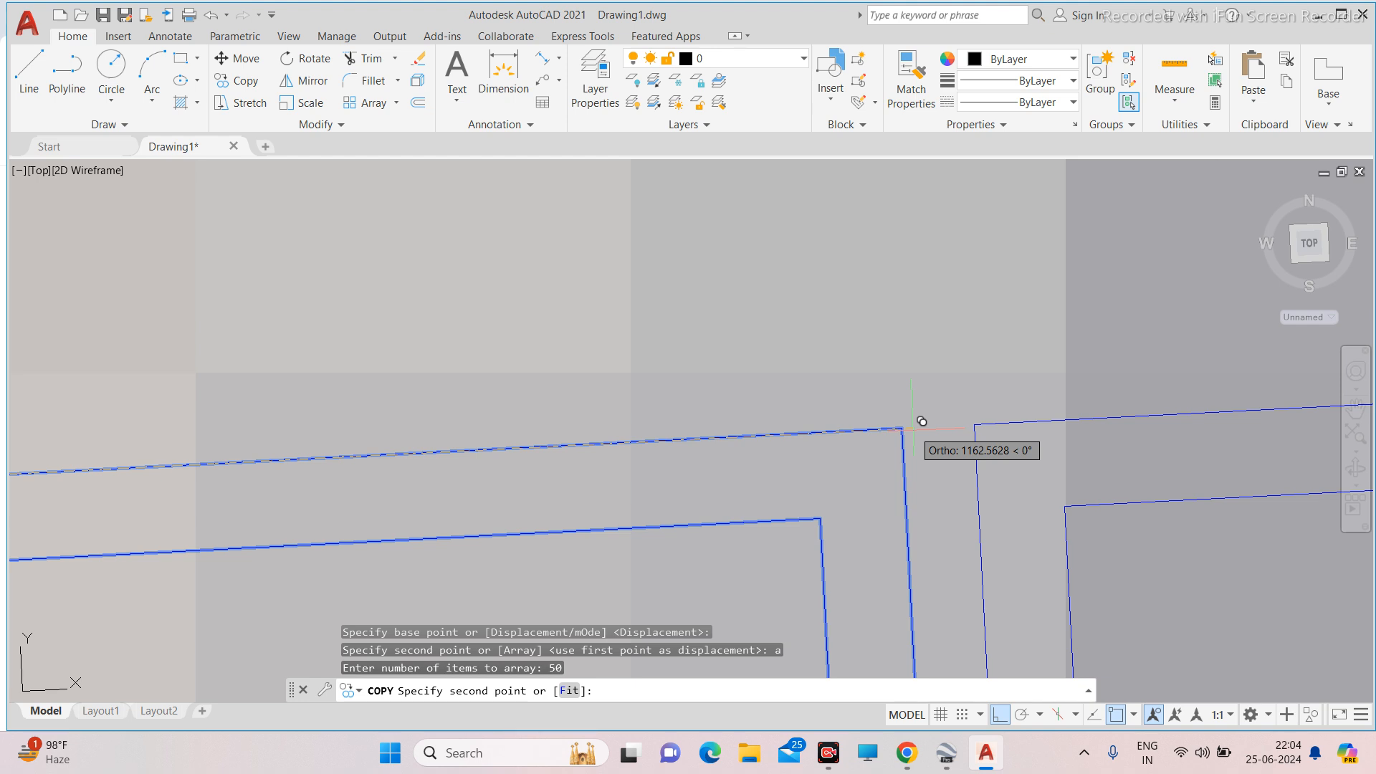
scroll(920, 409, down, 3)
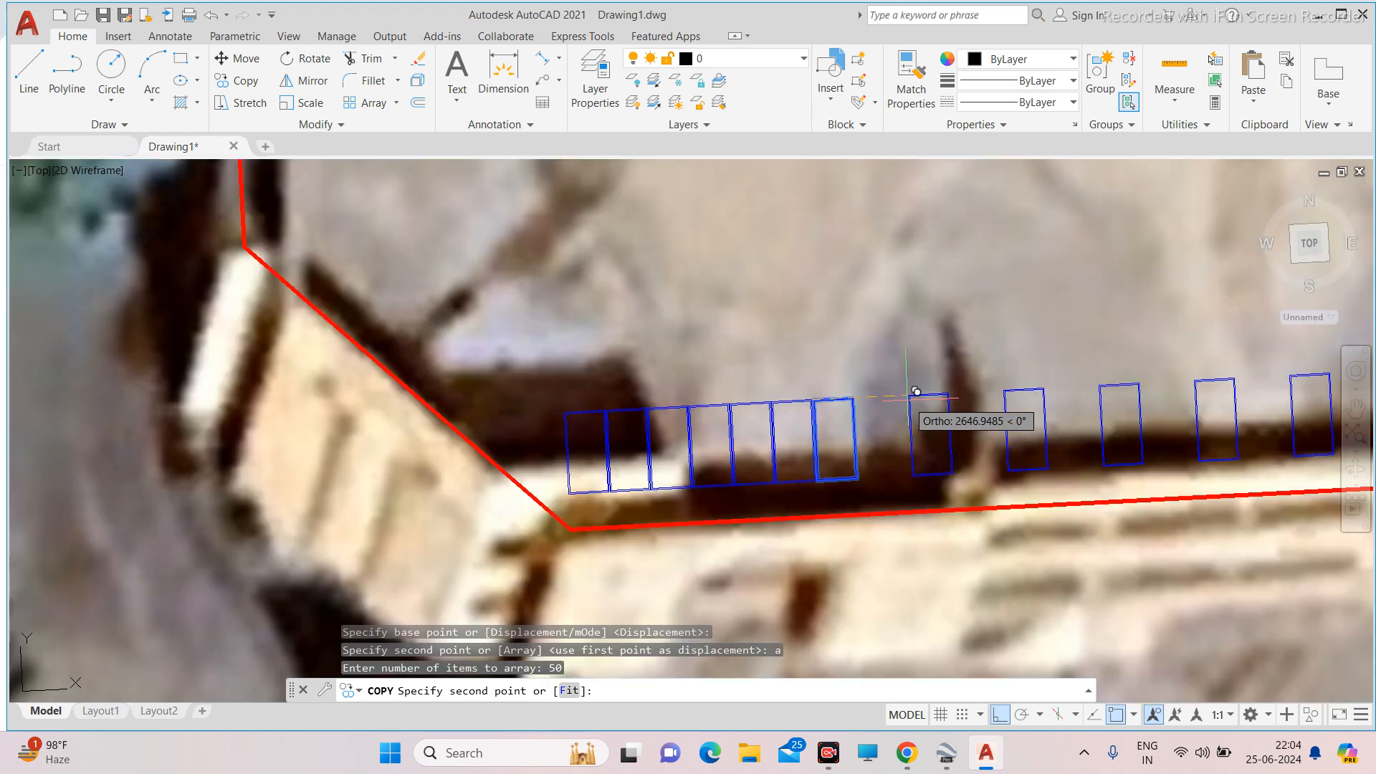
scroll(905, 396, up, 5)
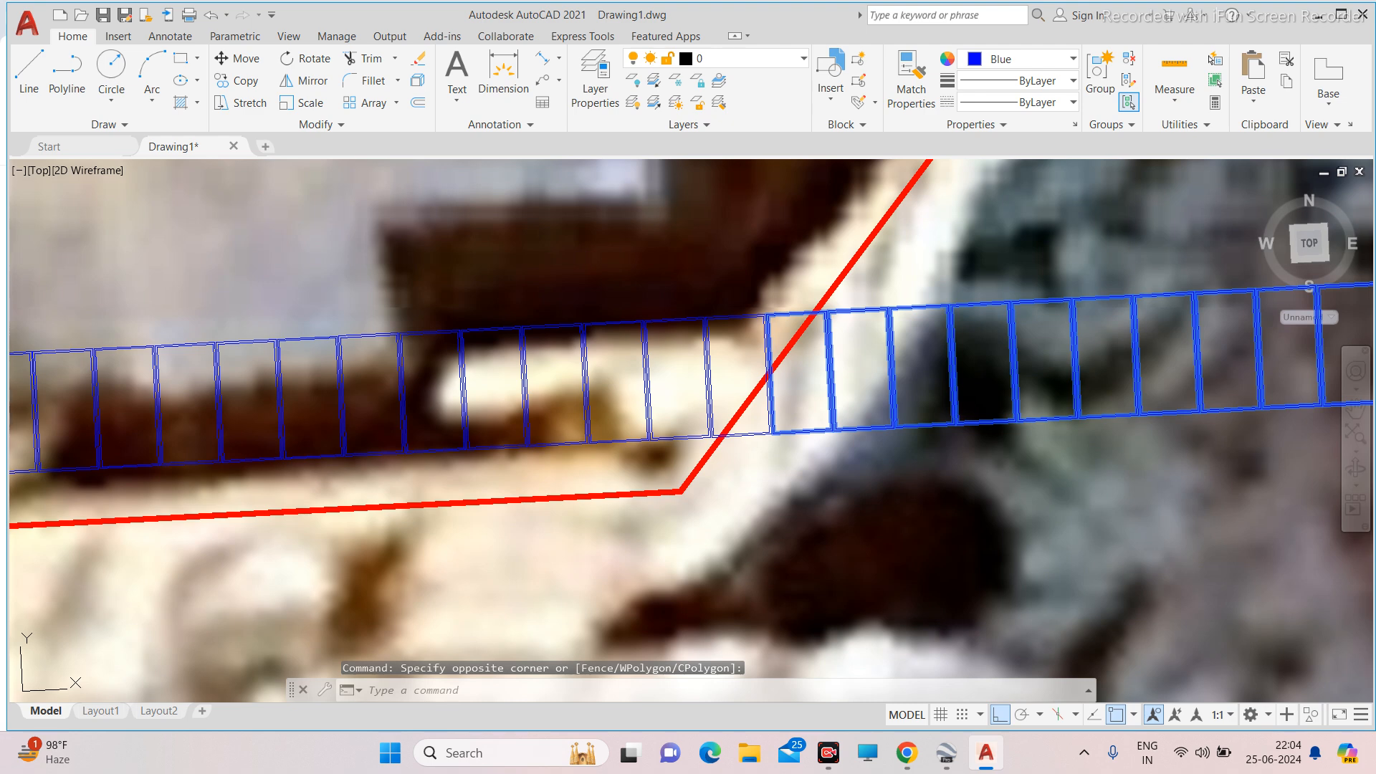
Erase the arrayed panels that cross or lie beyond the red boundary at the row's right end.
key(Delete)
scroll(874, 367, down, 4)
scroll(789, 350, up, 2)
scroll(780, 365, down, 5)
click(781, 366)
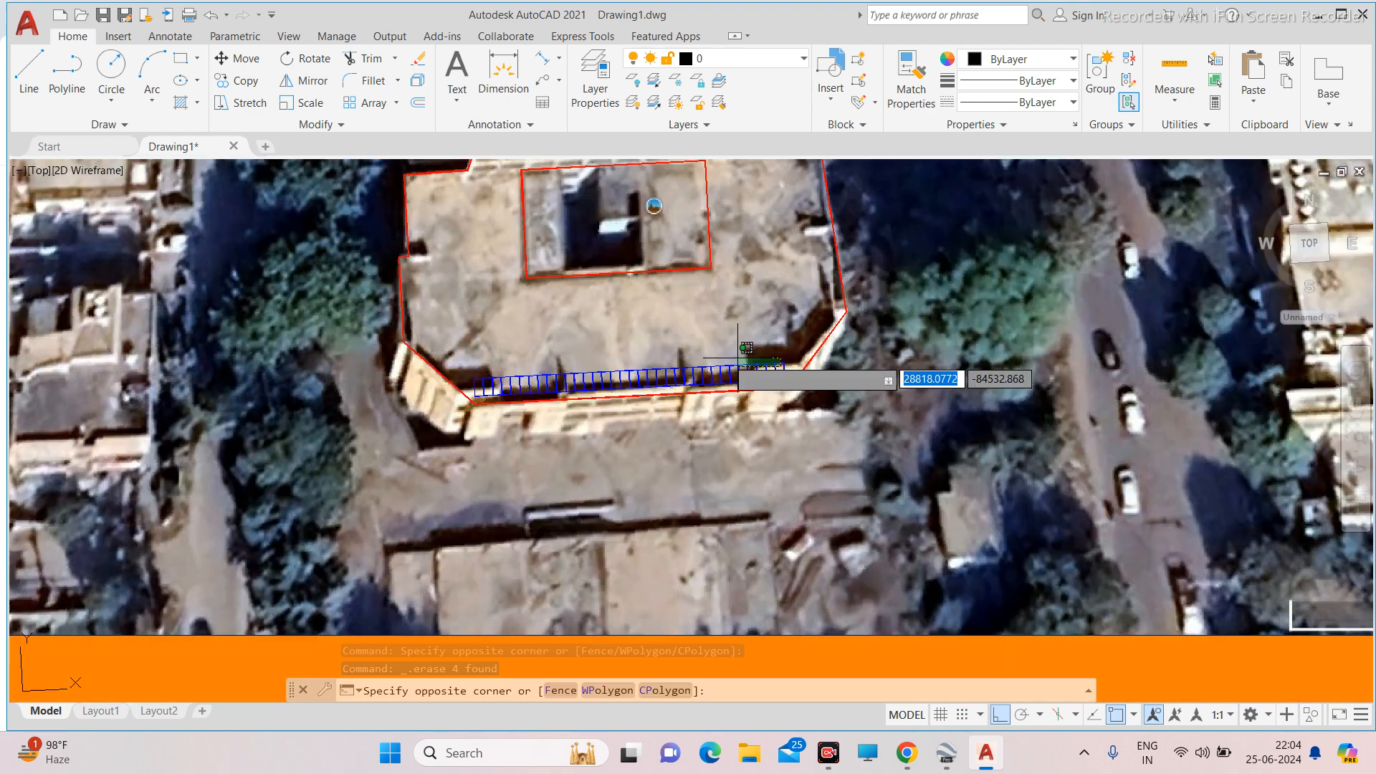
click(502, 368)
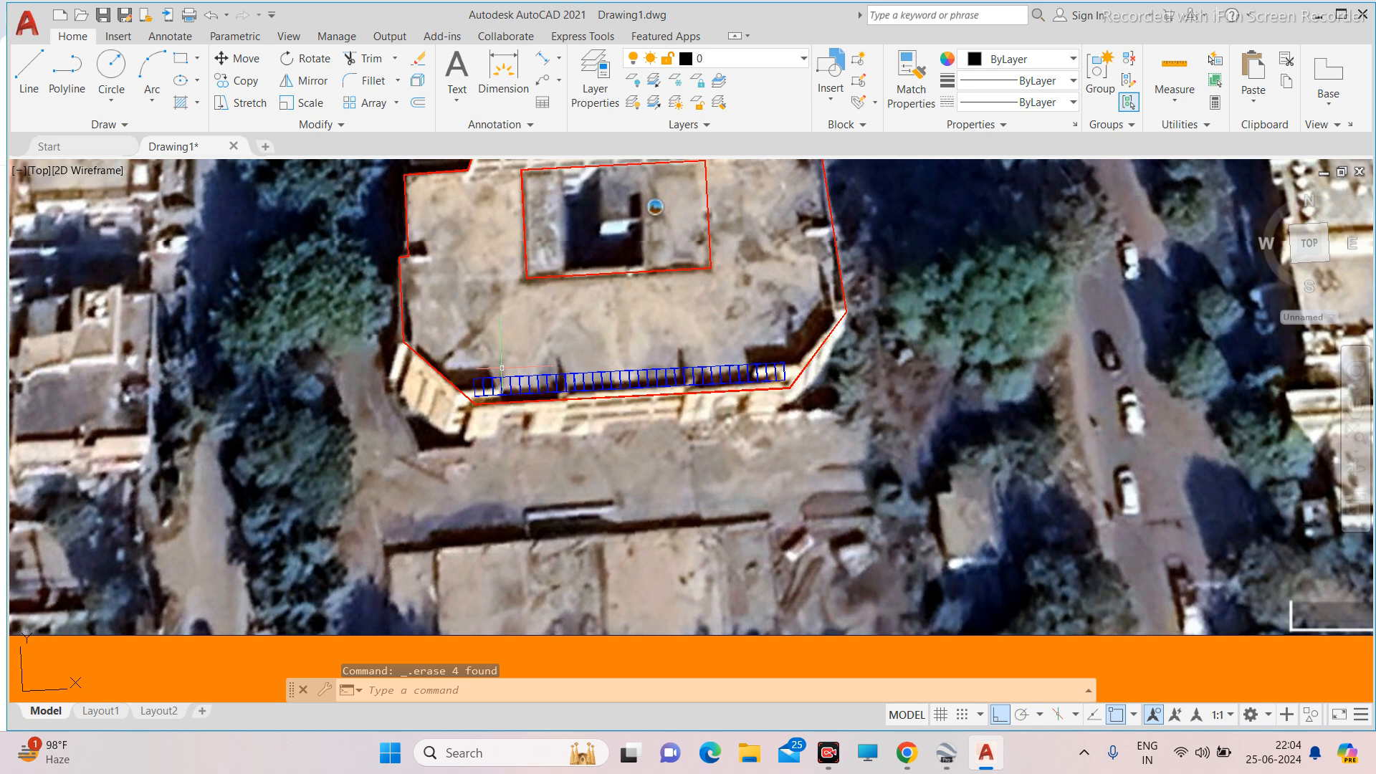
scroll(503, 384, up, 8)
click(316, 378)
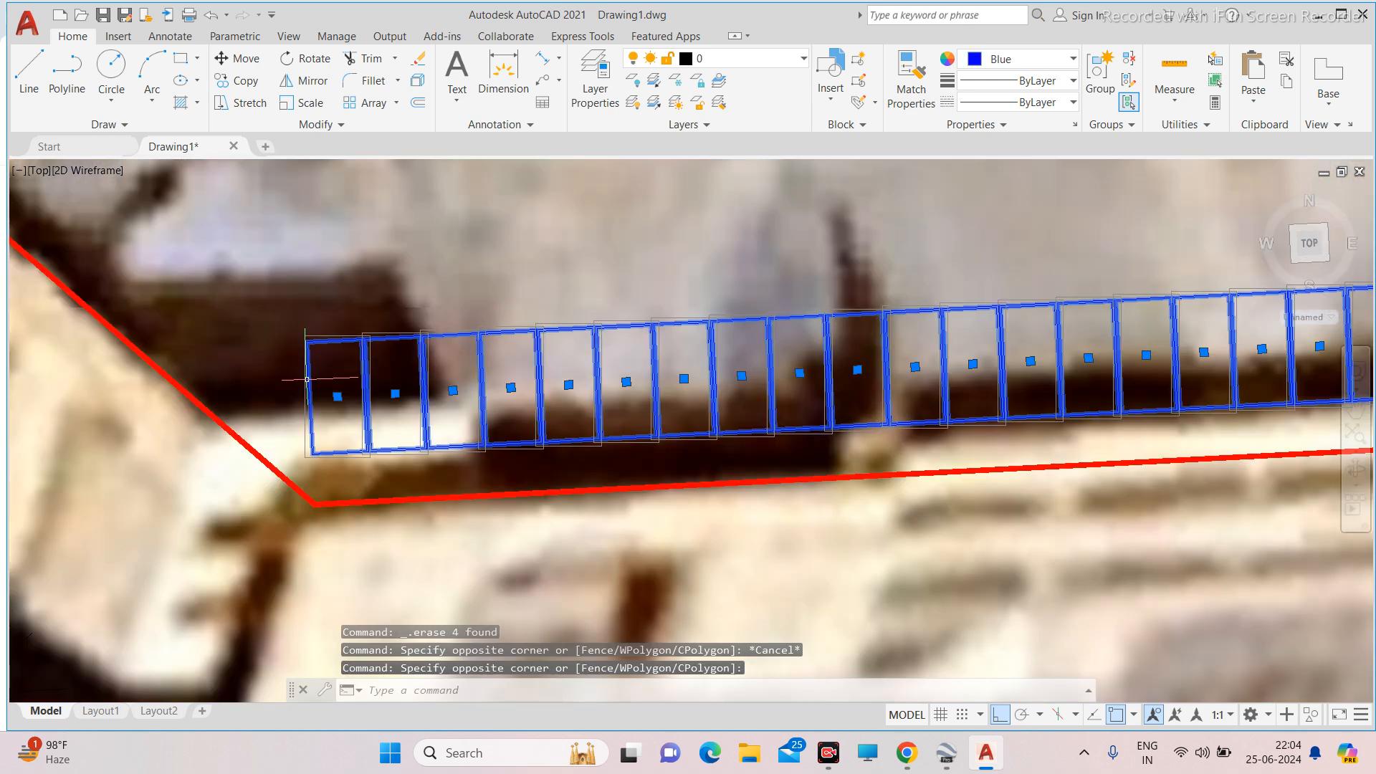
key(Escape)
scroll(577, 310, down, 8)
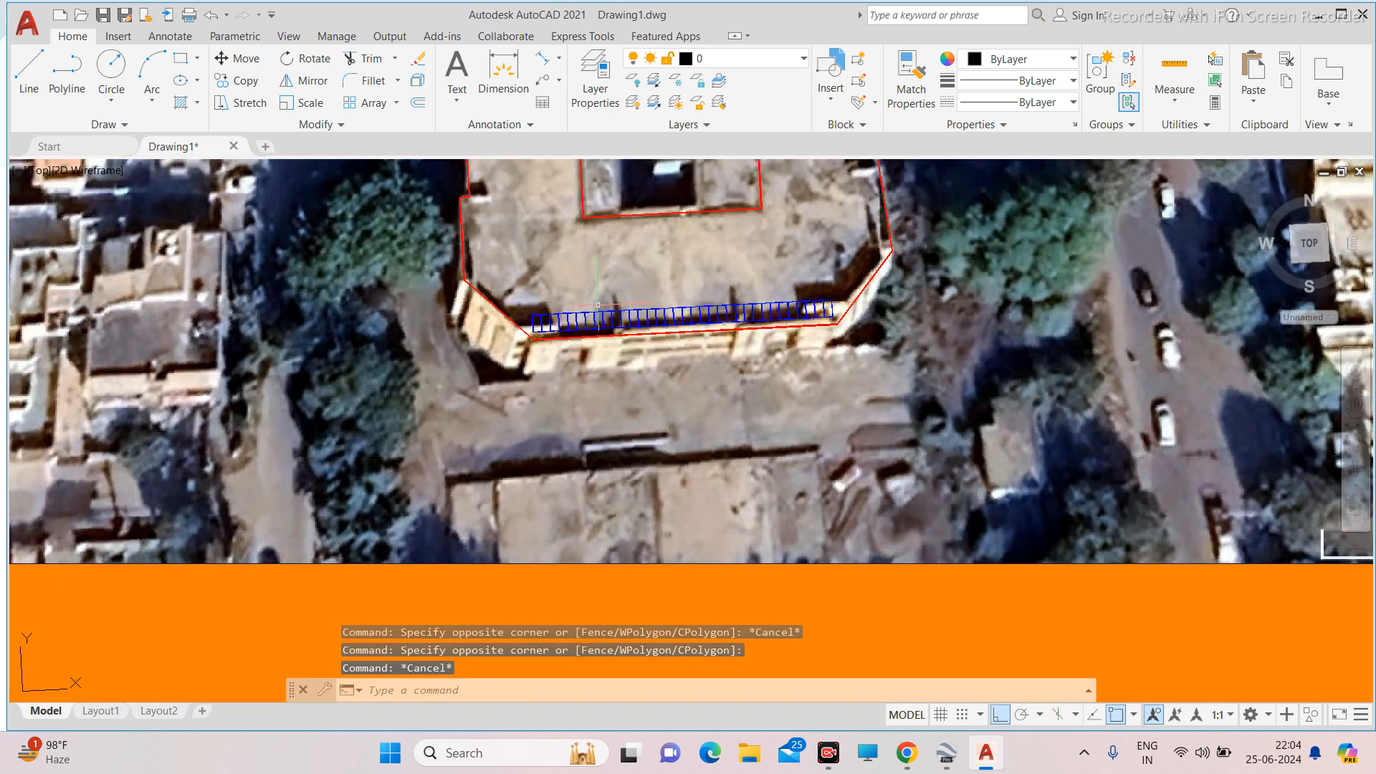
scroll(851, 289, up, 8)
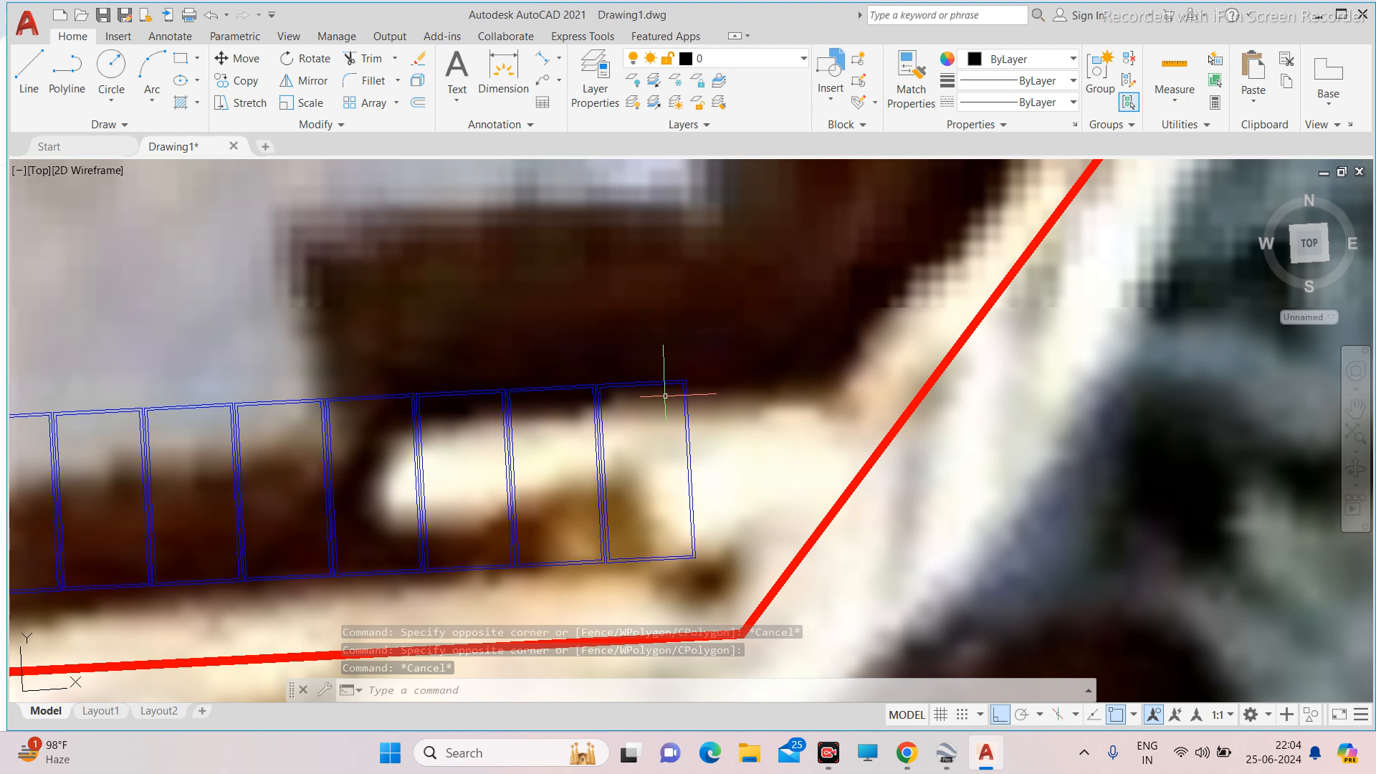
click(665, 396)
scroll(665, 395, down, 6)
scroll(230, 409, up, 8)
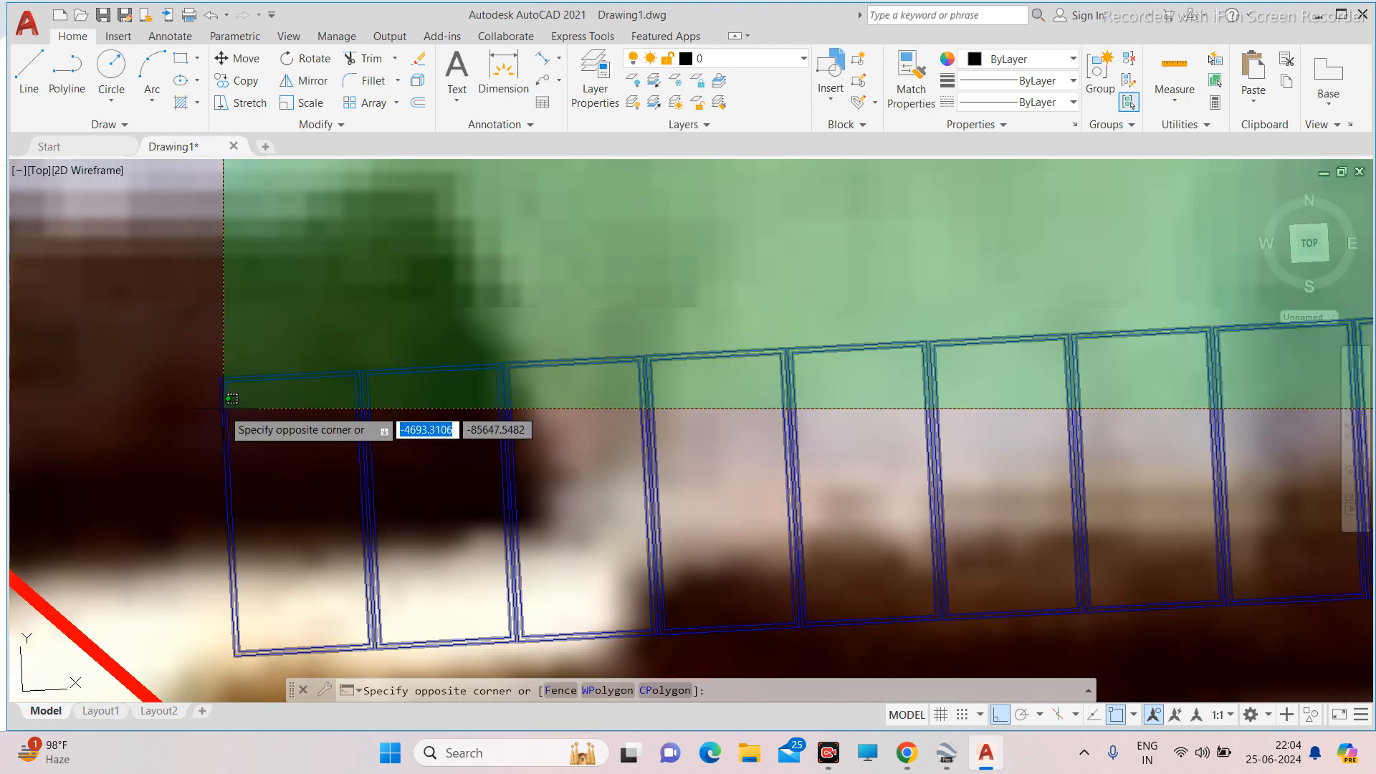
click(208, 408)
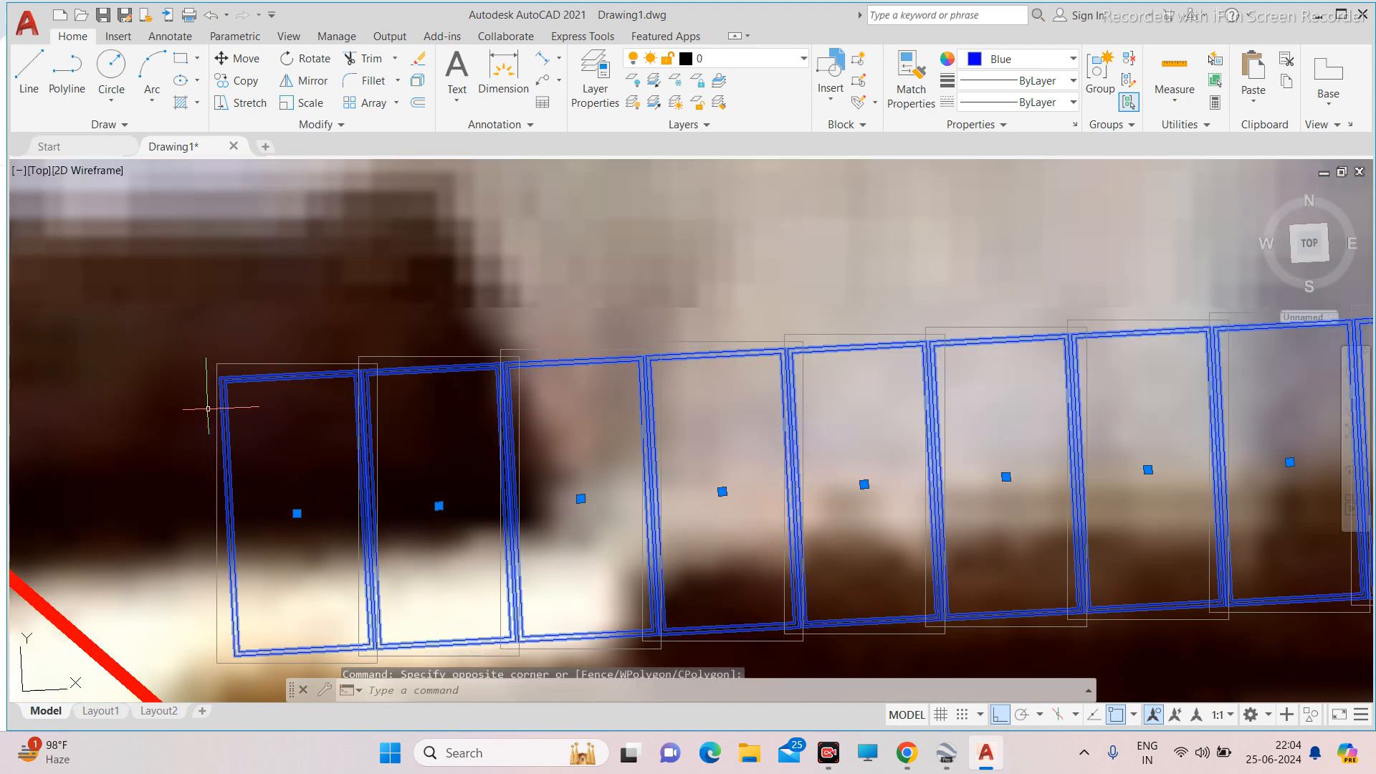
scroll(208, 409, down, 12)
scroll(485, 337, up, 6)
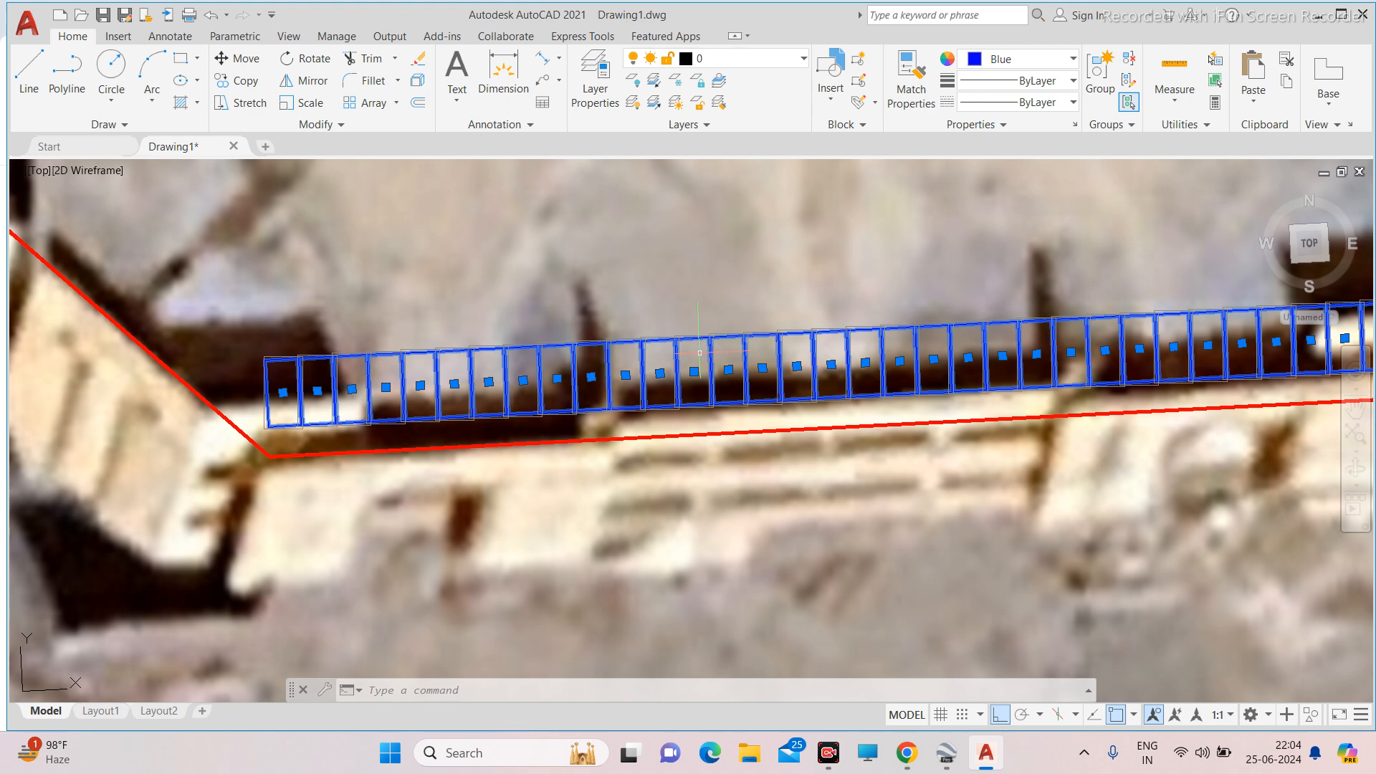
key(Escape)
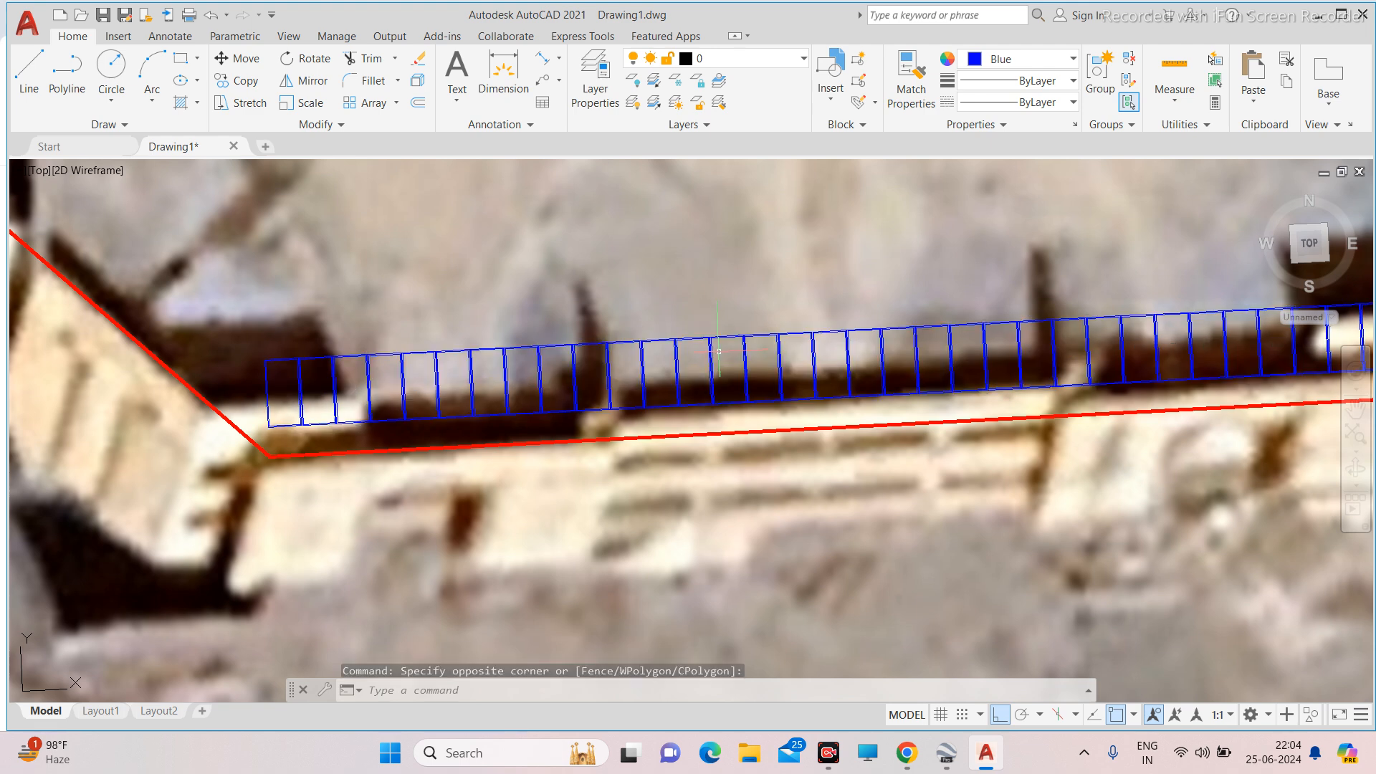
scroll(720, 351, down, 4)
scroll(971, 334, up, 5)
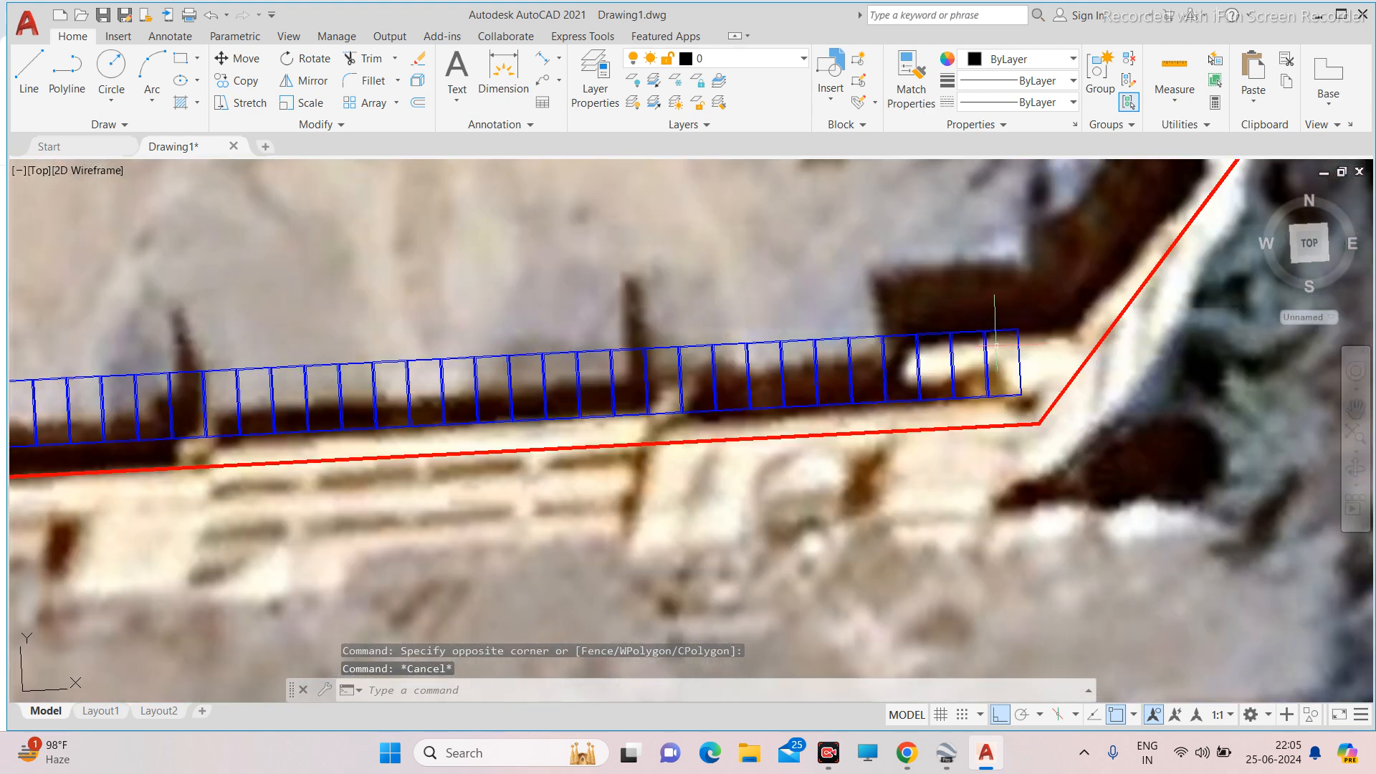
click(987, 342)
click(989, 342)
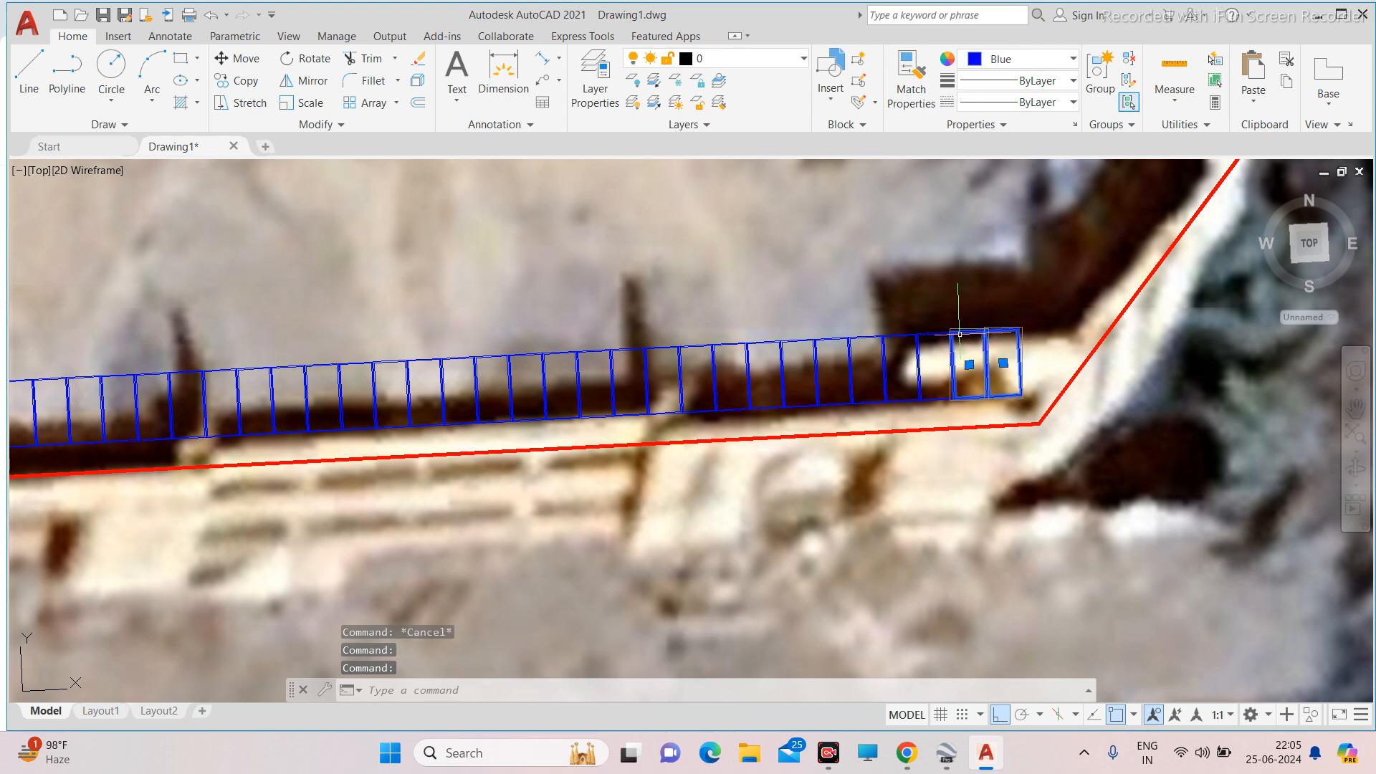
key(Escape)
Group all the blue panels of the row, from the right end to the left end, into one unnamed group.
scroll(999, 338, up, 2)
click(998, 338)
scroll(880, 310, down, 5)
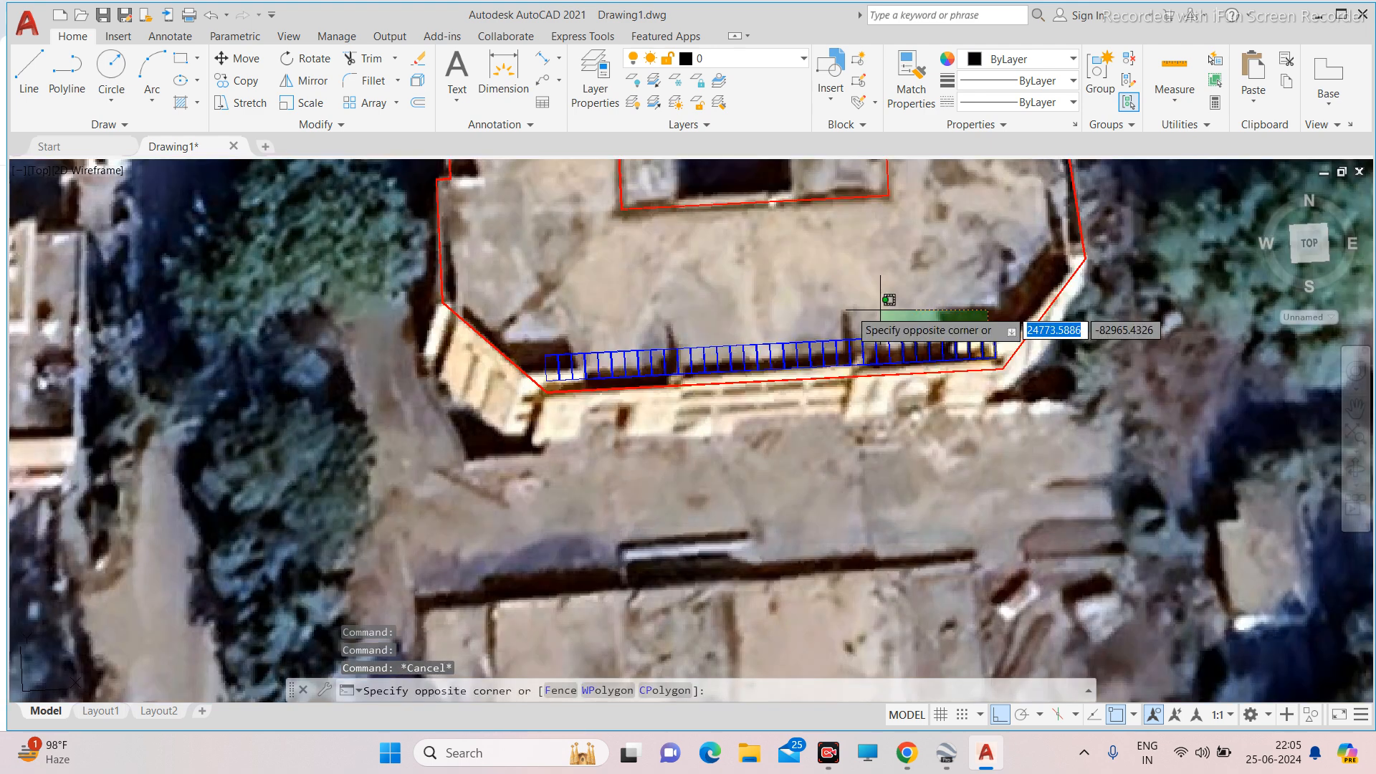
scroll(530, 322, up, 5)
click(562, 380)
text(g)
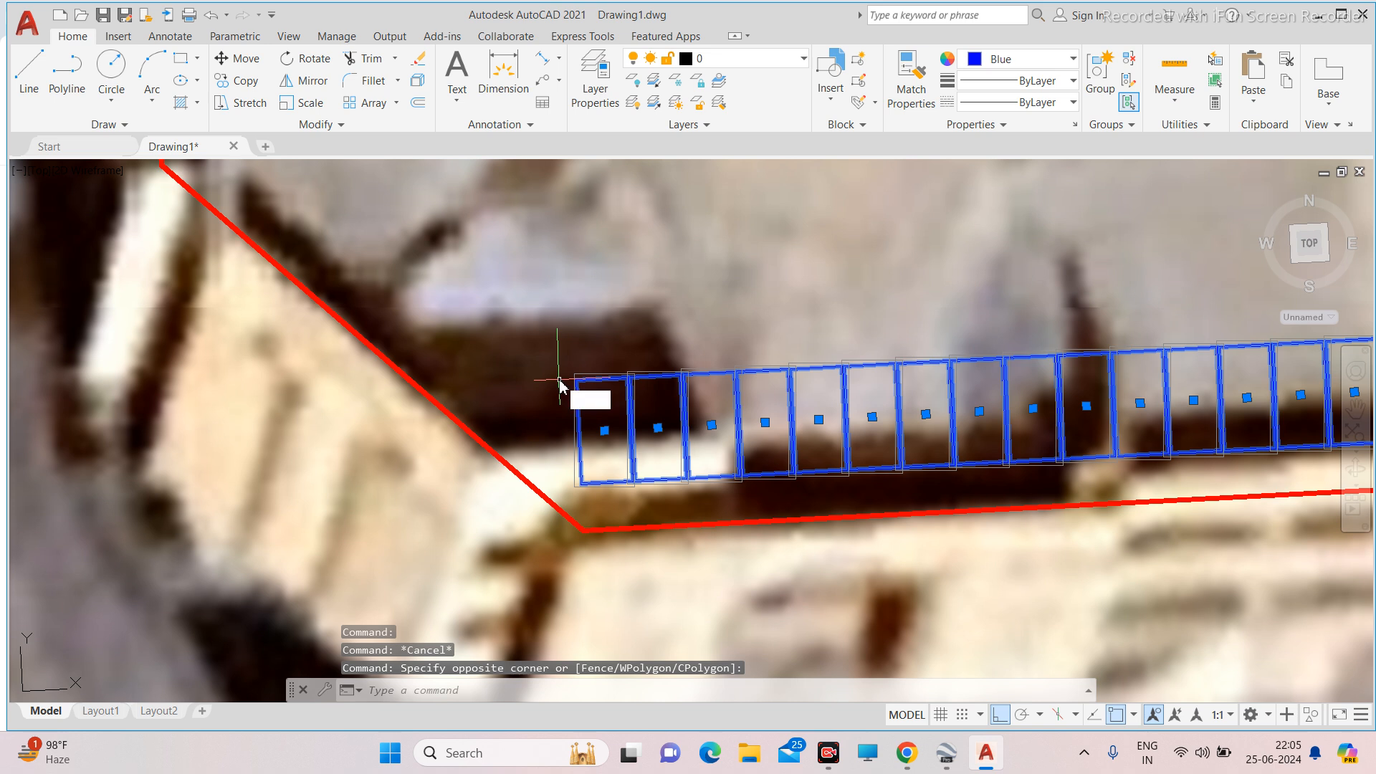
key(Return)
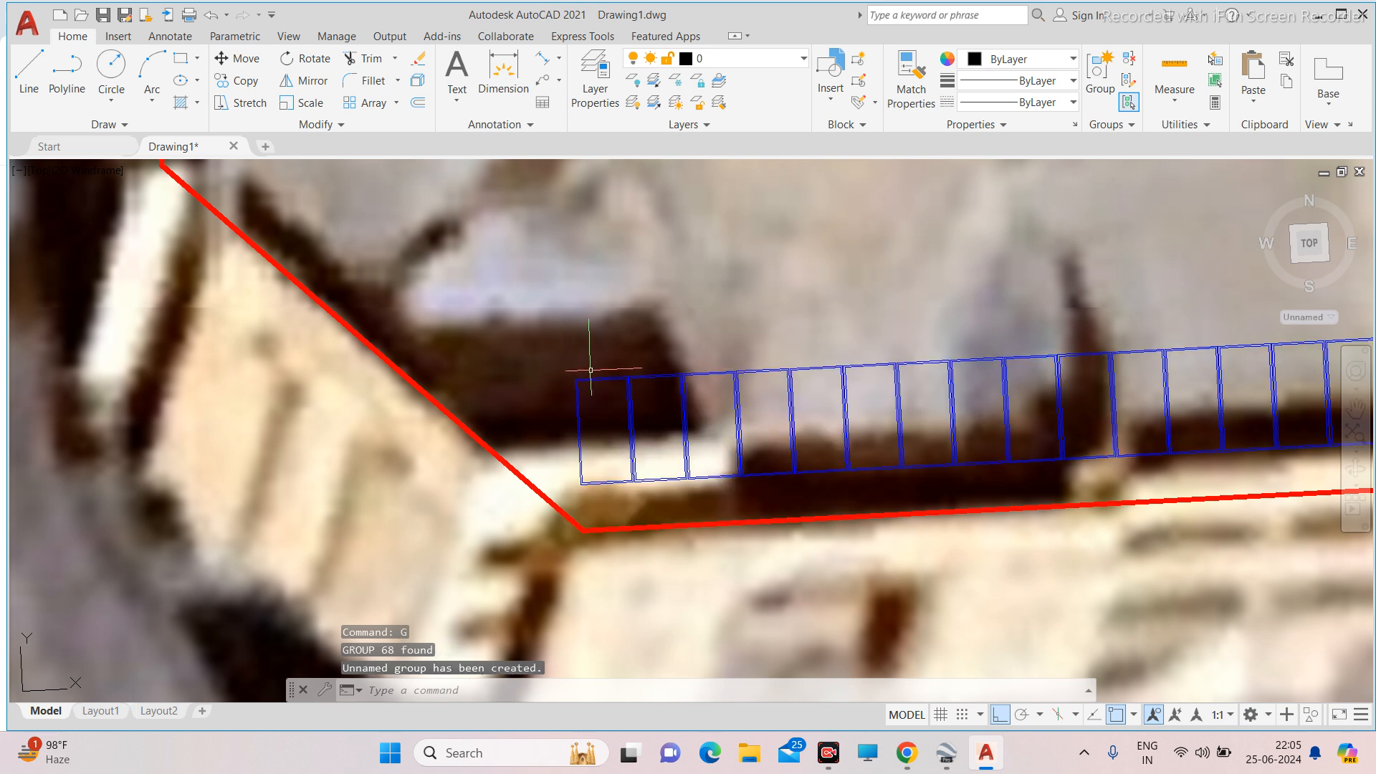
Check that the grouped row of panels selects as a single object, leaving it deselected.
click(630, 393)
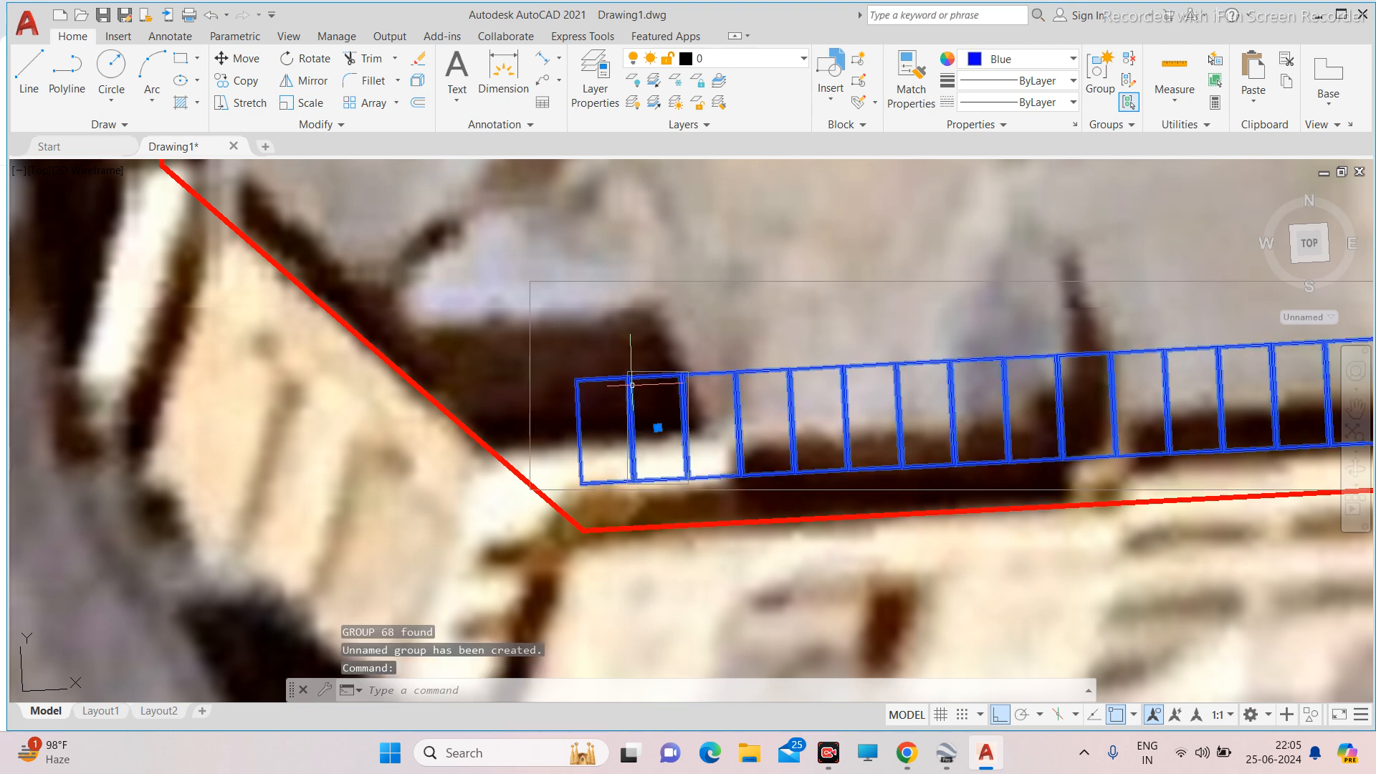
key(Escape)
scroll(593, 381, up, 4)
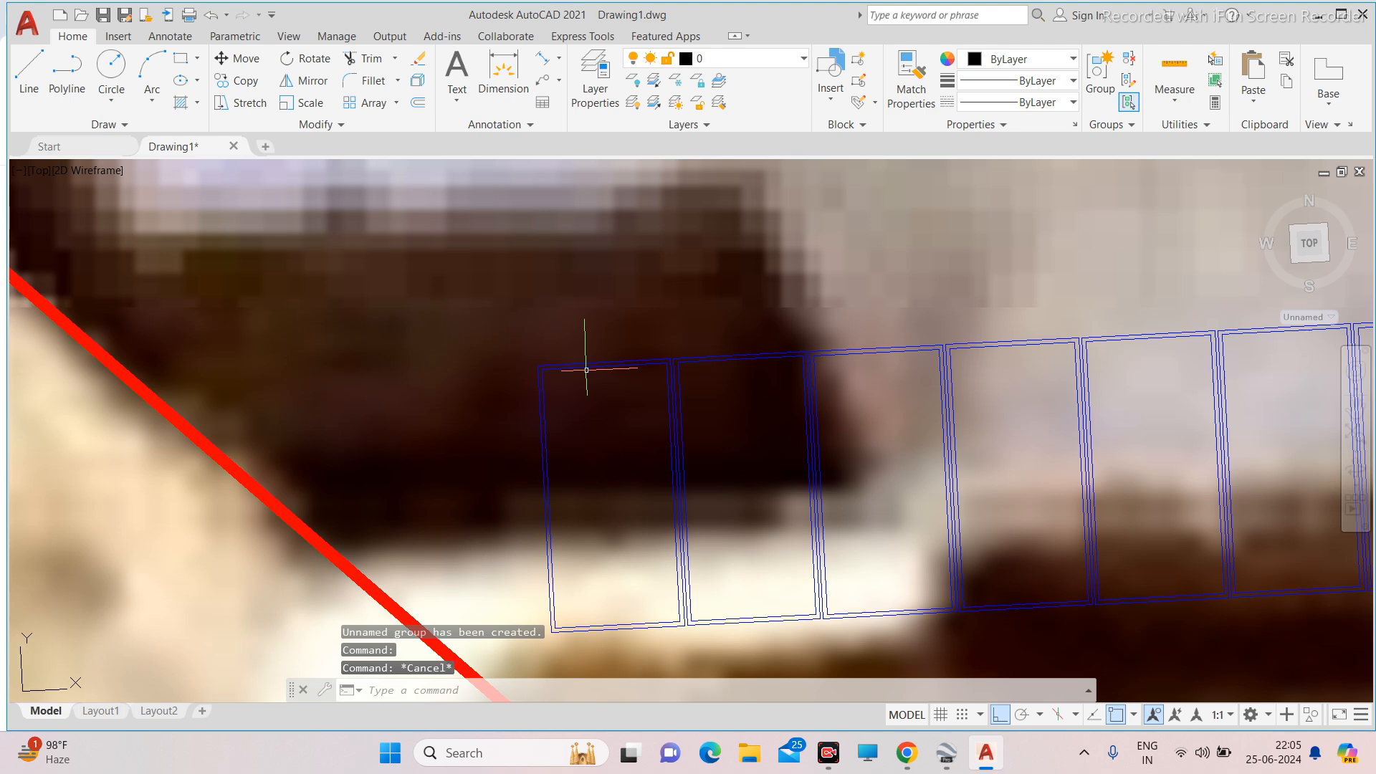
click(590, 365)
scroll(590, 366, down, 8)
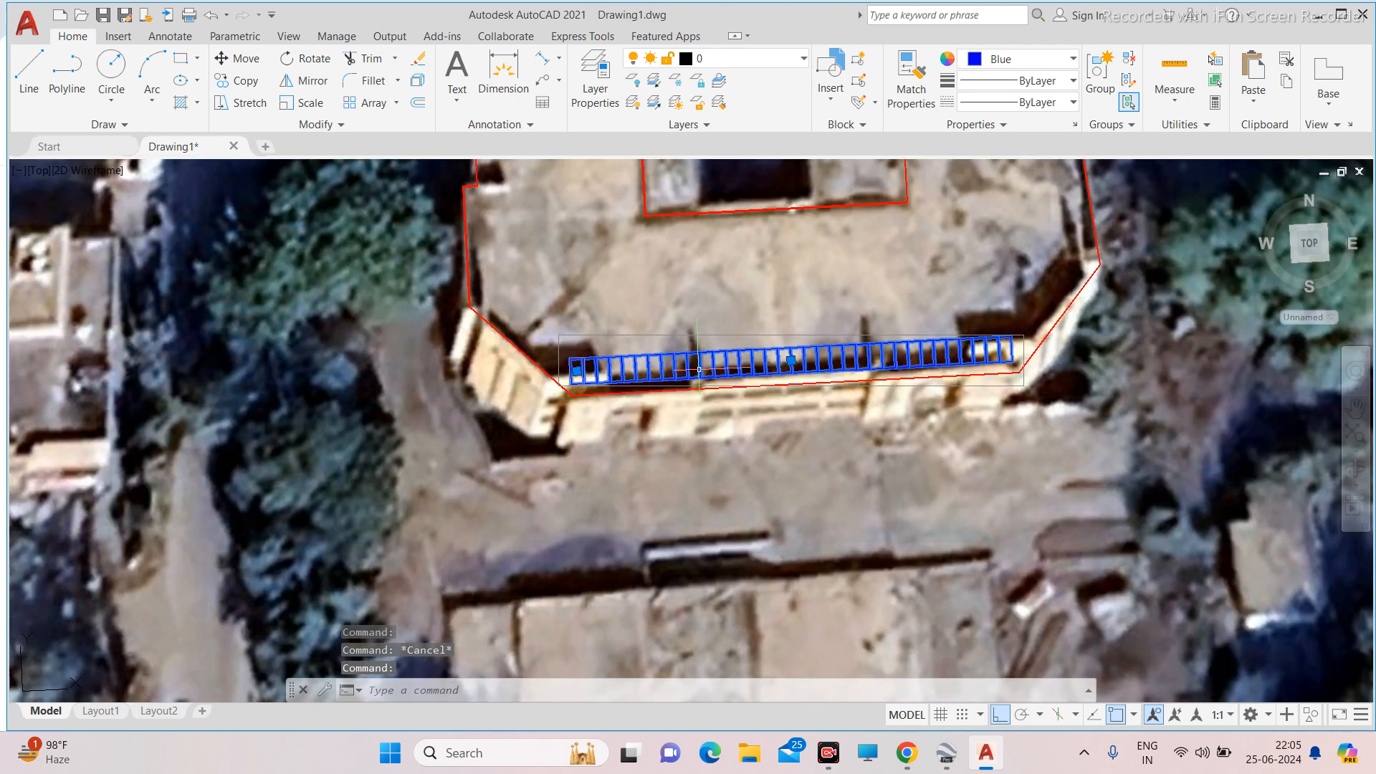
scroll(945, 354, up, 2)
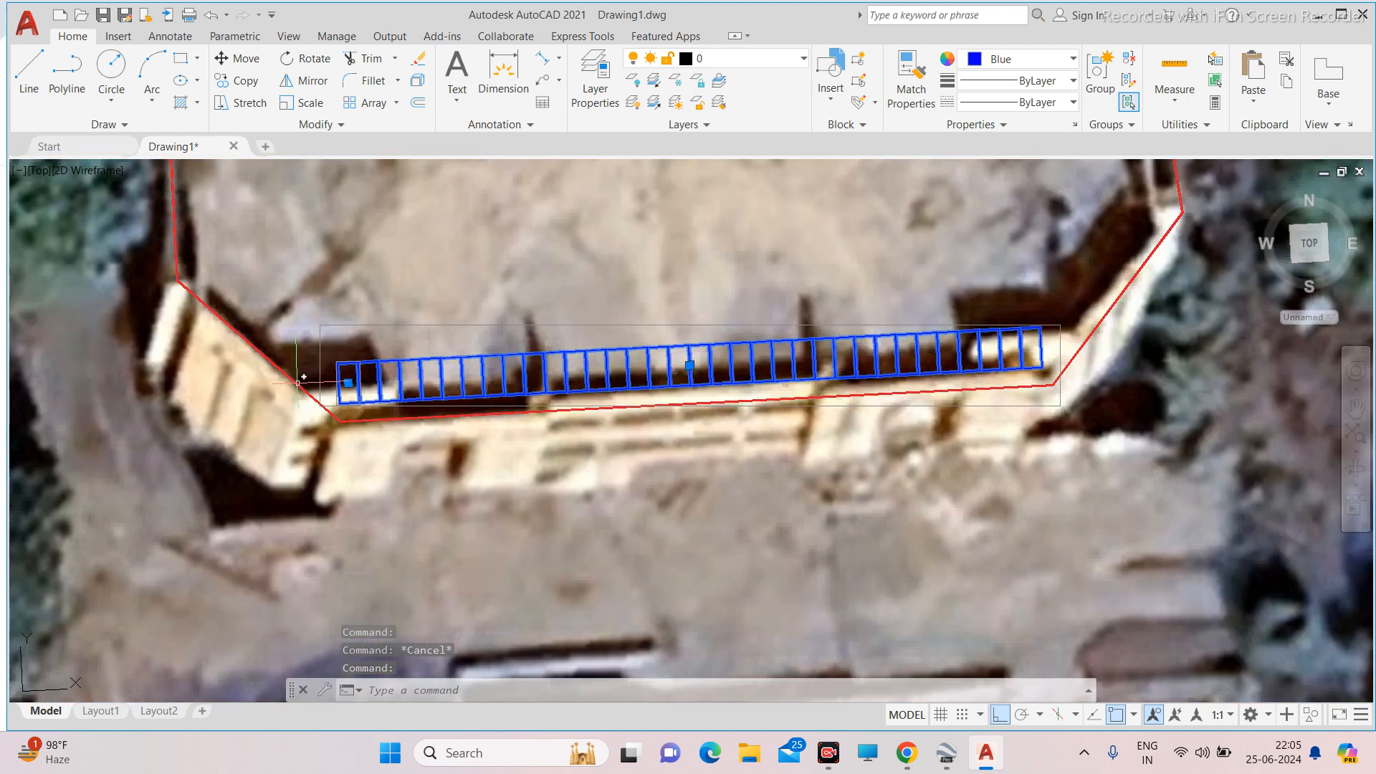
key(Escape)
Copy the grouped row of panels directly above itself, using its lower-left corner as base point and its upper-left corner as destination.
scroll(436, 358, up, 2)
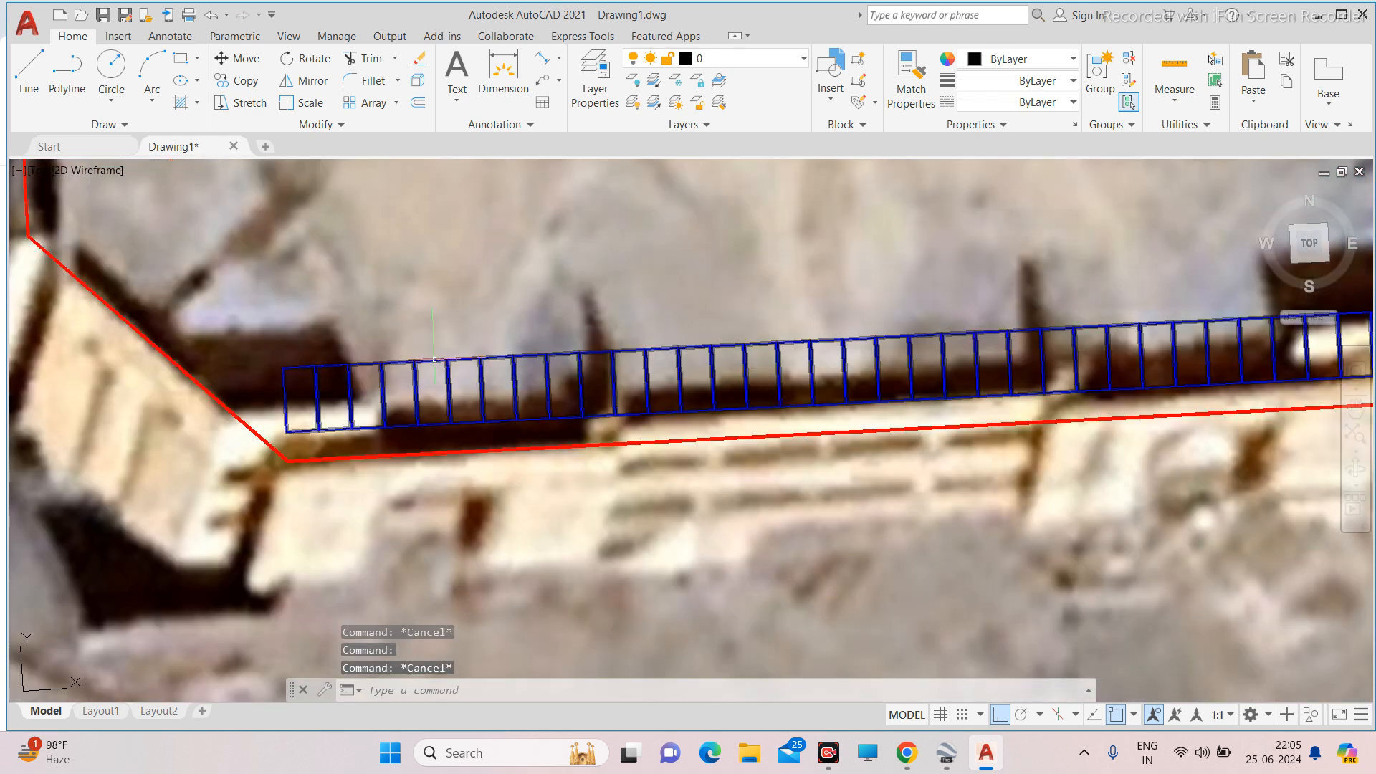
click(436, 360)
scroll(545, 355, down, 4)
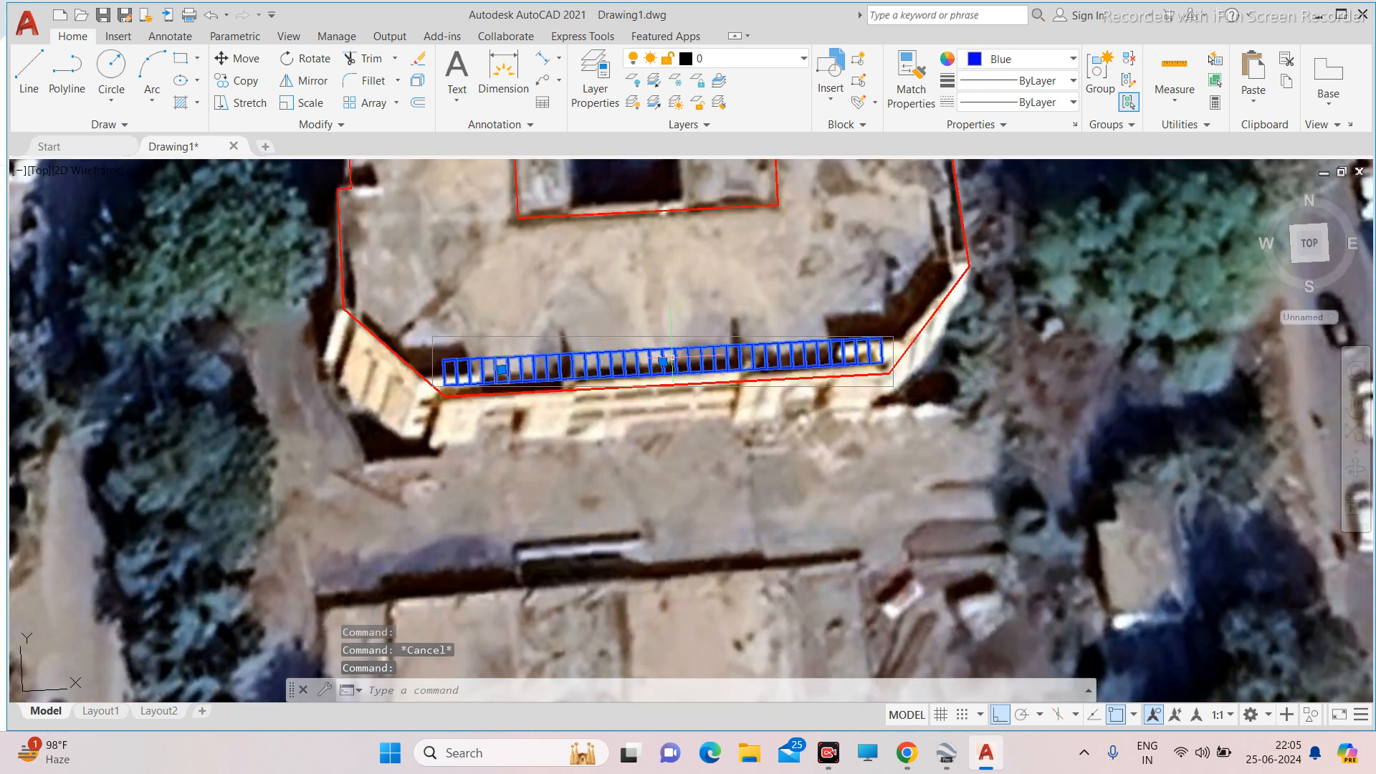
scroll(439, 369, up, 6)
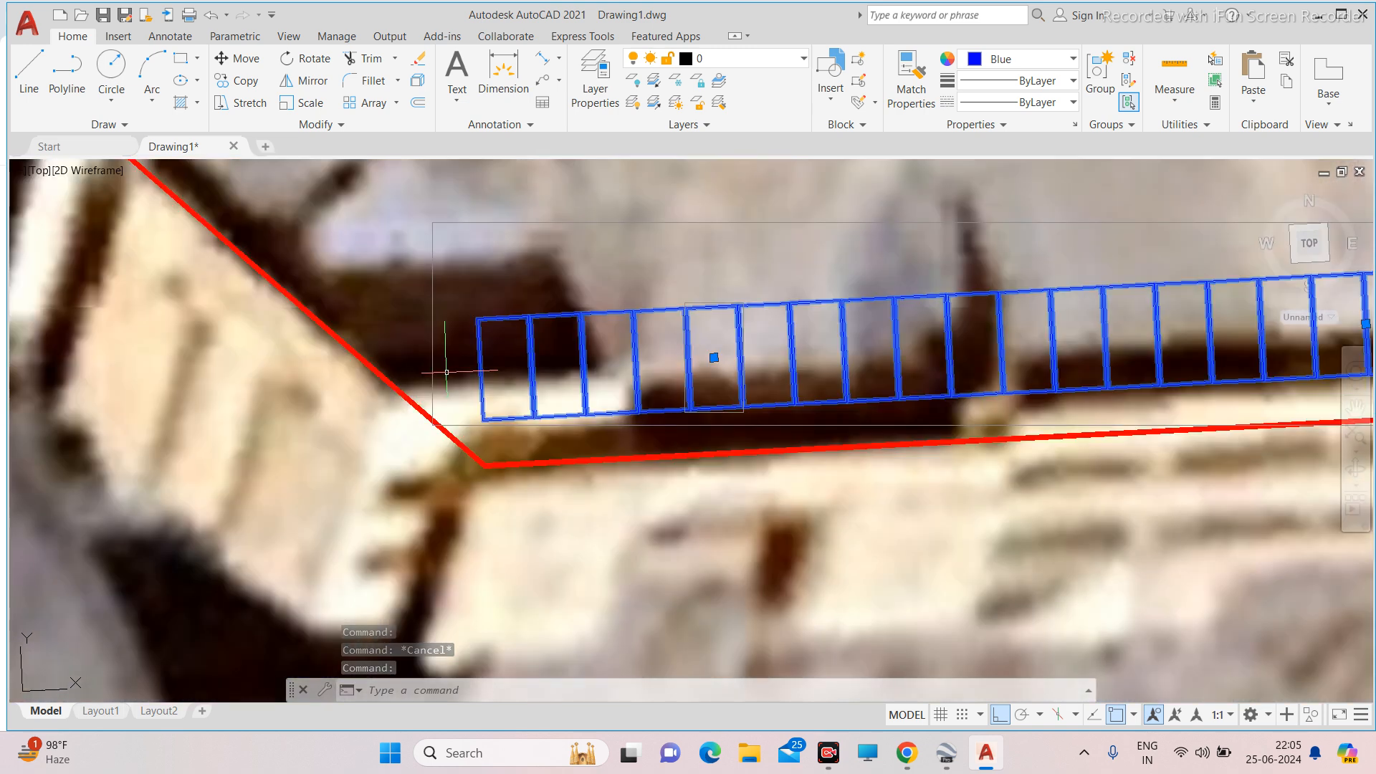
text(CO)
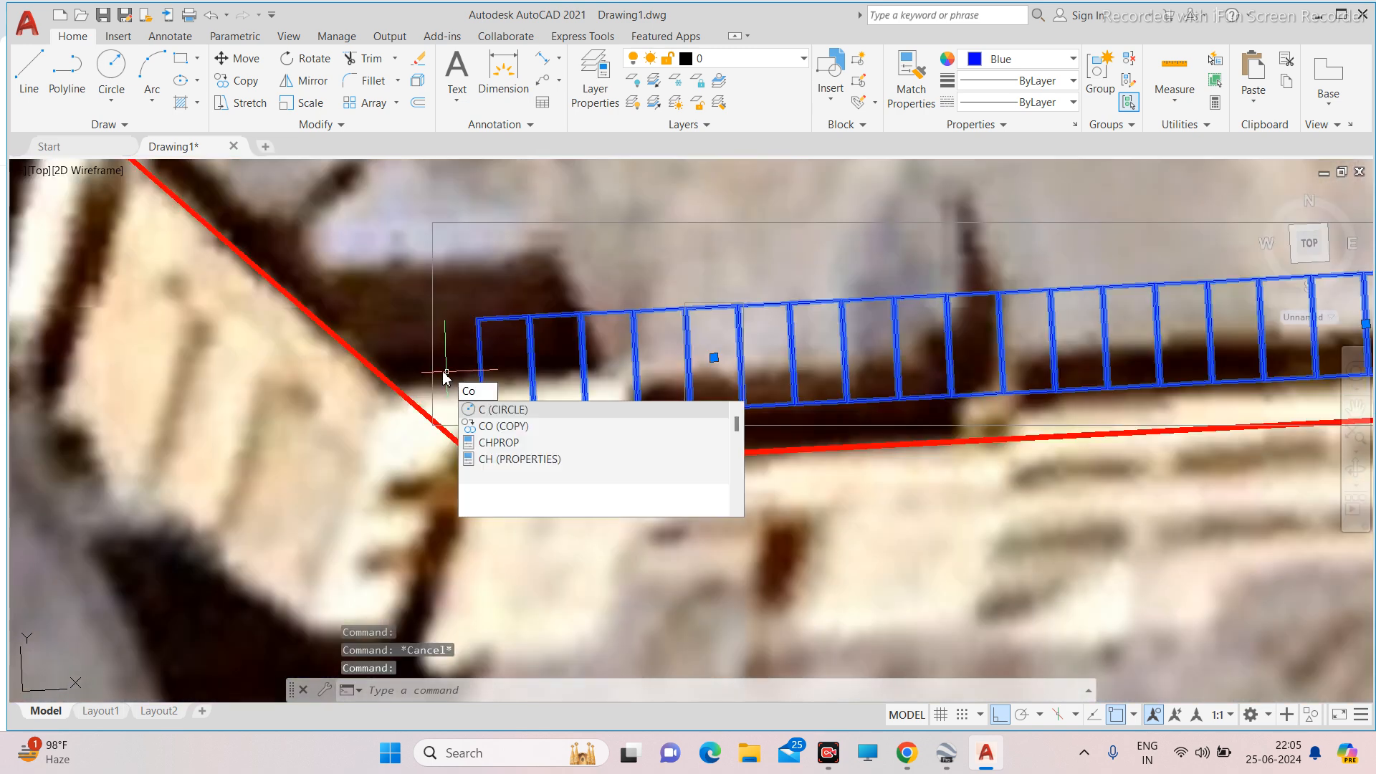
key(Return)
scroll(452, 401, up, 2)
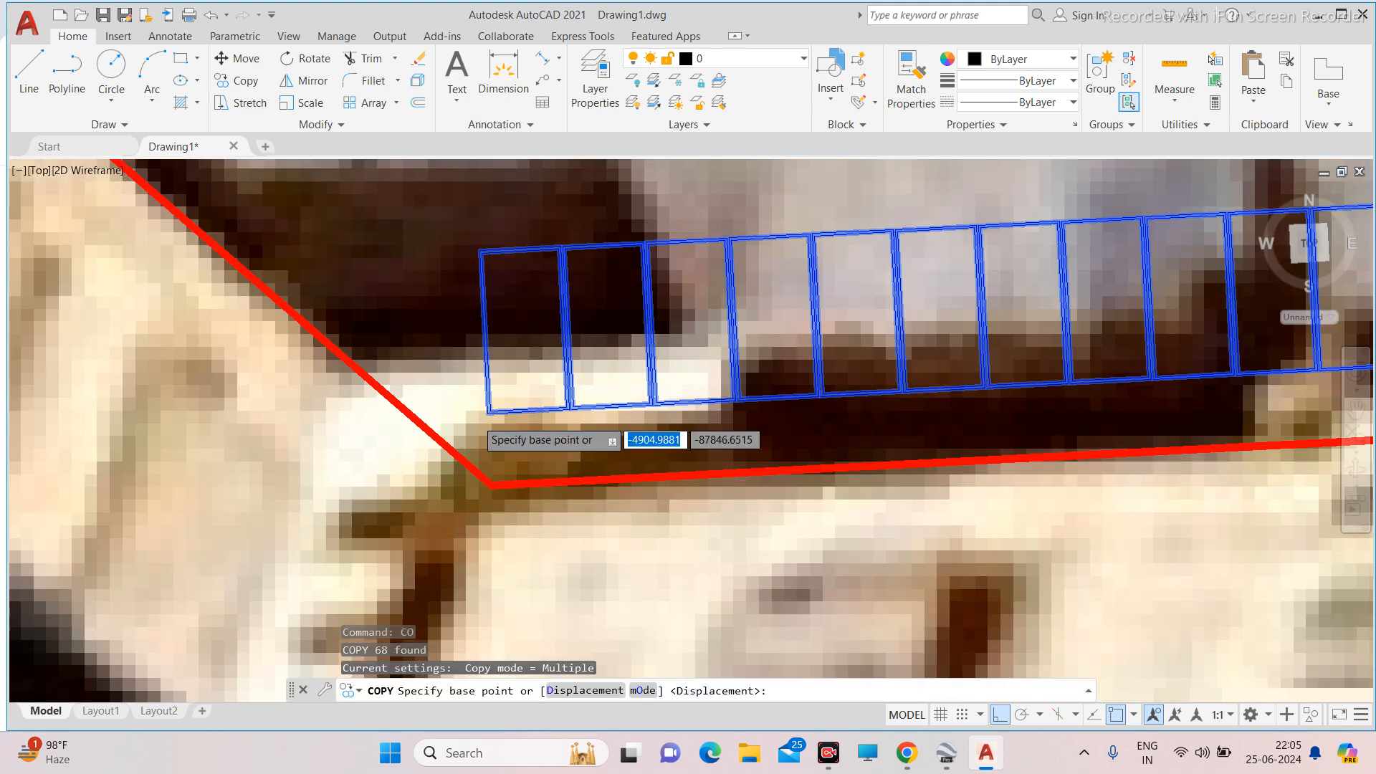
scroll(478, 416, up, 4)
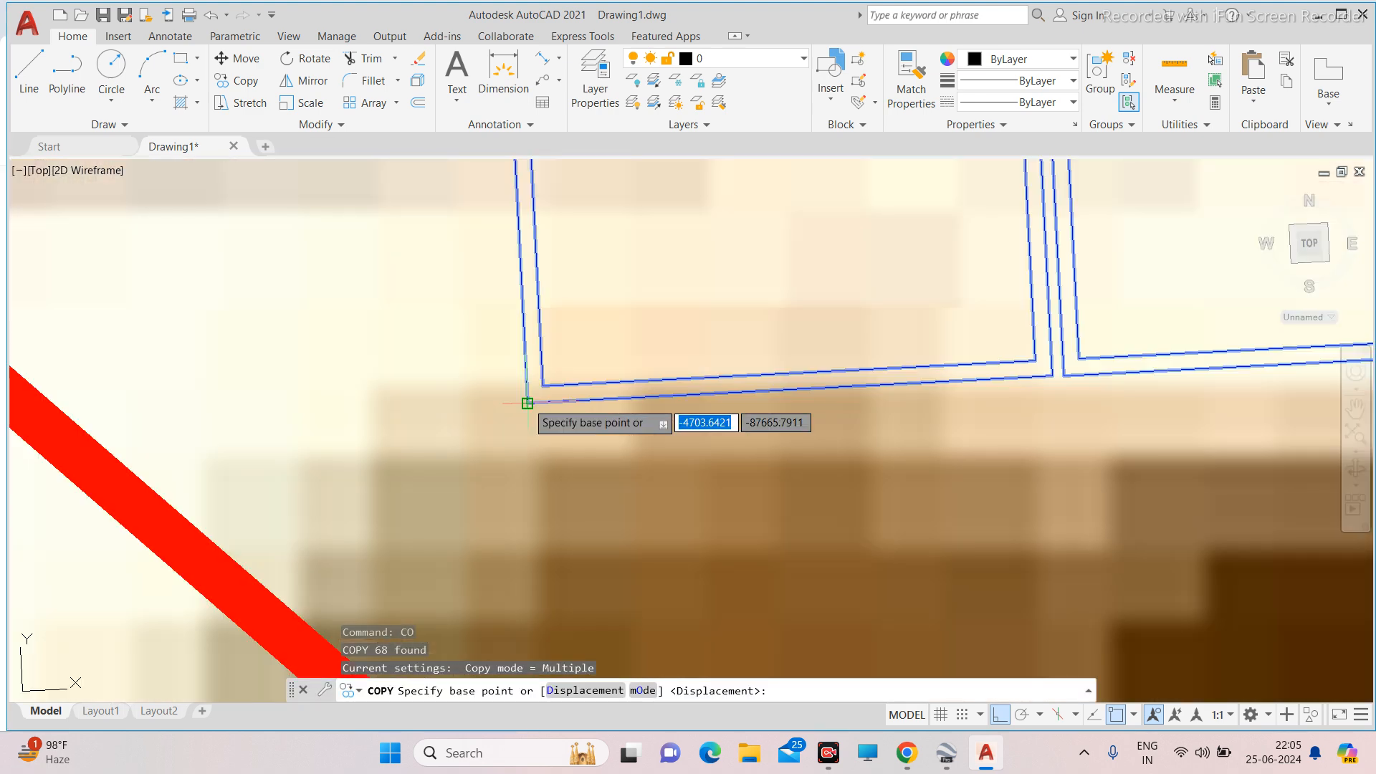
click(488, 412)
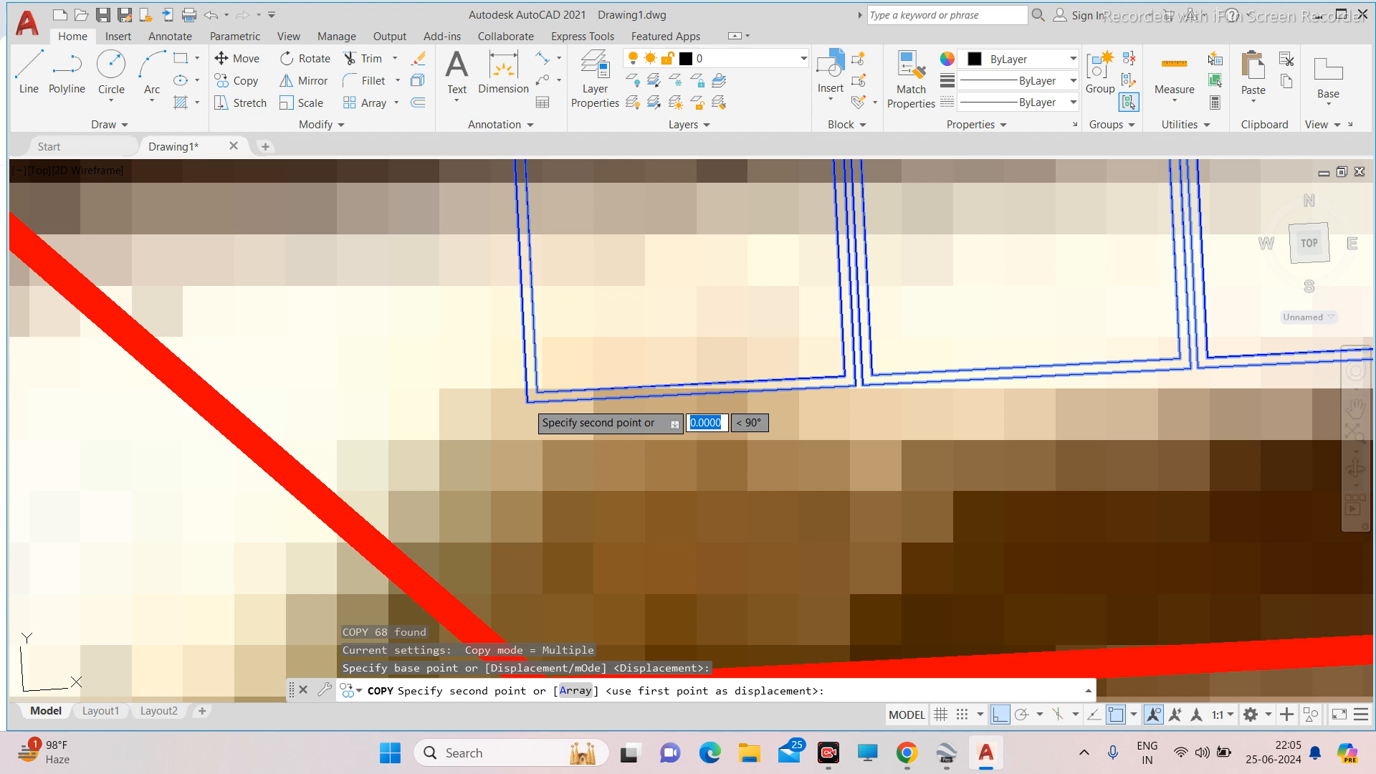
scroll(523, 323, up, 3)
key(Escape)
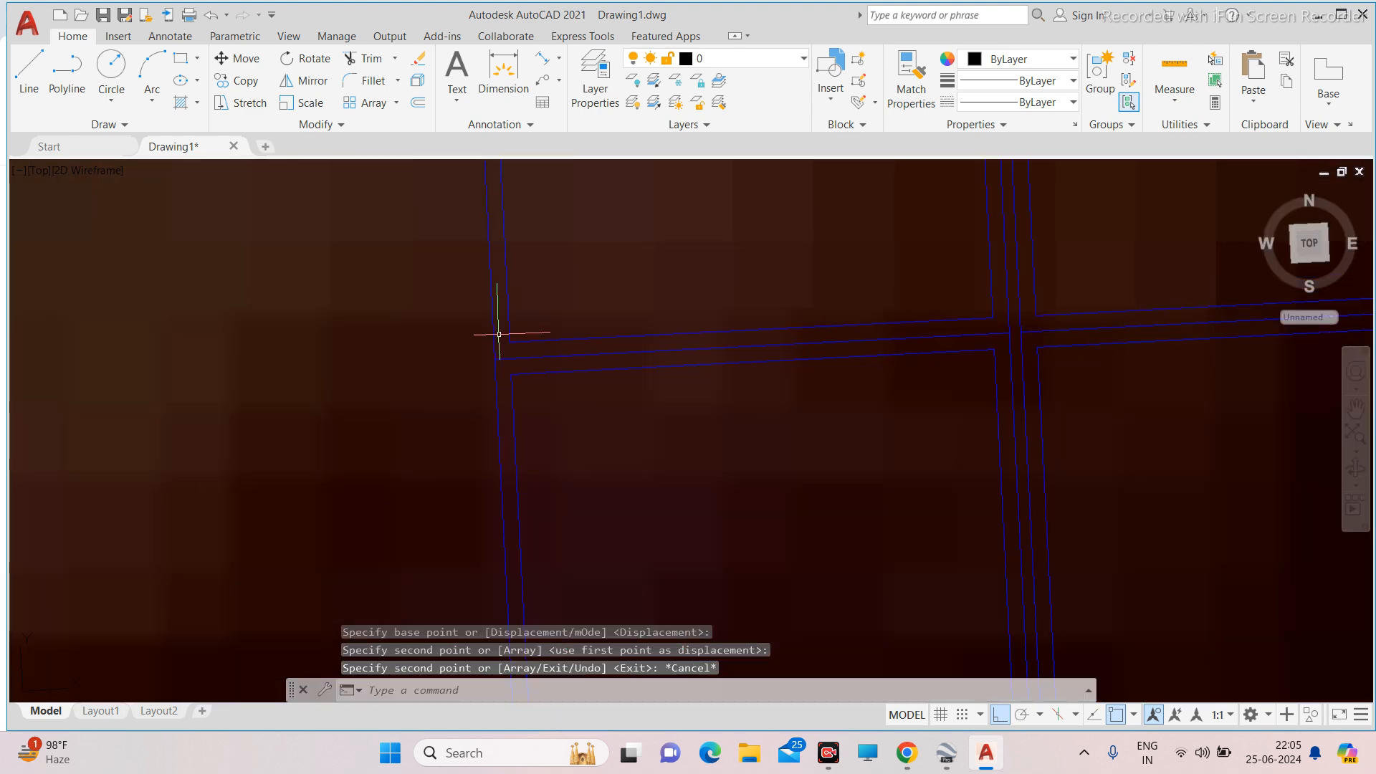
Examine the corner where the original and copied panel rows meet at their left end.
scroll(495, 330, down, 5)
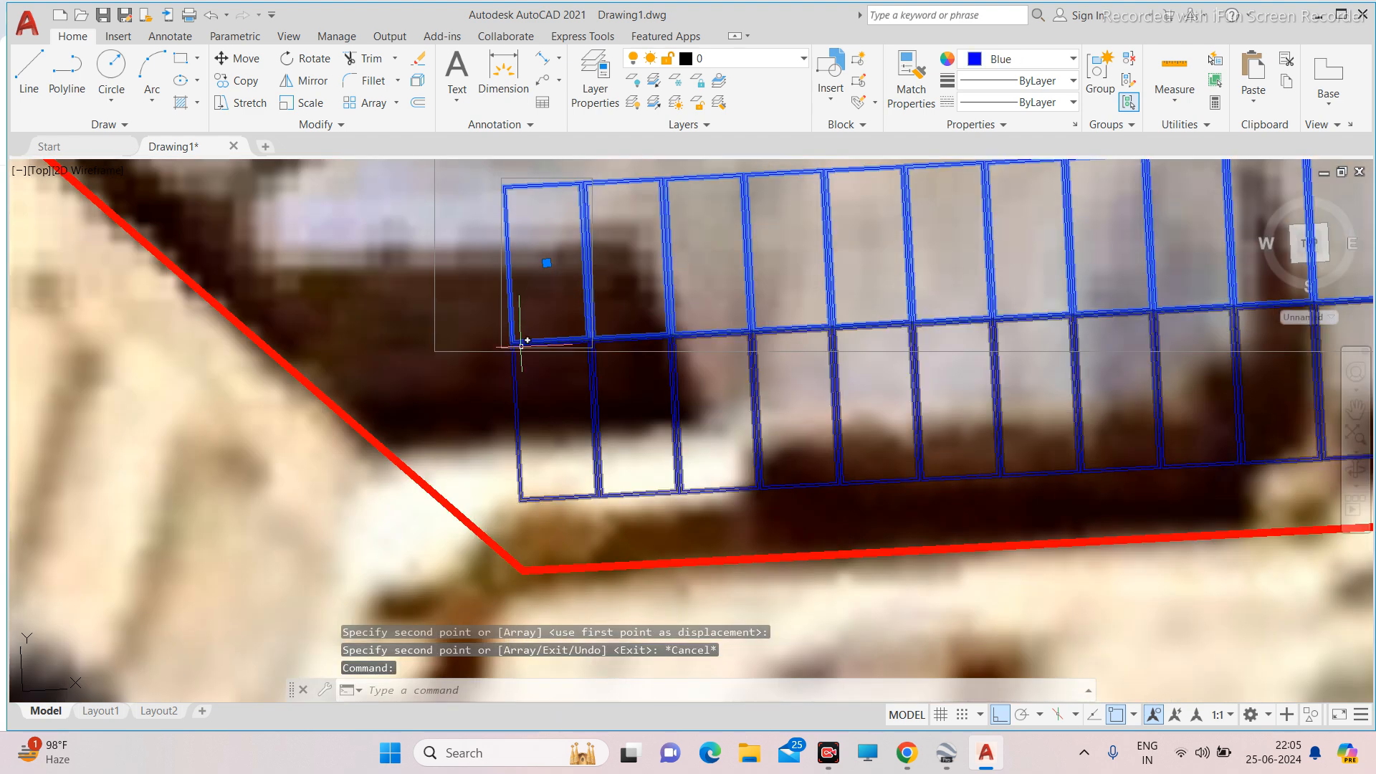
scroll(522, 346, up, 8)
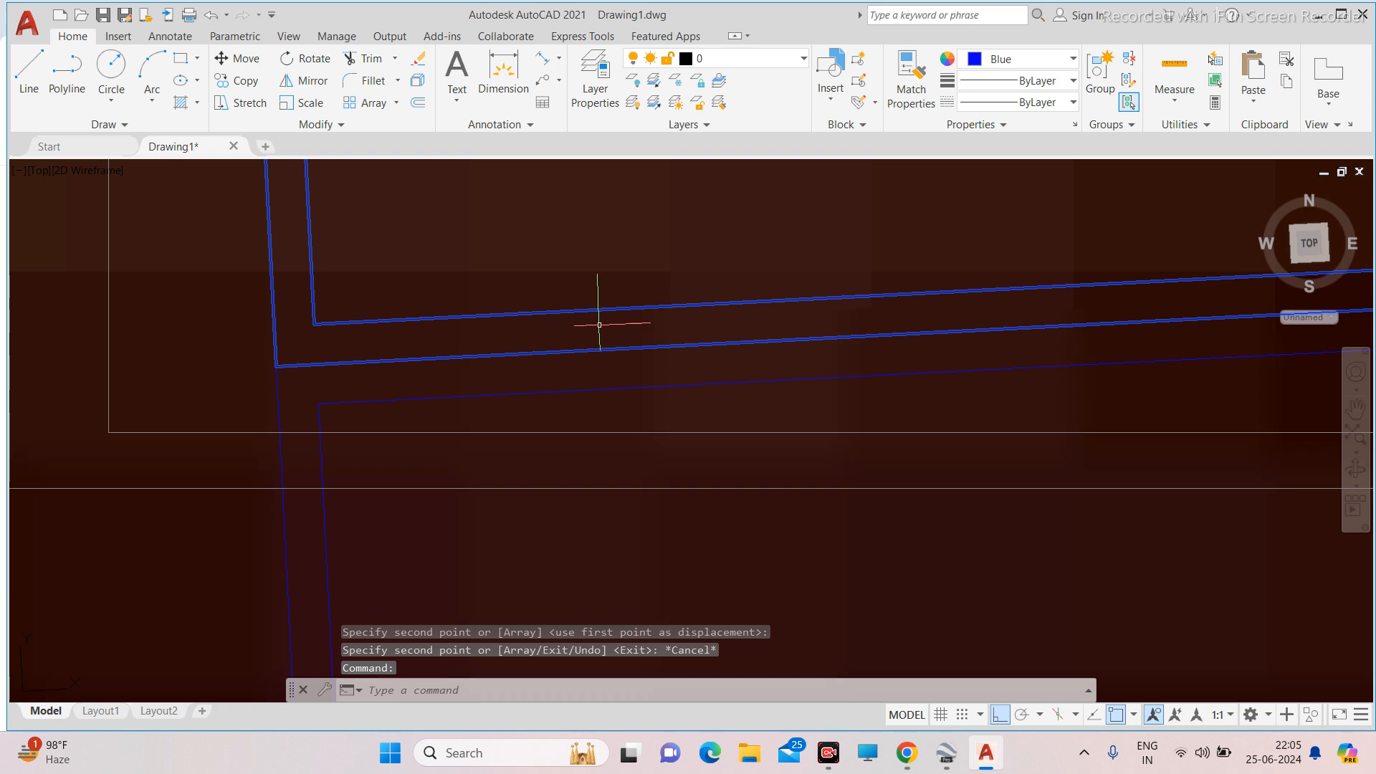
key(Escape)
scroll(667, 322, up, 3)
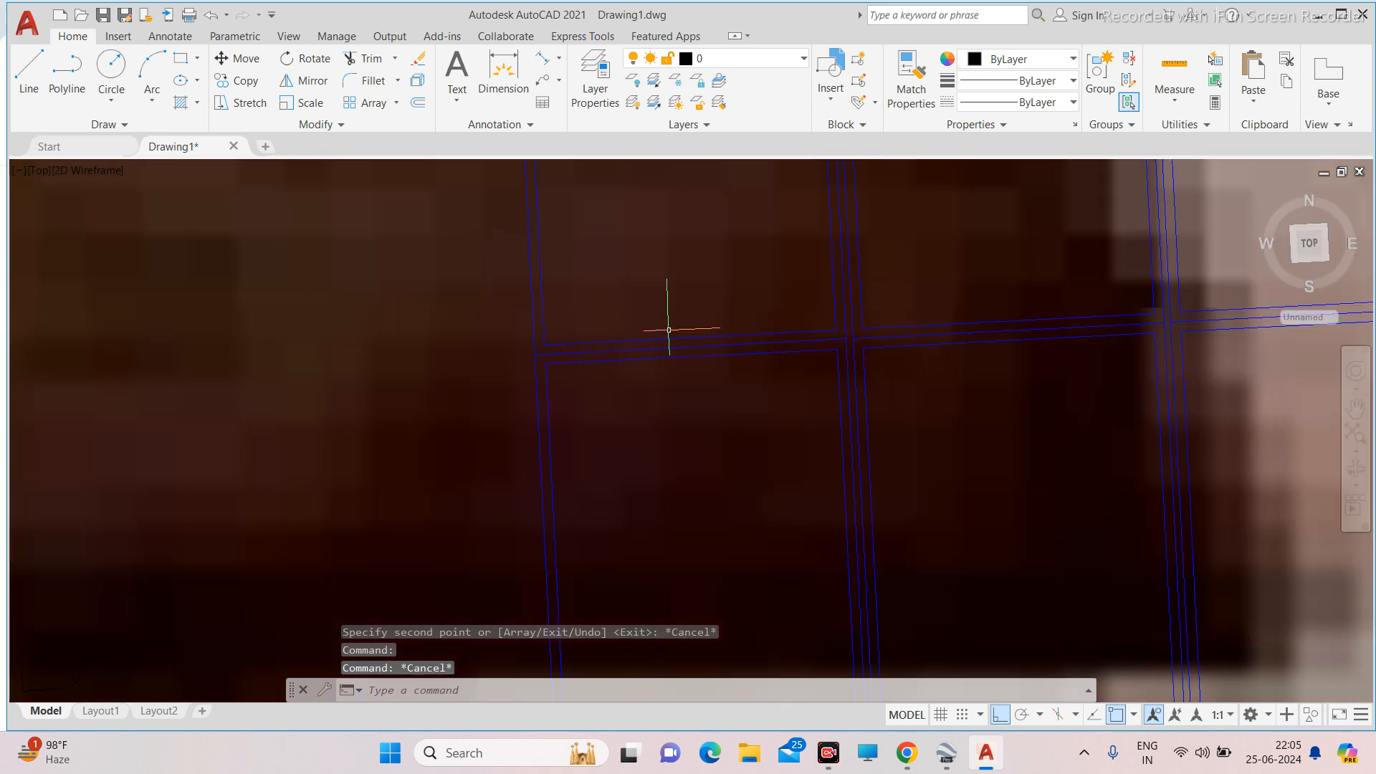
scroll(543, 347, up, 3)
click(543, 347)
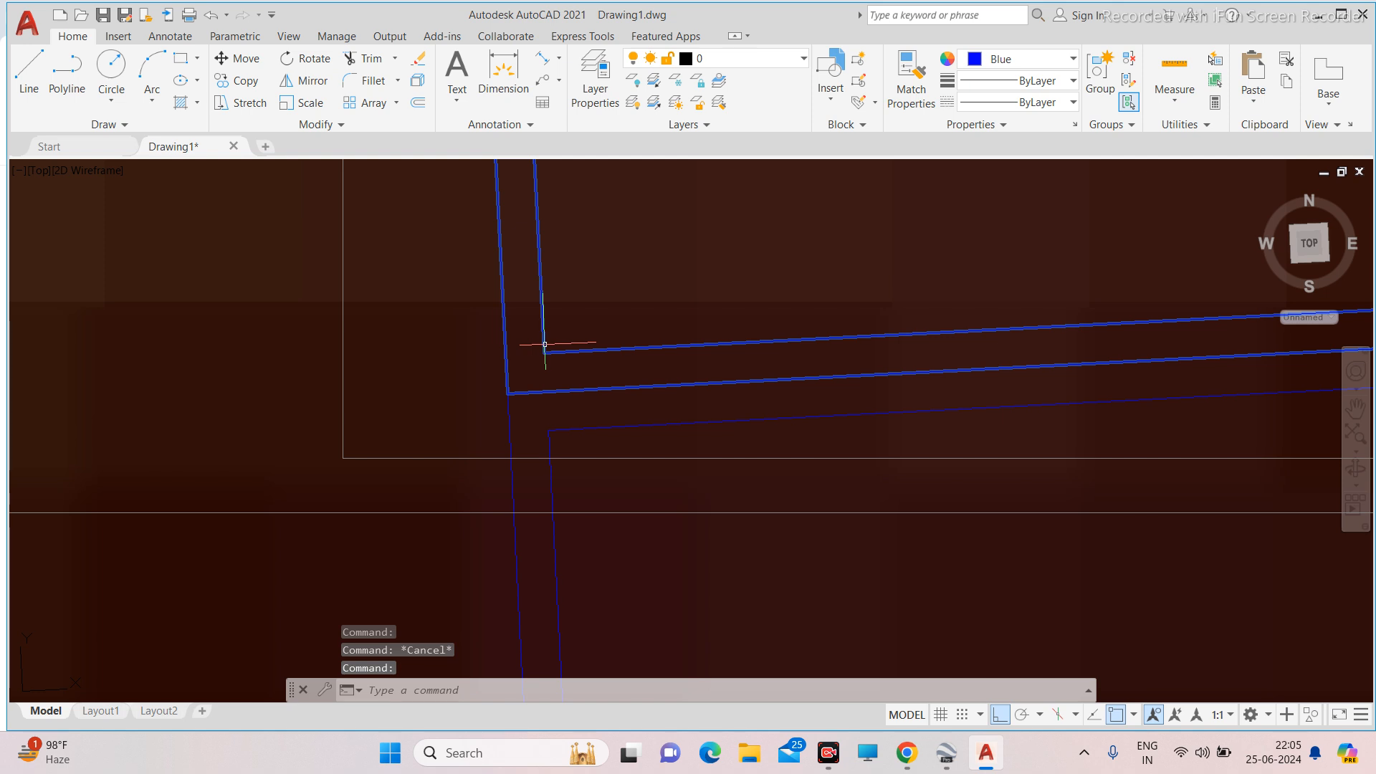
key(Escape)
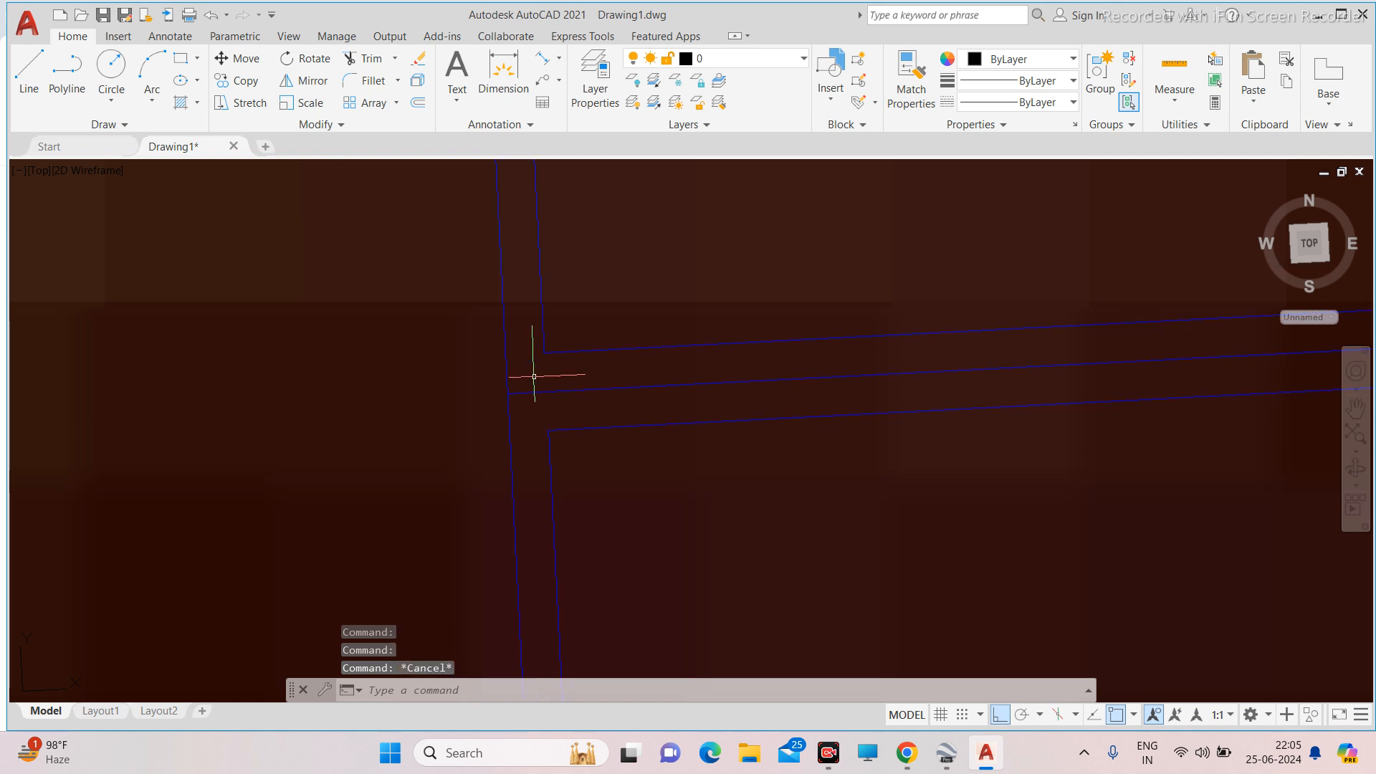
Move the copied upper row of panels 25 units straight up to leave a gap above the original row.
click(549, 352)
text(M)
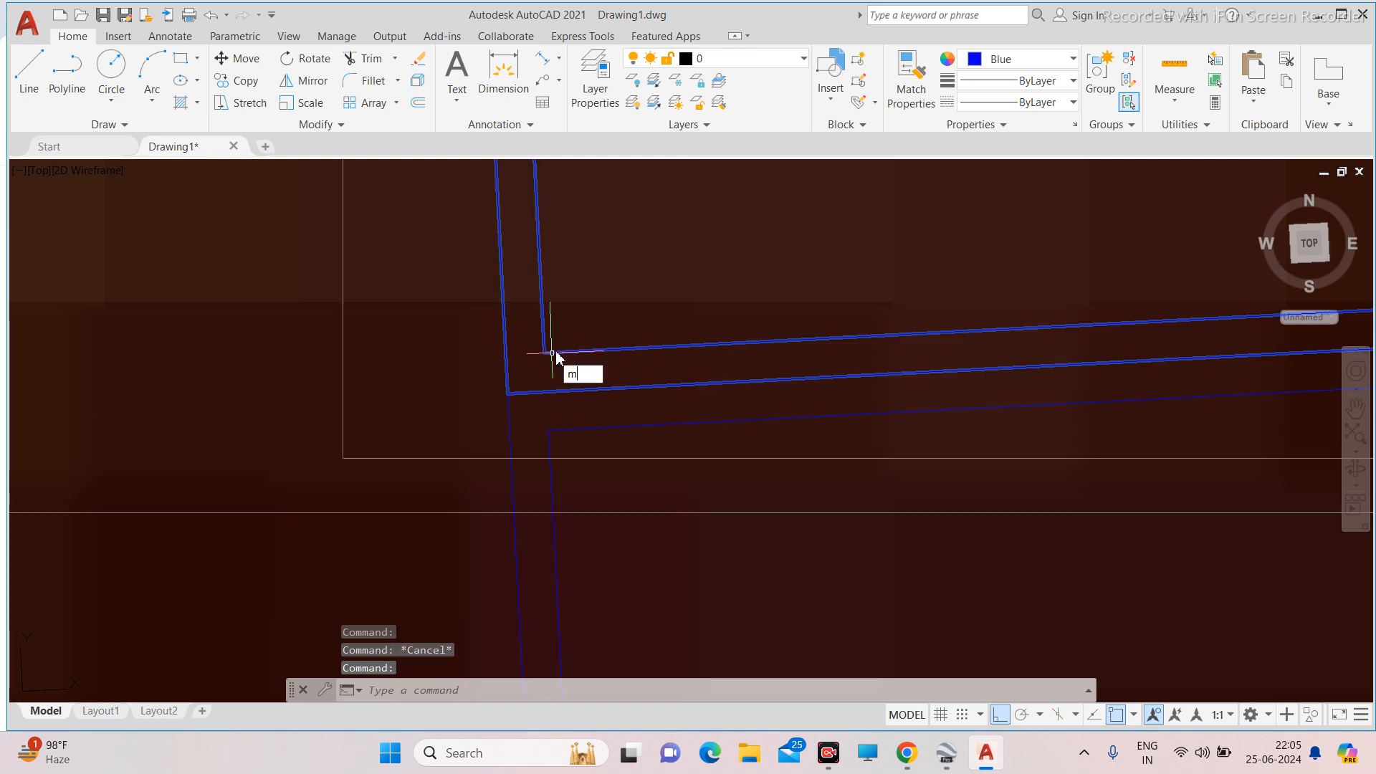
key(Return)
click(634, 322)
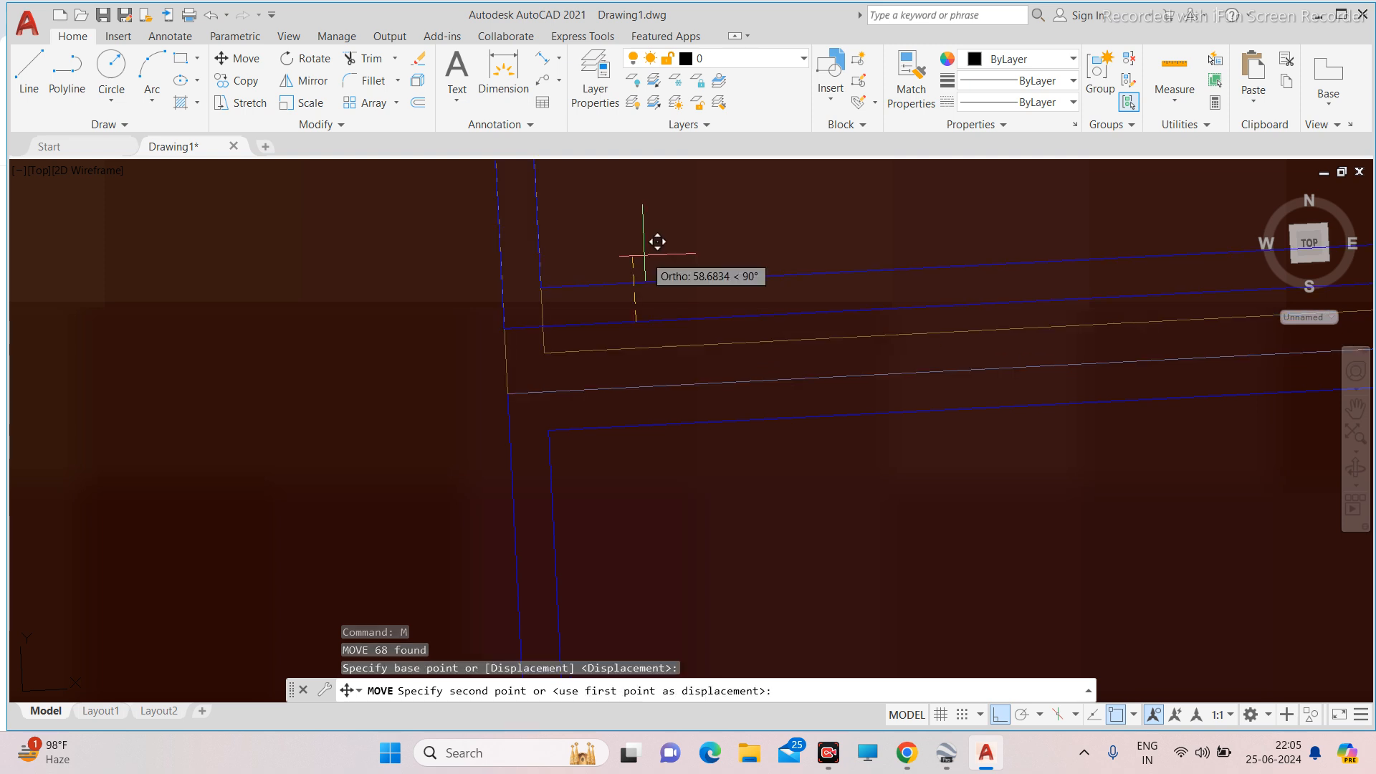
text(25)
key(Return)
scroll(477, 387, down, 3)
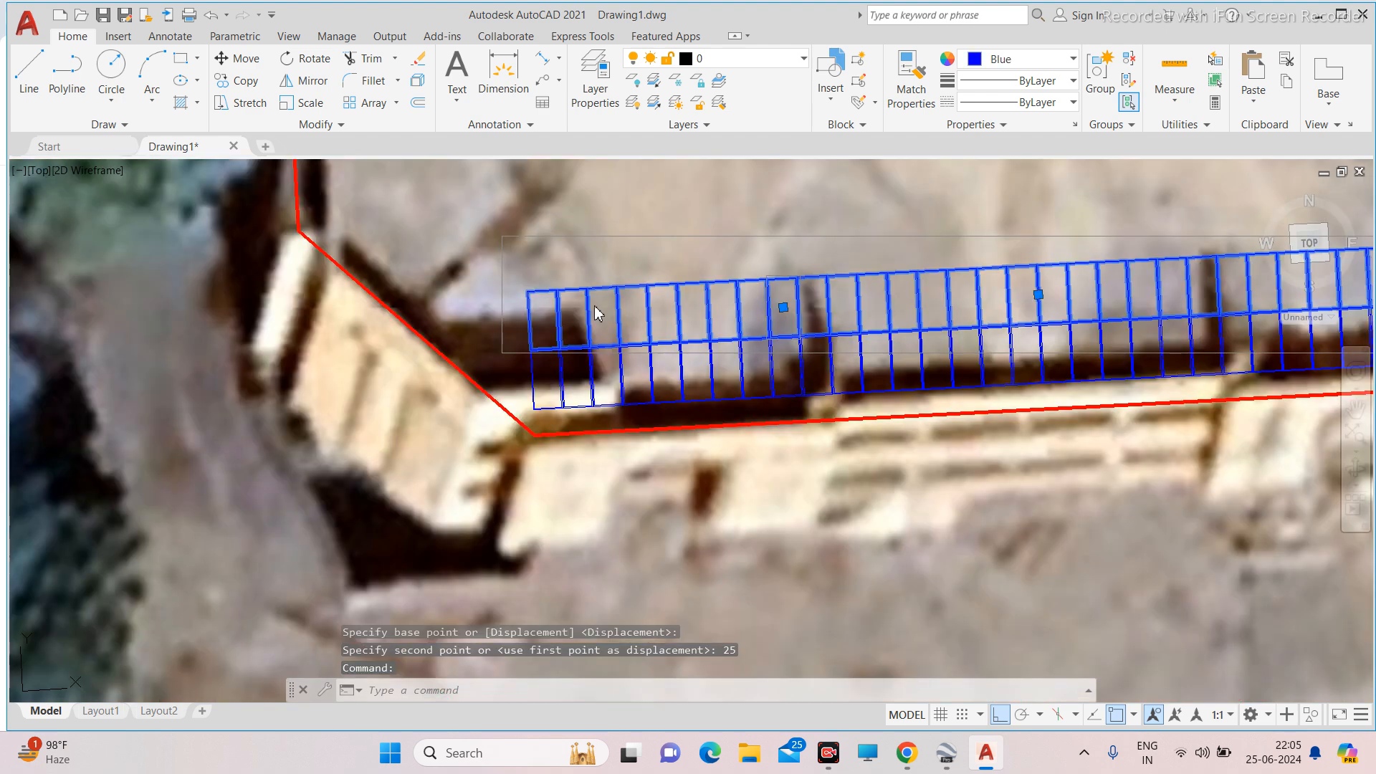
Bring the moved upper row to the front of the draw order and check the gap between the two rows.
right_click(581, 301)
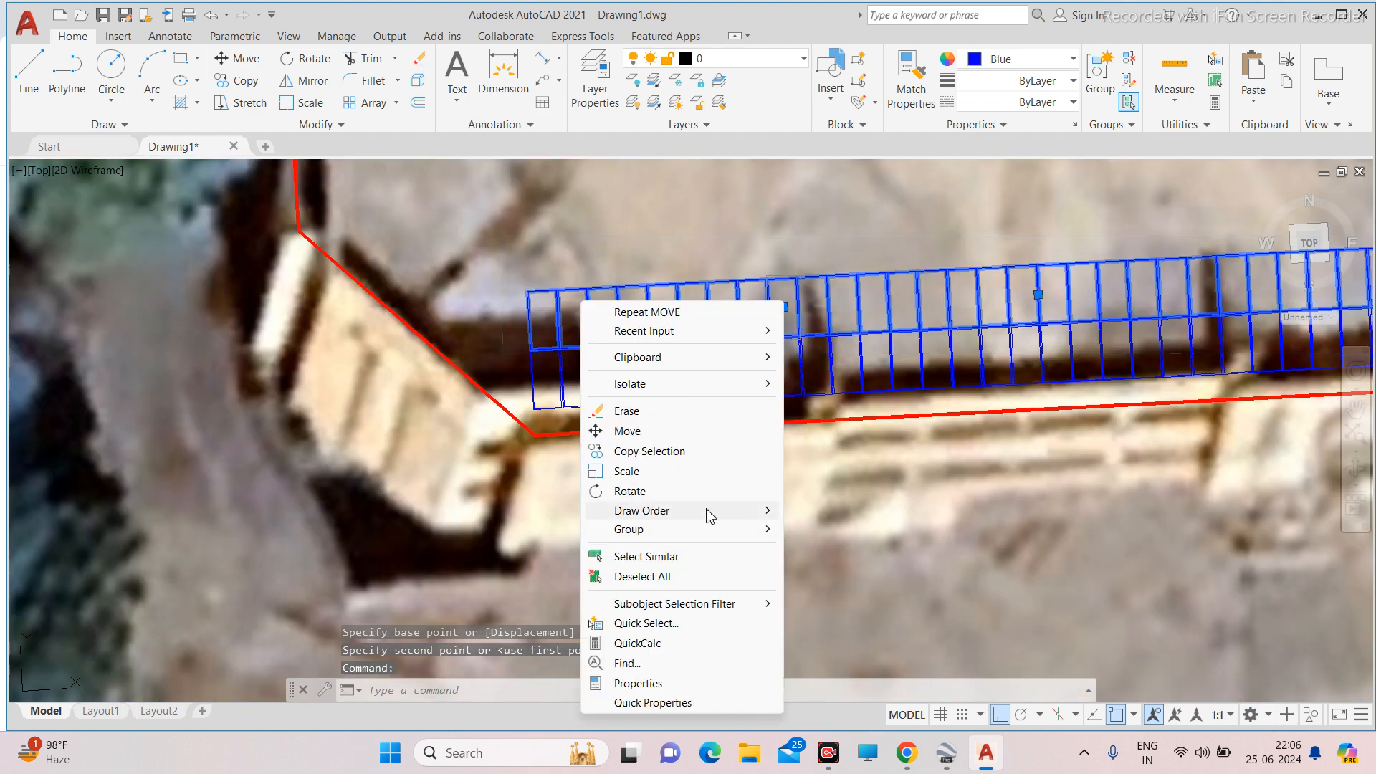
mouse_move(768, 513)
click(817, 529)
scroll(512, 364, up, 4)
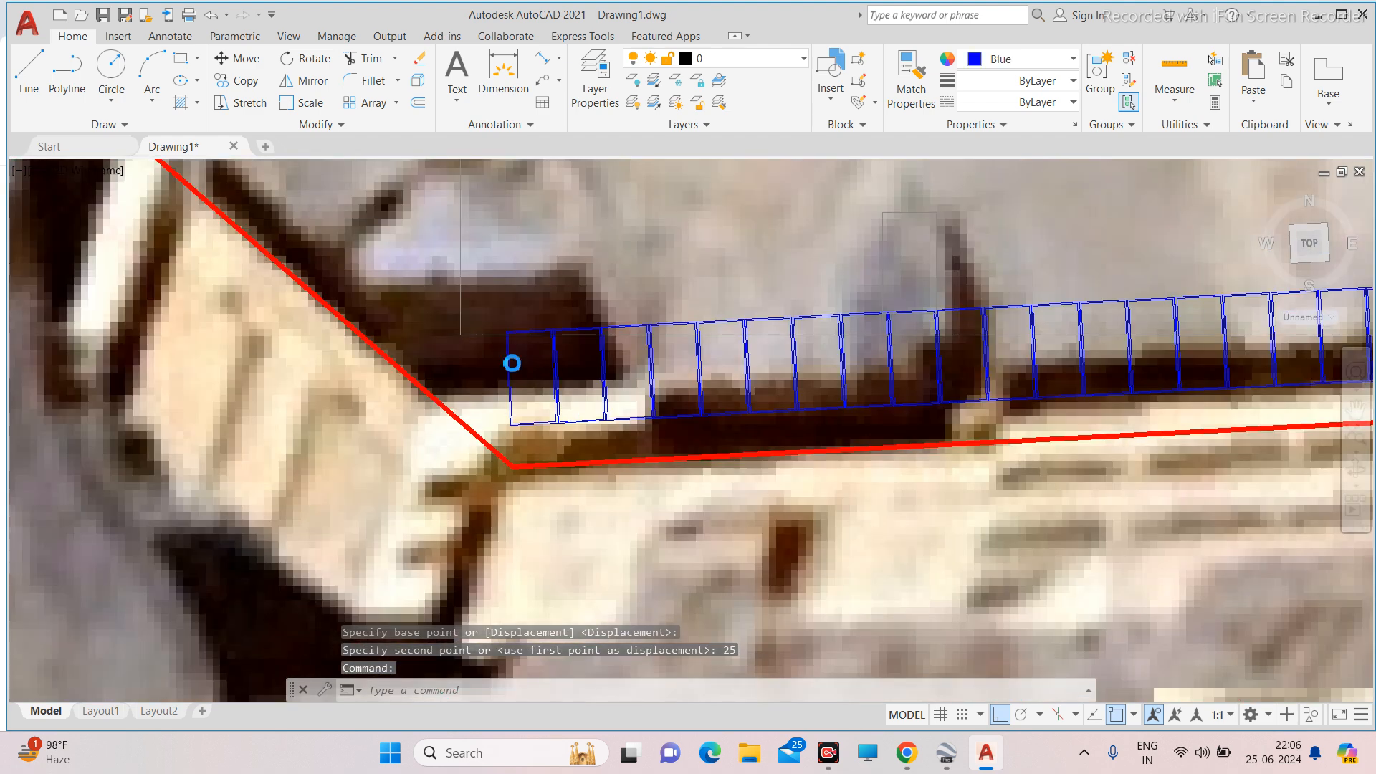
key(Escape)
scroll(512, 364, up, 10)
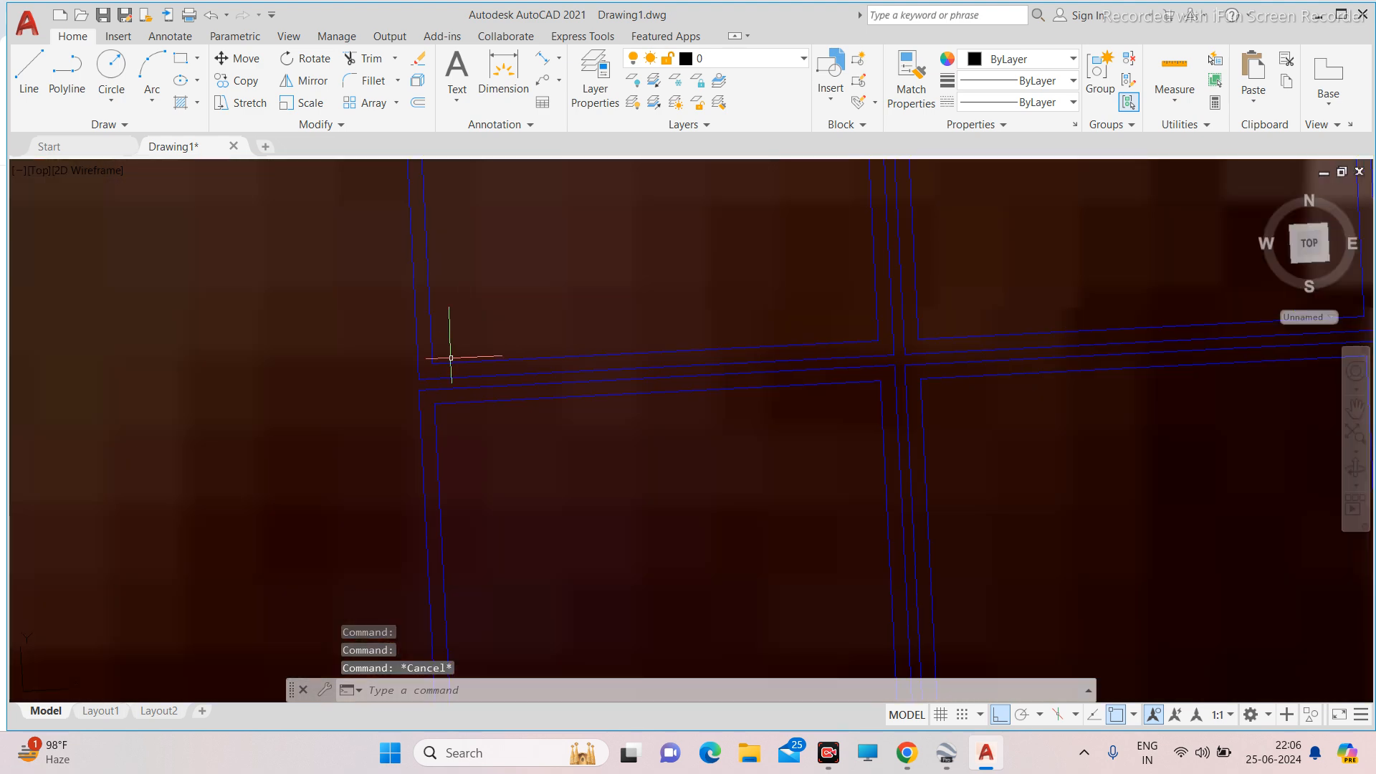
scroll(448, 379, down, 12)
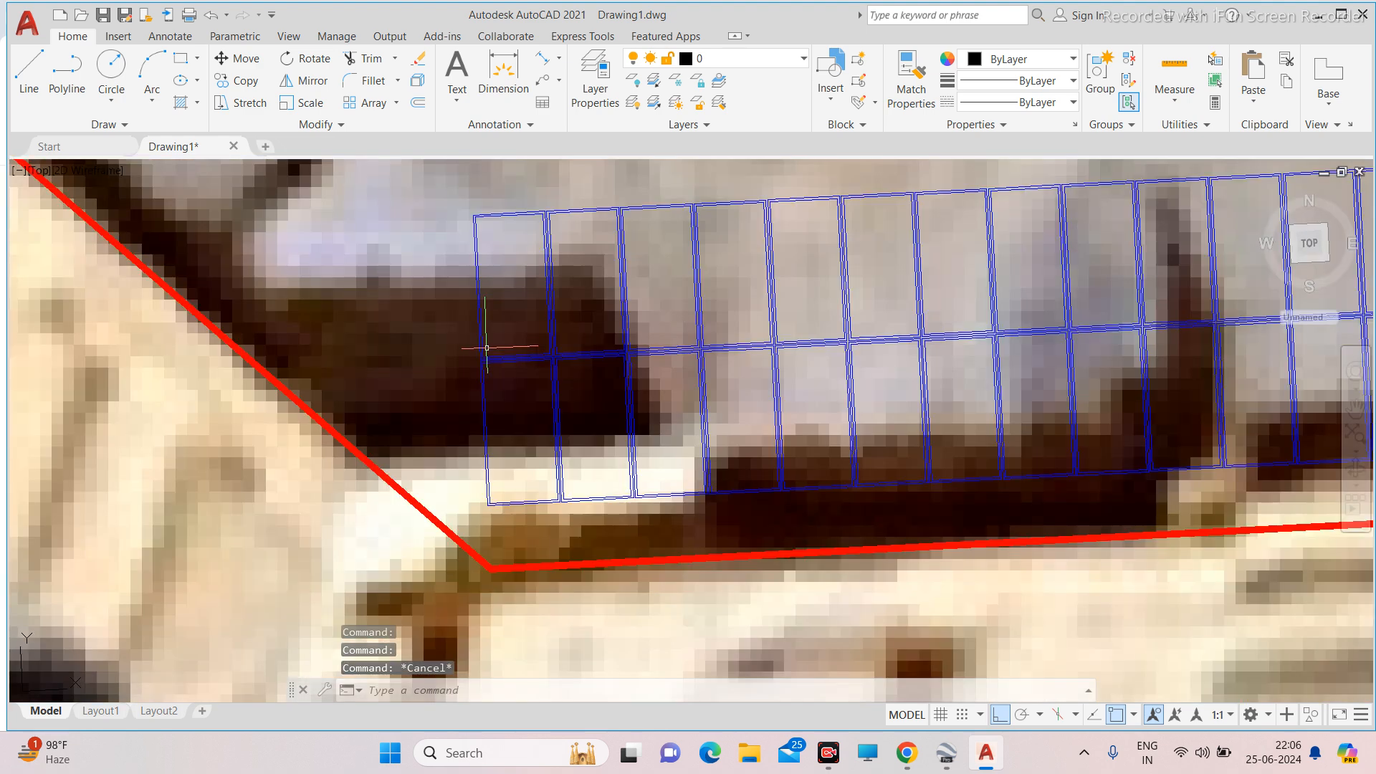
Copy both panel rows straight up from the lower-right corner of the lower row, placing them just above the originals.
scroll(668, 336, up, 9)
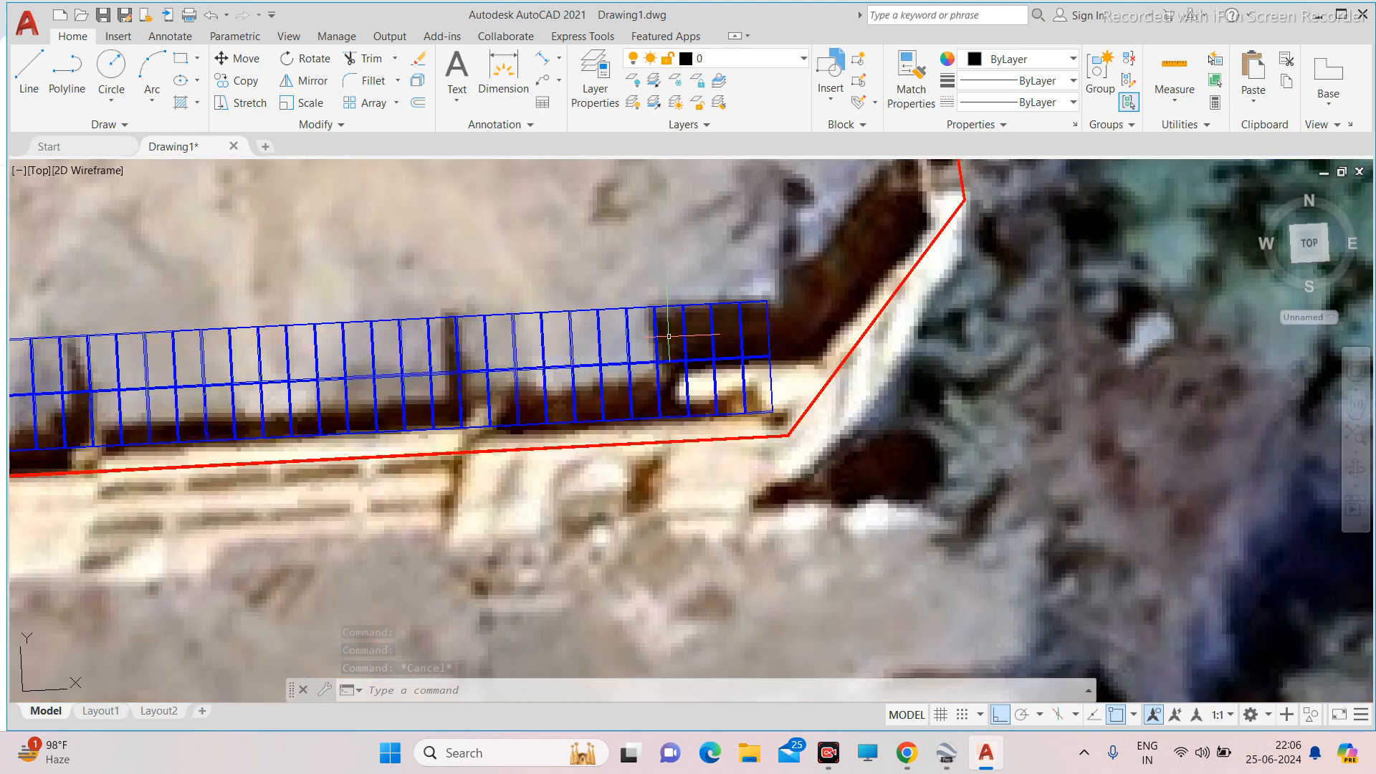
scroll(668, 336, up, 3)
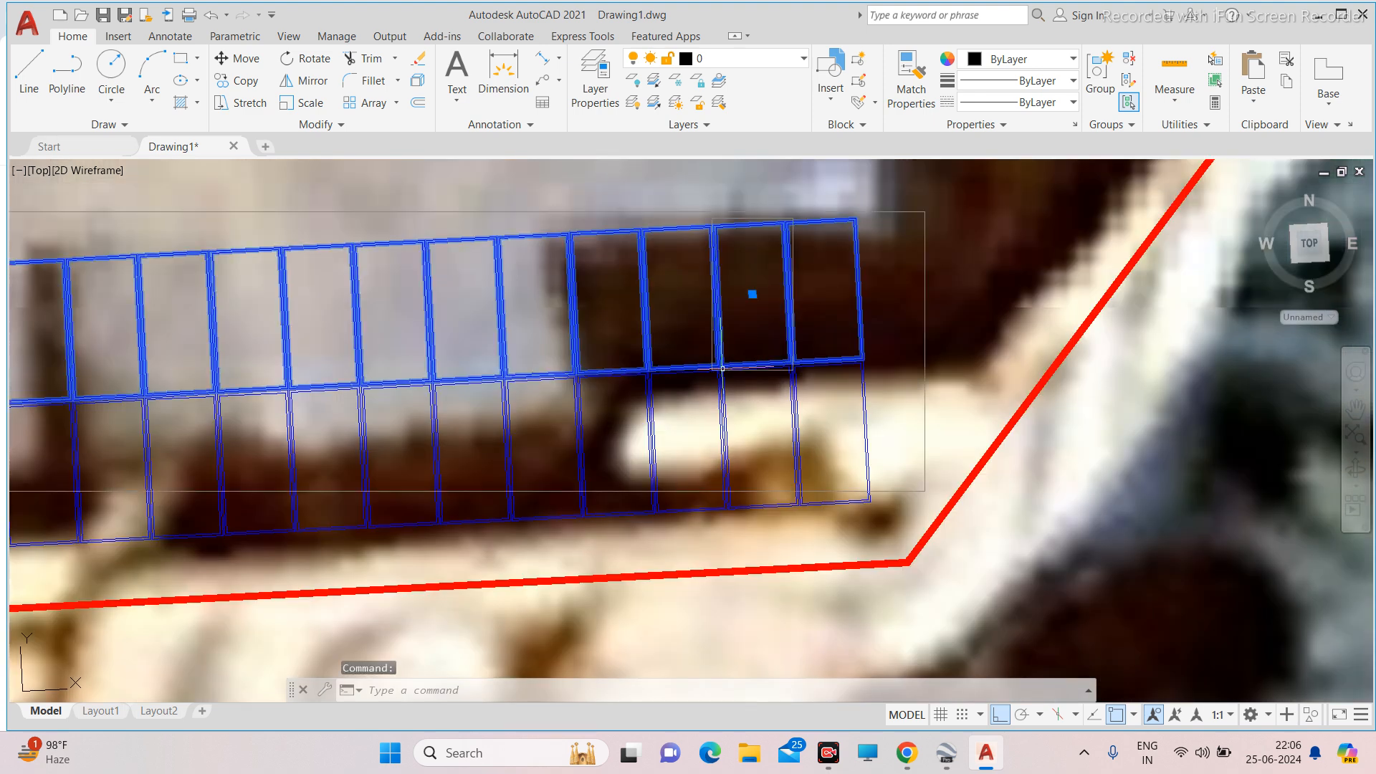
click(722, 368)
text(co)
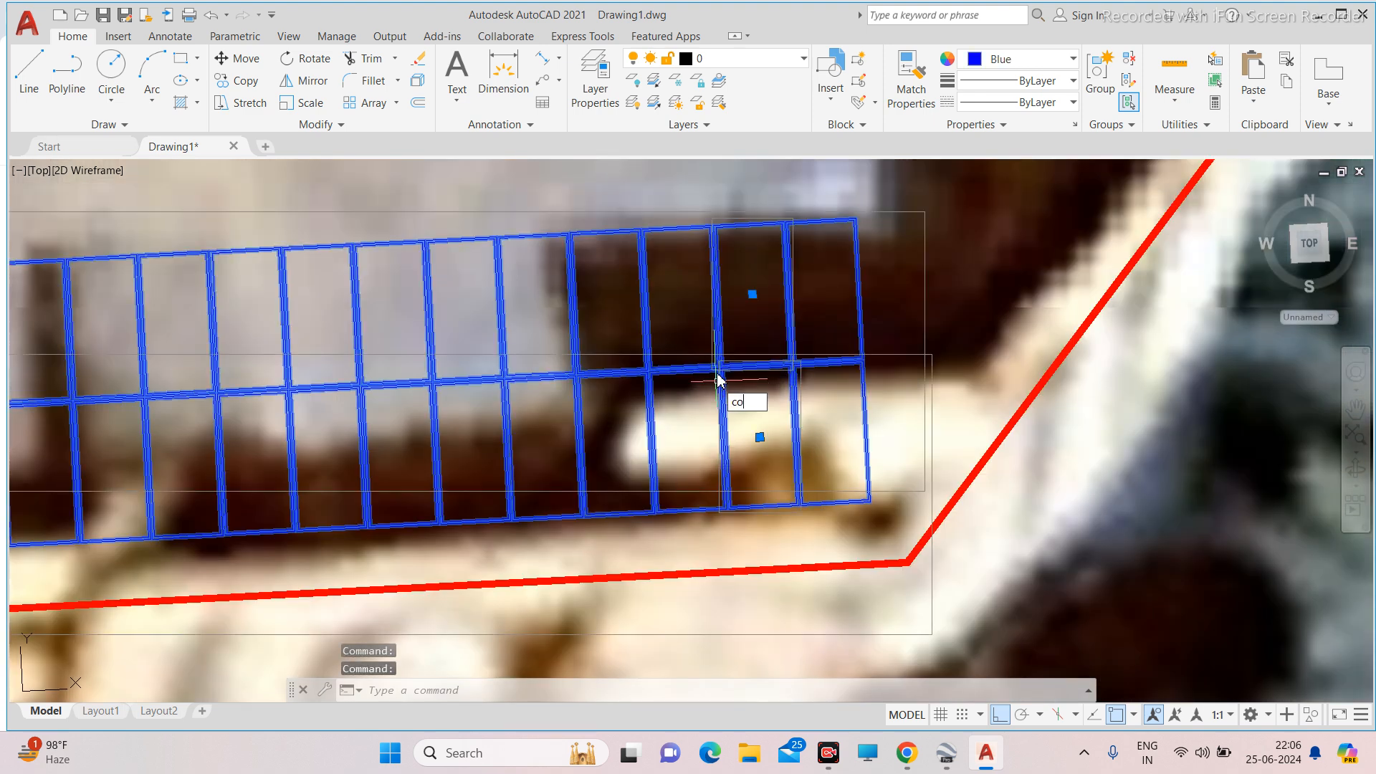
key(Return)
scroll(840, 478, up, 2)
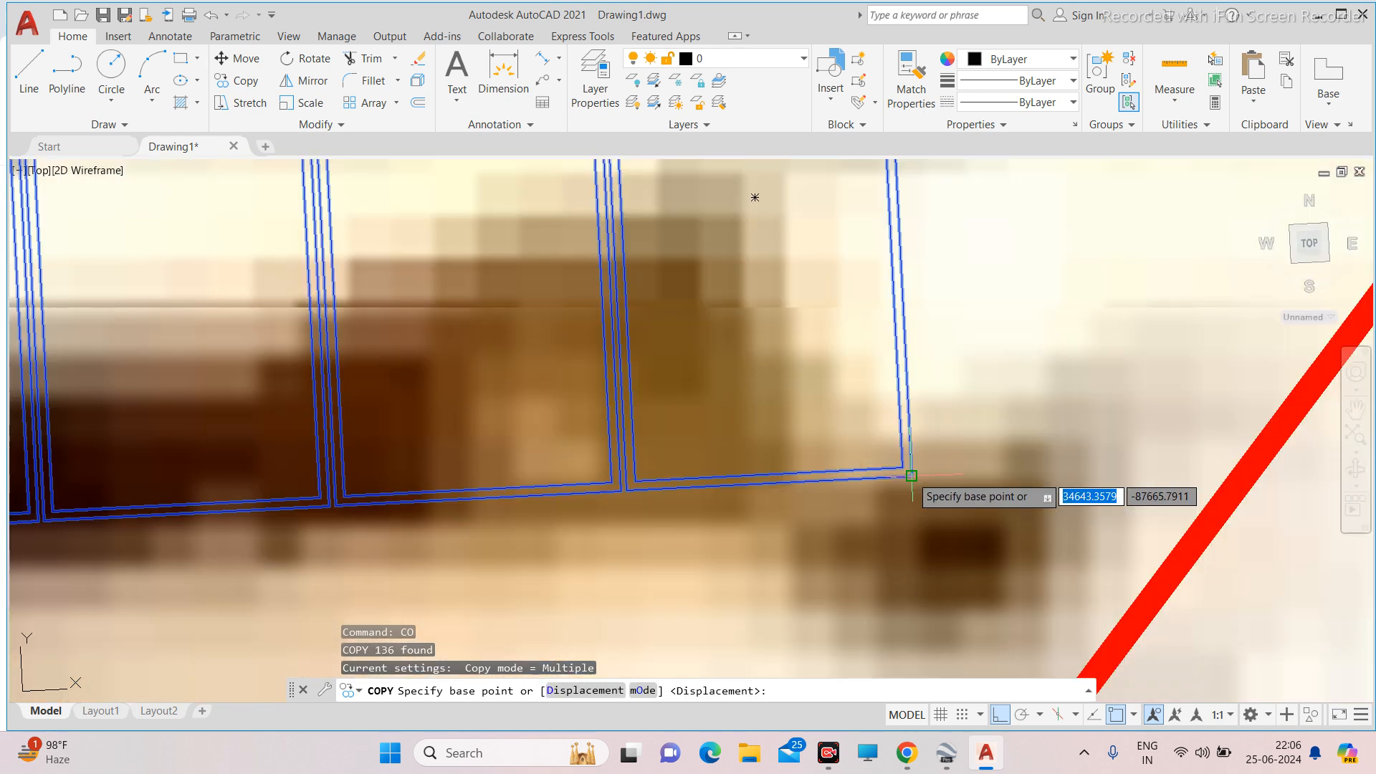
click(909, 476)
scroll(908, 476, down, 5)
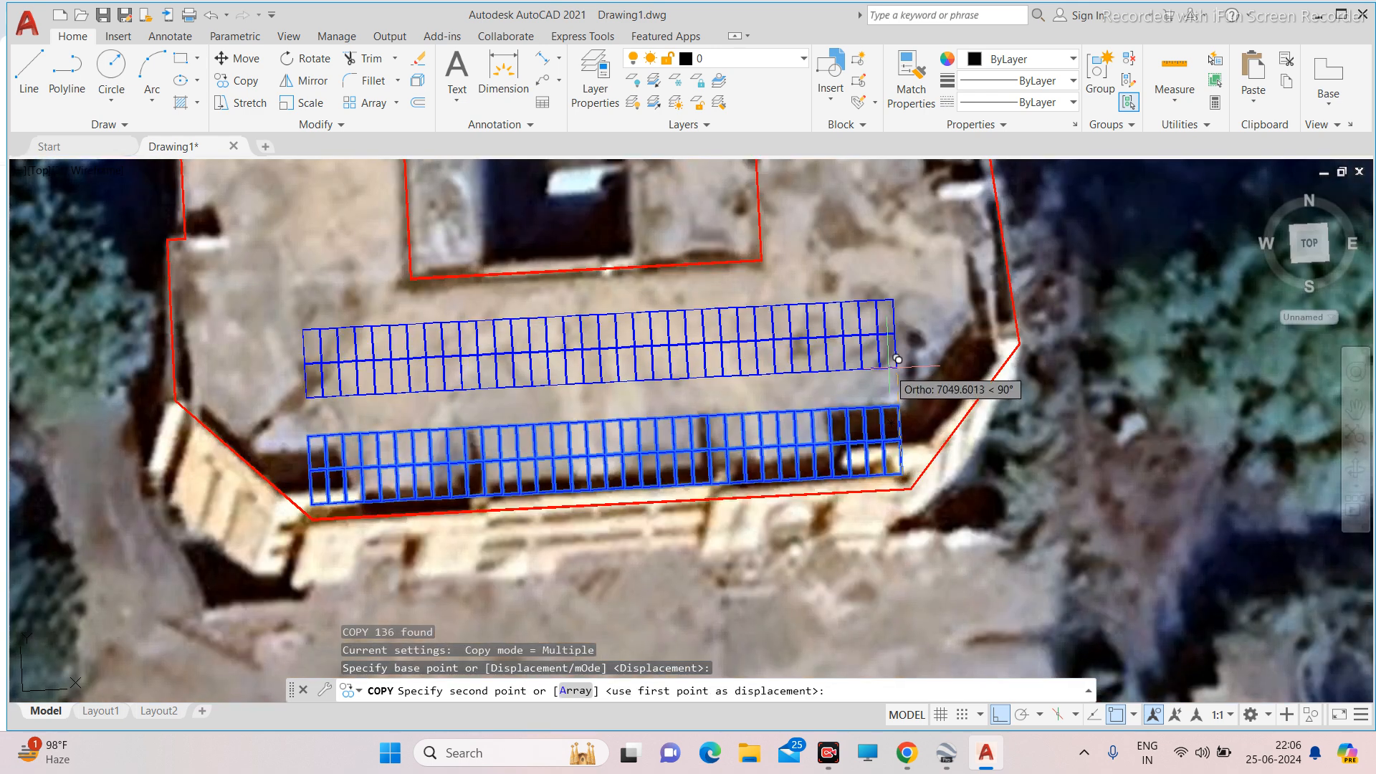
scroll(900, 359, up, 4)
scroll(913, 437, up, 6)
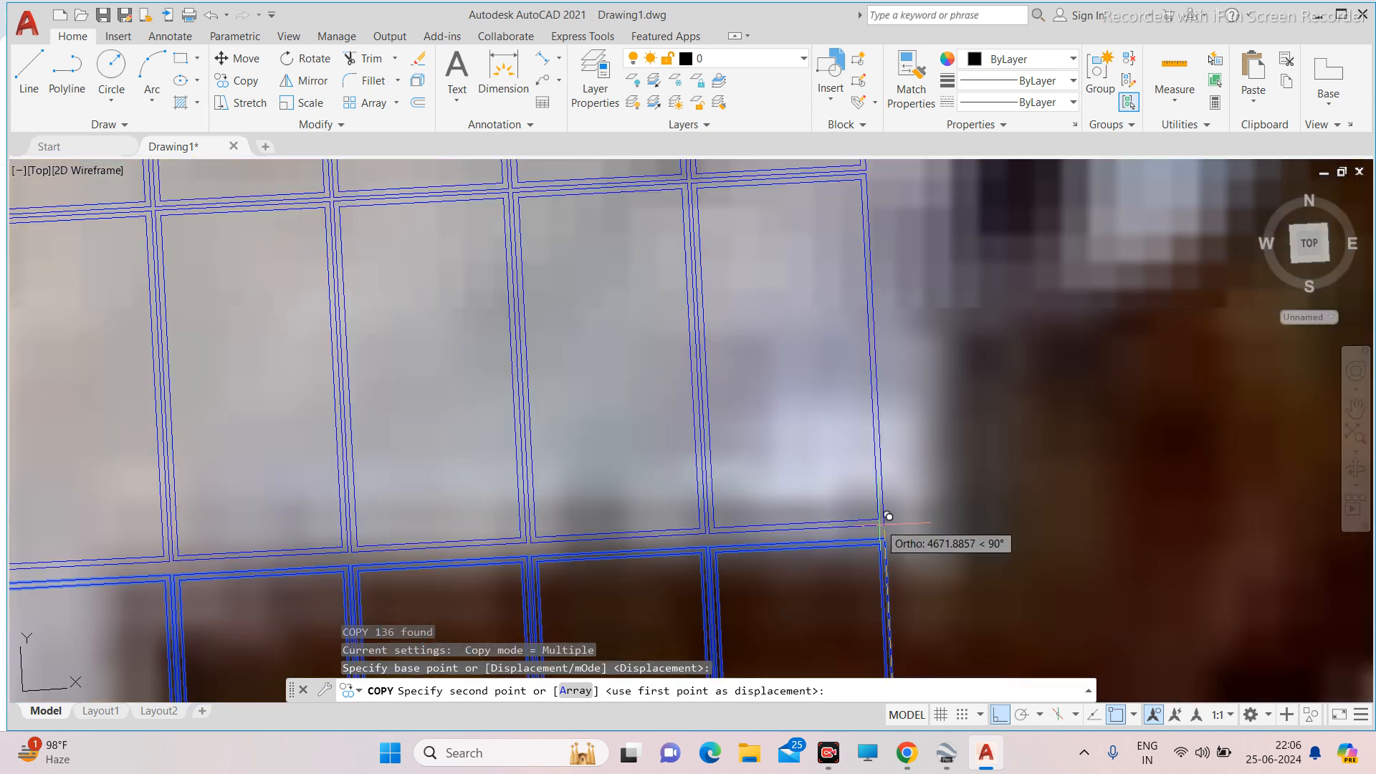
click(879, 489)
key(Escape)
Move the lower of the two newly copied rows 3000 units straight up.
key(ctrl+a)
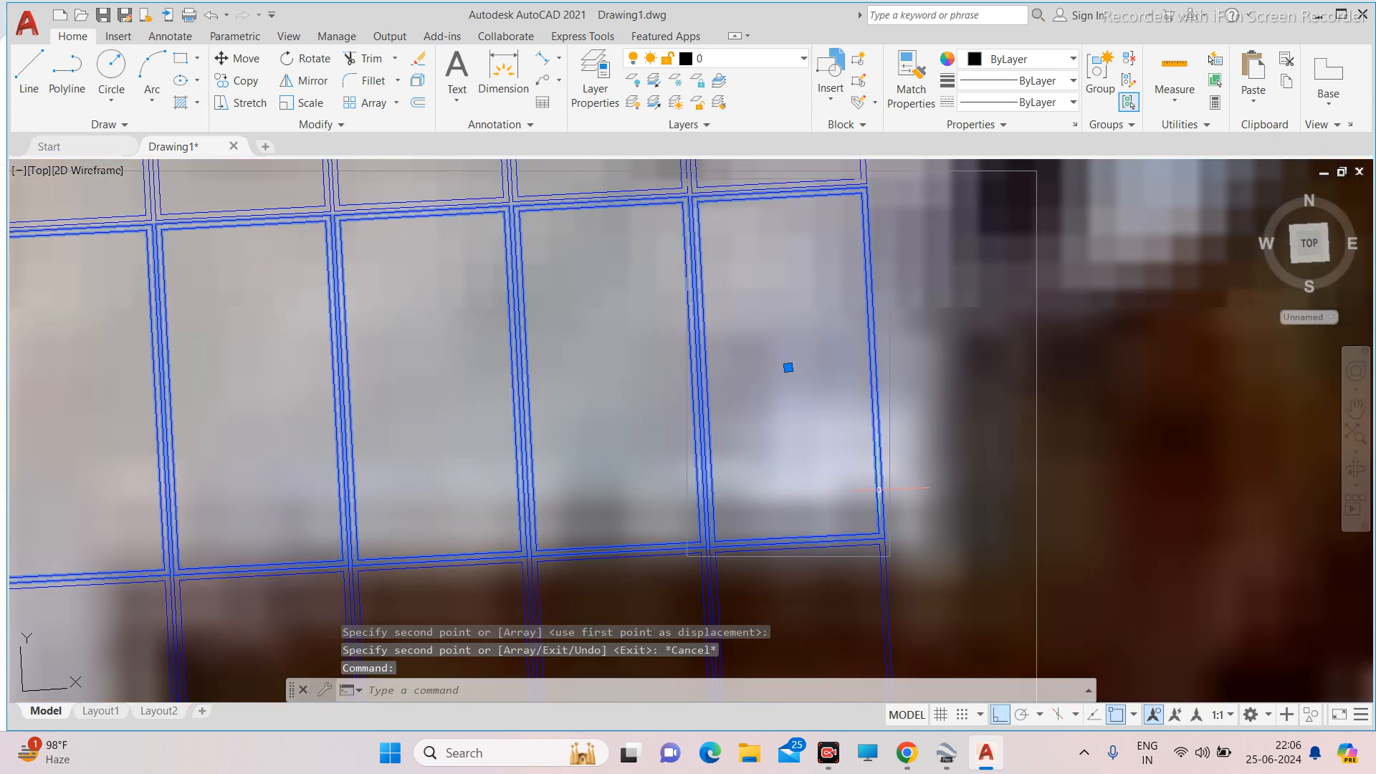
text(m)
key(Return)
click(948, 500)
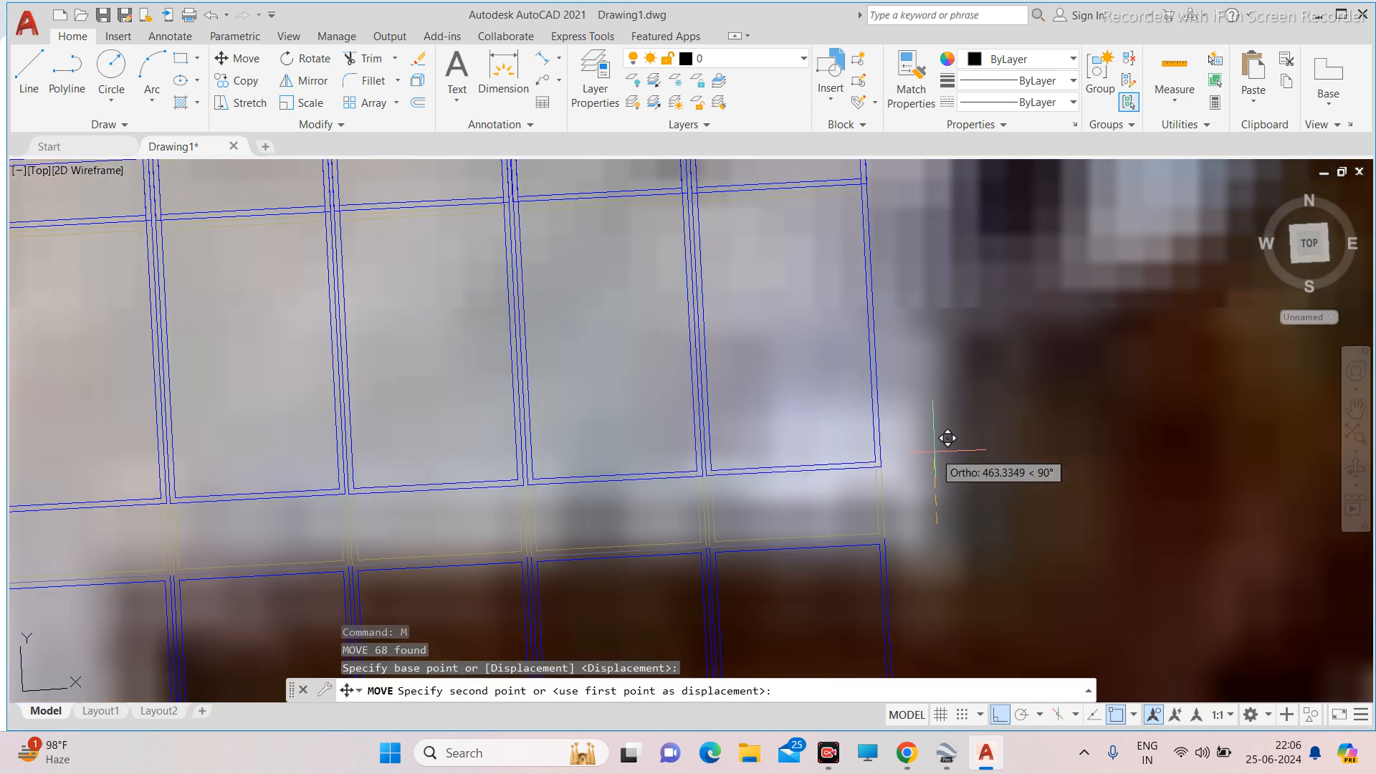
text(3000)
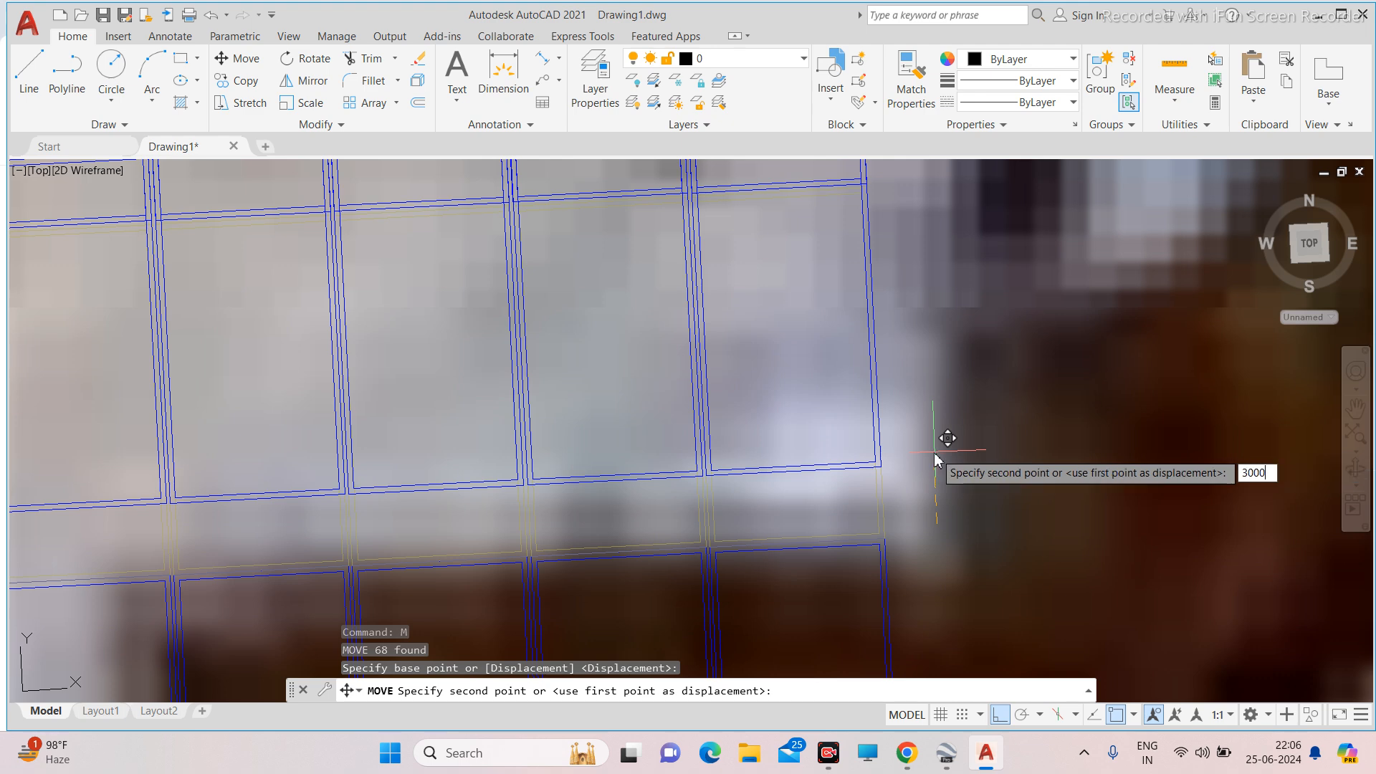
key(Return)
scroll(848, 431, down, 8)
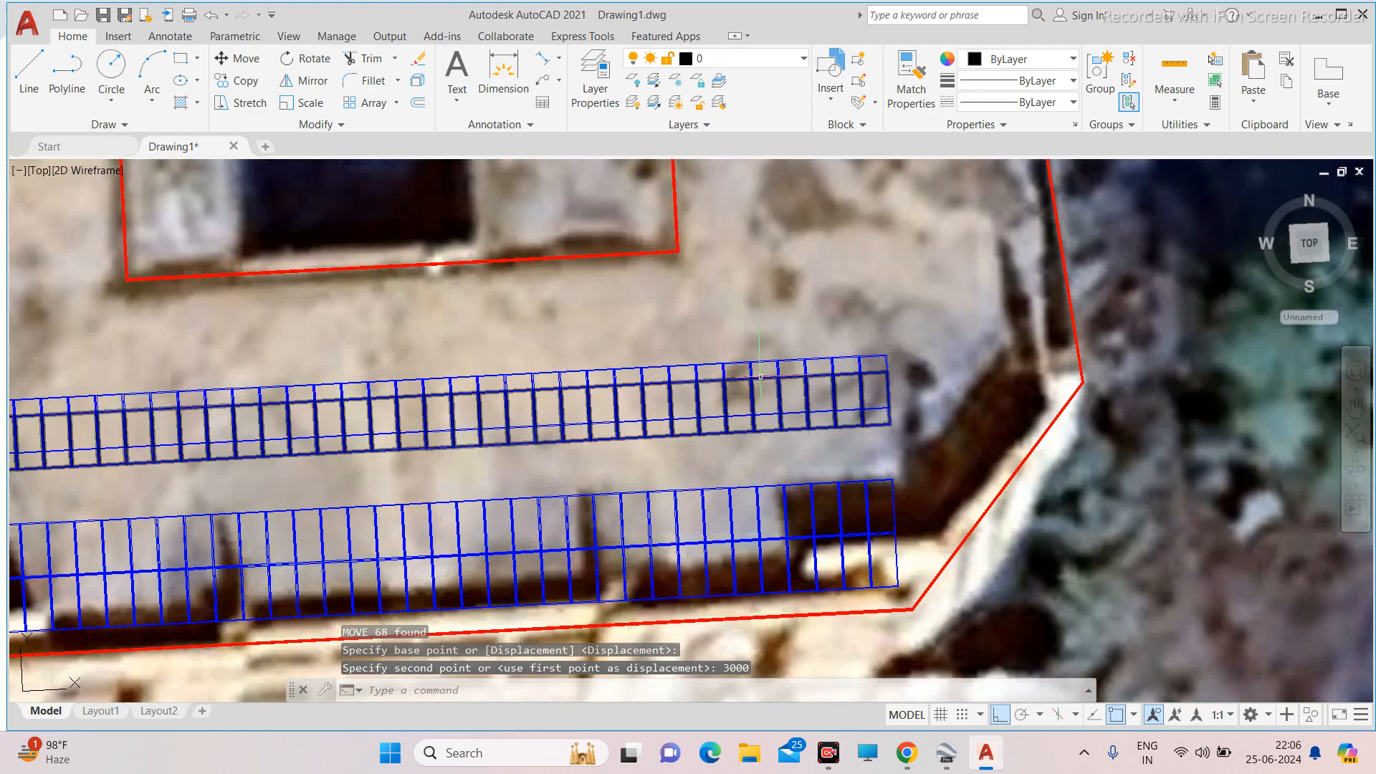
Undo the 3000-unit move and erase the two copied rows above the original pair.
key(ctrl+z)
key(ctrl+z)
scroll(597, 337, down, 4)
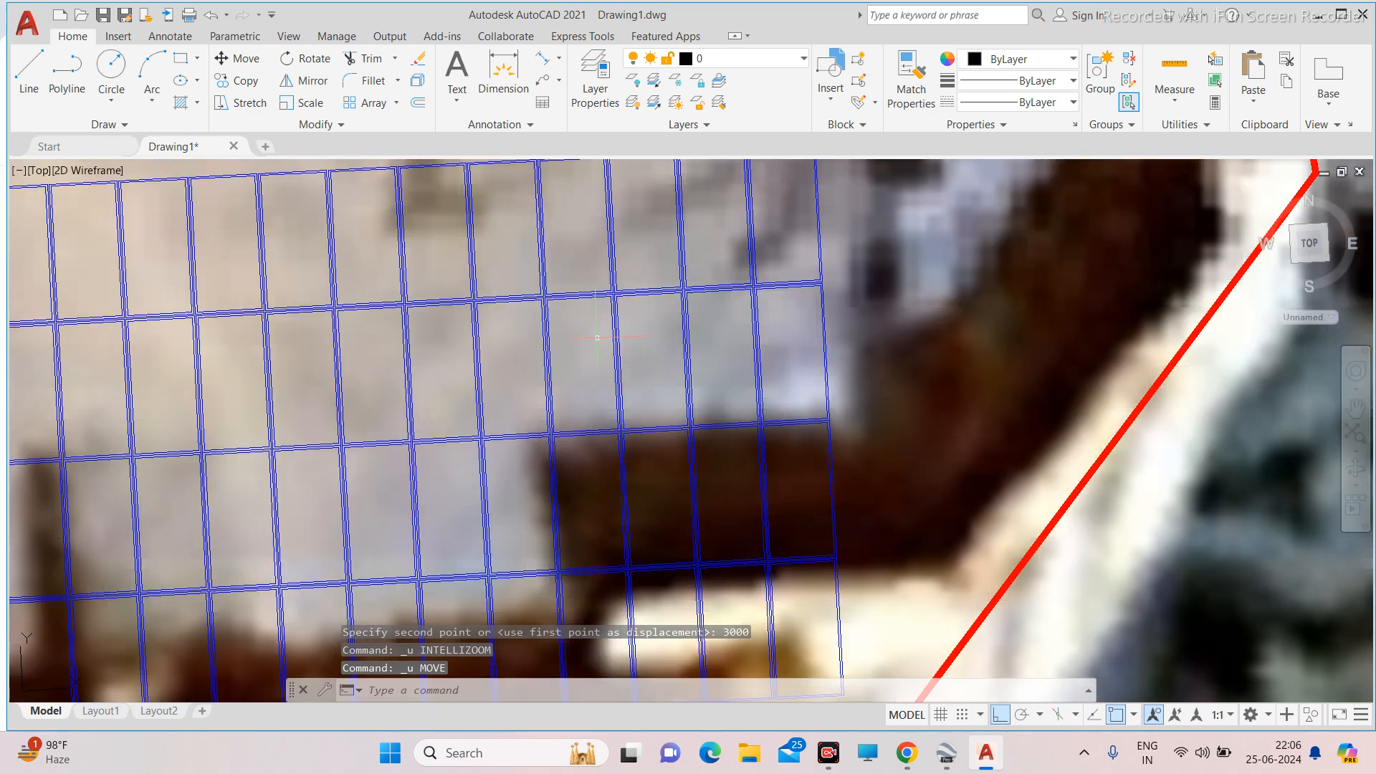
scroll(812, 329, down, 6)
scroll(819, 316, up, 4)
click(843, 308)
click(764, 331)
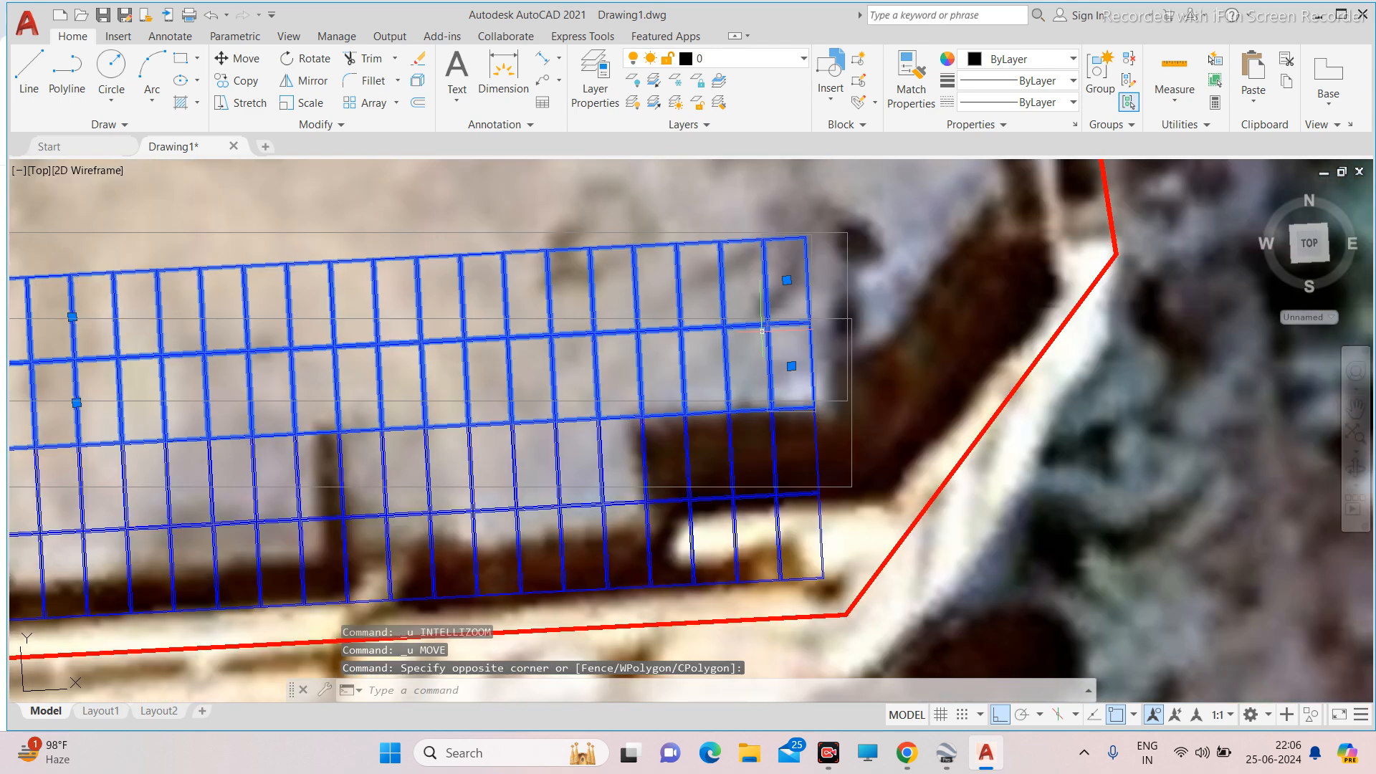
key(Delete)
scroll(803, 334, down, 6)
scroll(805, 337, up, 2)
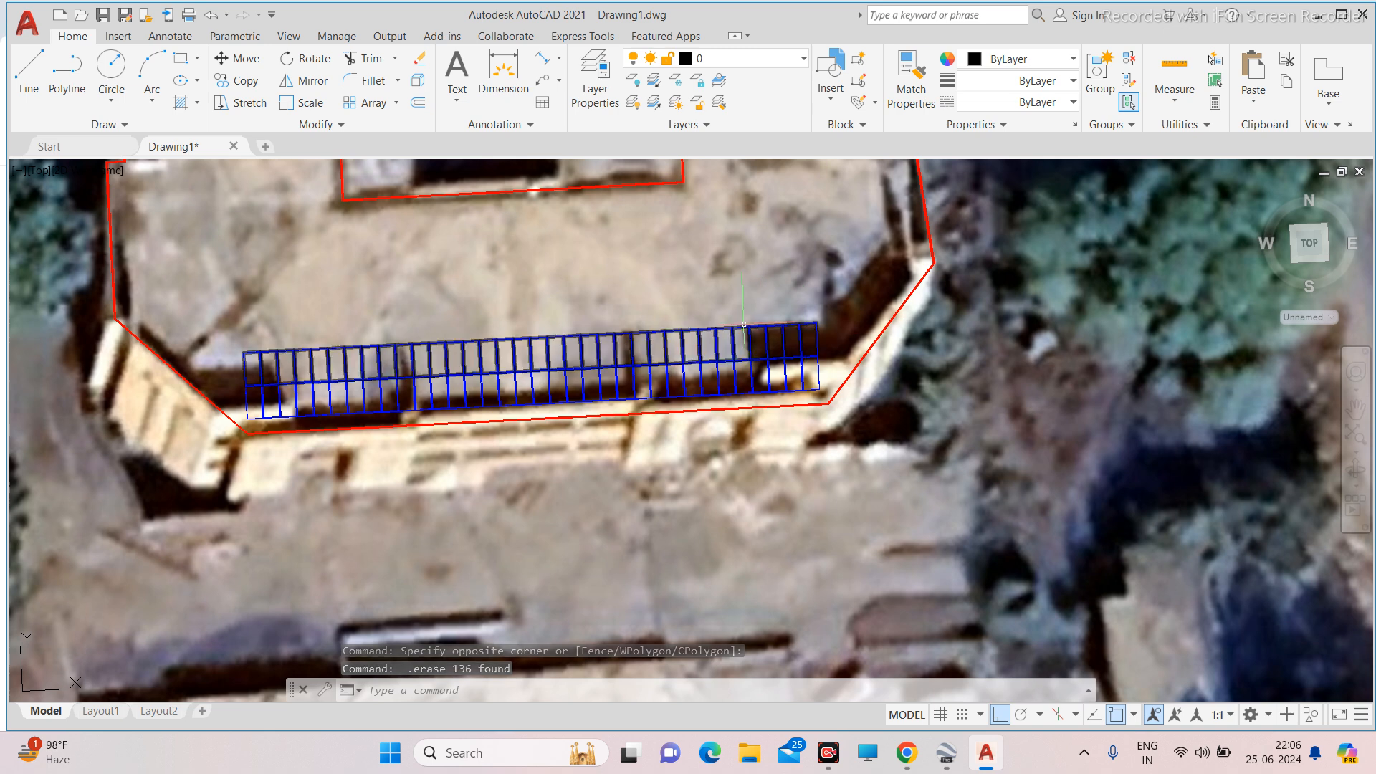
scroll(744, 326, down, 3)
scroll(544, 338, up, 5)
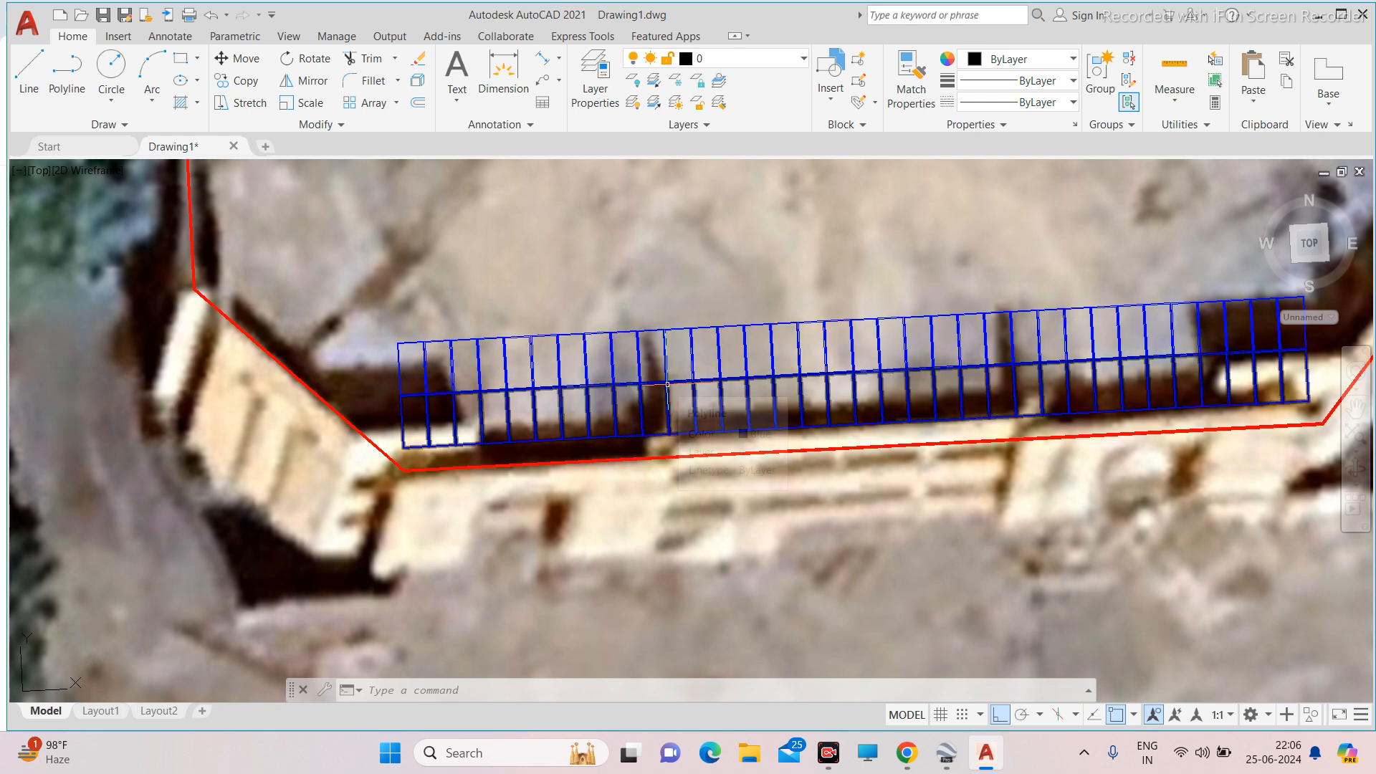
scroll(665, 385, up, 4)
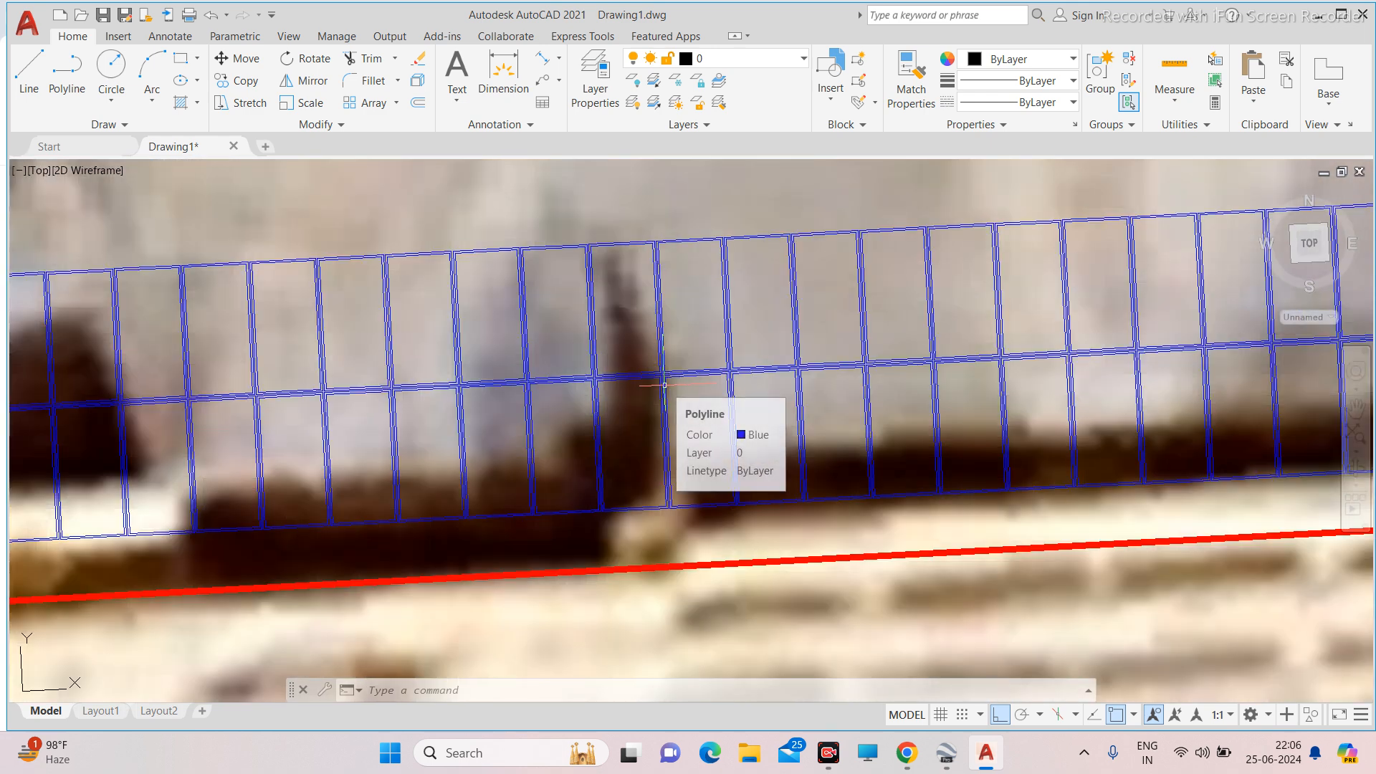
Copy both panel rows straight up from the lower-right corner of the lower row, placing the copies directly above the originals.
scroll(665, 385, up, 4)
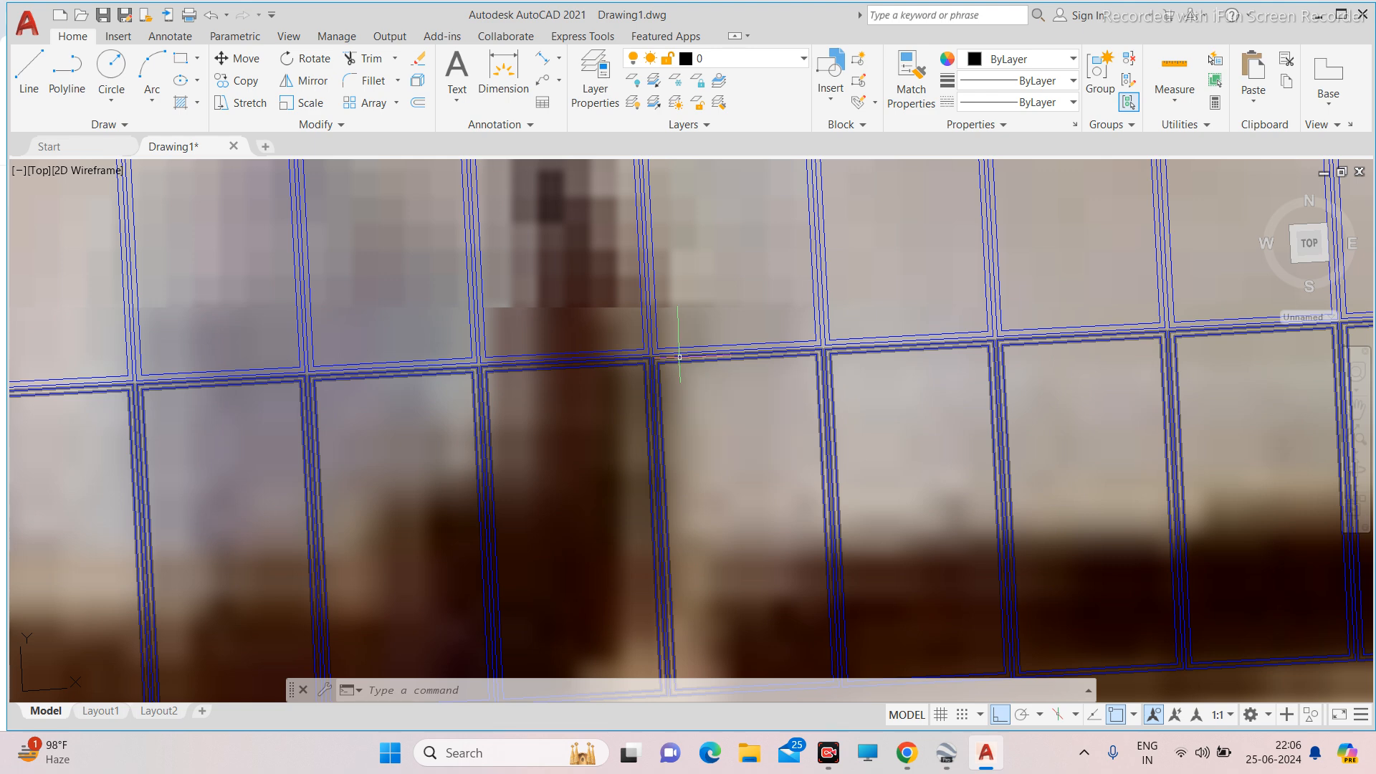
scroll(679, 356, down, 6)
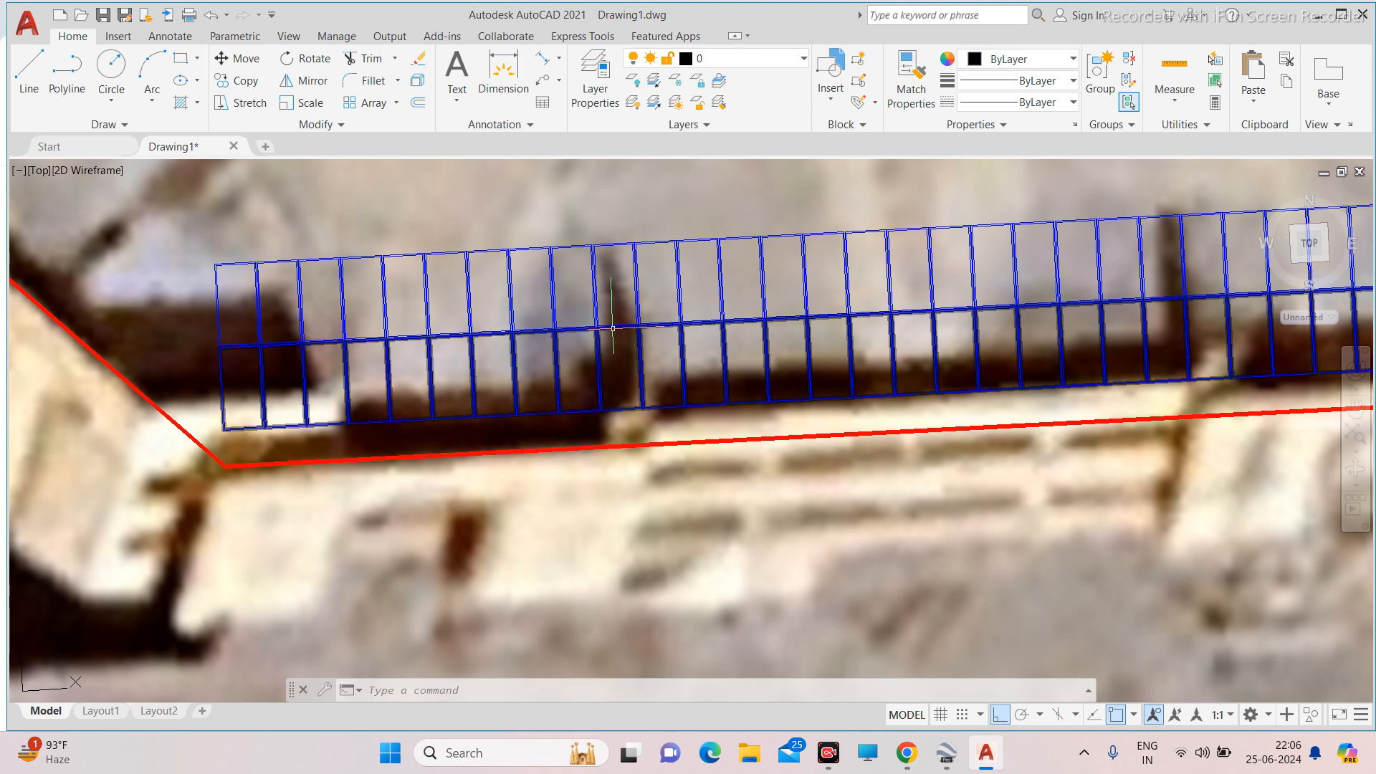
scroll(613, 327, down, 5)
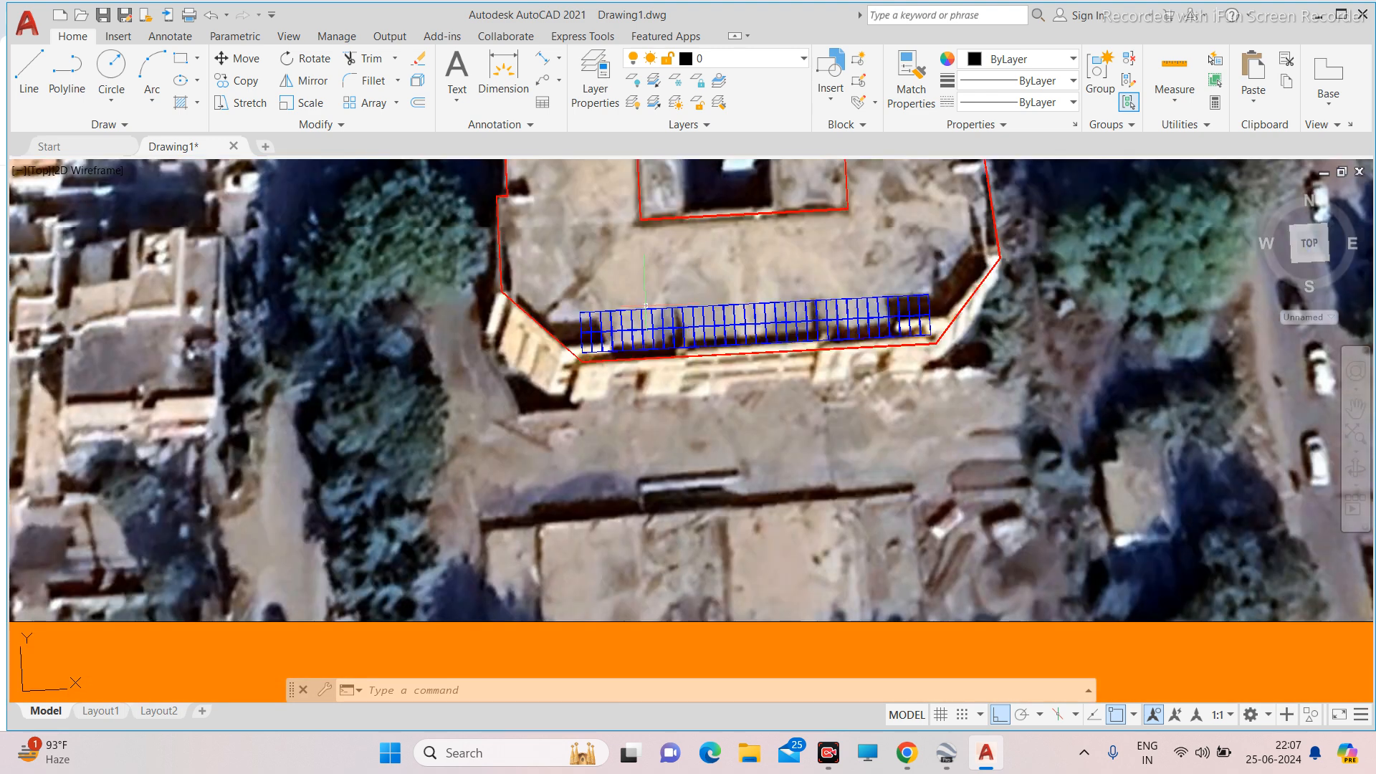
scroll(646, 306, up, 2)
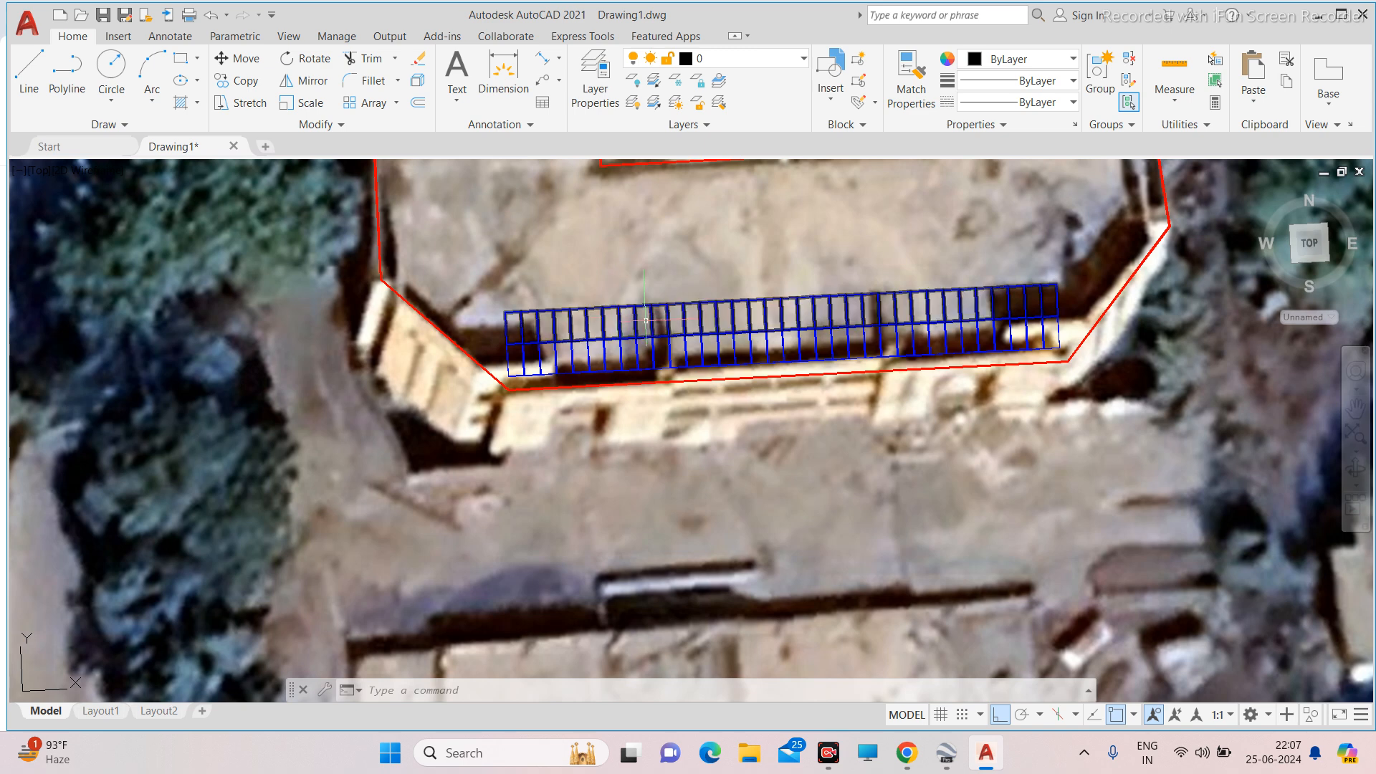
scroll(677, 307, up, 2)
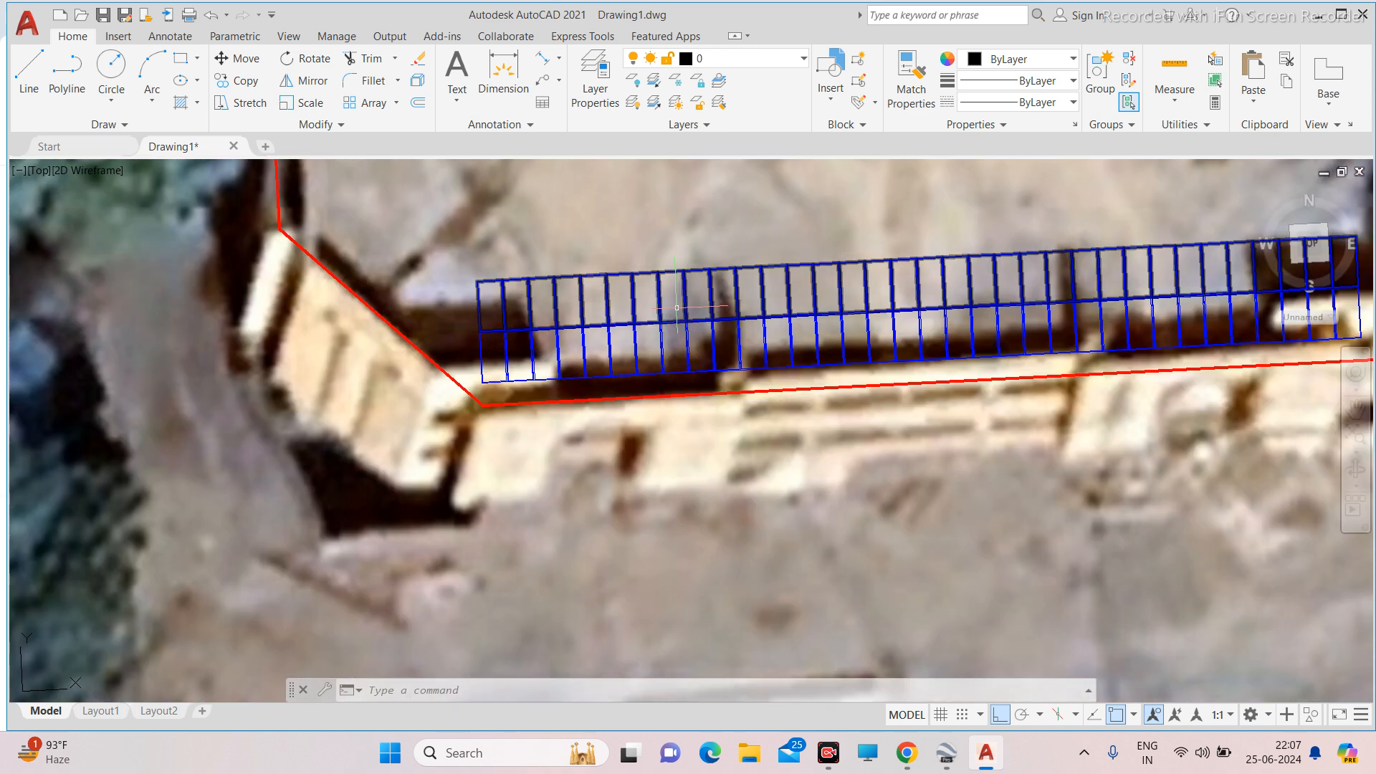
scroll(677, 307, up, 5)
click(705, 307)
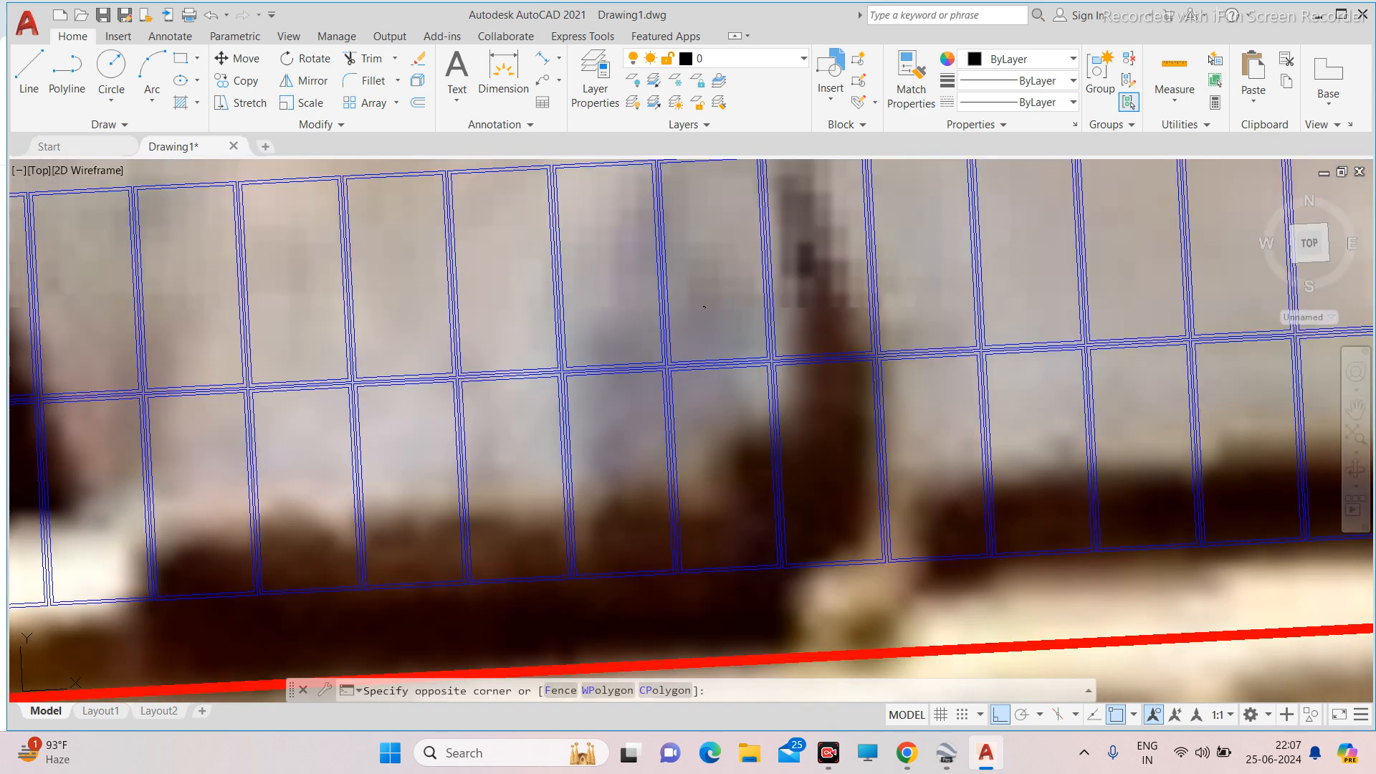
scroll(705, 306, down, 6)
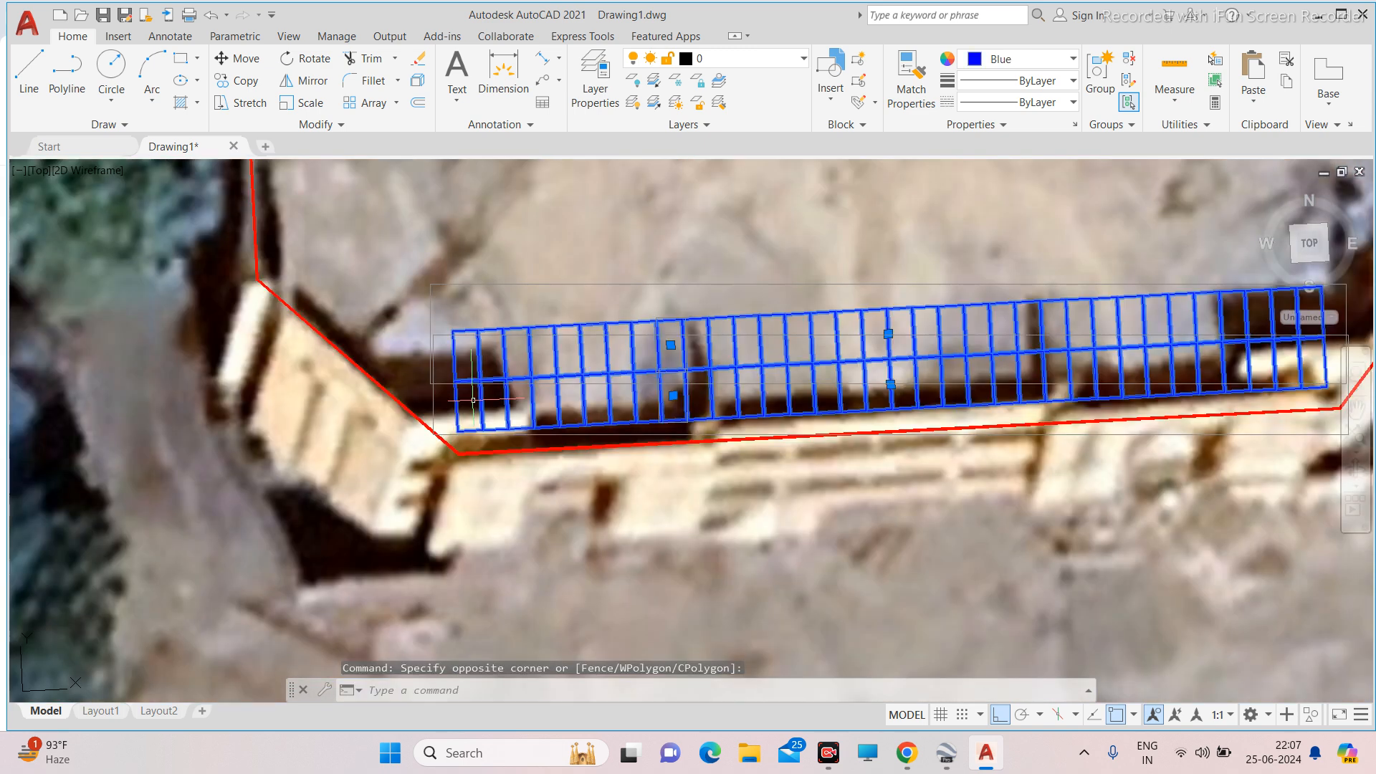
click(467, 370)
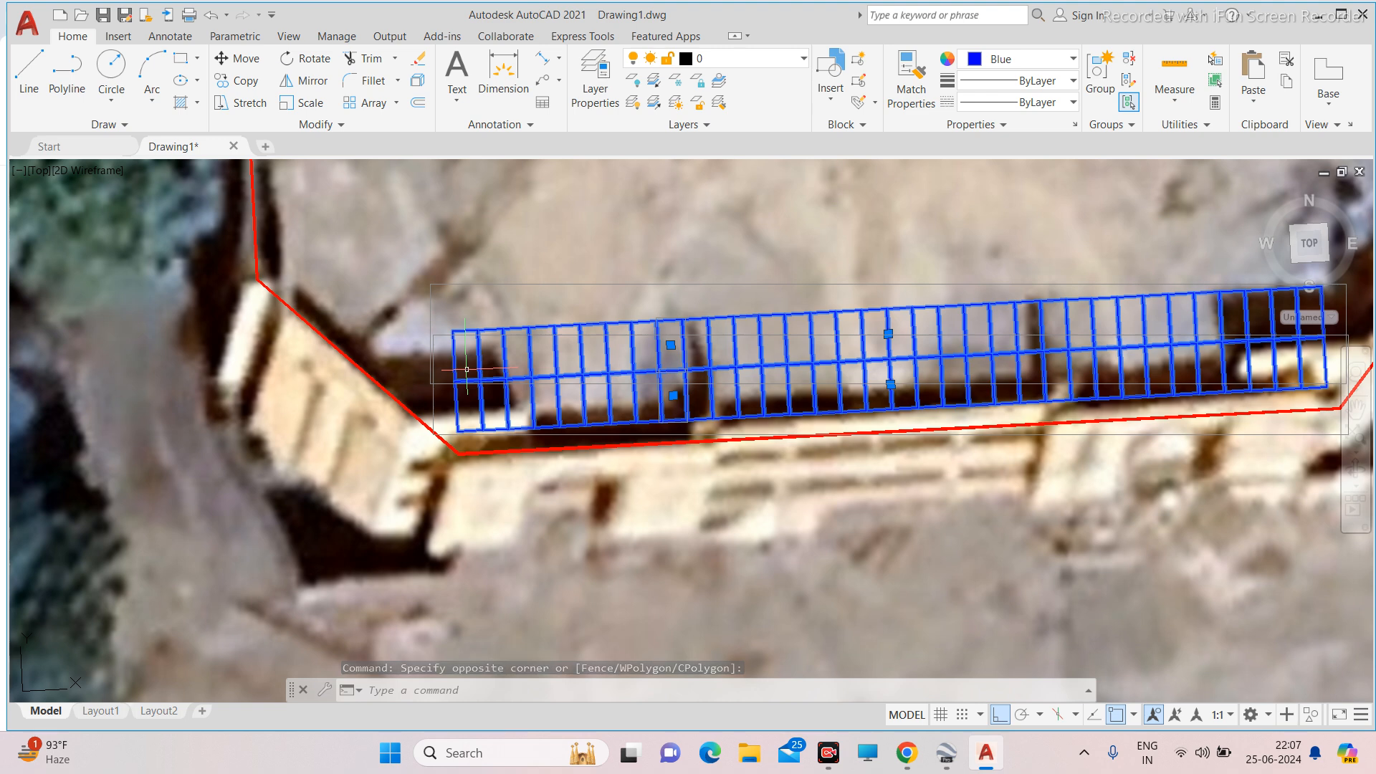
text(co)
key(Return)
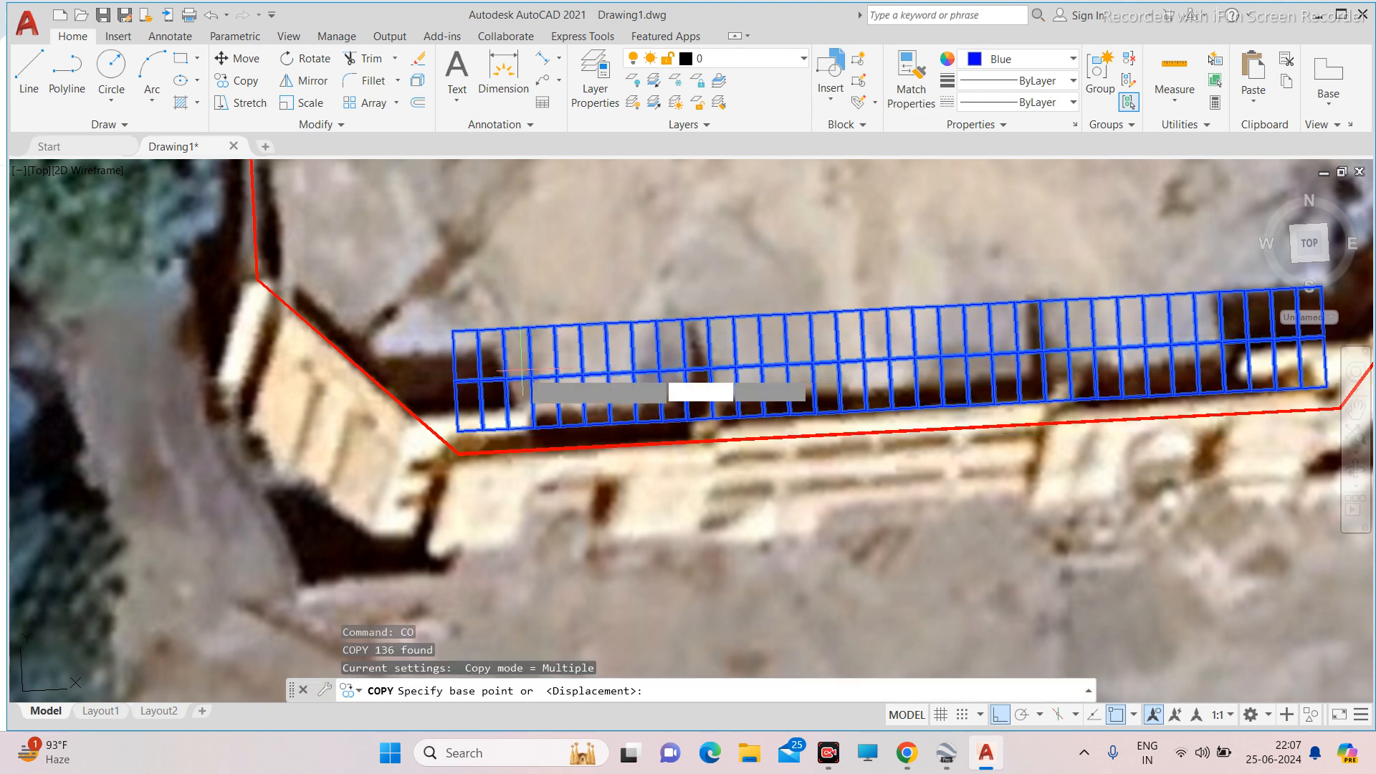
scroll(522, 372, down, 4)
scroll(649, 407, up, 8)
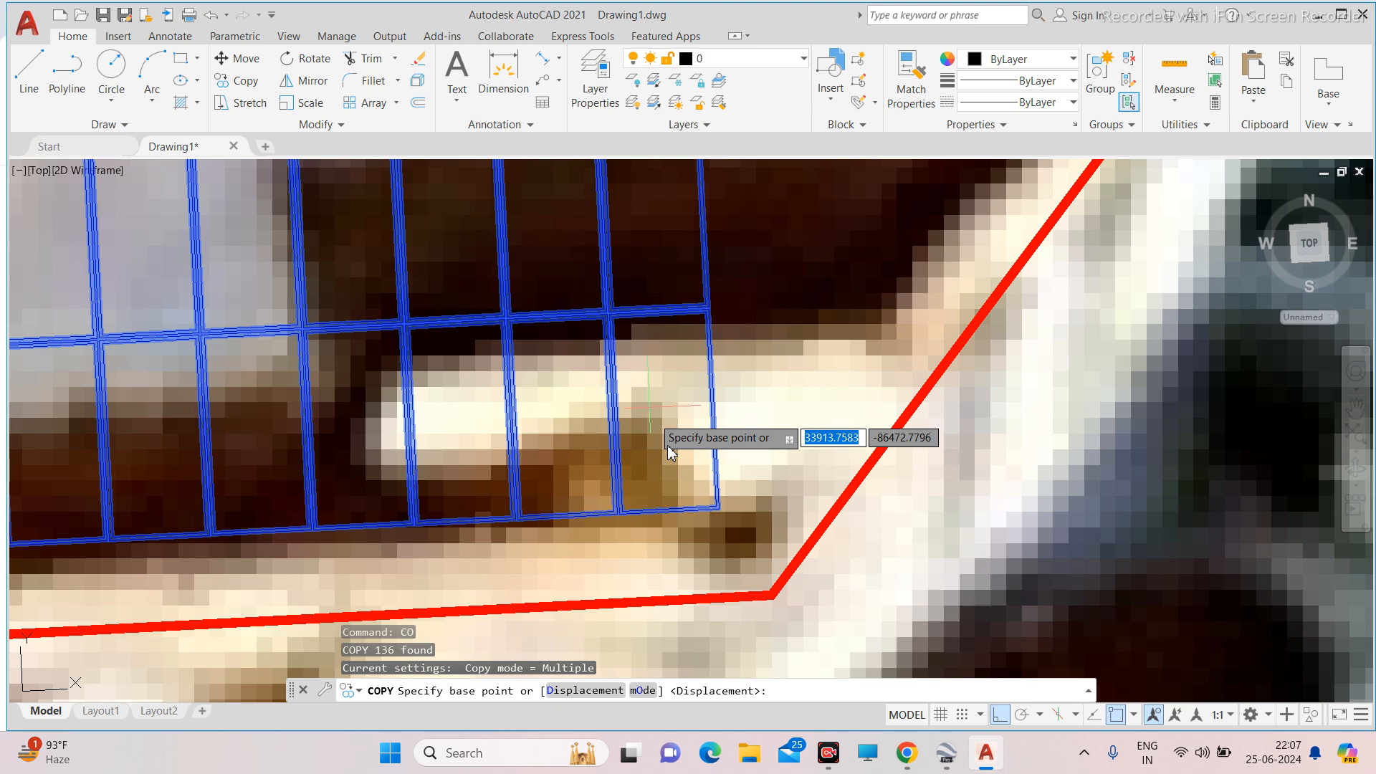
scroll(695, 477, up, 5)
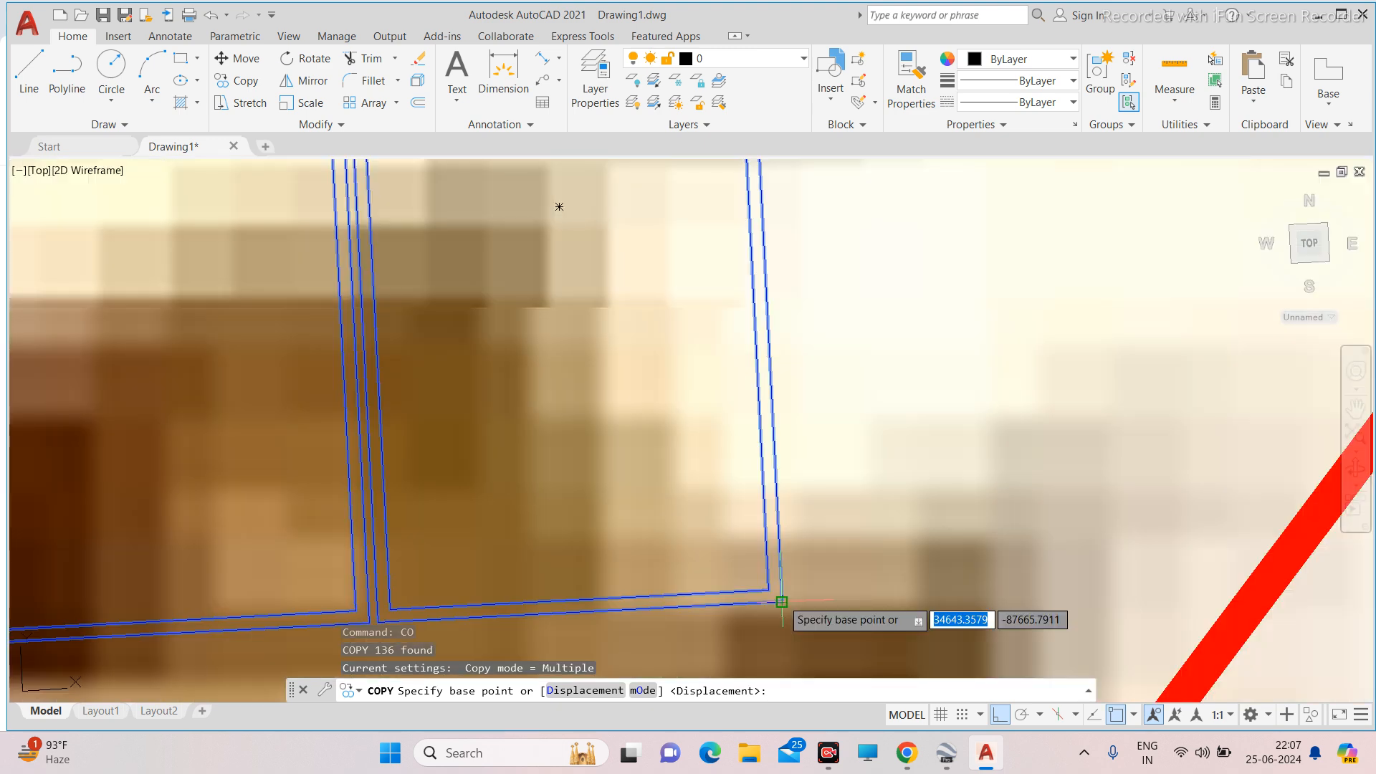
click(780, 595)
scroll(782, 592, down, 5)
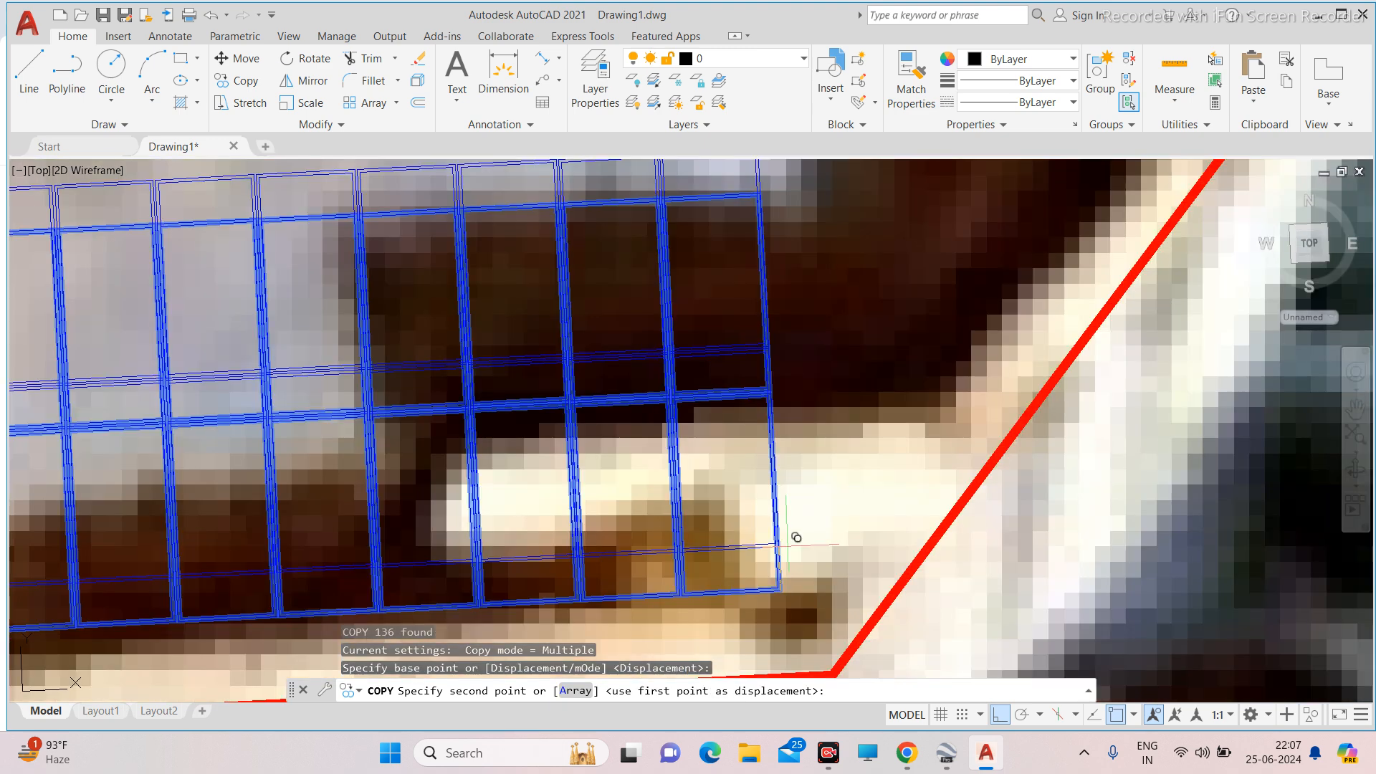
scroll(786, 544, up, 6)
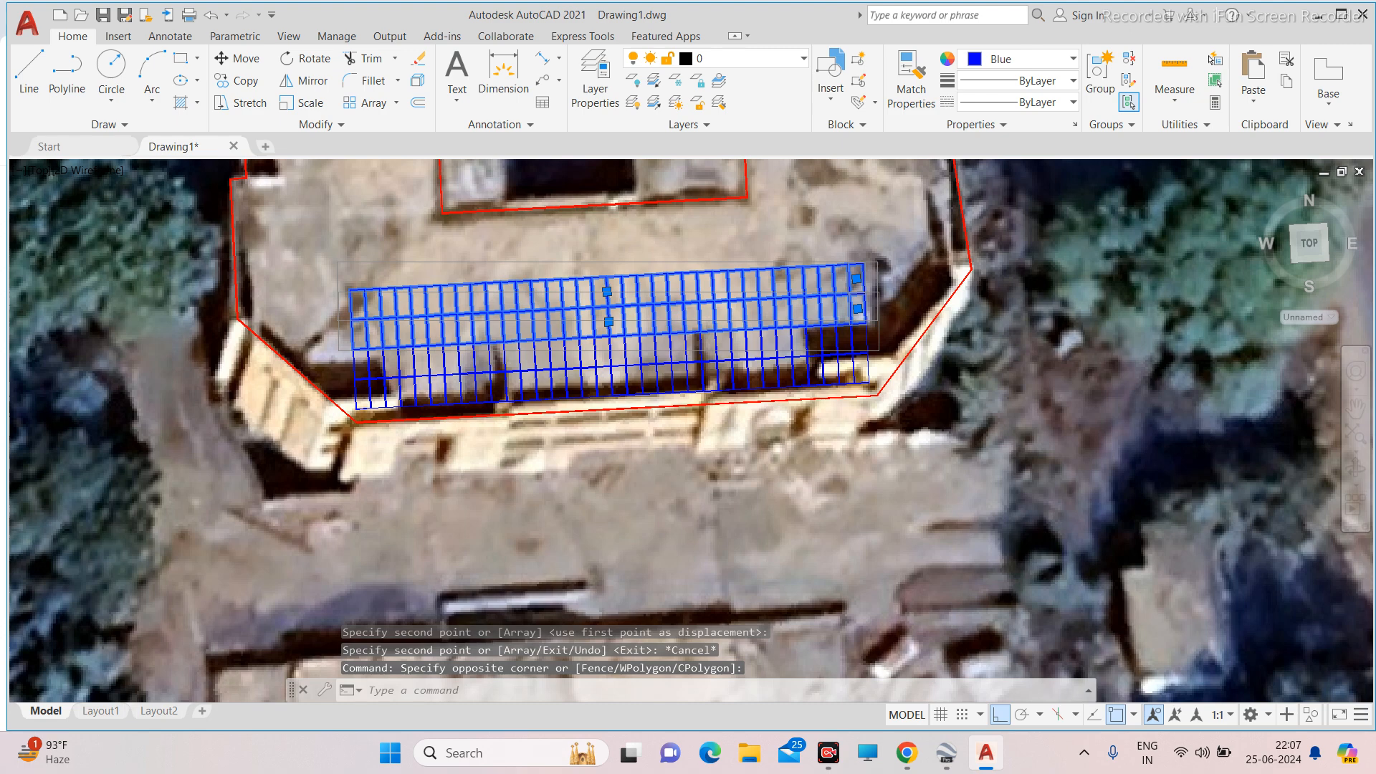
Move the two copied panel rows 3000 units straight up, away from the original pair.
scroll(910, 258, up, 3)
text(m)
key(Return)
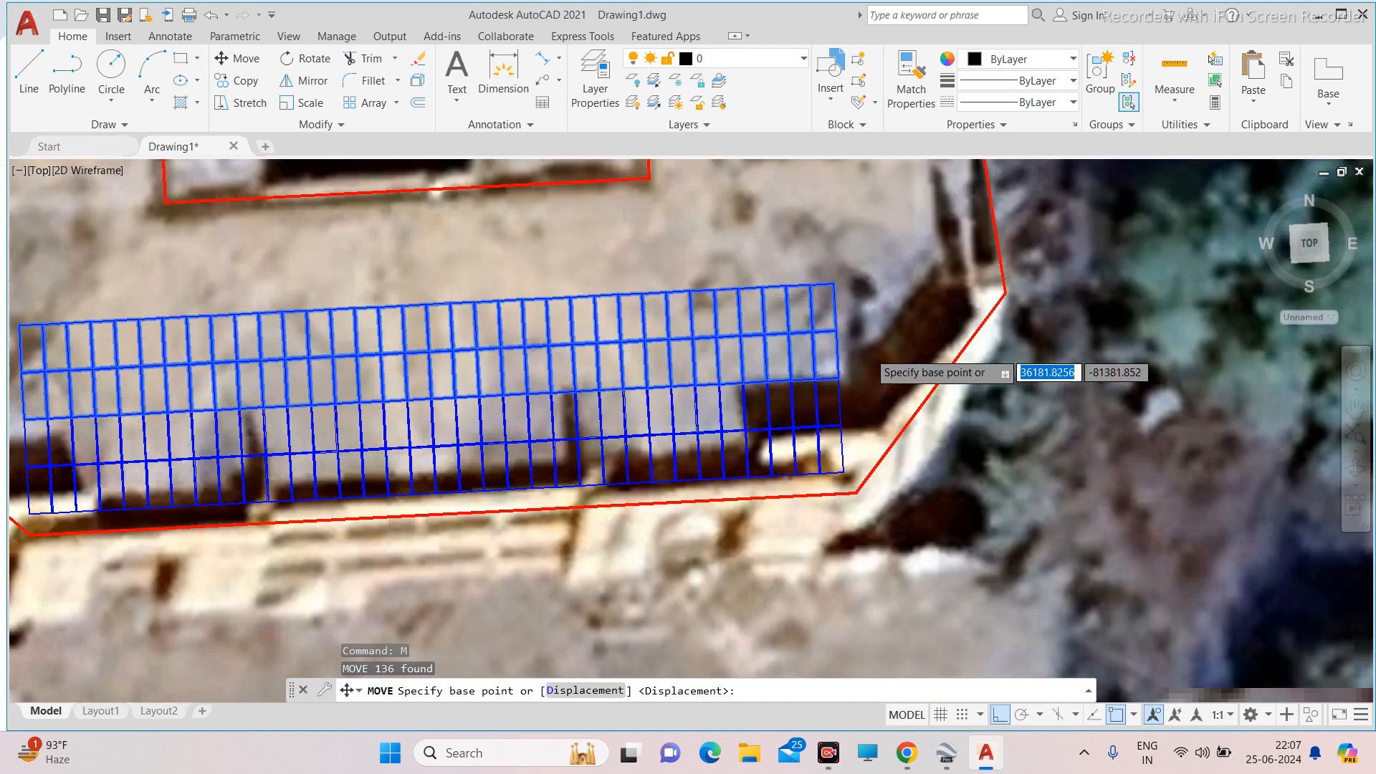
click(873, 366)
scroll(873, 355, up, 2)
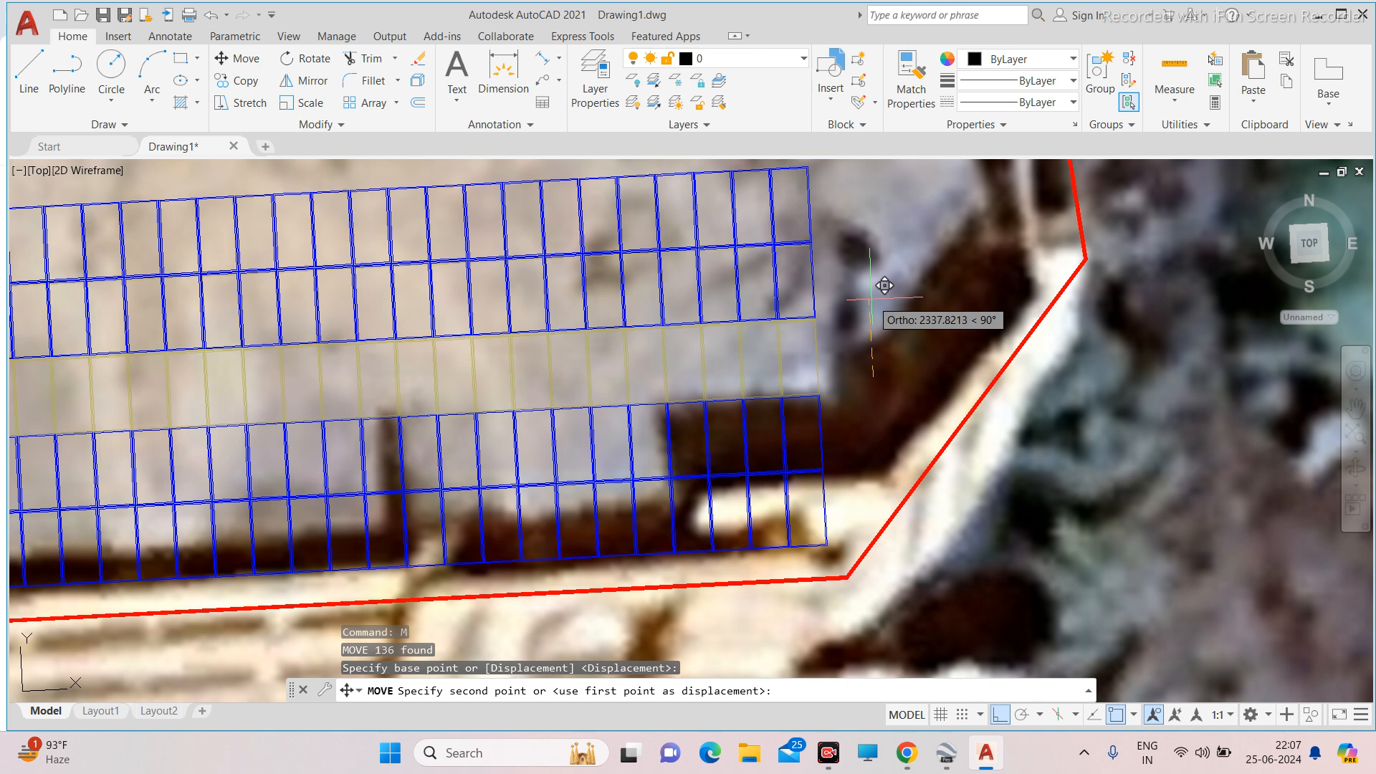
text(3000)
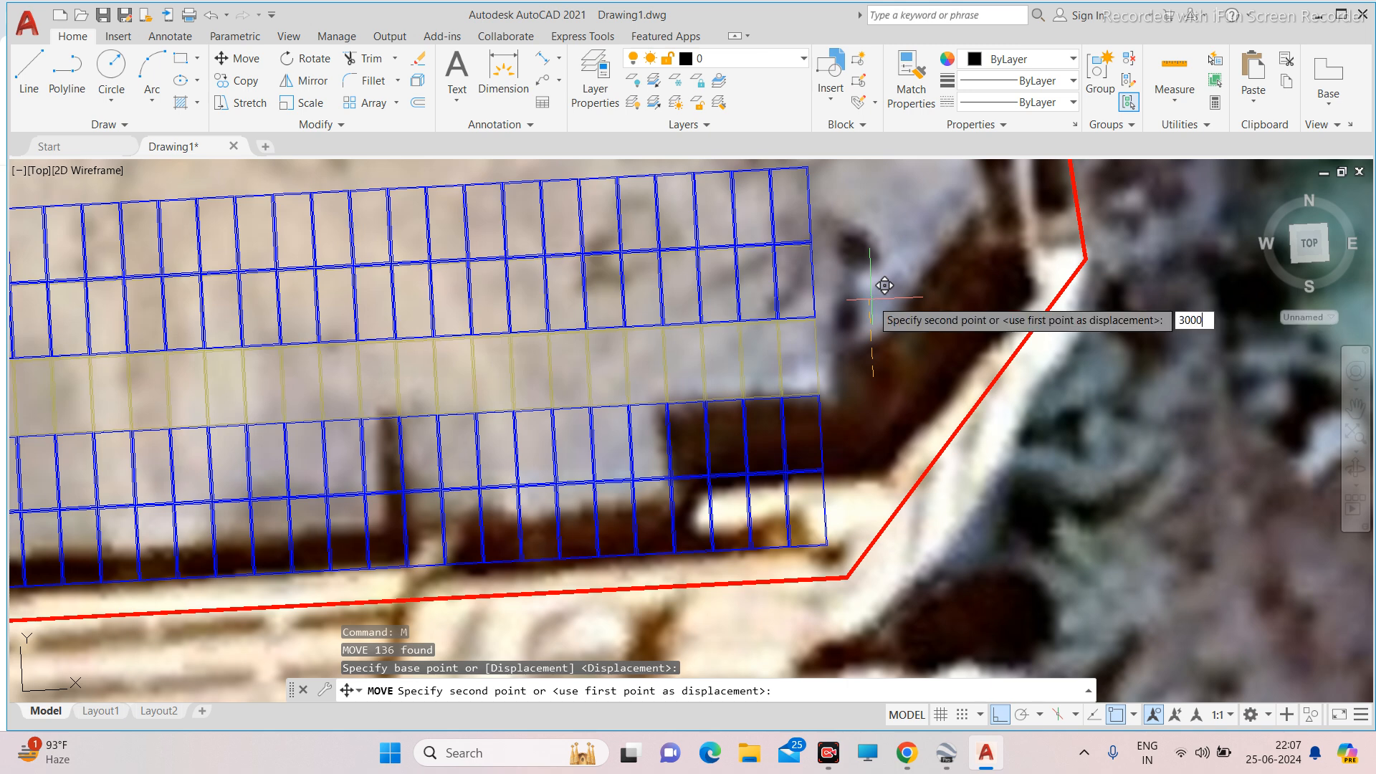
key(Return)
scroll(885, 285, down, 6)
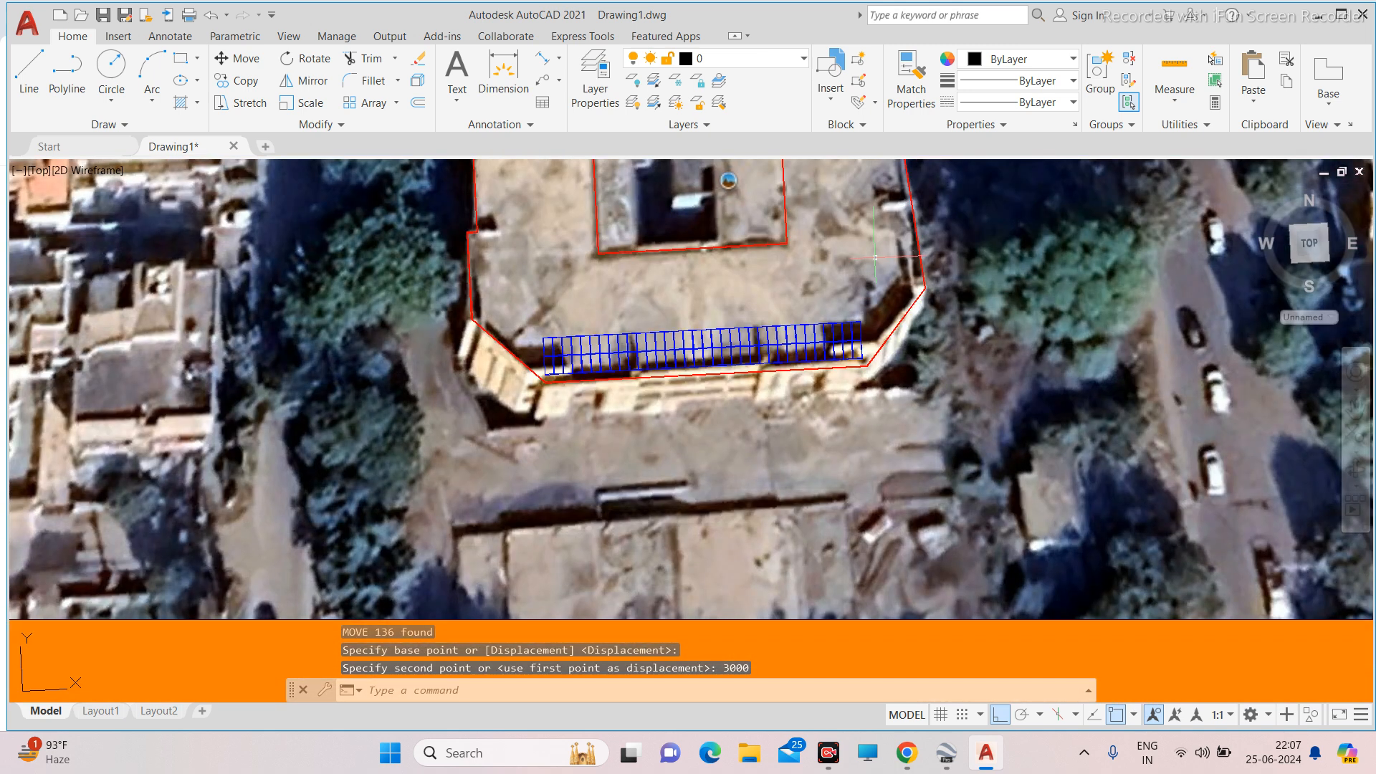
Bring the moved pair of panel rows to the front of the draw order, above the satellite image.
click(874, 259)
click(820, 272)
right_click(851, 283)
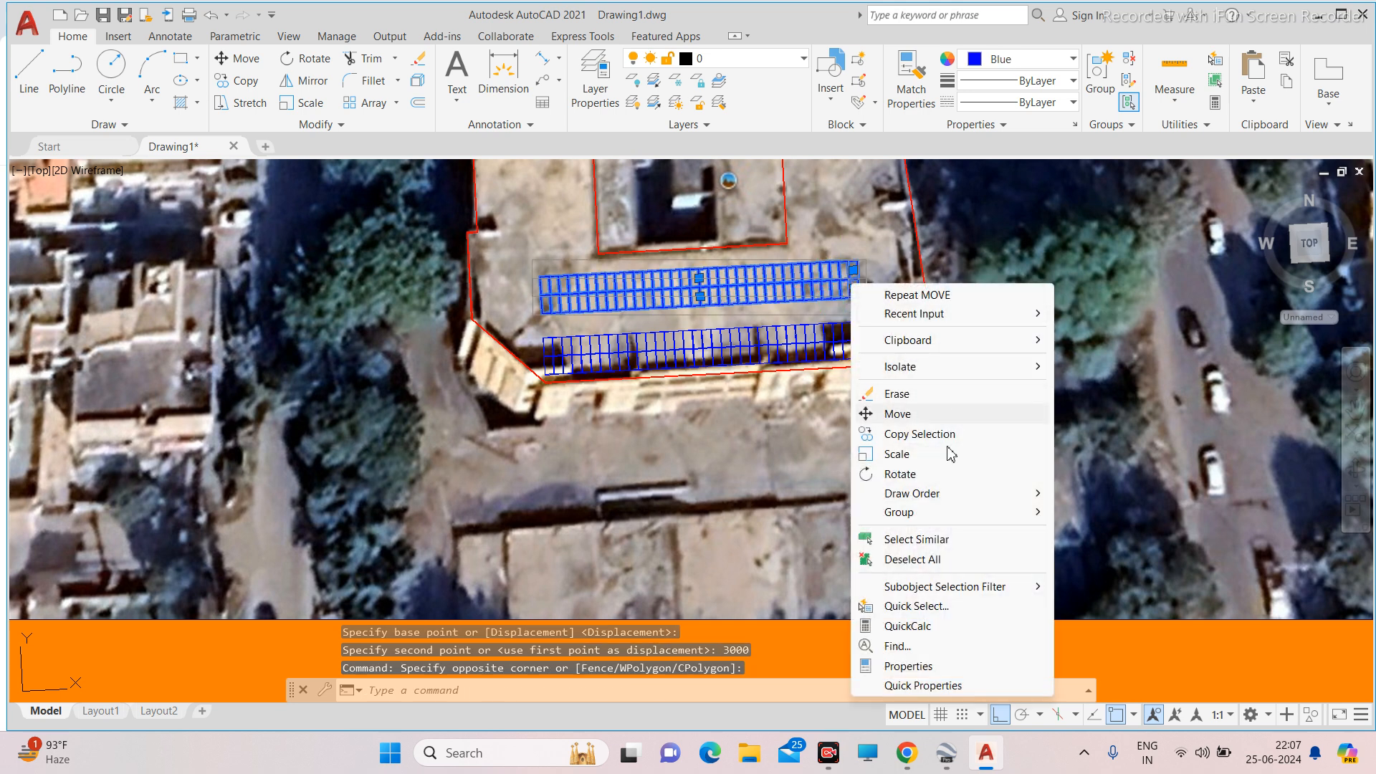
mouse_move(956, 499)
click(1119, 493)
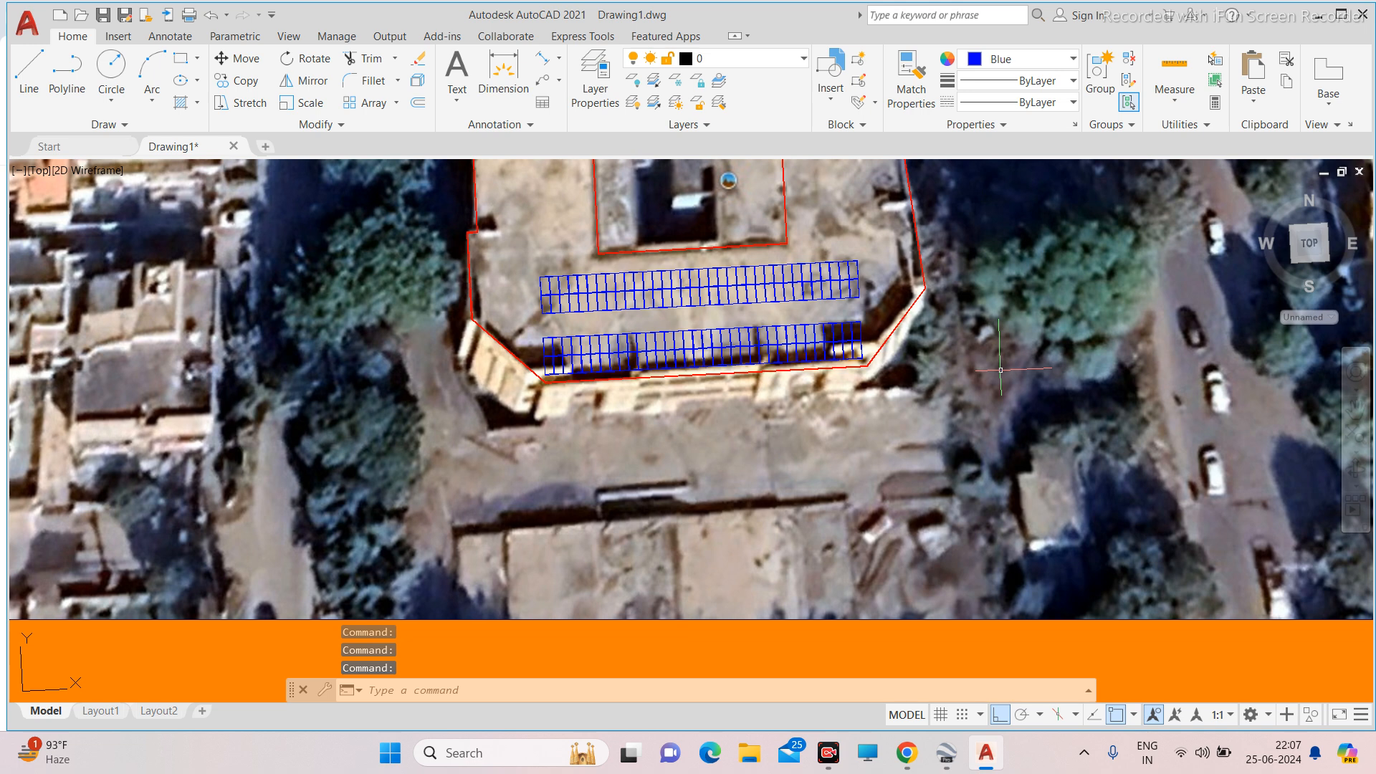
scroll(856, 311, up, 4)
click(853, 380)
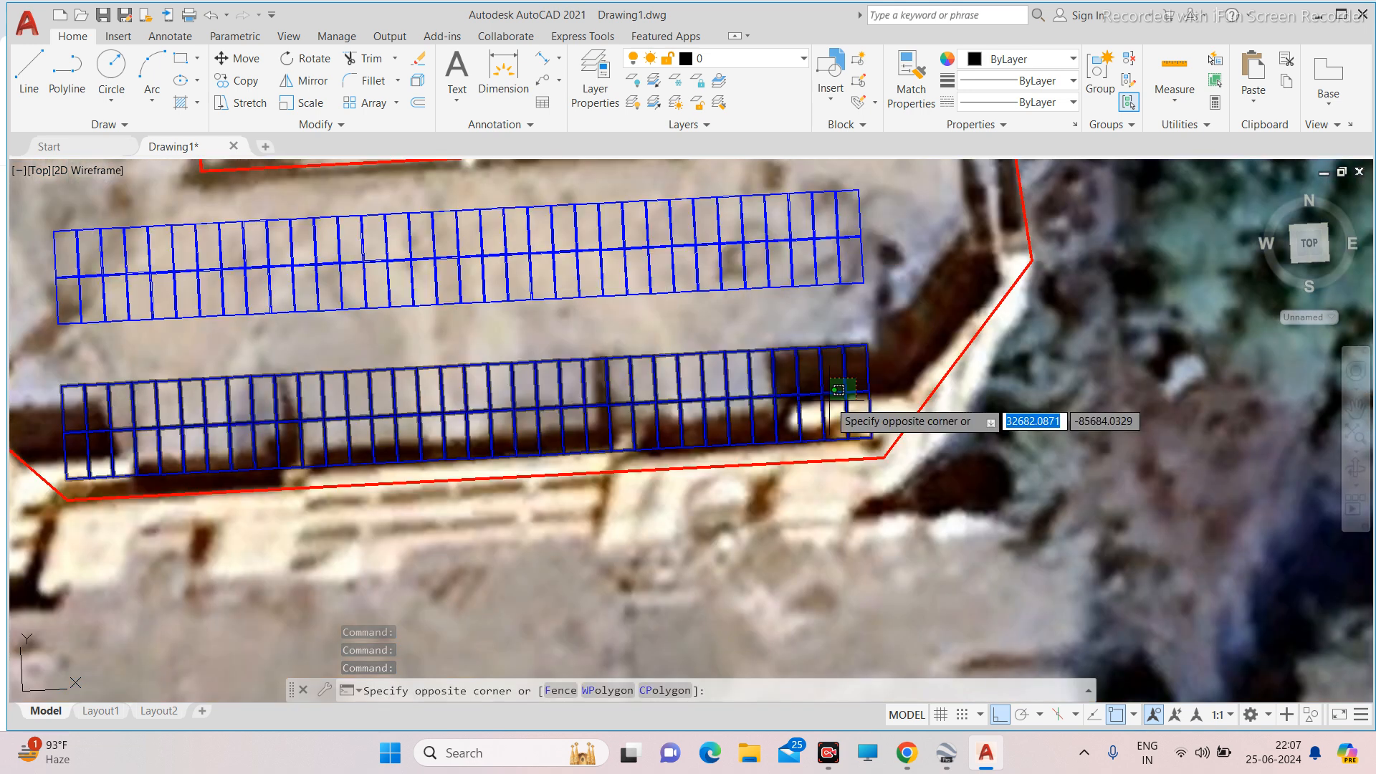
click(837, 263)
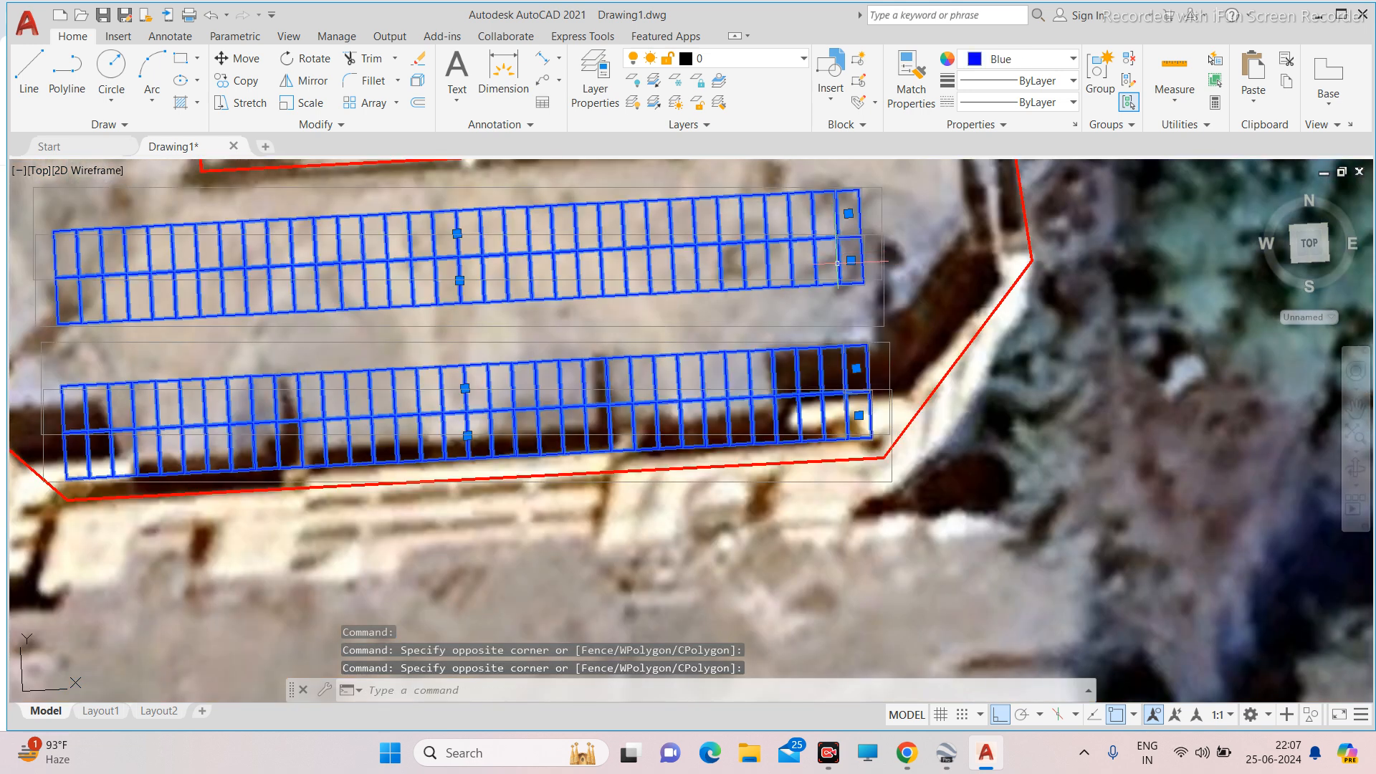
key(Escape)
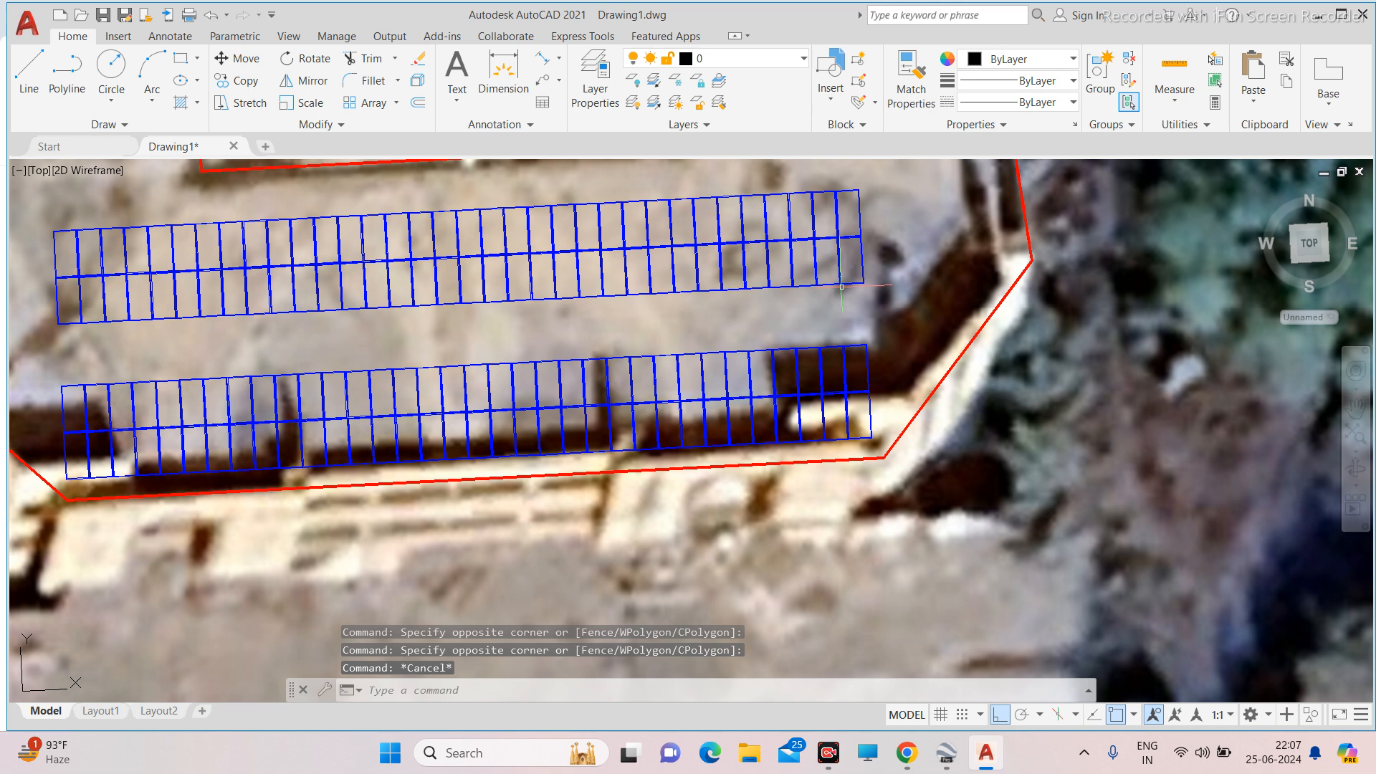
Measure the gap between the two row pairs with an aligned dimension between their facing corners at the right end.
scroll(842, 287, up, 2)
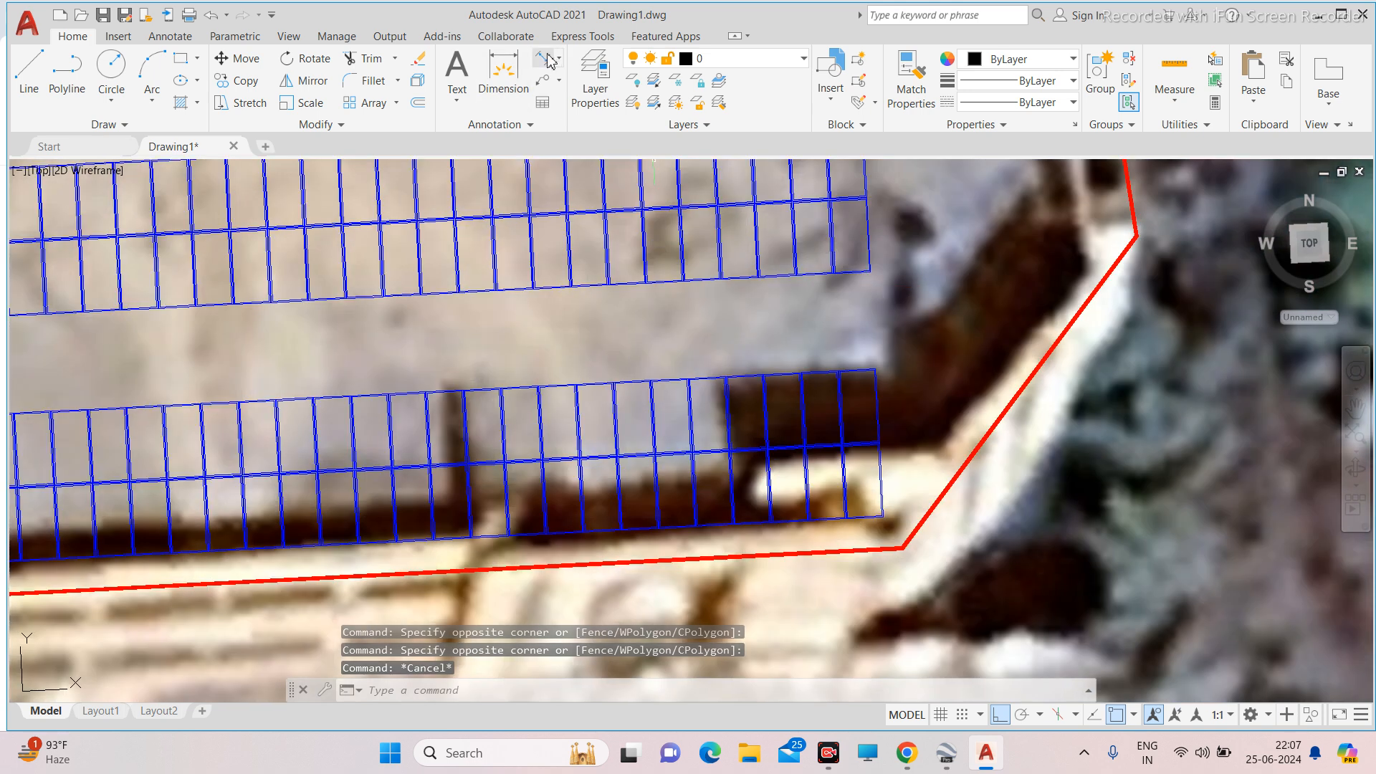
click(543, 59)
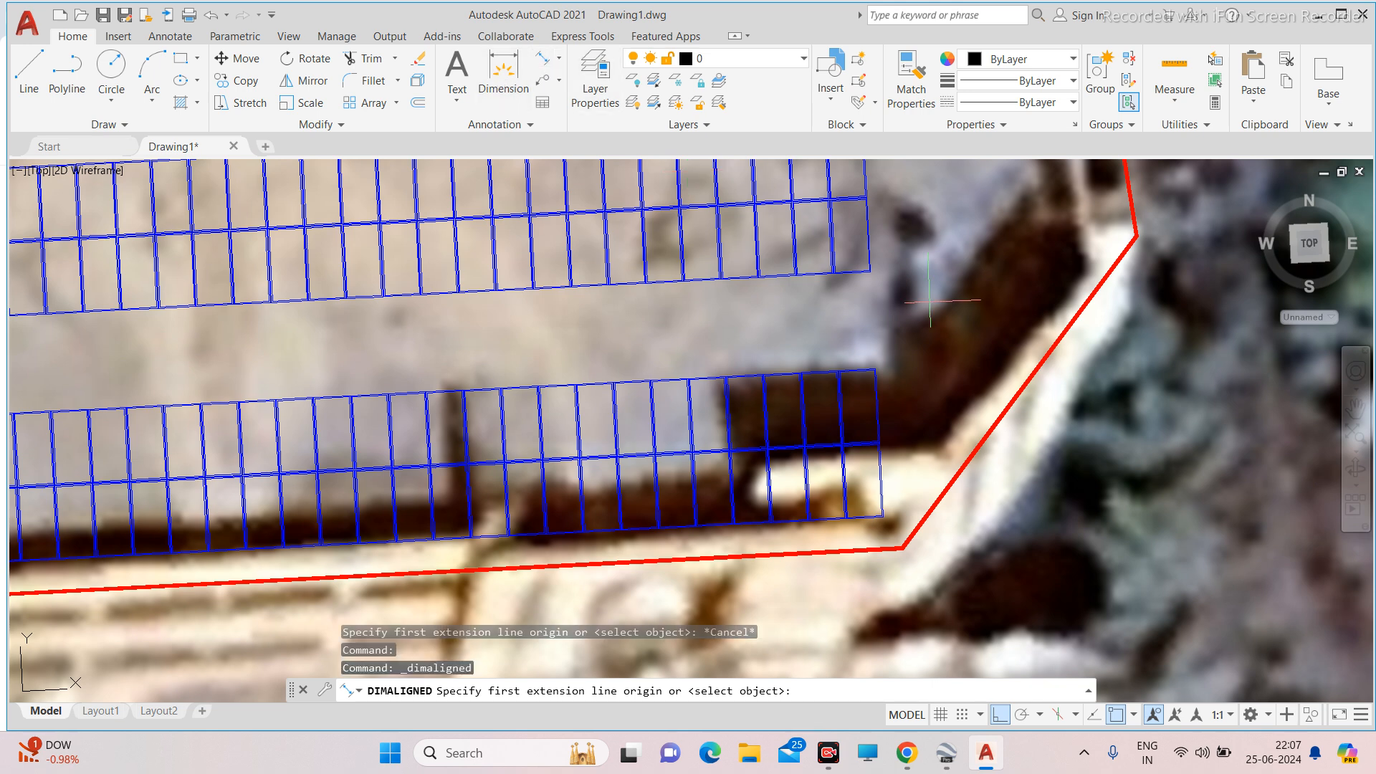
scroll(889, 278, up, 8)
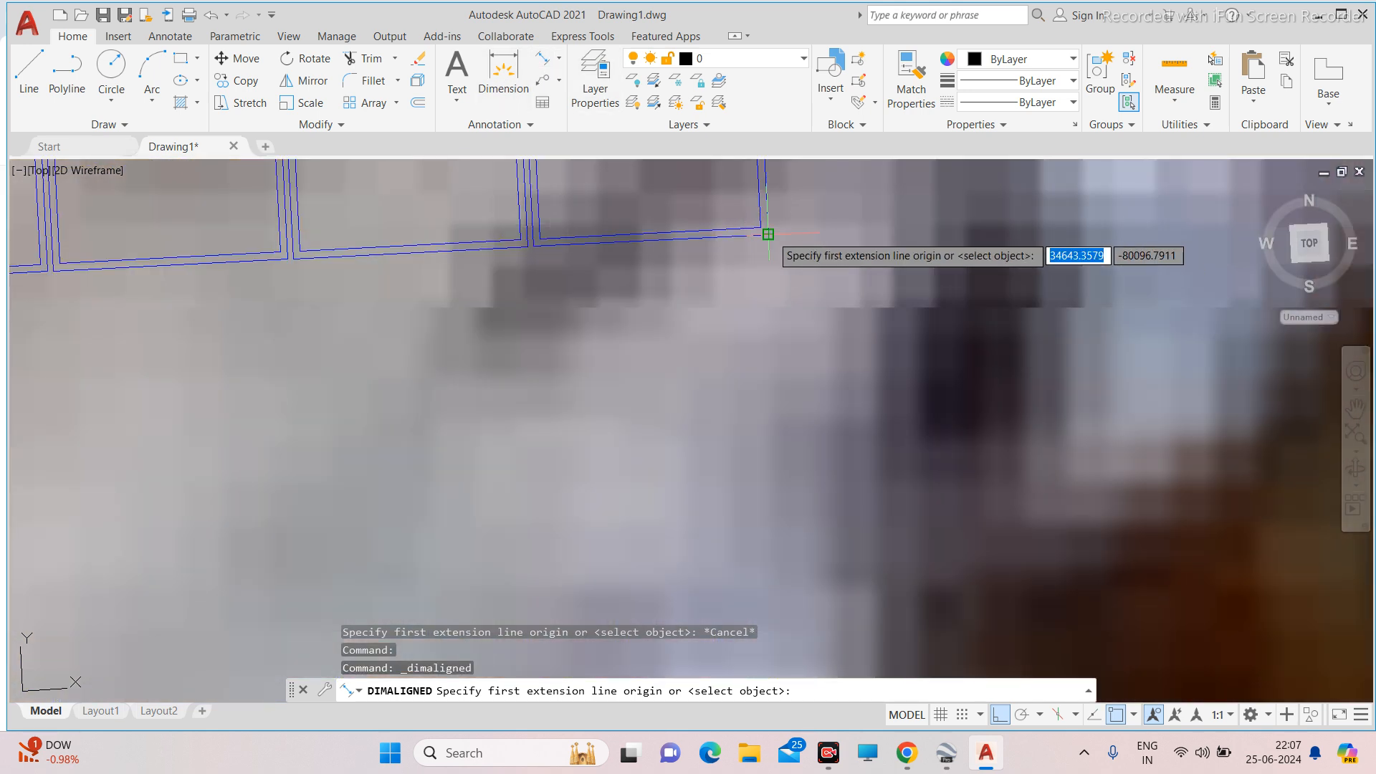
click(768, 234)
middle_drag(768, 234, 749, 374)
scroll(749, 375, down, 2)
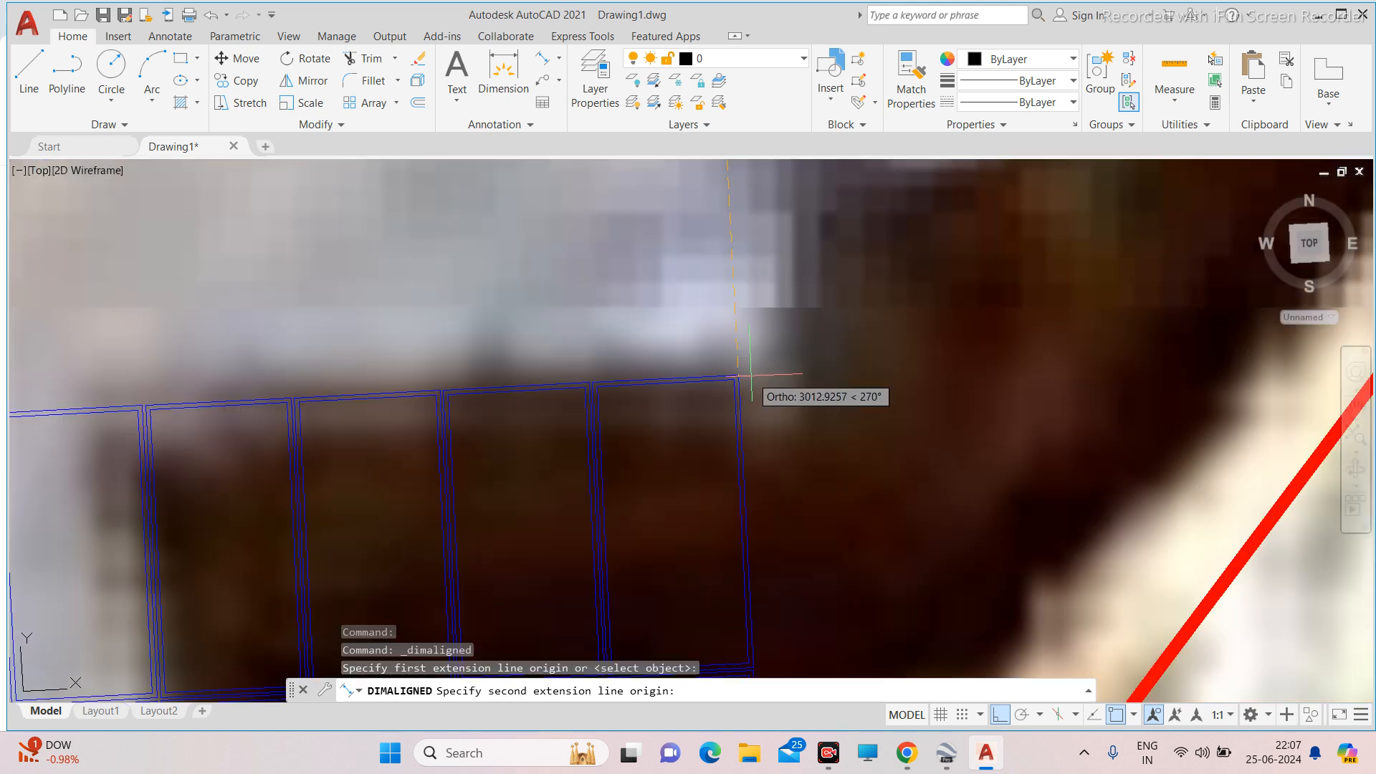
click(738, 374)
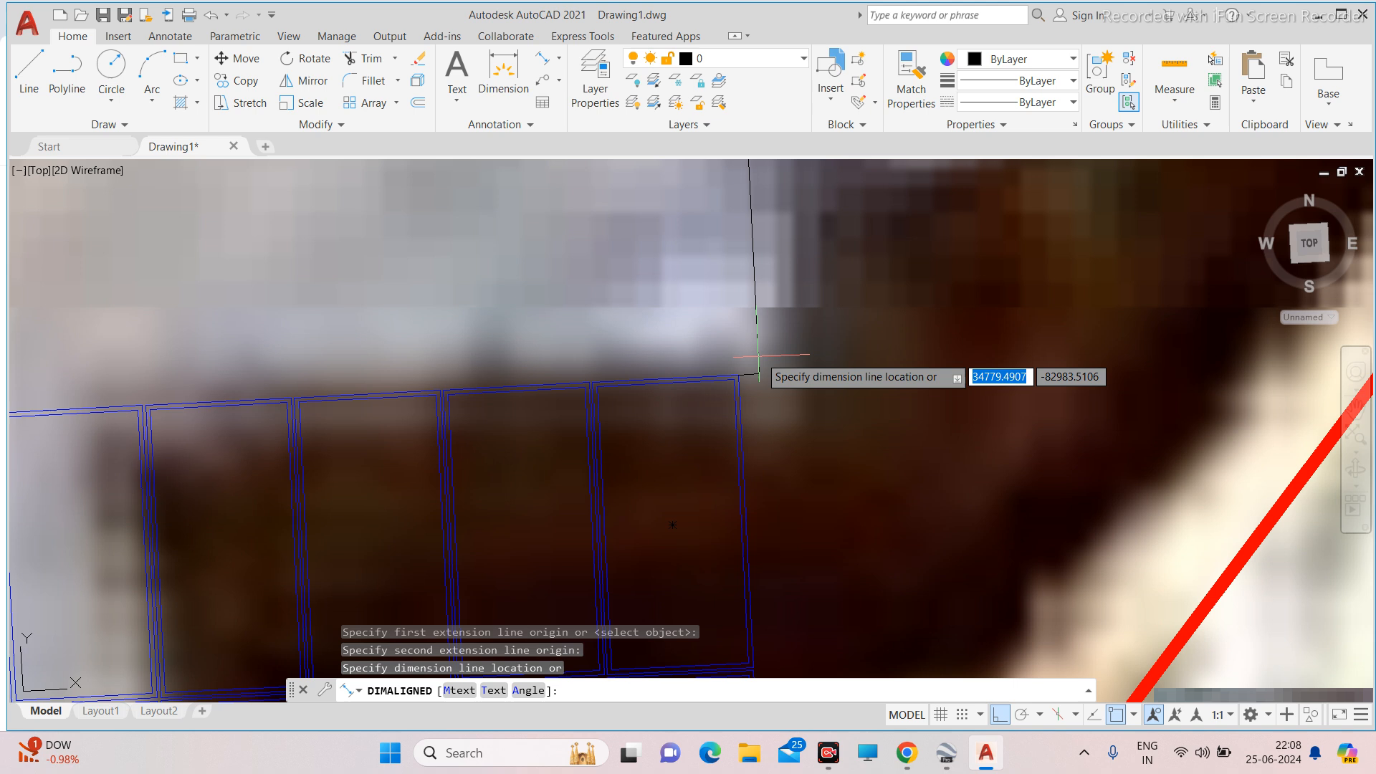
click(759, 354)
scroll(754, 229, up, 4)
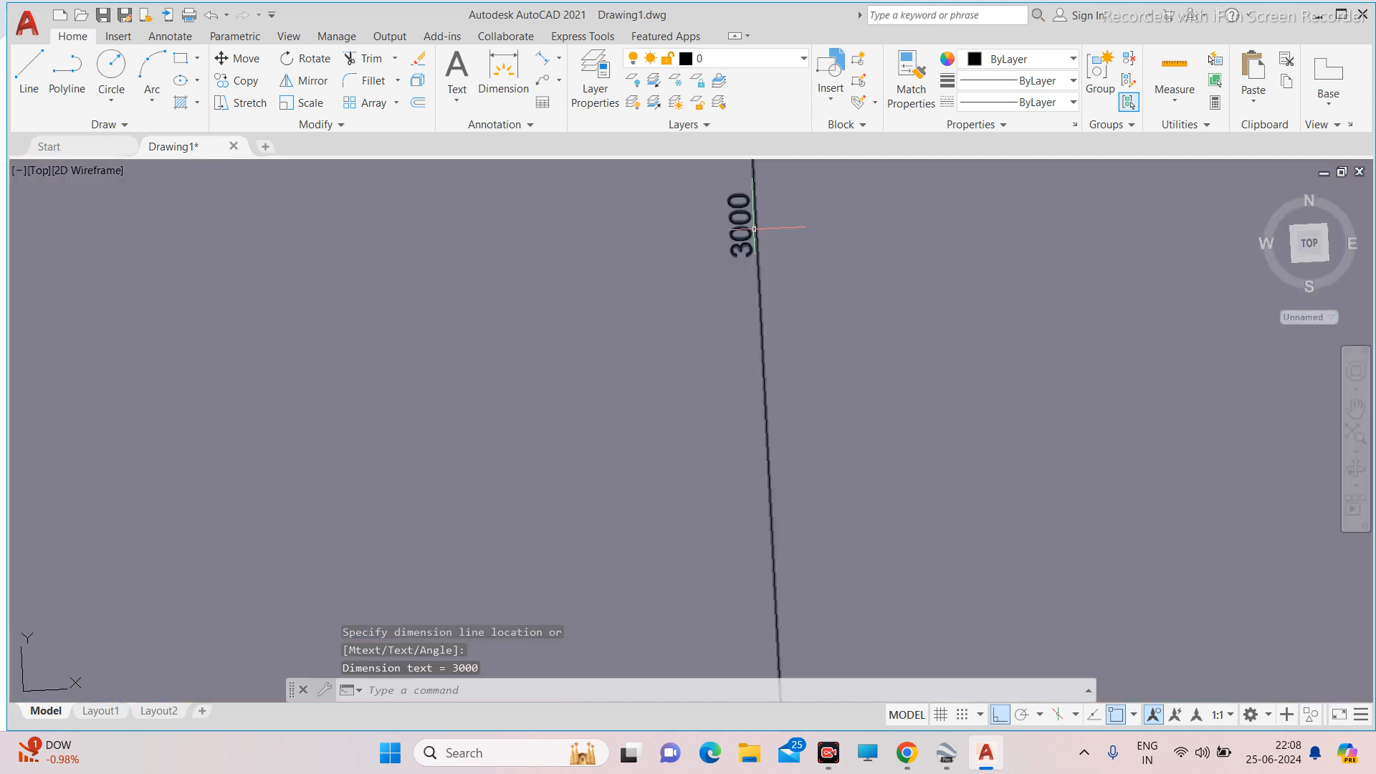
scroll(754, 229, down, 3)
middle_drag(754, 229, 716, 251)
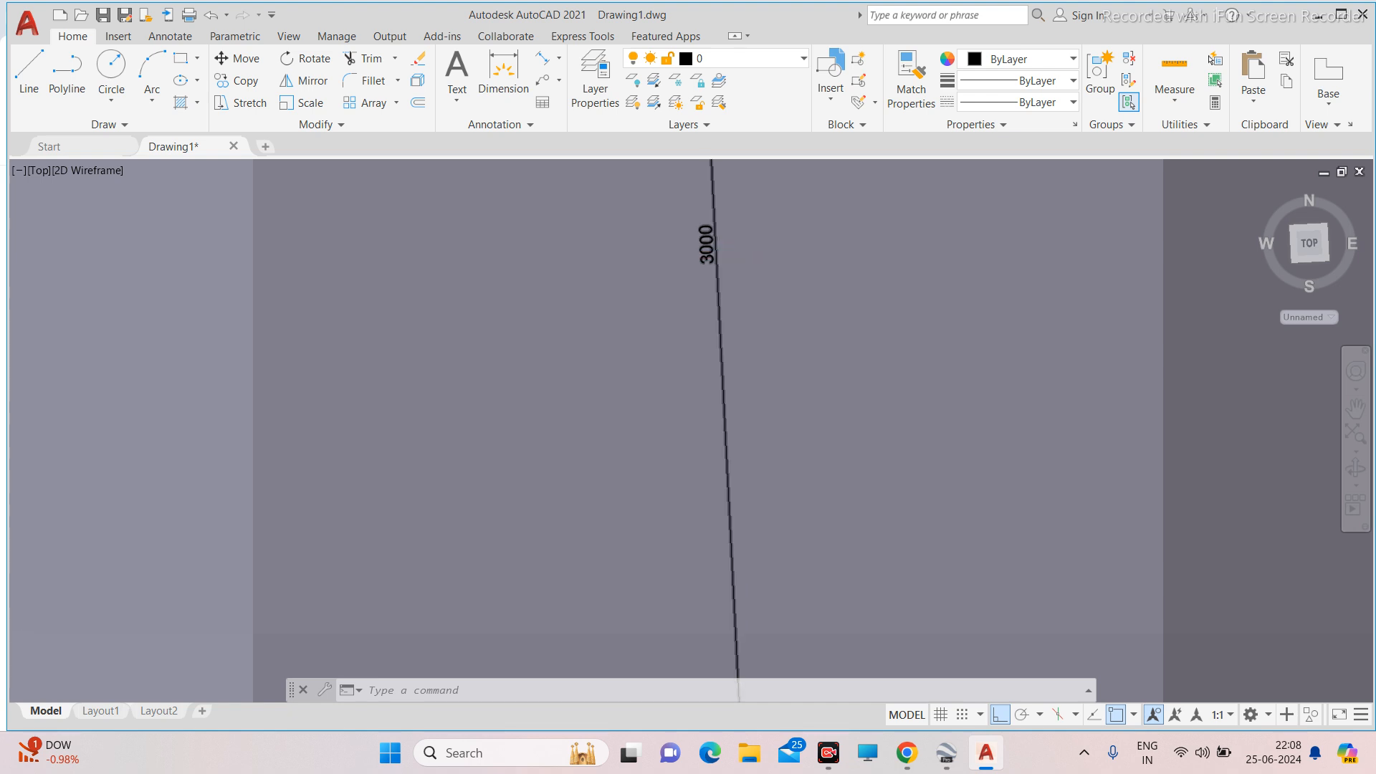
Erase the aligned dimension between the two row pairs.
scroll(742, 268, down, 2)
click(732, 262)
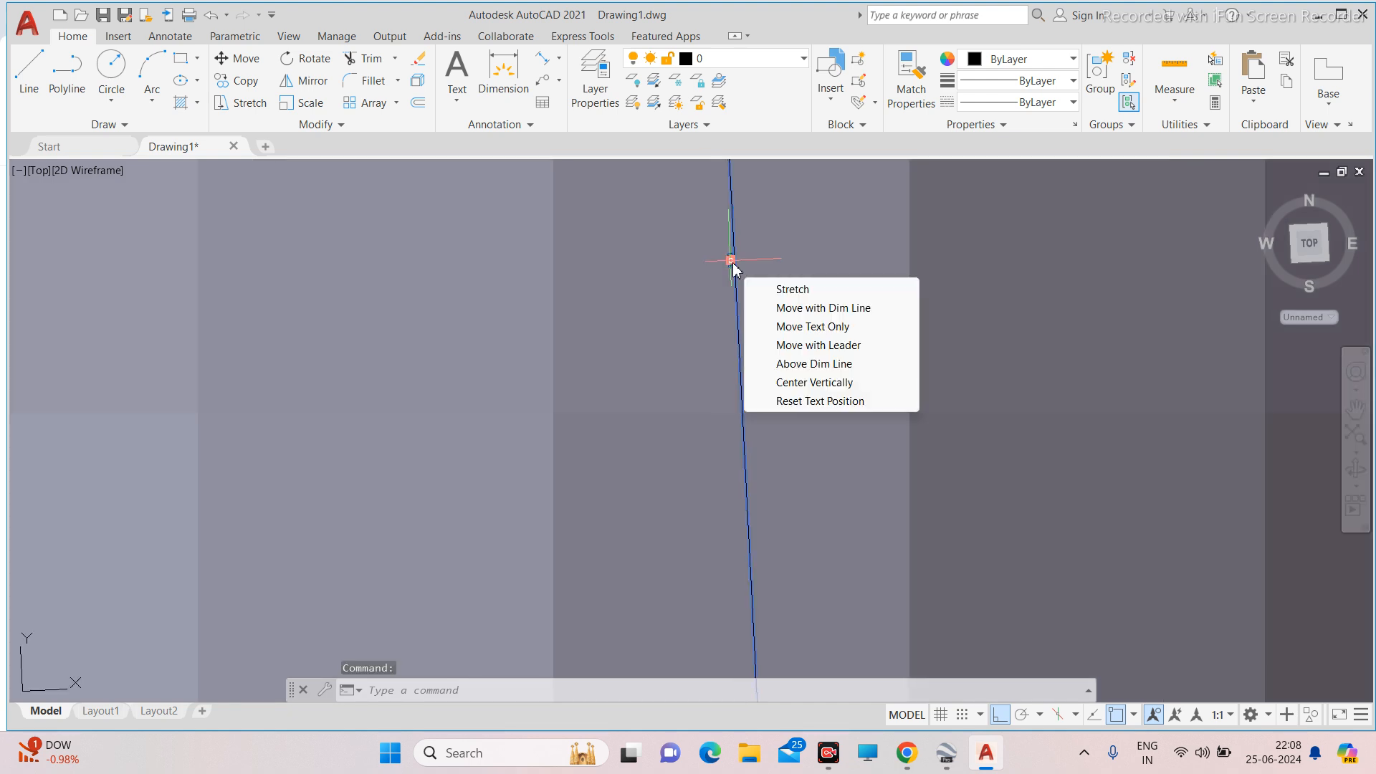
key(Delete)
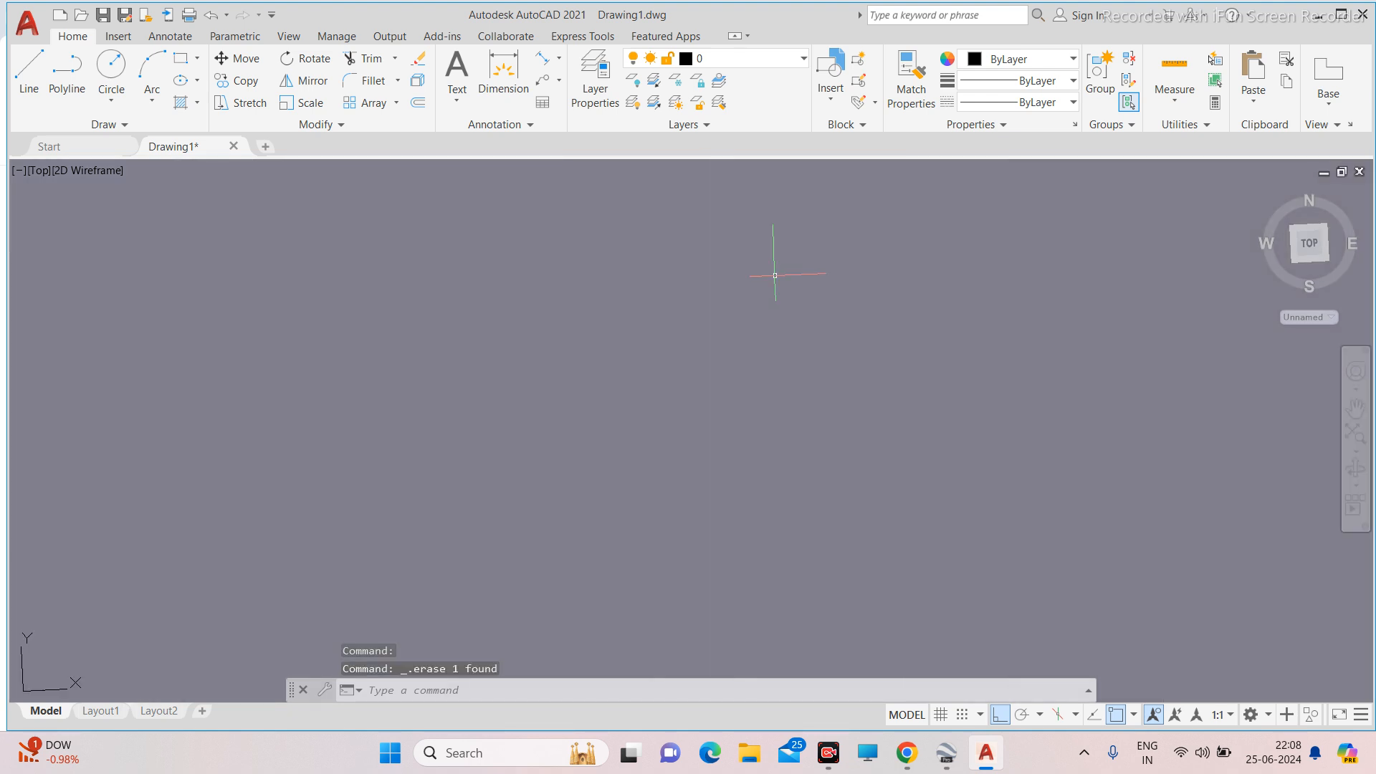
Ungroup the upper panel row of the copied upper pair, accepting the first group offered.
scroll(780, 280, down, 5)
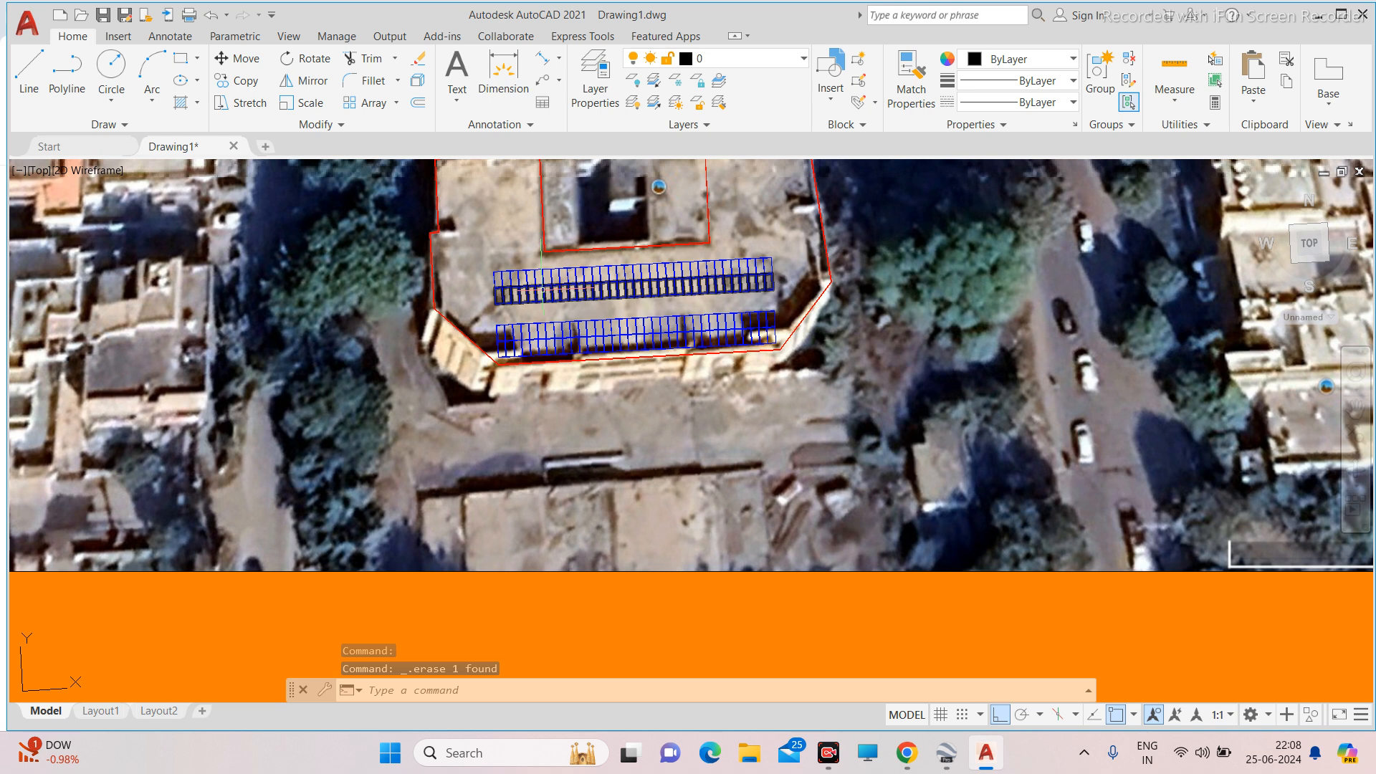
scroll(543, 290, up, 10)
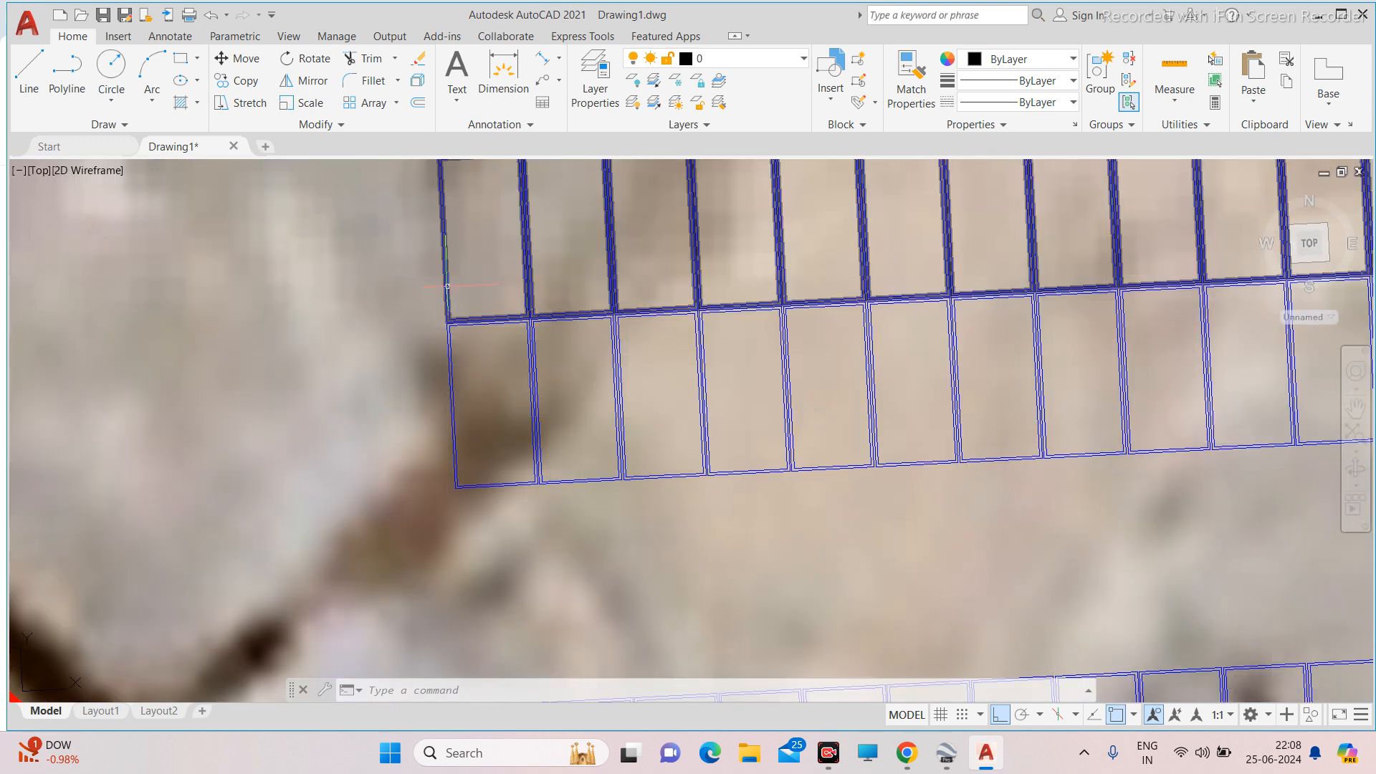
click(447, 286)
text(ungroup)
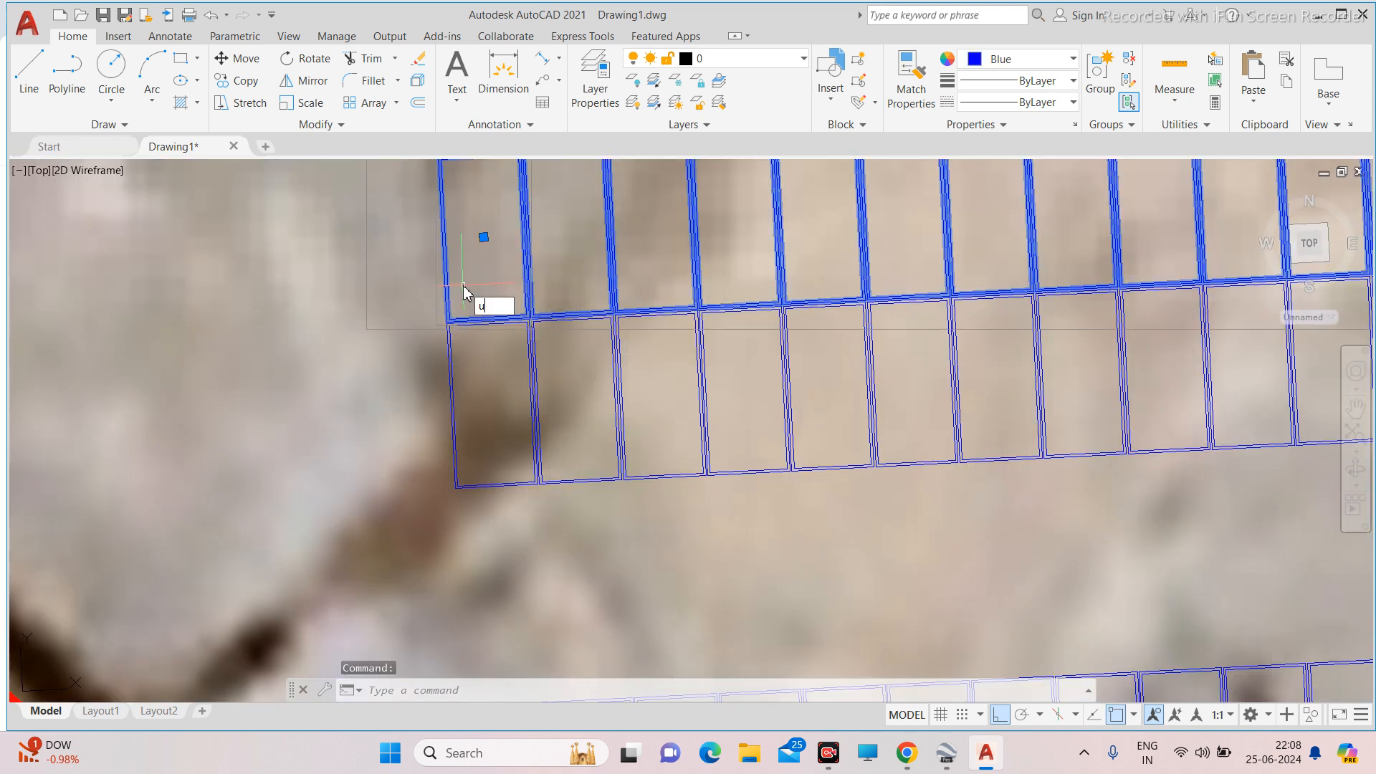
key(Return)
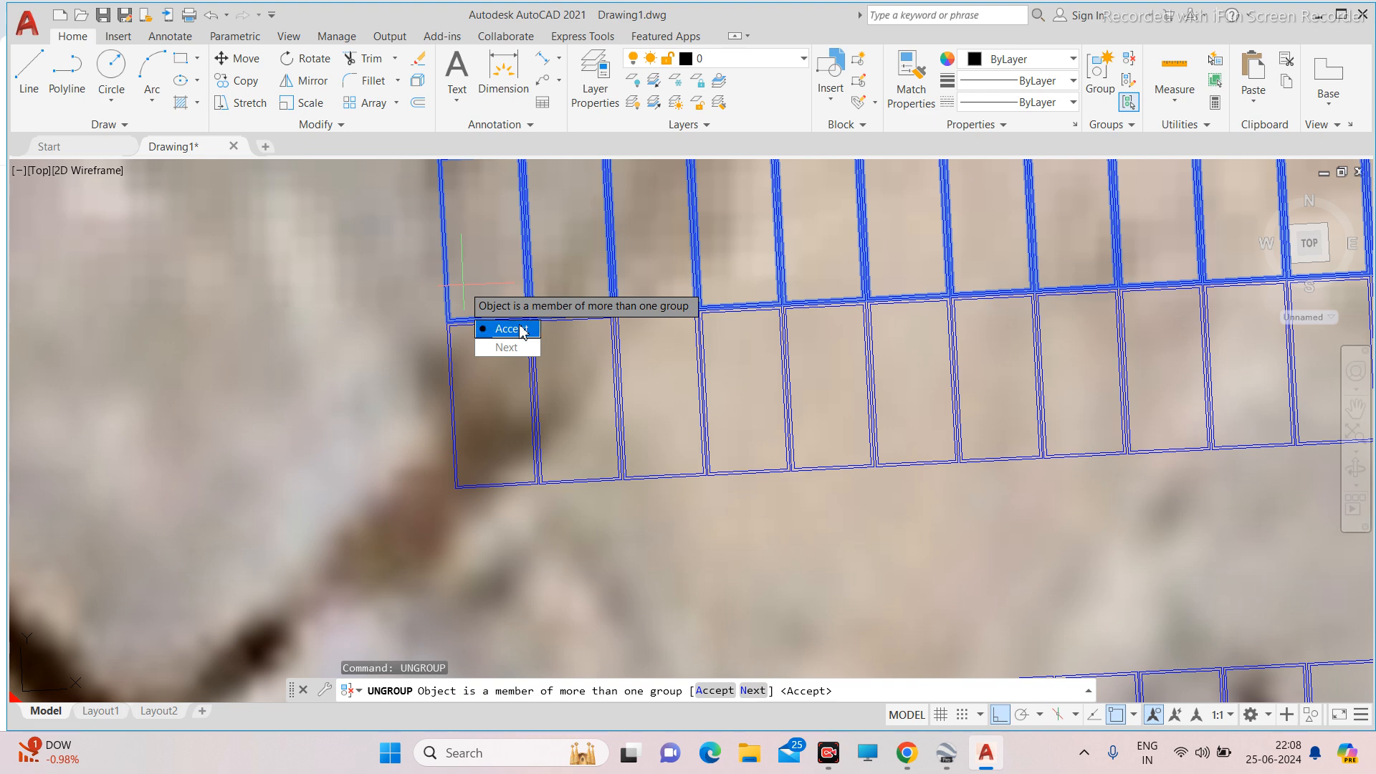
click(511, 328)
scroll(545, 301, down, 6)
key(Escape)
scroll(559, 267, up, 4)
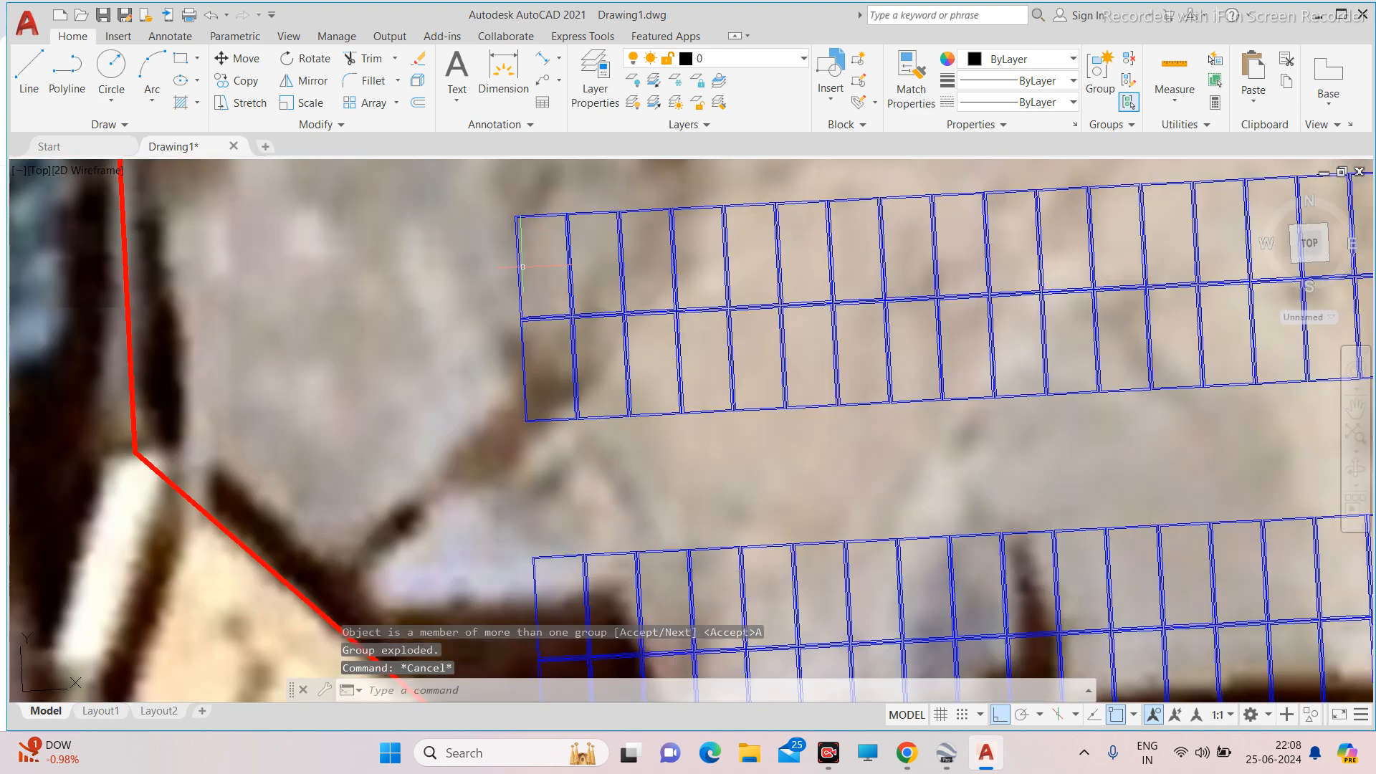
key(Escape)
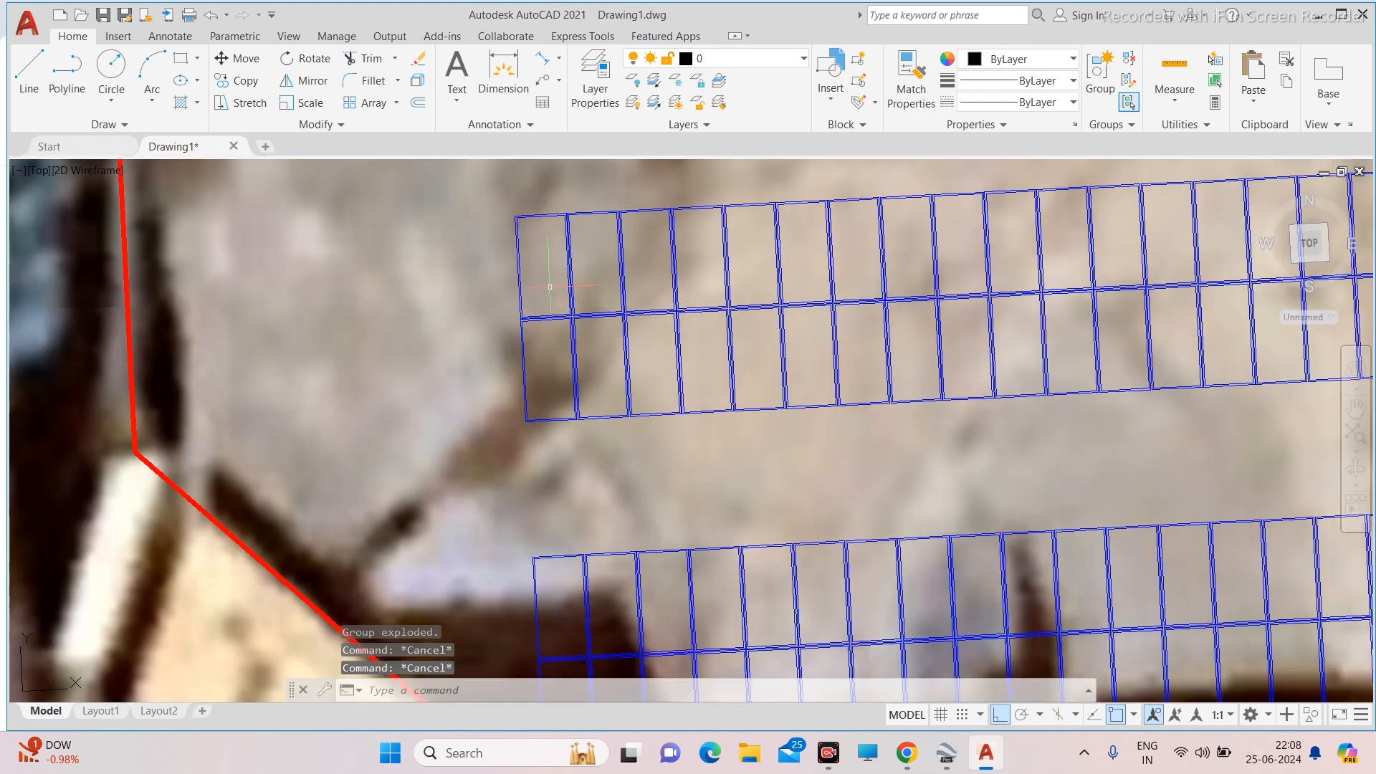
Check whether the lower panel row of the upper pair is still grouped by selecting it, and clear the selection.
click(523, 348)
key(Escape)
click(529, 327)
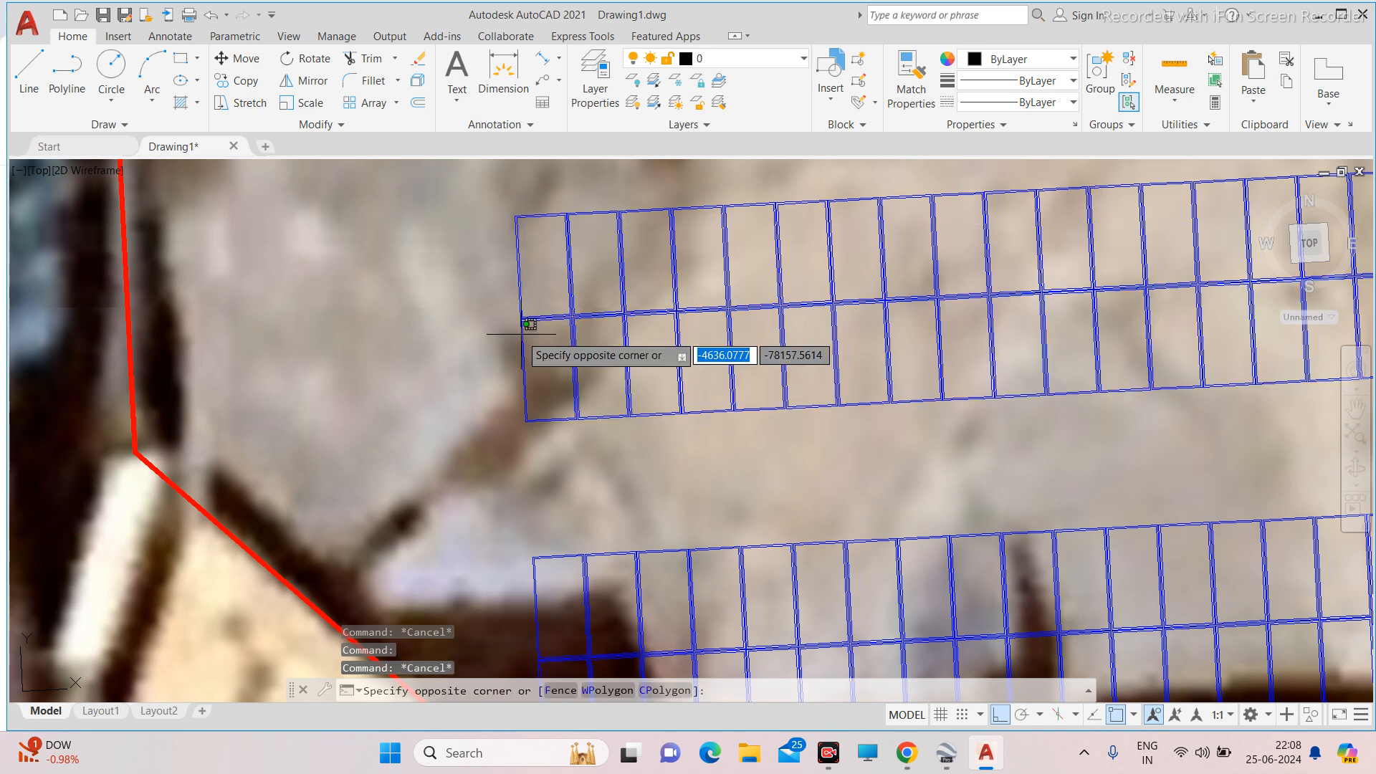
click(525, 323)
scroll(572, 303, down, 6)
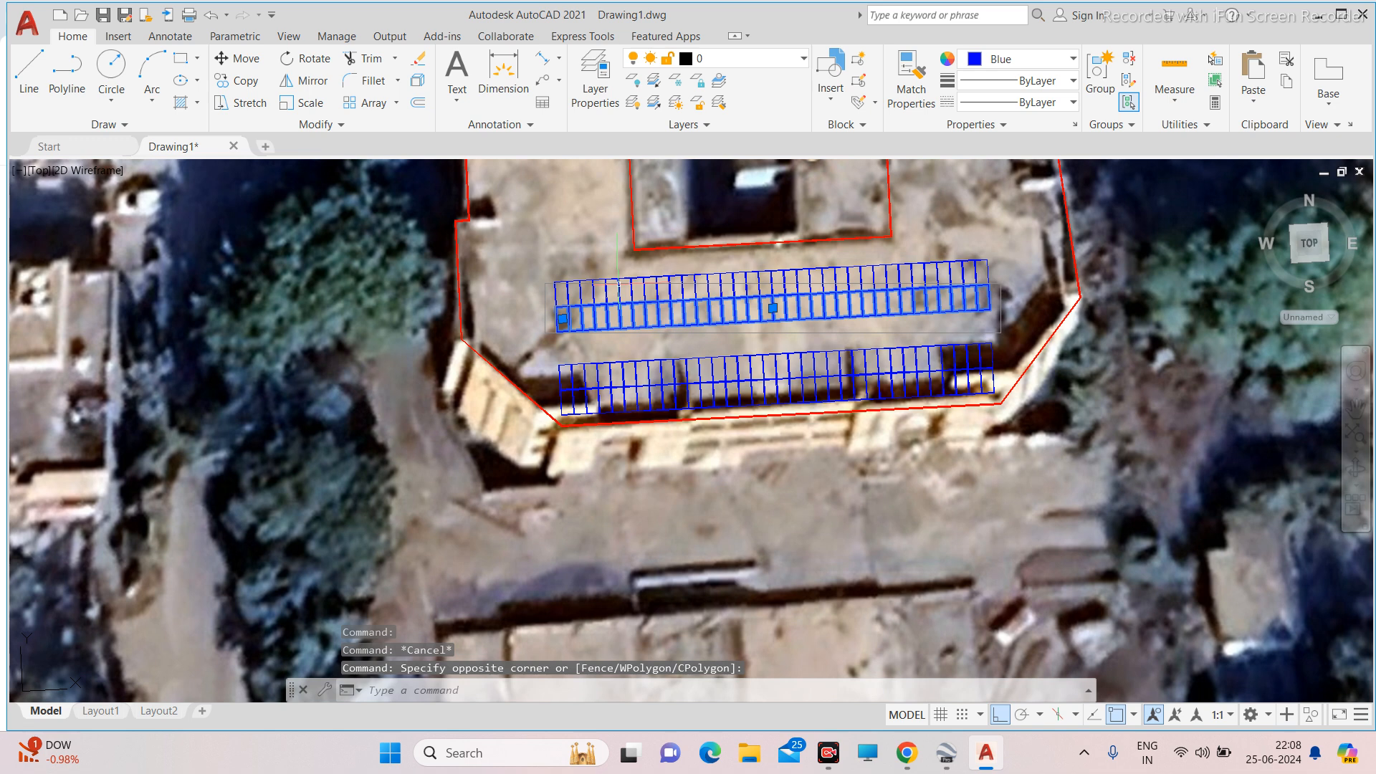
scroll(567, 308, up, 6)
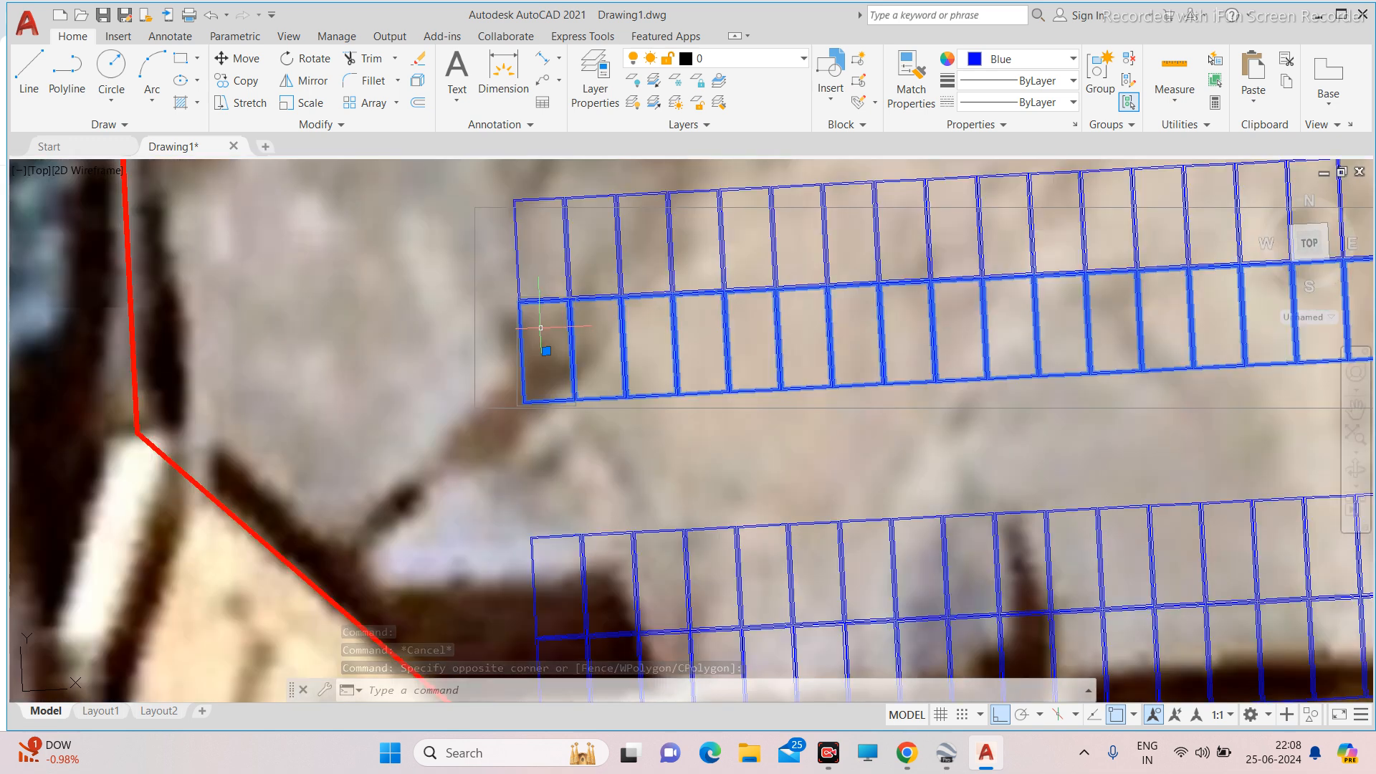
click(907, 753)
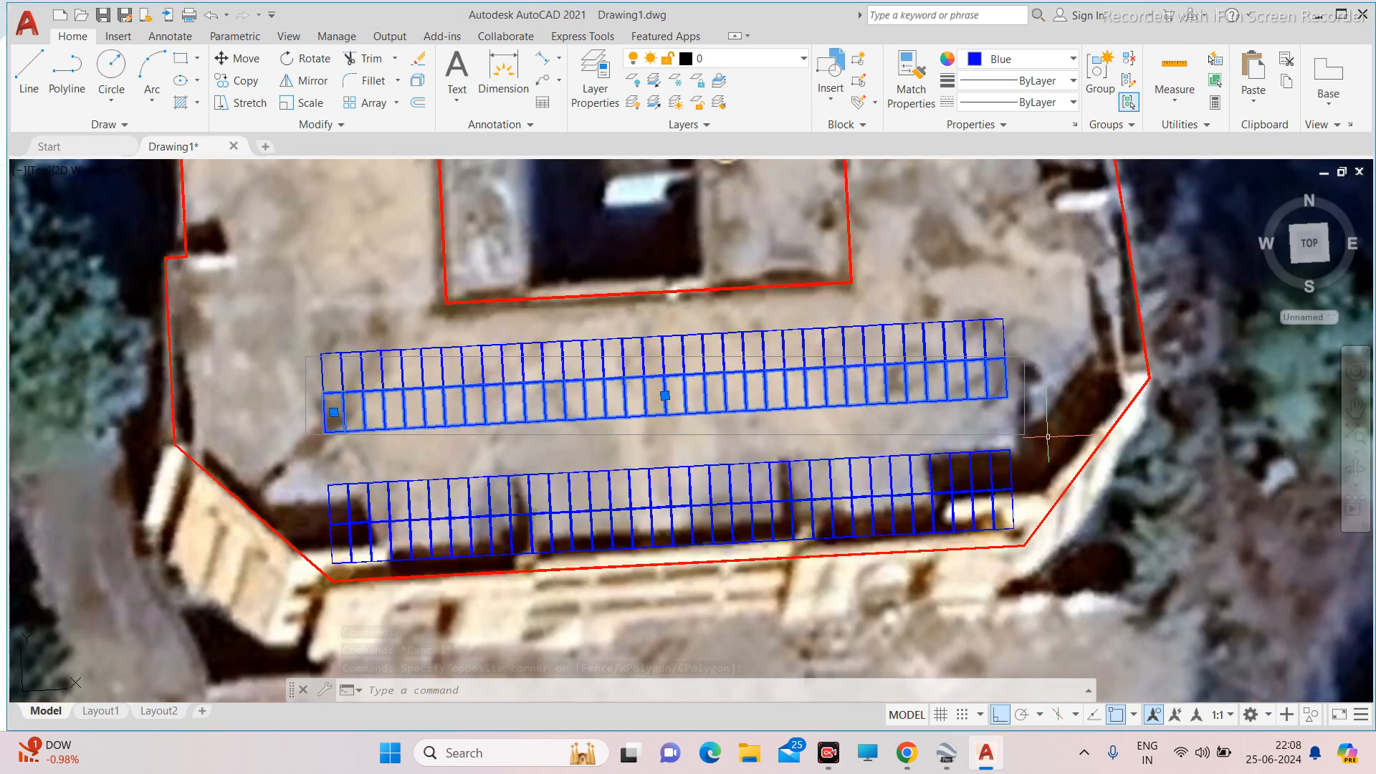
key(Escape)
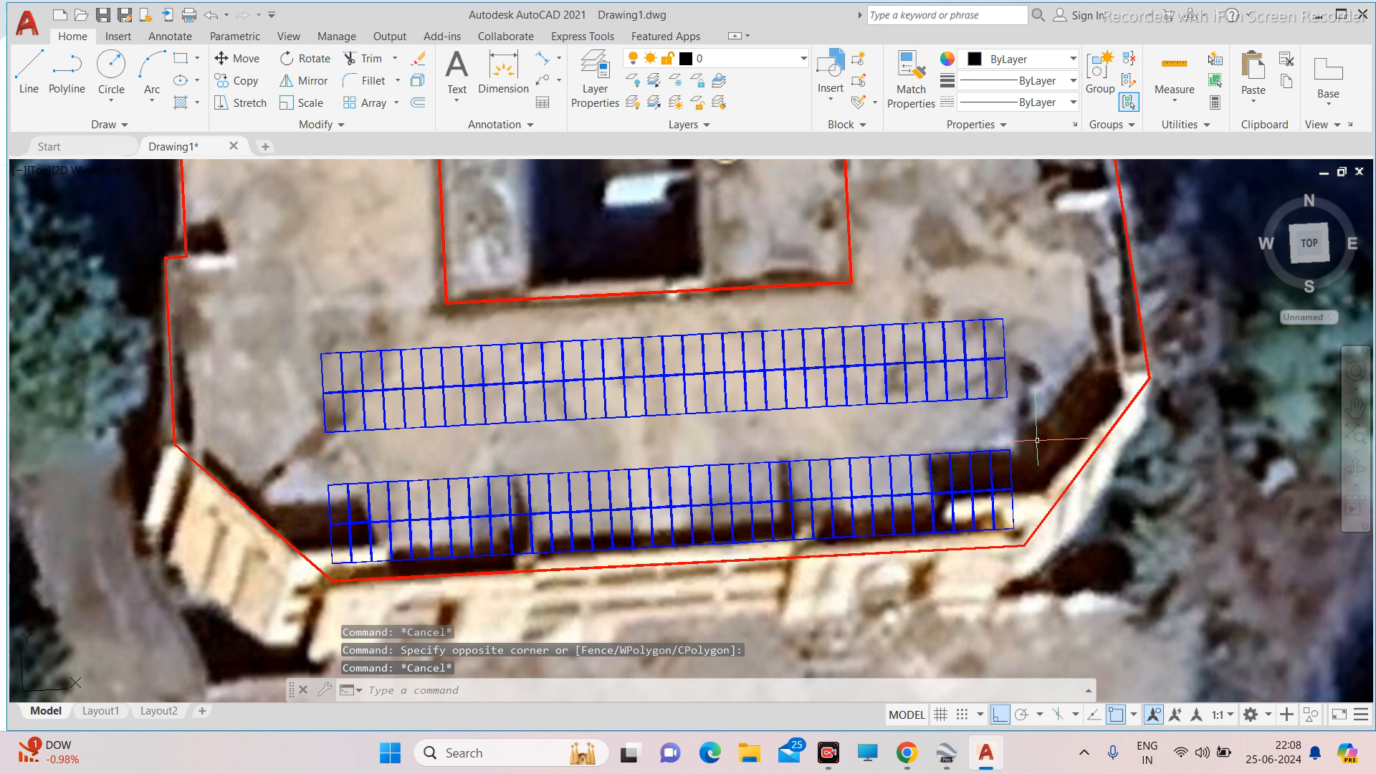
Compare the grouping of the lower row pair with the separate panels of the upper pair, and clear the selection.
scroll(1037, 440, down, 1)
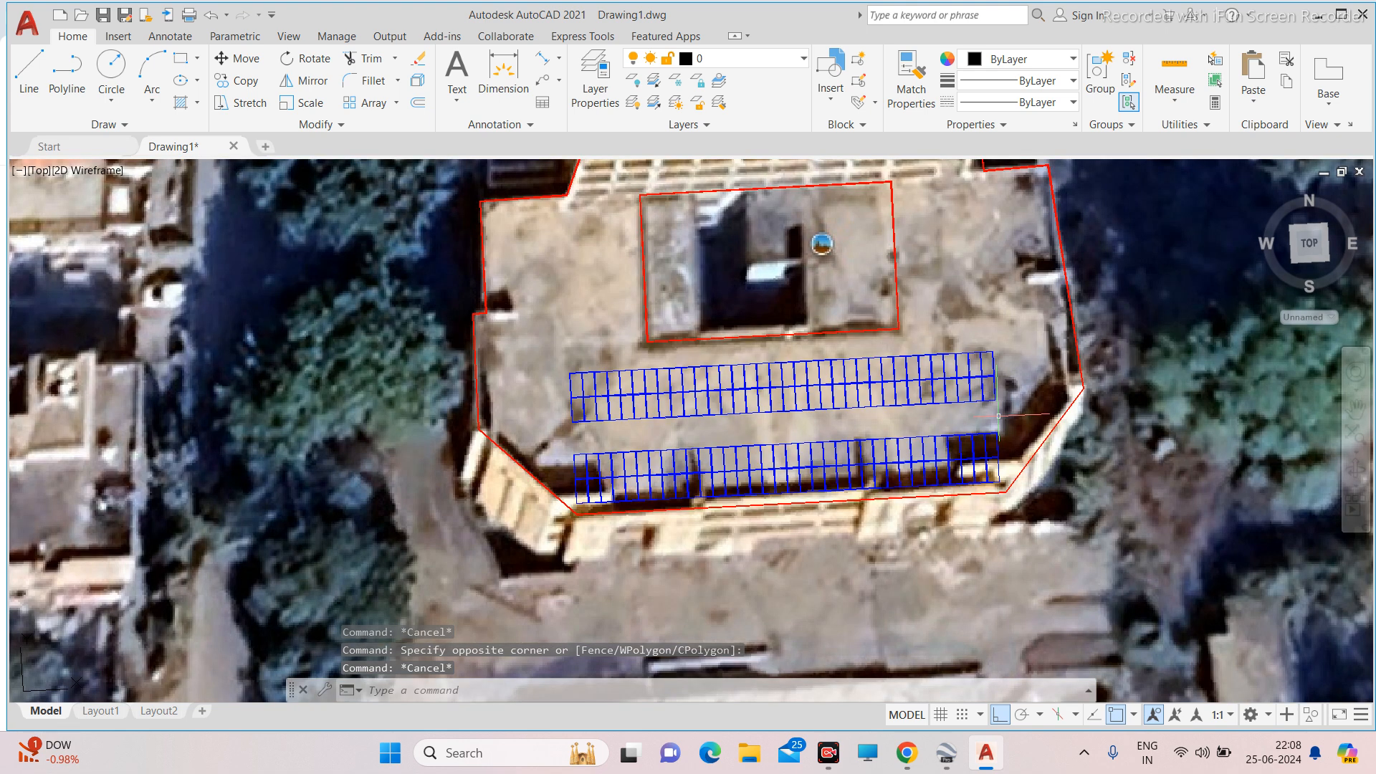
click(595, 471)
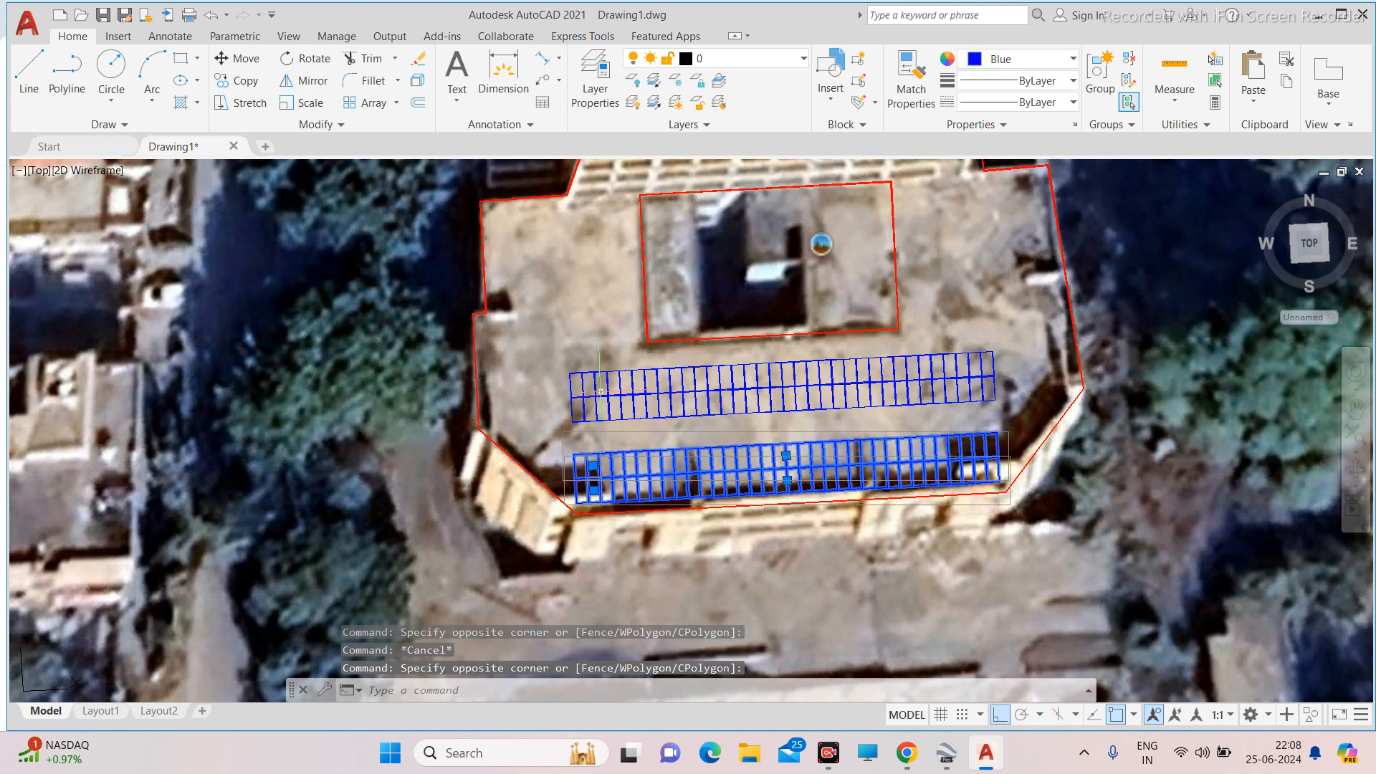
click(601, 391)
scroll(601, 392, up, 2)
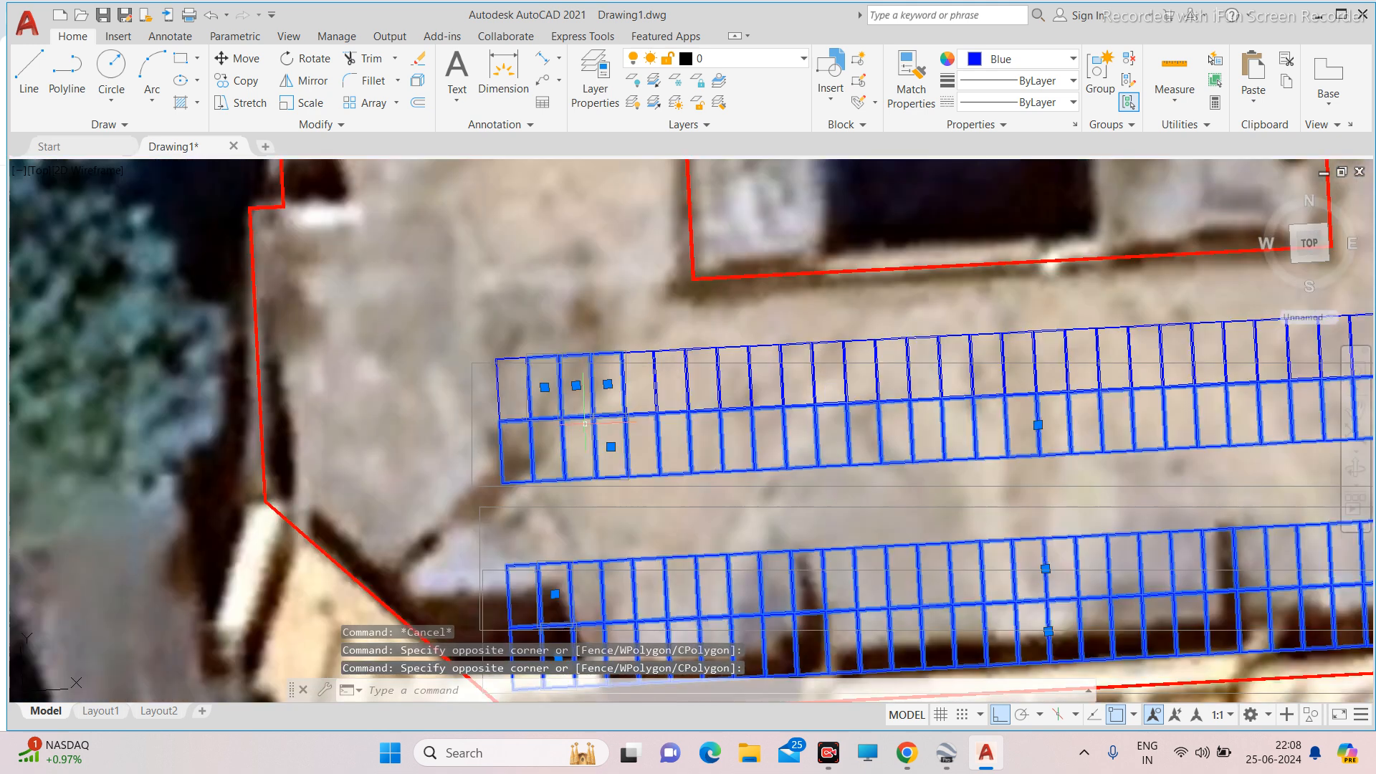
key(Escape)
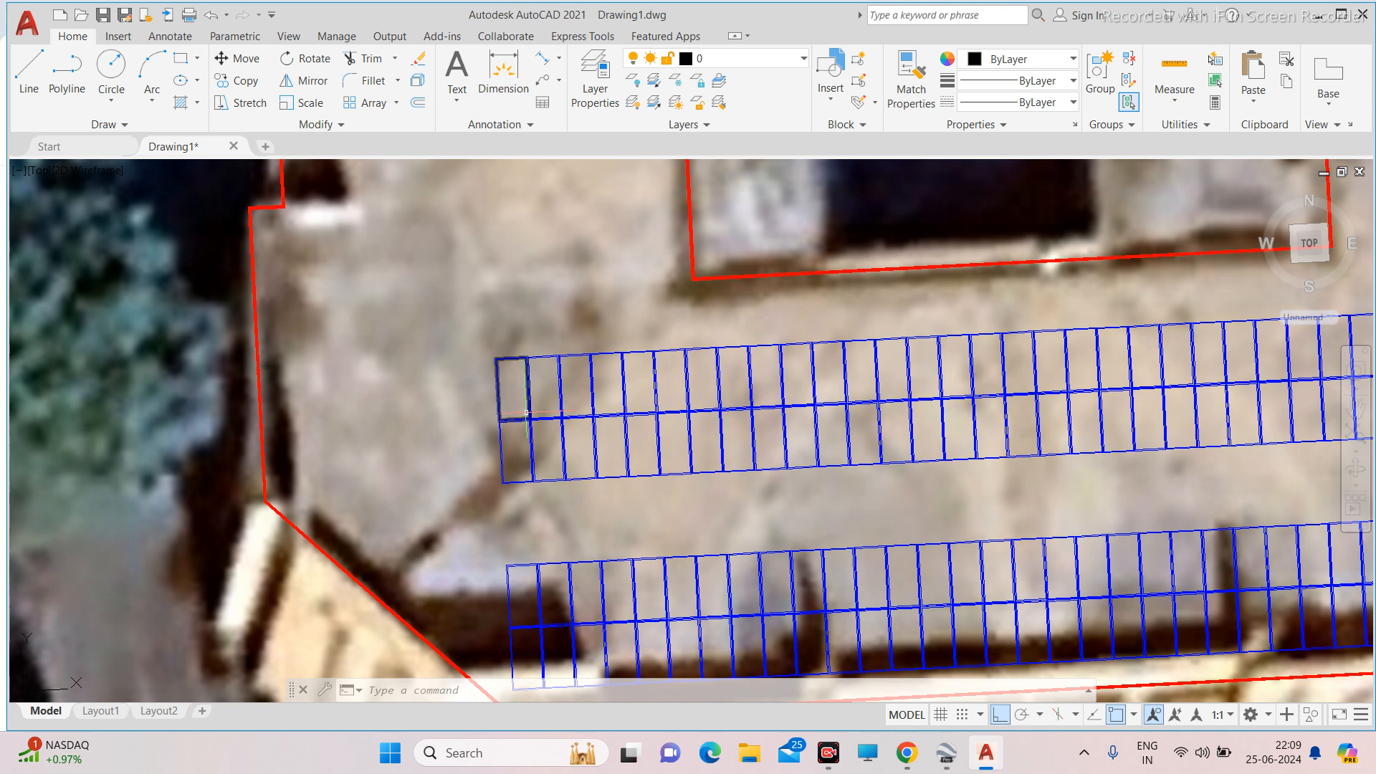
Examine the left ends of both panel row pairs, their spacing, and the free roof area up to the red boundary.
scroll(511, 411, up, 5)
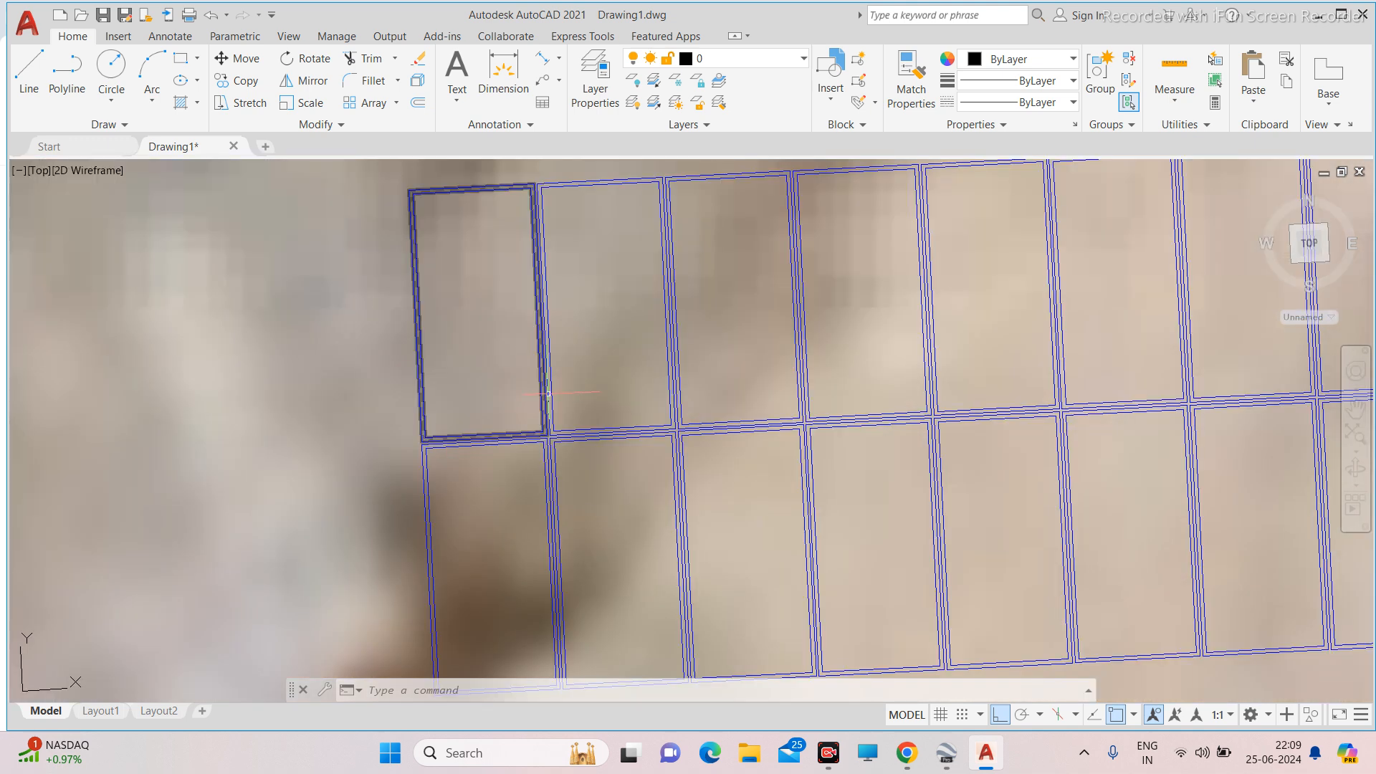
scroll(548, 393, down, 3)
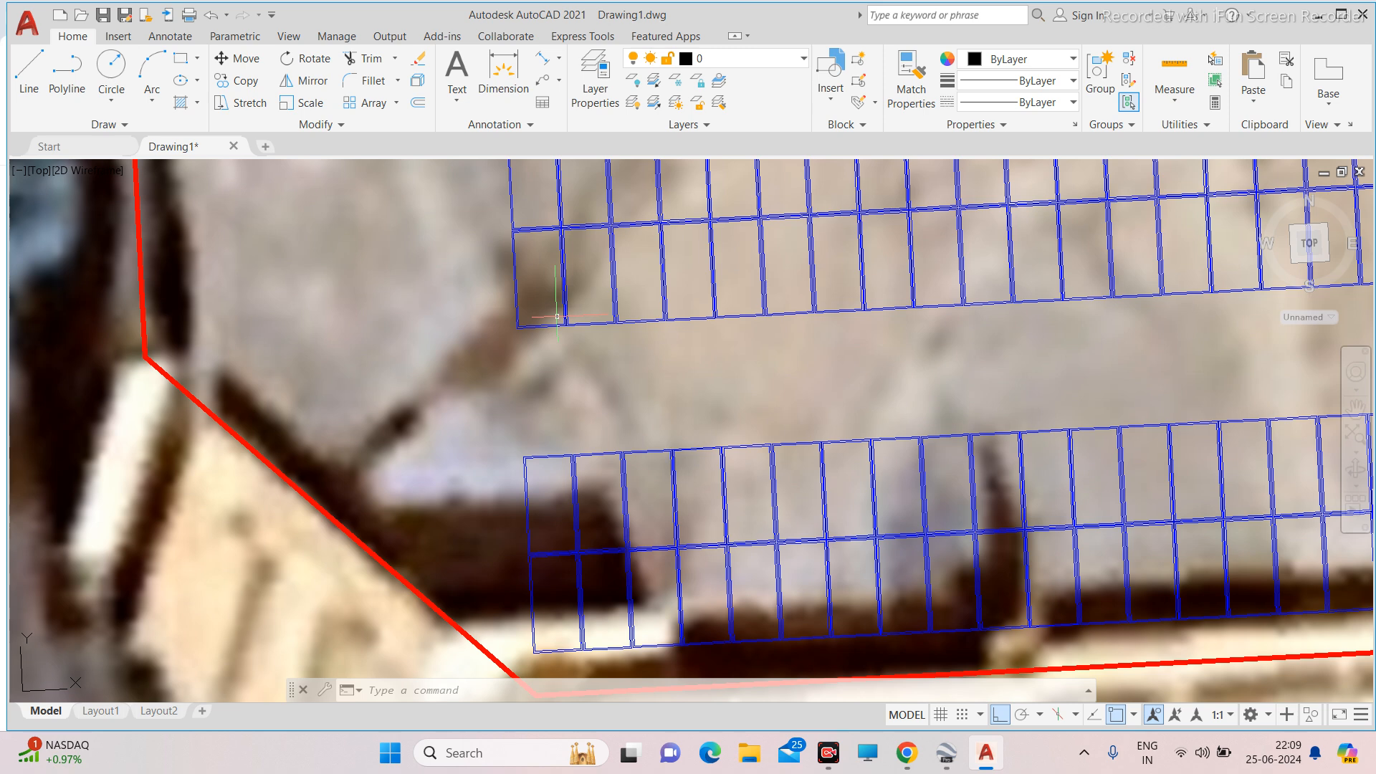
scroll(557, 316, down, 4)
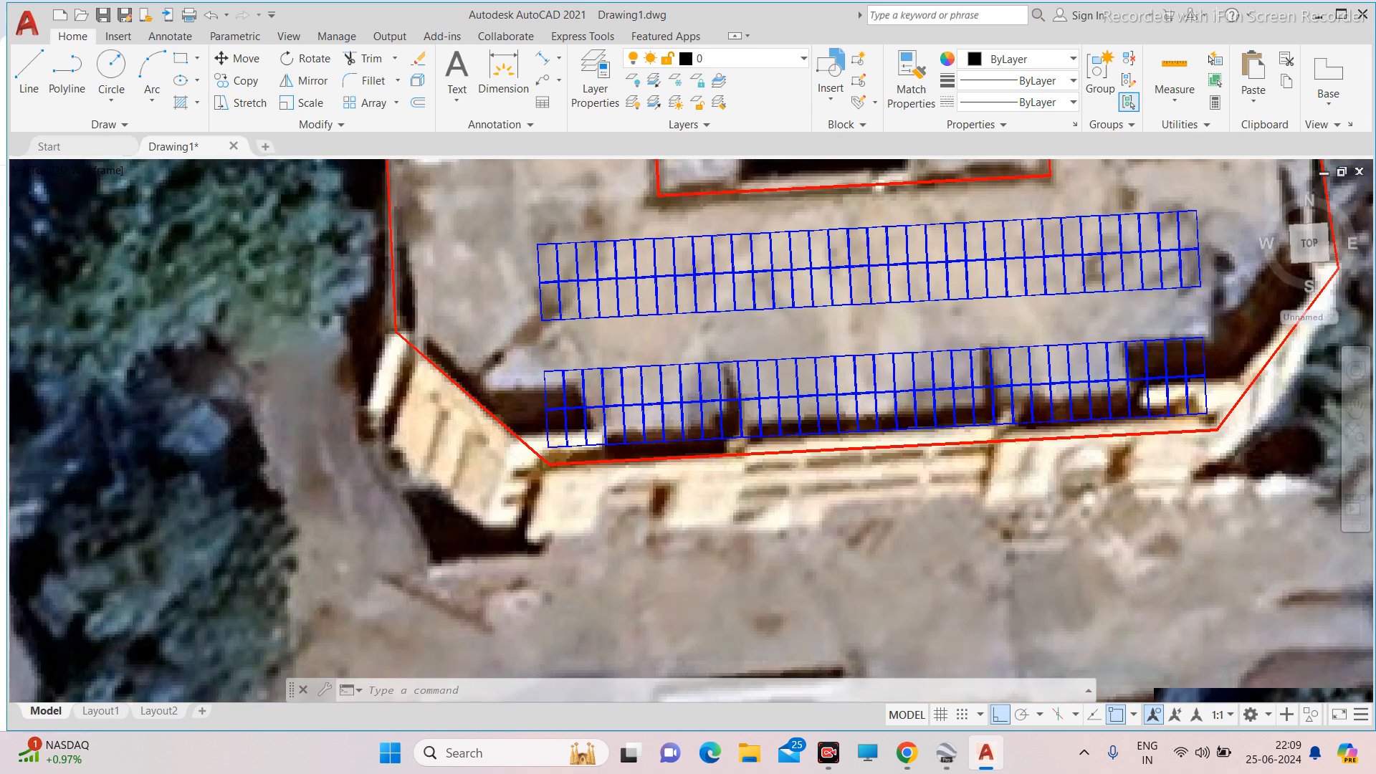
scroll(580, 334, down, 3)
scroll(580, 334, up, 6)
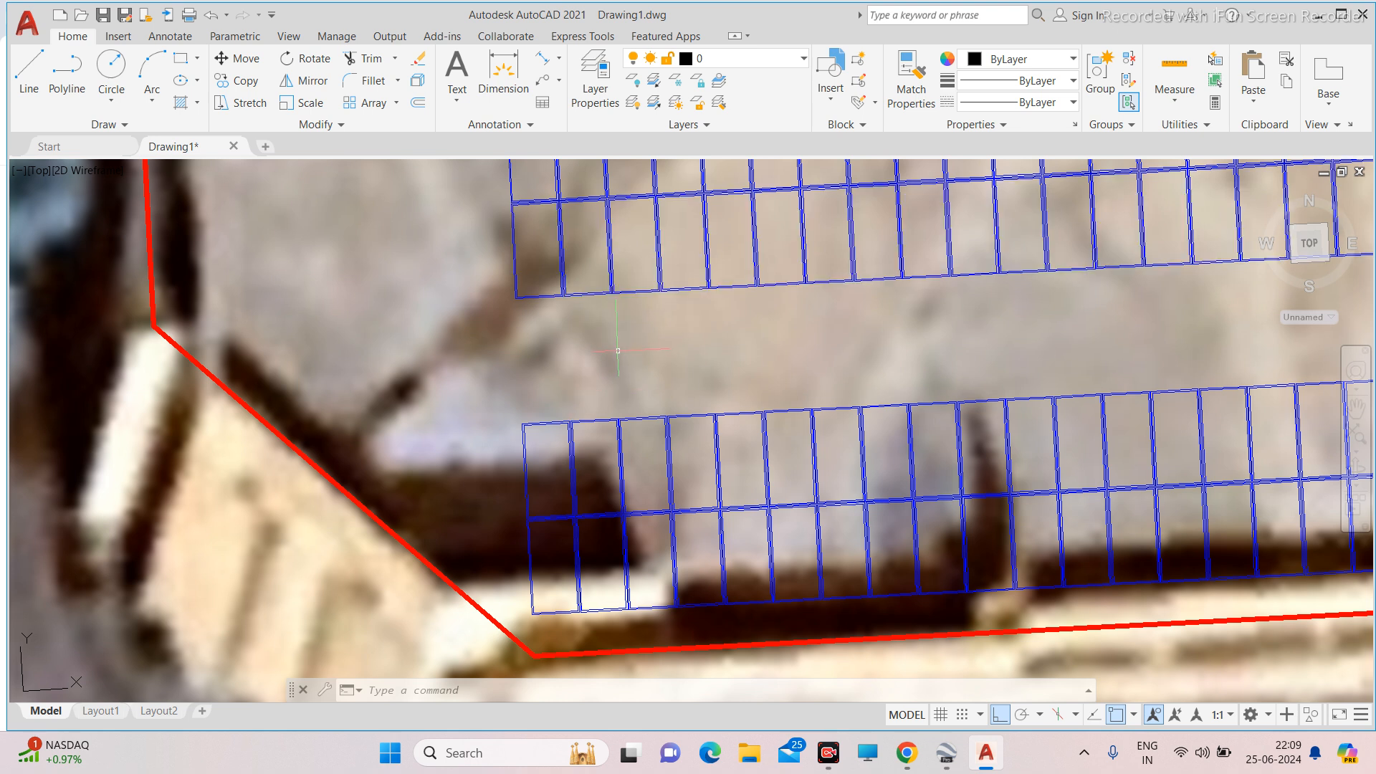
scroll(618, 351, down, 3)
scroll(619, 376, up, 3)
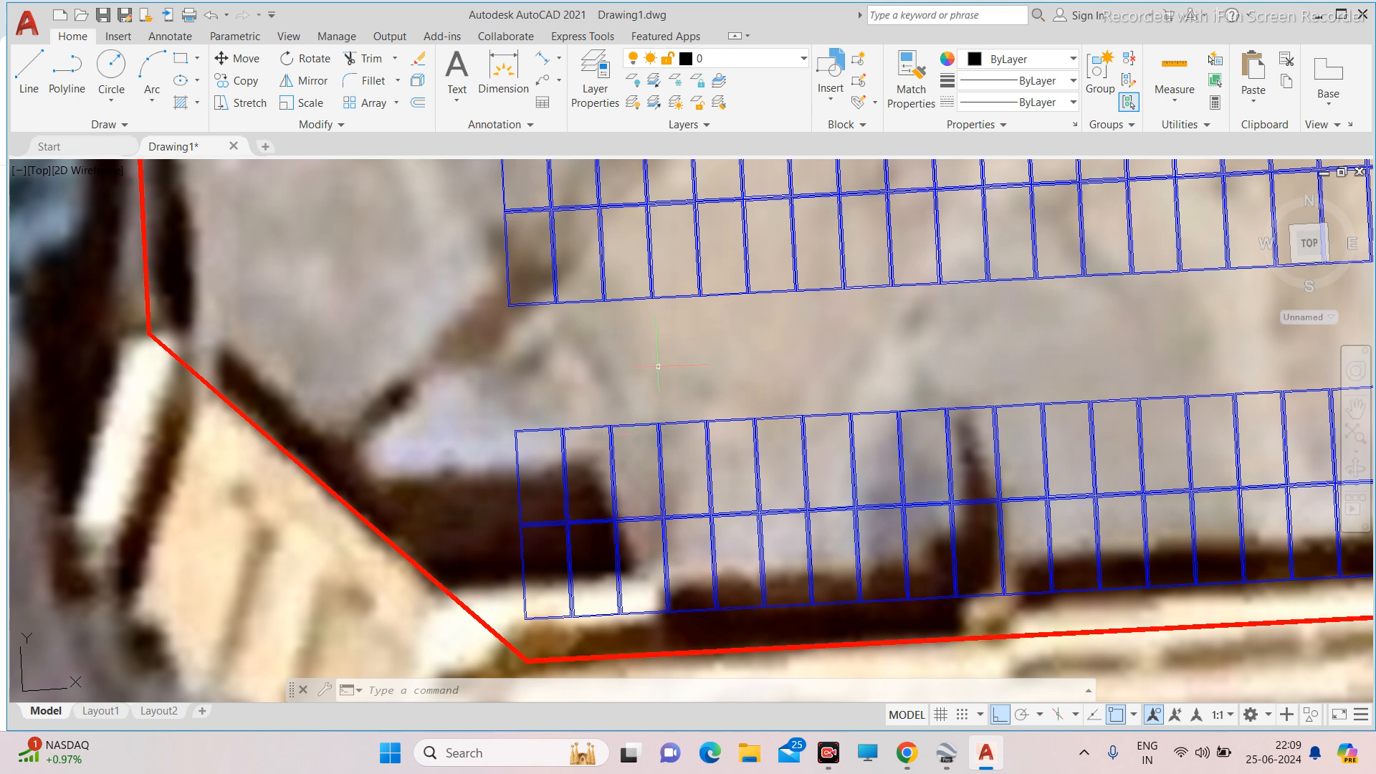
scroll(658, 366, down, 4)
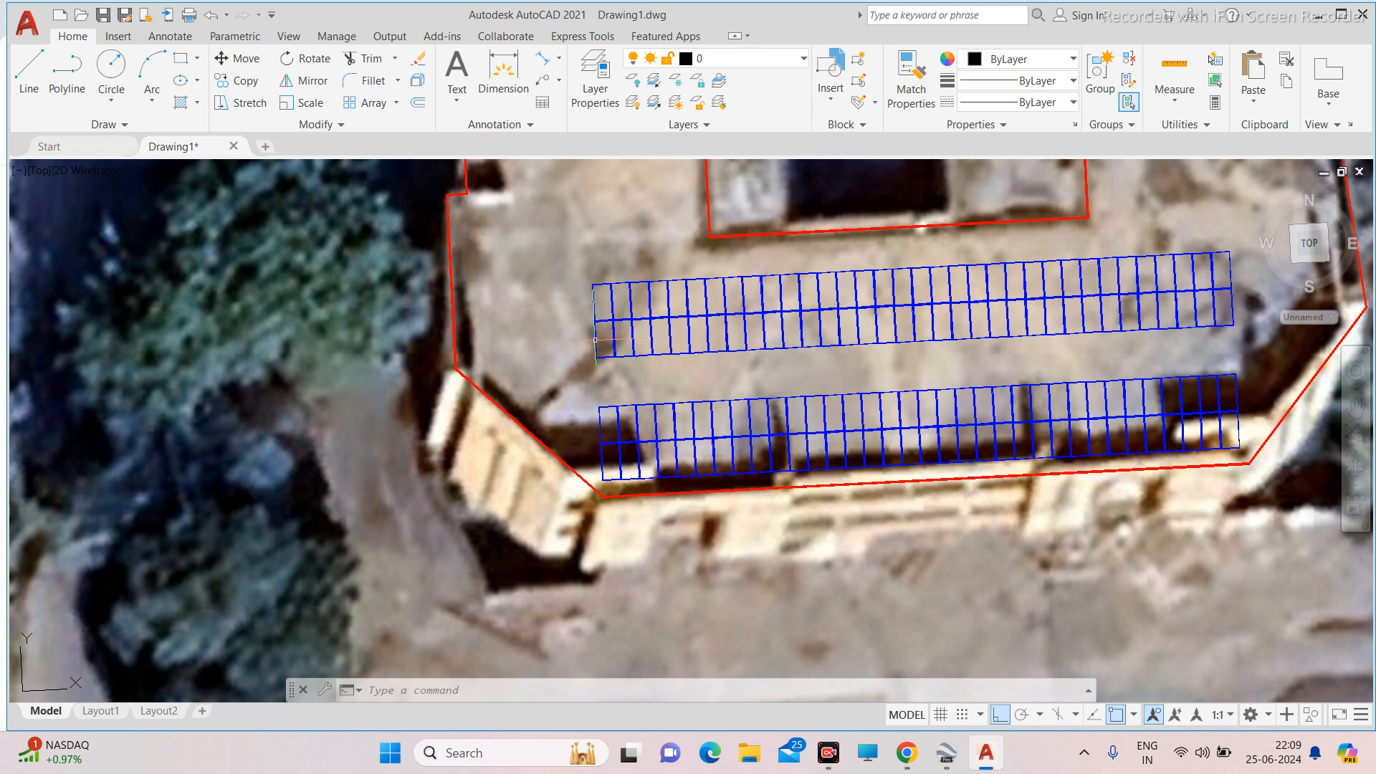
scroll(599, 332, up, 2)
scroll(599, 332, up, 5)
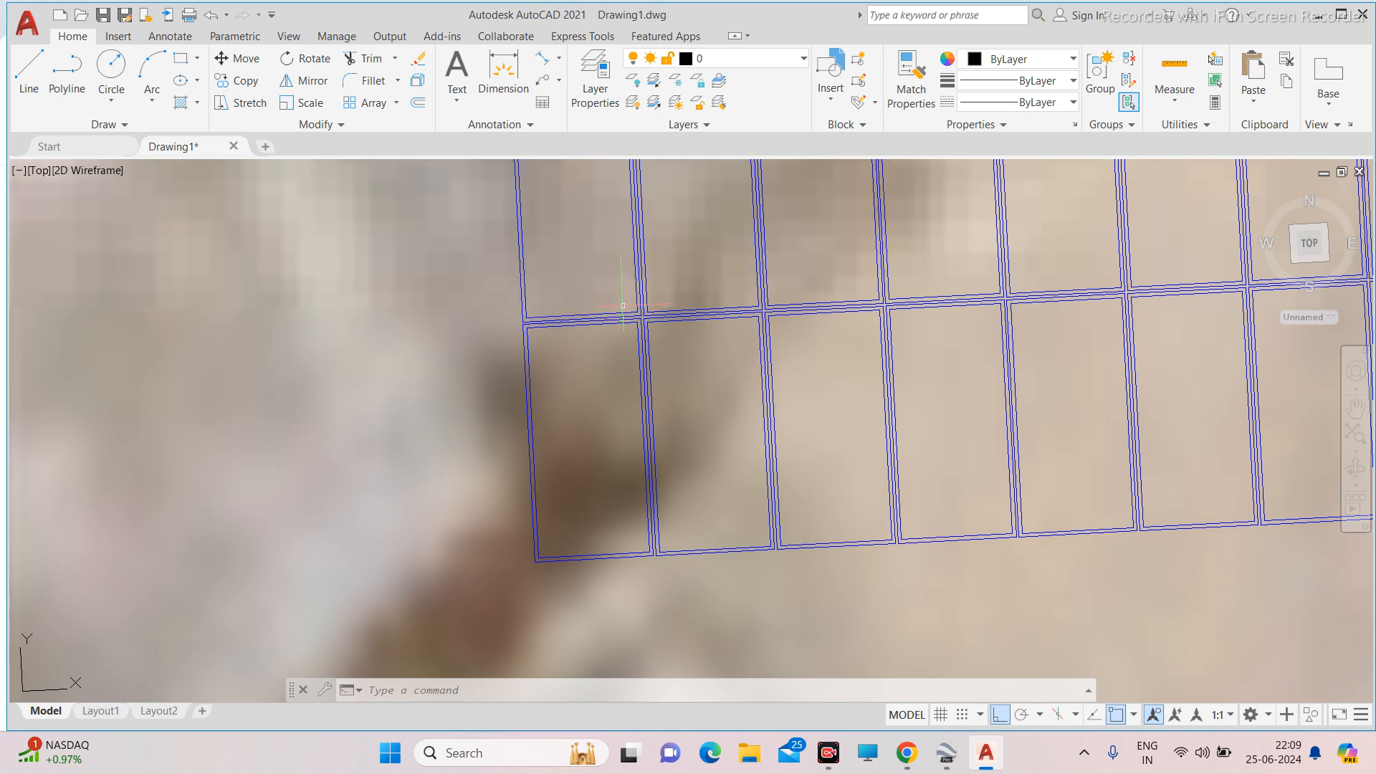
scroll(654, 275, down, 5)
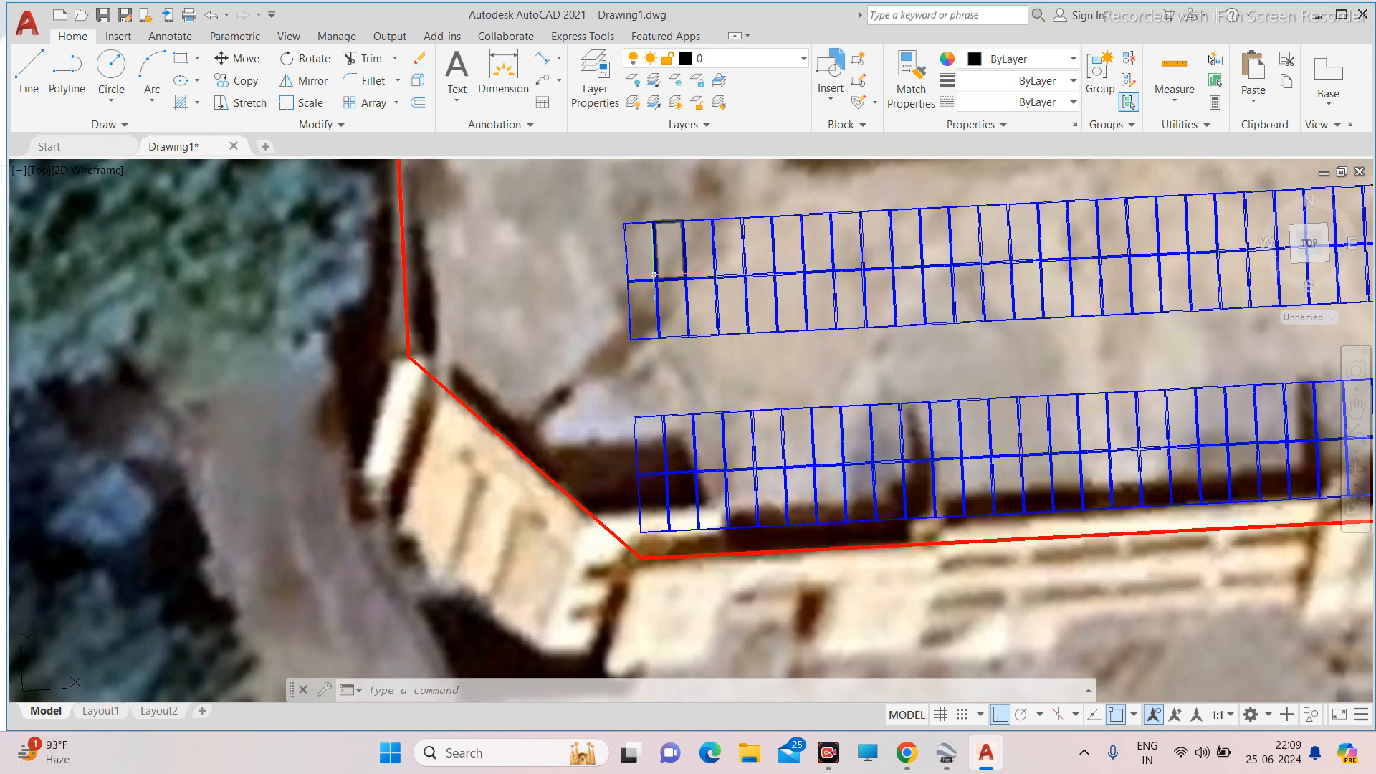
scroll(640, 275, up, 2)
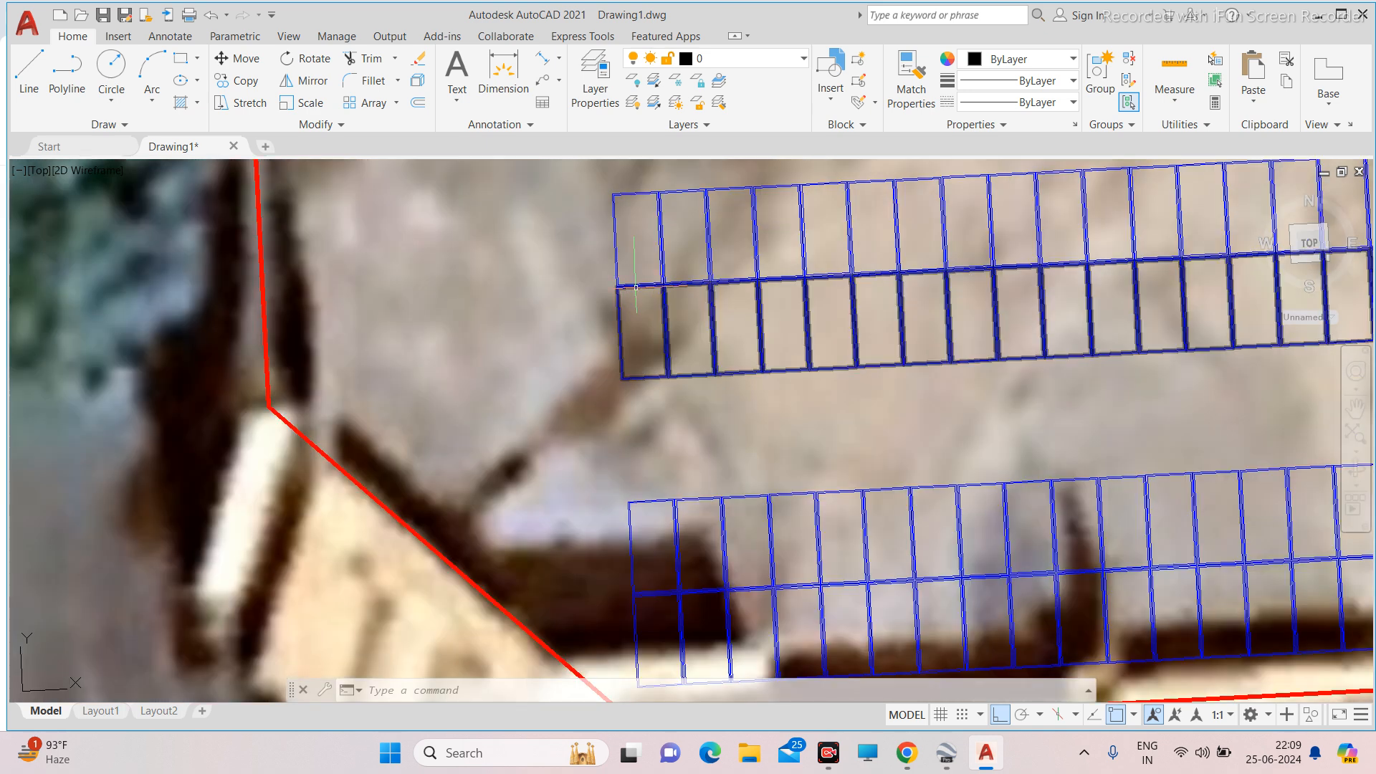
scroll(642, 358, down, 2)
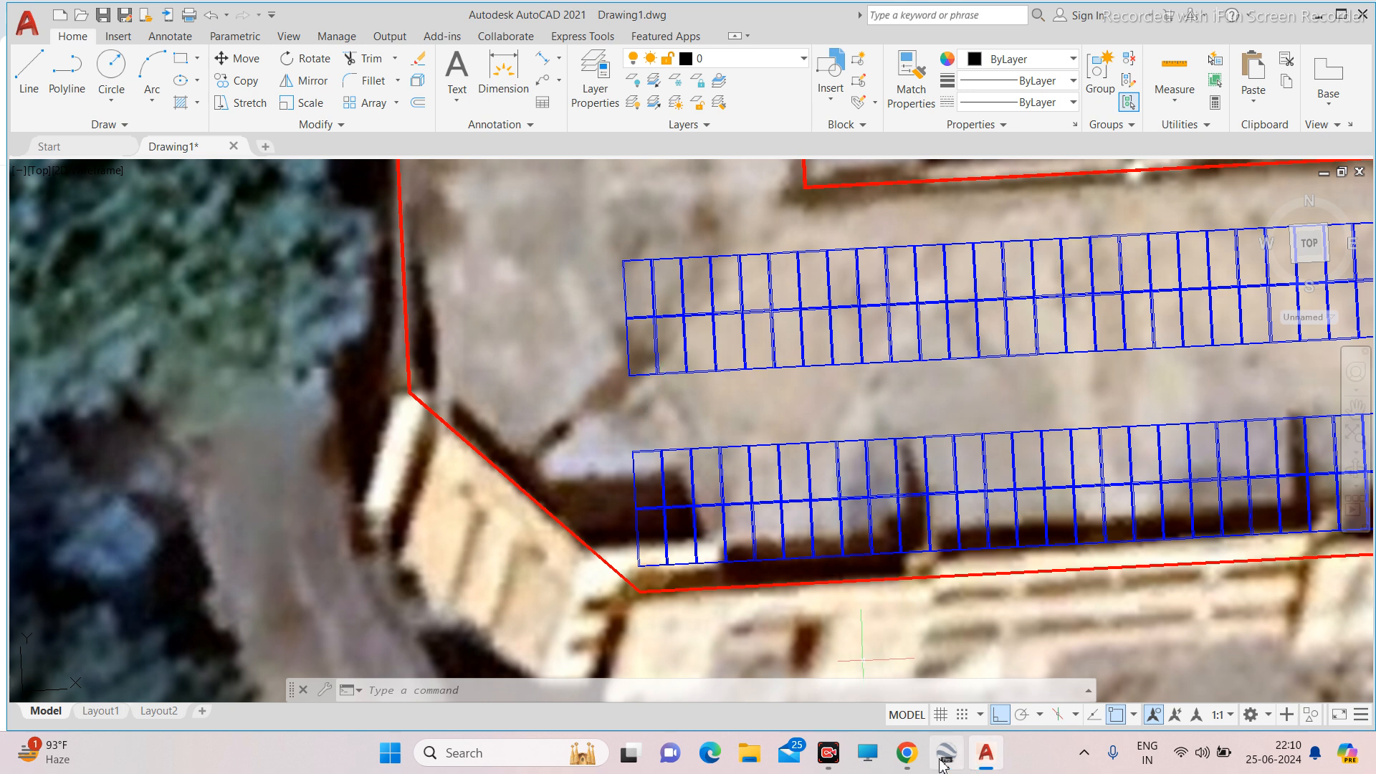
click(910, 756)
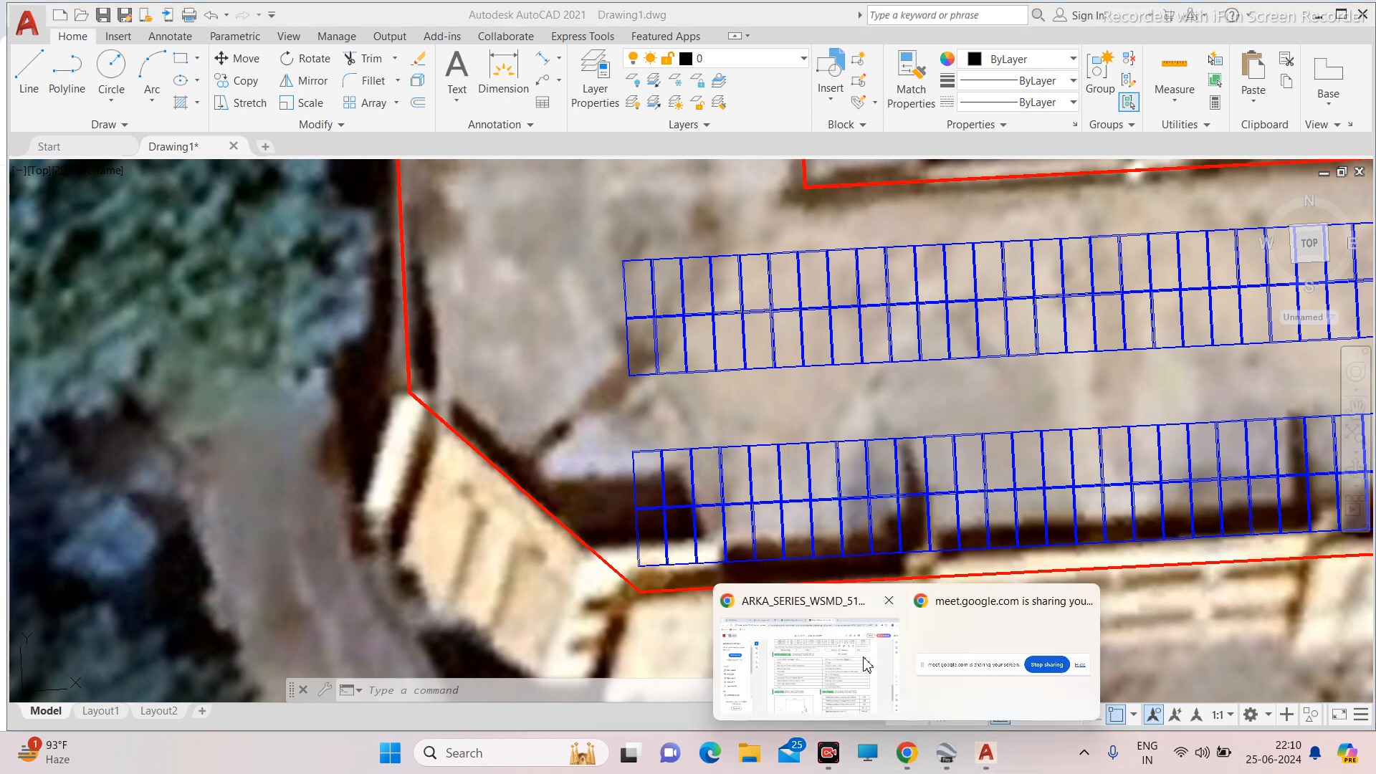
click(579, 449)
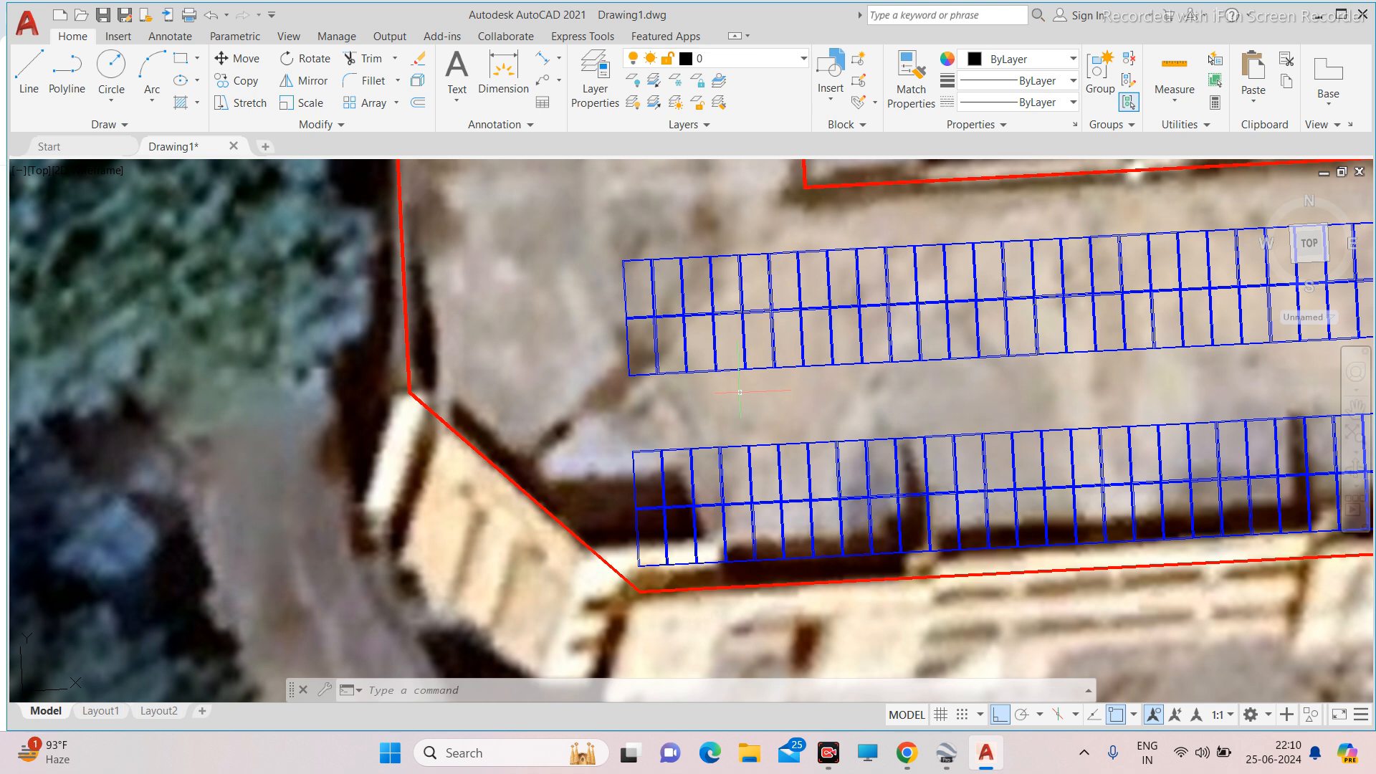
Try to ungroup the lower panel row of the upper pair.
scroll(603, 272, up, 2)
scroll(721, 387, down, 2)
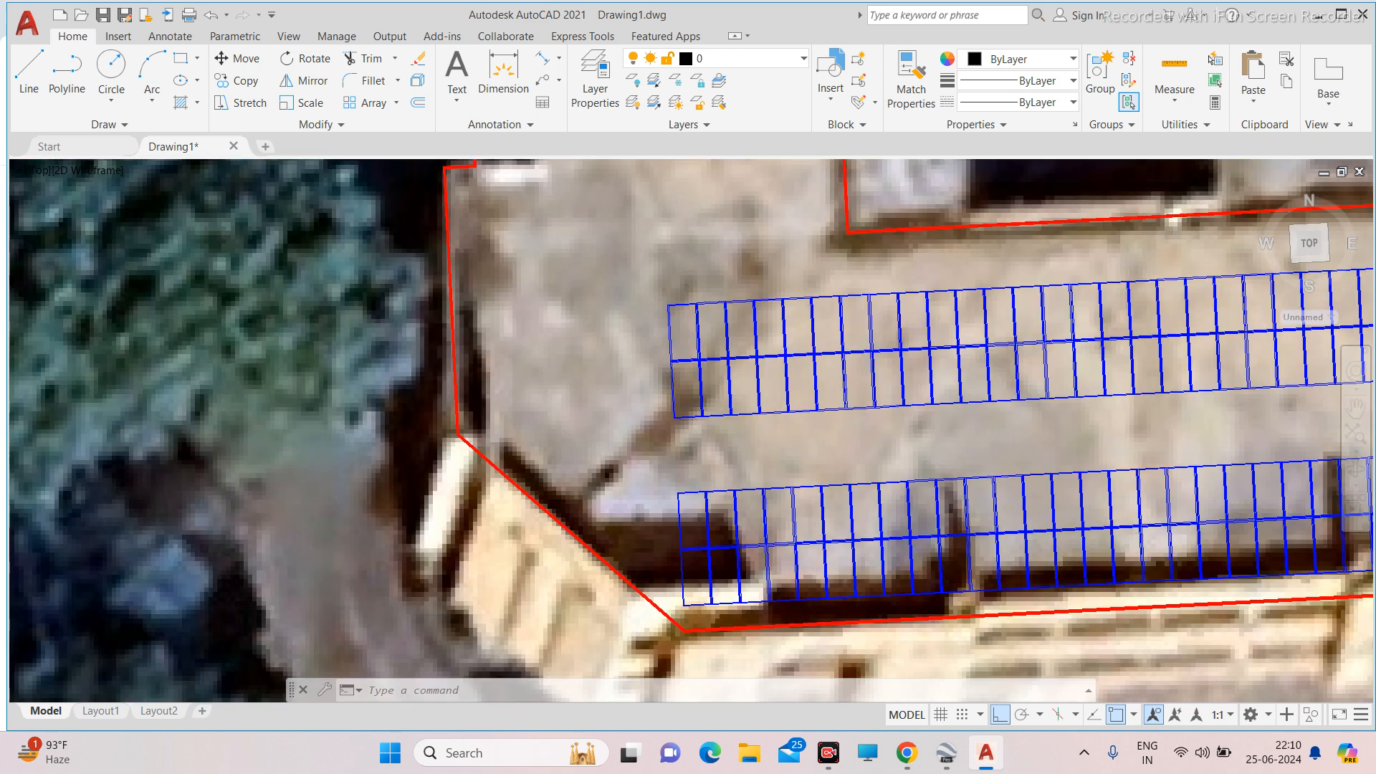
scroll(645, 340, down, 5)
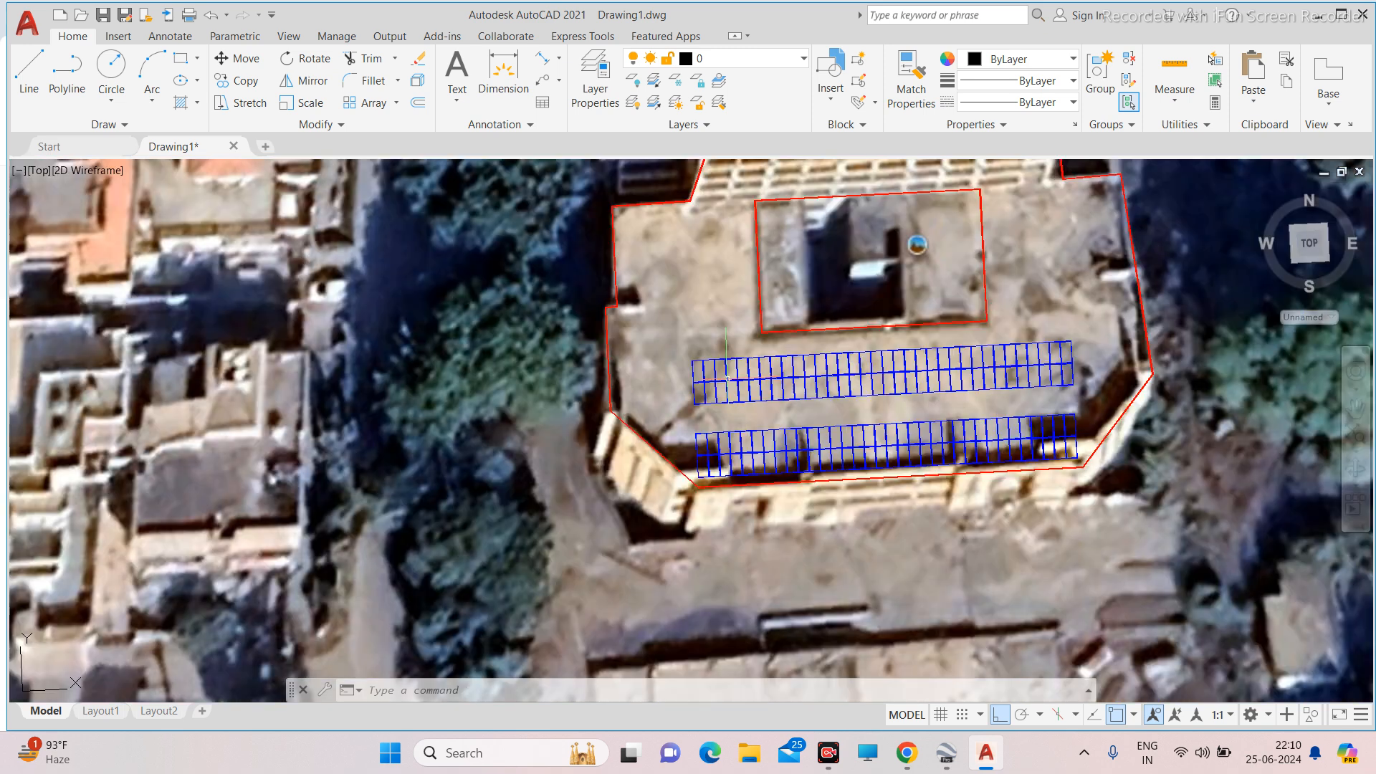
scroll(696, 377, up, 7)
scroll(696, 377, up, 2)
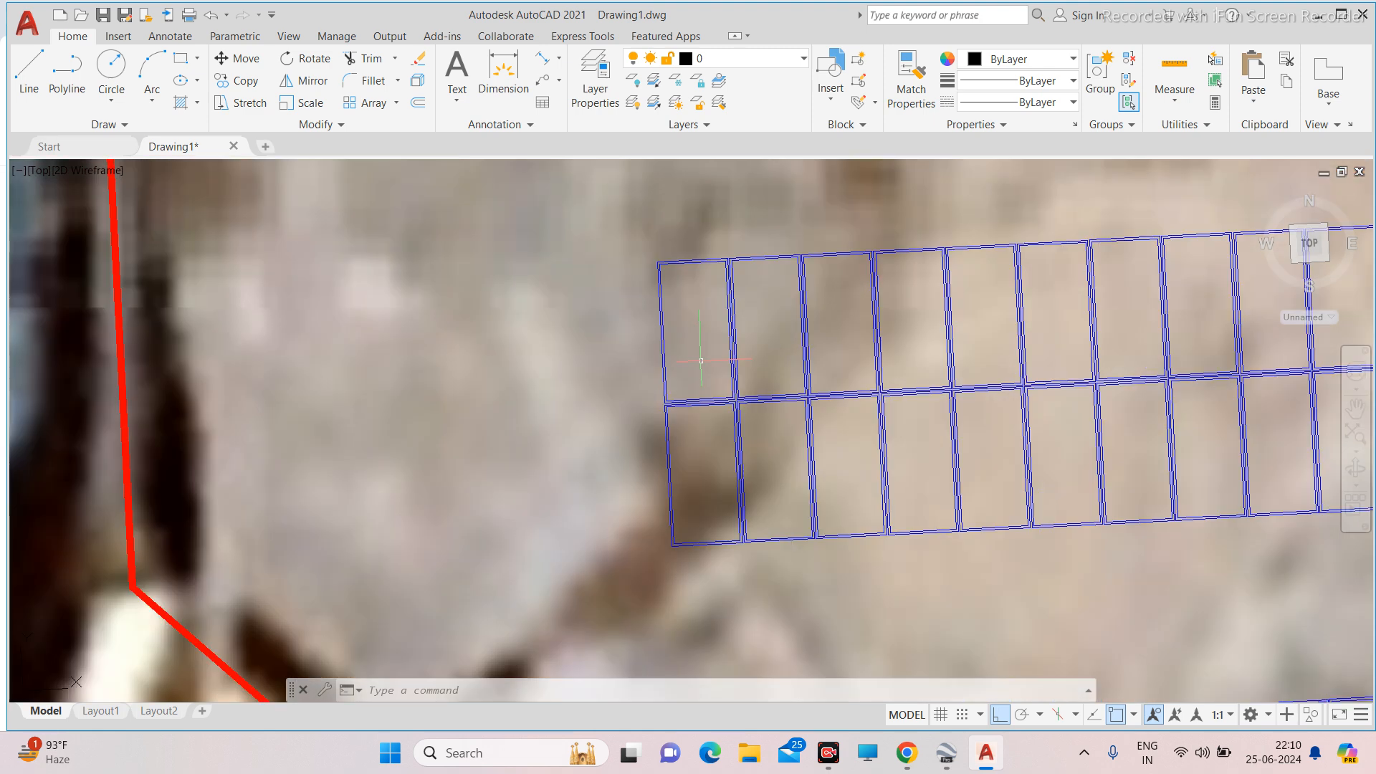
click(740, 424)
scroll(703, 410, down, 3)
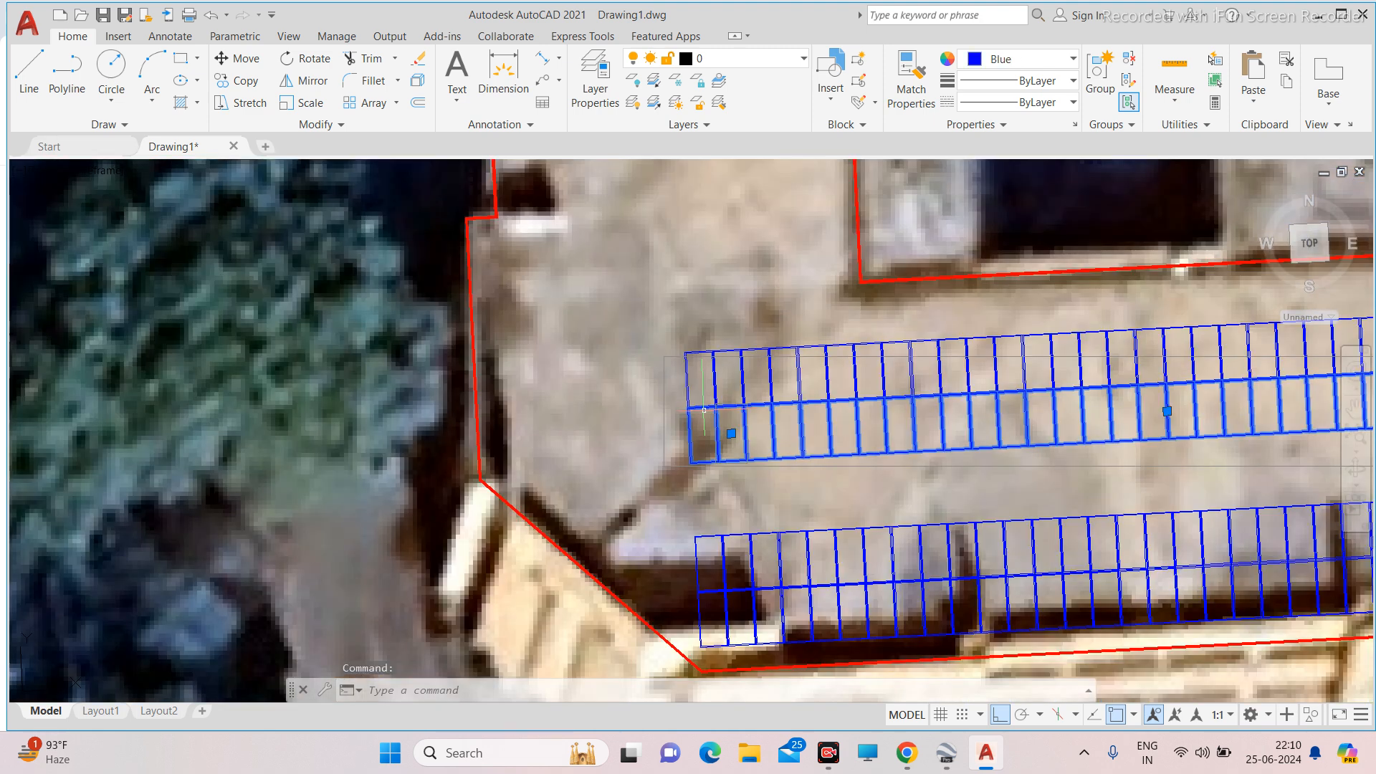
scroll(704, 410, up, 5)
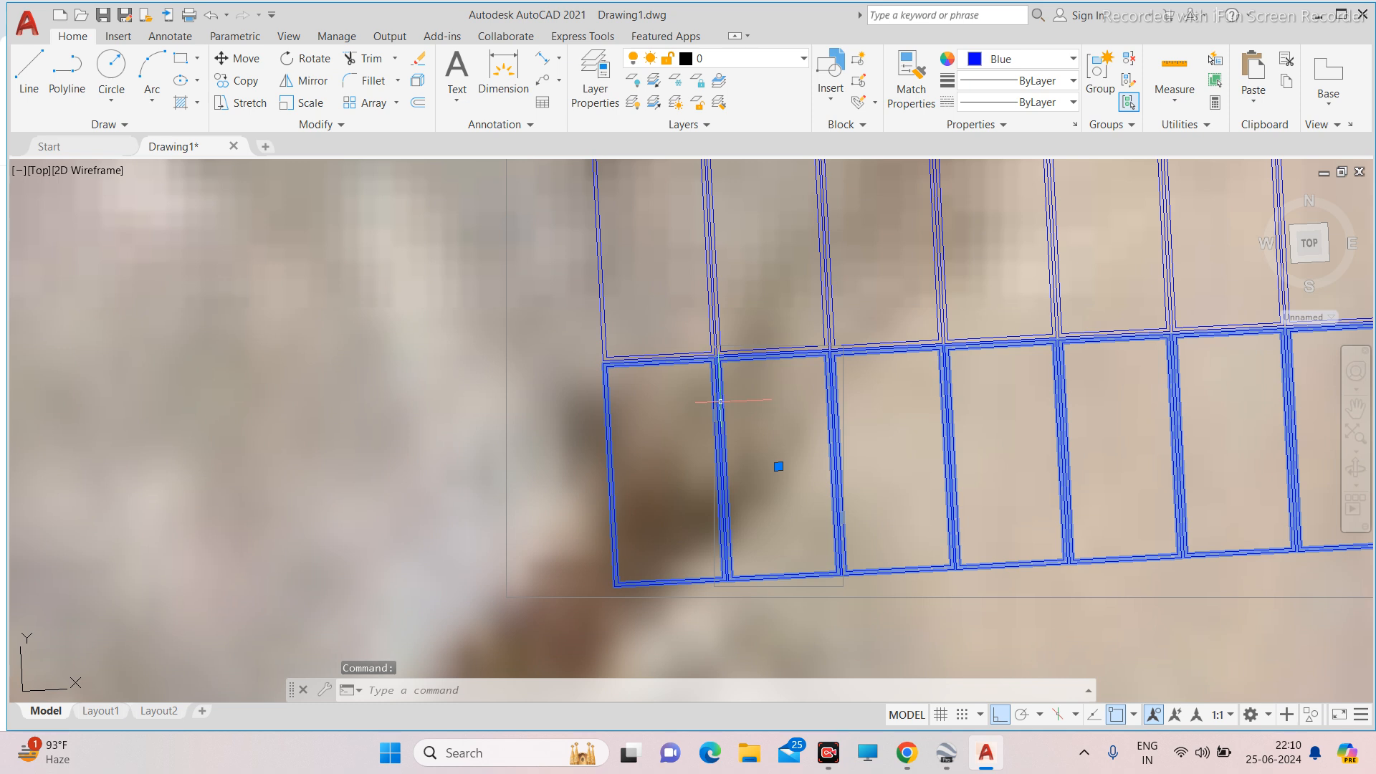
scroll(721, 401, down, 3)
scroll(711, 396, up, 3)
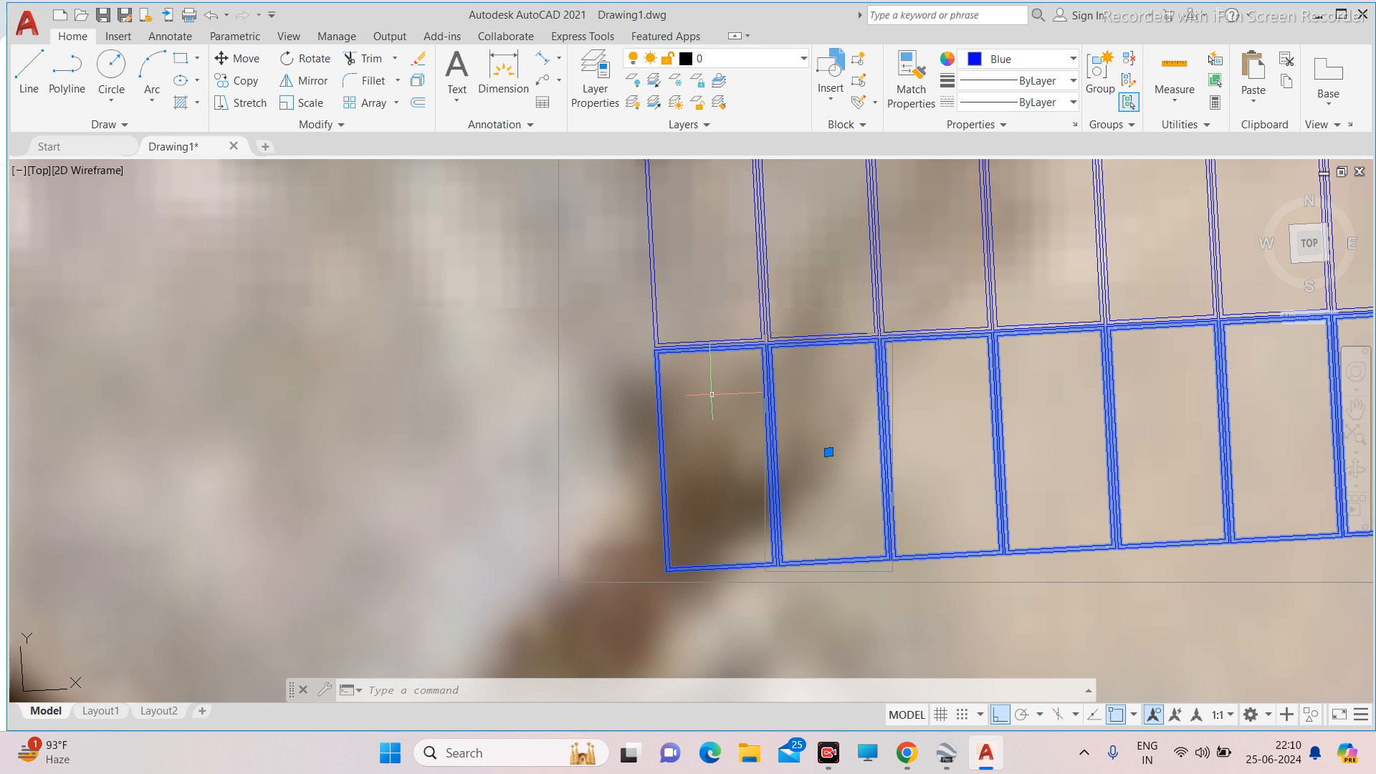
text(u)
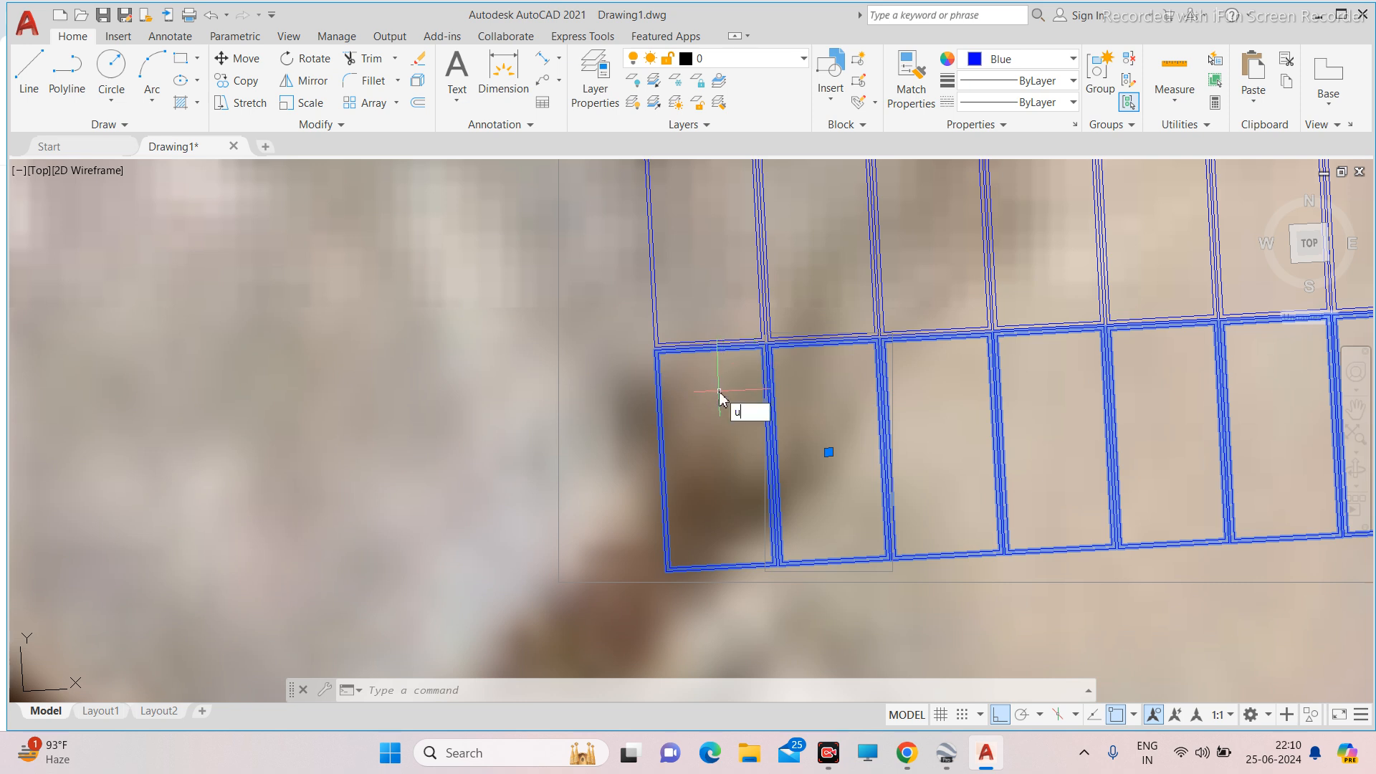
key(Return)
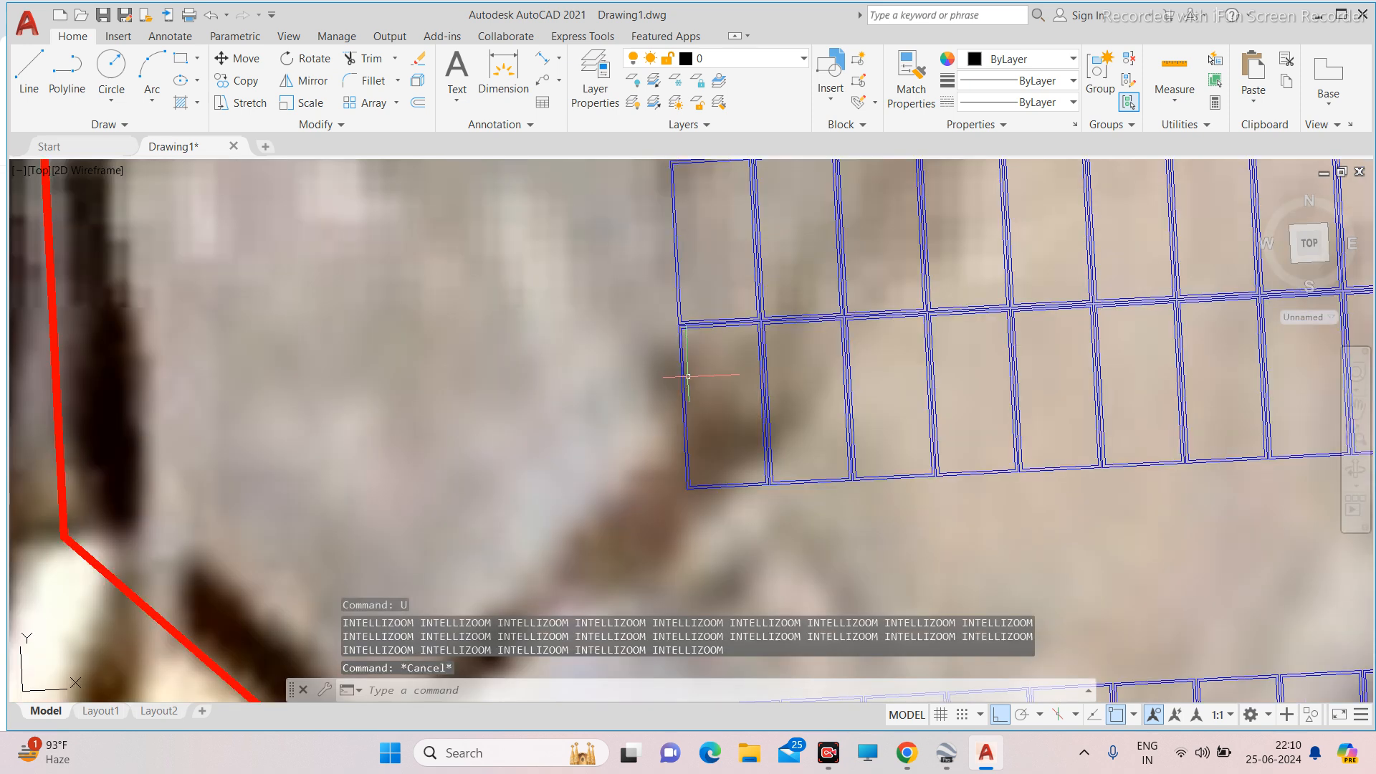
key(Escape)
click(682, 380)
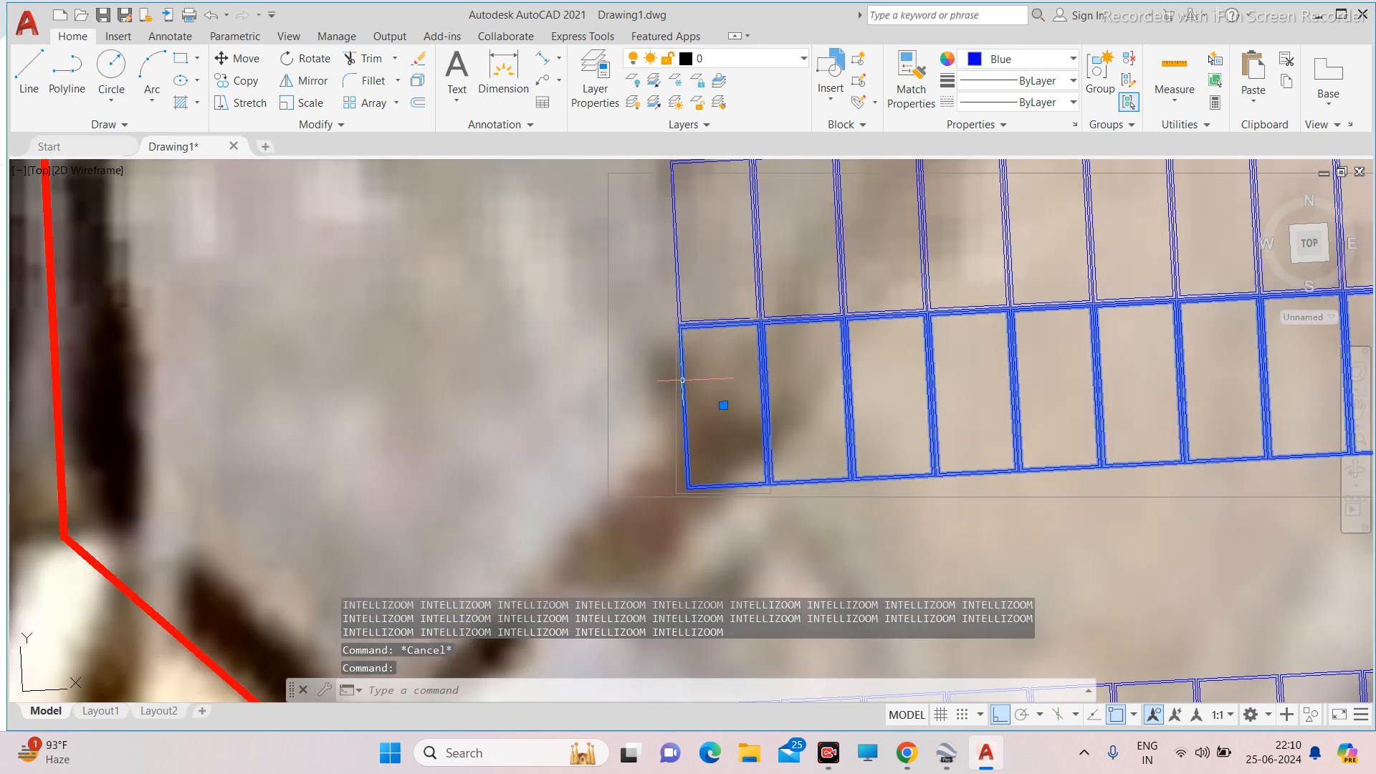
text(ung)
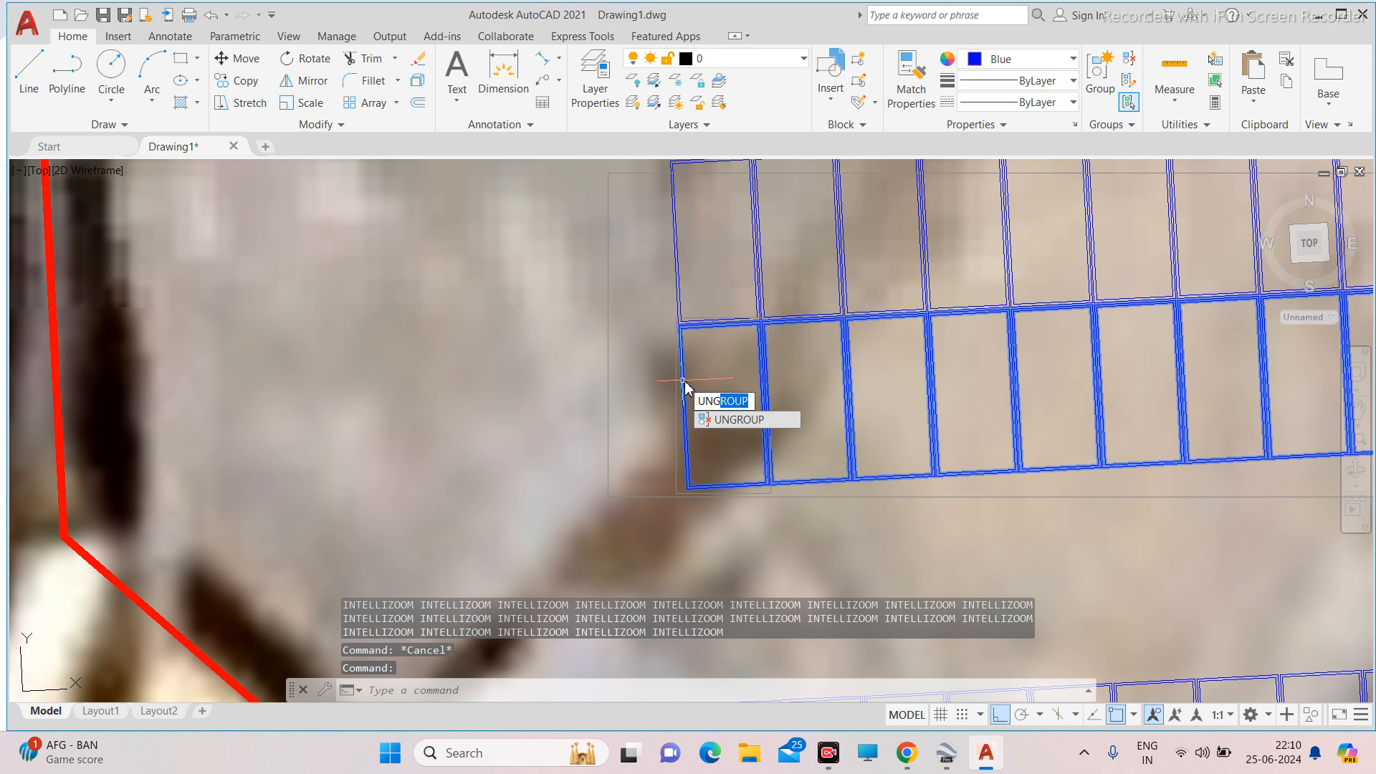
key(Escape)
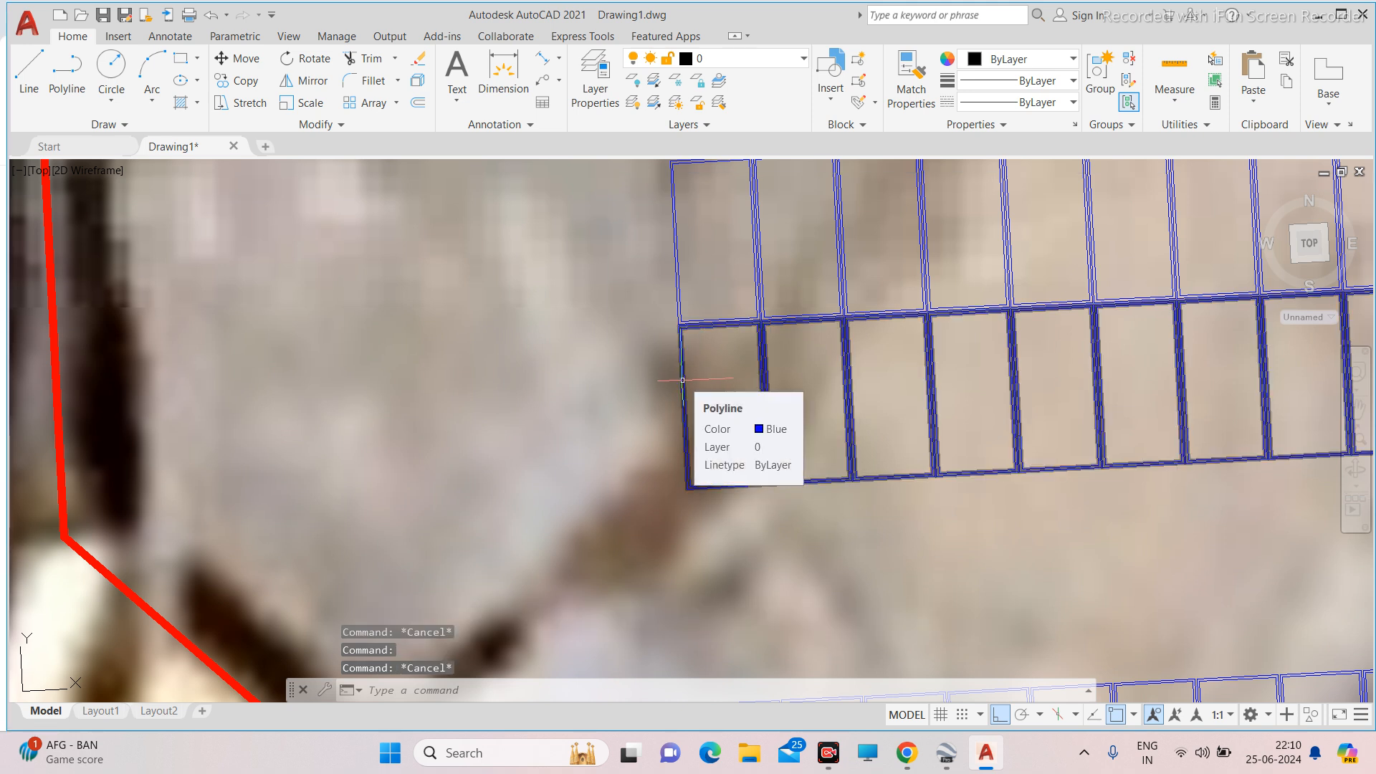
Try ungrouping the lower panel row of the upper pair from the close-up view and undo the attempt.
click(683, 380)
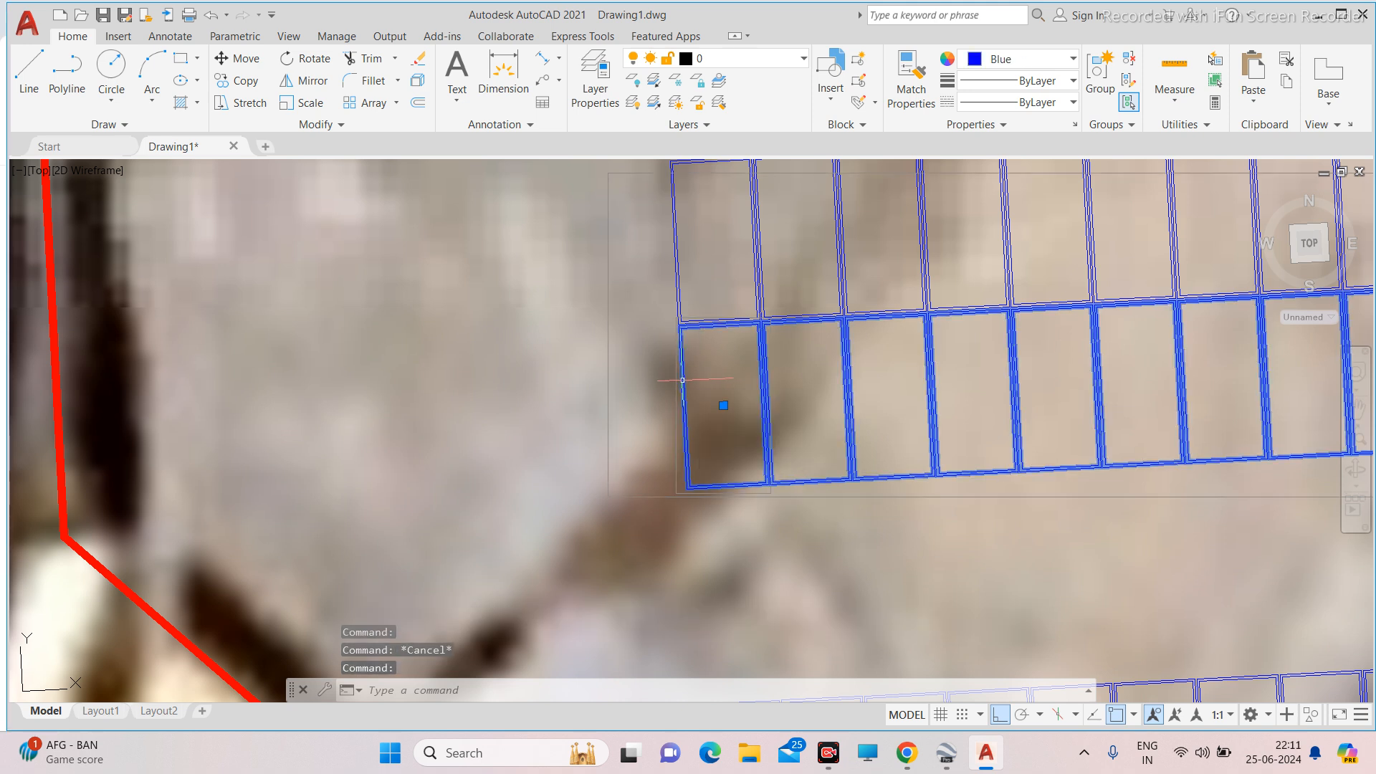
text(ung)
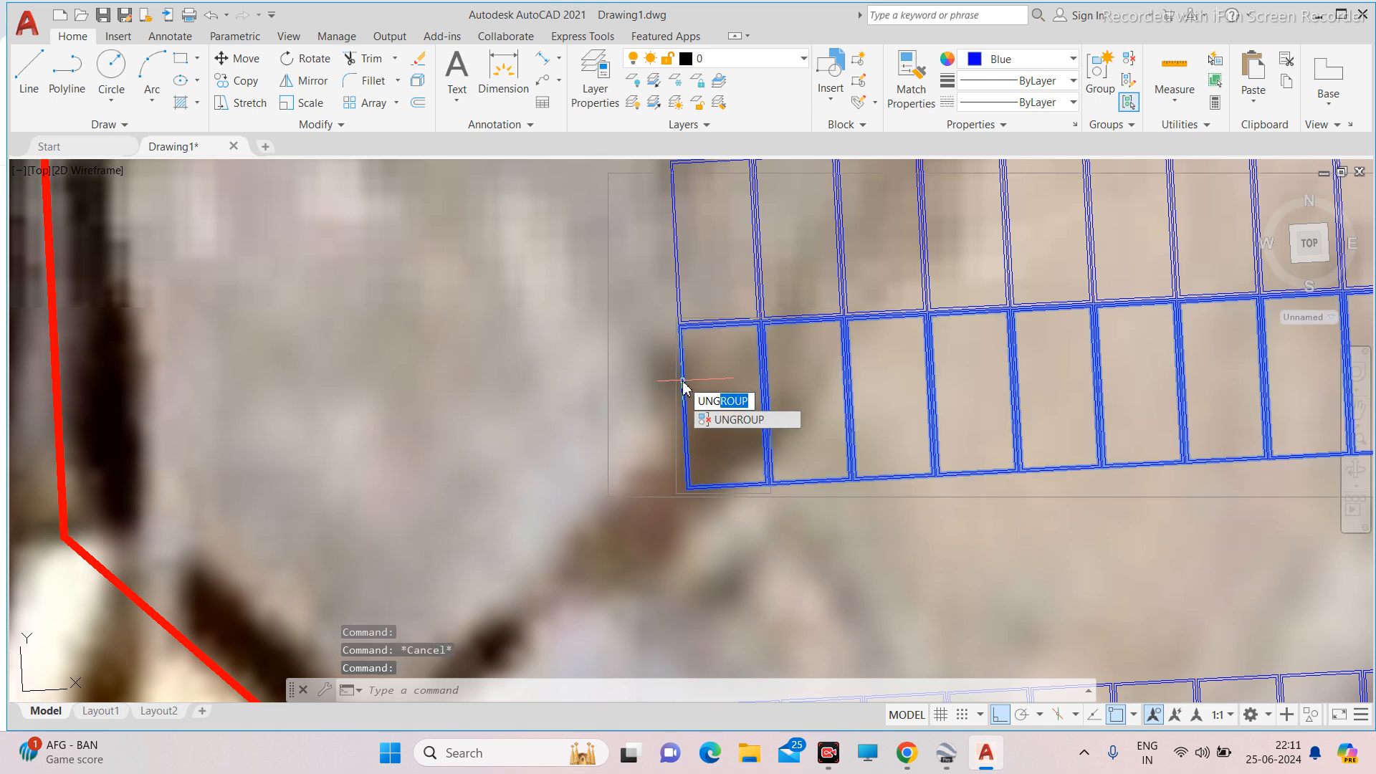
key(Return)
key(Return)
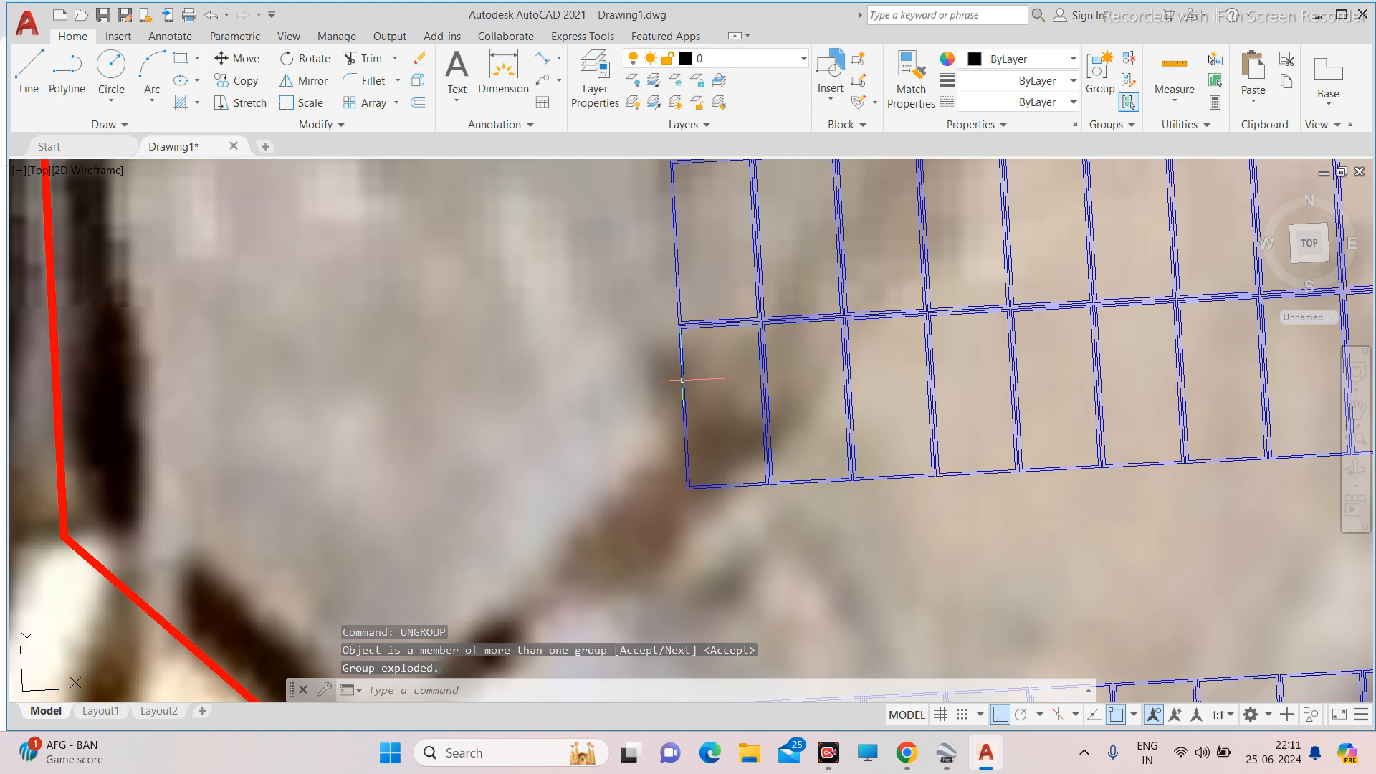
key(Escape)
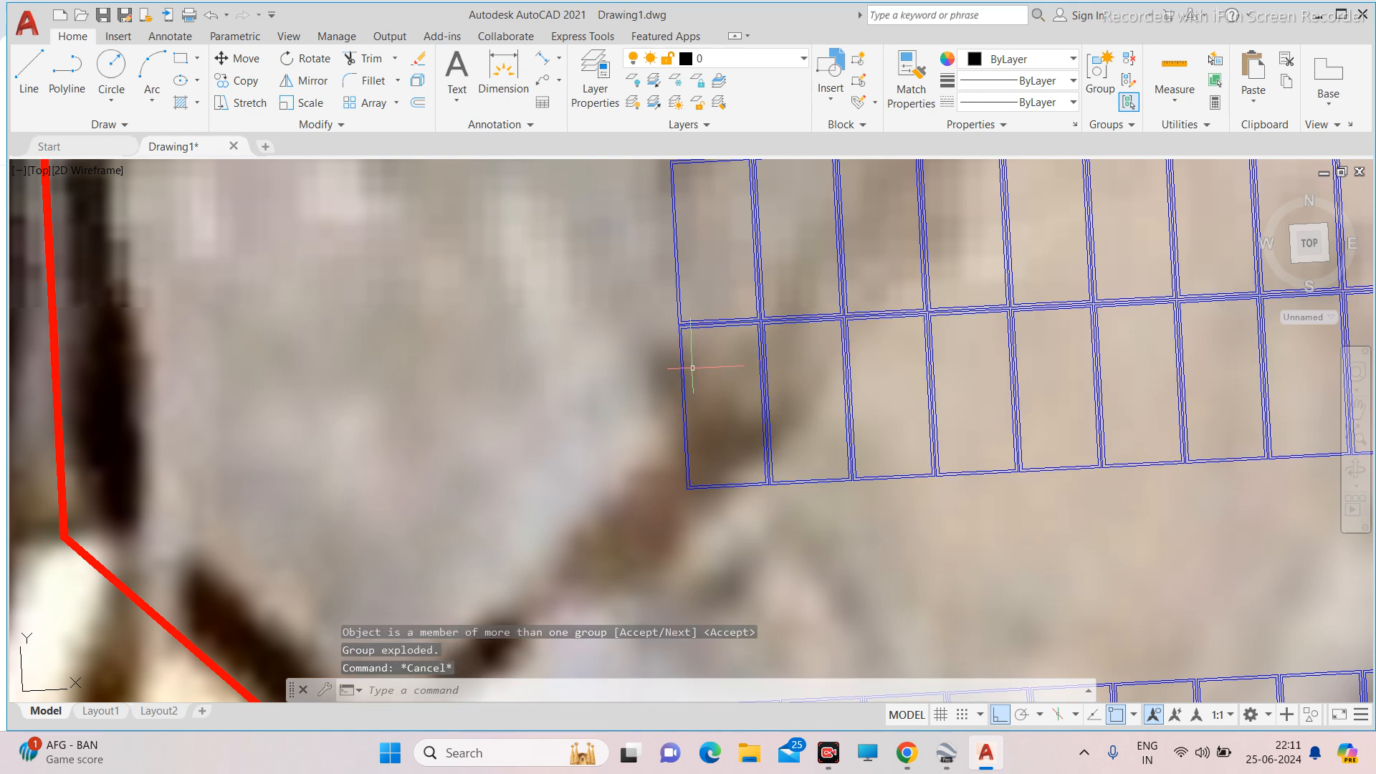
key(ctrl+z)
key(ctrl+z)
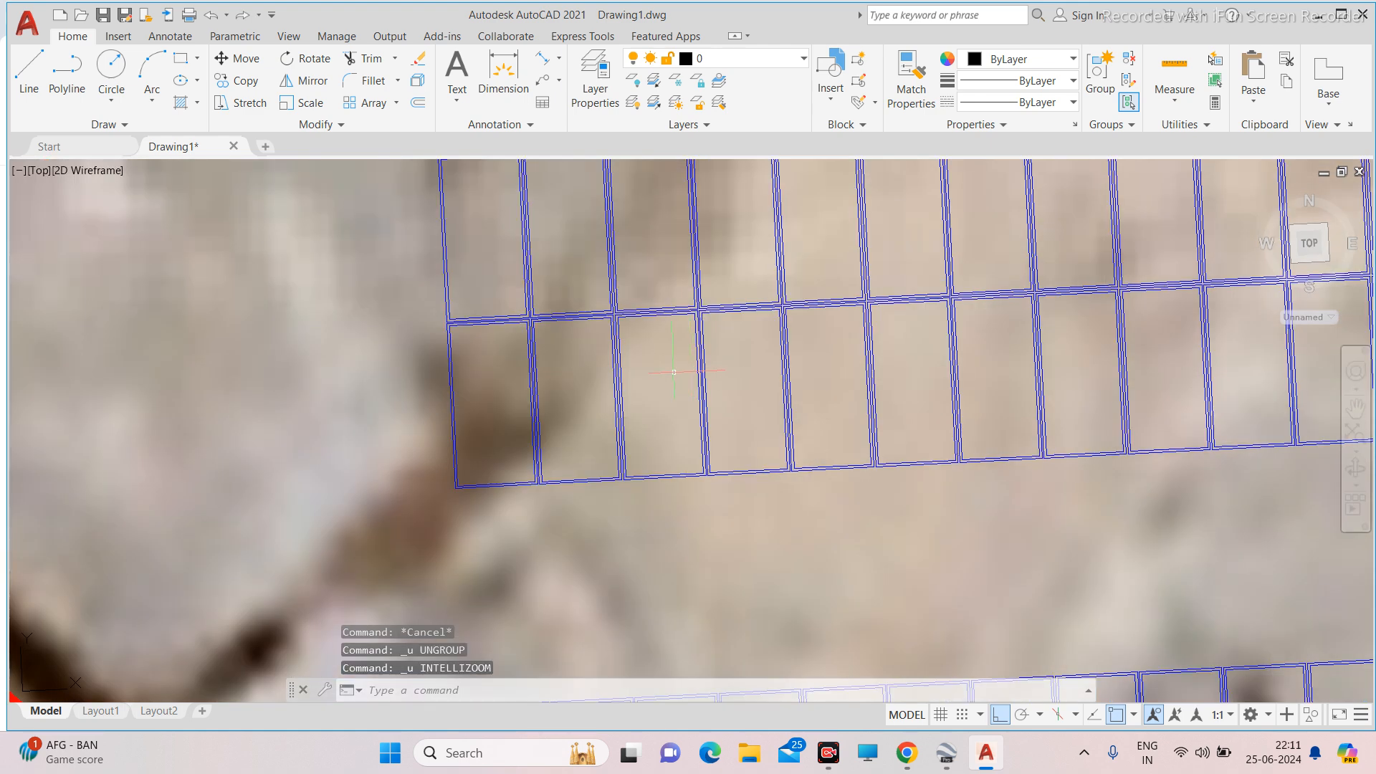
Ungroup the lower panel row of the upper pair, accepting the first group, and test-select its leftmost panel.
click(539, 384)
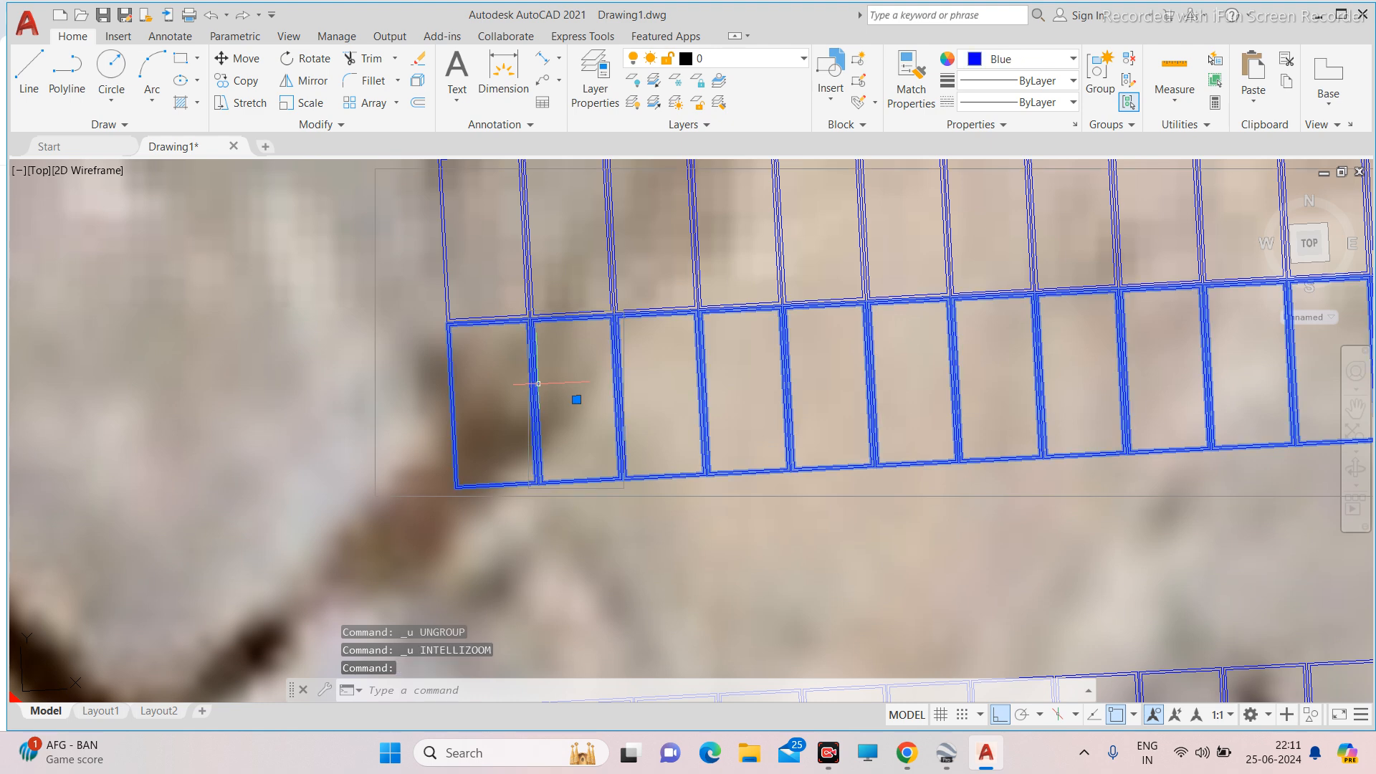
scroll(538, 384, down, 5)
scroll(666, 376, up, 2)
text(ung)
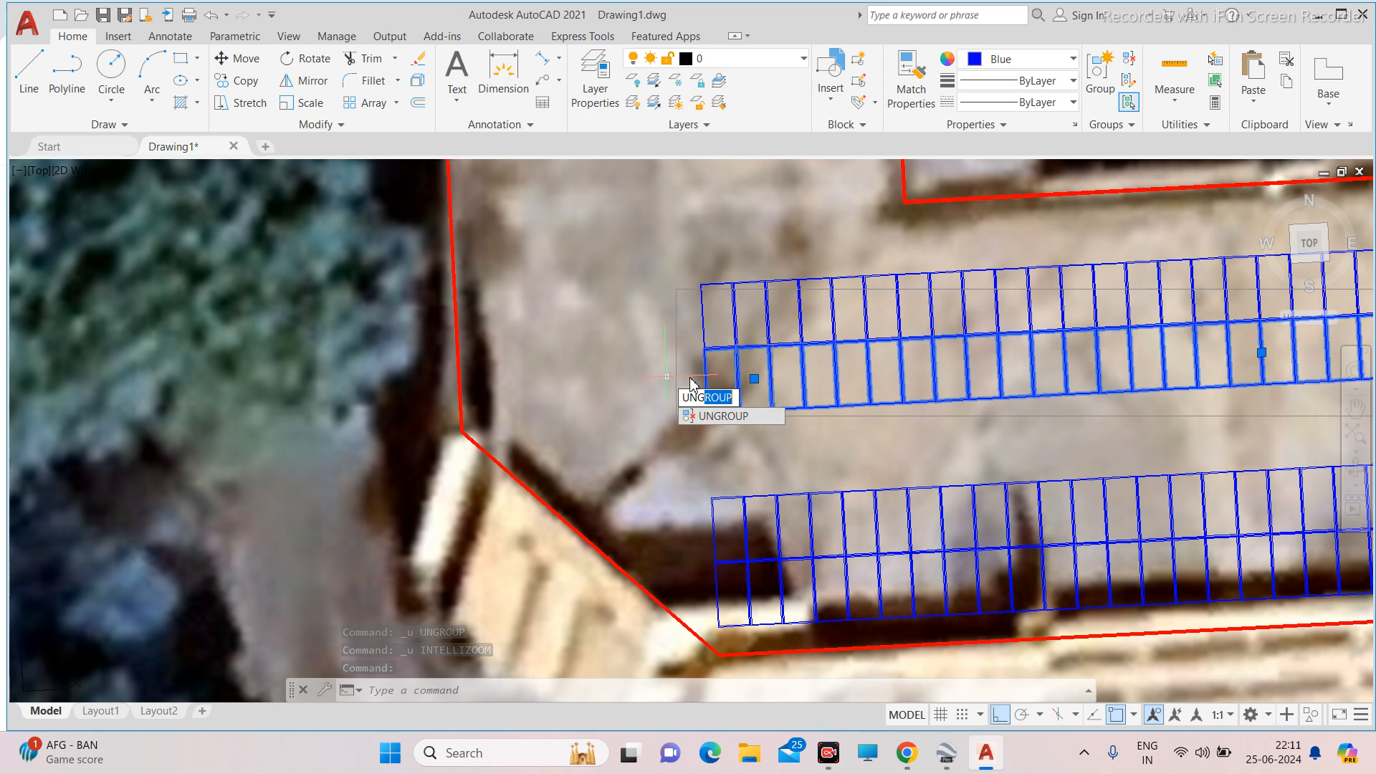
scroll(695, 385, up, 2)
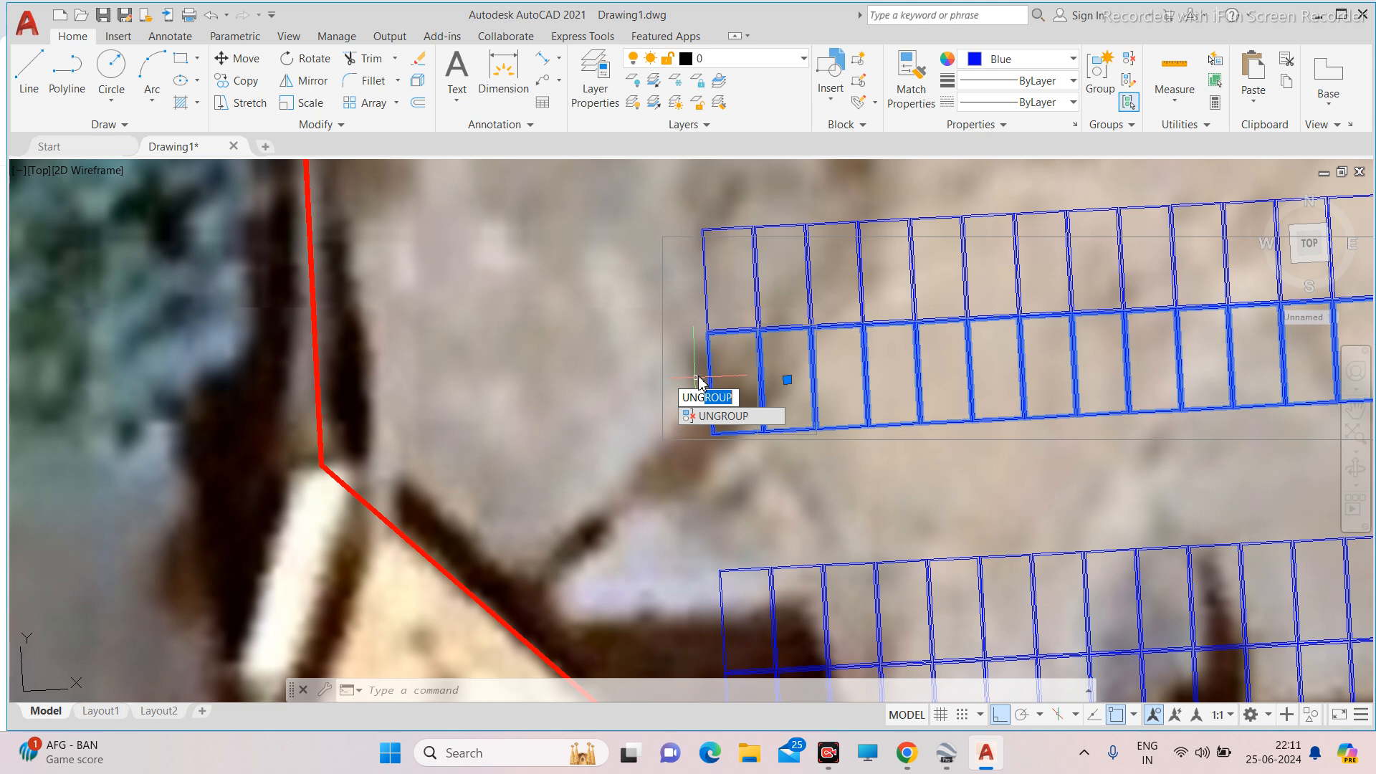
key(Return)
key(Return)
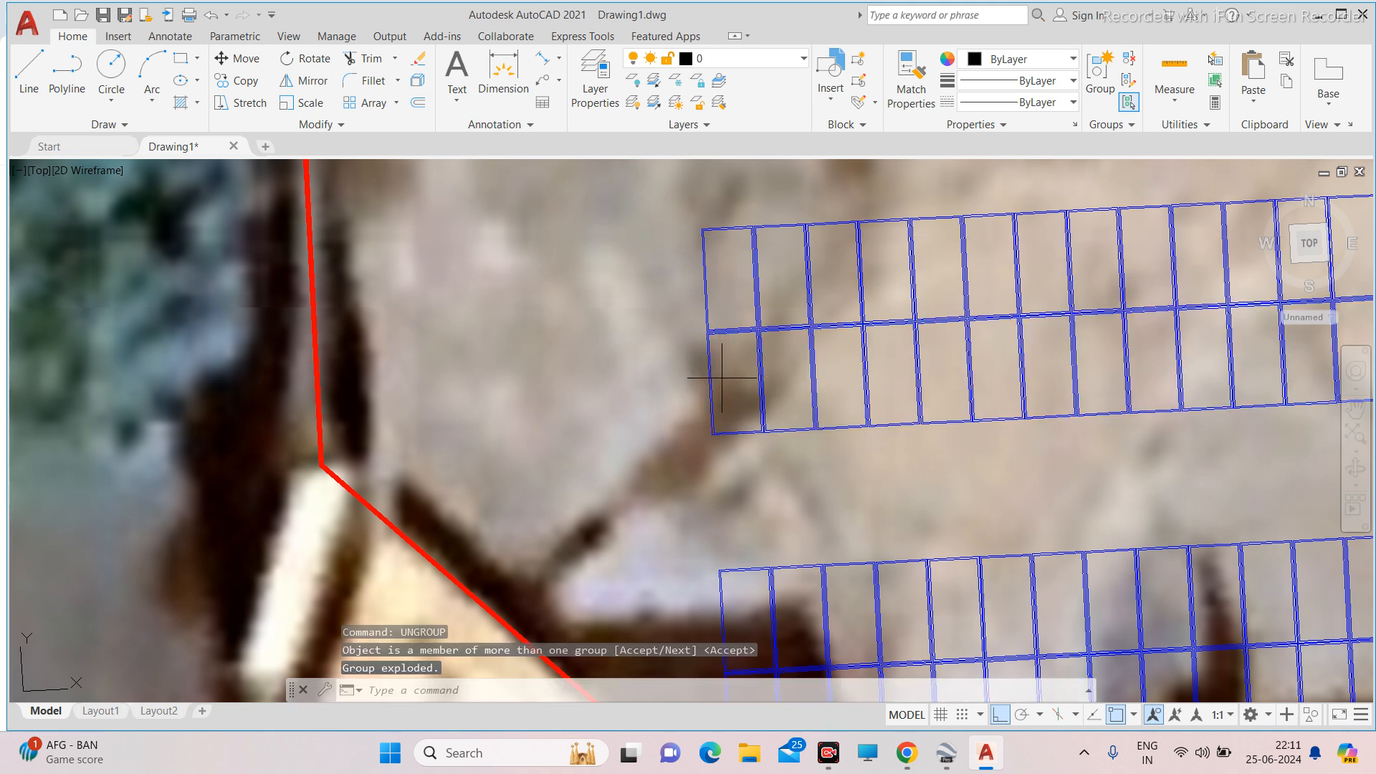
click(723, 377)
click(657, 399)
key(Escape)
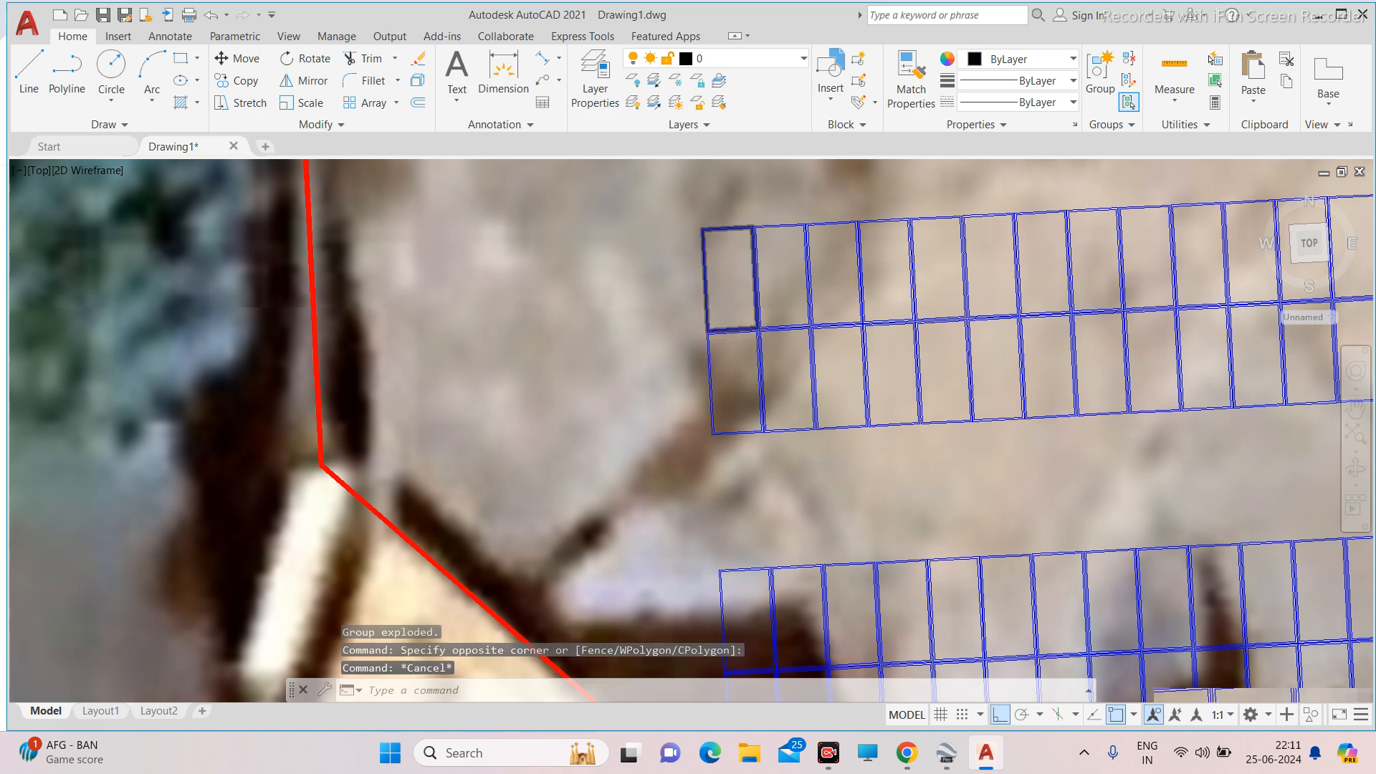
scroll(726, 331, up, 4)
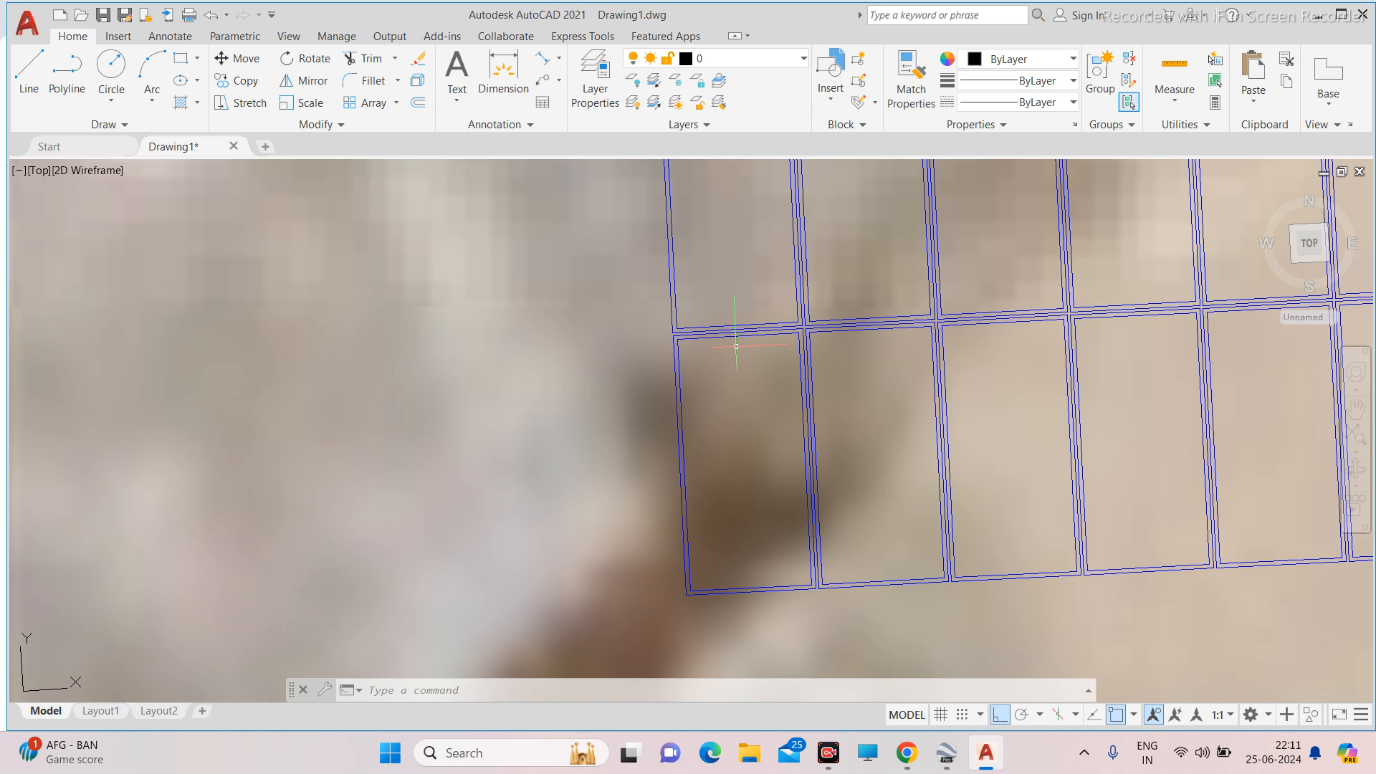
text(ung)
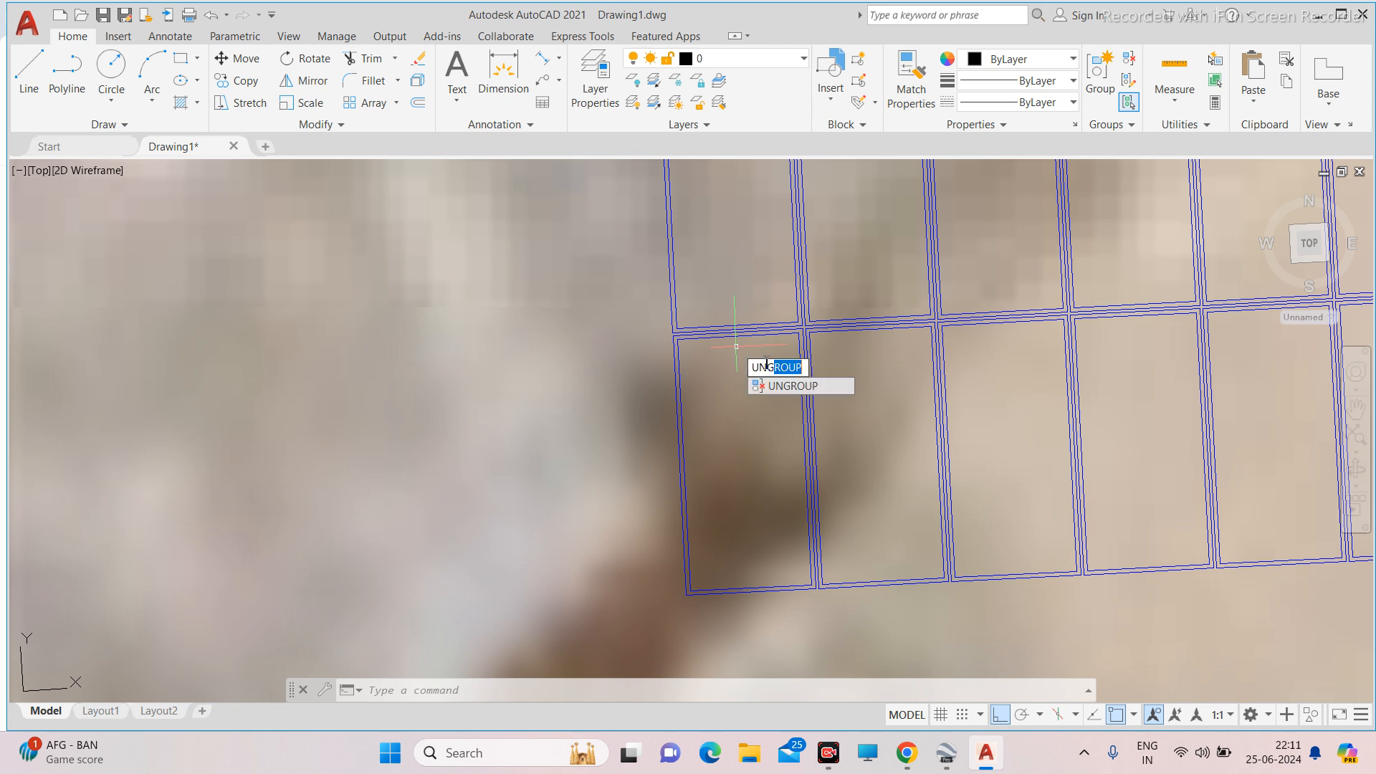
key(Escape)
key(Escape)
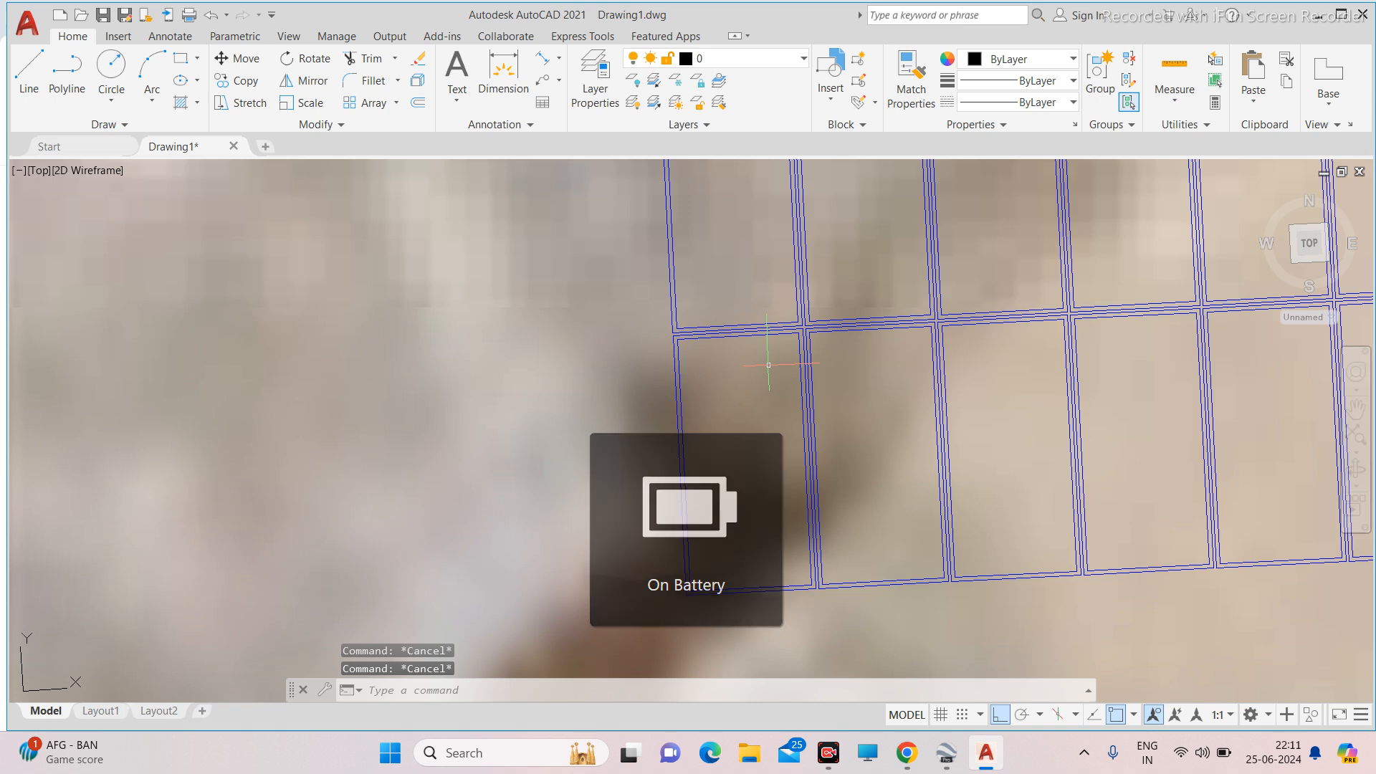
Copy the two leftmost panels of the upper pair one panel pitch to the left, from the second panel's lower-left corner to the first's.
scroll(774, 367, down, 4)
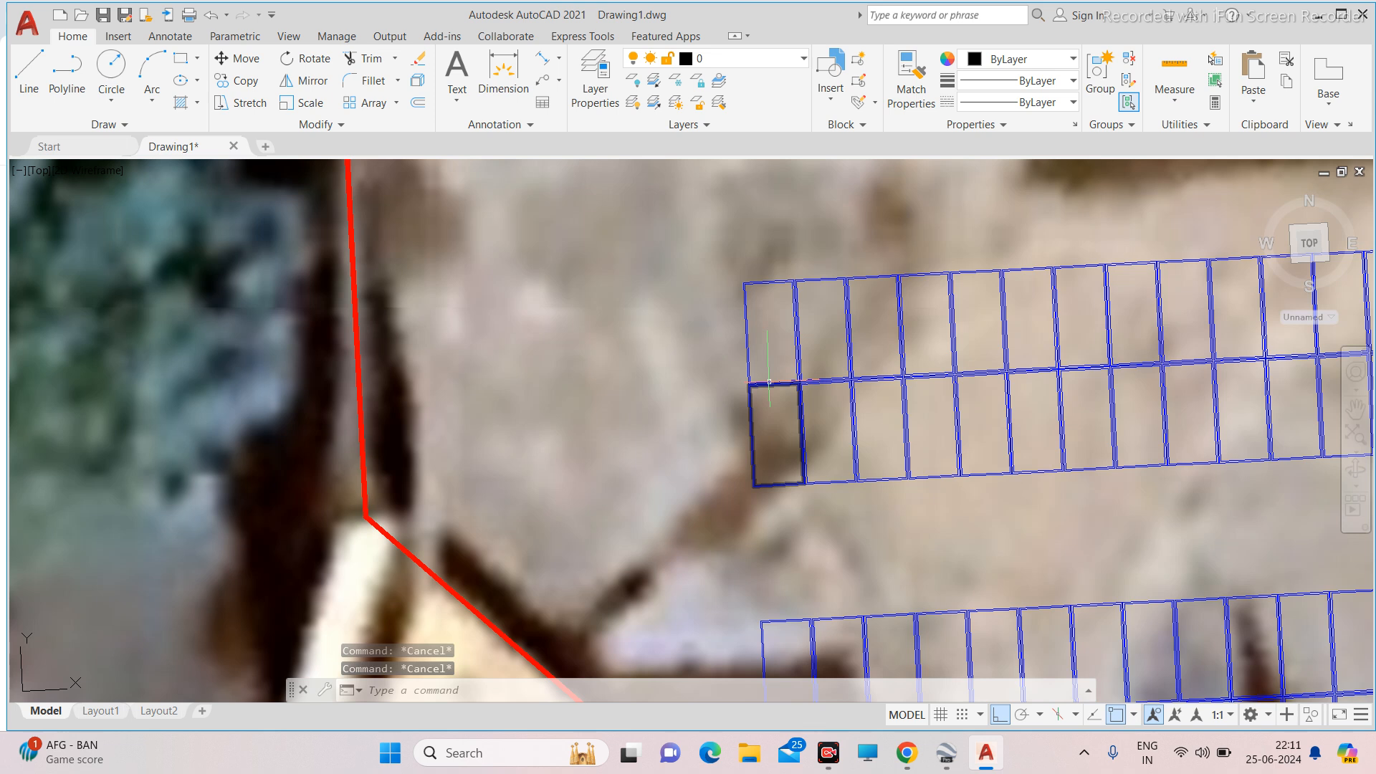
click(770, 369)
click(720, 421)
scroll(716, 422, up, 2)
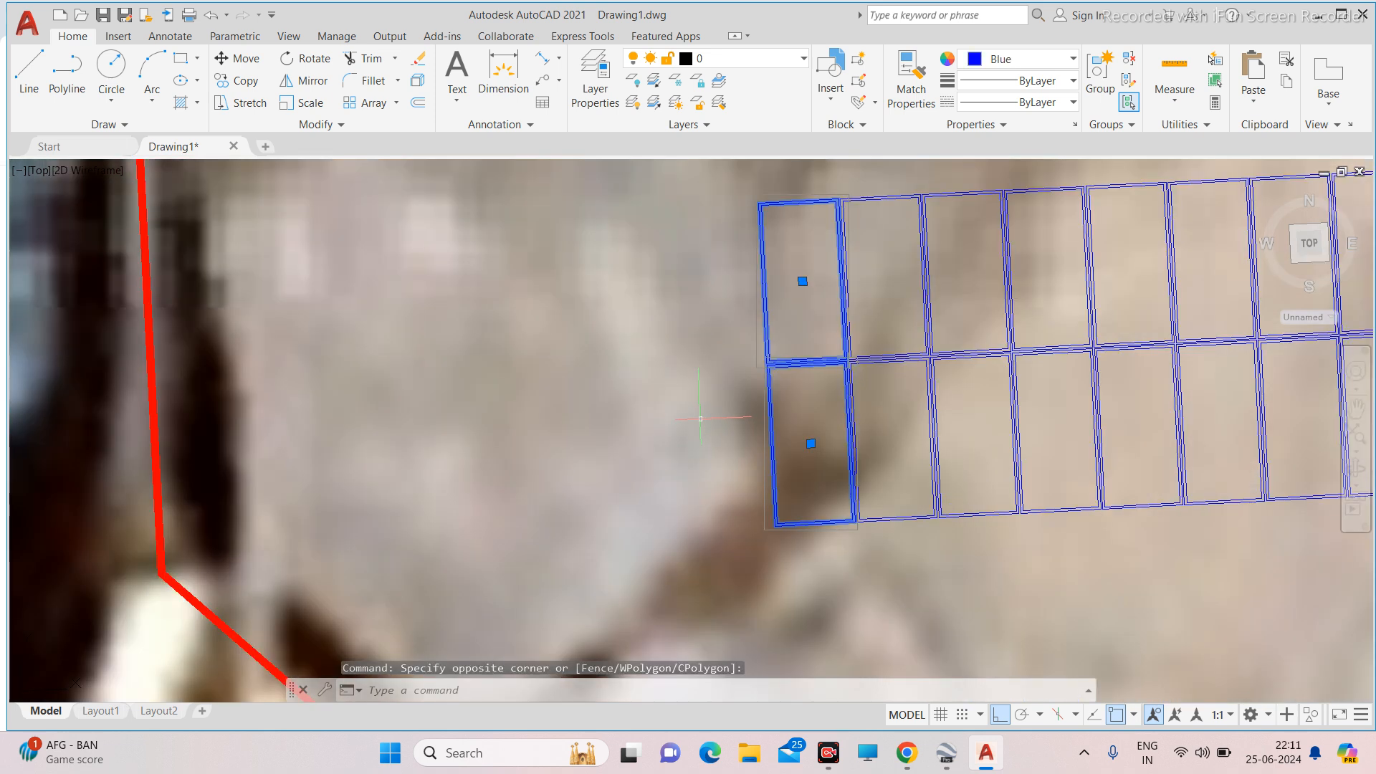
text(co)
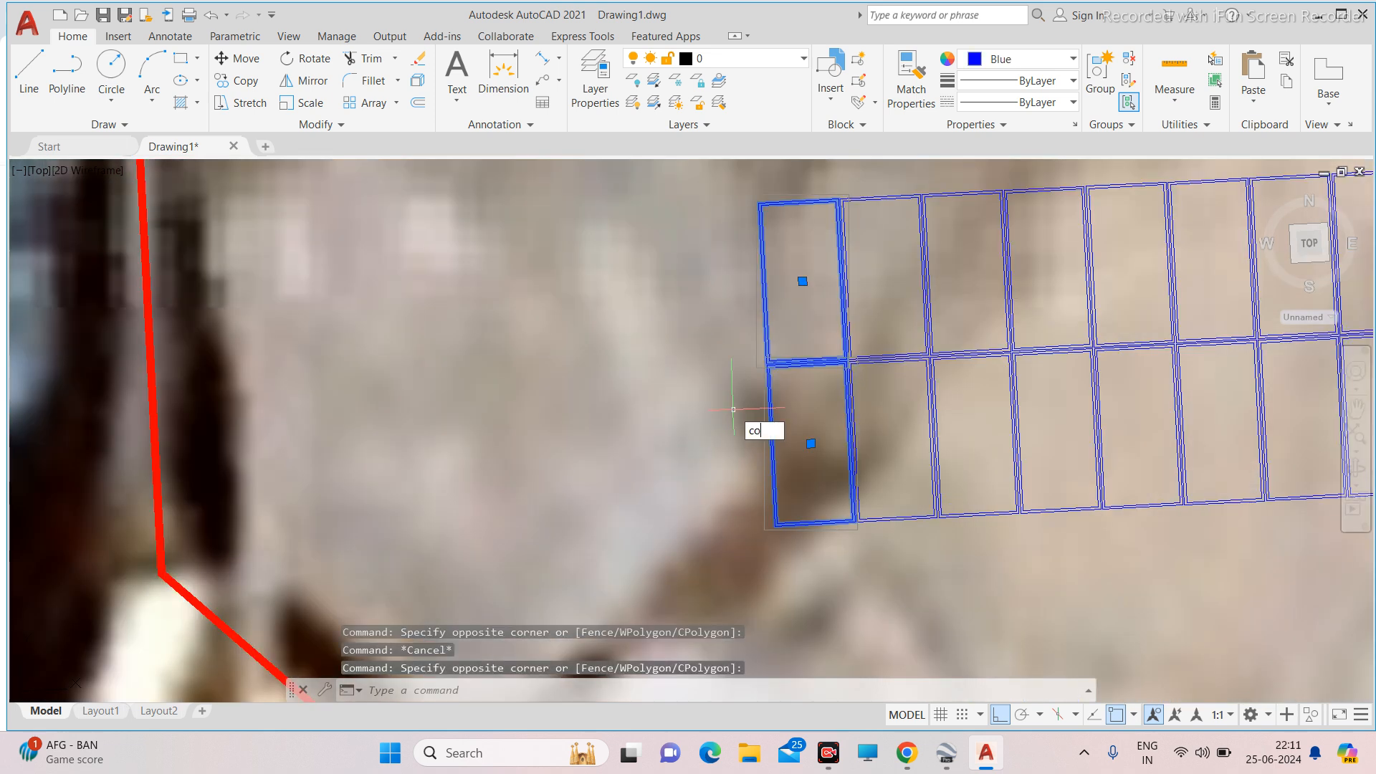
key(Return)
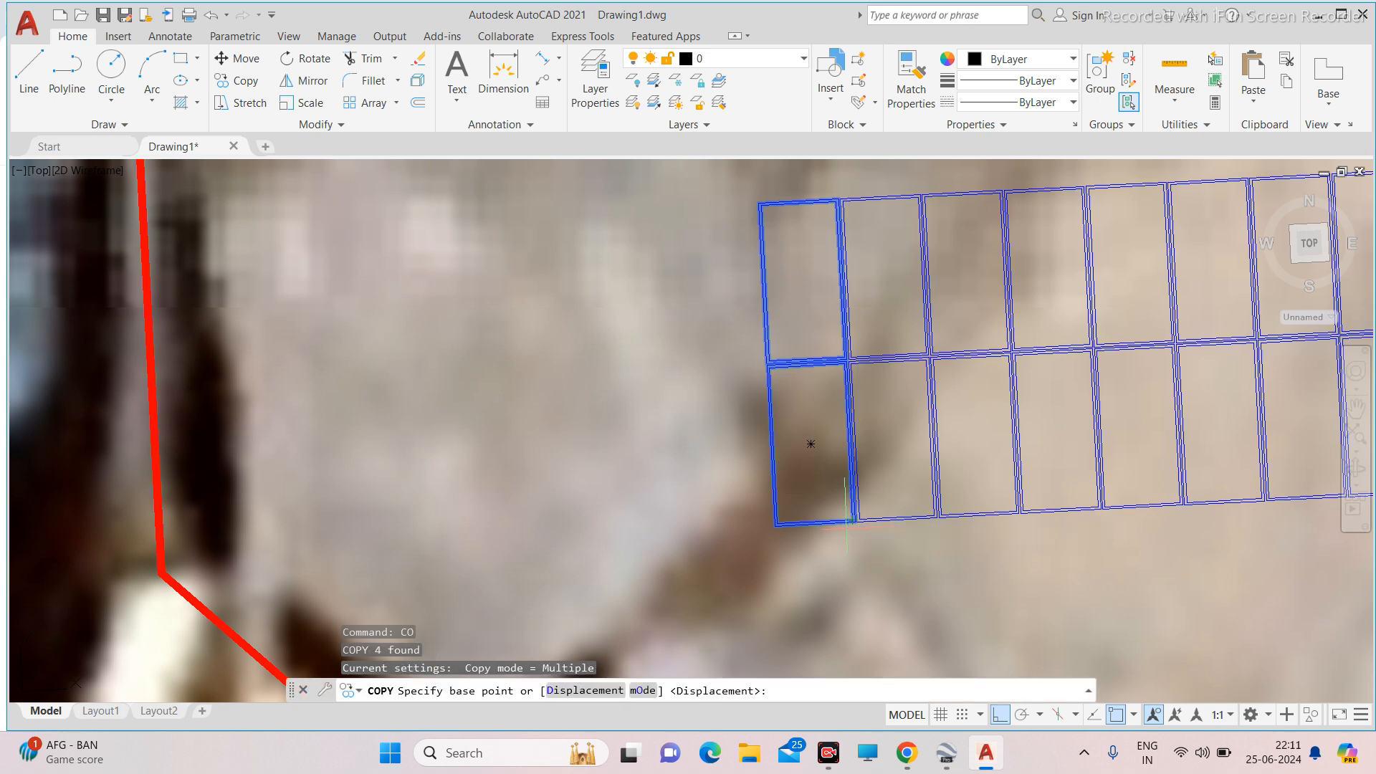
scroll(845, 525, up, 8)
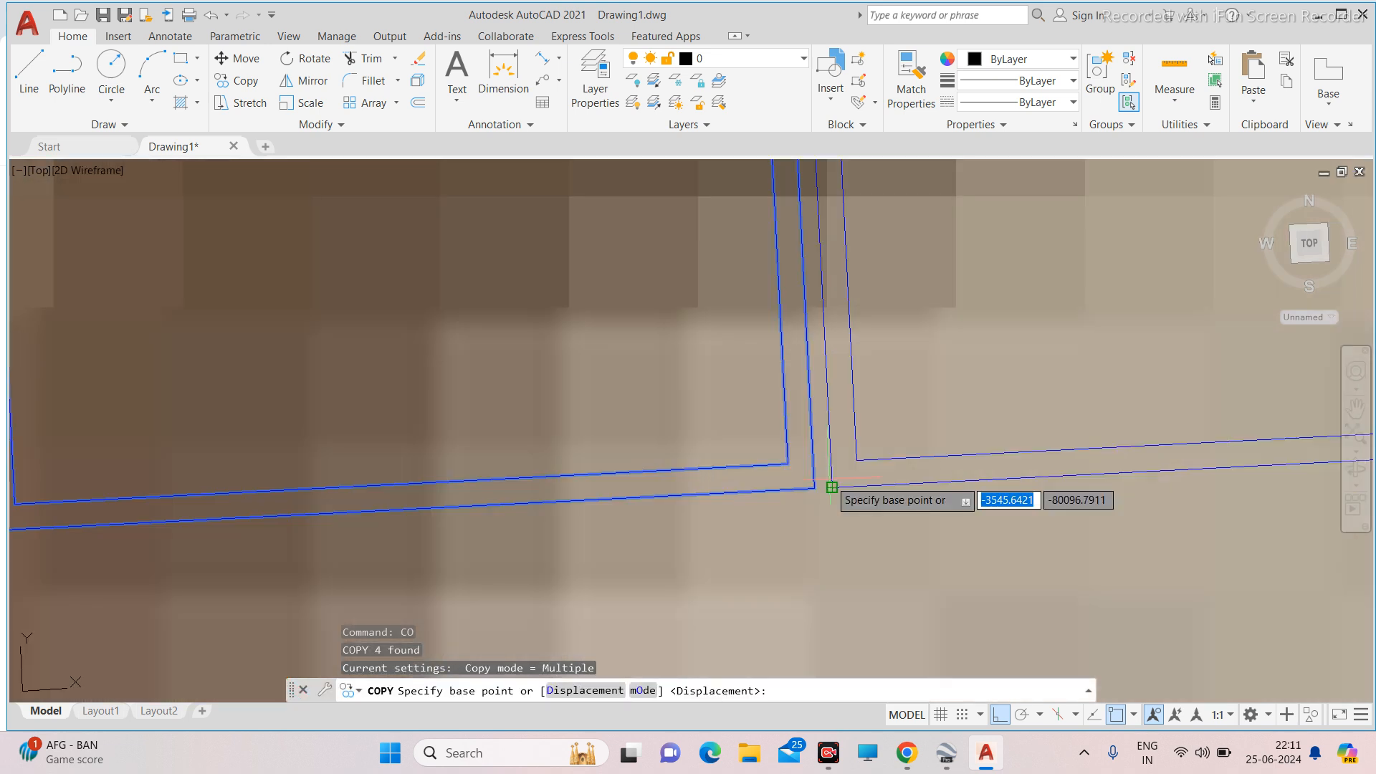
scroll(832, 487, up, 5)
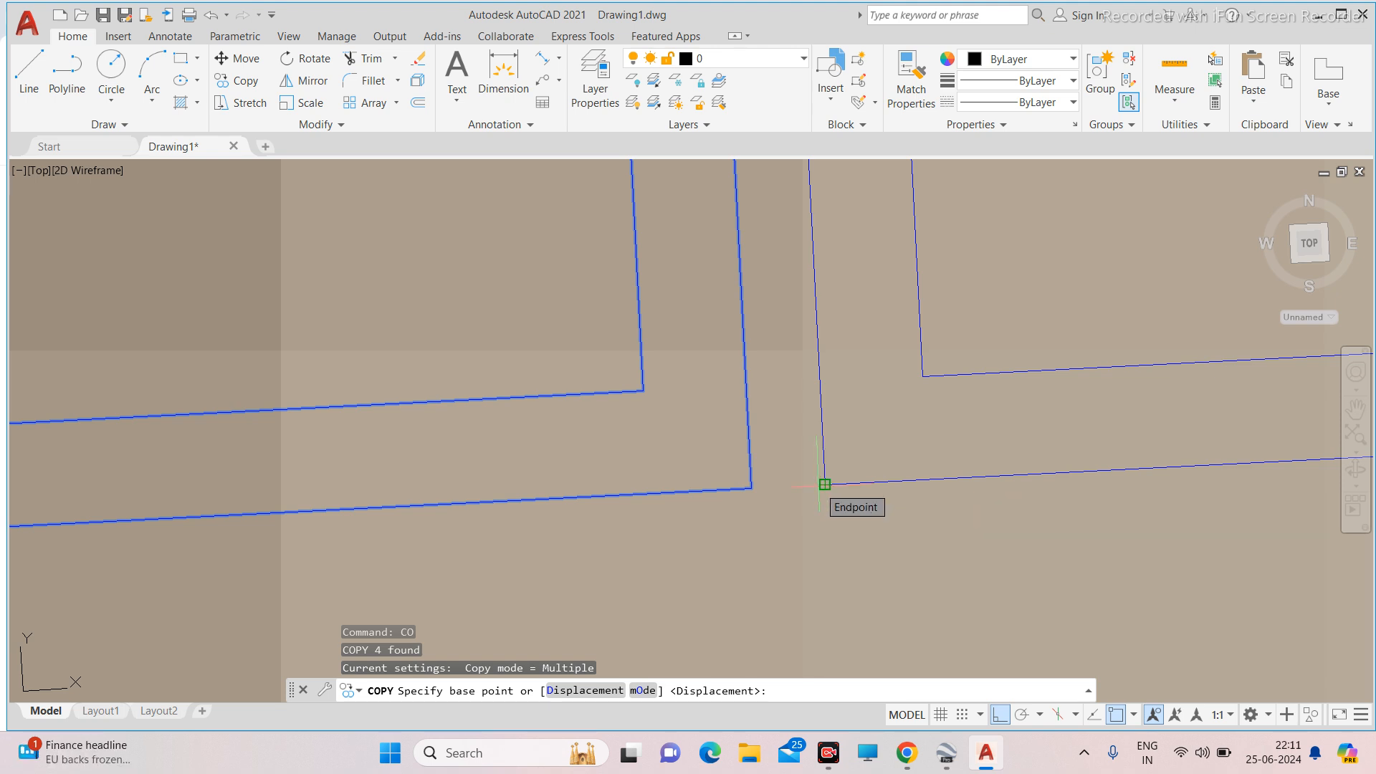
click(824, 485)
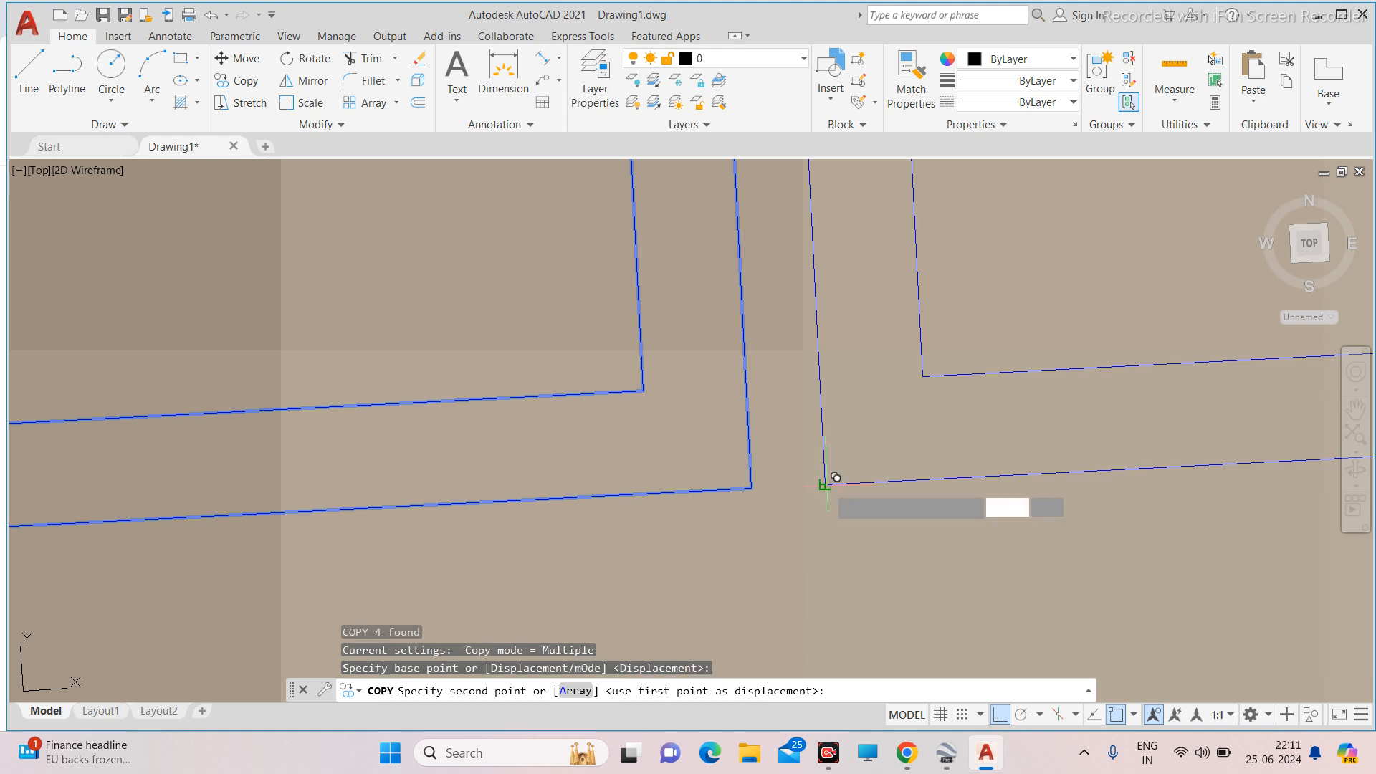
scroll(880, 485, down, 8)
scroll(666, 500, up, 7)
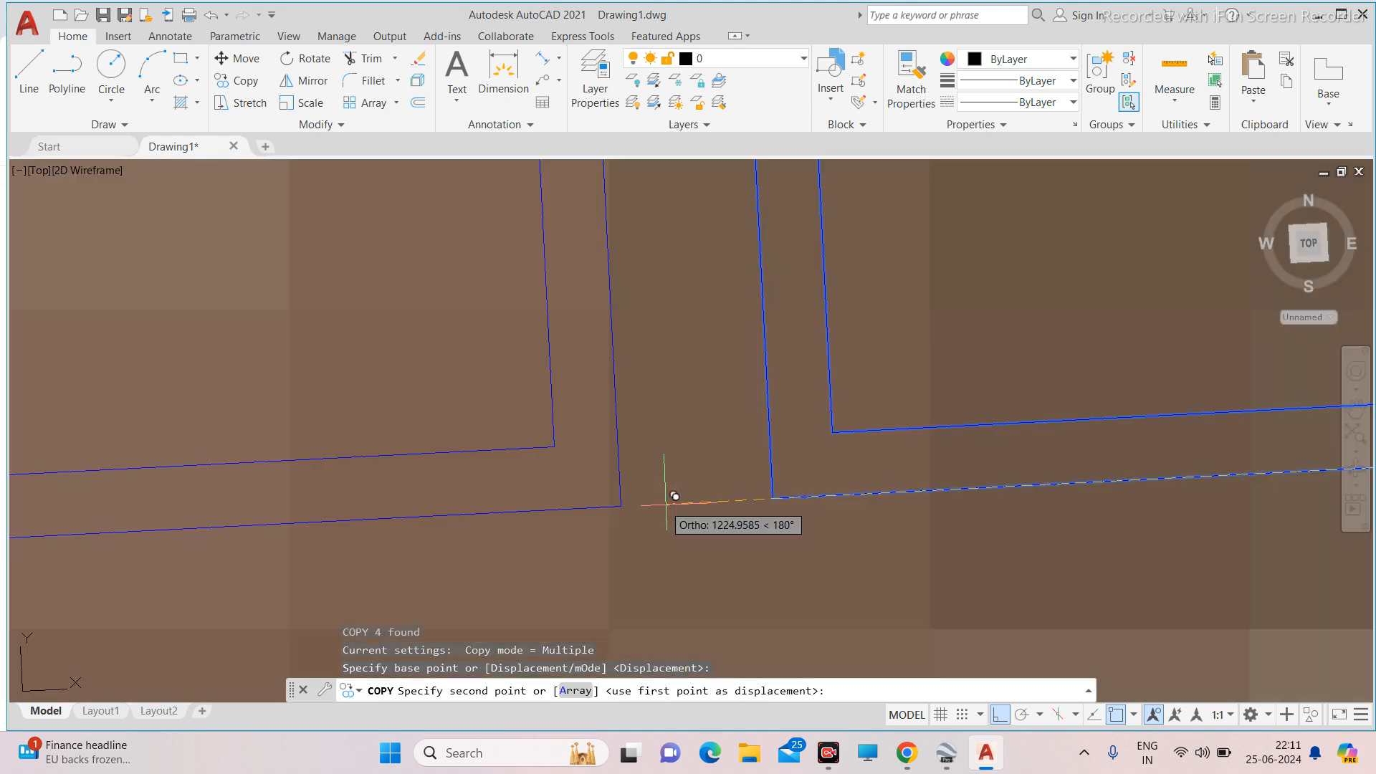
click(774, 493)
Place three more copies of the two-panel column leftward, snapping each to the lower-left corner of the previous copy.
scroll(850, 491, down, 4)
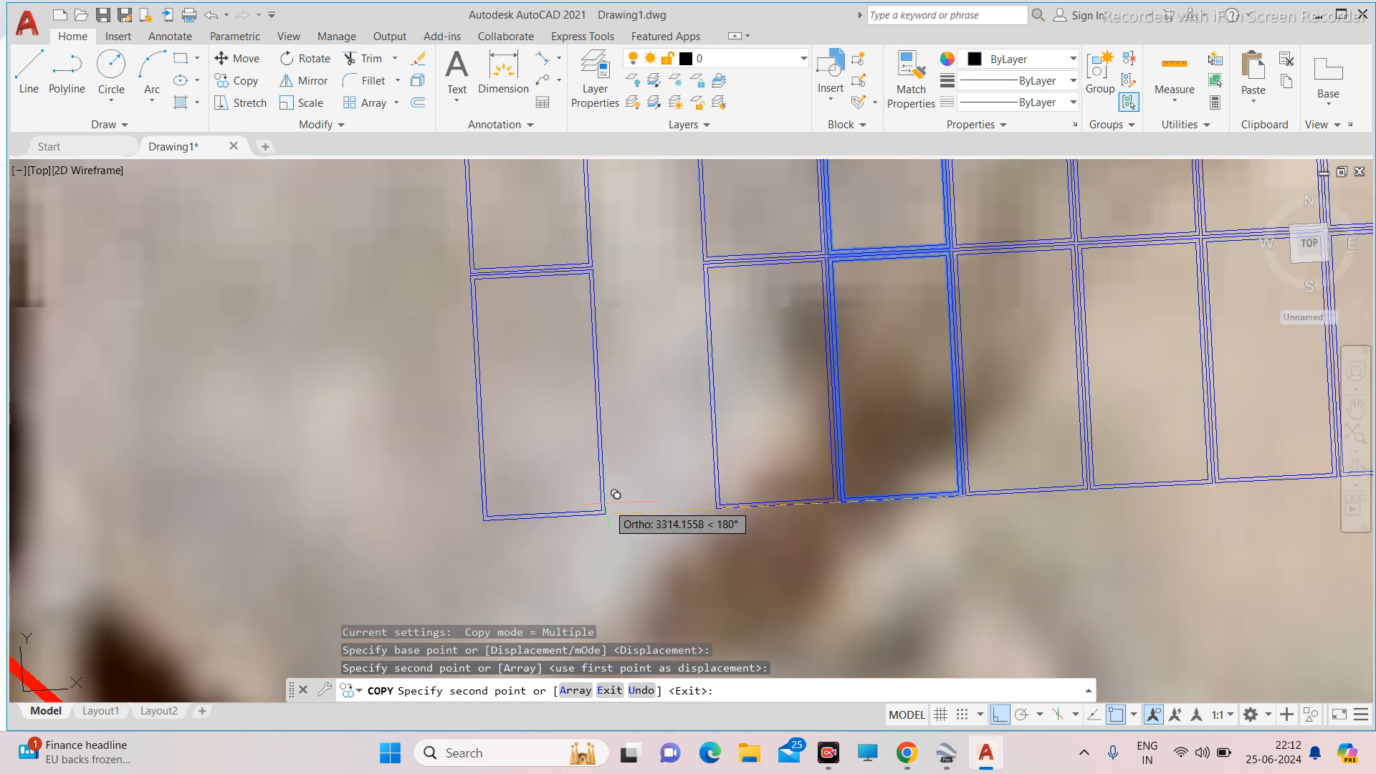
scroll(615, 495, up, 5)
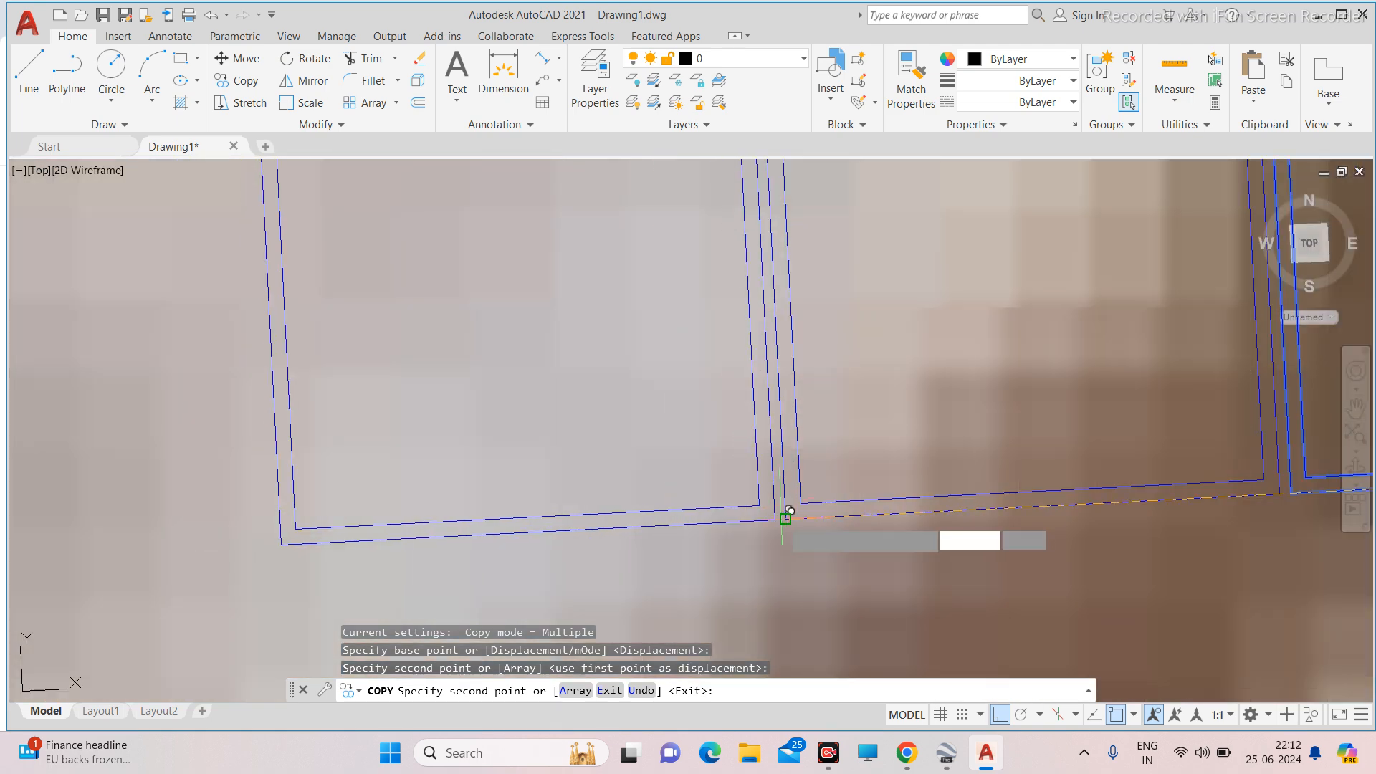
click(784, 519)
scroll(783, 517, down, 6)
scroll(661, 518, up, 4)
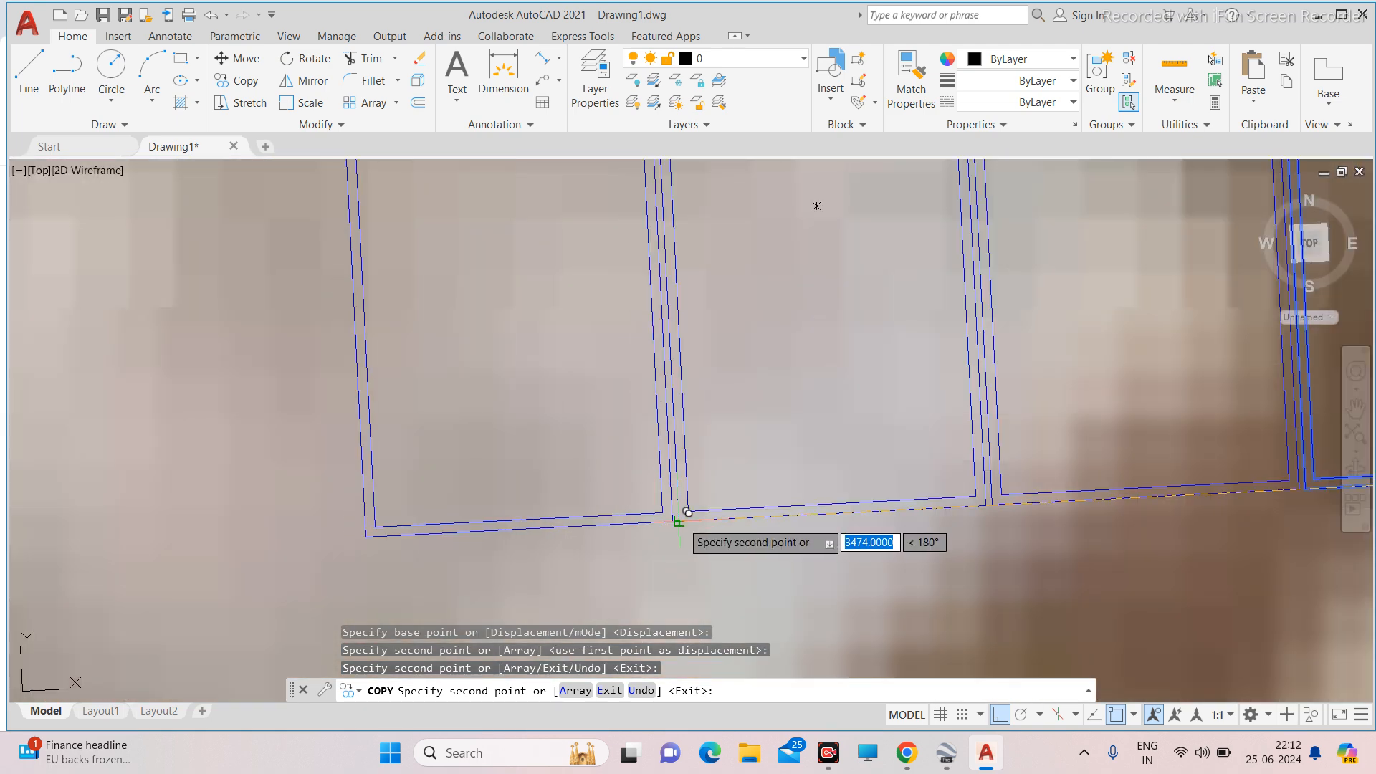
click(687, 512)
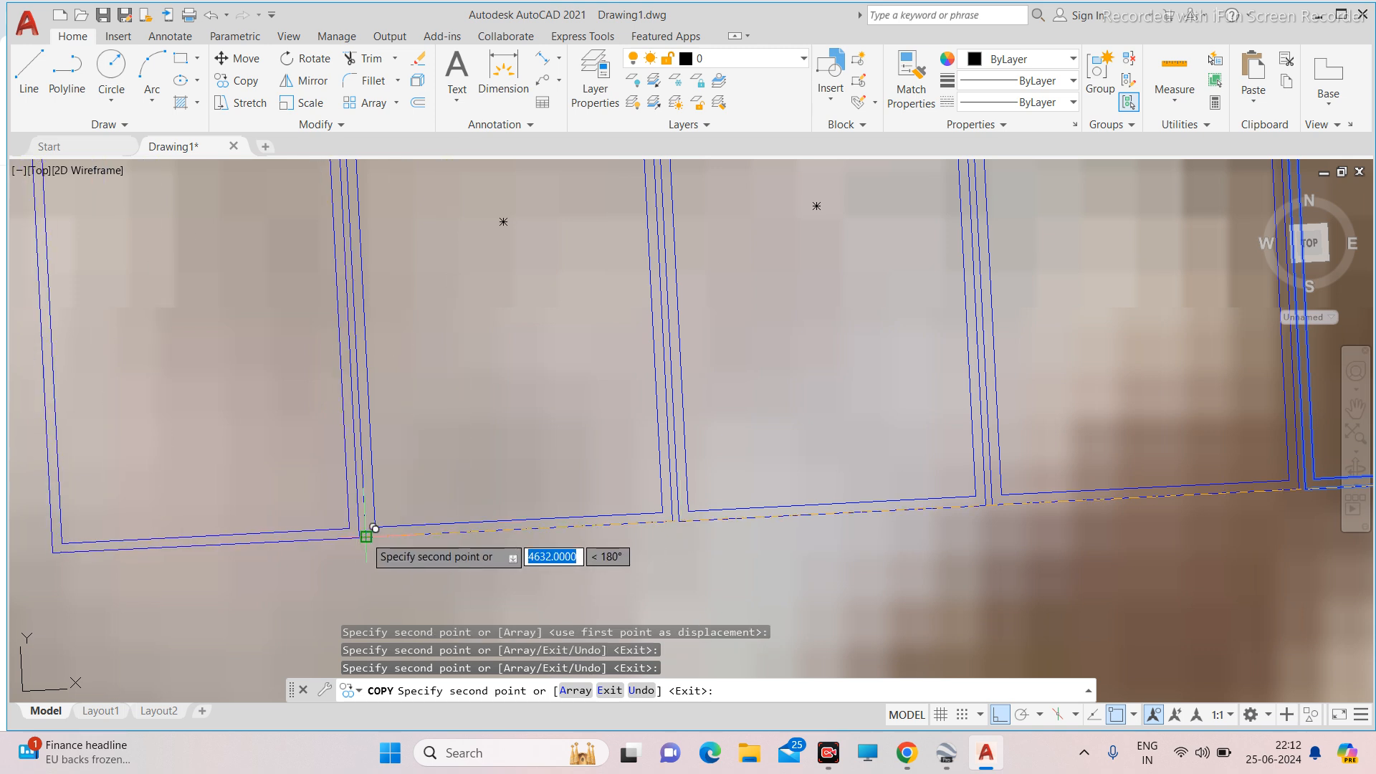
click(736, 528)
Extend the upper pair with two further two-panel columns toward the red boundary, up to a 6948 displacement, and end the copying.
scroll(707, 531, down, 5)
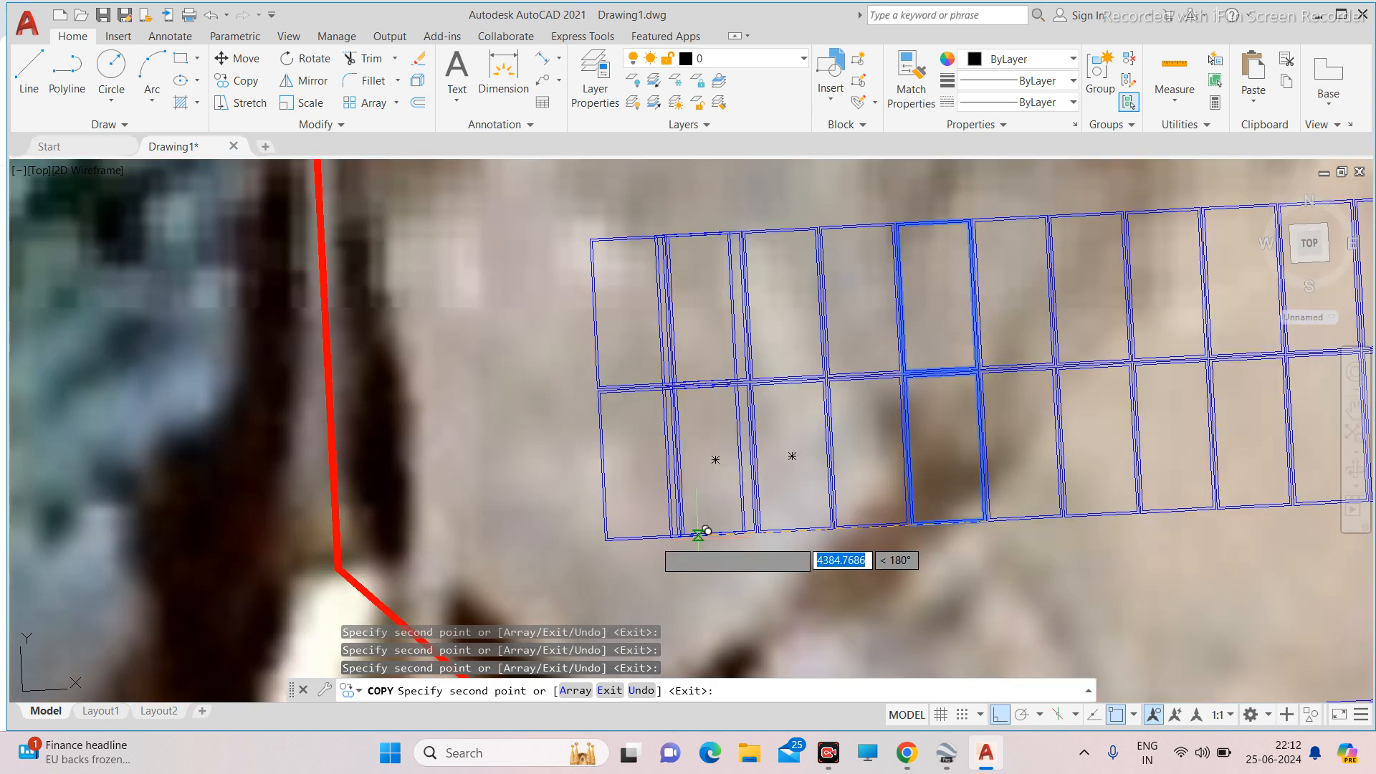
scroll(706, 531, up, 8)
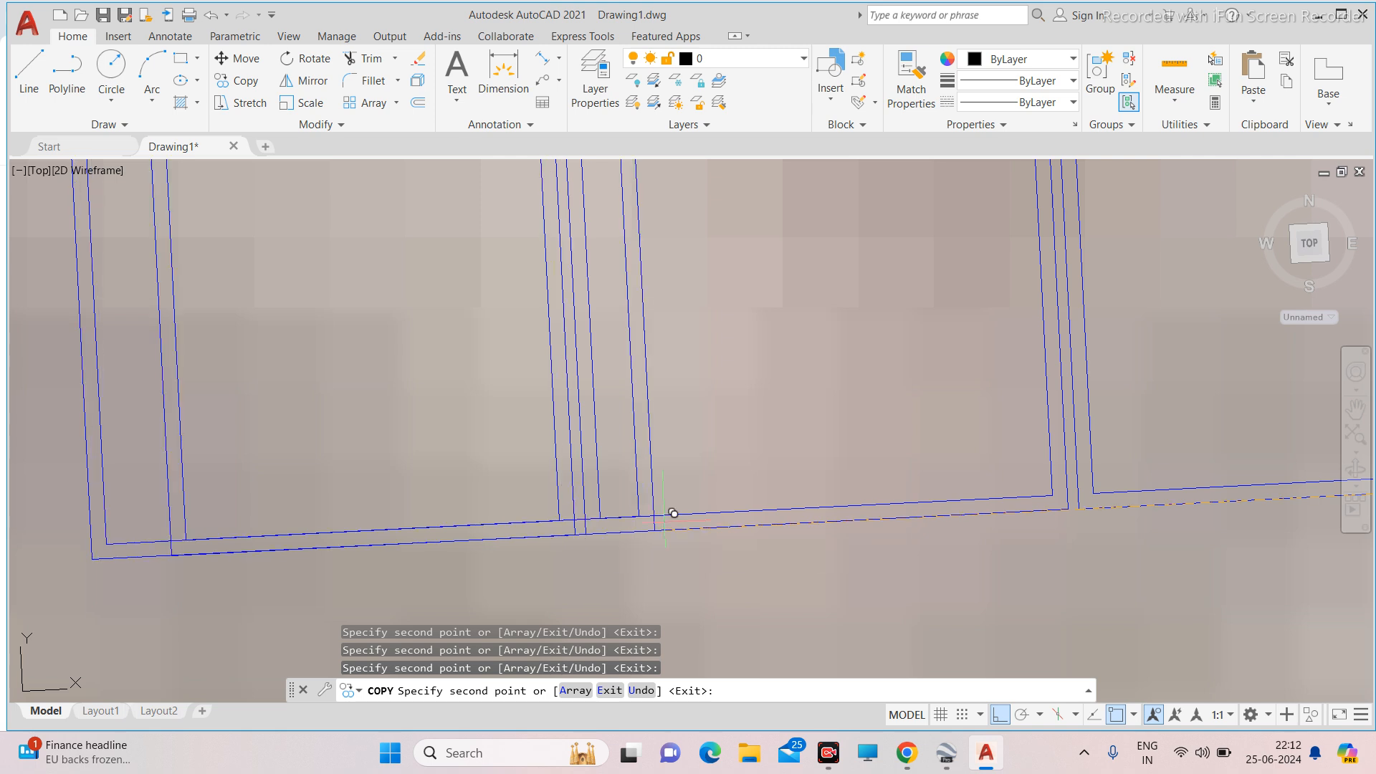
scroll(674, 513, down, 5)
scroll(582, 521, up, 5)
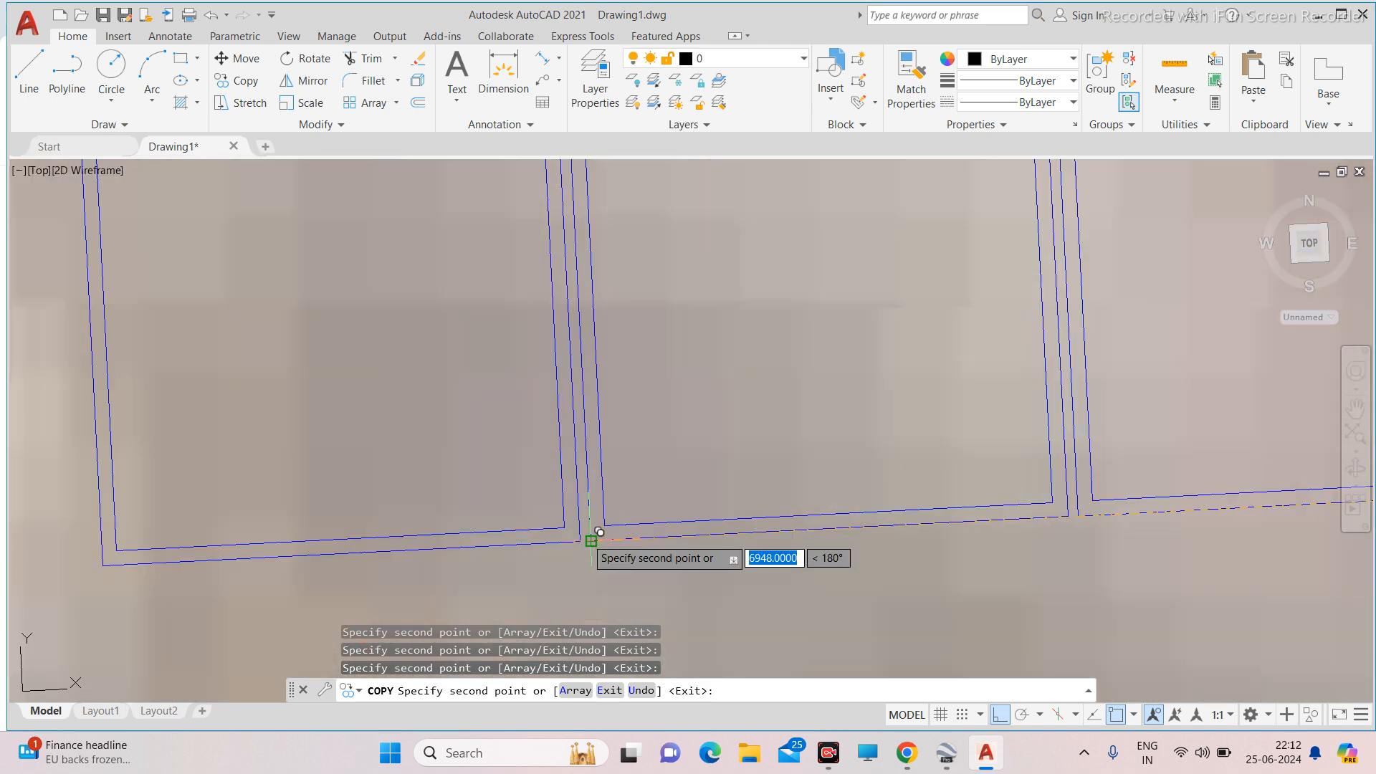
scroll(710, 509, down, 6)
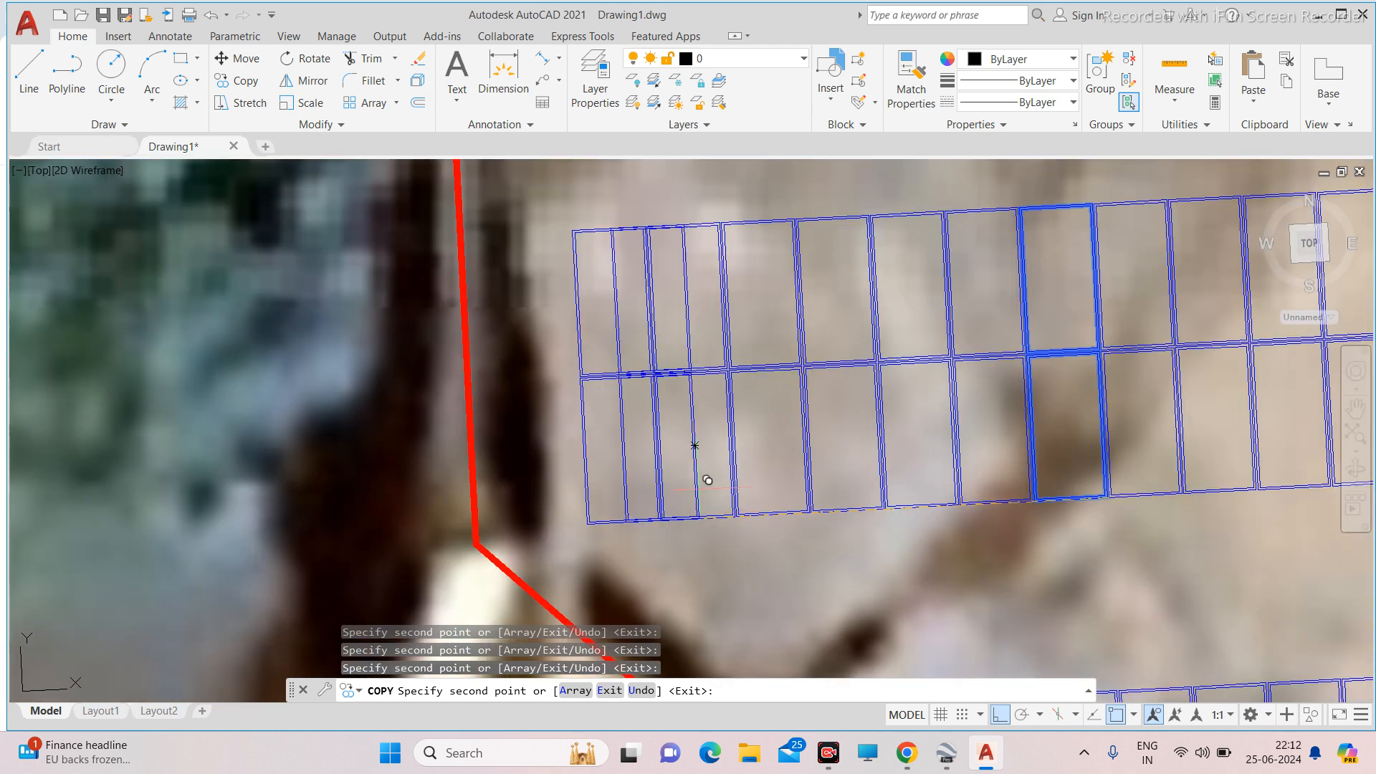
key(Escape)
scroll(677, 405, down, 2)
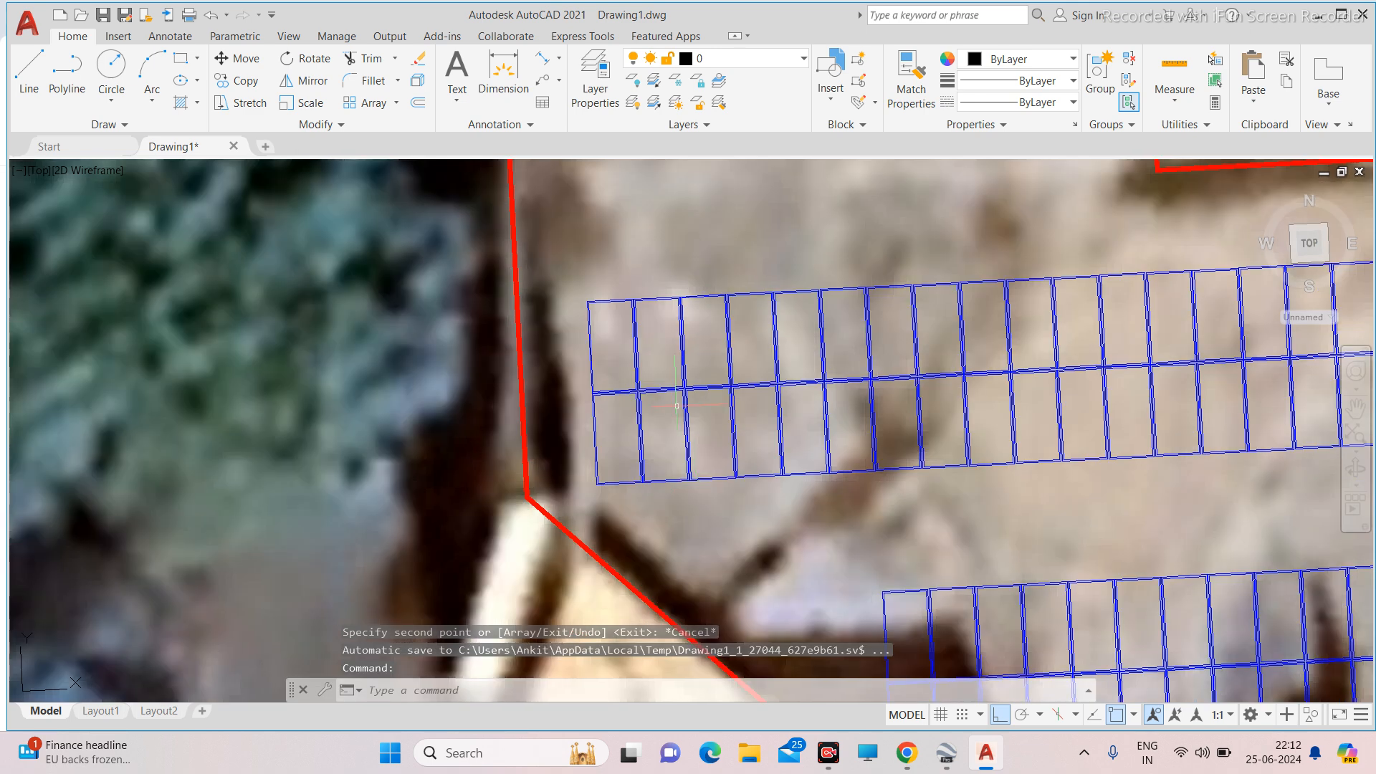
scroll(677, 405, down, 6)
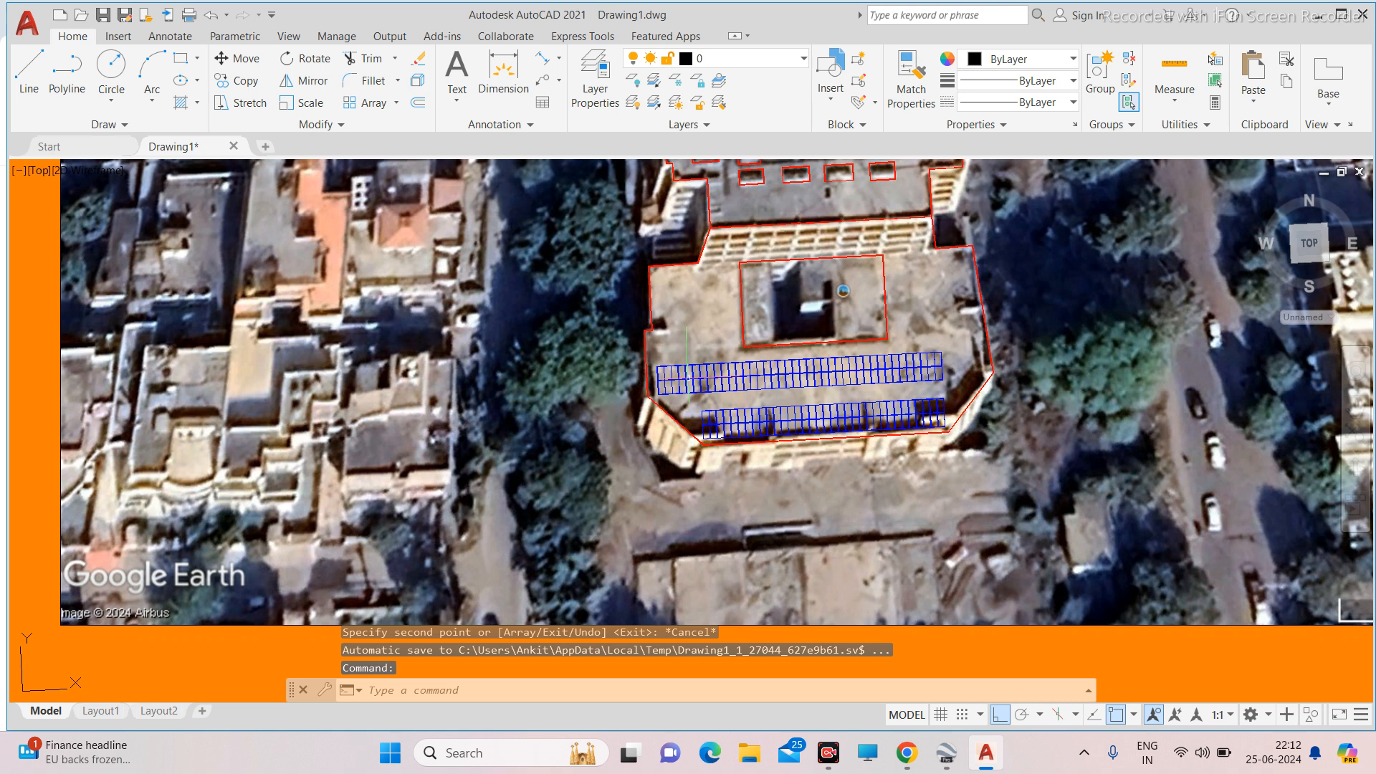
scroll(687, 378, down, 2)
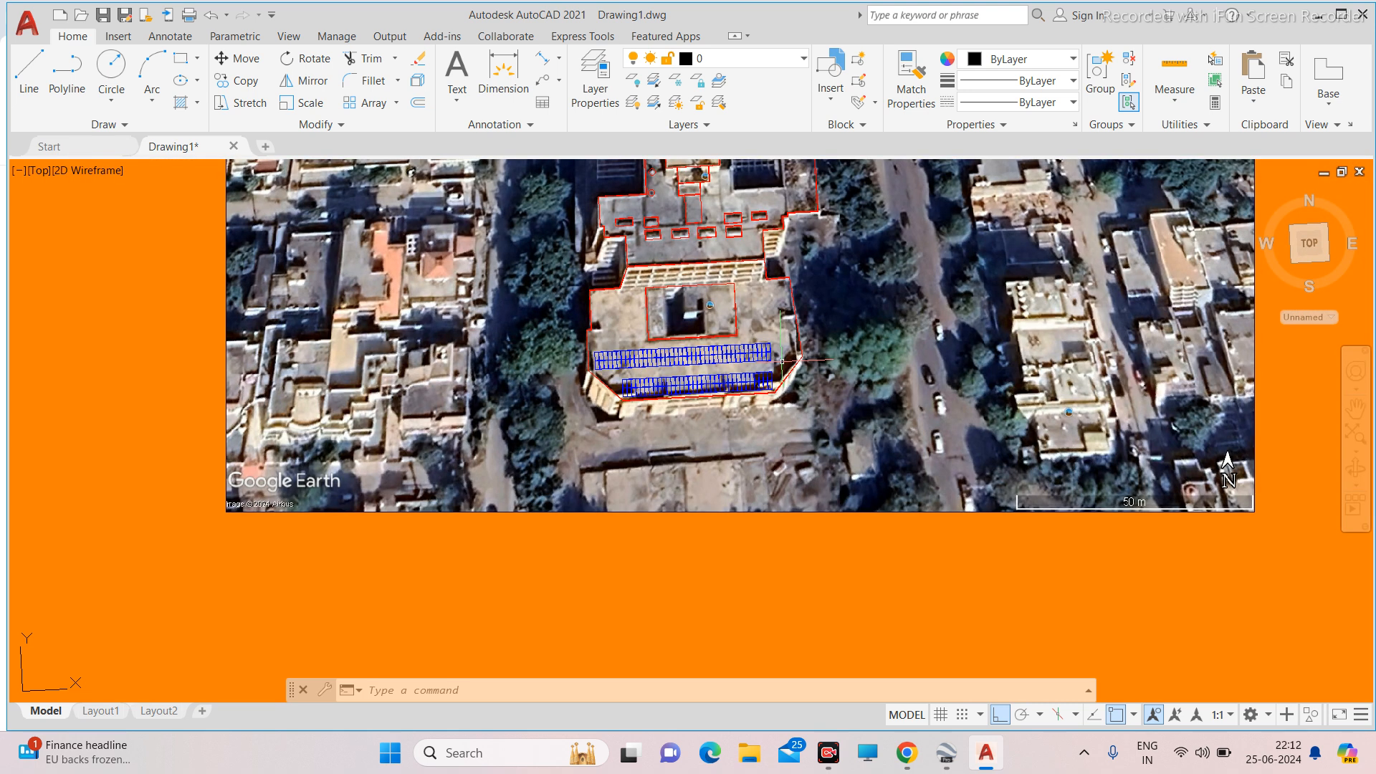
Copy the two rightmost panels of the upper pair one panel pitch to the right, using their lower-left corner as base point.
scroll(782, 360, up, 10)
click(746, 307)
click(655, 406)
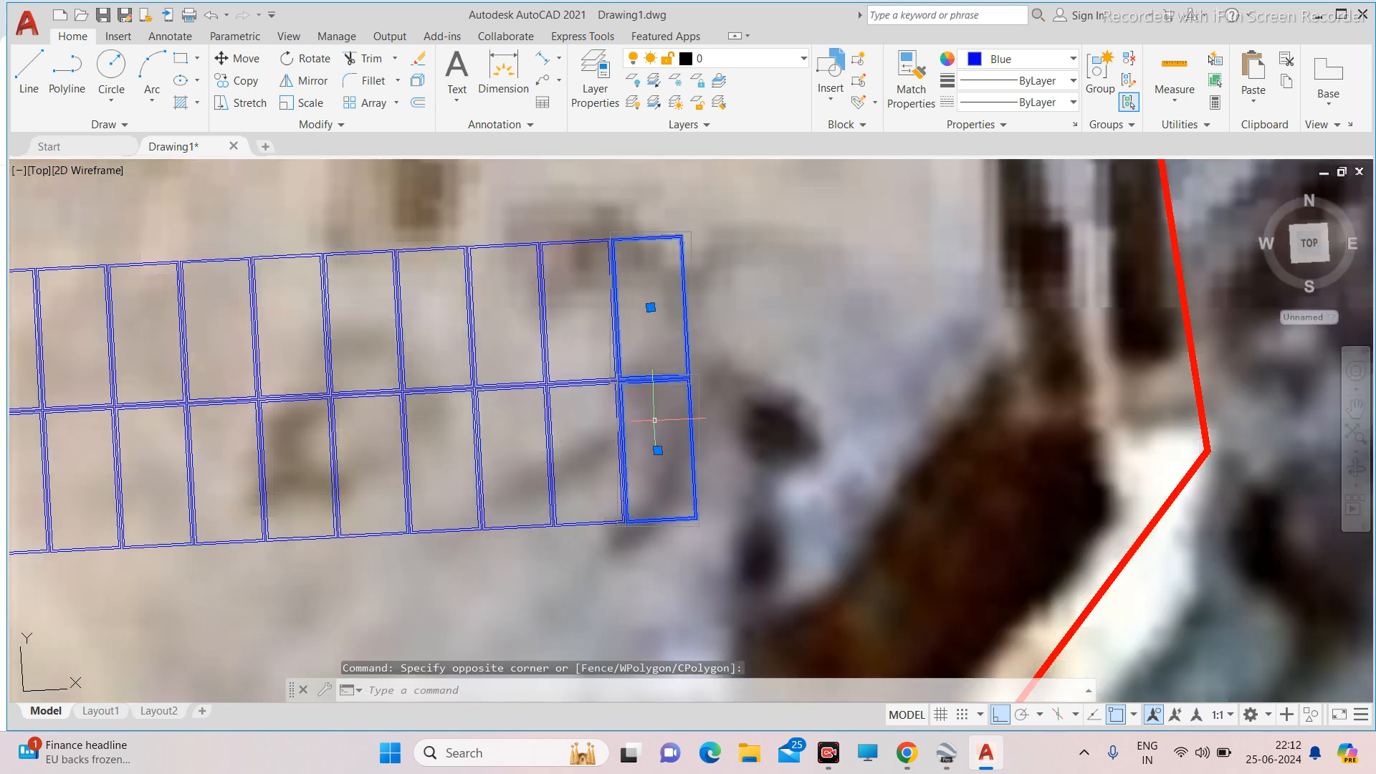
text(co)
key(Return)
scroll(634, 502, up, 2)
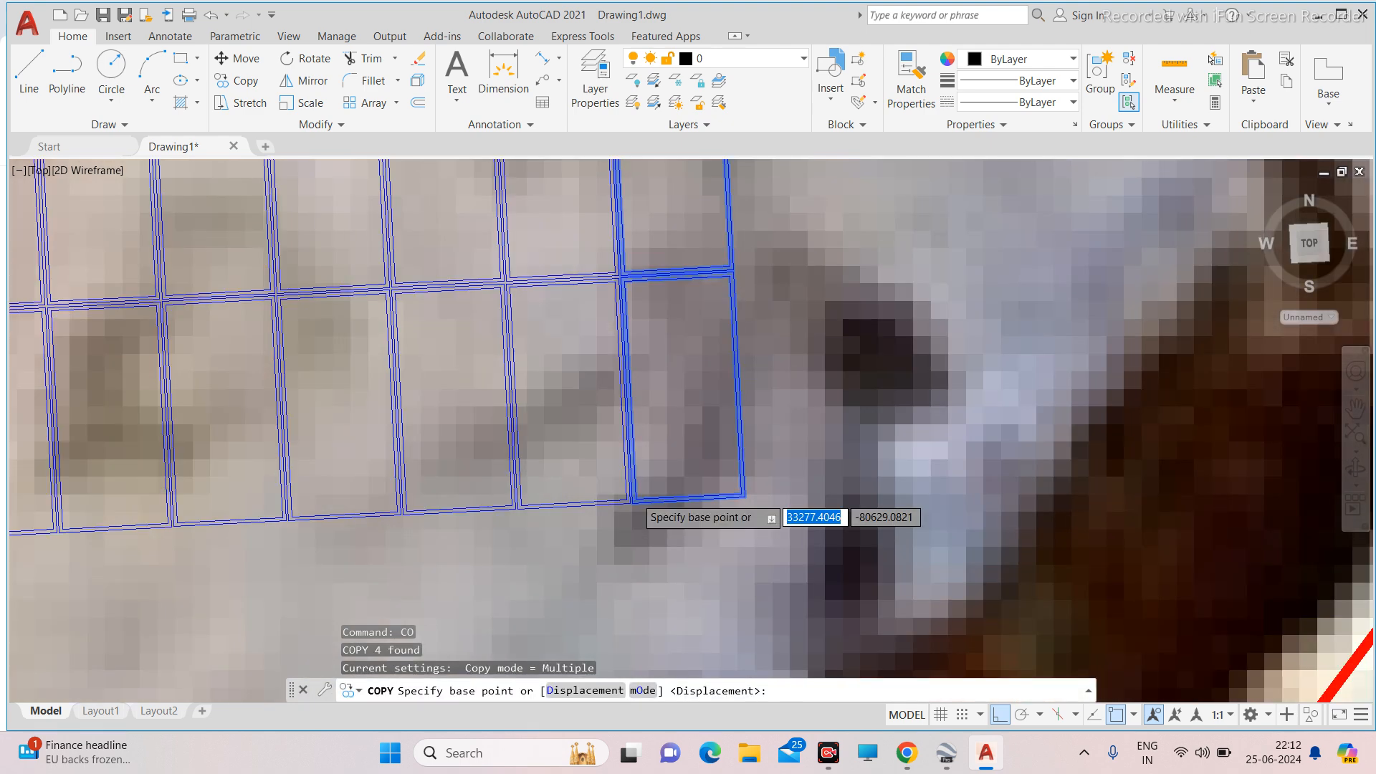
scroll(634, 502, up, 3)
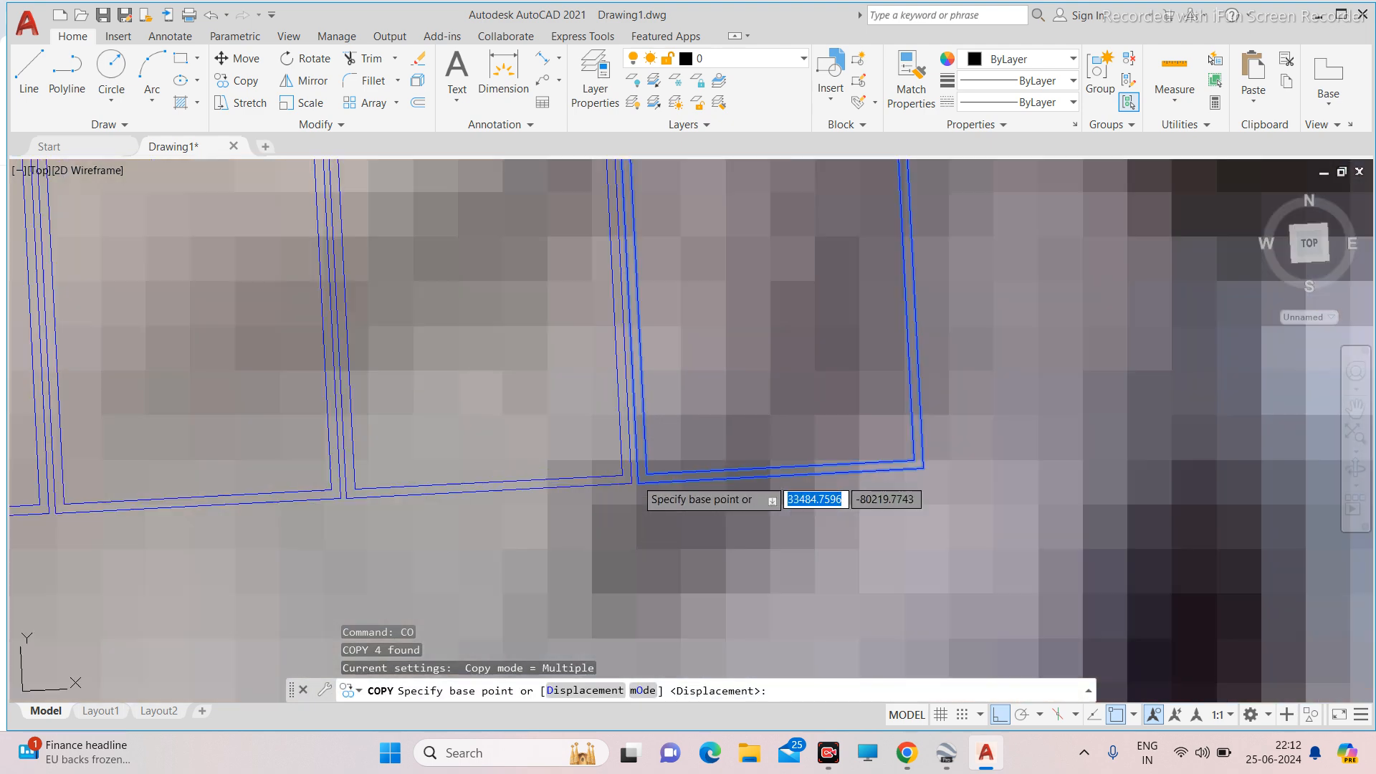
scroll(630, 469, up, 2)
click(630, 470)
scroll(1116, 476, down, 3)
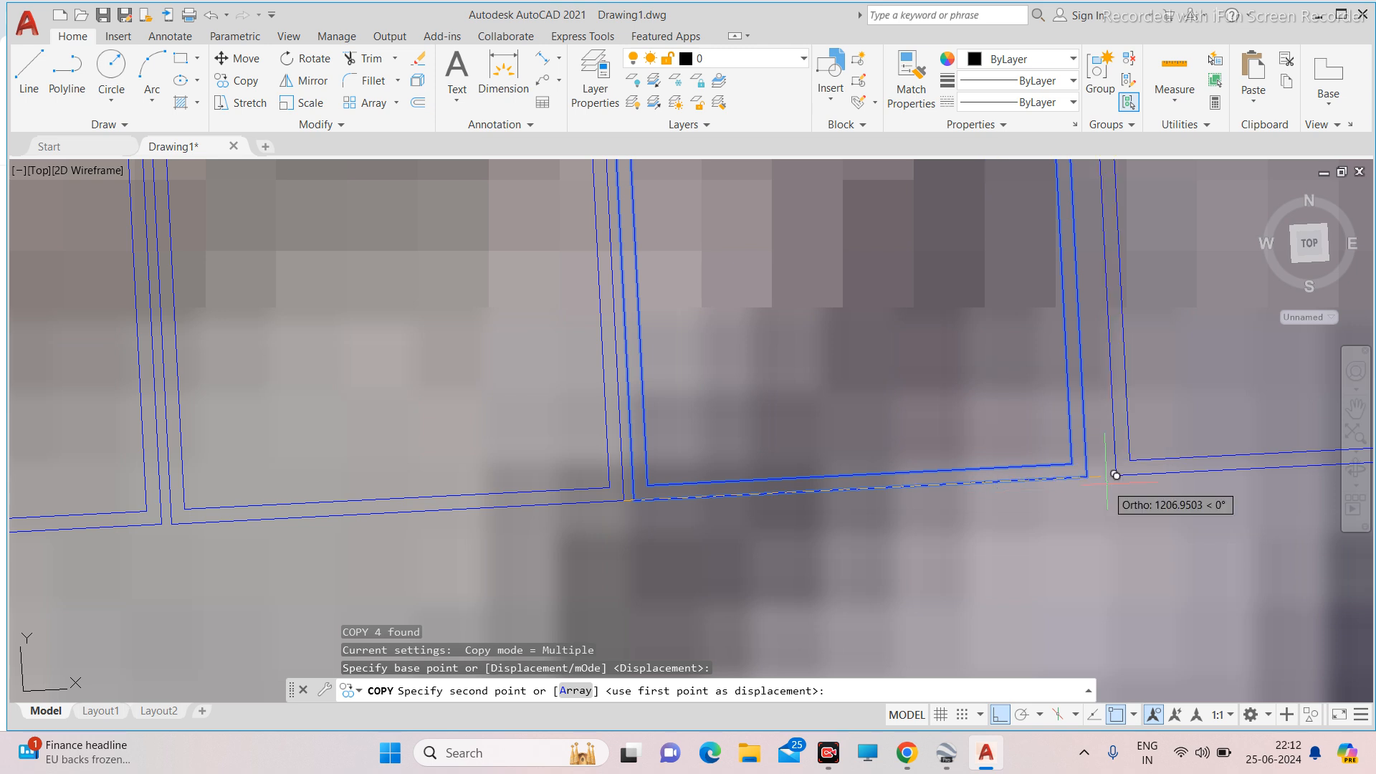
scroll(1082, 476, up, 4)
click(977, 452)
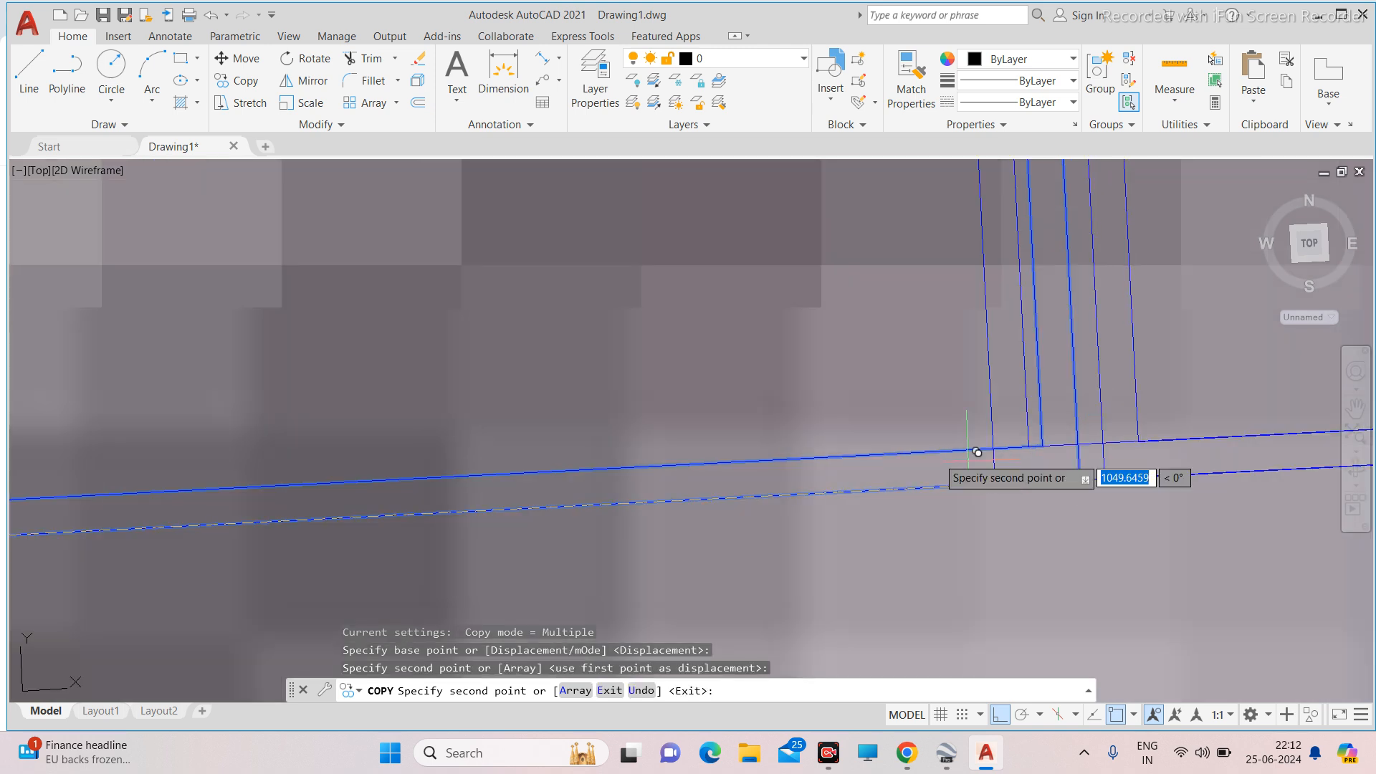
Place two more copies of the two-panel column rightward, each beside the lower-right corner of the previous copy, and end the copying.
scroll(968, 460, down, 4)
scroll(1239, 459, up, 3)
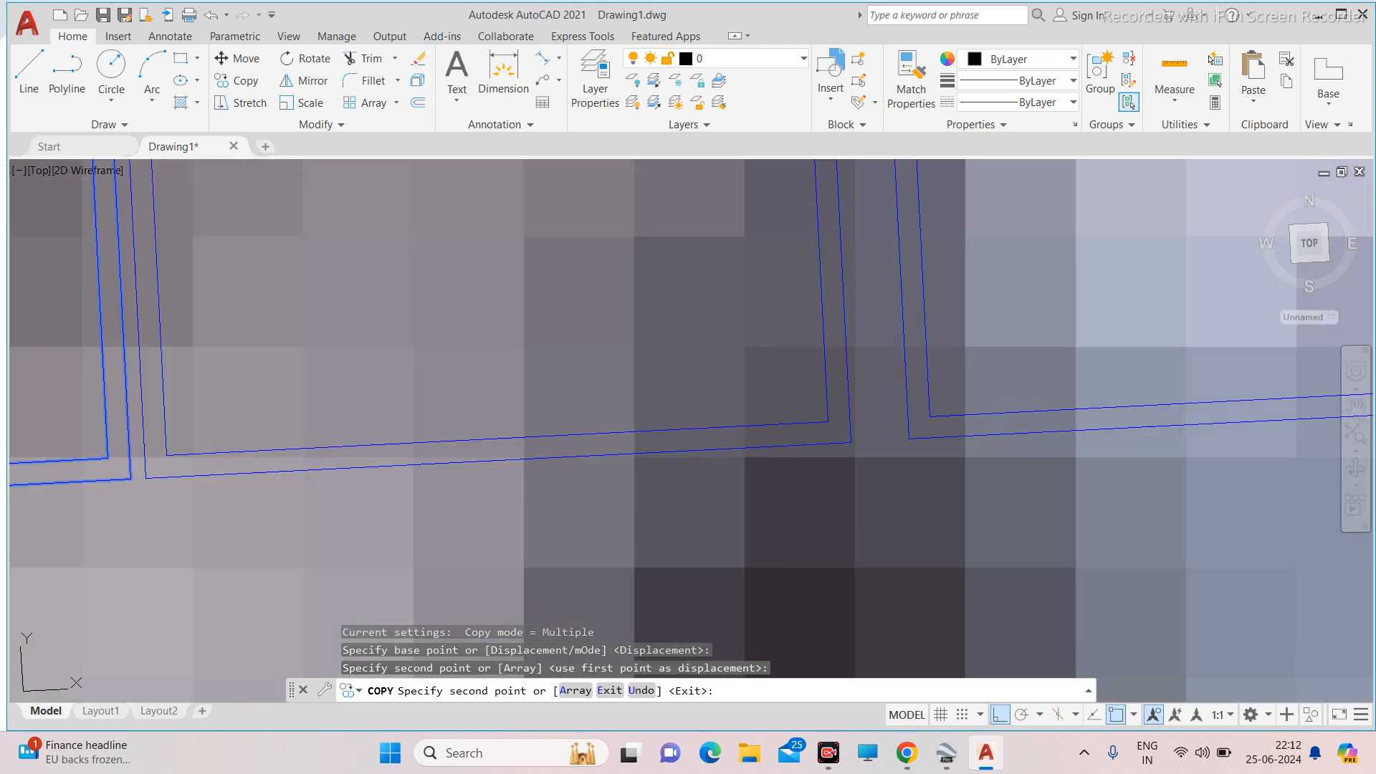
click(860, 434)
scroll(859, 433, down, 3)
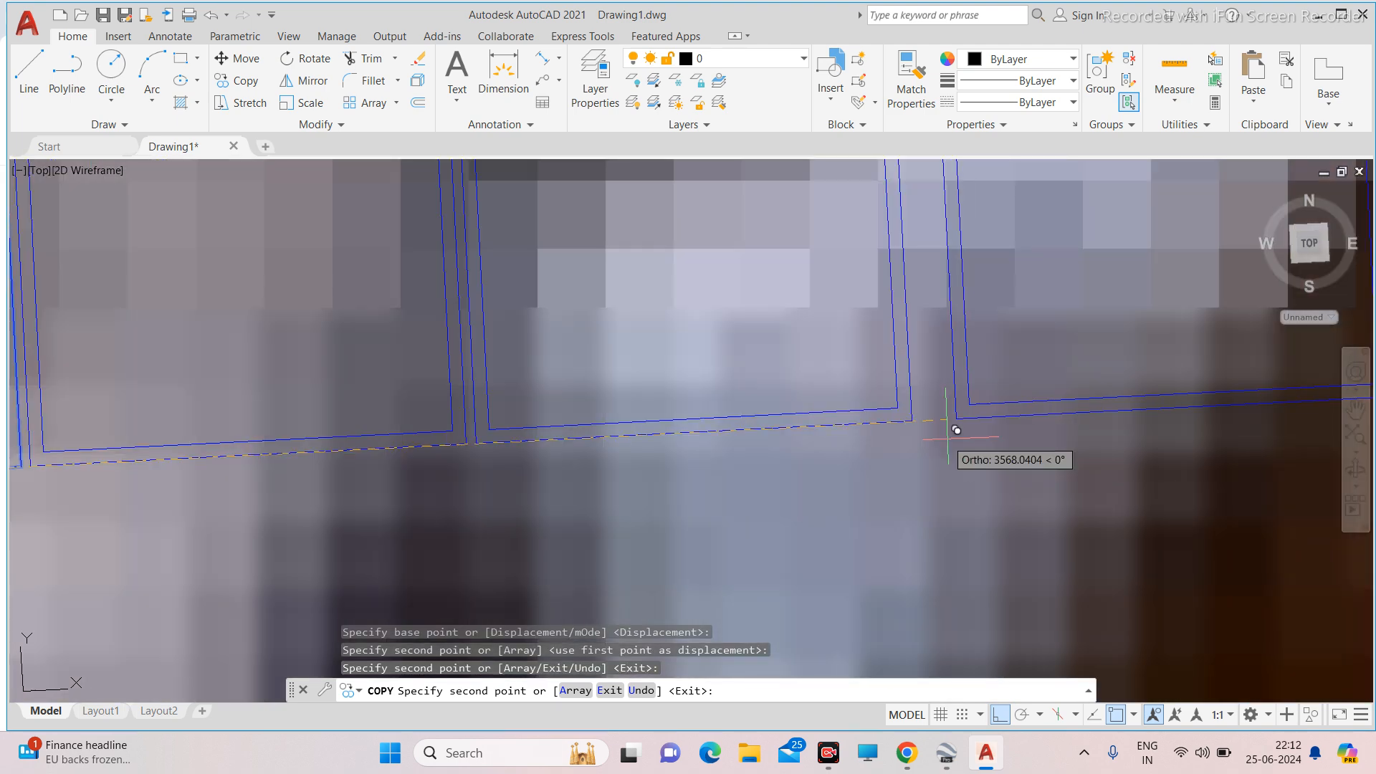
scroll(946, 426, up, 3)
click(919, 421)
scroll(913, 409, down, 5)
key(Escape)
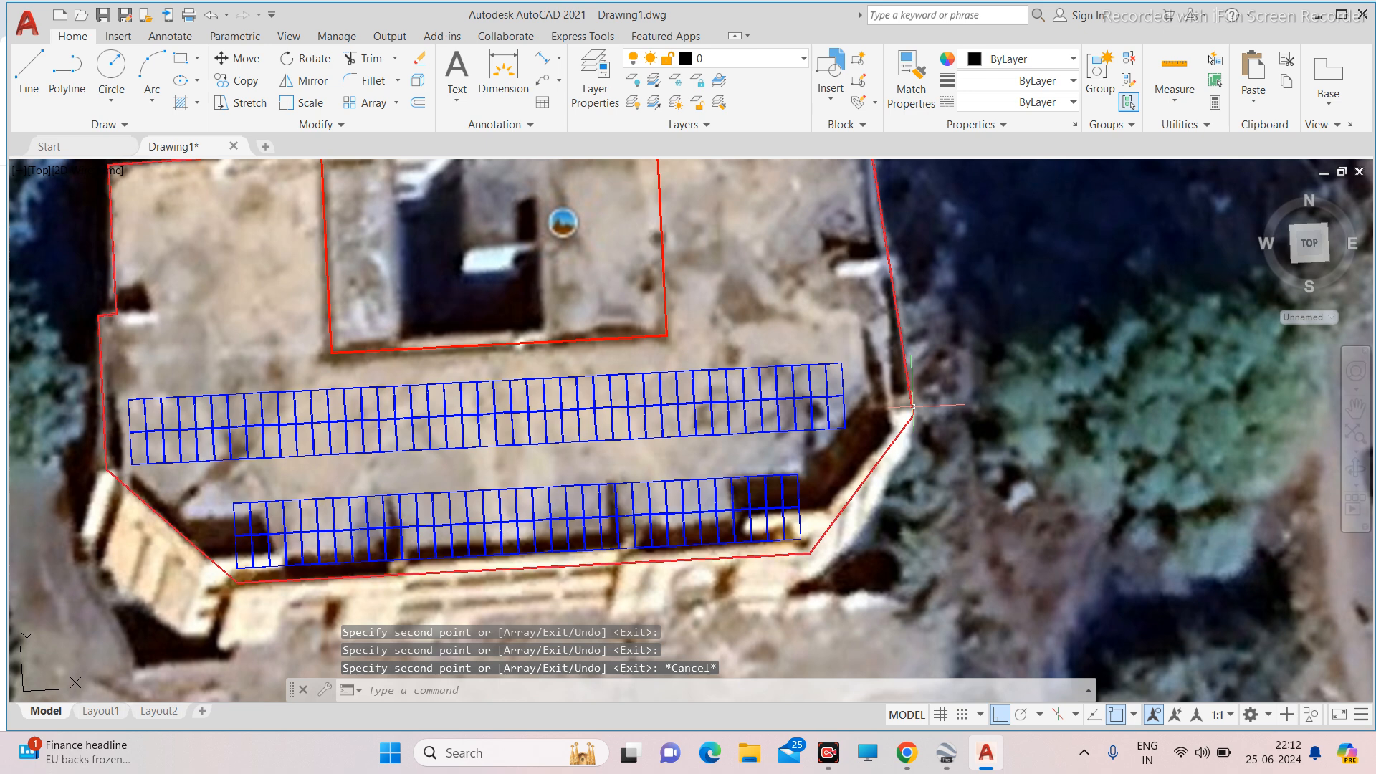
scroll(913, 406, up, 3)
scroll(888, 410, down, 2)
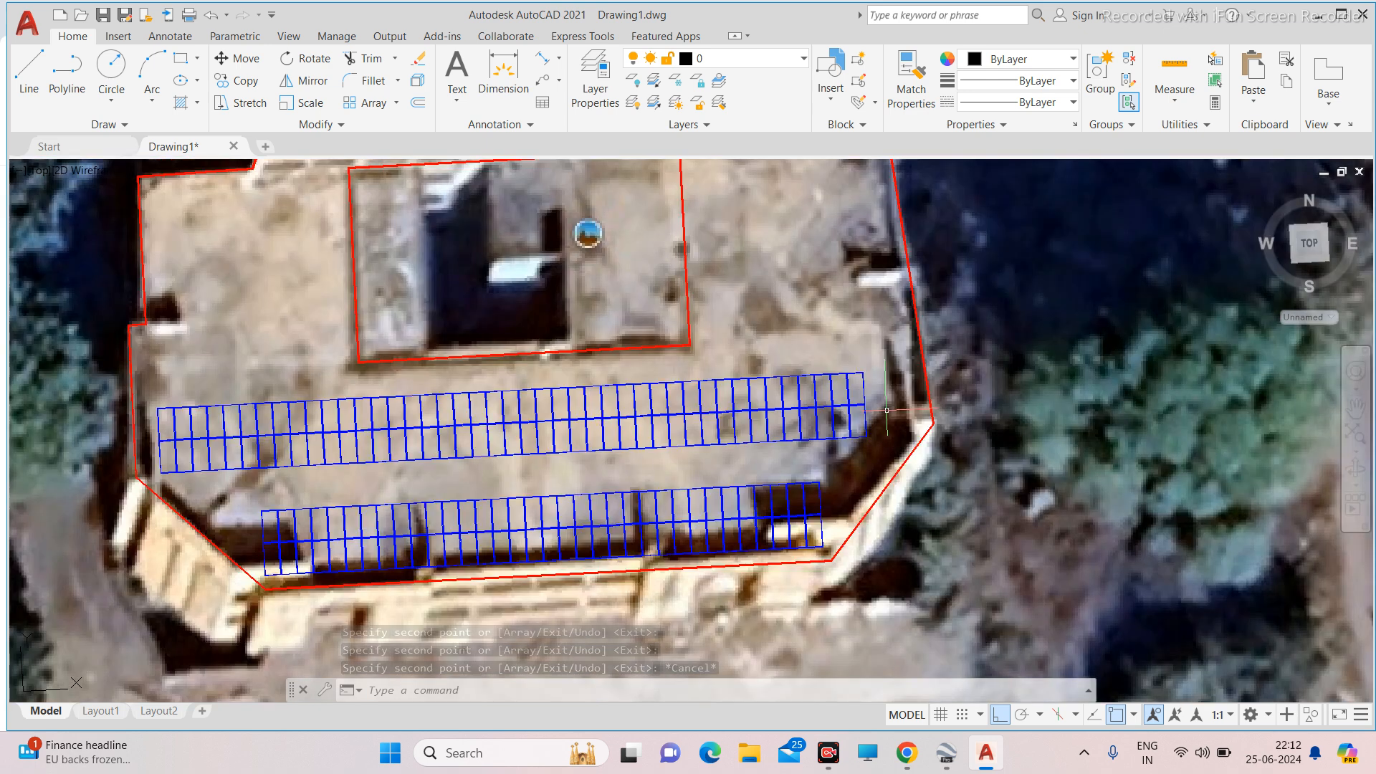
scroll(888, 410, down, 2)
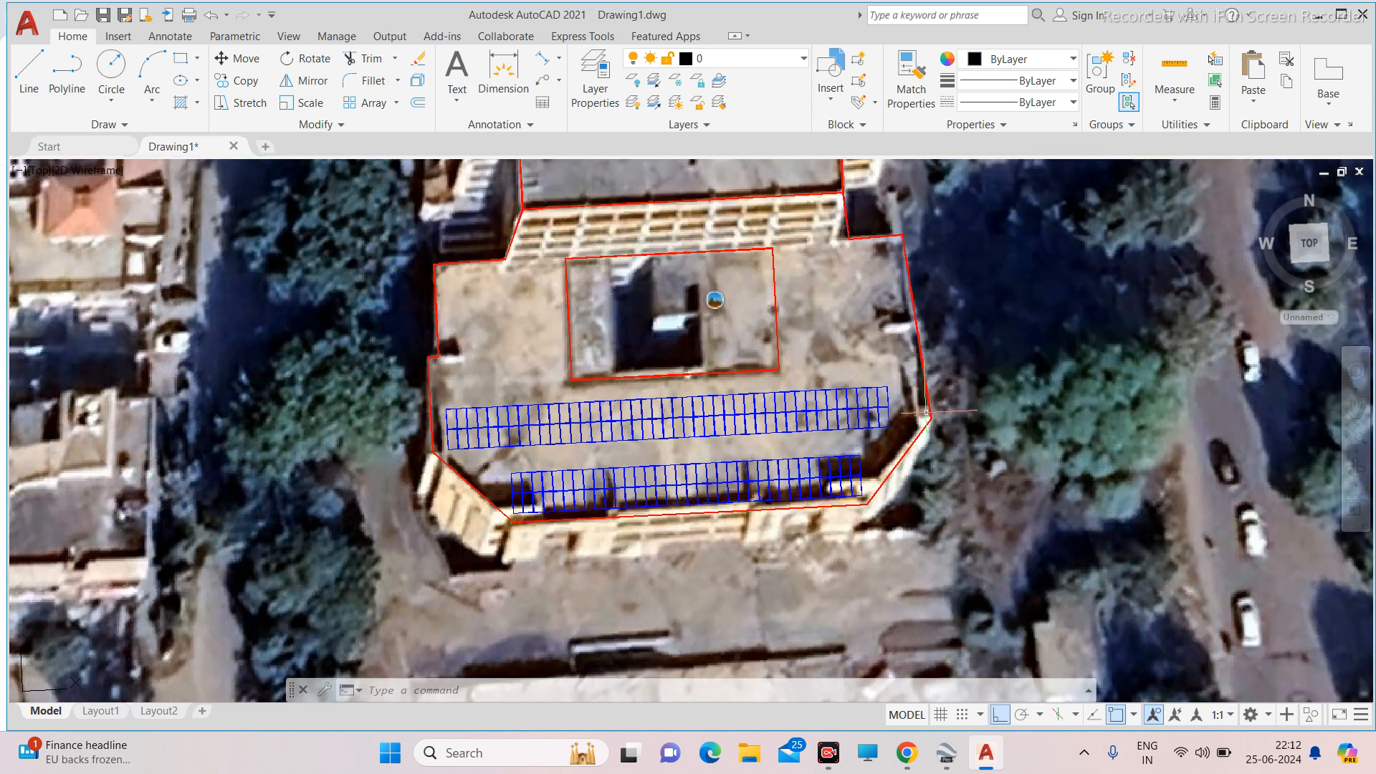
scroll(466, 437, up, 5)
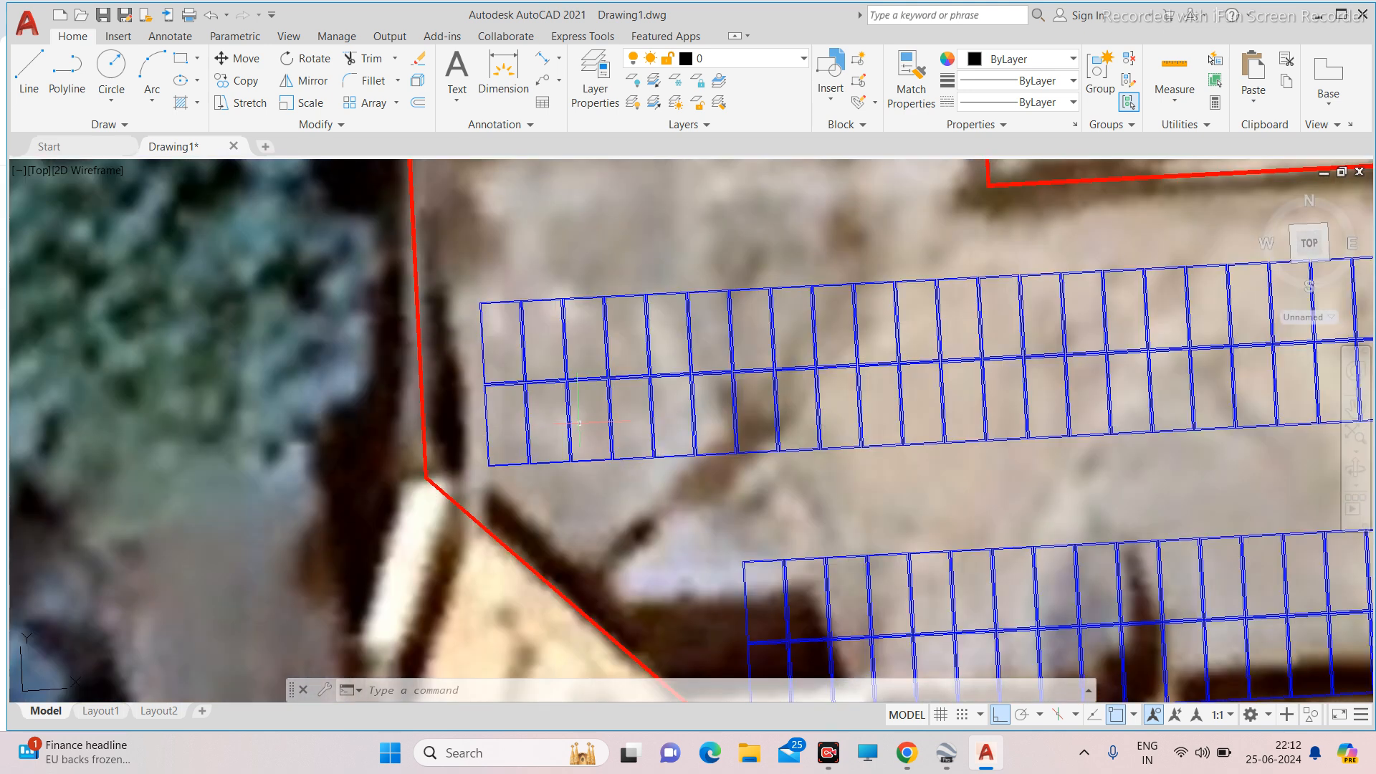
scroll(485, 369, up, 5)
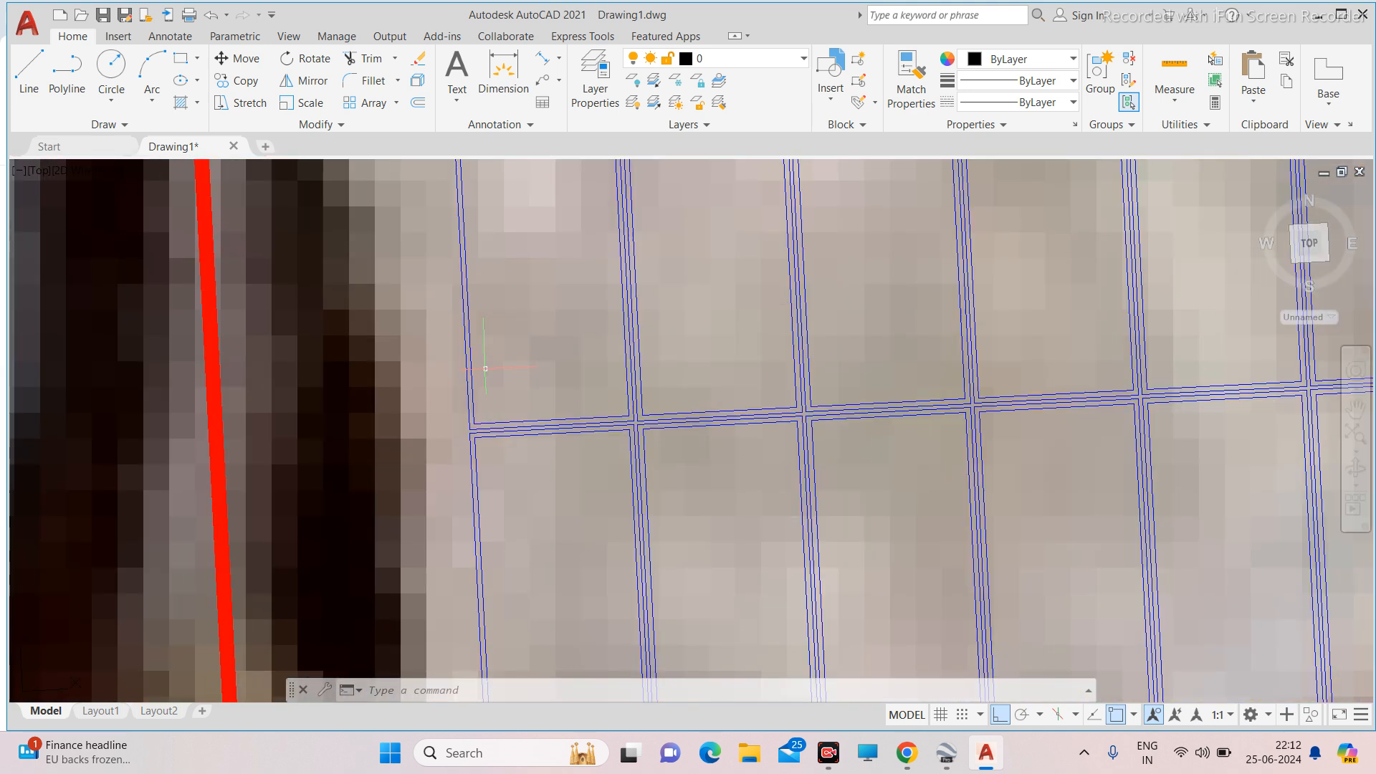
click(548, 383)
click(523, 450)
scroll(523, 451, down, 5)
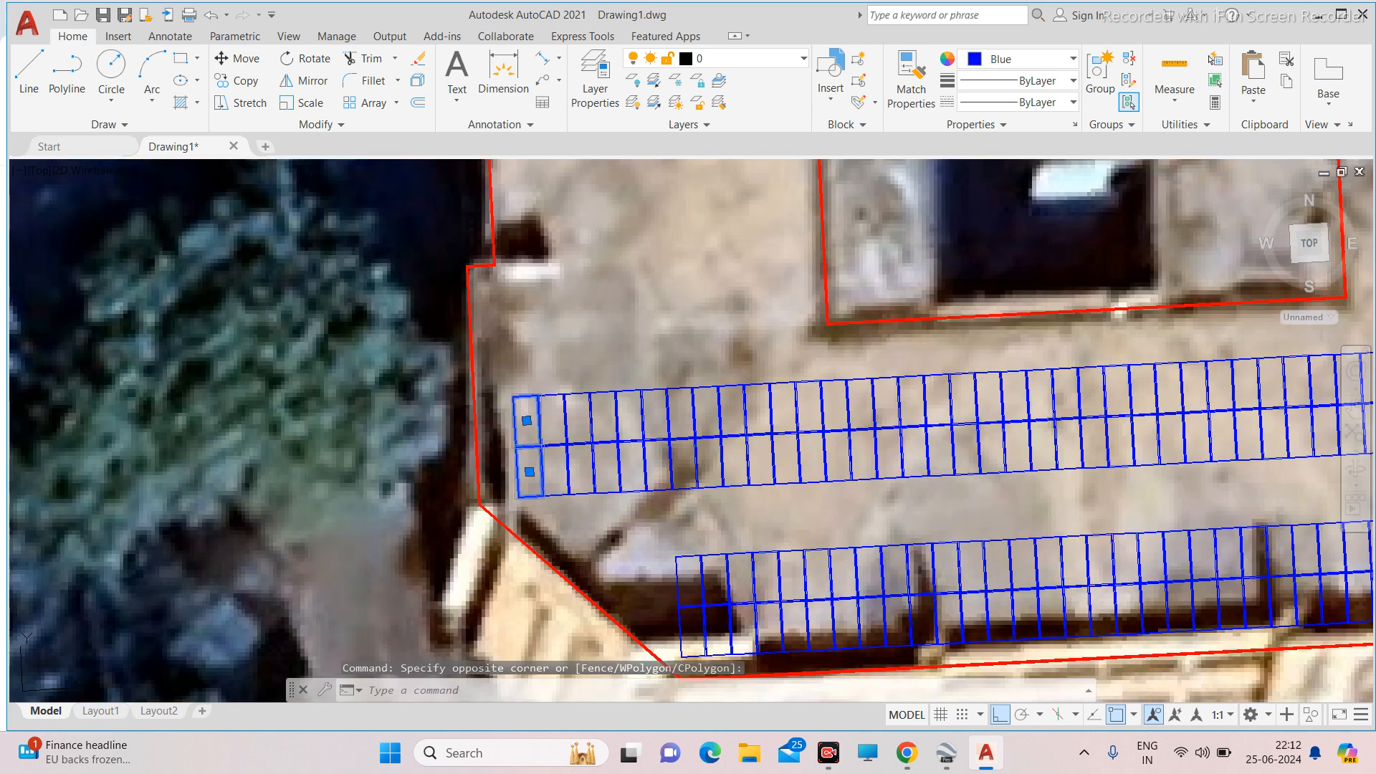
scroll(476, 410, up, 5)
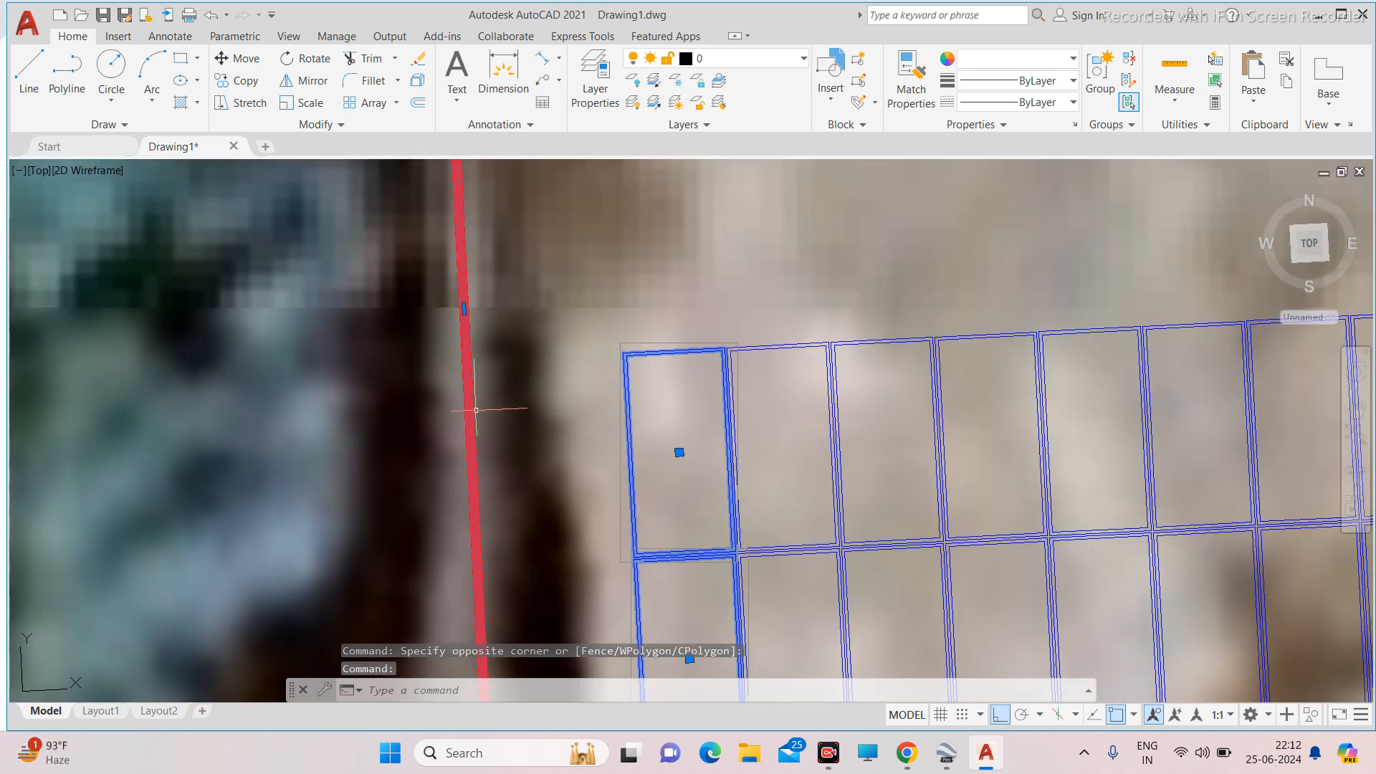
key(Escape)
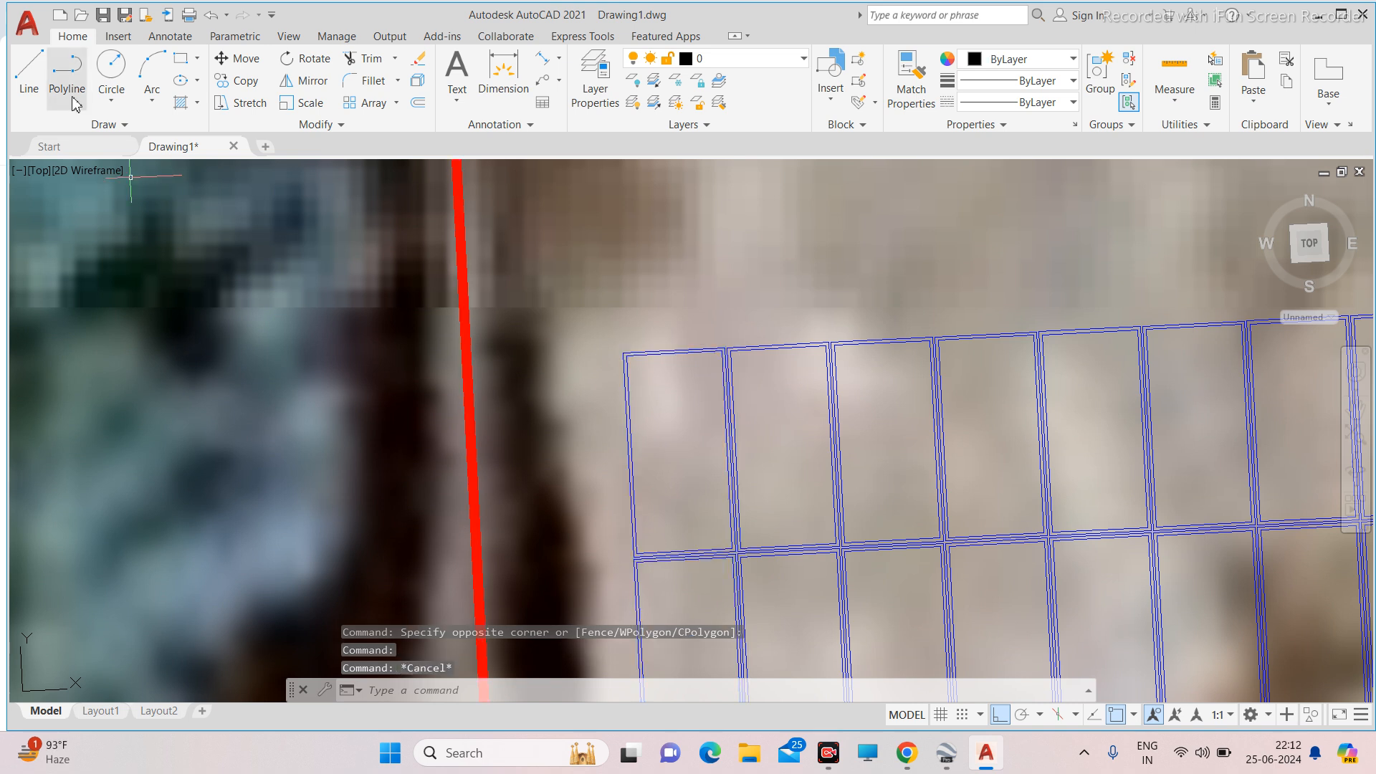
click(475, 351)
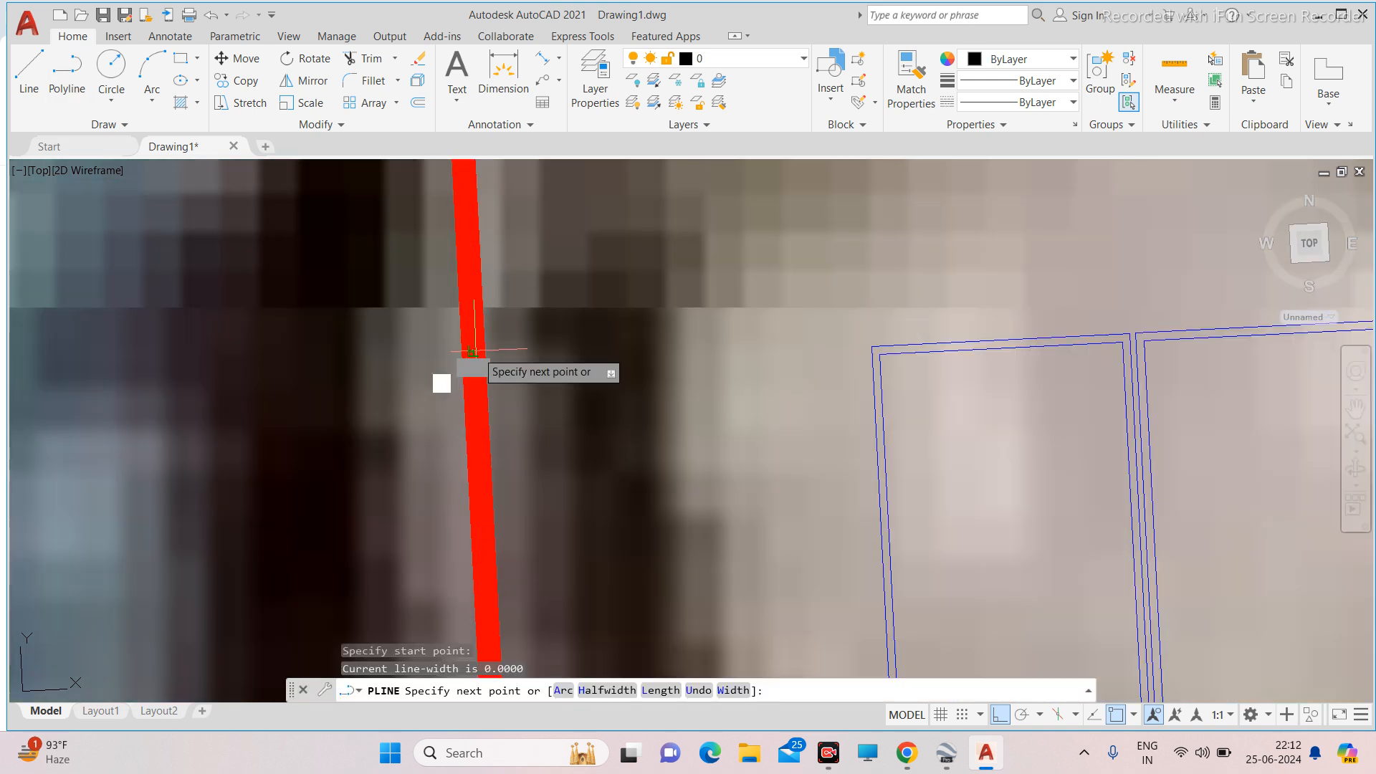
scroll(472, 352, down, 3)
key(Escape)
scroll(756, 336, down, 2)
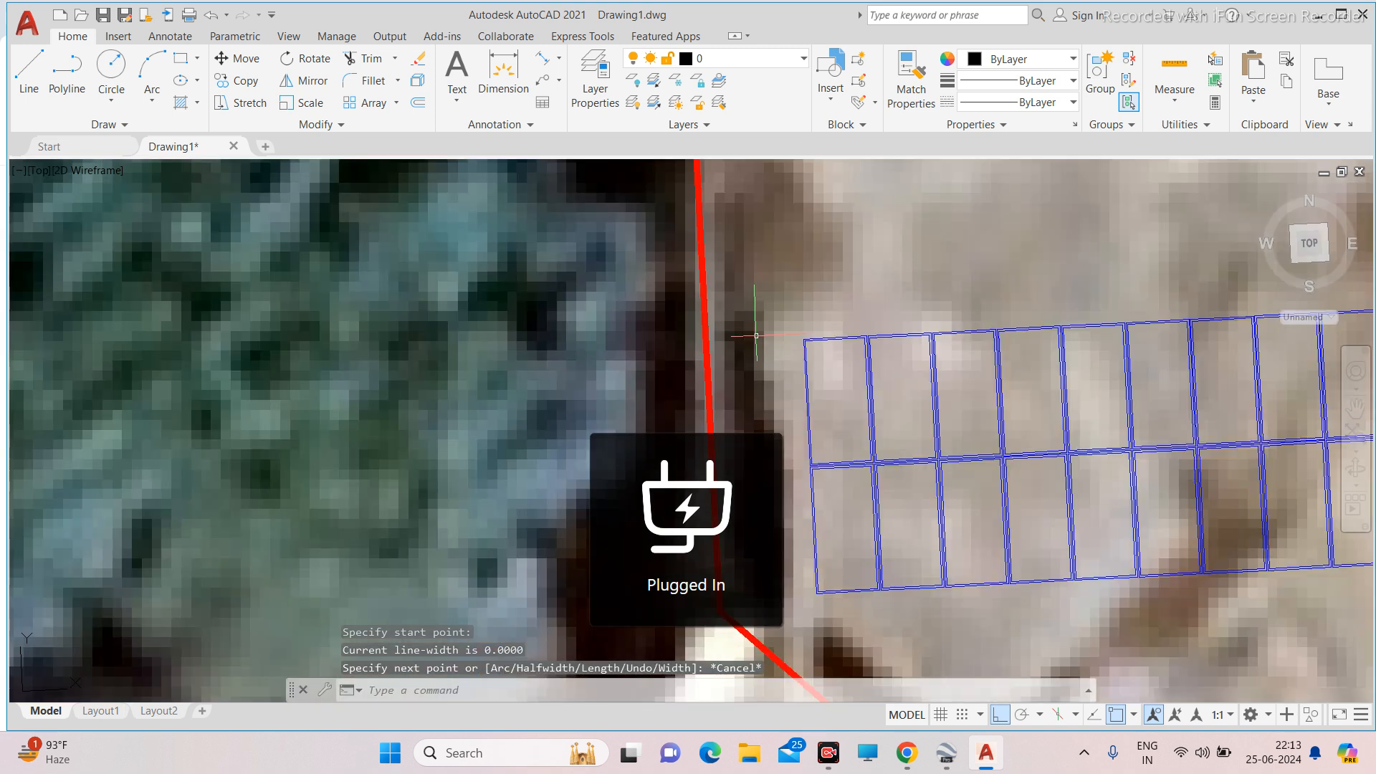
Measure the gap between the upper pair's top-left corner and the red boundary with an aligned dimension, without placing it.
scroll(781, 359, up, 3)
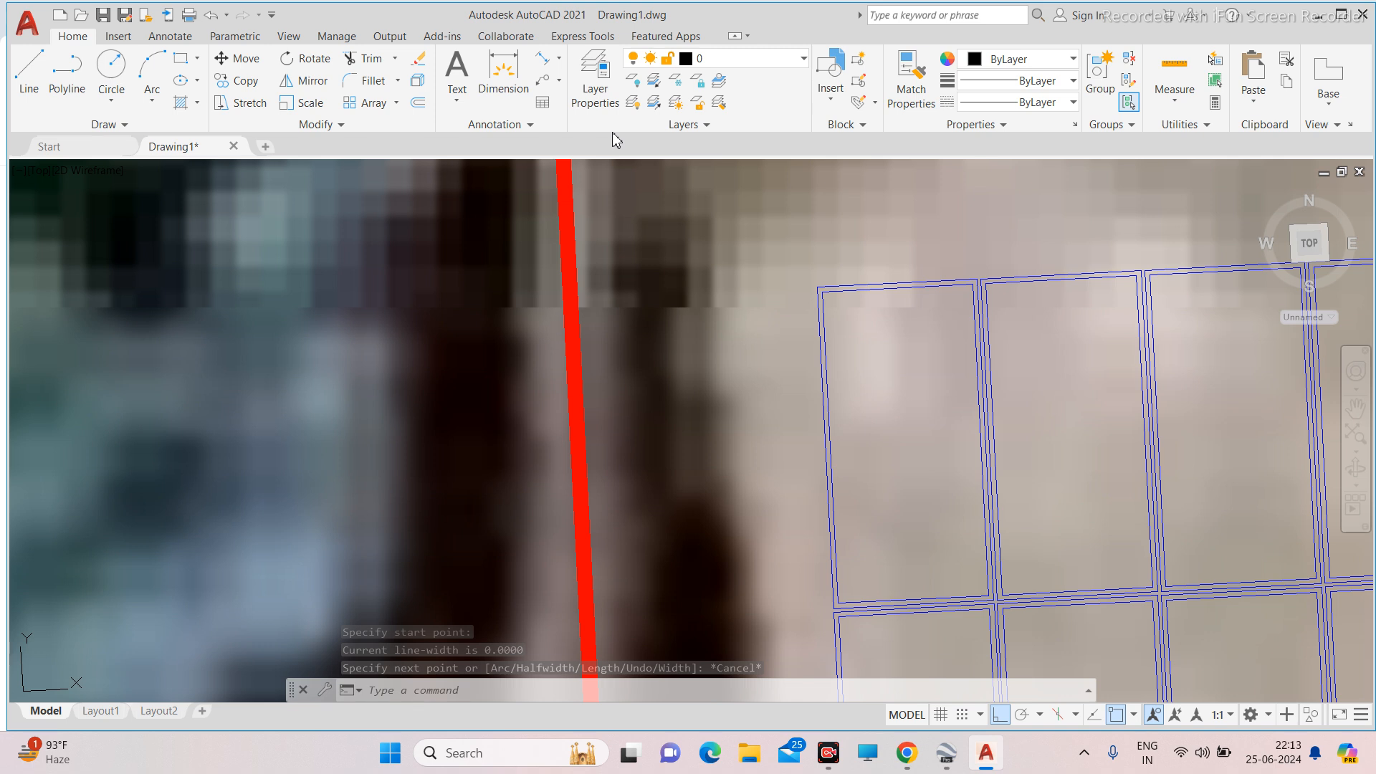
scroll(825, 296, up, 4)
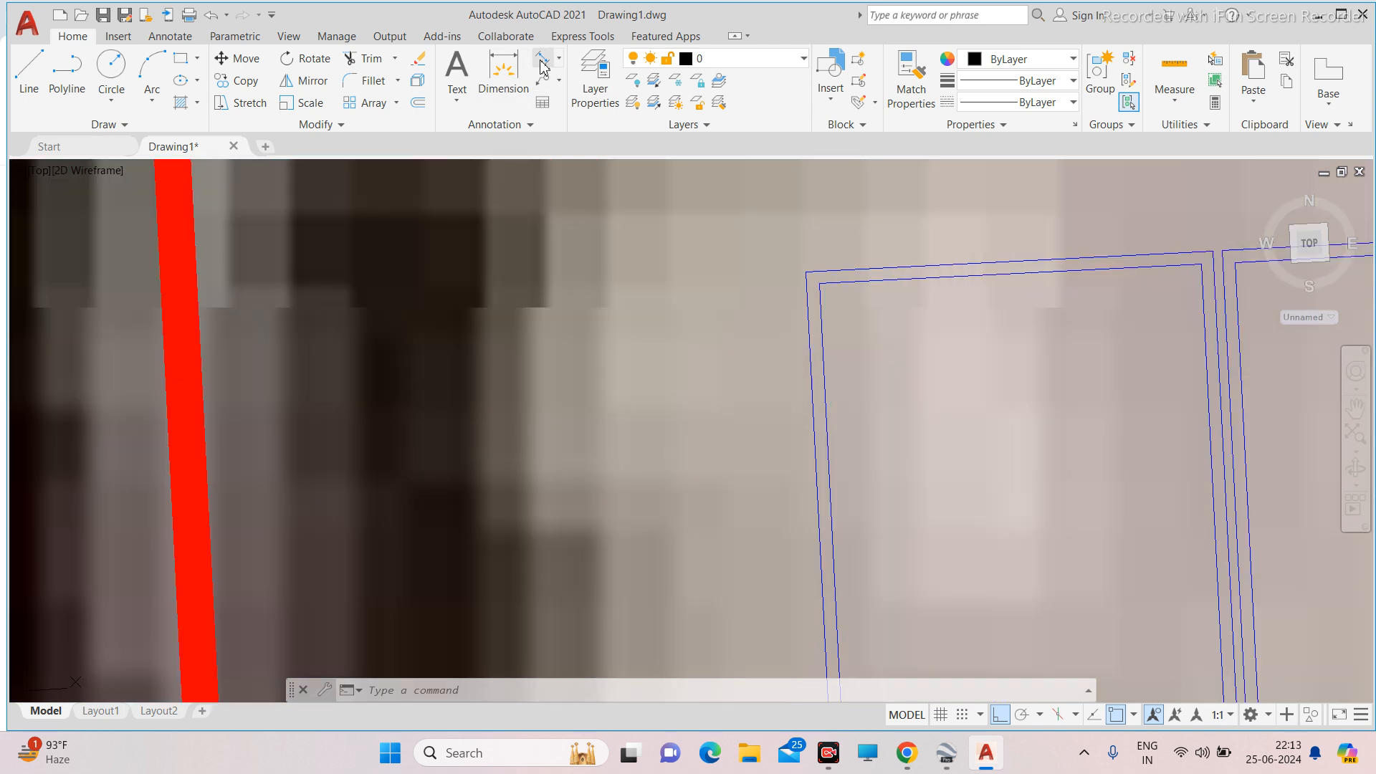
click(542, 63)
click(805, 271)
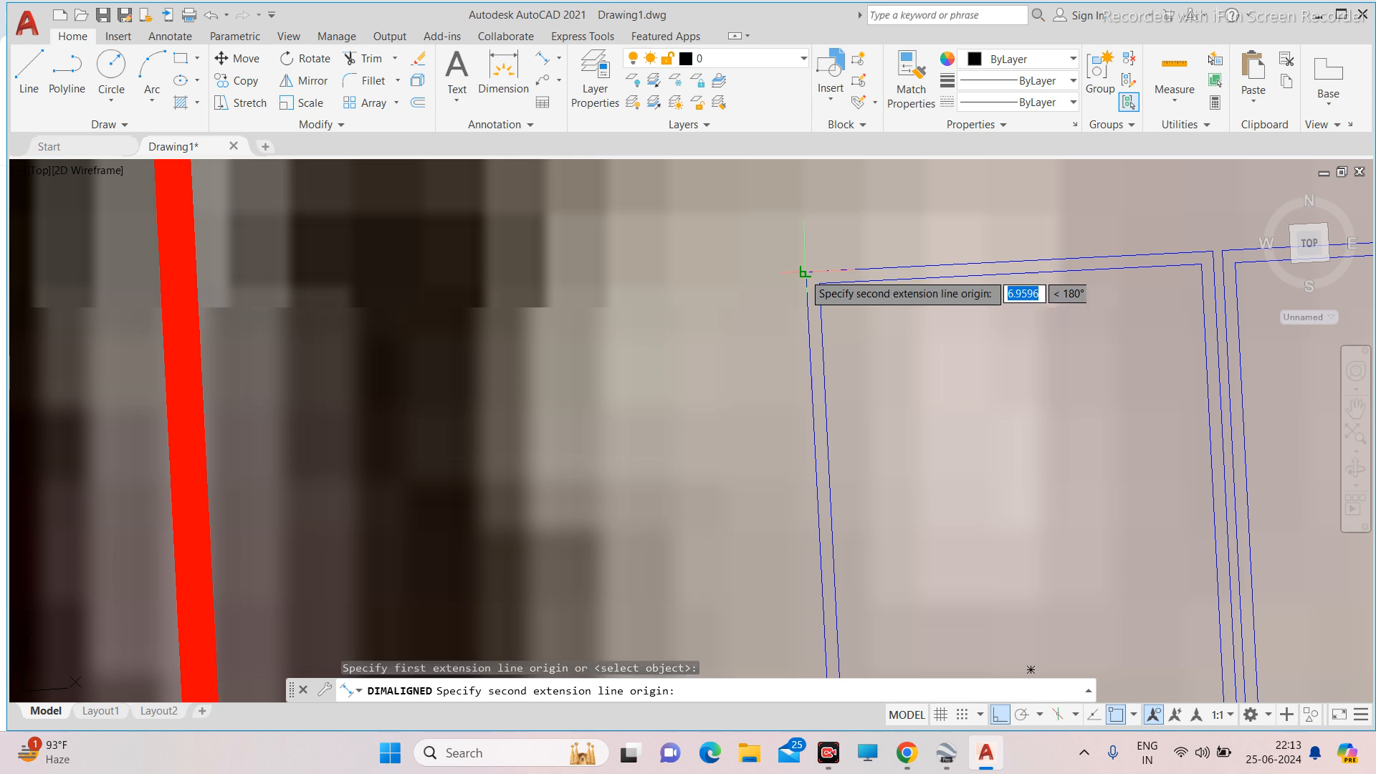
click(186, 302)
scroll(257, 296, up, 4)
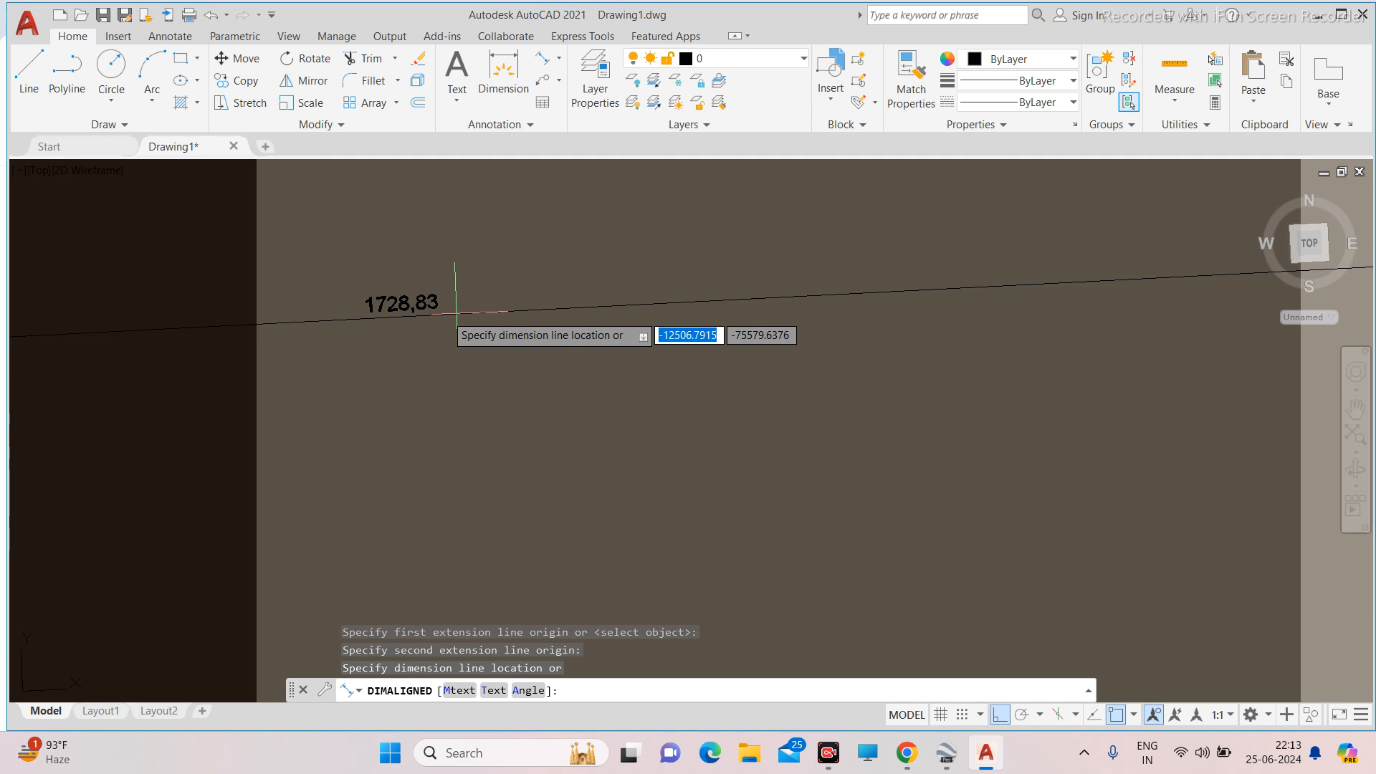
key(Escape)
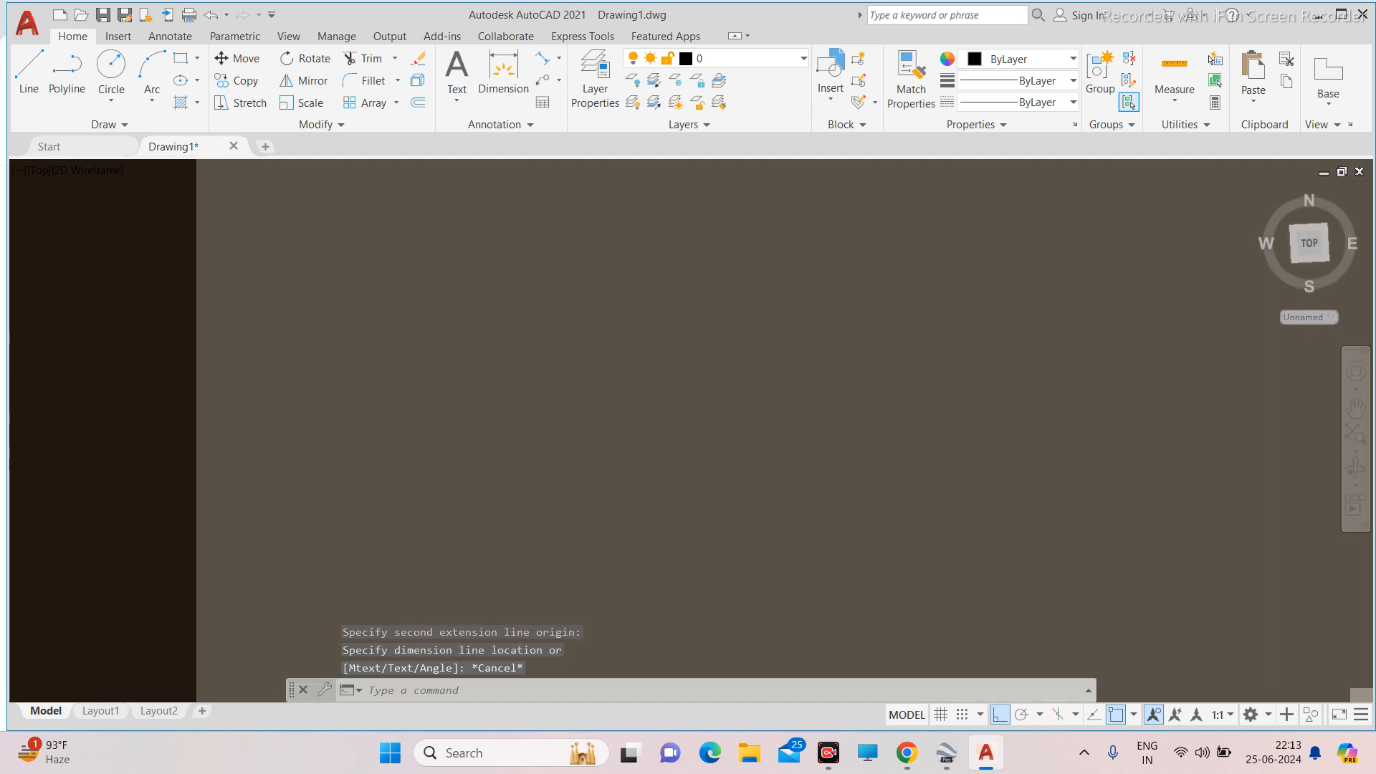
scroll(589, 332, down, 6)
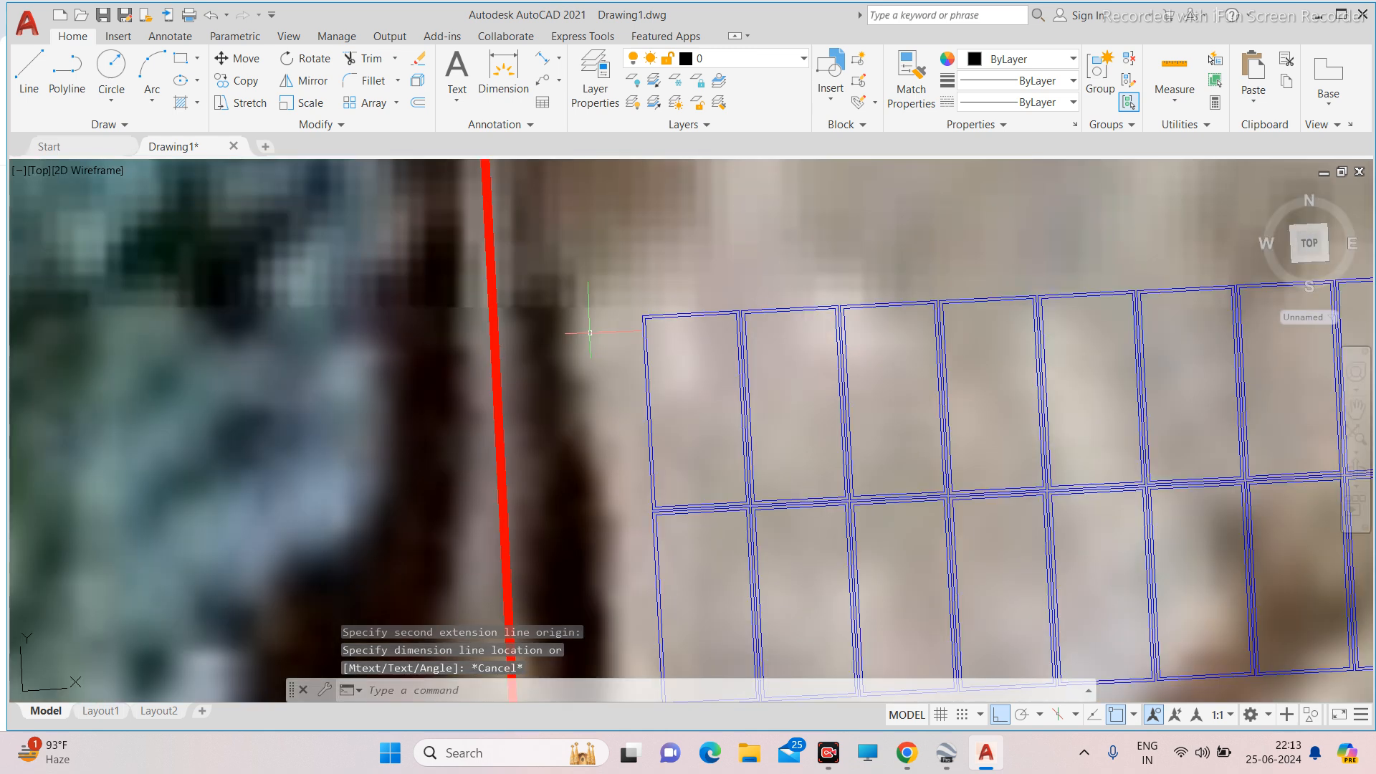
Copy the upper pair's rightmost two-panel column one pitch to the right, using its upper-left corner as base point.
scroll(631, 398, down, 2)
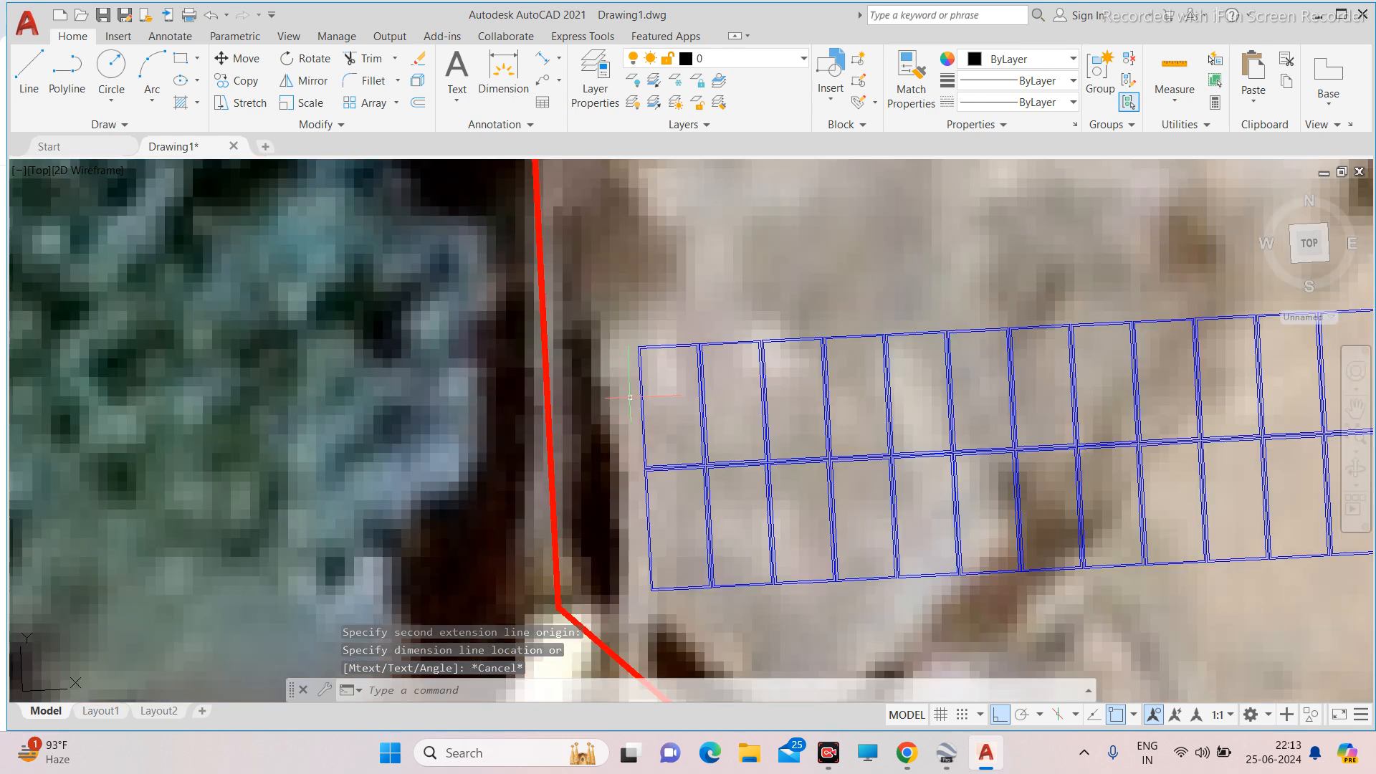
scroll(630, 397, down, 6)
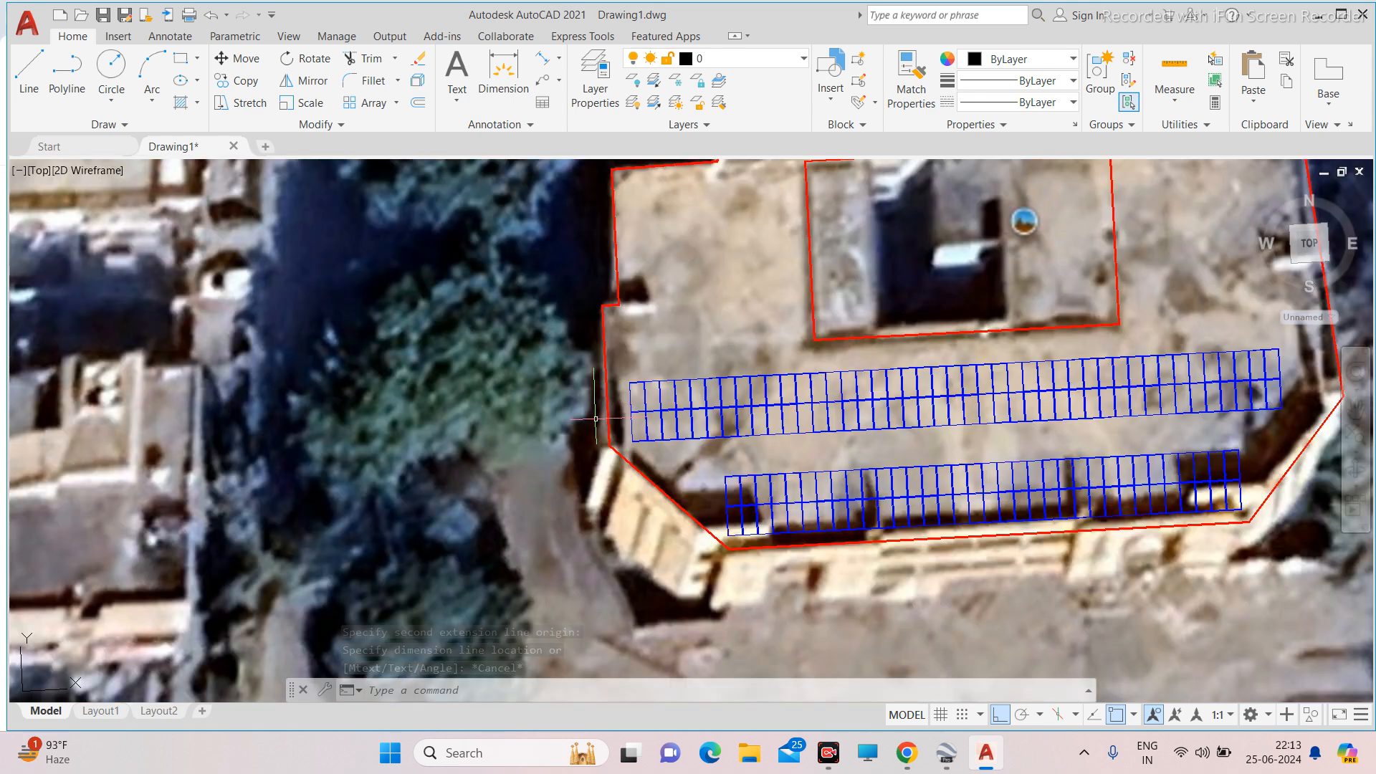
scroll(596, 419, up, 4)
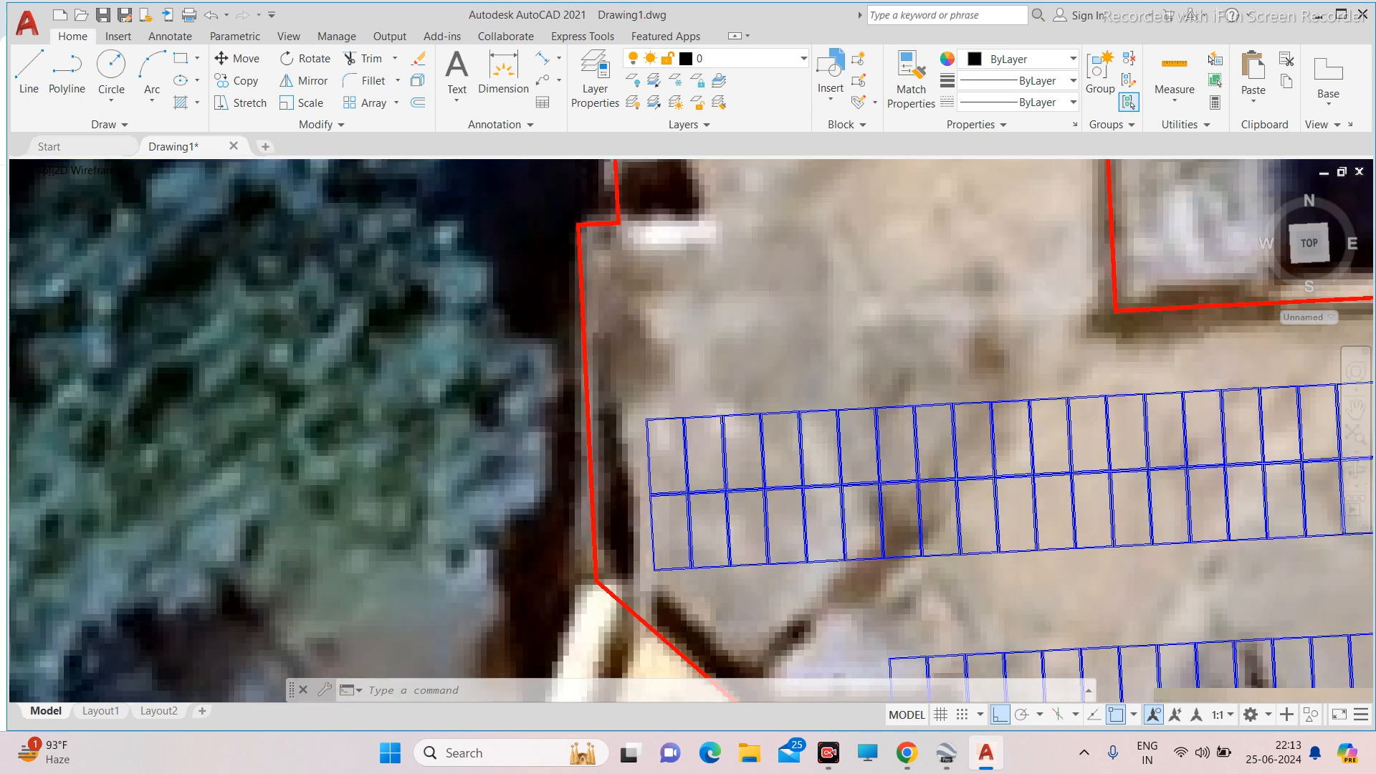
scroll(559, 373, down, 4)
scroll(578, 397, down, 2)
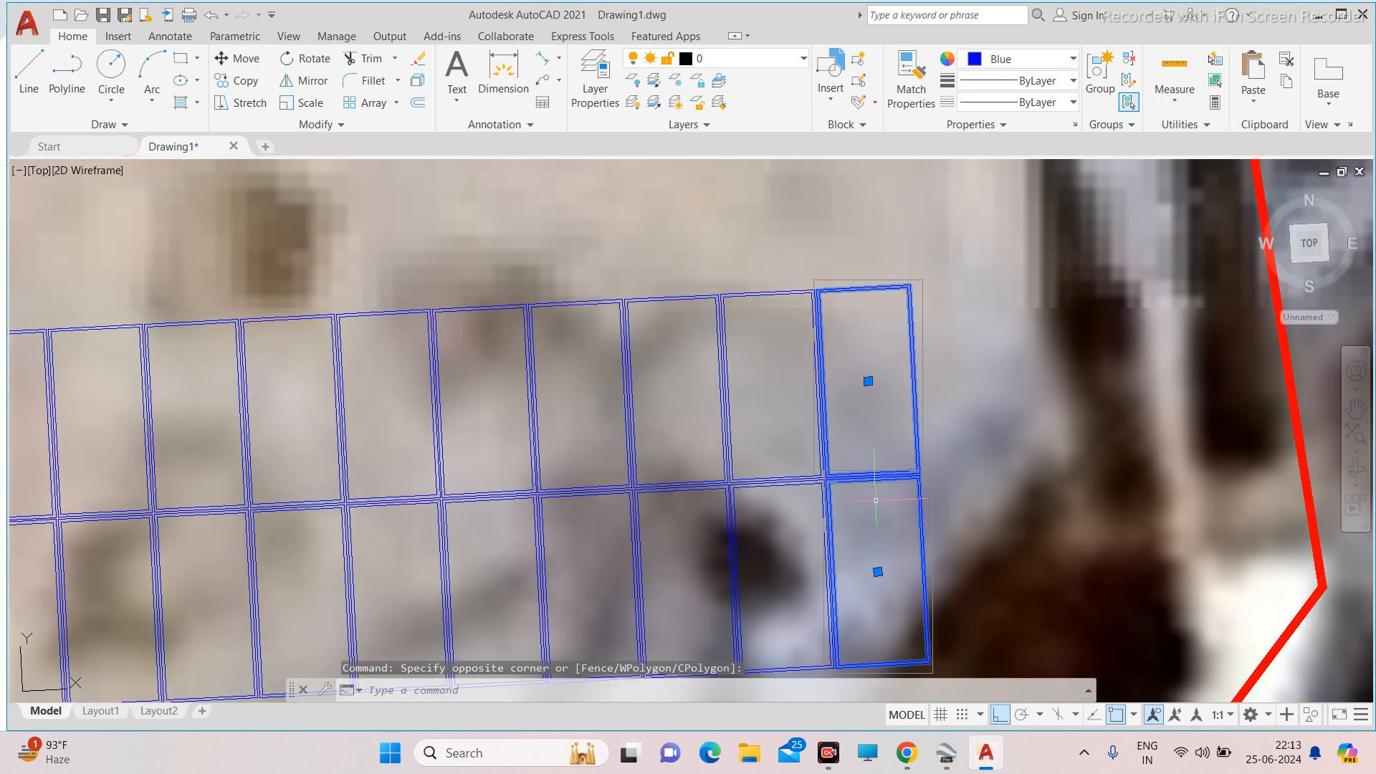
text(co)
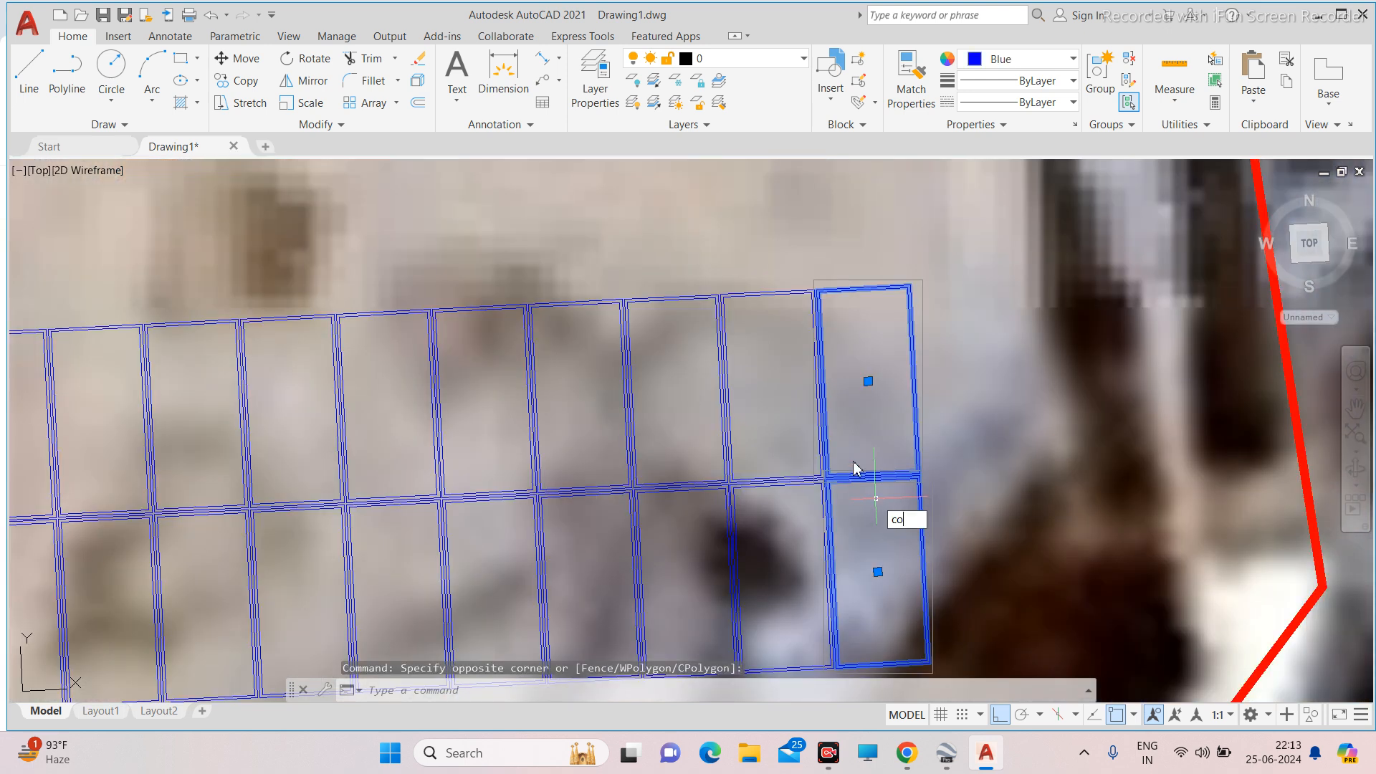
key(Return)
scroll(826, 313, up, 8)
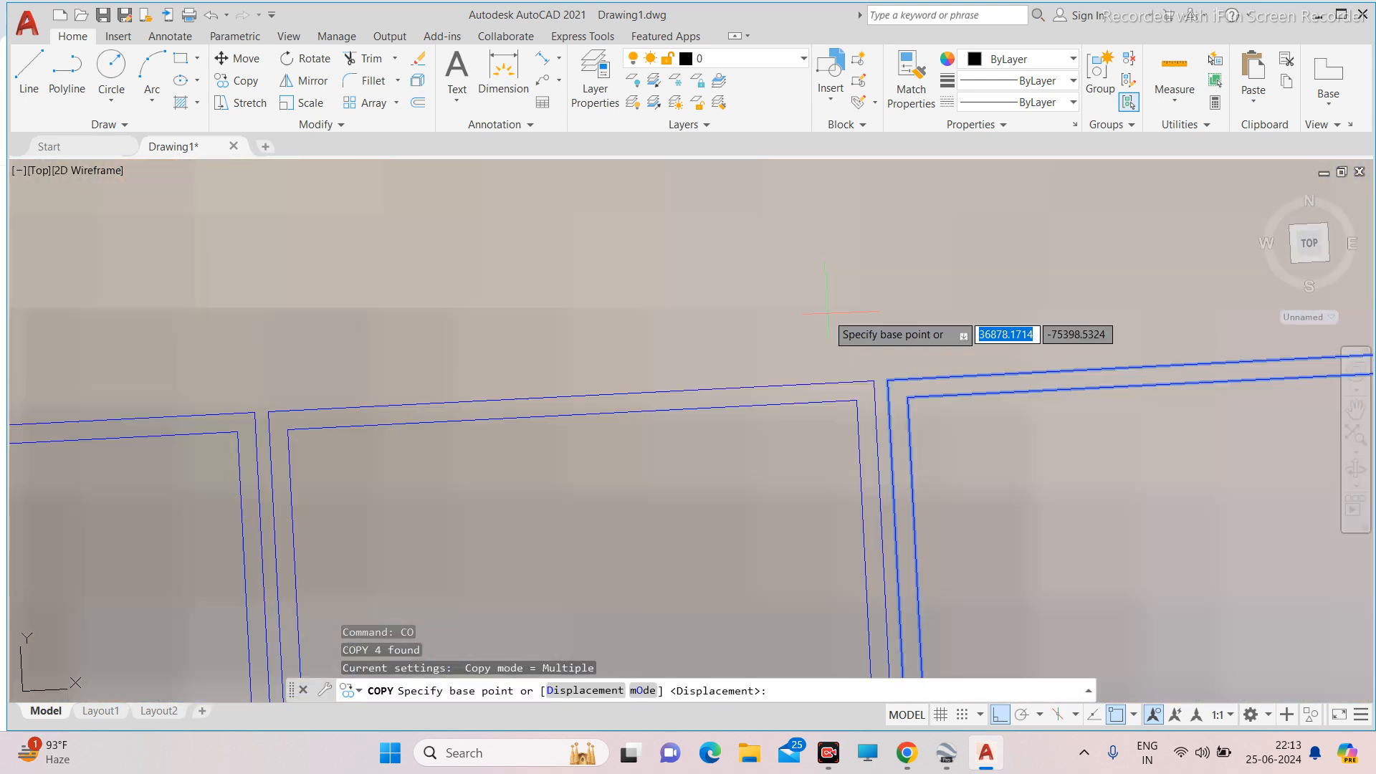
click(887, 380)
scroll(889, 362, down, 4)
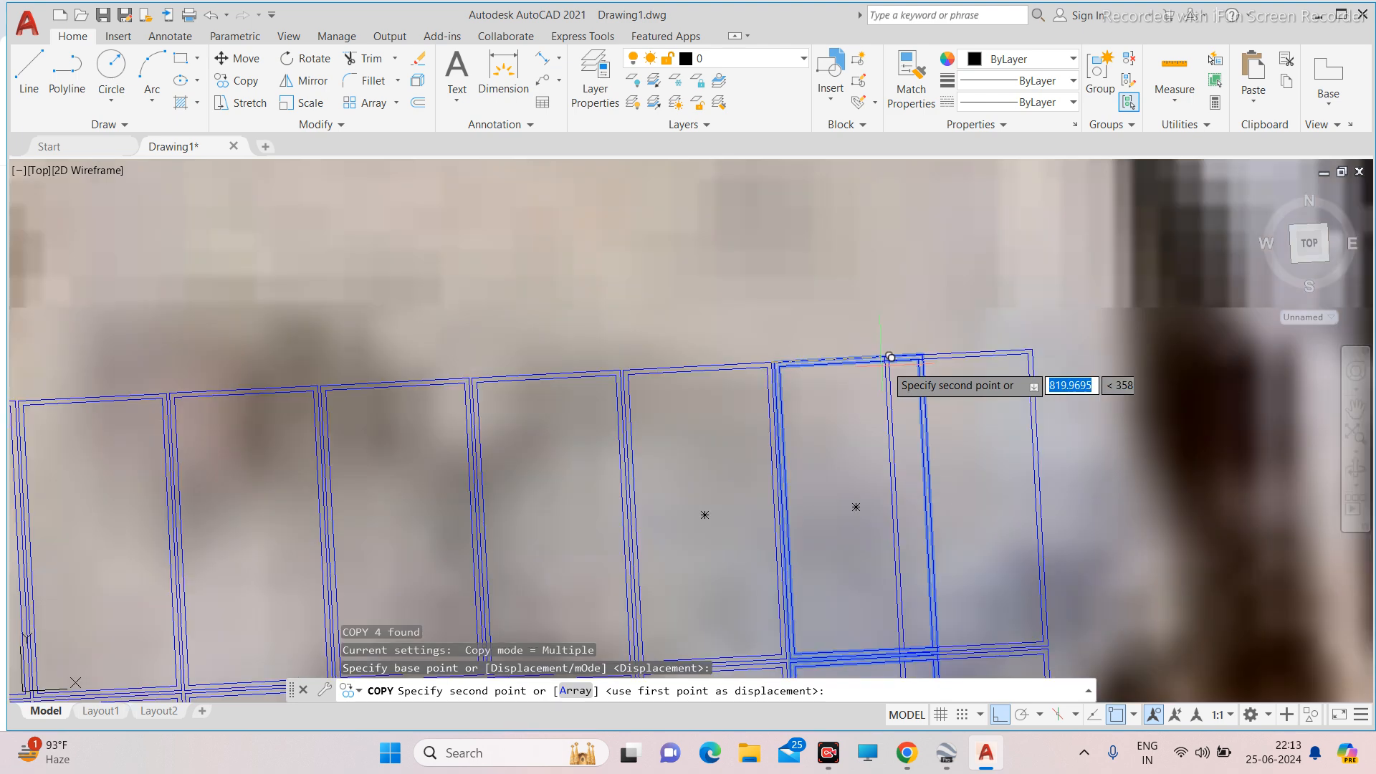
scroll(890, 357, up, 4)
click(922, 360)
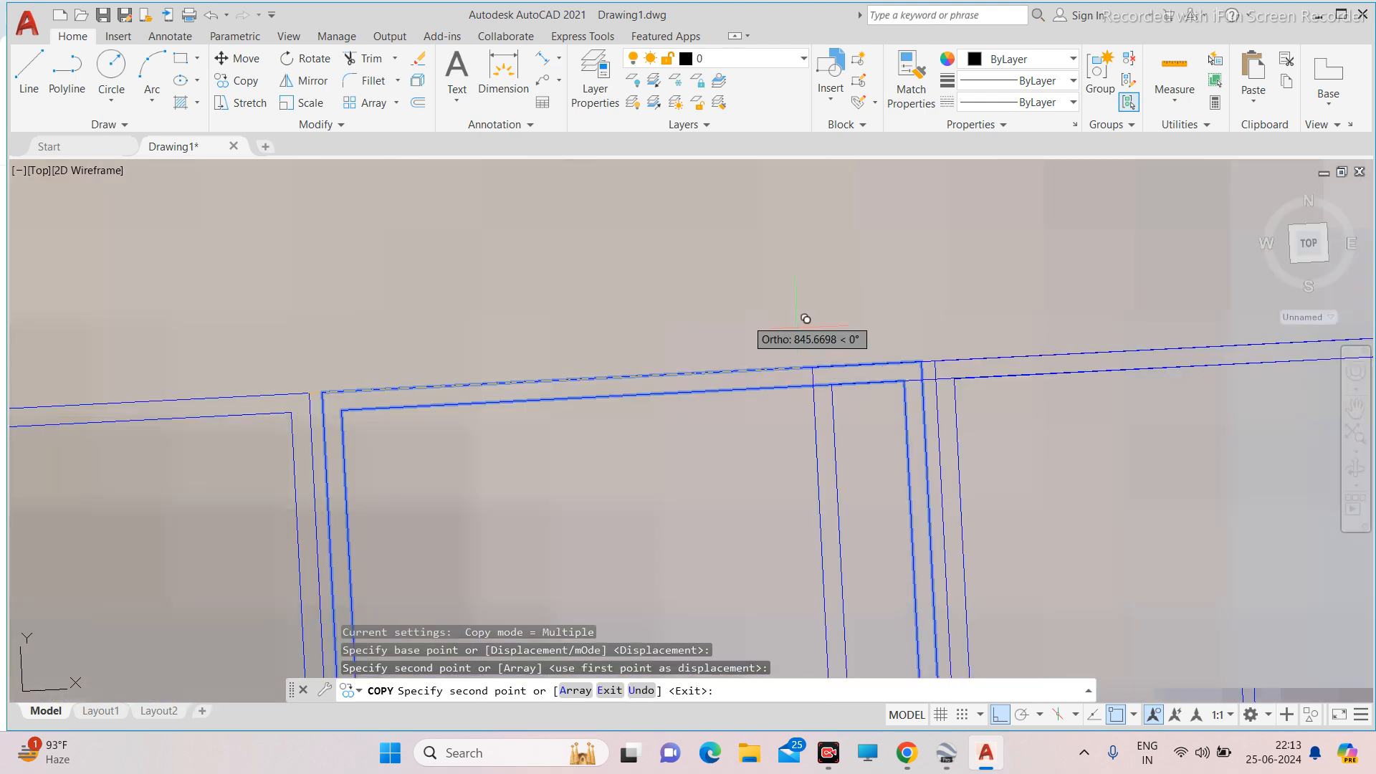
Add another two-panel column at the upper pair's right end at a 2316 displacement and end the copying.
scroll(788, 316, down, 6)
scroll(860, 316, up, 5)
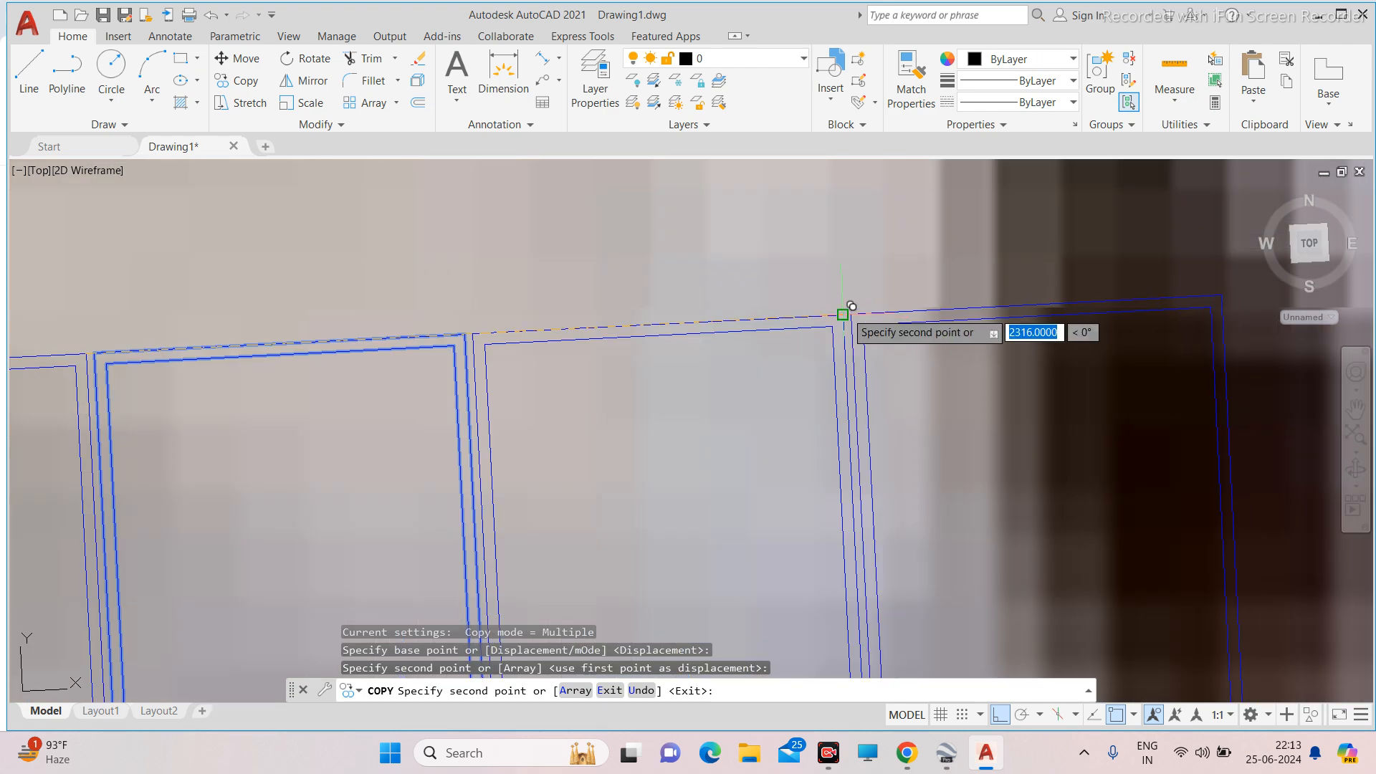
key(Escape)
scroll(728, 267, down, 5)
scroll(728, 268, down, 6)
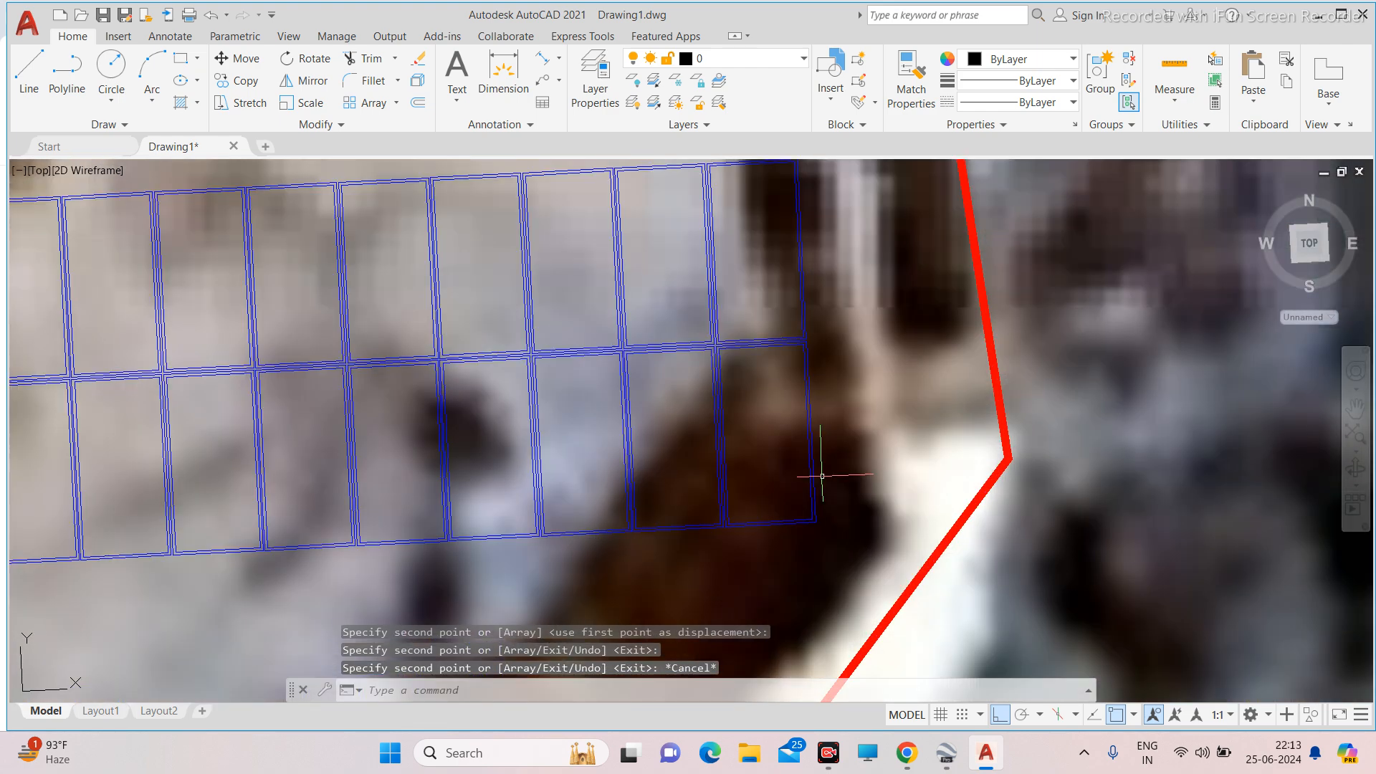
scroll(853, 371, down, 6)
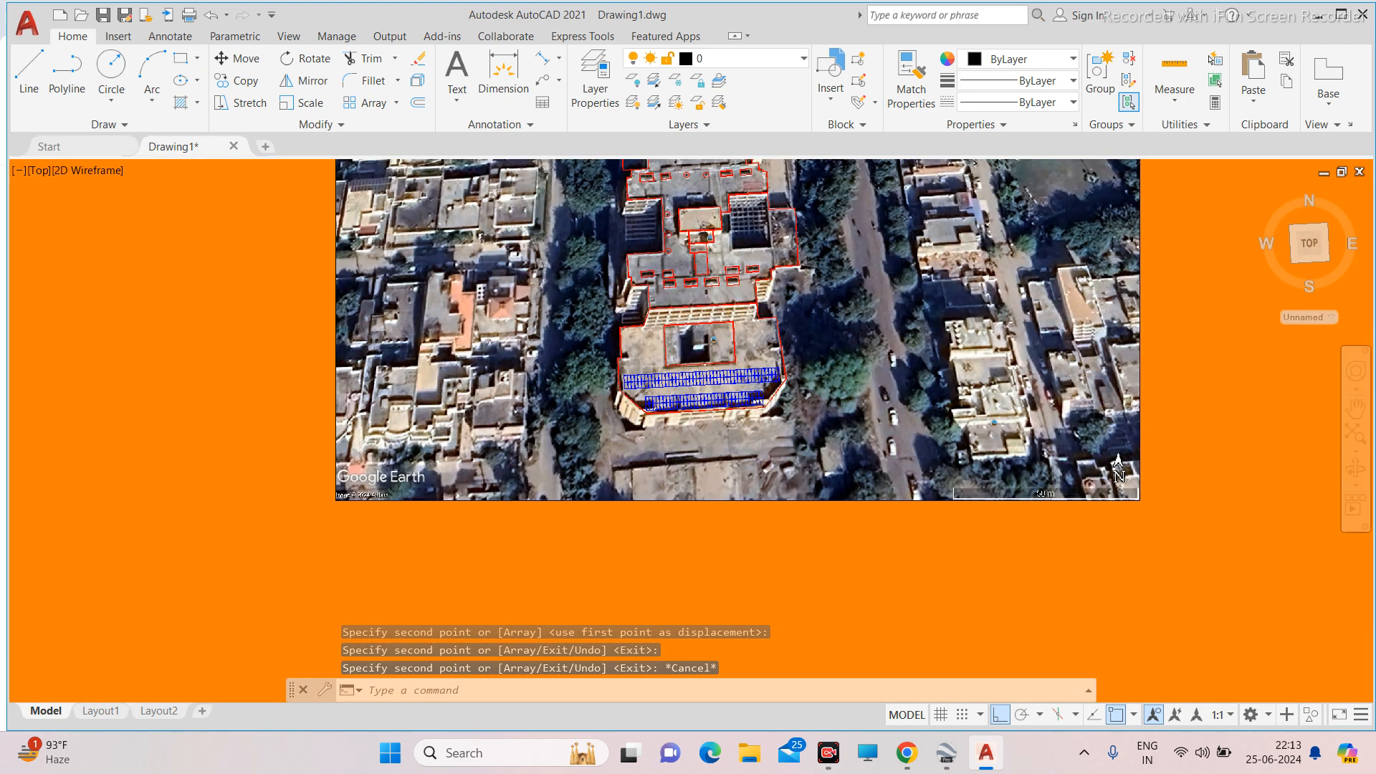
scroll(699, 366, up, 6)
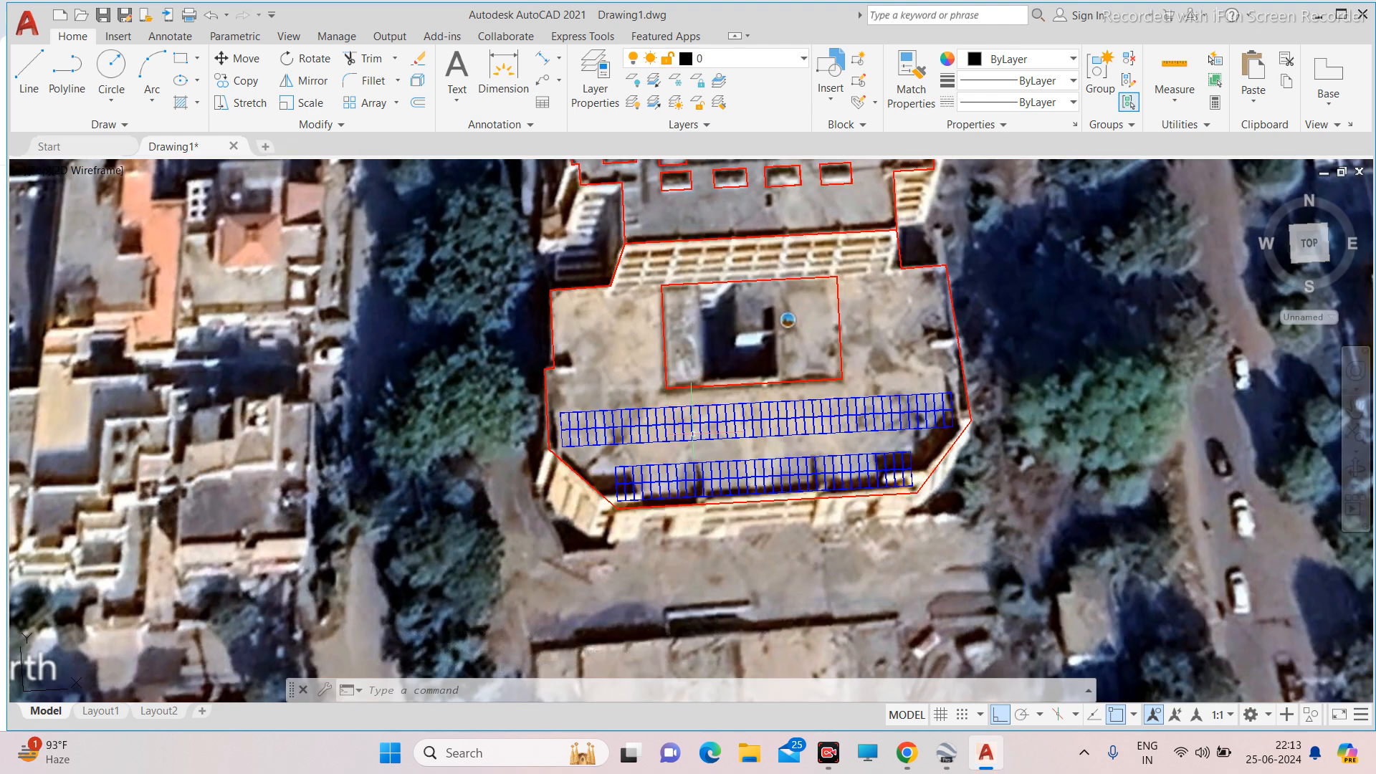
Examine the two panel rows against the lower roof boundary and inspect the outlined obstructions on the middle and upper roof sections.
scroll(680, 423, down, 6)
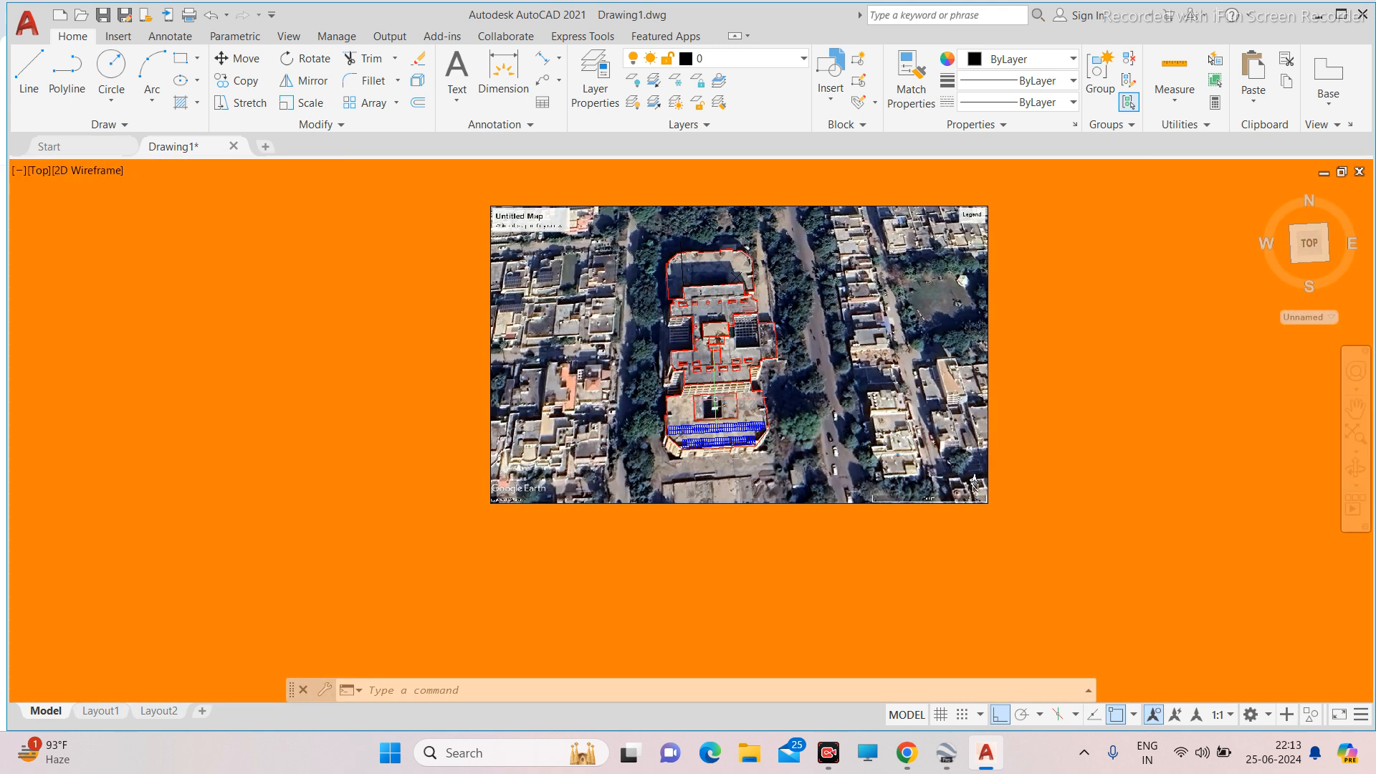
scroll(693, 313, up, 6)
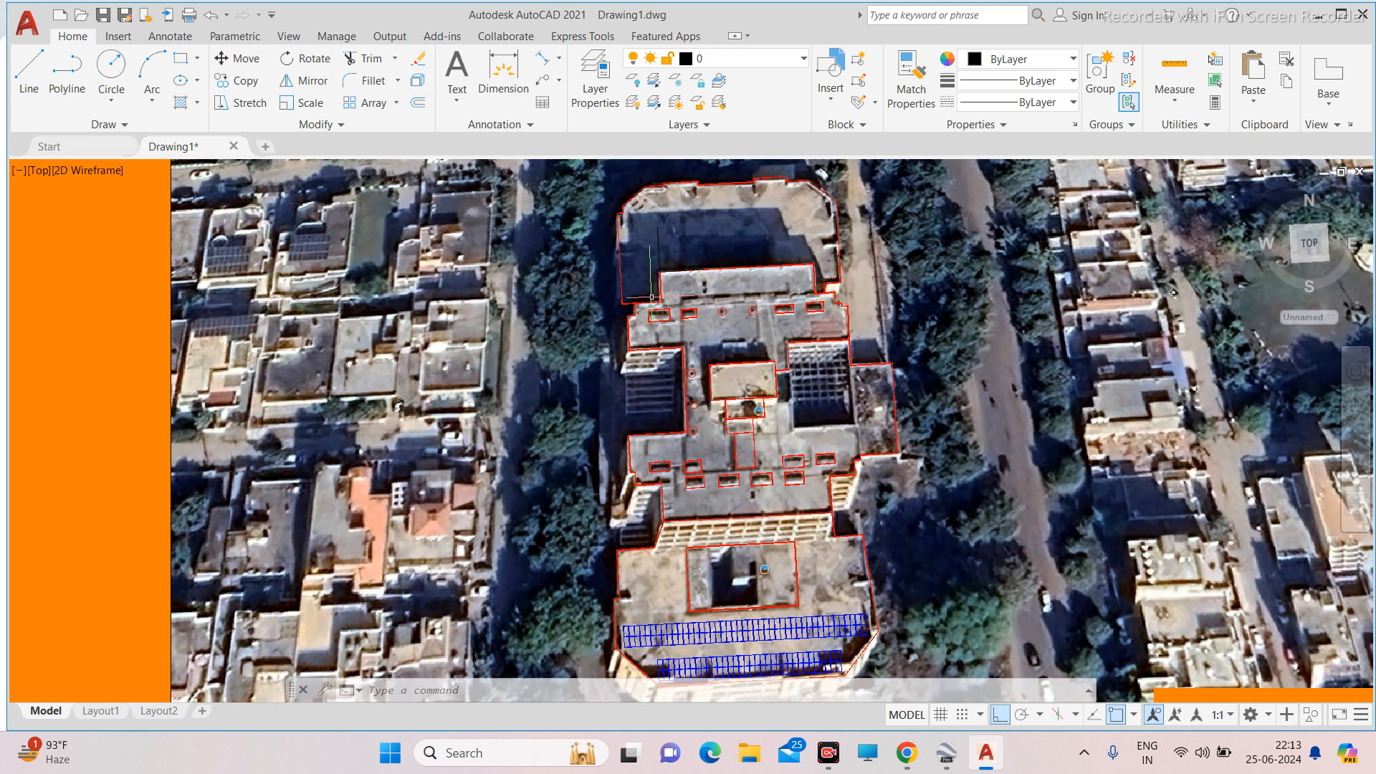
scroll(649, 297, down, 8)
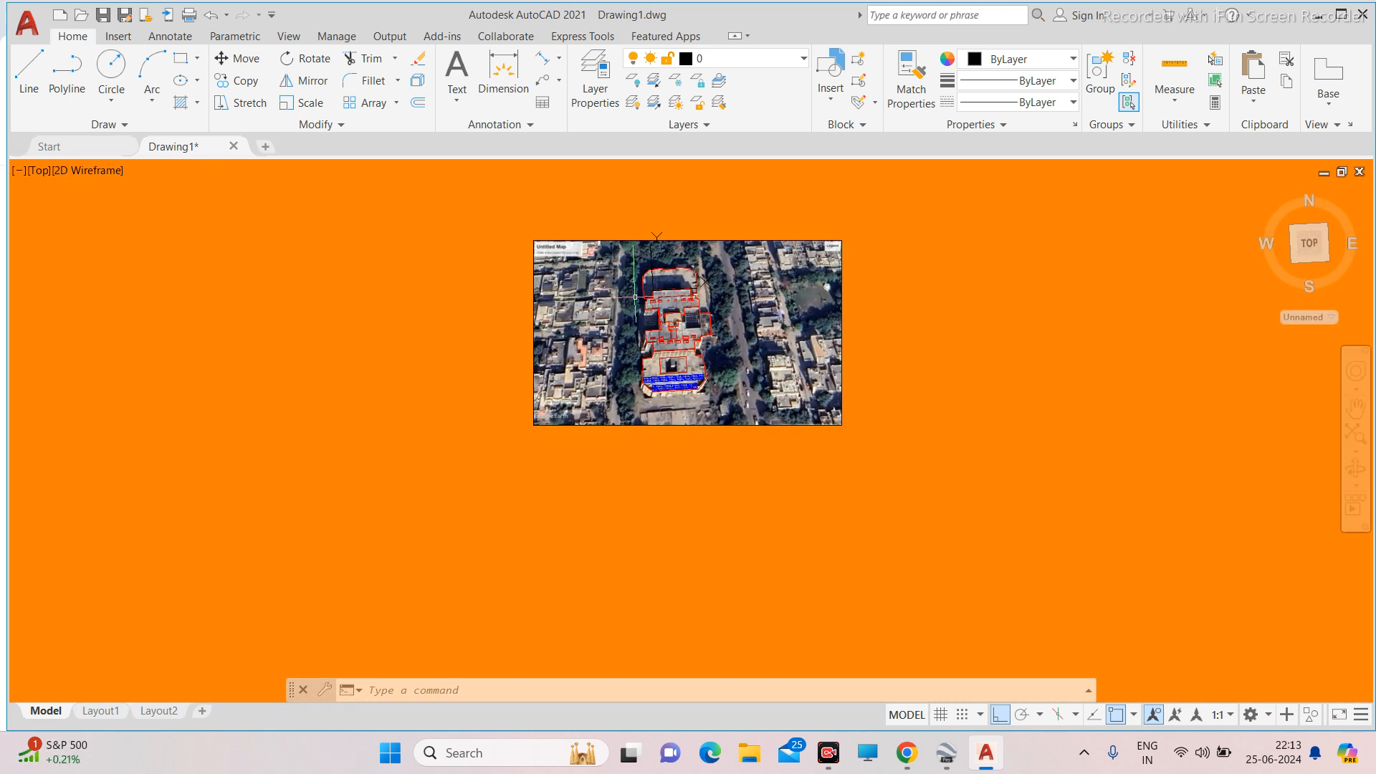
scroll(663, 280, up, 5)
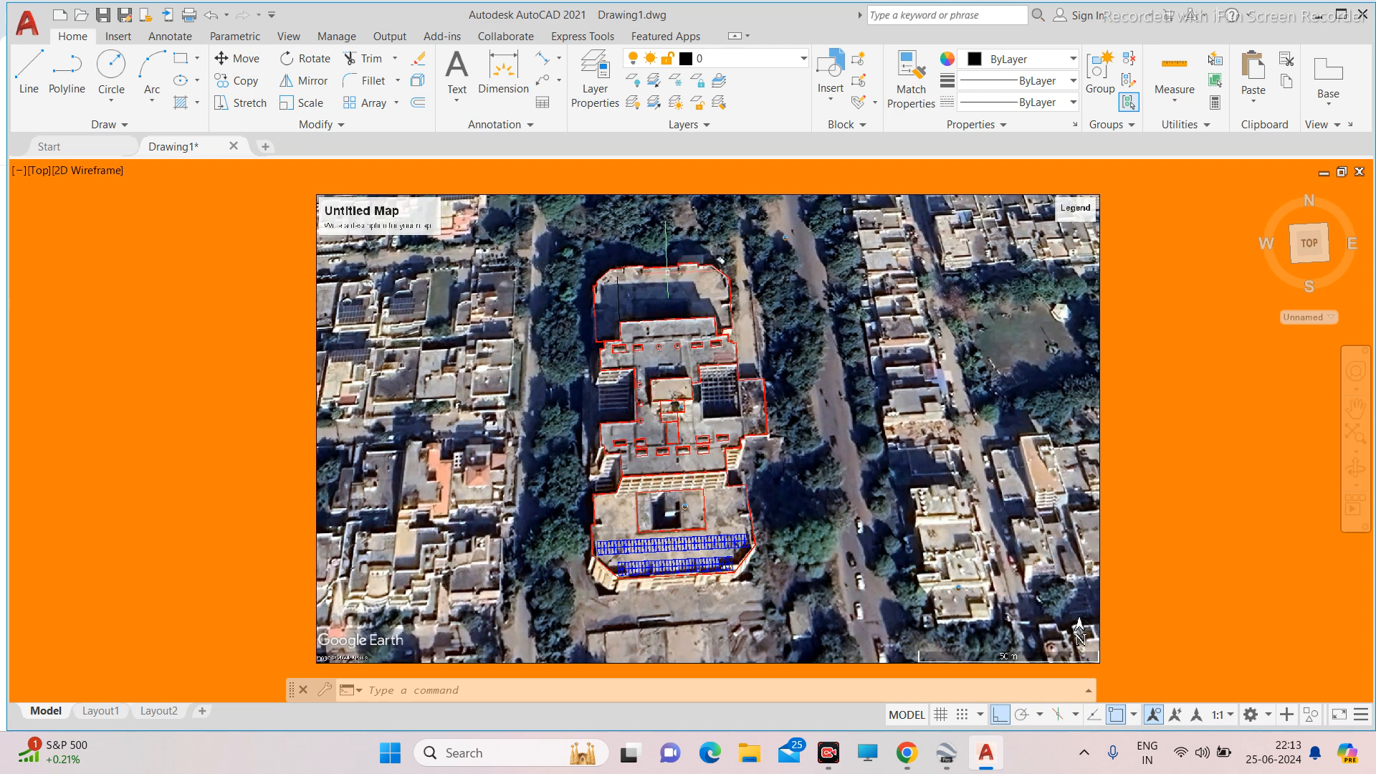
scroll(539, 507, up, 10)
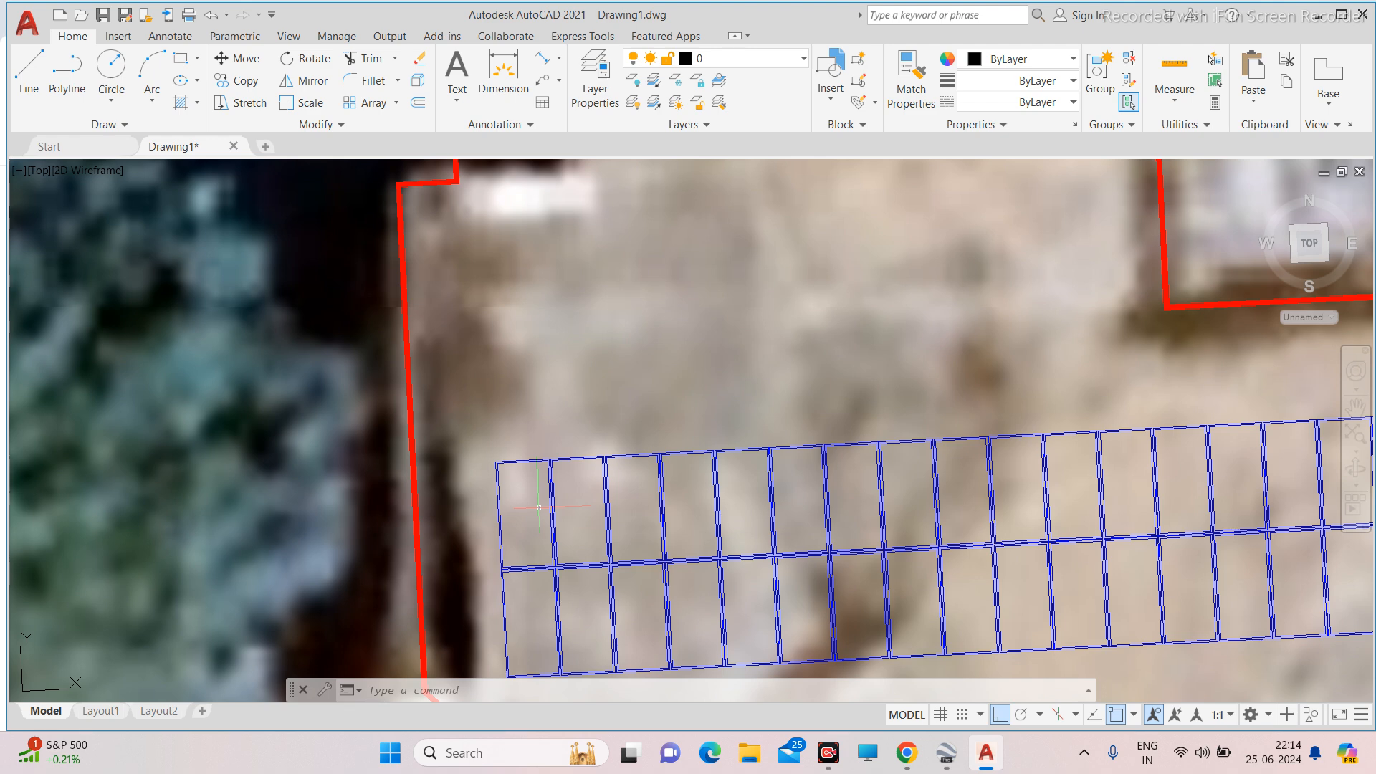
scroll(539, 507, down, 10)
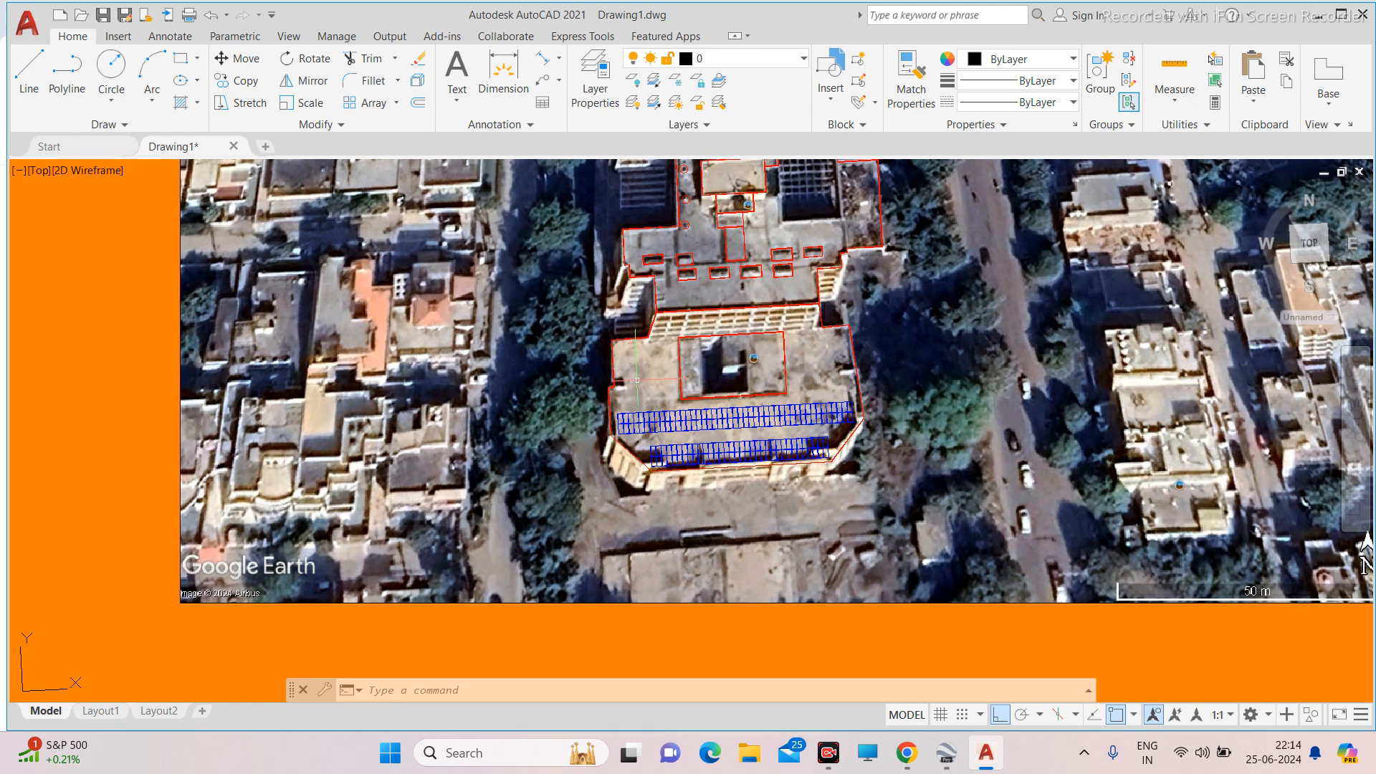
scroll(638, 380, up, 2)
scroll(712, 244, down, 2)
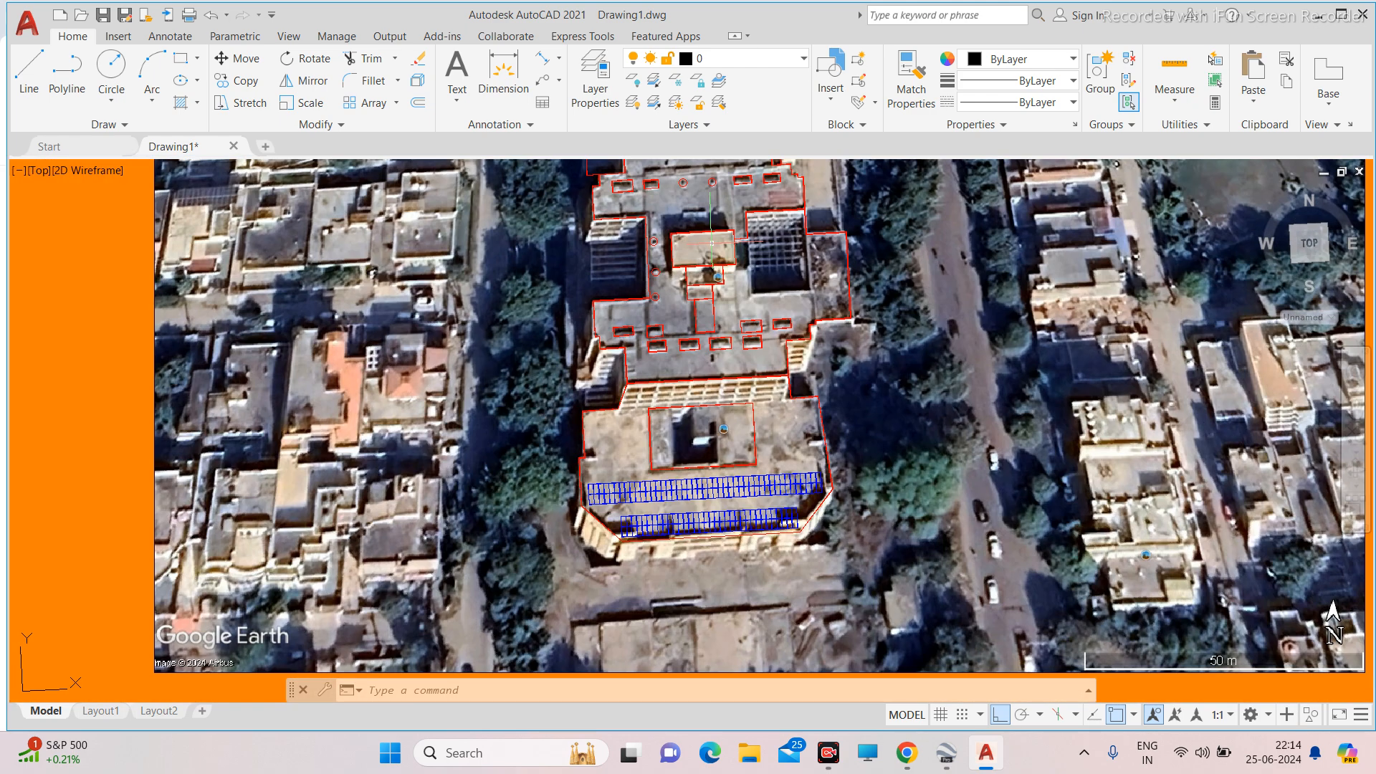
scroll(712, 244, up, 1)
scroll(691, 326, down, 2)
scroll(697, 172, up, 3)
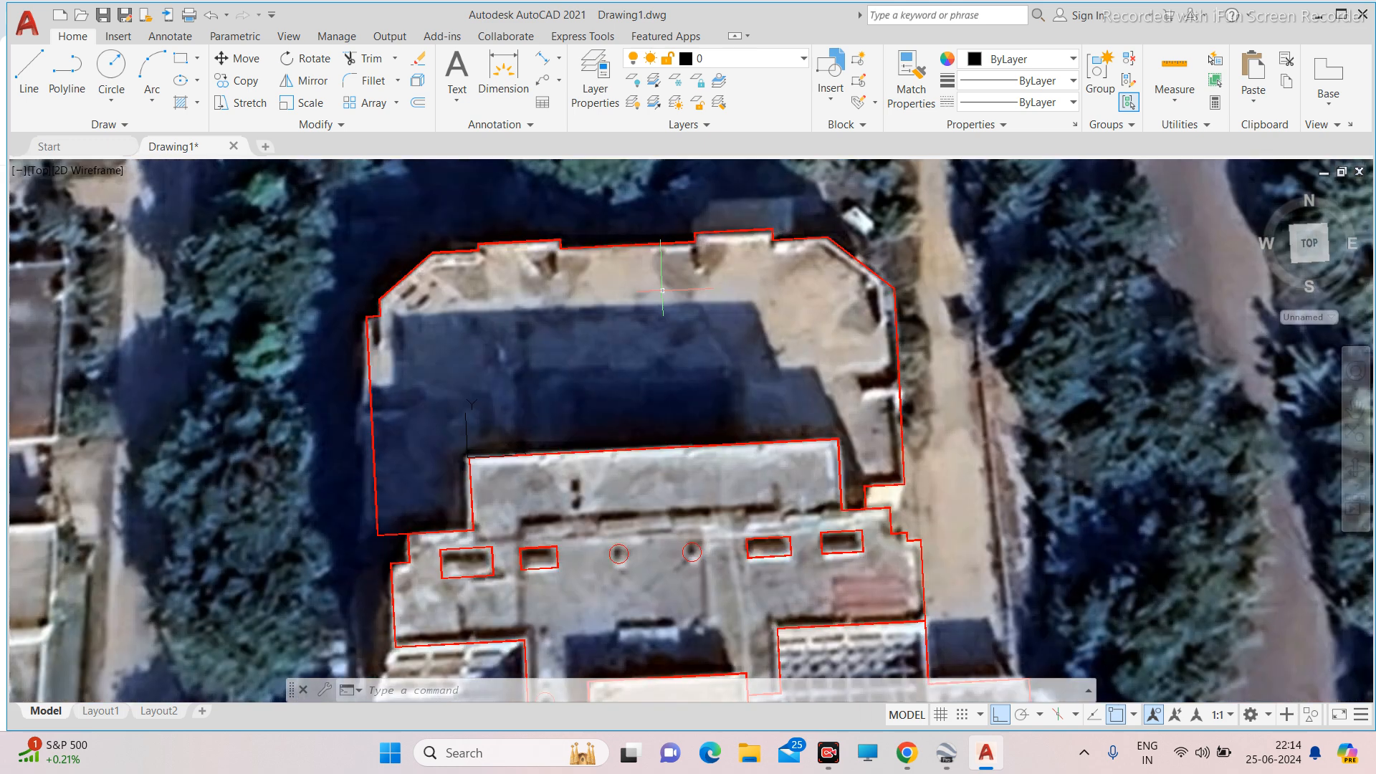
scroll(663, 290, down, 4)
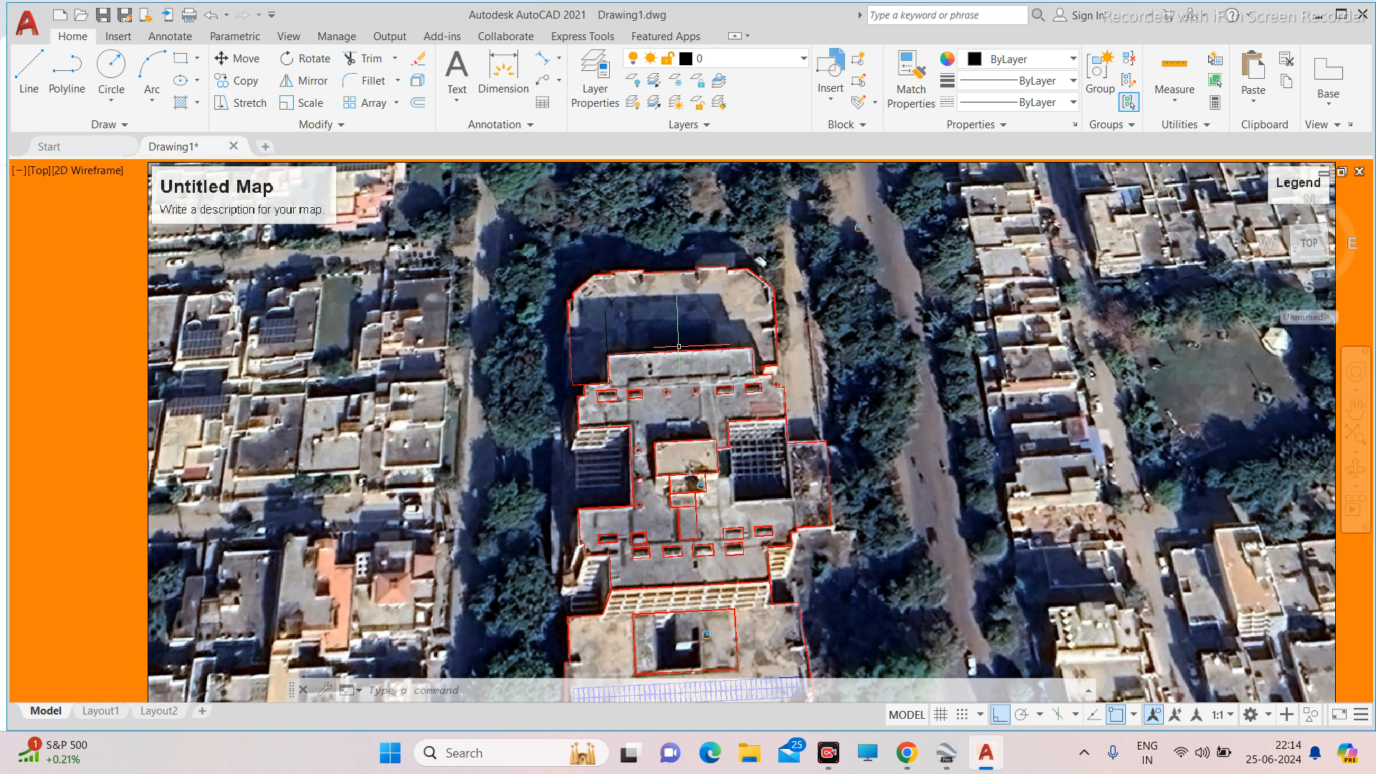
scroll(671, 424, up, 4)
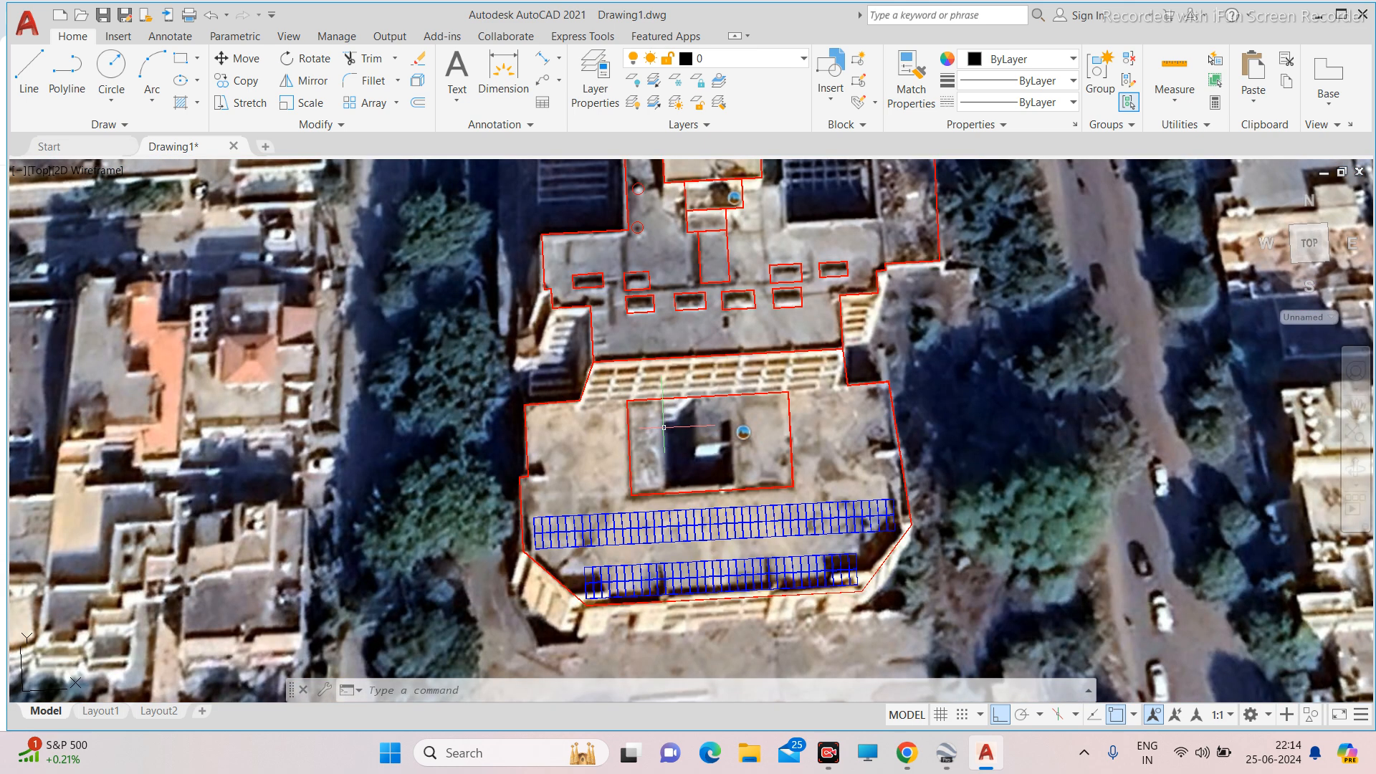
scroll(666, 348, down, 3)
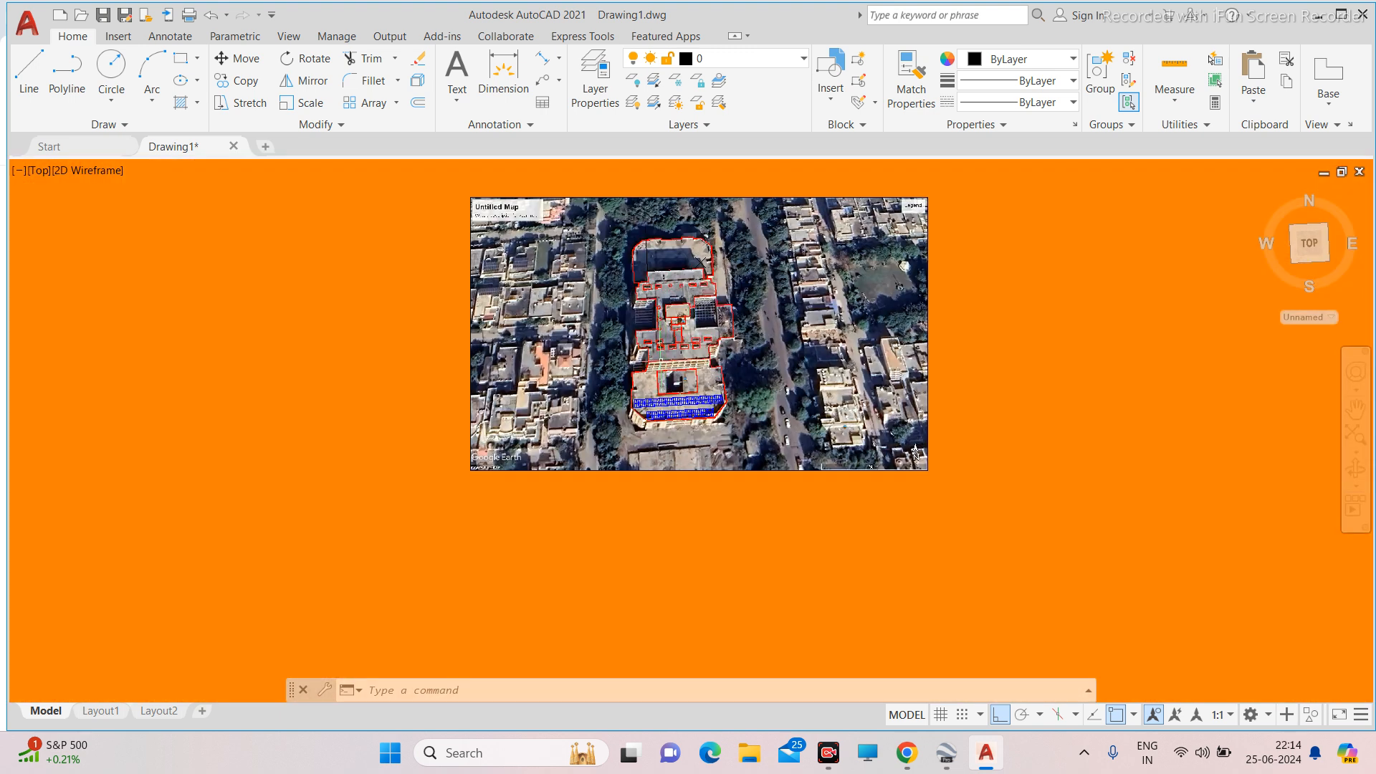
scroll(678, 400, up, 2)
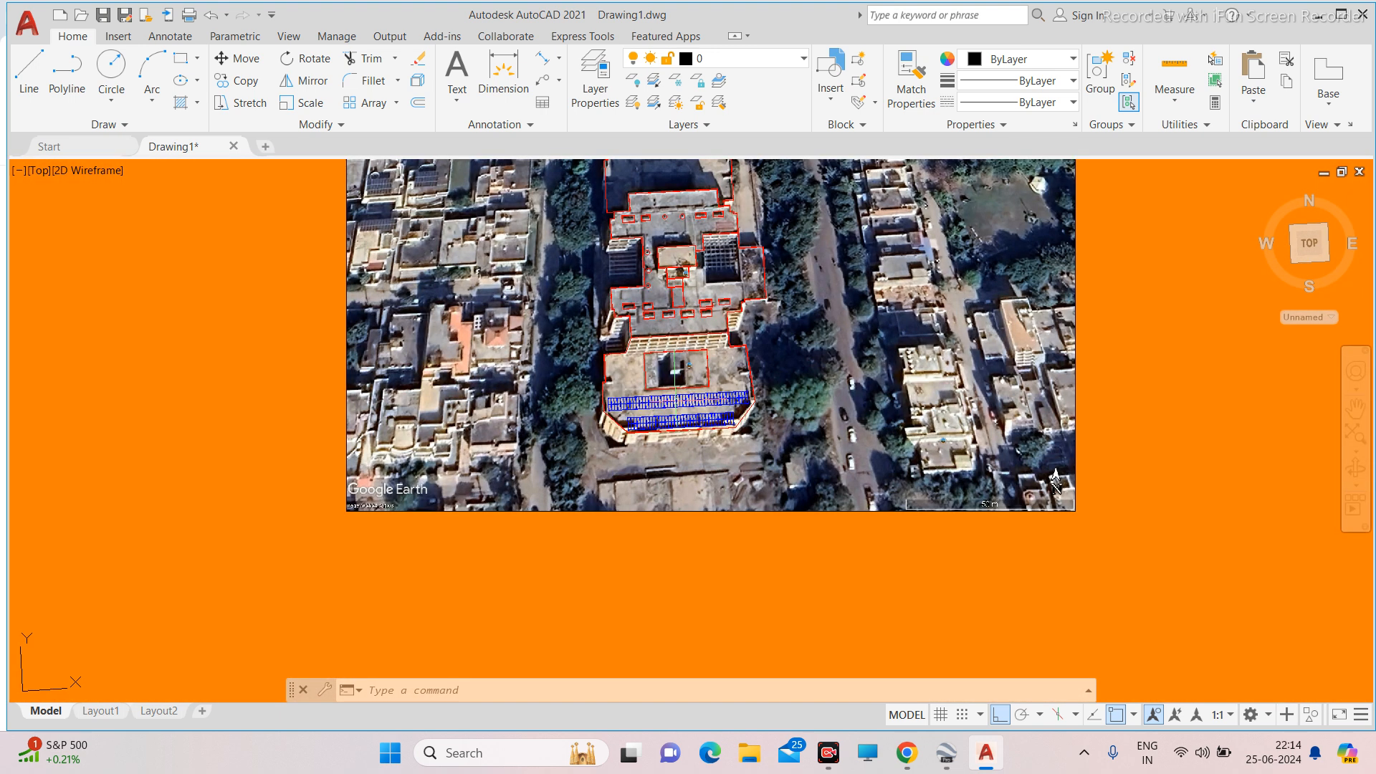
scroll(675, 399, up, 3)
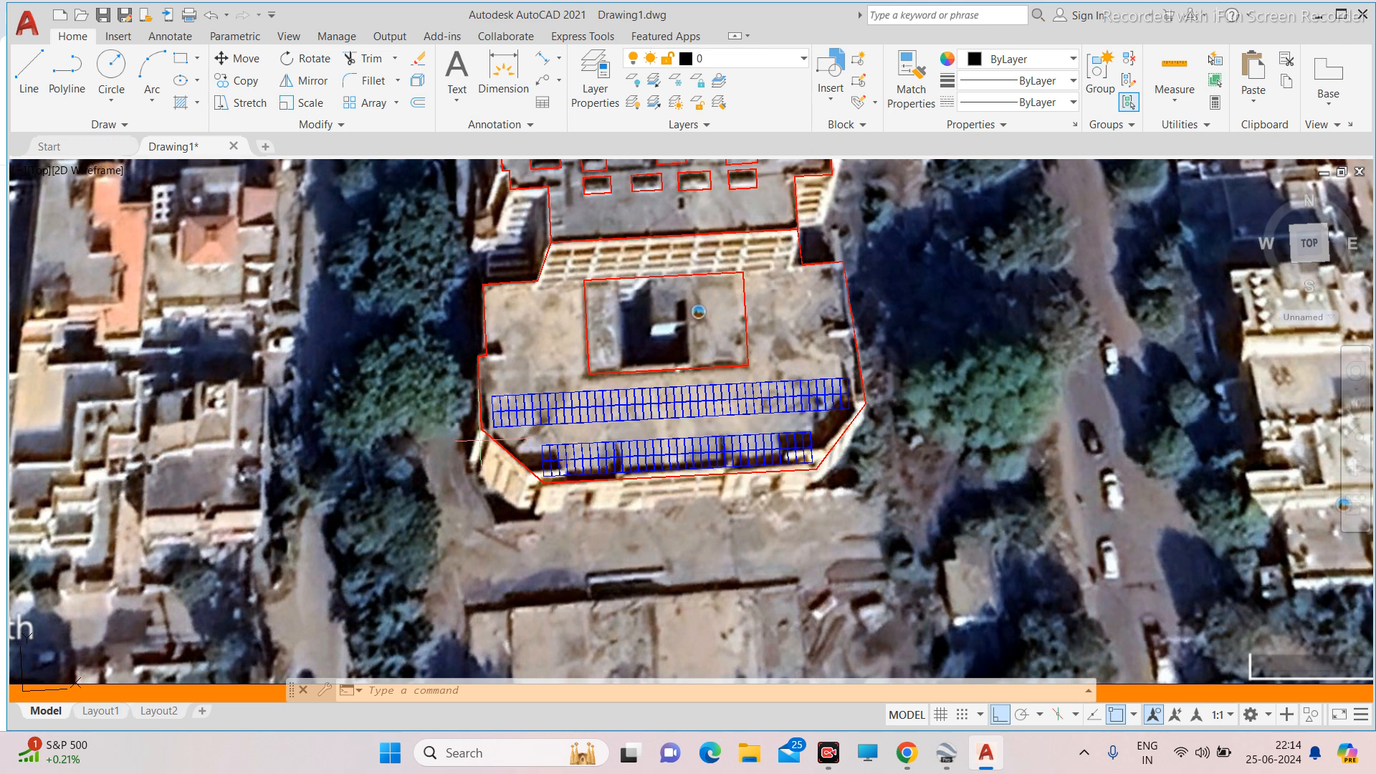
scroll(528, 371, up, 4)
scroll(556, 337, down, 2)
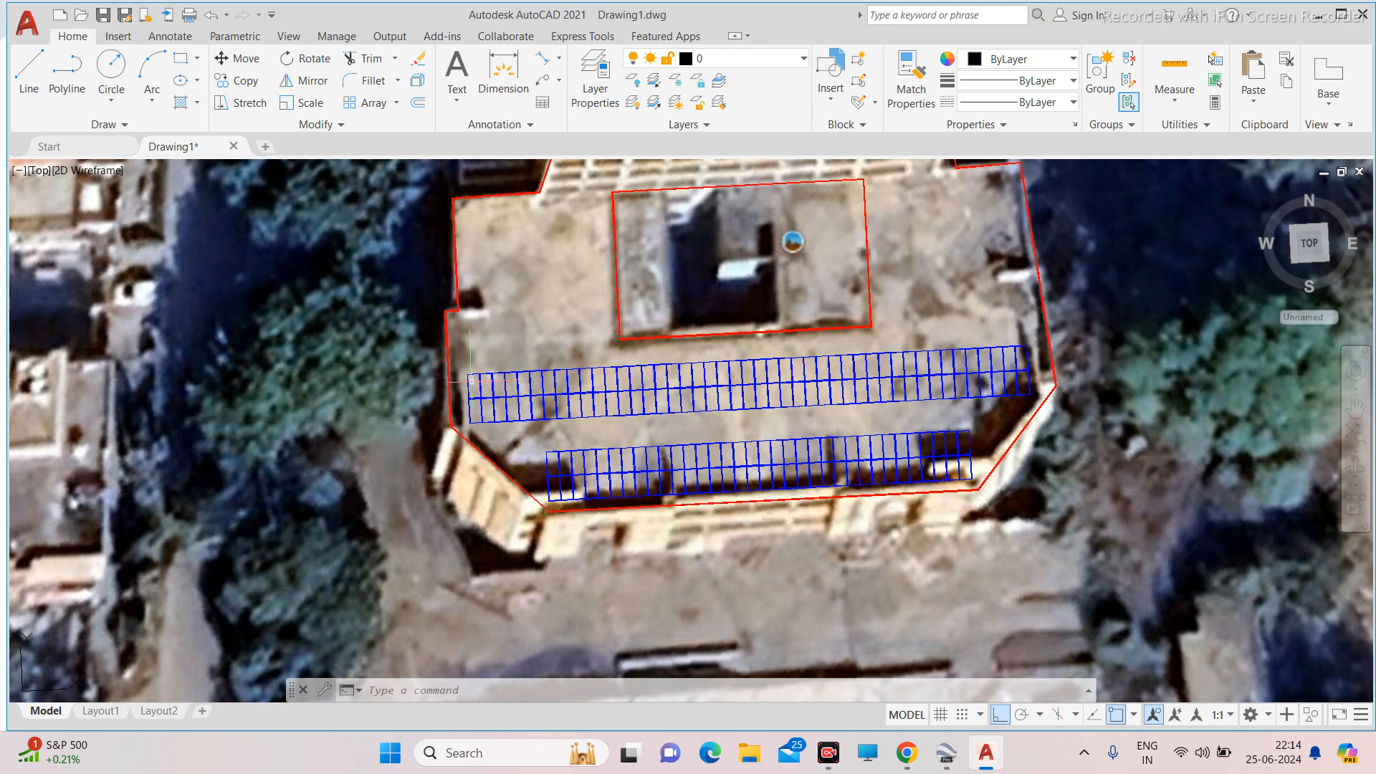
scroll(471, 380, up, 2)
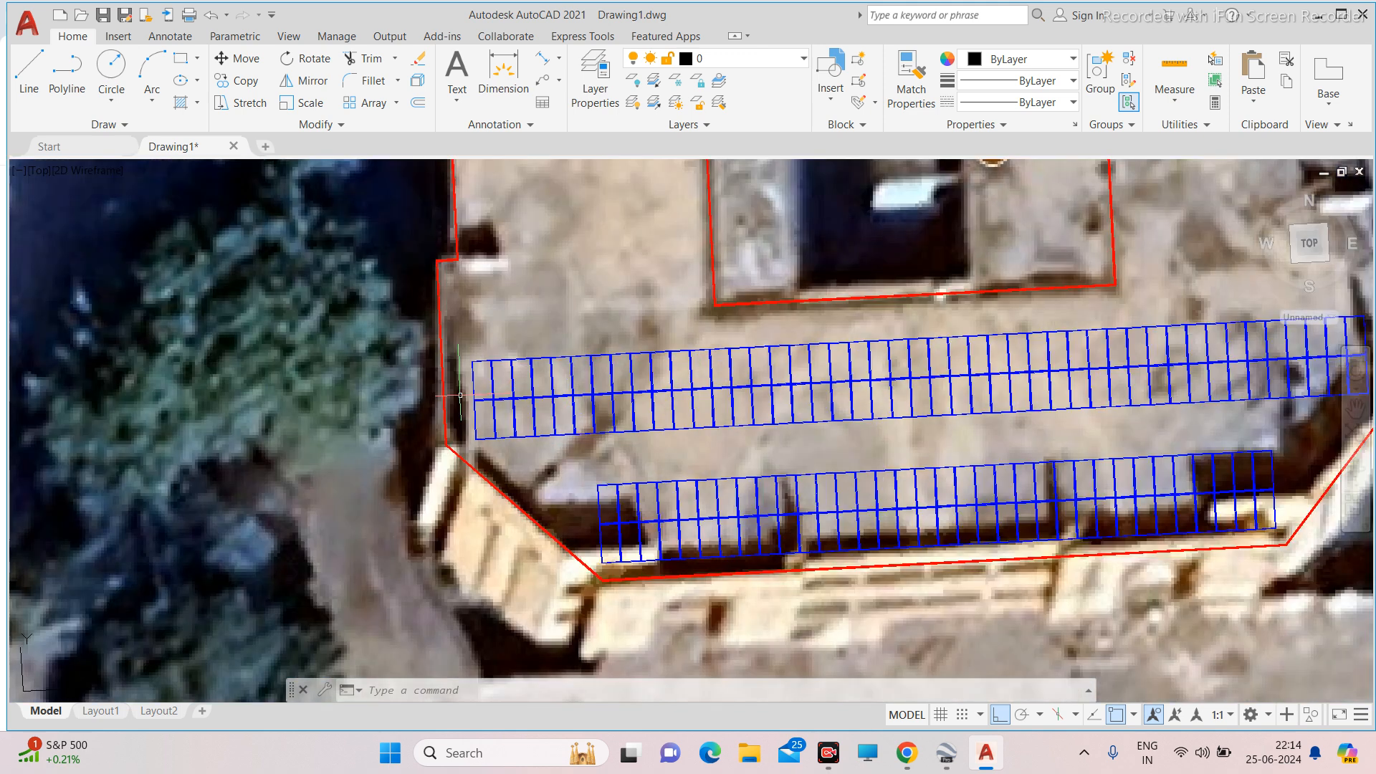
scroll(460, 395, up, 2)
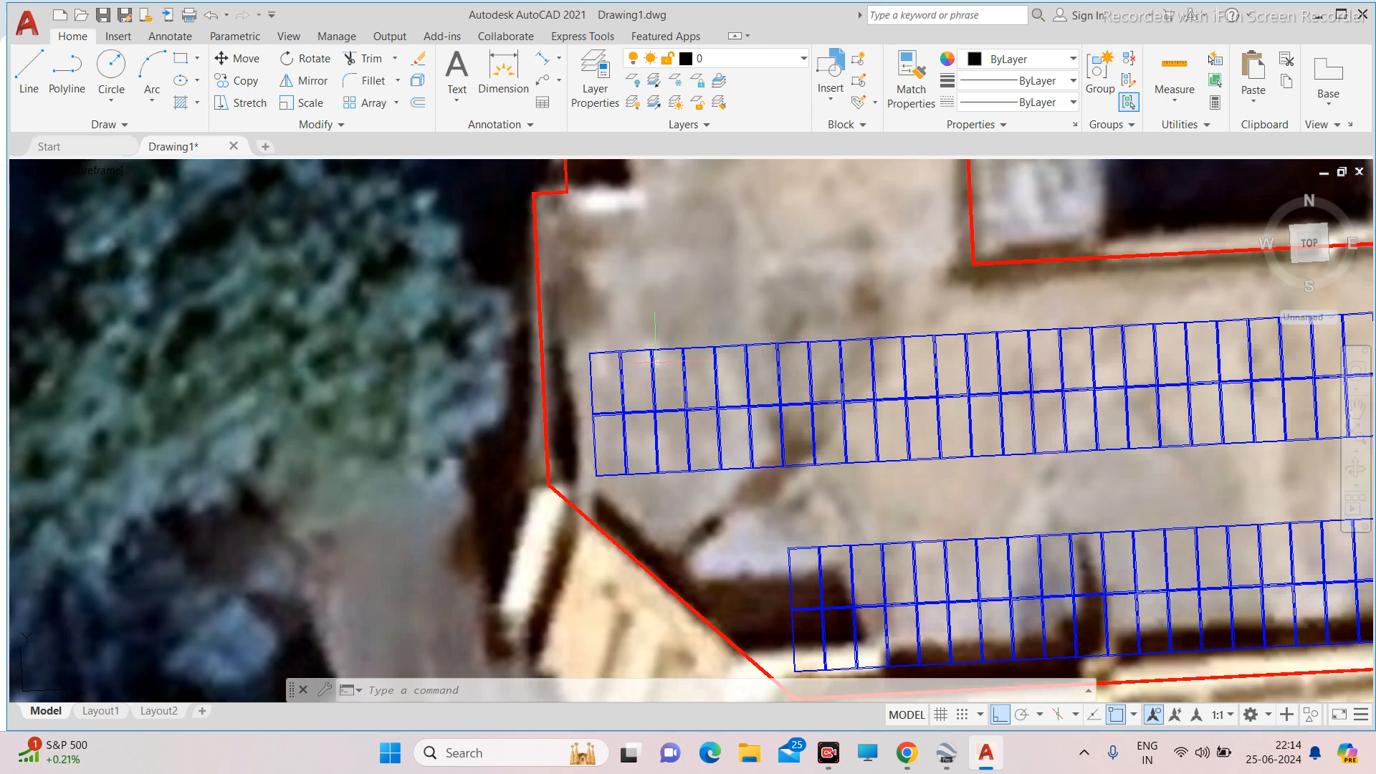
scroll(640, 365, down, 5)
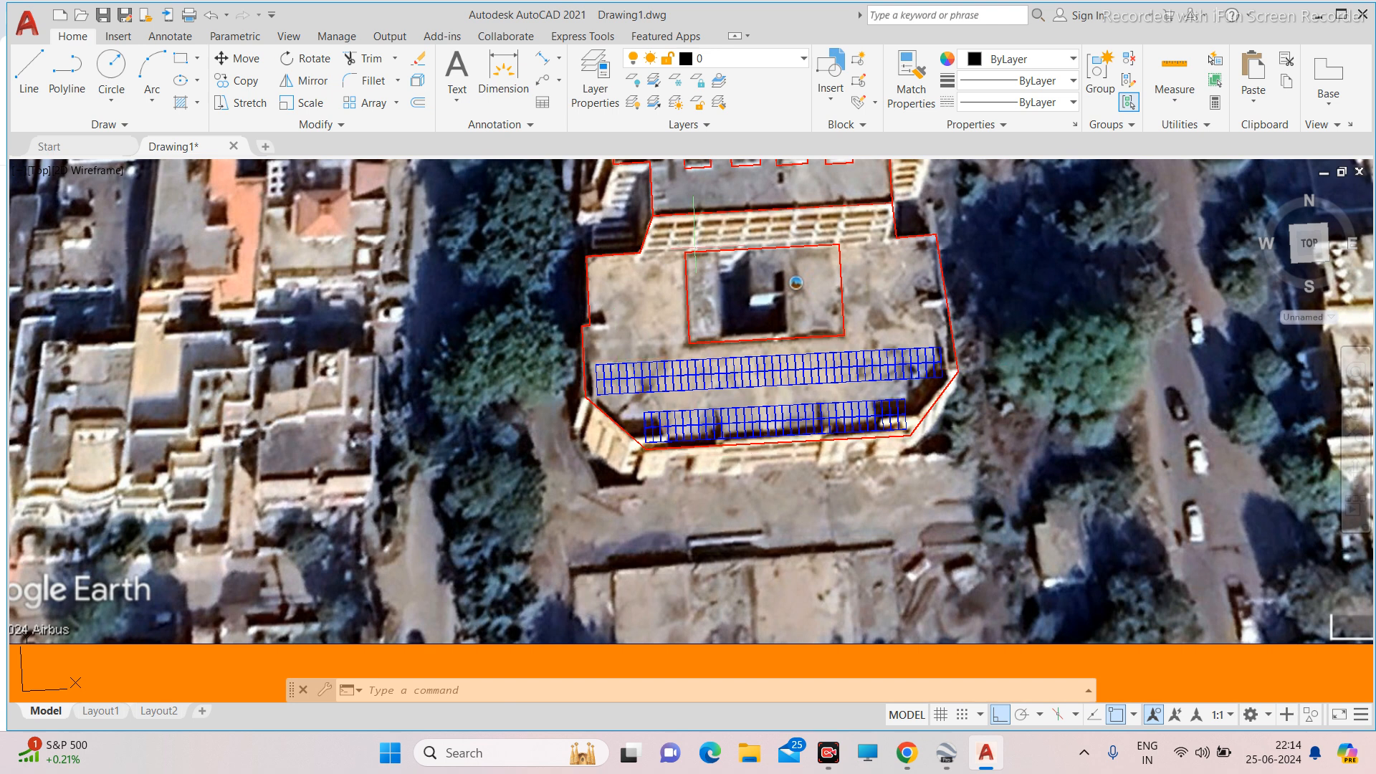
scroll(683, 354, down, 8)
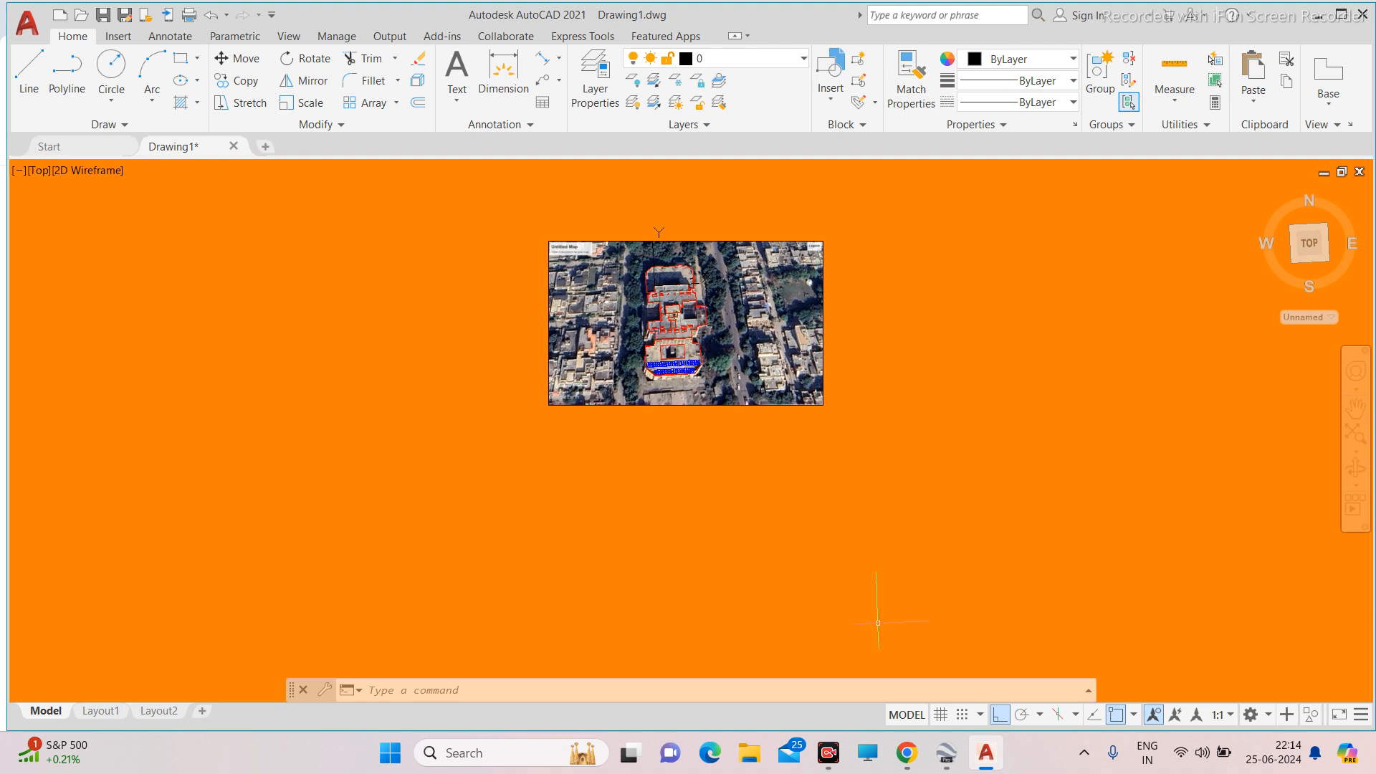
scroll(673, 370, up, 10)
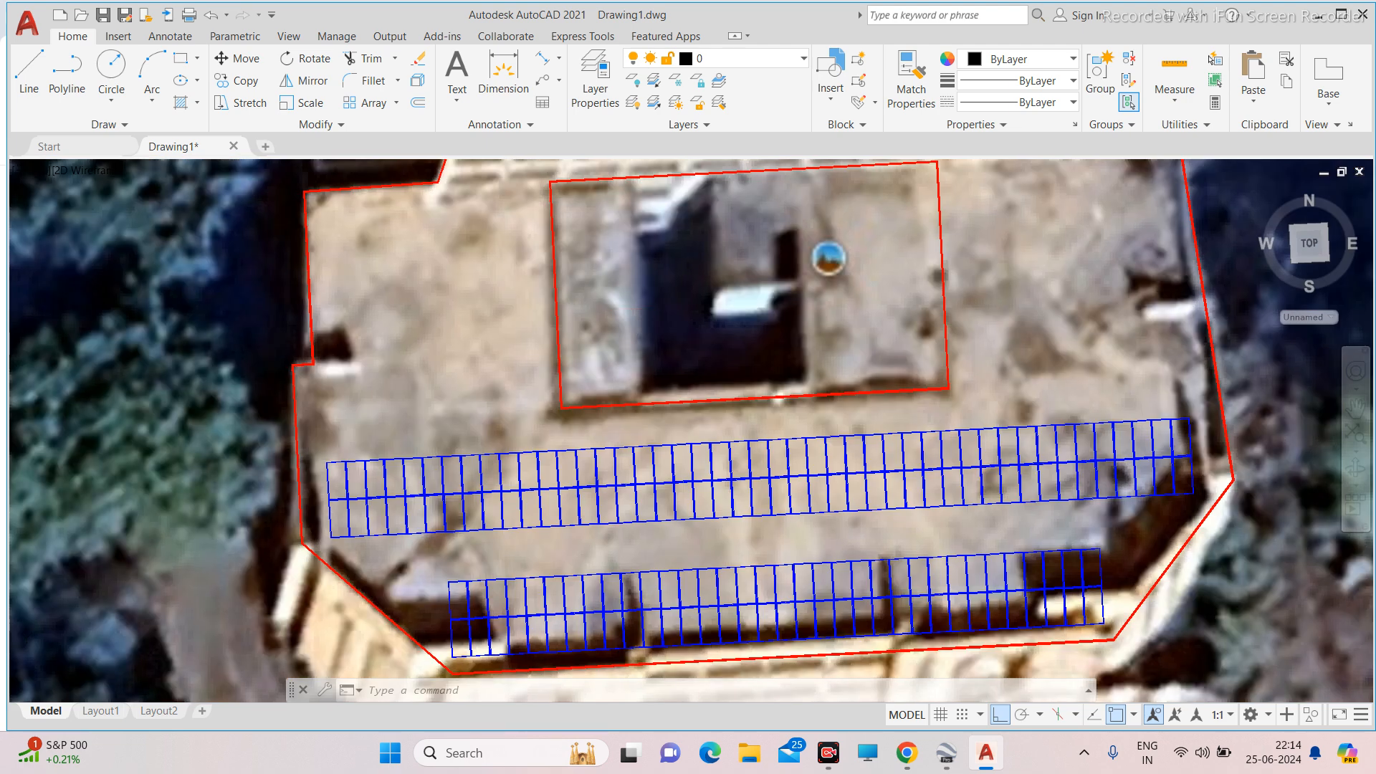
scroll(617, 309, down, 5)
scroll(613, 305, up, 4)
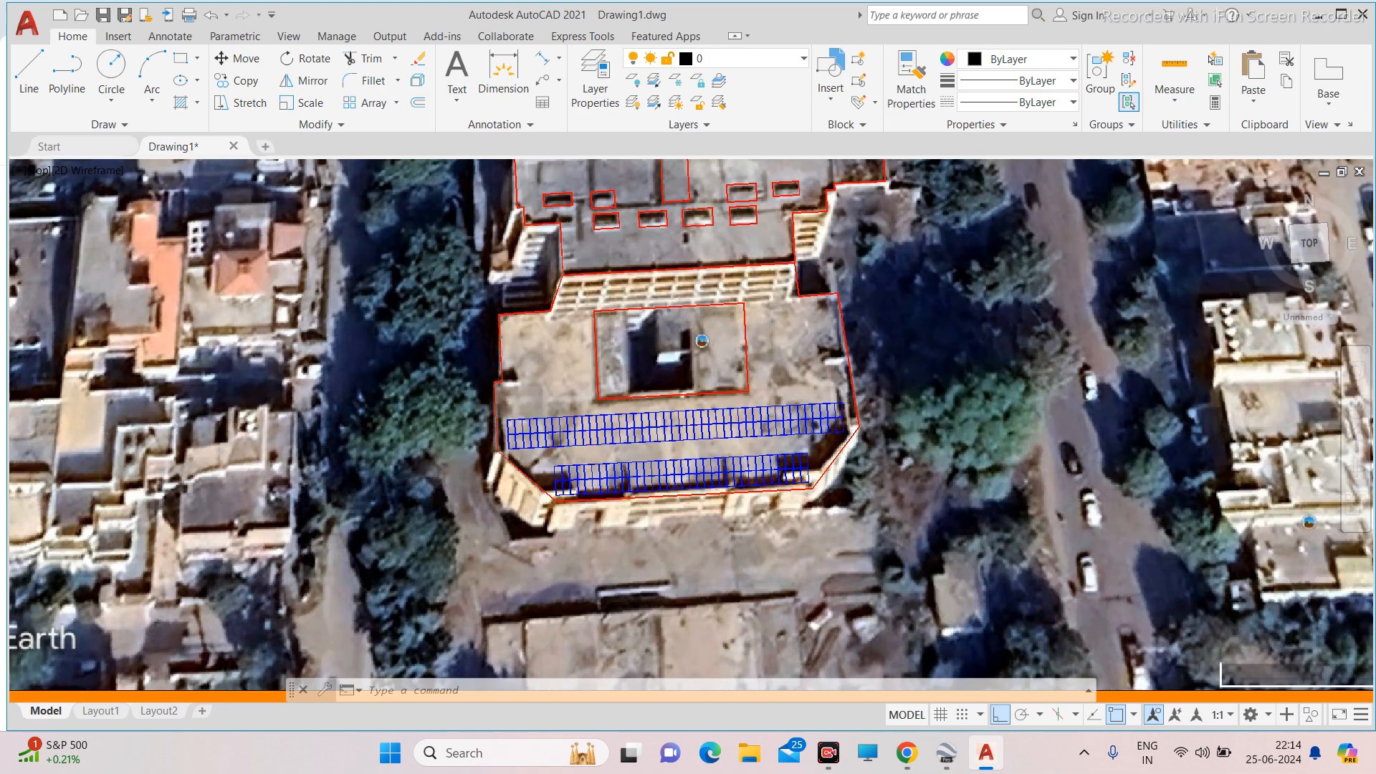
middle_drag(651, 265, 648, 441)
scroll(655, 250, up, 2)
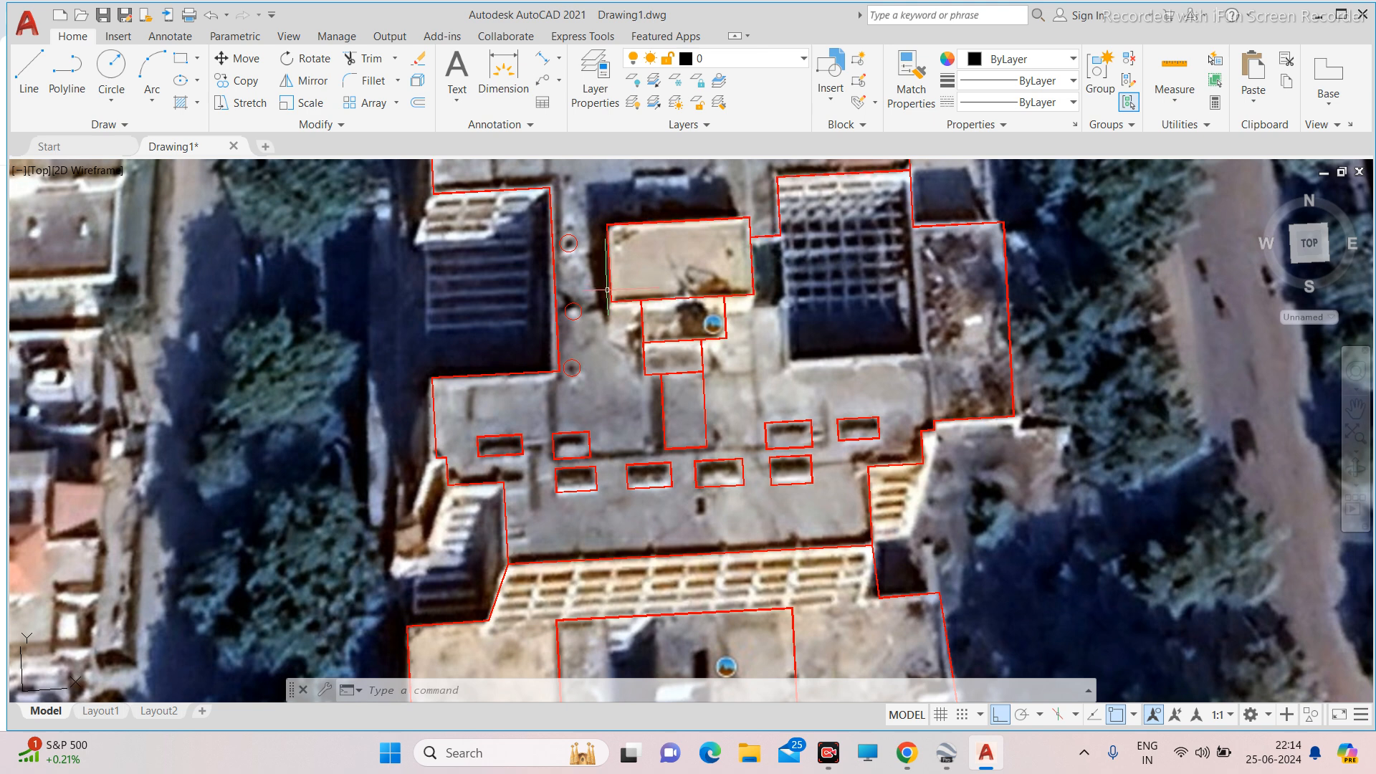
scroll(638, 297, down, 3)
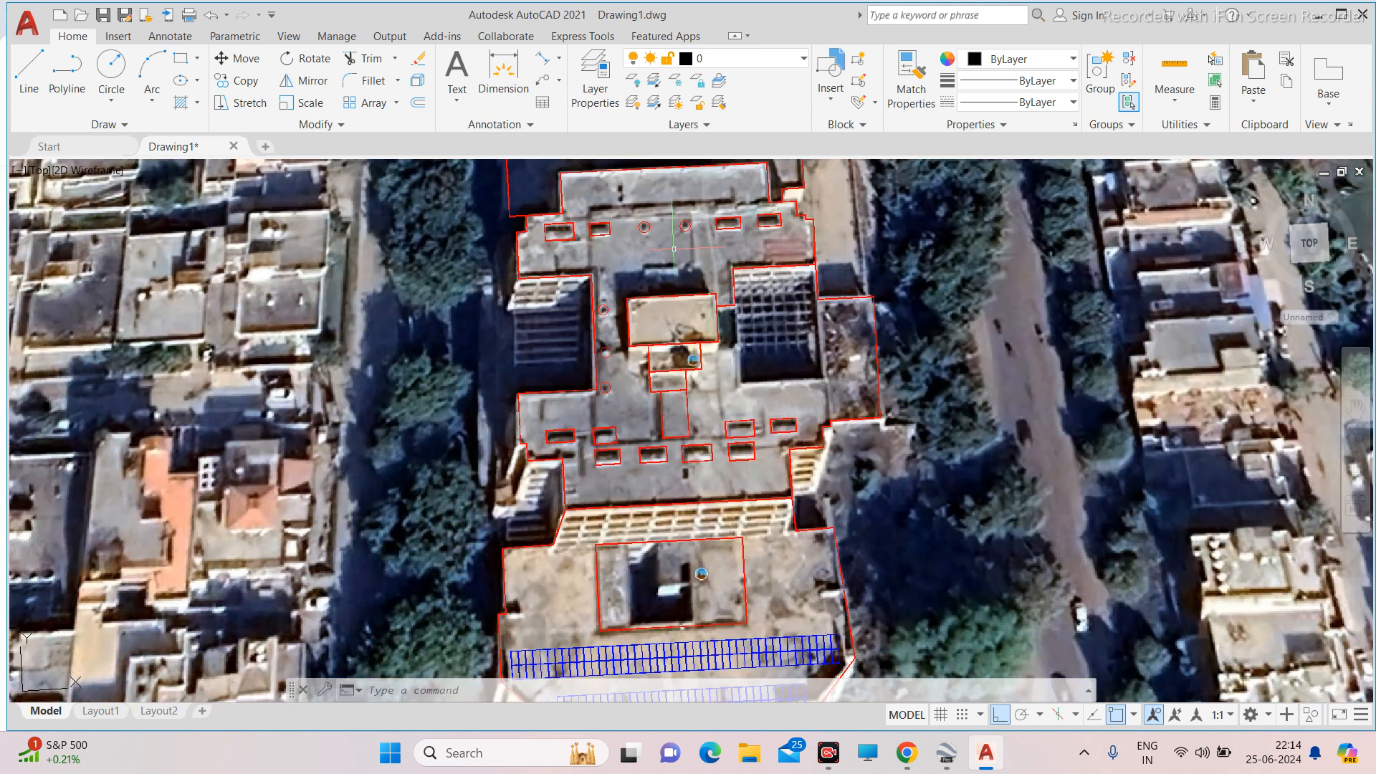
scroll(649, 193, up, 3)
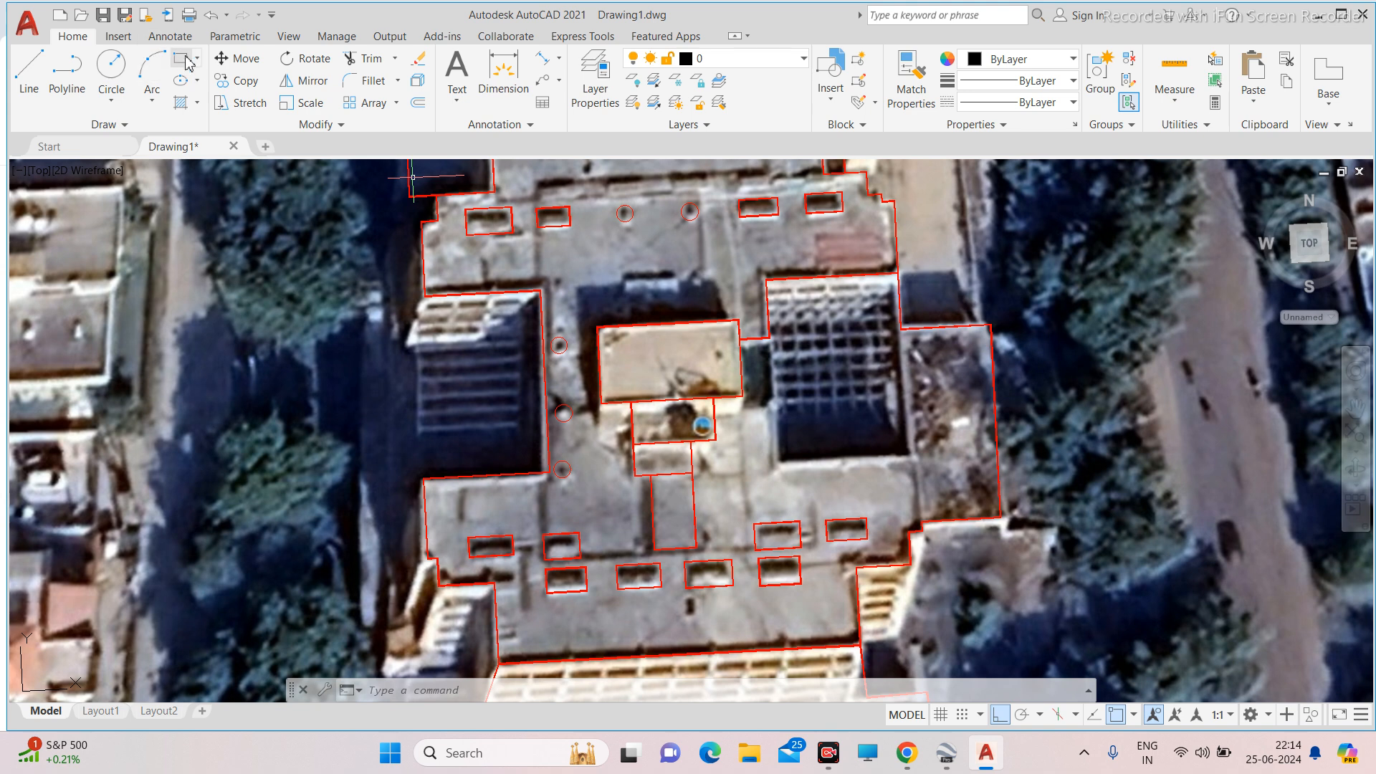
click(181, 60)
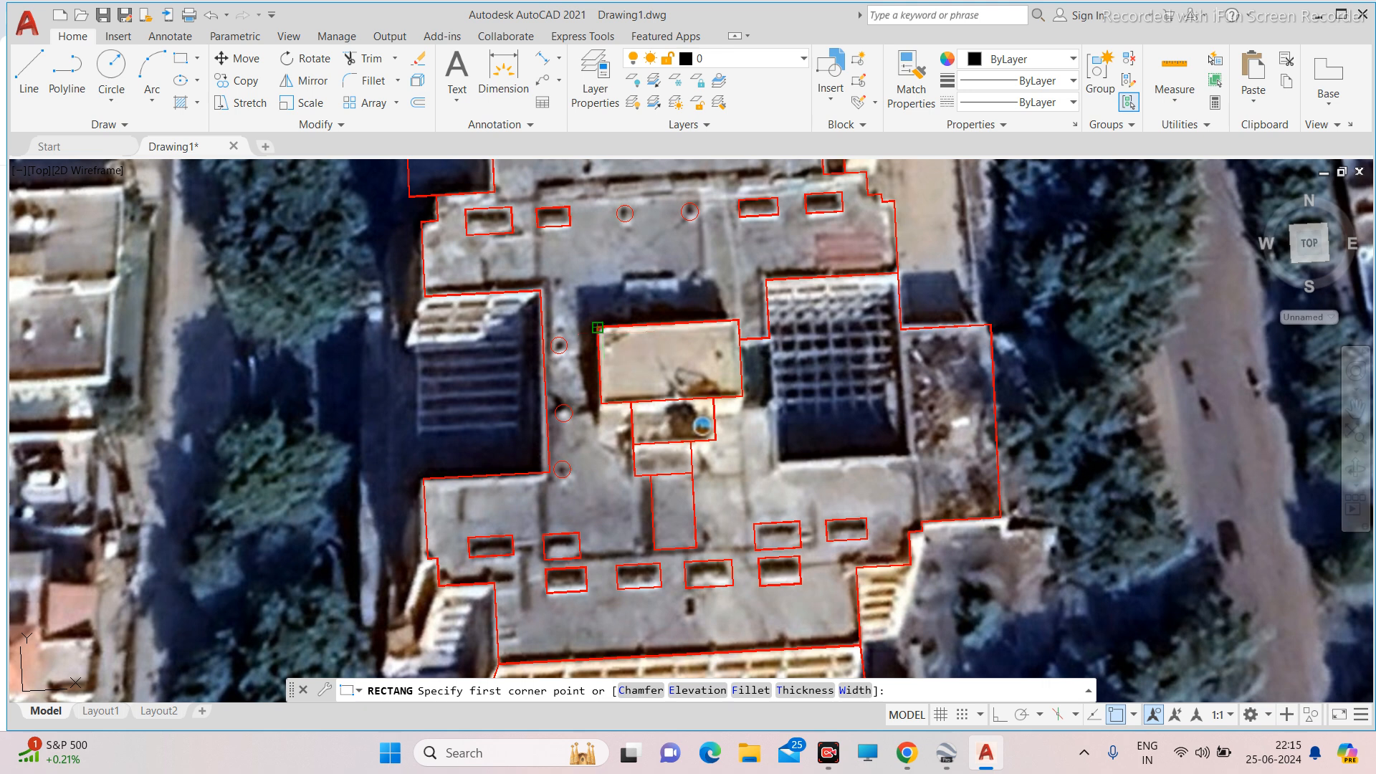
key(Escape)
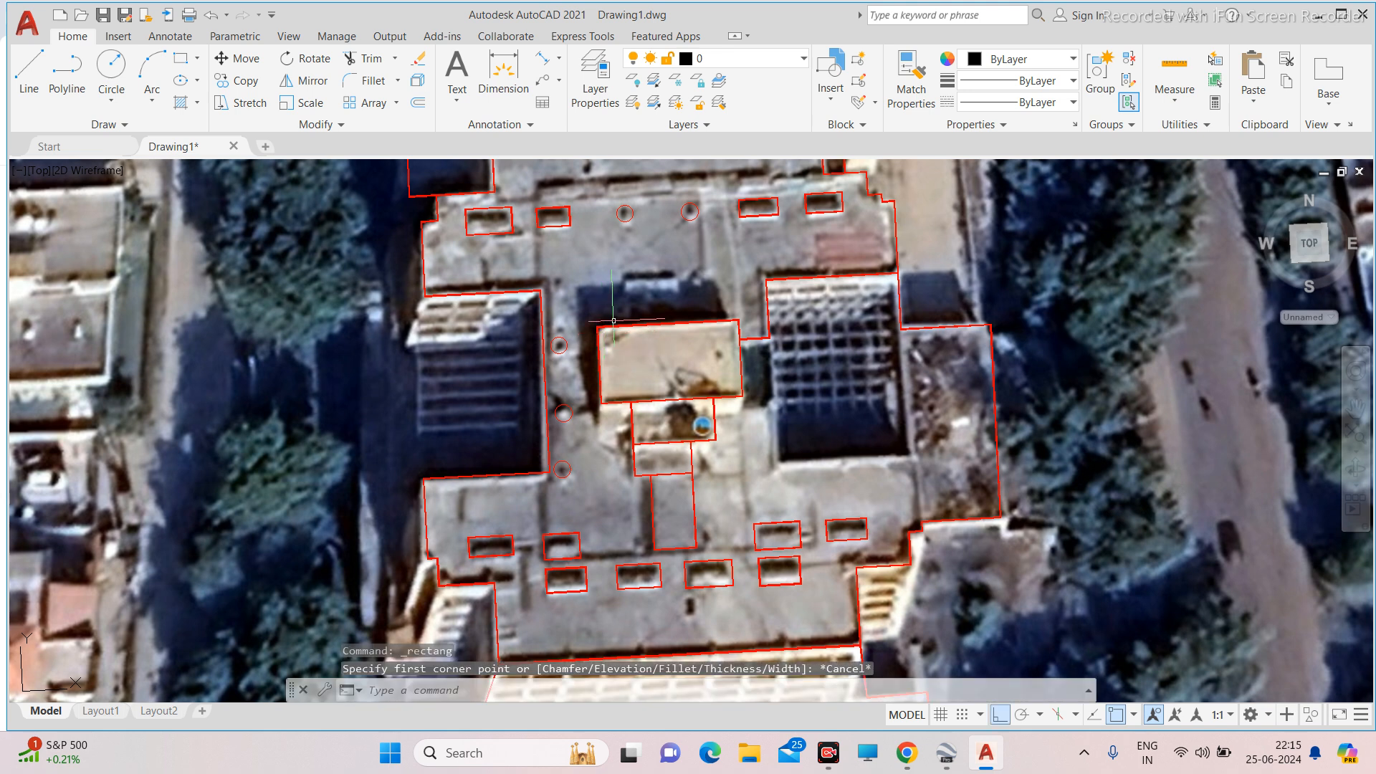
click(70, 75)
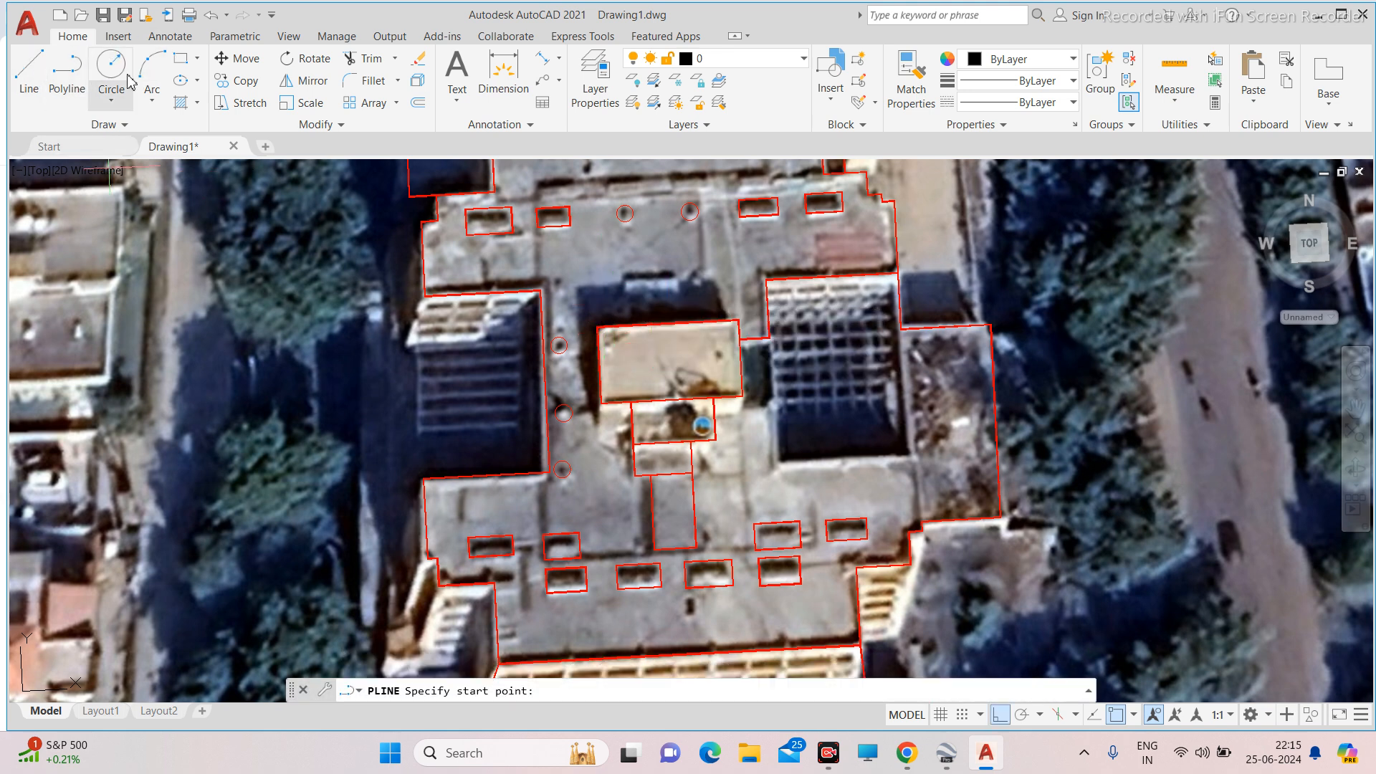
click(598, 328)
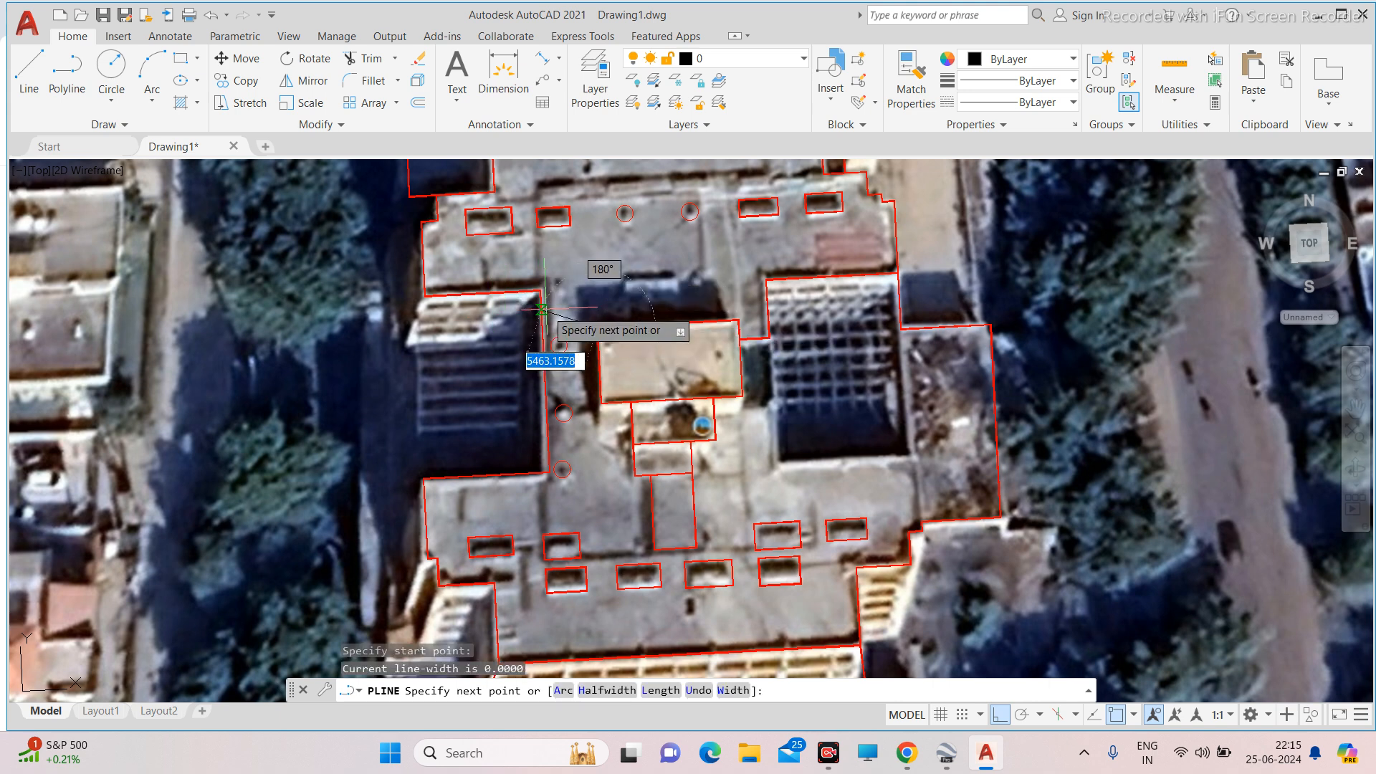
scroll(592, 270, up, 4)
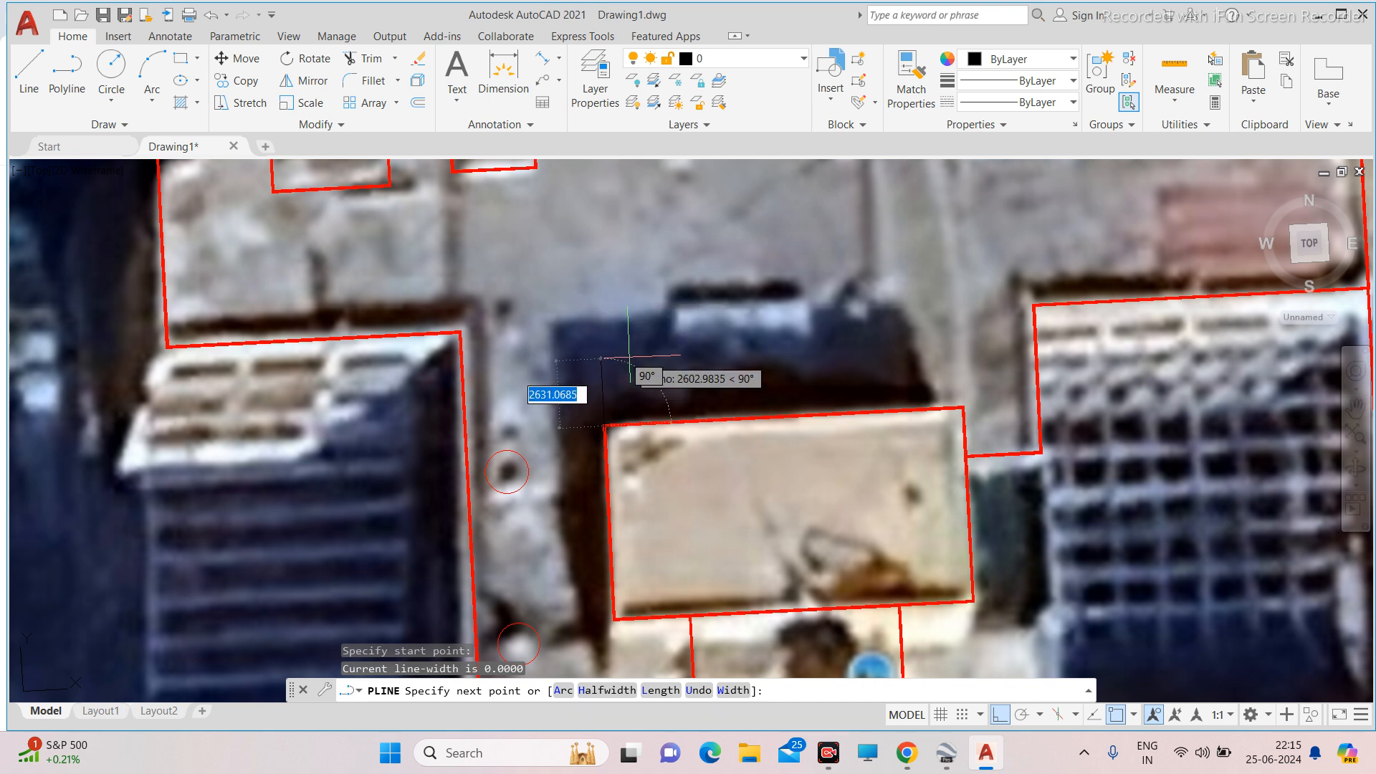
key(Escape)
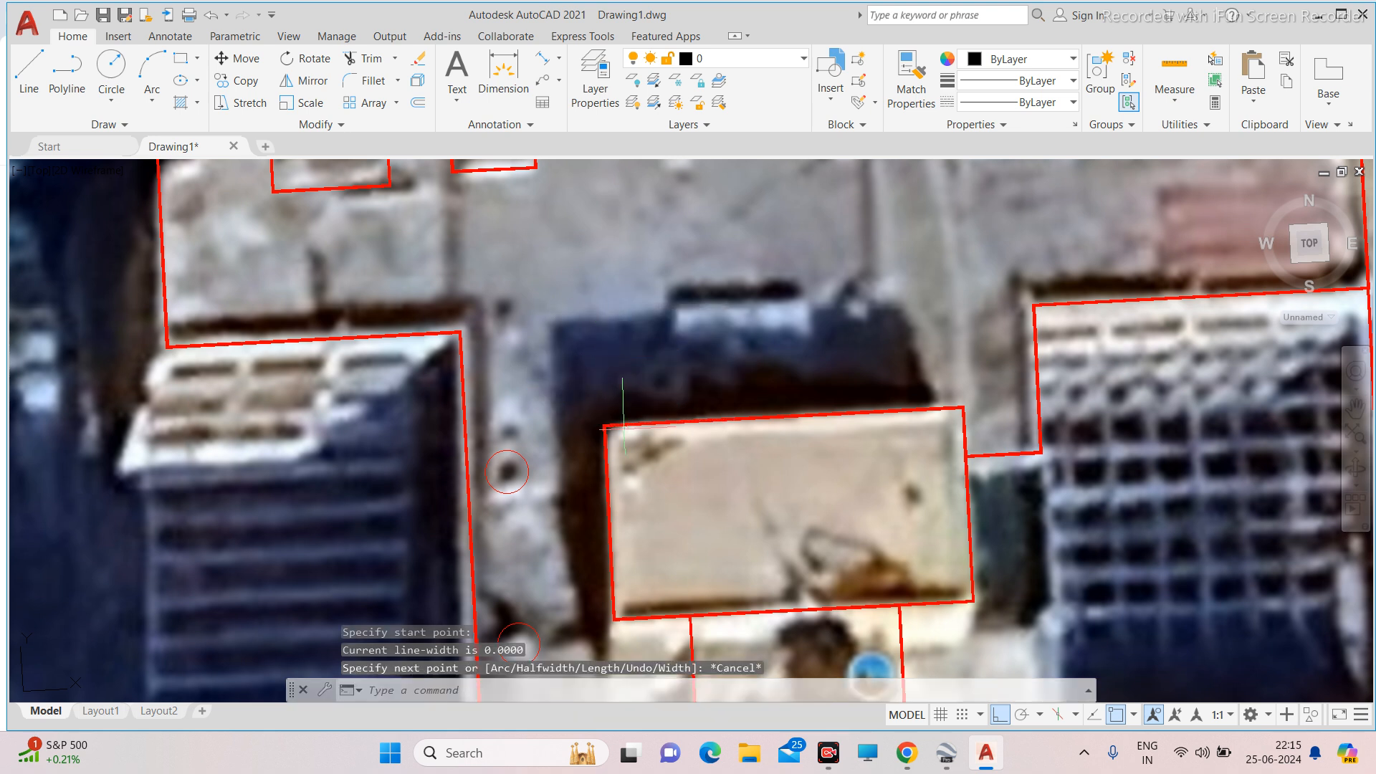
Try a 1.5-long upward polyline segment from the upper-left corner of the middle block's central structure, and undo it.
click(67, 71)
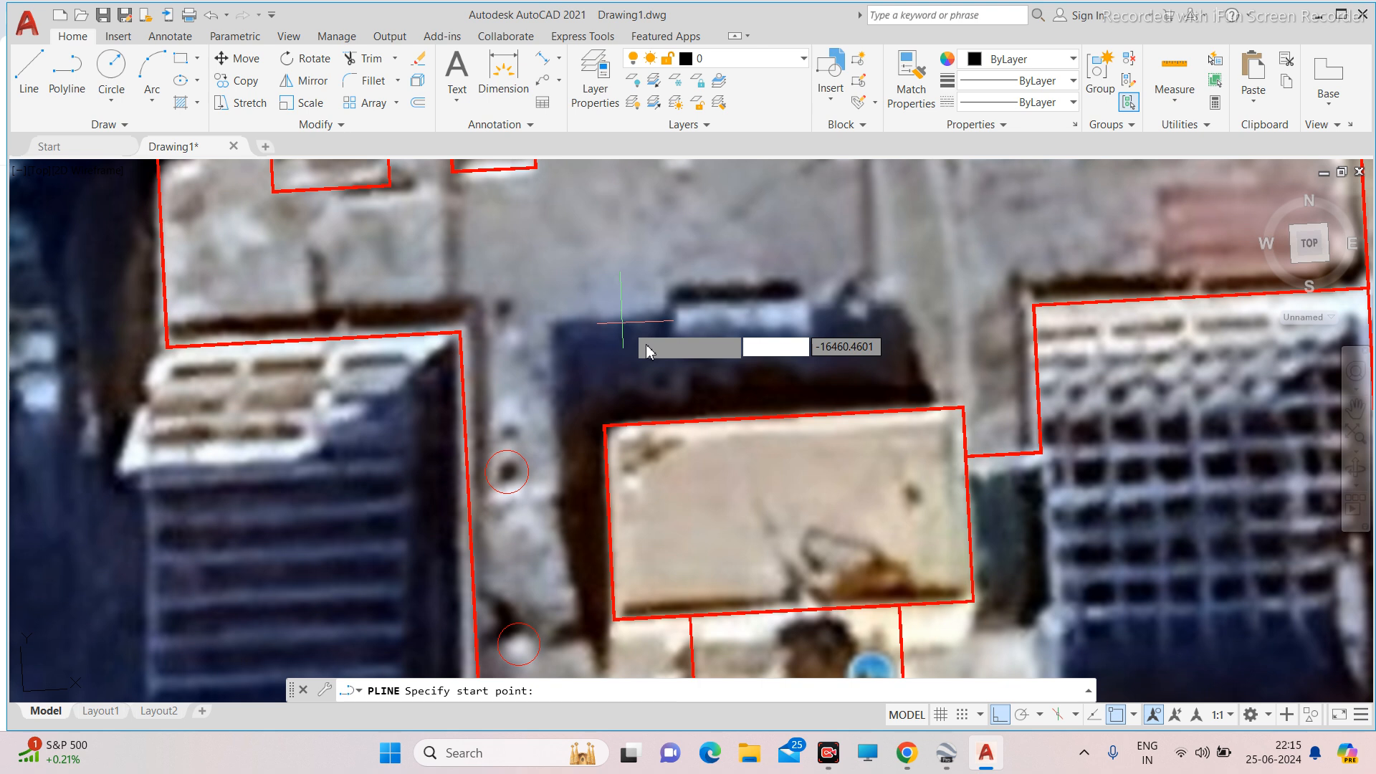
click(604, 426)
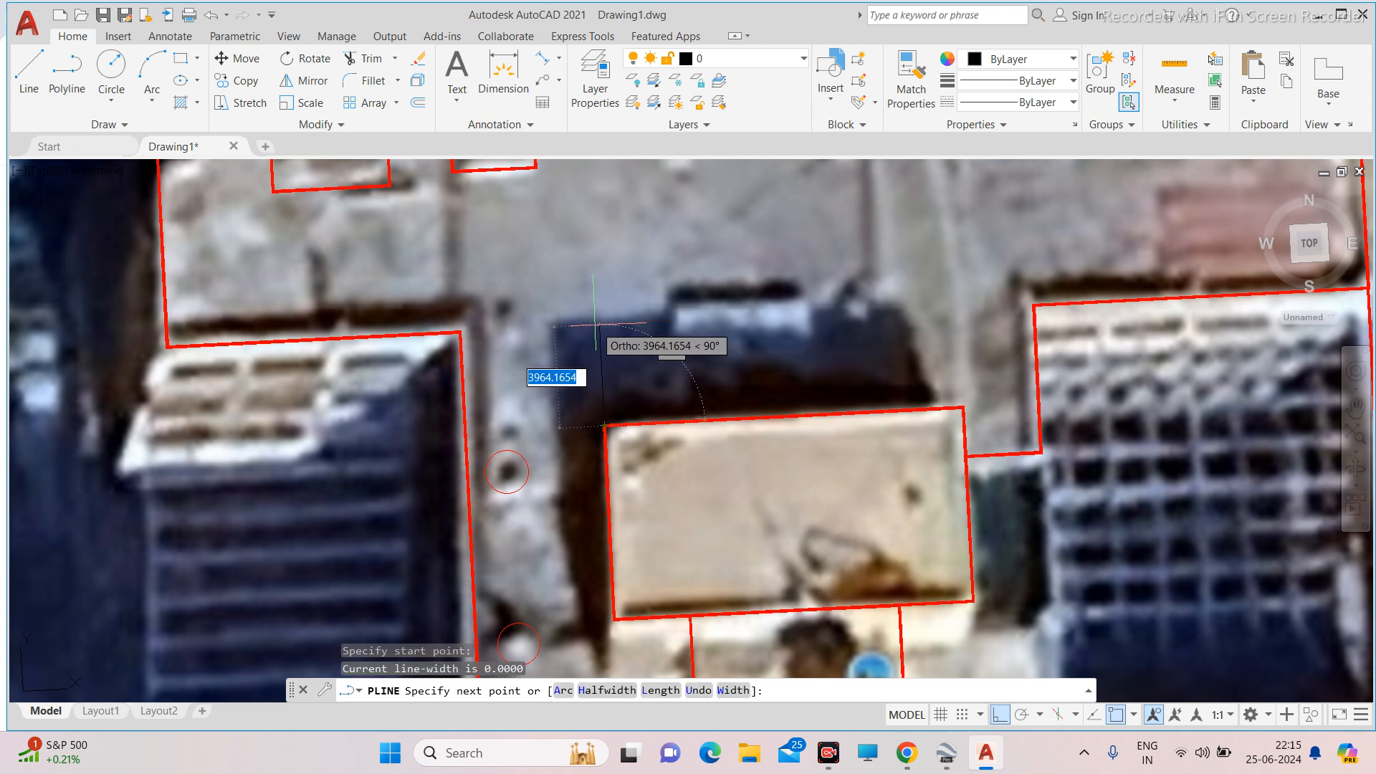
text(1.5)
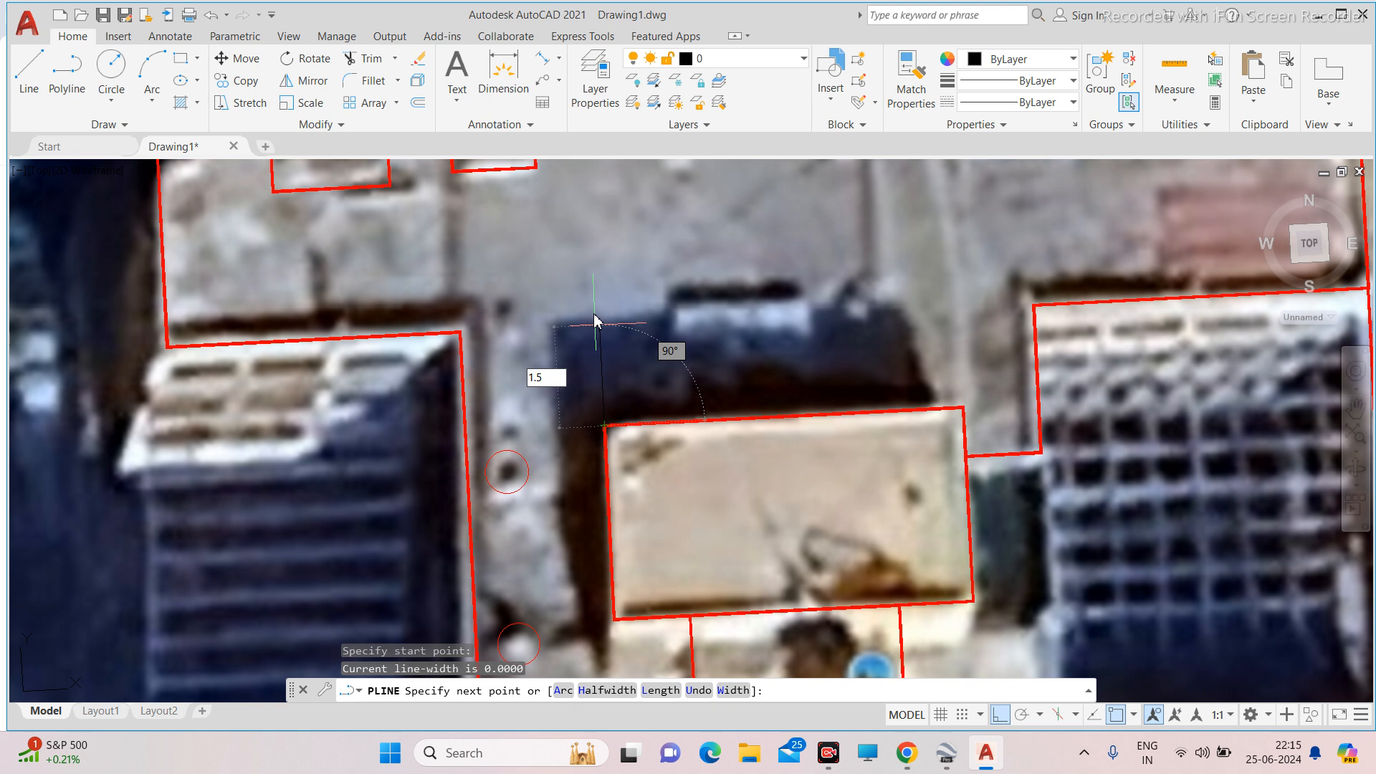
key(Return)
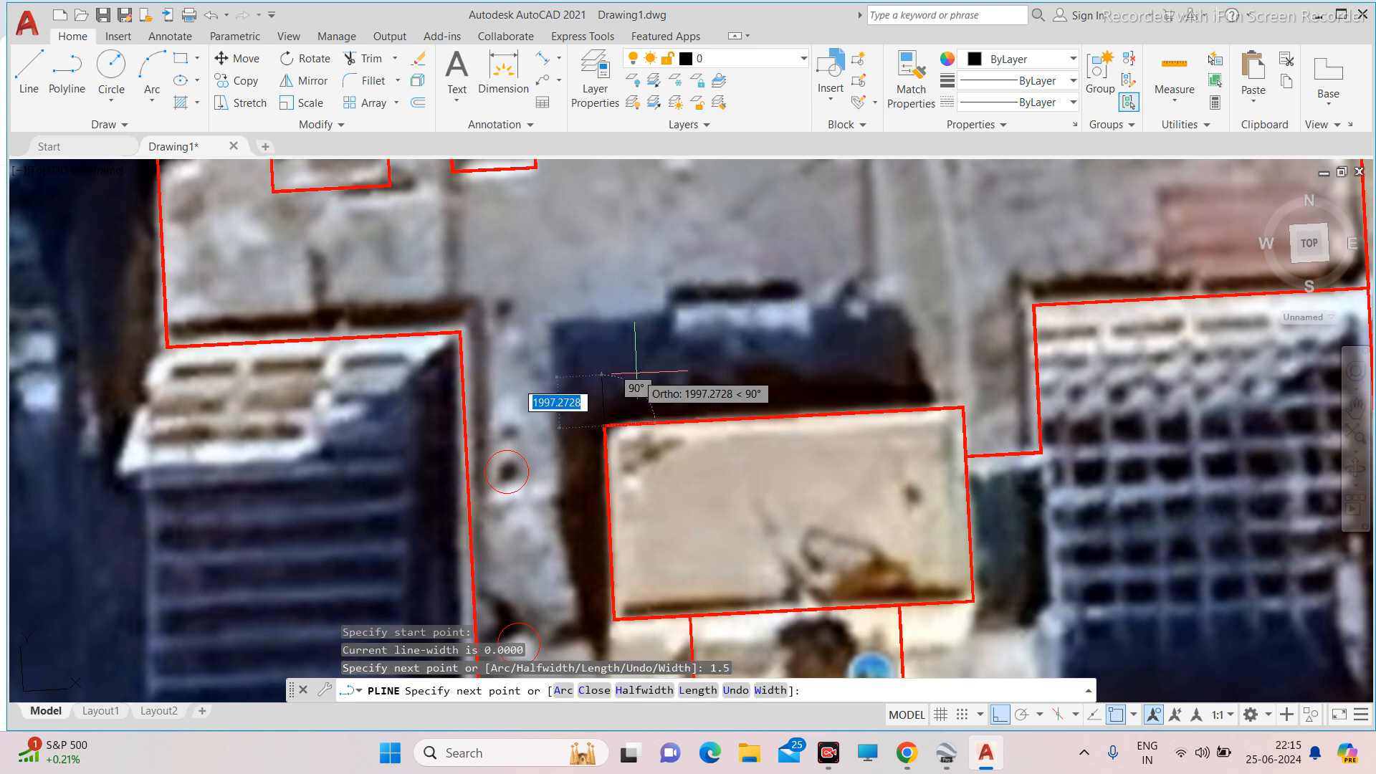
key(ctrl+z)
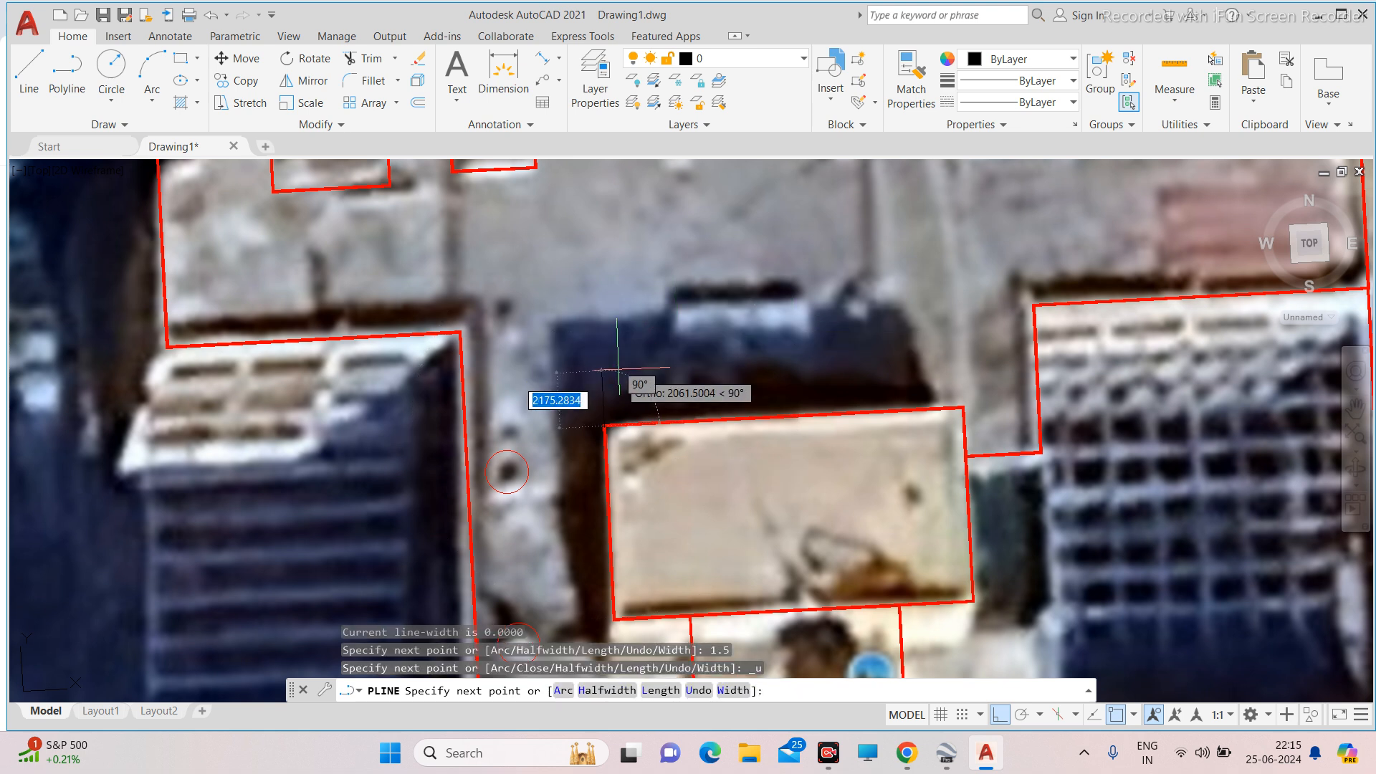
Outline a 1500-deep strip along the central structure's upper edge, ending the polyline at its upper-right corner.
text(150)
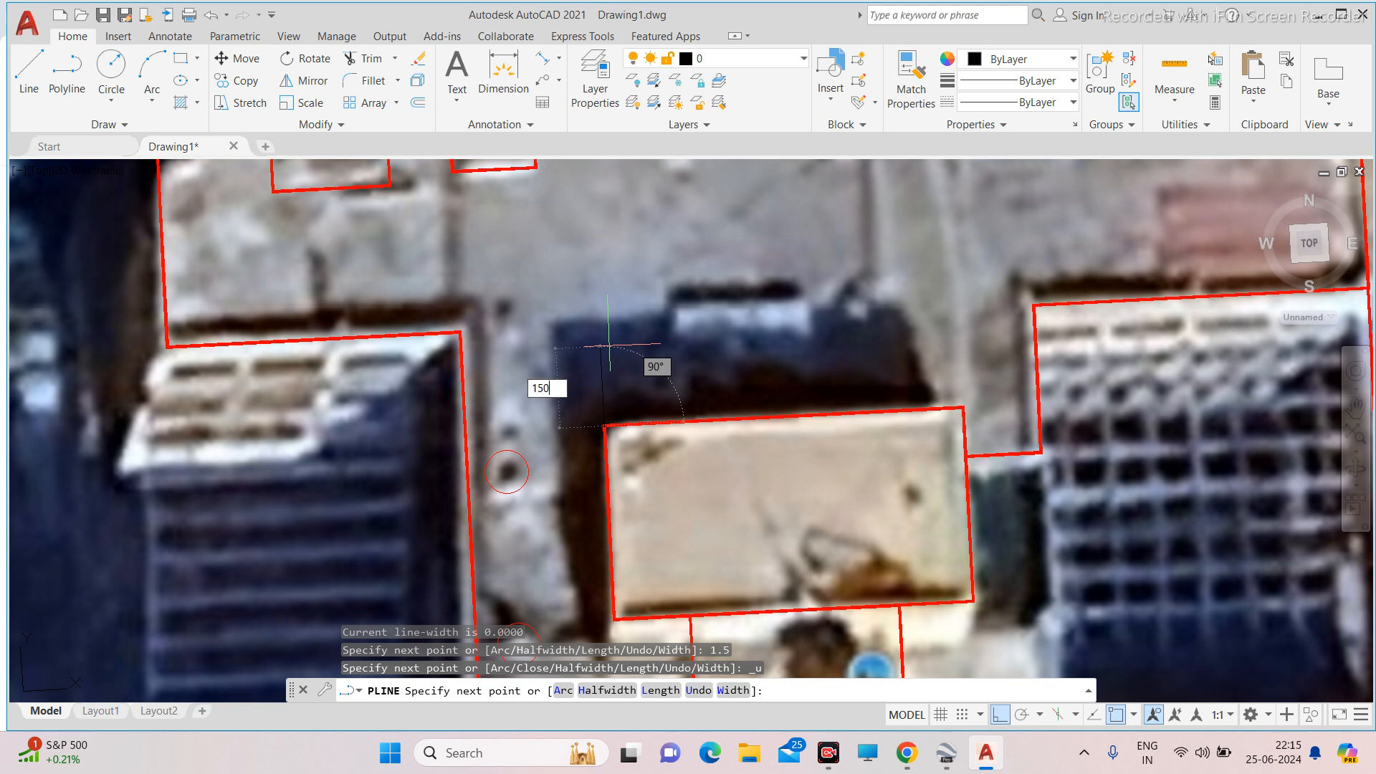
text(0)
key(Return)
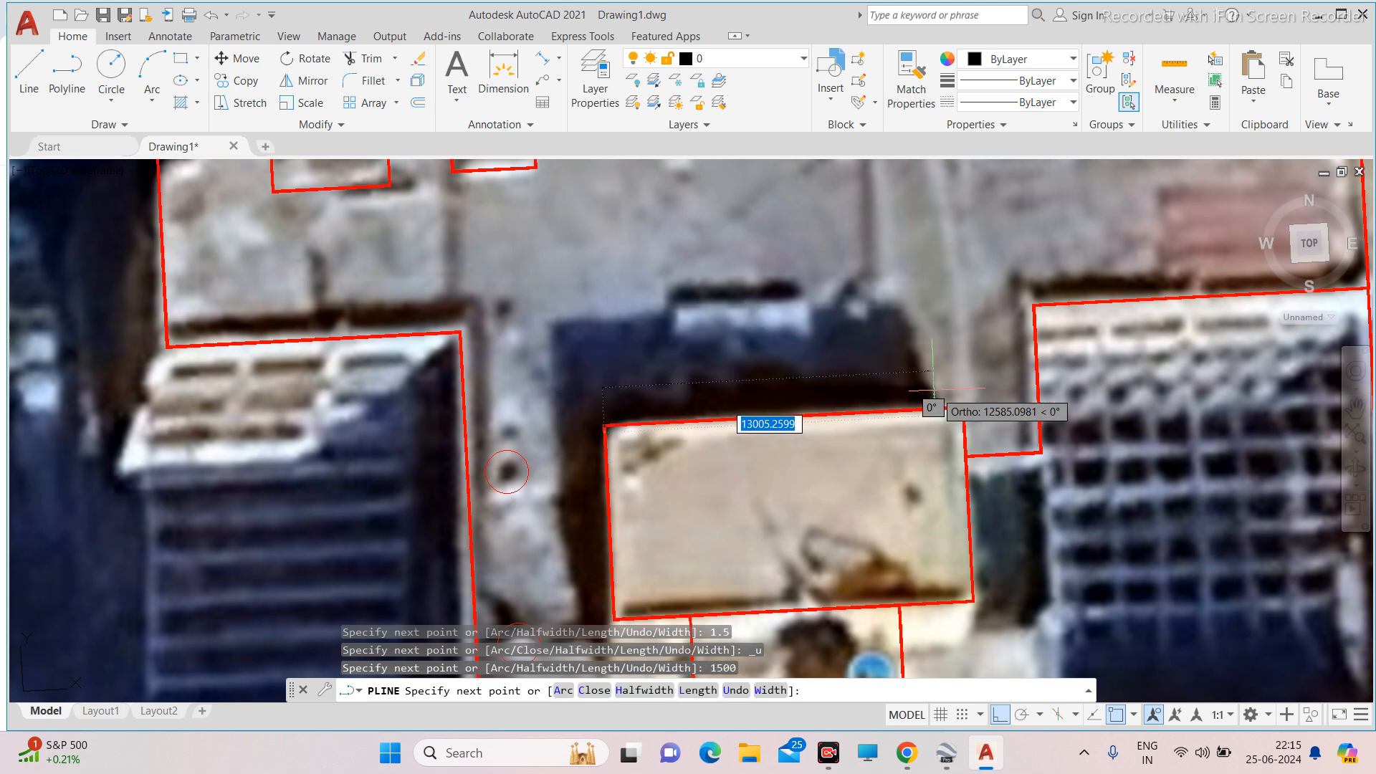
scroll(934, 391, up, 2)
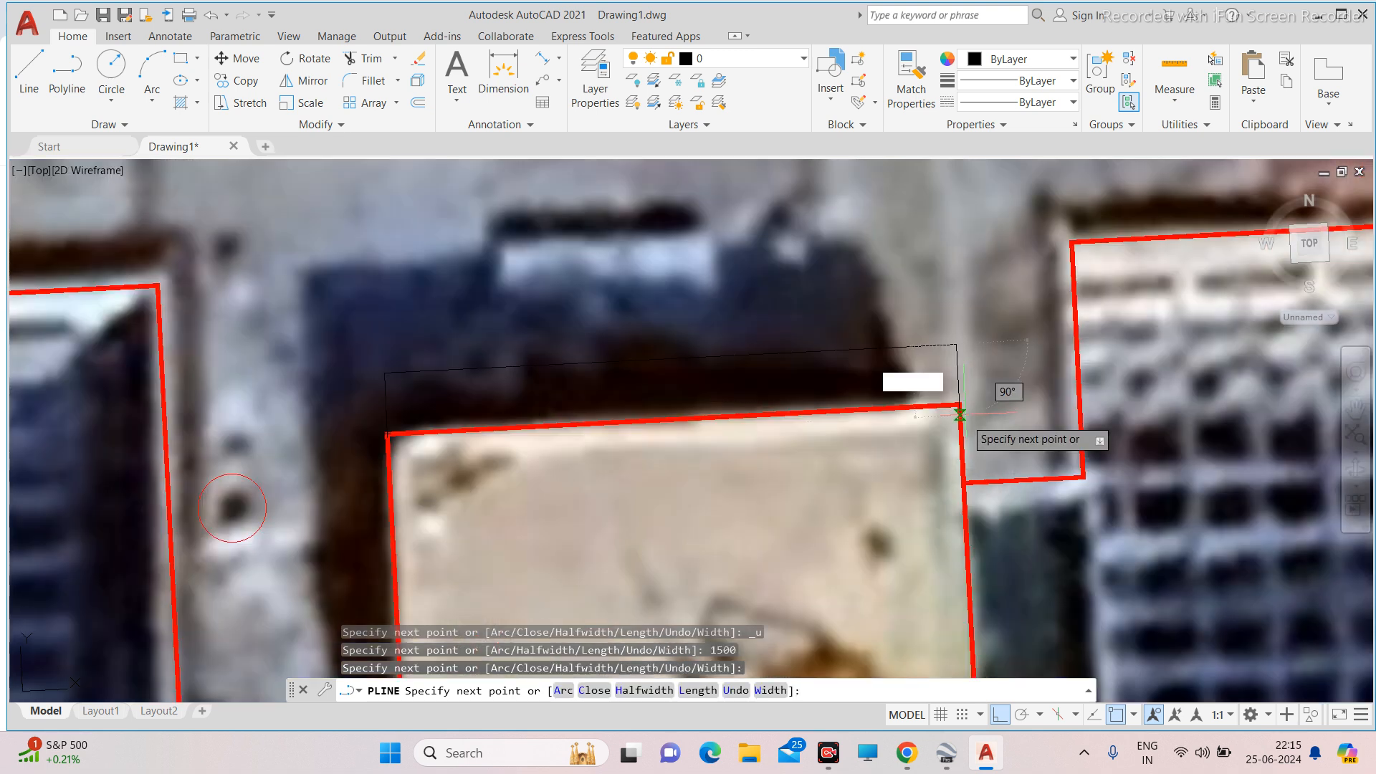
click(959, 406)
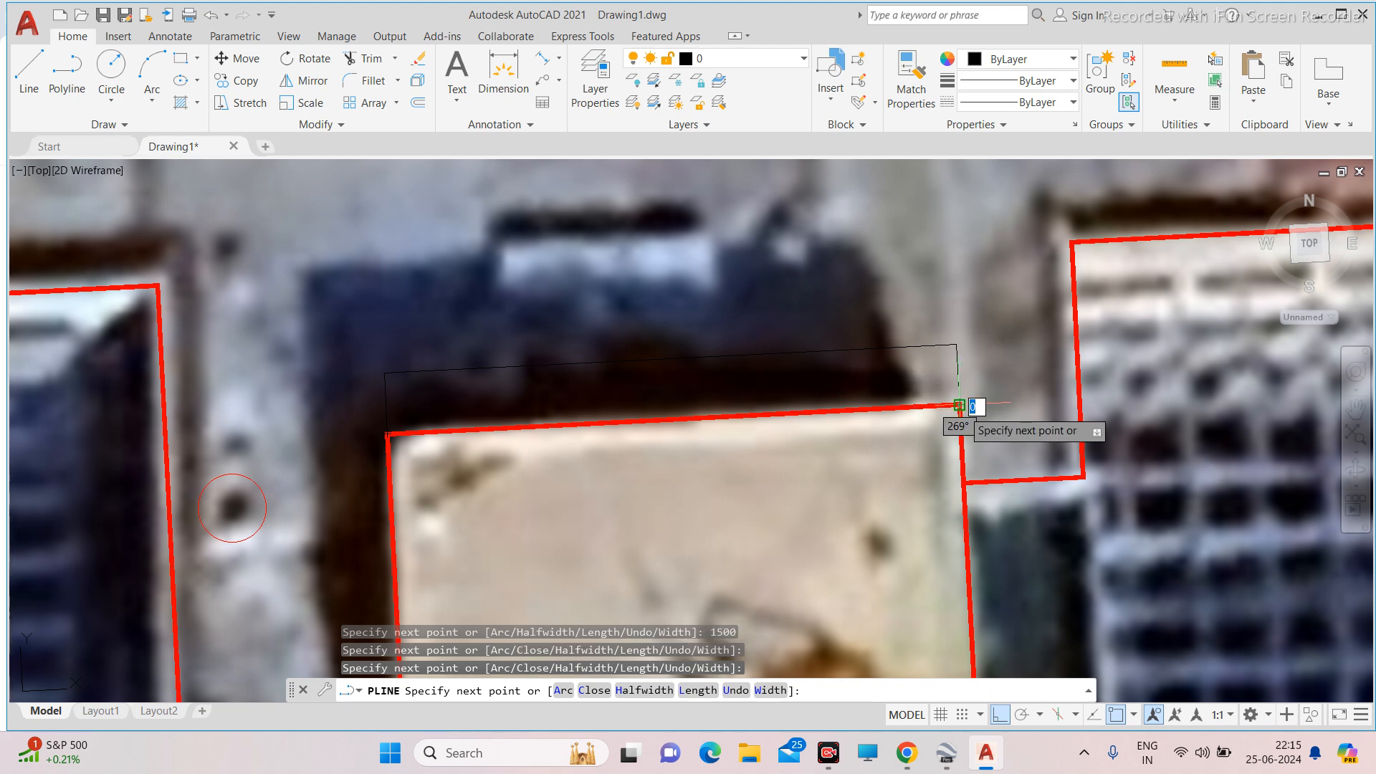
key(Escape)
scroll(793, 385, down, 5)
scroll(807, 393, up, 5)
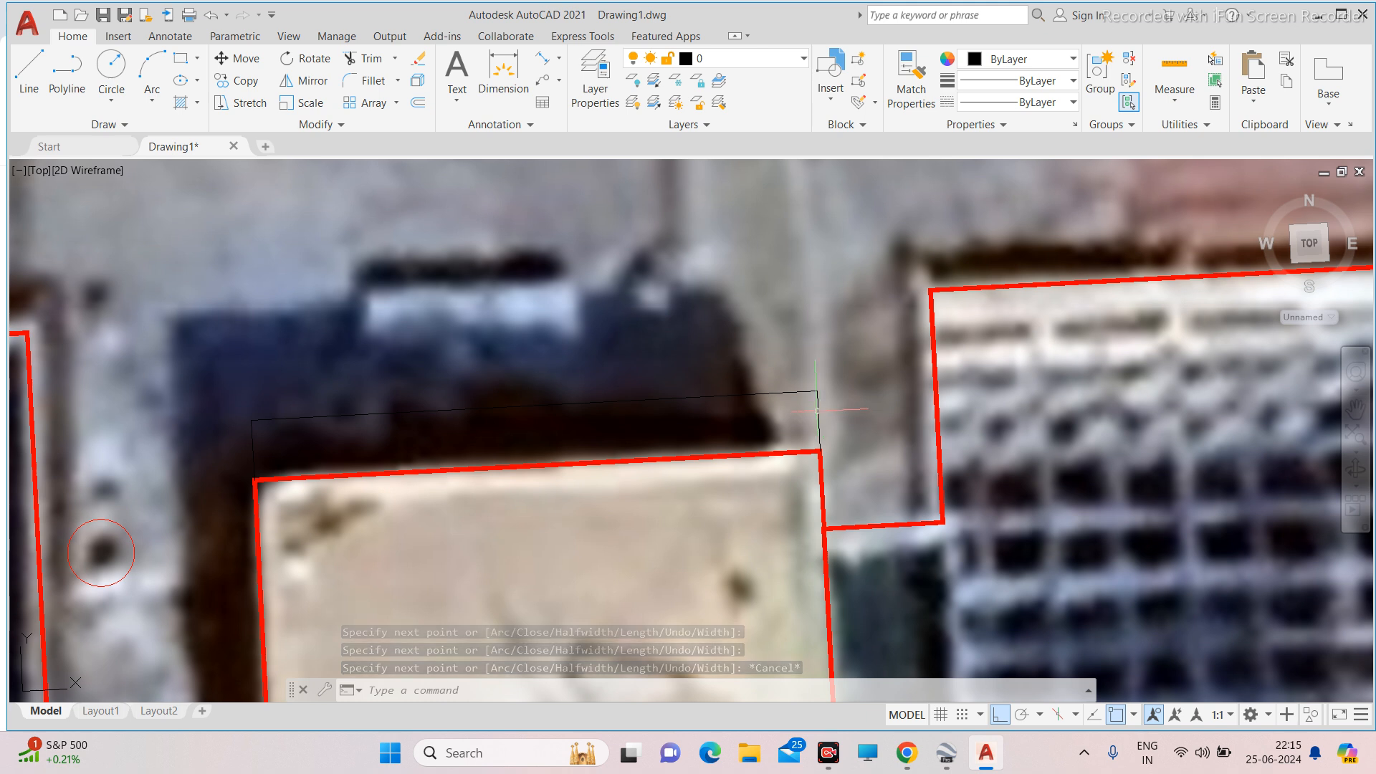
Erase the 1500-deep strip outline above the central structure.
scroll(1153, 329, down, 2)
click(620, 380)
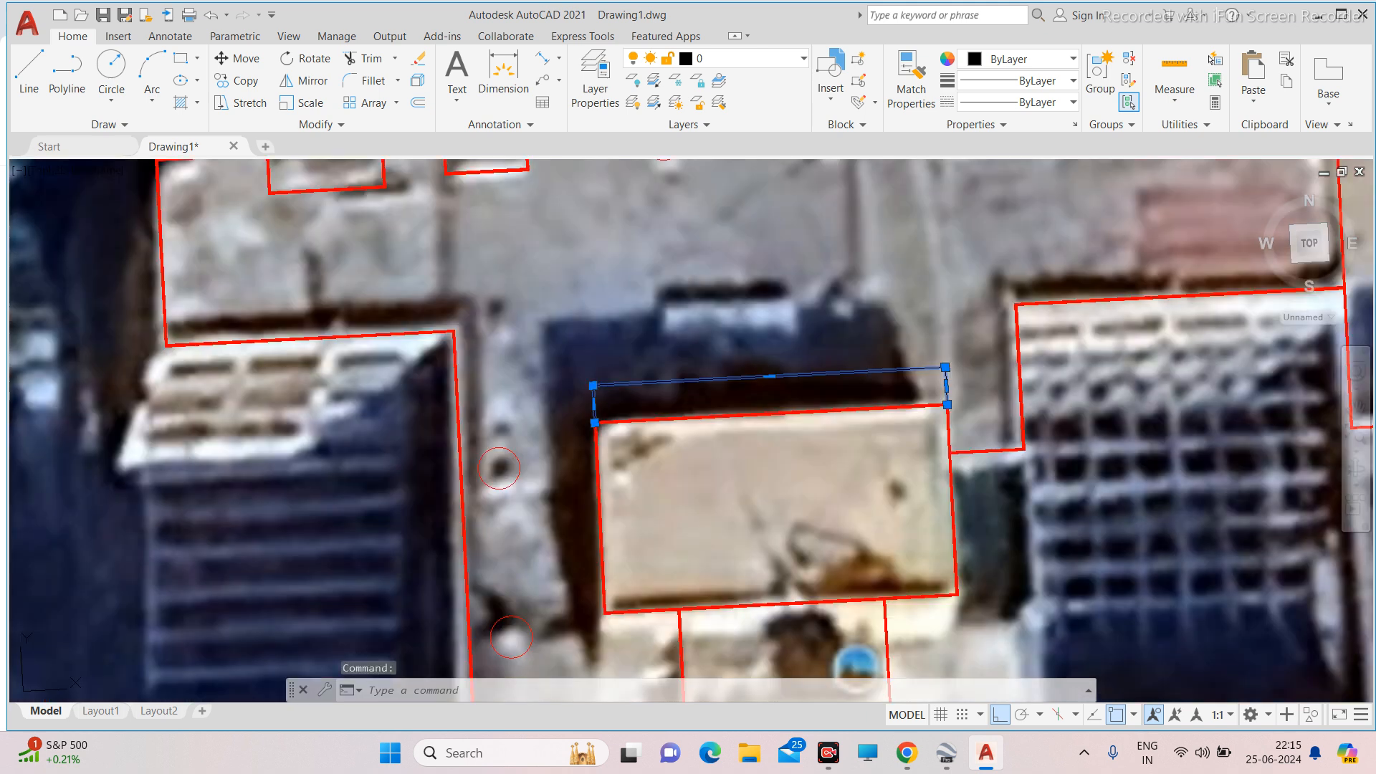
key(Delete)
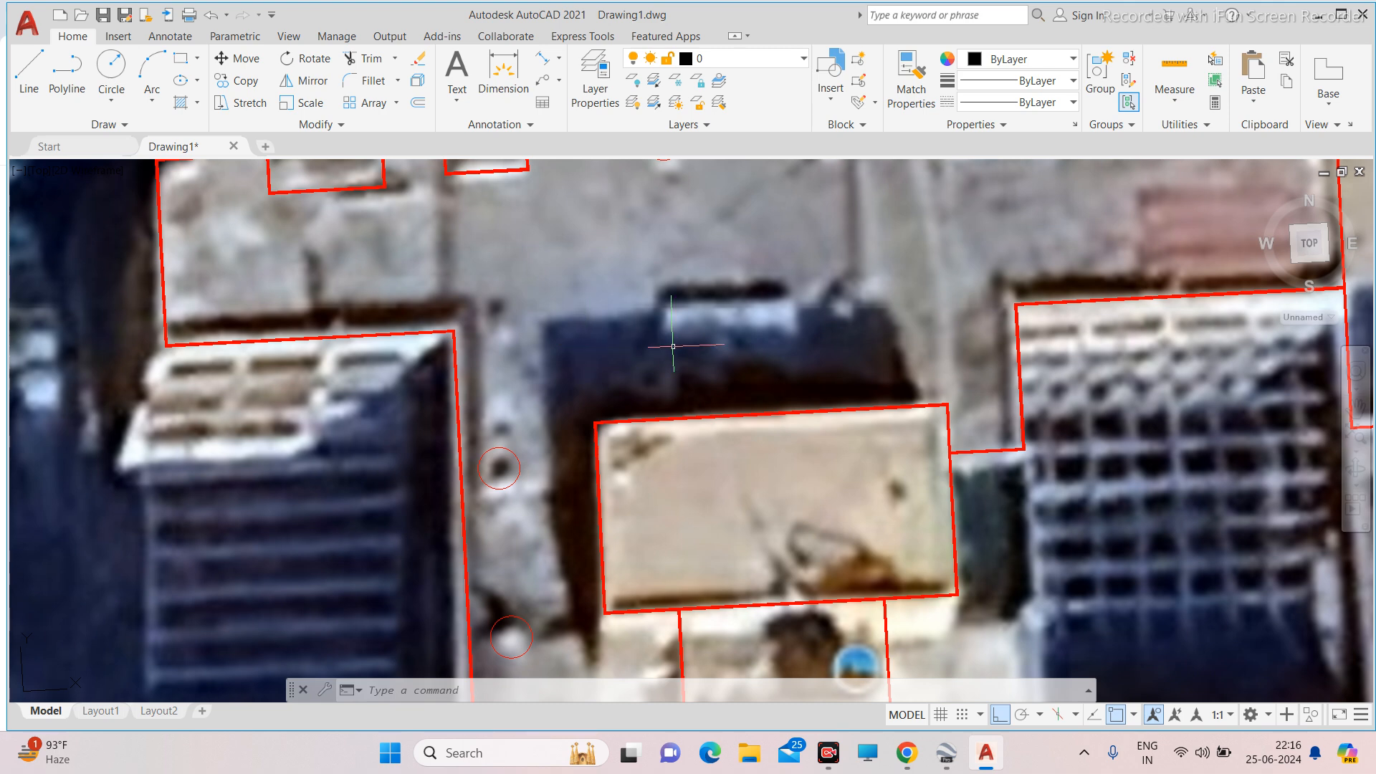
scroll(710, 349, down, 6)
scroll(709, 348, up, 4)
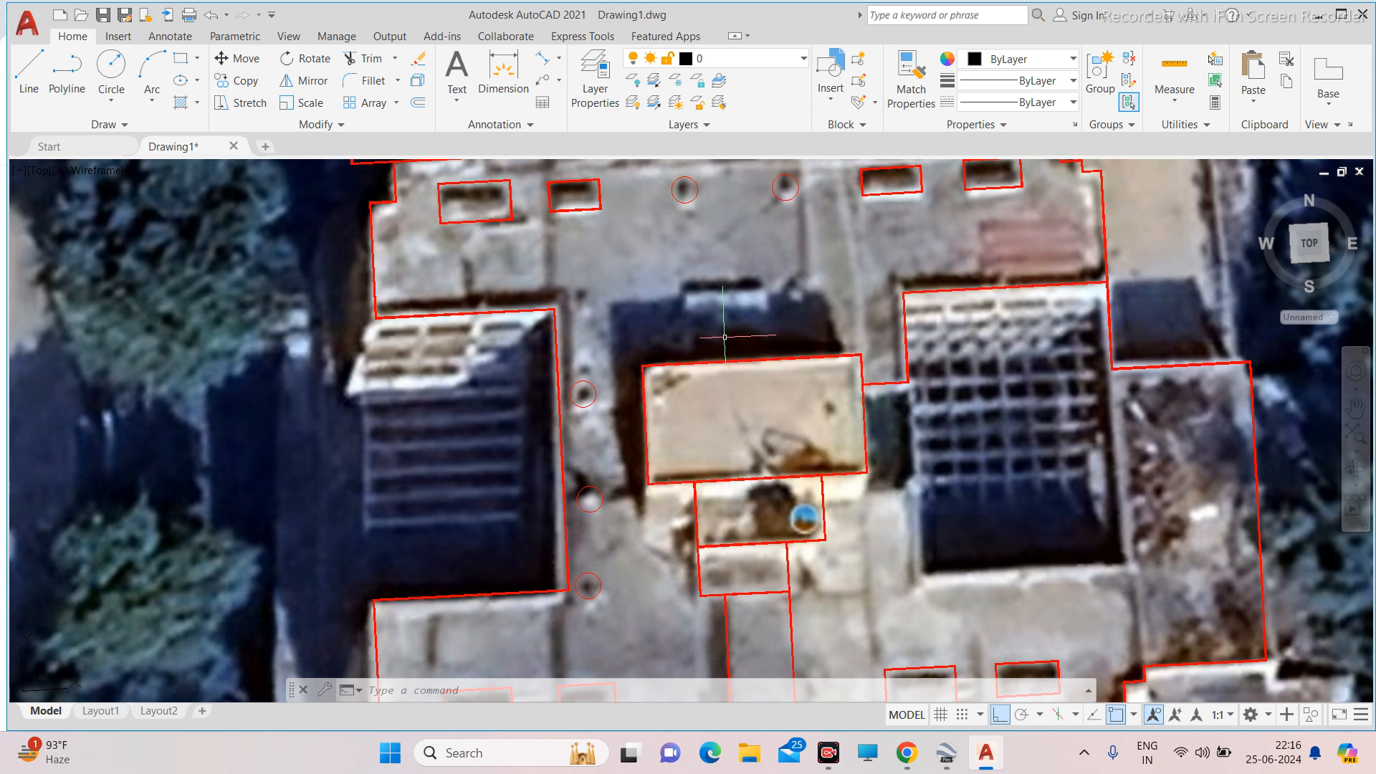
scroll(724, 336, down, 5)
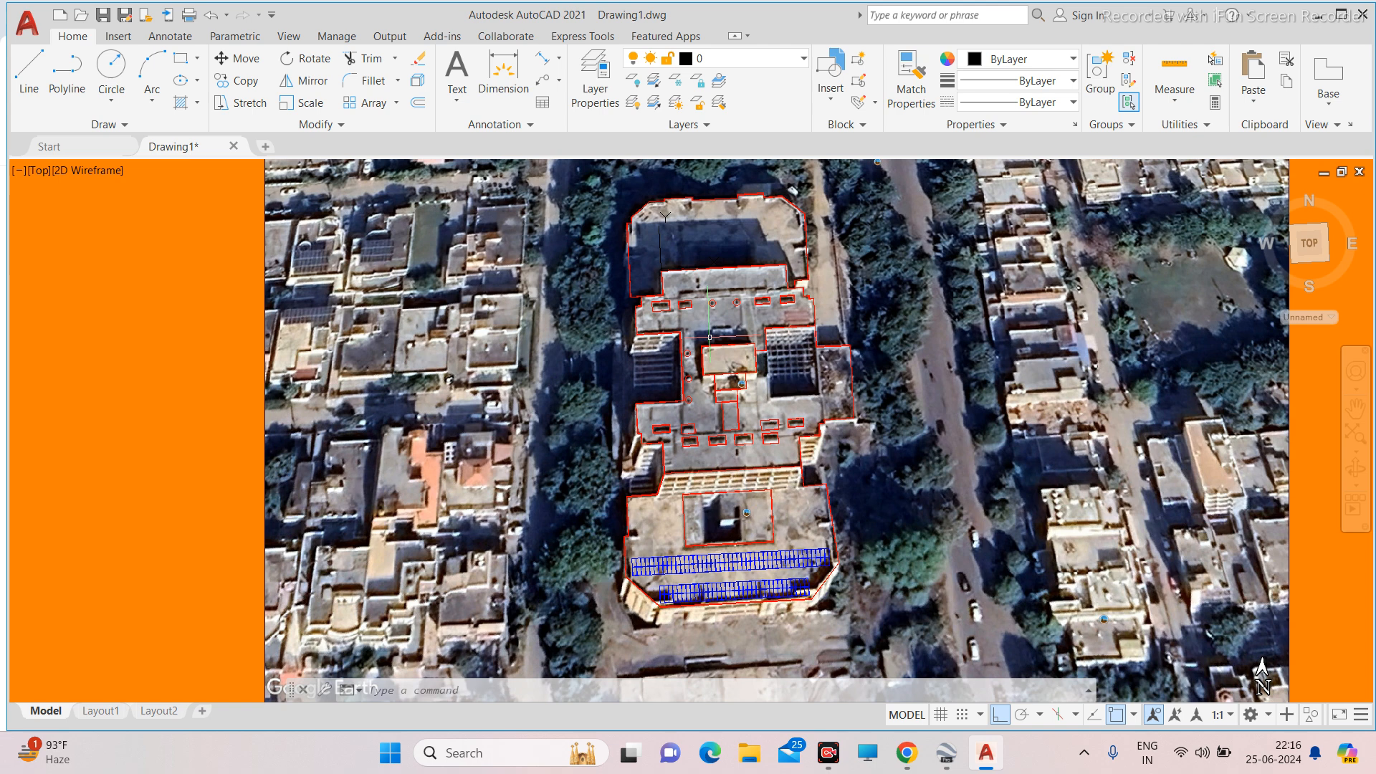
scroll(710, 336, up, 4)
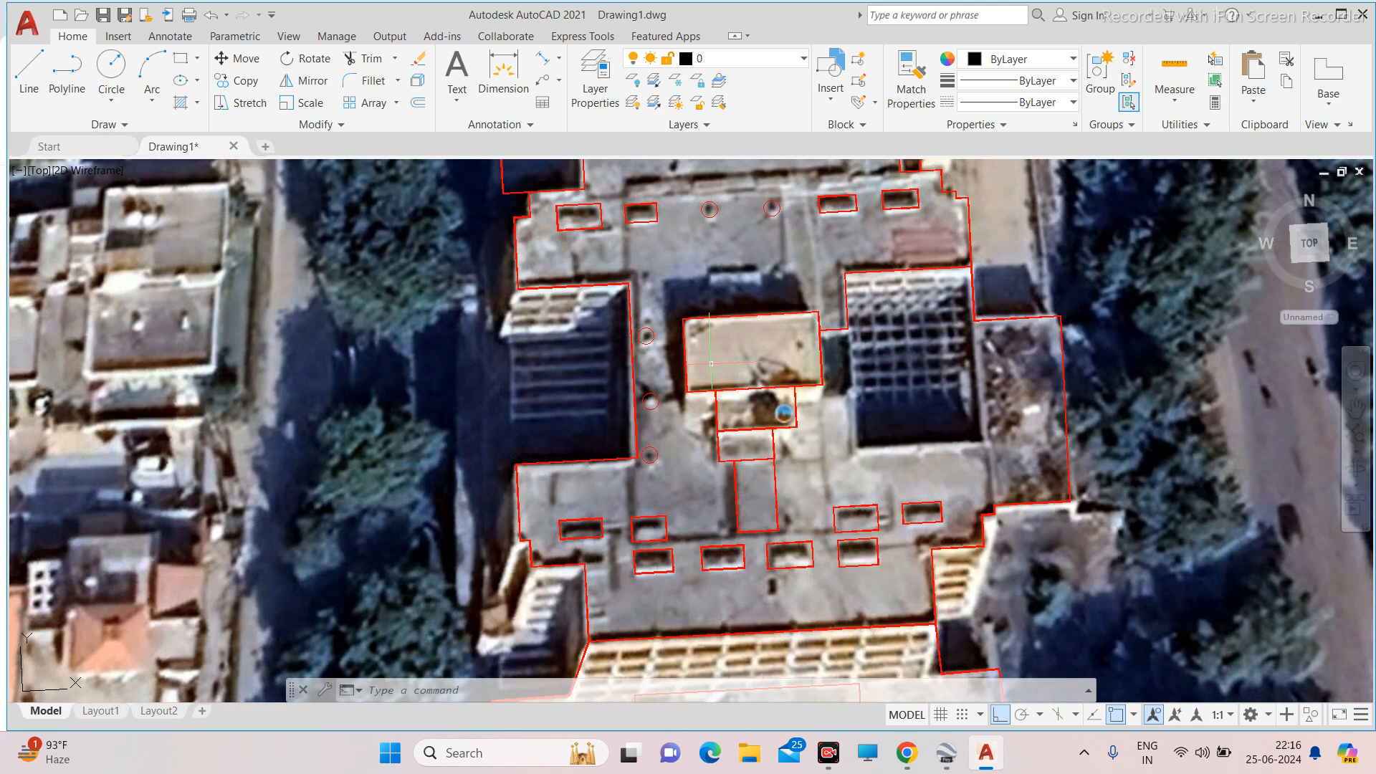
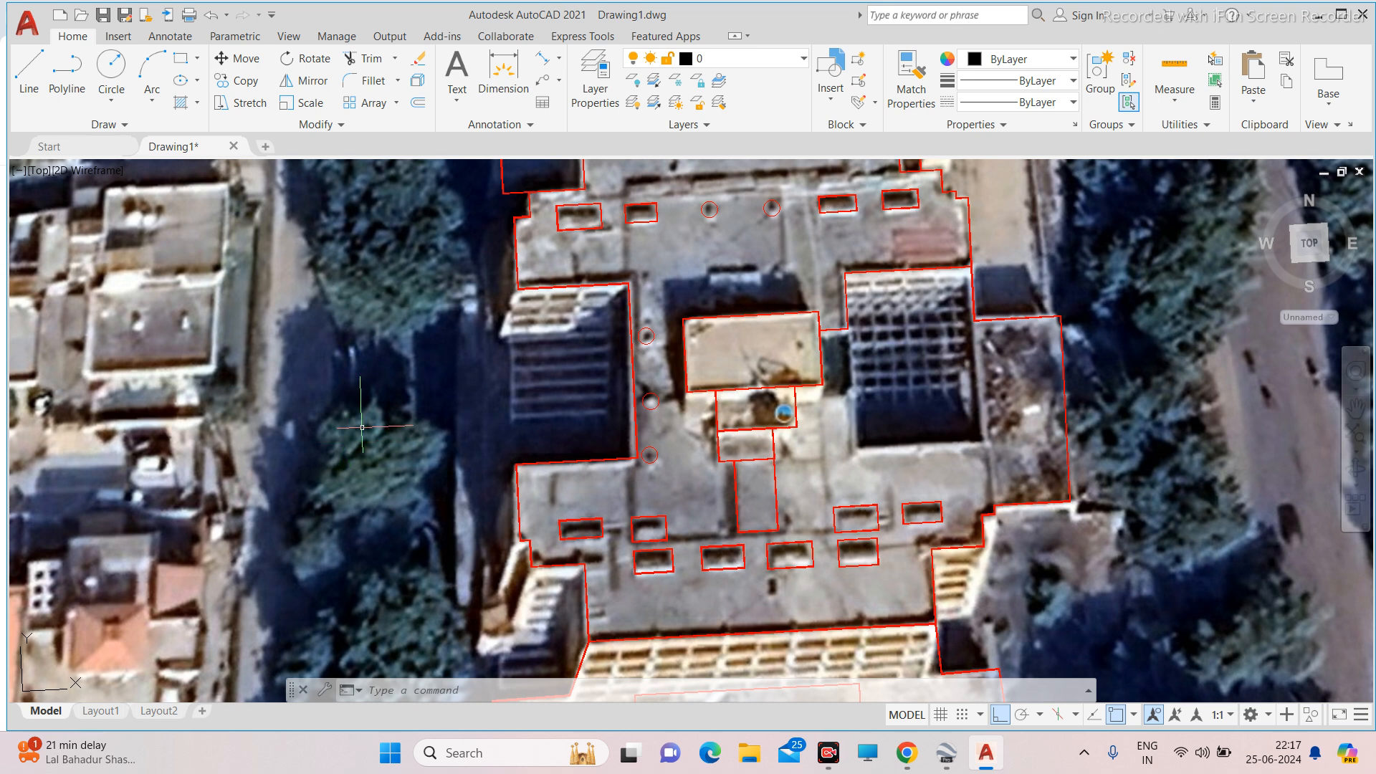
Draw a polyline 1500 up from the central structure's upper-left corner, across its width and down to its upper-right corner.
scroll(700, 306, up, 4)
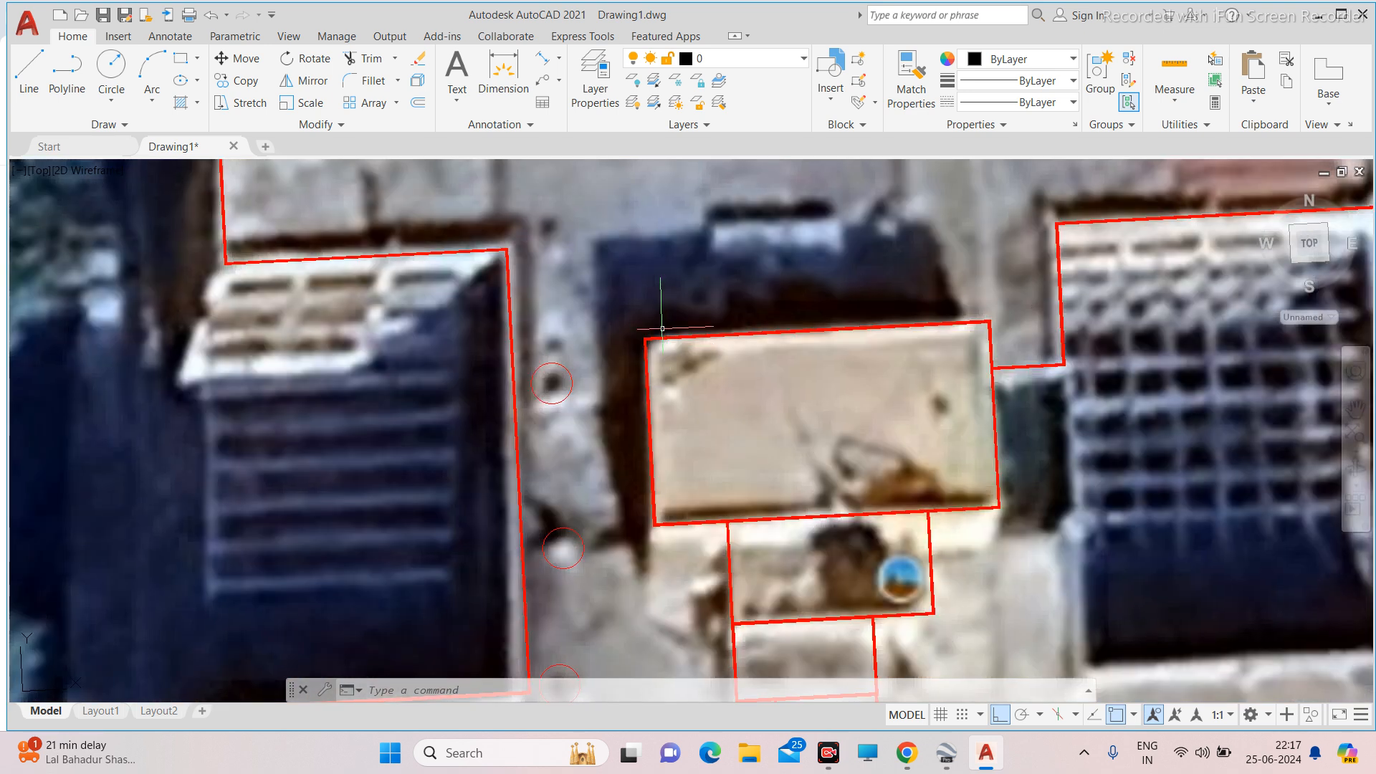
click(68, 66)
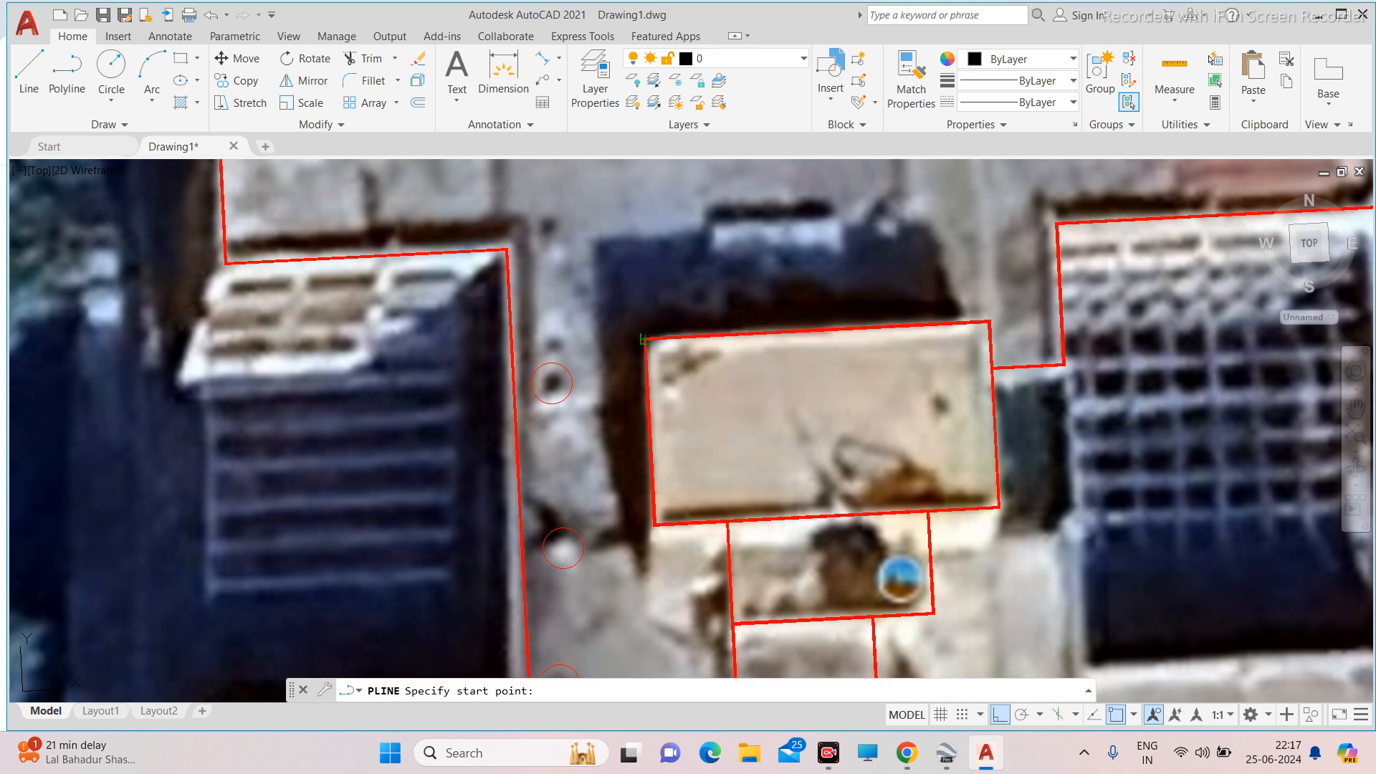
click(644, 339)
text(1500)
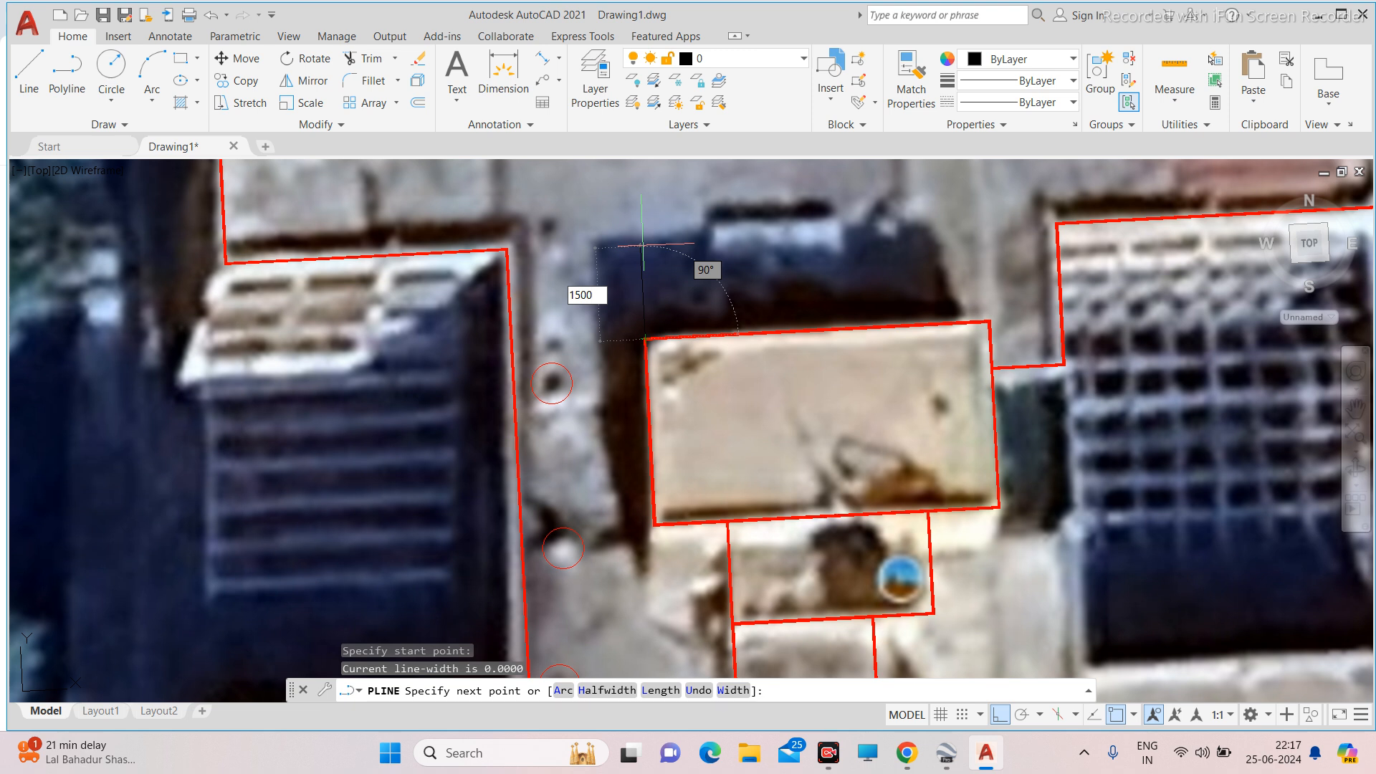
key(Return)
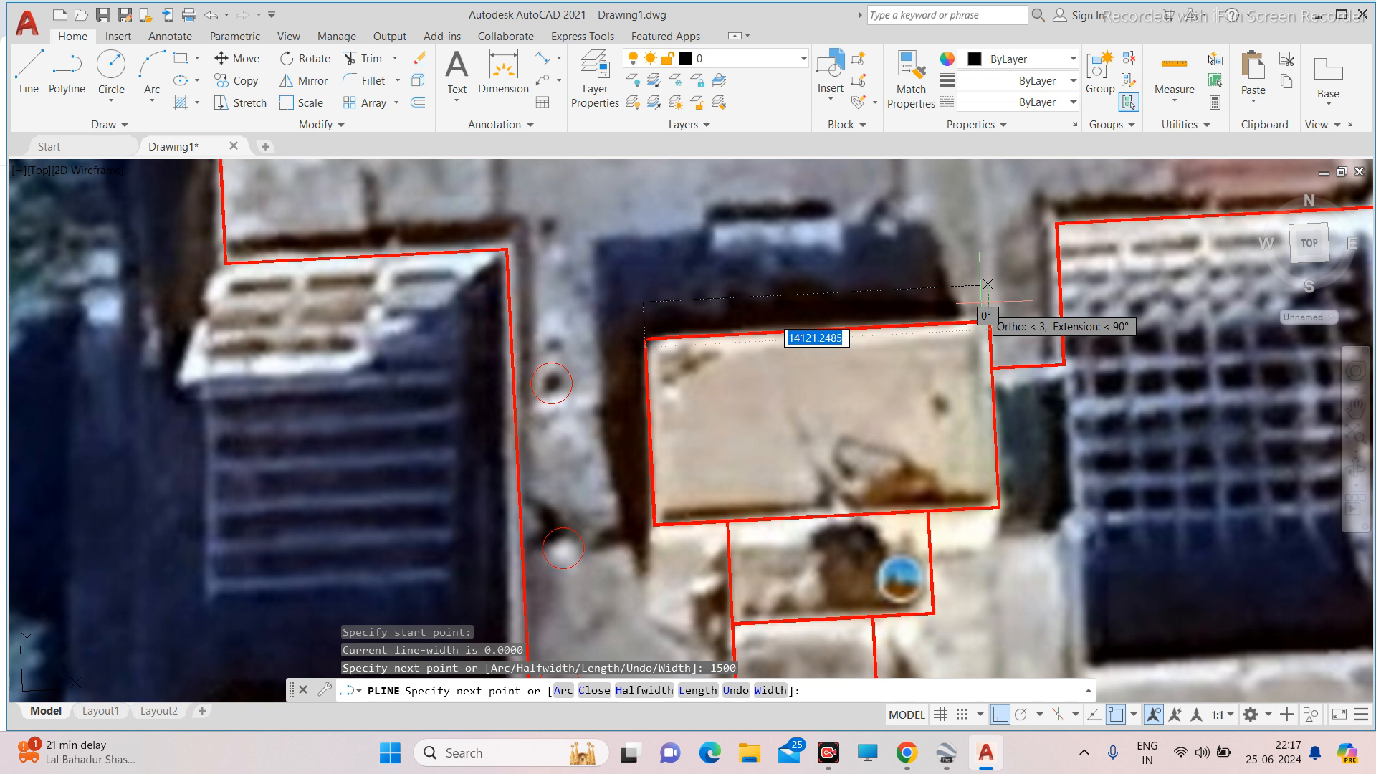
click(988, 285)
scroll(724, 287, up, 2)
key(Escape)
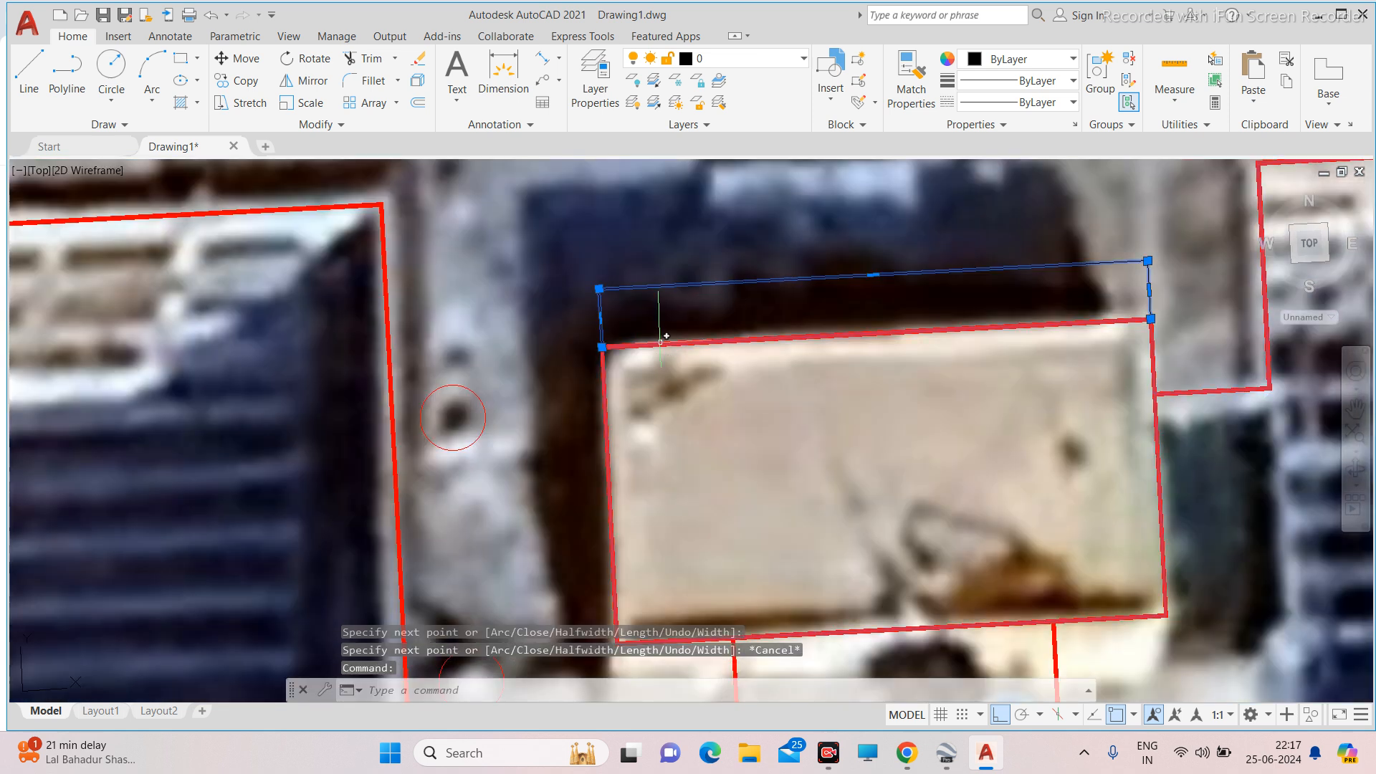
key(Escape)
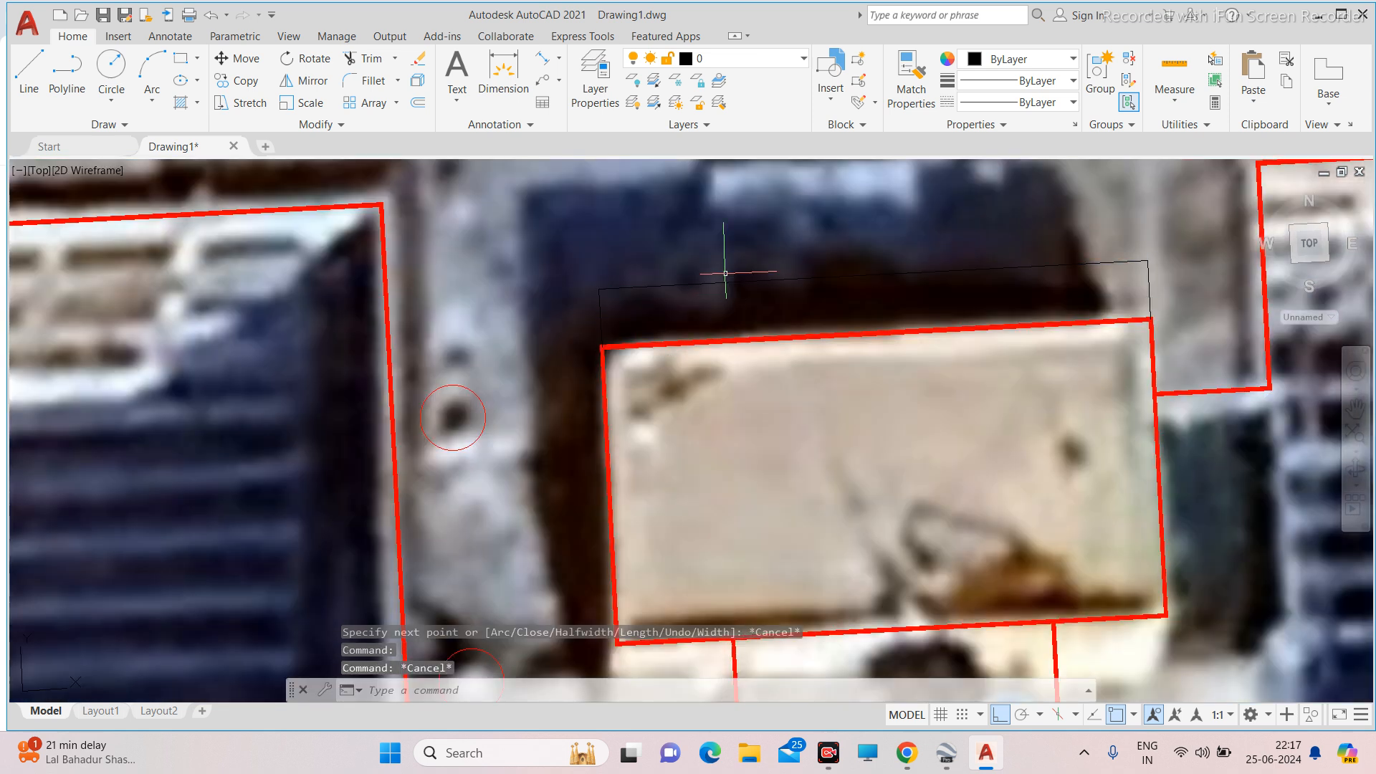
Erase the redrawn 1500-deep polyline outline above the central structure.
click(707, 278)
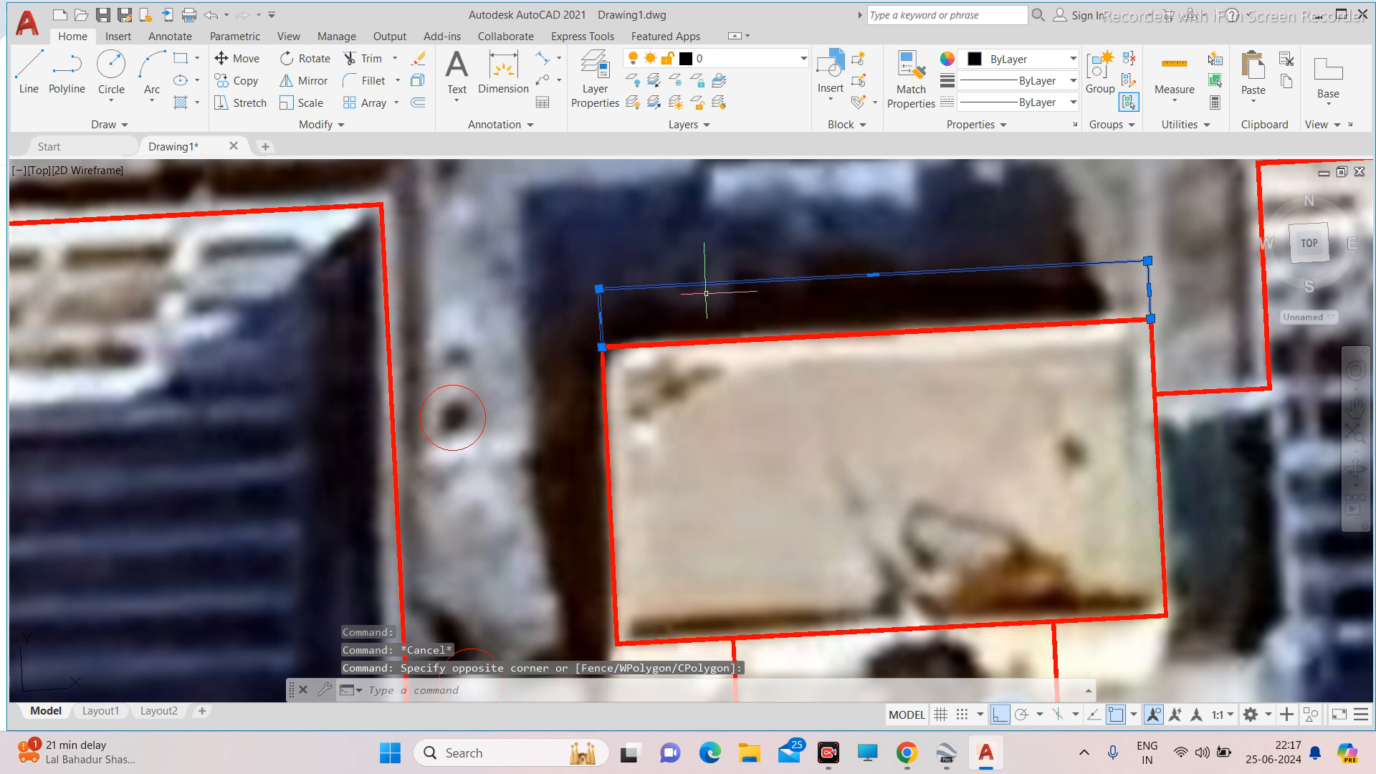
click(700, 292)
key(Delete)
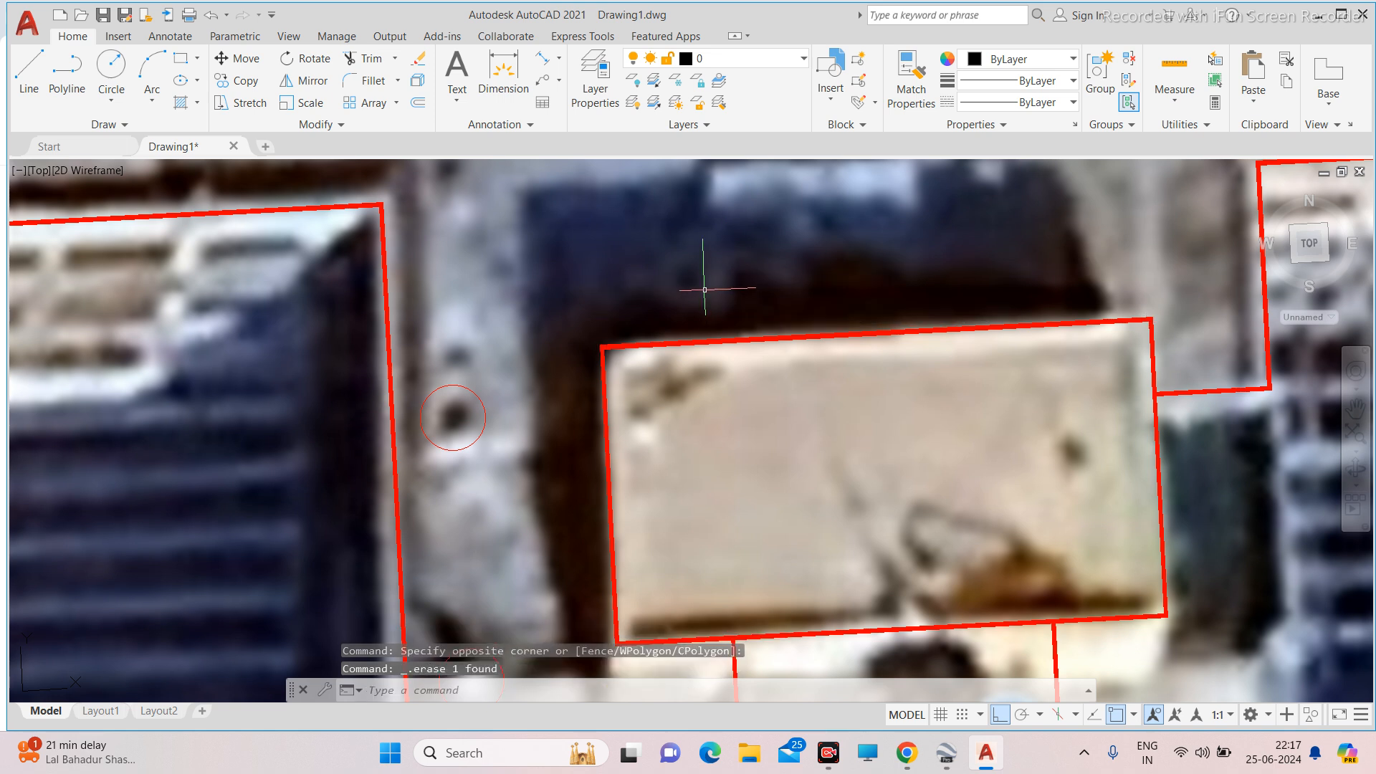
Outline a 4500-deep strip above the central structure with a polyline running from its upper-left to its upper-right corner.
scroll(705, 290, down, 3)
scroll(696, 299, up, 3)
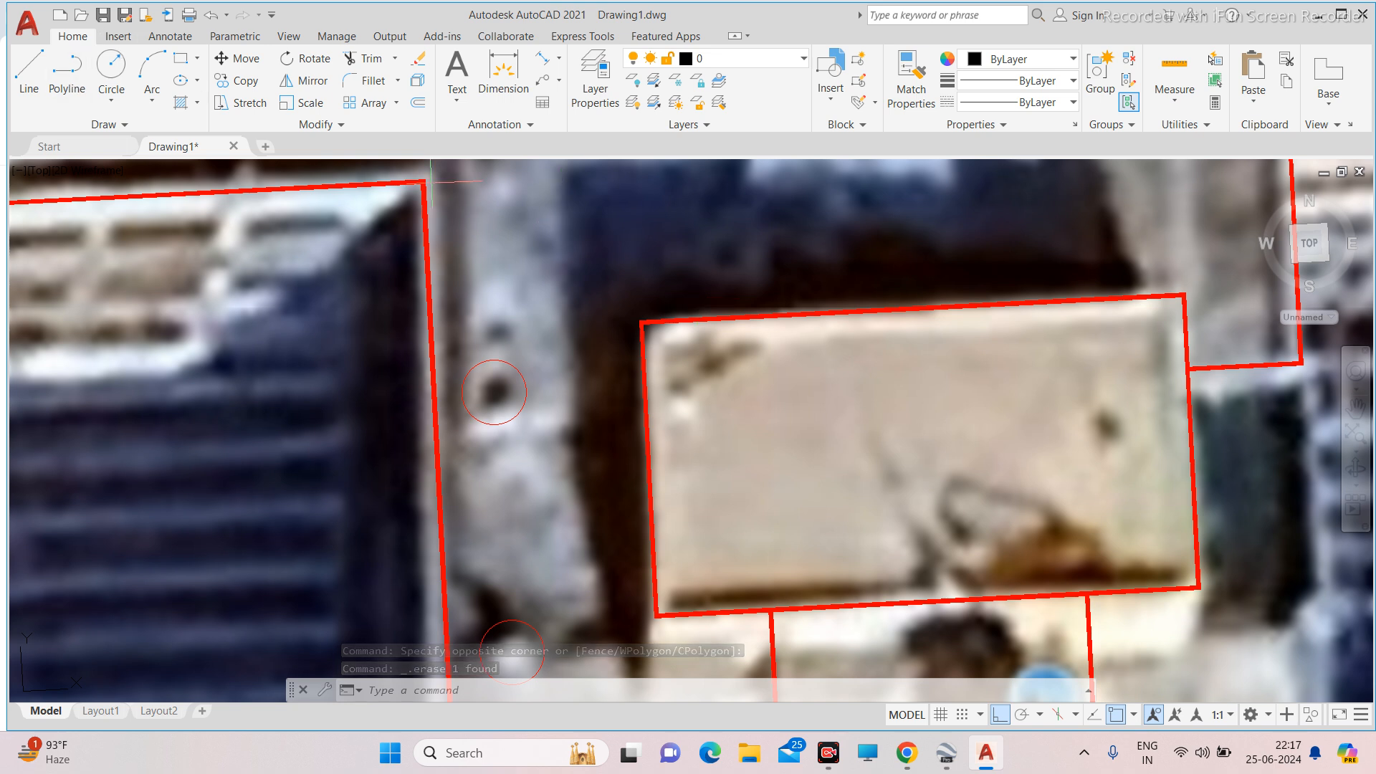
text(pl)
key(Return)
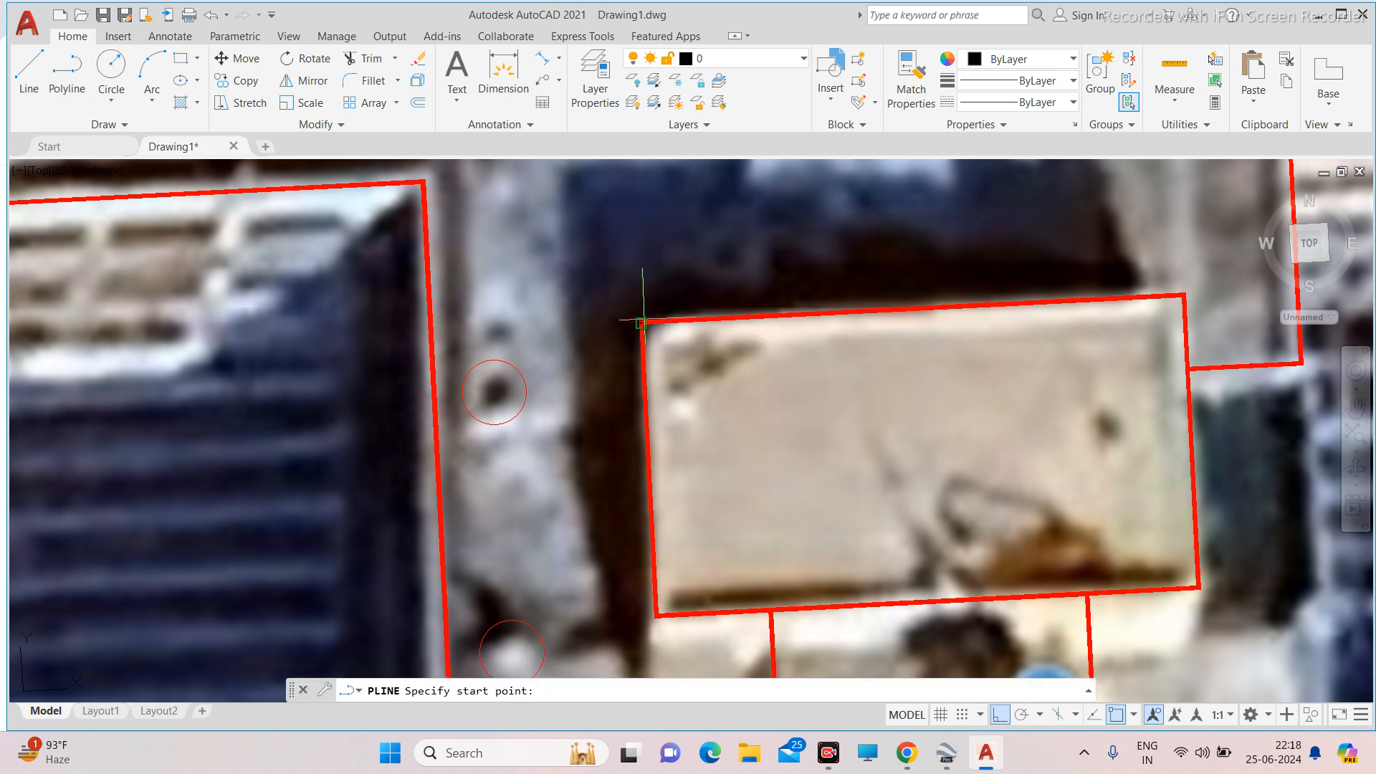
click(642, 323)
text(4500)
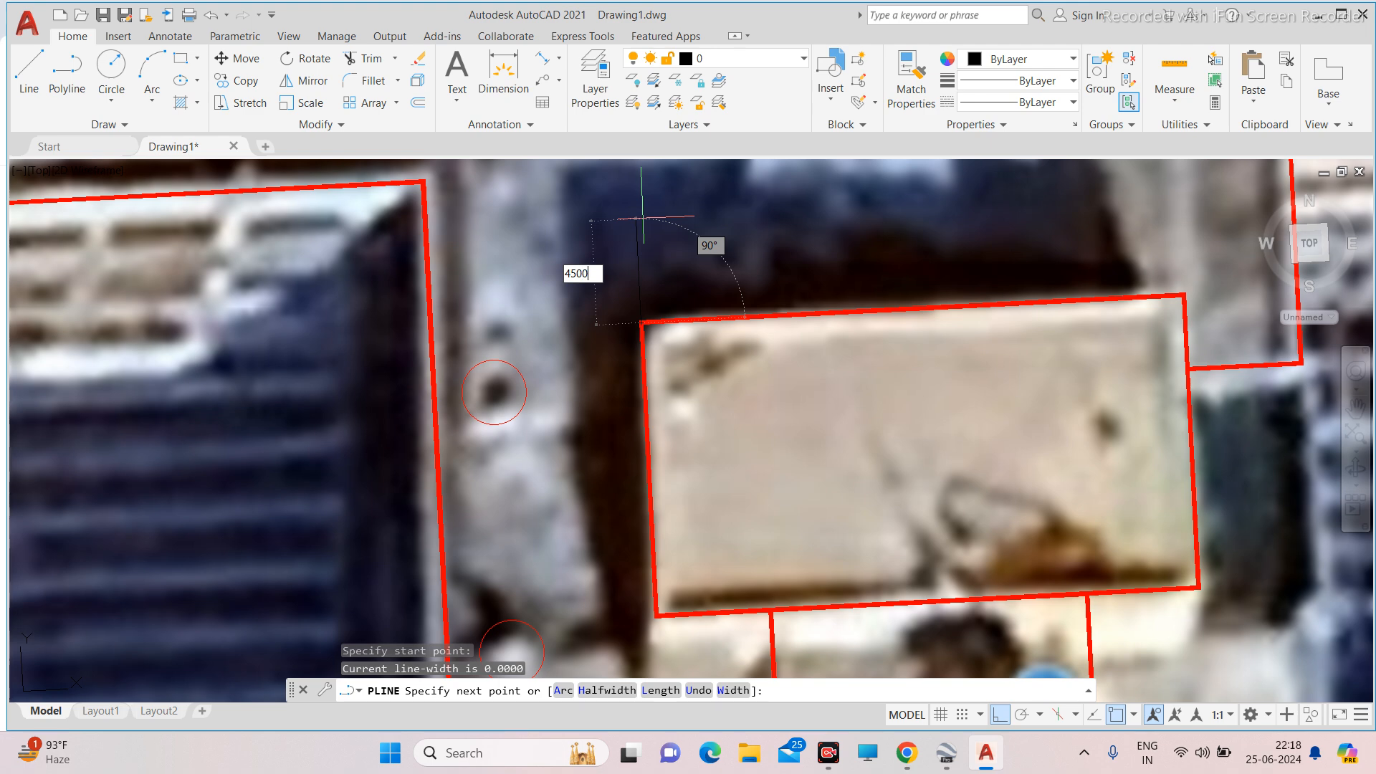
key(Return)
scroll(888, 236, down, 4)
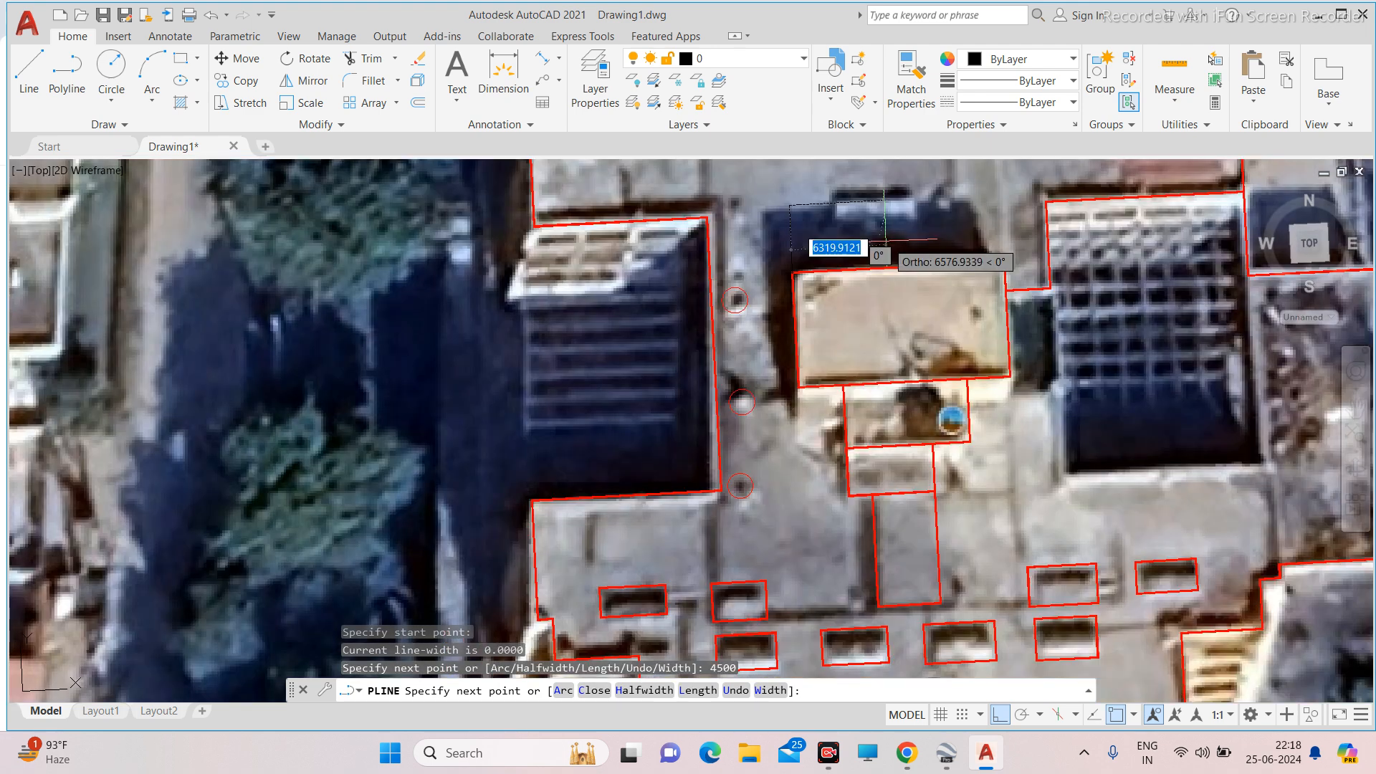
click(1001, 204)
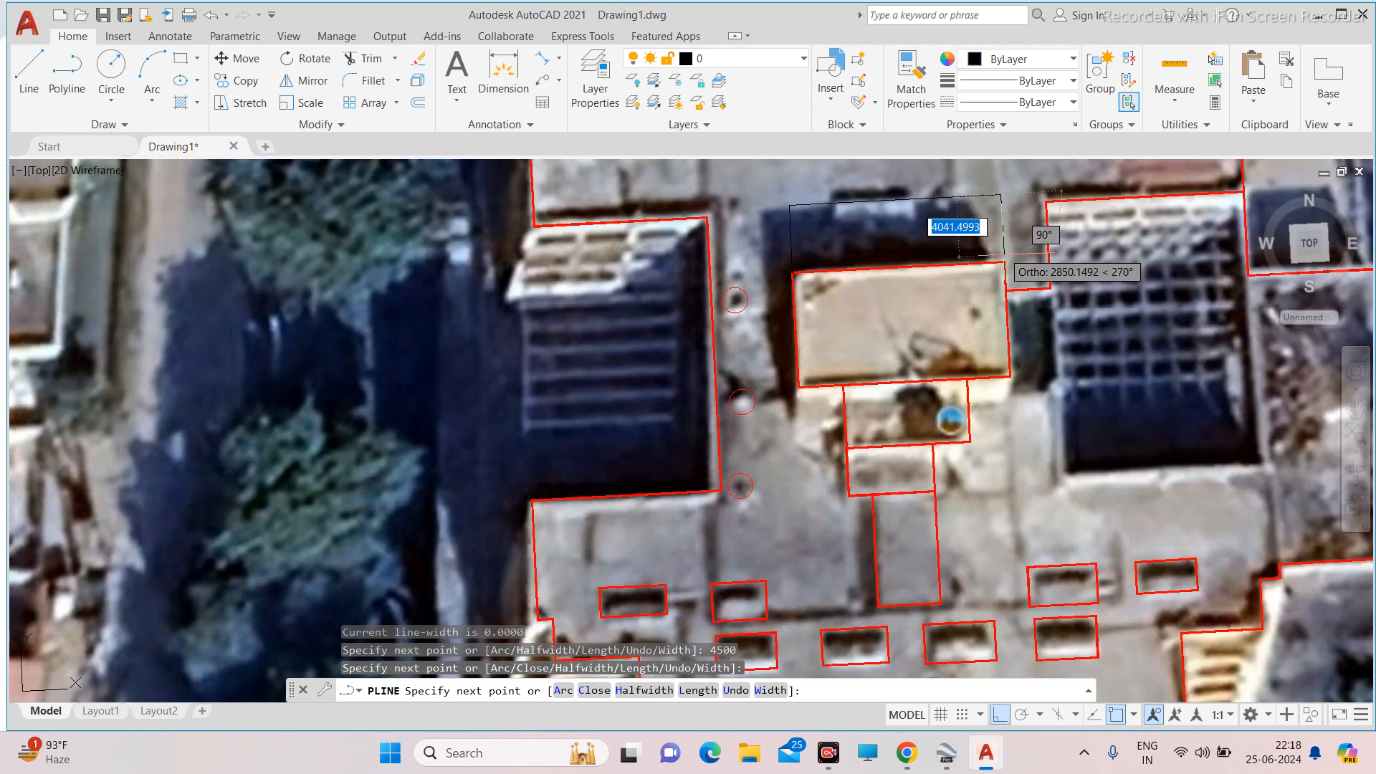
click(1005, 260)
key(Escape)
scroll(858, 226, down, 3)
scroll(834, 205, up, 3)
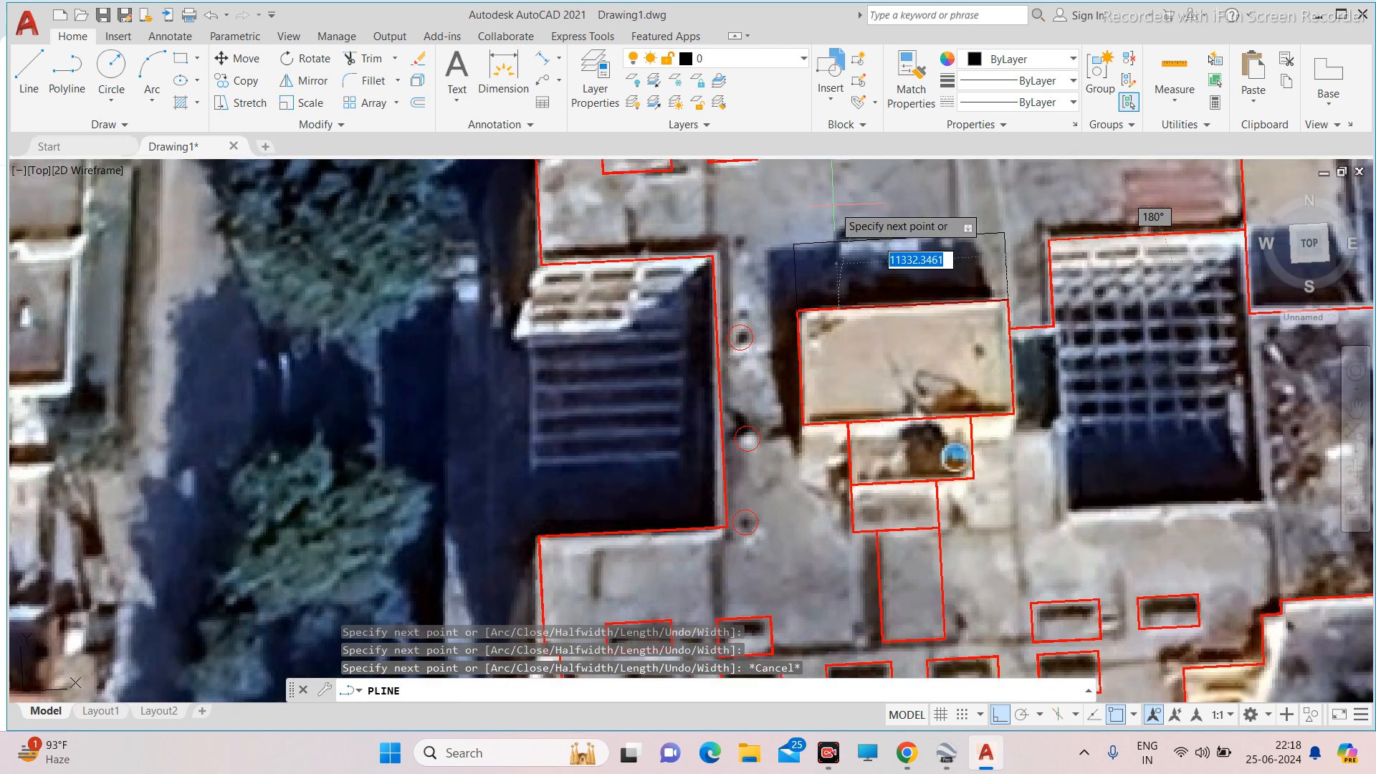
scroll(871, 226, up, 2)
key(Escape)
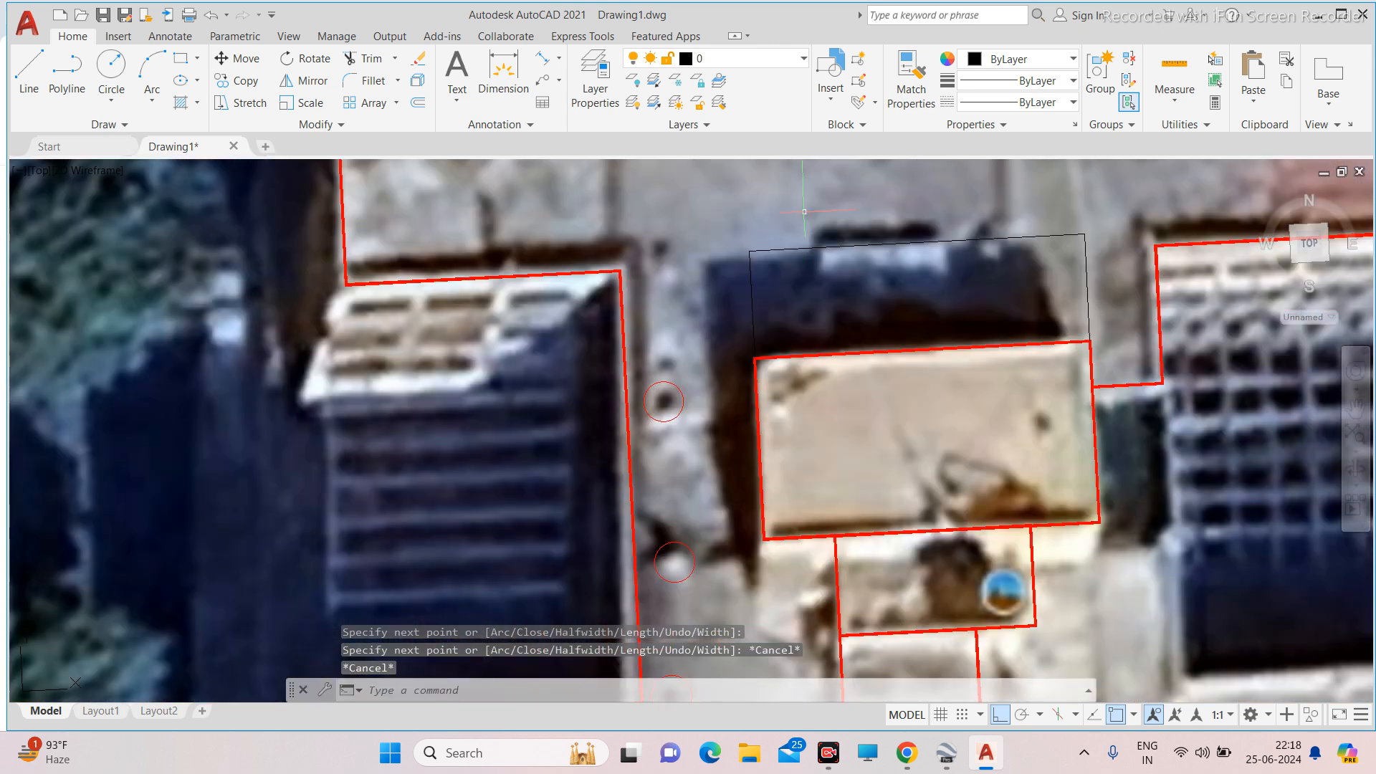
scroll(805, 211, down, 2)
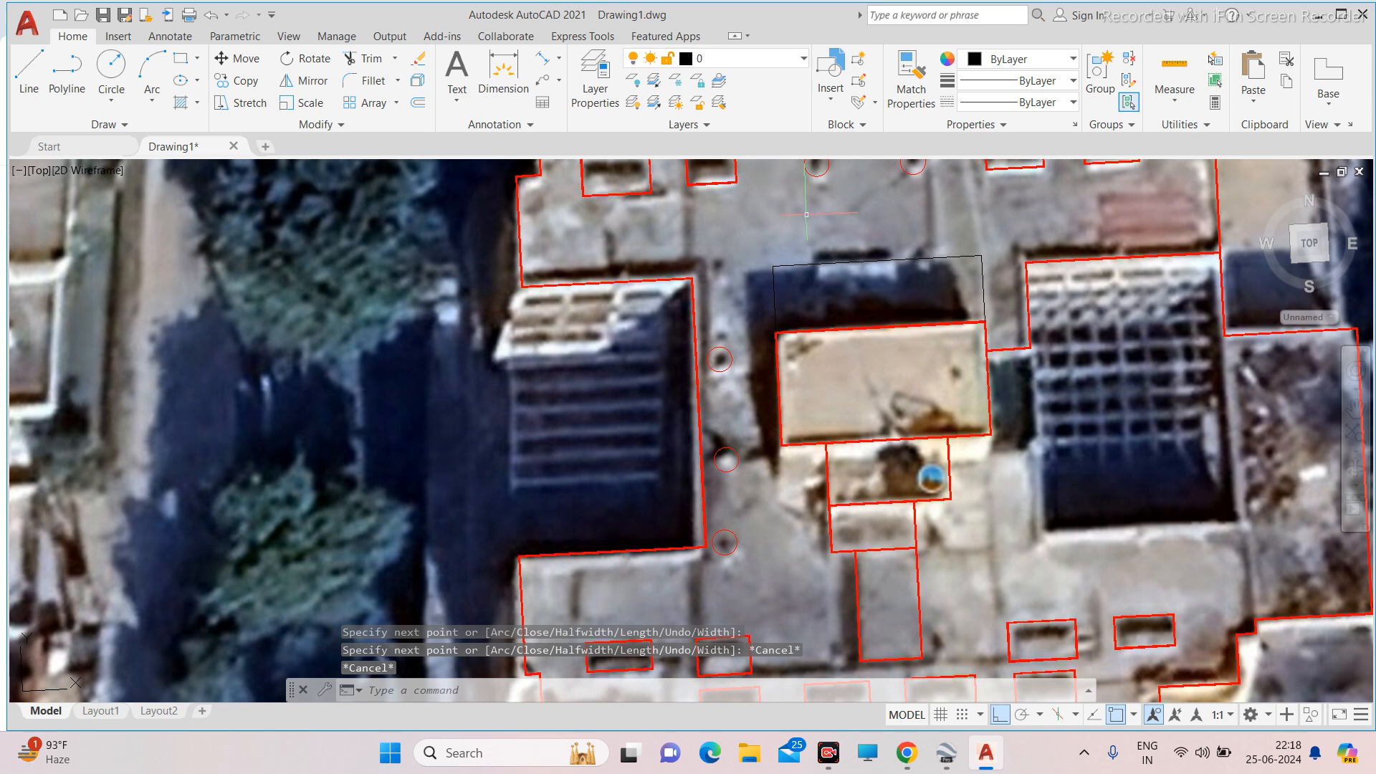
key(Escape)
key(Escape)
Erase the 4500-deep strip outline above the middle block's central structure.
click(852, 259)
scroll(851, 259, up, 4)
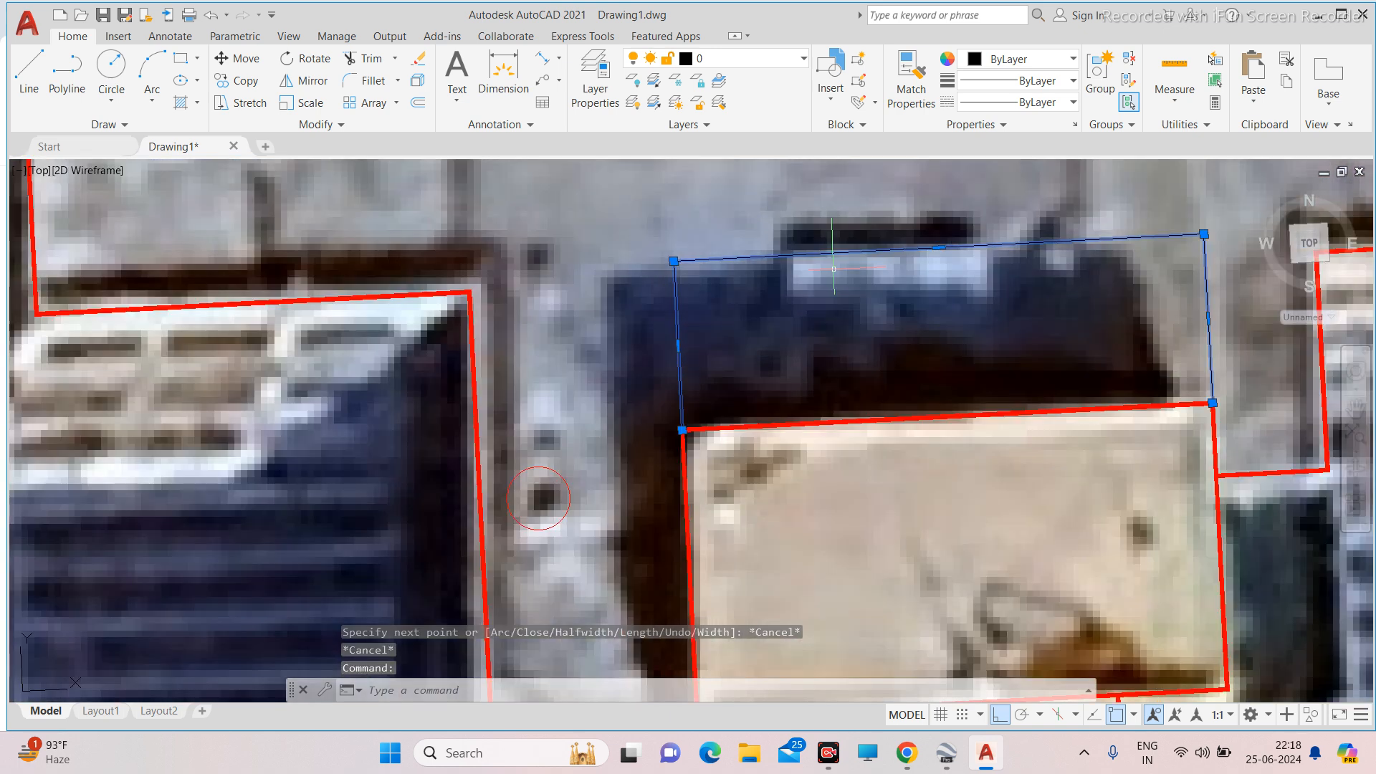
middle_click(694, 281)
middle_click(693, 281)
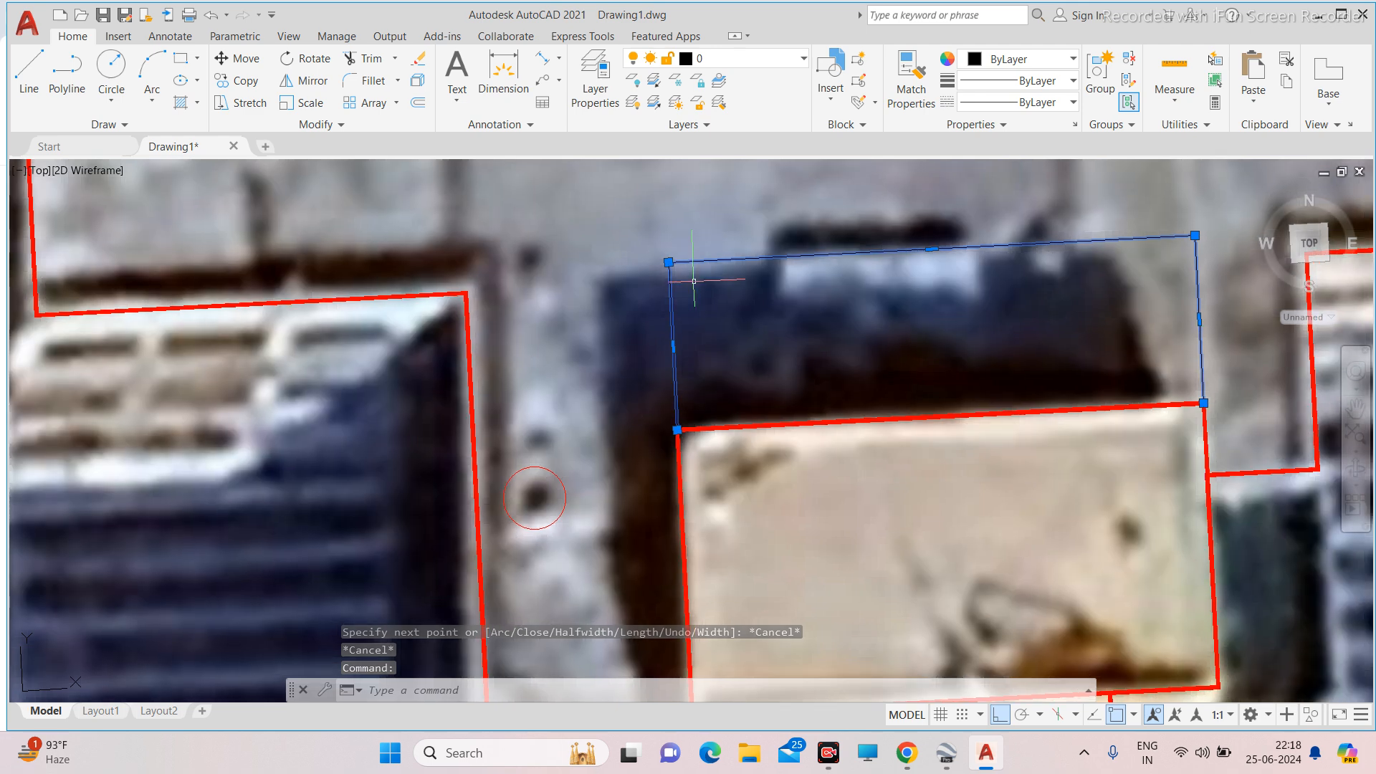
scroll(731, 275, down, 2)
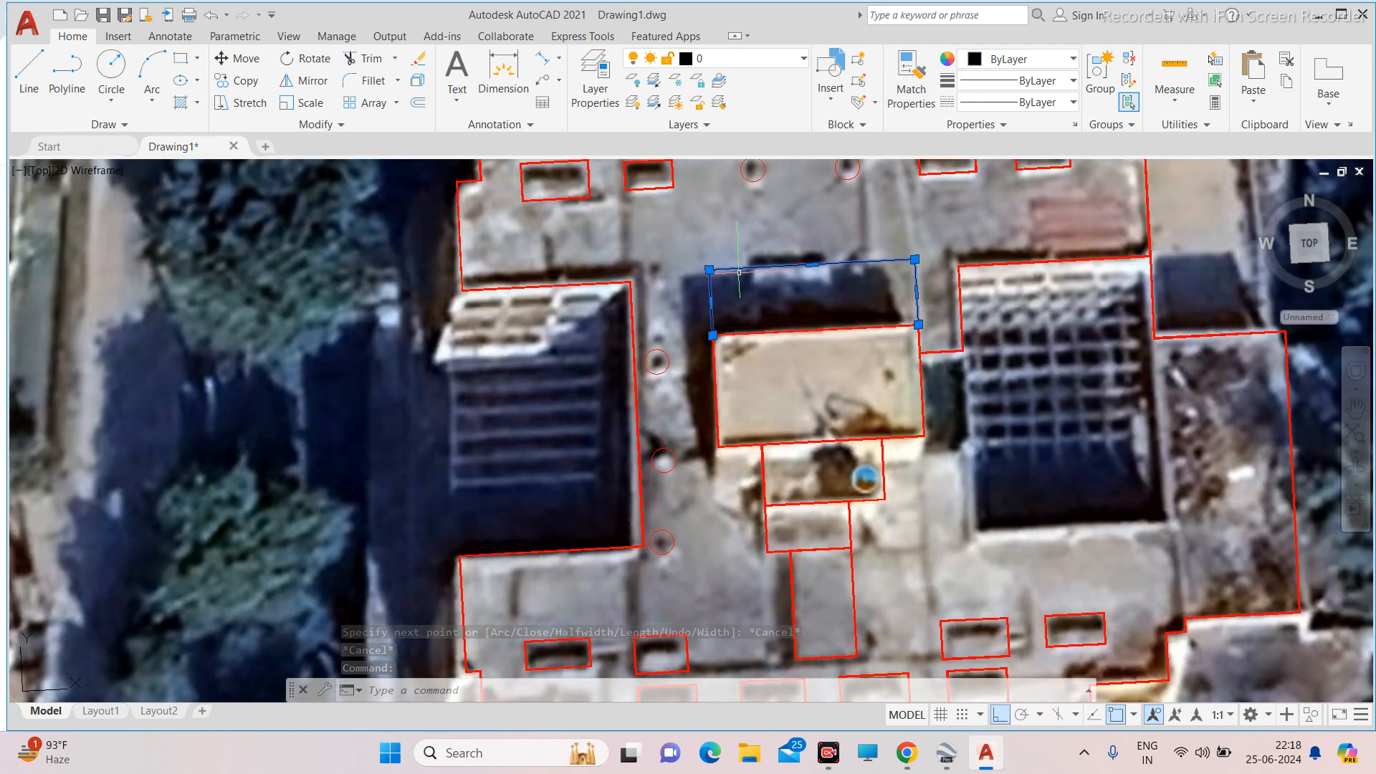
scroll(951, 272, up, 3)
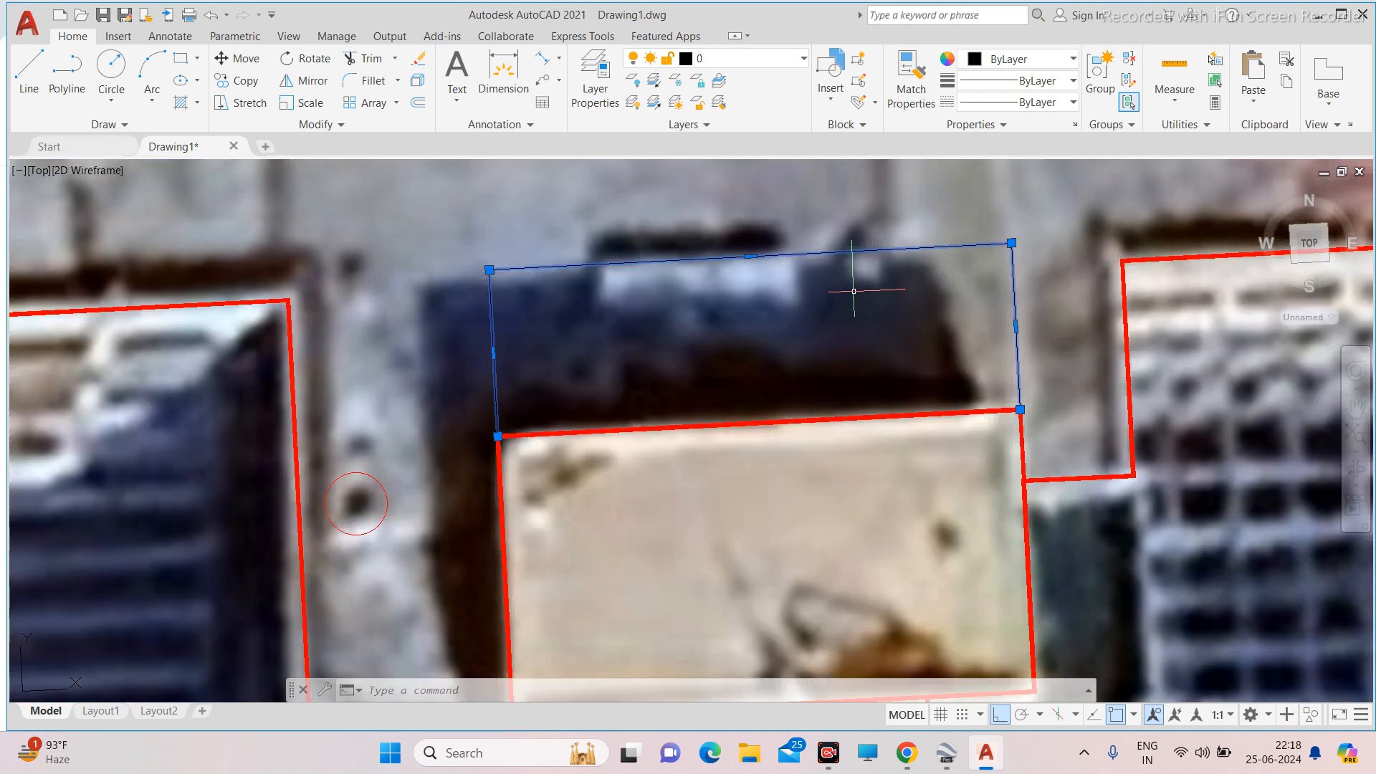
key(Delete)
scroll(883, 269, down, 4)
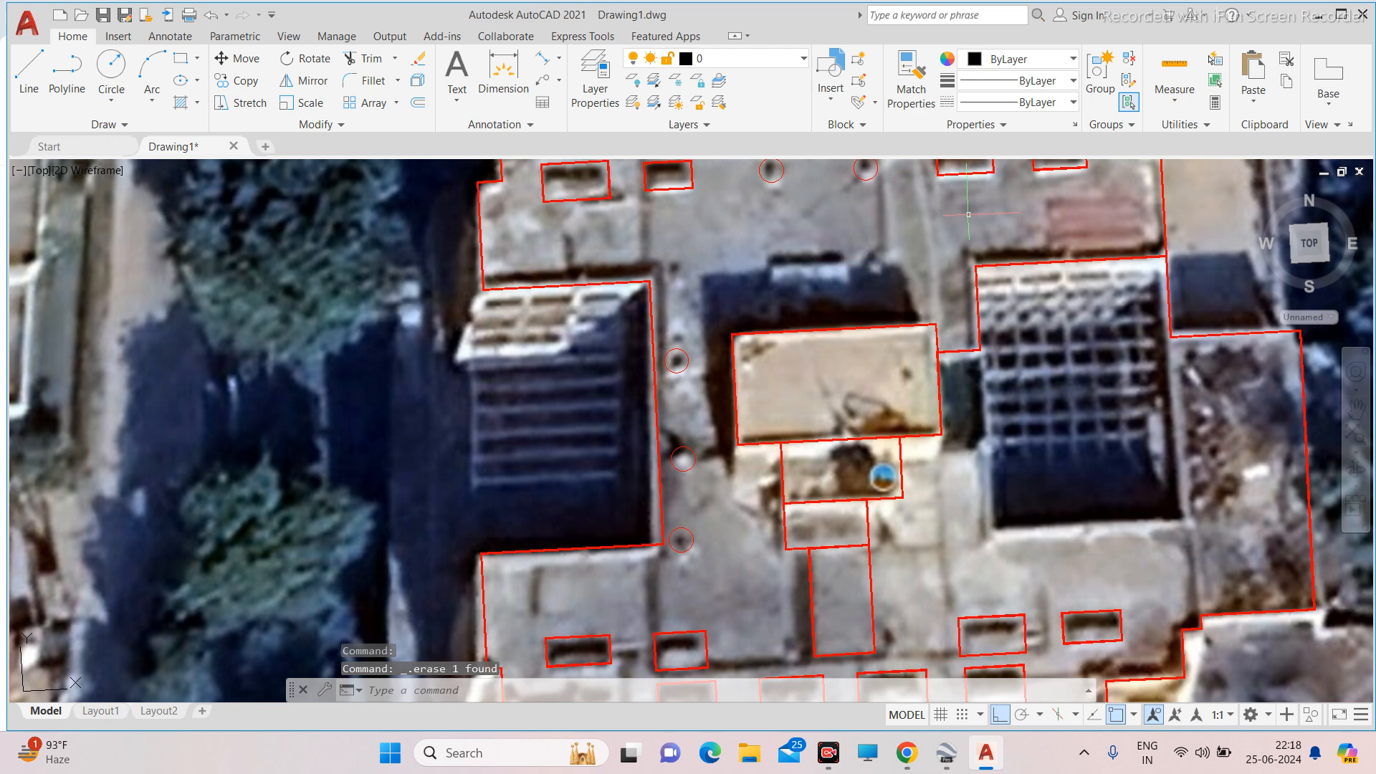
Examine the two blue panel rows on the southern block's roof, their row ends and the clearances to the red boundary.
scroll(770, 355, down, 4)
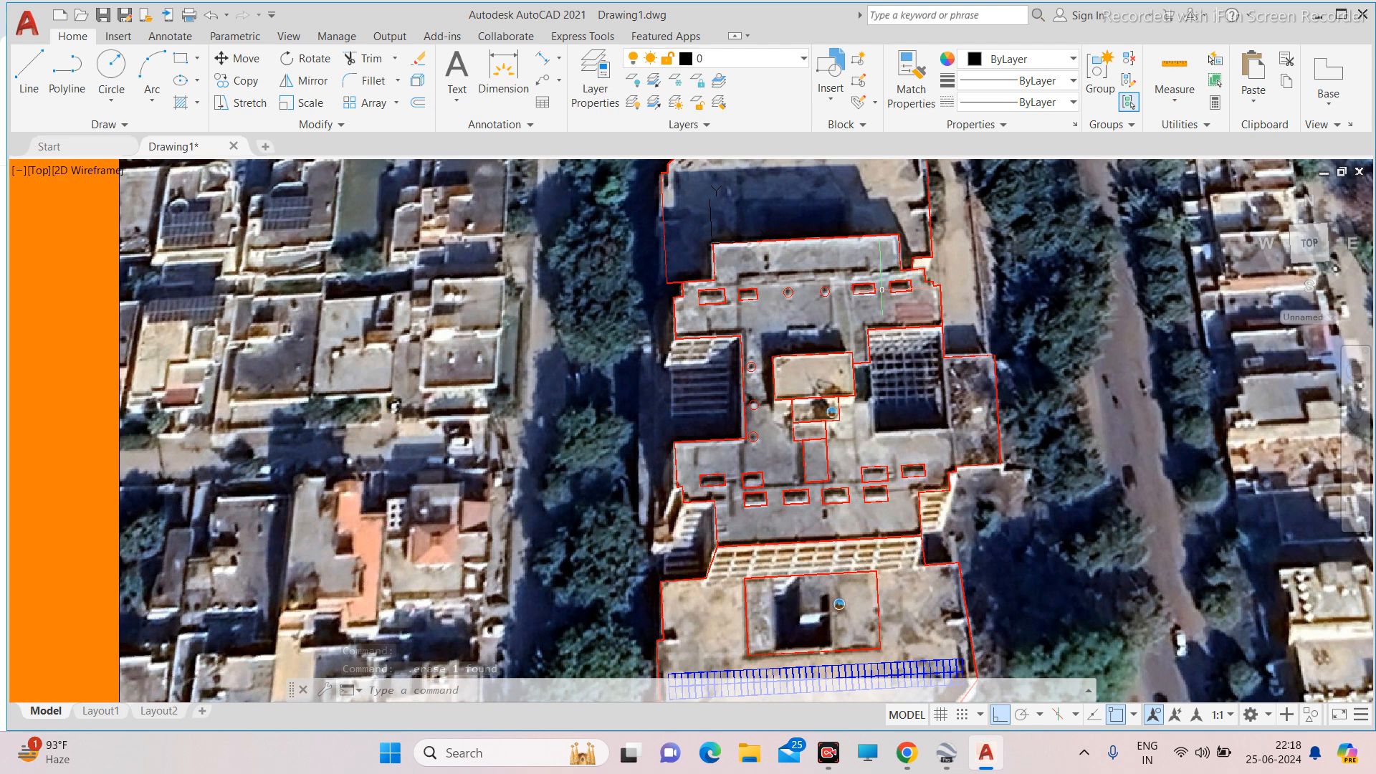
middle_drag(774, 496, 659, 402)
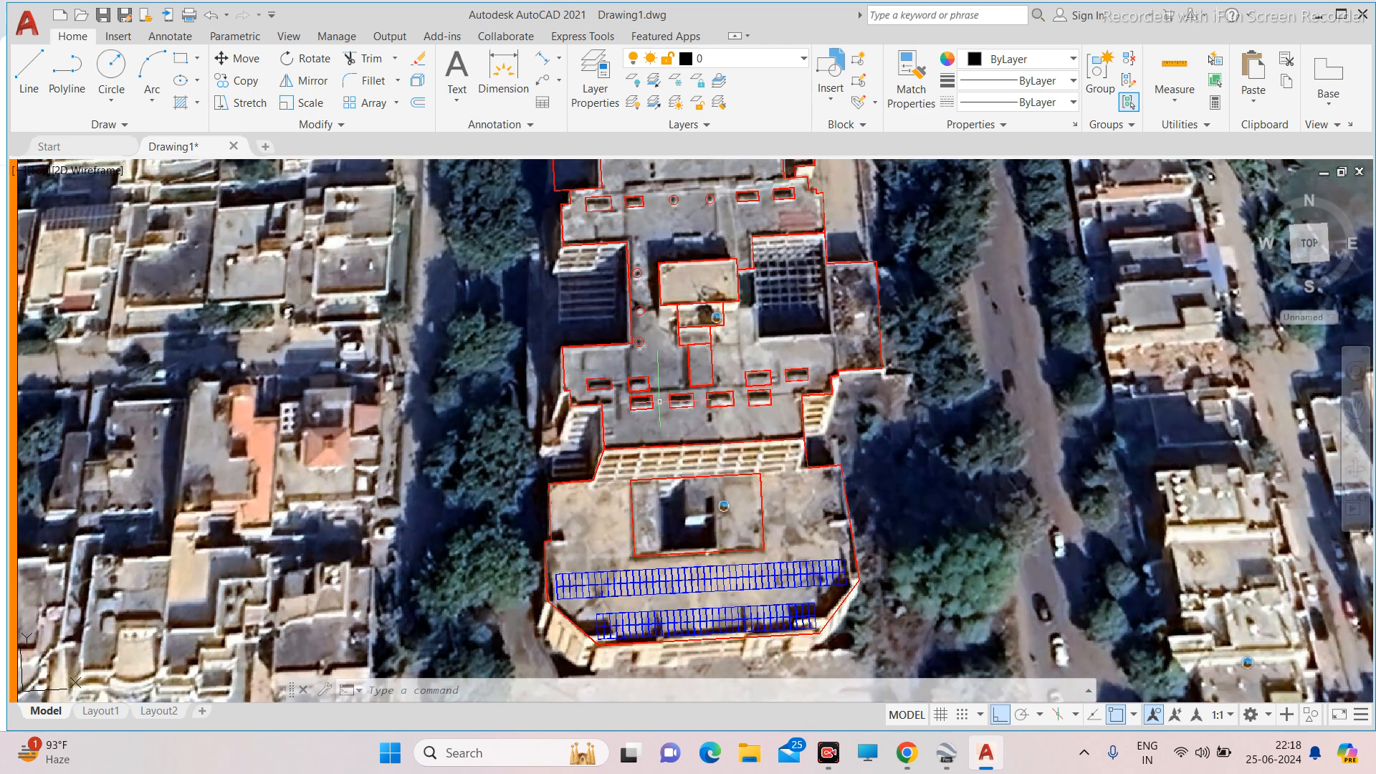
scroll(596, 609, up, 4)
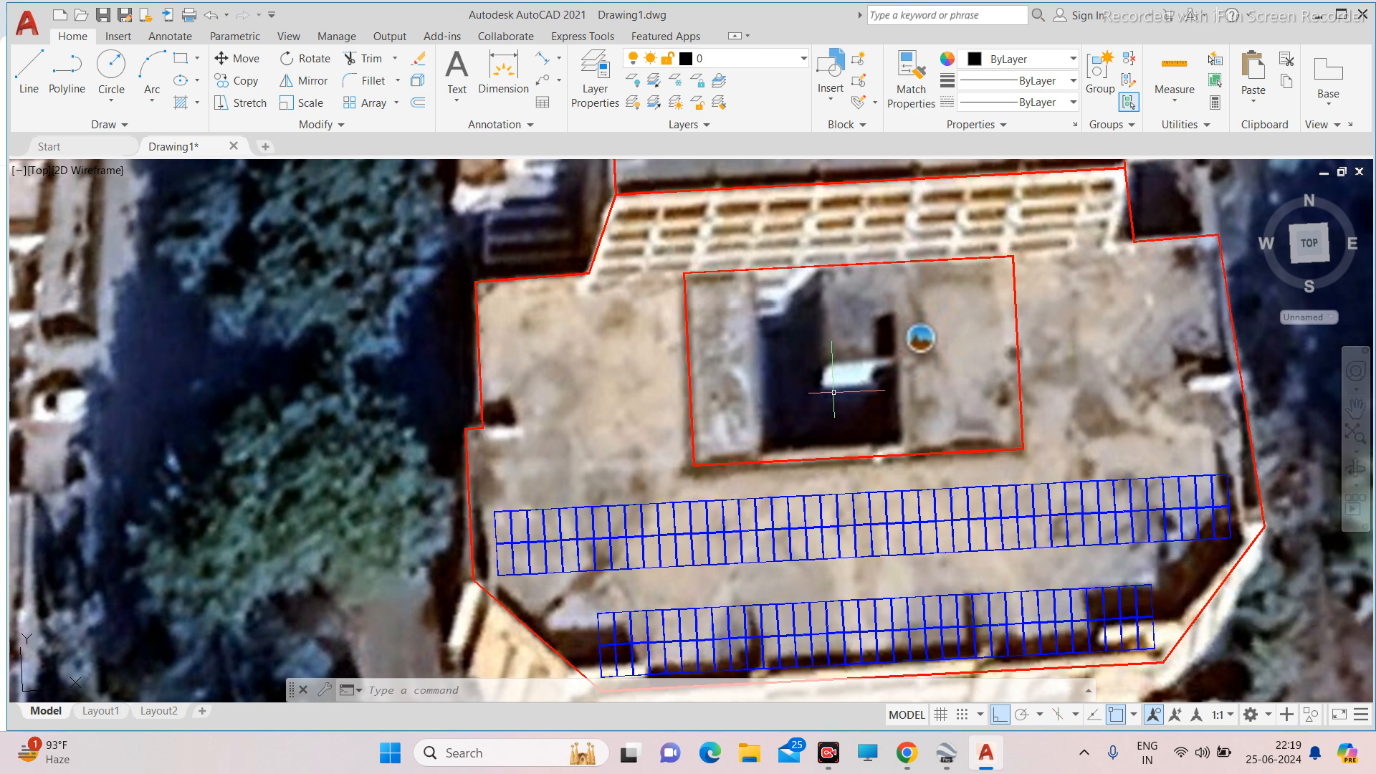
scroll(833, 392, down, 5)
scroll(755, 368, up, 1)
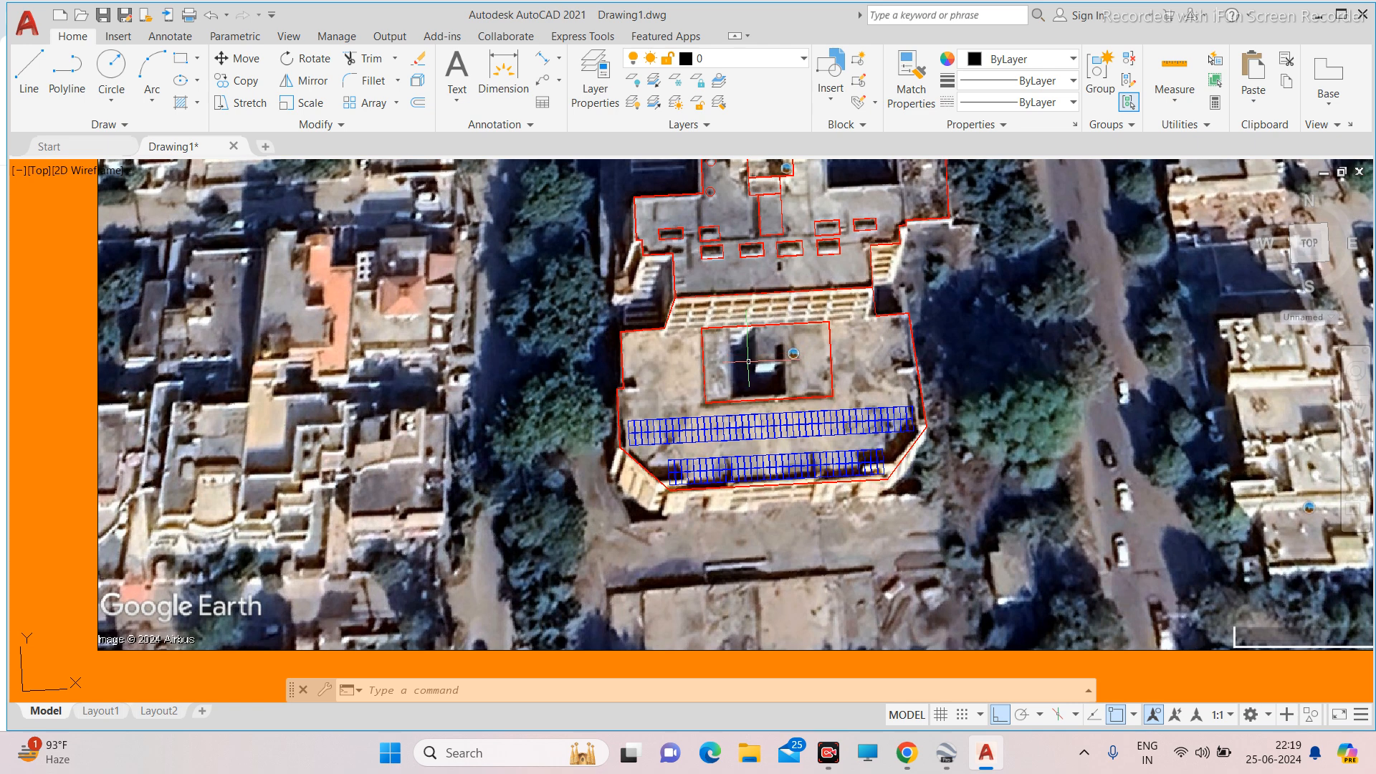
scroll(868, 409, up, 2)
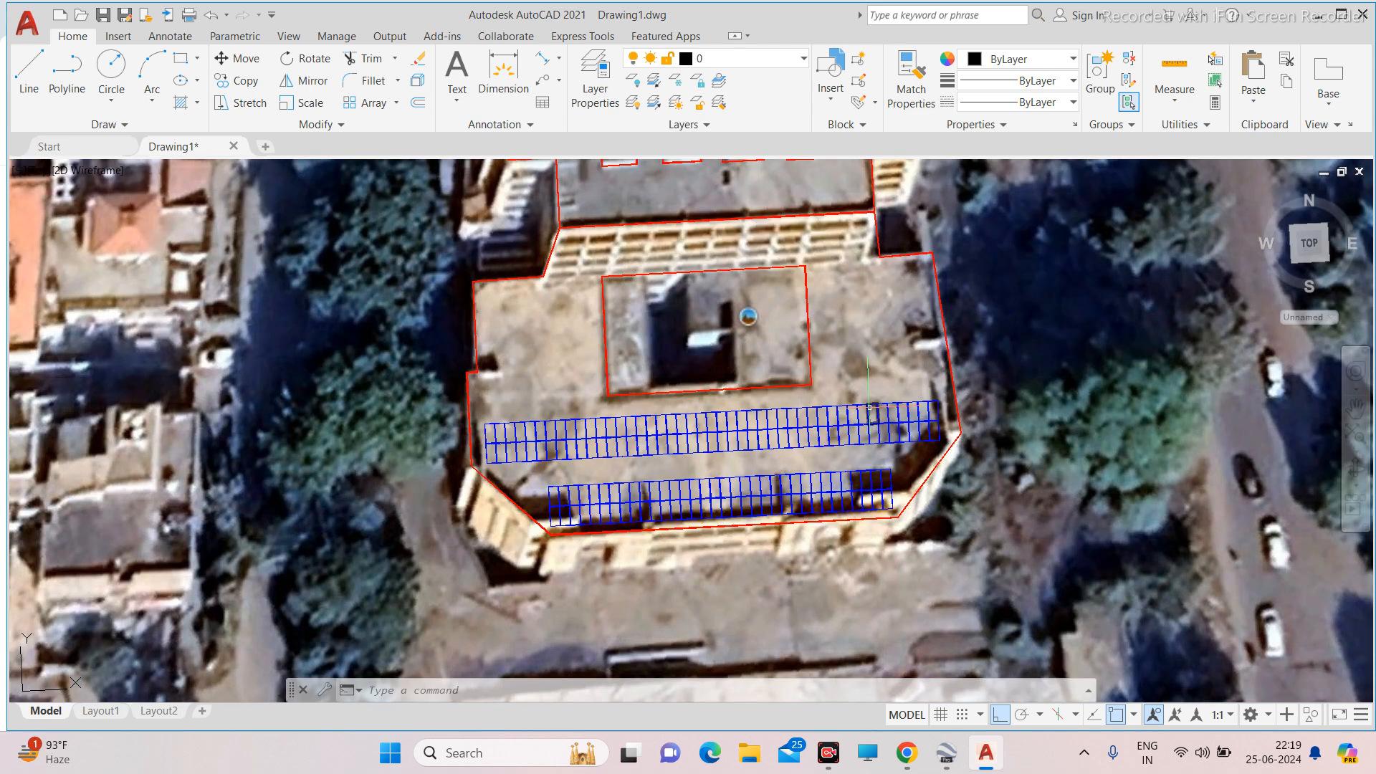
scroll(835, 407, up, 4)
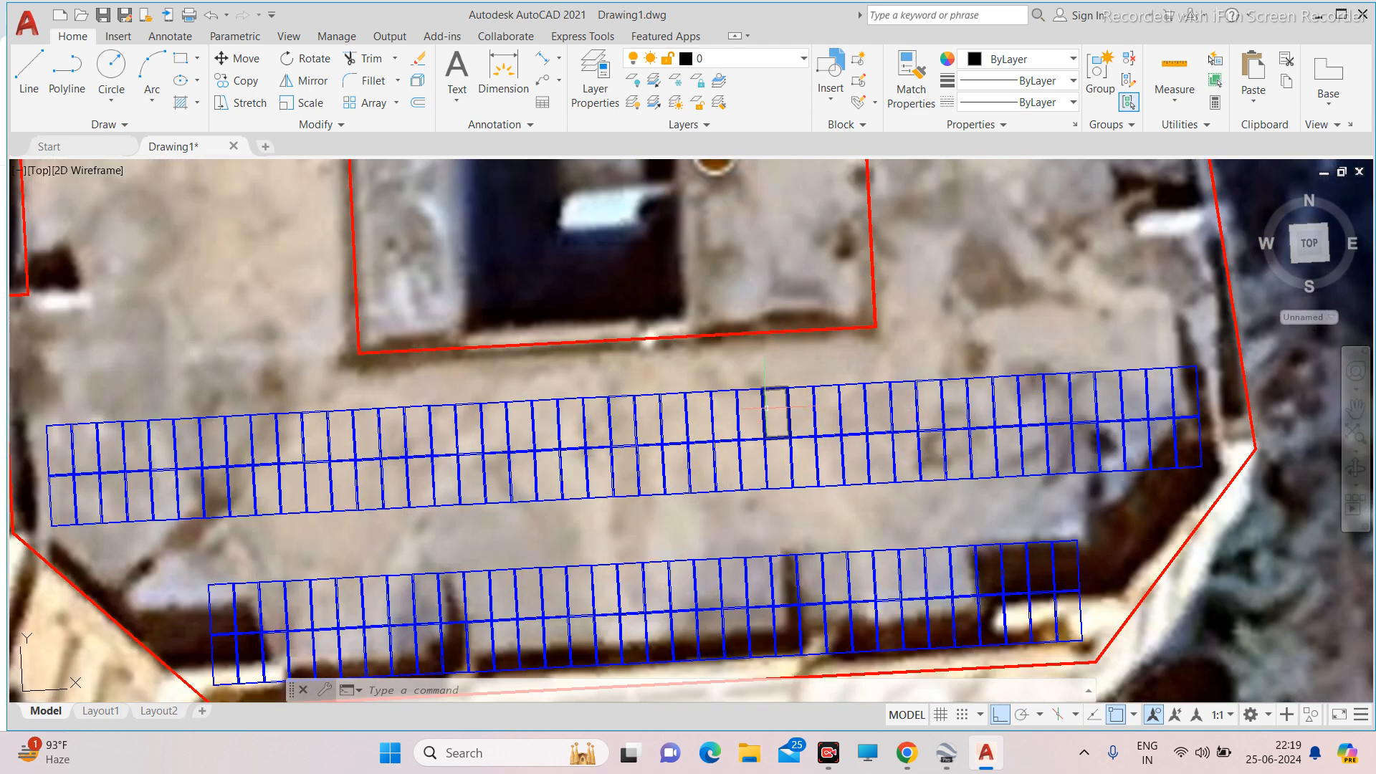
scroll(798, 407, down, 4)
scroll(931, 403, up, 4)
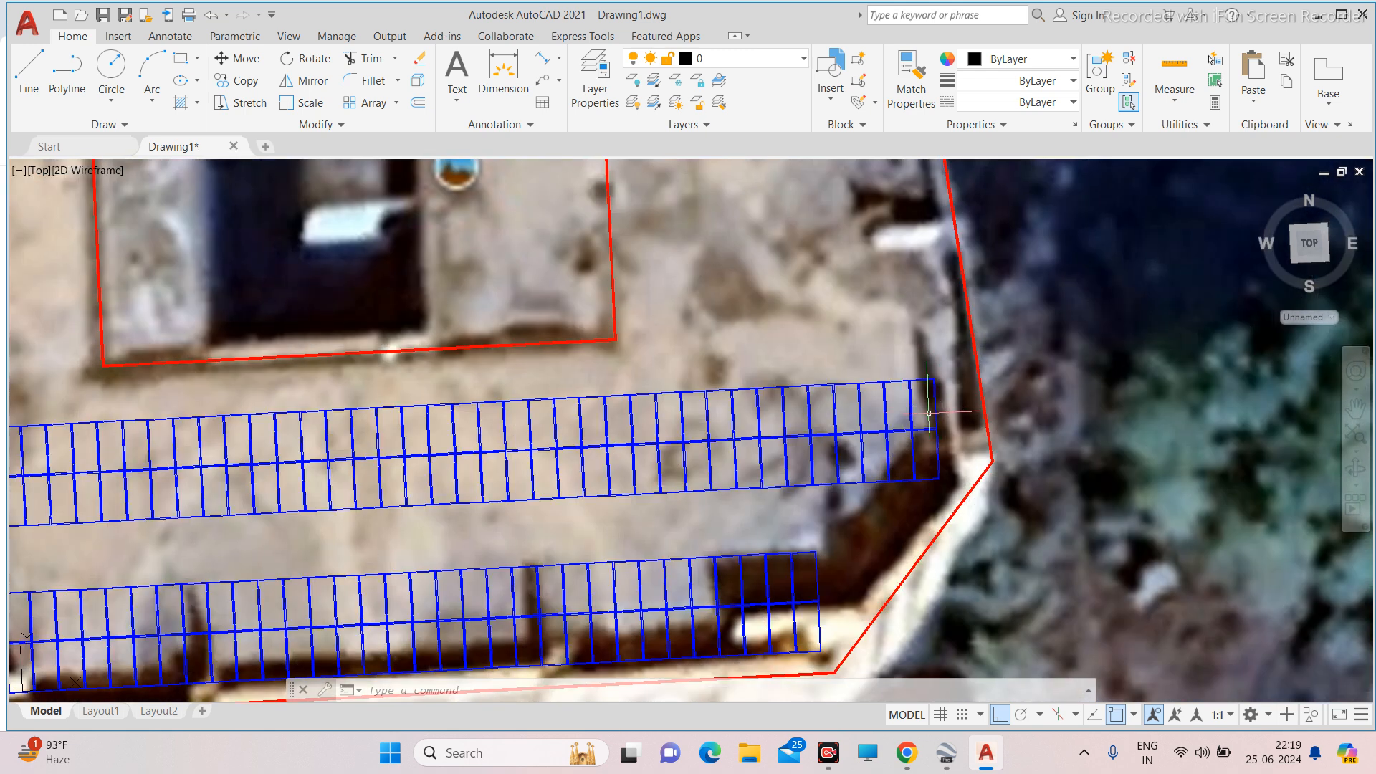
scroll(925, 409, down, 5)
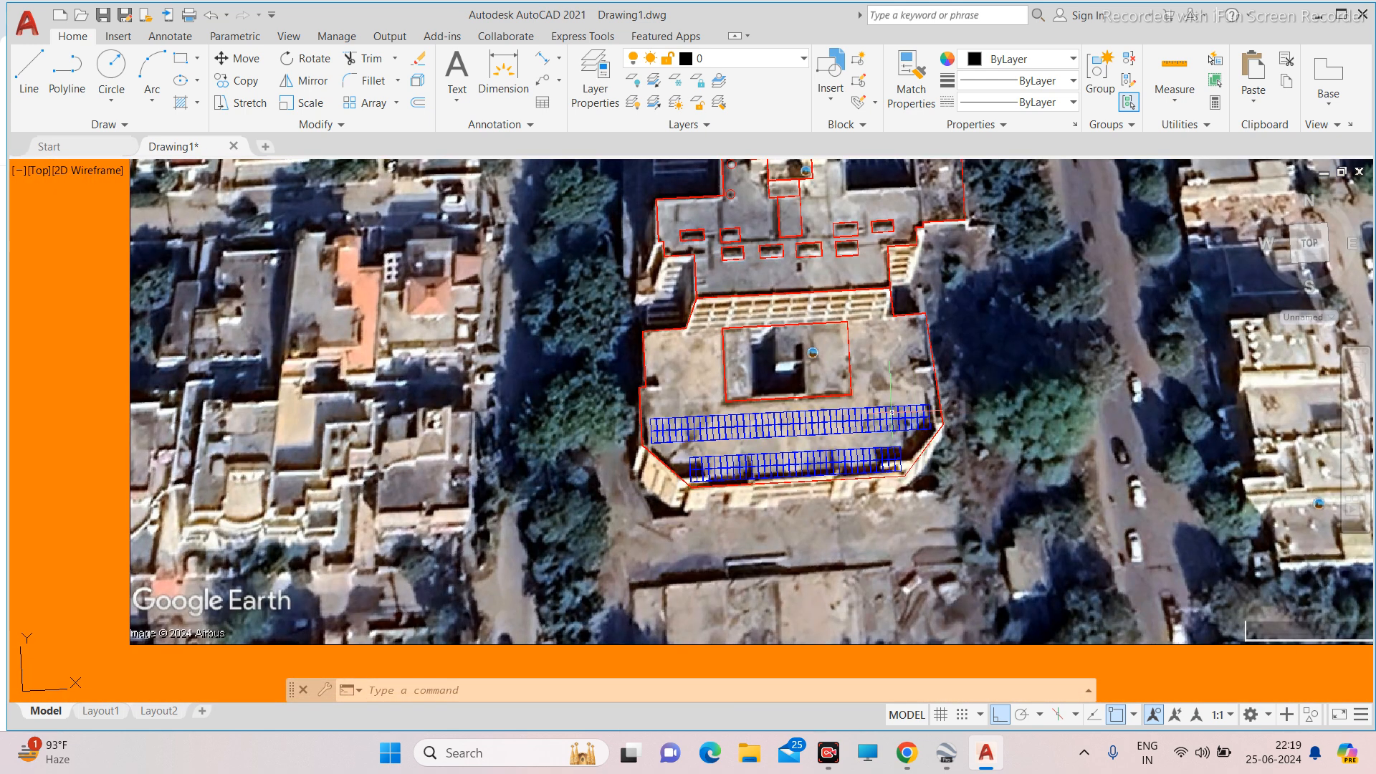
scroll(892, 410, down, 4)
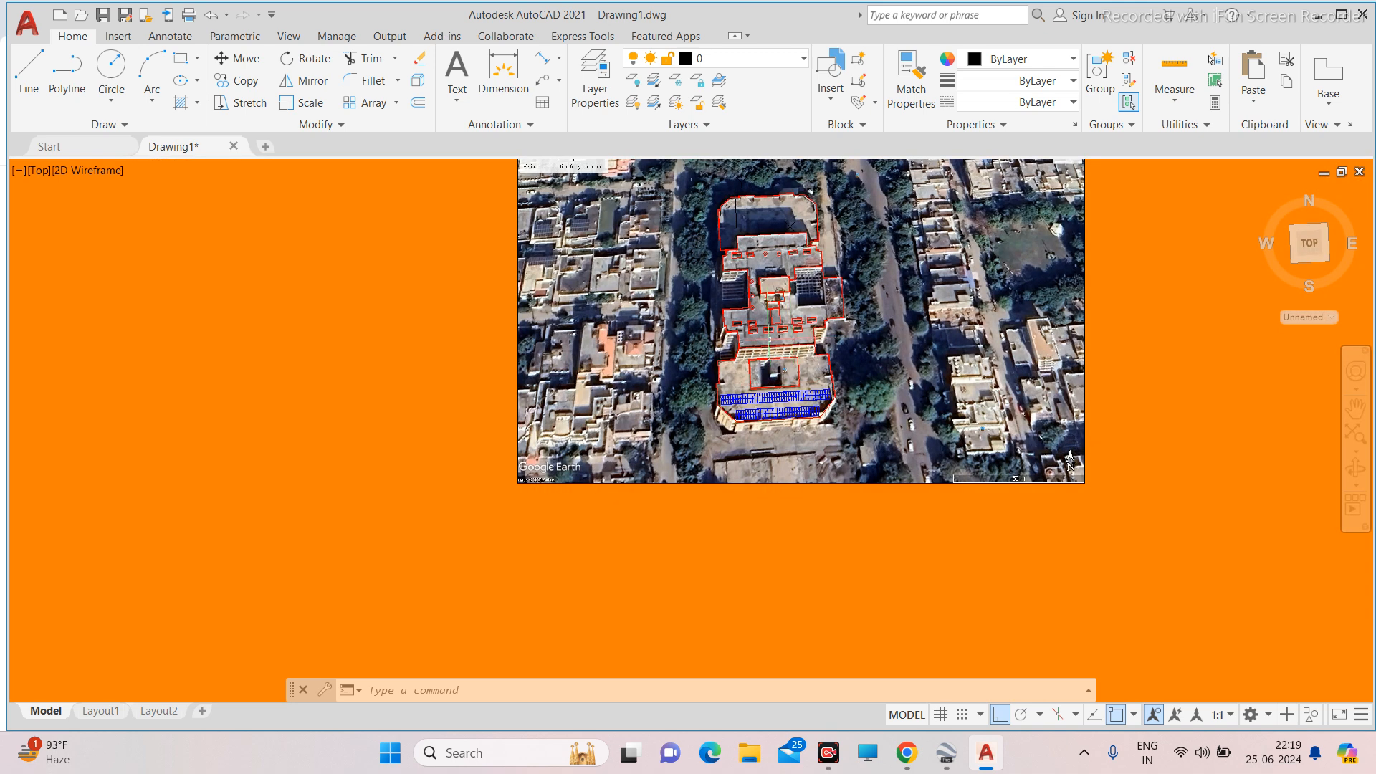
scroll(777, 399, up, 2)
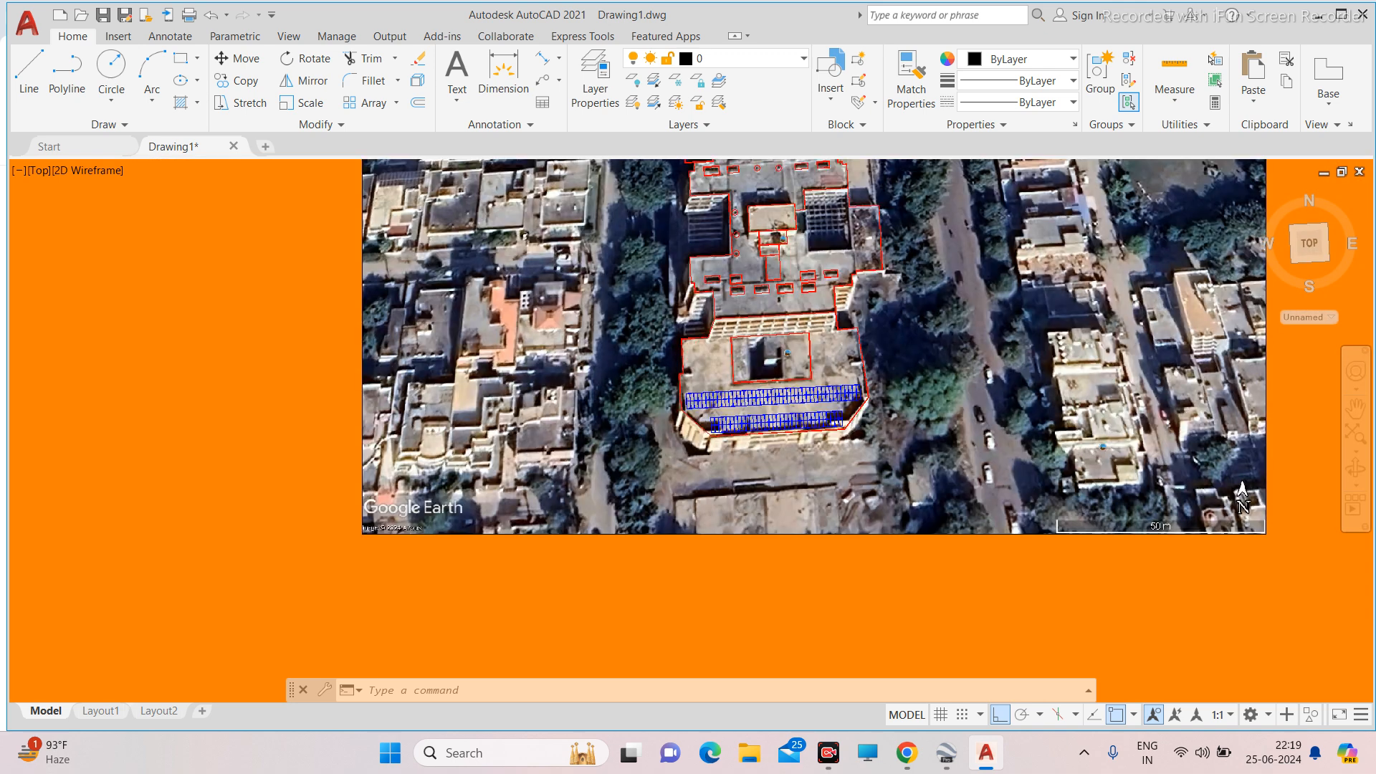
scroll(777, 399, up, 4)
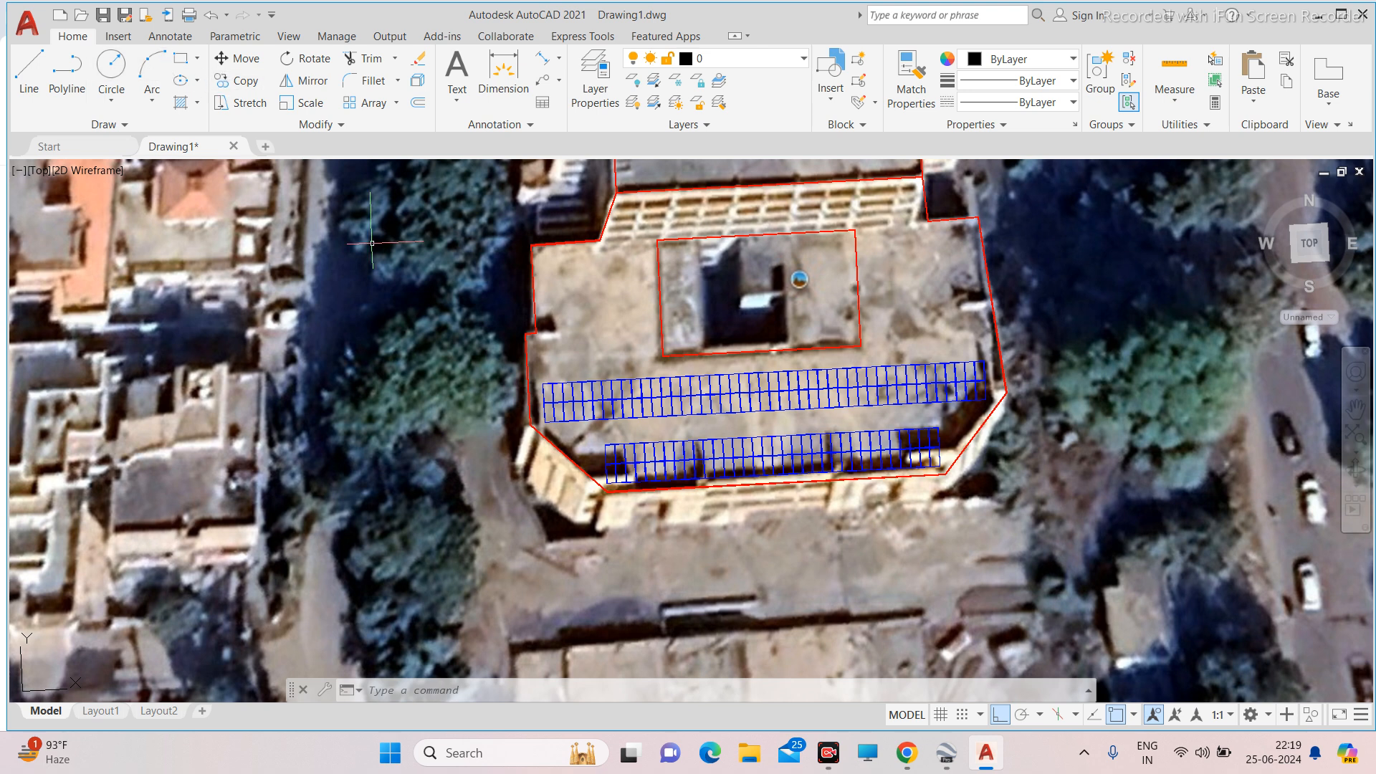
scroll(688, 258, down, 6)
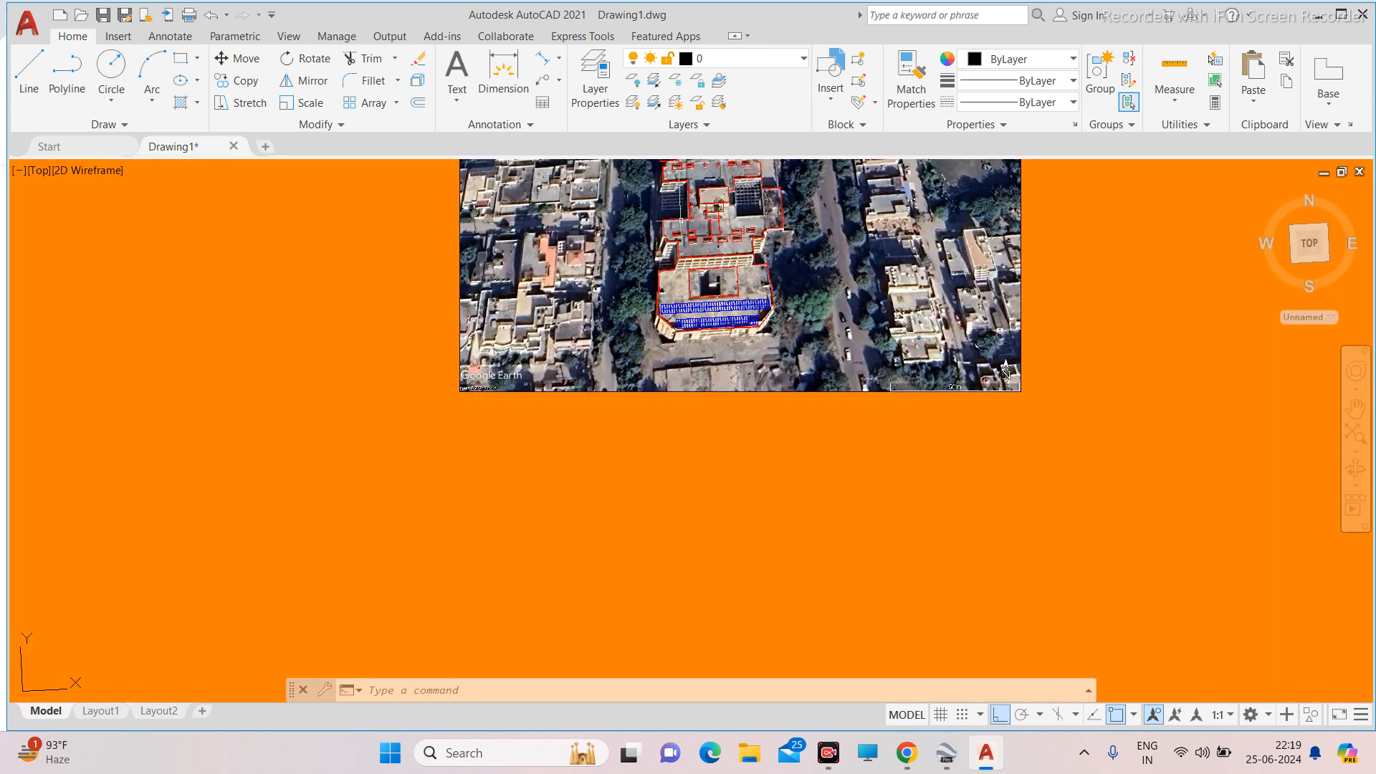
scroll(706, 309, up, 10)
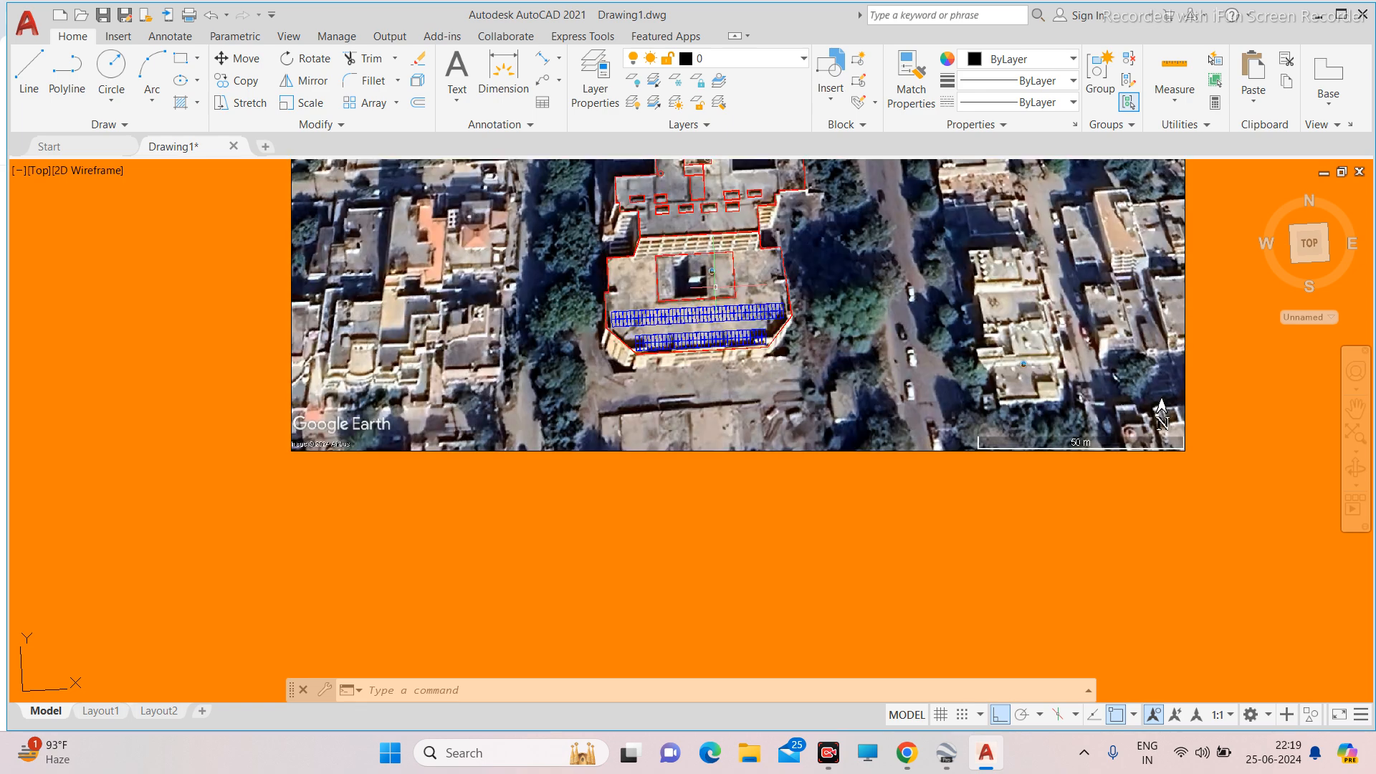
scroll(706, 308, down, 6)
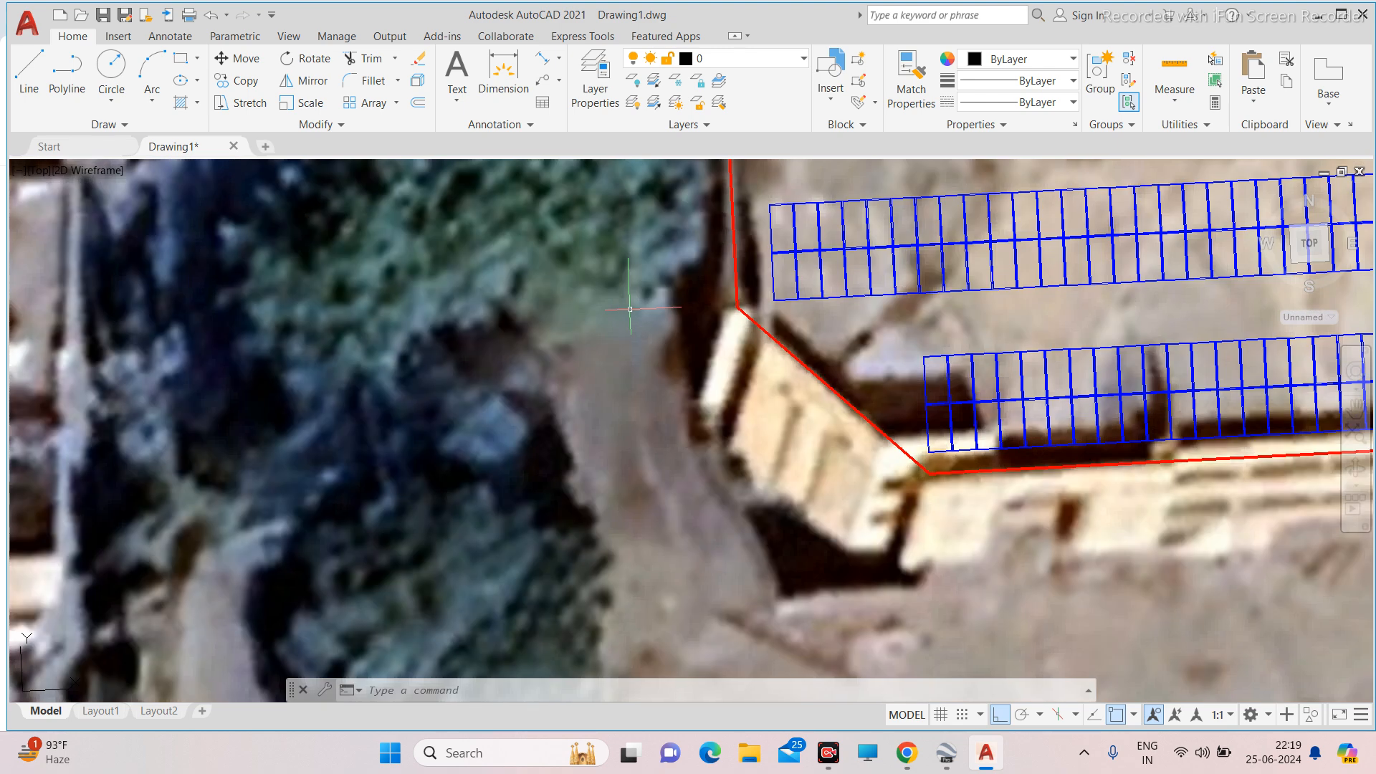
scroll(645, 311, down, 12)
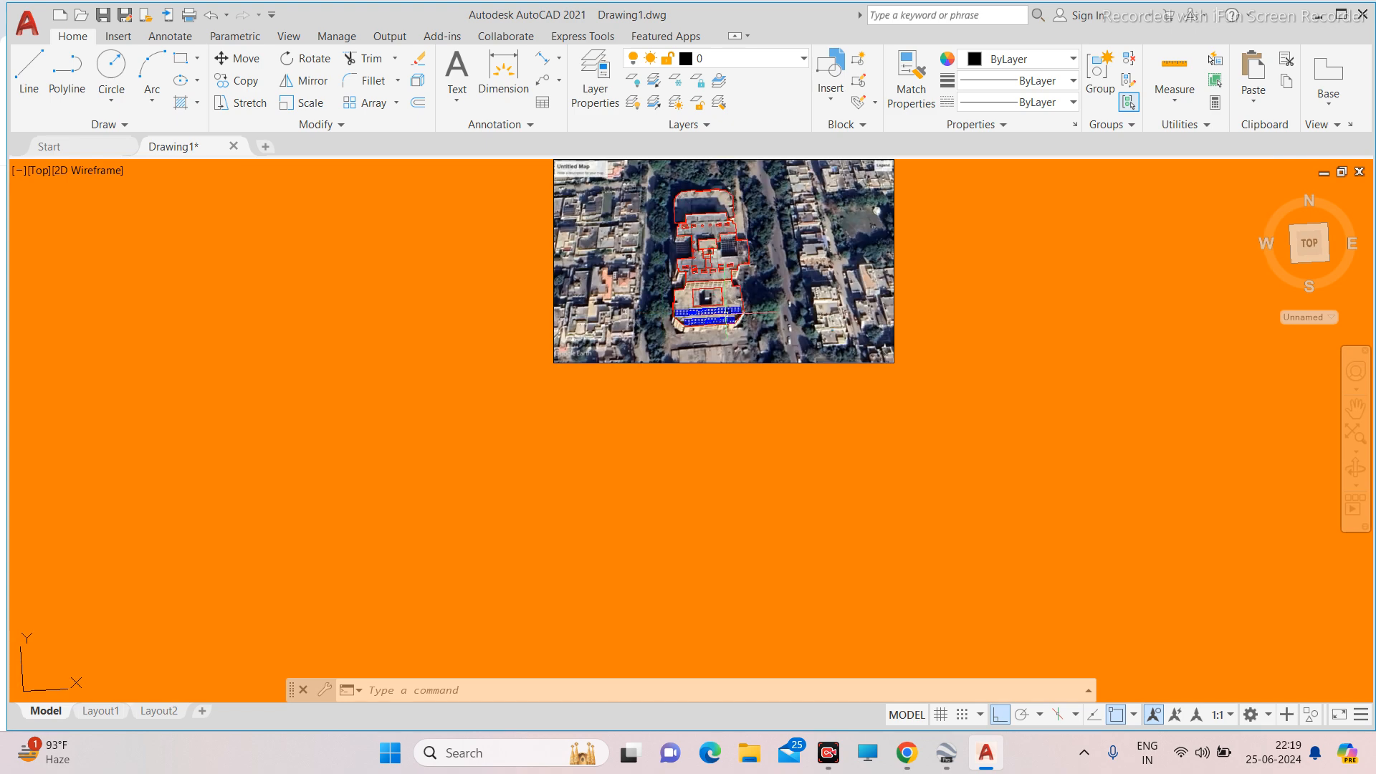
scroll(722, 312, up, 4)
scroll(622, 310, up, 12)
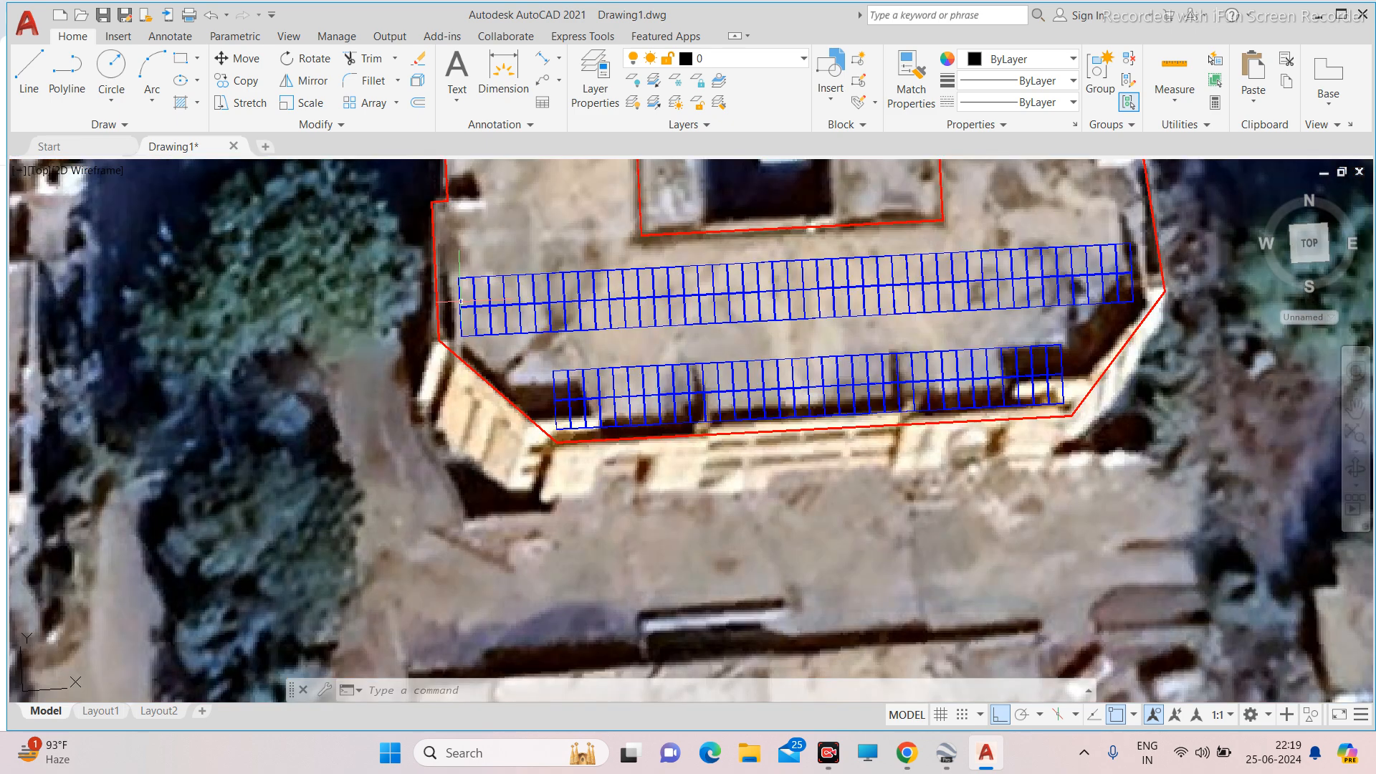
scroll(479, 294, down, 4)
scroll(575, 292, up, 4)
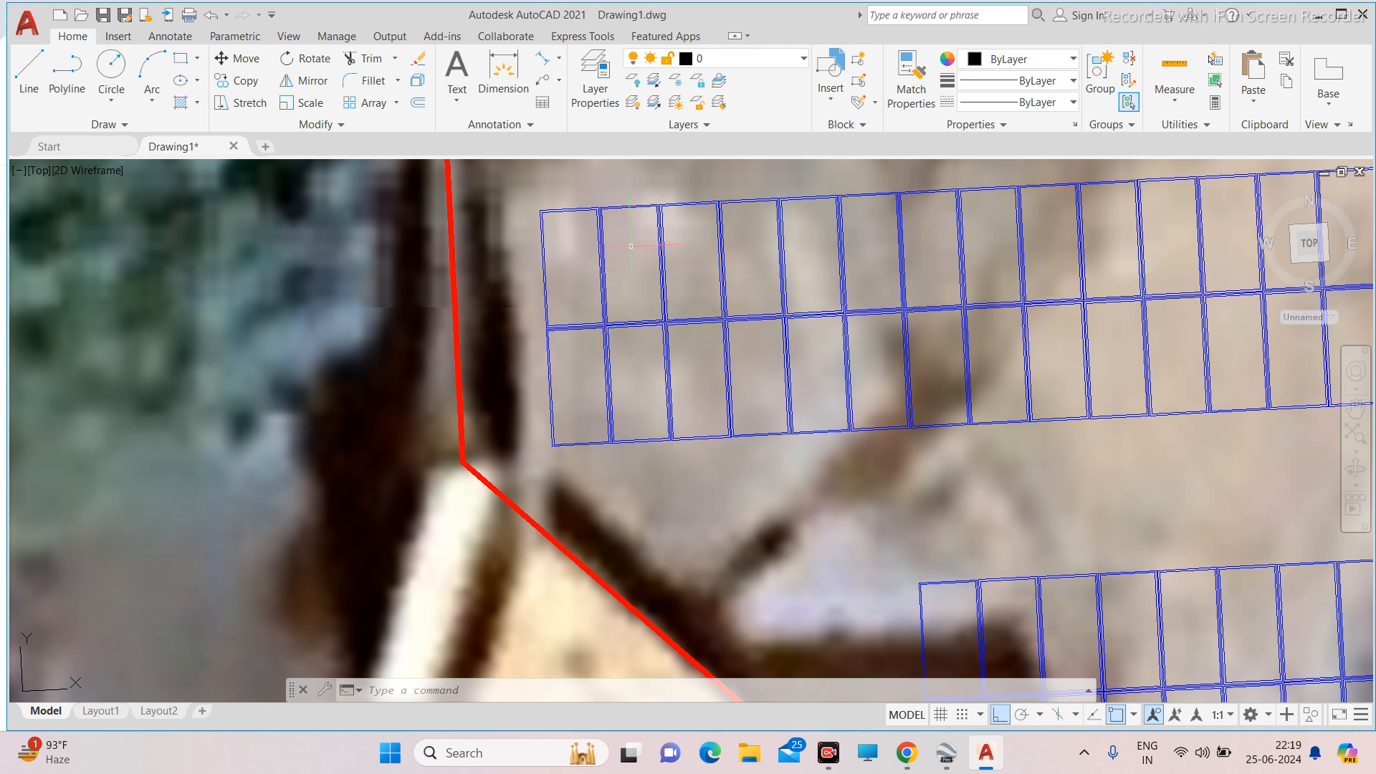
key(Escape)
scroll(631, 241, down, 10)
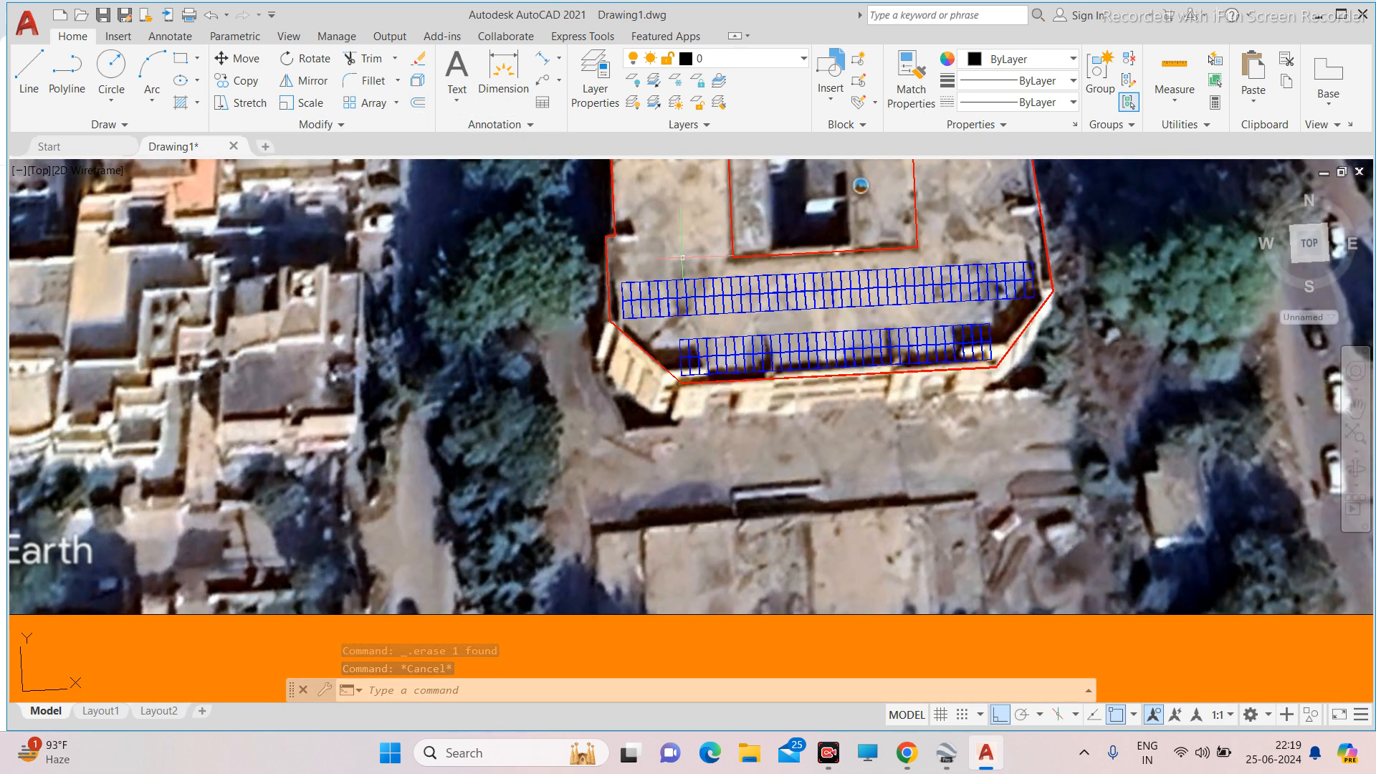
key(Escape)
scroll(917, 284, up, 2)
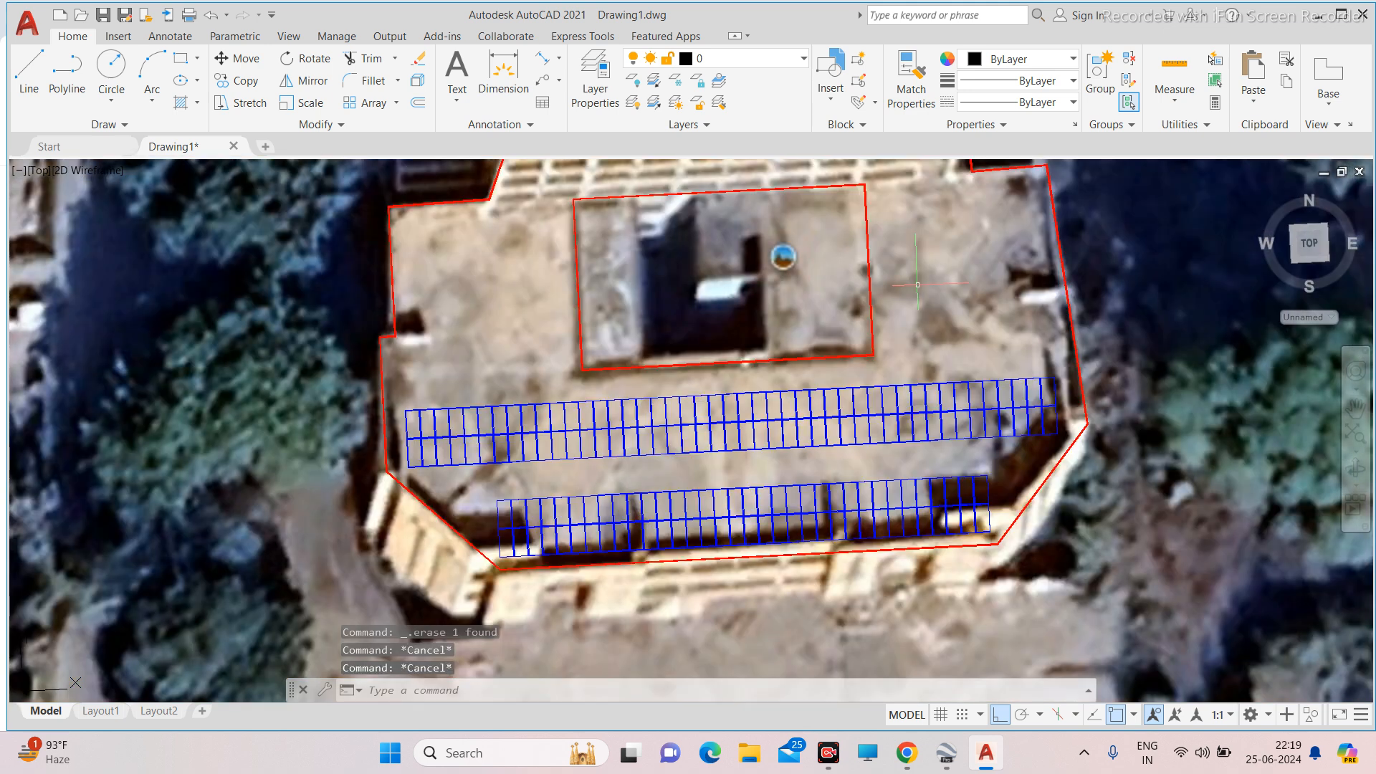
Review the red-bounded middle and northern roofs and the free areas around the southern block's central structure.
scroll(918, 284, down, 4)
scroll(709, 340, up, 2)
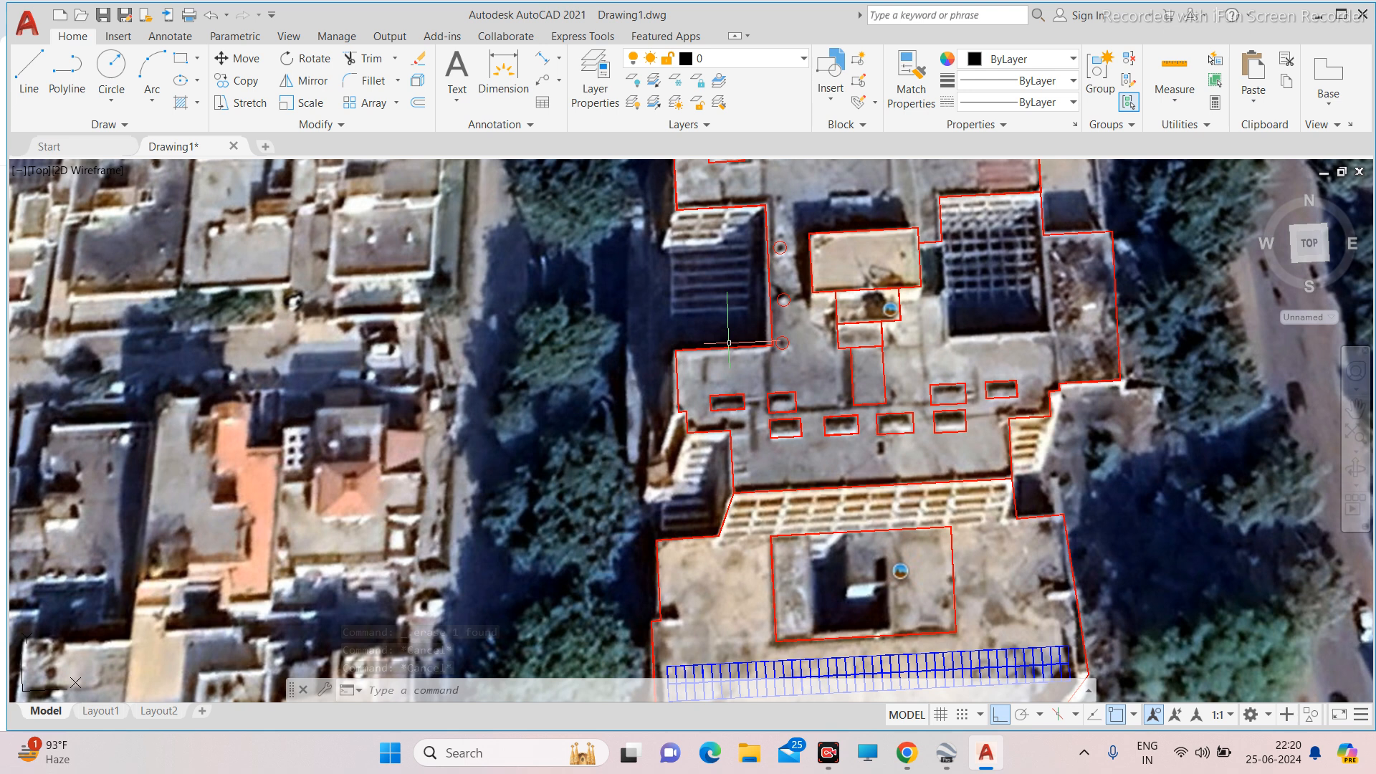
scroll(729, 343, down, 4)
scroll(760, 247, up, 4)
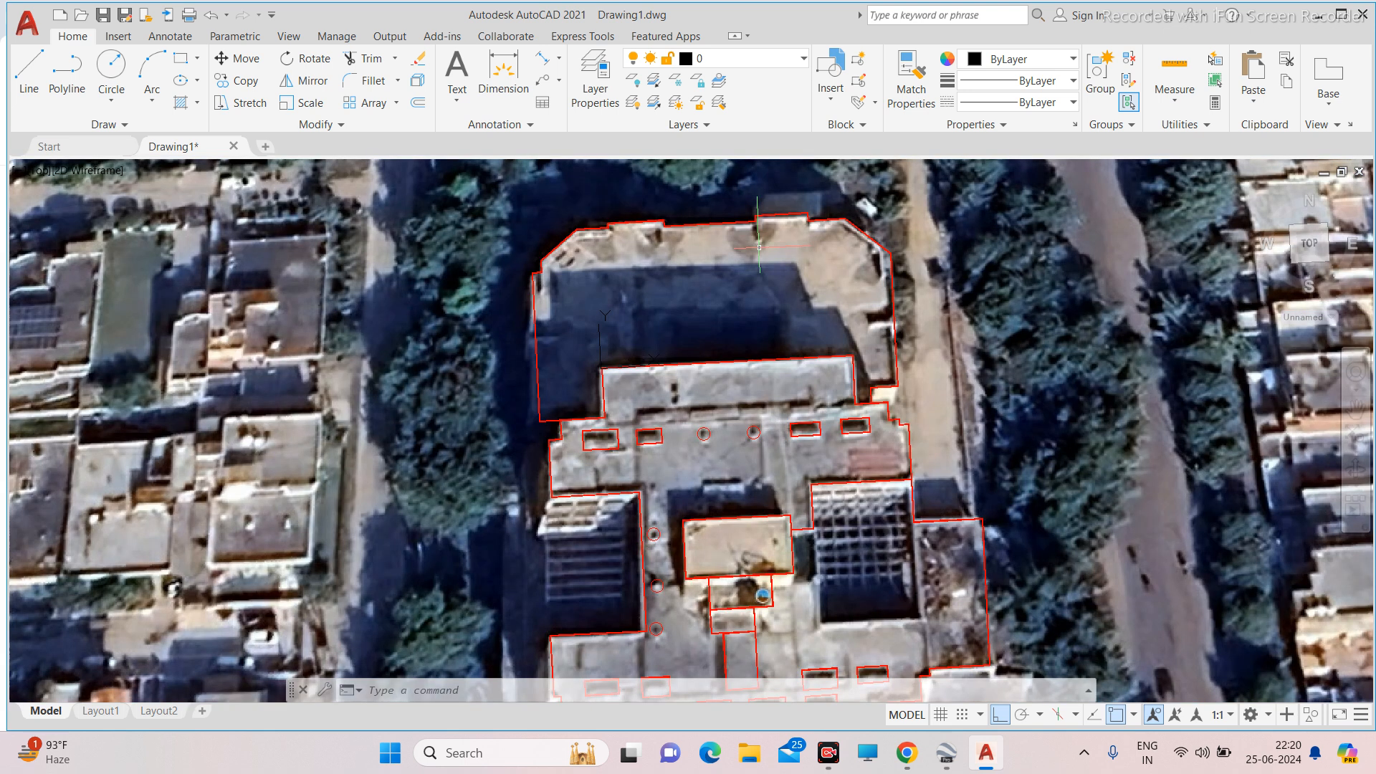
scroll(759, 248, down, 5)
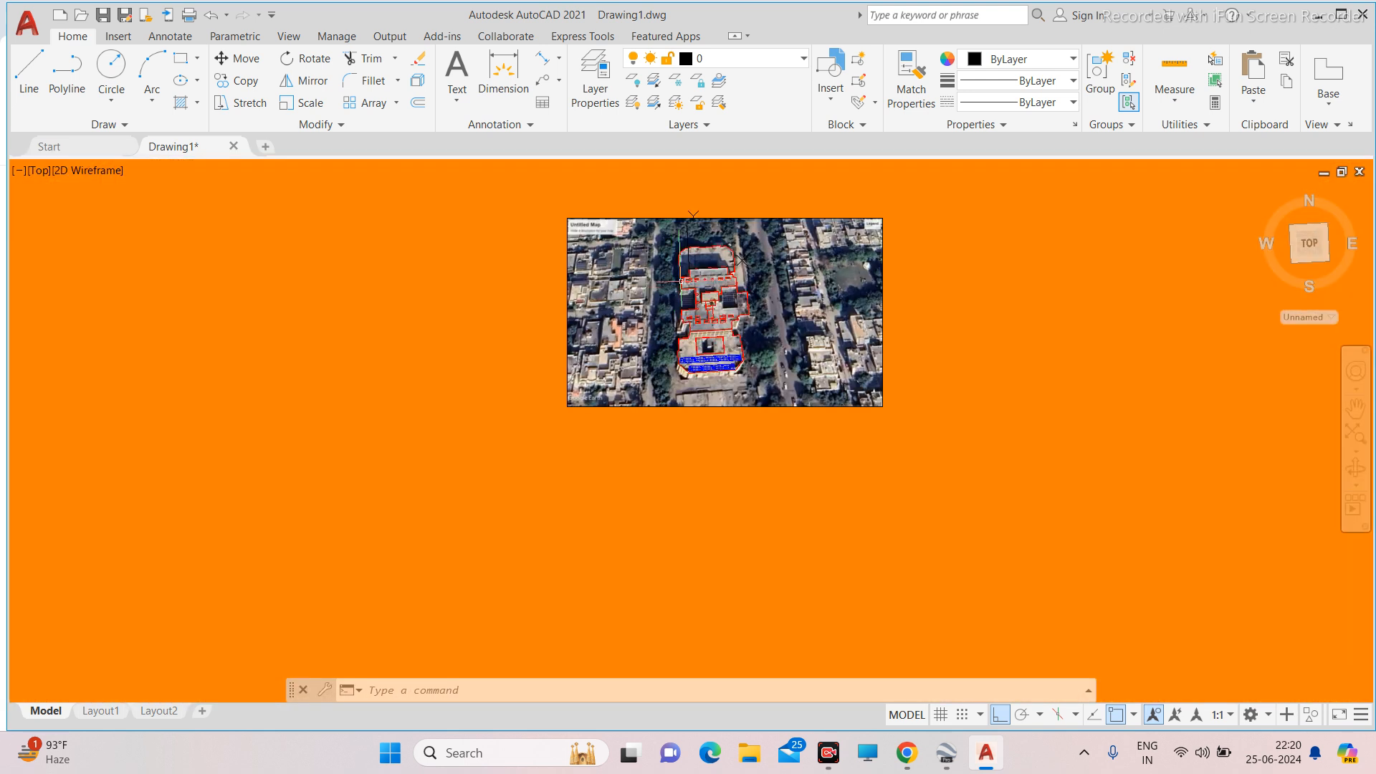
scroll(620, 278, up, 3)
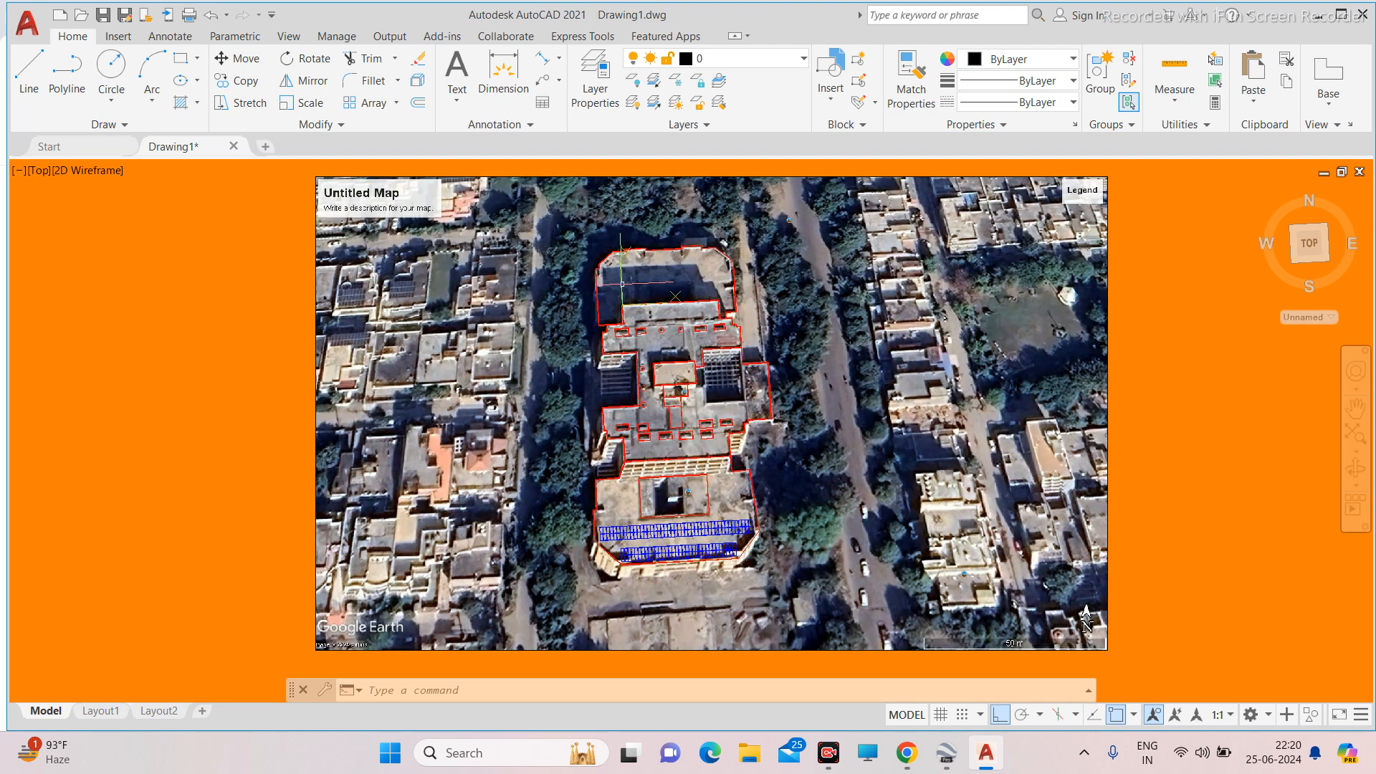
scroll(624, 279, down, 5)
scroll(627, 276, up, 5)
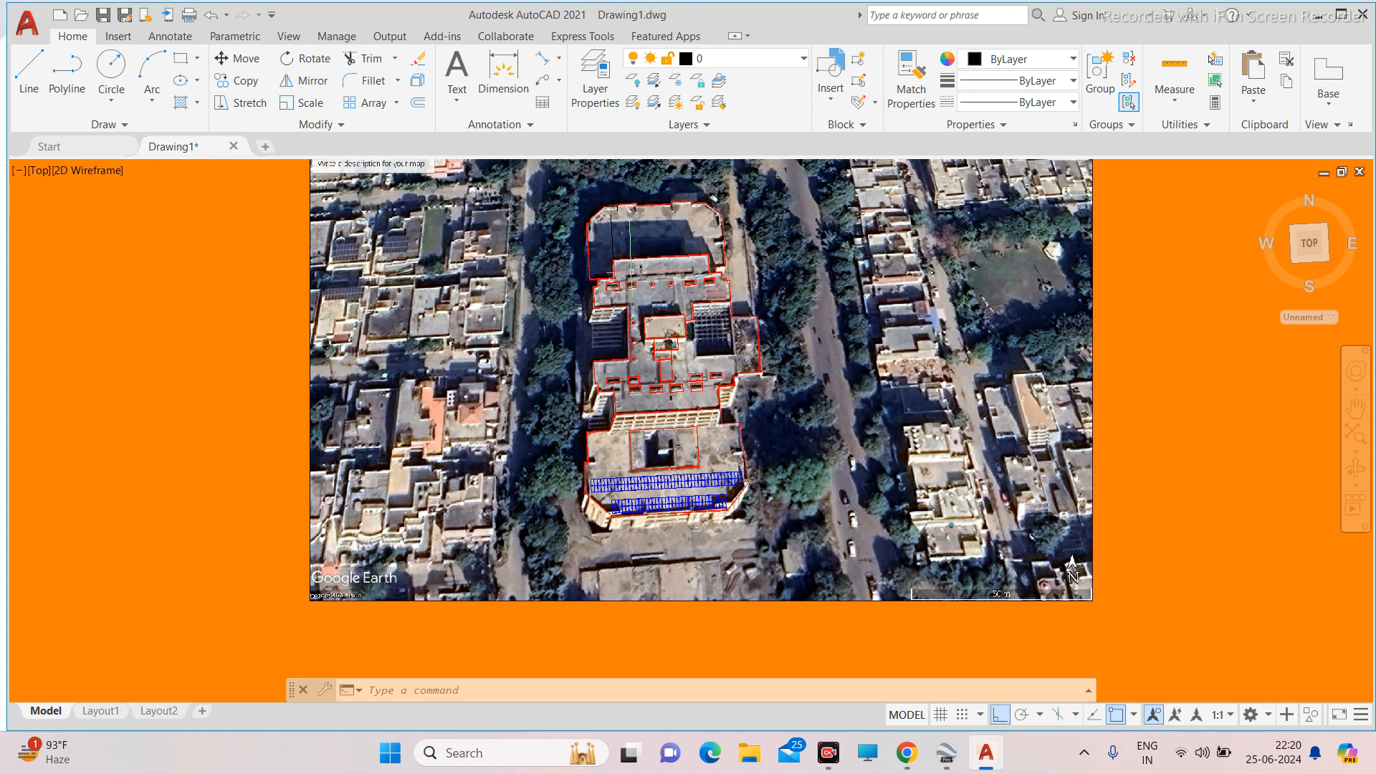
scroll(629, 273, down, 5)
scroll(625, 274, up, 4)
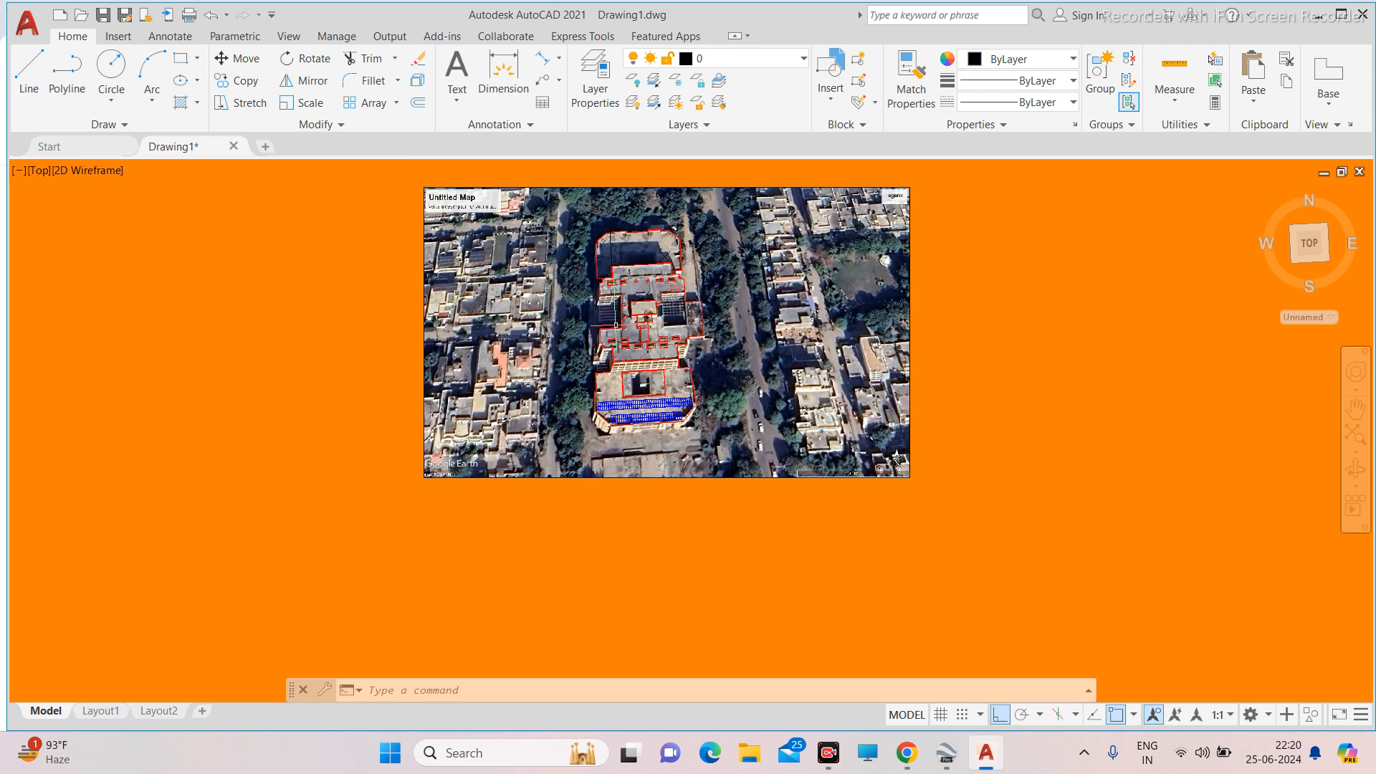
scroll(611, 305, down, 4)
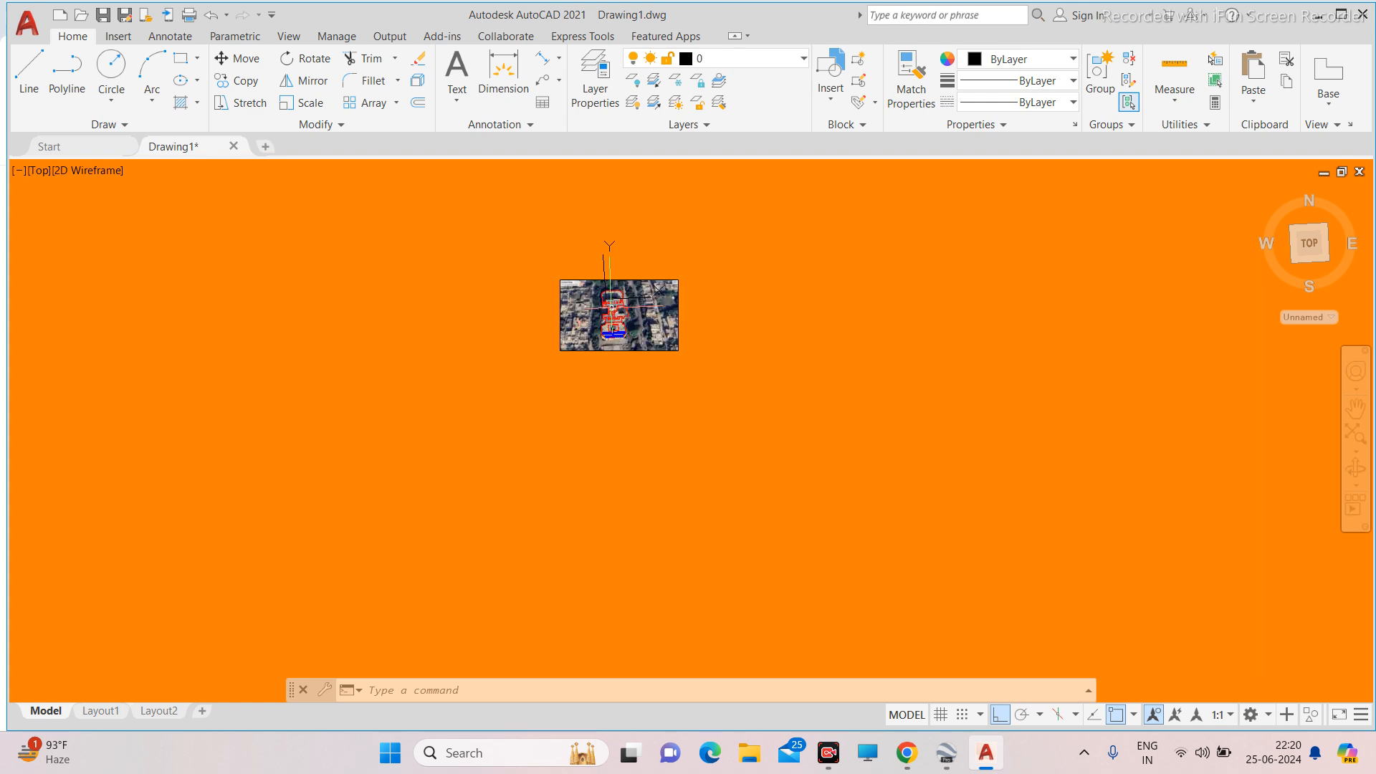
scroll(617, 333, up, 4)
middle_drag(617, 332, 621, 378)
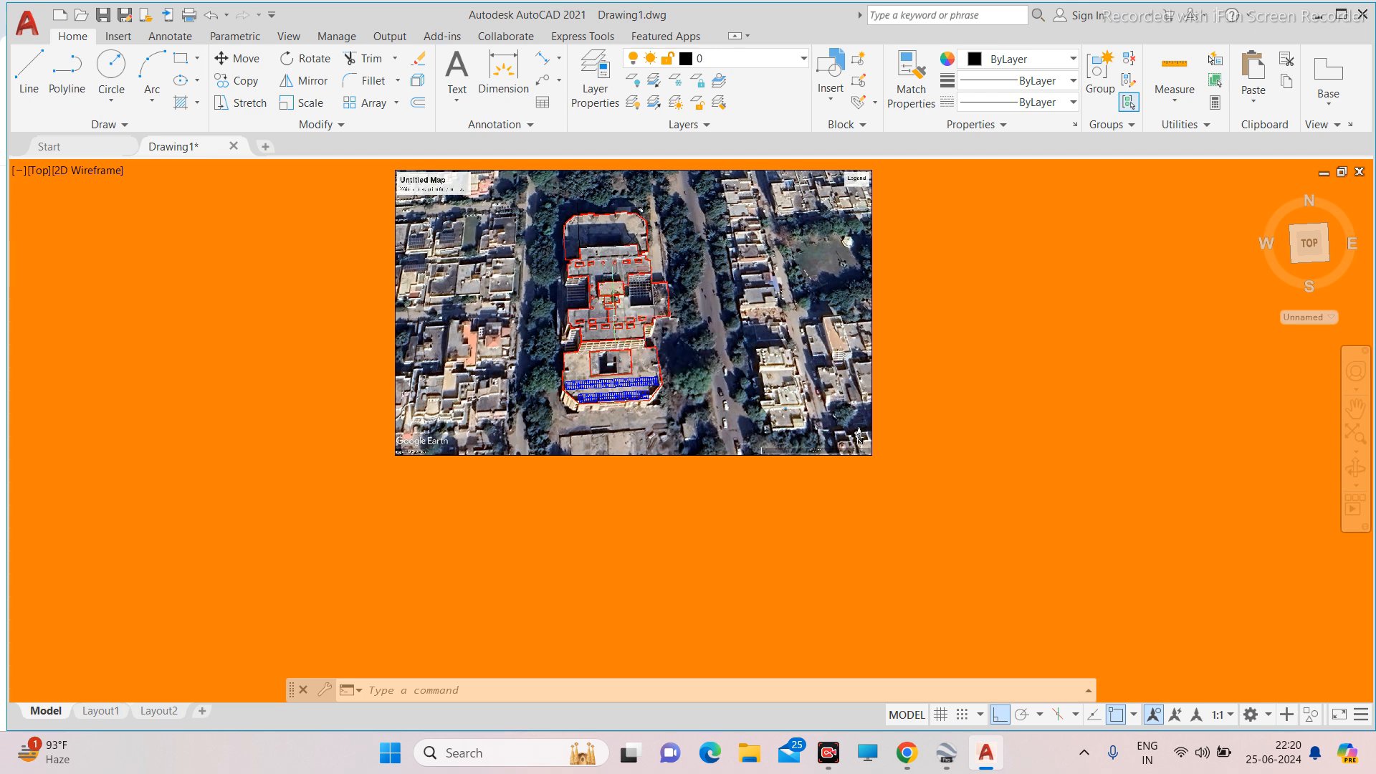
scroll(593, 345, up, 5)
click(513, 386)
click(496, 425)
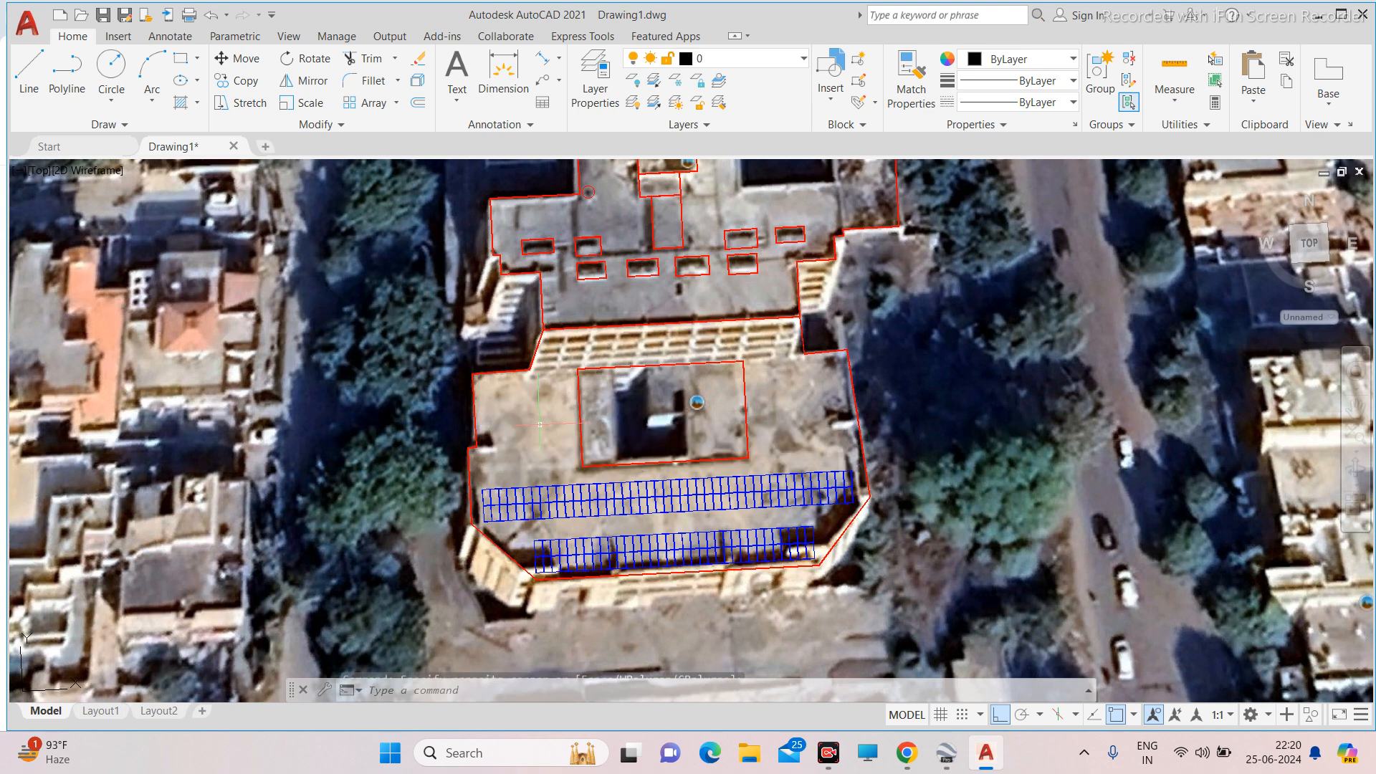
click(824, 387)
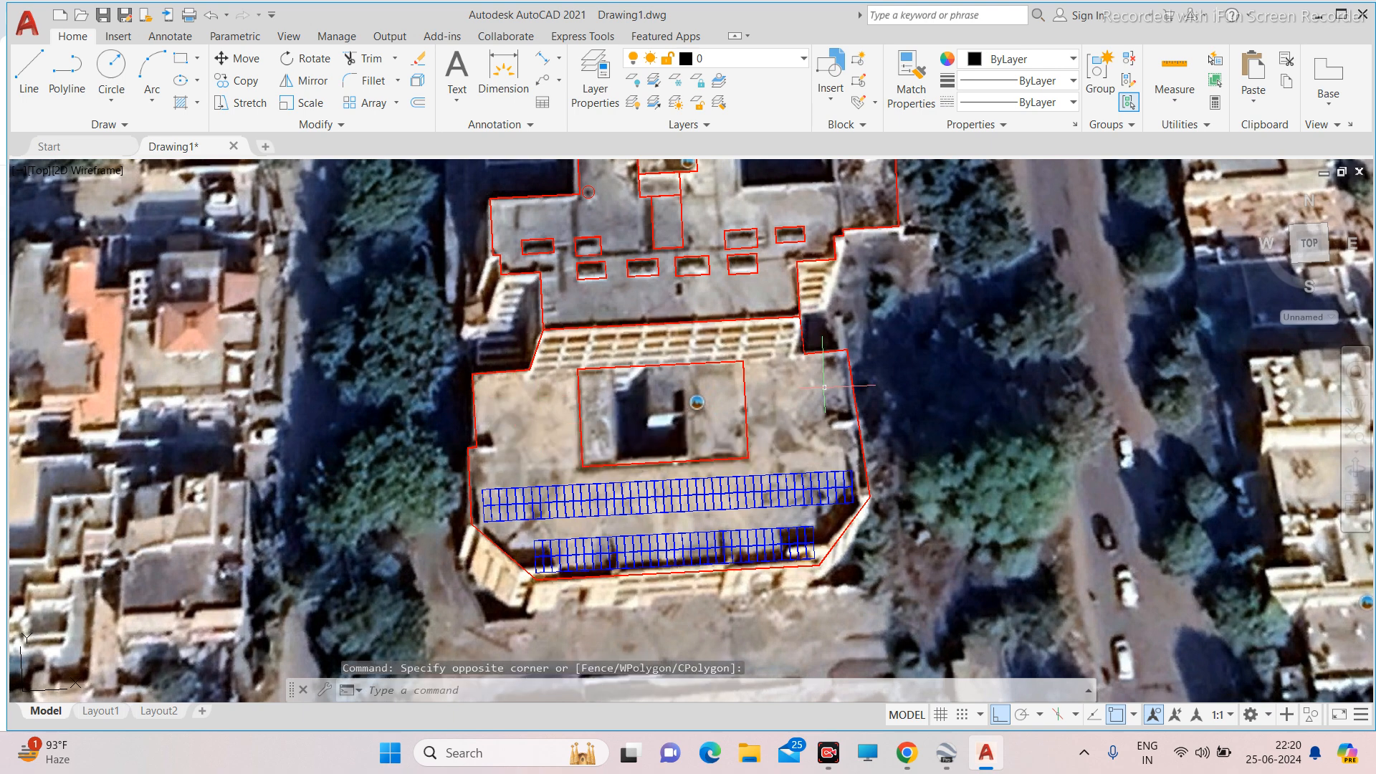
scroll(717, 358, down, 4)
scroll(640, 393, up, 6)
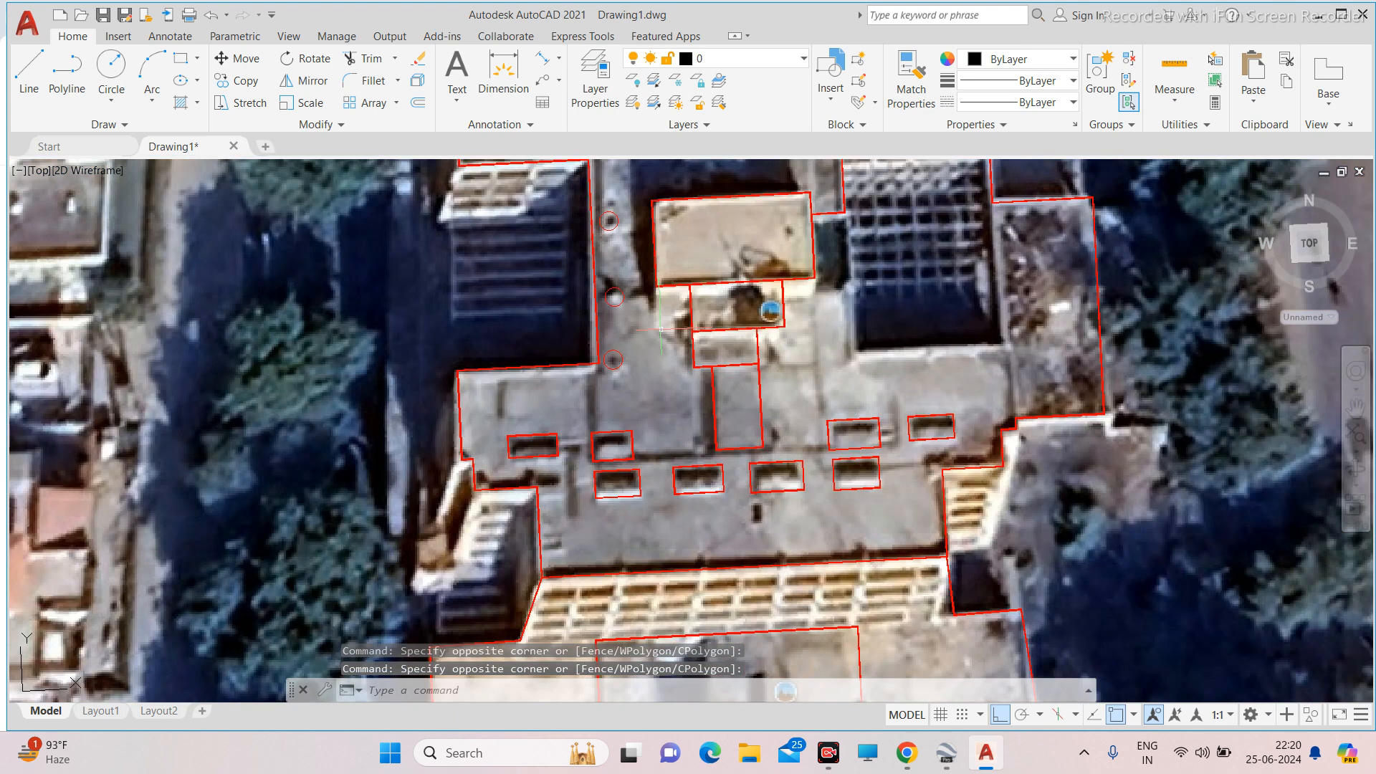
Examine the middle block's roof around its central structure and red-outlined openings, down to the southern block's panel rows.
click(641, 392)
click(564, 379)
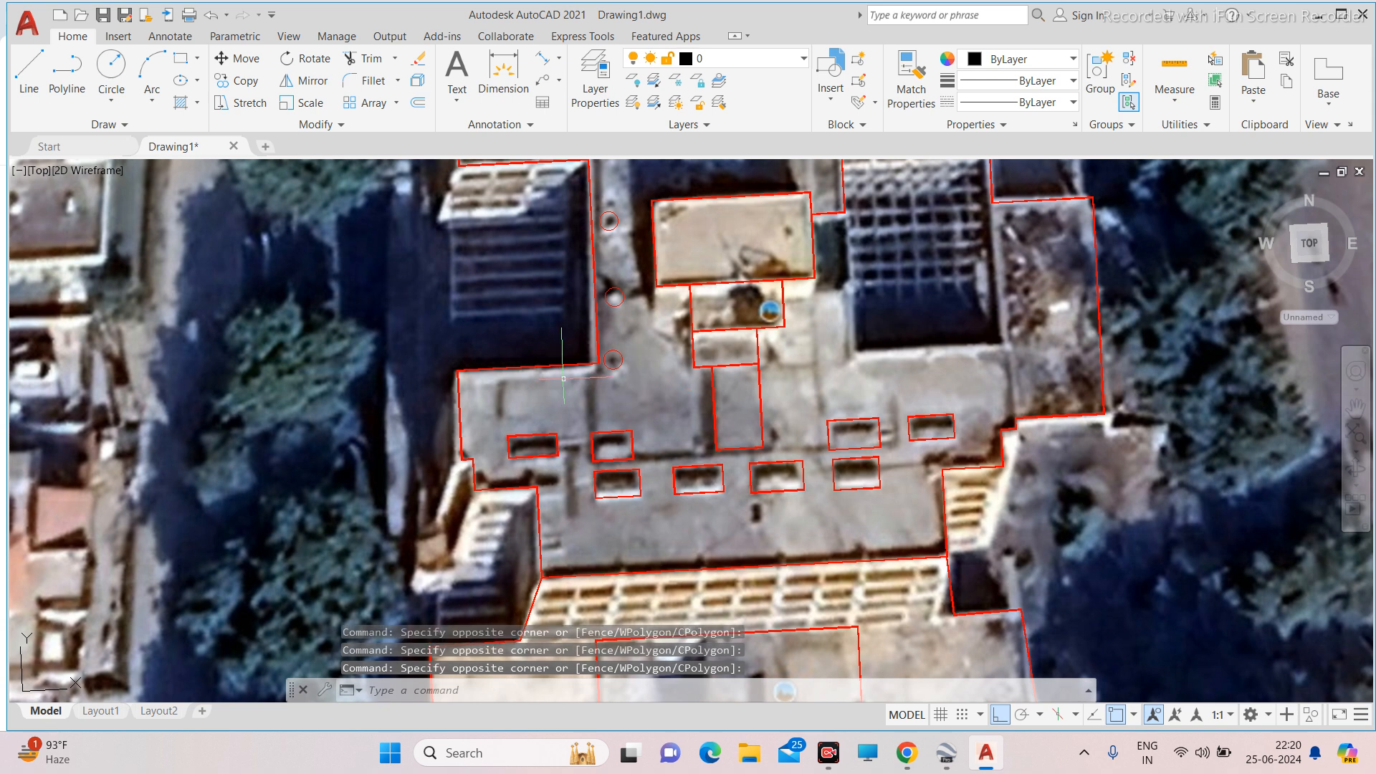
scroll(563, 379, down, 4)
scroll(708, 377, up, 6)
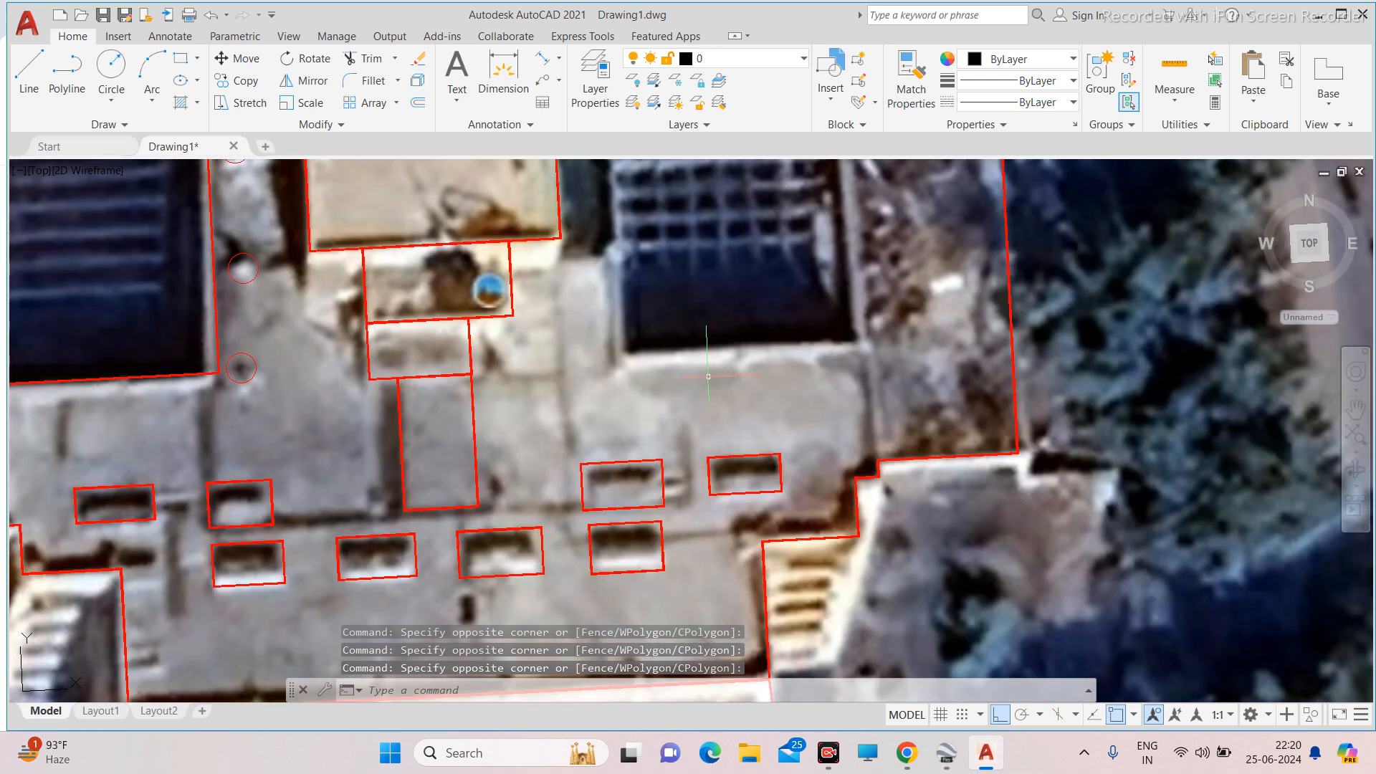
scroll(709, 376, down, 4)
scroll(697, 341, up, 6)
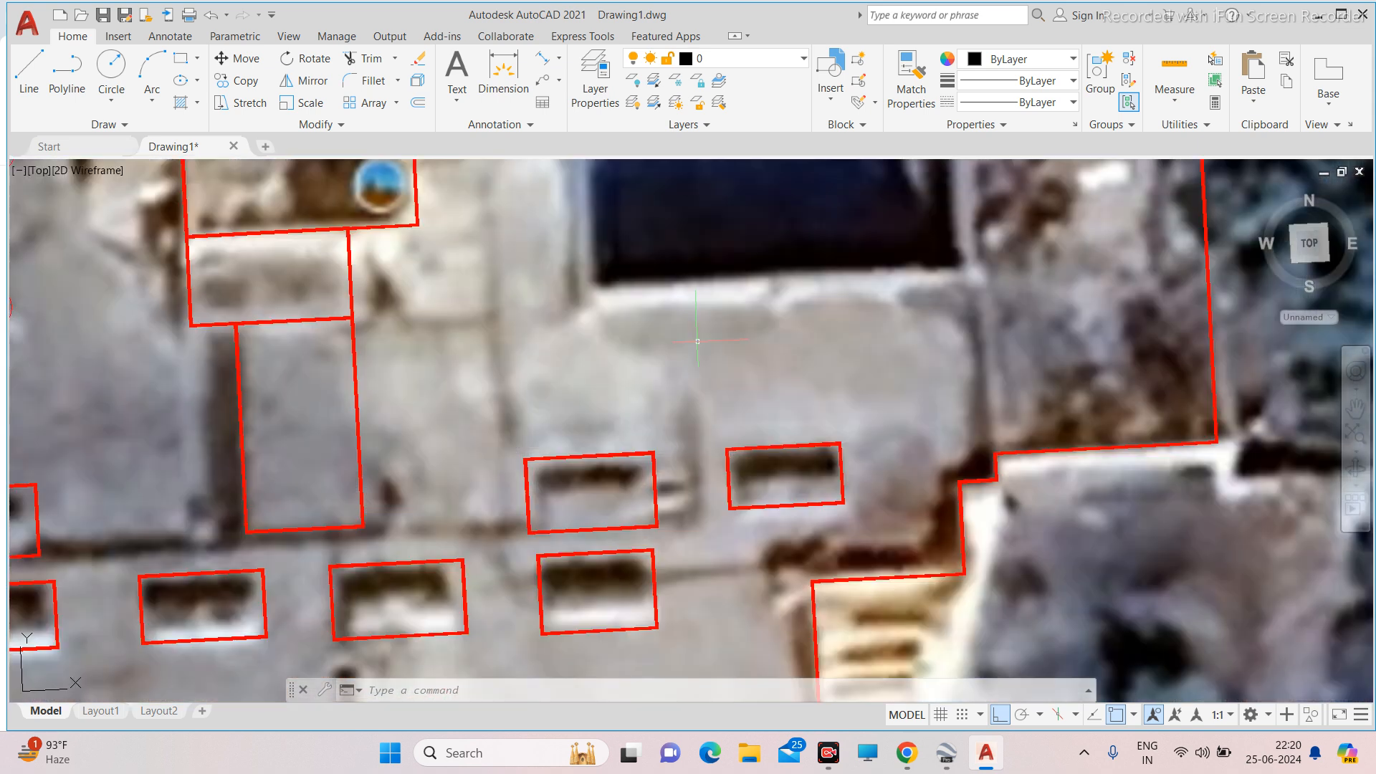
scroll(698, 341, down, 7)
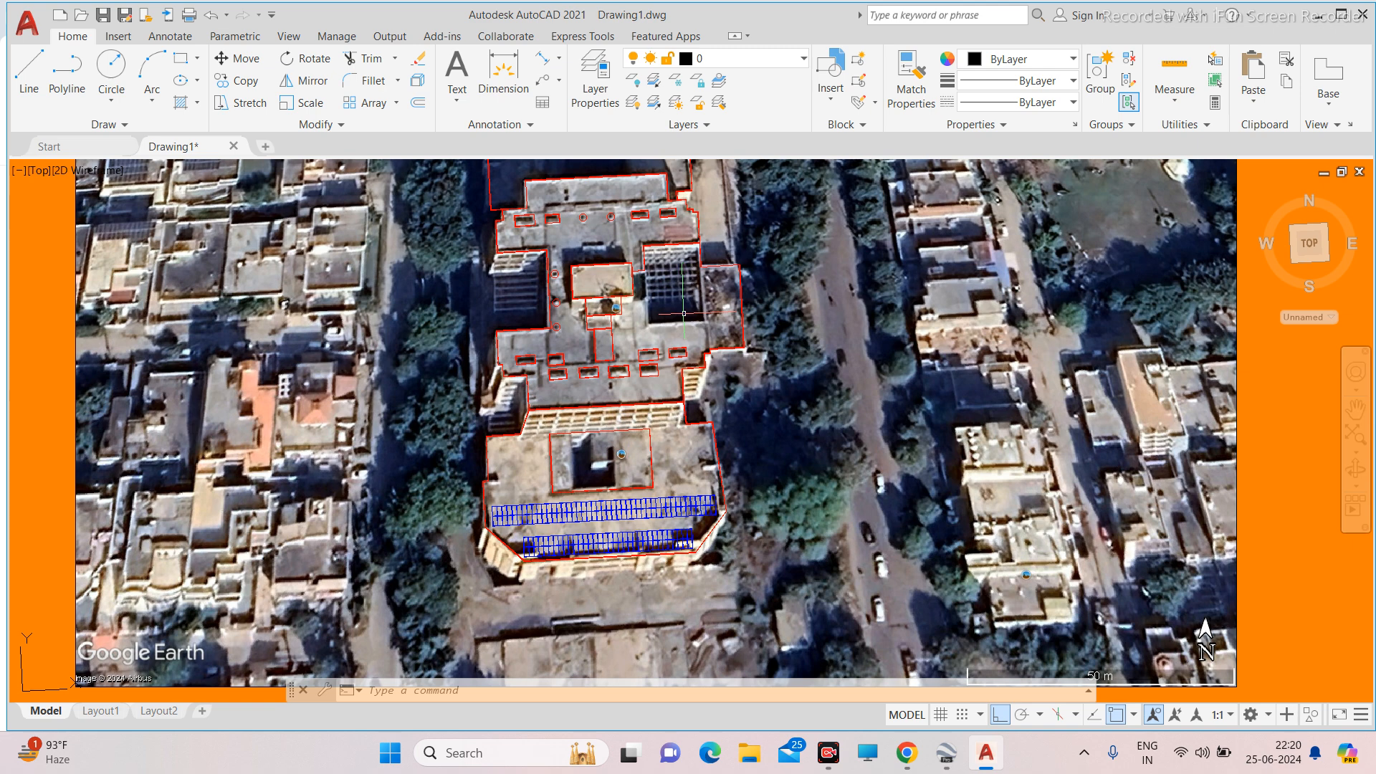
scroll(631, 301, up, 8)
scroll(699, 302, down, 6)
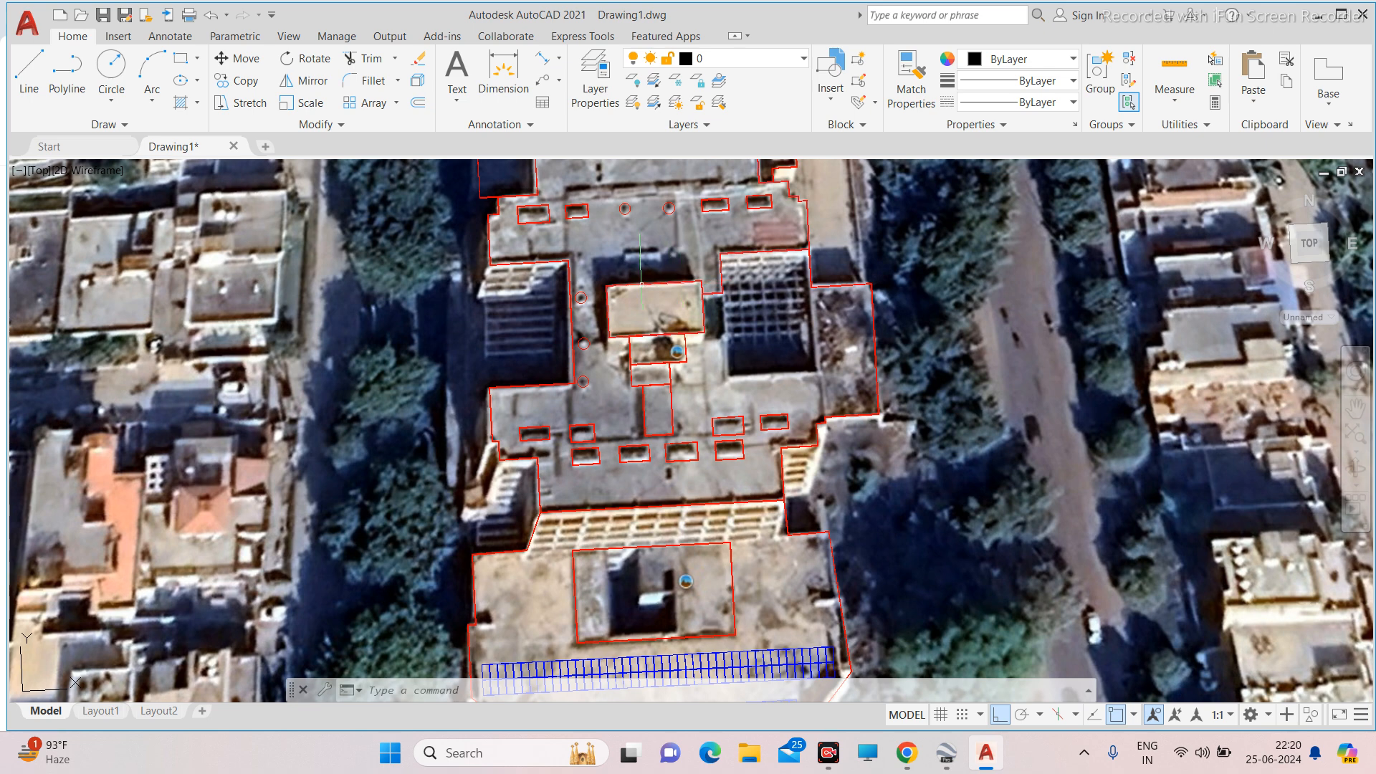
scroll(637, 252, down, 5)
scroll(651, 341, up, 7)
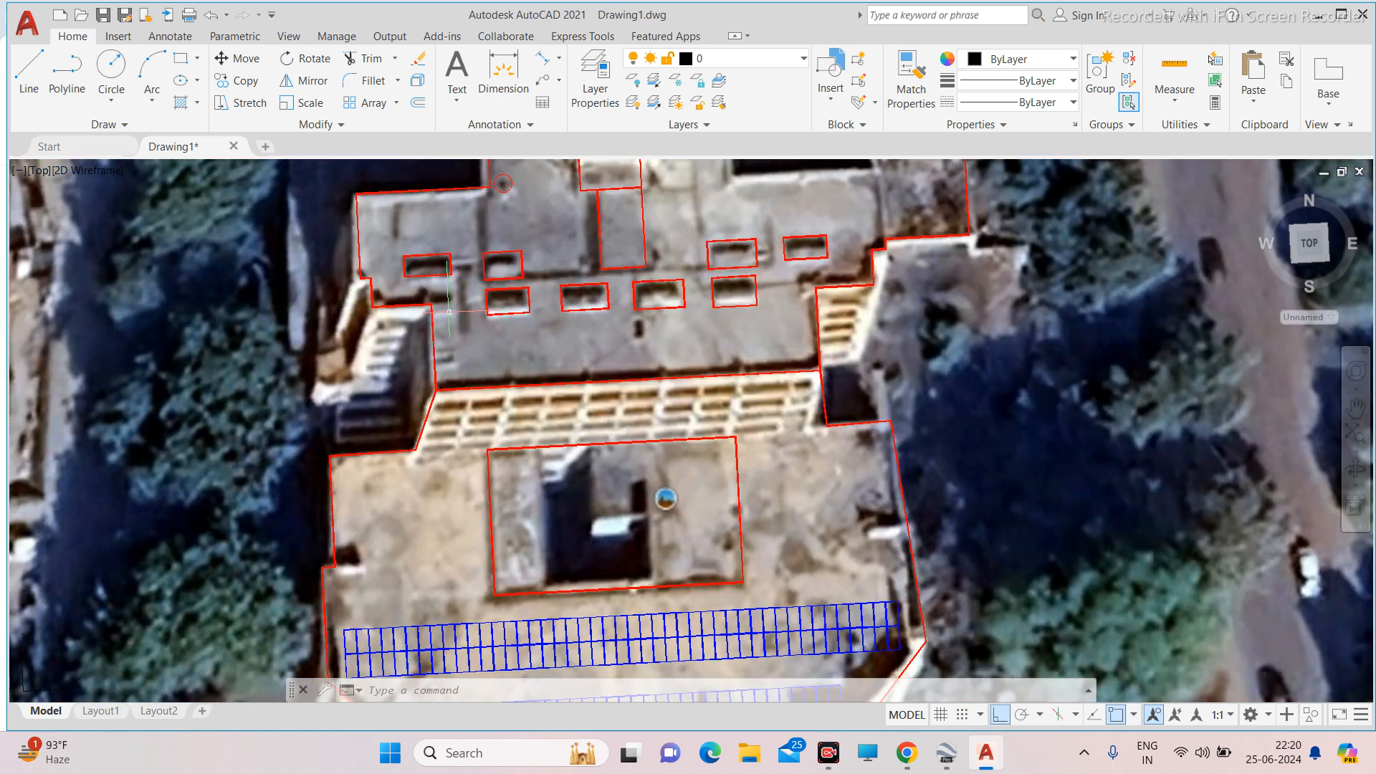
scroll(448, 311, down, 8)
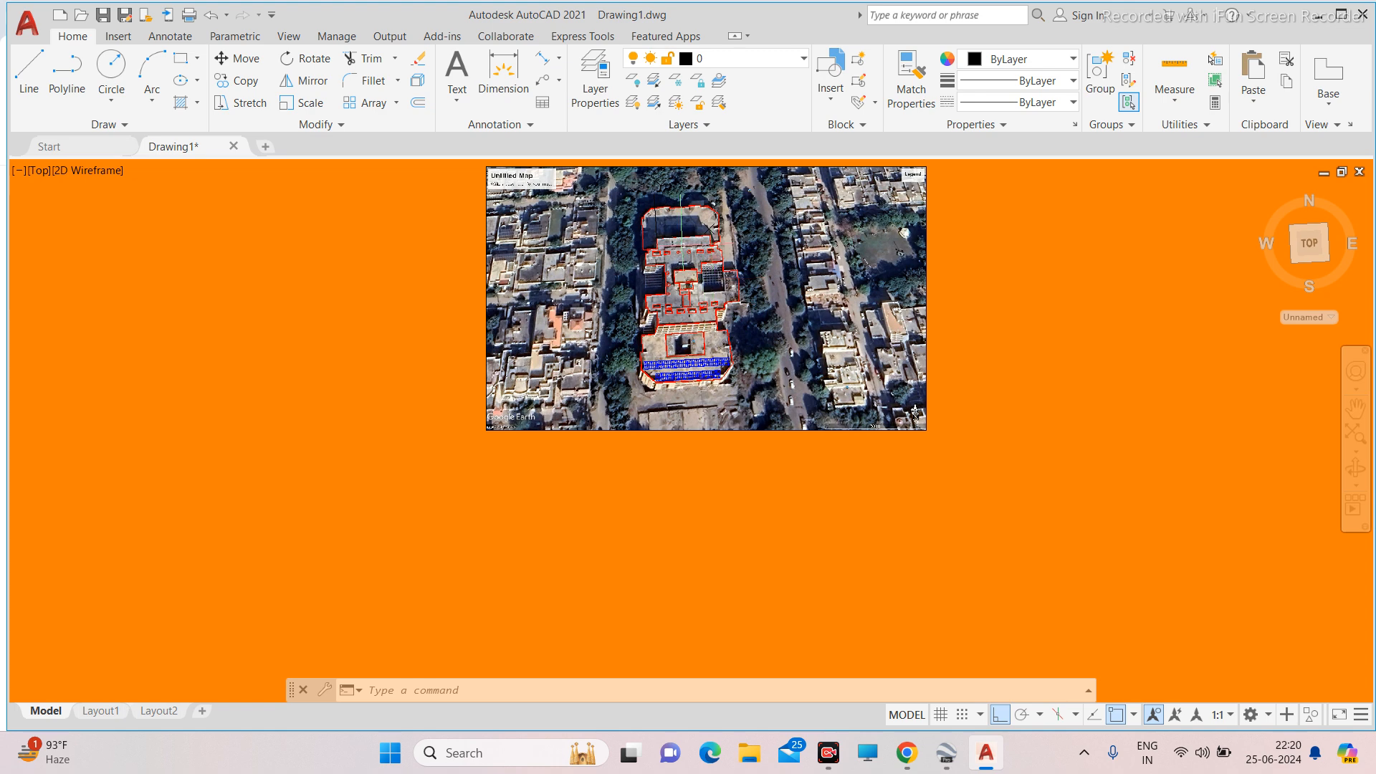
Review the northern part of the middle block's roof, the northern block and the overall site layout.
scroll(676, 251, up, 6)
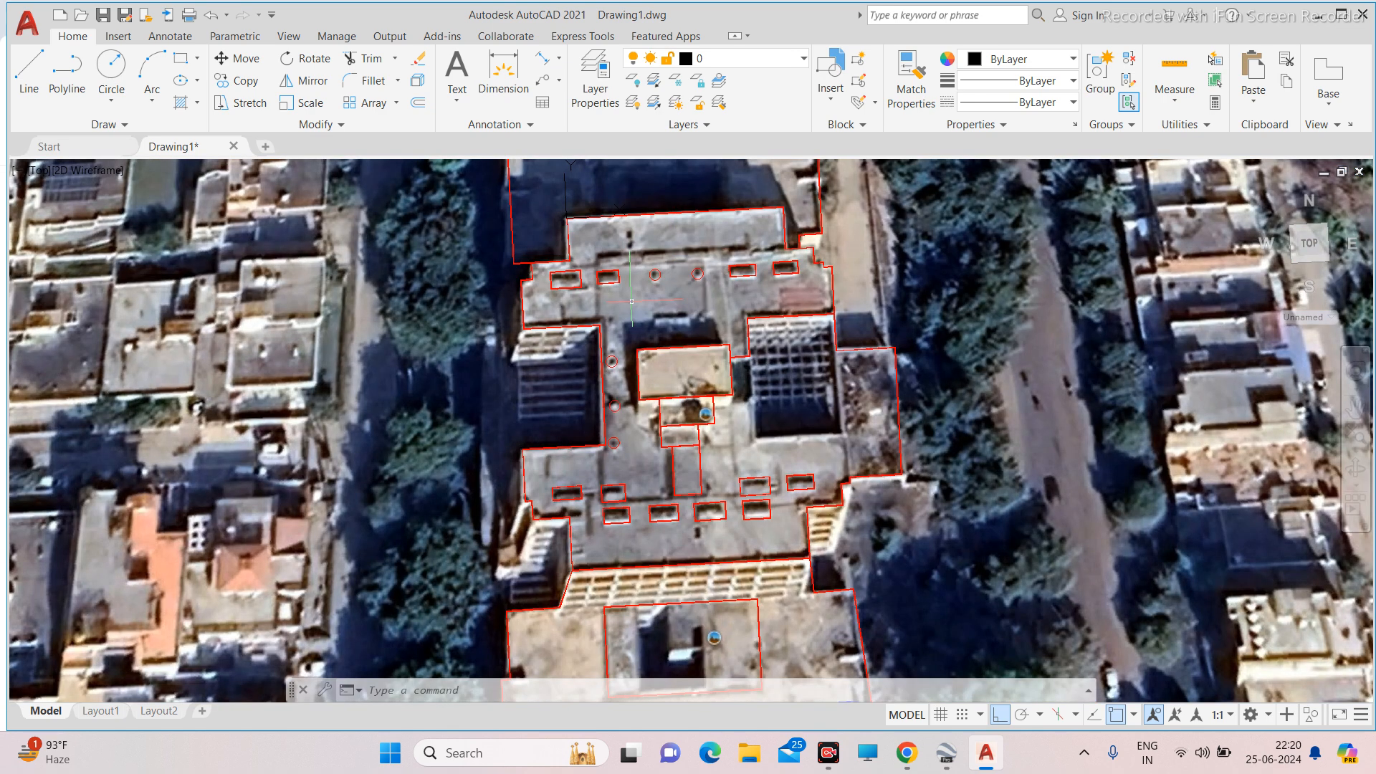
middle_drag(646, 258, 637, 288)
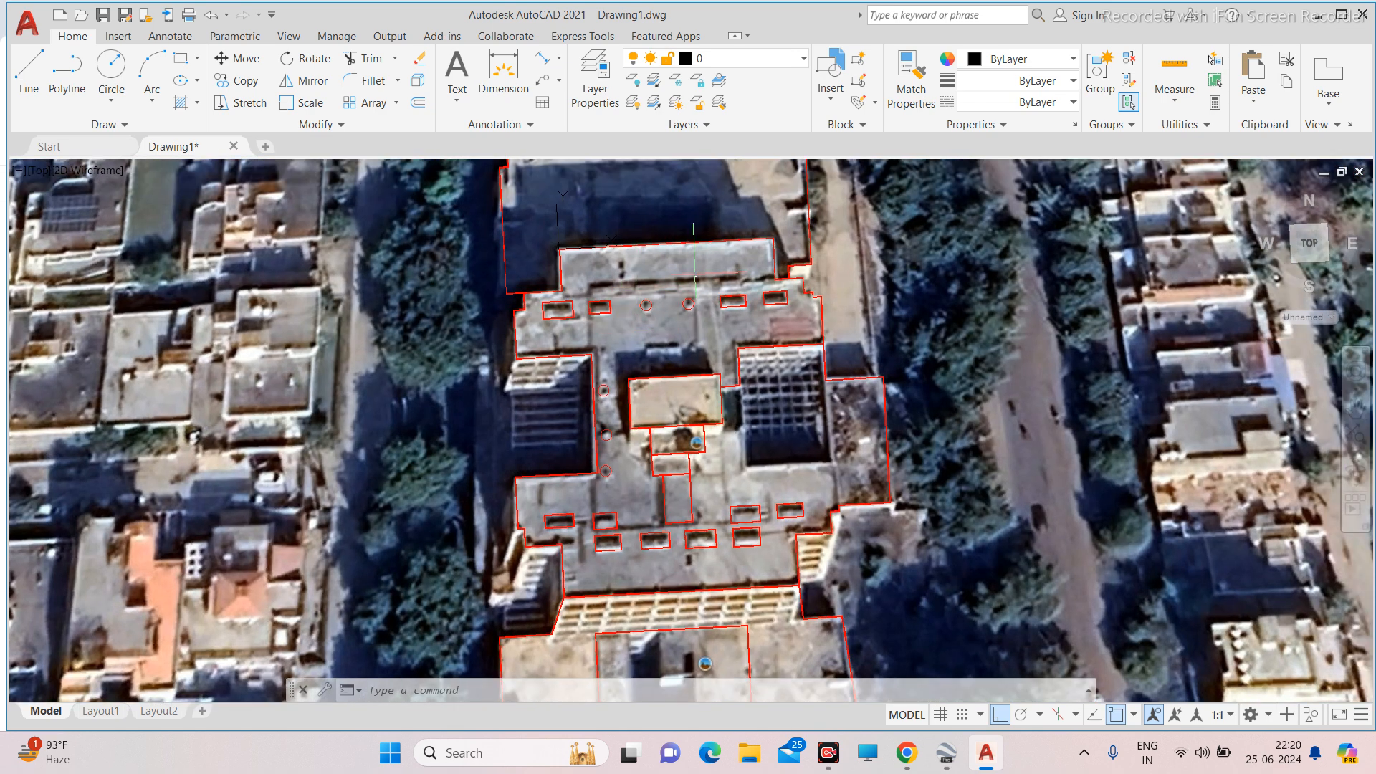
scroll(567, 288, up, 5)
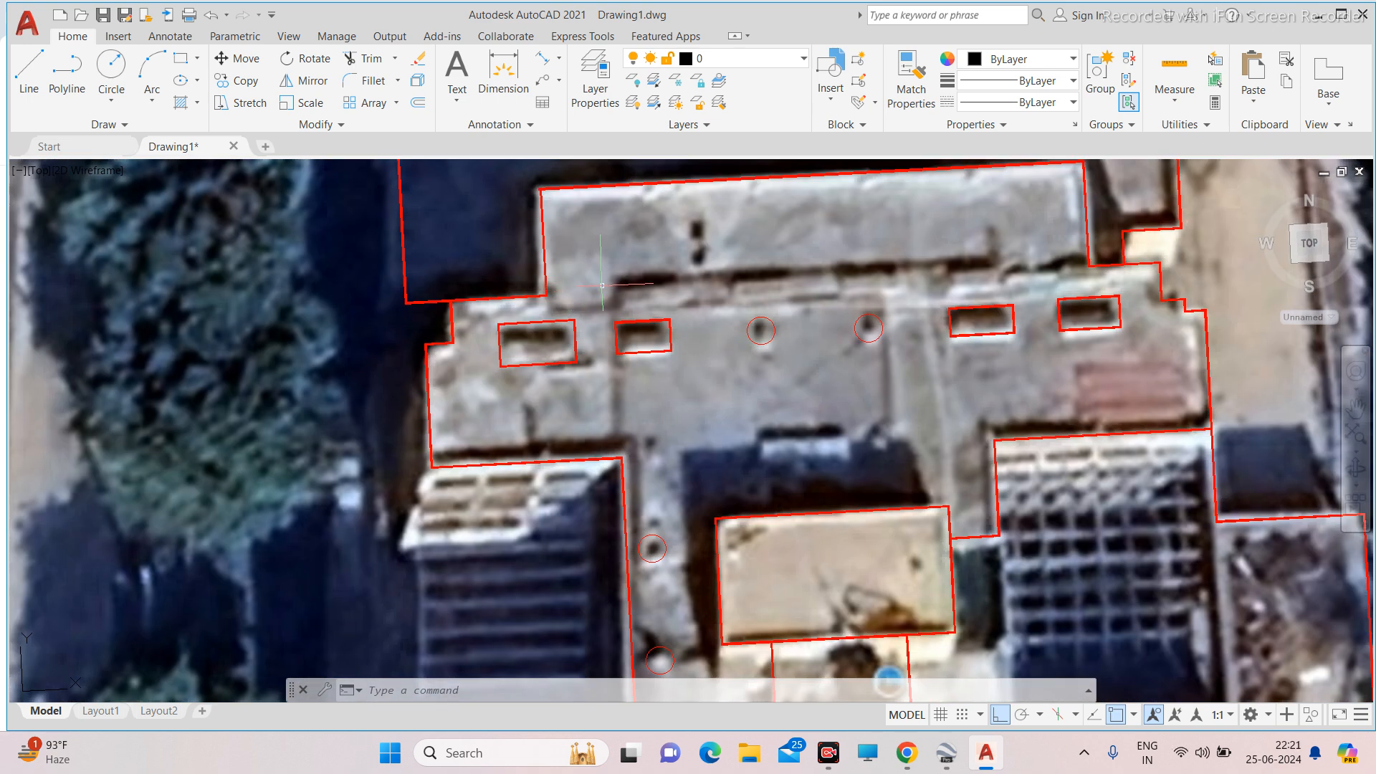
scroll(588, 277, down, 8)
scroll(656, 262, up, 3)
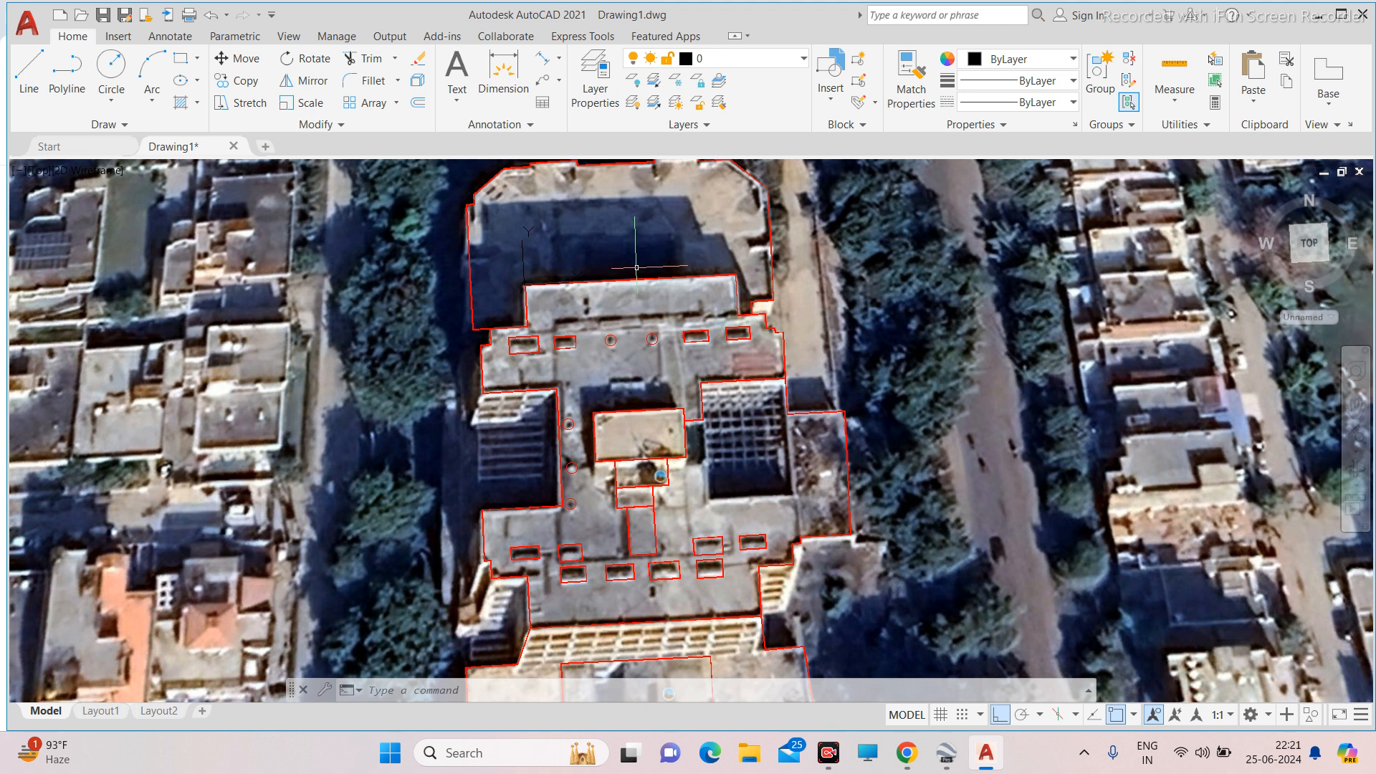
scroll(645, 273, down, 6)
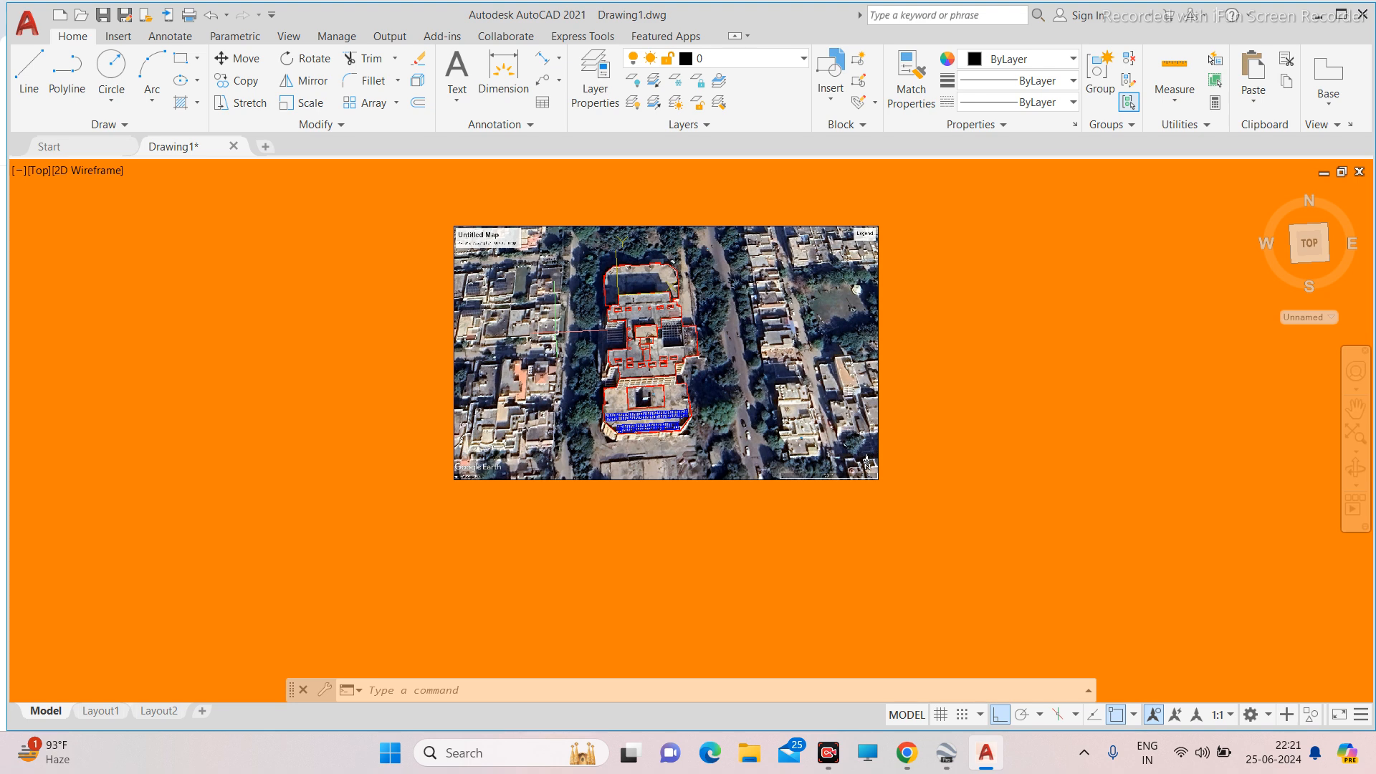
scroll(681, 293, down, 2)
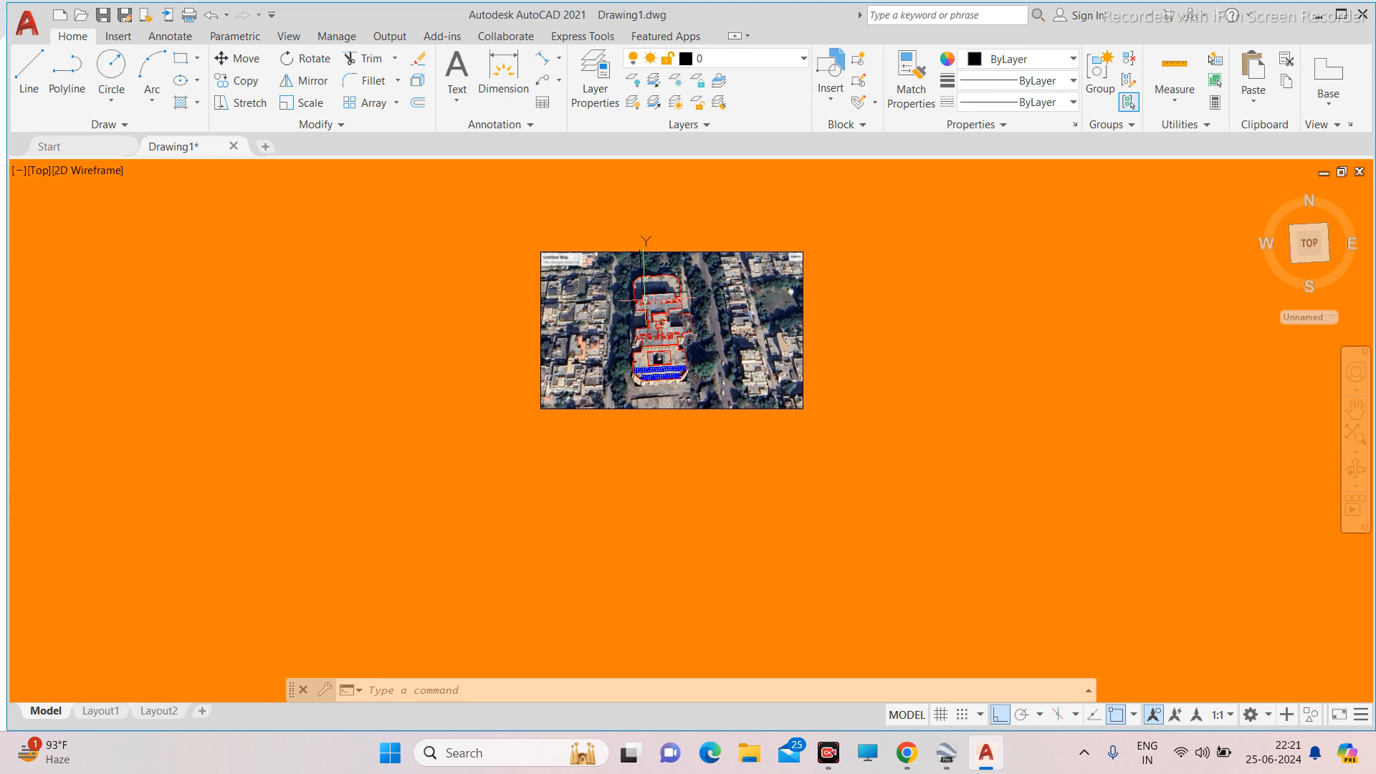
scroll(642, 299, up, 5)
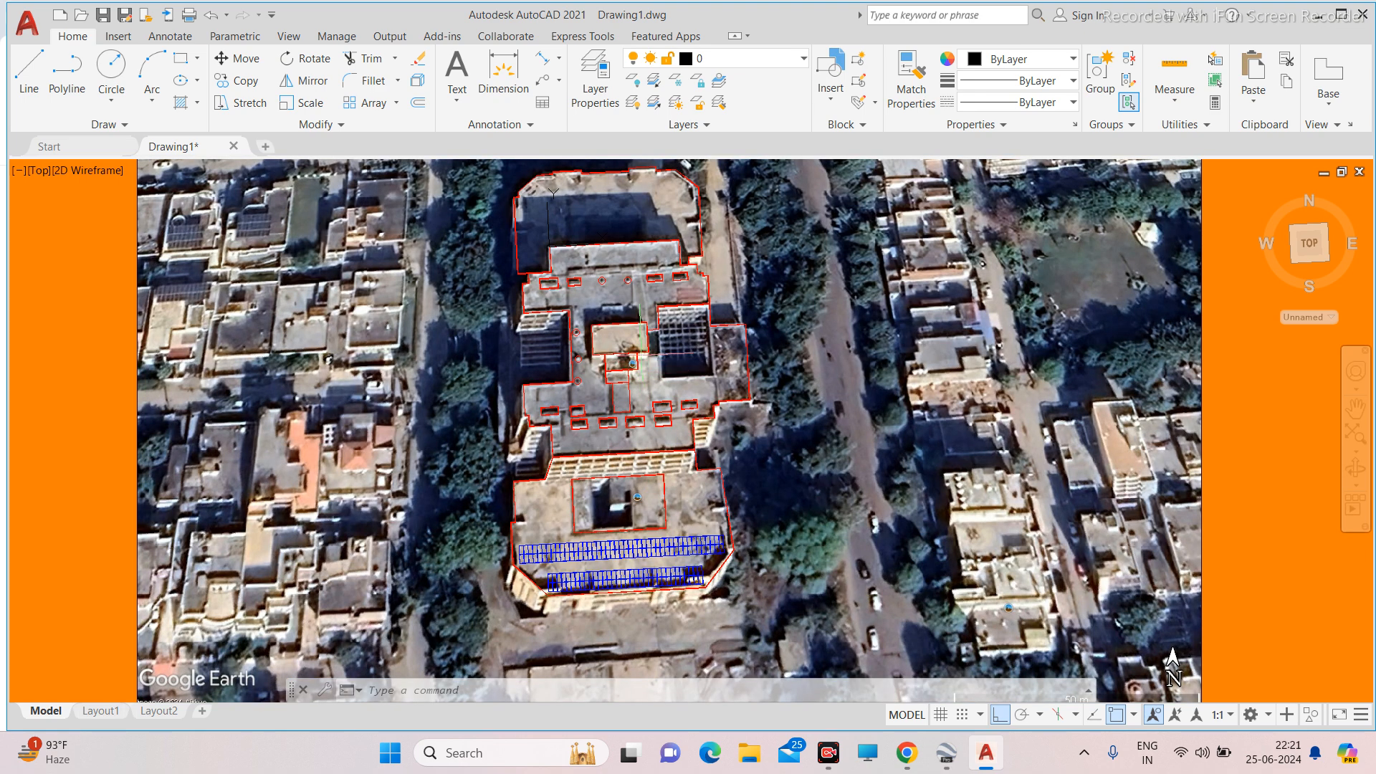
scroll(648, 344, down, 5)
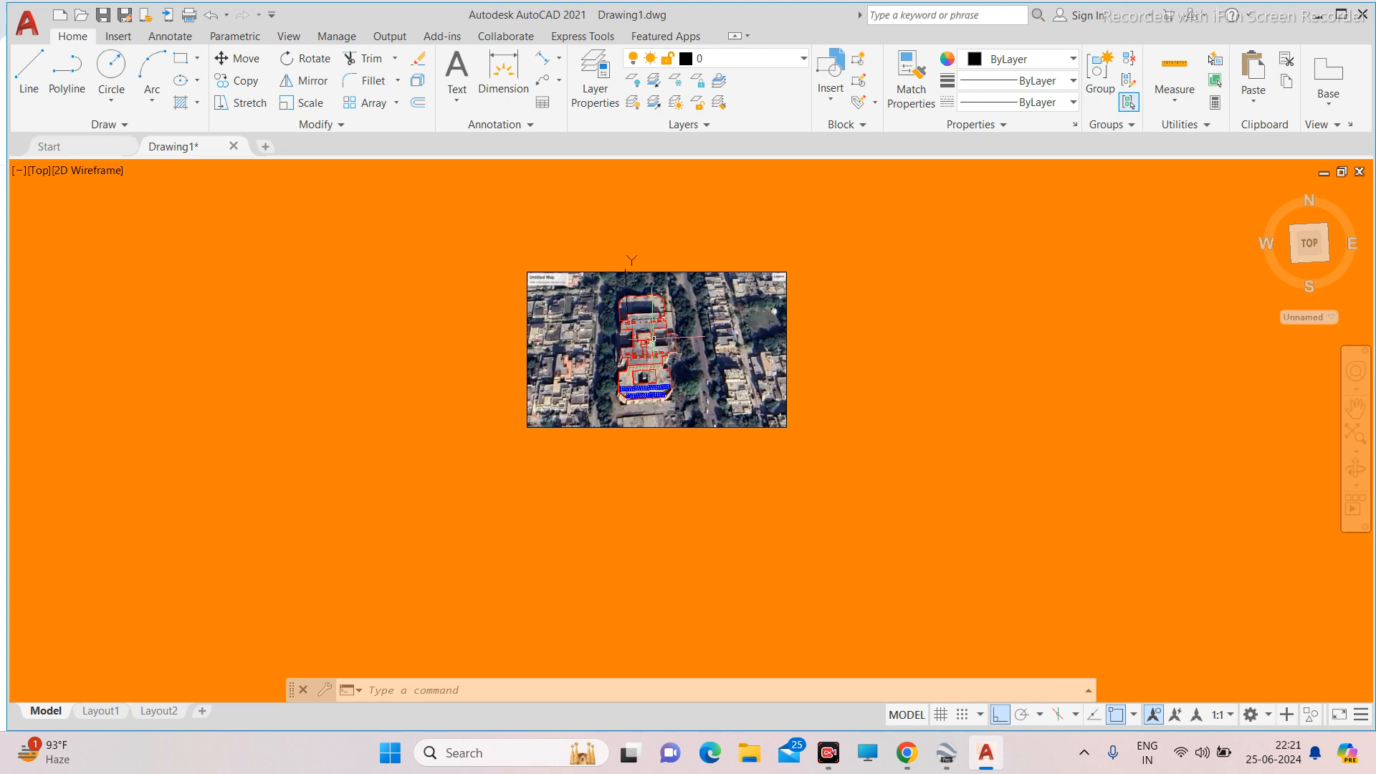
scroll(620, 354, up, 2)
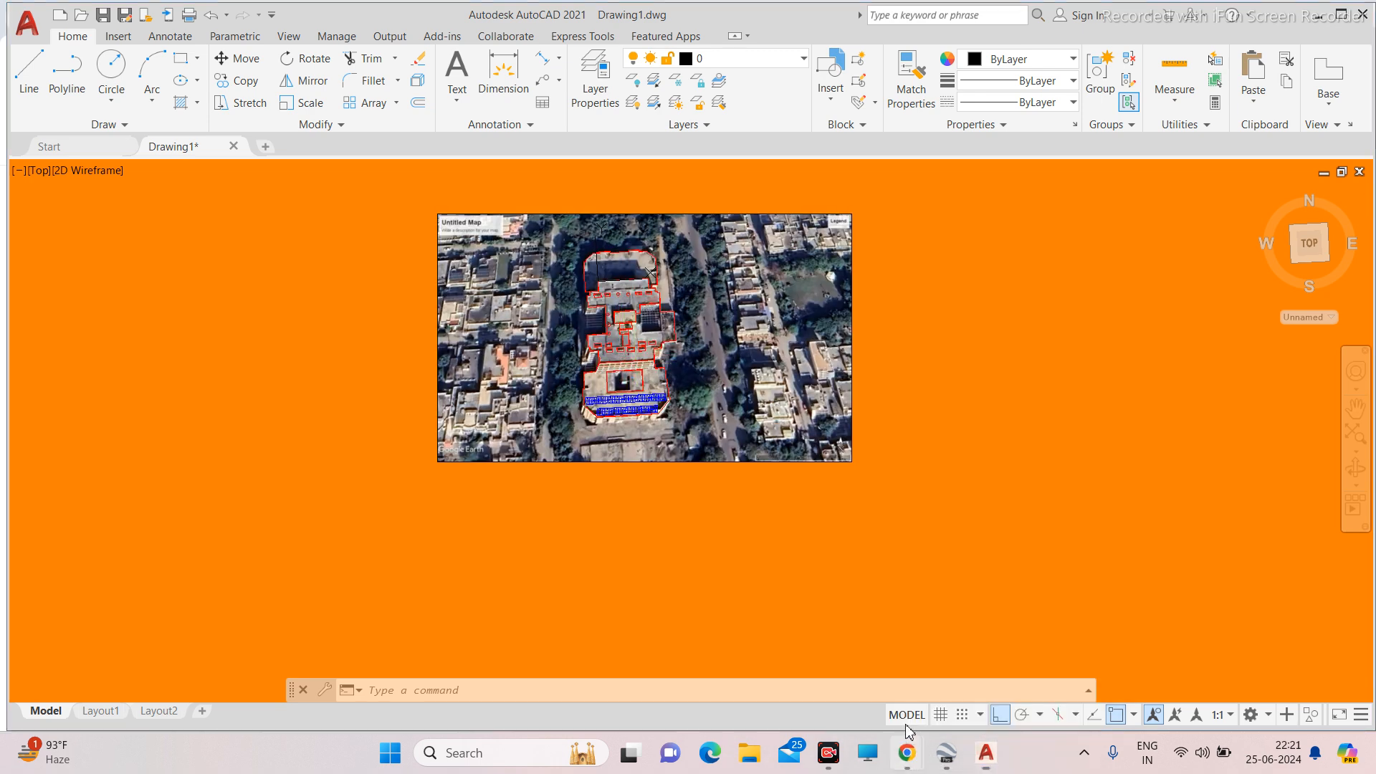
Switch to the Google Meet meeting in Chrome and leave the call.
mouse_move(907, 752)
click(848, 682)
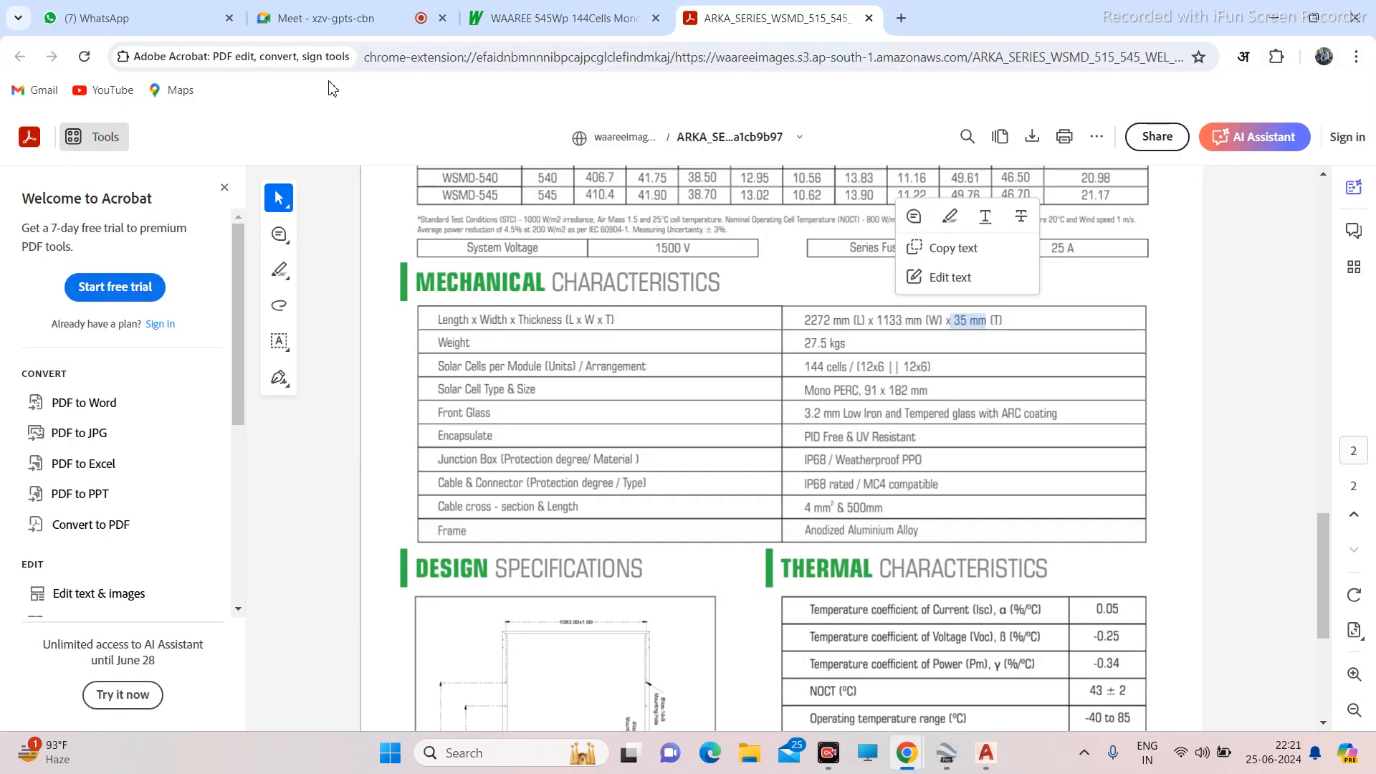
click(323, 18)
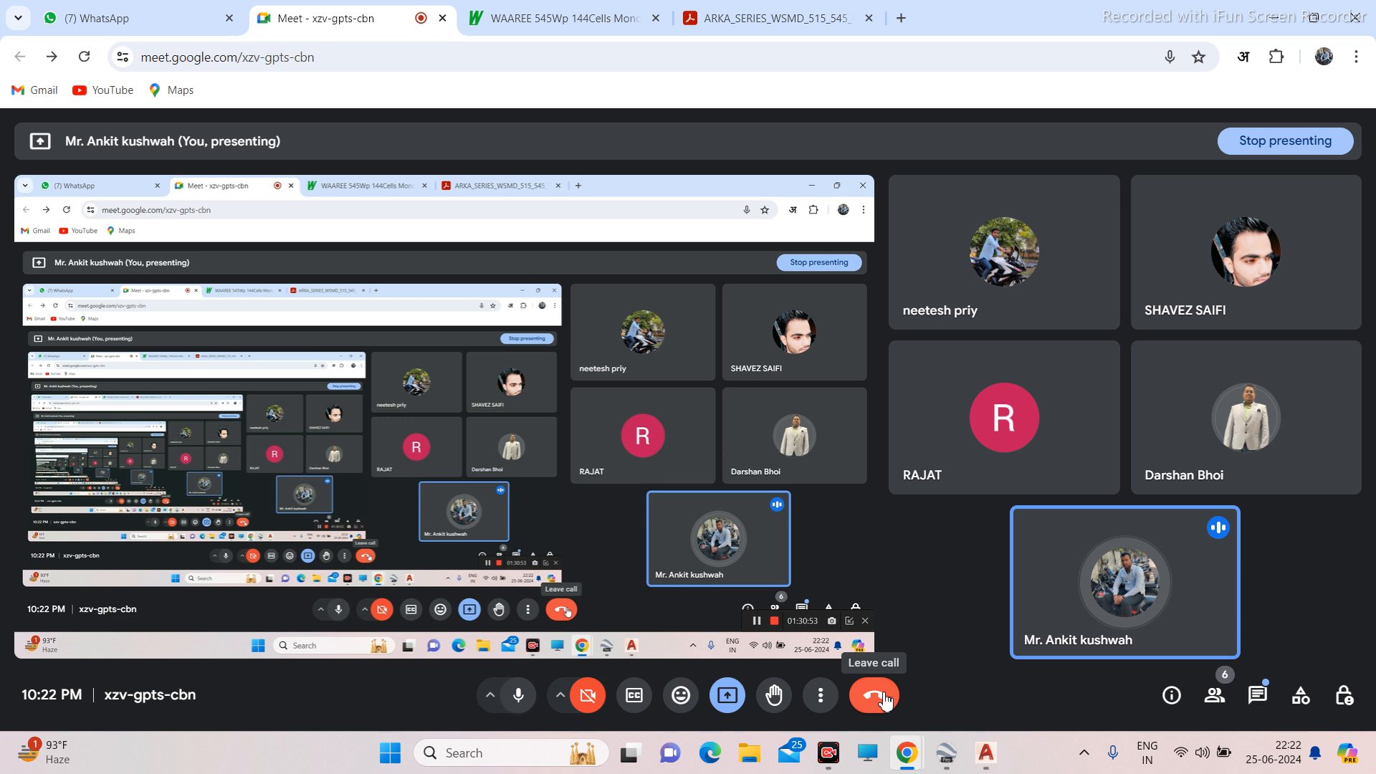
click(885, 695)
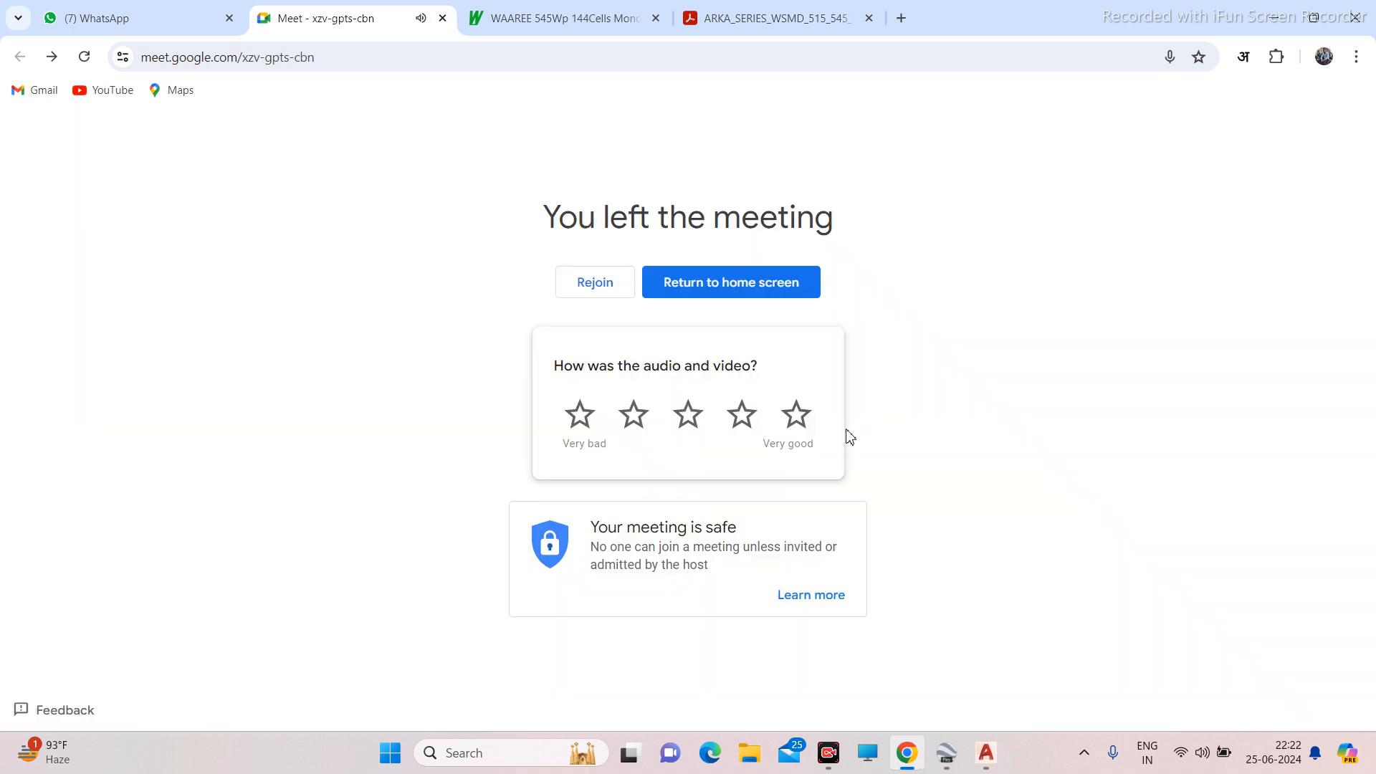